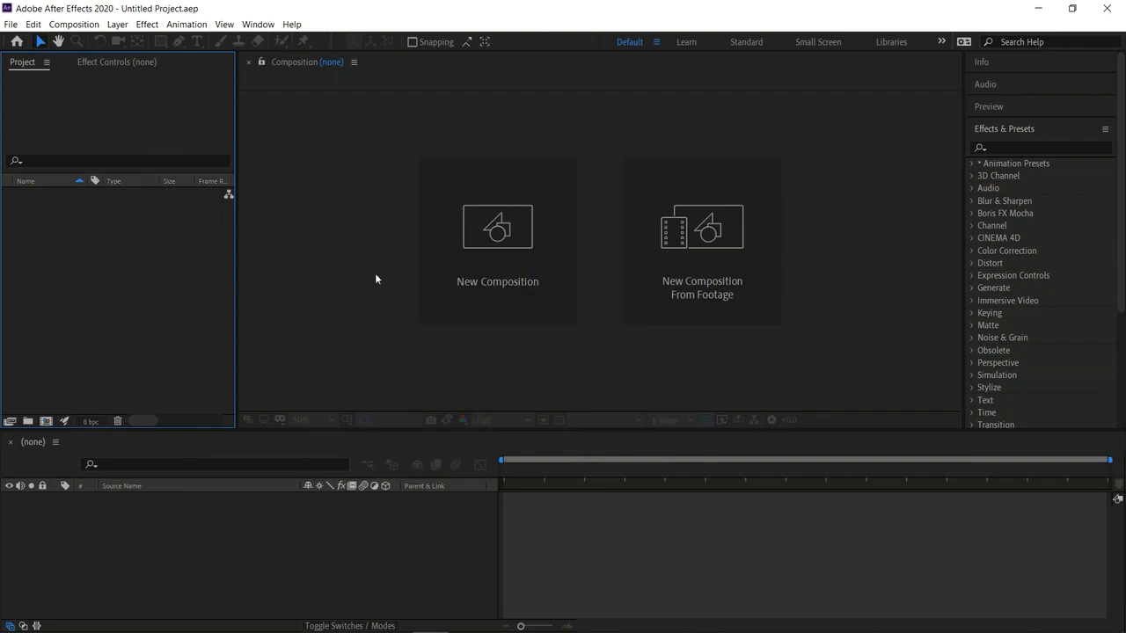
Start a new composition named Maincomp, keeping the HDTV 1080 29.97 preset
left_click(517, 271)
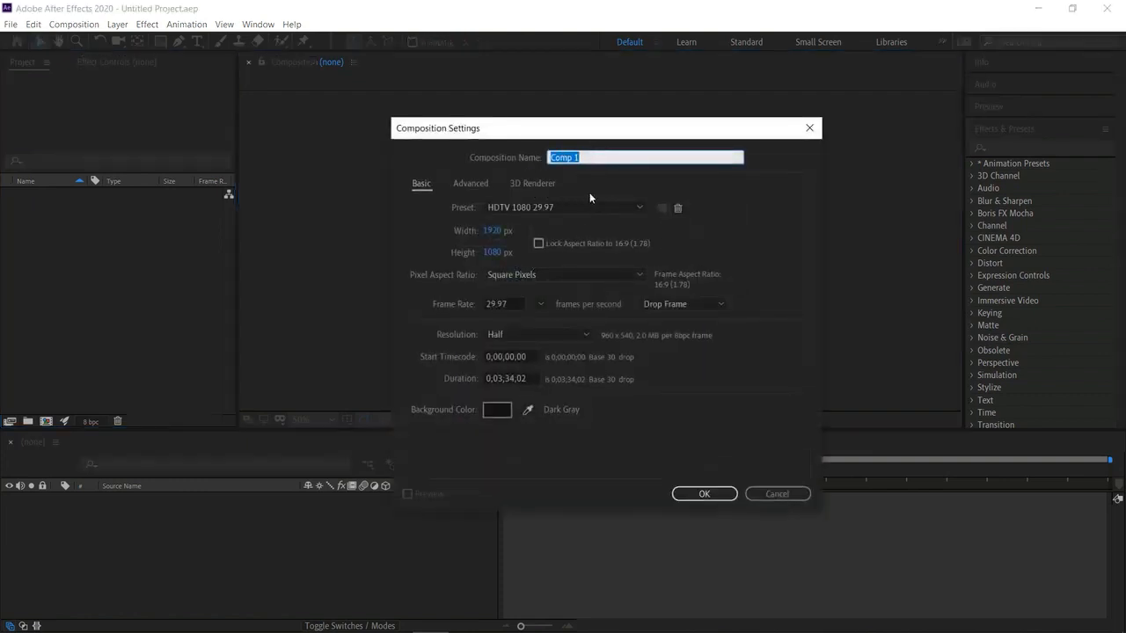
type("Maincom")
left_click(640, 206)
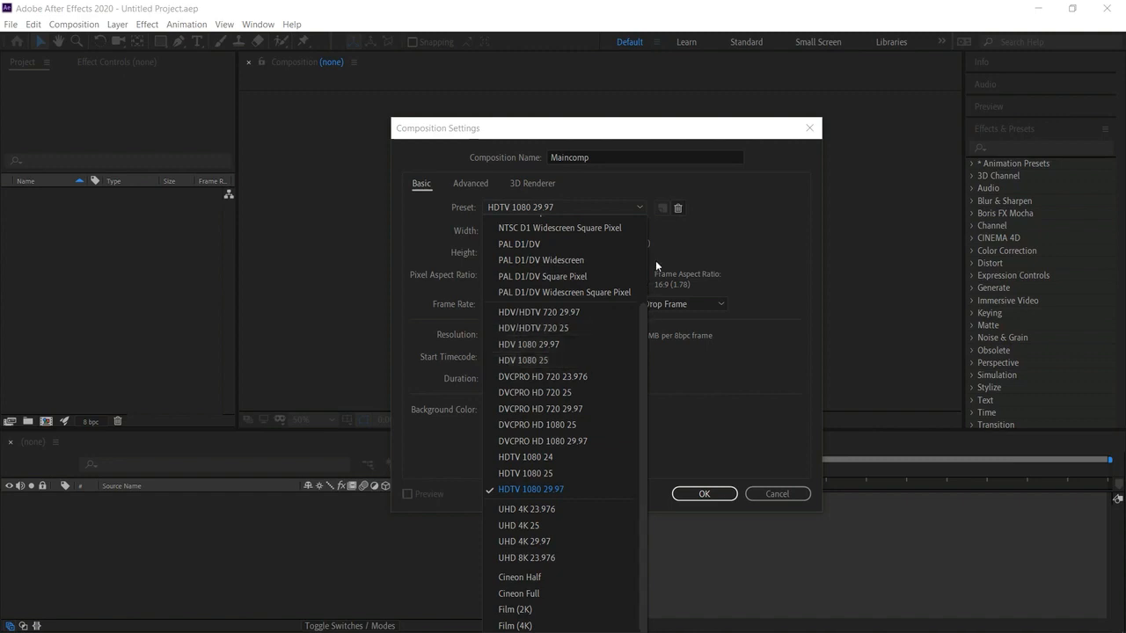
left_click(745, 222)
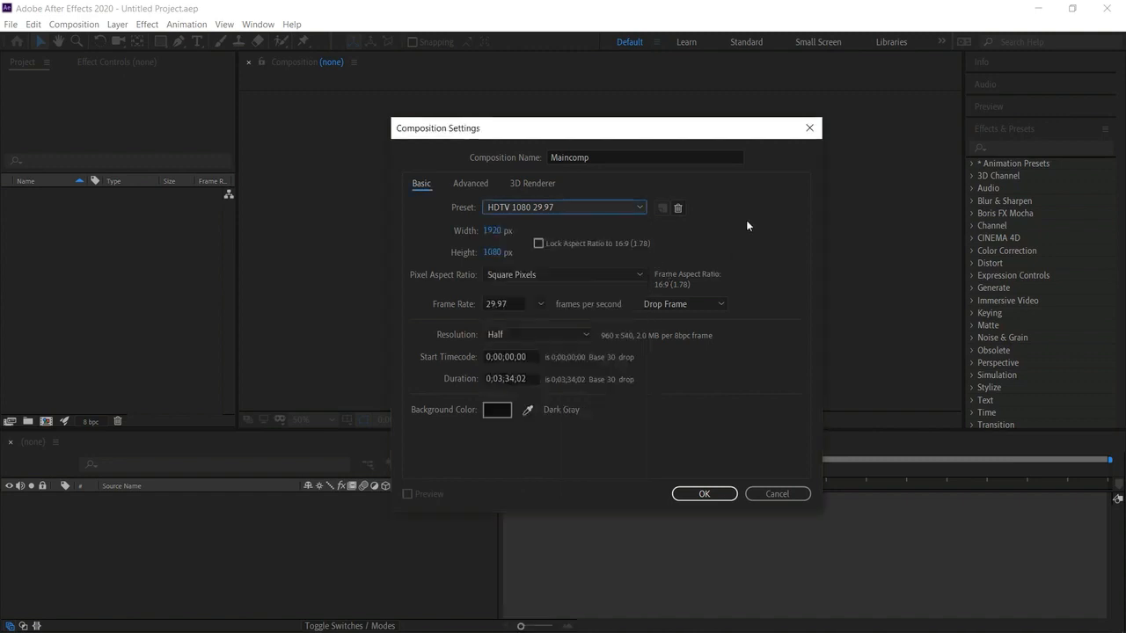
left_click(538, 244)
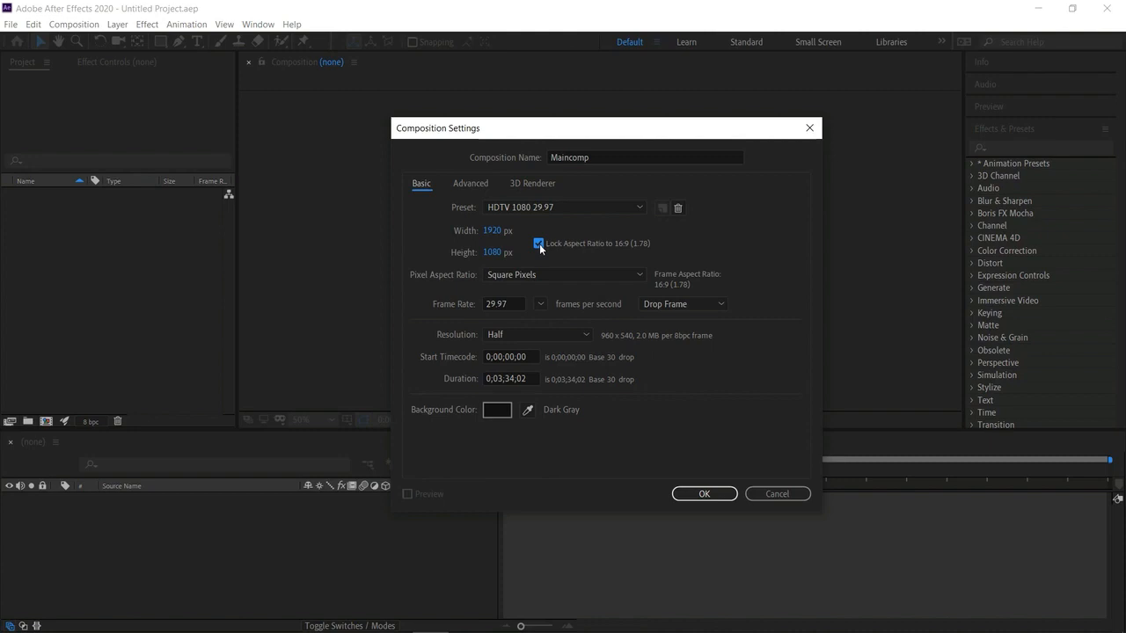
left_click(578, 208)
left_click(638, 225)
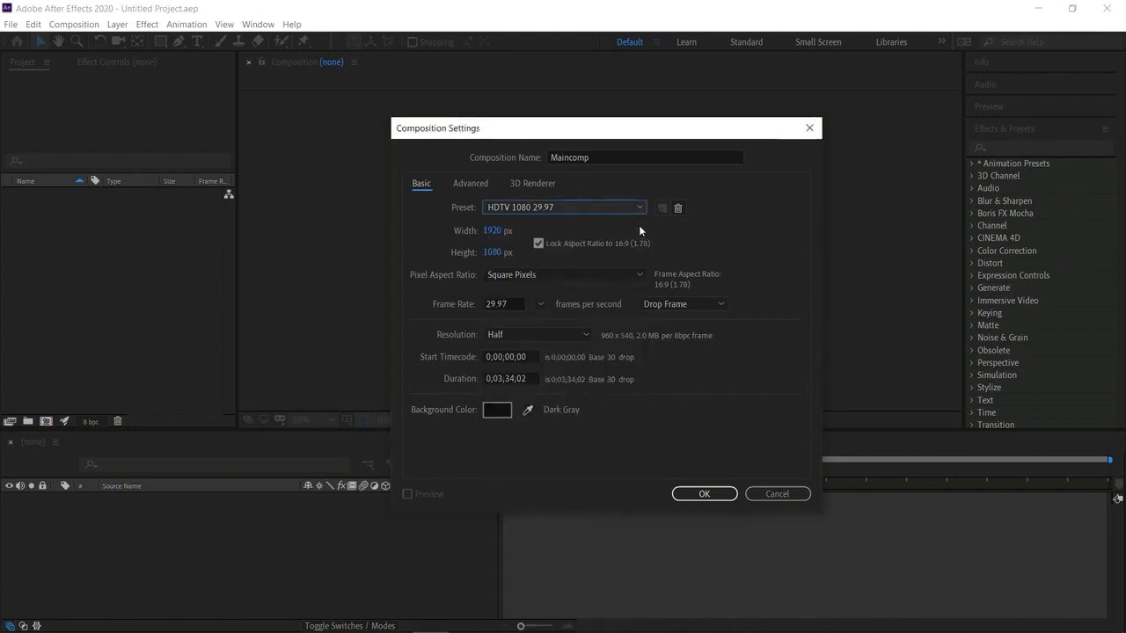
left_click(539, 243)
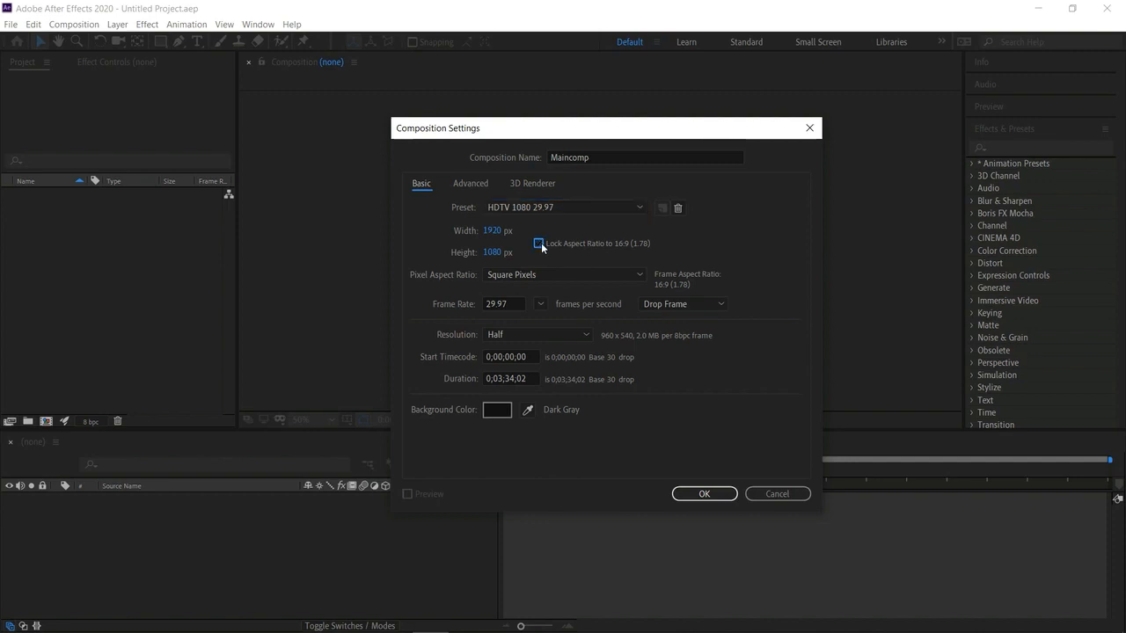
left_click(594, 280)
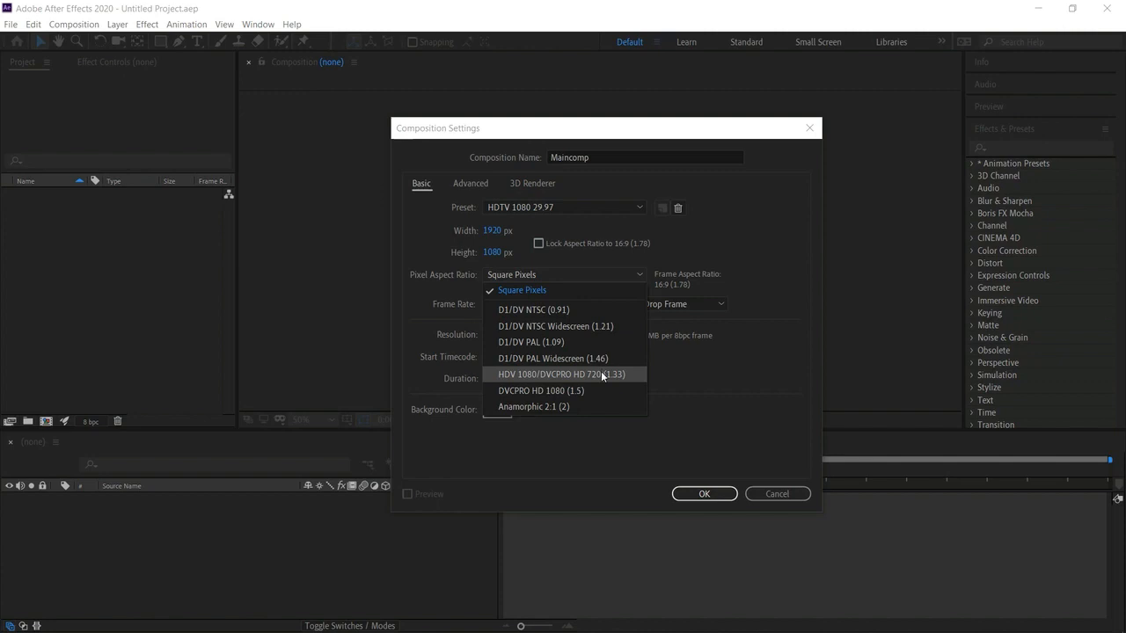
left_click(721, 249)
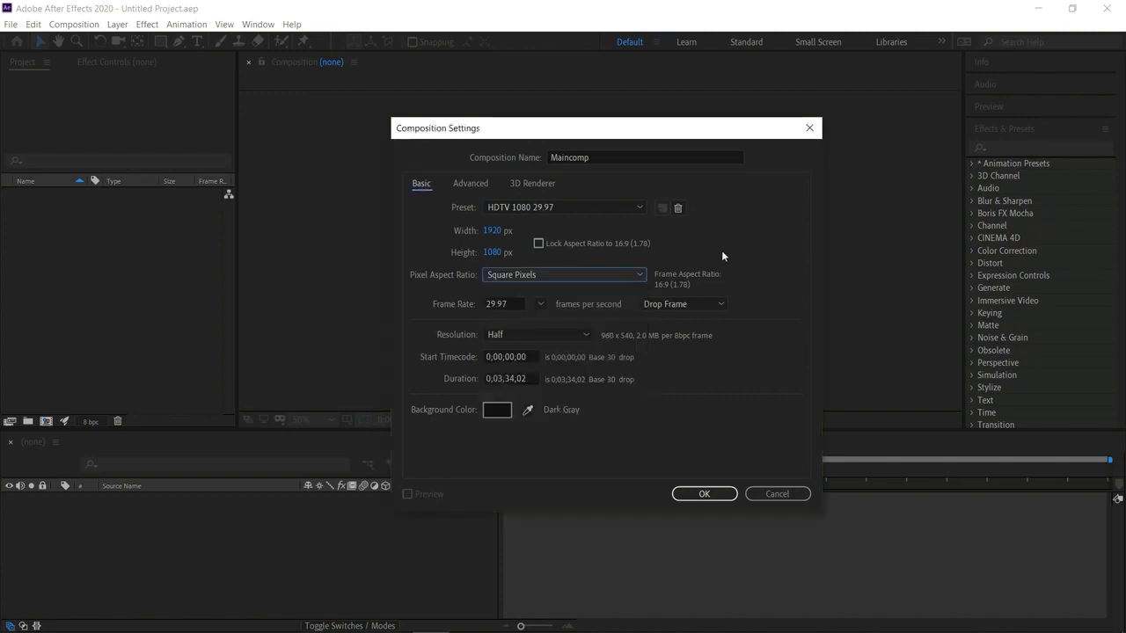
left_click(692, 303)
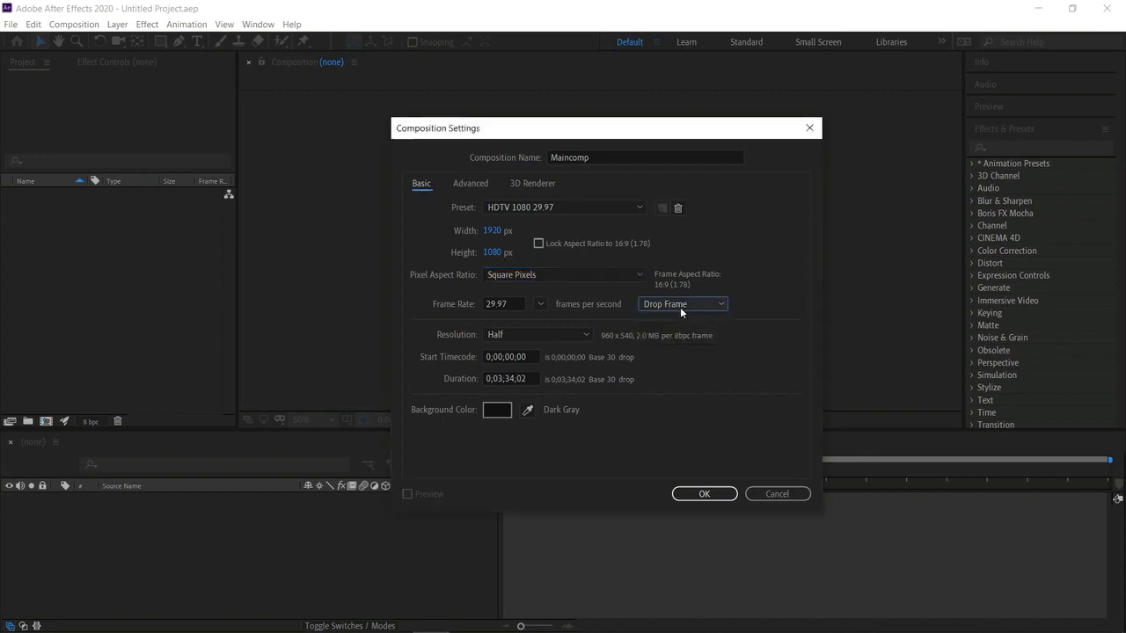
Set the new composition's duration to 0;01;34;02
left_click(499, 376)
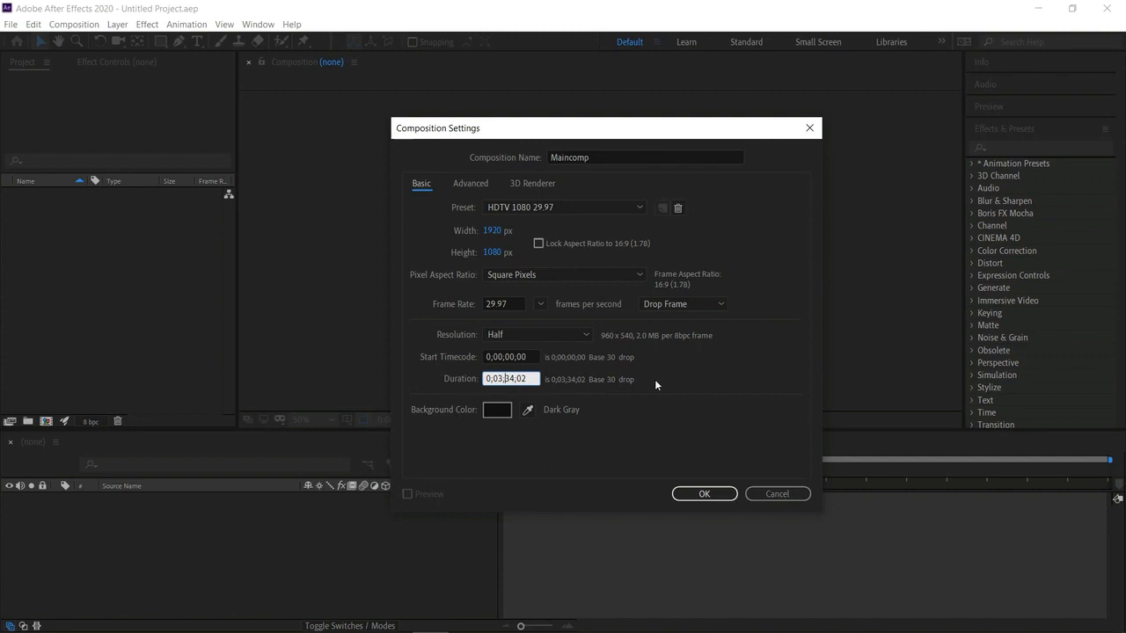
key("BackSpace")
type("1")
left_click(530, 422)
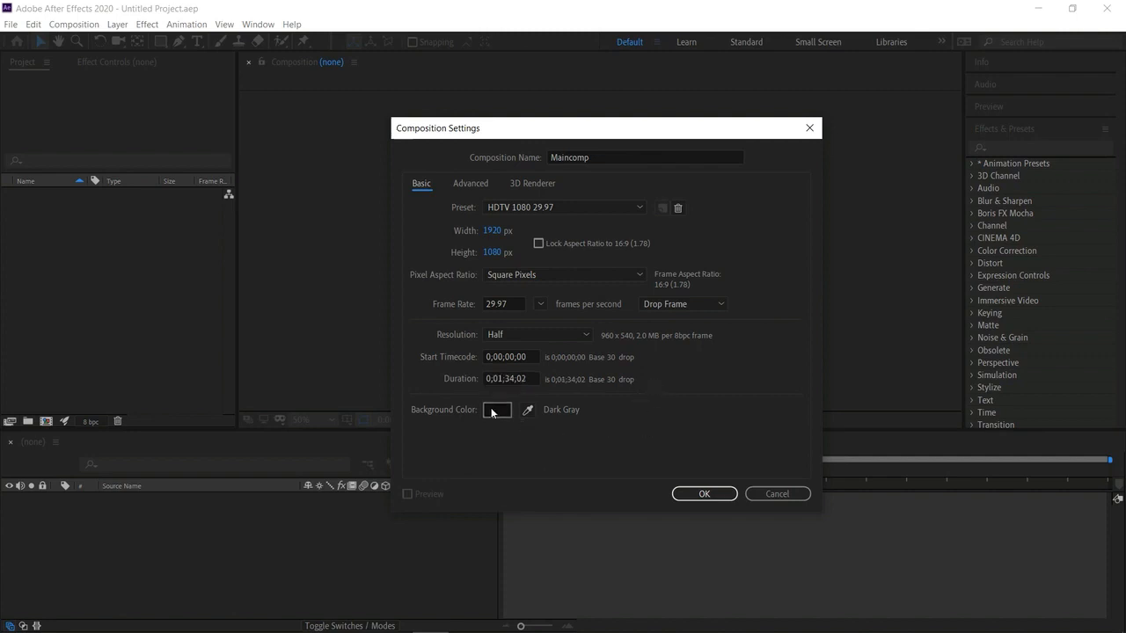
Set the composition's background color to yellow (D4EB1D) and create the composition
left_click(495, 410)
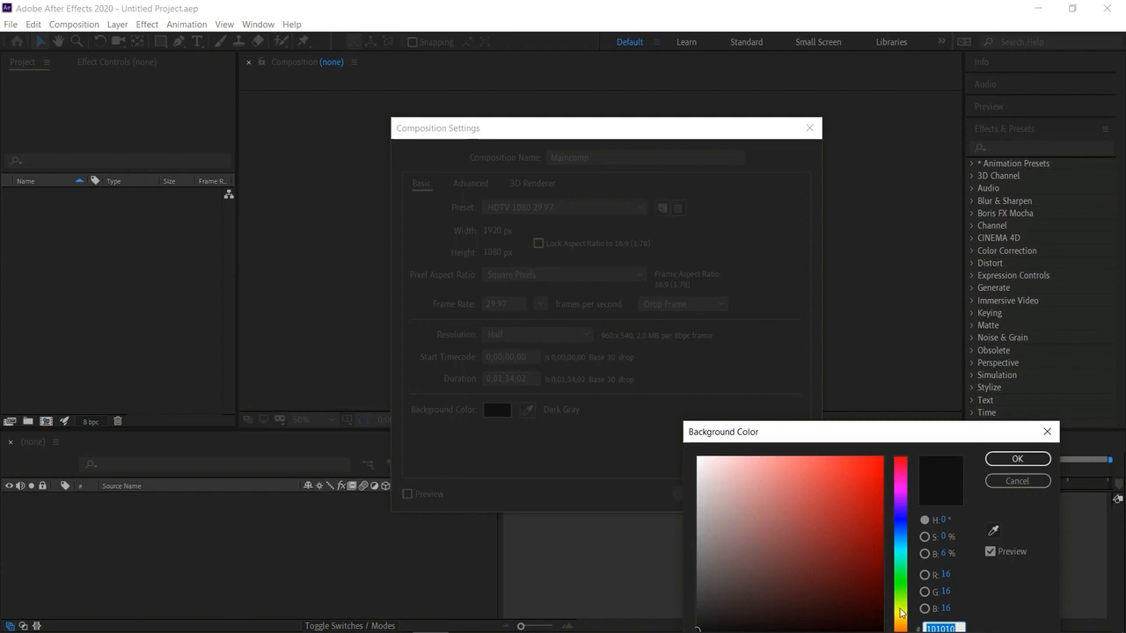
left_click(900, 611)
left_click_drag(865, 531, 861, 470)
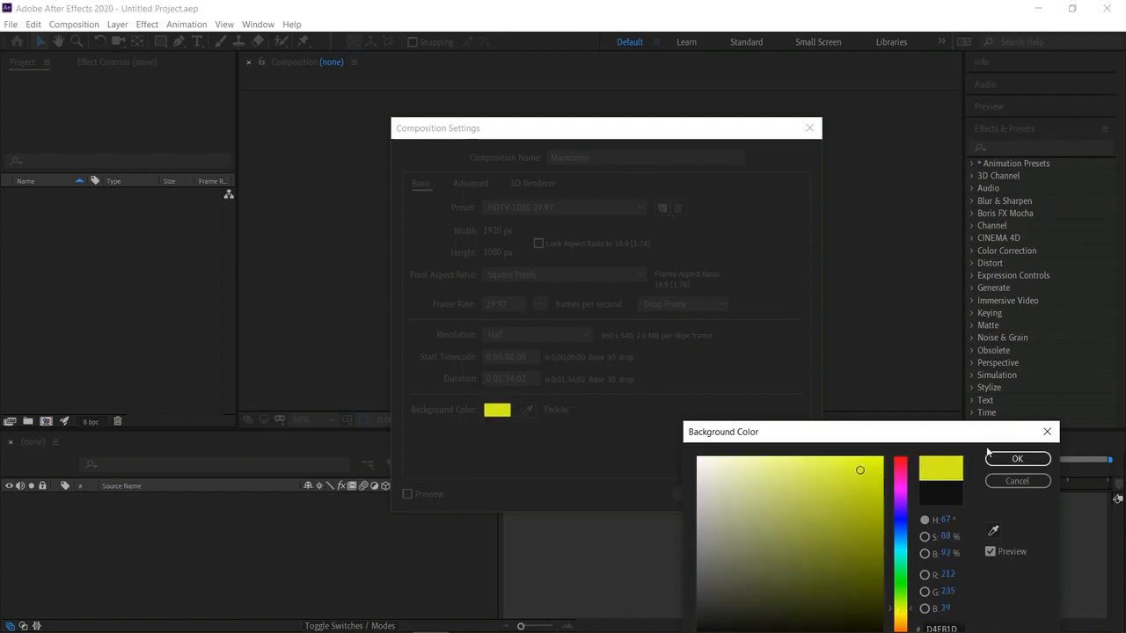
left_click(1013, 459)
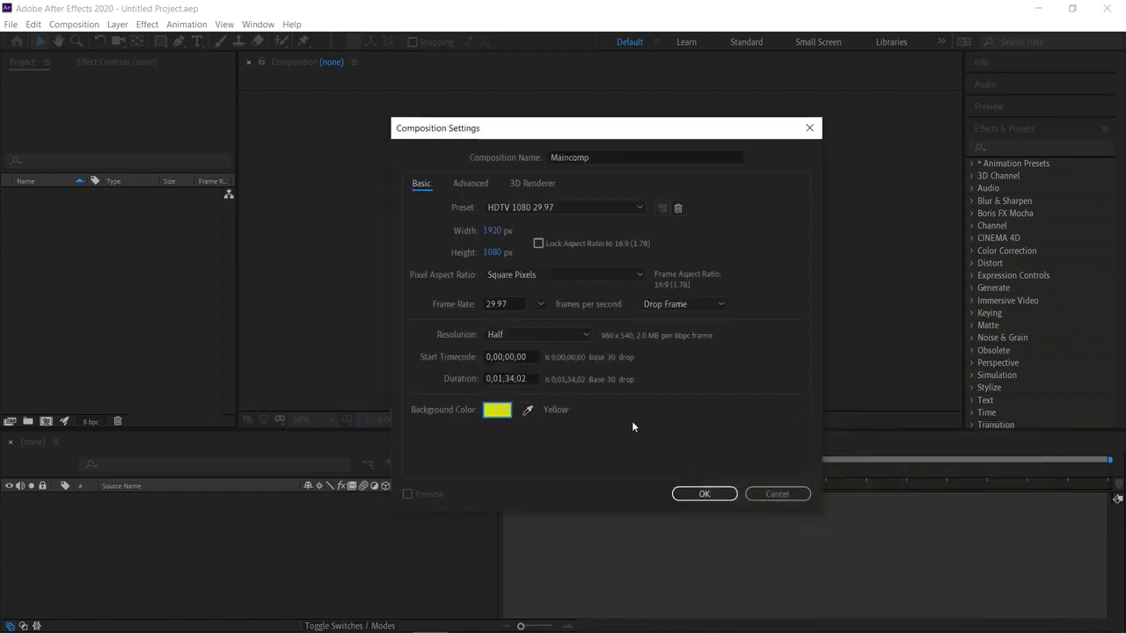
left_click(705, 495)
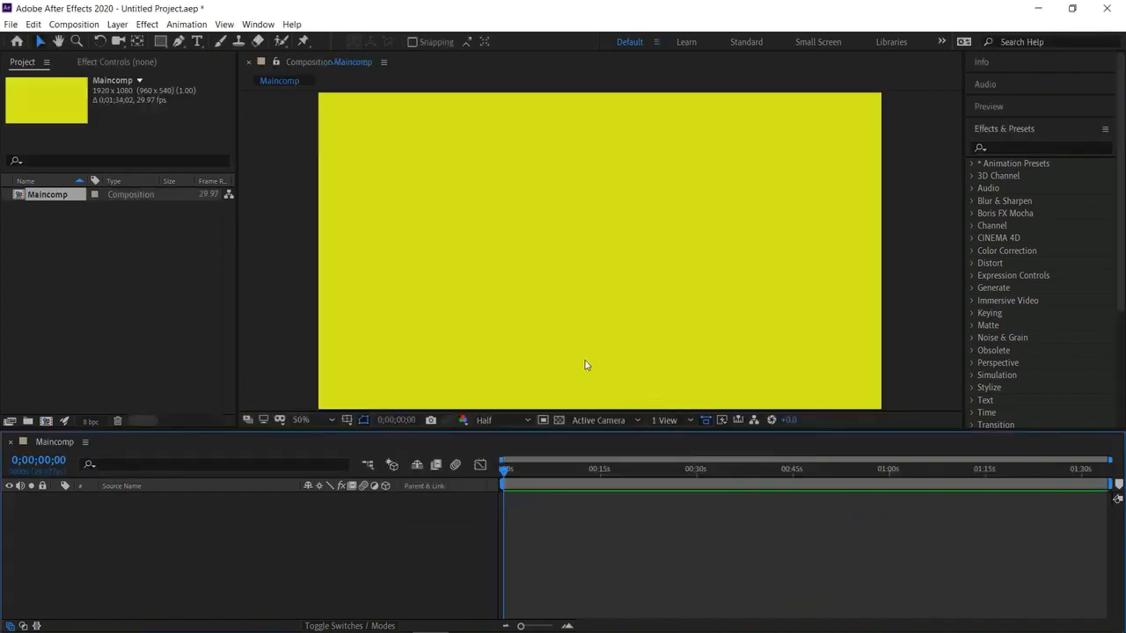
Turn on the transparency grid for the Maincomp view in place of the yellow background
left_click(560, 420)
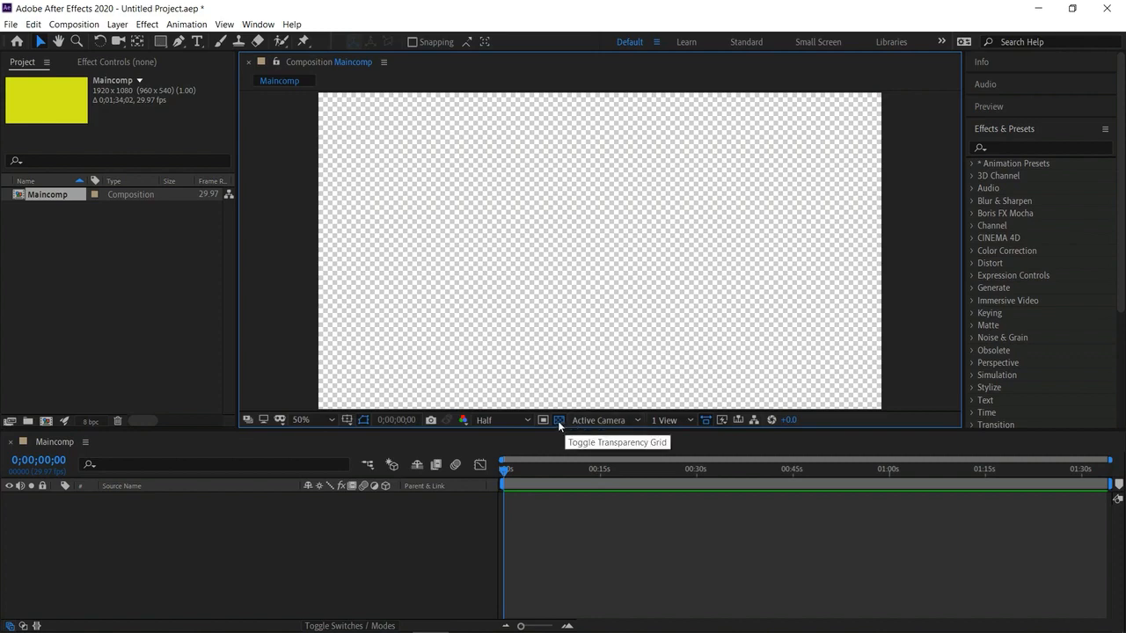
left_click(559, 420)
left_click(559, 420)
left_click(559, 420)
left_click(559, 421)
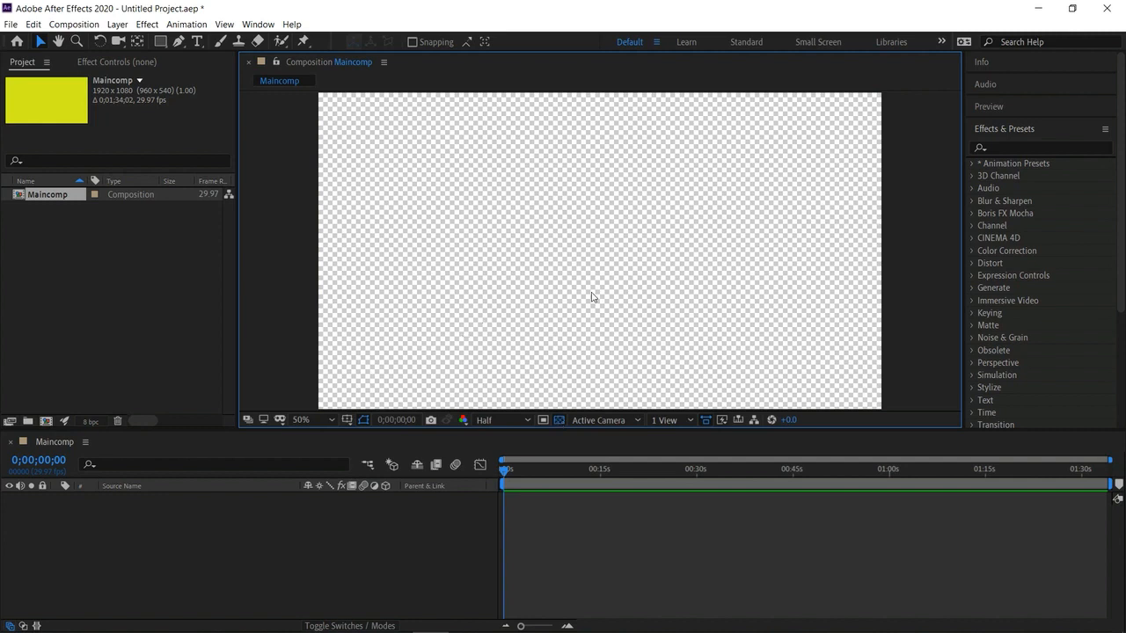
left_click(133, 266)
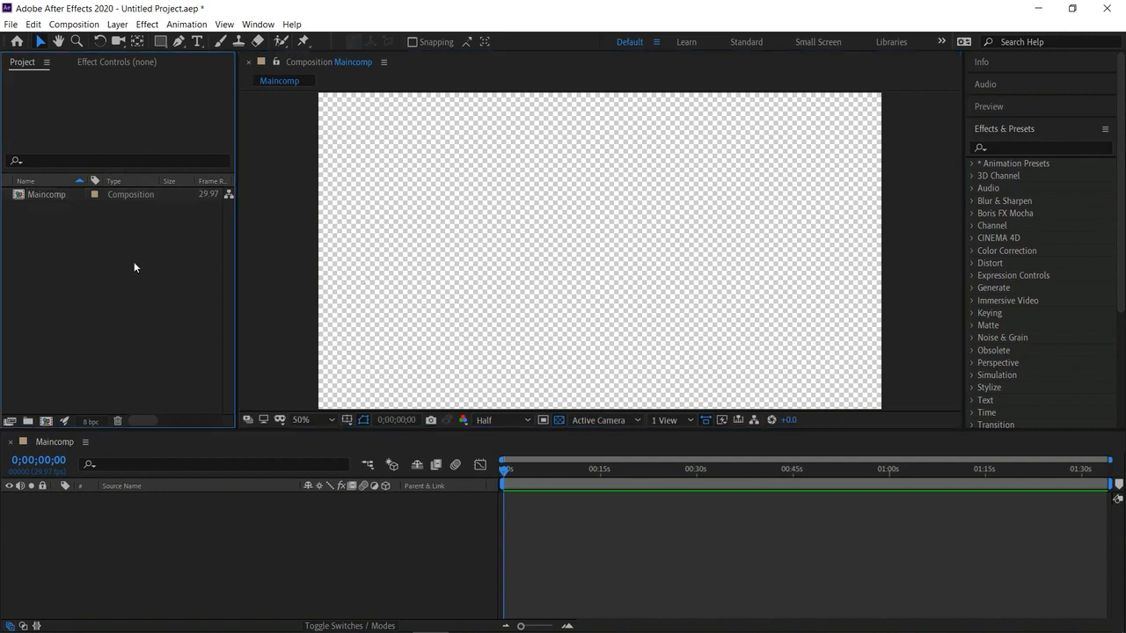
View the composition at 1.5% and 33.3% magnification and return it to 50%
left_click(308, 421)
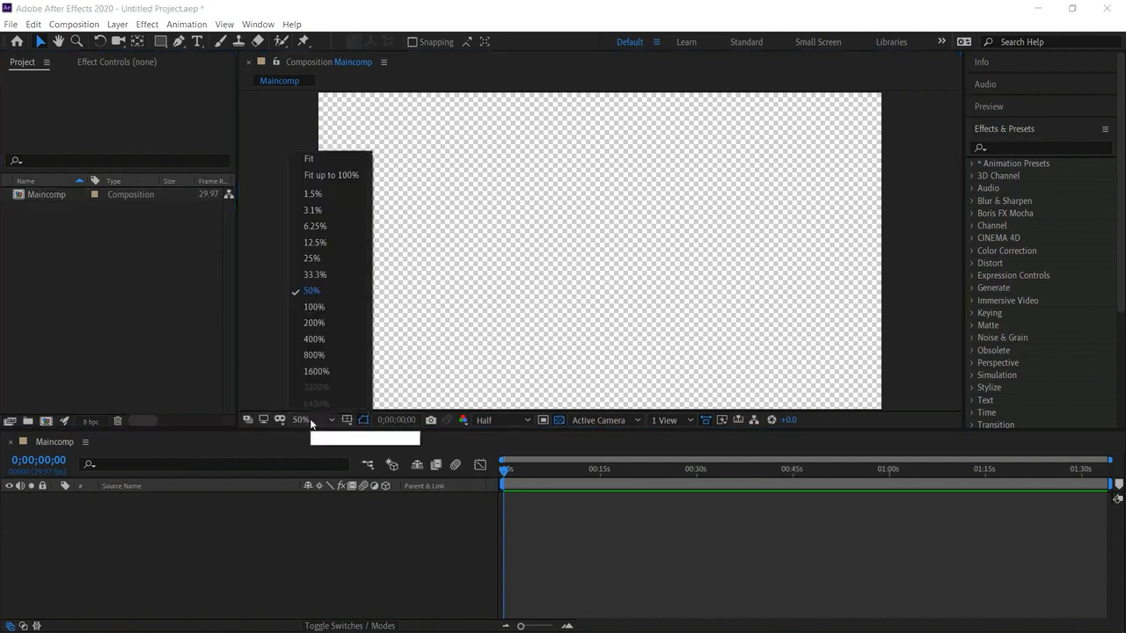
left_click(325, 194)
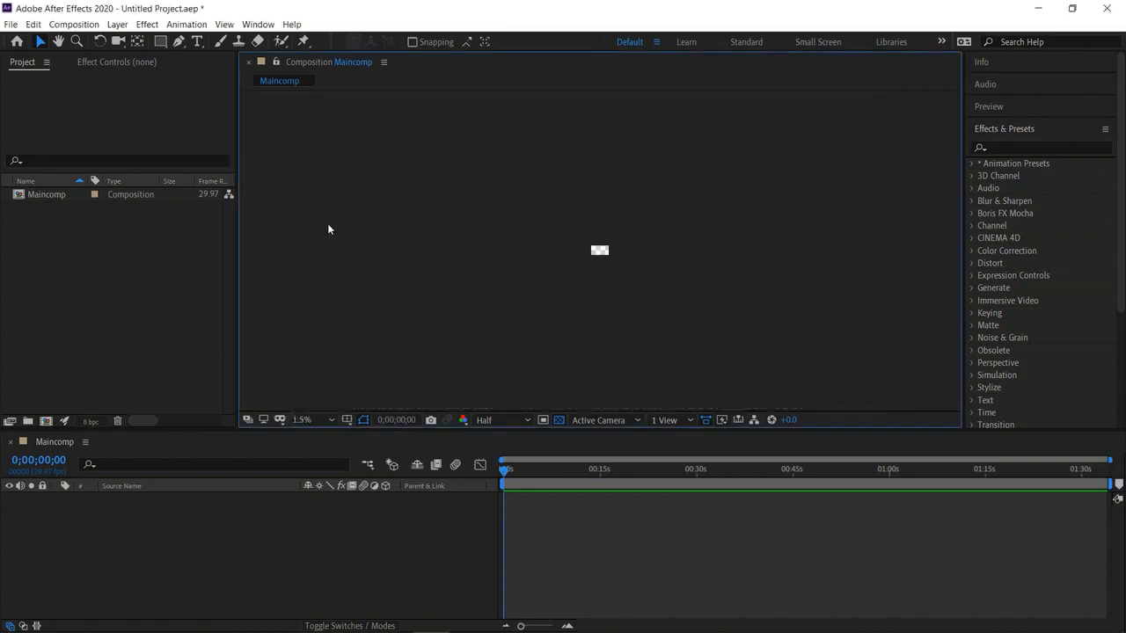
left_click(321, 420)
left_click(330, 272)
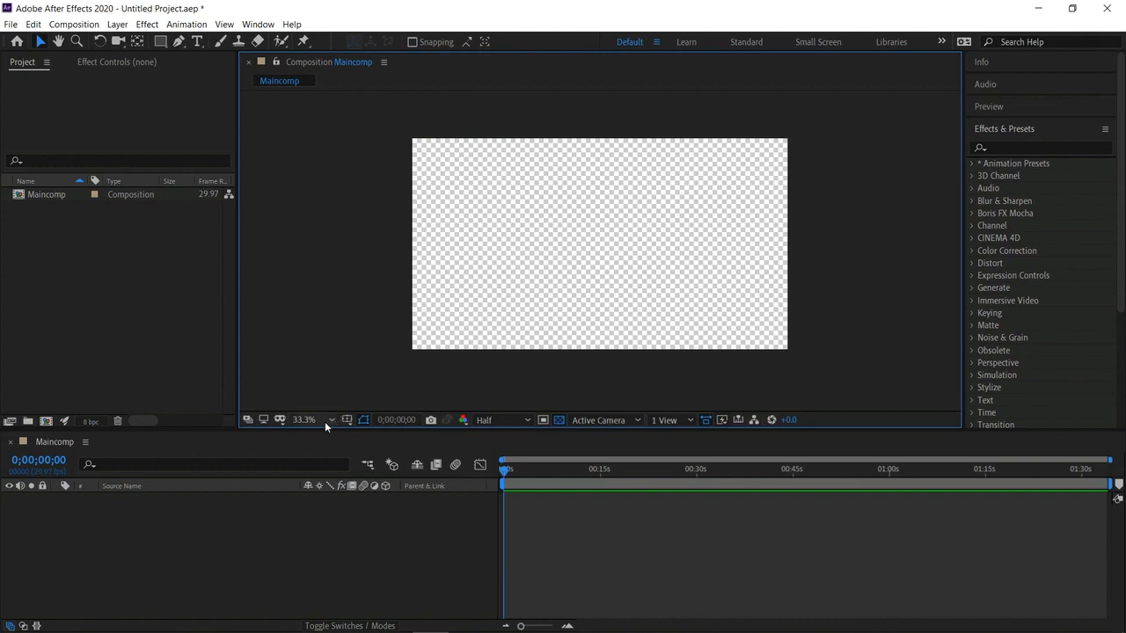
left_click(326, 421)
left_click(322, 304)
scroll(490, 283, "down", 3)
scroll(489, 284, "up", 4)
scroll(489, 283, "down", 3)
scroll(490, 283, "up", 1)
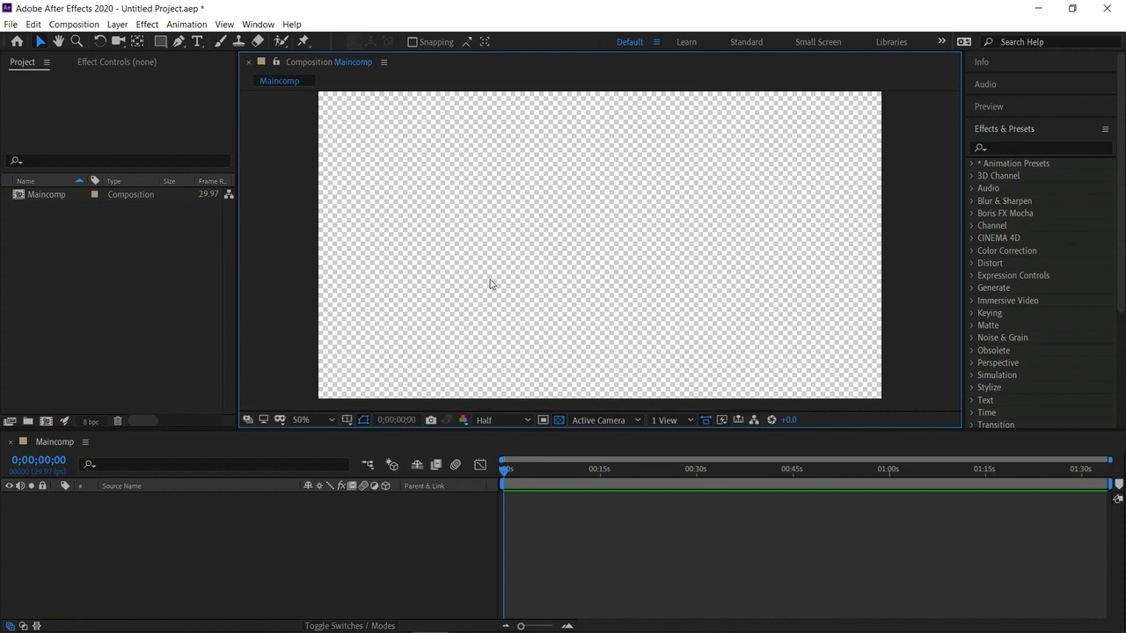
Look through the Learn, Standard, Small Screen and Libraries workspaces and return to the Default workspace
left_click(693, 42)
left_click(744, 42)
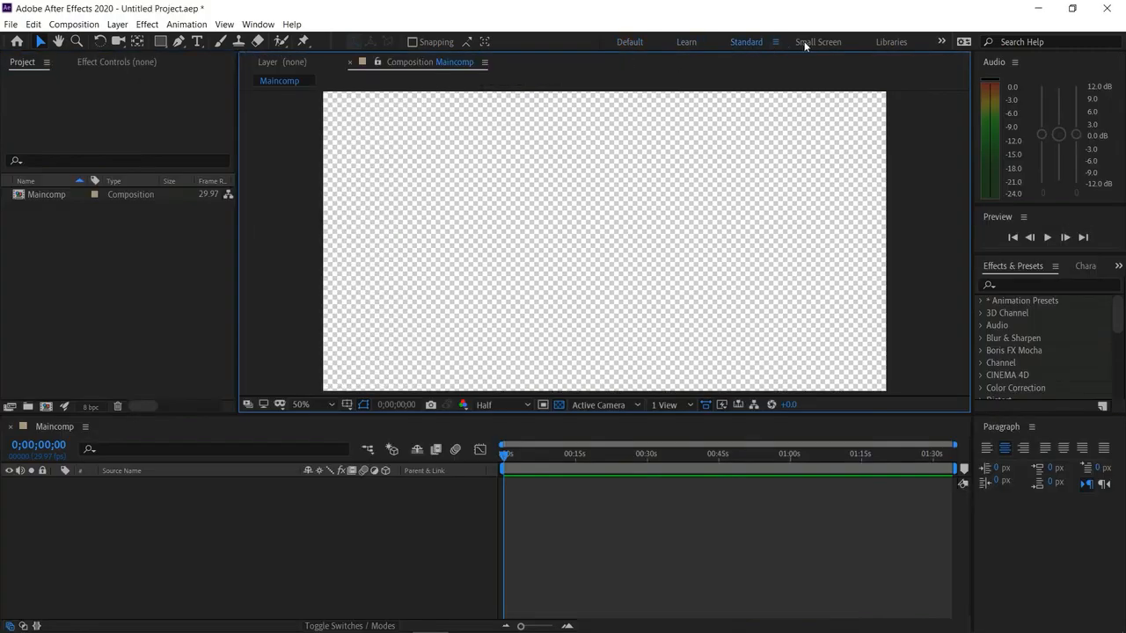
left_click(813, 41)
left_click(882, 40)
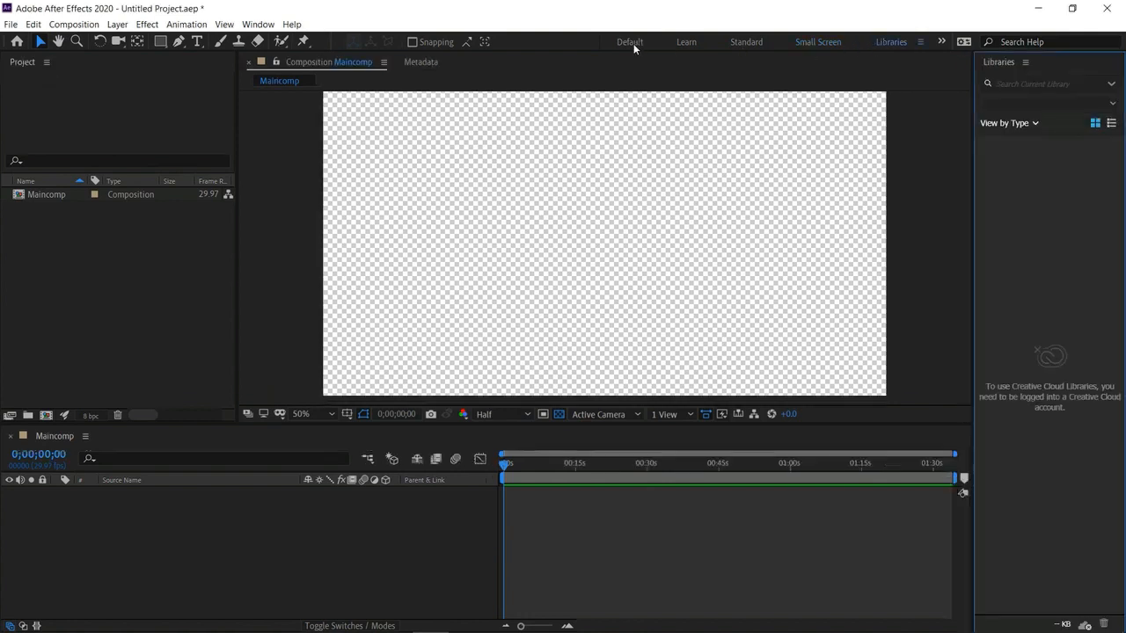
left_click(632, 42)
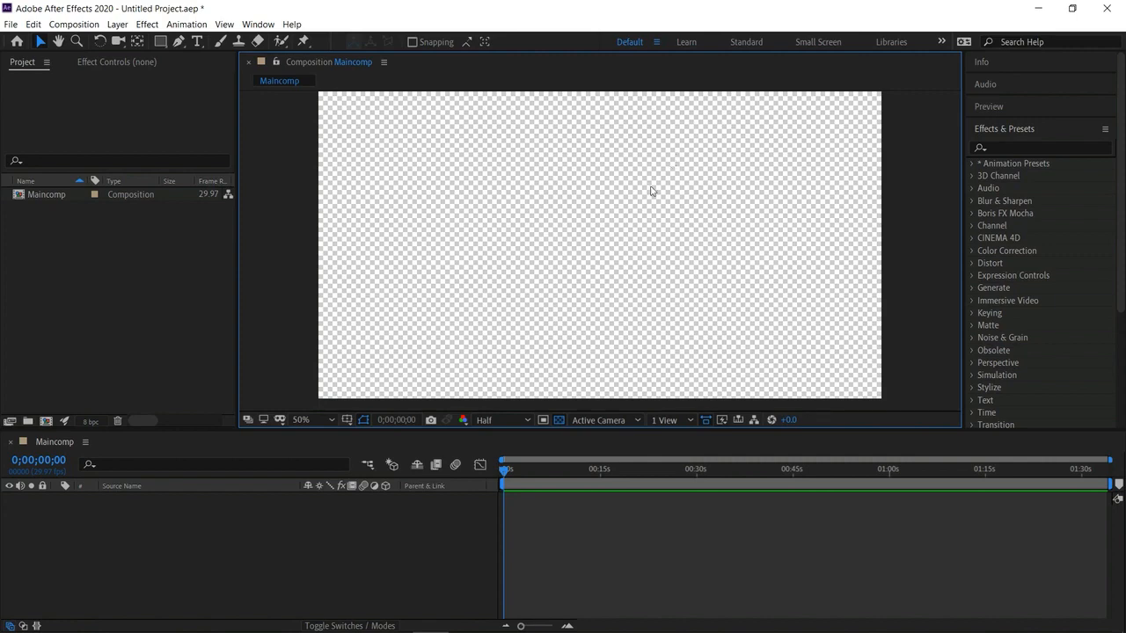
Open the Lumetri Scopes panel and close it again
left_click(257, 24)
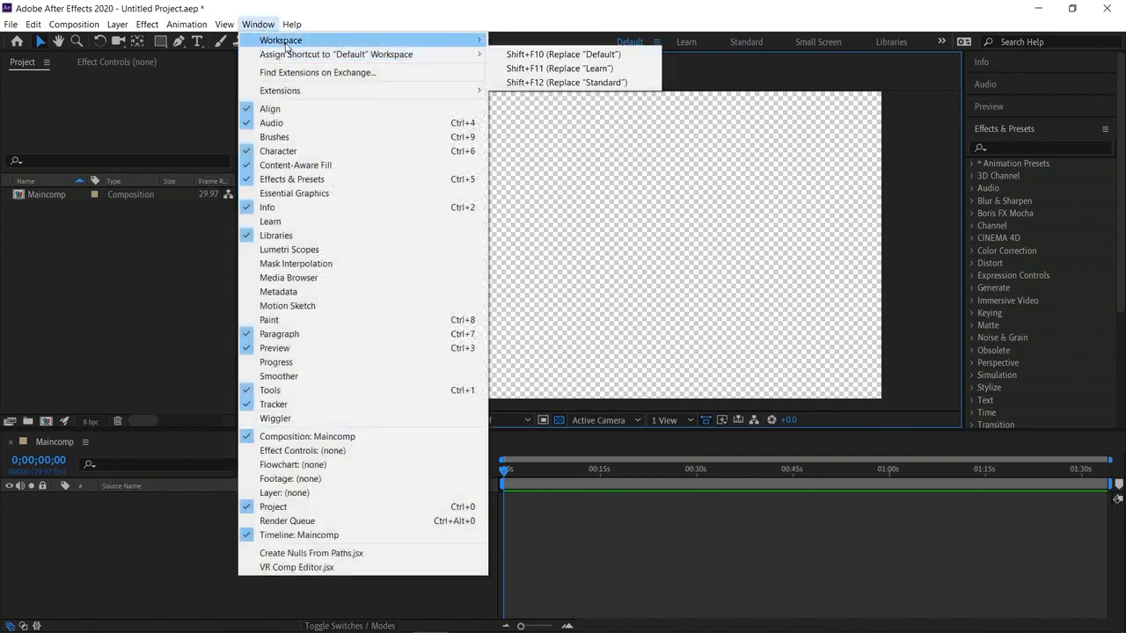
mouse_move(286, 44)
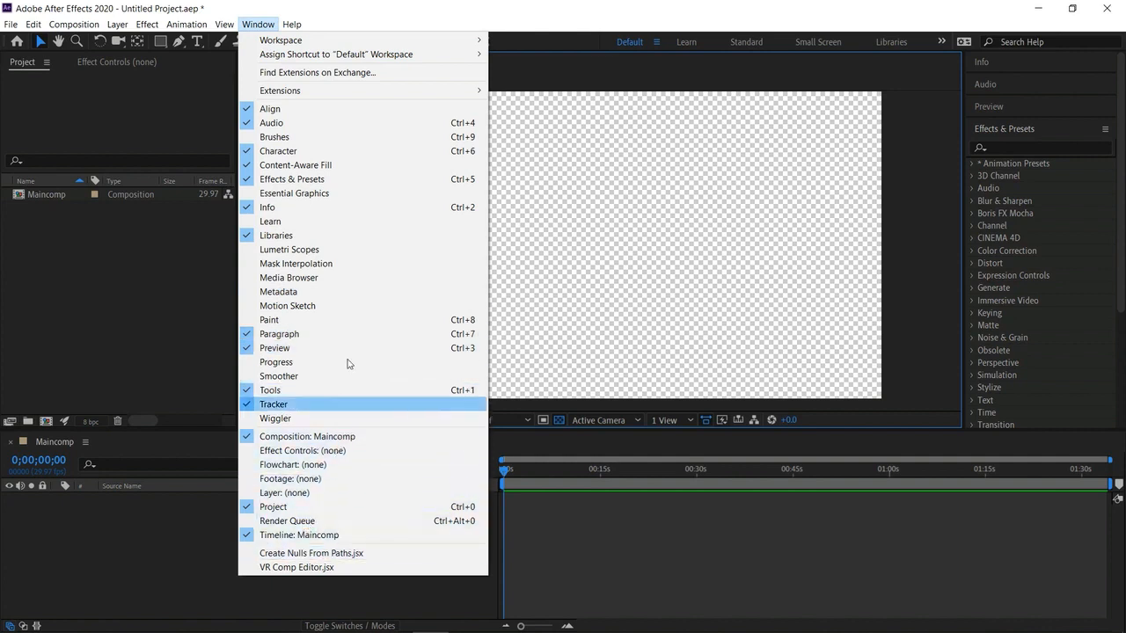
left_click(339, 249)
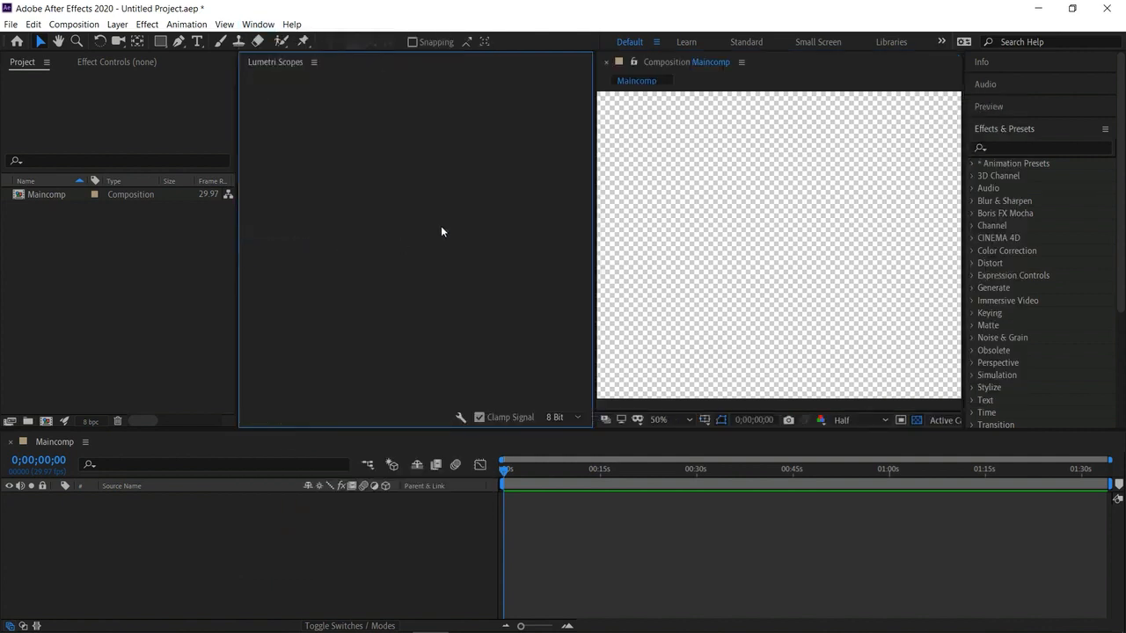
left_click(315, 62)
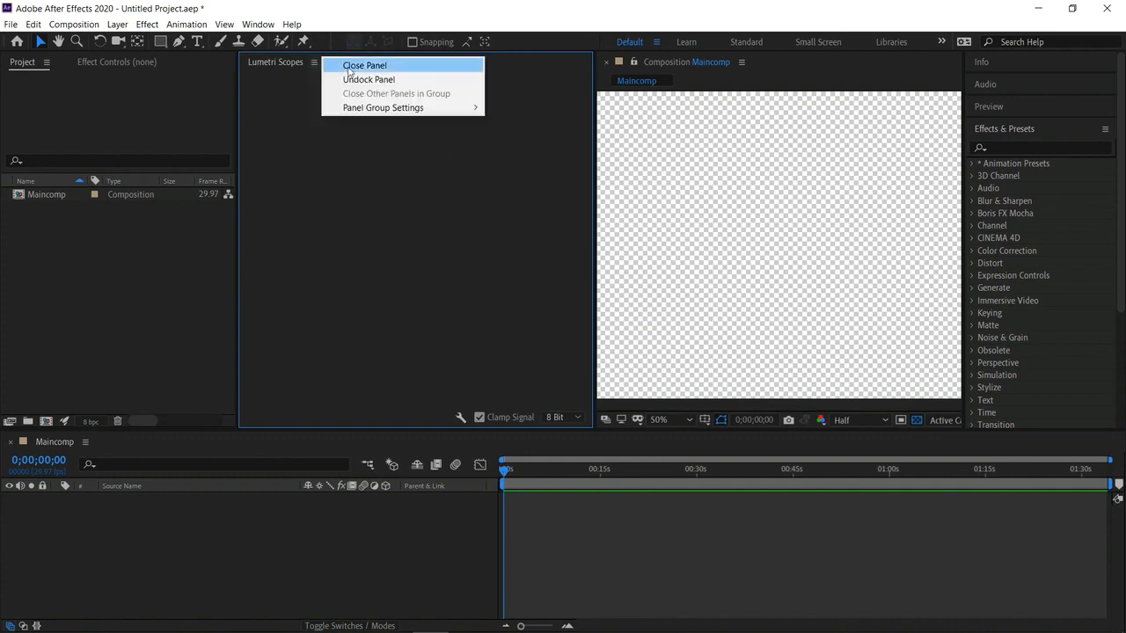
left_click(347, 66)
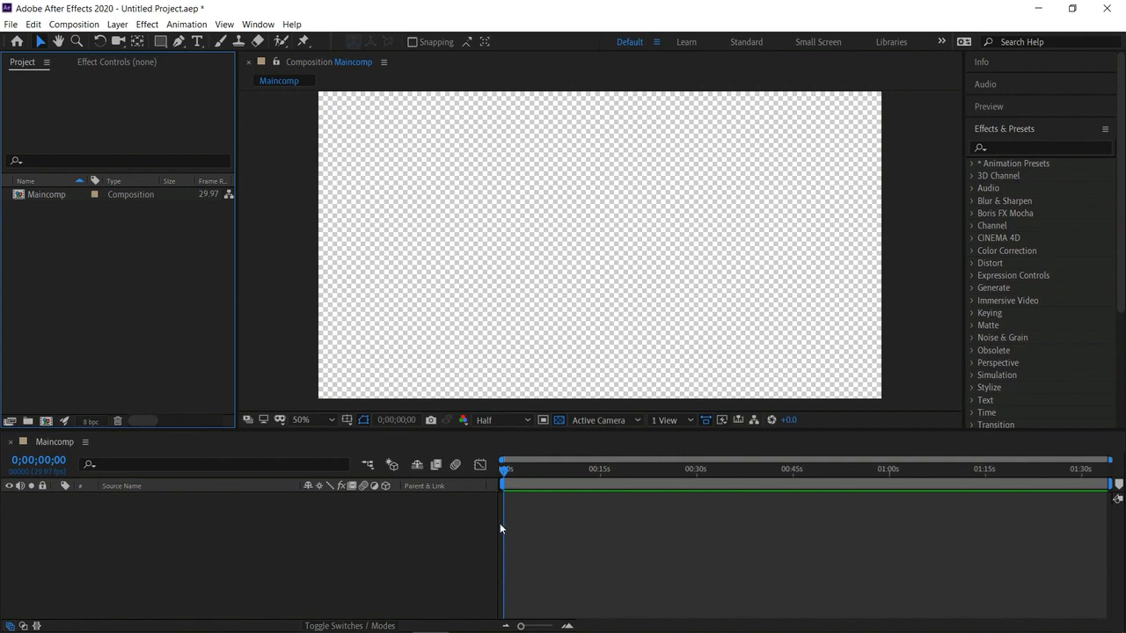
left_click(550, 538)
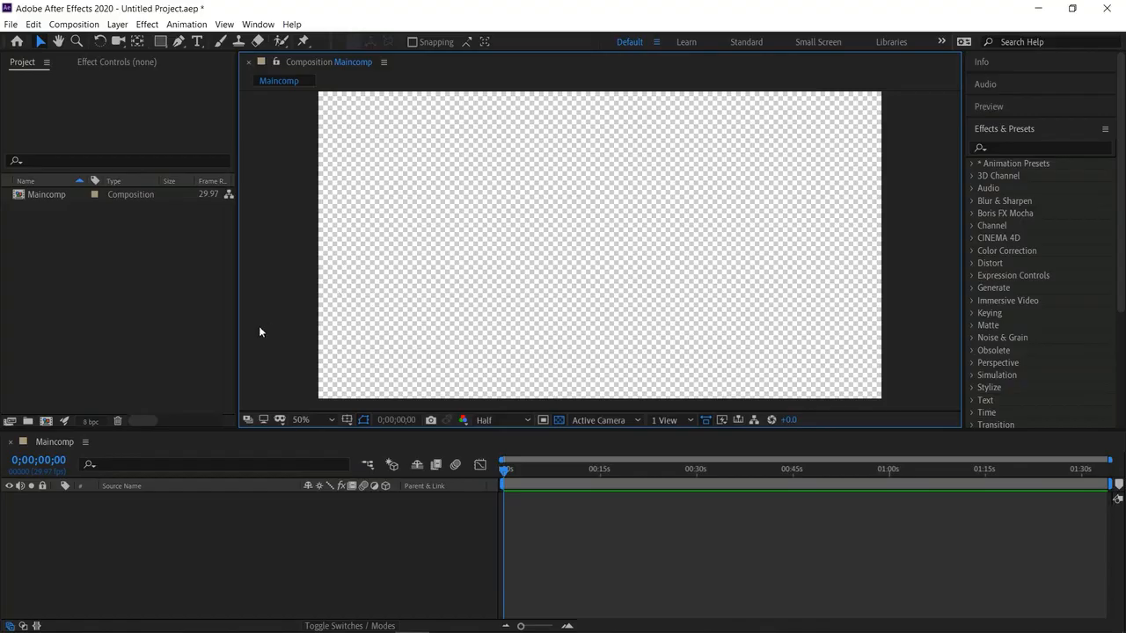
left_click(209, 329)
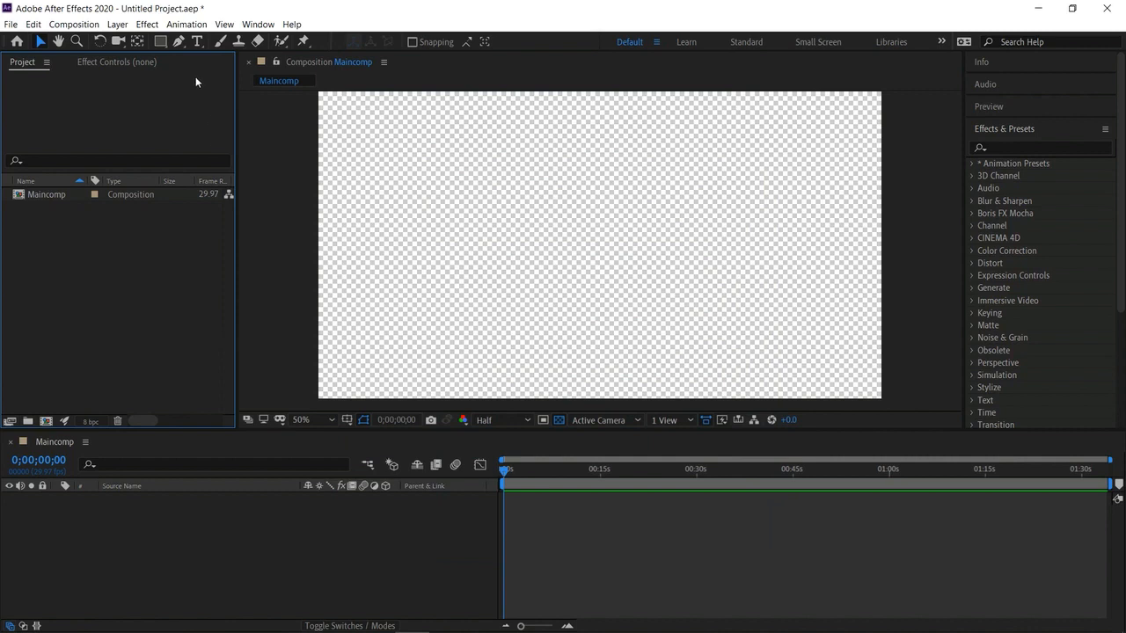
Draw a circle near the middle of the composition with the Ellipse Tool, using the orange fill and 200 px dark red stroke
left_click(161, 42)
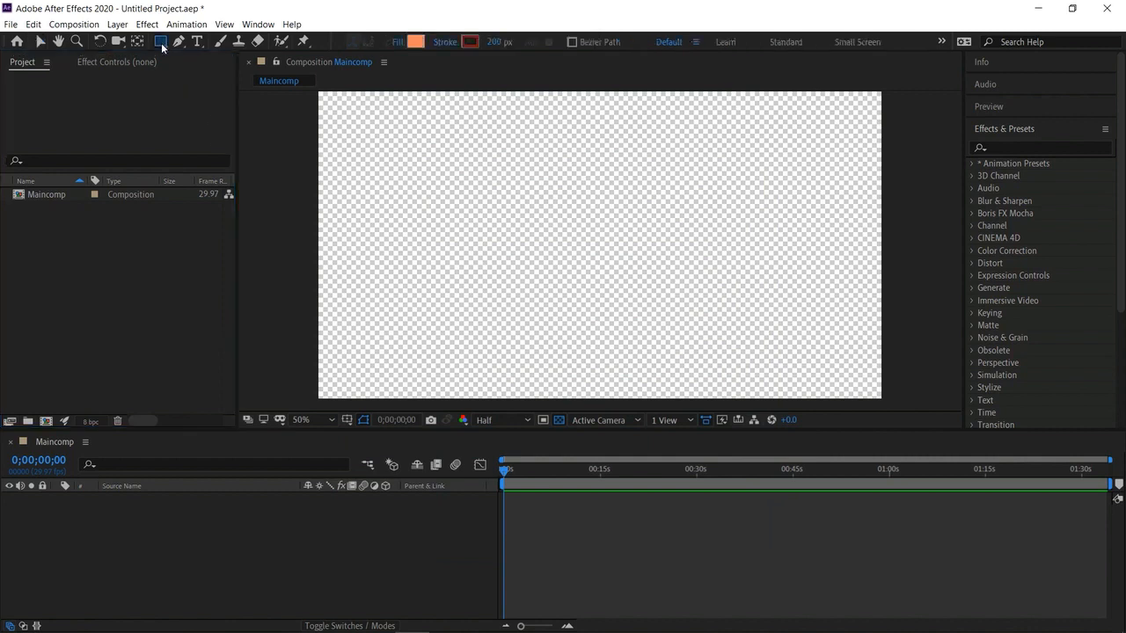
left_click(162, 47)
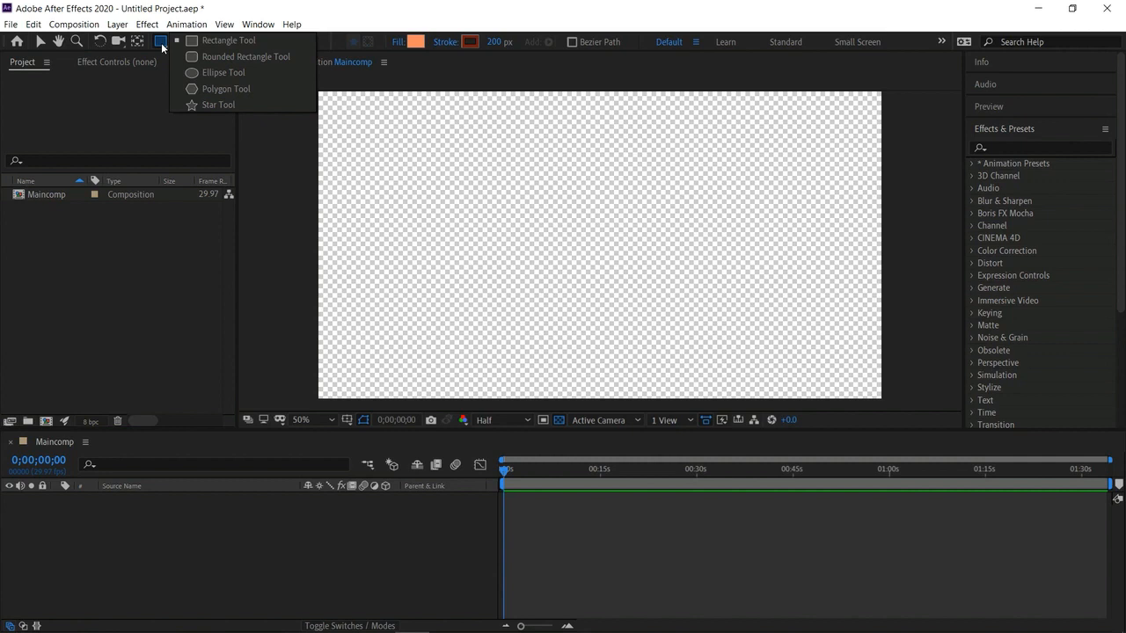
left_click(235, 76)
mouse_move(466, 182)
left_mouse_down()
mouse_move(600, 276)
mouse_move(644, 350)
left_mouse_up()
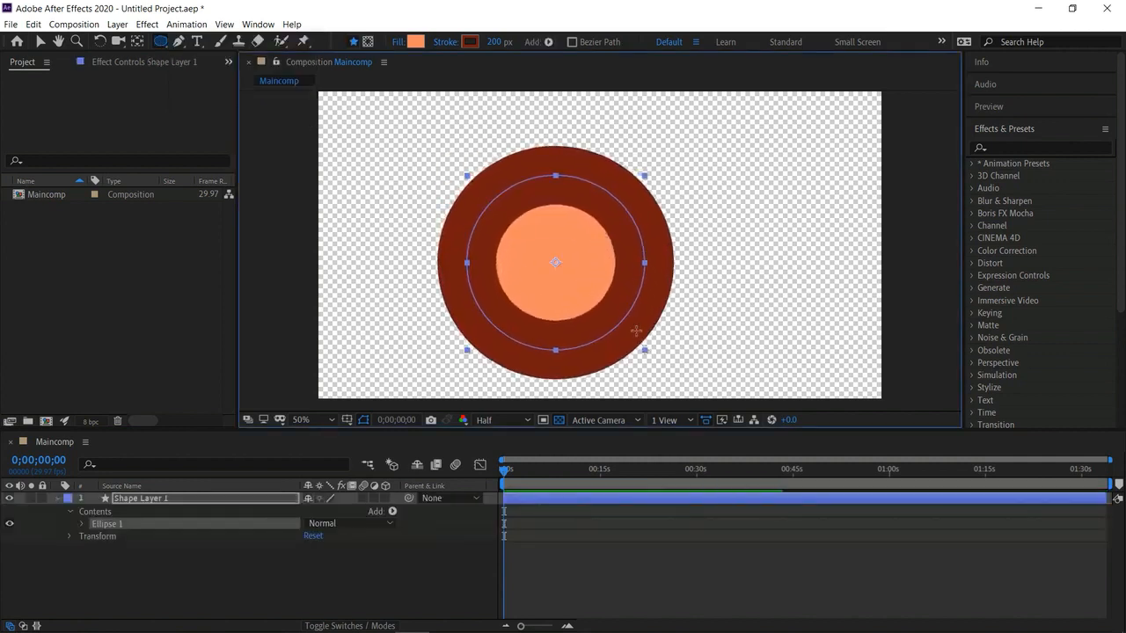
Set the circle's stroke width to 0 px and change its fill colour to dark blue
left_click_drag(495, 41, 376, 72)
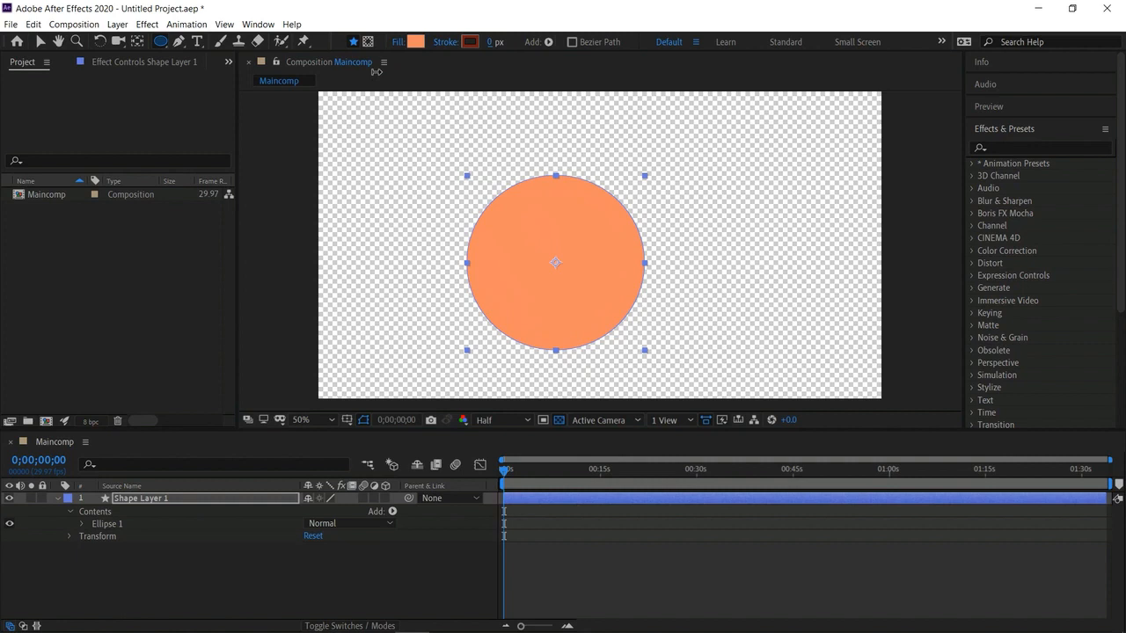
left_click(414, 43)
left_click(867, 538)
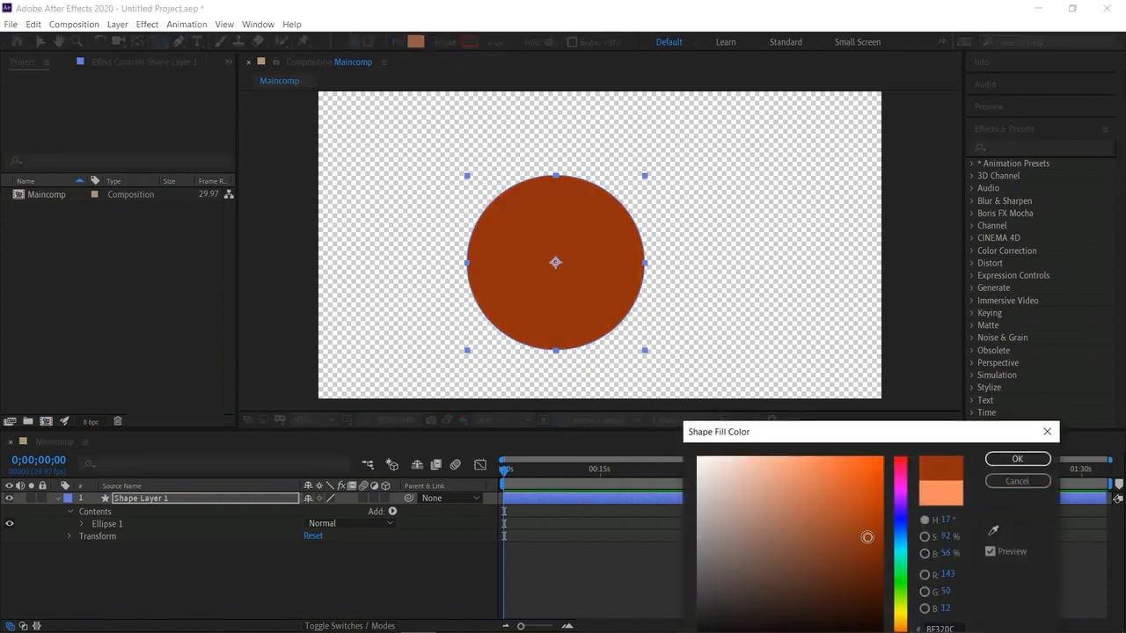
left_click(904, 593)
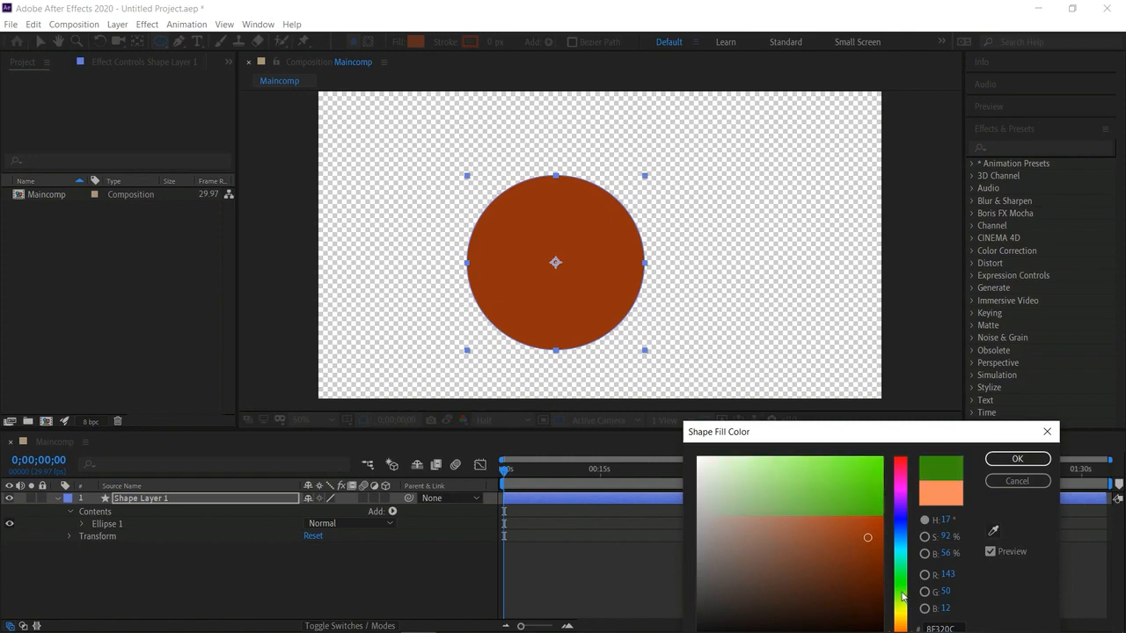
left_click(903, 521)
left_click(1015, 459)
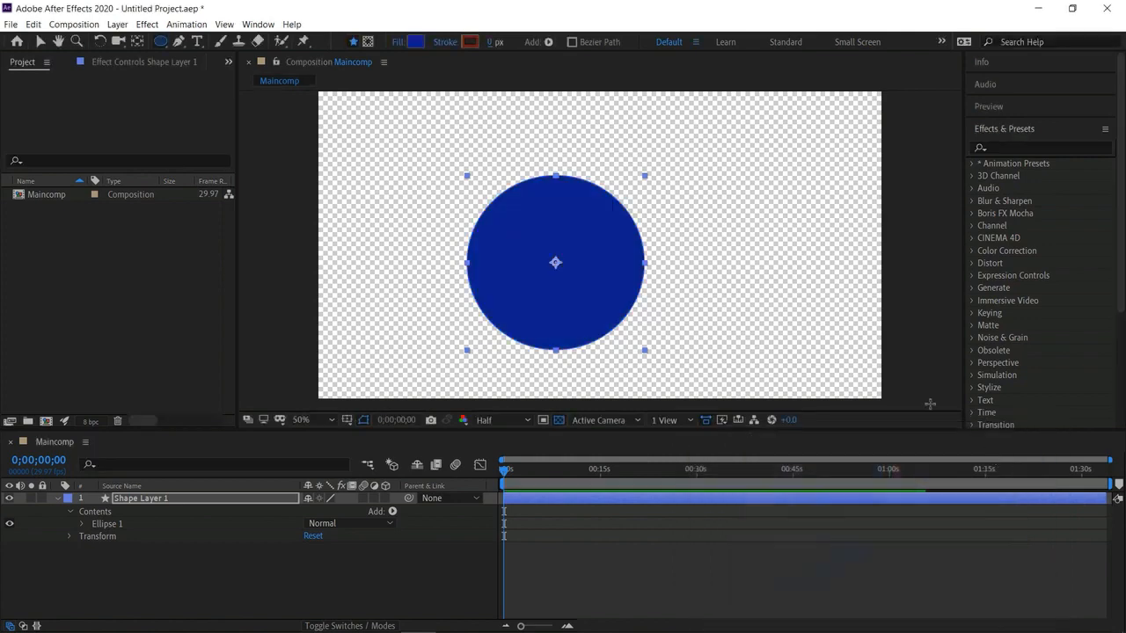
Move the circle slightly up and to the right with the Selection Tool and scale it down slightly
left_click(40, 42)
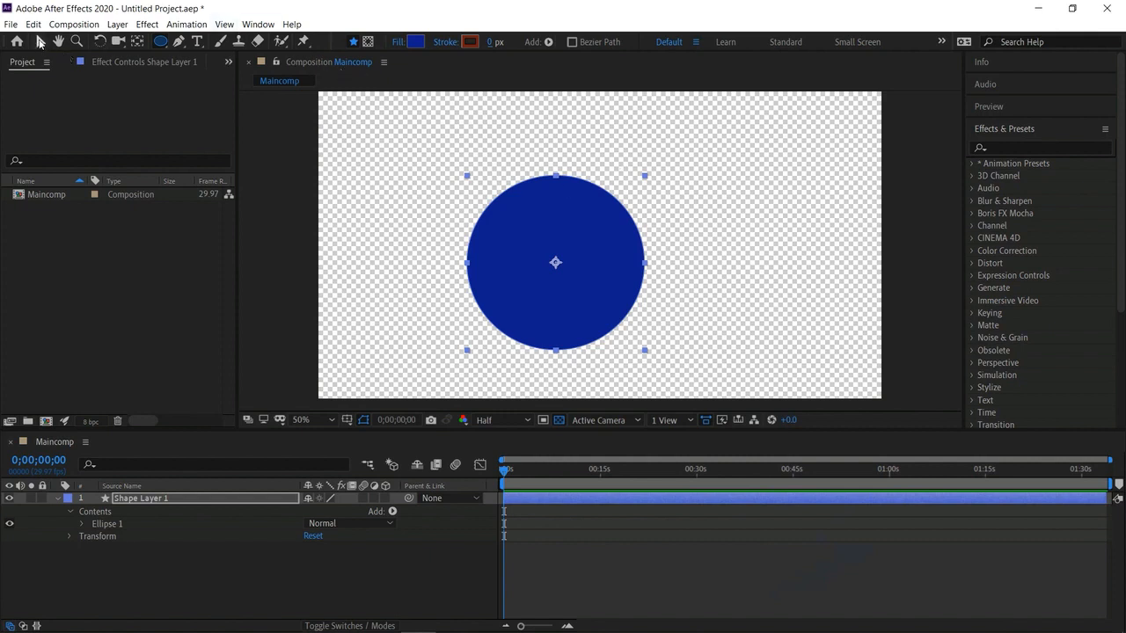
mouse_move(527, 253)
left_mouse_down()
mouse_move(583, 226)
mouse_move(540, 237)
left_mouse_up()
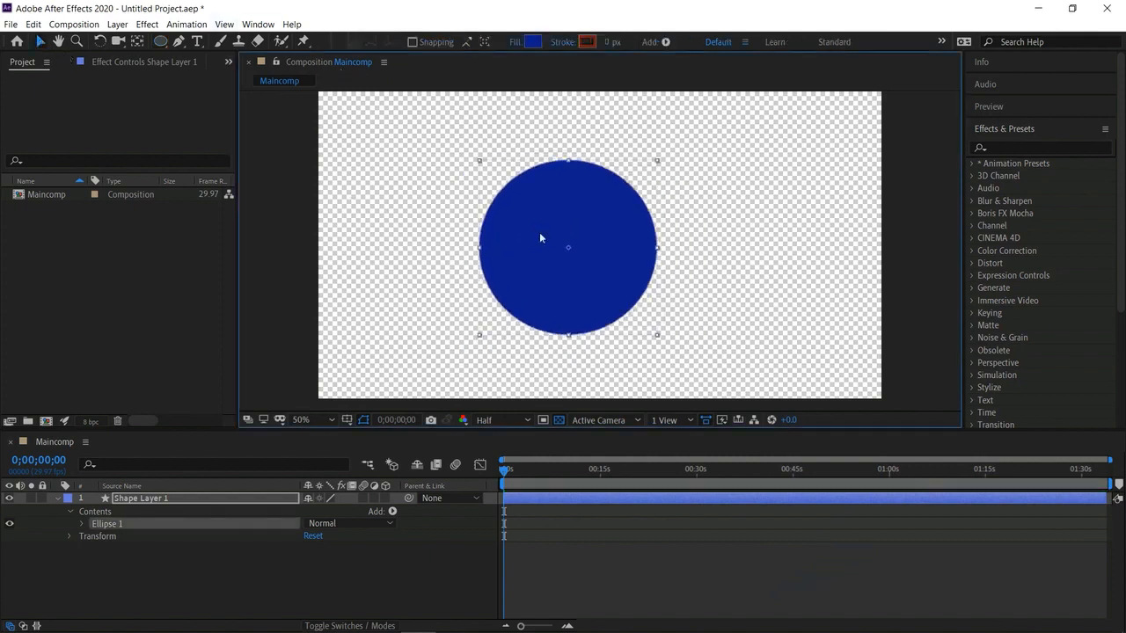
mouse_move(477, 164)
left_mouse_down()
mouse_move(505, 185)
mouse_move(480, 163)
left_mouse_up()
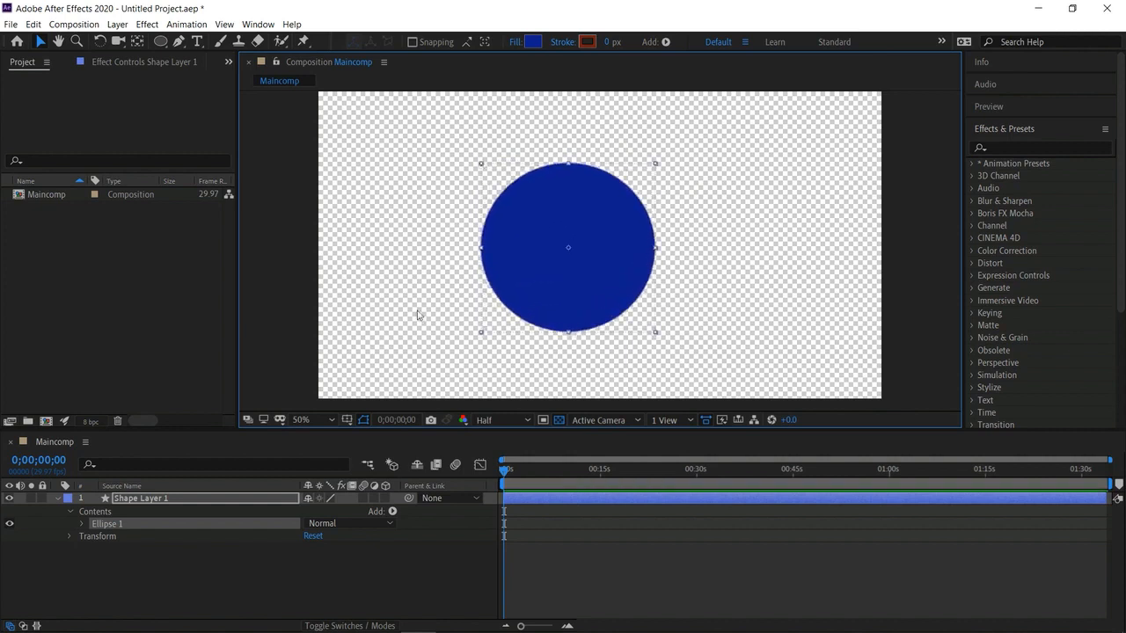
Reveal Shape Layer 1's Transform properties, move the layer to about position 899, 644, and collapse the layer
left_click(58, 498)
left_click(122, 554)
left_click(137, 499)
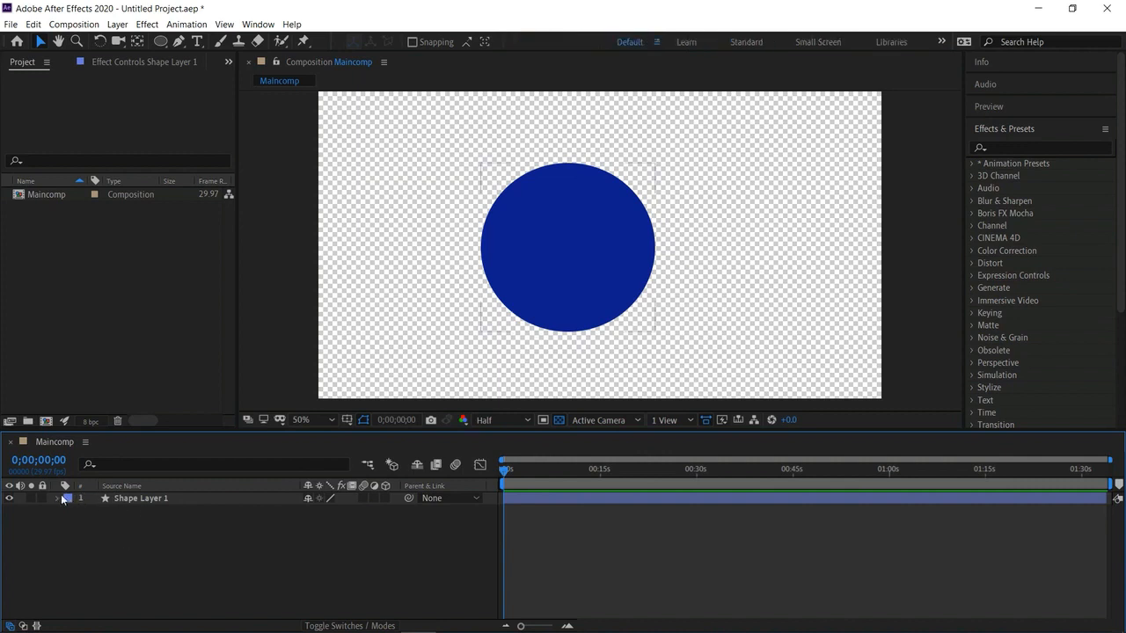
left_click(59, 498)
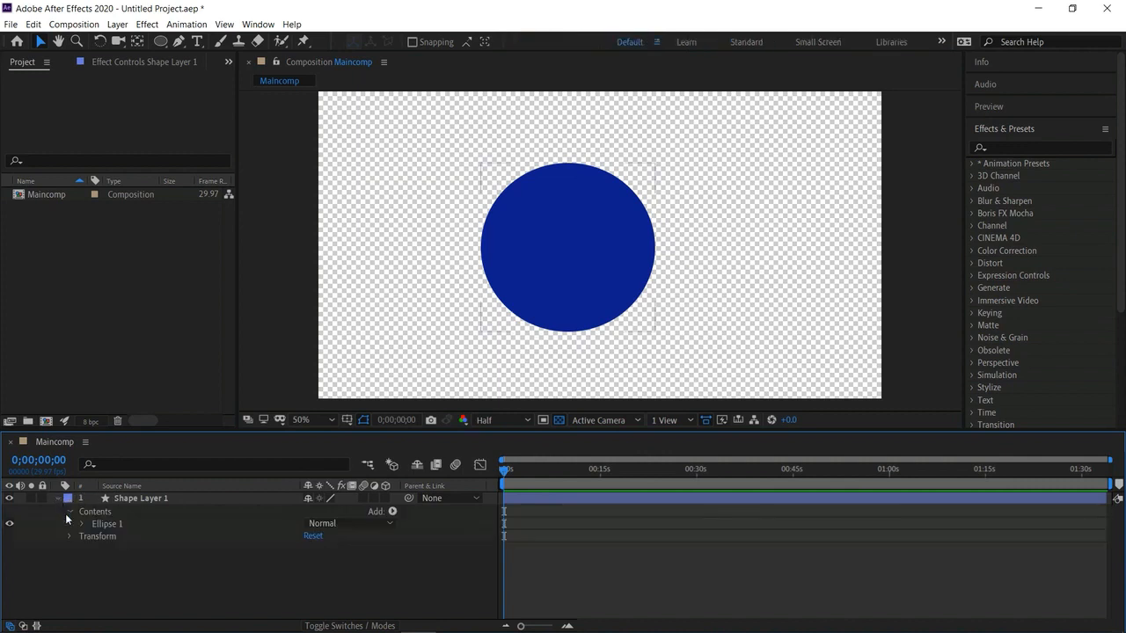
left_click(71, 535)
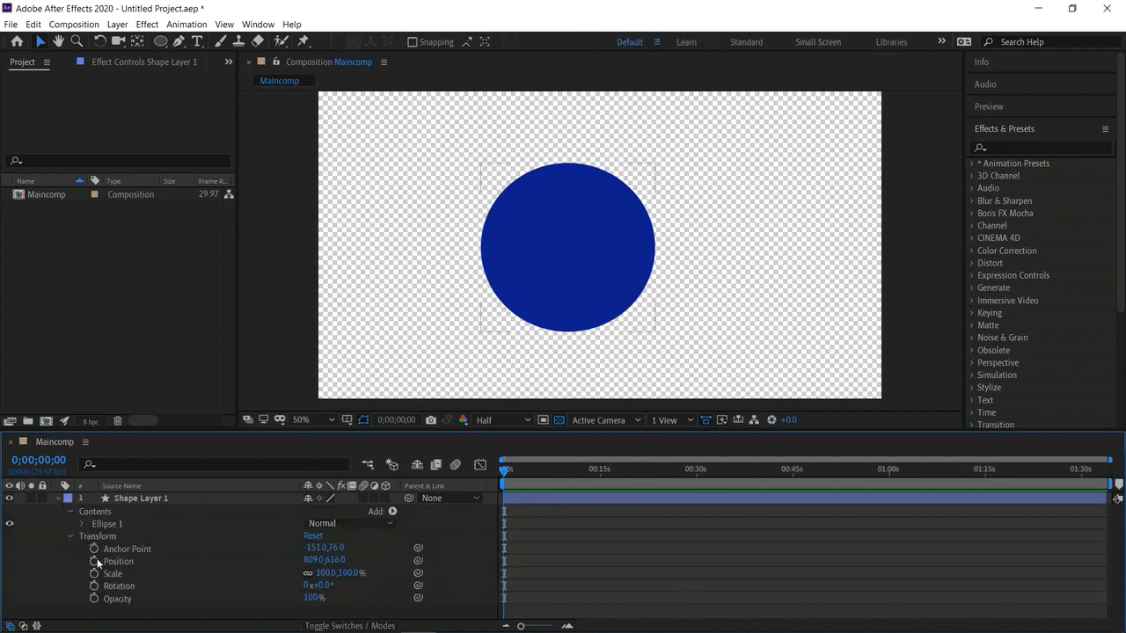
left_click(130, 616)
left_click(117, 598)
left_click(550, 281)
left_click_drag(561, 284, 588, 292)
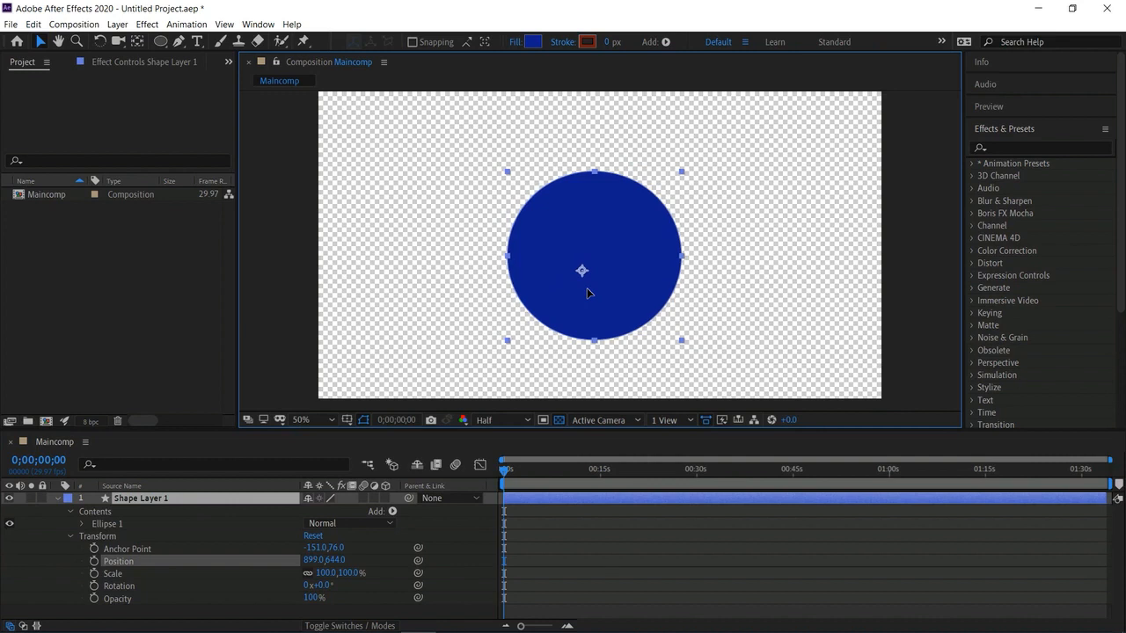
left_click(58, 498)
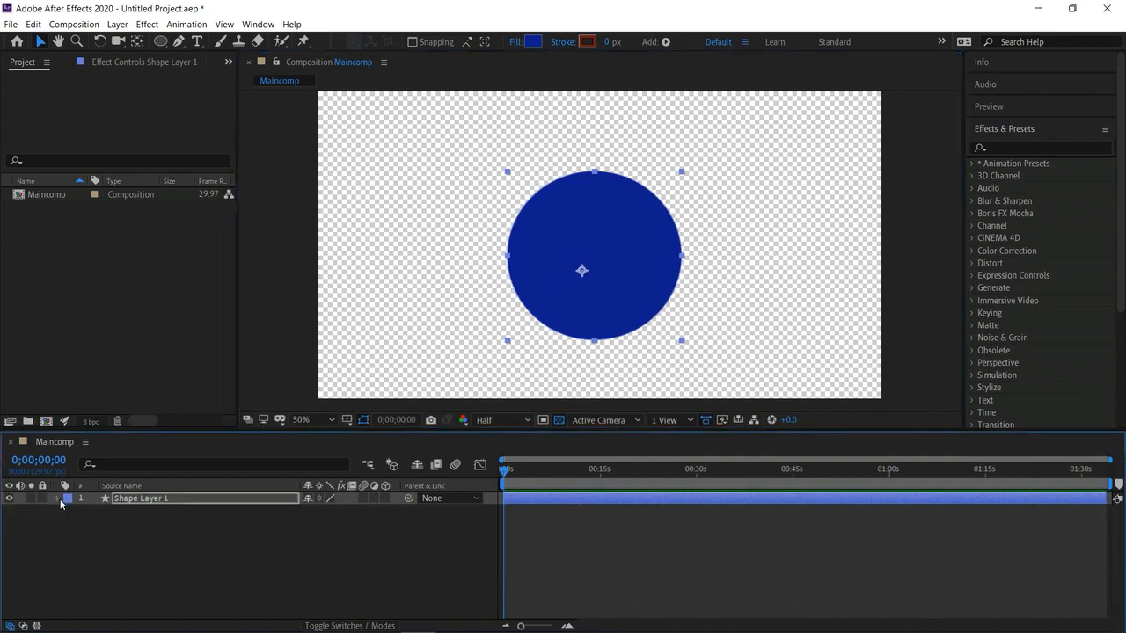
Add a first Position keyframe to Shape Layer 1 at 0;00;00;14
left_click(567, 626)
left_click(567, 626)
left_click(568, 626)
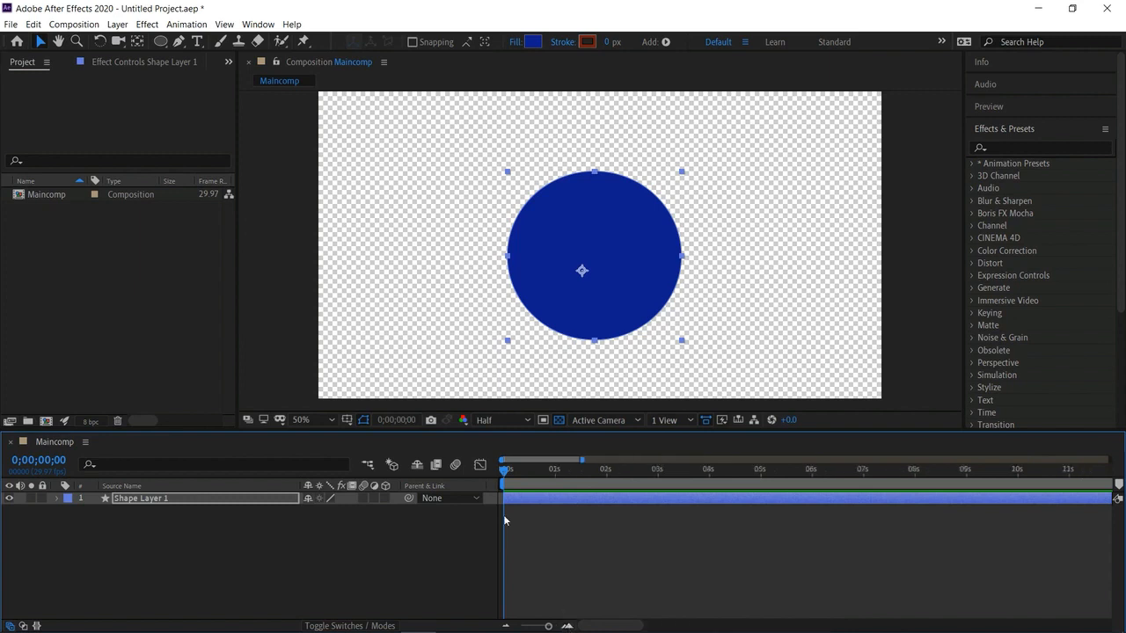
left_click_drag(505, 469, 528, 512)
left_click(58, 498)
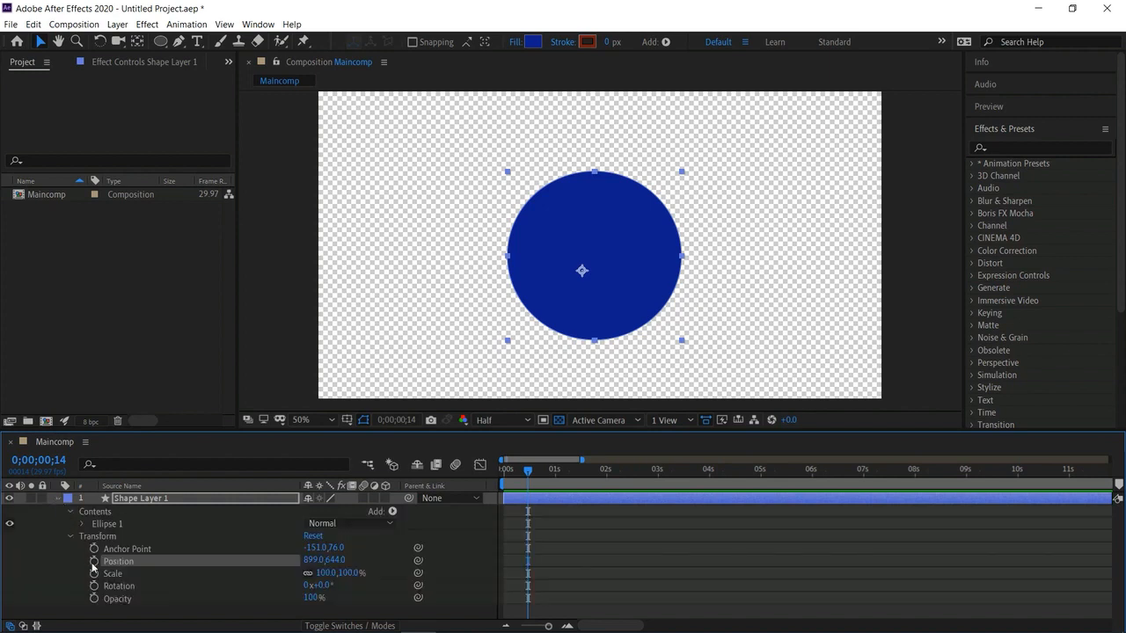
left_click(94, 560)
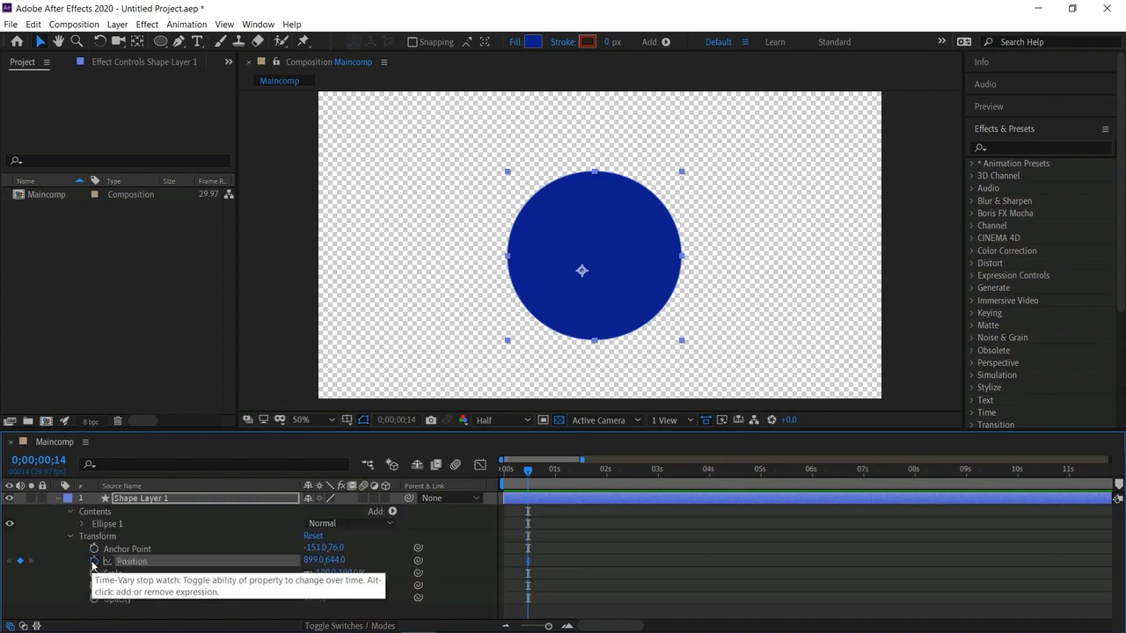
Add a second Position keyframe at 0;00;01;15 with the X position at 409, and preview the animation from the start
left_click_drag(545, 474, 580, 491)
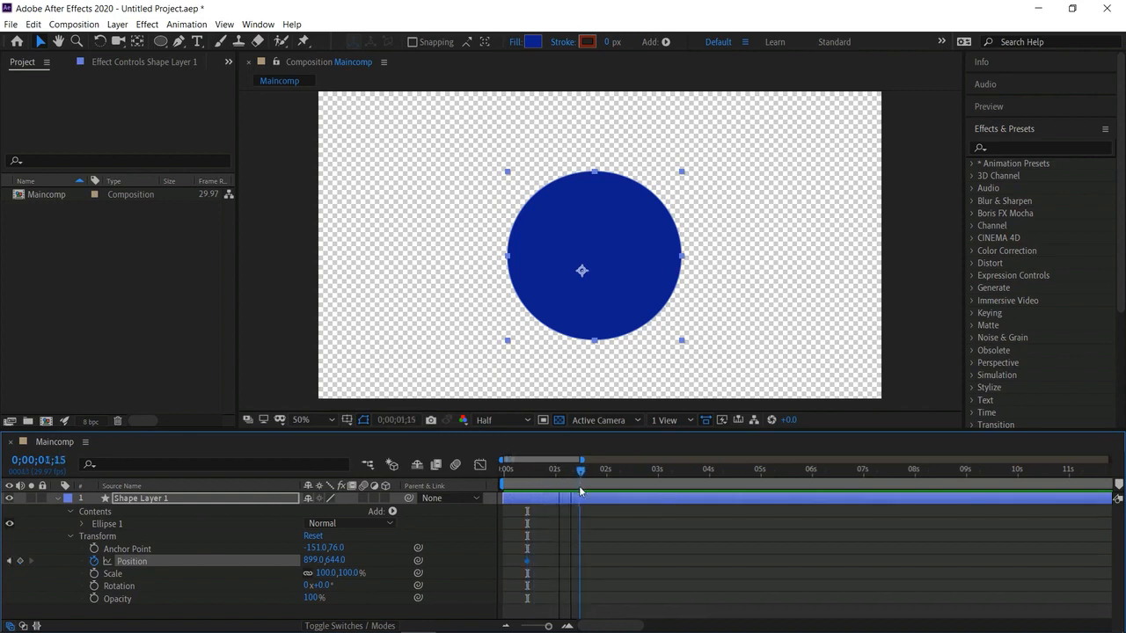
left_click(20, 560)
left_click_drag(314, 561, 149, 561)
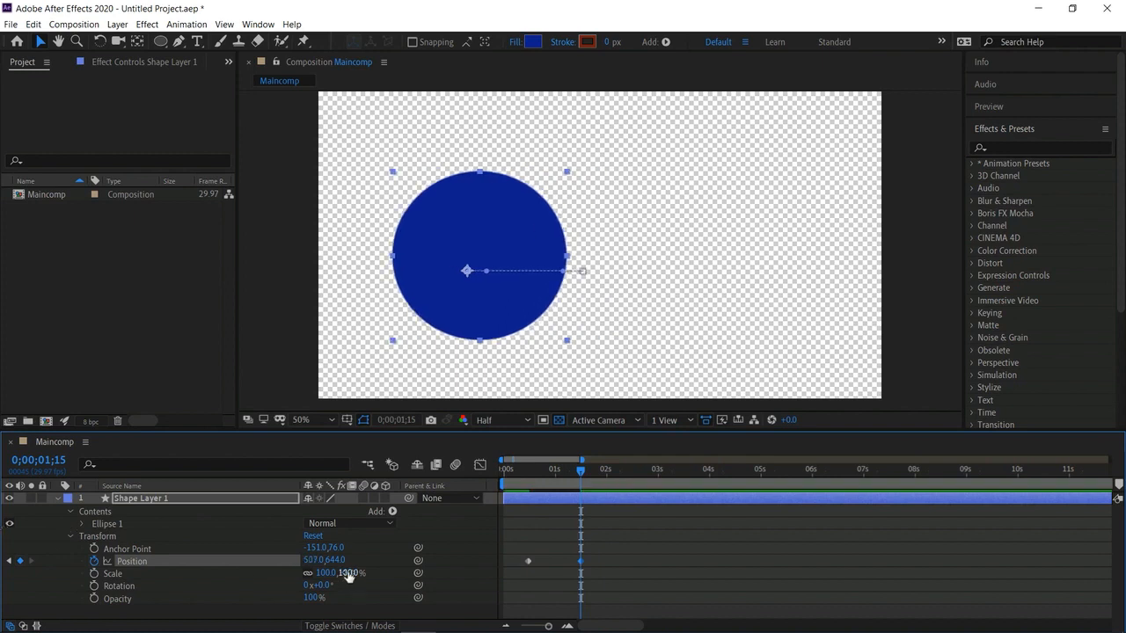
left_click_drag(314, 561, 247, 564)
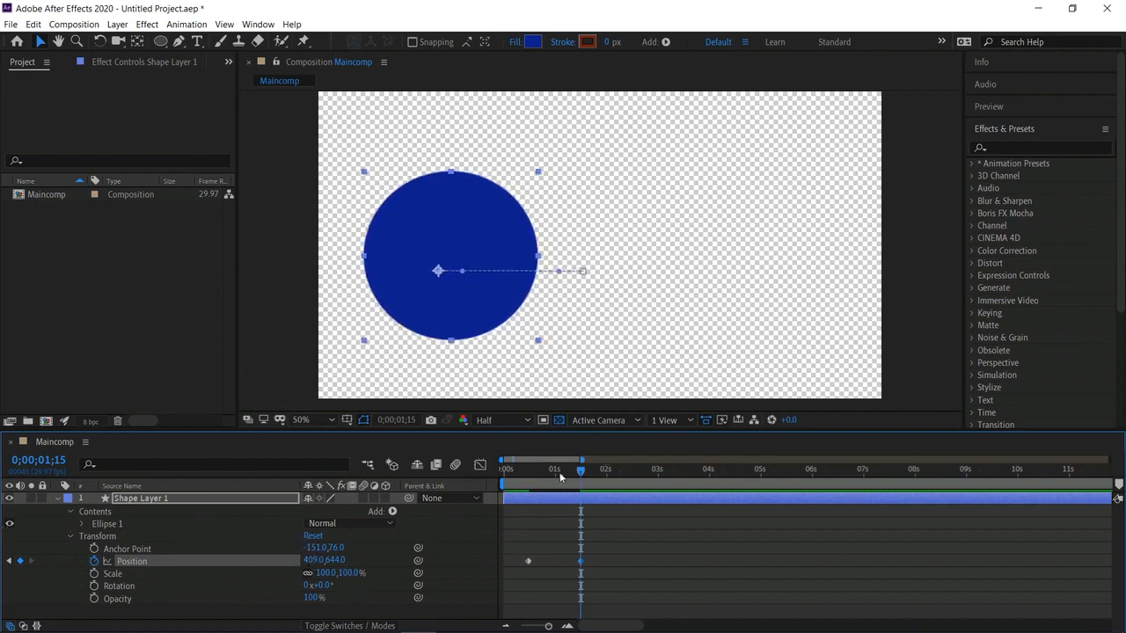
key("Home")
key("space")
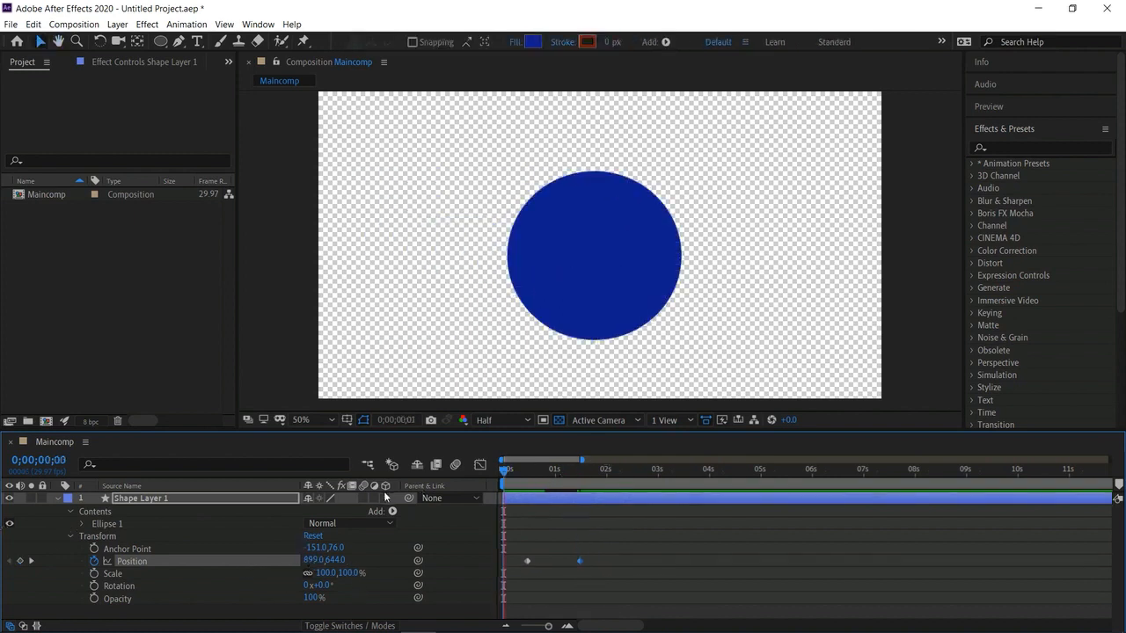
key("space")
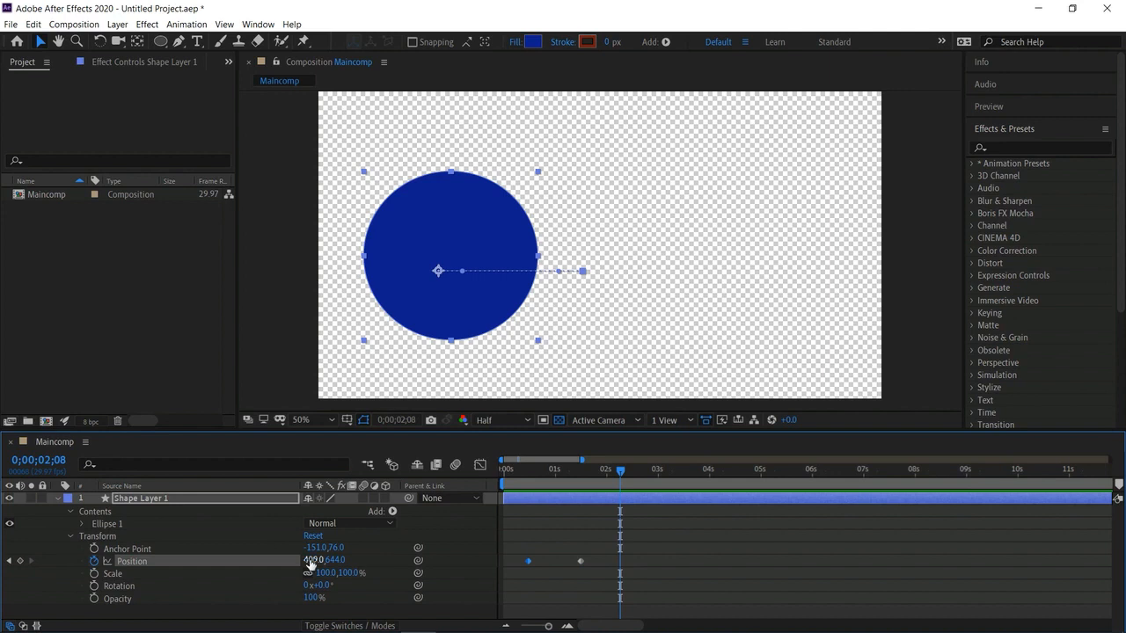
Add a third Position keyframe at 0;00;02;08 with the X position at about 1495, and preview the animation
left_click_drag(310, 564, 492, 563)
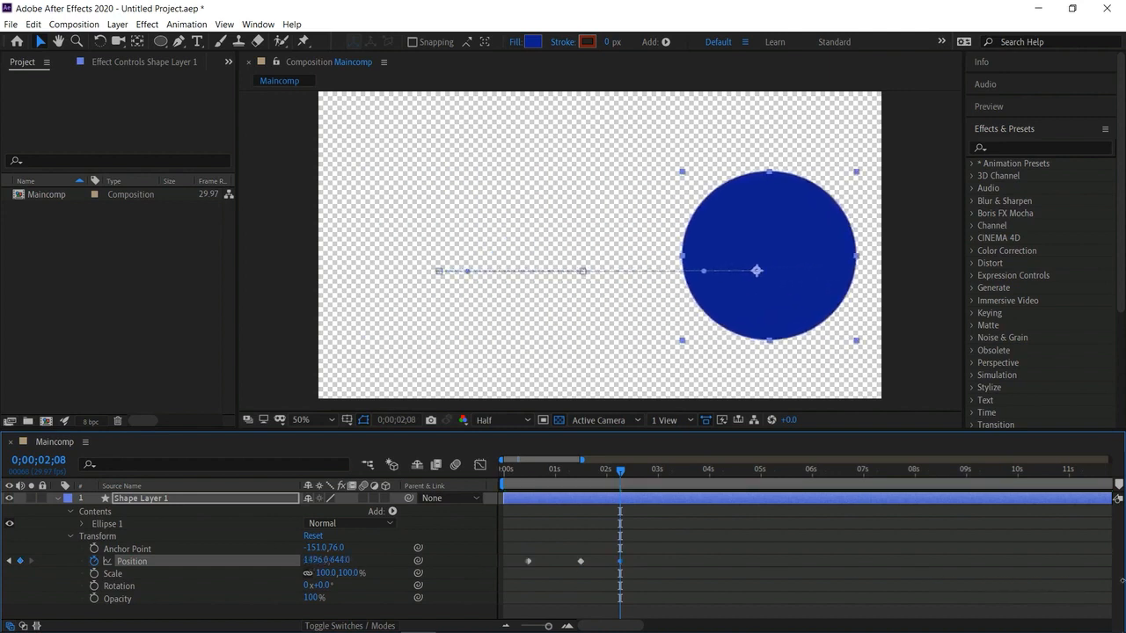
key("space")
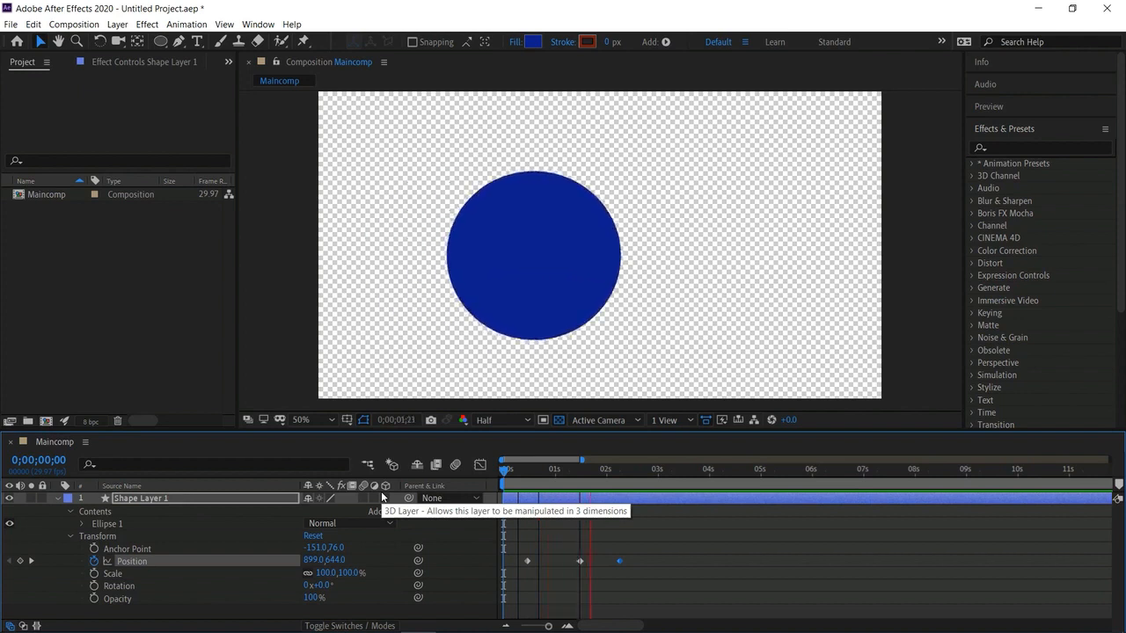
key("space")
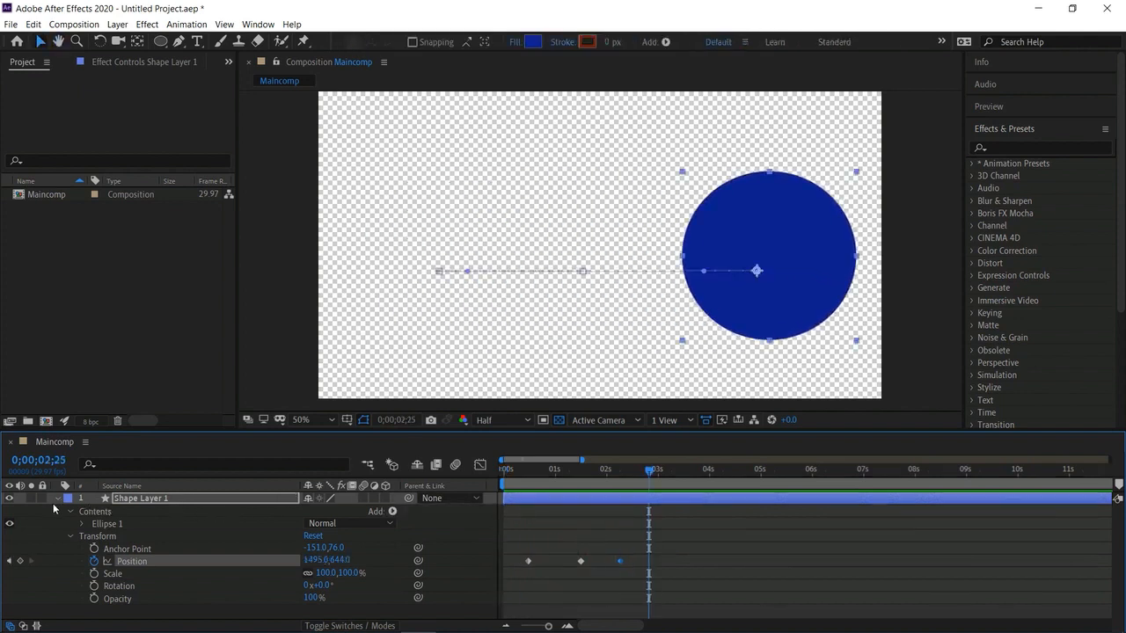
Remove all Position keyframes from Shape Layer 1, collapse the layer, and move the circle back near the composition's centre
left_click(94, 561)
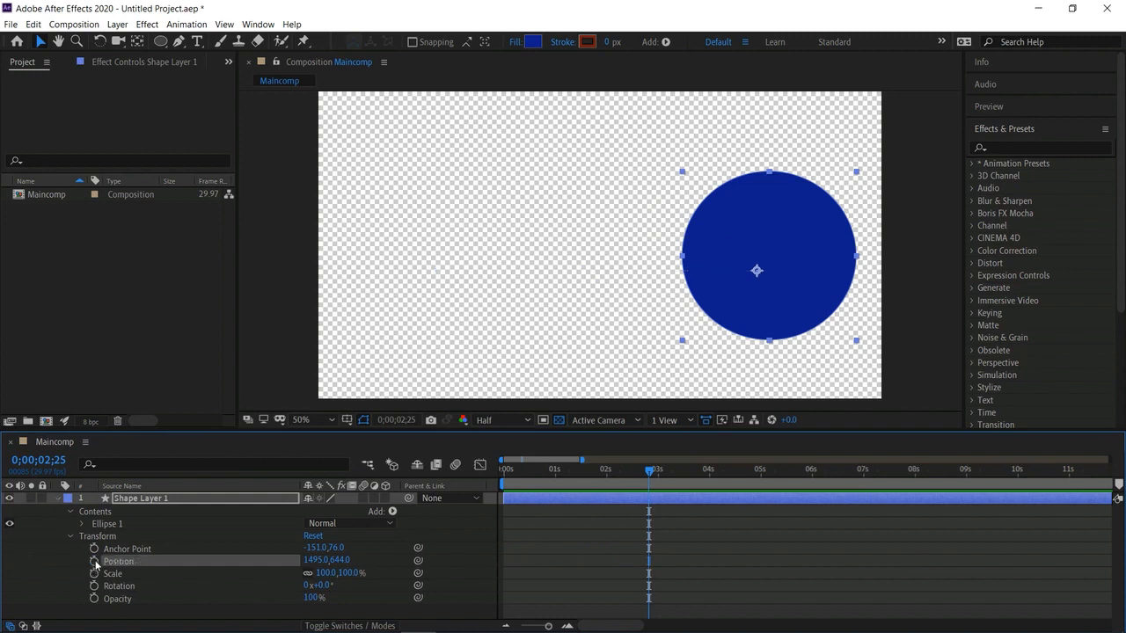
left_click(58, 499)
left_click_drag(752, 315, 572, 308)
left_click(357, 567)
Create a 1920 x 1080 px solid layer named Medium Cyan Solid 1 with a bright sky-blue colour
right_click(357, 567)
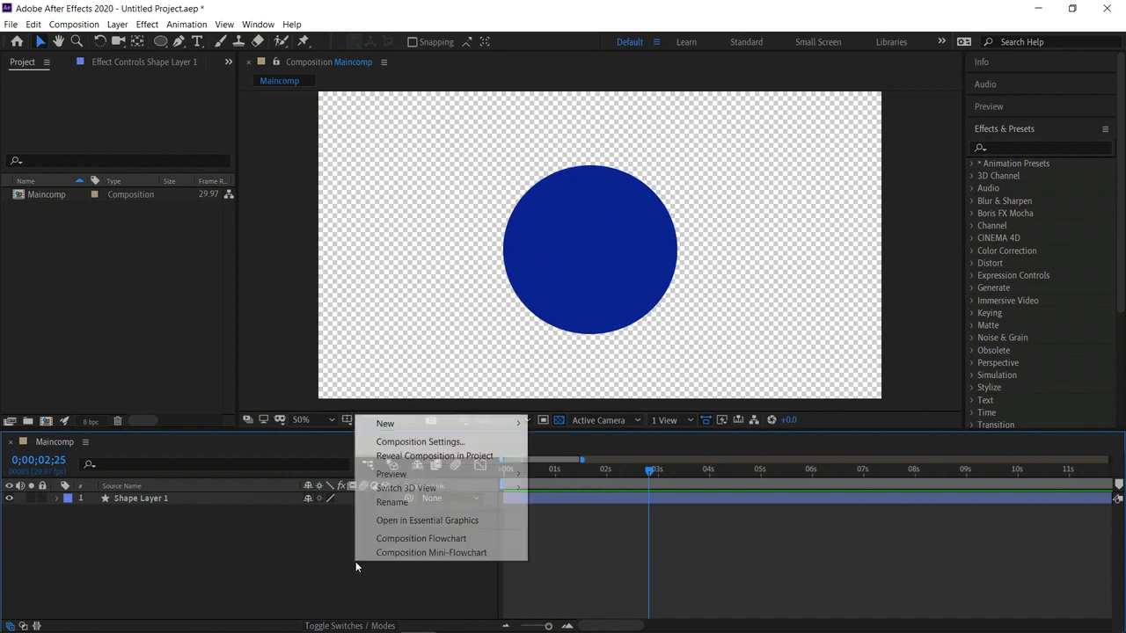
mouse_move(513, 428)
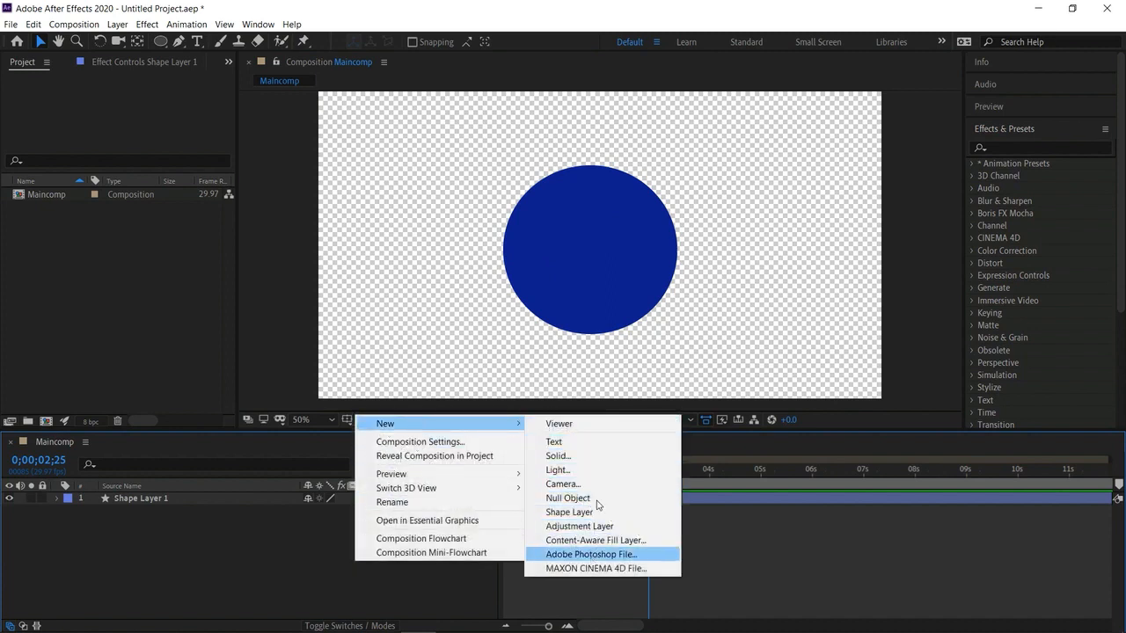
left_click(592, 456)
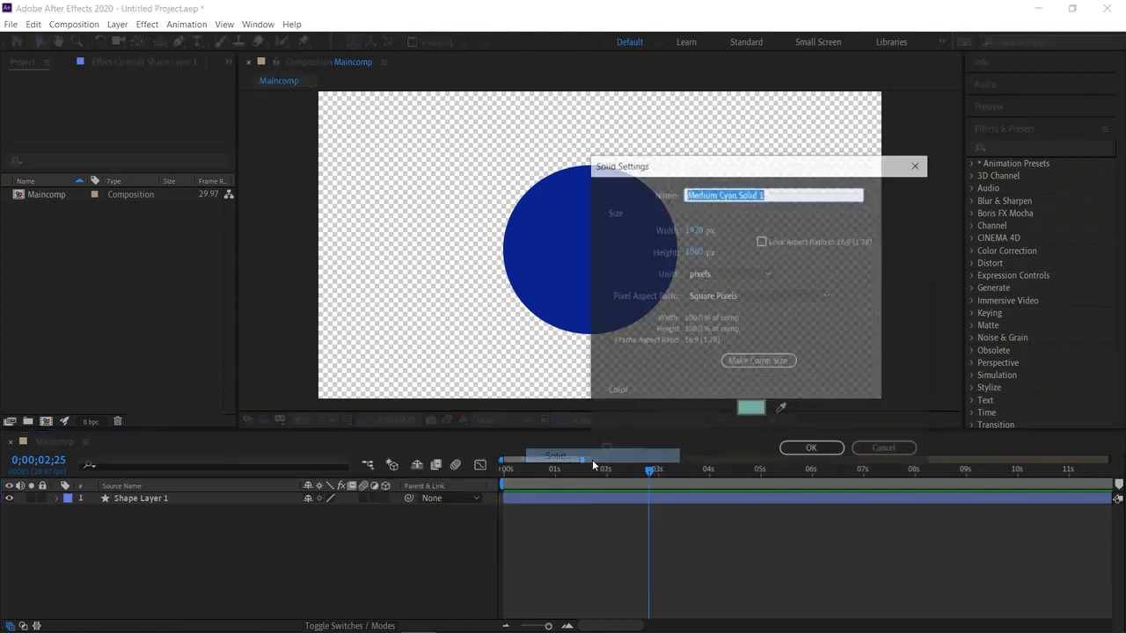
left_click(750, 407)
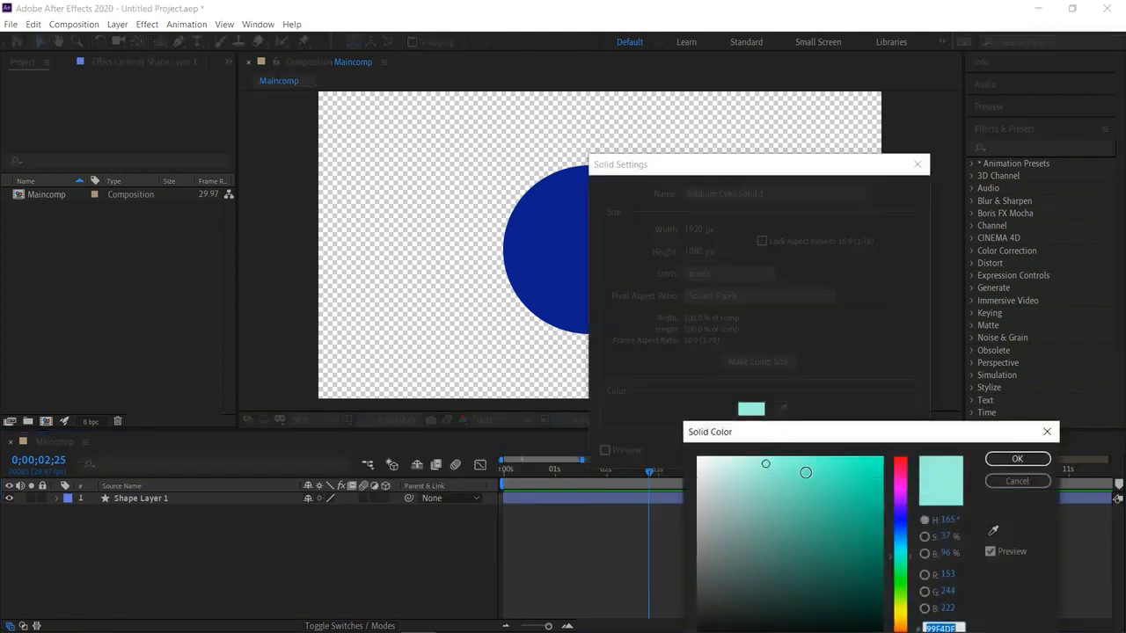
left_click(904, 544)
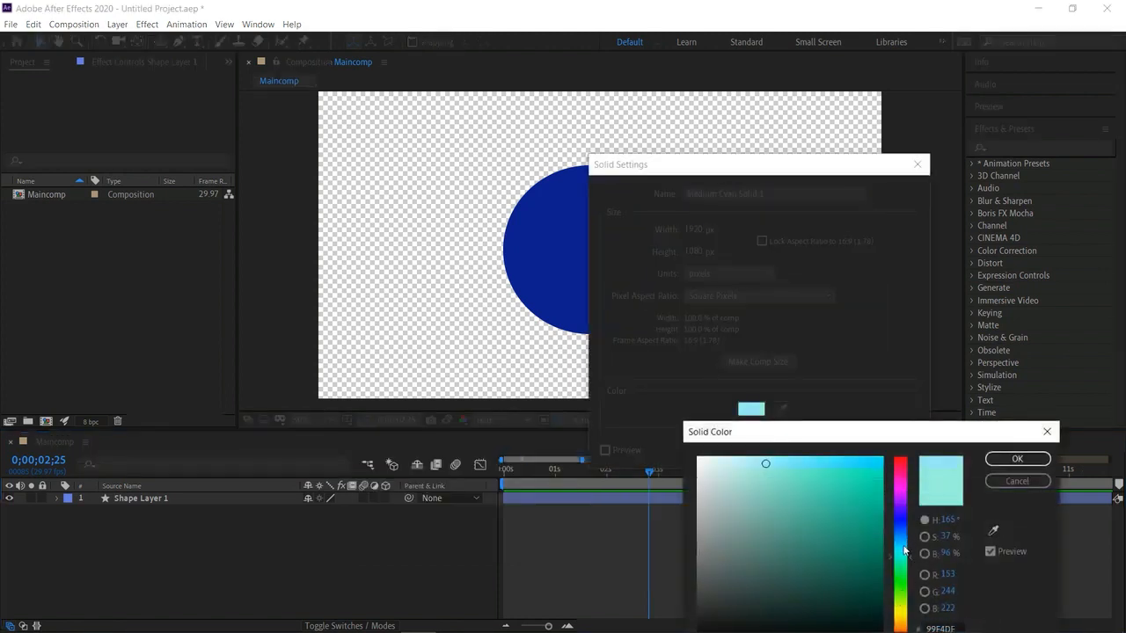
left_click(826, 473)
left_click(1017, 458)
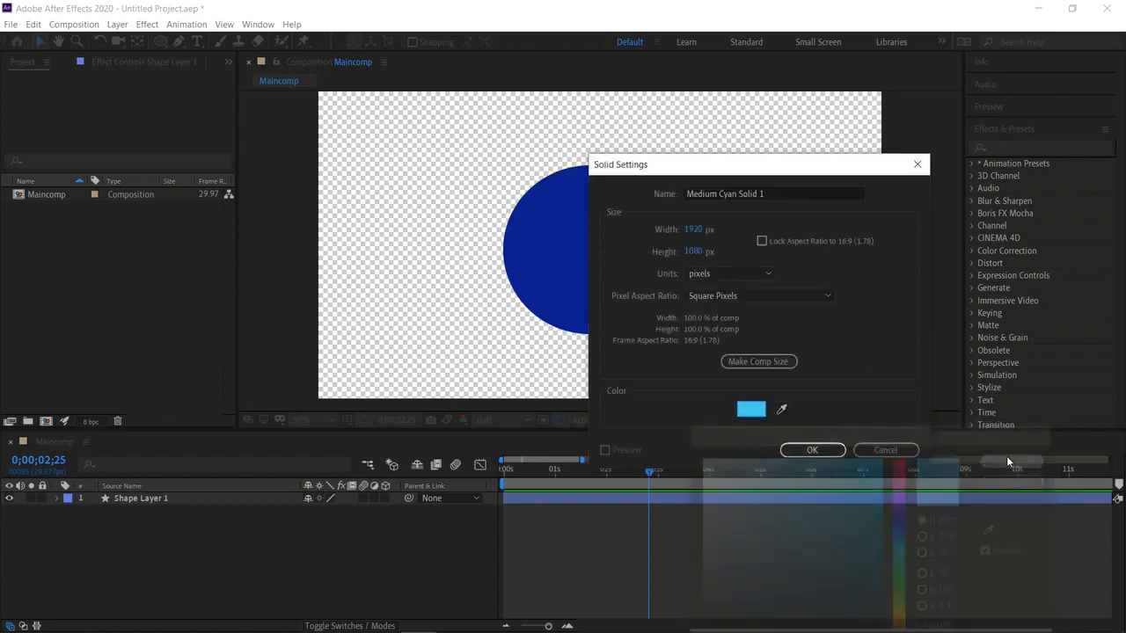
left_click(811, 450)
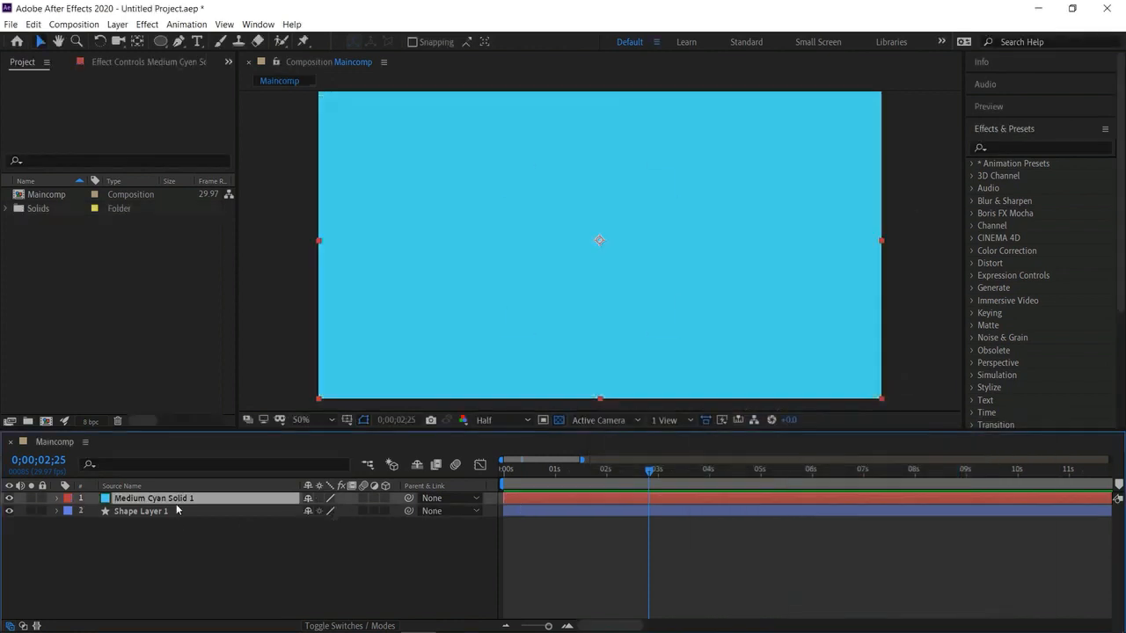
Place the solid layer beneath Shape Layer 1 and move the current time to 0;00;04;08
left_click_drag(176, 506, 176, 533)
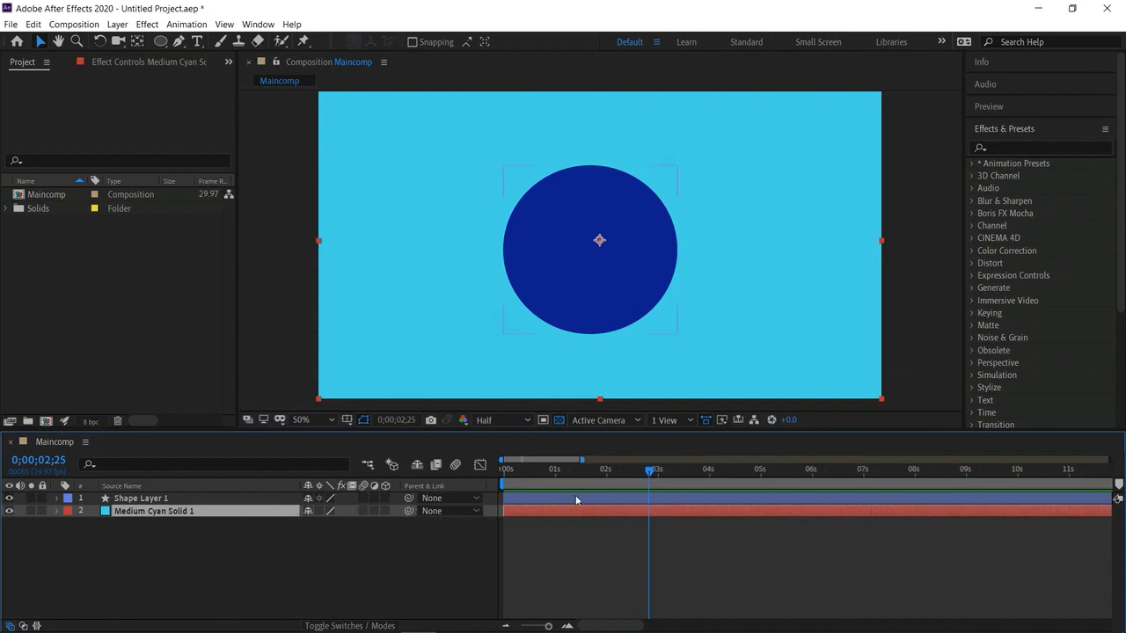
left_click_drag(627, 474, 724, 526)
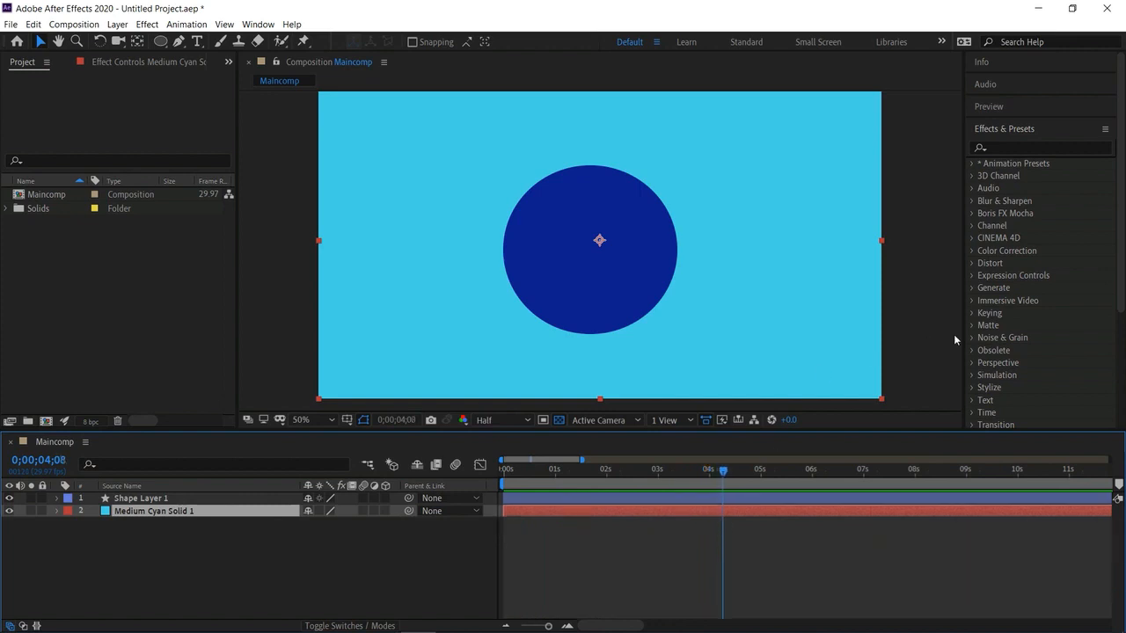
Hide the Effects & Presets panel from the workspace
left_click(928, 349)
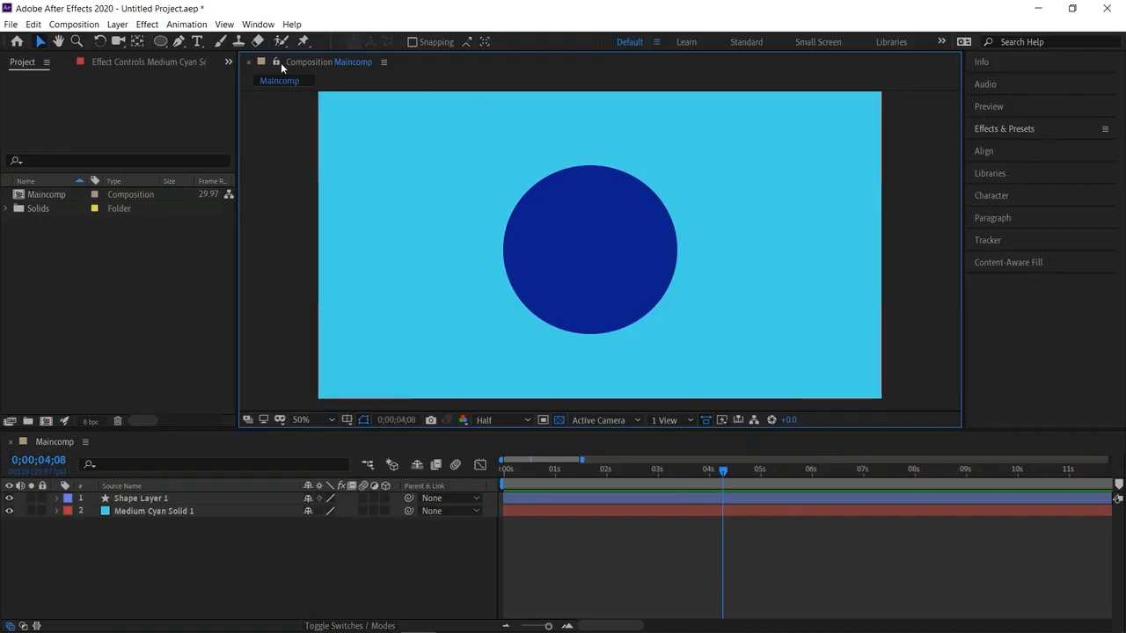
left_click(259, 24)
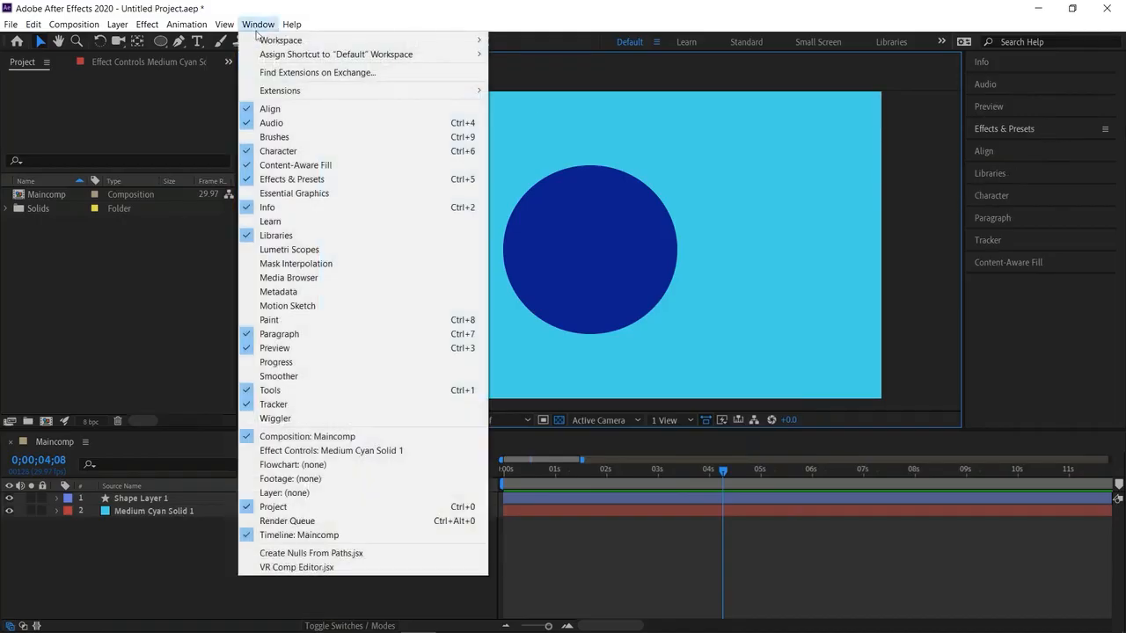
left_click(307, 180)
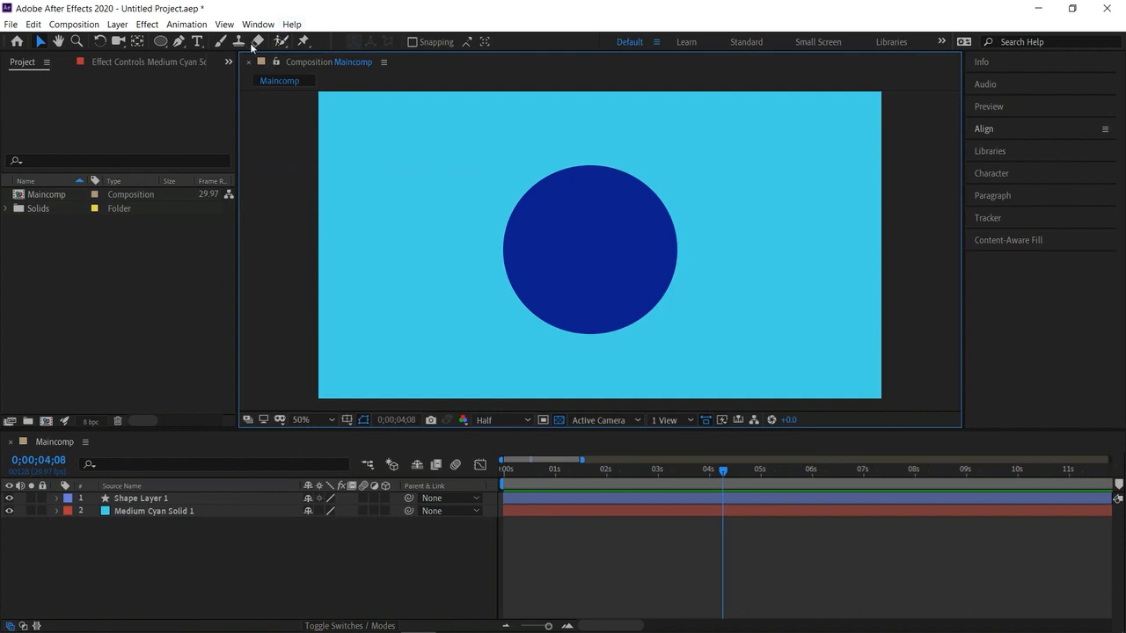
Restore the Effects & Presets panel and expand the Backgrounds folder of the Animation Presets
left_click(258, 24)
left_click(292, 179)
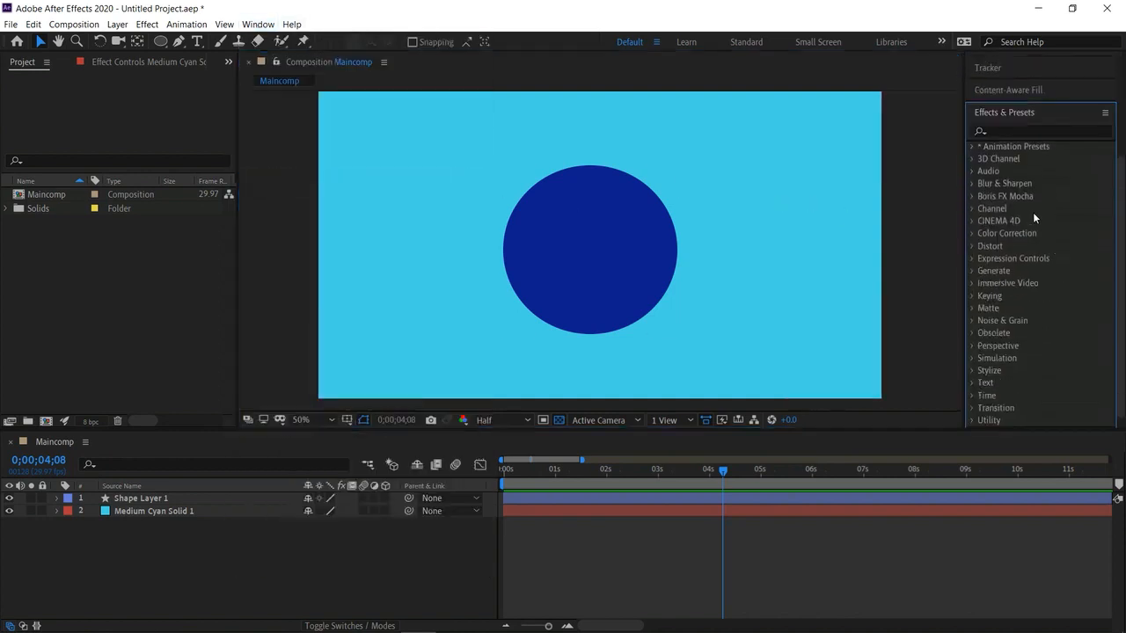
left_click(972, 148)
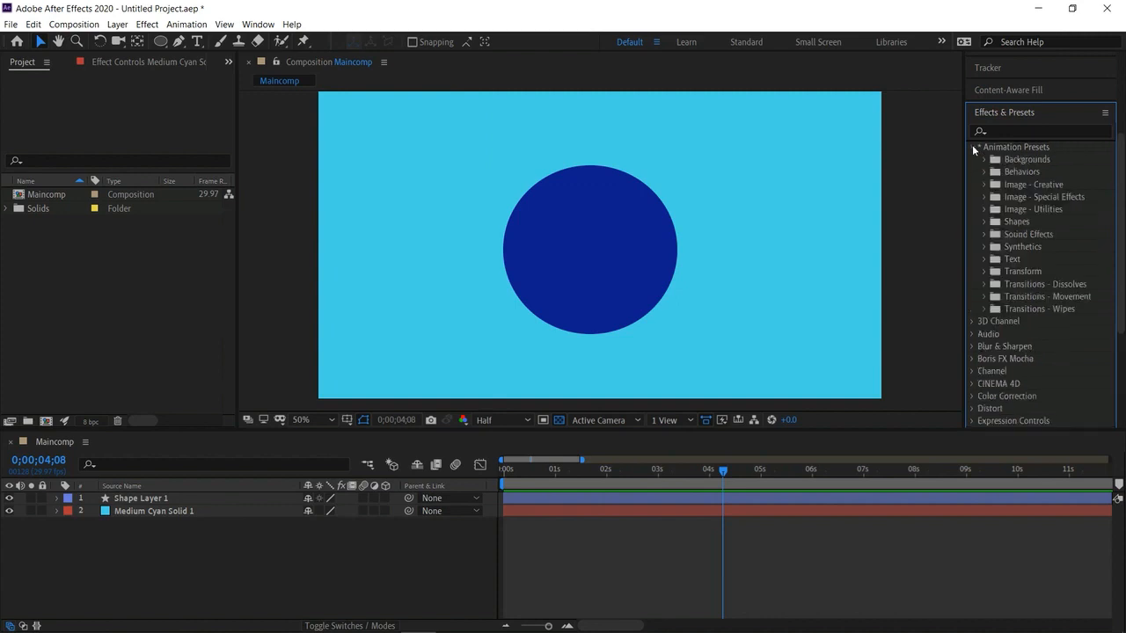
left_click(983, 160)
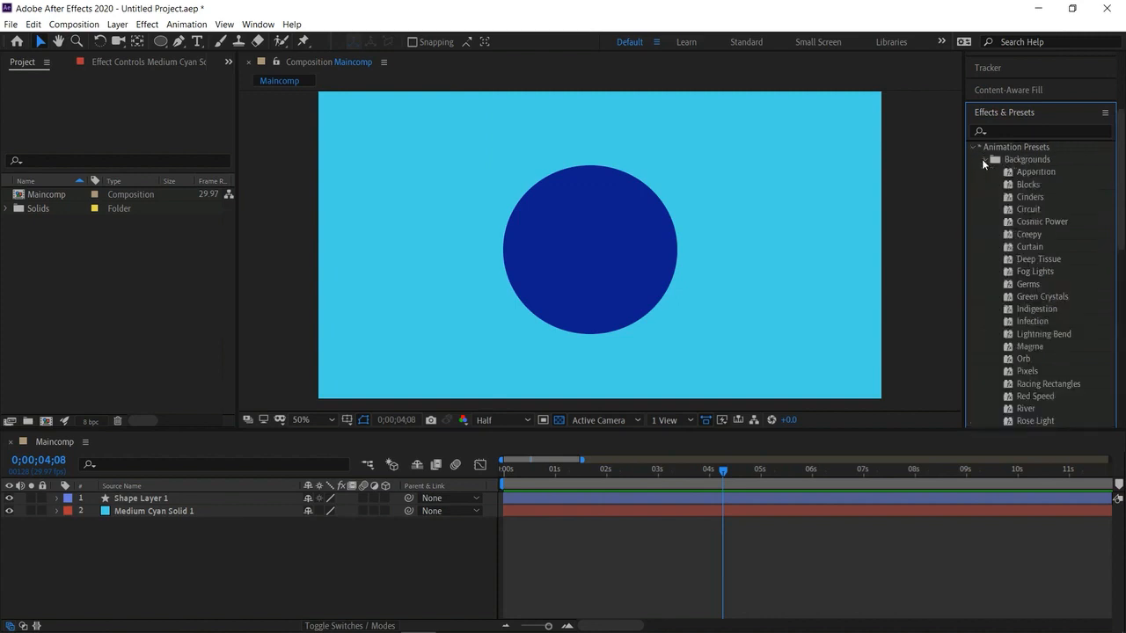
Try the Circuit background preset on Medium Cyan Solid 1, preview it from the start, and undo it
left_click(996, 215)
left_click_drag(996, 217, 784, 221)
left_click_drag(727, 475, 497, 470)
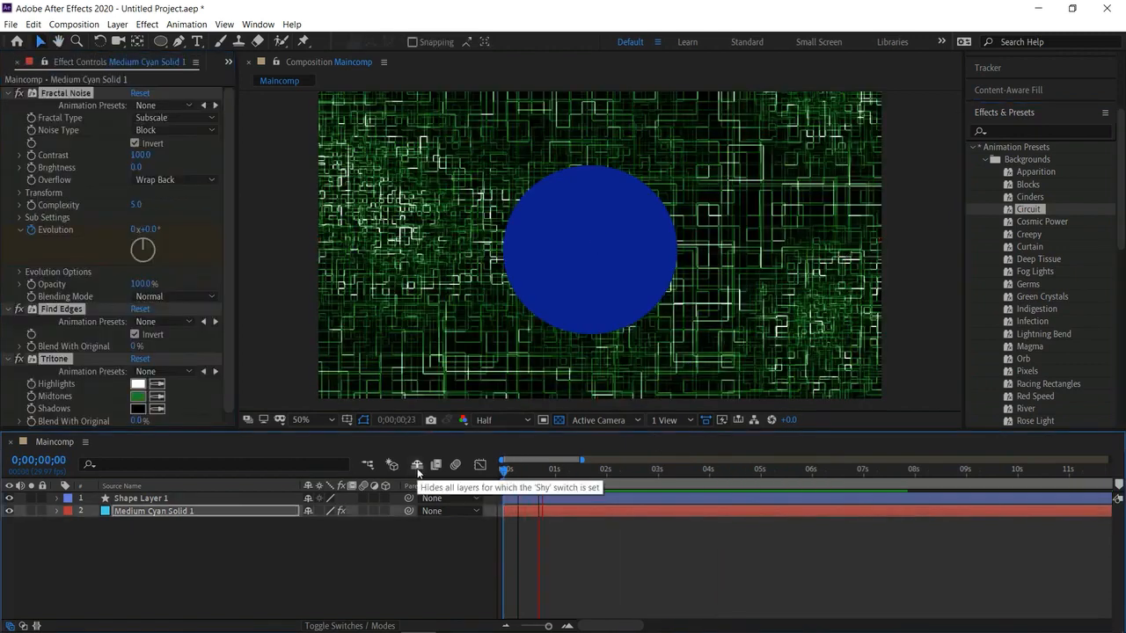
key("space")
key("ctrl+z")
Apply the Circuit background preset to Medium Cyan Solid 1 at 0;00;00;00, preview it, and return to the start
left_click_drag(722, 471, 502, 470)
left_click_drag(1033, 214, 825, 221)
key("space")
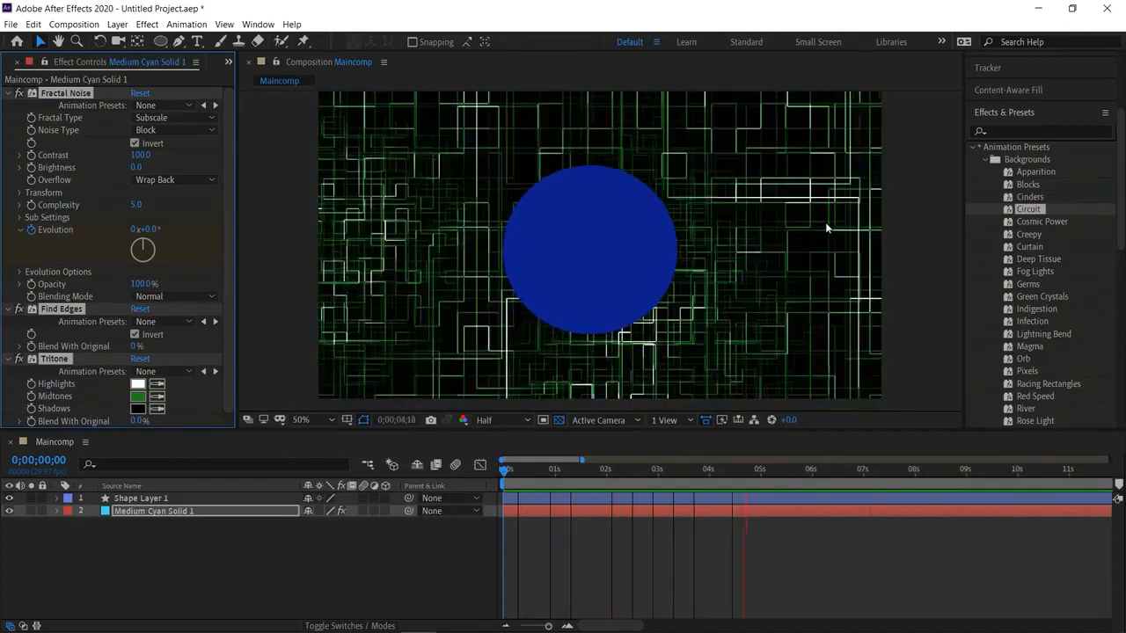
key("space")
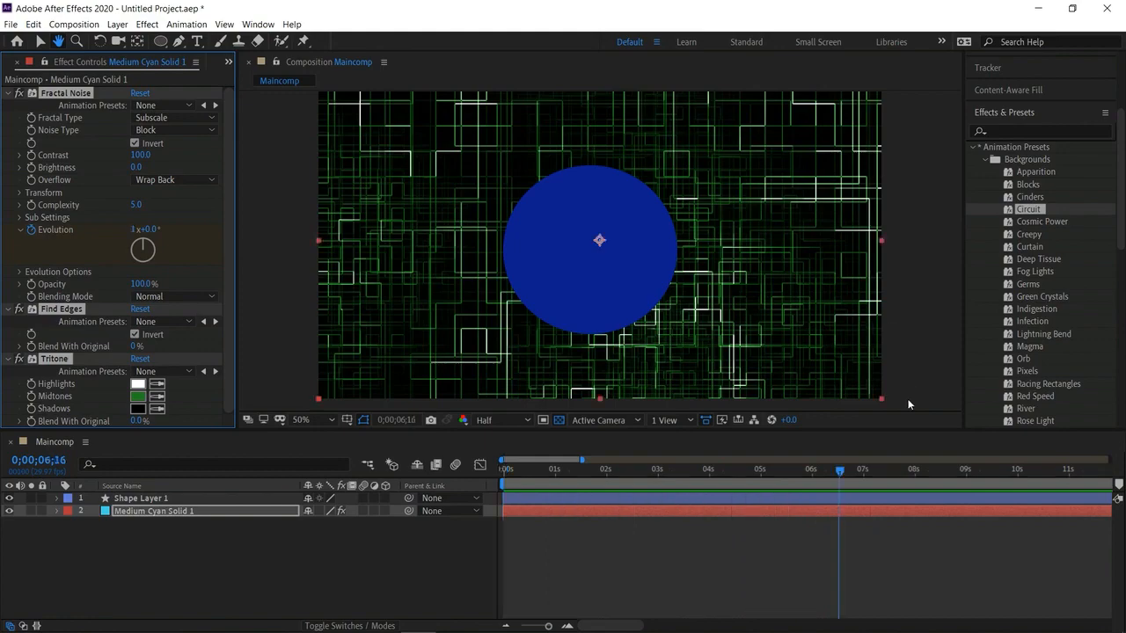
left_click_drag(838, 472, 501, 493)
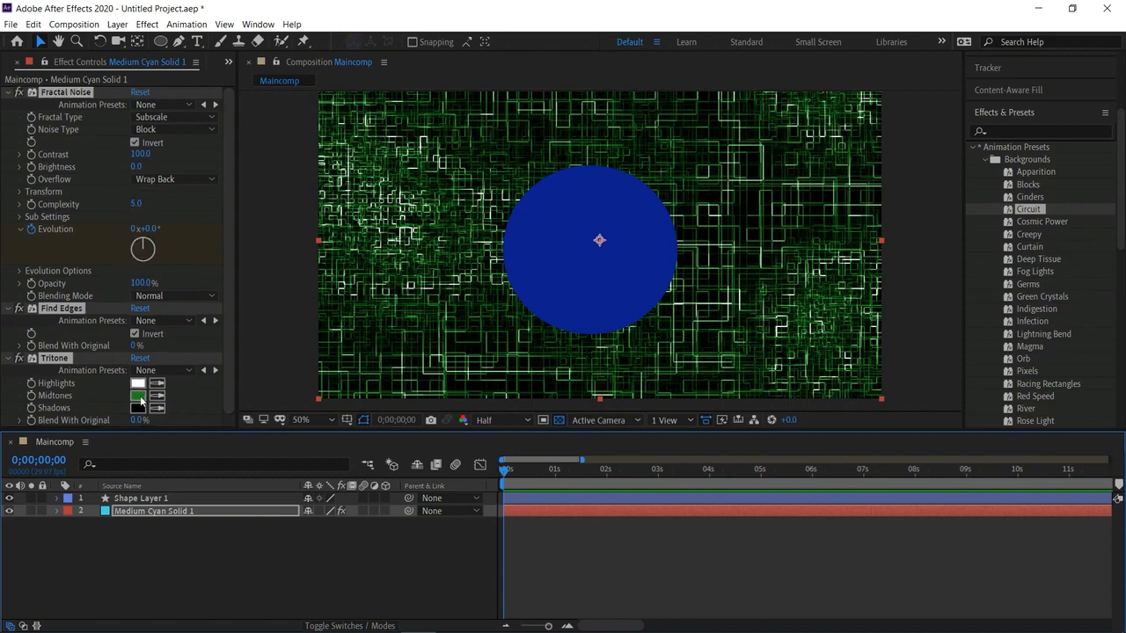
Set the solid's Tritone Midtones colour to cyan 25C8D8
left_click(139, 398)
left_click(849, 483)
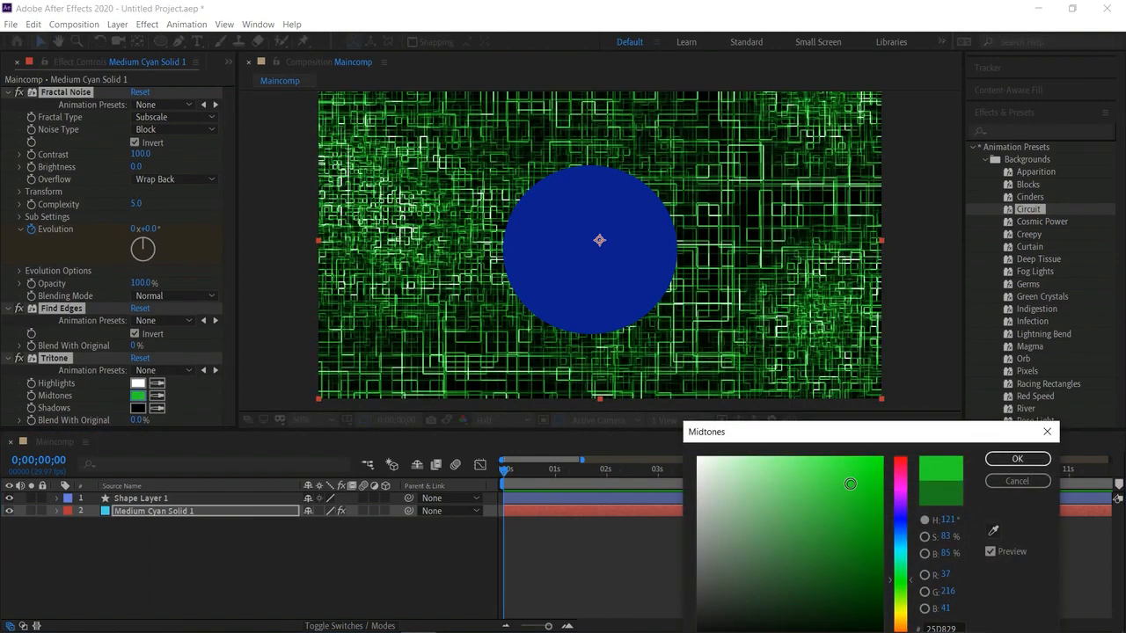
left_click(901, 552)
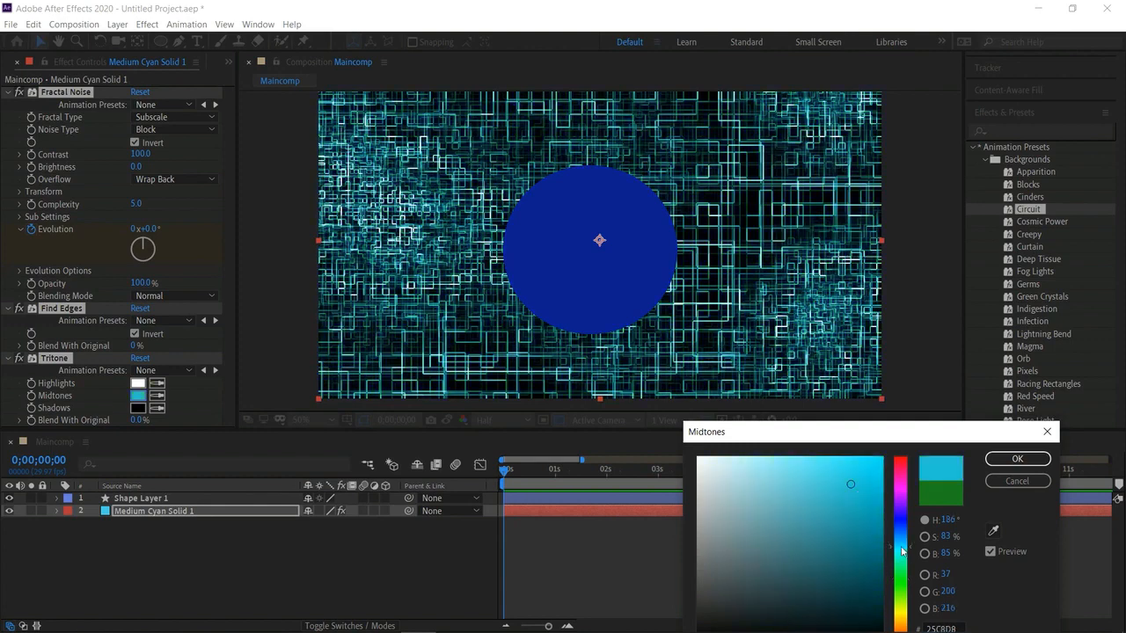
left_click(1020, 461)
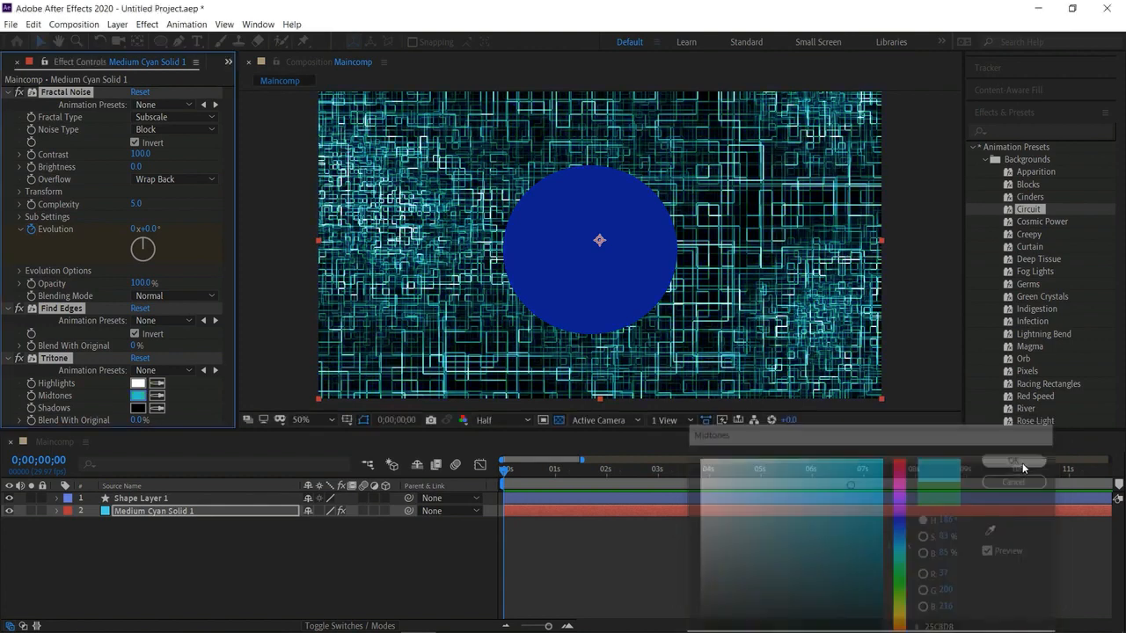
Apply the Magma background preset to the circle in Shape Layer 1, preview it, and return to 0;00;00;00
left_click(15, 62)
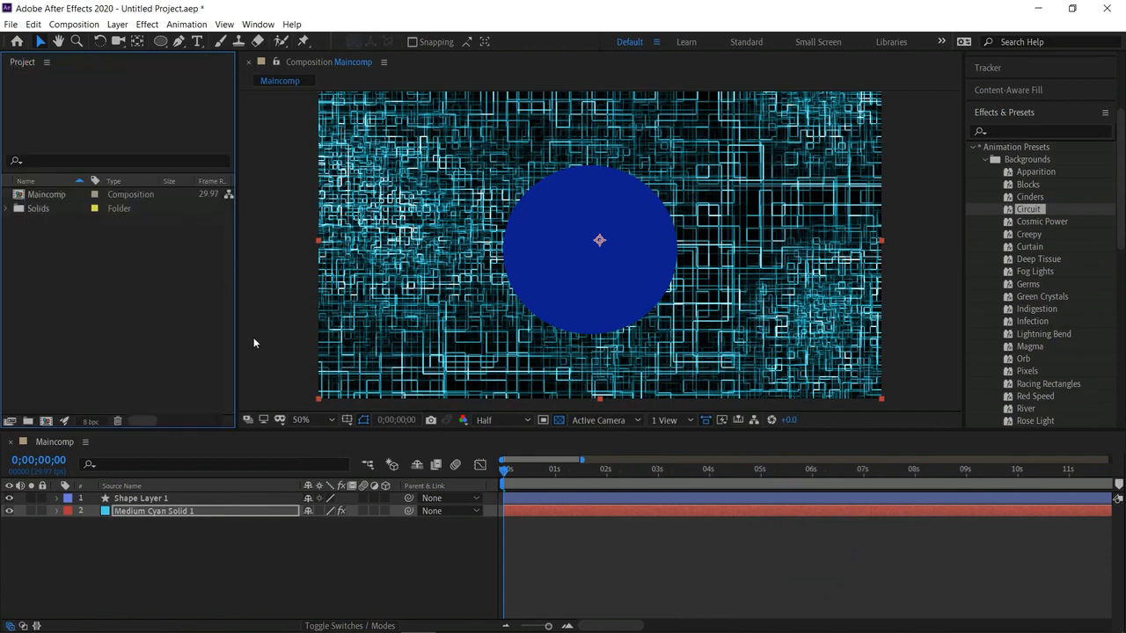
left_click(408, 584)
left_click(571, 259)
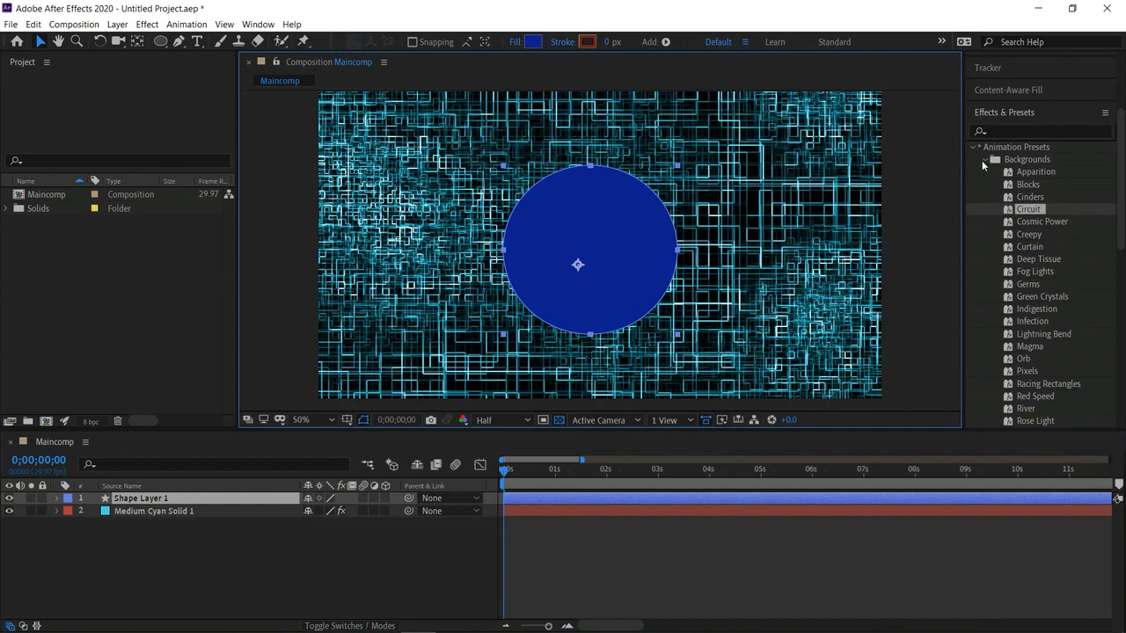
left_click_drag(1031, 345, 647, 254)
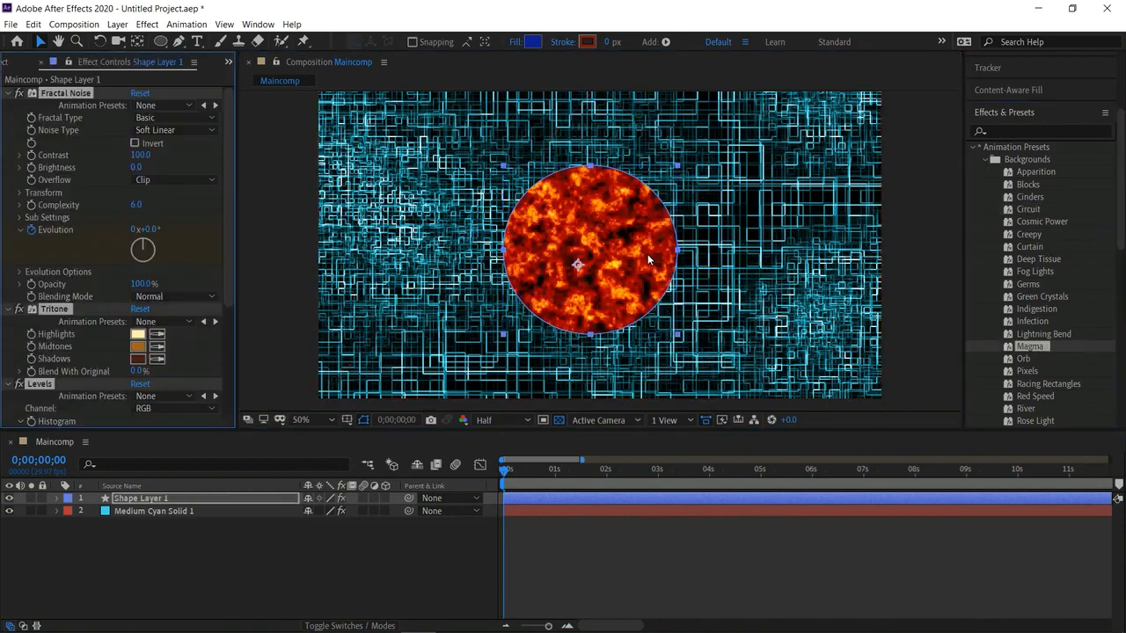
key("space")
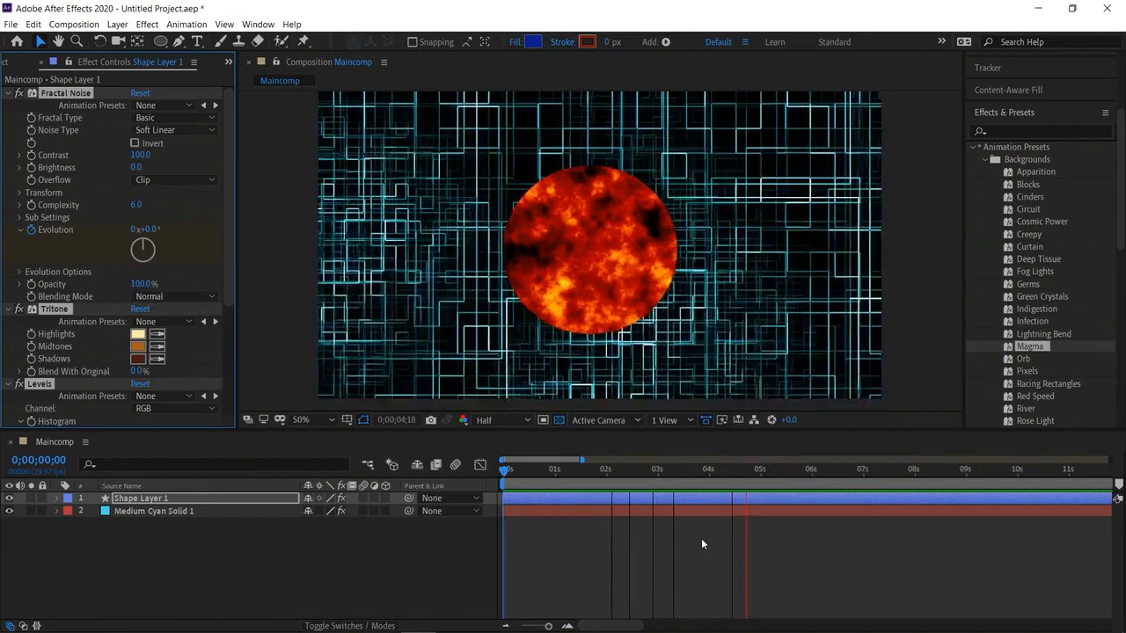
key("space")
left_click_drag(784, 473, 450, 482)
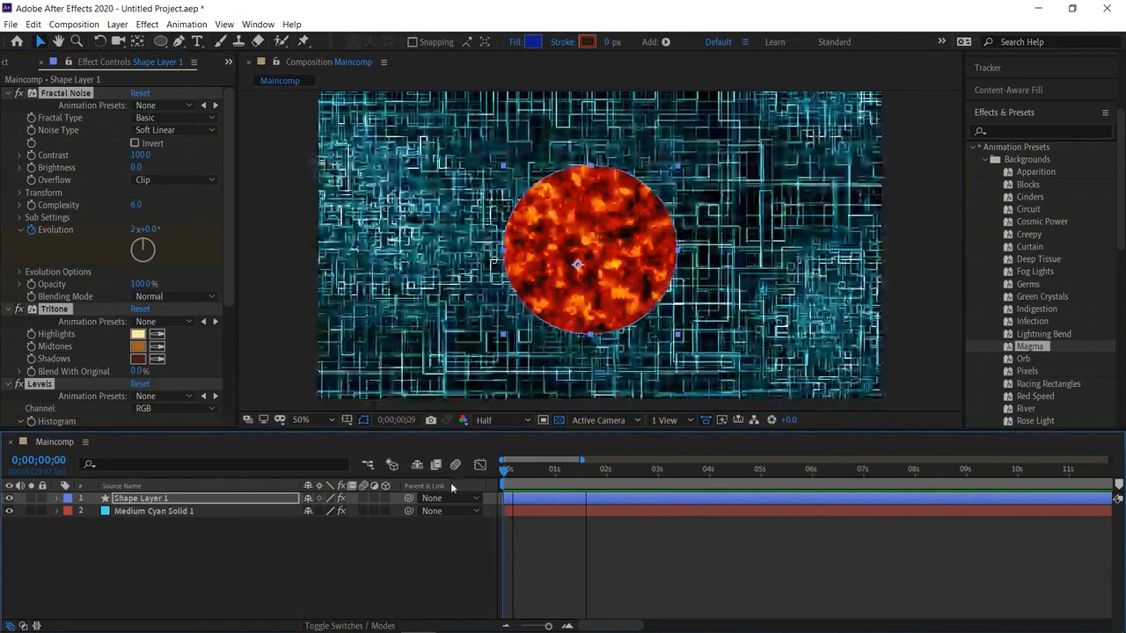
Create a text layer reading "Code" beside the circle
left_click(298, 261)
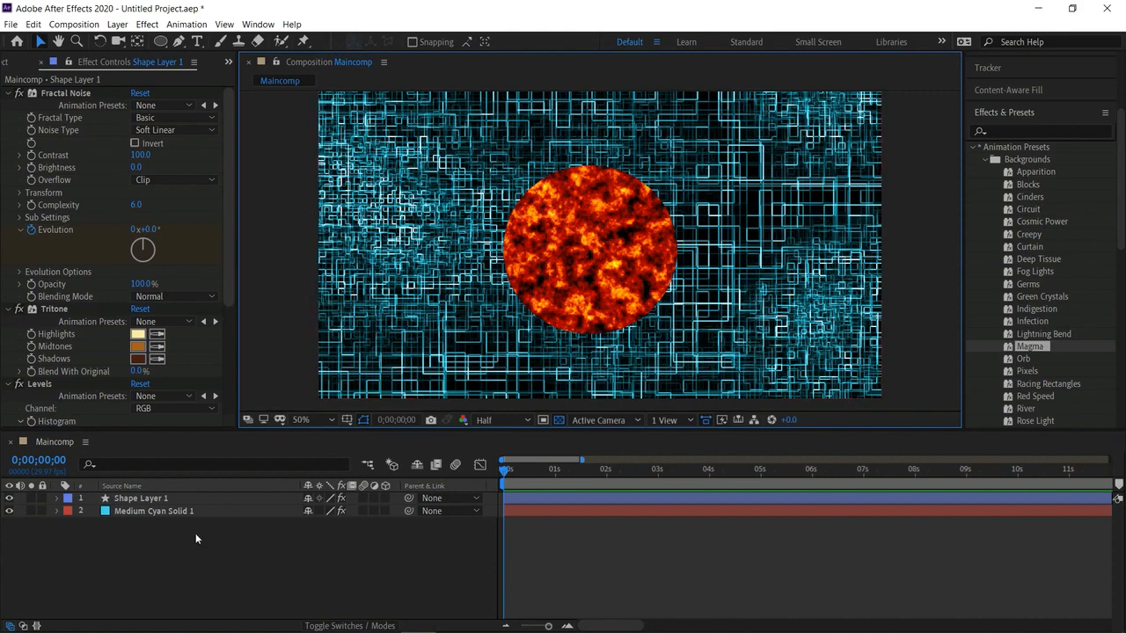
left_click(197, 41)
left_click(423, 233)
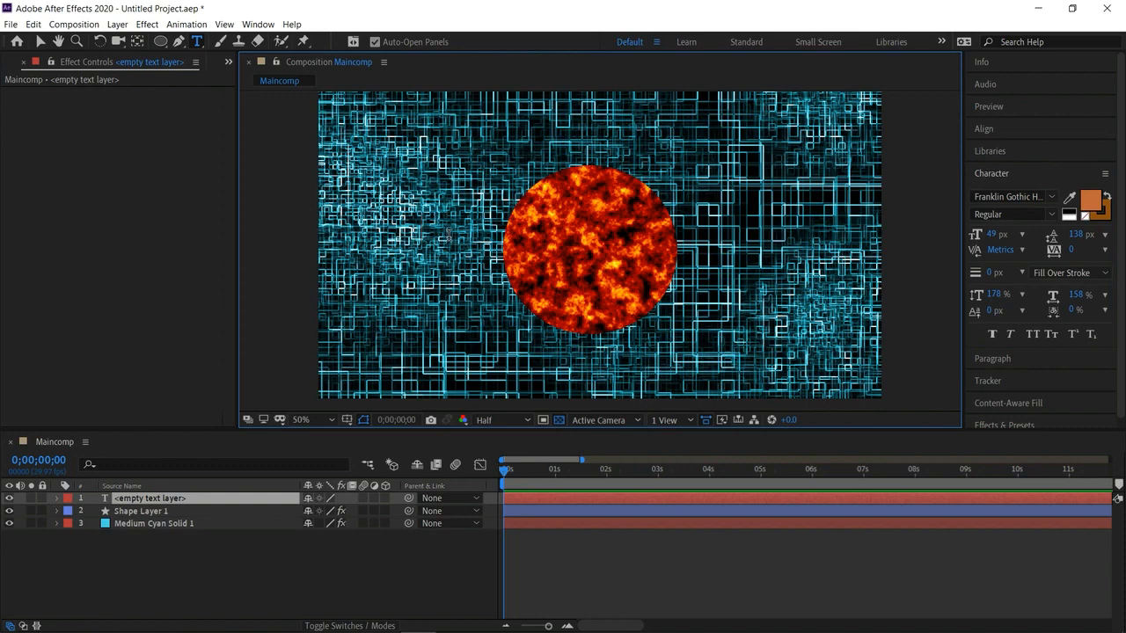
type("Cpde")
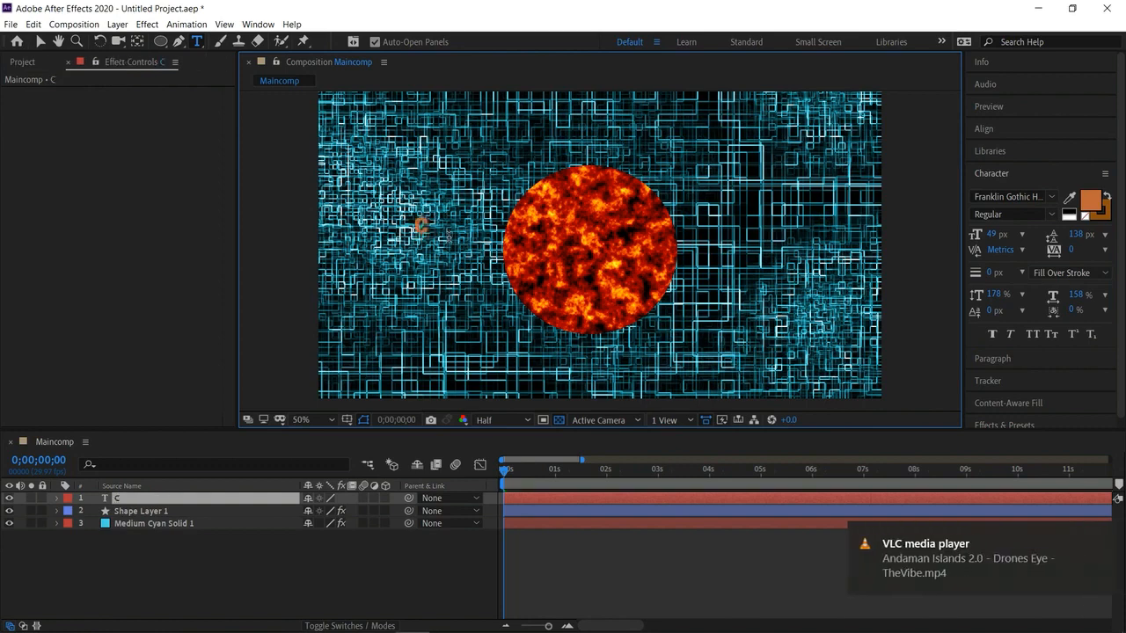
key("BackSpace")
key("BackSpace")
key("BackSpace")
type("ode")
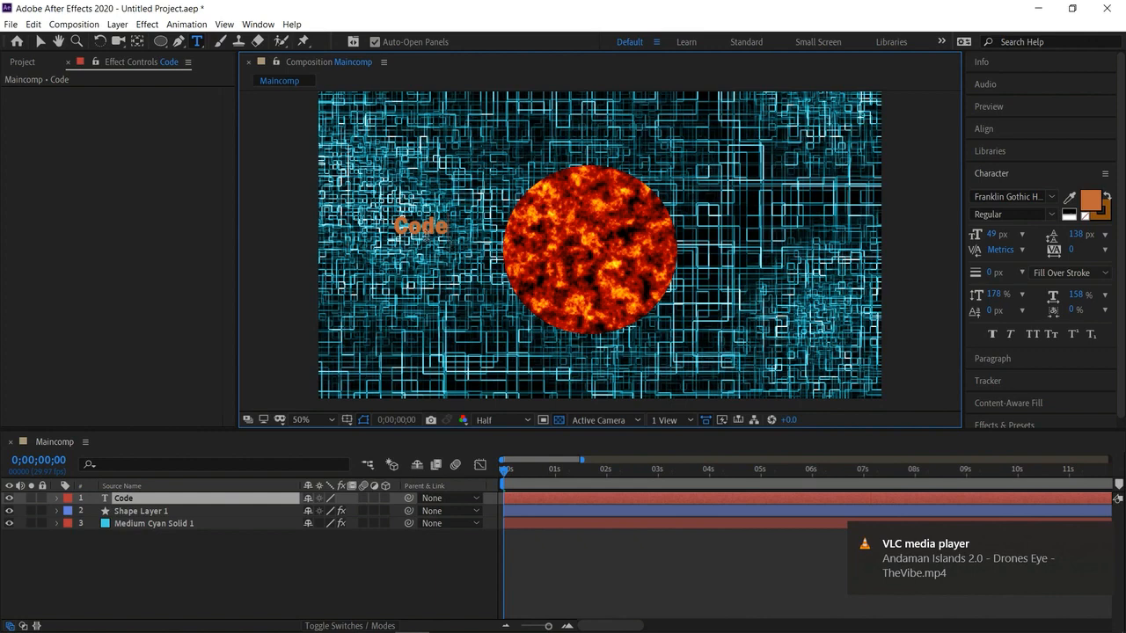
Format the Code text at 181 px in All Caps with the near-white fill colour FDF9F6
double_click(422, 227)
left_click_drag(991, 230, 1102, 305)
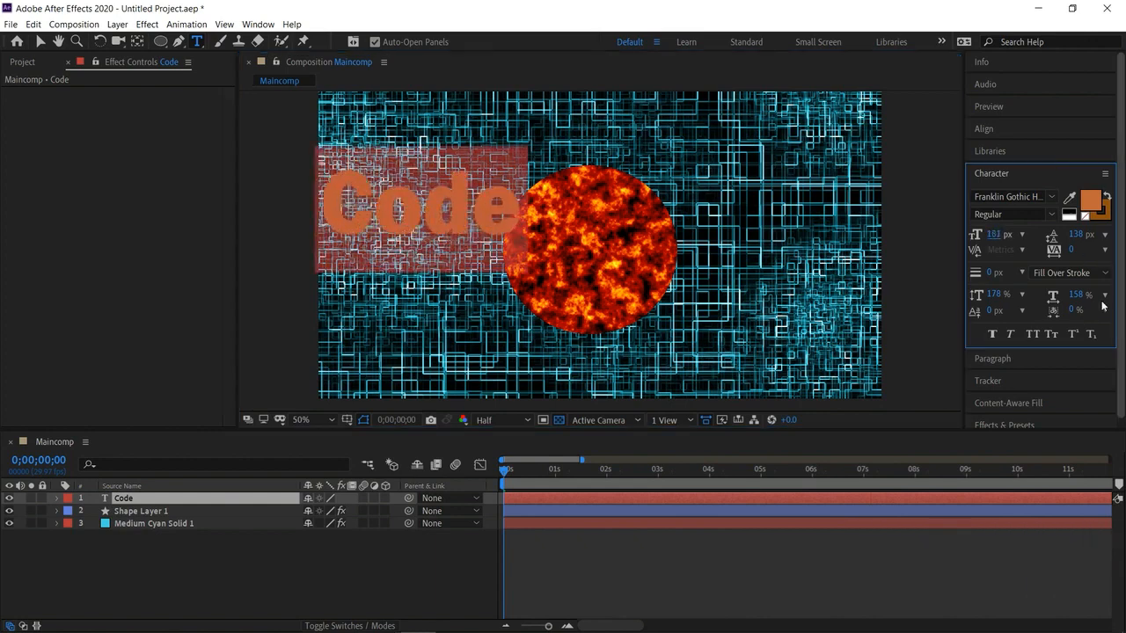
left_click(1031, 335)
left_click(1090, 202)
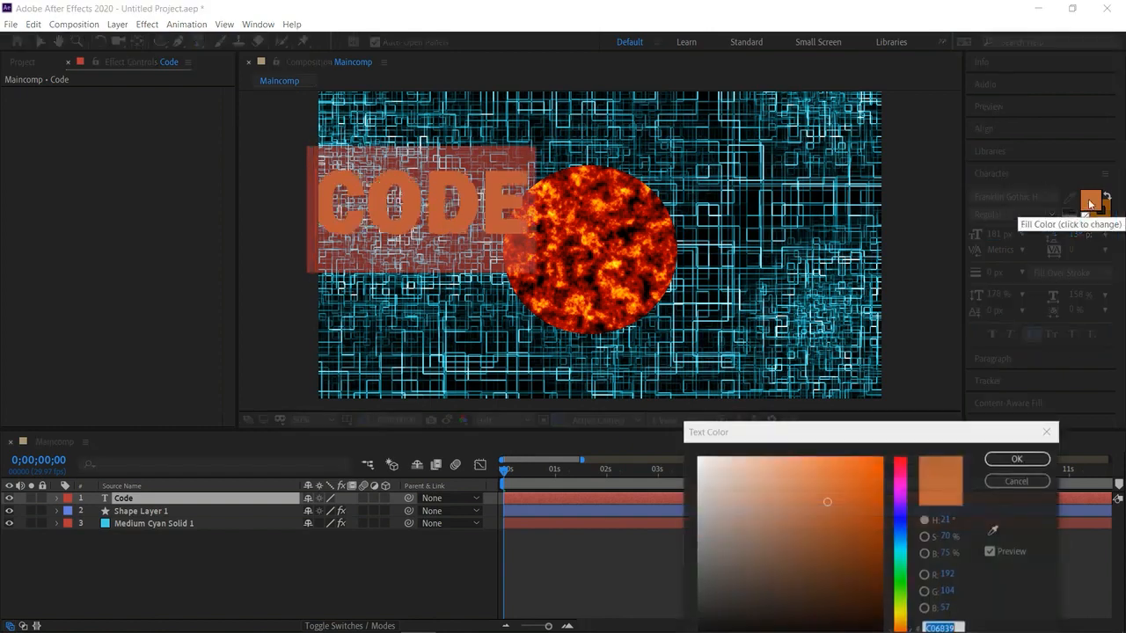
left_click(702, 458)
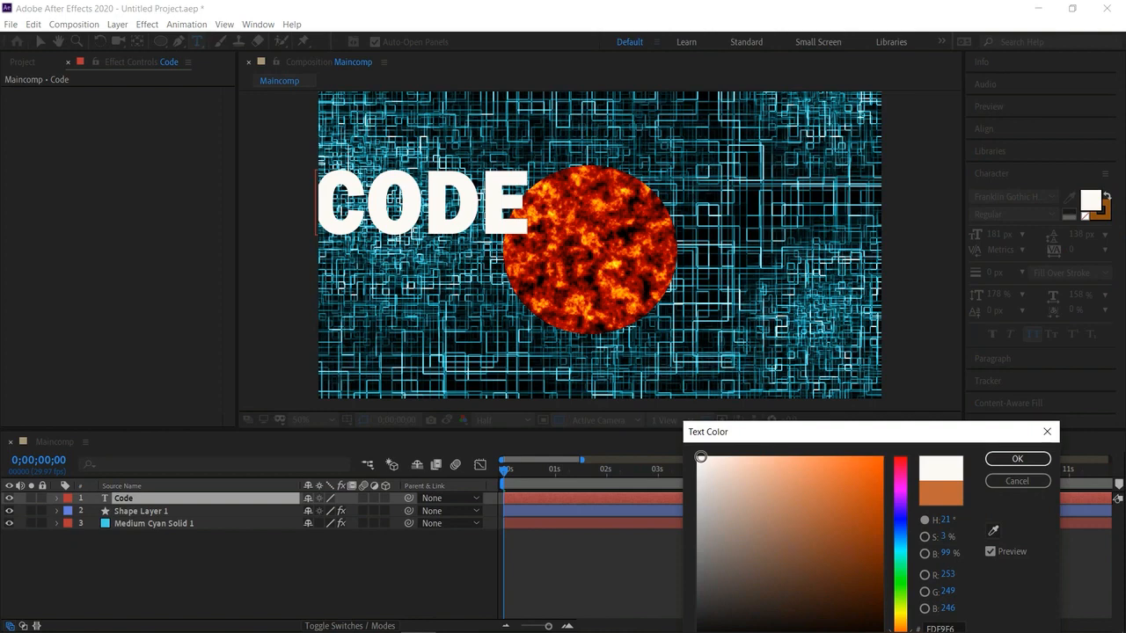
left_click(1016, 458)
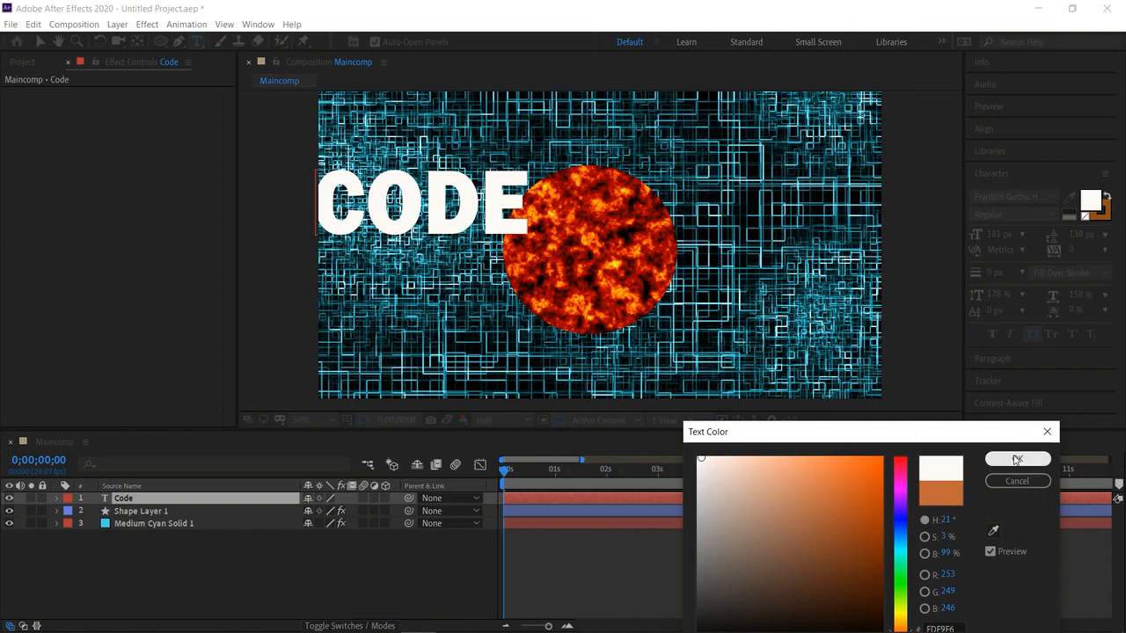
Place the CODE text over the circle and reshape the circle into a wide ellipse surrounding the word
left_click(39, 41)
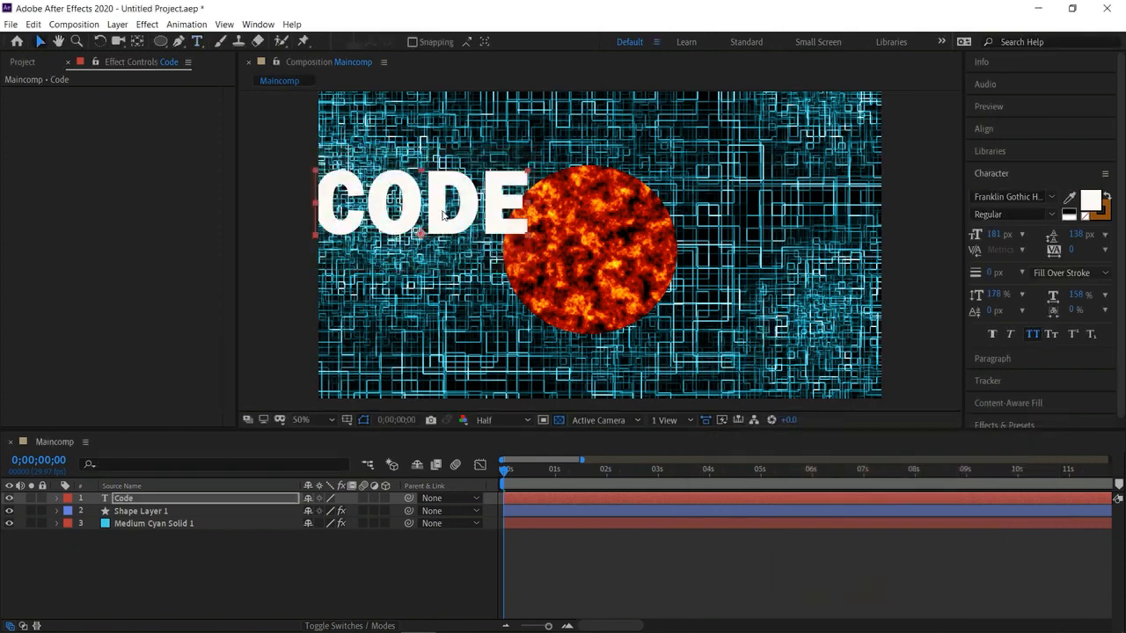
left_click_drag(442, 214, 597, 261)
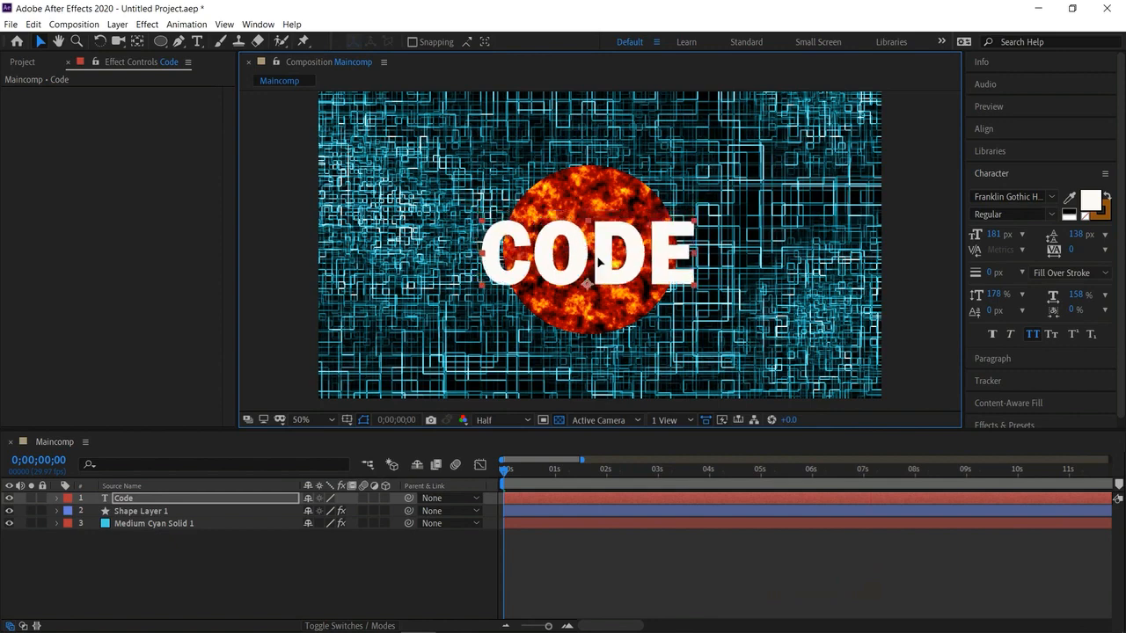
left_click(607, 195)
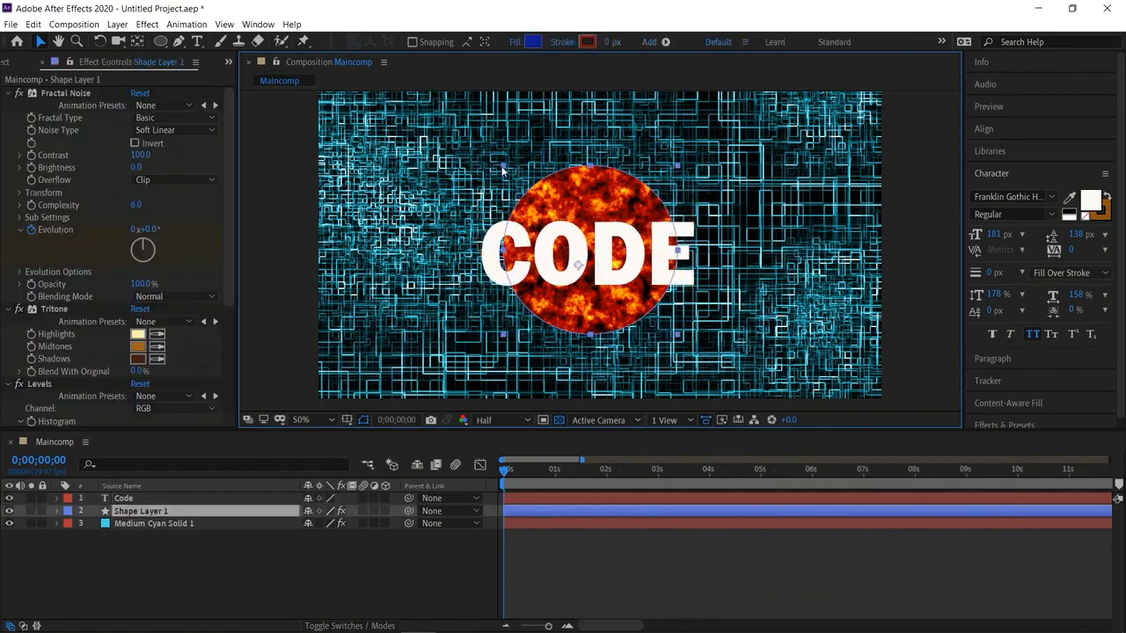
left_click_drag(500, 167, 461, 176)
left_click_drag(598, 179, 590, 204)
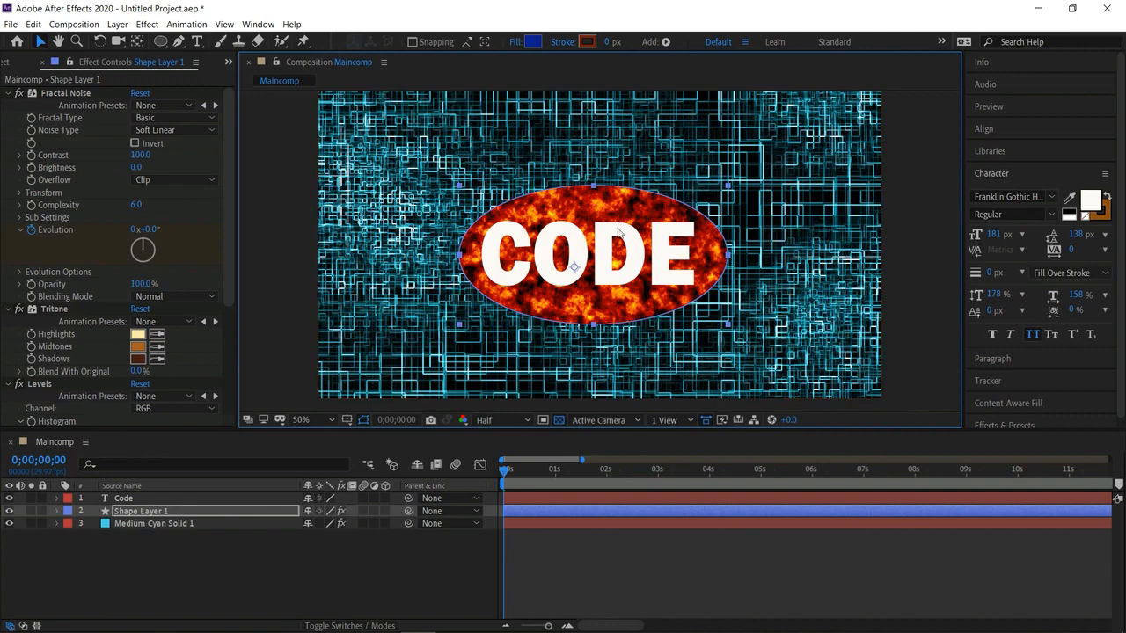
Move Shape Layer 1 beneath Medium Cyan Solid 1 in the layer stack and bring it back above the solid
left_click(256, 618)
left_click(193, 488)
left_click(197, 499)
left_click_drag(197, 499, 186, 533)
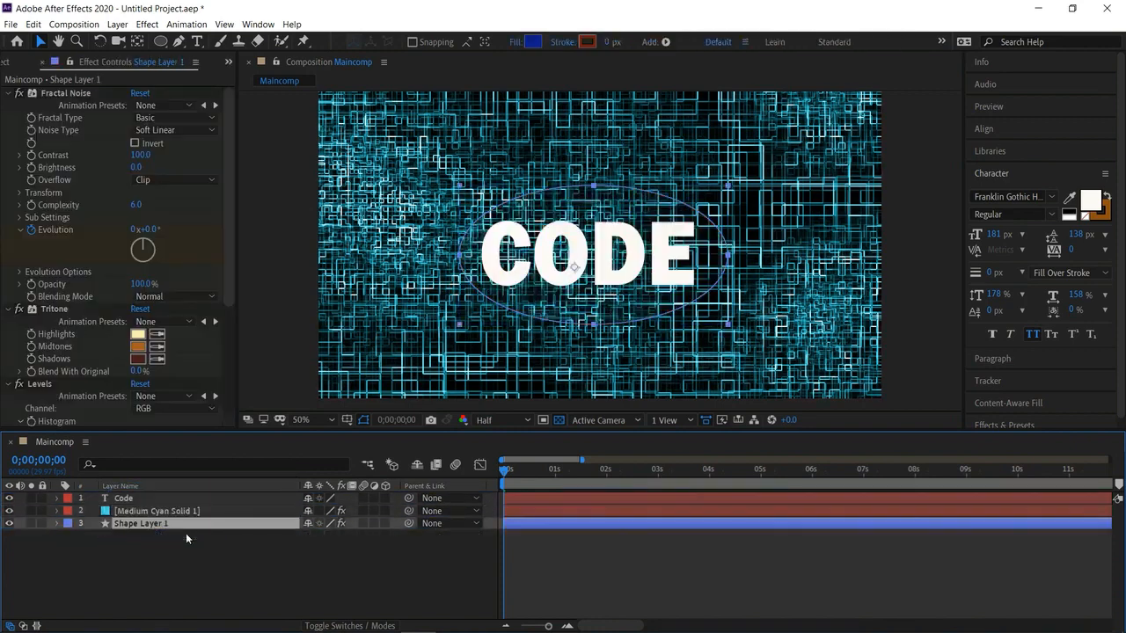
key("ctrl+bracketright")
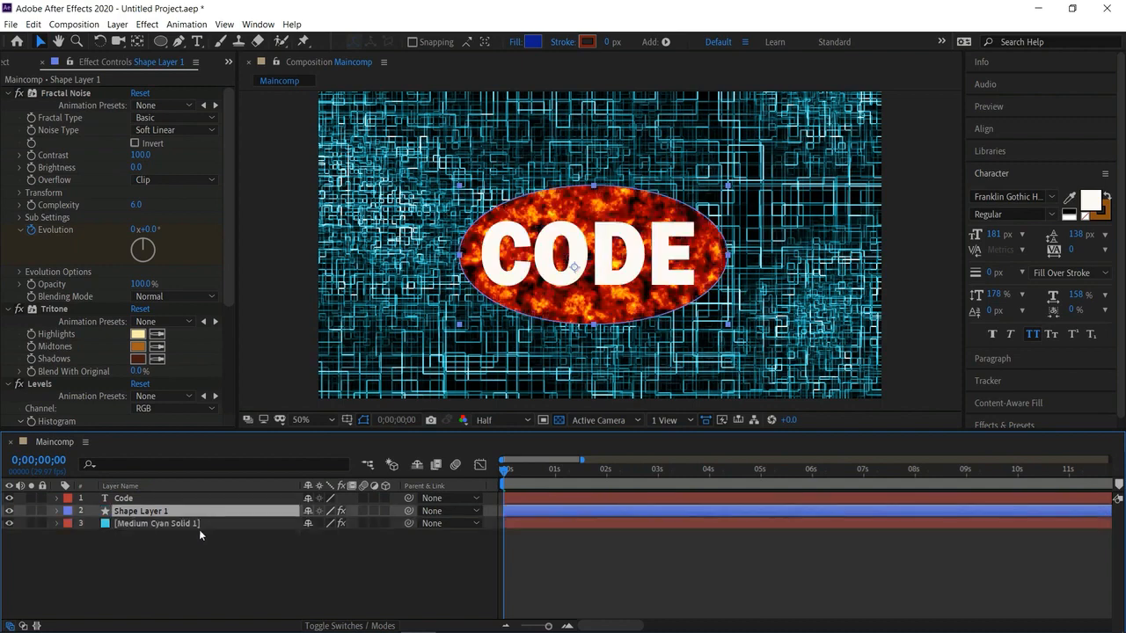
Apply the Algorithm Loop preset from the Text > Mechanical animation presets to the CODE text layer
left_click(936, 314)
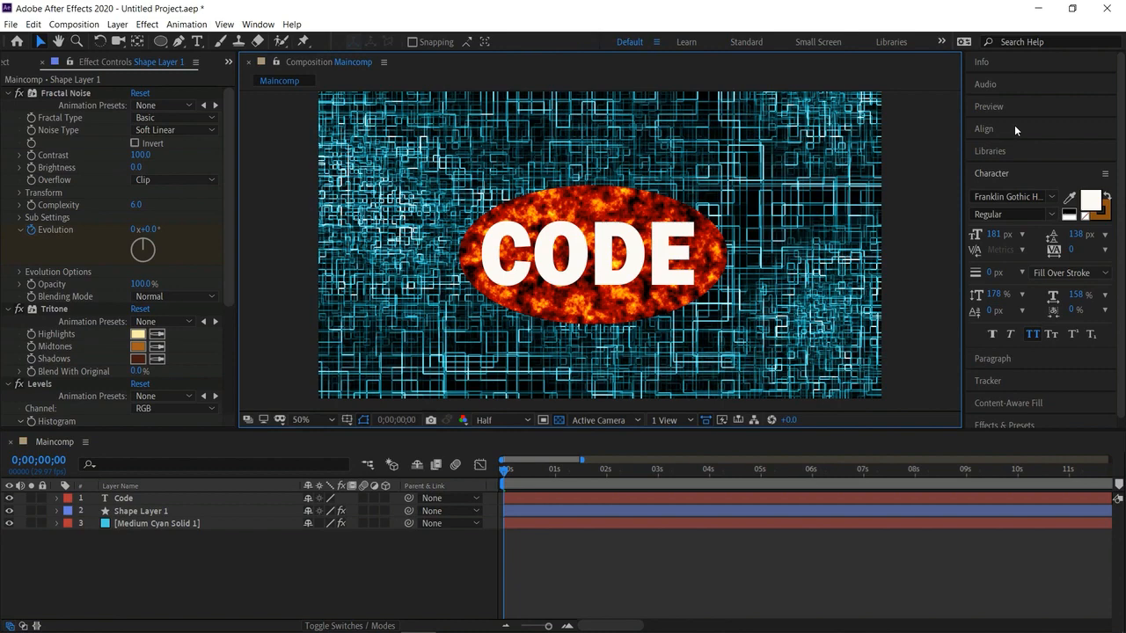
left_click(977, 174)
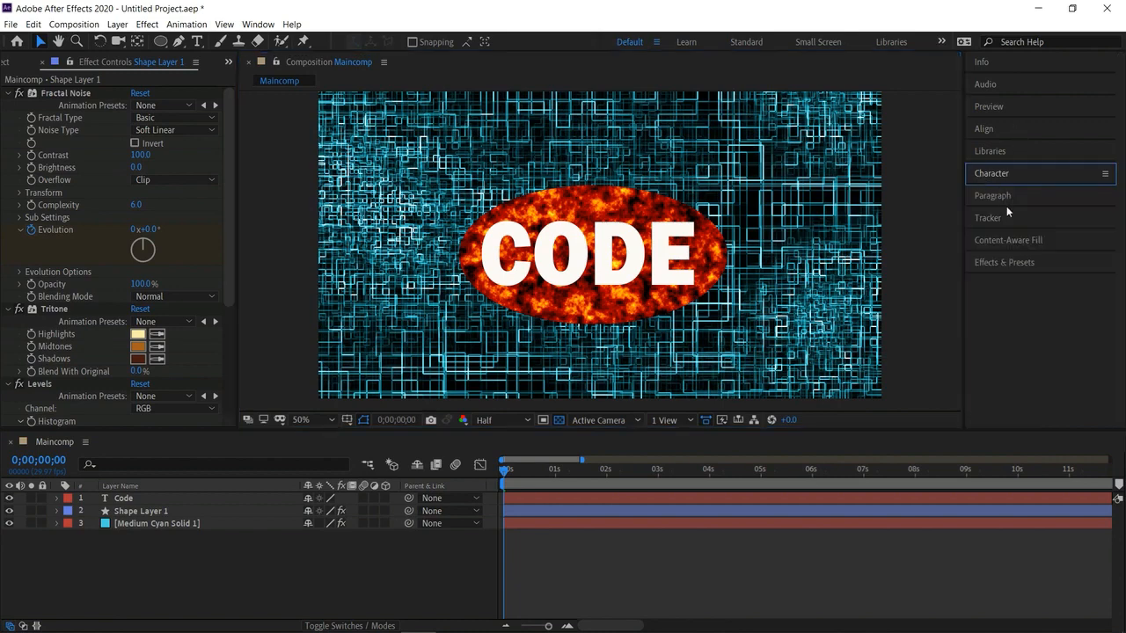
left_click(1009, 262)
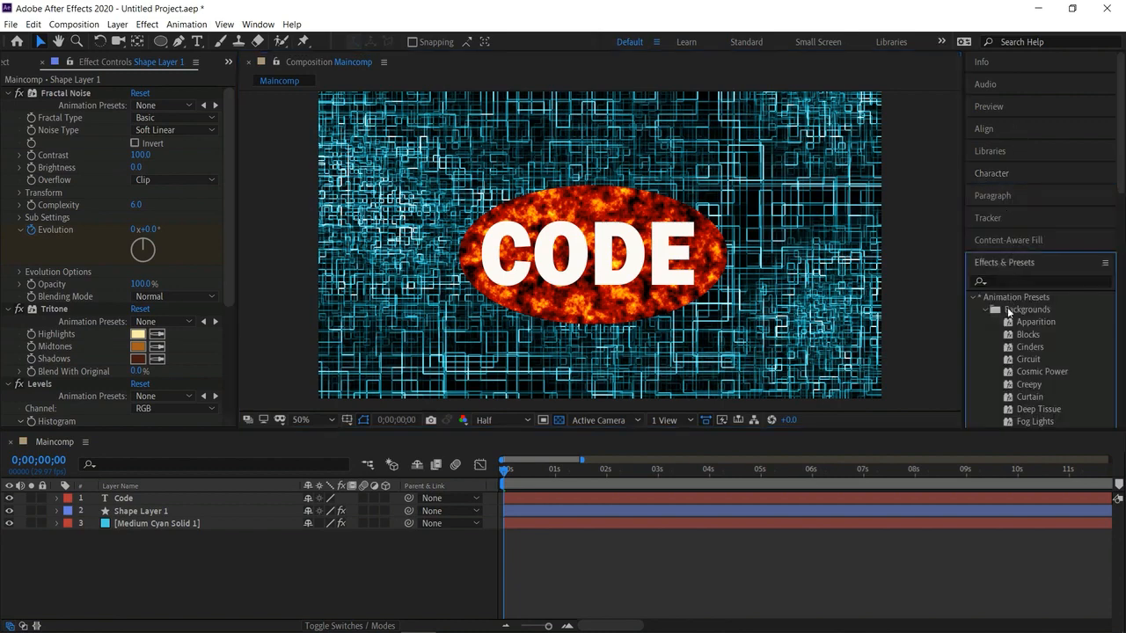
left_click(984, 272)
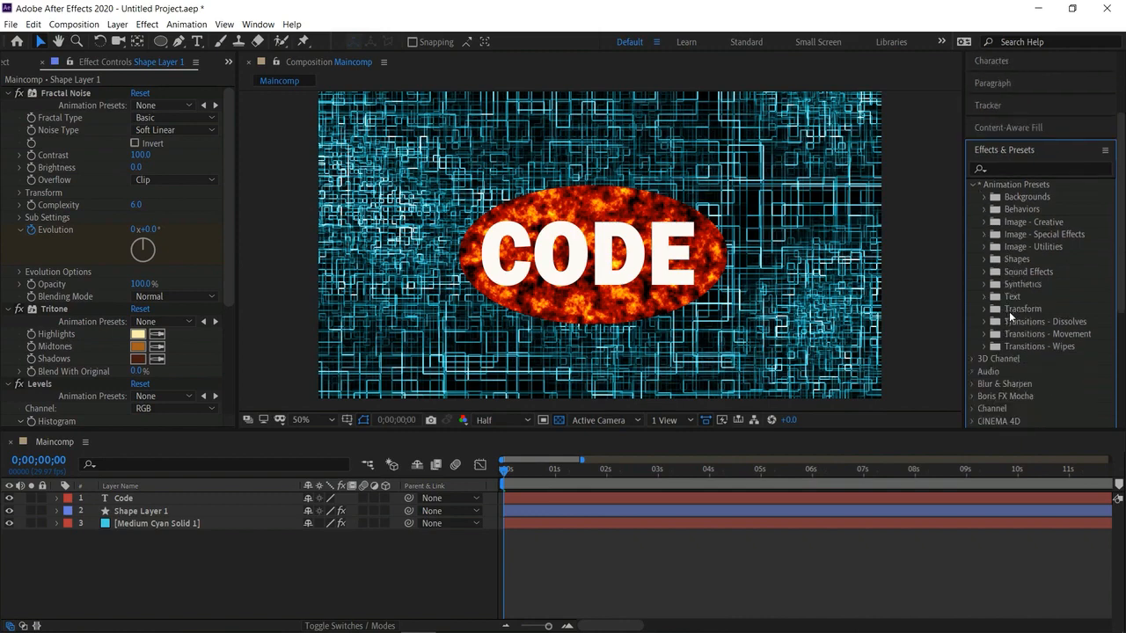
left_click(984, 259)
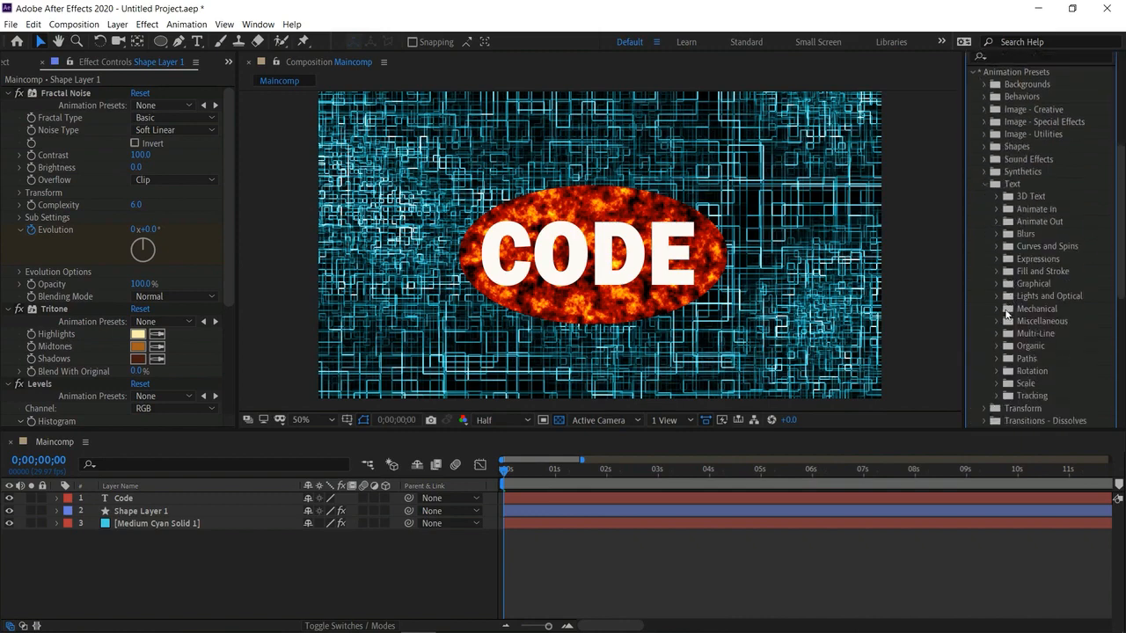
left_click(996, 309)
left_click_drag(1034, 295, 621, 266)
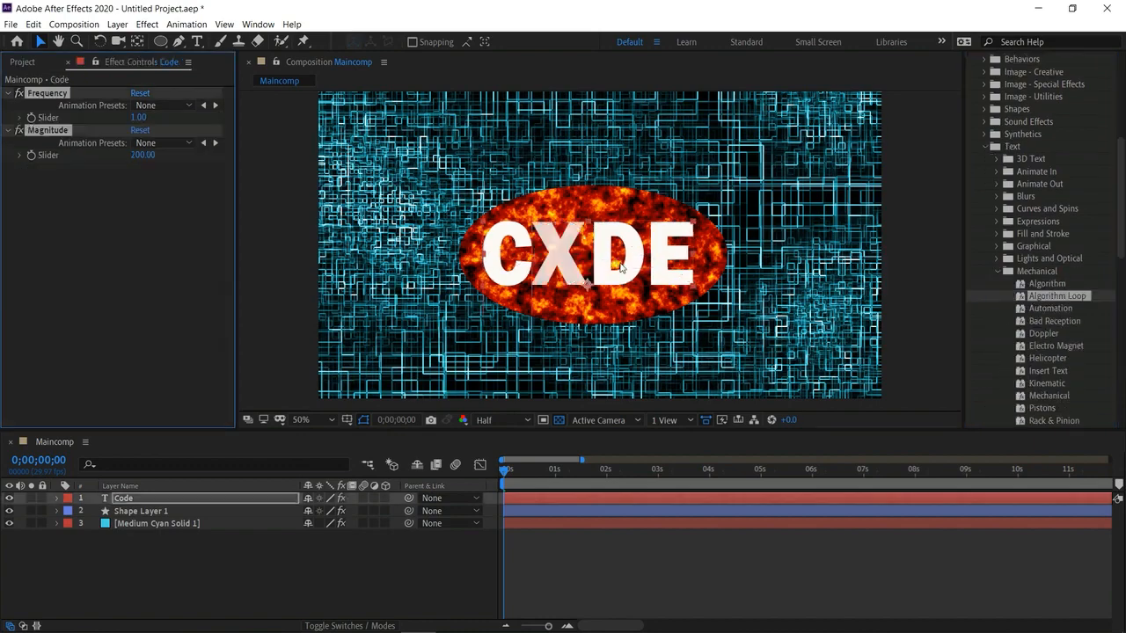
Play the composition from the start to preview the CODE text animation
key("h")
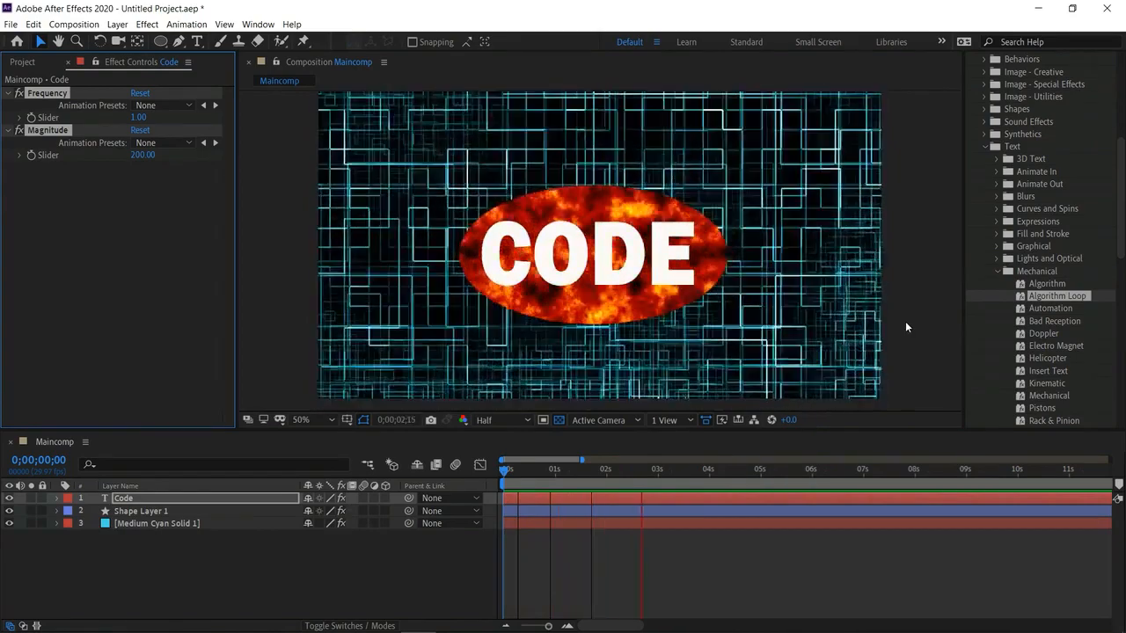
left_click(686, 470)
key("space")
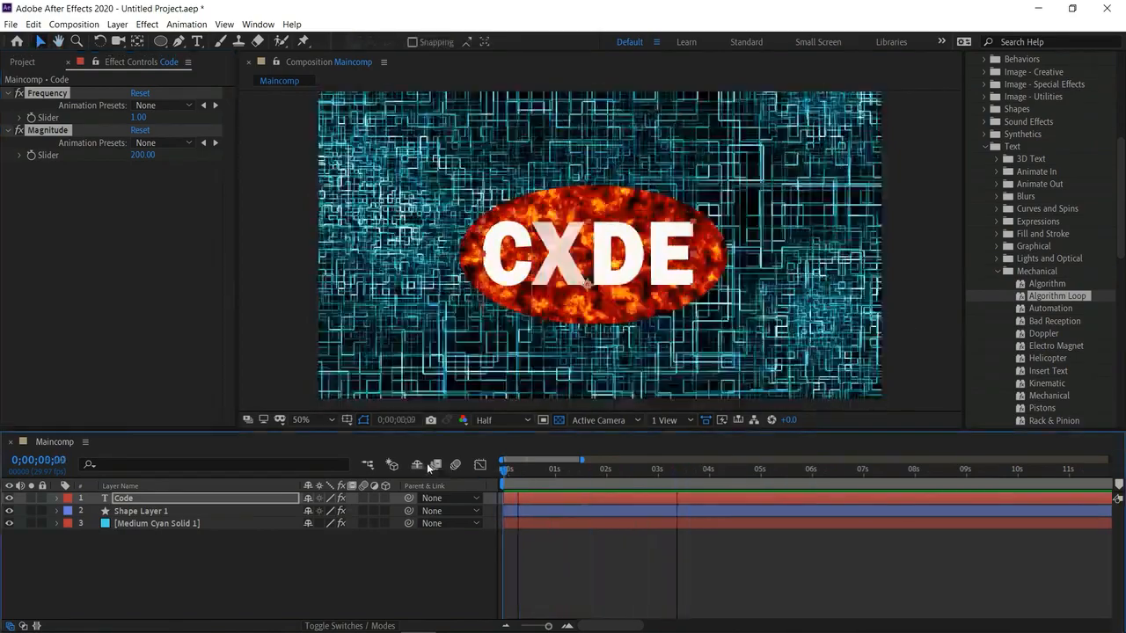
Enlarge the fiery ellipse around the CODE text and reposition it so the word sits centred inside
left_click(576, 194)
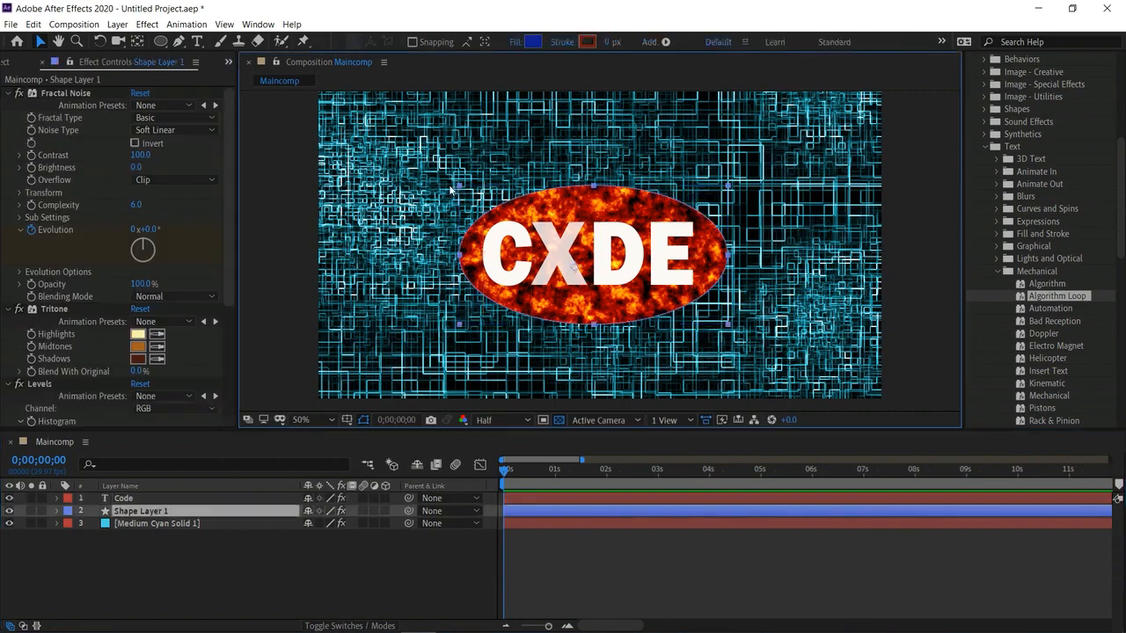
left_click_drag(437, 172, 434, 168)
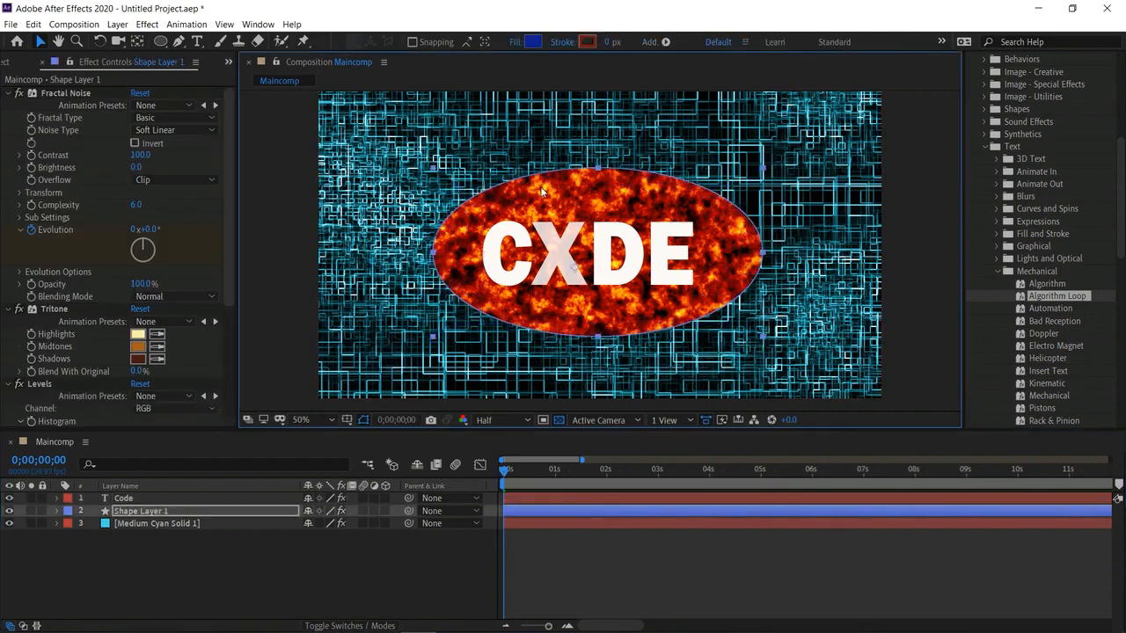
left_click_drag(544, 190, 532, 193)
Preview the composition with the enlarged ellipse and check the animation at different times
key("space")
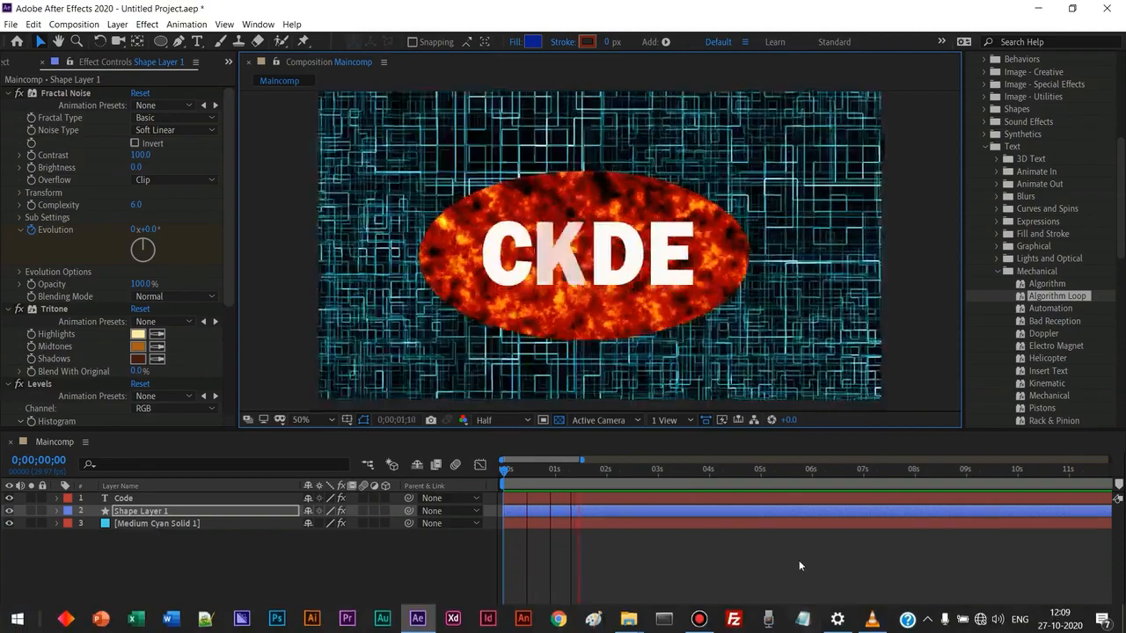
left_click(662, 479)
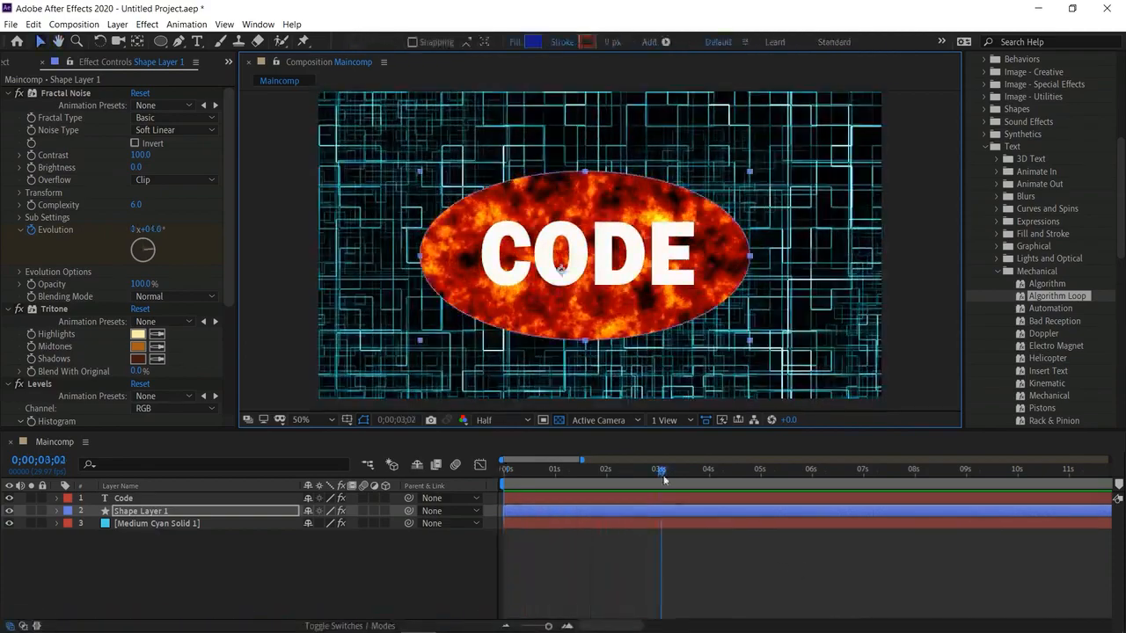
key("space")
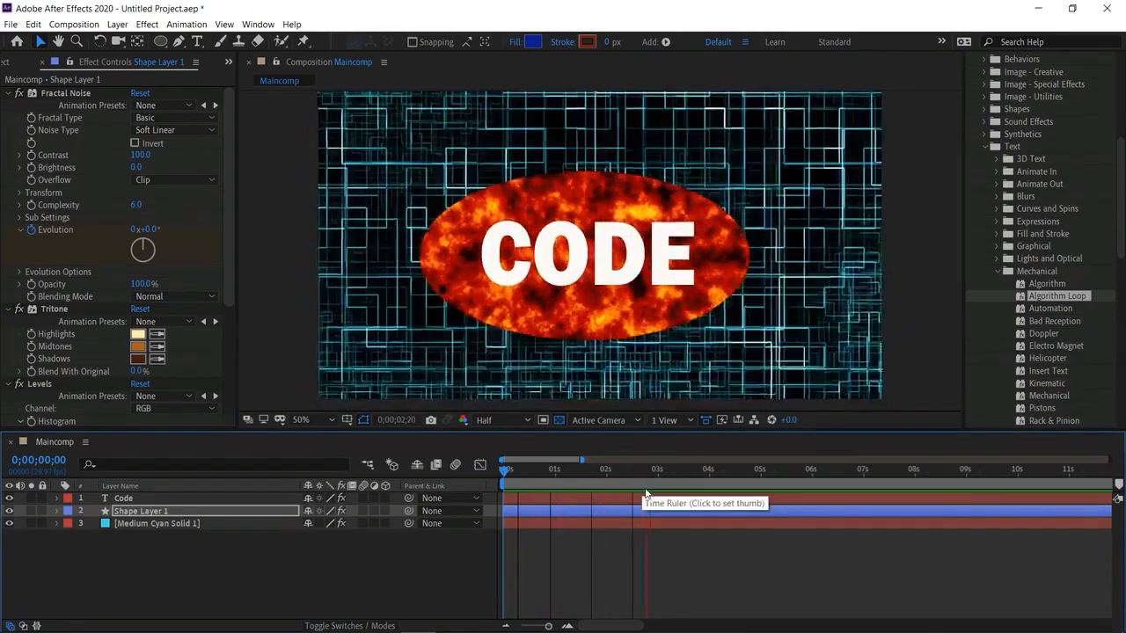
key("space")
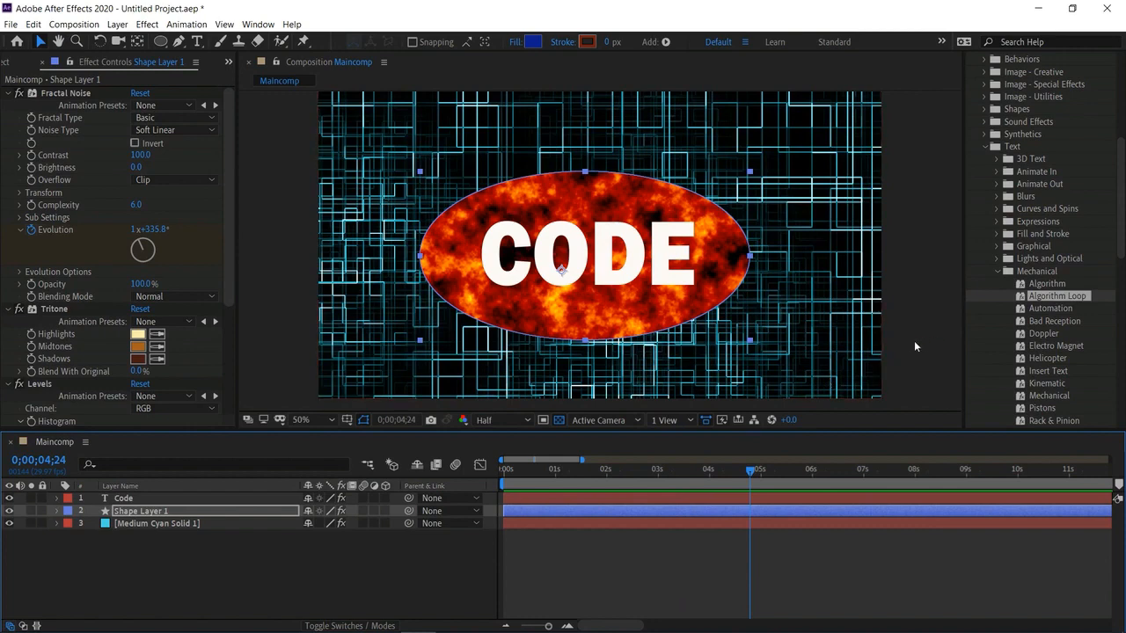
Shorten the Maincomp work area so that it ends at about 5 seconds
left_click(45, 63)
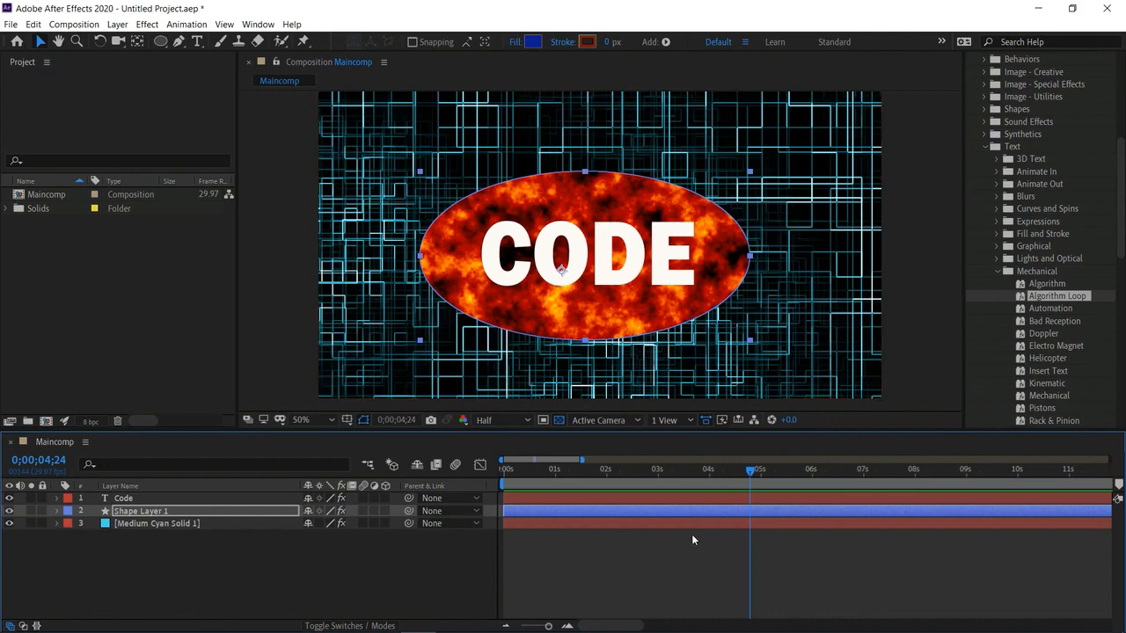
left_click(506, 626)
left_click(507, 626)
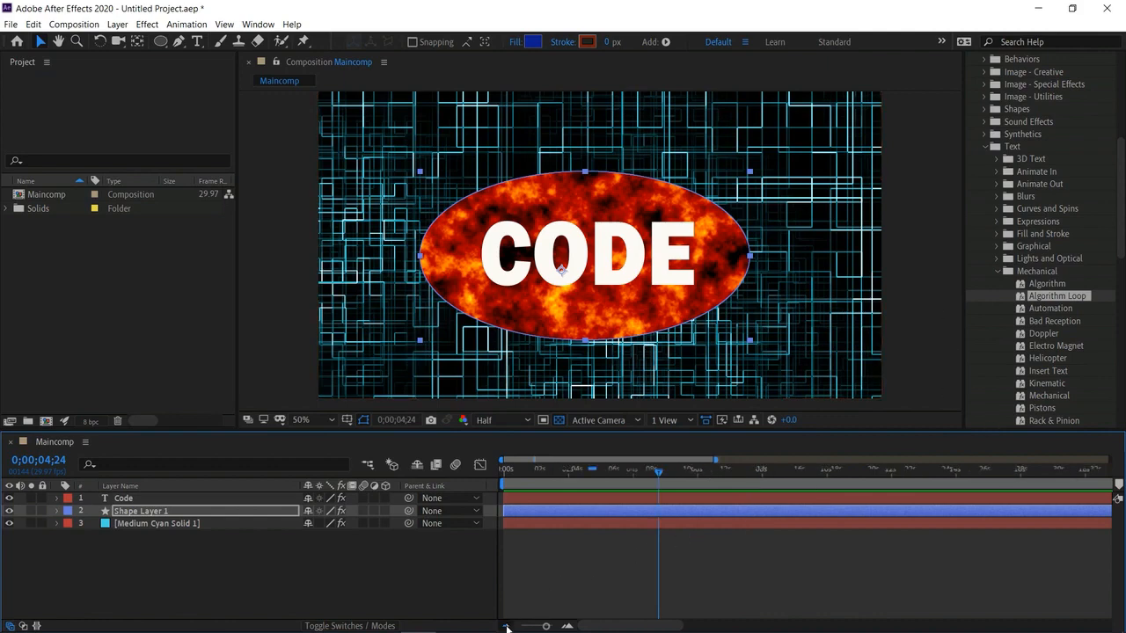
left_click(507, 626)
left_click(506, 626)
left_click(506, 626)
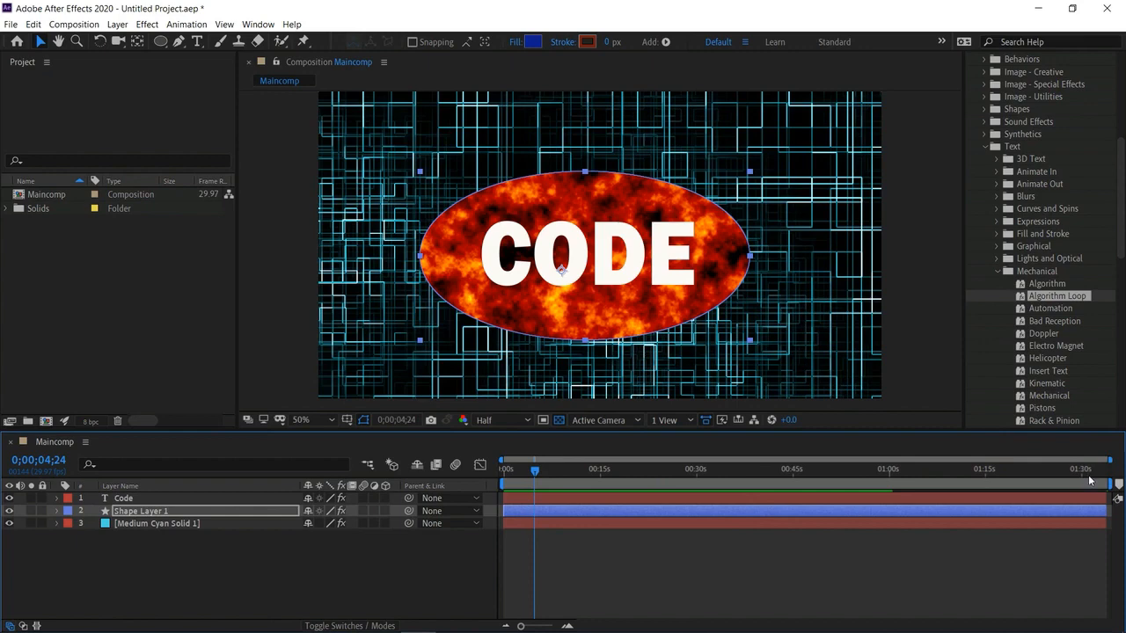
left_click_drag(1105, 481, 539, 483)
left_click(567, 627)
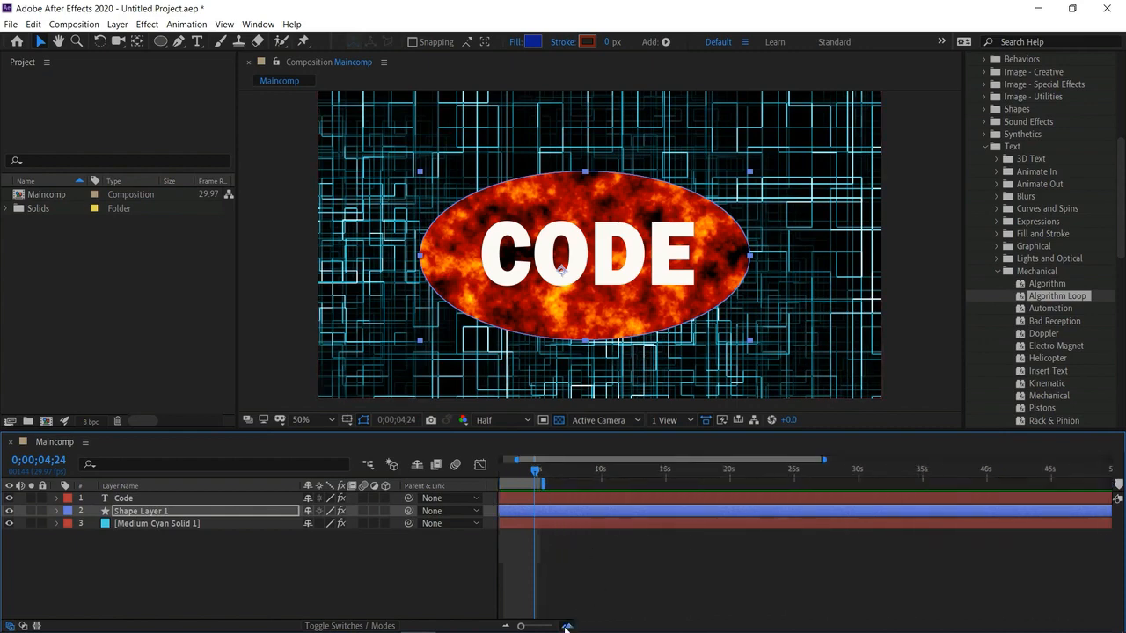
left_click(567, 627)
Slide the Code layer earlier in the timeline
left_click_drag(626, 472, 635, 546)
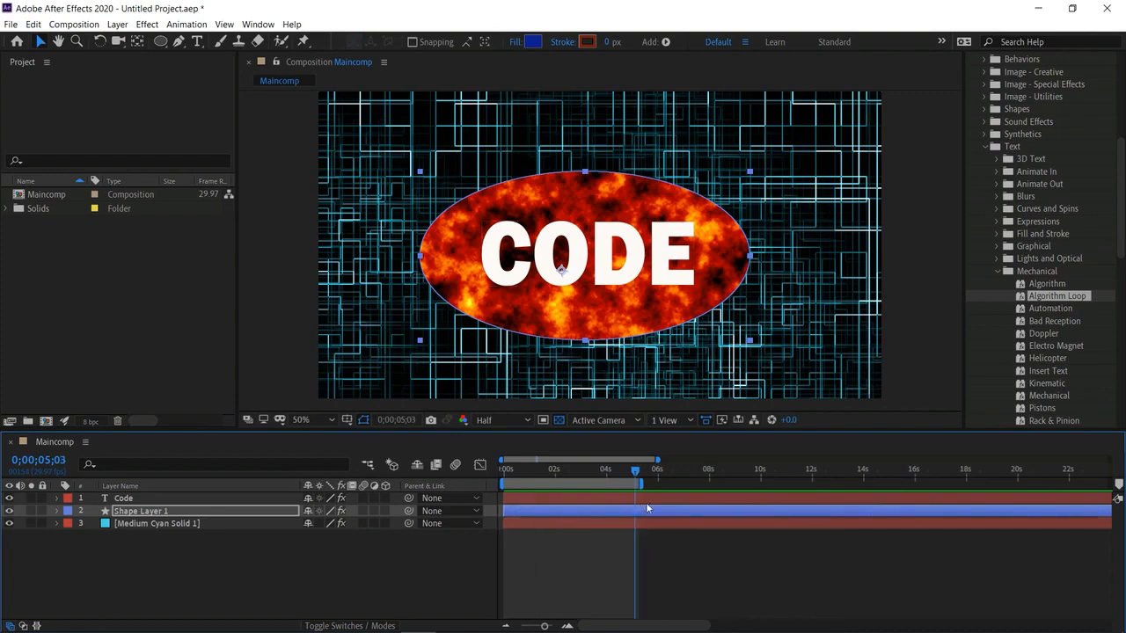
left_click(643, 499)
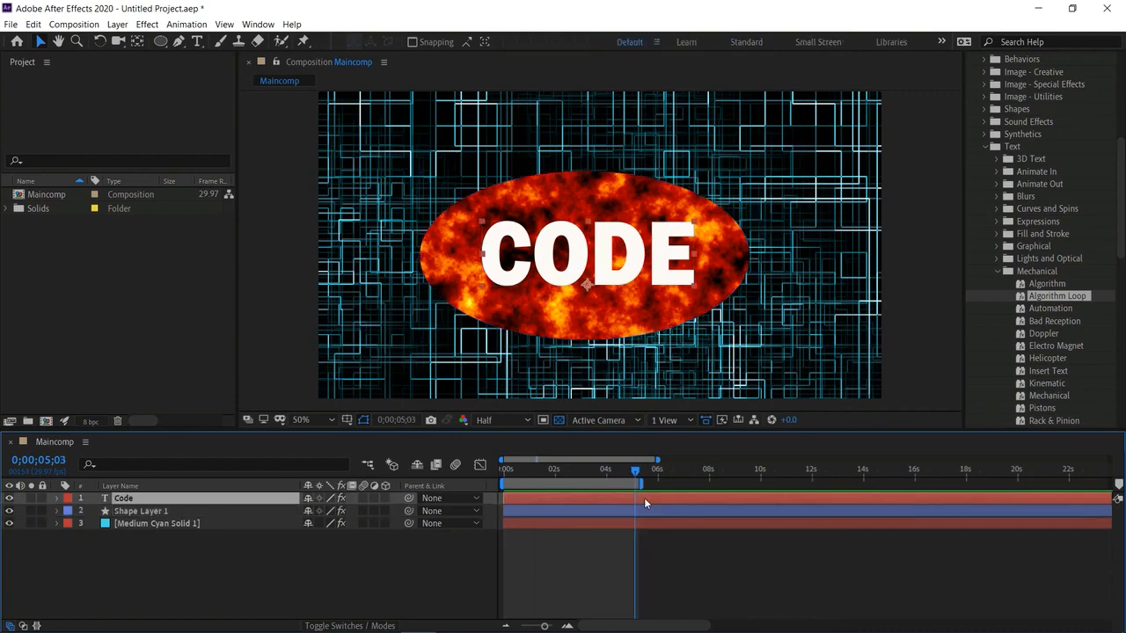
left_click_drag(644, 498, 559, 498)
Extend the end of the work area to about 8 seconds and preview the result
left_click_drag(642, 485, 707, 486)
key("space")
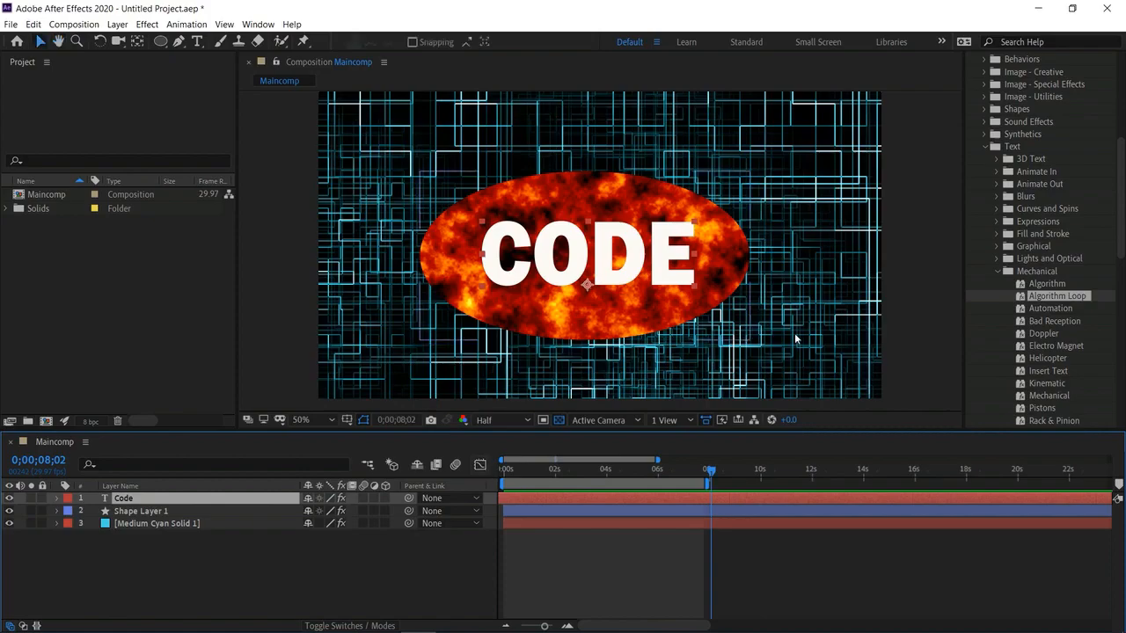
left_click(925, 293)
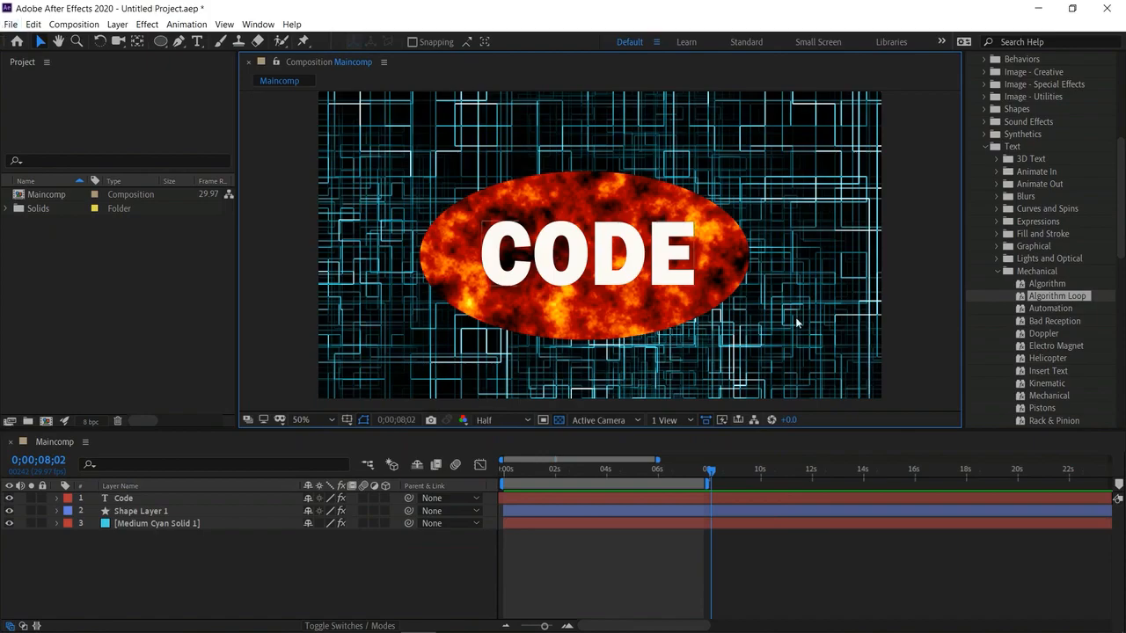
key("space")
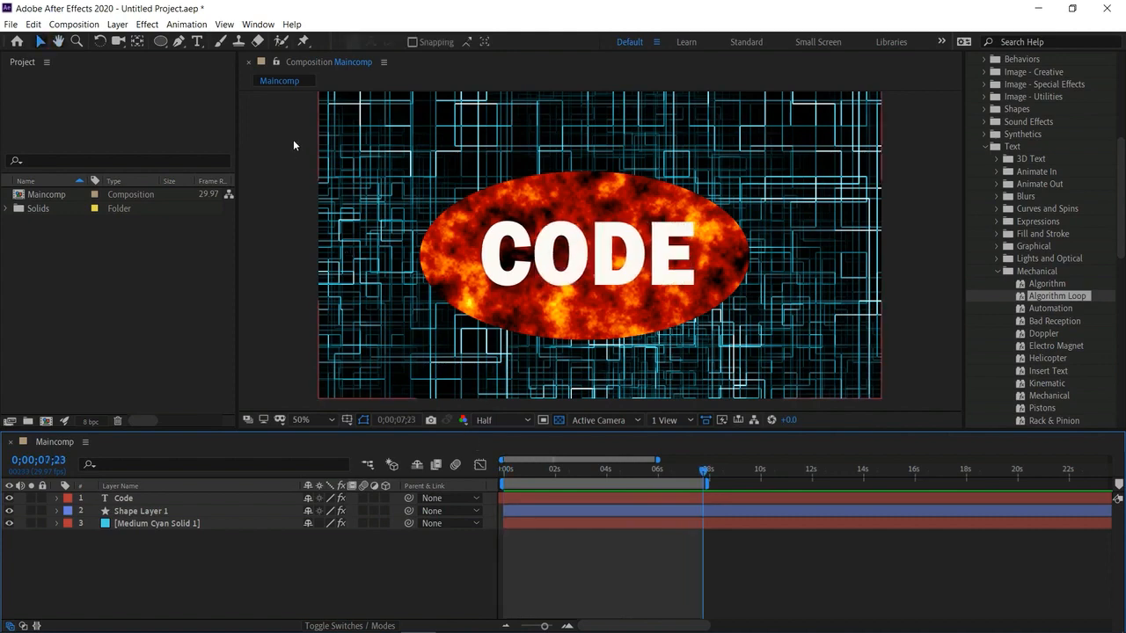
Add Maincomp to the render queue for export
left_click(11, 24)
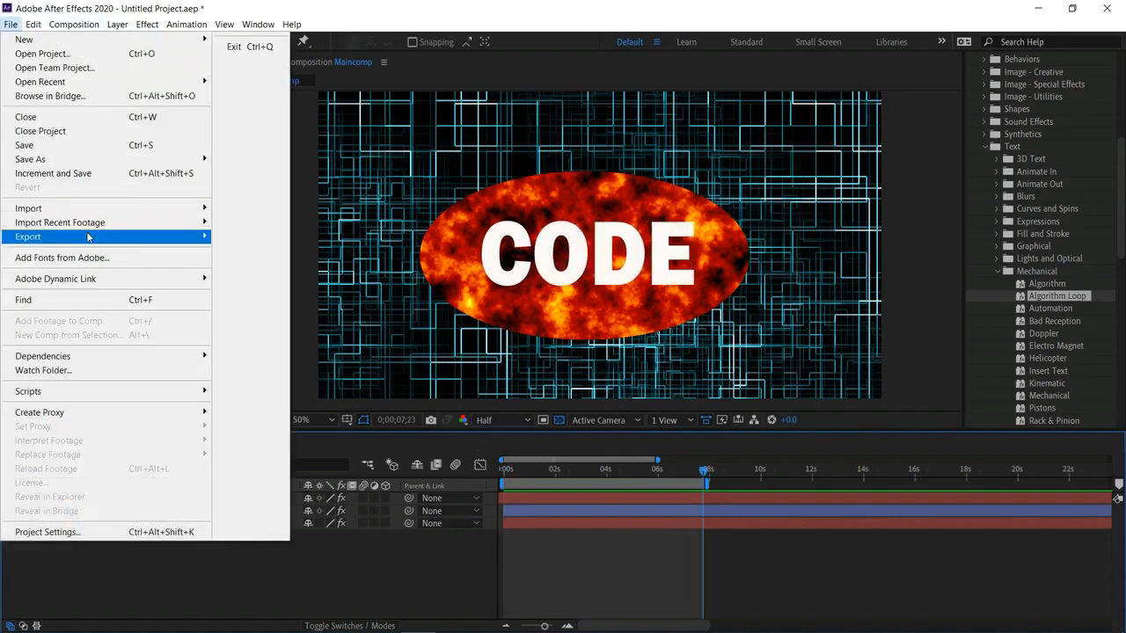
mouse_move(88, 237)
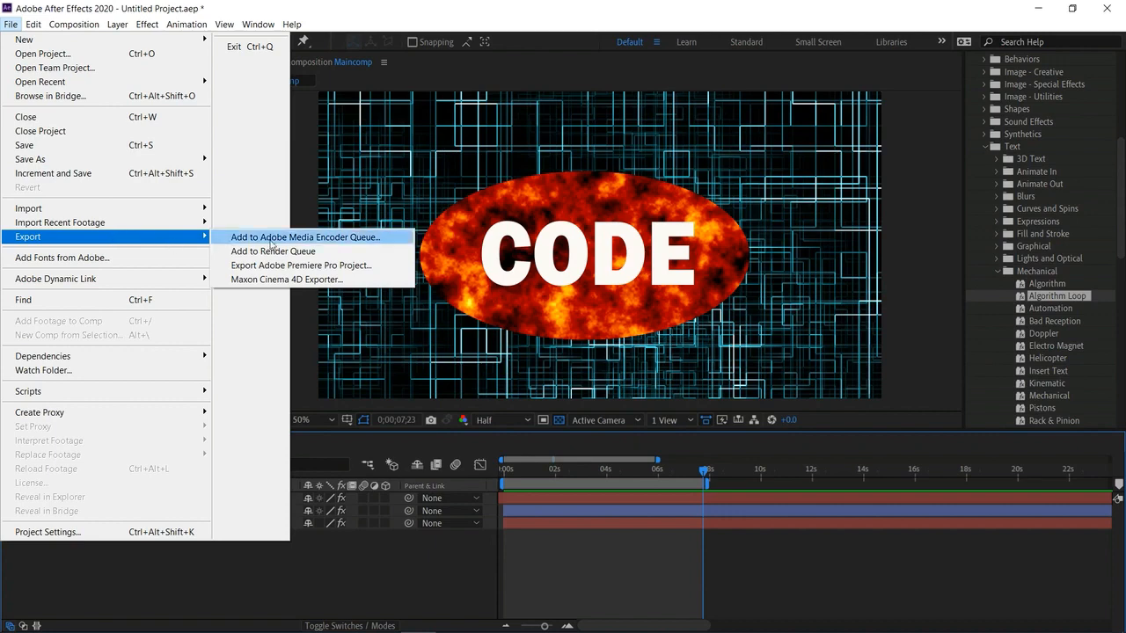
left_click(345, 252)
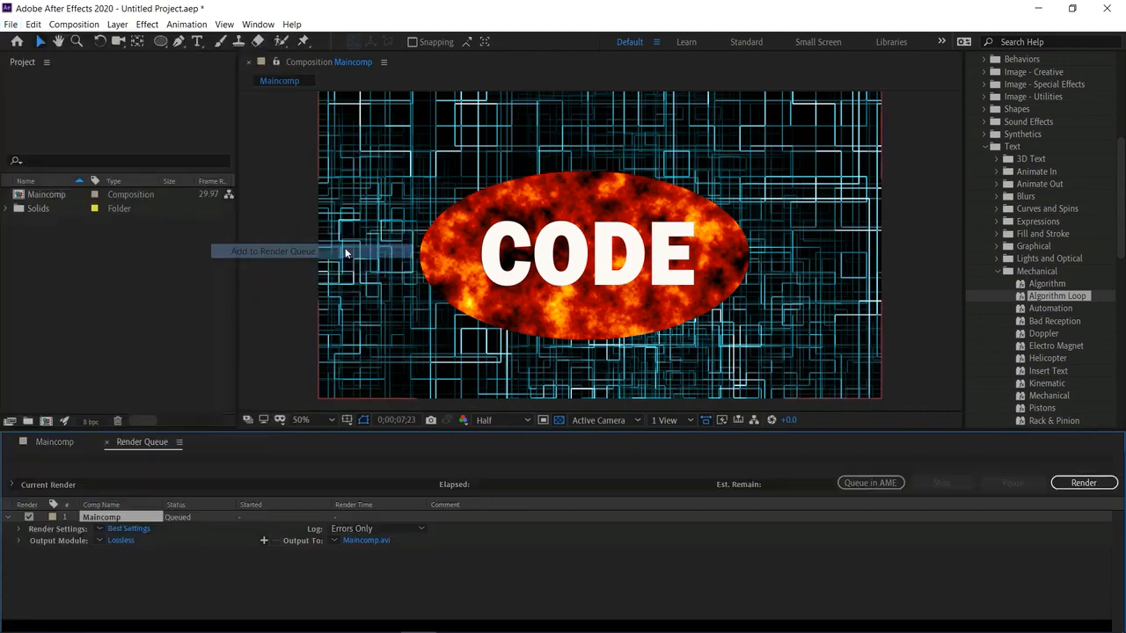
Examine the output module presets and the output file destination of the queued Maincomp render
left_click(98, 540)
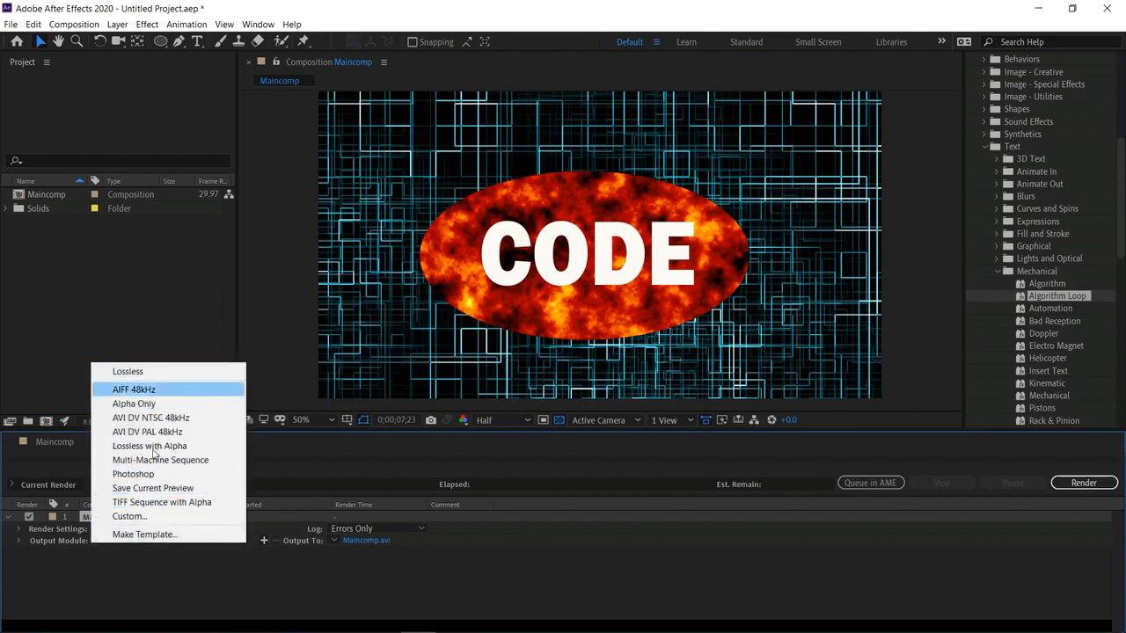
left_click(136, 566)
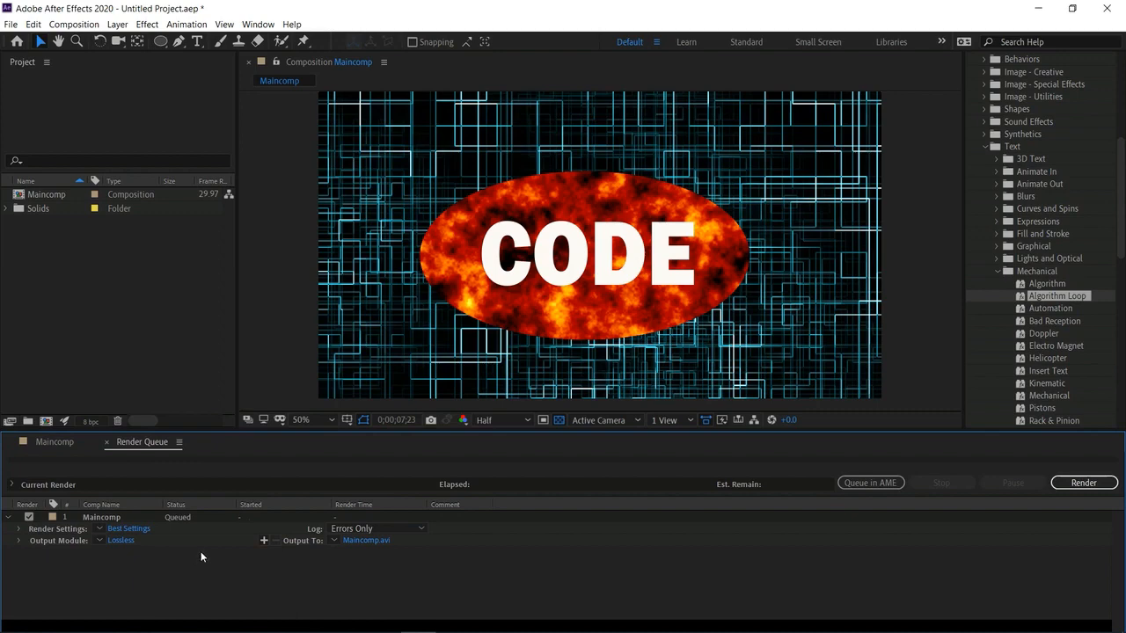
left_click(355, 541)
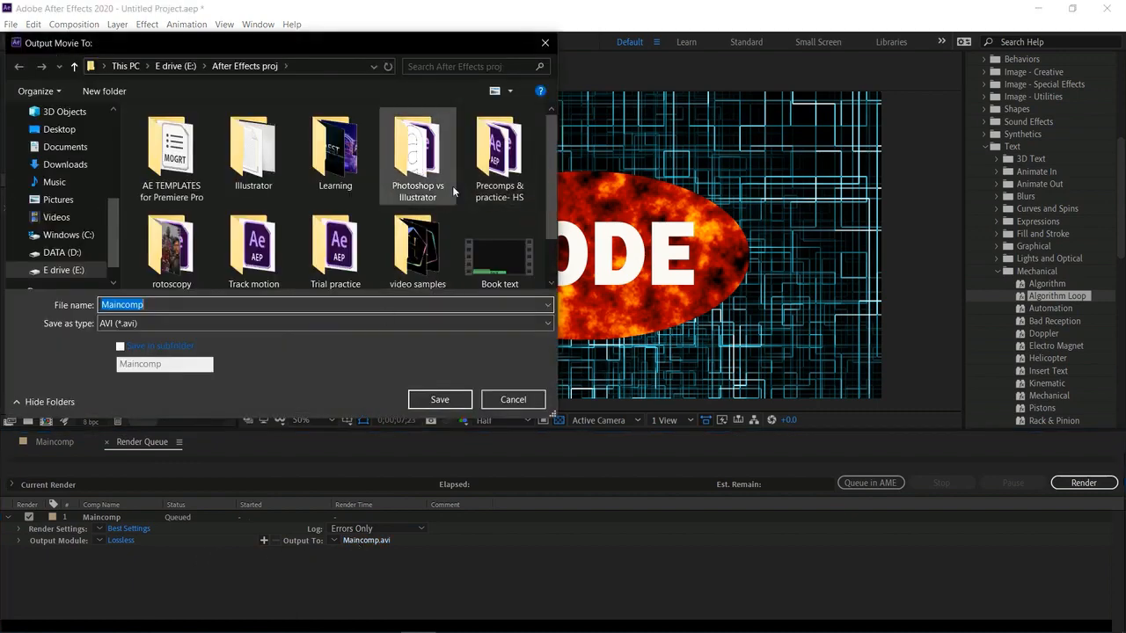
left_click(545, 42)
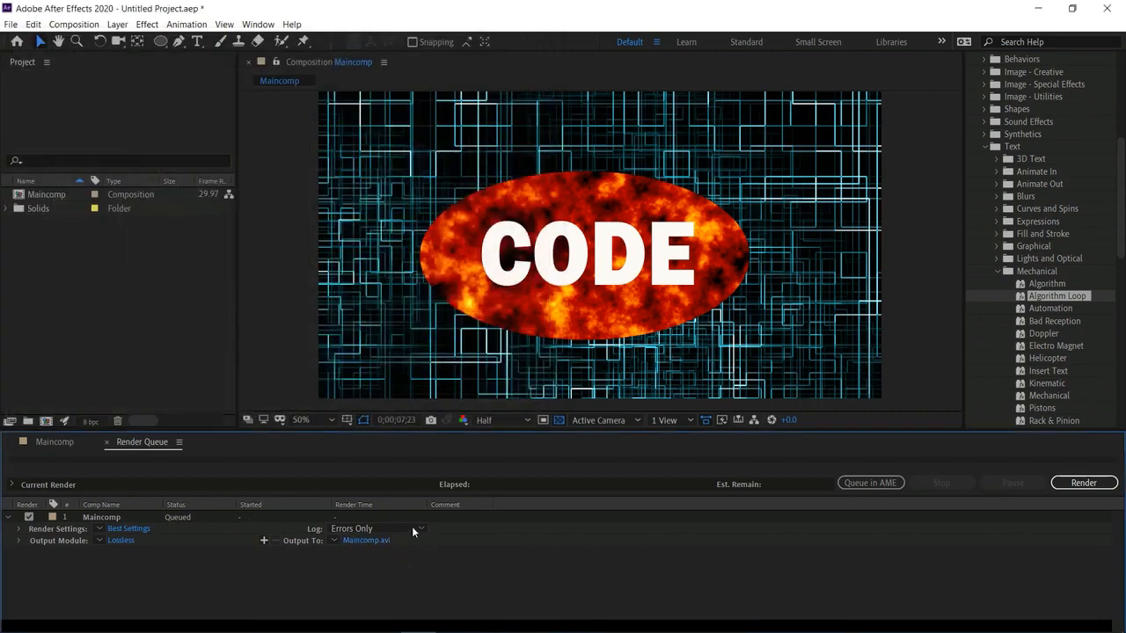
Review the frame blending and time span options in Maincomp's custom render settings, and start rendering the queue
left_click(98, 528)
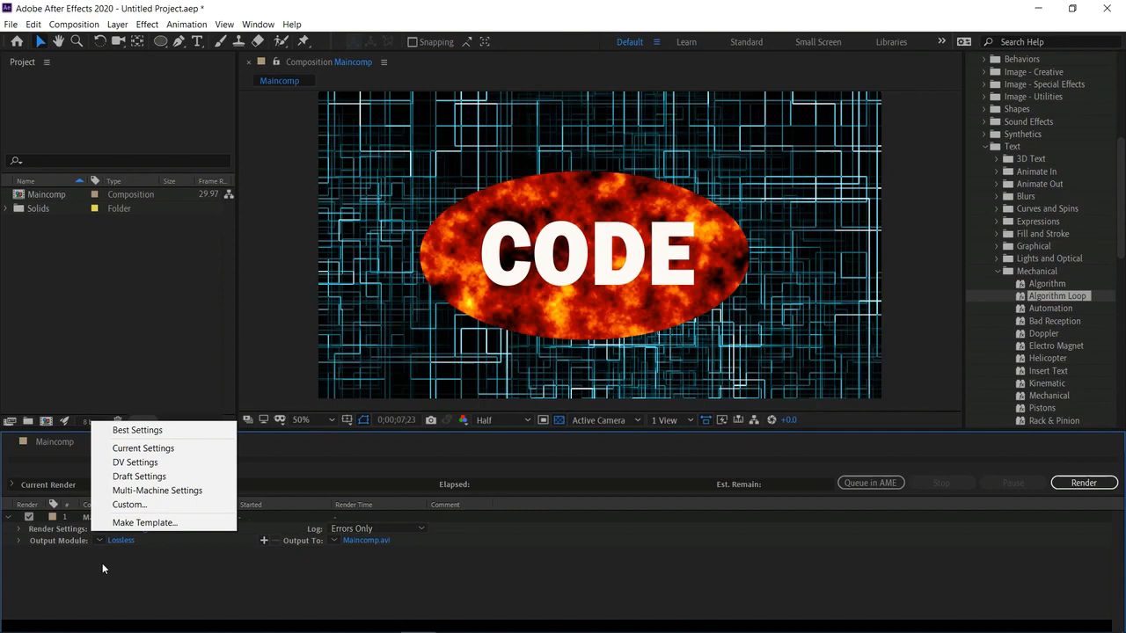
left_click(132, 504)
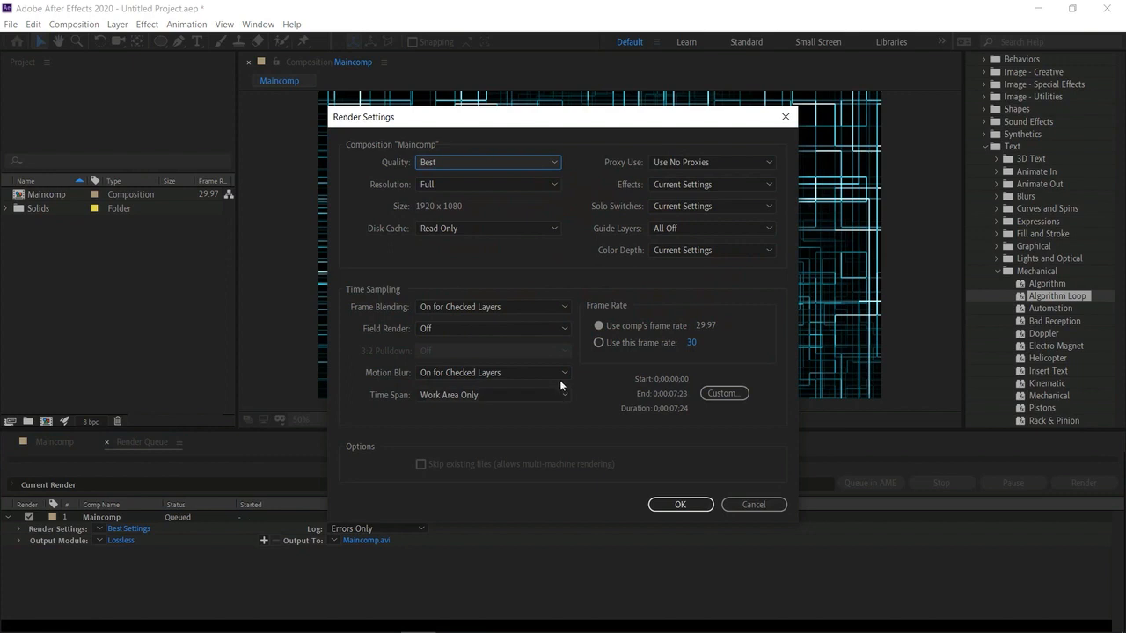
left_click(556, 302)
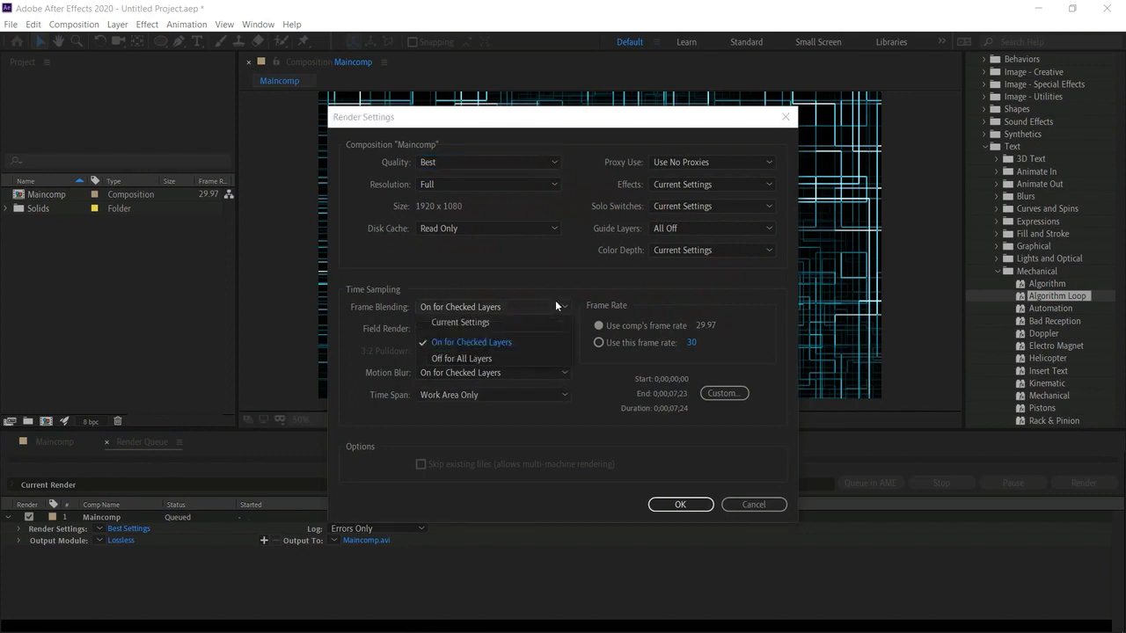
left_click(555, 300)
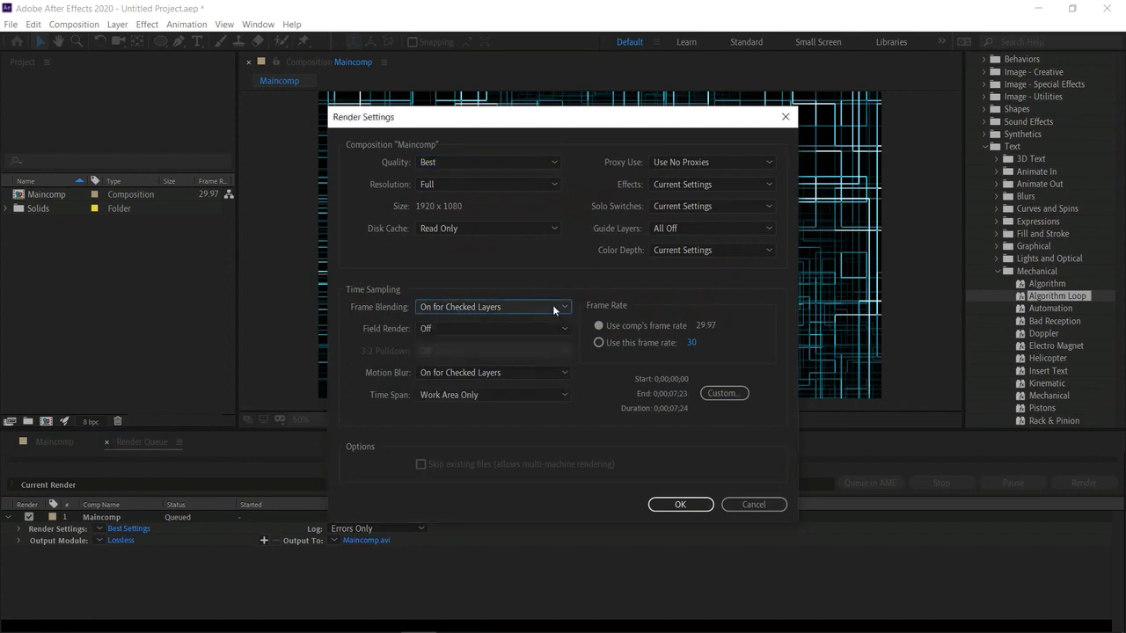
left_click(528, 400)
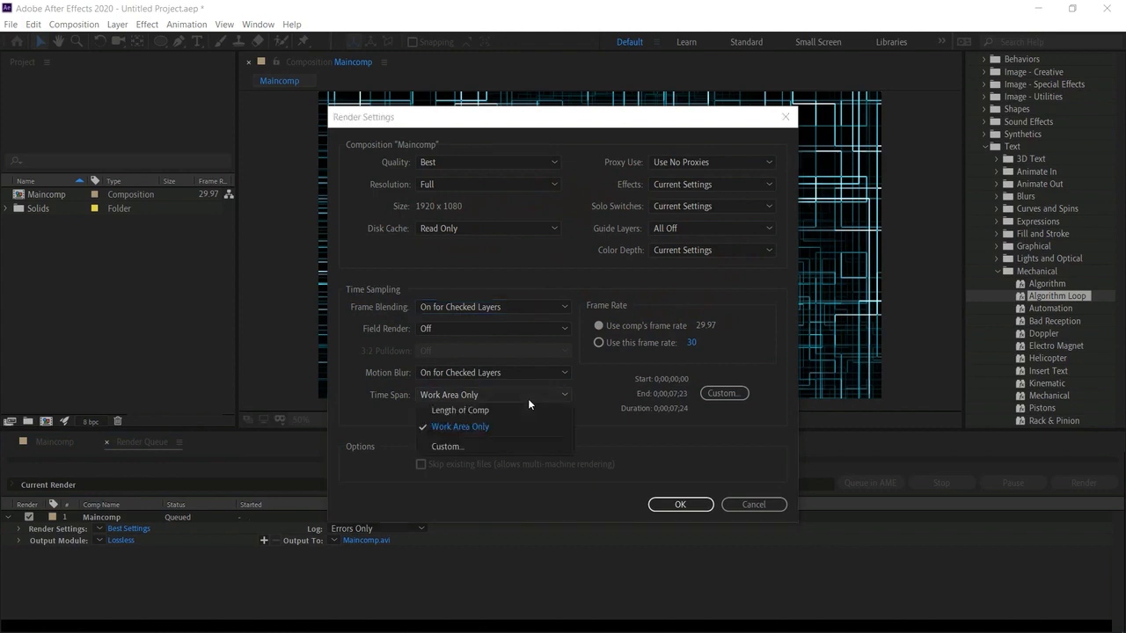
left_click(528, 398)
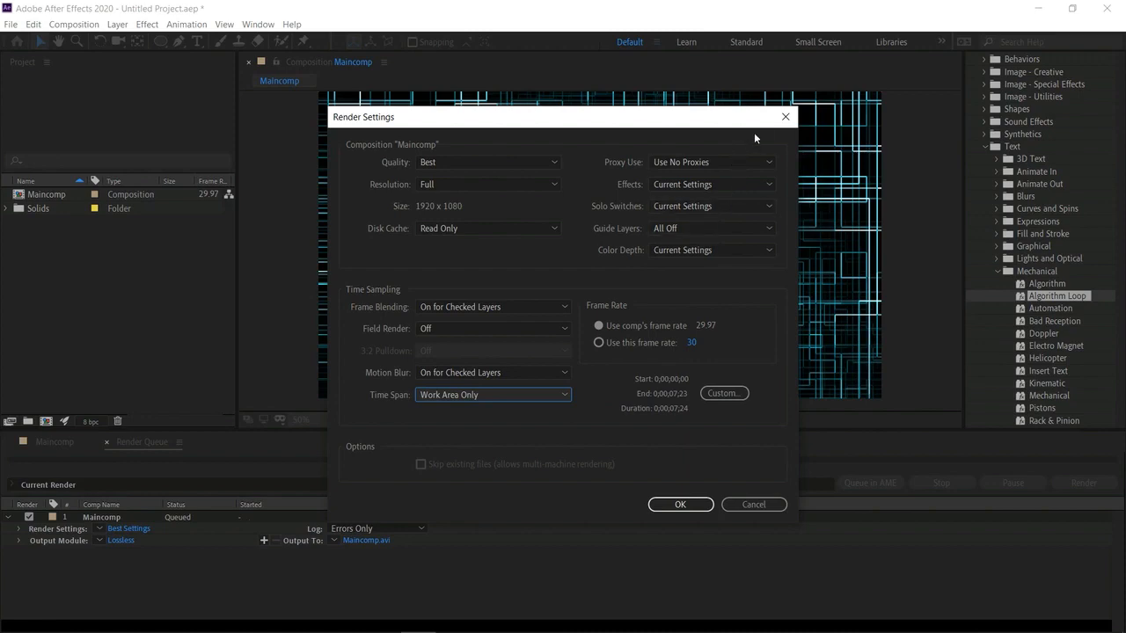
left_click(779, 116)
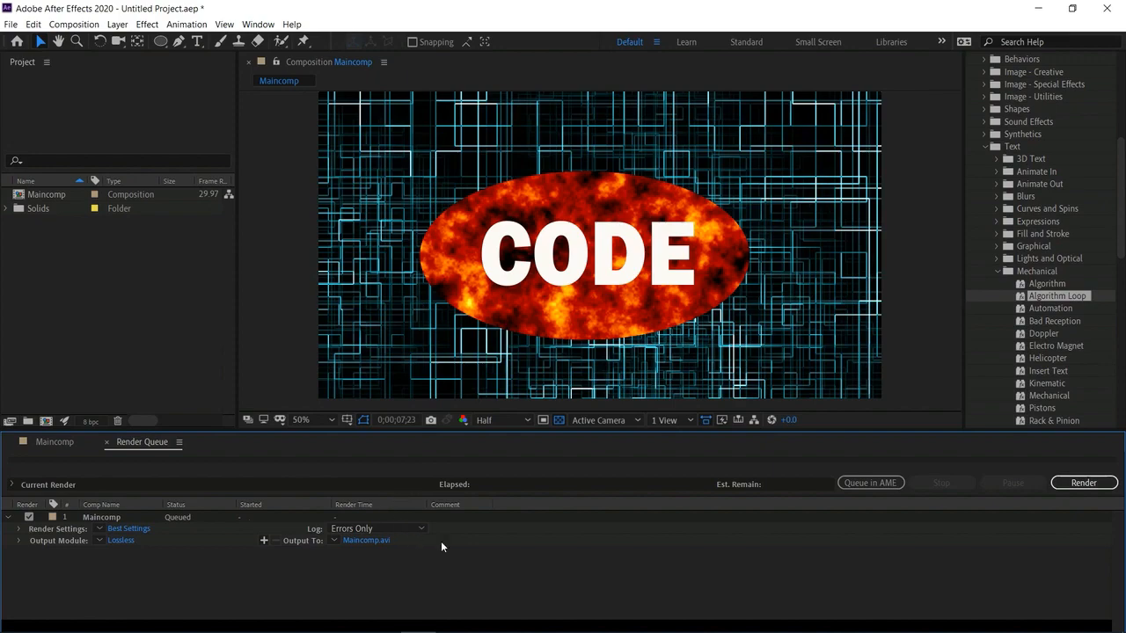
left_click(1083, 482)
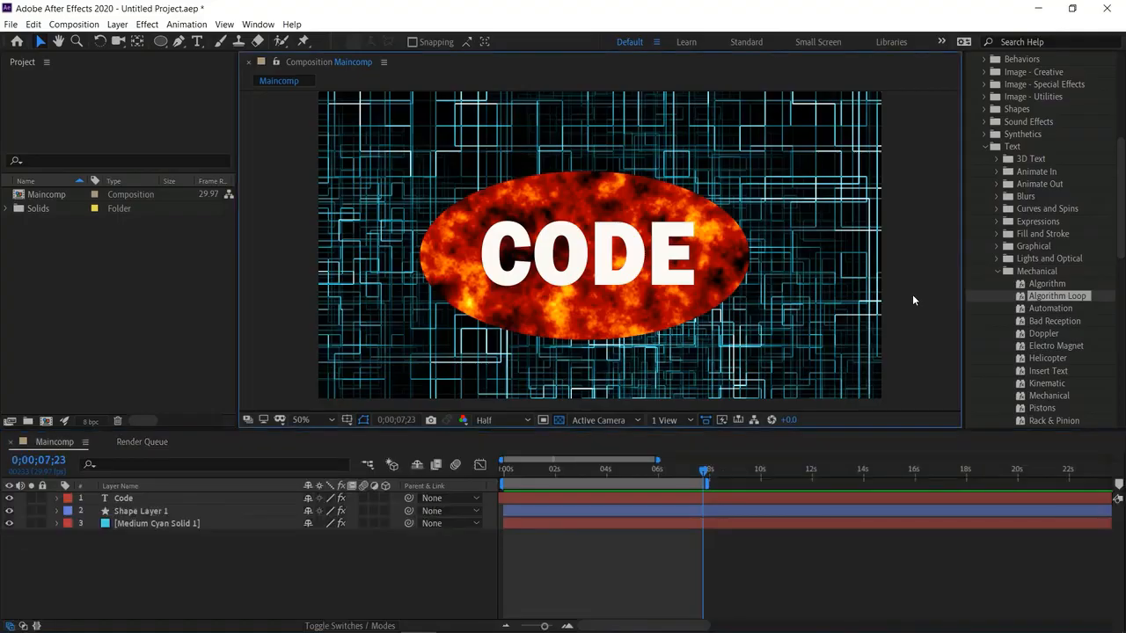
Collapse the Animation Presets group in the effects and presets list
scroll(1041, 150, "up", 3)
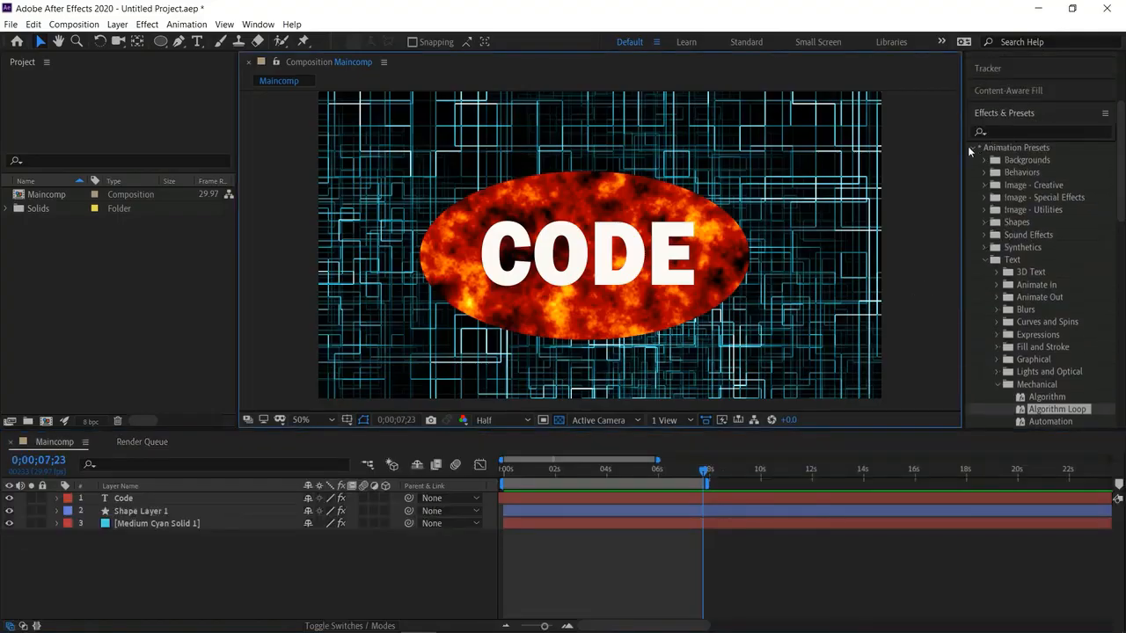
left_click(969, 146)
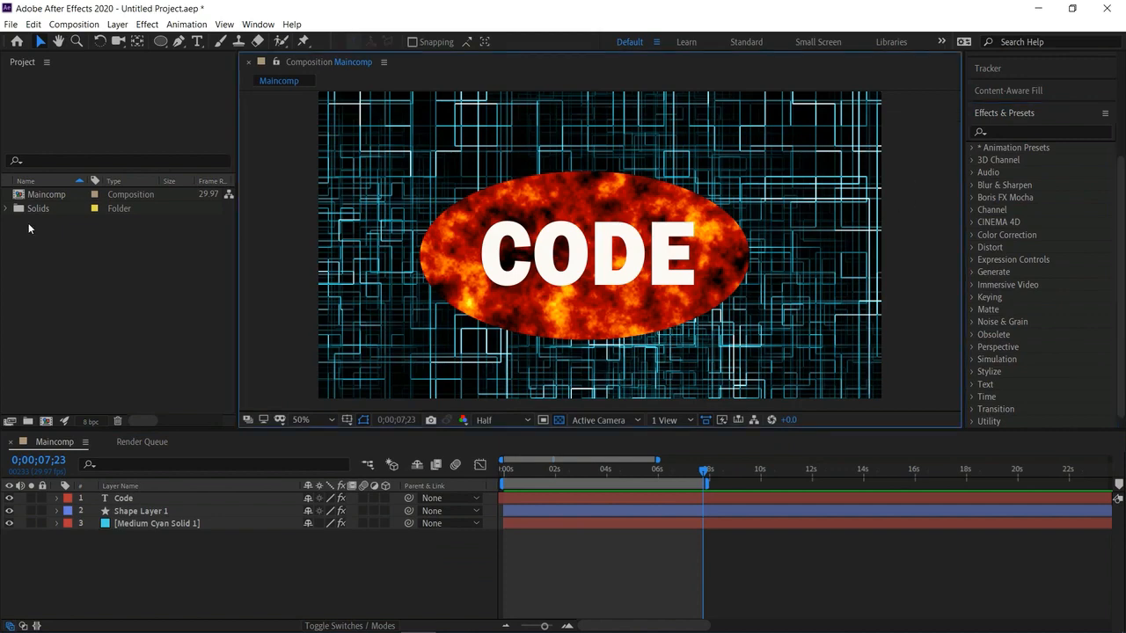
left_click(59, 332)
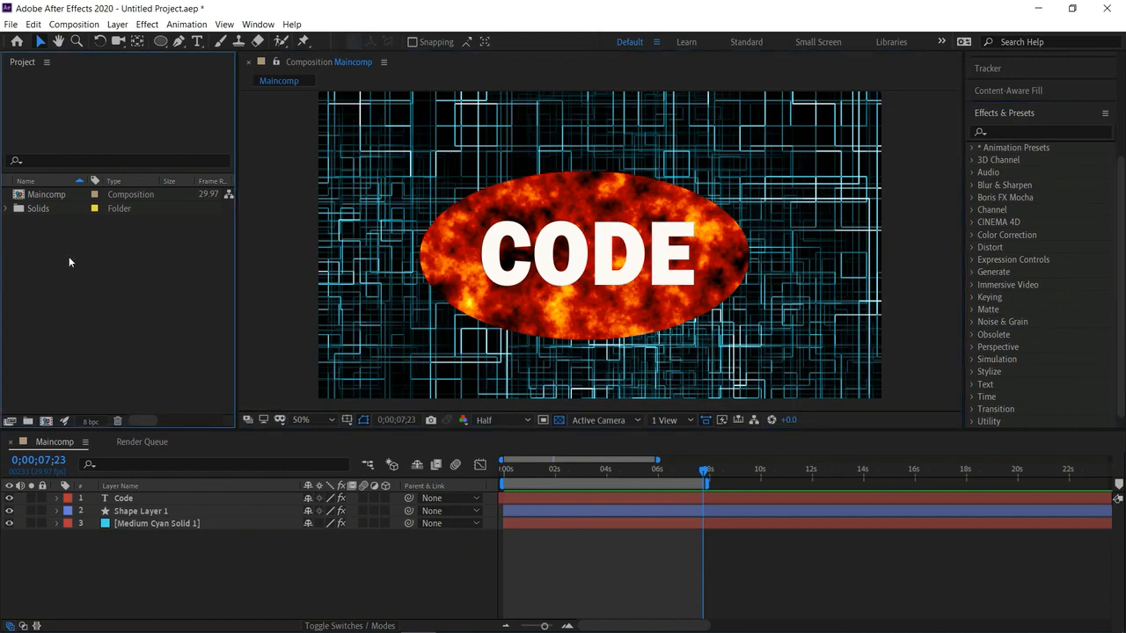
left_click(14, 26)
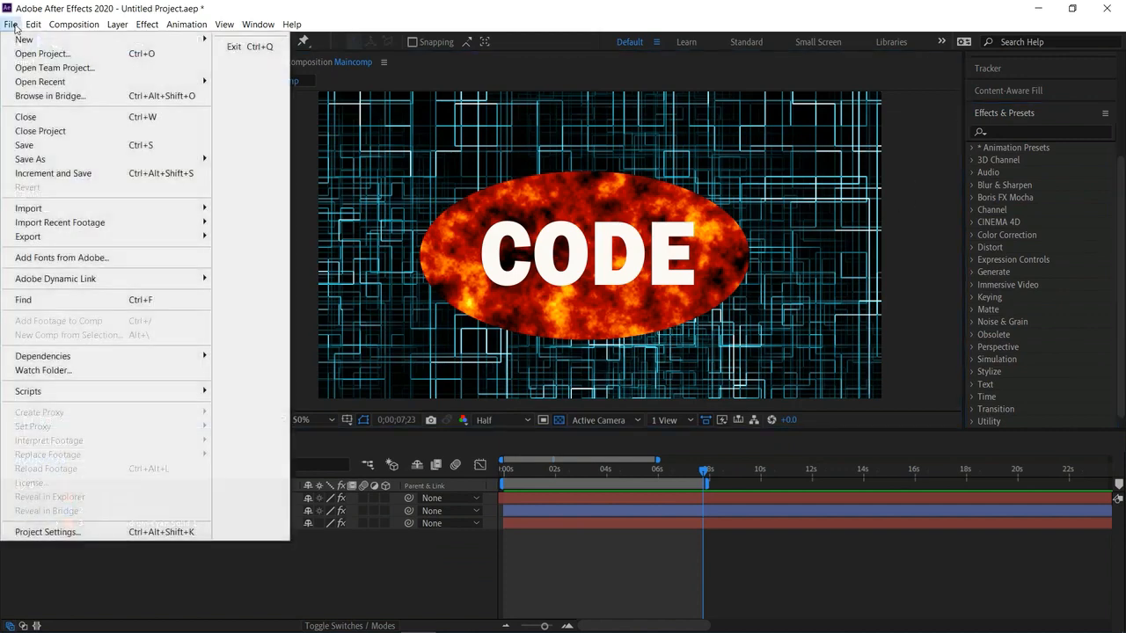
mouse_move(194, 237)
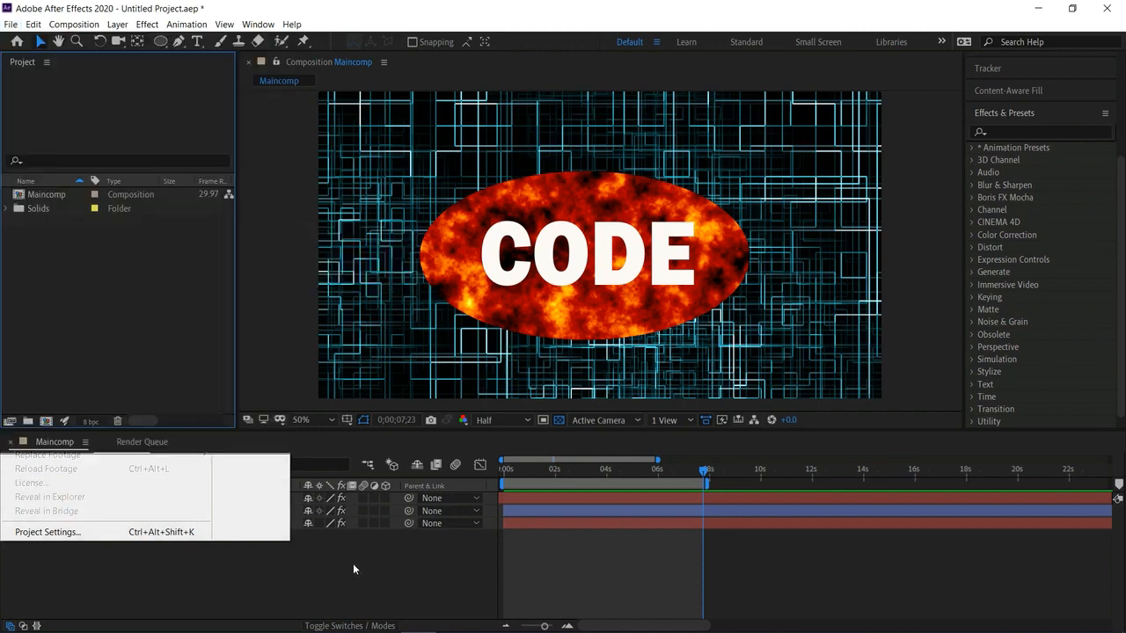
left_click(353, 562)
Export Maincomp by adding it to the Adobe Media Encoder queue
left_click(255, 284)
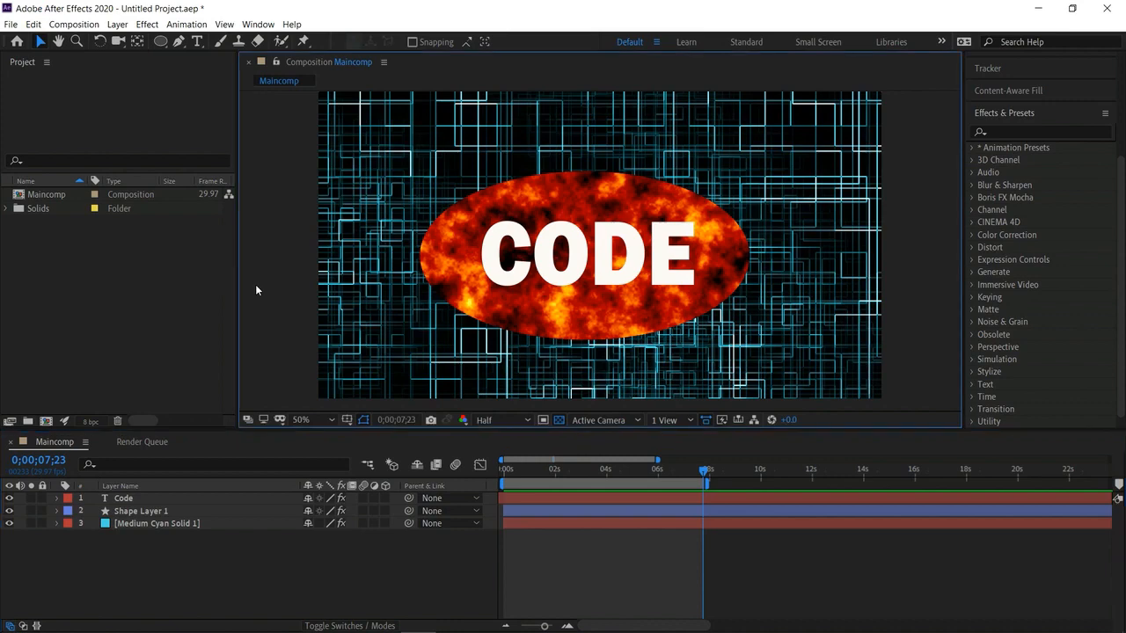
left_click(11, 24)
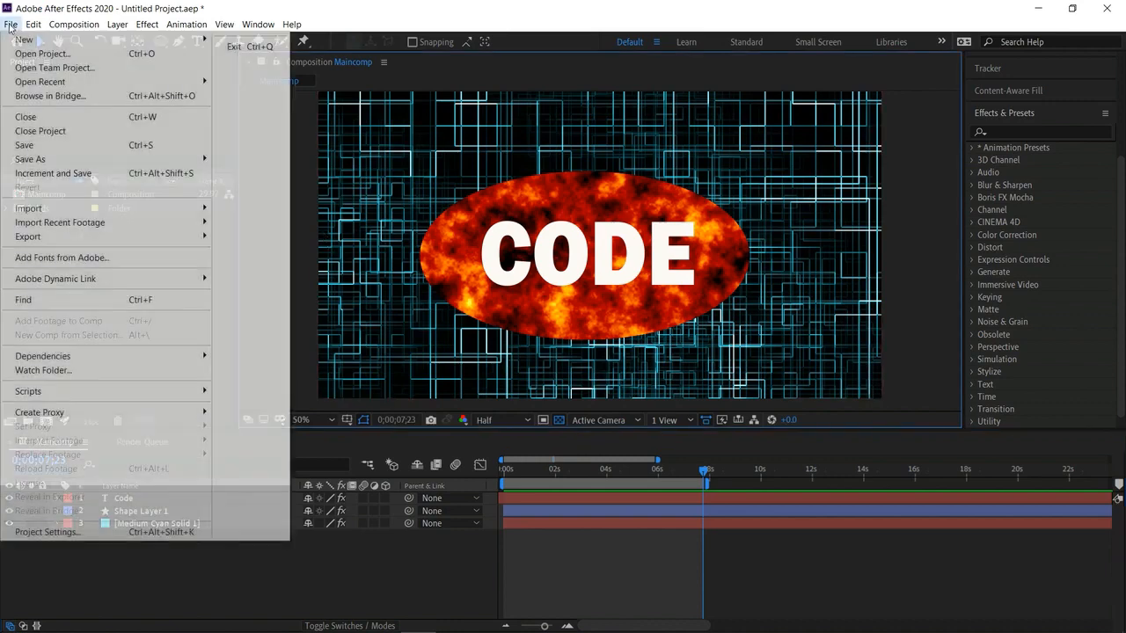
mouse_move(140, 237)
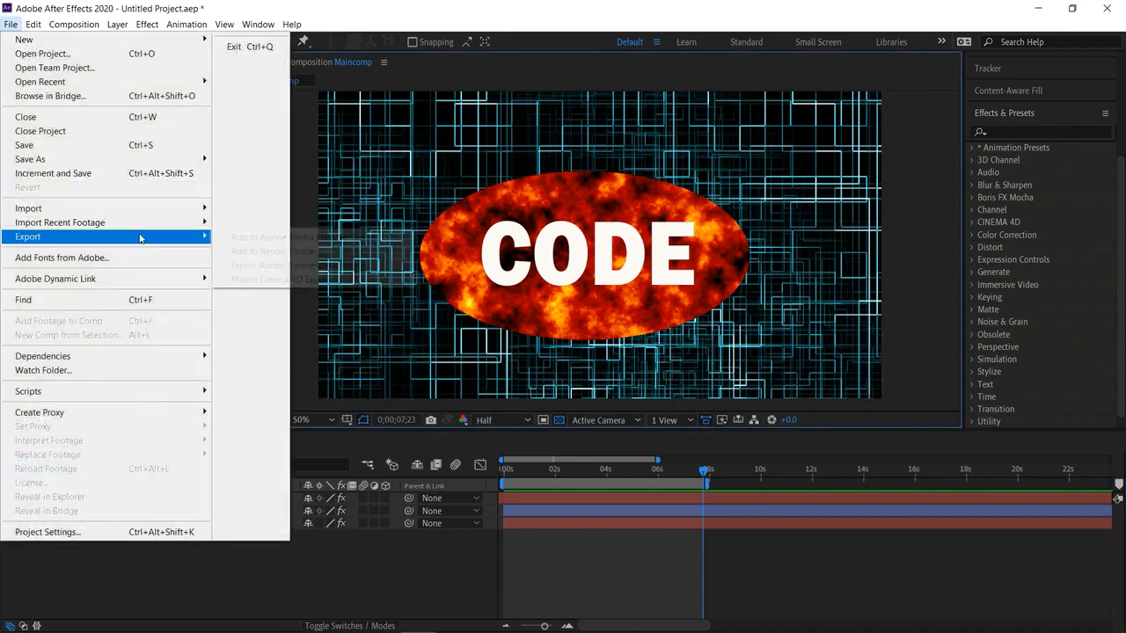
left_click(263, 237)
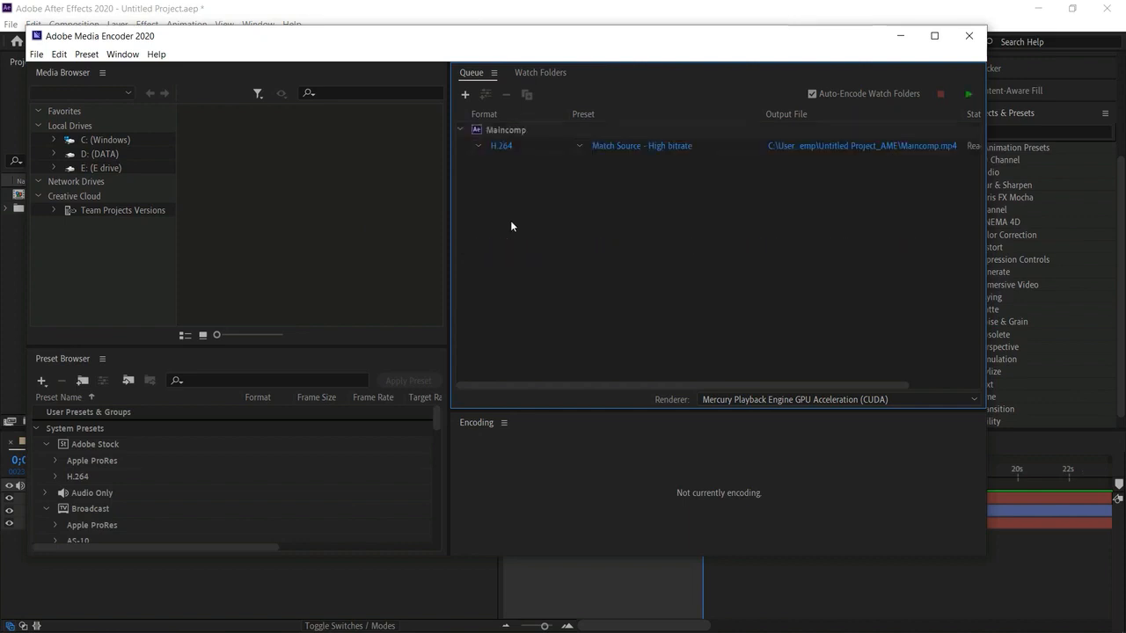
Try the Animated GIF format for the queued Maincomp, switch back to H.264 and look over the other formats
left_click(478, 146)
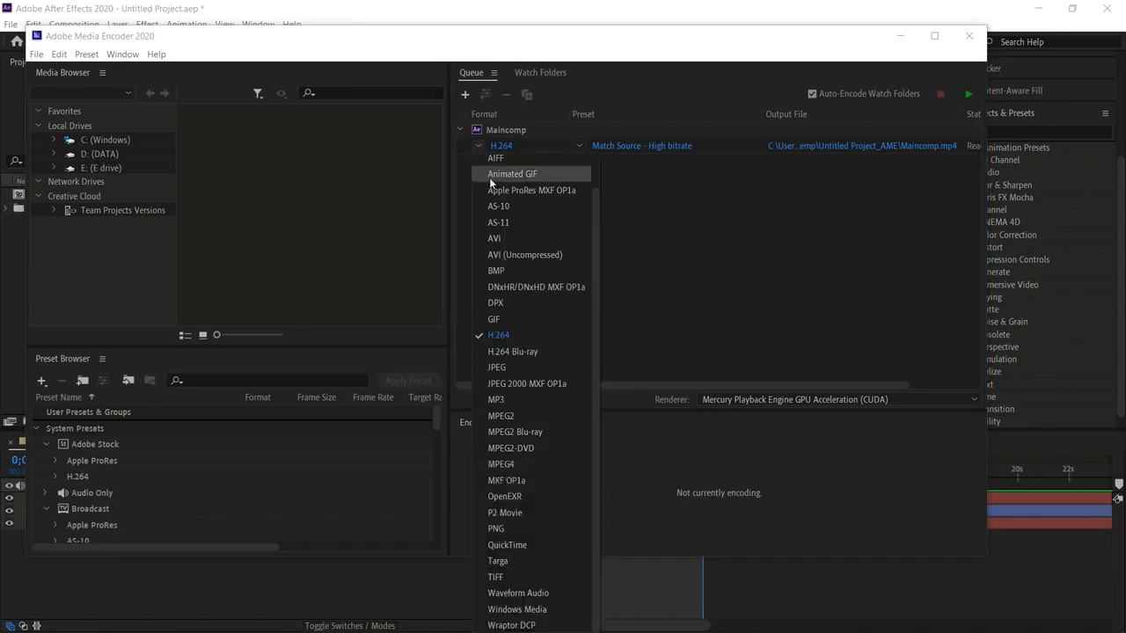
left_click(489, 176)
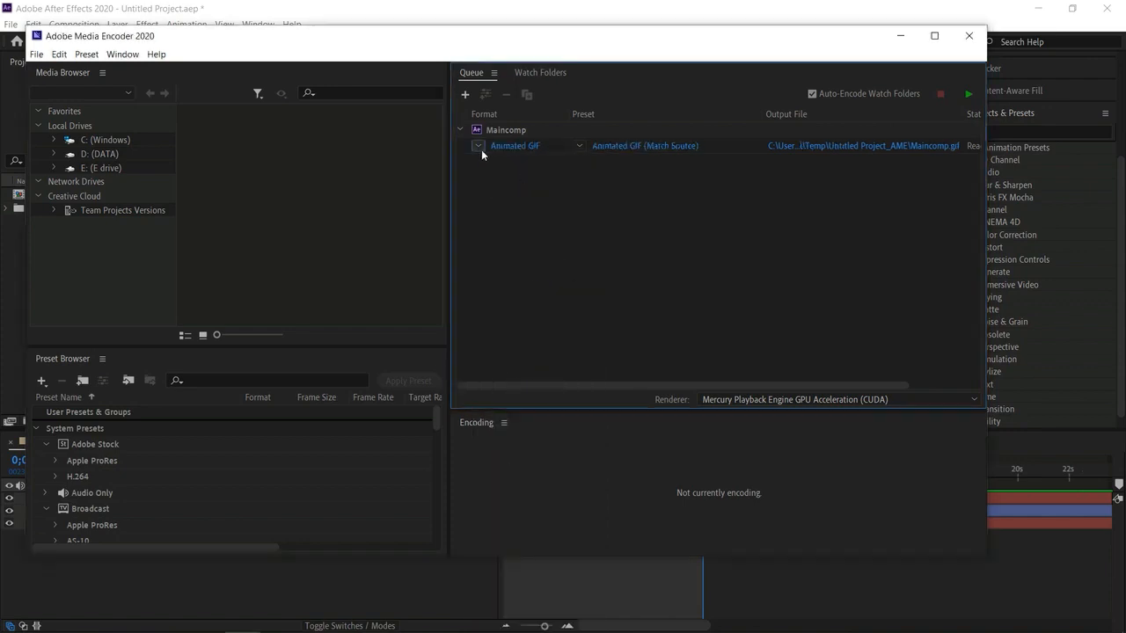
left_click(476, 146)
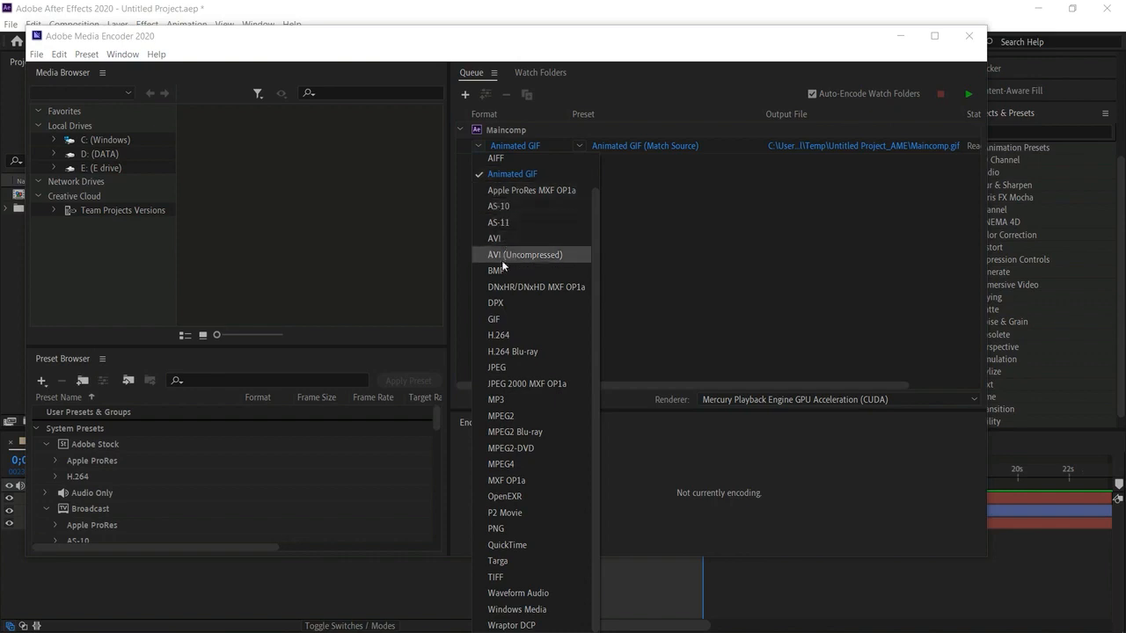
left_click(513, 336)
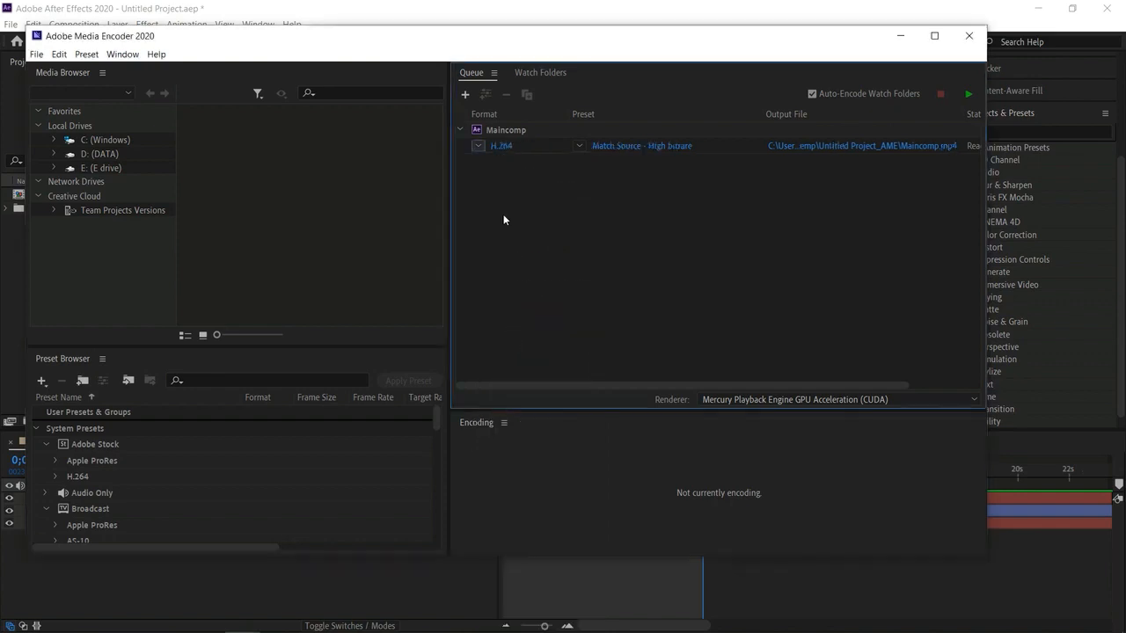
left_click(475, 147)
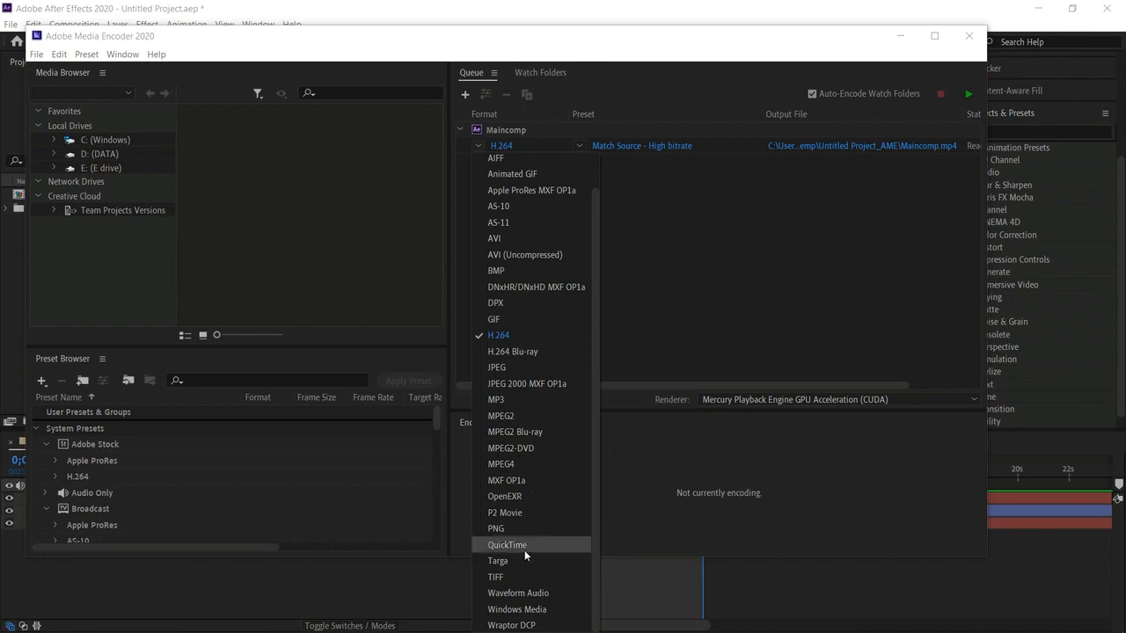
left_click(680, 318)
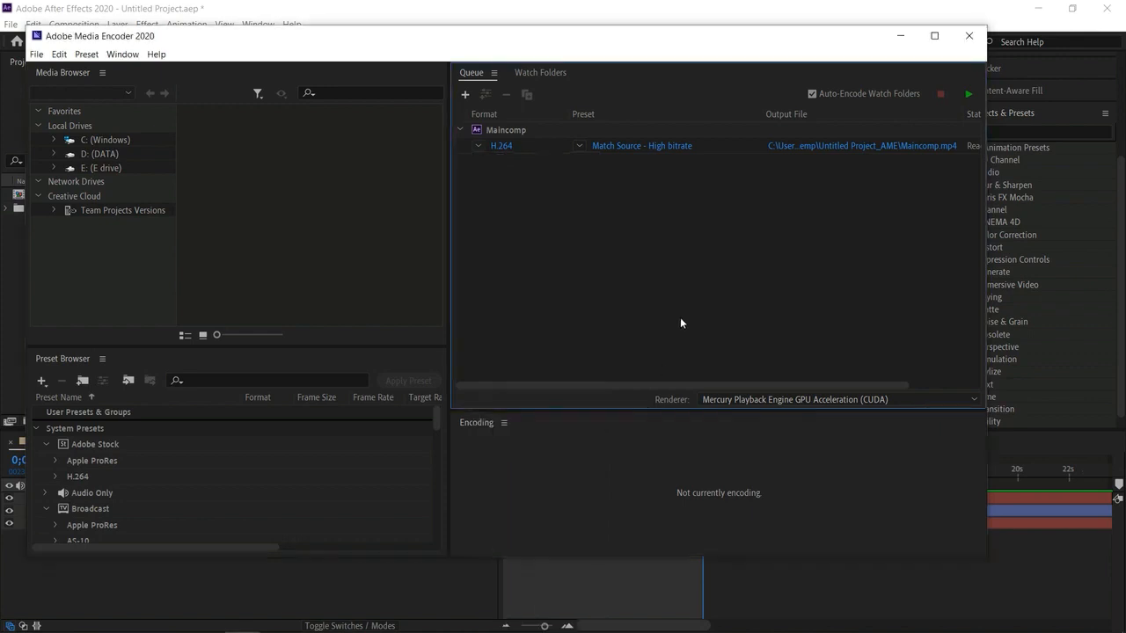
Encode Maincomp as H.264 with the Match Source - High bitrate preset, checking the output location and renderer options
left_click(851, 146)
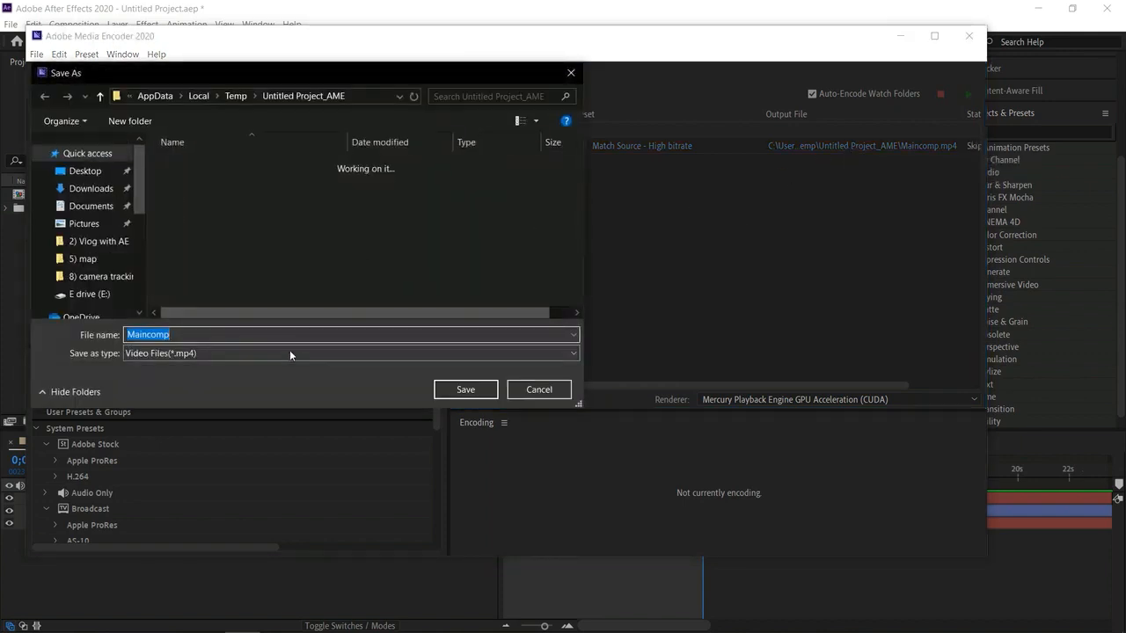
left_click(571, 73)
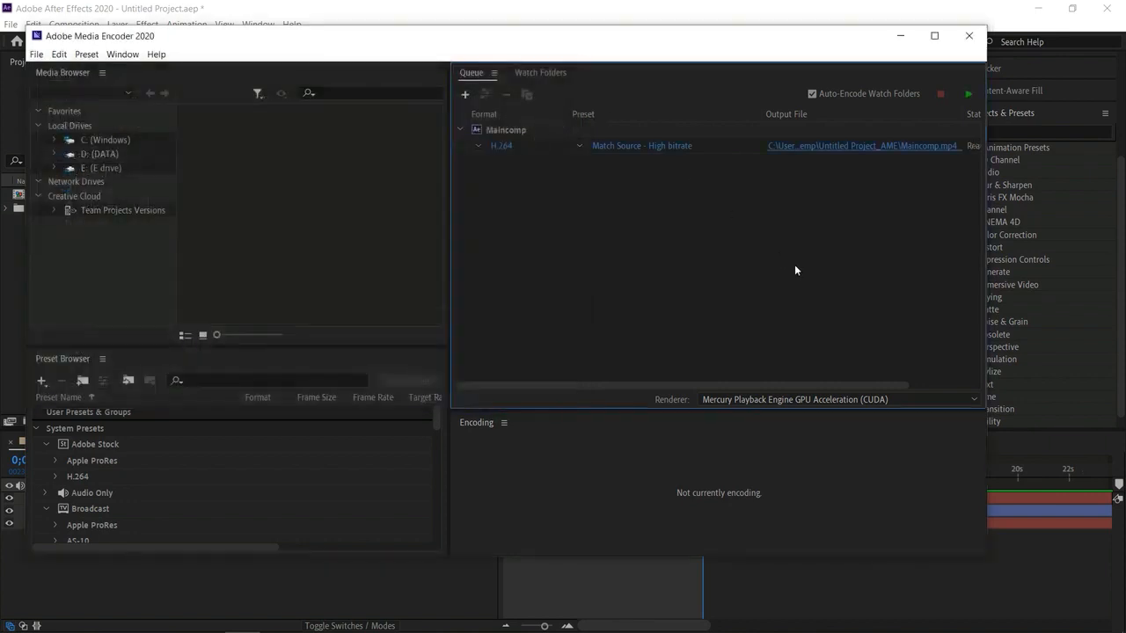
left_click(968, 95)
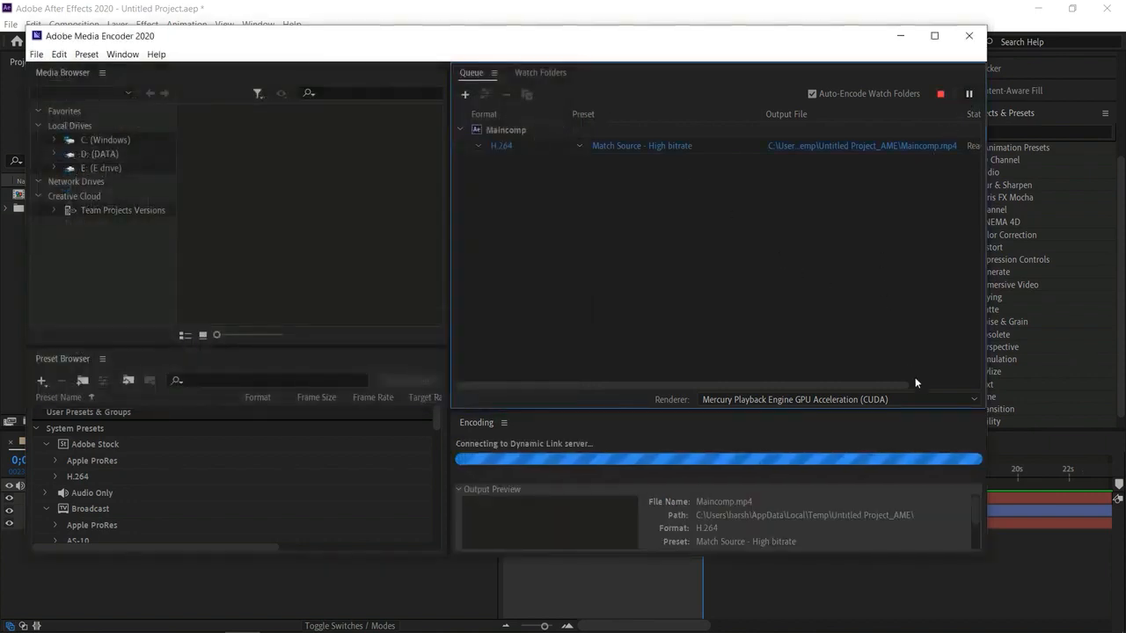
left_click(950, 400)
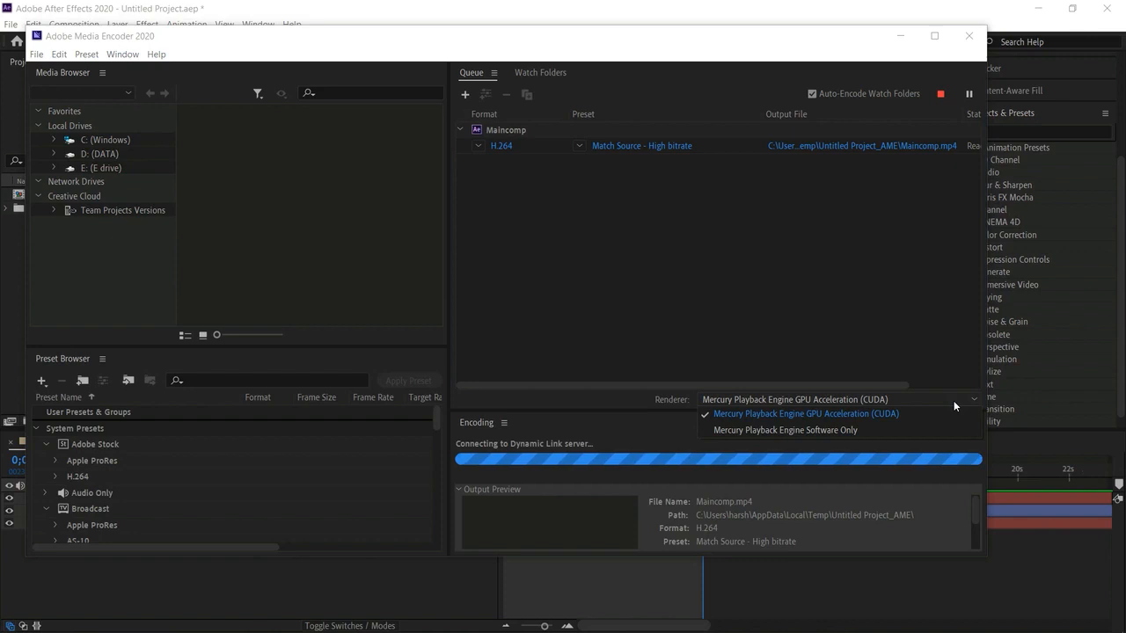
left_click(918, 350)
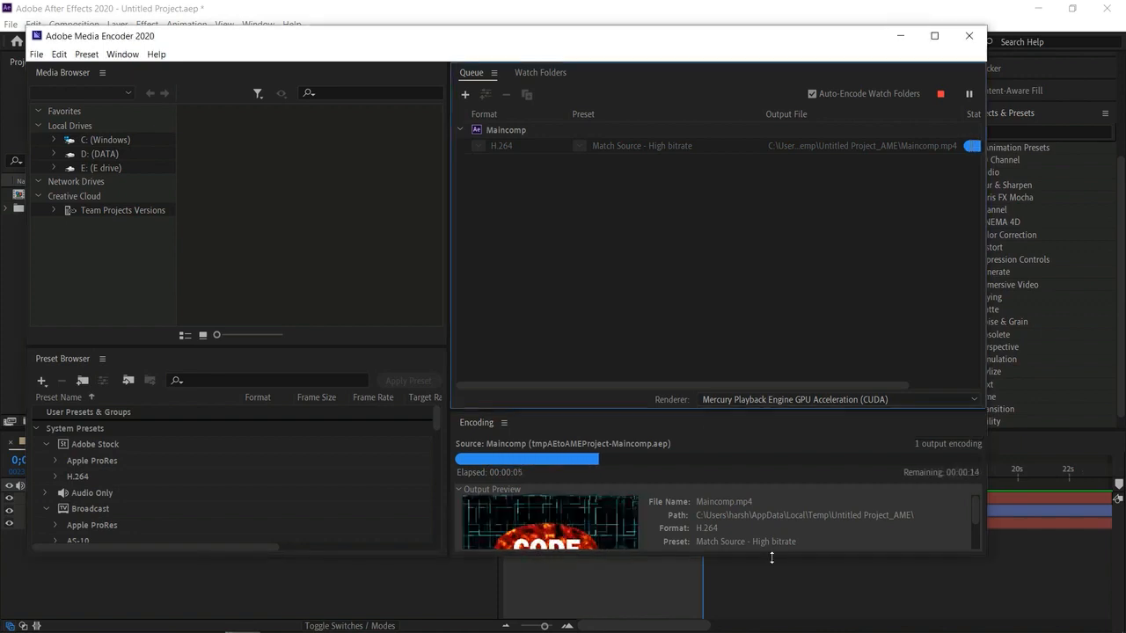
left_click_drag(781, 587, 791, 611)
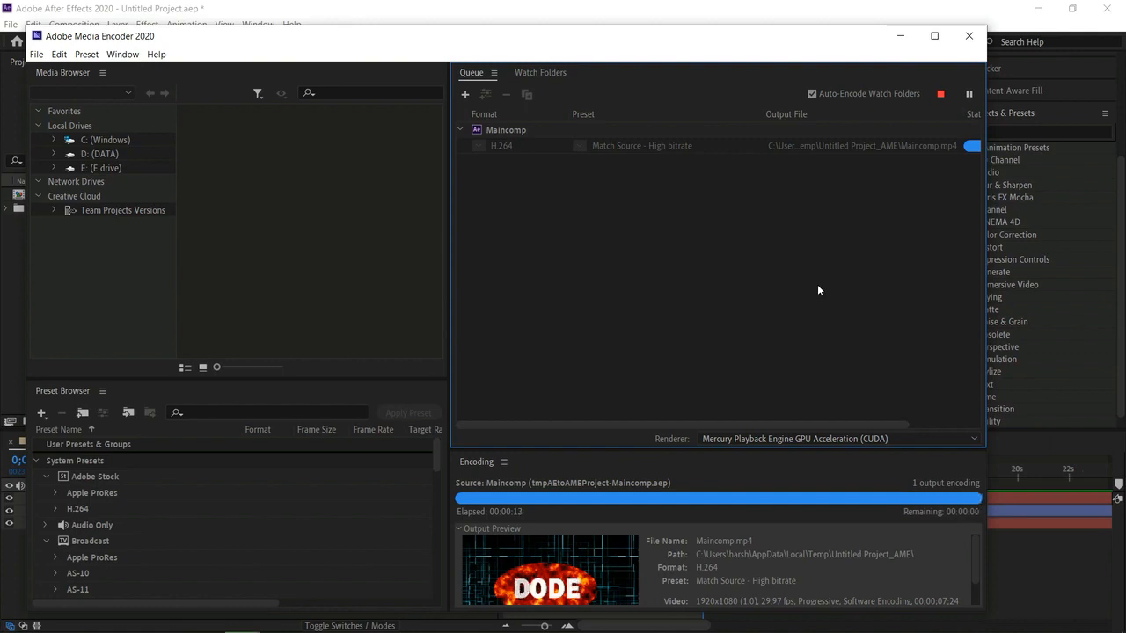
Open the output folder of the encoded file and play Maincomp.mp4 full screen in VLC to check the result
left_click(823, 146)
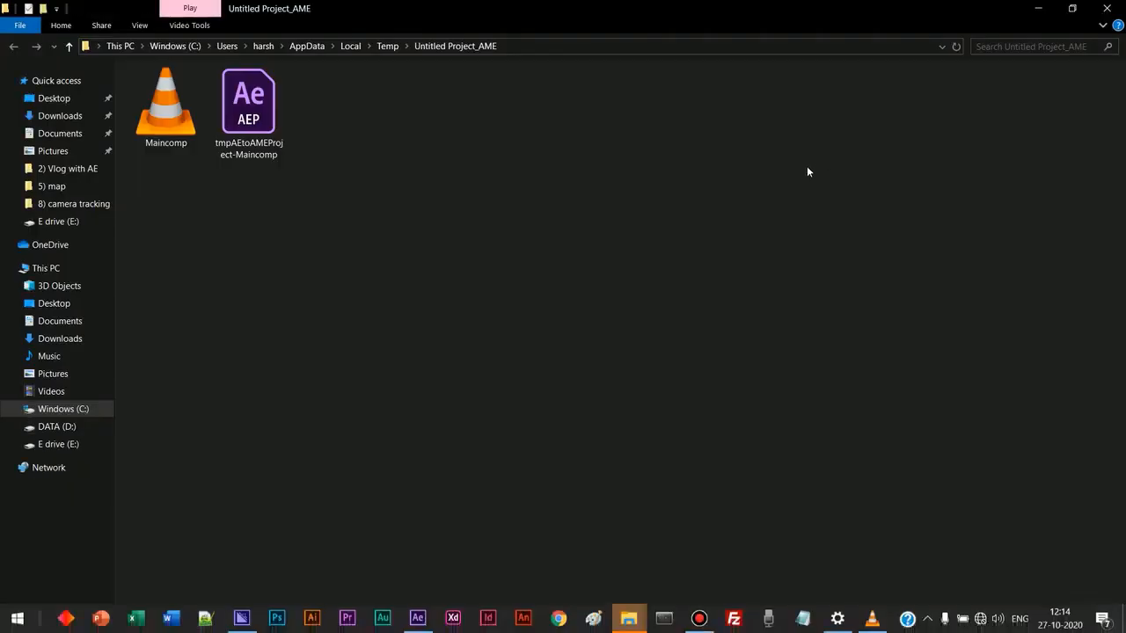
double_click(164, 106)
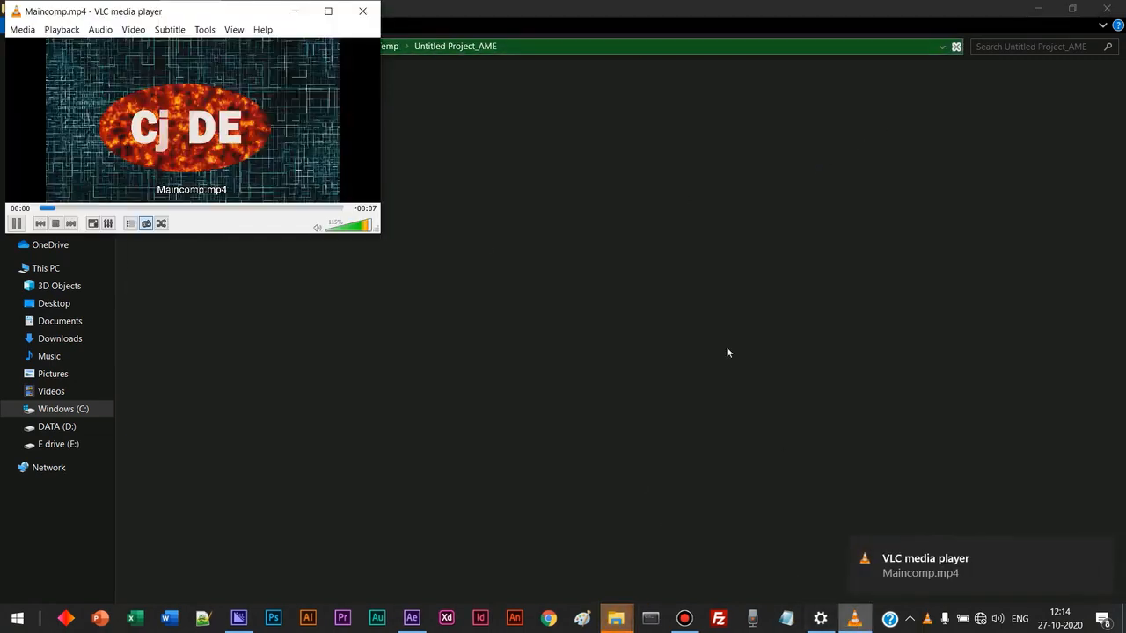
double_click(255, 121)
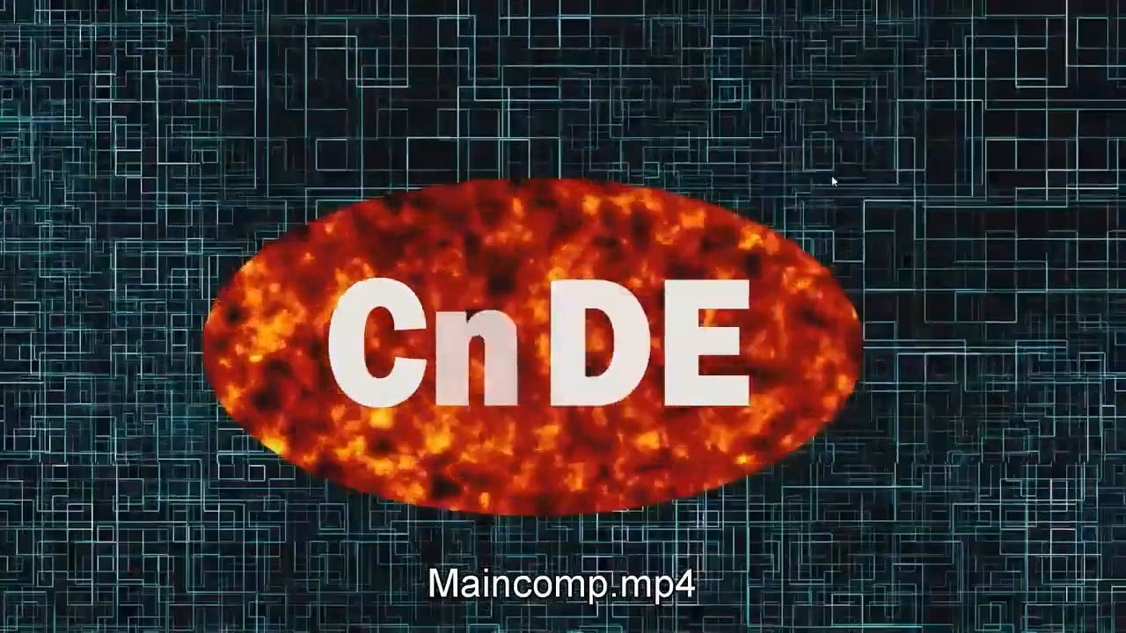
double_click(831, 175)
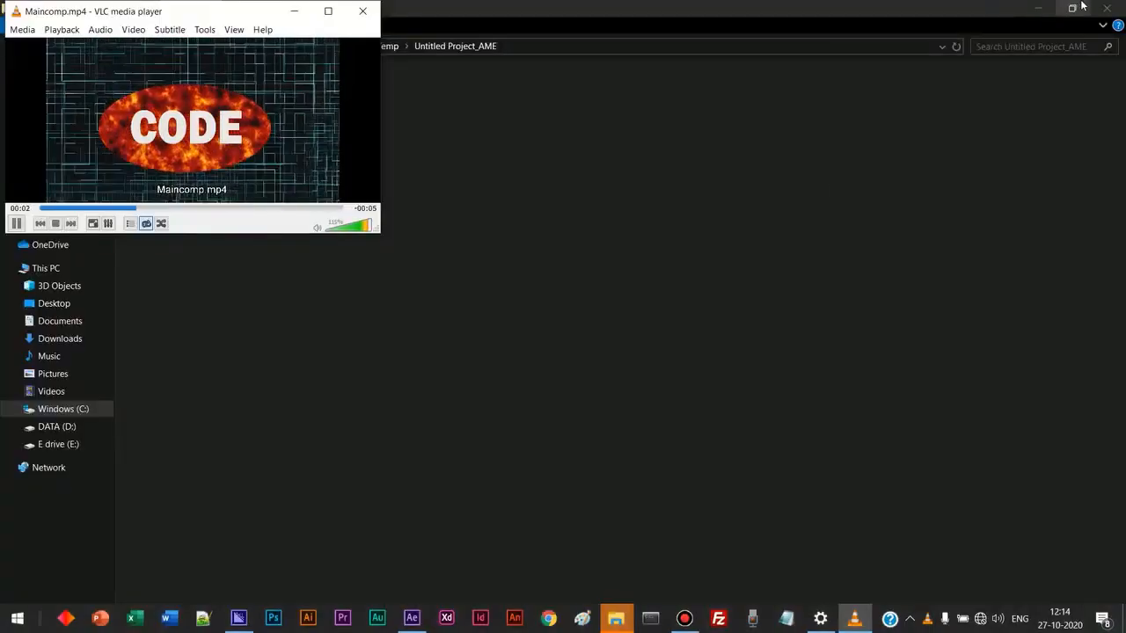
left_click(1107, 7)
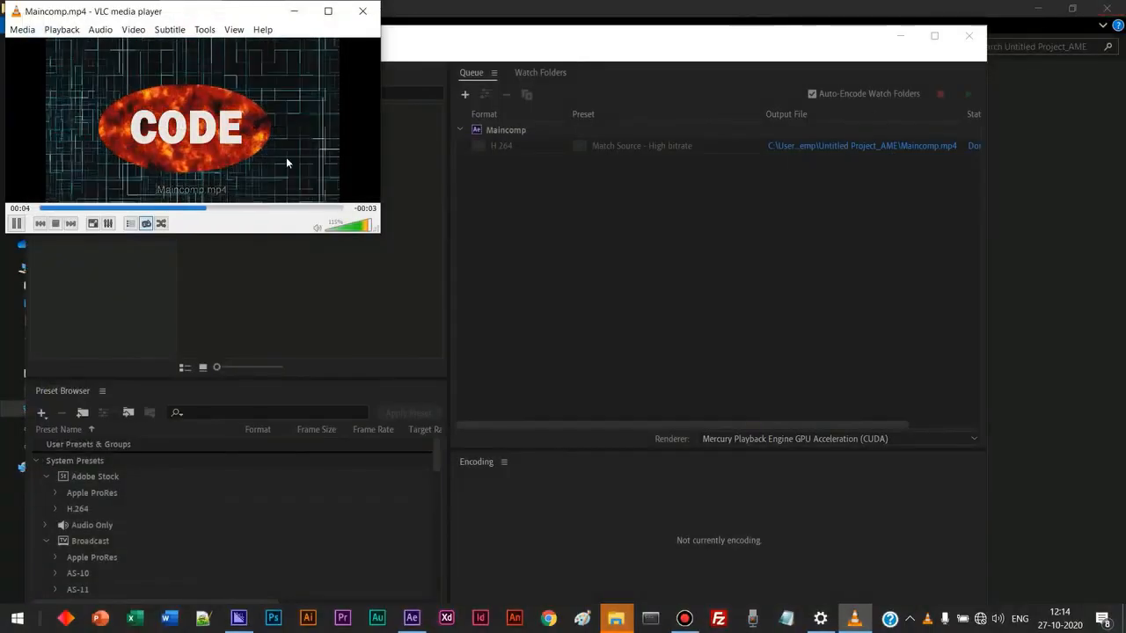
left_click(644, 342)
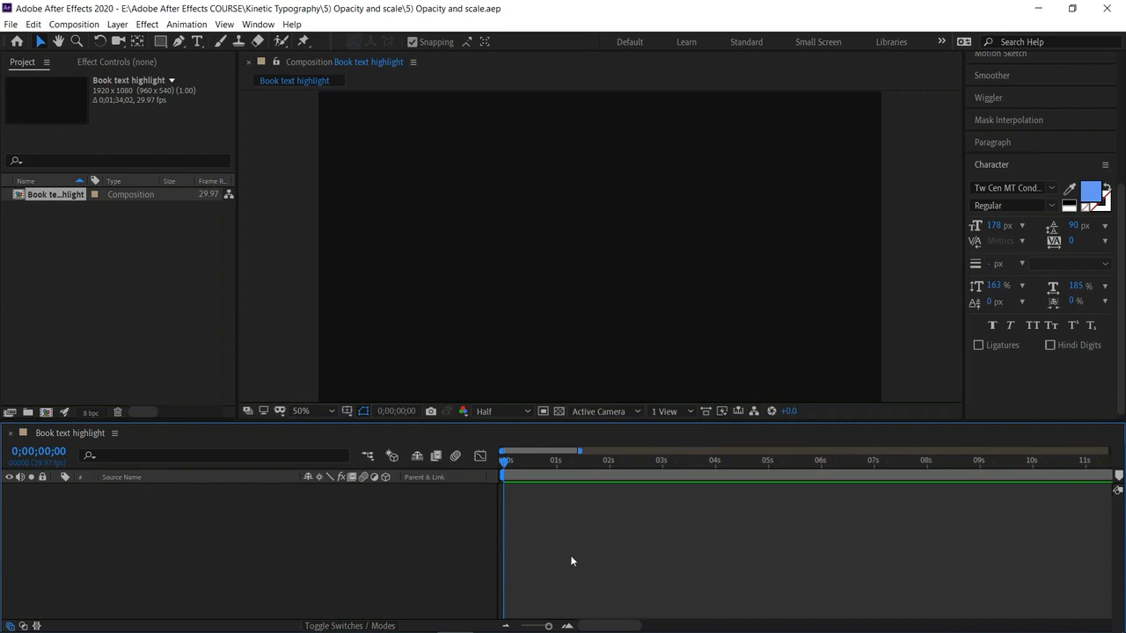
Create a paragraph text box in the middle of the Book text highlight composition with the horizontal text "This is just"
left_click(198, 42)
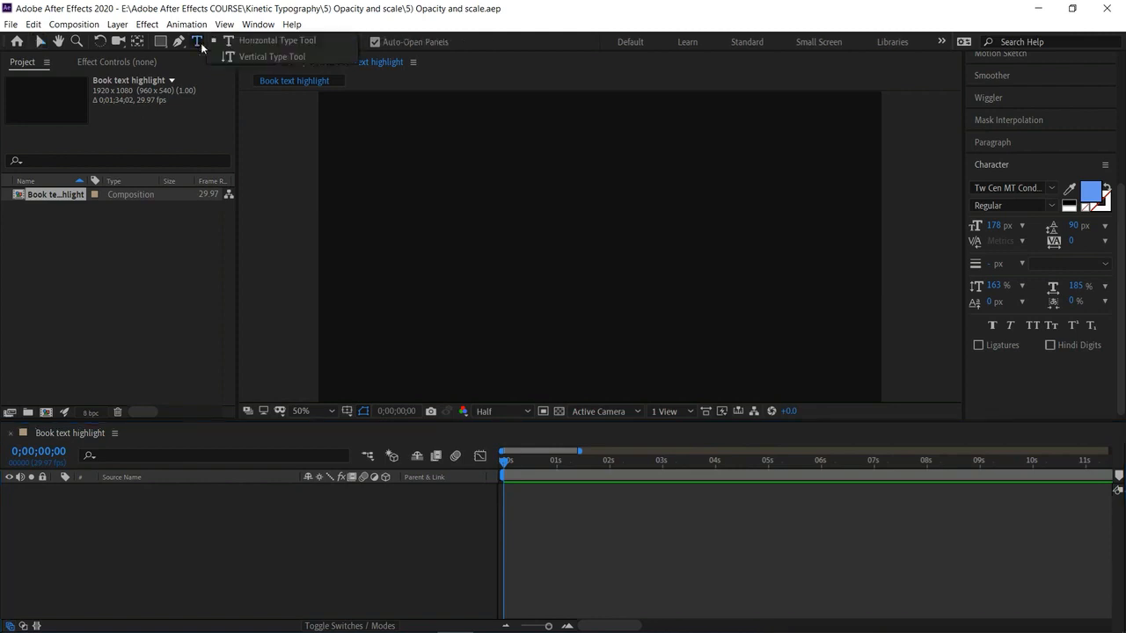
left_click(225, 40)
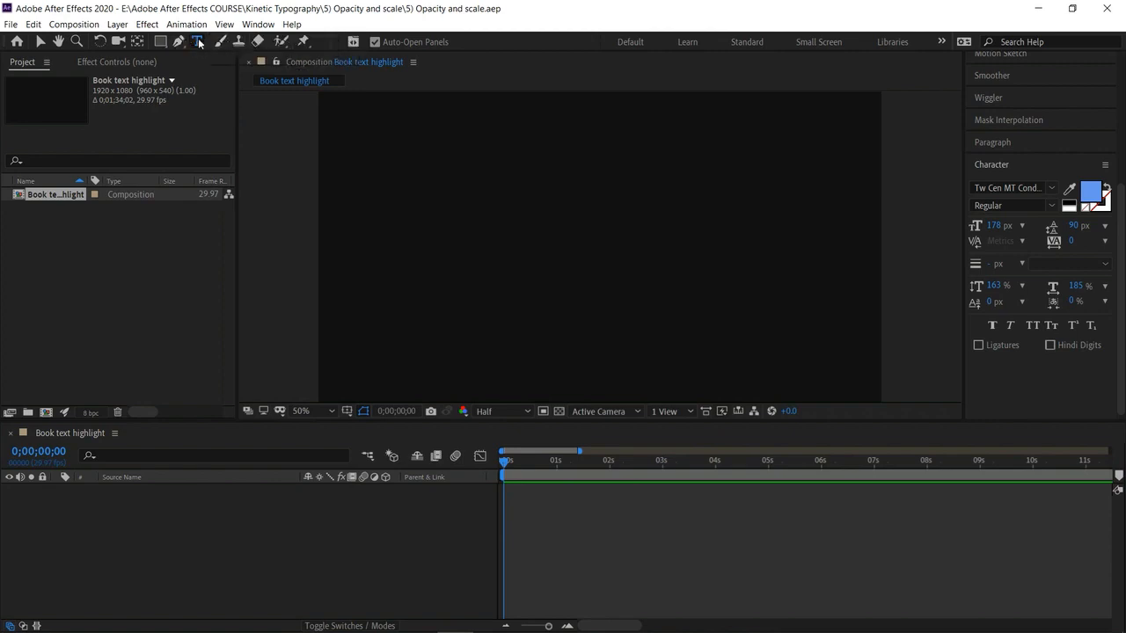
left_click(199, 42)
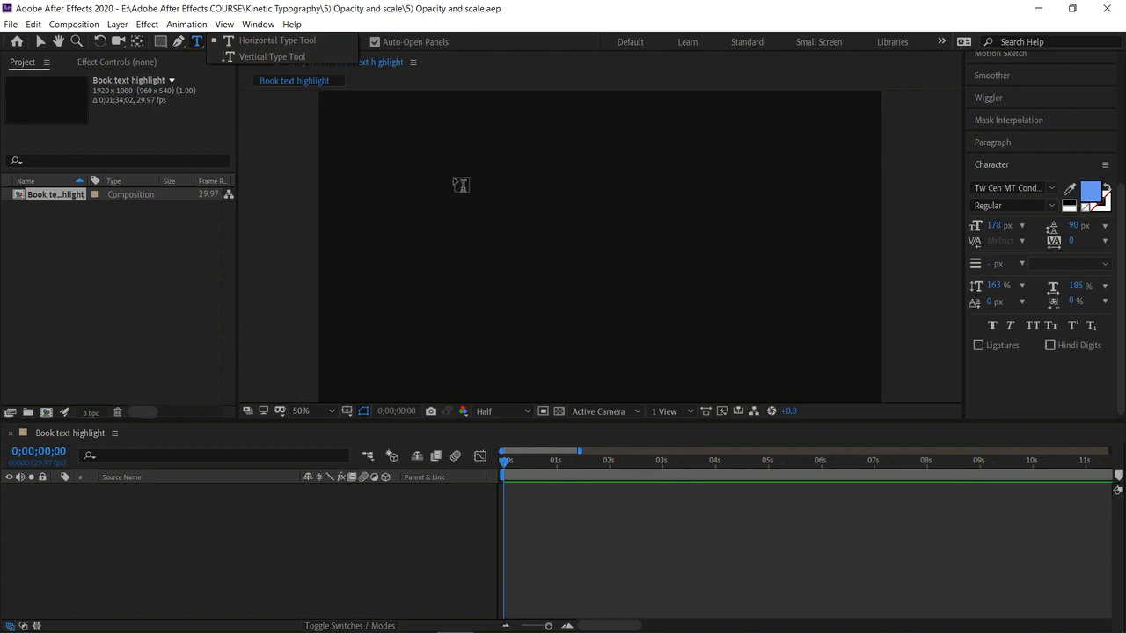
left_click_drag(448, 176, 745, 303)
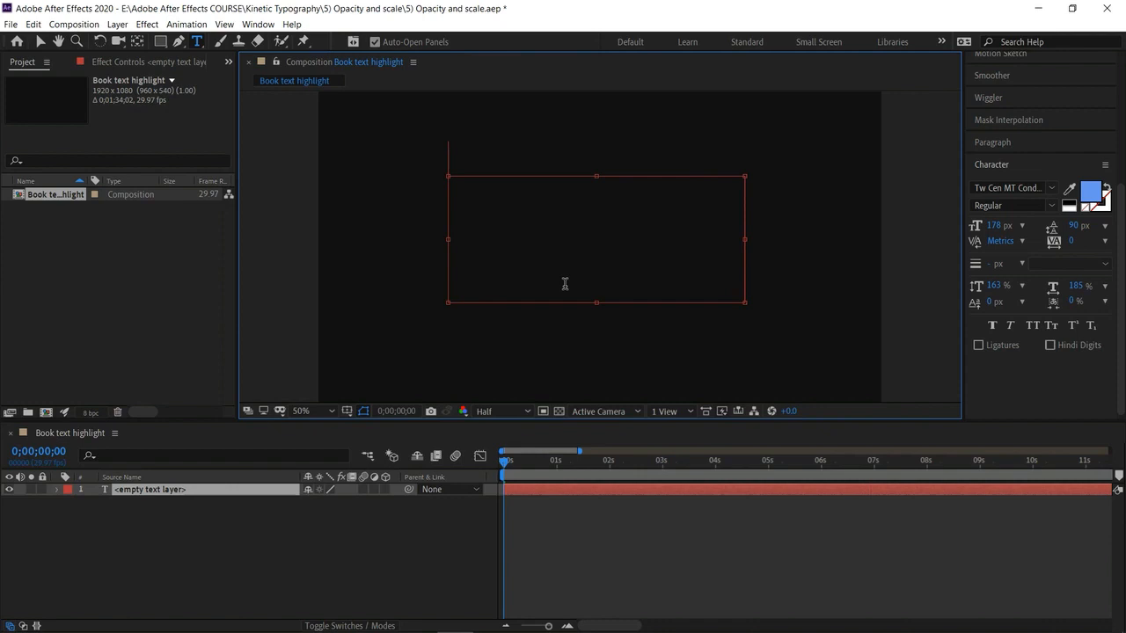
type("This")
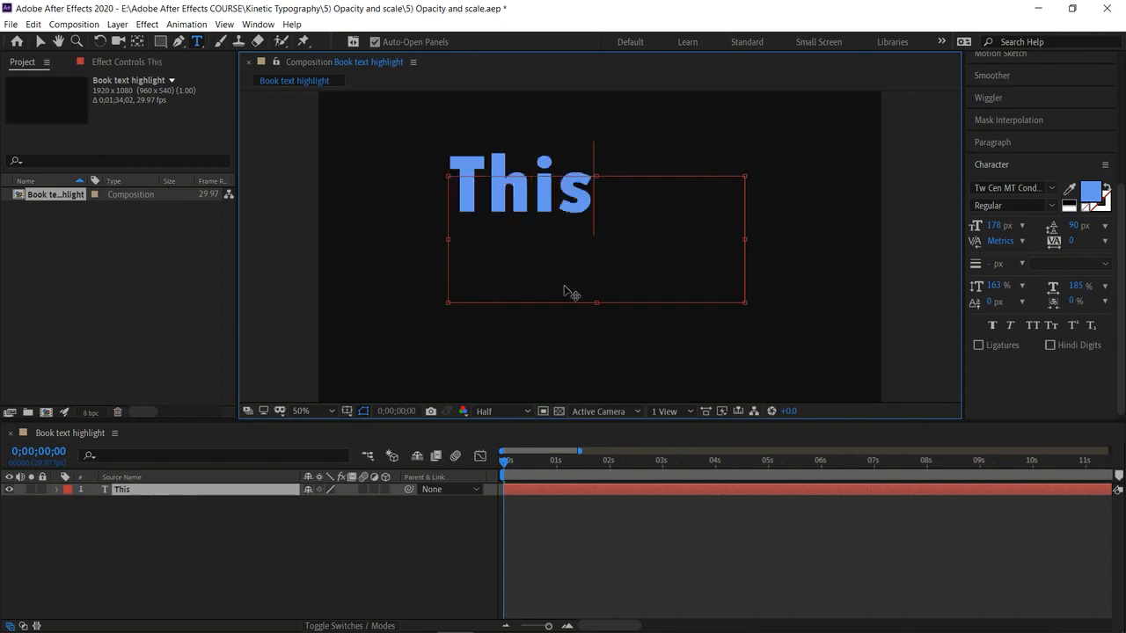
type(" is jus")
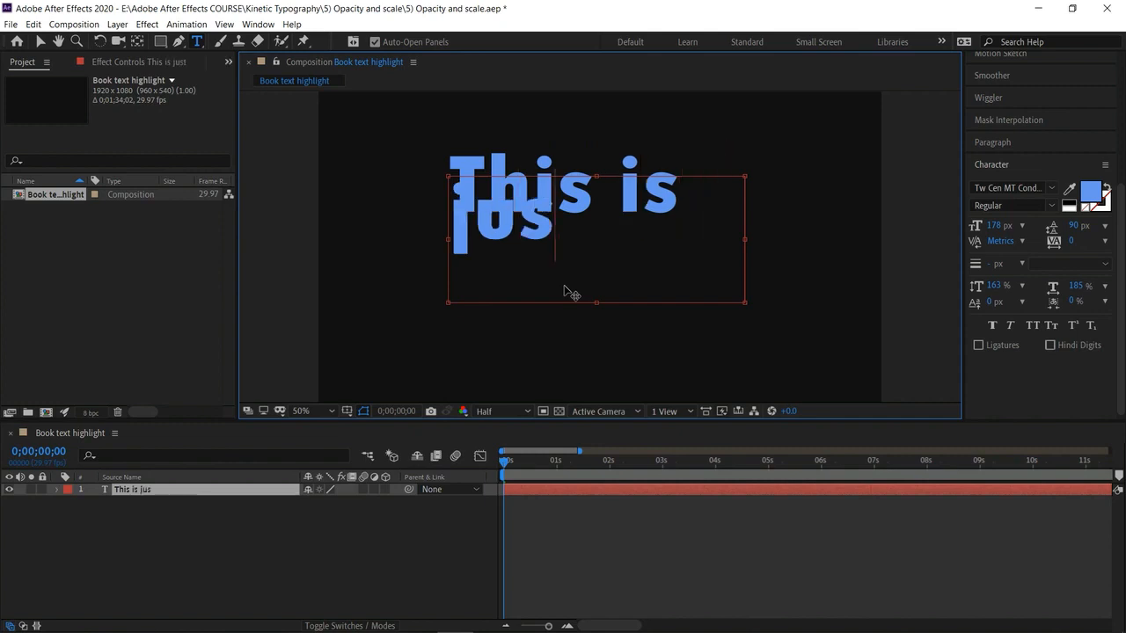
type("t")
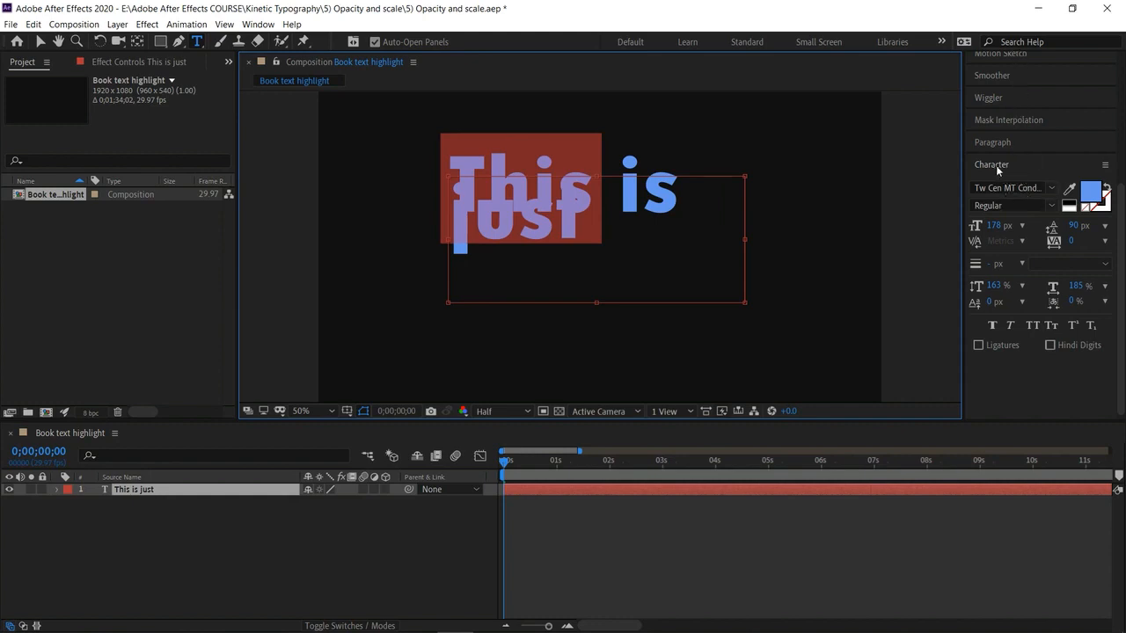
Set the font size of the whole "This is just" text to 127 px
left_click(993, 226)
left_click_drag(993, 226, 926, 254)
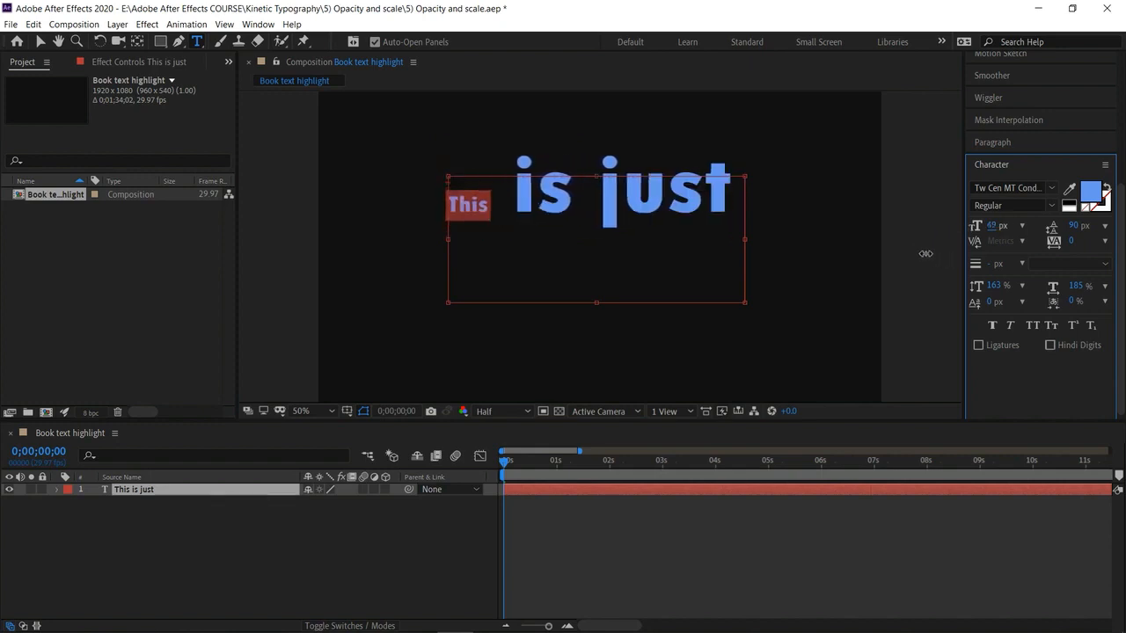
triple_click(618, 209)
left_click_drag(996, 231, 964, 227)
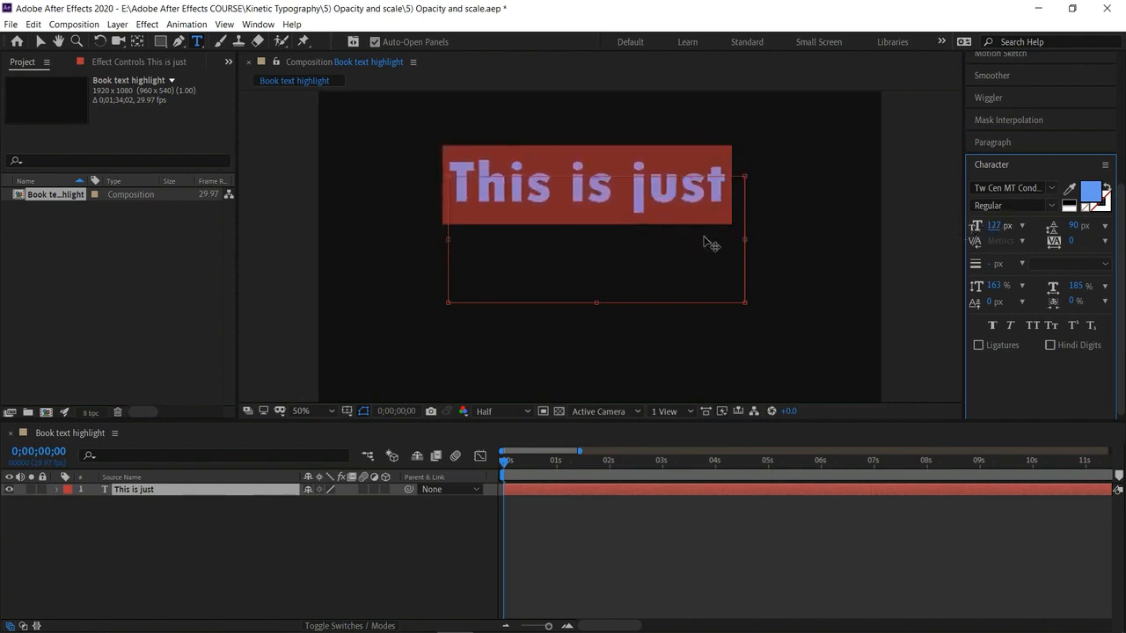
Reposition "This is just" in the upper middle of the frame and move its anchor point to the centre of the text
left_click(40, 42)
left_click_drag(513, 185, 532, 200)
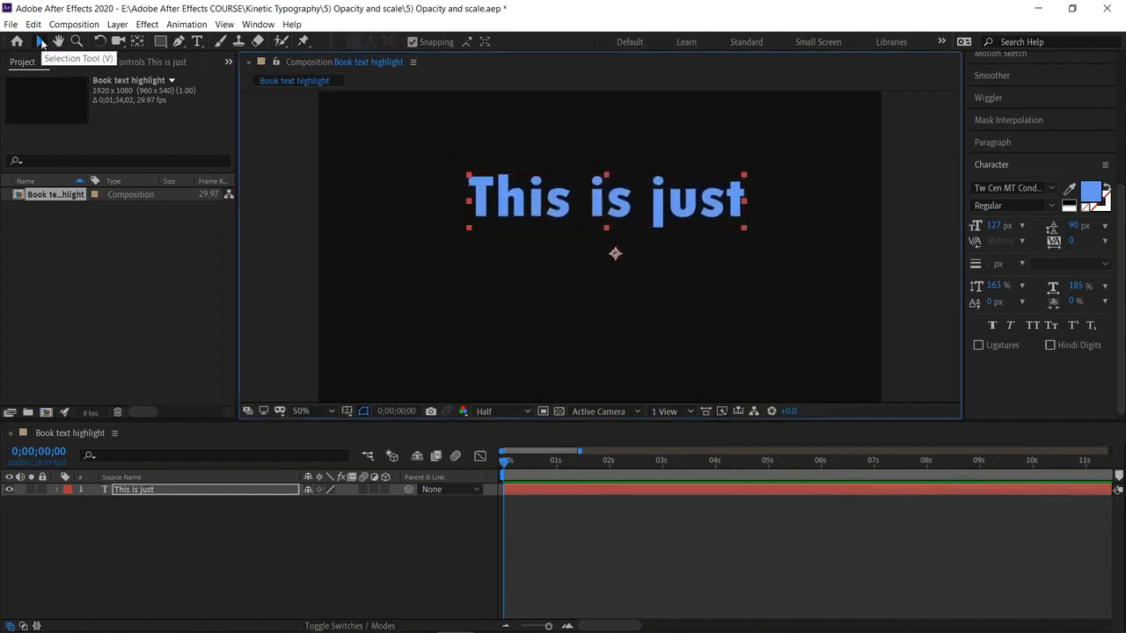
left_click_drag(606, 205, 609, 206)
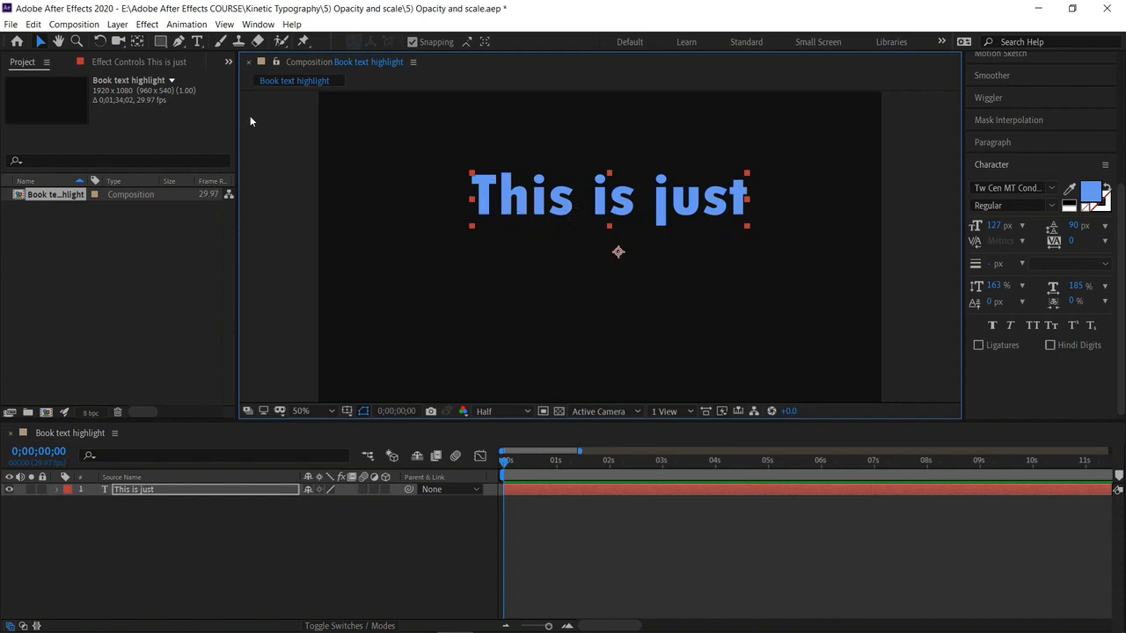
left_click(136, 43)
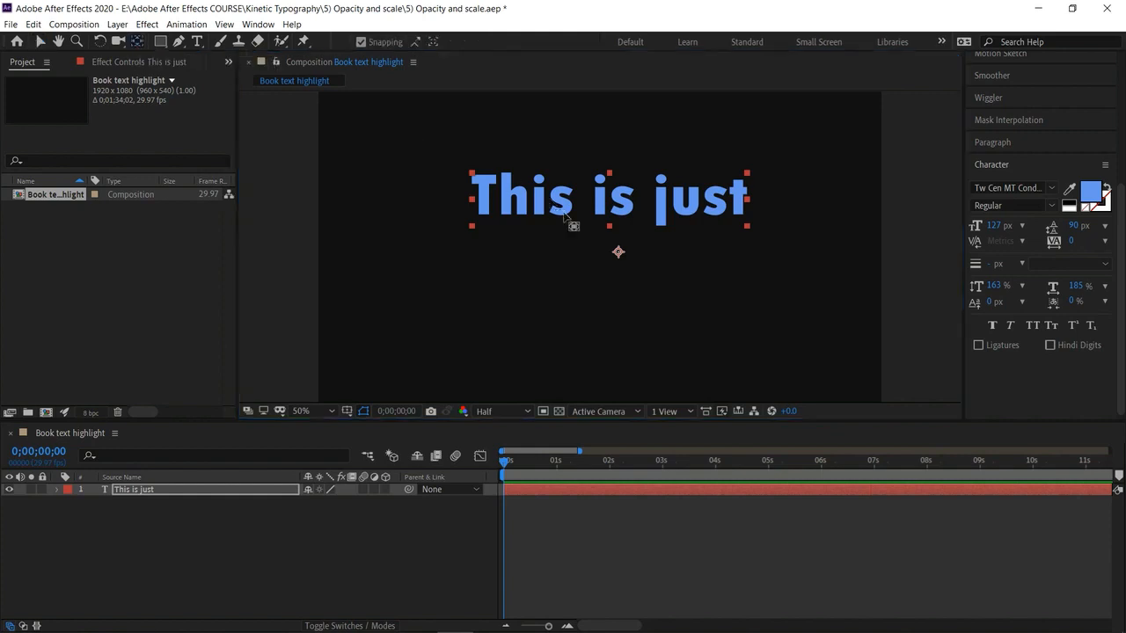
left_click_drag(621, 259, 605, 210)
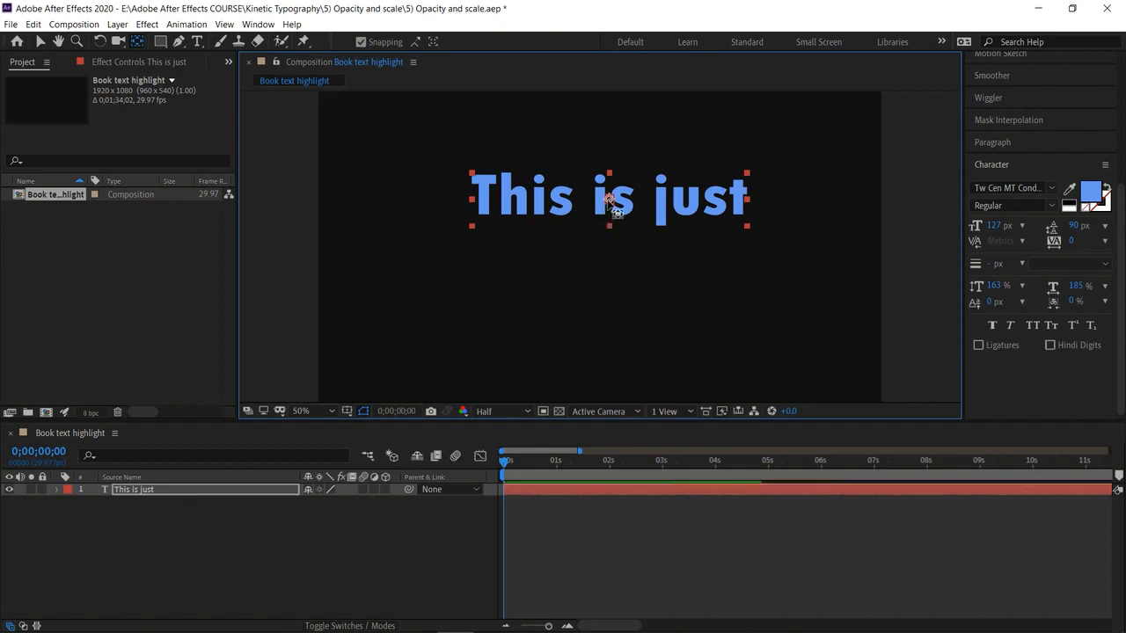
left_click(41, 42)
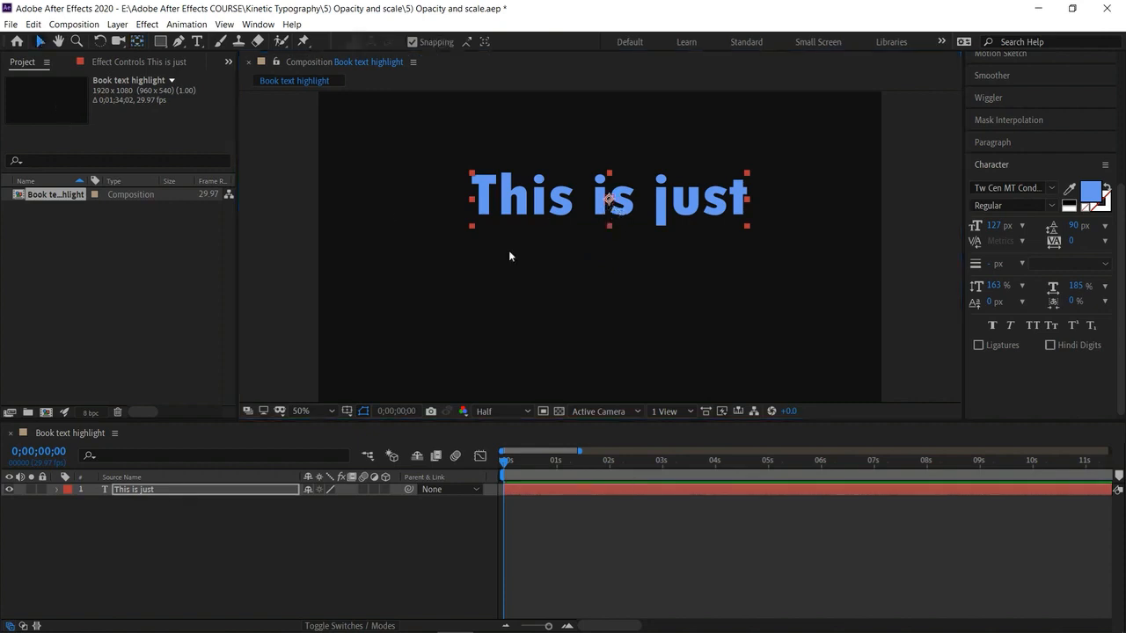
left_click(816, 236)
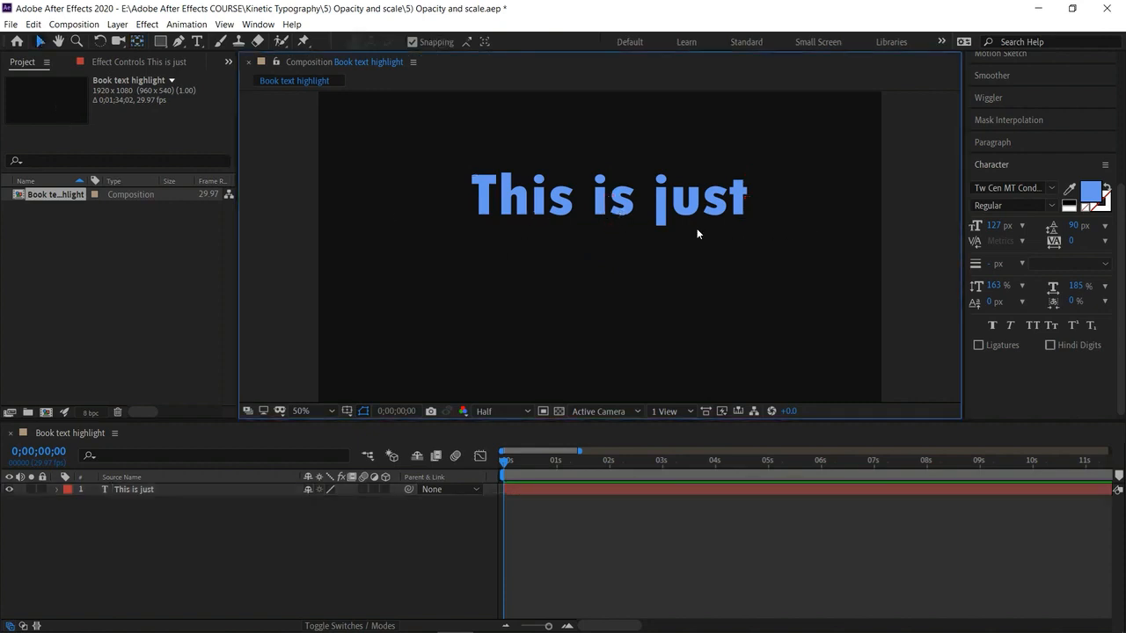
Add a separate text layer reading "Amazing" below the first line and set its font size to 196 px
left_click(195, 42)
left_click(453, 271)
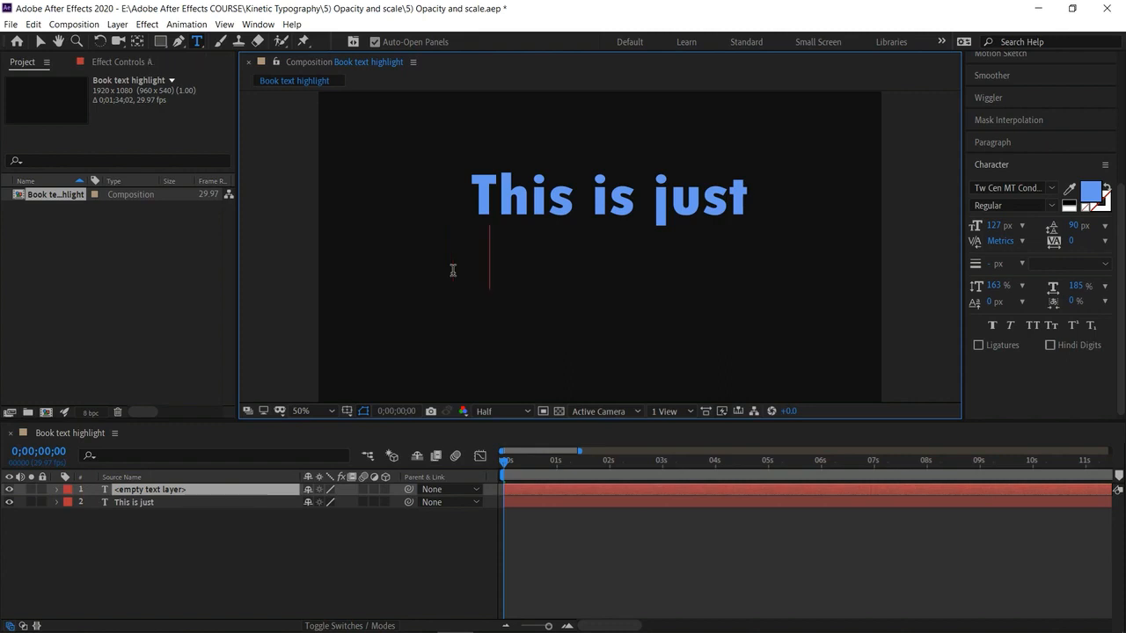
type("Amazing")
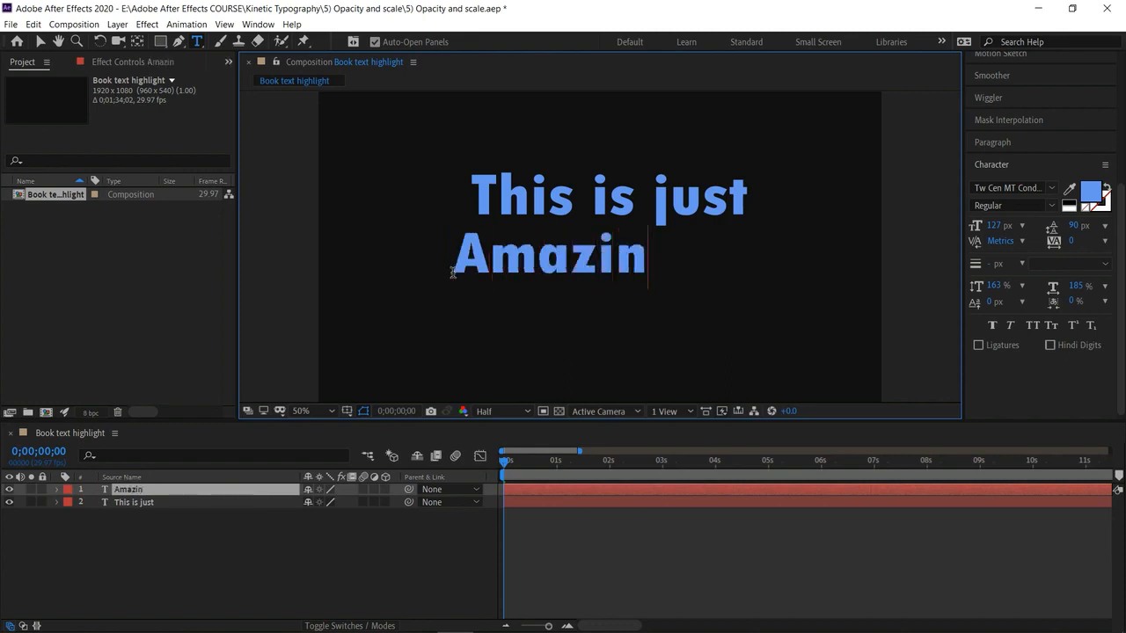
double_click(530, 278)
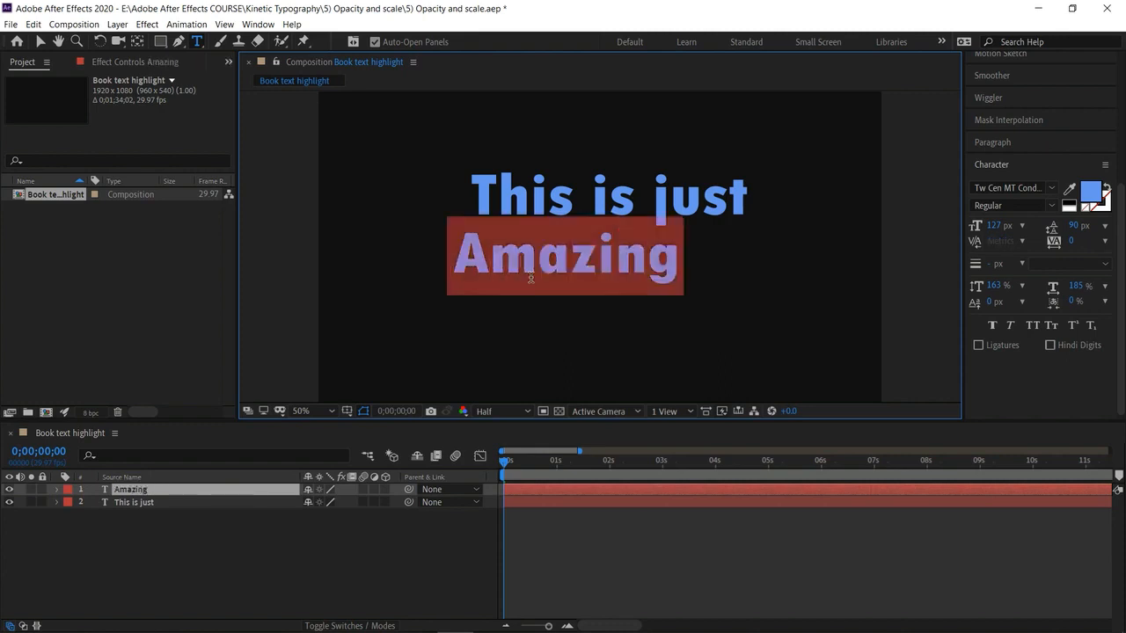
left_click(998, 225)
left_click_drag(998, 225, 1079, 257)
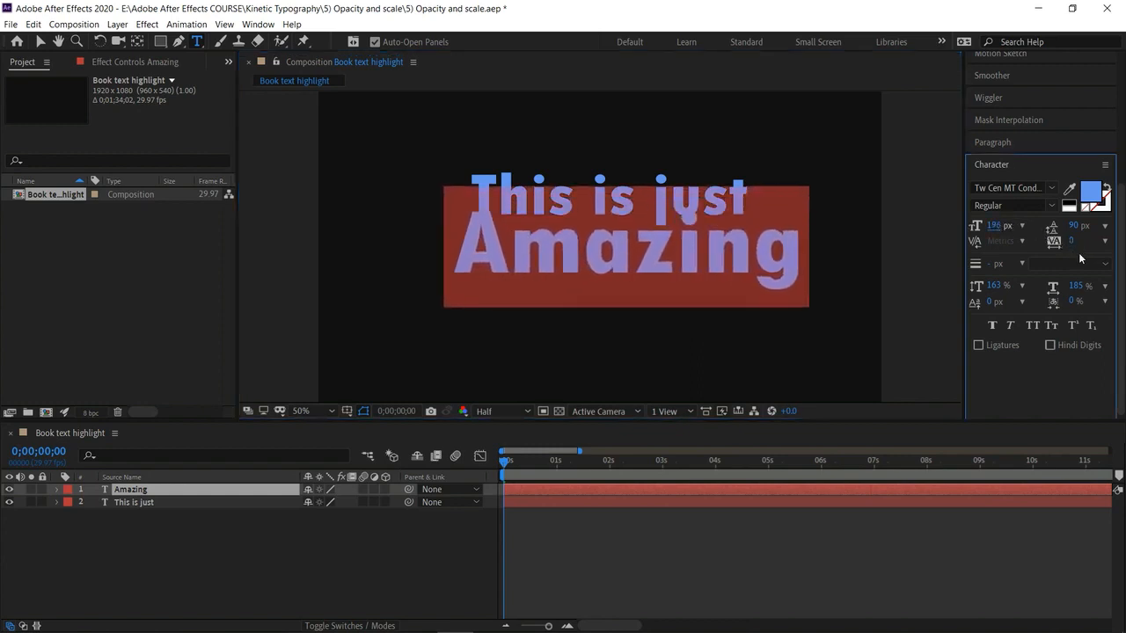
Change the fill of "Amazing" to a pale blue and move the word clear below "This is just"
left_click(1098, 194)
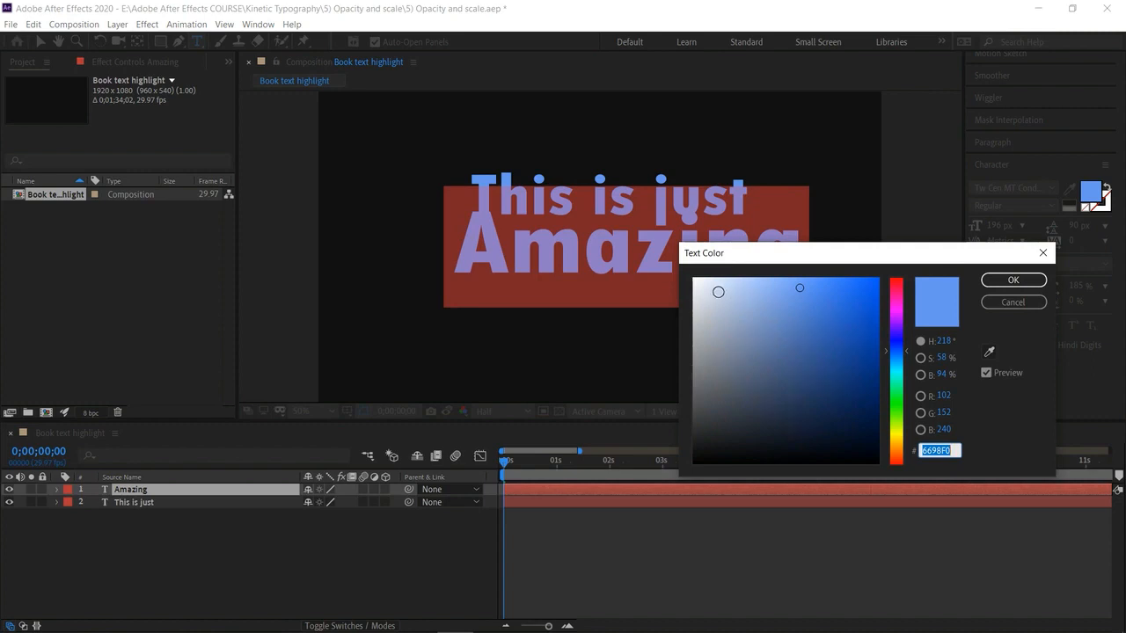
left_click(718, 292)
left_click(1021, 283)
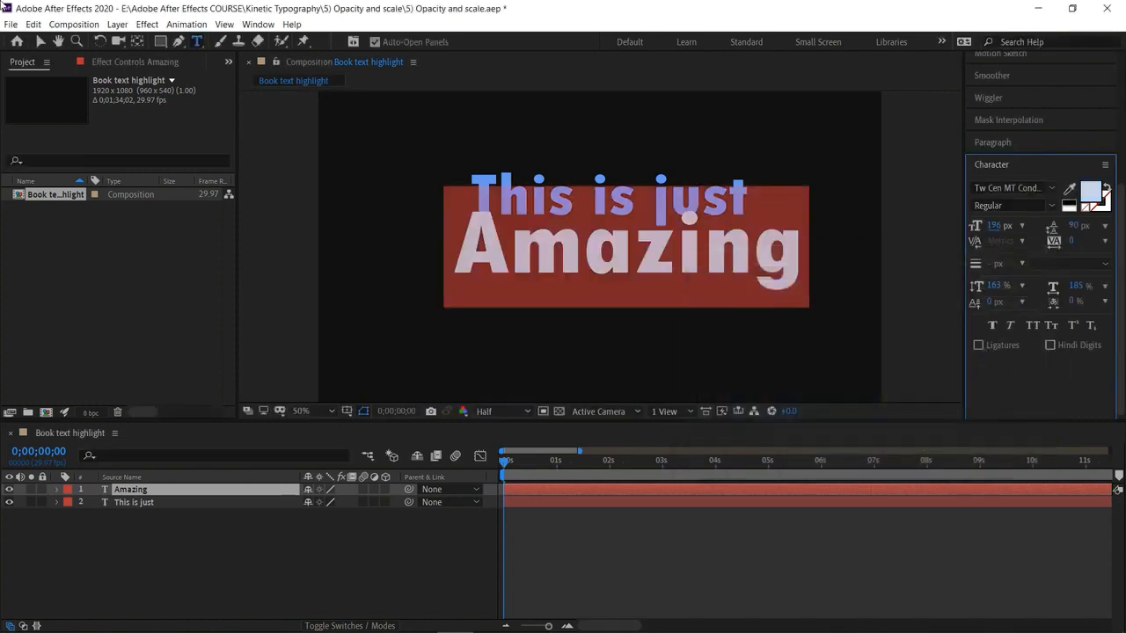
key("Escape")
left_click_drag(610, 253, 596, 290)
left_click(844, 194)
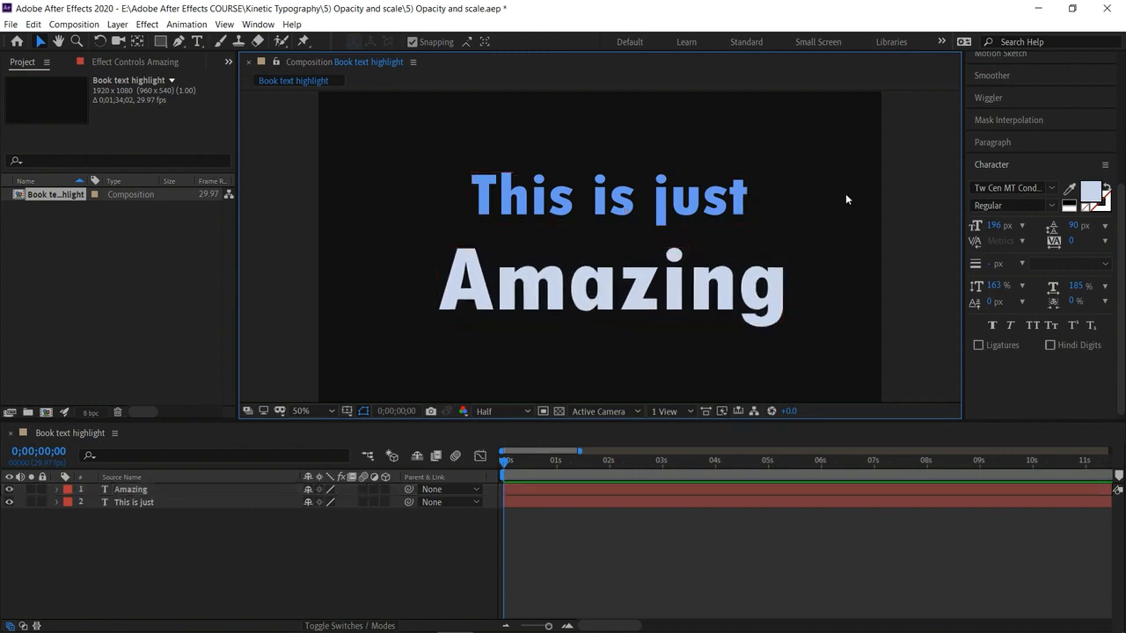
Select both text layers and align them to the selection horizontally, trying centre and right before using left alignment
left_click(621, 312)
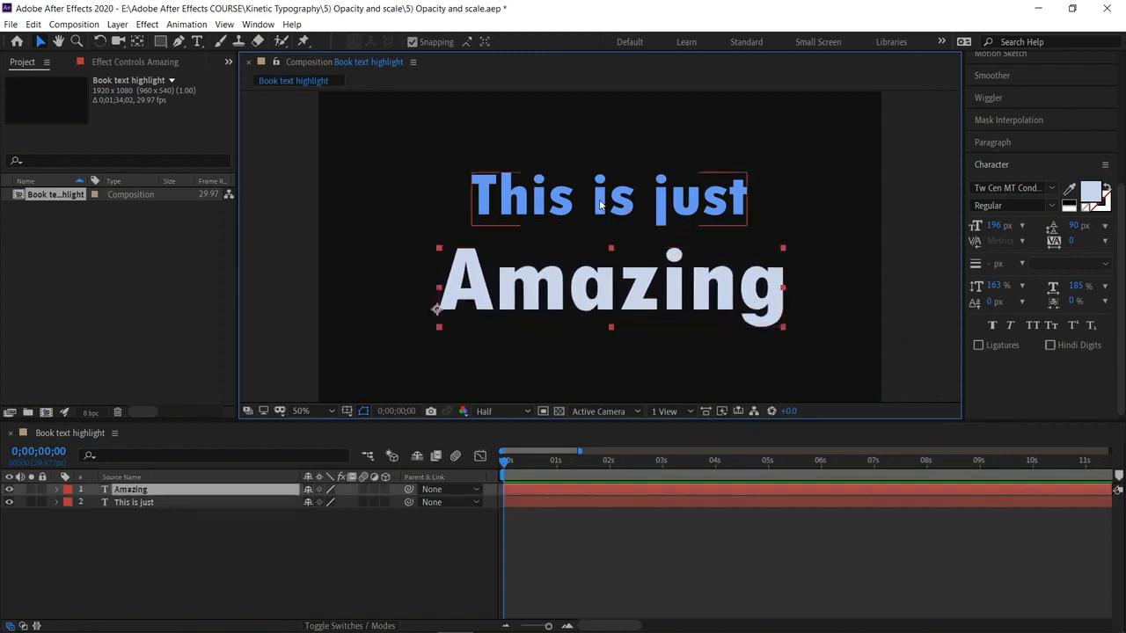
left_click(600, 205)
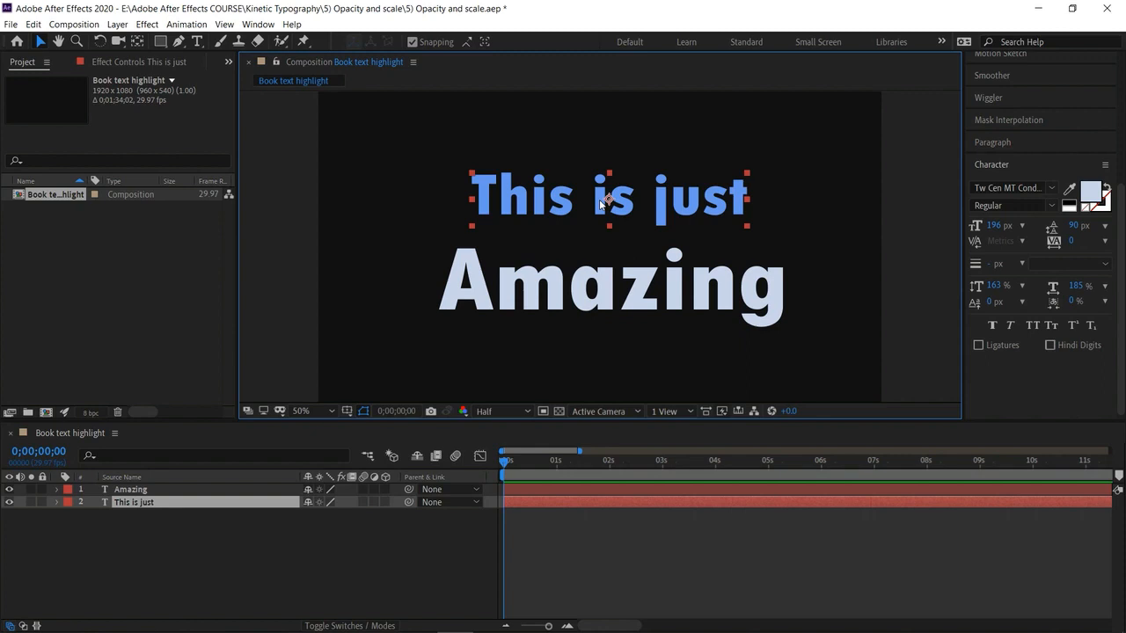
left_click(592, 302, "shift")
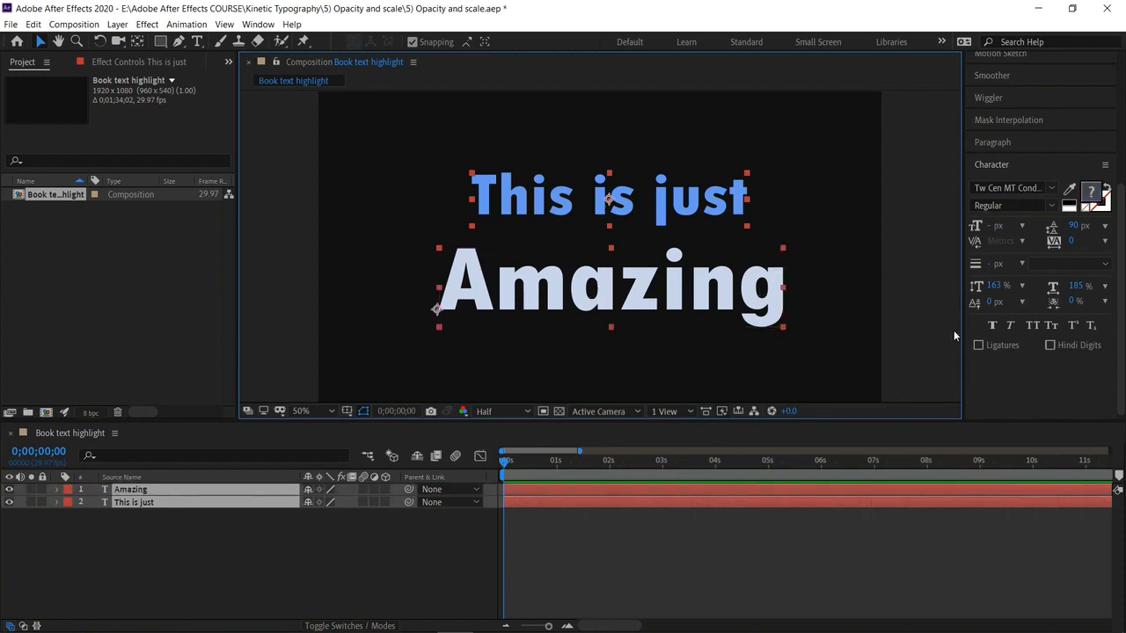
left_click(1012, 218)
scroll(996, 125, "up", 5)
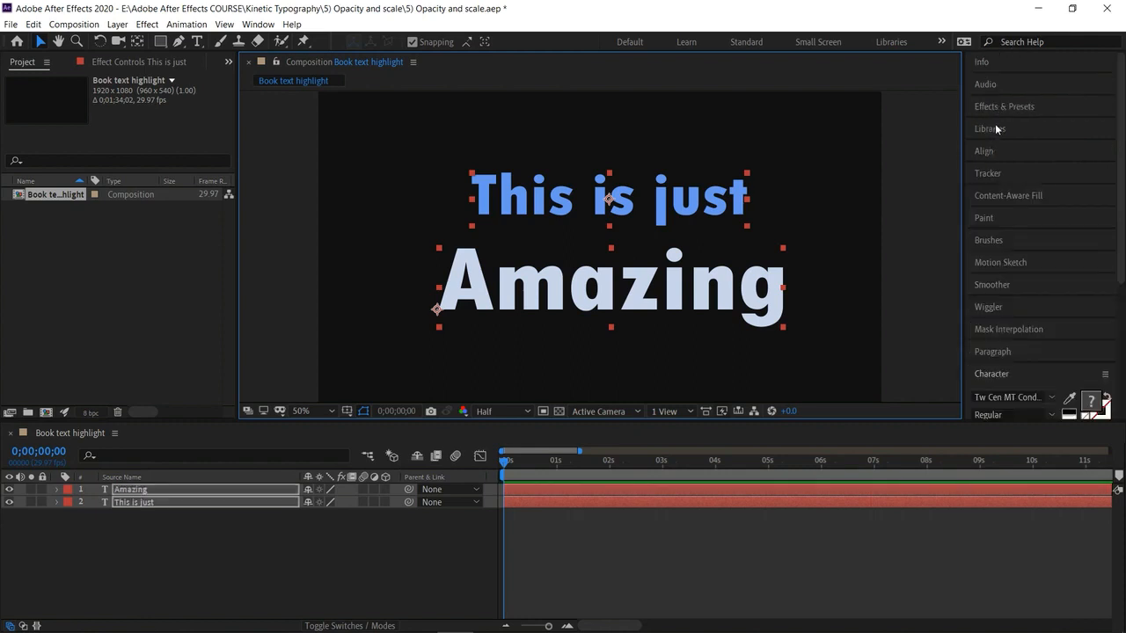
left_click(995, 152)
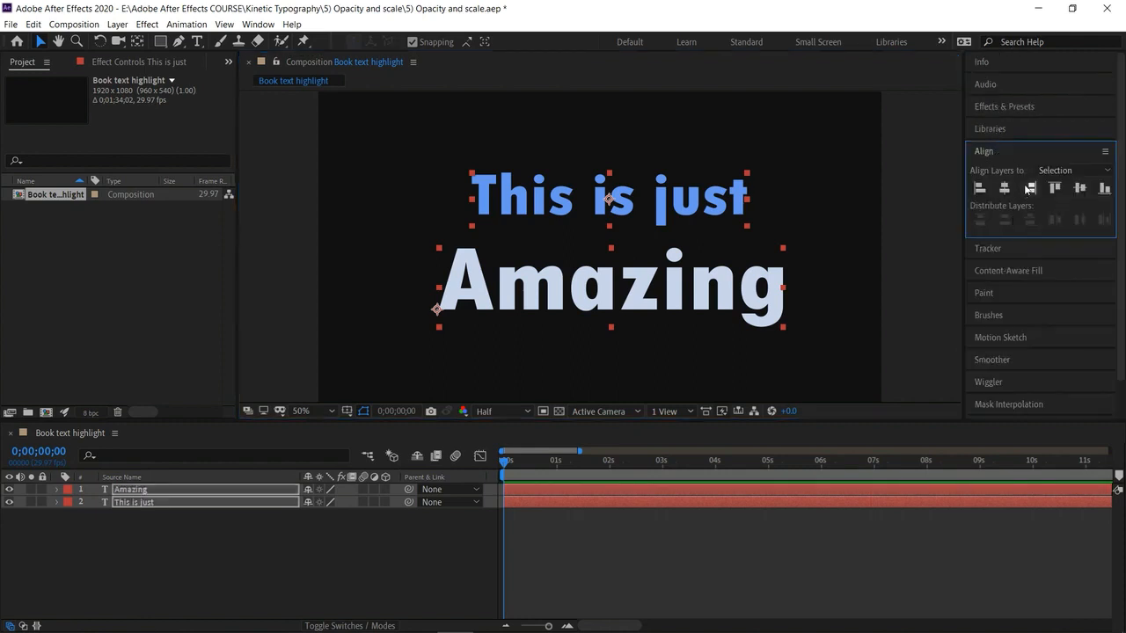
left_click(1004, 188)
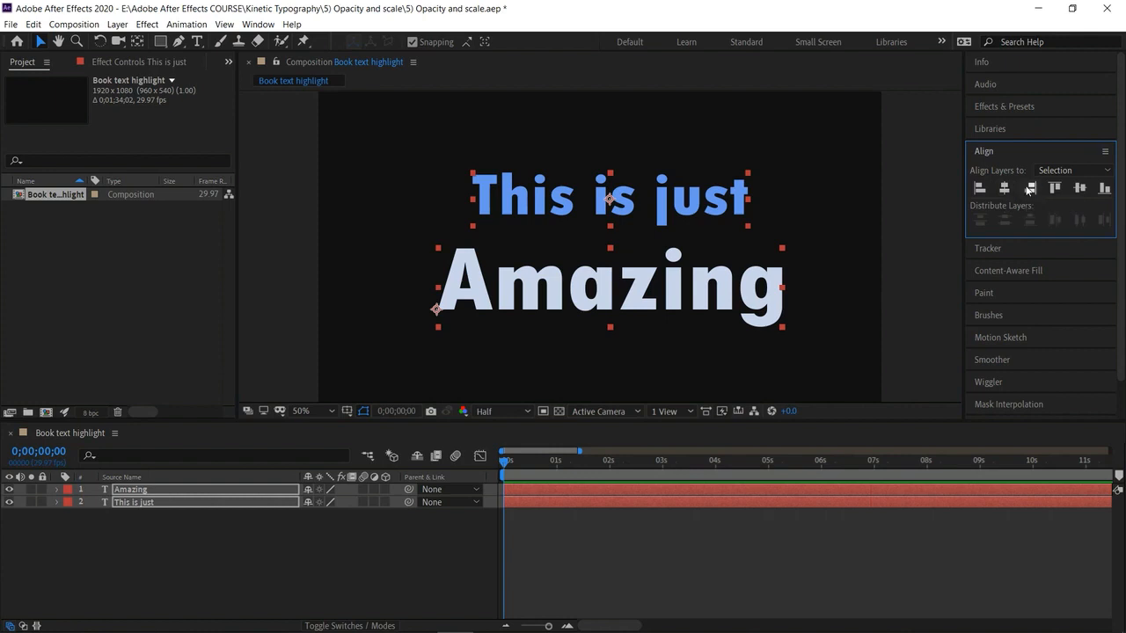
left_click(1030, 188)
left_click(976, 188)
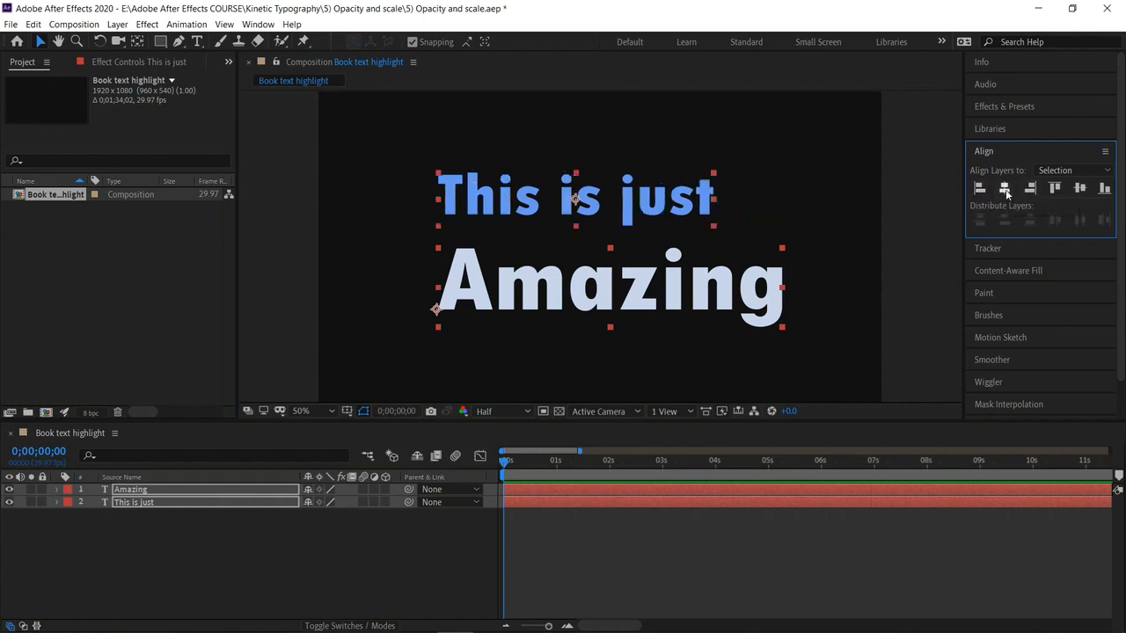
Try the top, vertical centre and bottom alignments on both text layers, together with horizontal centring
left_click(1054, 188)
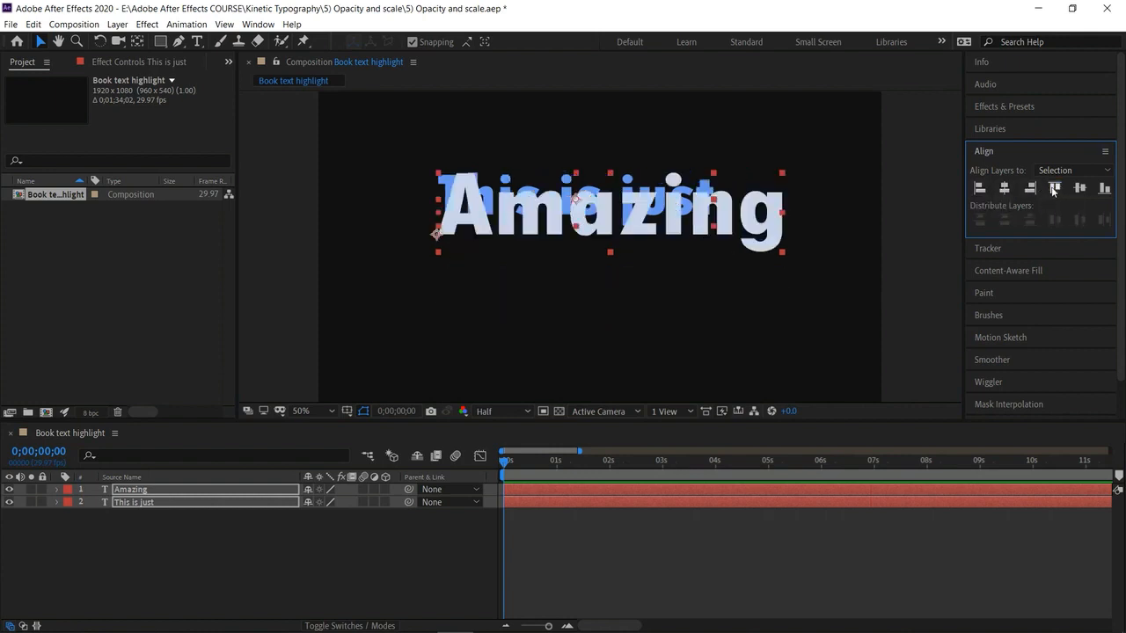
left_click(1079, 189)
left_click(1104, 188)
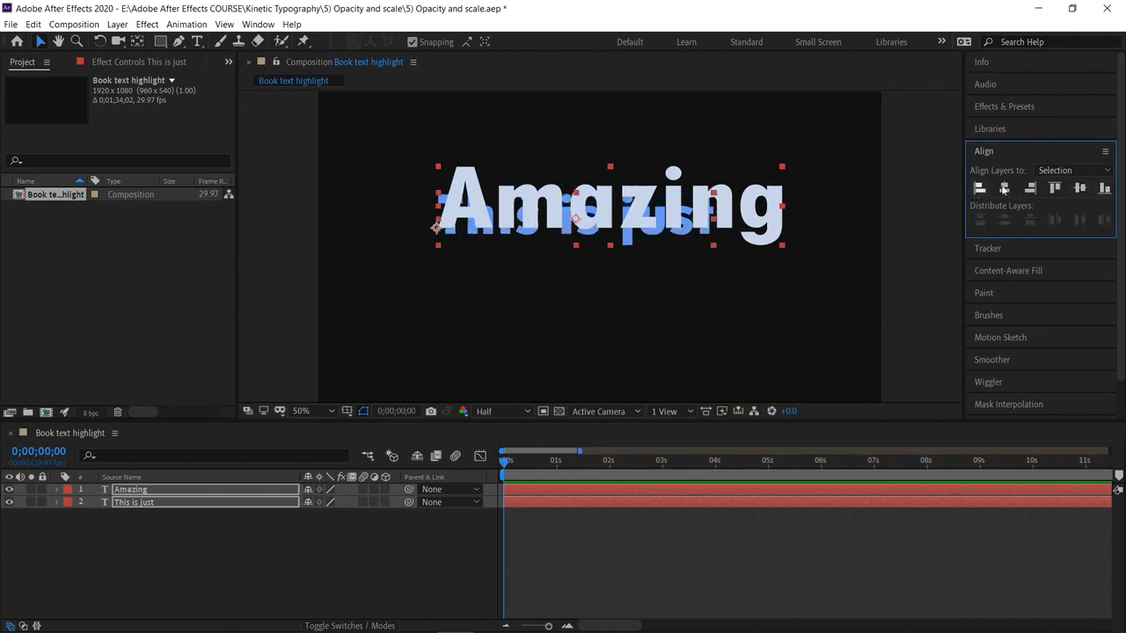
left_click(1003, 188)
left_click(1055, 188)
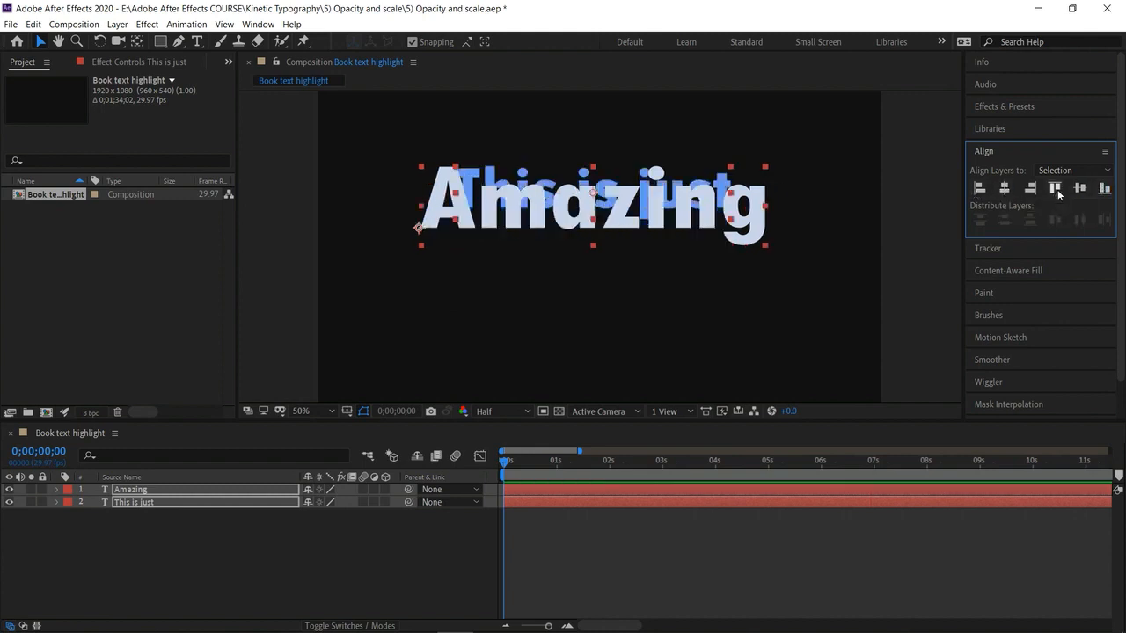
left_click(1104, 188)
left_click(1105, 188)
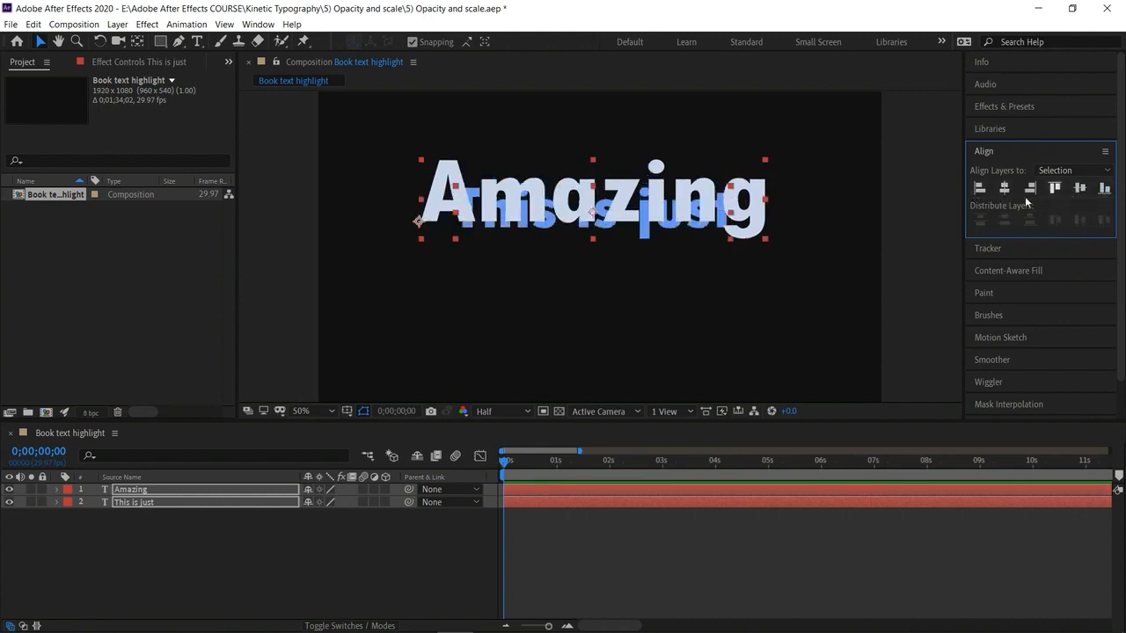
Undo the vertical alignments and the last horizontal centring of the two text layers
key("ctrl+z")
key("ctrl+z")
key("ctrl+z")
key("ctrl+z")
key("ctrl+z")
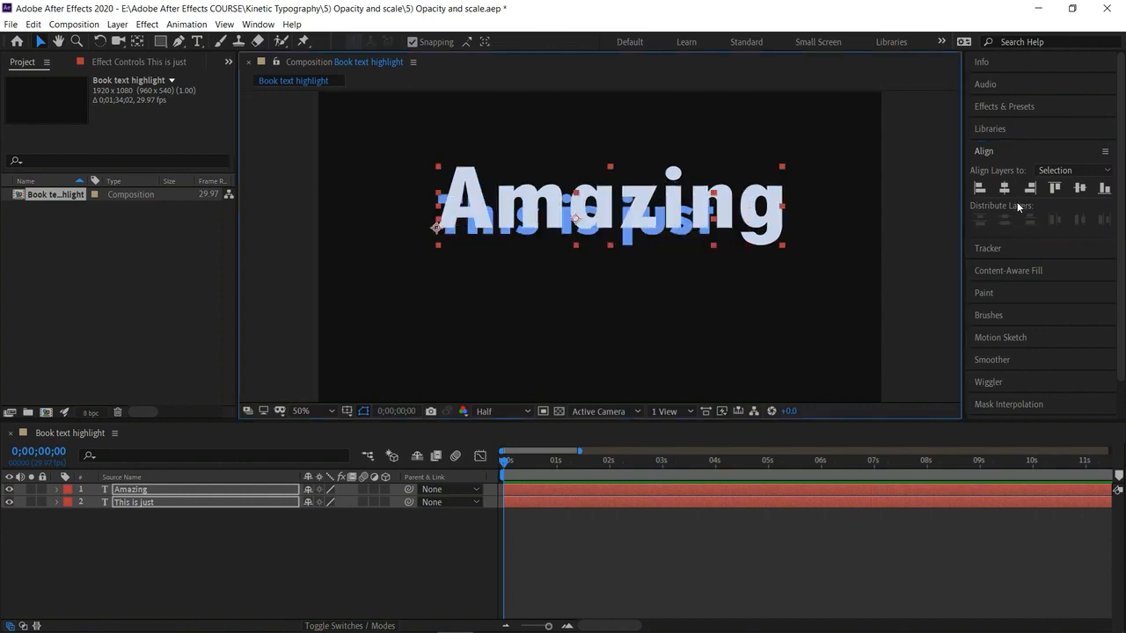
key("ctrl+z")
key("ctrl+z")
key("ctrl+z")
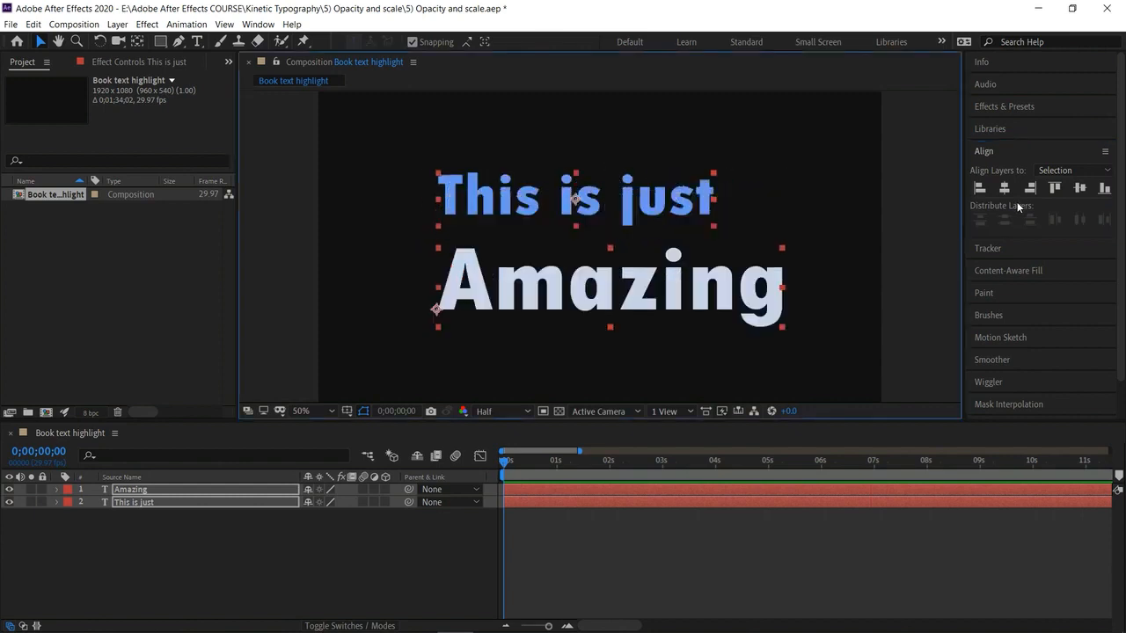
Centre both text layers horizontally relative to the selection and deselect them
left_click(1004, 188)
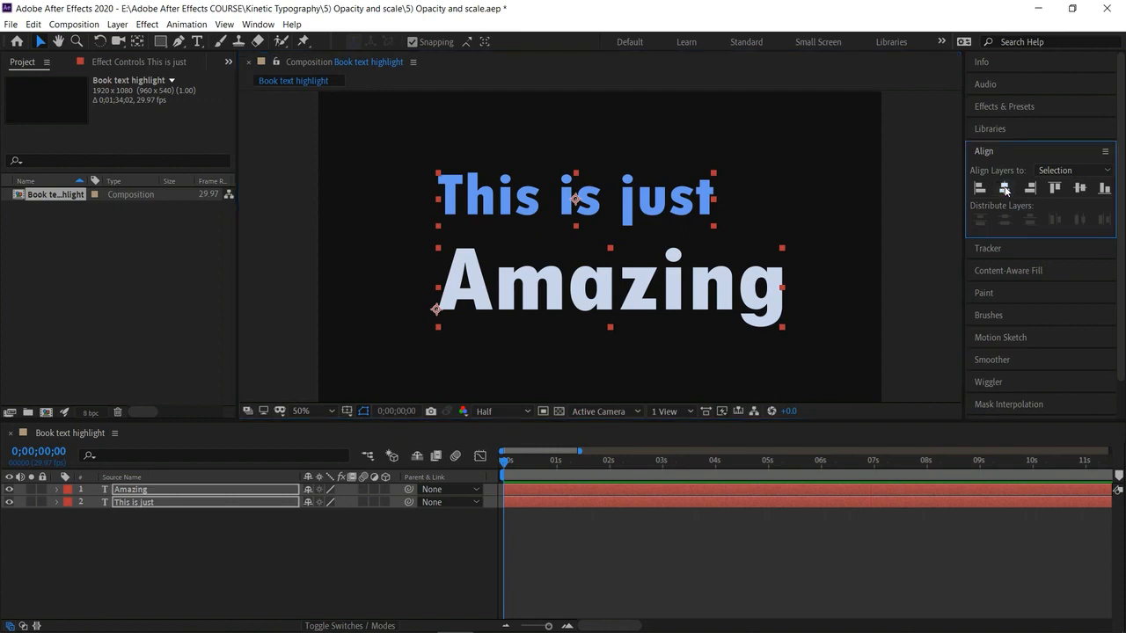
left_click(897, 171)
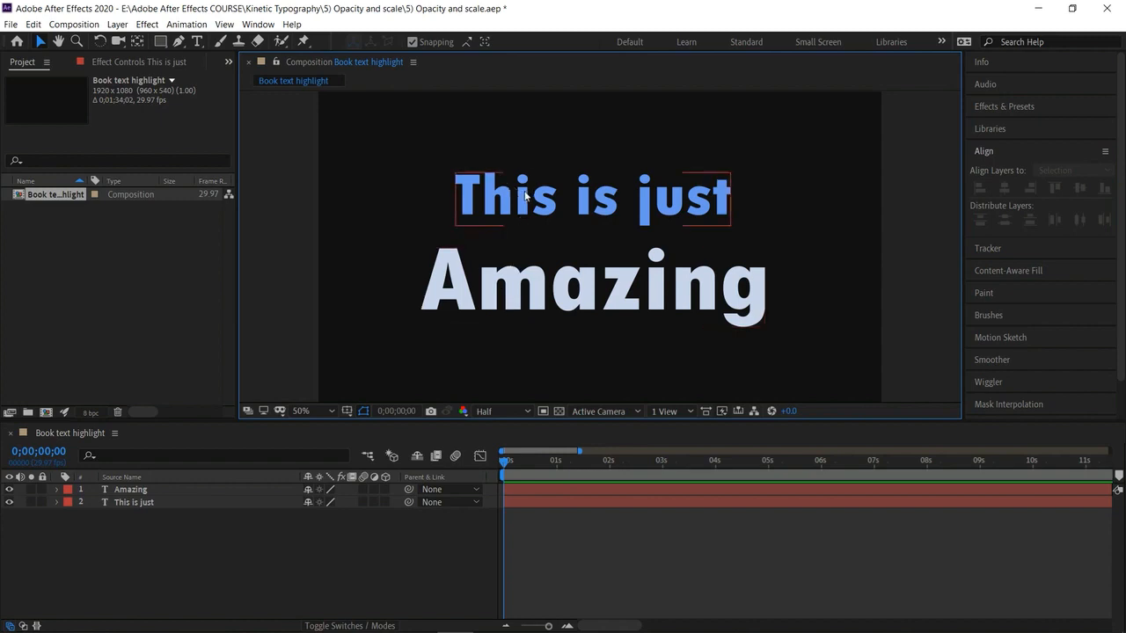
Shift the "Amazing" layer along the timeline so it starts at 1 second
left_click(545, 488)
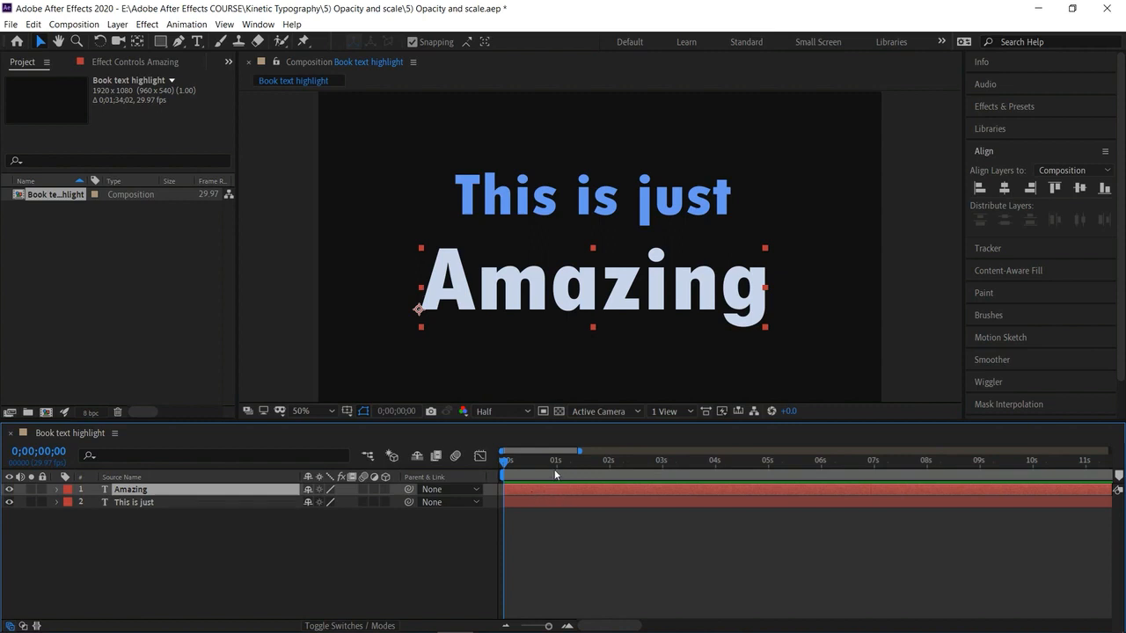
left_click_drag(508, 462, 488, 513)
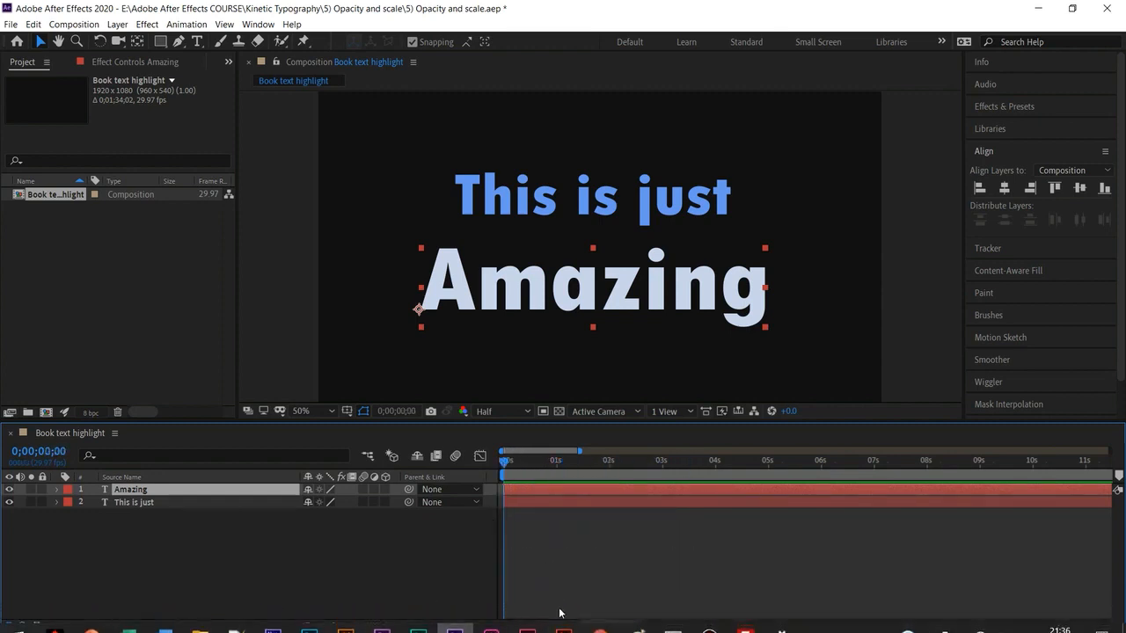
mouse_move(549, 626)
left_mouse_down()
mouse_move(536, 626)
mouse_move(550, 626)
left_mouse_up()
mouse_move(503, 474)
left_mouse_down()
mouse_move(551, 473)
mouse_move(491, 489)
left_mouse_up()
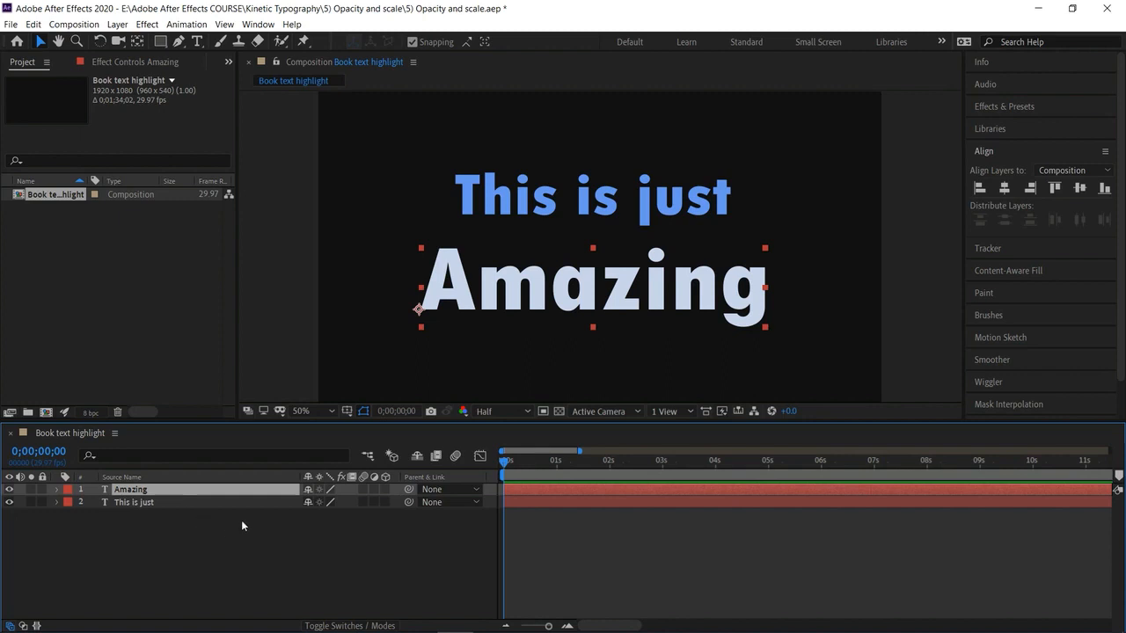
left_click_drag(543, 487, 596, 484)
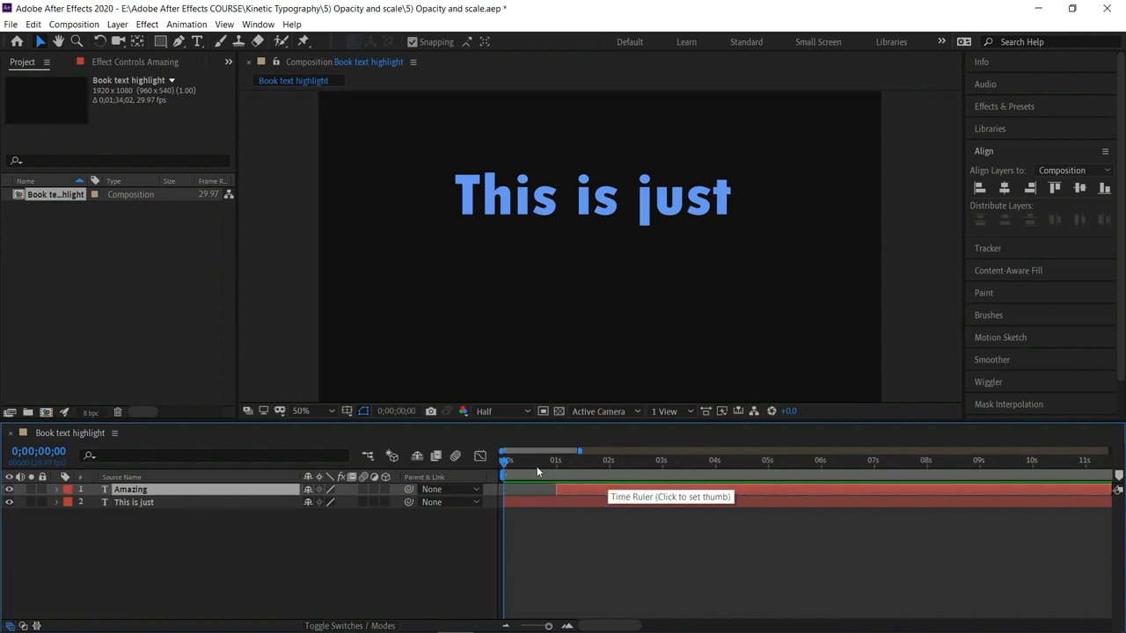
Play the composition from the start, stop it and return the playhead to the beginning
mouse_move(507, 463)
left_mouse_down()
mouse_move(552, 477)
mouse_move(495, 479)
left_mouse_up()
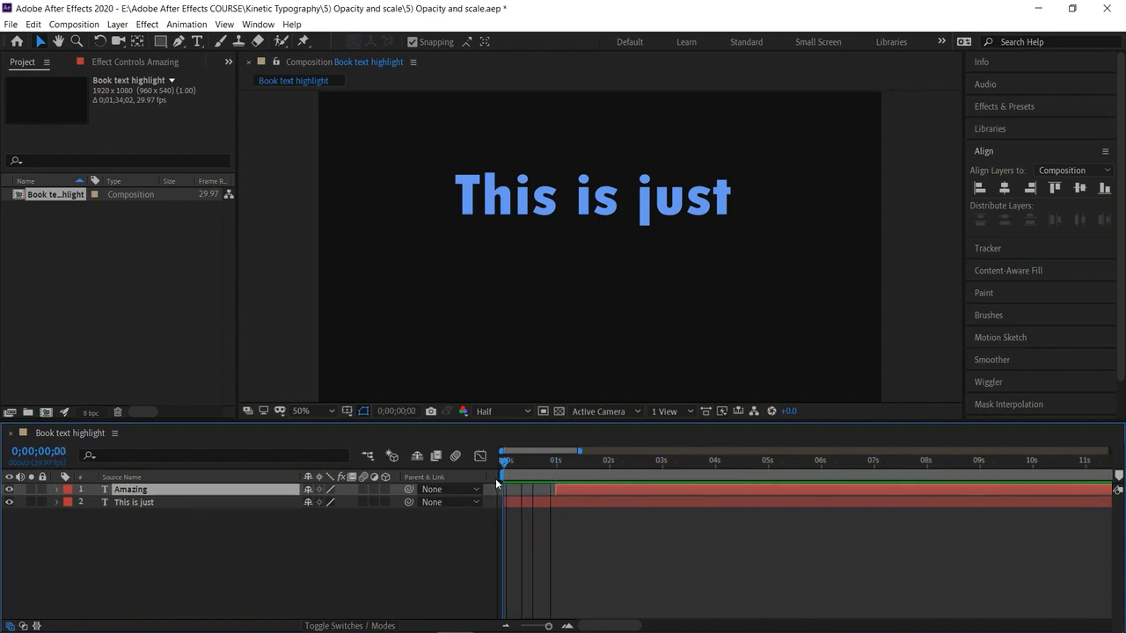
key("space")
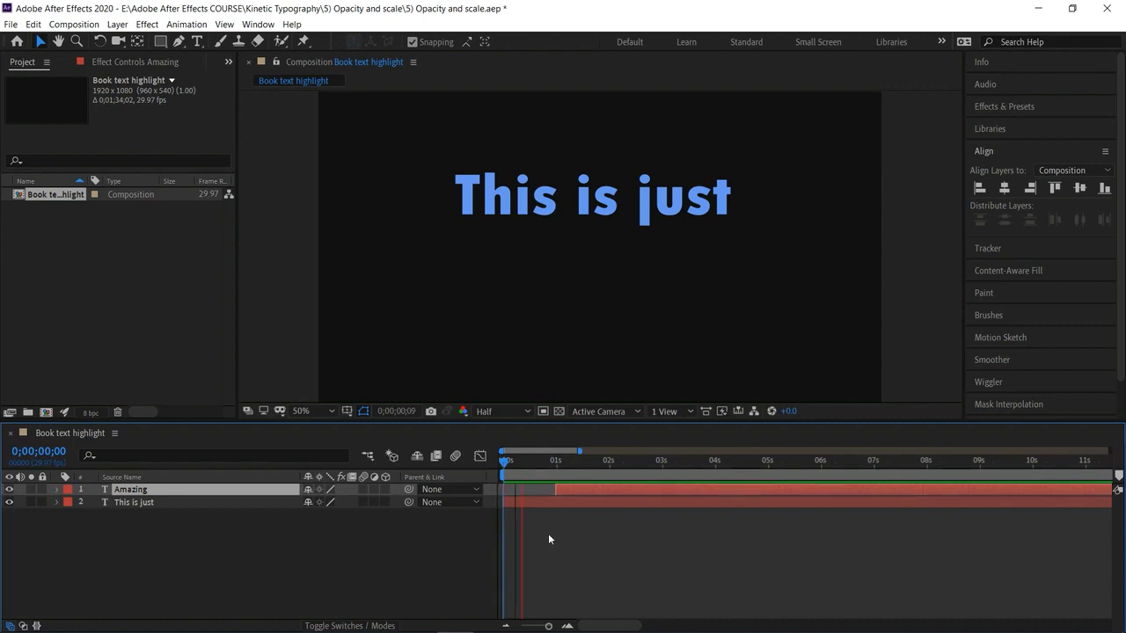
key("space")
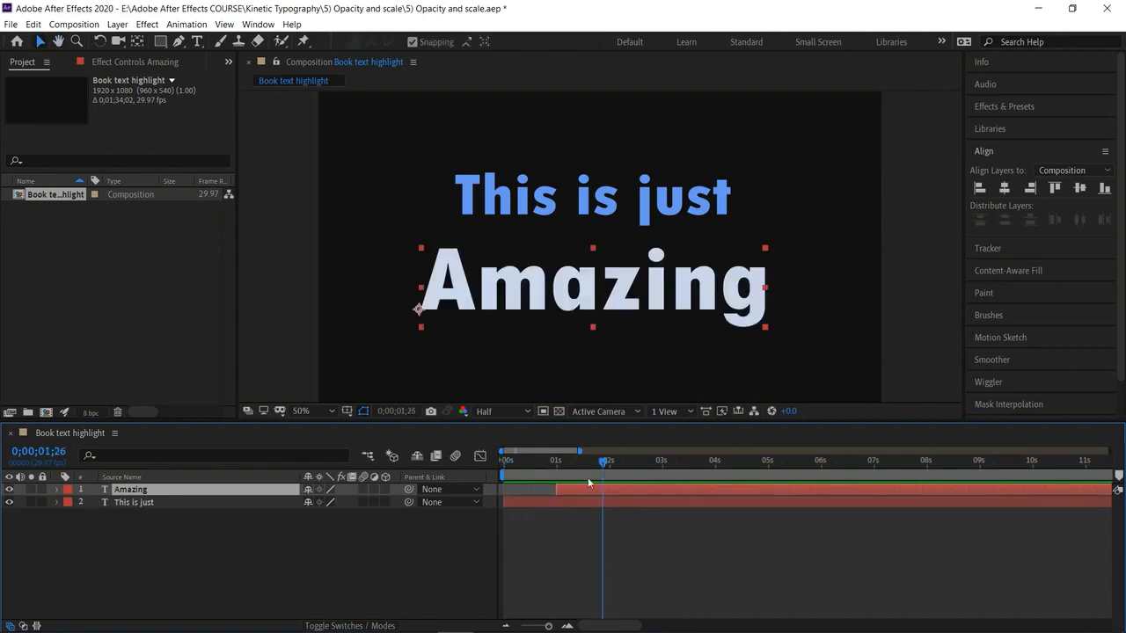
left_click_drag(601, 466, 467, 469)
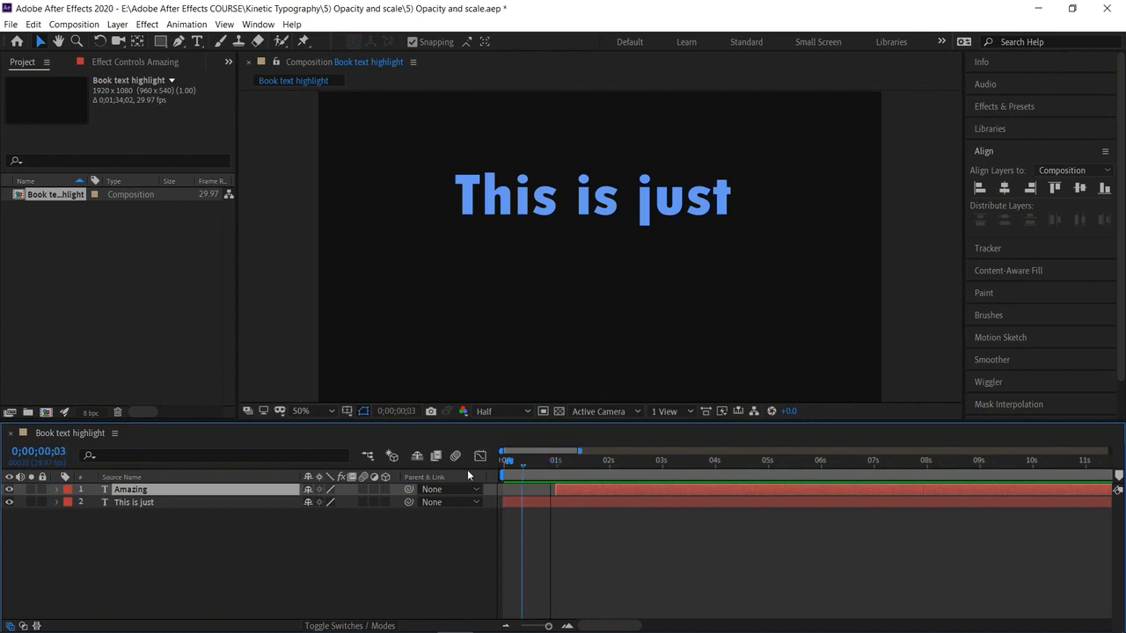
Show the Preview panel, use it to play and stop the composition, and return the playhead to the start
scroll(1042, 186, "down", 2)
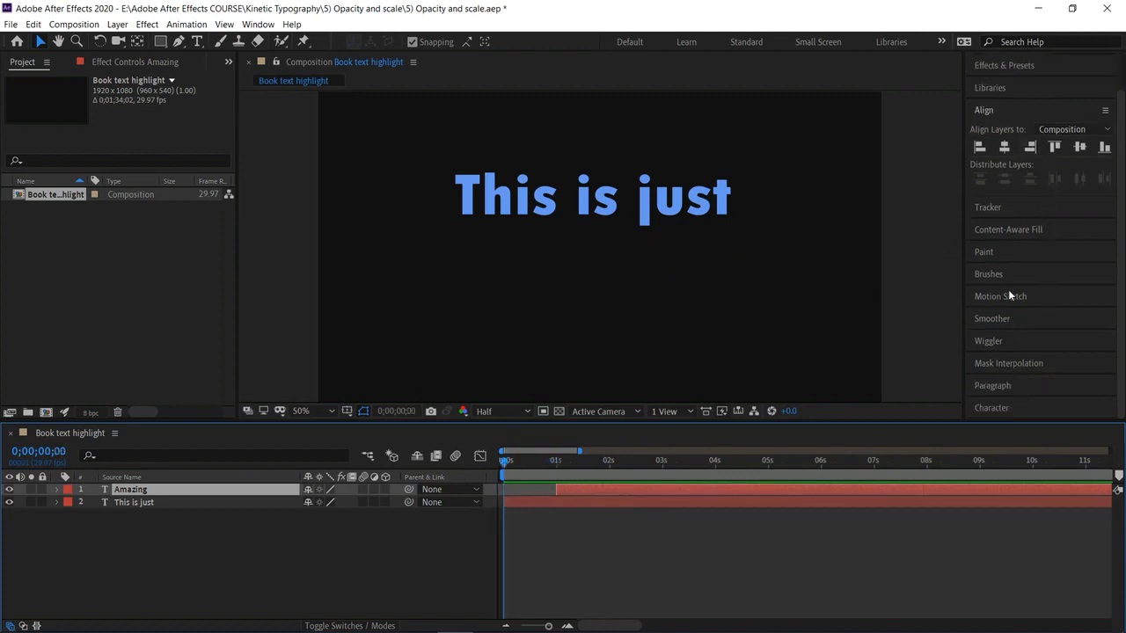
scroll(1010, 236, "up", 2)
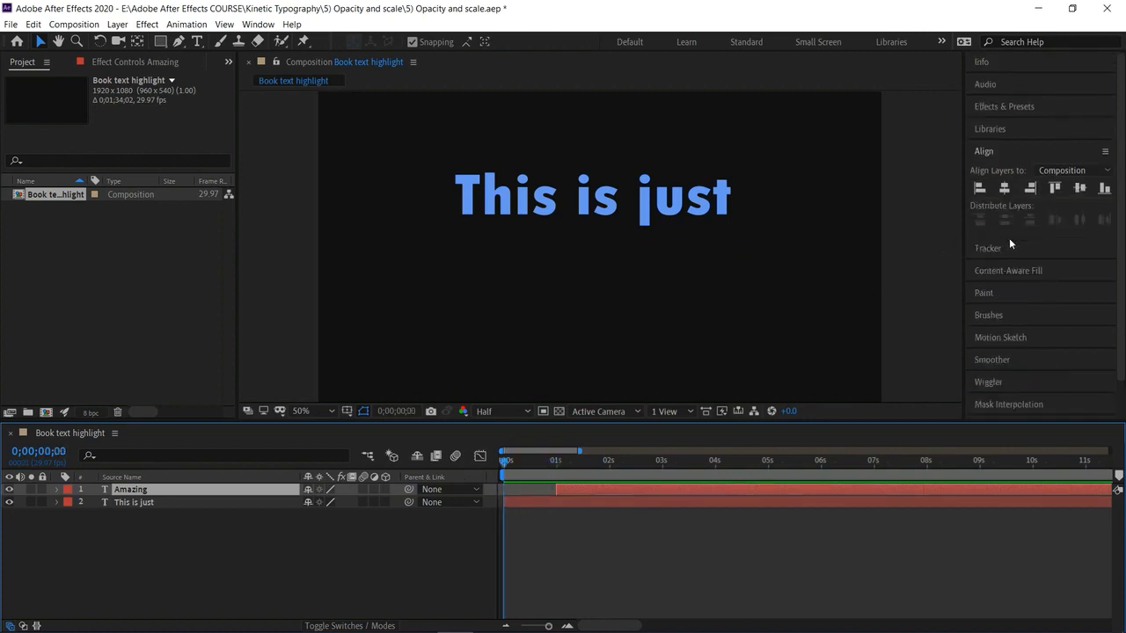
left_click(258, 24)
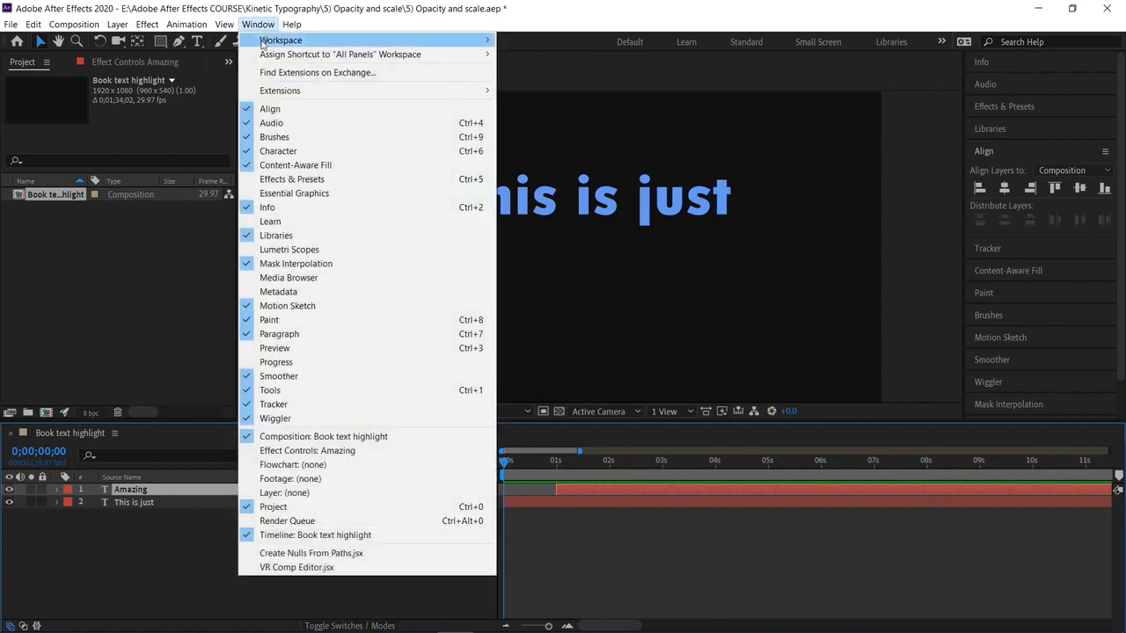
left_click(317, 350)
left_click(1039, 196)
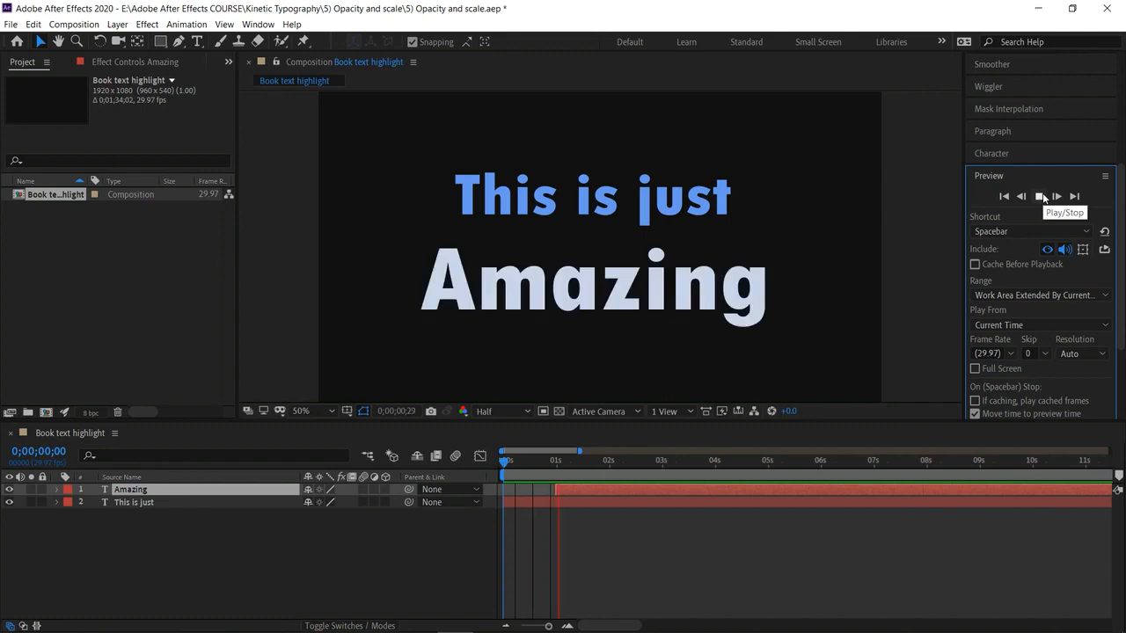
left_click(1040, 196)
left_click(1045, 232)
left_click(1045, 232)
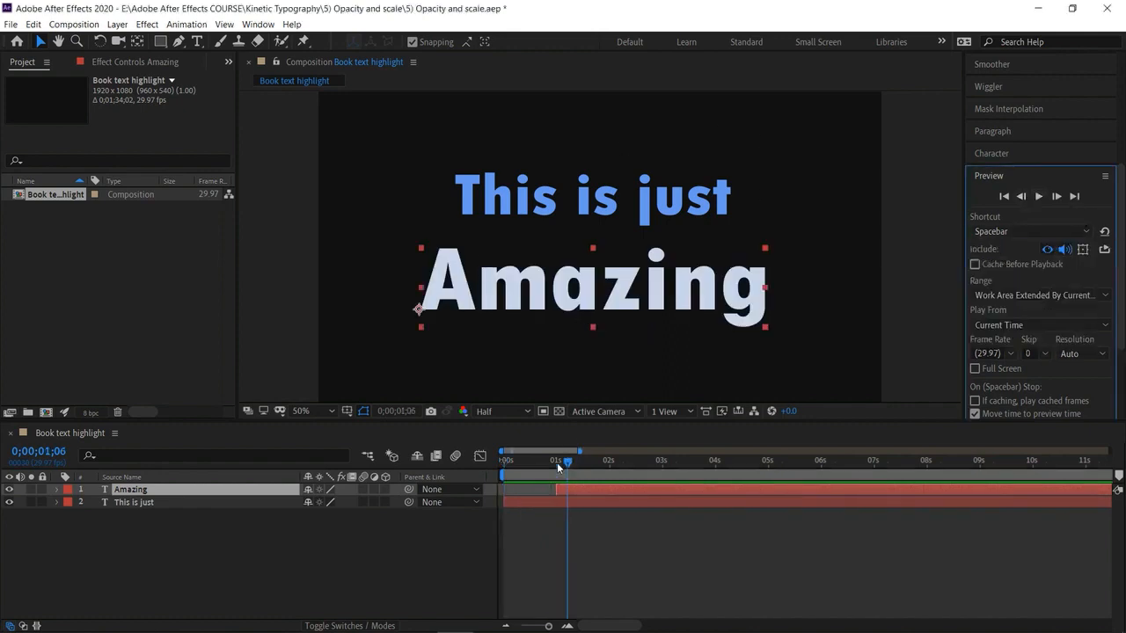
left_click_drag(557, 463, 465, 462)
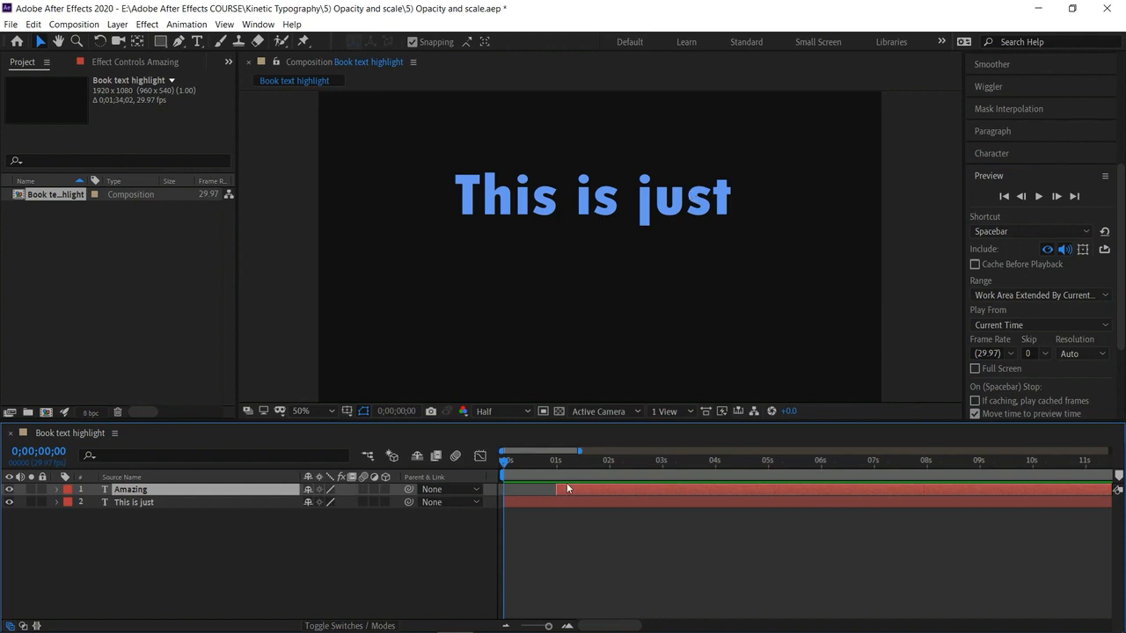
Move the "This is just" layer above "Amazing" in the layer stack
mouse_move(509, 459)
left_mouse_down()
mouse_move(566, 475)
mouse_move(503, 460)
left_mouse_up()
left_click(526, 501)
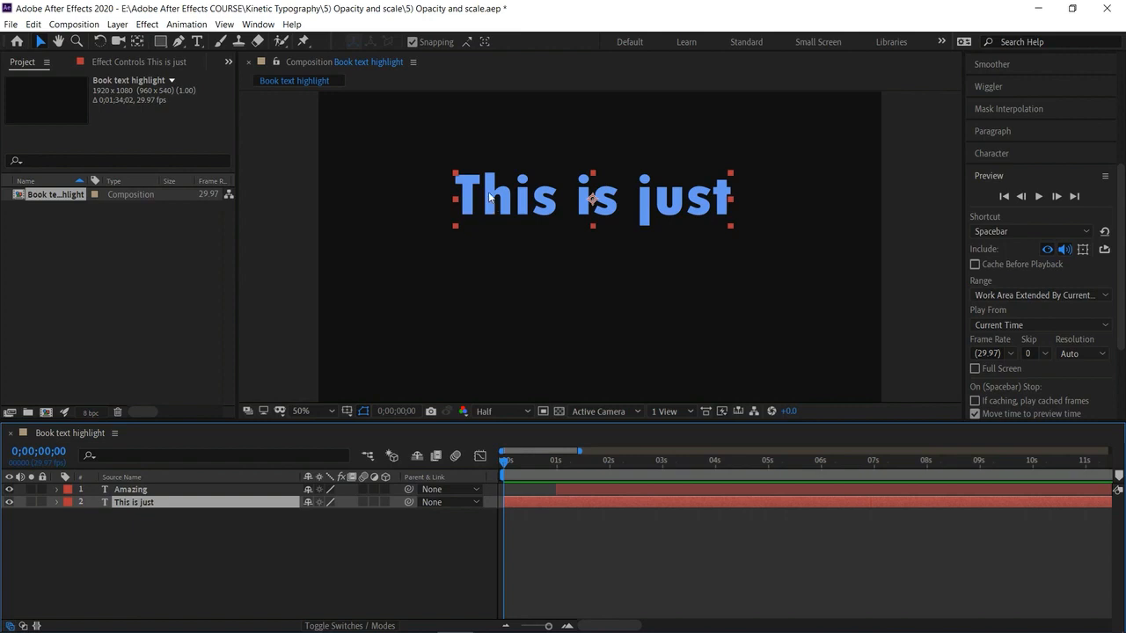
left_click_drag(152, 504, 141, 486)
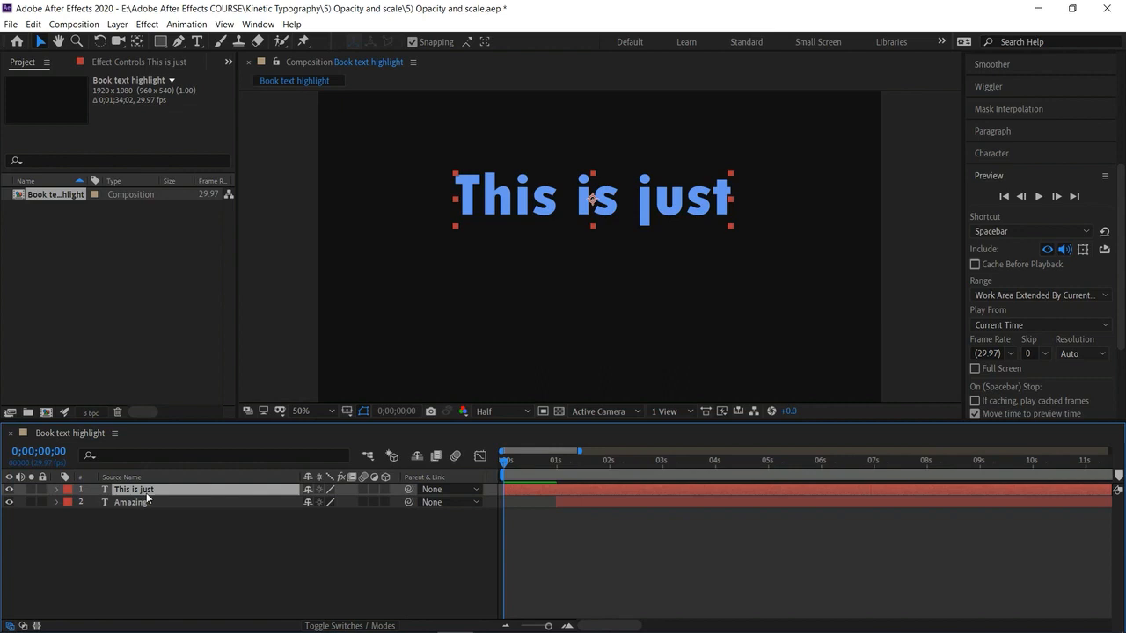
Go to the end of the composition and briefly reveal the Scale and Position properties of "This is just"
key("End")
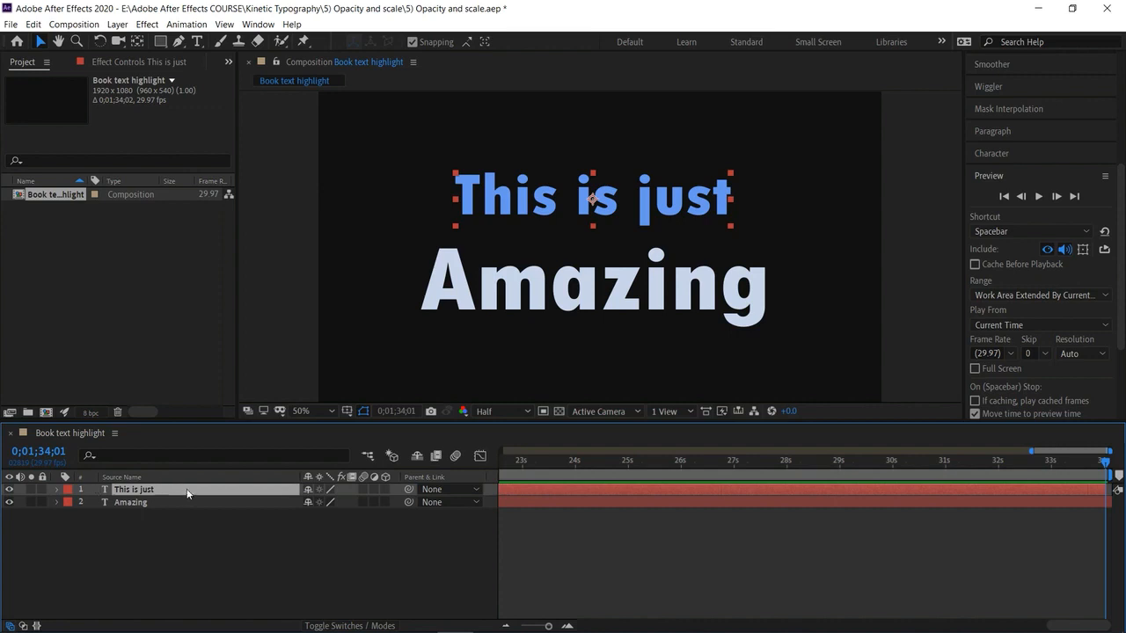
key("s")
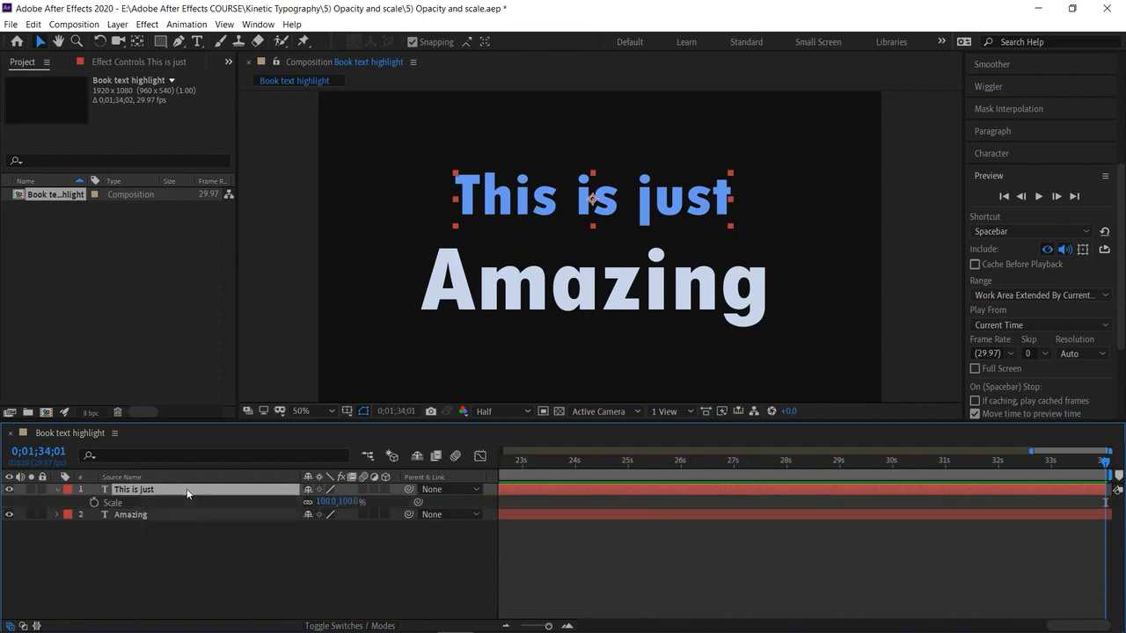
key("s")
key("p")
key("p")
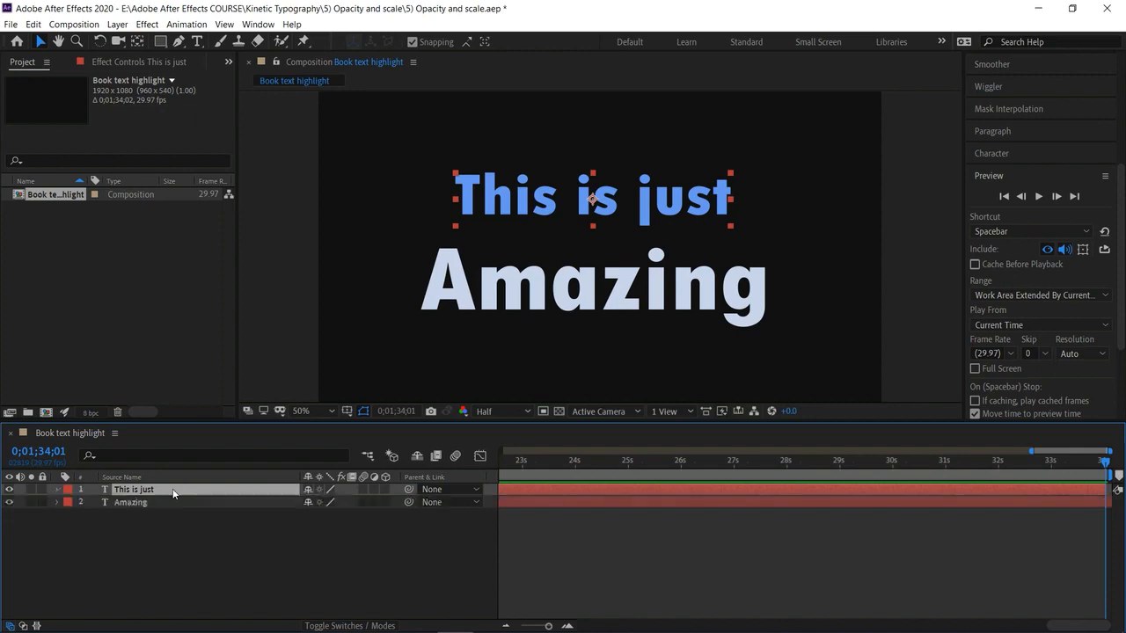
Expand the Transform properties of "This is just" and view its text animator options without choosing one
left_click(57, 490)
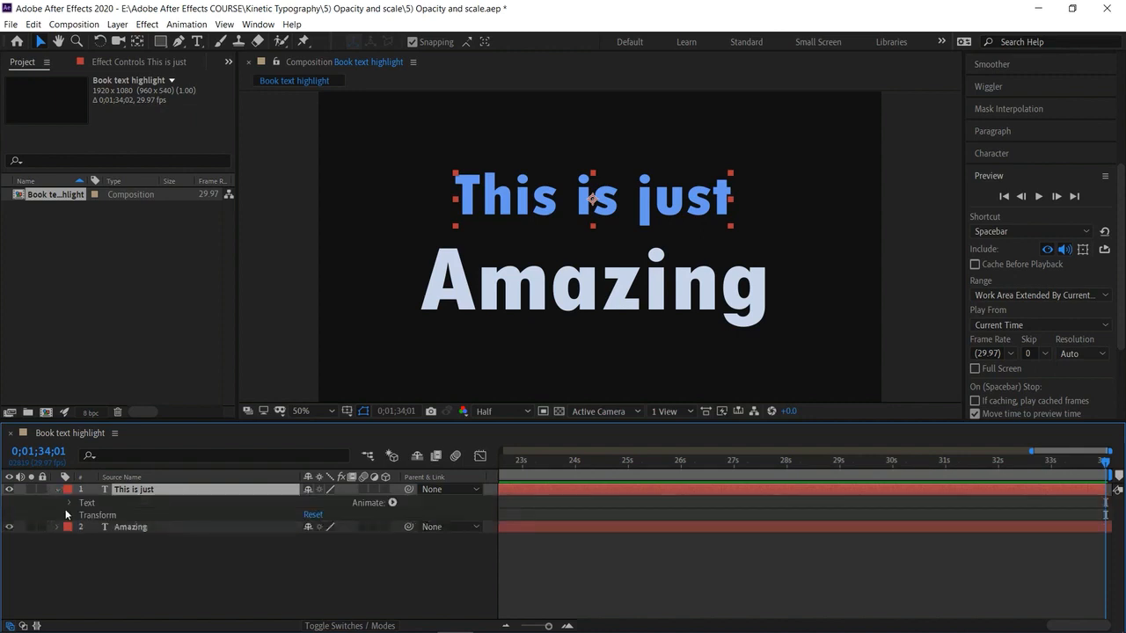
left_click(69, 516)
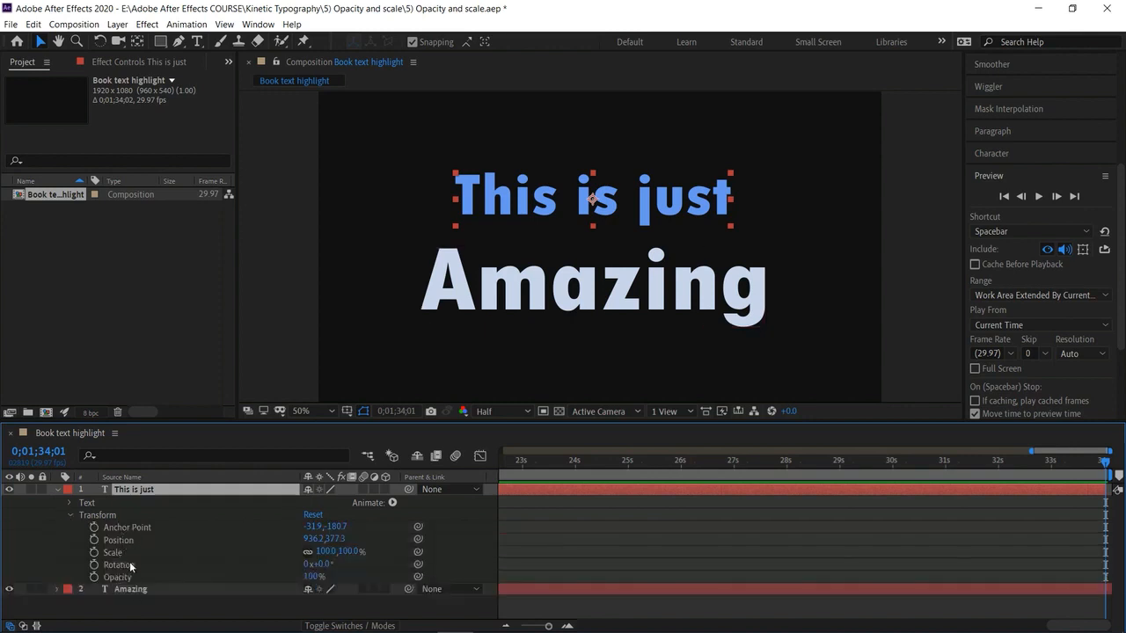
left_click(392, 502)
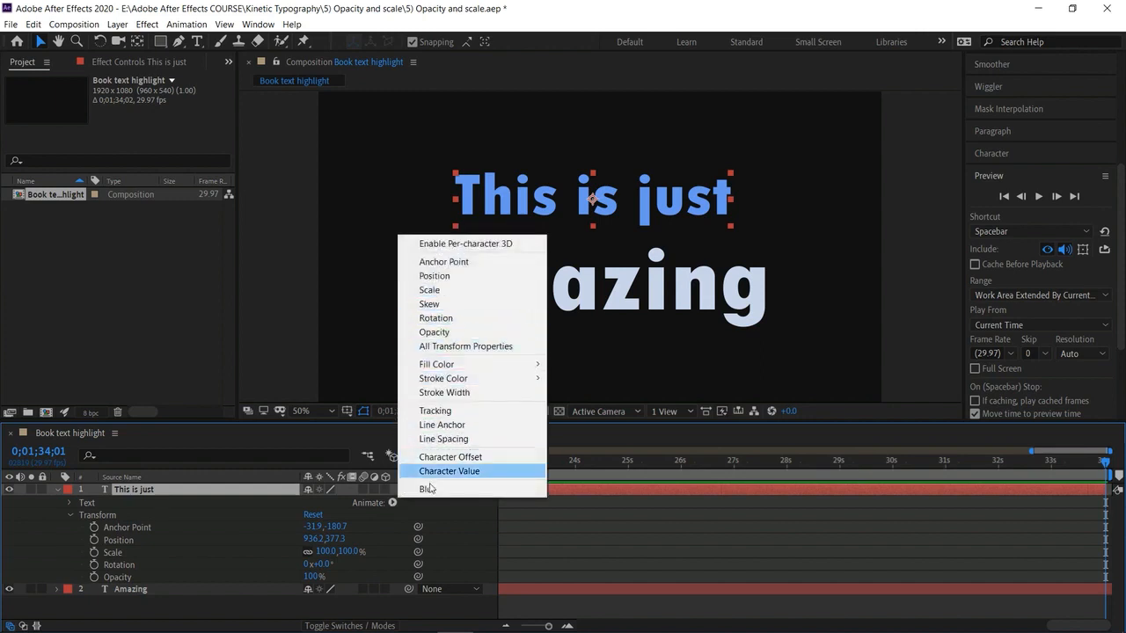
left_click(382, 501)
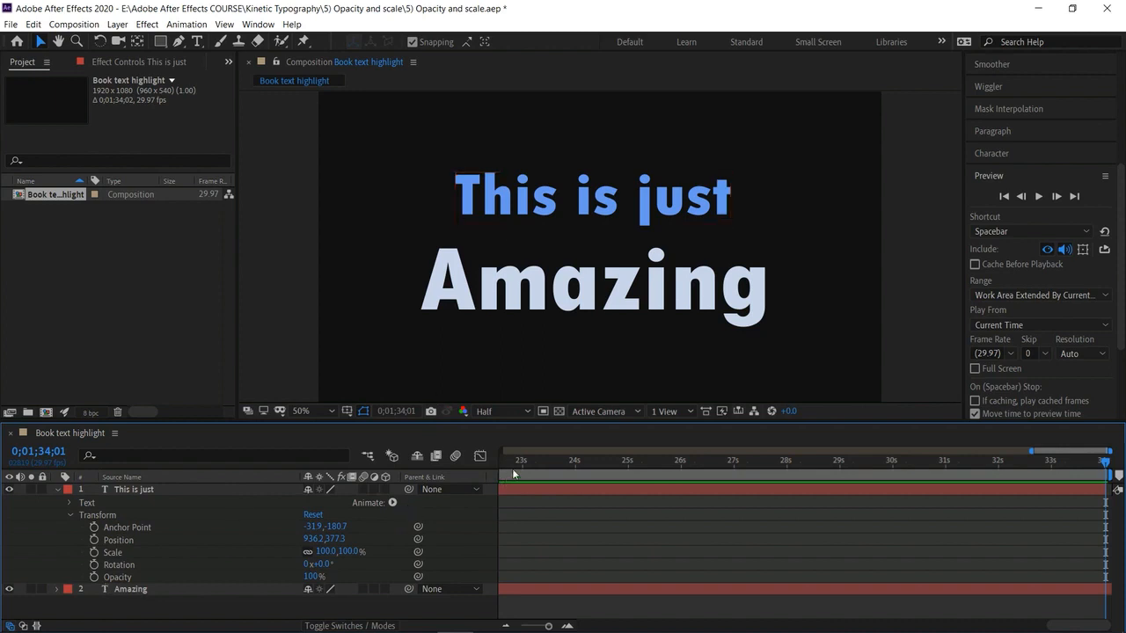
Return the playhead to the start and set the opacity of "This is just" to 50%
left_click_drag(1110, 464, 496, 531)
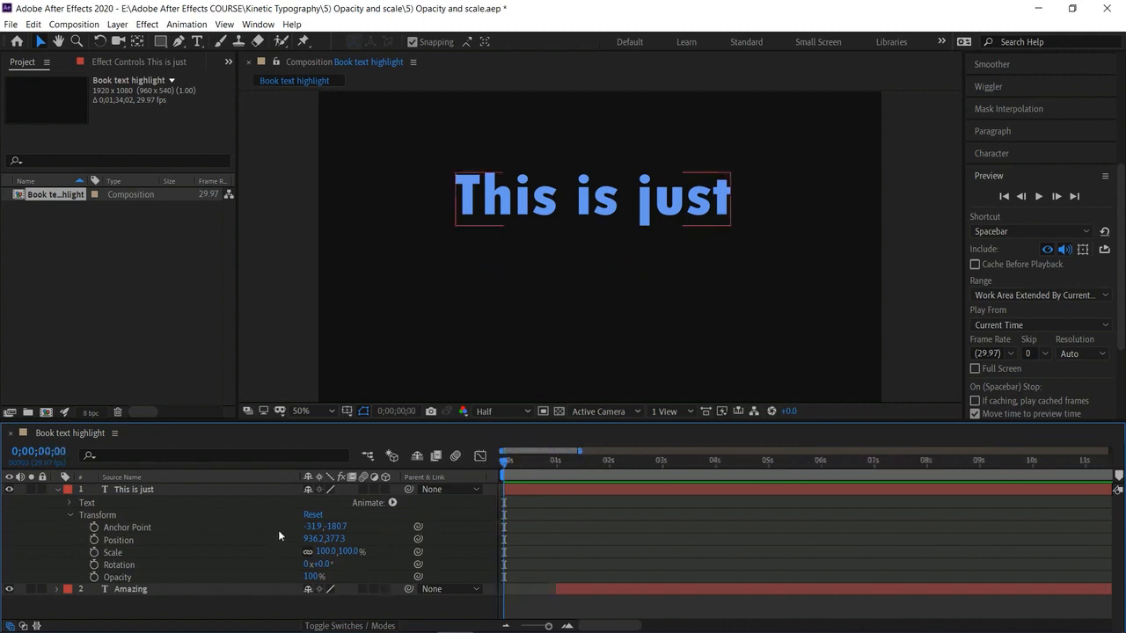
mouse_move(506, 457)
left_mouse_down()
mouse_move(536, 468)
mouse_move(494, 474)
left_mouse_up()
mouse_move(310, 580)
left_mouse_down()
mouse_move(259, 588)
mouse_move(319, 582)
left_mouse_up()
left_click(308, 576)
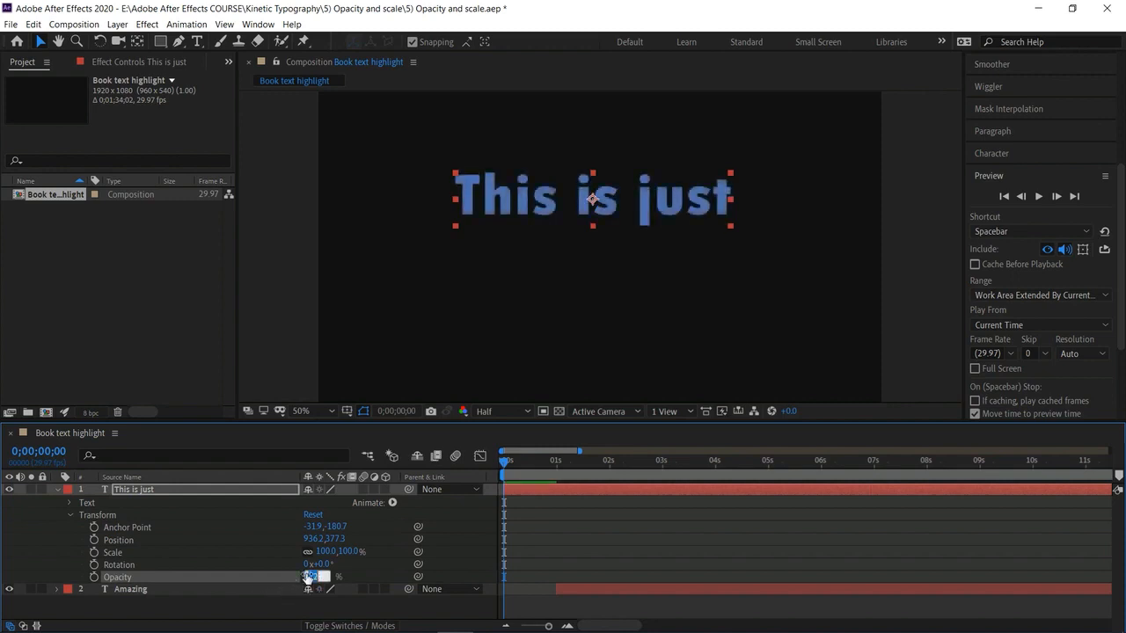
type("50")
key("Return")
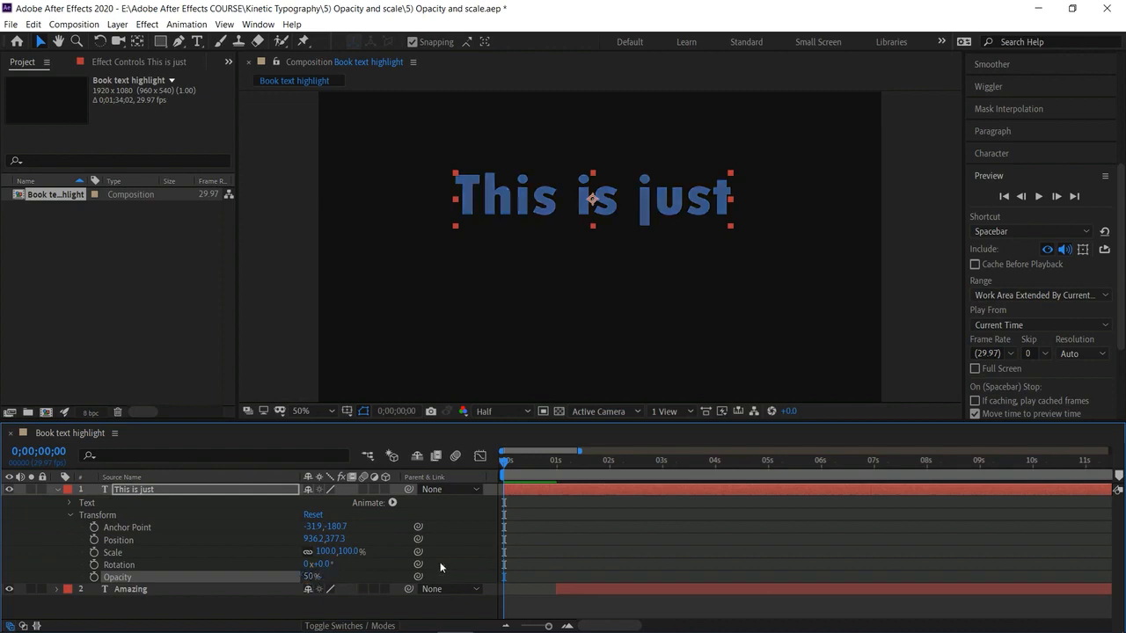
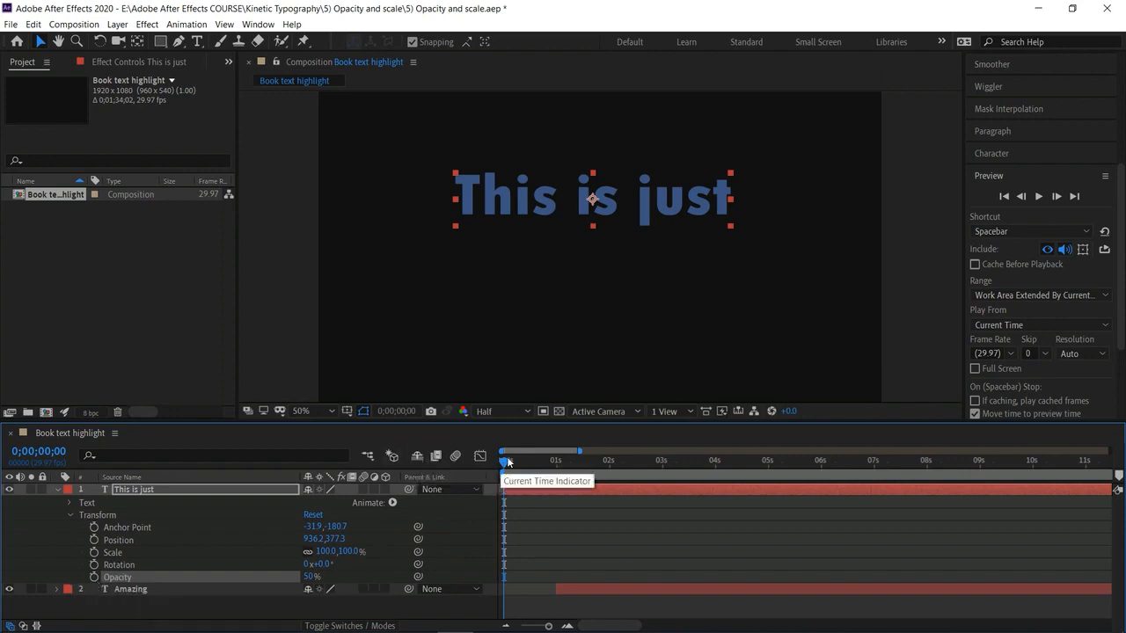
mouse_move(506, 456)
left_mouse_down()
mouse_move(516, 466)
mouse_move(503, 462)
left_mouse_up()
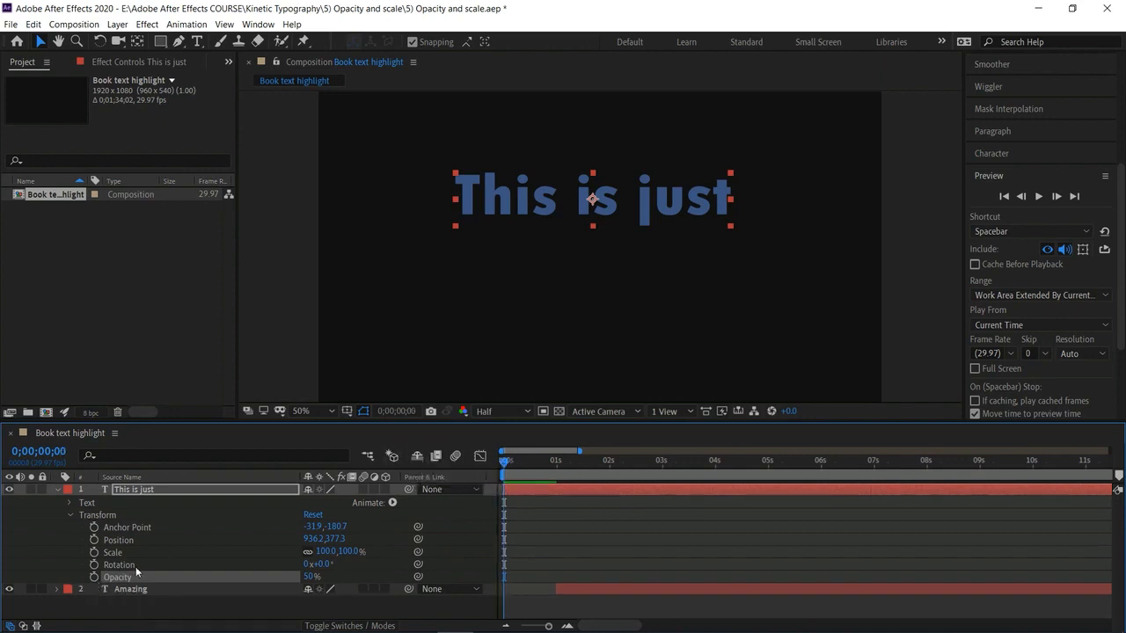
left_click(92, 577)
left_click_drag(504, 461, 516, 461)
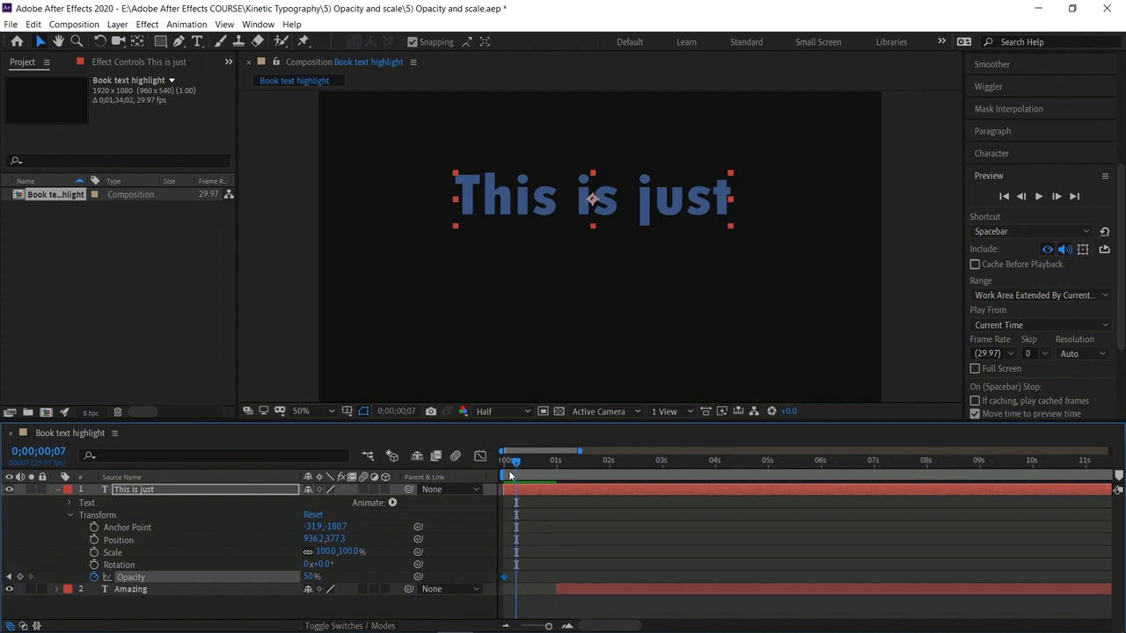
left_click(95, 577)
Enable Opacity keyframing on "This is just" at 0;00;00;13 with a value of 0%
mouse_move(521, 464)
left_mouse_down()
mouse_move(503, 466)
mouse_move(527, 471)
left_mouse_up()
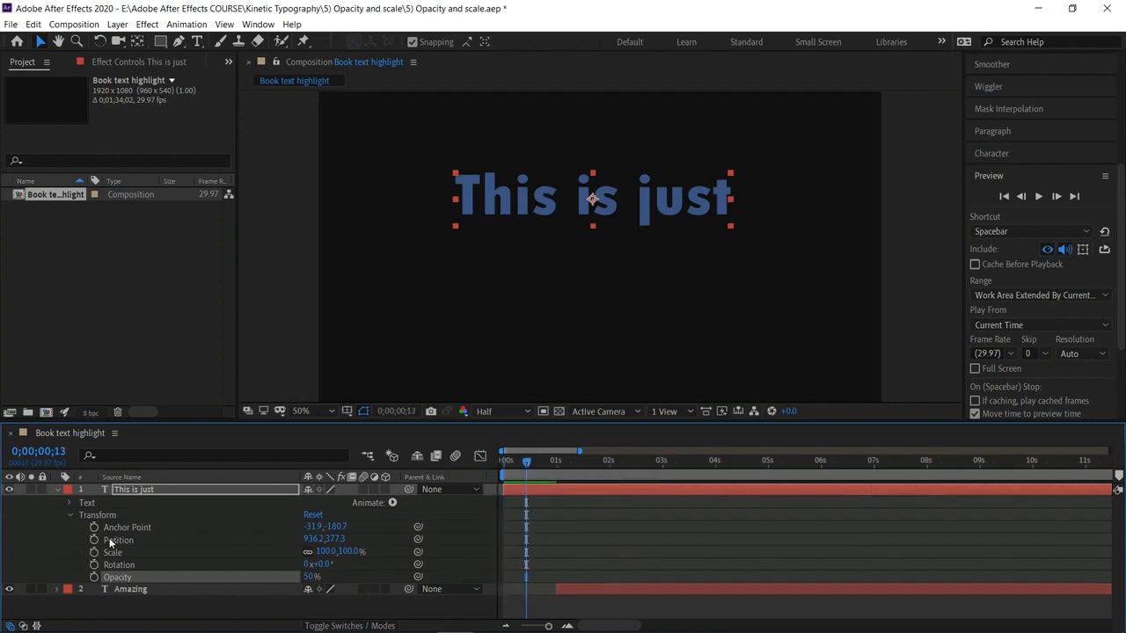
left_click(94, 576)
left_click_drag(309, 576, 194, 577)
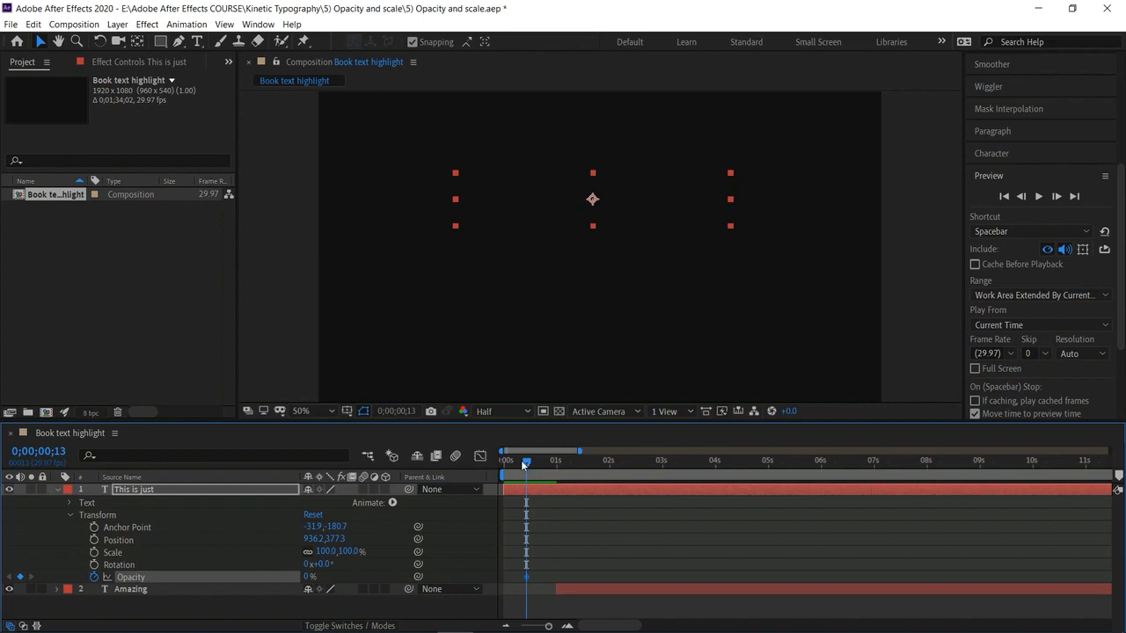
Add a 100% Opacity keyframe to "This is just" at 0;00;01;13
left_click_drag(525, 461, 539, 464)
left_click_drag(556, 476, 581, 491)
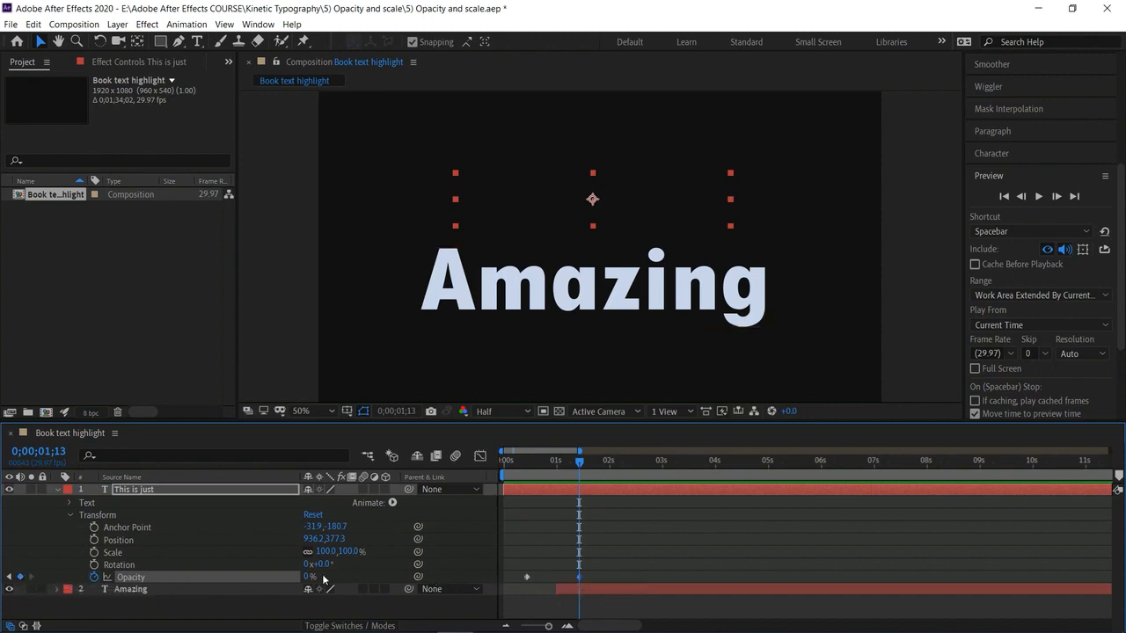
left_click_drag(308, 576, 424, 576)
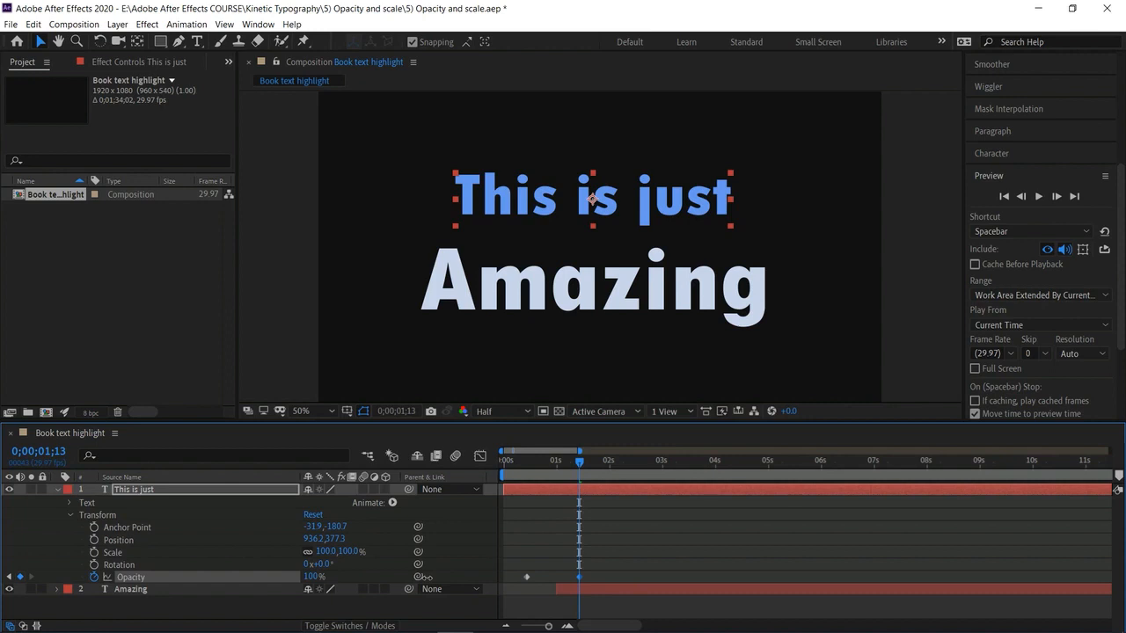
Preview the fade-in from the start and shift the "Amazing" layer to begin just after the second Opacity keyframe
left_click_drag(574, 459, 474, 467)
key("space")
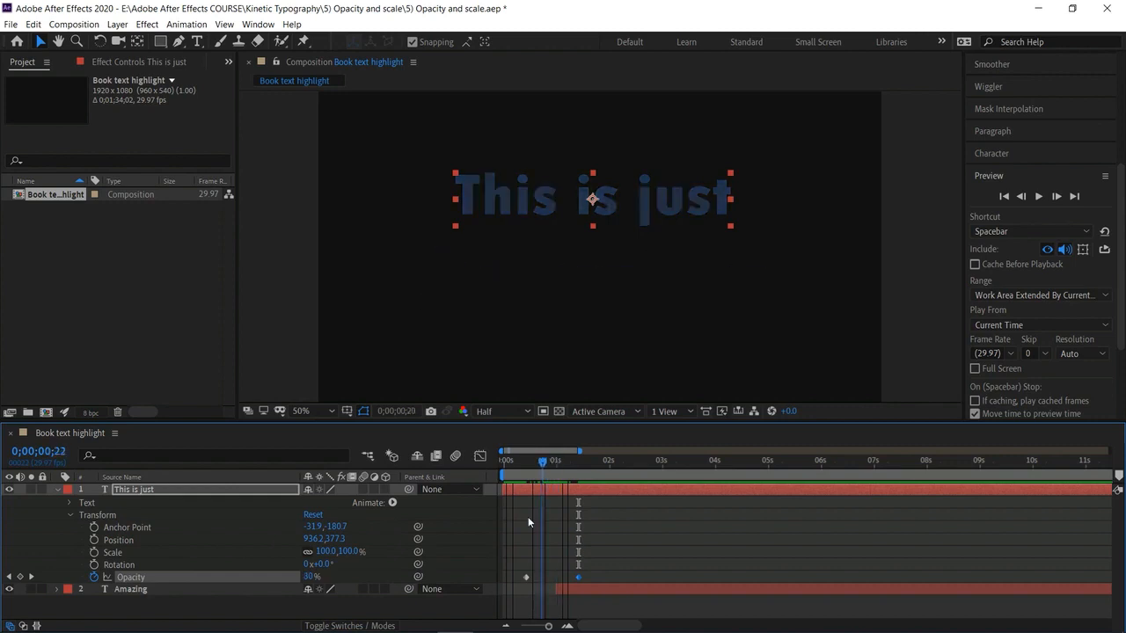
left_click_drag(583, 584, 603, 586)
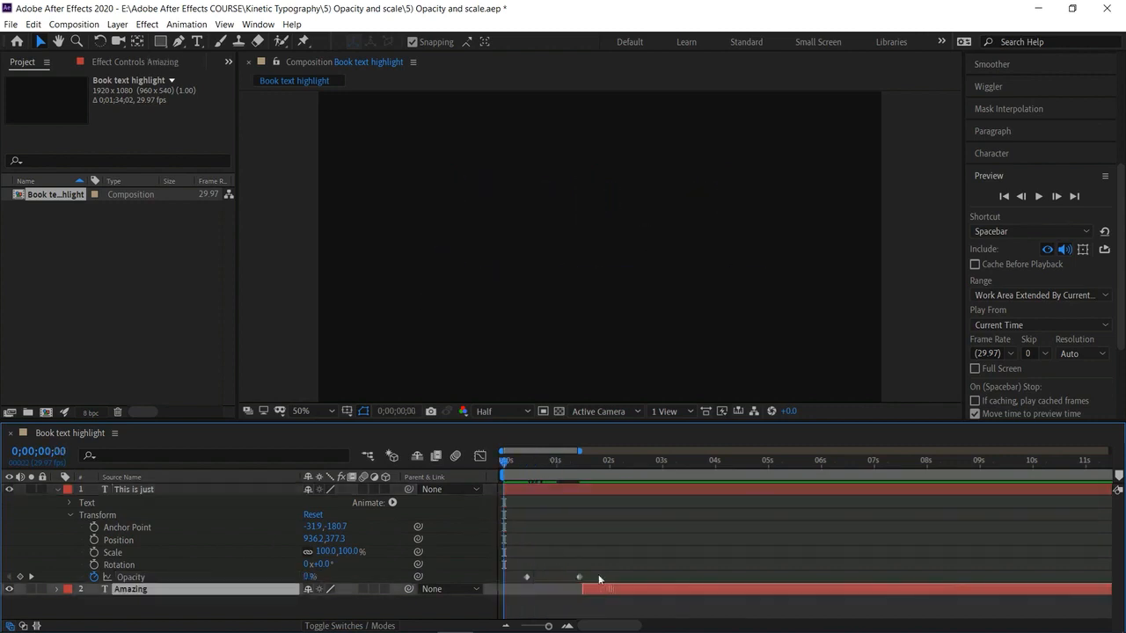
key("space")
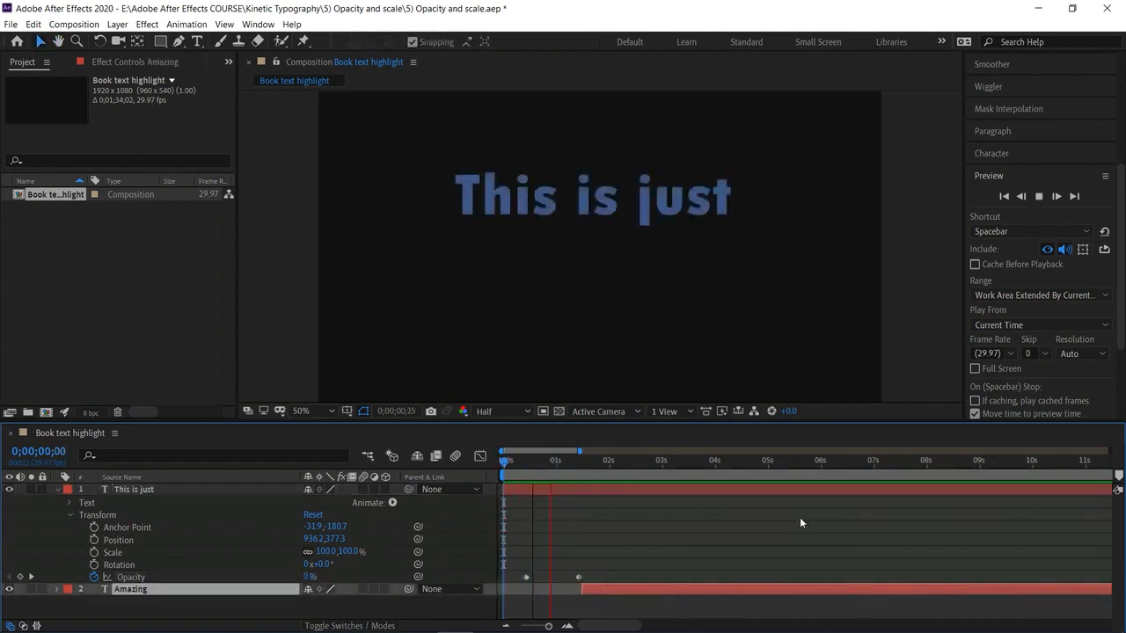
left_click(622, 469)
left_click_drag(503, 459, 581, 601)
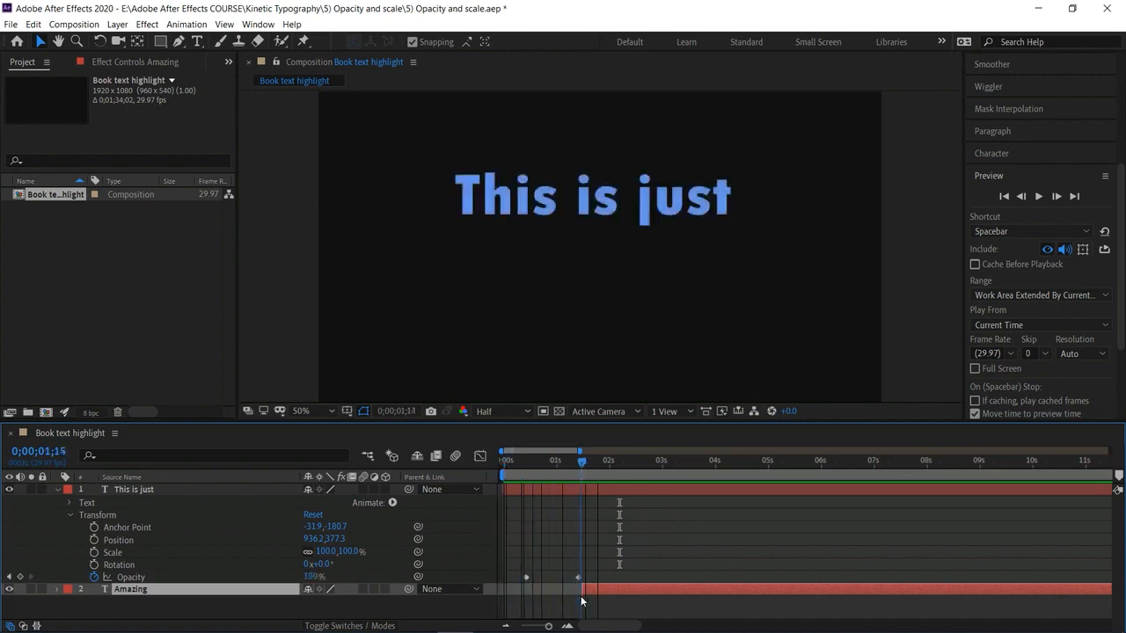
key("Home")
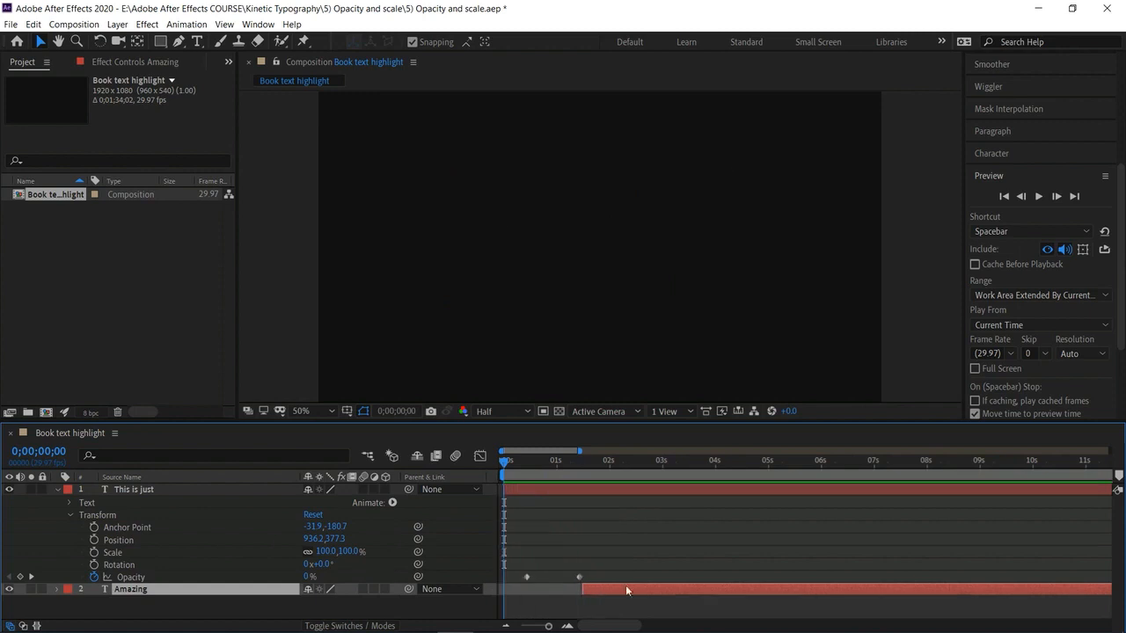
left_click_drag(500, 459, 473, 509)
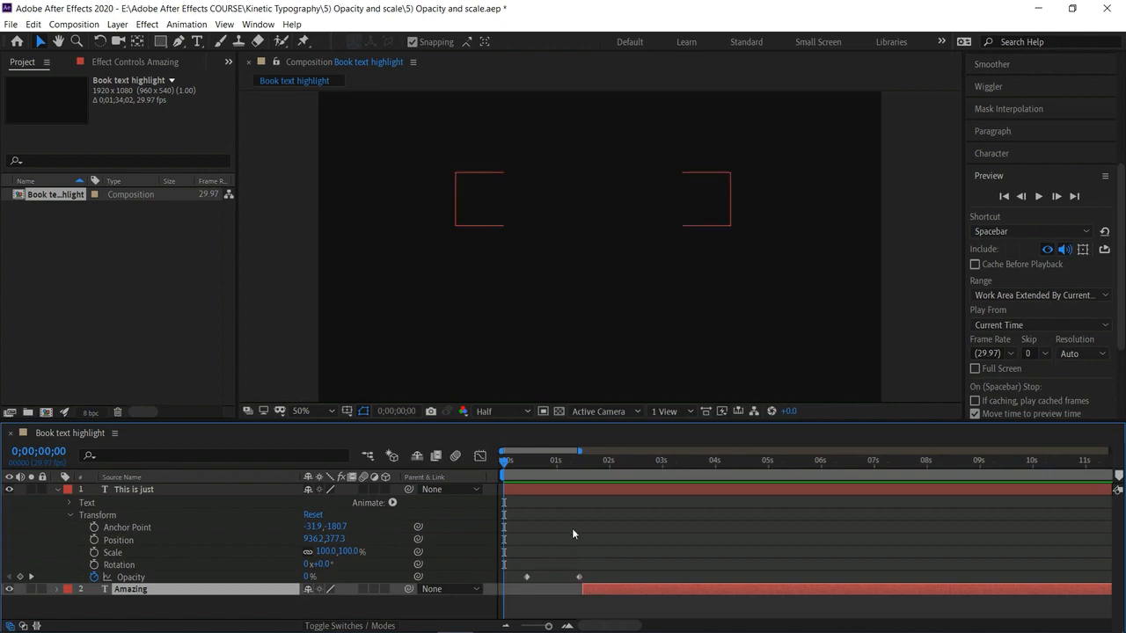
Shift the "Amazing" layer to start at about 0;00;02;01 and preview the timing from the beginning
left_click_drag(622, 585, 647, 589)
key("space")
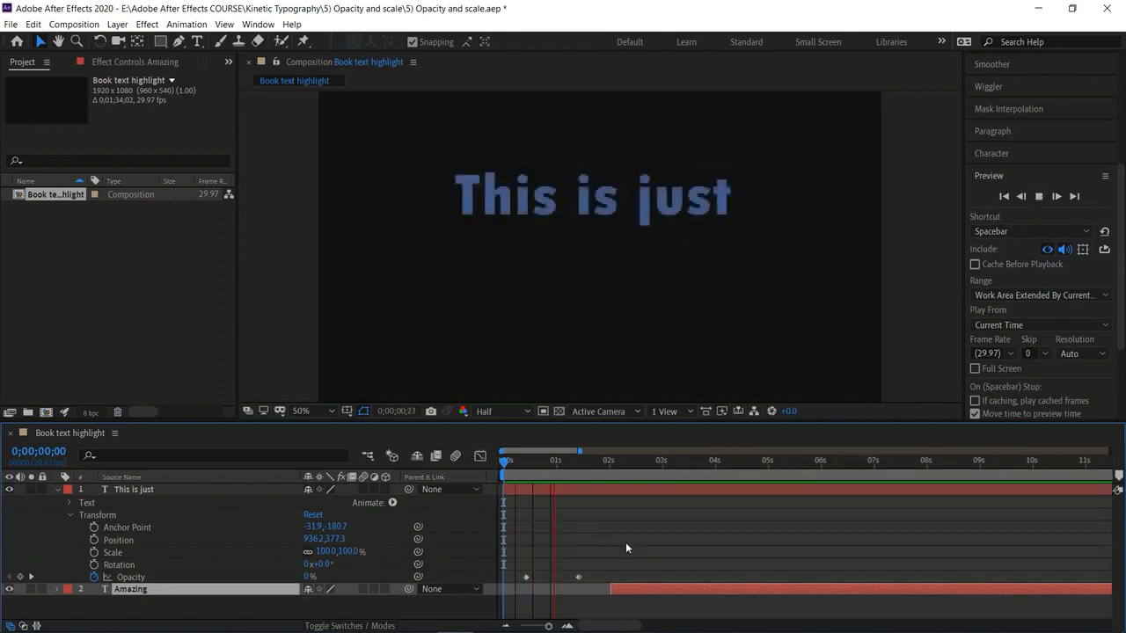
key("space")
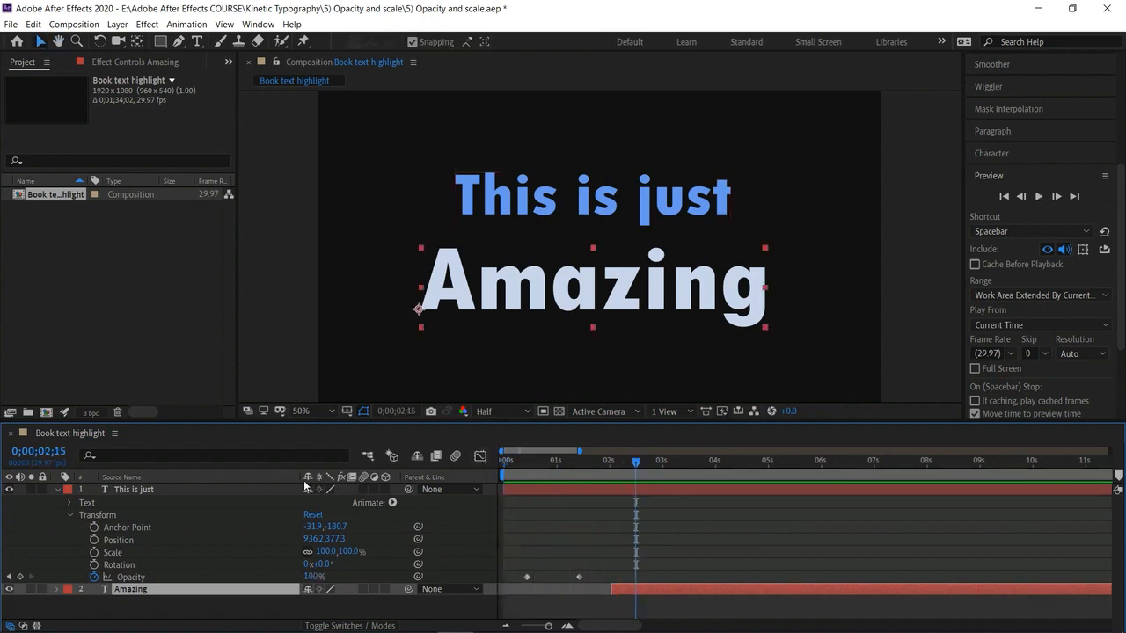
Collapse the "This is just" layer and show the Transform properties of "Amazing" with the playhead at 0;00;02;01
left_click(56, 490)
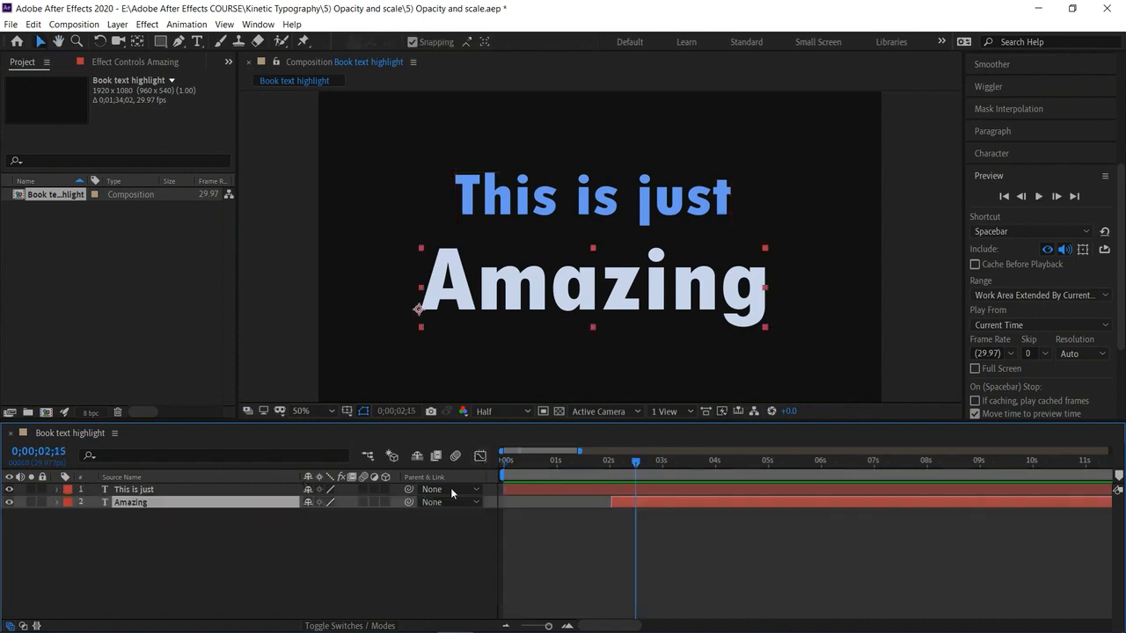
left_click_drag(634, 461, 610, 458)
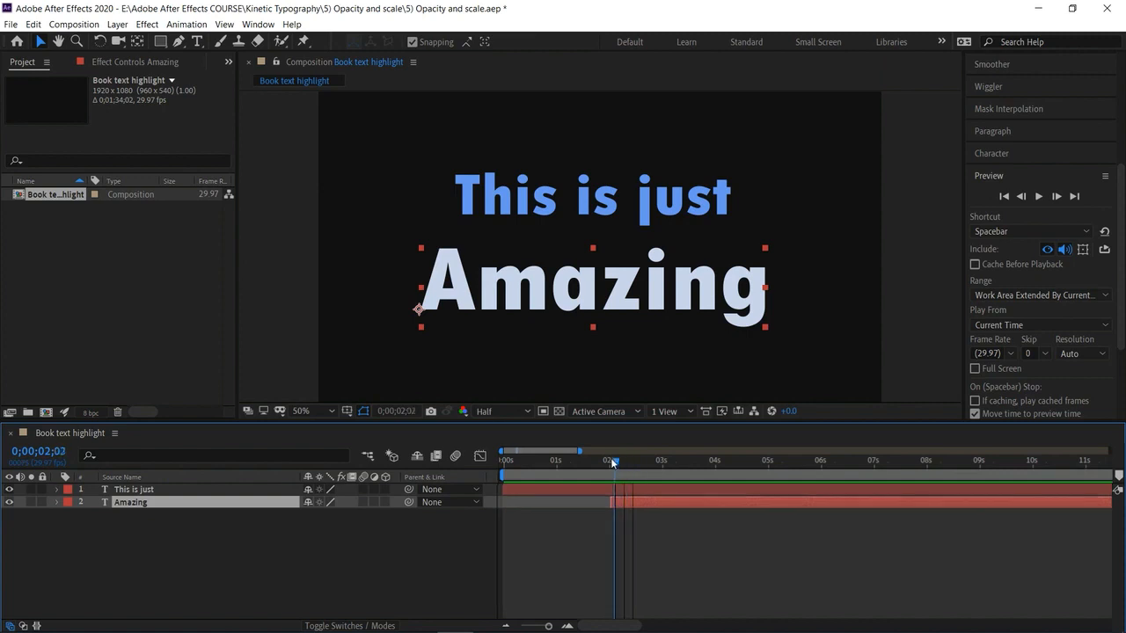
left_click(56, 502)
left_click(70, 527)
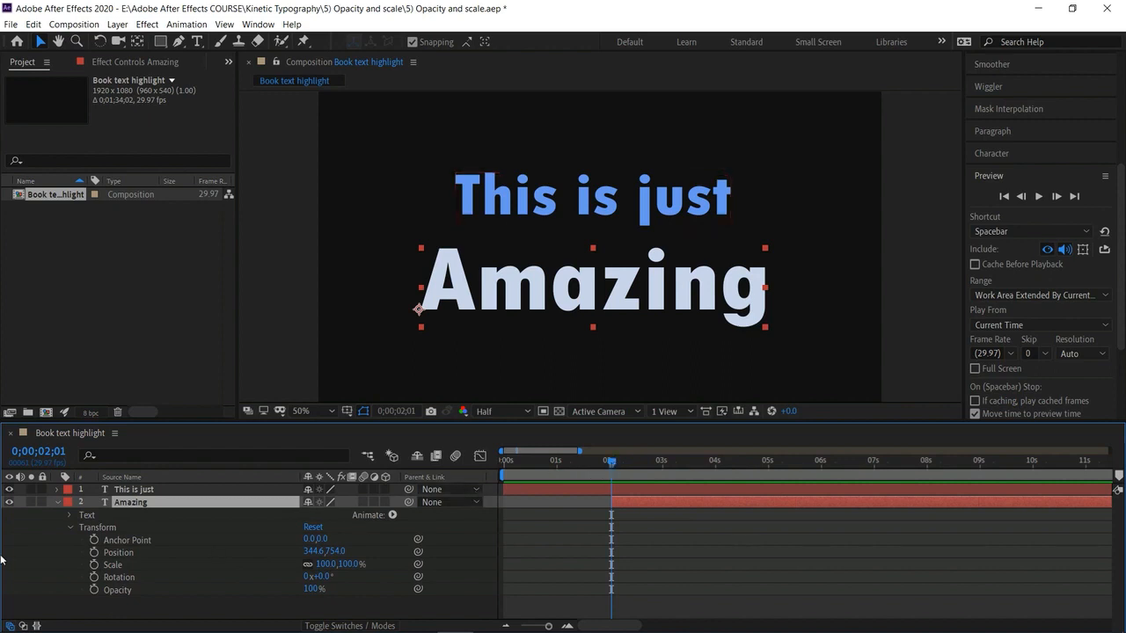
Enable Scale keyframing on "Amazing" at 0;00;02;01 and set only its horizontal scale to 0% with proportions unlinked
left_click(94, 566)
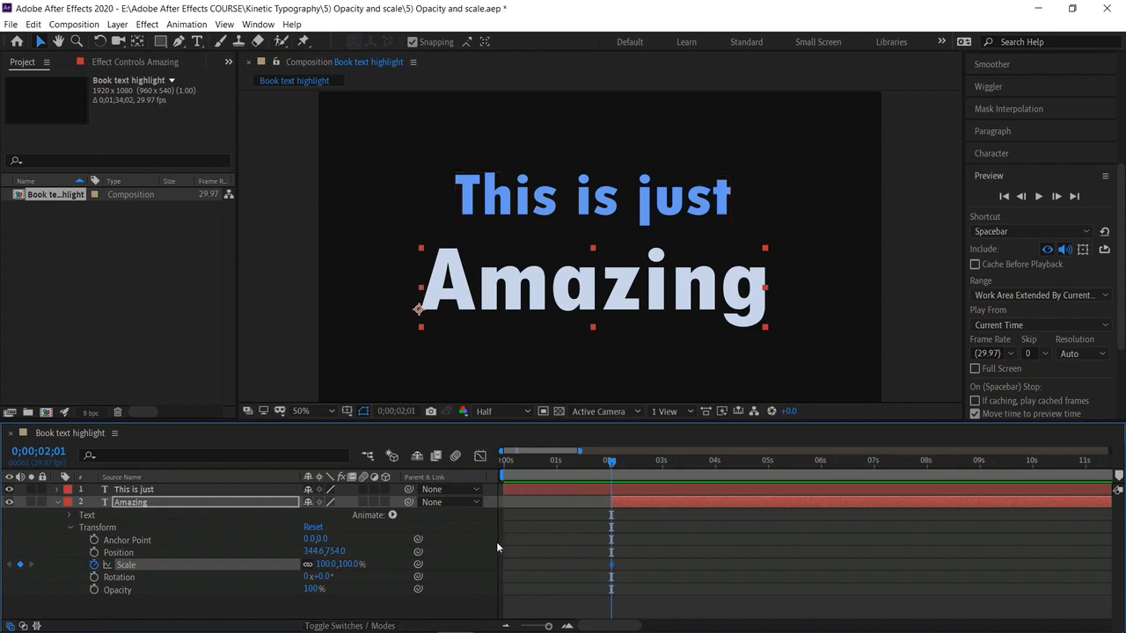
left_click(327, 564)
left_click(347, 565)
left_click(323, 566)
left_click(323, 564)
type("0")
key("Return")
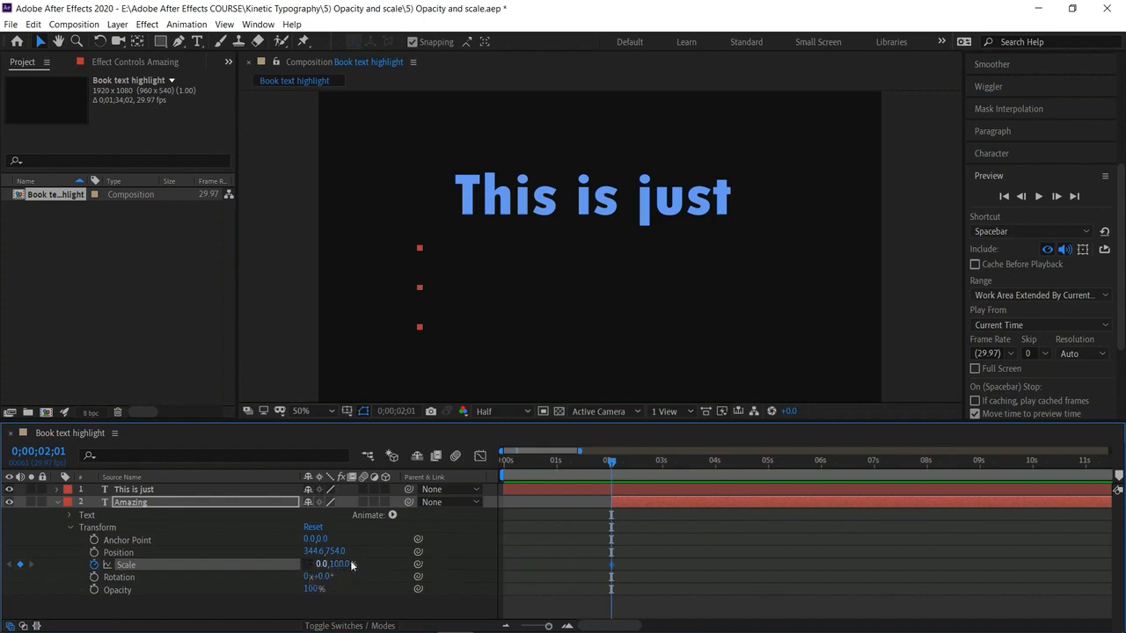
Add a Scale keyframe with 100% horizontal scale to "Amazing" at 0;00;03;01 and preview the stretch animation
left_click_drag(614, 461, 666, 486)
left_click(321, 563)
type("100")
key("Return")
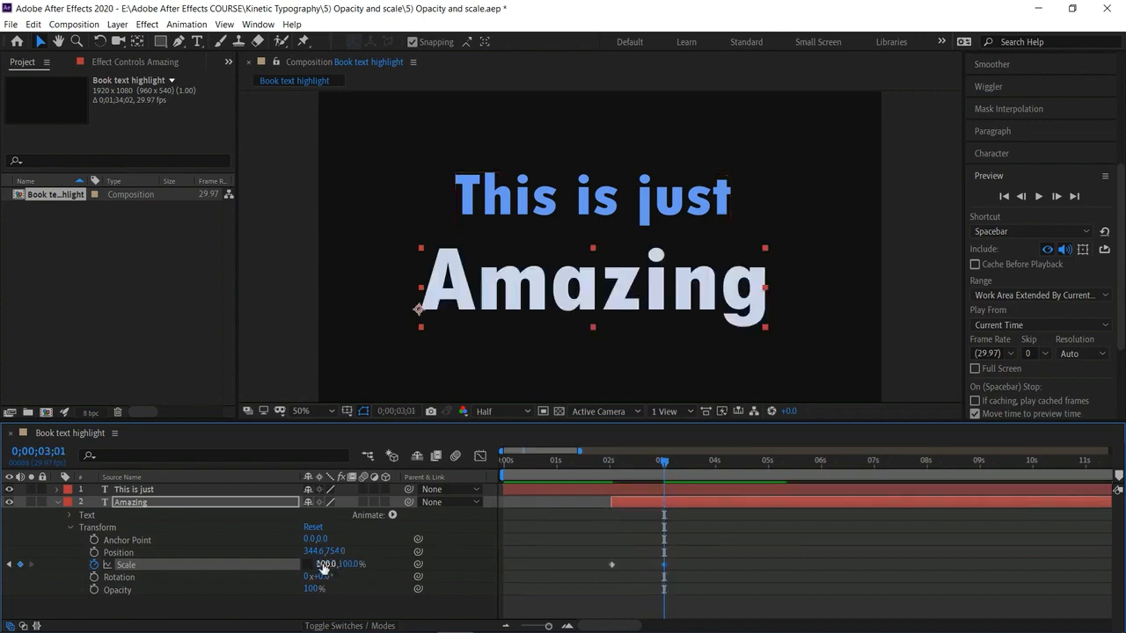
left_click_drag(663, 464, 556, 476)
key("space")
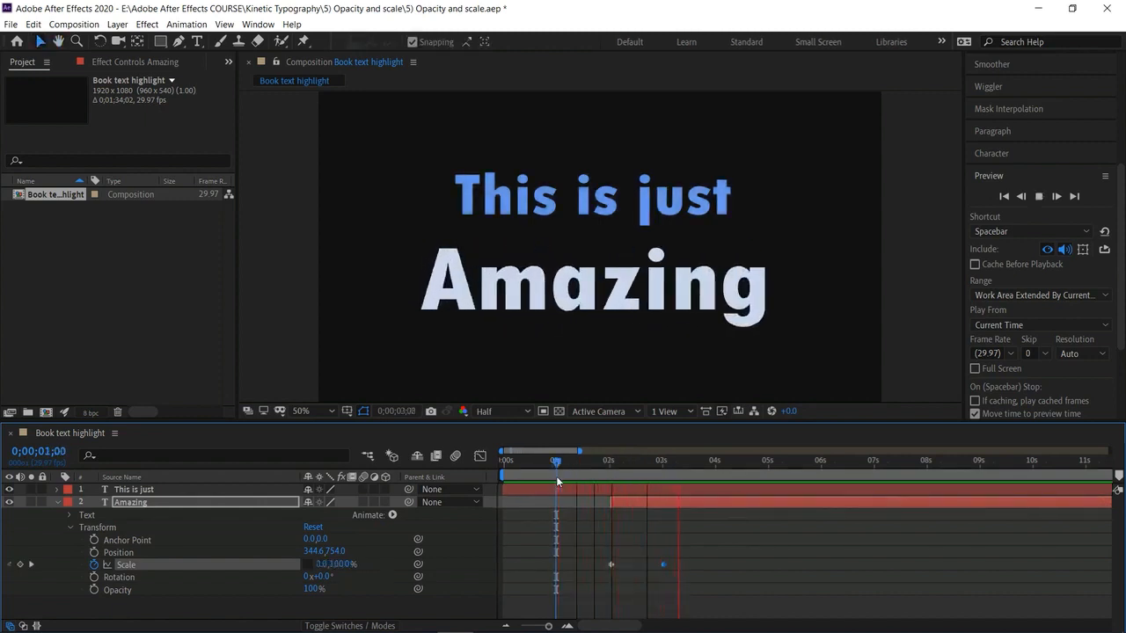
key("space")
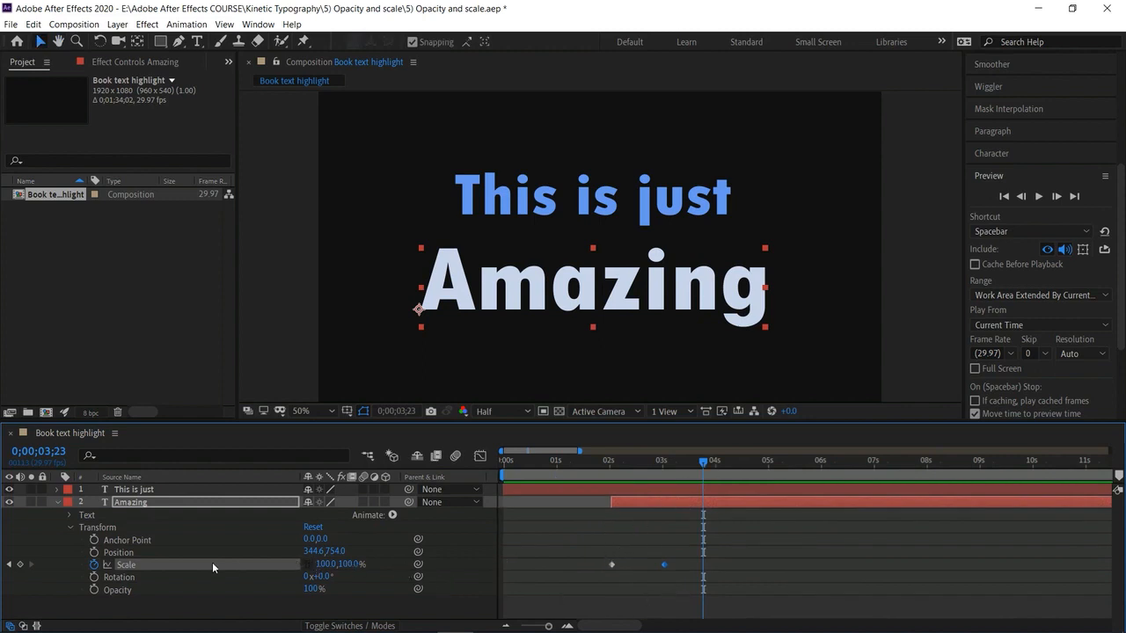
Clear the Scale keyframes of "Amazing" and, with proportions linked again, set its scale to 0% at 0;00;02;01
left_click(93, 565)
left_click_drag(704, 468, 613, 483)
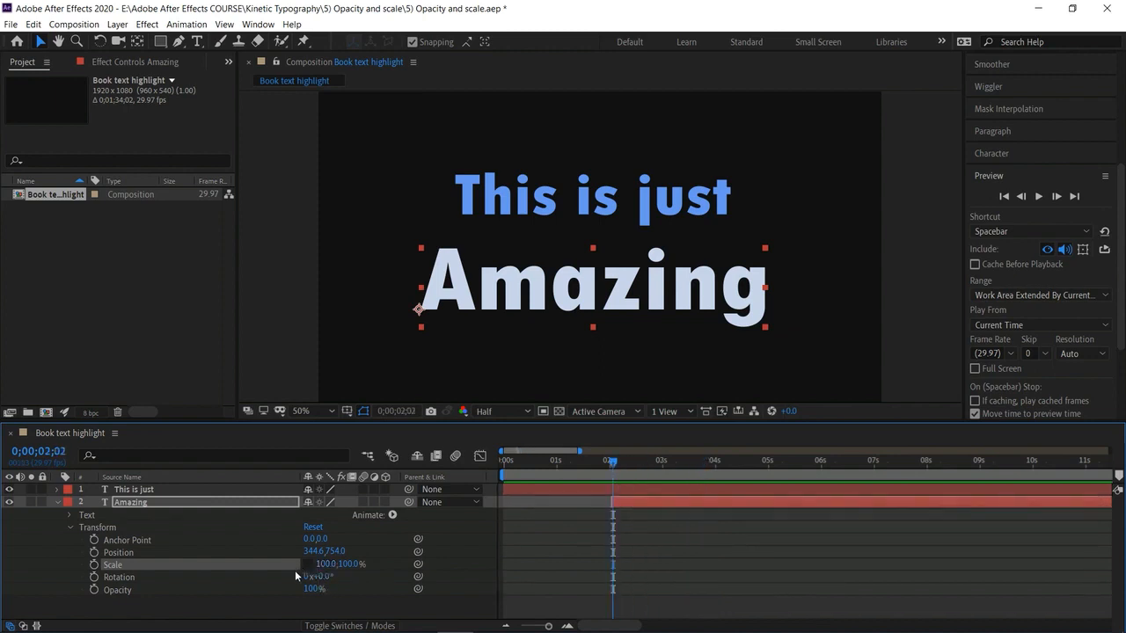
left_click(609, 460)
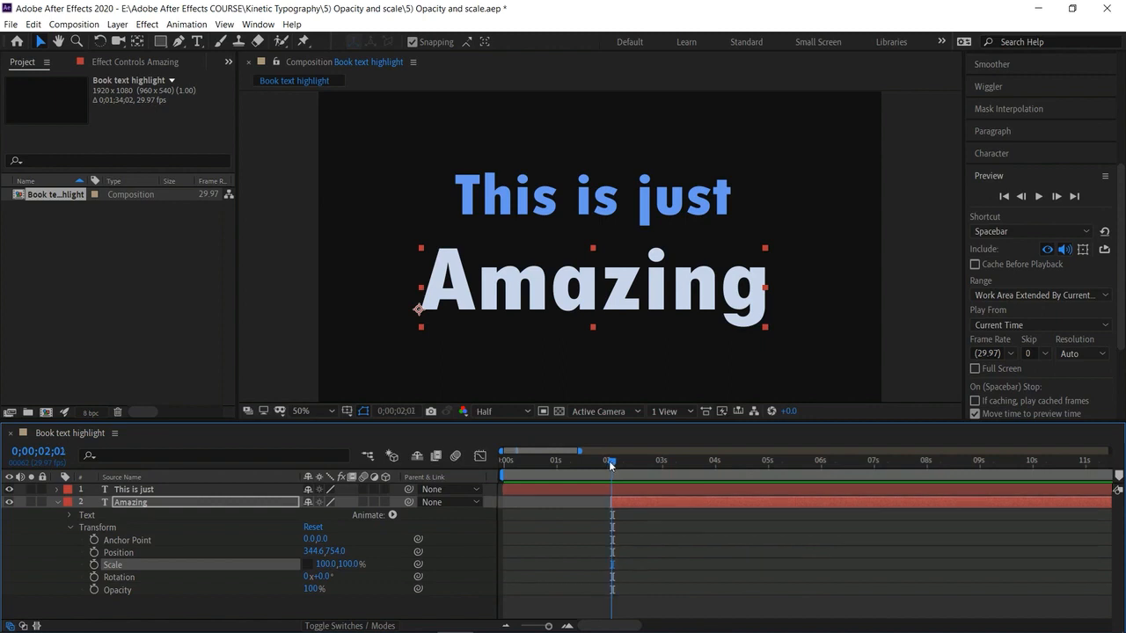
left_click(309, 566)
left_click(337, 567)
left_click(326, 564)
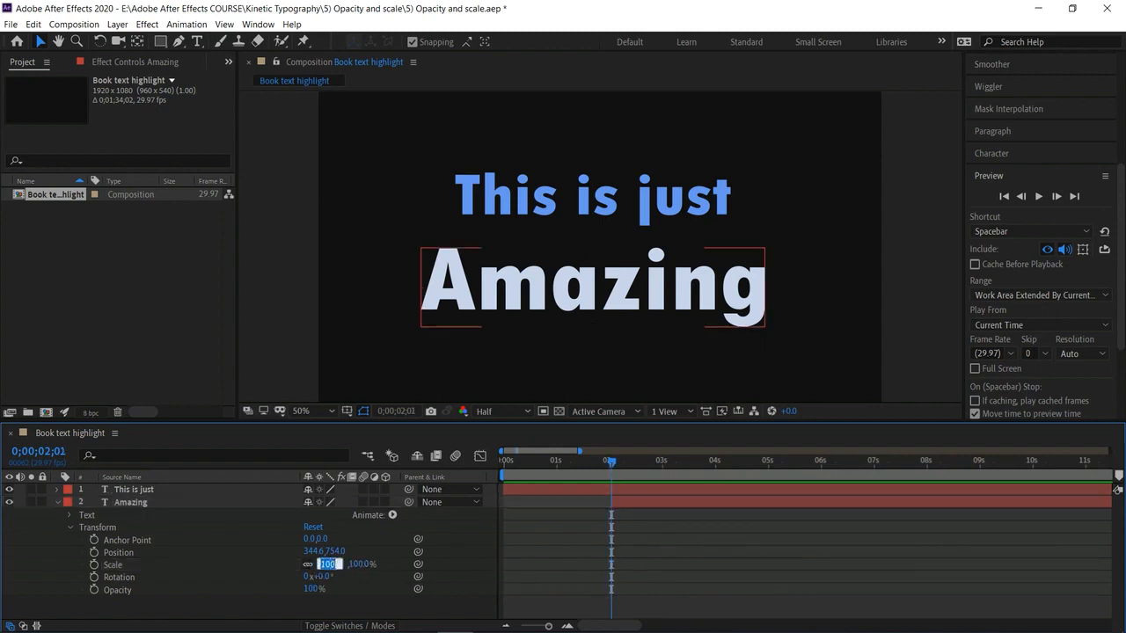
type("0")
key("Return")
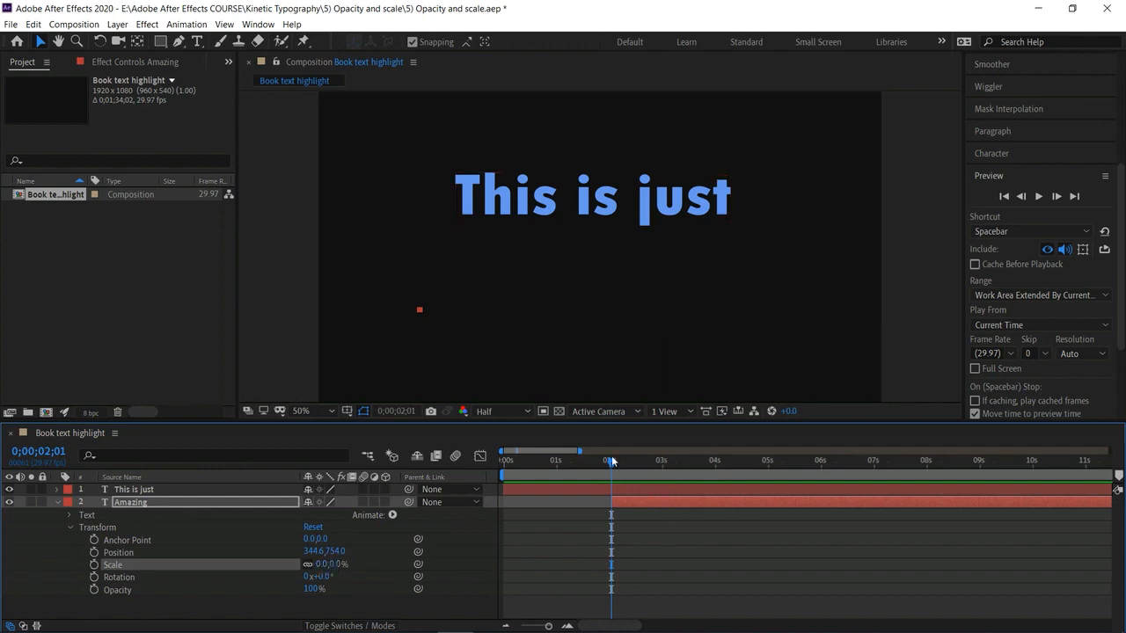
Enable Scale keyframing on "Amazing" at 0;00;02;02 with the scale kept at 0%
key("alt+bracketleft")
left_click_drag(611, 456, 663, 489)
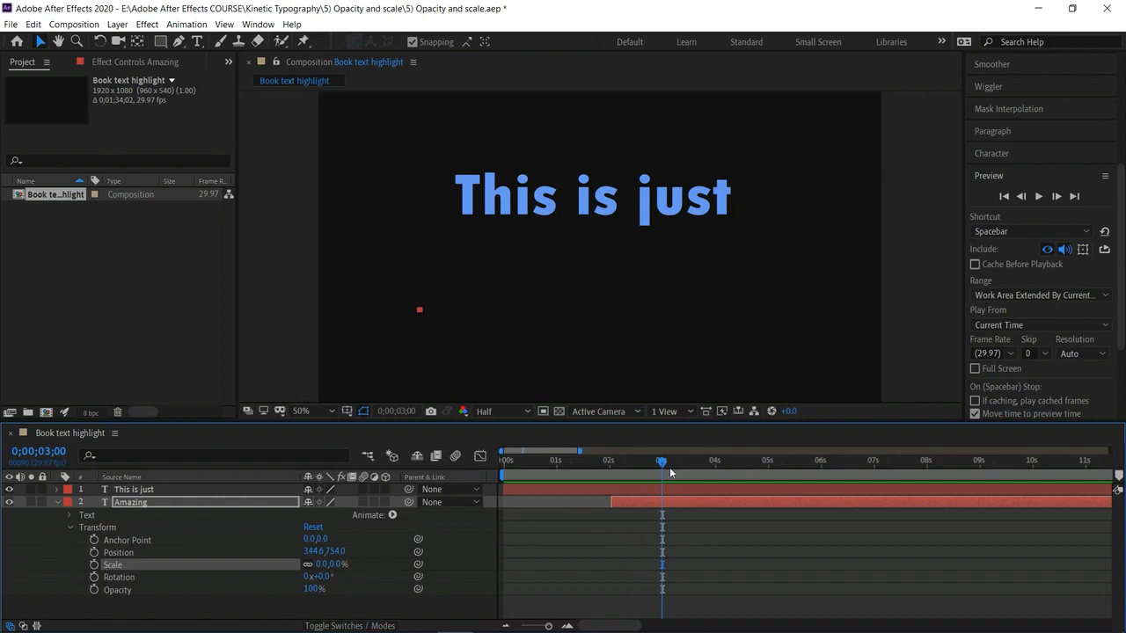
left_click_drag(641, 461, 609, 459)
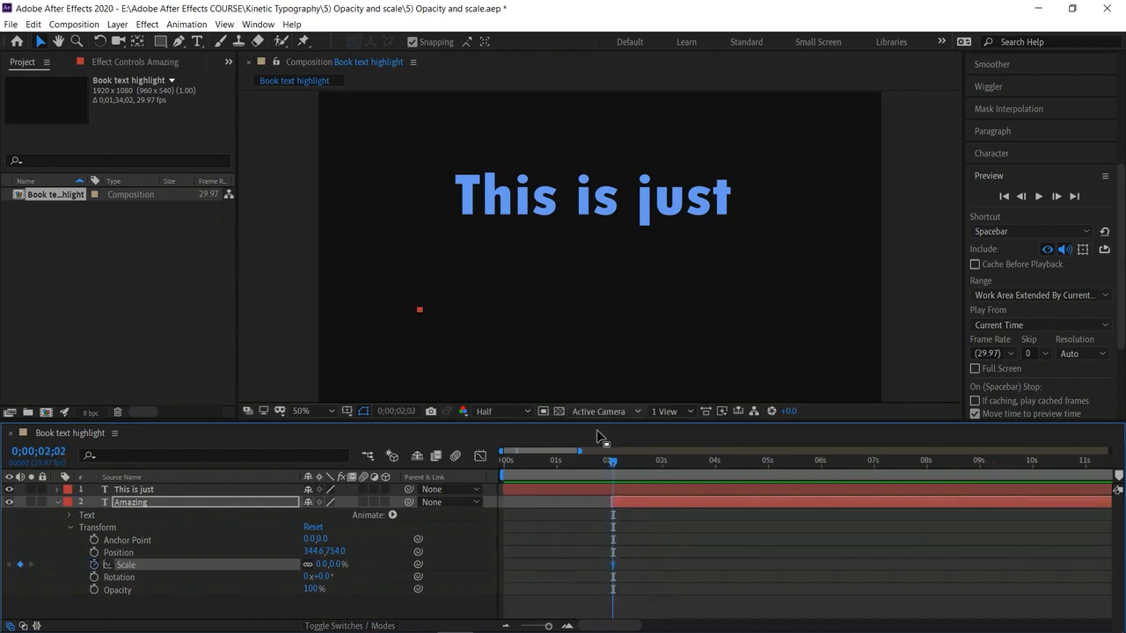
Add a 100% Scale keyframe to "Amazing" at 0;00;03;00 and preview the animation from the start
left_click_drag(611, 460, 661, 483)
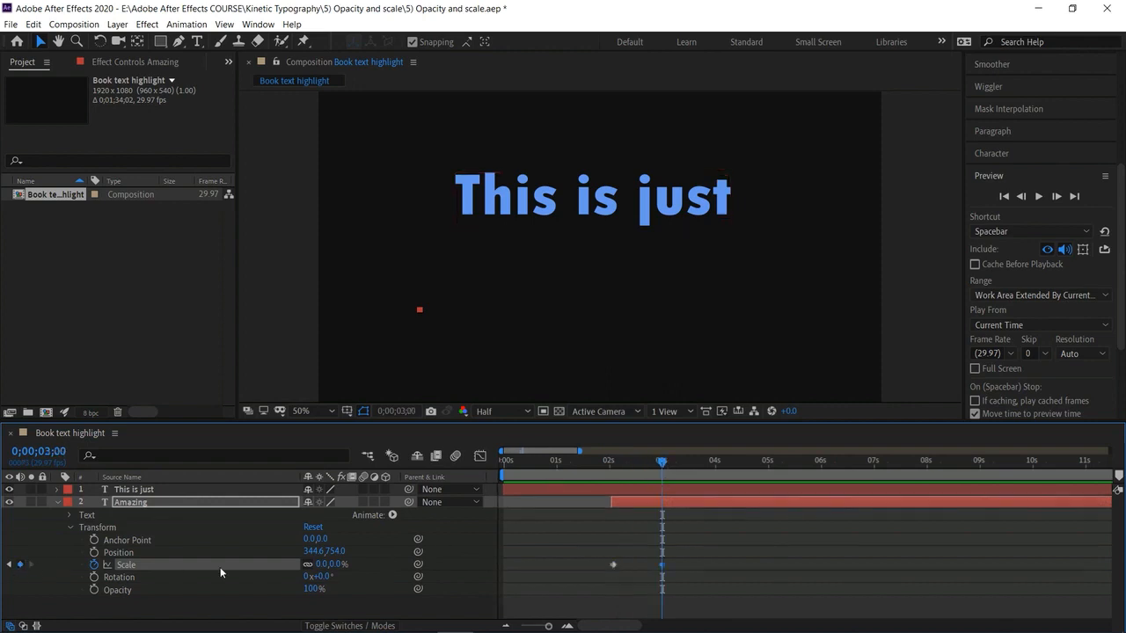
left_click(325, 563)
type("100")
key("Return")
left_click_drag(658, 464, 472, 489)
key("space")
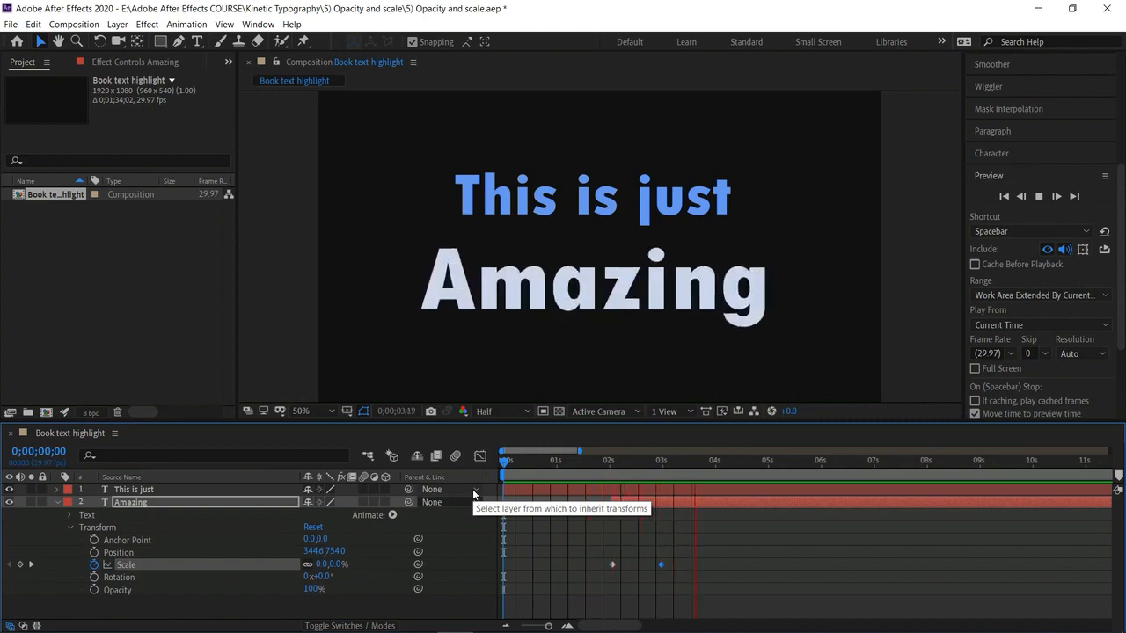
key("space")
Move the anchor point of "Amazing" to the bottom centre of the word at 0;00;02;19 and preview the scaling
left_click_drag(733, 463, 642, 508)
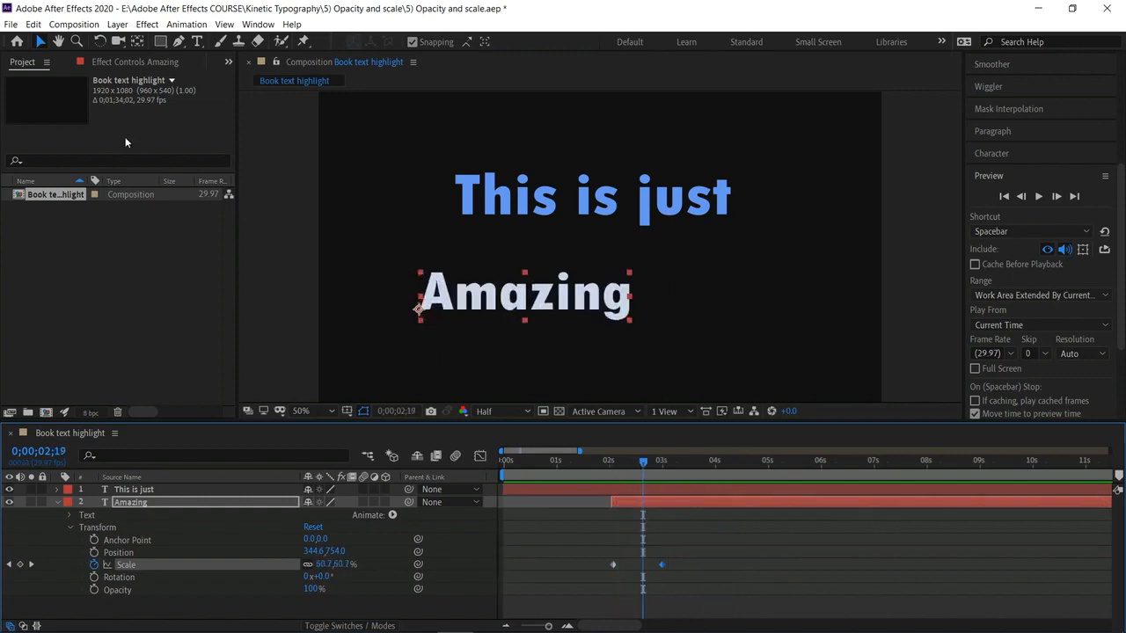
left_click(139, 42)
left_click_drag(419, 309, 538, 321)
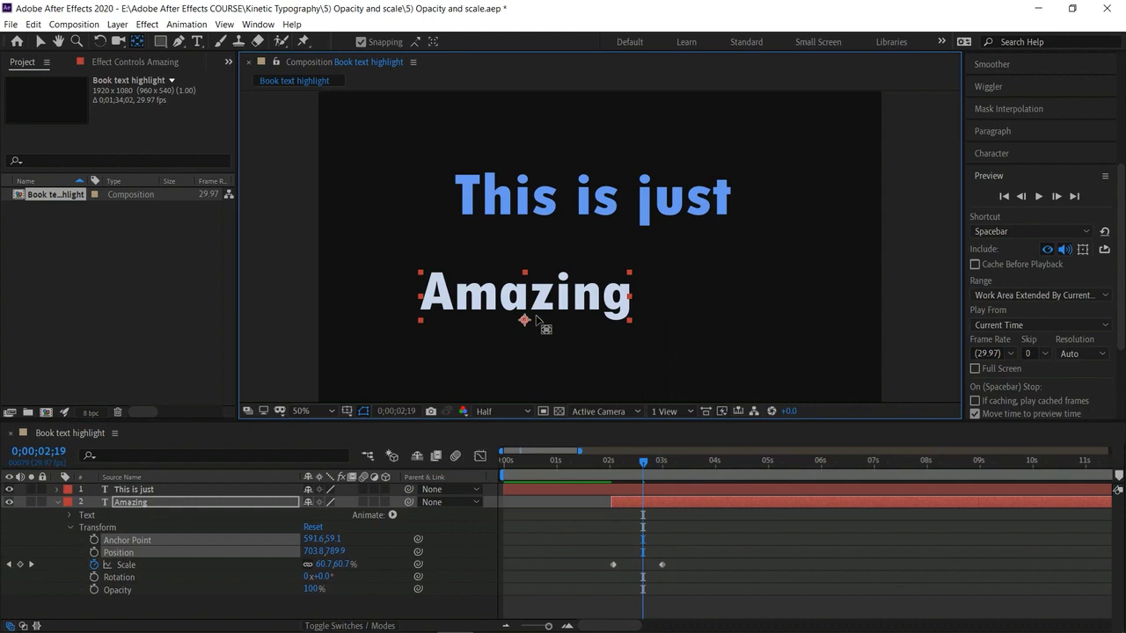
left_click_drag(638, 464, 599, 460)
key("space")
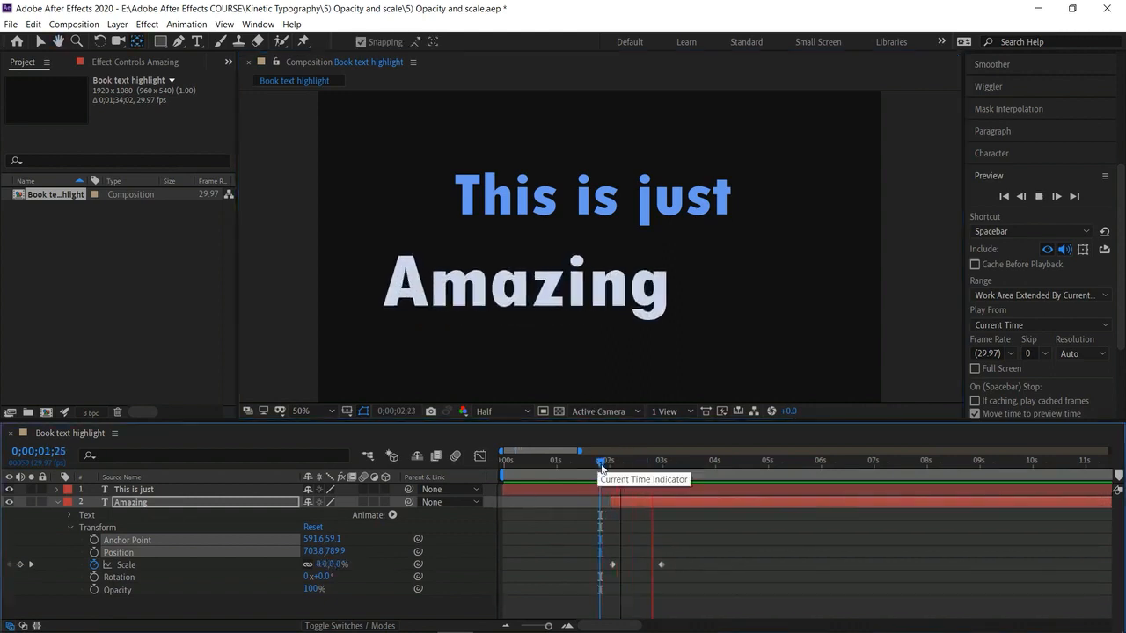
key("space")
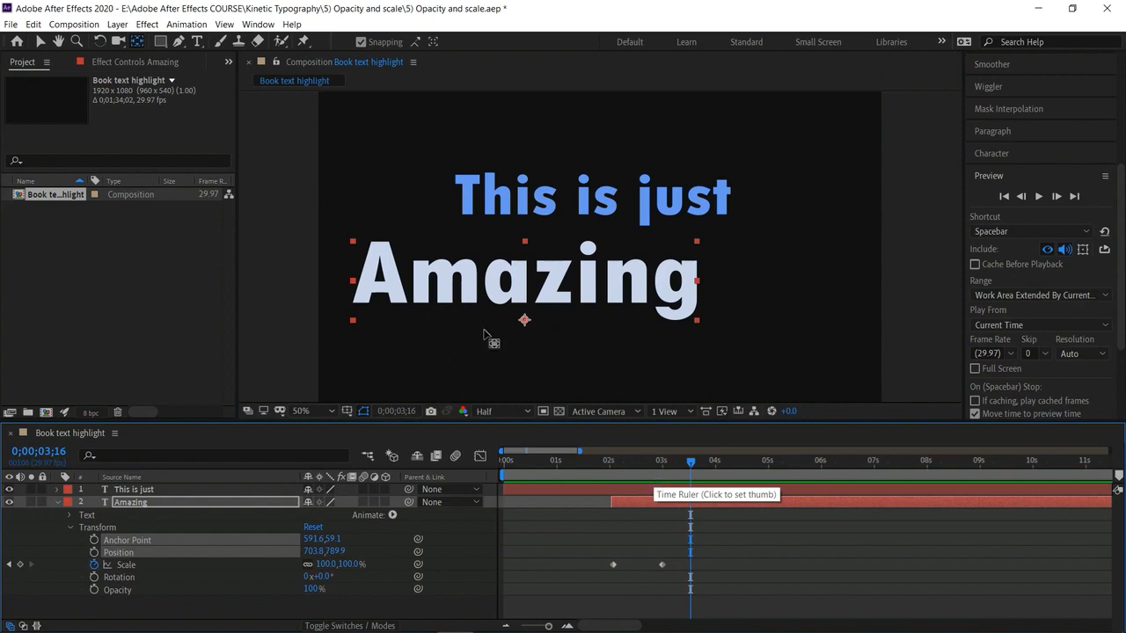
Move "Amazing" back beneath "This is just" and align it horizontally to the centre of the composition
left_click(39, 44)
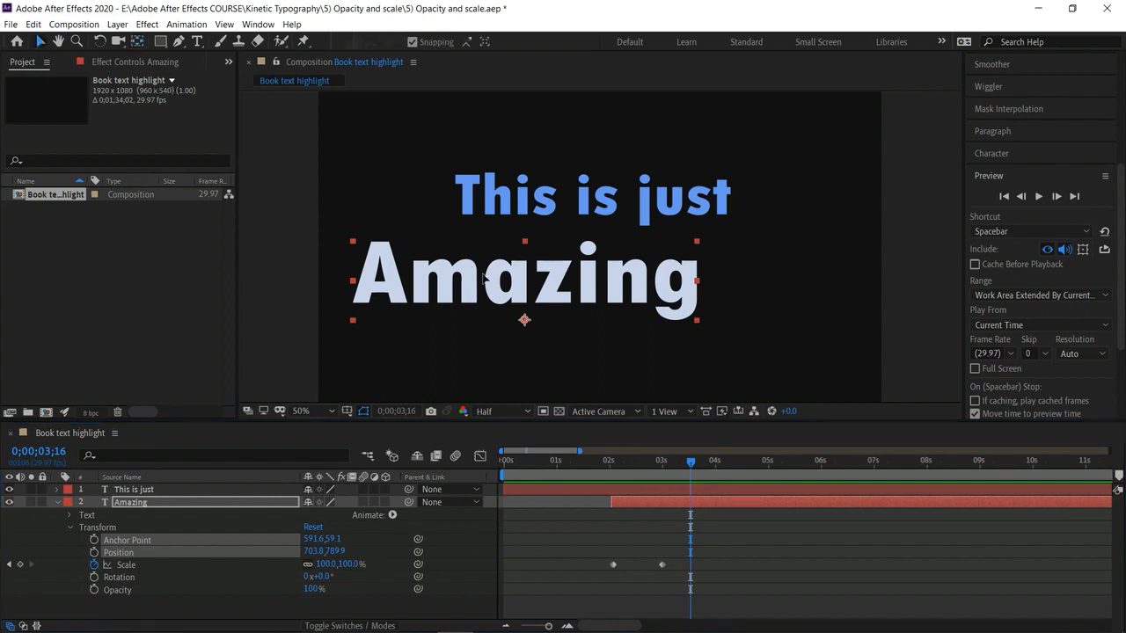
left_click_drag(484, 278, 547, 275)
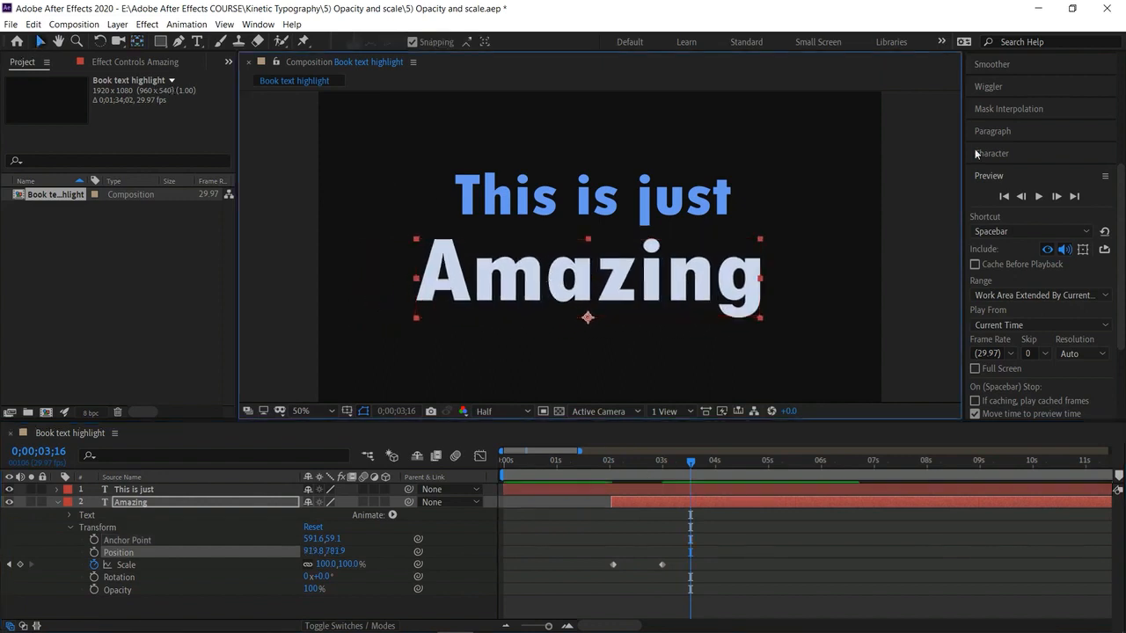
scroll(1010, 179, "up", 5)
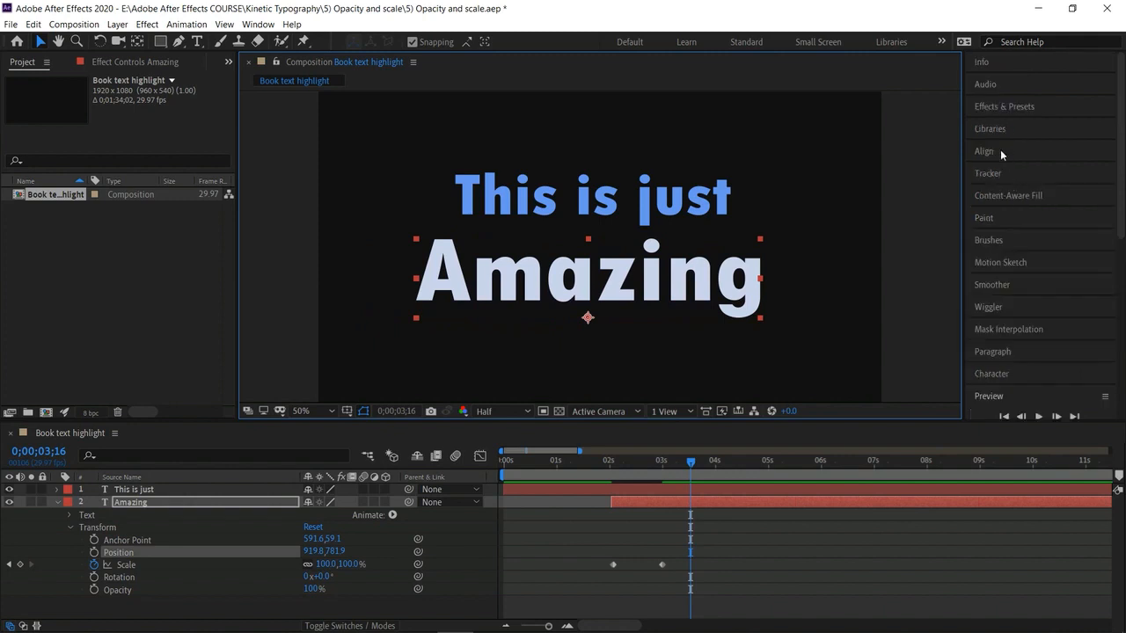
left_click(1000, 151)
left_click(1006, 188)
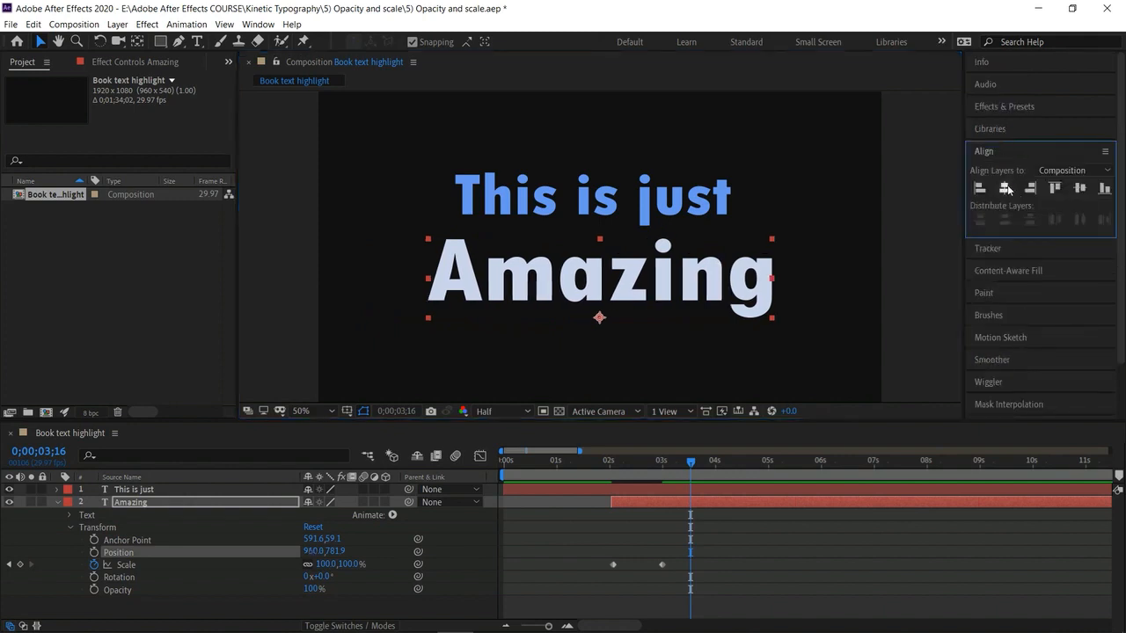
Move the anchor point of "Amazing" up to the middle of the word and scrub through the scale animation
left_click(598, 290)
left_click_drag(691, 458, 652, 506)
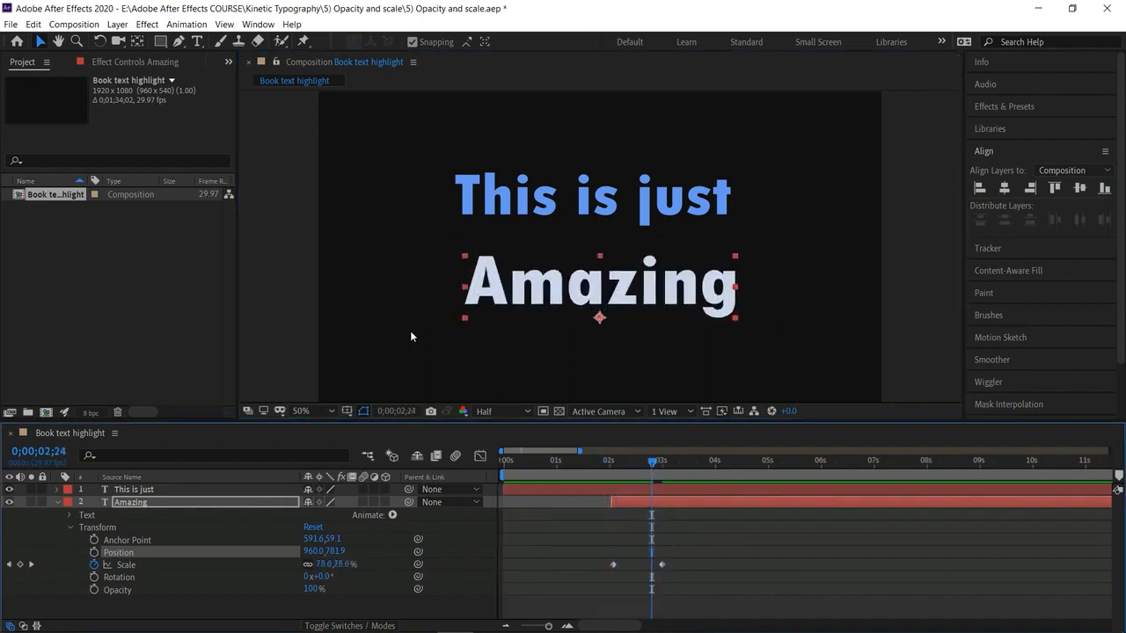
left_click(138, 41)
left_click_drag(599, 318, 600, 285)
left_click_drag(624, 464, 622, 517)
left_click_drag(625, 459, 661, 483)
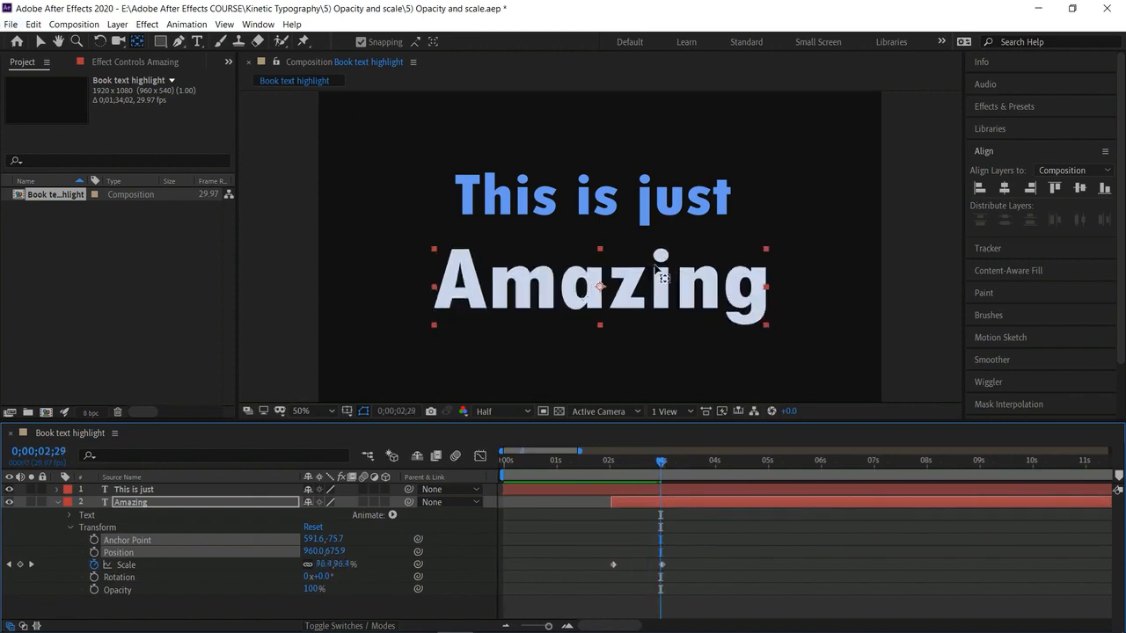
Move the anchor point of "Amazing" outside the word, above and to the right of the text
left_click_drag(600, 287, 622, 302)
left_click_drag(681, 322, 832, 175)
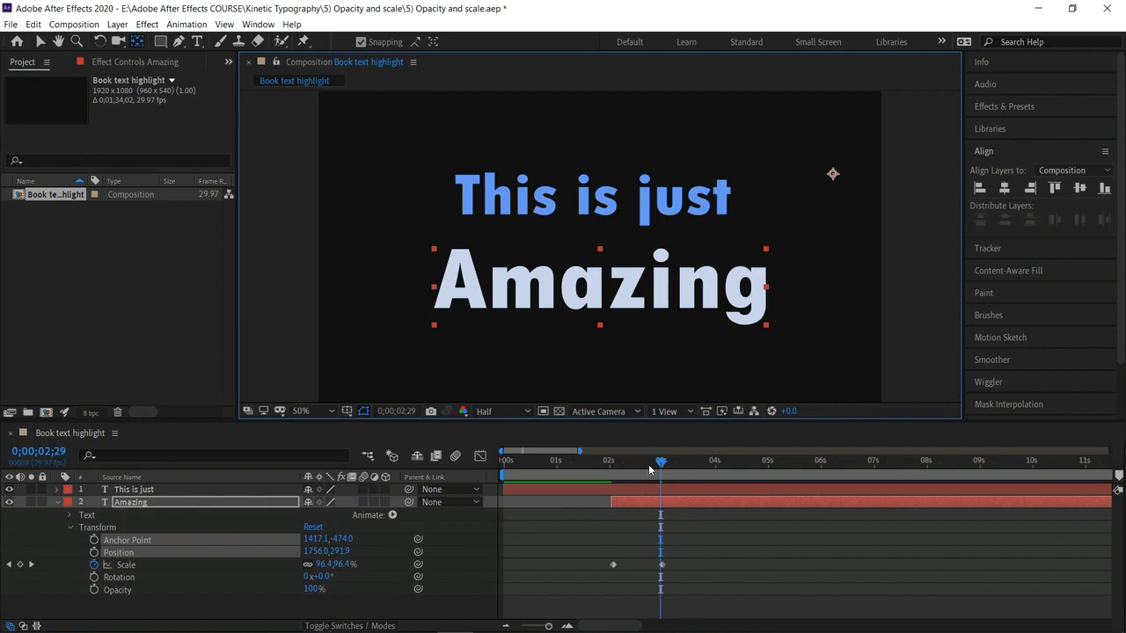
Scrub and play back the scale animation of "Amazing" with its anchor point outside the word
left_click_drag(663, 463, 664, 513)
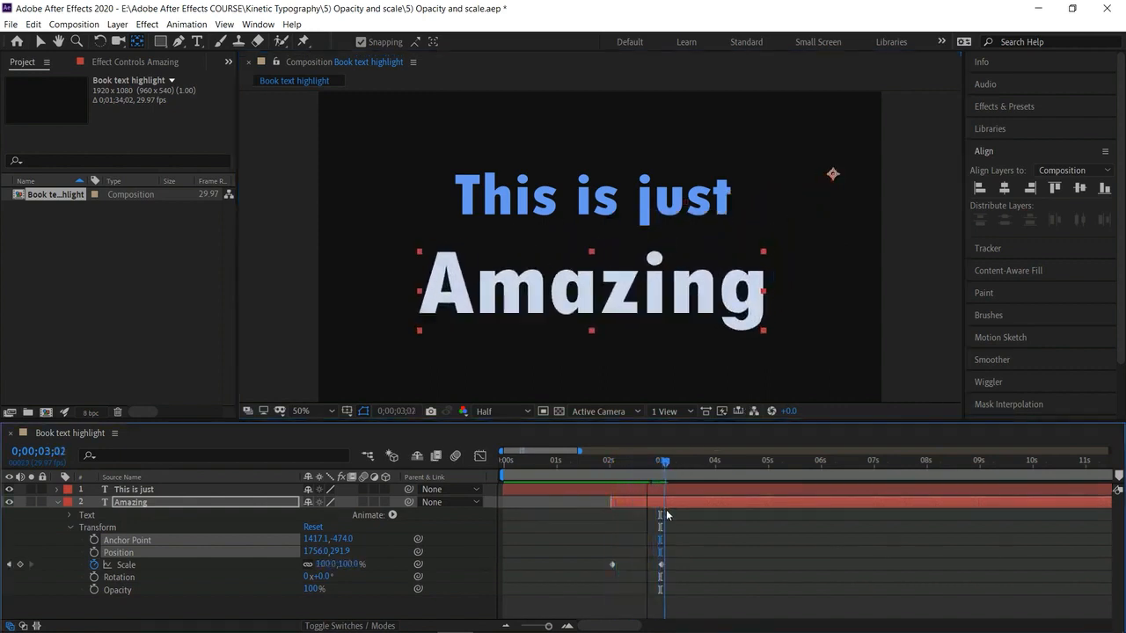
left_click_drag(666, 514, 492, 520)
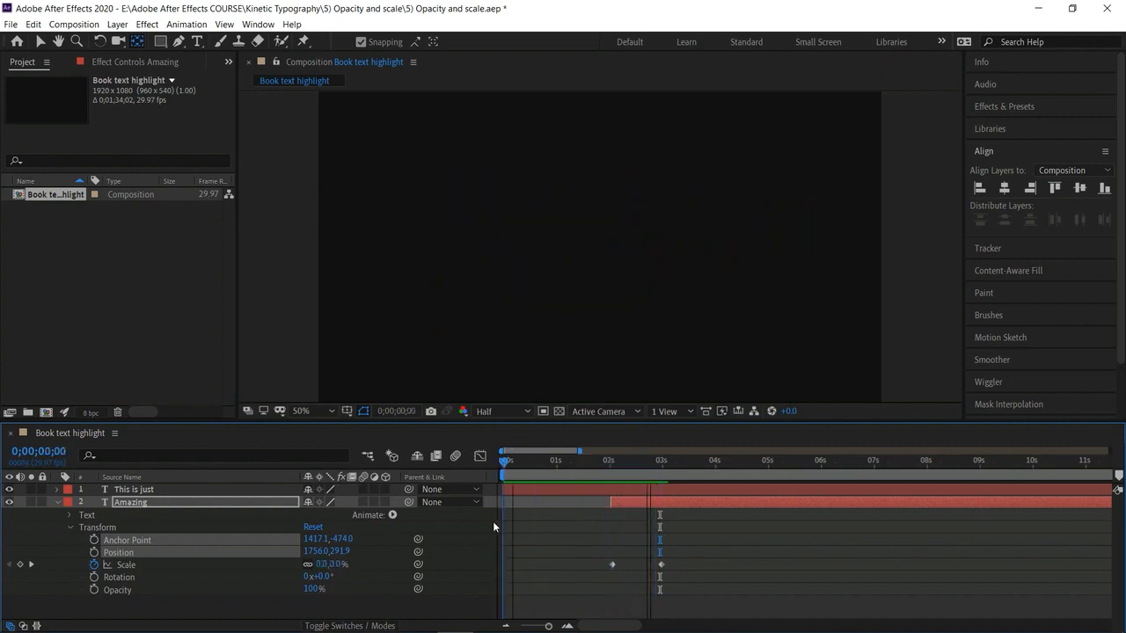
key("space")
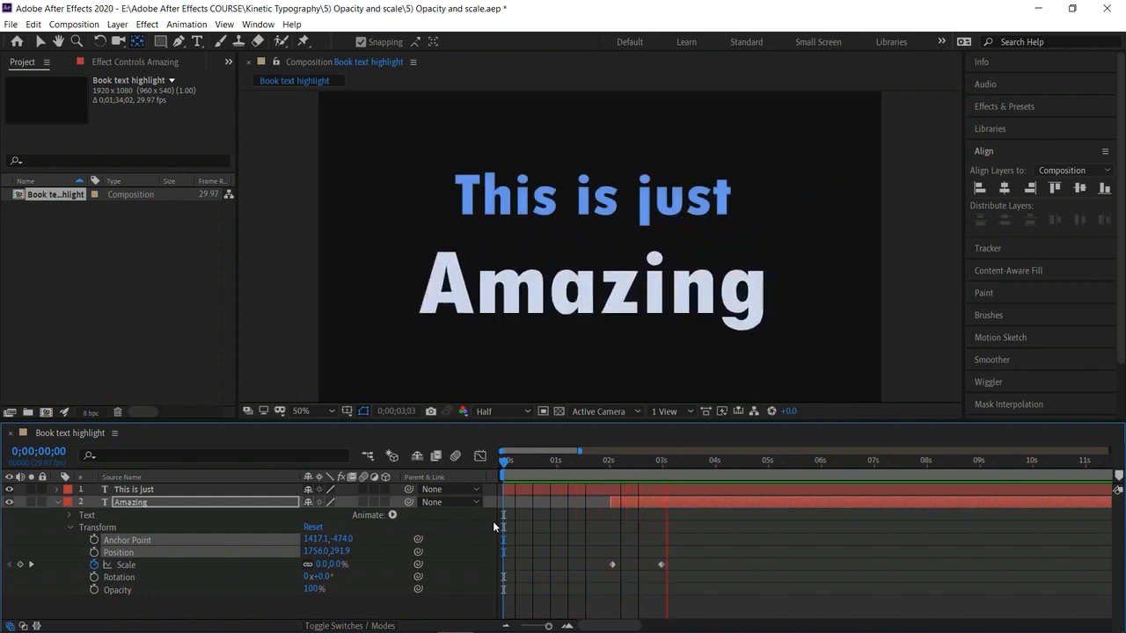
key("space")
At 0;00;04;01, move the anchor point of "Amazing" to the lower-right corner of the composition and preview the scaling
left_click(713, 466)
mouse_move(832, 173)
left_mouse_down()
mouse_move(849, 297)
mouse_move(830, 324)
left_mouse_up()
left_click_drag(816, 373, 840, 395)
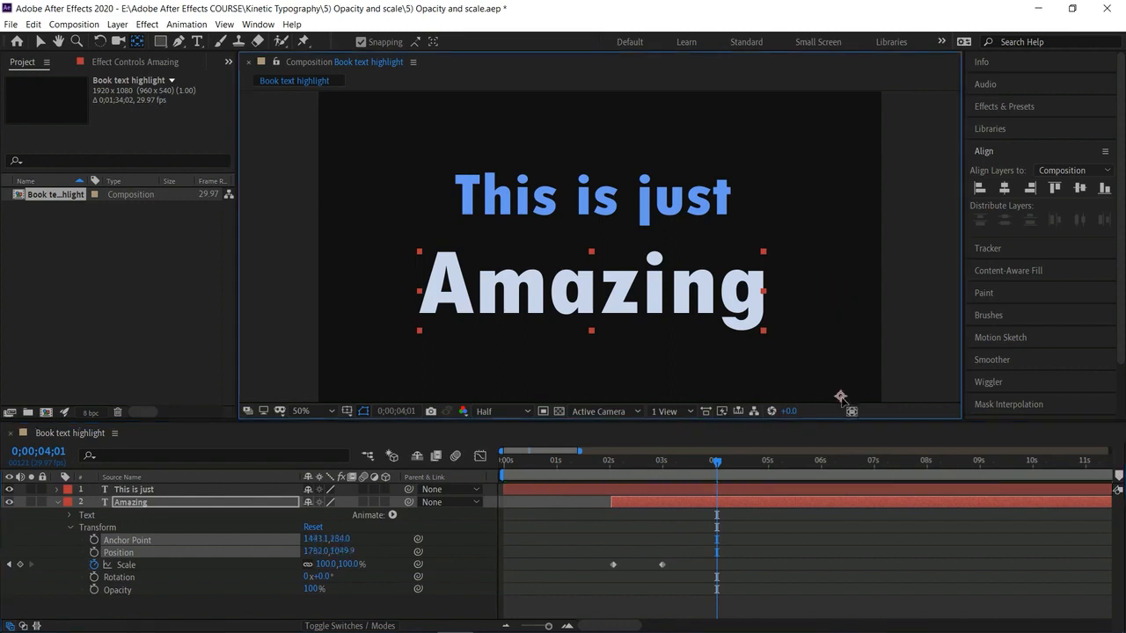
key("space")
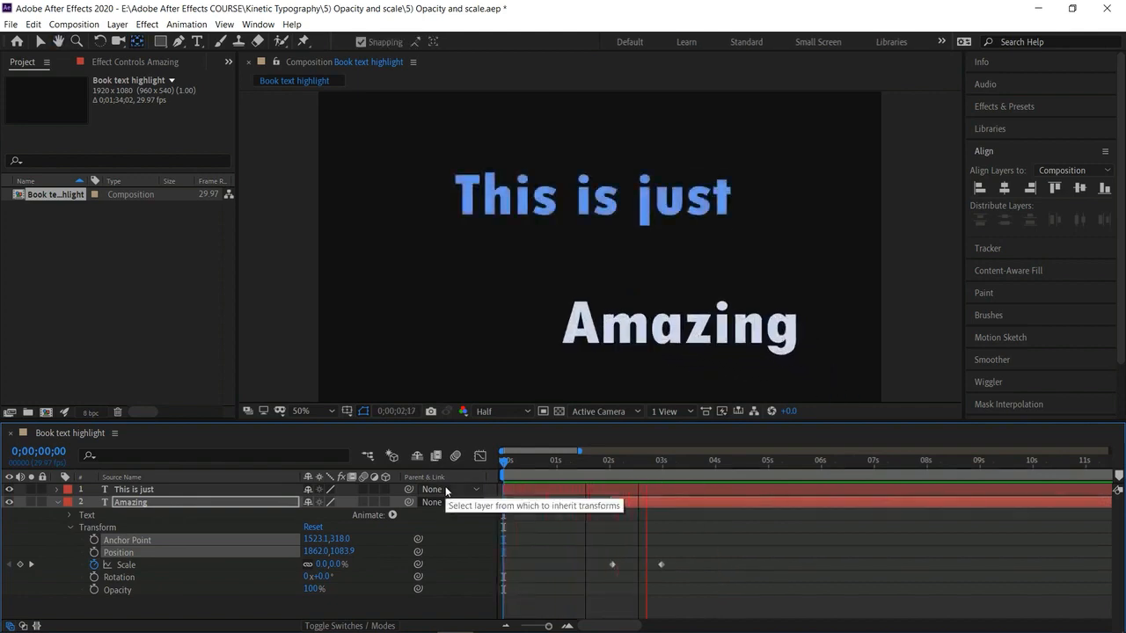
key("space")
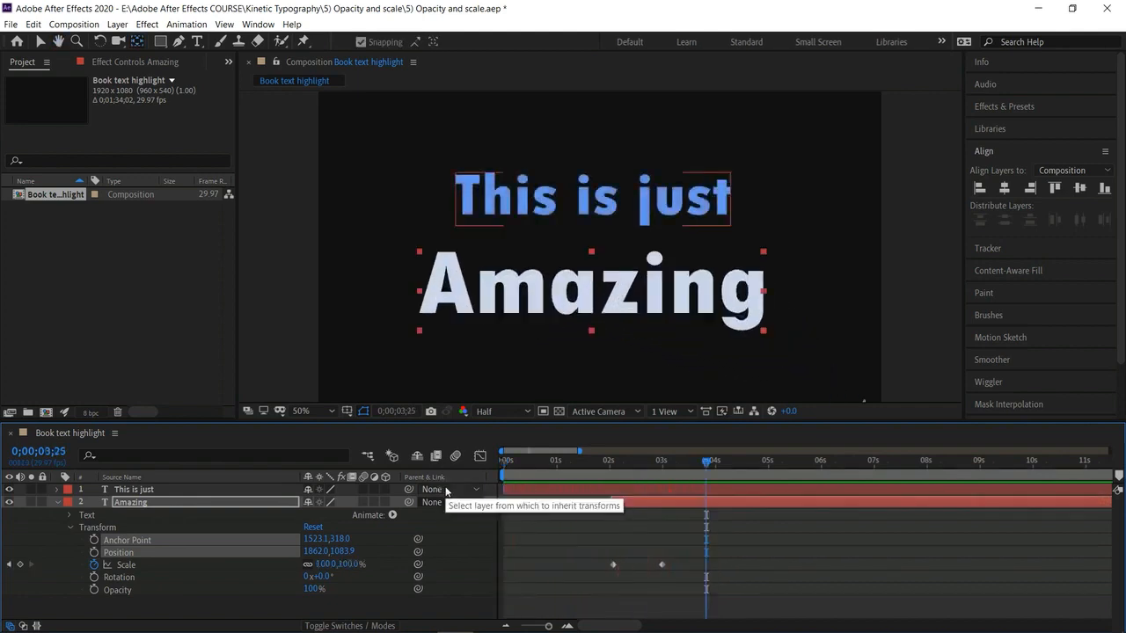
Scrub back across the scale animation of "Amazing" to just before its first Scale keyframe
left_click_drag(709, 465, 667, 563)
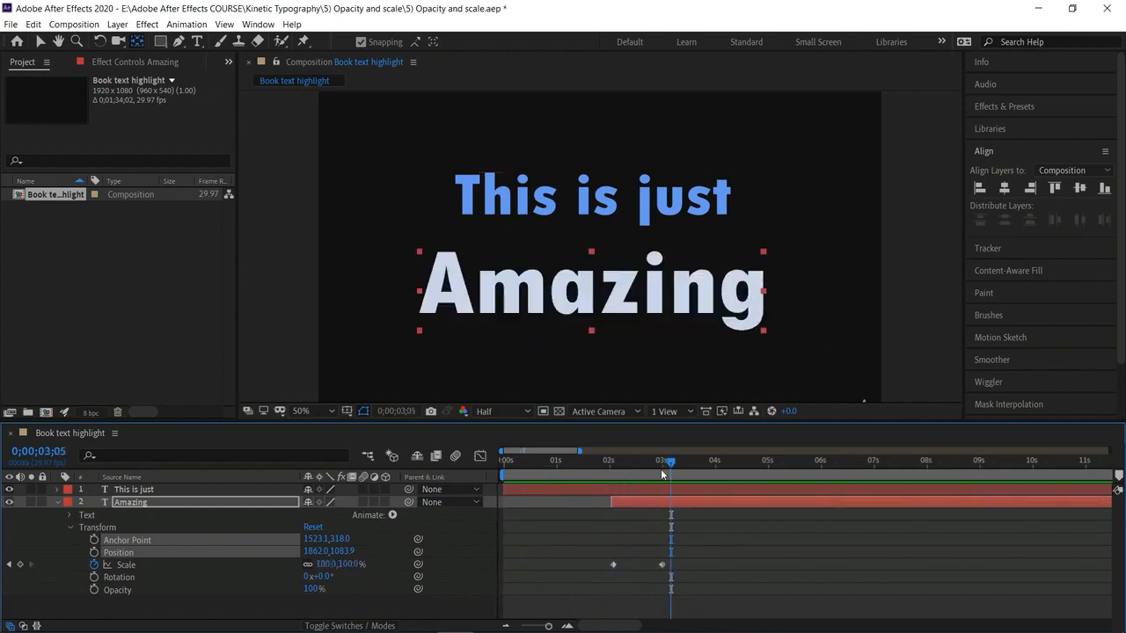
left_click_drag(672, 463, 675, 497)
left_click_drag(650, 466, 602, 508)
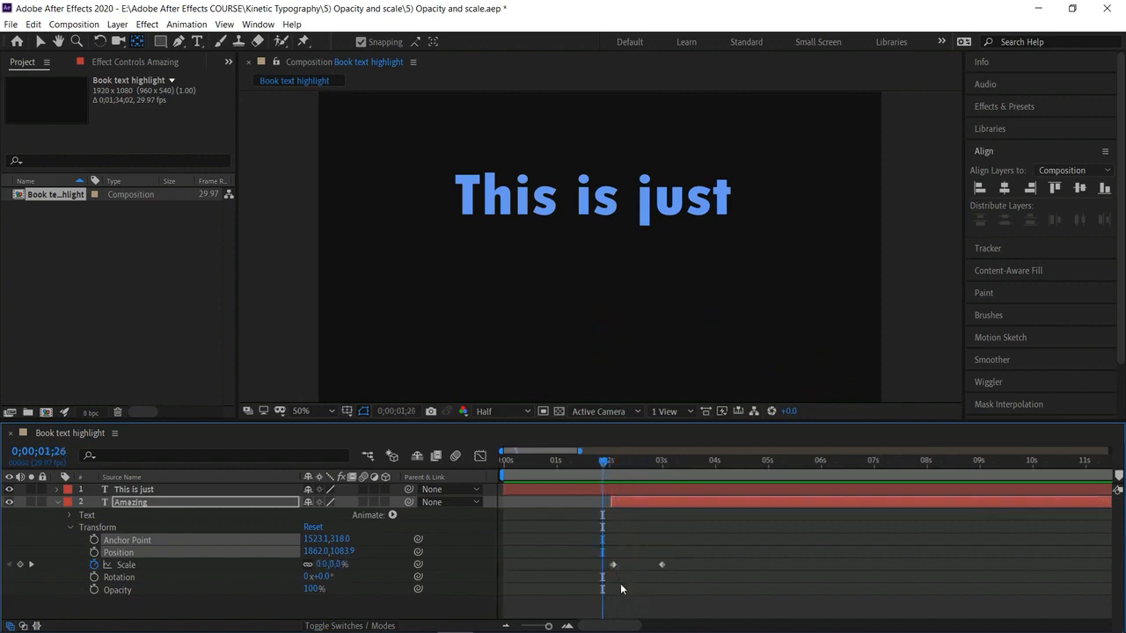
Select both Scale keyframes of "Amazing" and inspect their speed curve in the Graph Editor
left_click_drag(601, 557, 694, 573)
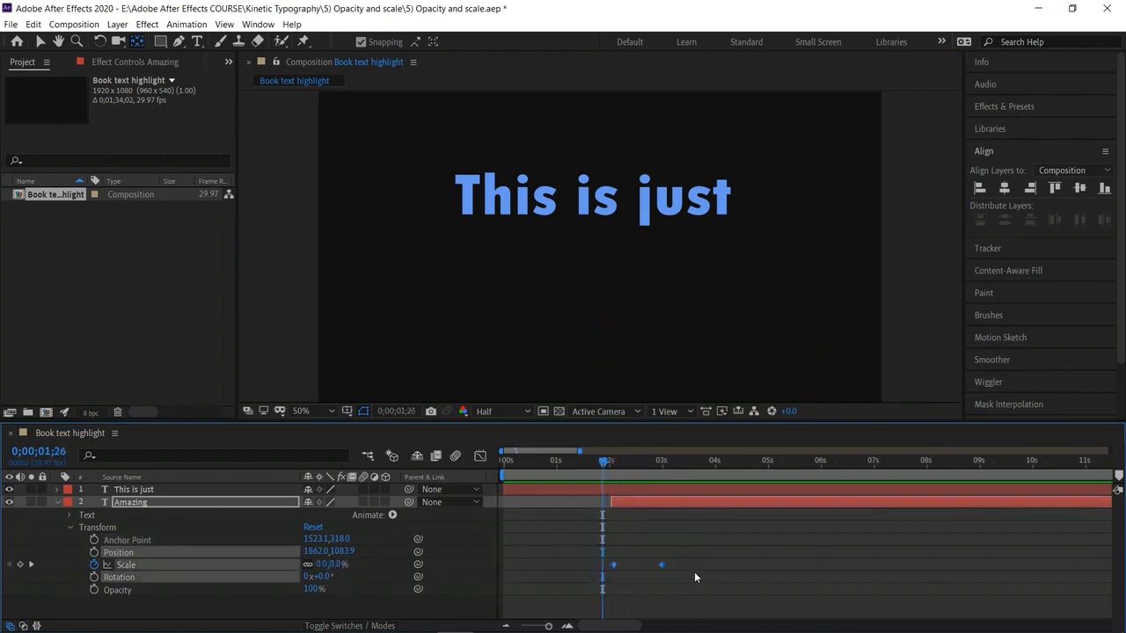
left_click(480, 456)
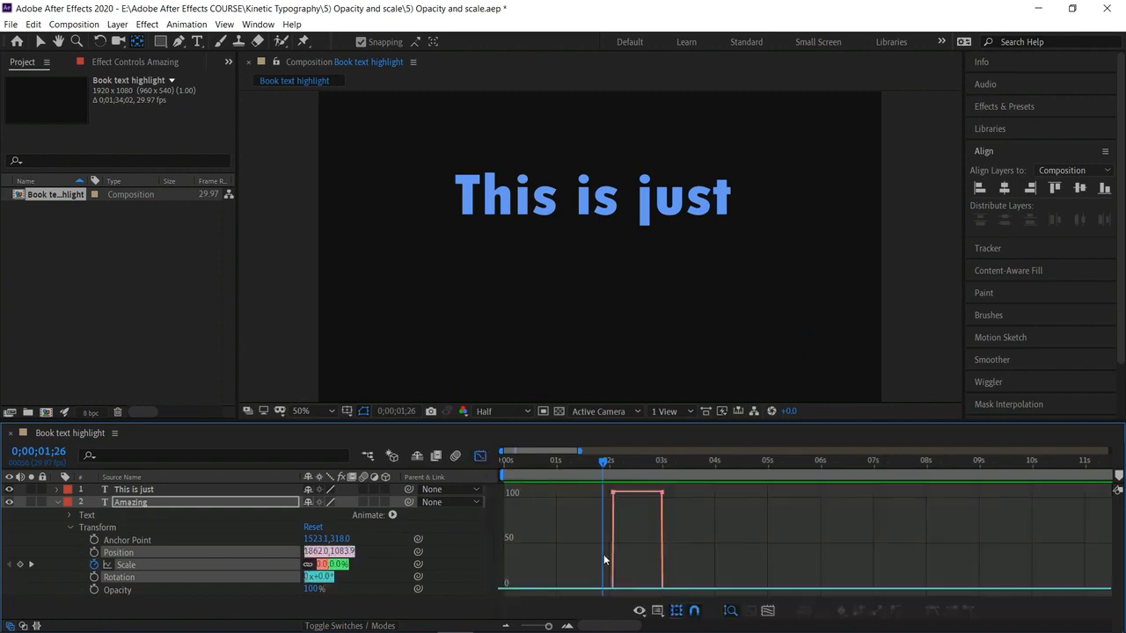
left_click_drag(609, 469, 595, 500)
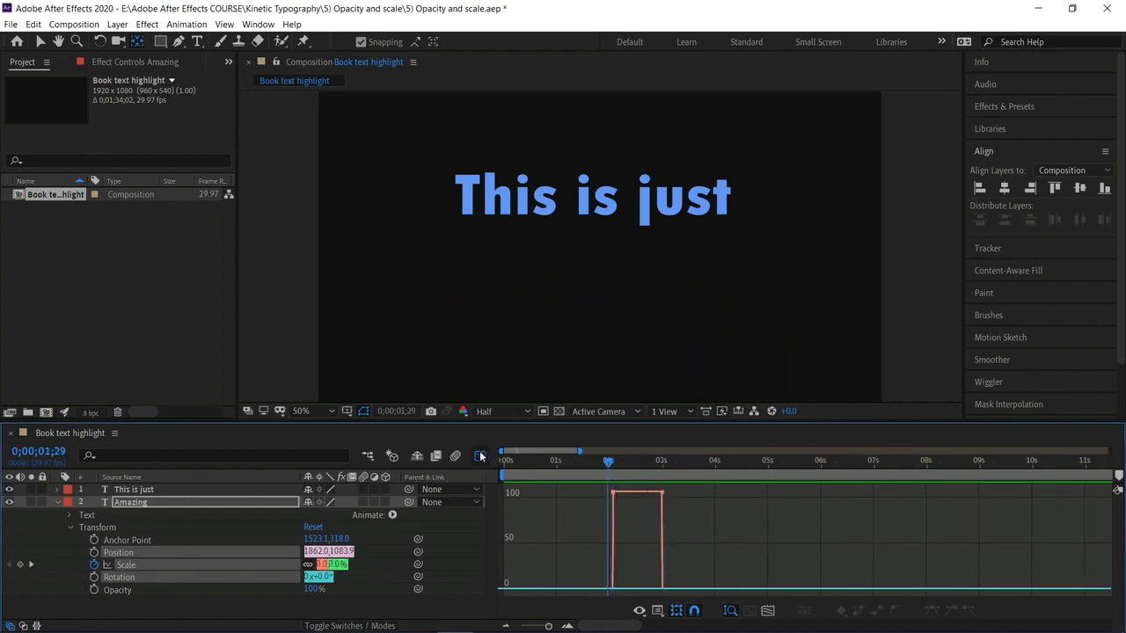
left_click(480, 456)
Apply Easy Ease to both Scale keyframes of "Amazing" and preview the eased scaling
left_click_drag(693, 556, 597, 578)
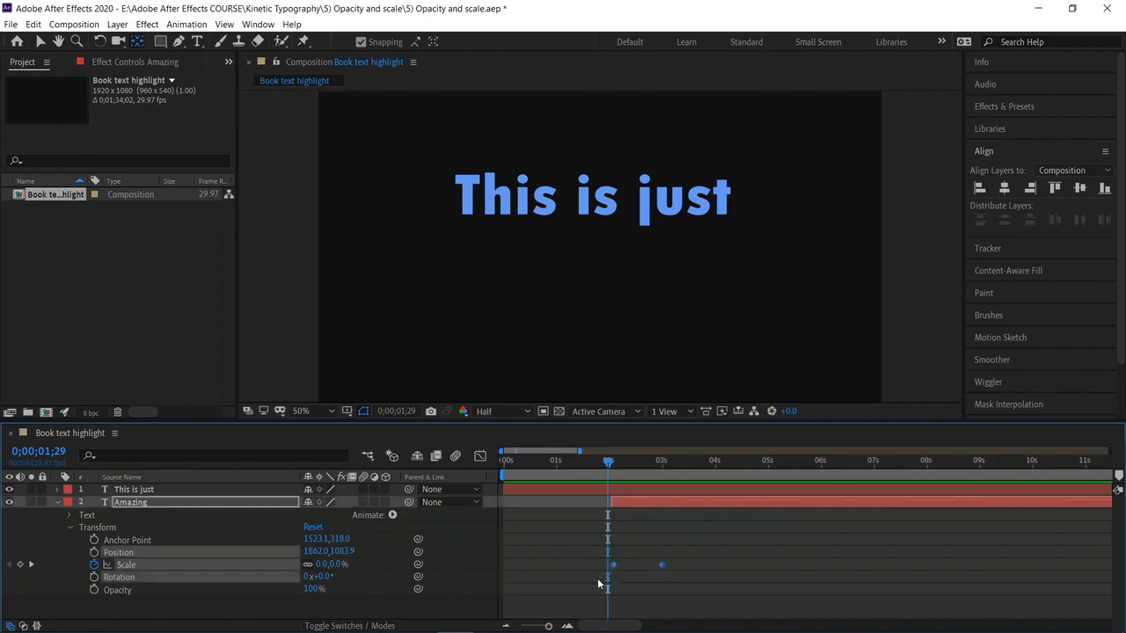
right_click(662, 567)
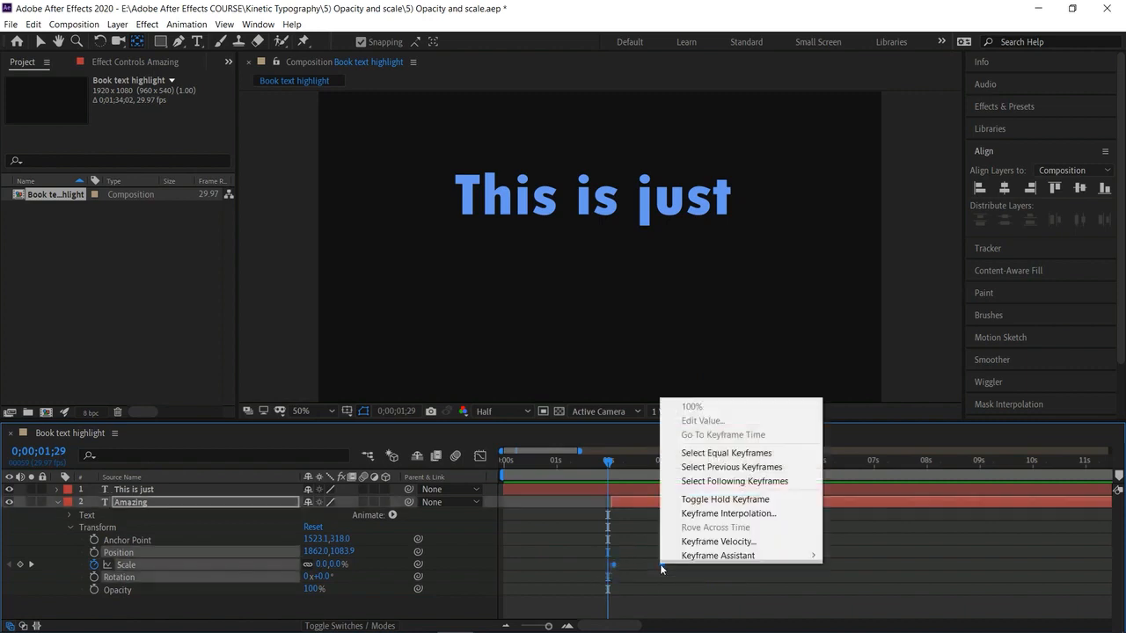
mouse_move(698, 559)
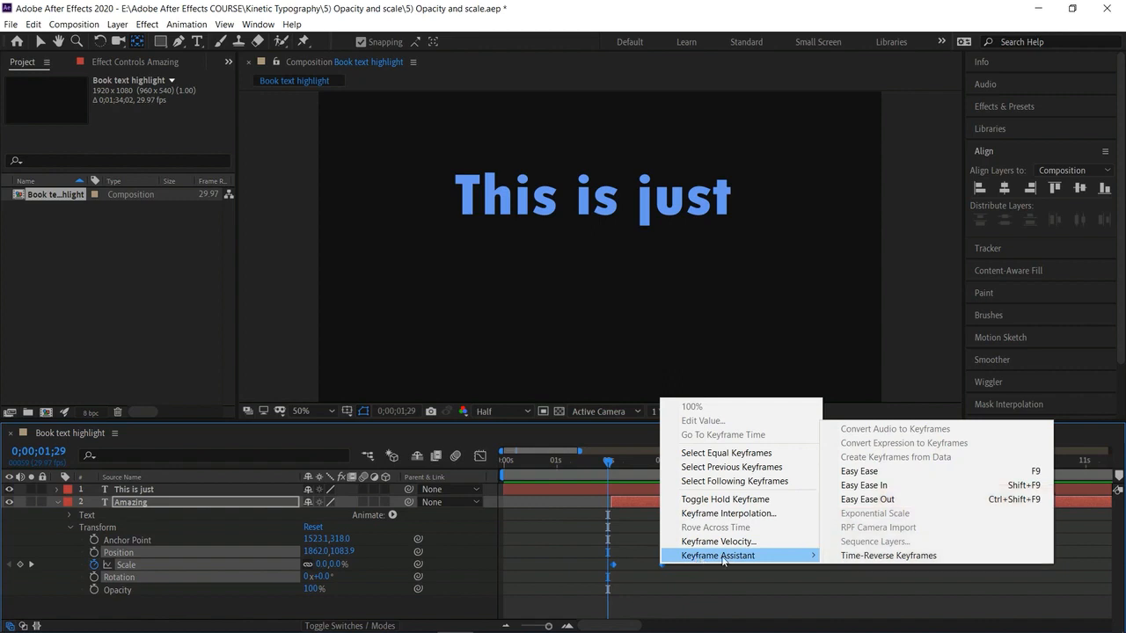
left_click(878, 473)
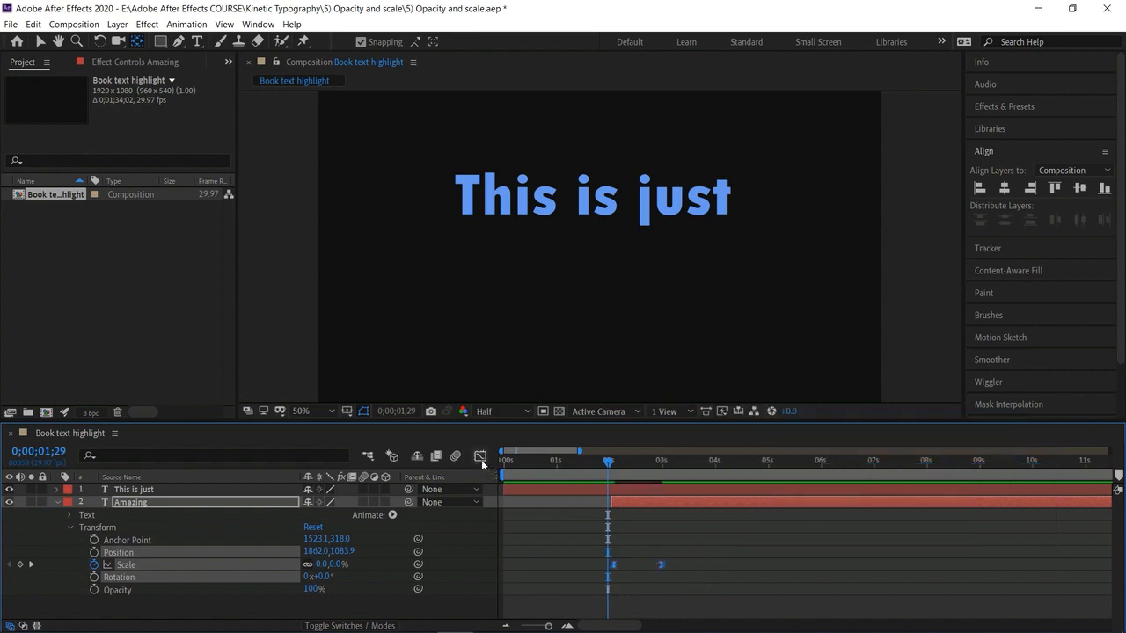
key("space")
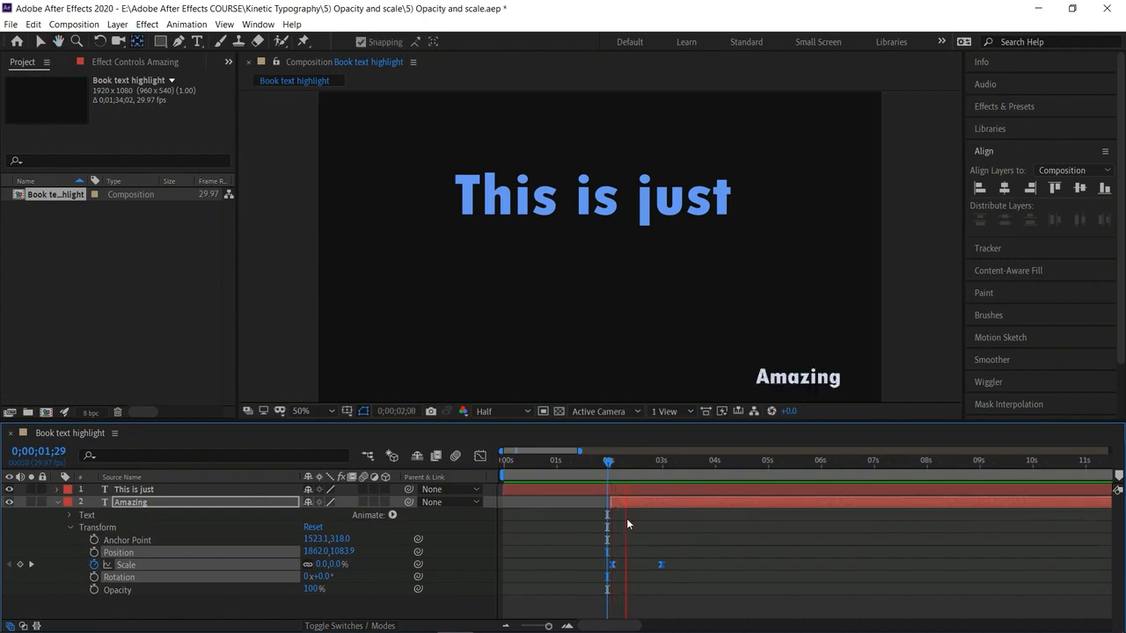
key("space")
left_click_drag(692, 464, 660, 524)
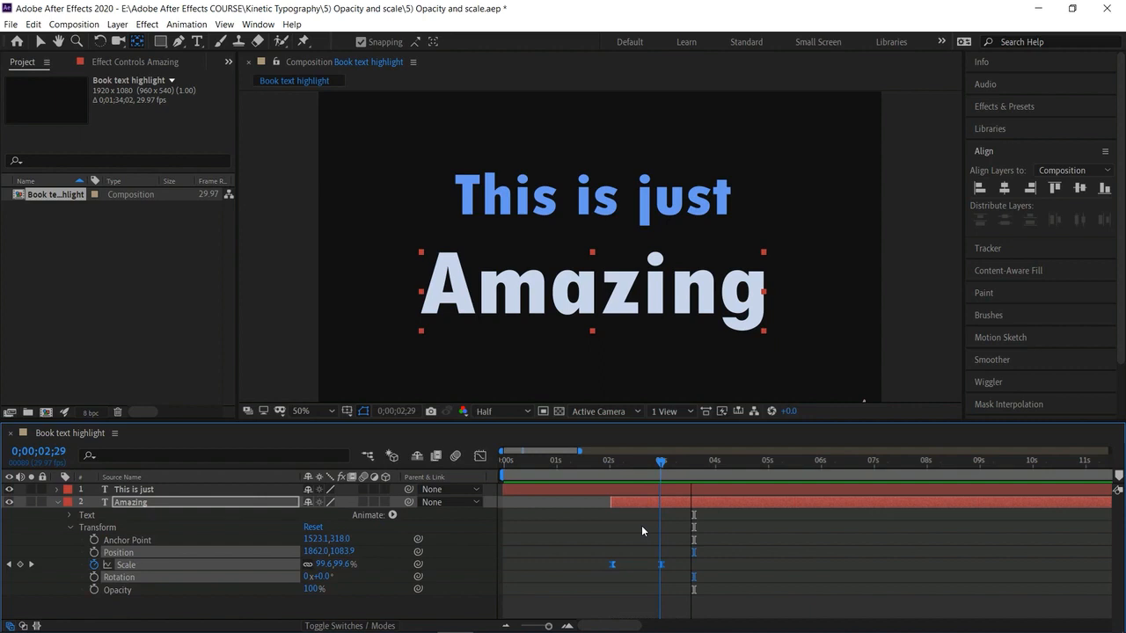
Show the eased Scale speed curve in the Graph Editor and select its first keyframe
left_click(479, 457)
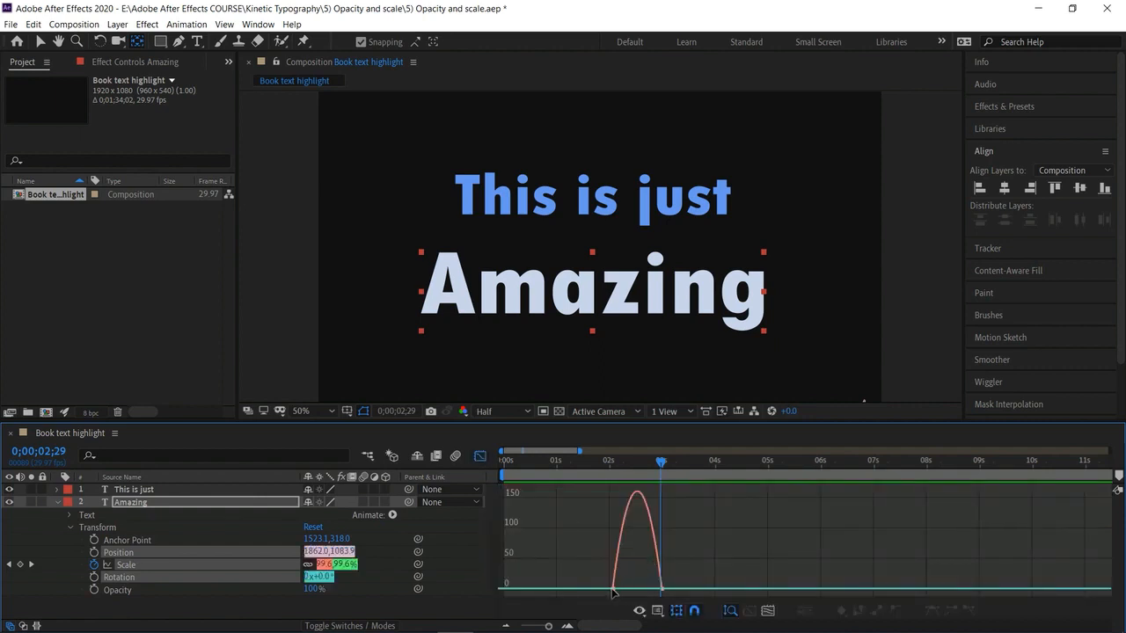
left_click(613, 591)
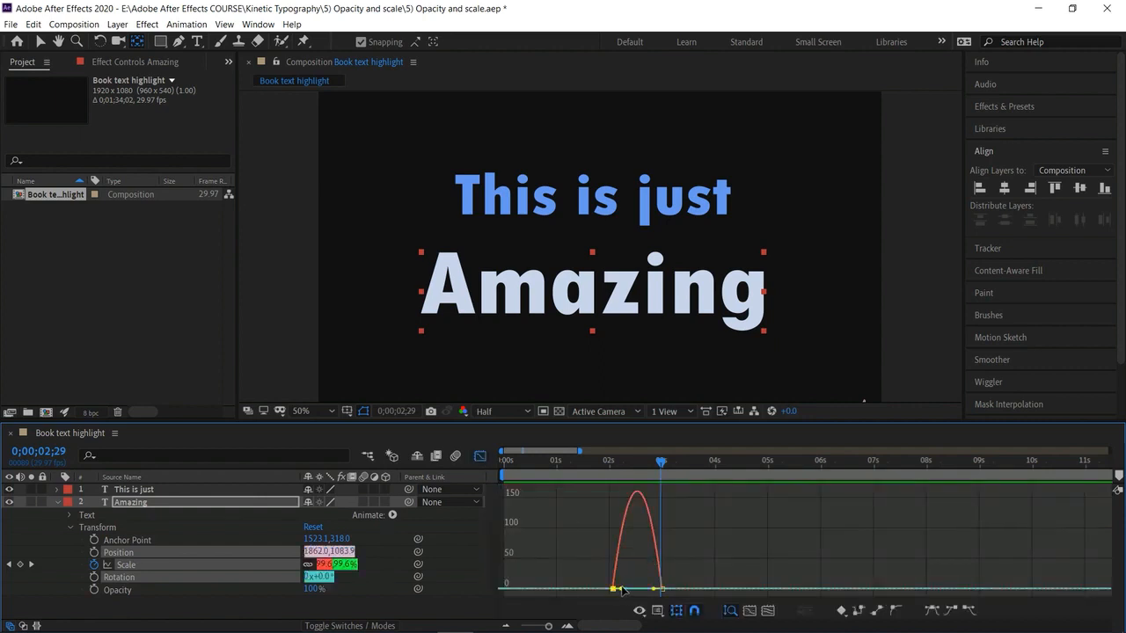
left_click_drag(619, 594, 649, 588)
key("ctrl+z")
left_click_drag(621, 590, 508, 565)
key("ctrl+z")
Adjust a Scale keyframe's influence handle so the speed curve peaks steeply early and slows gradually, and preview the motion
left_click_drag(623, 591, 645, 583)
left_click_drag(658, 461, 579, 473)
key("space")
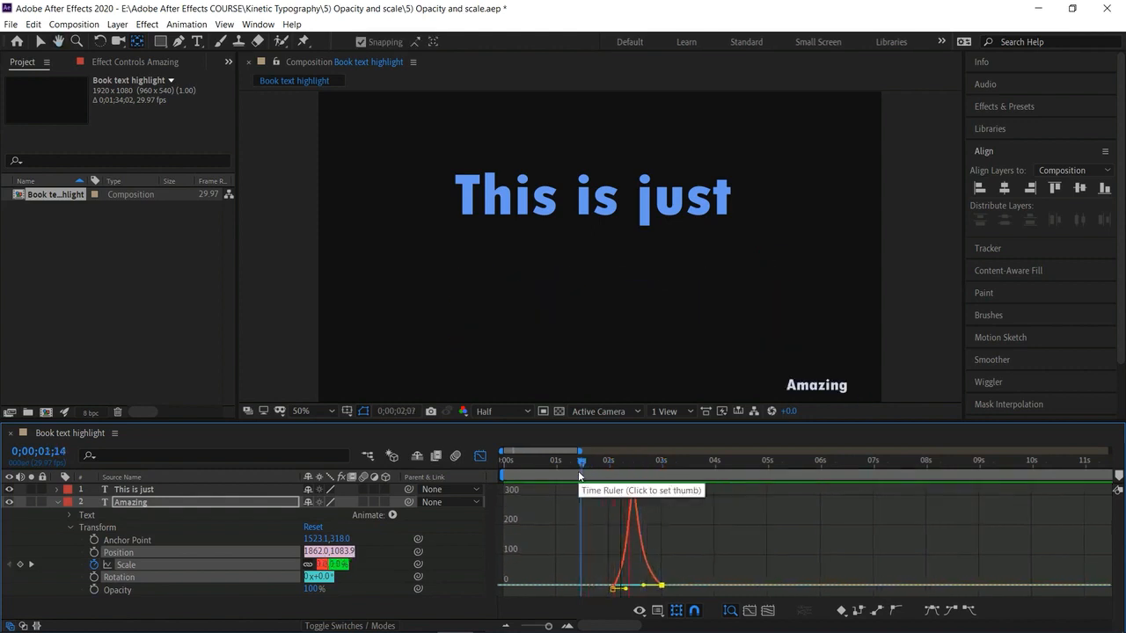
key("space")
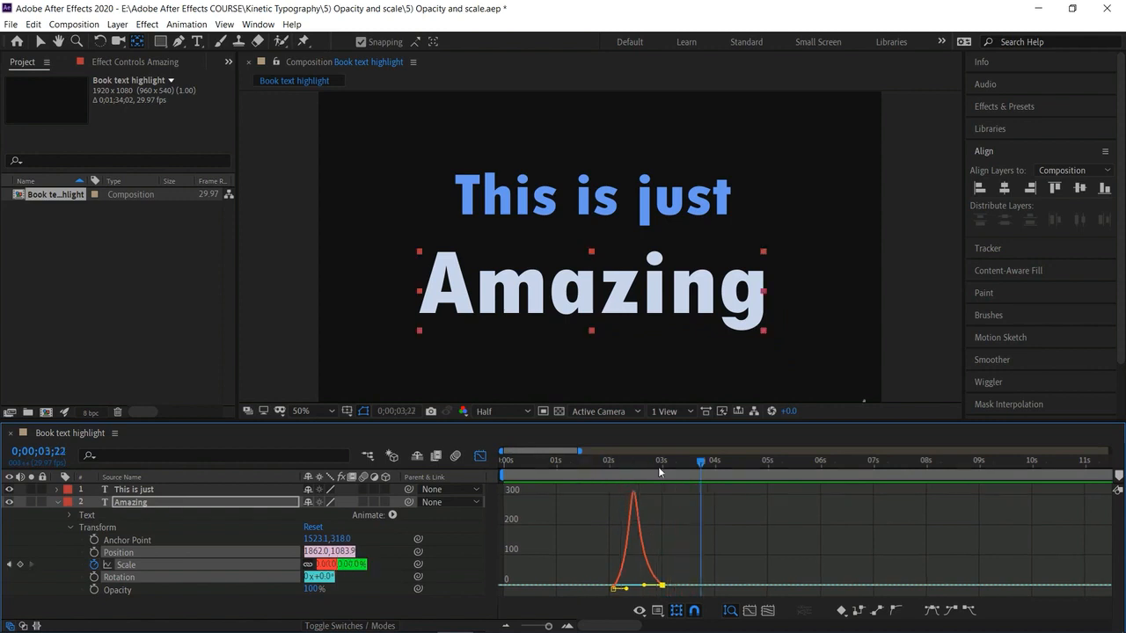
left_click_drag(701, 466, 656, 550)
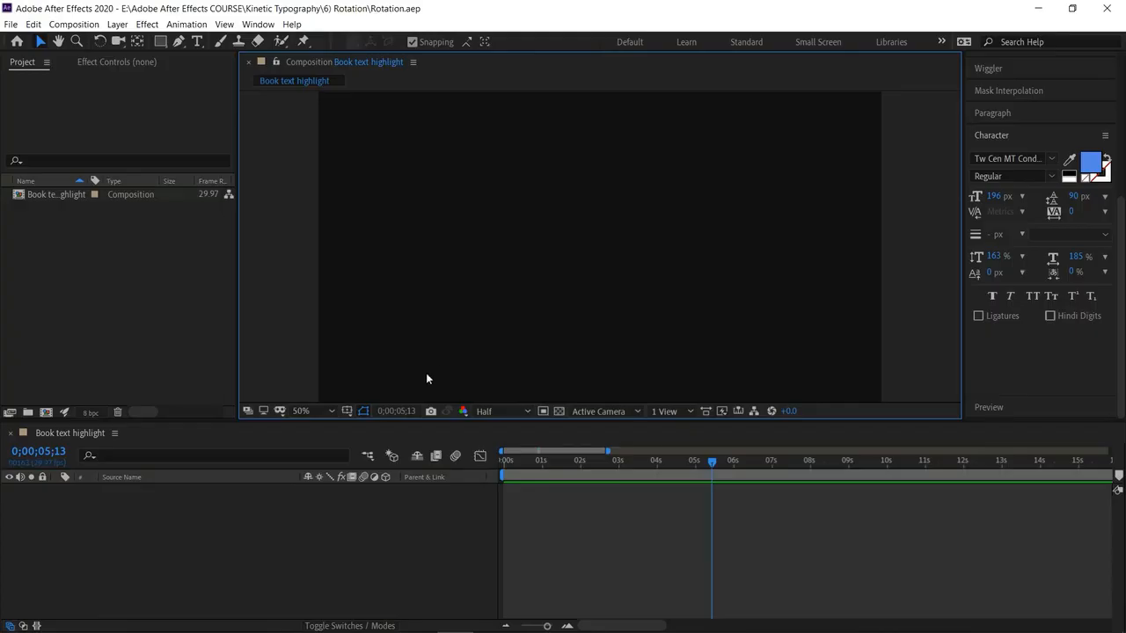
In the Rotation project, create a text layer reading "Hola" in the upper part of the composition at 0;00;00;00
left_click_drag(711, 468, 474, 480)
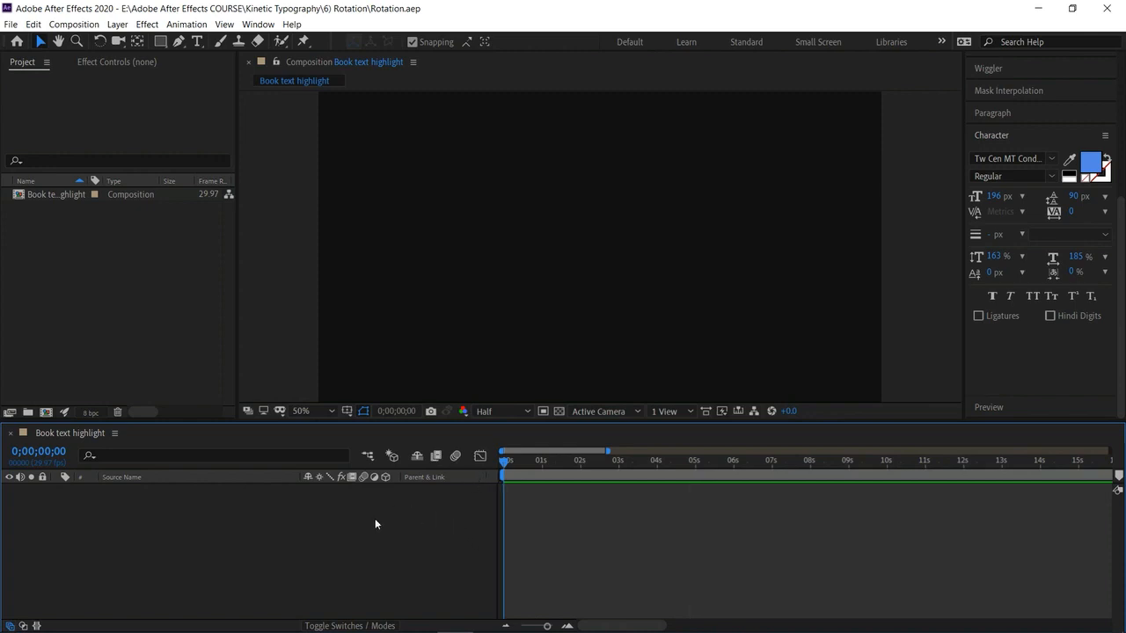
left_click(198, 42)
left_click(468, 183)
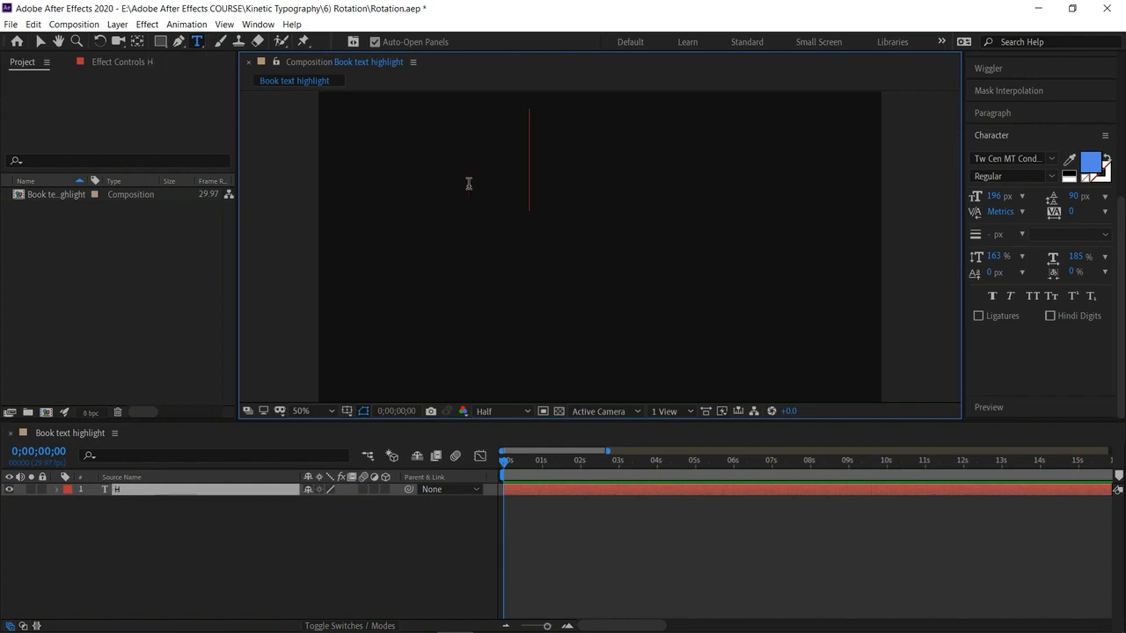
type("Hola")
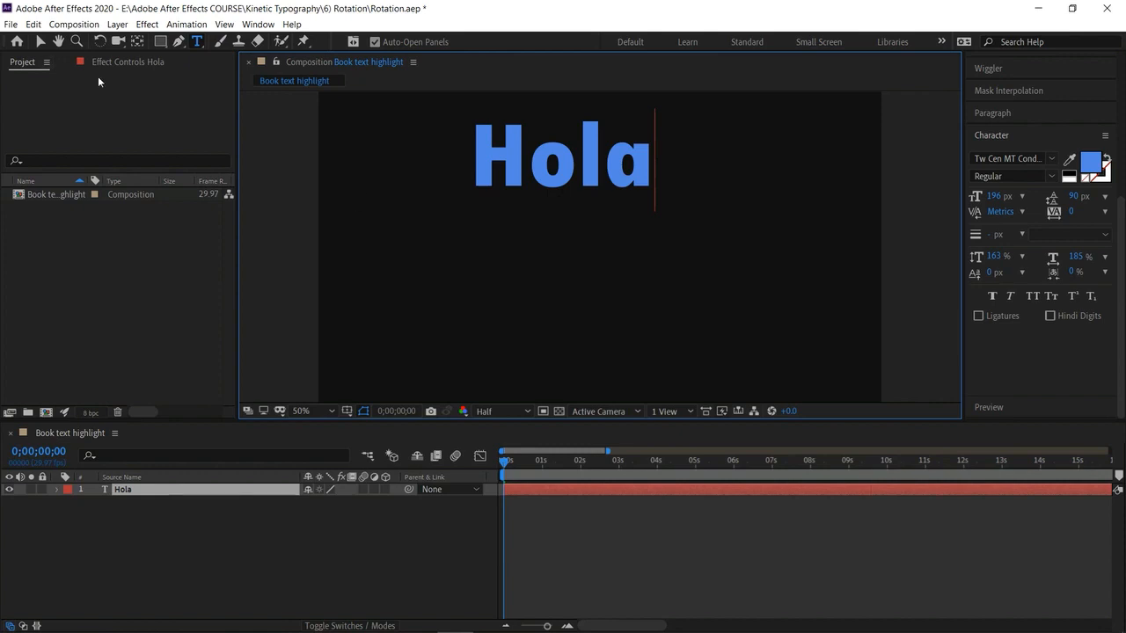
left_click(40, 41)
left_click(439, 260)
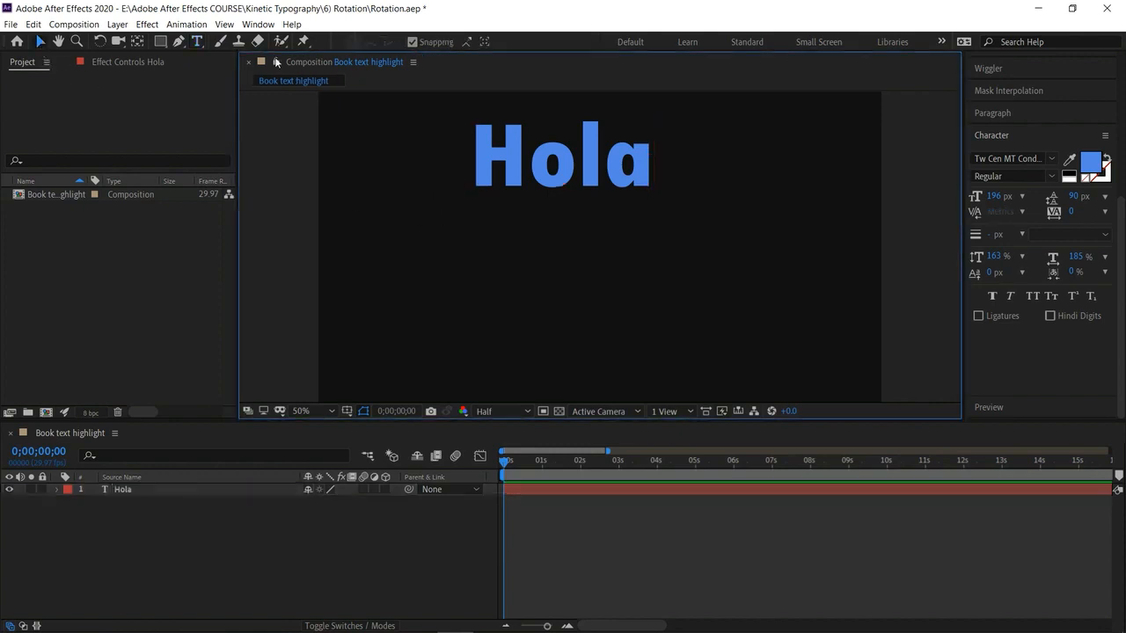
Add a separate text layer reading "amigo" just below "Hola"
left_click(197, 41)
left_click(503, 228)
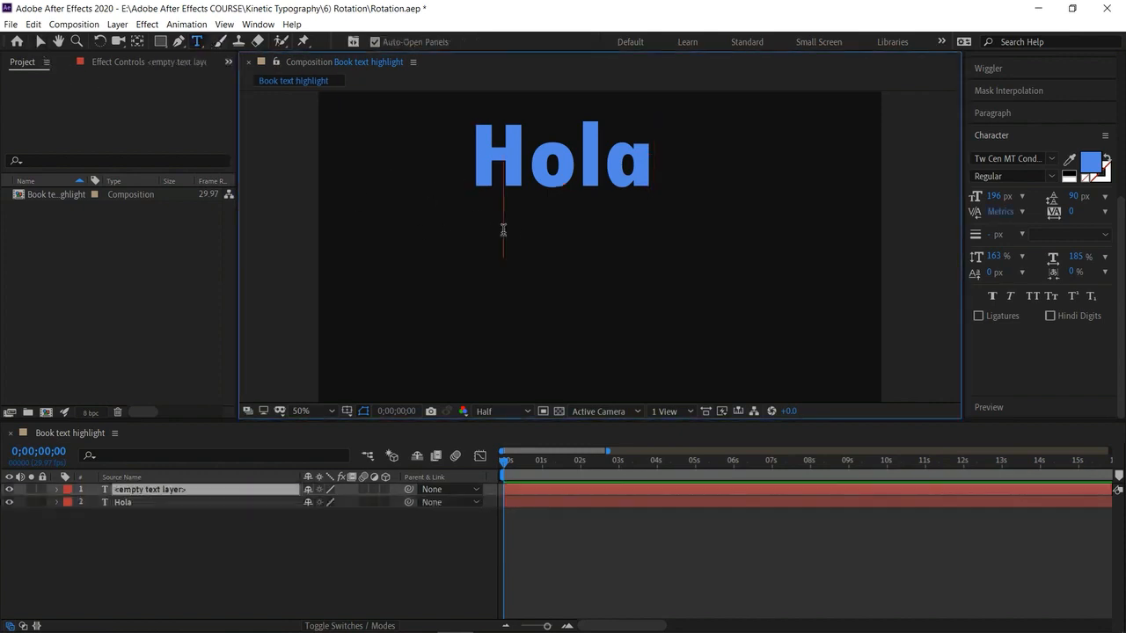
type("amigo")
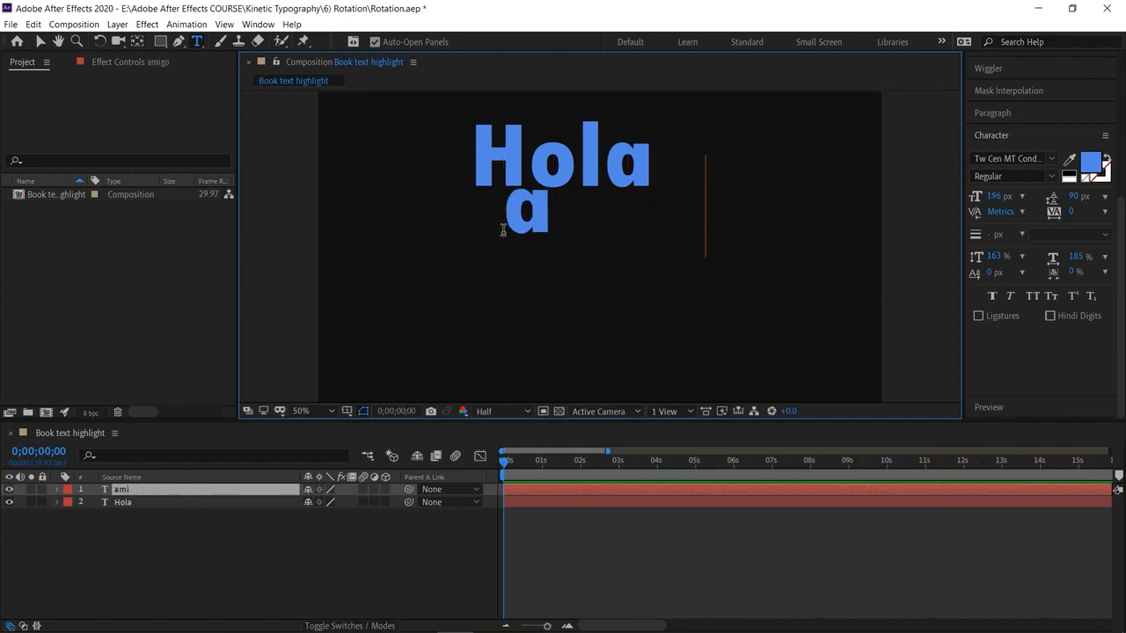
Spread the two words apart, with "Hola" at the upper left and "amigo" slightly lower on the right
left_click(40, 41)
left_click_drag(535, 164, 446, 174)
left_click_drag(619, 212, 698, 221)
left_click_drag(507, 156, 499, 156)
Add a separate text layer reading "Buenos" beneath "Hola" and deselect it
left_click(197, 43)
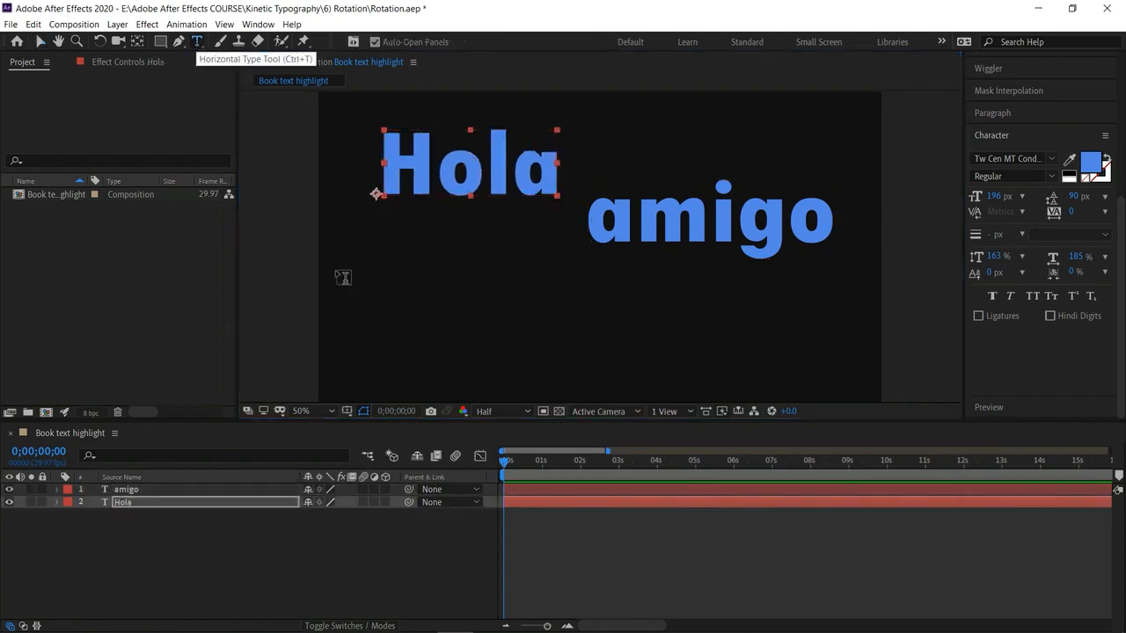
left_click(372, 297)
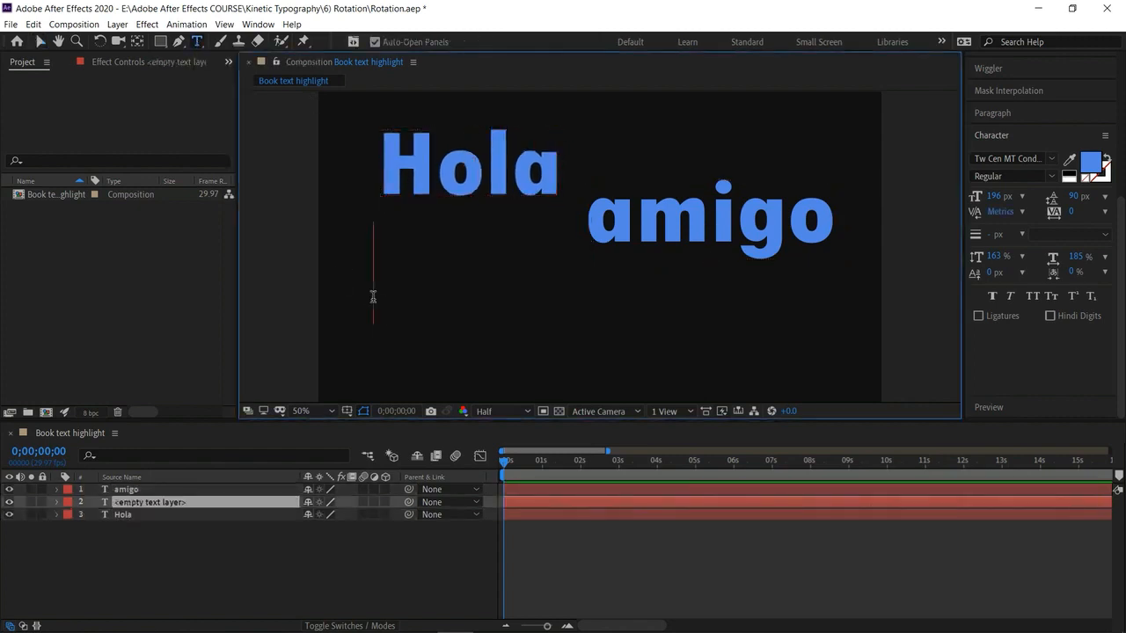
type("Bue")
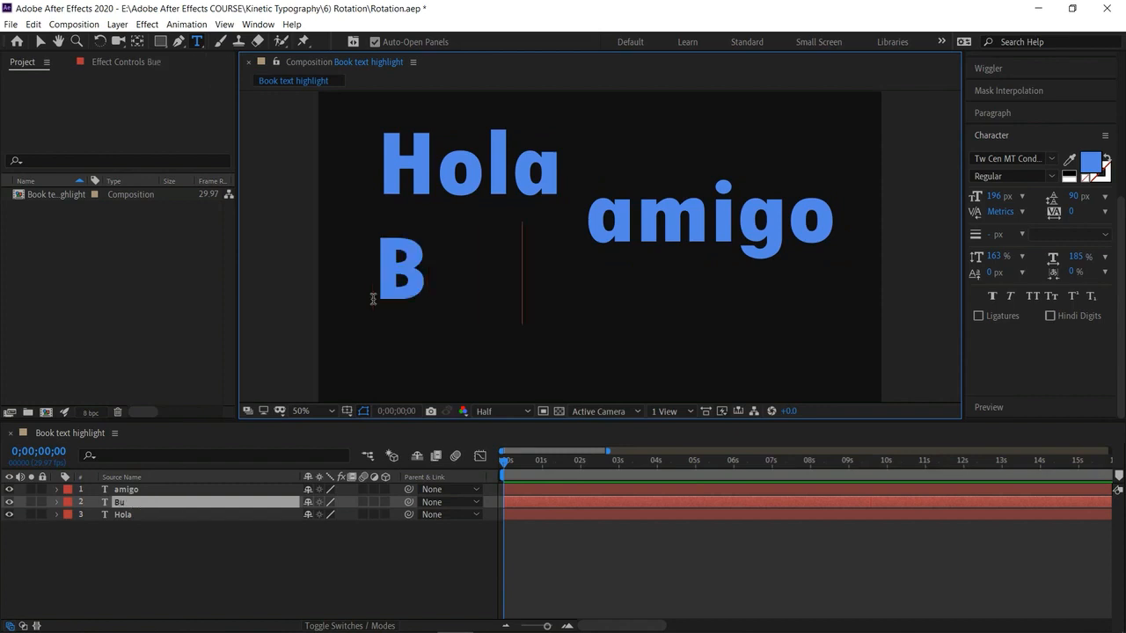
type("na")
key("BackSpace")
type("os")
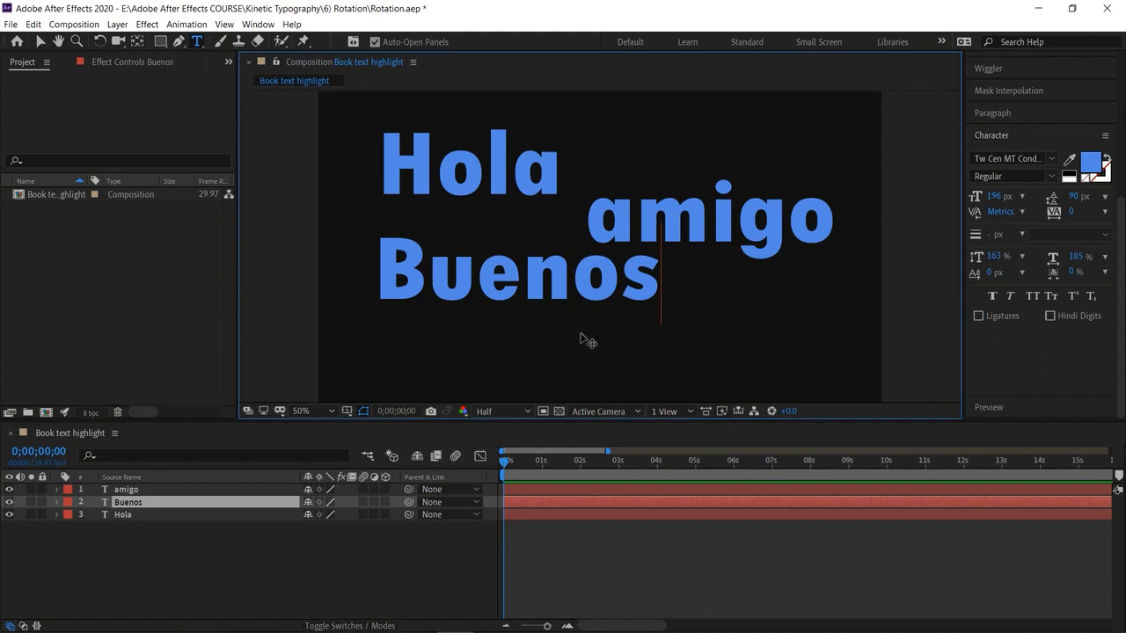
left_click(39, 40)
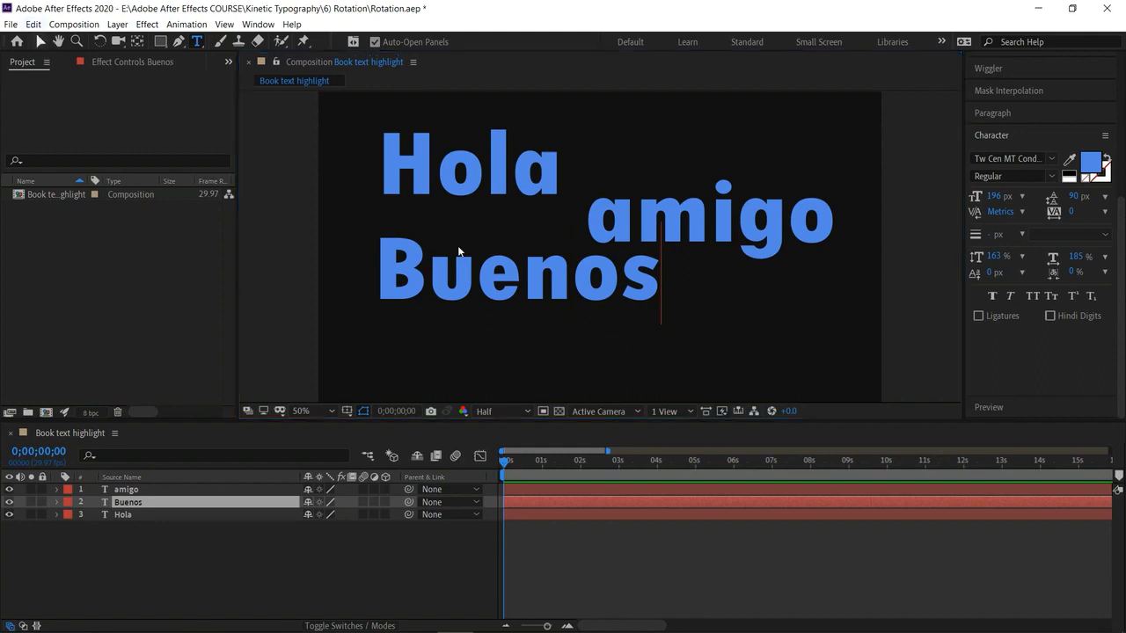
left_click(540, 343)
Add a separate text layer reading "dias" below the end of "Buenos"
left_click(201, 43)
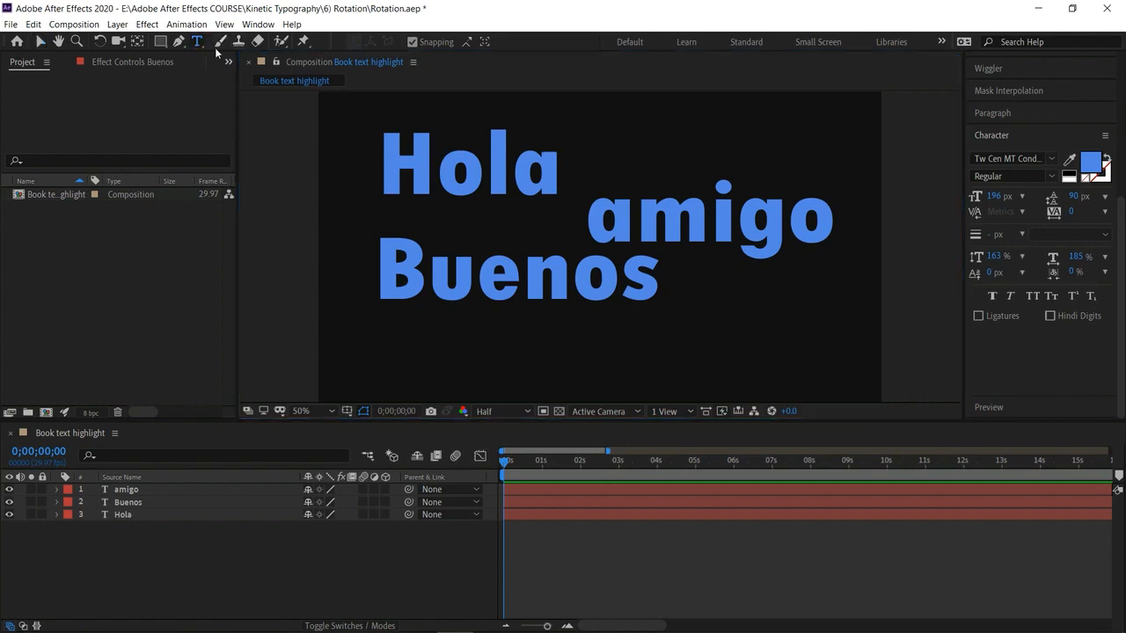
left_click(620, 343)
type("Di")
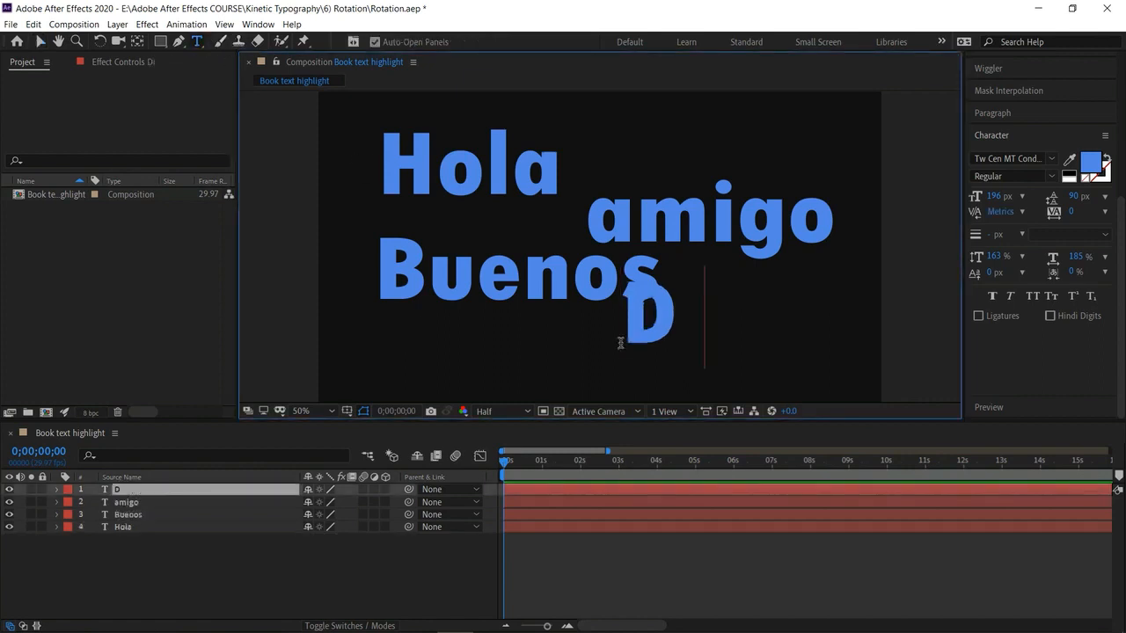
key("BackSpace")
key("BackSpace")
type("dias")
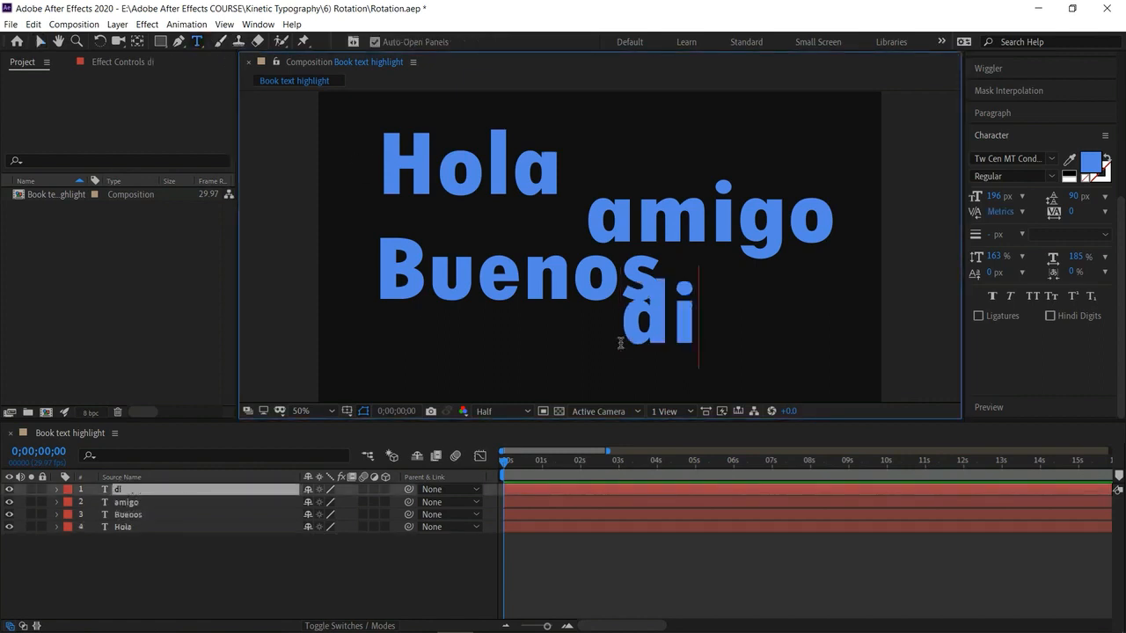
Spread the words apart by lowering "dias", raising "amigo" beside "Hola" and nudging "Buenos" slightly down and left
left_click(39, 44)
left_click_drag(666, 323, 655, 364)
left_click_drag(695, 213, 688, 184)
left_click_drag(550, 284, 535, 293)
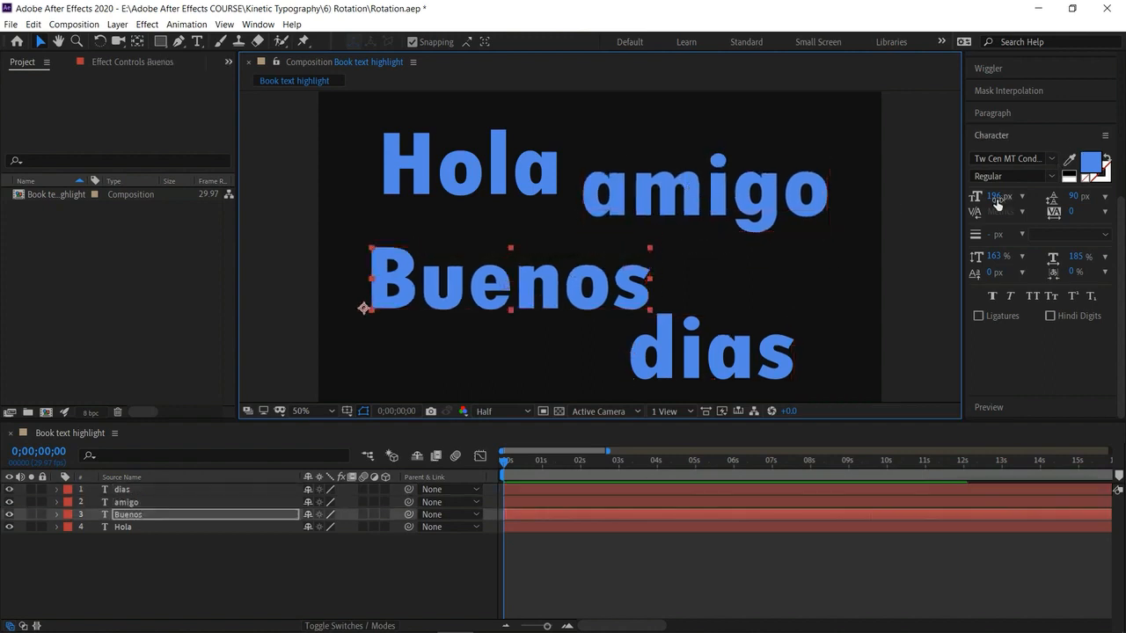
Reduce the font size of "Buenos" to 169 px and of "dias" to 176 px
left_click_drag(995, 197, 961, 195)
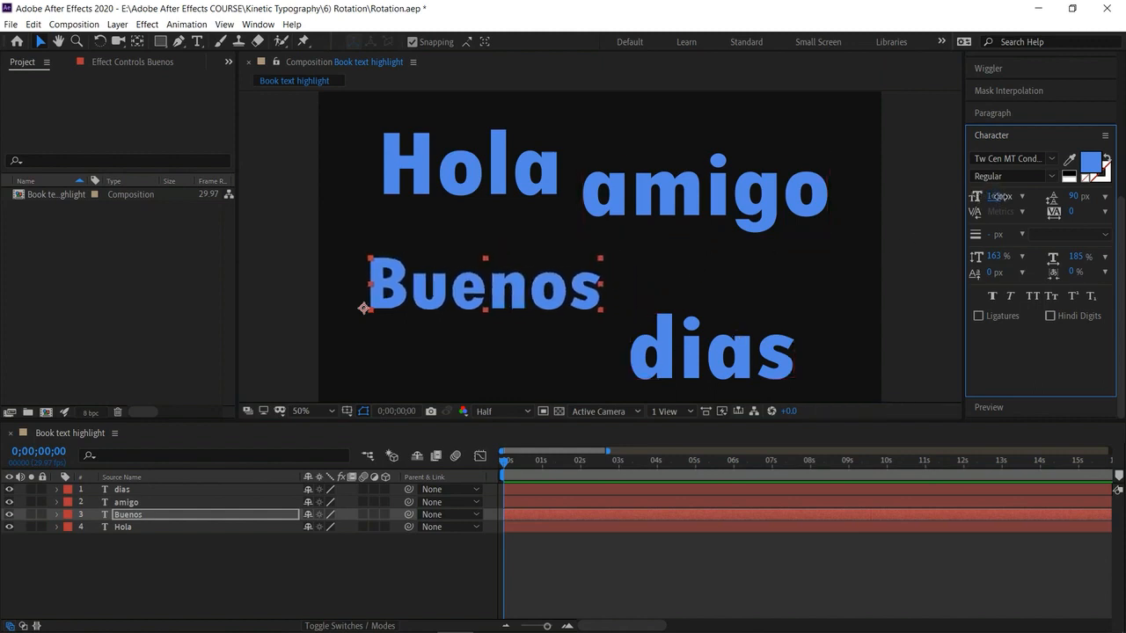
left_click_drag(1003, 197, 1018, 209)
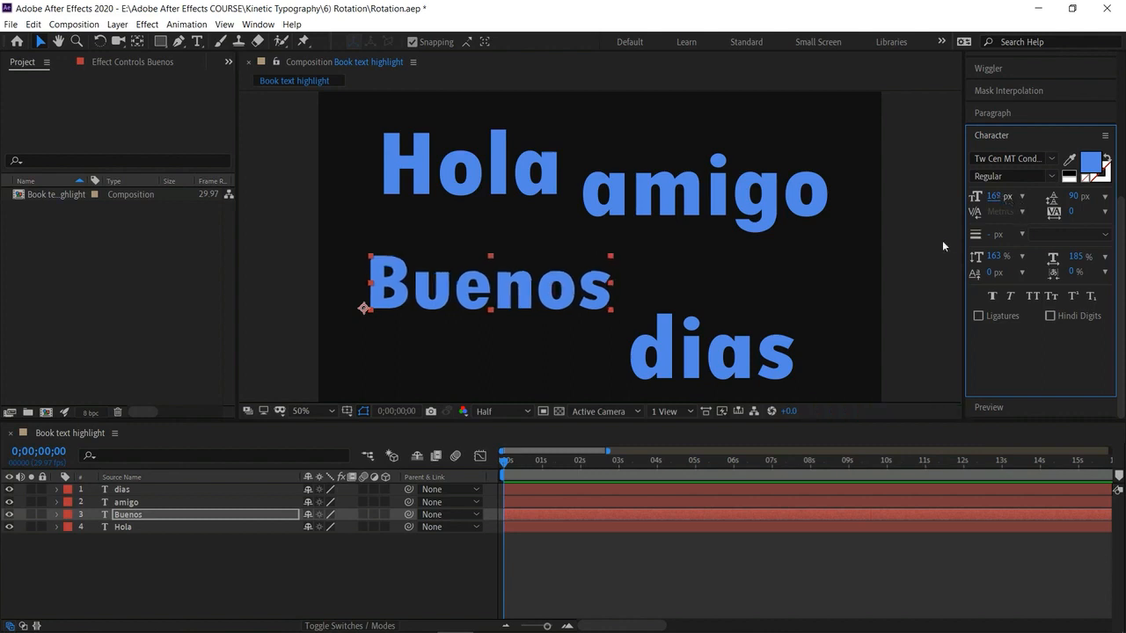
left_click(711, 352)
left_click_drag(998, 201, 955, 232)
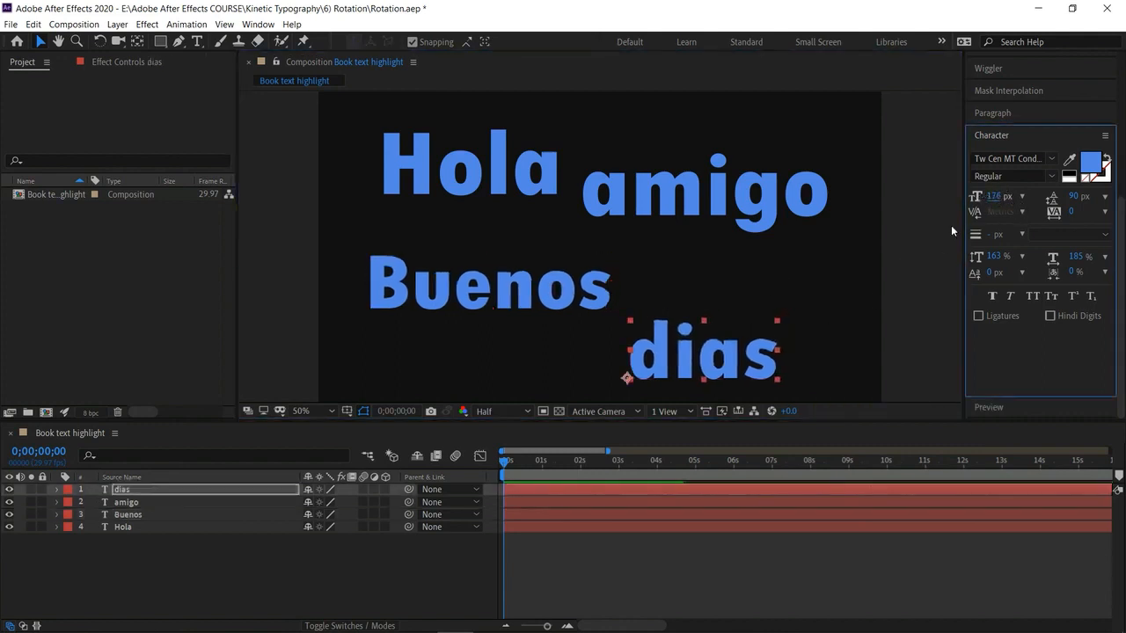
Tighten the layout by moving "Buenos" and "dias" up and "amigo" slightly down
left_click(564, 304)
mouse_move(535, 288)
left_mouse_down()
mouse_move(557, 299)
mouse_move(545, 282)
left_mouse_up()
left_click(697, 353)
left_click_drag(696, 354, 698, 327)
left_click(677, 198)
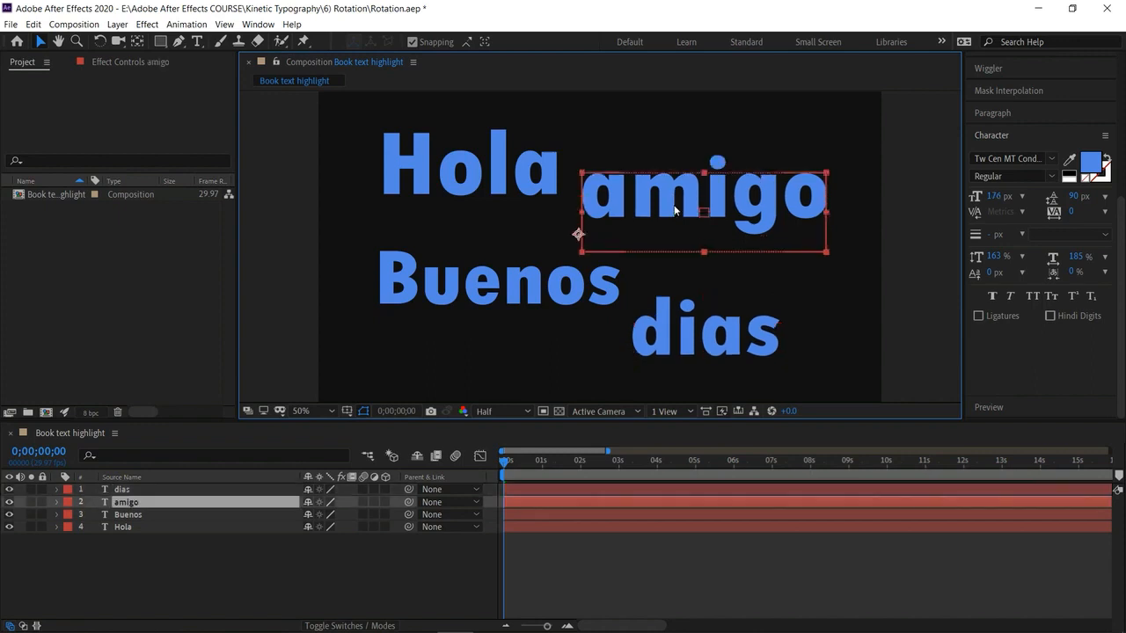
left_click_drag(677, 197, 678, 216)
Change the text colour of "Buenos" to golden yellow E7CE52
left_click(594, 286)
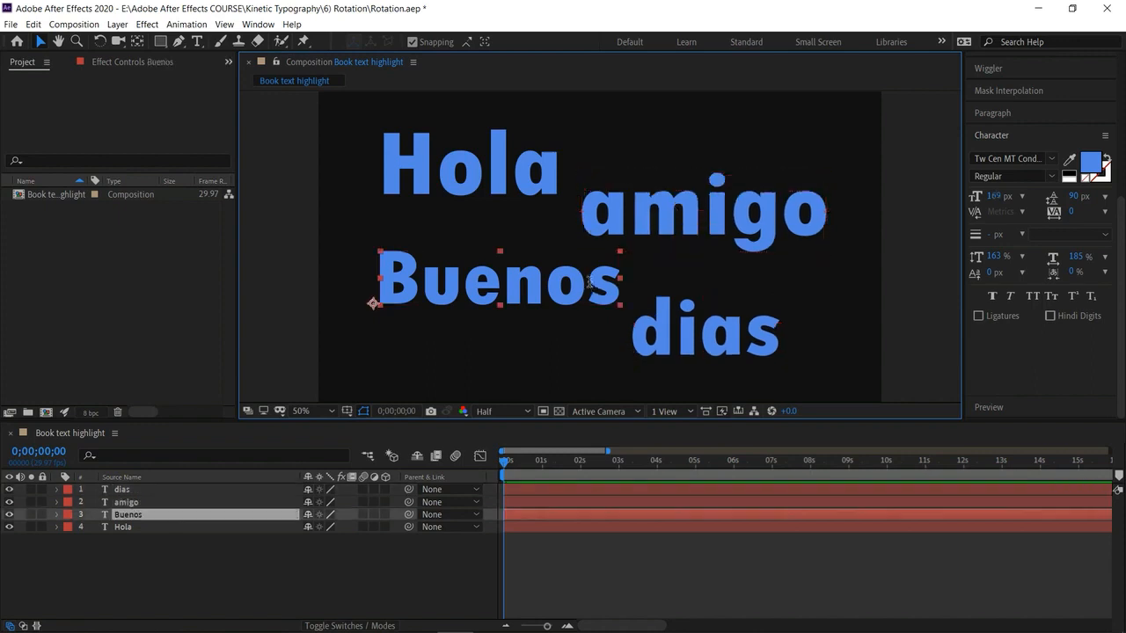
double_click(589, 281)
left_click(1091, 165)
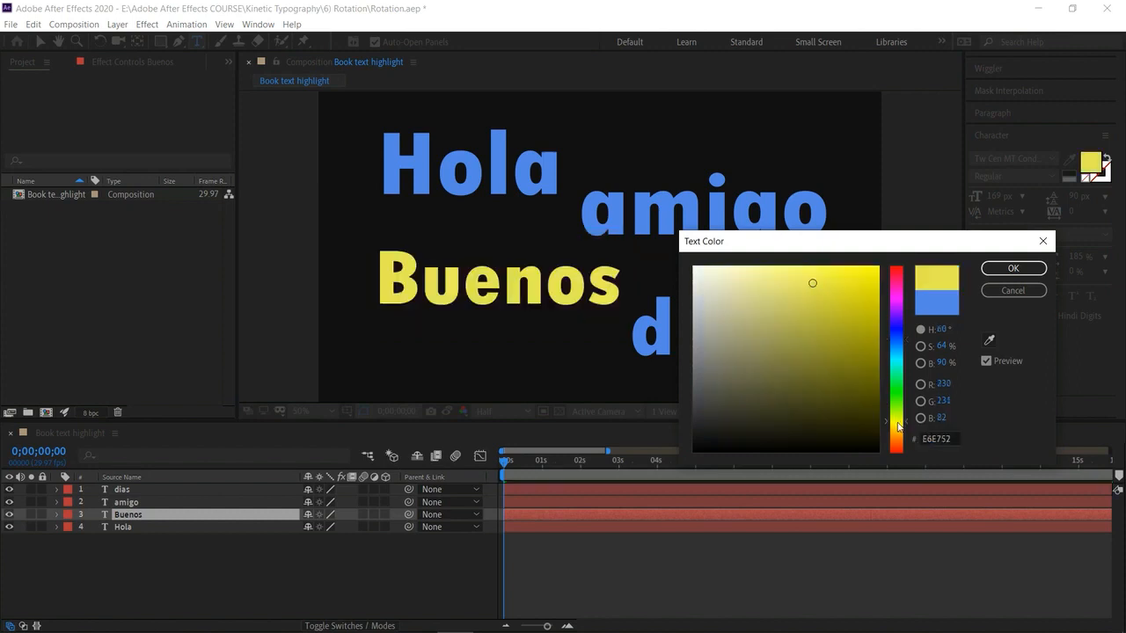
left_click(898, 429)
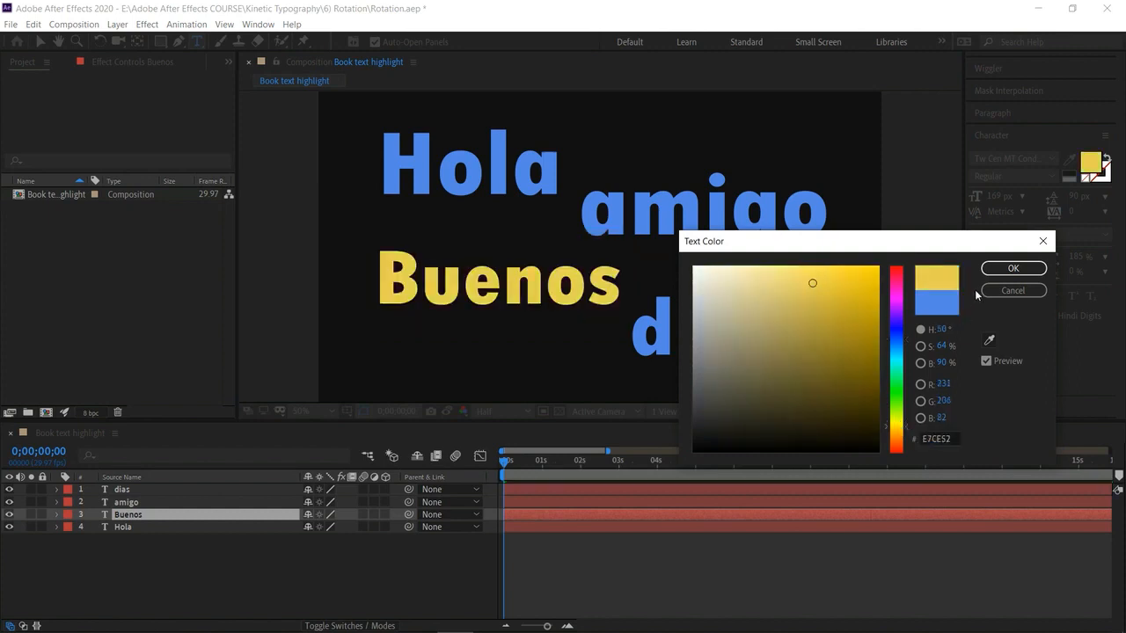
left_click(1012, 268)
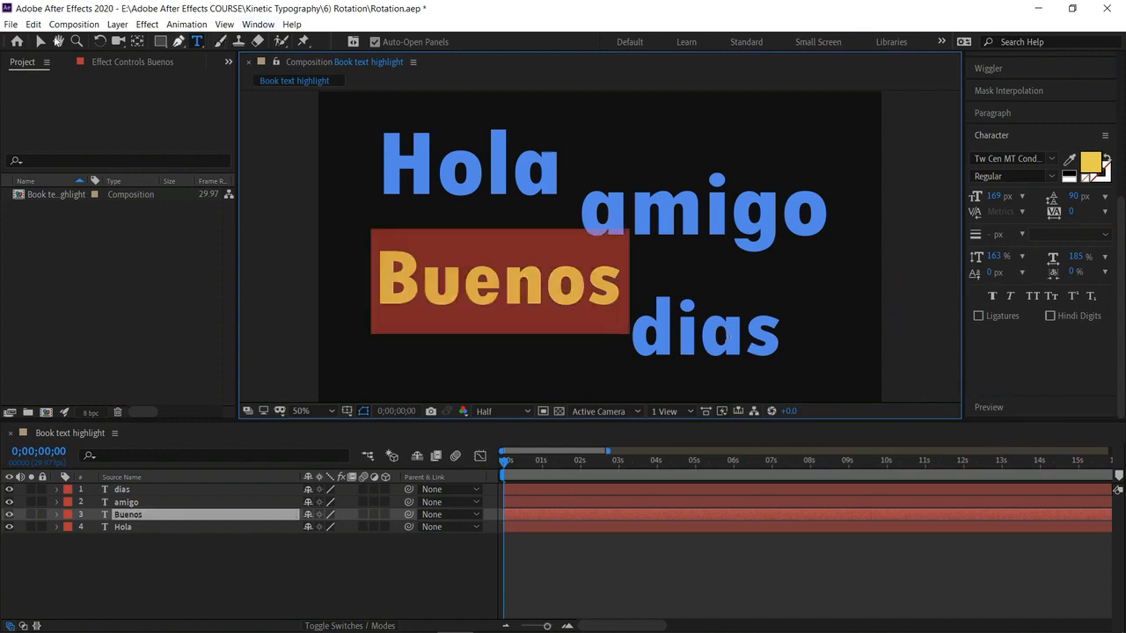
left_click(40, 41)
Change the text colour of "dias" to a bright, saturated yellow
double_click(661, 337)
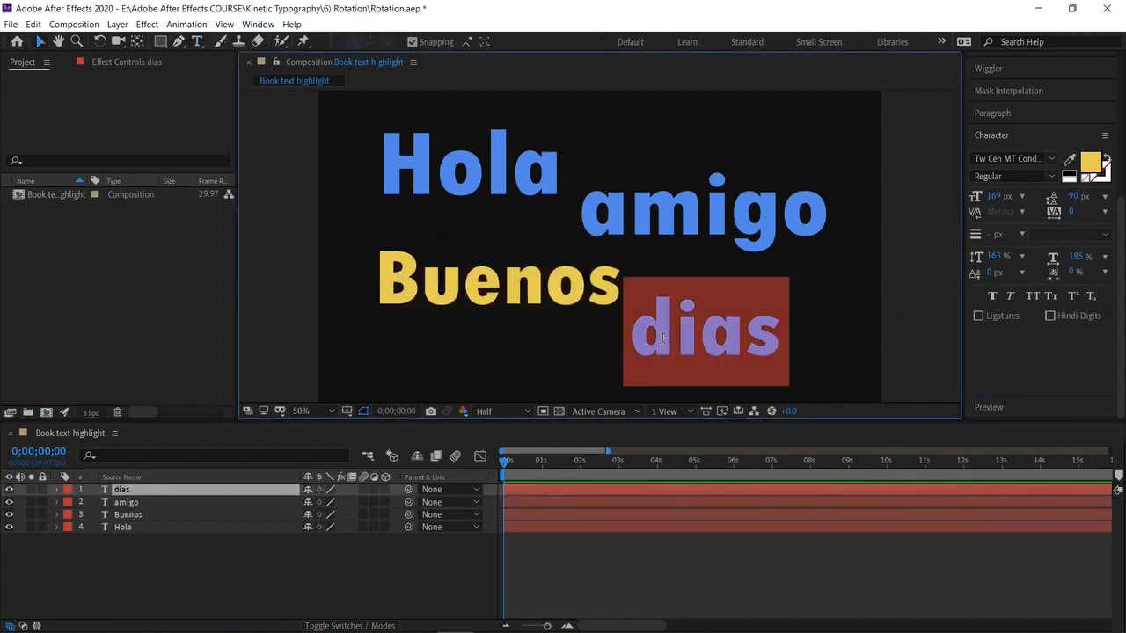
left_click(1090, 163)
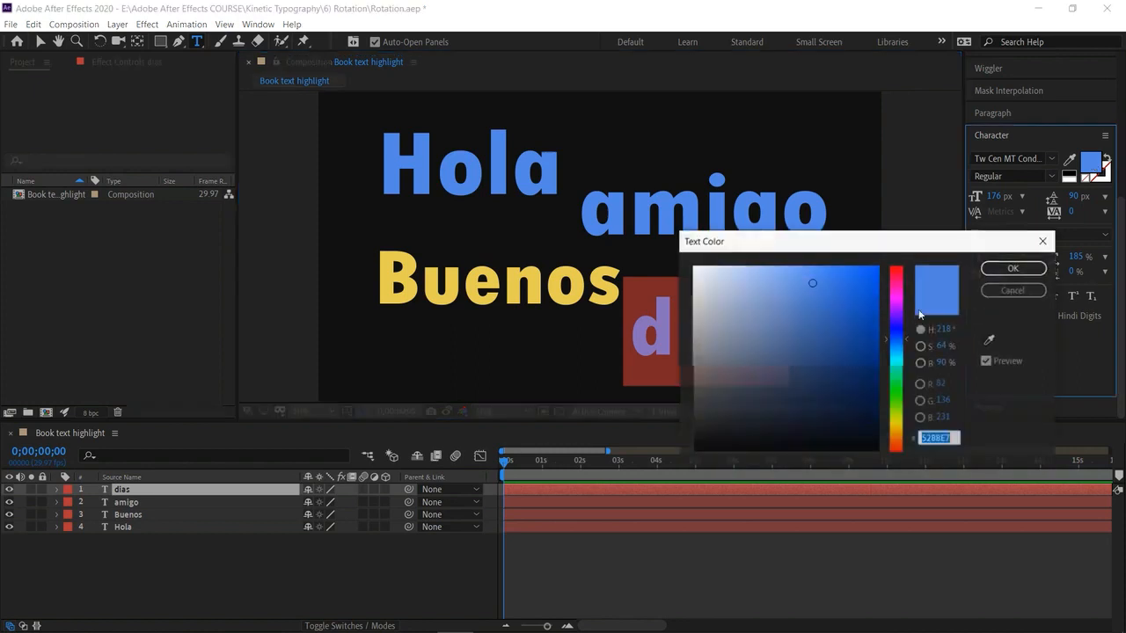
left_click(900, 431)
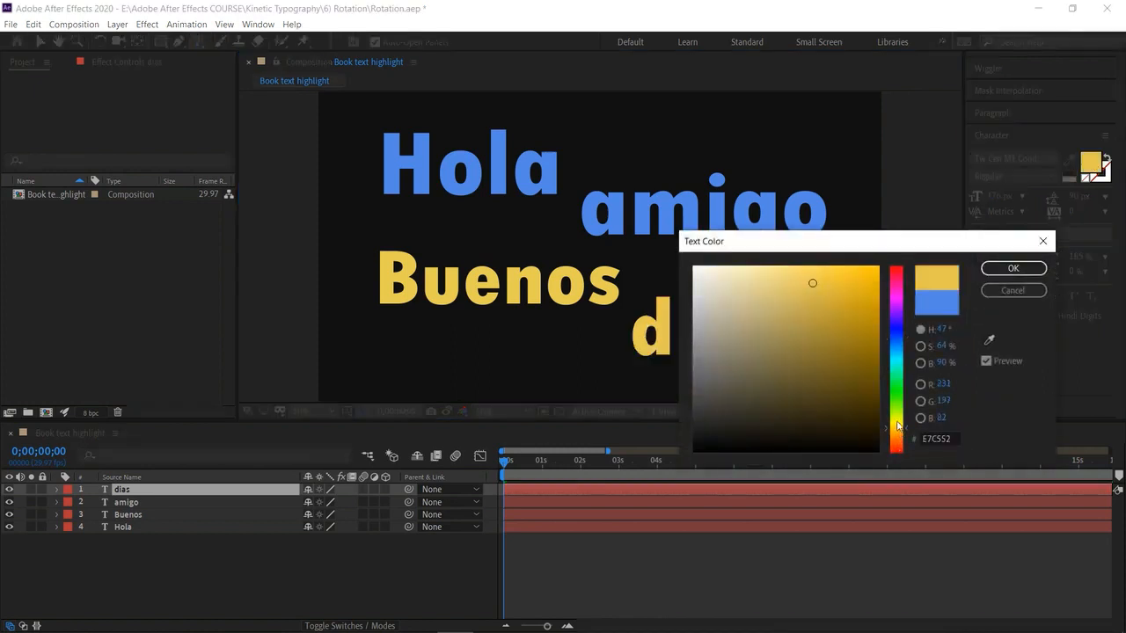
left_click_drag(897, 426, 898, 424)
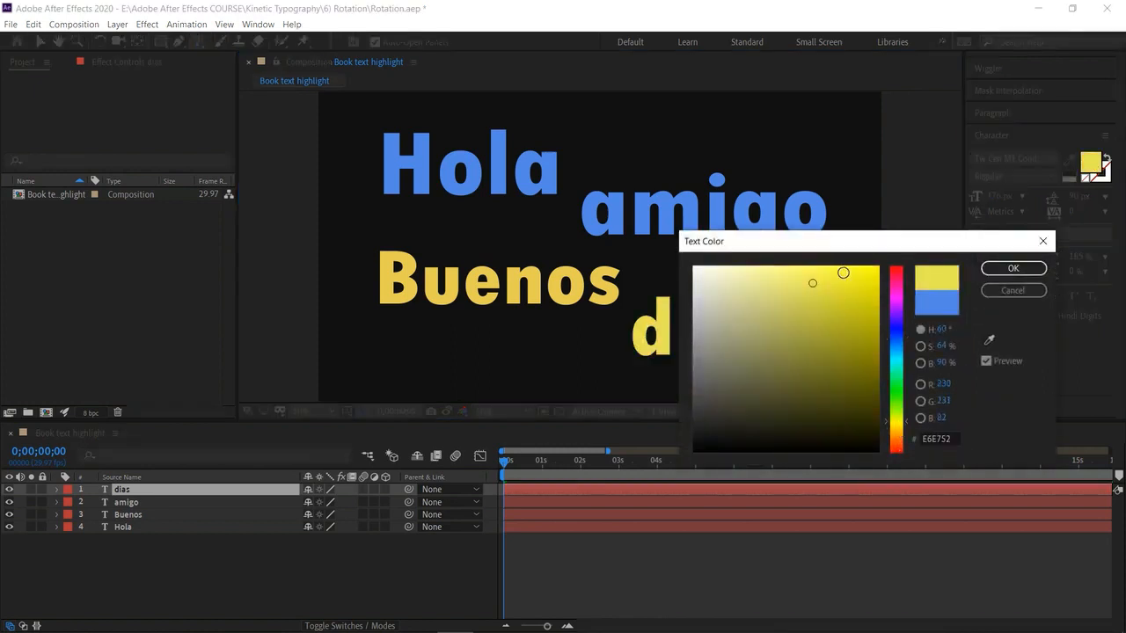
left_click(838, 283)
left_click(1012, 269)
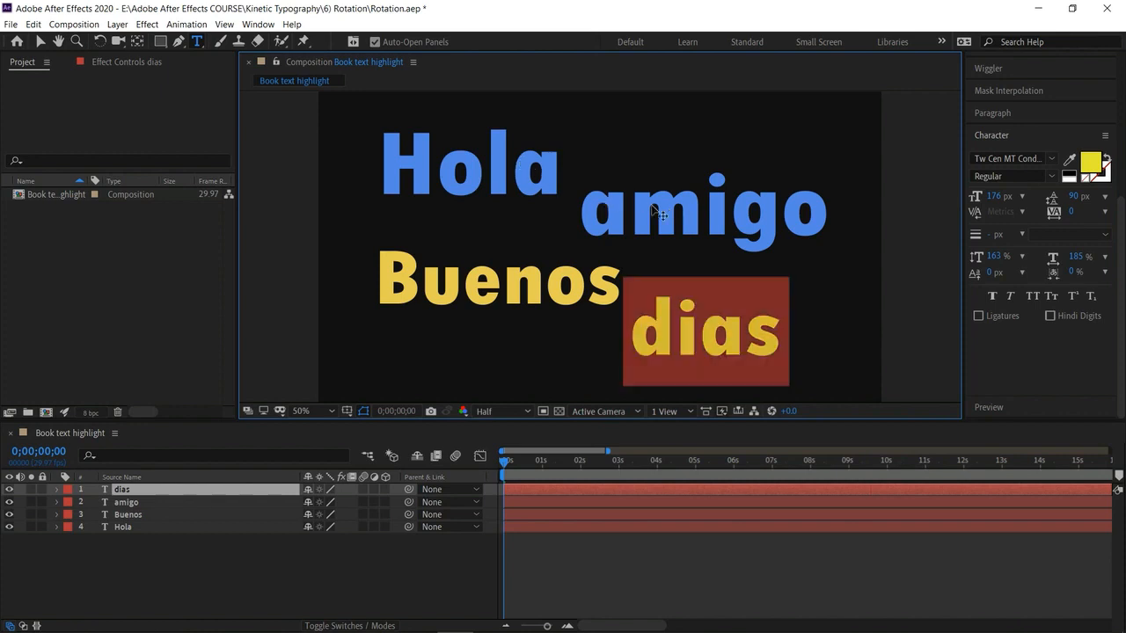
left_click(40, 41)
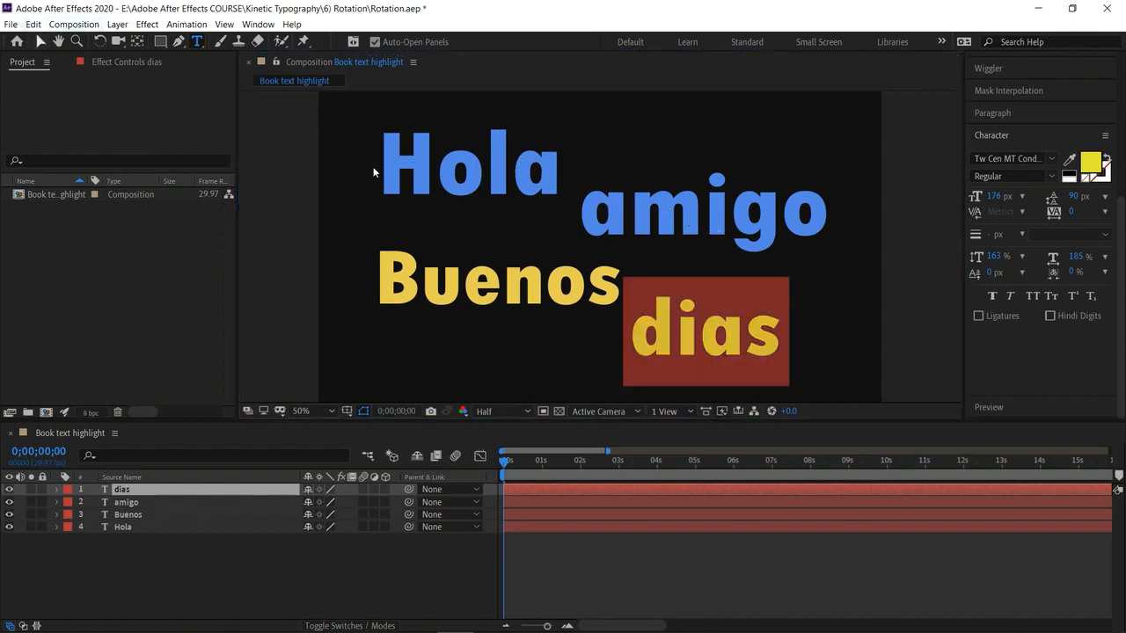
Change the text colour of "Hola" to near-white and deselect the layer
left_click(421, 146)
double_click(420, 165)
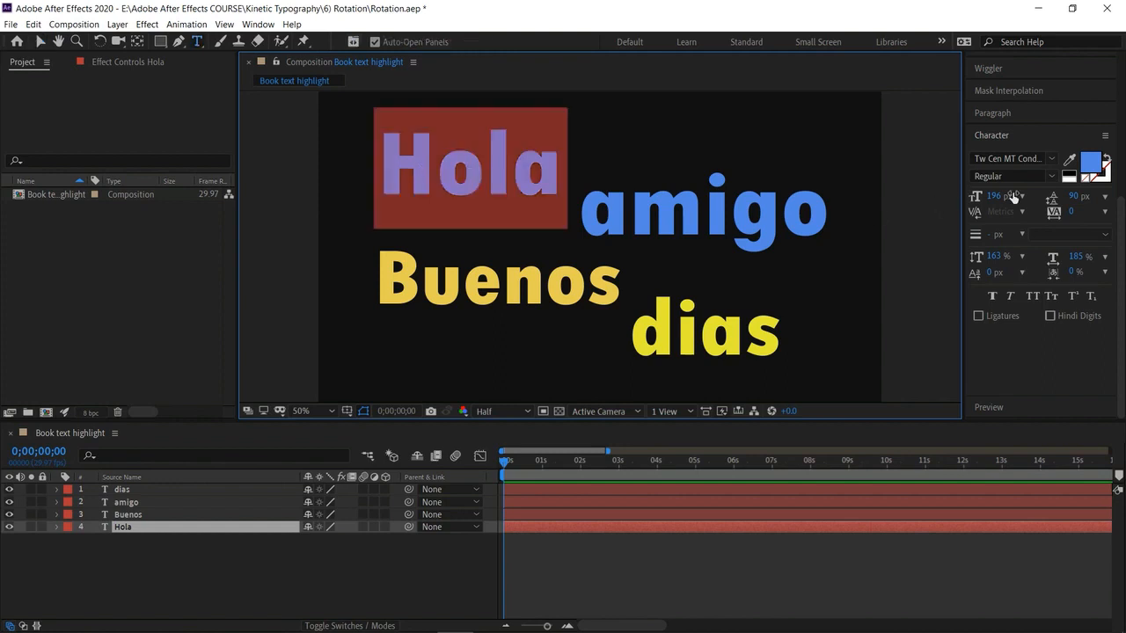
left_click(1095, 161)
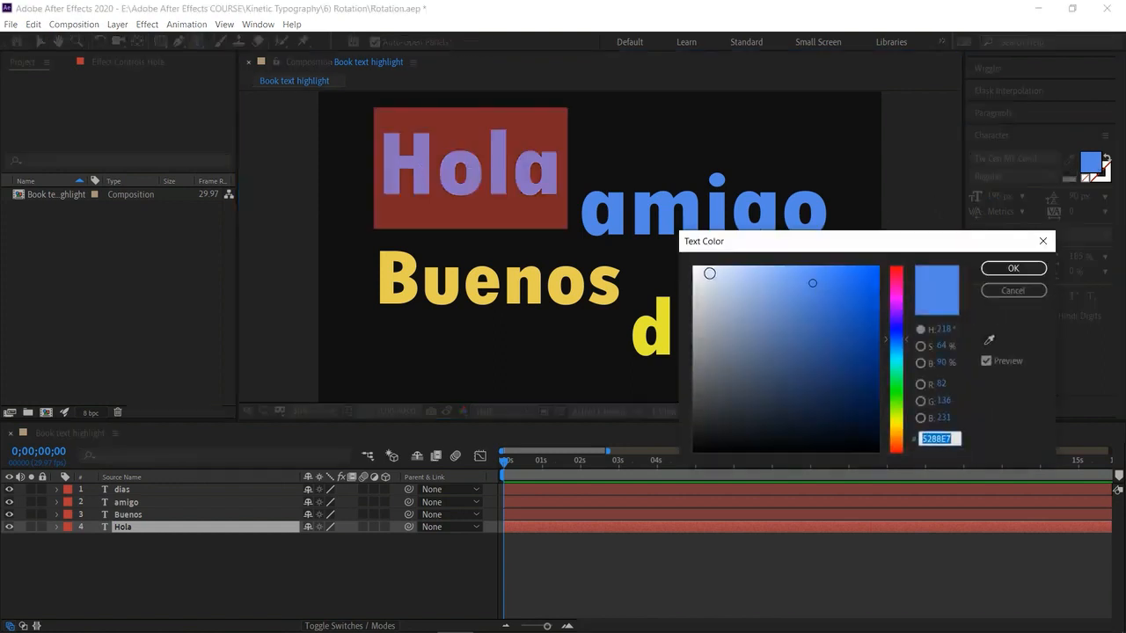
left_click(700, 270)
left_click(1013, 268)
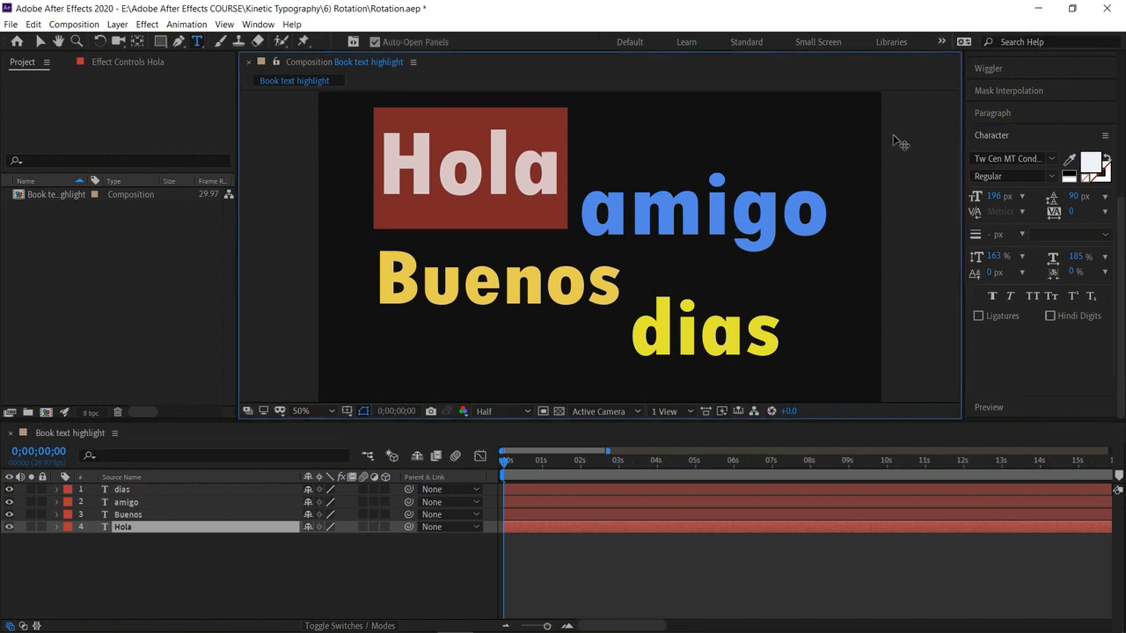
left_click(39, 41)
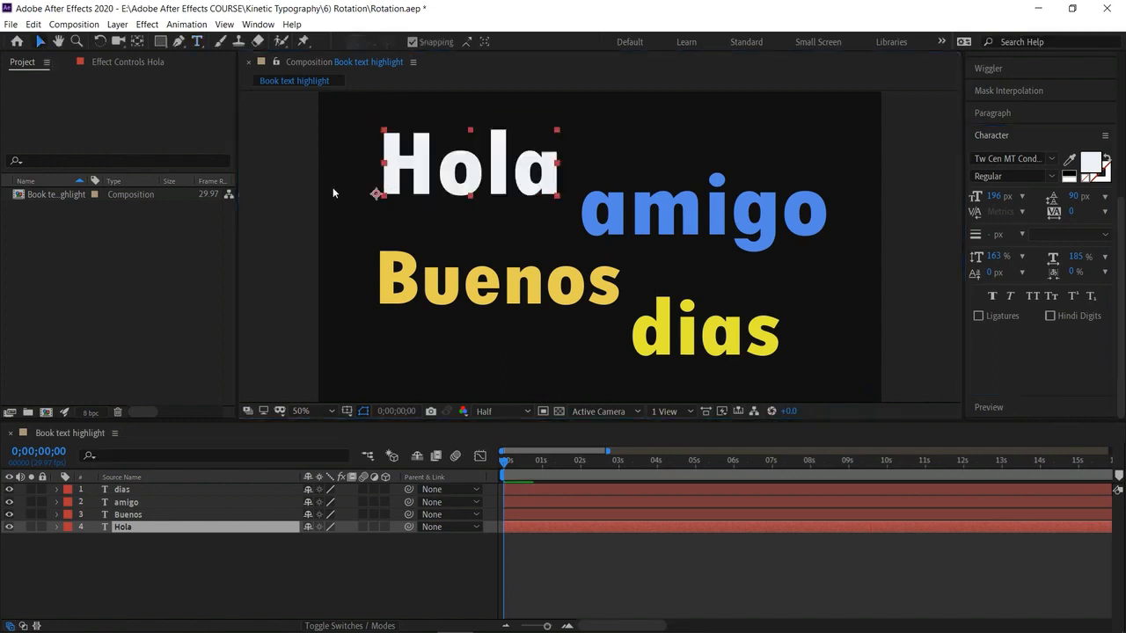
left_click(301, 192)
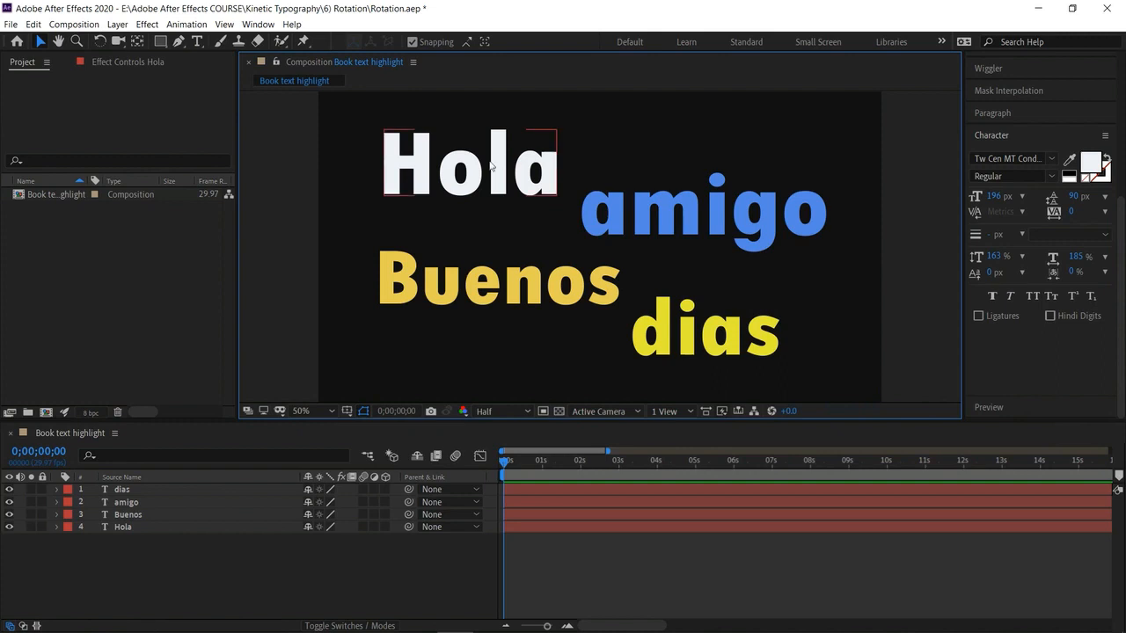
Move "Hola" slightly up and to the right, closer to "amigo", and deselect it
left_click_drag(510, 164, 526, 159)
left_click(604, 250)
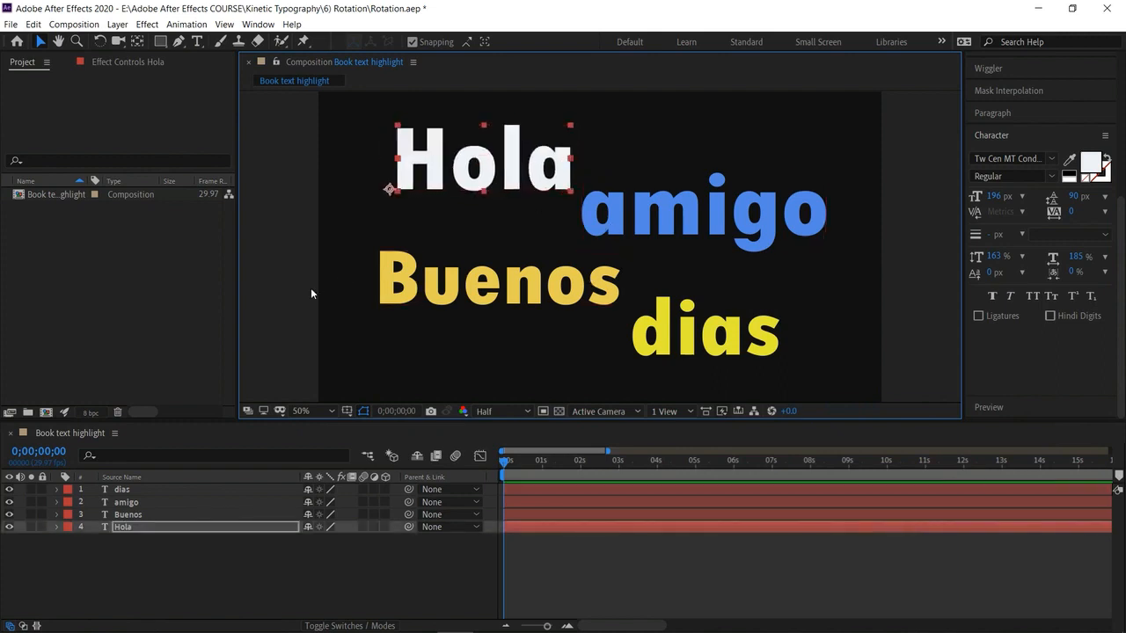
left_click(334, 576)
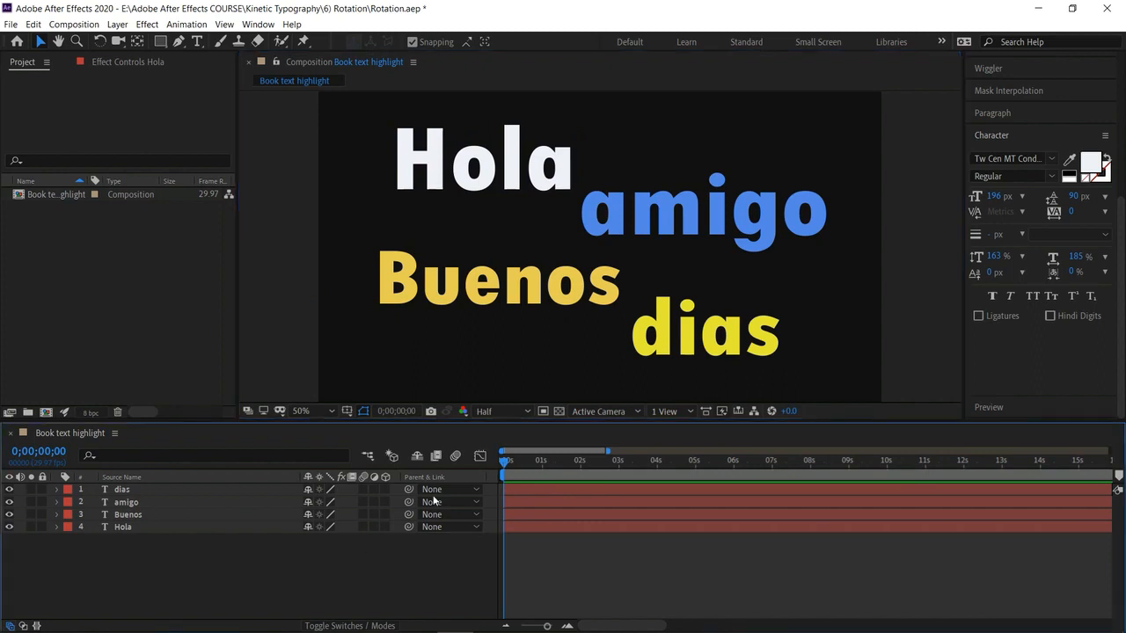
Toggle 3D on and off for the "dias" layer, and test its Rotation before setting it back to 0°
left_click(387, 488)
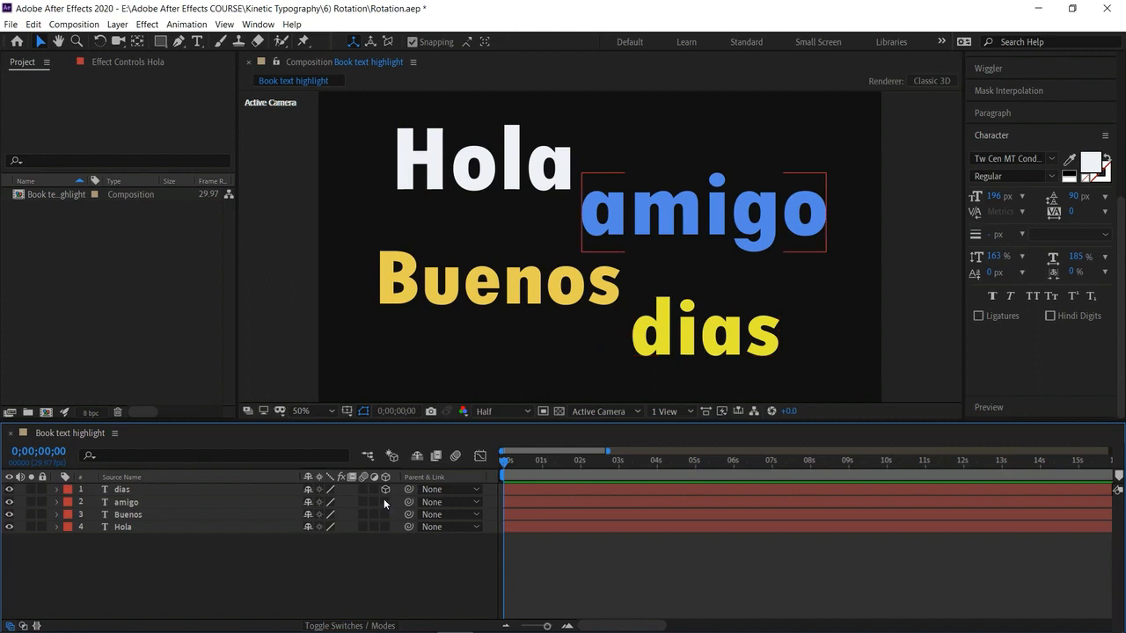
left_click(386, 488)
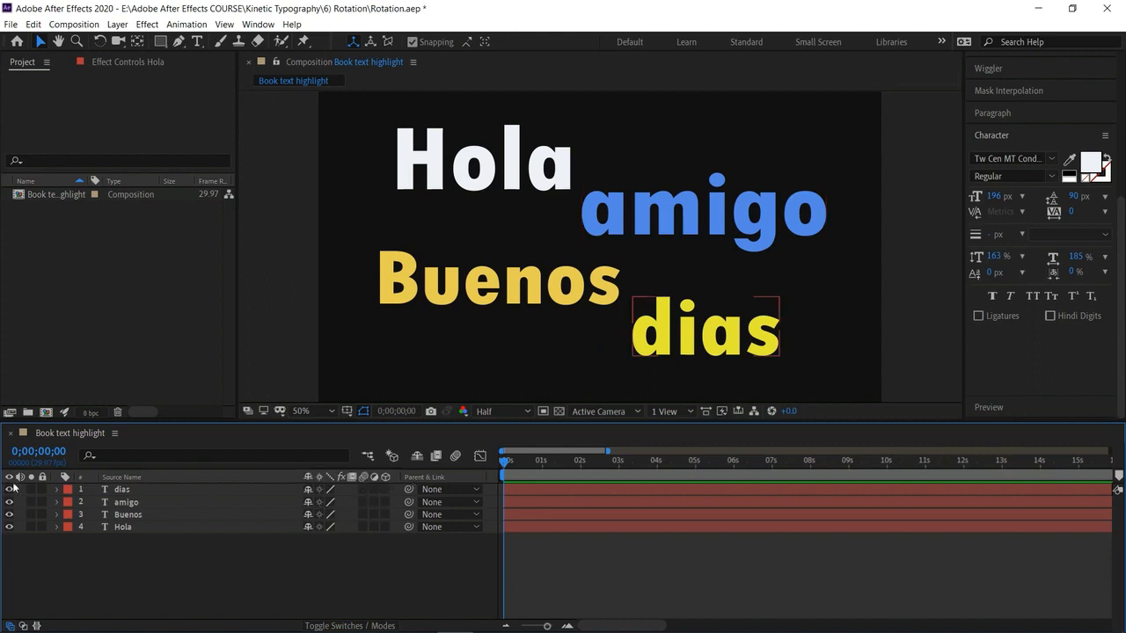
left_click(57, 489)
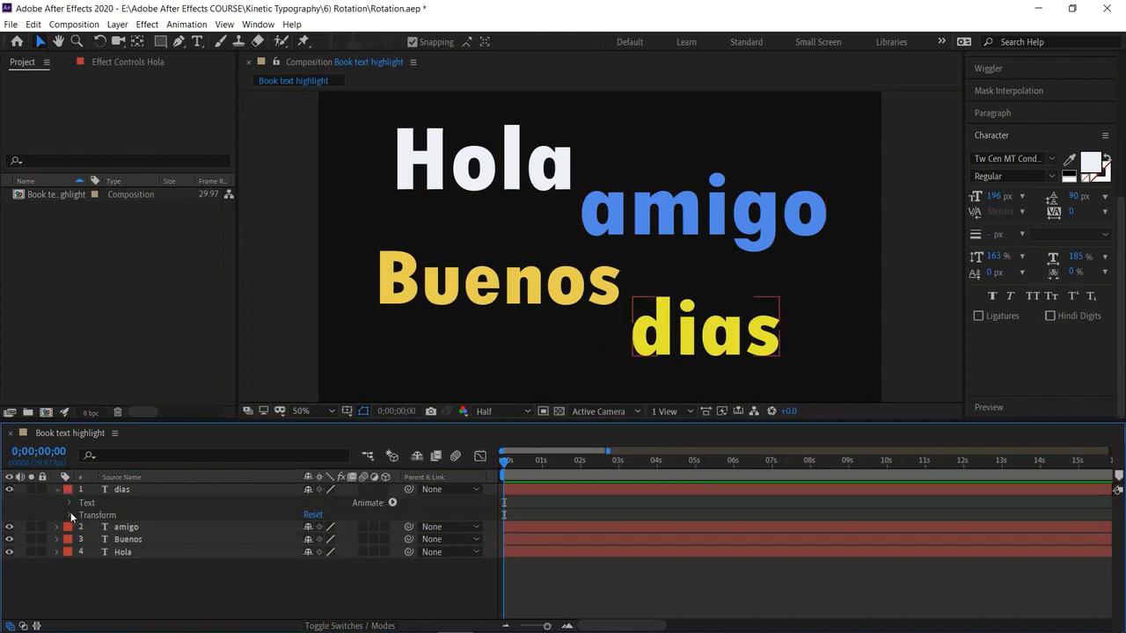
left_click(70, 515)
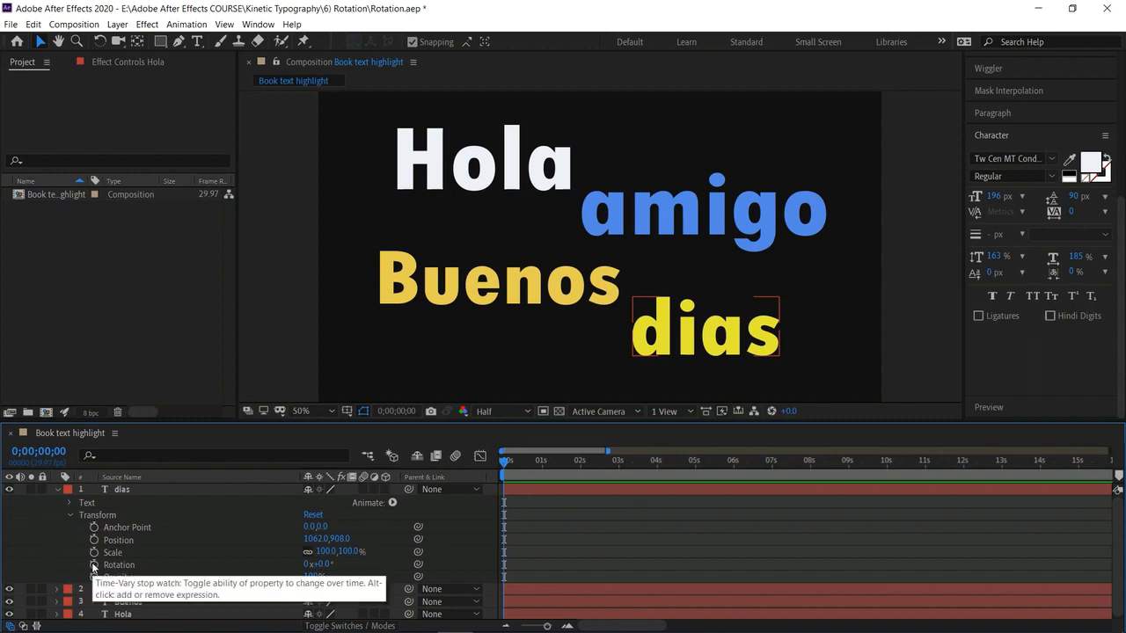
left_click_drag(316, 564, 338, 555)
left_click(324, 564)
type("0")
key("Return")
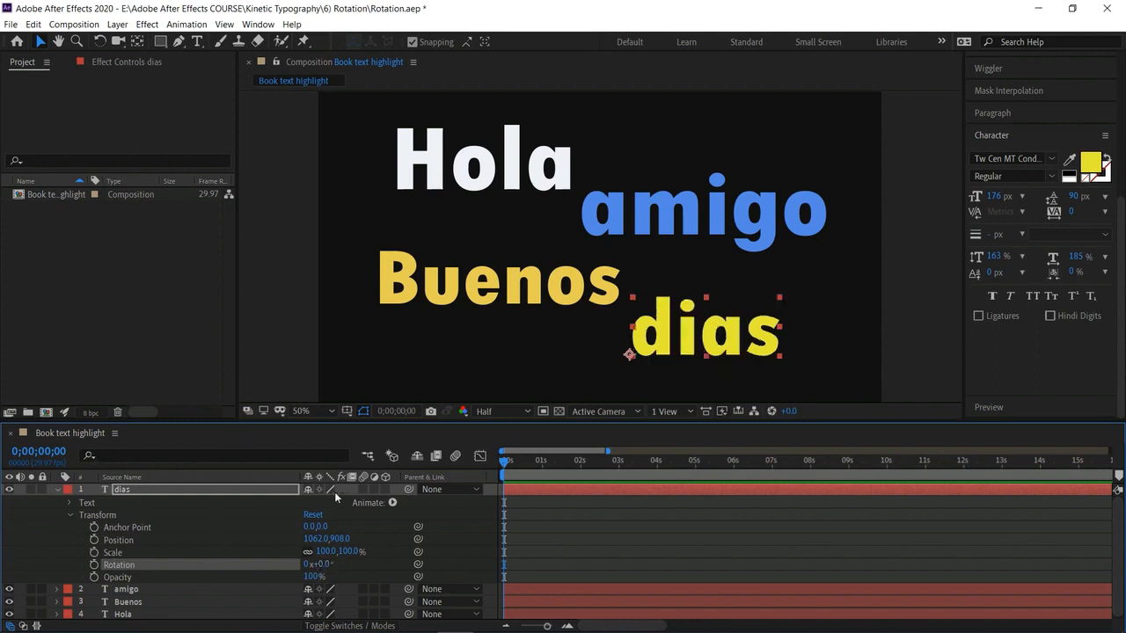
Make "dias" a 3D layer, review its X, Y and Z Rotation properties, and collapse the layer
left_click(386, 488)
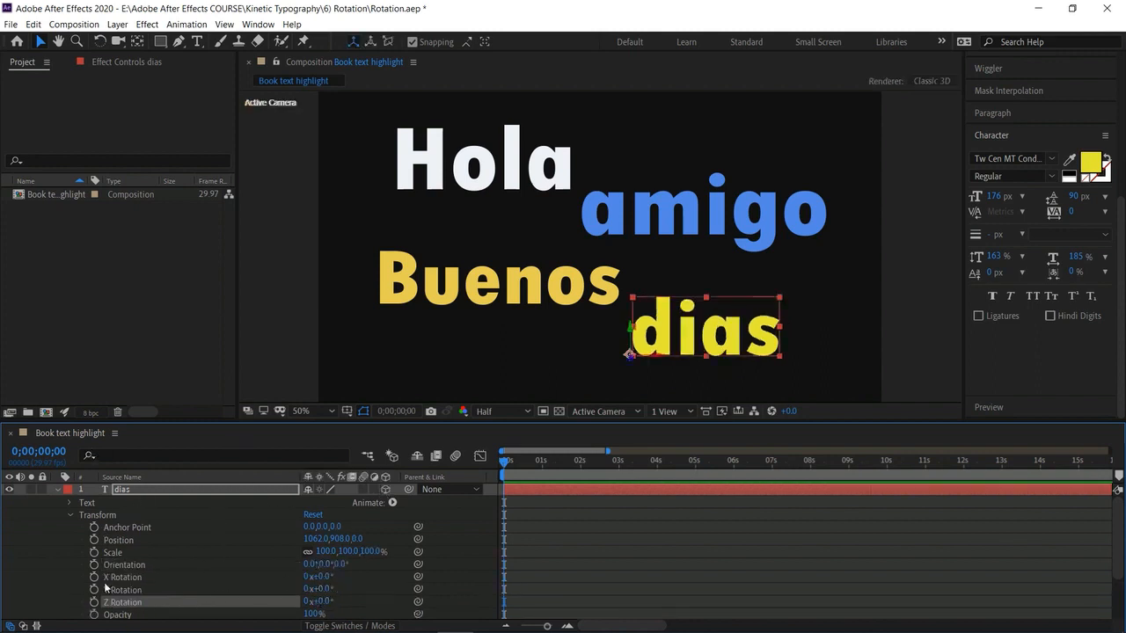
scroll(109, 604, "down", 2)
scroll(128, 560, "up", 1)
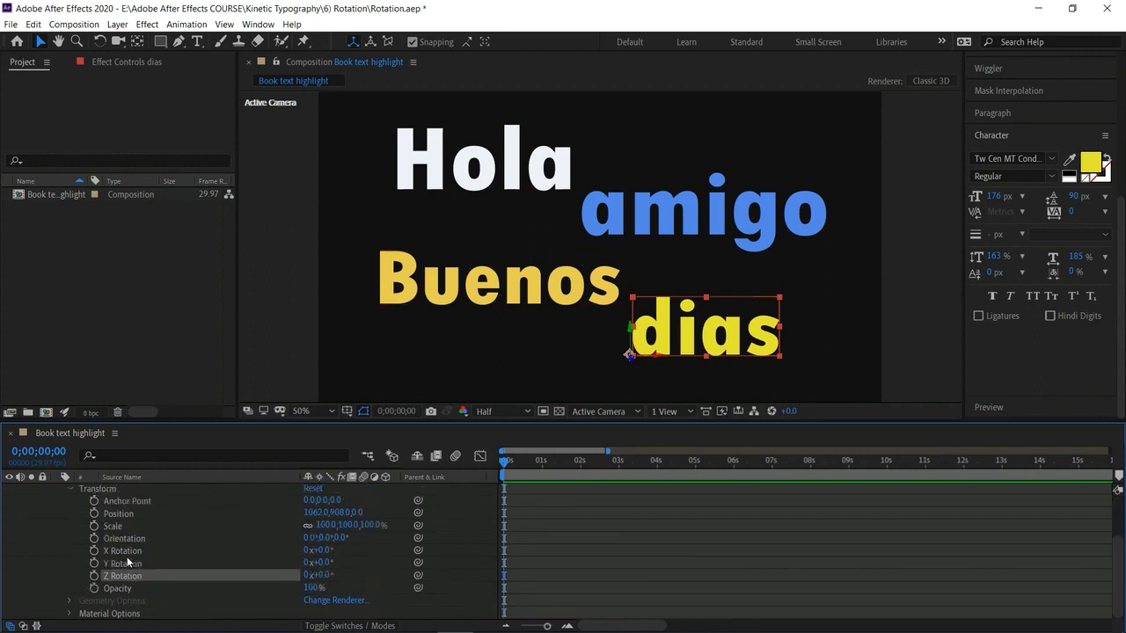
scroll(35, 497, "up", 1)
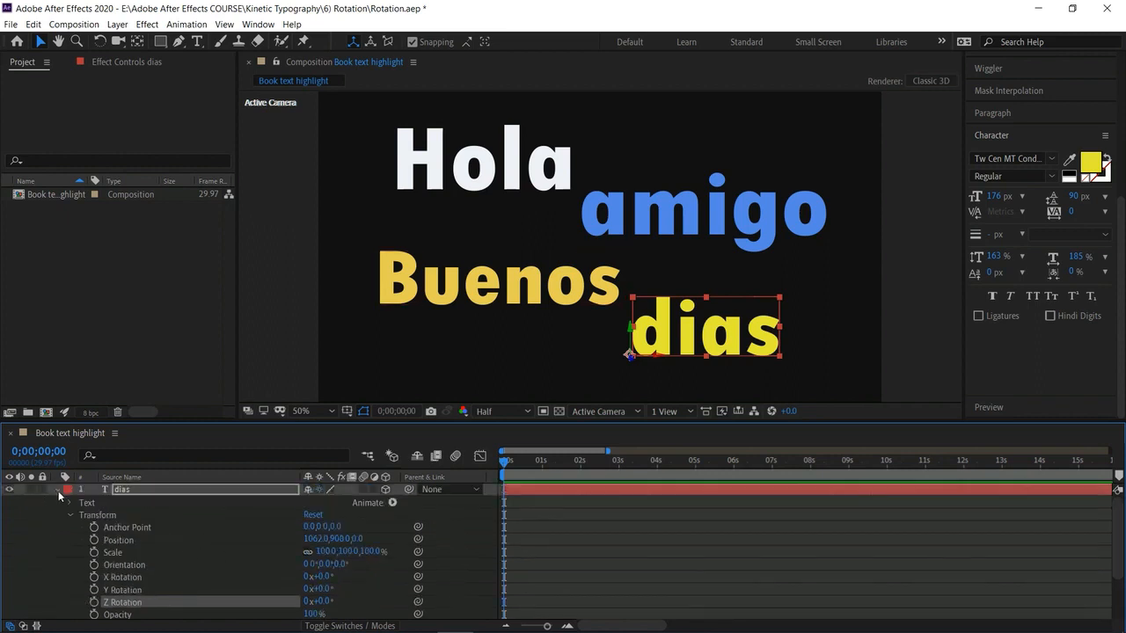
left_click(58, 491)
Reorder the layers from top to bottom as "Hola", "amigo", "Buenos", "dias"
left_click(119, 535)
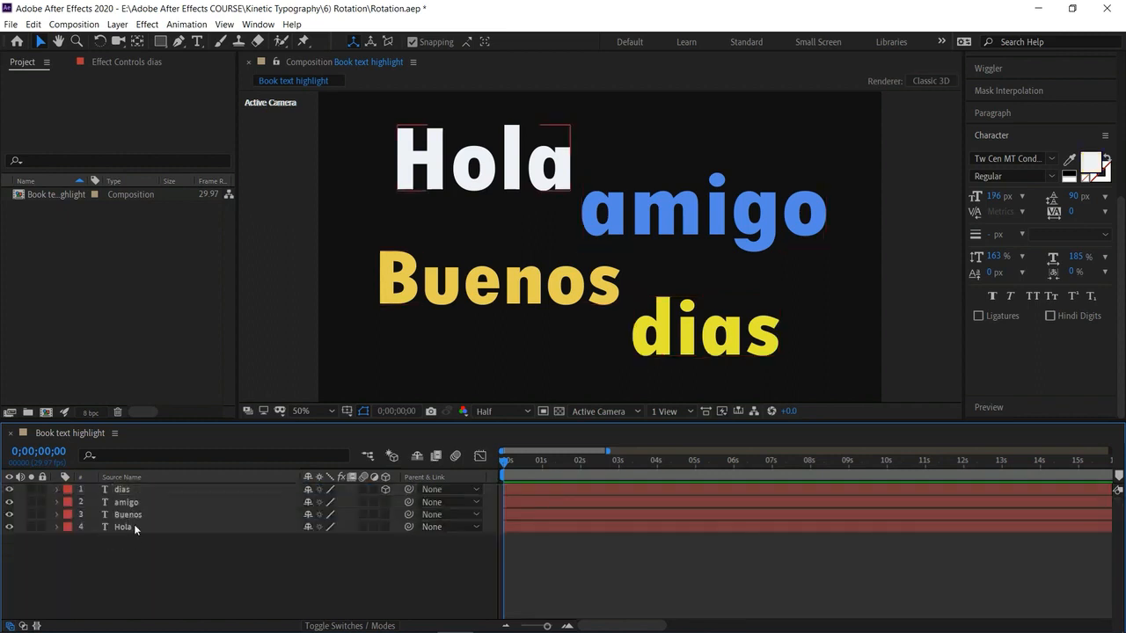
left_click(134, 527)
mouse_move(138, 499)
left_mouse_down()
mouse_move(138, 486)
mouse_move(145, 525)
mouse_move(145, 514)
left_mouse_up()
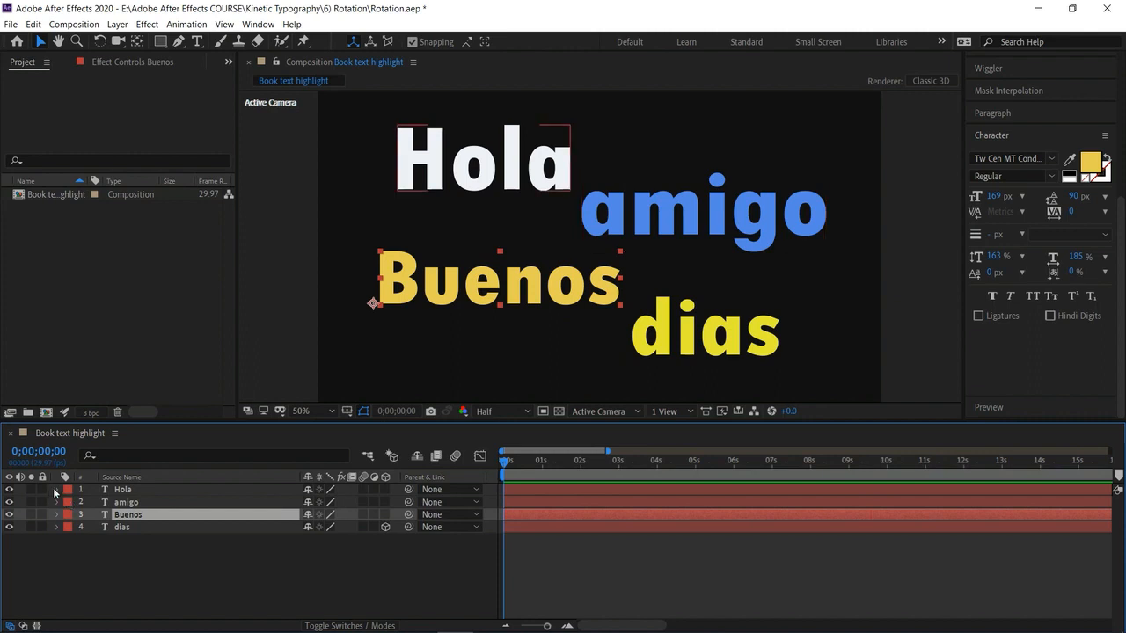
Make "Hola" a 3D layer and set its X Rotation to 90°
left_click(56, 488)
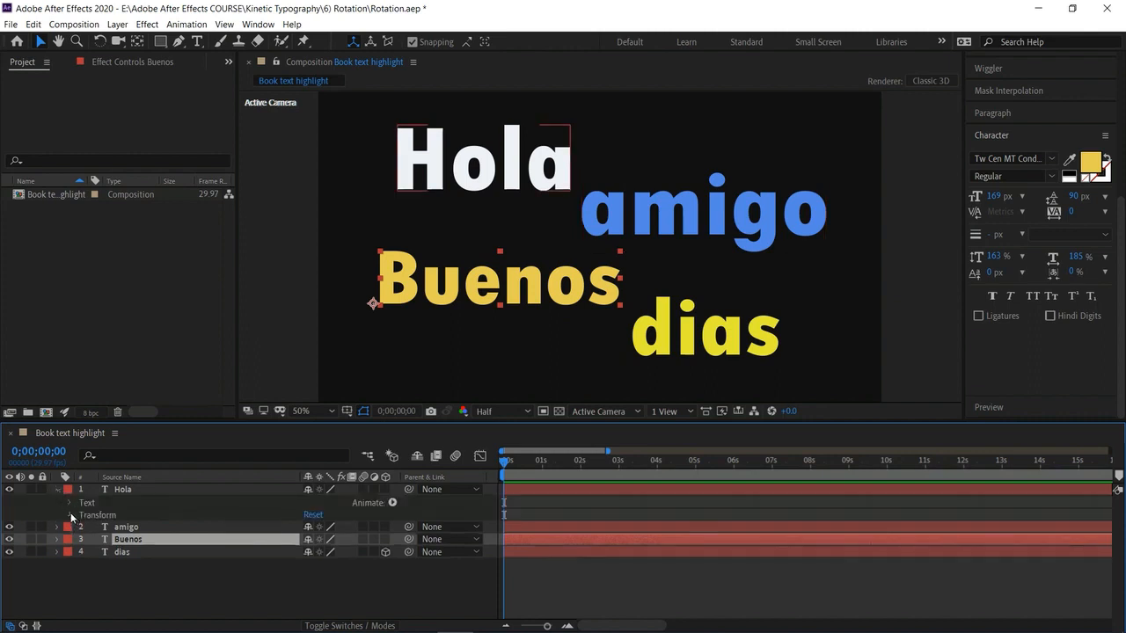
left_click(71, 515)
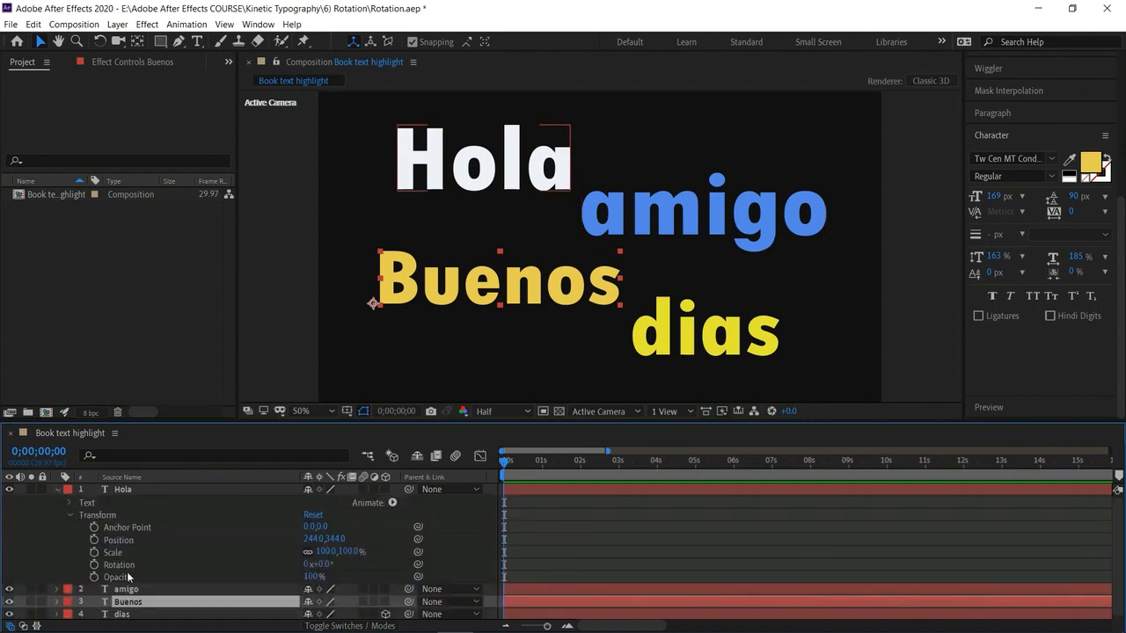
left_click(384, 489)
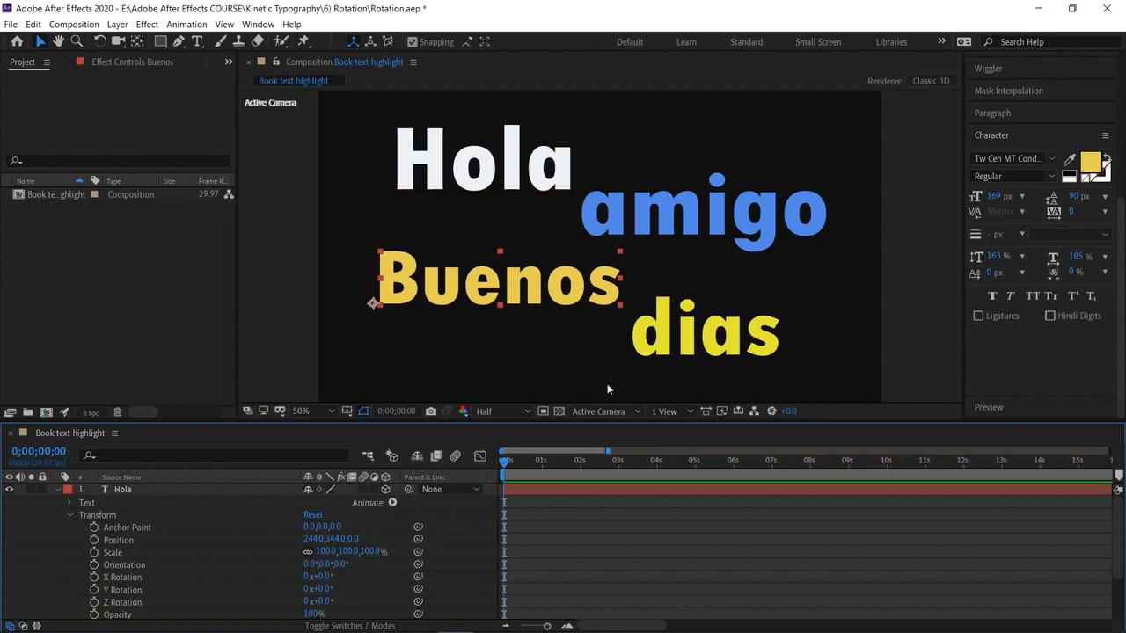
left_click(322, 576)
type("90")
key("Return")
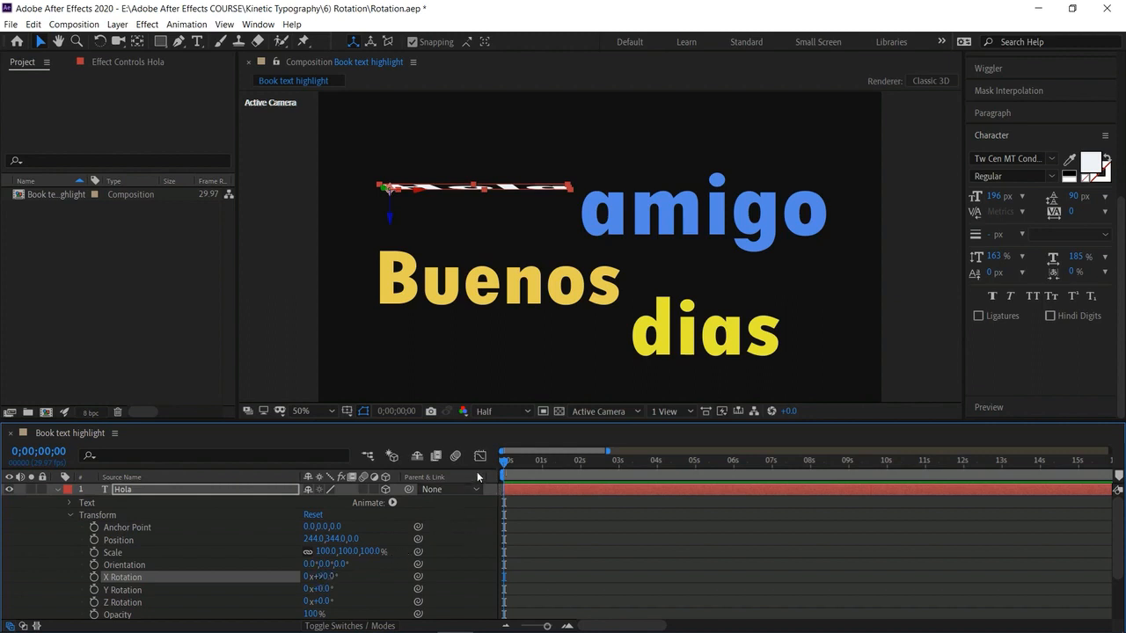
Keyframe the X Rotation of "Hola" from 90° at 0;00;00;15 to 0° at 0;00;01;14
left_click_drag(504, 463, 523, 469)
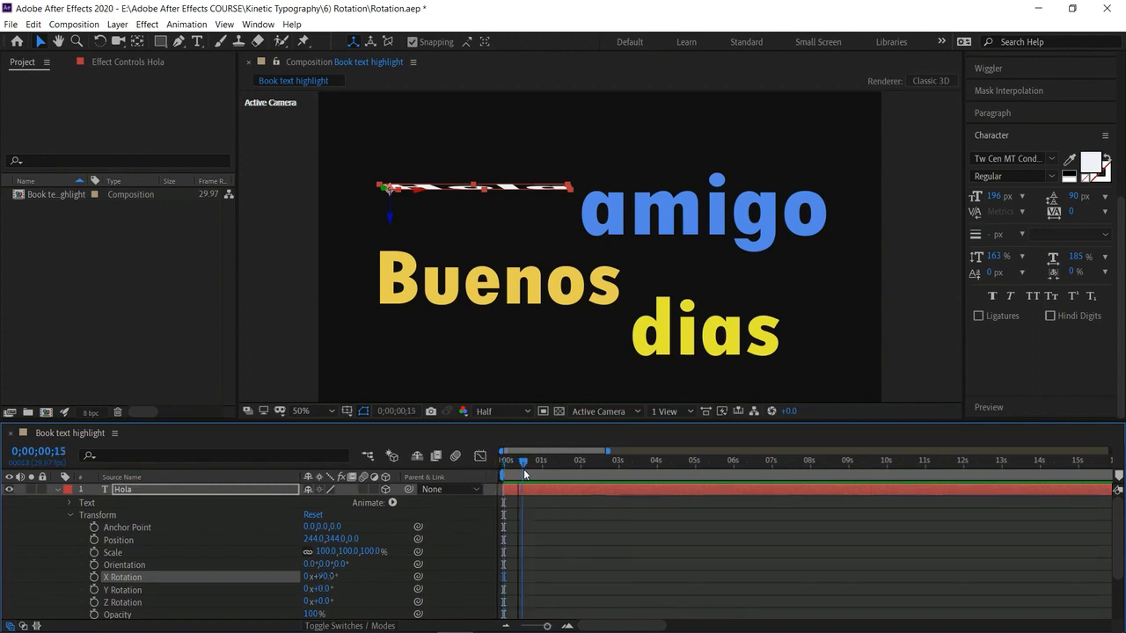
left_click(93, 577)
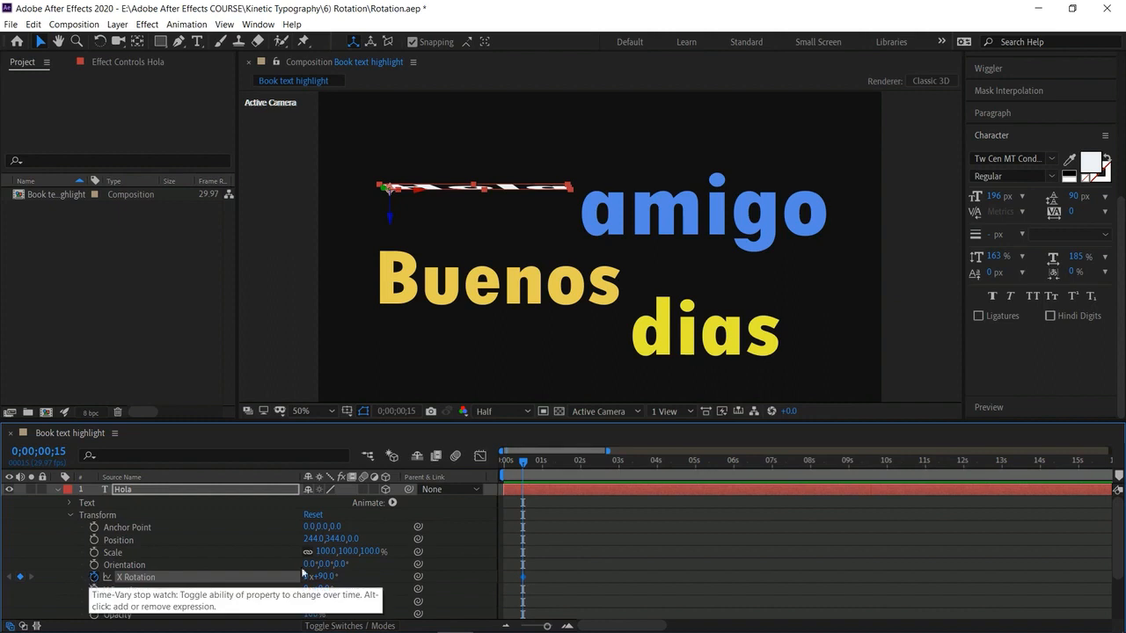
left_click_drag(555, 472, 561, 470)
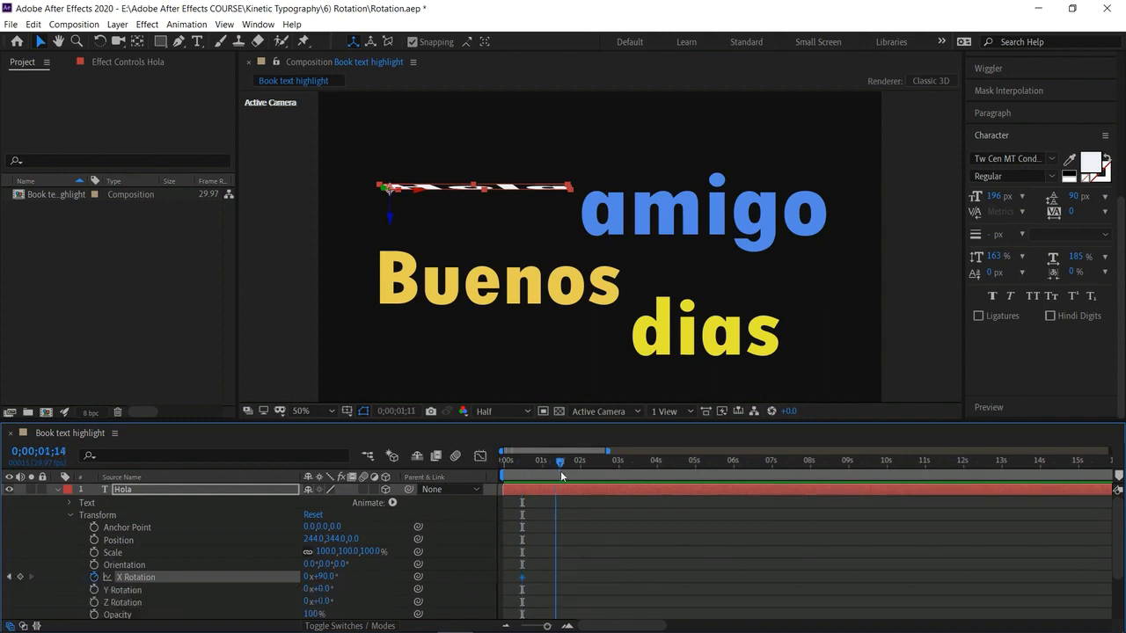
left_click(320, 576)
type("0")
key("Return")
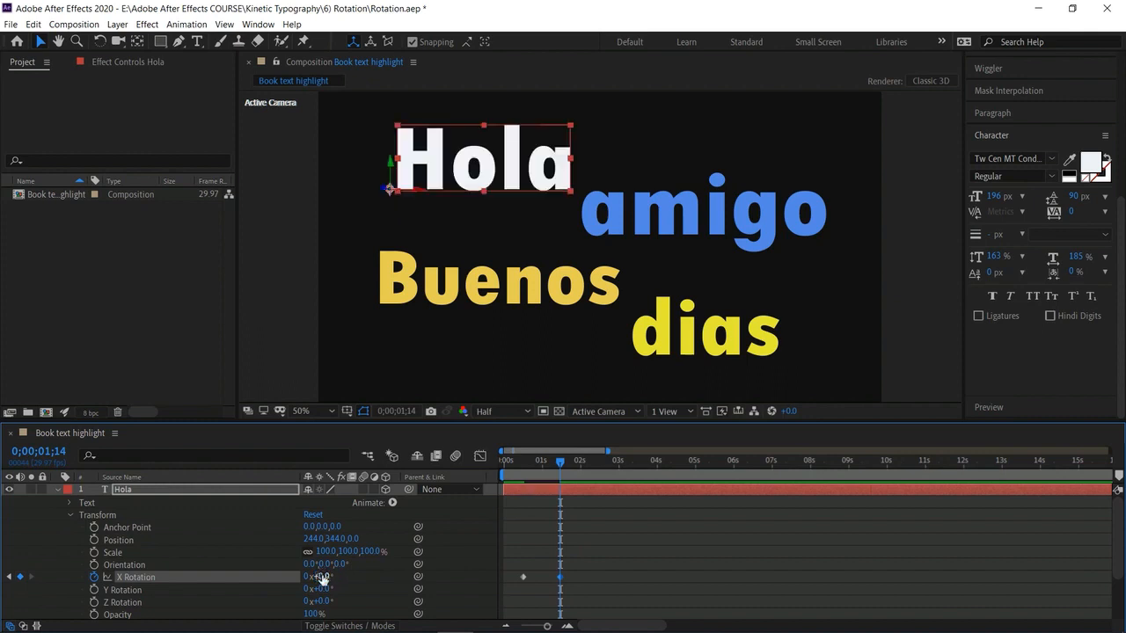
Play back the "Hola" X Rotation animation from the start of the composition
key("Home")
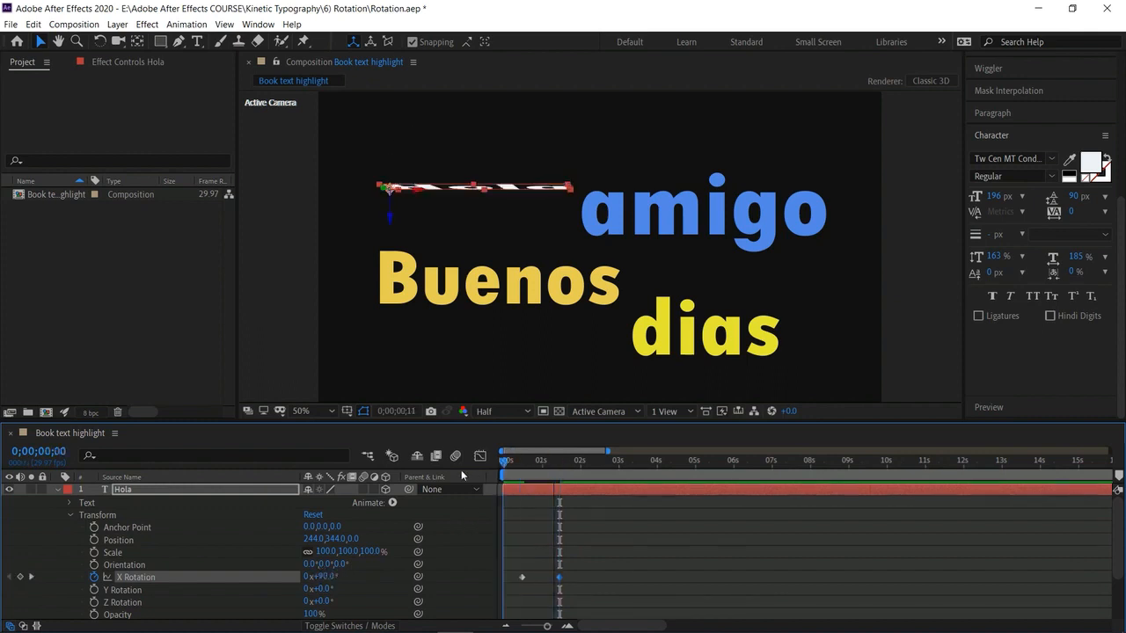
key("space")
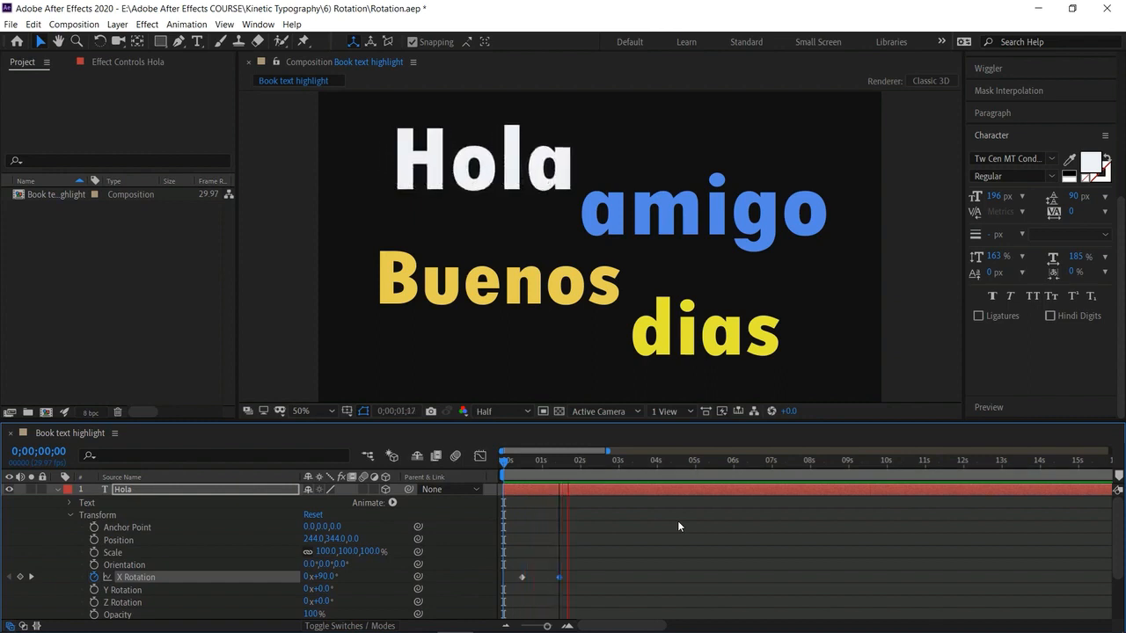
key("space")
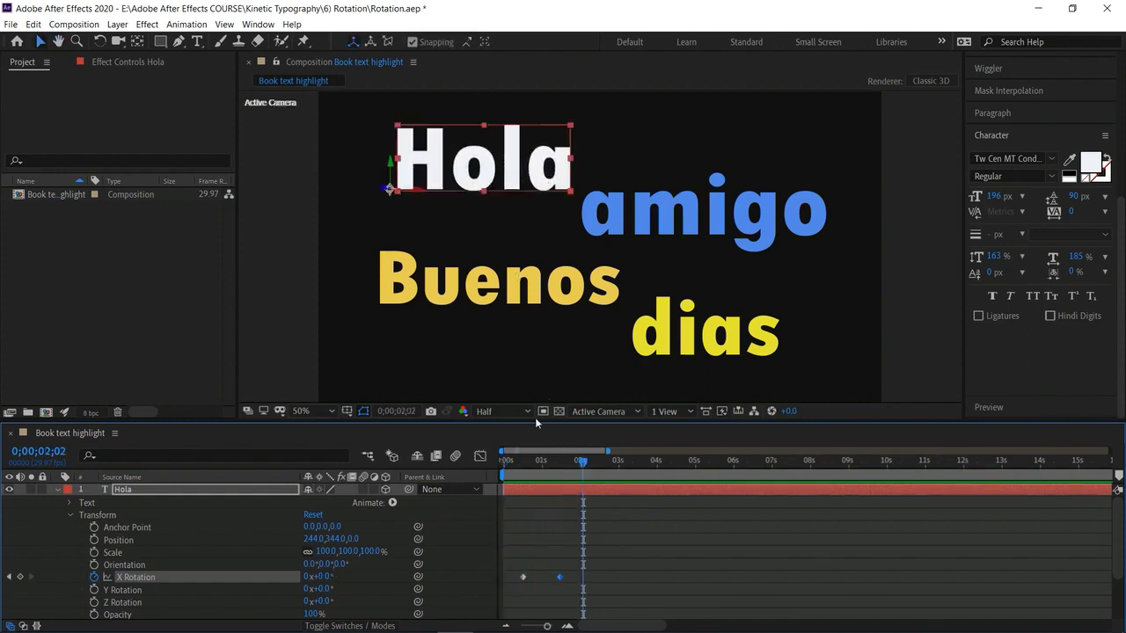
Apply Easy Ease to both X Rotation keyframes of "Hola"
left_click_drag(577, 593, 512, 567)
right_click(558, 578)
mouse_move(655, 567)
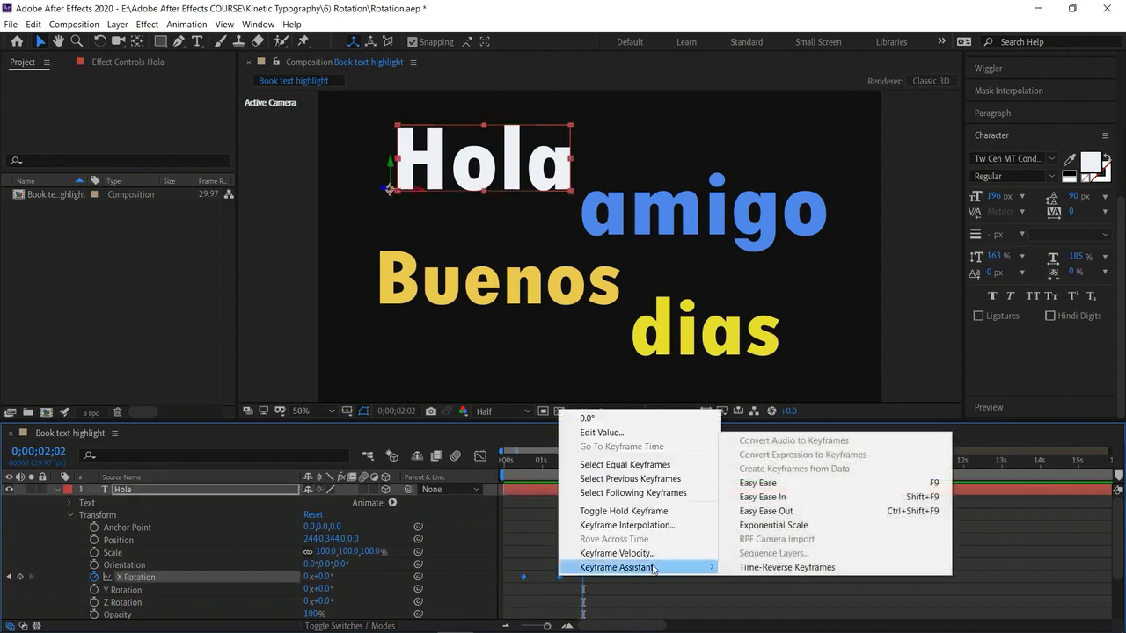
left_click(758, 483)
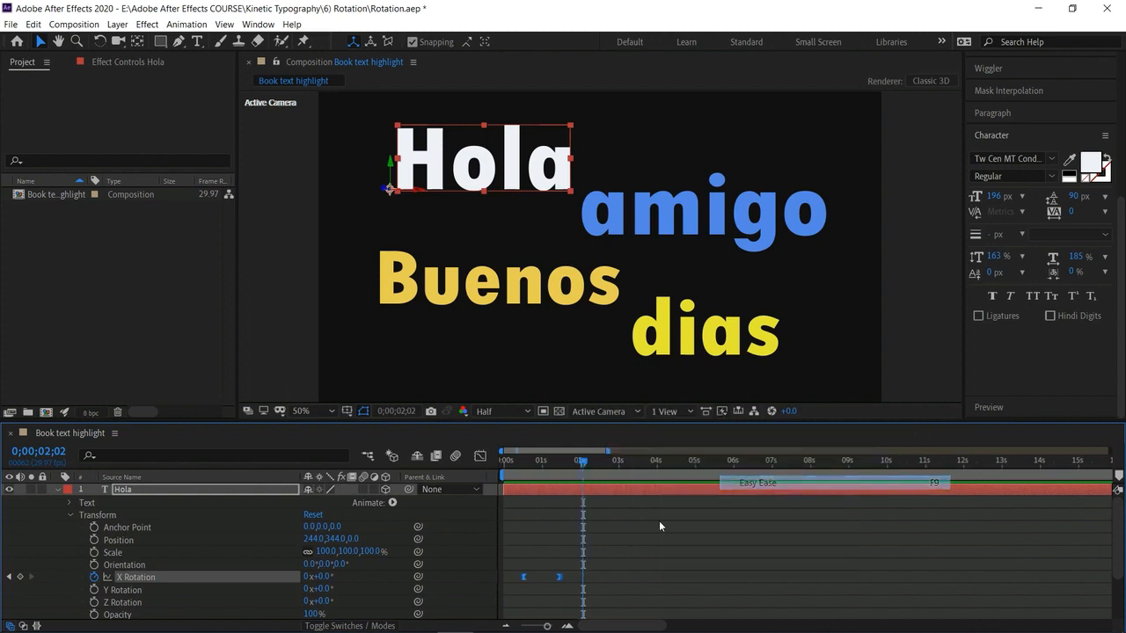
In the graph editor, extend the first X Rotation keyframe's ease handle toward the second keyframe, and return to the layer bars
left_click_drag(570, 463, 500, 459)
key("shift+F3")
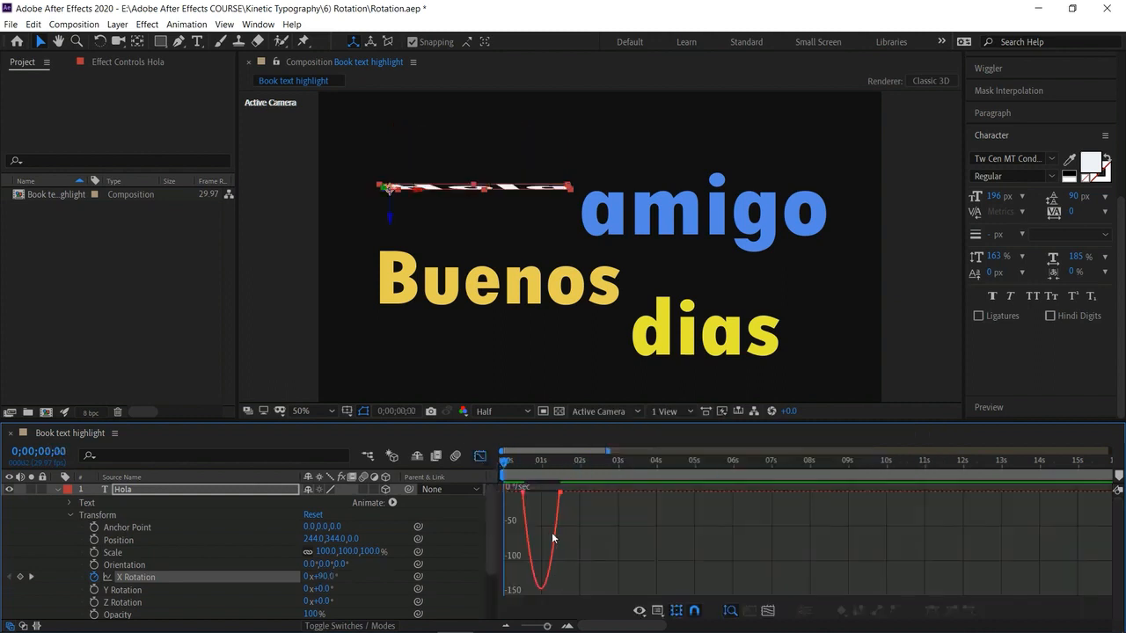
mouse_move(522, 490)
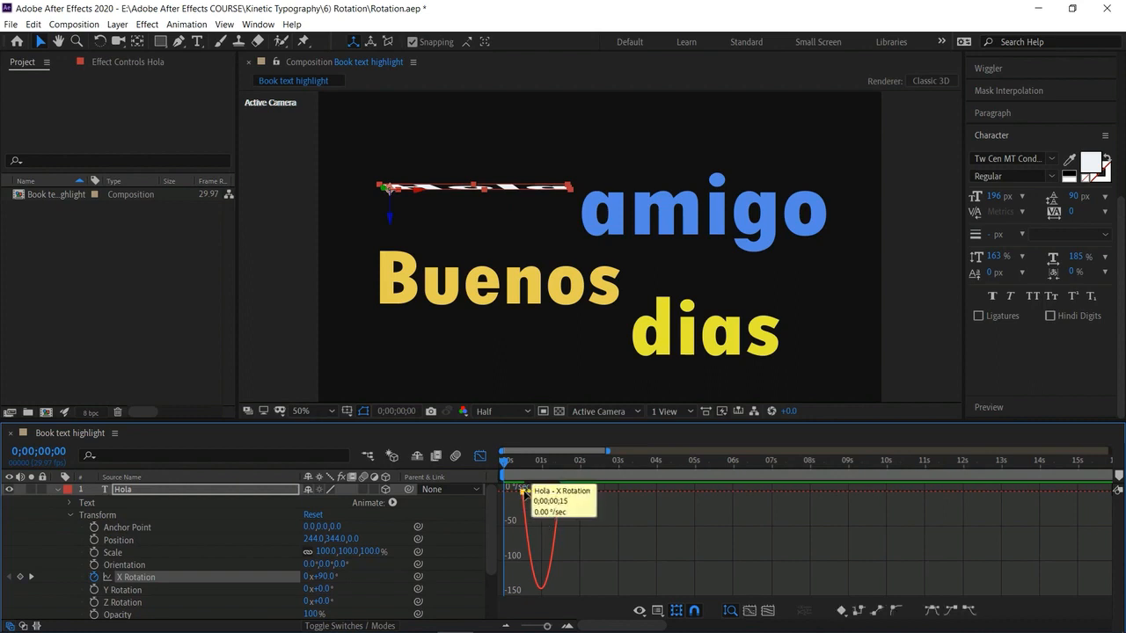
left_click(525, 492)
left_click_drag(530, 495, 548, 495)
left_click(480, 455)
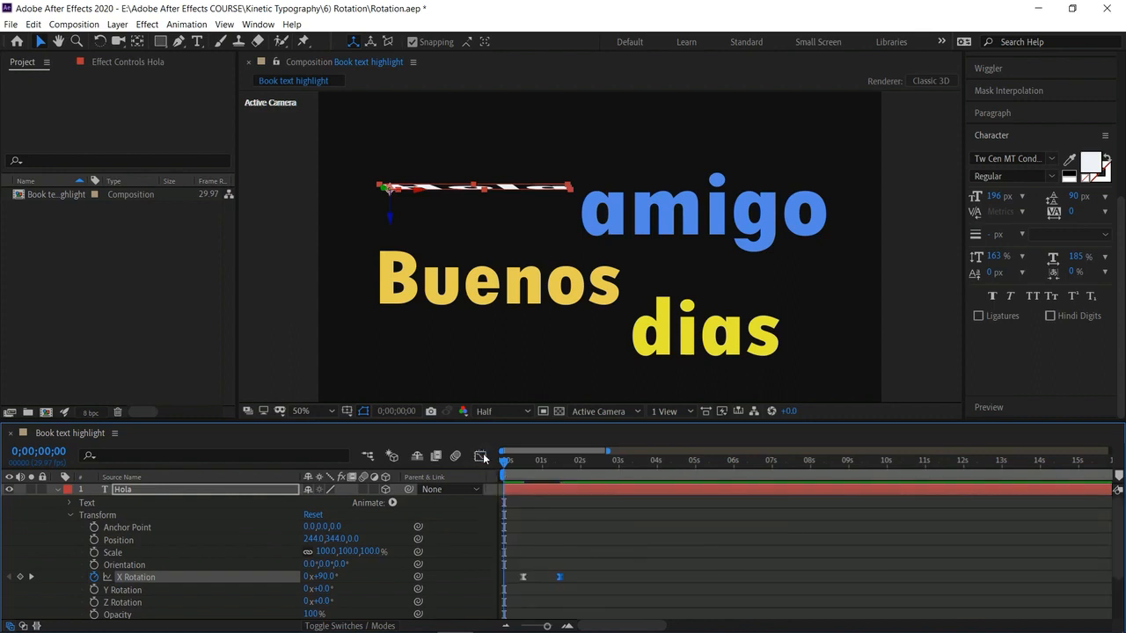
Preview the eased rotation of "Hola" and collapse the layer
key("space")
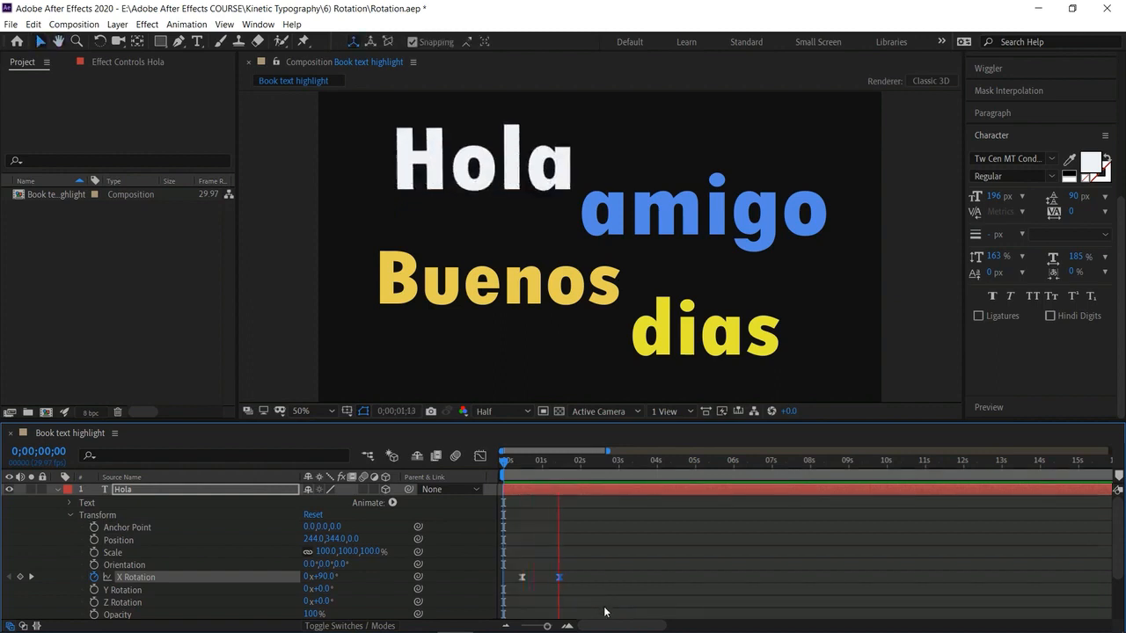
key("space")
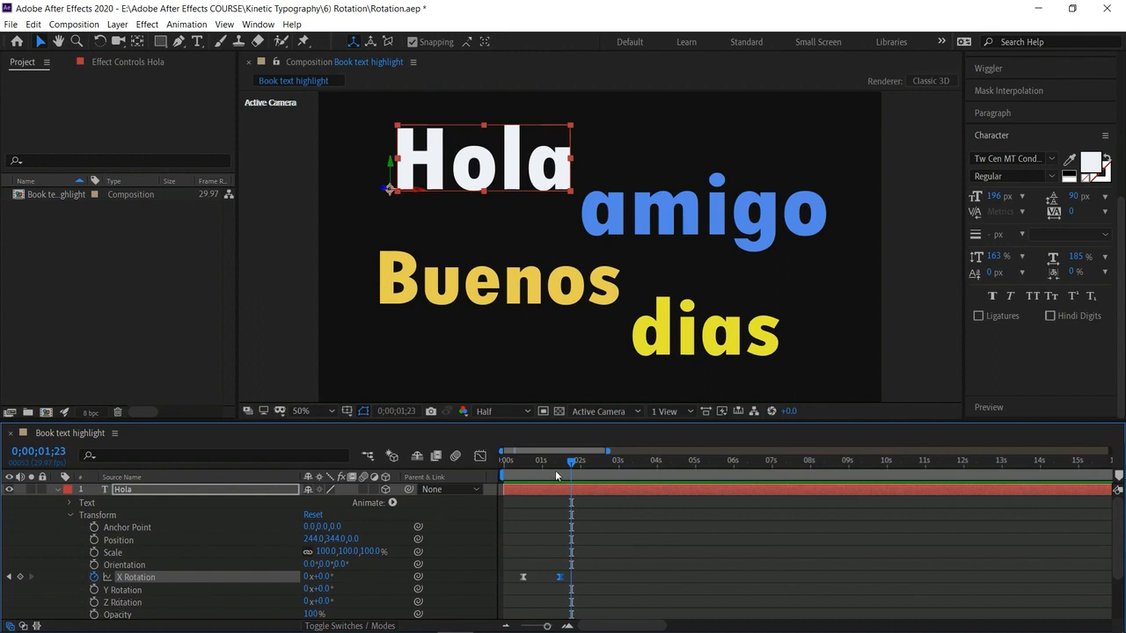
left_click(59, 489)
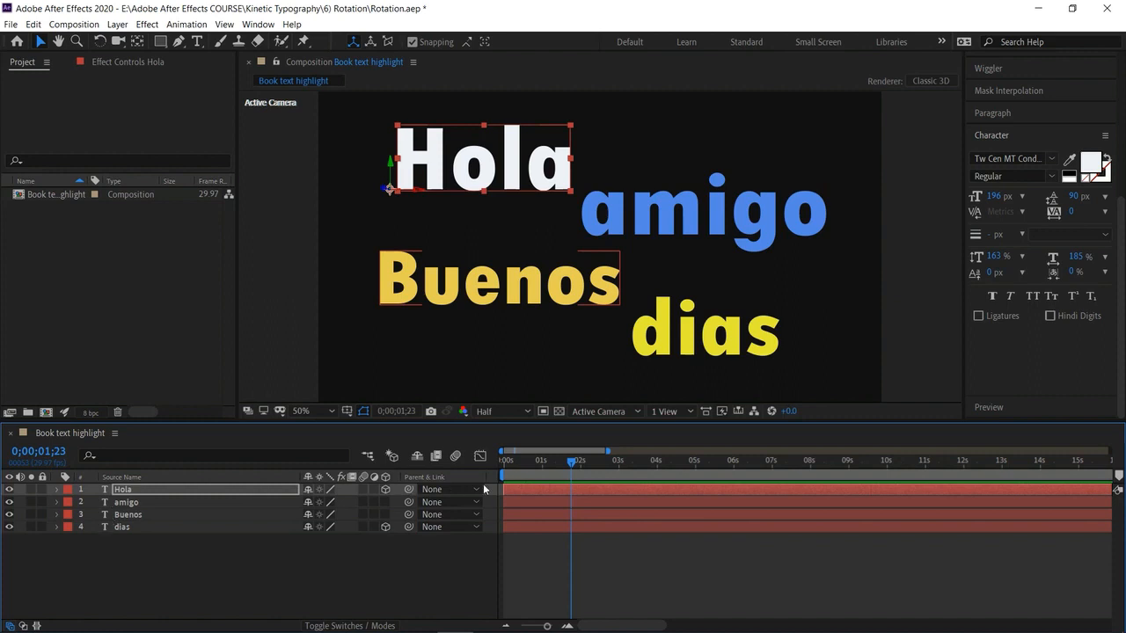
Make the "amigo" and "Buenos" layers 3D and reveal the Transform properties of "amigo"
left_click(56, 502)
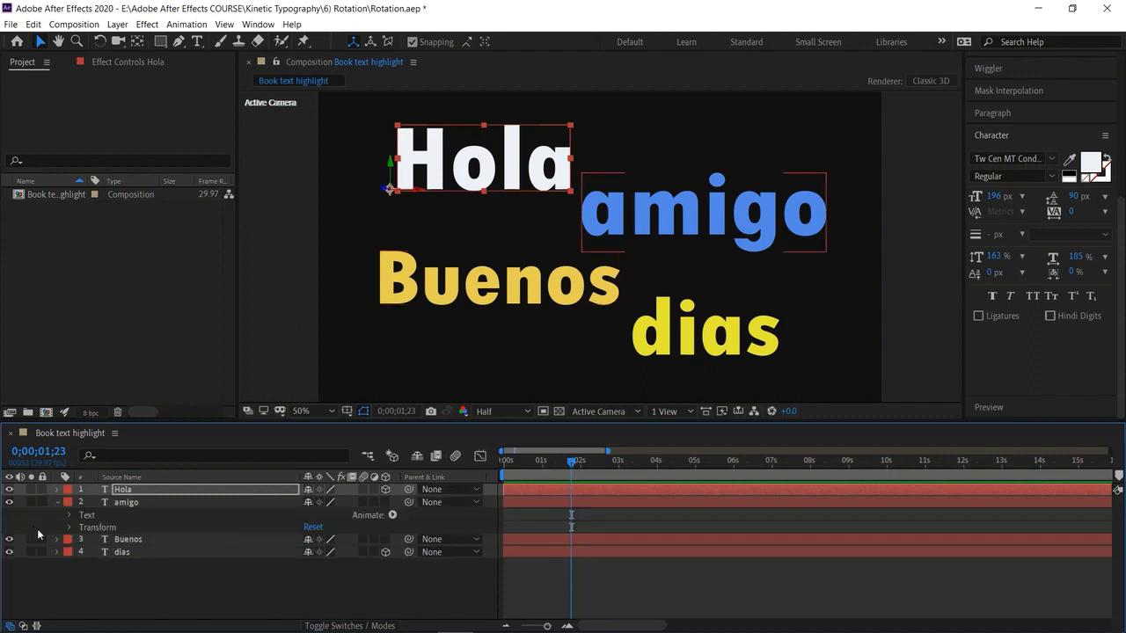
left_click(384, 502)
left_click(383, 568)
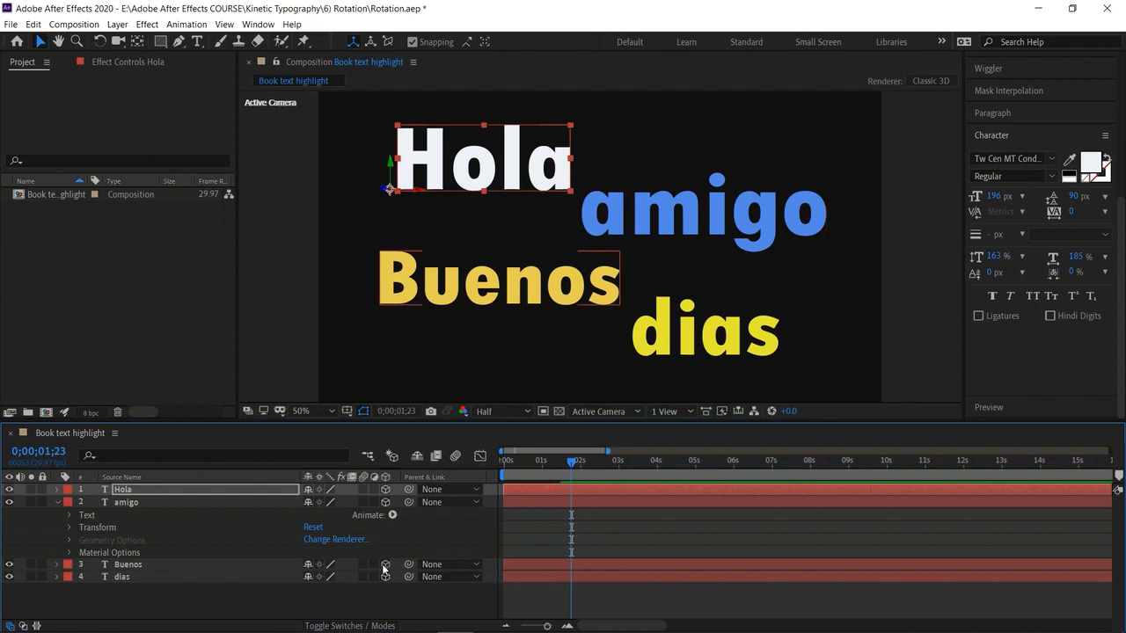
left_click(68, 528)
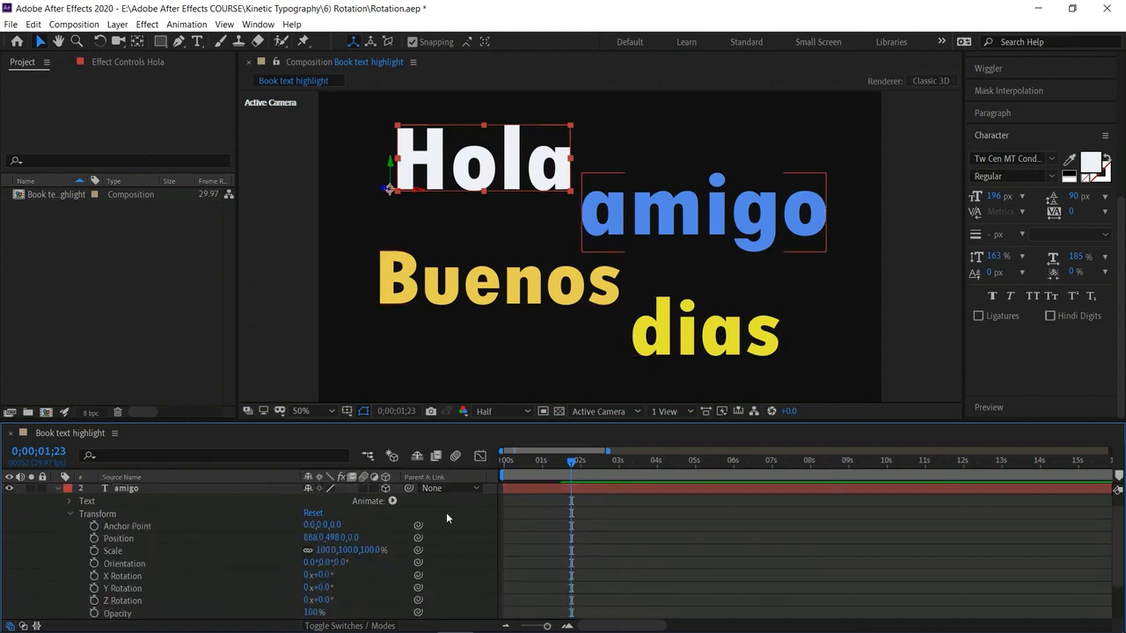
Keyframe the Y Rotation of "amigo" from 90° at 0;00;02;00 to 0° at 0;00;03;01
left_click(582, 470)
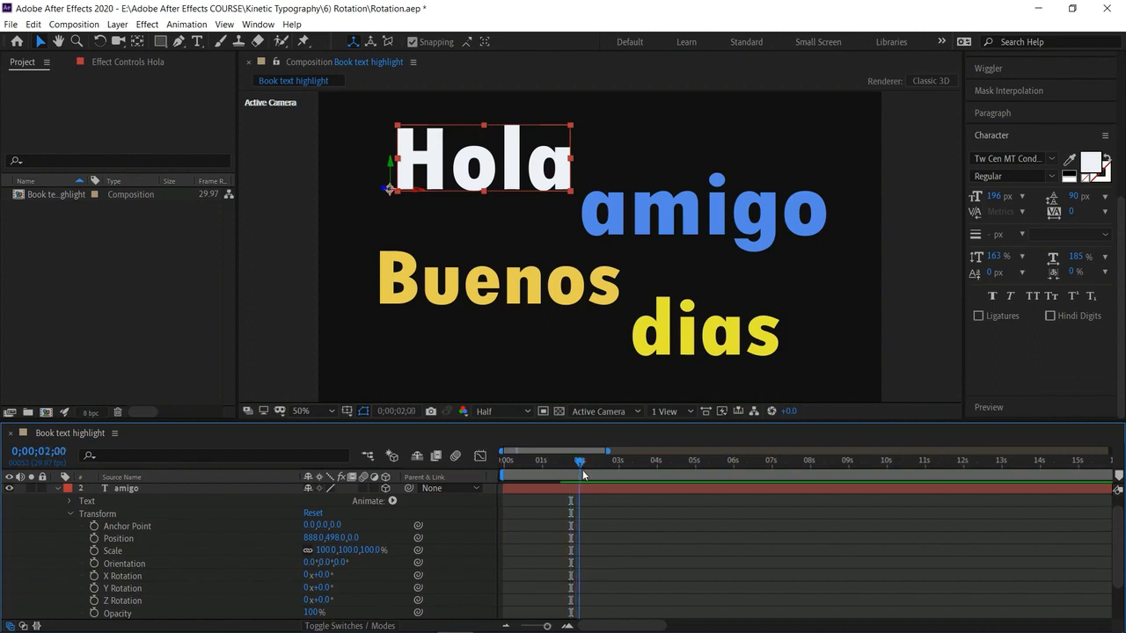
left_click(94, 589)
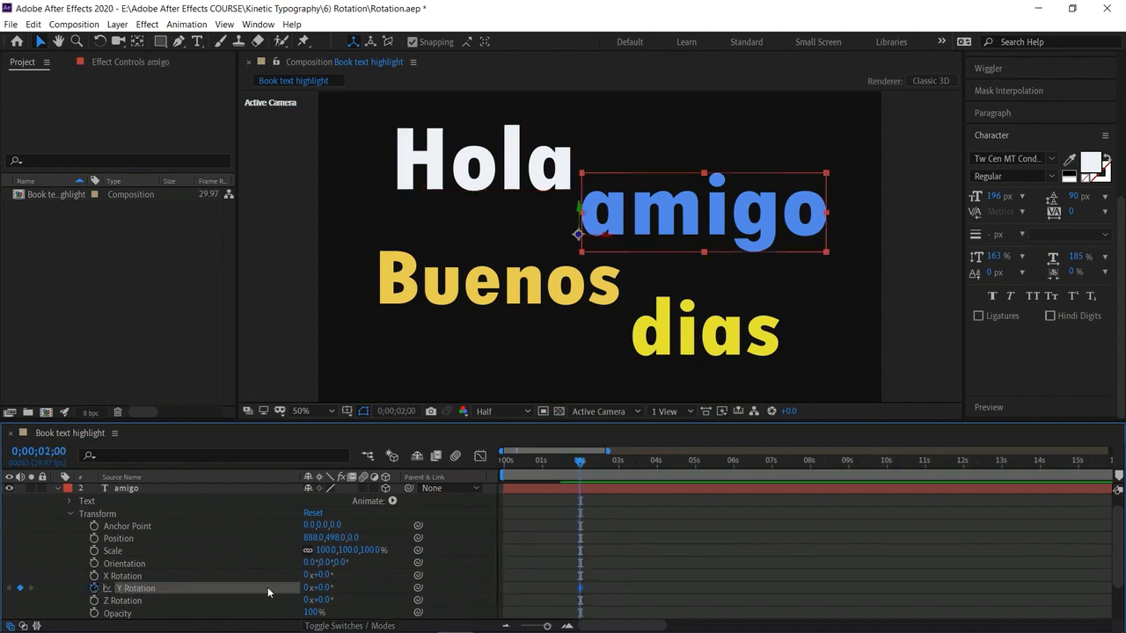
left_click(319, 587)
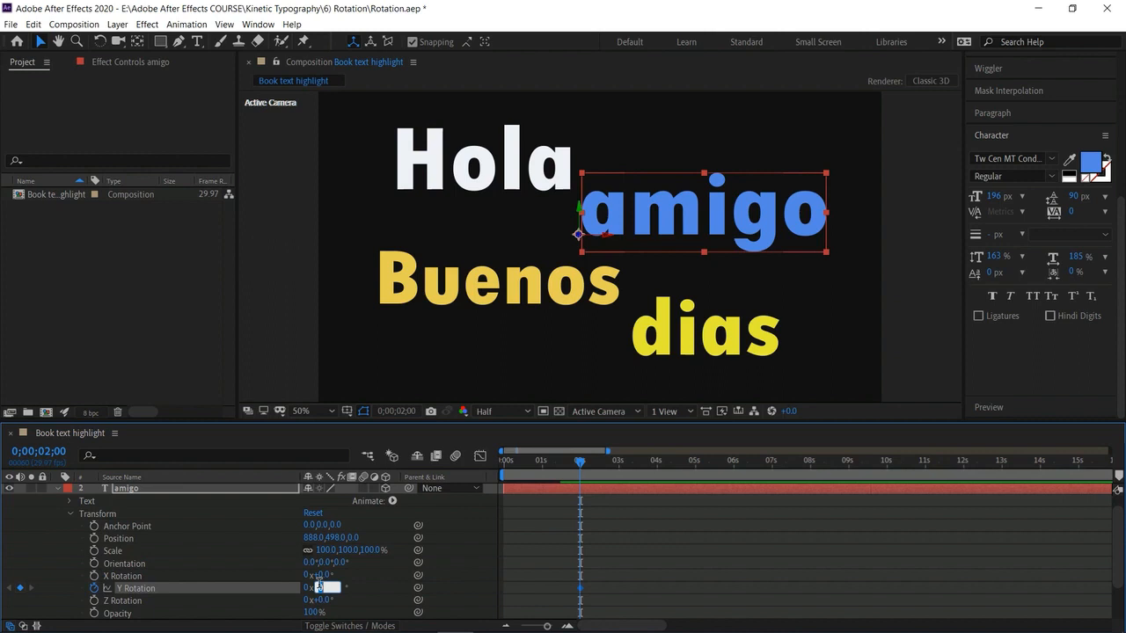
type("90")
key("Return")
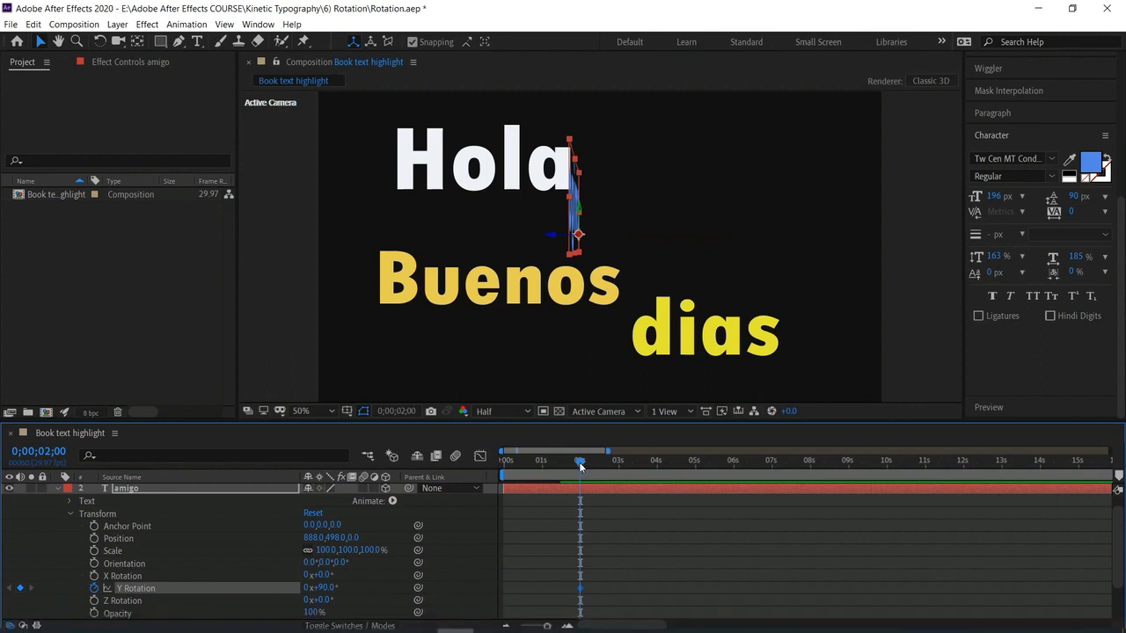
left_click_drag(591, 465, 618, 474)
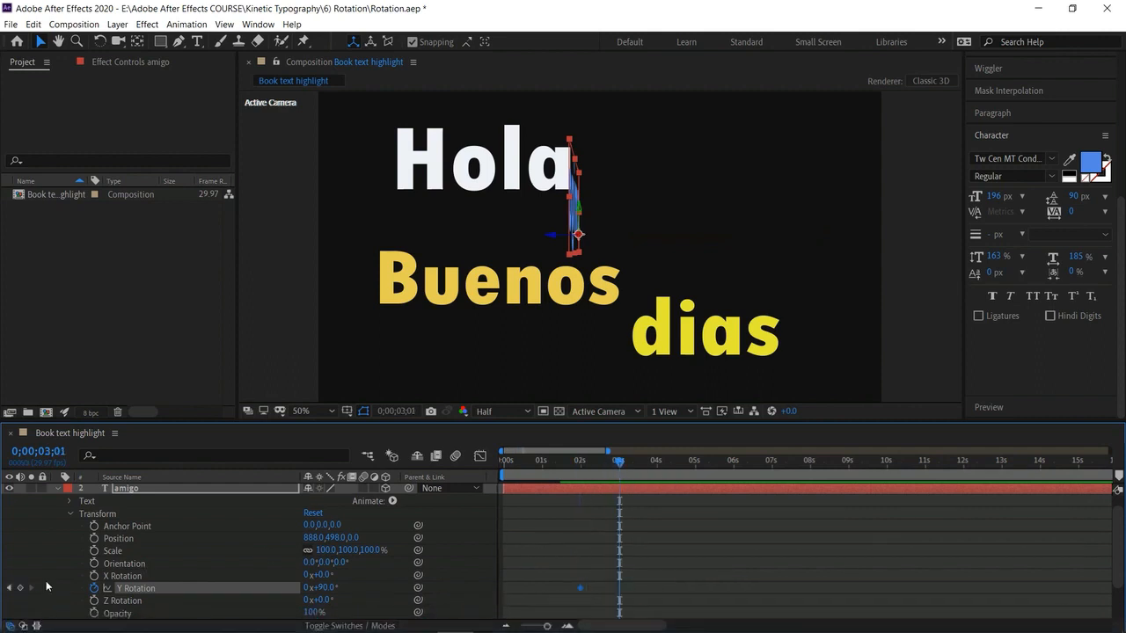
left_click(318, 586)
type("0")
key("Return")
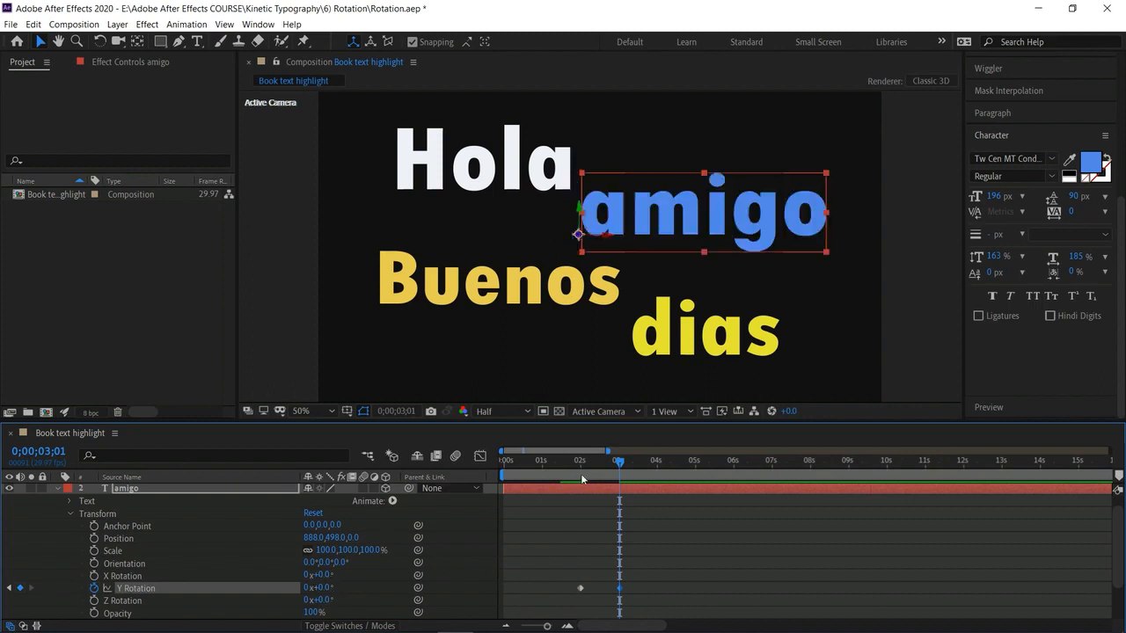
Preview the "Hola" and "amigo" rotations from the start and collapse the "amigo" layer
left_click_drag(591, 464, 453, 474)
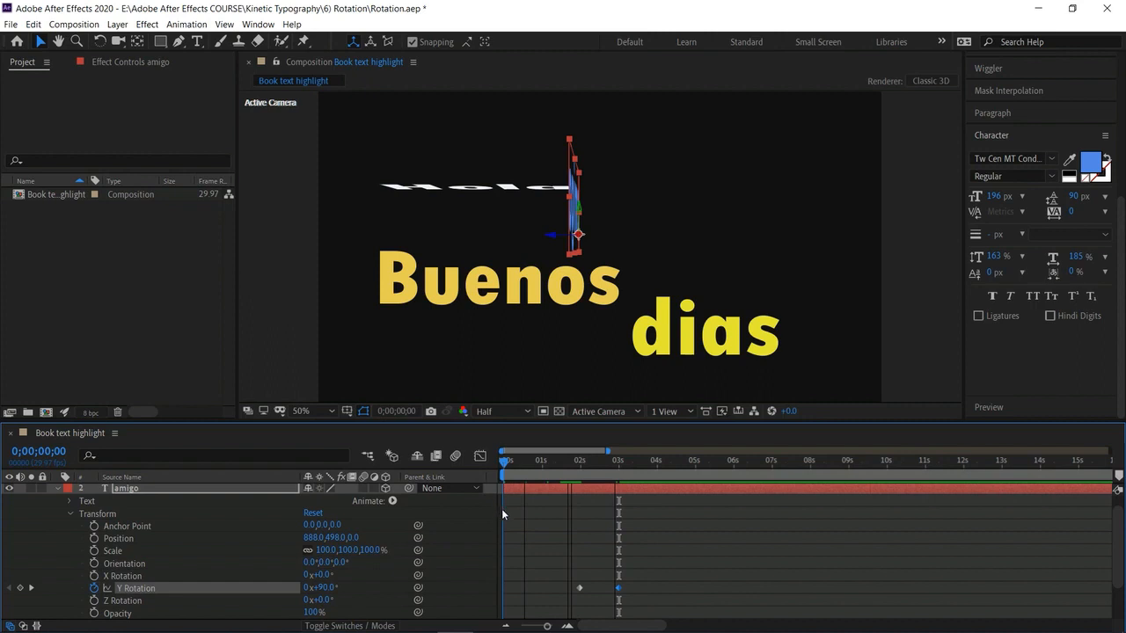
key("space")
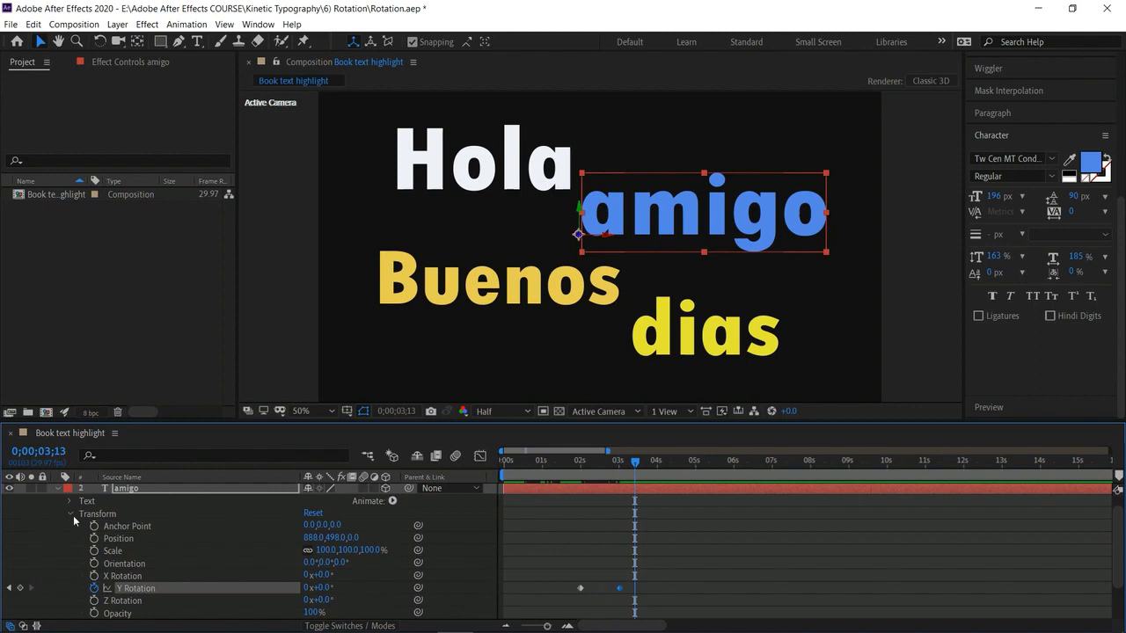
left_click(56, 489)
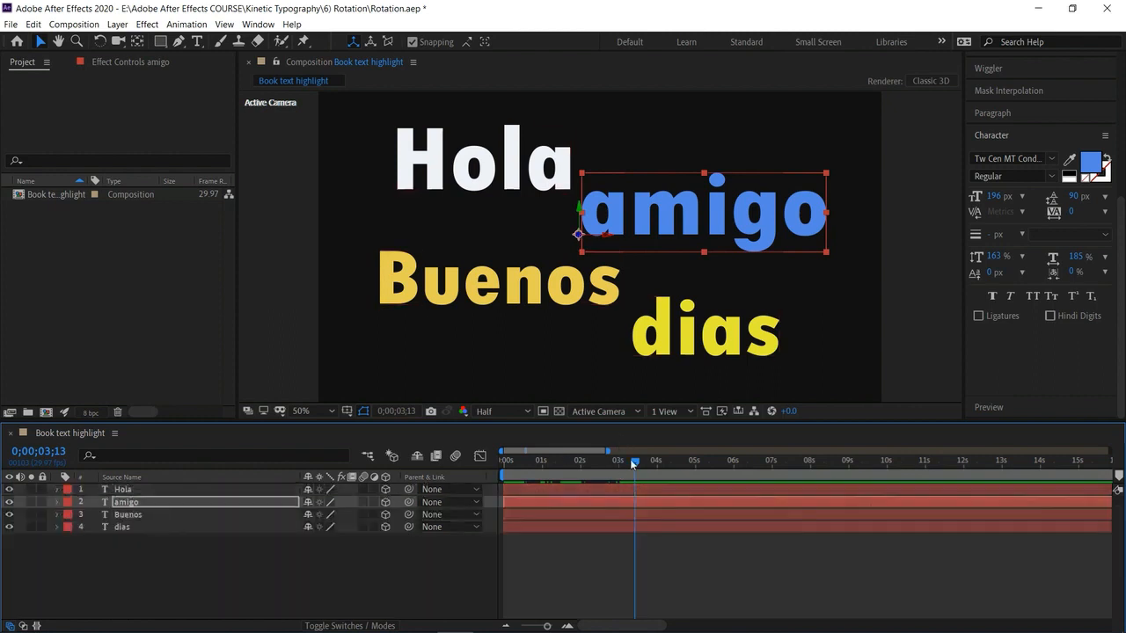
Reveal the Transform properties of the "Buenos" layer with the playhead at 0;00;03;13
mouse_move(636, 466)
left_mouse_down()
mouse_move(650, 470)
mouse_move(634, 466)
left_mouse_up()
left_click(56, 515)
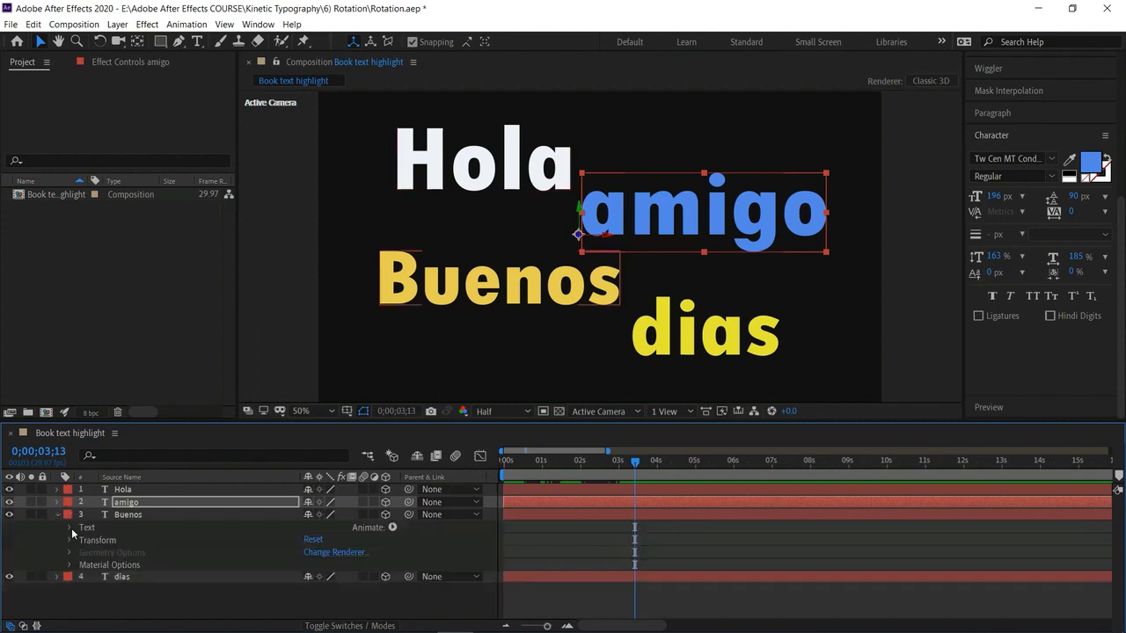
left_click(70, 539)
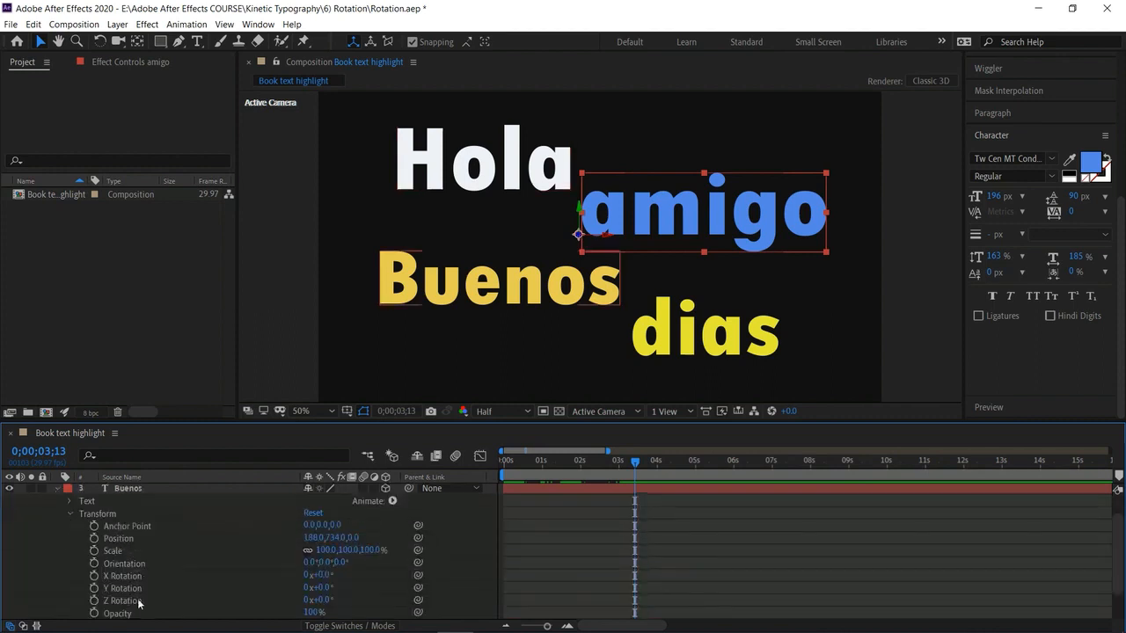
left_click(299, 599)
left_click_drag(299, 599, 282, 599)
key("ctrl+z")
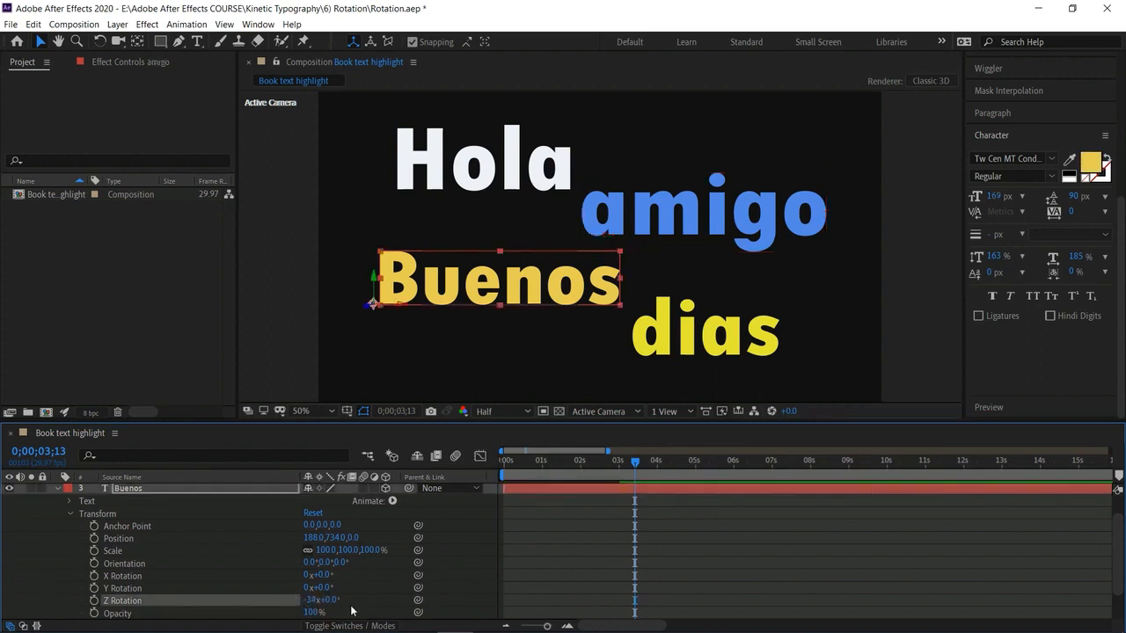
Keyframe the Z Rotation of "Buenos" from 90° at 0;00;03;13 to 0° at 0;00;04;16
left_click(325, 600)
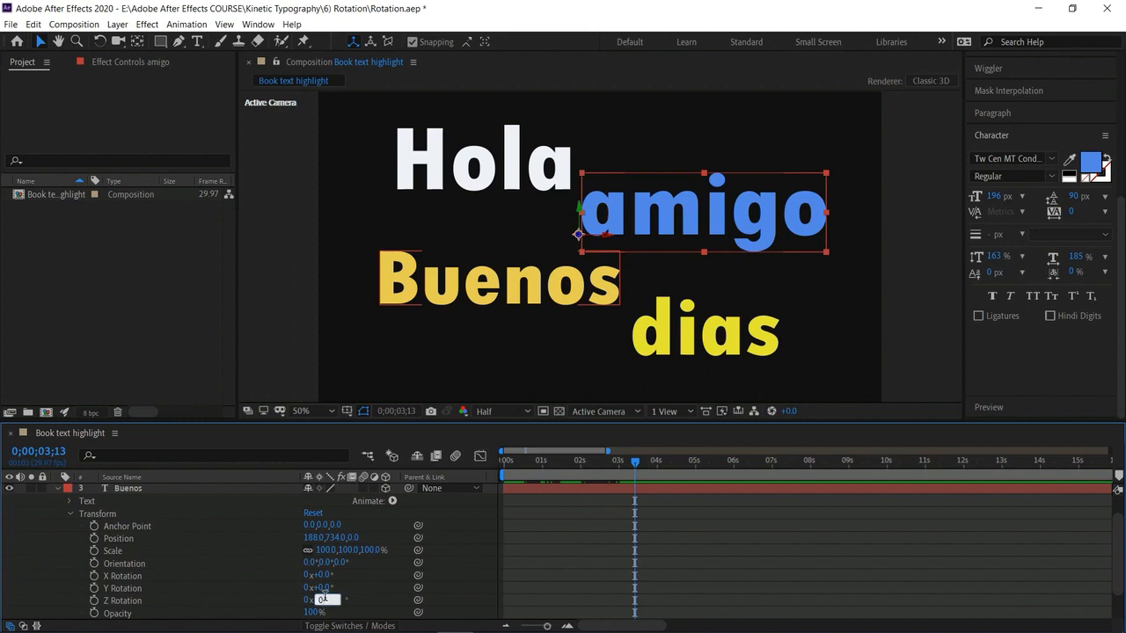
key("Return")
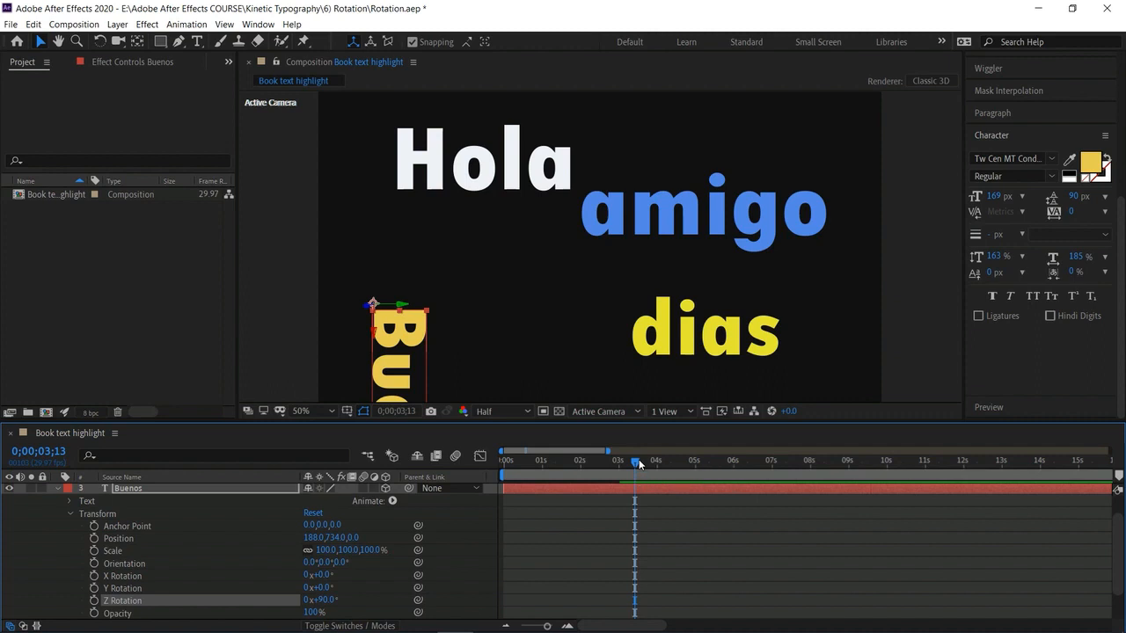
left_click(94, 600)
left_click_drag(634, 460, 677, 470)
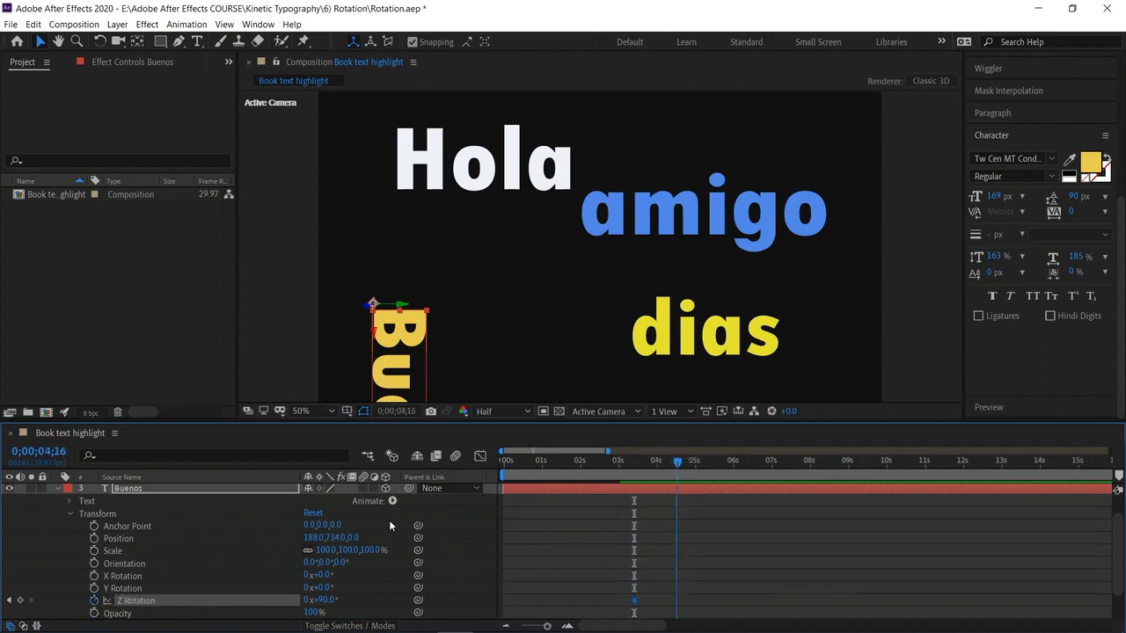
left_click(19, 599)
left_click(323, 600)
type("0")
key("Return")
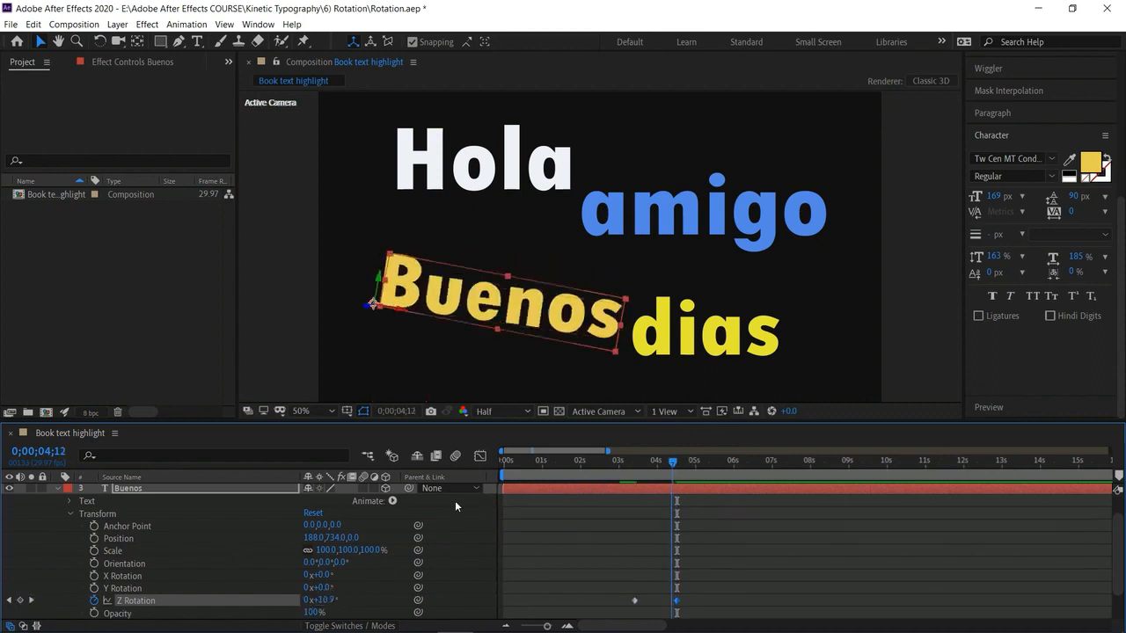
Preview the word rotations from the start, collapse the "Buenos" layer and scrub through the first second
key("Home")
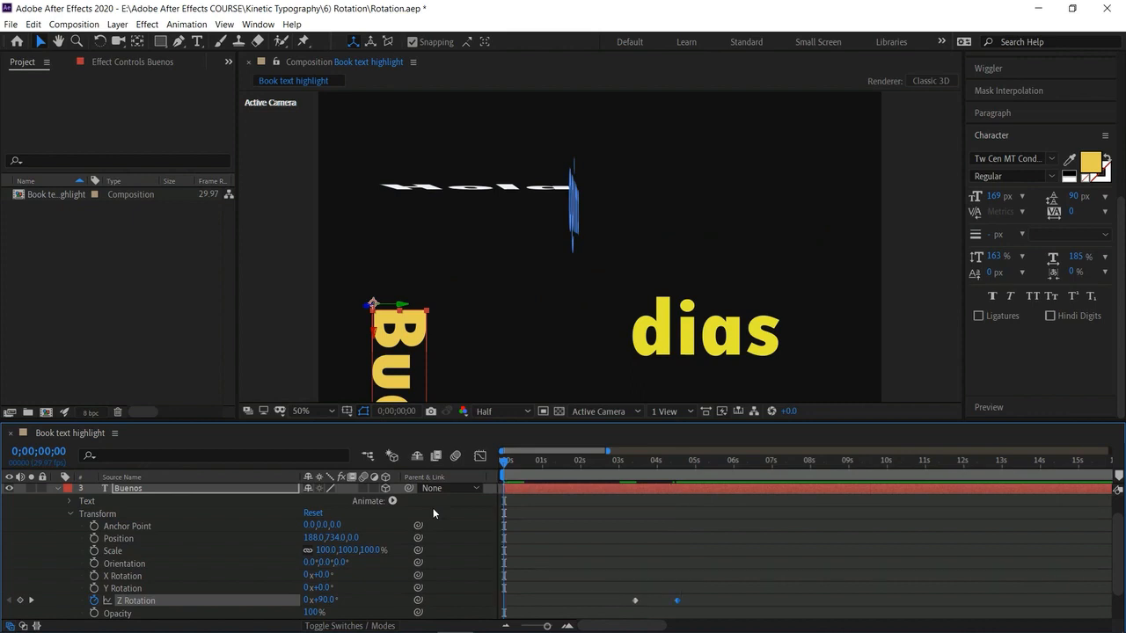
key("space")
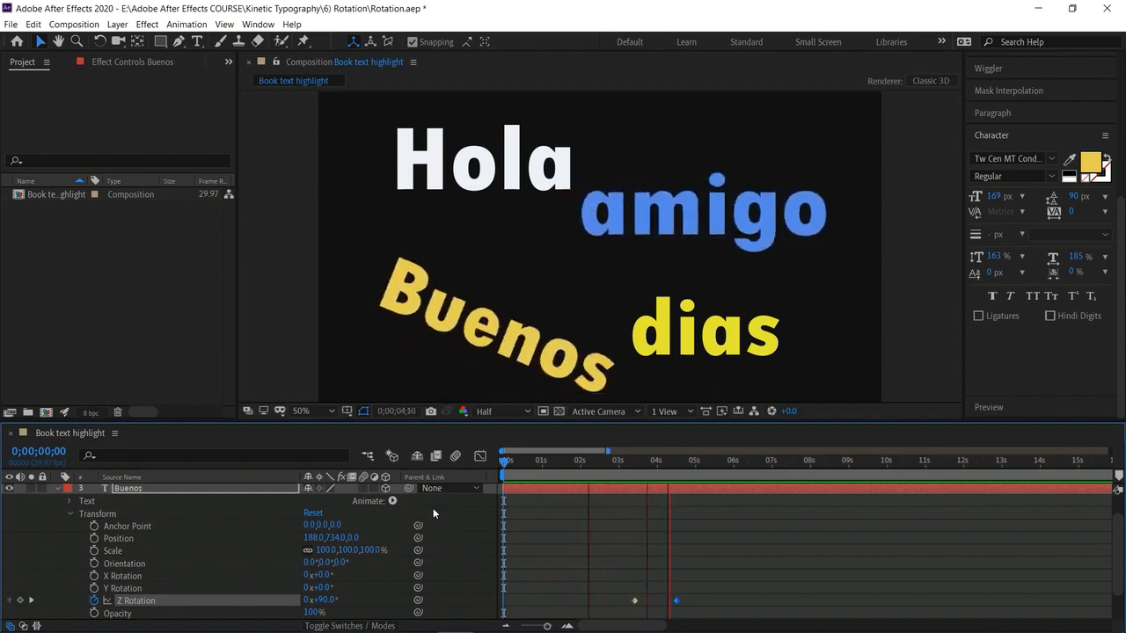
key("space")
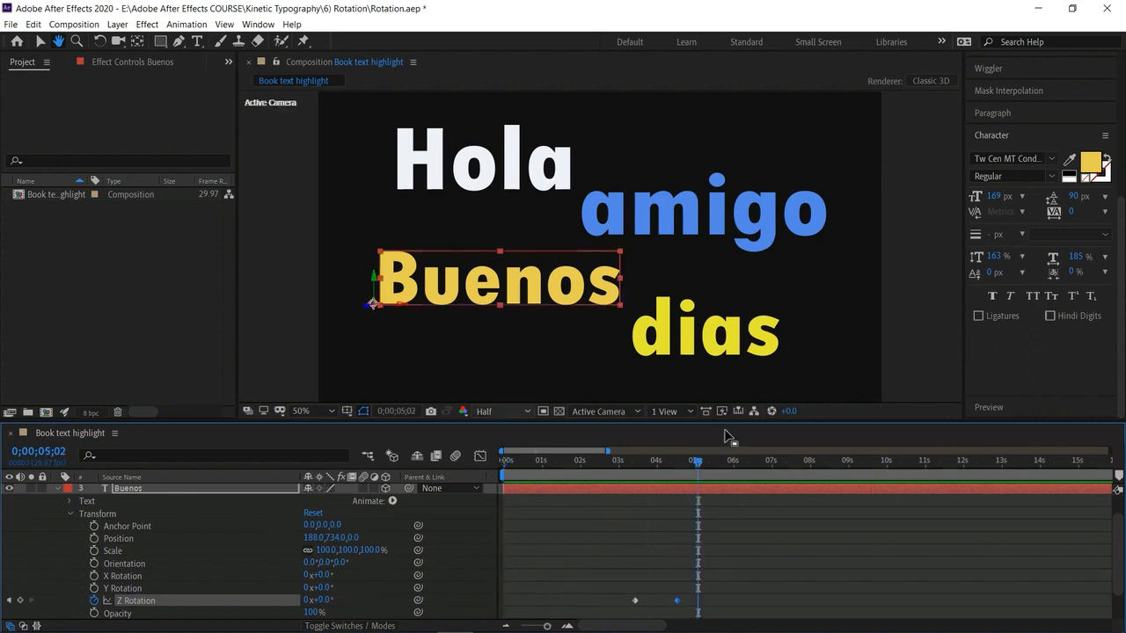
left_click_drag(680, 462, 466, 500)
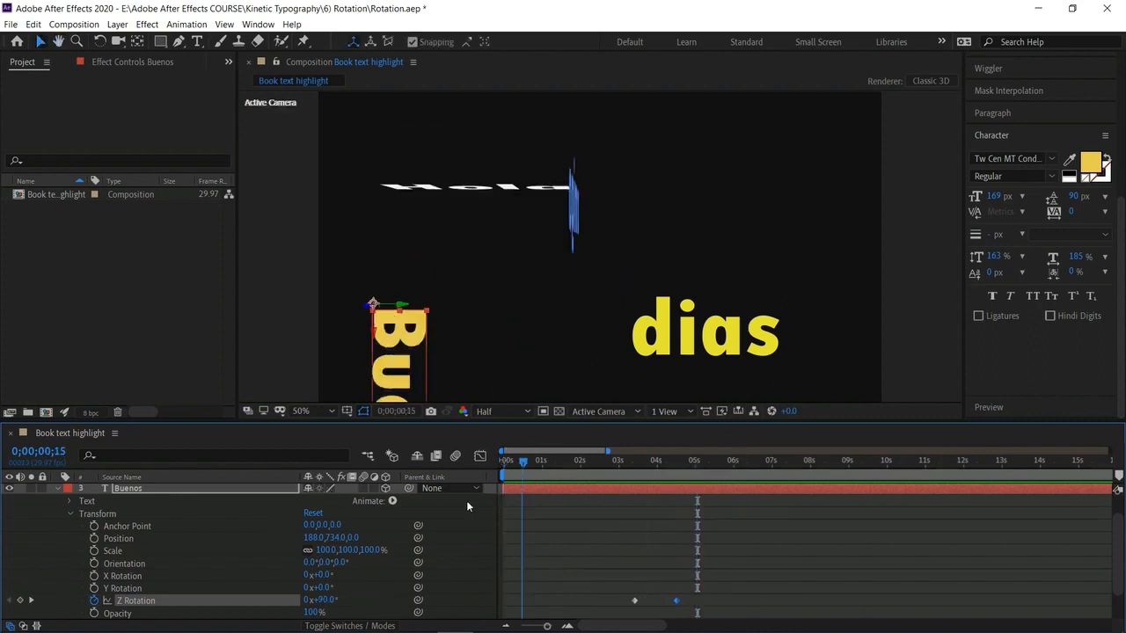
left_click(56, 489)
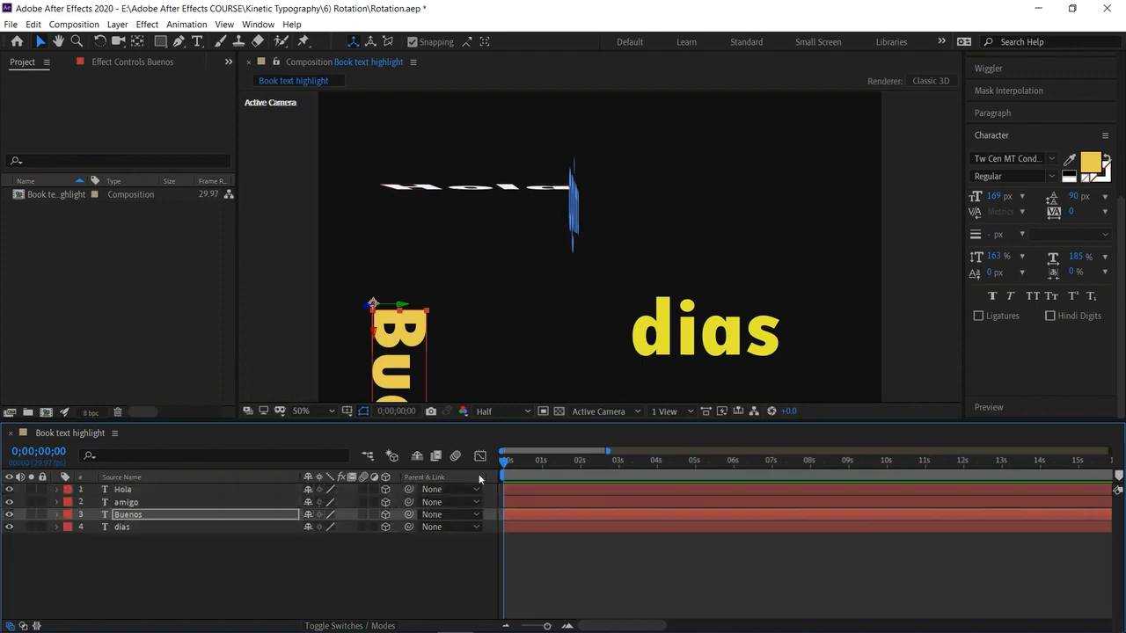
left_click_drag(506, 464, 536, 463)
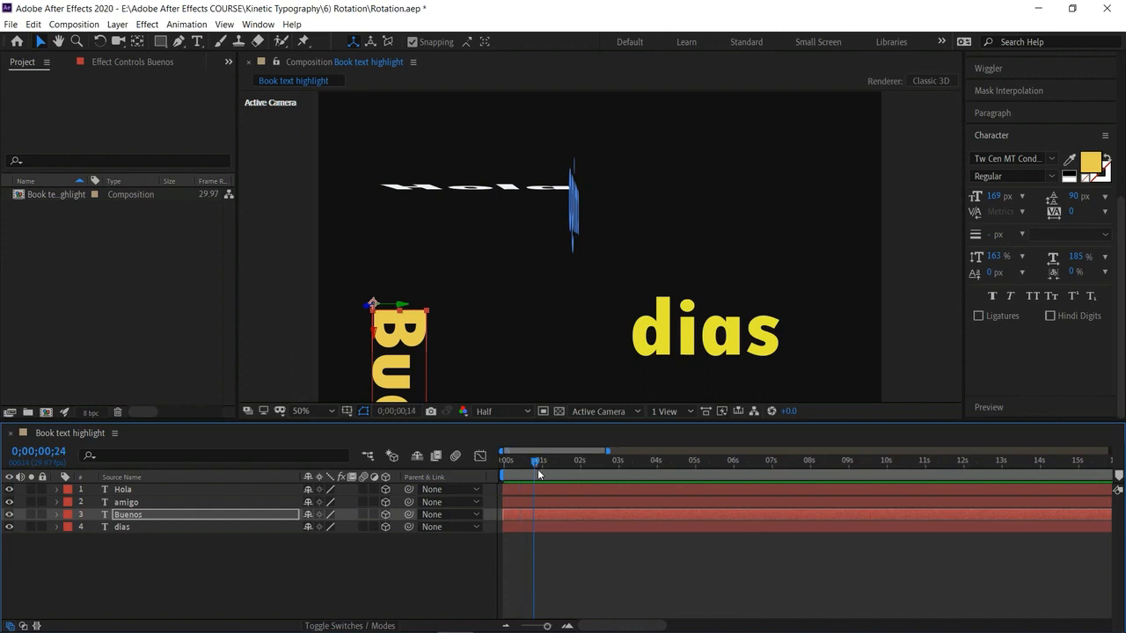
Add an opacity keyframe of 0% to the Hola layer at 0;00;00;00
key("Home")
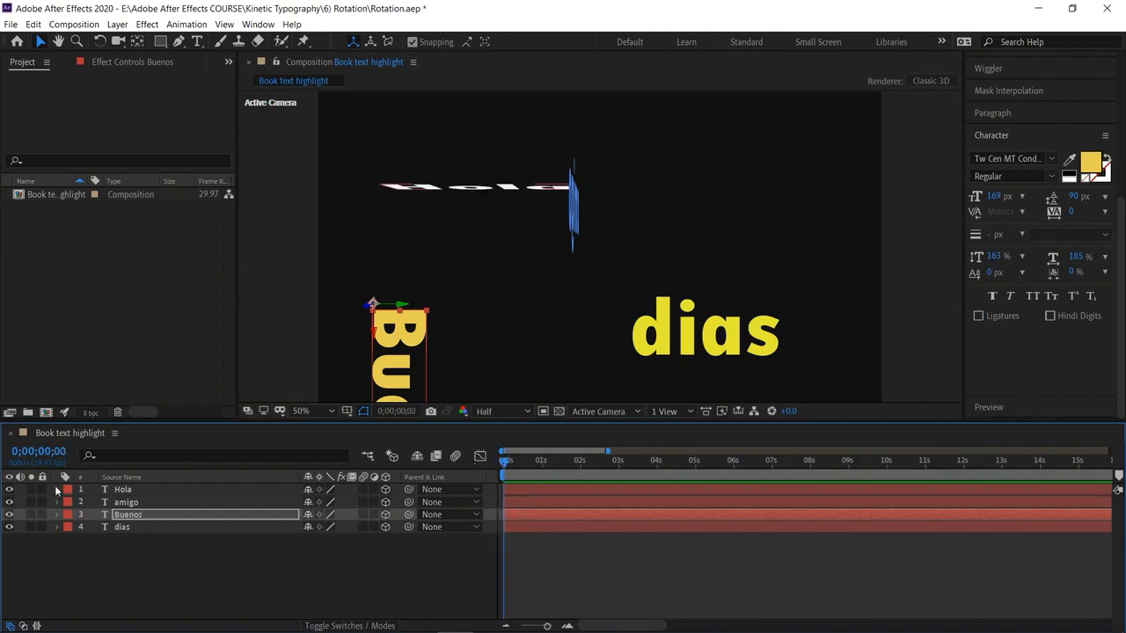
left_click(57, 489)
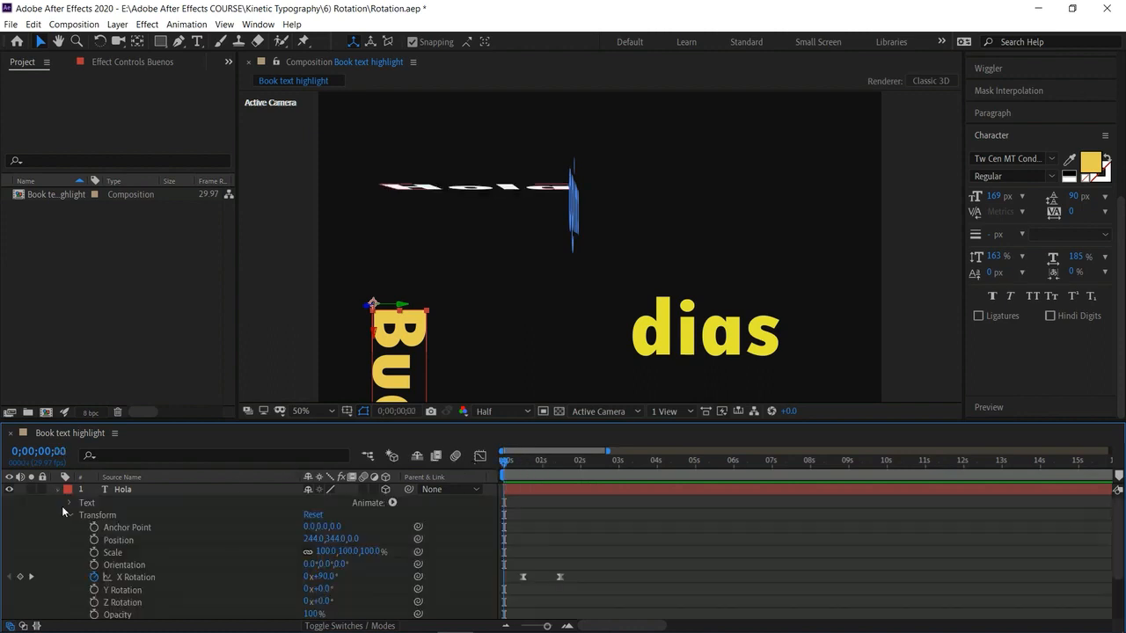
left_click(95, 614)
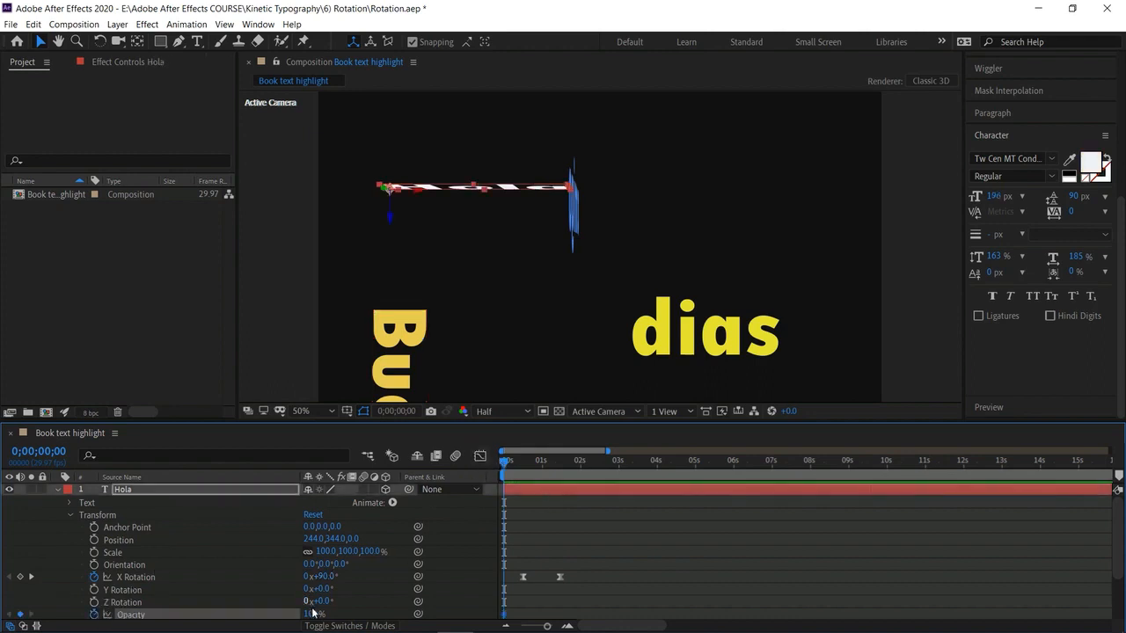
left_click_drag(312, 614, 198, 611)
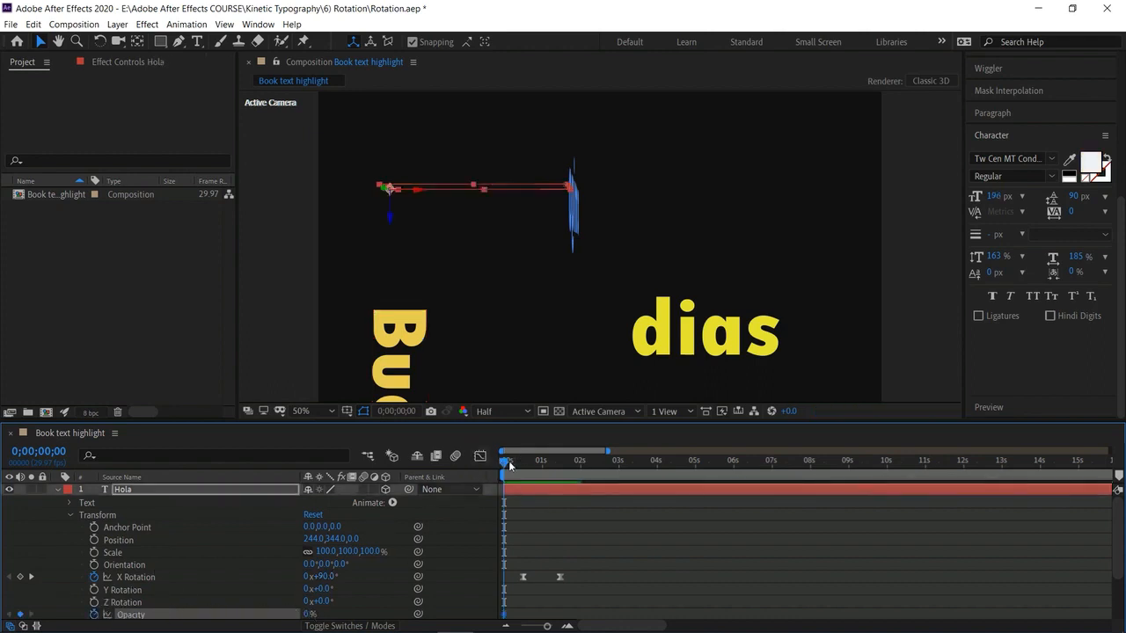
Try a 100% opacity keyframe on the Hola layer at 0;00;00;16 and preview the fade-in
left_click_drag(511, 465, 523, 473)
left_click(20, 614)
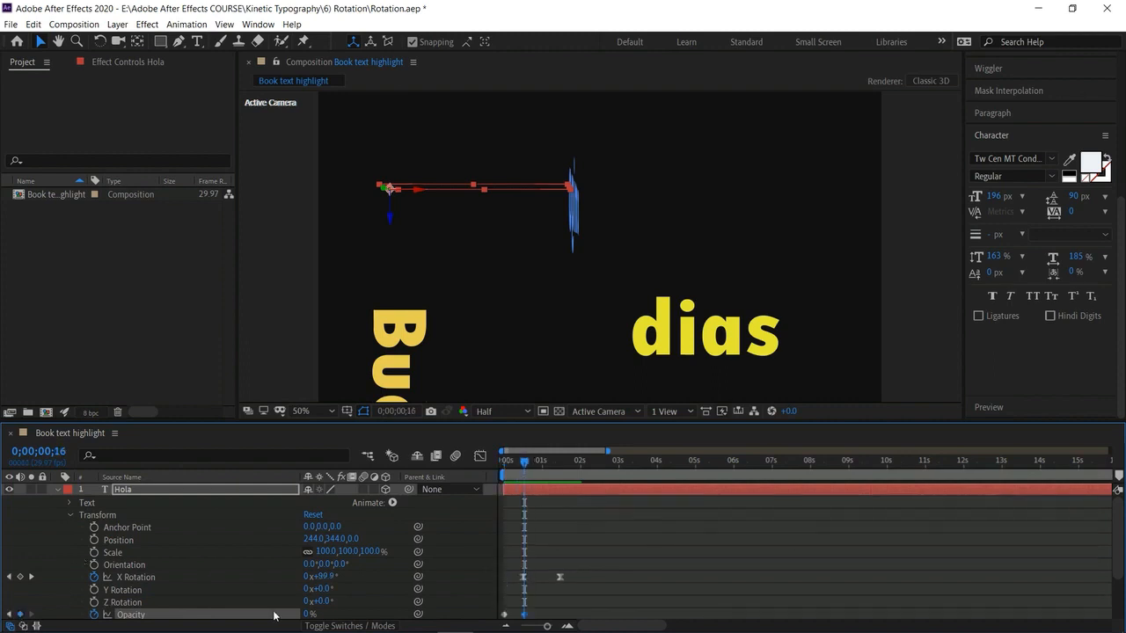
left_click_drag(310, 614, 653, 614)
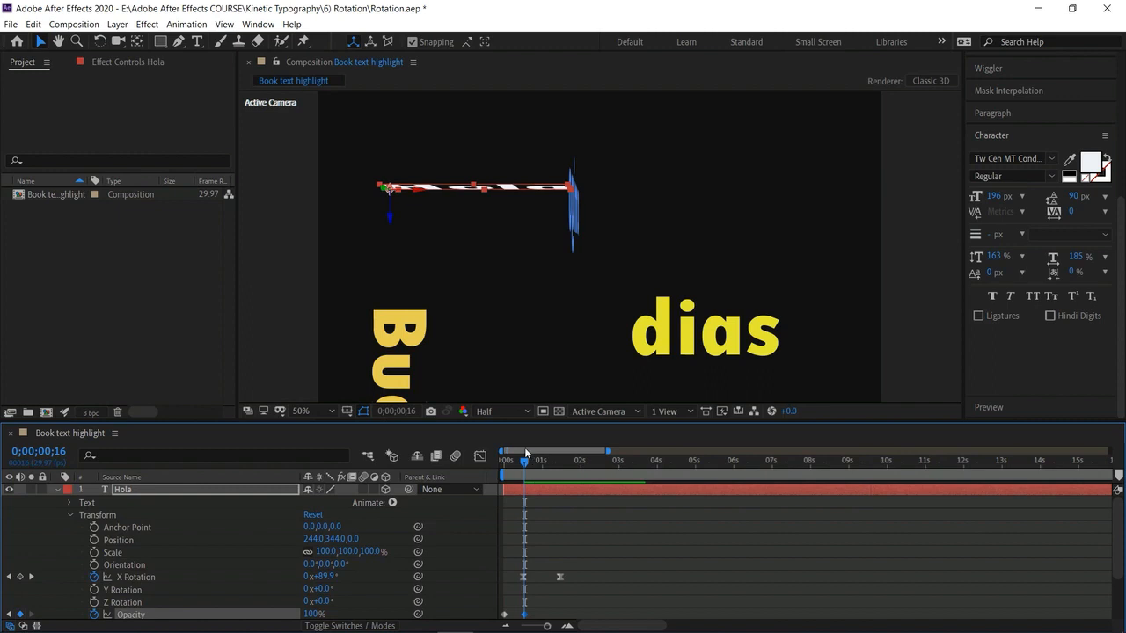
left_click_drag(509, 461, 417, 474)
key("space")
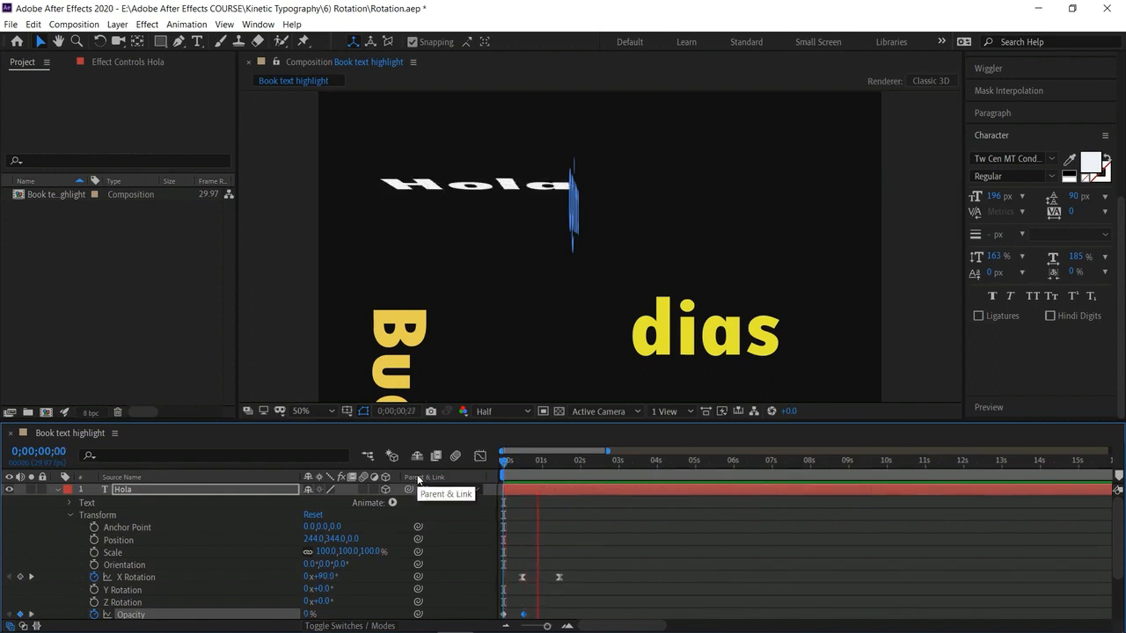
key("space")
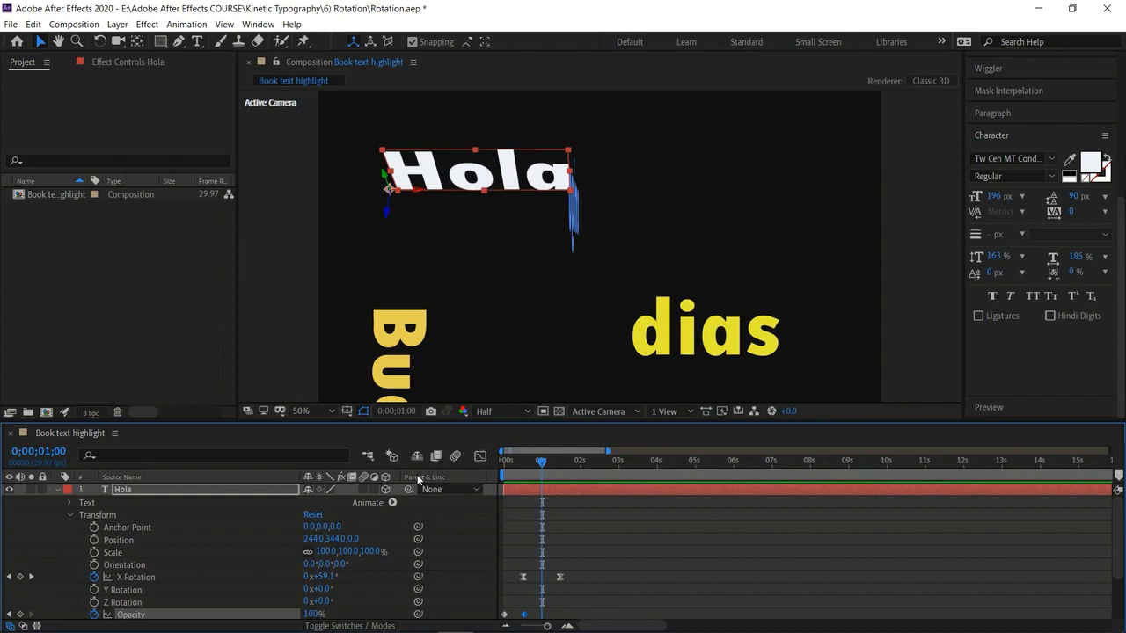
Replace Hola's 100% opacity keyframe with a 0% keyframe at 0;00;00;14 and a 100% keyframe at 0;00;00;17
left_click(524, 461)
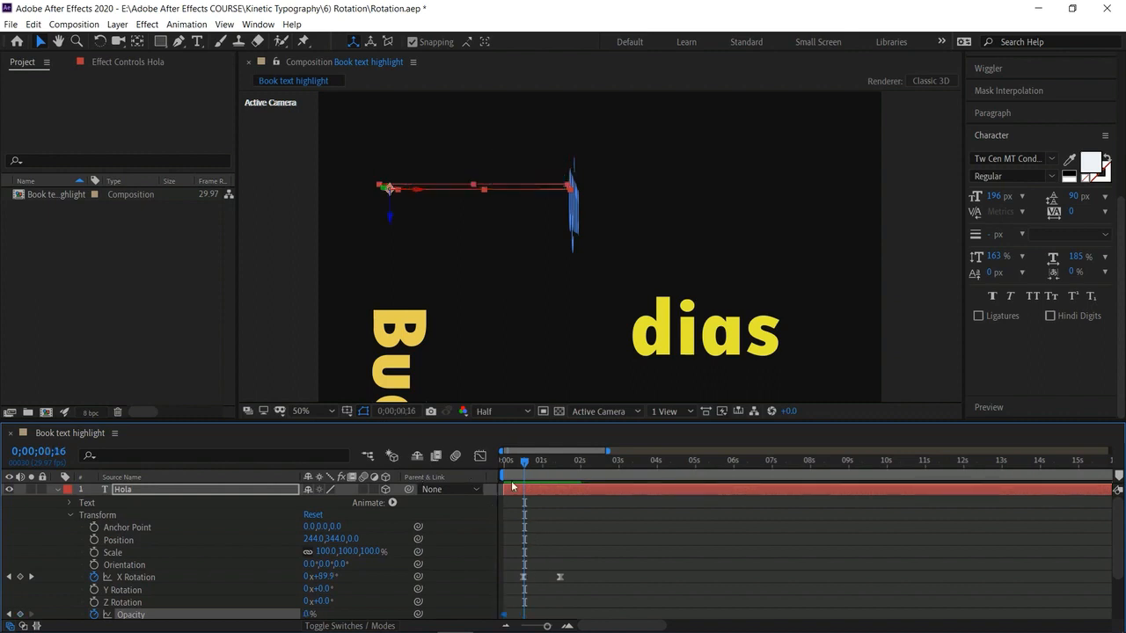
left_click_drag(521, 463, 515, 463)
left_click_drag(516, 468, 521, 469)
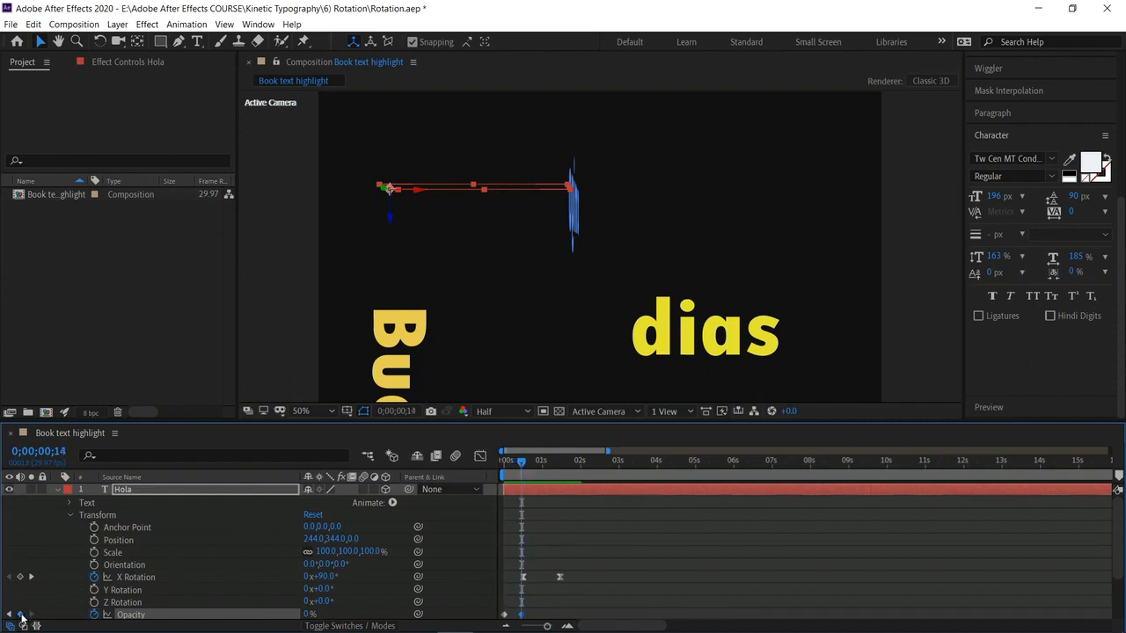
left_click_drag(520, 462, 525, 464)
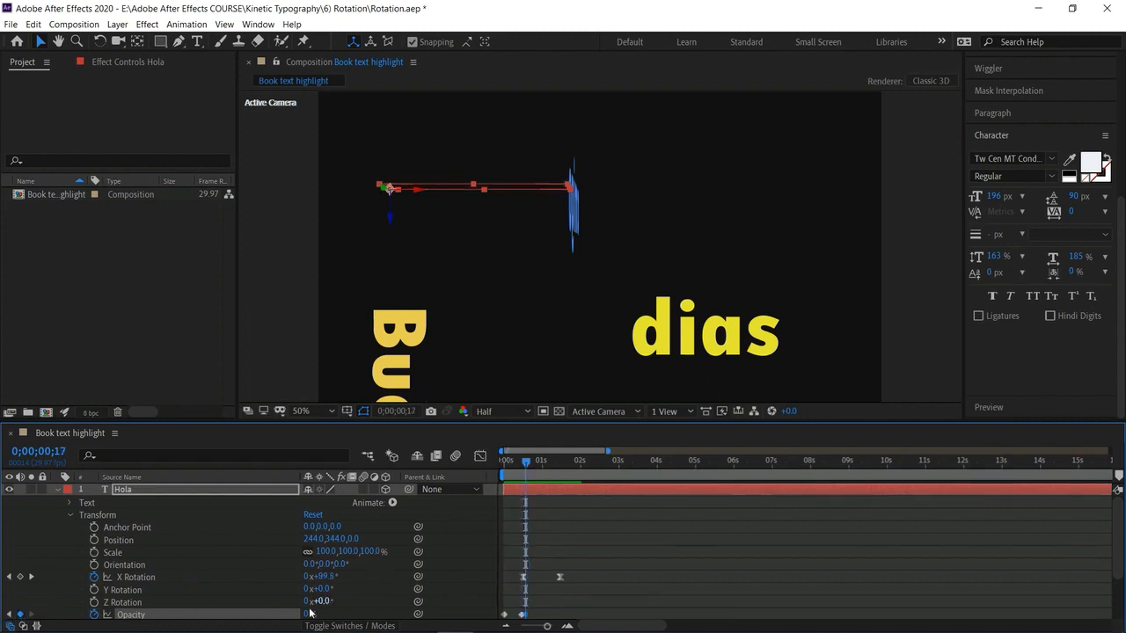
left_click_drag(306, 614, 526, 607)
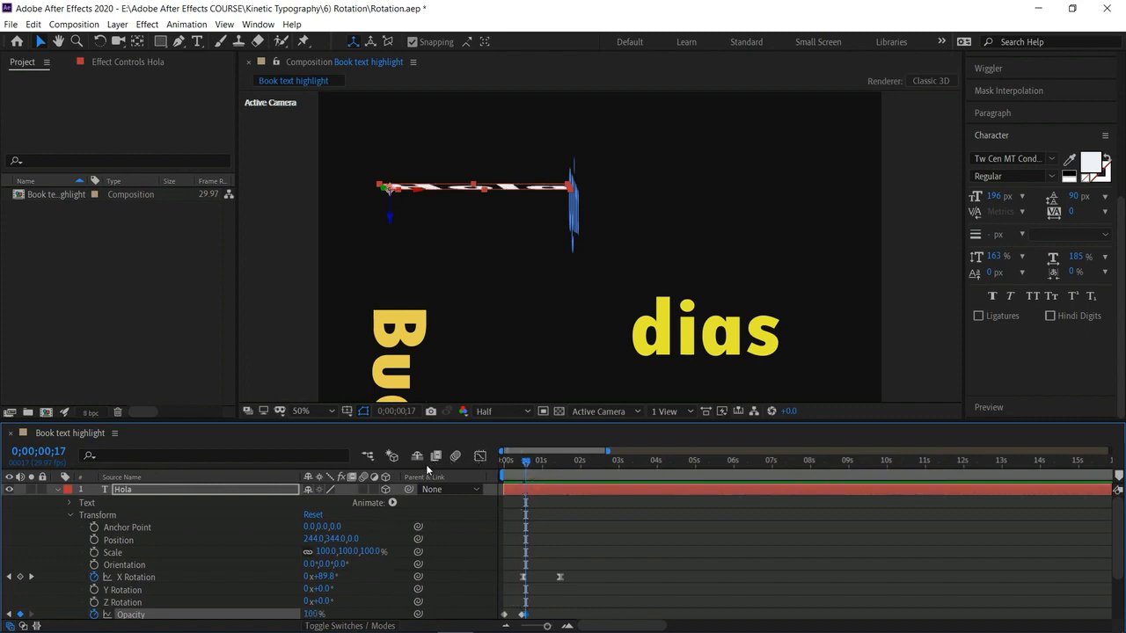
Preview the Hola text's appearance from the start and collapse the Hola layer's properties
left_click(502, 461)
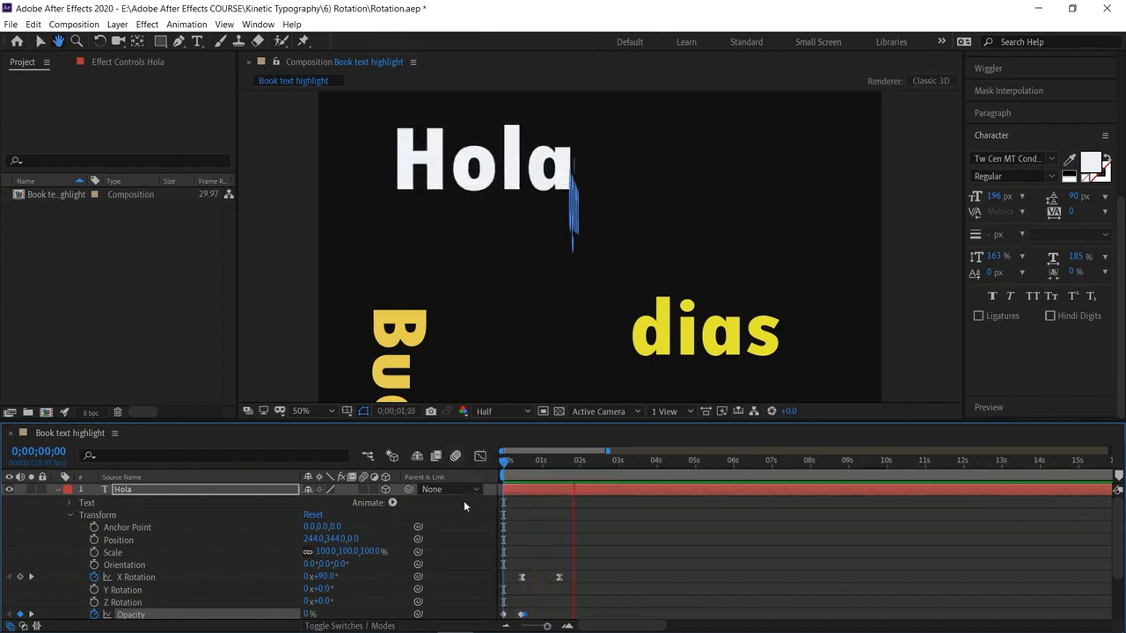
left_click(54, 489)
key("v")
key("space")
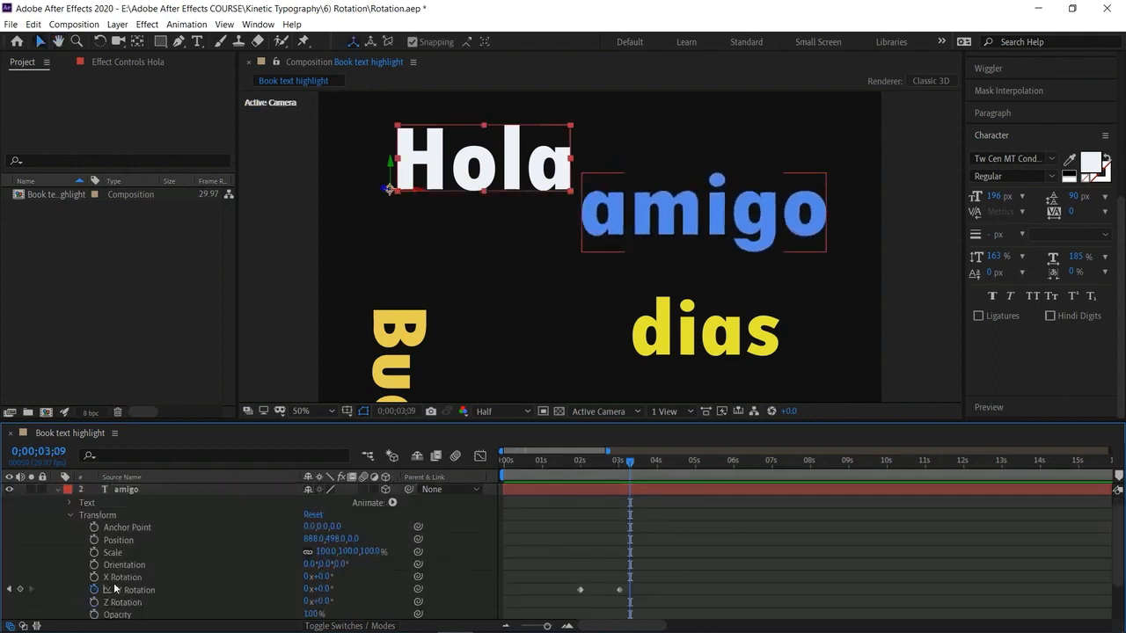
Add opacity keyframes to the amigo layer: 0% at 0;00;01;27 and 100% at 0;00;02;01
mouse_move(592, 466)
left_mouse_down()
mouse_move(575, 463)
mouse_move(579, 479)
left_mouse_up()
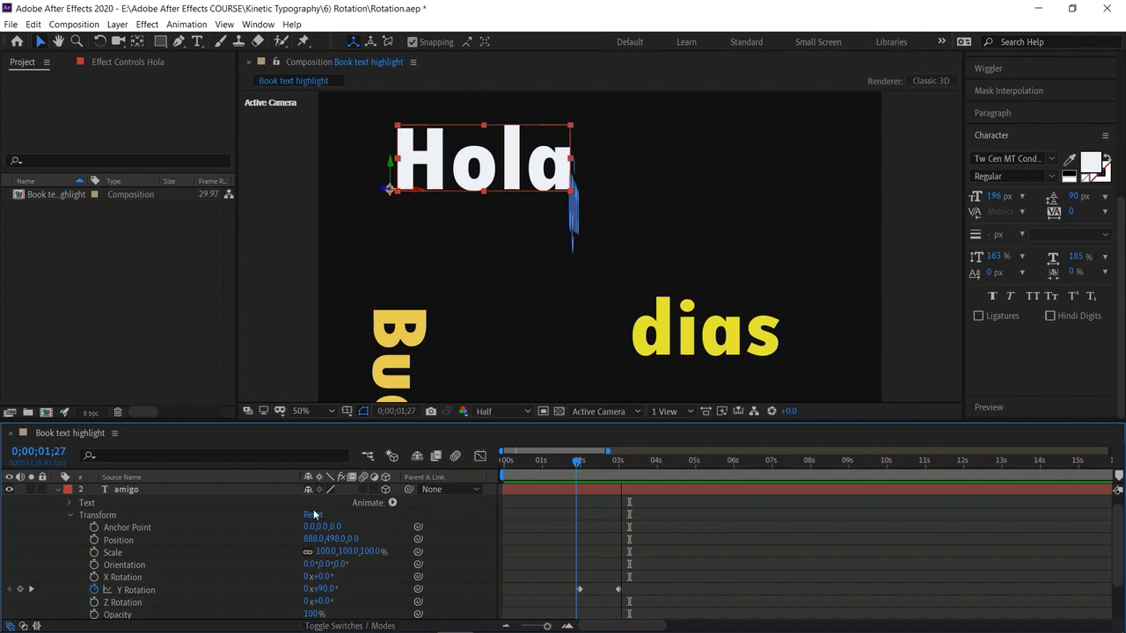
left_click(93, 615)
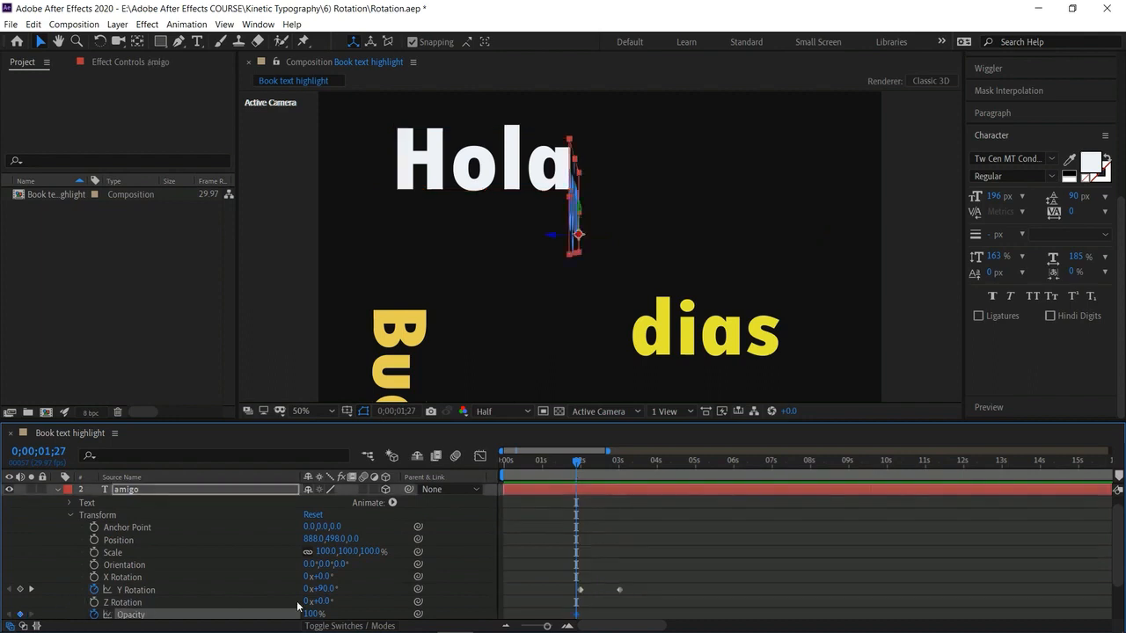
left_click_drag(315, 615, 3, 600)
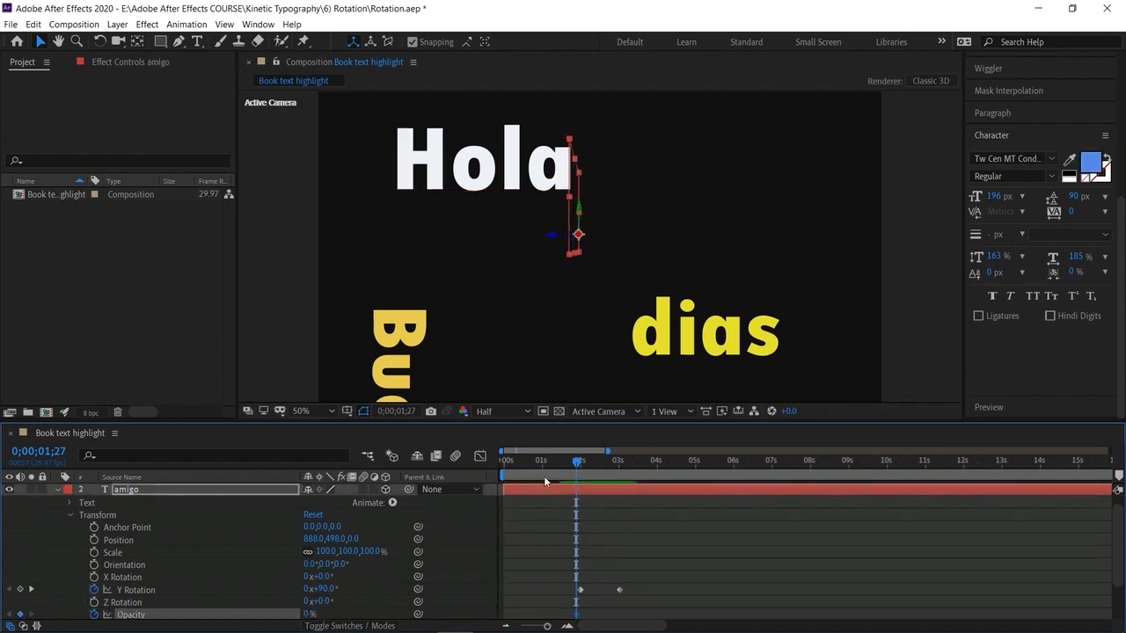
left_click_drag(577, 461, 582, 466)
left_click(21, 614)
left_click_drag(641, 612, 734, 616)
left_click(647, 511)
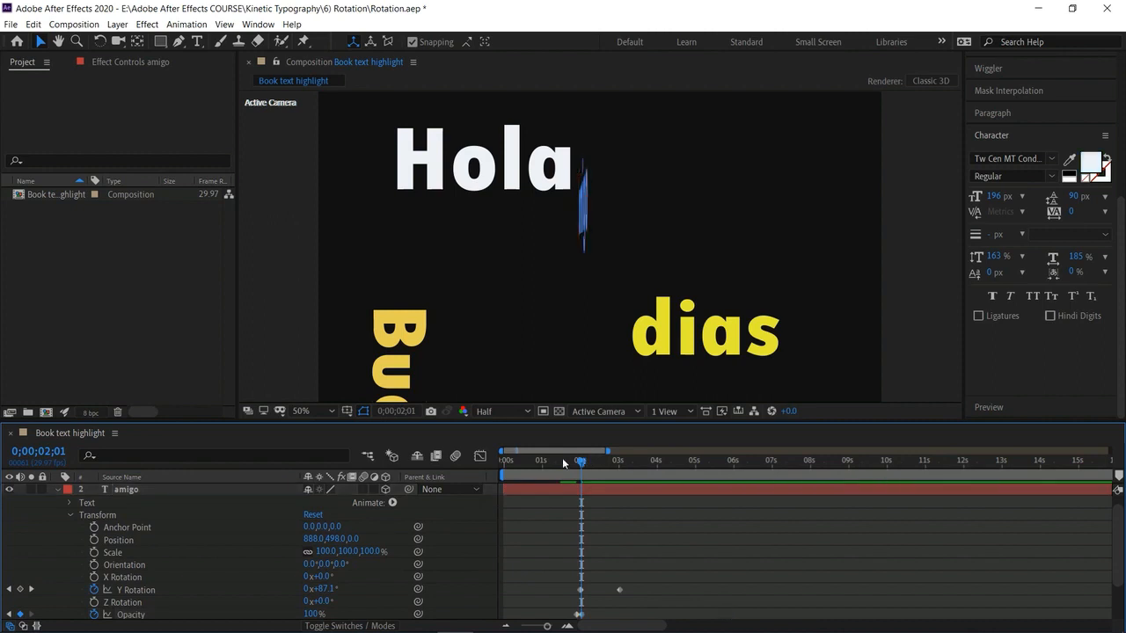
Preview the animation through amigo's rotation and collapse the amigo layer's properties
key("Home")
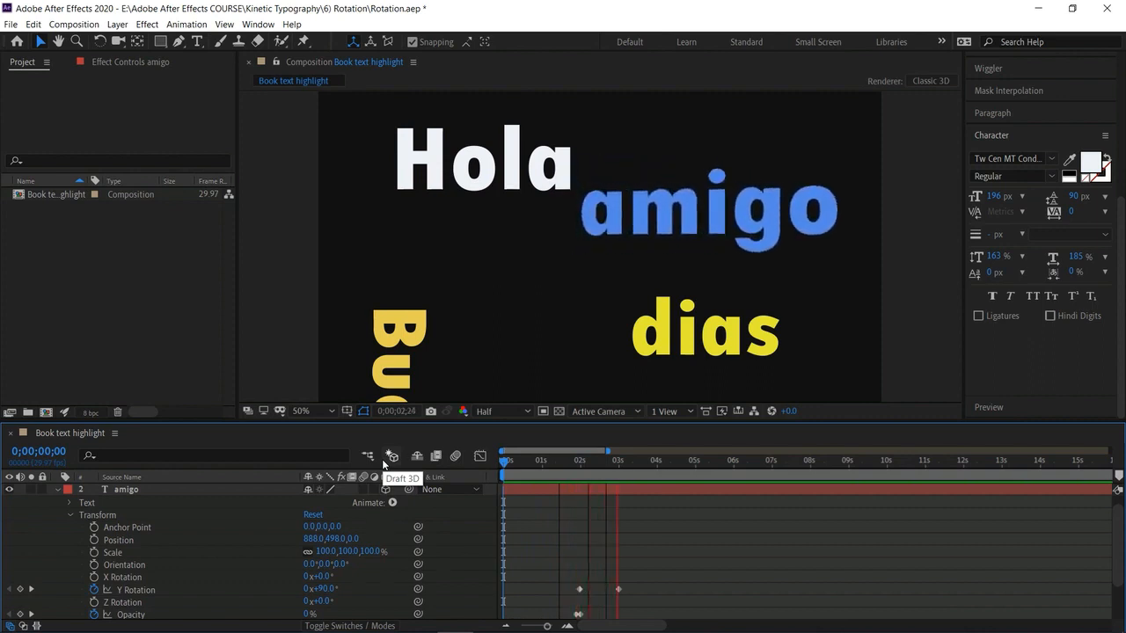
key("space")
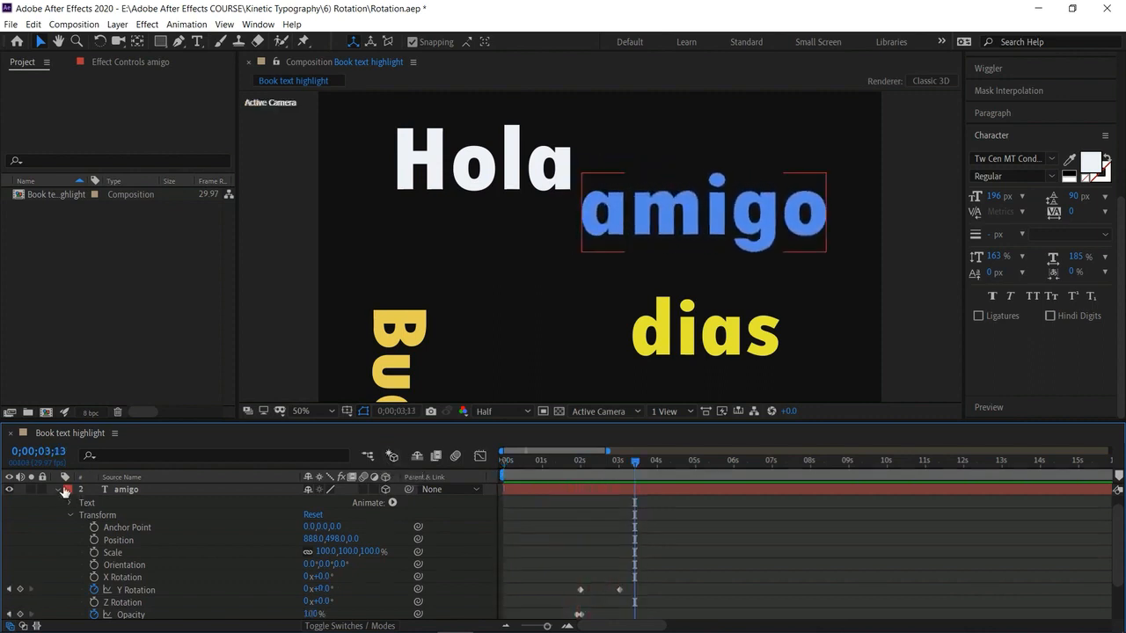
left_click(58, 490)
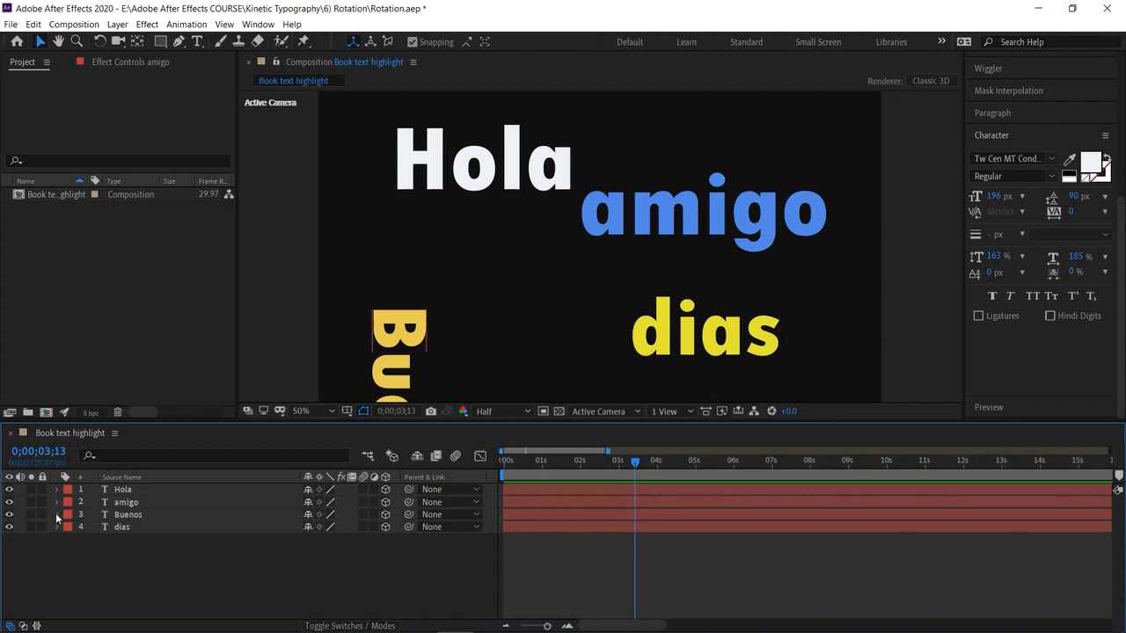
Add opacity keyframes to the Buenos layer: 0% at 0;00;03;07 and 100% at 0;00;03;12
left_click(56, 514)
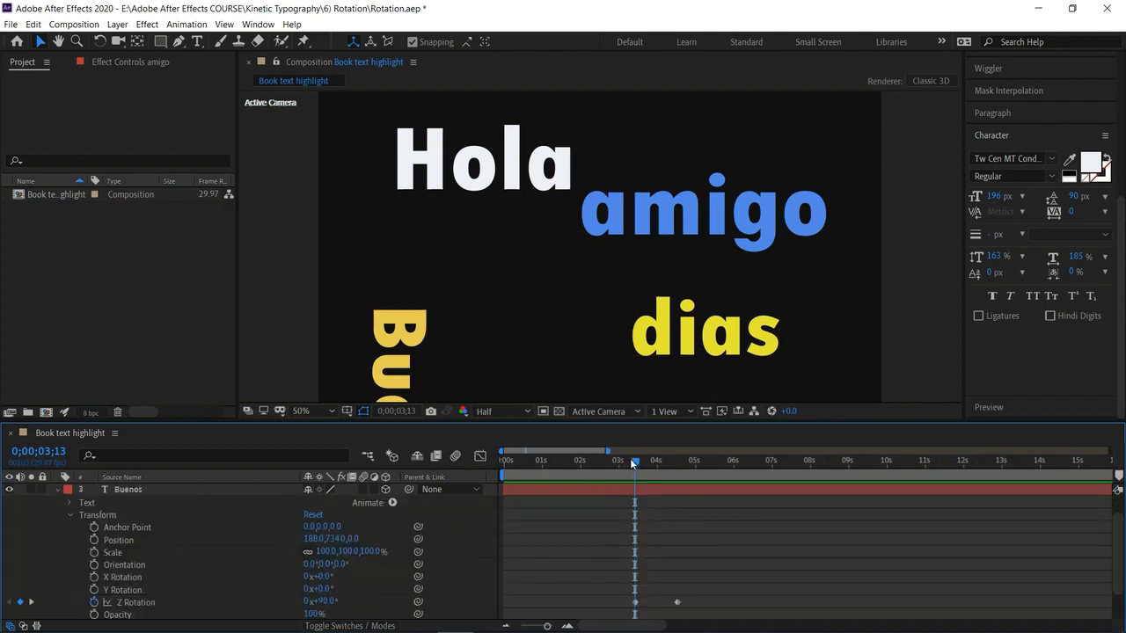
left_click_drag(629, 458, 623, 481)
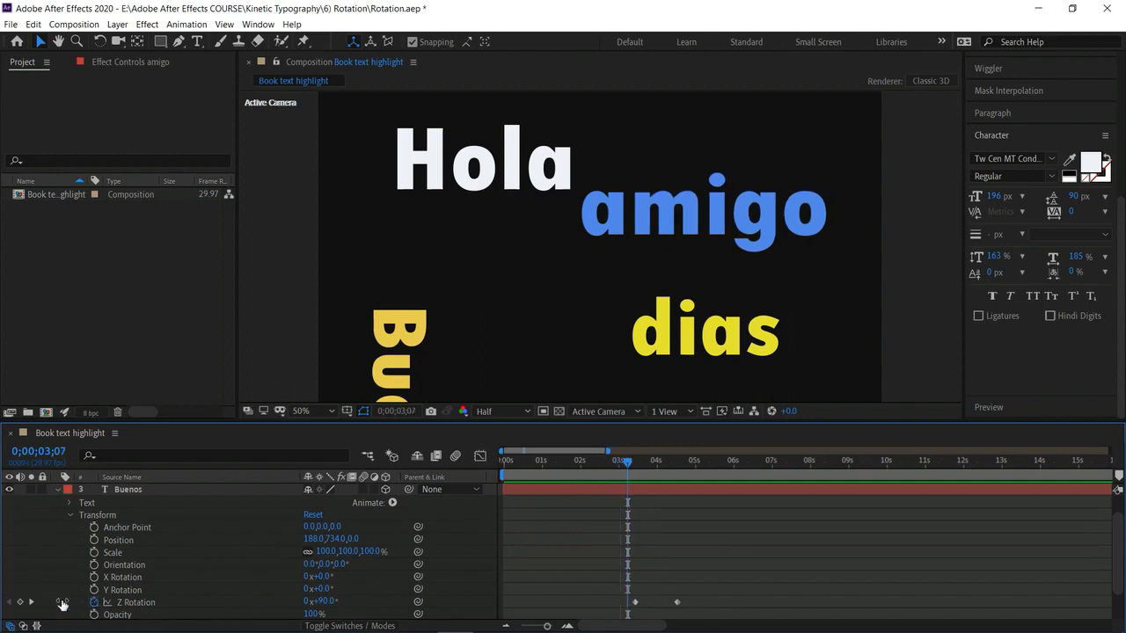
left_click(94, 614)
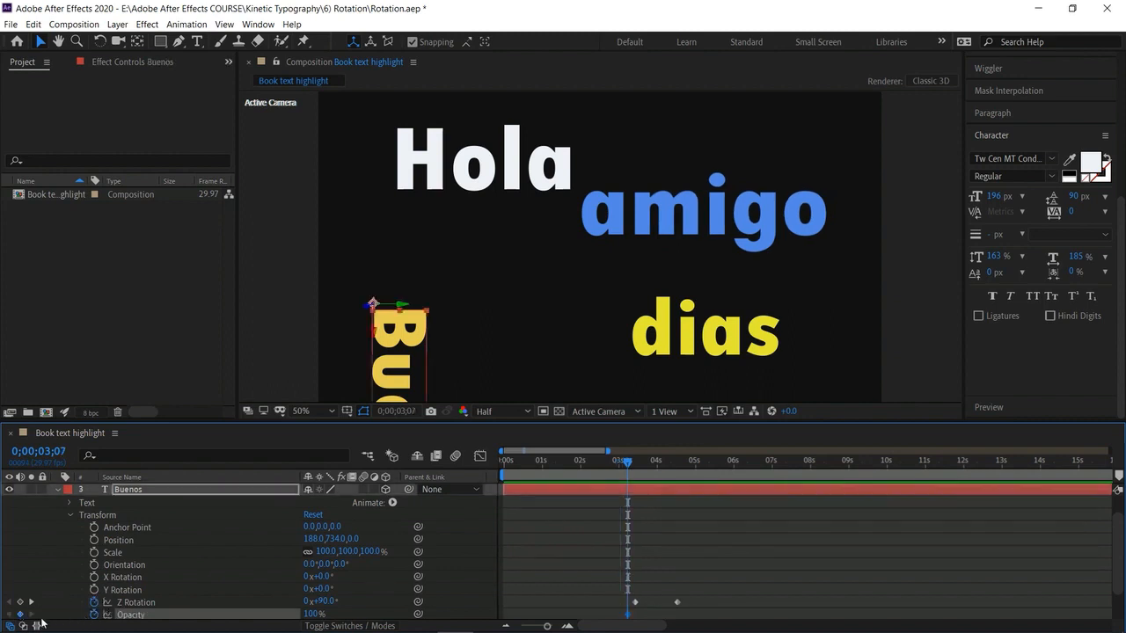
left_click_drag(315, 620, 145, 615)
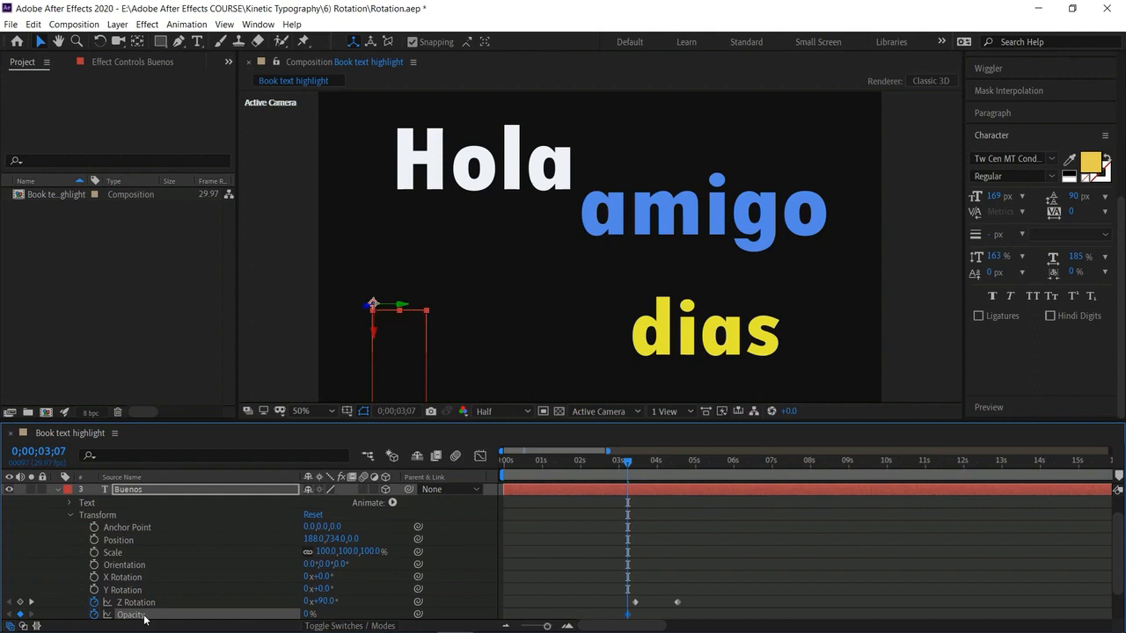
left_click_drag(625, 464, 634, 466)
left_click(20, 614)
left_click_drag(308, 615, 572, 607)
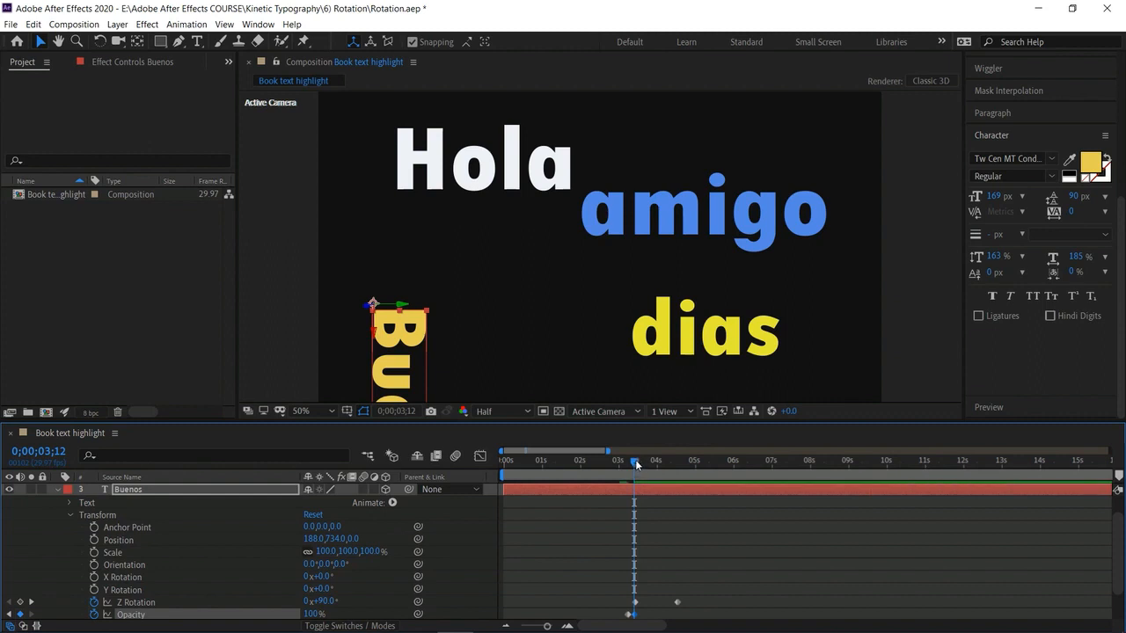
Preview the animation from the start through Buenos's rotation and collapse the Buenos layer's properties
left_click_drag(631, 461, 631, 460)
left_click_drag(565, 474, 432, 478)
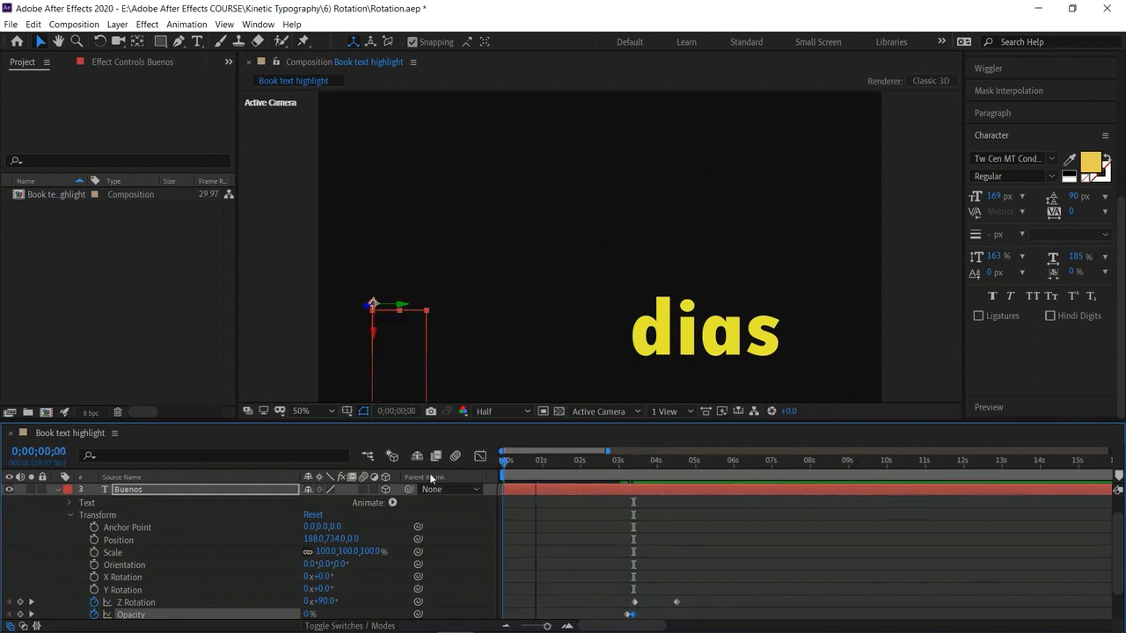
key("space")
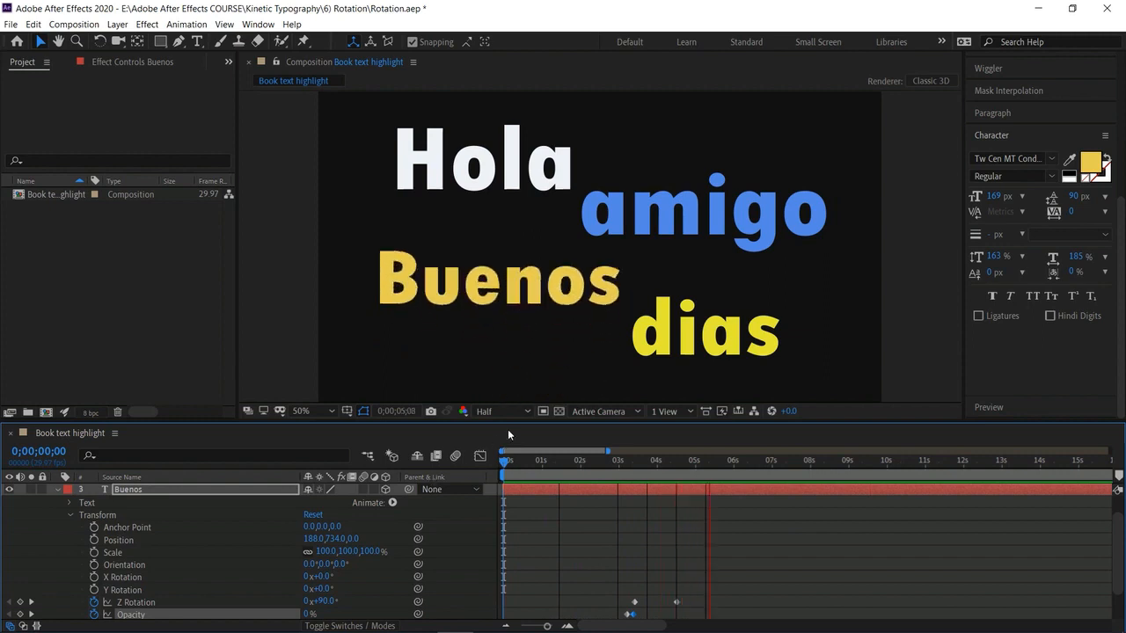
key("space")
scroll(65, 548, "down", 2)
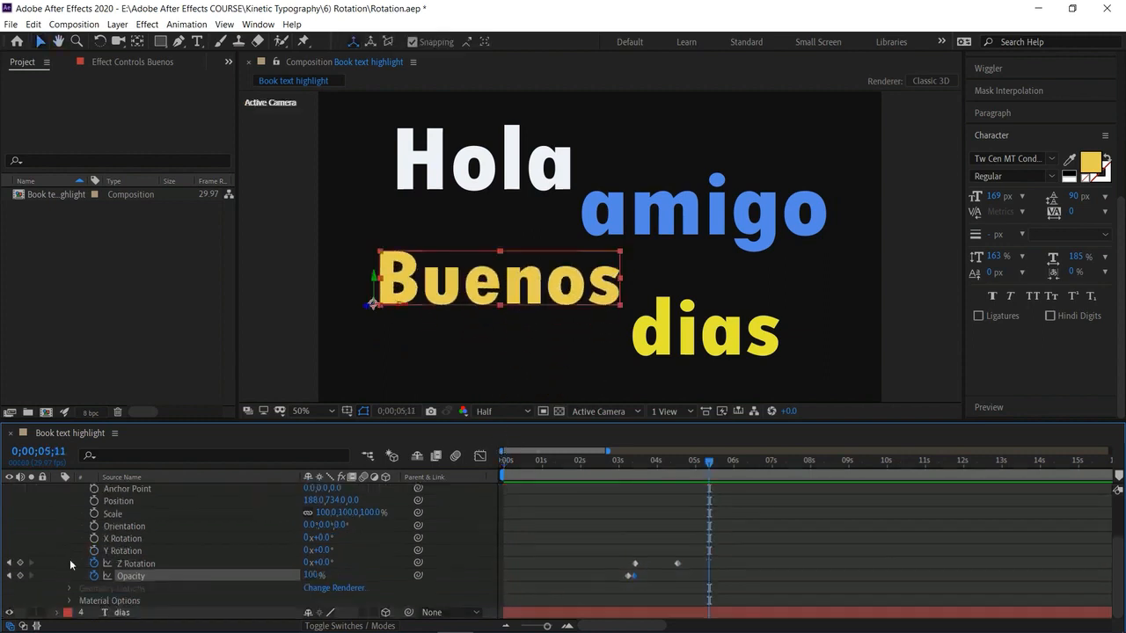
scroll(72, 532, "up", 3)
left_click(56, 515)
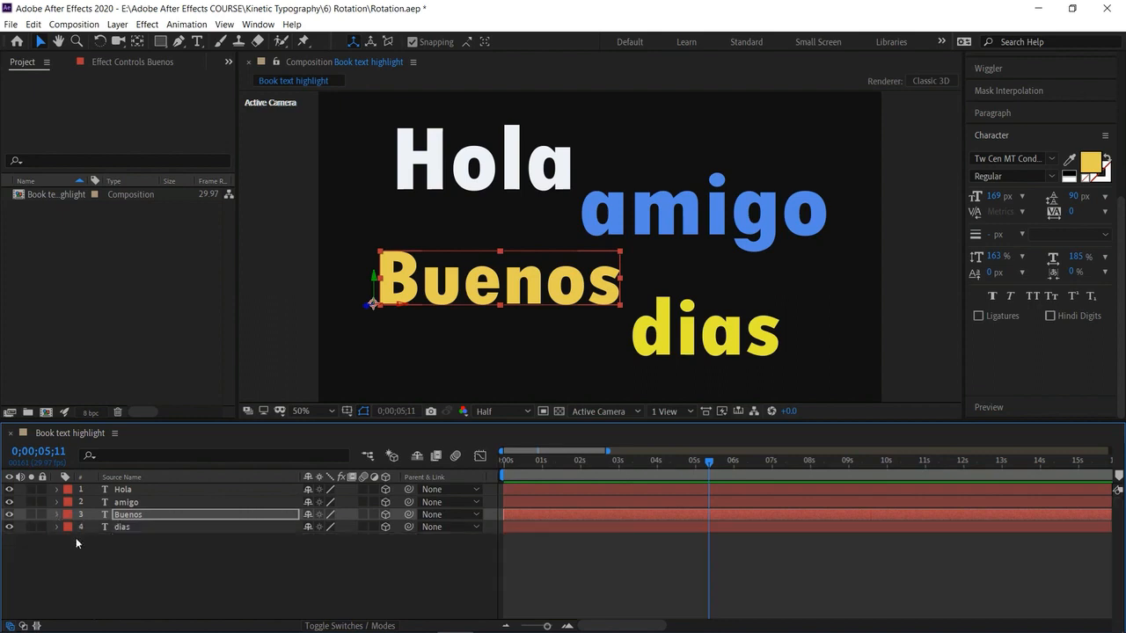
Add an opacity keyframe of 0% to the dias layer at 0;00;04;29
left_click(57, 527)
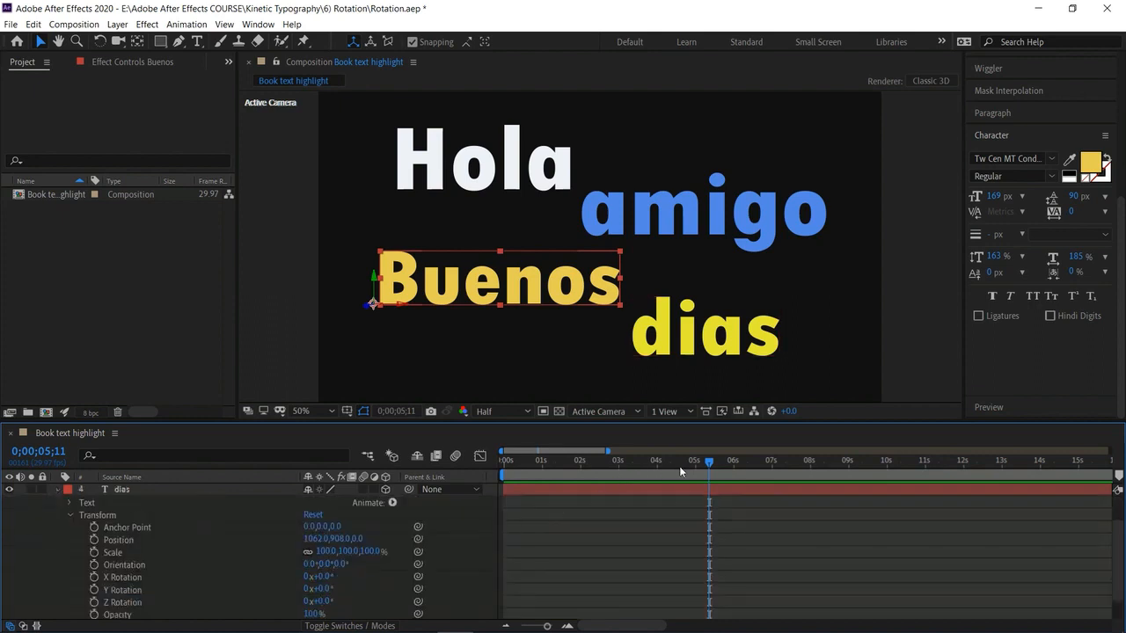
left_click_drag(708, 464, 693, 495)
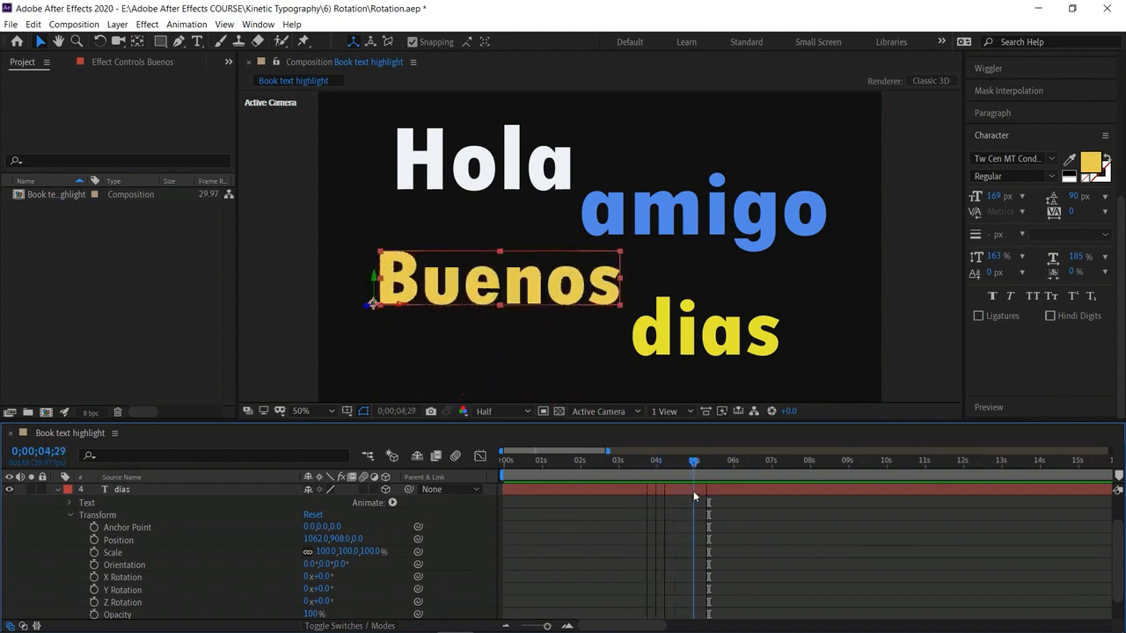
left_click(686, 492)
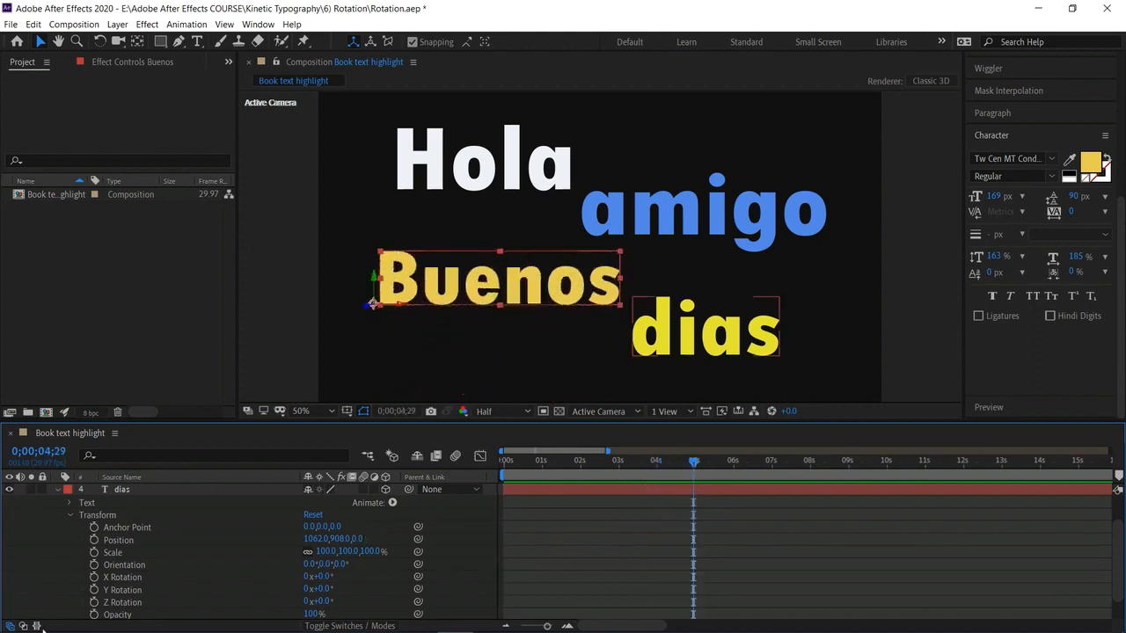
left_click(96, 613)
left_click(312, 613)
type("0")
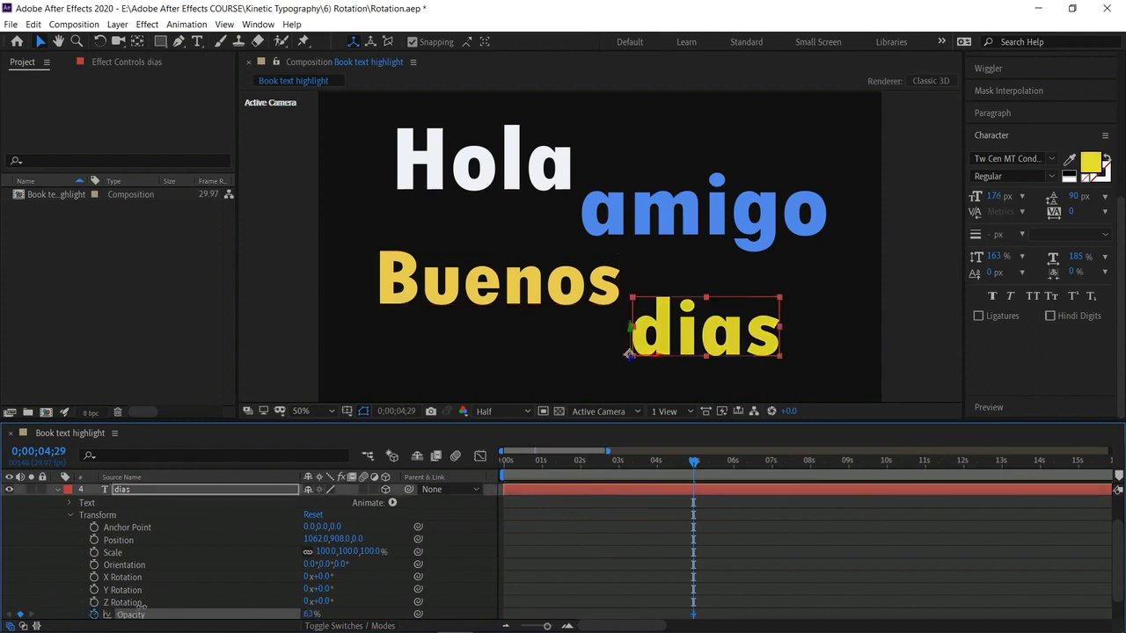
key("Return")
Add an opacity keyframe of 100% to the dias layer at 0;00;05;03
key("Page_Down")
key("Page_Down")
key("Page_Down")
key("Page_Down")
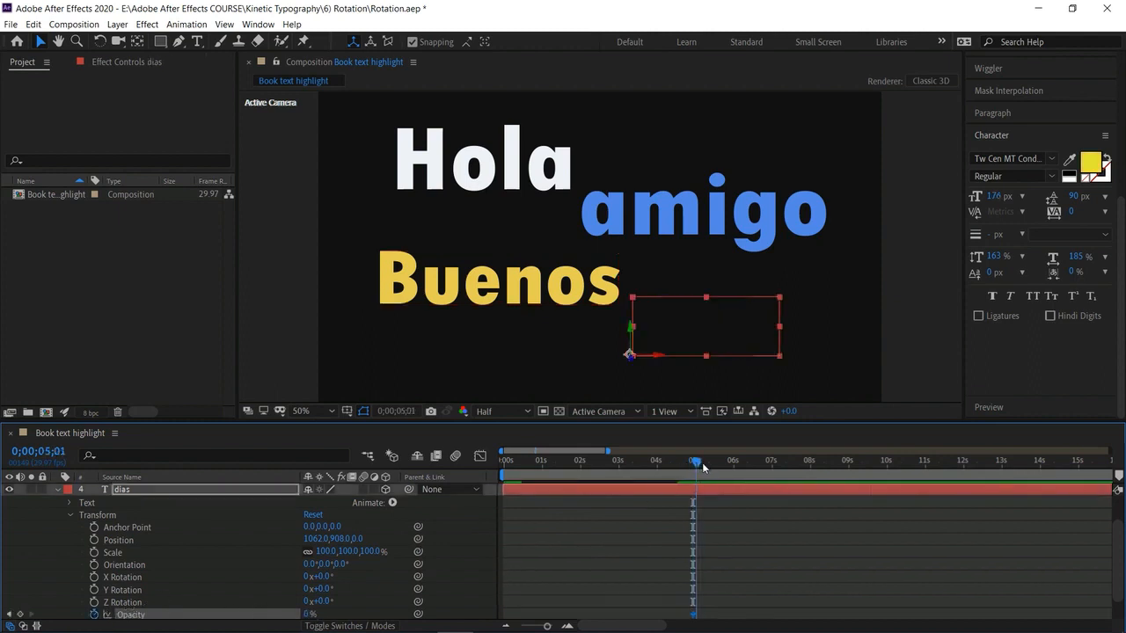
left_click(20, 615)
left_click_drag(308, 613, 592, 606)
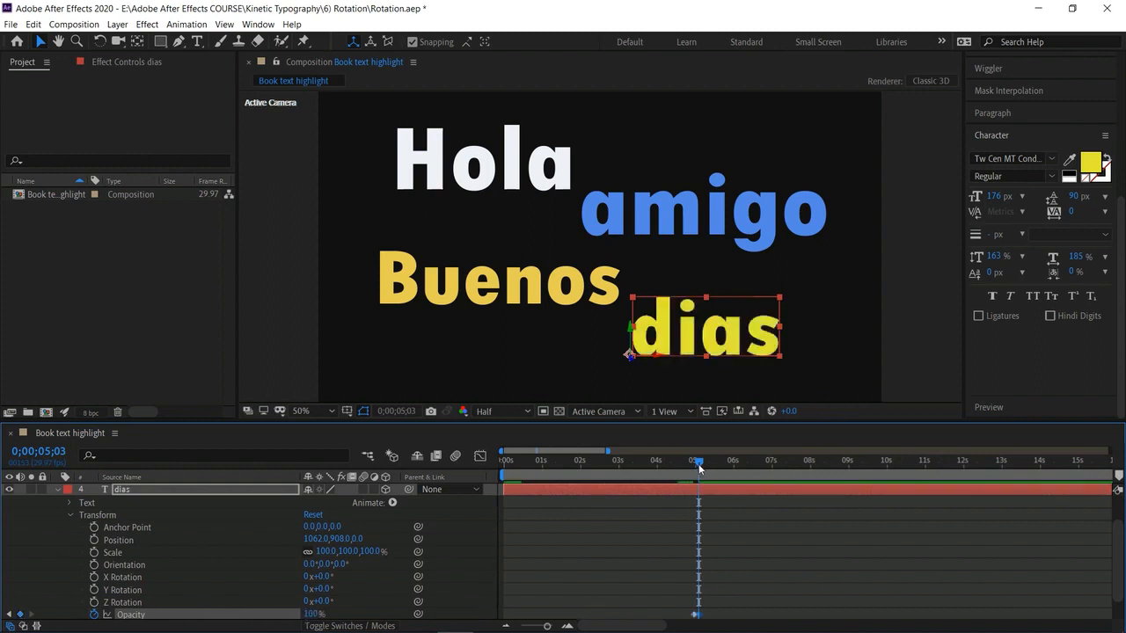
Keyframe the dias layer's X Rotation from -90° at 0;00;05;03 to 0° at 0;00;06;00
left_click(94, 577)
left_click(324, 577)
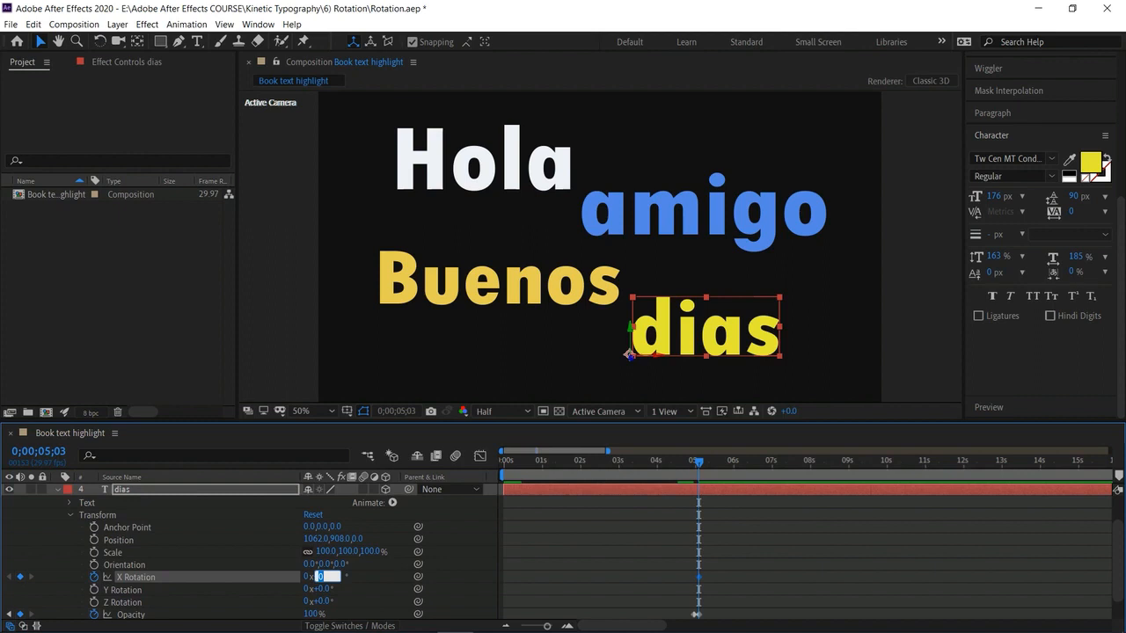
type("-90")
key("Return")
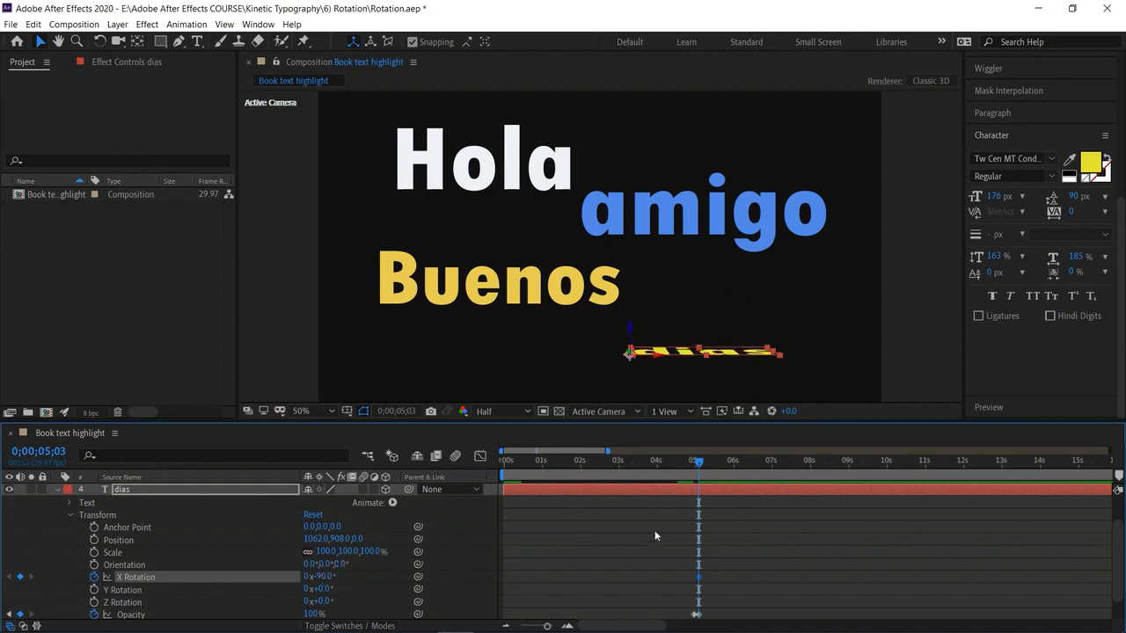
left_click_drag(699, 472, 734, 475)
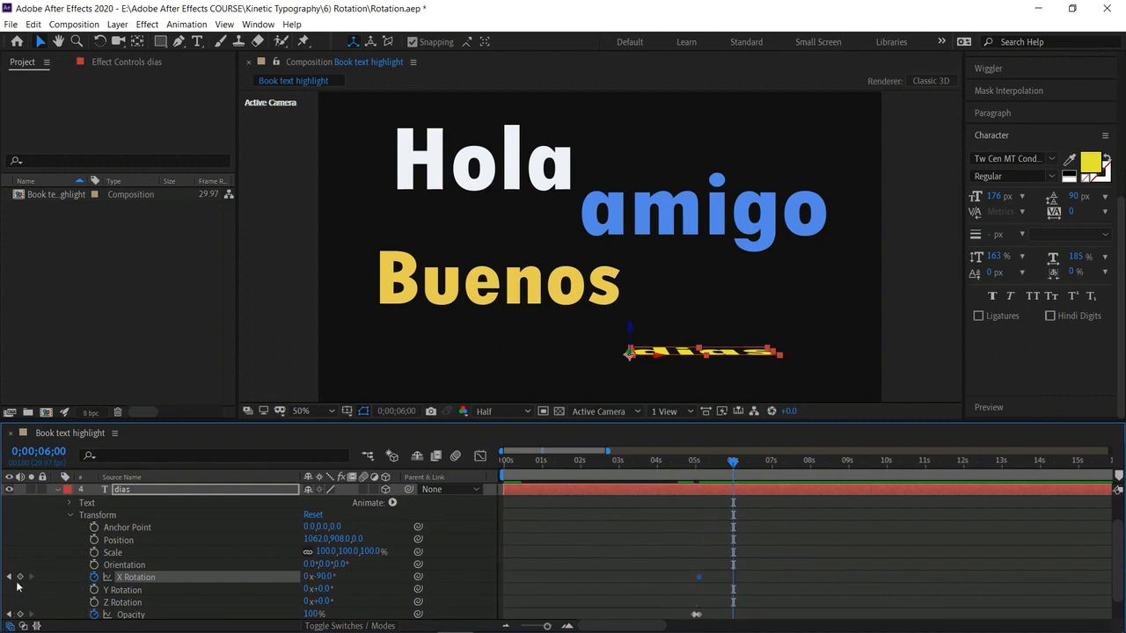
left_click(322, 577)
type("0")
key("Return")
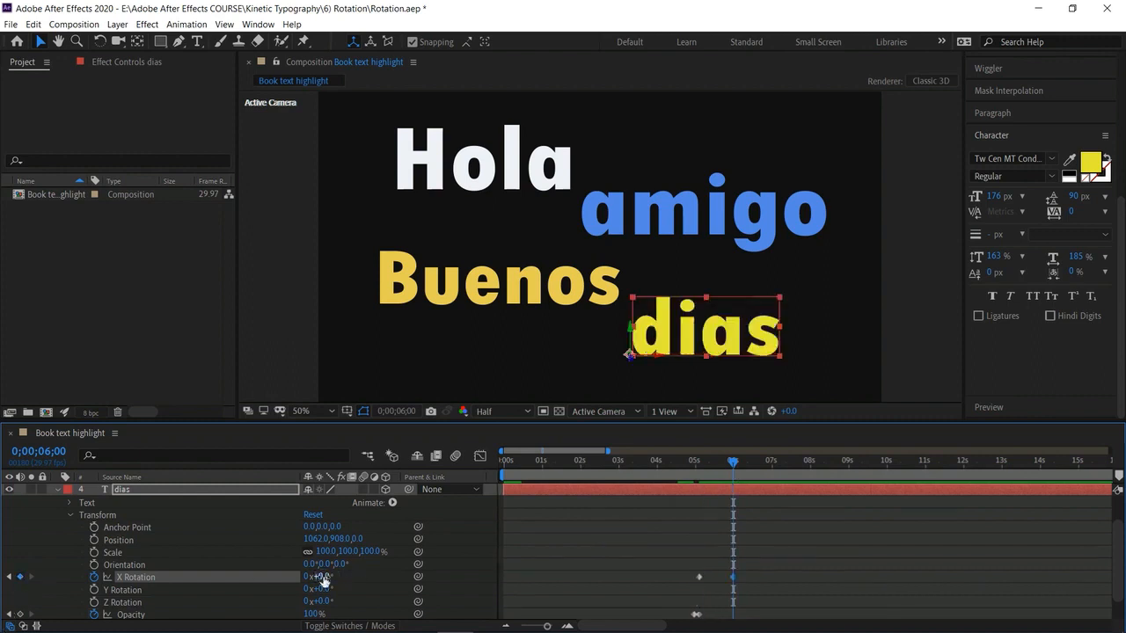
Preview the animation from the start, review the Buenos rotation frame by frame, and collapse the dias layer's properties
left_click_drag(730, 461, 413, 504)
key("space")
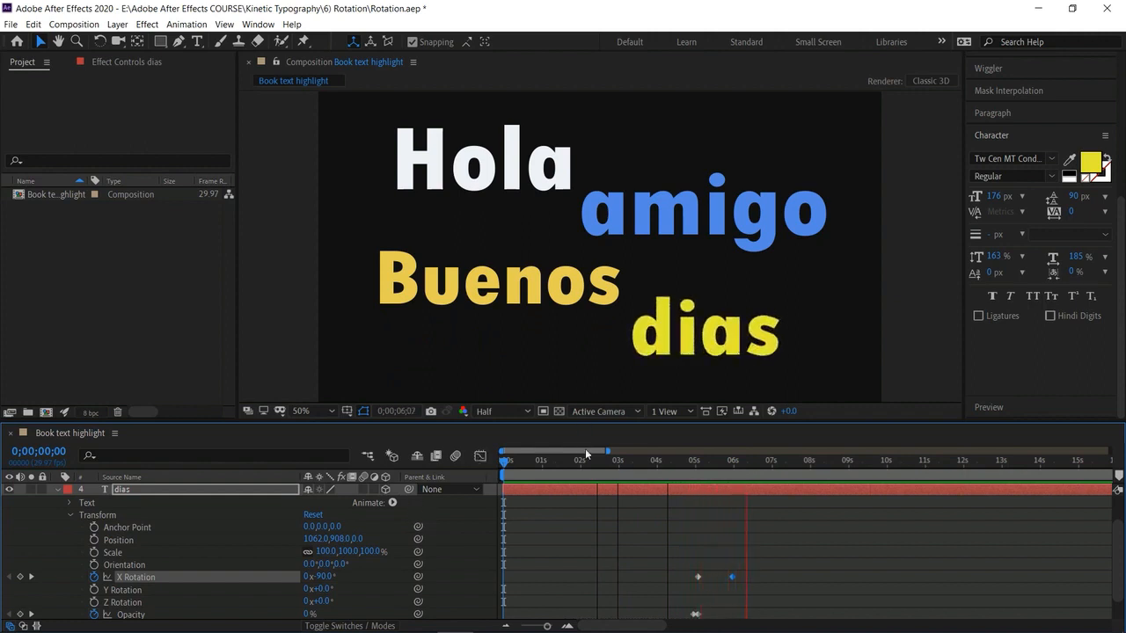
key("space")
left_click_drag(698, 464, 467, 482)
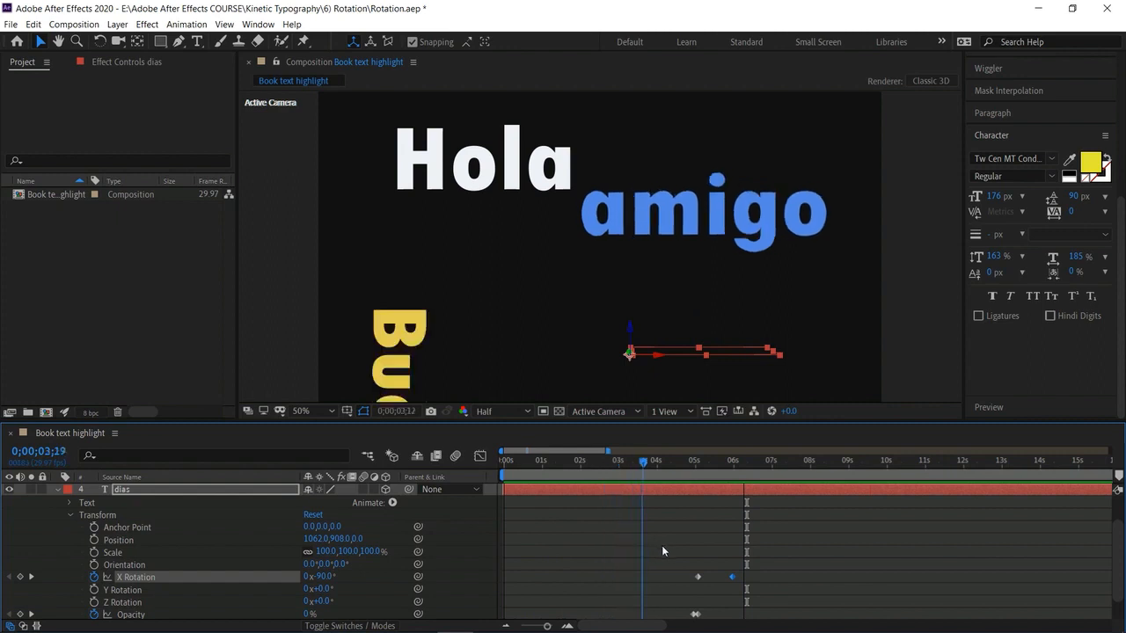
left_click_drag(677, 552, 667, 552)
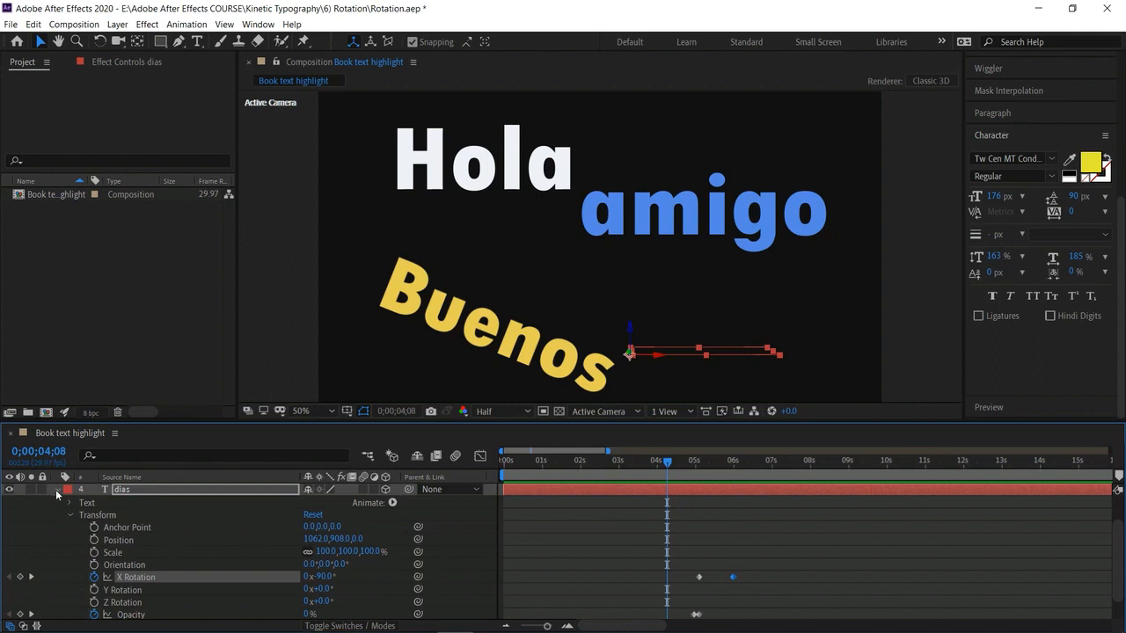
left_click(58, 490)
Try moving the Buenos layer's anchor point with the Pan Behind tool to above the end of the word, and preview the rotation
left_click(128, 514)
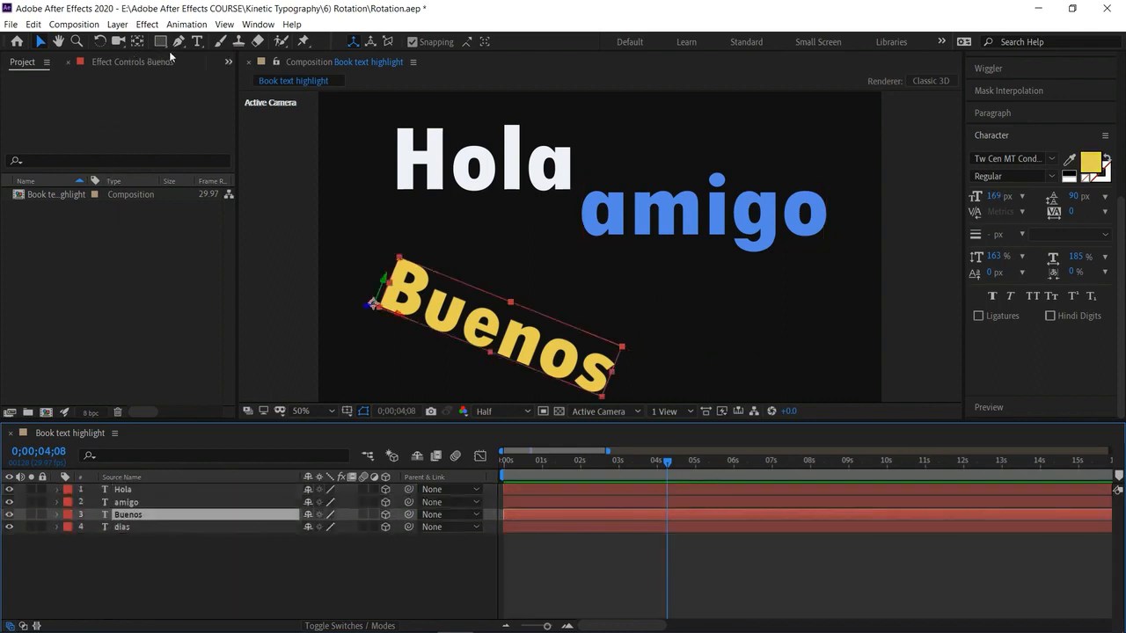
left_click(138, 41)
left_click_drag(372, 304, 549, 318)
left_click_drag(580, 279, 546, 294)
left_click_drag(669, 462, 572, 459)
key("space")
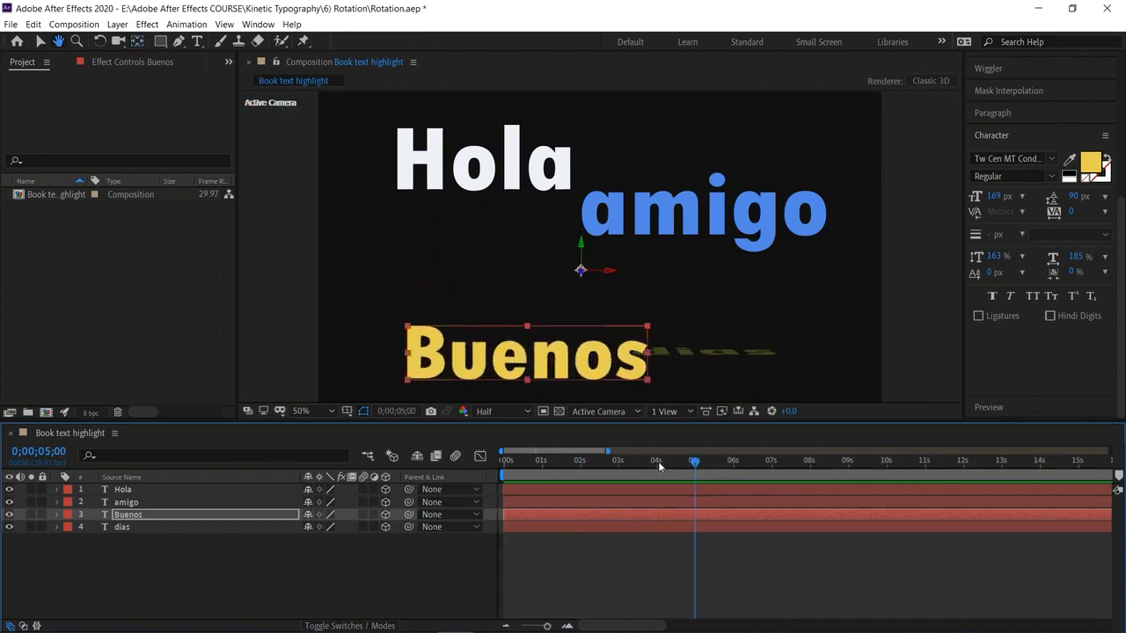
key("space")
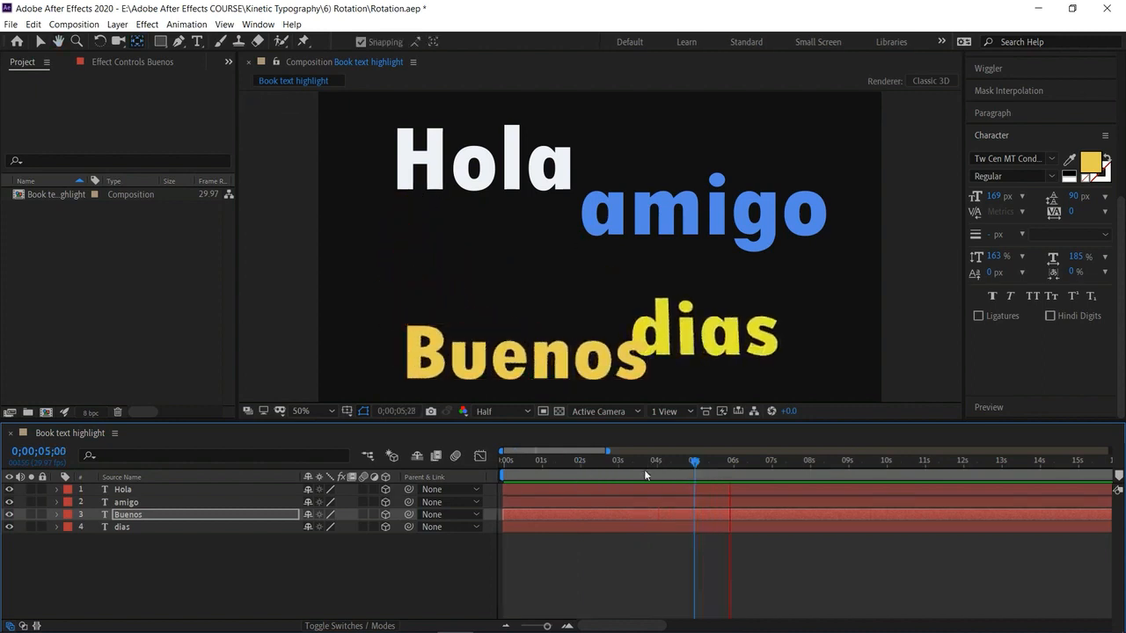
key("space")
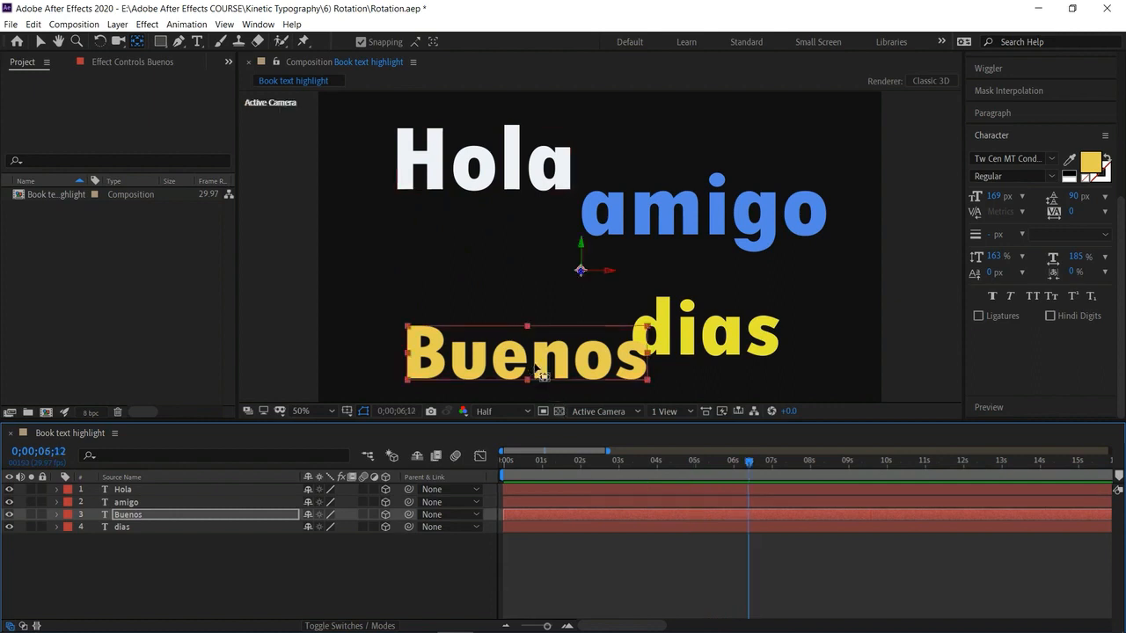
Try placing the Buenos anchor point just outside the frame's left edge, and preview the animation from the start
left_click_drag(579, 269, 495, 290)
left_click_drag(363, 230, 296, 268)
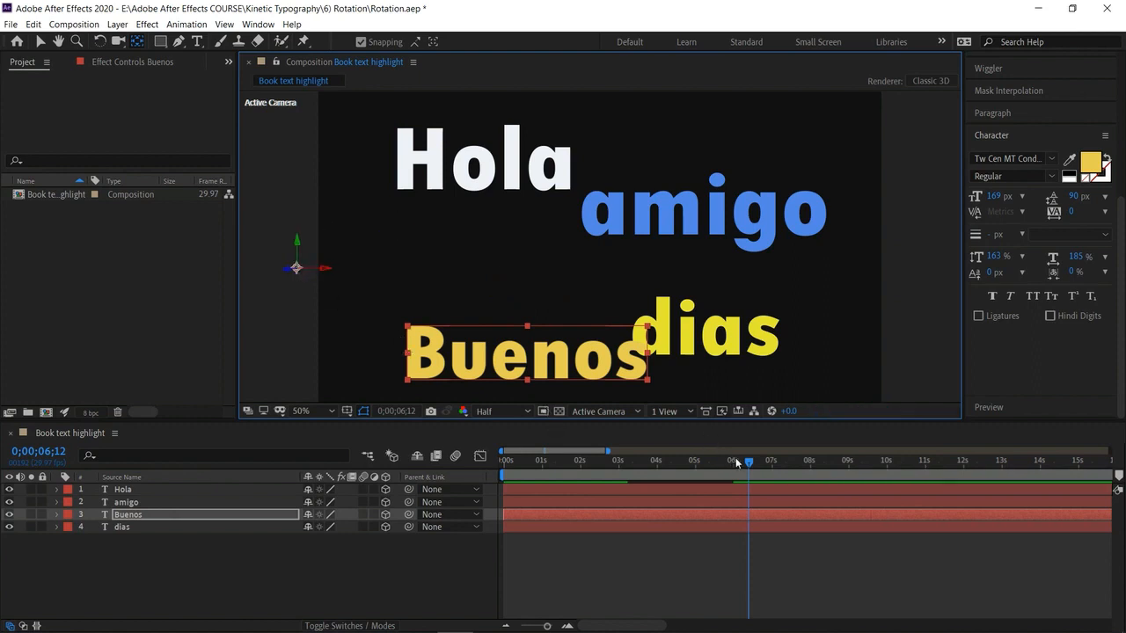
left_click(415, 452)
key("Home")
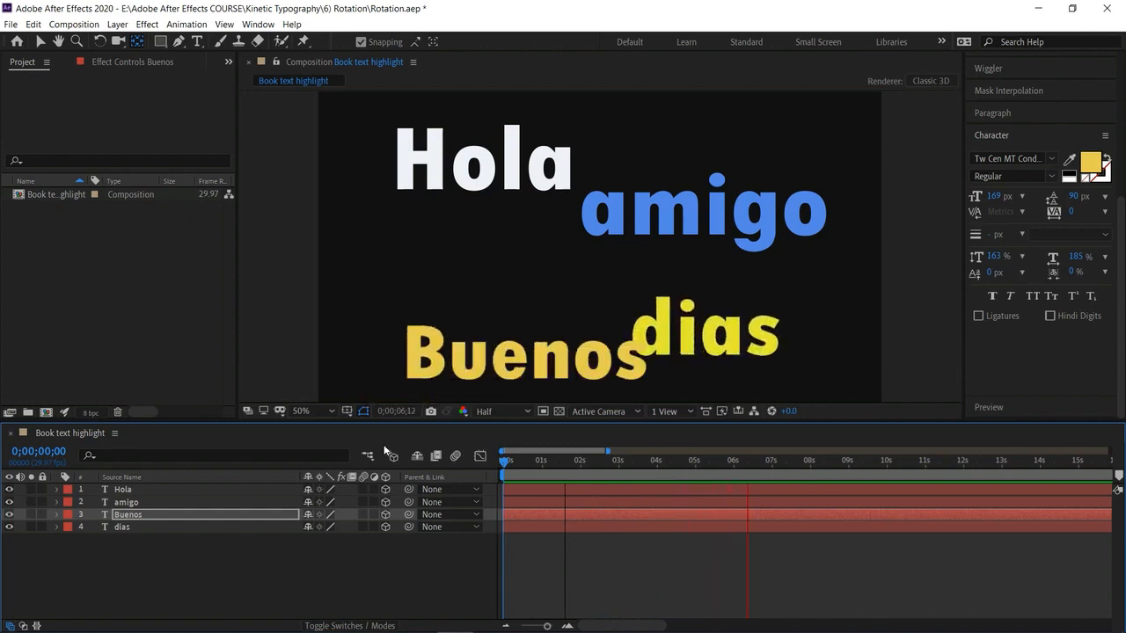
key("space")
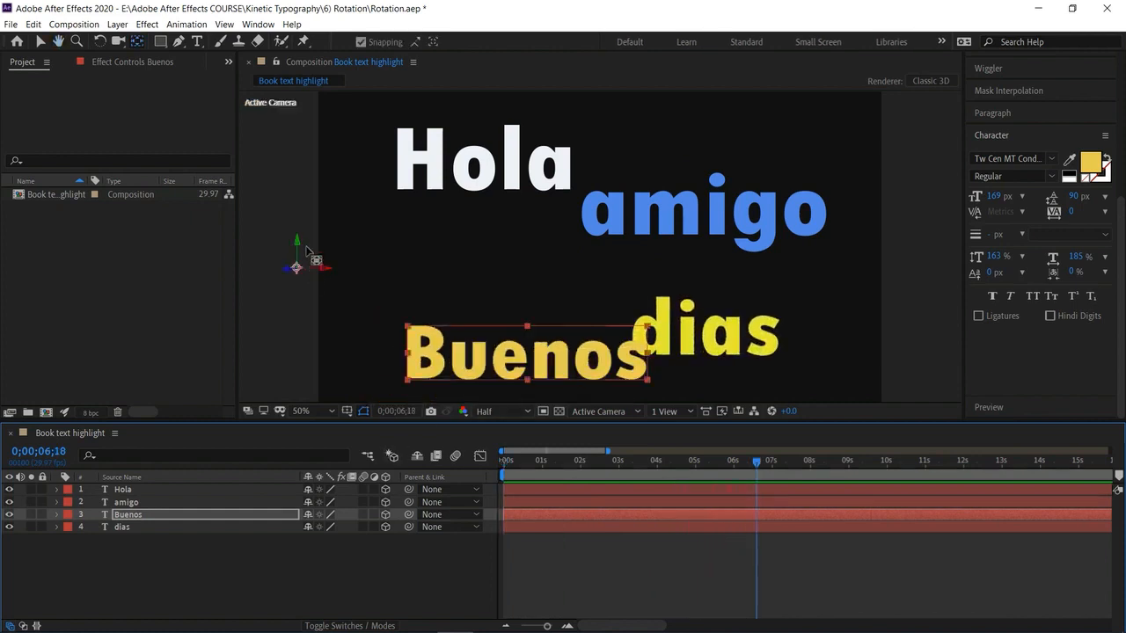
Move the Buenos text back up between Hola and dias, and centre its anchor point on the word
left_click_drag(296, 268, 437, 272)
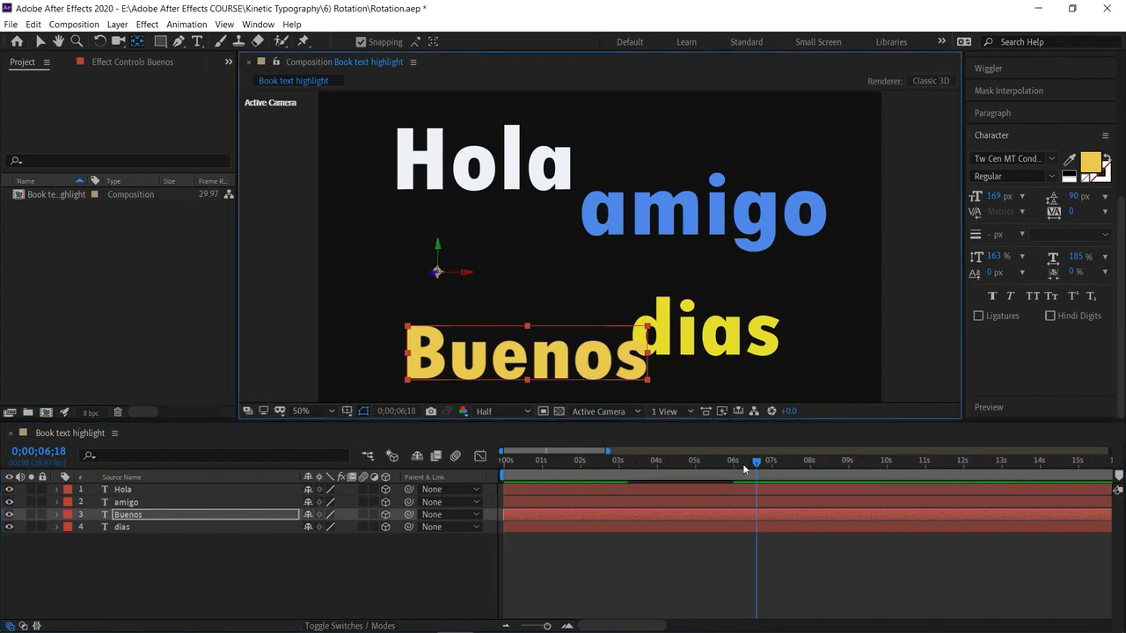
left_click(38, 43)
left_click_drag(506, 367, 471, 303)
left_click(137, 42)
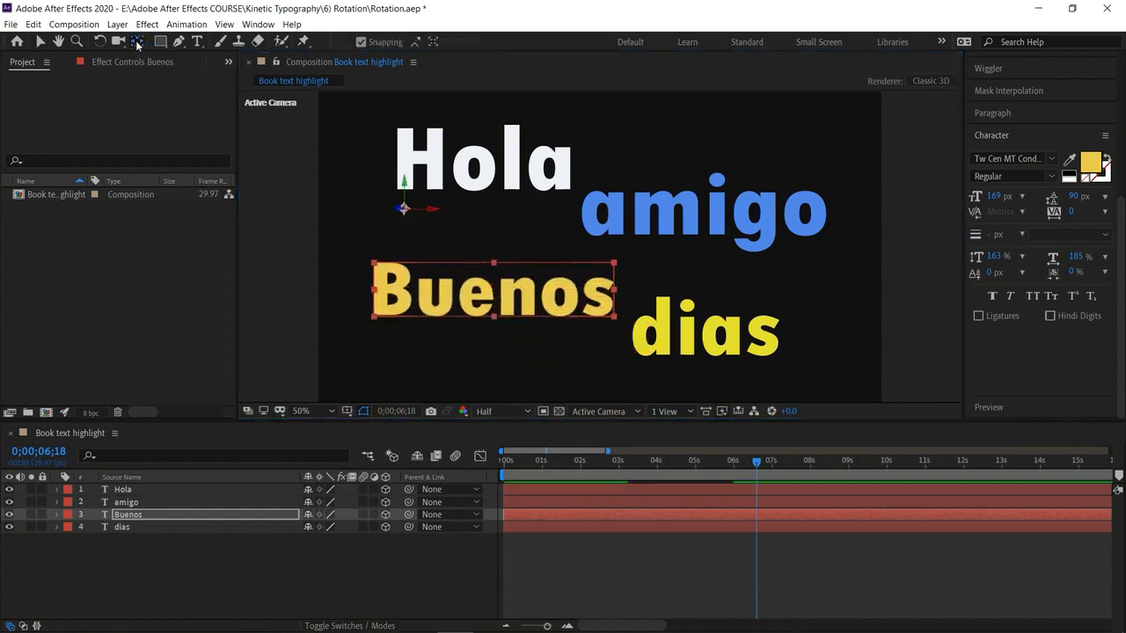
left_click_drag(403, 209, 494, 290)
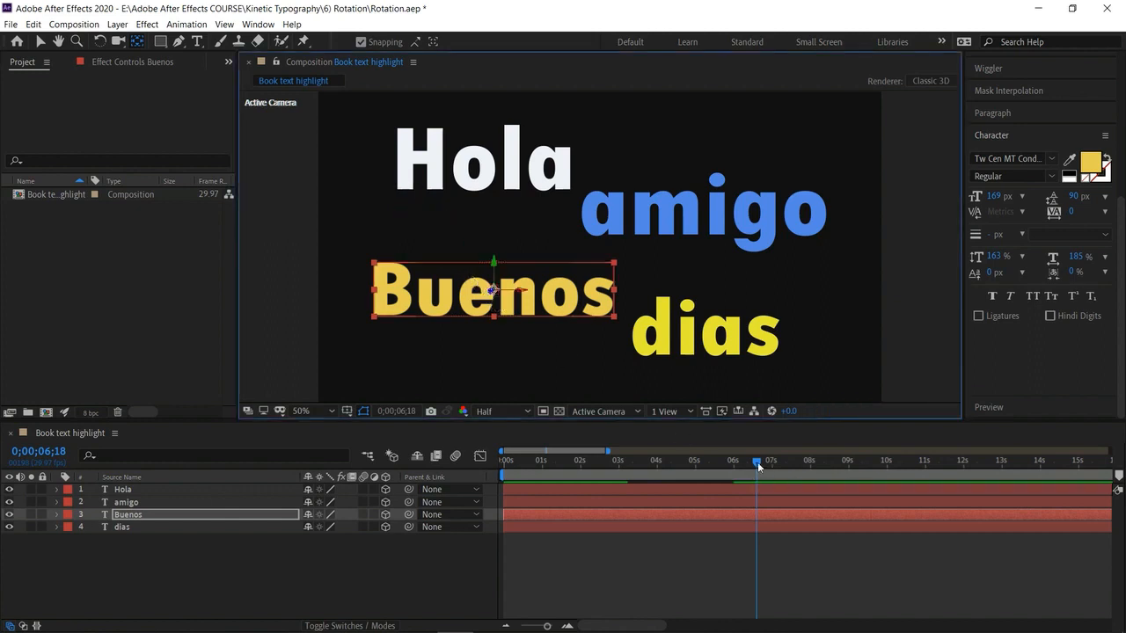
Preview the whole animation from the start with Buenos rotating around its centre
left_click_drag(524, 449, 442, 450)
key("space")
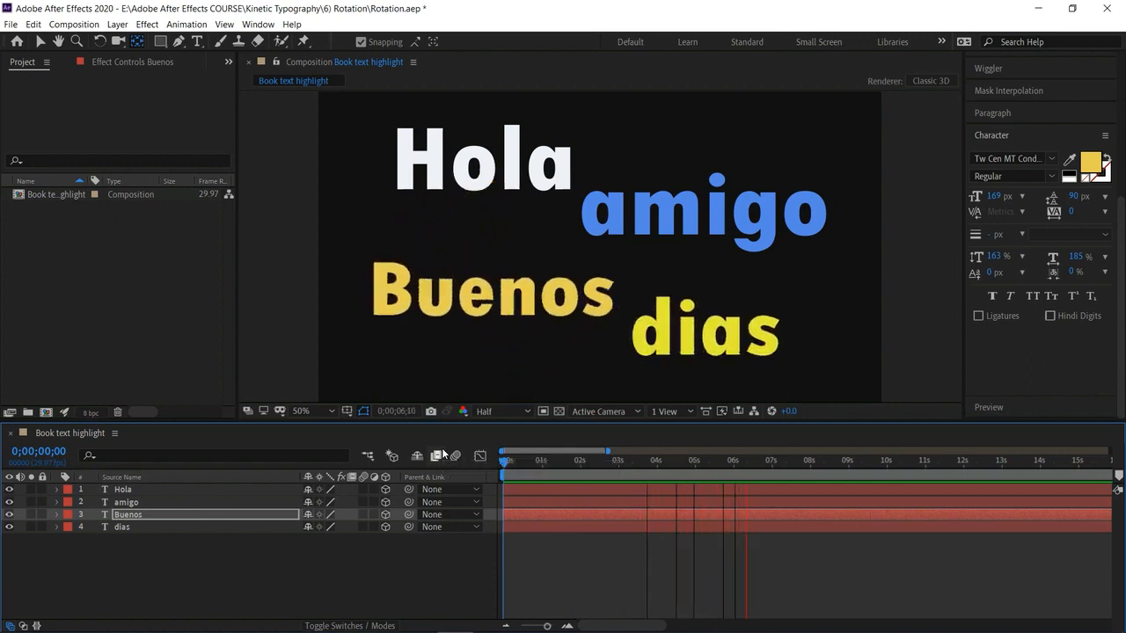
key("space")
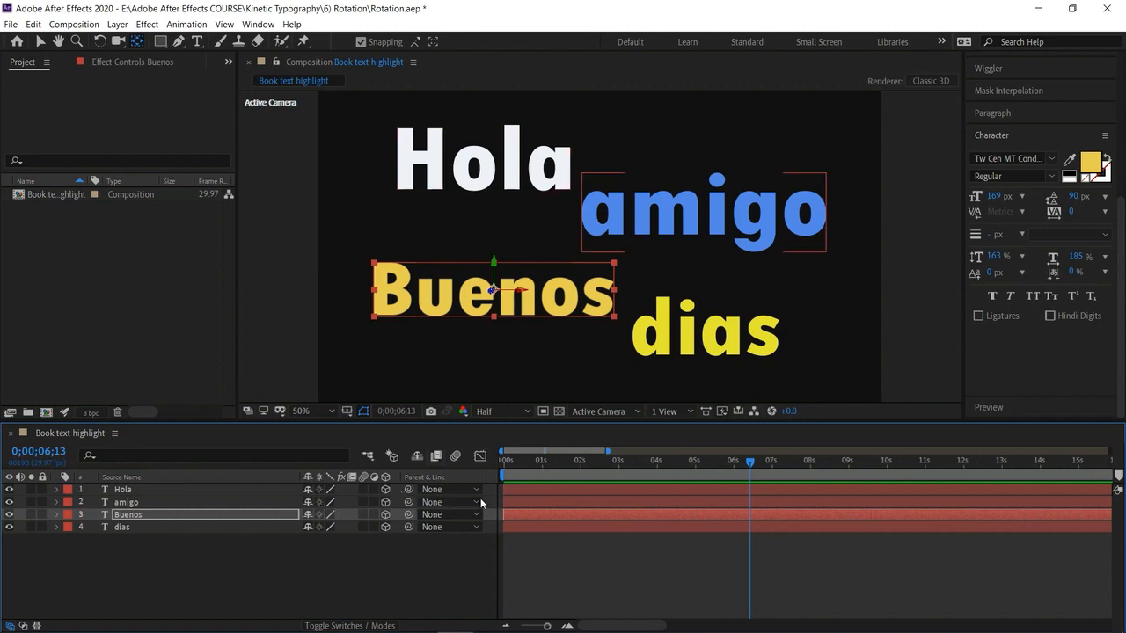
Apply Easy Ease to both Y Rotation keyframes of the amigo layer and collapse its properties
left_click(57, 502)
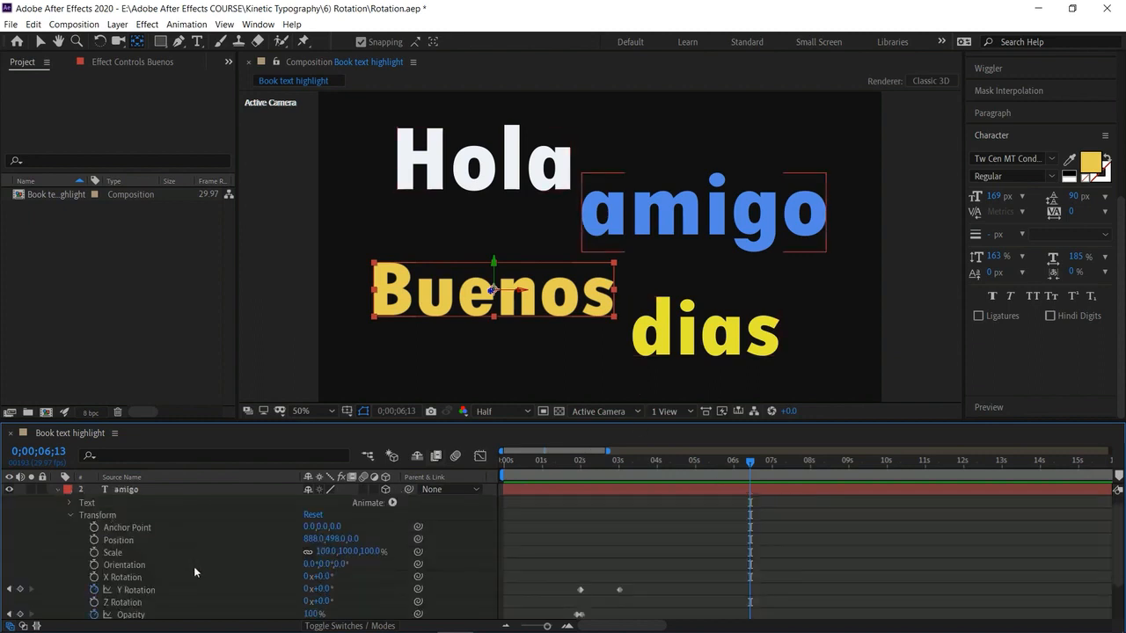
left_click_drag(632, 598, 545, 573)
right_click(620, 590)
mouse_move(657, 580)
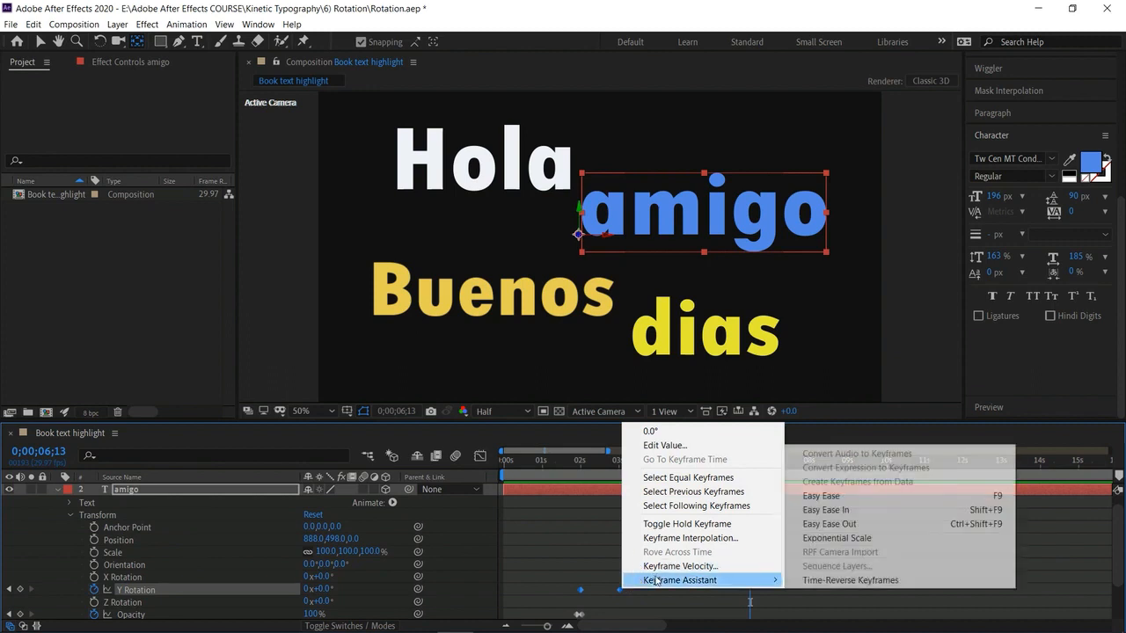
left_click(820, 496)
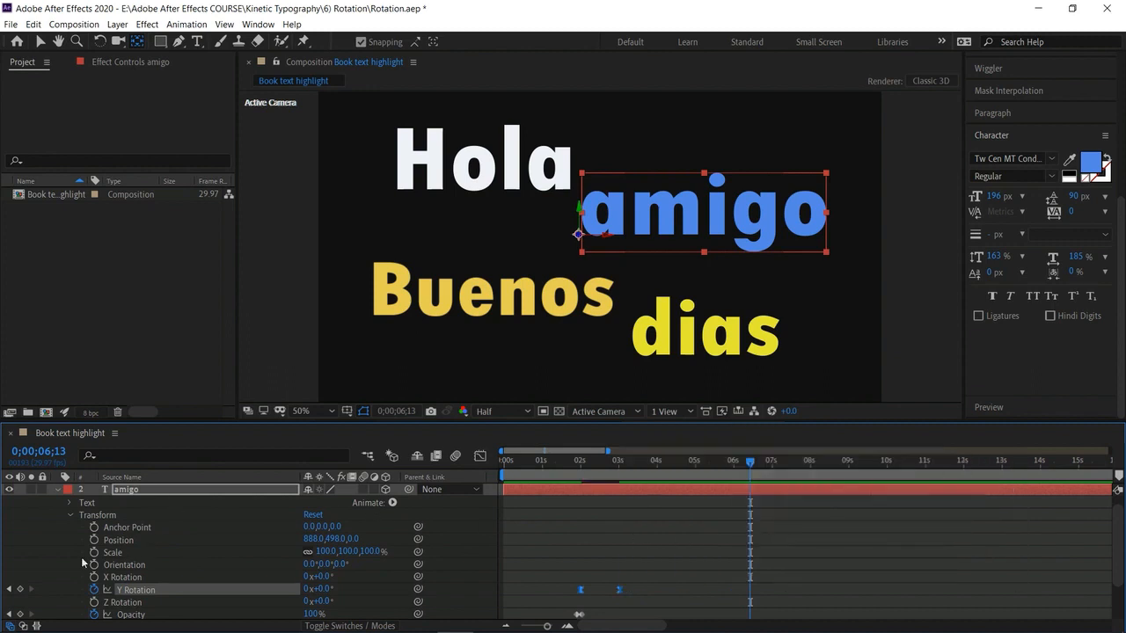
left_click(58, 490)
Apply Easy Ease to both Z Rotation keyframes of the Buenos layer and collapse its properties
left_click(56, 514)
left_click_drag(622, 582, 680, 604)
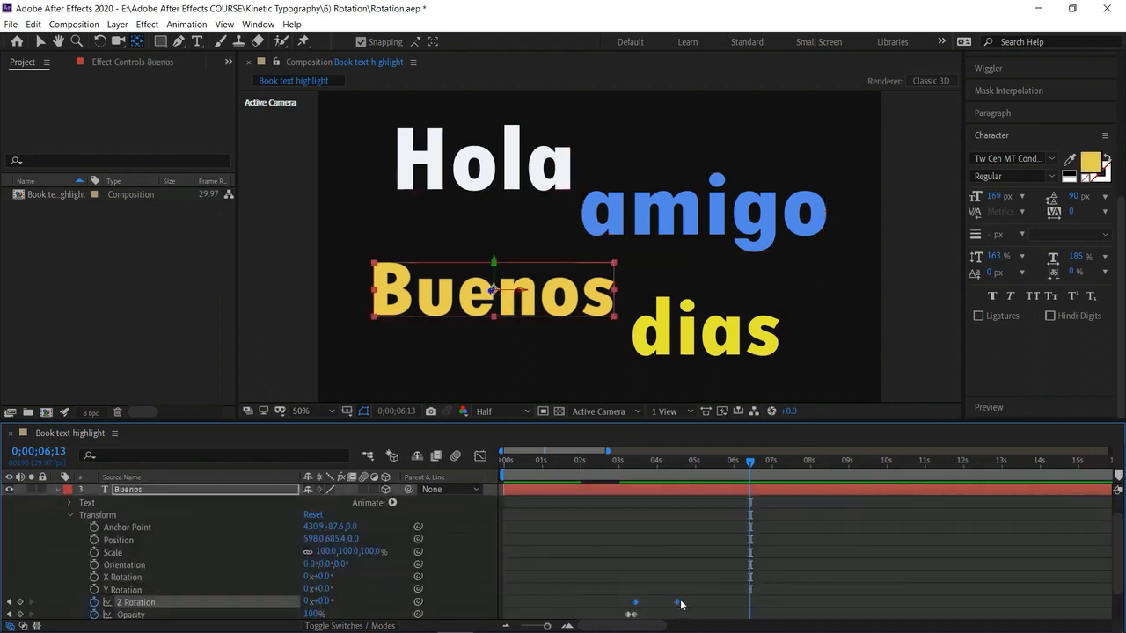
right_click(680, 604)
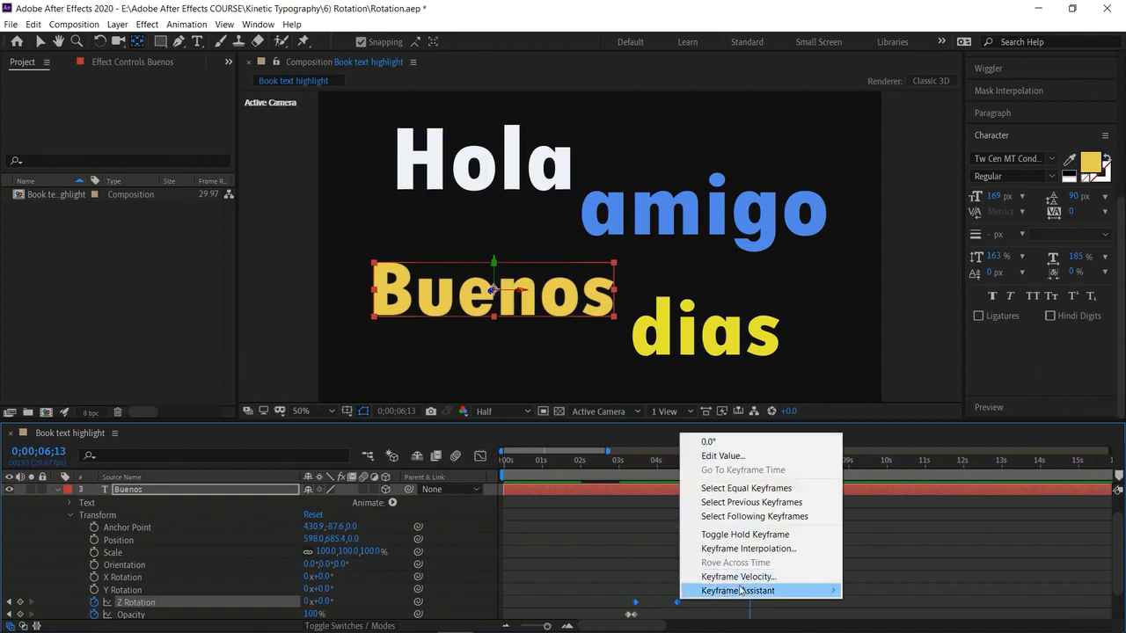
mouse_move(738, 590)
left_click(888, 505)
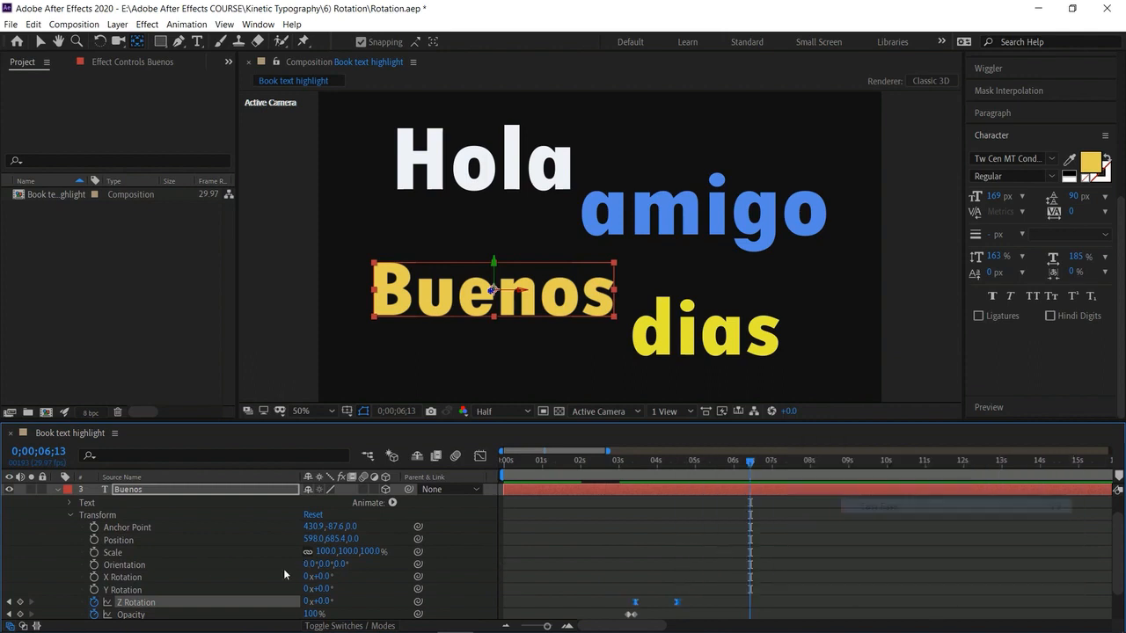
left_click(56, 491)
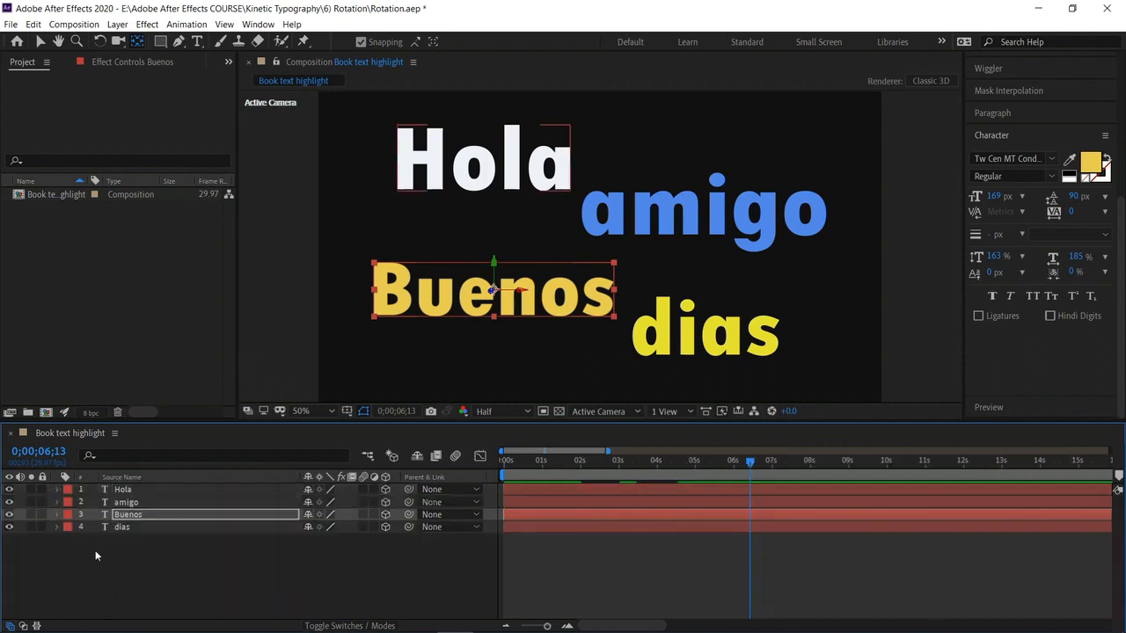
Select both X Rotation keyframes of the dias layer and bring up the Keyframe Assistant options
left_click(56, 526)
left_click_drag(666, 566, 740, 579)
right_click(738, 579)
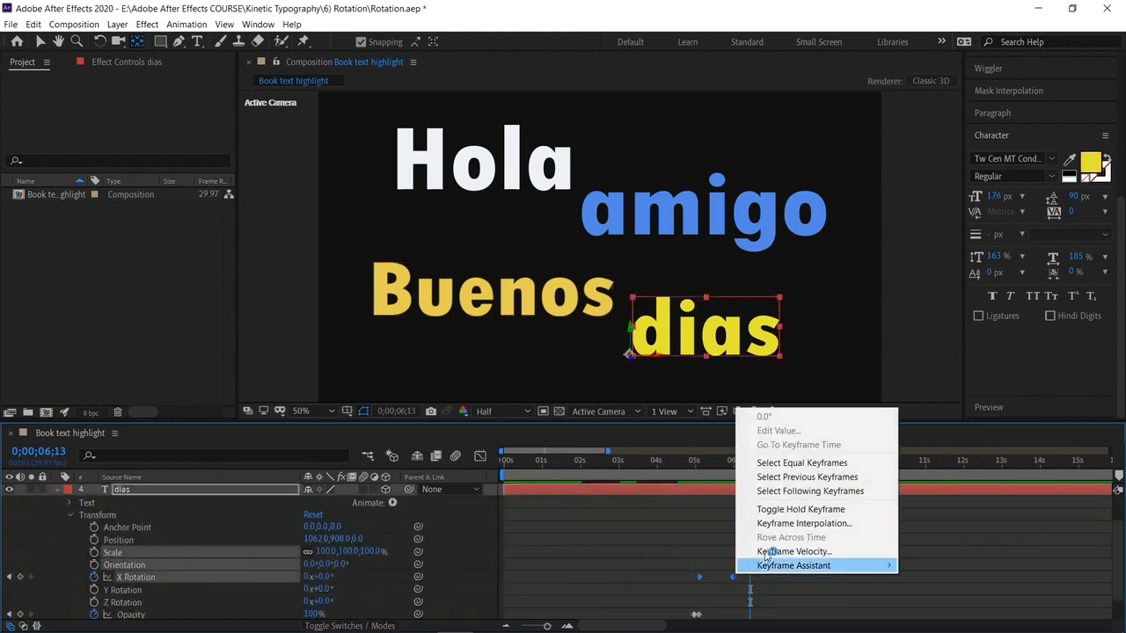
mouse_move(781, 563)
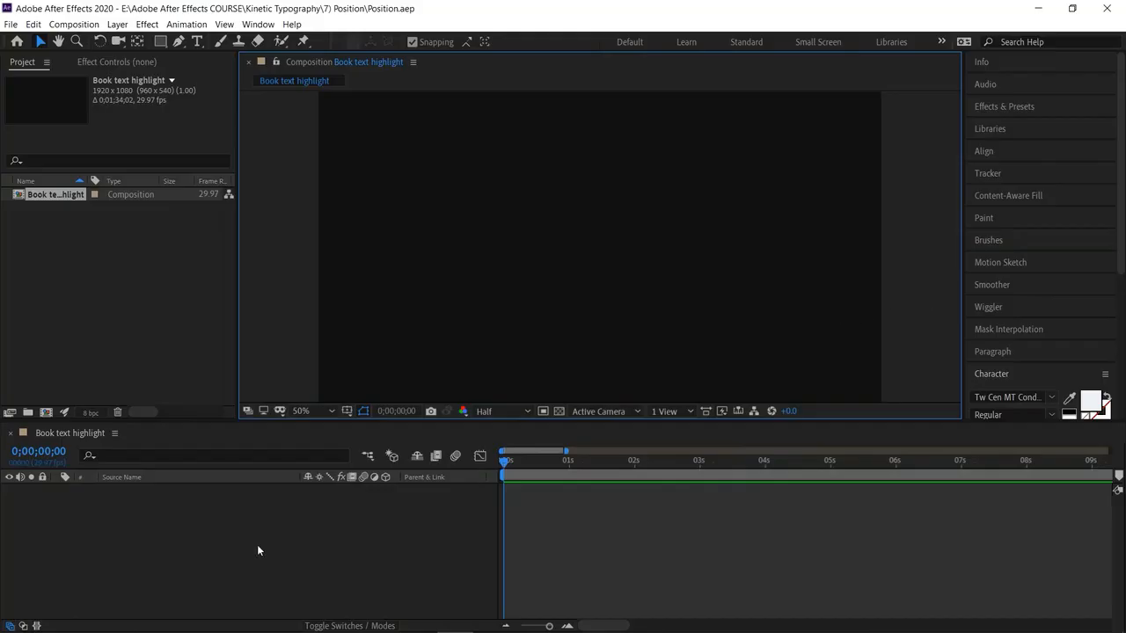
Add a paragraph text layer reading Motion in the upper part of the frame and set its font size to 121 px
left_click(197, 41)
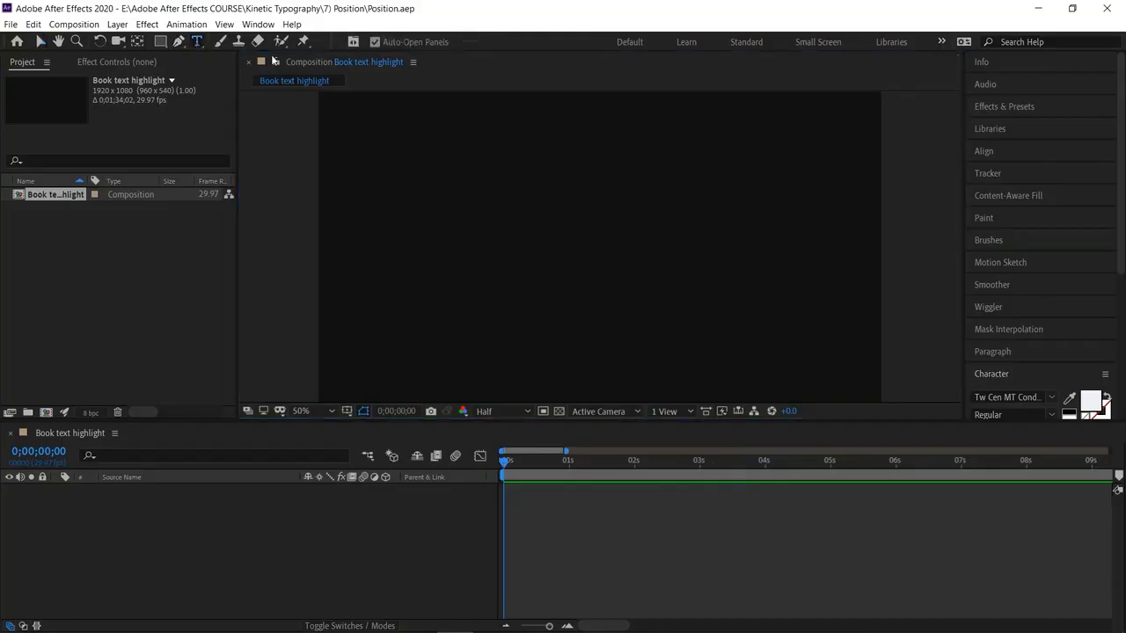
left_click_drag(418, 166, 598, 237)
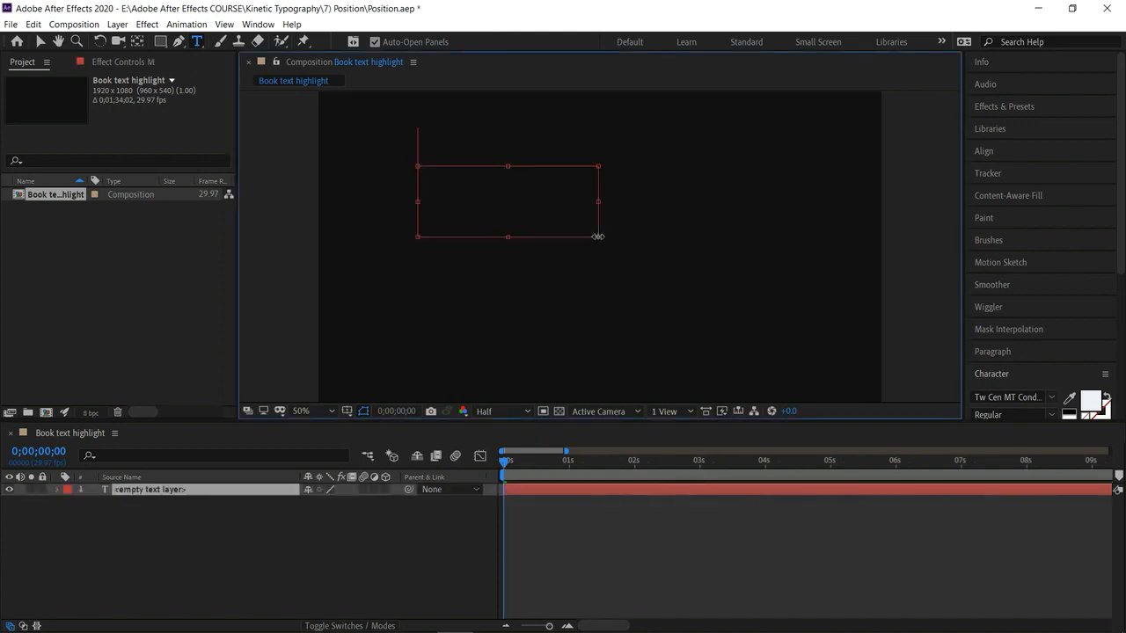
type("Motion")
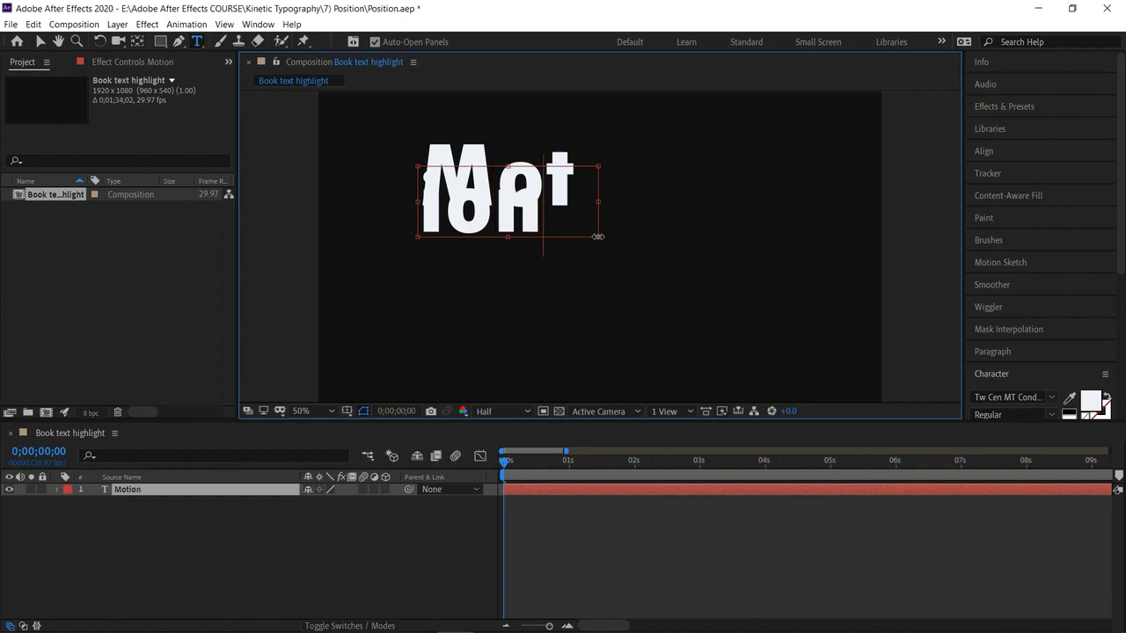
key("ctrl+a")
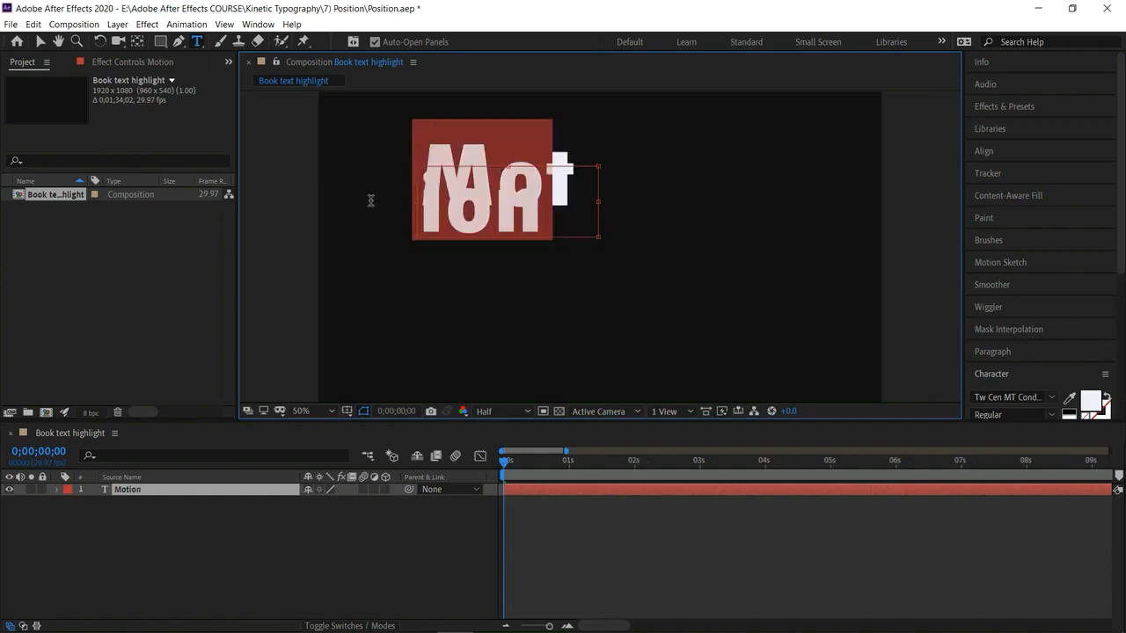
left_click_drag(546, 216, 426, 146)
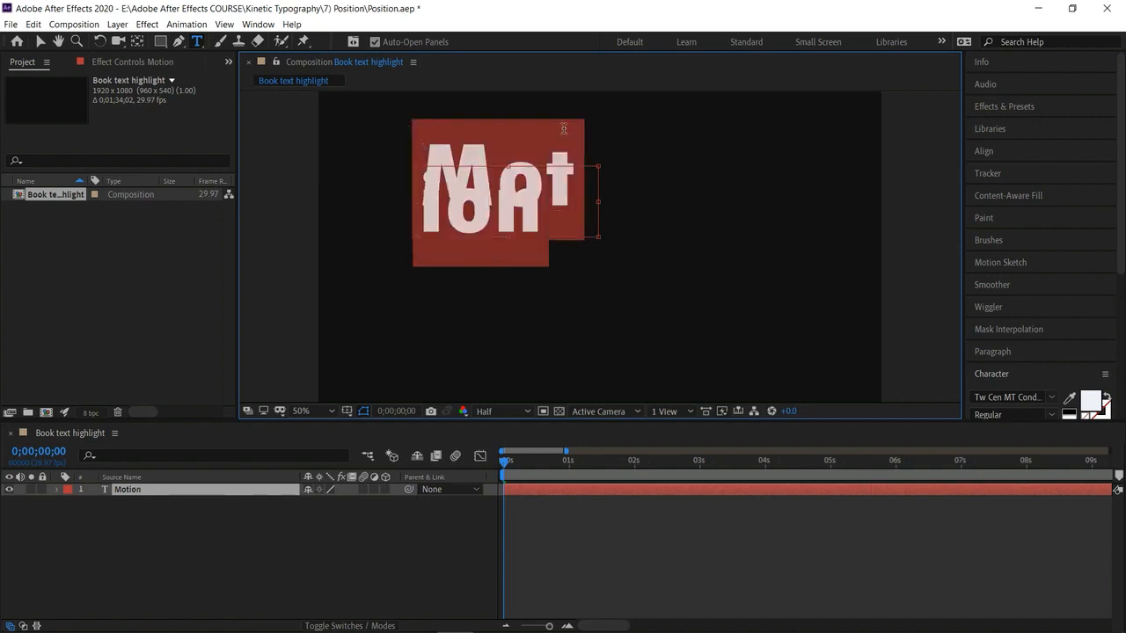
scroll(1105, 219, "down", 3)
left_click_drag(998, 202, 955, 215)
left_click(581, 201)
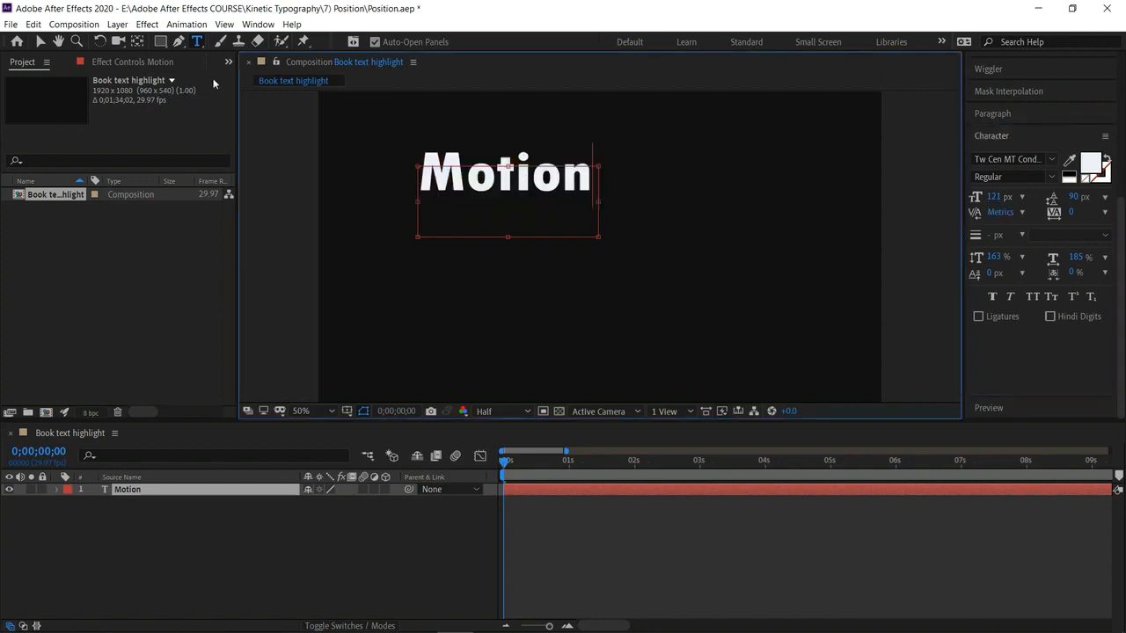
left_click(39, 42)
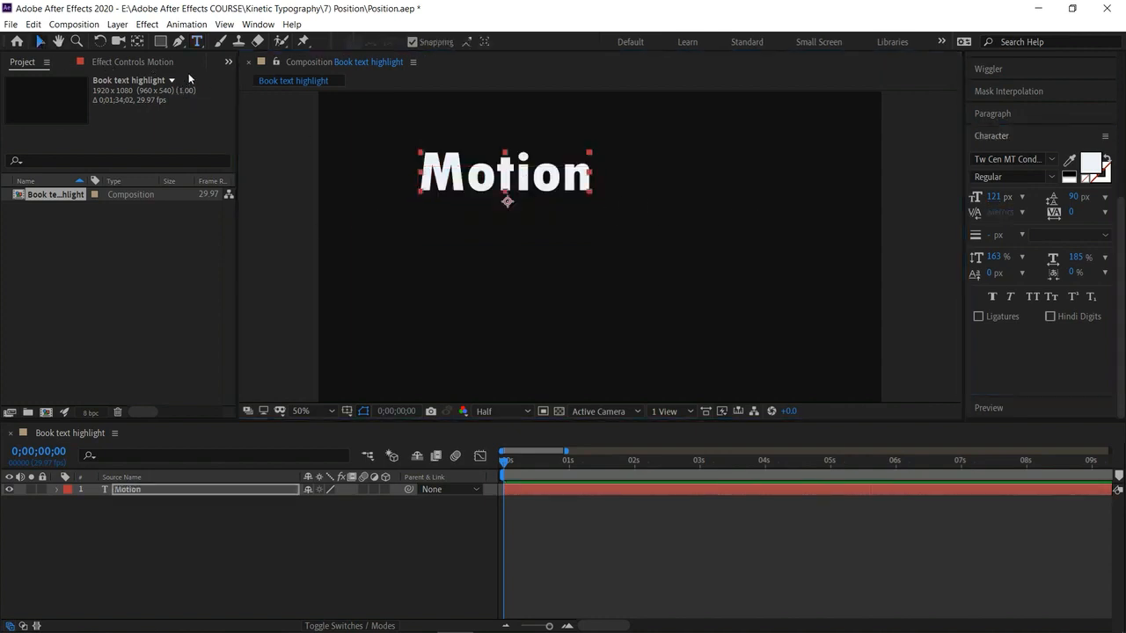
Add a separate text layer reading Graphics and place it beside the word Motion on the same line
left_click(198, 41)
left_click(709, 178)
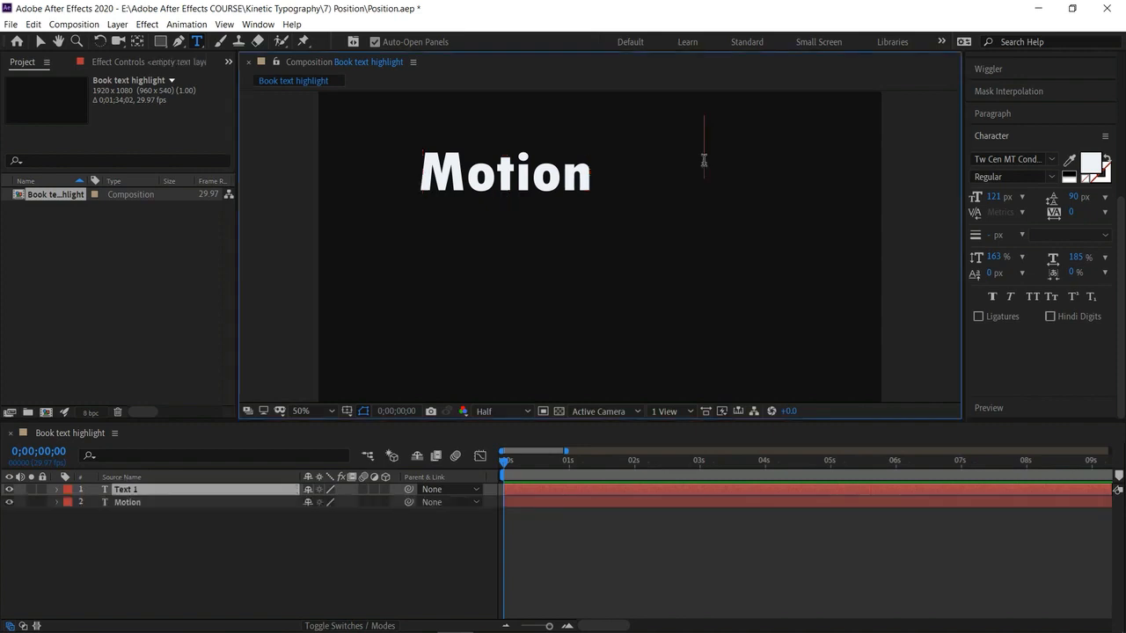
type("Graphics")
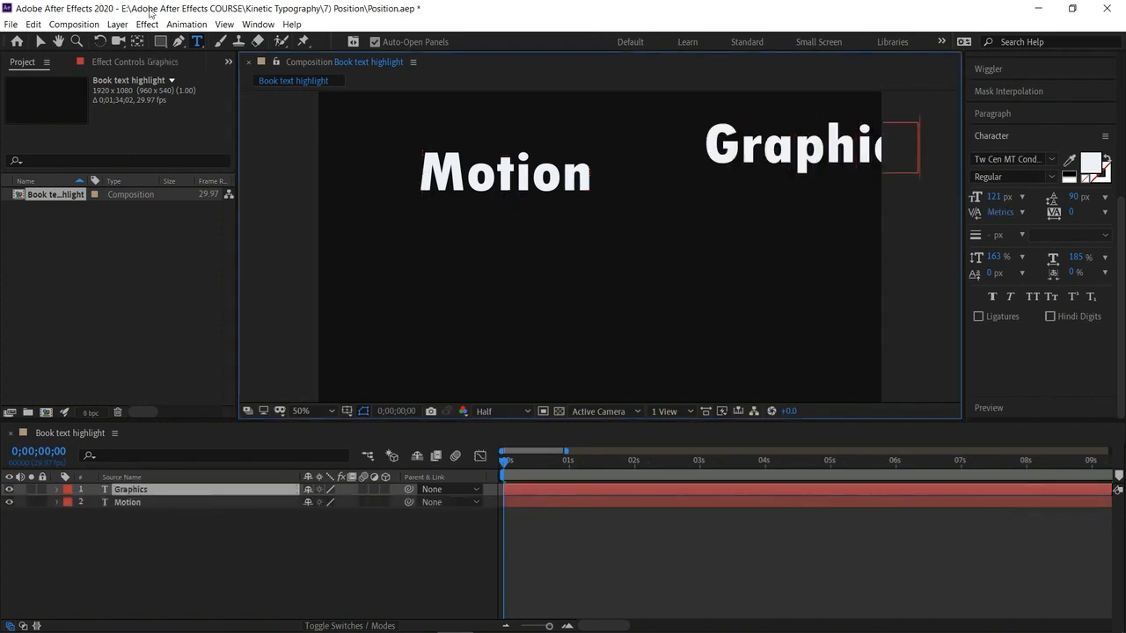
left_click(40, 42)
left_click_drag(765, 151, 677, 184)
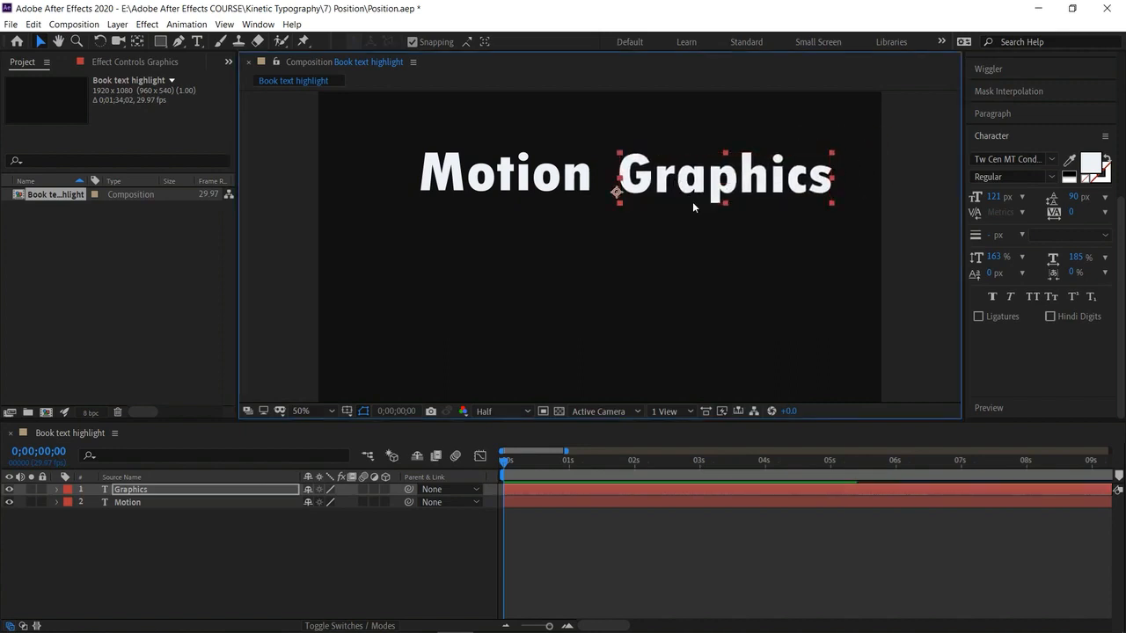
left_click(379, 244)
Add a text layer reading is at a font size of 194 px, centred below Motion and Graphics
left_click(199, 41)
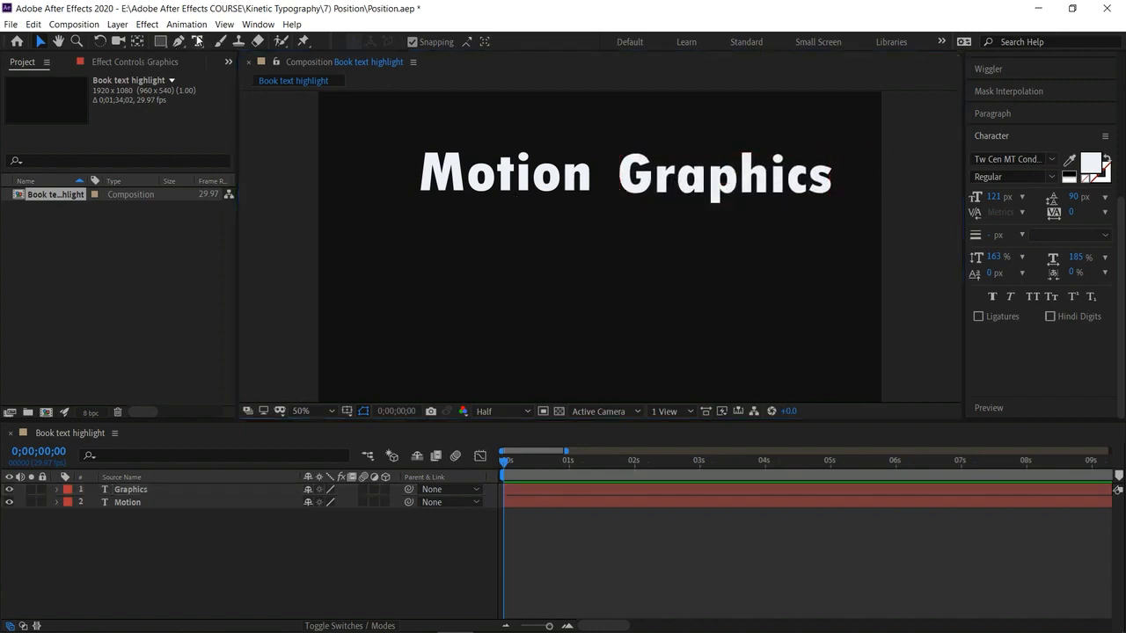
left_click(549, 227)
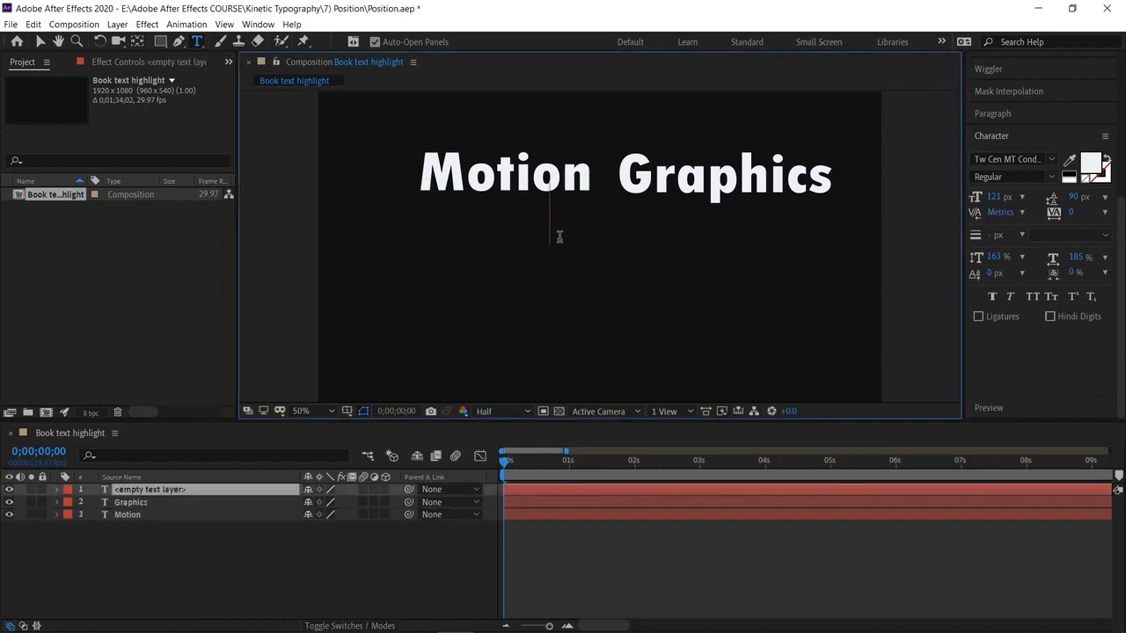
type("is")
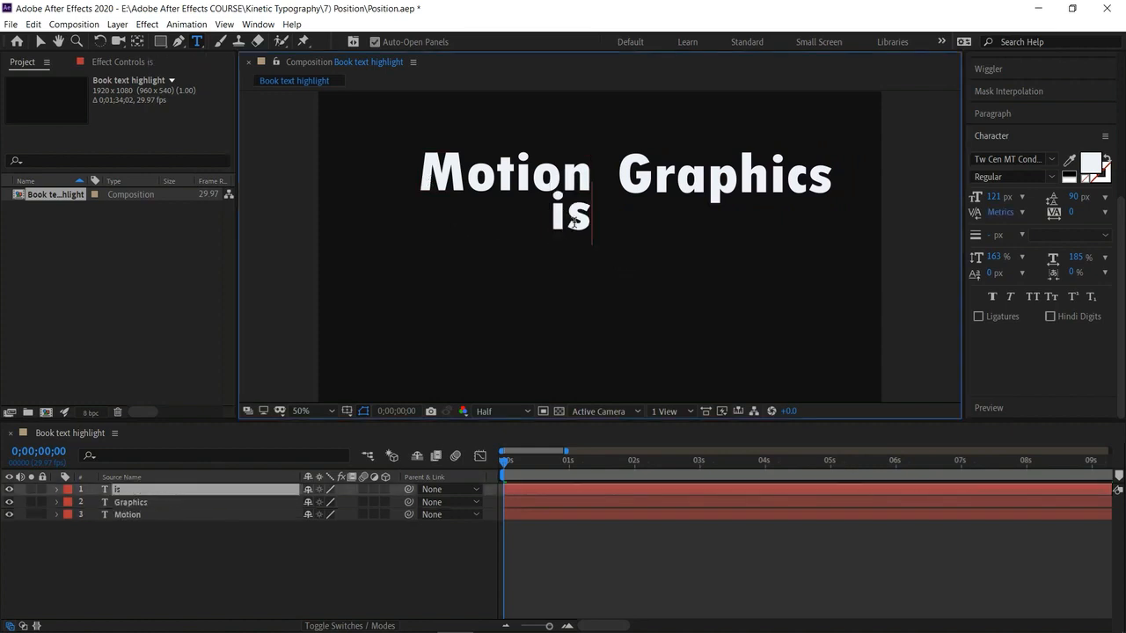
left_click_drag(594, 217, 539, 211)
left_click_drag(996, 197, 1064, 207)
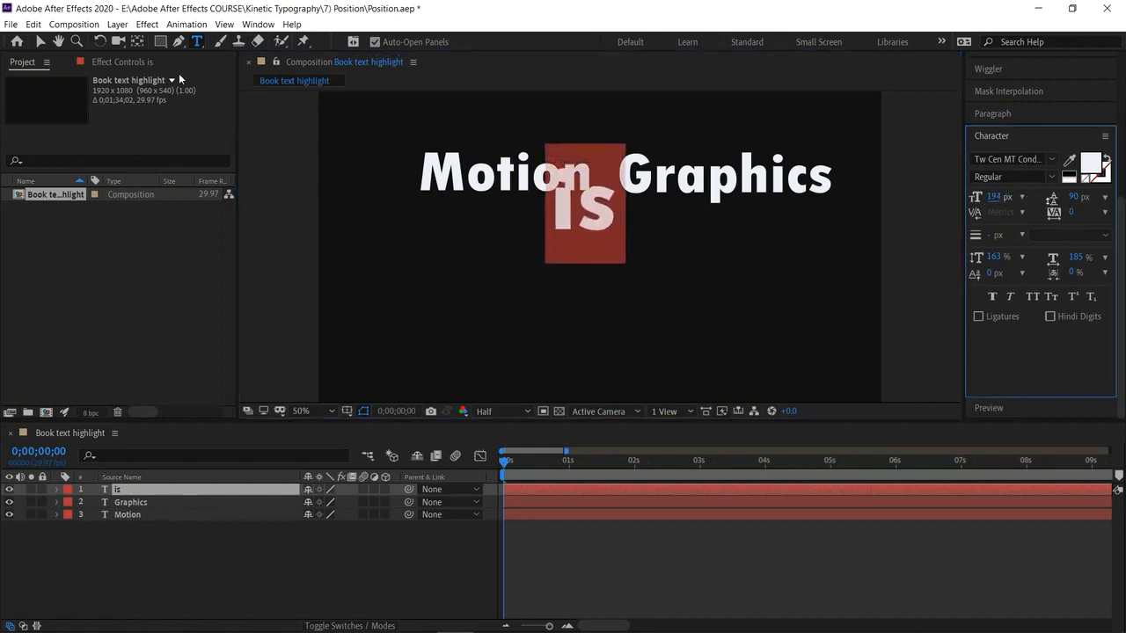
left_click(39, 42)
left_click_drag(581, 214, 601, 258)
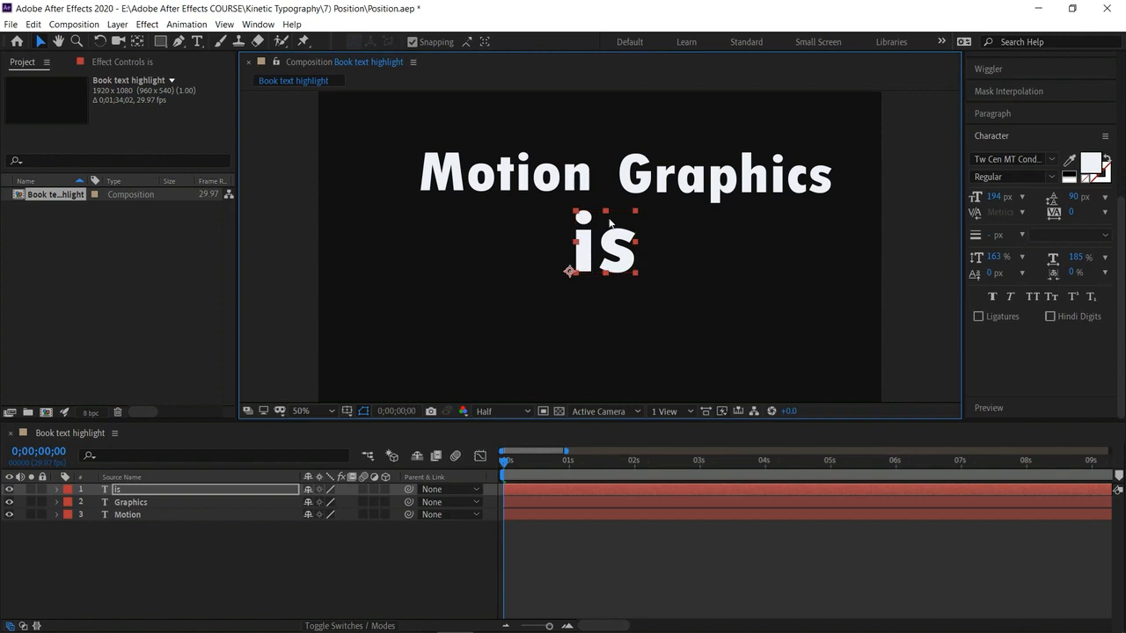
left_click(371, 138)
Add a text layer reading just at the lower left of the frame with a font size of 161 px
left_click(197, 41)
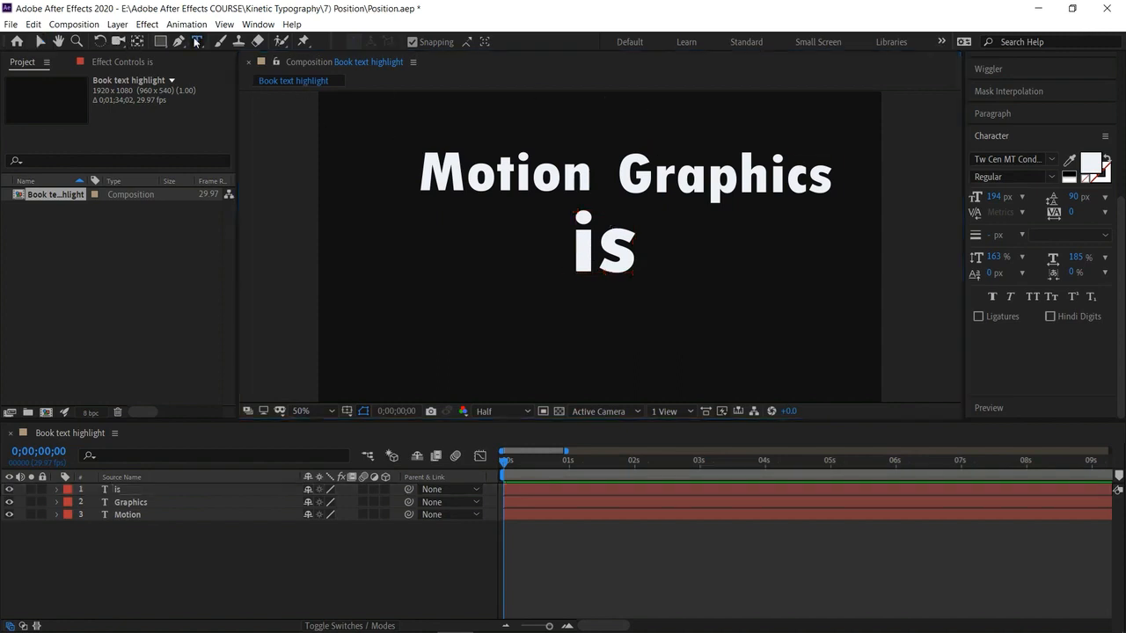
left_click(399, 326)
type("just")
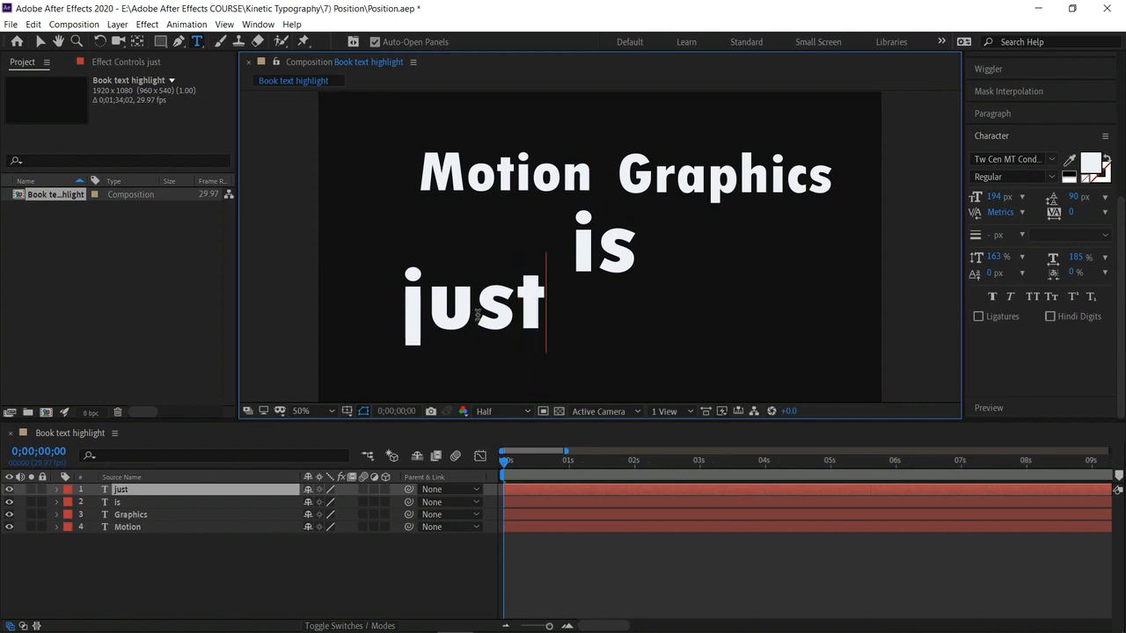
double_click(478, 314)
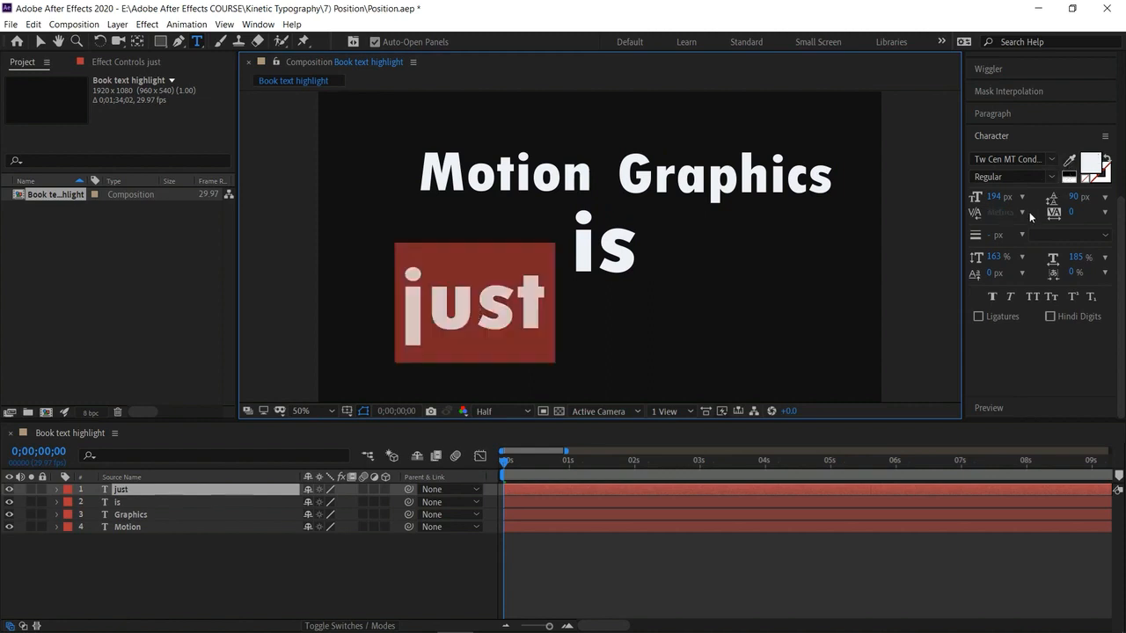
left_click_drag(998, 201, 969, 201)
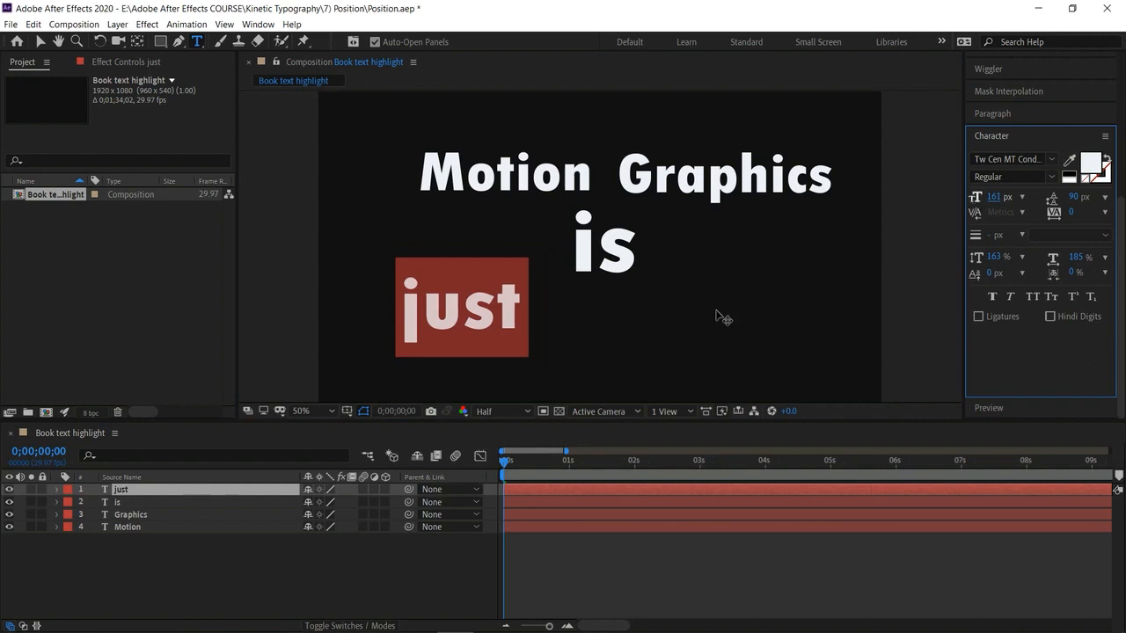
left_click(39, 42)
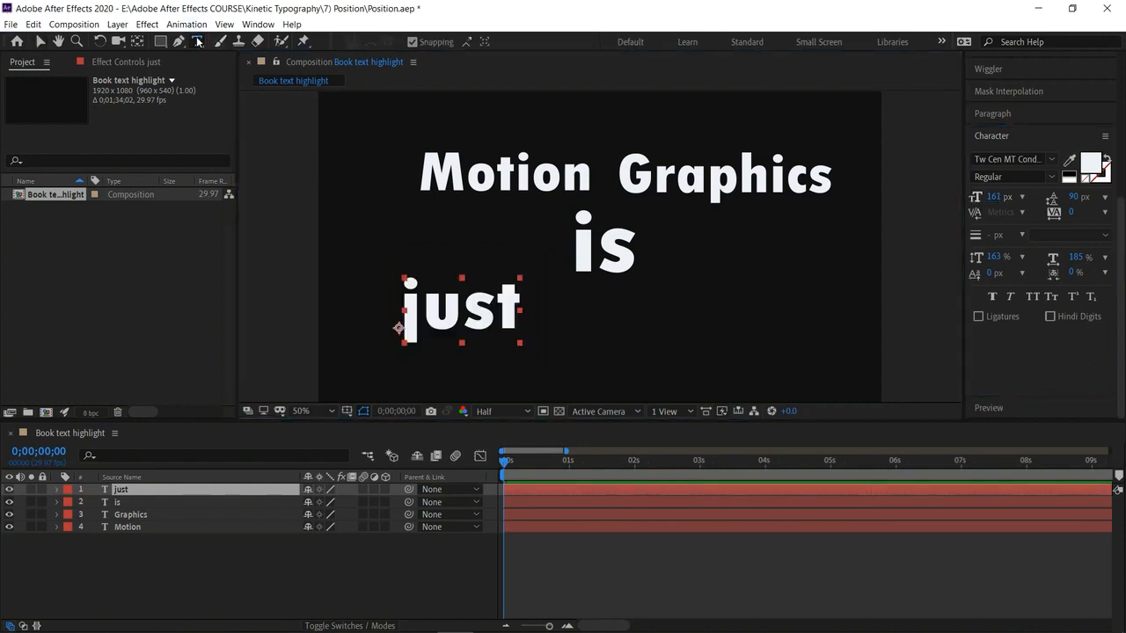
Add a text layer reading fun.! and place it at the lower right of the frame, across from just
key("ctrl+t")
left_click(683, 303)
type("fun")
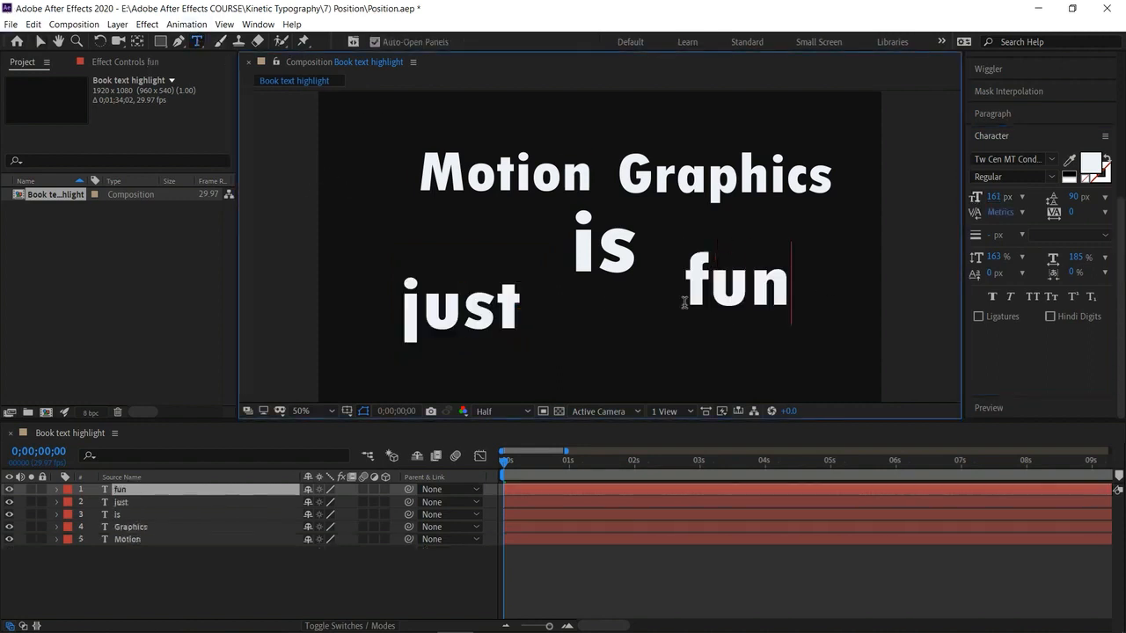
type(".!")
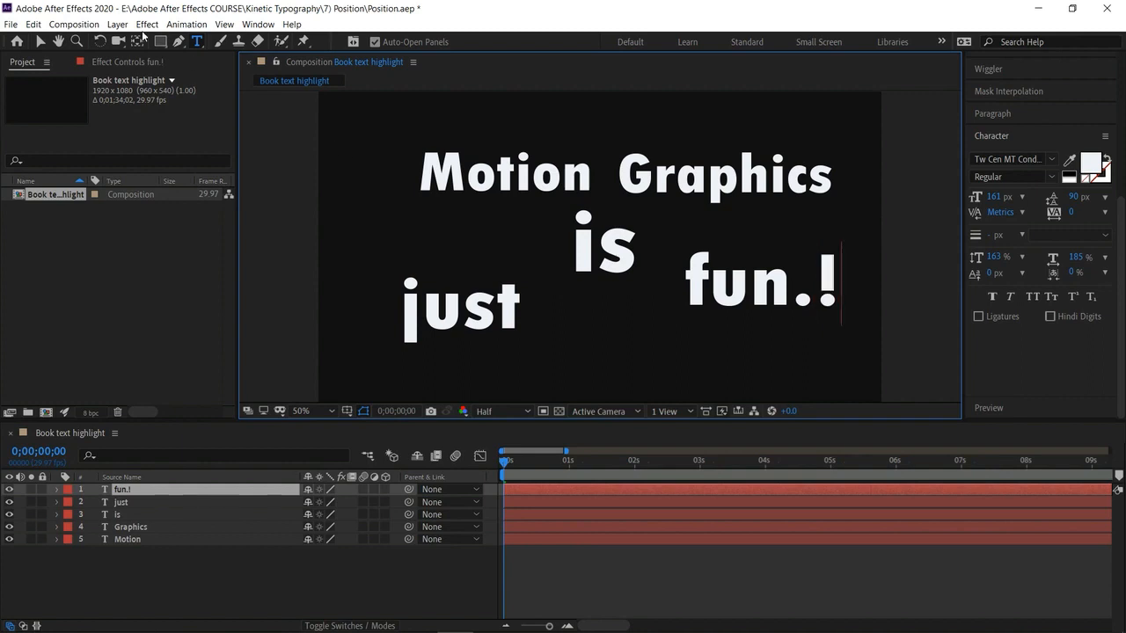
left_click(40, 41)
left_click_drag(756, 292, 723, 325)
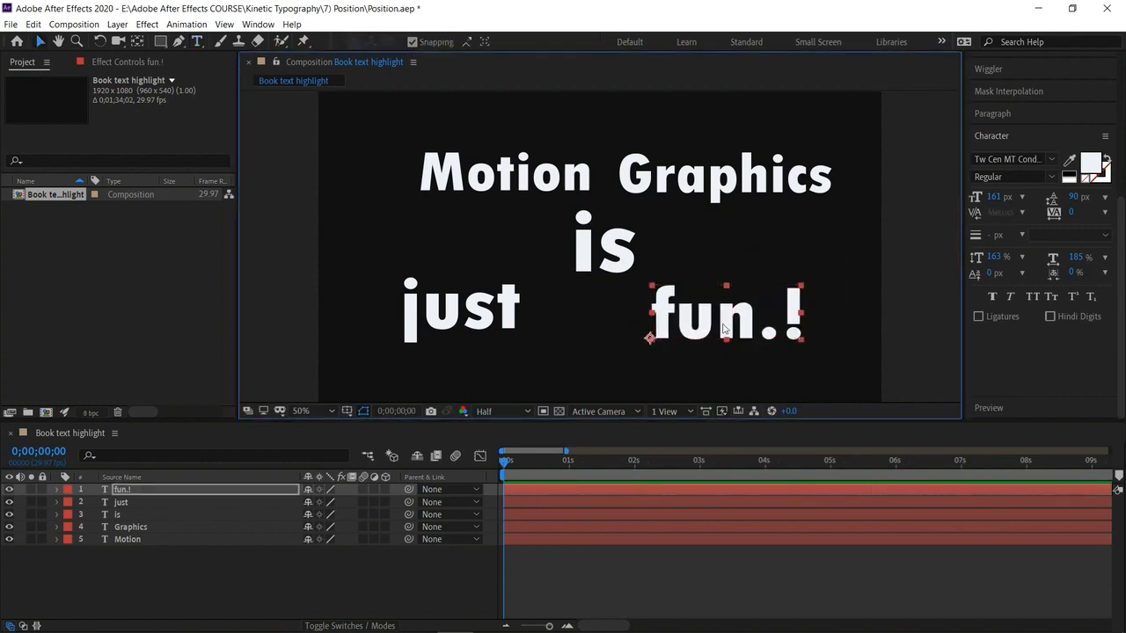
left_click(819, 316)
Spread the words apart by raising Motion, lowering Graphics and fun.!, and shifting just slightly inward
left_click_drag(468, 325, 492, 330)
left_click_drag(694, 336, 698, 371)
left_click_drag(523, 316, 541, 319)
left_click_drag(676, 178, 682, 196)
left_click_drag(520, 169, 511, 145)
left_click_drag(523, 317, 504, 317)
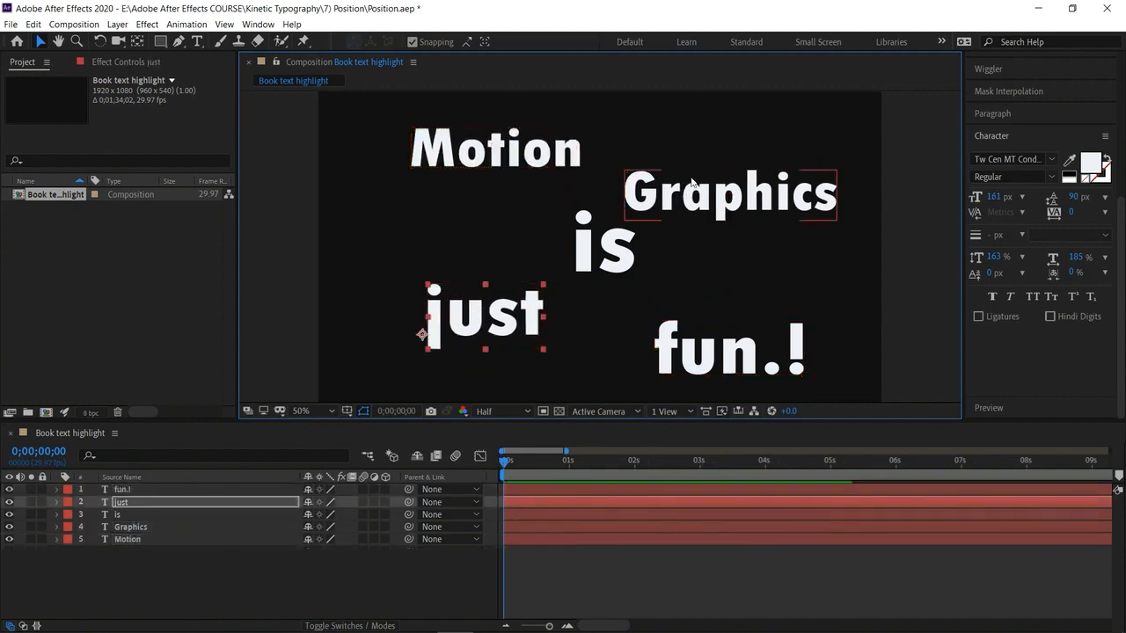
Change the text colour of the word is to light blue, 84ACF2
double_click(607, 248)
left_click(1091, 162)
left_click(774, 266)
left_click(788, 286)
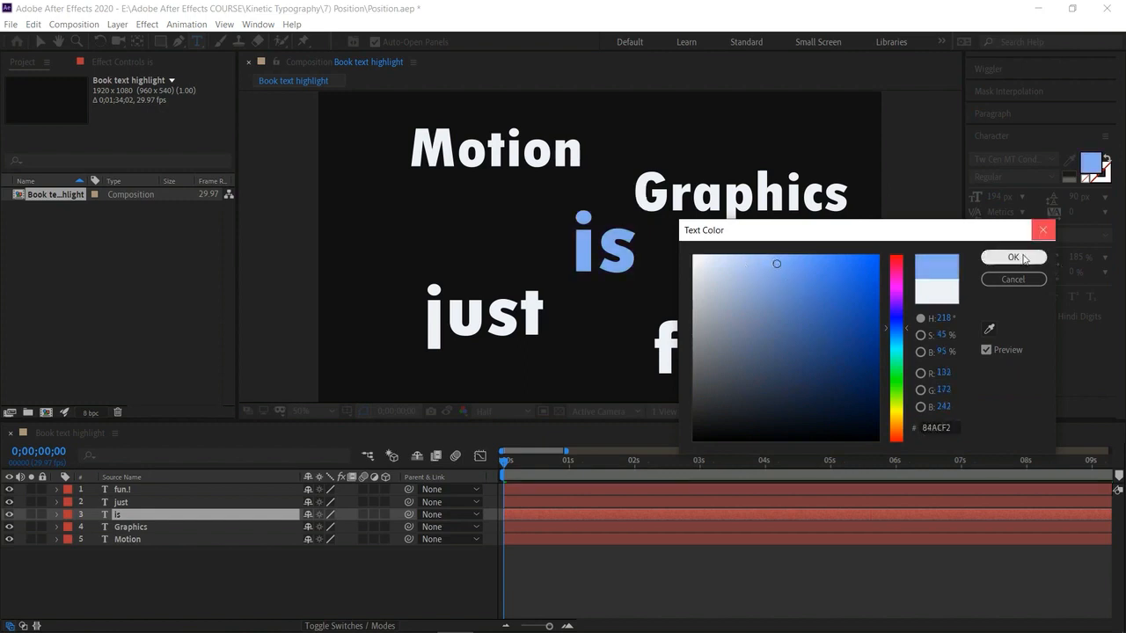
left_click(1036, 258)
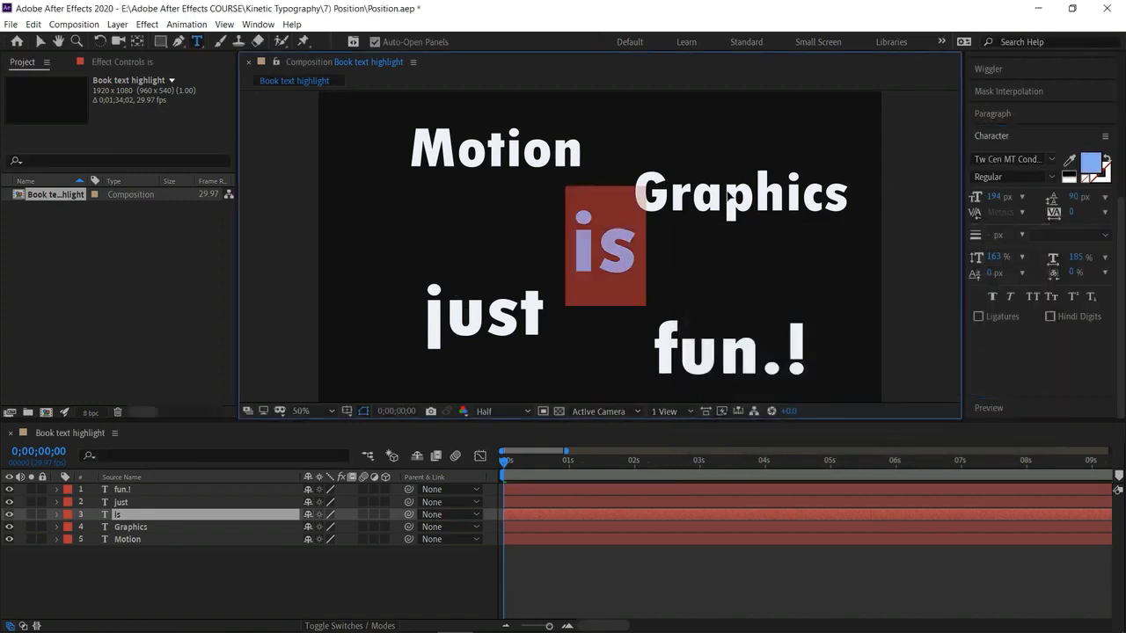
left_click(603, 260)
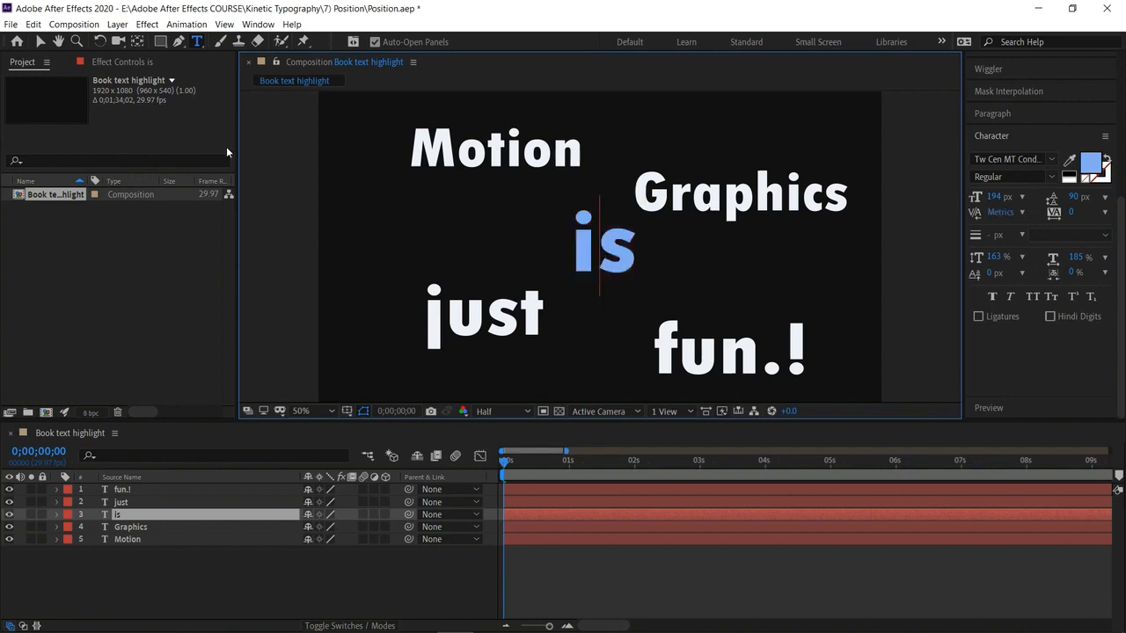
left_click(39, 42)
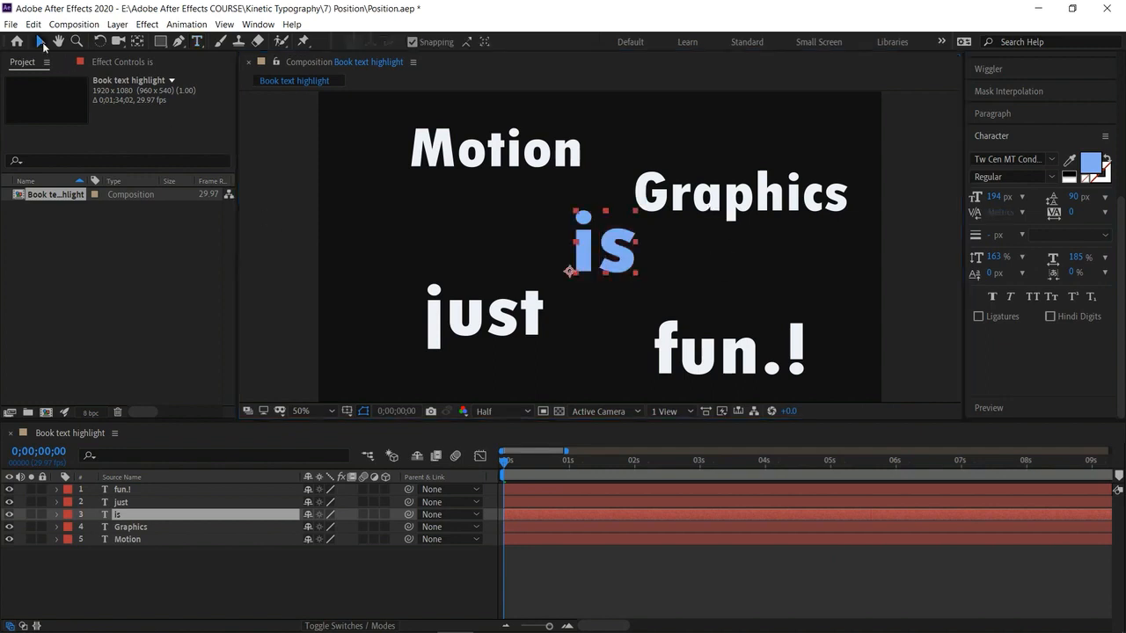
Change the text colour of the word Graphics to light orange, E9B782
left_click(732, 196)
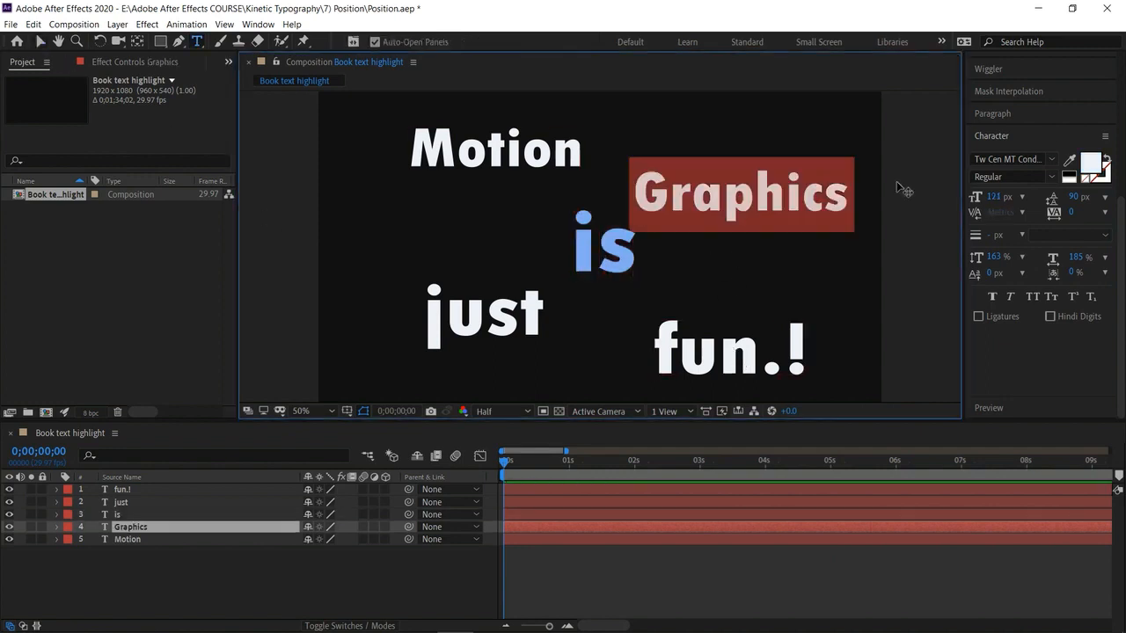
left_click(1090, 164)
left_click(898, 427)
left_click(775, 270)
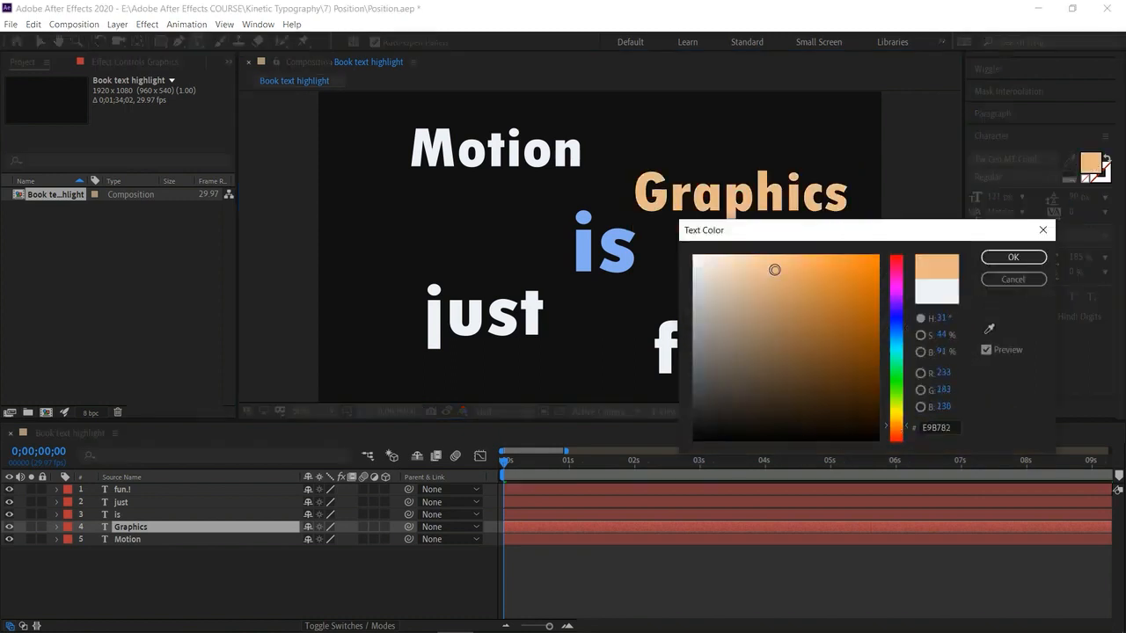
left_click(985, 260)
left_click(430, 104)
Change the text colour of the word Motion to muted gold, CEAF67, and leave all layers deselected
left_click(493, 147)
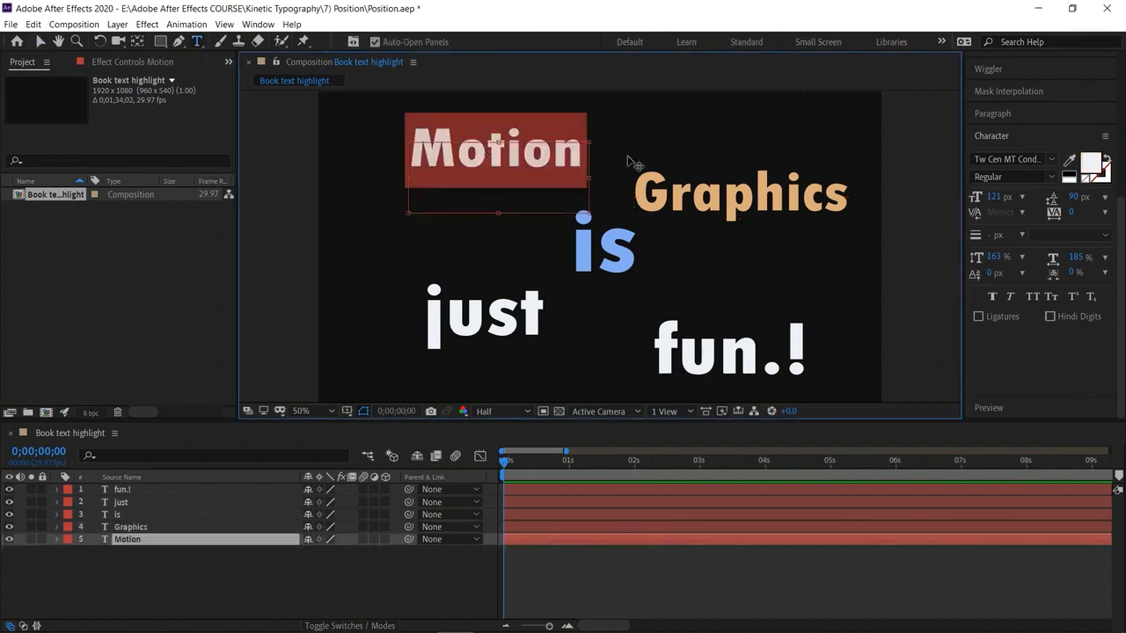
left_click(1091, 164)
left_click(896, 420)
left_click(782, 299)
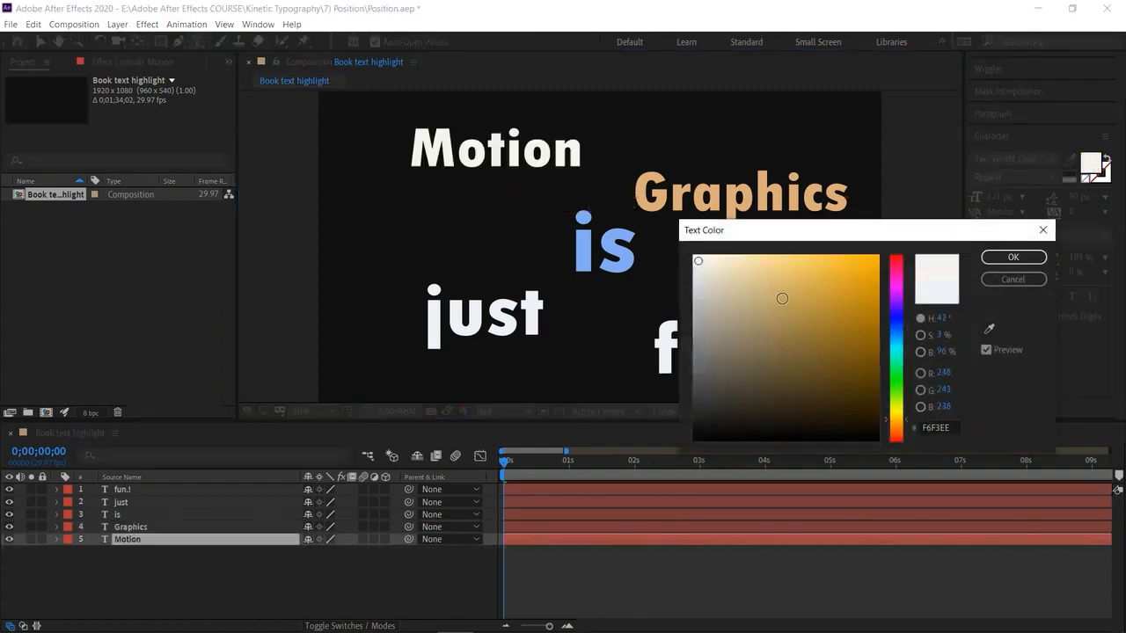
left_click_drag(786, 326, 784, 290)
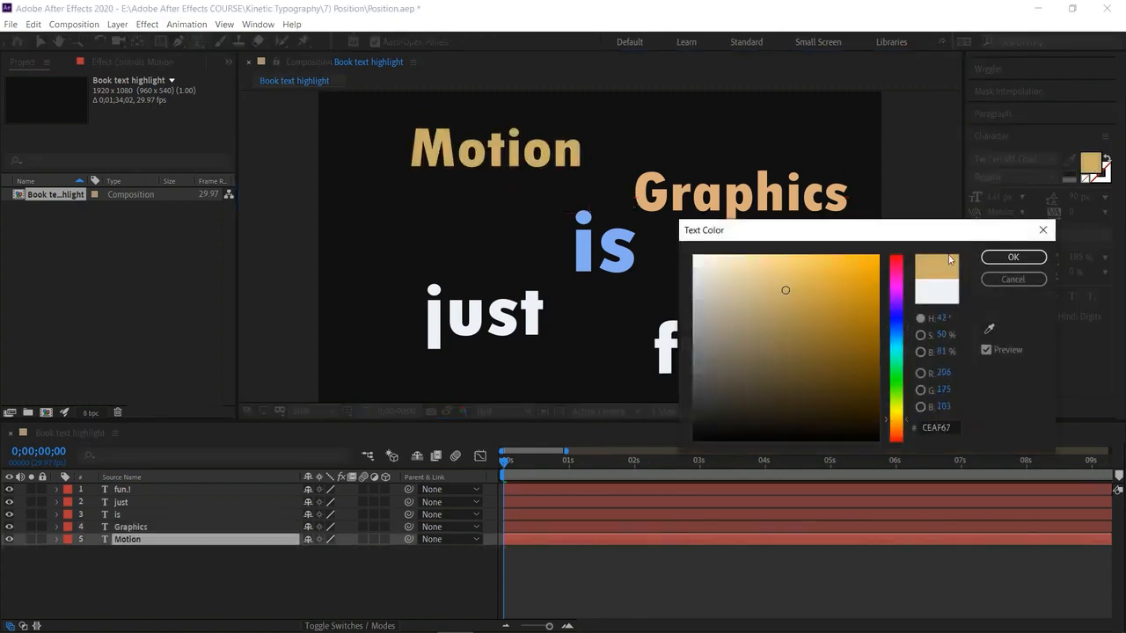
left_click(1013, 257)
left_click(39, 41)
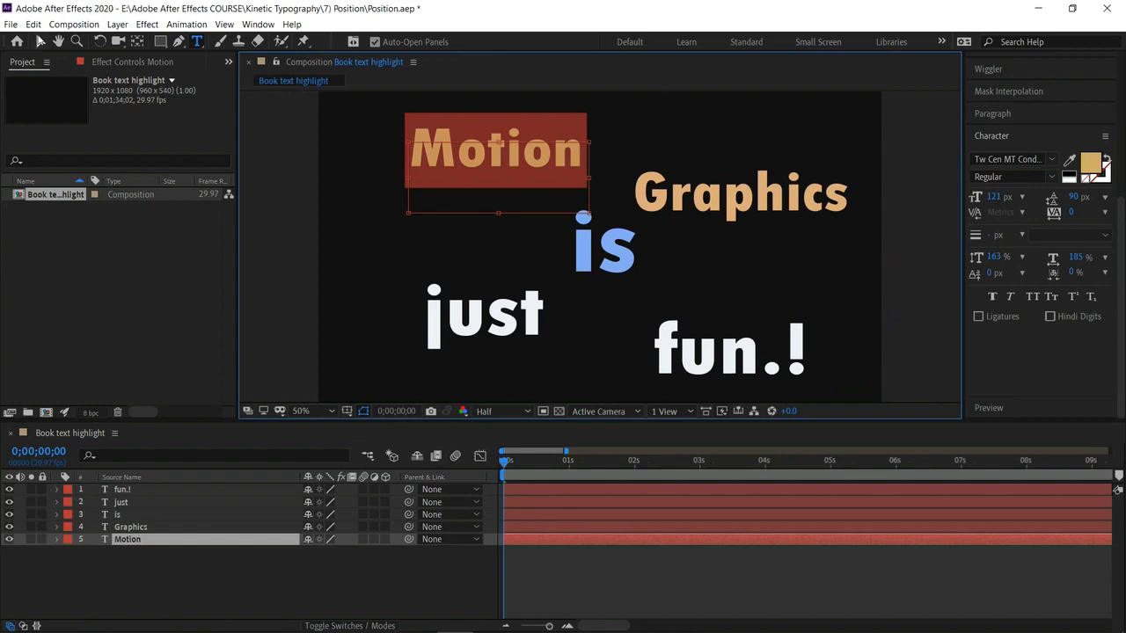
left_click(355, 215)
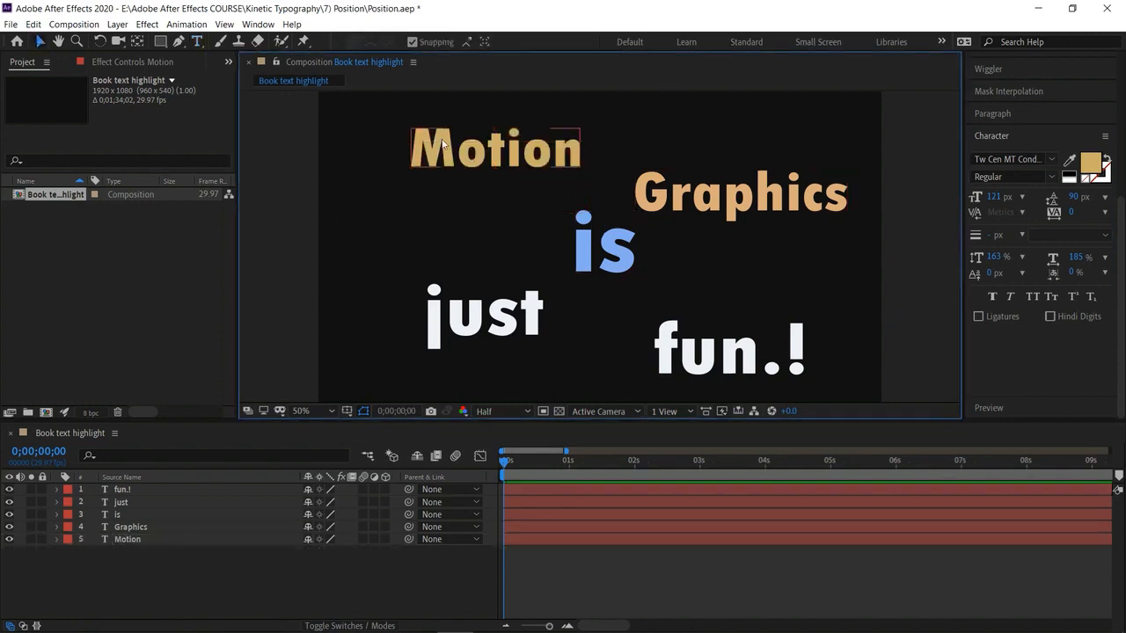
Center the anchor point of each of the five words, Motion, Graphics, is, just and fun.!, within its own text
left_click(135, 43)
left_click(498, 176)
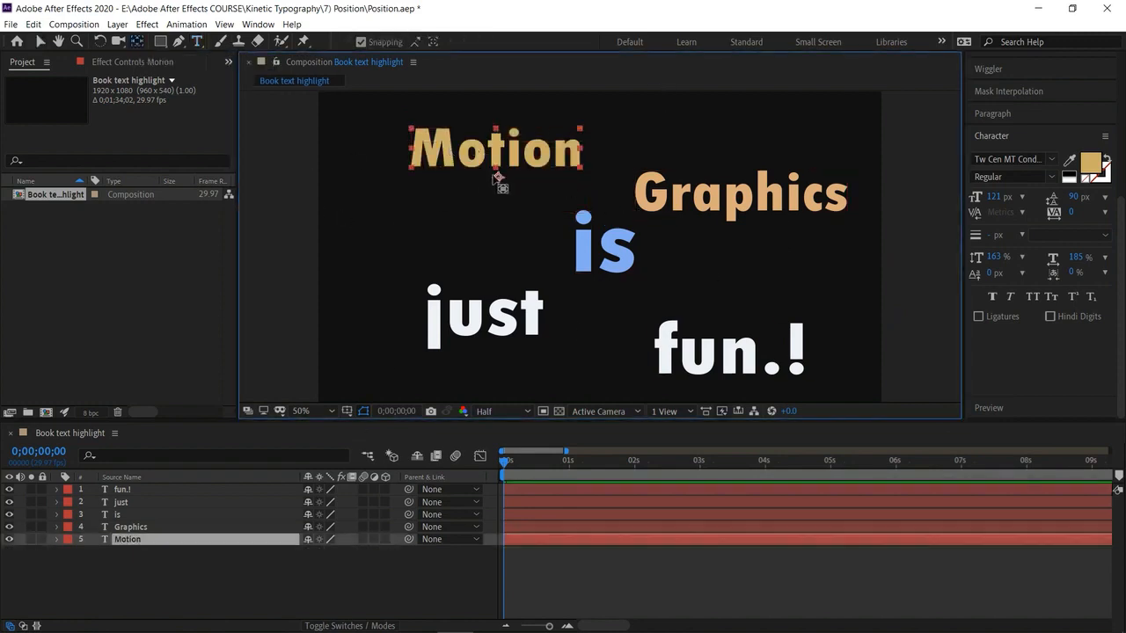
left_click(721, 214)
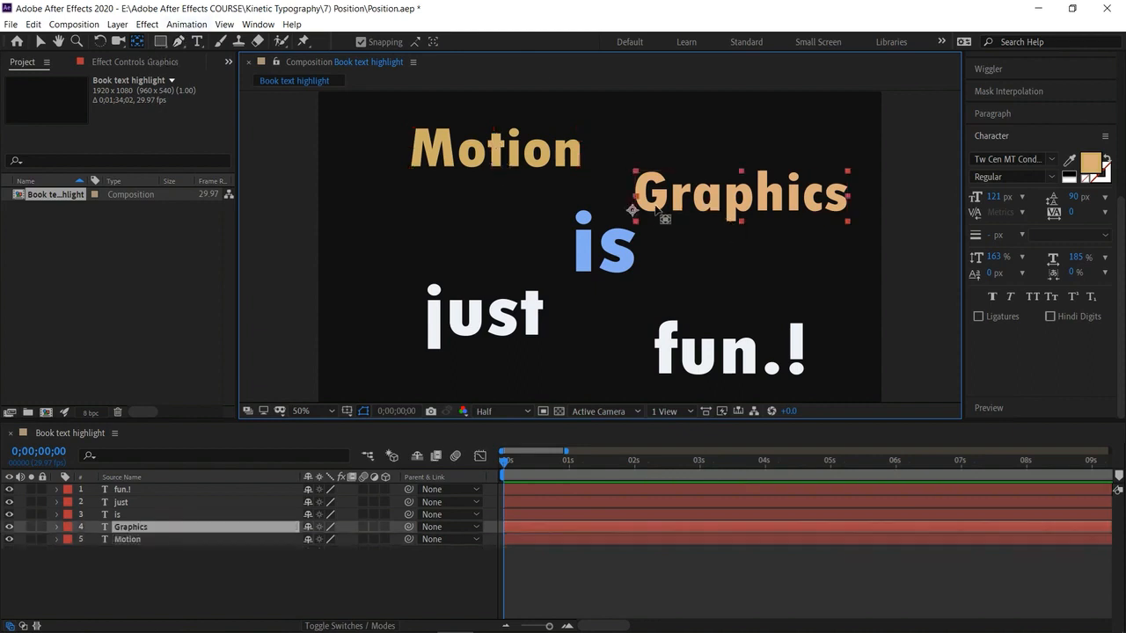
left_click_drag(636, 218, 738, 197)
left_click(607, 258)
left_click_drag(575, 272, 604, 242)
left_click(467, 329)
left_click_drag(427, 335, 485, 317)
left_click(672, 347)
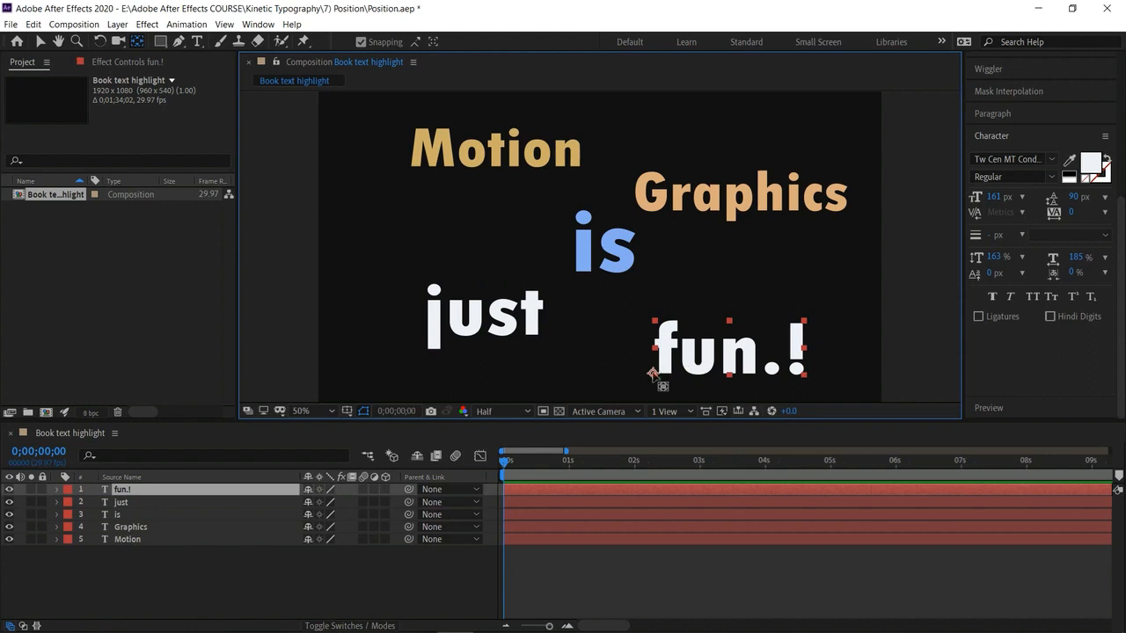
left_click_drag(656, 374, 728, 346)
left_click(375, 210)
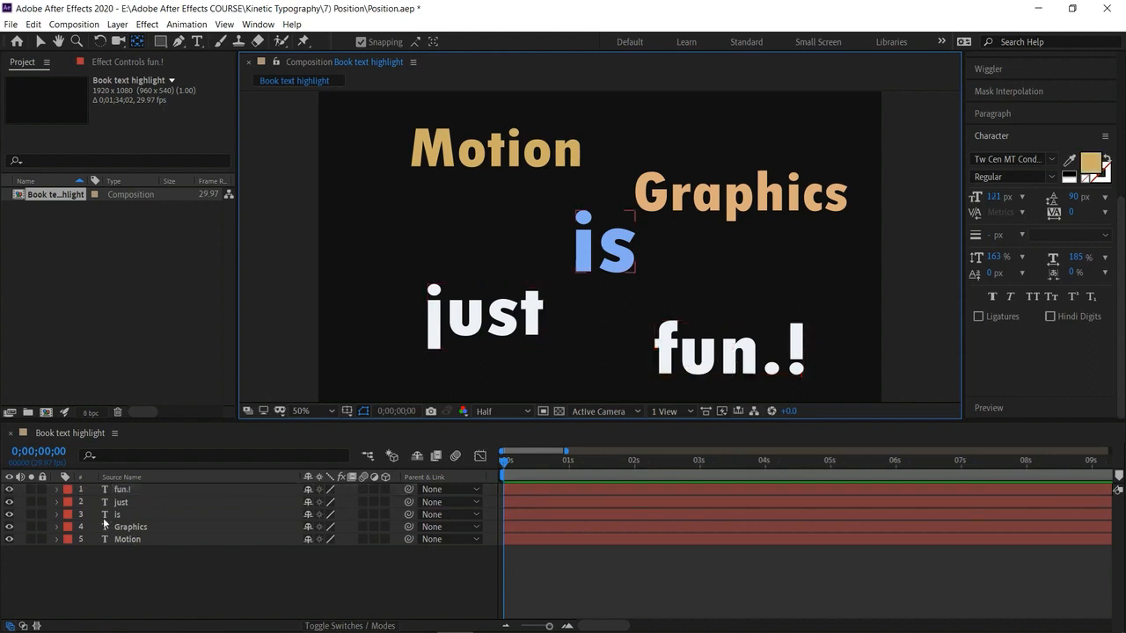
Reverse the layer order so it runs Motion, Graphics, is, just, fun.! from first to last
mouse_move(143, 537)
left_mouse_down()
mouse_move(157, 486)
mouse_move(146, 524)
left_mouse_up()
left_click(188, 565)
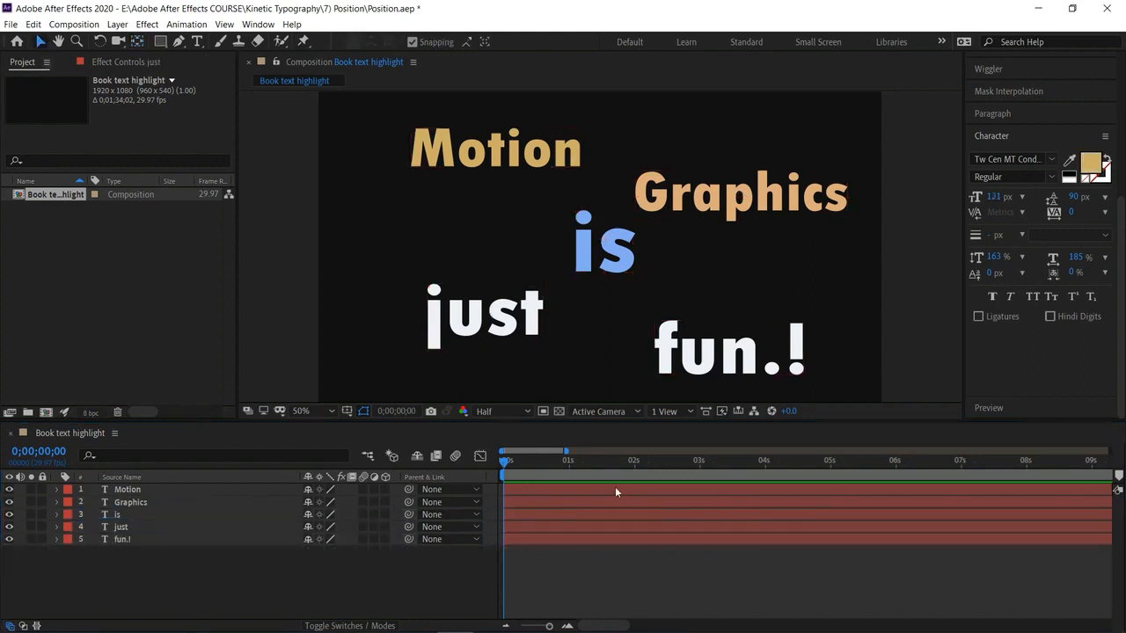
left_click(562, 489)
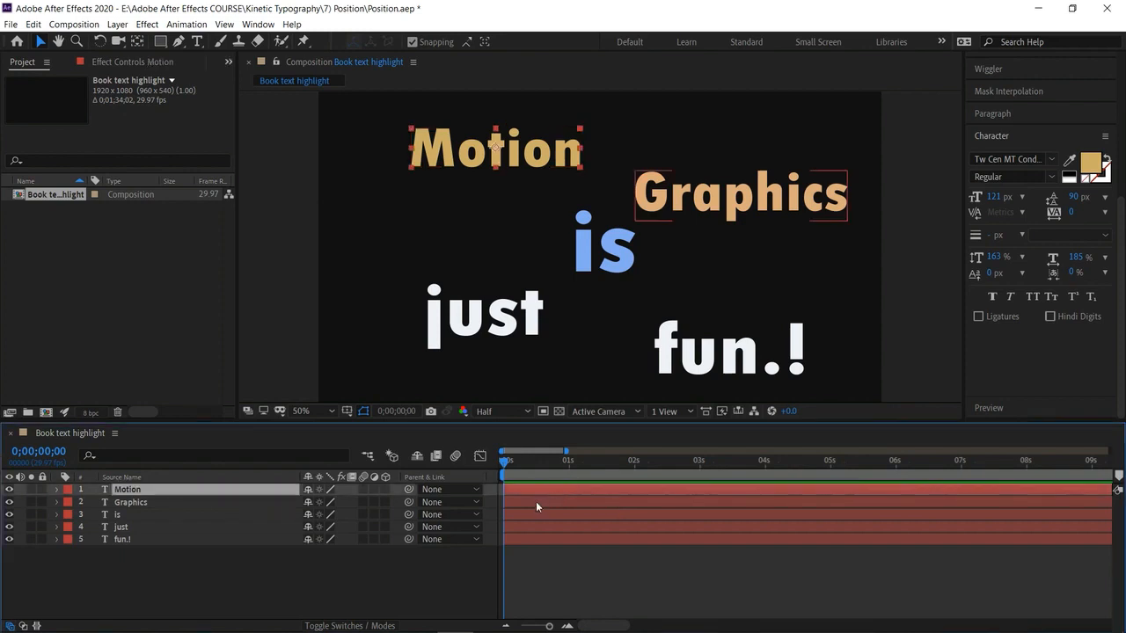
Stagger the layer starts: Graphics at about 1.5 s, is at 3 s, just at 4.5 s and fun.! at 6 s, then preview
left_click_drag(538, 503, 668, 493)
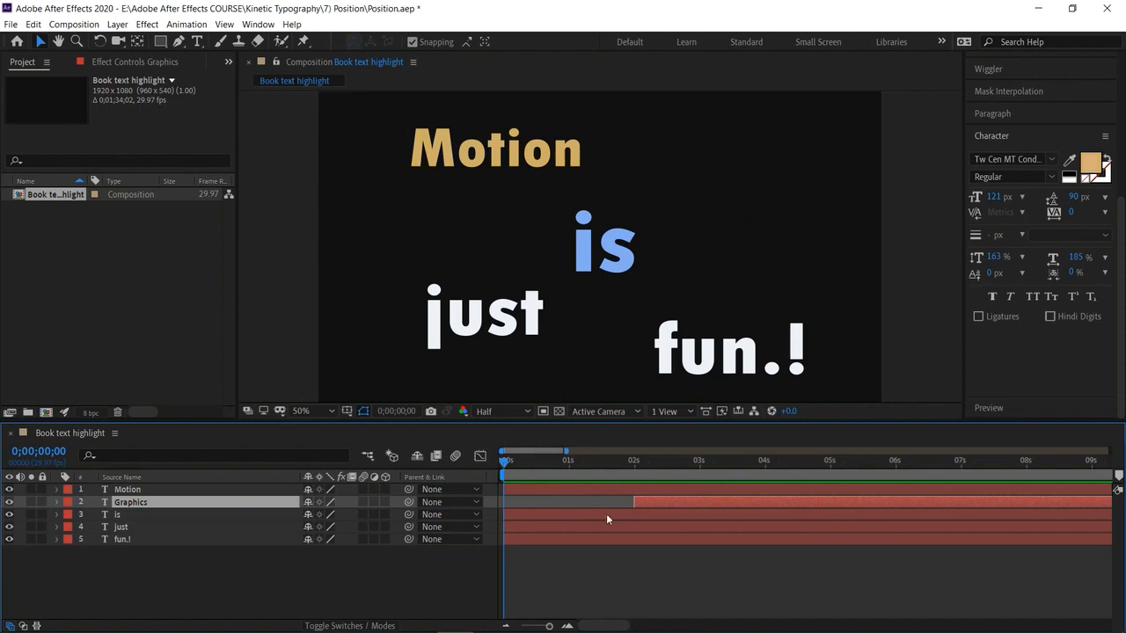
left_click_drag(682, 503, 647, 497)
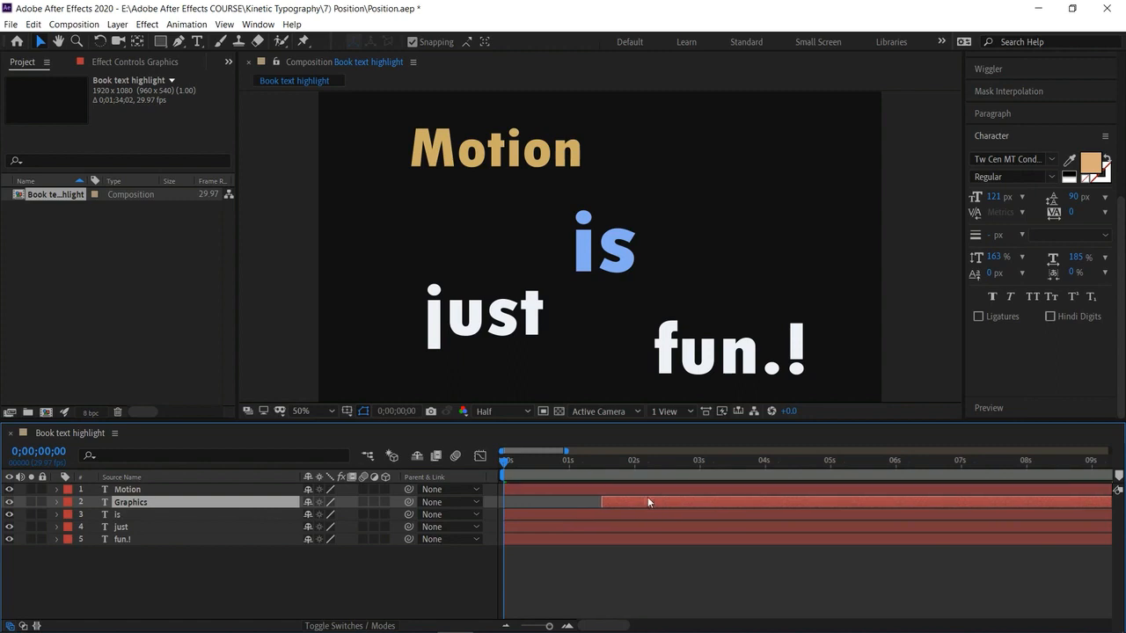
left_click_drag(567, 515, 765, 507)
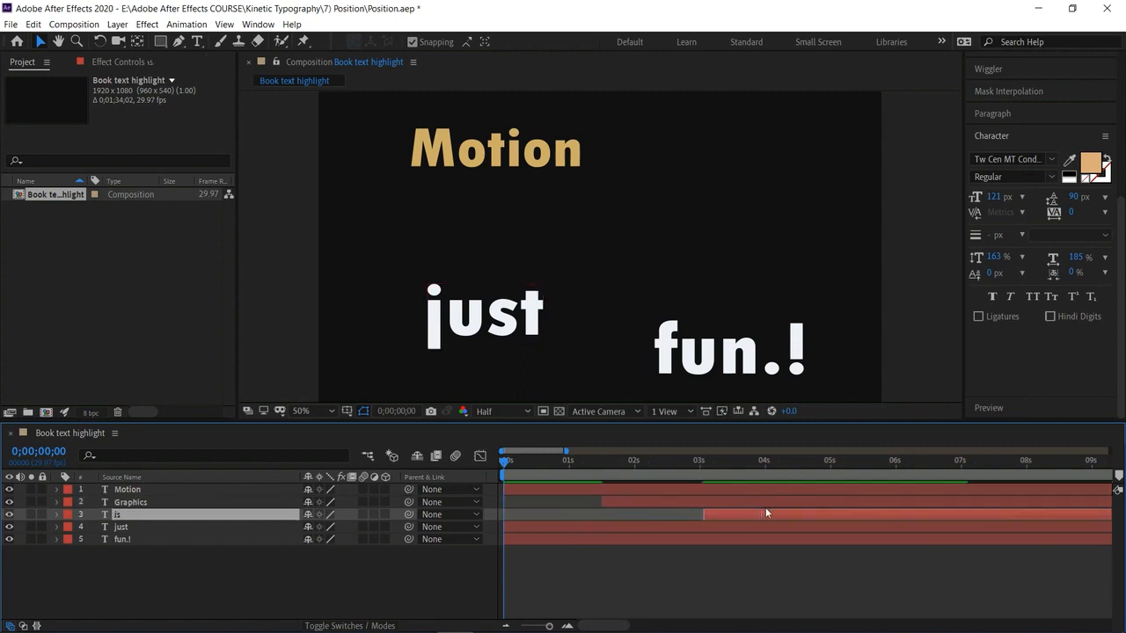
left_click_drag(635, 527, 934, 505)
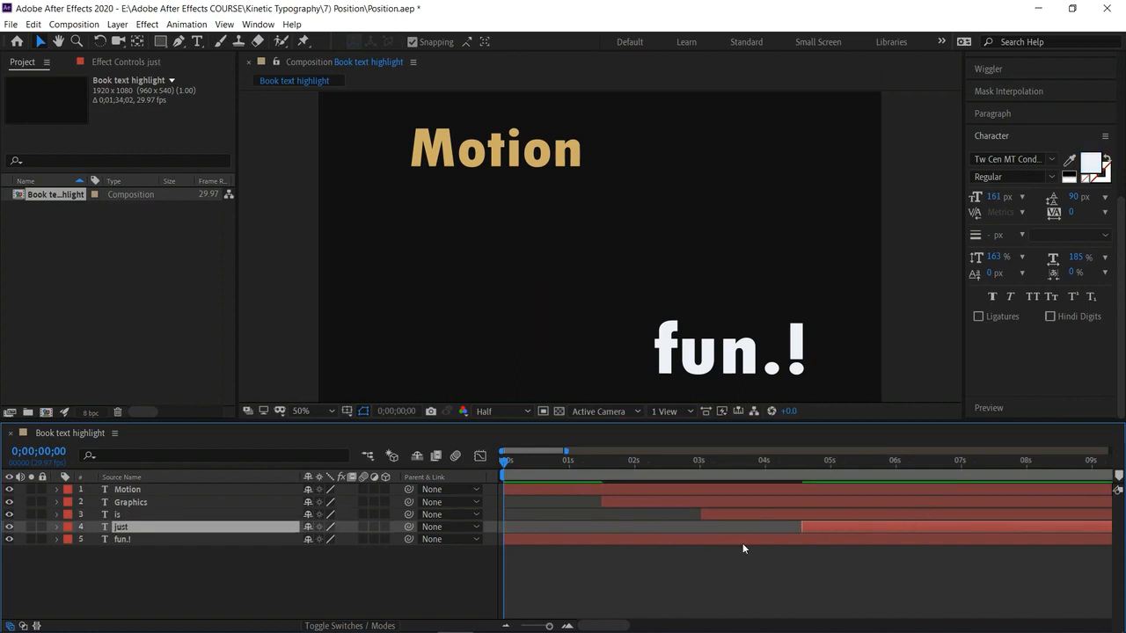
left_click_drag(659, 540, 1052, 538)
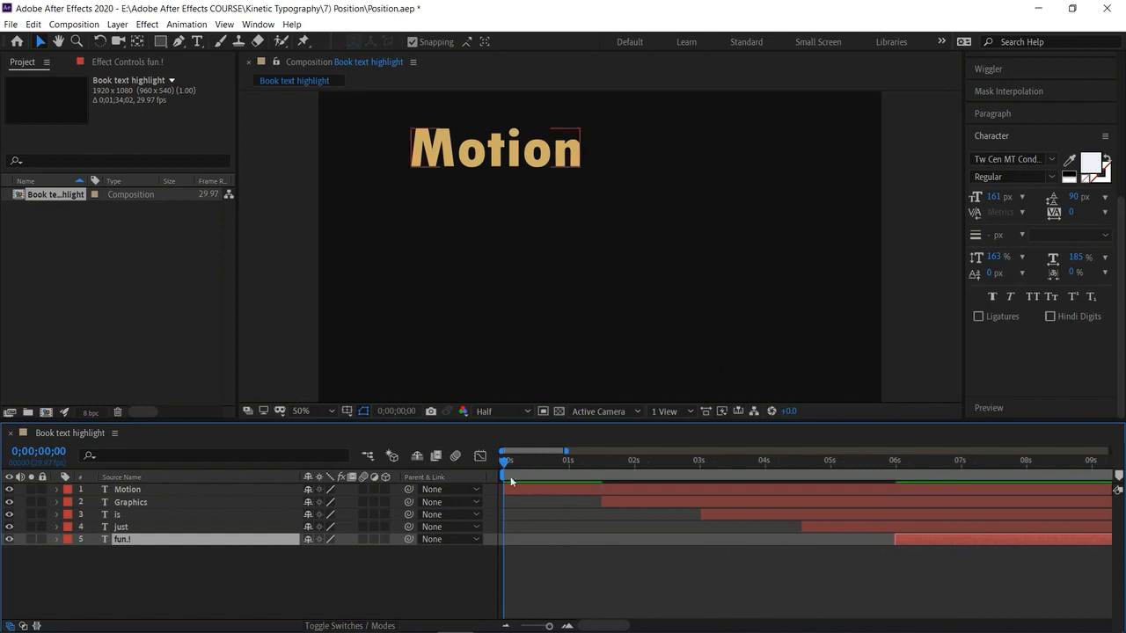
key("space")
left_click_drag(622, 483, 497, 527)
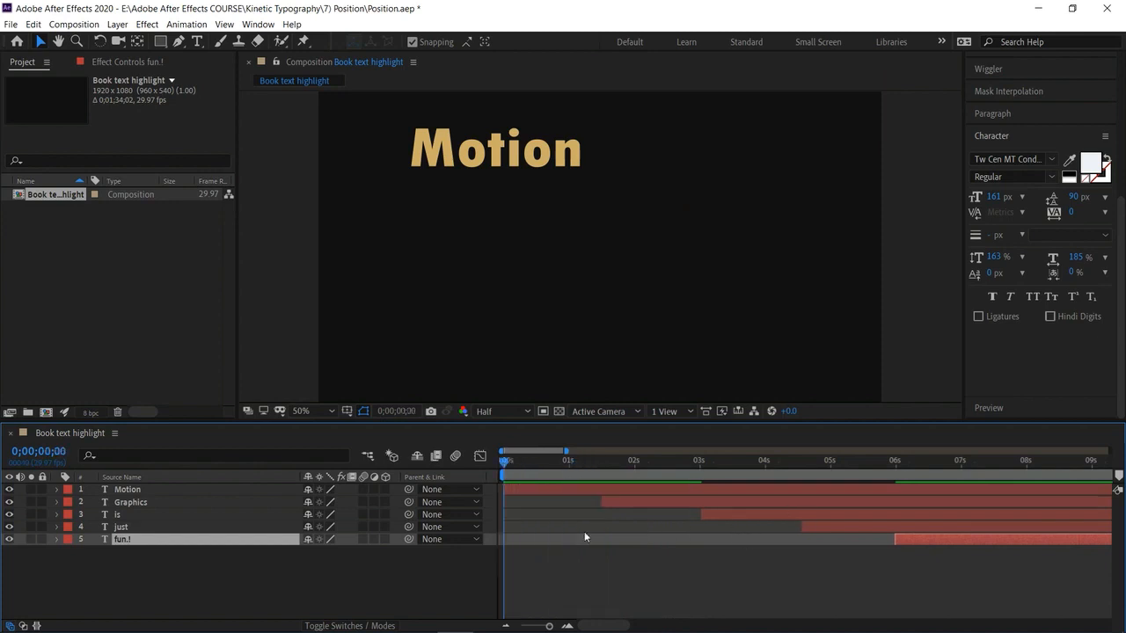
Keyframe Motion's Position at 0;00;00;13 with the word fully off the composition's left edge, X at -299.2
left_click(56, 490)
left_click(70, 515)
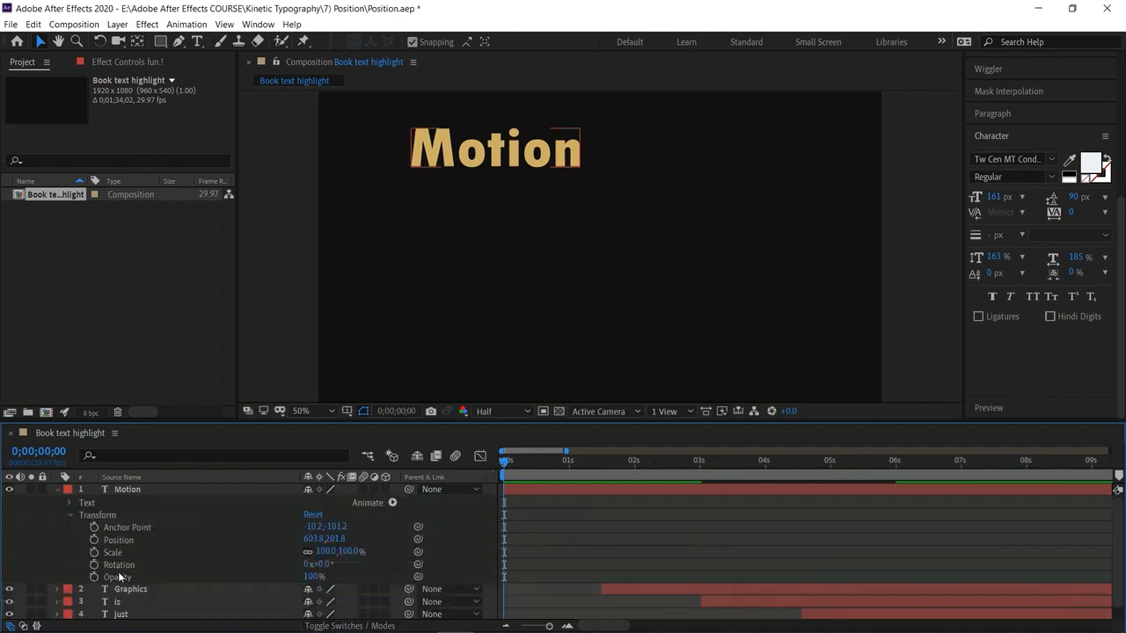
left_click(94, 540)
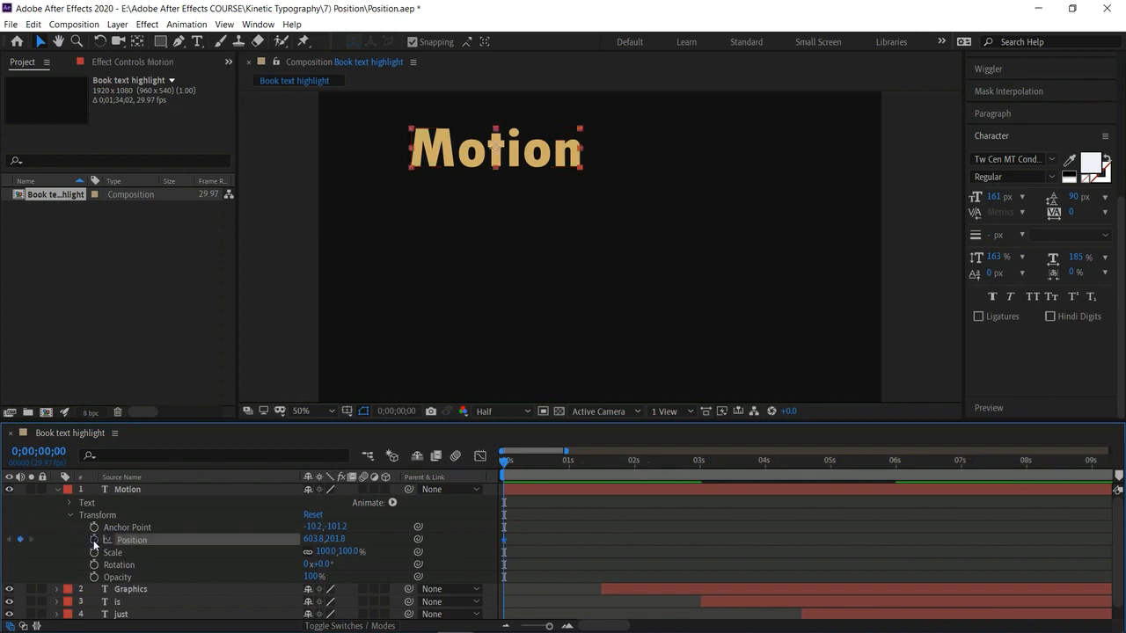
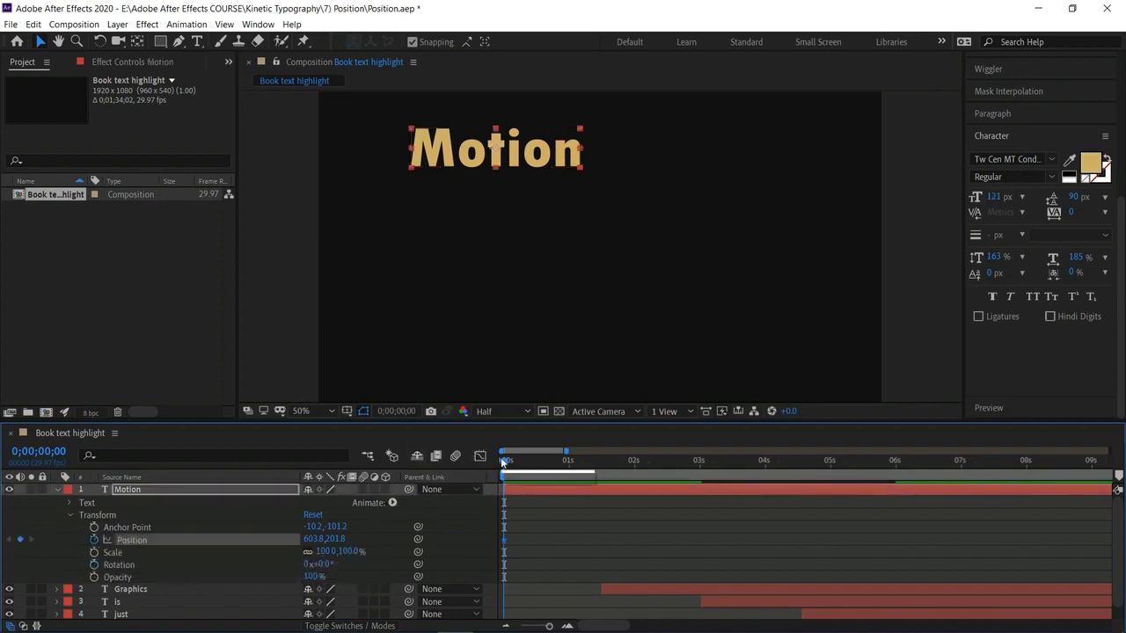
key("F2")
left_click_drag(503, 465, 534, 476)
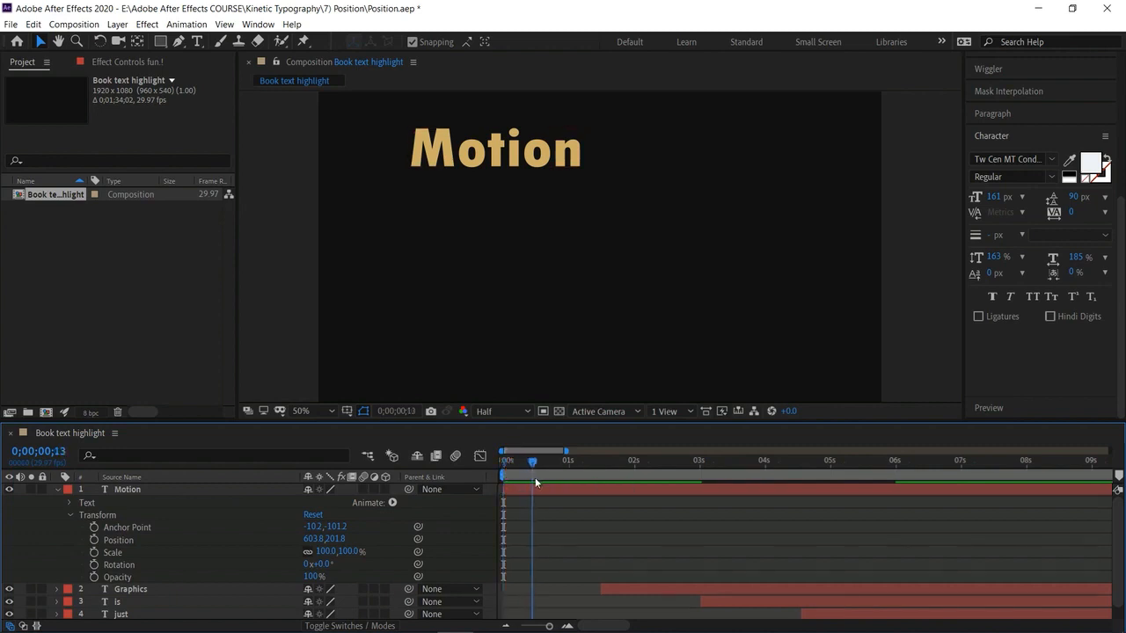
left_click(94, 540)
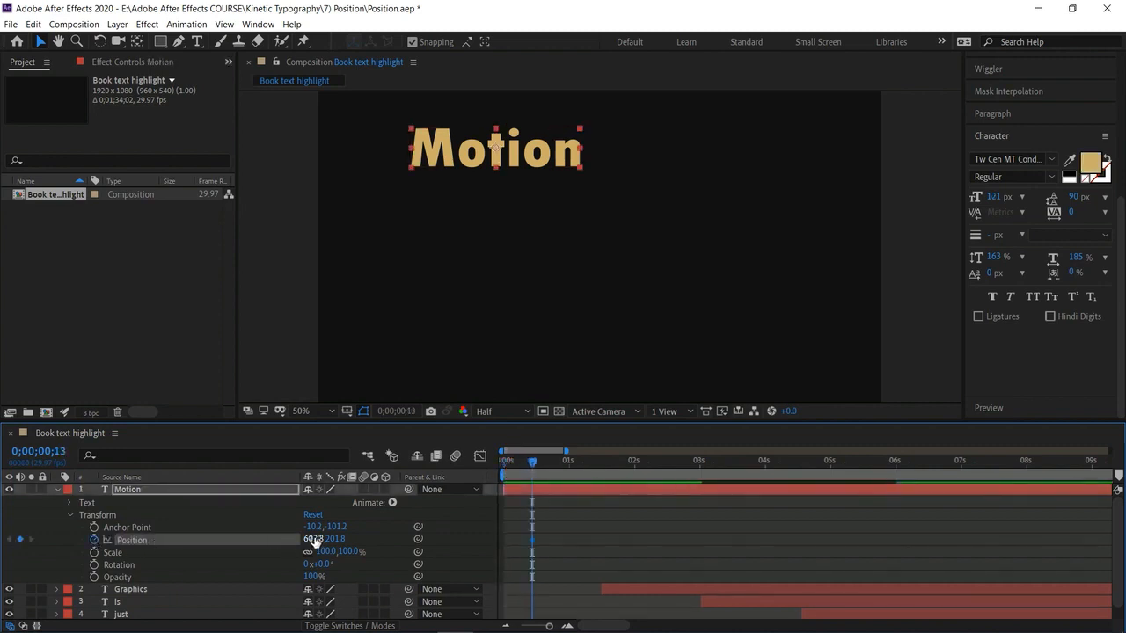
left_click_drag(307, 538, 2, 534)
left_click_drag(322, 534, 266, 540)
Add a Position keyframe for Motion at 0;00;01;01 with X at 573.8, and preview the slide-in
left_click_drag(532, 466, 571, 482)
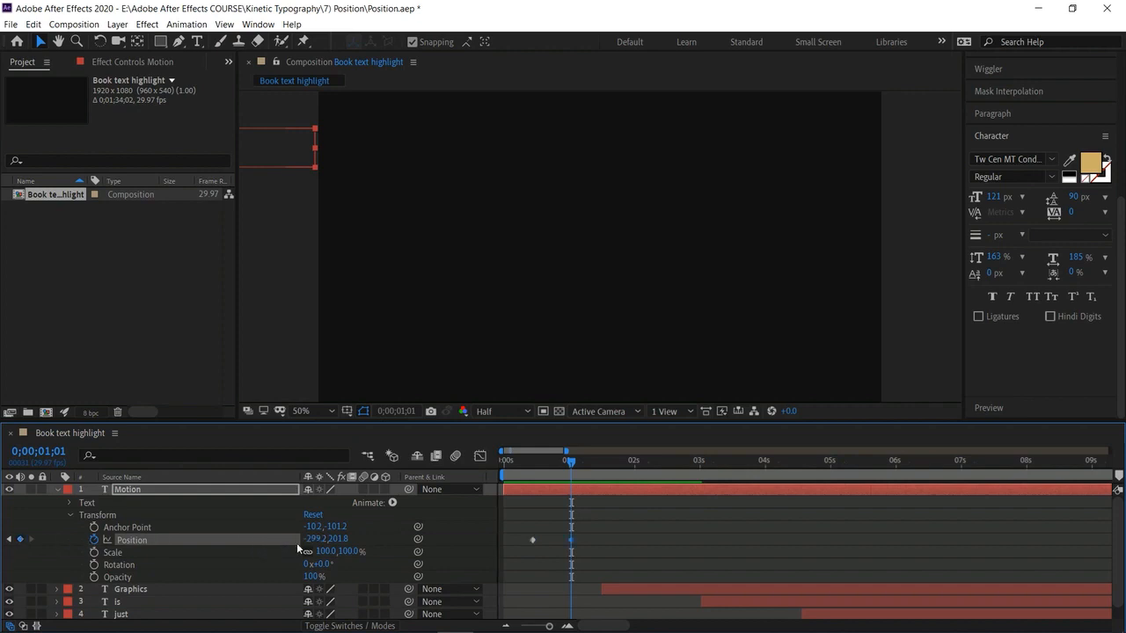
left_click_drag(321, 539, 963, 549)
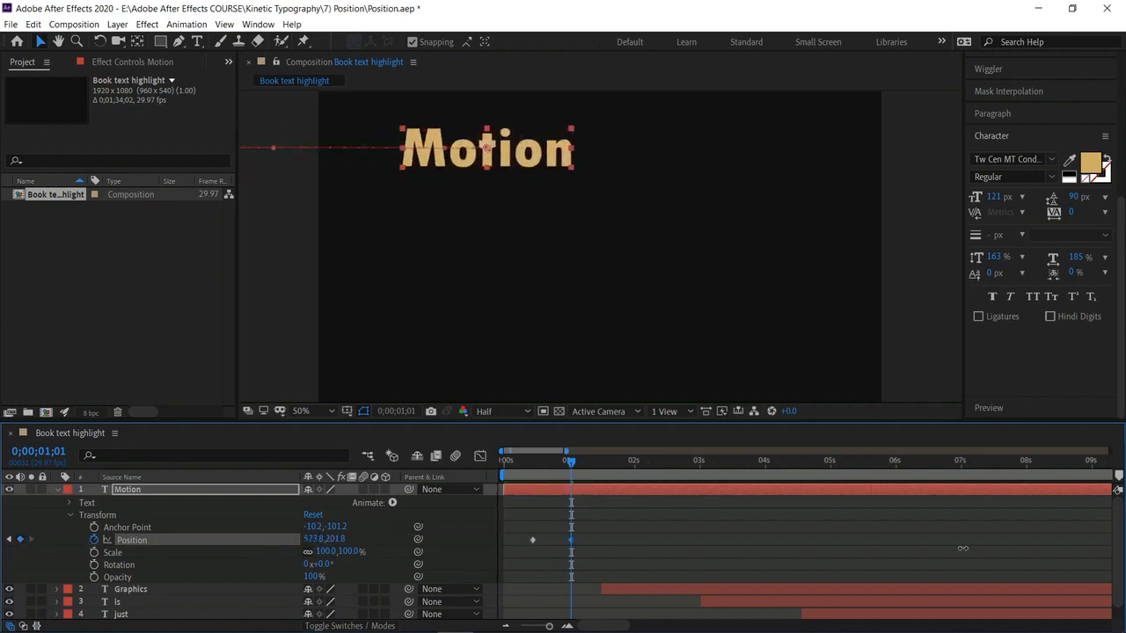
left_click_drag(515, 462, 406, 464)
key("space")
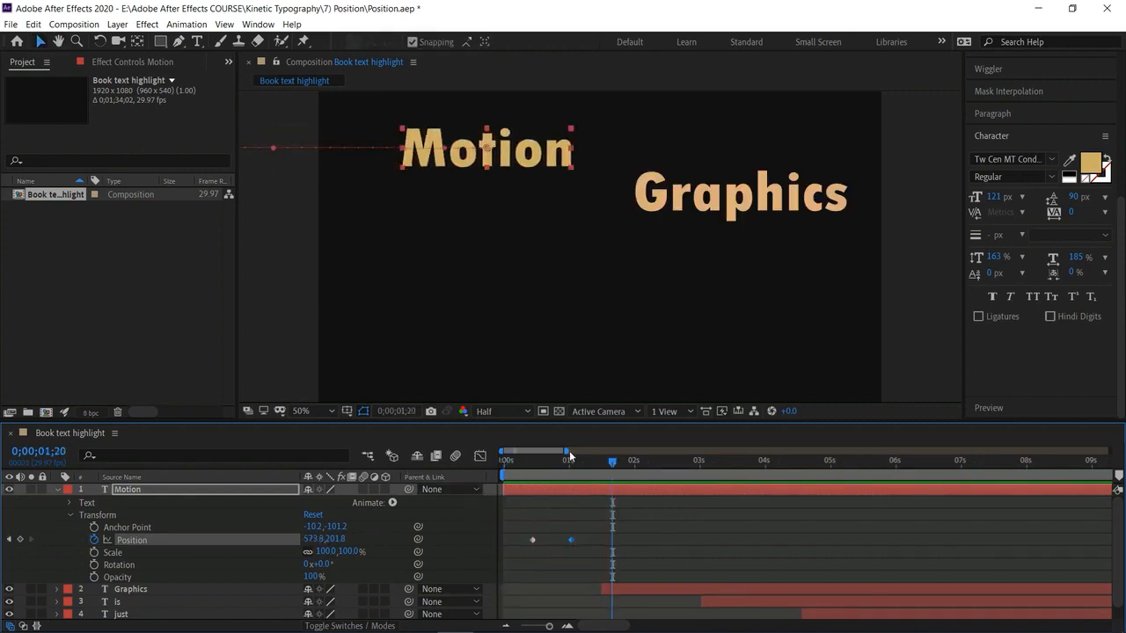
Apply Easy Ease to both of Motion's Position keyframes
left_click_drag(595, 474, 589, 510)
left_click_drag(525, 527, 589, 552)
right_click(571, 538)
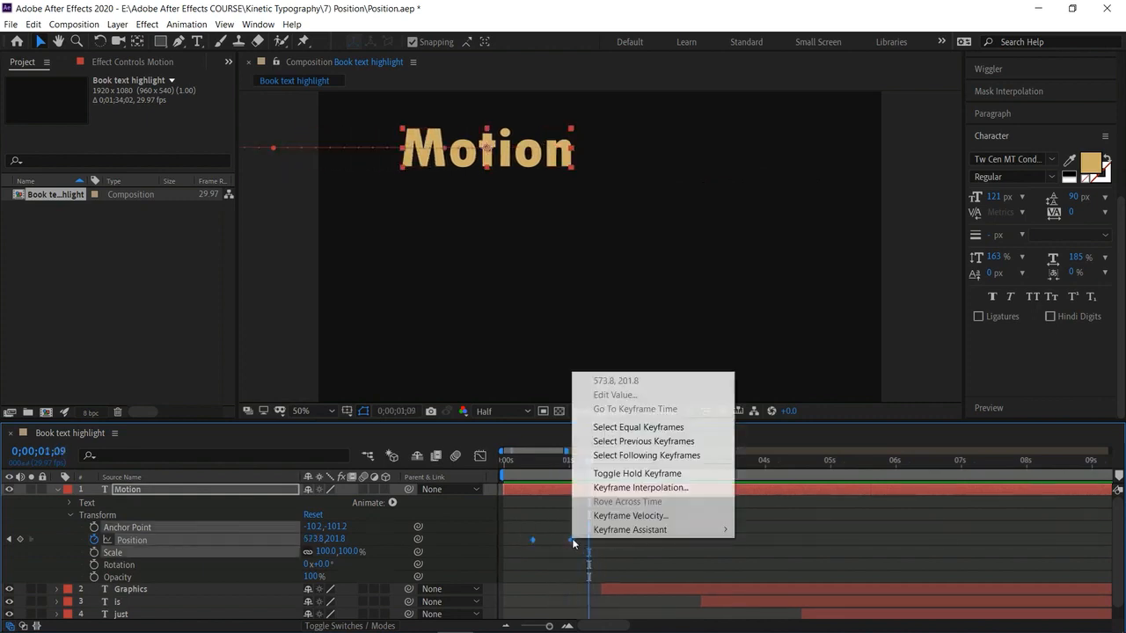
mouse_move(615, 529)
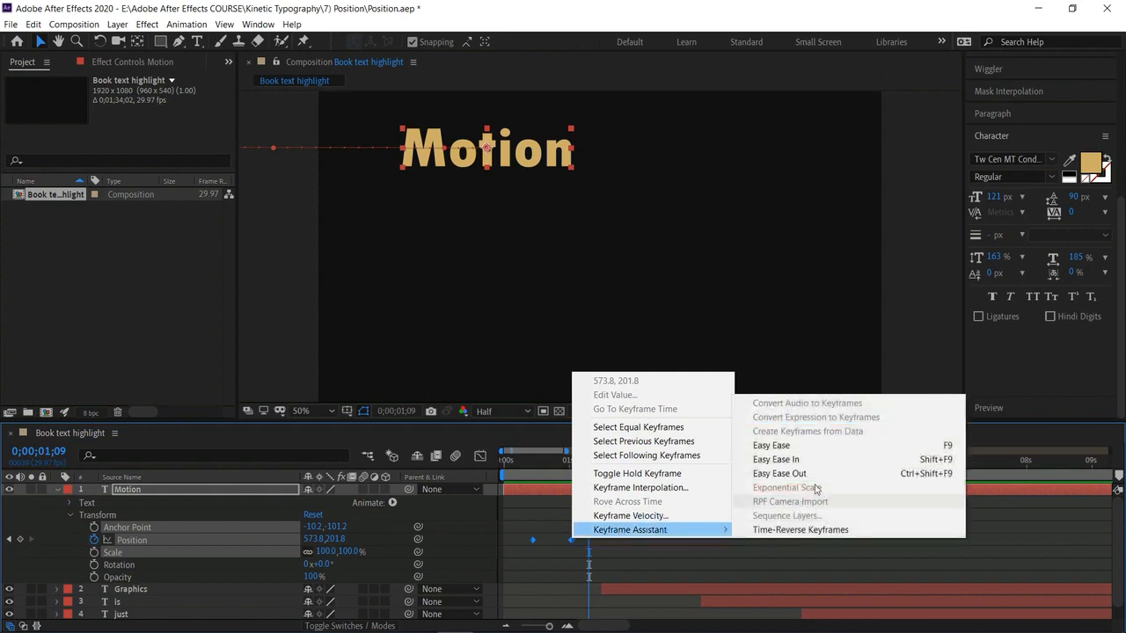
left_click(801, 446)
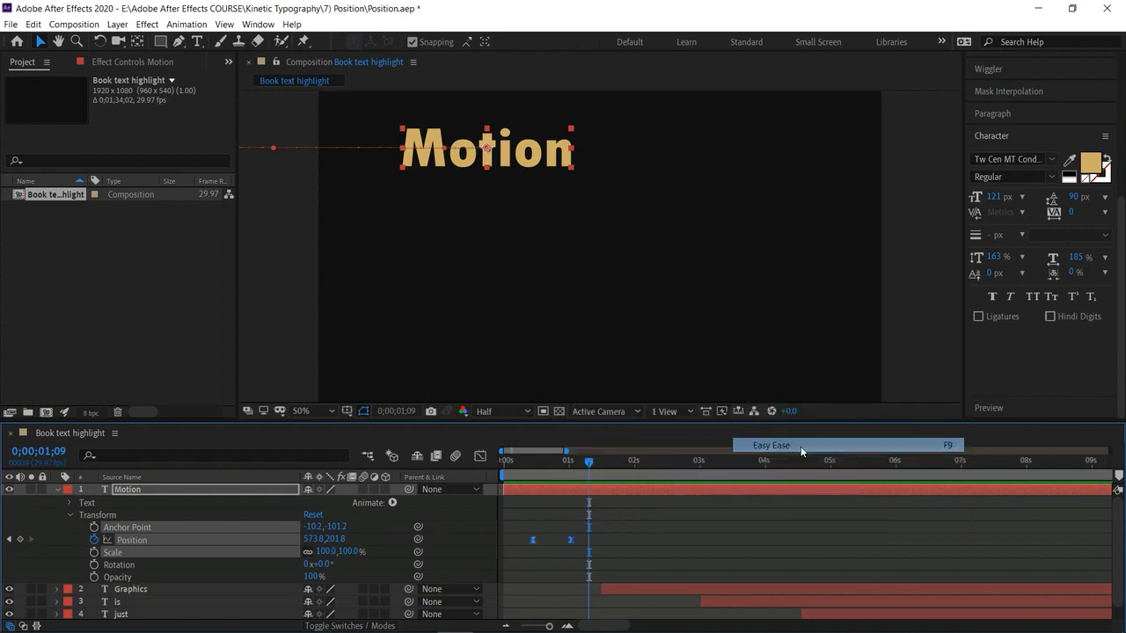
Reshape the speed graph of Motion's Position animation into a narrow, steep central peak and preview the movement
left_click(479, 456)
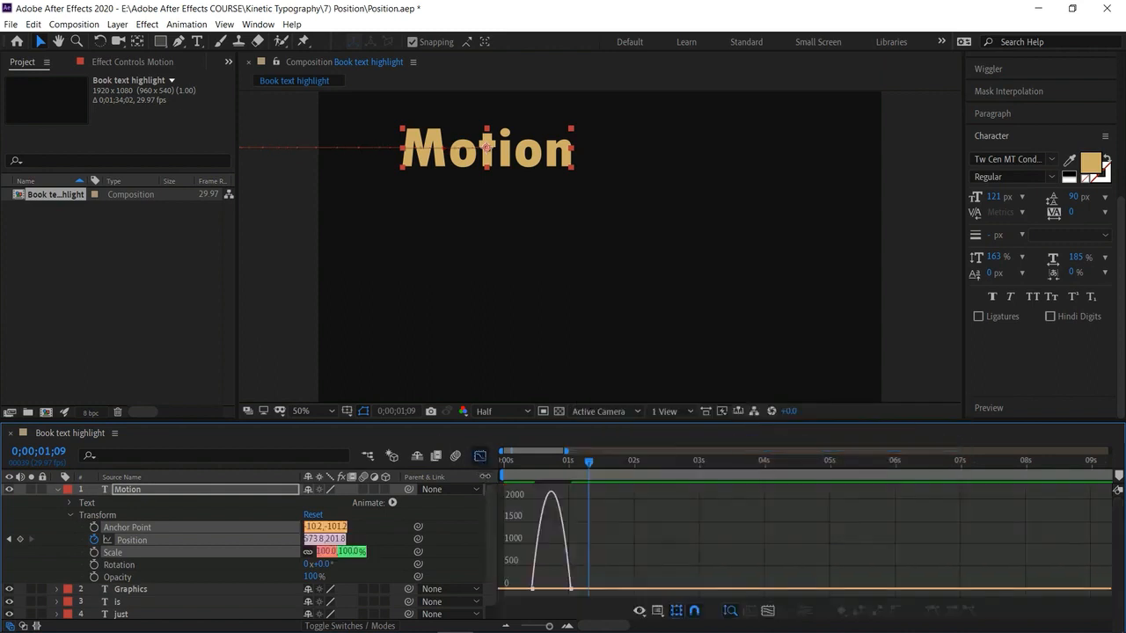
left_click(533, 590)
left_click_drag(539, 591, 558, 589)
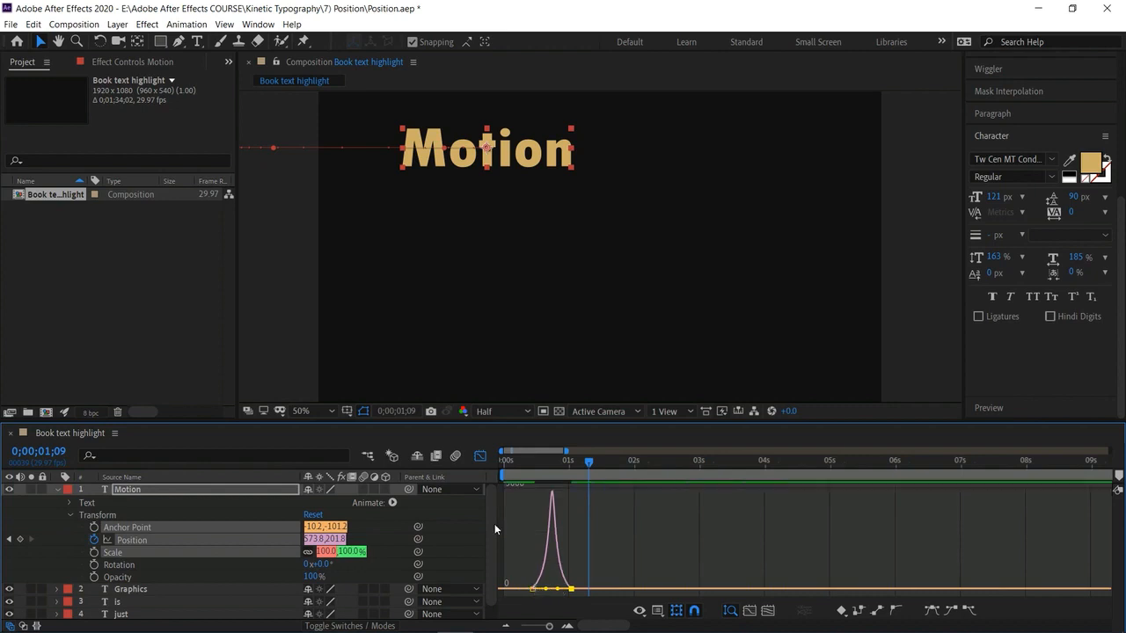
left_click(480, 457)
left_click_drag(545, 466, 507, 467)
key("space")
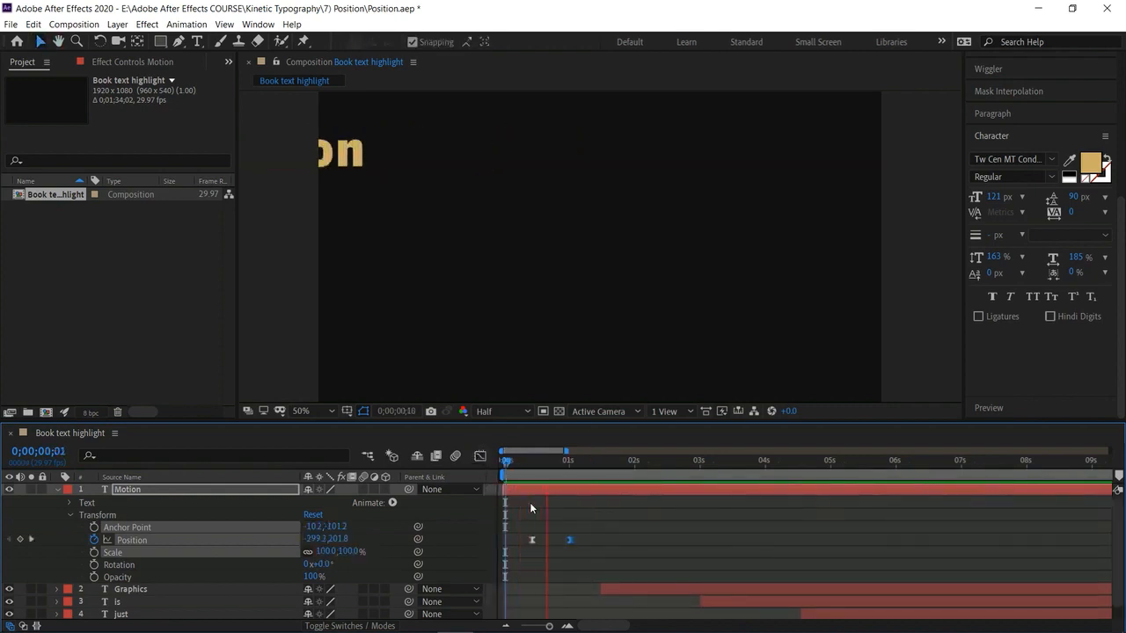
left_click_drag(605, 462, 487, 492)
key("space")
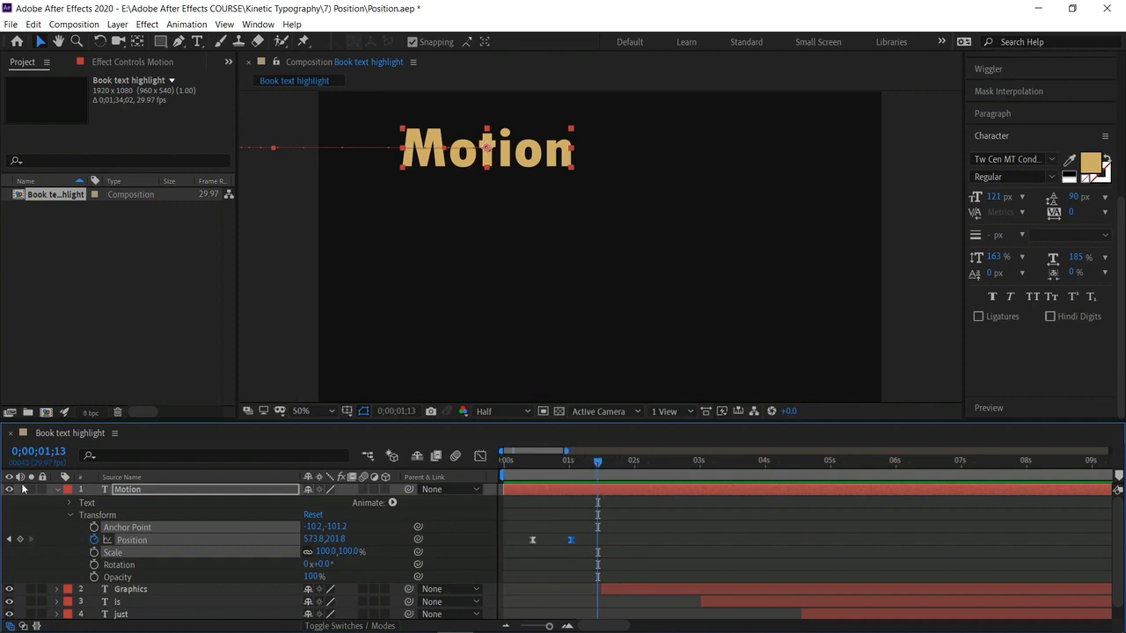
Make Graphics a 3D layer and expand its transform properties with the current time at its start, 0;00;01;15
left_click(57, 488)
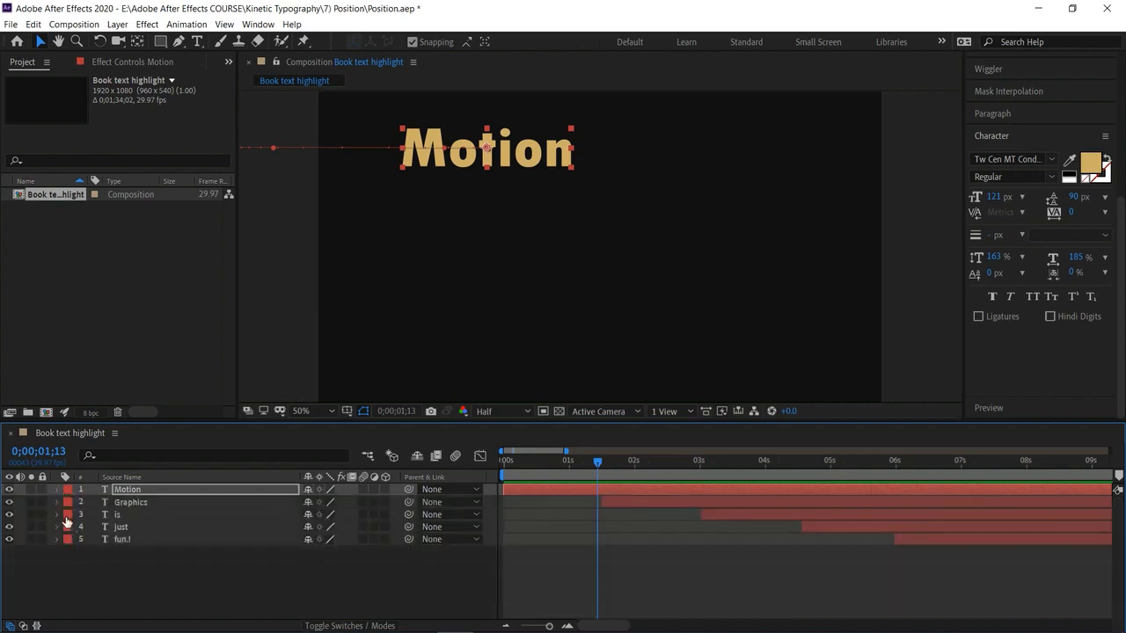
mouse_move(590, 468)
left_mouse_down()
mouse_move(616, 469)
mouse_move(603, 475)
left_mouse_up()
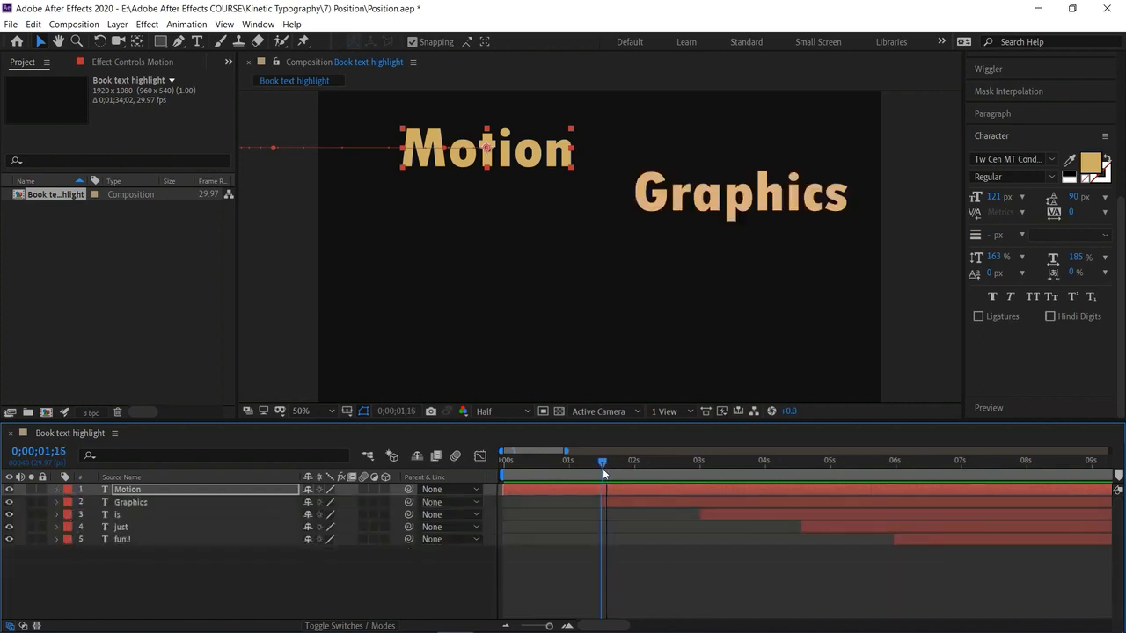
left_click(385, 502)
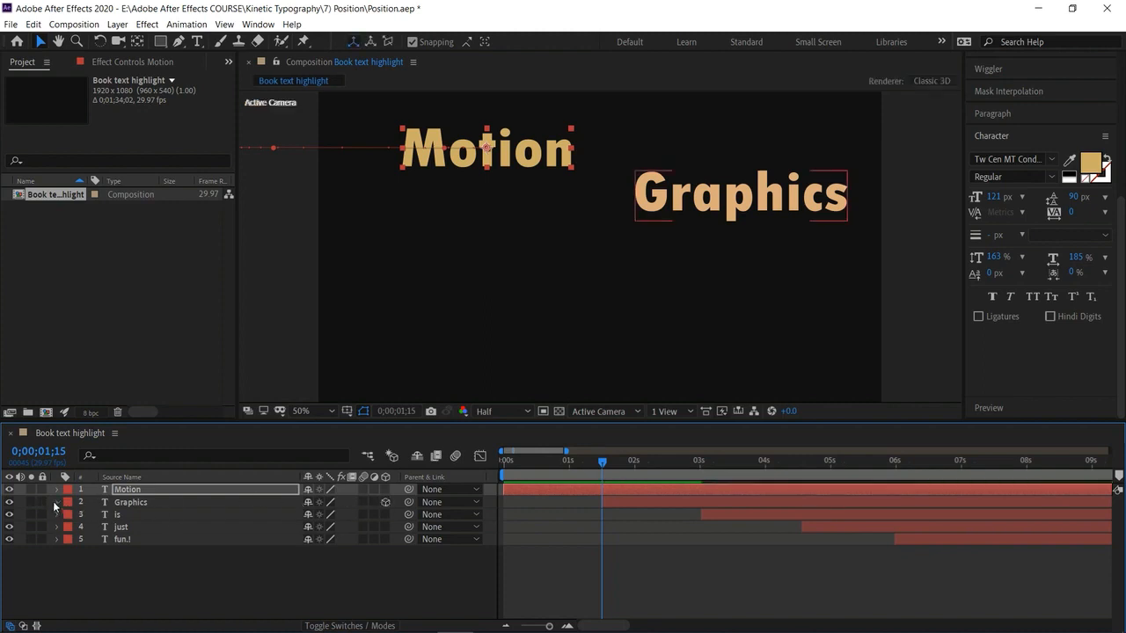
left_click(56, 502)
left_click(68, 528)
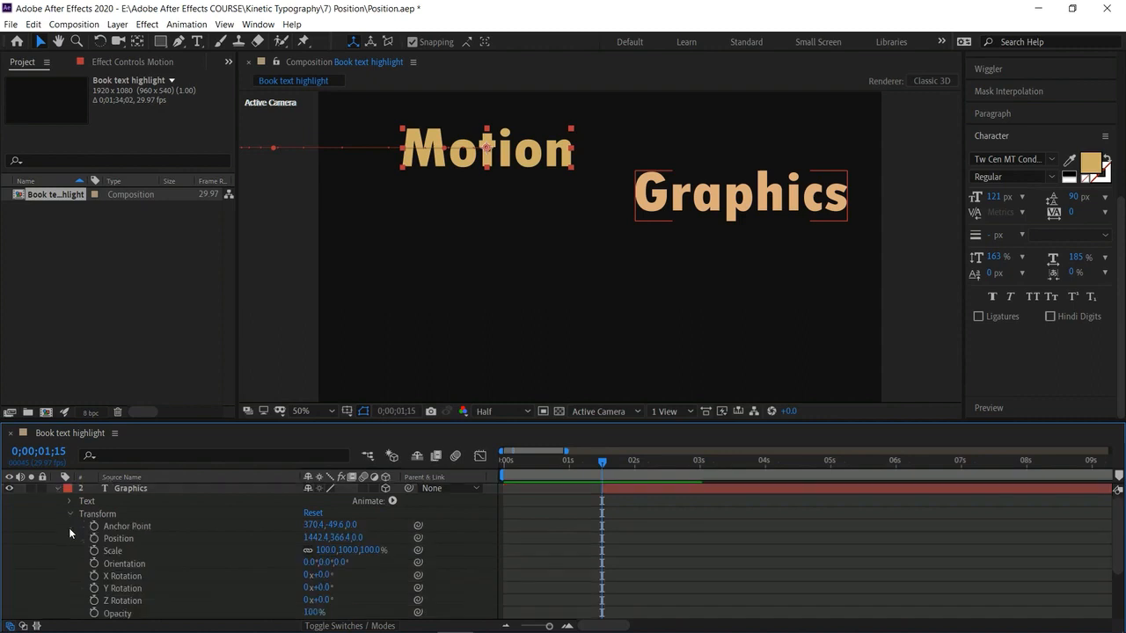
Push Graphics back in depth by setting its Z Position to 590
scroll(129, 549, "down", 2)
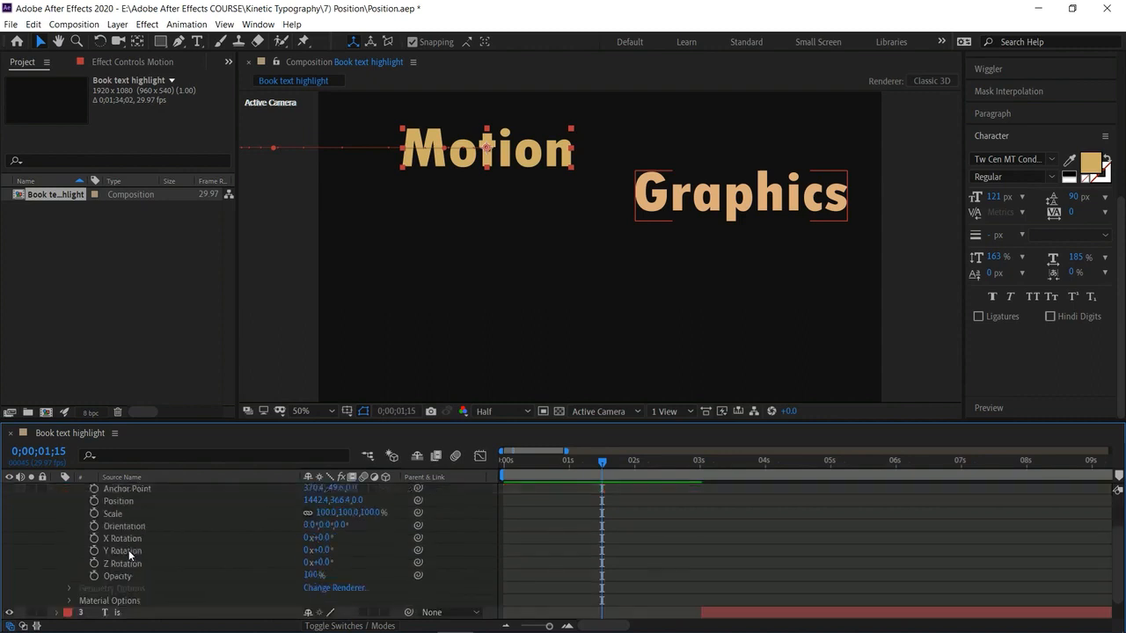
scroll(129, 549, "up", 2)
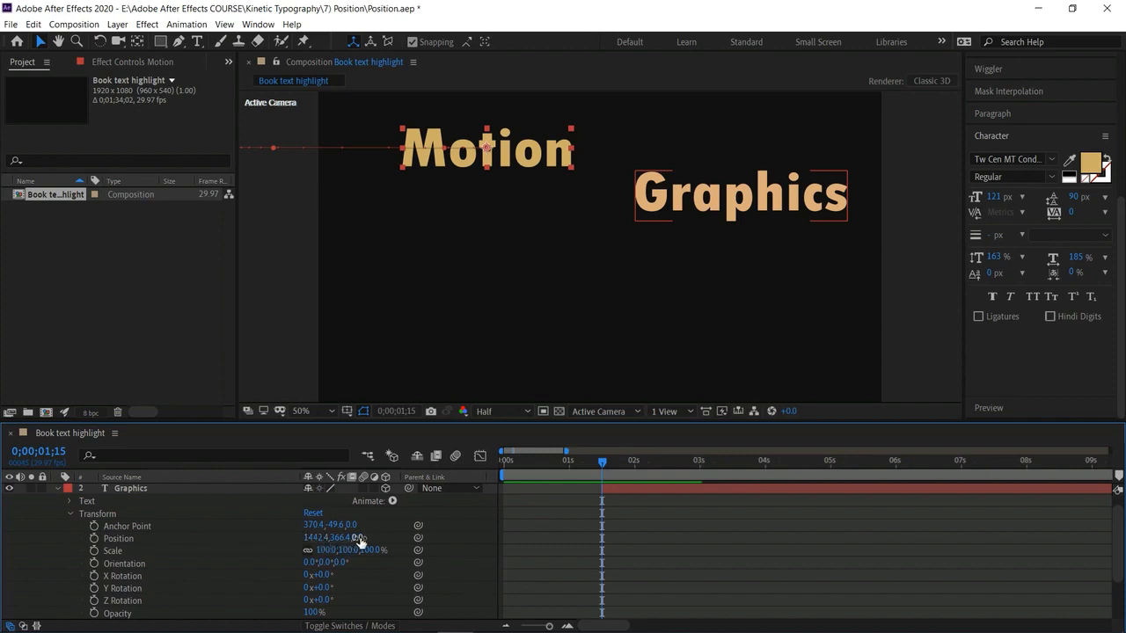
left_click_drag(356, 537, 674, 552)
left_click_drag(1122, 560, 4, 584)
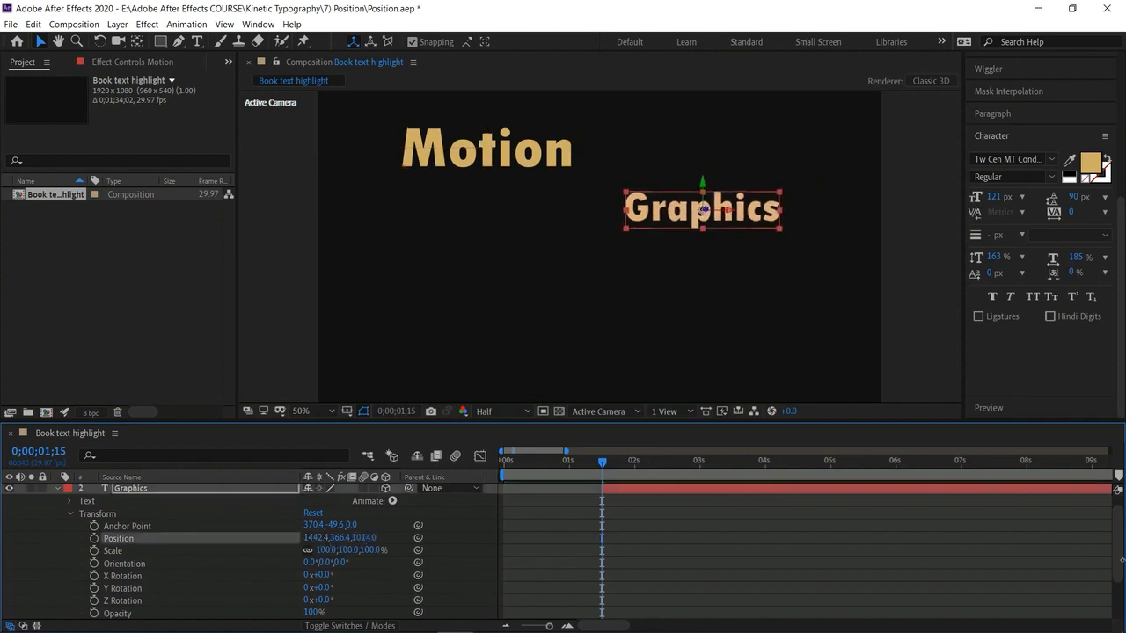
left_click_drag(362, 538, 46, 521)
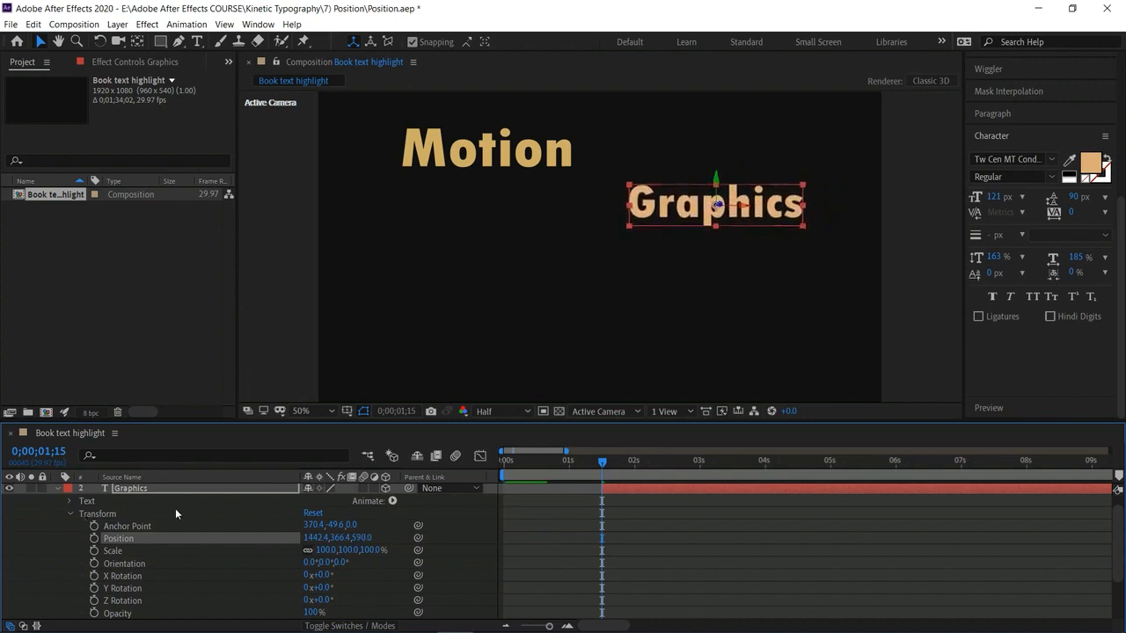
Start animating Graphics' Position at 0;00;01;15 and push it far back in depth with a Z Position of 3794
key("ctrl+z")
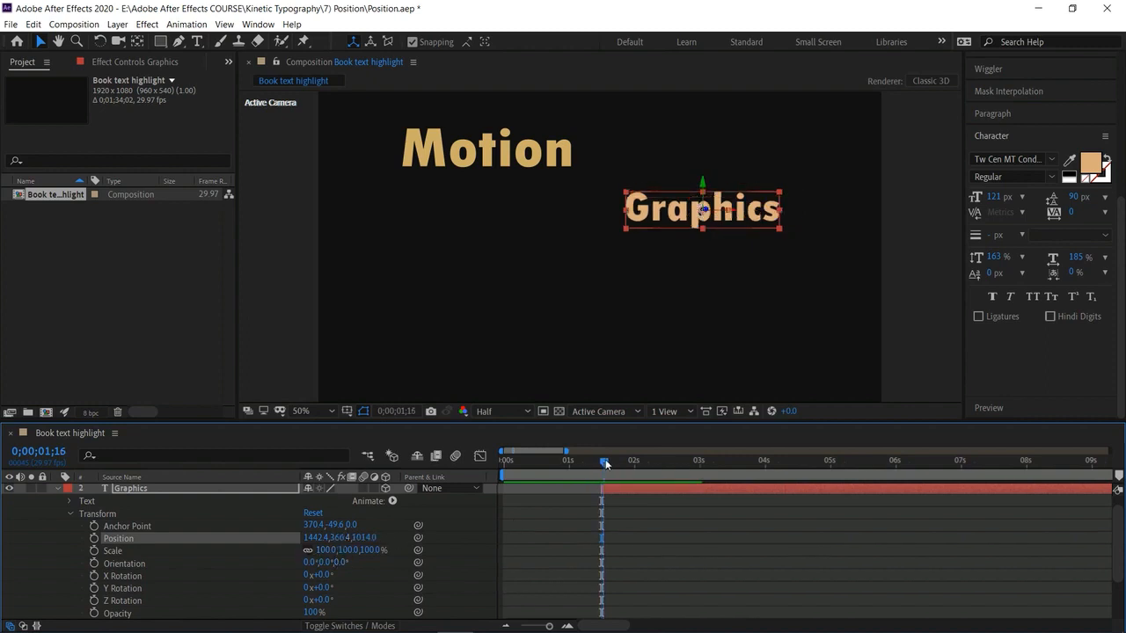
left_click_drag(605, 461, 603, 462)
left_click(94, 538)
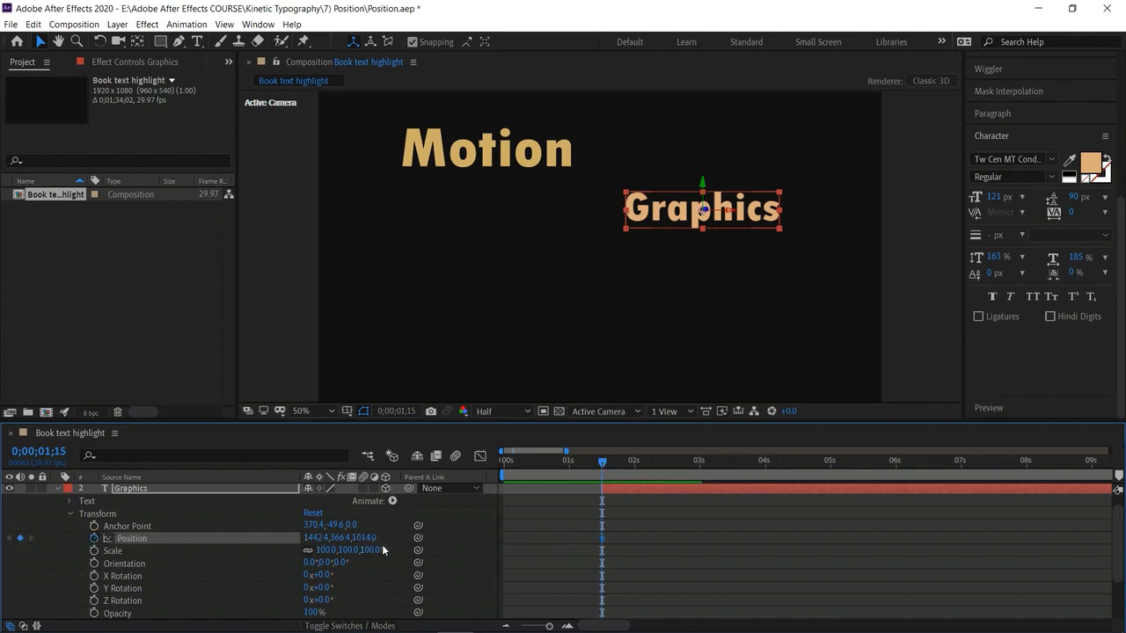
left_click_drag(364, 537, 868, 569)
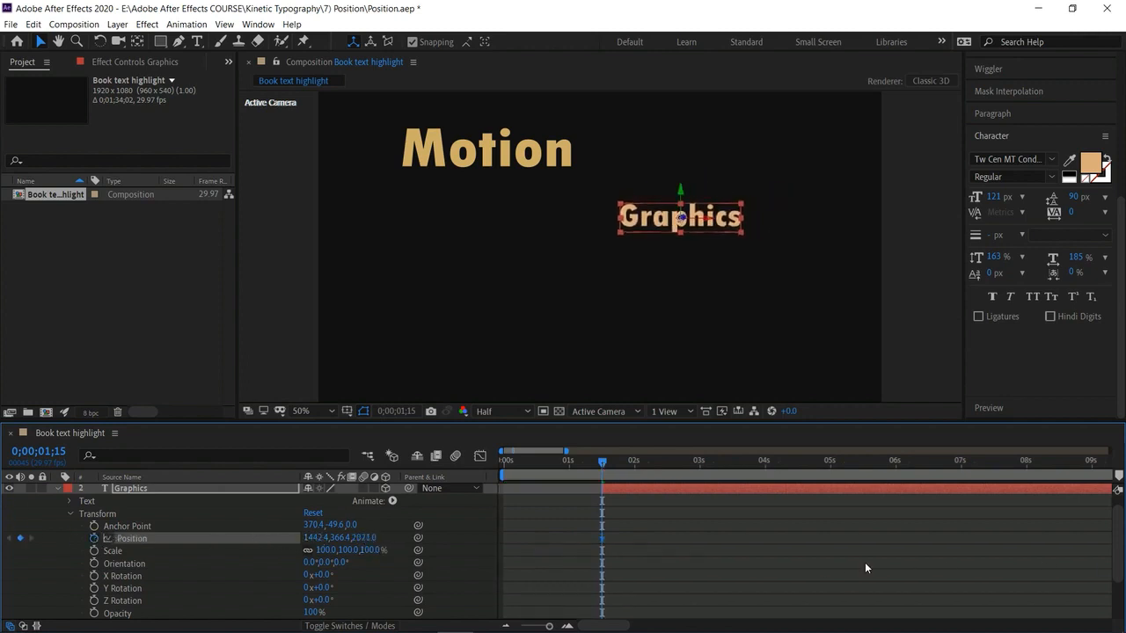
left_click_drag(365, 537, 1121, 563)
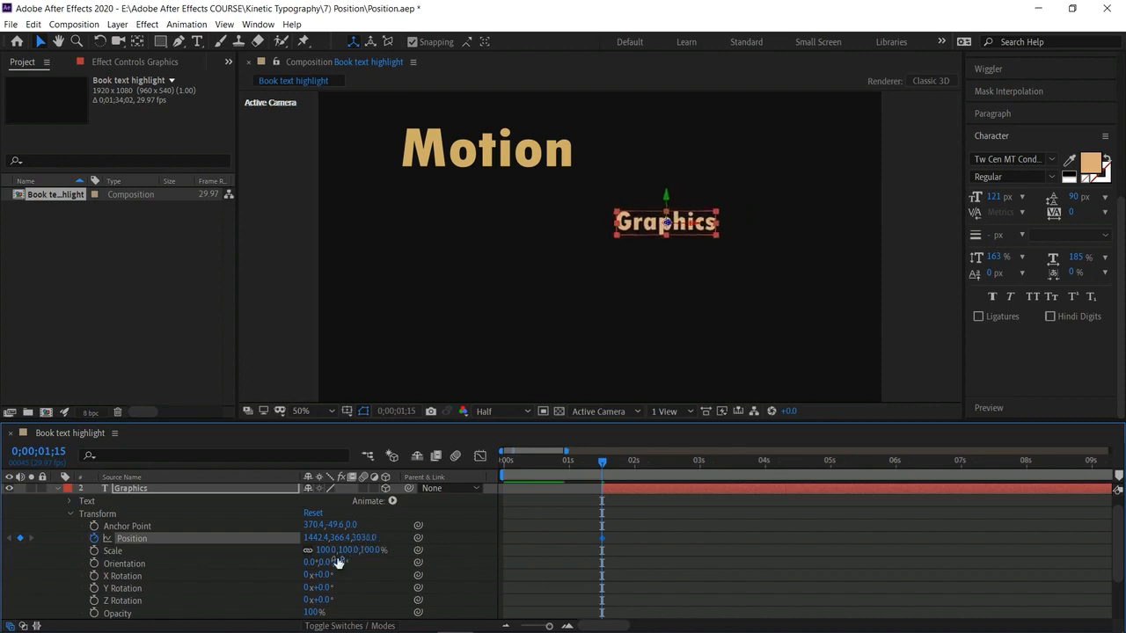
left_click_drag(365, 537, 459, 547)
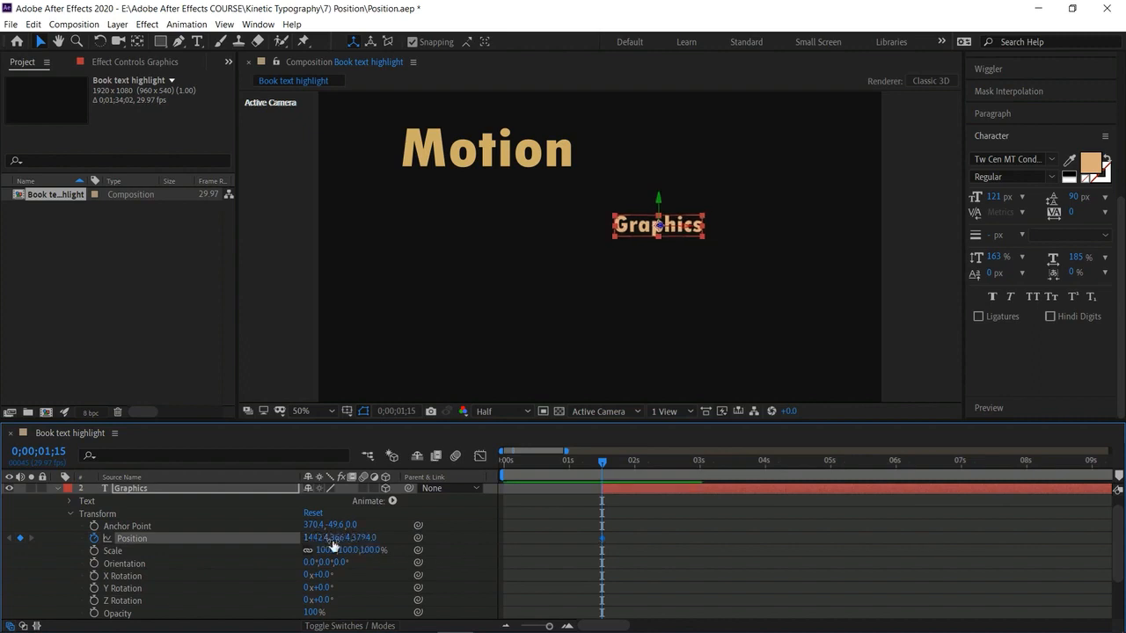
Raise Graphics out of the frame at its starting keyframe with a Y Position of -981.6
left_click_drag(341, 537, 268, 540)
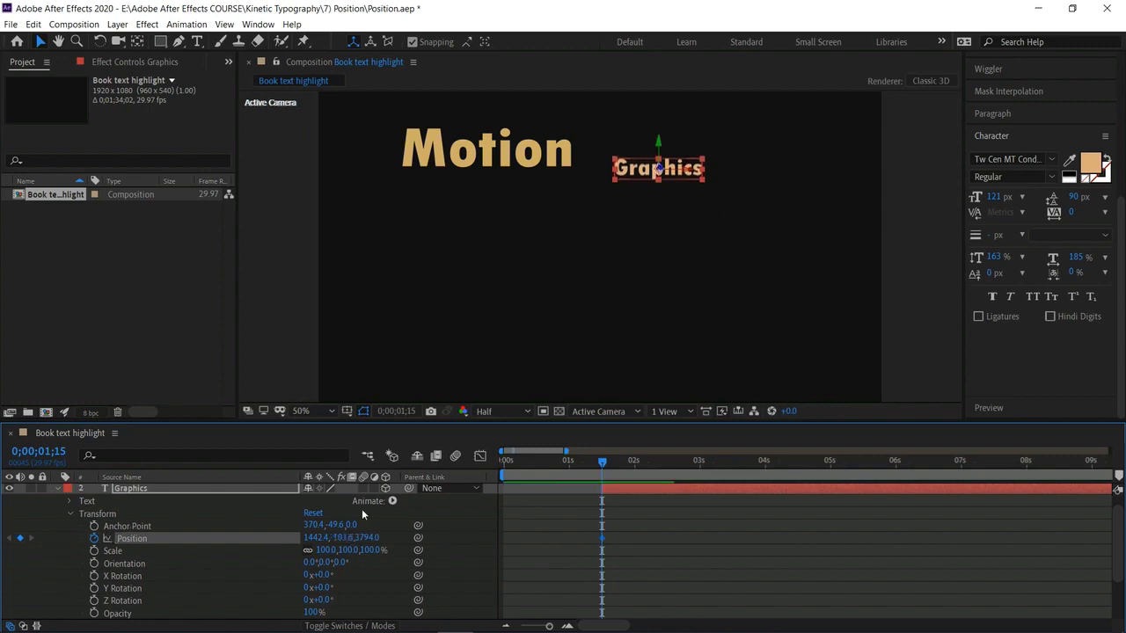
left_click_drag(349, 537, 395, 502)
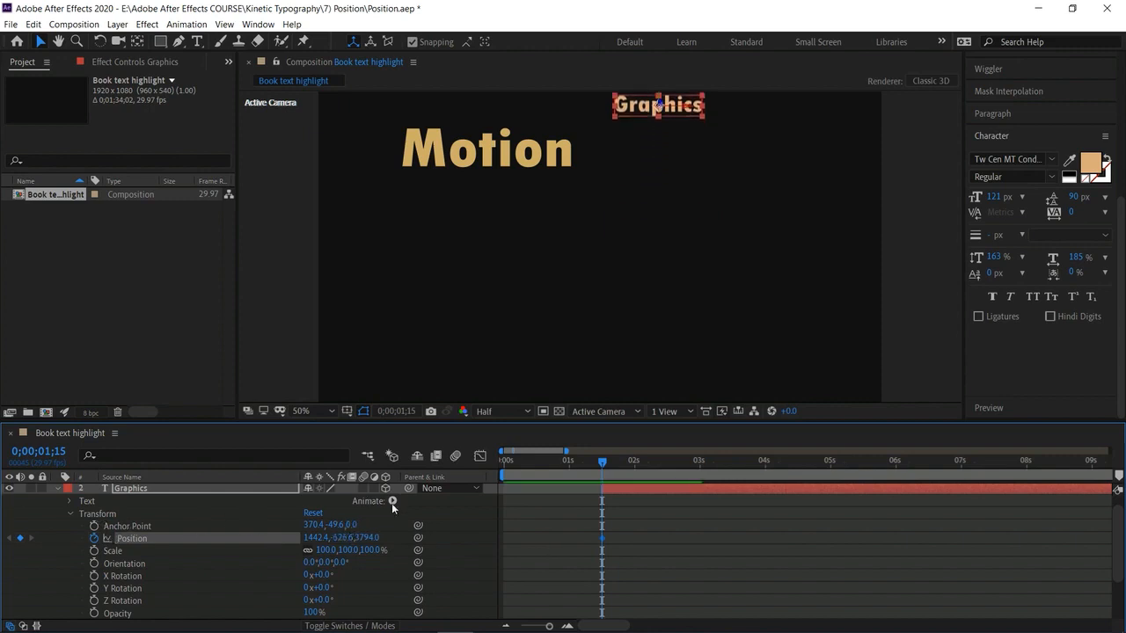
left_click_drag(339, 546, 337, 538)
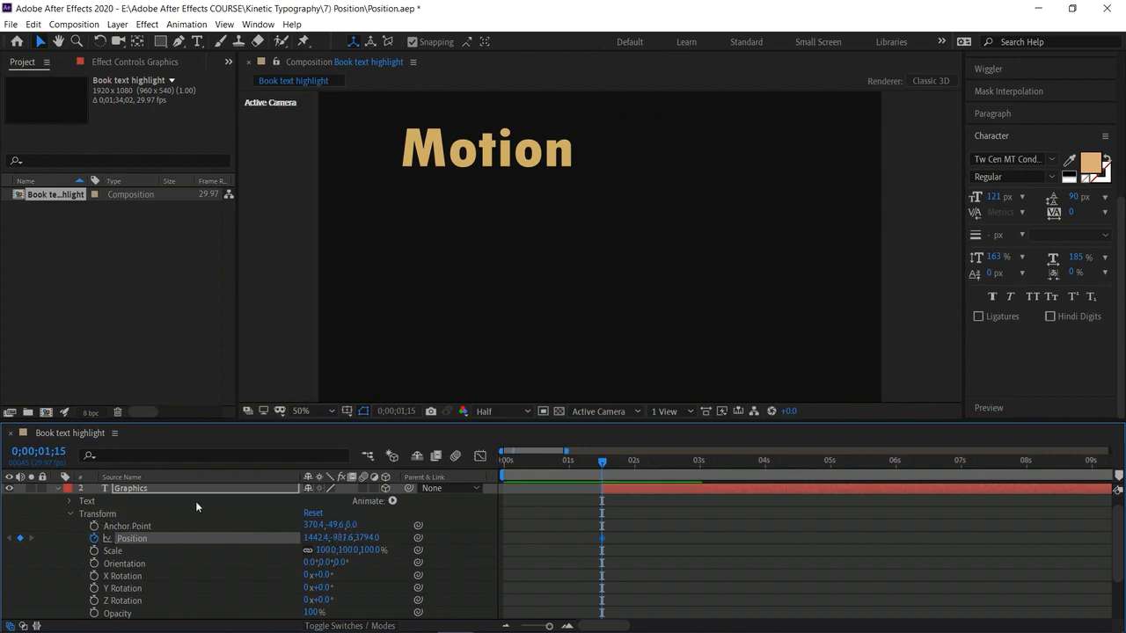
At 0;00;02;15, bring Graphics down into the frame with a Y Position of 104.4
left_click_drag(604, 466, 666, 484)
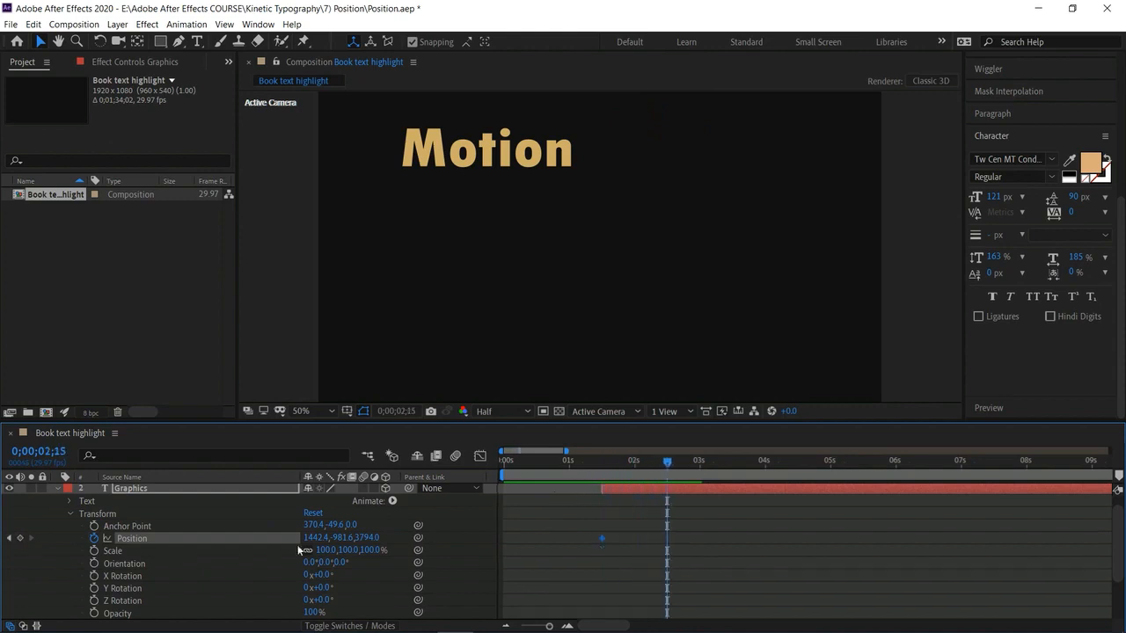
left_click_drag(339, 537, 339, 537)
left_click_drag(339, 537, 342, 537)
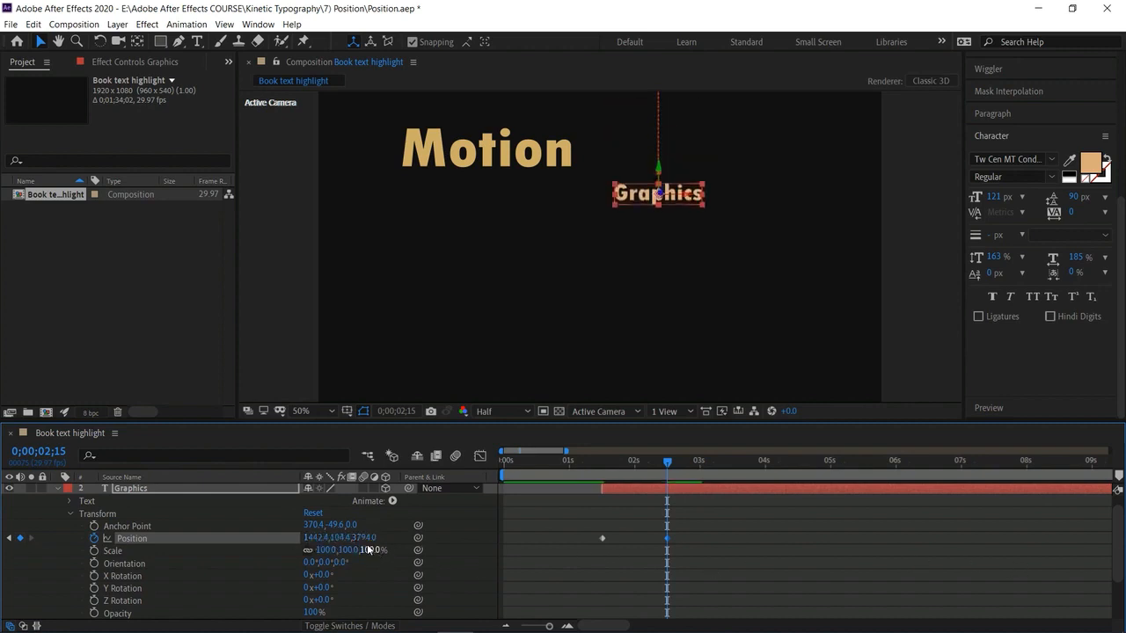
Bring Graphics closer at the 0;00;02;15 keyframe by setting its Z Position to 865
left_click_drag(364, 537, 327, 538)
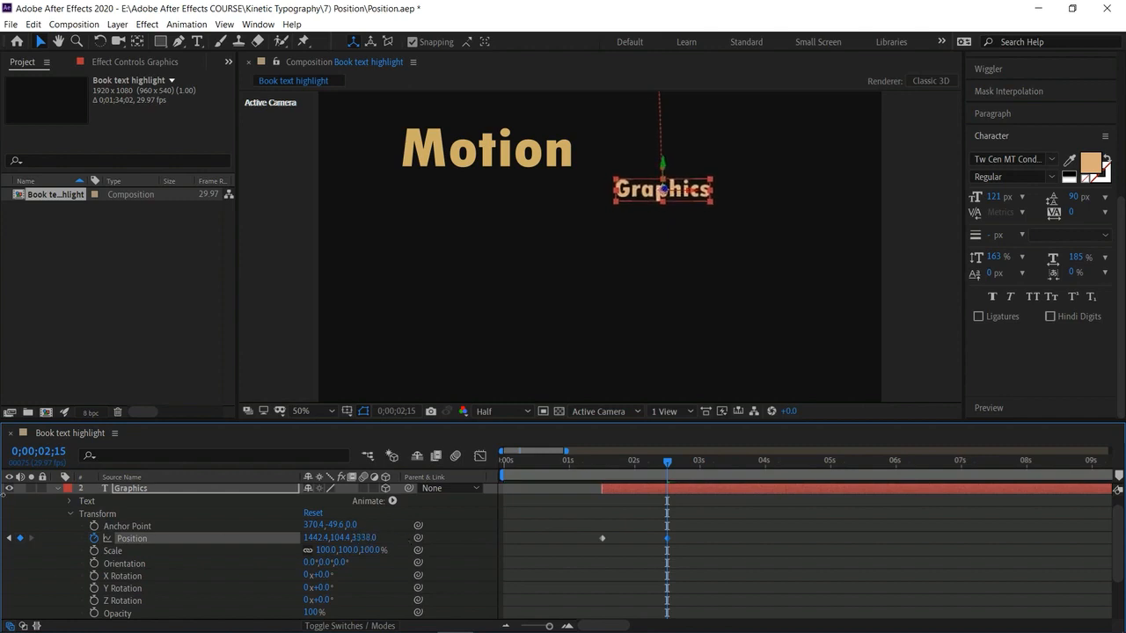
left_click_drag(369, 538, 3, 501)
left_click_drag(373, 539, 200, 495)
left_click_drag(372, 538, 282, 532)
left_click_drag(364, 537, 281, 532)
left_click_drag(361, 537, 217, 538)
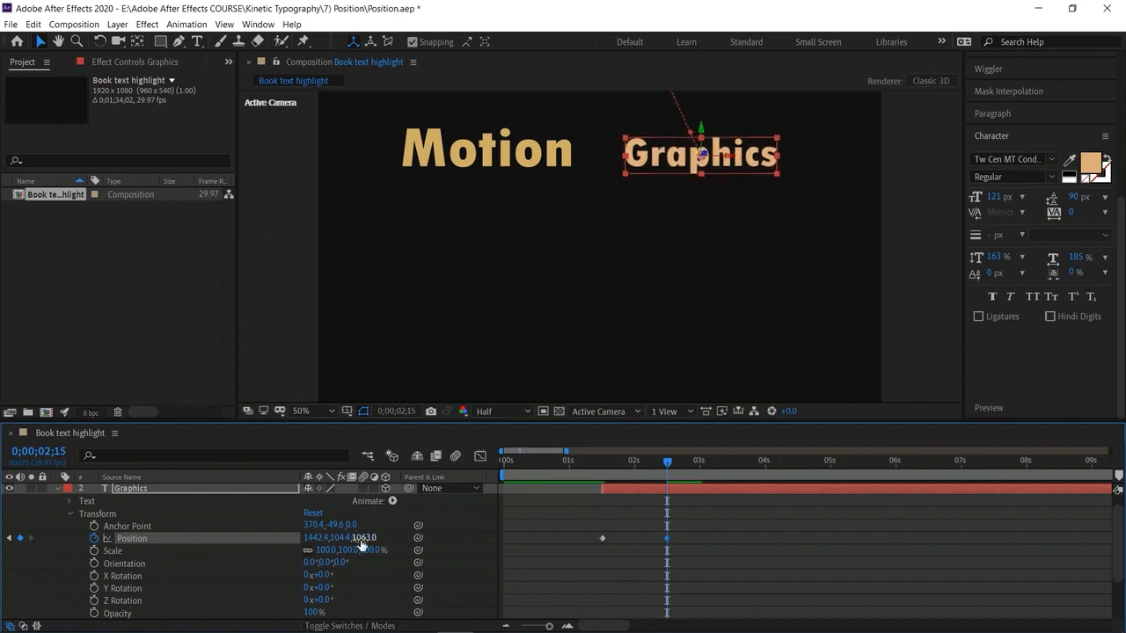
left_click_drag(361, 537, 231, 550)
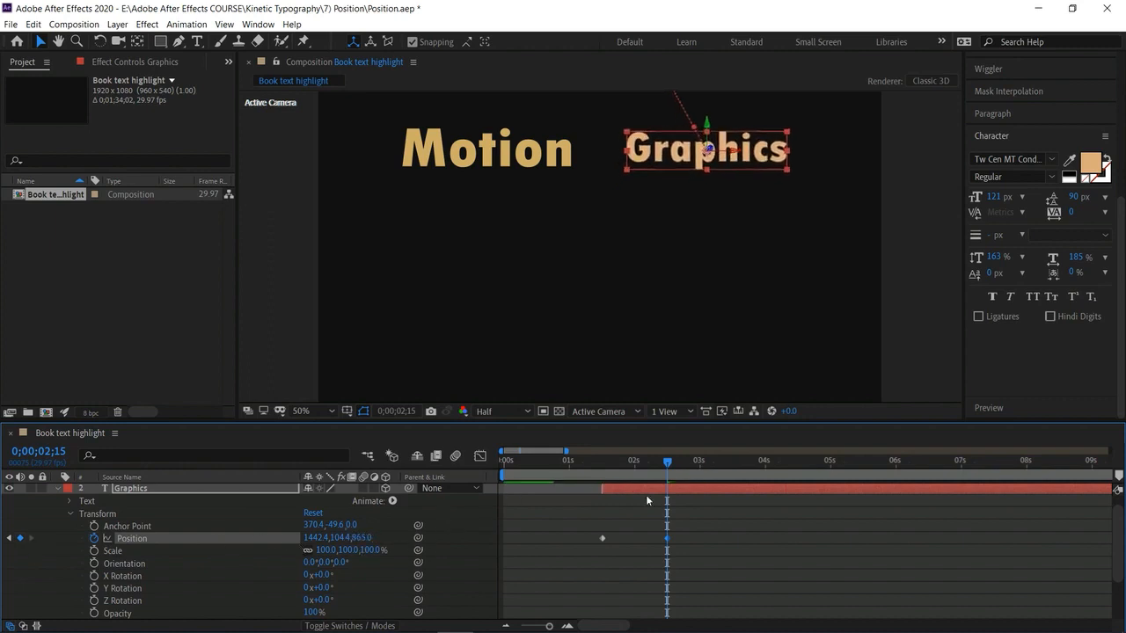
Preview the animation from near the start to check how Graphics enters
left_click(514, 476)
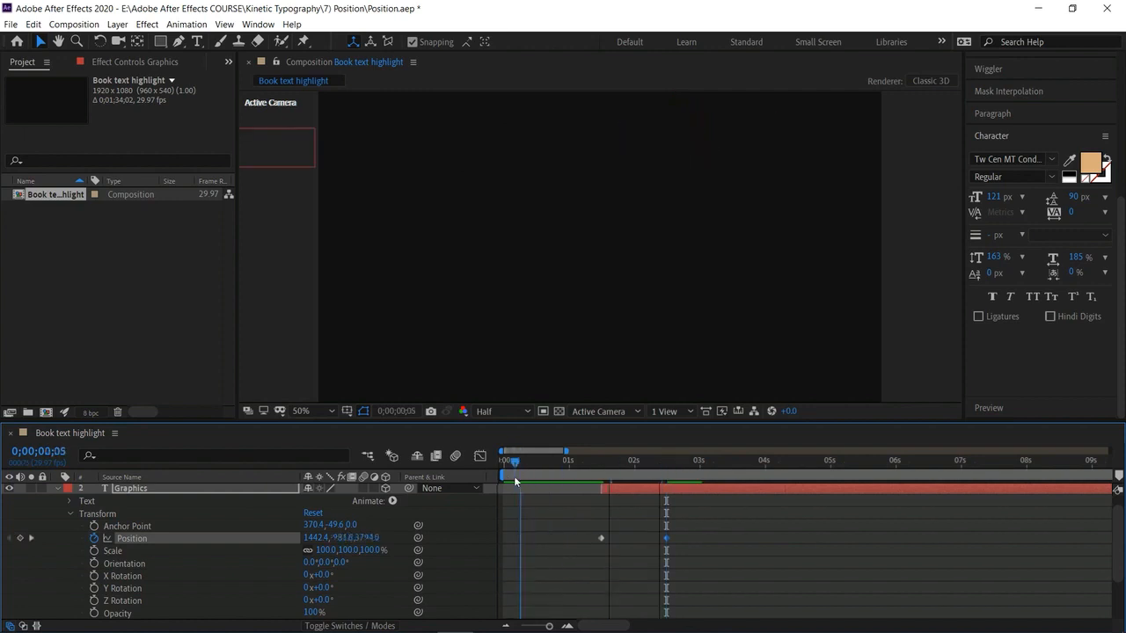
key("space")
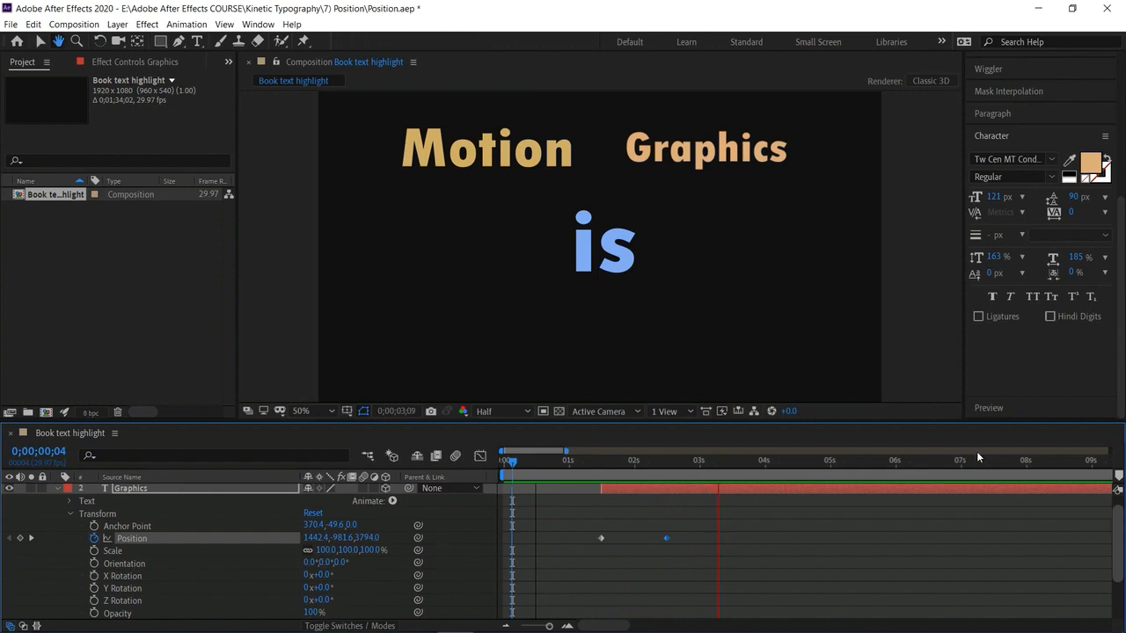
key("space")
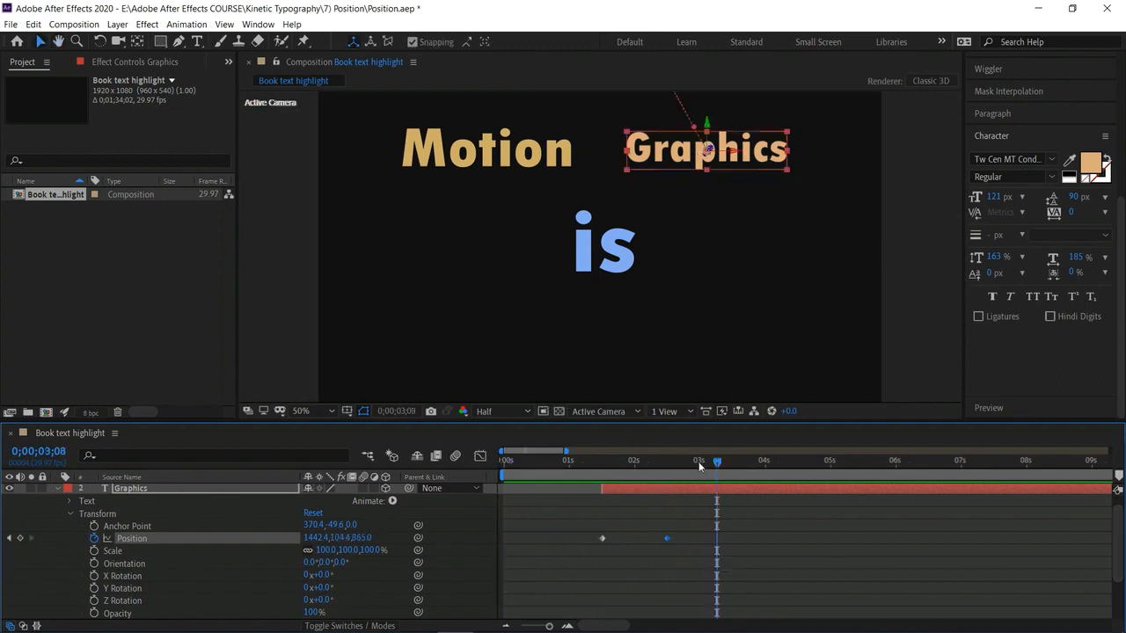
Try lowering Graphics to a Y Position of 276.4 at 0;00;02;16 and preview the movement
left_click_drag(716, 464, 668, 478)
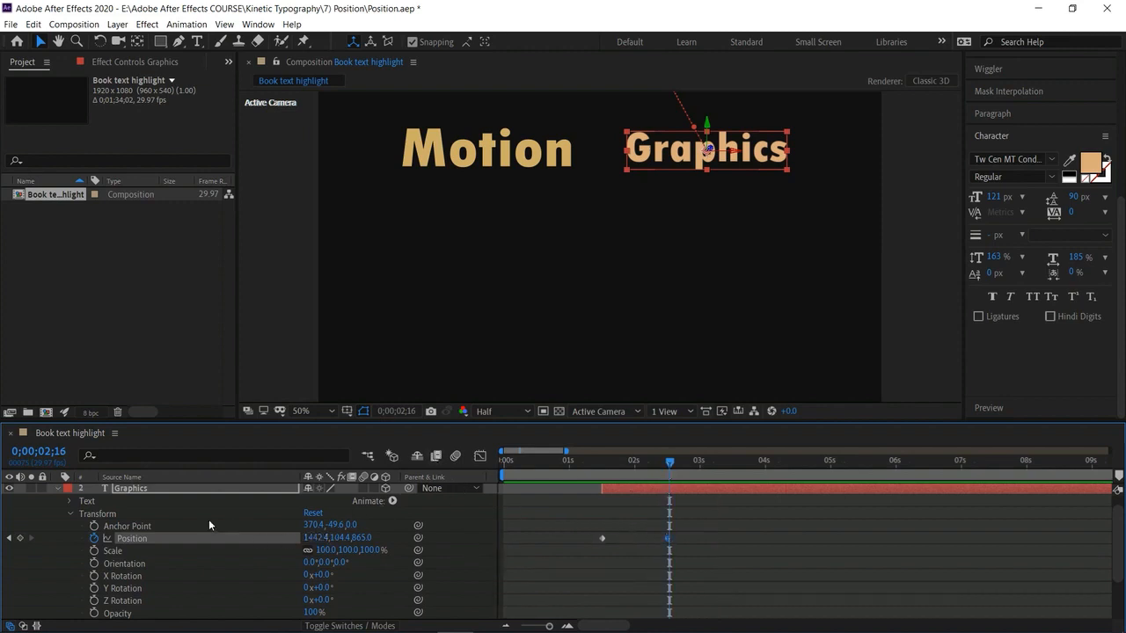
left_click_drag(708, 127, 708, 164)
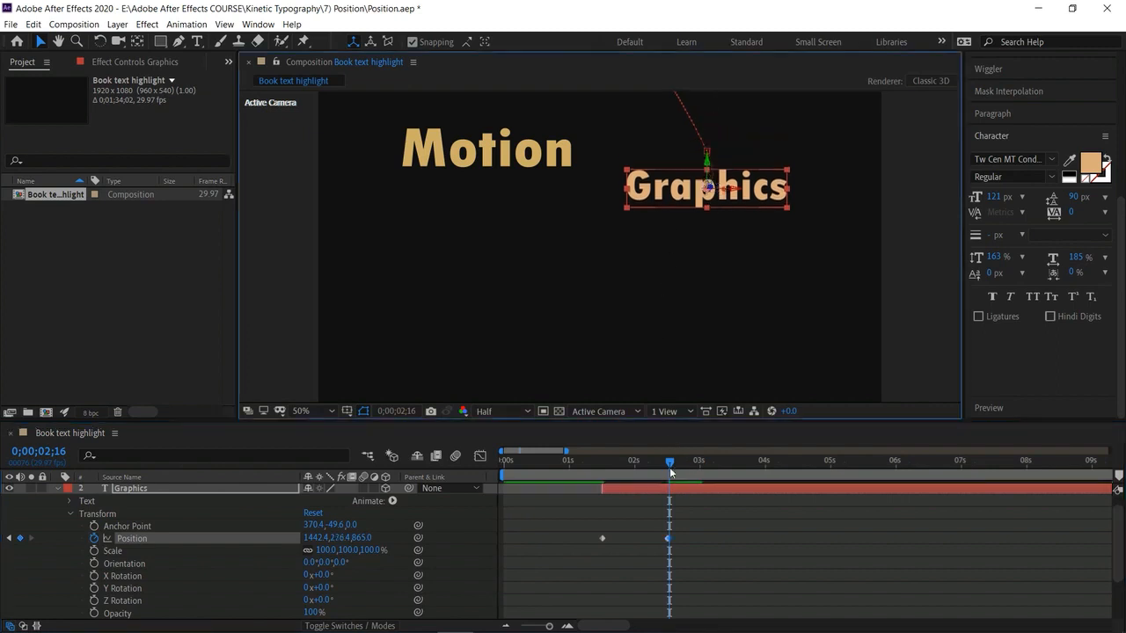
left_click_drag(667, 465, 577, 460)
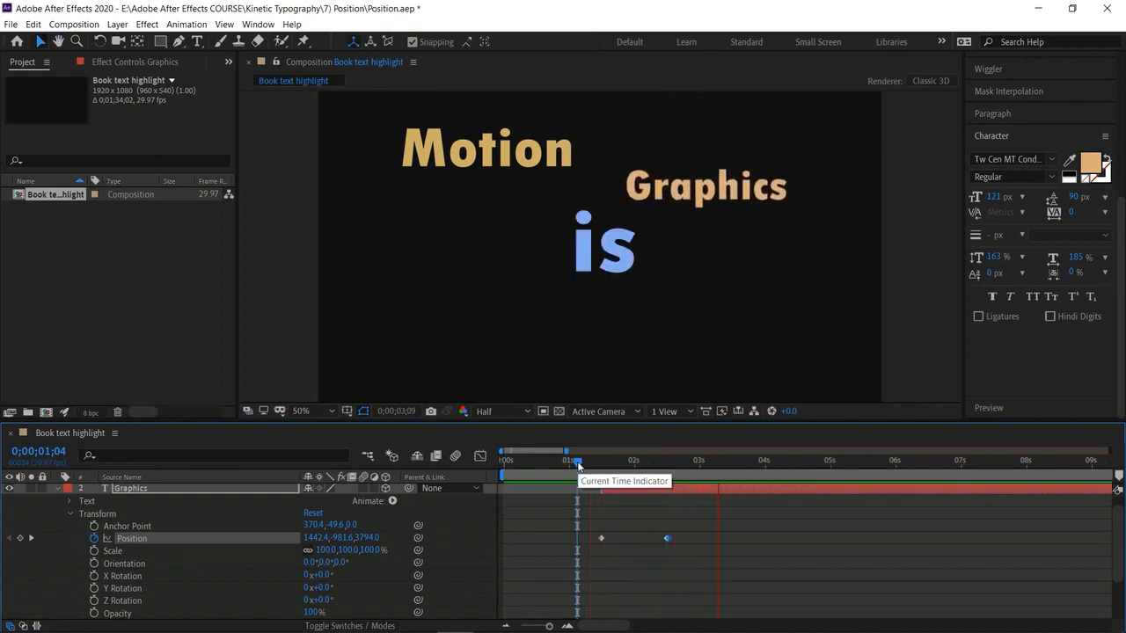
key("space")
key("j")
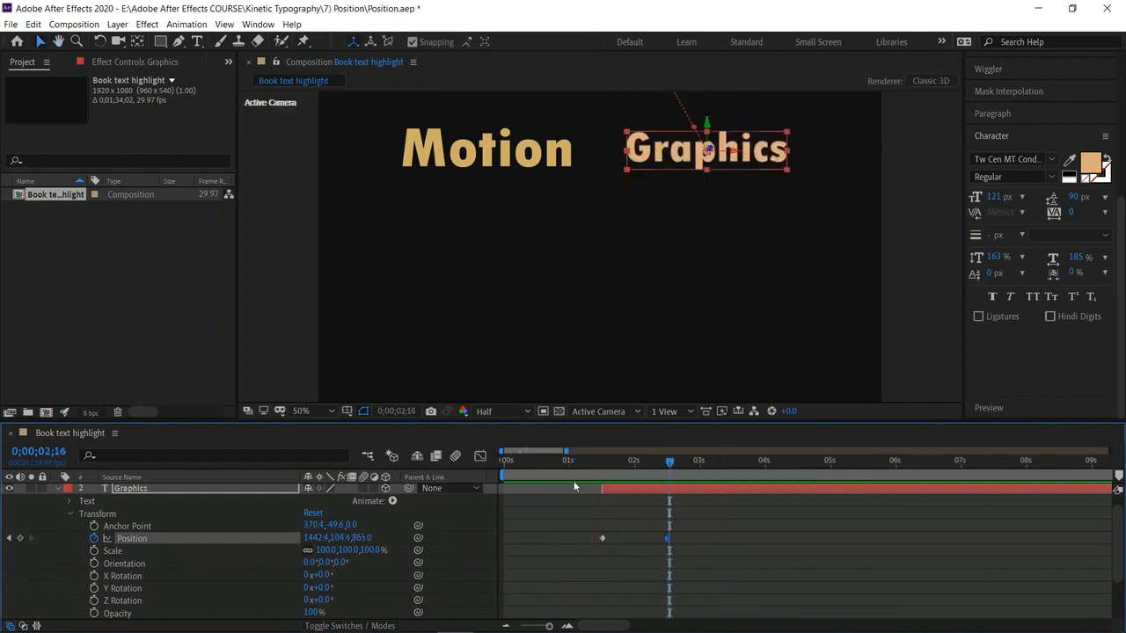
Apply Easy Ease to both of Graphics' Position keyframes
left_click_drag(593, 518, 678, 554)
right_click(668, 539)
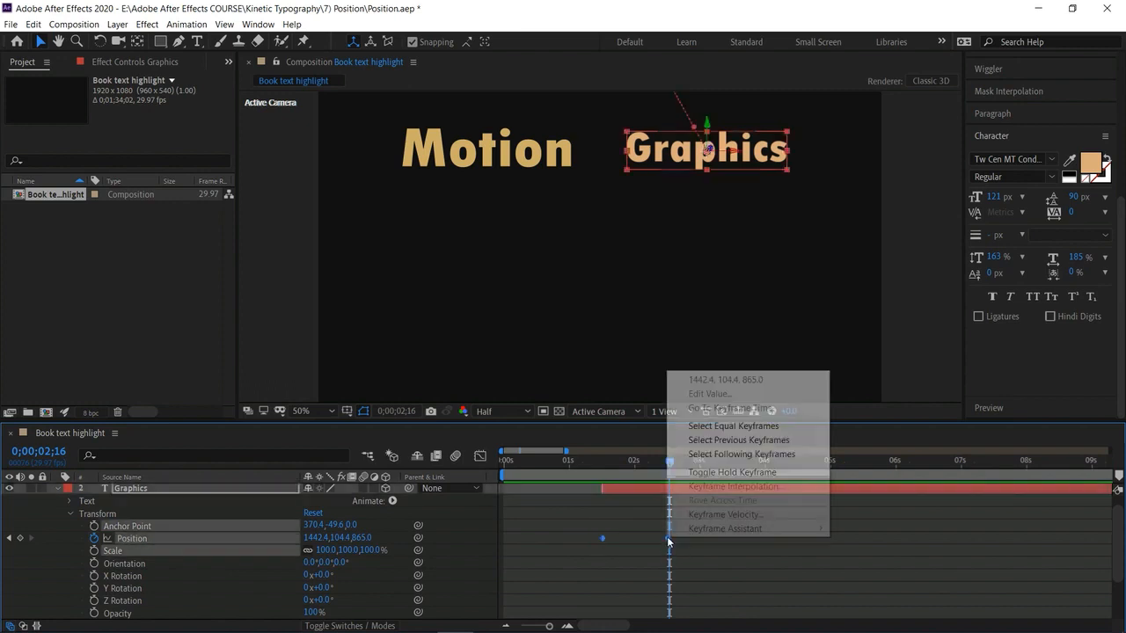
mouse_move(708, 528)
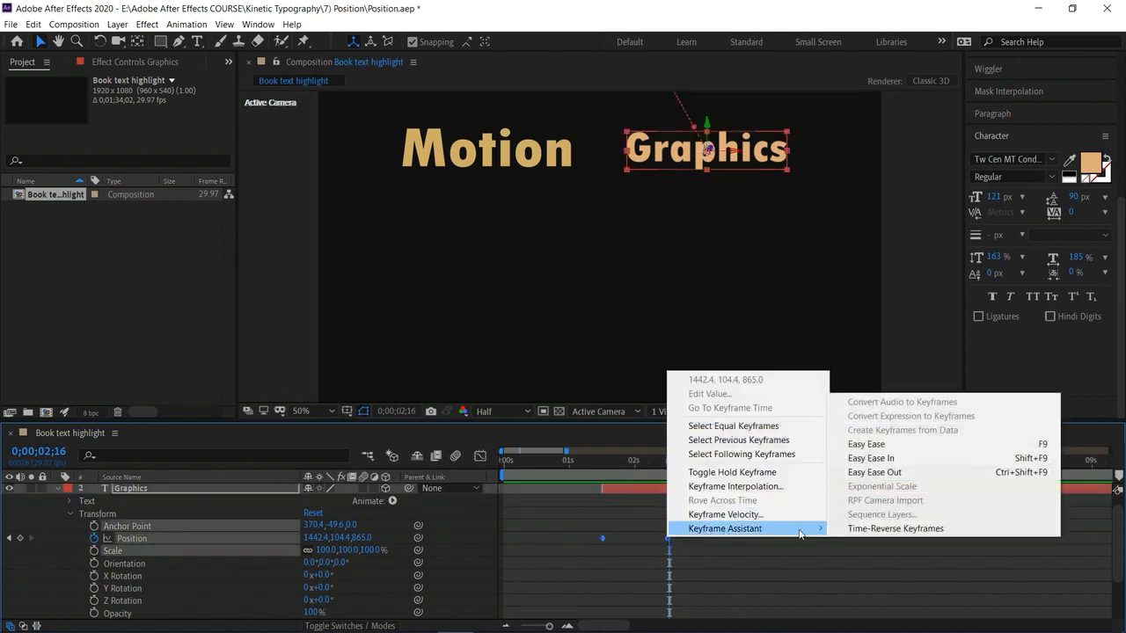
left_click(866, 444)
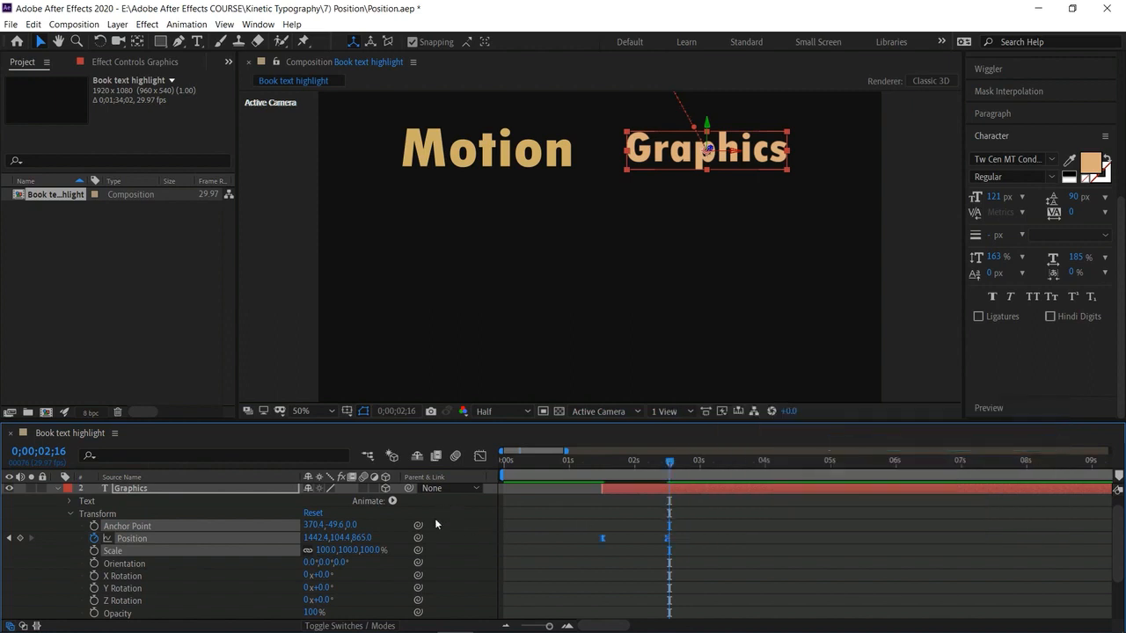
Reshape Graphics' Position speed graph into a steep peak near the end of the move and preview the result
left_click(480, 456)
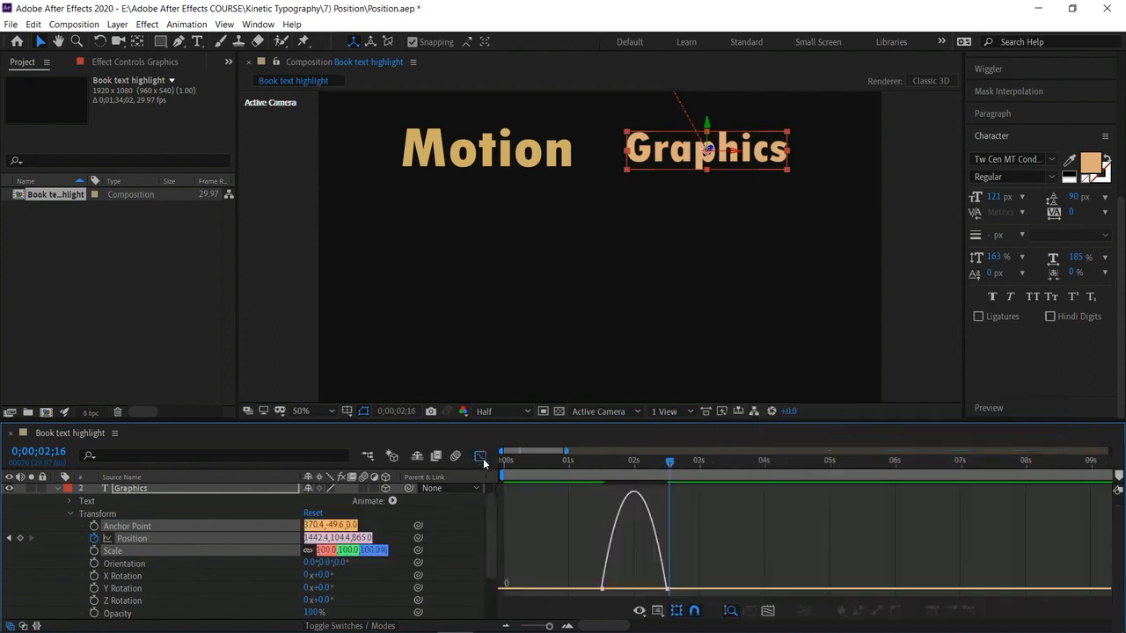
left_click(602, 588)
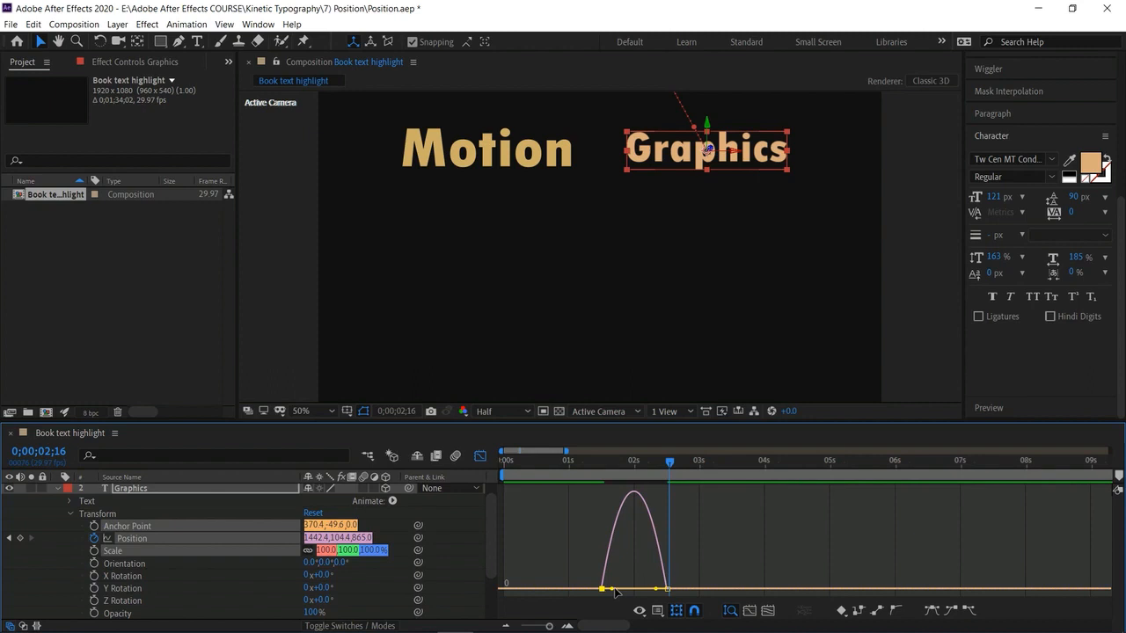
left_click_drag(612, 590, 635, 590)
left_click_drag(668, 466, 580, 468)
key("space")
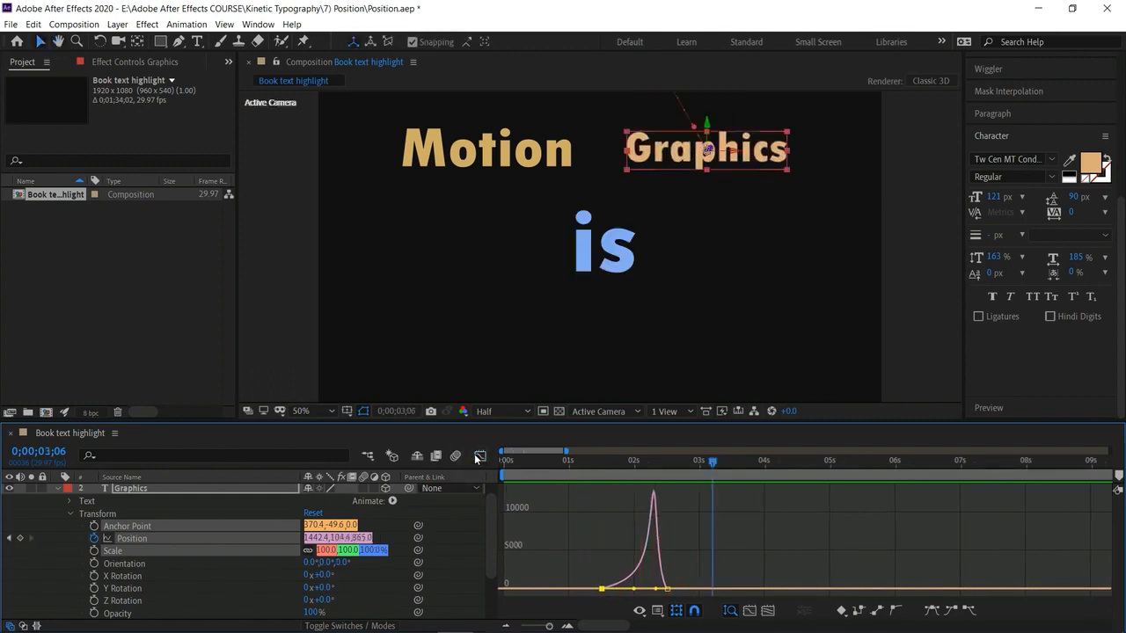
left_click(480, 455)
Collapse Graphics' properties and add a Position keyframe to the word is at 0;00;03;02
scroll(60, 504, "up", 1)
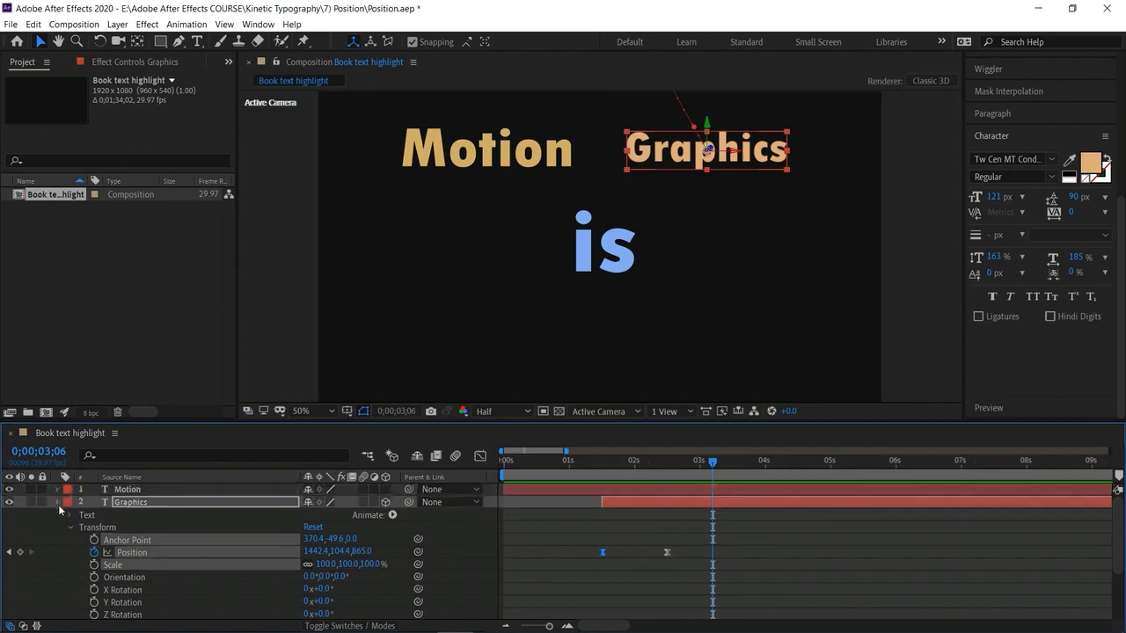
left_click(58, 504)
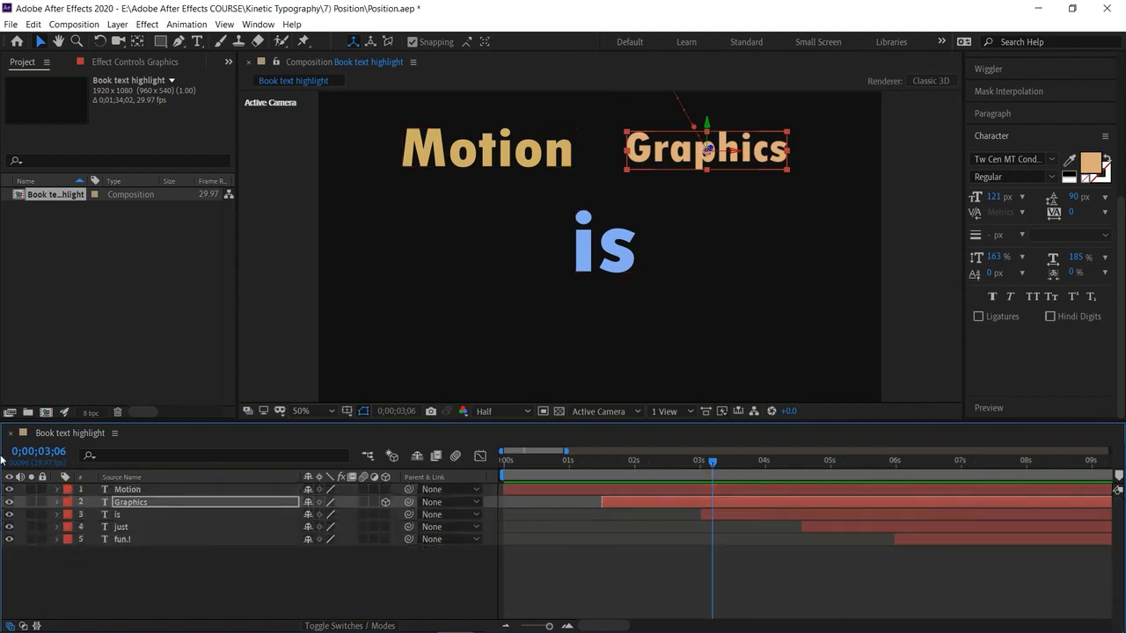
left_click(57, 514)
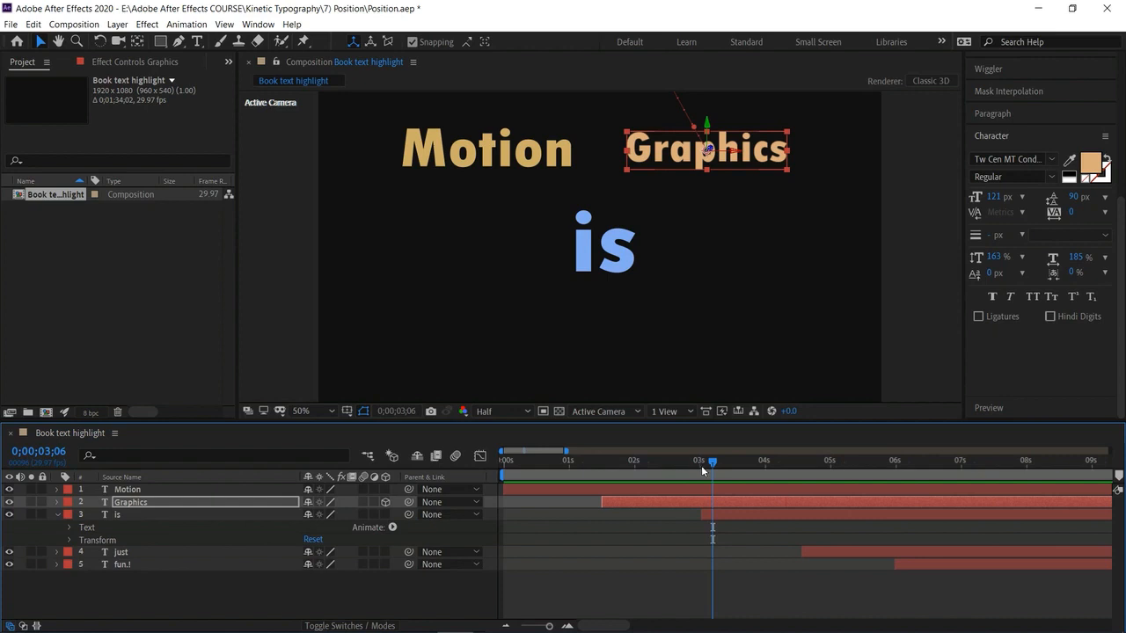
mouse_move(697, 466)
left_mouse_down()
mouse_move(683, 461)
mouse_move(706, 461)
mouse_move(707, 483)
left_mouse_up()
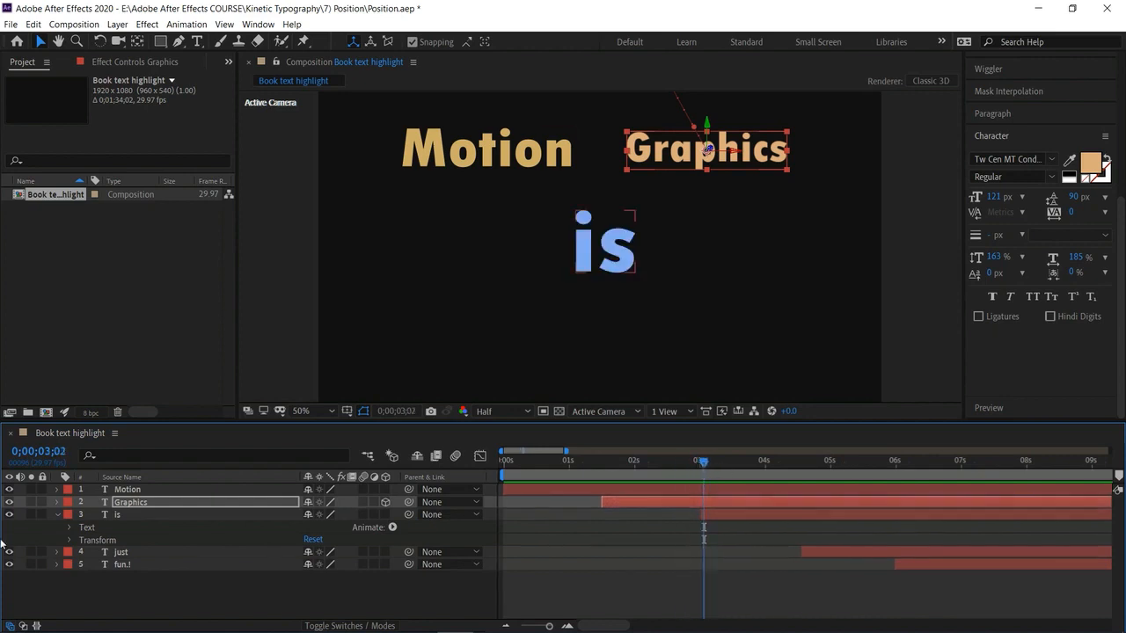
left_click(69, 540)
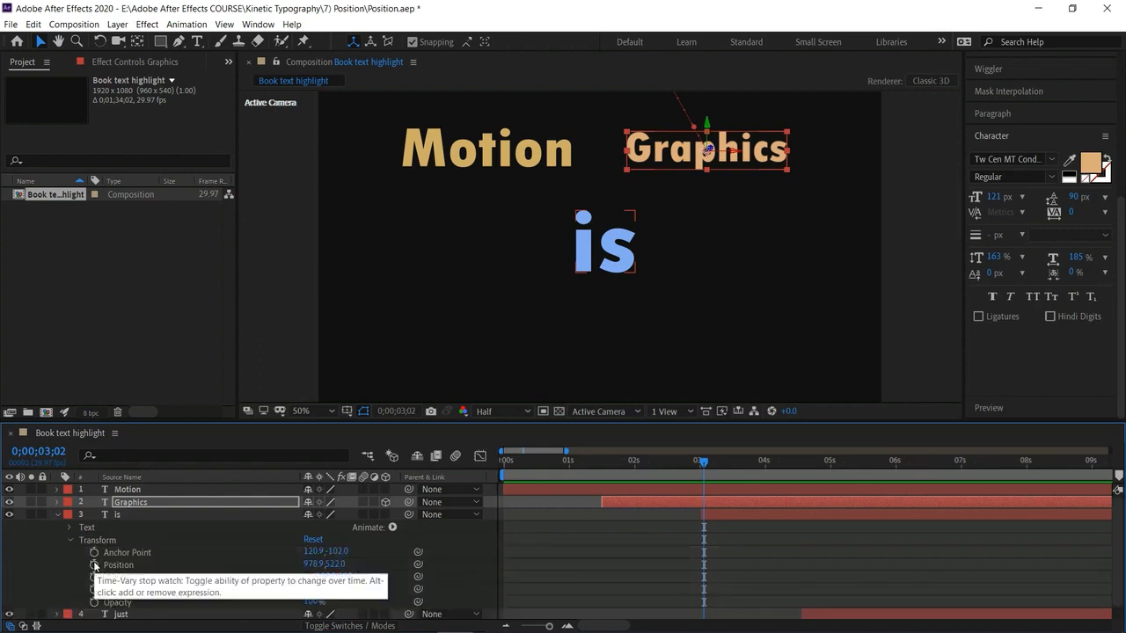
left_click(94, 565)
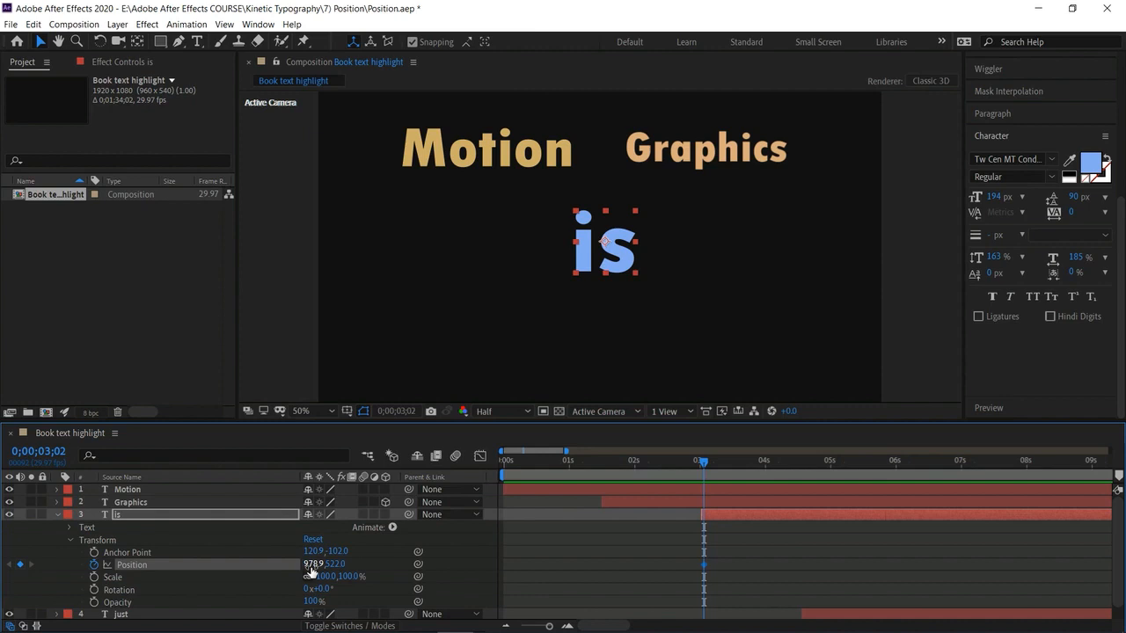
Move the word is outside the frame's lower-right corner at its starting keyframe, with Position 2078.9, 1085.0
left_click_drag(312, 563, 980, 550)
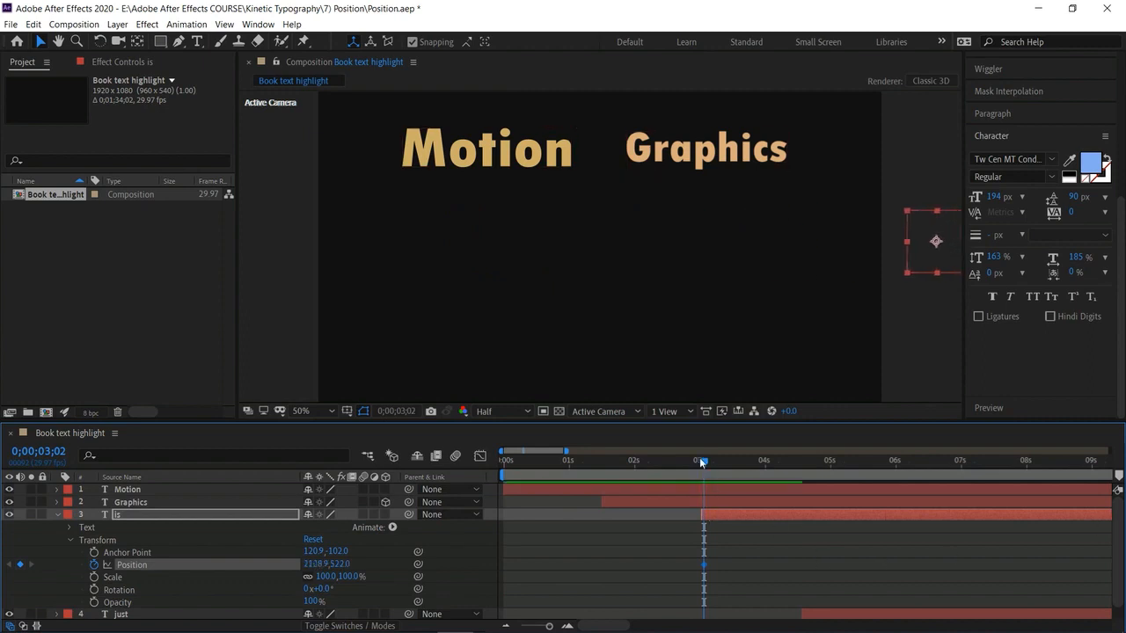
mouse_move(700, 462)
left_mouse_down()
mouse_move(762, 471)
mouse_move(702, 474)
left_mouse_up()
left_click(314, 564)
left_click_drag(314, 564, 448, 564)
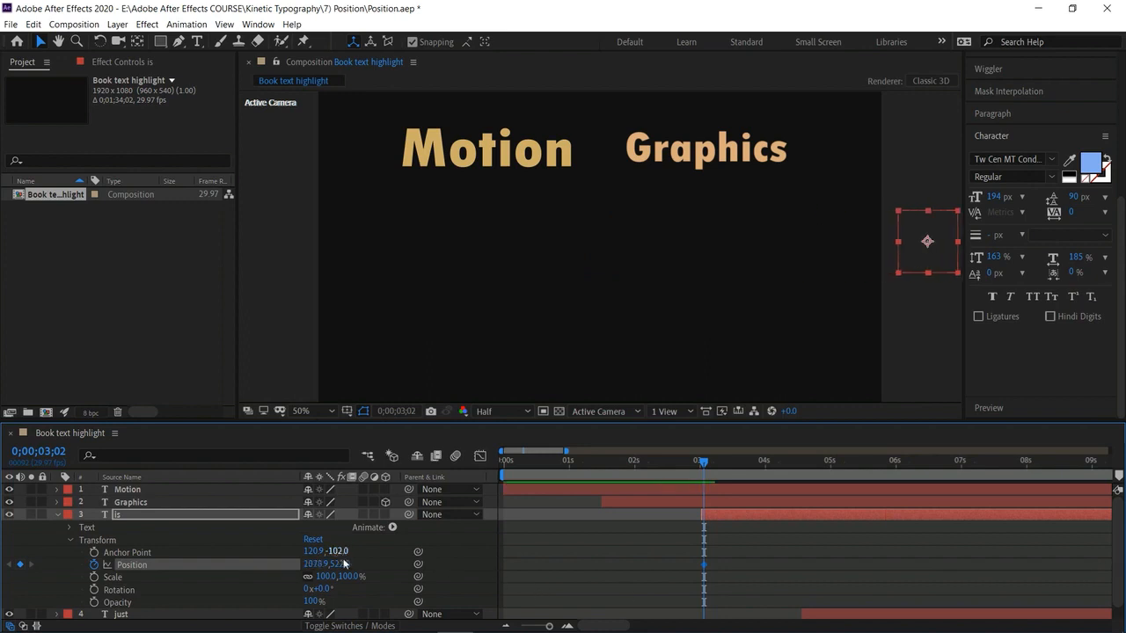
left_click_drag(344, 564, 729, 592)
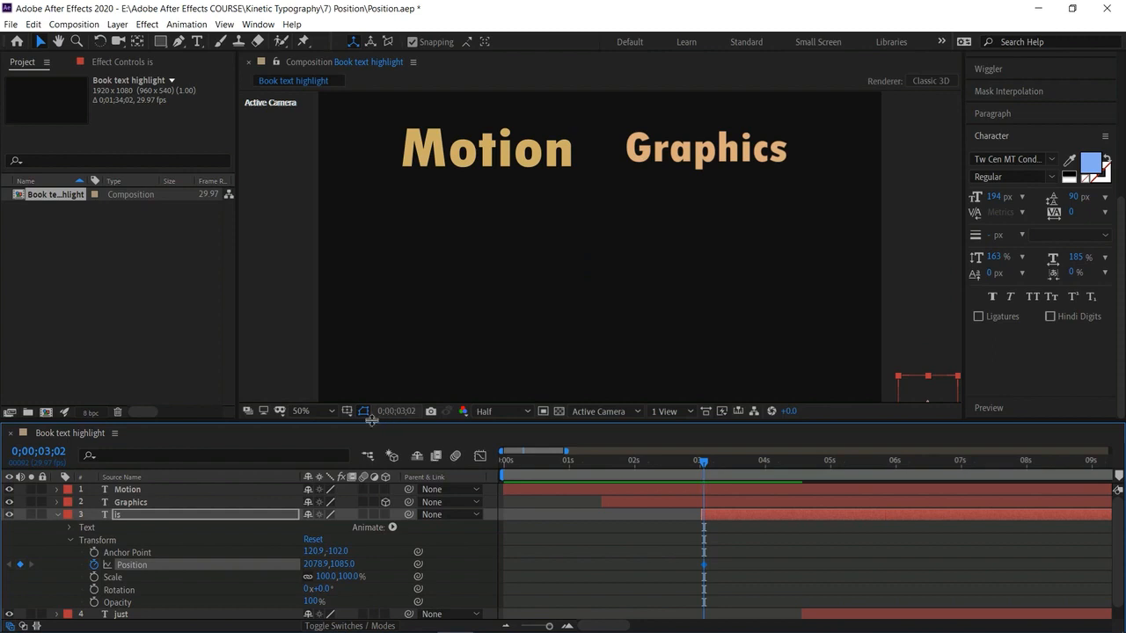
At 0;00;04;00, keyframe the word is below Motion Graphics at Position 943.9, 533.0, and preview its entrance
left_click(313, 411)
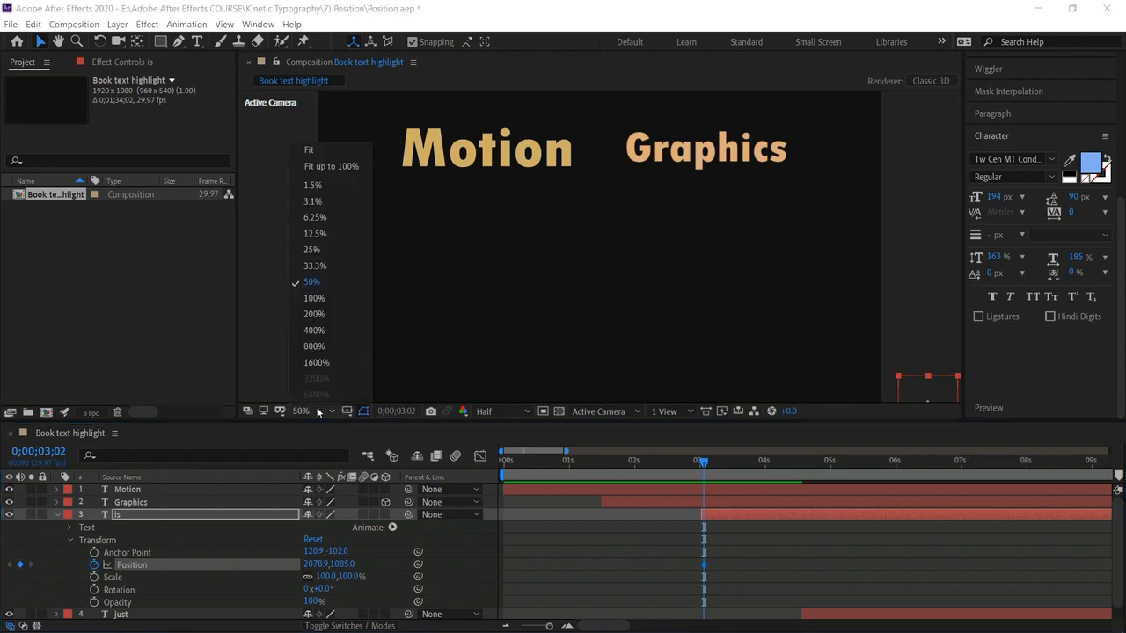
left_click(322, 251)
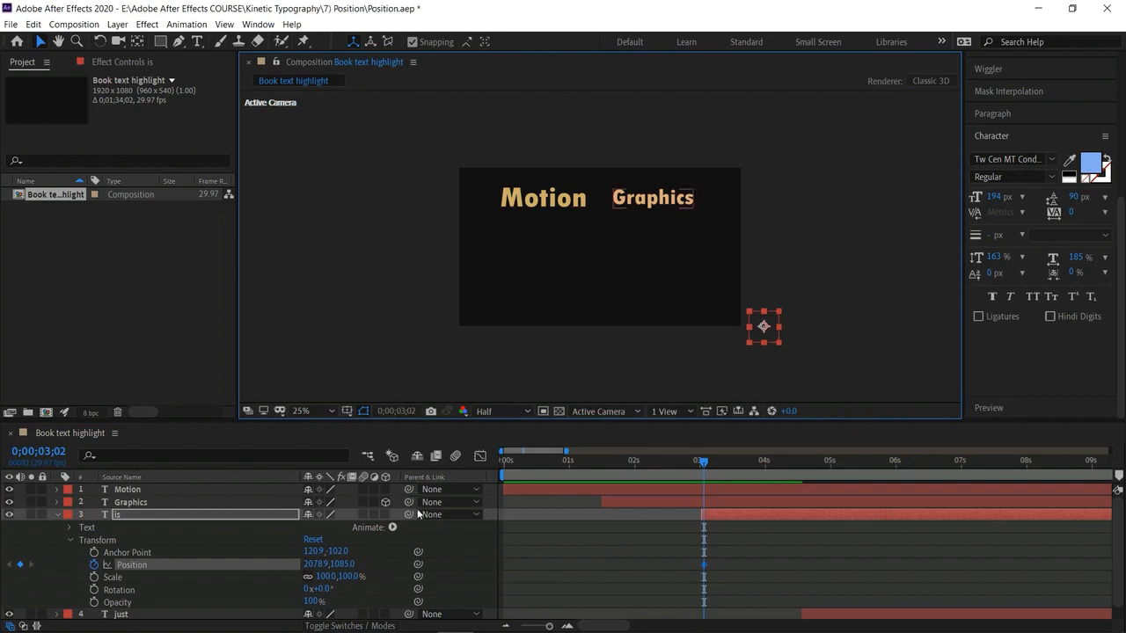
left_click_drag(704, 463, 764, 501)
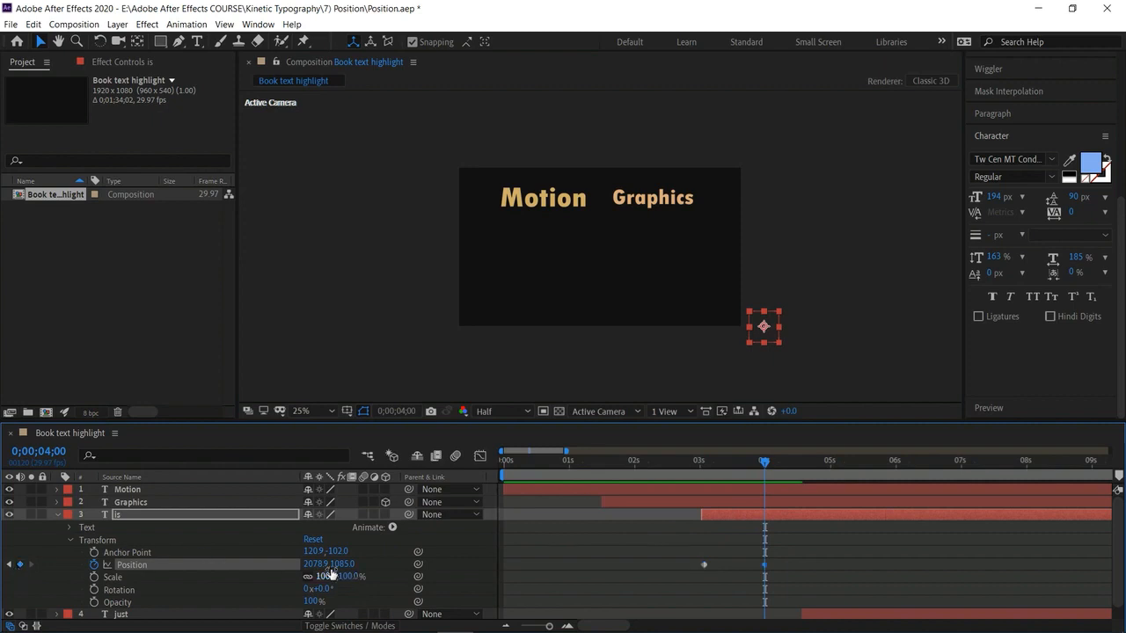
left_click_drag(316, 564, 3, 533)
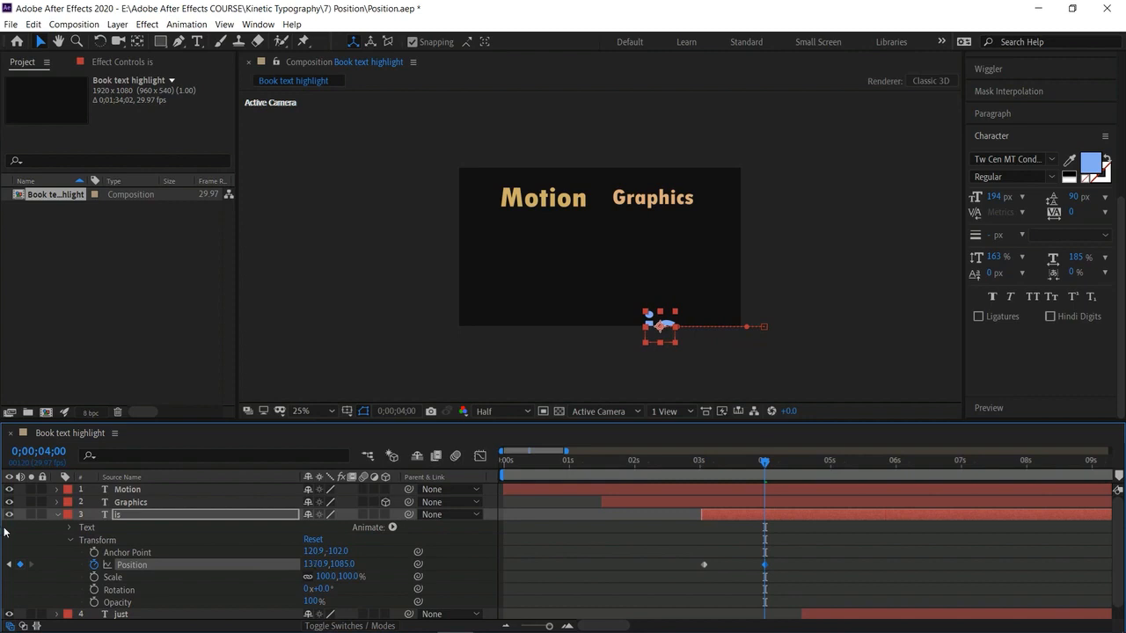
left_click_drag(317, 565, 264, 565)
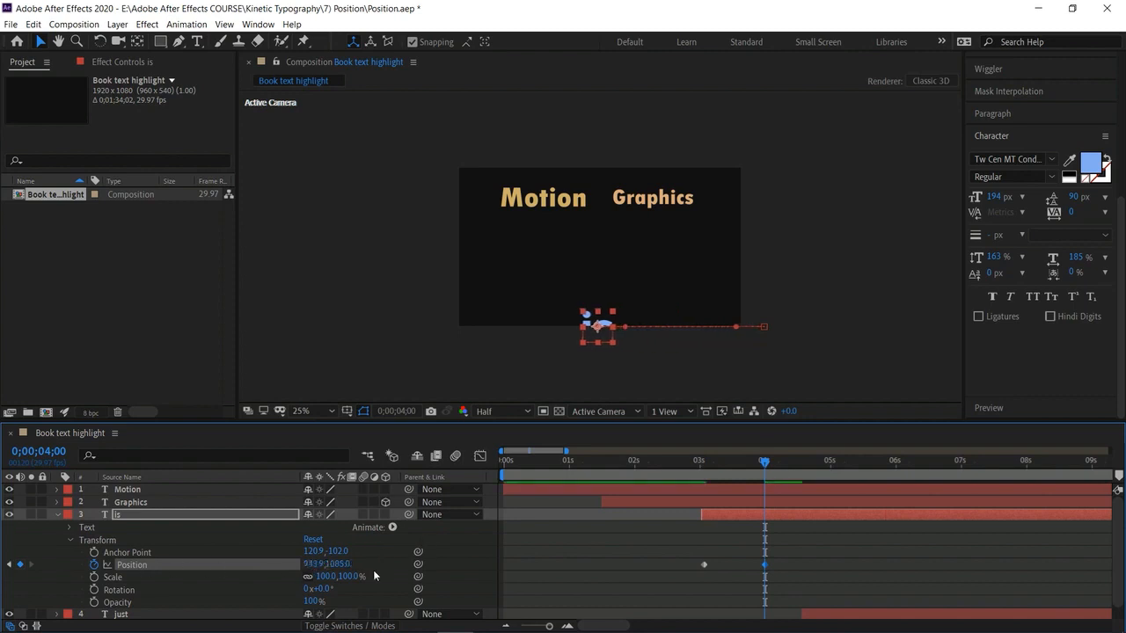
left_click_drag(341, 565, 6, 515)
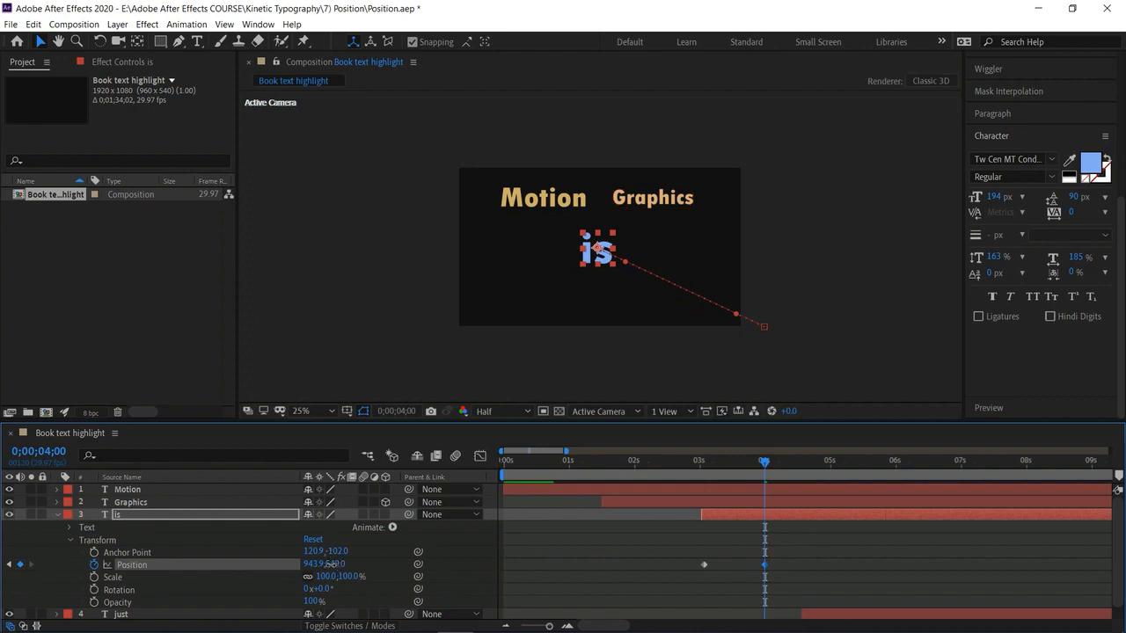
left_click_drag(335, 565, 323, 564)
left_click_drag(764, 461, 594, 461)
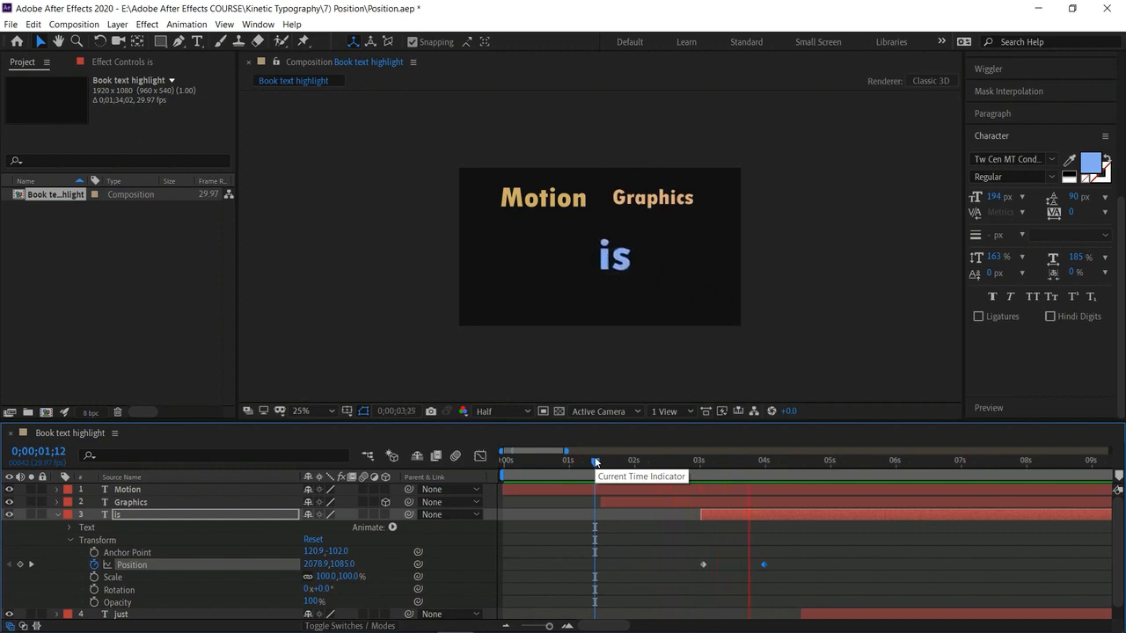
key("space")
Apply Easy Ease to both Position keyframes of the word is and preview the eased move
left_click(695, 546)
left_click_drag(724, 563, 768, 572)
right_click(762, 565)
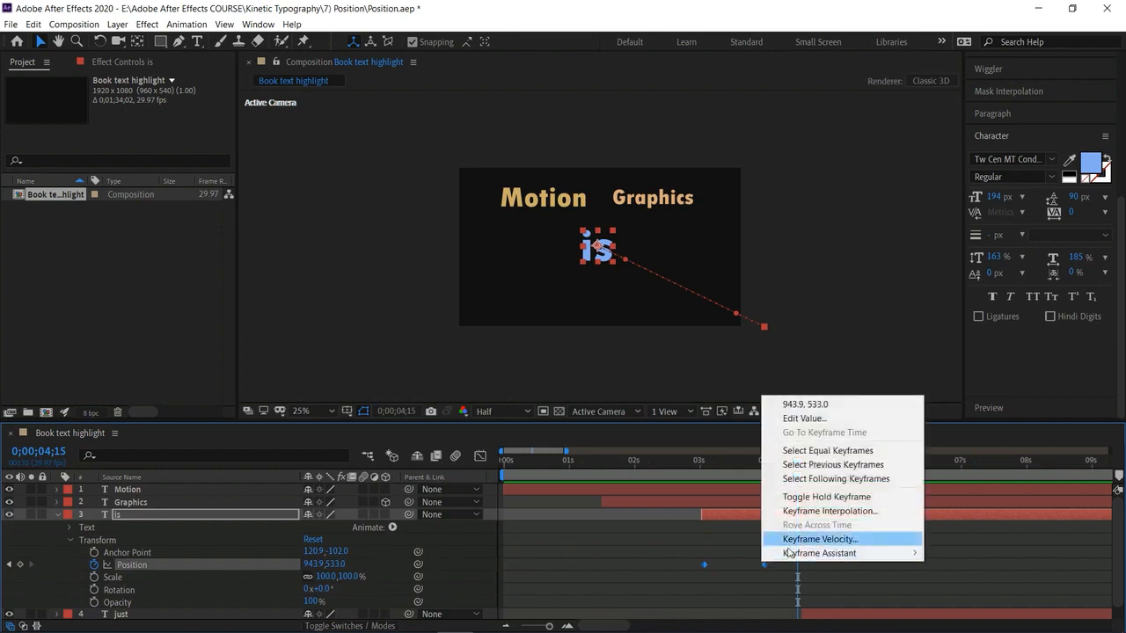
mouse_move(790, 554)
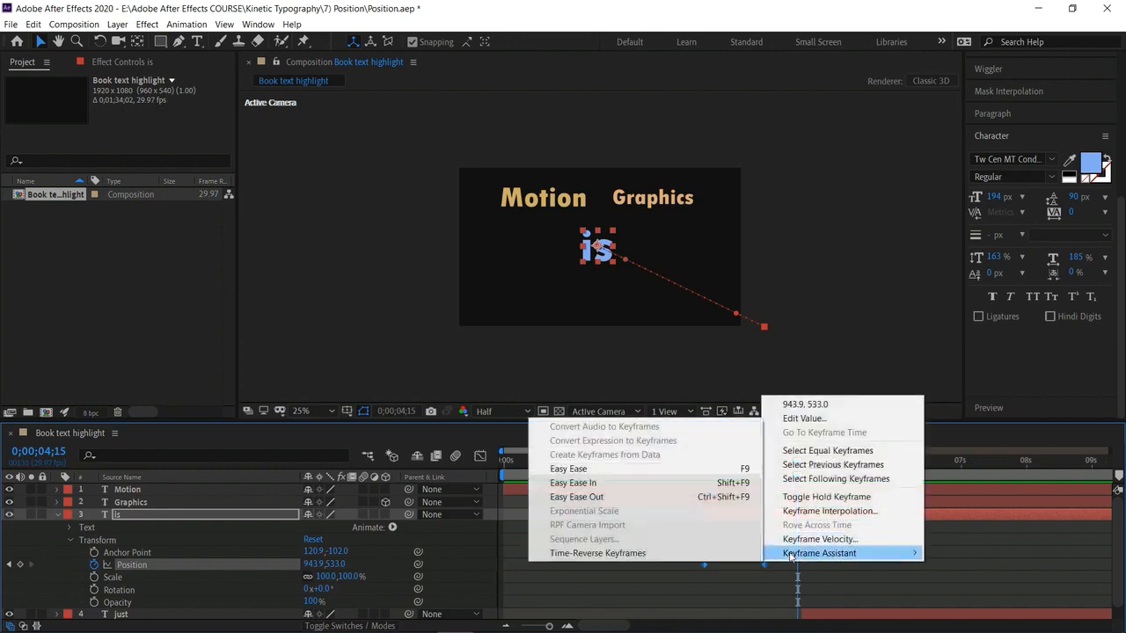
left_click(641, 472)
left_click_drag(797, 463, 636, 464)
key("space")
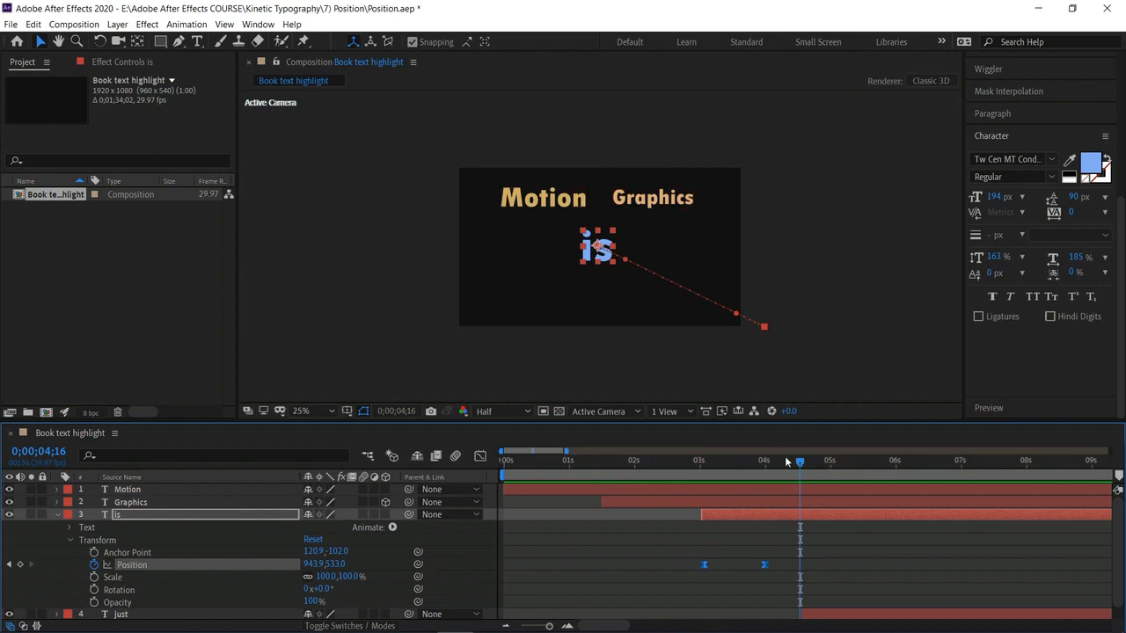
Keyframe the Opacity of the word is from 0% at 0;00;03;02 to 100% at 0;00;04;00 and preview the fade-in
left_click_drag(730, 473, 705, 480)
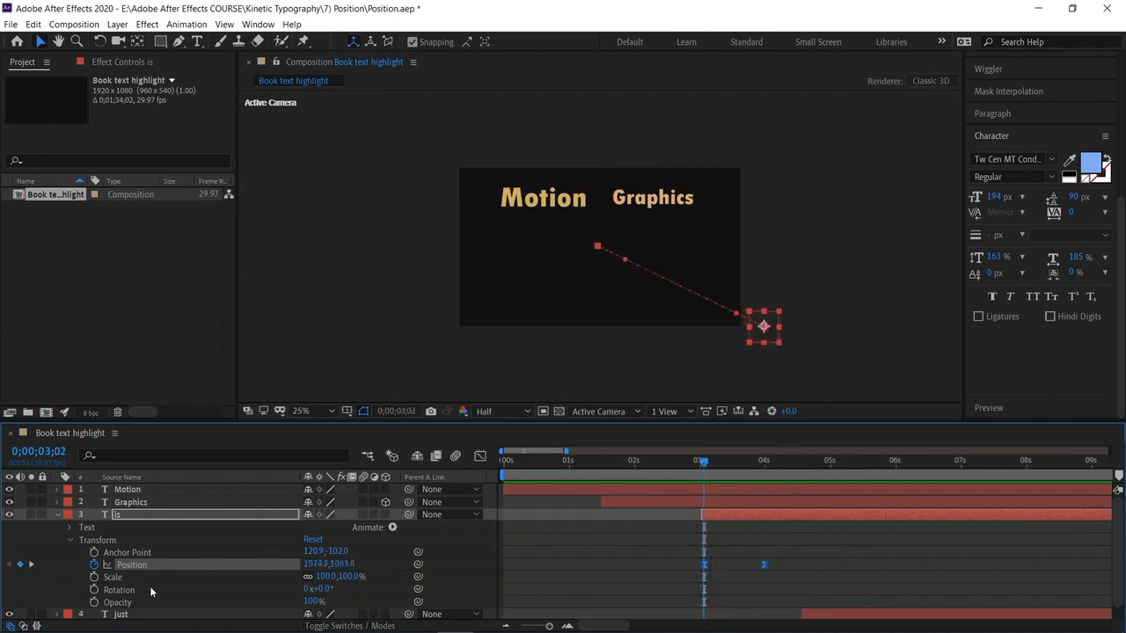
left_click(94, 604)
left_click_drag(310, 603, 106, 585)
left_click_drag(706, 459, 764, 460)
left_click(20, 602)
left_click_drag(307, 601, 887, 621)
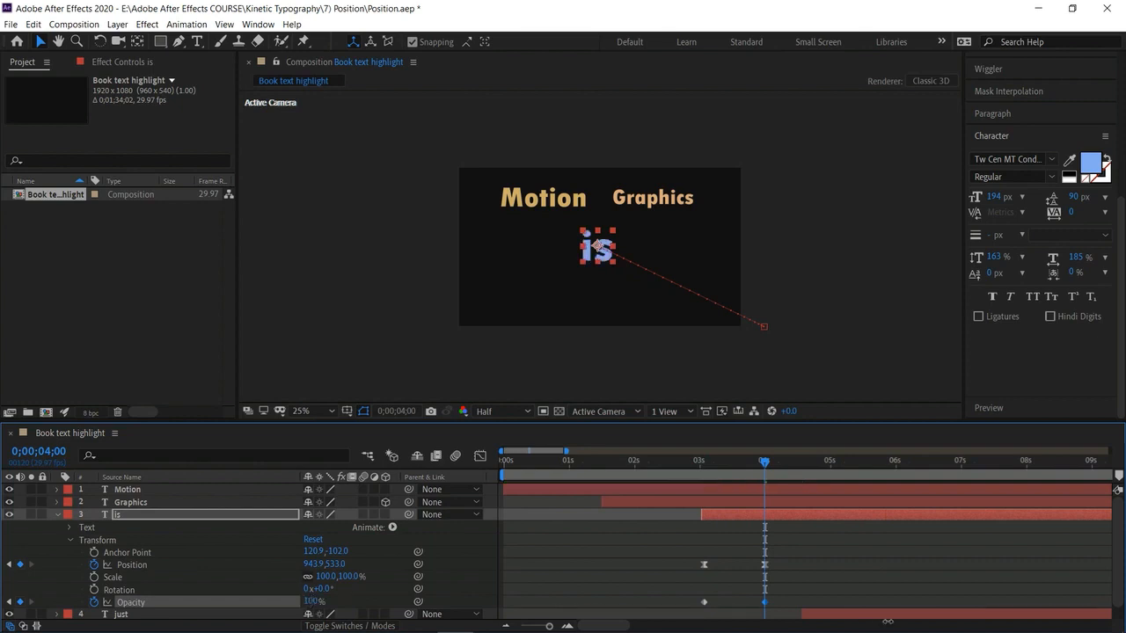
left_click_drag(763, 462, 653, 474)
key("space")
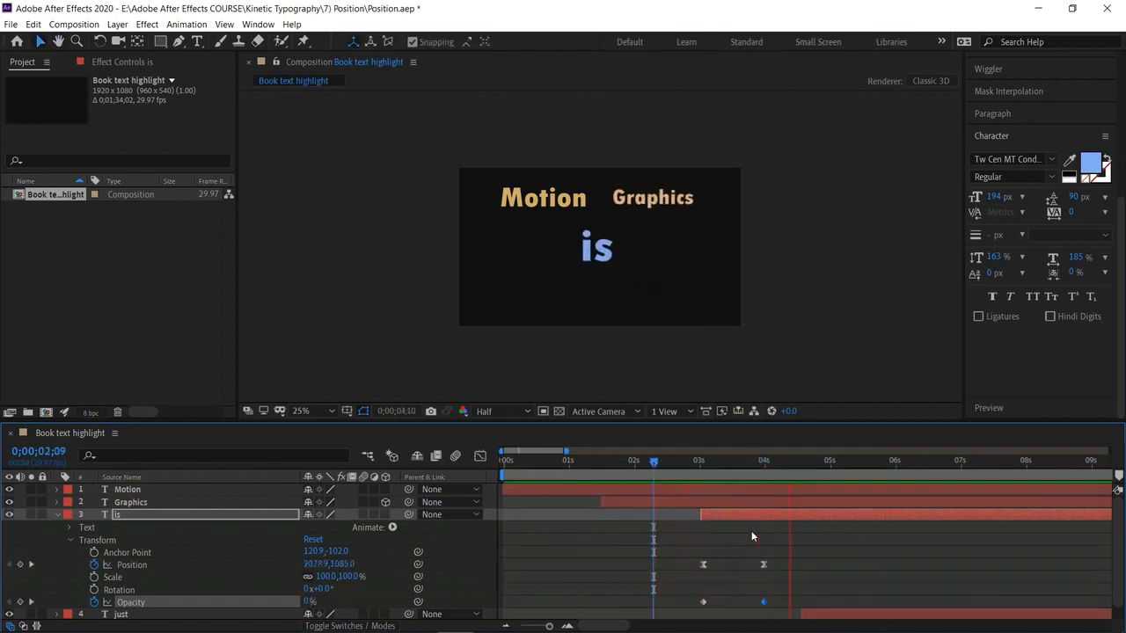
key("space")
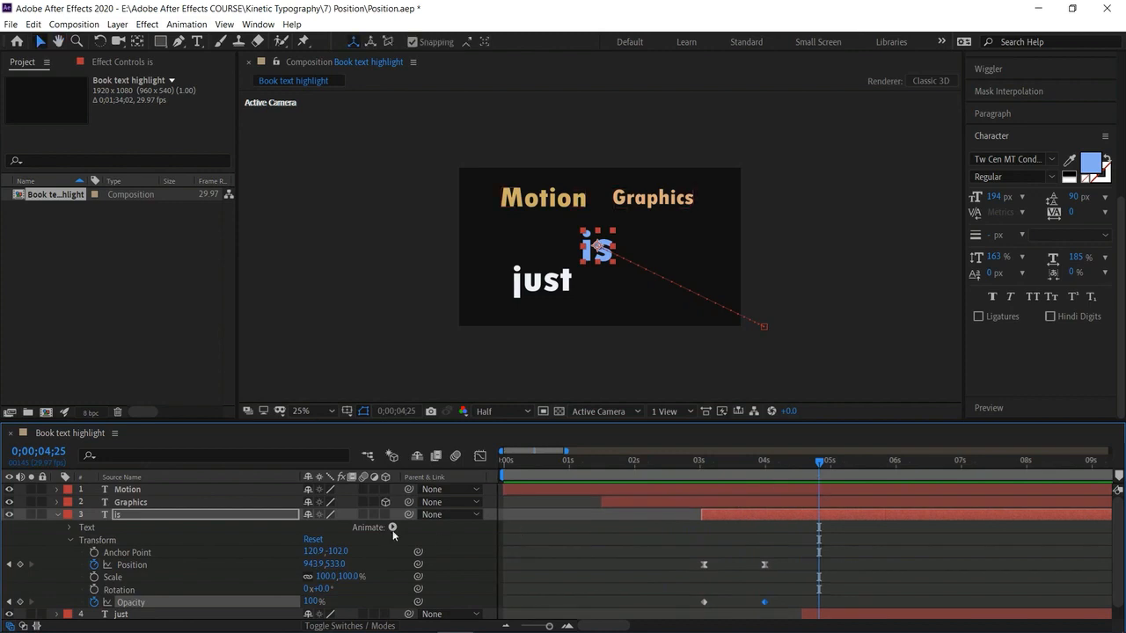
Add a Position keyframe to the word just at 0;00;04;23, placing it outside the frame's right edge at 2152.9, 777.7
left_click(58, 515)
mouse_move(818, 462)
left_mouse_down()
mouse_move(804, 466)
mouse_move(814, 477)
left_mouse_up()
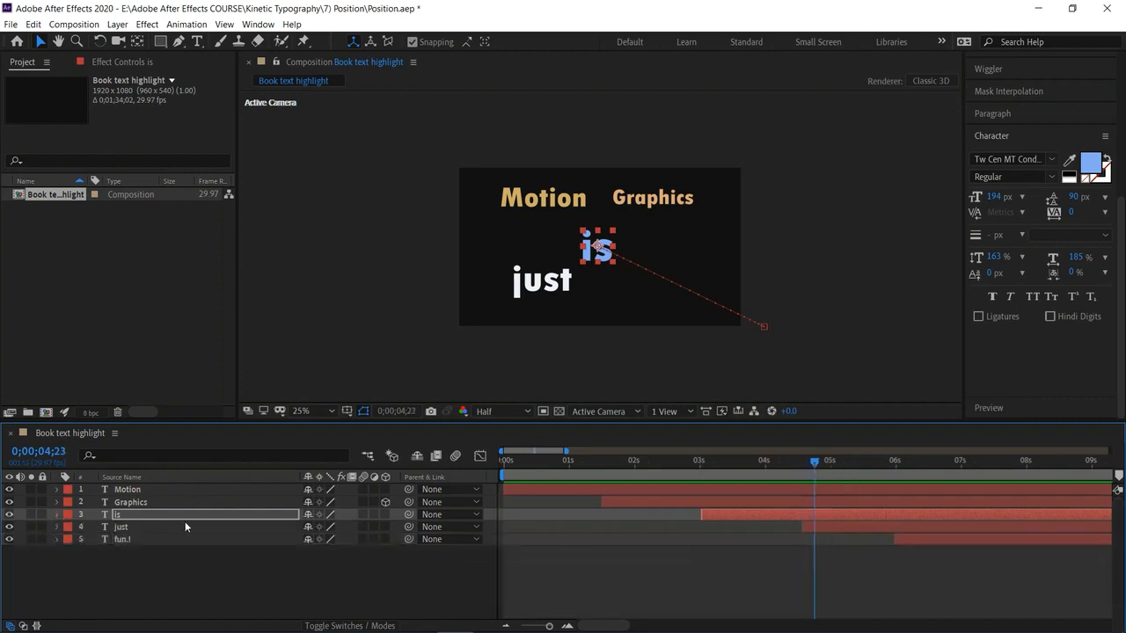
left_click(57, 527)
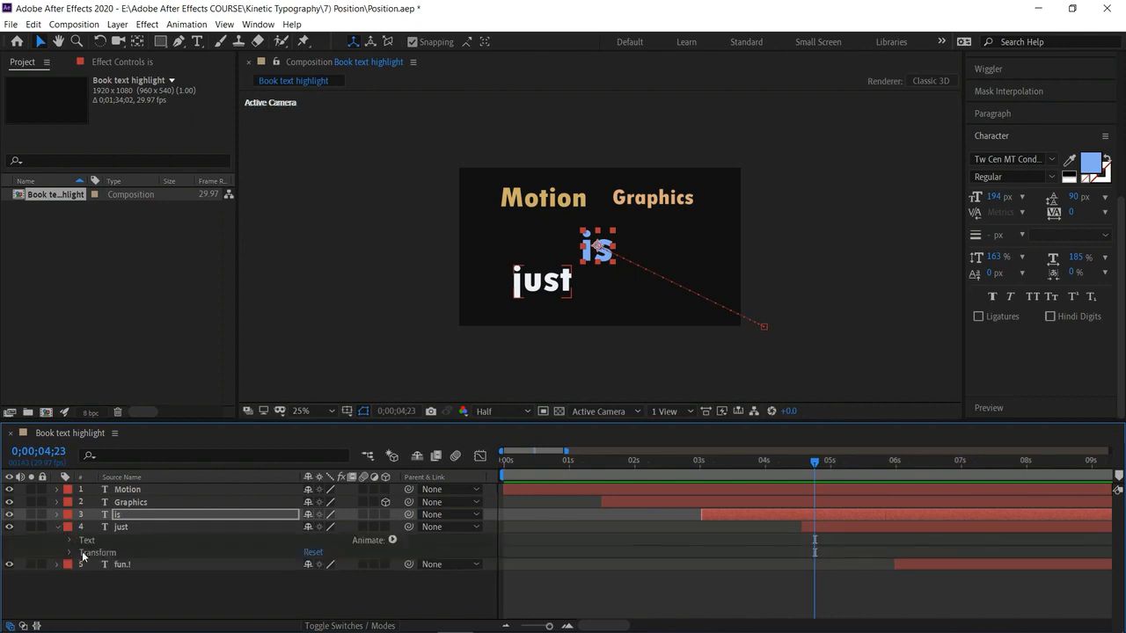
left_click(69, 553)
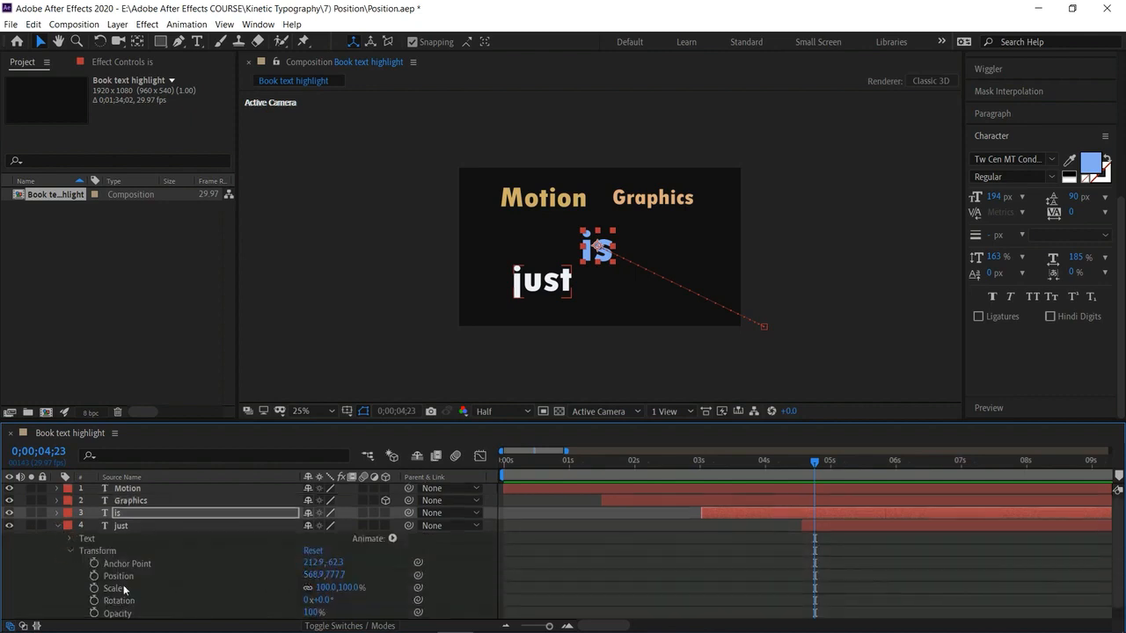
left_click(94, 576)
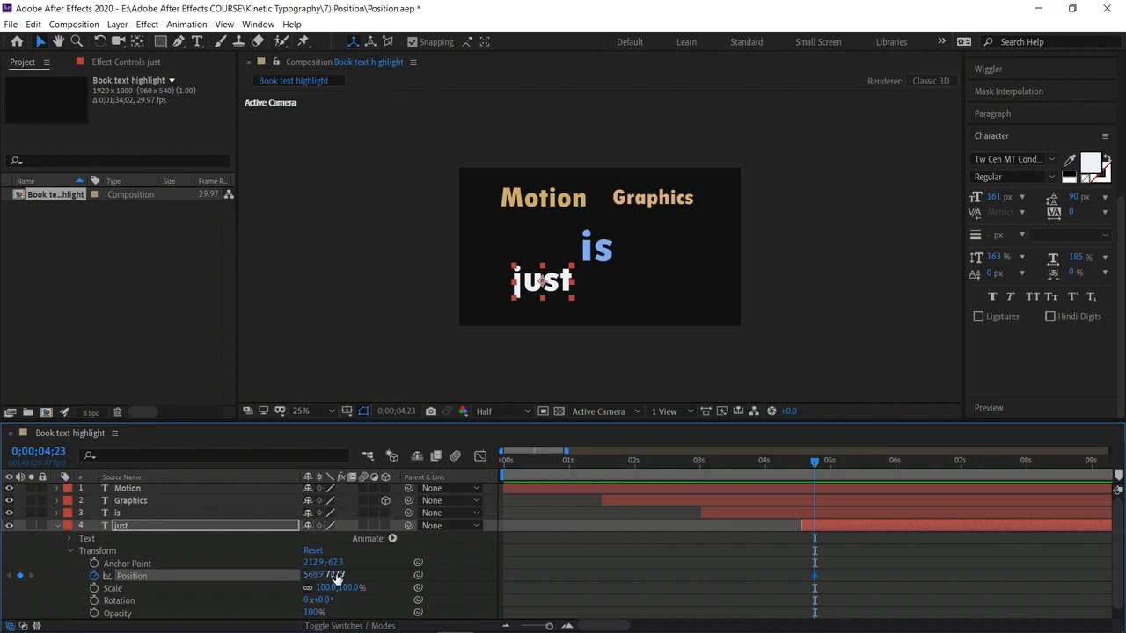
left_click_drag(308, 575, 992, 568)
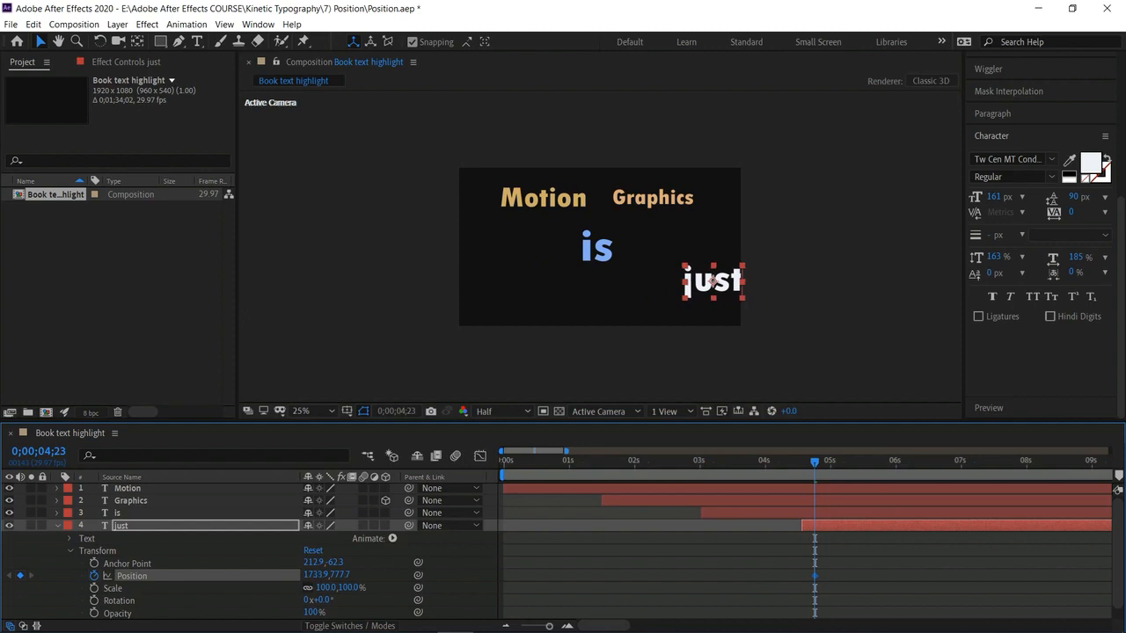
left_click_drag(314, 574, 711, 545)
At 0;00;05;17, move the word just into the frame's lower-left area, with Position 363.9, 837.7
left_click_drag(812, 464, 865, 468)
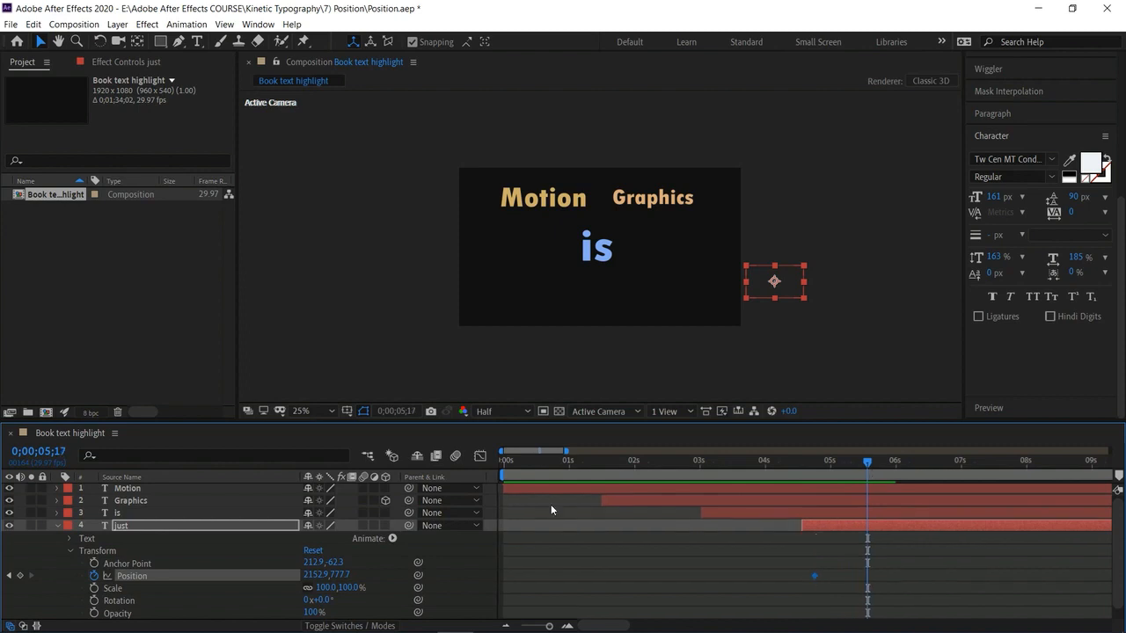
left_click_drag(316, 575, 35, 545)
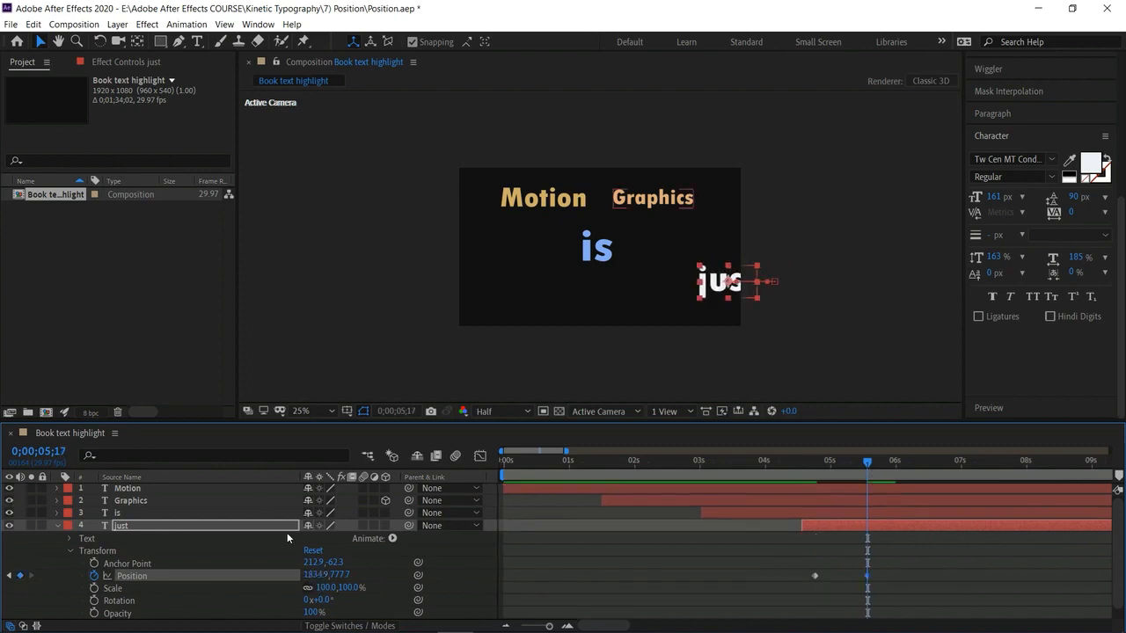
left_click_drag(308, 575, 9, 575)
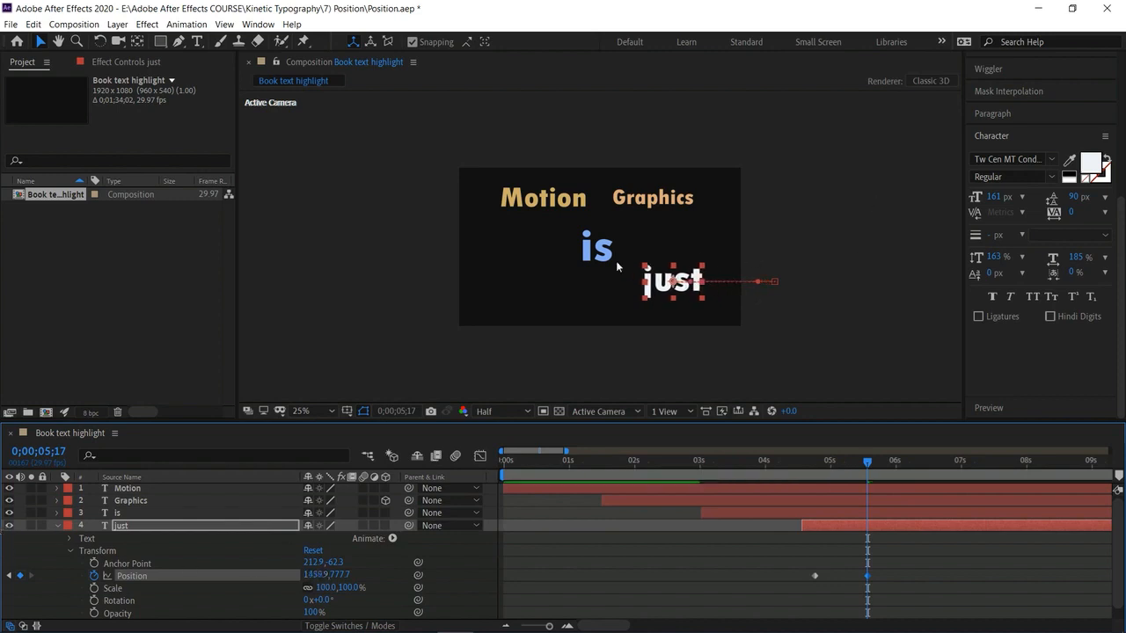
left_click_drag(666, 284, 513, 287)
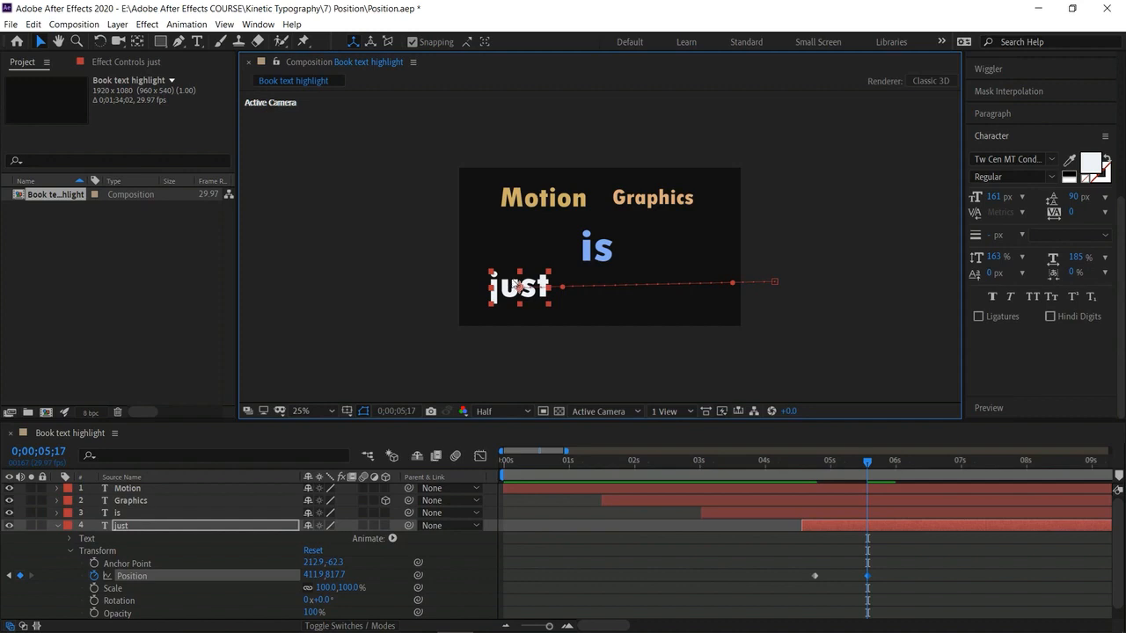
left_click(315, 410)
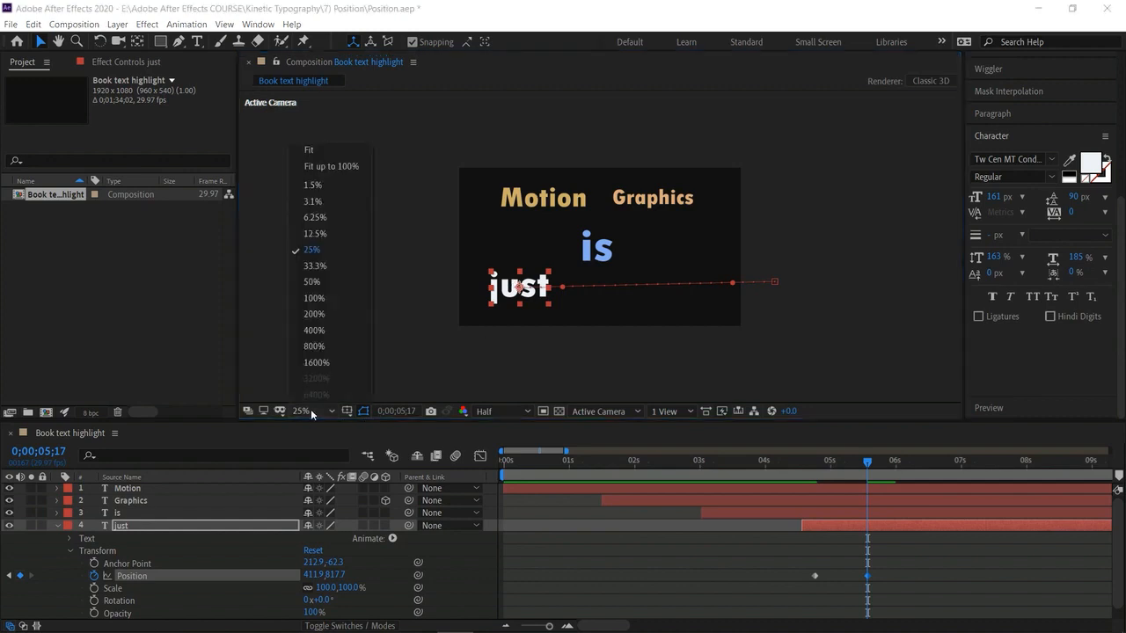
left_click(313, 281)
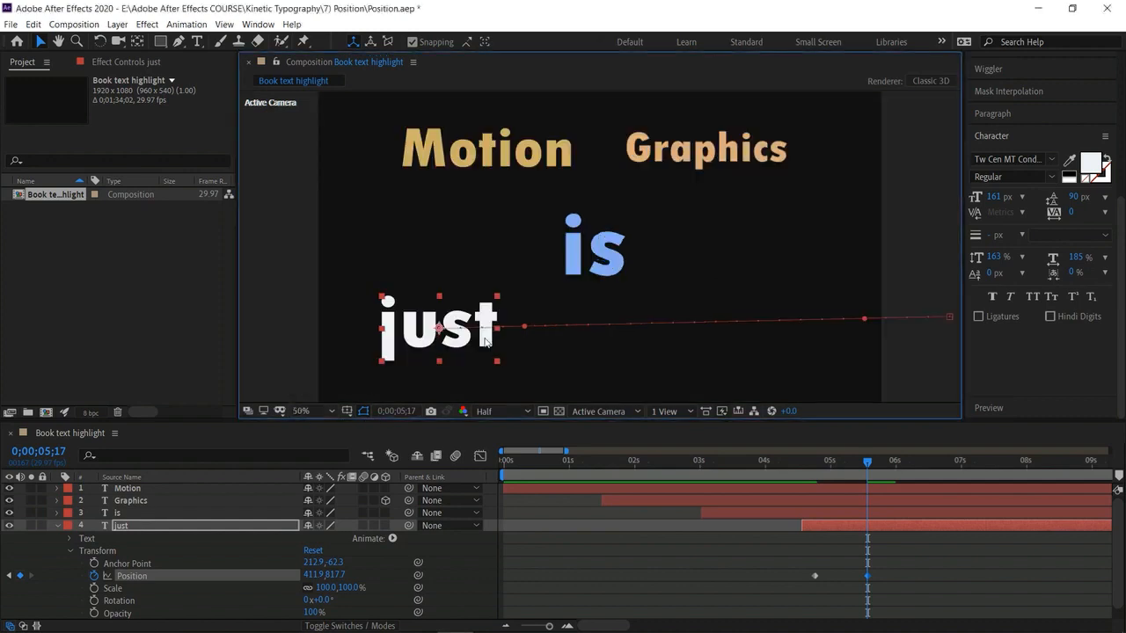
mouse_move(439, 341)
left_mouse_down()
mouse_move(428, 279)
mouse_move(426, 350)
left_mouse_up()
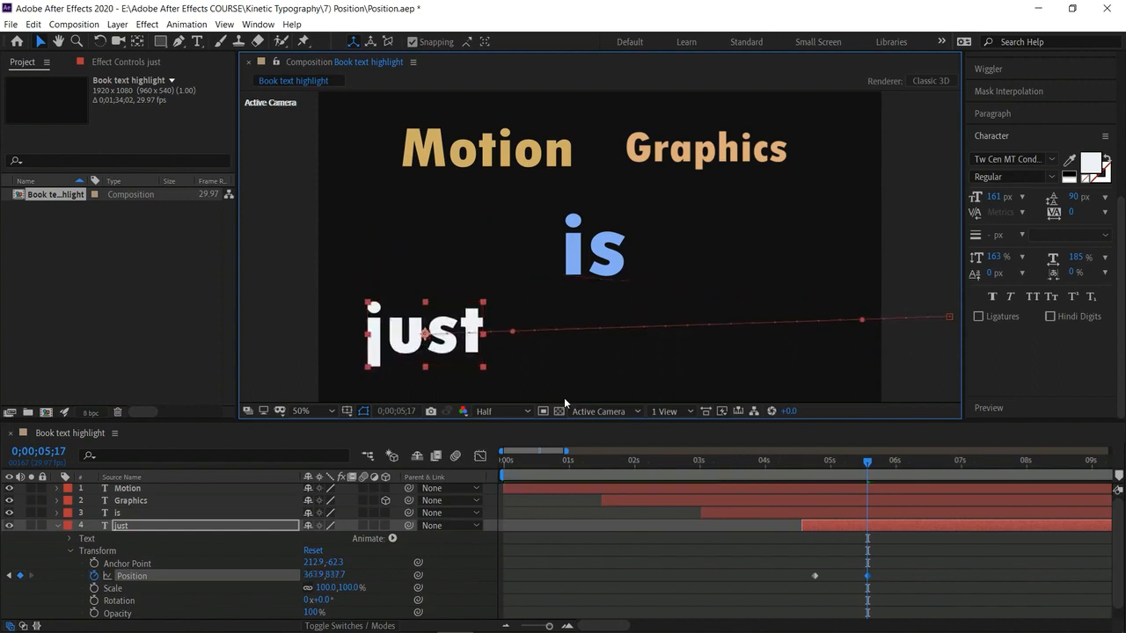
Apply Easy Ease to both Position keyframes of the word just
left_click(54, 524)
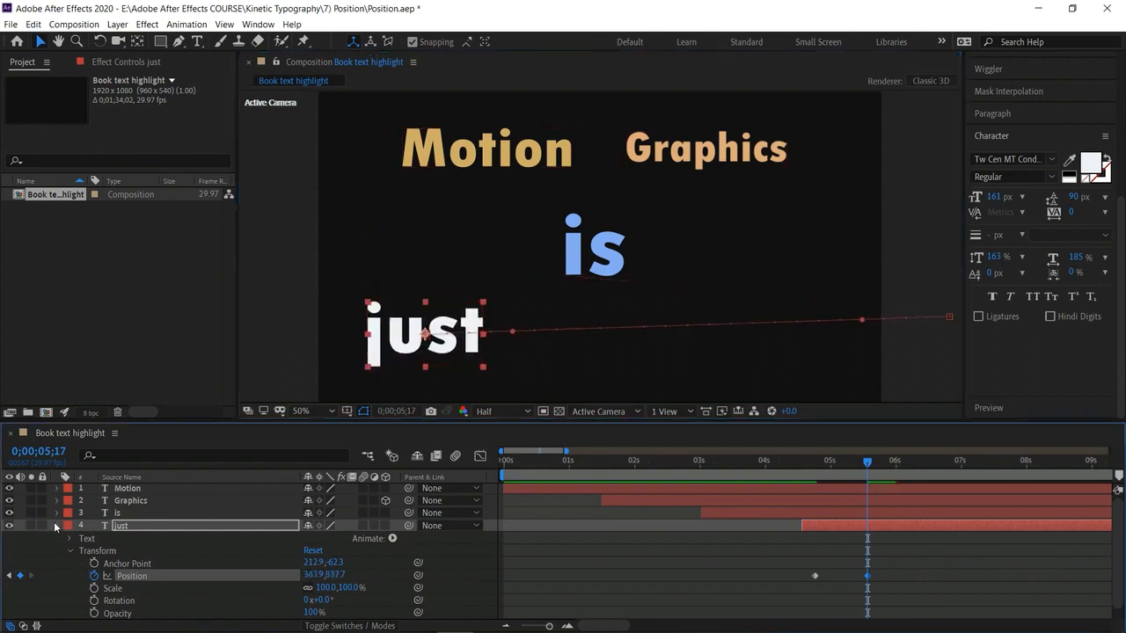
mouse_move(876, 465)
left_mouse_down()
mouse_move(902, 478)
mouse_move(872, 484)
left_mouse_up()
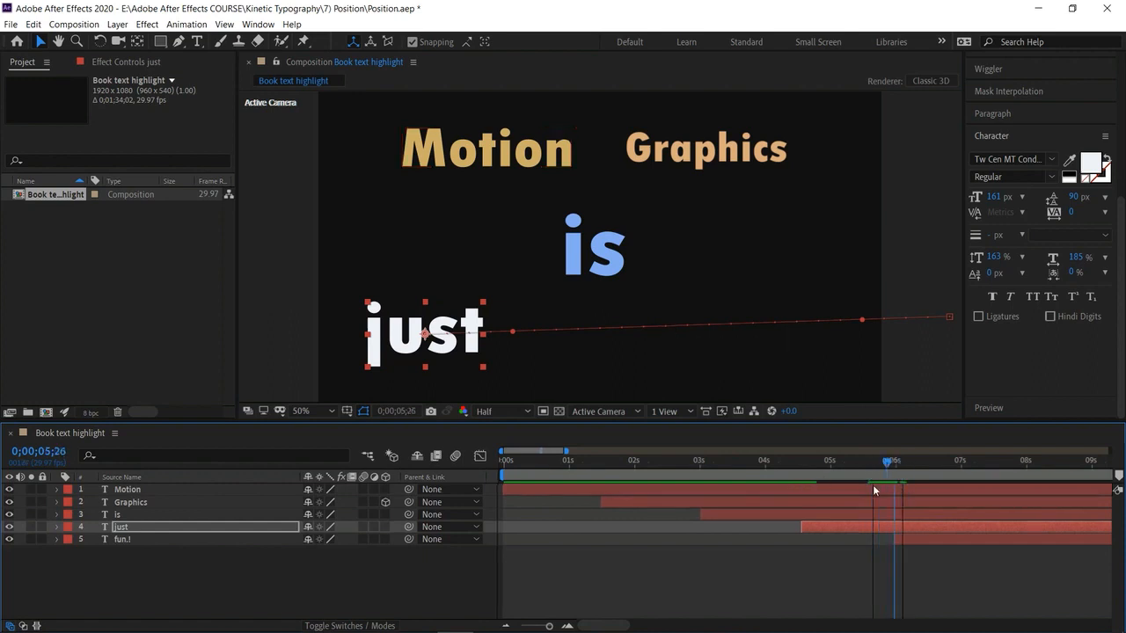
left_click(56, 527)
left_click_drag(881, 591, 794, 556)
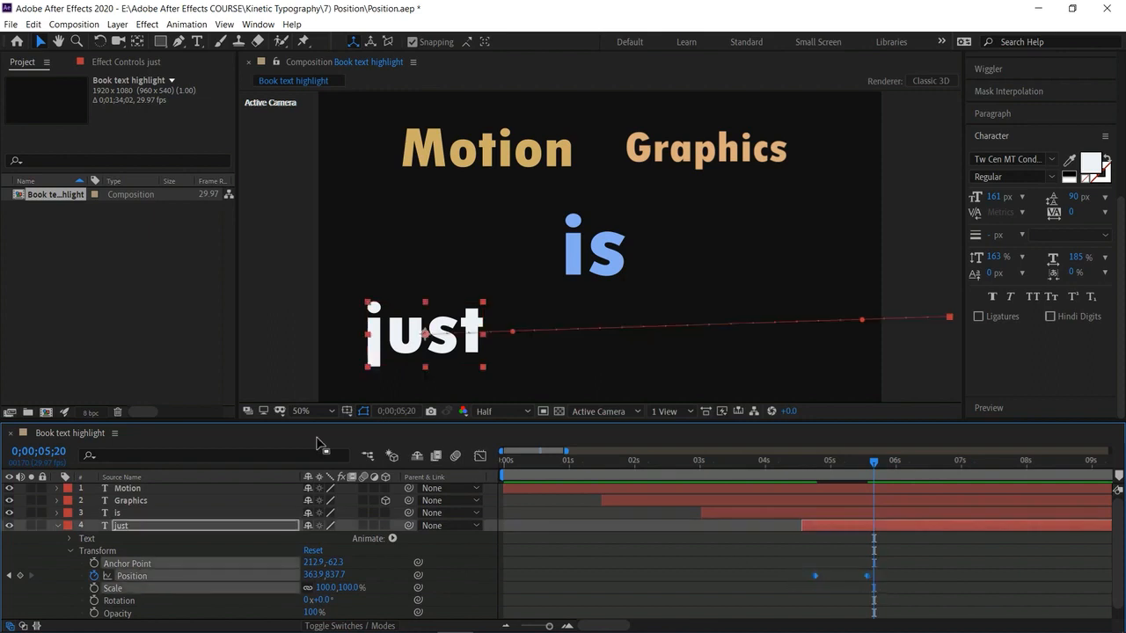
right_click(815, 574)
mouse_move(838, 570)
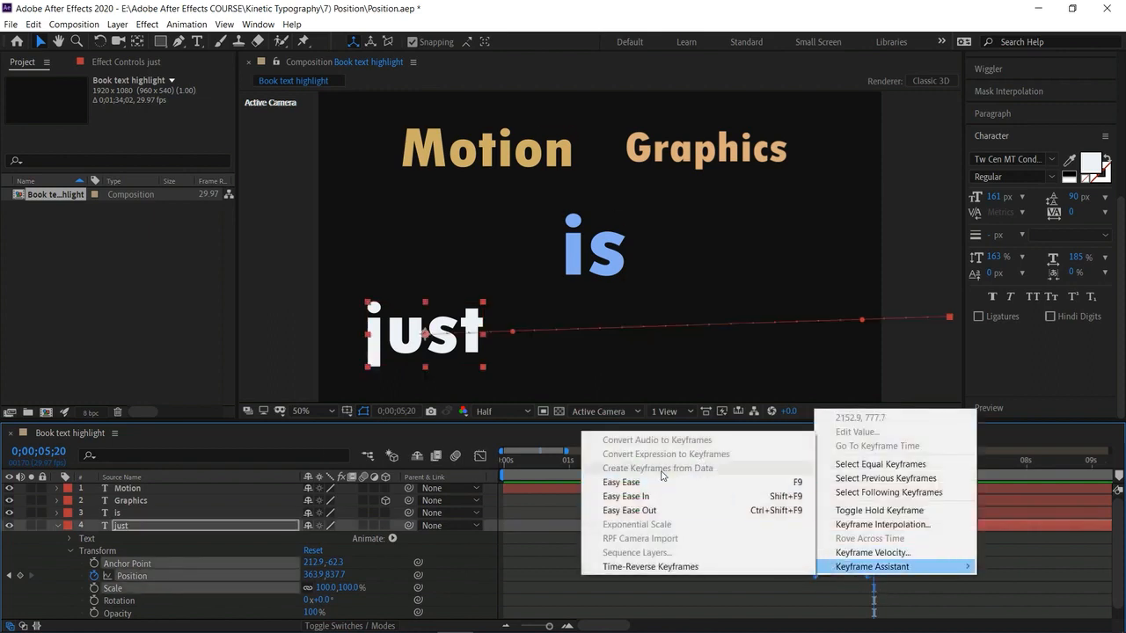
left_click(625, 482)
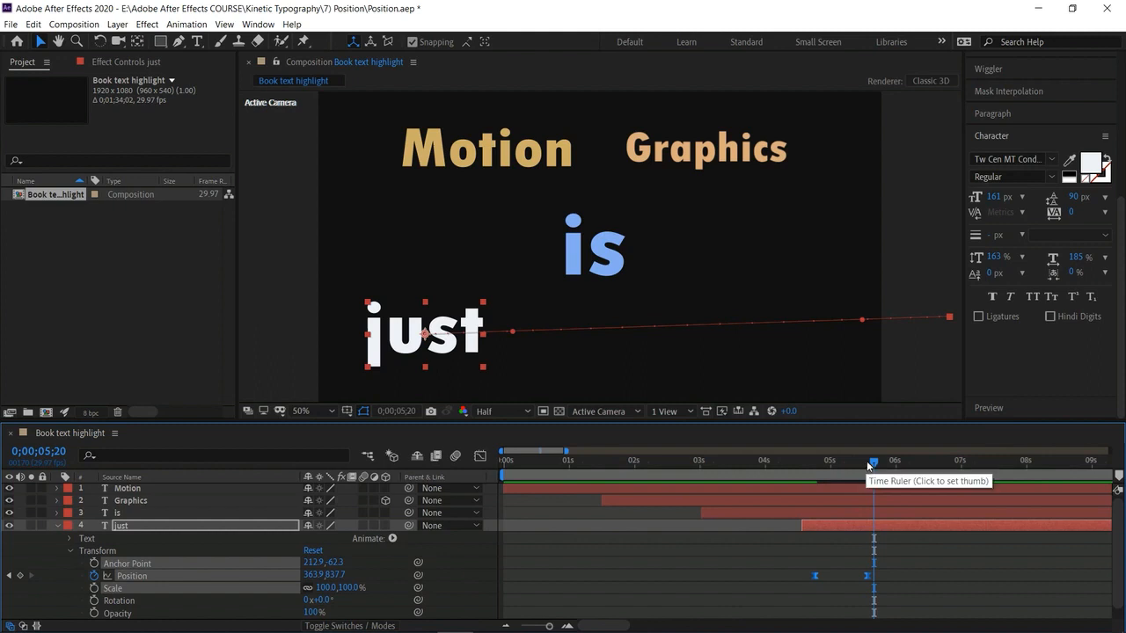
Collapse the layer just and expand the Transform properties of the layer fun.!
left_click(58, 526)
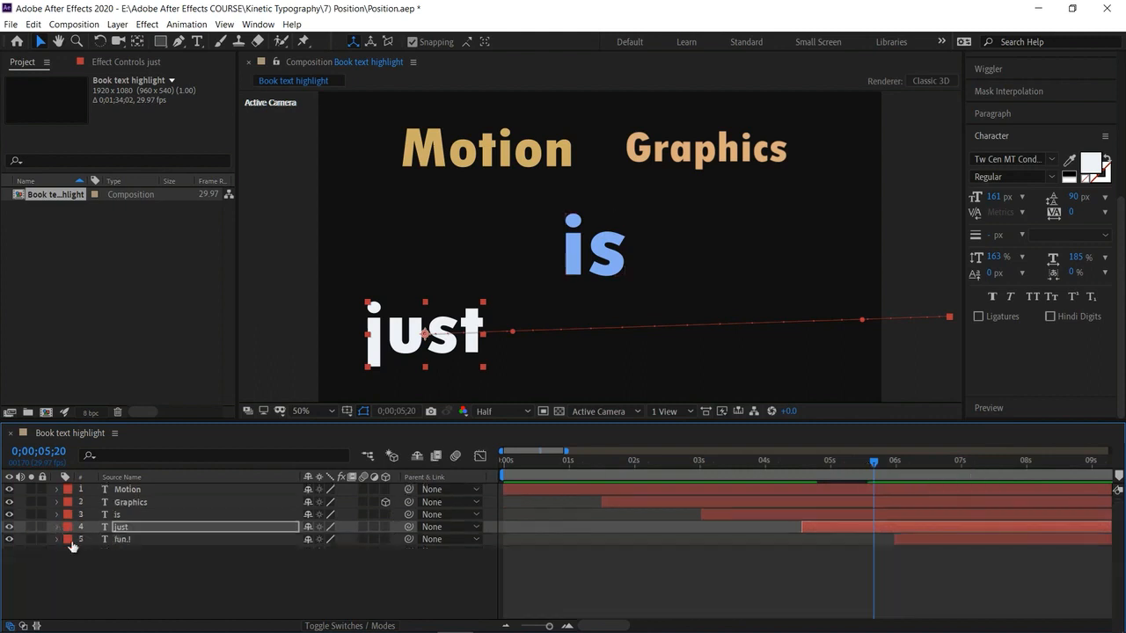
left_click(57, 539)
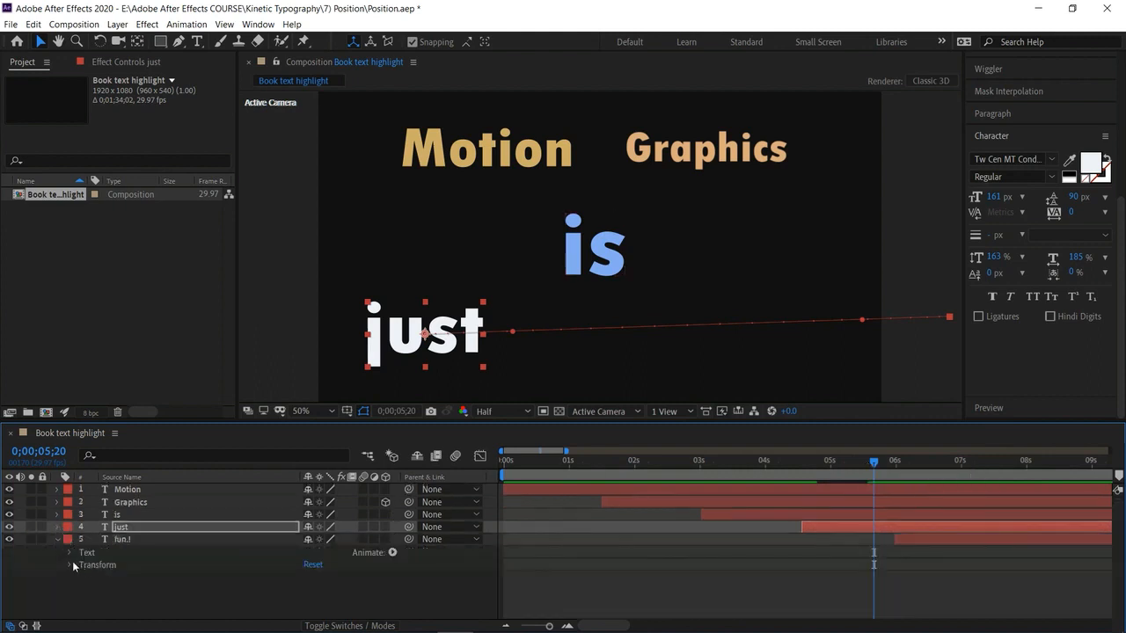
left_click(71, 565)
left_click(94, 576)
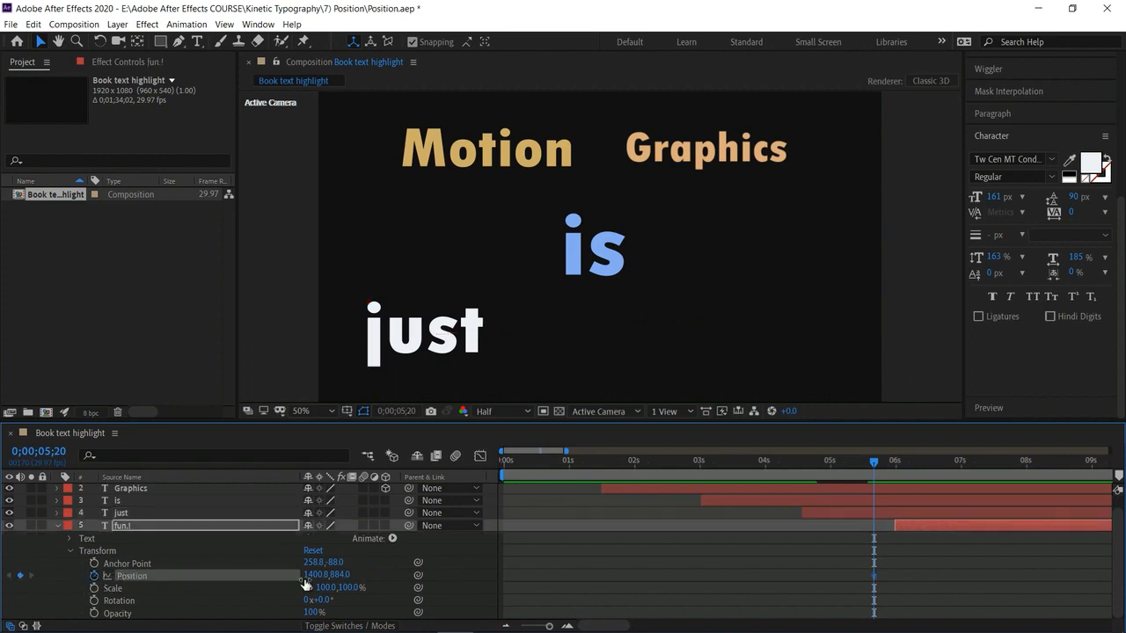
left_click_drag(365, 574, 483, 573)
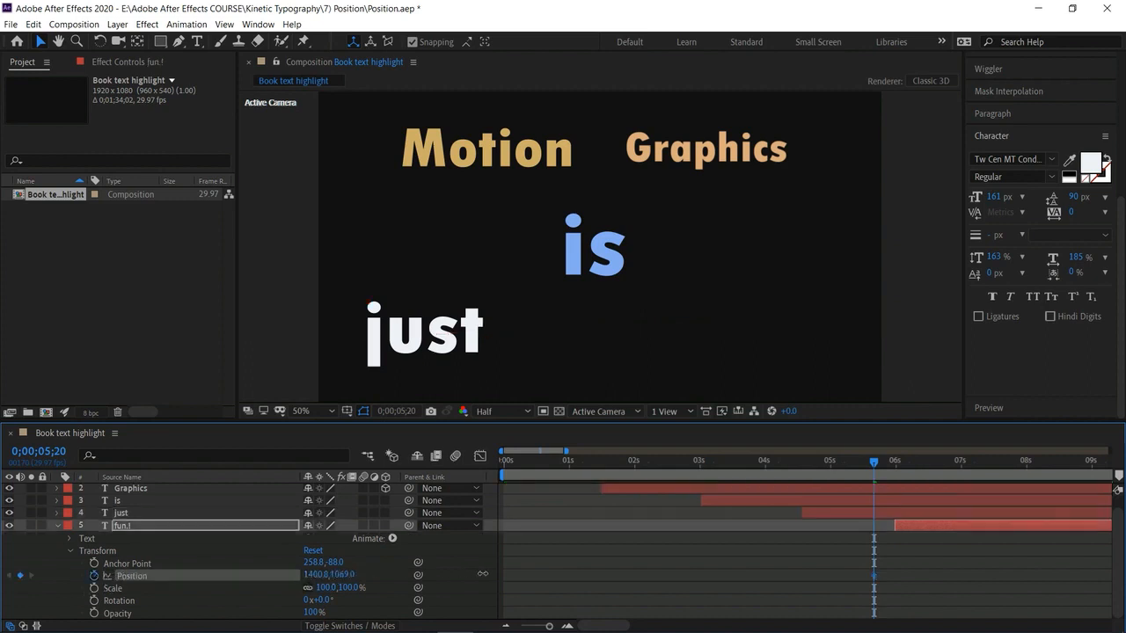
key("ctrl+z")
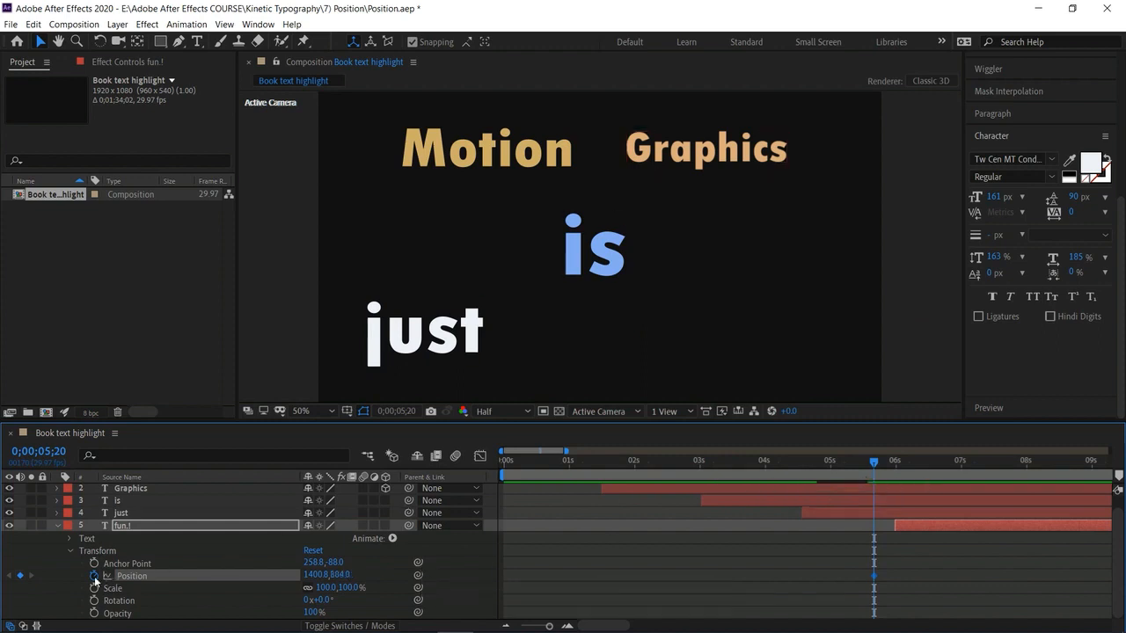
Add a Position keyframe to the word fun.! at 0;00;06;04, placing it below the frame at 1439.8, 1278.0
left_click_drag(873, 460, 904, 466)
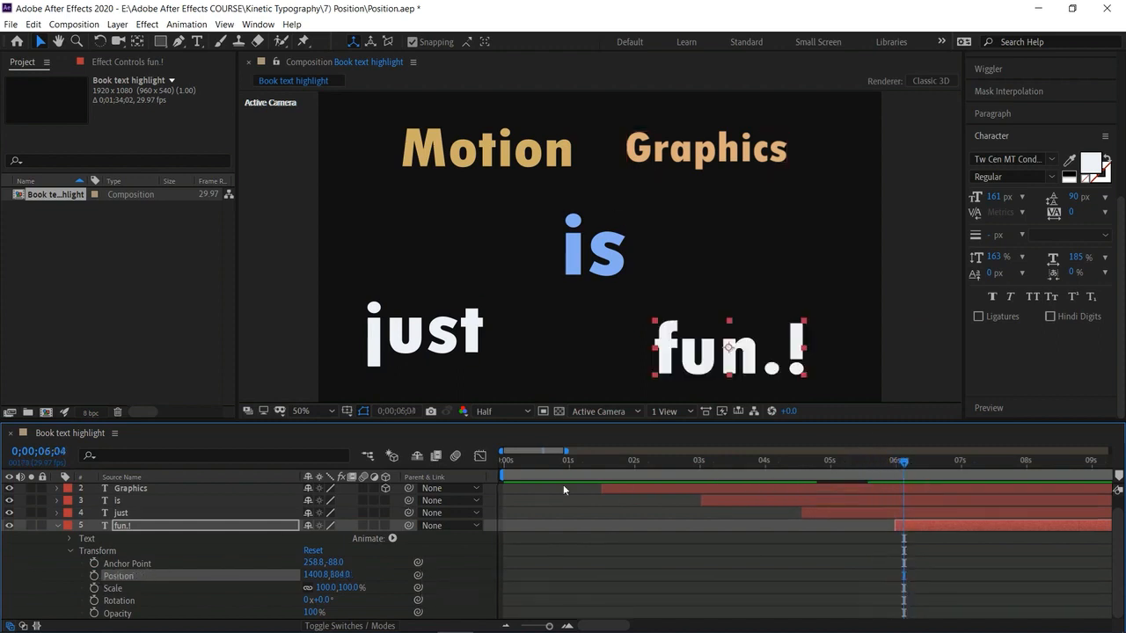
left_click(94, 576)
left_click_drag(315, 575, 626, 578)
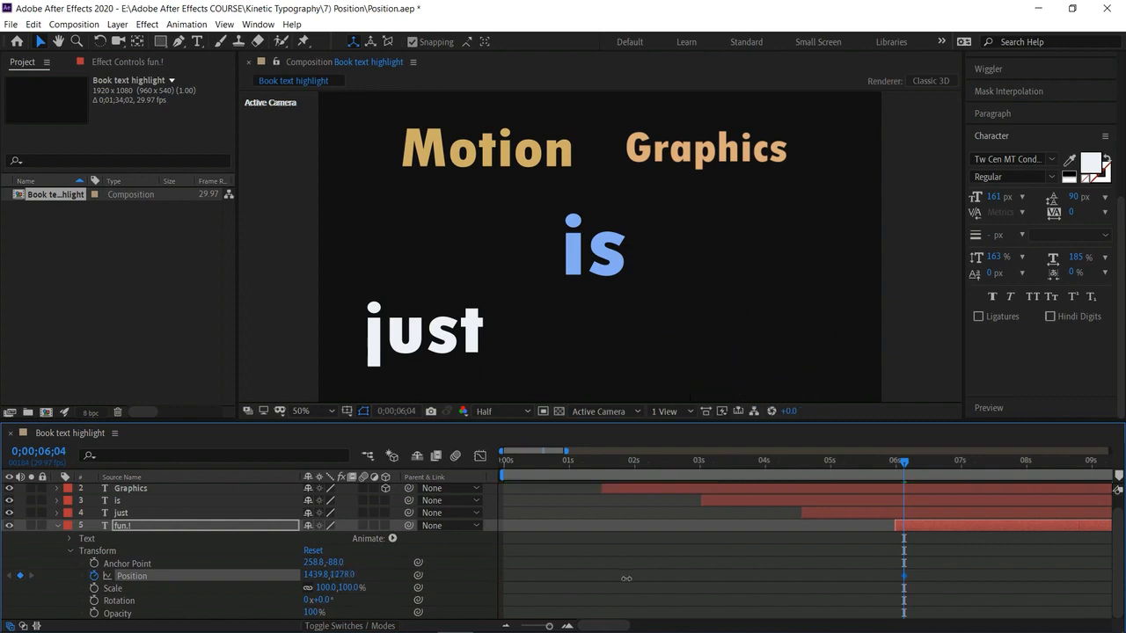
At 0;00;06;29, raise the word fun.! into the frame's lower-right area, with Position 1439.8, 818.0
left_click_drag(901, 462, 957, 464)
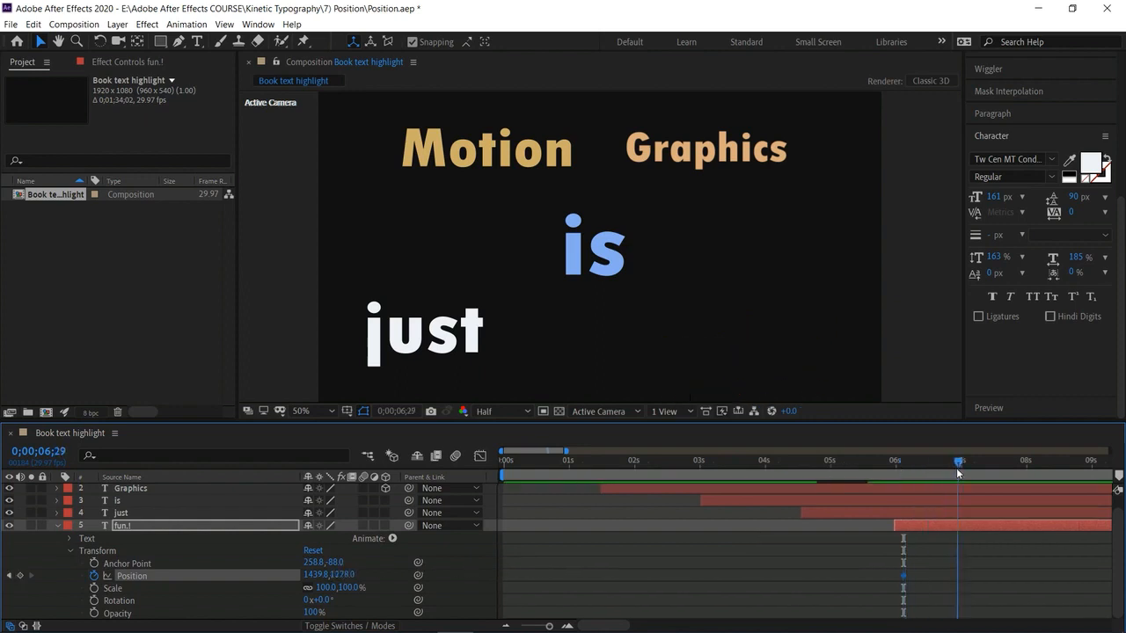
left_click(20, 576)
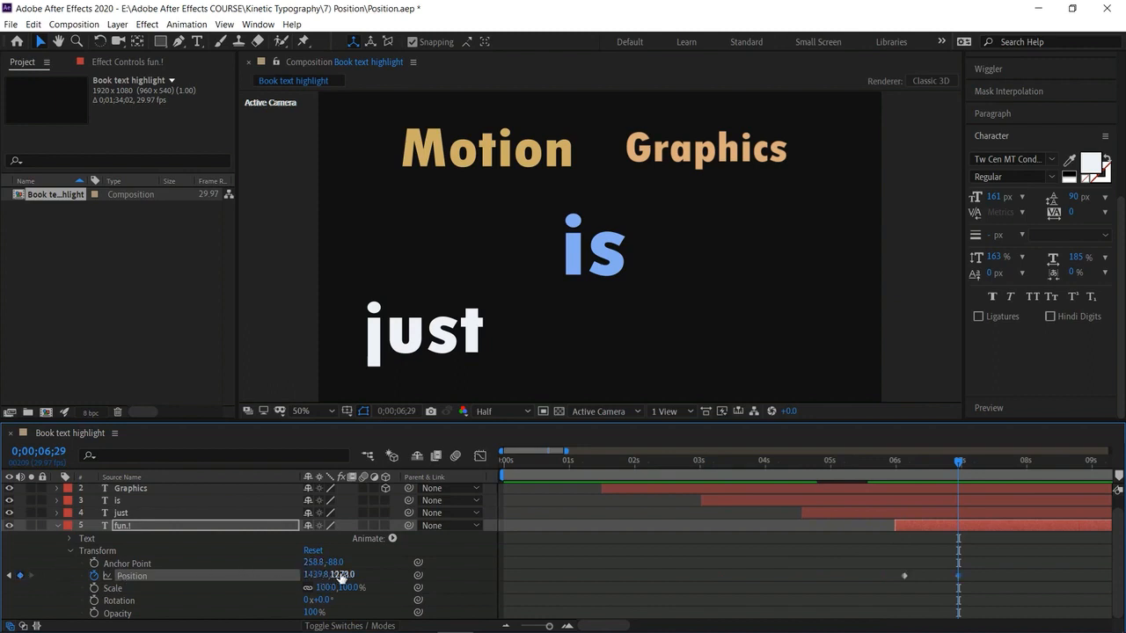
left_click_drag(345, 574, 2, 577)
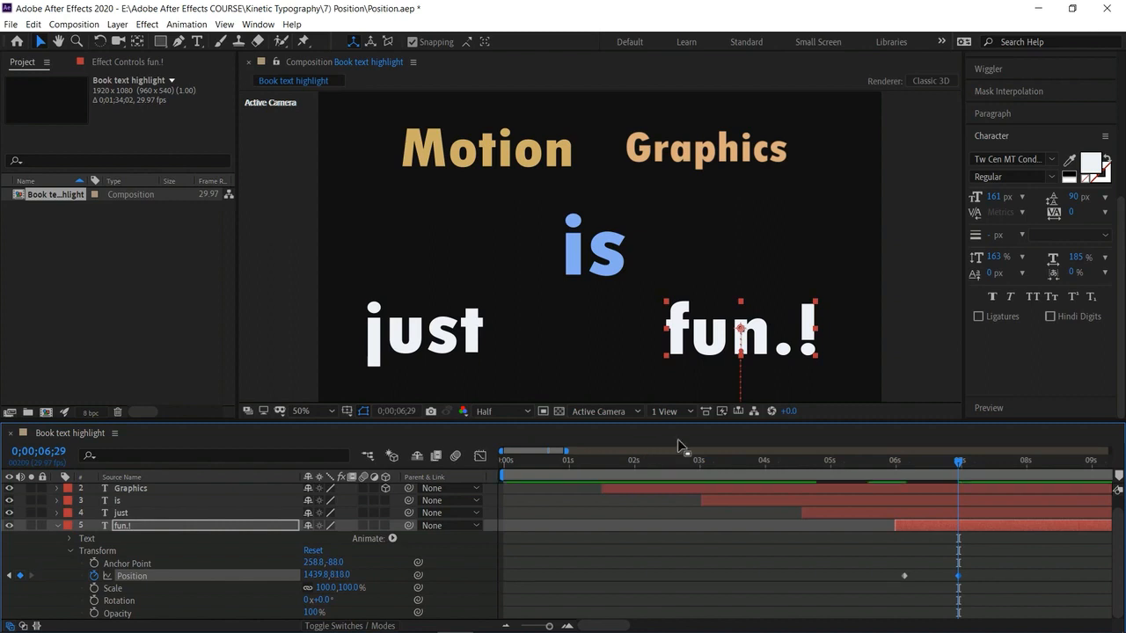
Apply Easy Ease to both Position keyframes of the word fun.!
left_click(914, 473)
left_click_drag(888, 560, 958, 582)
right_click(956, 581)
mouse_move(1020, 566)
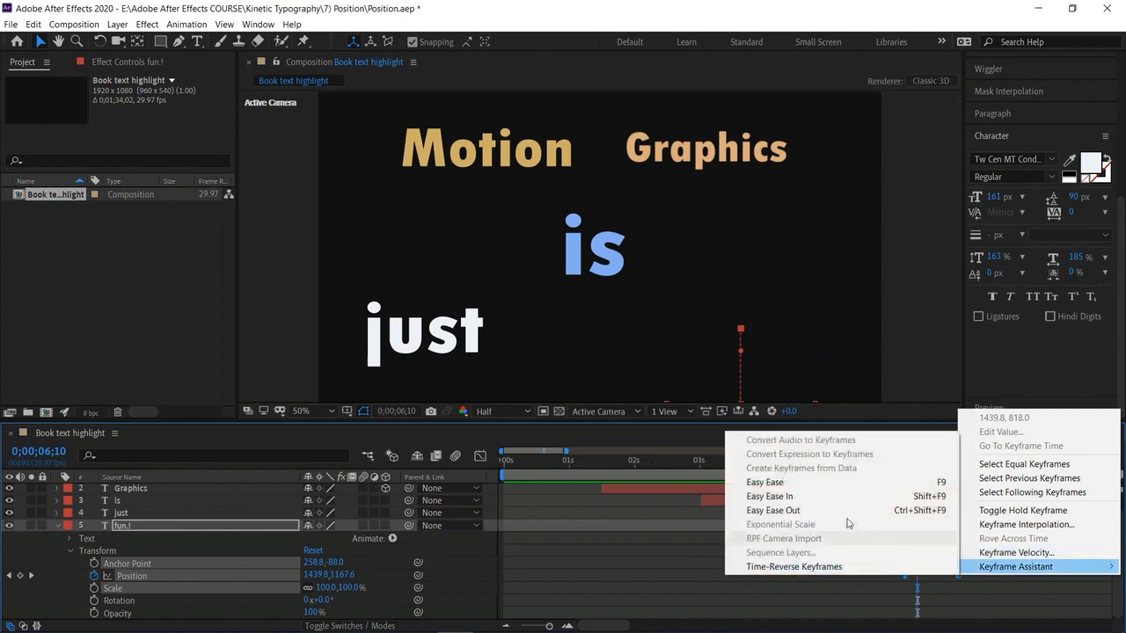
left_click(822, 482)
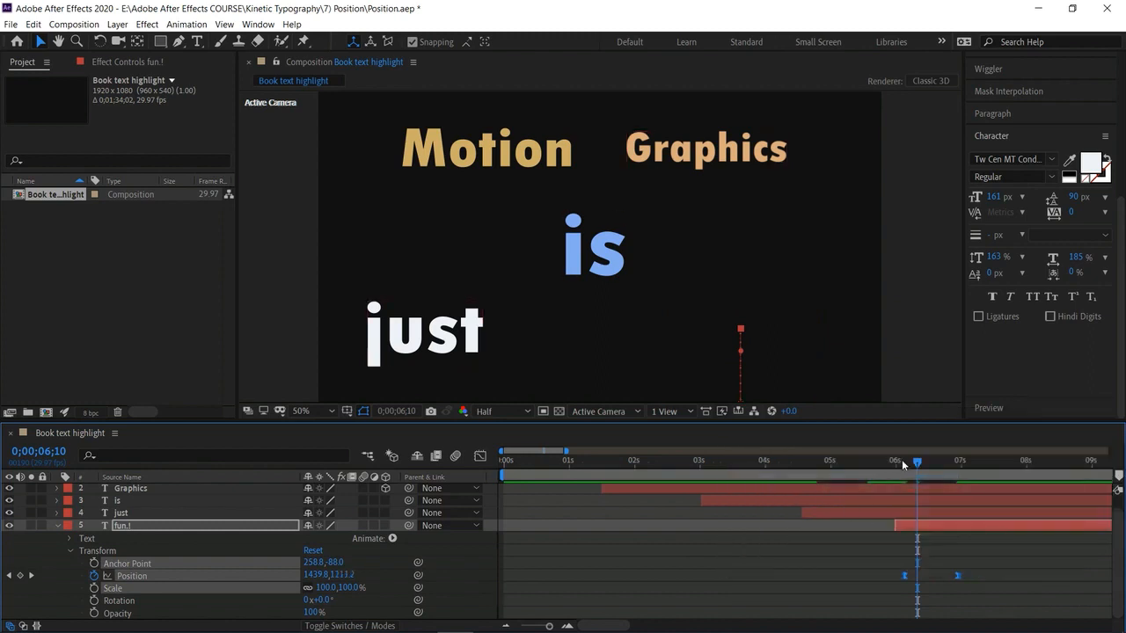
Preview the whole five-word animation from the start, collapse the layer fun.!, and play it again
key("Home")
key("space")
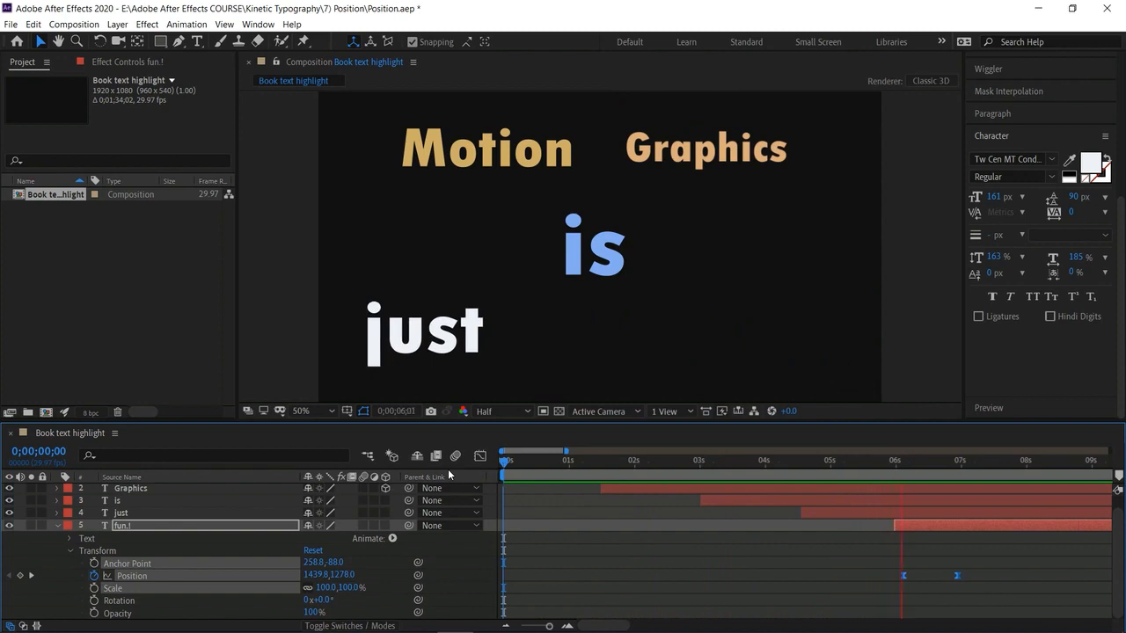
key("space")
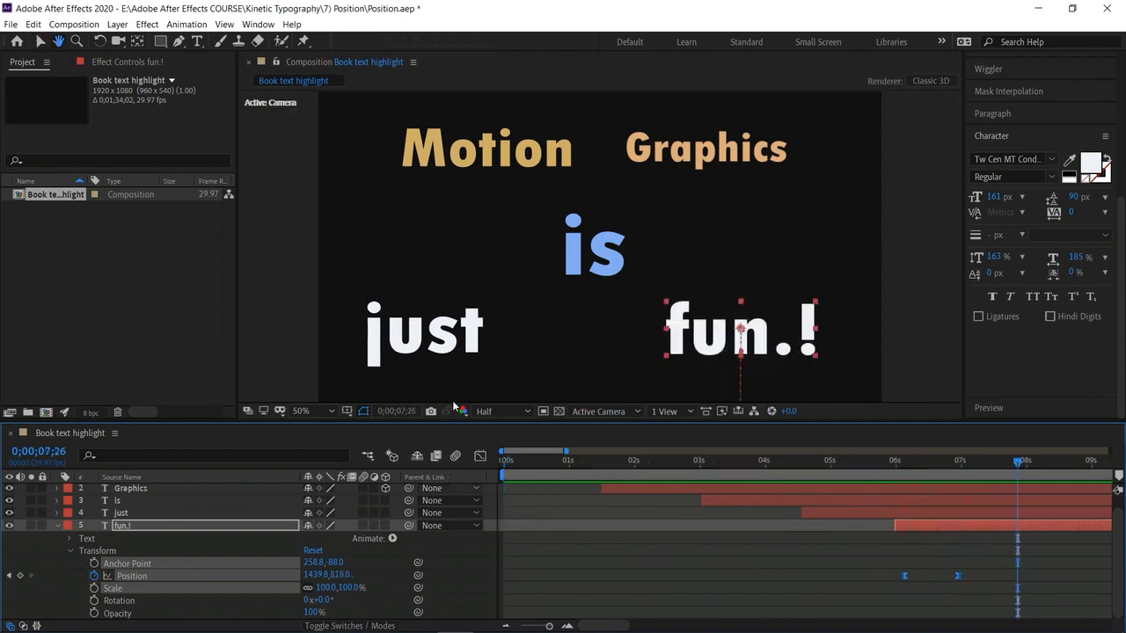
left_click(57, 525)
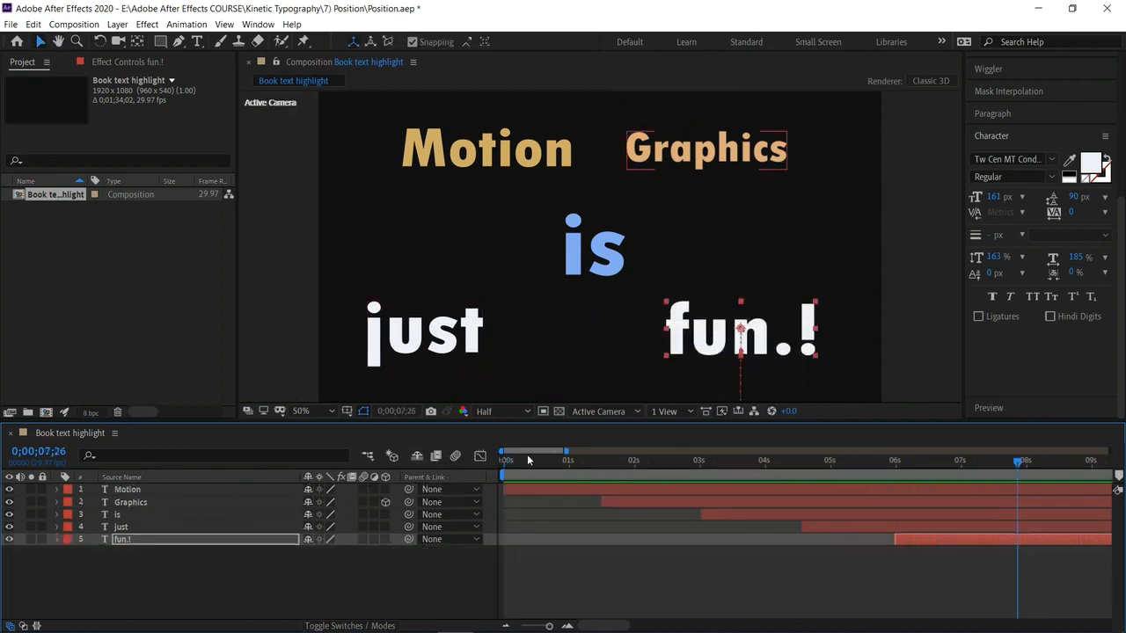
key("space")
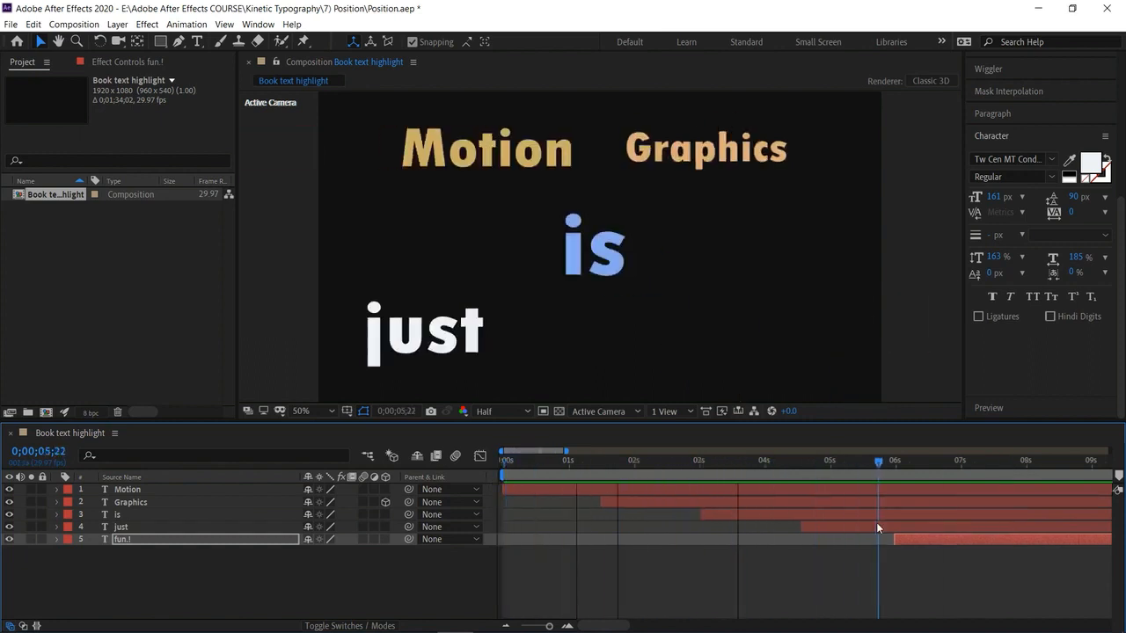
Select the word just and browse the Text category of the animation presets
left_click(156, 528)
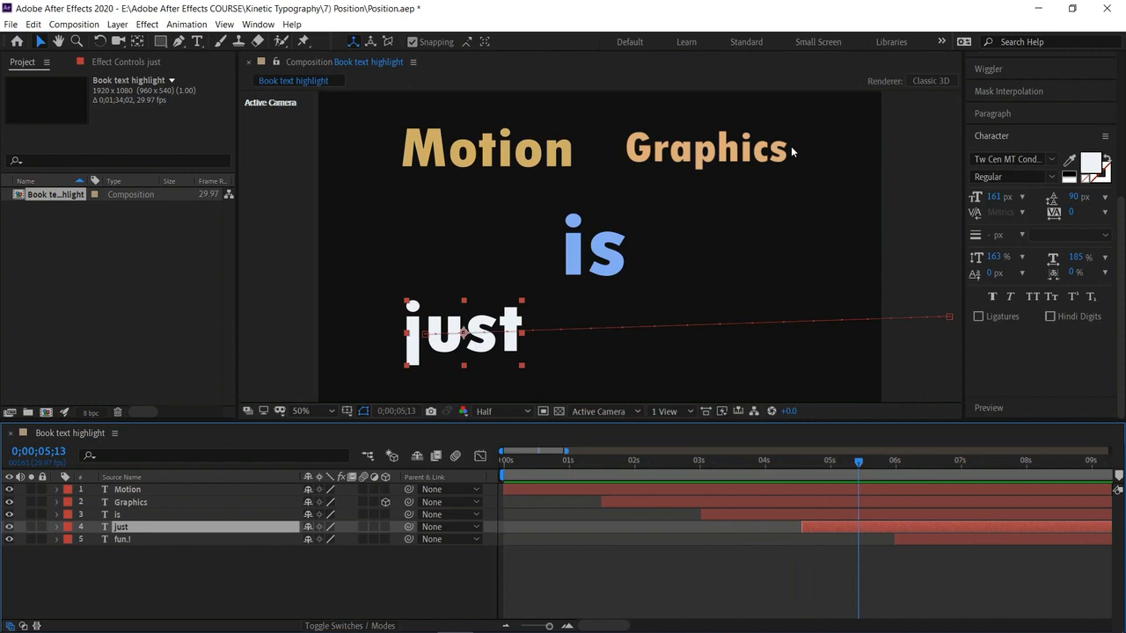
scroll(1011, 161, "up", 5)
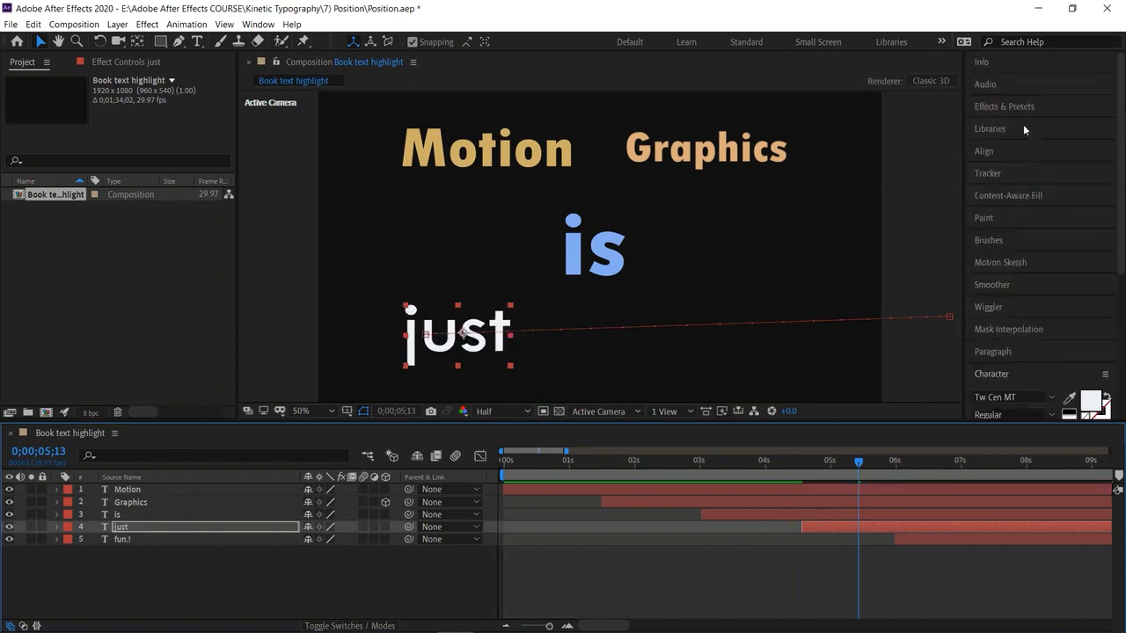
left_click(1020, 106)
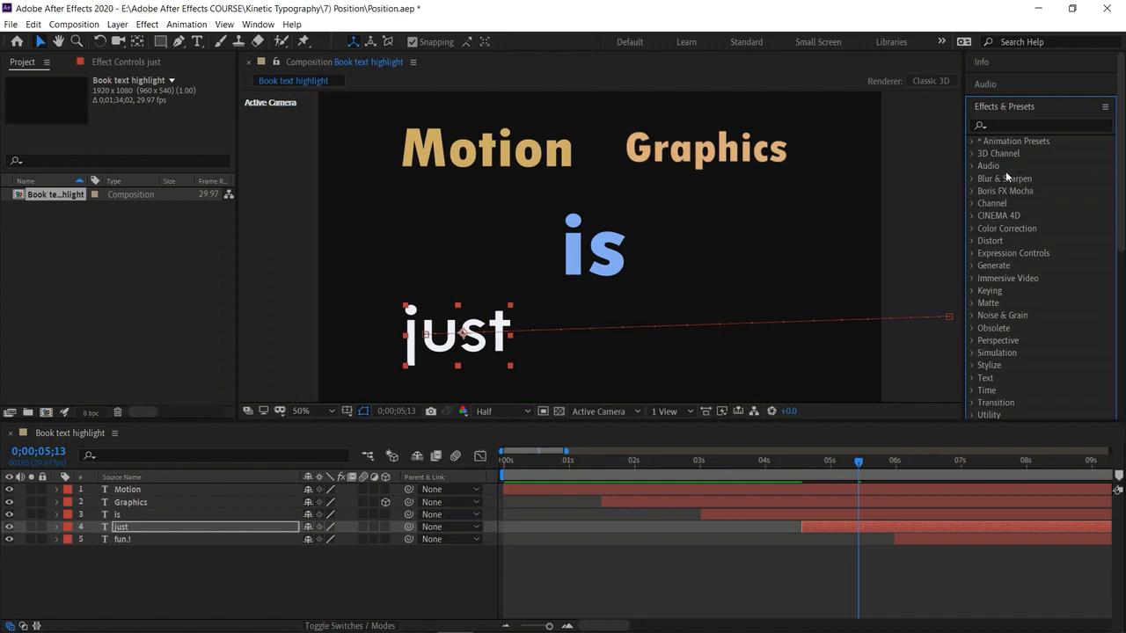
left_click(972, 141)
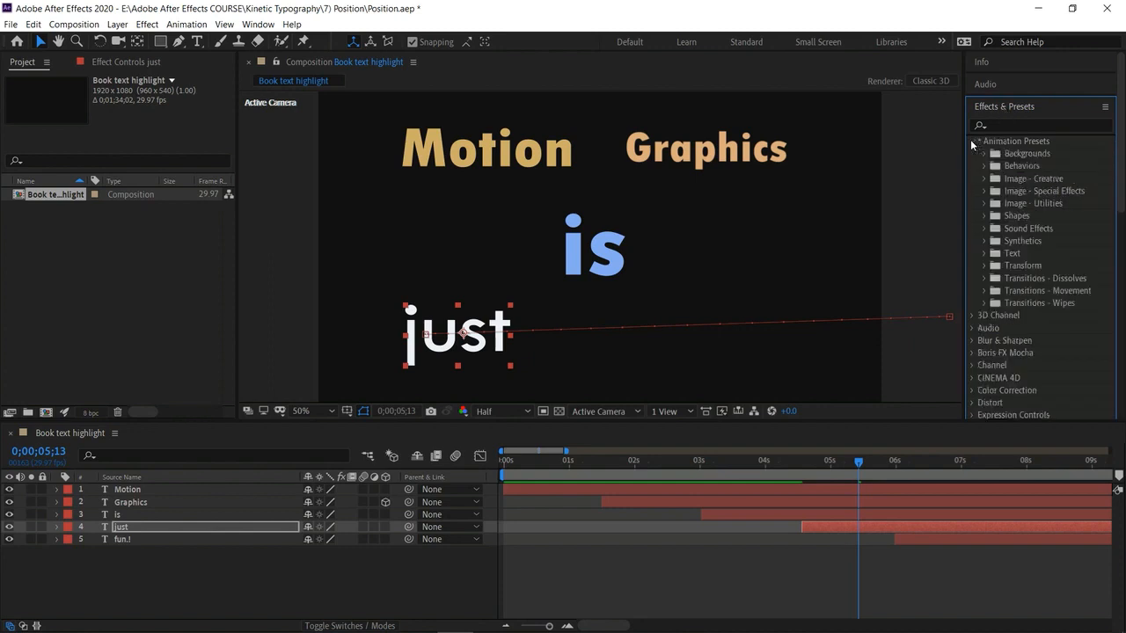
left_click(985, 253)
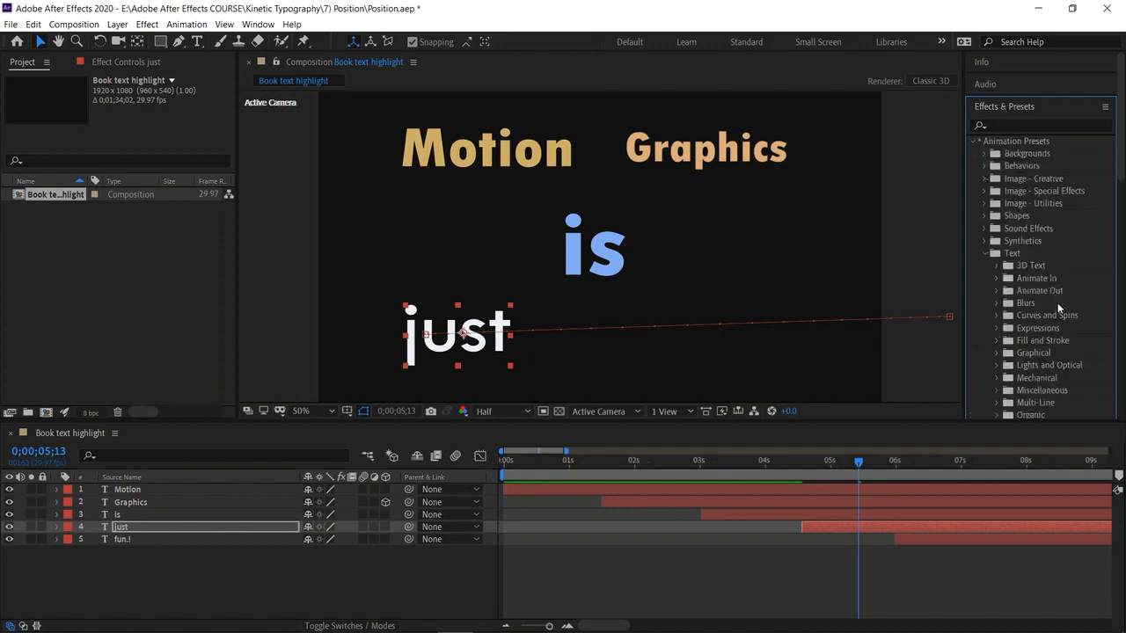
scroll(1057, 307, "down", 1)
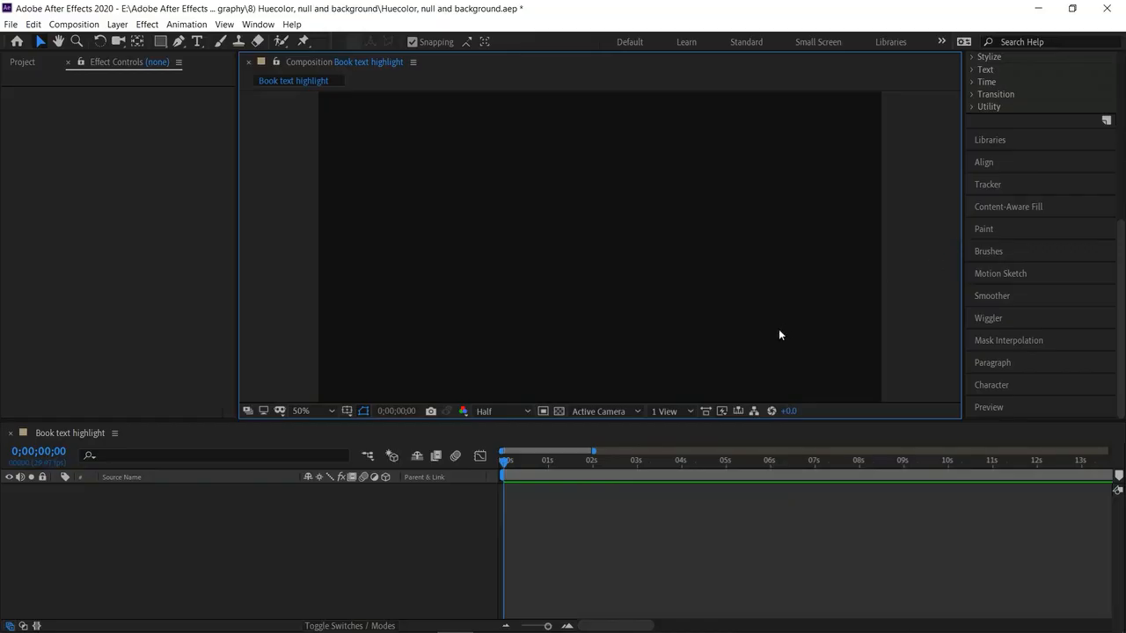
In the Huecolor, null and background project, create a text layer reading Colorful in the empty composition
left_click(272, 545)
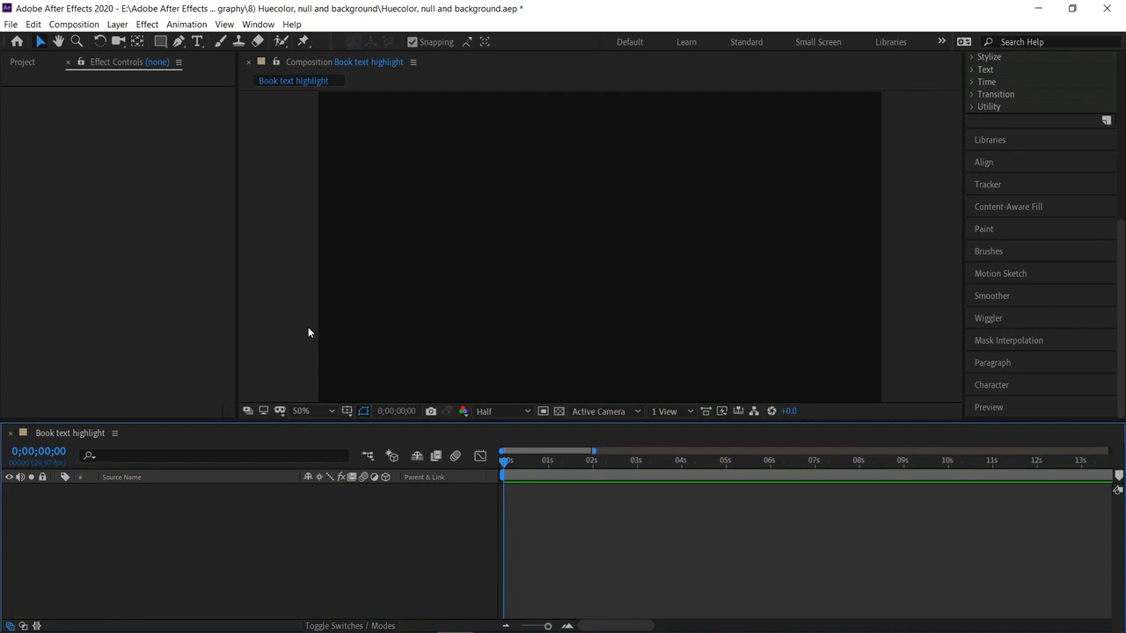
left_click(197, 42)
left_click(469, 211)
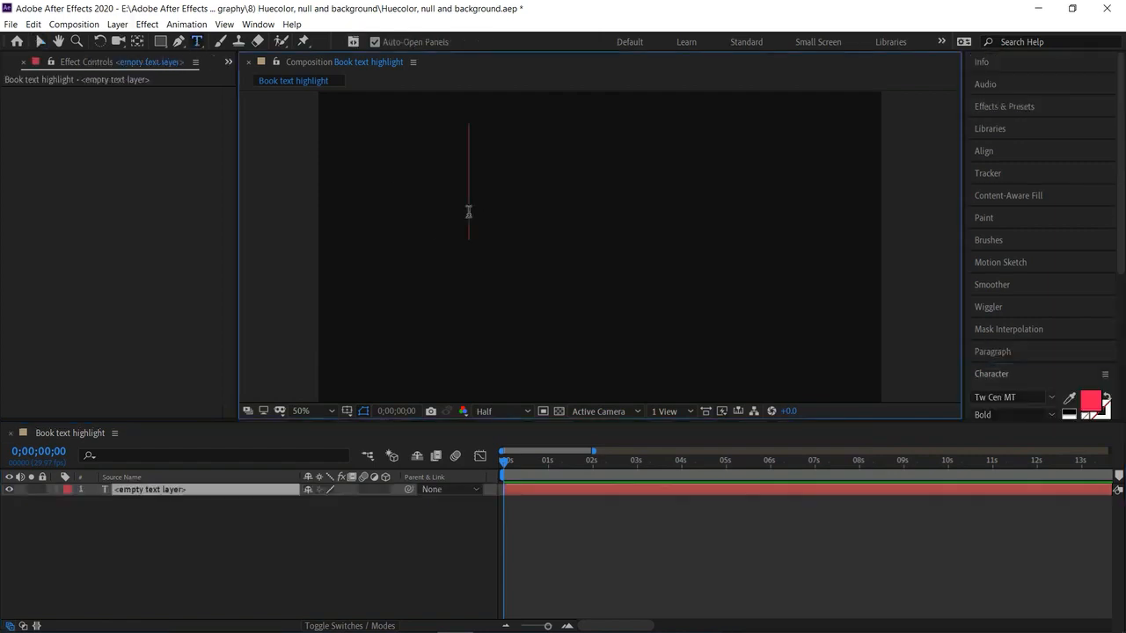
type("Co")
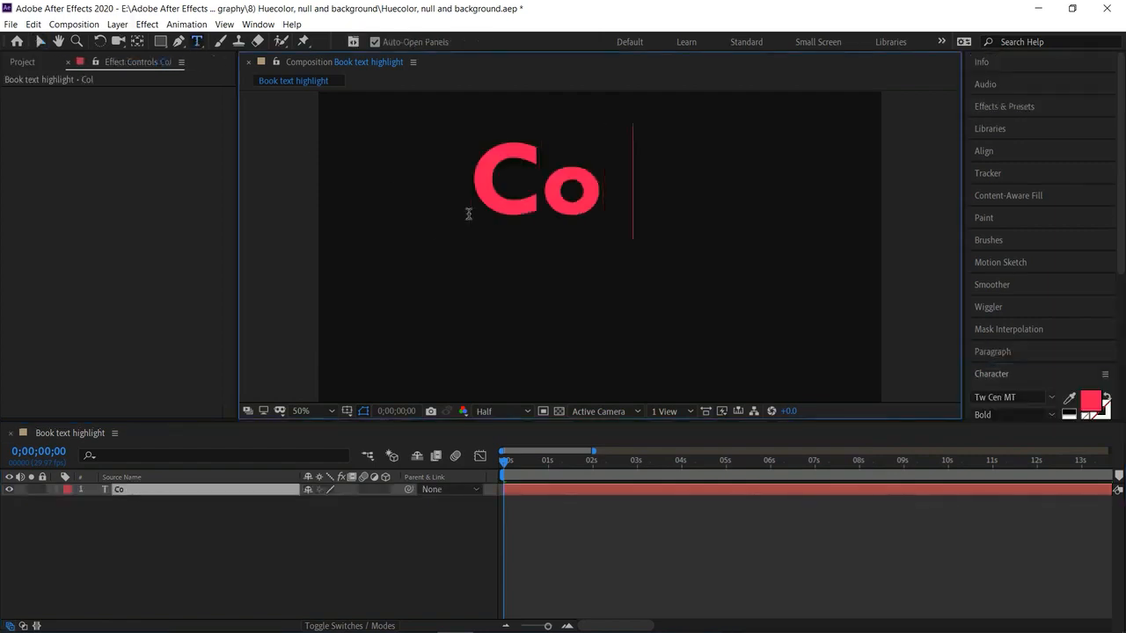
type("lorful")
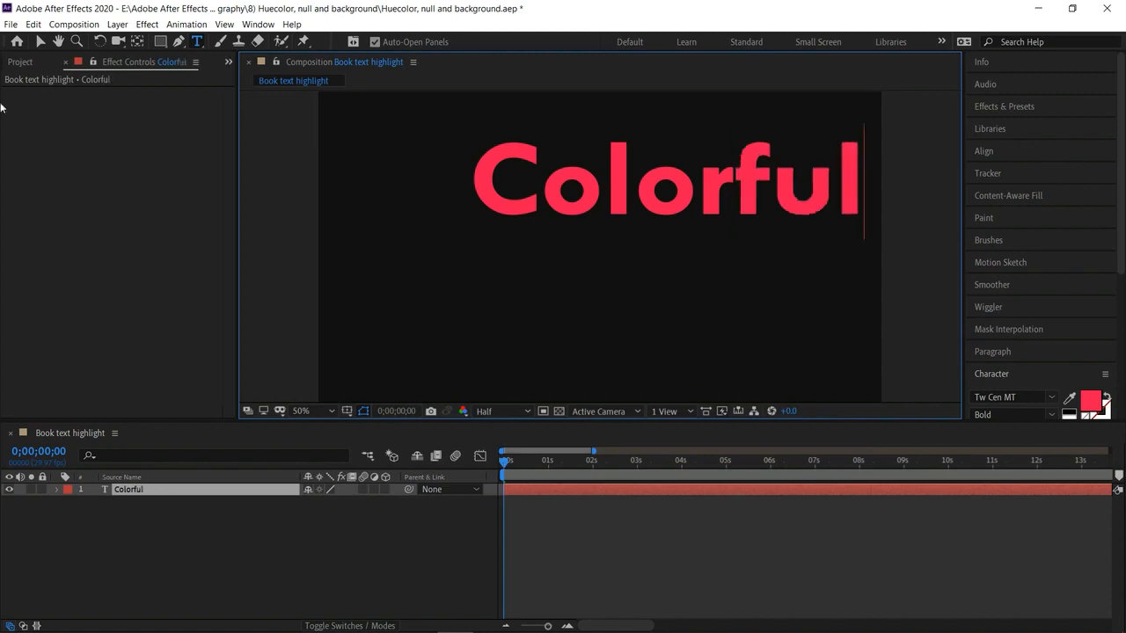
Move the word Colorful to the middle of the frame and centre its anchor point on the text
left_click(39, 42)
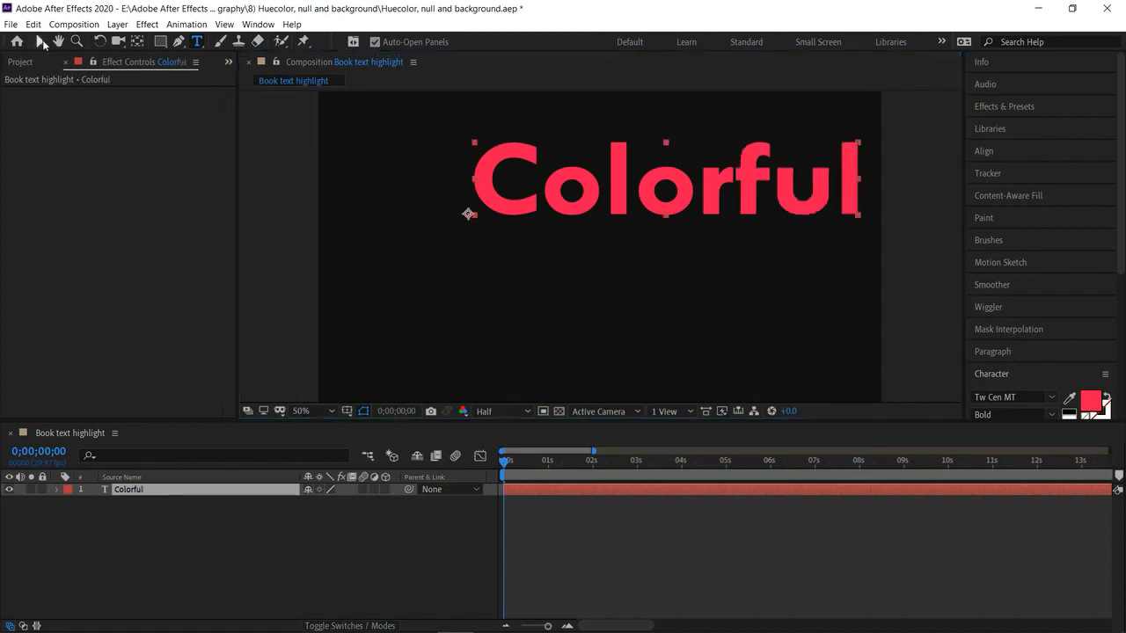
left_click_drag(497, 208, 437, 272)
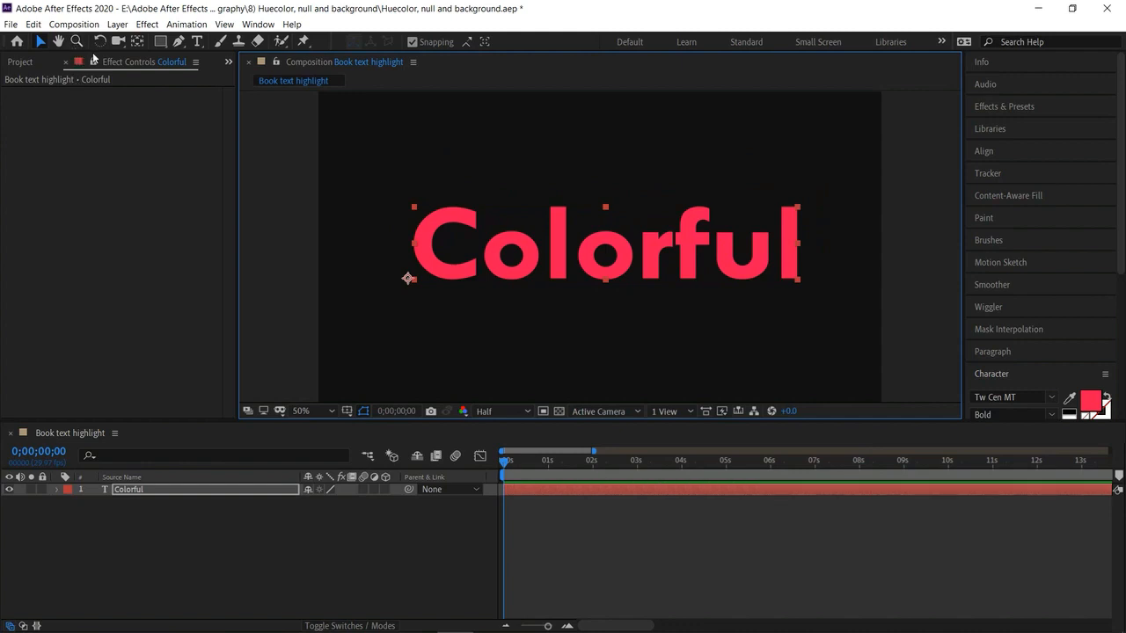
left_click(138, 42)
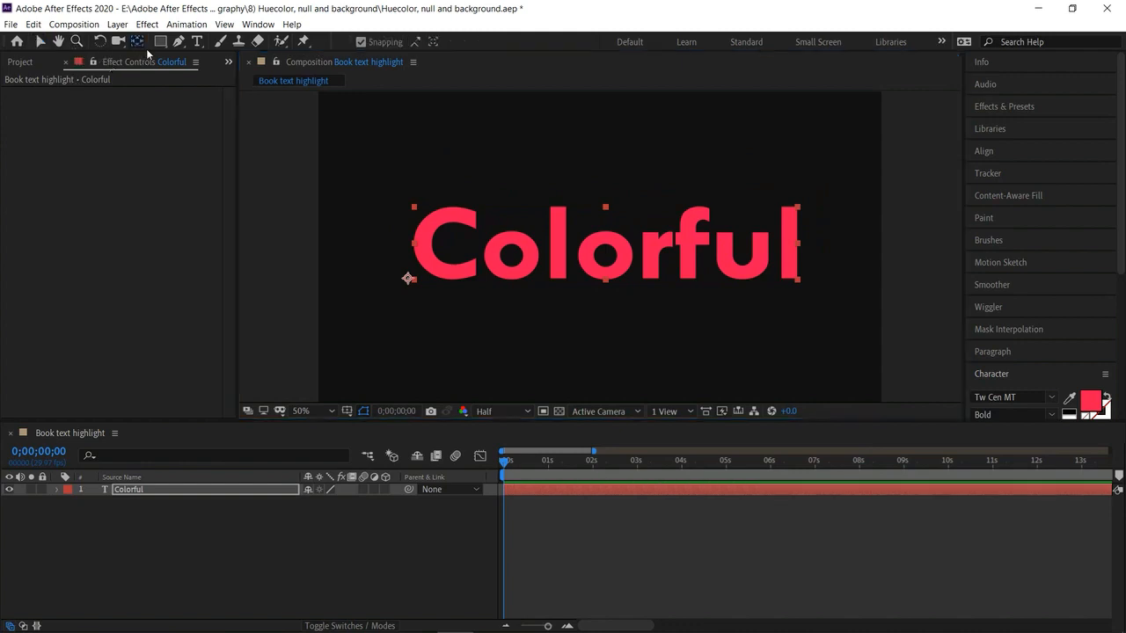
left_click_drag(407, 278, 607, 250)
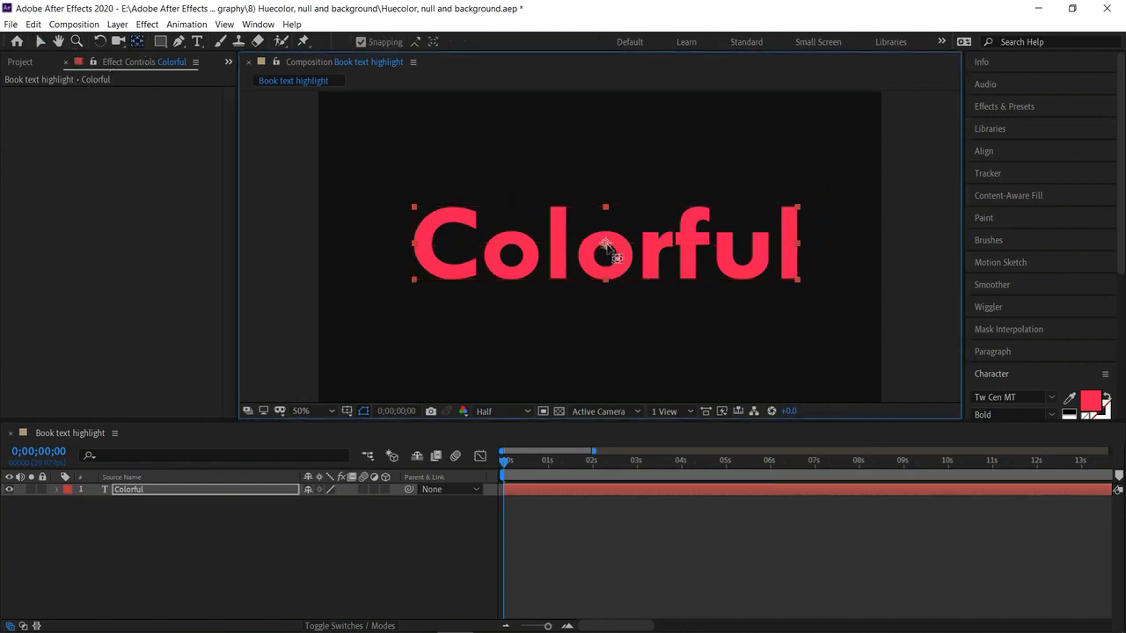
left_click(40, 41)
left_click(678, 201)
Recolour the whole word Colorful from the Character settings to a bright cyan blue
scroll(1012, 334, "down", 3)
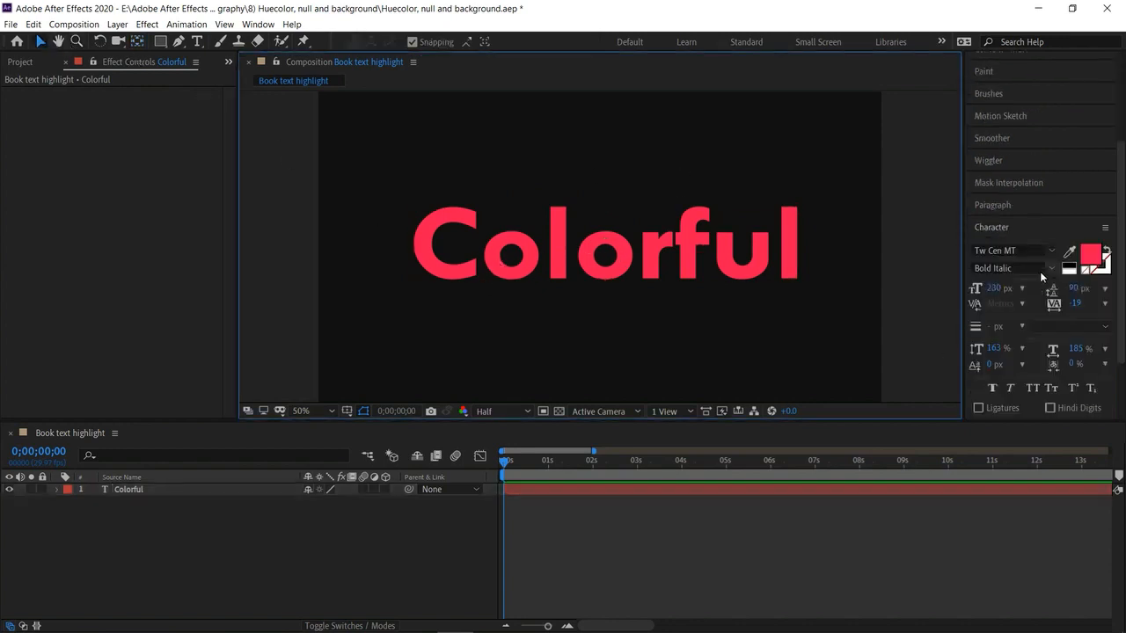
double_click(605, 243)
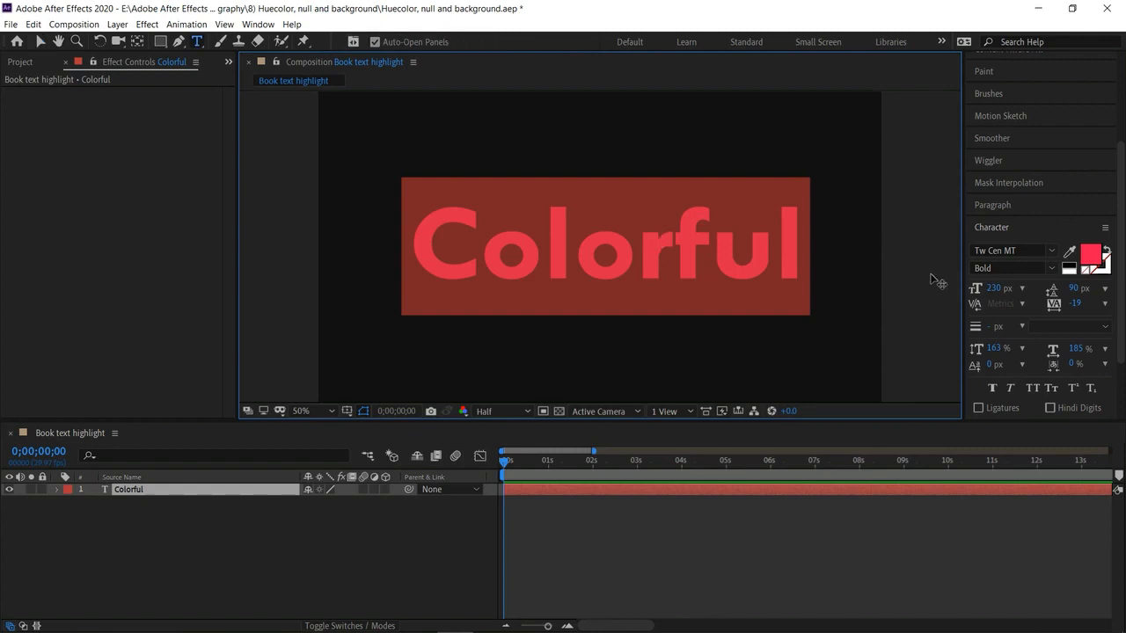
left_click(1089, 257)
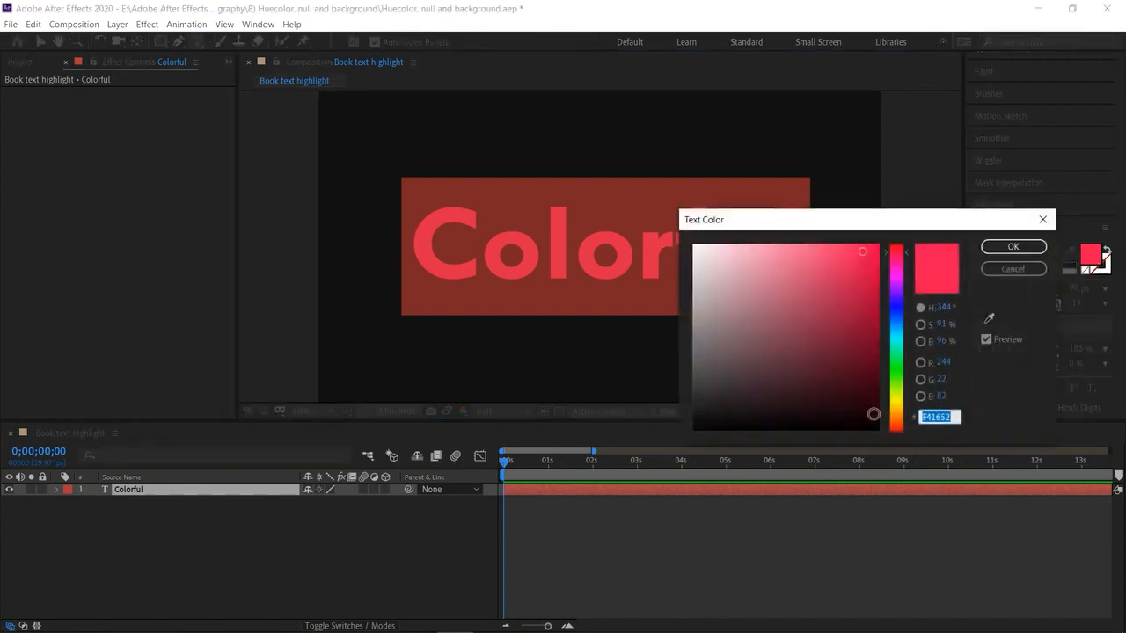
left_click(896, 430)
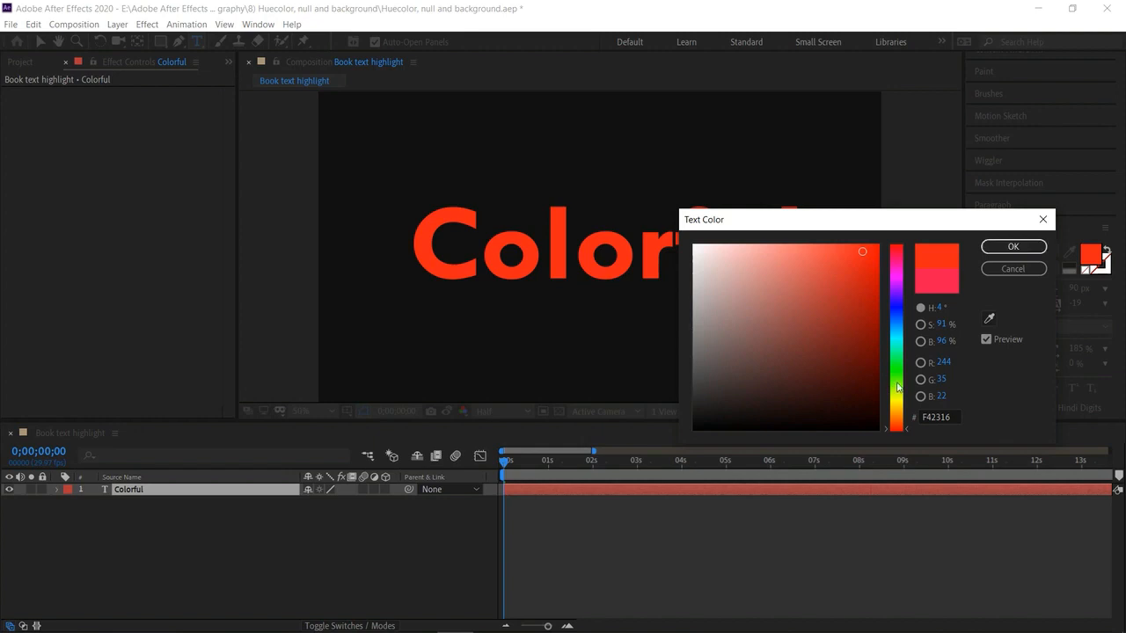
left_click(897, 384)
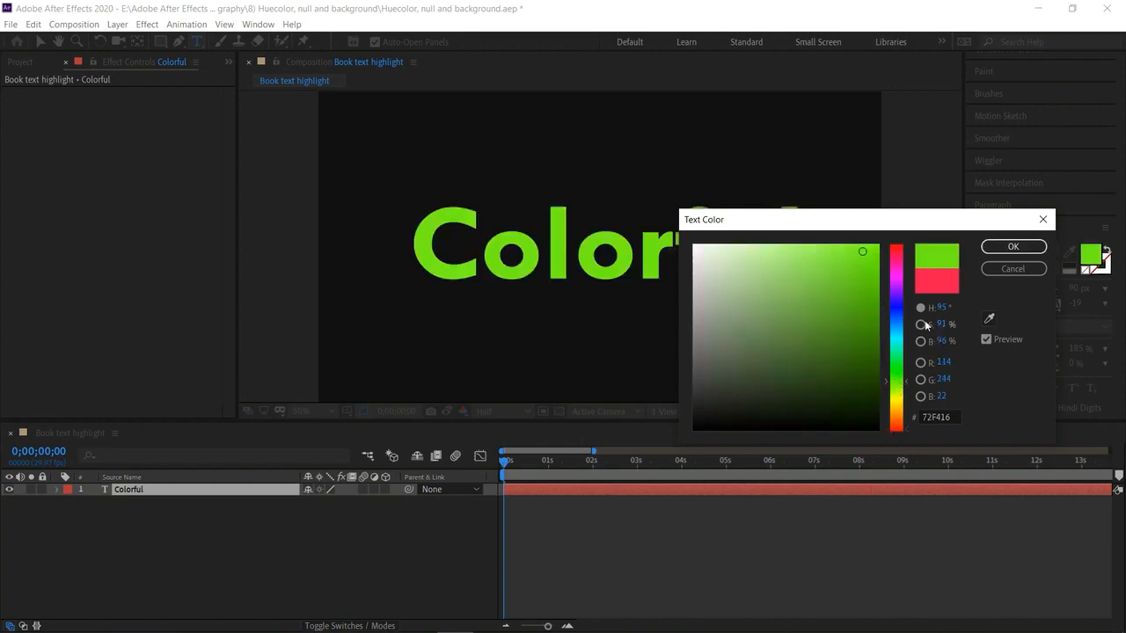
left_click(898, 338)
left_click(1013, 247)
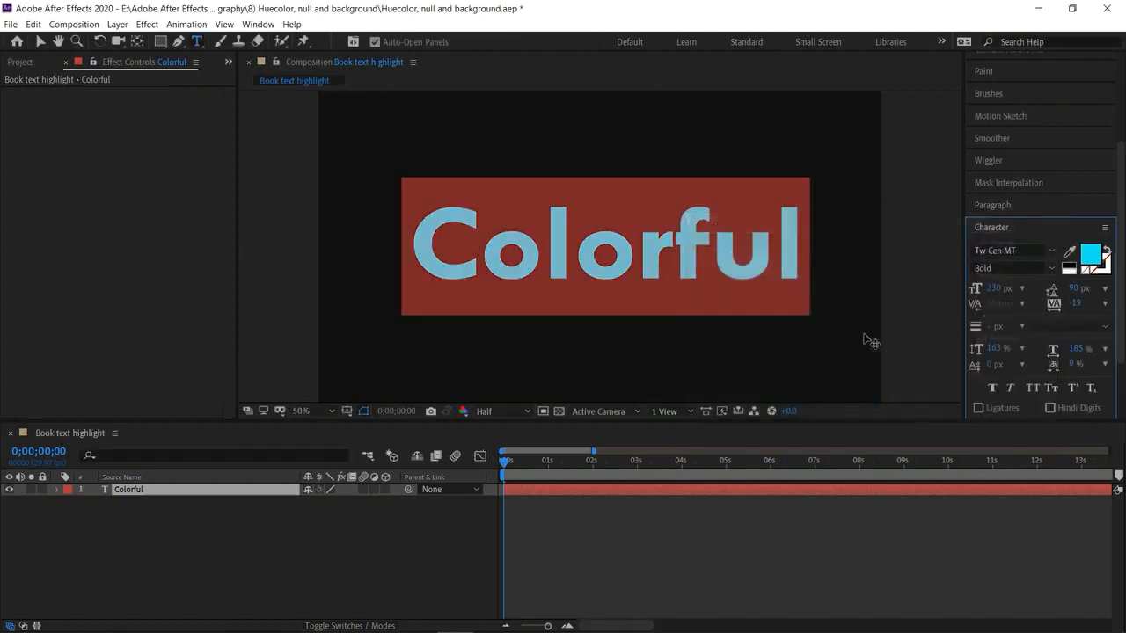
left_click(718, 264)
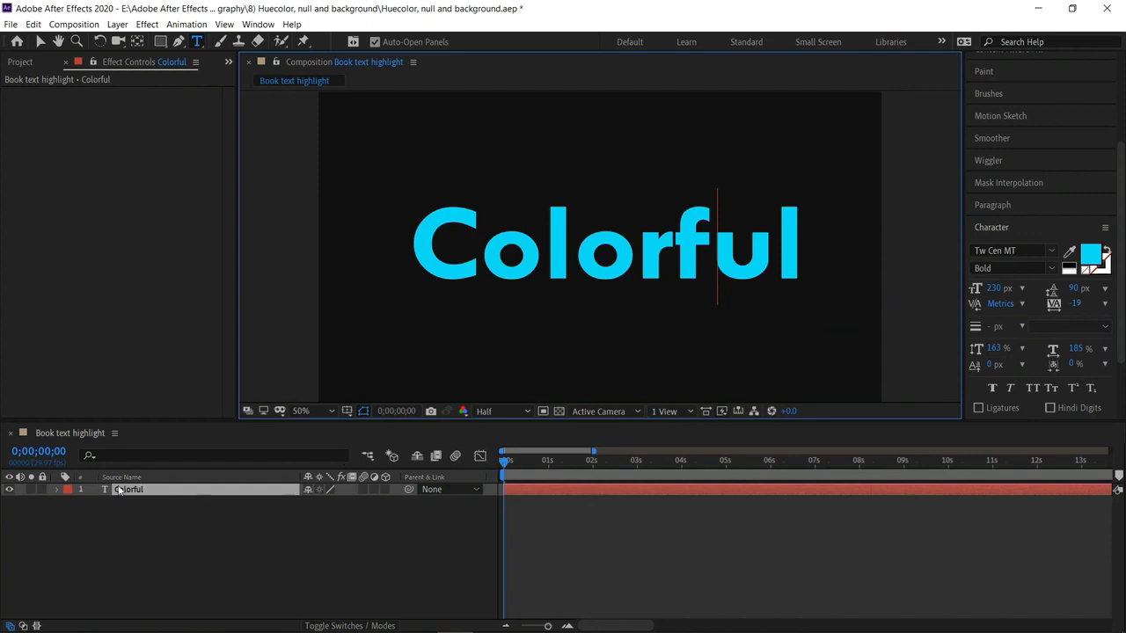
Expand the Colorful layer's properties and add a Fill Color Hue animator to its text
left_click(58, 489)
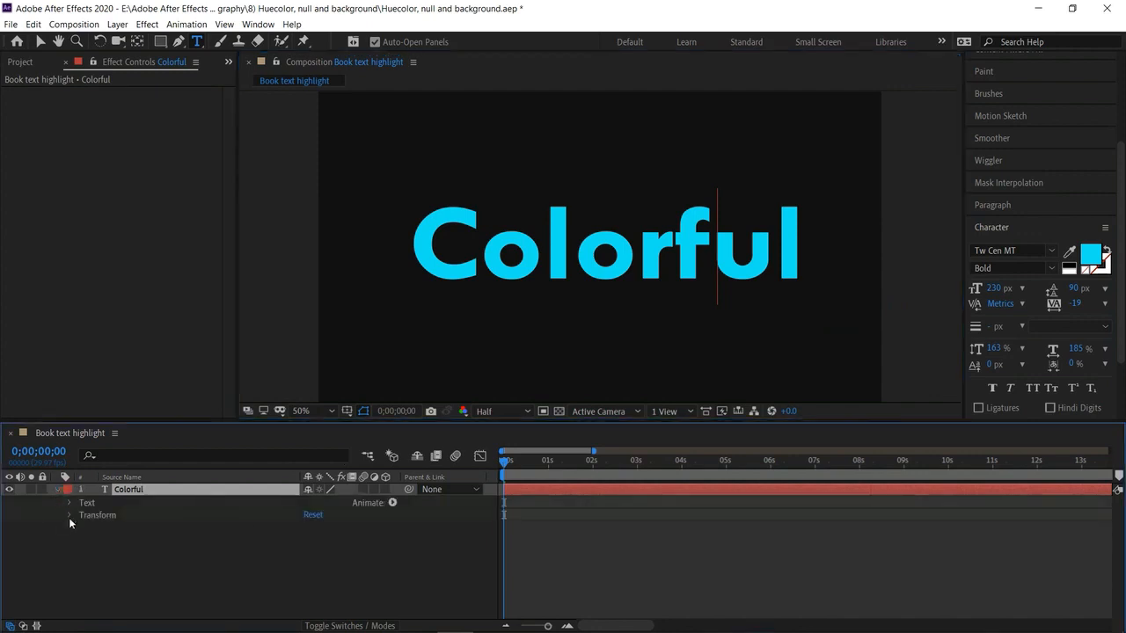
left_click(70, 515)
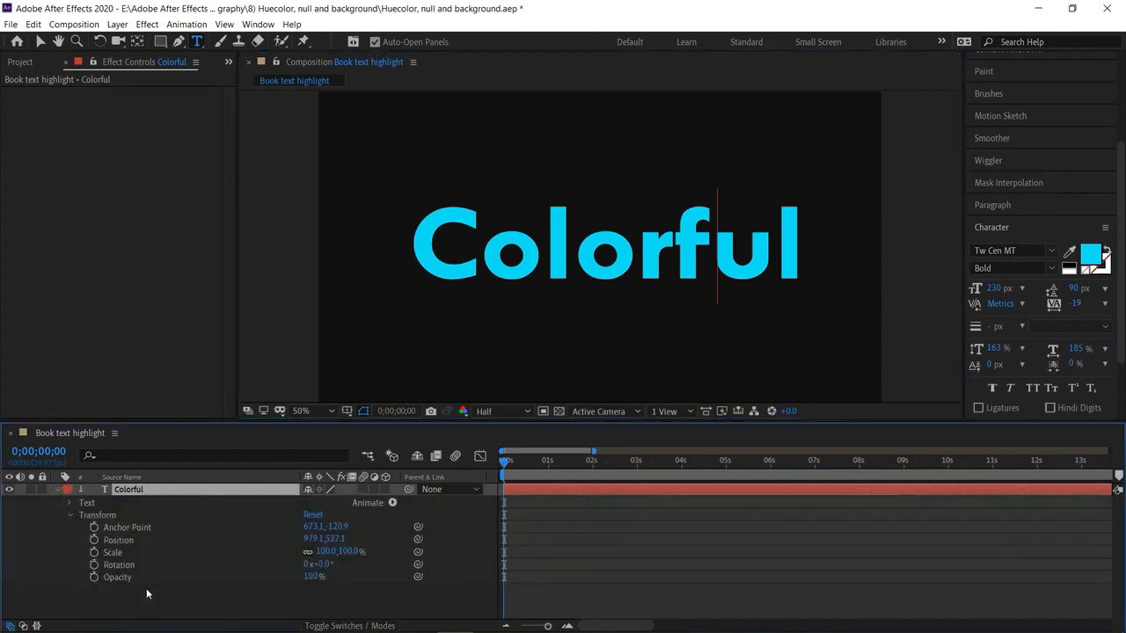
left_click(392, 503)
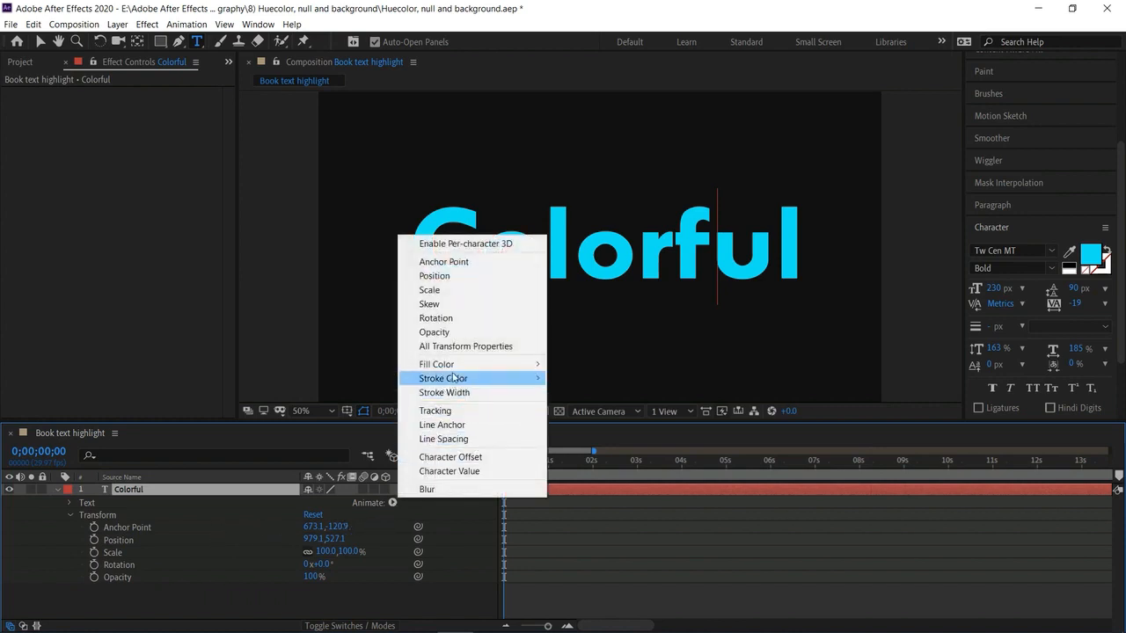
mouse_move(453, 364)
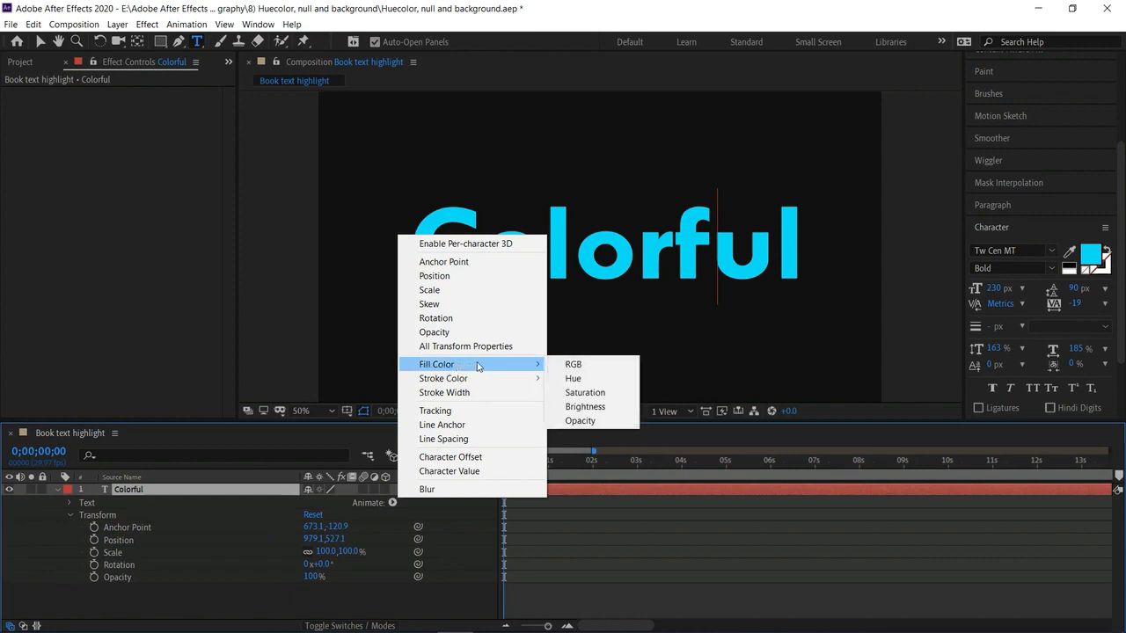
left_click(576, 378)
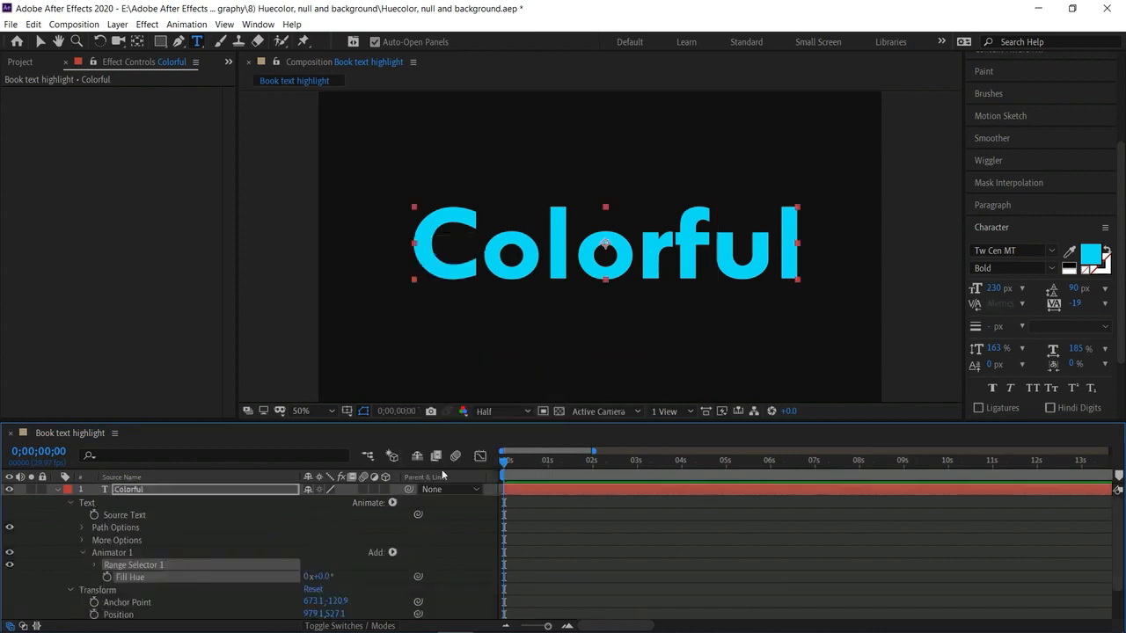
scroll(132, 548, "down", 2)
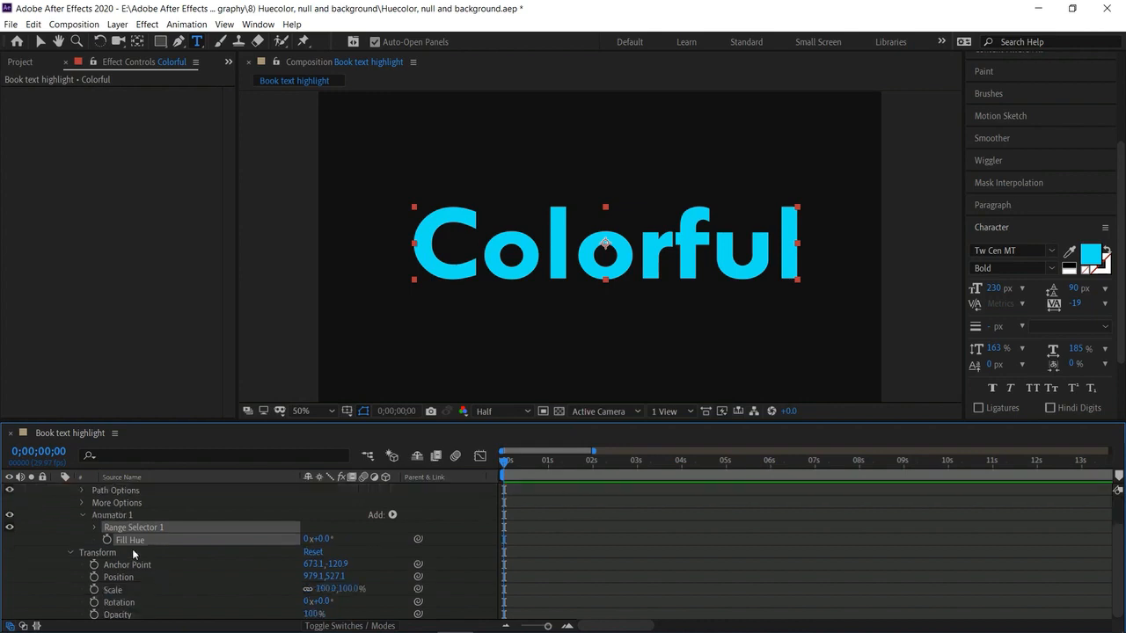
scroll(120, 544, "up", 2)
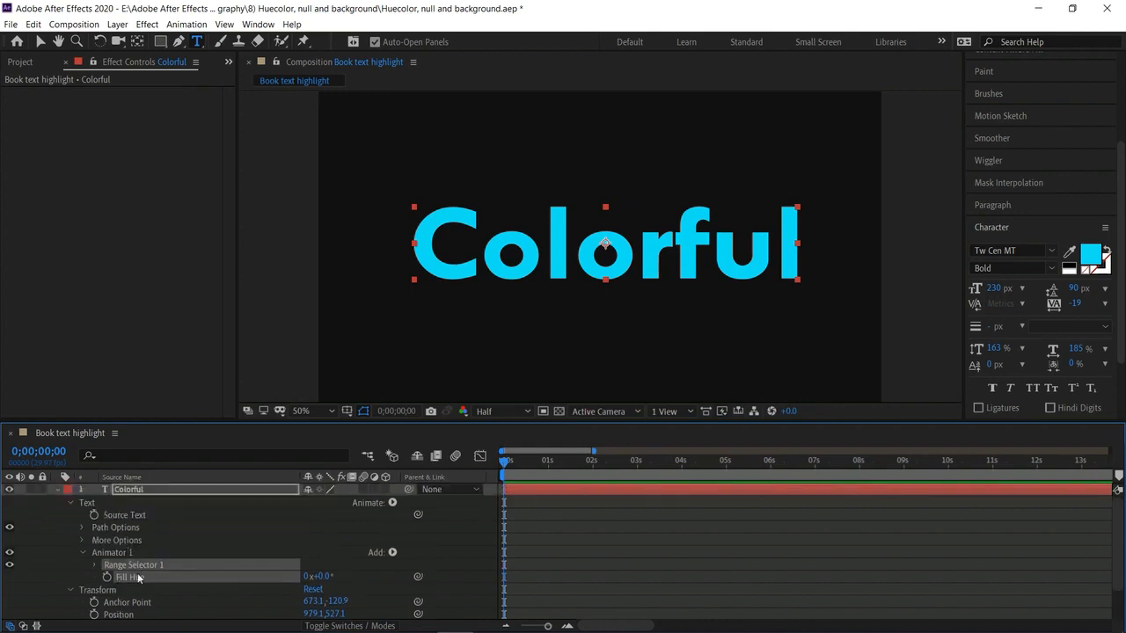
Keyframe Fill Hue at 0° at 0;00;00;13 and add two 360° turns at 0;00;03;29
left_click_drag(505, 460, 524, 466)
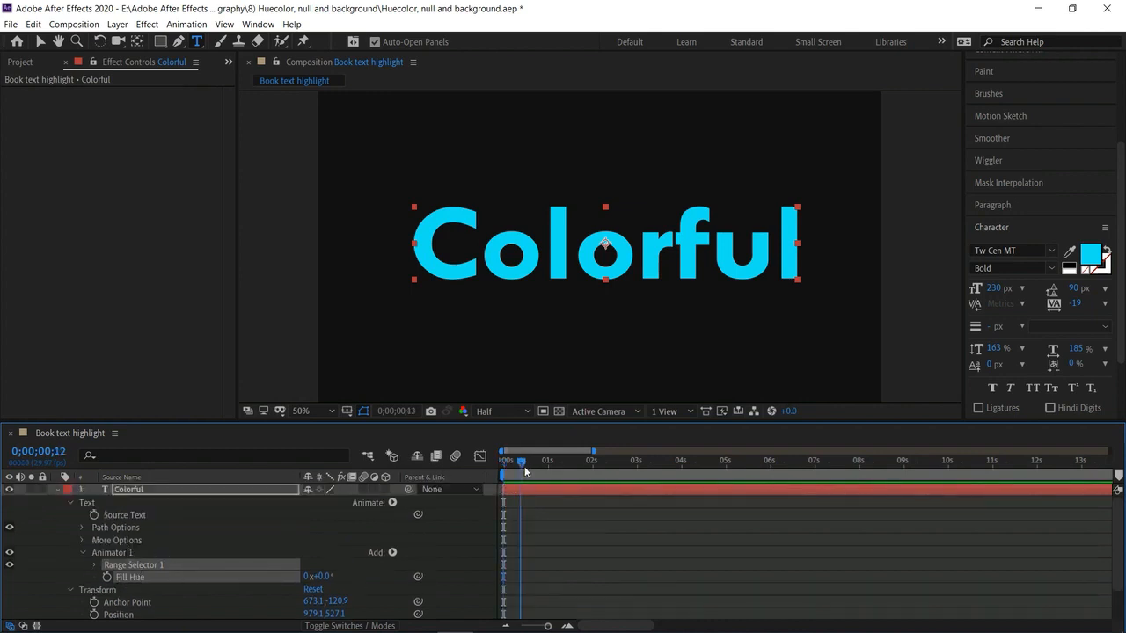
left_click(105, 578)
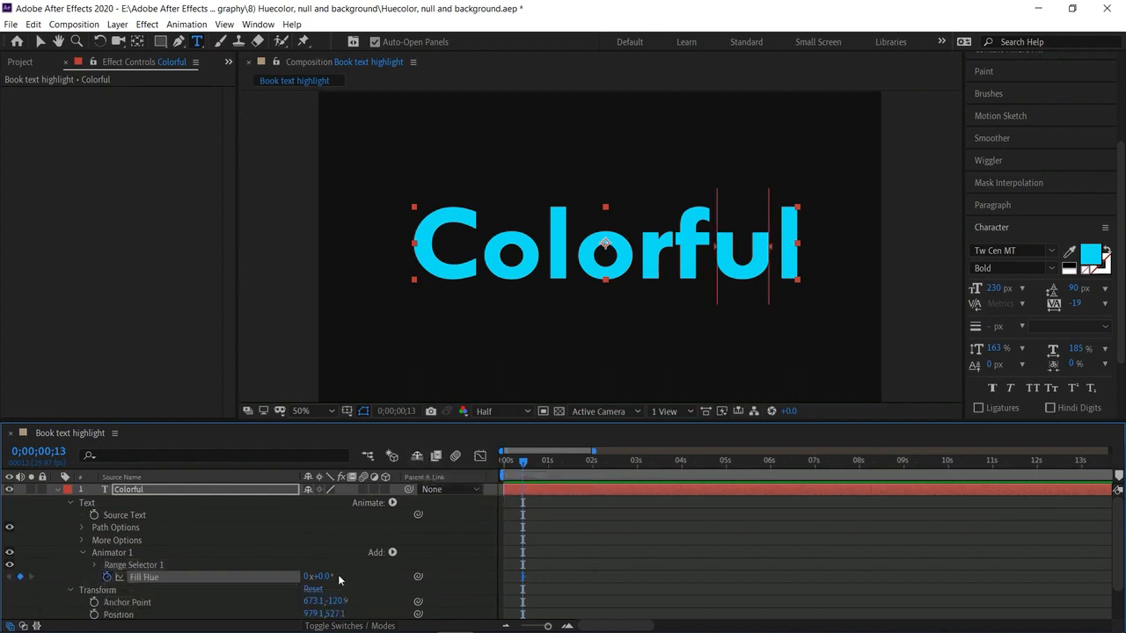
left_click_drag(522, 460, 679, 496)
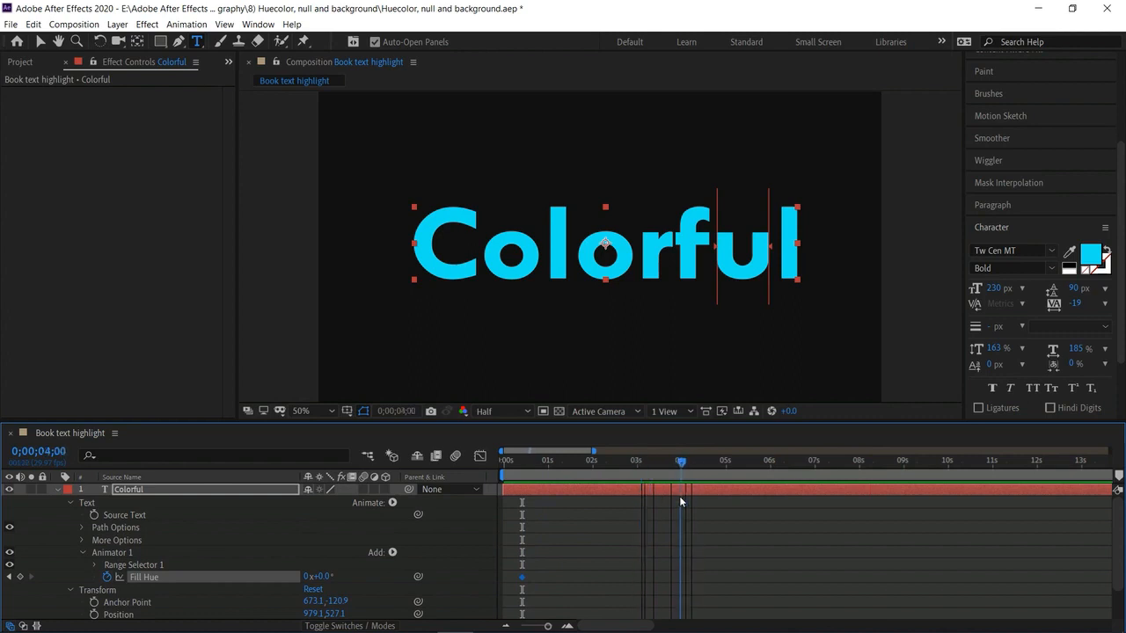
mouse_move(679, 461)
left_mouse_down()
mouse_move(641, 461)
mouse_move(683, 470)
left_mouse_up()
left_click(322, 576)
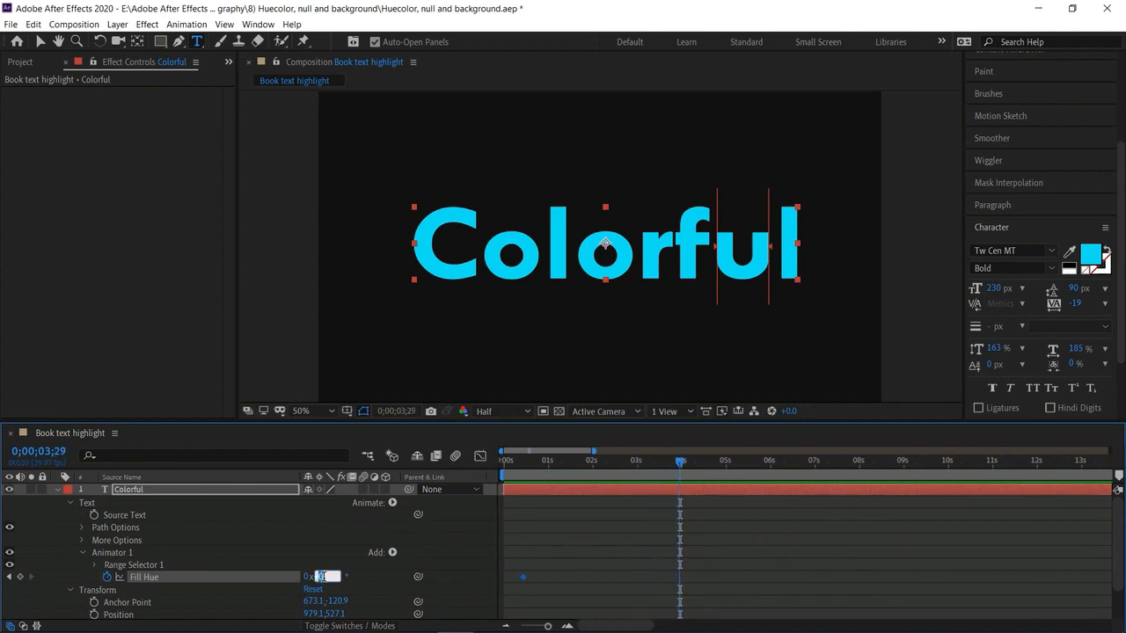
type("360")
key("Return")
left_click(322, 576)
type("360")
Play the hue animation of Colorful from the start of the composition
key("Home")
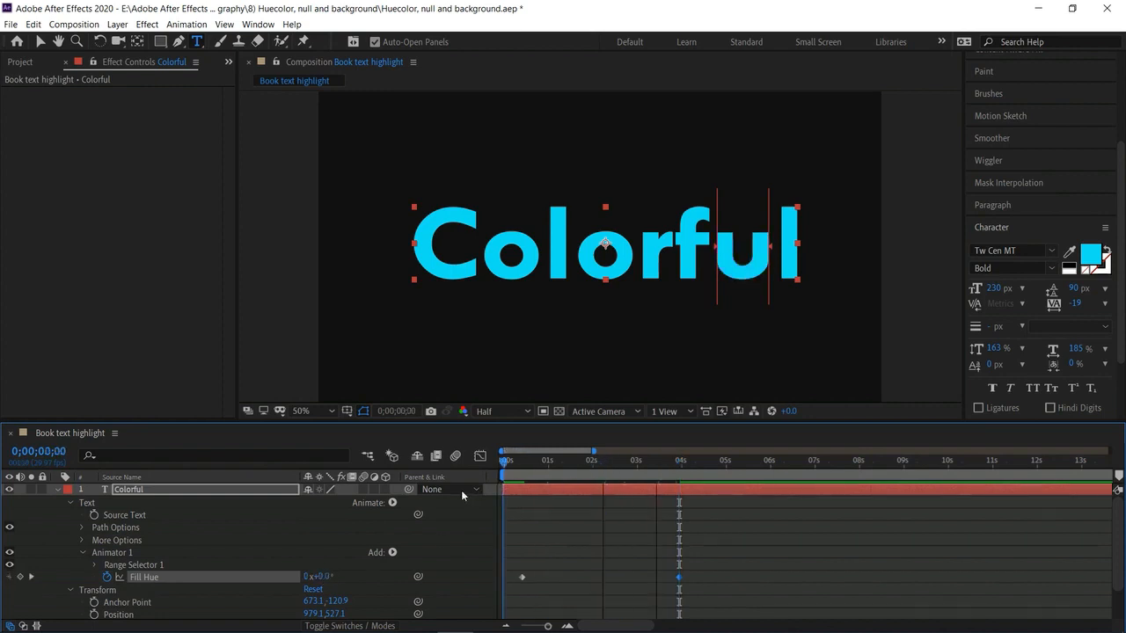
key("space")
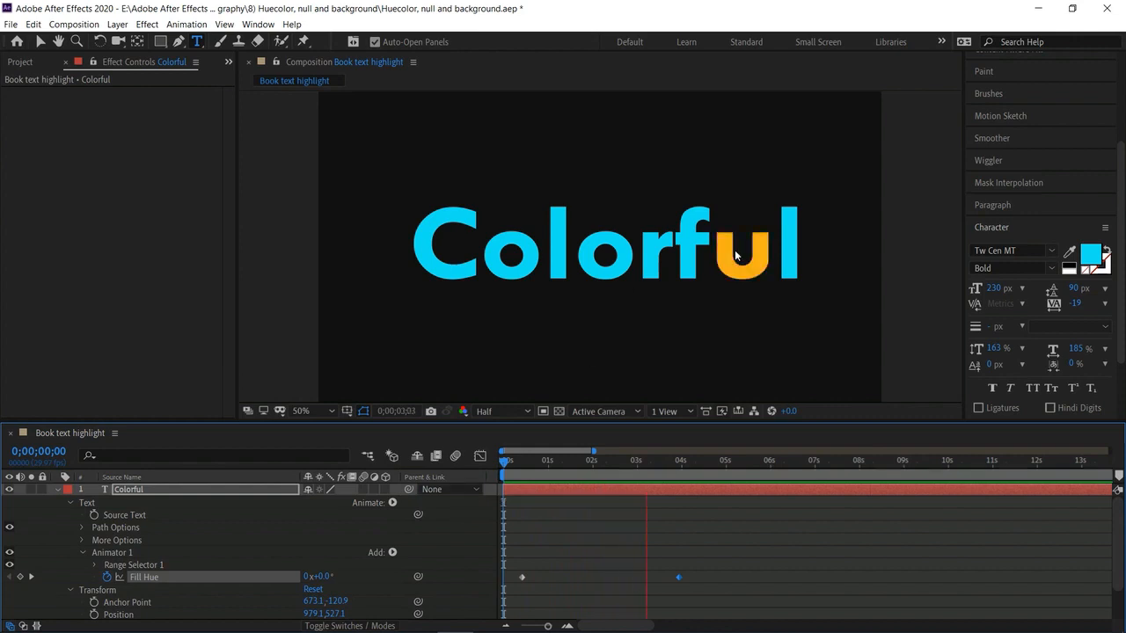
key("space")
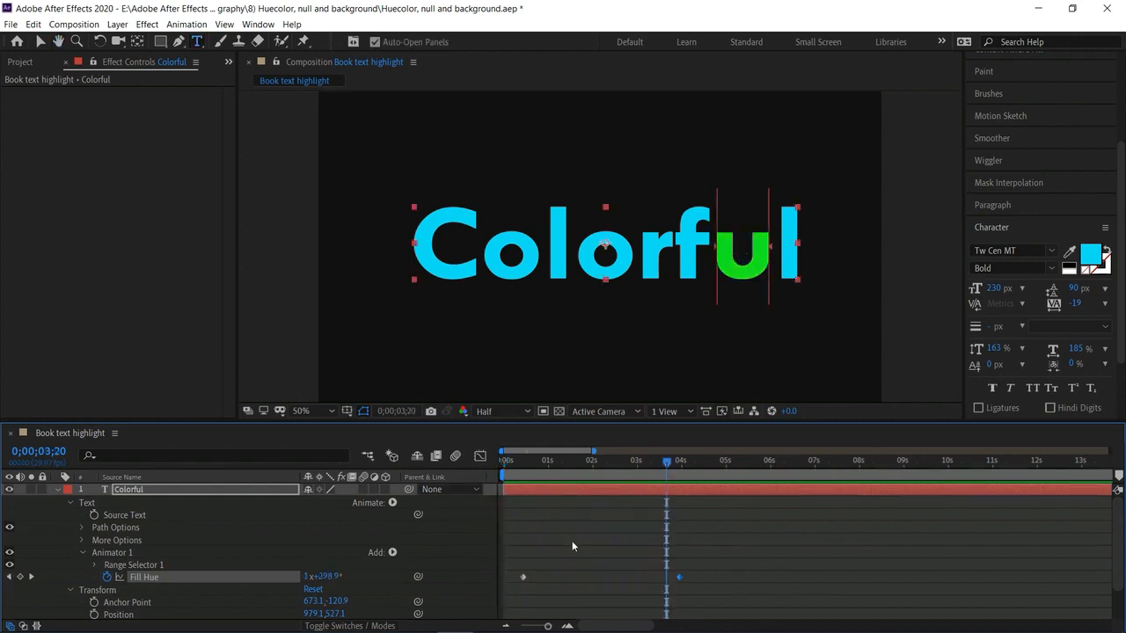
Delete the Fill Hue keyframe at 0;00;03;29, select the whole word Colorful and turn off Fill Hue keyframing
key("k")
key("Delete")
double_click(618, 239)
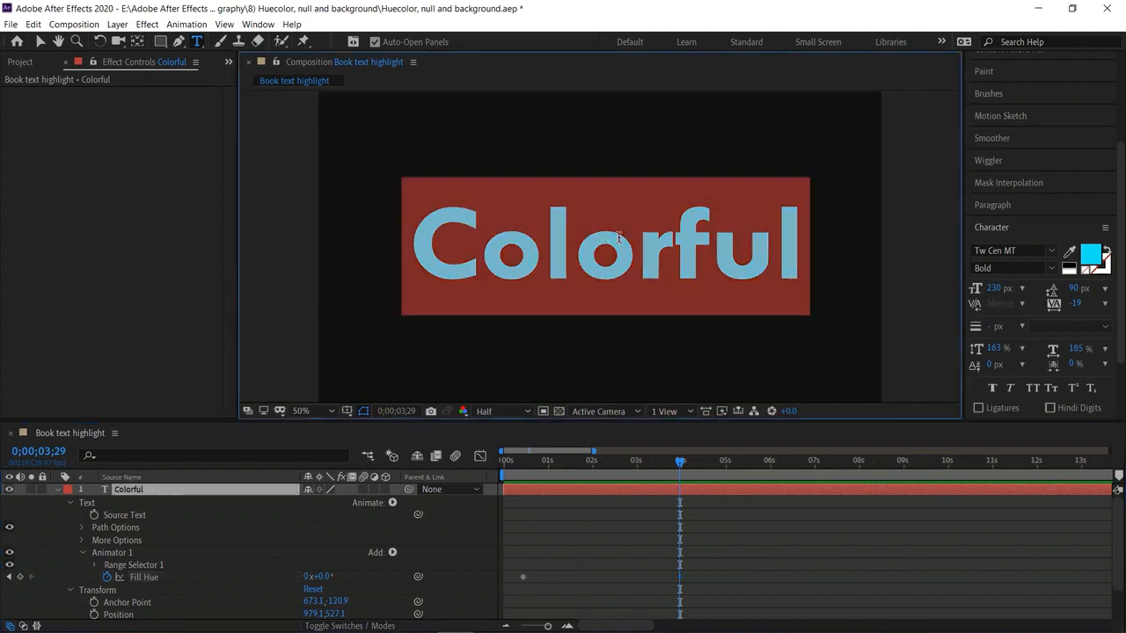
key("Escape")
key("space")
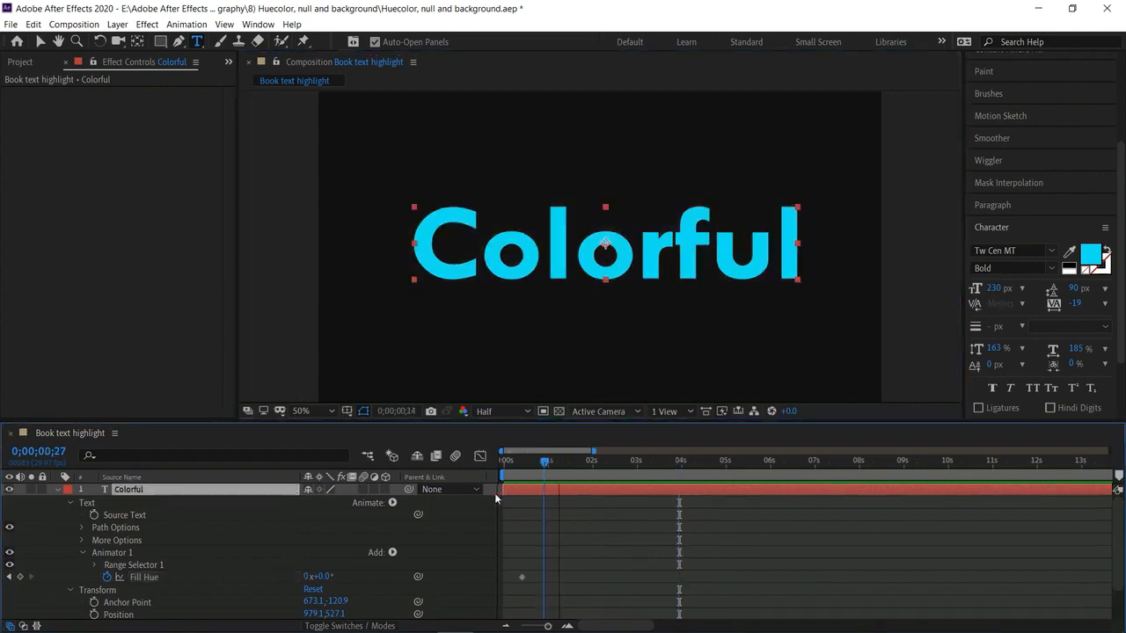
key("space")
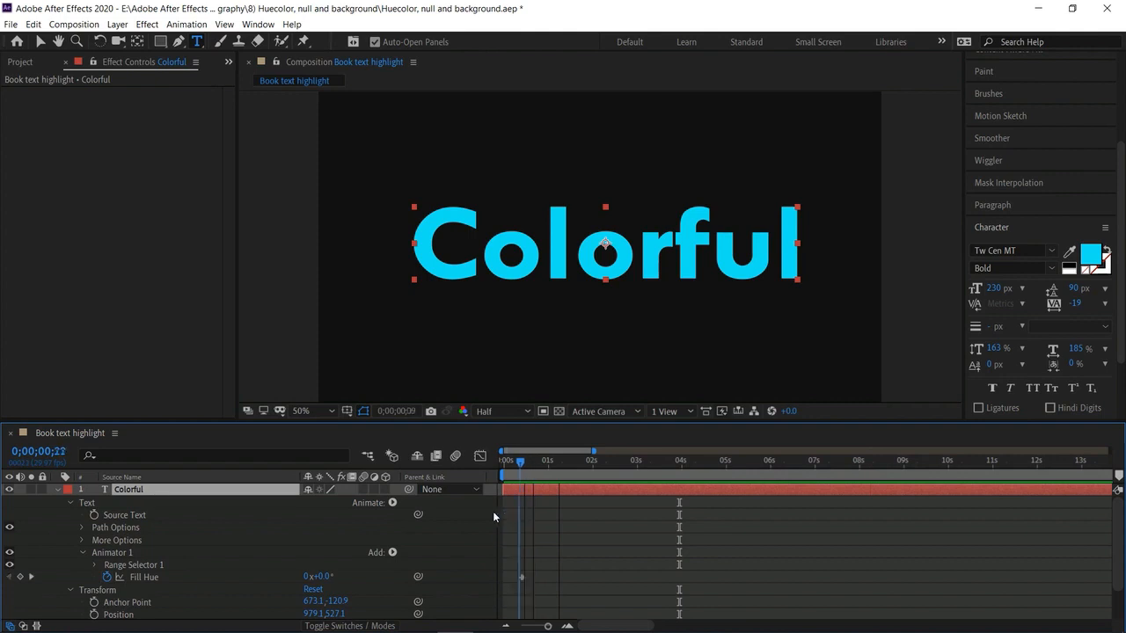
left_click(94, 576)
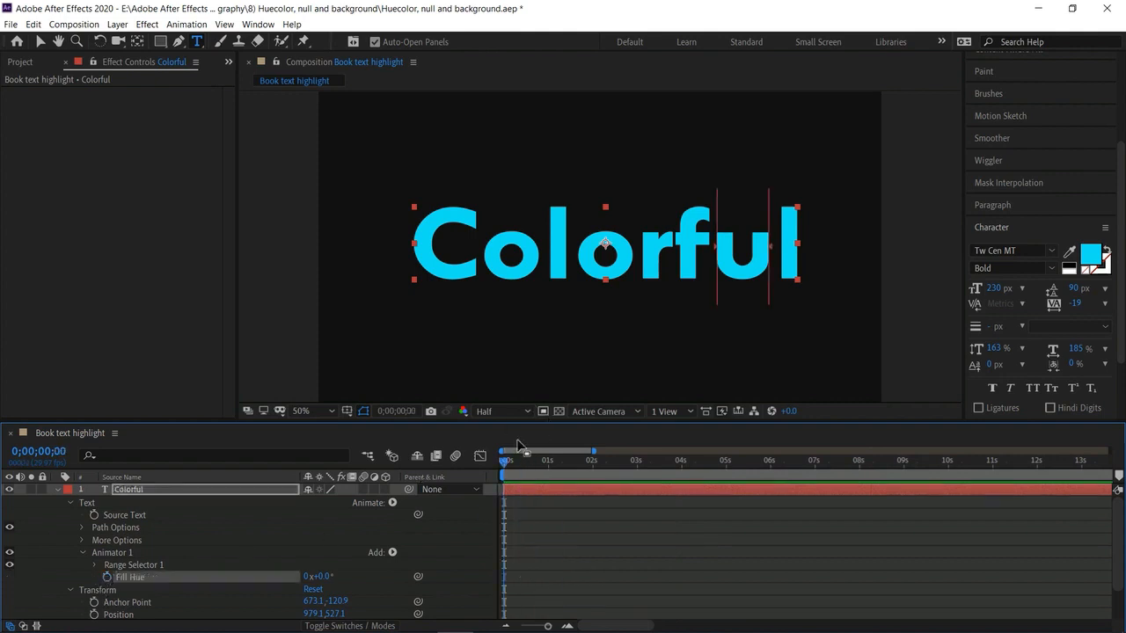
Try to keyframe Fill Hue at 0;00;00;16 with all letters of Colorful selected
left_click_drag(504, 463, 527, 471)
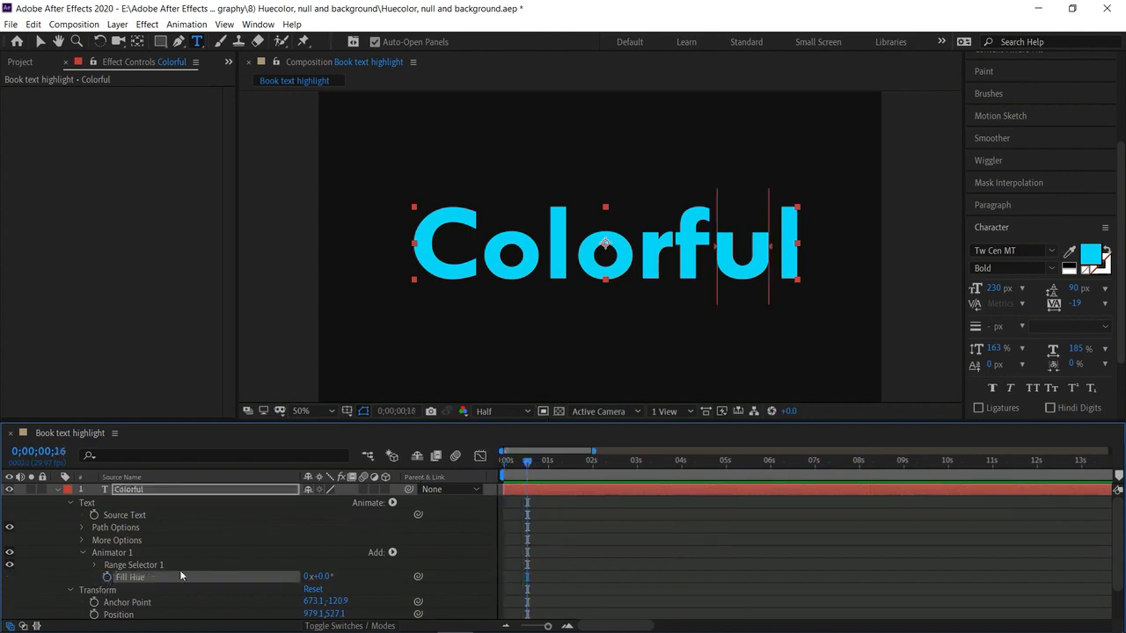
left_click(568, 259)
key("Escape")
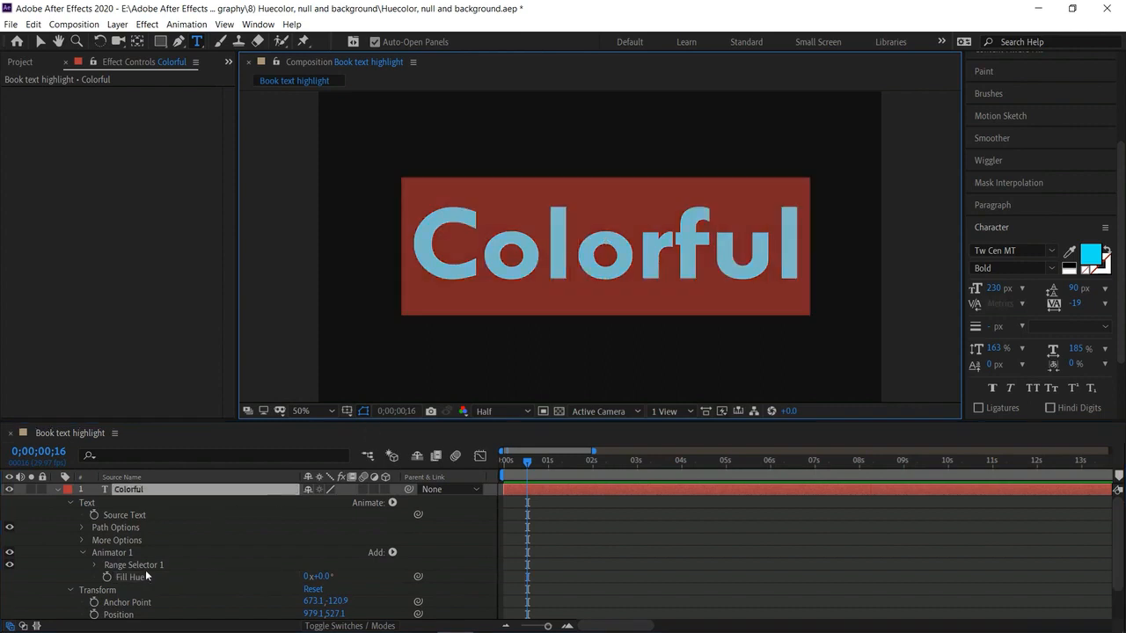
left_click(106, 578)
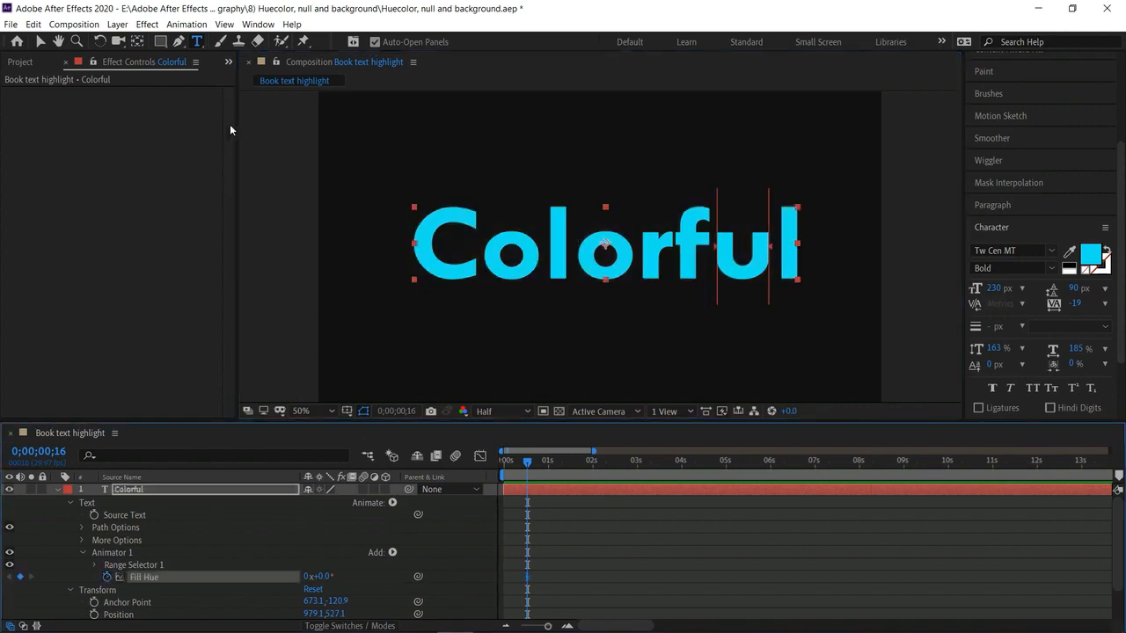
left_click(39, 41)
left_click(631, 261)
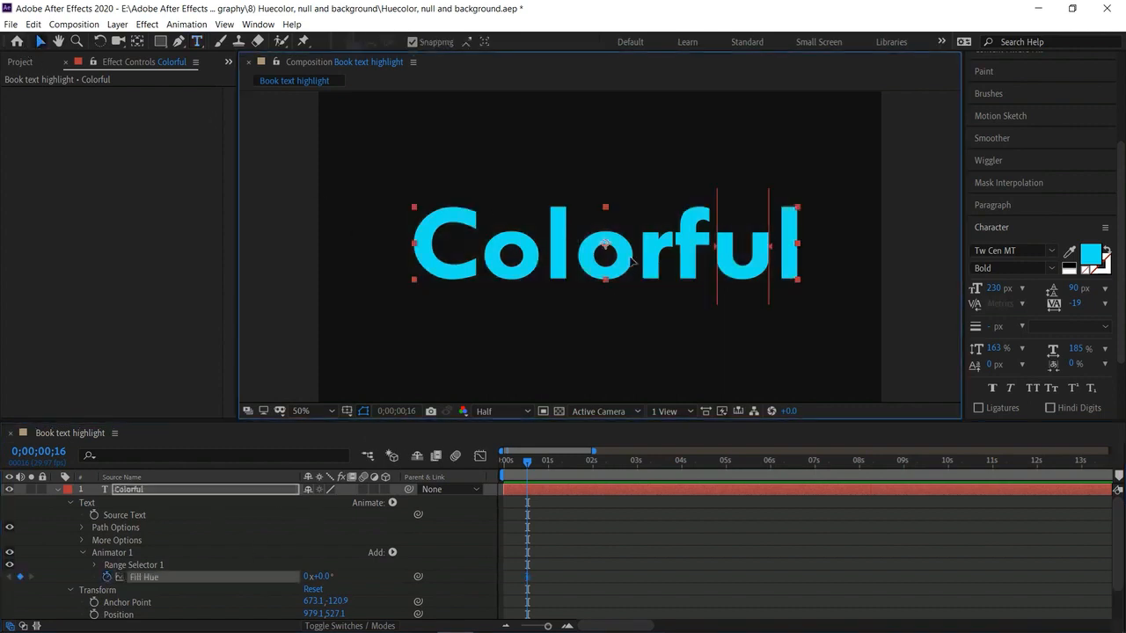
double_click(631, 261)
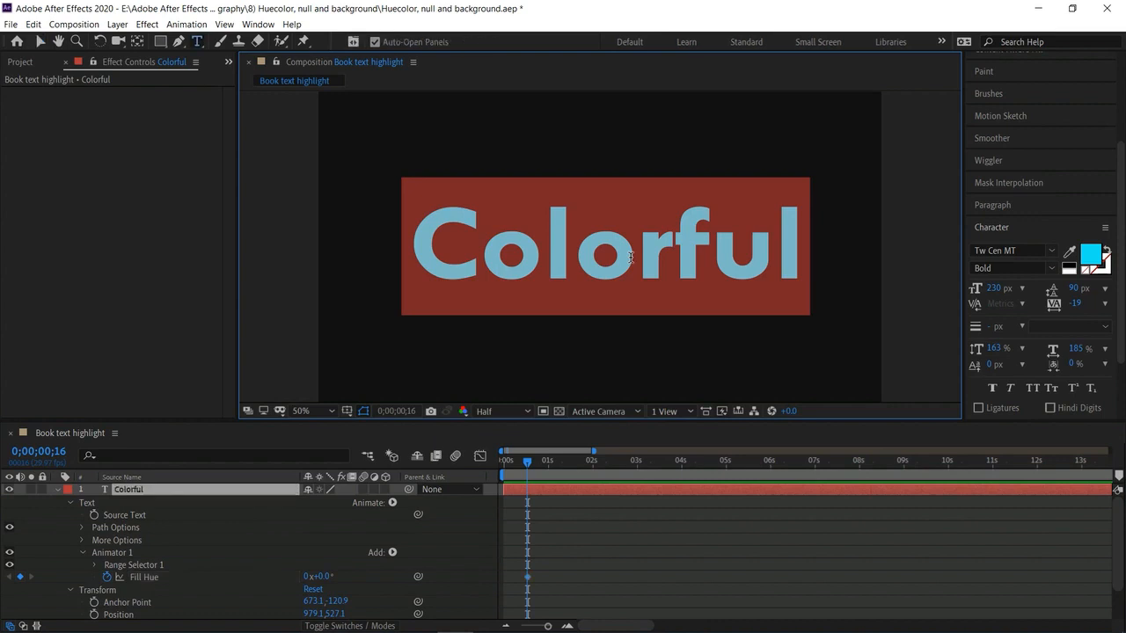
left_click(127, 577)
left_click(106, 577)
key("Home")
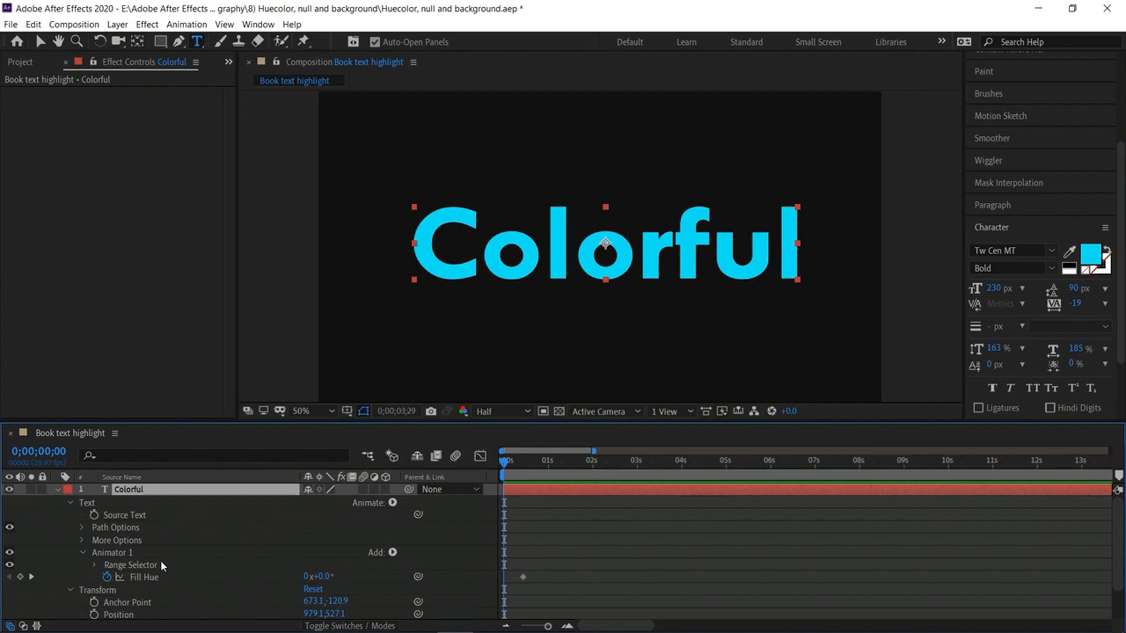
Undo the Fill Hue animator and the cyan recolouring of Colorful, and switch to the Selection tool
key("ctrl+z")
key("ctrl+z")
key("ctrl+z")
key("ctrl+z")
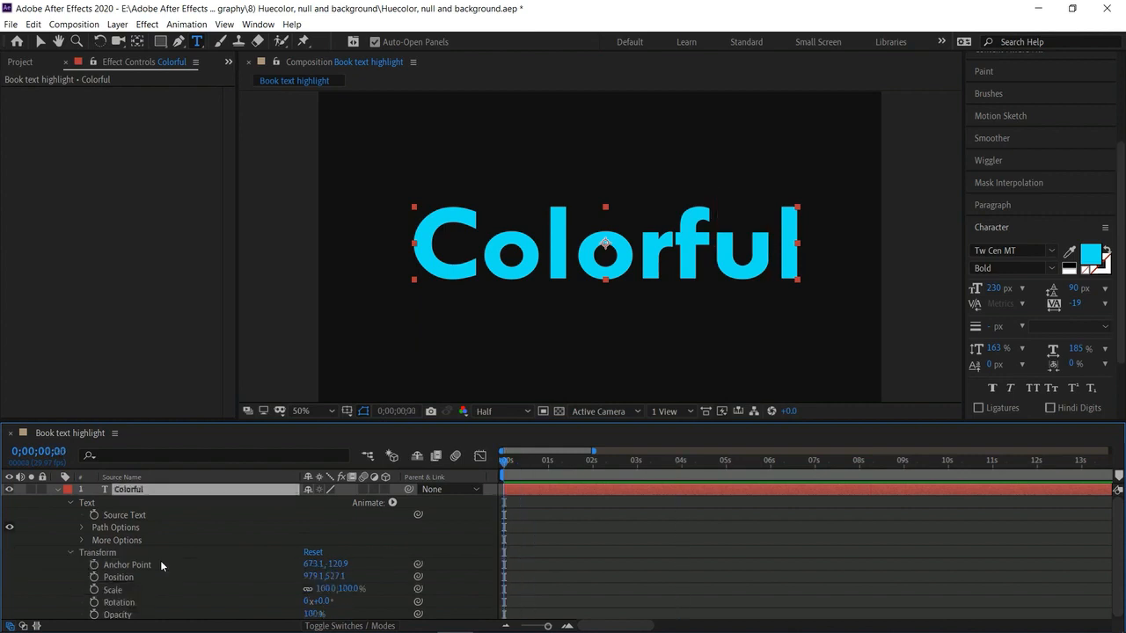
key("ctrl+z")
key("ctrl+z")
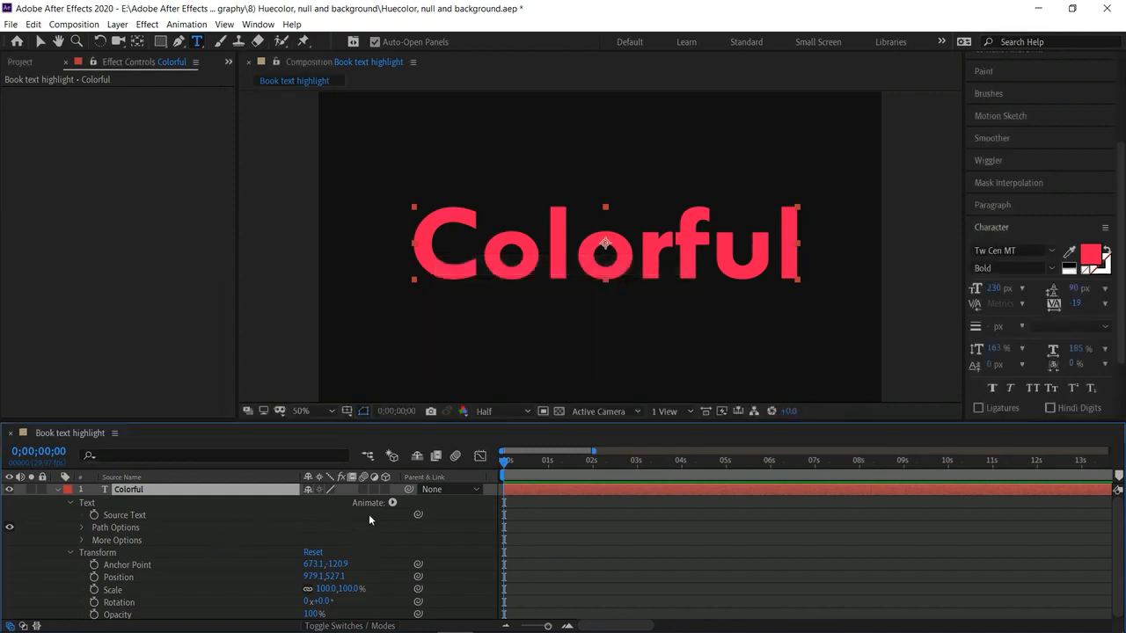
left_click(392, 503)
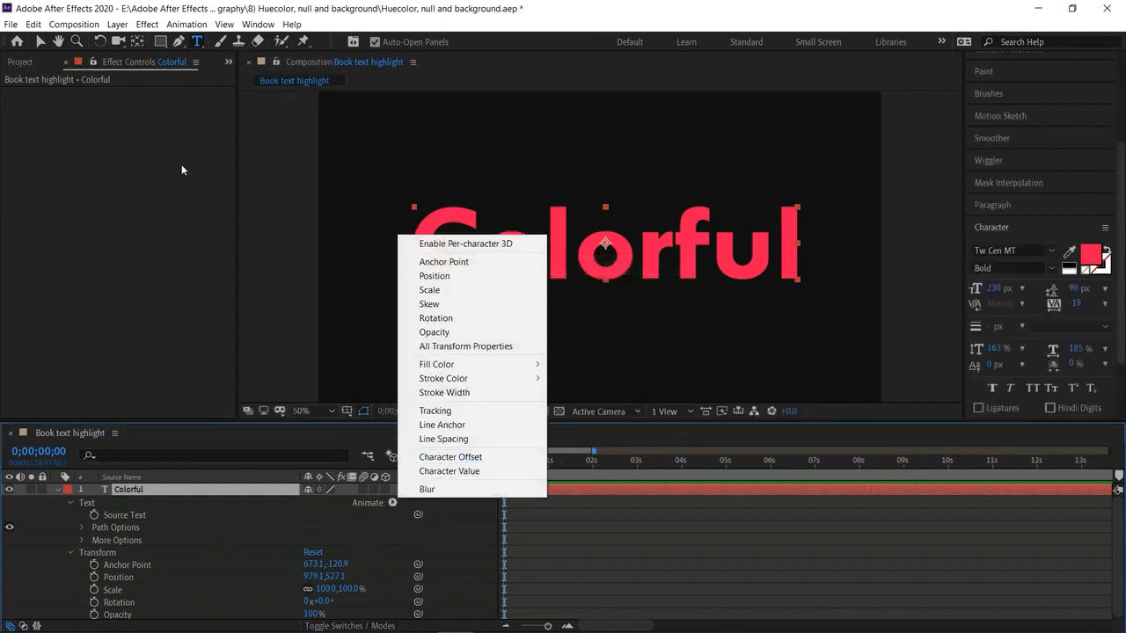
left_click(41, 42)
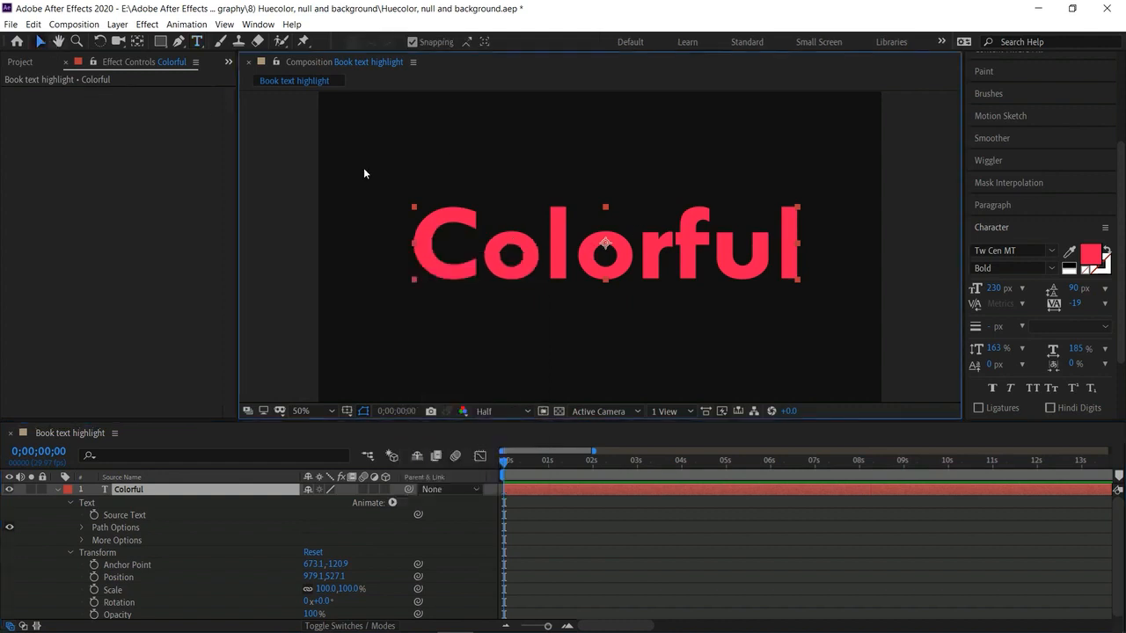
Add a Fill Hue animator to the Colorful text layer and keyframe it at 0x+0.0° at 0;00;00;16
left_click(375, 503)
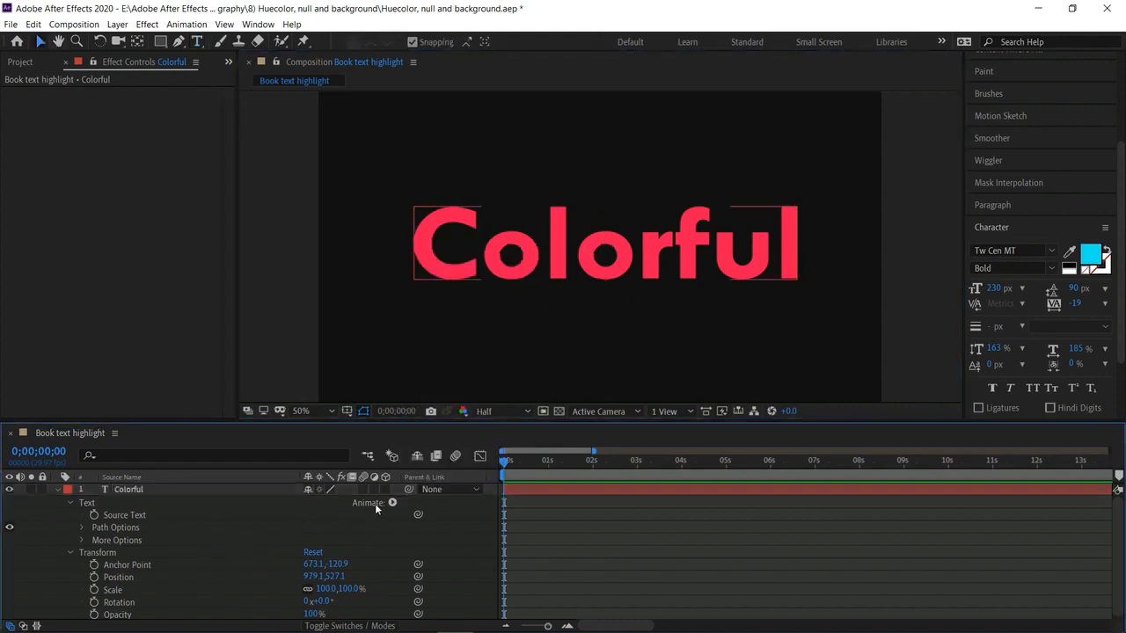
left_click(394, 502)
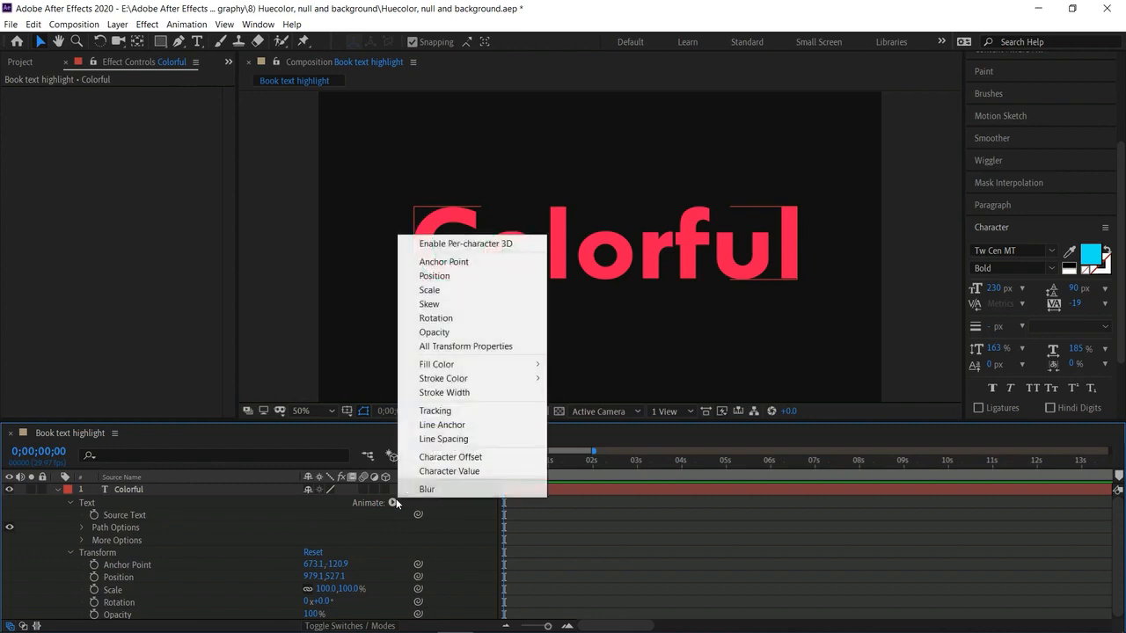
mouse_move(494, 364)
left_click(576, 378)
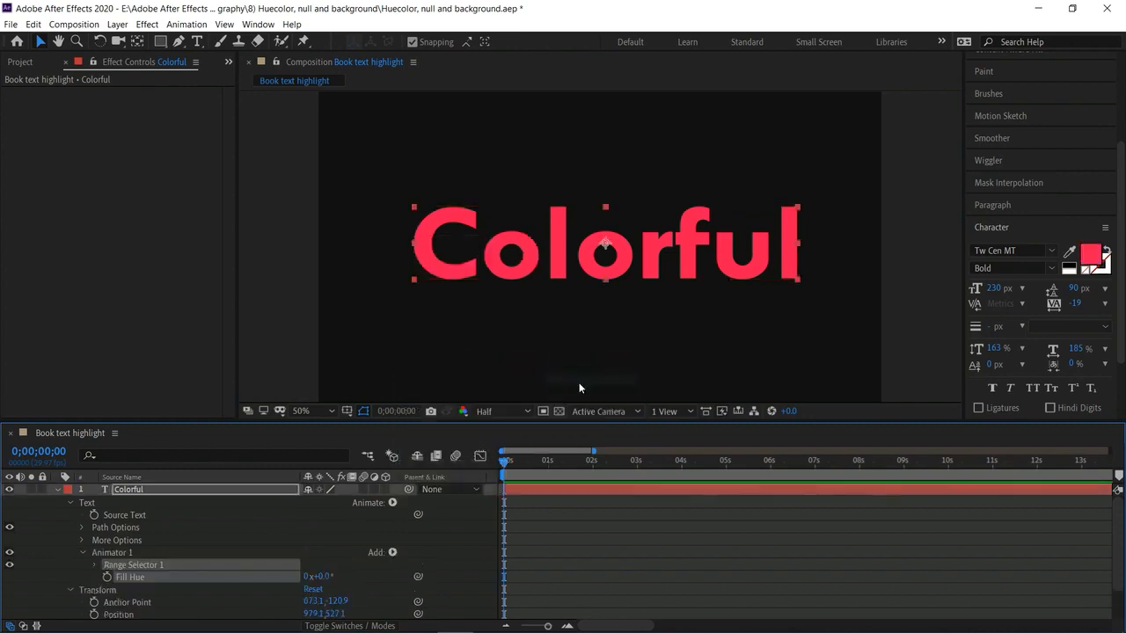
left_click_drag(503, 463, 527, 467)
left_click(107, 577)
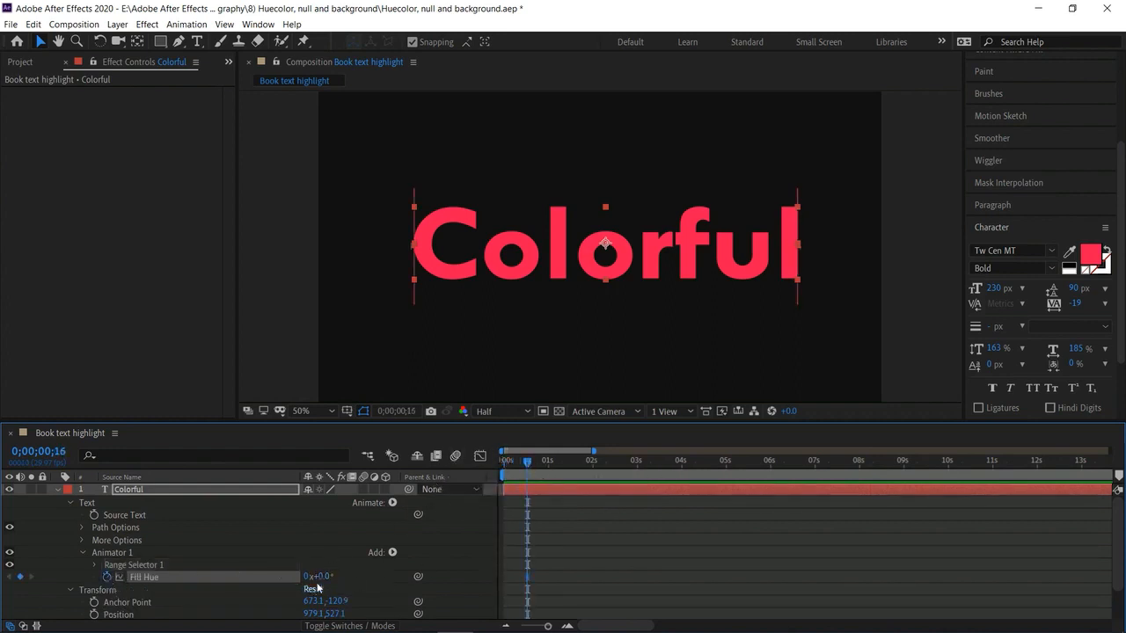
Keyframe Fill Hue at 180° at 0;00;02;00 and preview the colour change from the start
left_click_drag(526, 463, 591, 483)
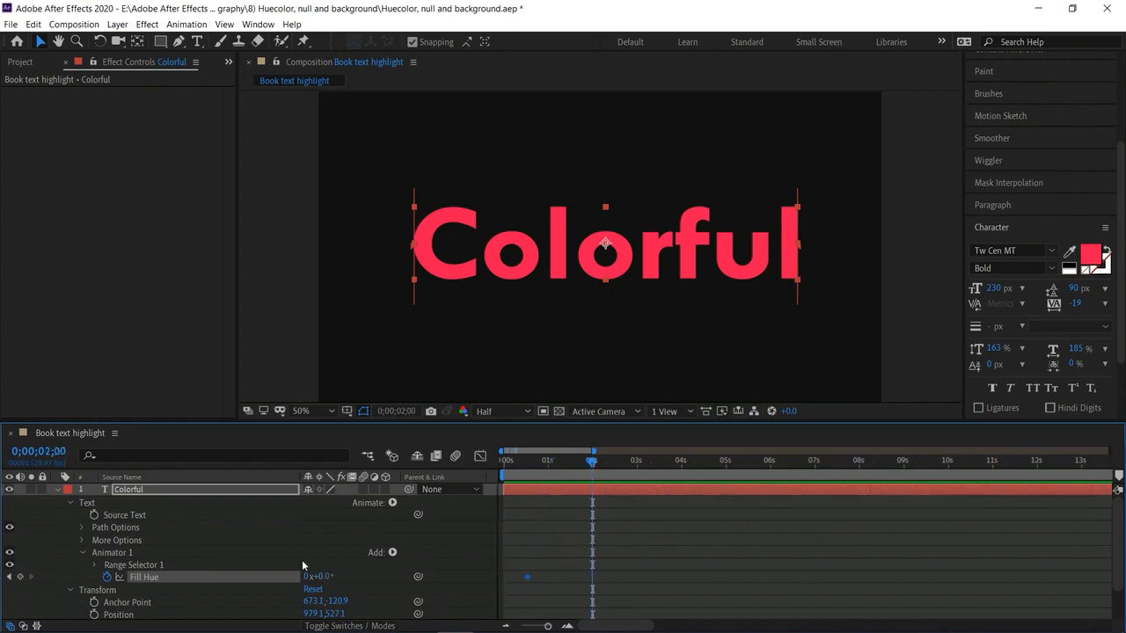
left_click(19, 576)
left_click(322, 575)
type("180")
key("Return")
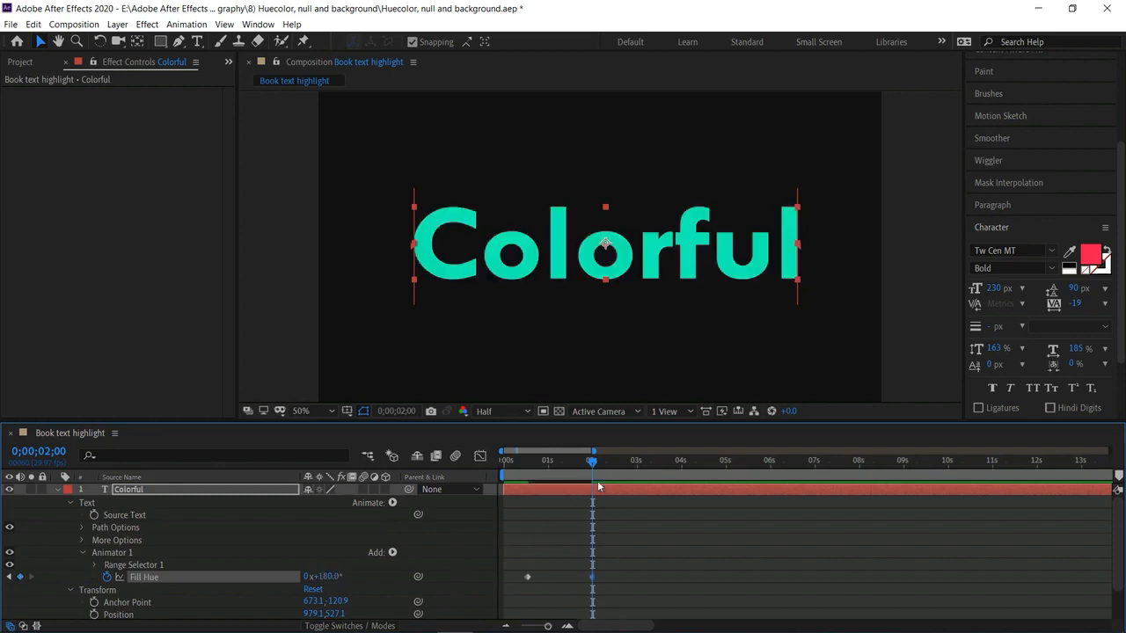
left_click_drag(591, 467, 503, 464)
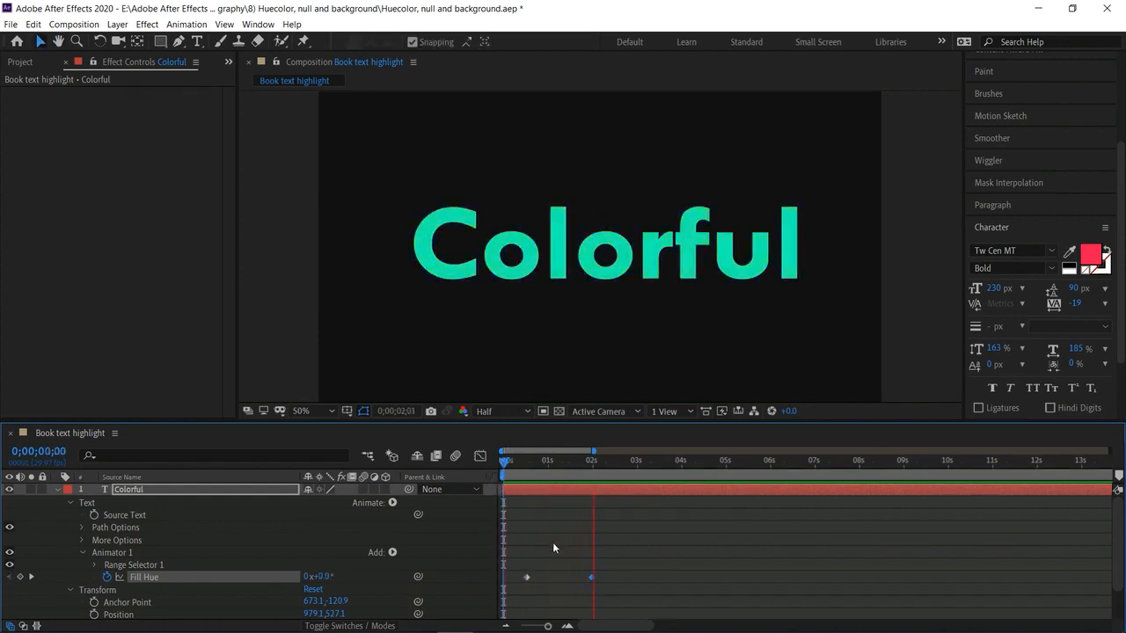
Keyframe Fill Hue at 360° at 0;00;03;16 and preview the animation from the start
left_click(665, 475)
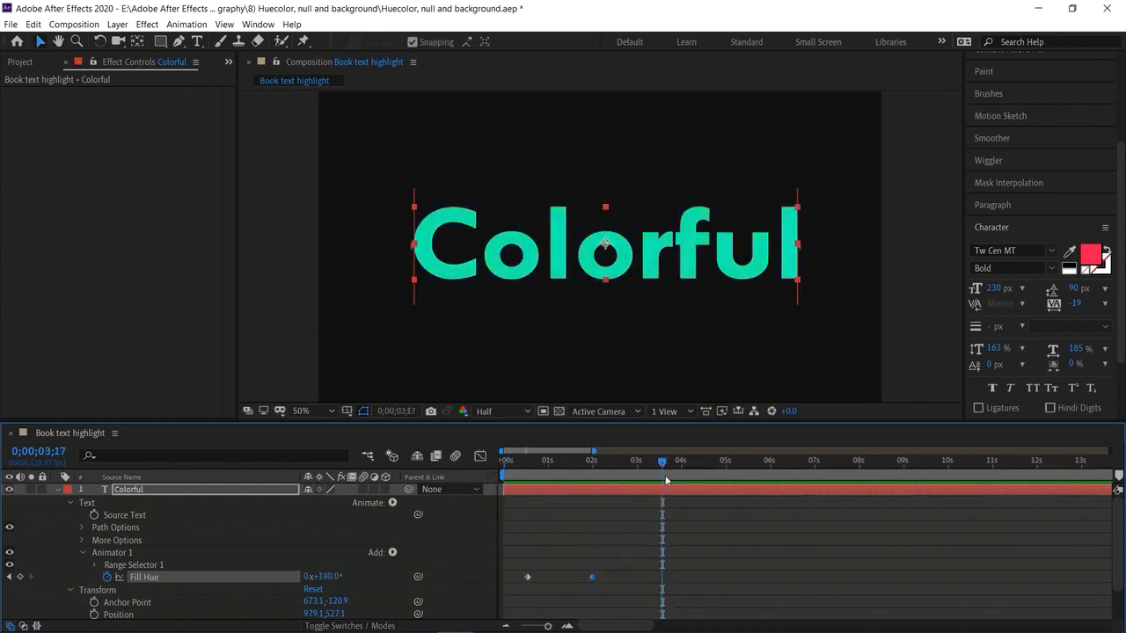
mouse_move(661, 469)
left_mouse_down()
mouse_move(641, 471)
mouse_move(658, 478)
left_mouse_up()
left_click(20, 577)
left_click(326, 576)
type("360")
key("Return")
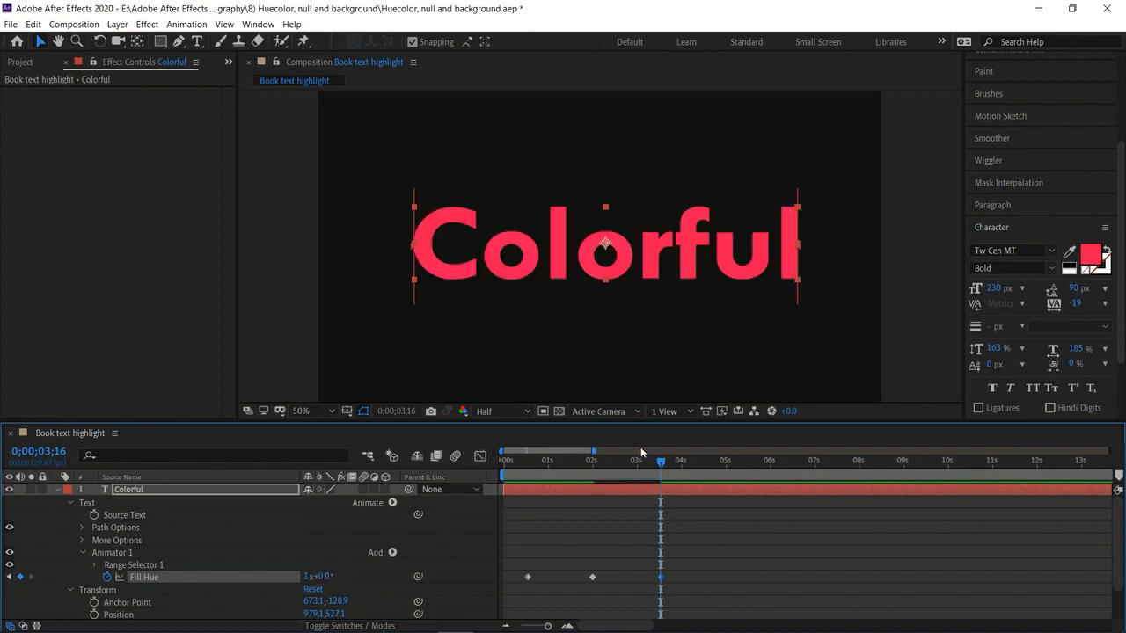
left_click_drag(661, 464, 389, 511)
key("space")
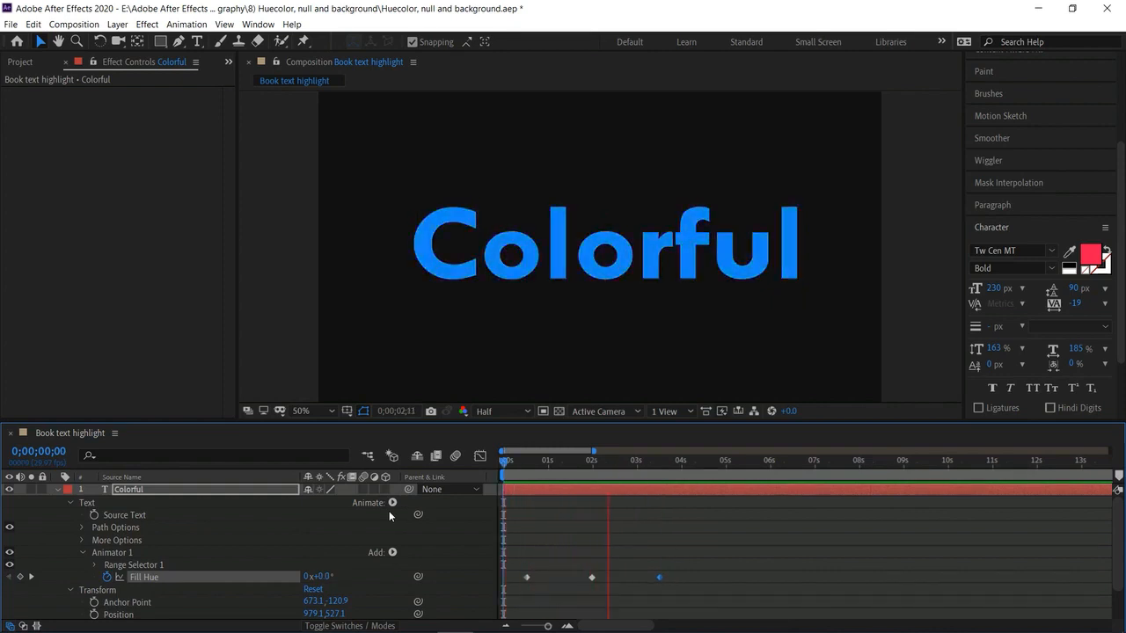
Keyframe Fill Hue at 3 full revolutions at 0;00;04;29, play the animation and return to the start
left_click(691, 463)
left_click_drag(694, 462, 724, 466)
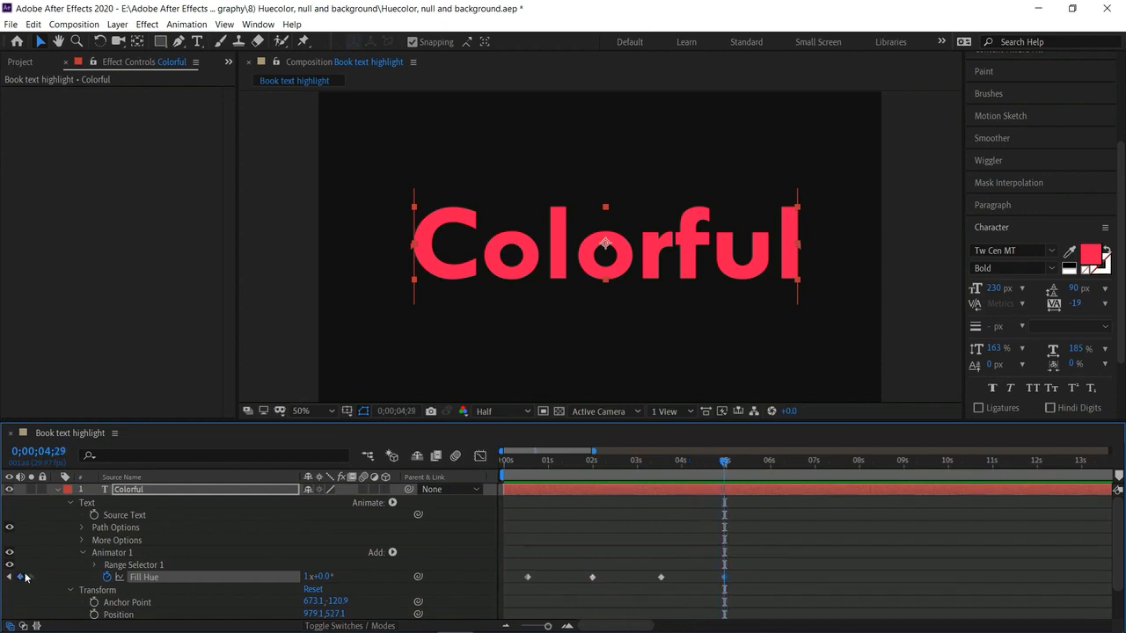
left_click(306, 577)
type("3")
key("Return")
key("Home")
key("space")
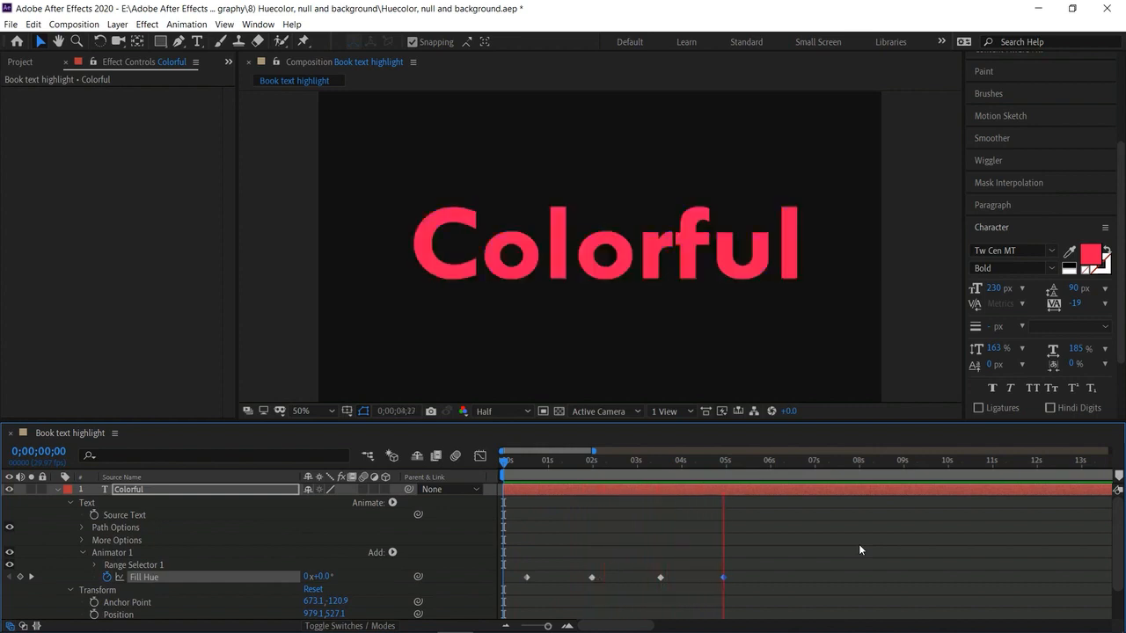
key("space")
key("Home")
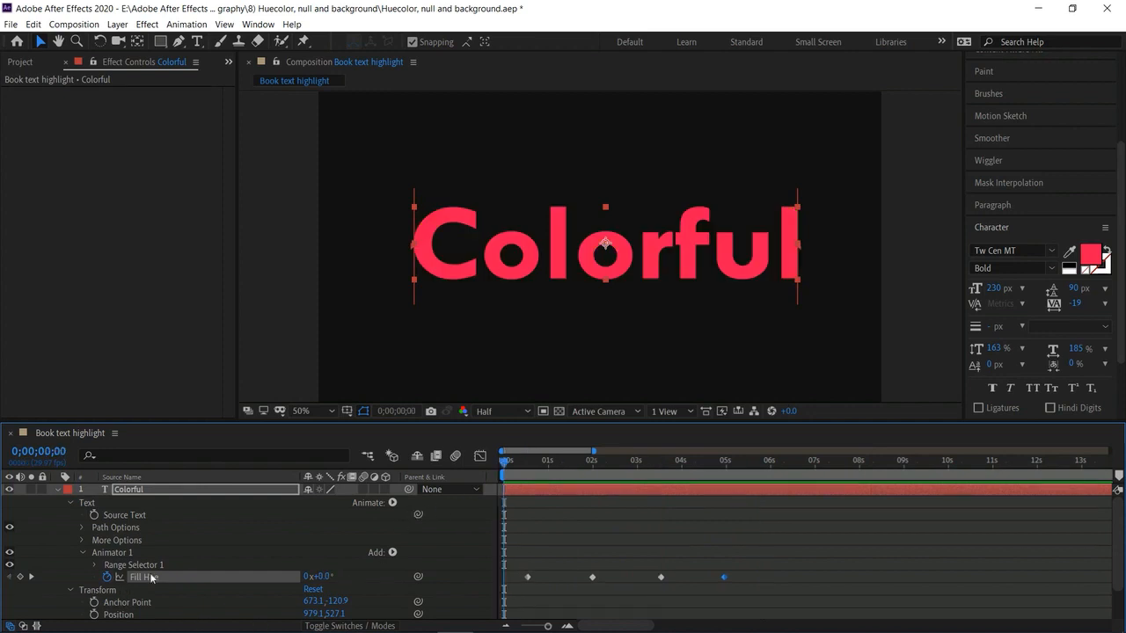
Add the Stroke Hue property to Animator 1 and give Colorful a 4 px orange stroke without fill
left_click(392, 552)
mouse_move(406, 562)
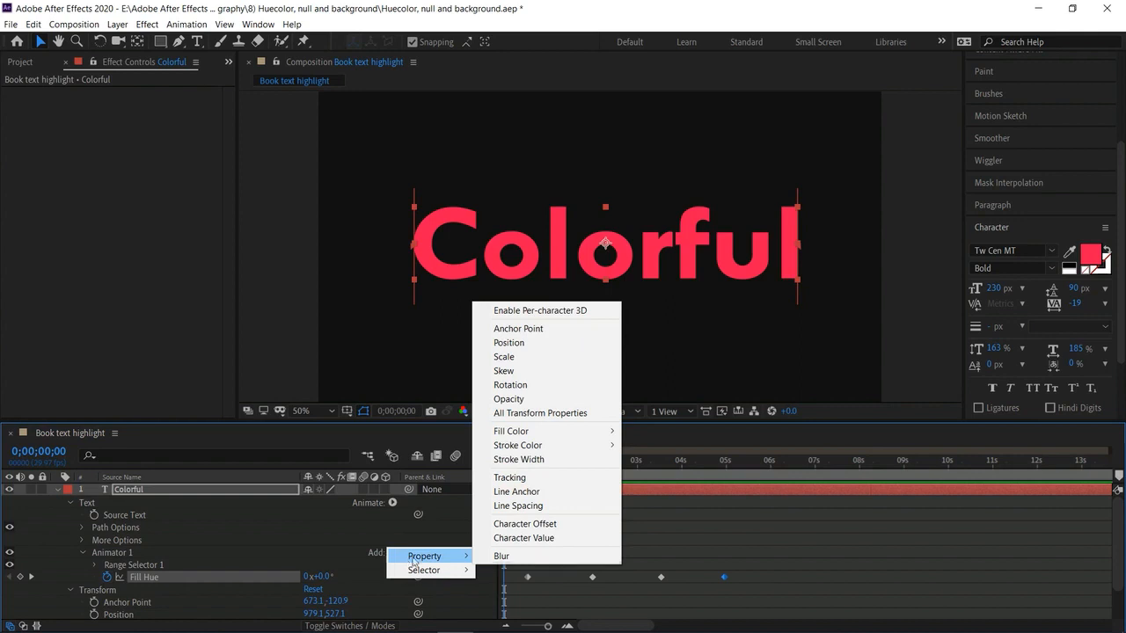
mouse_move(563, 445)
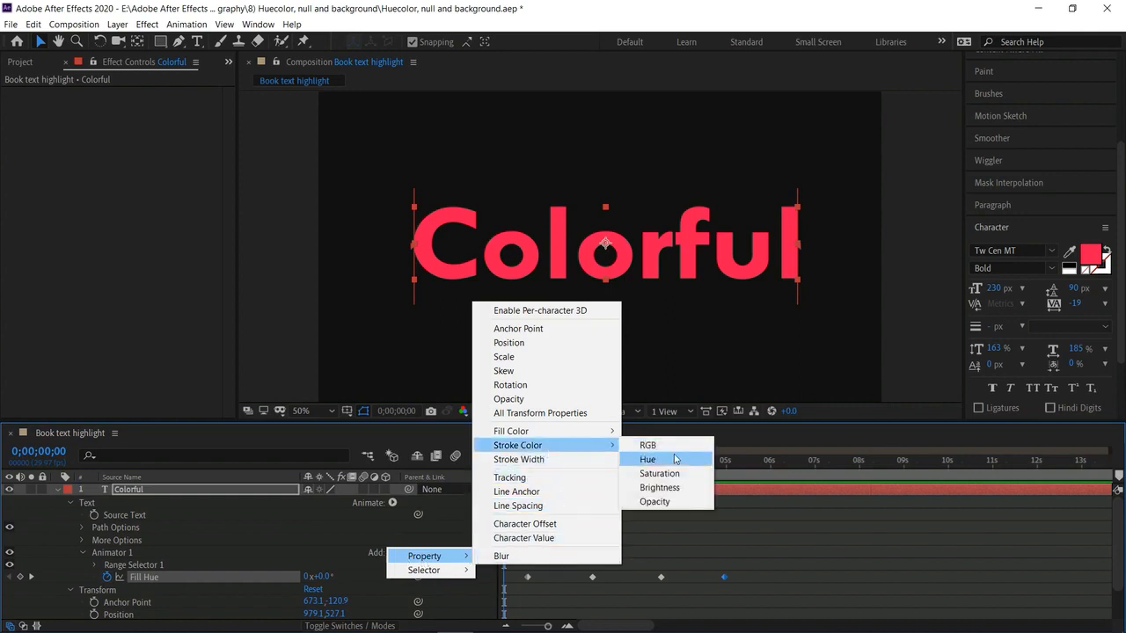
left_click(675, 459)
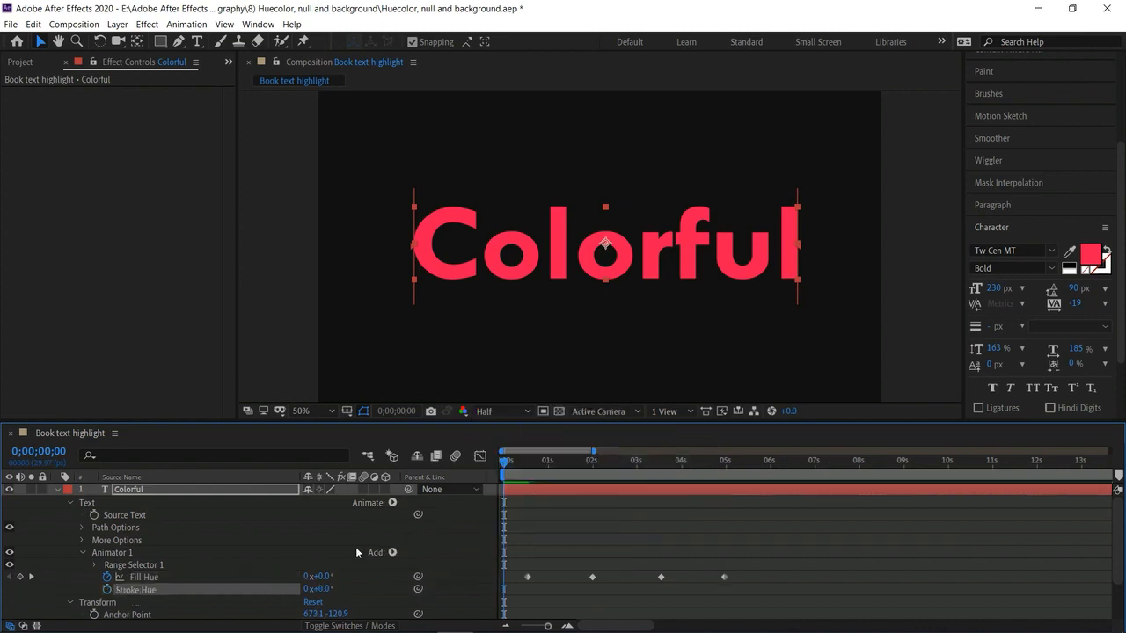
left_click(1088, 275)
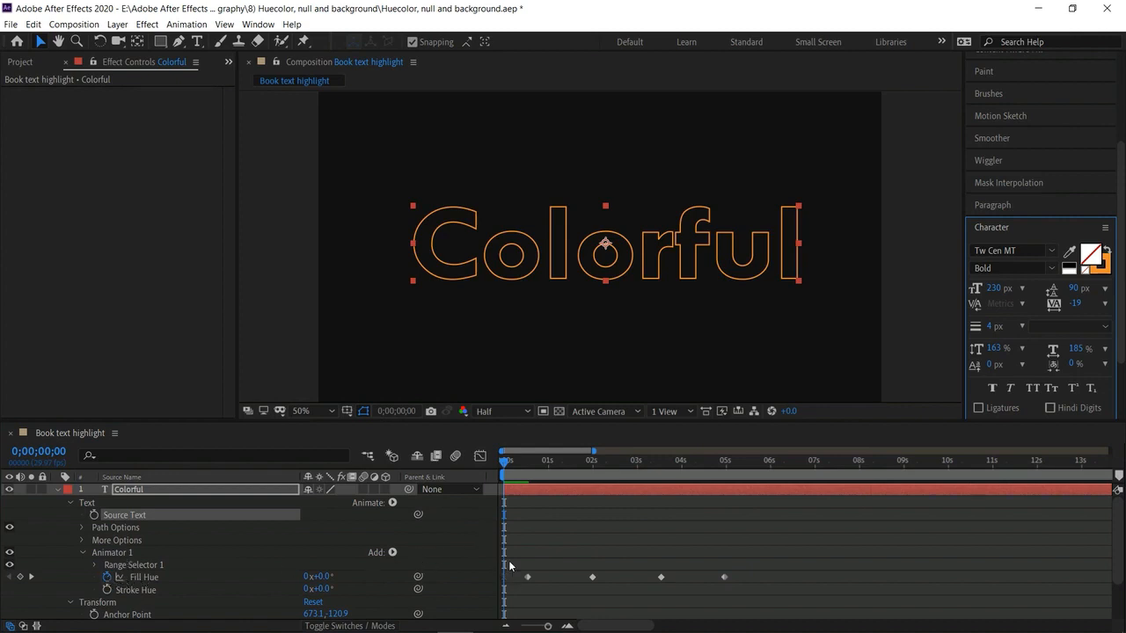
Copy all Fill Hue keyframes to Stroke Hue from 0;00;00;00 and play the outline's hue animation
left_click_drag(515, 559, 765, 592)
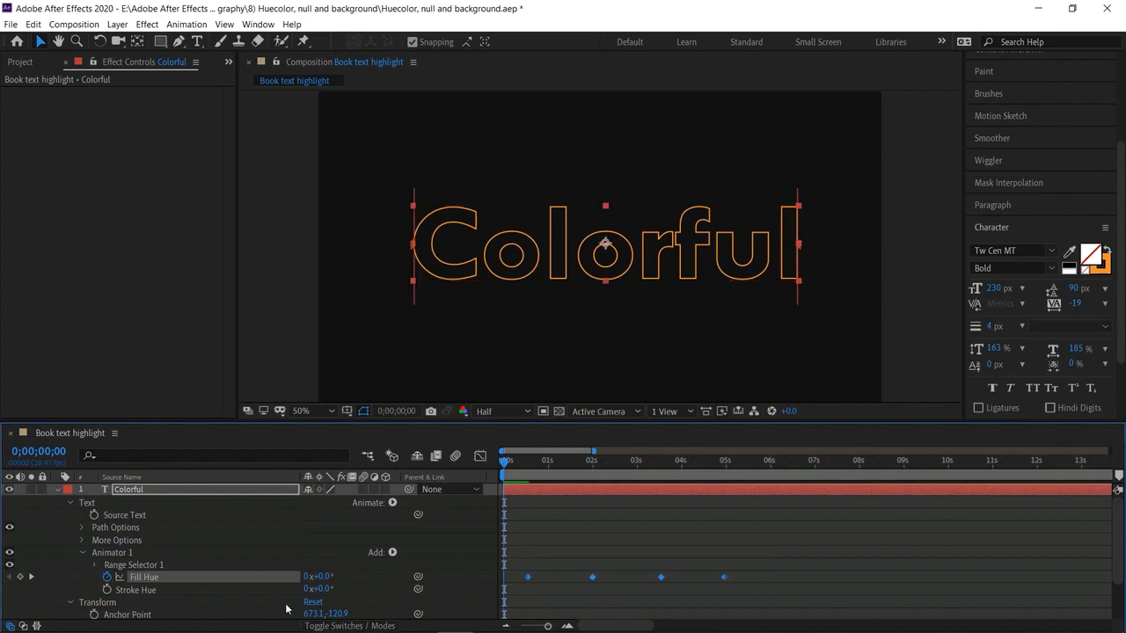
left_click(620, 590)
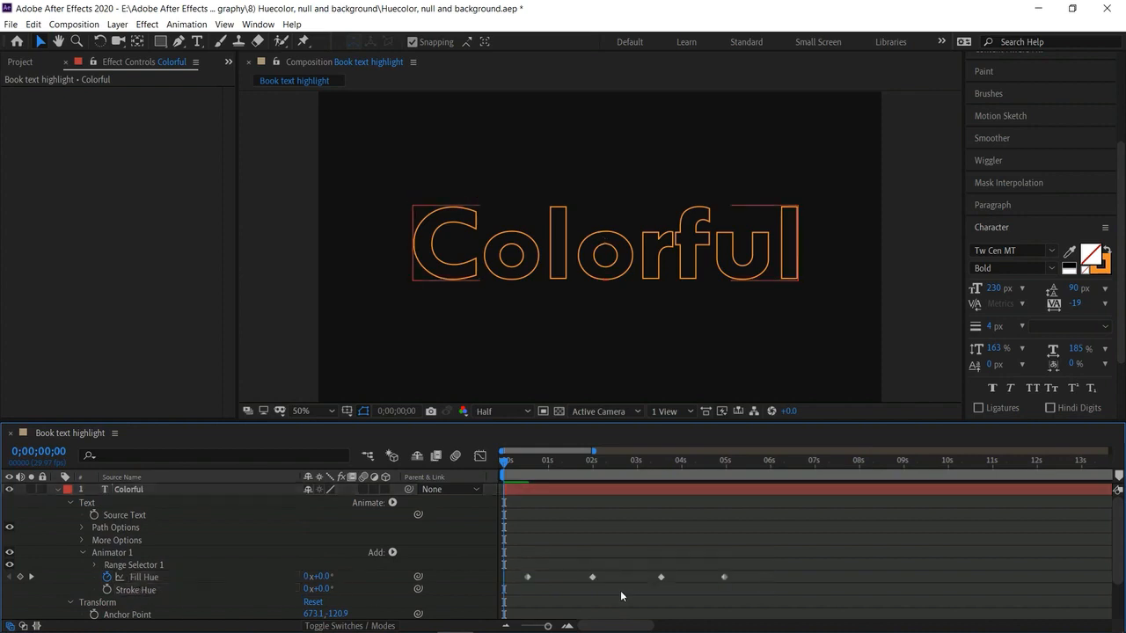
left_click(145, 593)
key("ctrl+v")
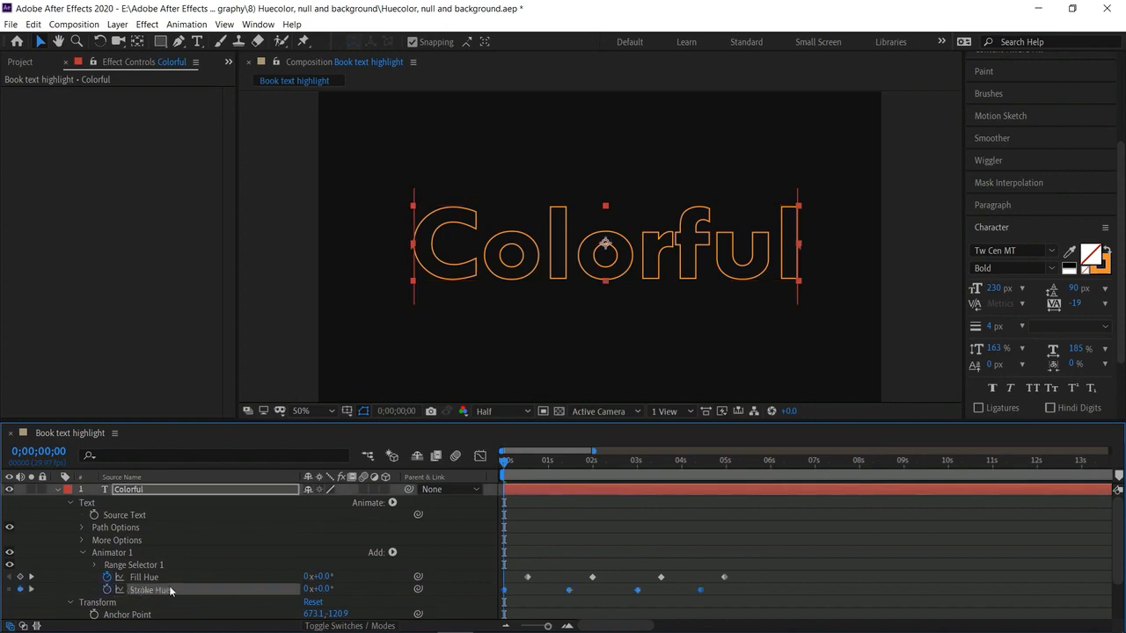
key("space")
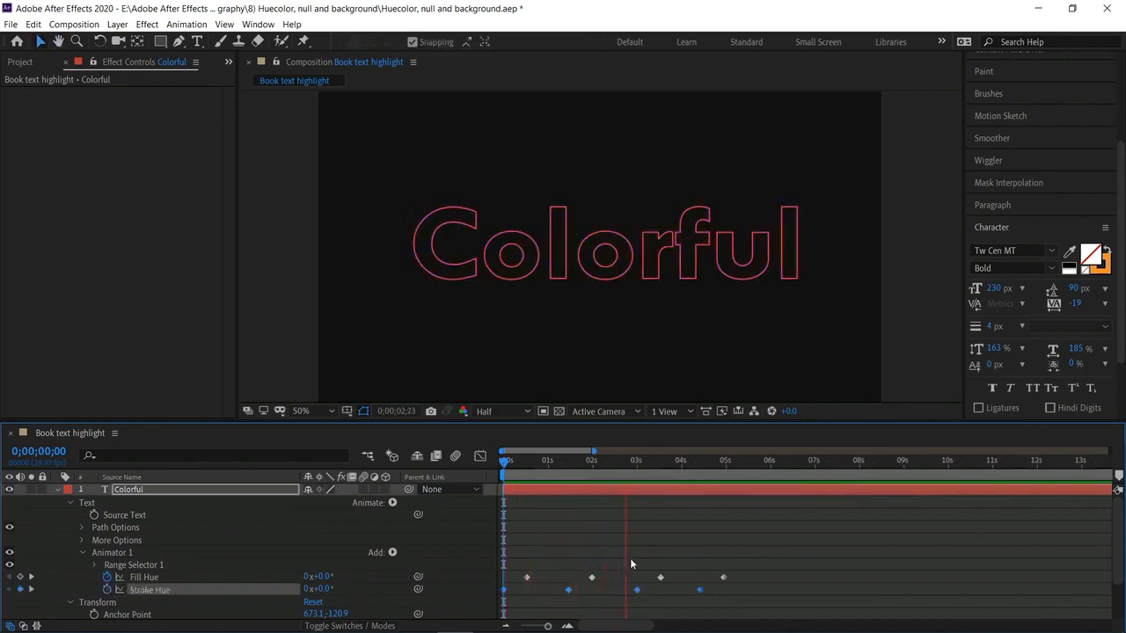
key("space")
Set the fill colour of Colorful to red-orange E22B0E and play the fill and stroke animation from the start
left_click(1098, 262)
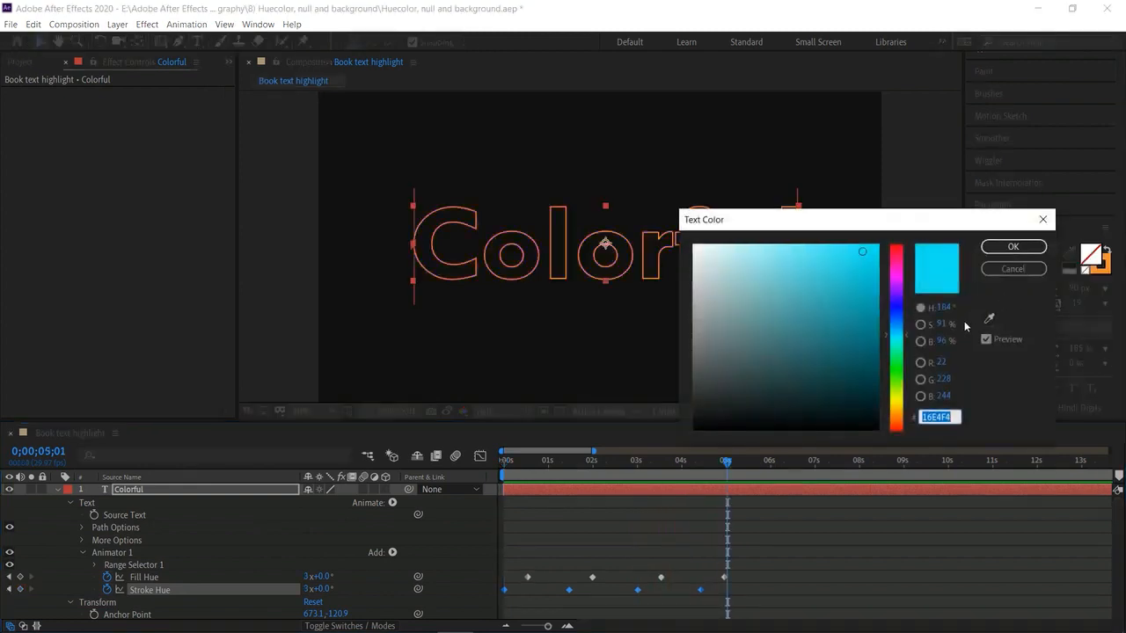
left_click(867, 265)
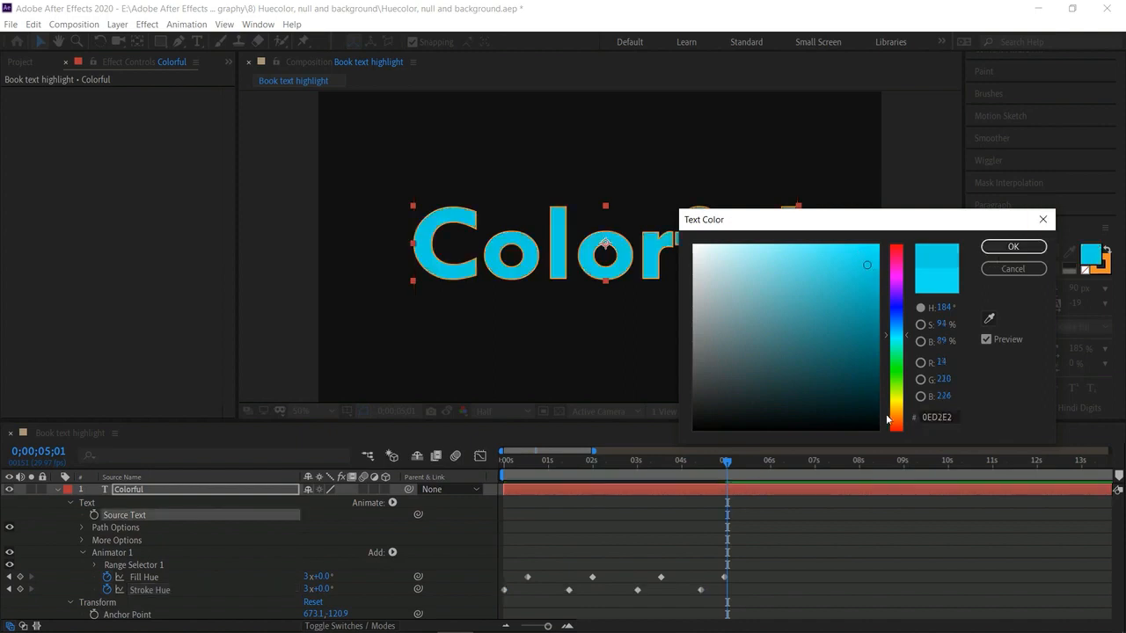
left_click(898, 419)
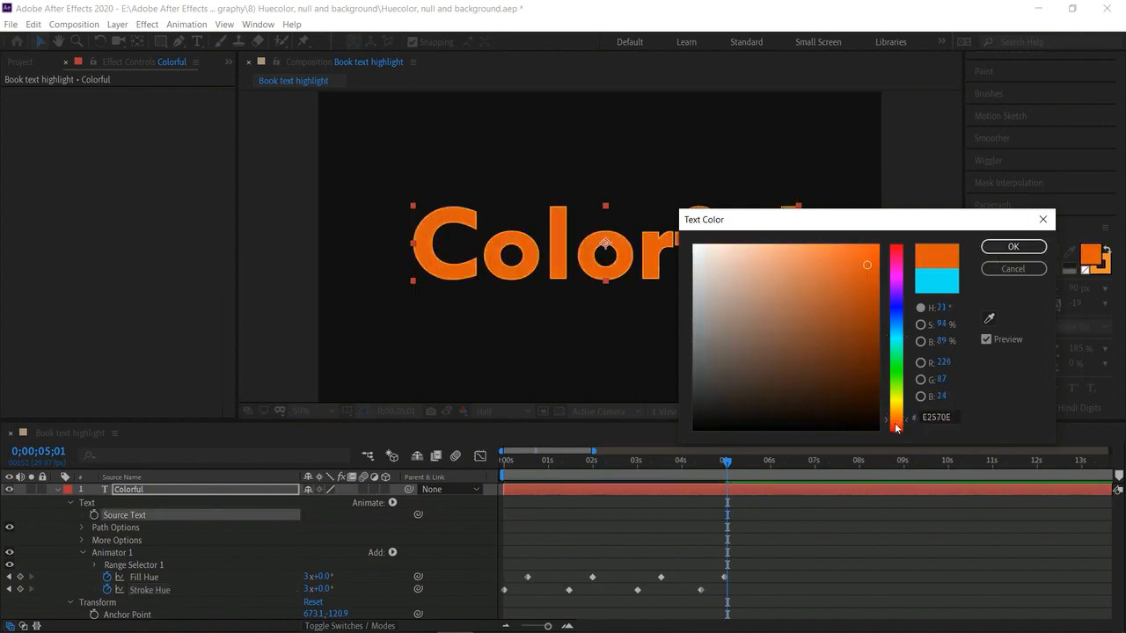
left_click(896, 427)
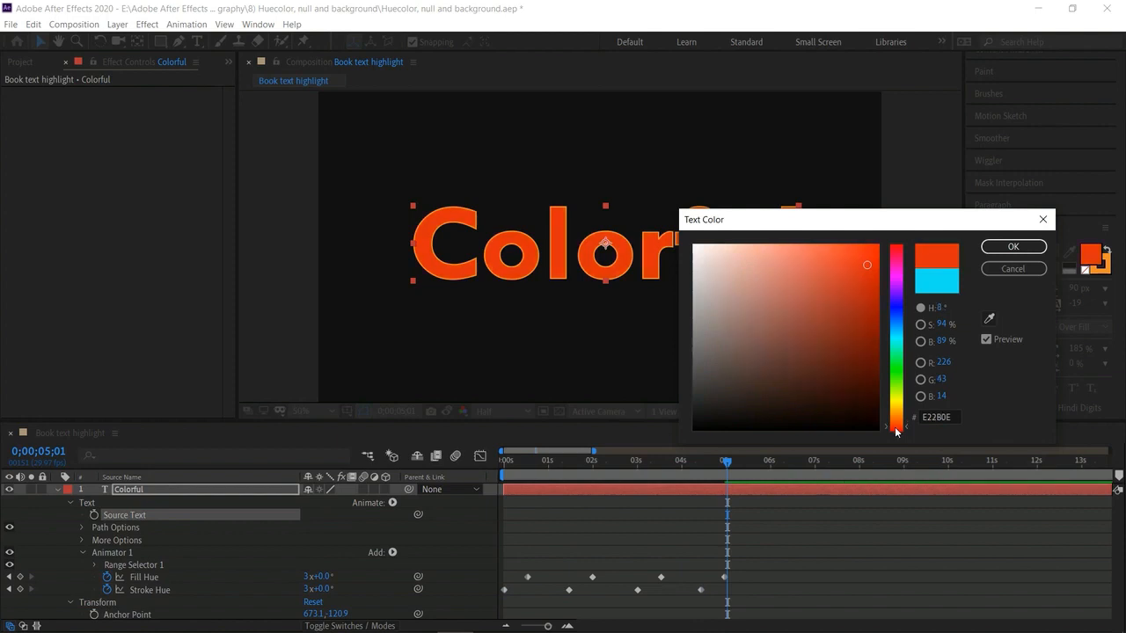
left_click(1013, 247)
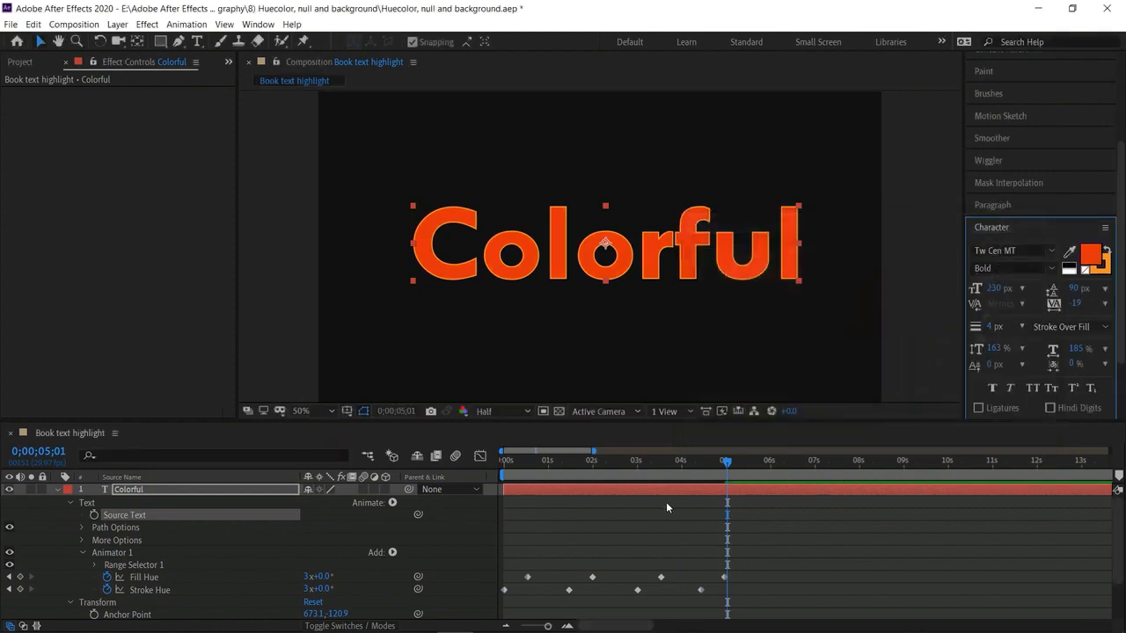
key("space")
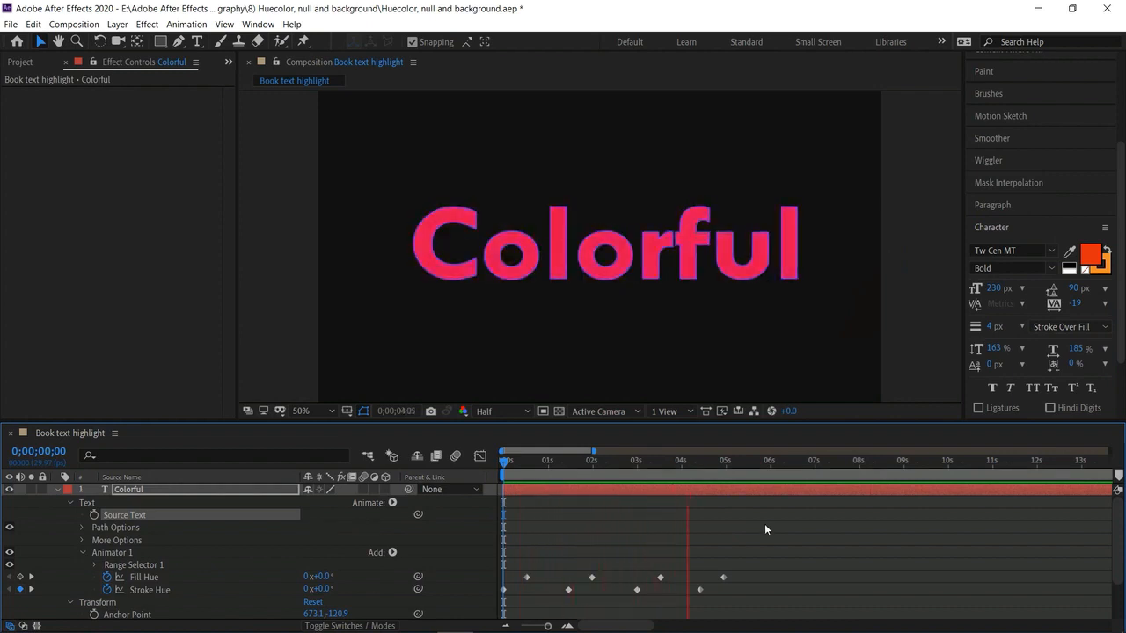
key("space")
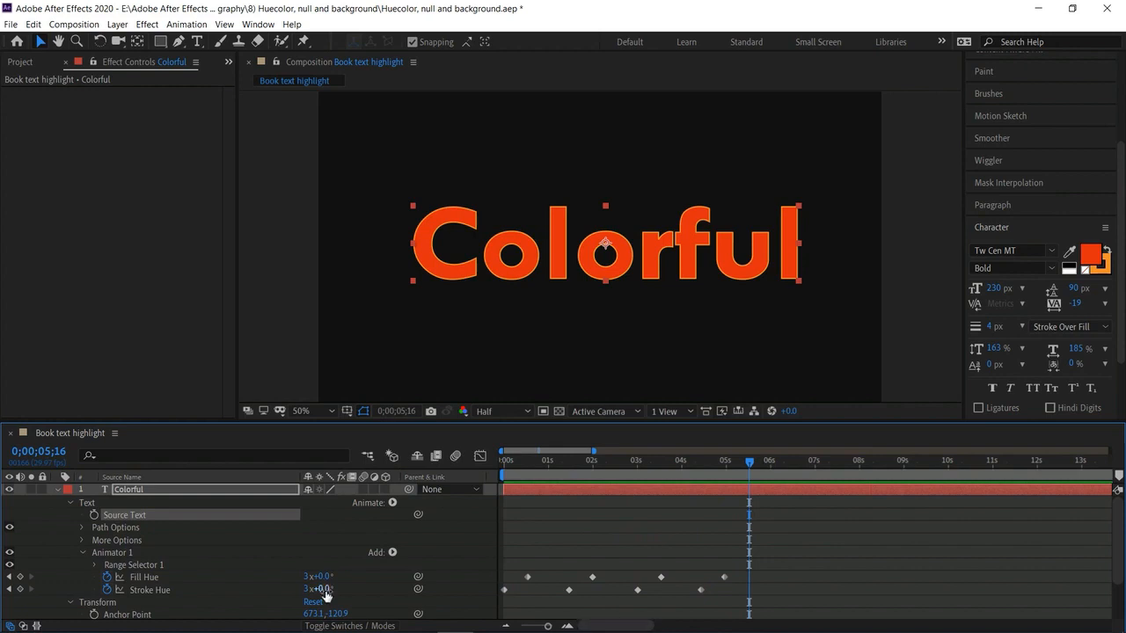
Turn off Stroke Hue keyframing, remove the stroke from Colorful and play the fill hue animation from the start
left_click(106, 591)
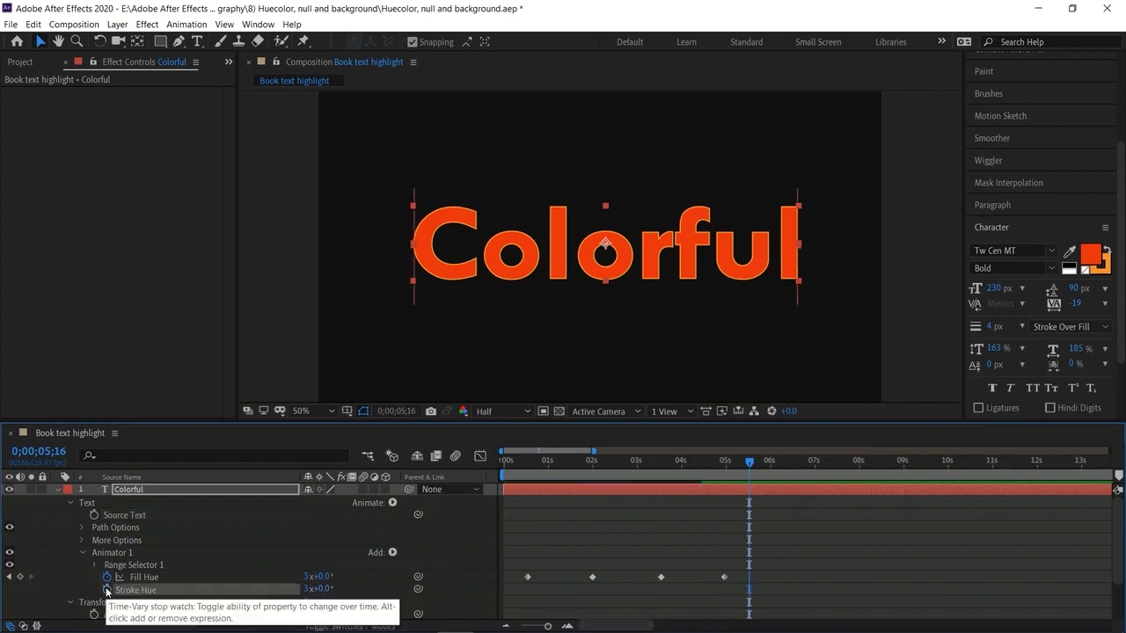
left_click(1098, 271)
left_click(1085, 272)
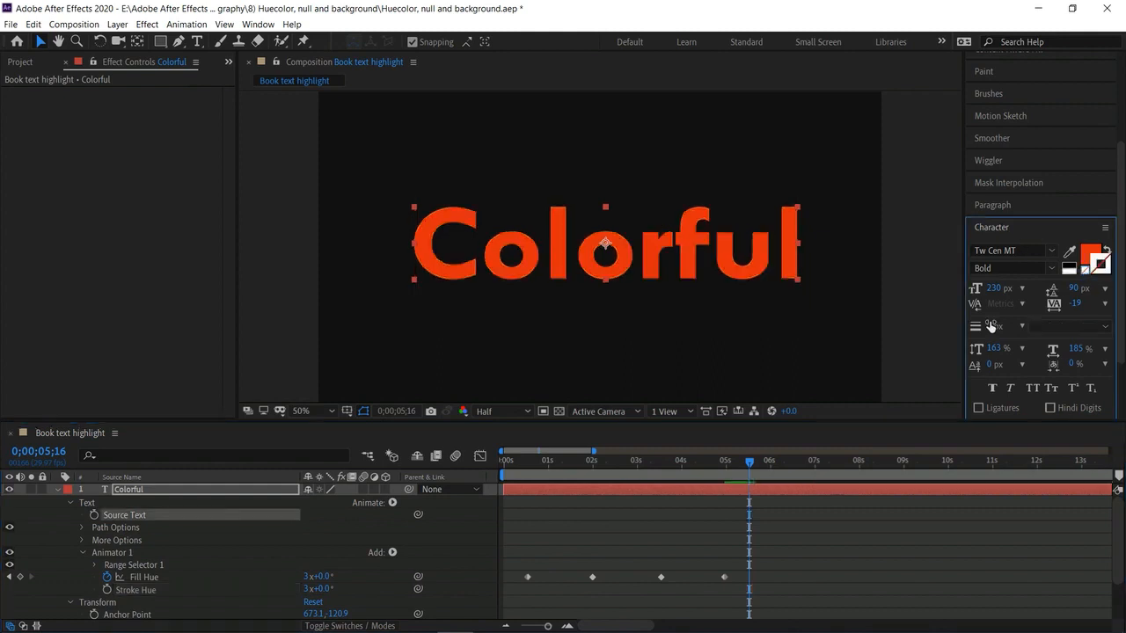
left_click(749, 465)
key("space")
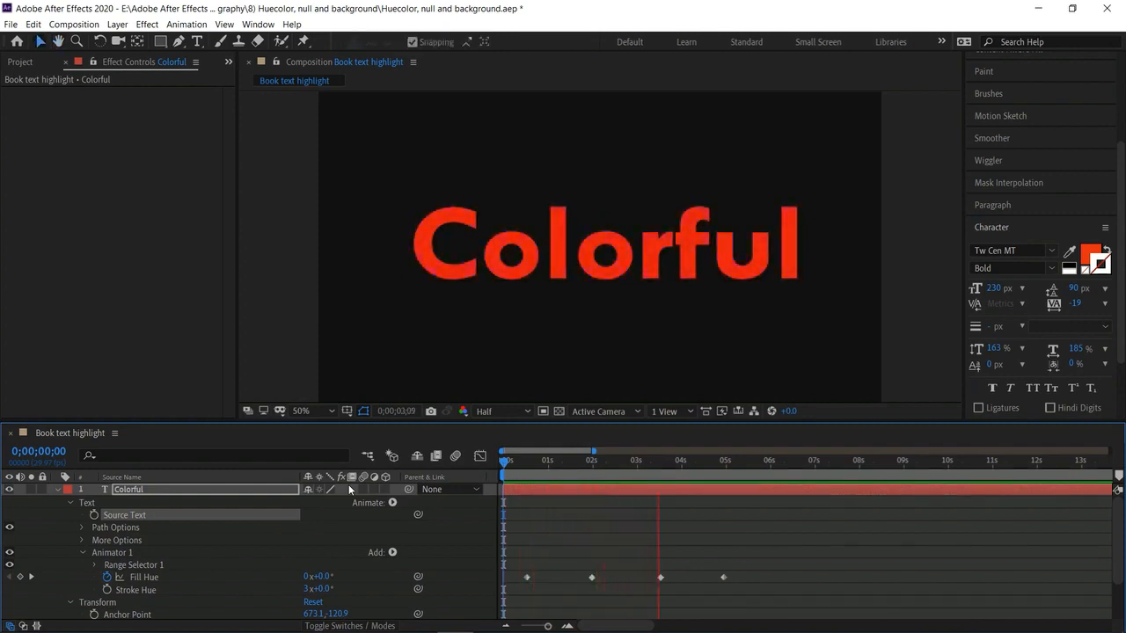
key("space")
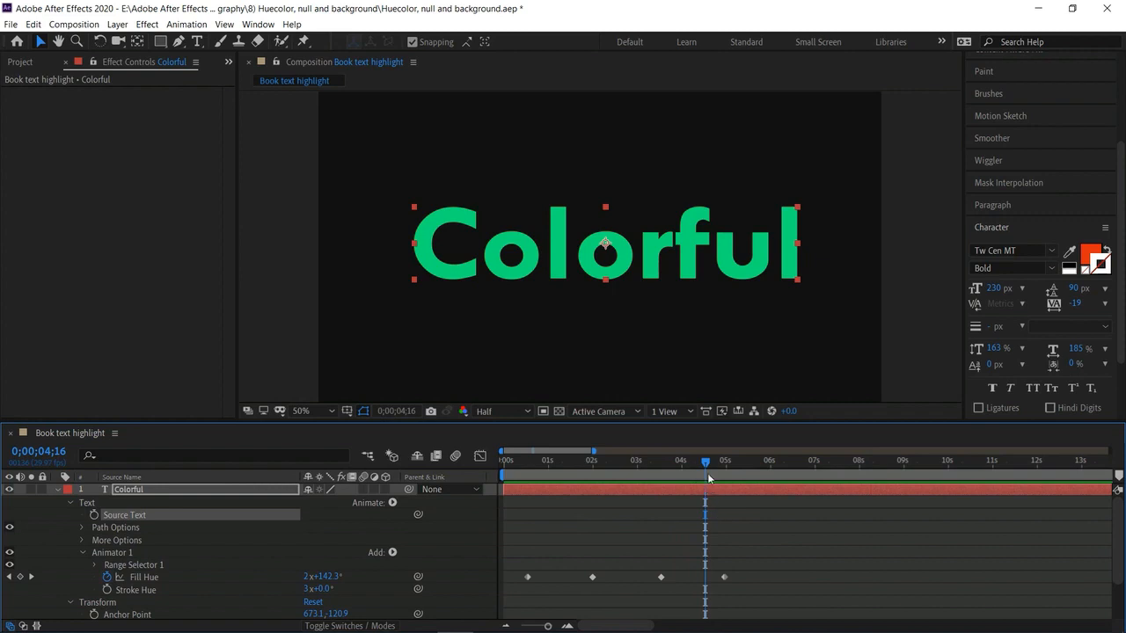
Return to the start of the composition, collapse the Colorful layer's properties and deselect the layer
key("Home")
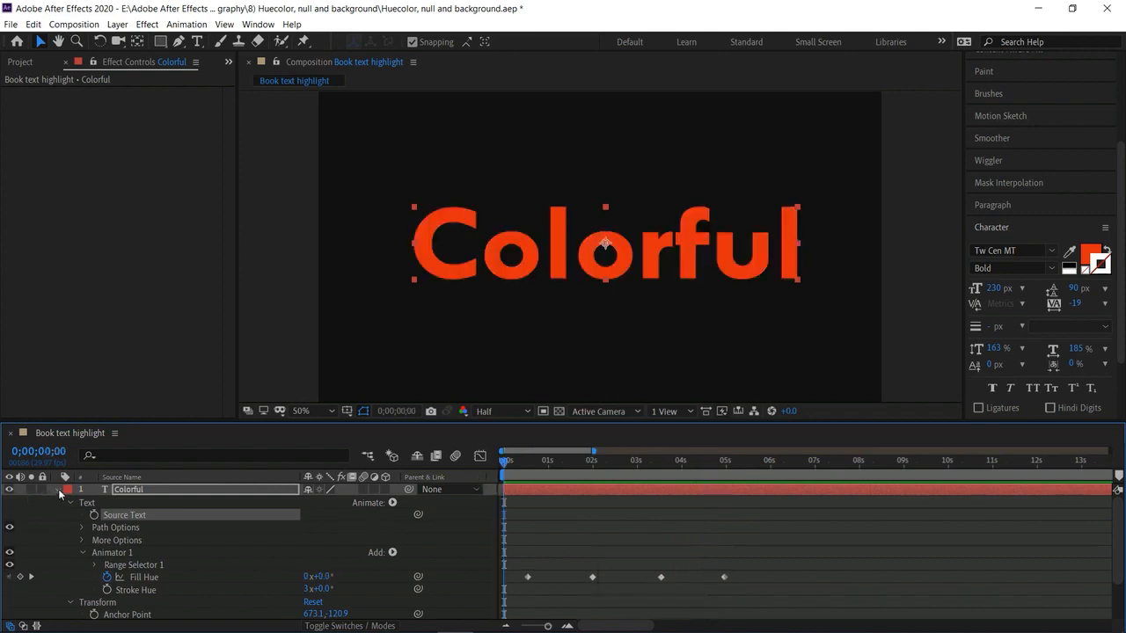
left_click(58, 489)
left_click(139, 561)
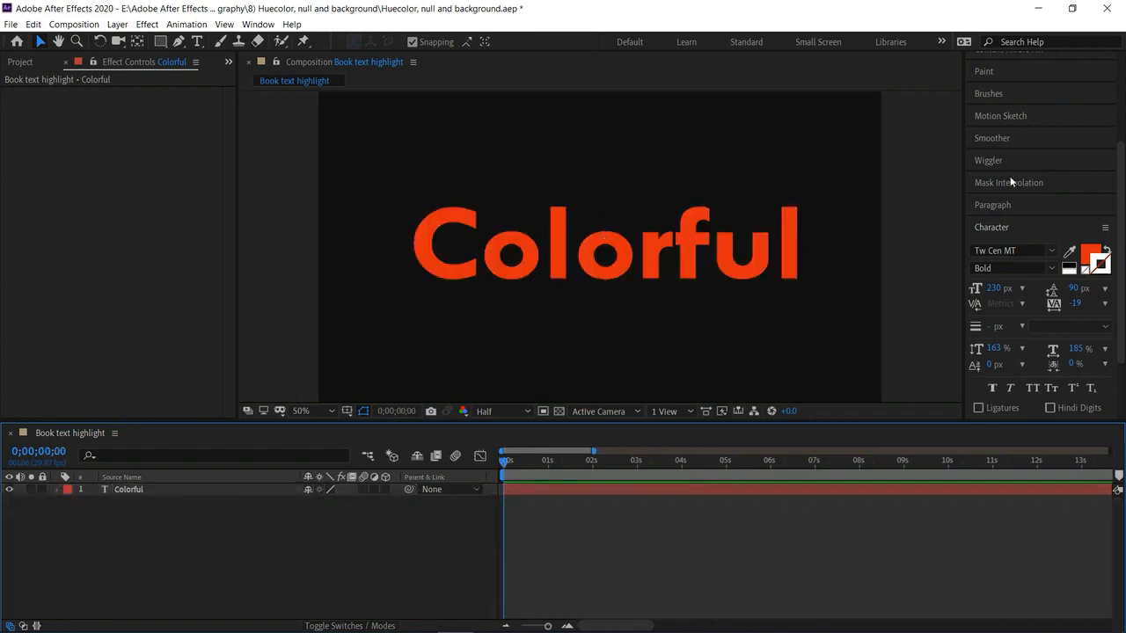
scroll(1037, 150, "up", 5)
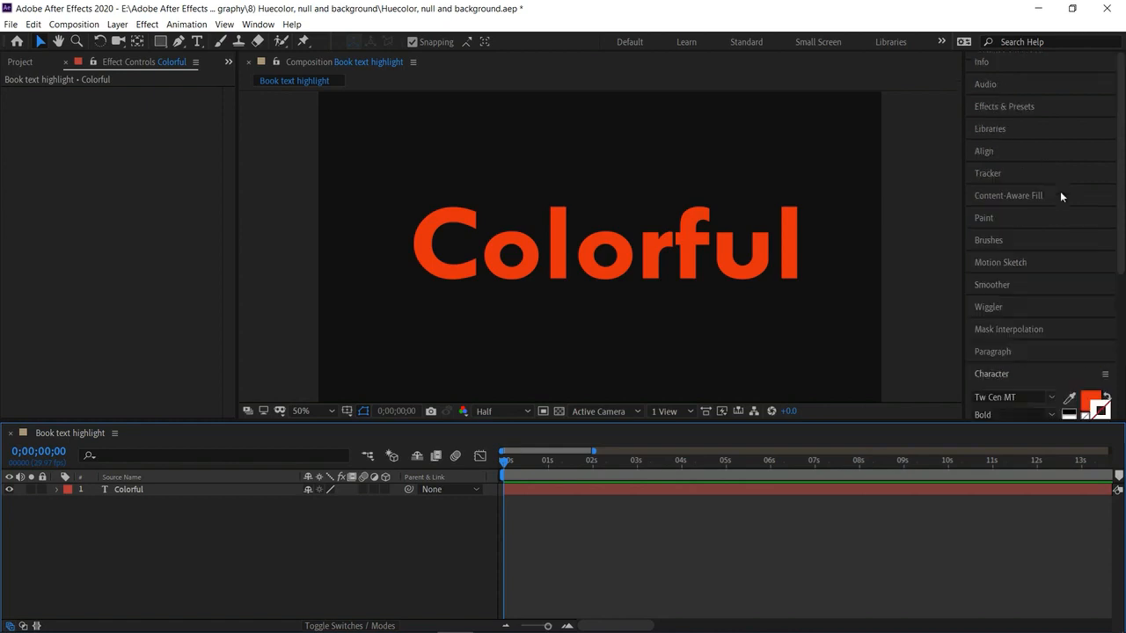
Show the animation presets in the Behaviors folder of Effects & Presets
left_click(1002, 107)
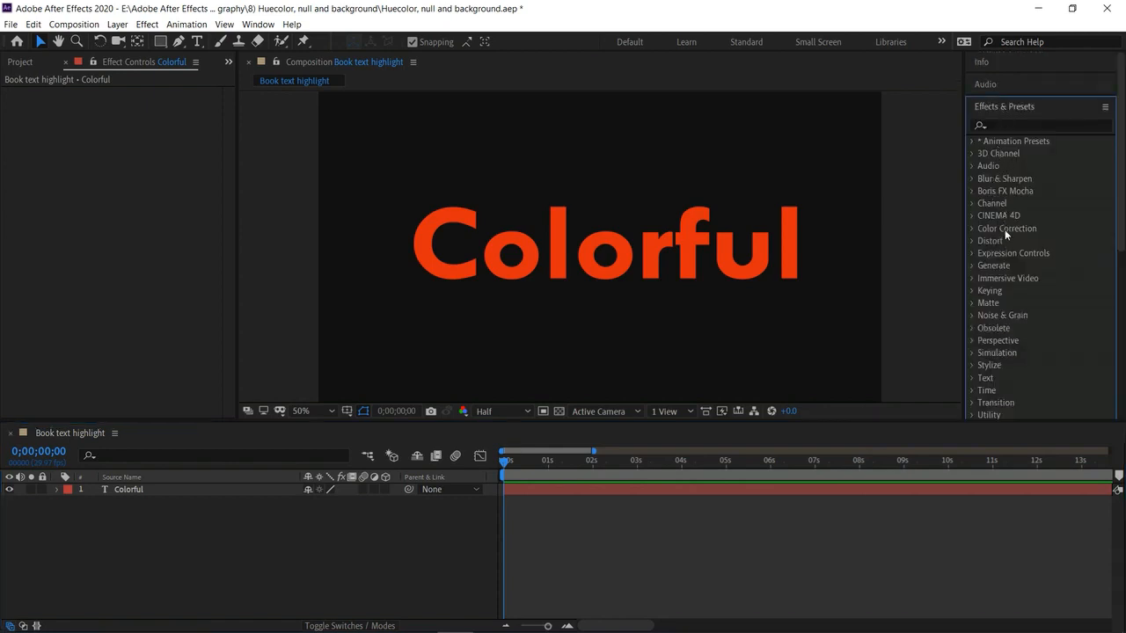
left_click(972, 141)
left_click(984, 166)
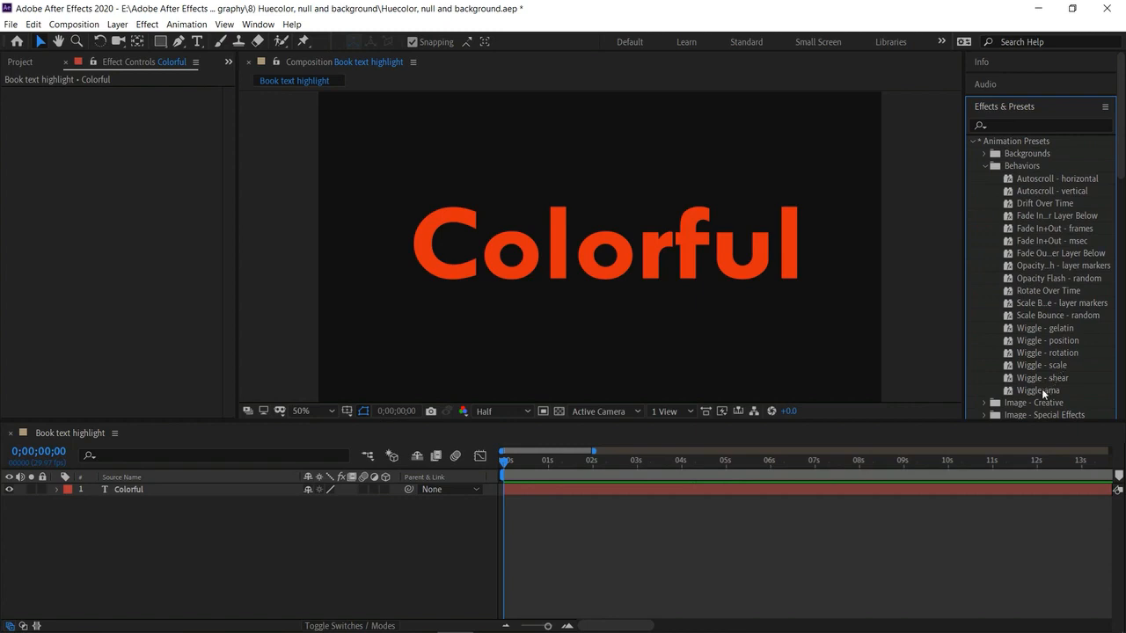
Try the Wigglerama and Scale Bounce - random presets on Colorful, playing and undoing each one
left_click_drag(1041, 389, 661, 257)
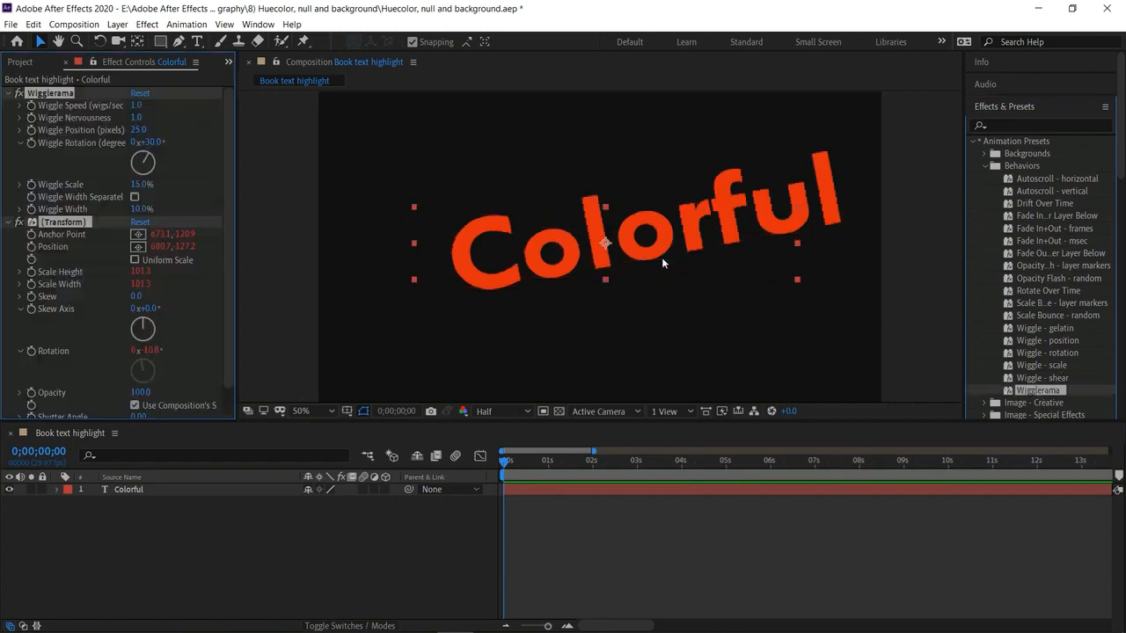
key("space")
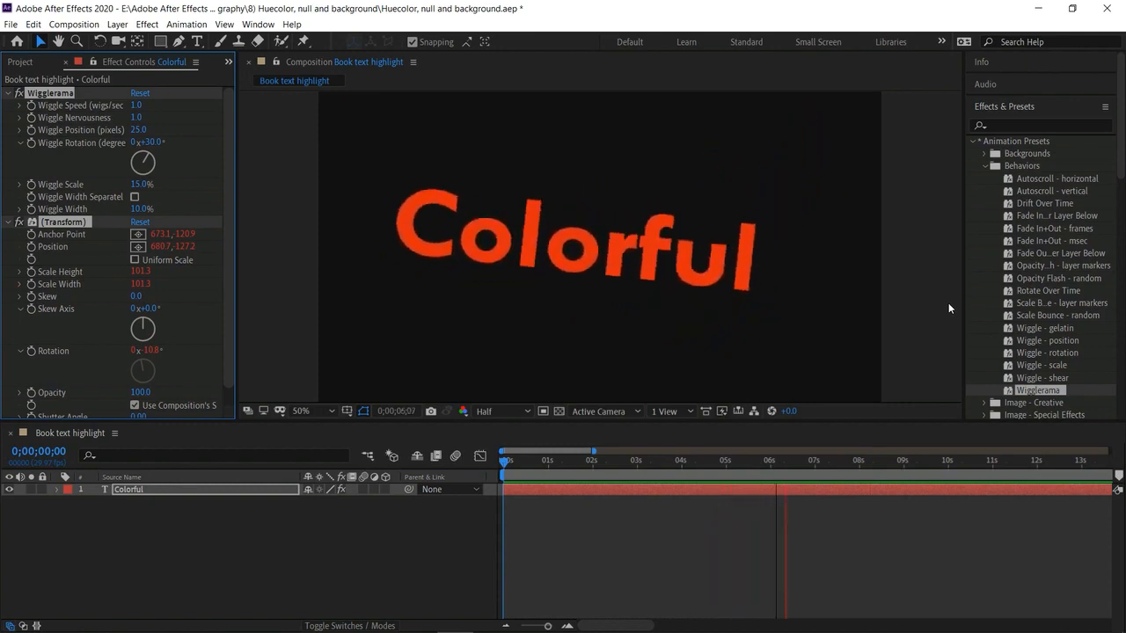
key("ctrl+z")
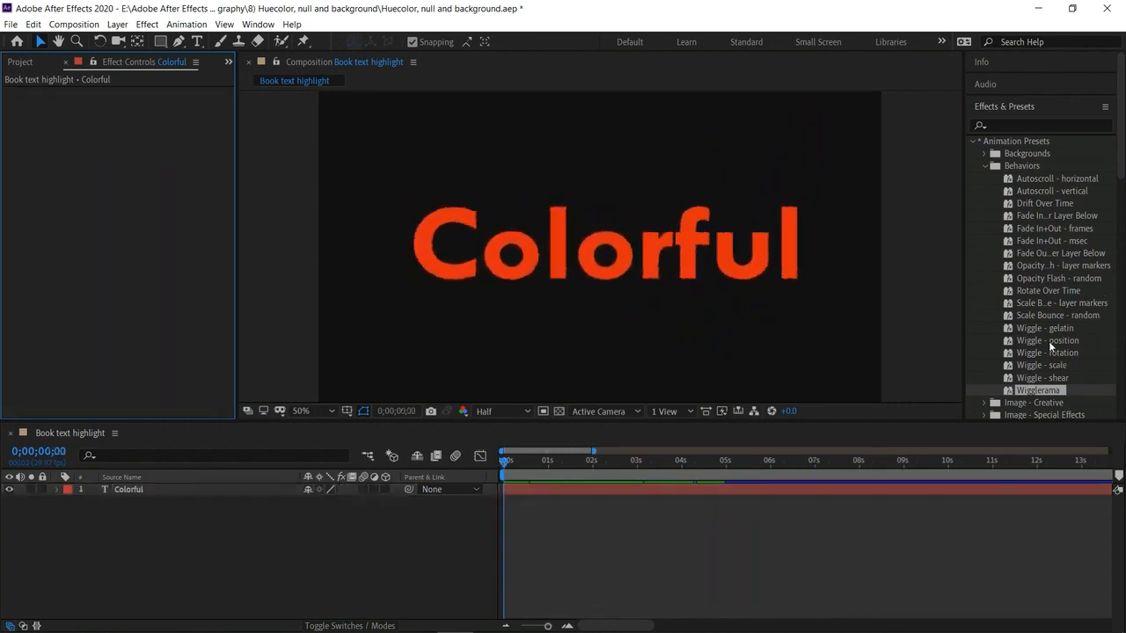
left_click_drag(1041, 311, 683, 252)
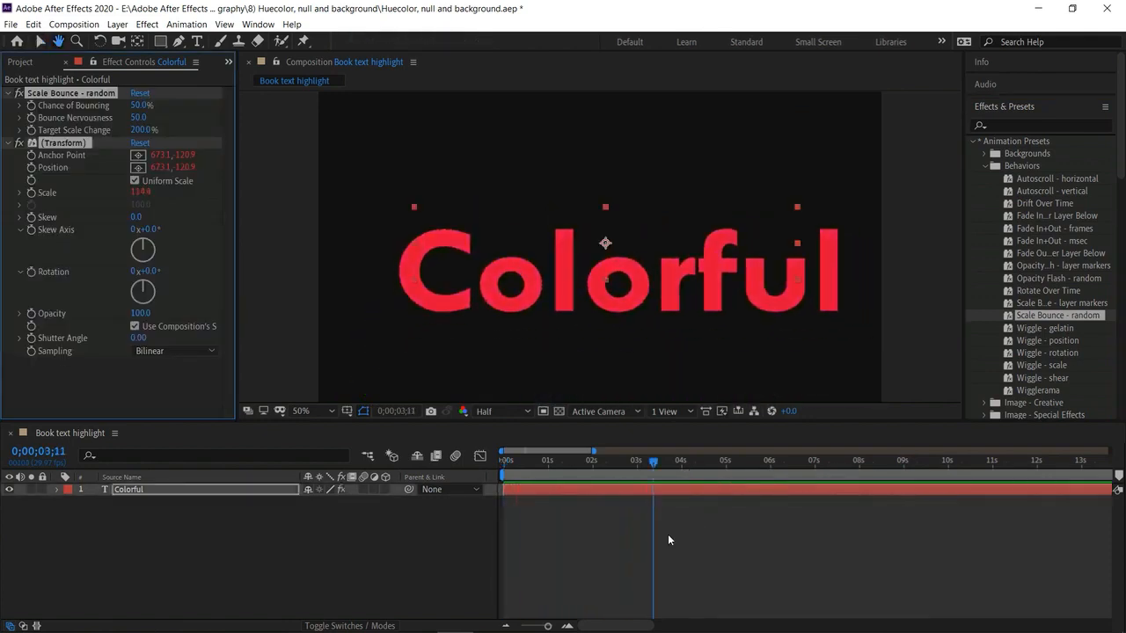
key("ctrl+z")
Try the Autoscroll - vertical preset on Colorful, play it and undo it
left_click_drag(1060, 191, 628, 260)
key("space")
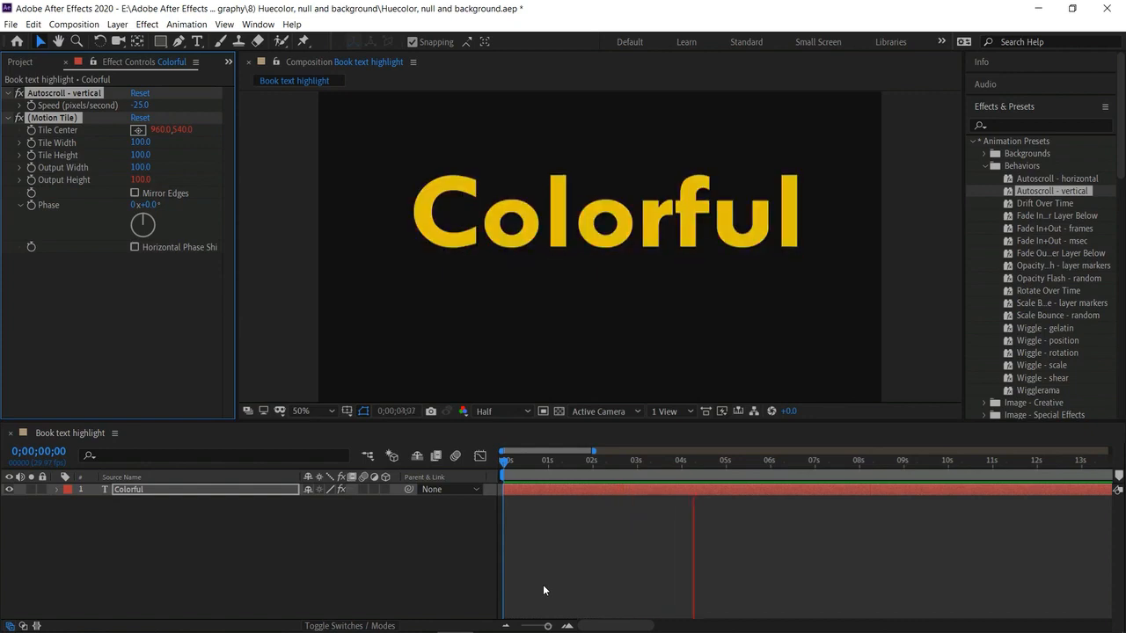
key("space")
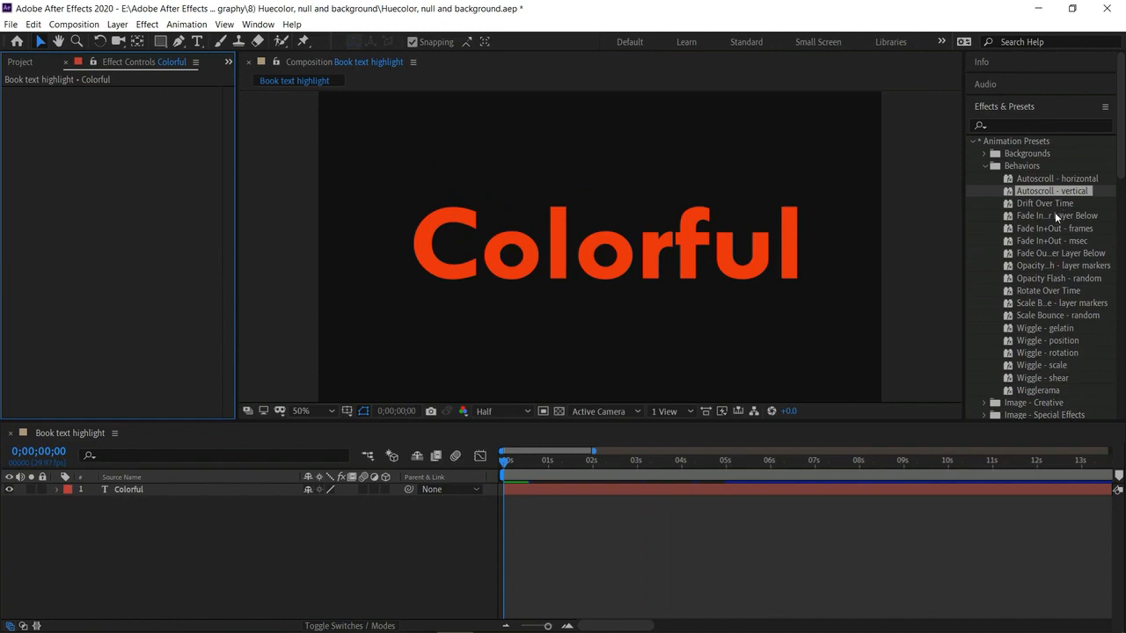
Apply the Drift Over Time preset to Colorful, set its Direction to 199° and play it from the start
left_click_drag(1048, 208, 637, 257)
key("space")
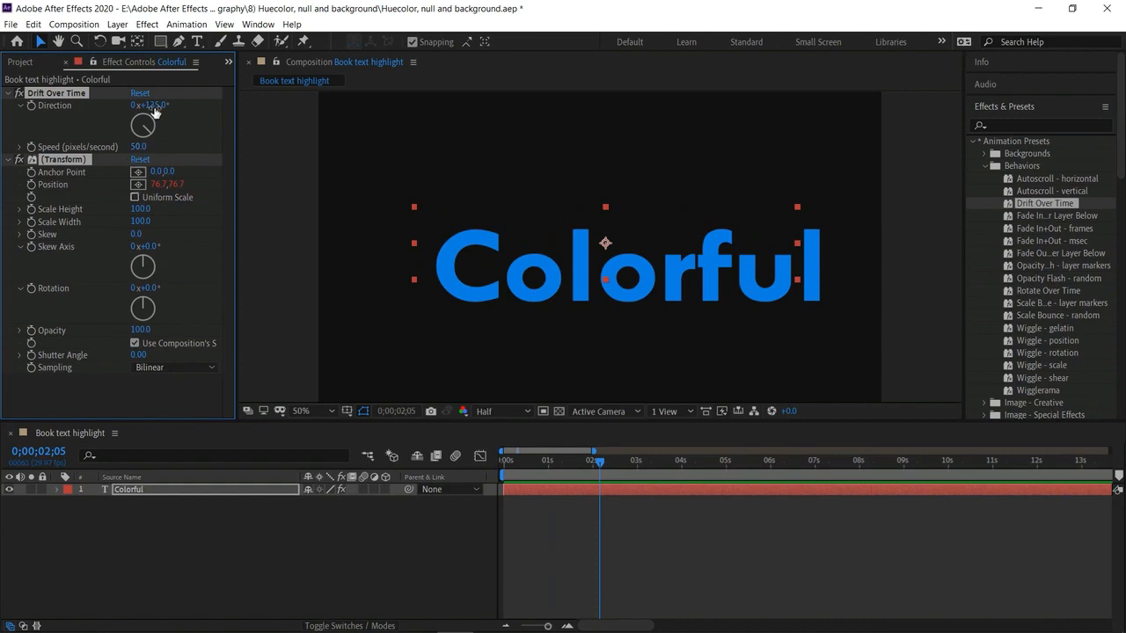
left_click_drag(154, 105, 213, 126)
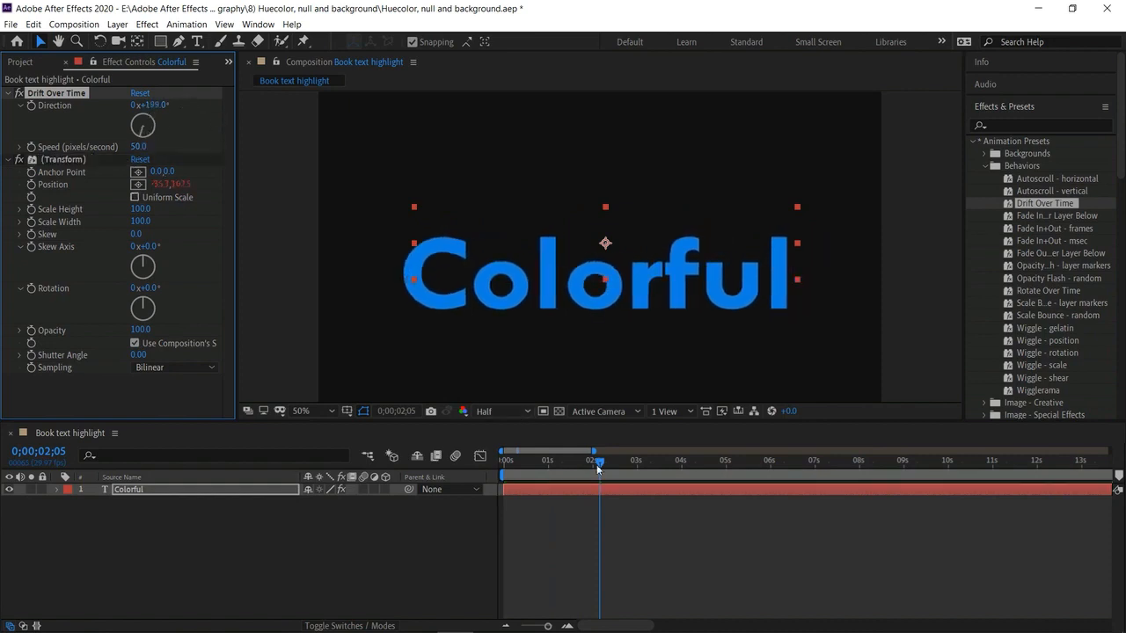
left_click_drag(598, 467, 443, 459)
key("space")
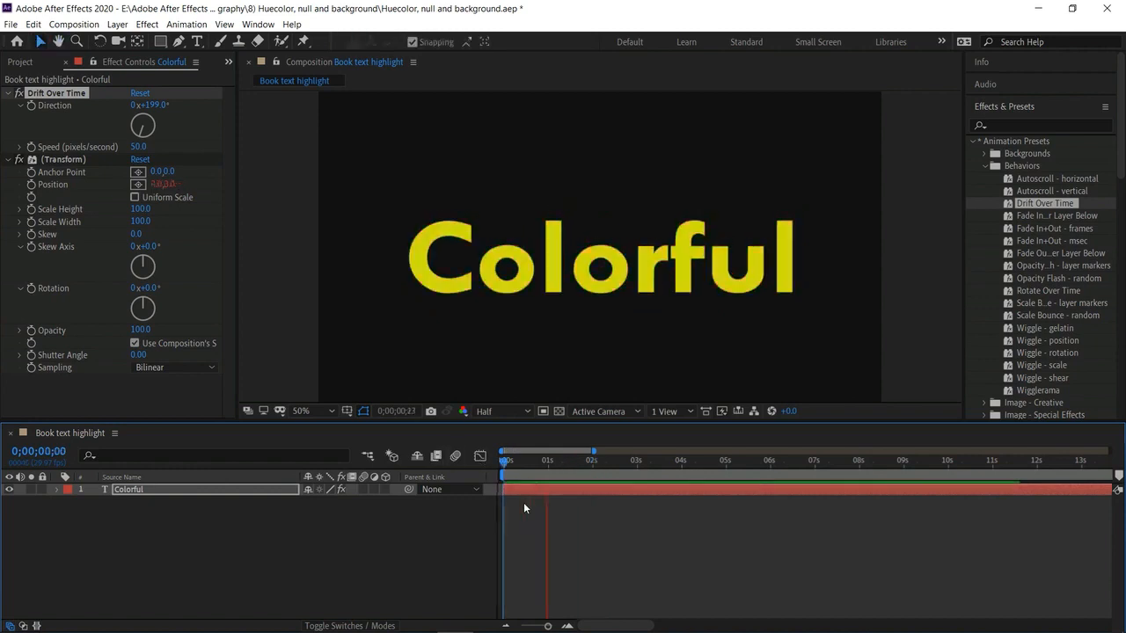
key("space")
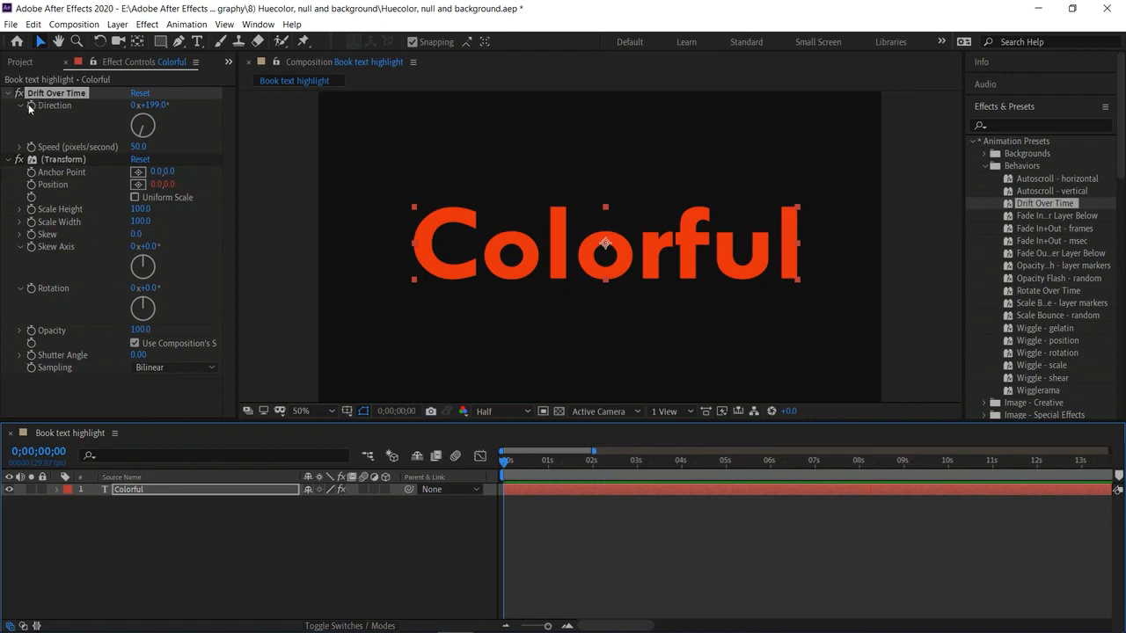
Keyframe the drift Direction at 213° at 0;00;00;00, 304° at 0;00;01;00 and 131° at 0;00;02;03, and play the animation
left_click(29, 108)
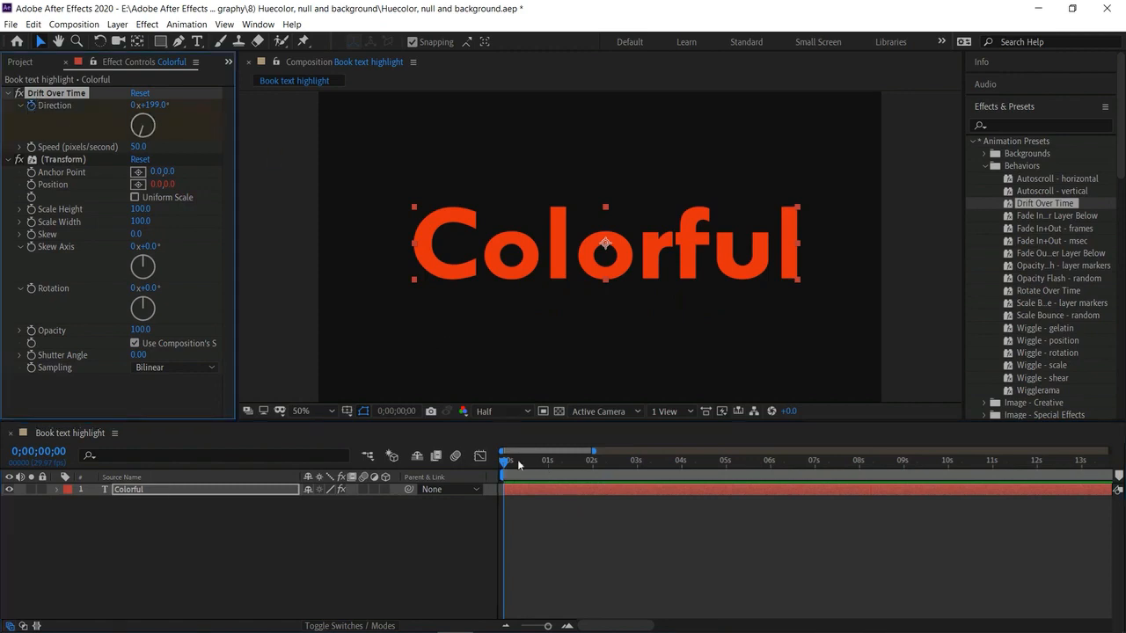
left_click_drag(146, 107, 157, 104)
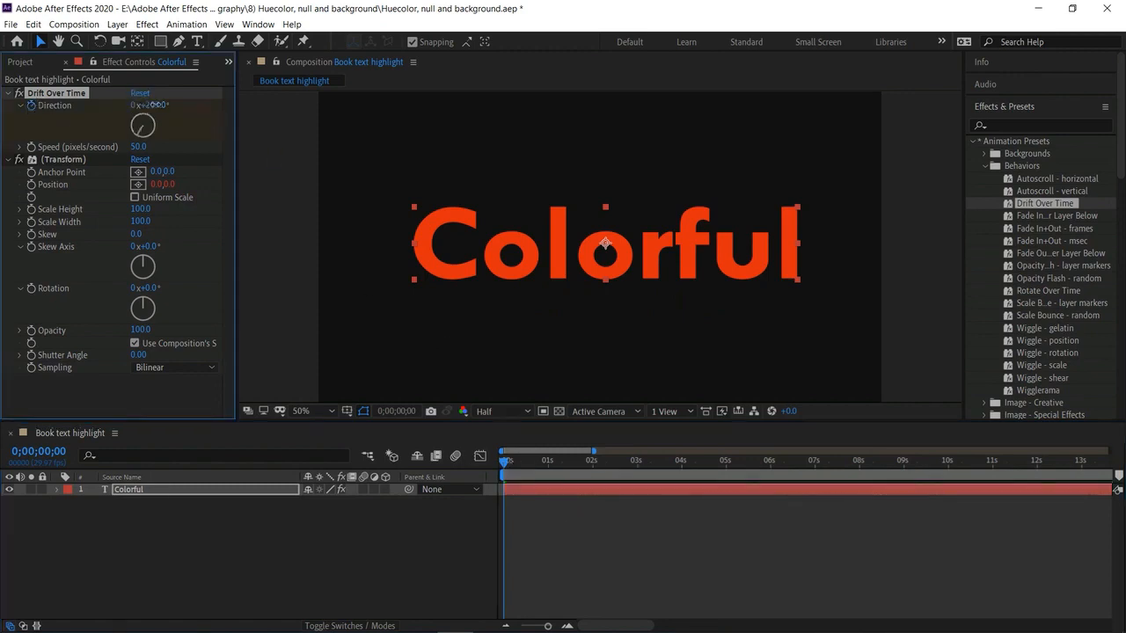
left_click_drag(505, 464, 550, 474)
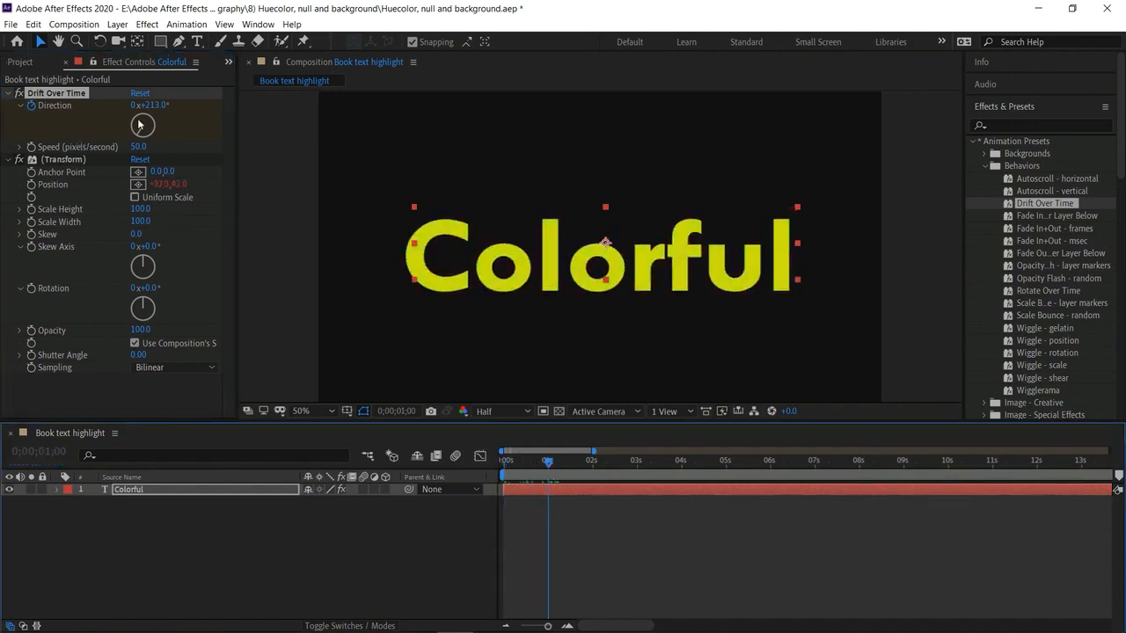
left_click_drag(152, 103, 226, 115)
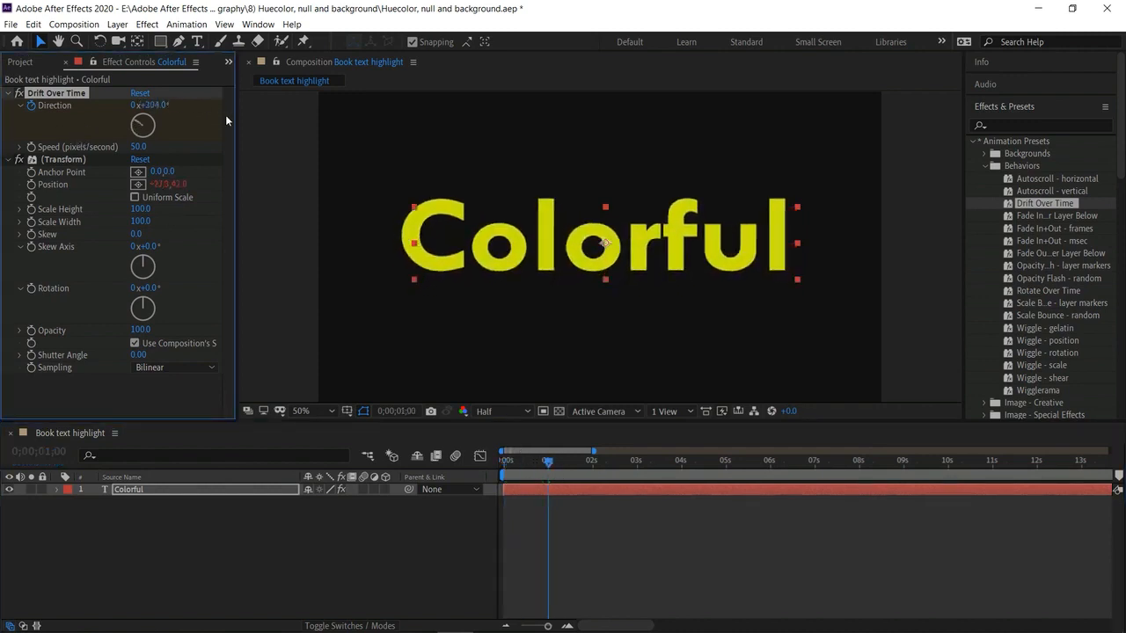
left_click_drag(549, 467, 598, 477)
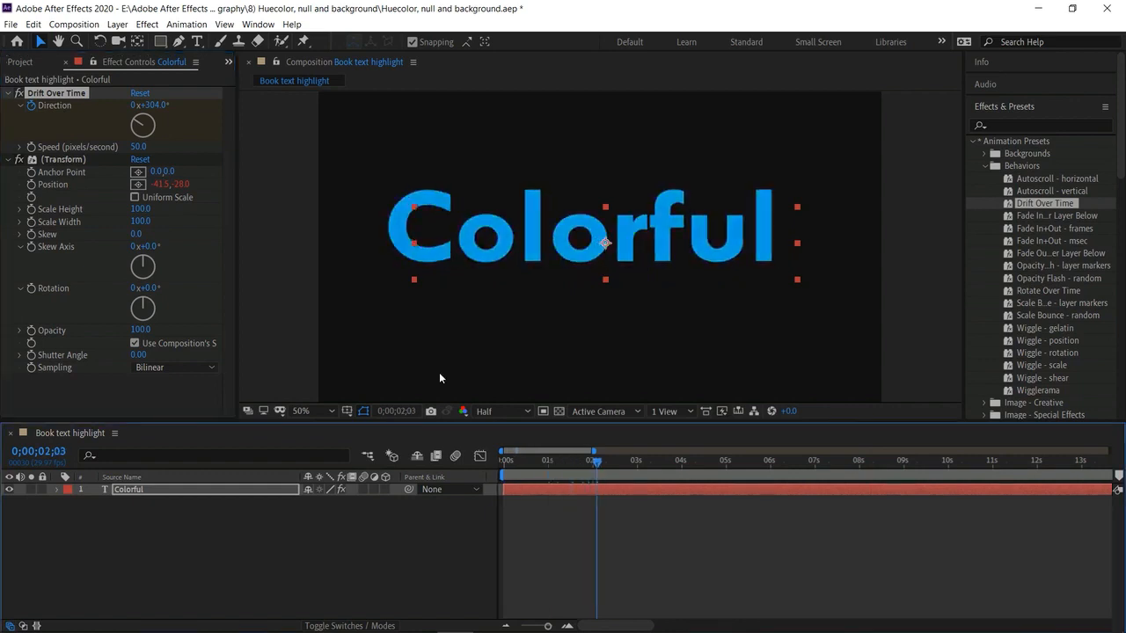
left_click_drag(152, 109, 31, 117)
key("Home")
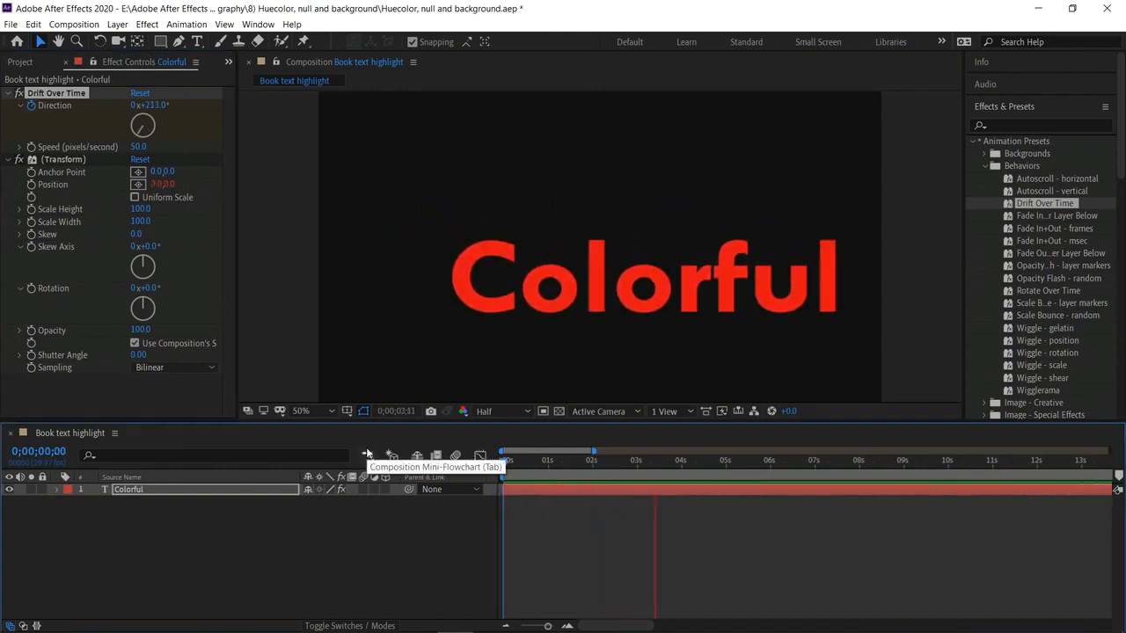
key("space")
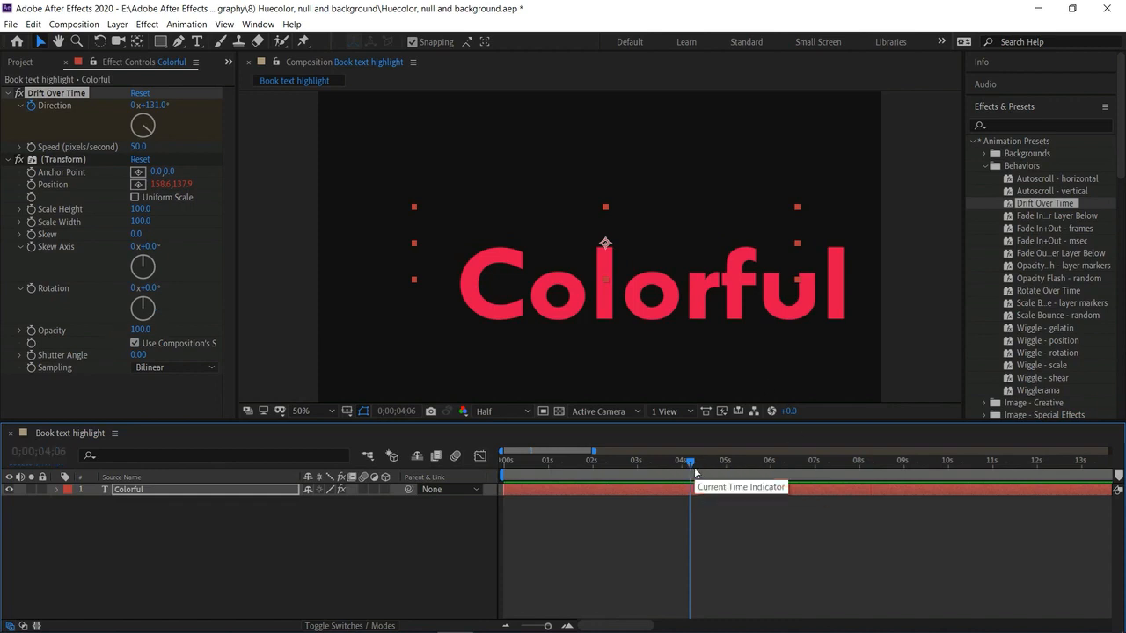
Return to the start of the composition and set the Transform effect's Rotation to 7°
left_click_drag(689, 461, 470, 489)
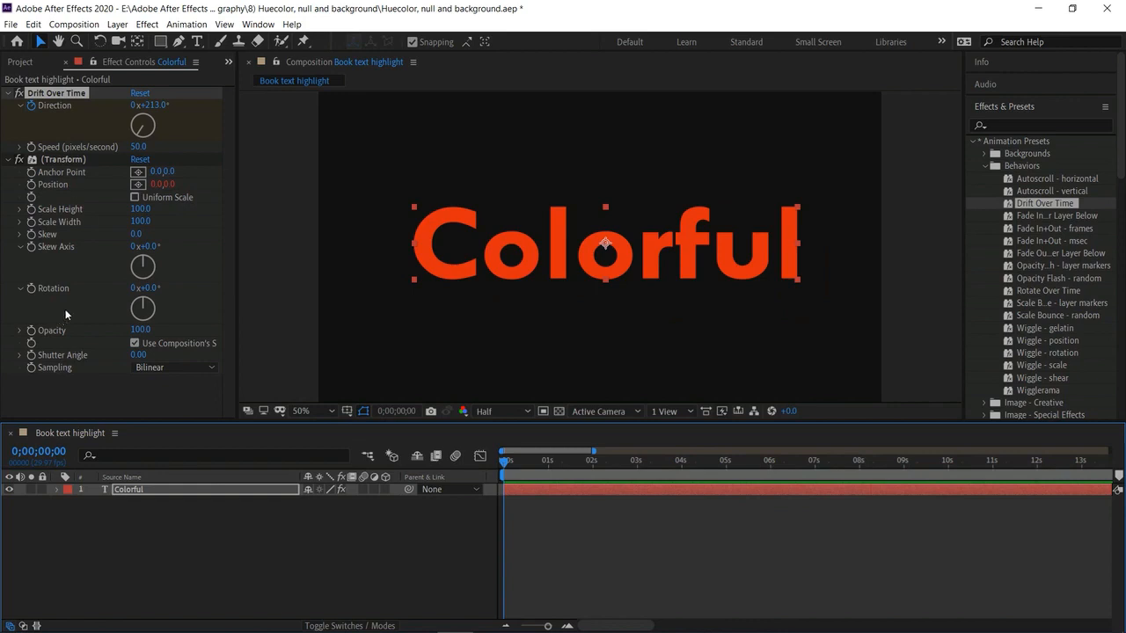
mouse_move(150, 294)
left_mouse_down()
mouse_move(187, 294)
mouse_move(162, 295)
left_mouse_up()
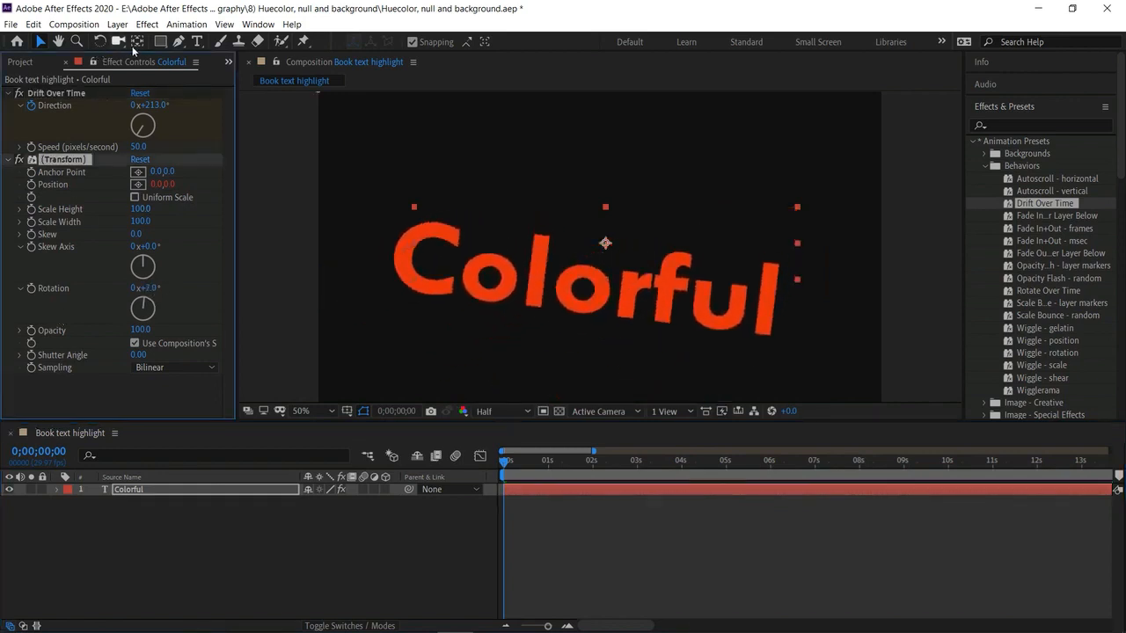
Move the Colorful layer's anchor point to the lower end of the first l and play the animation
left_click(605, 243)
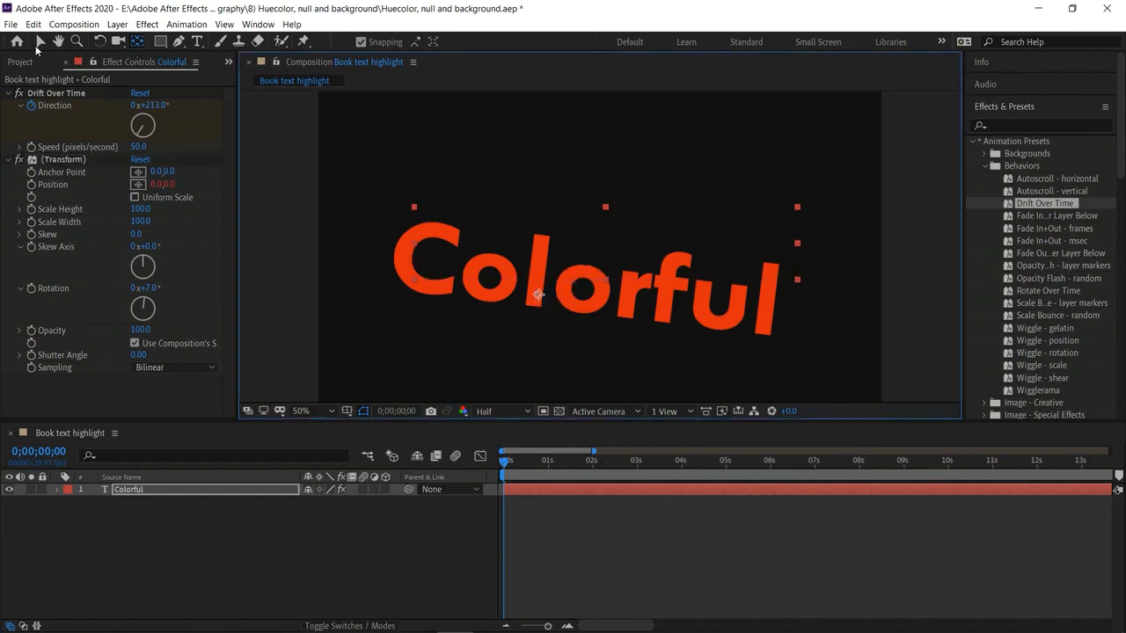
left_click(39, 45)
key("space")
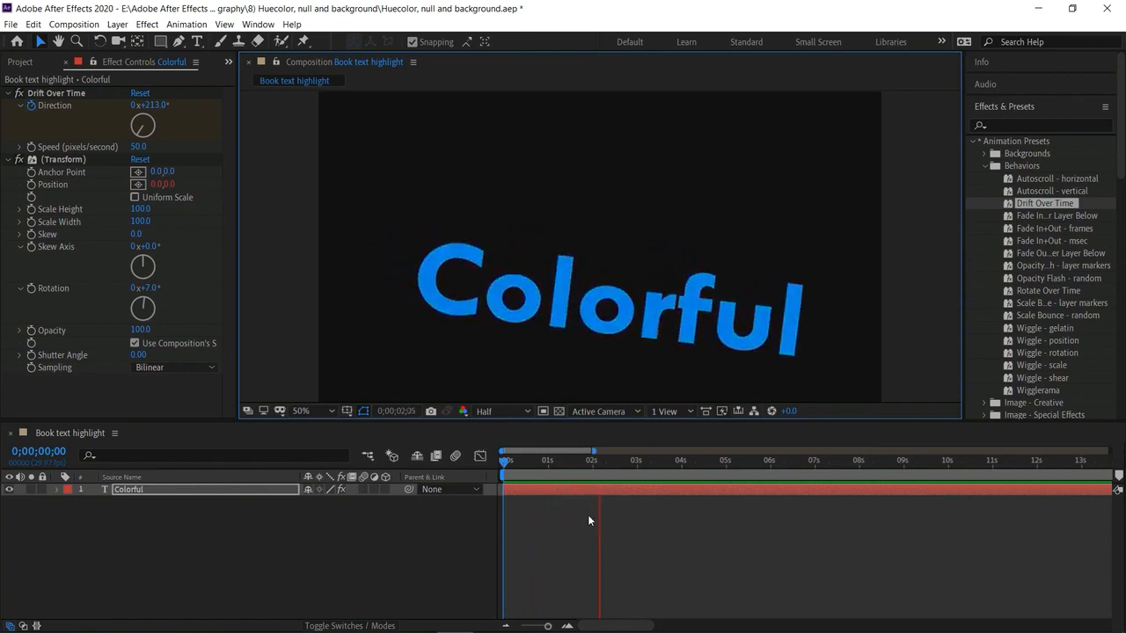
key("space")
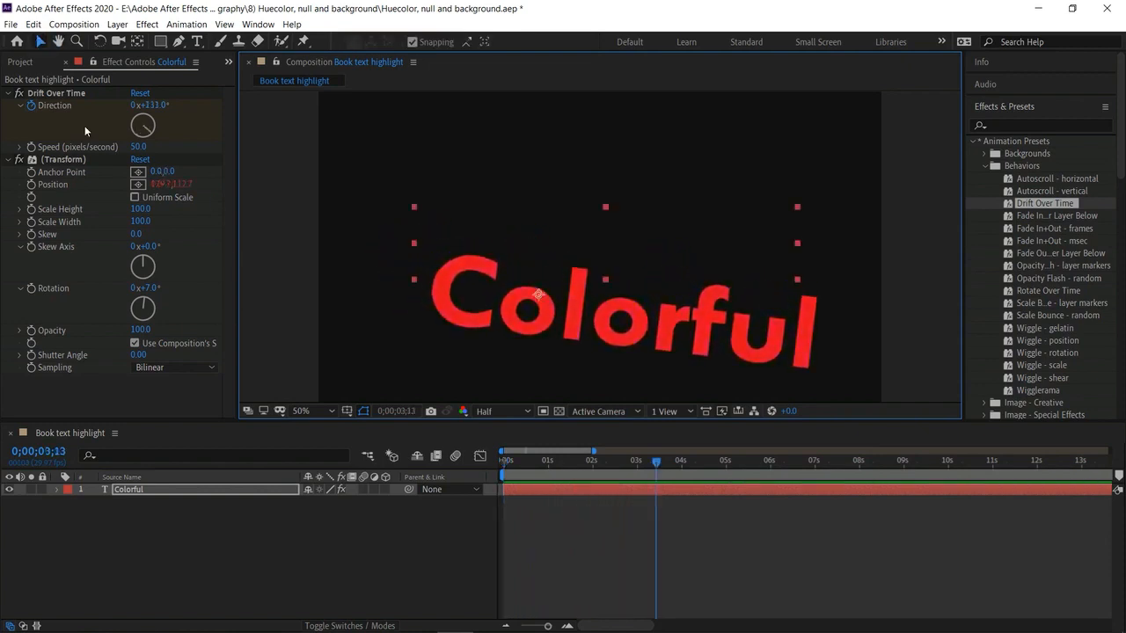
Delete the Drift Over Time and Transform effects from Colorful and return to the start of the composition
left_click(44, 93)
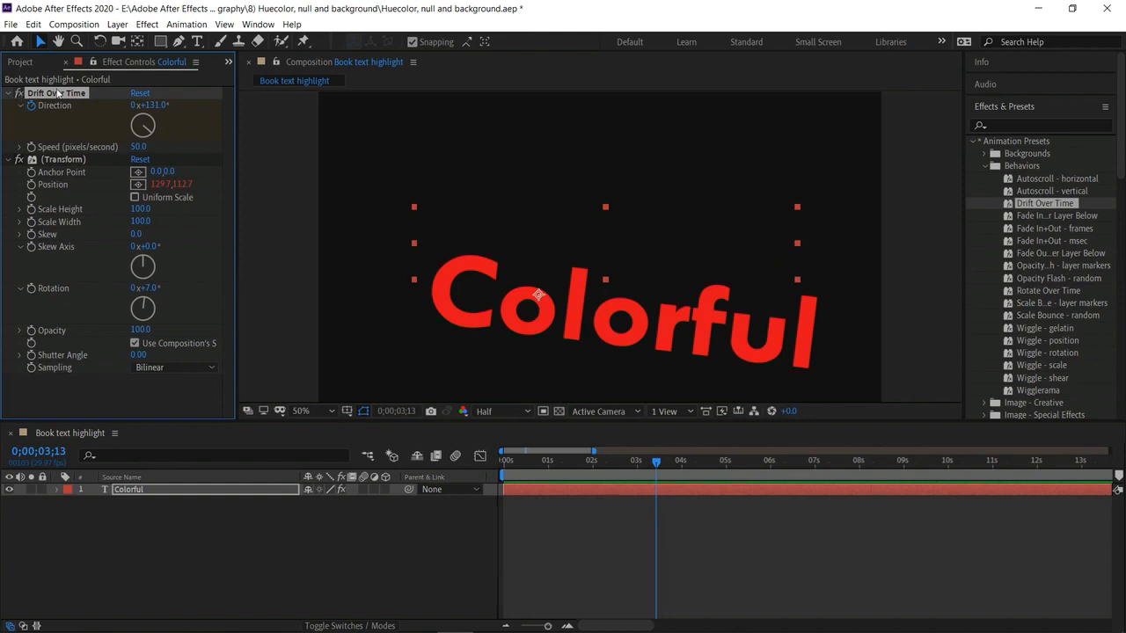
key("Delete")
key("Delete")
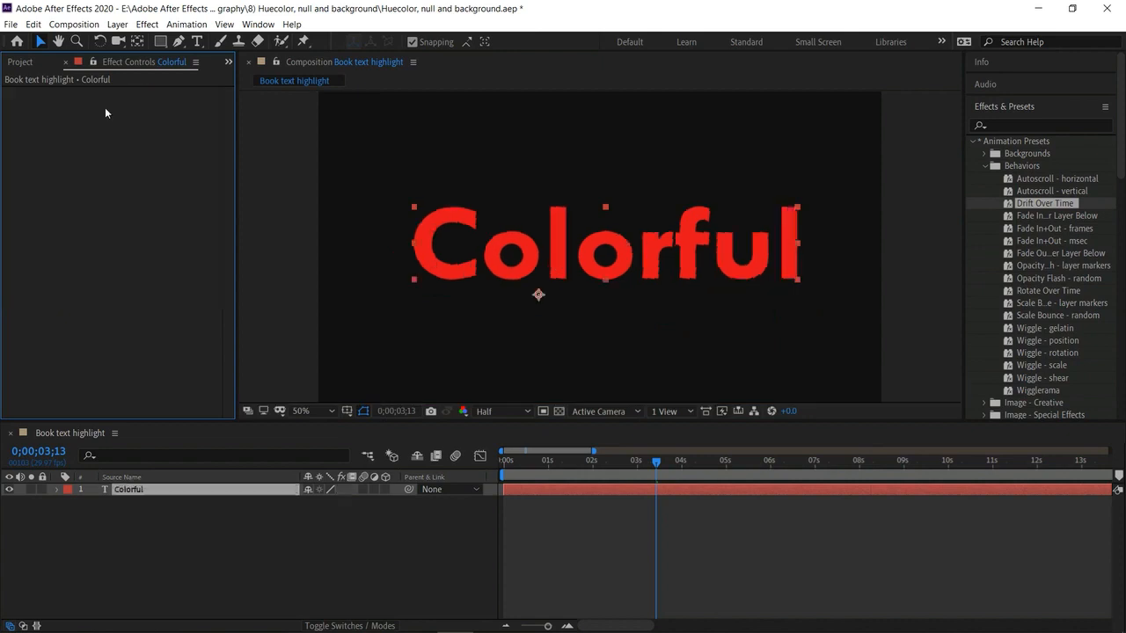
left_click_drag(657, 464, 475, 461)
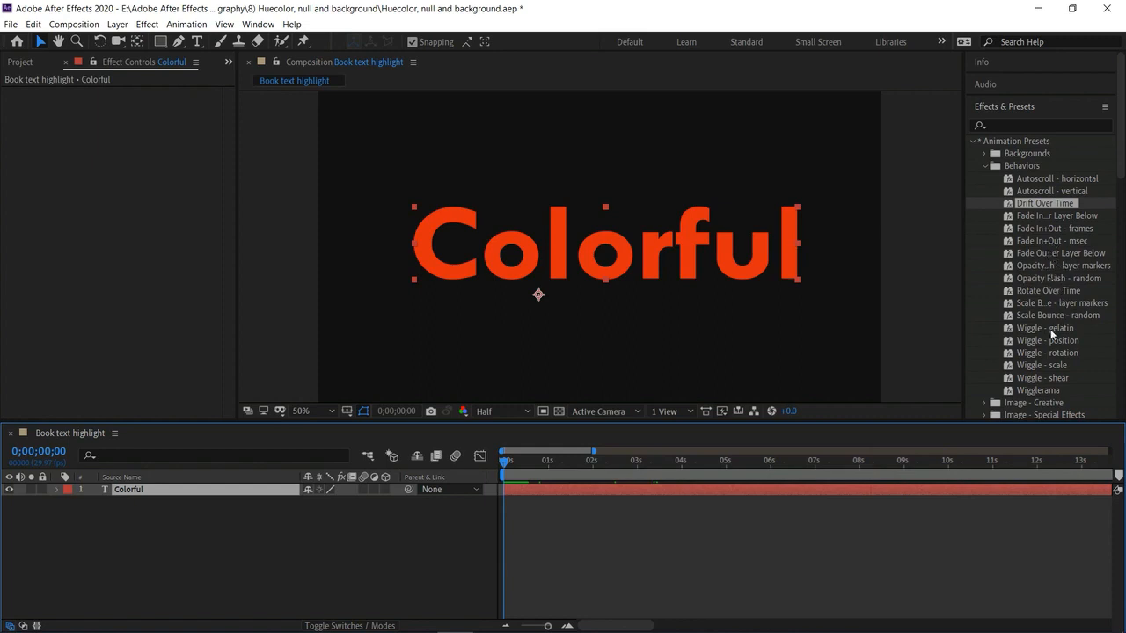
Try the Wiggle - gelatin preset on Colorful, play it, undo it and return to the start
left_click_drag(1052, 334, 554, 251)
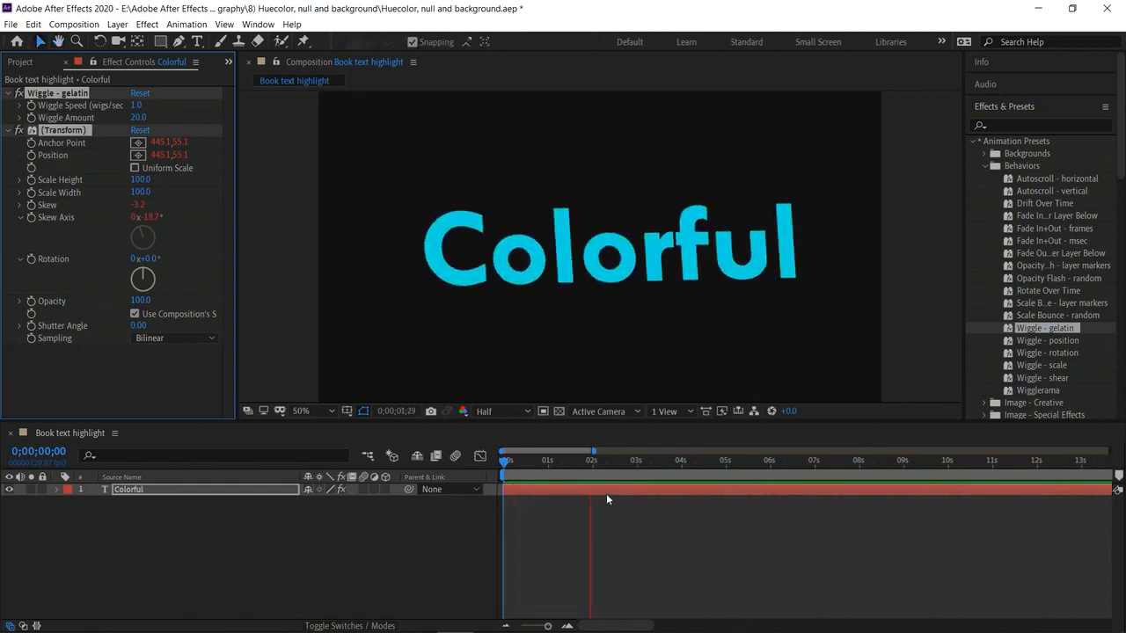
key("space")
key("ctrl+z")
key("Home")
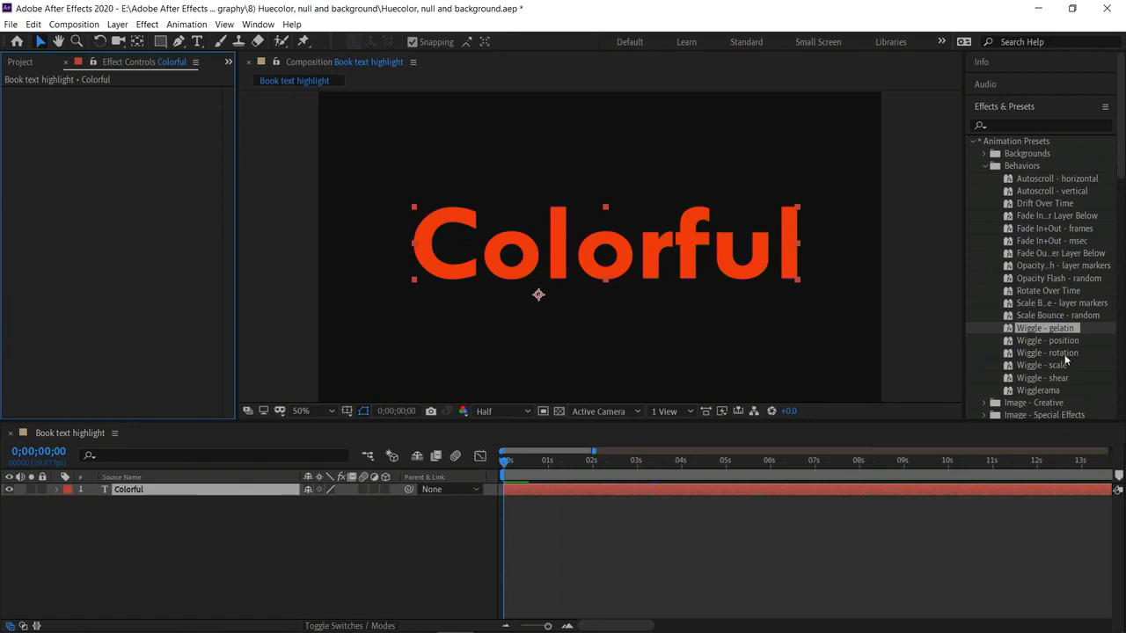
Apply the Wiggle - scale preset to Colorful, play the animation and return to the start of the composition
left_click_drag(1052, 368, 648, 252)
key("space")
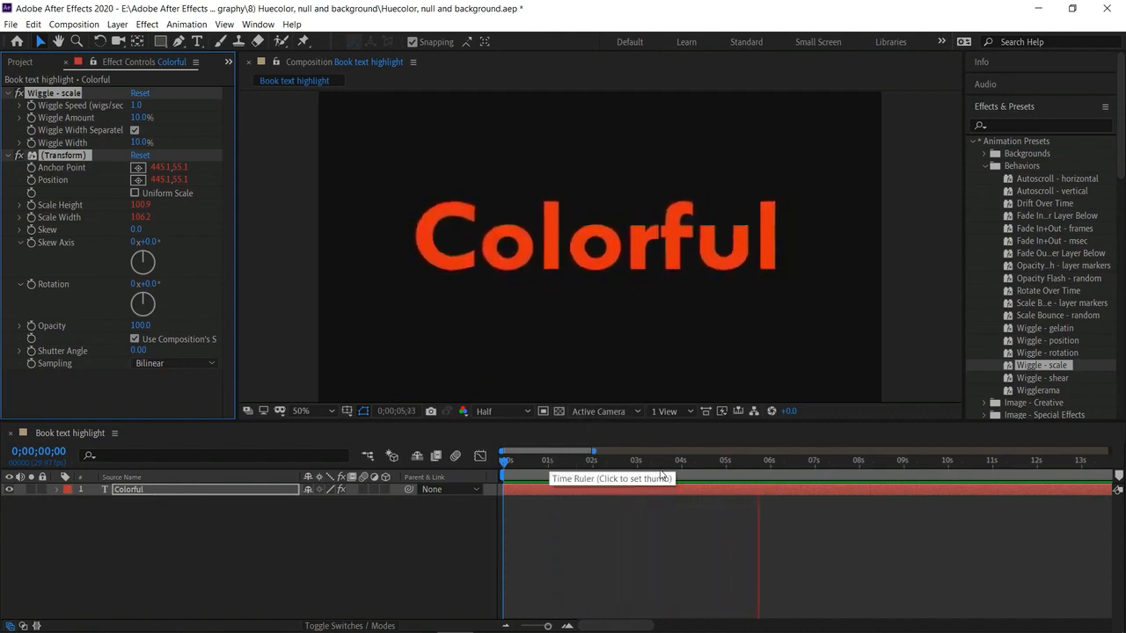
left_click(777, 473)
left_click_drag(776, 474, 308, 451)
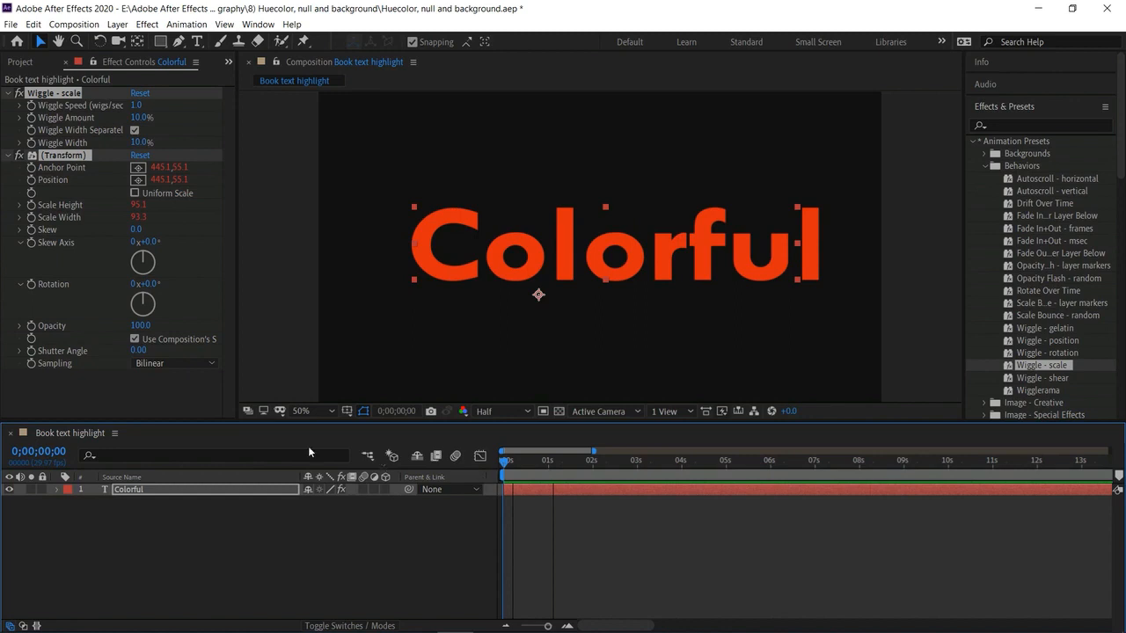
Create a full-composition solid layer in the light purplish grey colour BEBCC3 for the background
right_click(199, 538)
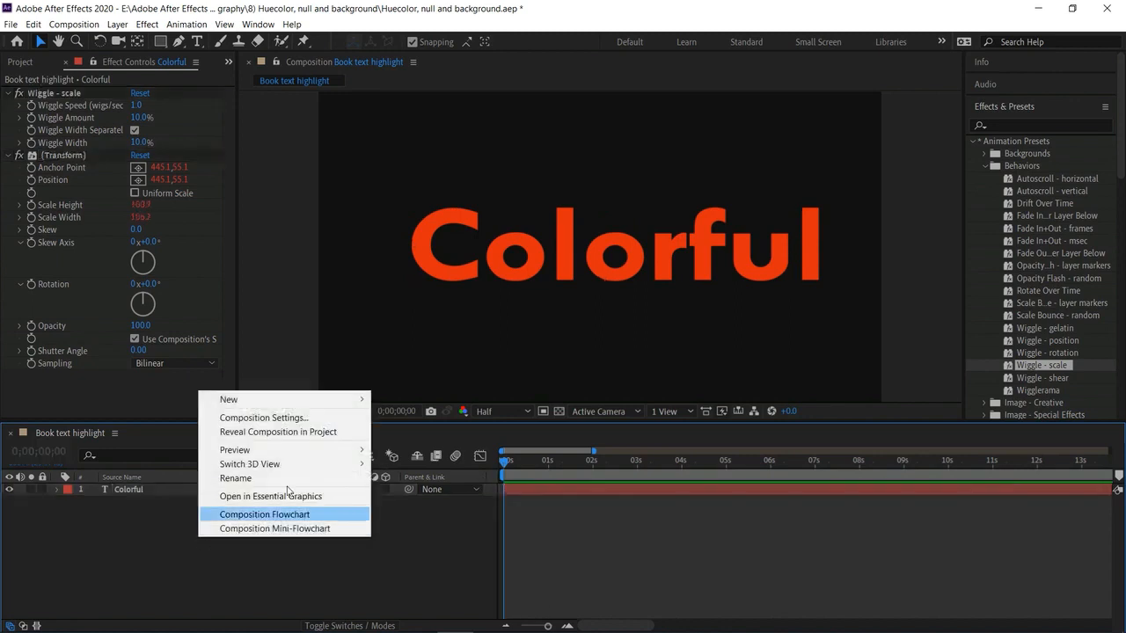
mouse_move(330, 401)
left_click(402, 431)
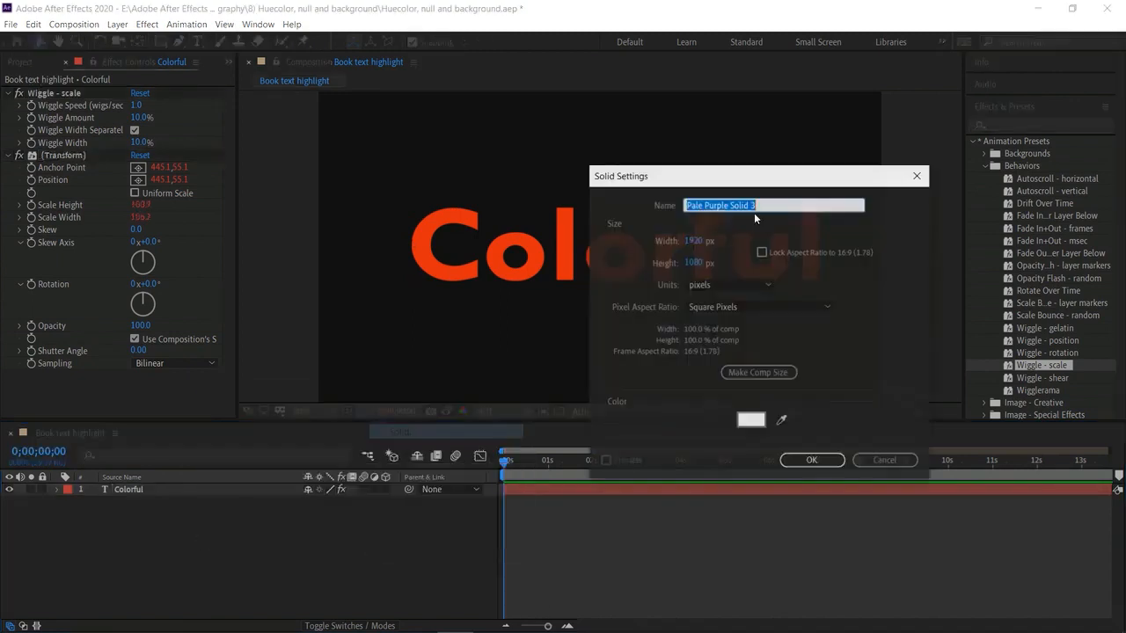
left_click(750, 421)
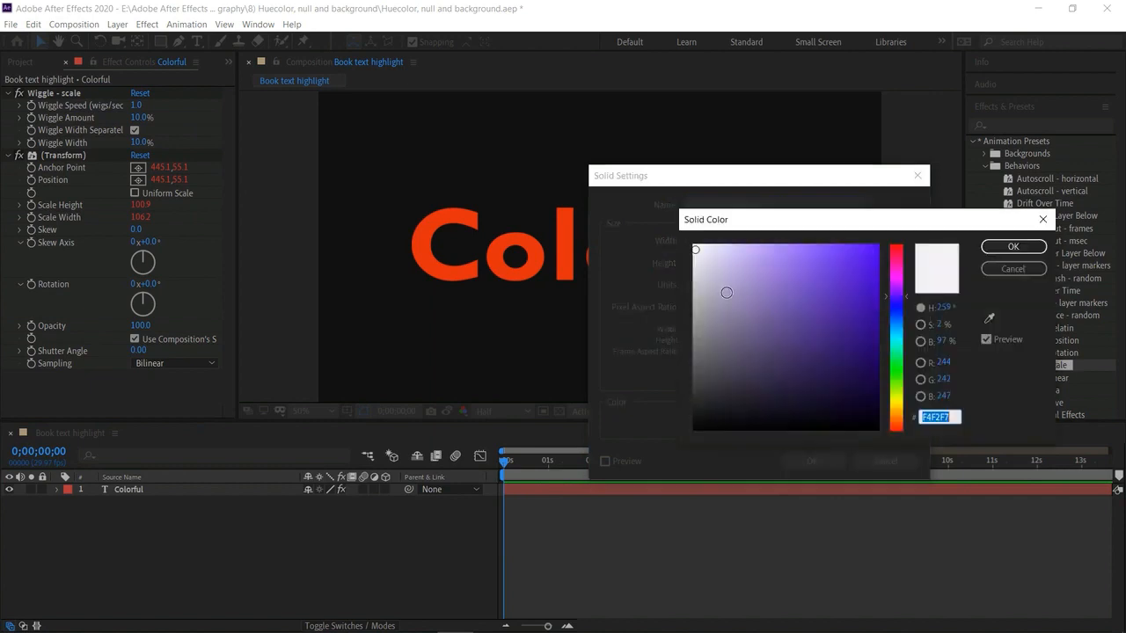
left_click(697, 286)
left_click(999, 252)
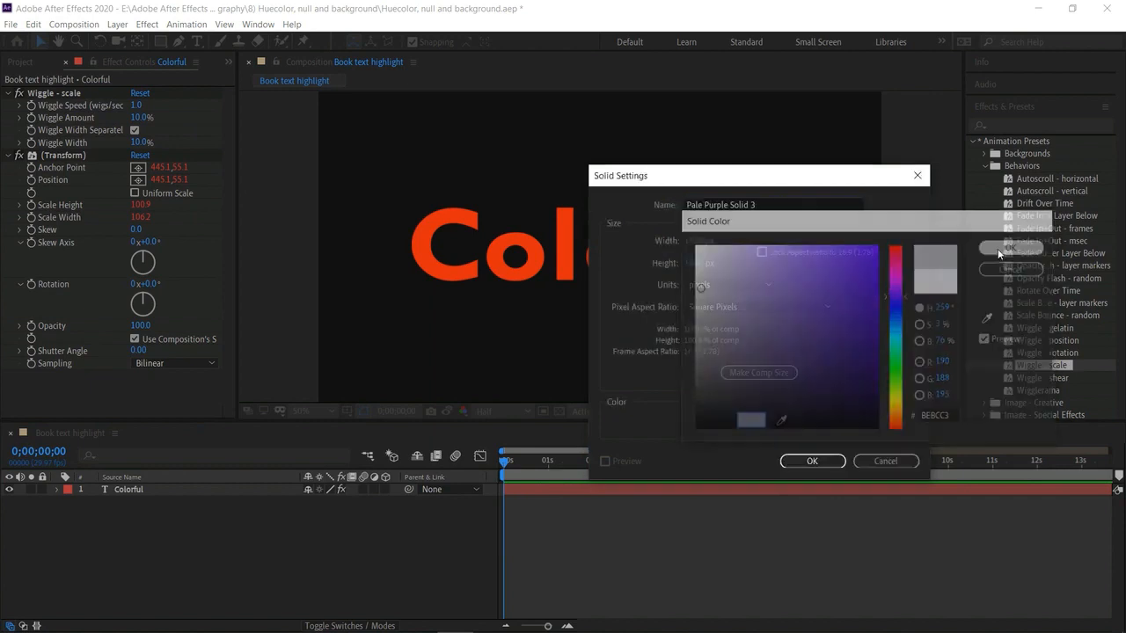
left_click(808, 460)
Place the new solid layer beneath the Colorful text layer and play the animation
left_click_drag(126, 495, 142, 530)
key("space")
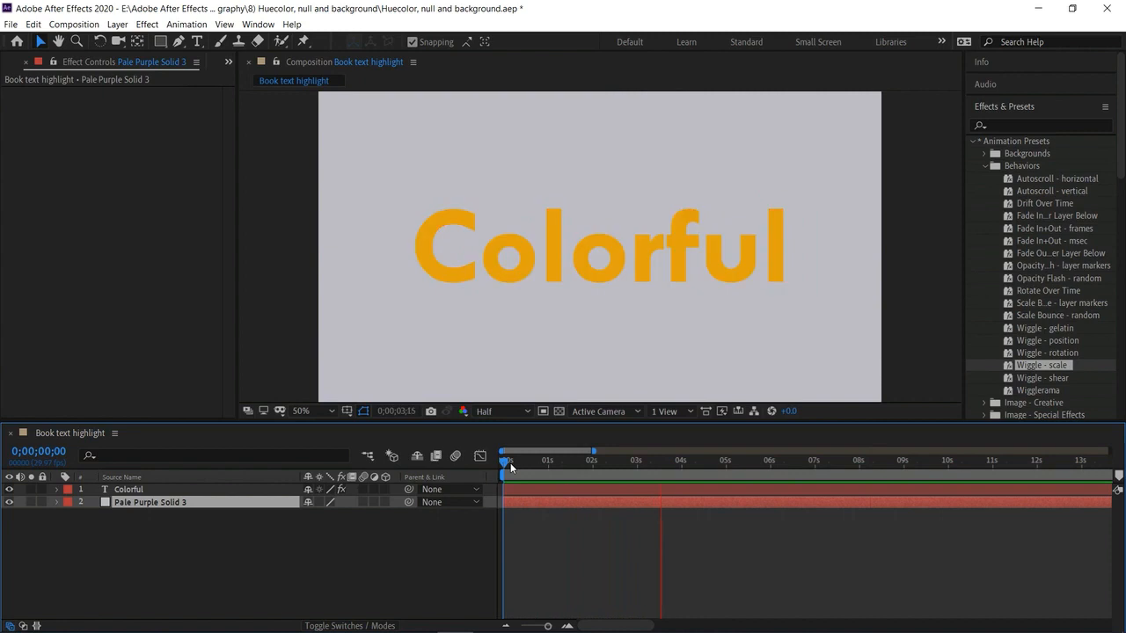
key("space")
left_click(57, 502)
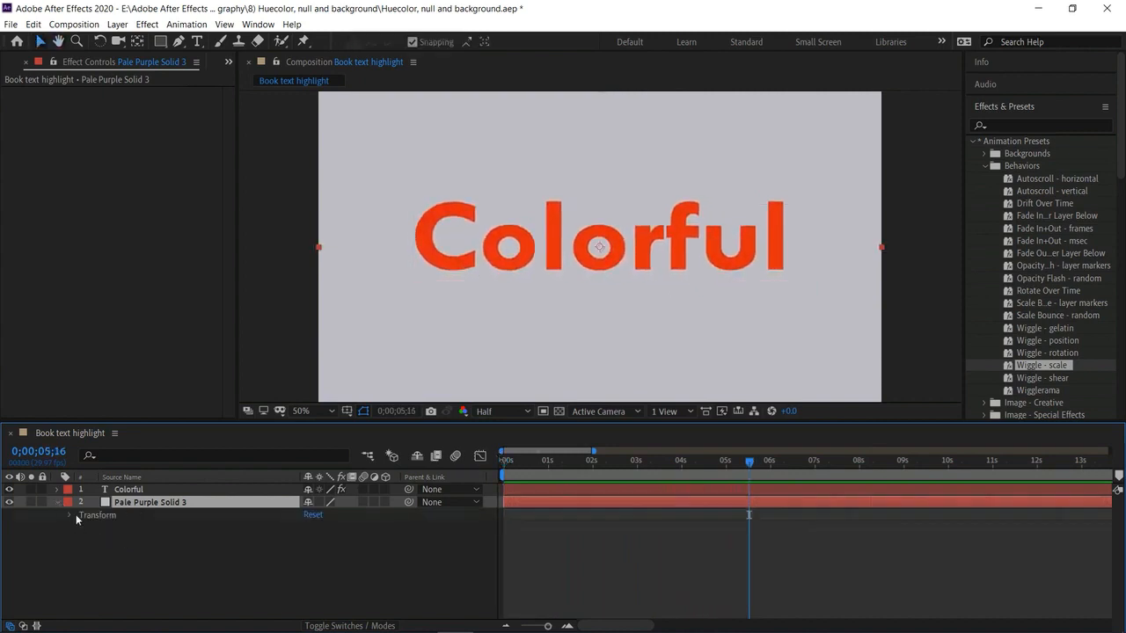
left_click(69, 514)
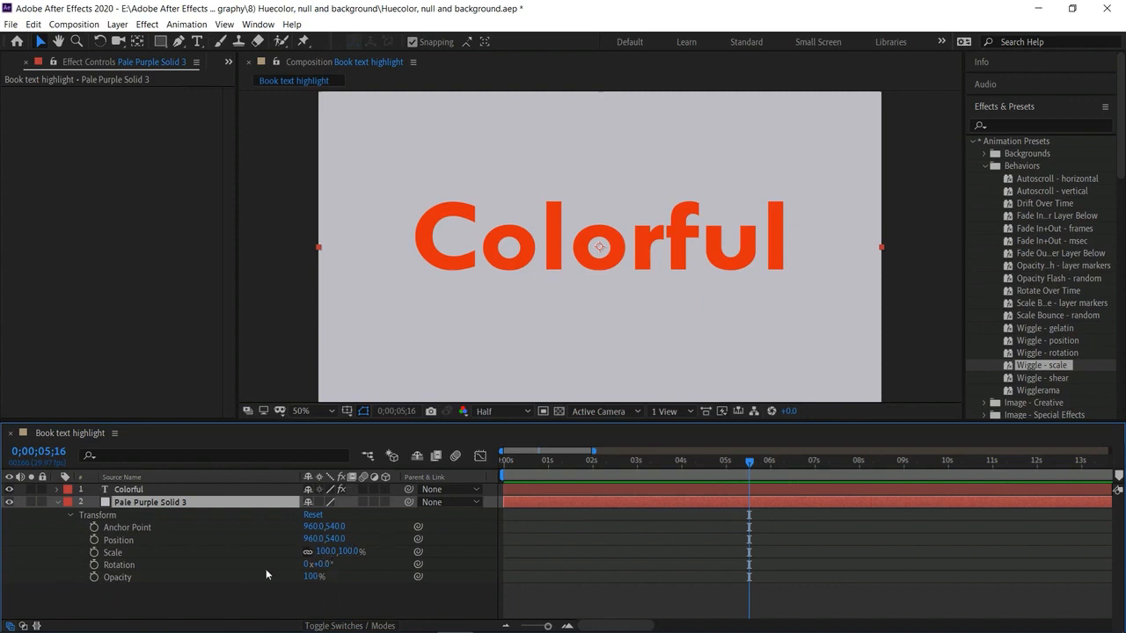
left_click(58, 502)
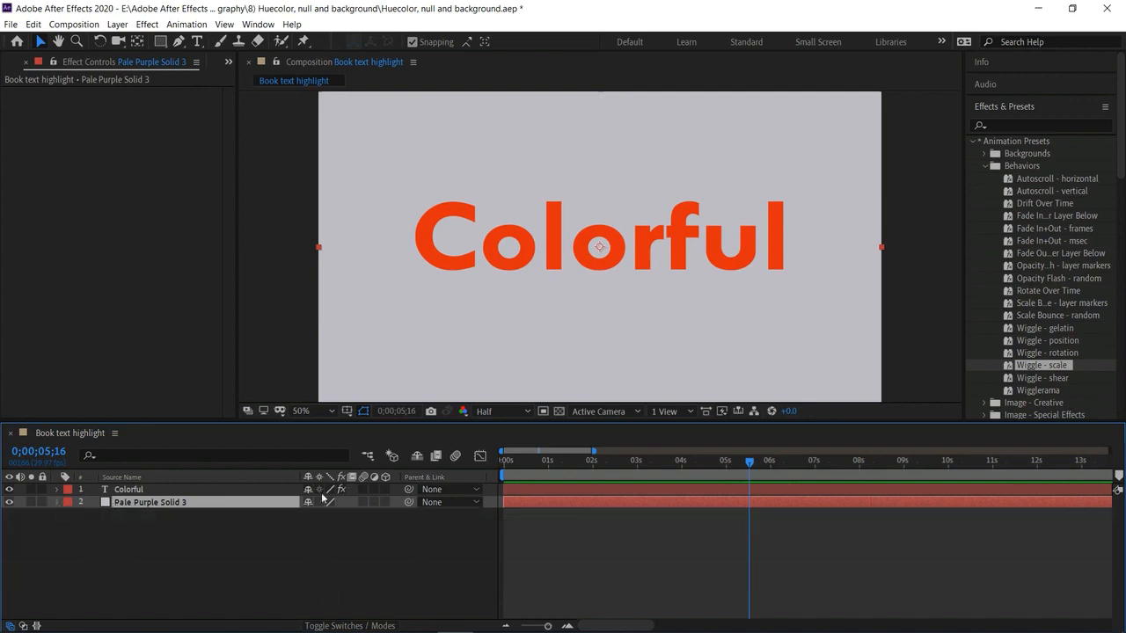
Try the Wigglerama preset on the background solid, play it from the start and undo it
left_click_drag(1034, 393, 274, 509)
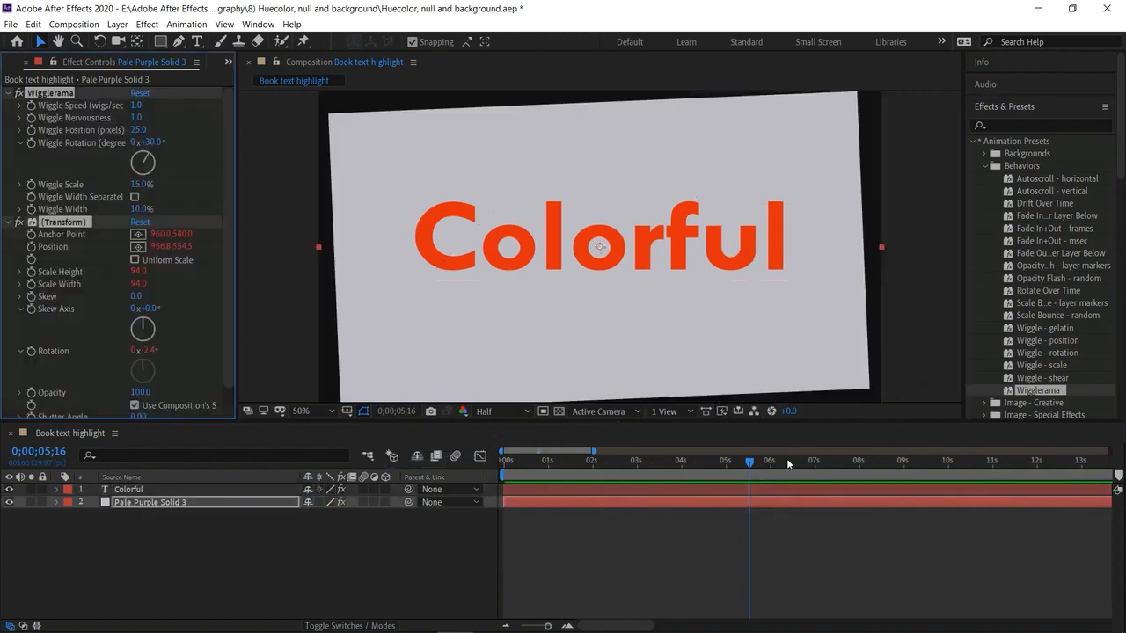
left_click_drag(752, 463, 411, 487)
key("space")
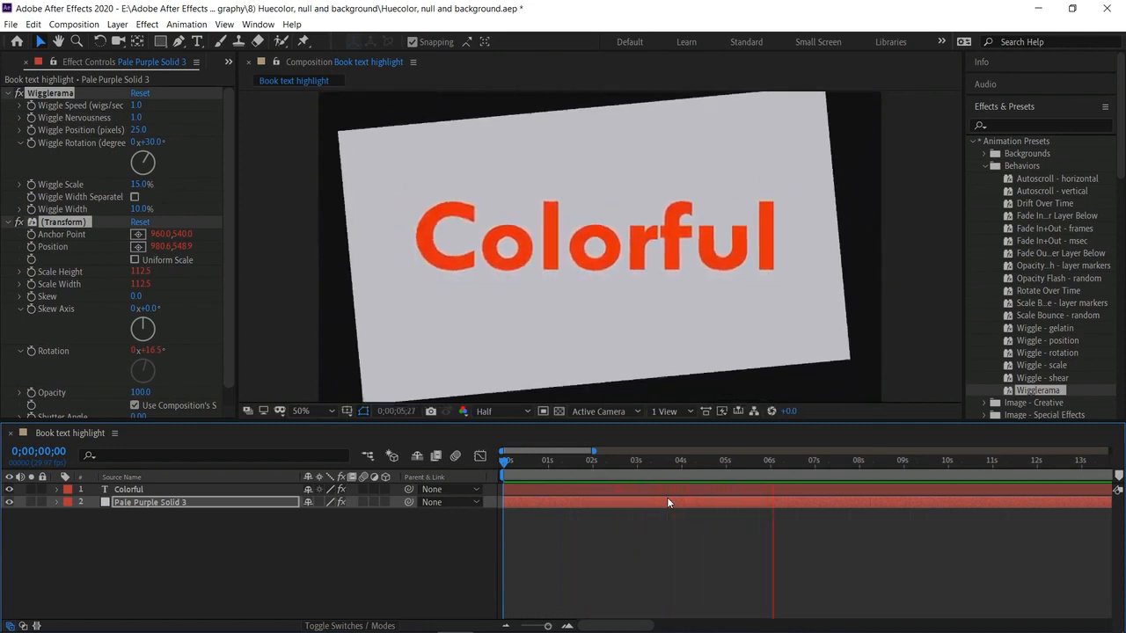
key("space")
key("ctrl+z")
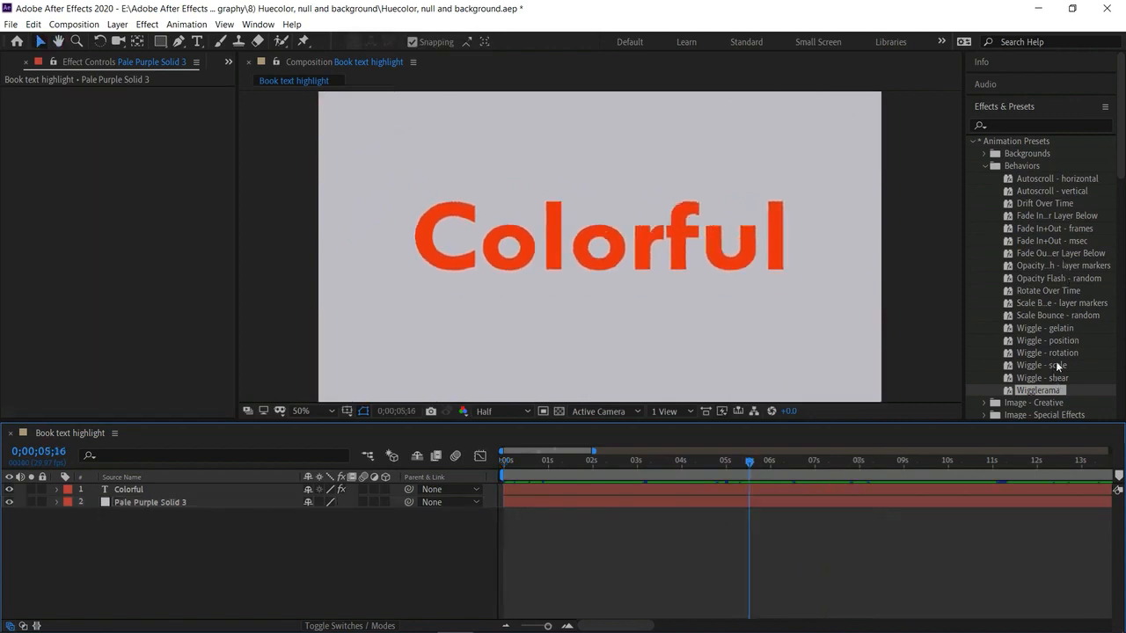
Try the Wiggle - position preset on the background solid, play it, undo it and return to the start
left_click_drag(1056, 339, 319, 503)
left_click_drag(747, 465, 436, 476)
key("space")
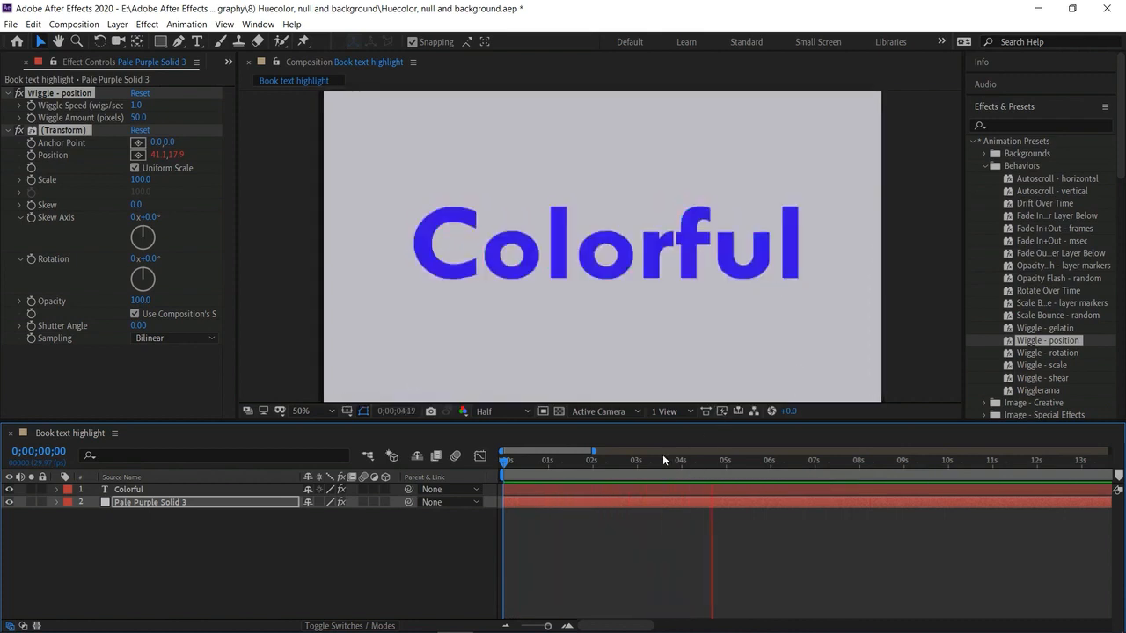
key("ctrl+z")
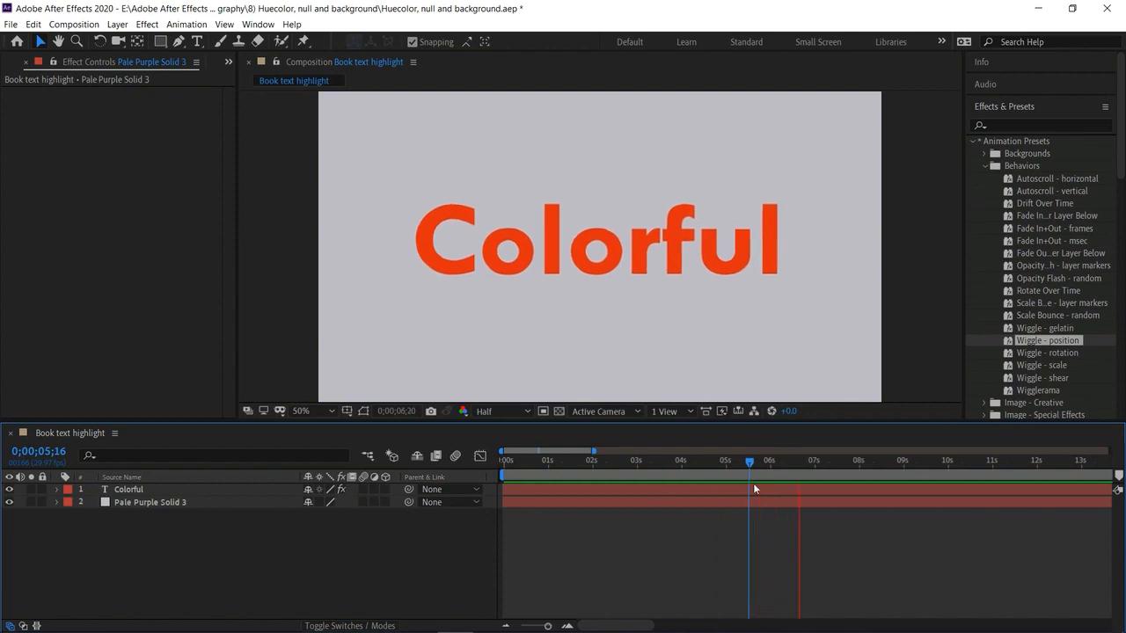
left_click_drag(802, 461, 361, 472)
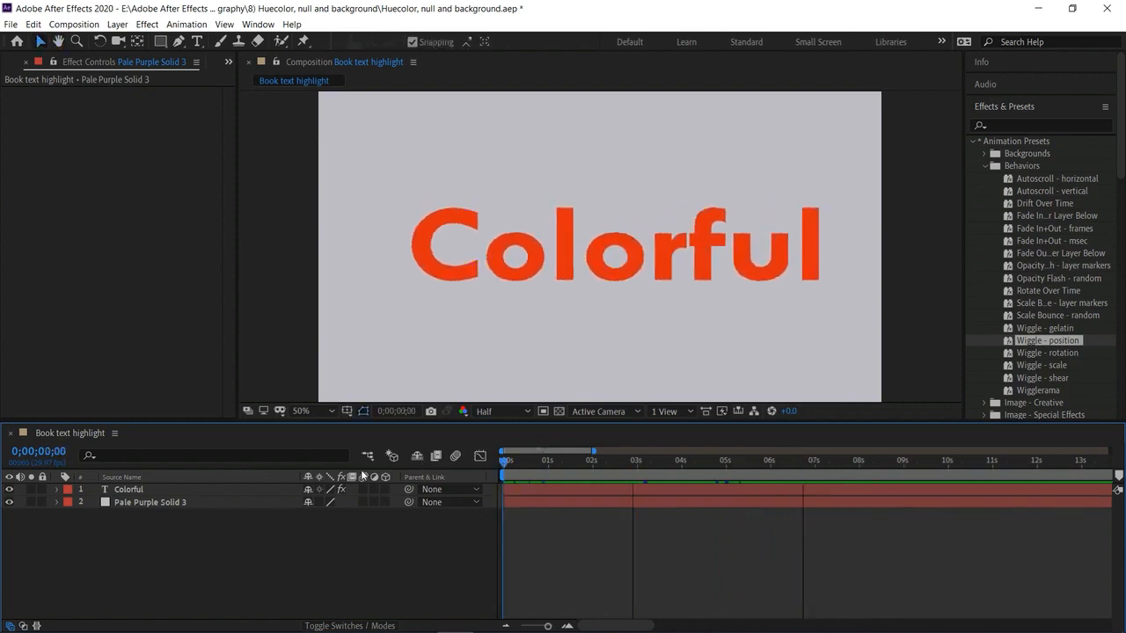
Try the Wiggle - rotation preset on the background solid, play the animation and undo it
left_click_drag(1059, 356, 683, 367)
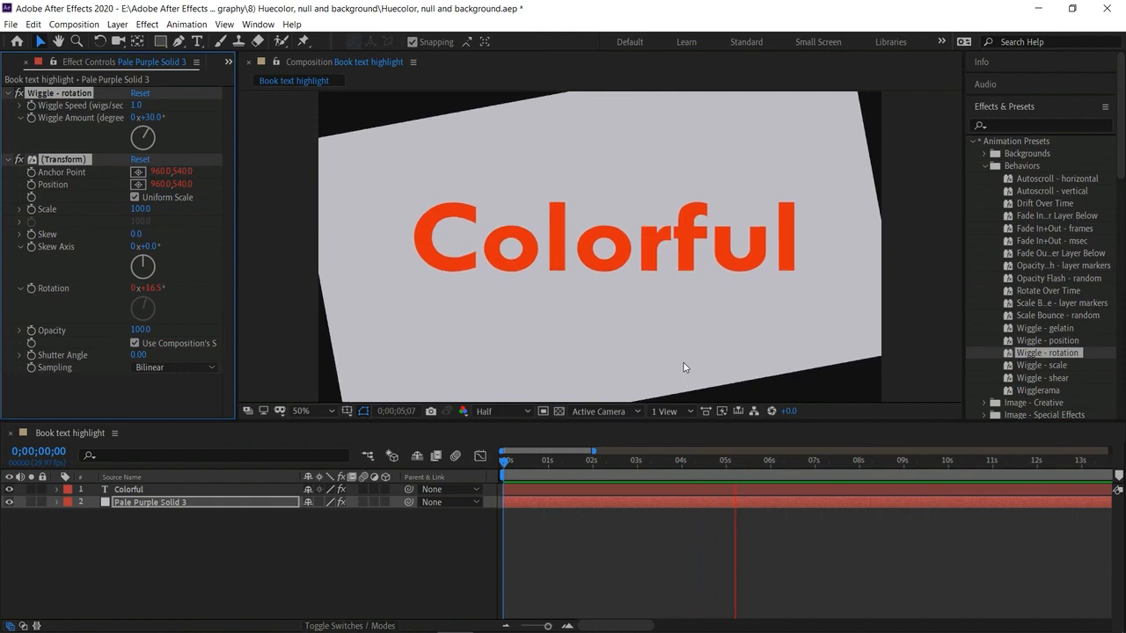
key("space")
key("ctrl+z")
Apply the Wigglerama preset to the background solid again
left_click_drag(1042, 397, 567, 384)
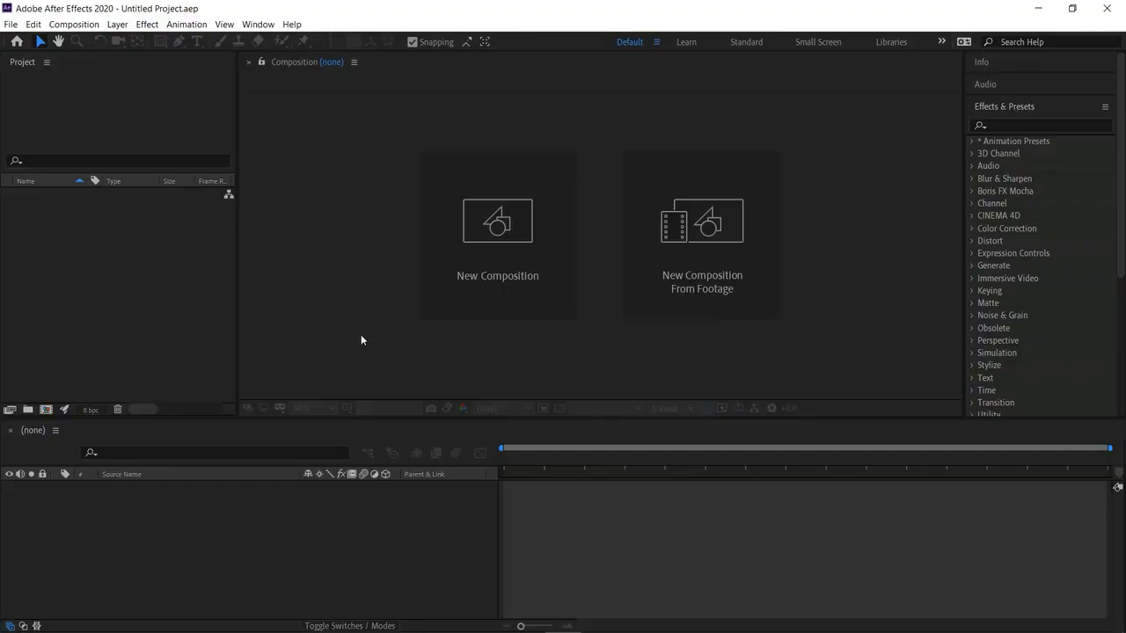
In a new project, create a composition named Color Grading with the HDTV 1080 29.97 preset
left_click(488, 253)
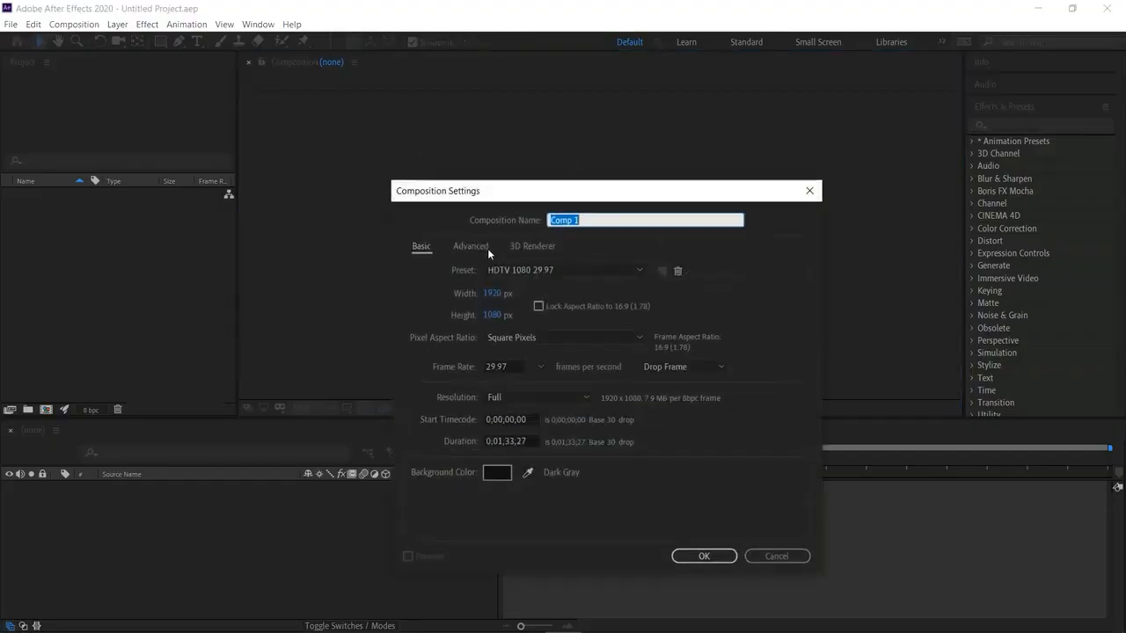
type("Color")
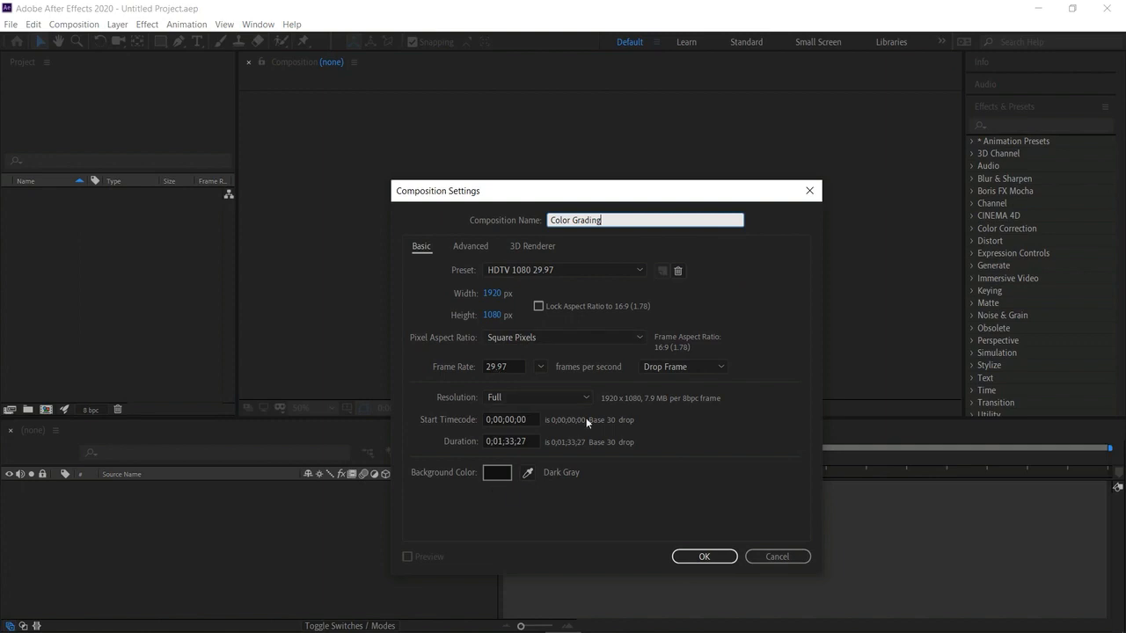
left_click(700, 557)
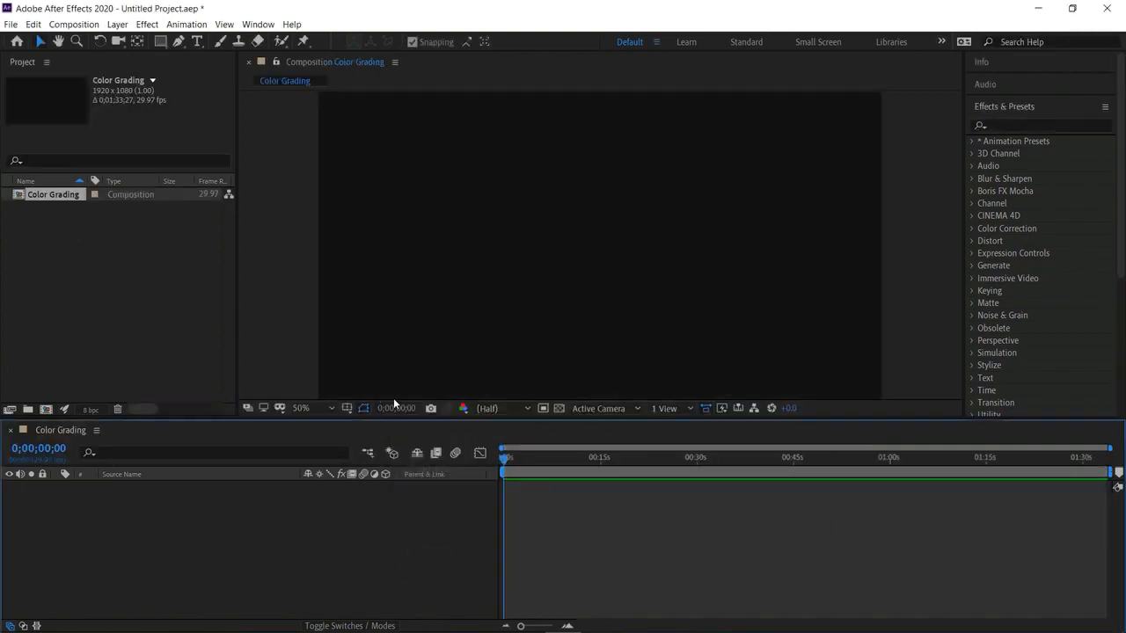
Import 10) Masking.mp4 and add it as a layer to the Color Grading composition
double_click(140, 300)
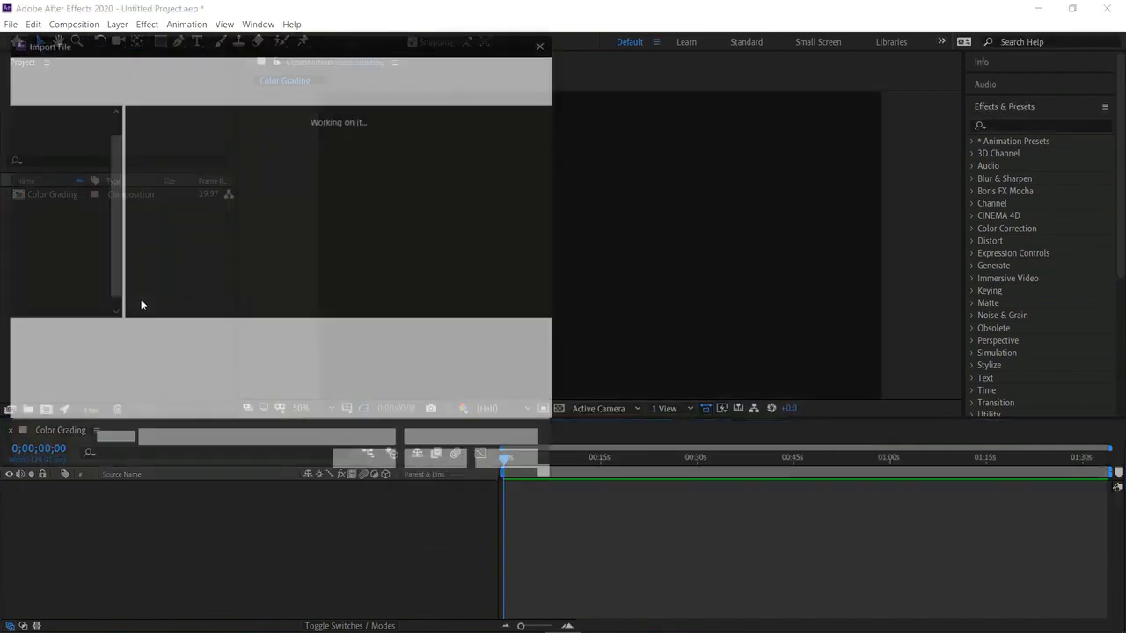
double_click(186, 146)
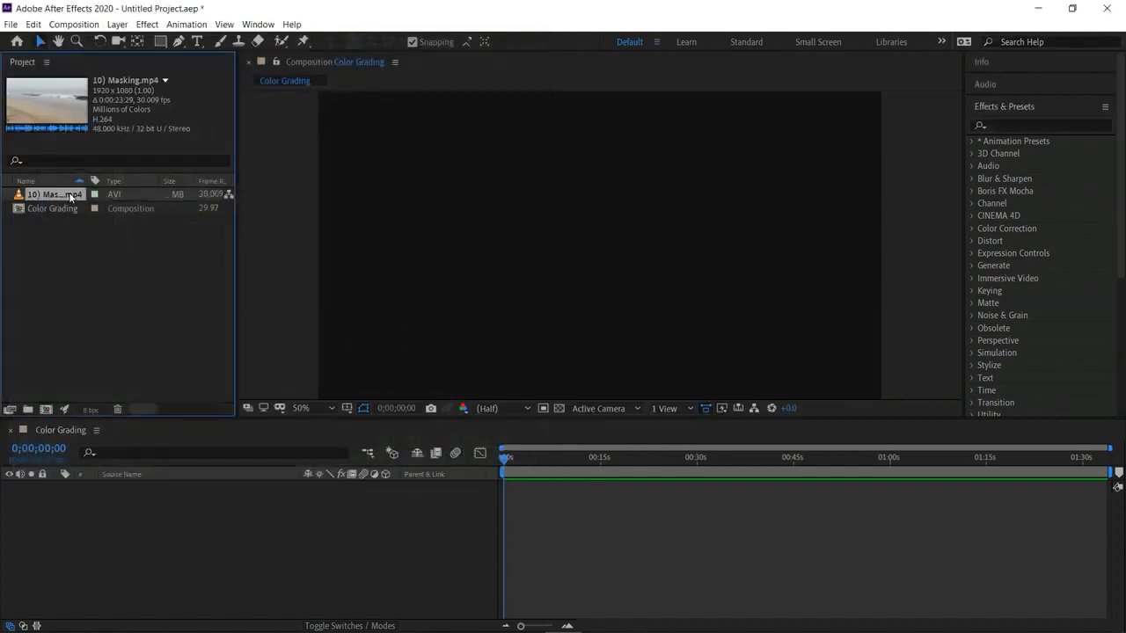
left_click_drag(71, 197, 123, 490)
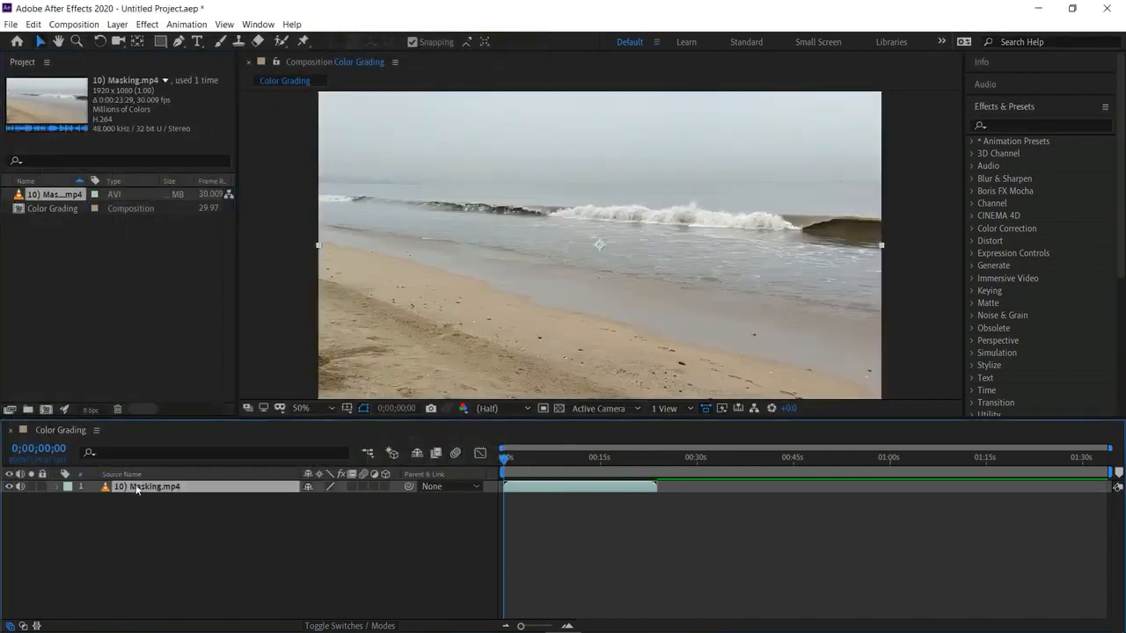
Play and scrub through the beach clip to review the footage, ending near its start at 0;00;00;17
key("space")
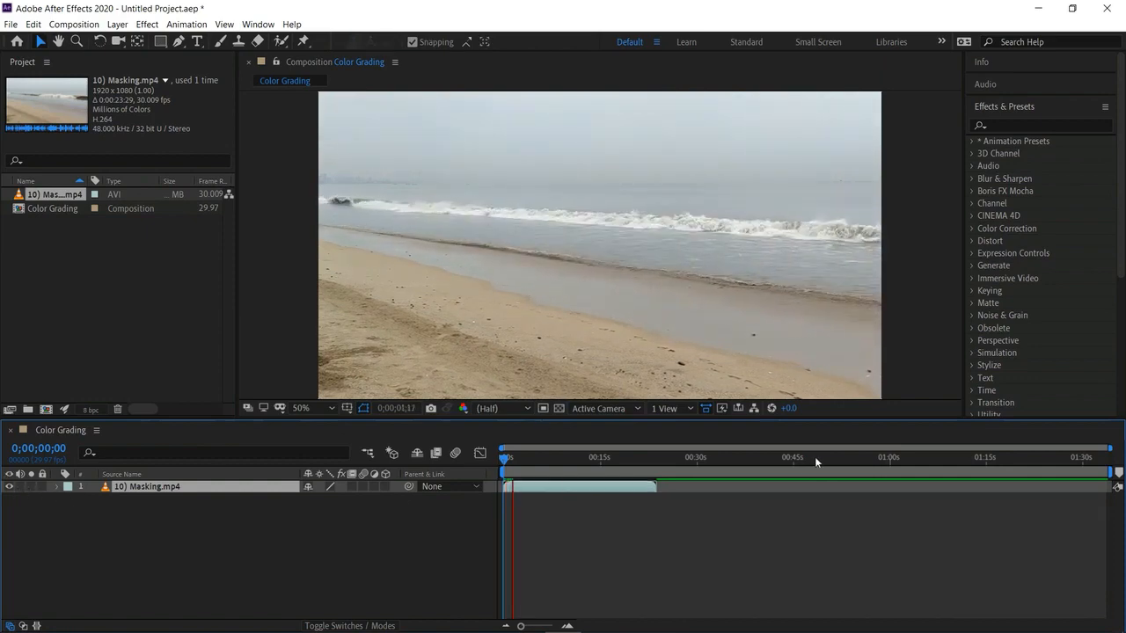
left_click(511, 458)
left_click_drag(536, 474, 630, 533)
key("space")
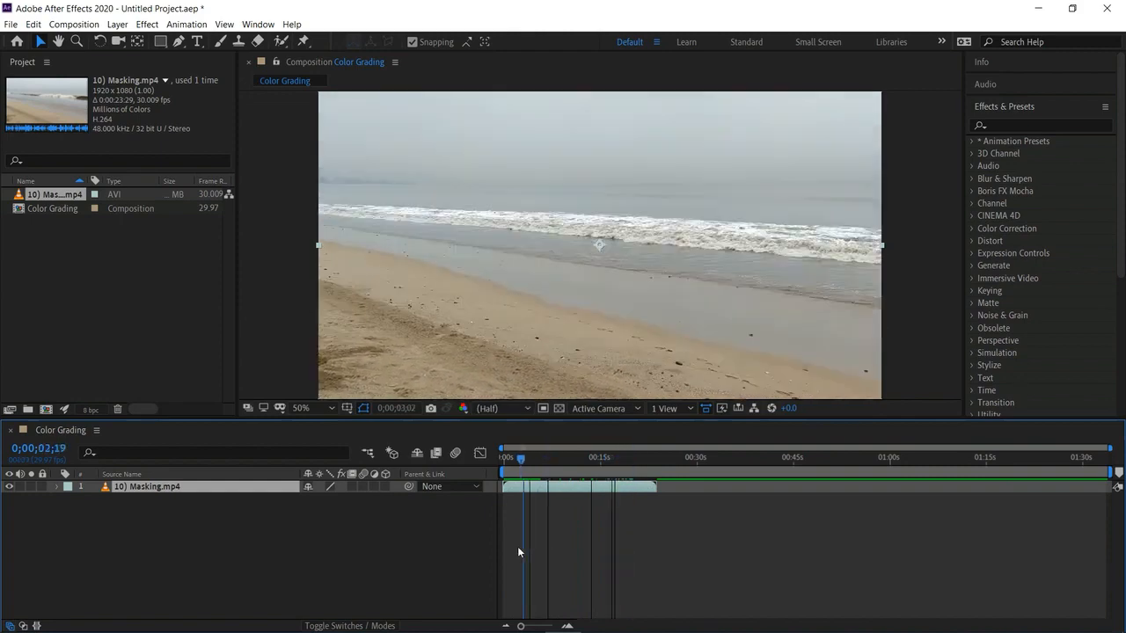
left_click_drag(494, 560, 506, 533)
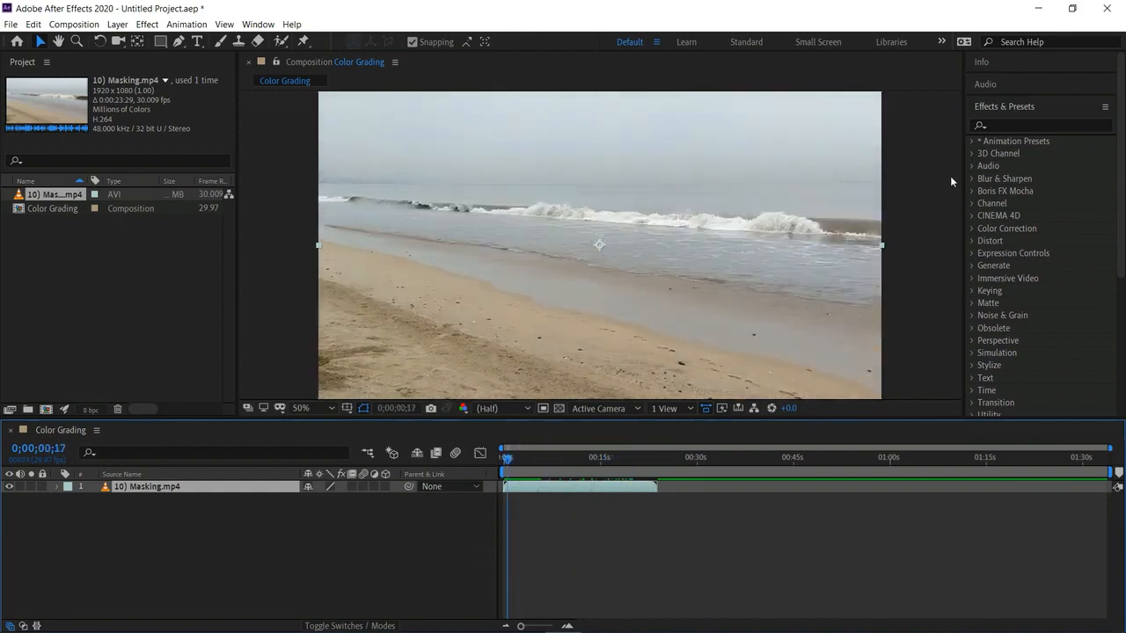
Apply the Auto Color effect from the Color Correction category to the 10) Masking.mp4 layer
left_click(1003, 110)
left_click(1003, 110)
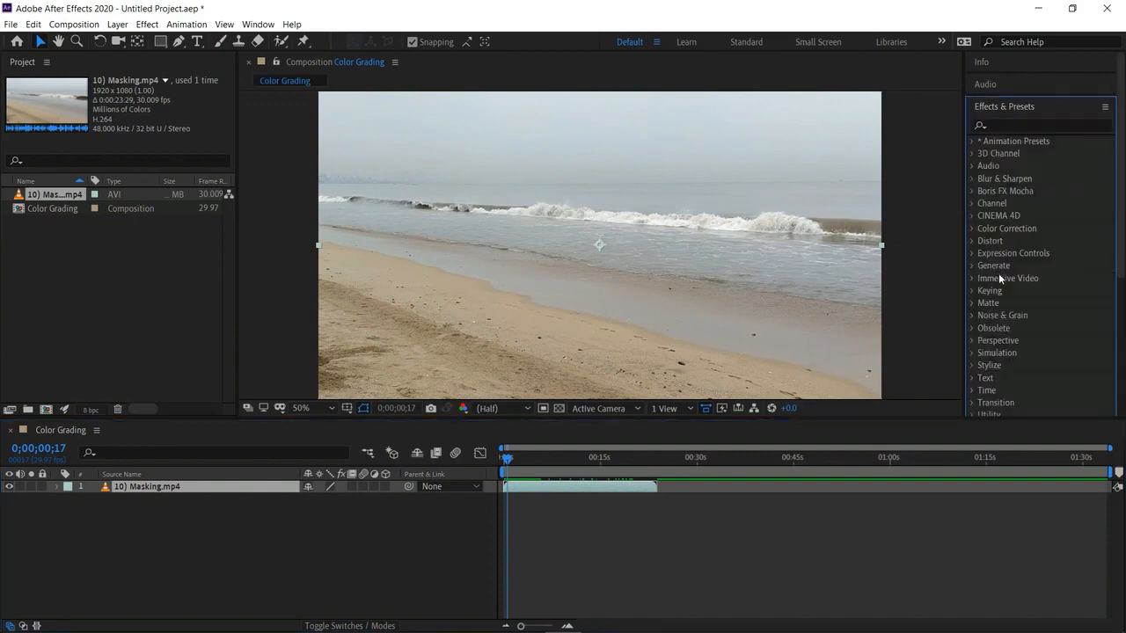
left_click(972, 228)
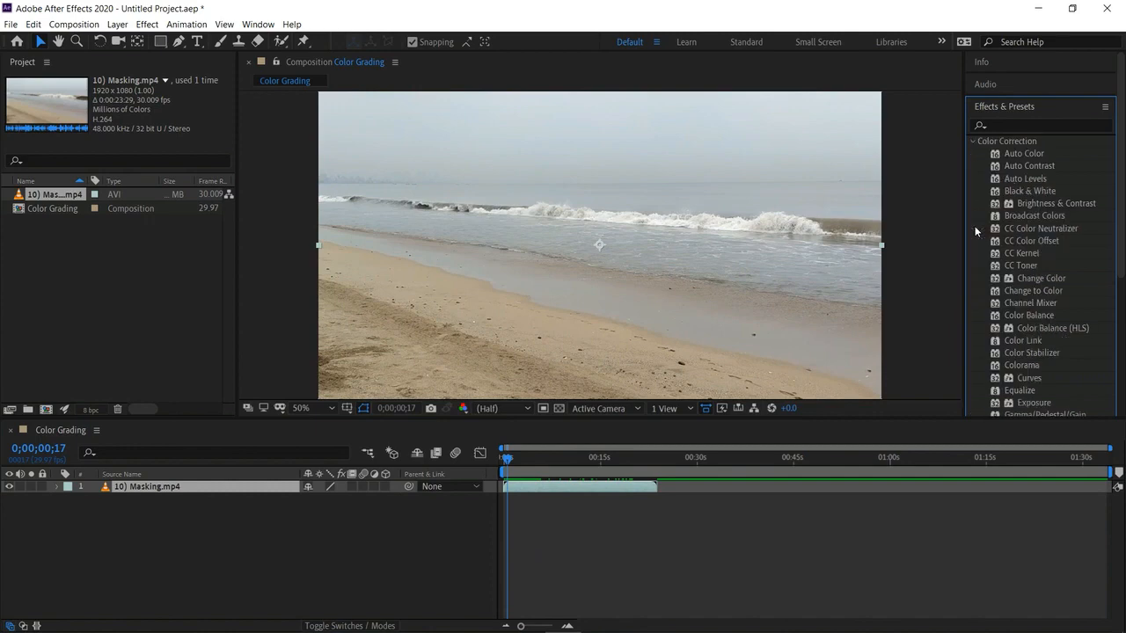
scroll(1016, 267, "down", 6)
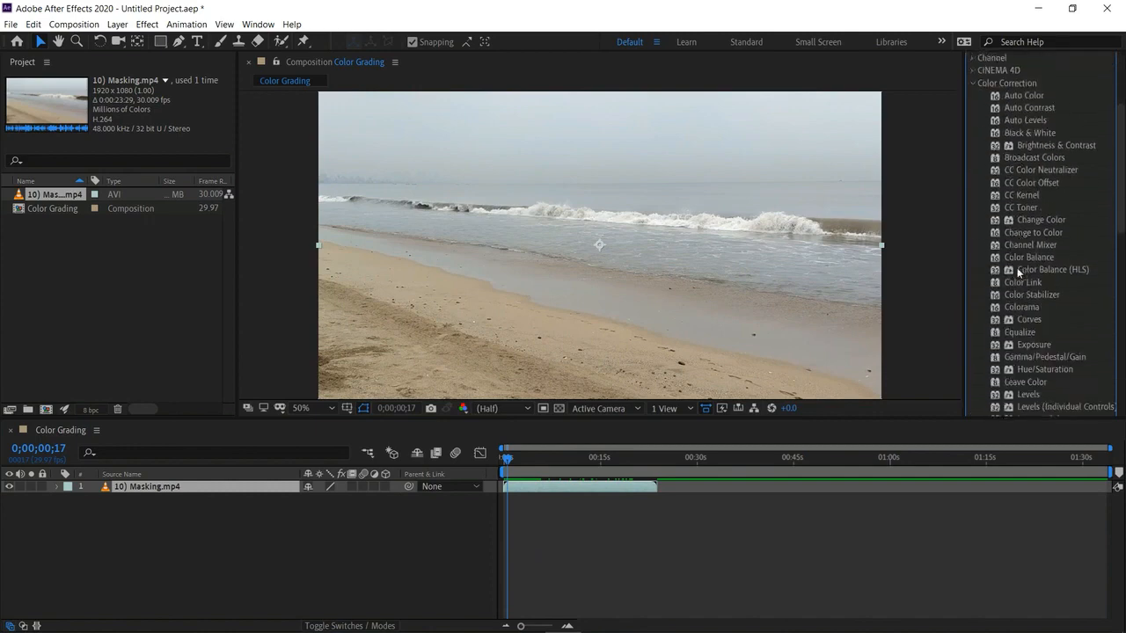
scroll(1017, 268, "up", 8)
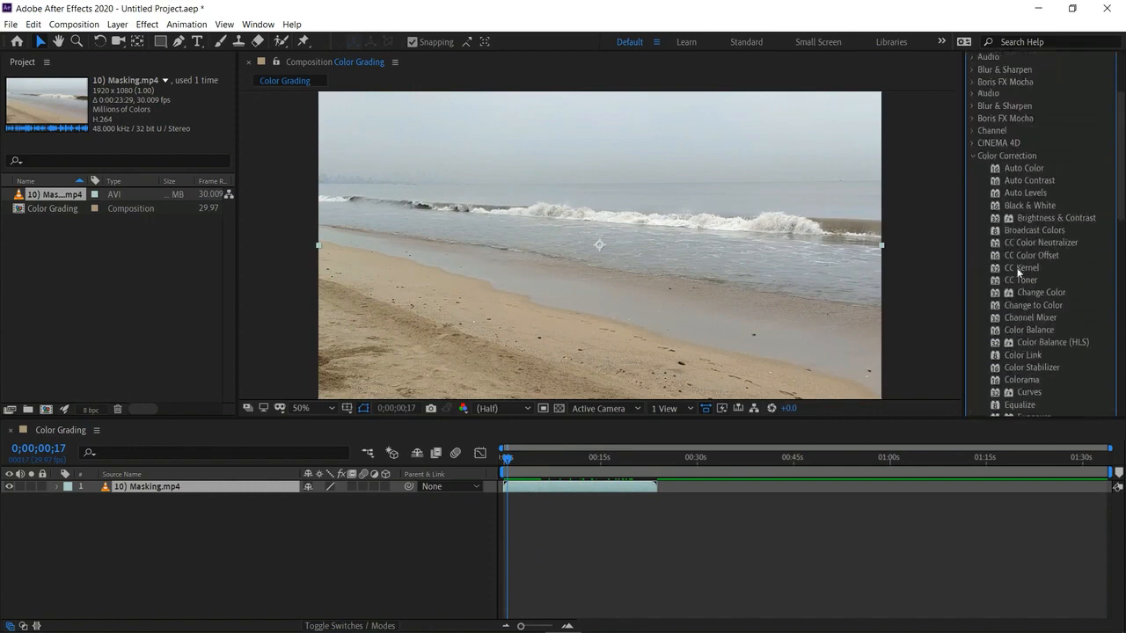
left_click_drag(1026, 168, 199, 485)
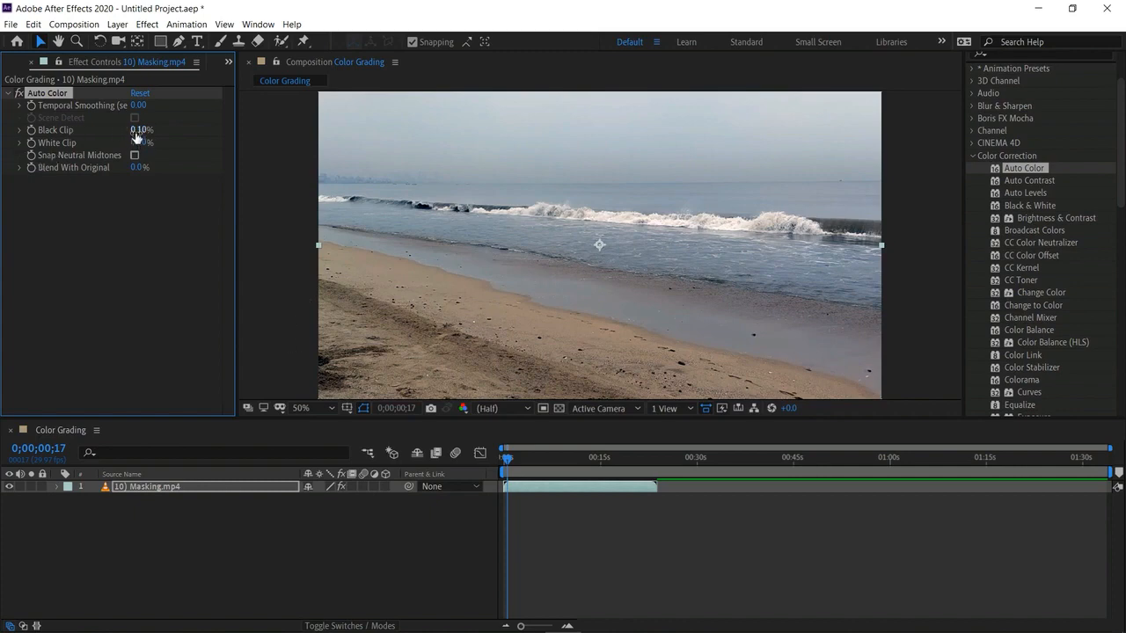
Set Auto Color's Black Clip to 1.20% and White Clip to 1.60%, and play the clip from the start
left_click_drag(139, 132, 163, 166)
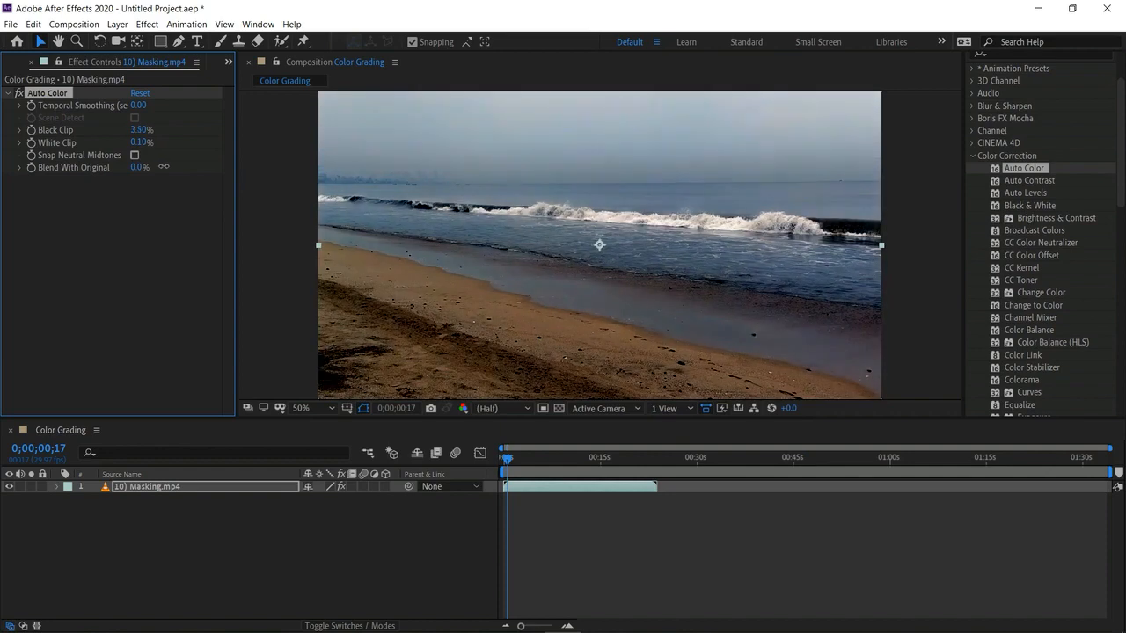
left_click_drag(141, 129, 188, 164)
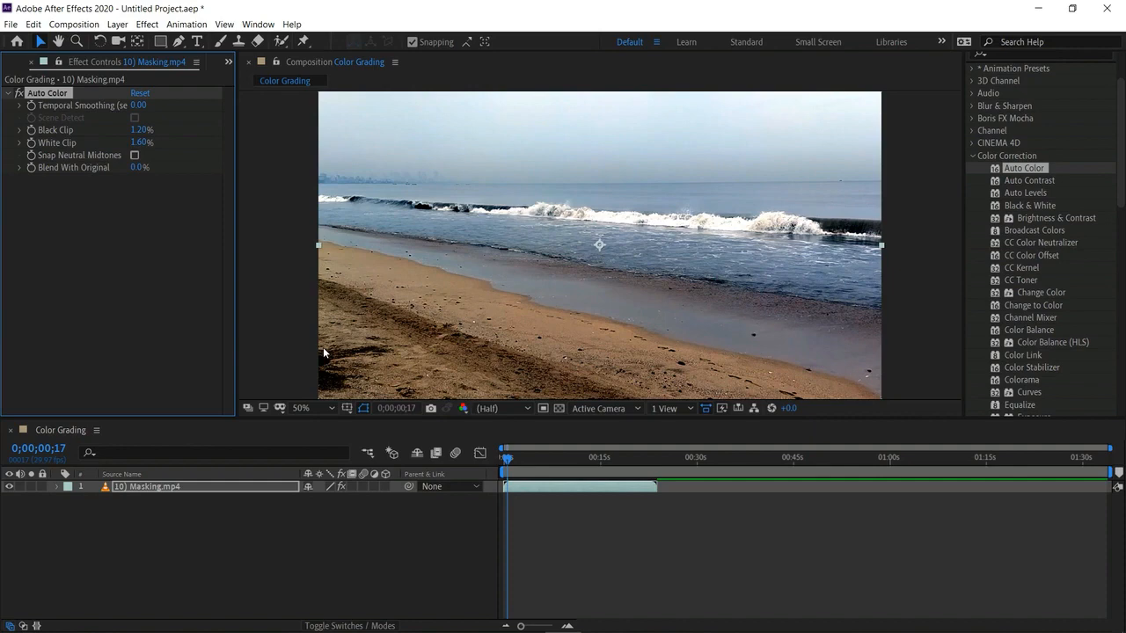
left_click_drag(506, 459, 503, 459)
key("space")
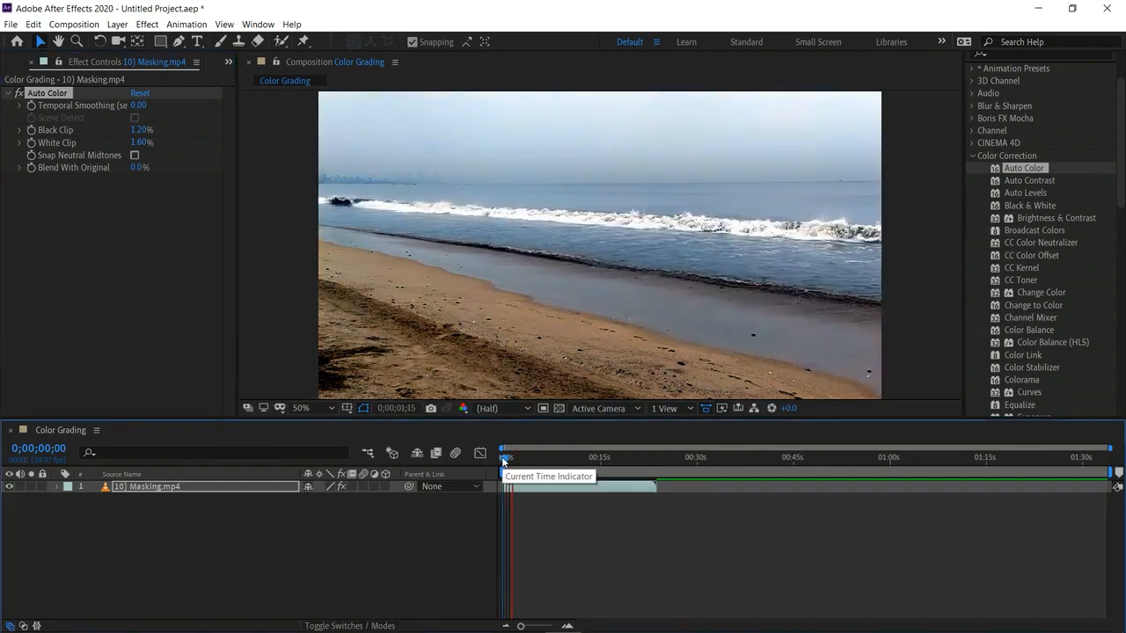
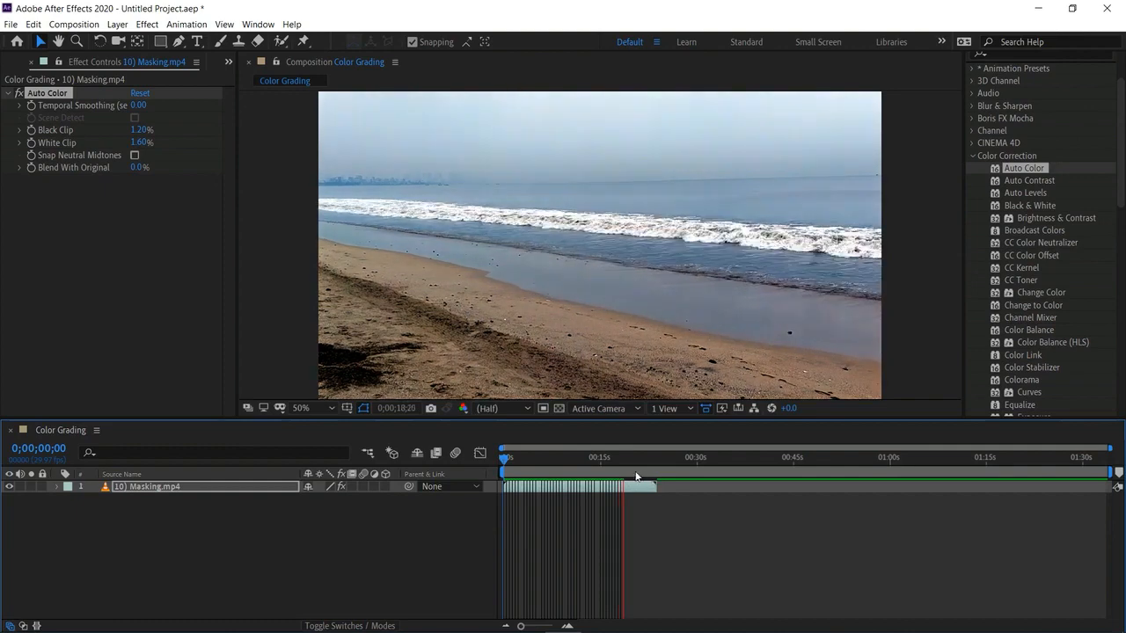
key("space")
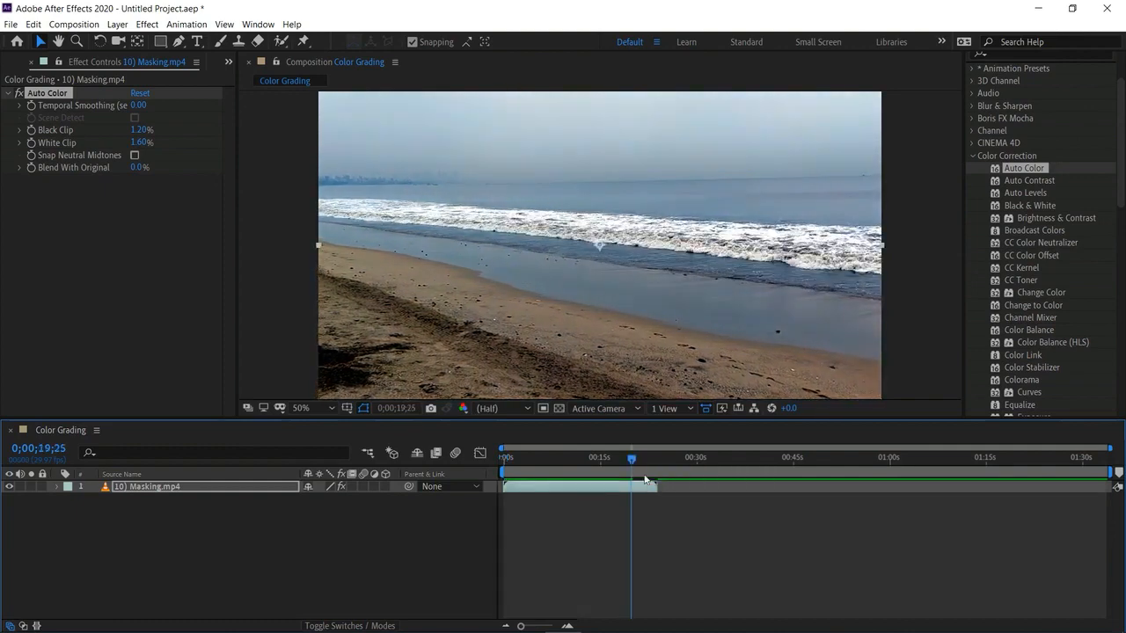
Return the playhead to 0;00;00;00 and remove the Auto Color effect from the 10) Masking.mp4 layer
left_click_drag(628, 456, 497, 466)
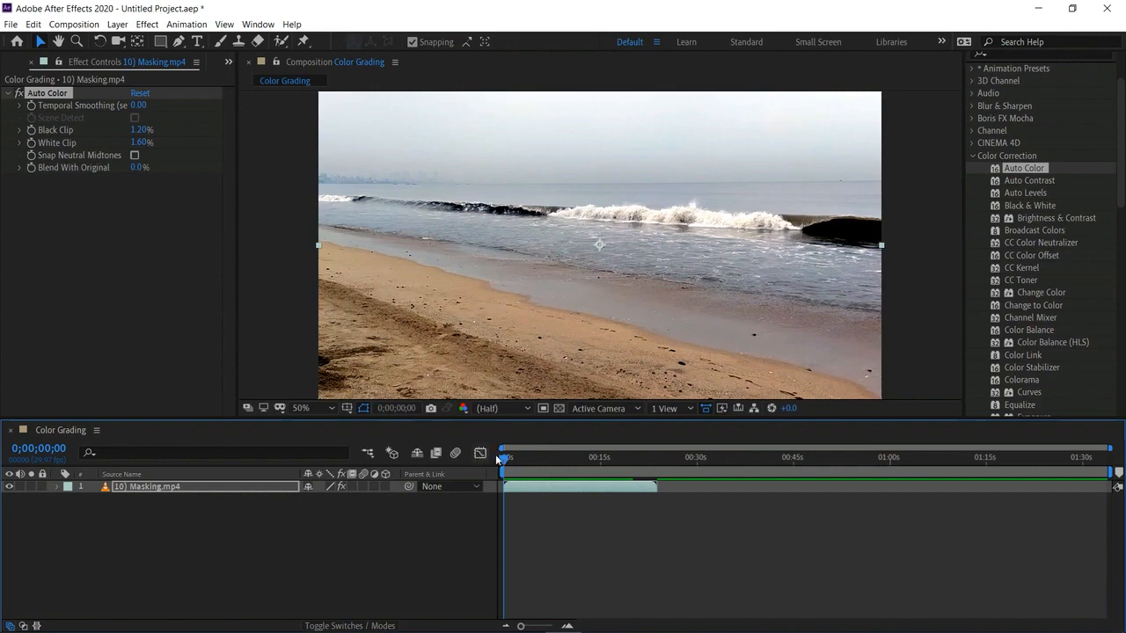
mouse_move(514, 460)
left_mouse_down()
mouse_move(548, 458)
mouse_move(503, 459)
left_mouse_up()
left_click(90, 246)
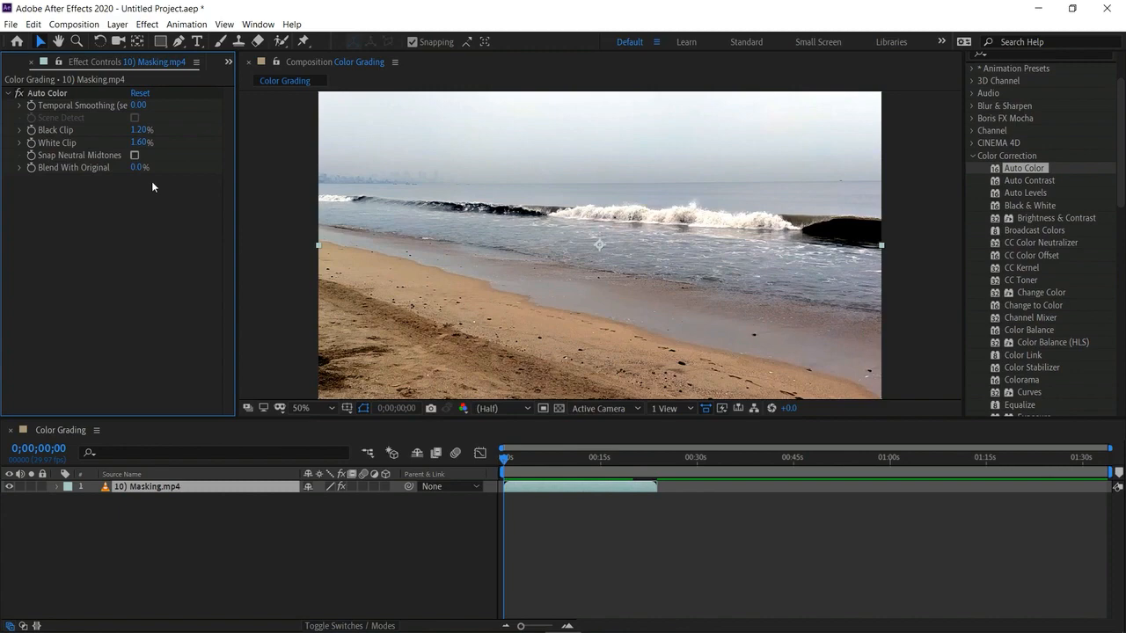
left_click_drag(139, 170, 117, 180)
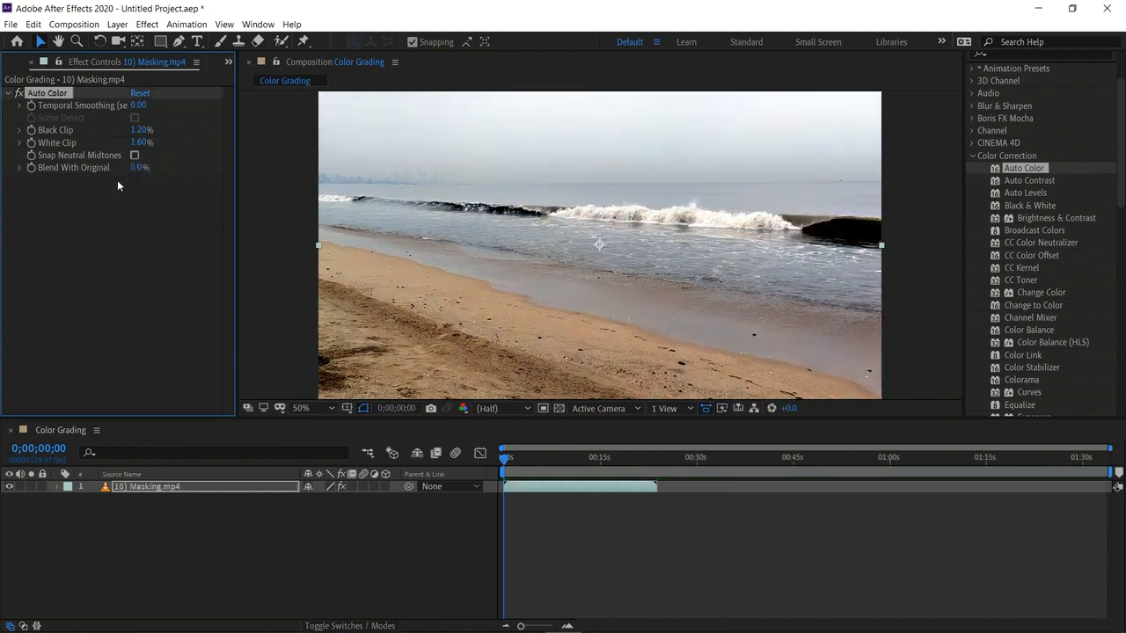
left_click(59, 486)
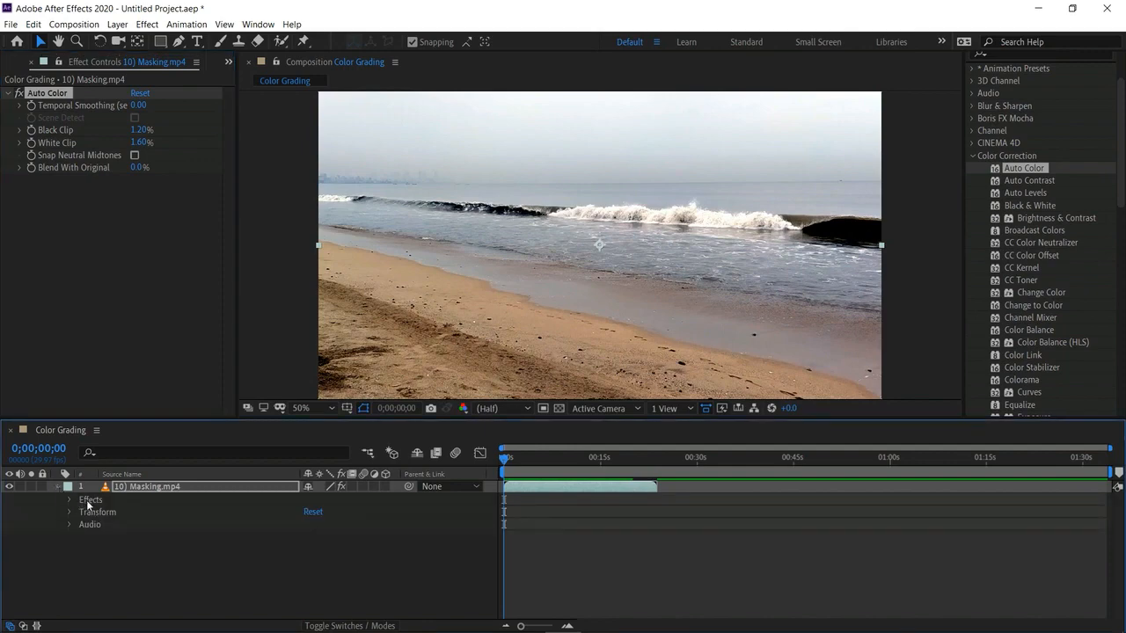
left_click(88, 503)
key("Delete")
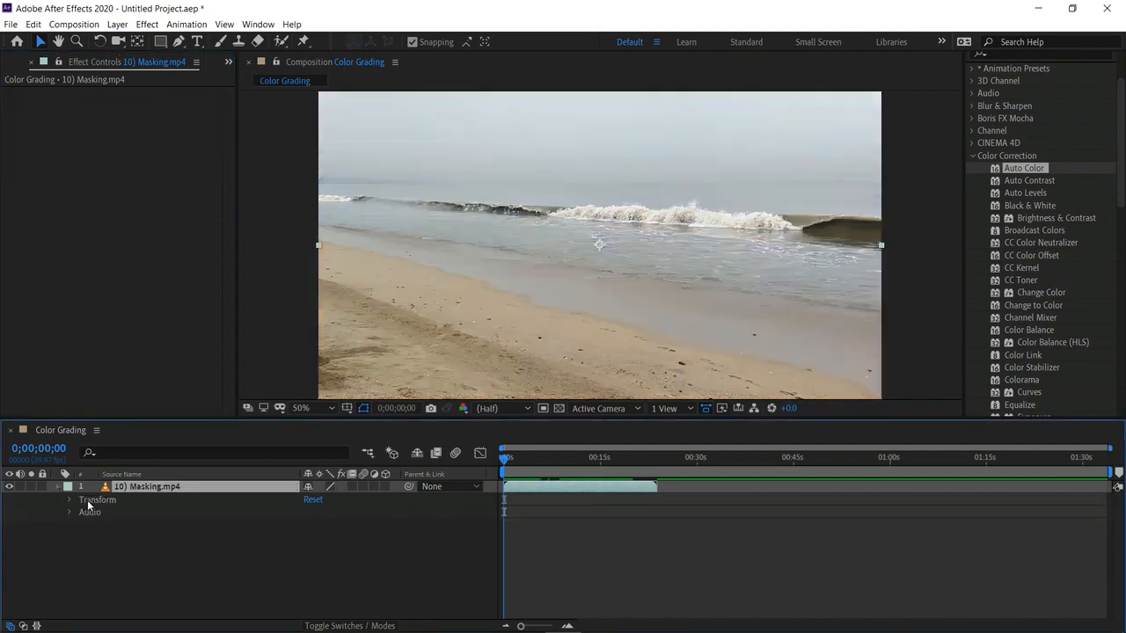
Apply the CC Toner effect from the Color Correction category to the 10) Masking.mp4 layer
left_click(13, 64)
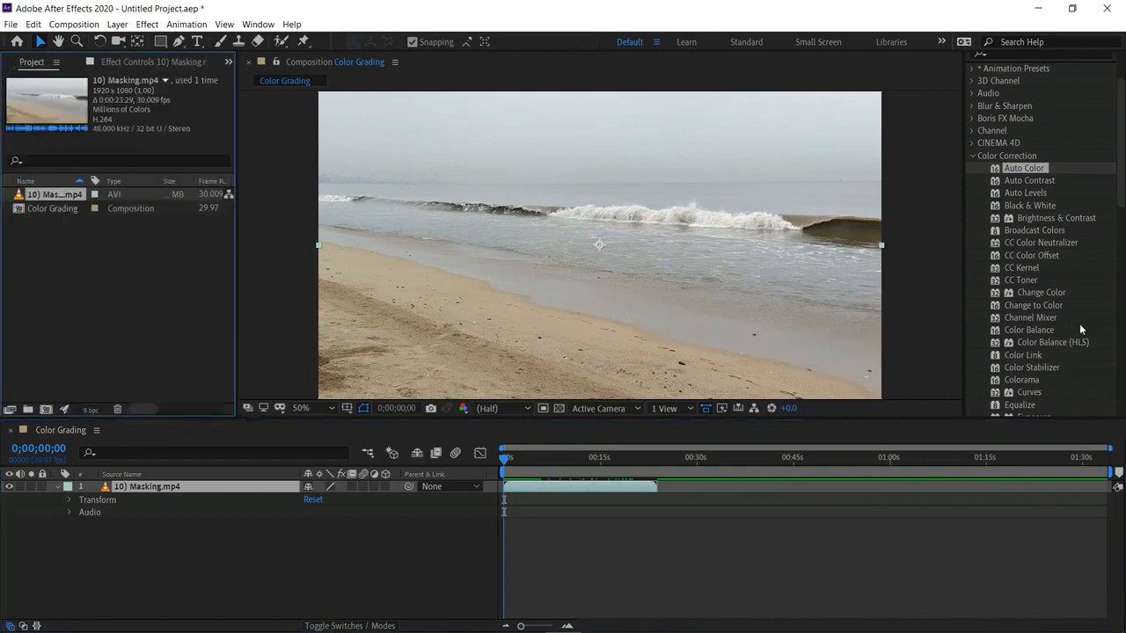
scroll(1062, 285, "down", 2)
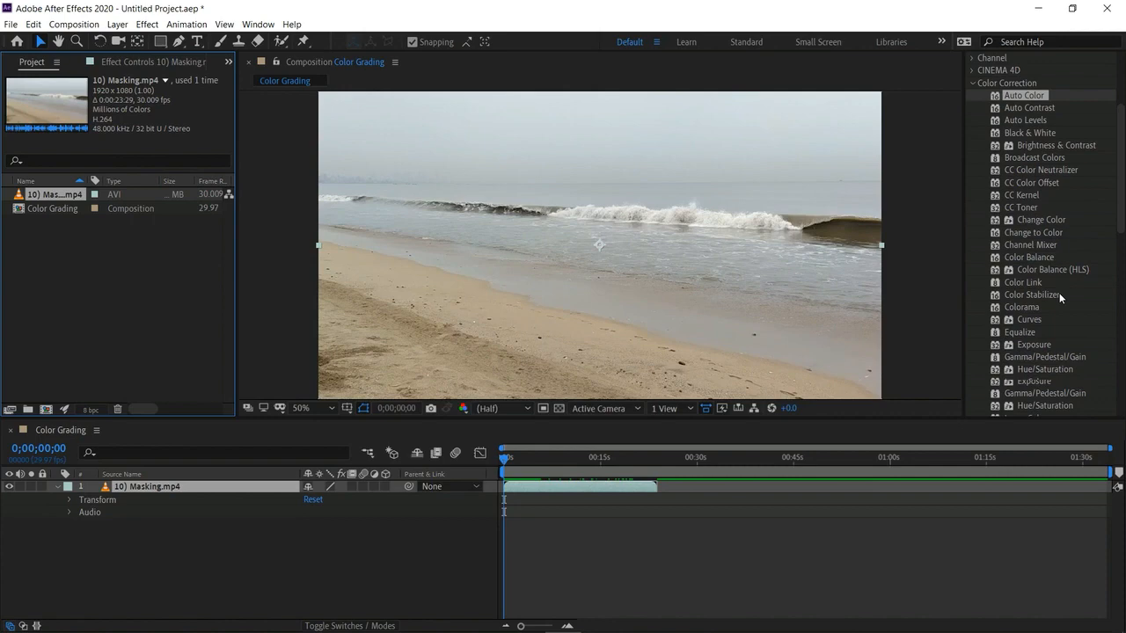
scroll(1048, 239, "up", 1)
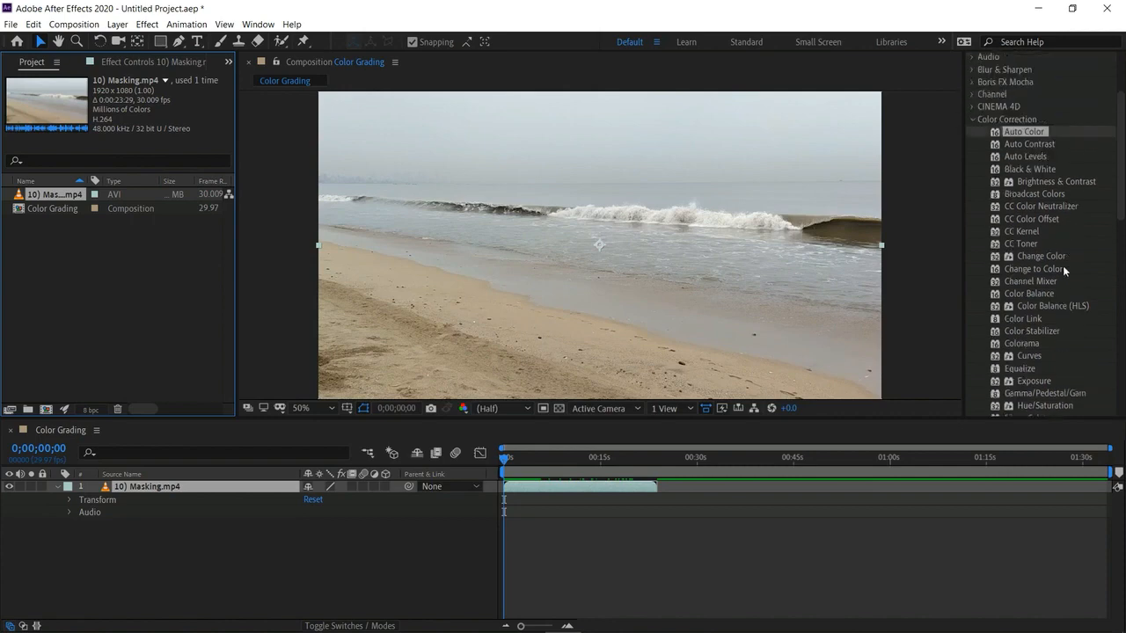
left_click(1030, 244)
left_click_drag(1030, 243, 211, 495)
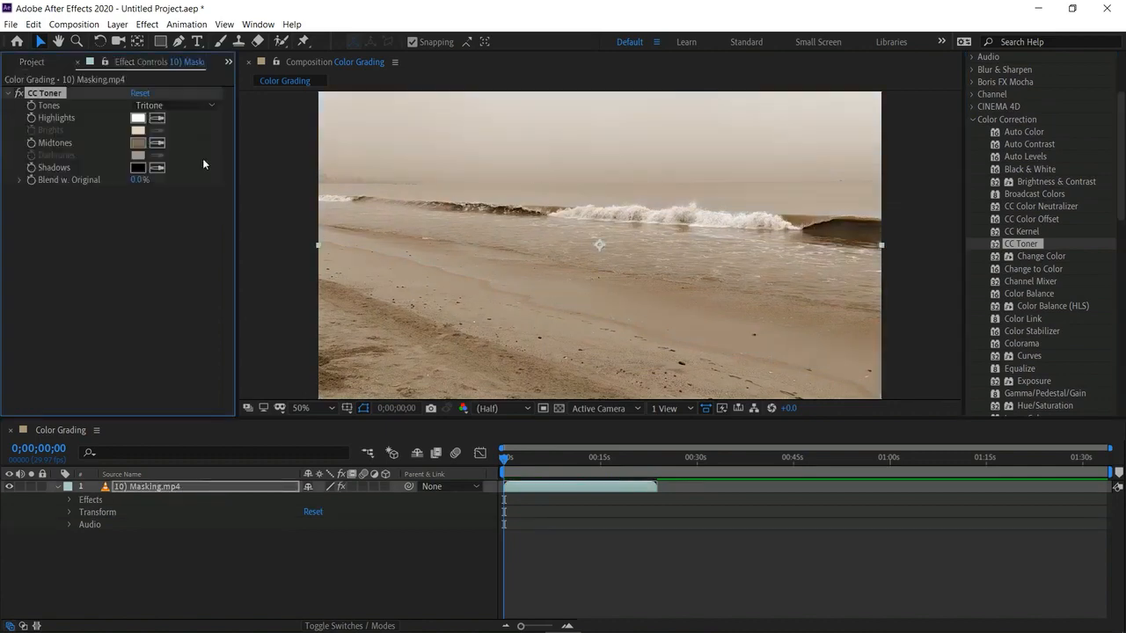
Set CC Toner's Midtones colour to dark green 0E3709 and play the clip from the start to about 0;00;15;12
left_click(137, 143)
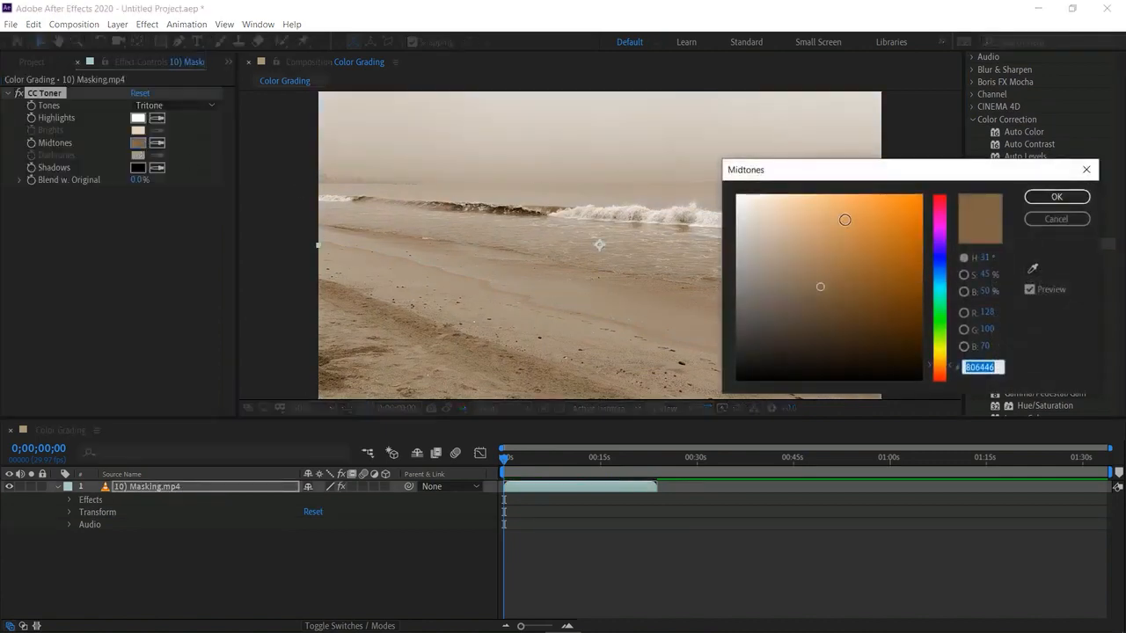
left_click(844, 219)
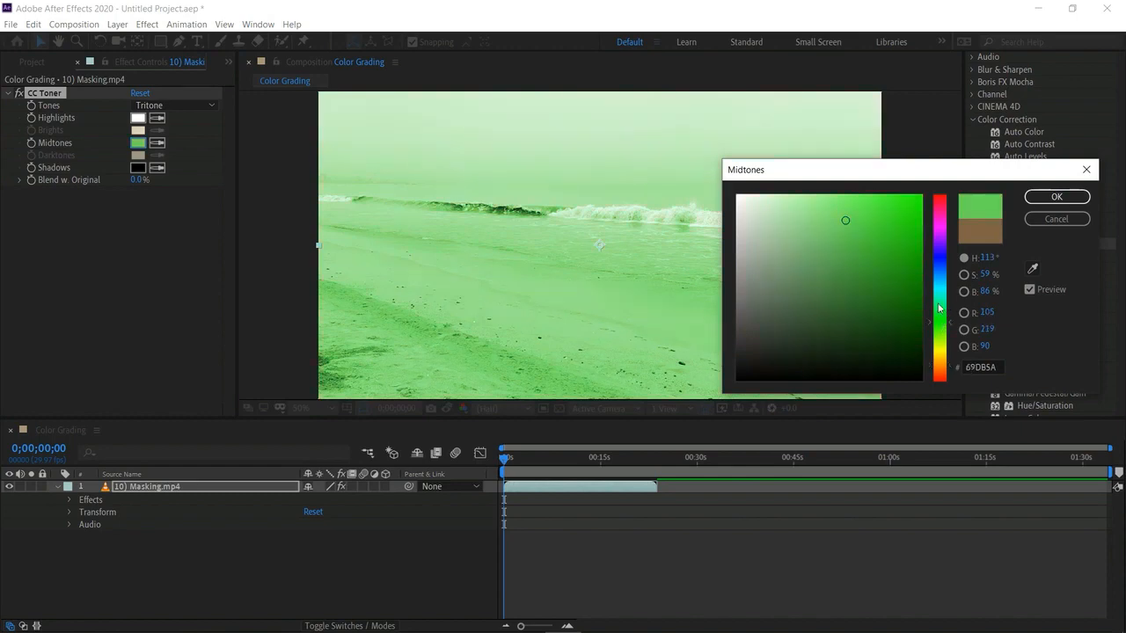
left_click(789, 228)
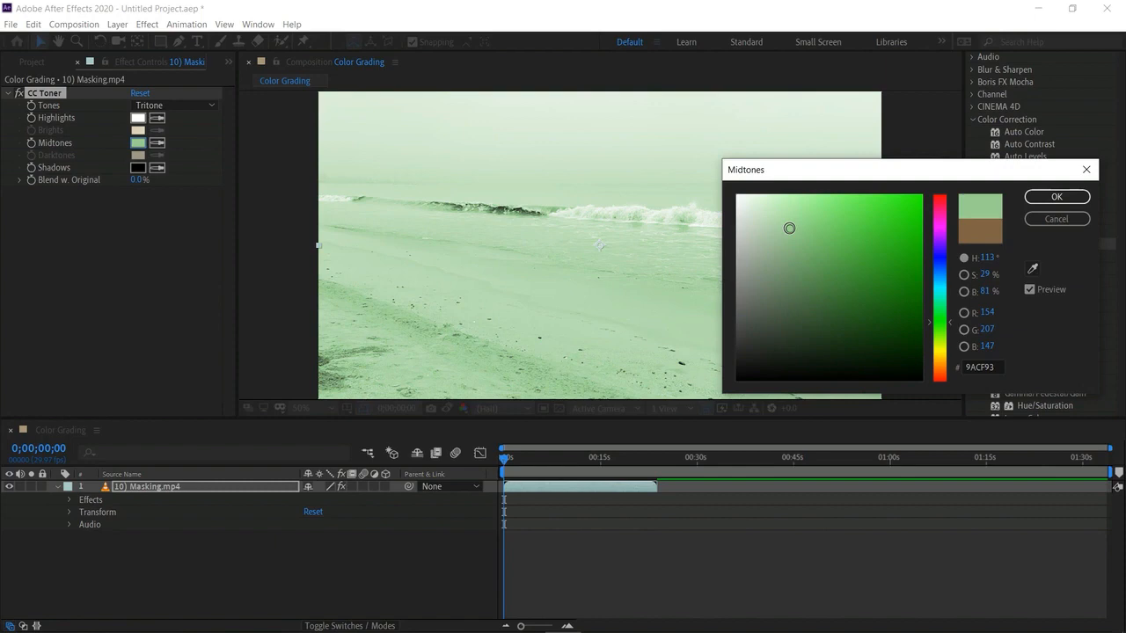
left_click(842, 296)
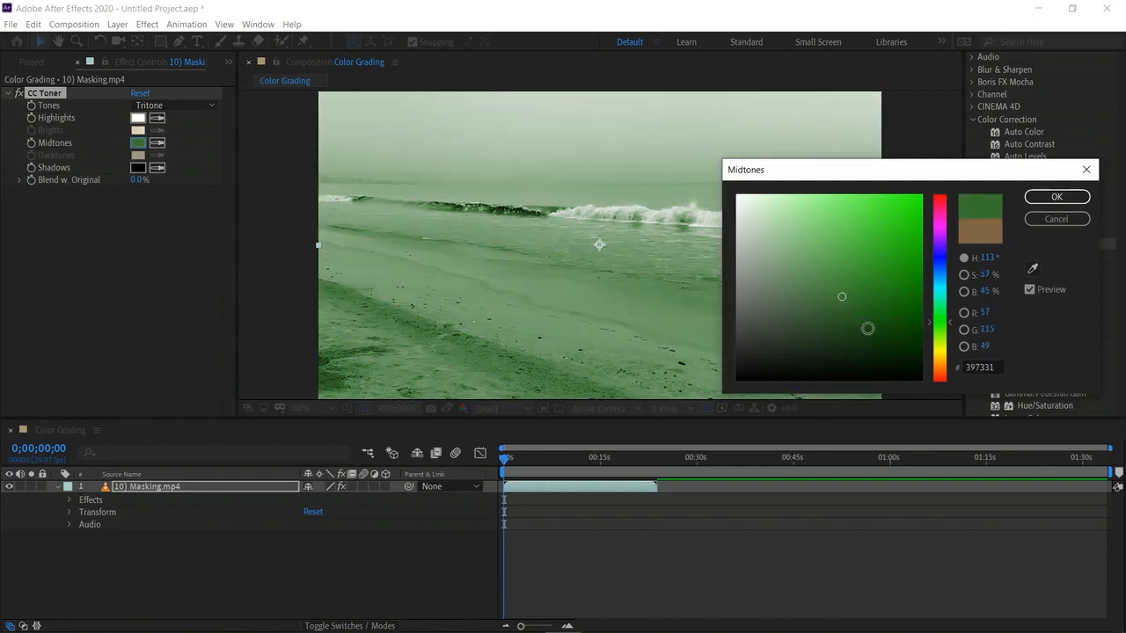
left_click(867, 330)
left_click(890, 339)
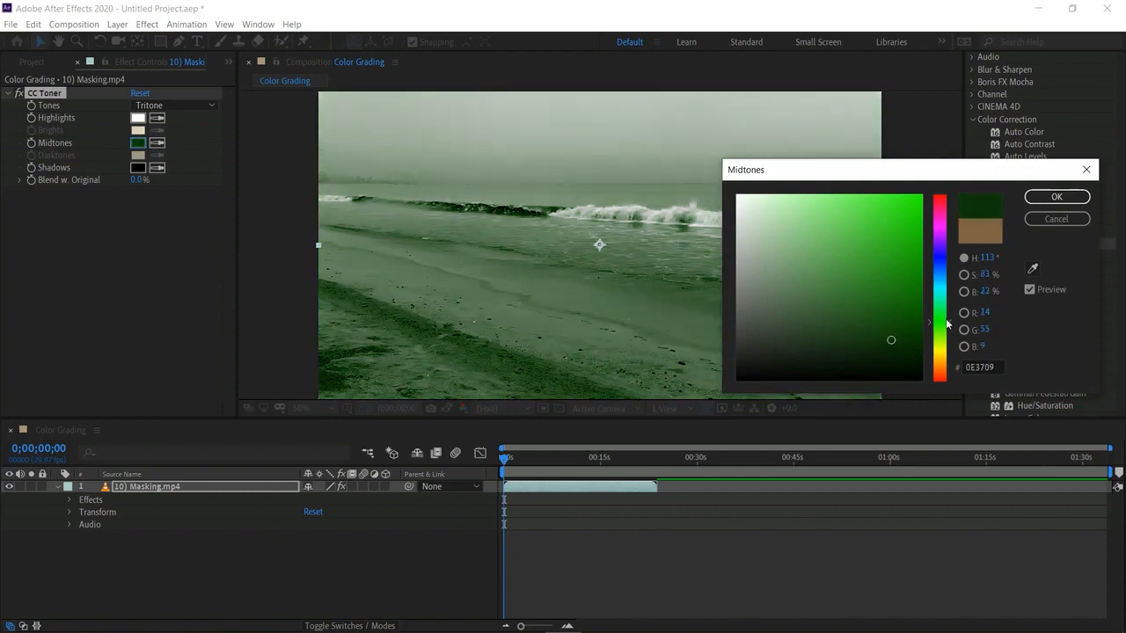
left_click(1055, 197)
key("space")
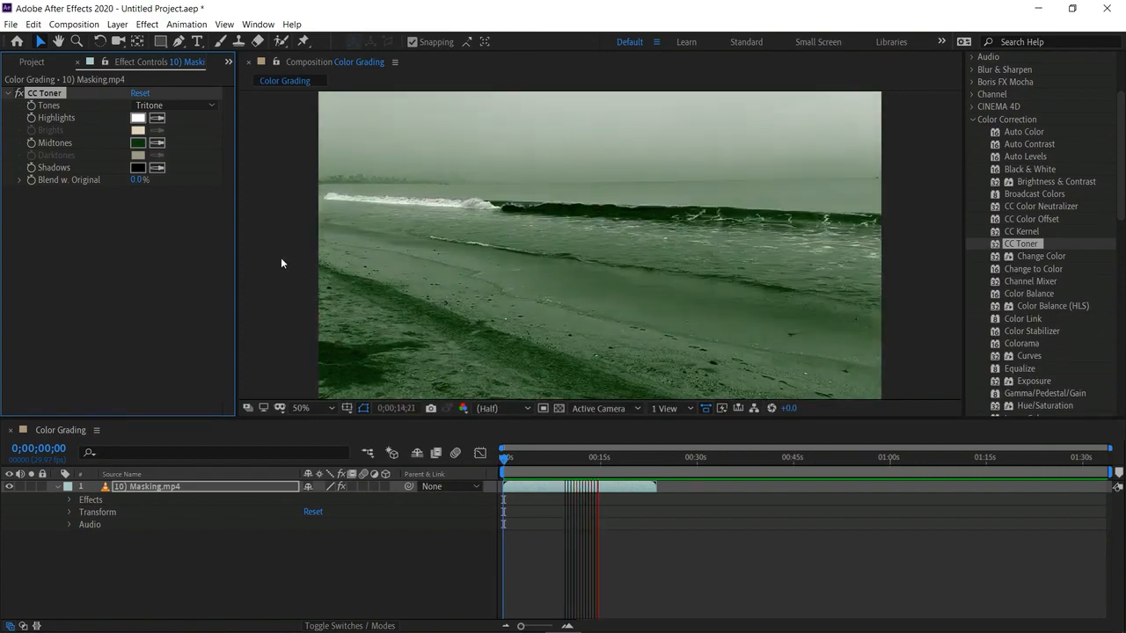
key("space")
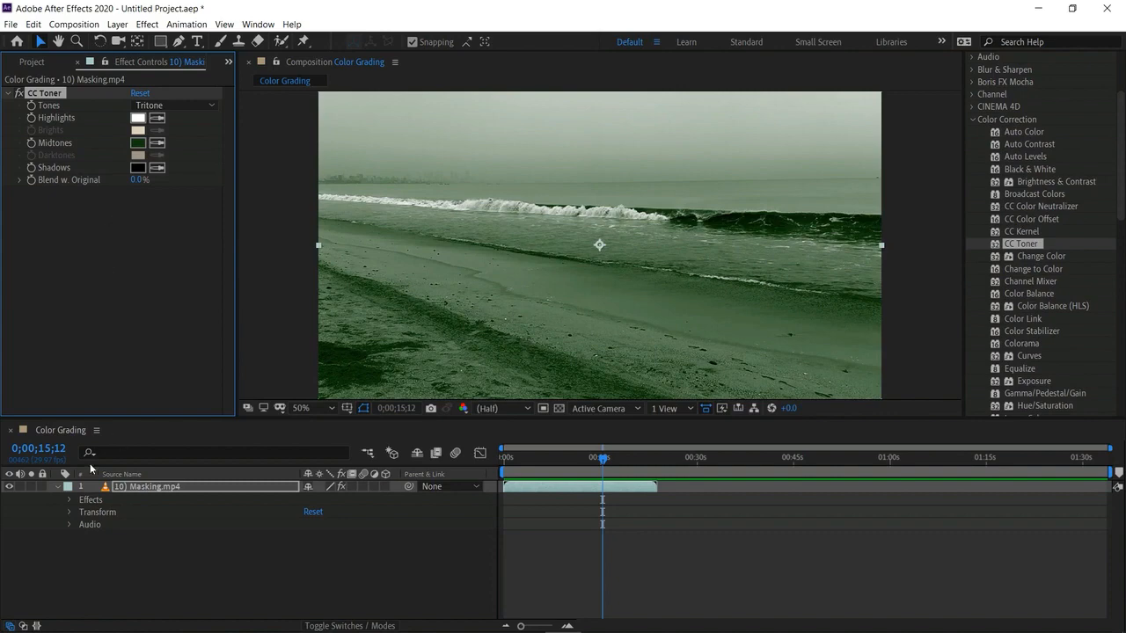
Remove the CC Toner effect from the 10) Masking.mp4 layer and activate the Pen tool
left_click(88, 500)
key("Delete")
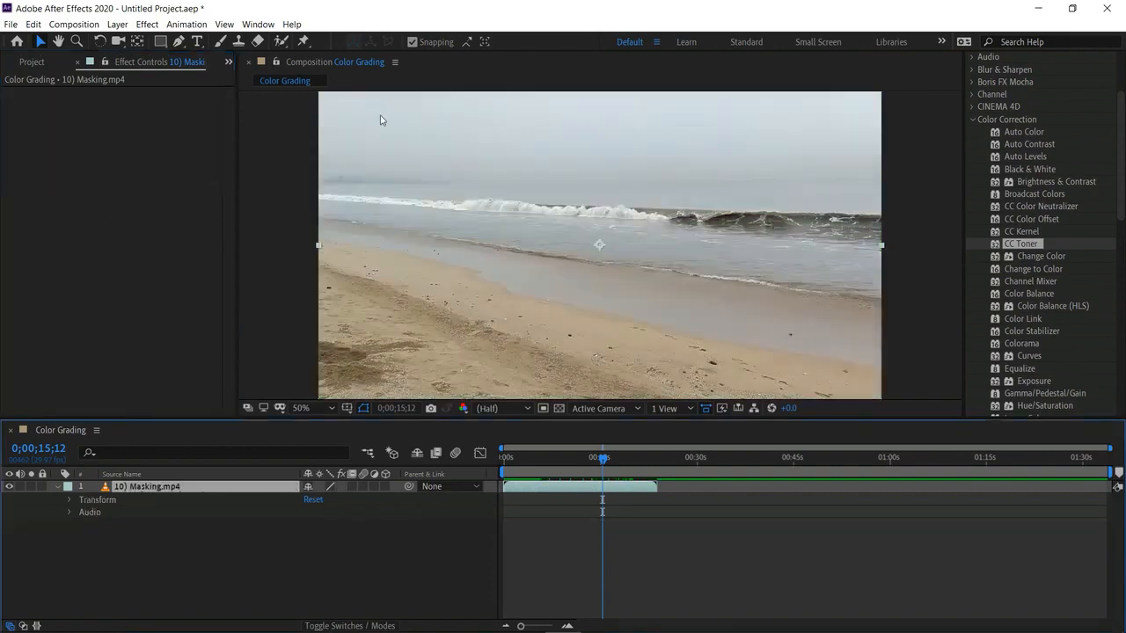
left_click(178, 42)
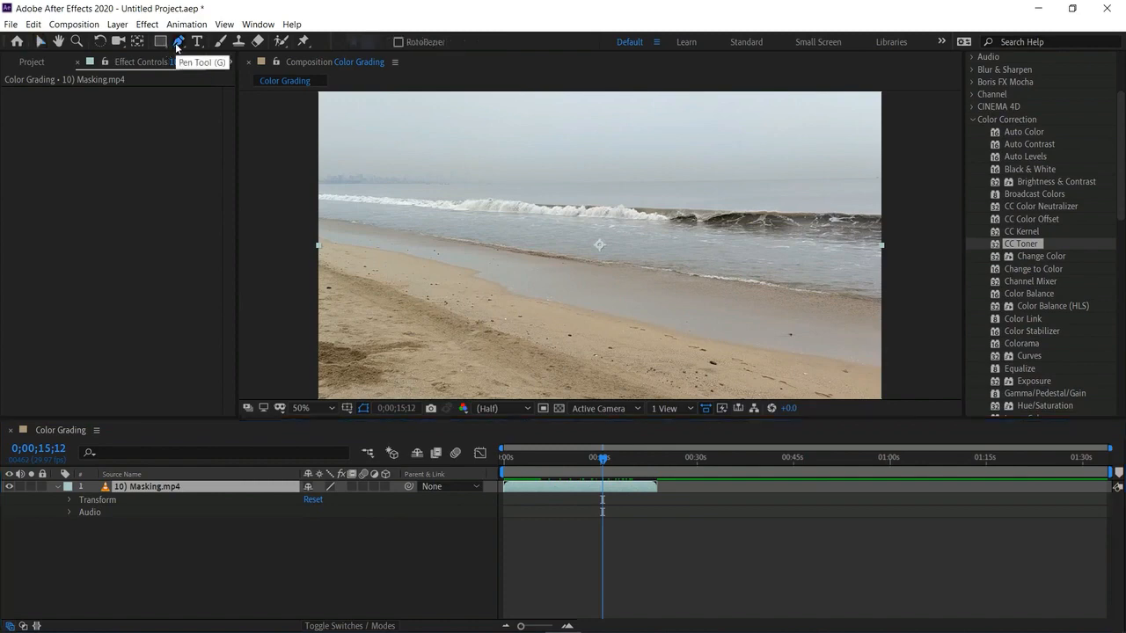
left_click(309, 235)
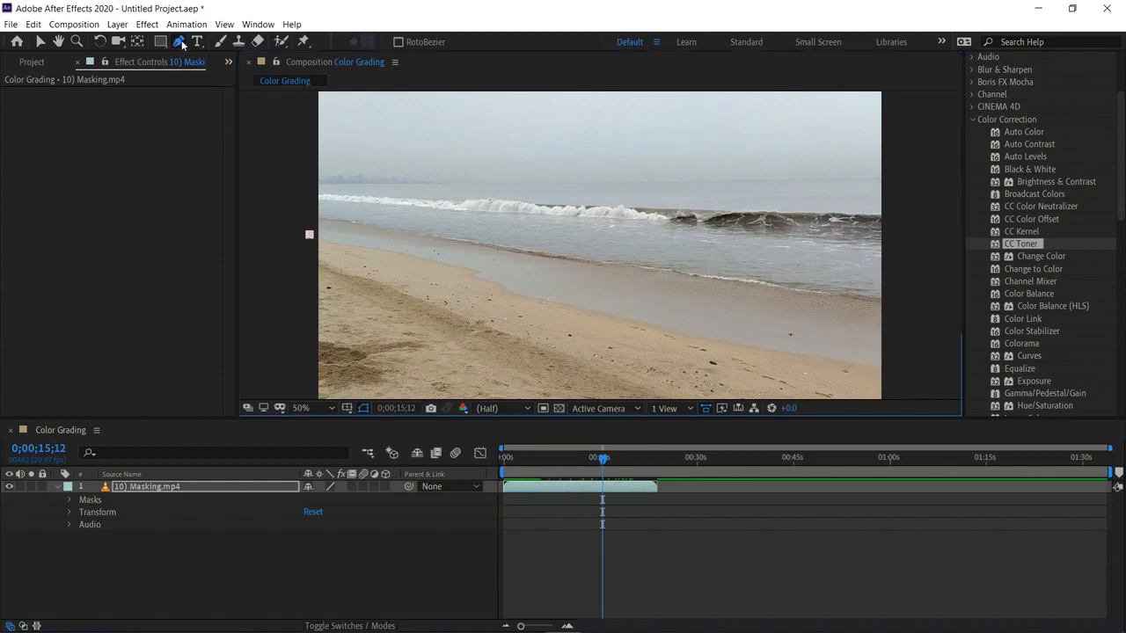
left_click(309, 235)
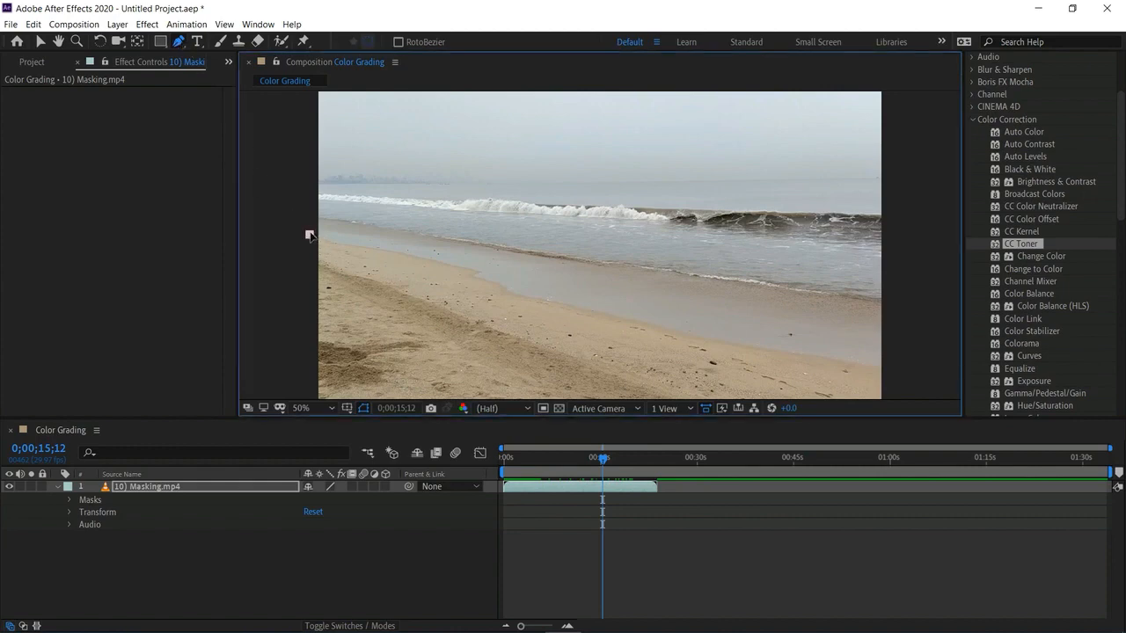
key("Delete")
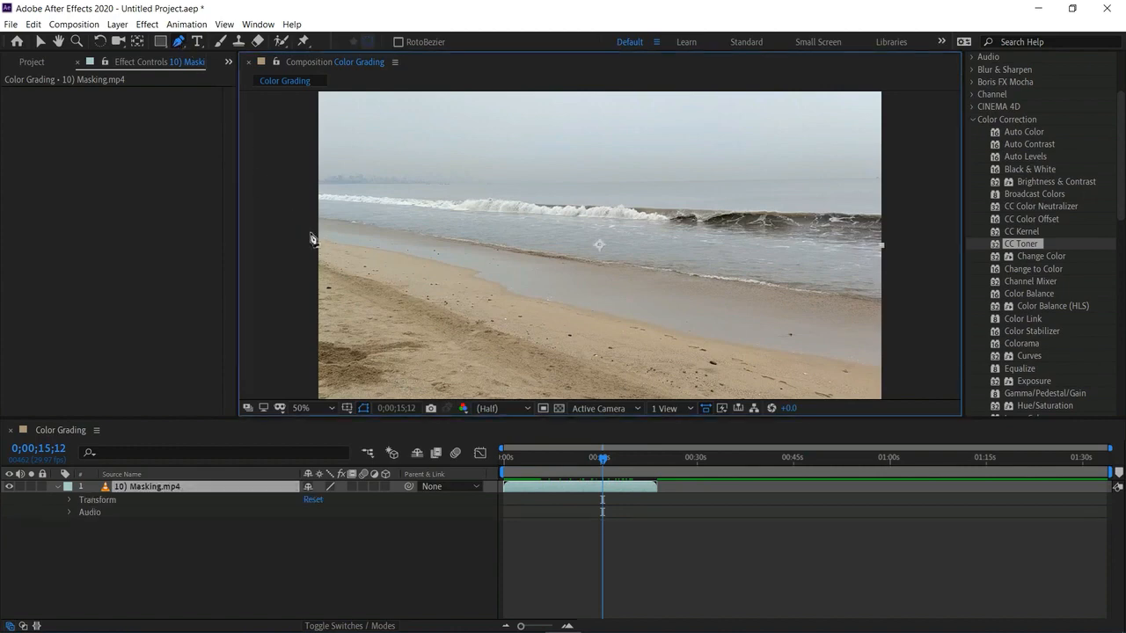
left_click(231, 490)
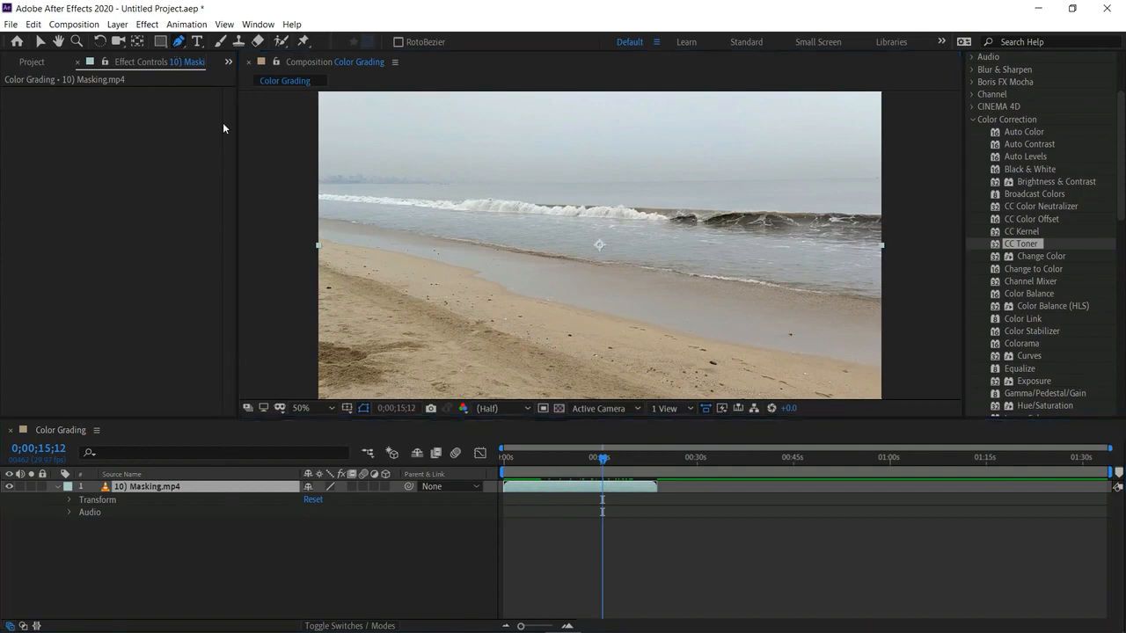
Draw a closed mask around the sea on the 10) Masking.mp4 layer, following the water's edge and the horizon
left_click(313, 216)
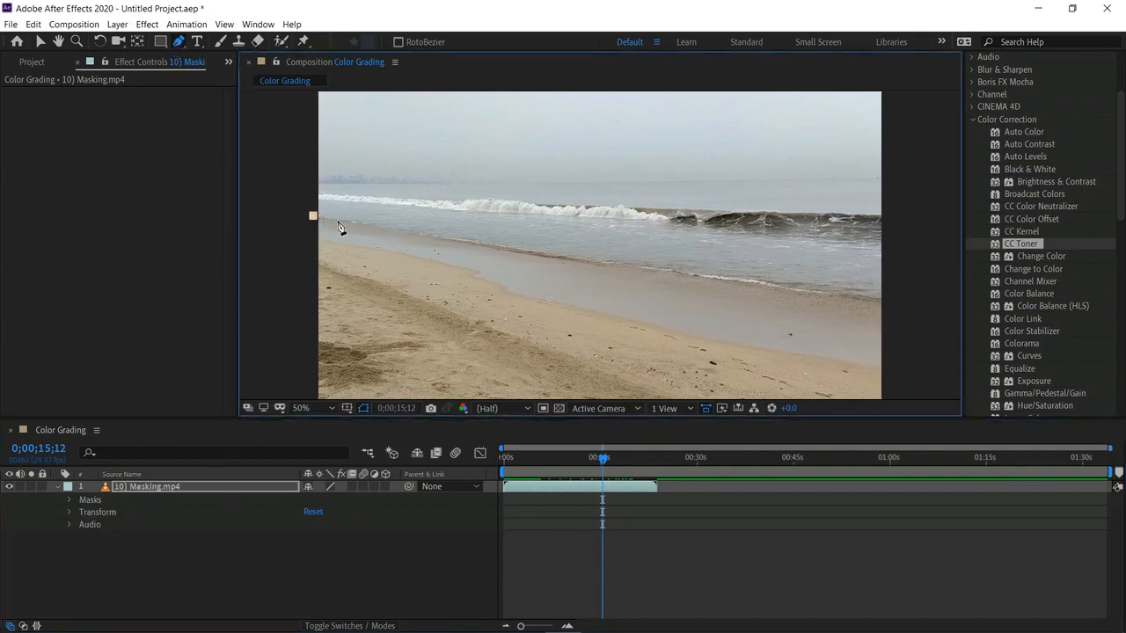
left_click(406, 230)
left_click(489, 245)
left_click(604, 260)
left_click(700, 271)
left_click(815, 293)
left_click_drag(887, 301, 890, 274)
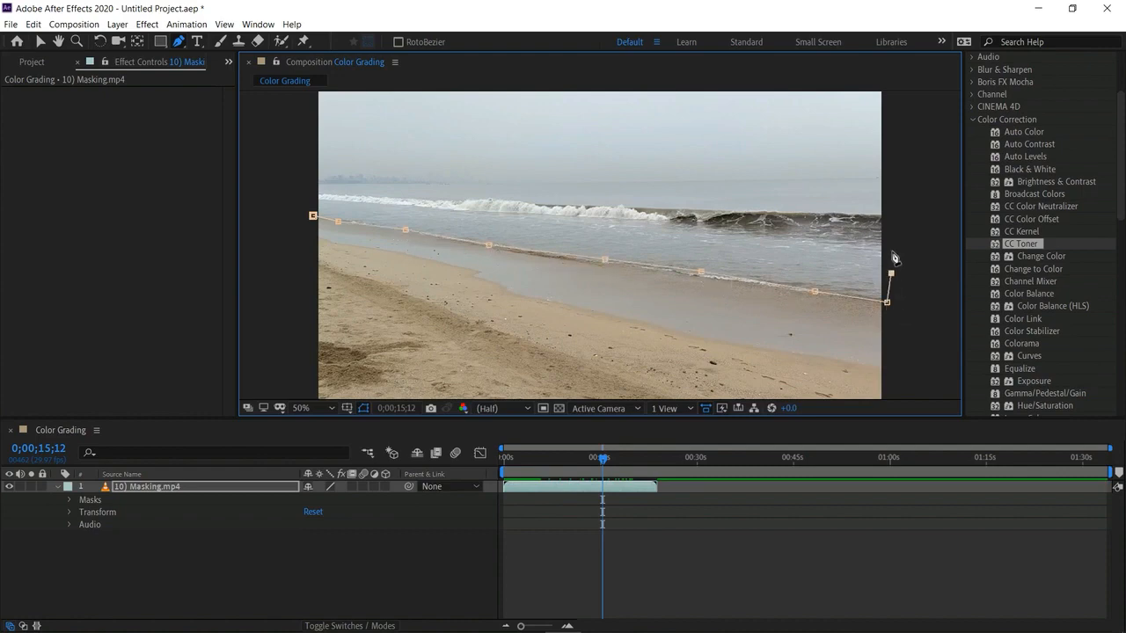
left_click(889, 188)
left_click(391, 181)
left_click(307, 182)
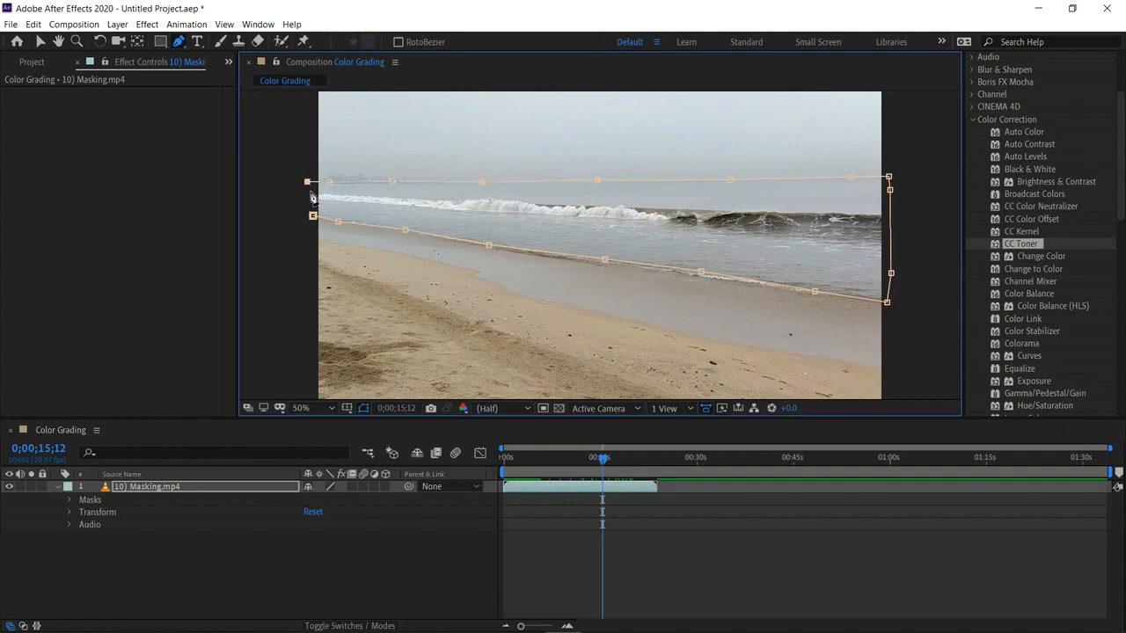
left_click(313, 216)
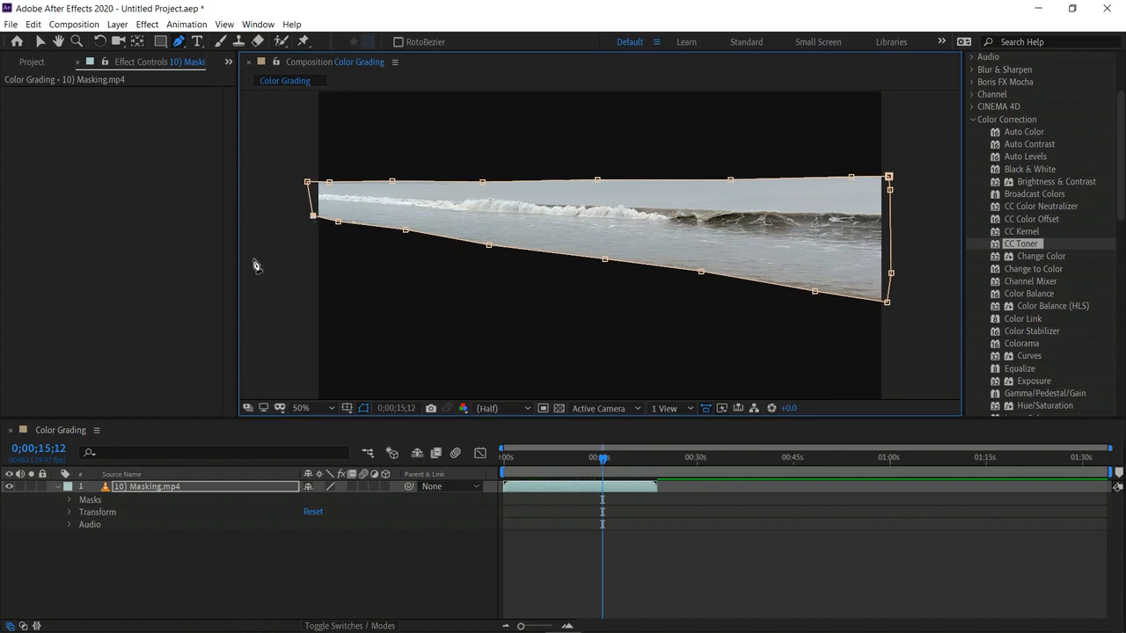
Apply the CC Toner effect to the masked 10) Masking.mp4 layer
left_click(41, 41)
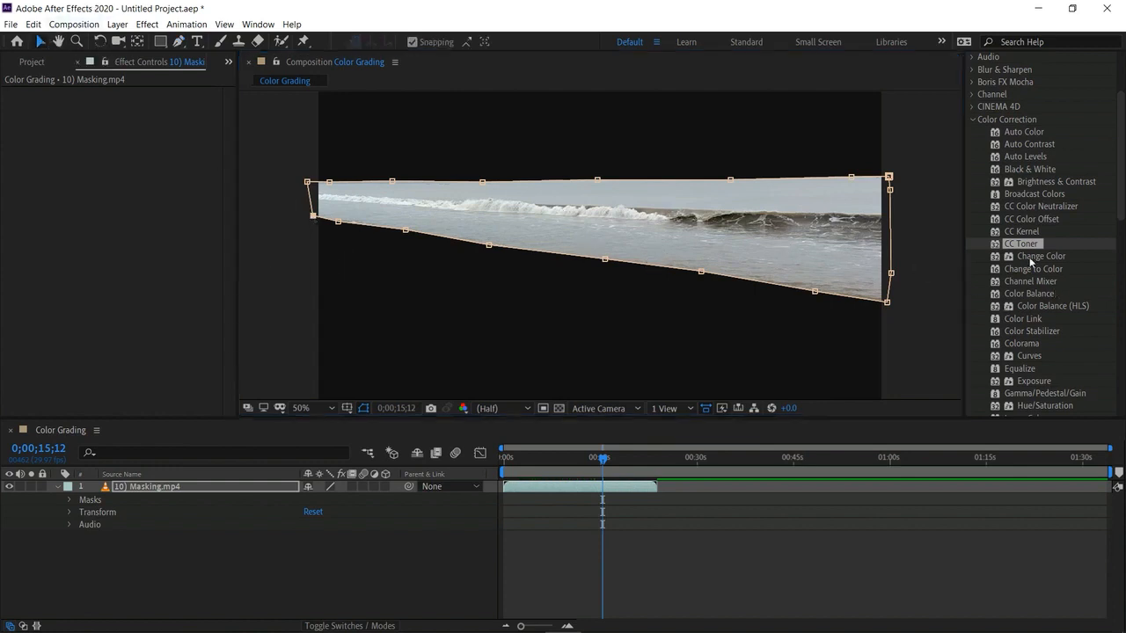
left_click_drag(1029, 248, 221, 487)
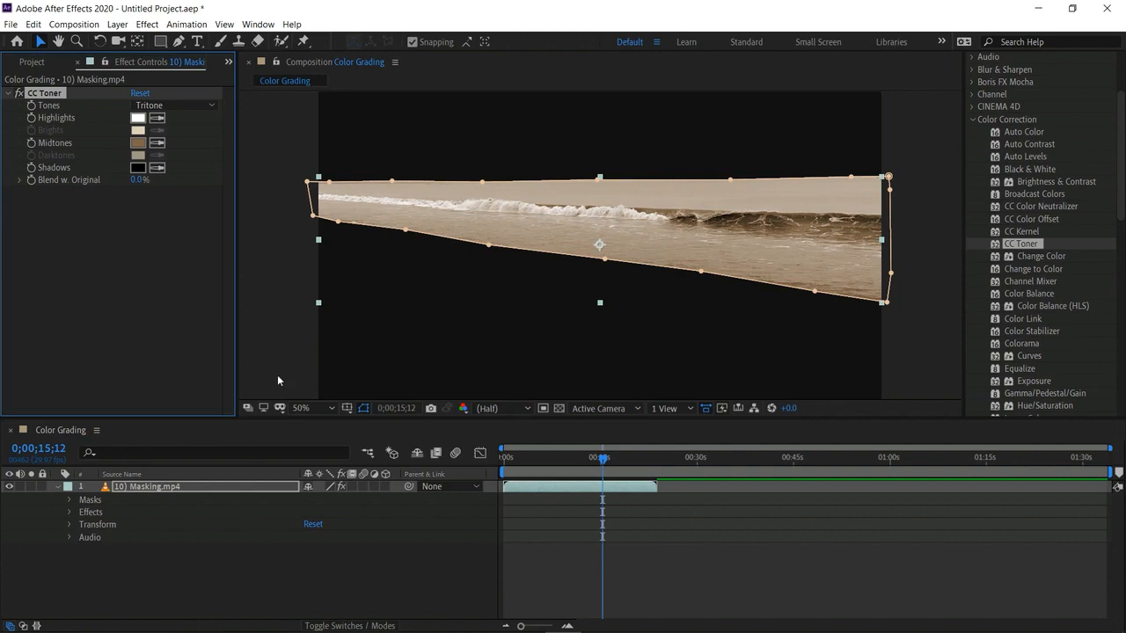
left_click(270, 336)
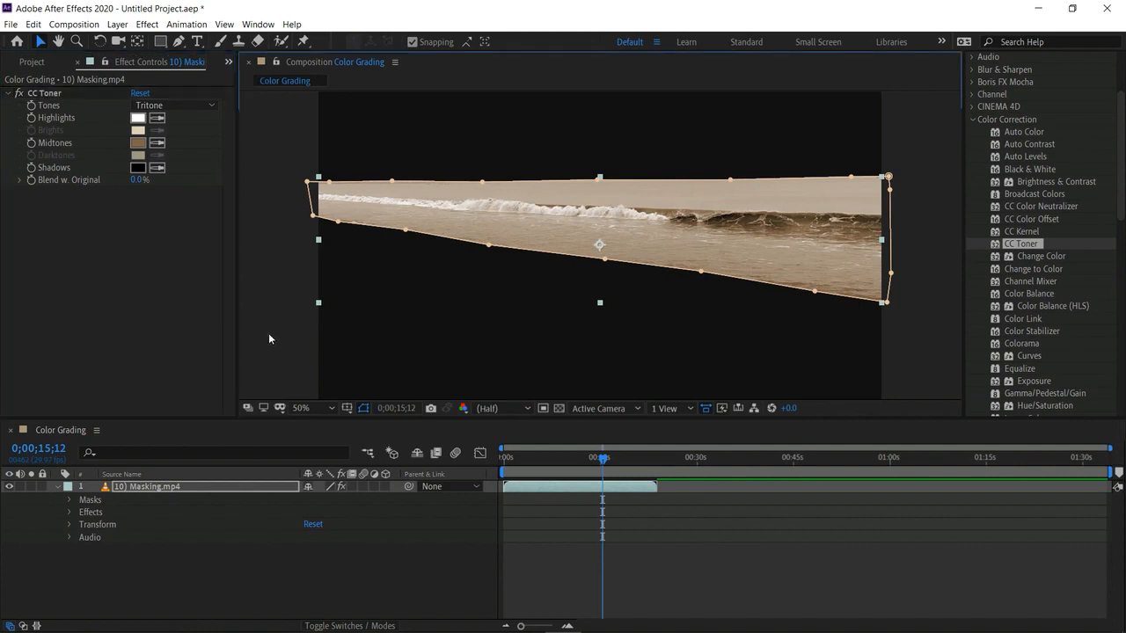
Add a second, unmasked copy of 10) Masking.mp4 to the Color Grading composition beneath the masked layer
left_click(32, 61)
left_click(116, 275)
left_click_drag(64, 201, 108, 560)
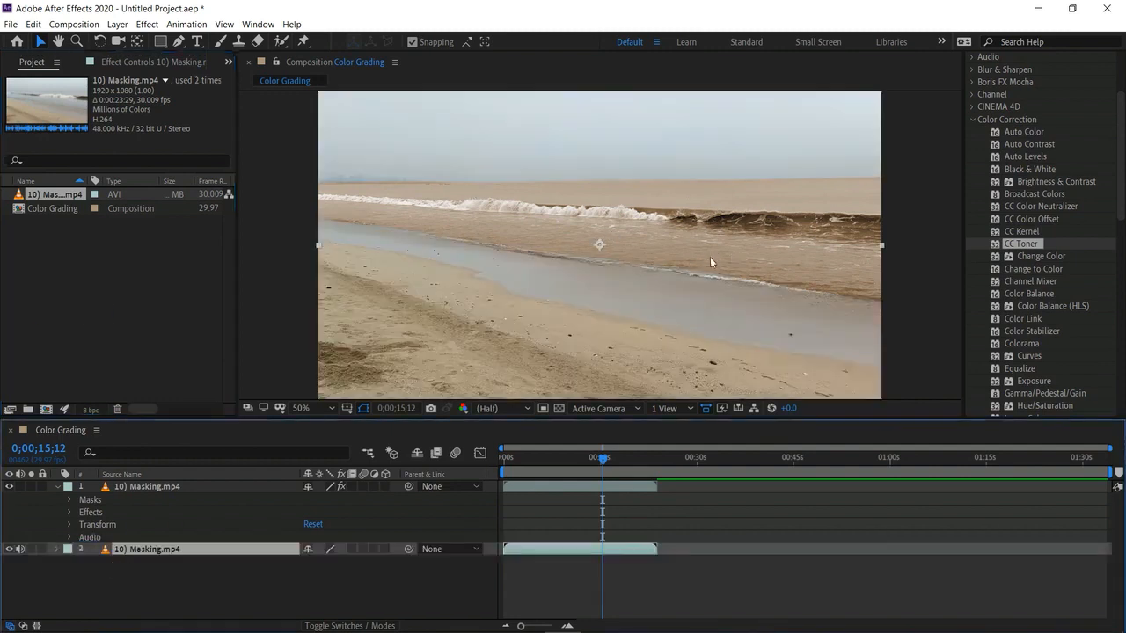
Set the masked layer's CC Toner midtones to dark red (#8B2920) after trying blue, green and yellow hues
left_click(153, 488)
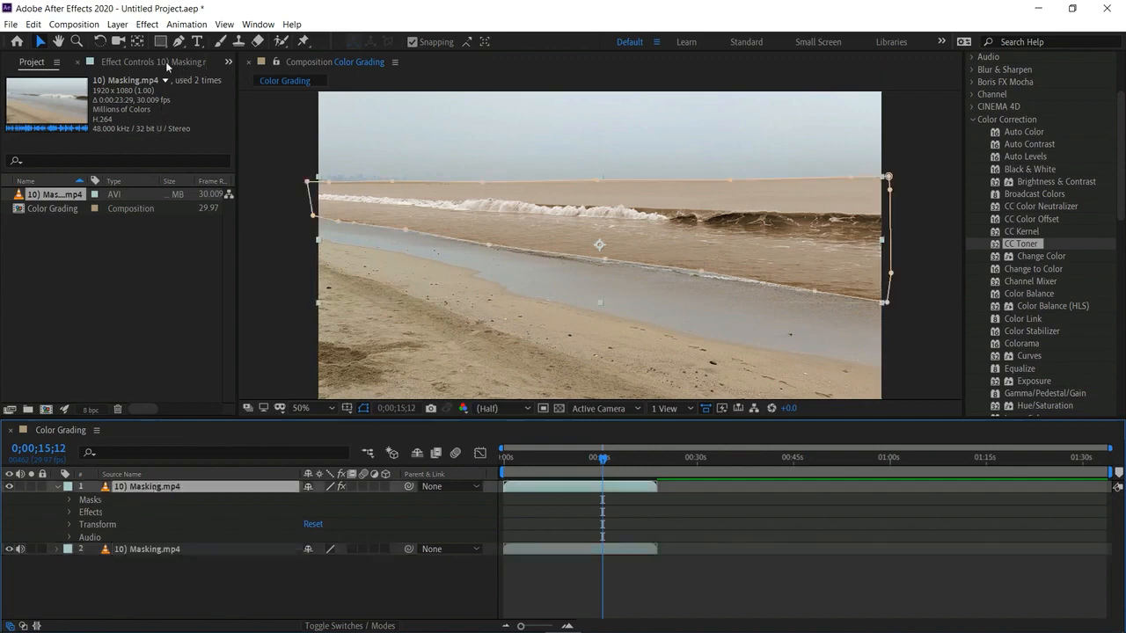
left_click(113, 64)
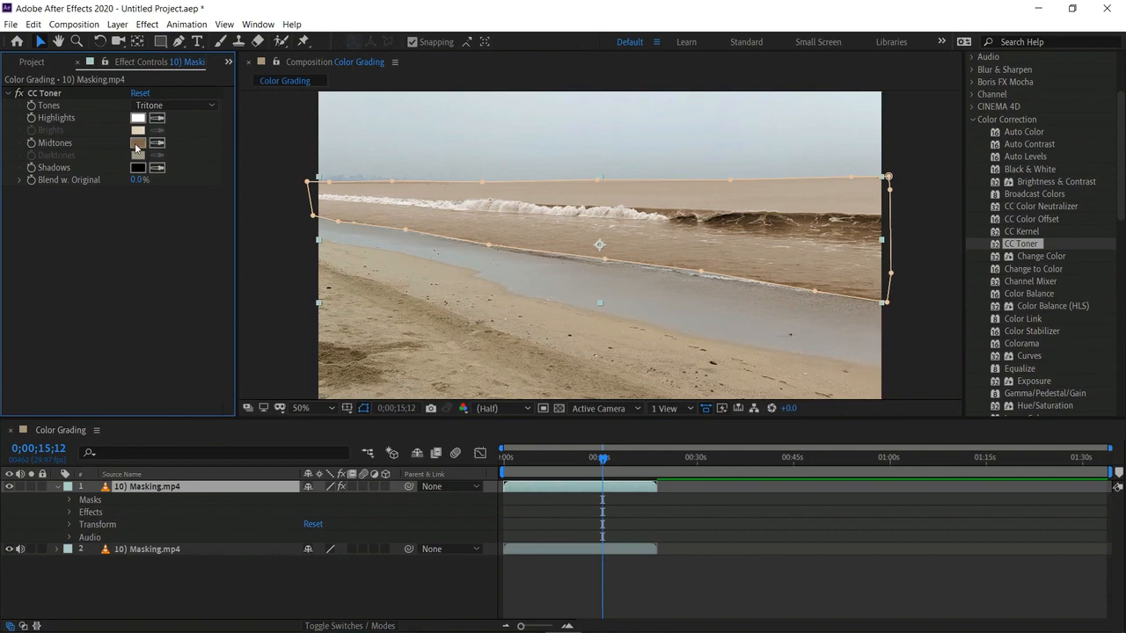
left_click(137, 144)
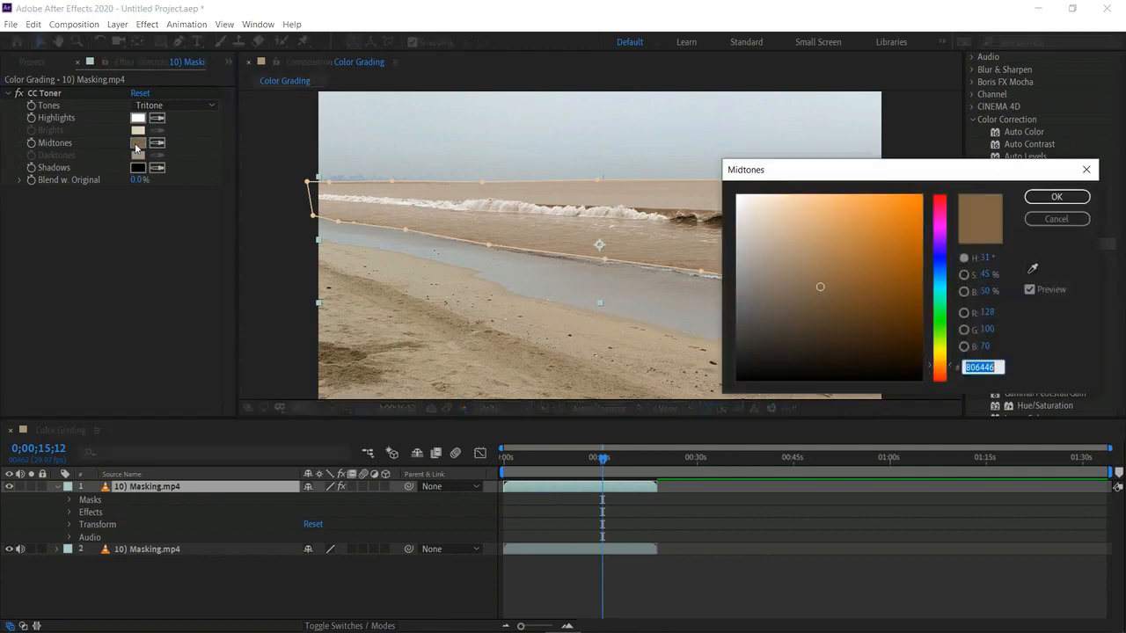
left_click(945, 266)
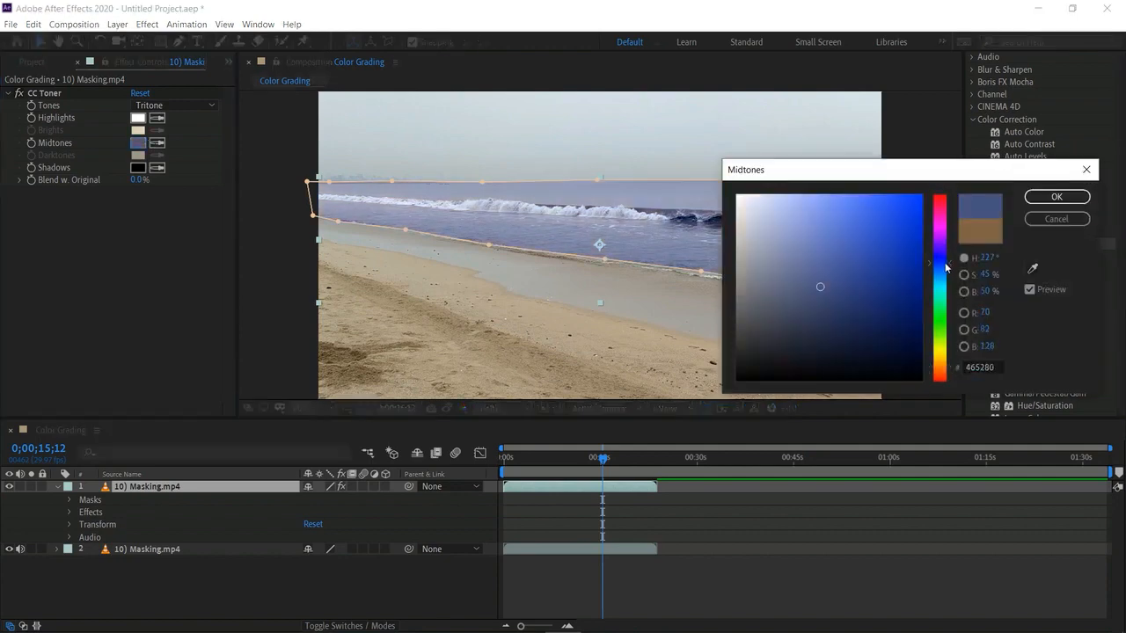
left_click(944, 325)
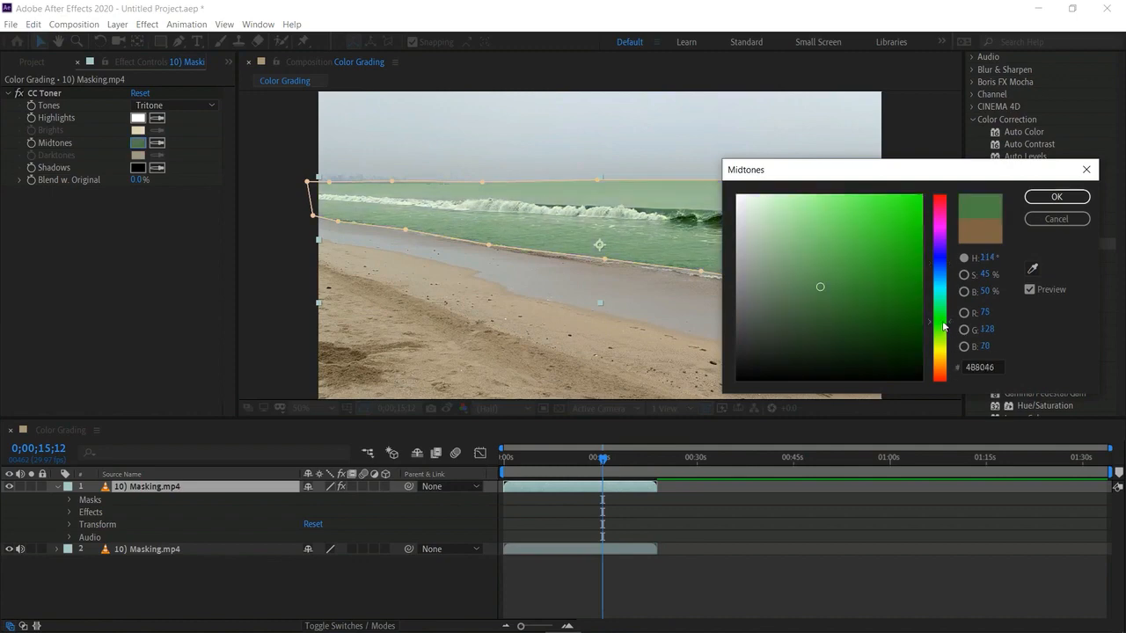
left_click(946, 355)
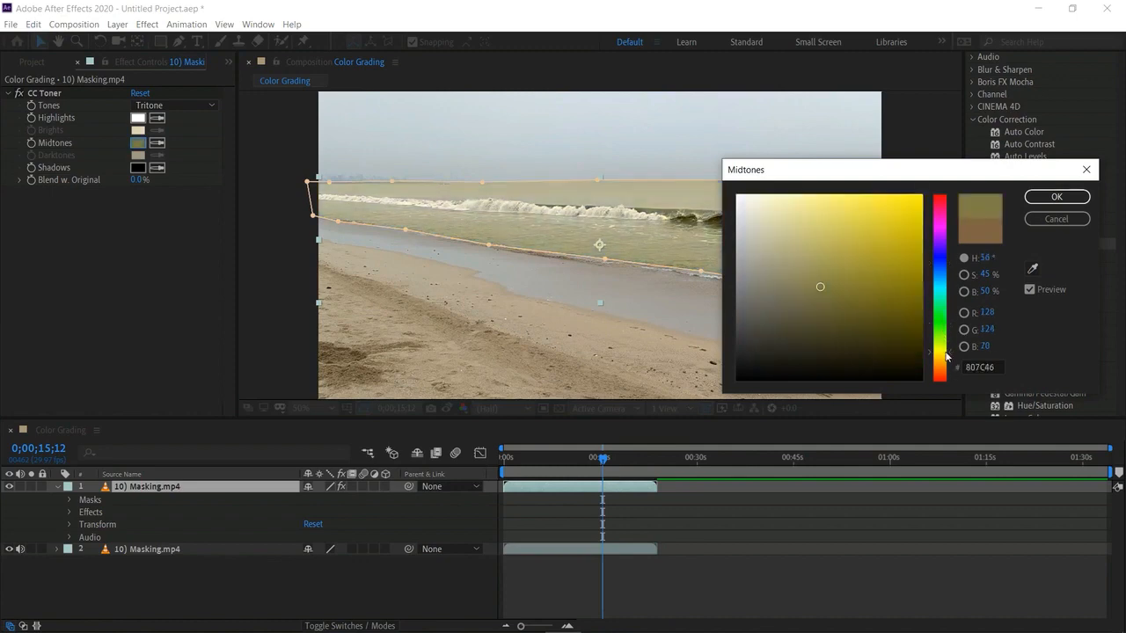
left_click(946, 383)
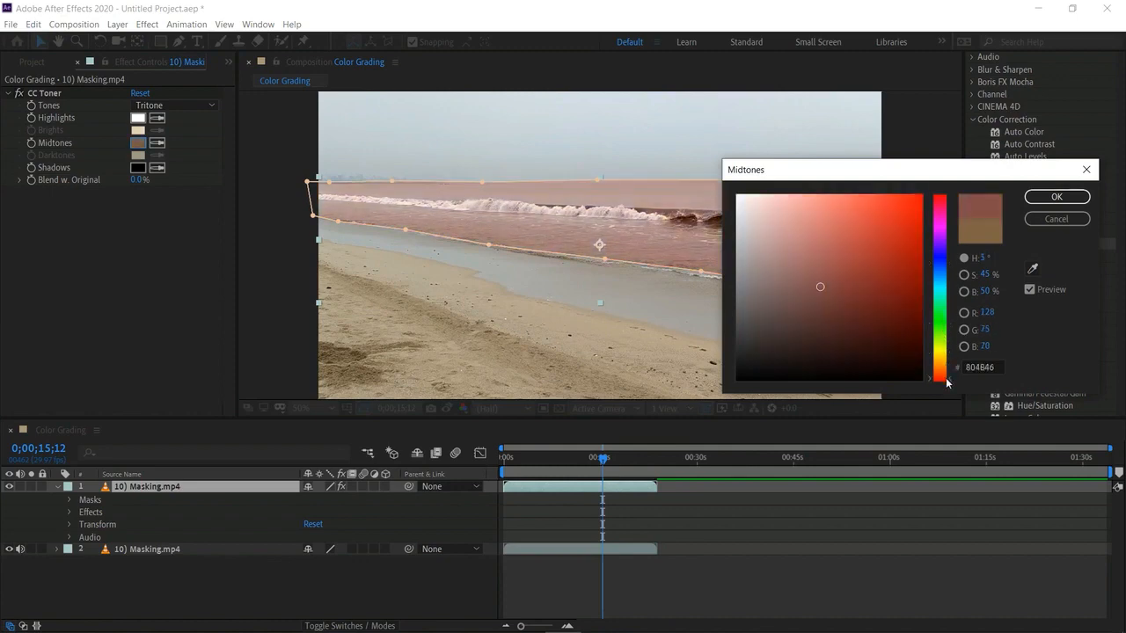
left_click(893, 218)
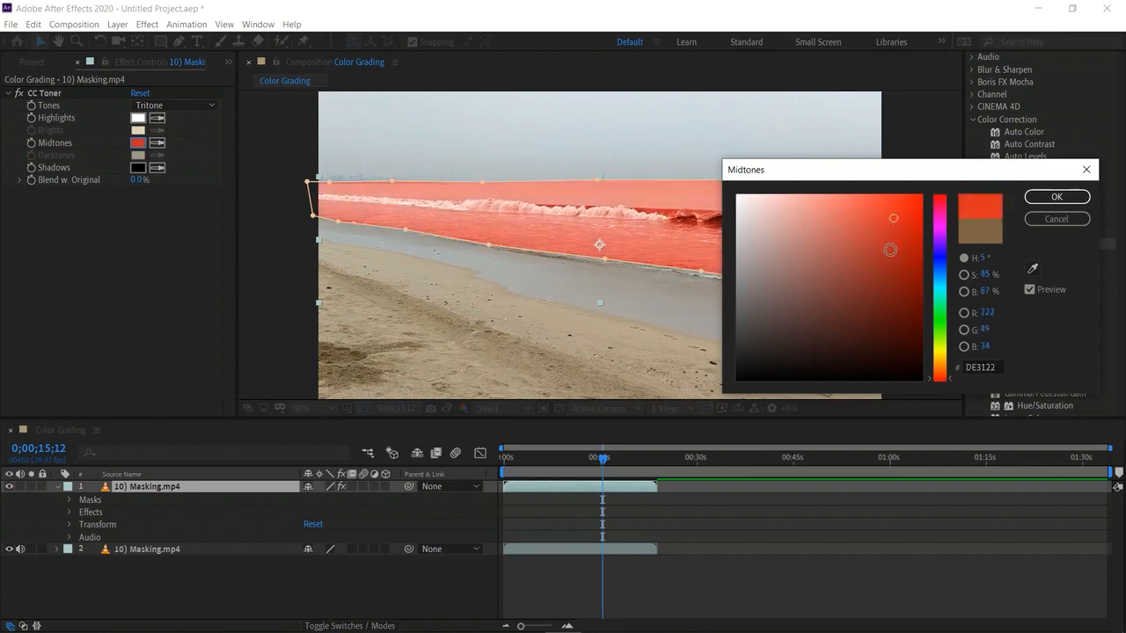
left_click(890, 249)
left_click(878, 279)
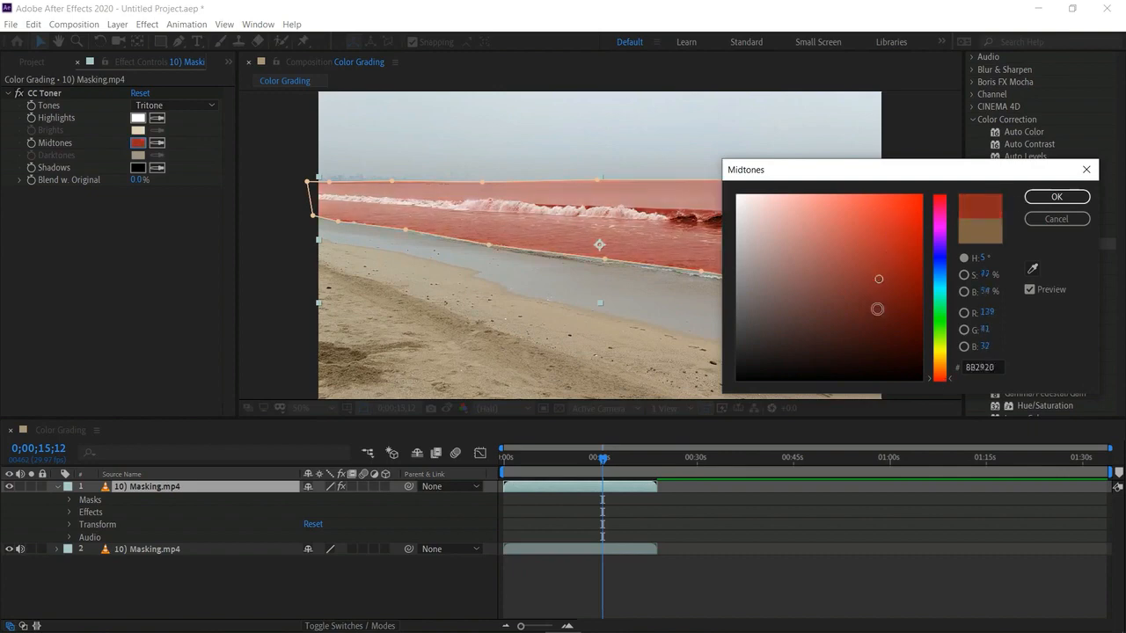
left_click(1031, 197)
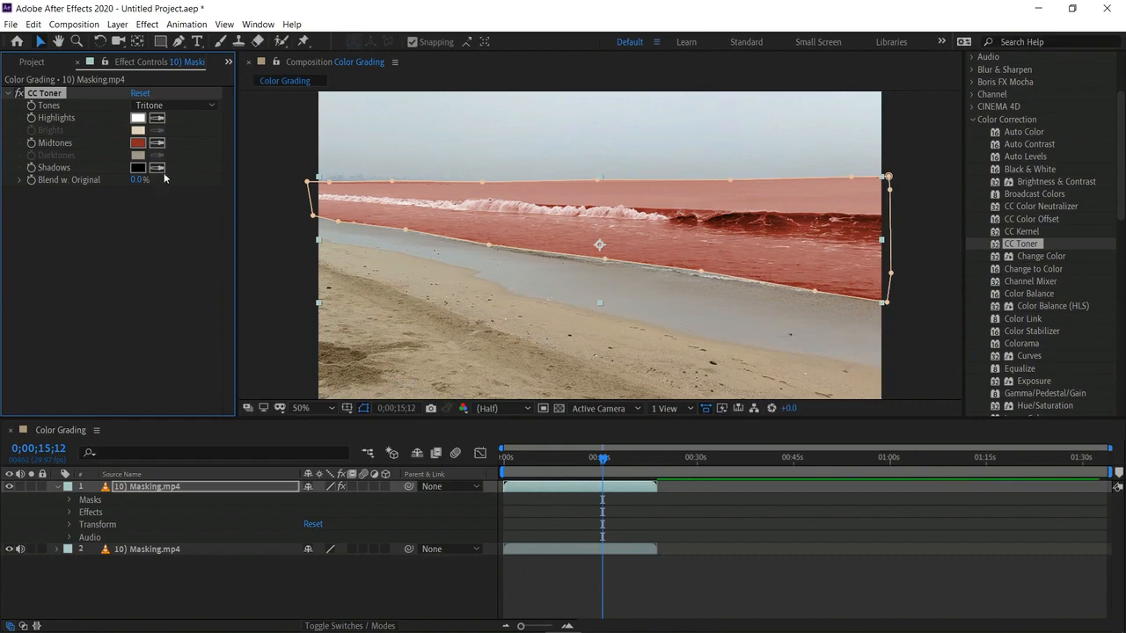
Try light red tints for the CC Toner highlights and set the colour back to white (#FFFFFF)
left_click(139, 123)
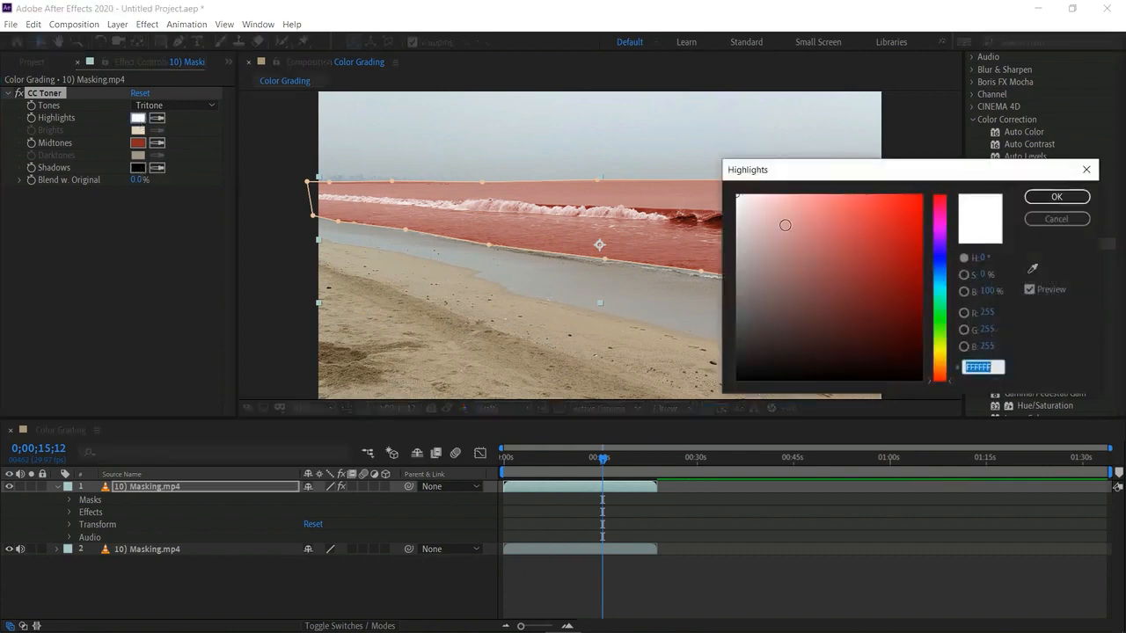
left_click(778, 212)
left_click(744, 215)
left_click(742, 212)
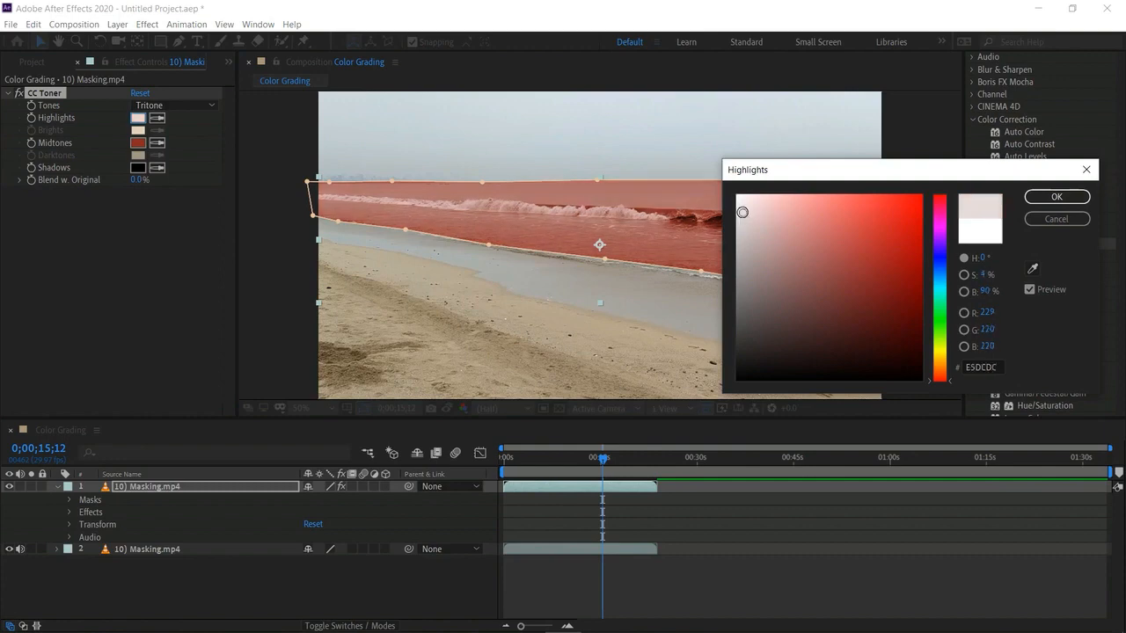
left_click(735, 194)
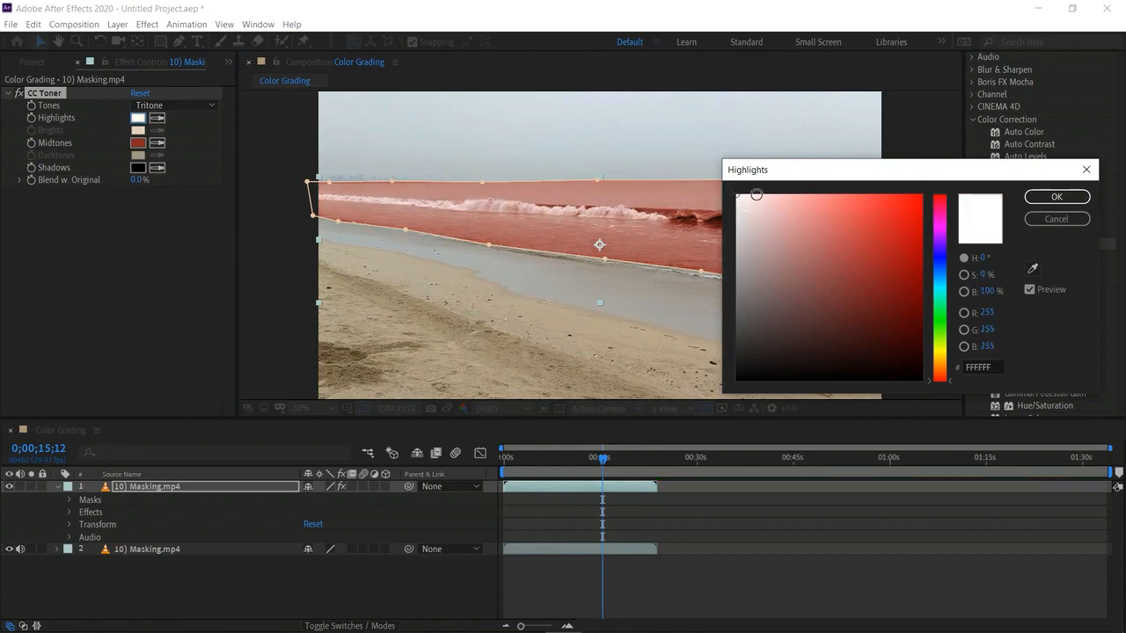
left_click(1043, 197)
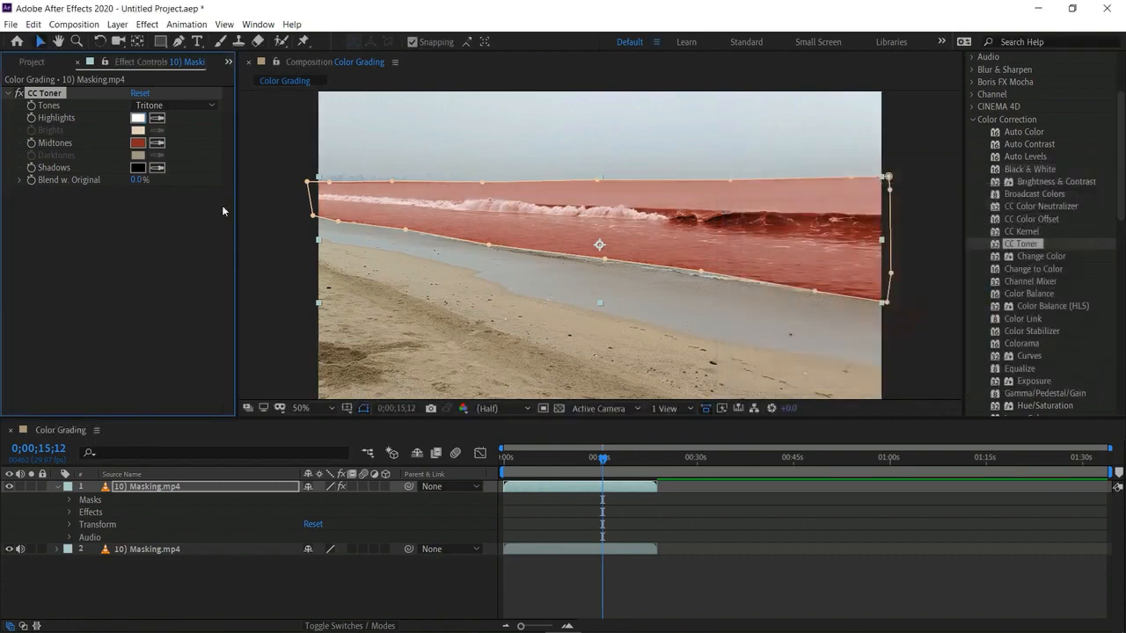
Deselect the layers, play back the composition and scrub to earlier frames to check the red sea against the moving waves
left_click(295, 298)
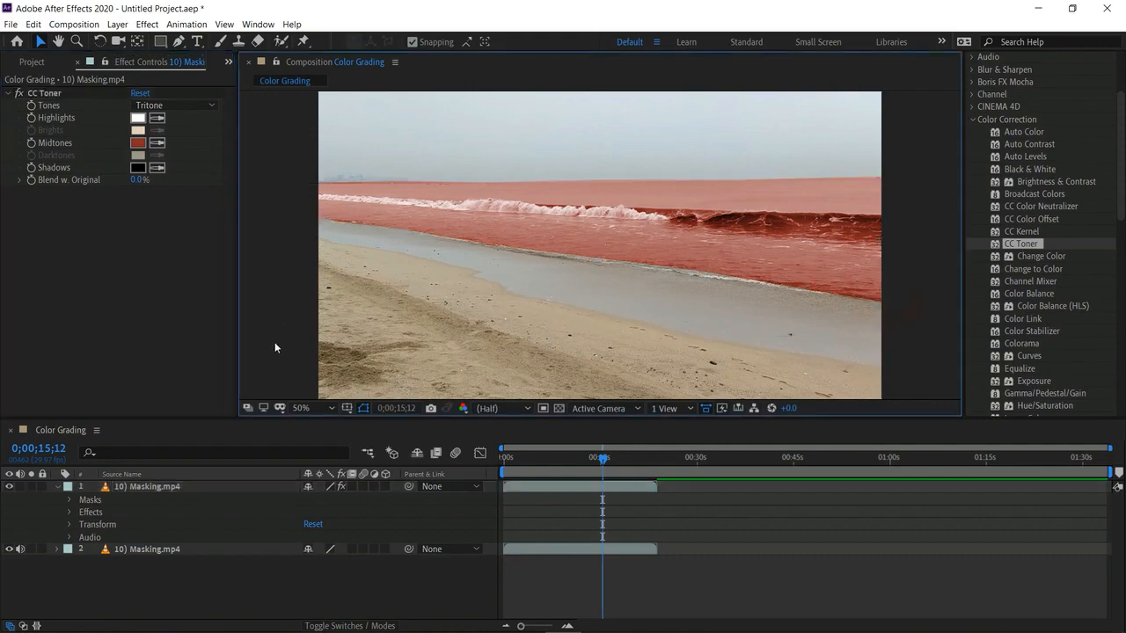
key("space")
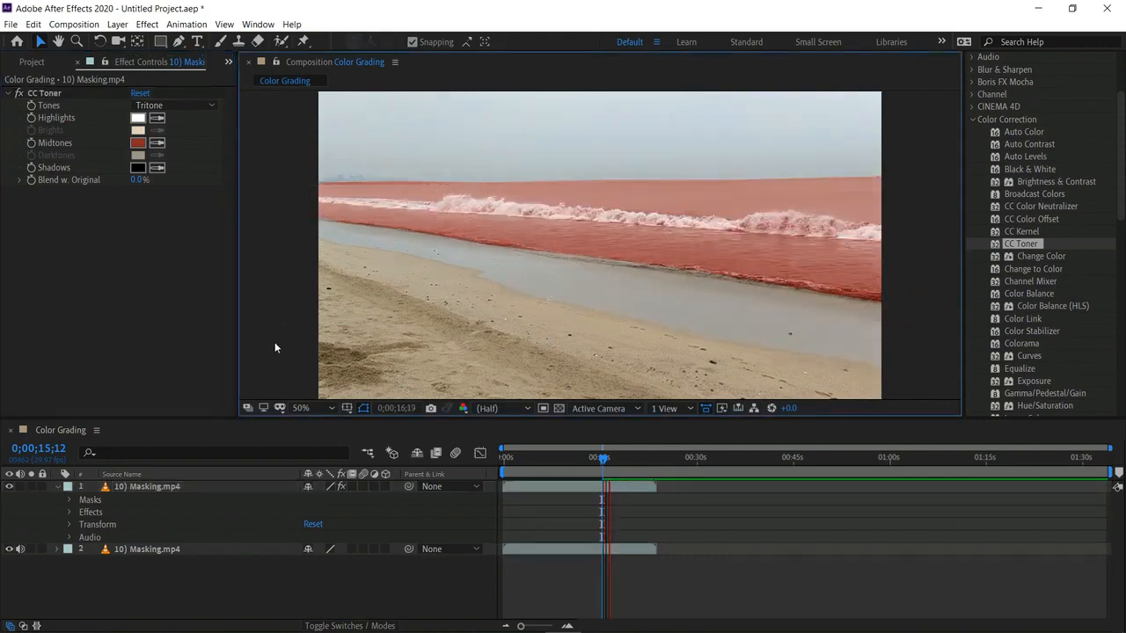
left_click(582, 220)
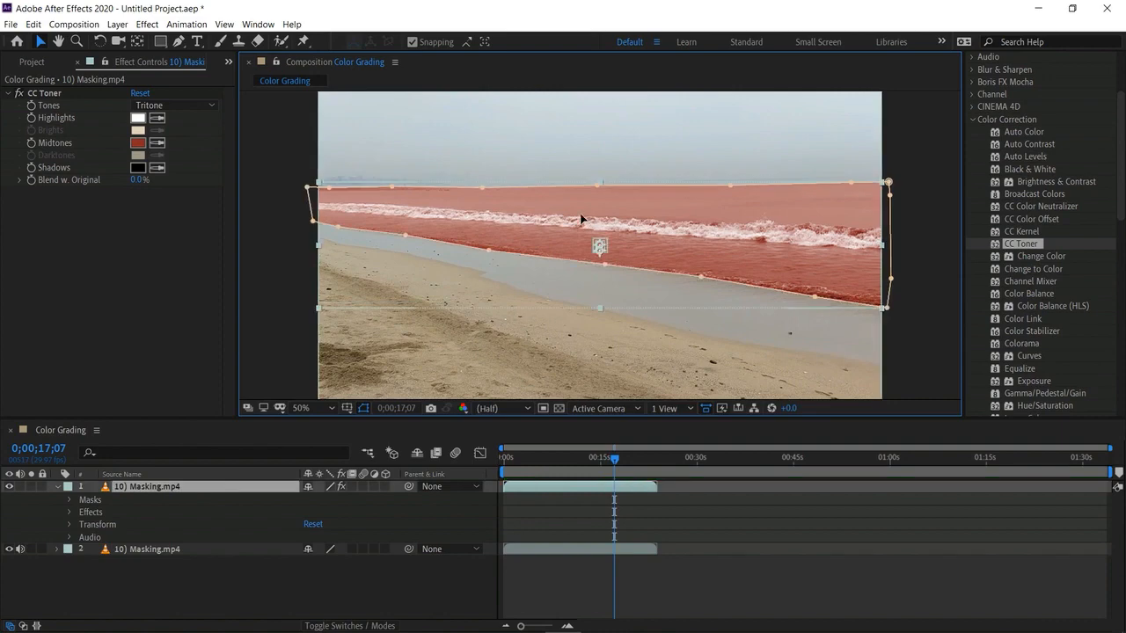
left_click(287, 265)
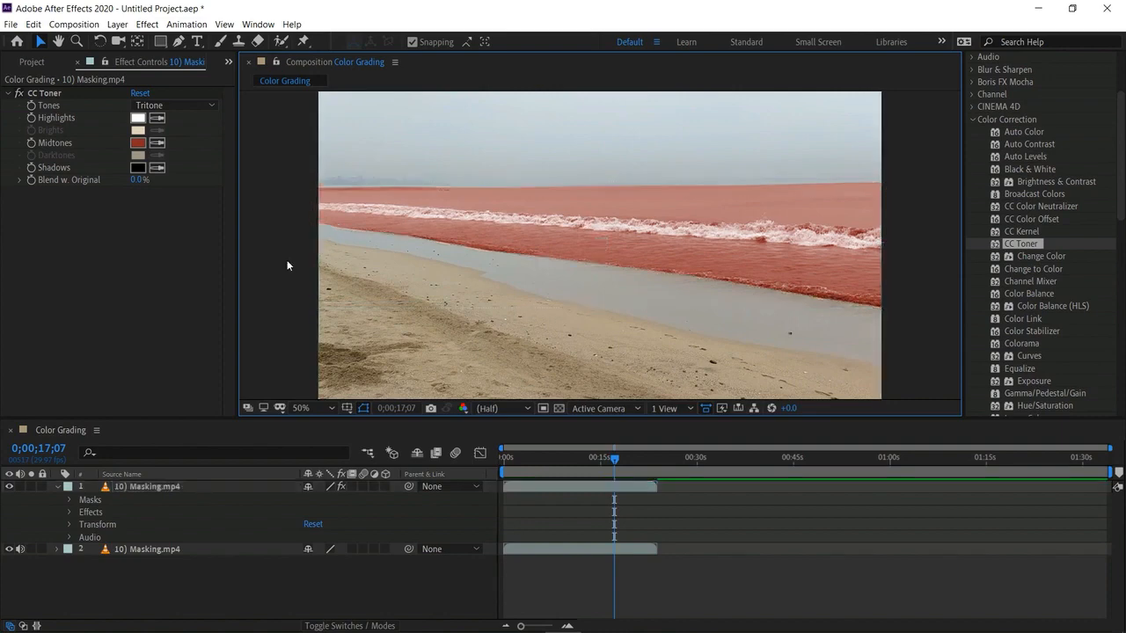
key("space")
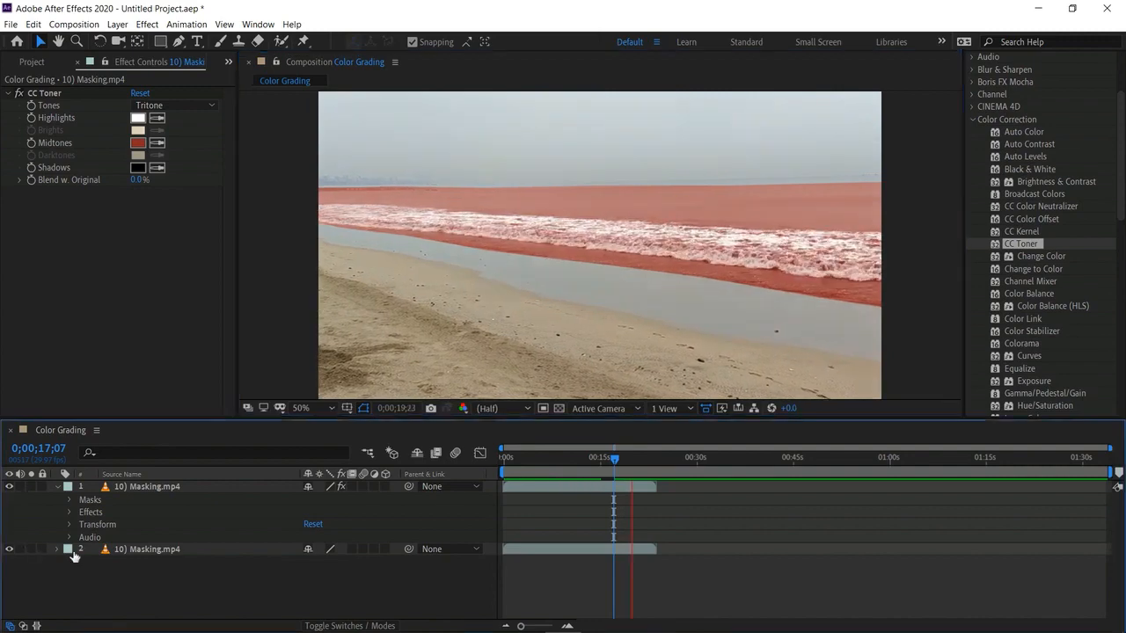
mouse_move(615, 458)
left_mouse_down()
mouse_move(517, 471)
mouse_move(679, 521)
mouse_move(576, 522)
left_mouse_up()
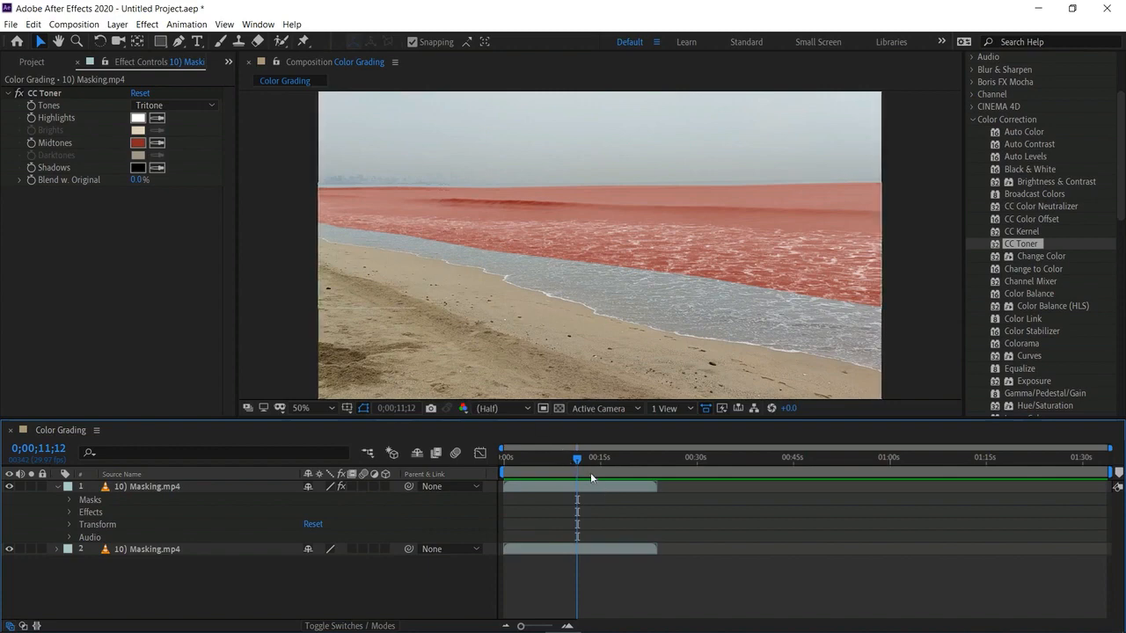
left_click(551, 463)
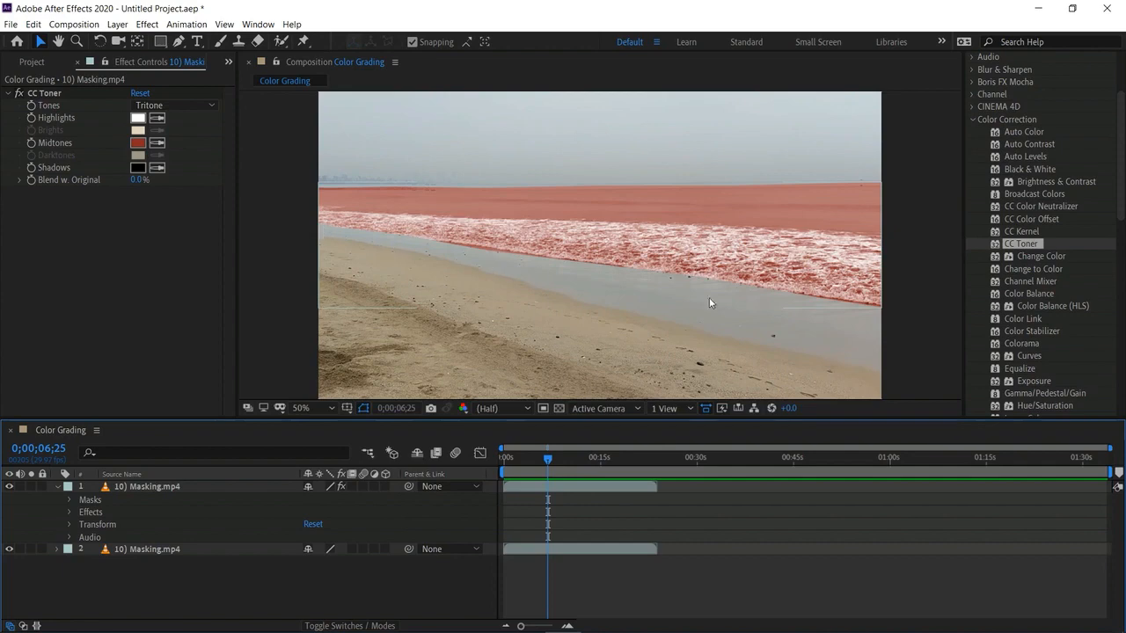
Return to the first frame and set the masked layer's CC Toner midtones to teal
left_click_drag(549, 457, 498, 473)
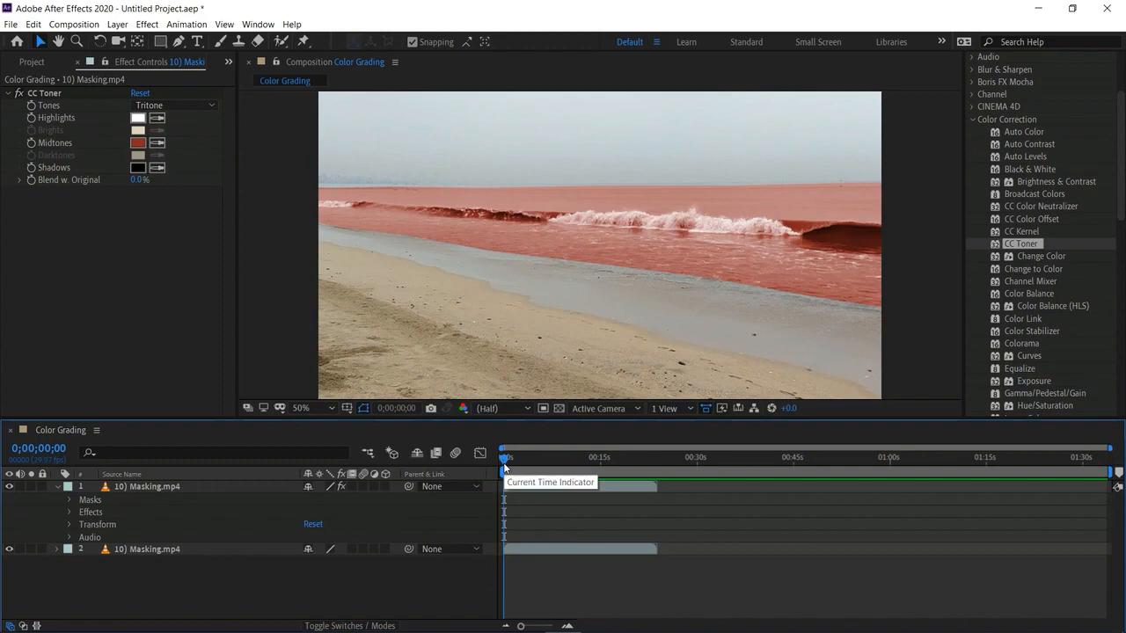
left_click(138, 143)
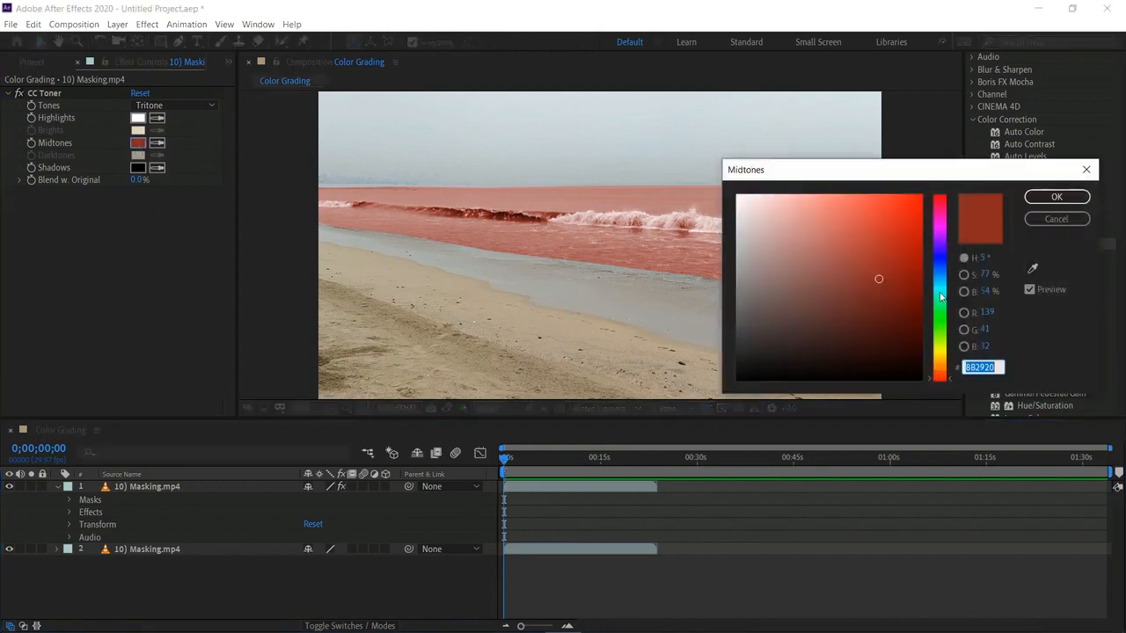
left_click(939, 297)
left_click(1056, 197)
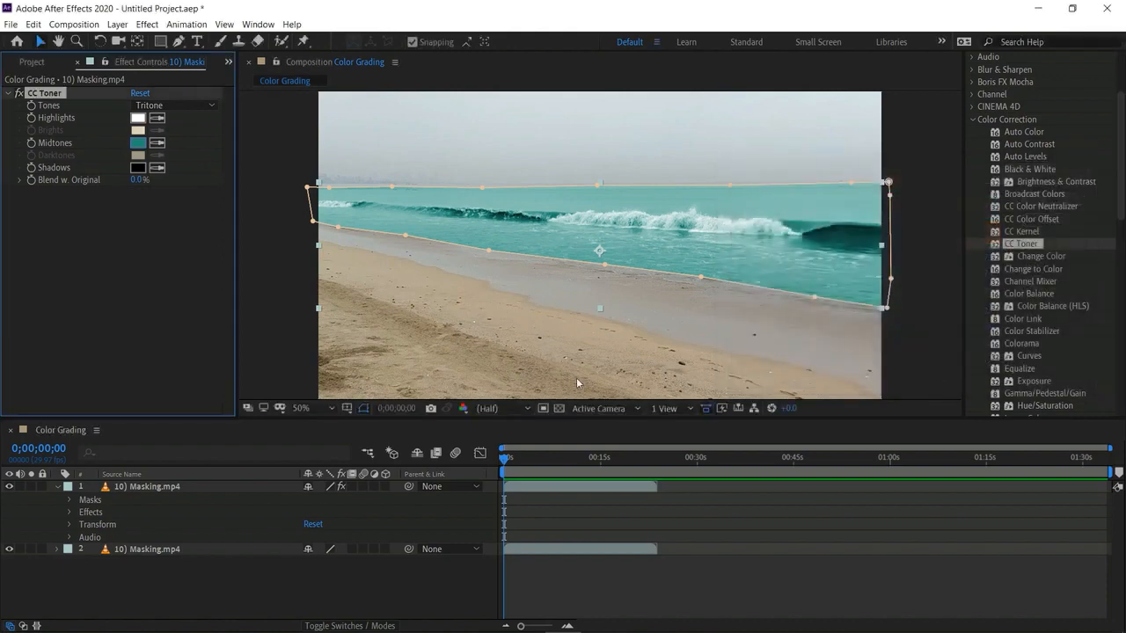
Deselect the layers and play back the composition from the start to check the teal sea
left_click(498, 466)
left_click(289, 311)
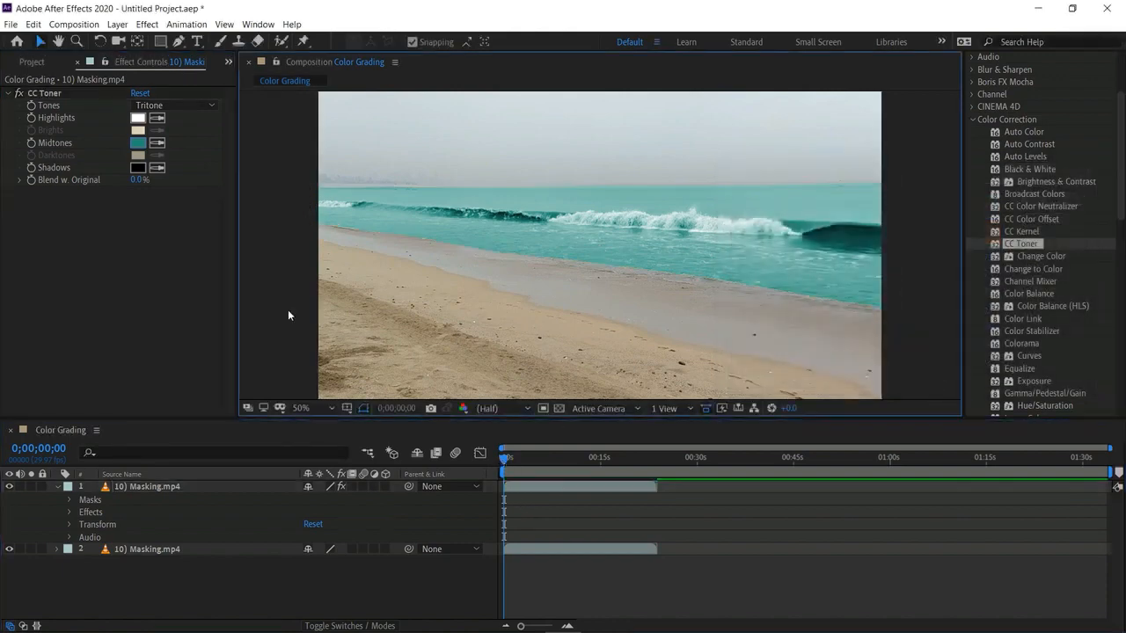
key("space")
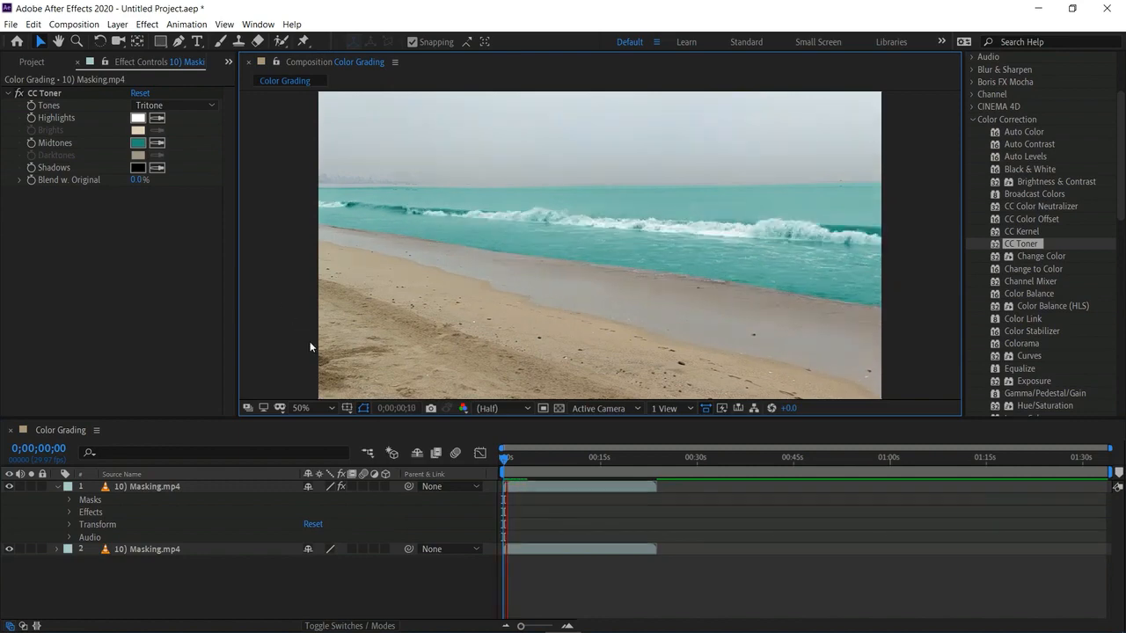
Move the masked layer's lower mask points down to the dry sand's edge so the wet shoreline is included in the mask
left_click(570, 224)
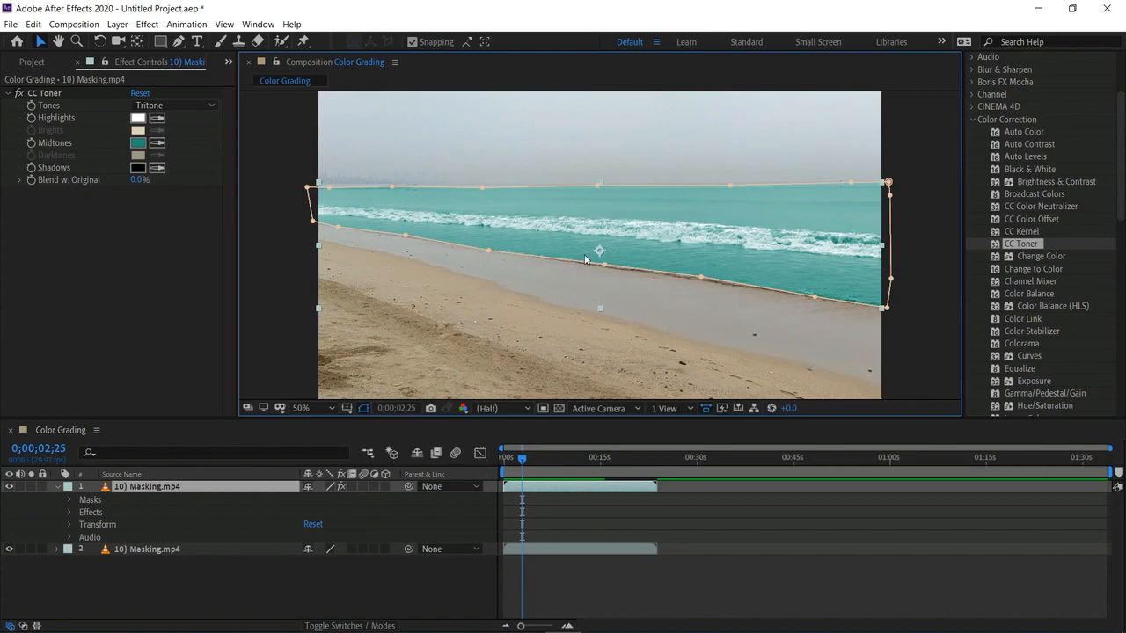
left_click_drag(604, 268, 594, 316)
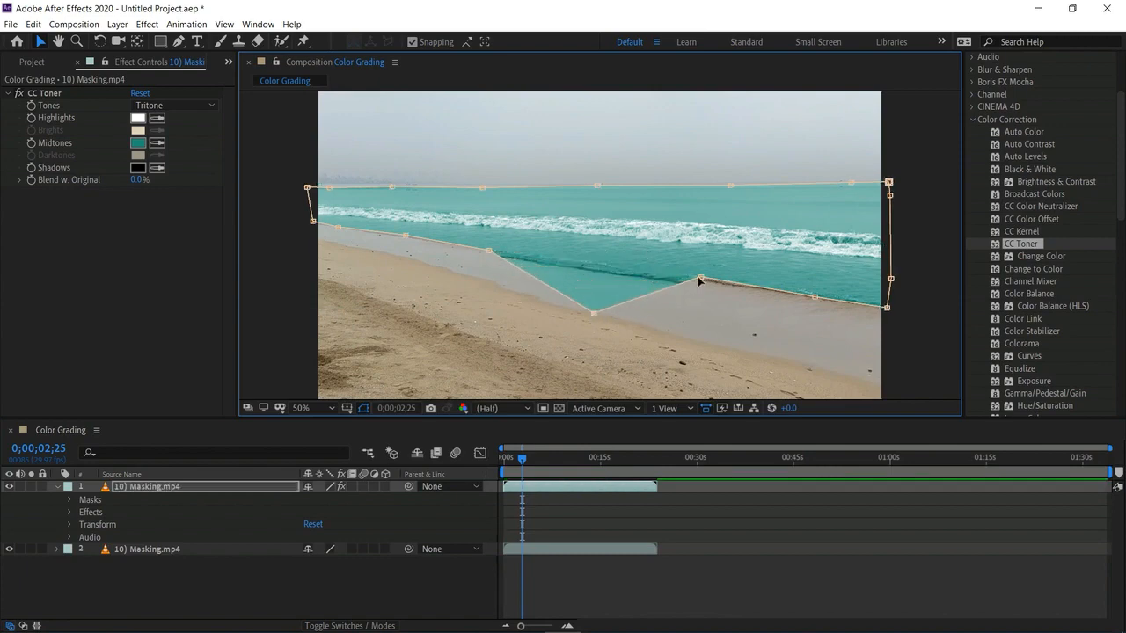
left_click_drag(700, 278, 678, 333)
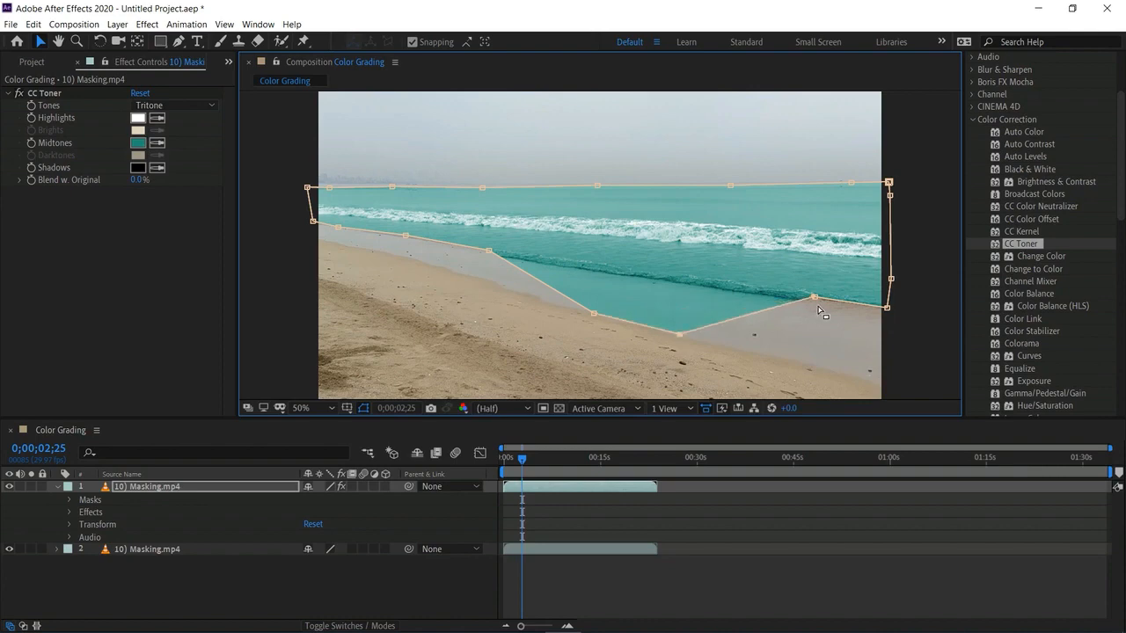
left_click_drag(814, 299, 805, 372)
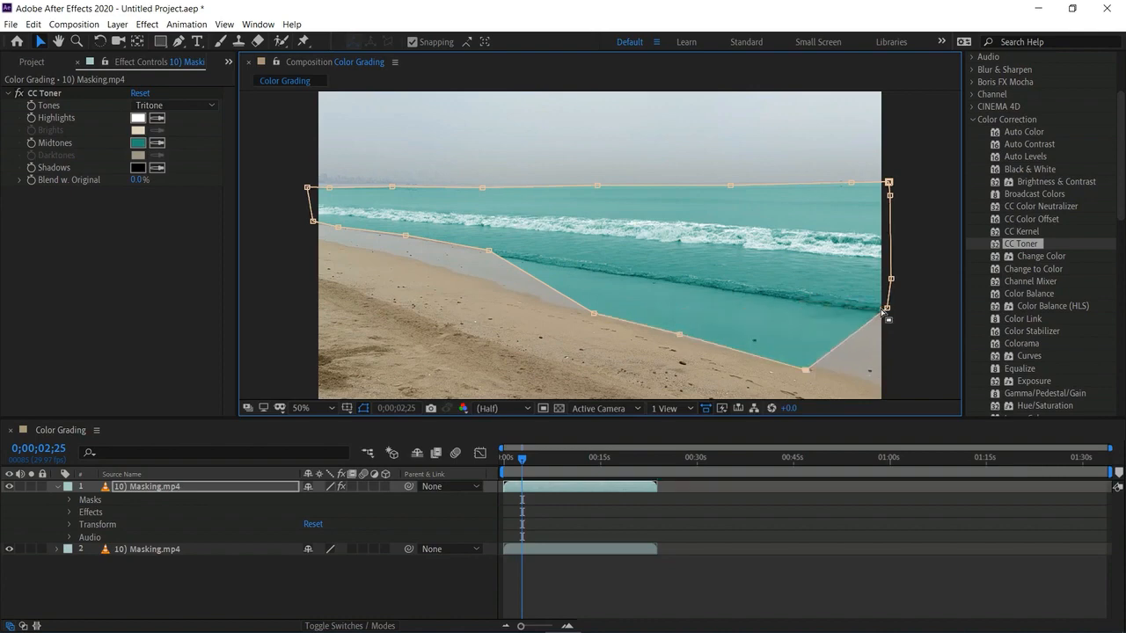
left_click_drag(878, 367, 883, 388)
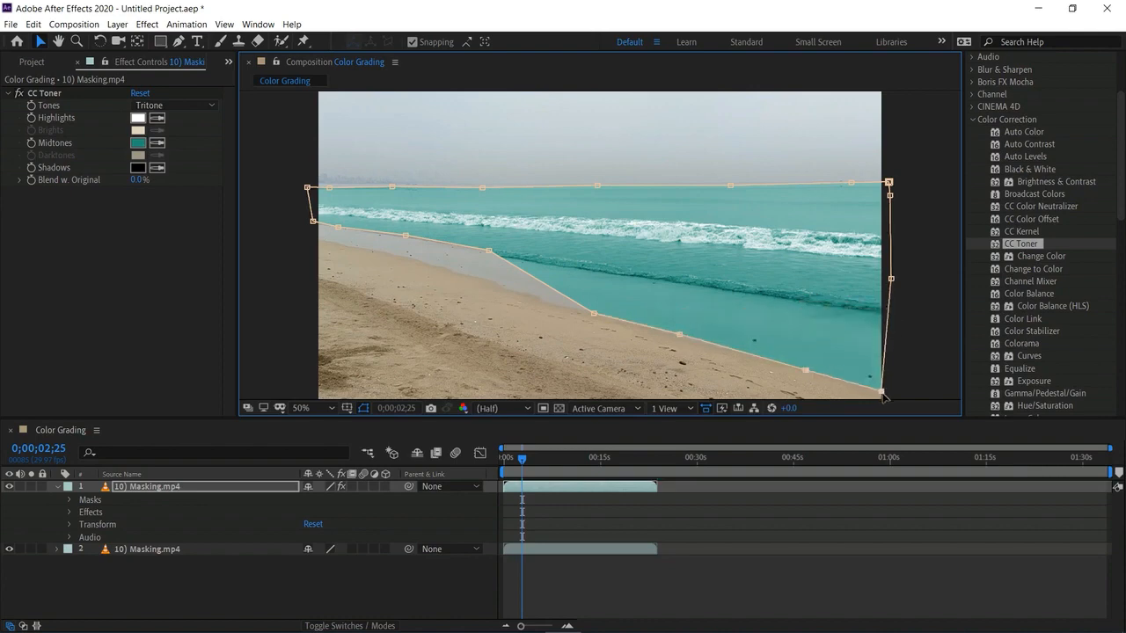
left_click_drag(486, 243, 478, 271)
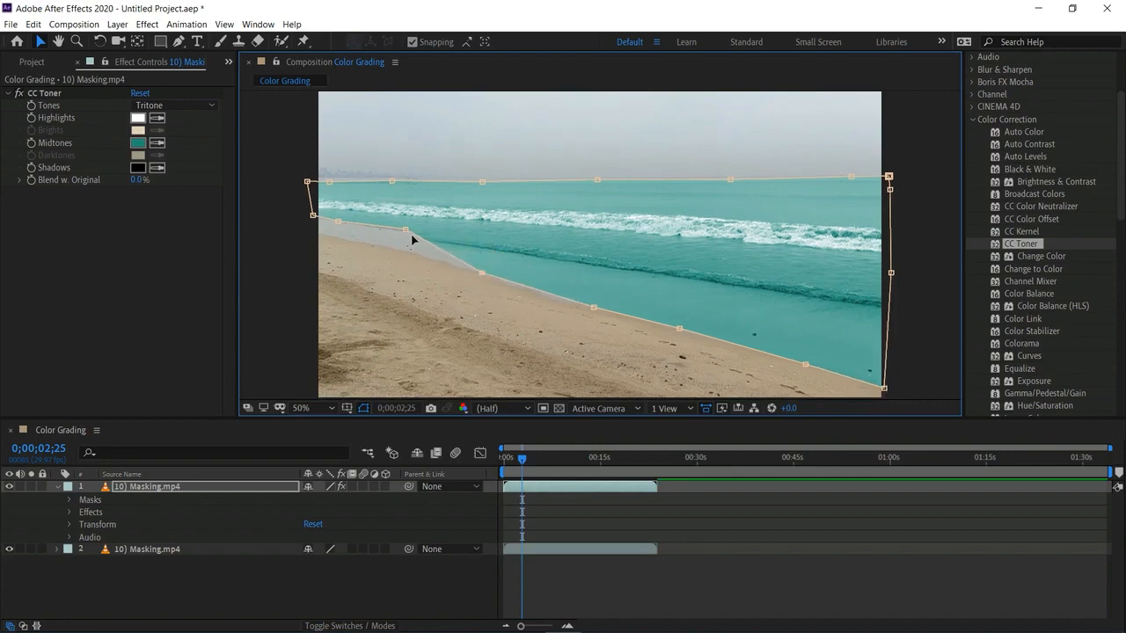
left_click_drag(407, 232, 402, 253)
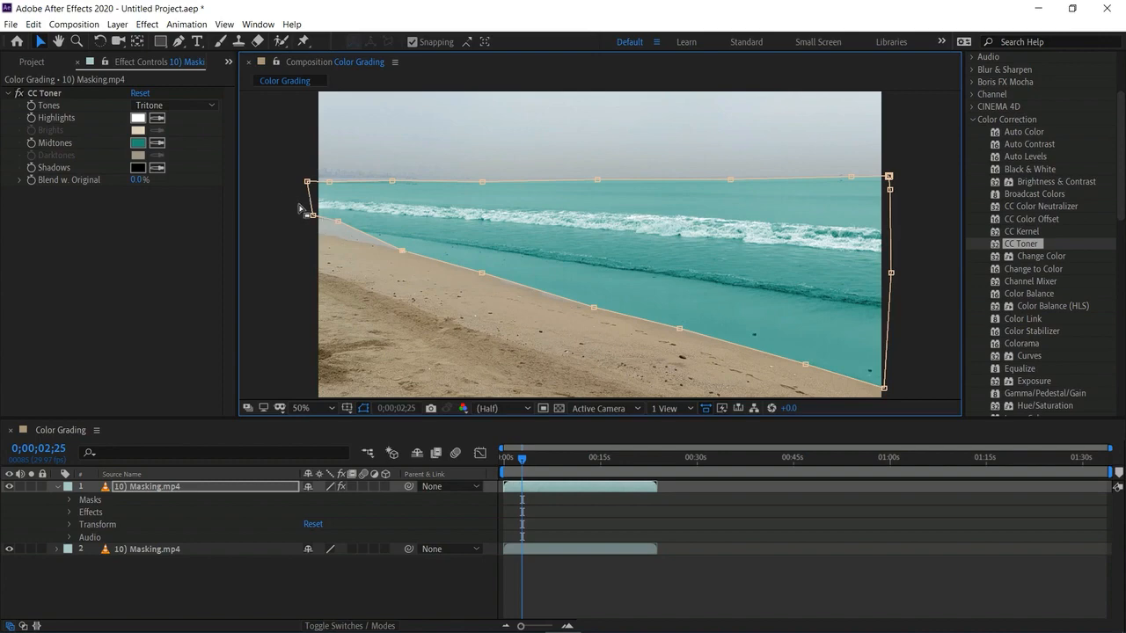
left_click_drag(338, 221, 306, 238)
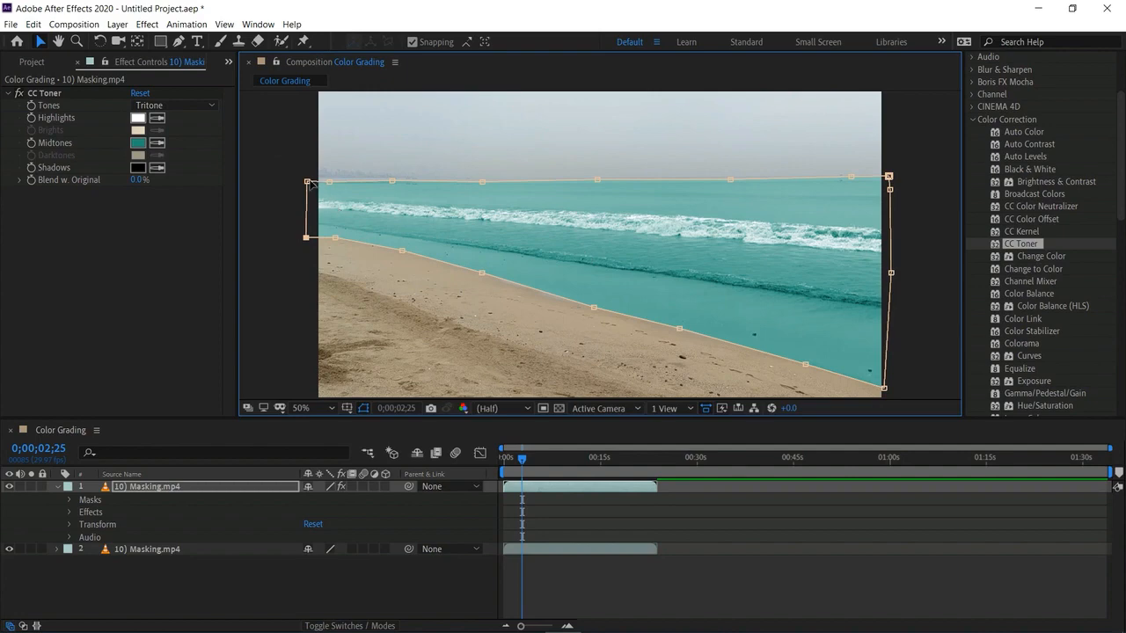
Move the horizon mask points above the frame so the mask also covers the whole sky
left_click_drag(307, 181, 309, 88)
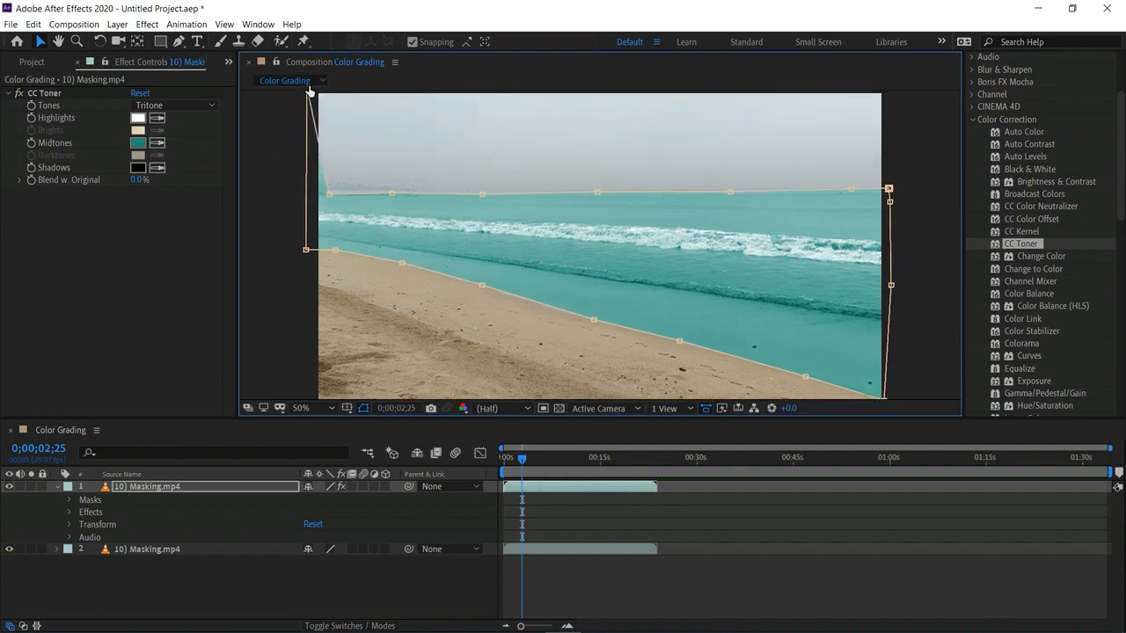
key("comma")
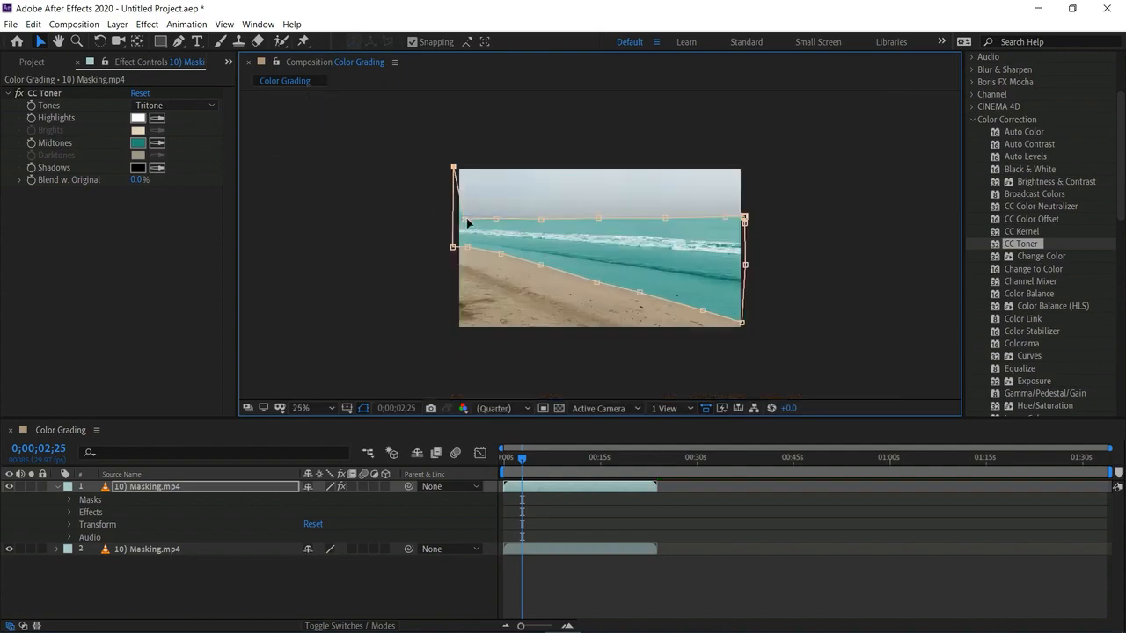
left_click_drag(464, 218, 473, 158)
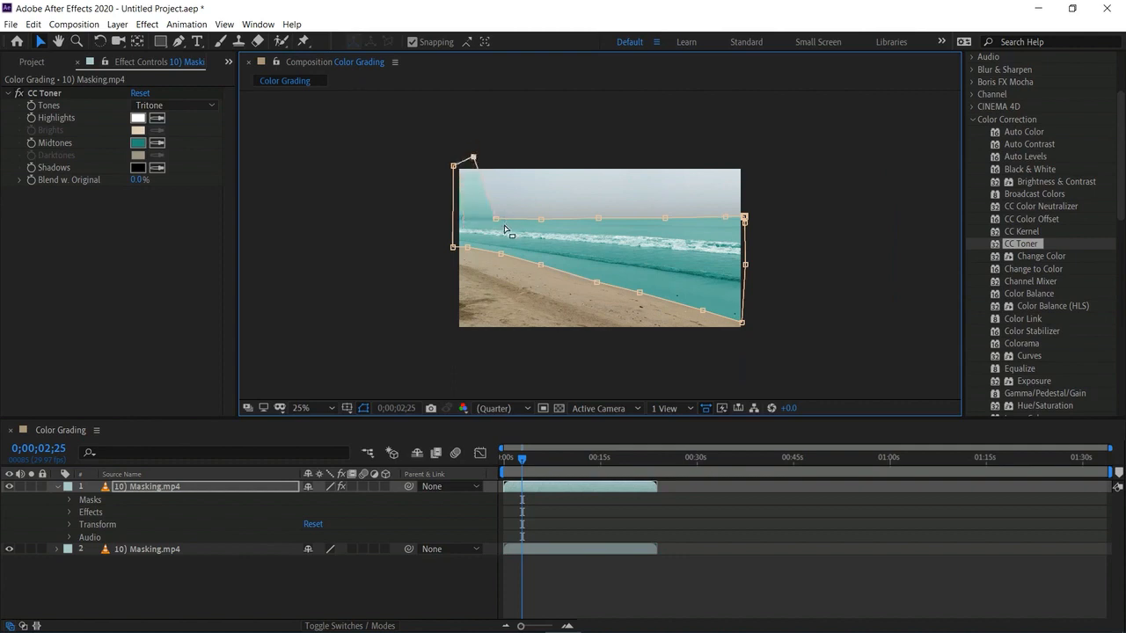
left_click_drag(497, 218, 509, 151)
left_click_drag(540, 219, 550, 159)
left_click_drag(599, 218, 620, 152)
left_click_drag(665, 217, 681, 150)
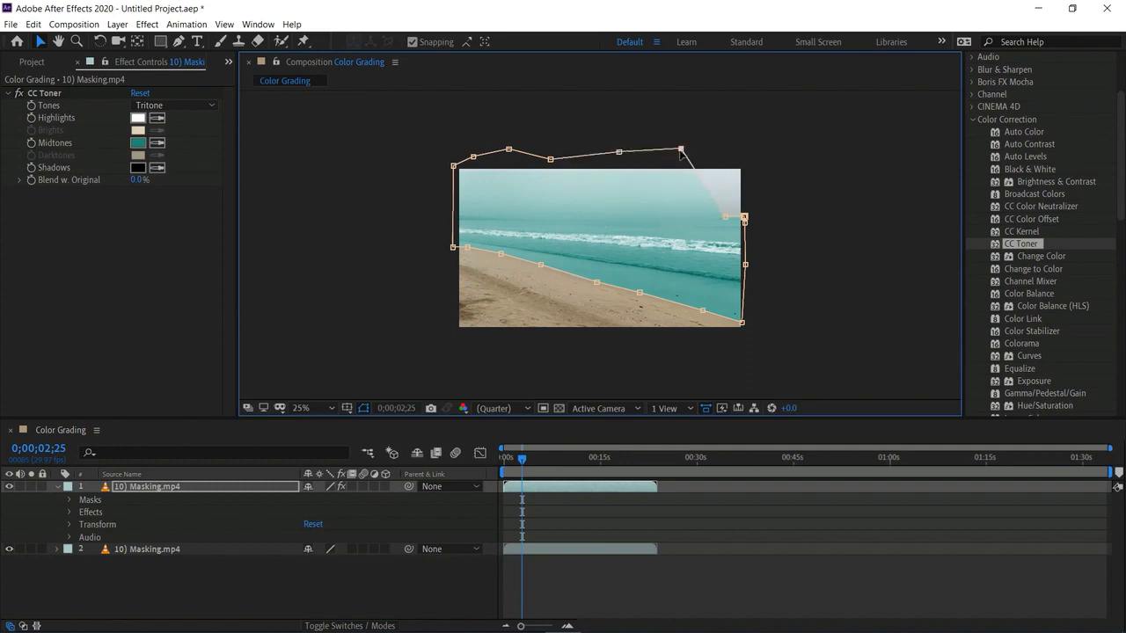
left_click_drag(727, 219, 745, 161)
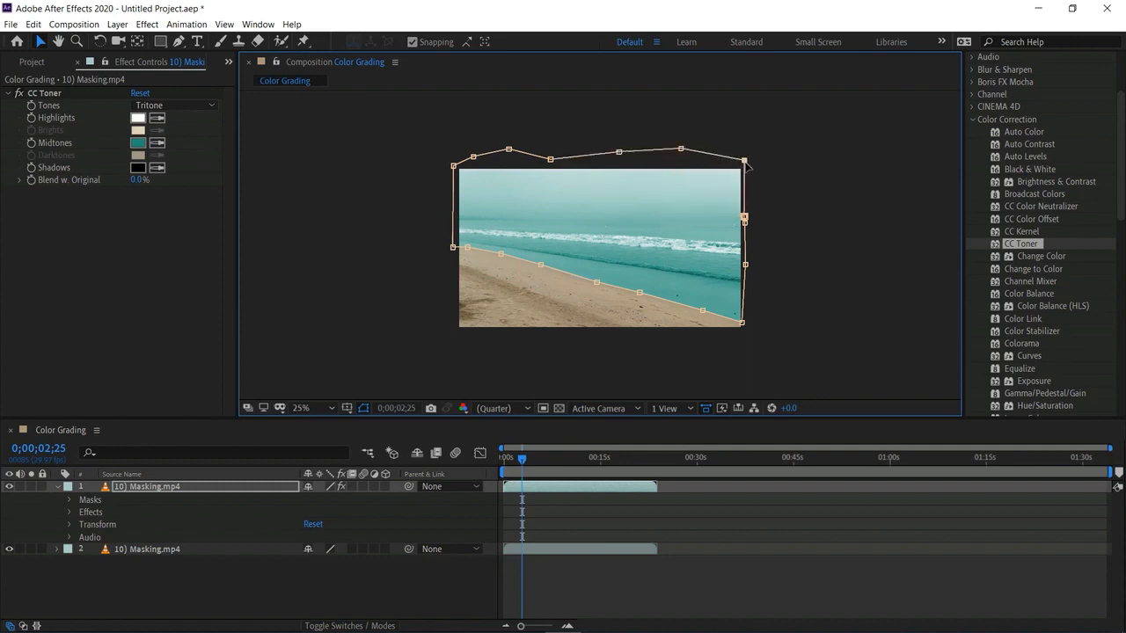
key("period")
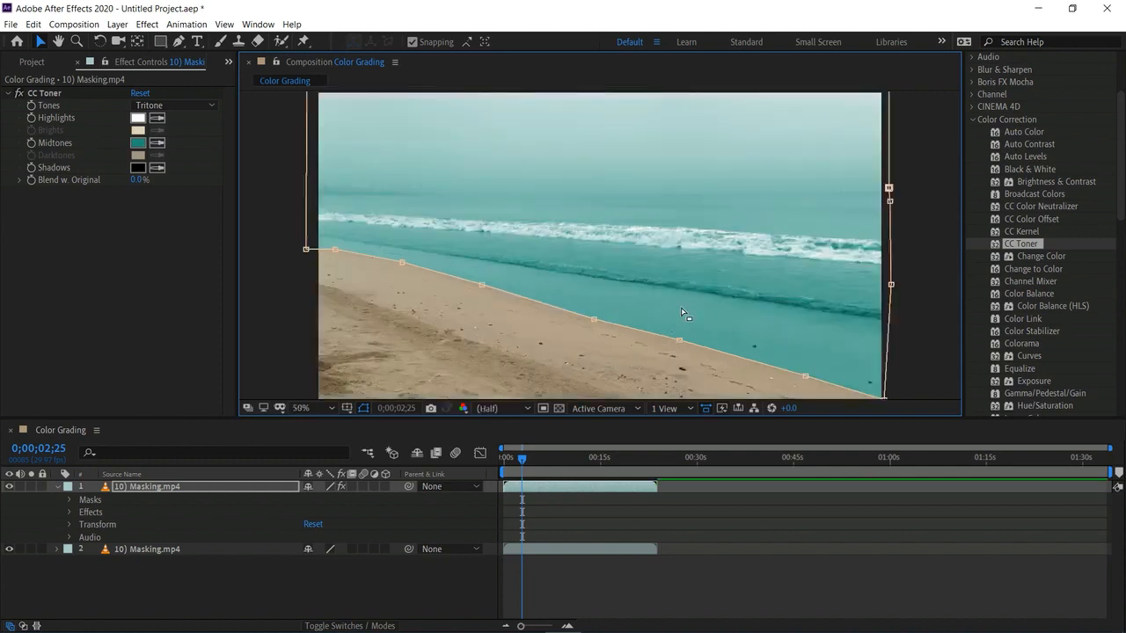
Play back the composition from near the start to check the enlarged mask against the moving waves
left_click(505, 458)
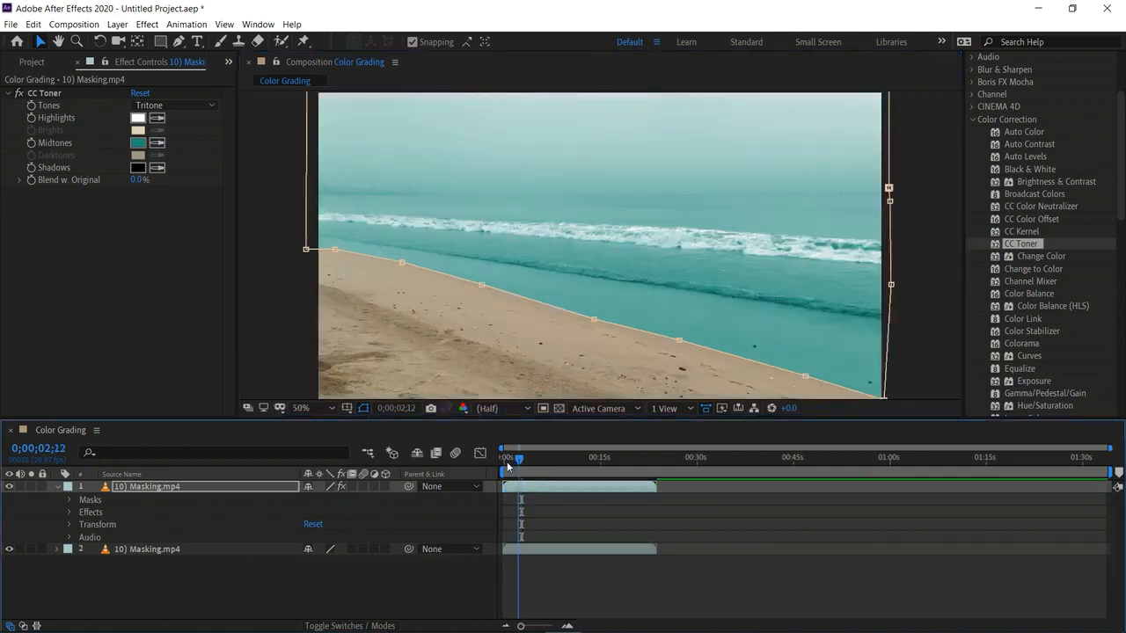
key("space")
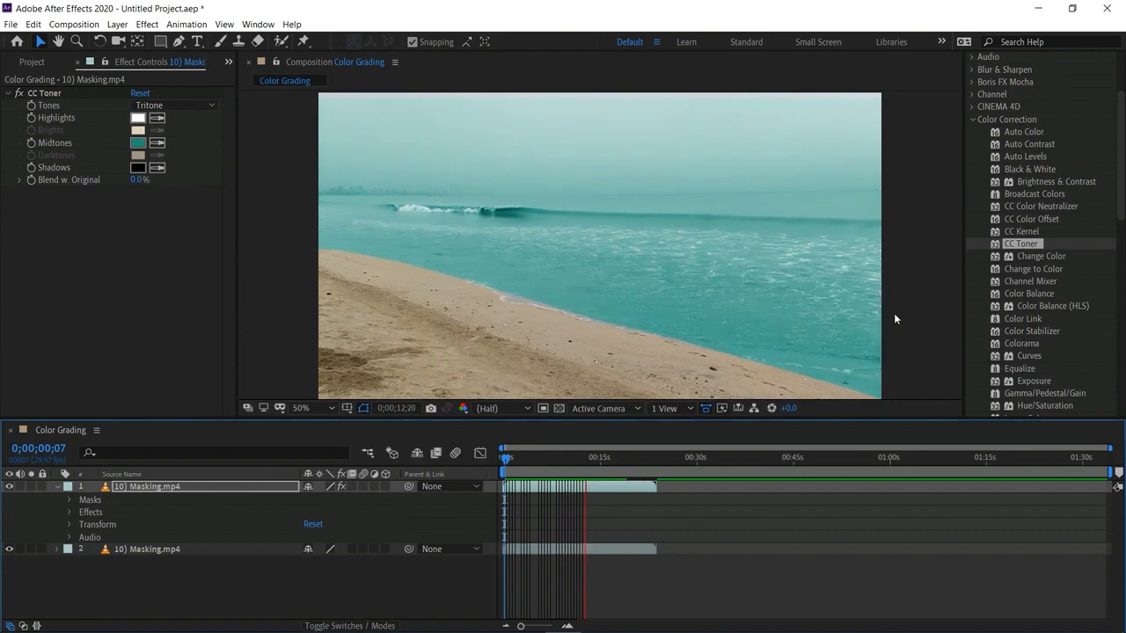
key("space")
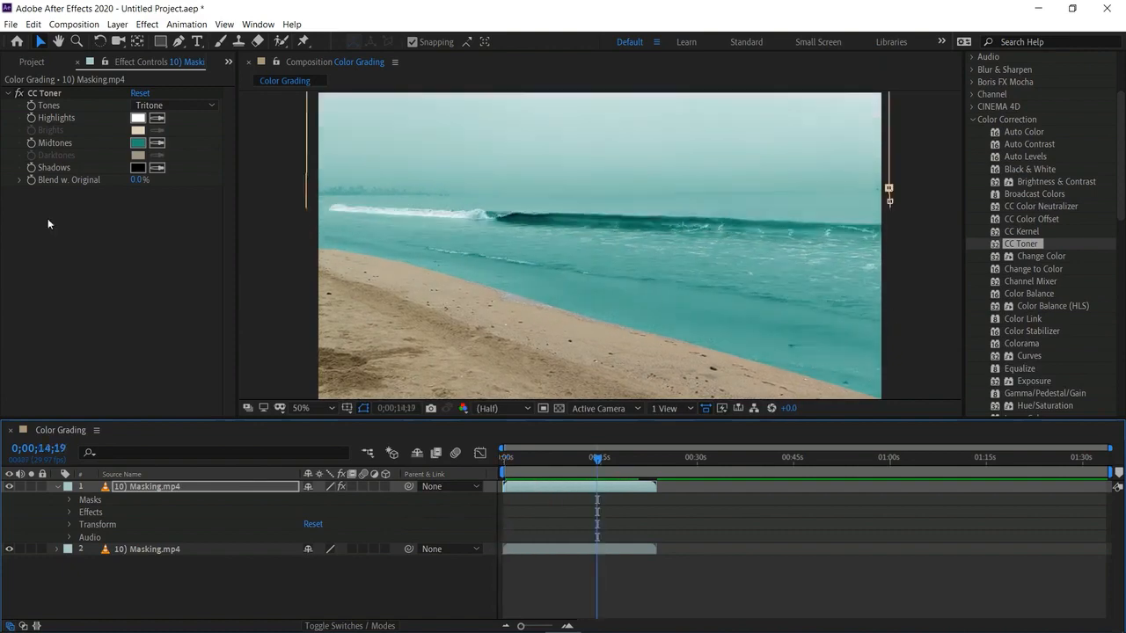
Add the Color Grading composition to the render queue and dock the Render Queue alongside the timeline
left_click(12, 23)
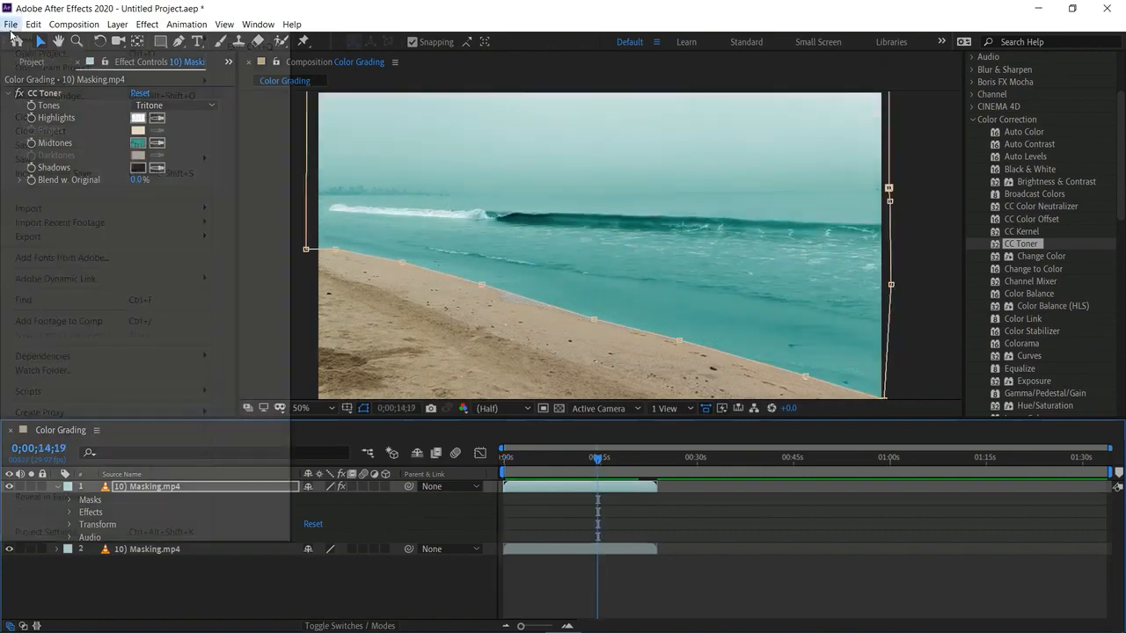
mouse_move(124, 239)
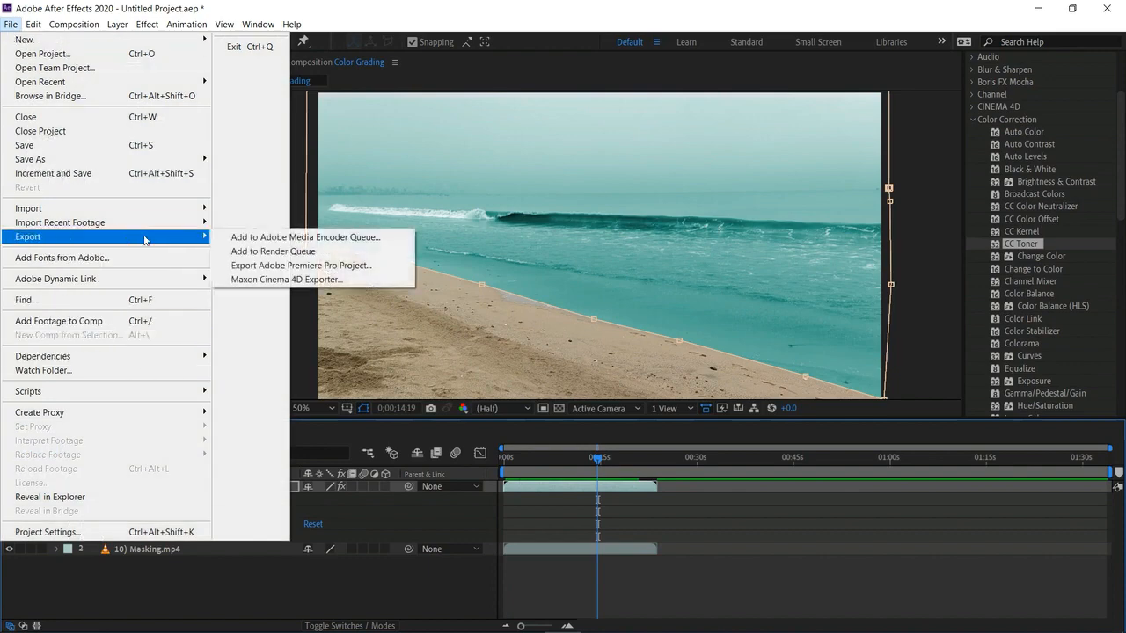
left_click(273, 251)
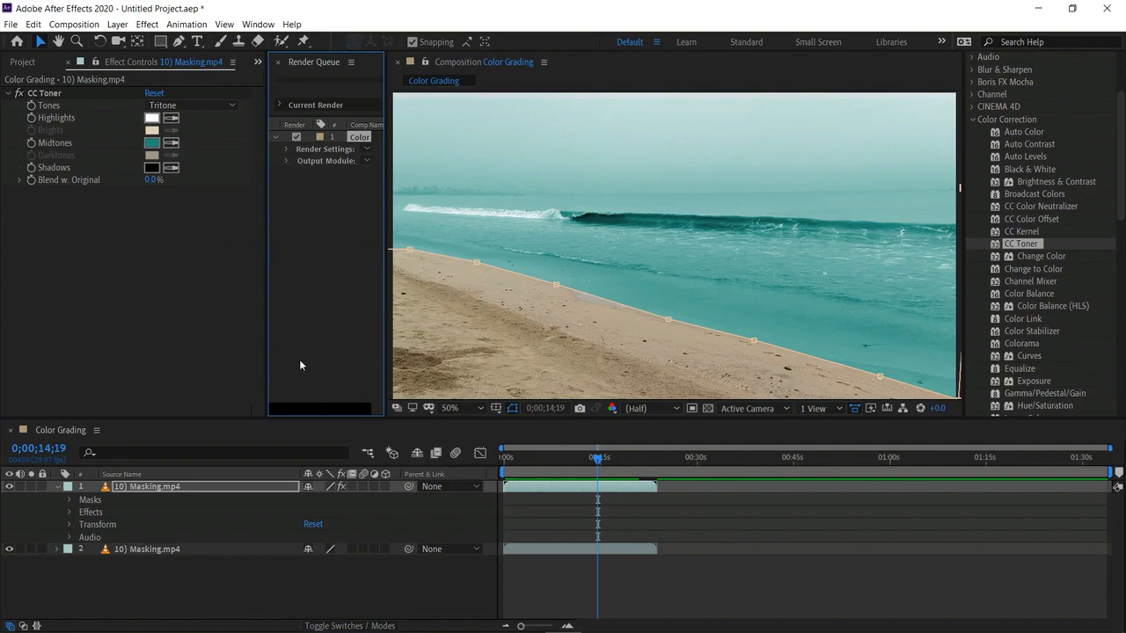
left_click_drag(309, 53, 406, 425)
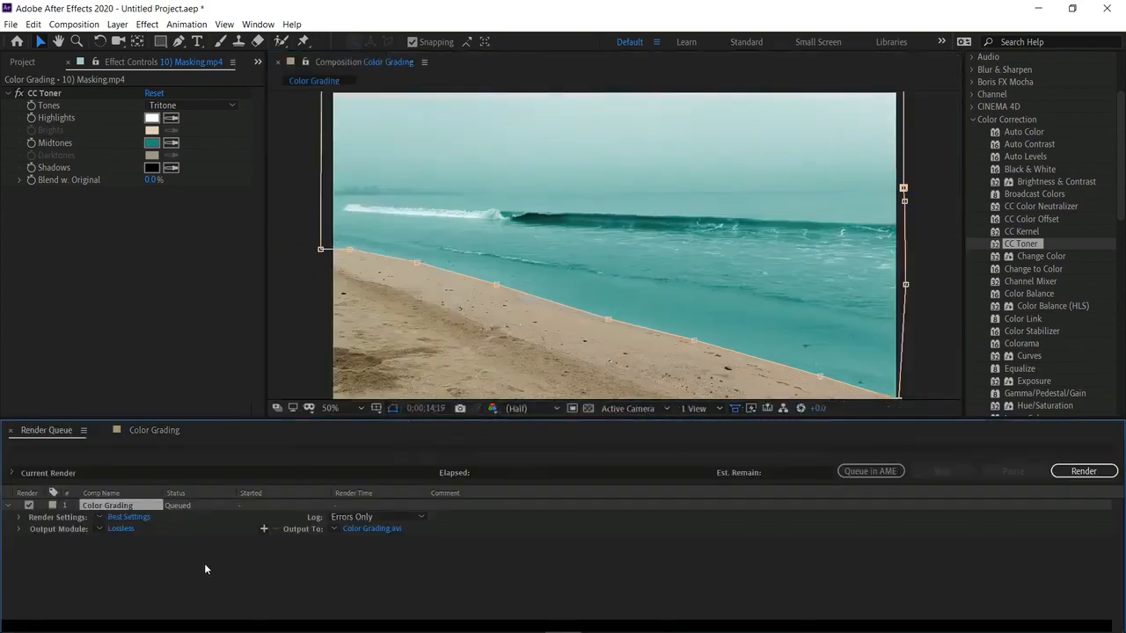
Render the Color Grading composition to Color Grading.avi with Best Settings and Lossless output
left_click(326, 572)
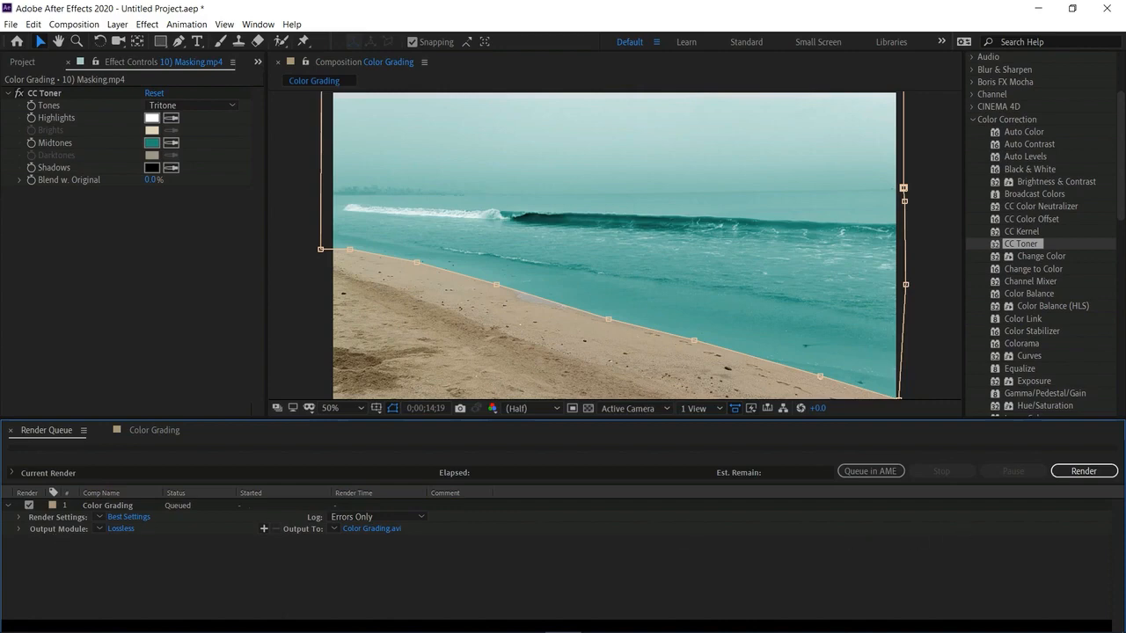
left_click(1083, 472)
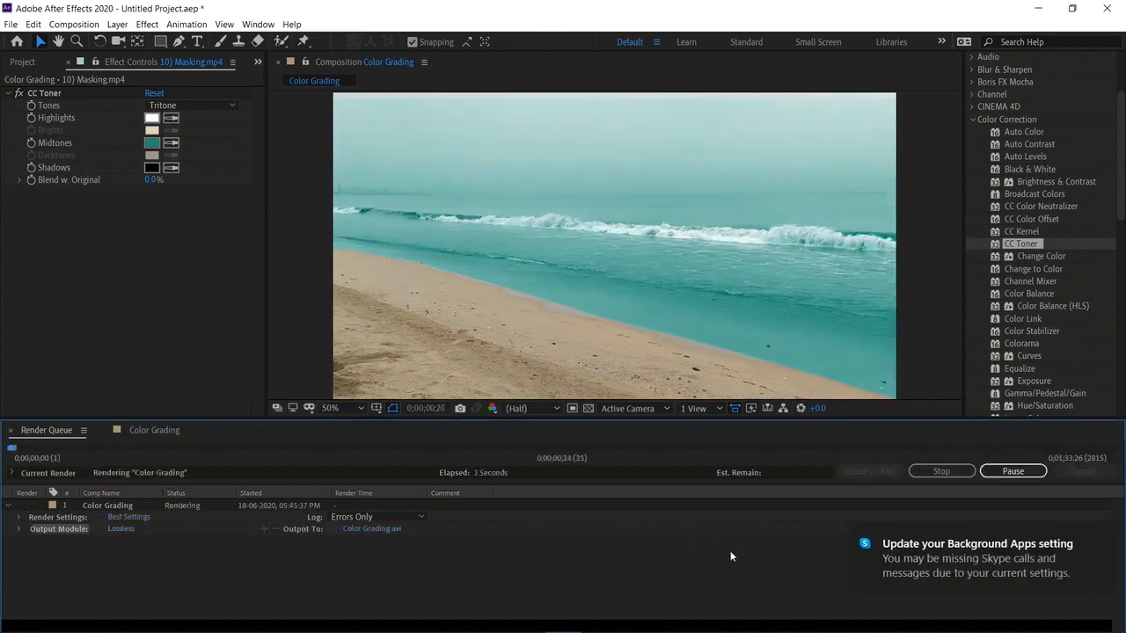
left_click(1099, 538)
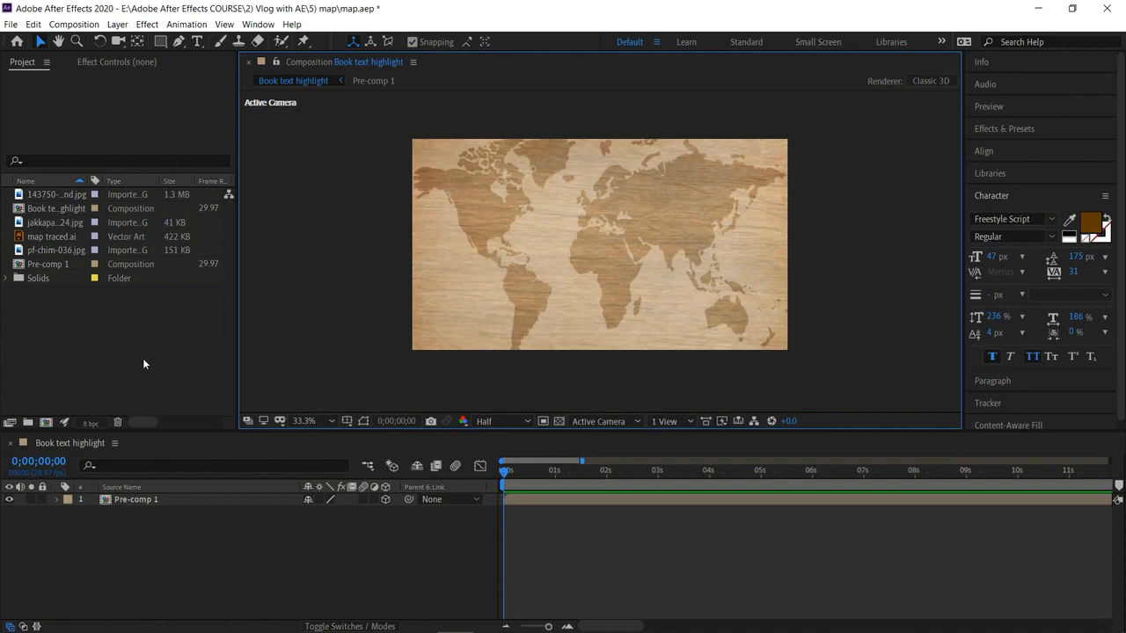
Add a 1920 × 1080 px yellow (#DFC831) solid to the Book text highlight composition in the map project
right_click(224, 528)
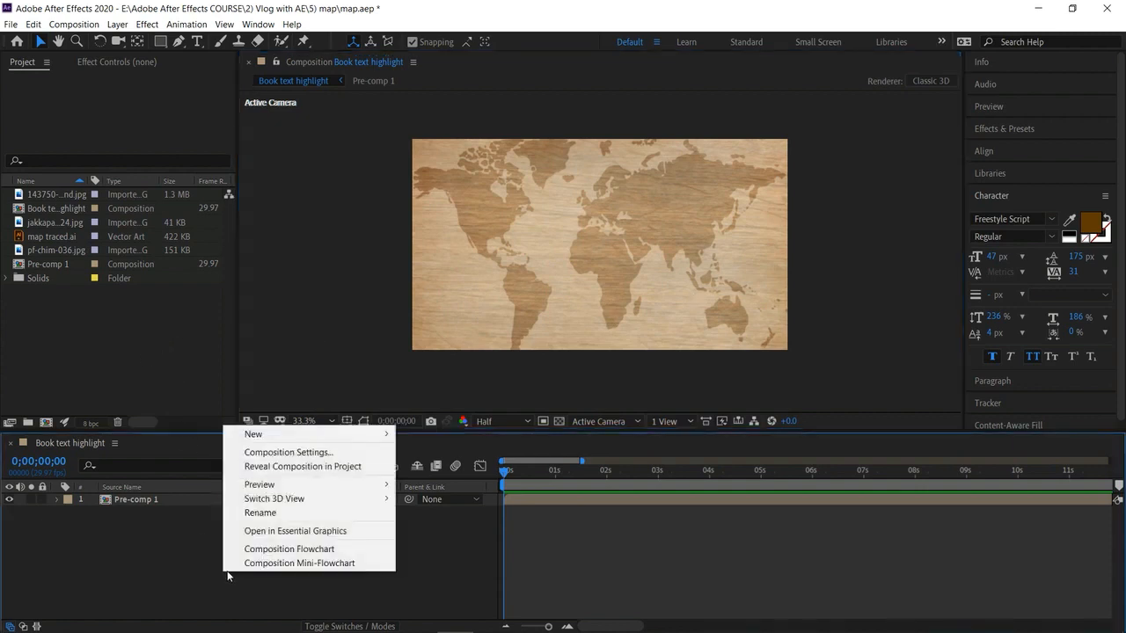
mouse_move(347, 435)
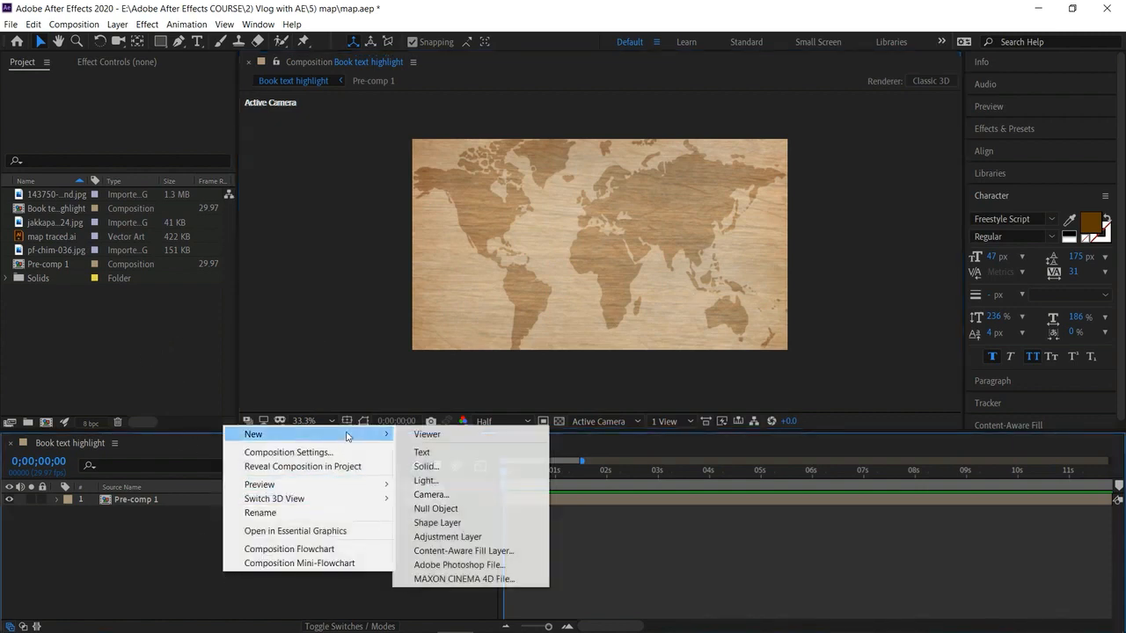
left_click(426, 466)
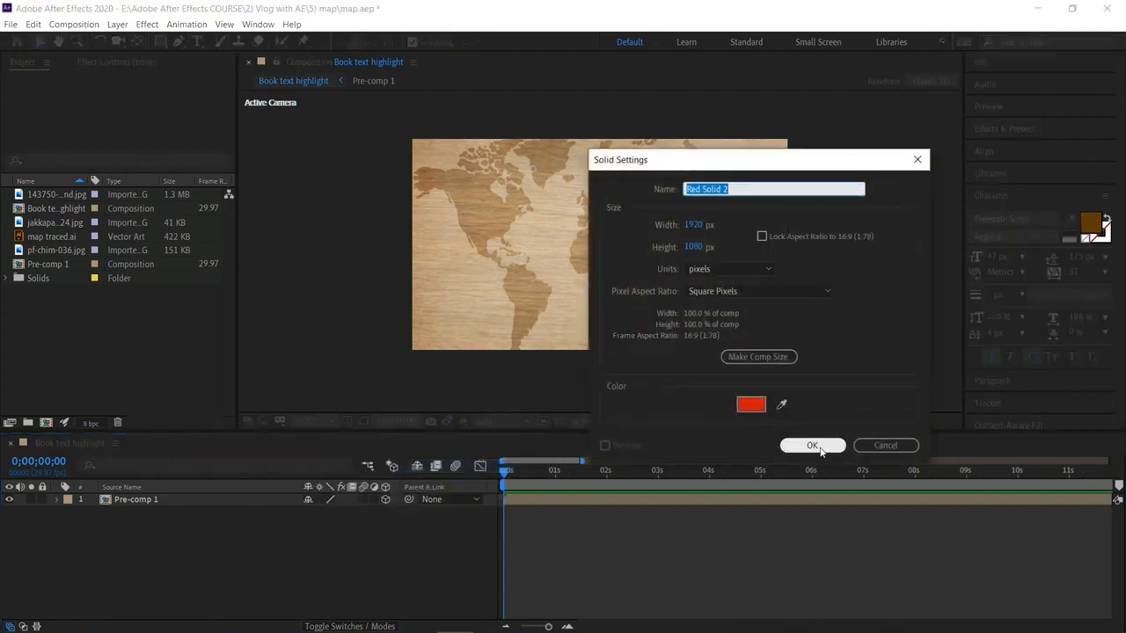
left_click(750, 405)
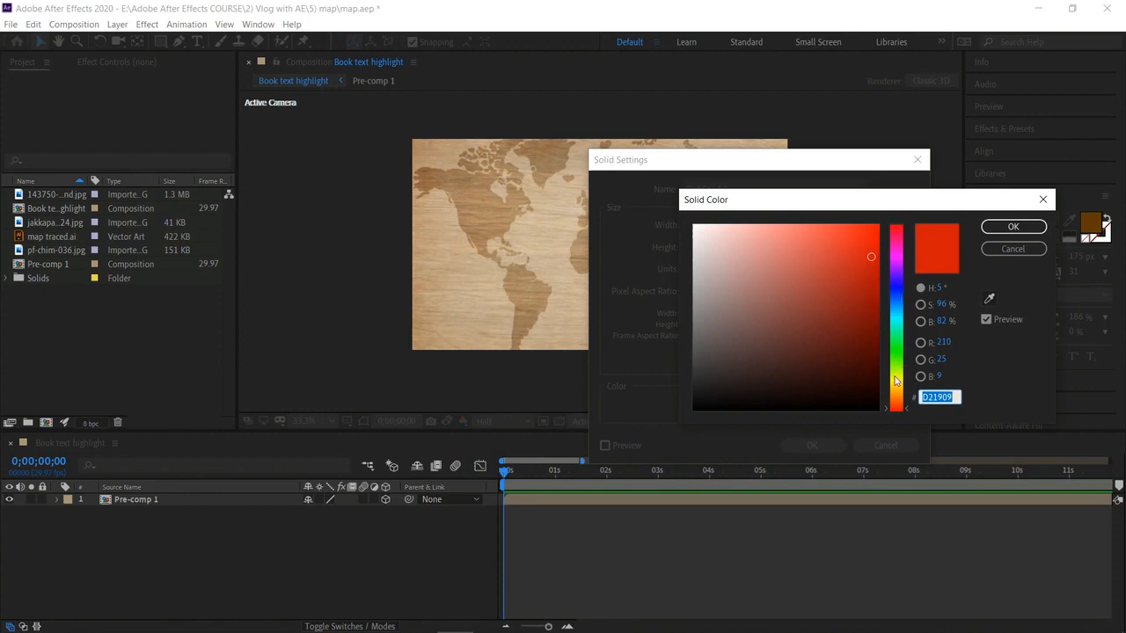
left_click(896, 384)
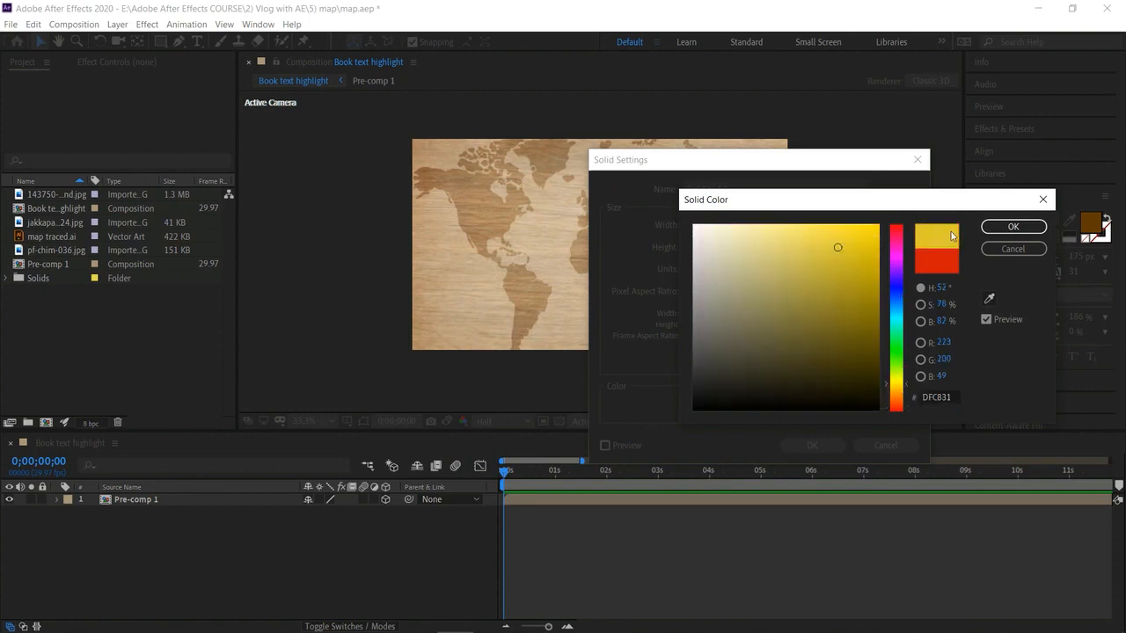
left_click(1013, 226)
left_click(812, 445)
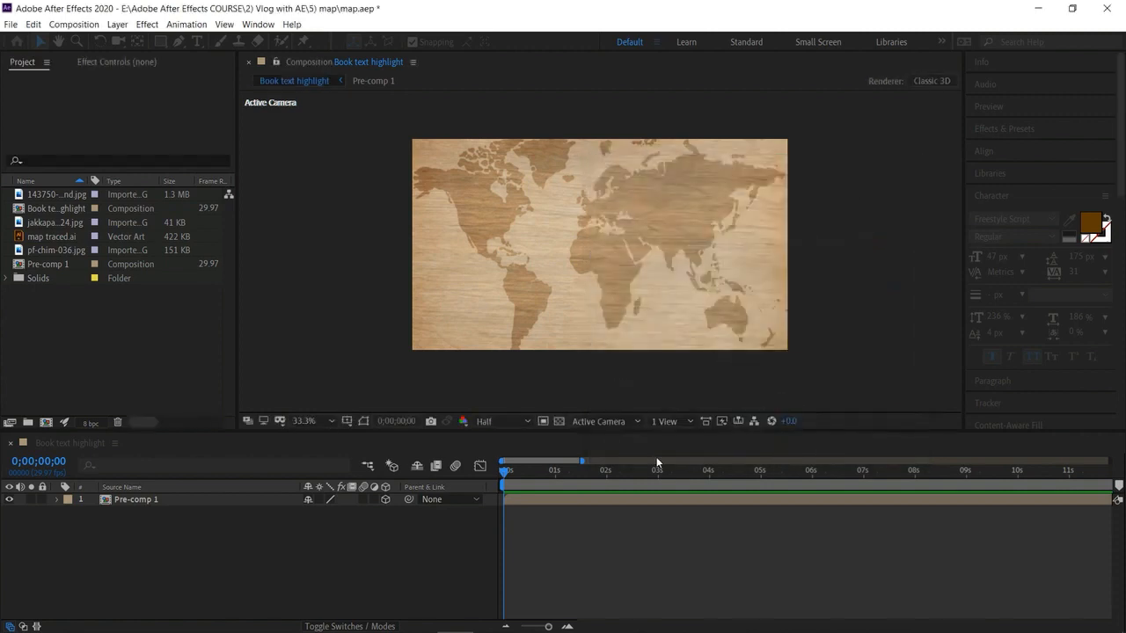
Move the yellow solid below Pre-comp 1 and draw a curved mask path on it from eastern South America to East Asia
left_click_drag(220, 501, 146, 517)
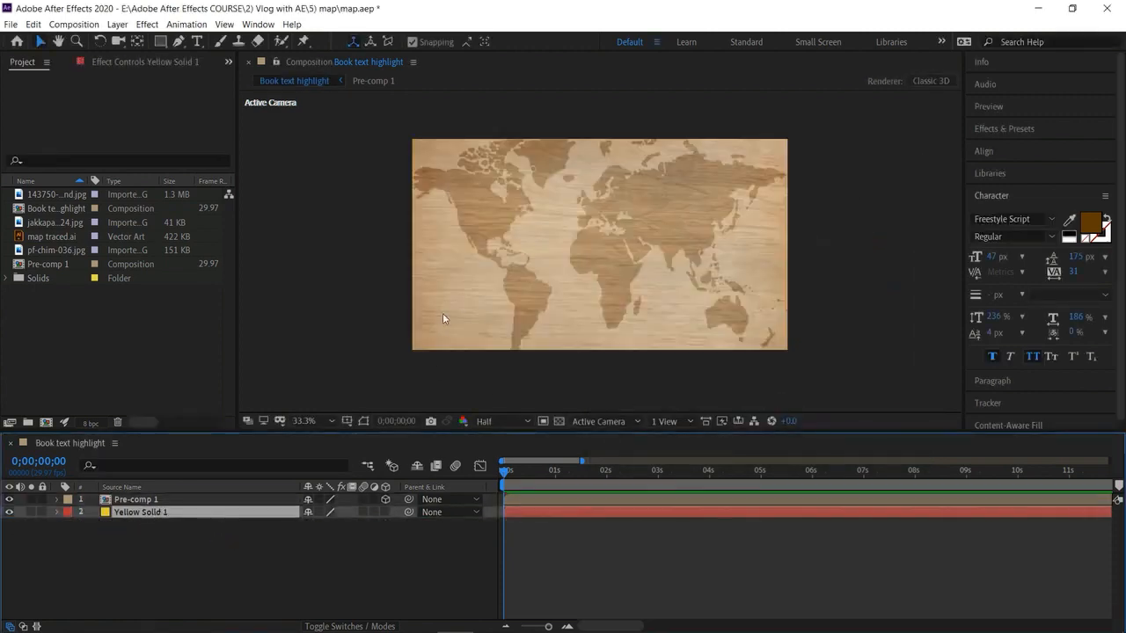
left_click(179, 42)
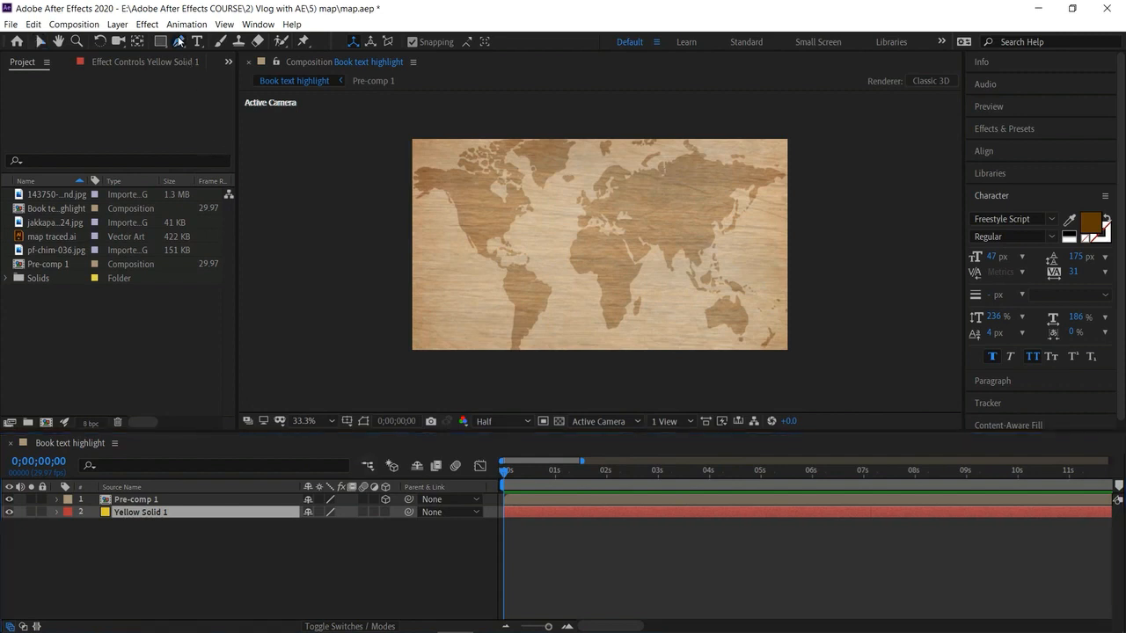
left_click(308, 420)
left_click(318, 291)
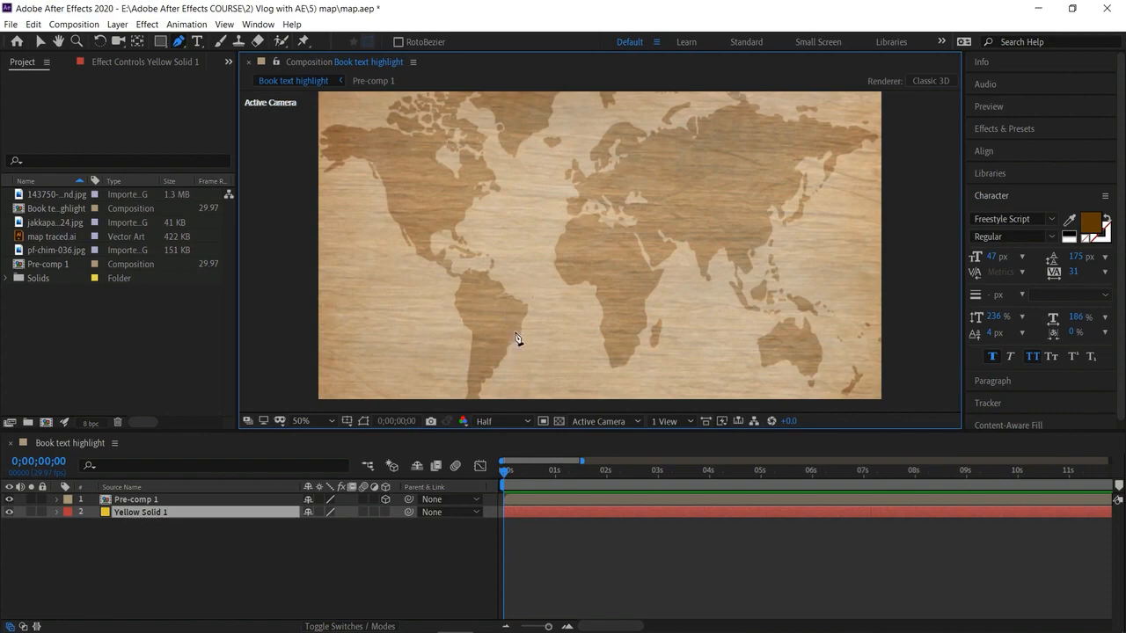
left_click(515, 334)
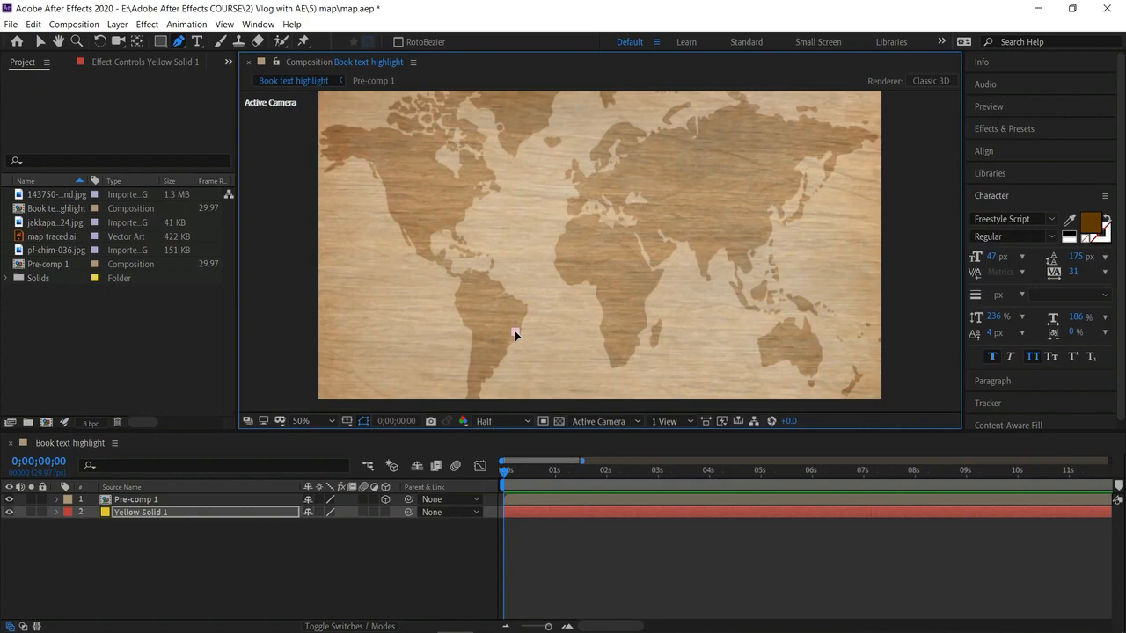
key("ctrl+z")
left_click(515, 334)
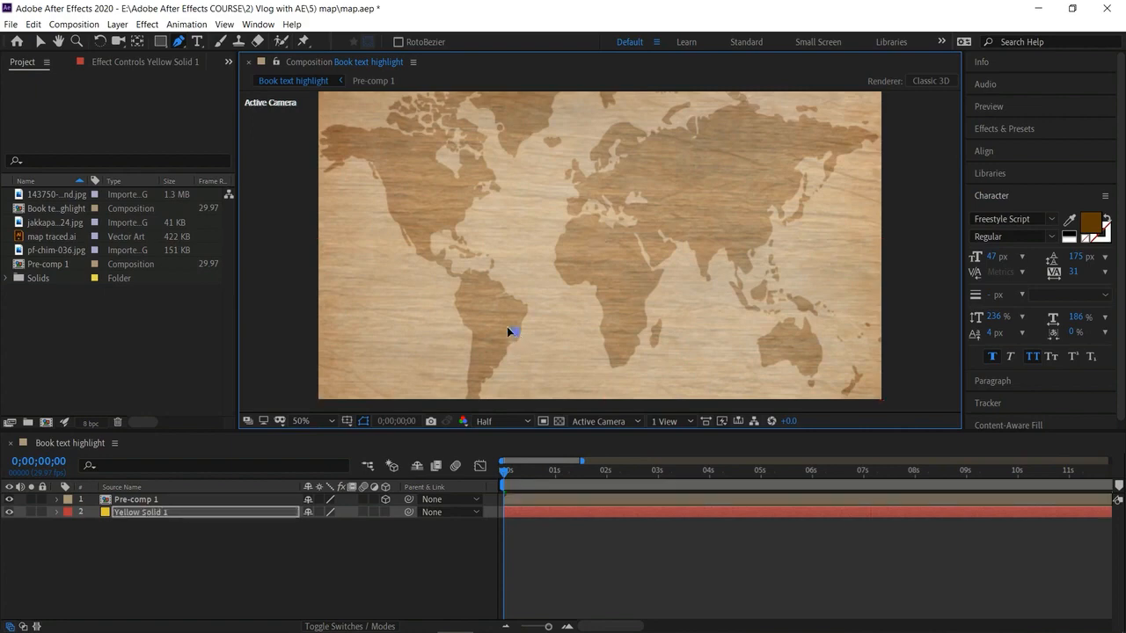
left_click_drag(491, 314, 481, 300)
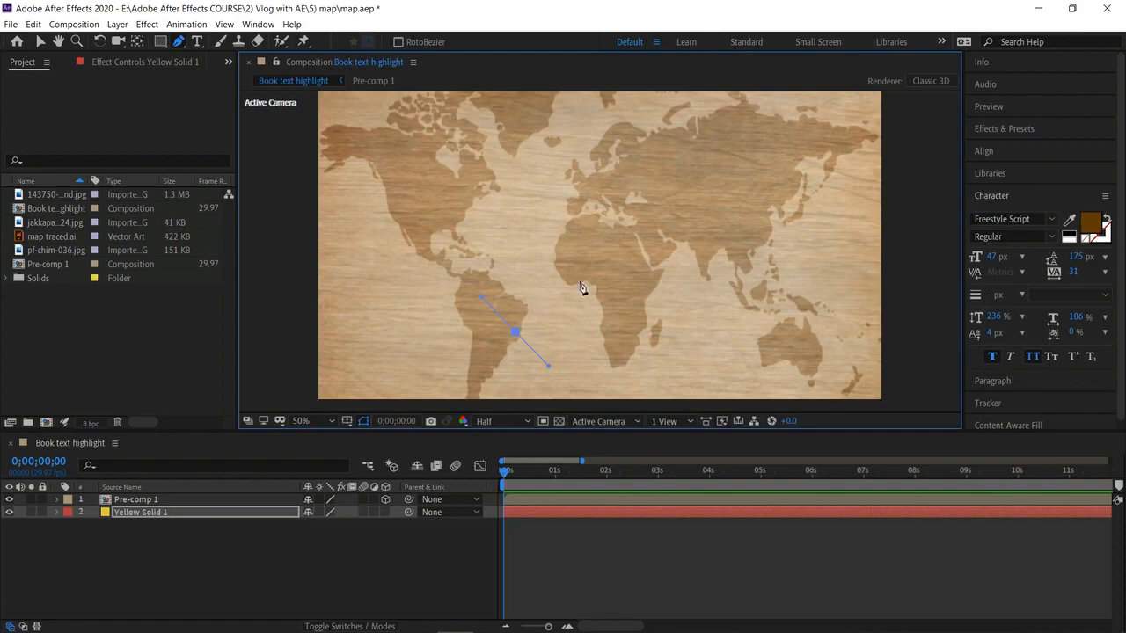
left_click(779, 215)
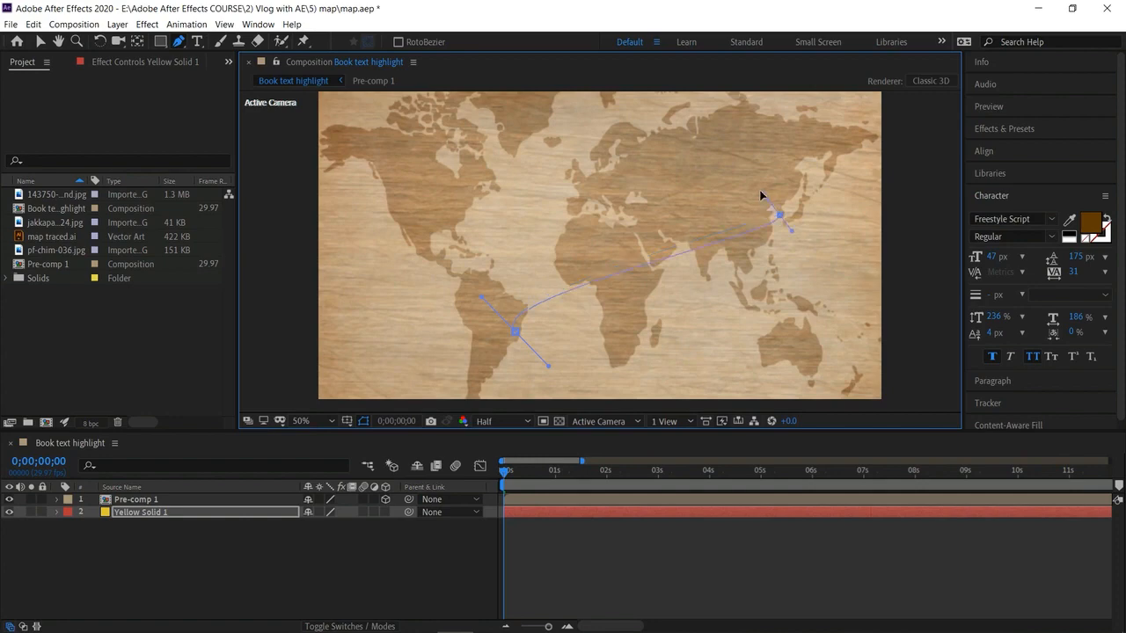
left_click_drag(779, 216, 884, 249)
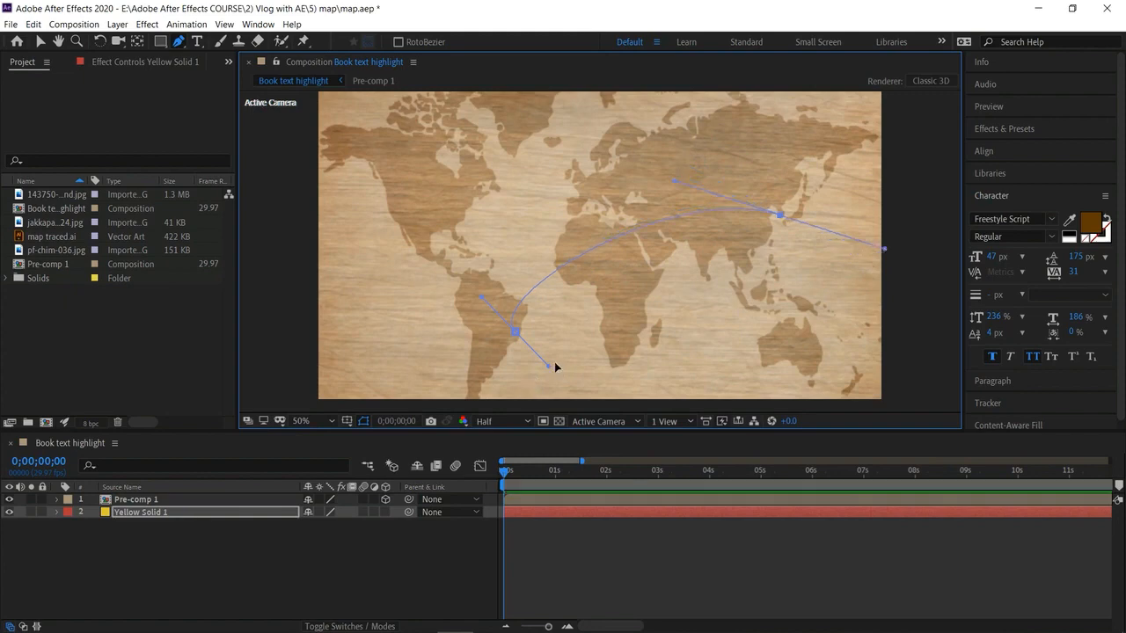
left_click_drag(546, 373, 524, 441)
Apply the Stroke effect to the yellow solid with All Masks enabled and Paint Style set to On Transparent
left_click(147, 24)
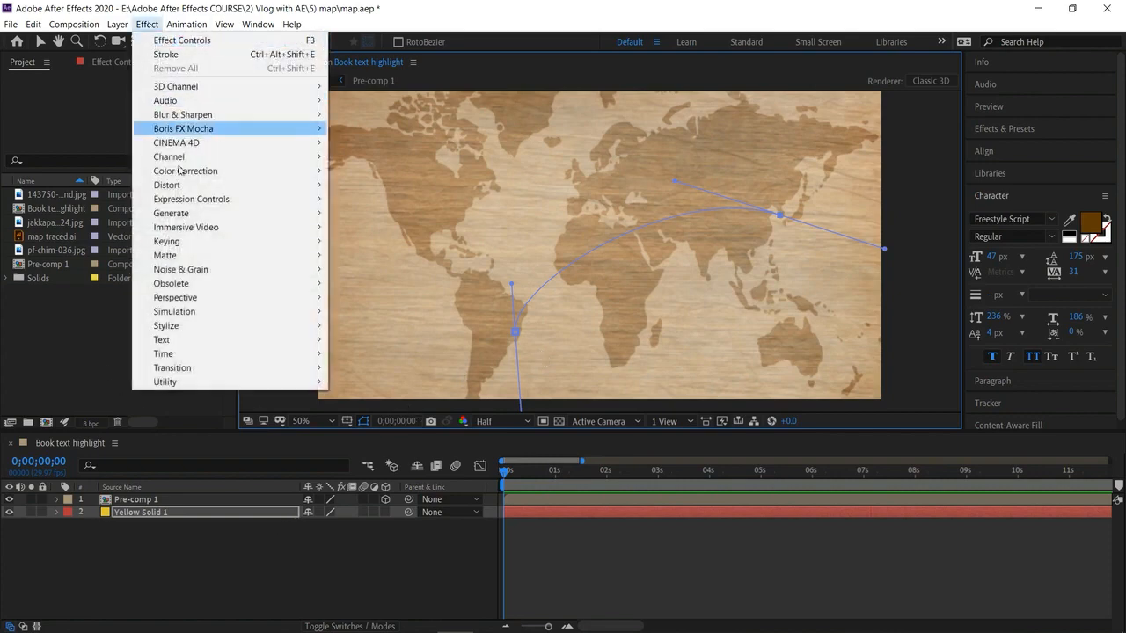
mouse_move(196, 212)
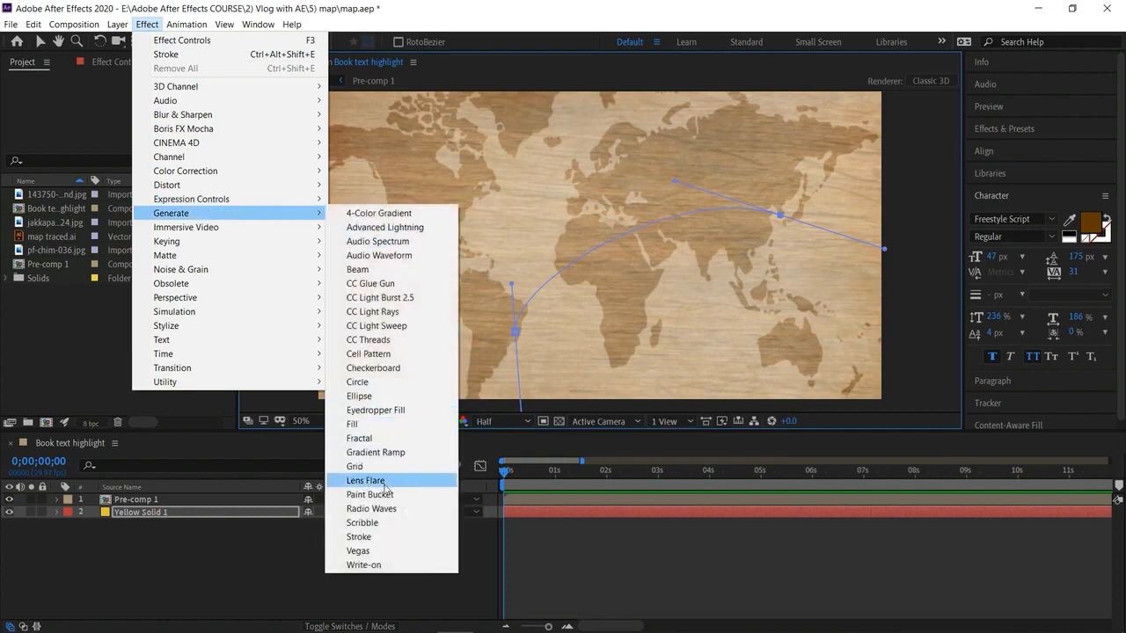
left_click(388, 538)
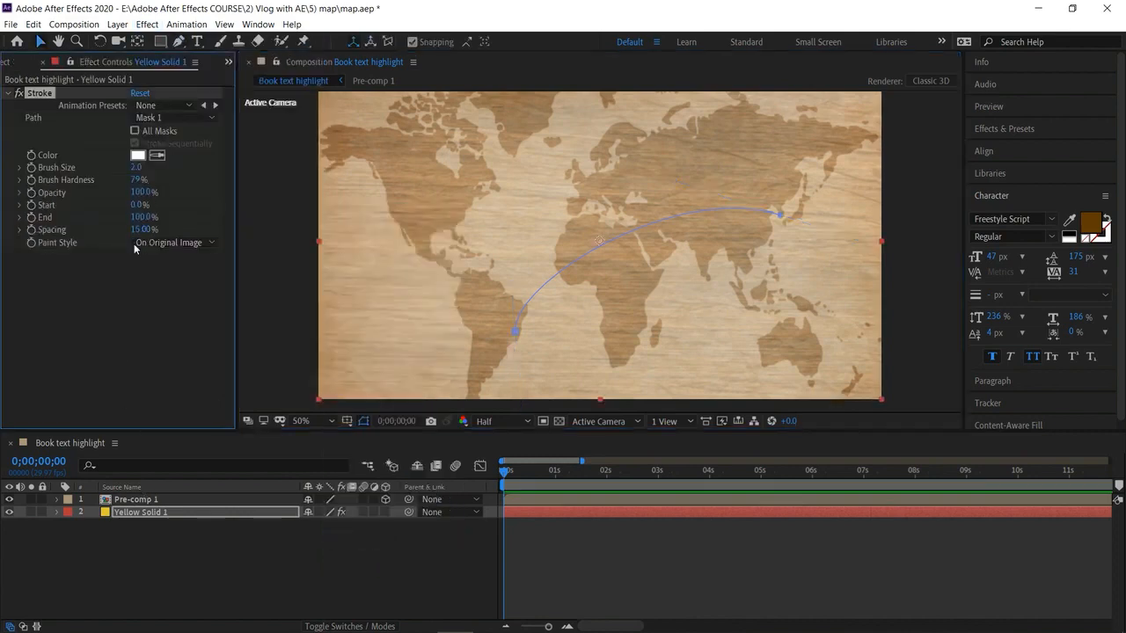
left_click(171, 243)
left_click(171, 273)
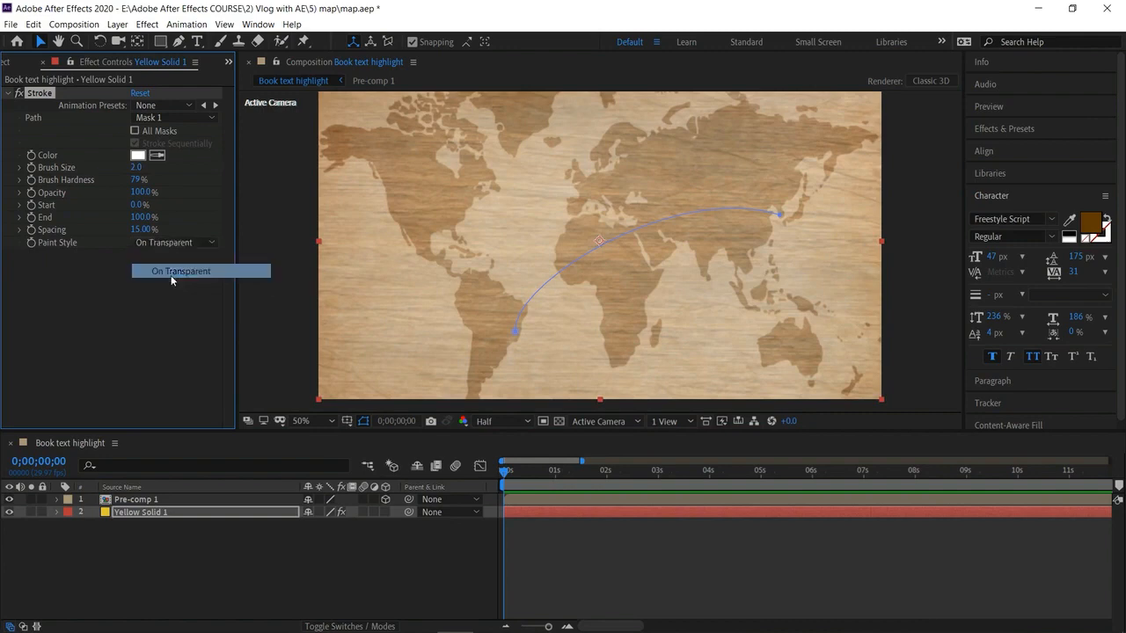
left_click(135, 131)
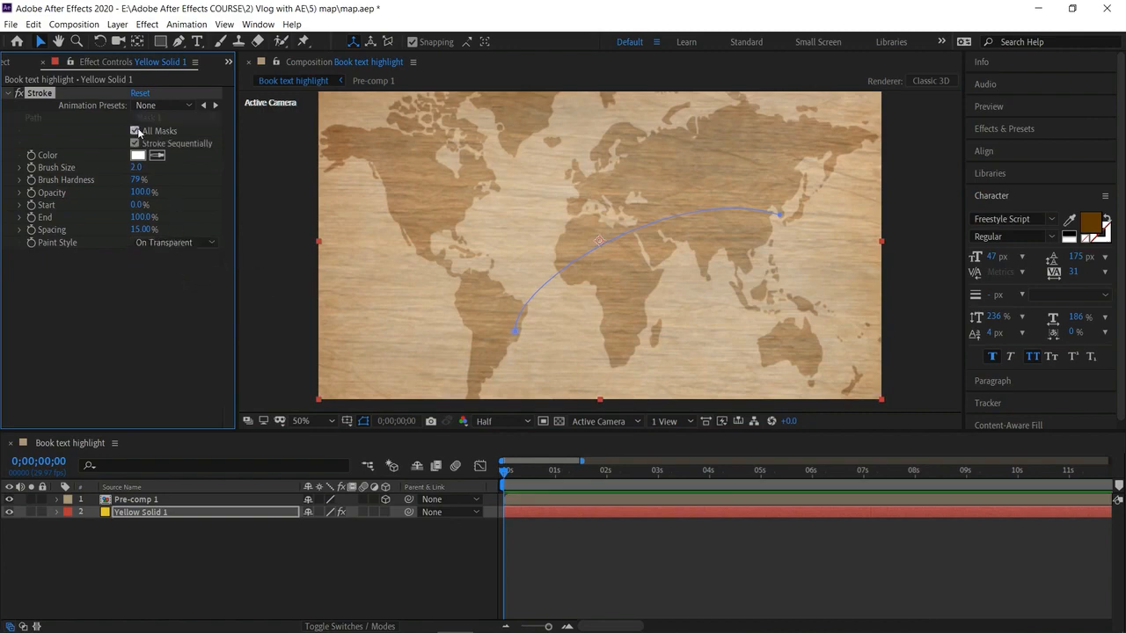
Place the yellow solid above Pre-comp 1 and set the stroke's brush size to 10.6
left_click_drag(141, 168, 262, 191)
left_click_drag(136, 516, 140, 499)
mouse_move(138, 168)
left_mouse_down()
mouse_move(70, 171)
mouse_move(141, 193)
left_mouse_up()
Change the stroke colour of the route line to light yellow (#F9F474)
left_click(136, 156)
left_click(744, 258)
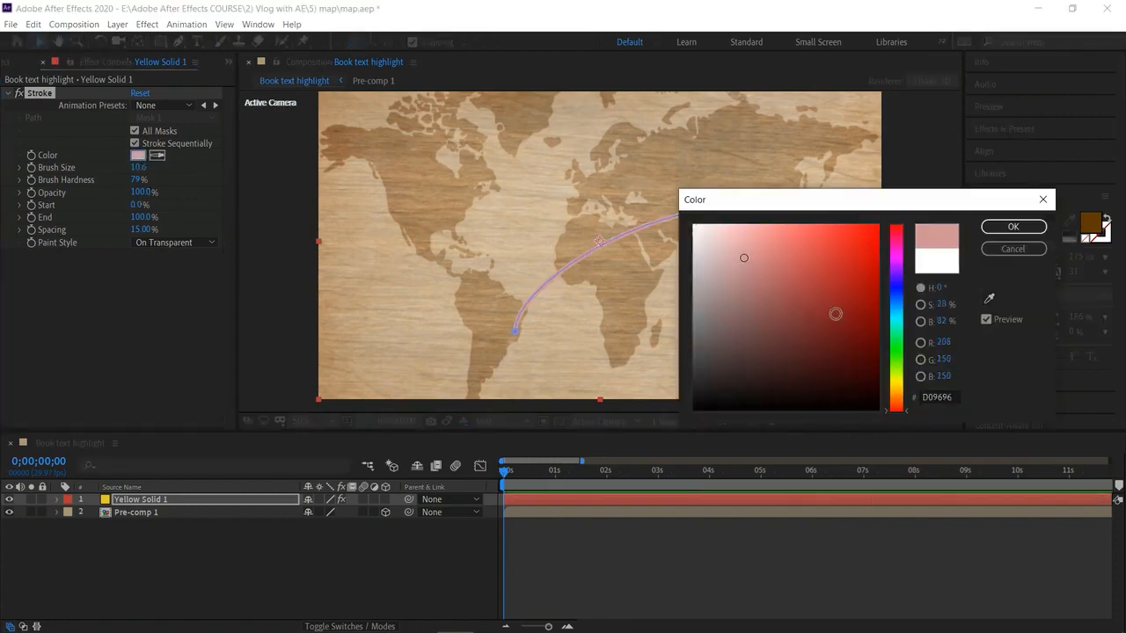
left_click(895, 381)
left_click_drag(798, 238, 792, 227)
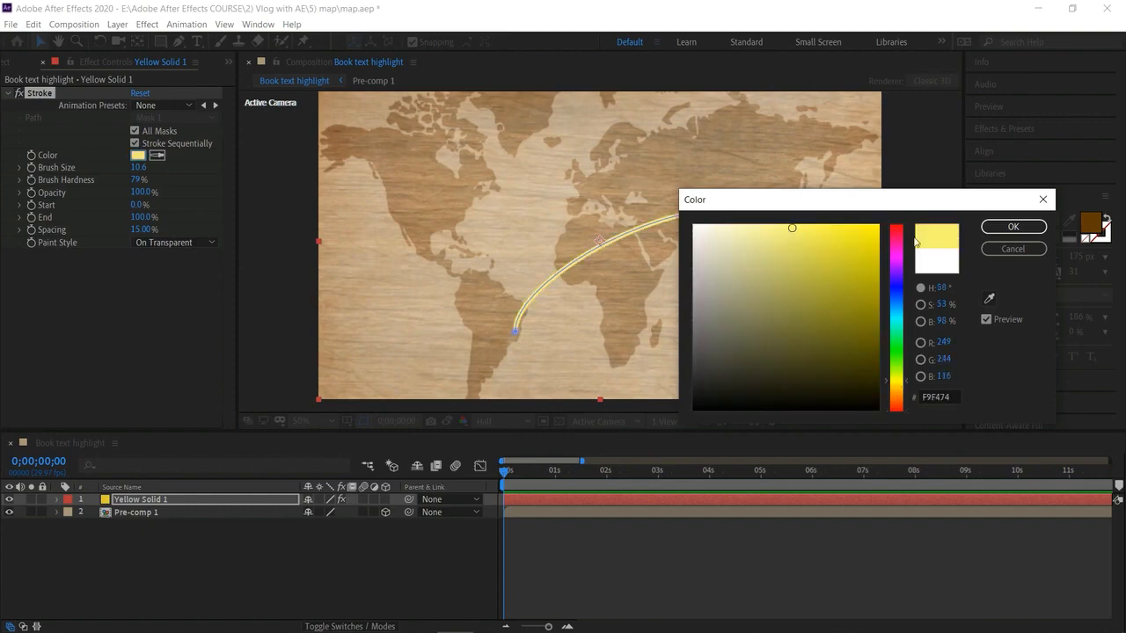
left_click(1013, 228)
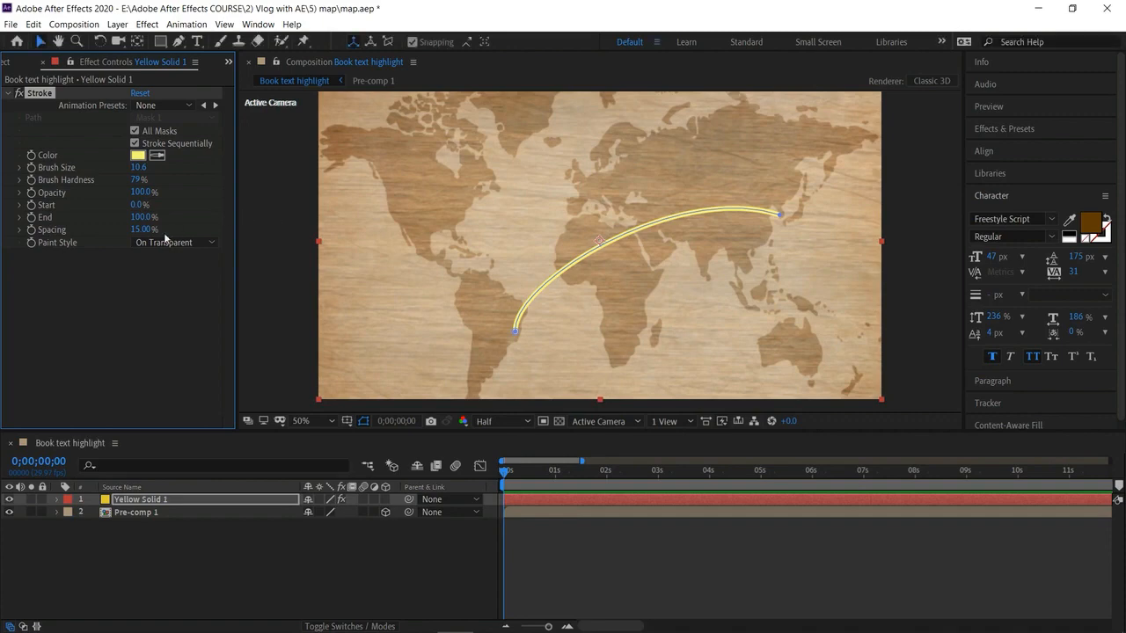
Set the stroke's brush size to 9.5 and its brush hardness to 50%
left_click_drag(142, 167, 135, 166)
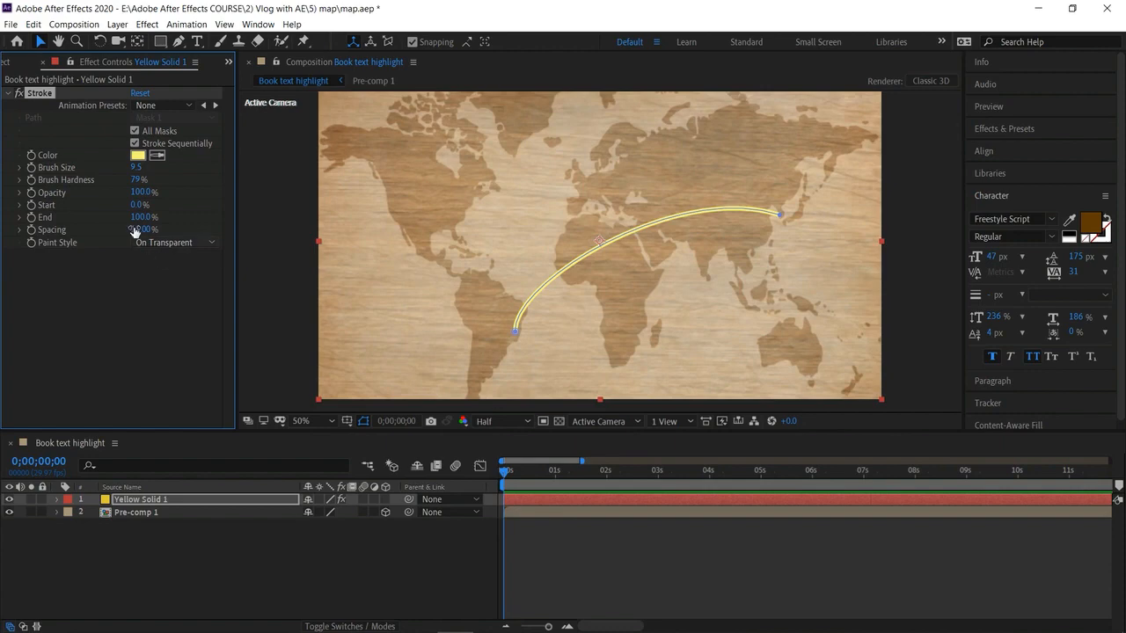
mouse_move(134, 179)
left_mouse_down()
mouse_move(117, 175)
mouse_move(194, 195)
left_mouse_up()
left_click_drag(95, 196, 95, 196)
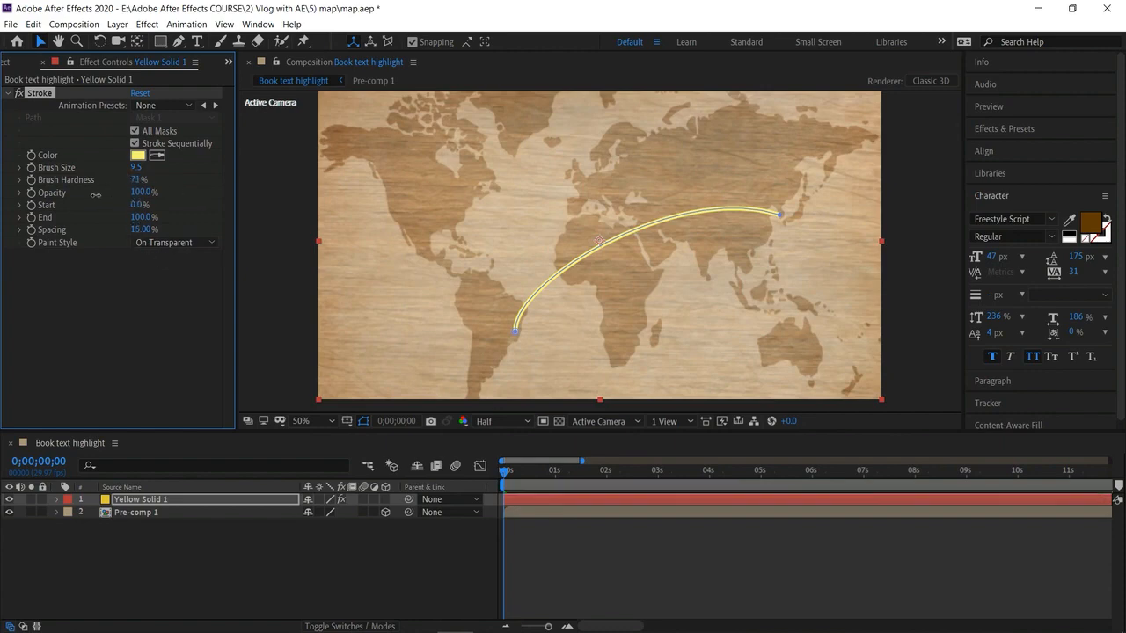
left_click_drag(135, 181, 108, 178)
left_click(138, 180)
type("50")
key("Return")
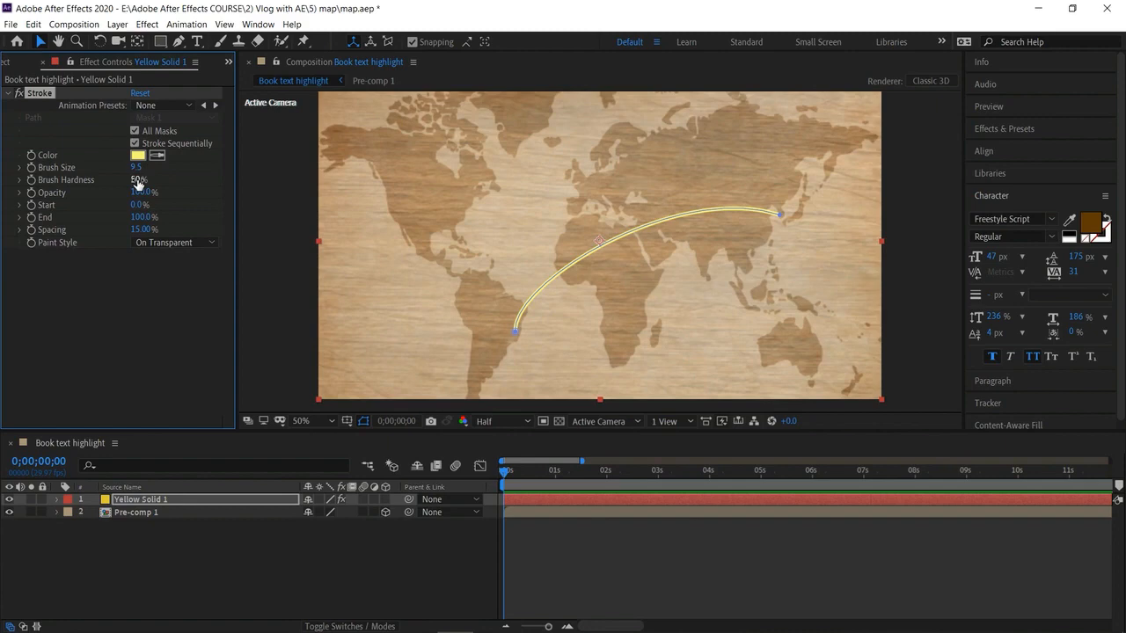
Set the opacity of the route line's stroke to 75%
left_click(140, 191)
type("75")
key("Return")
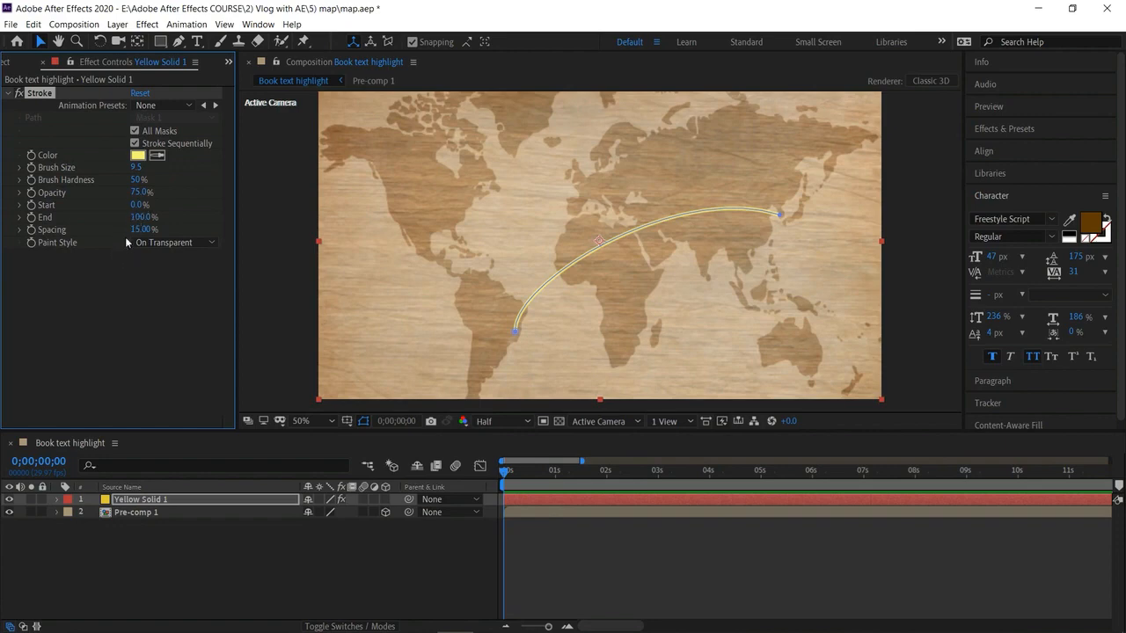
Try different stroke spacings on the route line, settle on 47%, and deselect the layer
left_click_drag(142, 230, 211, 245)
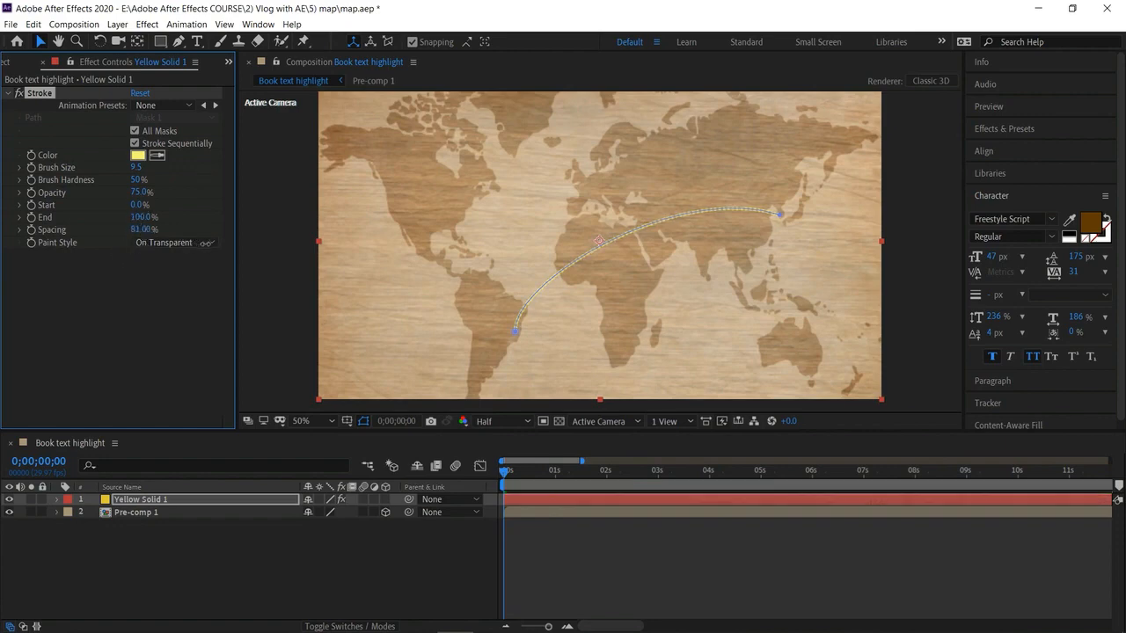
left_click(328, 422)
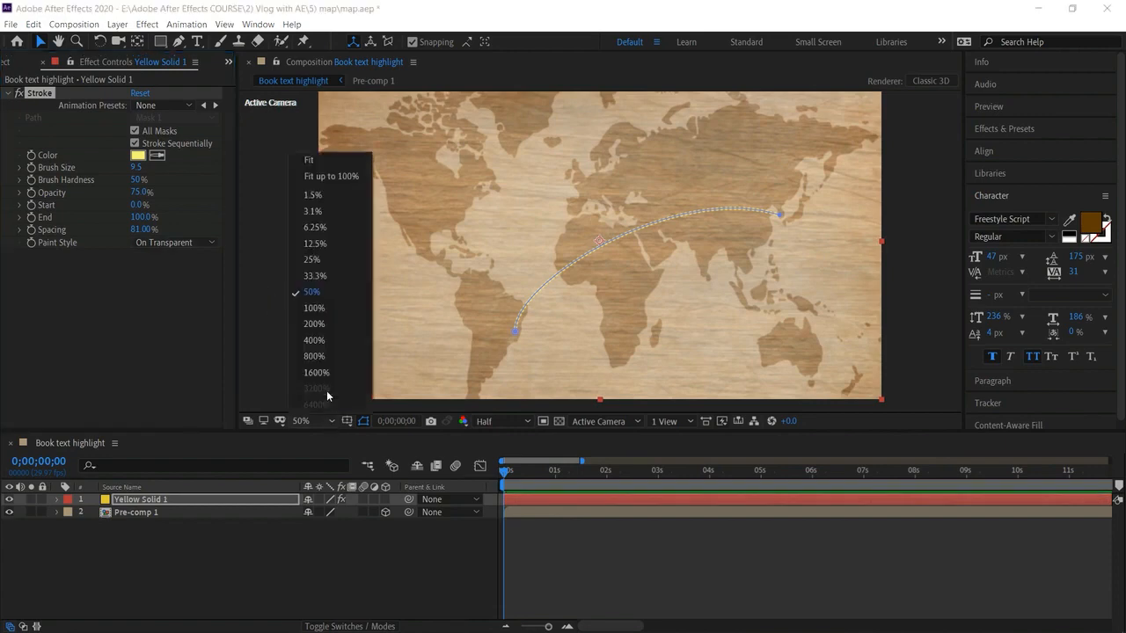
left_click(323, 308)
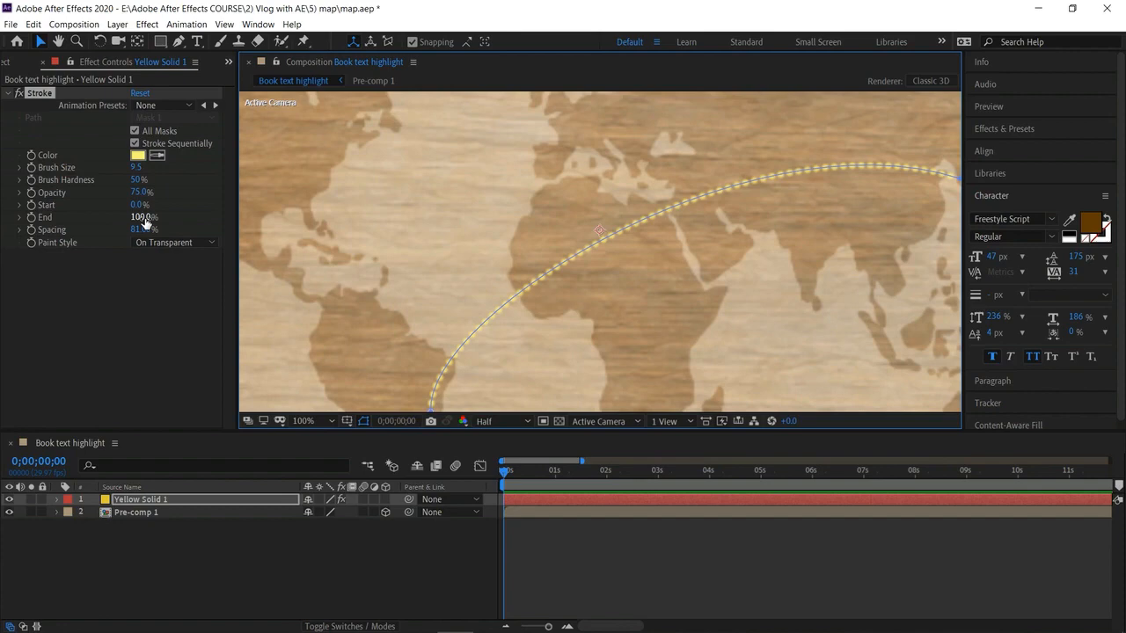
mouse_move(150, 236)
left_mouse_down()
mouse_move(112, 230)
mouse_move(208, 242)
mouse_move(168, 252)
left_mouse_up()
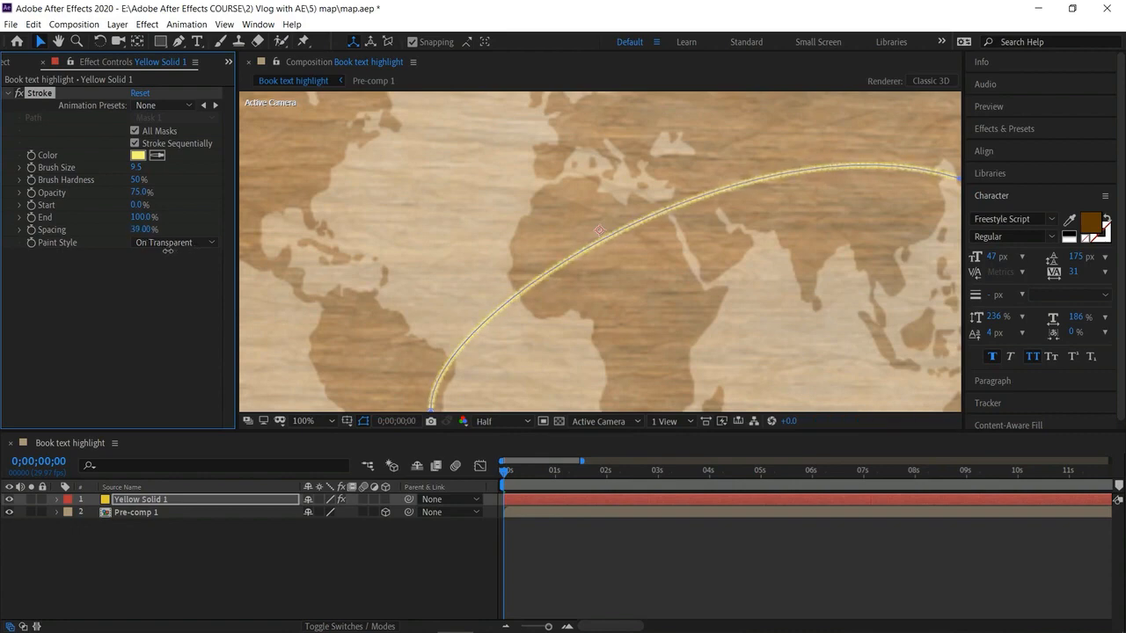
left_click_drag(137, 251, 93, 253)
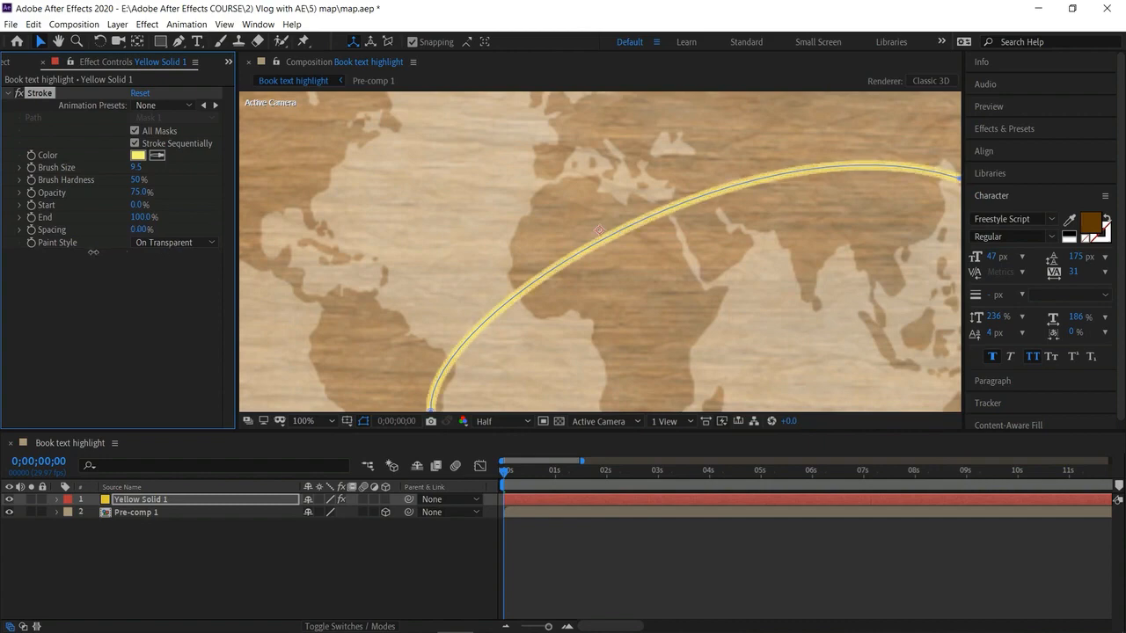
left_click_drag(110, 249, 127, 247)
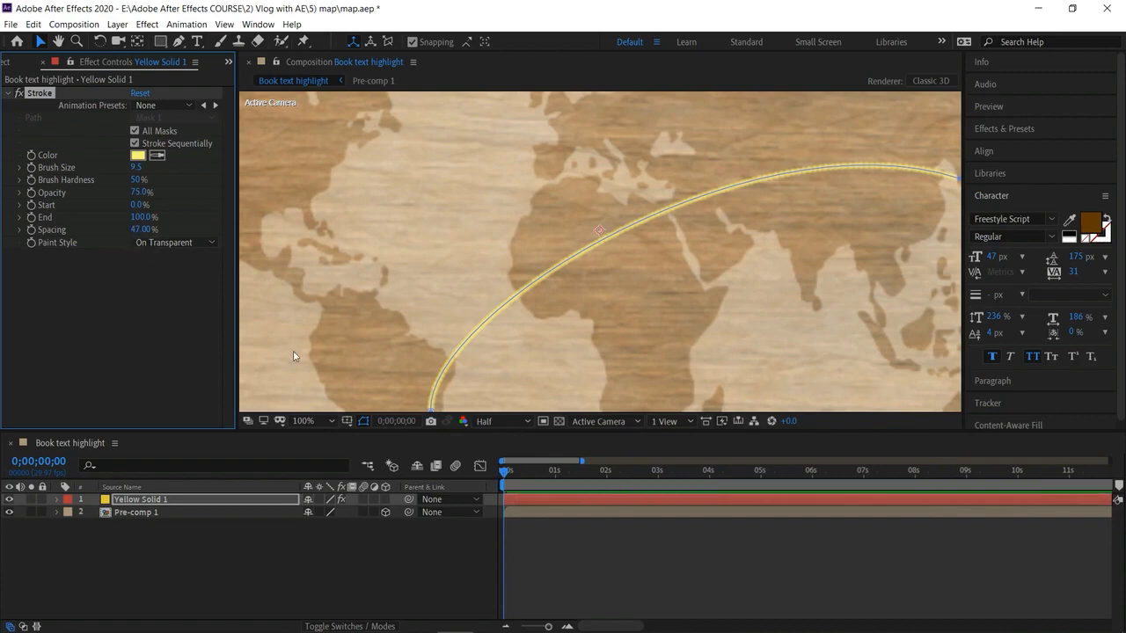
left_click(324, 421)
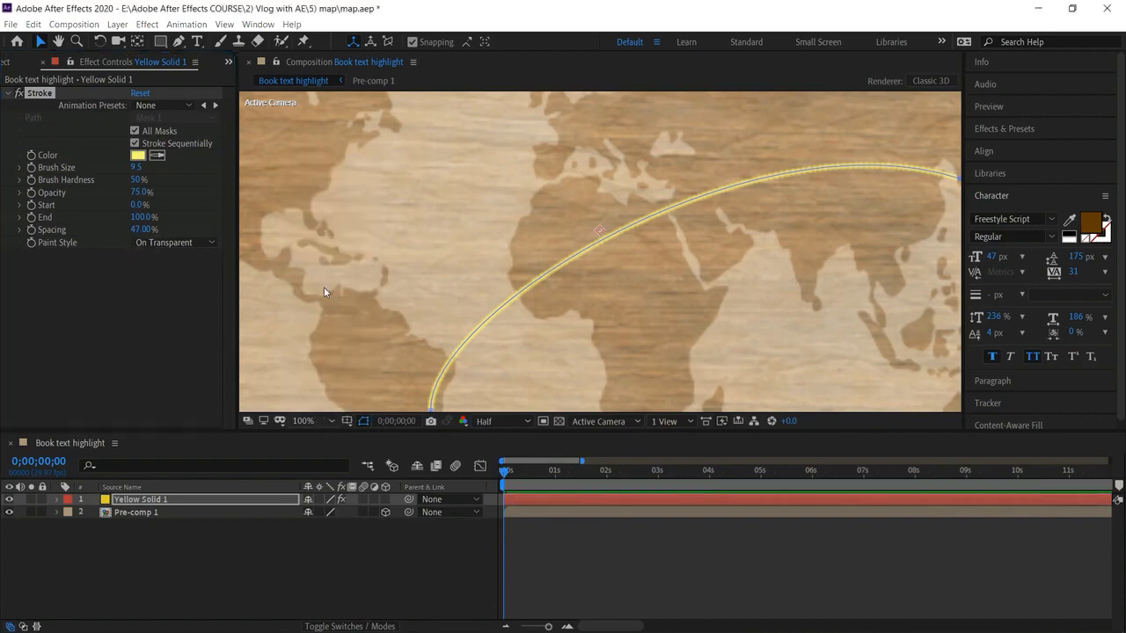
left_click(323, 290)
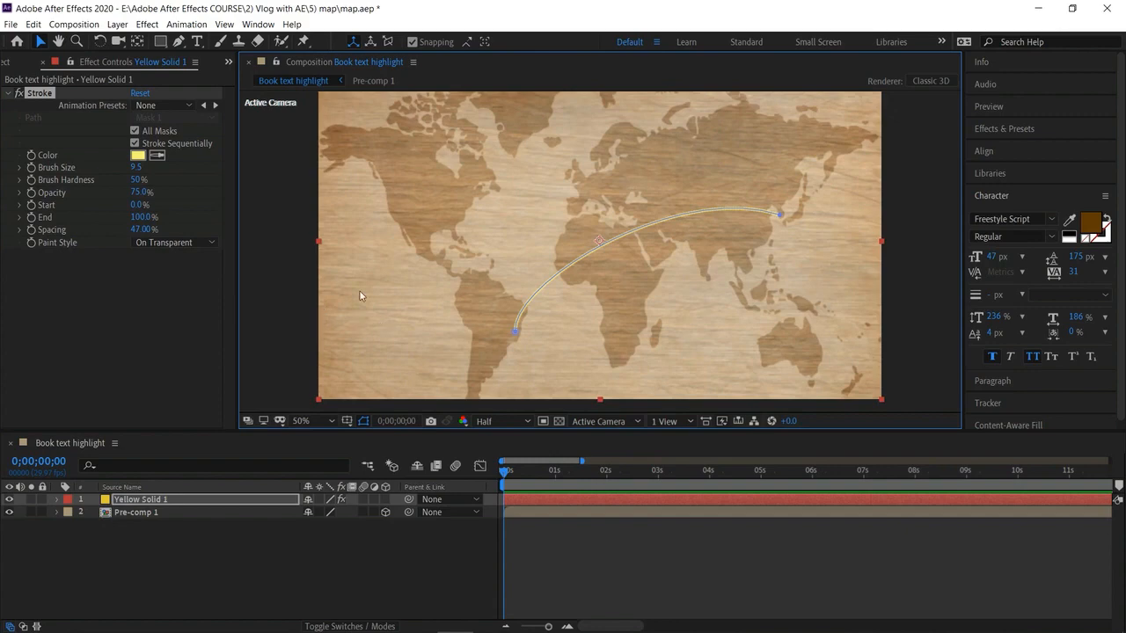
left_click(279, 285)
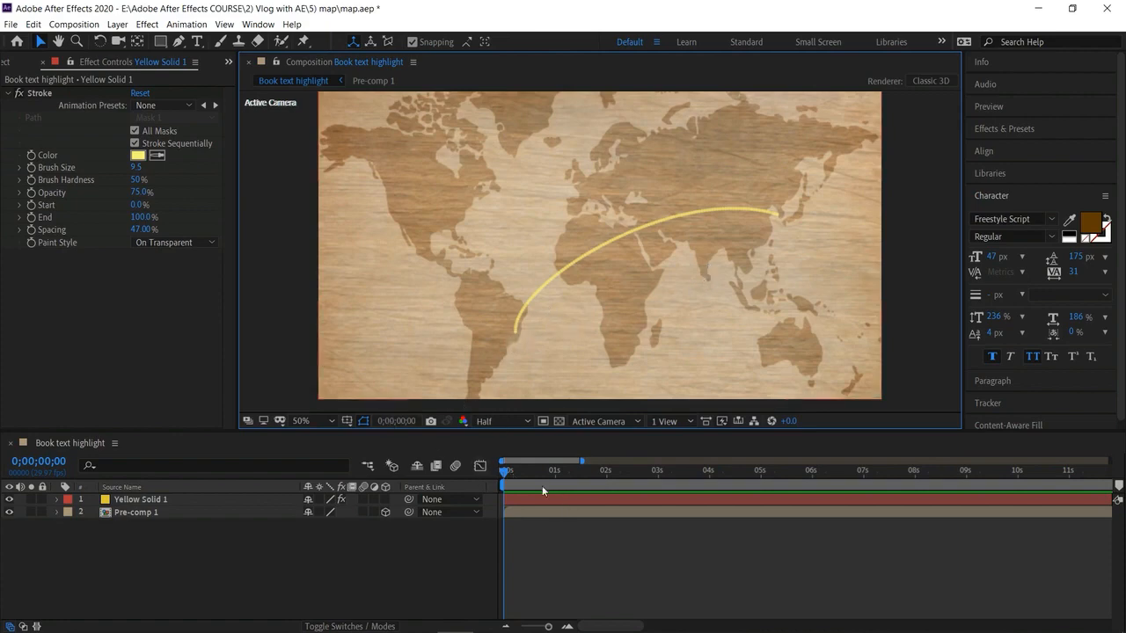
Keyframe the stroke's End value from 0% at 0;00;00;14 to 100% at 0;00;01;29 so the route draws itself
left_click_drag(507, 473, 527, 483)
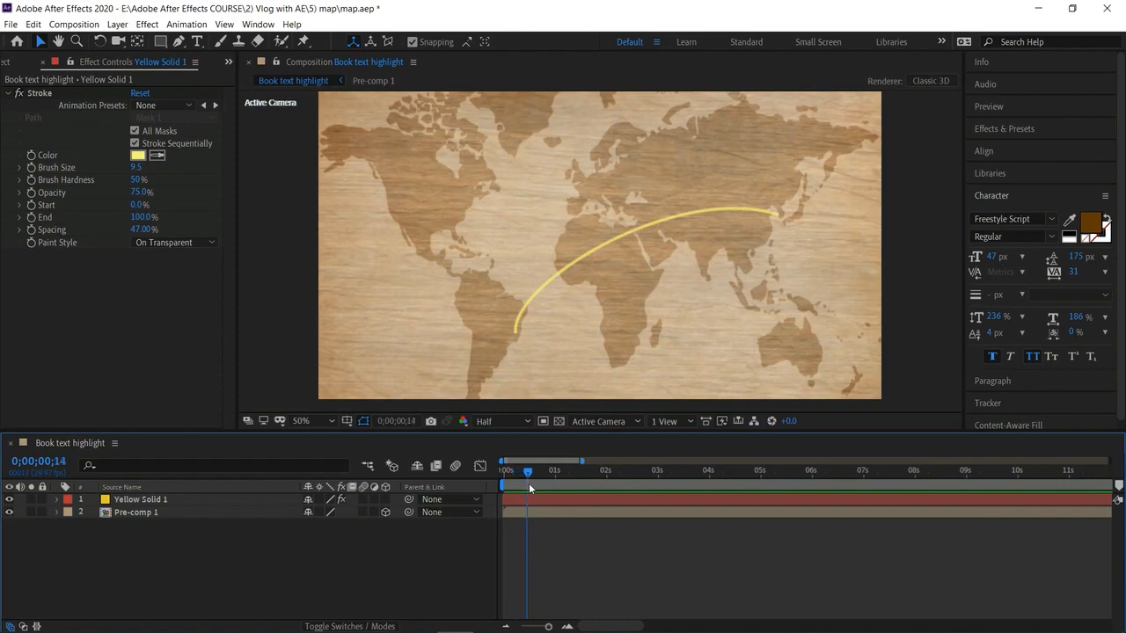
left_click_drag(59, 214, 7, 211)
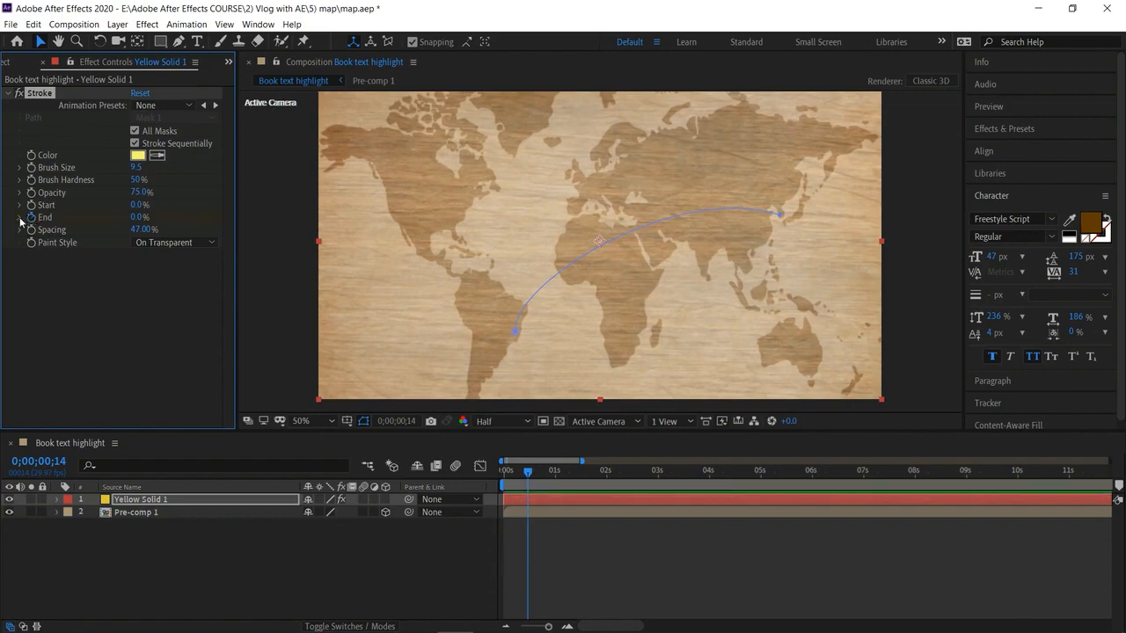
left_click(21, 217)
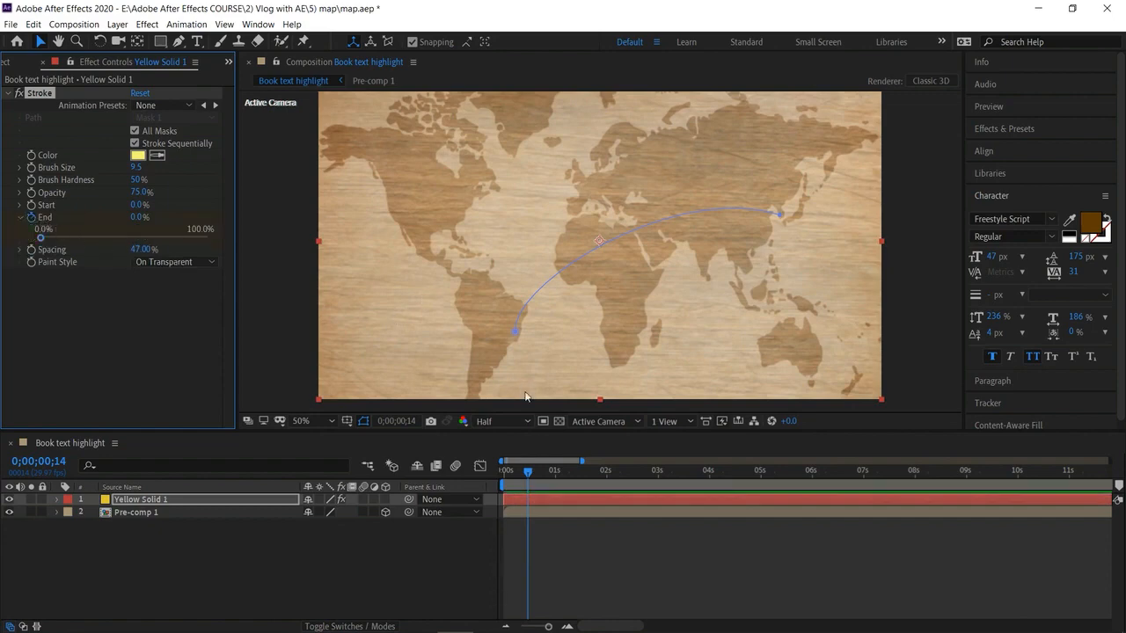
left_click_drag(529, 473, 606, 499)
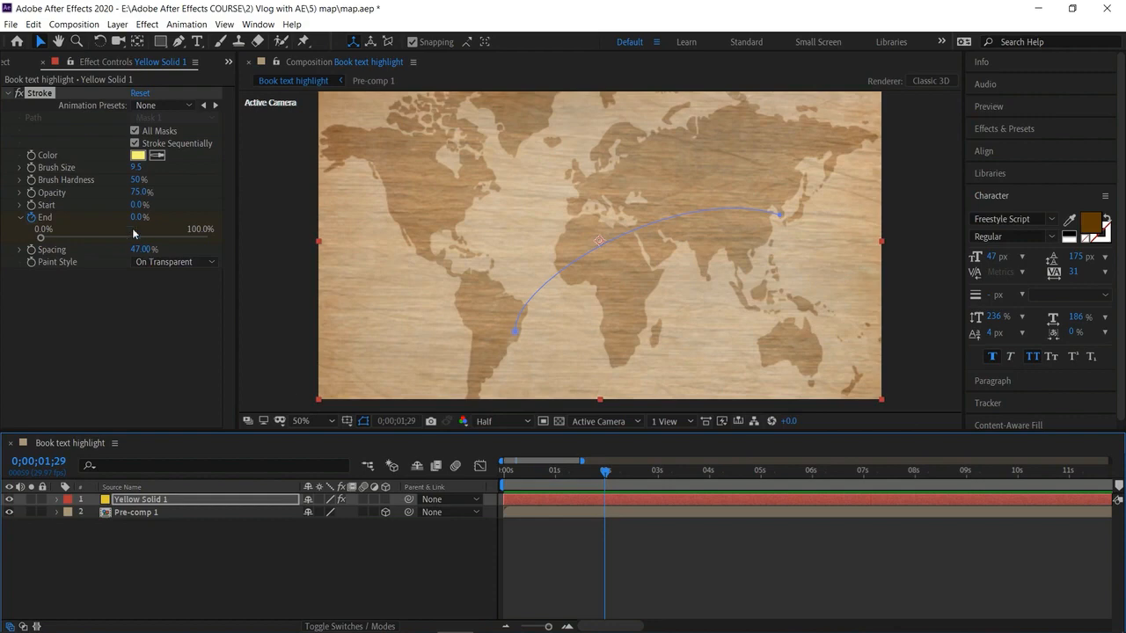
left_click_drag(138, 216, 646, 271)
Play back the composition from the start to check the animated route line
left_click_drag(606, 472, 465, 472)
key("space")
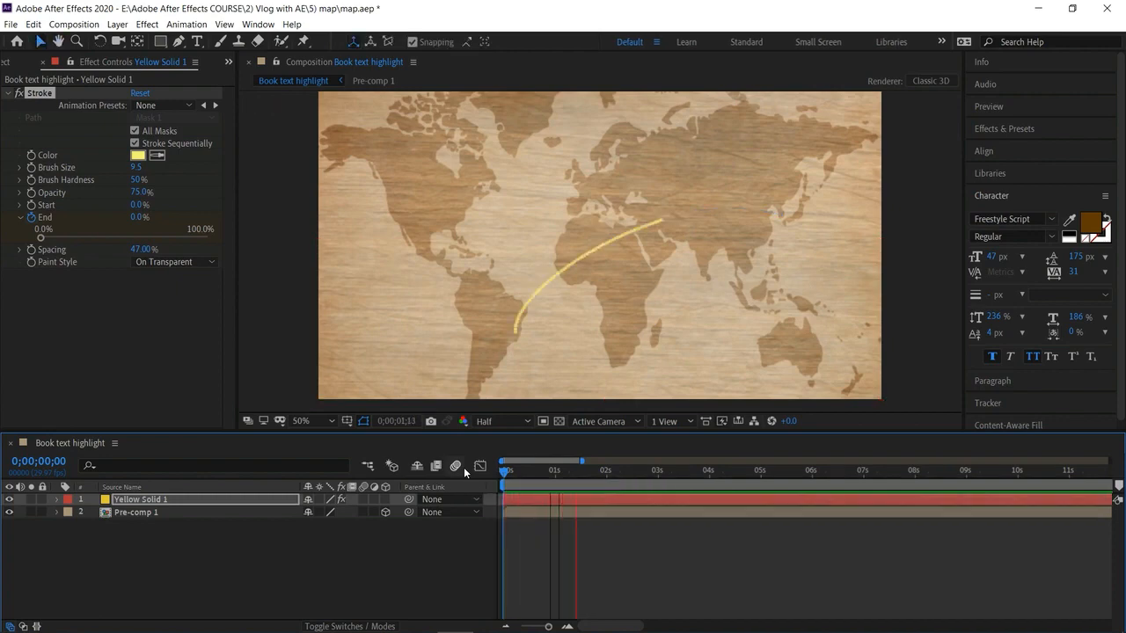
key("space")
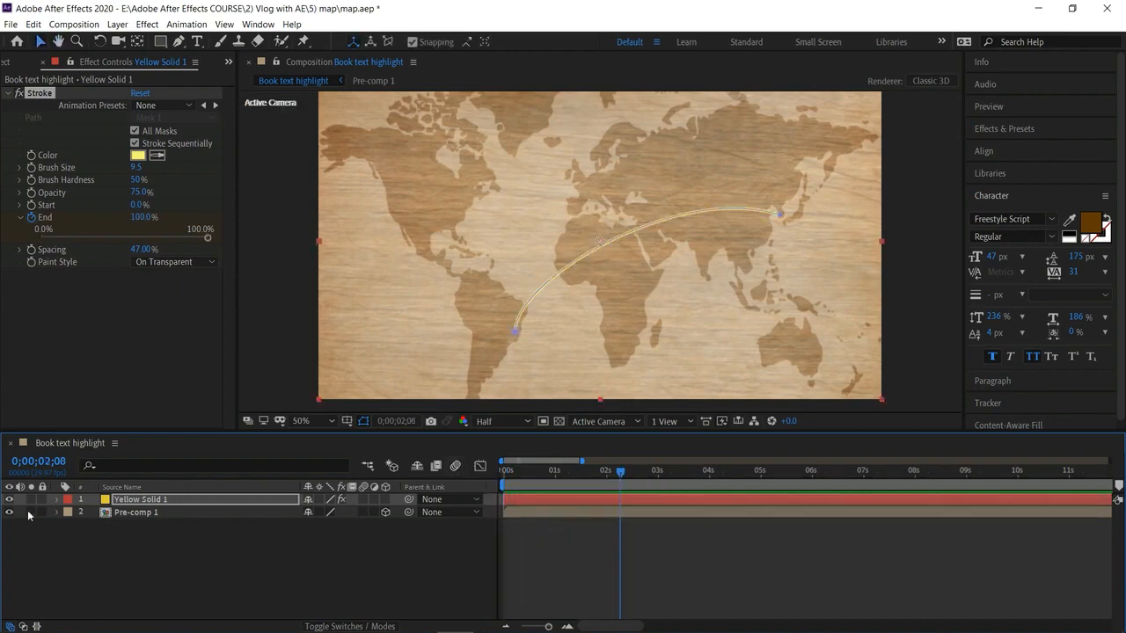
Reveal the Stroke effect's properties on the Yellow Solid 1 layer and select both End keyframes
left_click(57, 500)
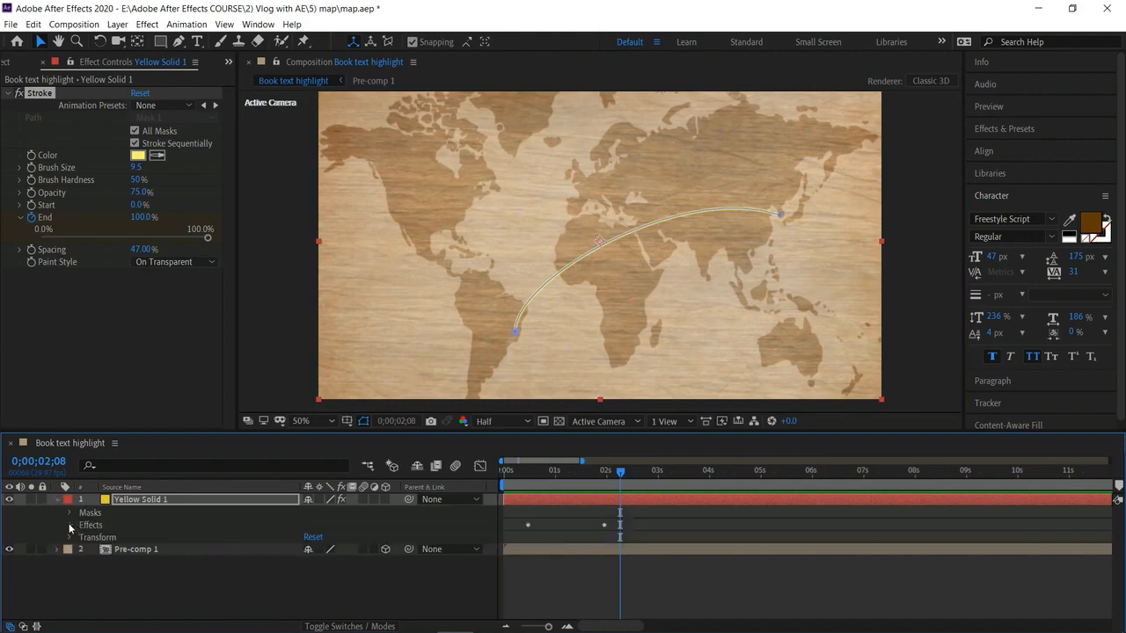
left_click(70, 525)
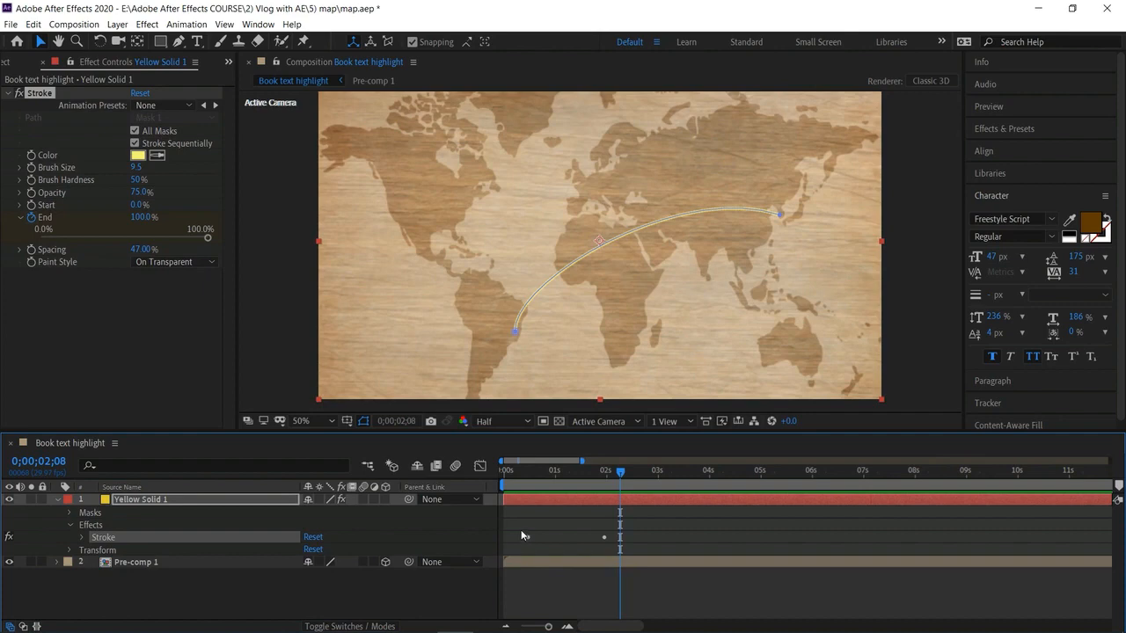
left_click(521, 536)
left_click_drag(521, 530, 616, 550)
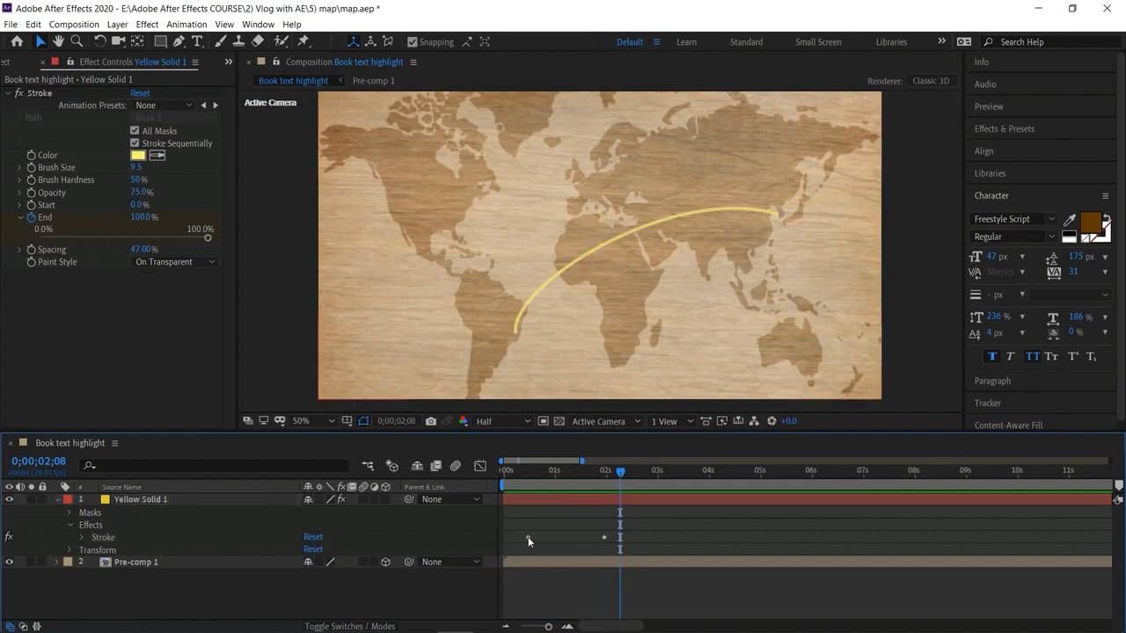
left_click_drag(597, 554, 604, 554)
left_click(83, 536)
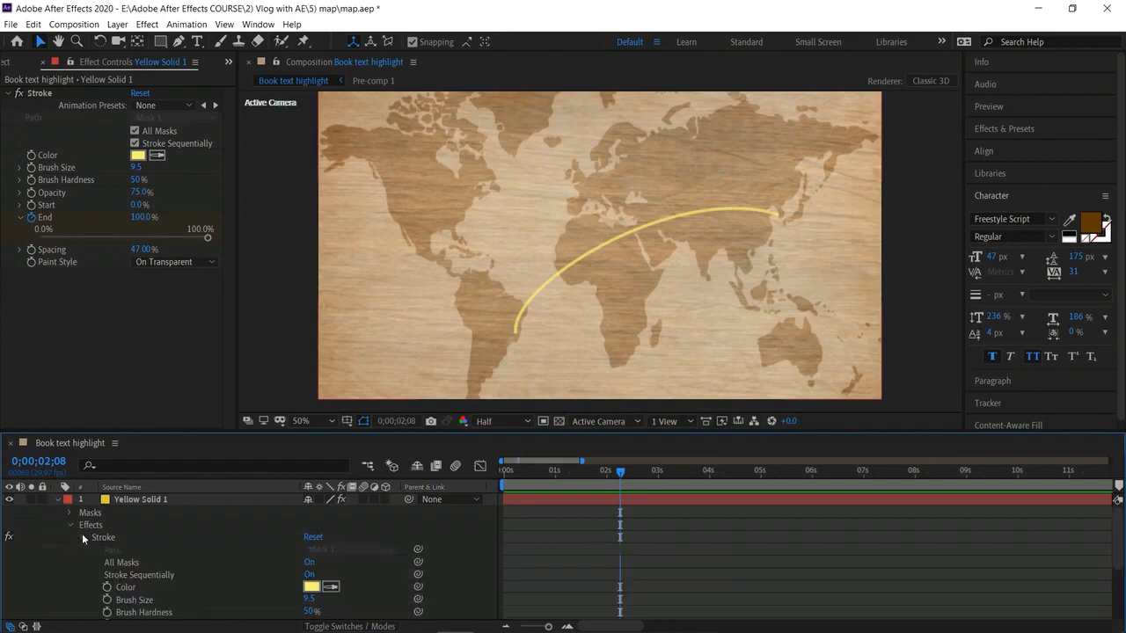
scroll(242, 561, "down", 2)
scroll(510, 570, "down", 1)
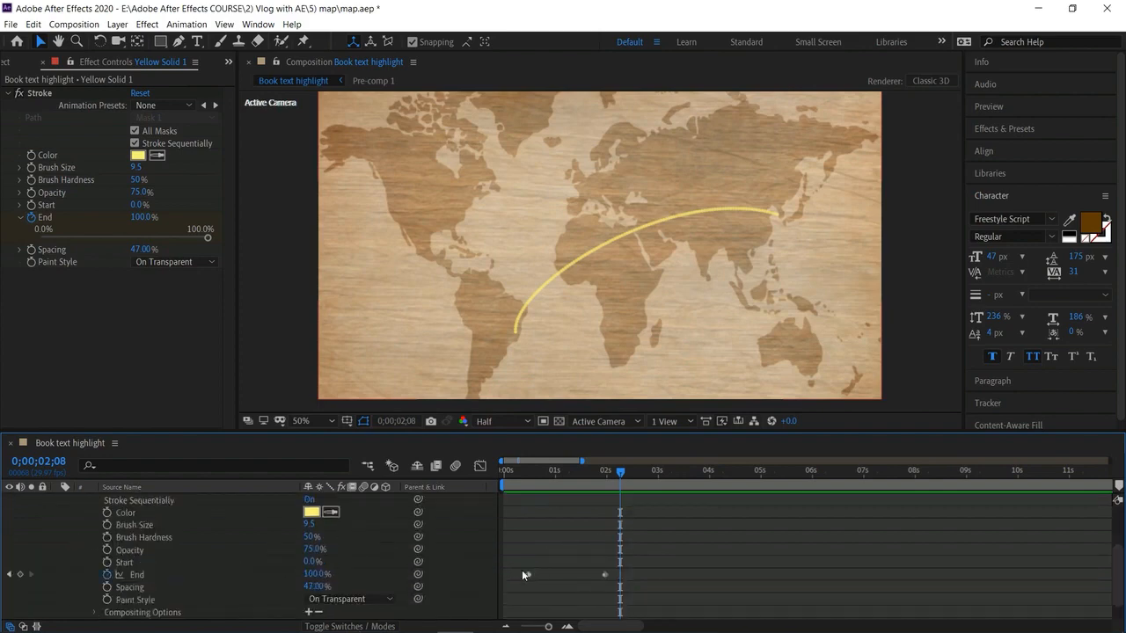
left_click_drag(522, 565, 606, 578)
Set the incoming velocity influence of the two selected End keyframes to 13%
right_click(605, 576)
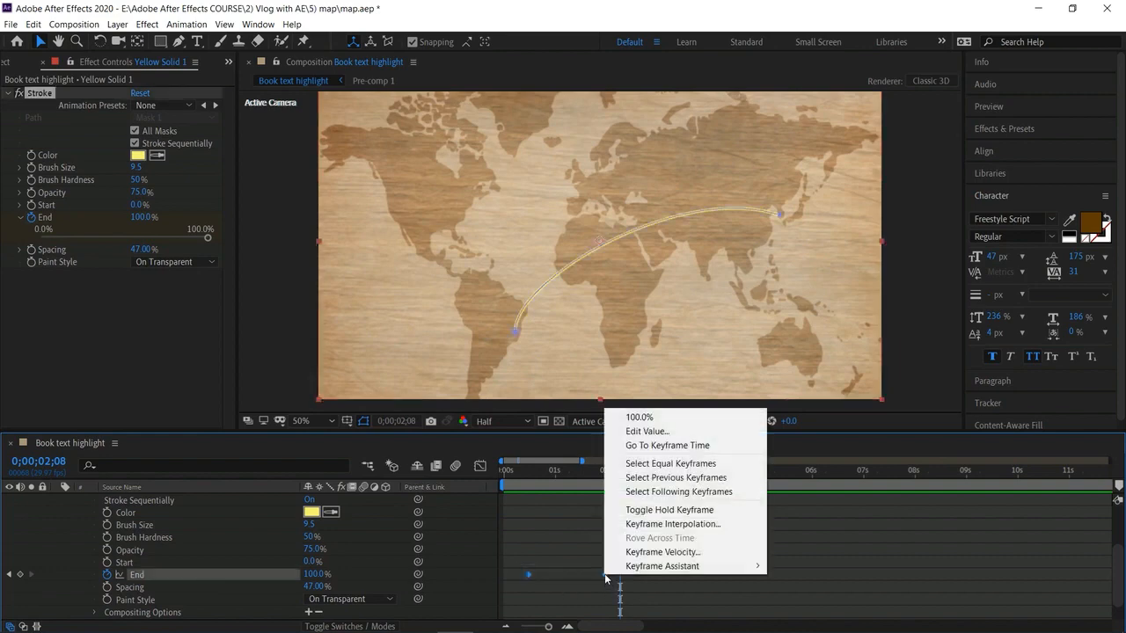
mouse_move(627, 575)
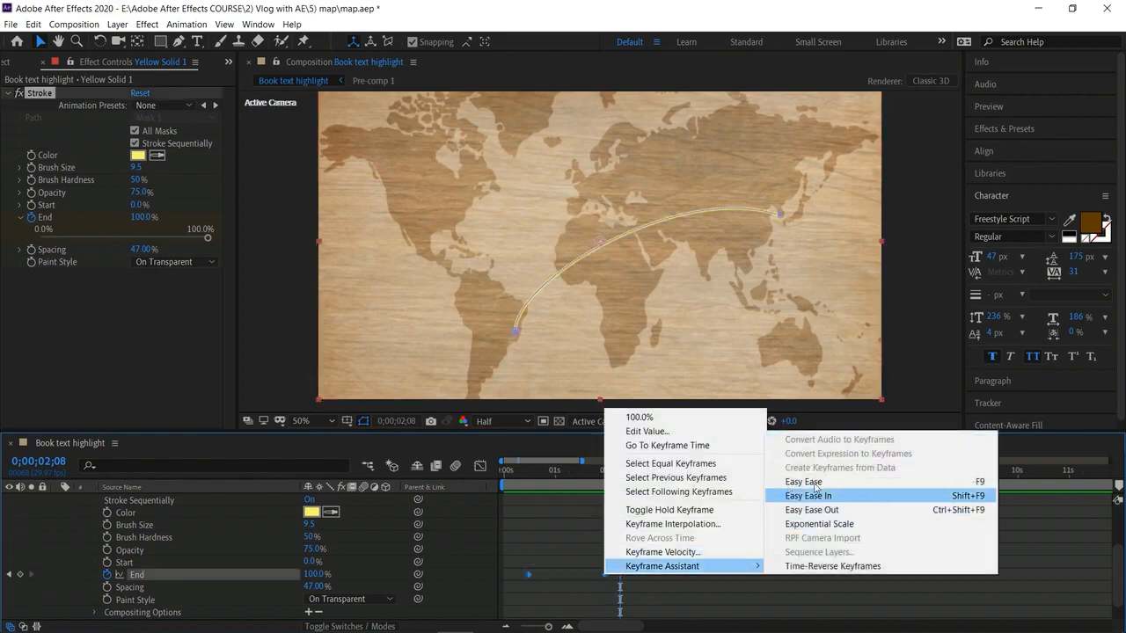
left_click(668, 551)
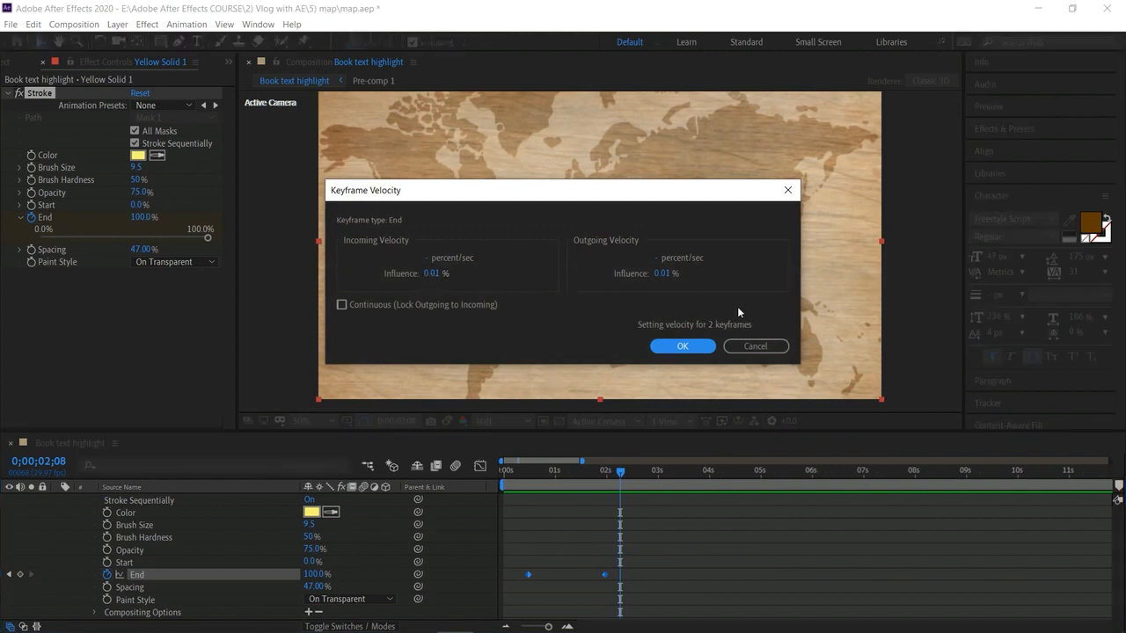
left_click(442, 273)
type("13")
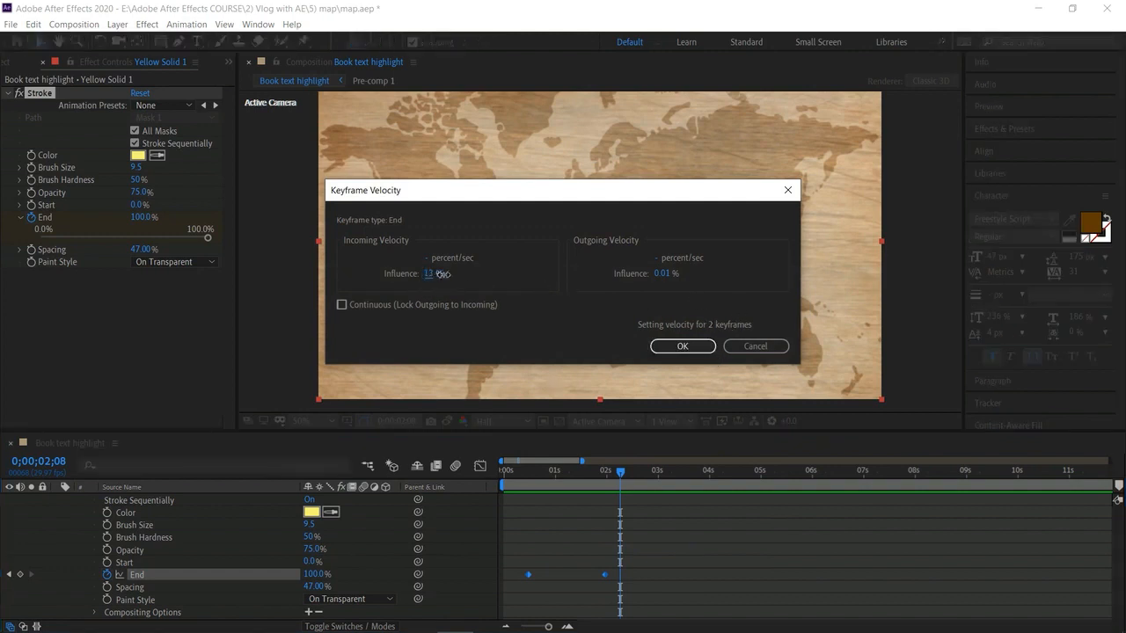
left_click(682, 346)
Play back the route animation from the start and undo the keyframe velocity change
left_click_drag(627, 475, 459, 488)
key("space")
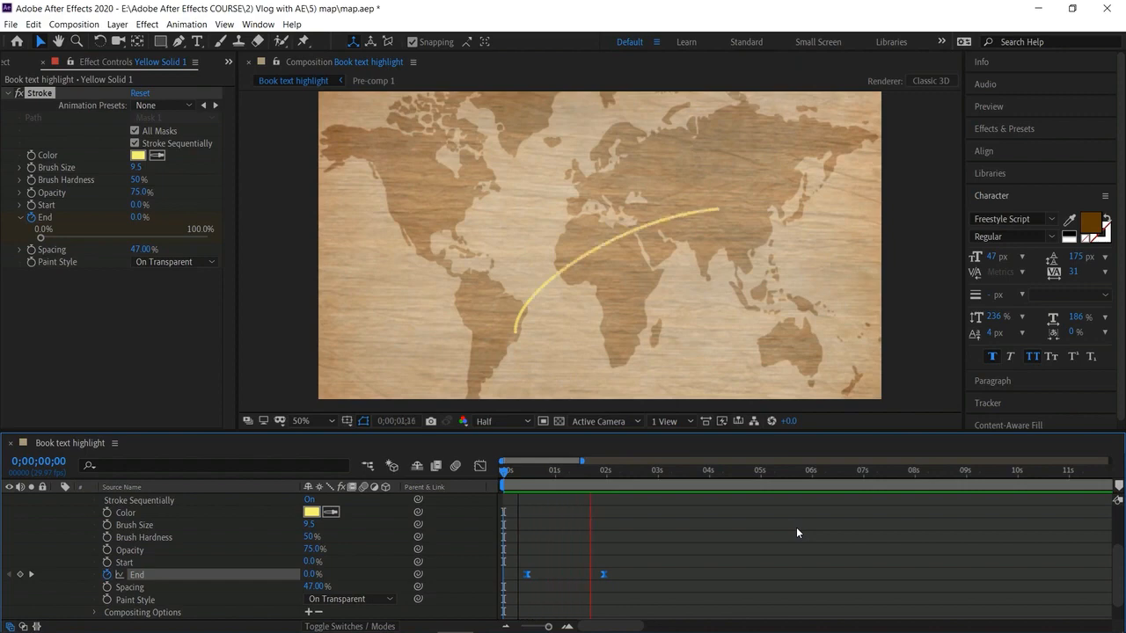
key("space")
key("Page_Up")
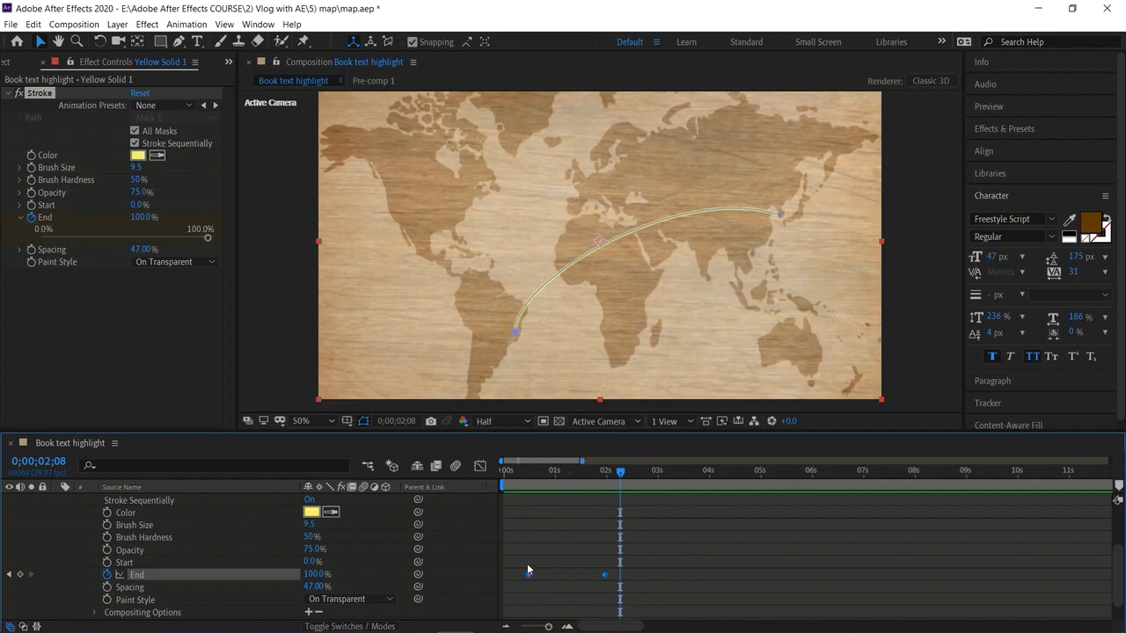
Collapse the Yellow Solid 1 layer's properties and replay the route animation from the first frame
left_click_drag(609, 475, 519, 479)
key("Home")
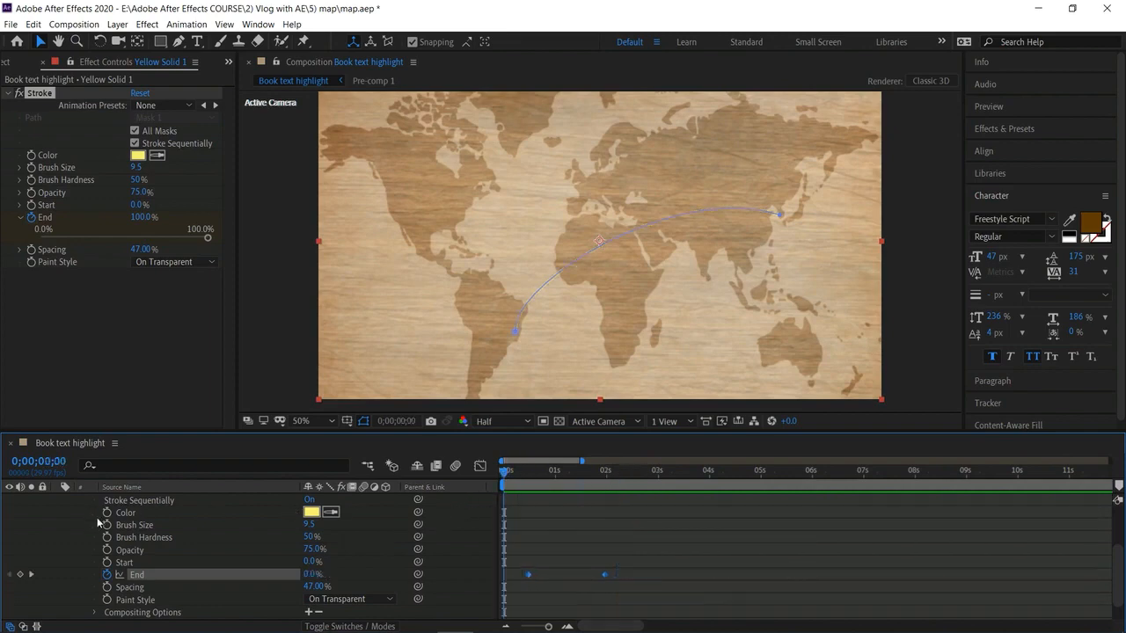
scroll(102, 525, "up", 3)
left_click(58, 501)
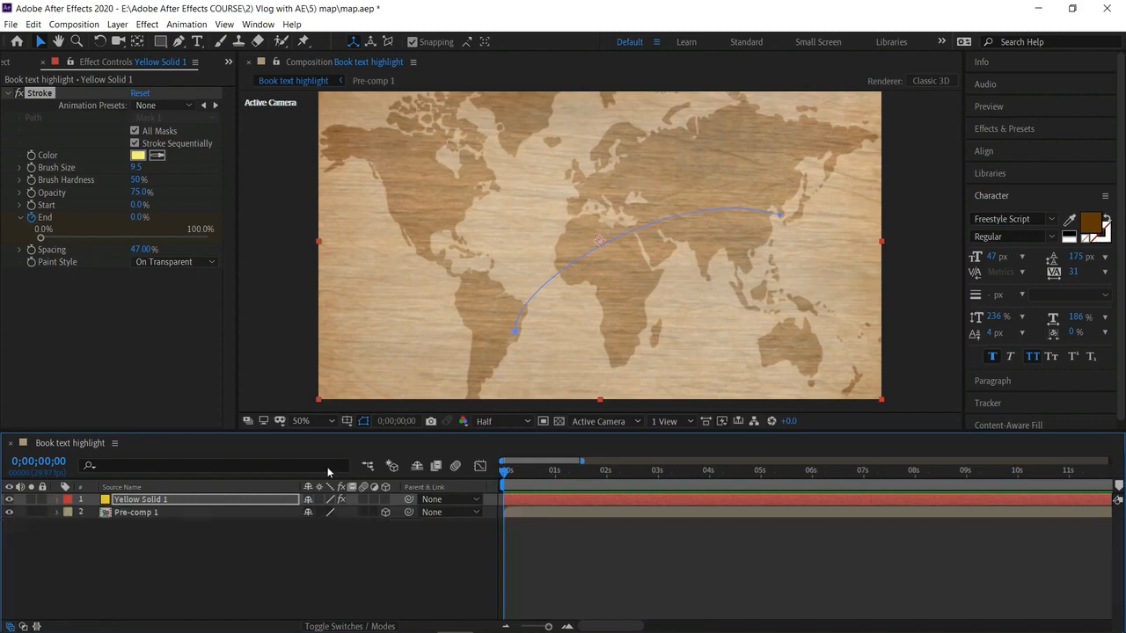
key("space")
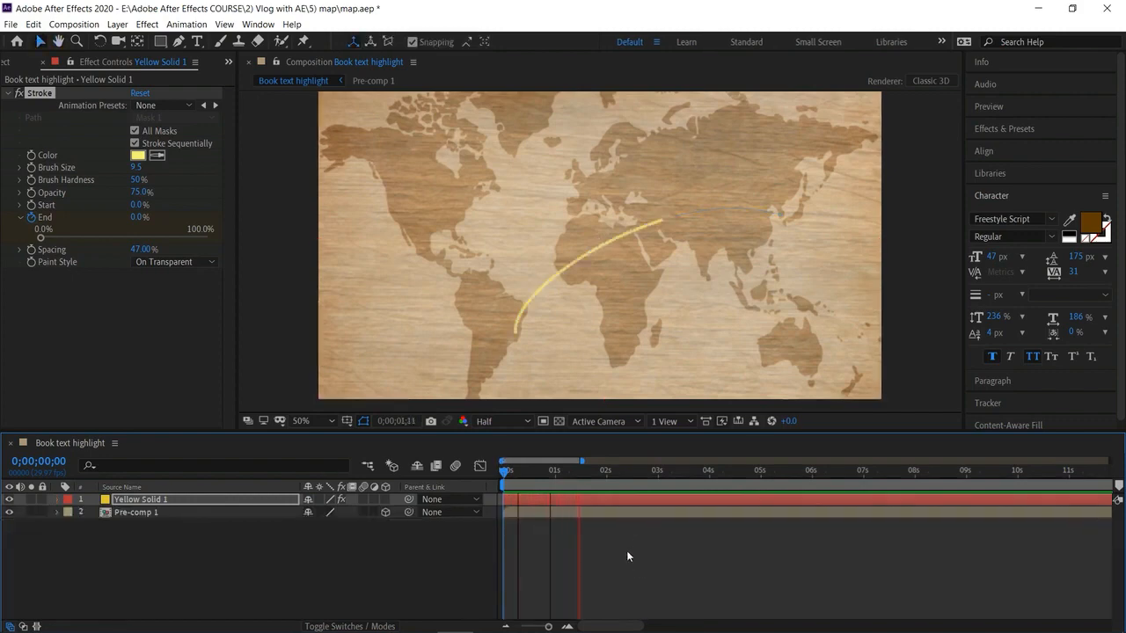
key("space")
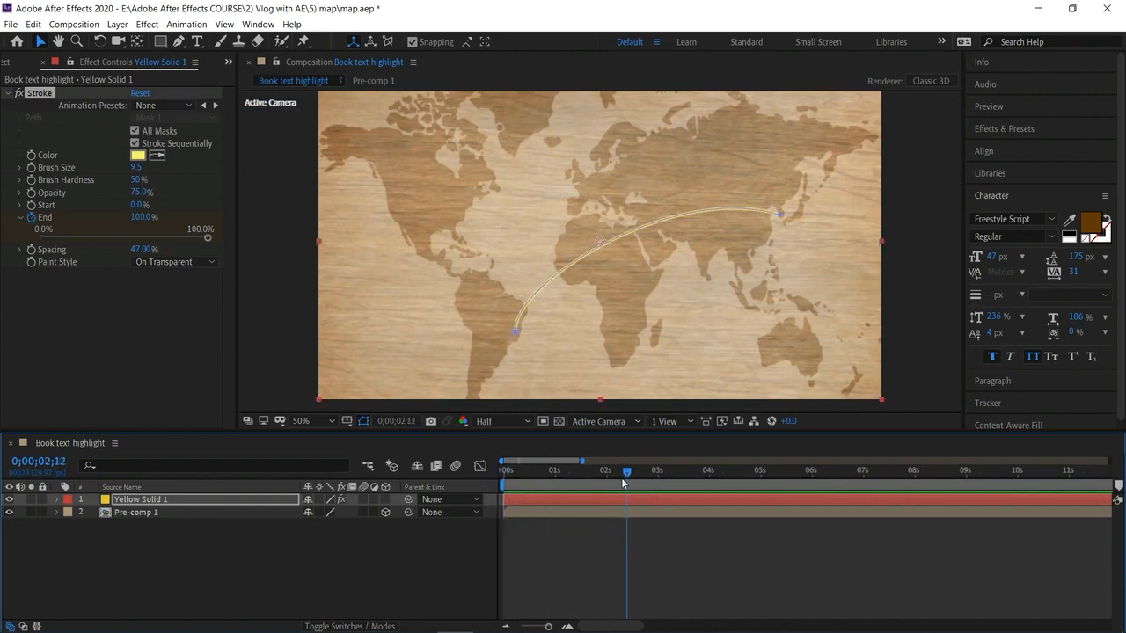
Move the current time to 0;00;01;29, where the route line finishes drawing, and deselect the layer
mouse_move(550, 473)
left_mouse_down()
mouse_move(517, 482)
mouse_move(602, 502)
left_mouse_up()
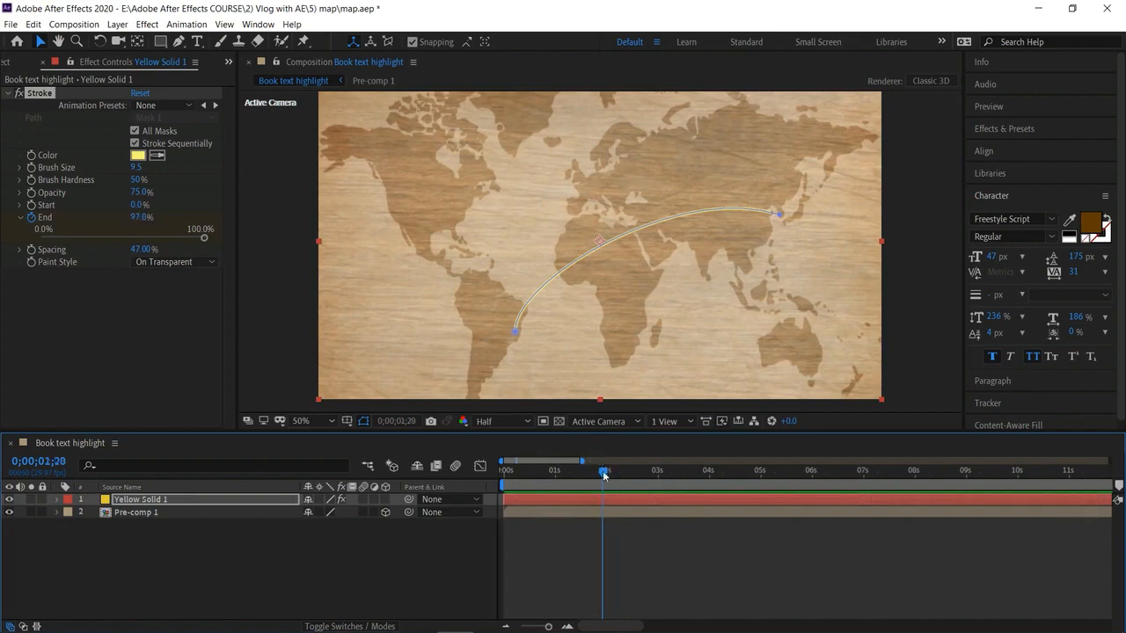
left_click_drag(603, 475, 605, 475)
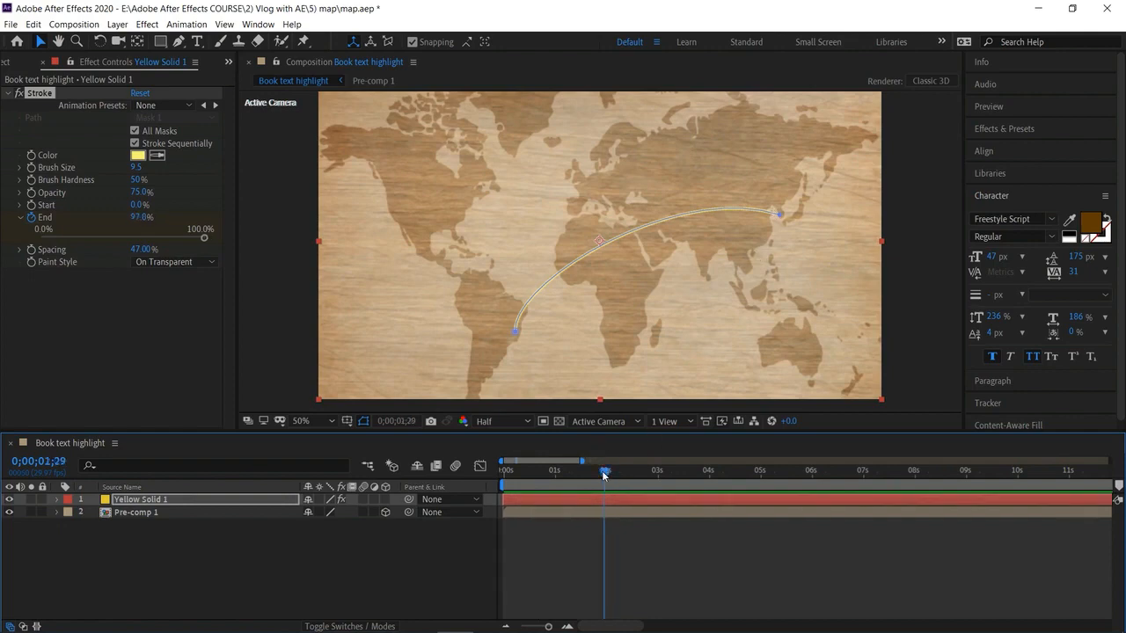
left_click(274, 335)
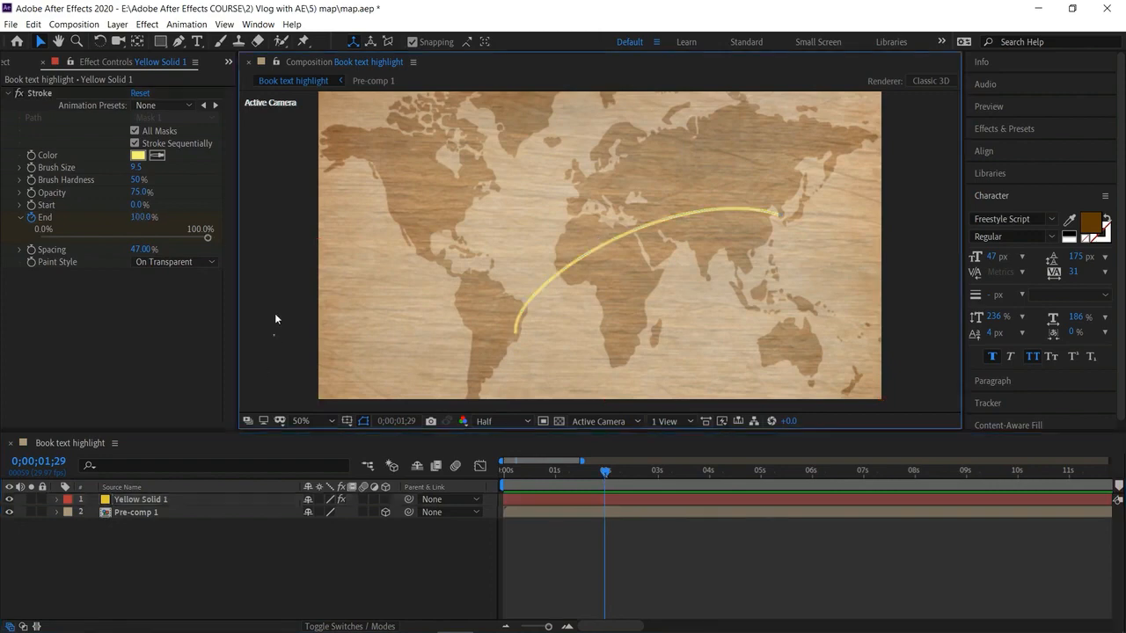
Set the route line's stroke brush size to 10 and its spacing to 24%
left_click(138, 169)
left_click_drag(145, 173, 149, 174)
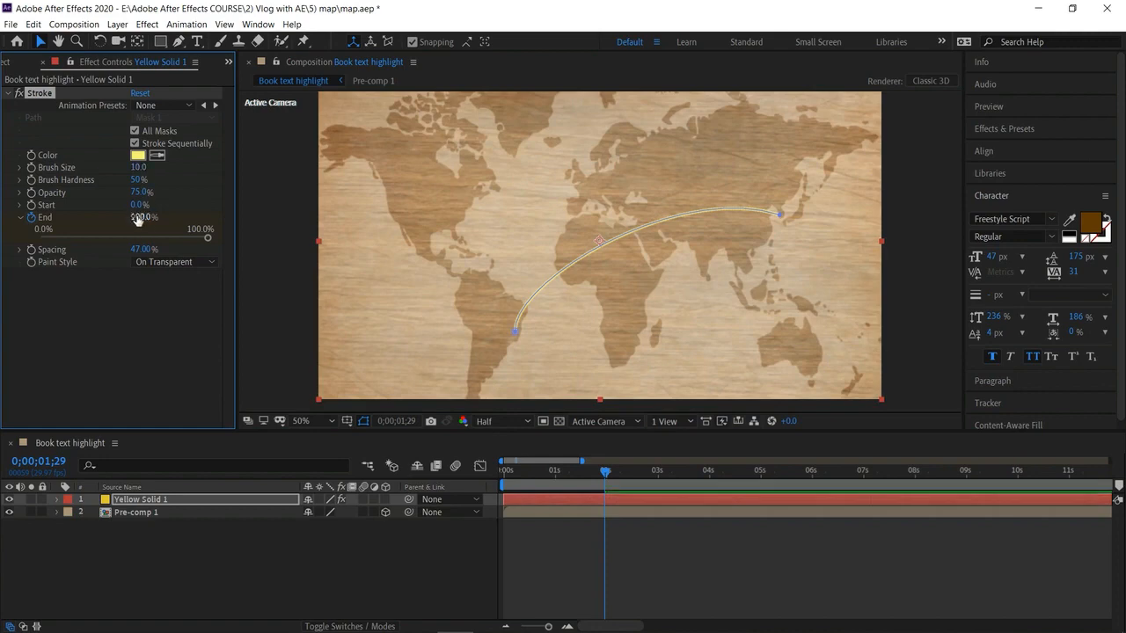
left_click(143, 249)
left_click_drag(130, 249, 128, 250)
left_click(271, 354)
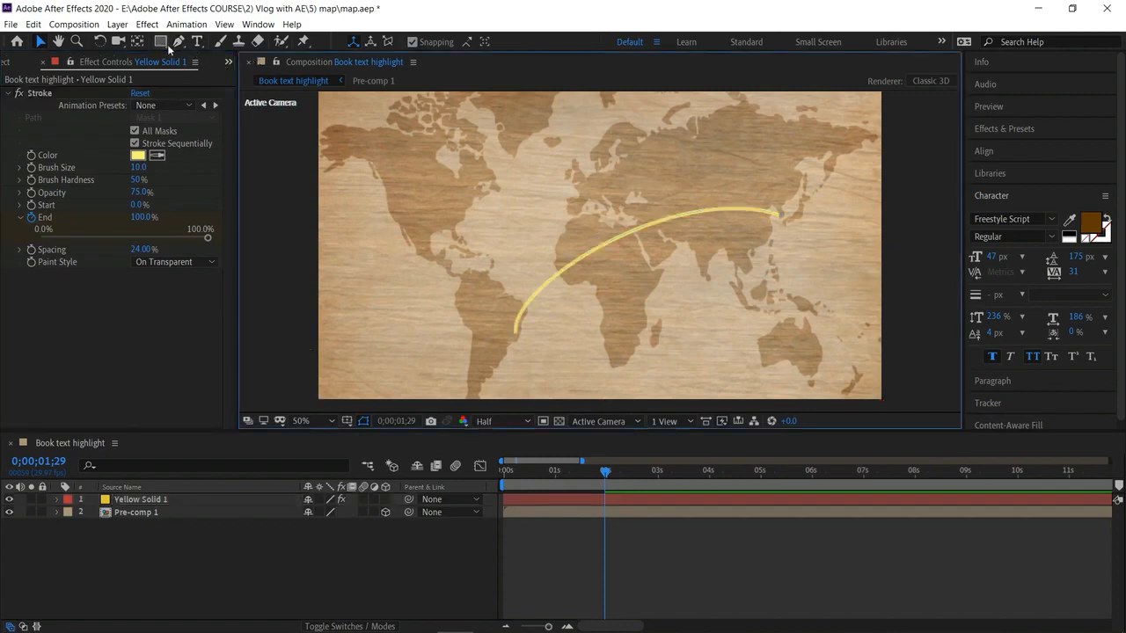
Draw a small unfilled ellipse with an 18 px red-orange stroke around the route's East Asian end
left_click_drag(161, 43, 211, 72)
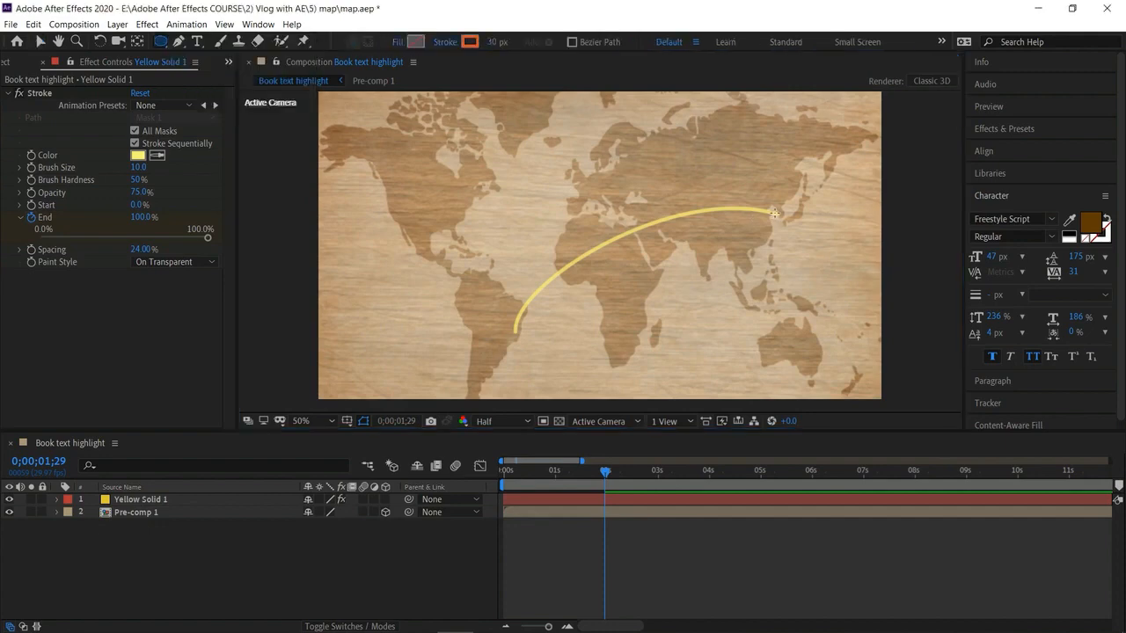
left_click_drag(768, 208, 795, 226)
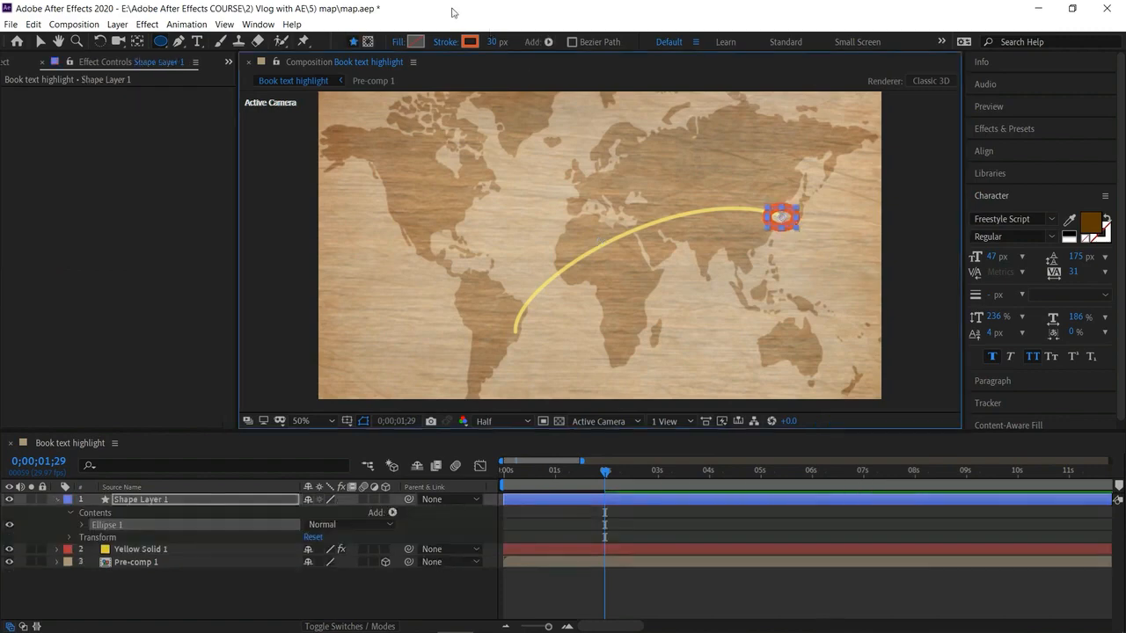
left_click(399, 42)
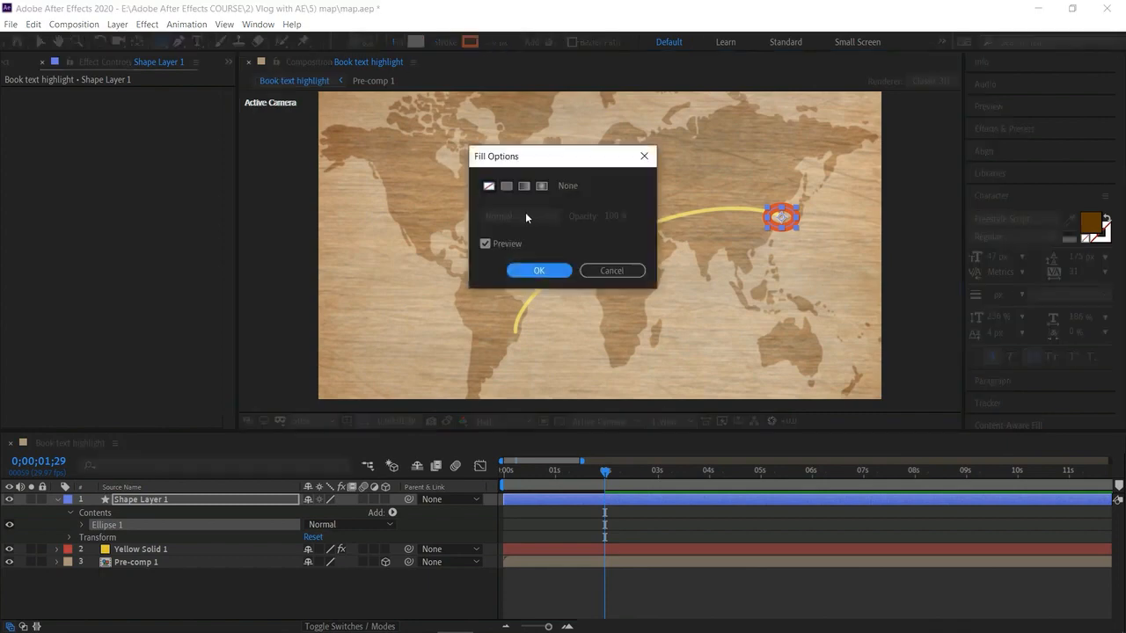
left_click(644, 156)
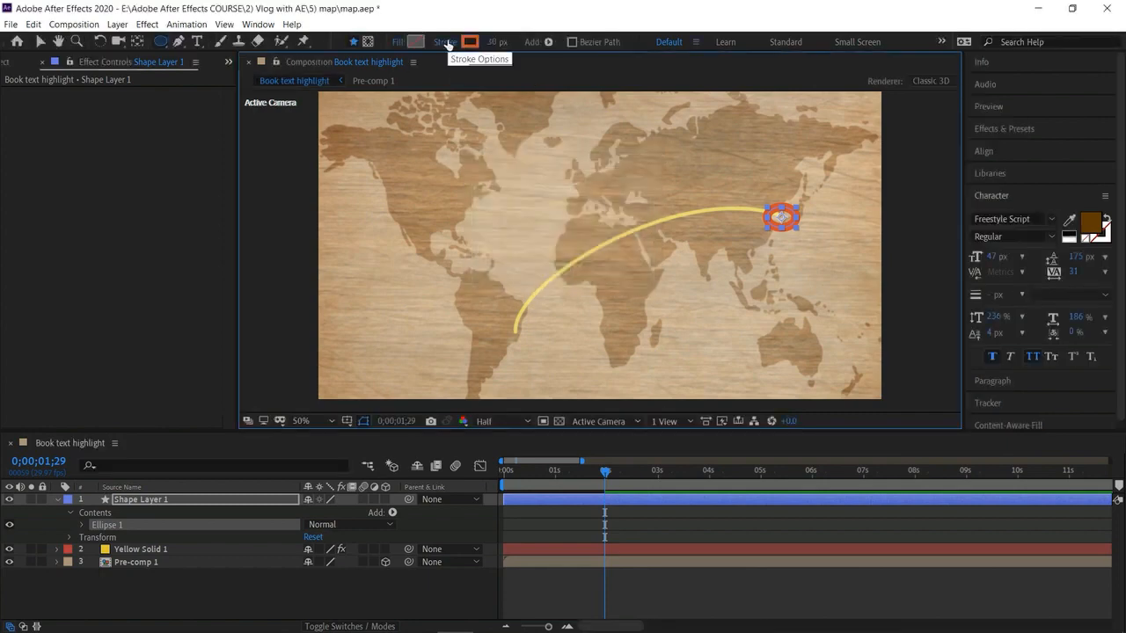
mouse_move(499, 41)
left_mouse_down()
mouse_move(482, 41)
mouse_move(497, 49)
left_mouse_up()
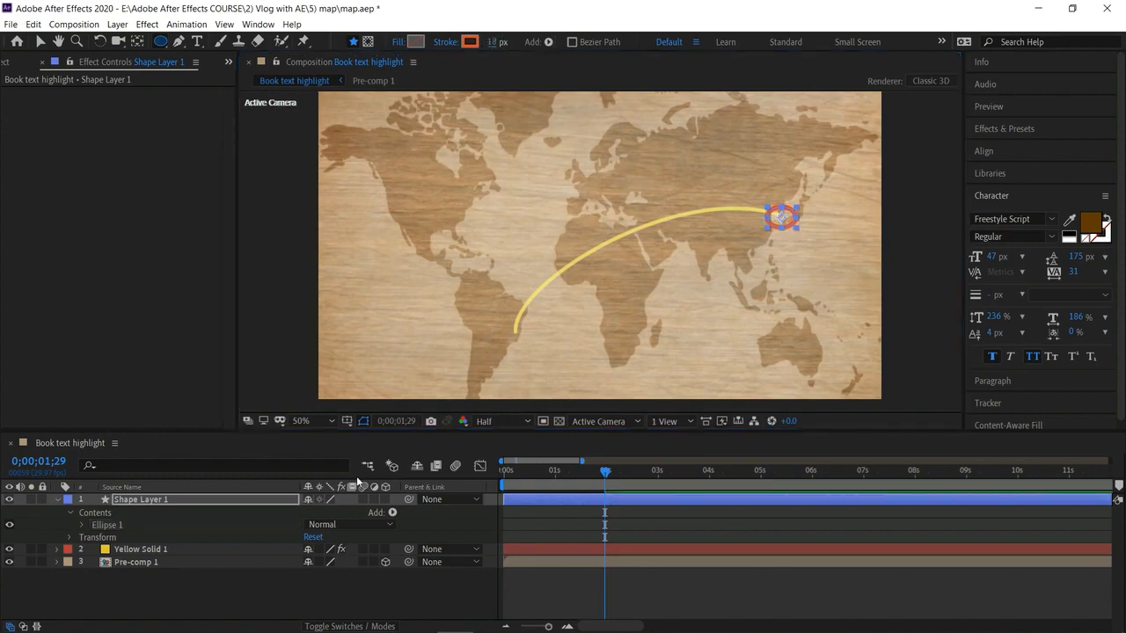
left_click(294, 592)
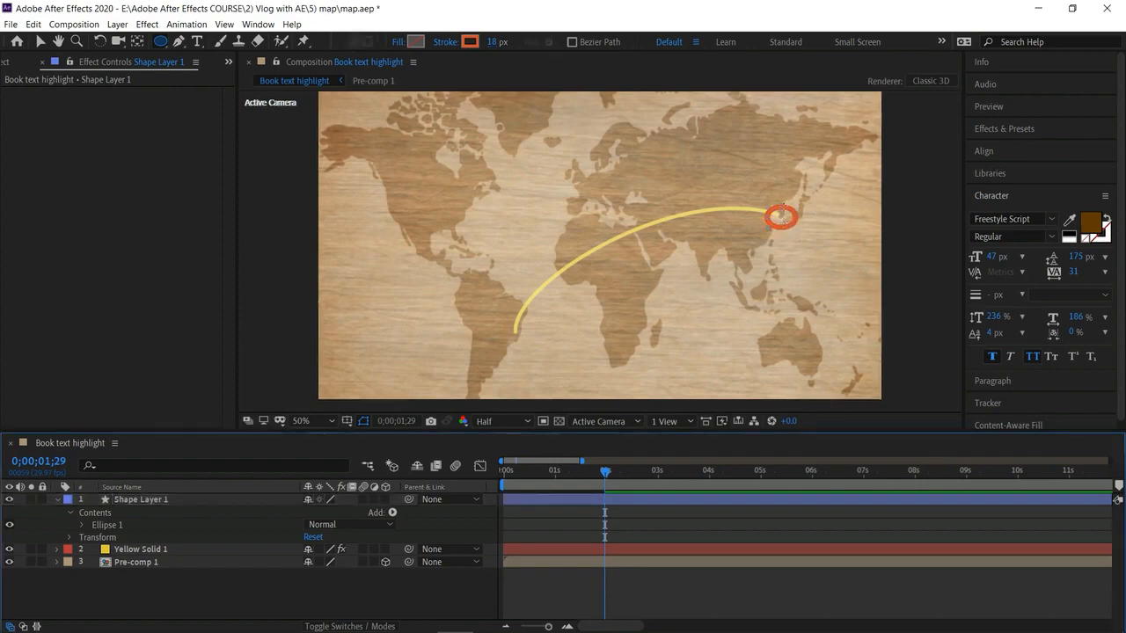
left_click(39, 41)
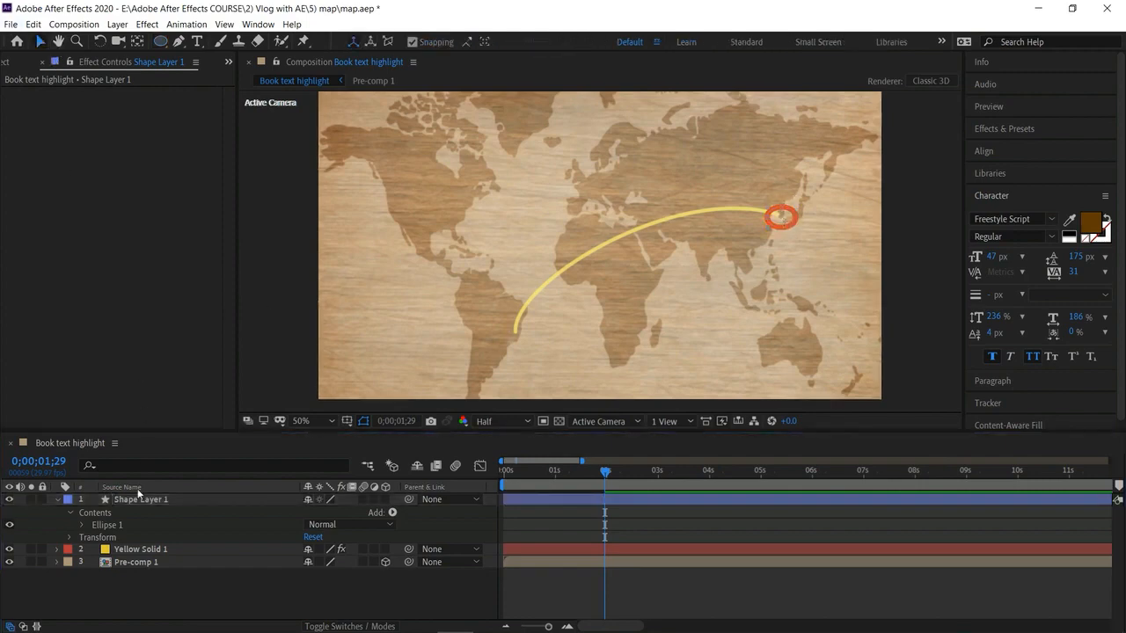
Place the ellipse's shape layer below Yellow Solid 1 and trim its start to 0;00;01;29
left_click_drag(140, 500, 202, 556)
left_click(667, 310)
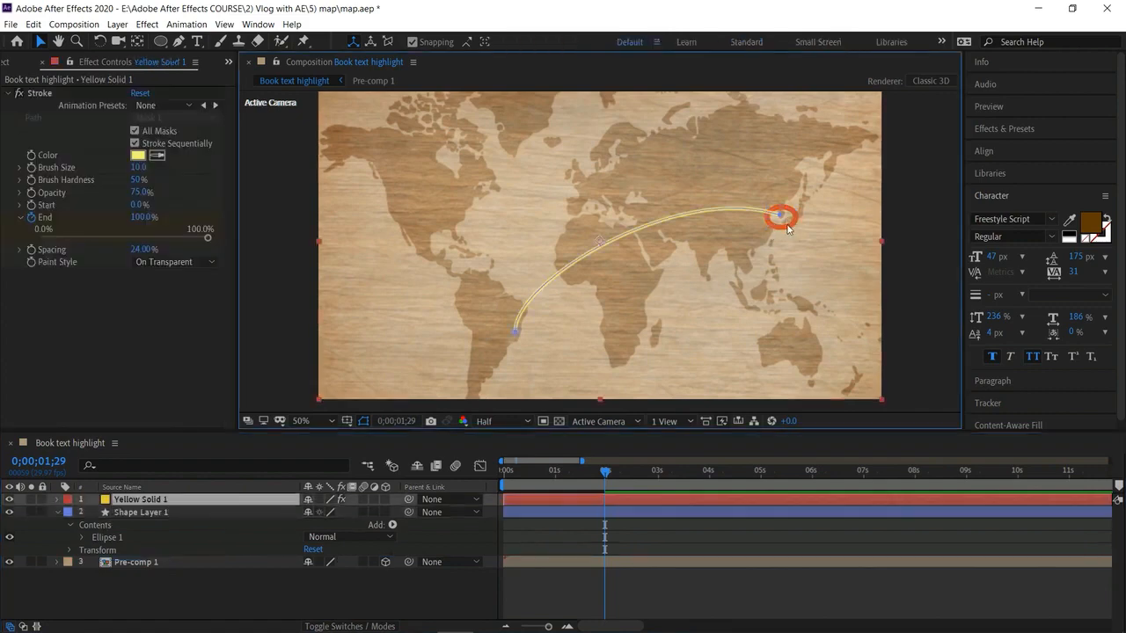
left_click(199, 512)
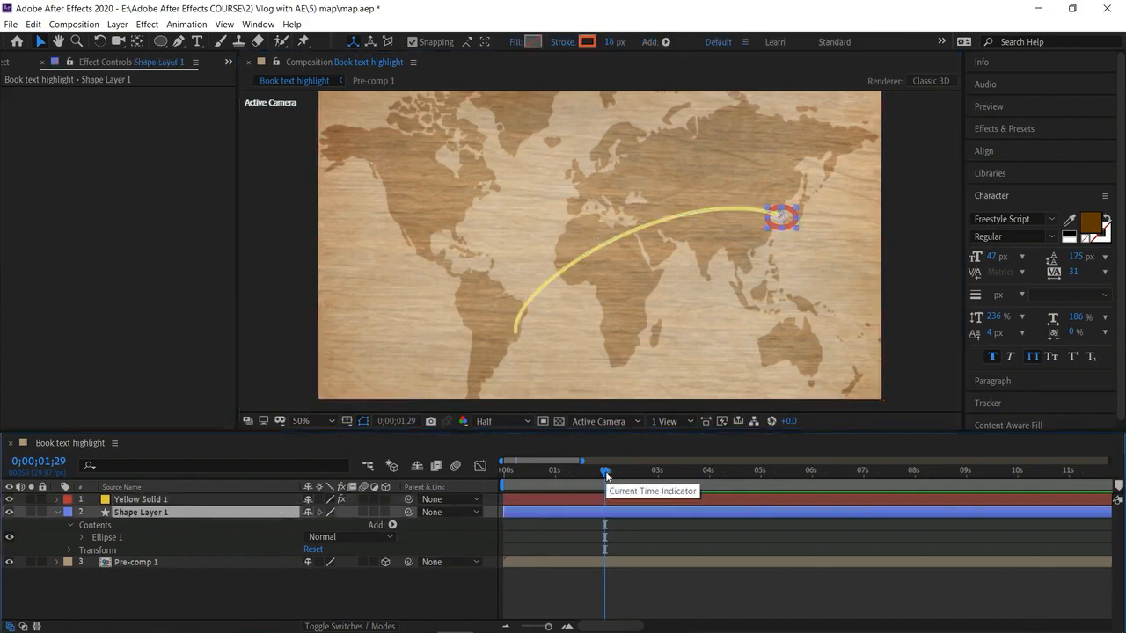
key("alt+bracketleft")
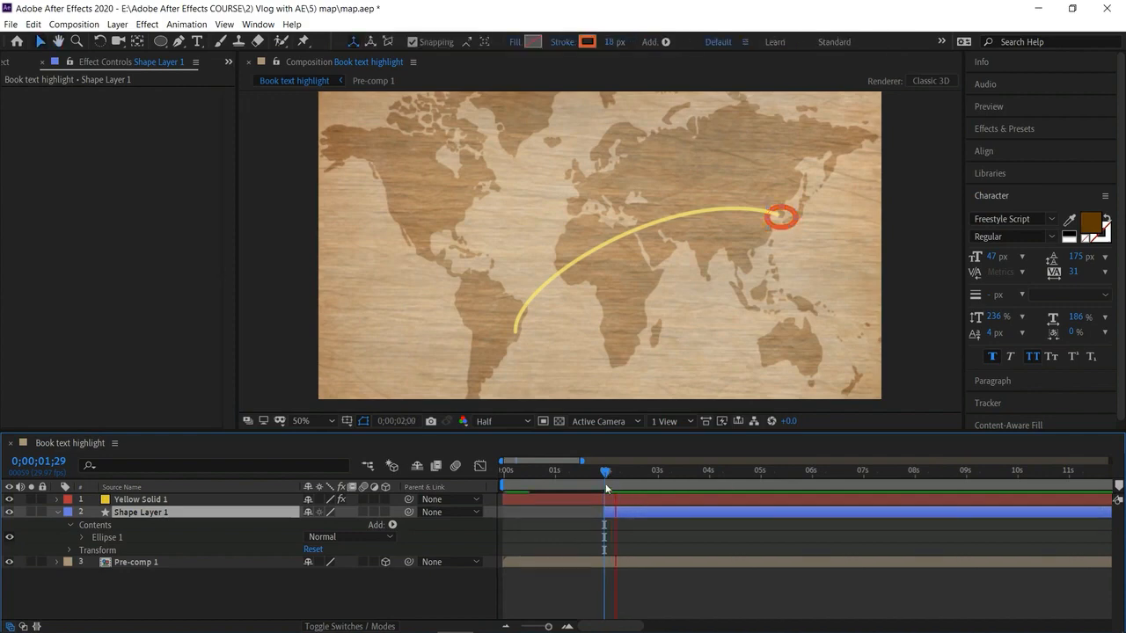
left_click(620, 475)
left_click_drag(620, 475, 605, 475)
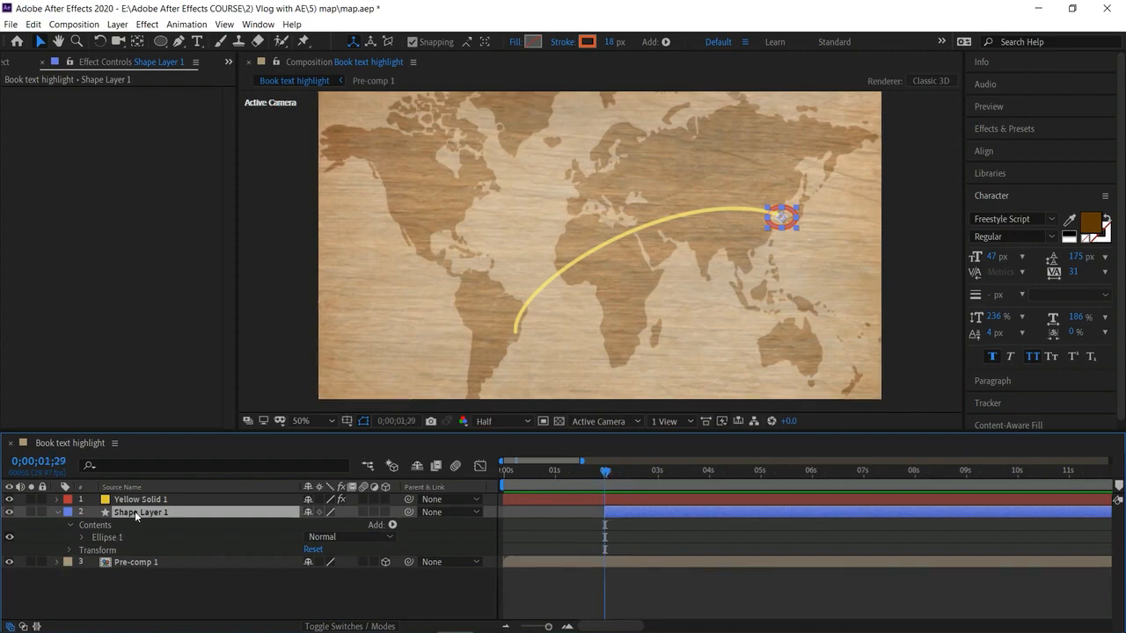
Add a Scale keyframe of 0% to the ellipse's shape layer at 0;00;01;29
key("s")
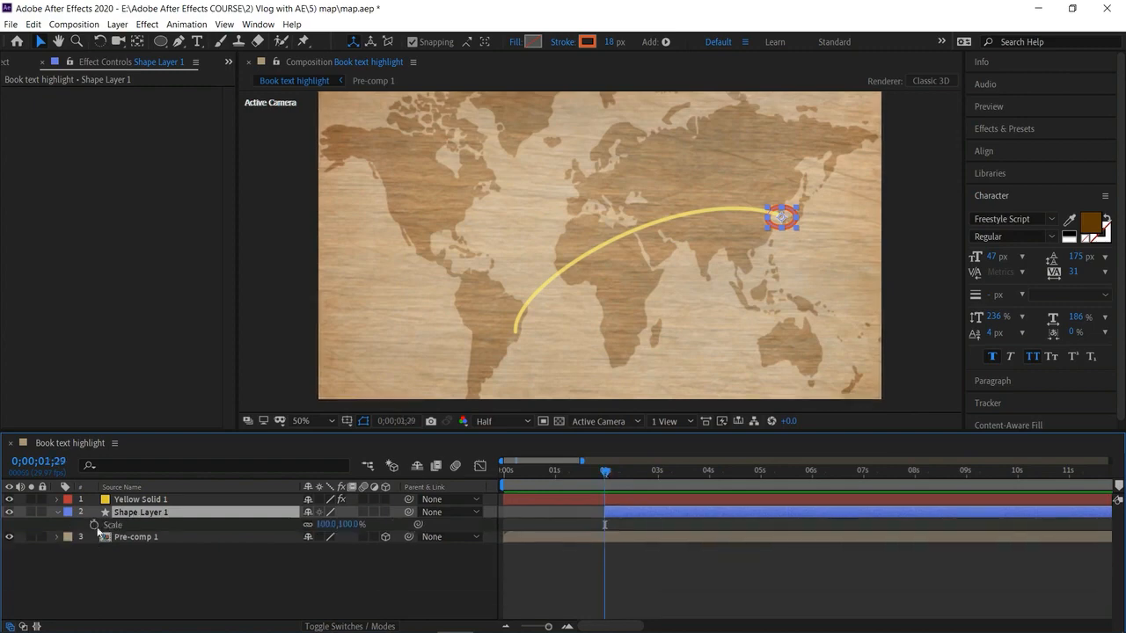
left_click(94, 524)
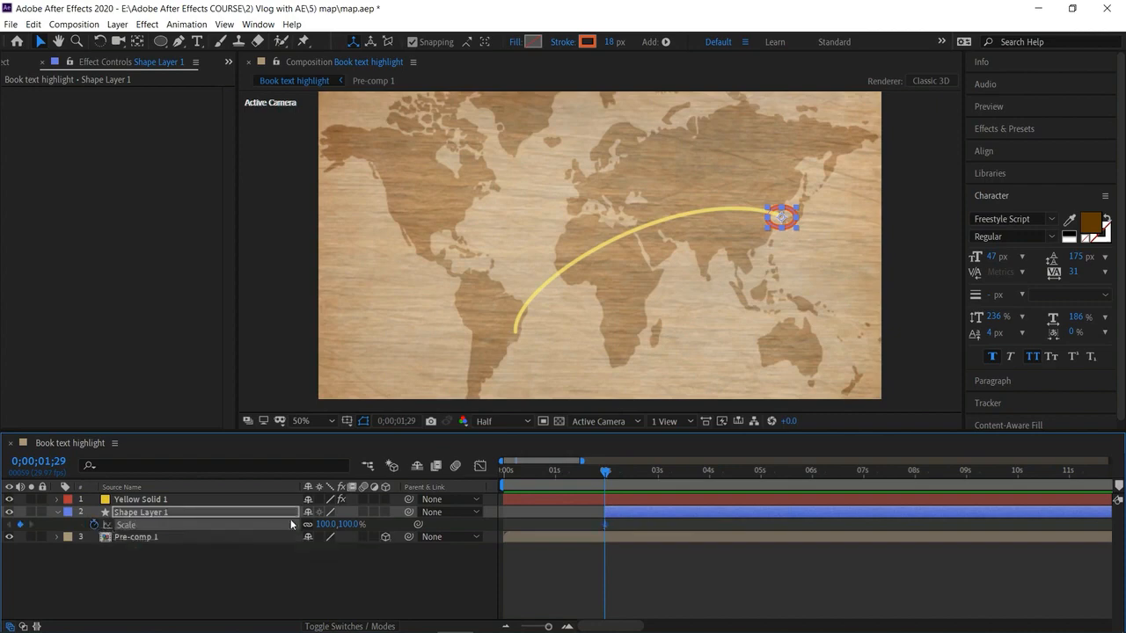
left_click_drag(325, 524, 318, 524)
left_click(325, 524)
type("0")
key("Return")
Add a second Scale keyframe at 0;00;03;00 and set the ellipse's scale there to 150%
left_click_drag(607, 476, 660, 494)
left_click(20, 524)
left_click(335, 524)
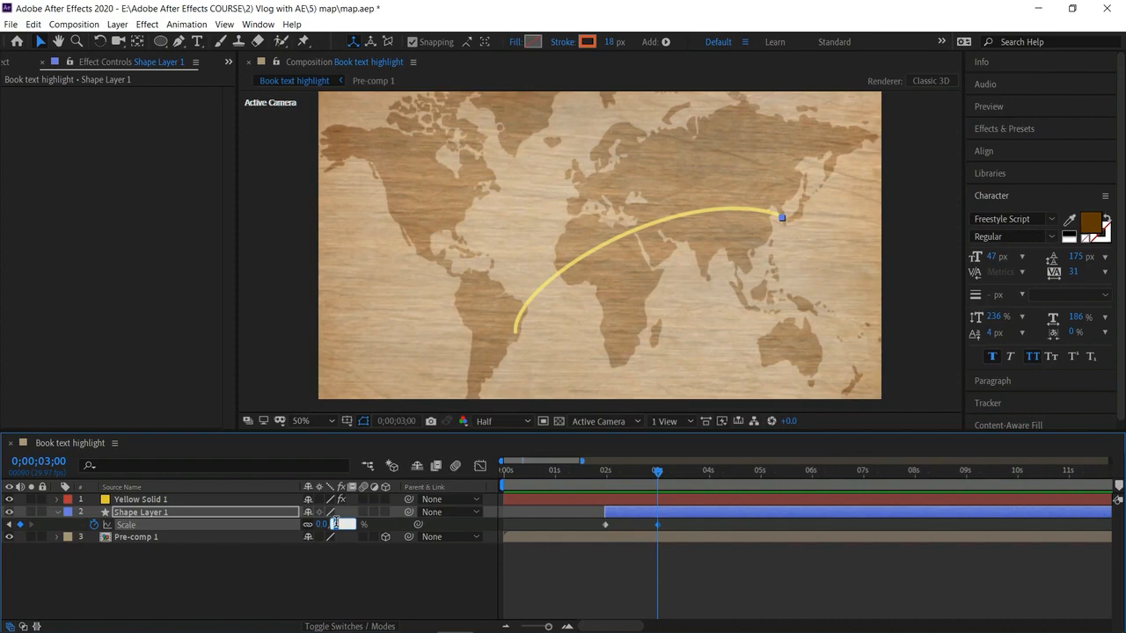
type("100")
key("Return")
left_click(335, 525)
type("150")
key("Return")
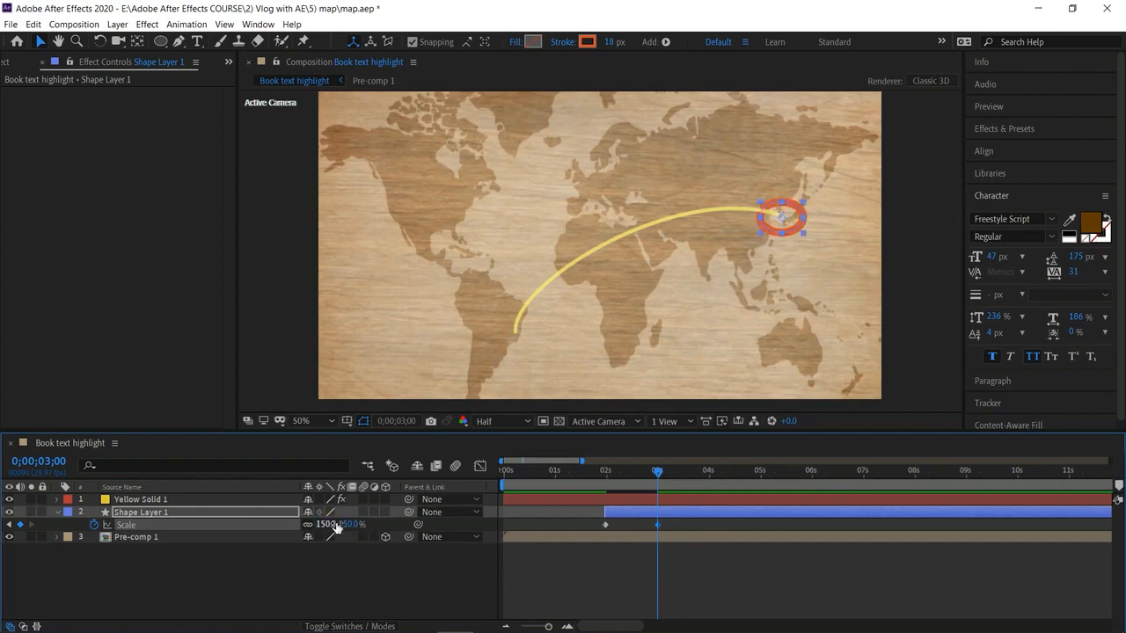
Set the ellipse's scale at the 0;00;03;00 keyframe to 120%
left_click(335, 525)
type("120")
key("Return")
Apply Easy Ease to both Scale keyframes of the ellipse's shape layer
left_click_drag(591, 519, 672, 530)
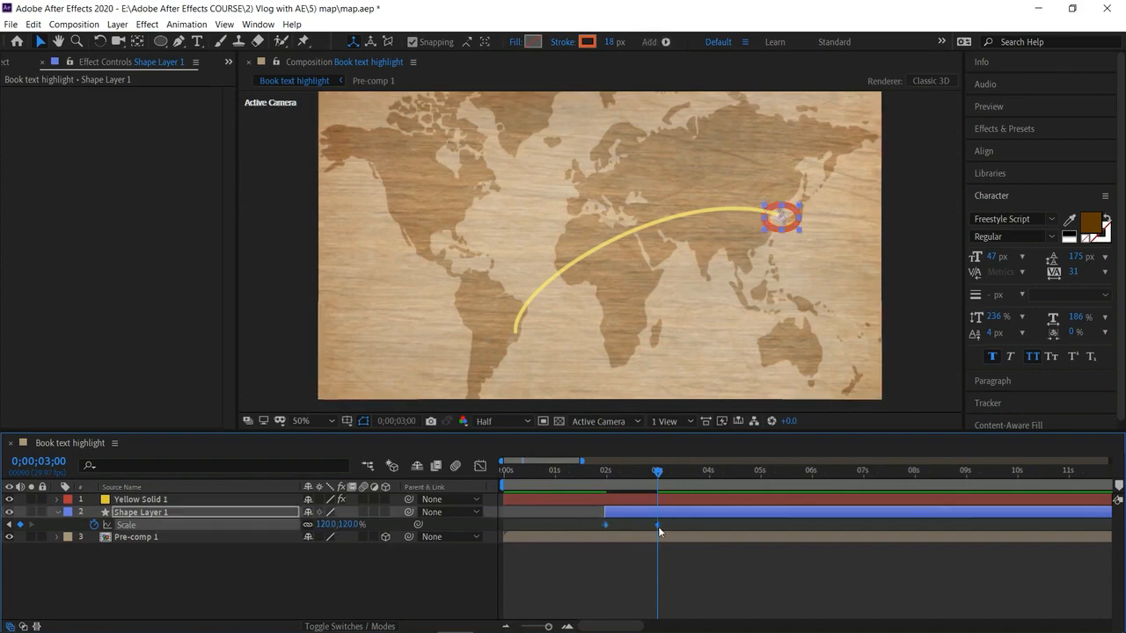
right_click(657, 526)
mouse_move(734, 515)
left_click(906, 434)
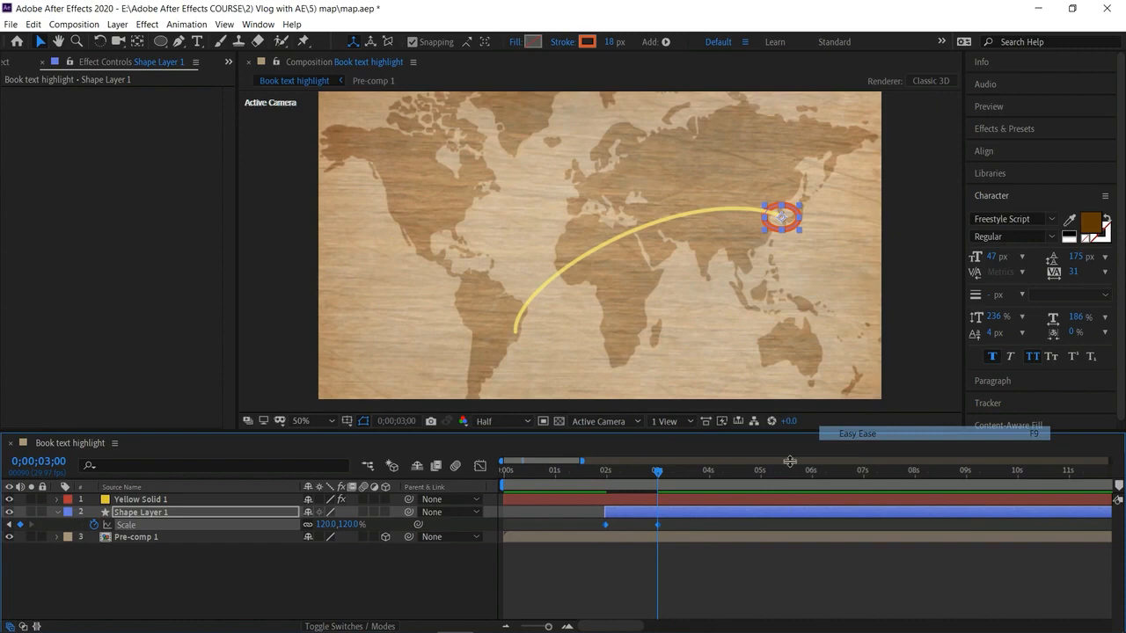
Lengthen the easing of the ellipse's Scale keyframes in the speed graph for a sharper curve, and preview the animation from the start
left_click_drag(656, 475, 485, 466)
left_click(479, 466)
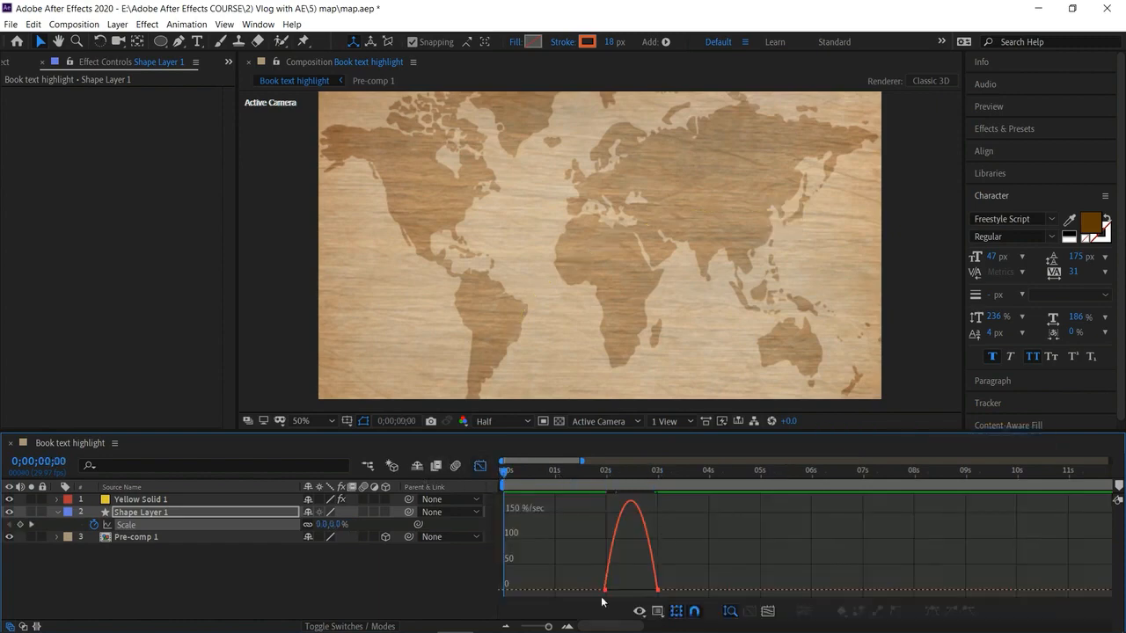
left_click(606, 592)
left_click_drag(614, 594, 645, 596)
left_click(479, 465)
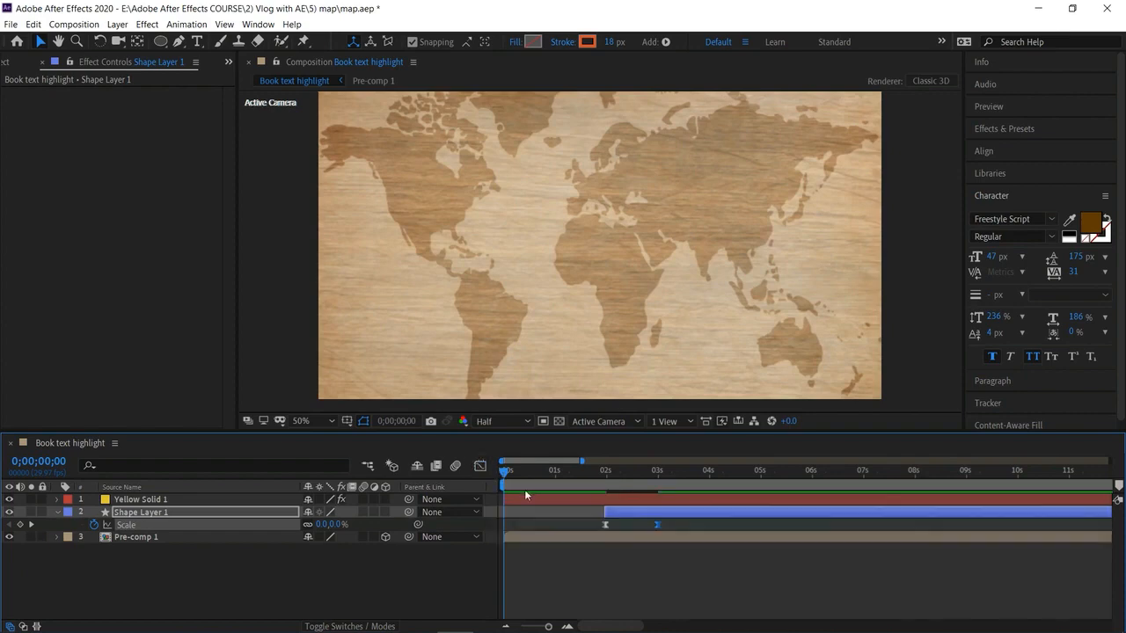
key("space")
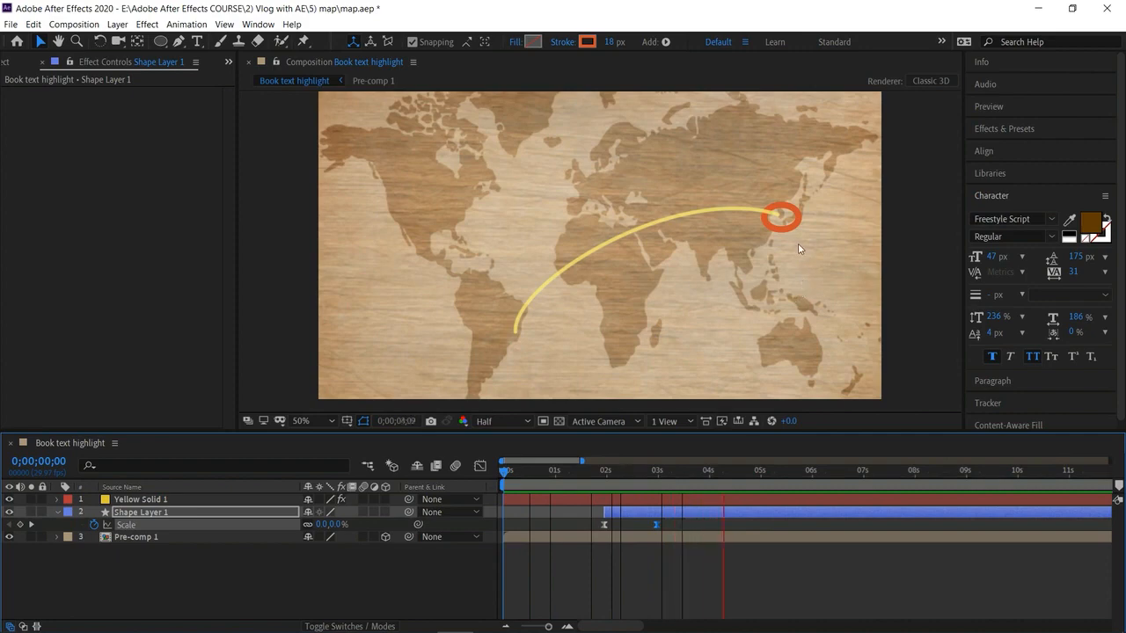
key("space")
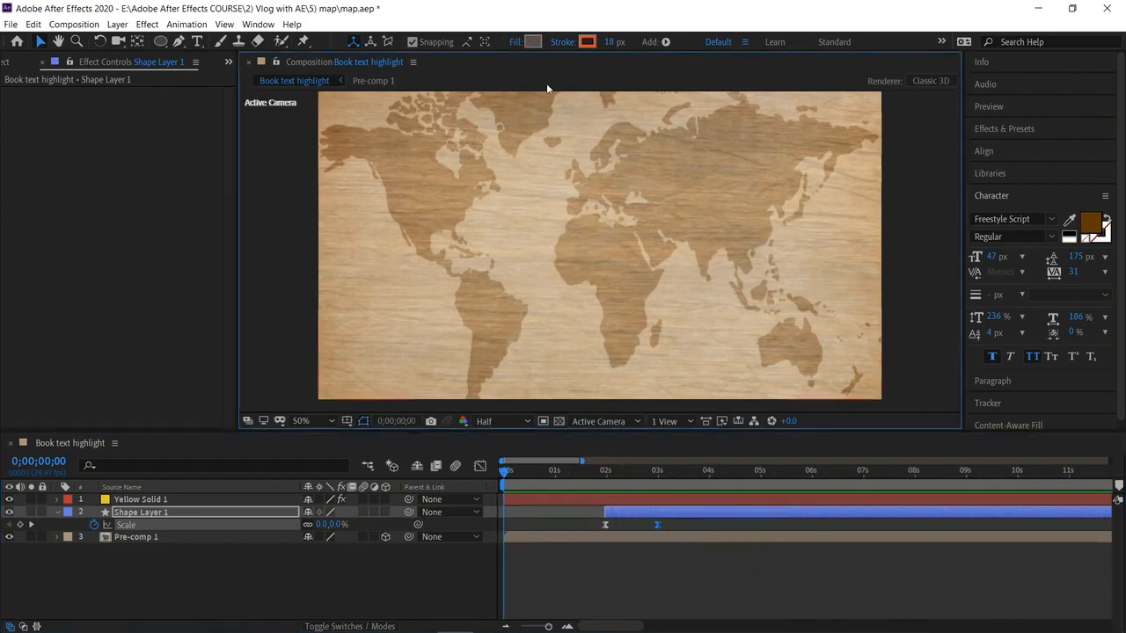
Change the ellipse's stroke color to blue 0C80BF
left_click(639, 511)
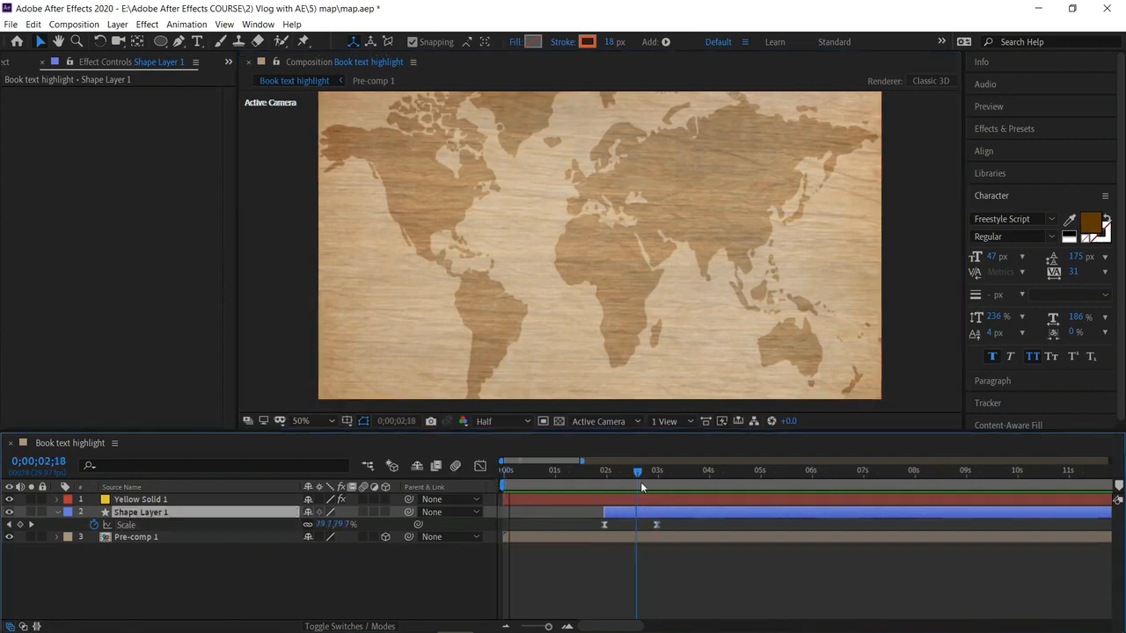
left_click(640, 482)
left_click(581, 43)
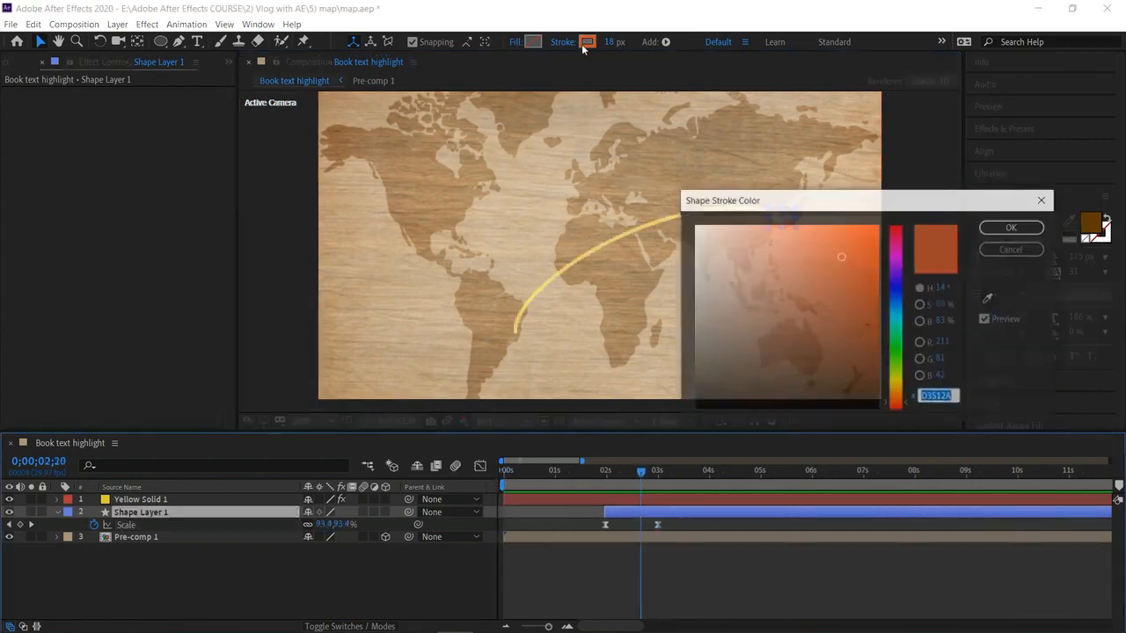
left_click(901, 387)
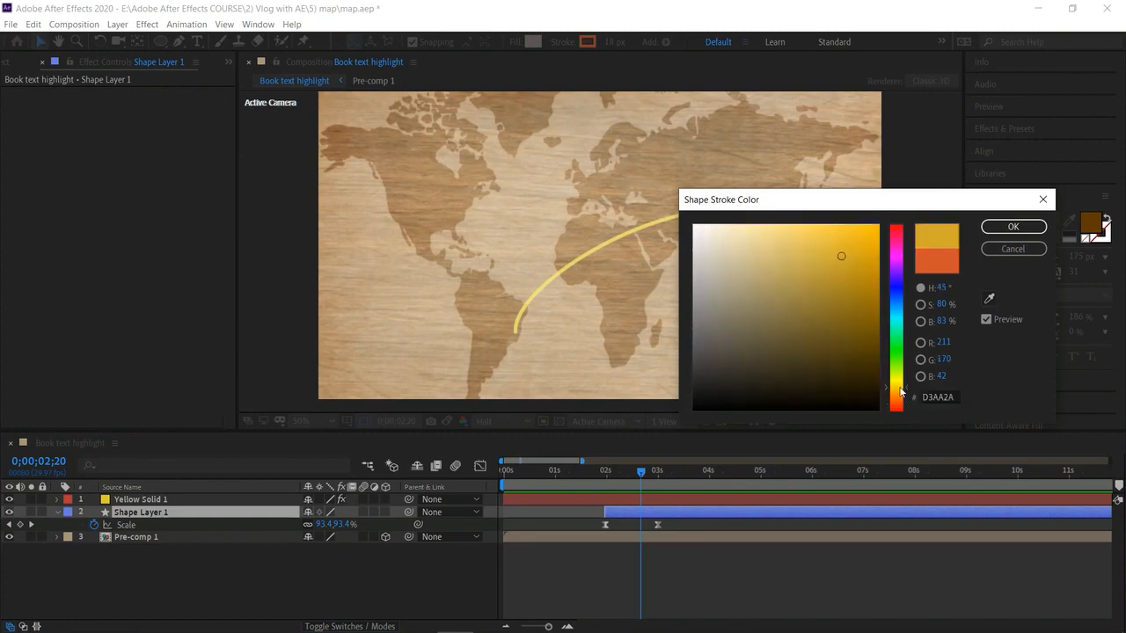
left_click_drag(838, 203, 319, 143)
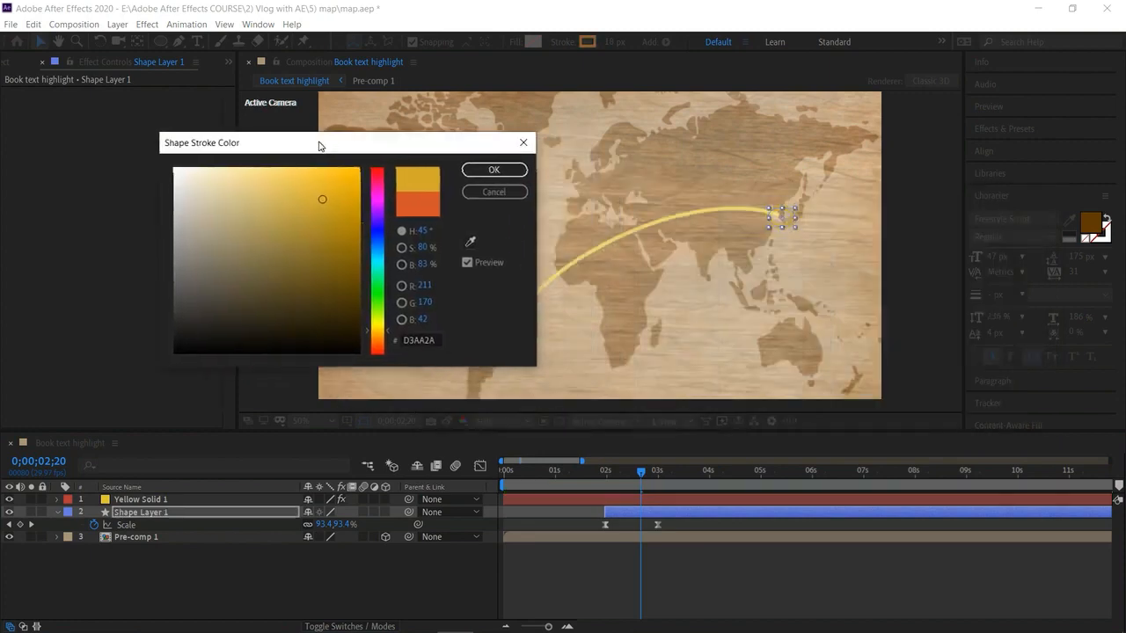
left_click(329, 245)
left_click(316, 273)
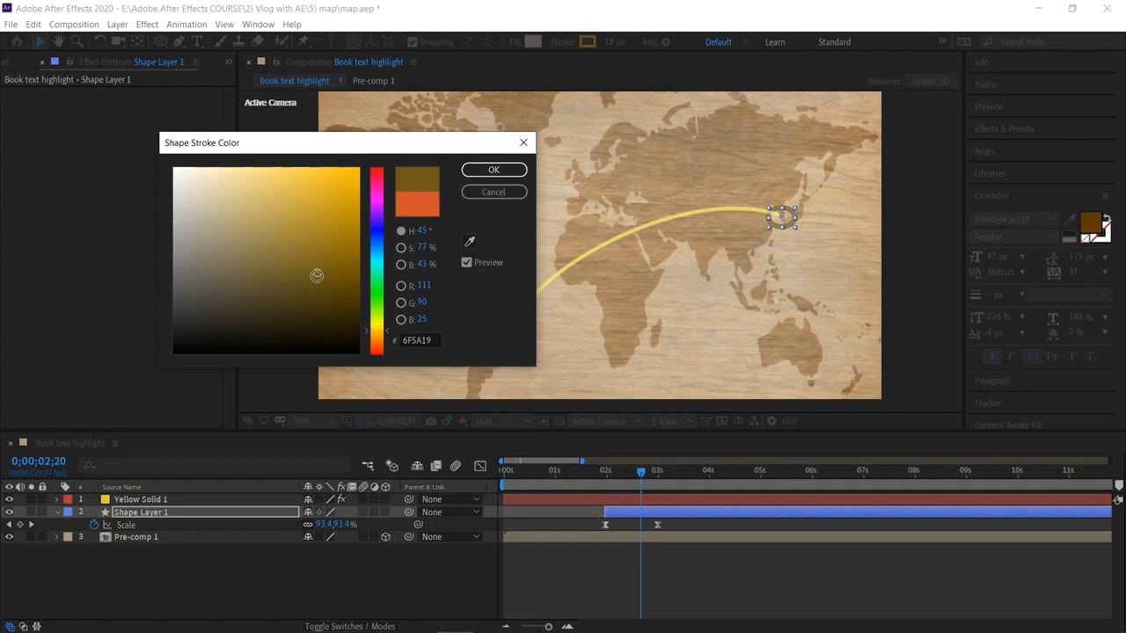
left_click(317, 287)
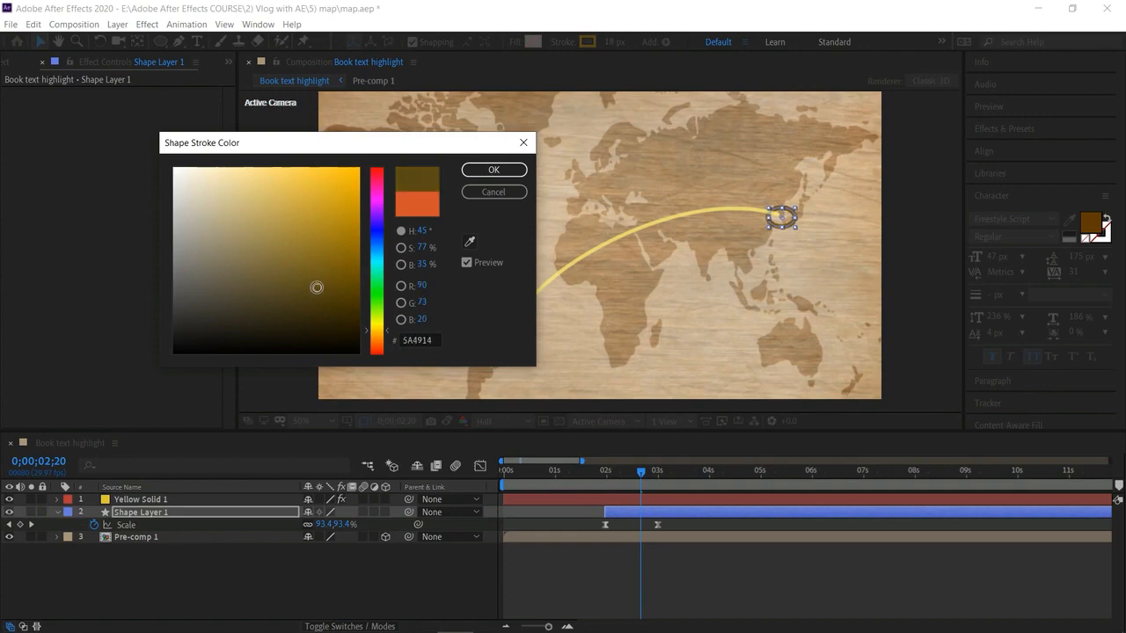
left_click(379, 338)
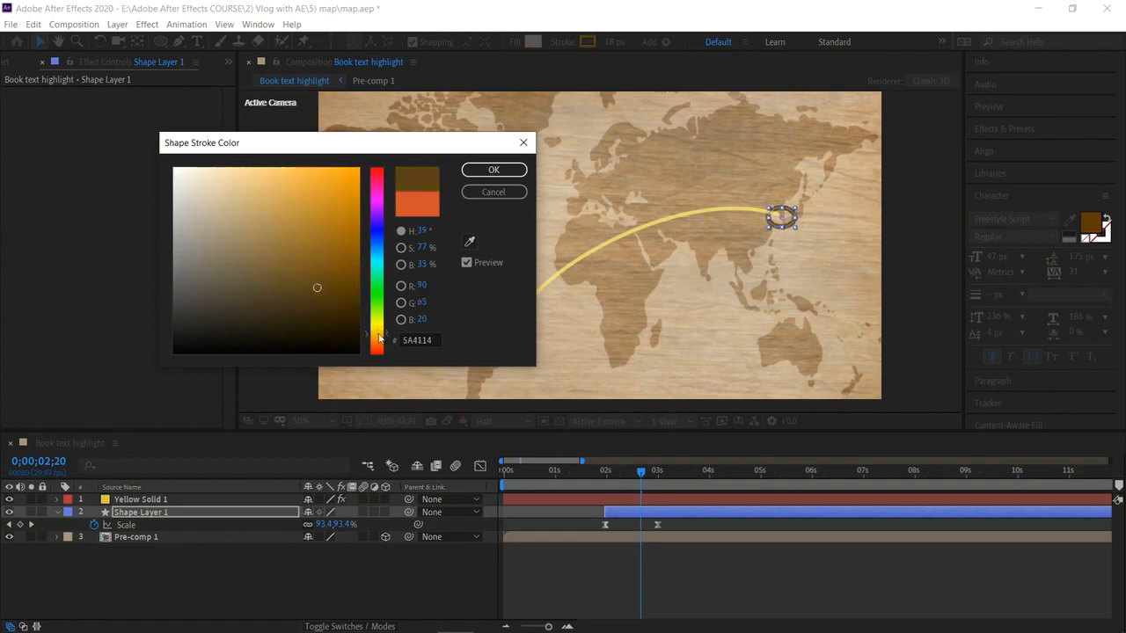
left_click(347, 214)
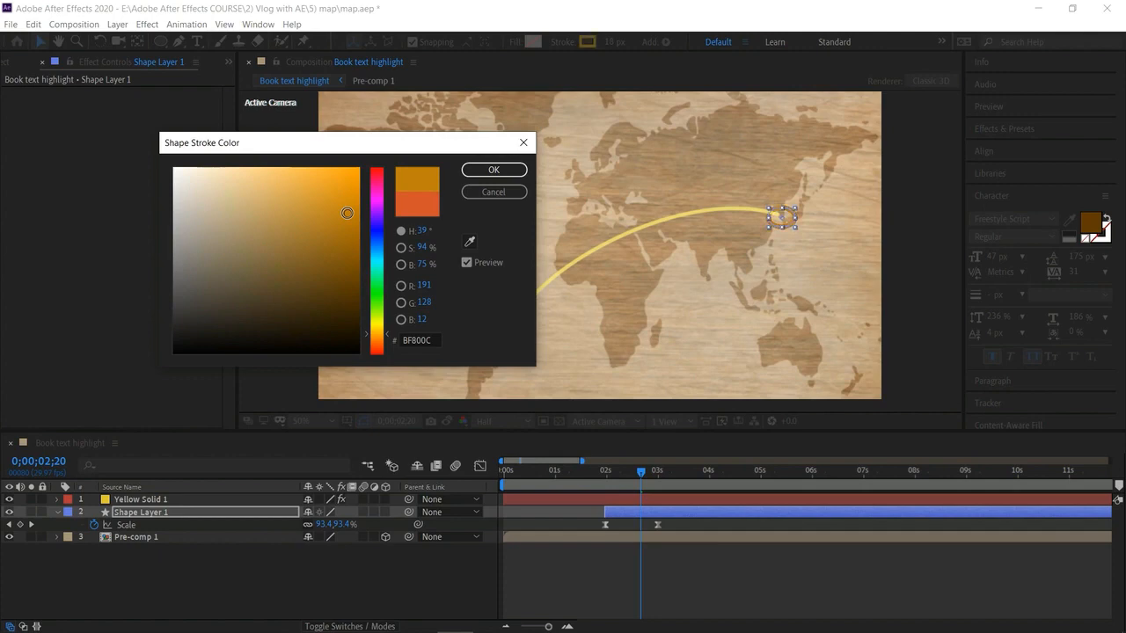
left_click(379, 304)
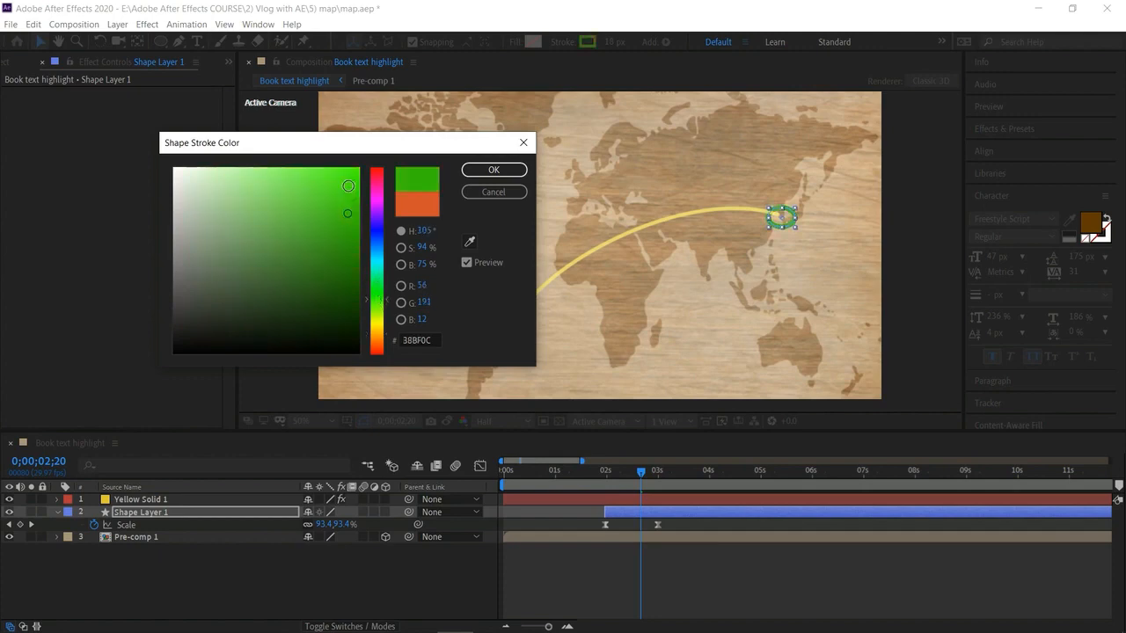
left_click(381, 250)
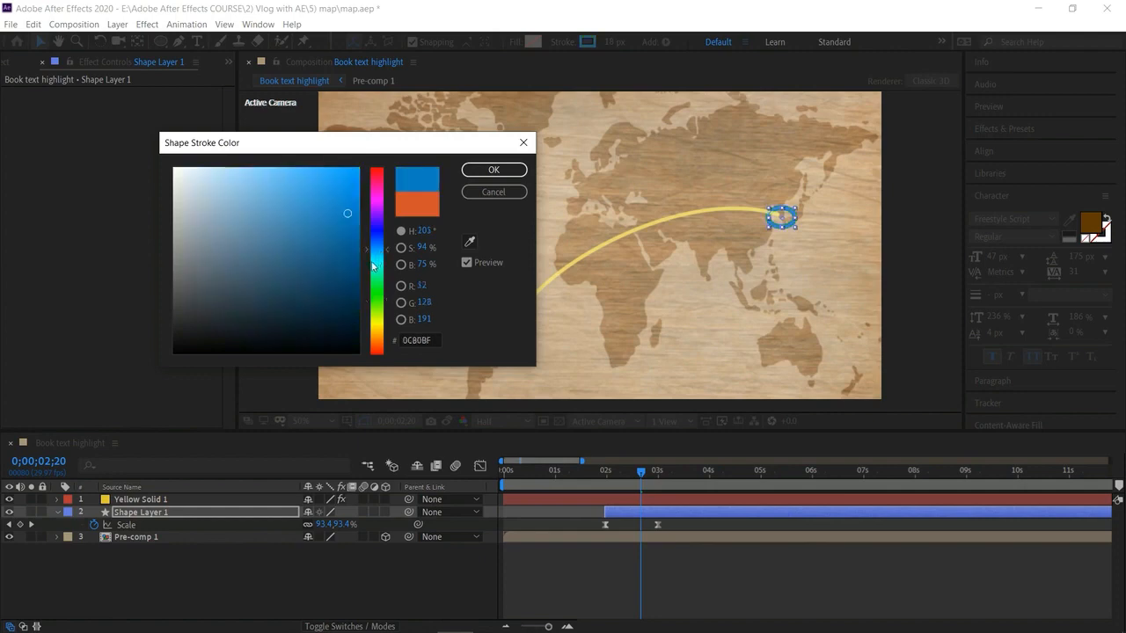
left_click(493, 169)
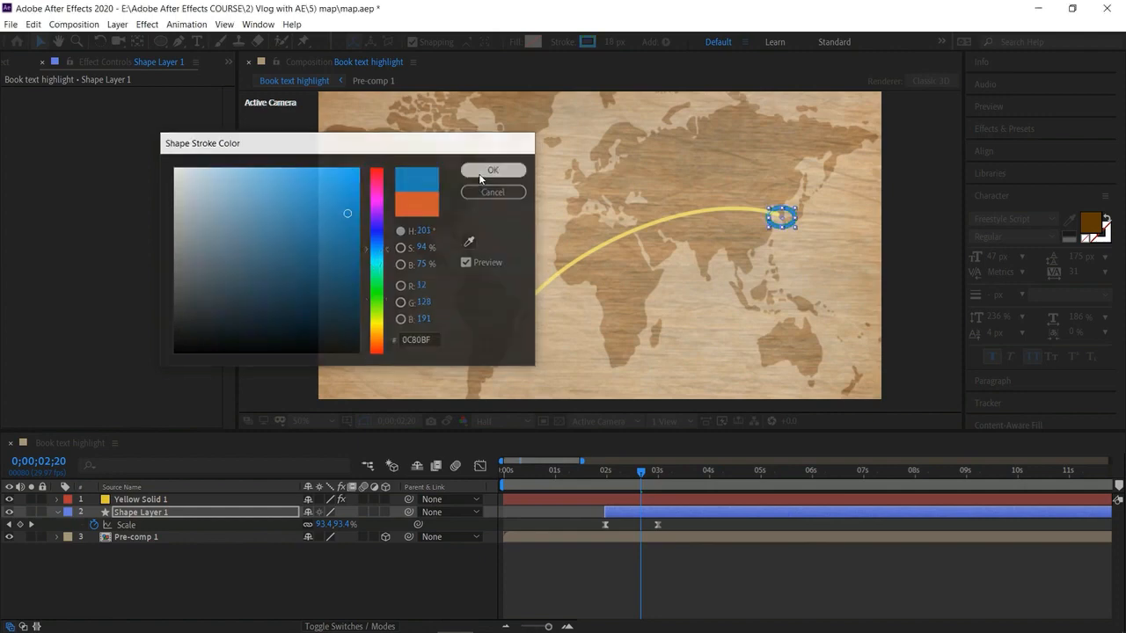
Preview the route and the recolored ellipse from the start of the composition, and return to 0;00;00;00
key("Home")
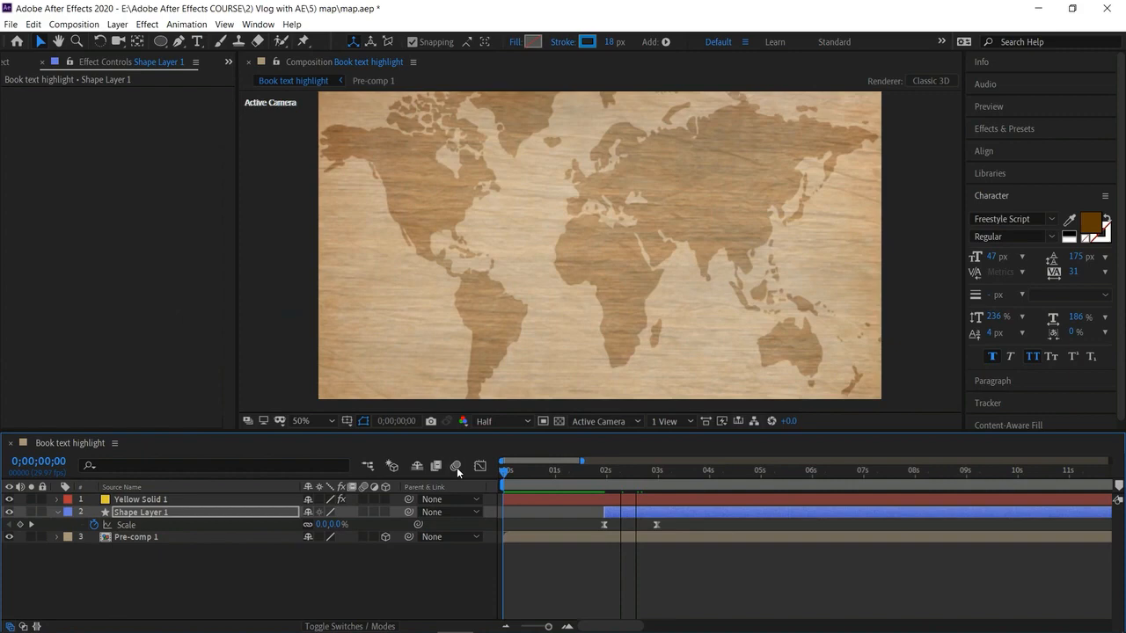
key("space")
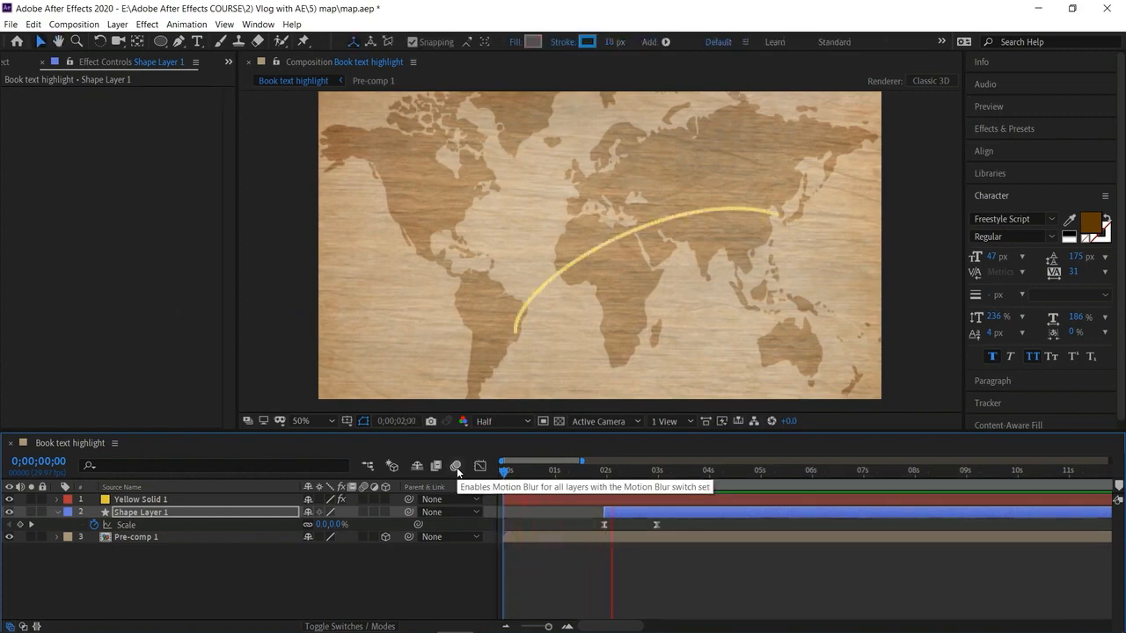
key("space")
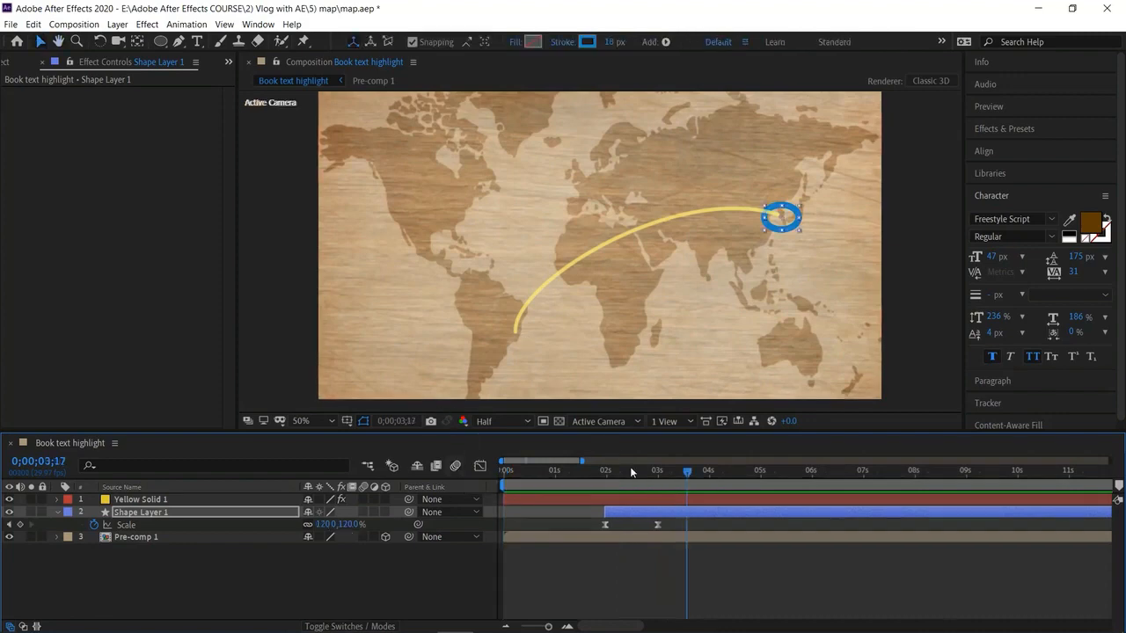
left_click_drag(684, 471, 476, 469)
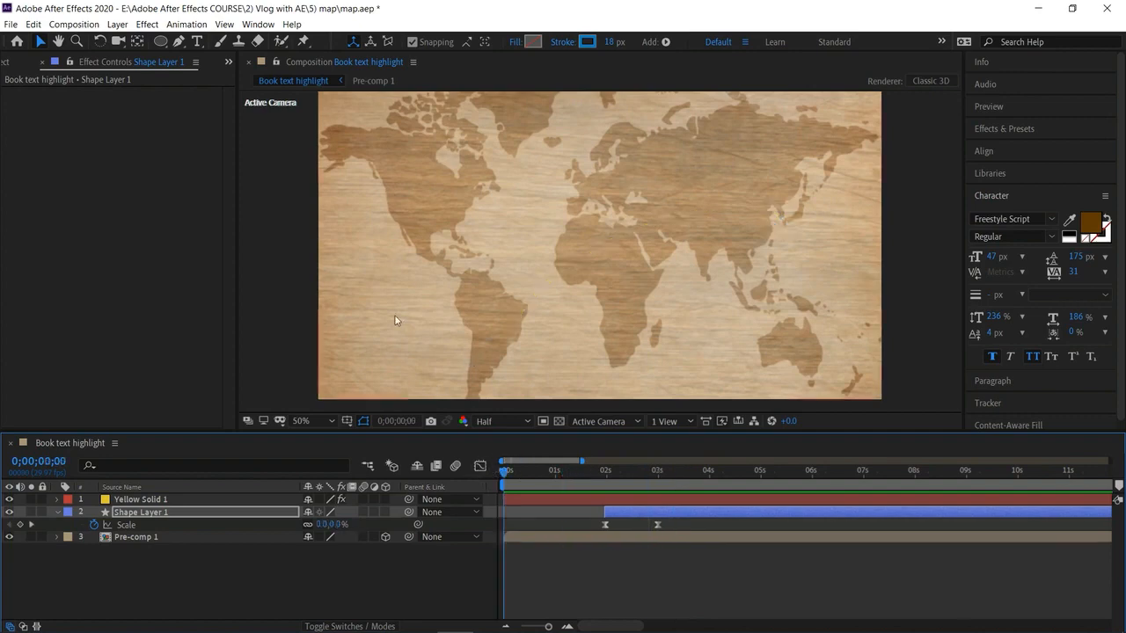
Add a two-node camera with the 50mm preset to the composition
right_click(272, 585)
mouse_move(369, 448)
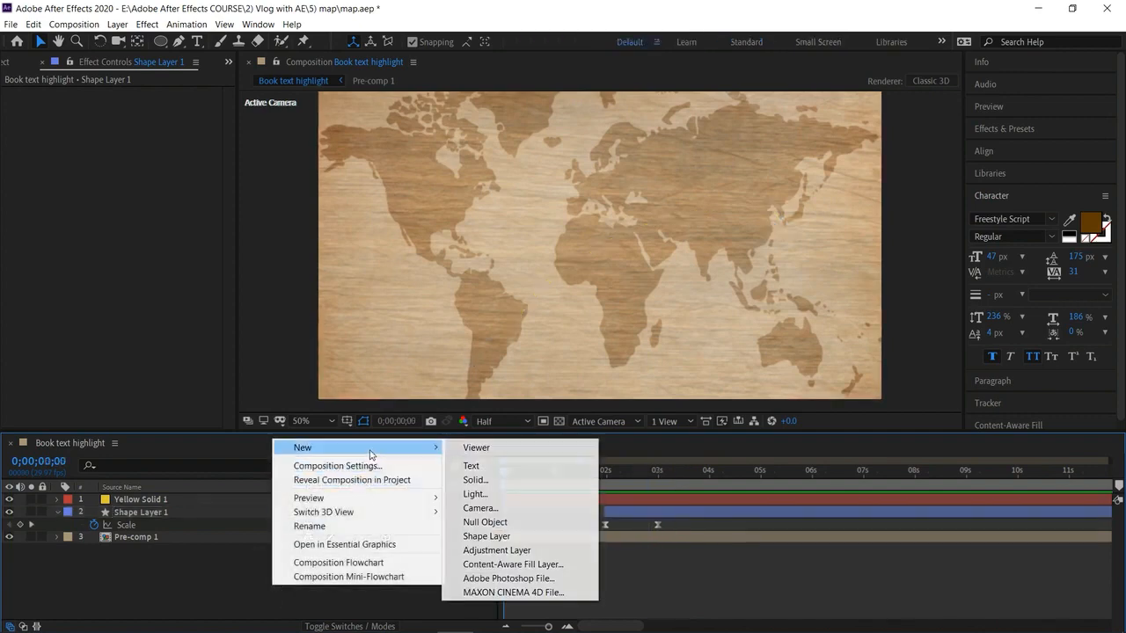
left_click(479, 508)
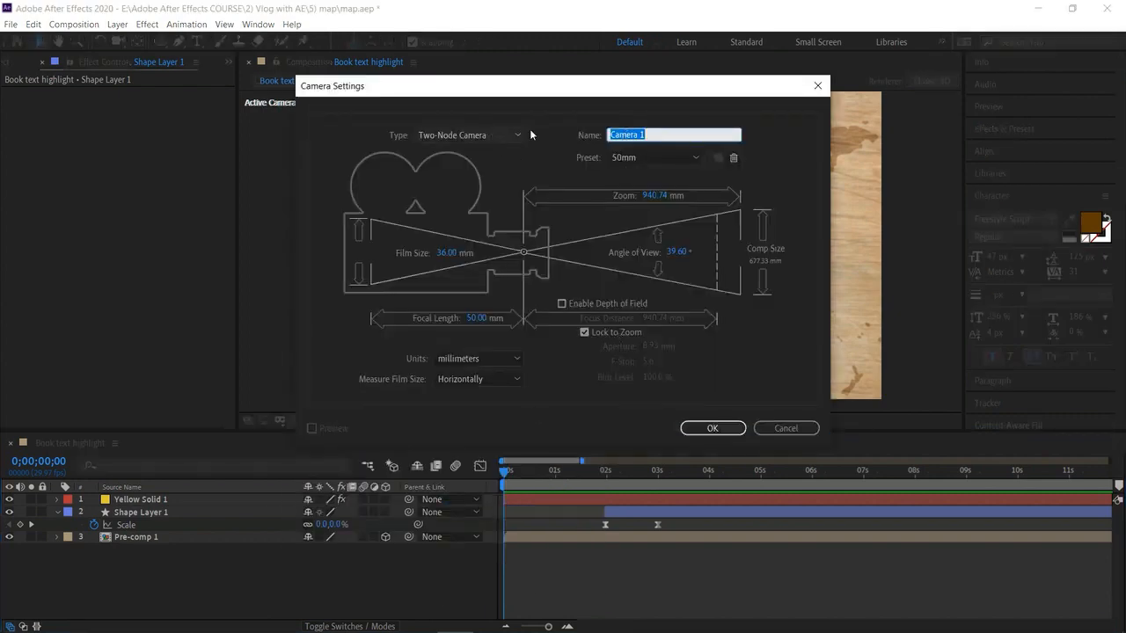
left_click(712, 428)
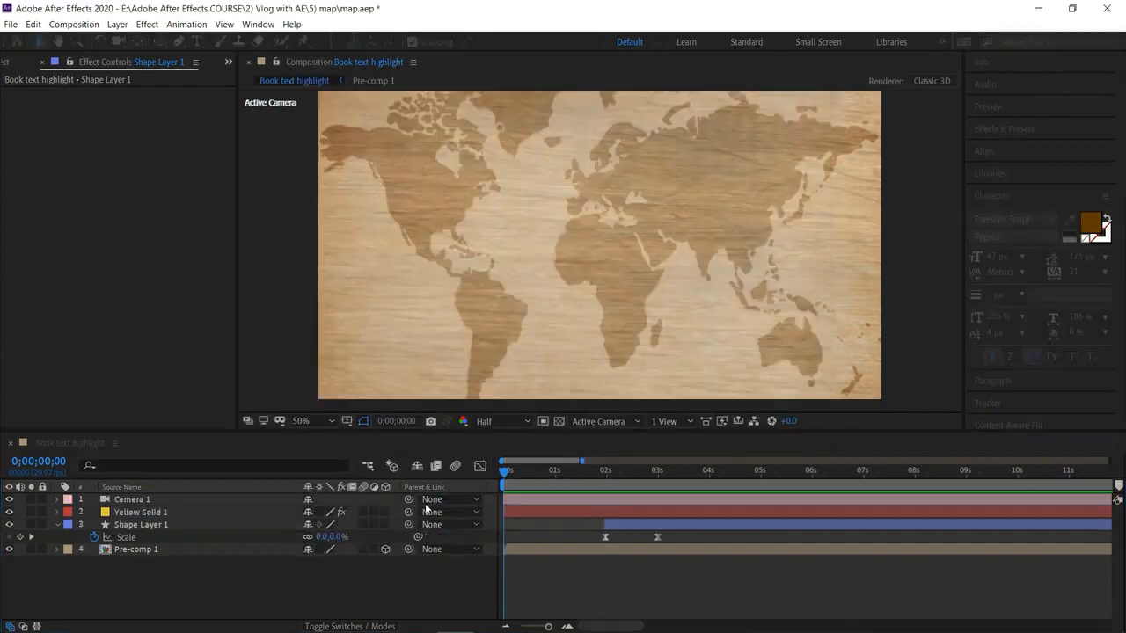
Add a null object and parent Camera 1 to it
right_click(354, 580)
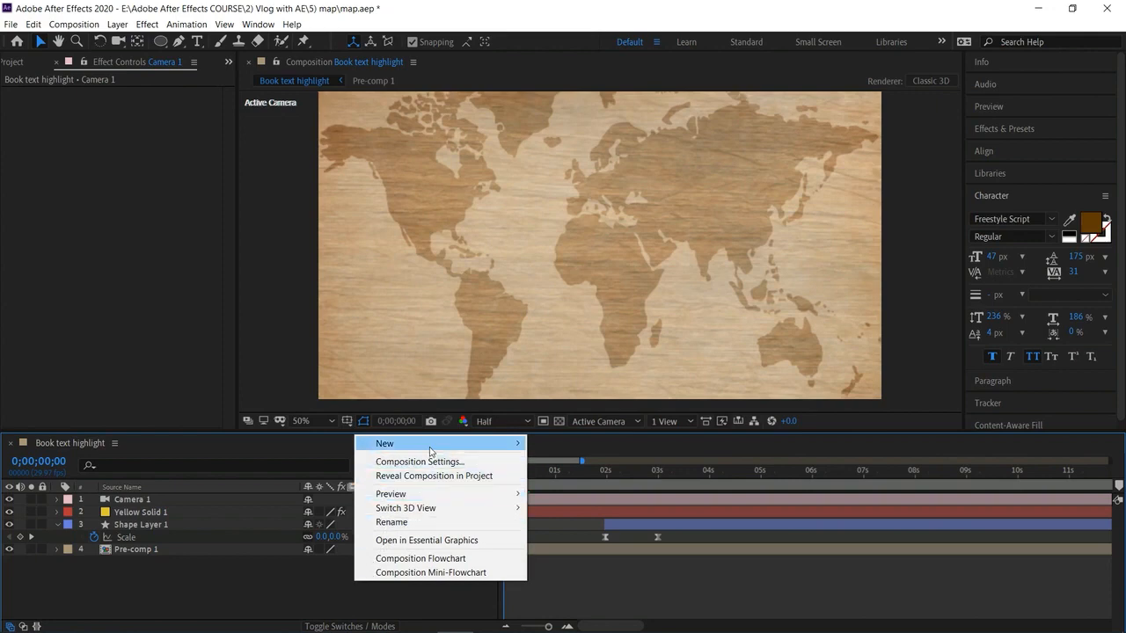
mouse_move(431, 452)
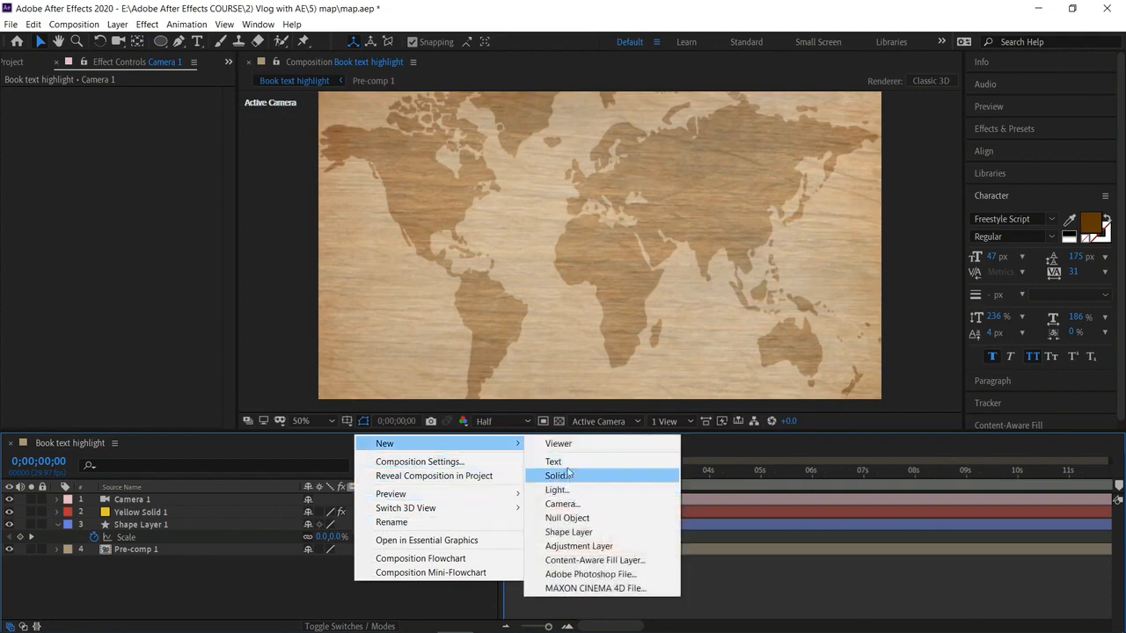
left_click(567, 518)
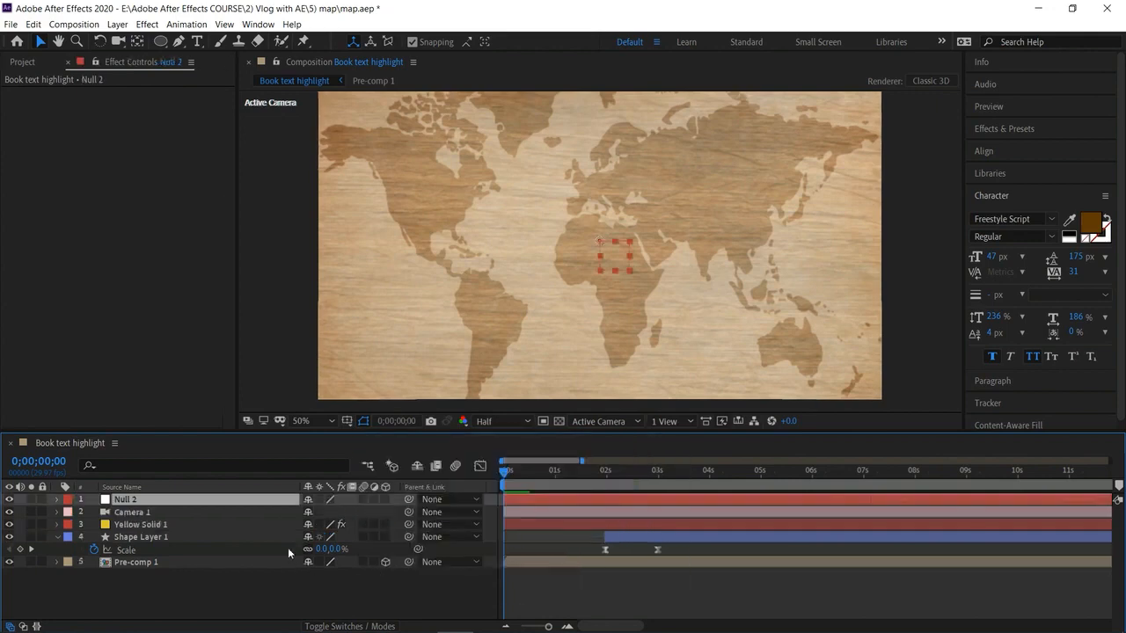
left_click_drag(346, 506, 259, 501)
Collapse the ellipse layer's properties and make the null, Yellow Solid 1 and Shape Layer 1 3D layers
left_click(57, 536)
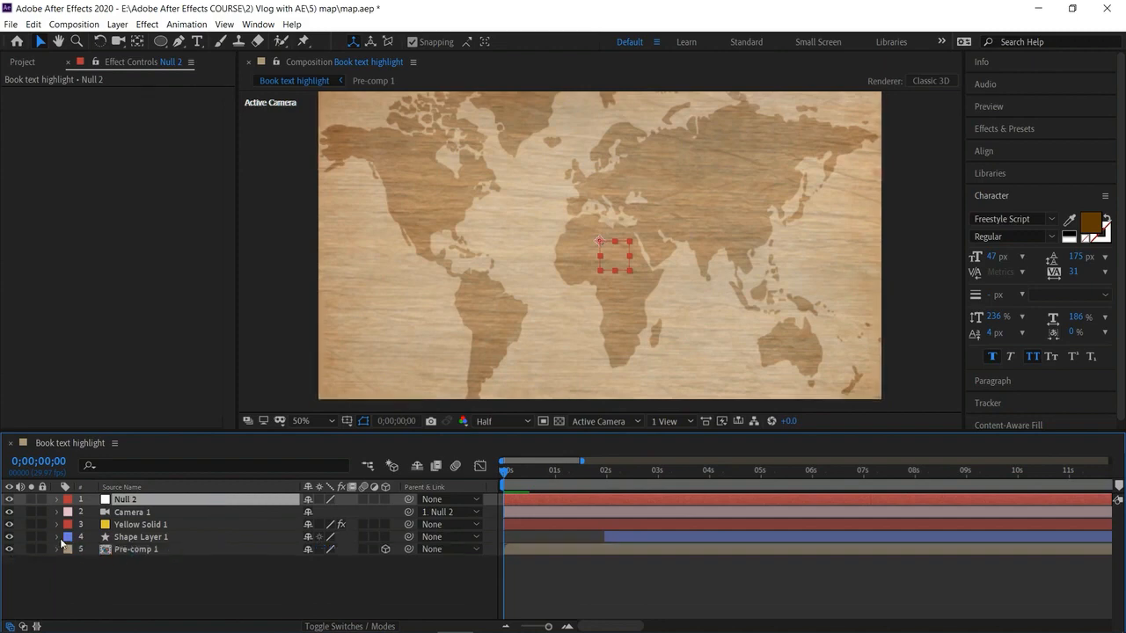
left_click(389, 523)
left_click(385, 499)
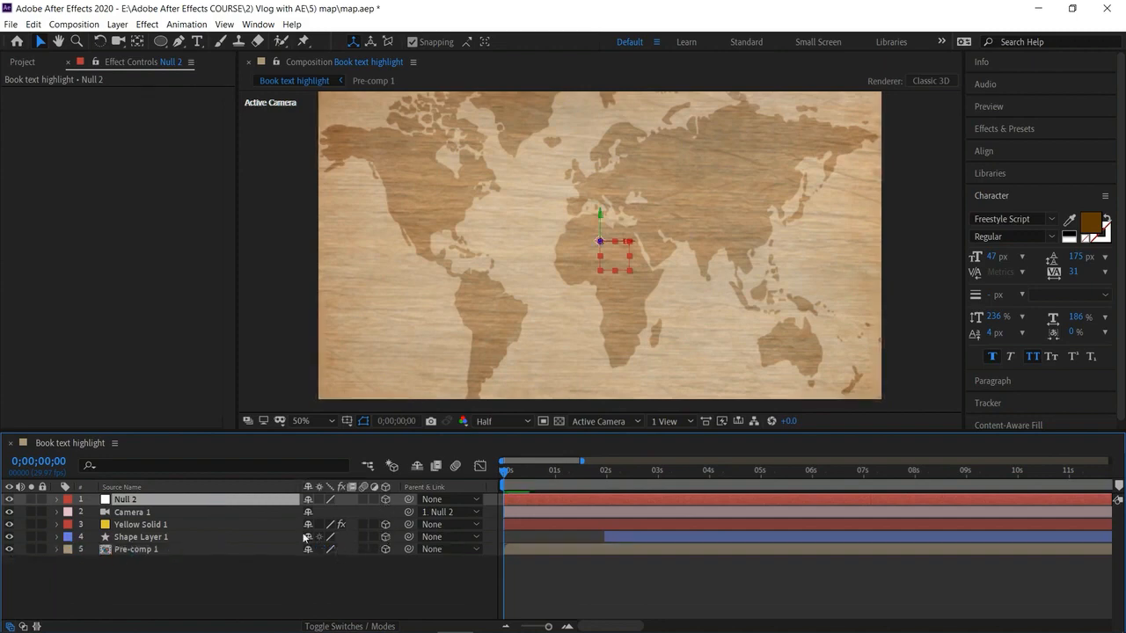
Add Position, Scale, X Rotation, Y Rotation and Z Rotation keyframes to the null at 0;00;00;00, leaving Orientation without keyframes
left_click(57, 500)
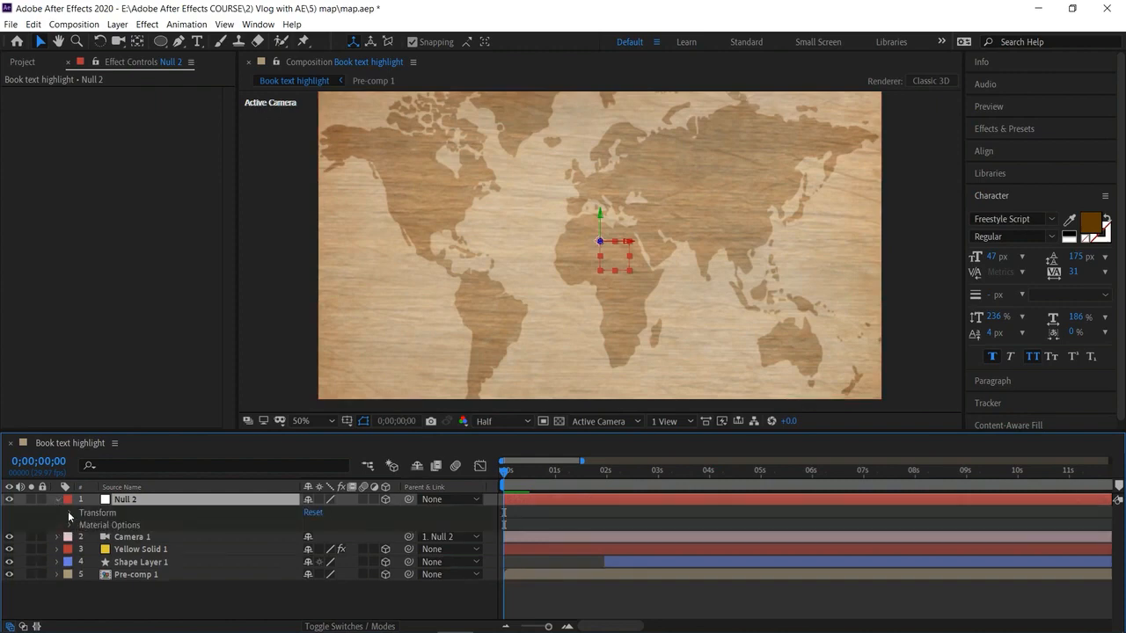
left_click(70, 513)
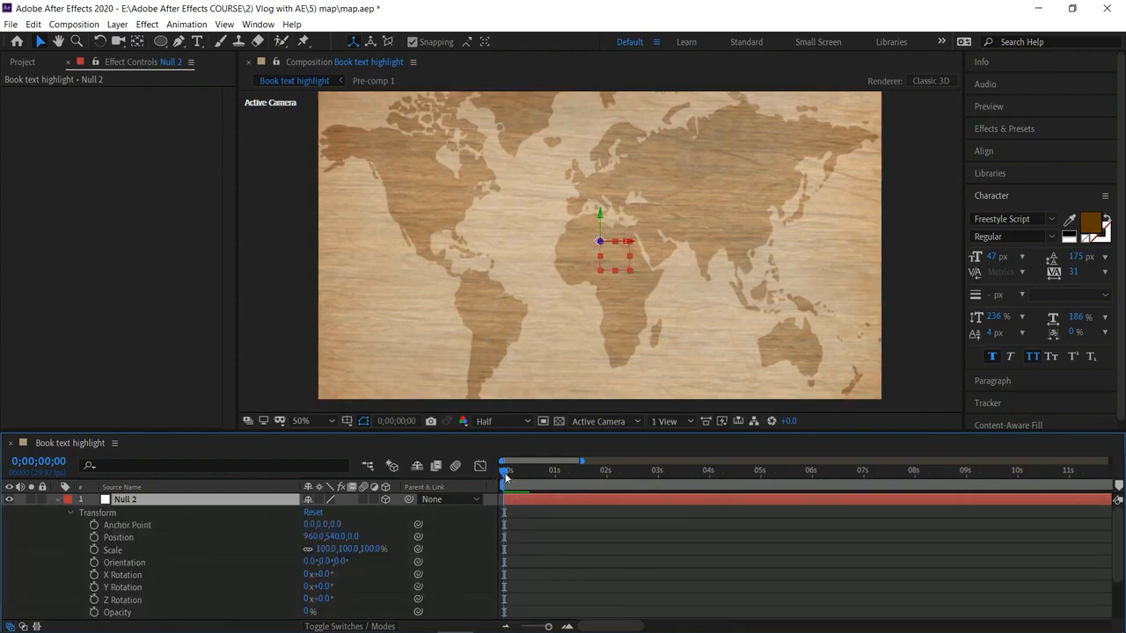
left_click(94, 536)
left_click(95, 549)
left_click(94, 562)
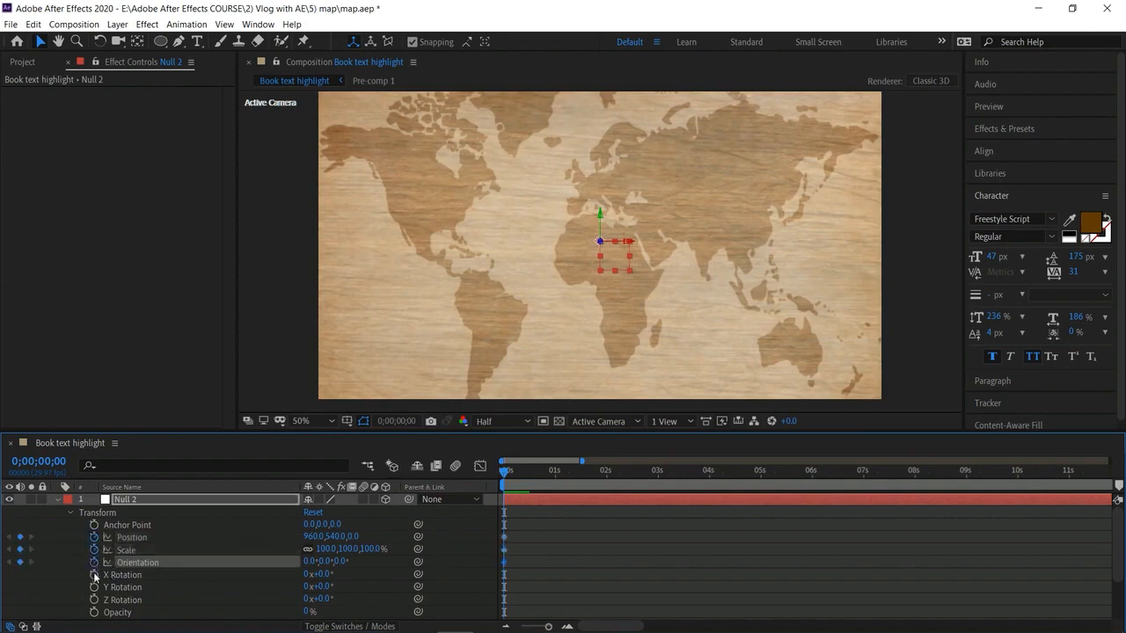
left_click(94, 574)
left_click(94, 562)
left_click(94, 587)
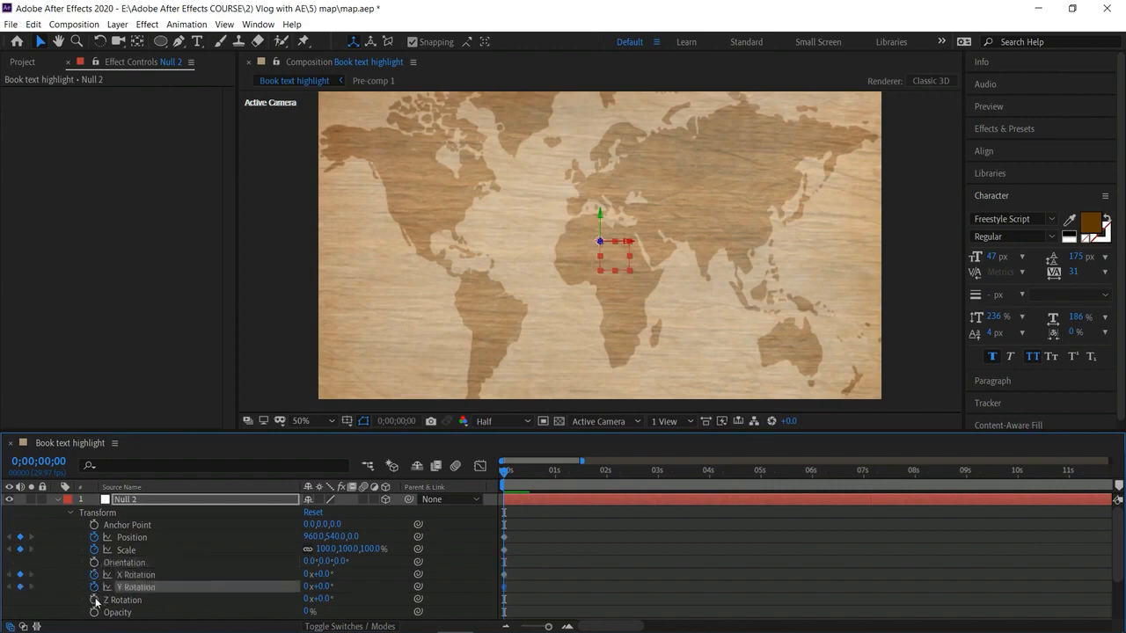
left_click(94, 600)
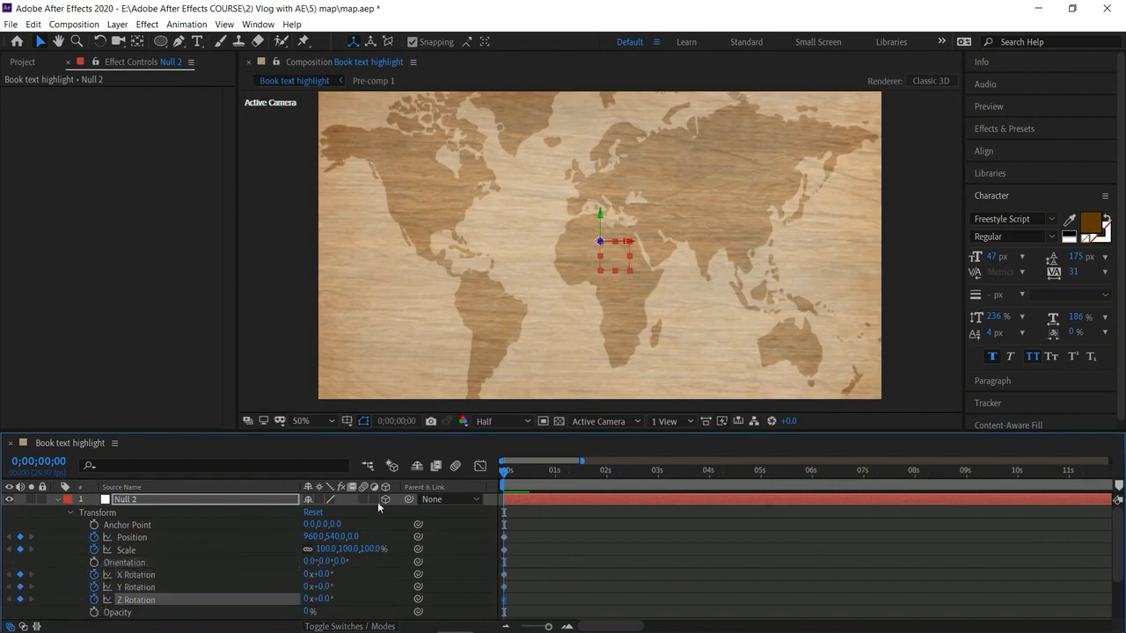
Remove the null's Position, Scale, X Rotation, Y Rotation and Z Rotation keyframes at 0;00;00;00
left_click_drag(504, 471, 531, 484)
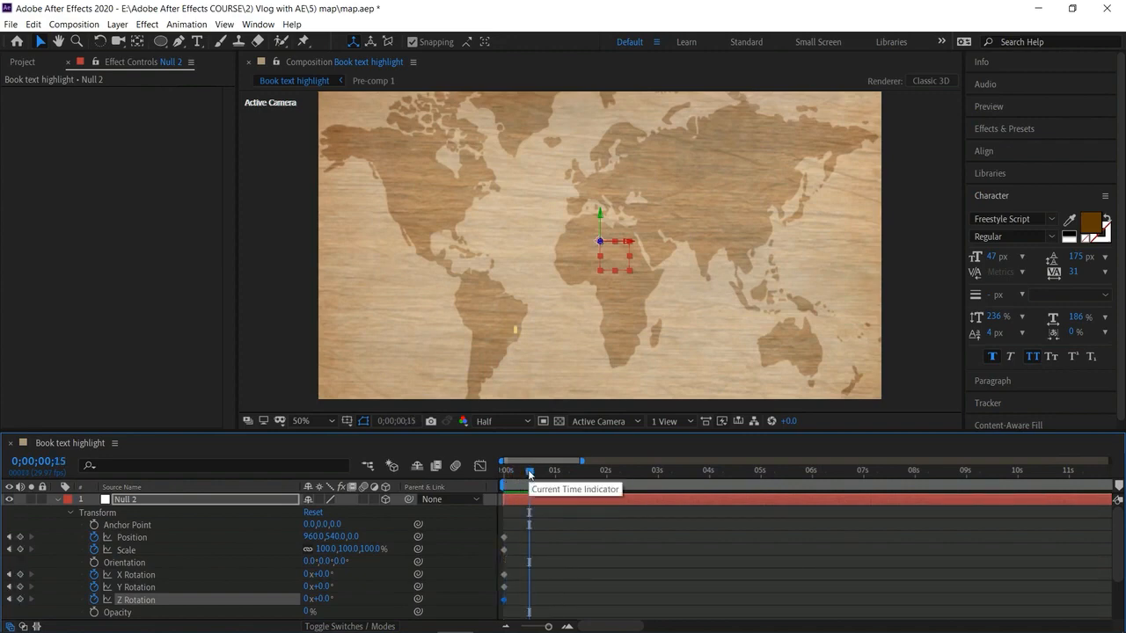
key("Home")
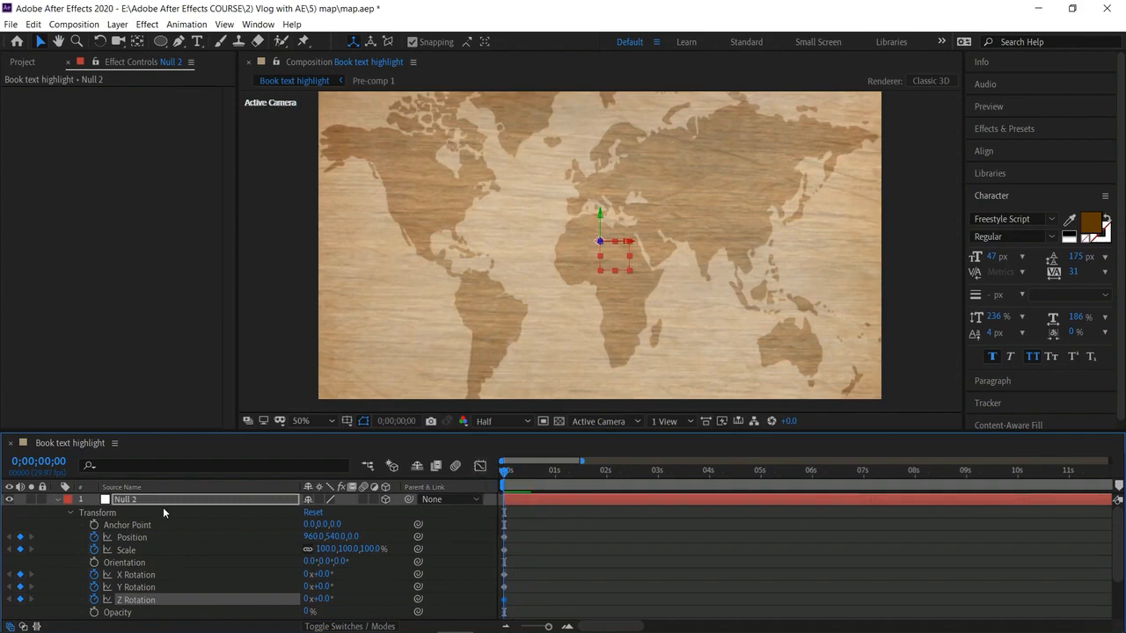
left_click(94, 538)
left_click(94, 549)
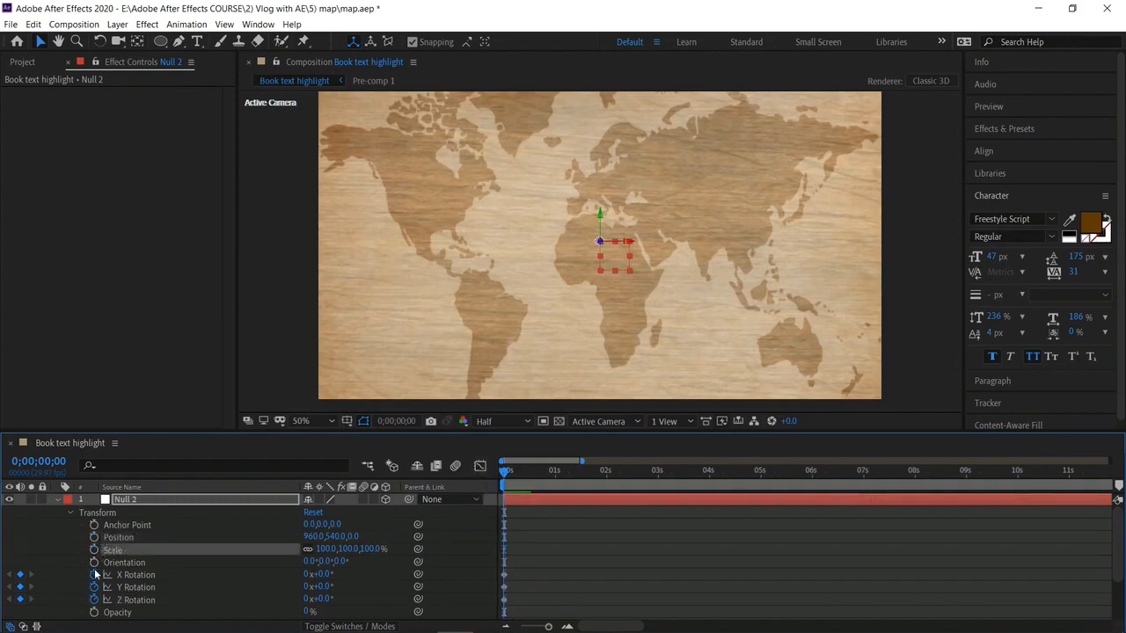
left_click(95, 574)
left_click(94, 586)
left_click(94, 599)
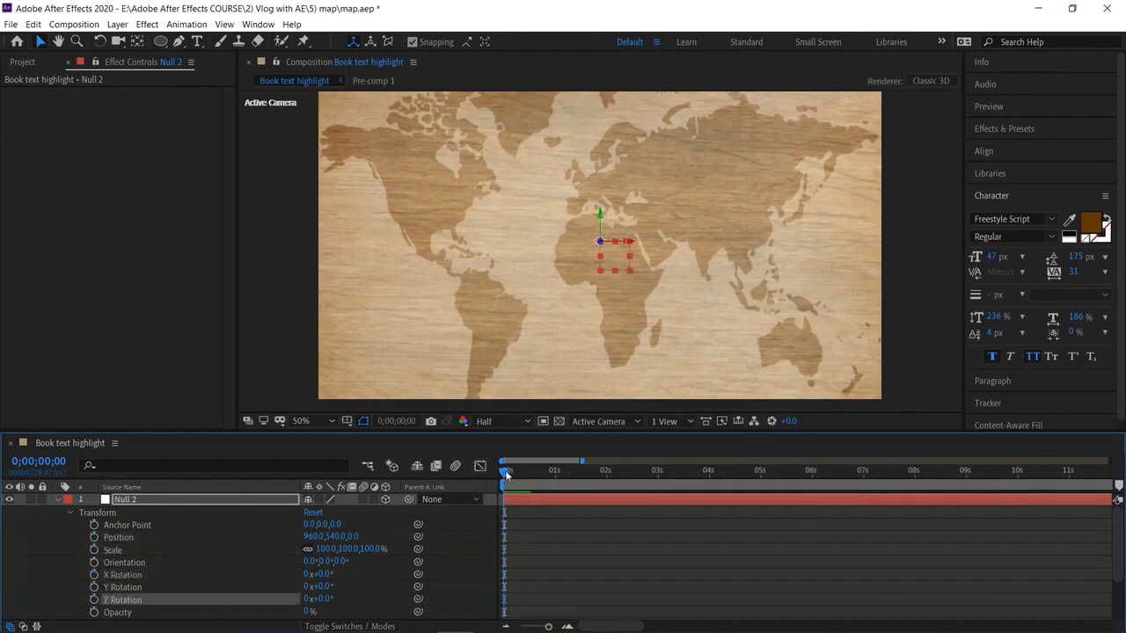
Add Position, Scale, X Rotation, Y Rotation and Z Rotation keyframes to the null at 0;00;00;15
left_click(528, 480)
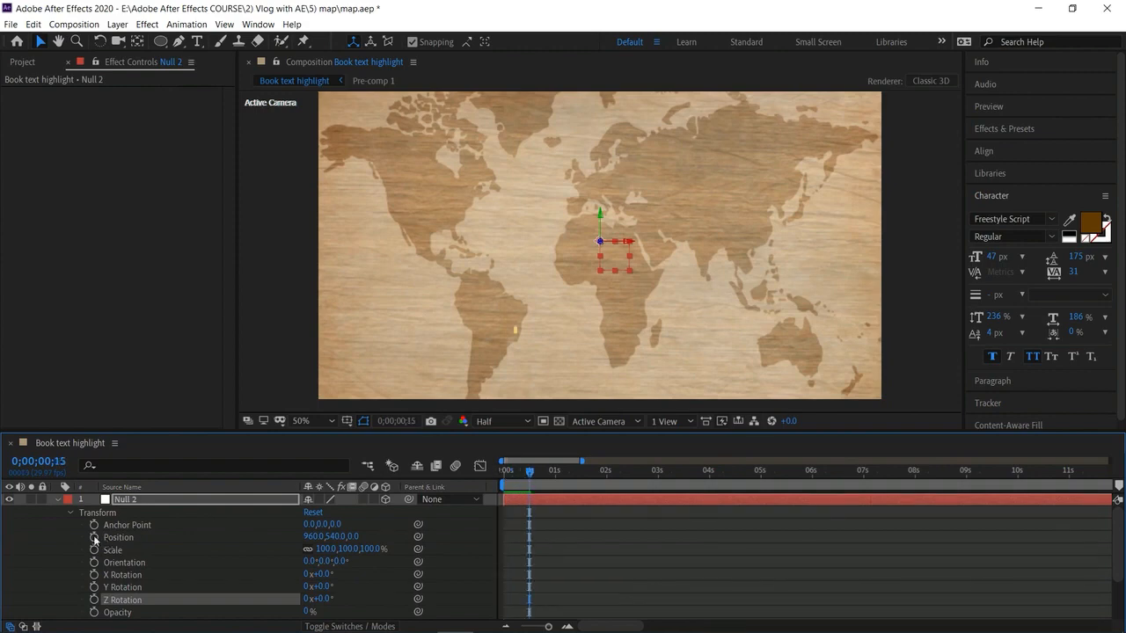
left_click(94, 598)
left_click(94, 586)
left_click(94, 574)
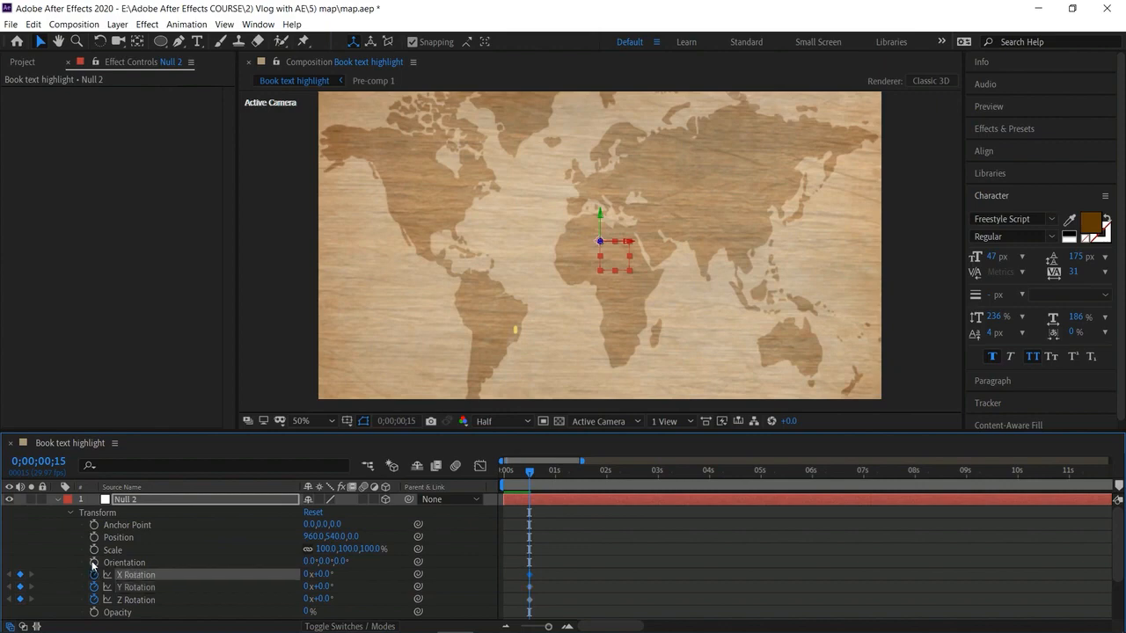
left_click(94, 549)
left_click(94, 536)
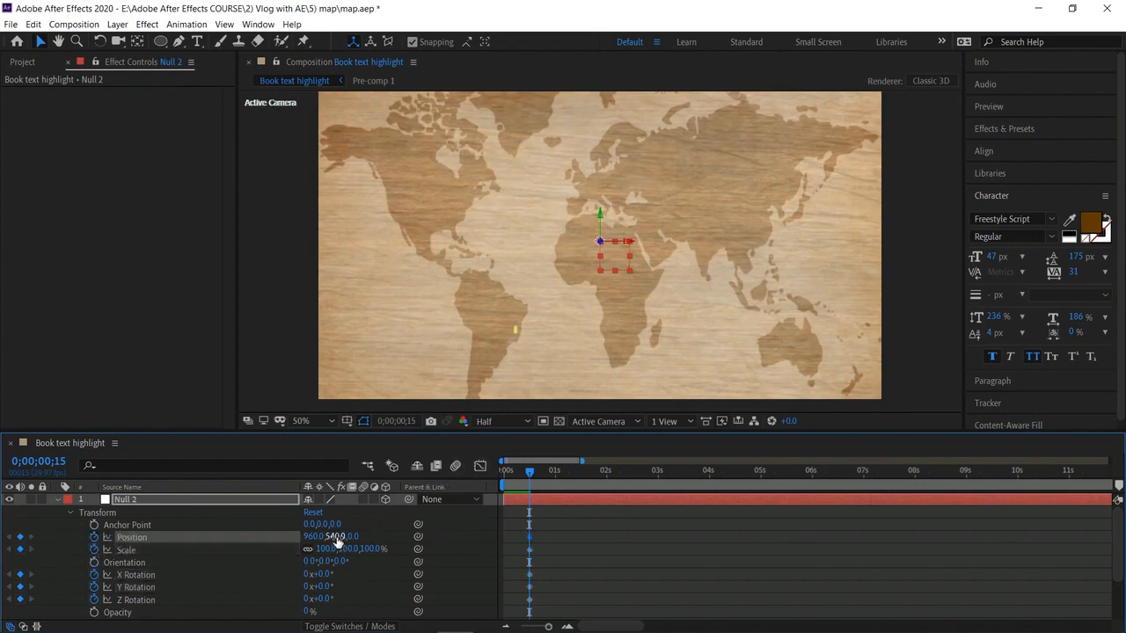
At 0;00;00;15, set the null's Position to 838, 488, 154, Scale to 74%, X Rotation to 36°, Y Rotation to 30° and Z Rotation to 1°
mouse_move(331, 587)
left_mouse_down()
mouse_move(342, 592)
mouse_move(329, 576)
mouse_move(355, 583)
mouse_move(327, 599)
mouse_move(349, 608)
mouse_move(312, 596)
left_mouse_up()
left_click_drag(318, 548, 222, 532)
left_click_drag(341, 539, 262, 537)
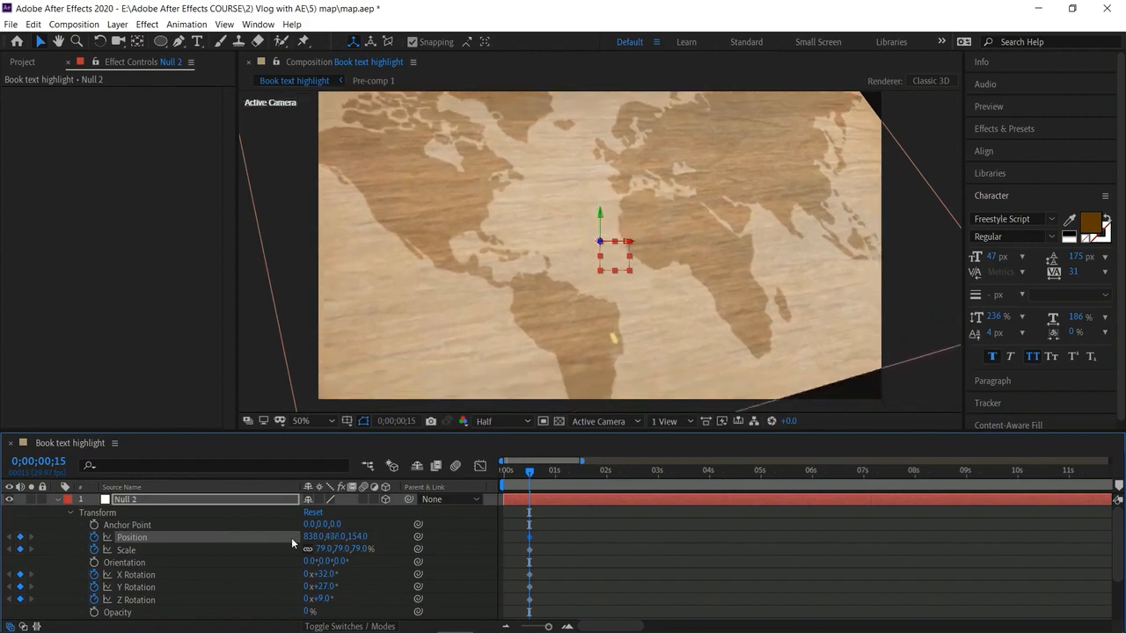
left_click_drag(341, 549, 339, 548)
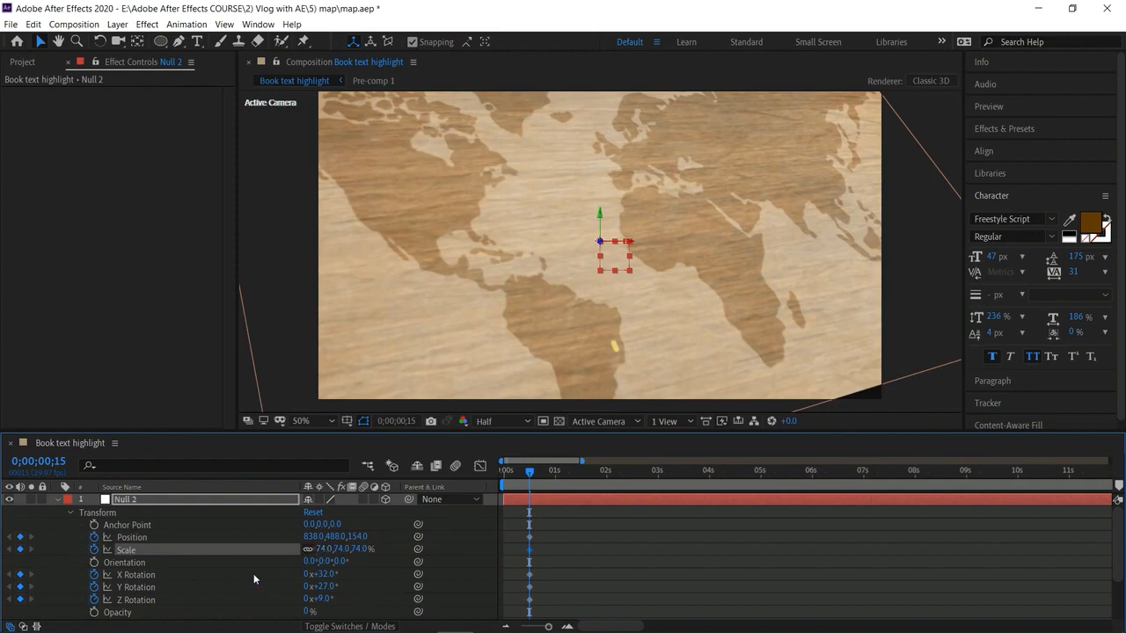
left_click_drag(327, 577, 328, 577)
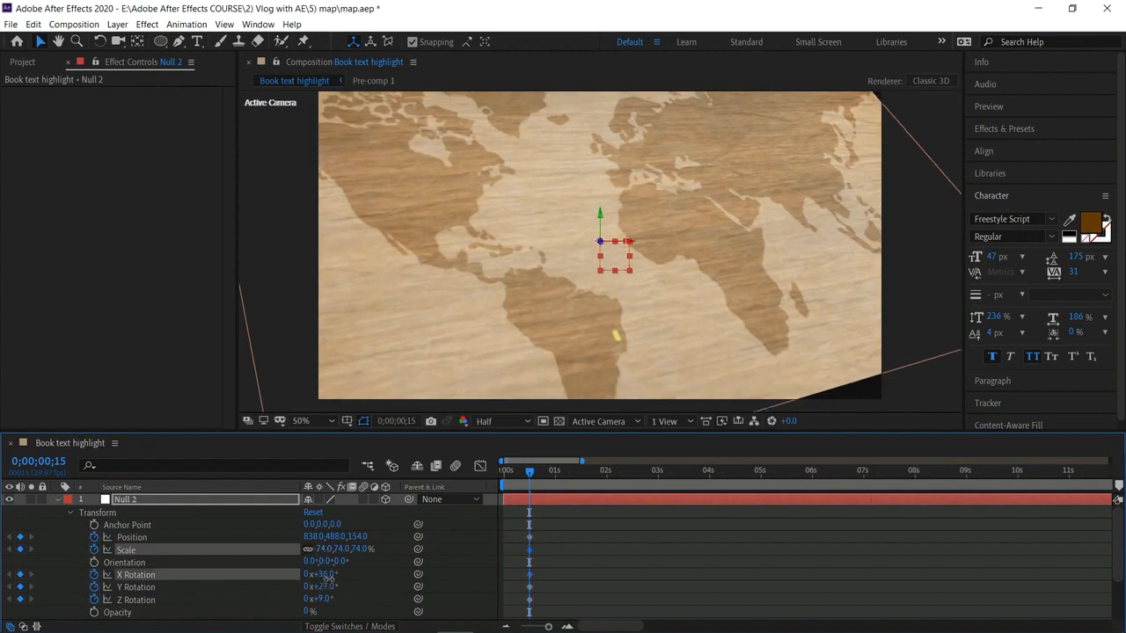
left_click_drag(328, 579, 338, 613)
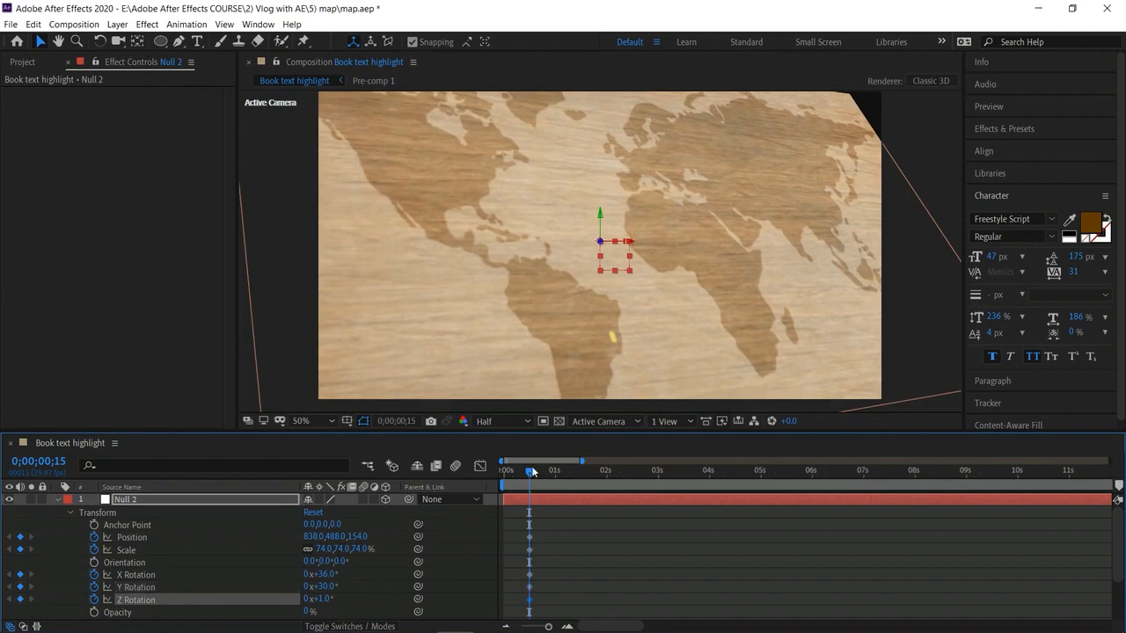
At 0;00;01;29, keyframe the null's Position at 1007, 470, 187, Scale at 78%, X Rotation at 39° and Y Rotation at -29°
mouse_move(528, 467)
left_mouse_down()
mouse_move(612, 508)
mouse_move(601, 511)
left_mouse_up()
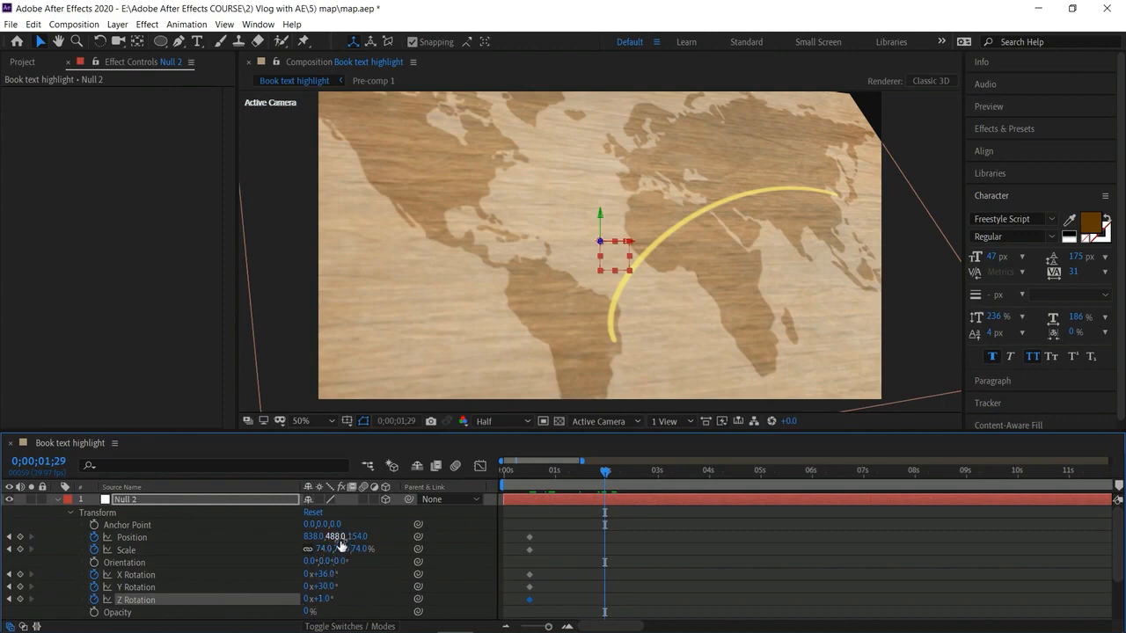
left_click_drag(337, 537, 280, 589)
left_click(323, 586)
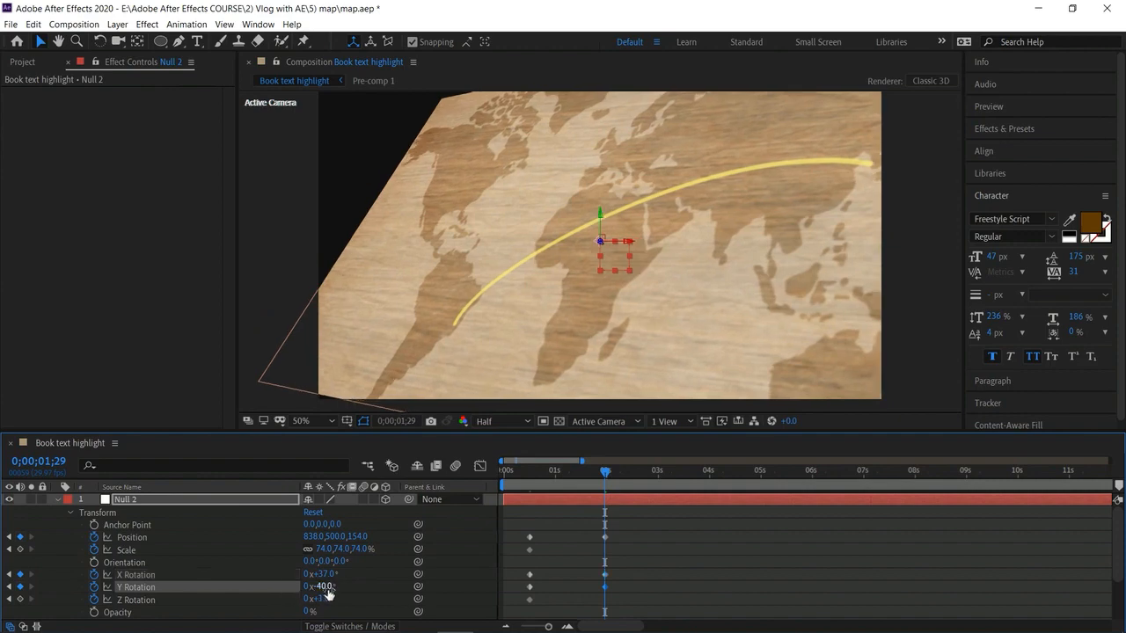
left_click_drag(331, 588, 326, 573)
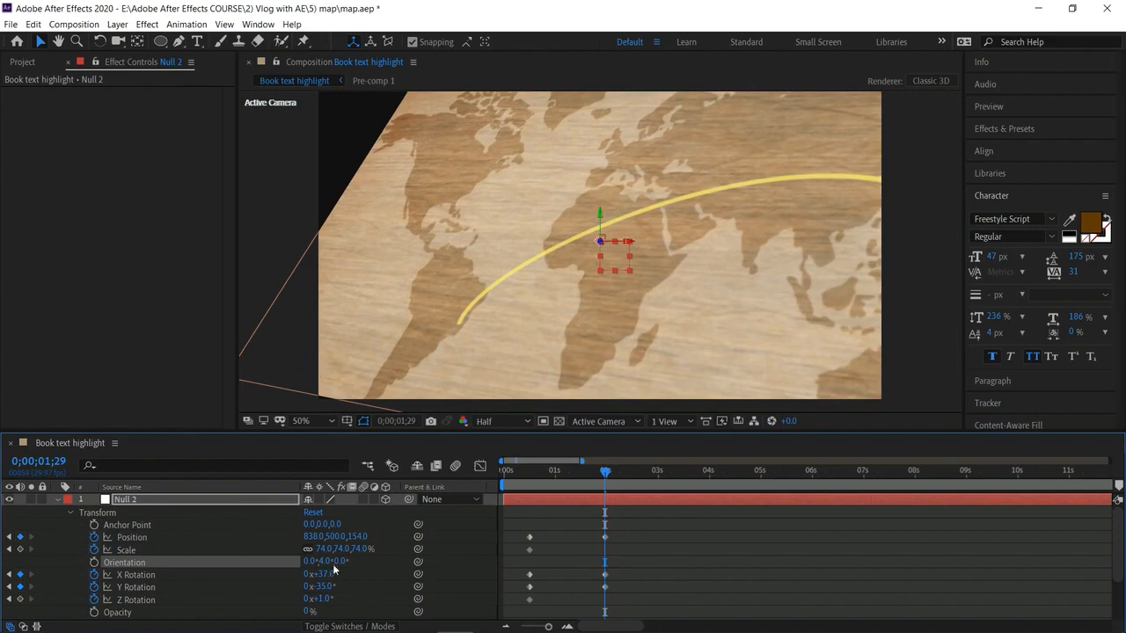
key("ctrl+z")
left_click_drag(337, 549, 446, 549)
left_click_drag(349, 537, 323, 536)
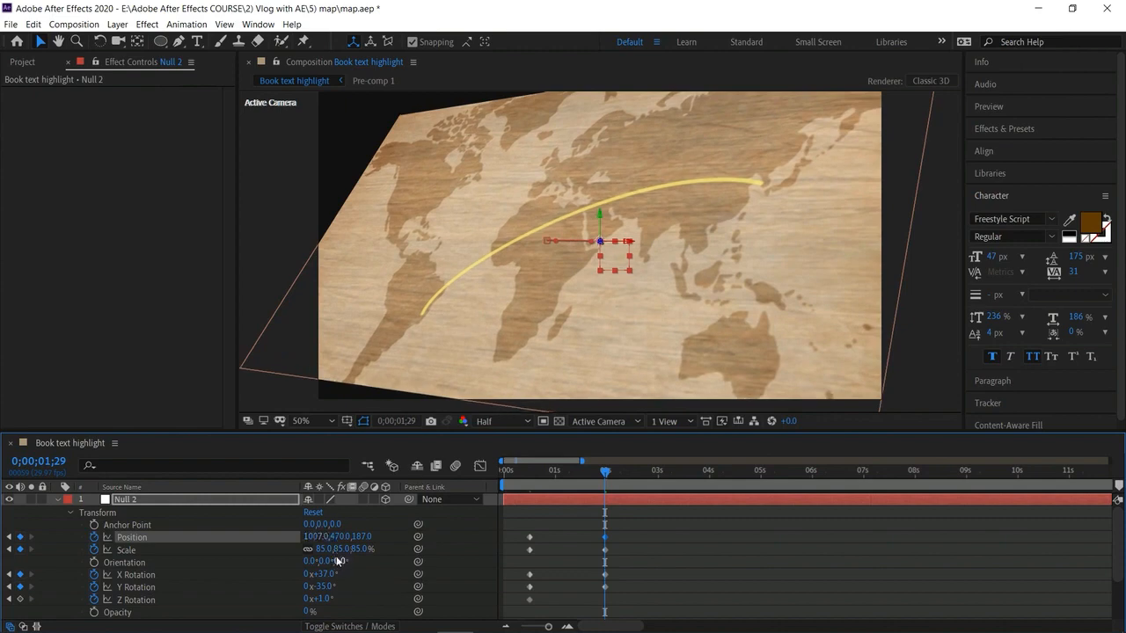
left_click_drag(340, 549, 351, 602)
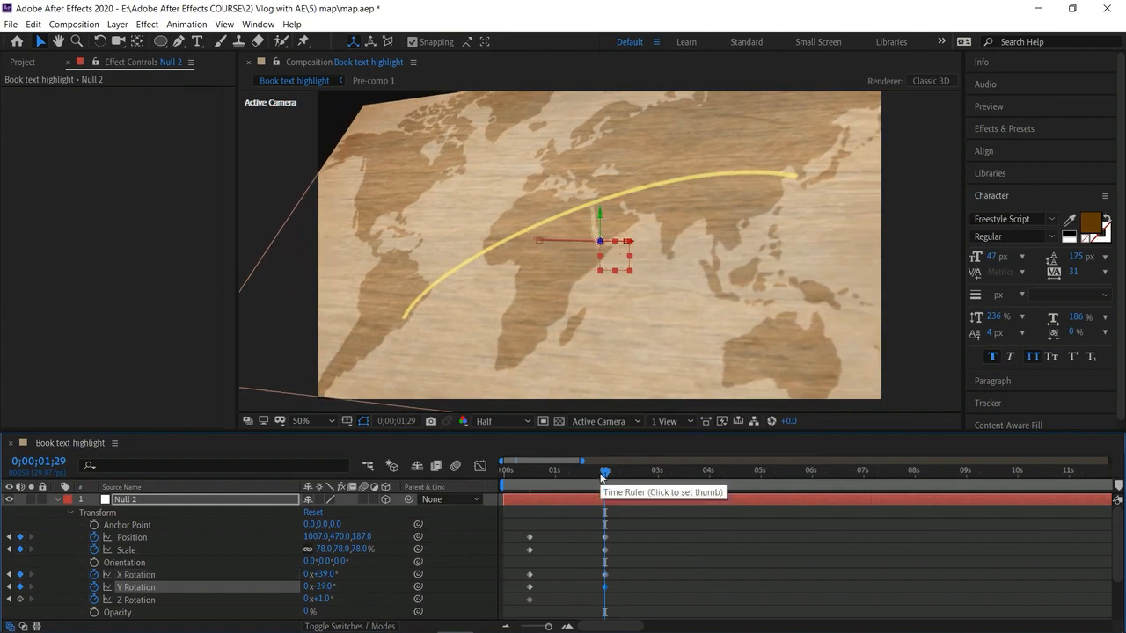
Preview the camera move from the start of the composition and go to about the 3-second mark
left_click_drag(603, 477, 470, 480)
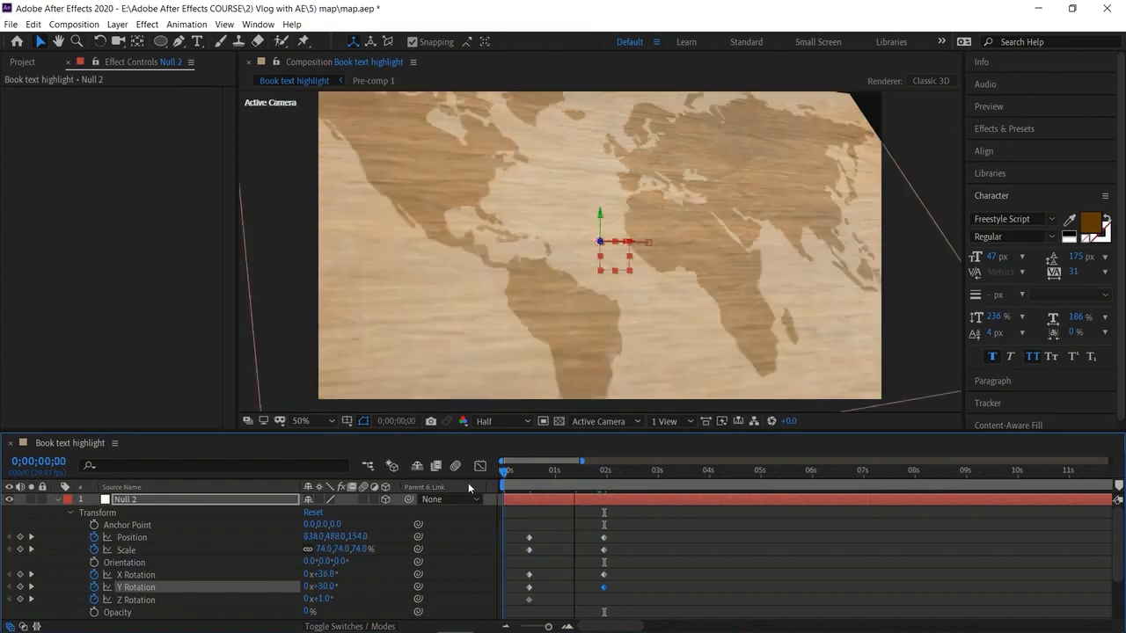
key("space")
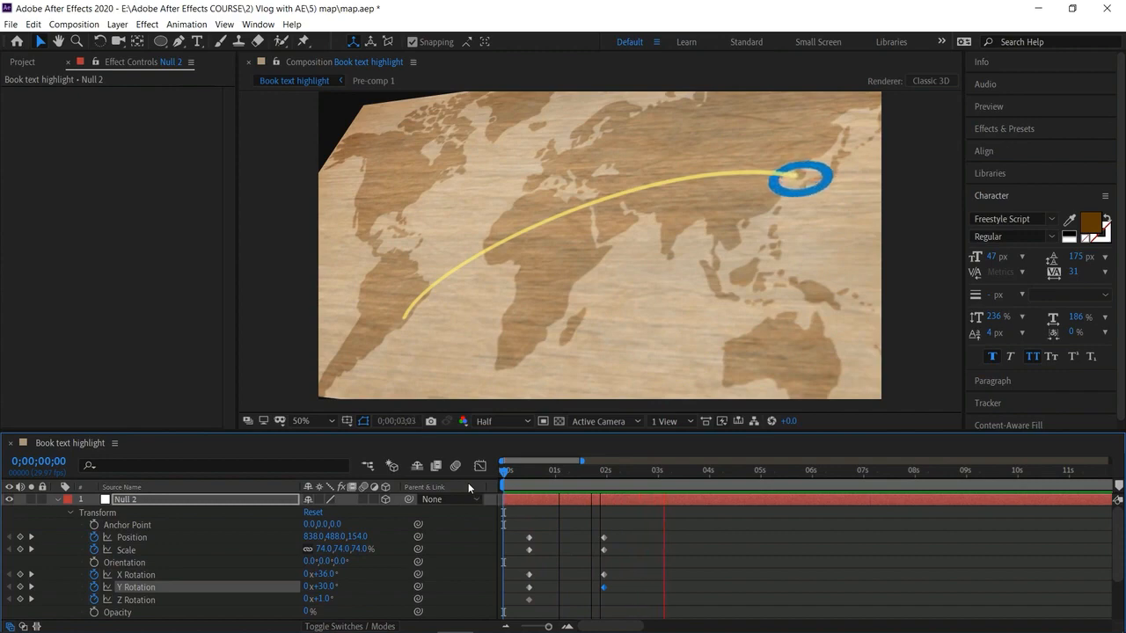
key("space")
mouse_move(668, 473)
left_mouse_down()
mouse_move(626, 471)
mouse_move(651, 484)
left_mouse_up()
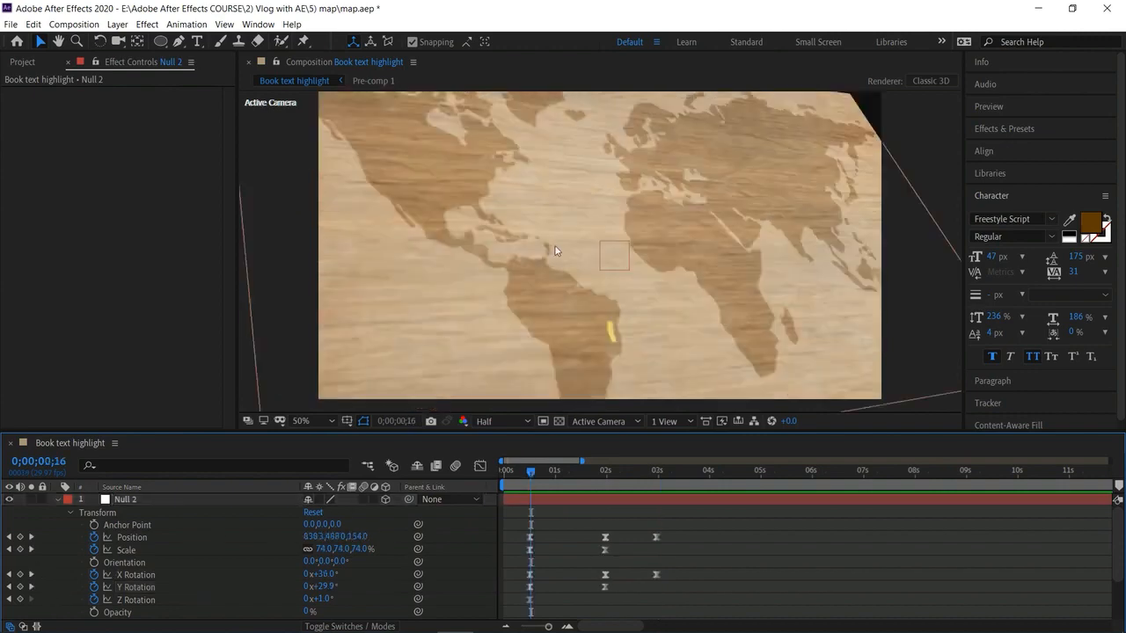
Add a text layer reading "Brazil" and place it over the northern part of South America
left_click(199, 42)
left_click(577, 296)
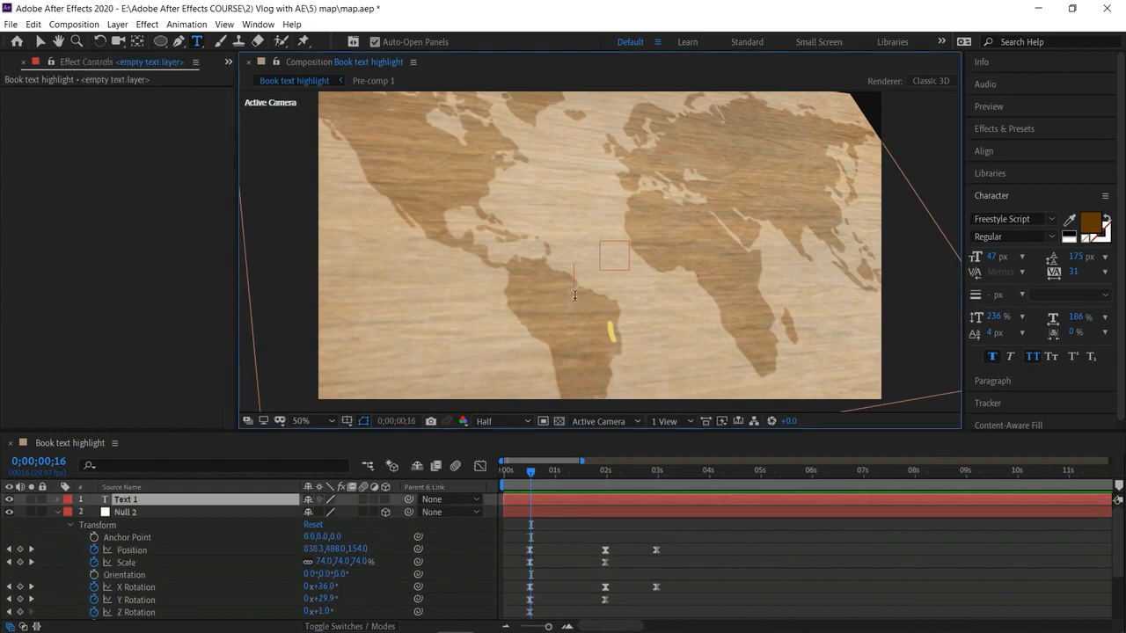
type("Bra")
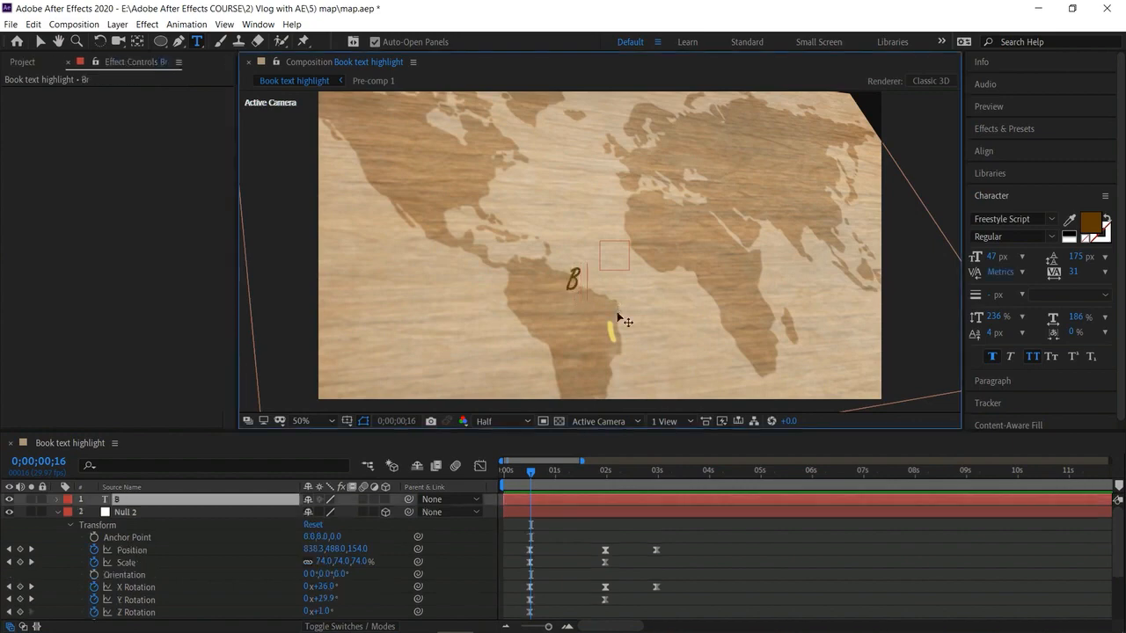
type("s")
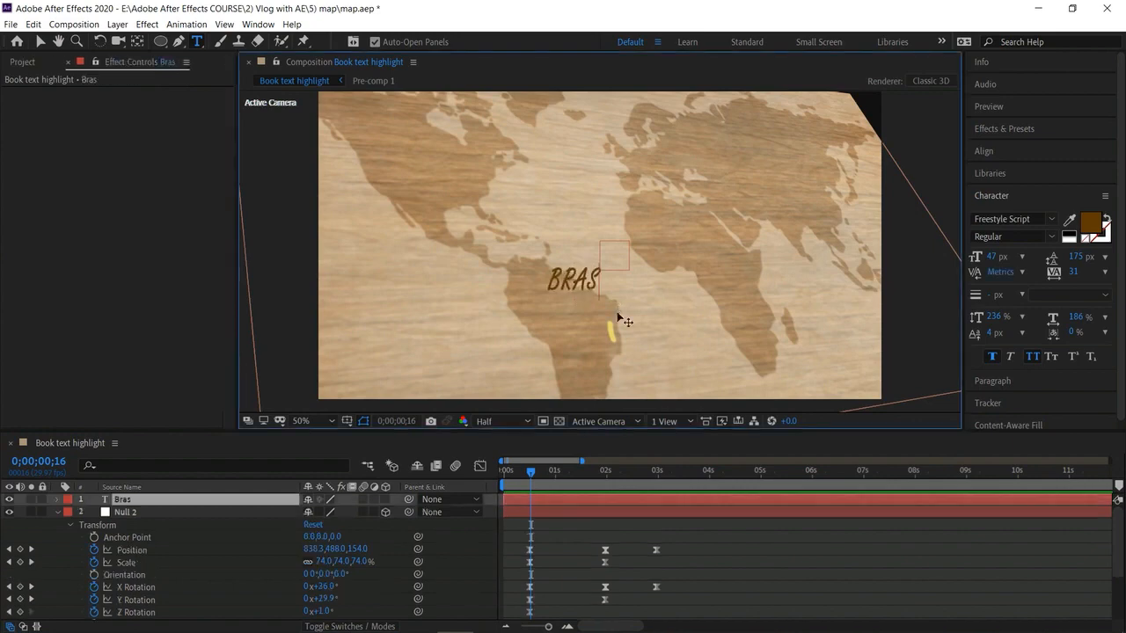
key("BackSpace")
type("zil")
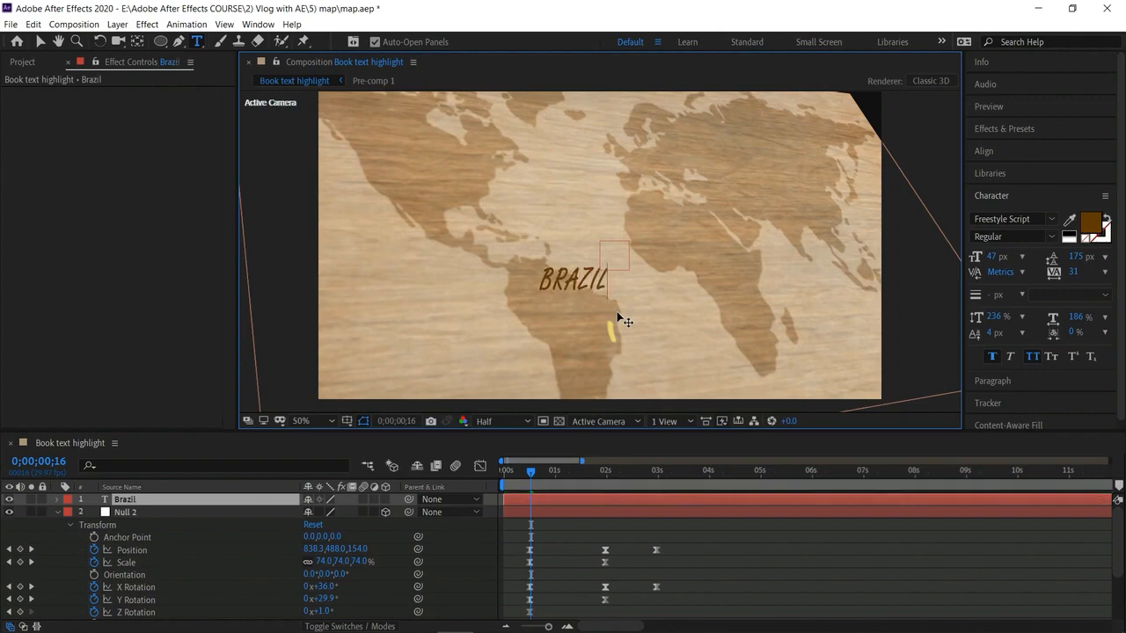
left_click(39, 41)
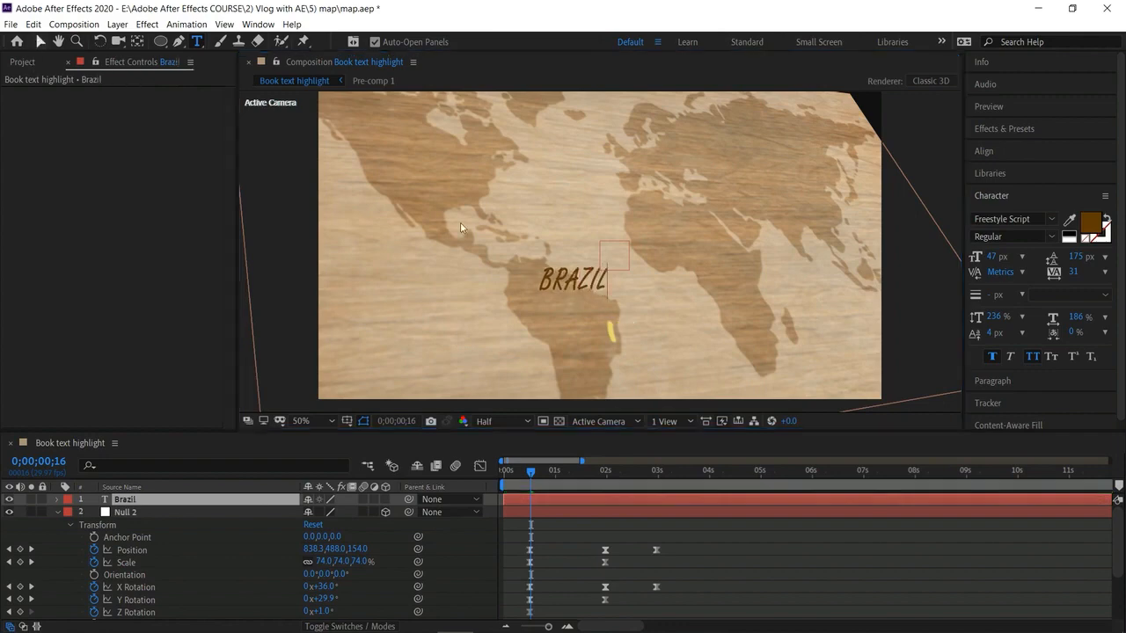
left_click_drag(559, 284, 558, 319)
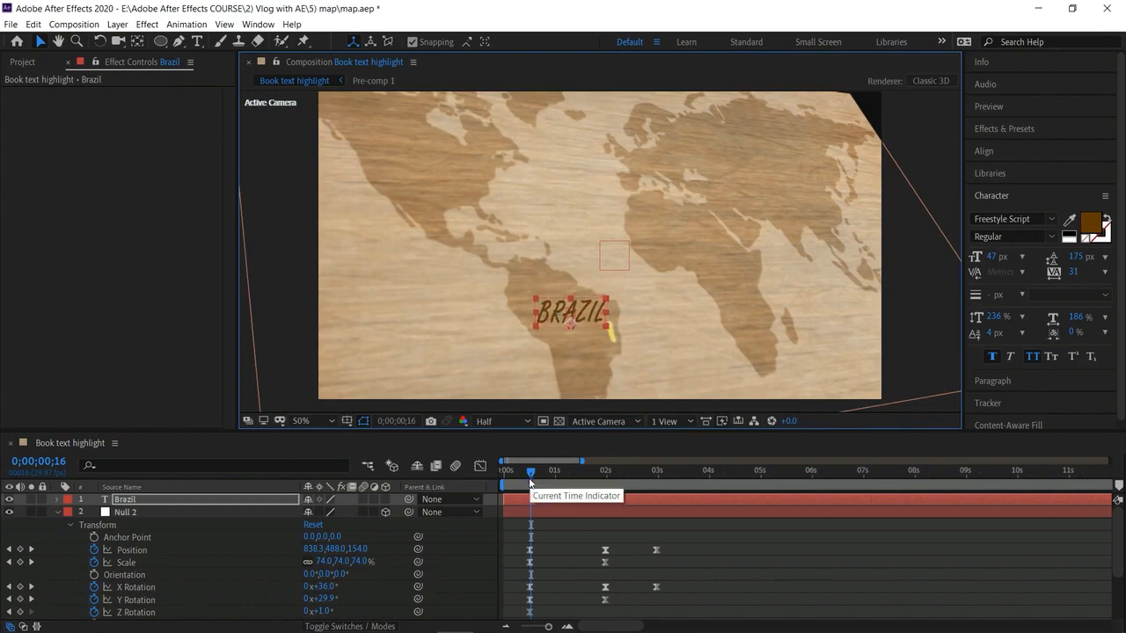
Preview the label, make the Brazil text a 3D layer and move it back over Brazil at about 561.6, 804.3, -18.7
left_click_drag(530, 475, 493, 473)
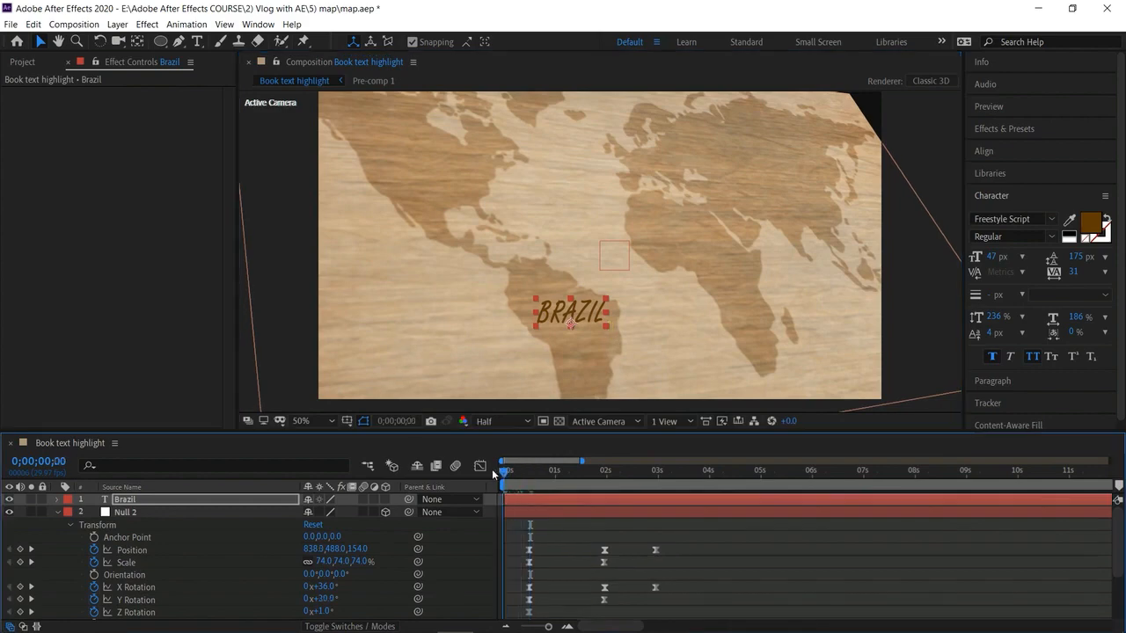
key("space")
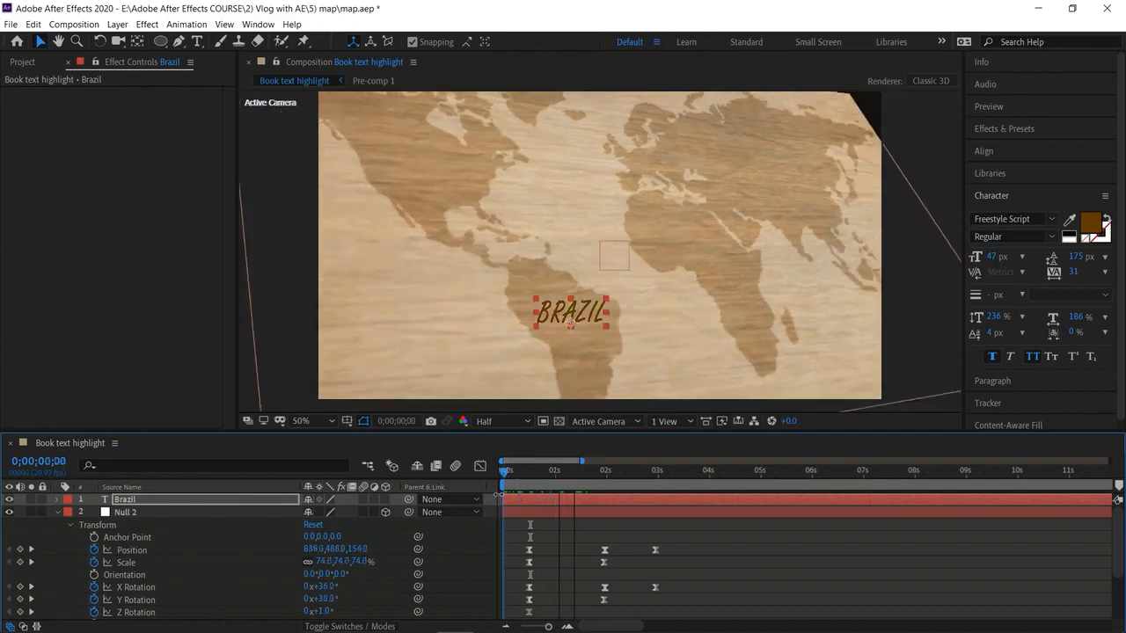
left_click(385, 499)
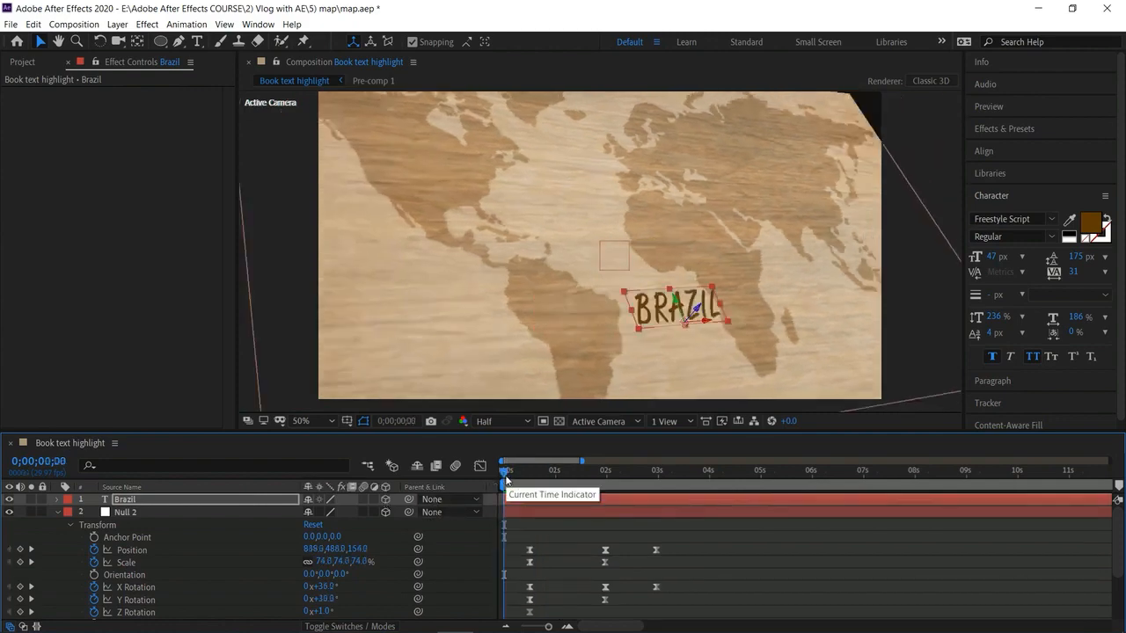
left_click_drag(662, 324, 544, 268)
mouse_move(580, 322)
left_mouse_down()
mouse_move(608, 324)
mouse_move(587, 320)
left_mouse_up()
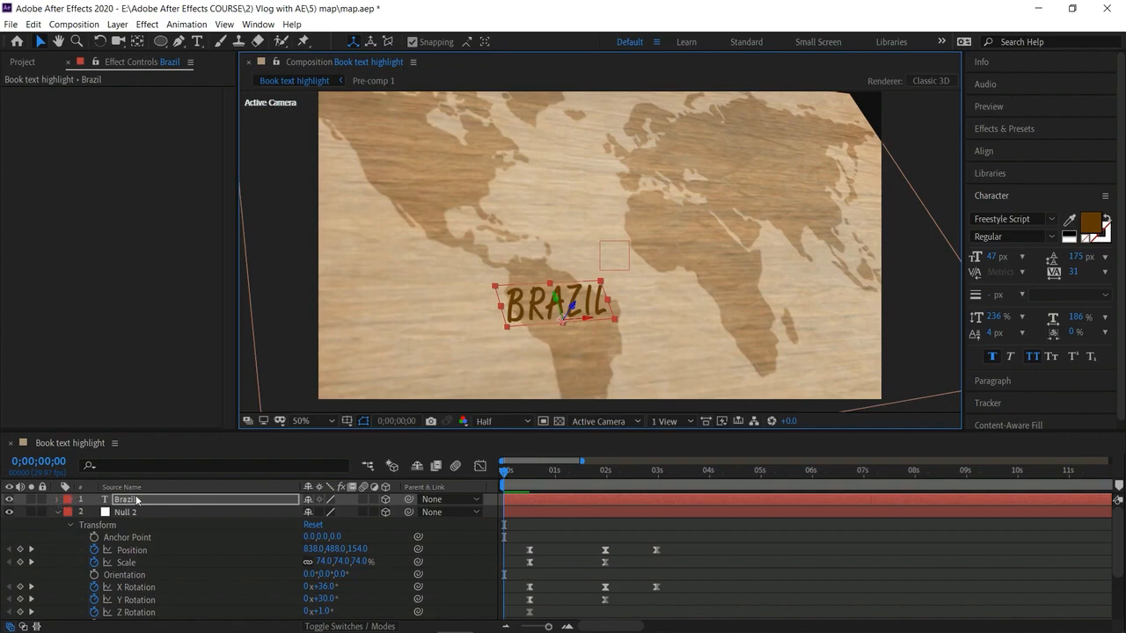
Scale the Brazil text layer to 79% in its Transform properties
left_click(59, 499)
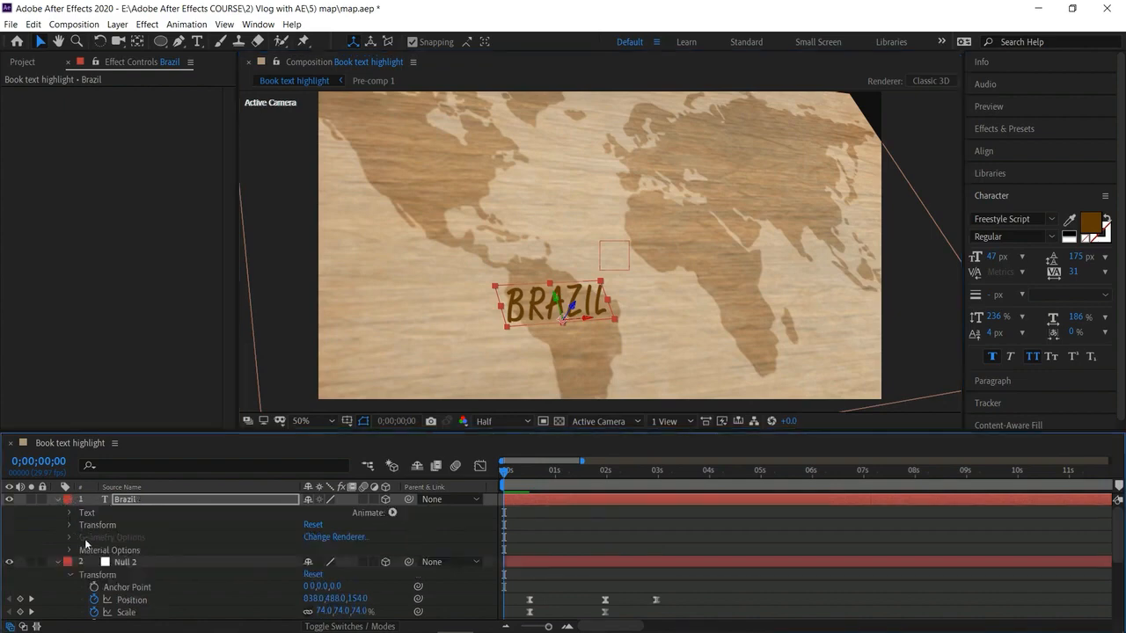
left_click(69, 526)
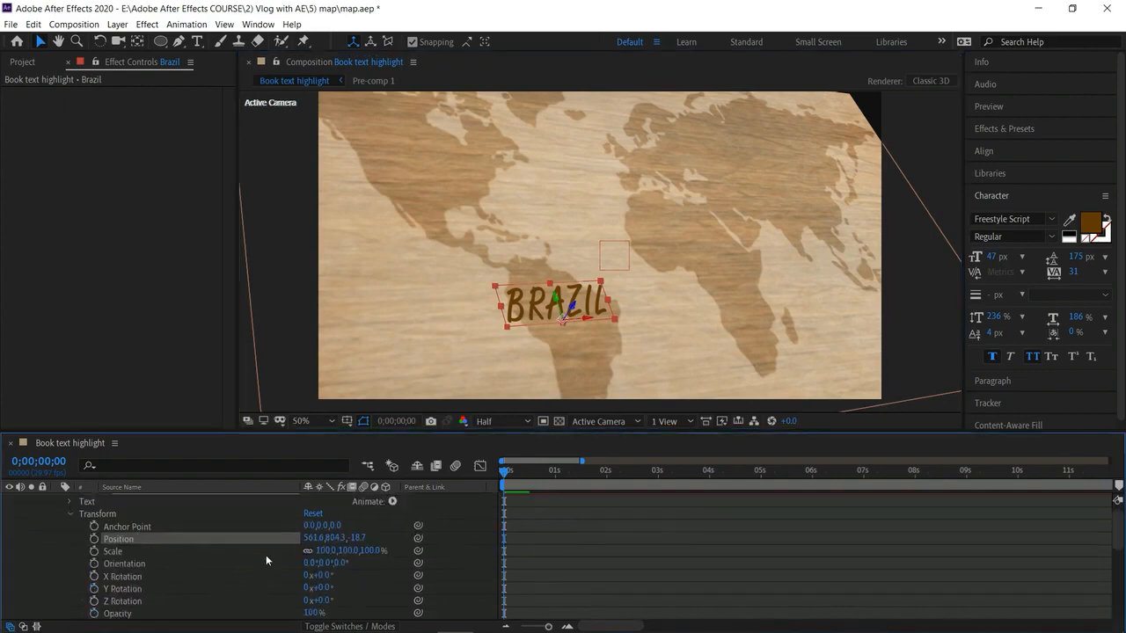
left_click_drag(326, 550, 313, 550)
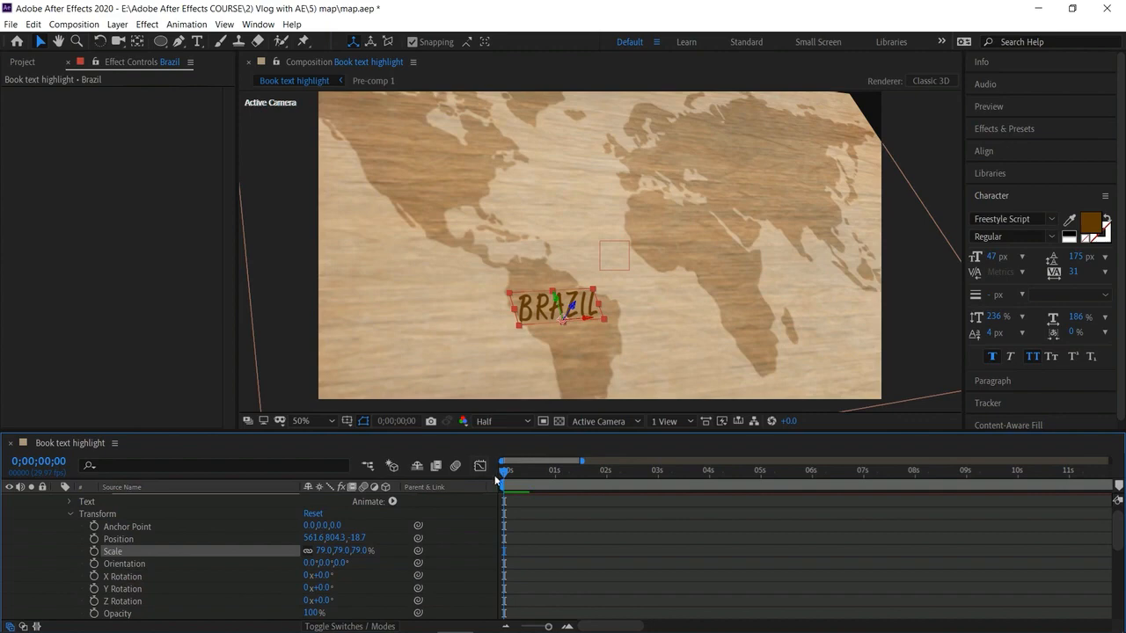
Preview the animation and nudge the Brazil text along its X axis to about 567.7, 807.5, -20.8
key("space")
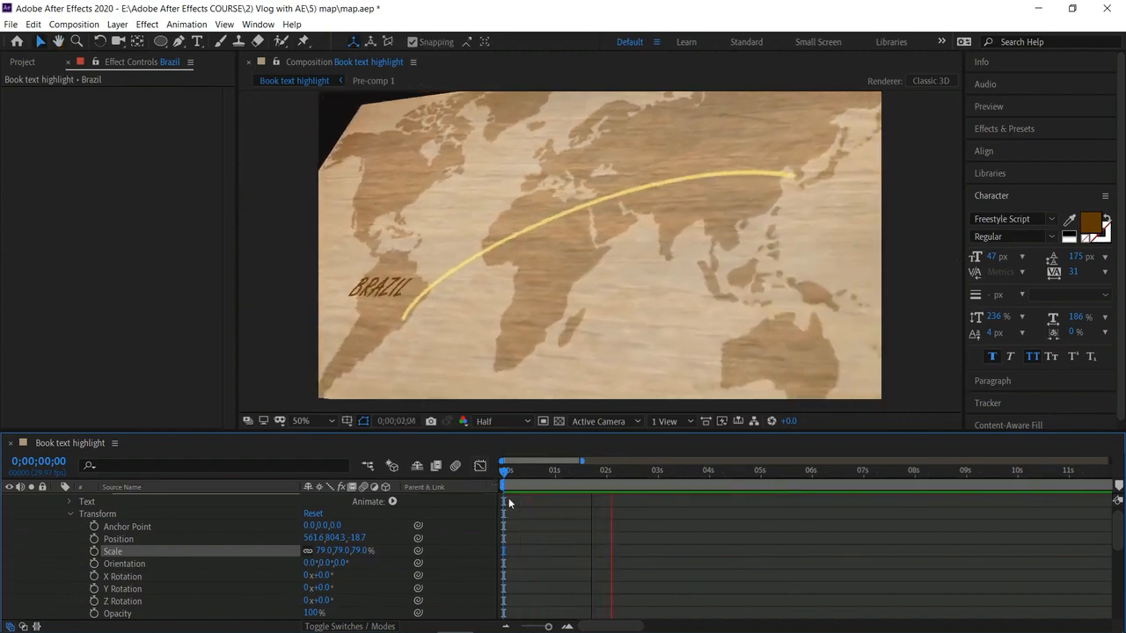
key("space")
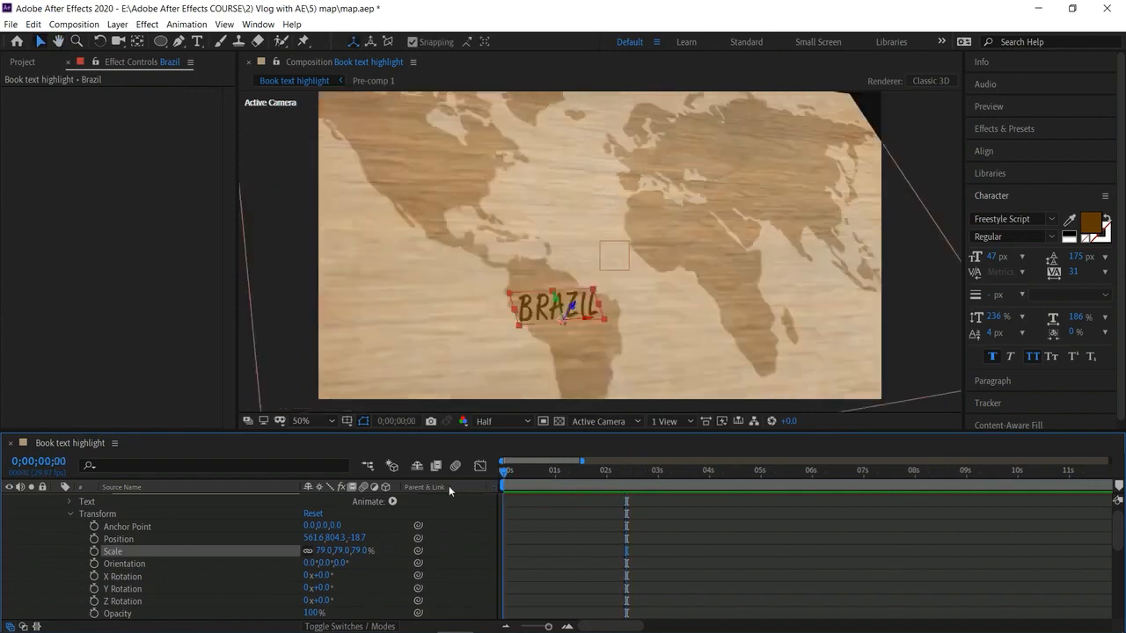
left_click(583, 321)
left_click_drag(583, 321, 587, 321)
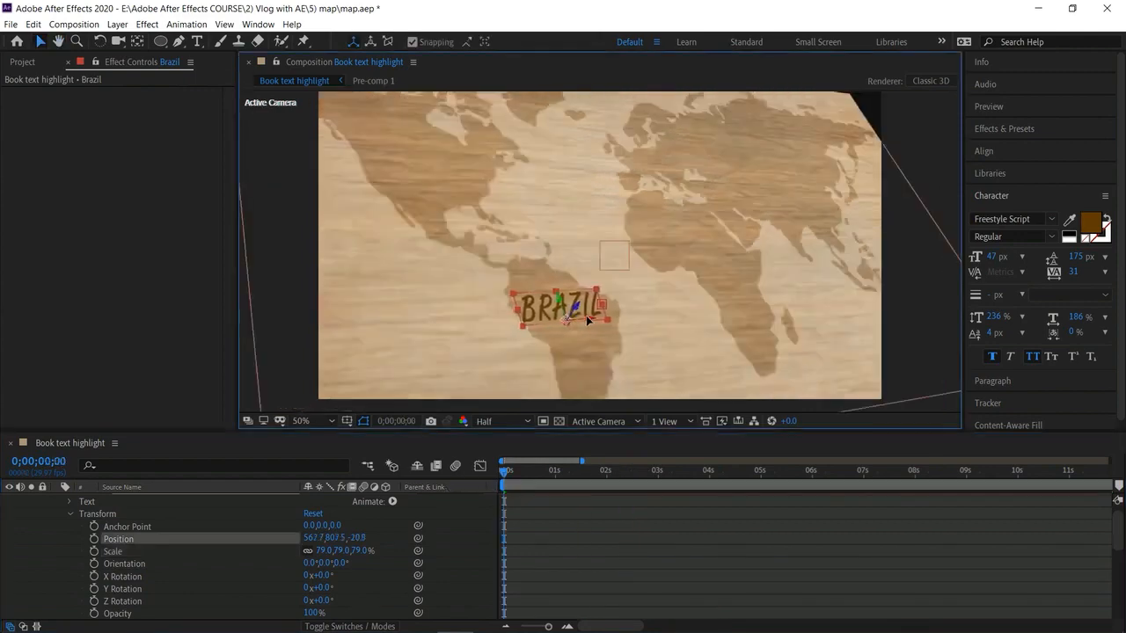
Preview the animation, go to 0;00;02;07 and add a text layer reading "South Korea" near the yellow route's eastern end
left_click(506, 476)
key("space")
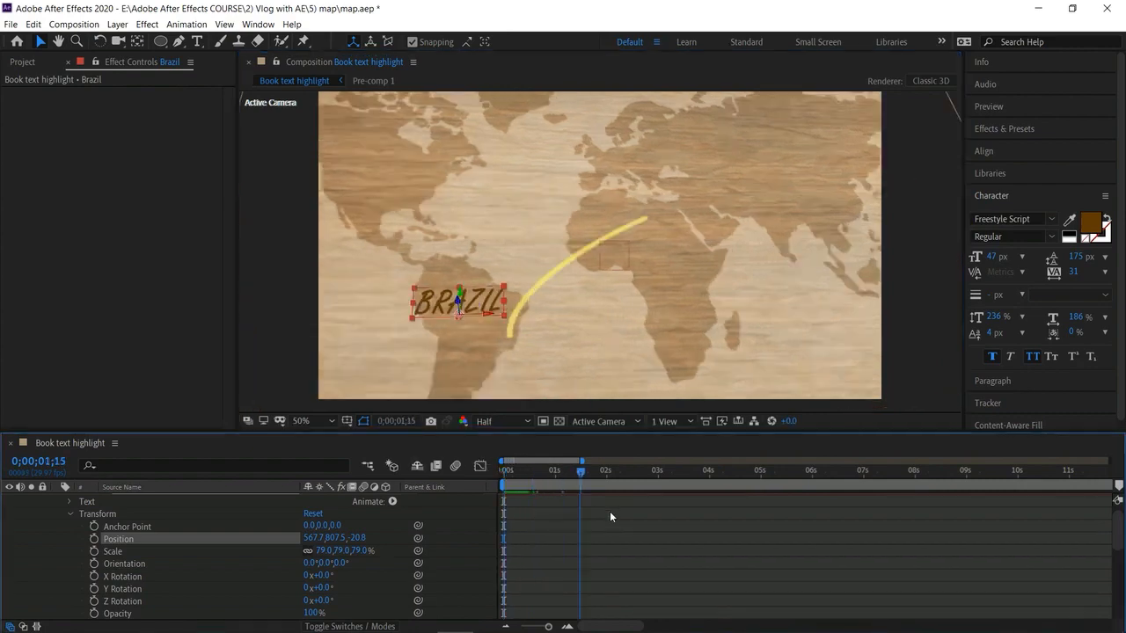
key("space")
left_click_drag(617, 508, 619, 509)
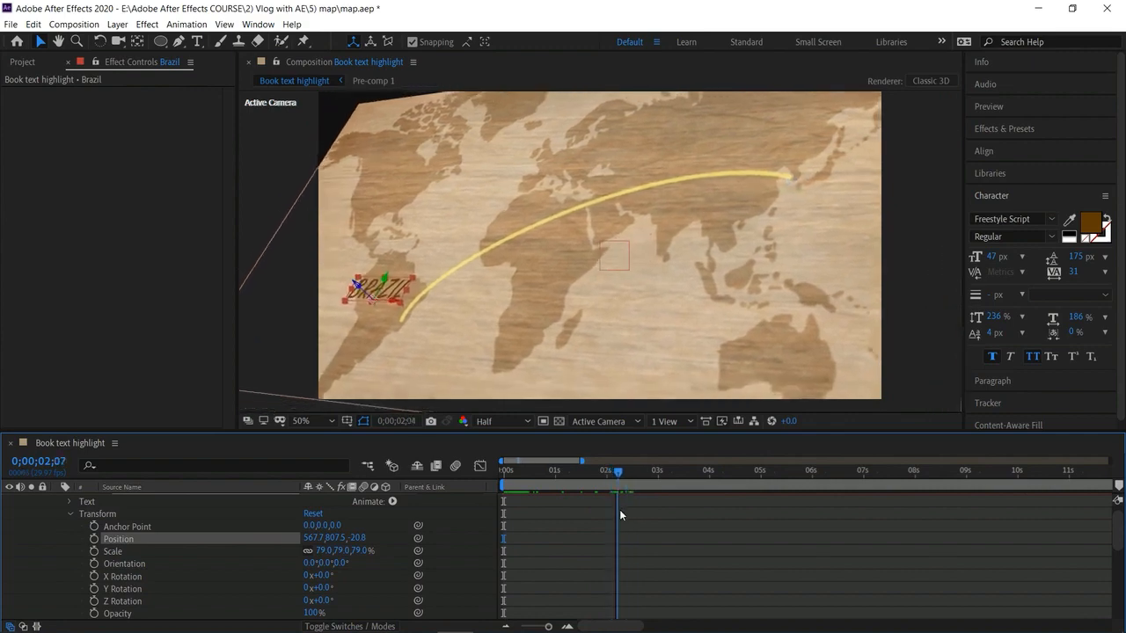
left_click(248, 208)
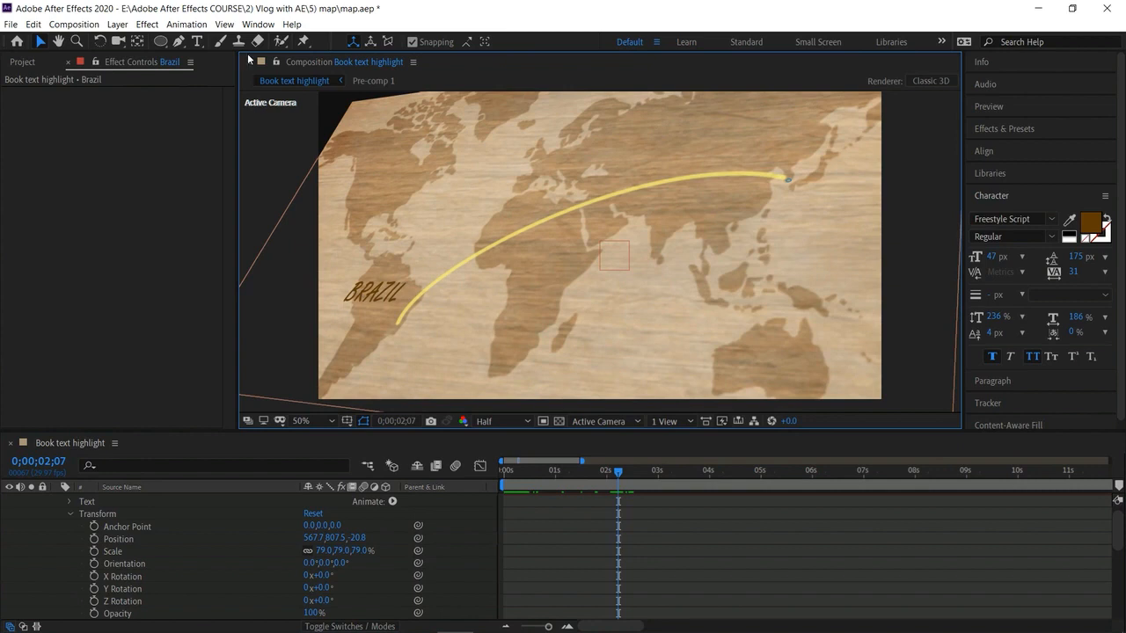
left_click(196, 42)
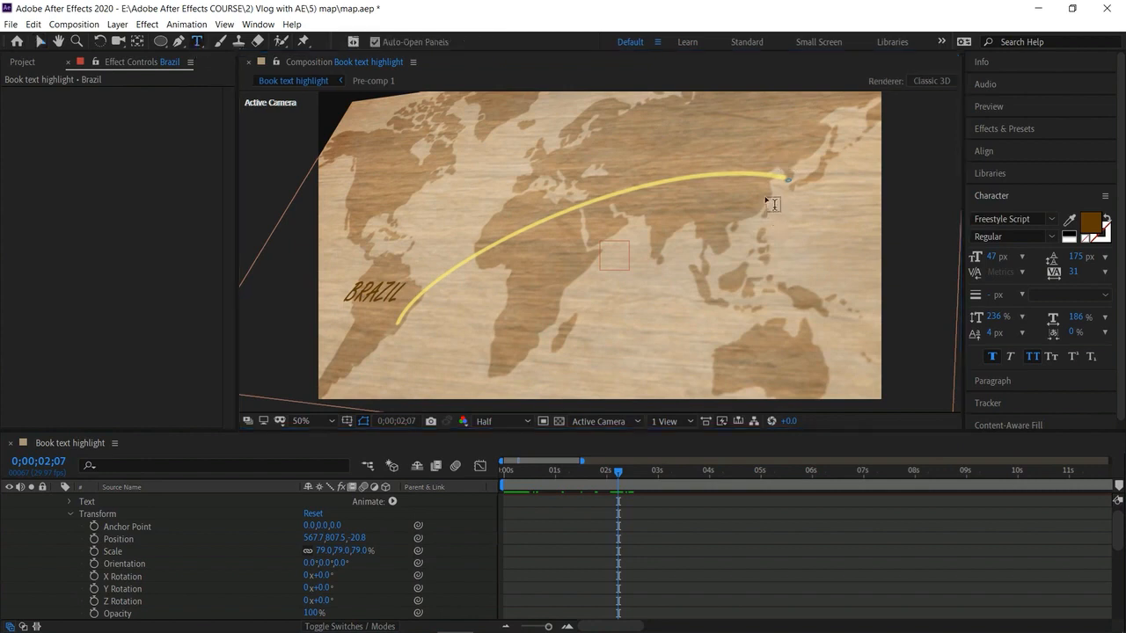
left_click(763, 194)
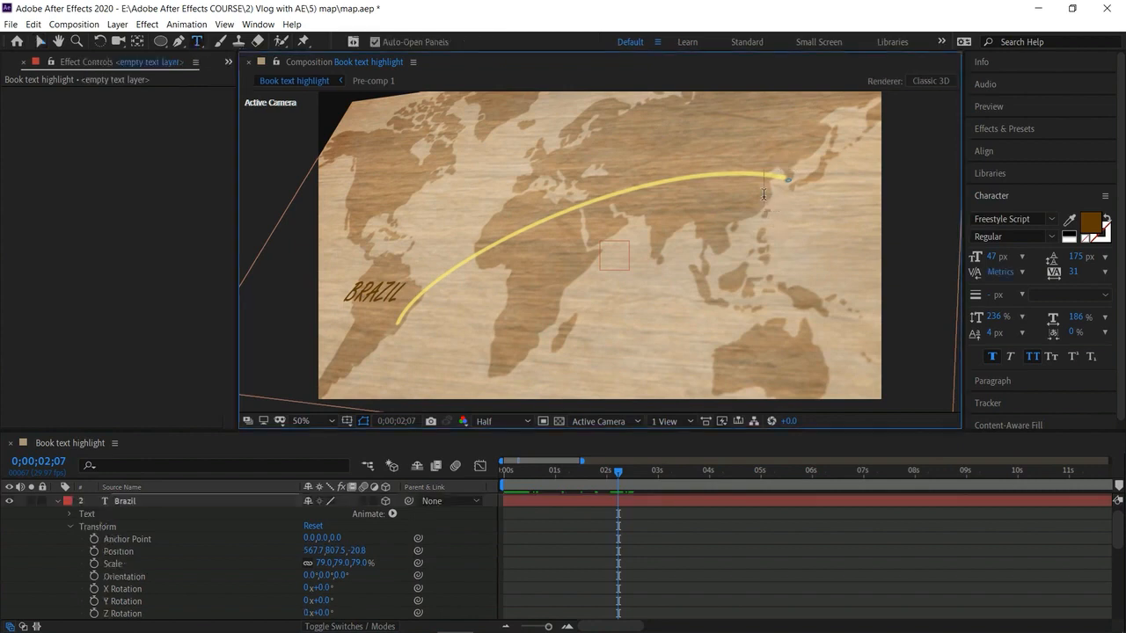
type("South")
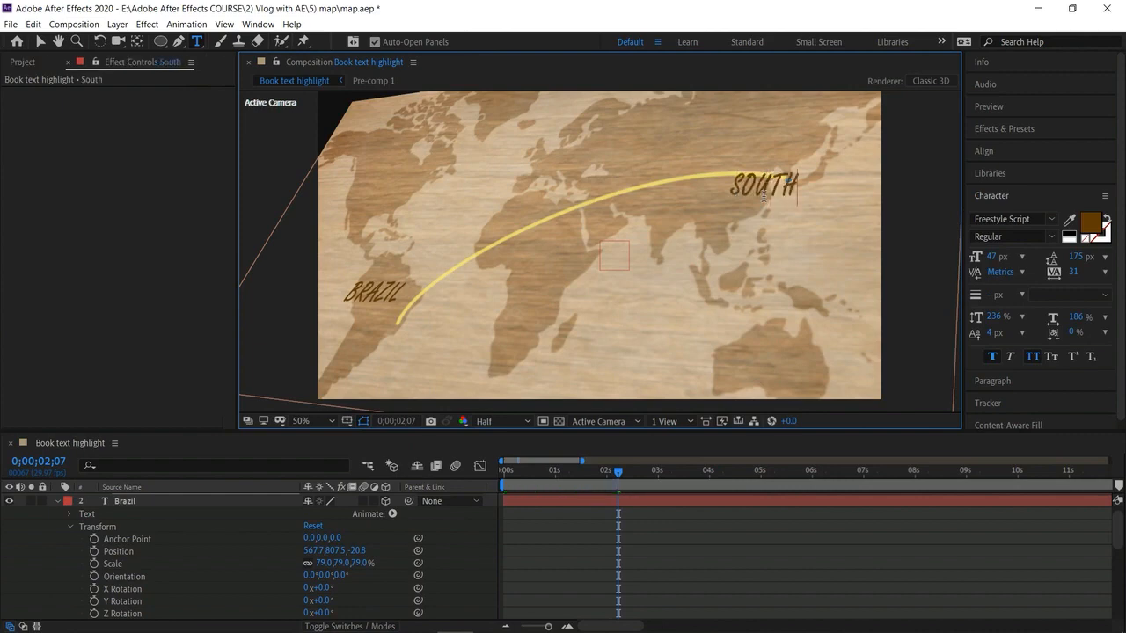
type(" Korea")
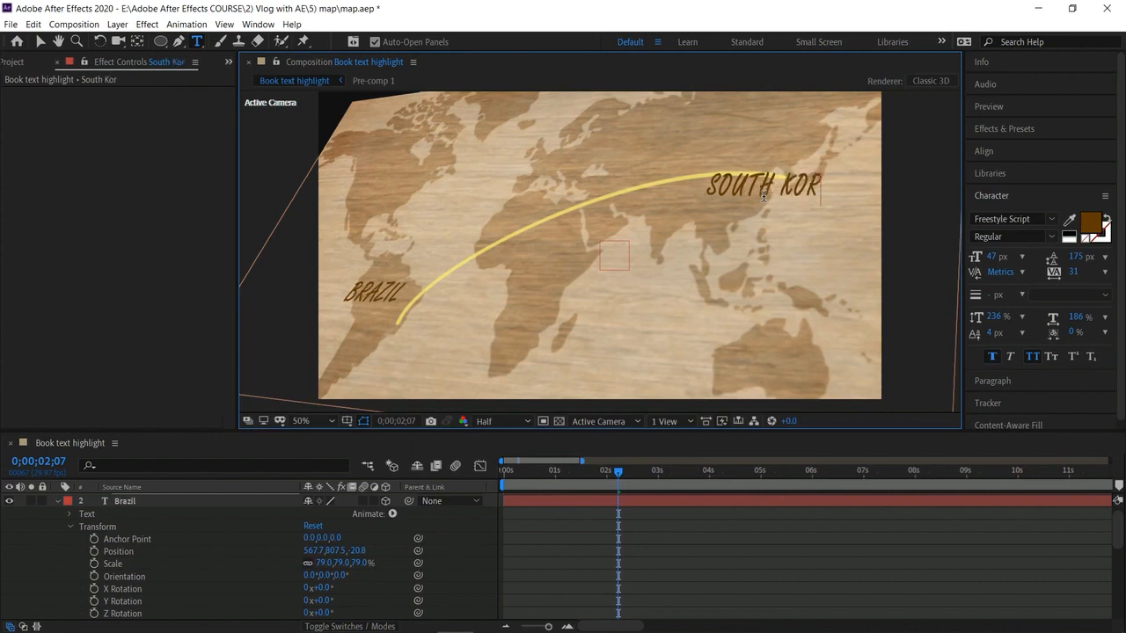
Set the South Korea text to small caps at 40 px and move it just below the route's end point
key("ctrl+a")
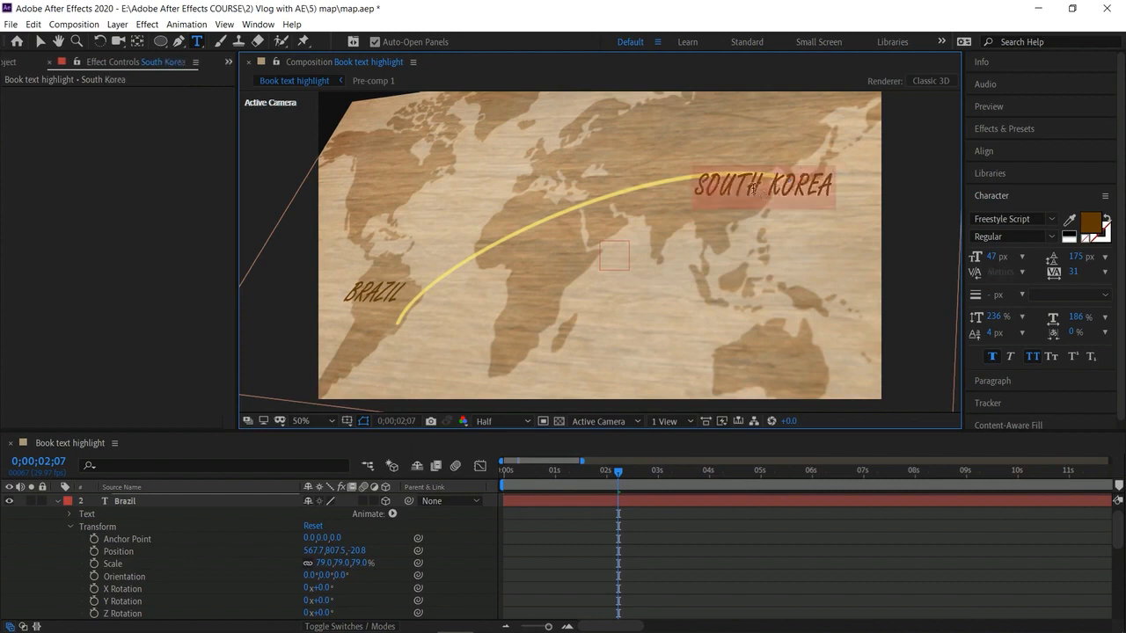
left_click(1052, 356)
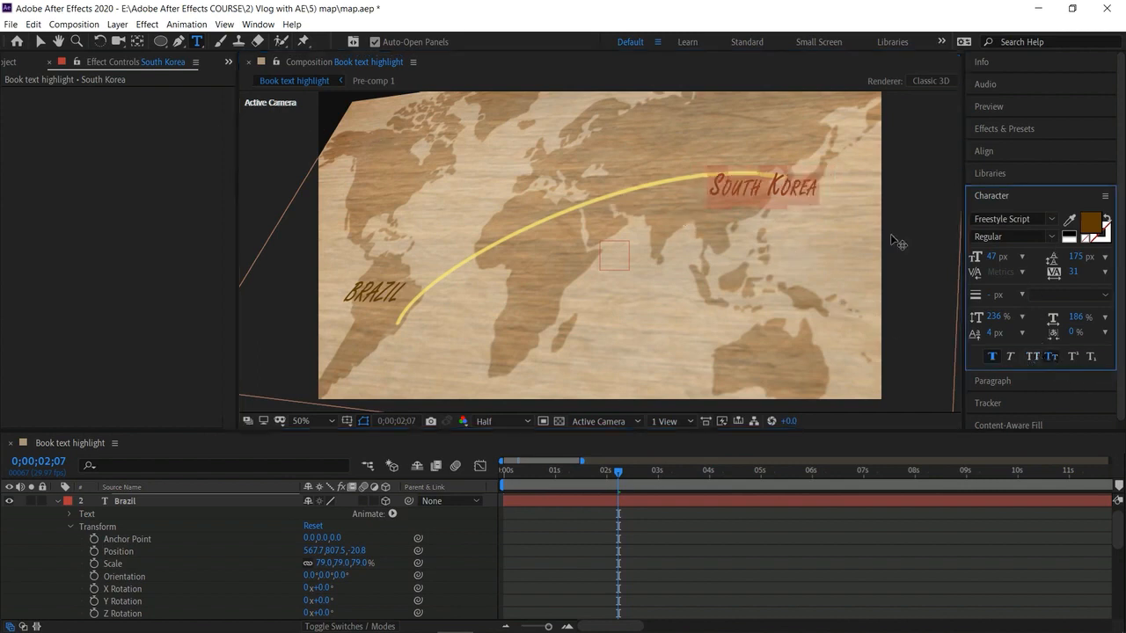
left_click_drag(986, 256, 979, 257)
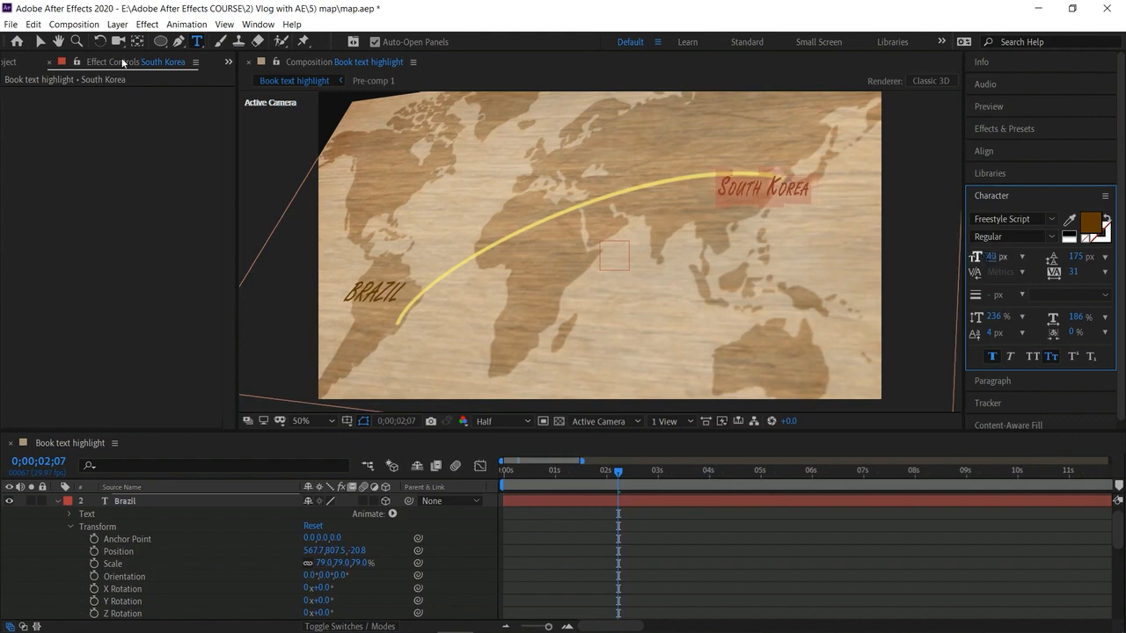
left_click(42, 42)
left_click(746, 199)
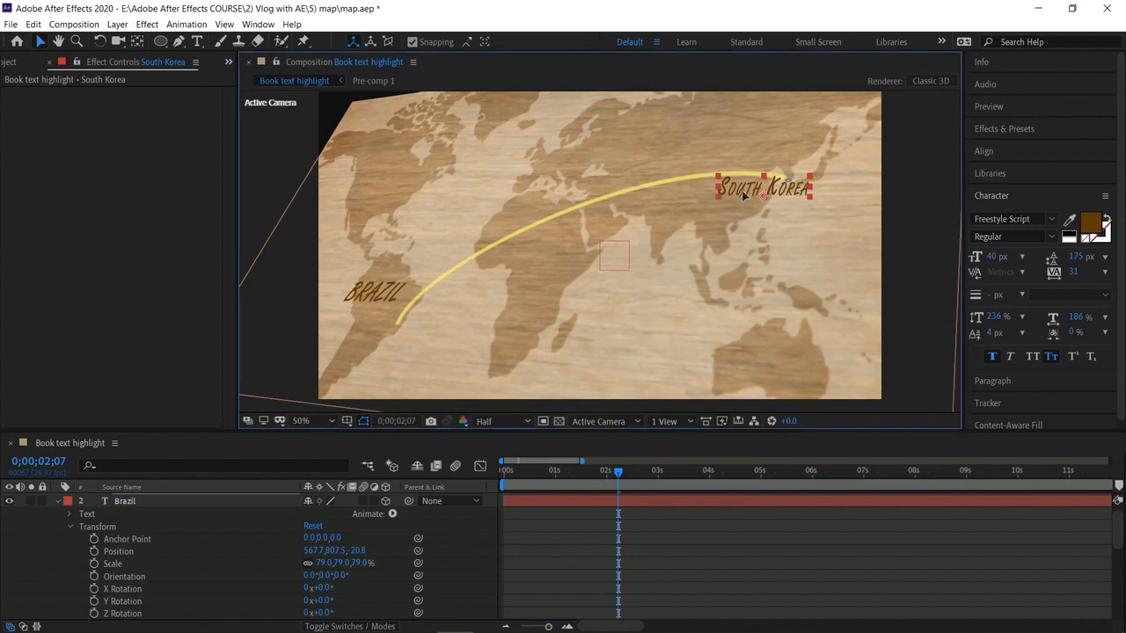
left_click_drag(746, 201, 751, 211)
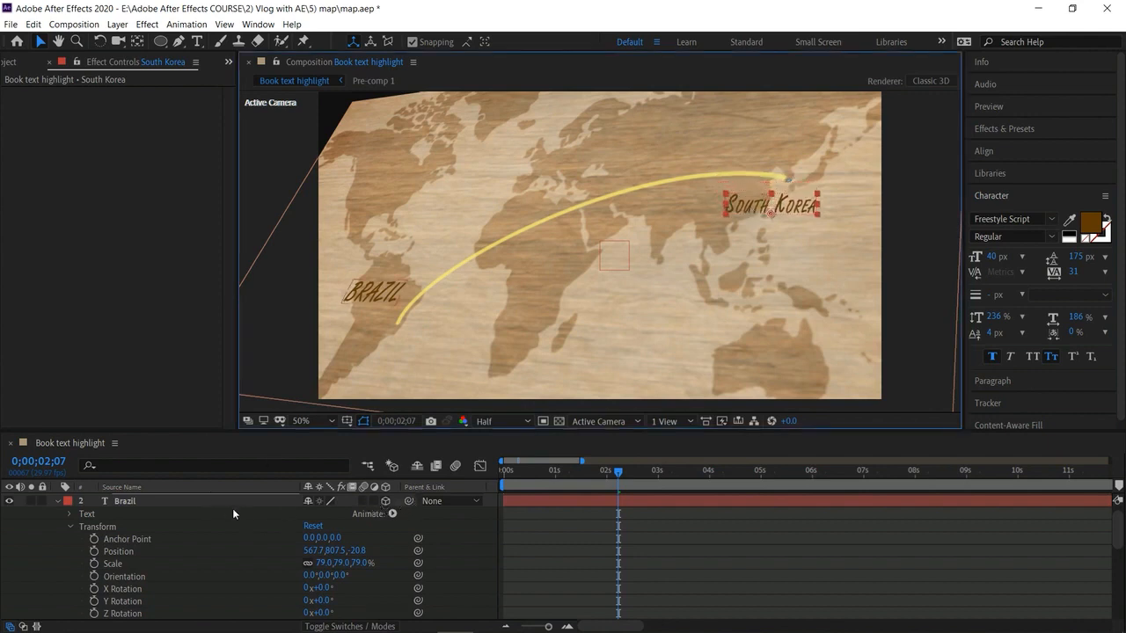
Make the South Korea text a 3D layer and move it back below the route's end in East Asia
scroll(221, 540, "up", 1)
left_click(57, 512)
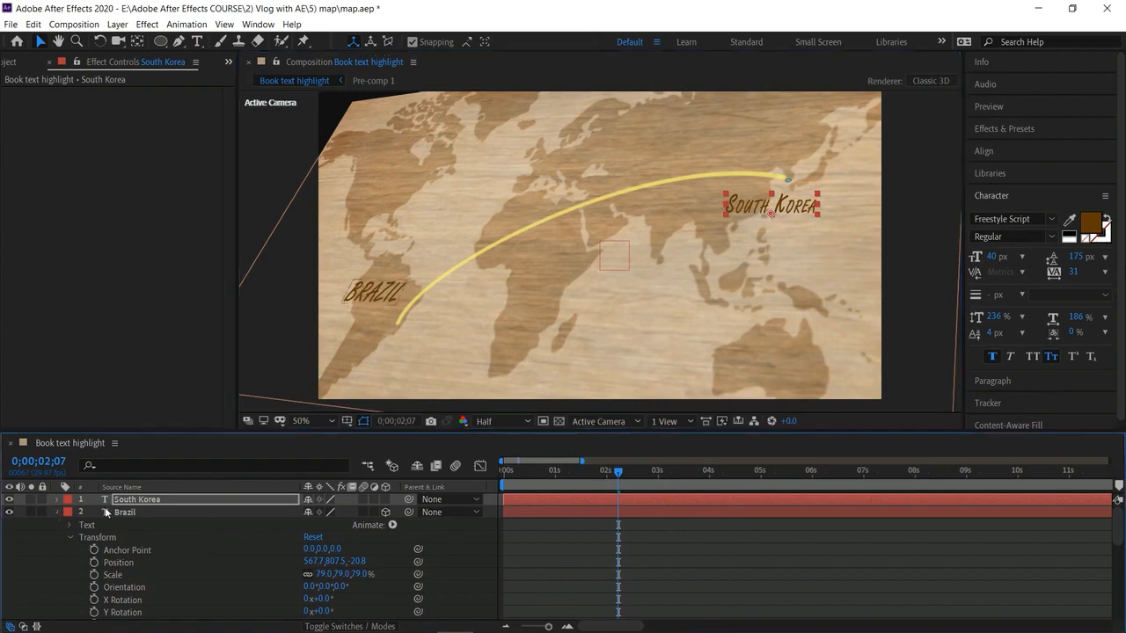
left_click(385, 500)
left_click_drag(778, 154, 799, 227)
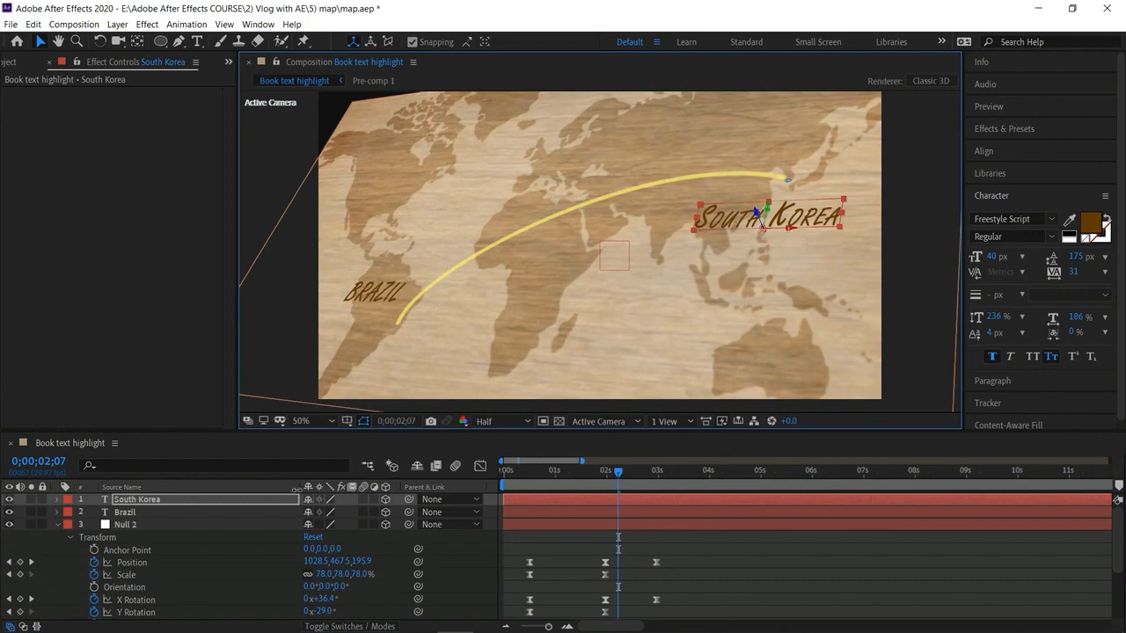
Scale the South Korea label to about 63% in width and 80% in height, then deselect it
left_click(144, 504)
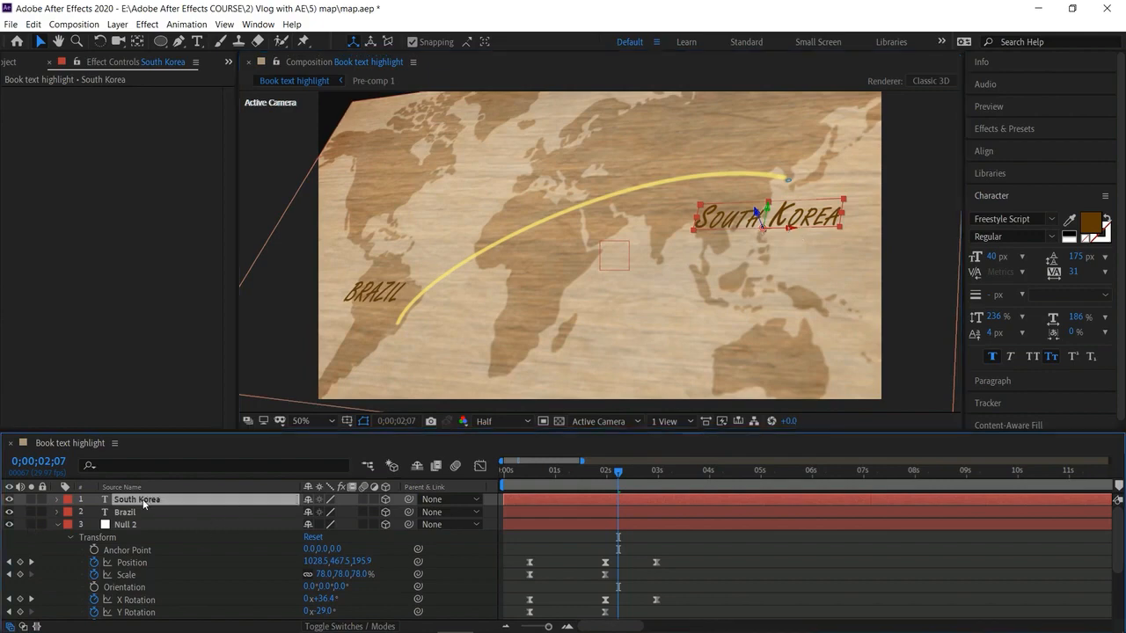
key("s")
left_click_drag(702, 208, 806, 202)
left_click(902, 296)
Preview the map animation from the start, save the project and show its project files
left_click_drag(616, 477, 469, 478)
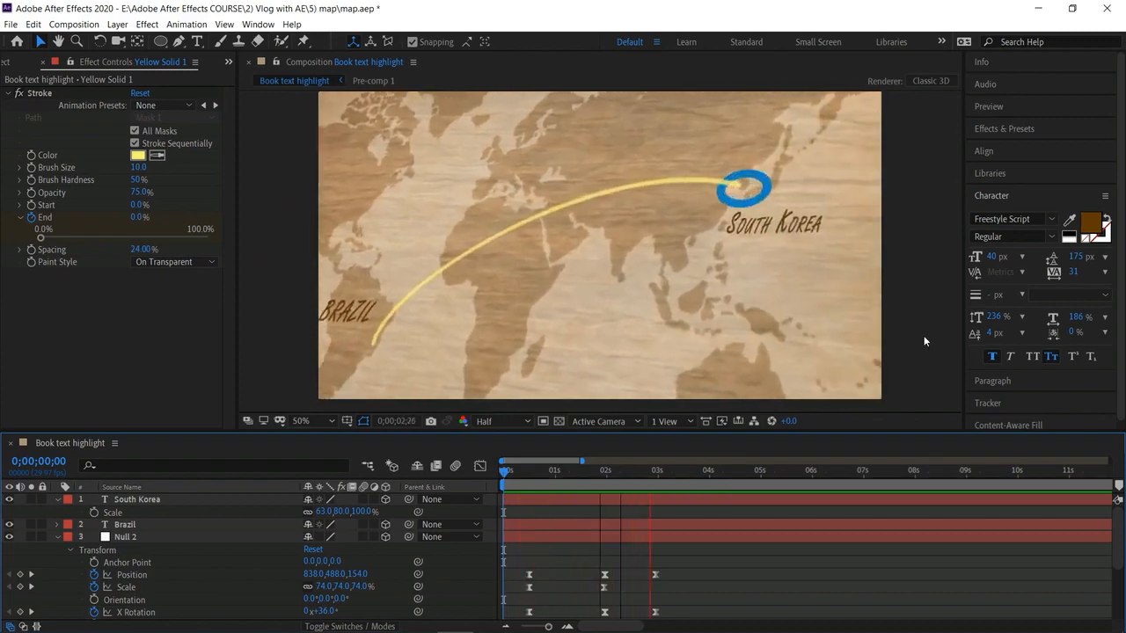
key("space")
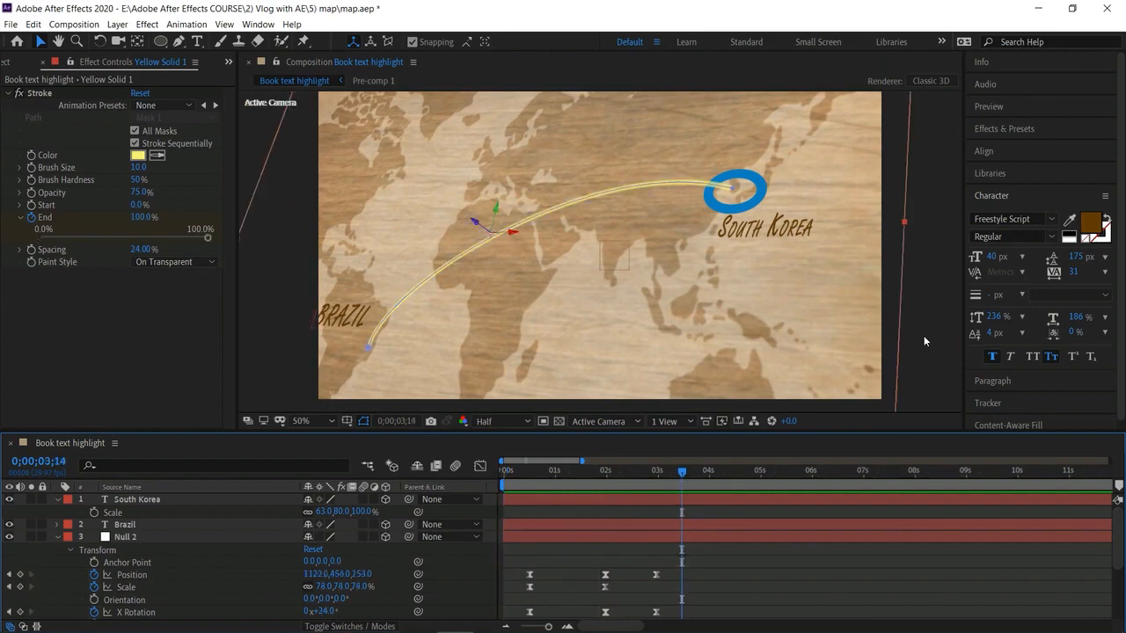
key("ctrl+s")
left_click(43, 63)
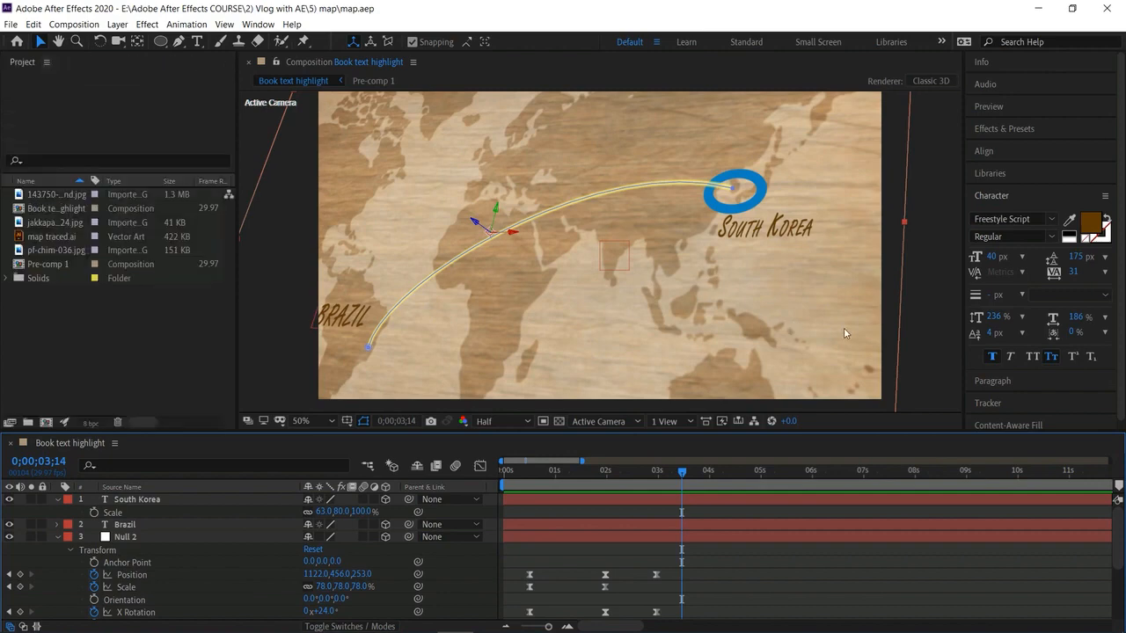
left_click(923, 368)
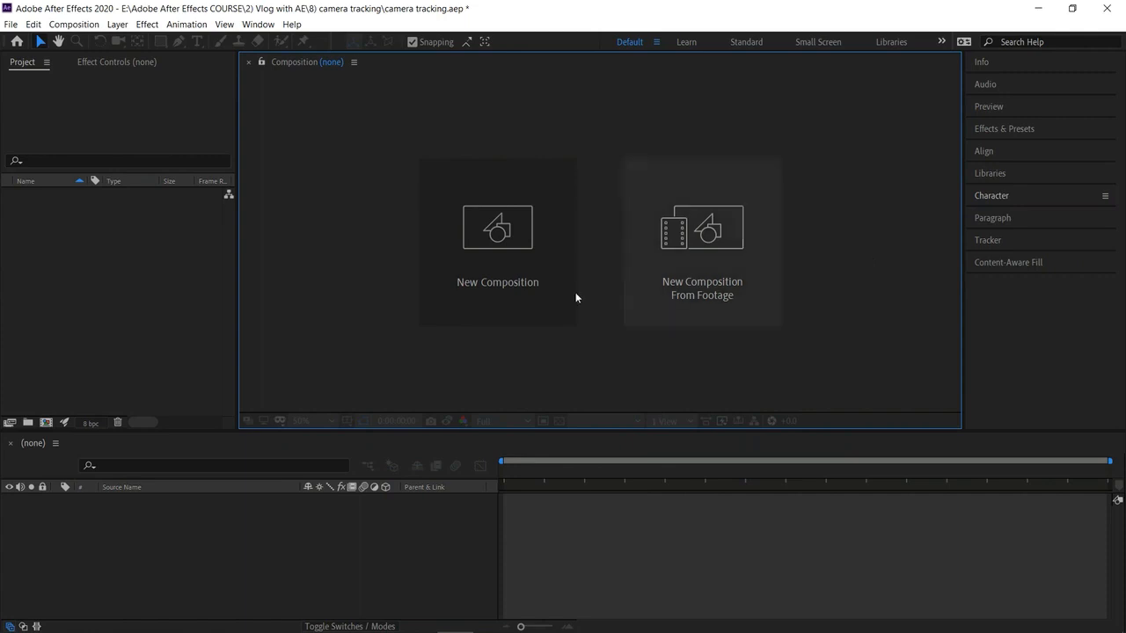
In the camera tracking project, create composition Comp 1 with the HDTV 1080 29.97 preset
left_click(46, 422)
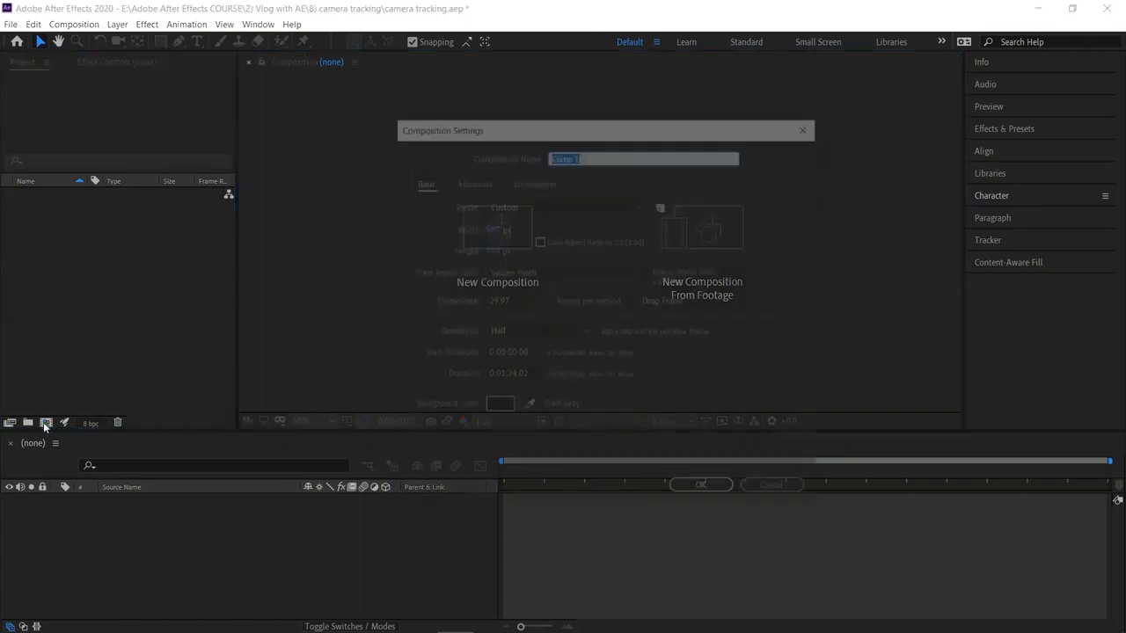
left_click(516, 205)
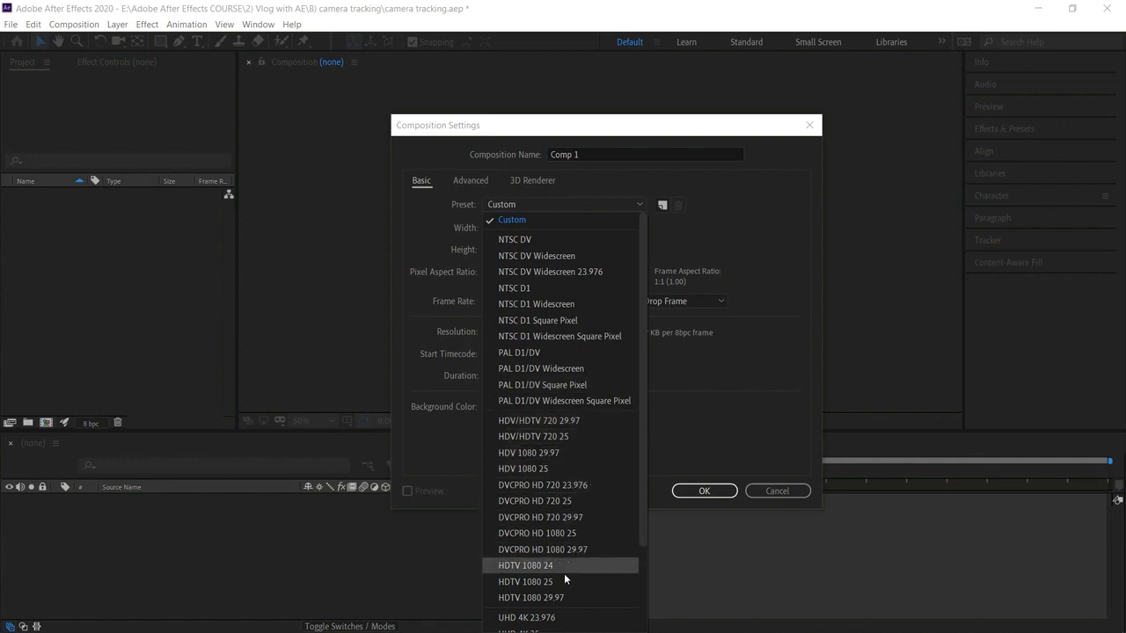
left_click(562, 598)
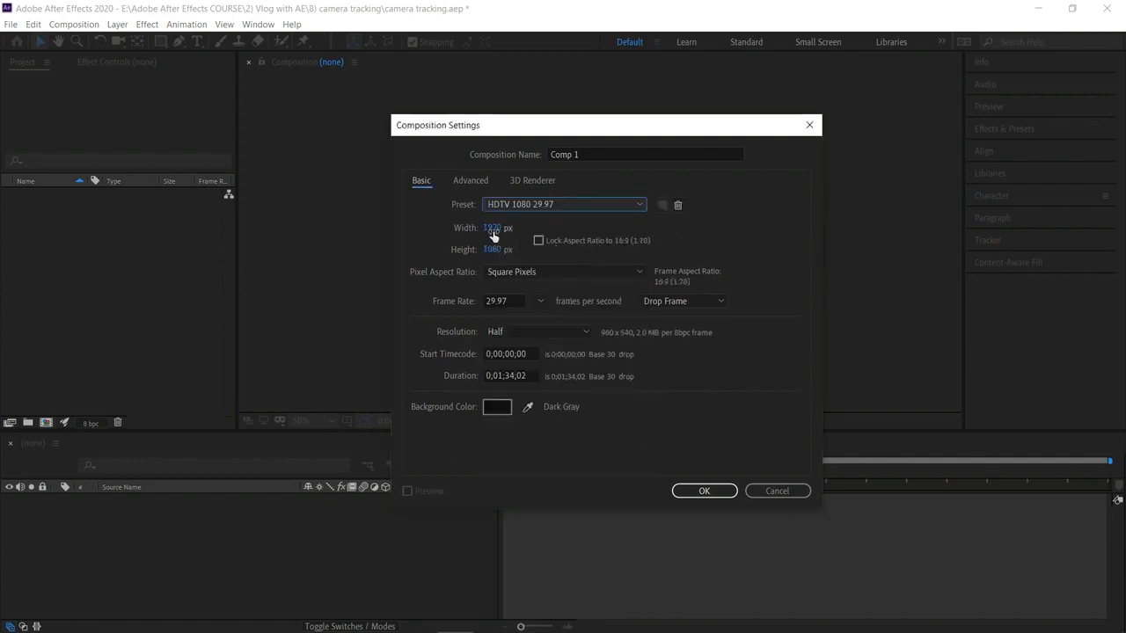
left_click(696, 491)
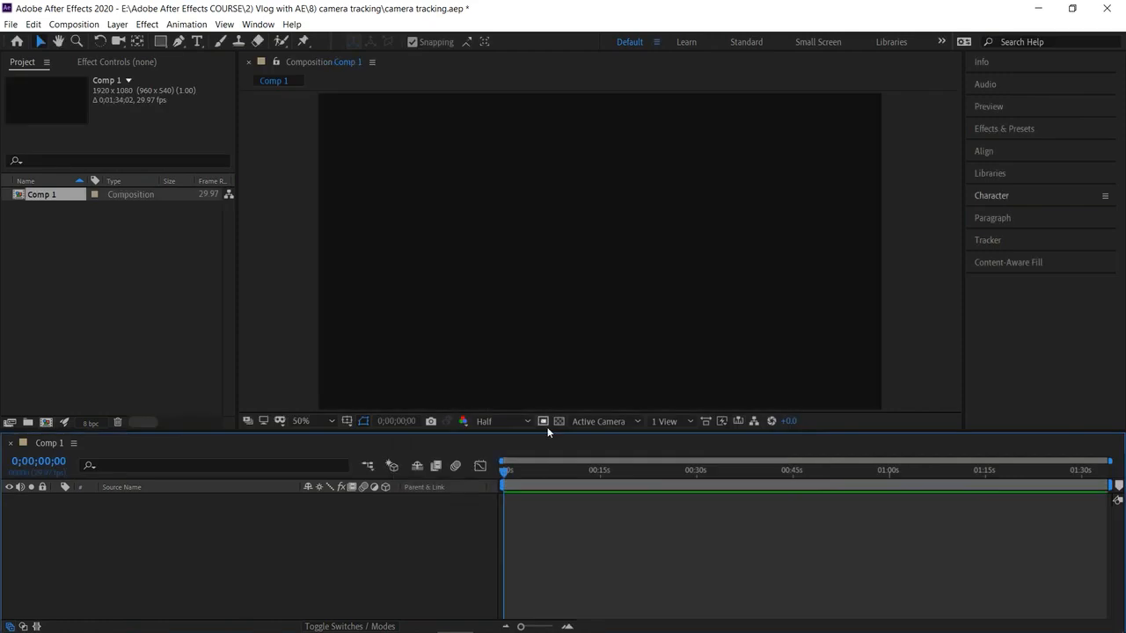
Import the hill fort video from the files folder and add it at its original size as a layer in Comp 1
left_click(161, 306)
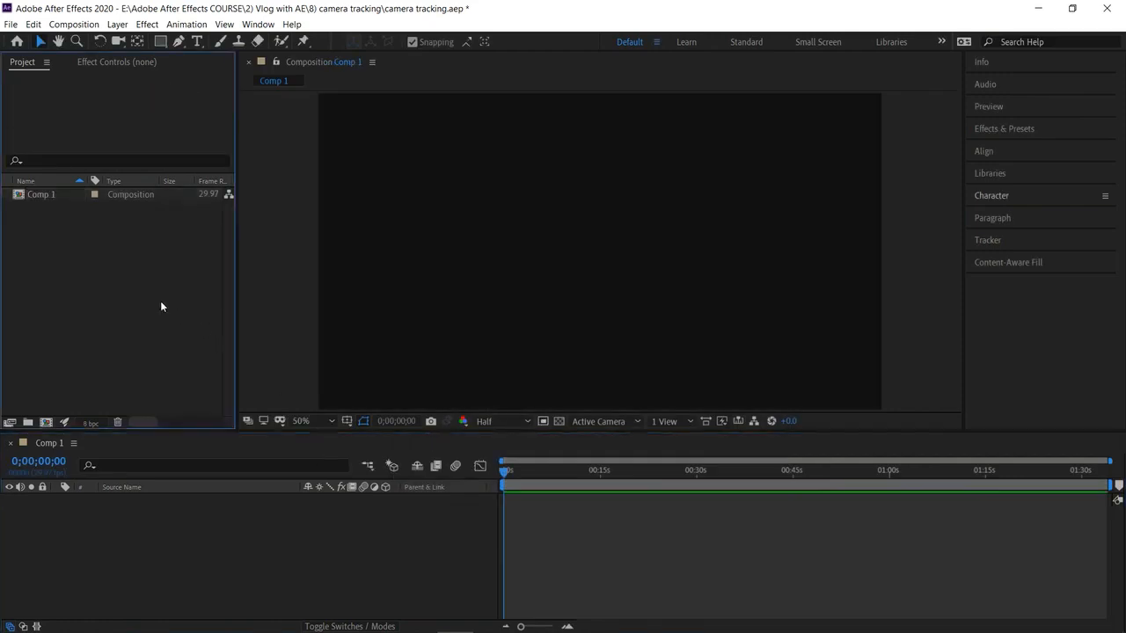
double_click(161, 306)
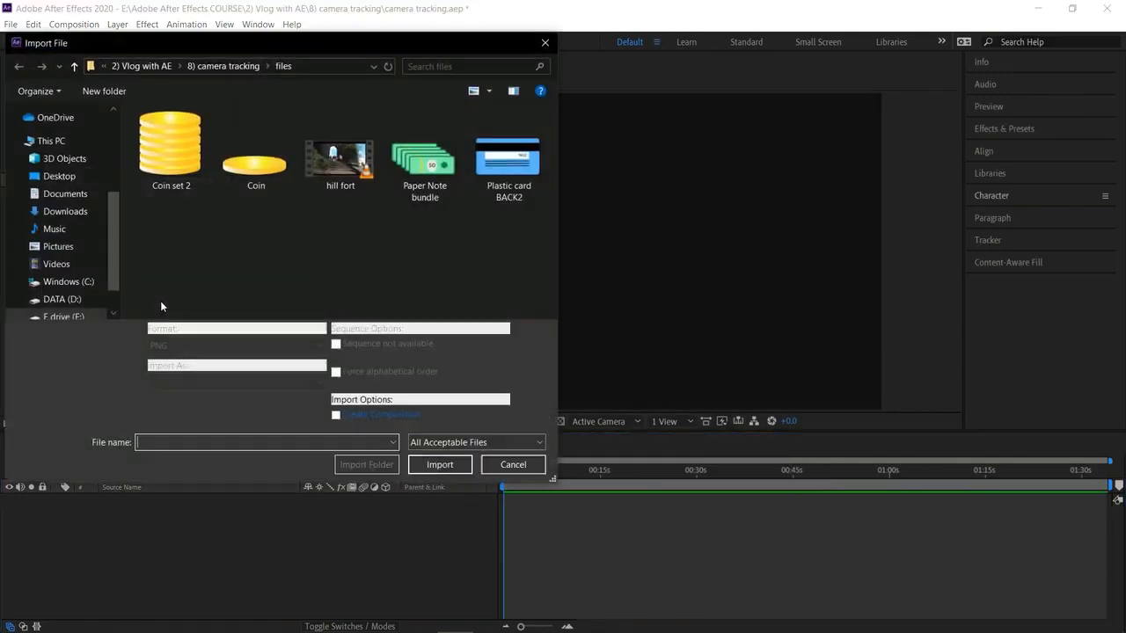
double_click(343, 178)
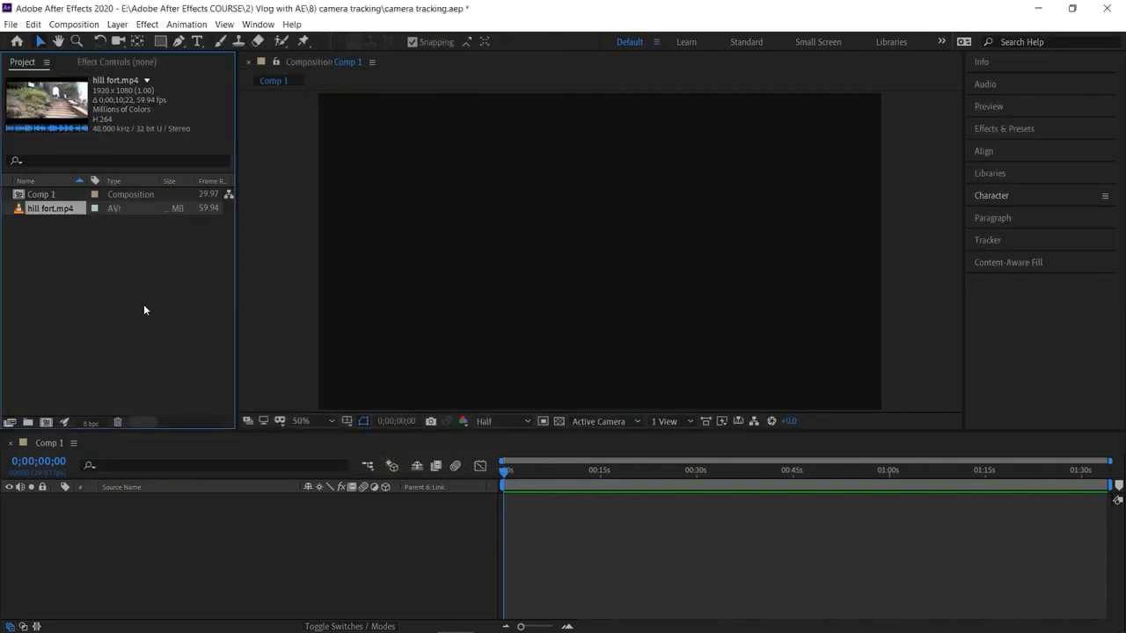
left_click_drag(69, 212, 239, 535)
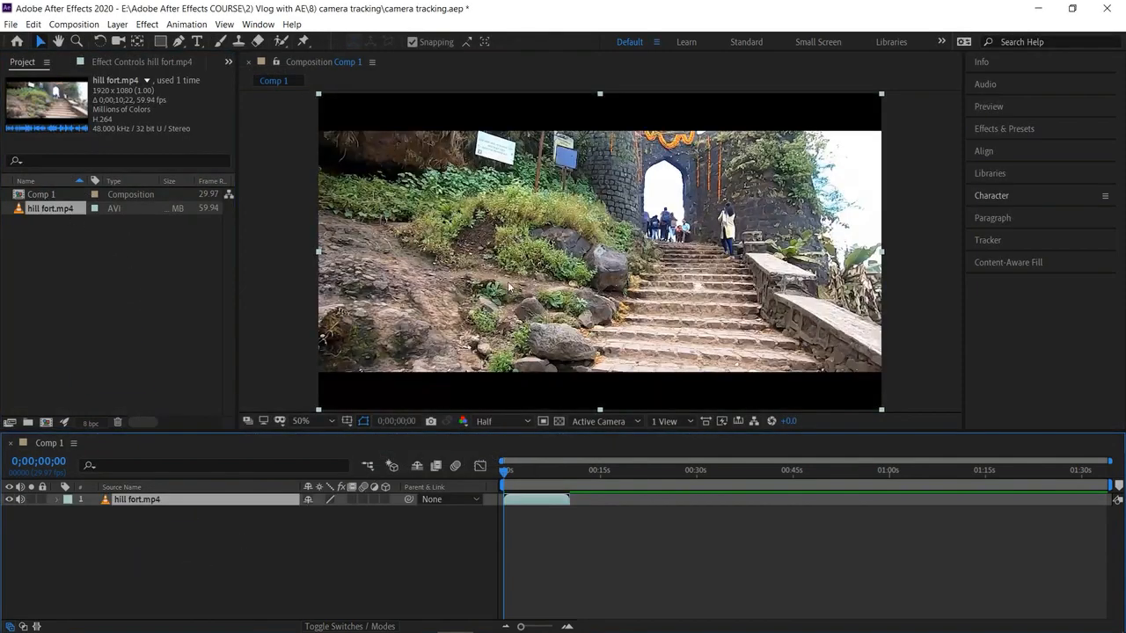
mouse_move(598, 96)
left_mouse_down()
mouse_move(599, 41)
mouse_move(598, 99)
left_mouse_up()
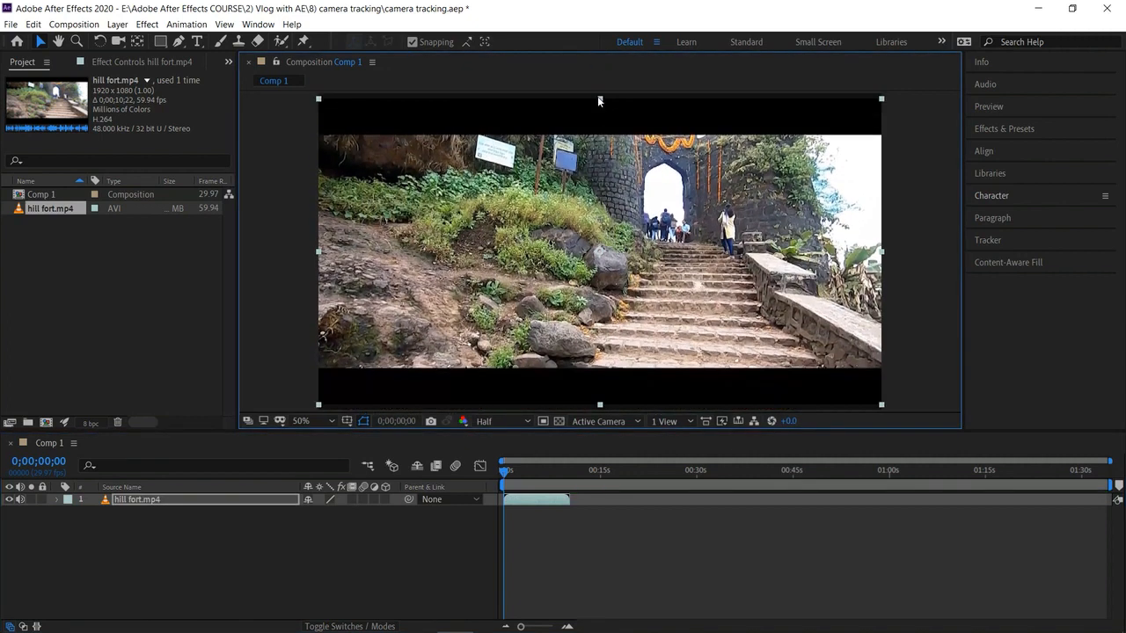
key("ctrl+z")
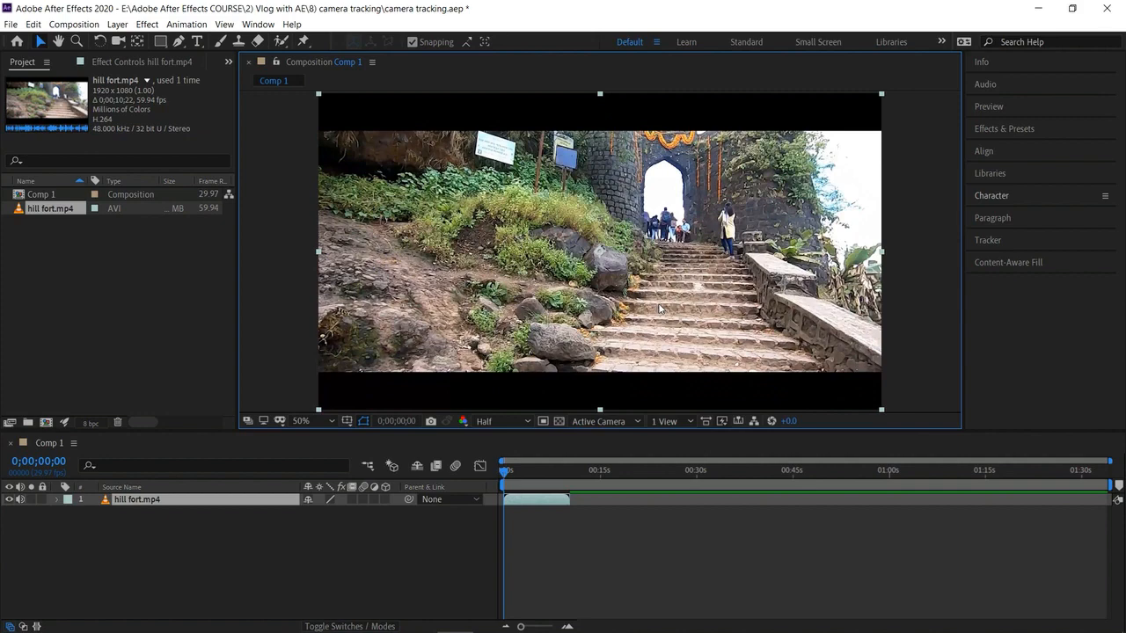
Run Track Camera on the hill fort.mp4 layer and enable Render Track Points in the 3D Camera Tracker effect
left_click(257, 24)
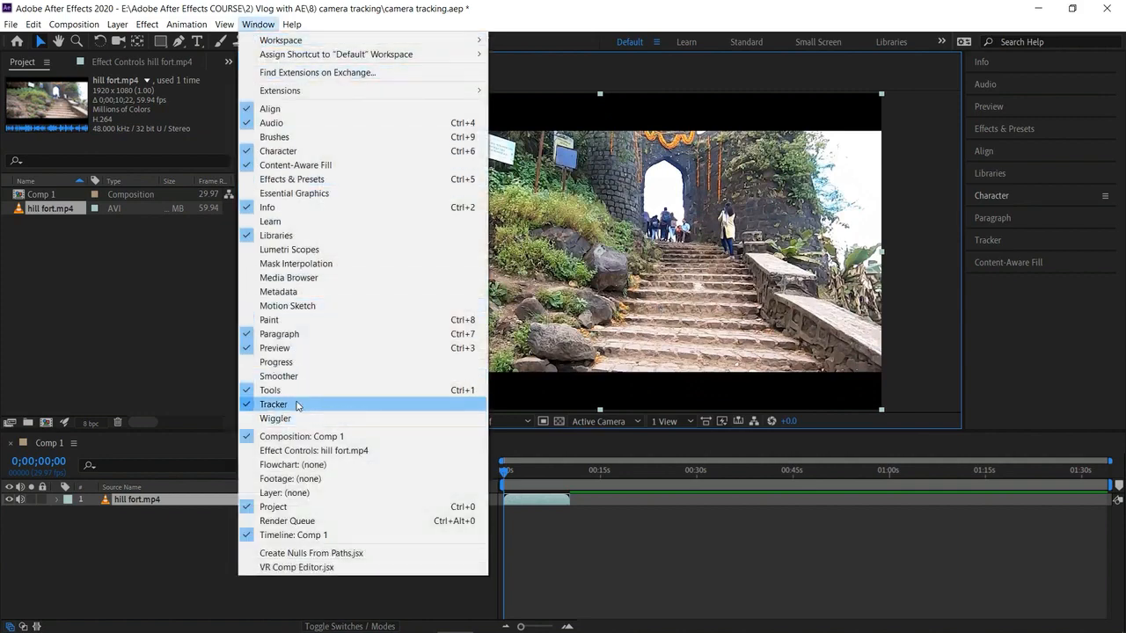
left_click(905, 324)
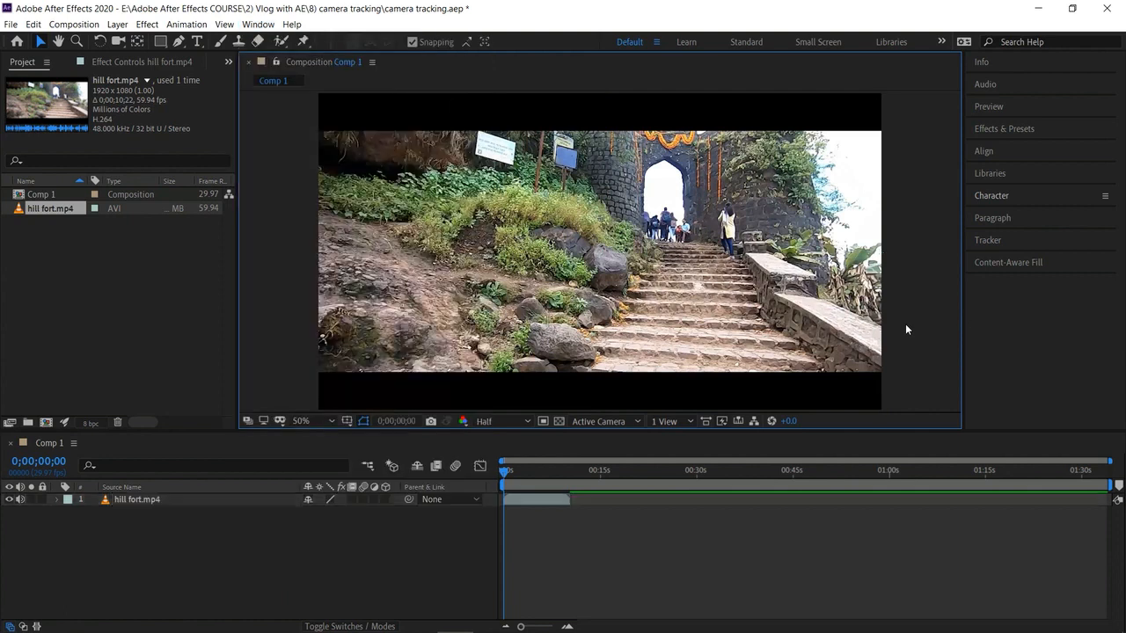
left_click(993, 239)
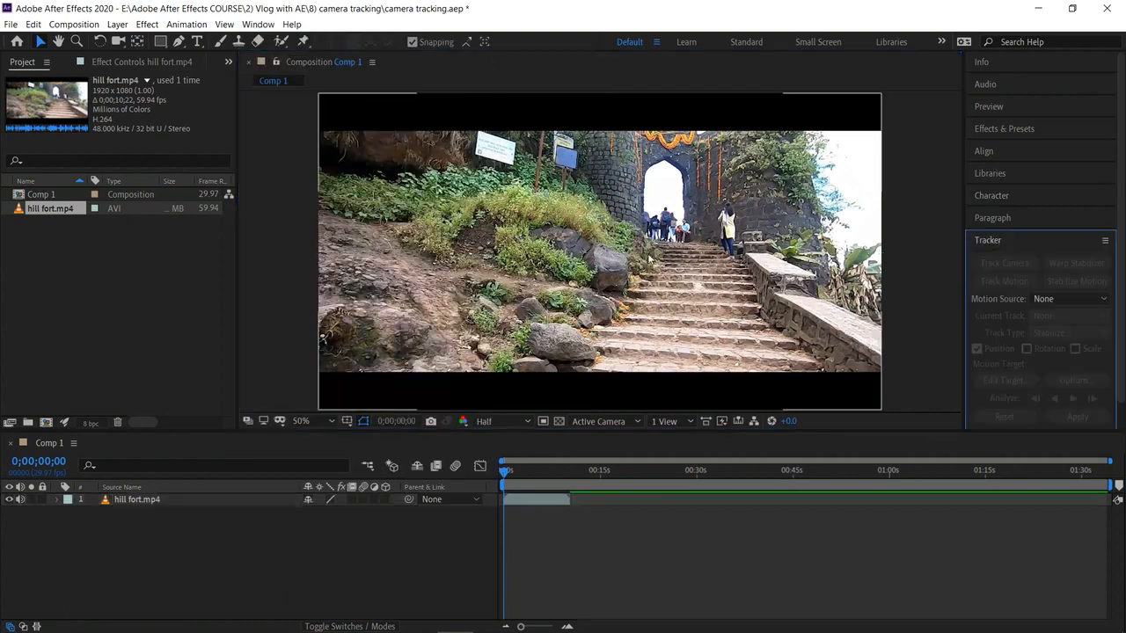
left_click(620, 268)
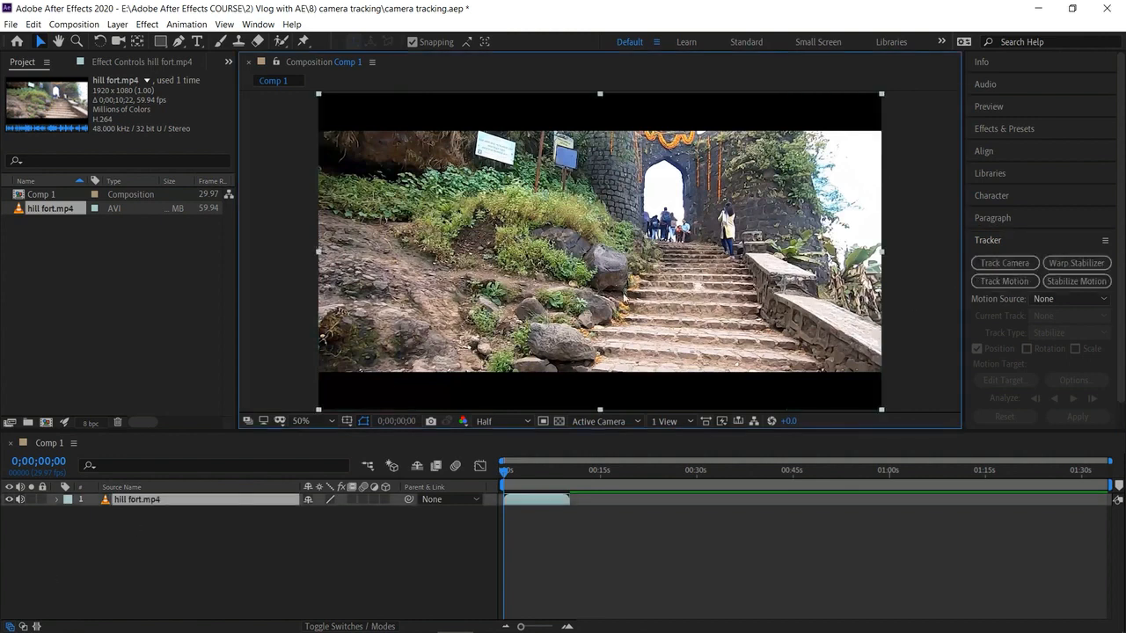
left_click(1003, 263)
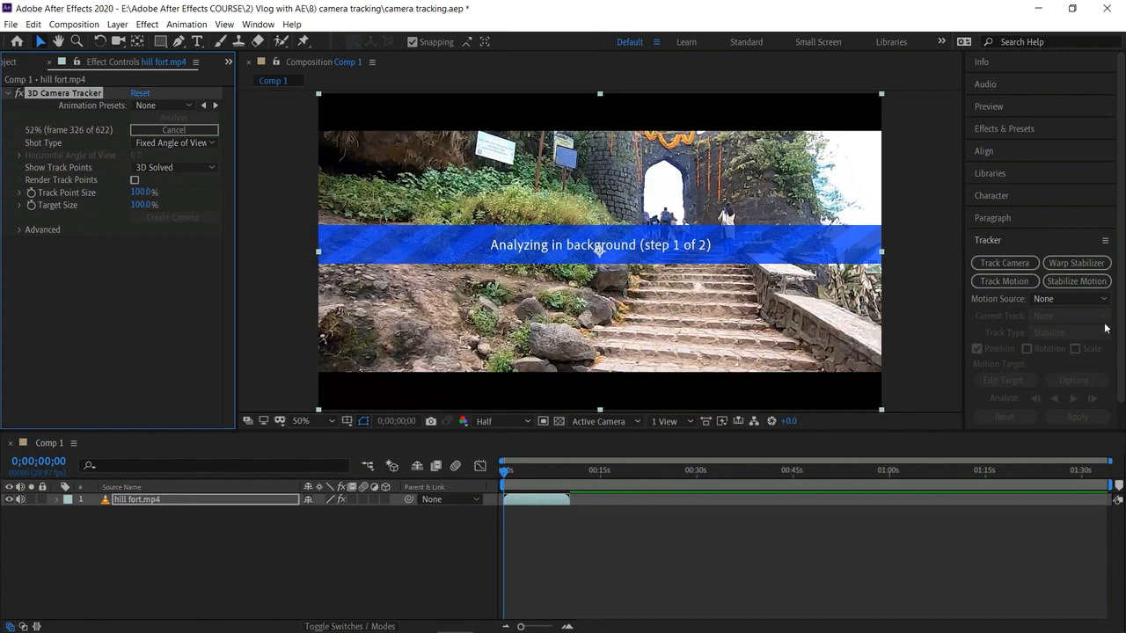
left_click(135, 180)
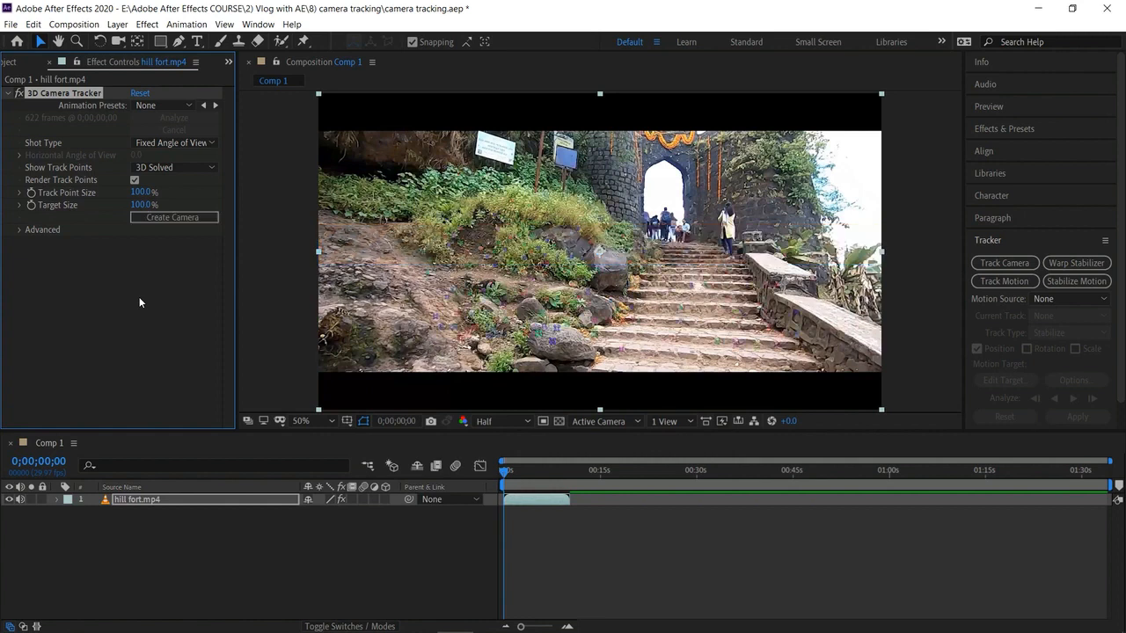
left_click(448, 254)
left_click(521, 472)
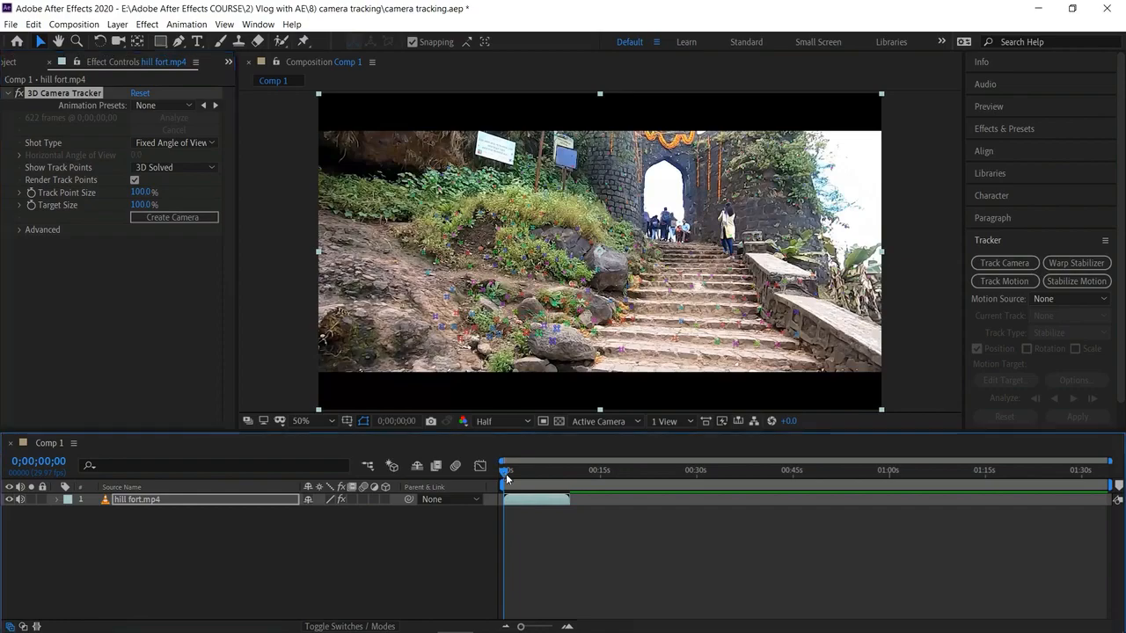
left_click_drag(524, 487, 498, 501)
Import the Coin set 2, Coin and Paper Note bundle PNG images from the files folder into the project
left_click(12, 62)
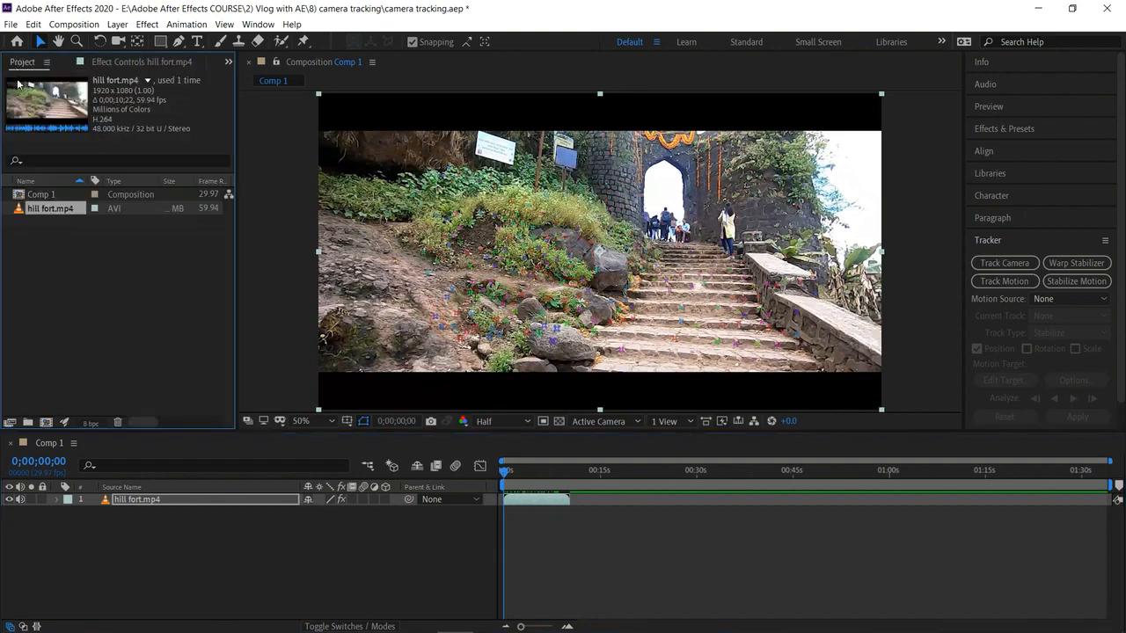
double_click(120, 300)
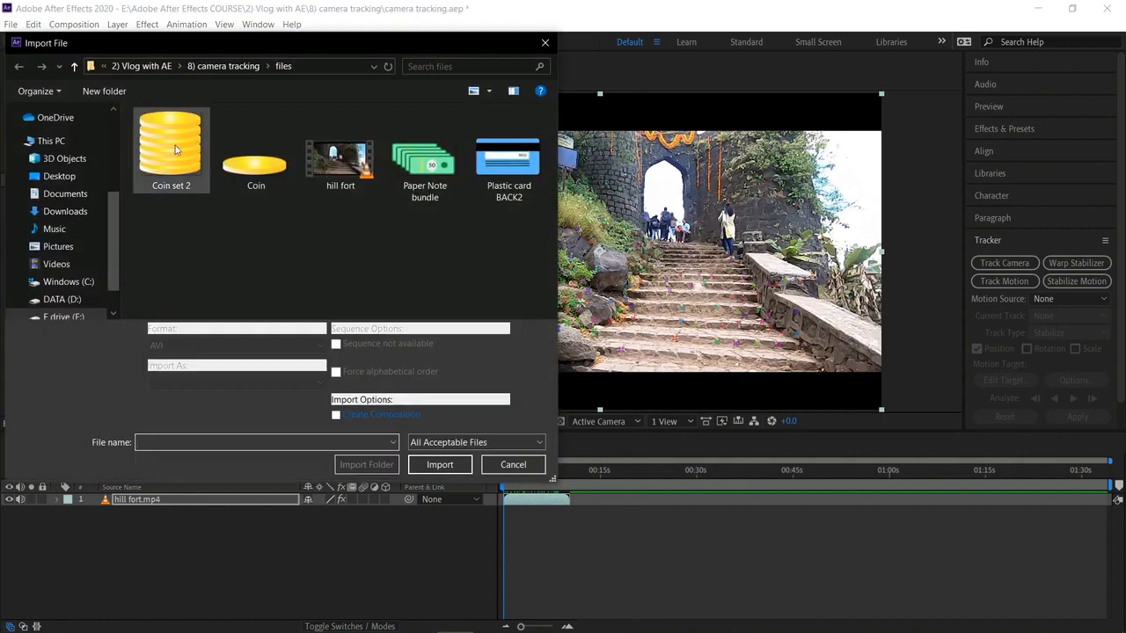
left_click(231, 159, "ctrl")
left_click(413, 174, "ctrl")
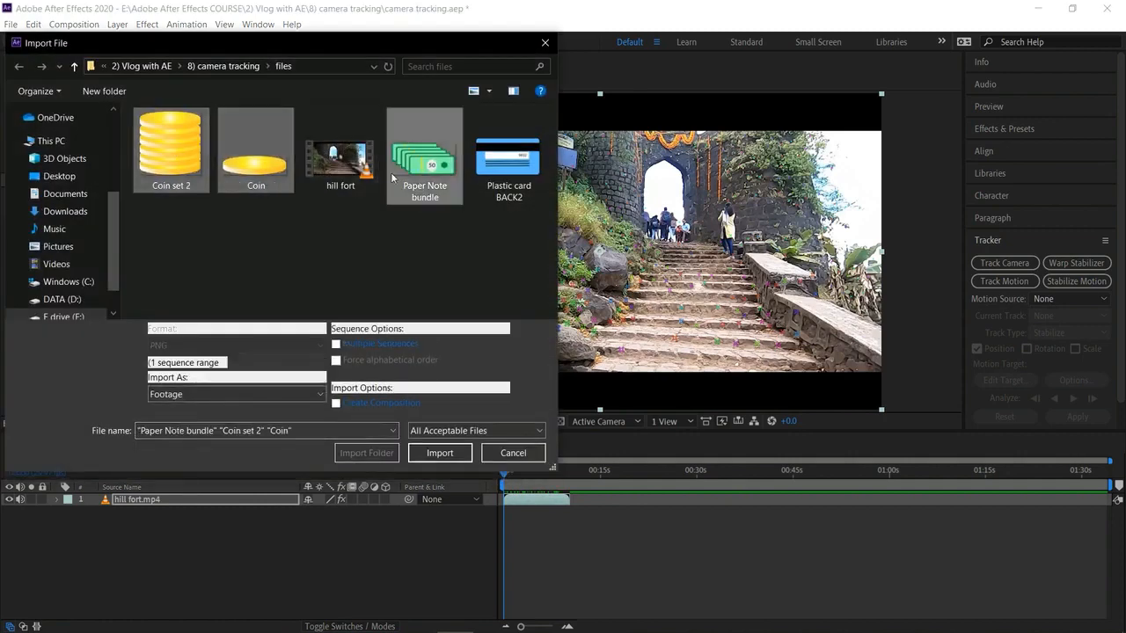
left_click(440, 452)
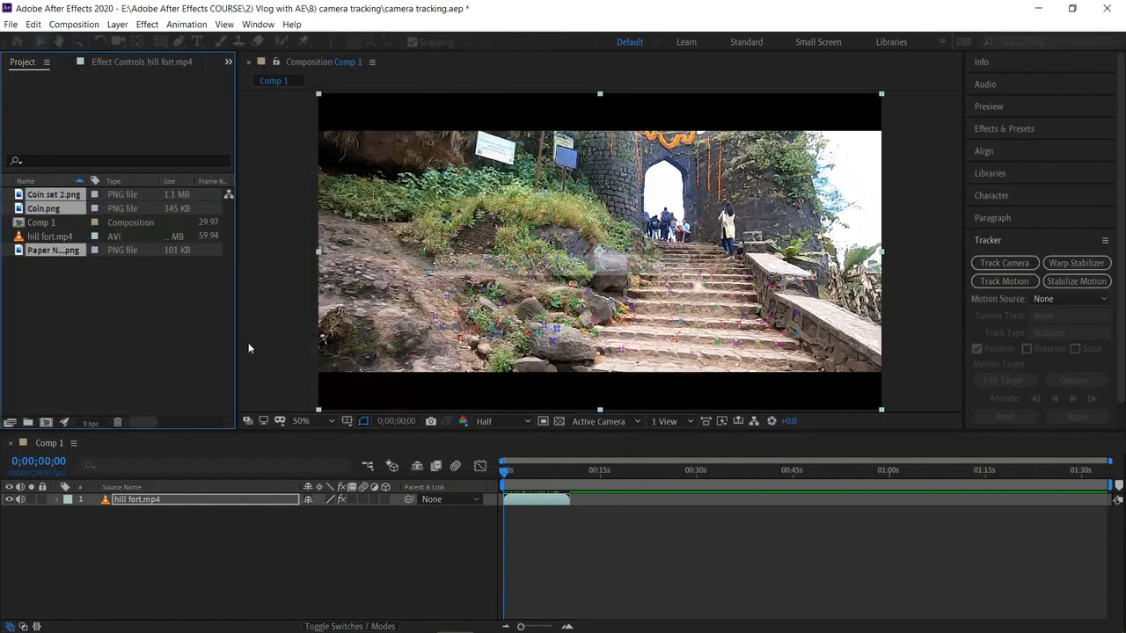
left_click(62, 207)
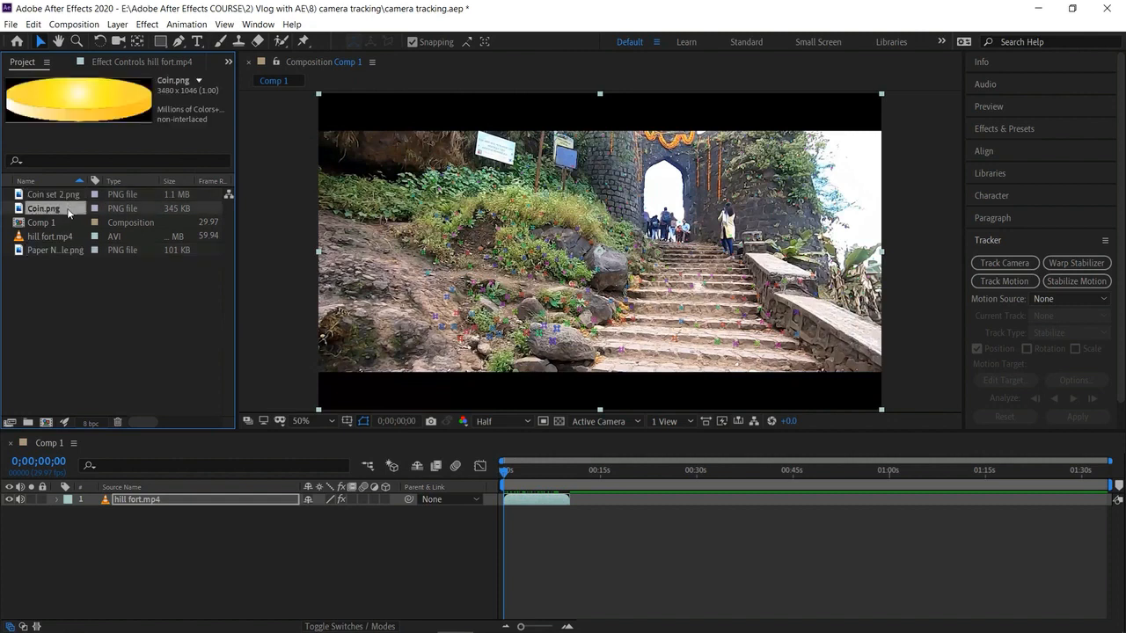
left_click_drag(64, 208, 125, 319)
left_click(131, 344)
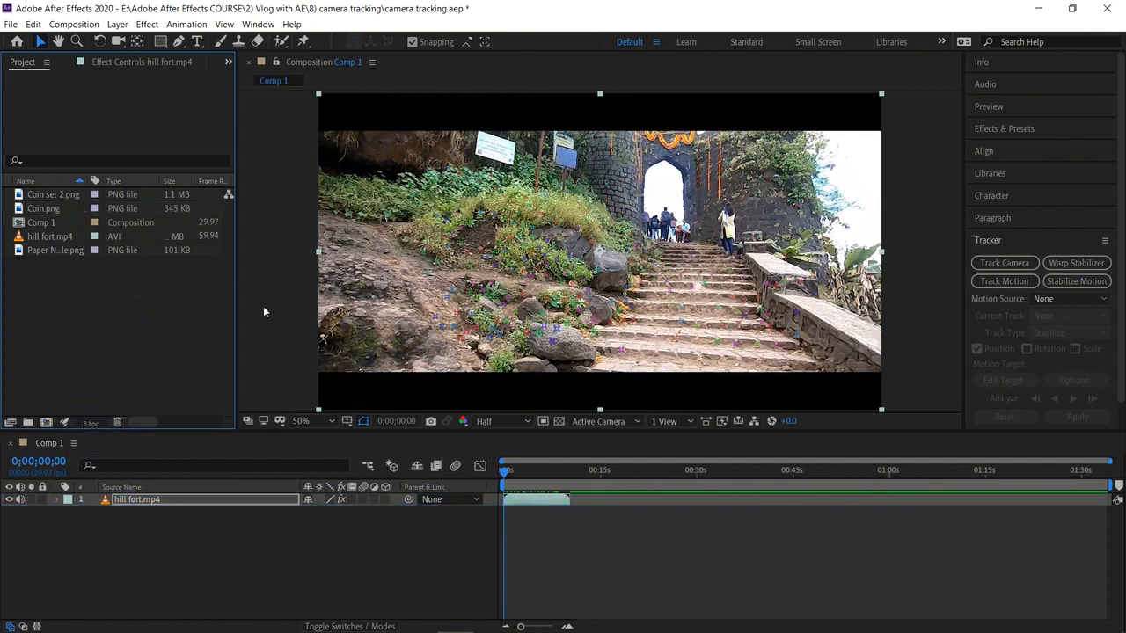
Create a solid and camera from the track points on the rocky slope beside the lower stairs
left_click(503, 300)
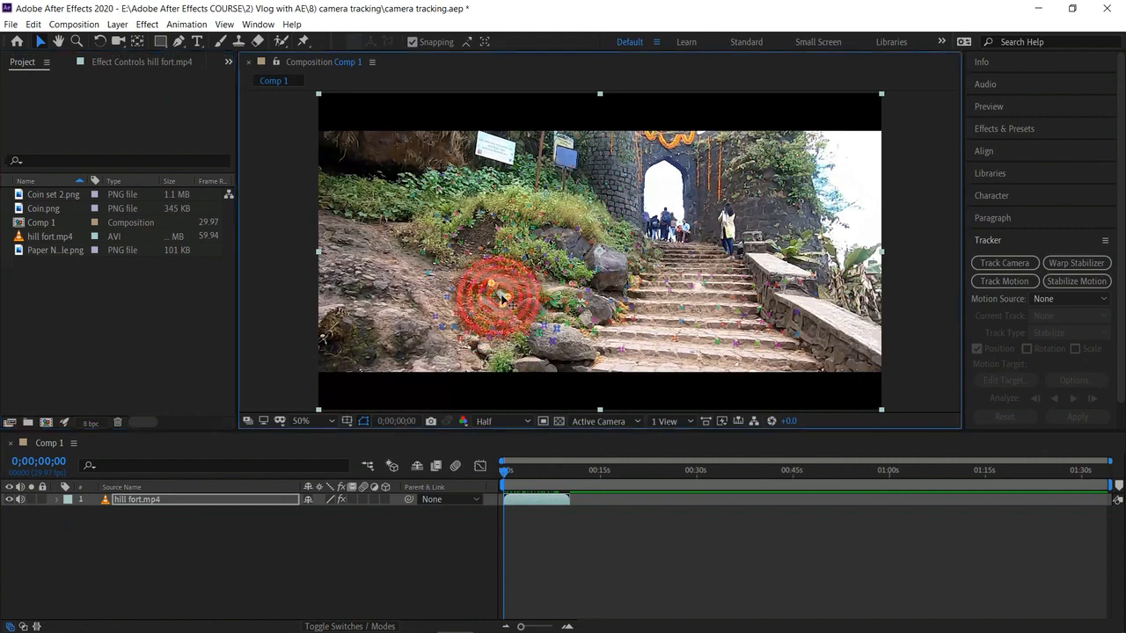
right_click(502, 300)
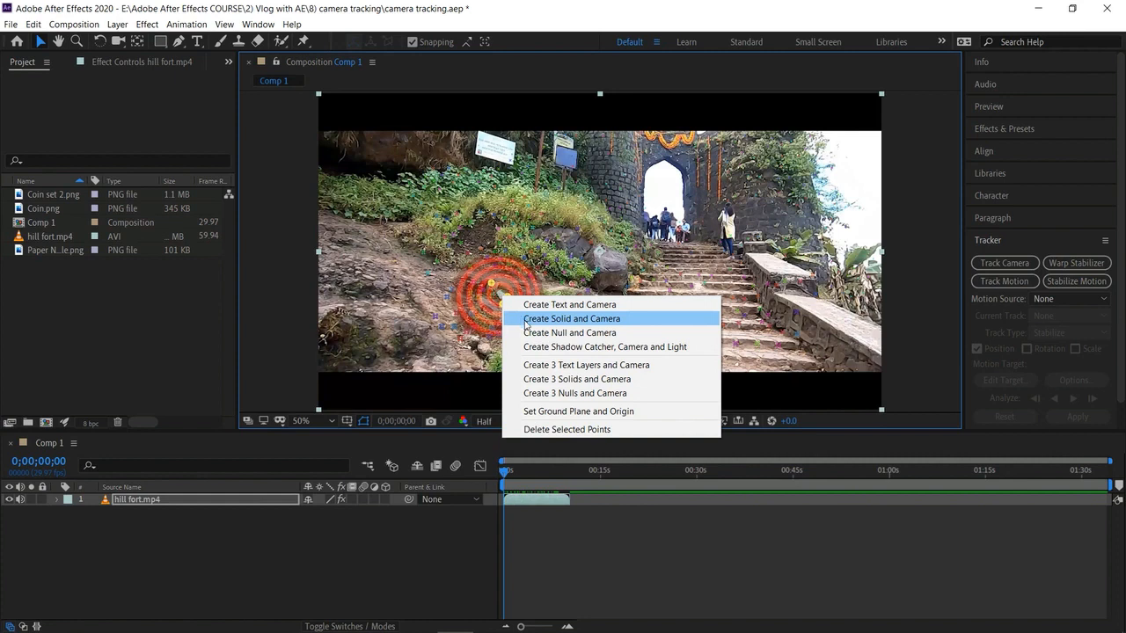
left_click(525, 320)
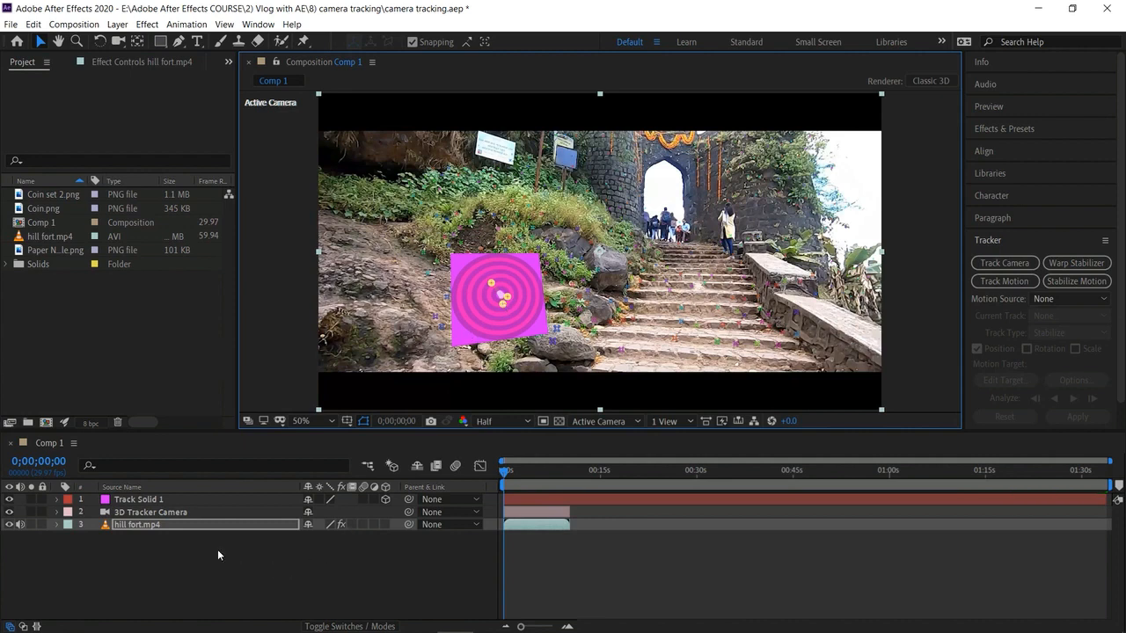
Pre-compose Track Solid 1 as Track Solid 1 Comp 1, leaving all attributes in Comp 1, and open the new composition
left_click(154, 501)
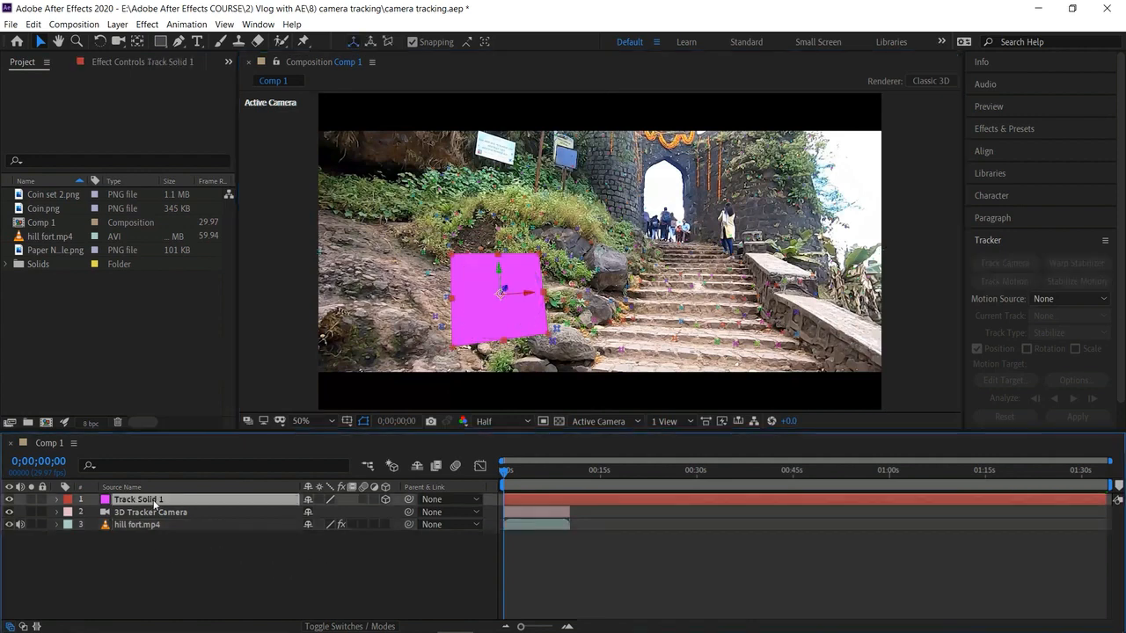
right_click(153, 501)
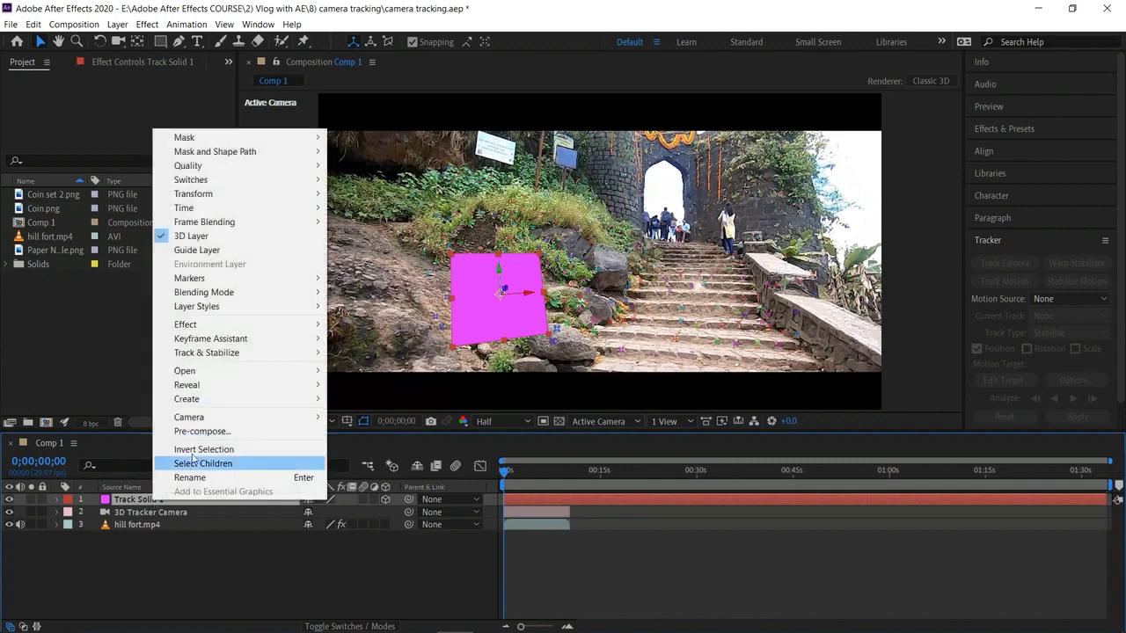
left_click(213, 432)
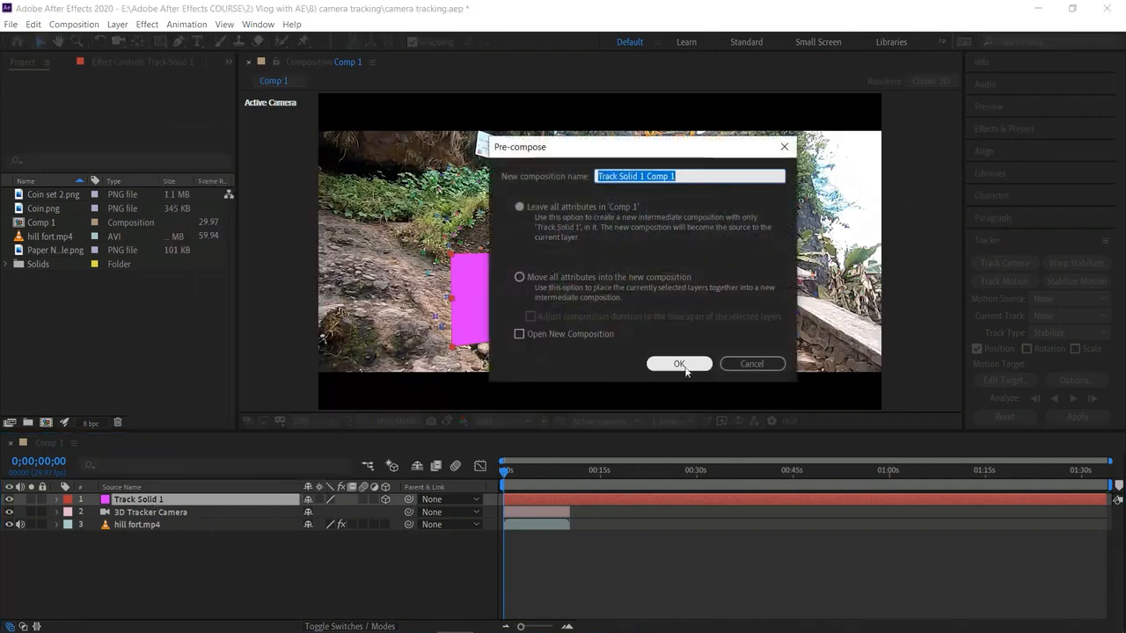
left_click(679, 363)
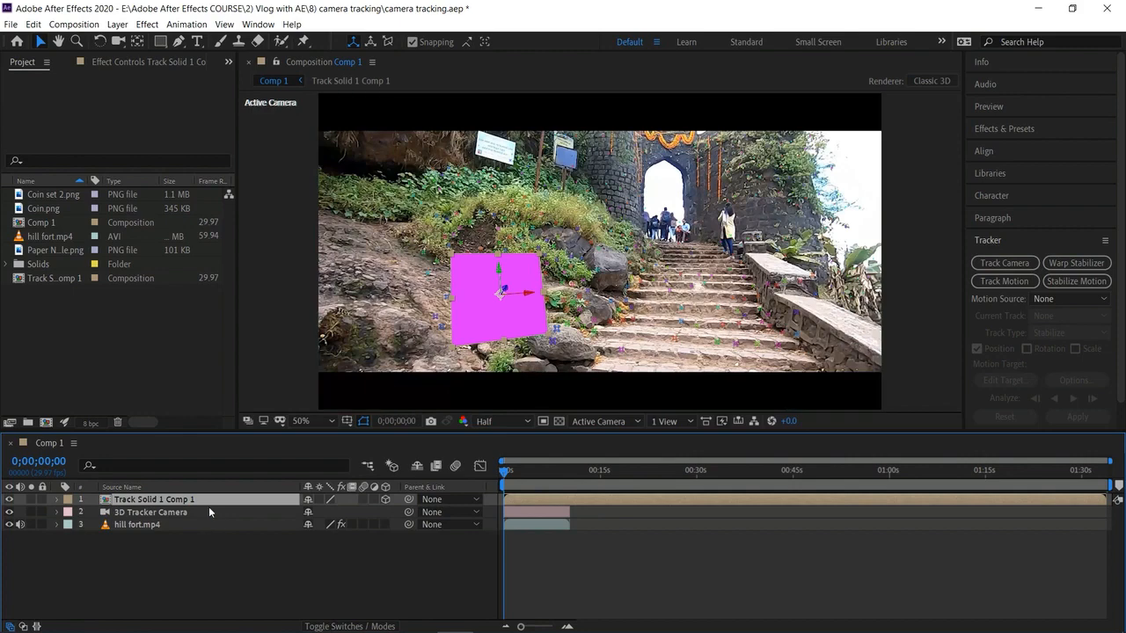
double_click(208, 500)
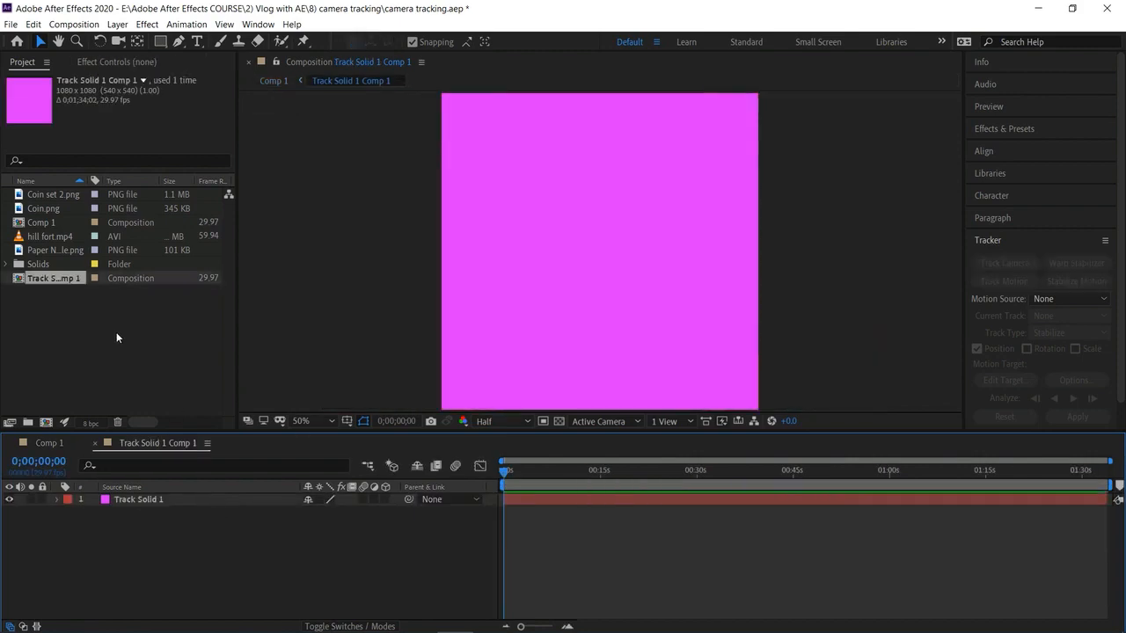
Add Coin.png to Track Solid 1 Comp 1 and delete the Track Solid 1 layer
left_click(88, 321)
left_click(54, 208)
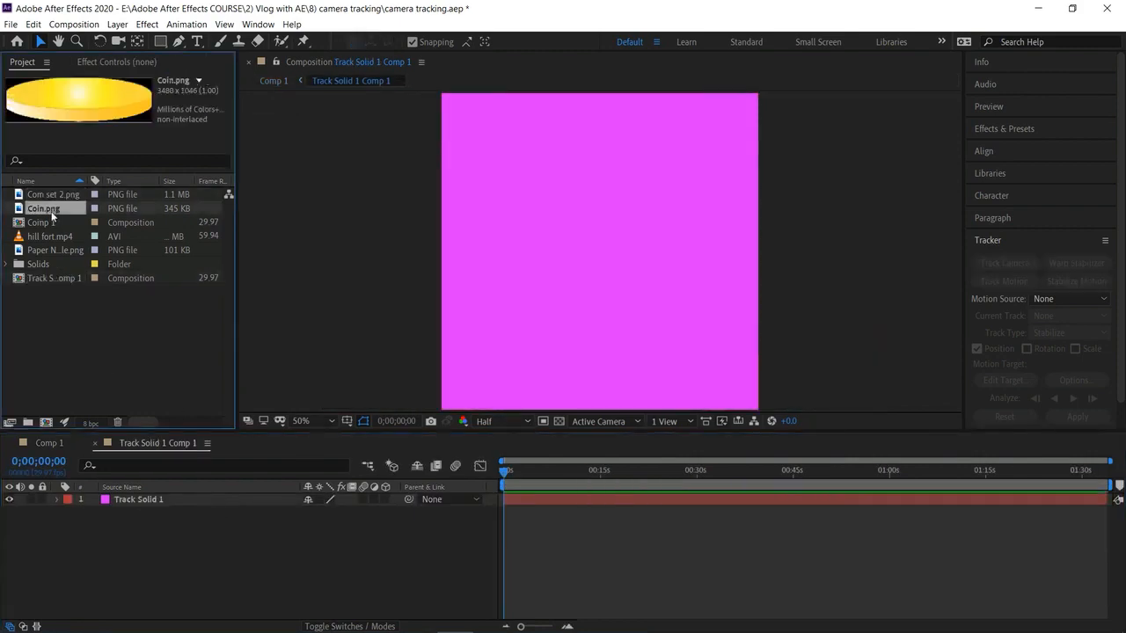
left_click_drag(48, 209, 160, 528)
left_click(160, 501)
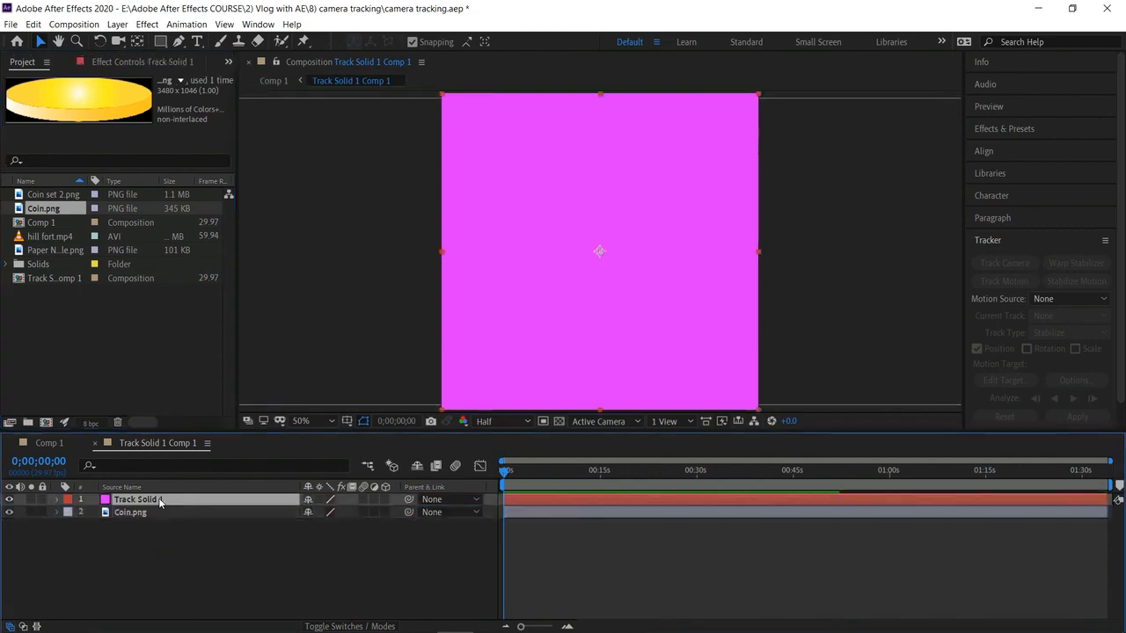
key("Delete")
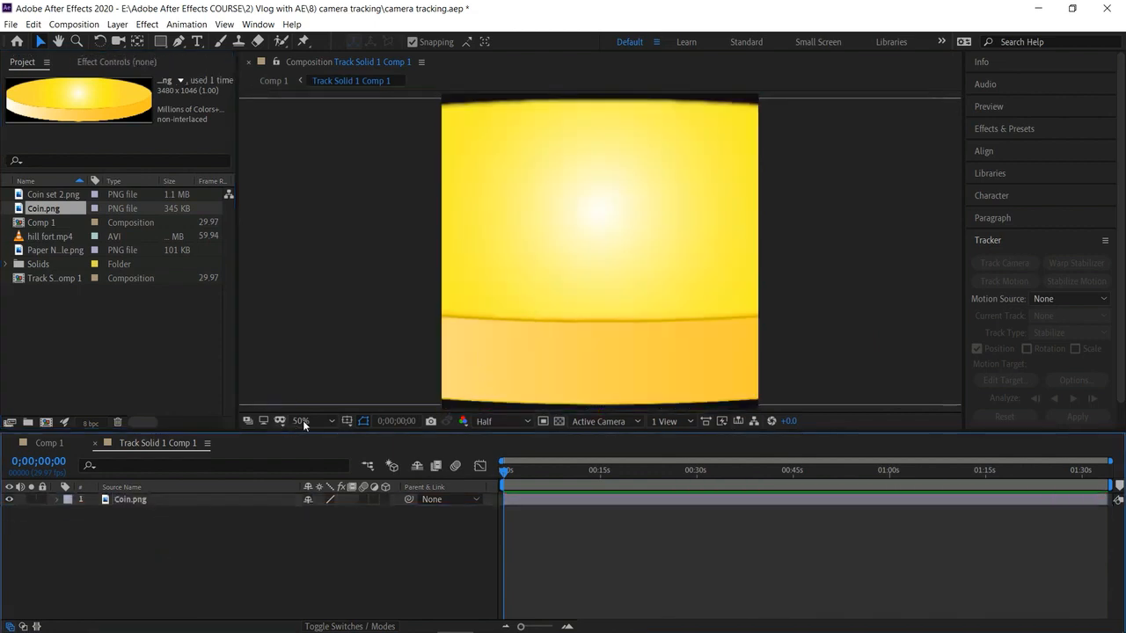
Scale the Coin.png layer down to fit inside the square frame, and return to Comp 1
left_click(303, 420)
left_click(312, 226)
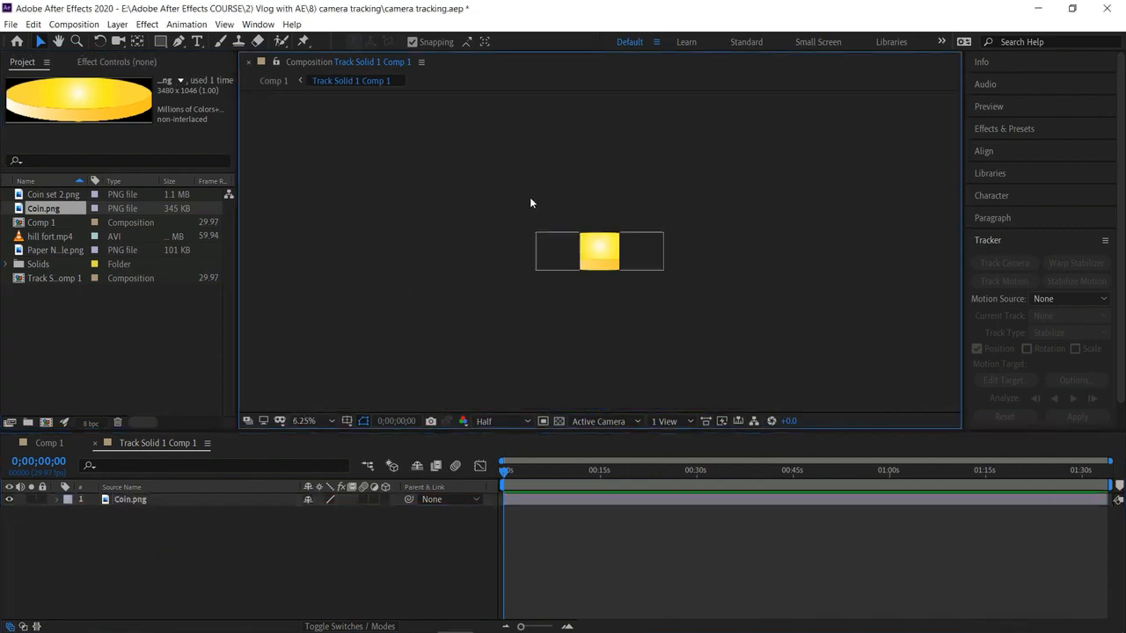
left_click(544, 253)
left_click_drag(536, 230, 585, 244)
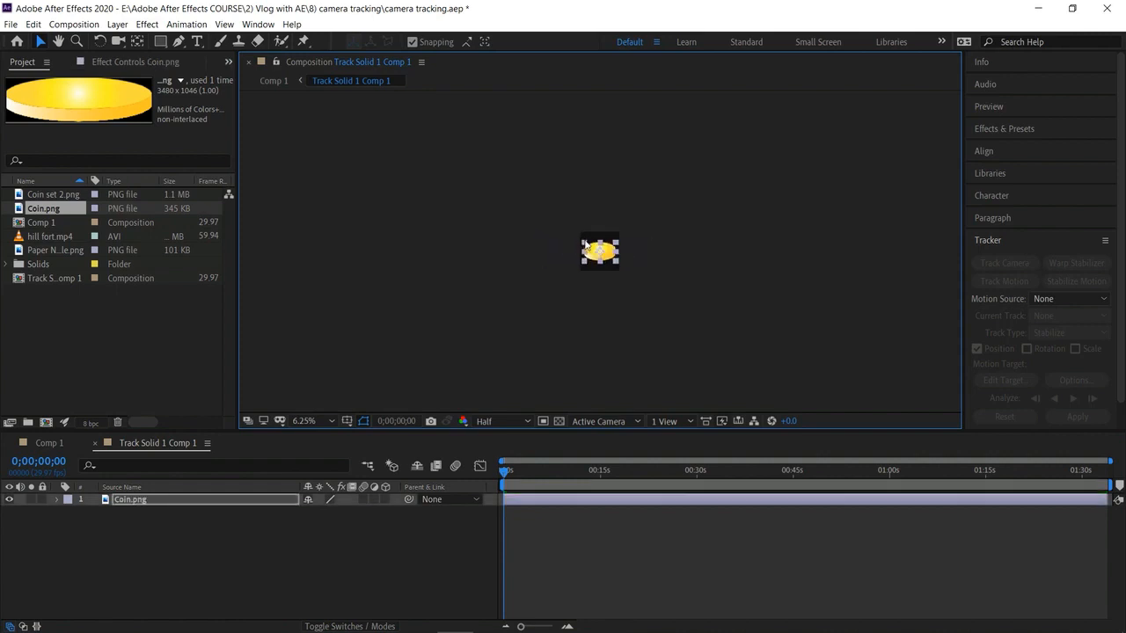
left_click(325, 419)
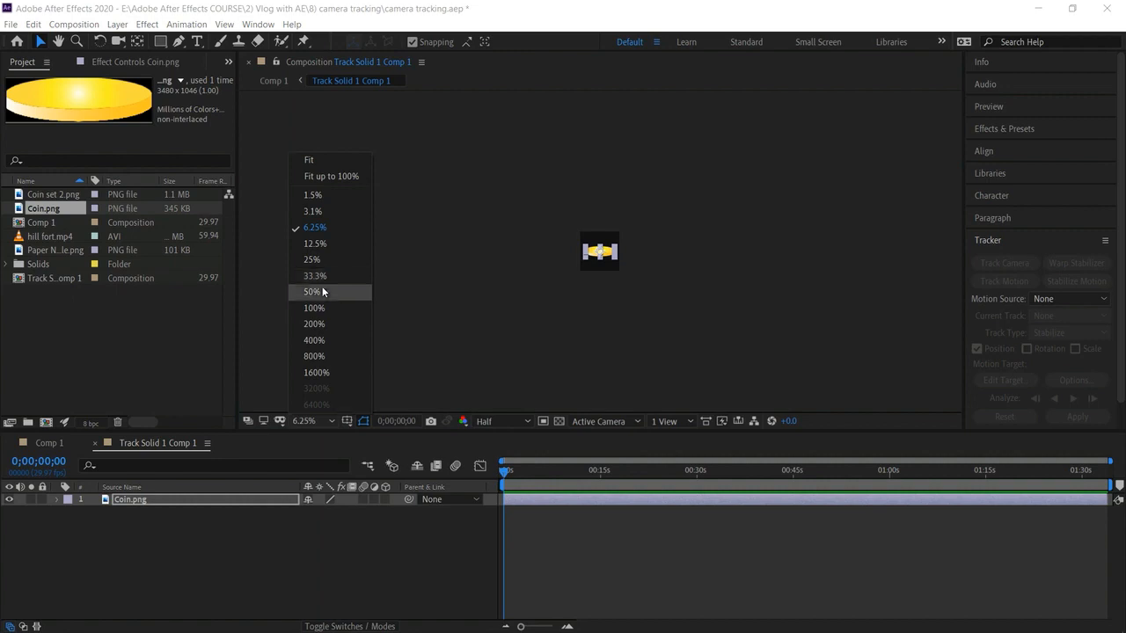
left_click(321, 281)
left_click_drag(483, 209, 464, 201)
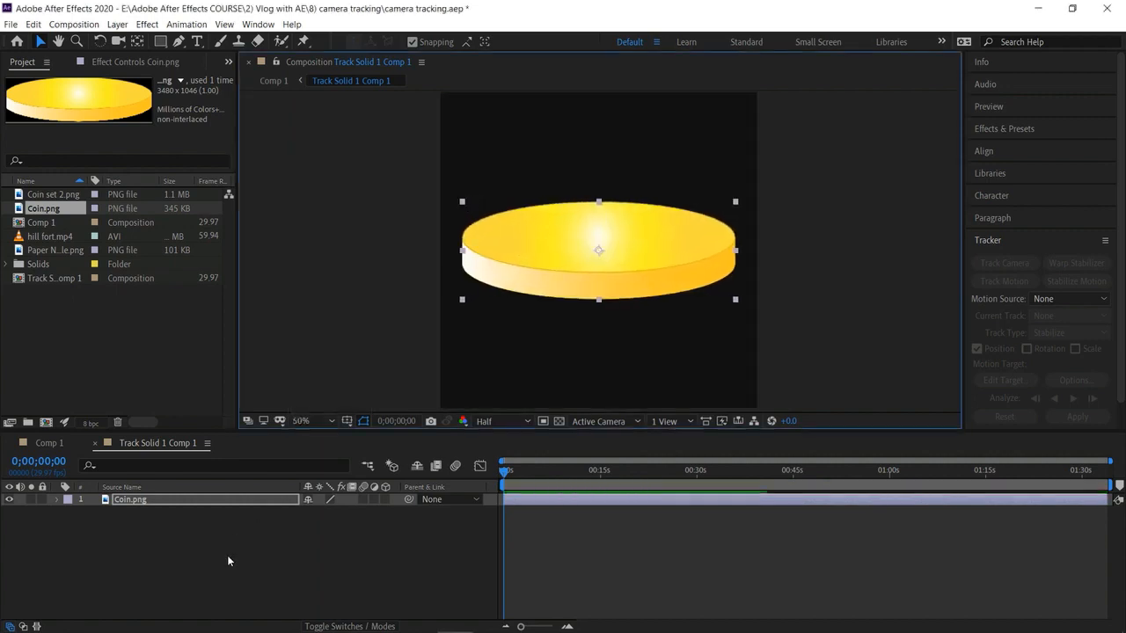
left_click(227, 555)
left_click(44, 444)
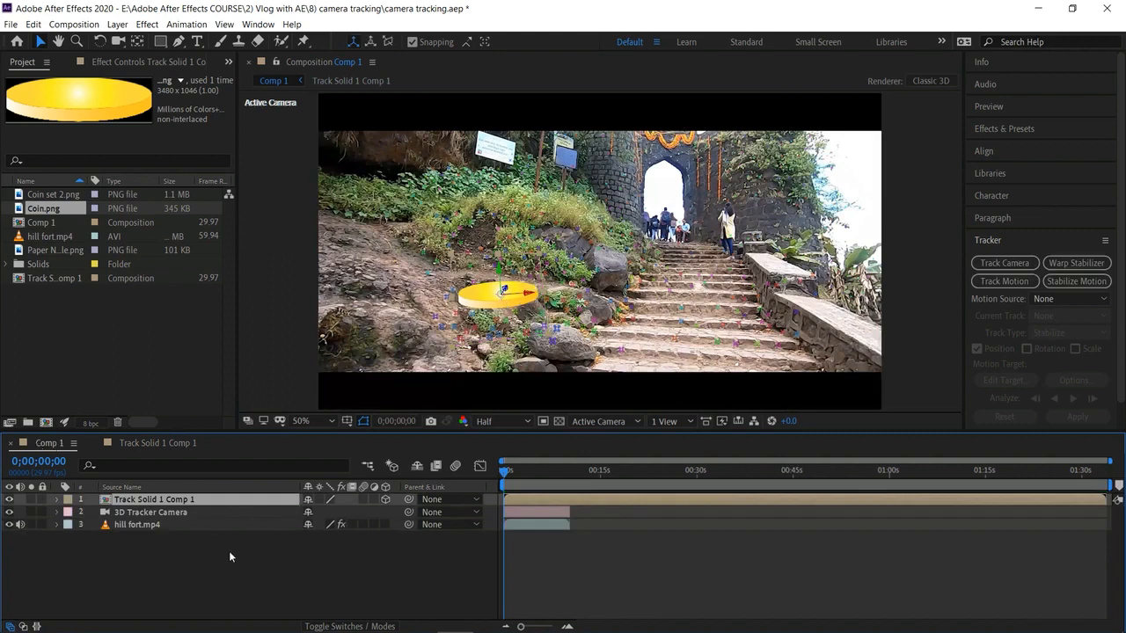
left_click(234, 581)
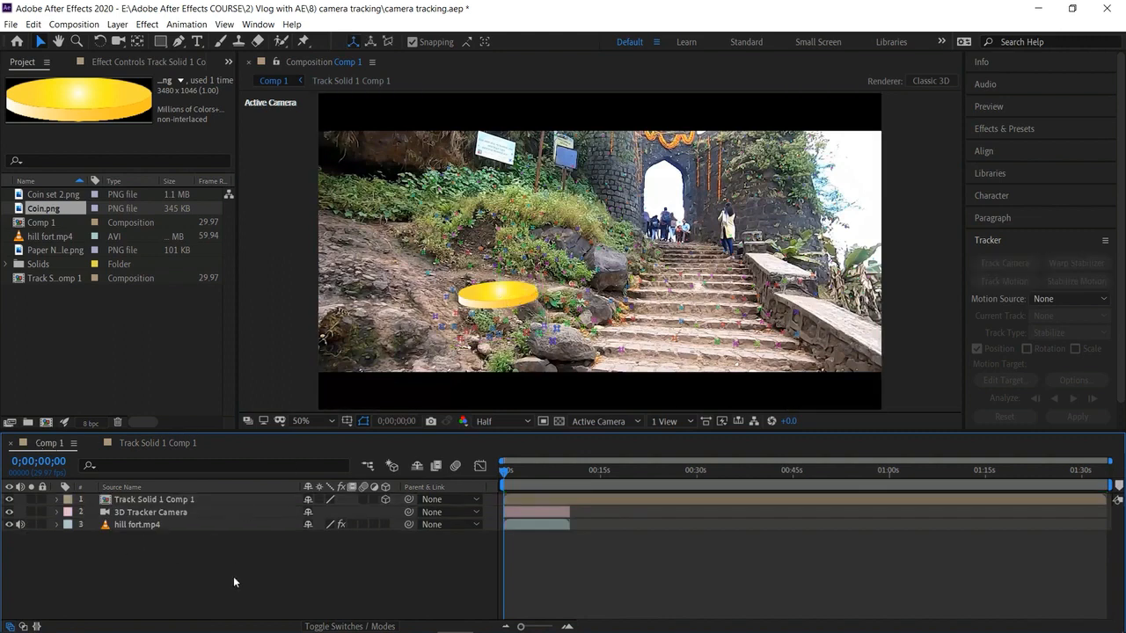
Set the Track Solid 1 Comp 1 layer's rotation to X -1°, Y -1° and Z 6°, and preview the tracked coin
left_click(185, 498)
key("r")
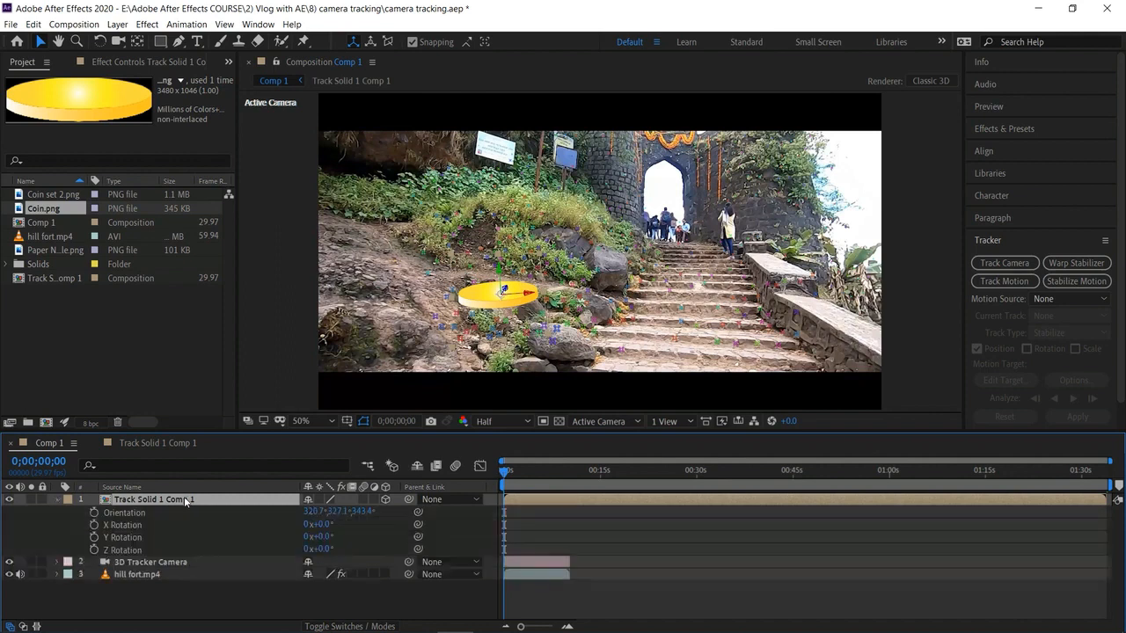
left_click_drag(326, 547, 348, 545)
left_click(209, 607)
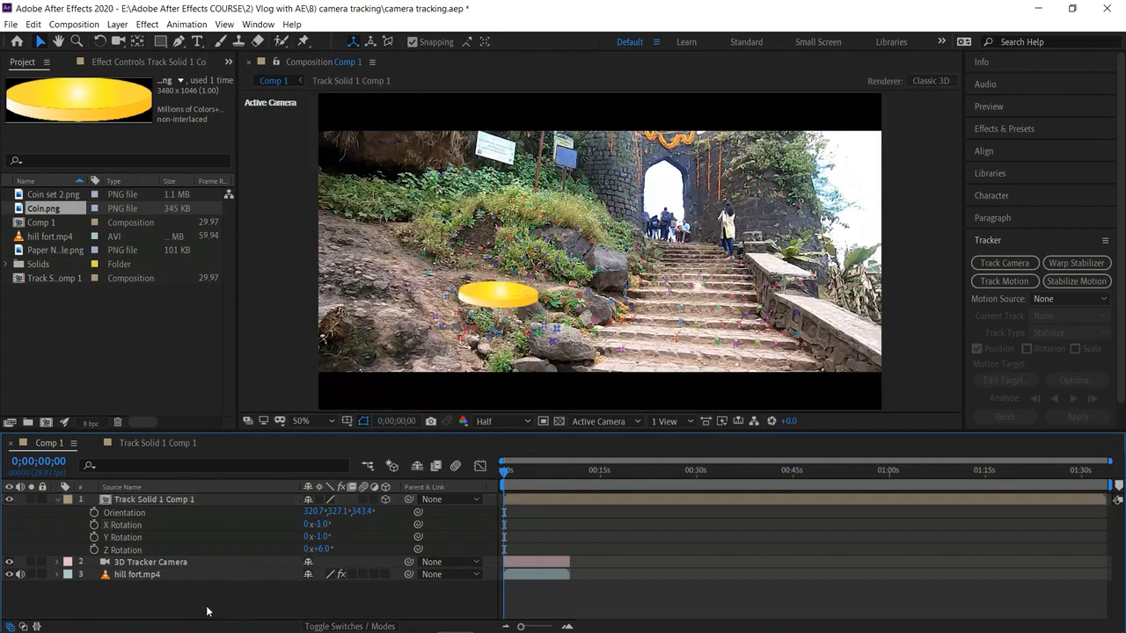
key("space")
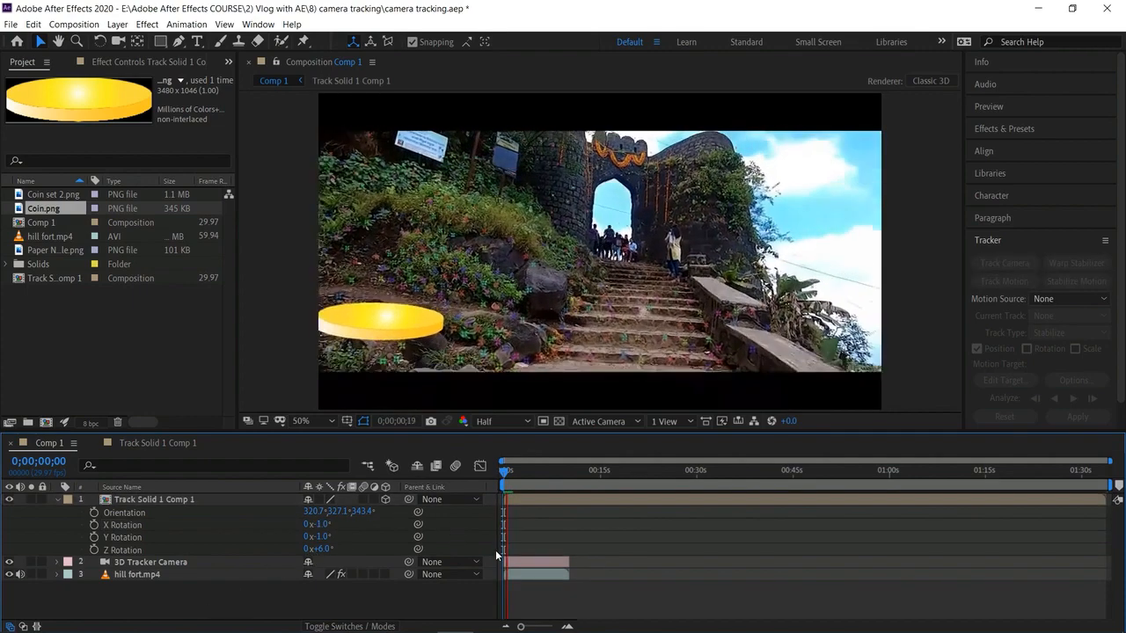
left_click_drag(511, 472, 470, 471)
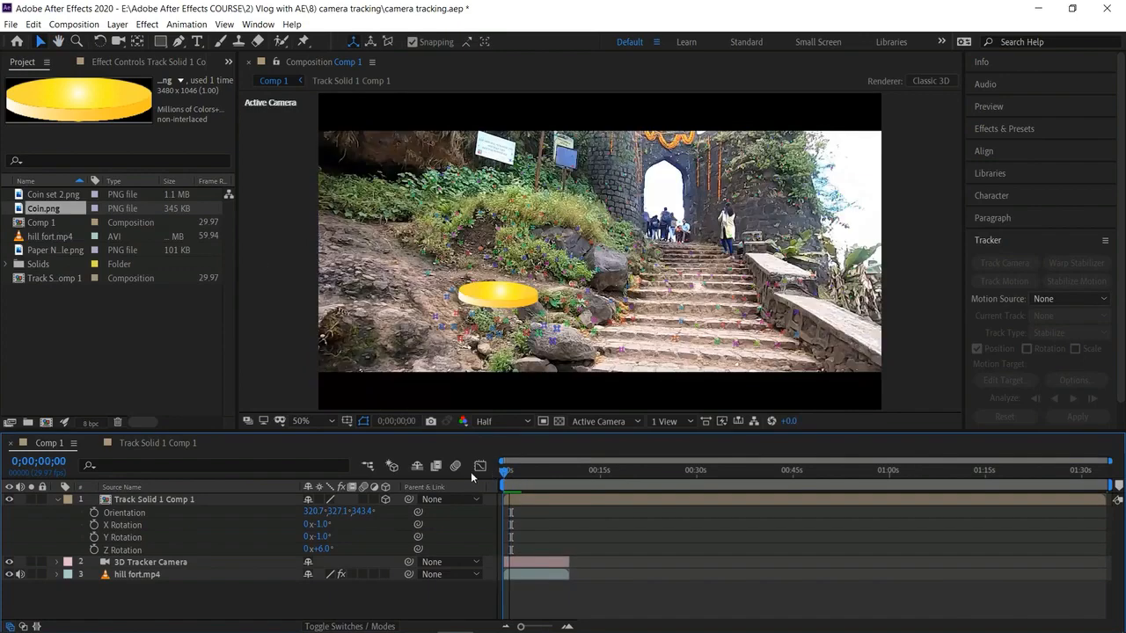
Set the scale of the Track Solid 1 Comp 1 layer to 108% on all axes
left_click(504, 290)
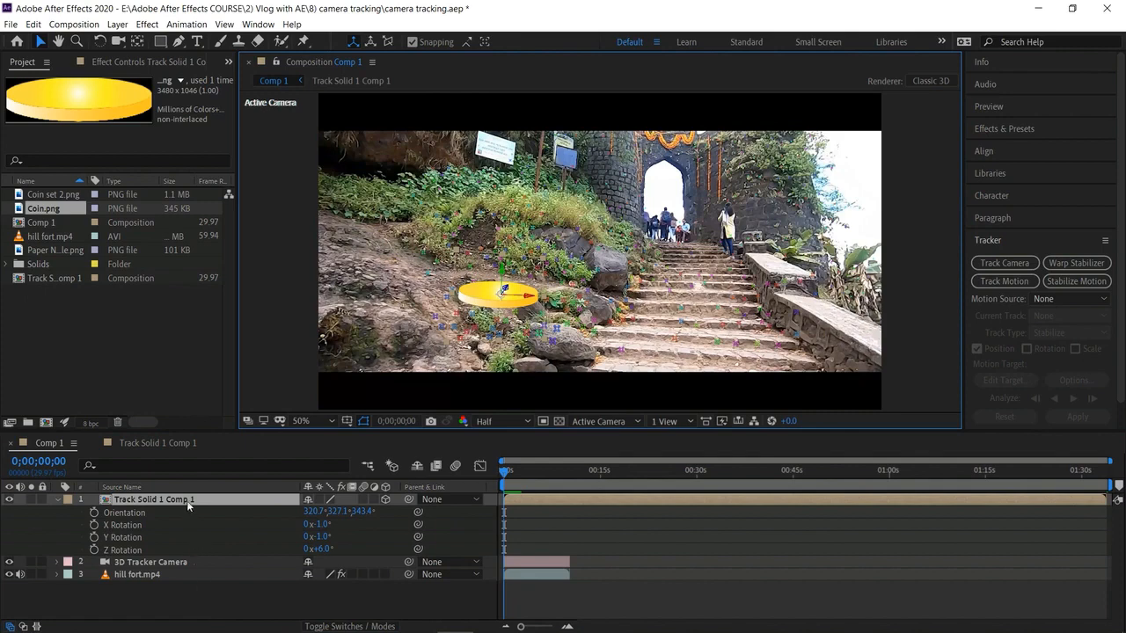
key("s")
left_click_drag(326, 511, 383, 538)
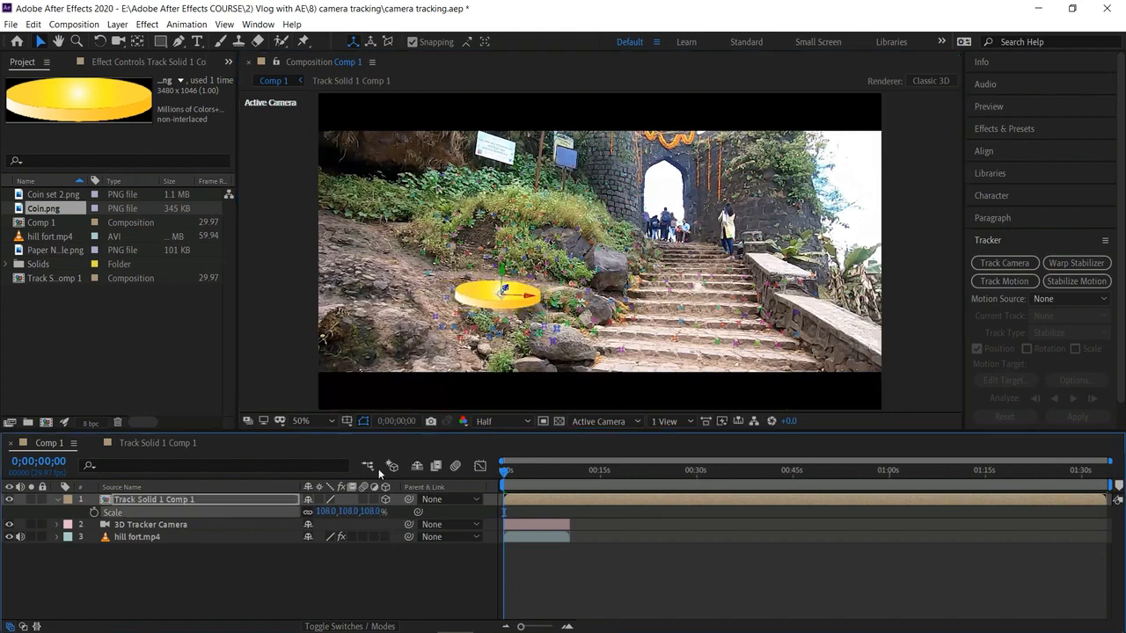
left_click(362, 568)
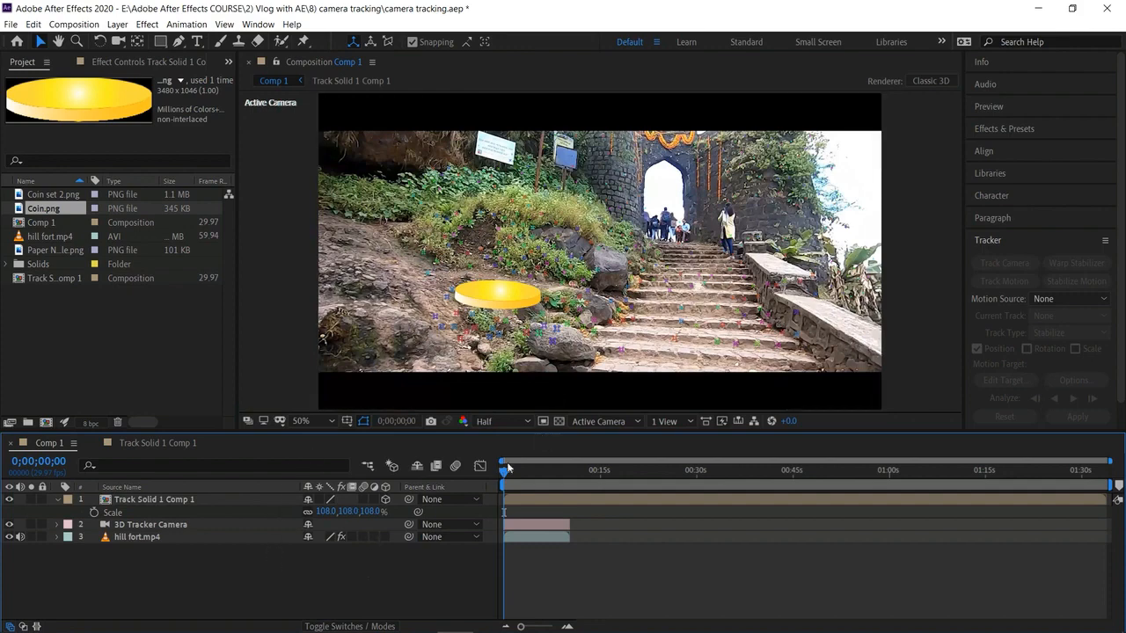
Scrub Comp 1 to 0;00;06;12 and check the 3D Camera Tracker settings of the hill fort.mp4 layer
left_click_drag(504, 473, 512, 472)
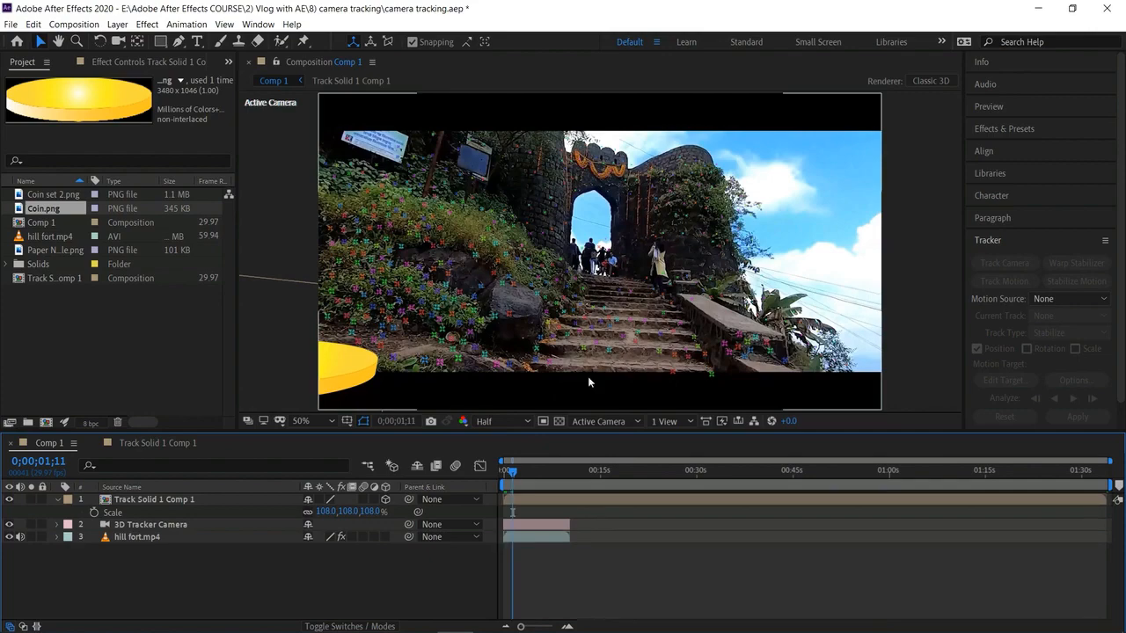
left_click_drag(507, 469, 545, 491)
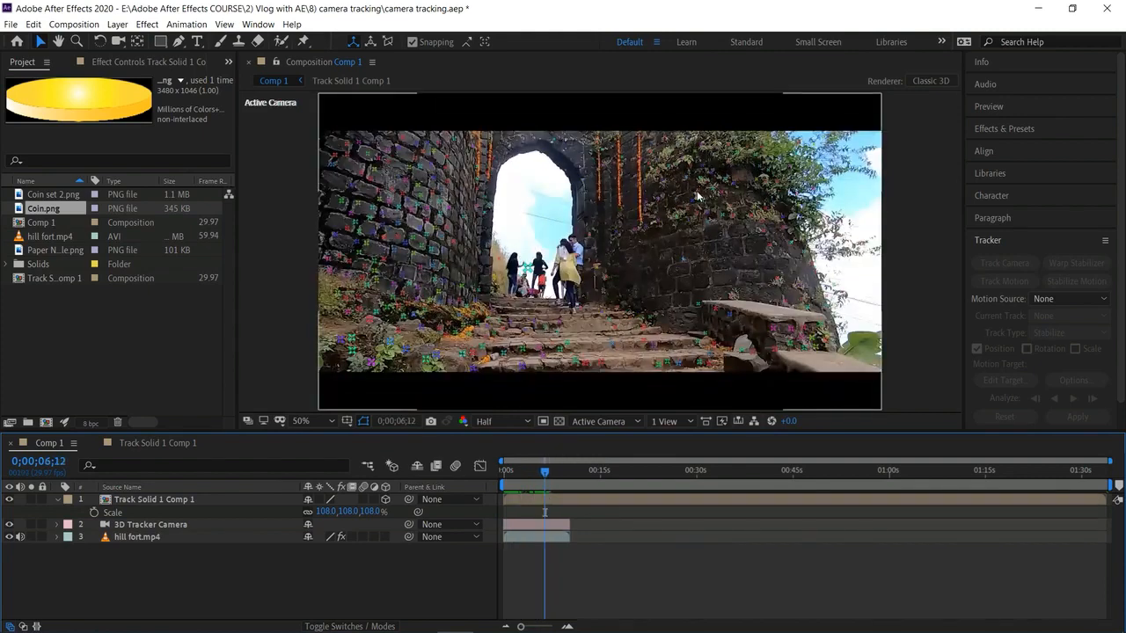
left_click(698, 196)
left_click_drag(679, 205, 677, 205)
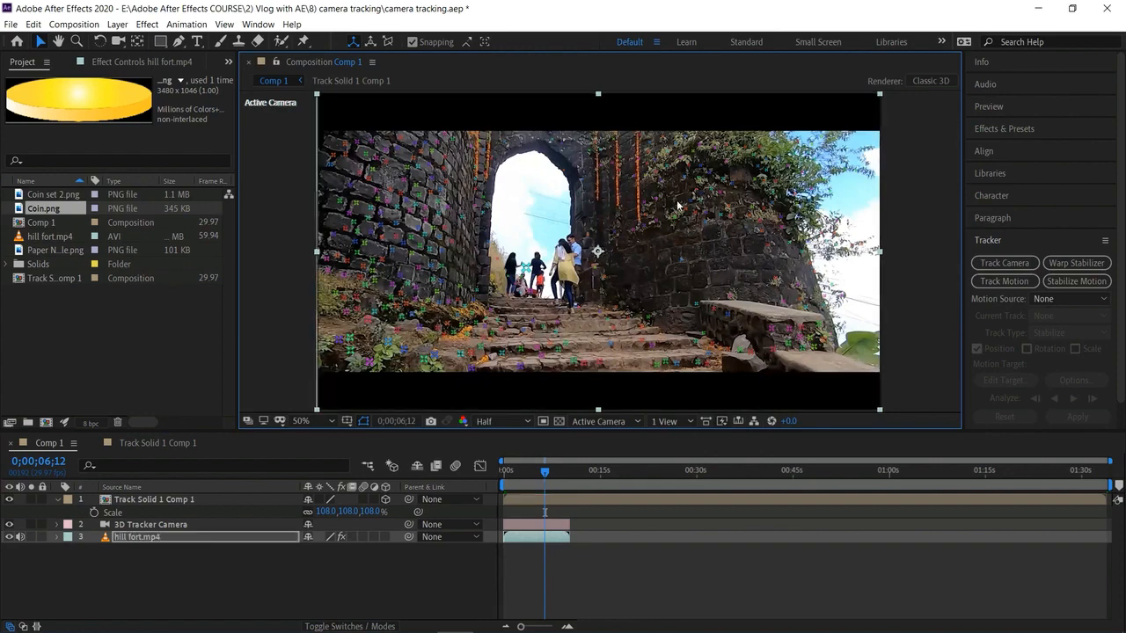
left_click(151, 62)
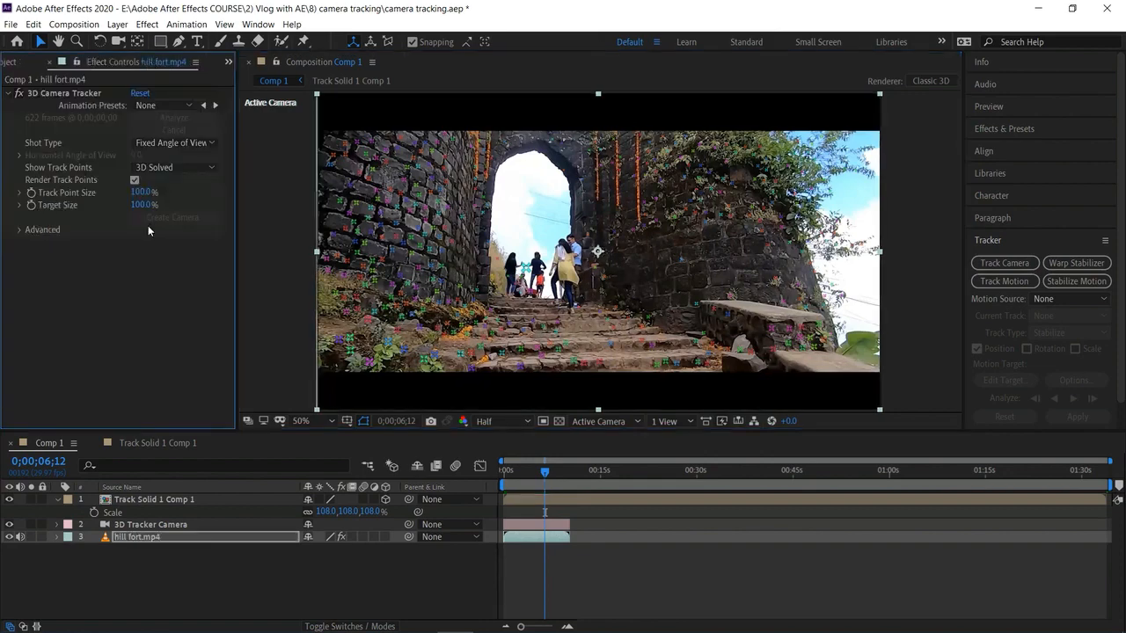
left_click(202, 608)
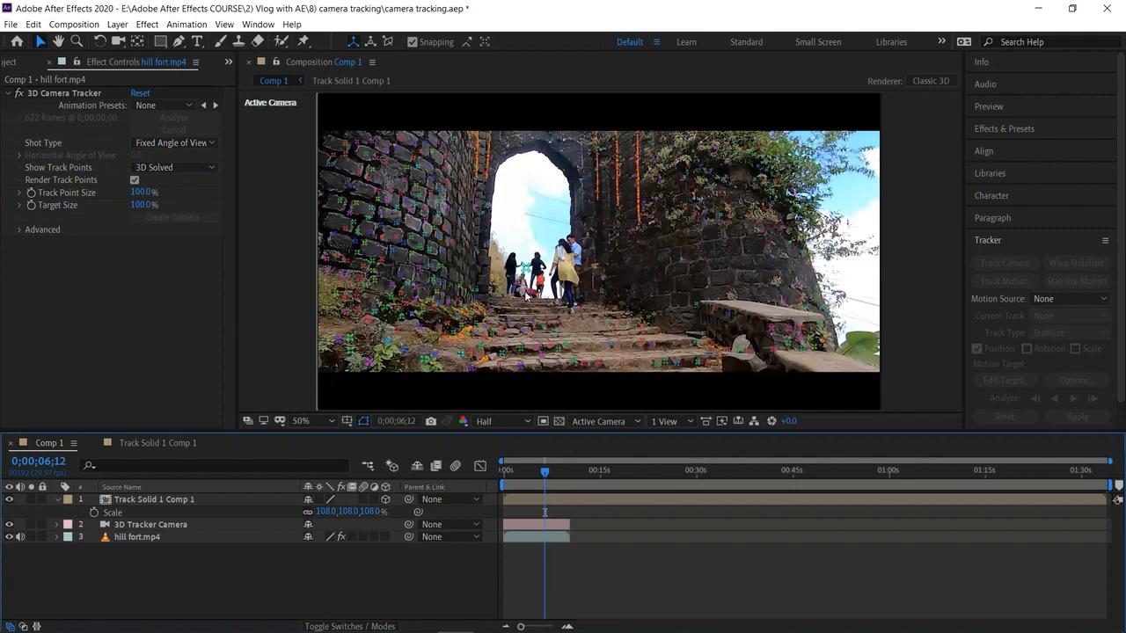
Try to reach the track points on the stone wall by reselecting the hill fort.mp4 layer
left_click(391, 256)
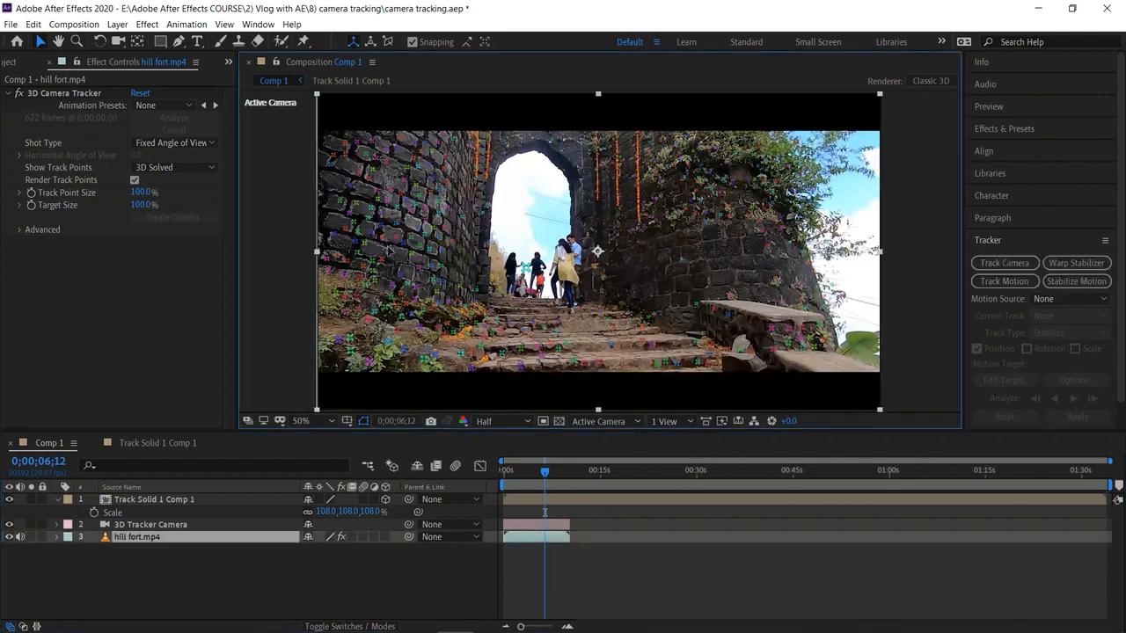
left_click(174, 236)
left_click(376, 262)
left_click(223, 561)
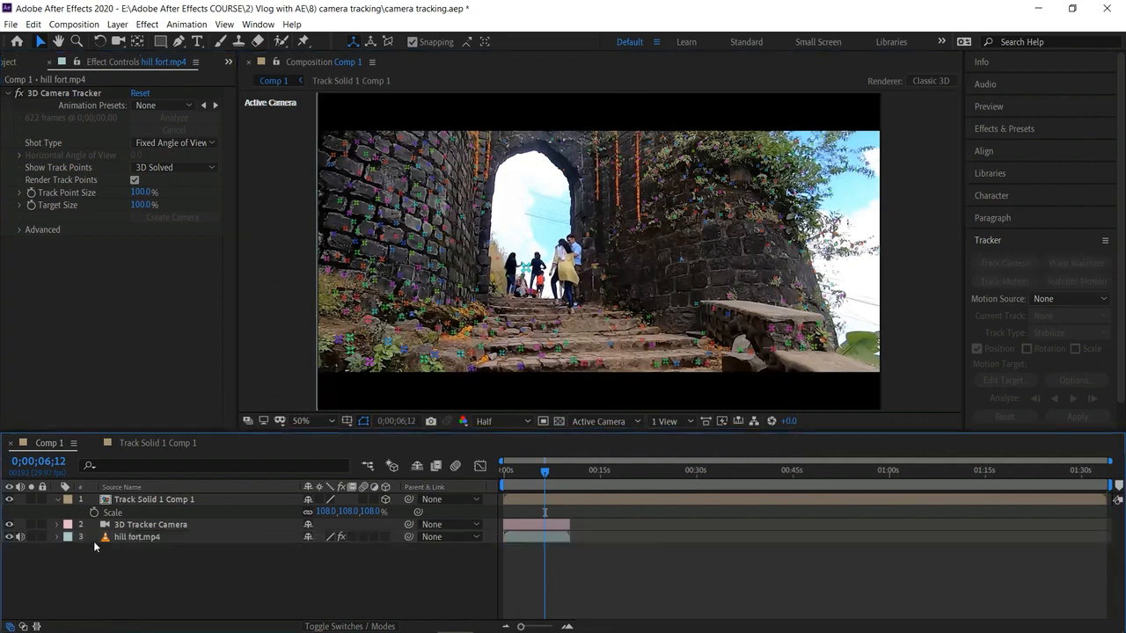
left_click(159, 538)
left_click(176, 525)
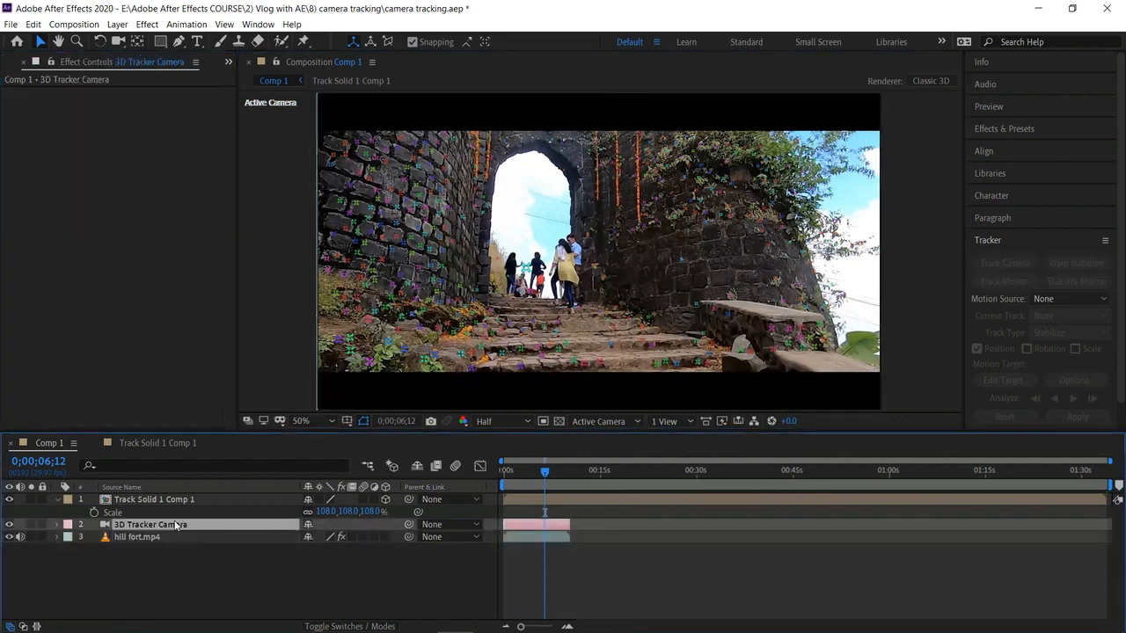
left_click(176, 538)
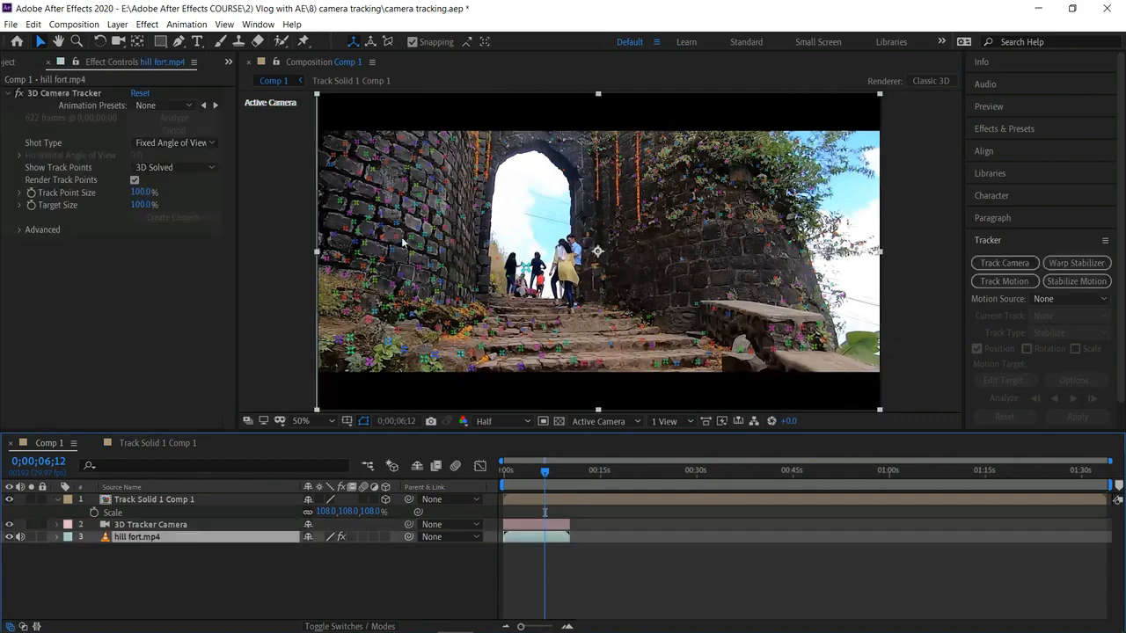
View hill fort.mp4 in its own layer viewer with the playhead at 0;00;00;00
double_click(403, 242)
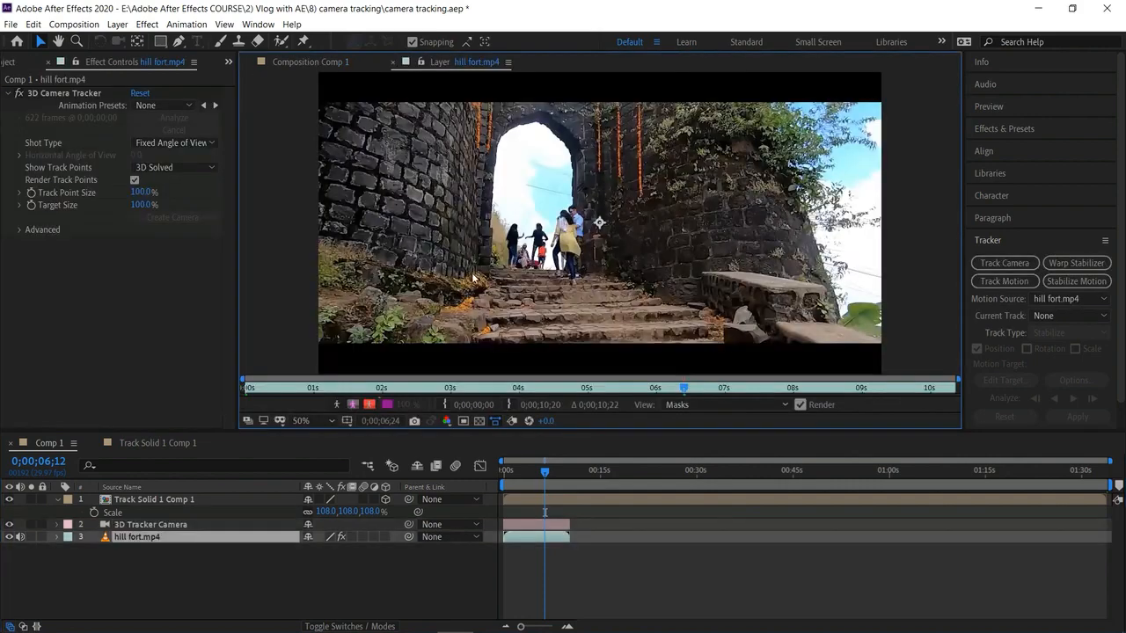
left_click_drag(534, 471, 451, 481)
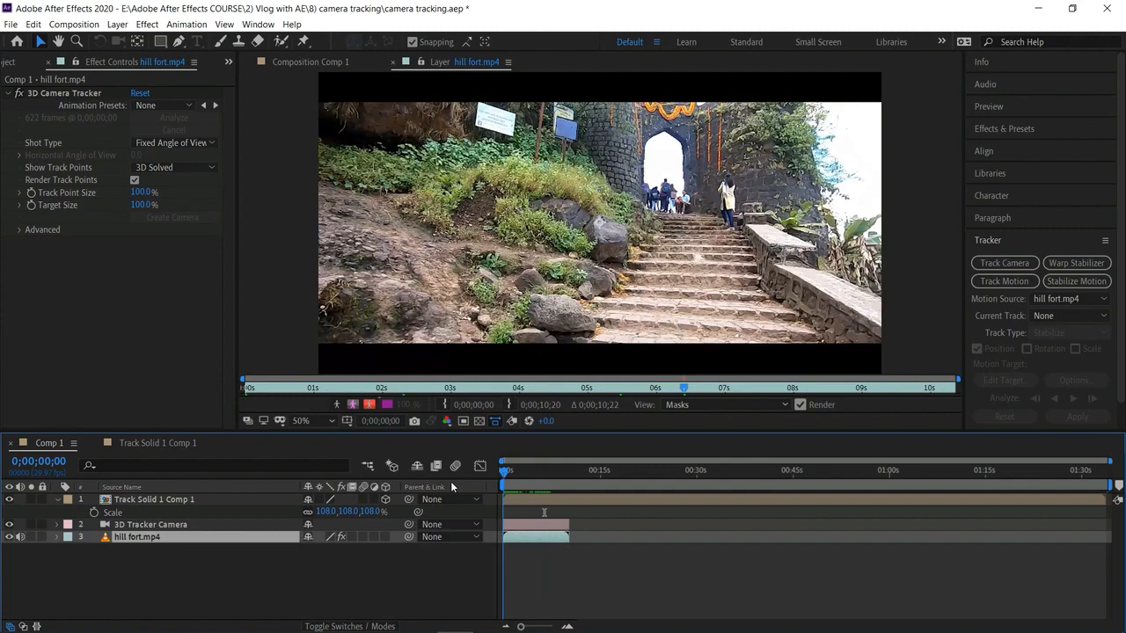
left_click(392, 63)
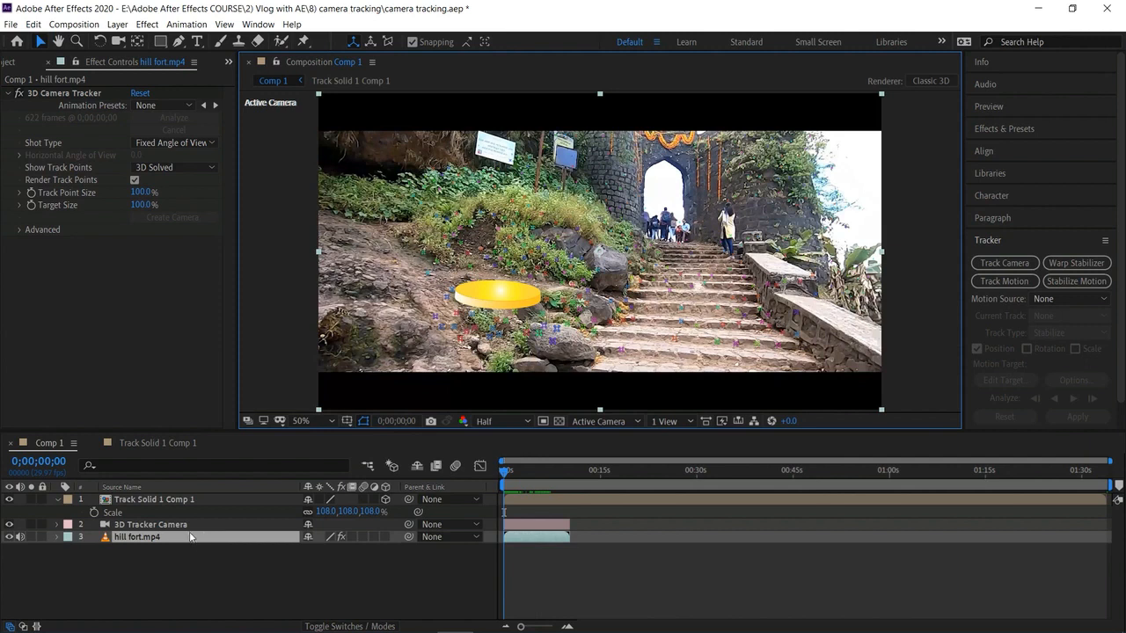
double_click(622, 166)
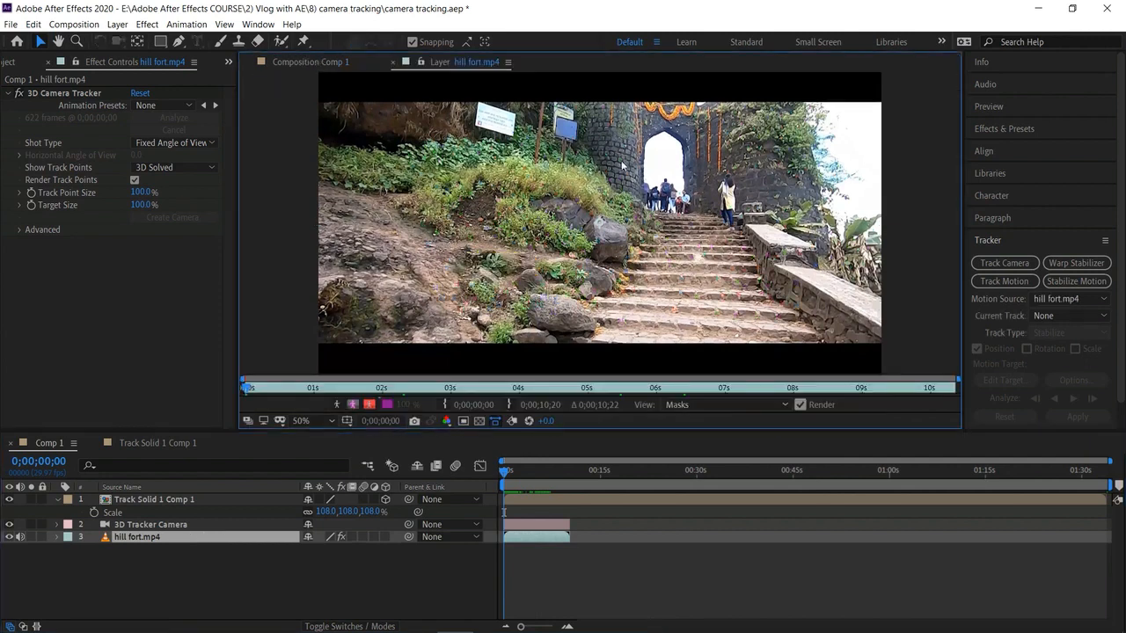
left_click(502, 476)
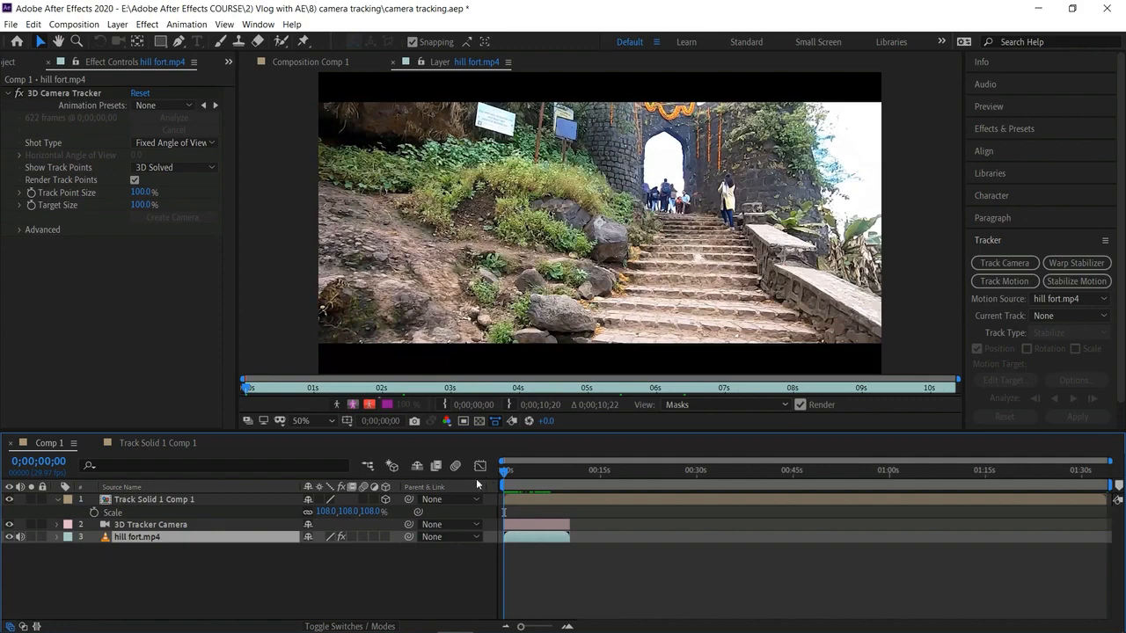
Undo the recent edits back through the scale change on Track Solid 1 Comp 1, and return to the Comp 1 view
key("ctrl+z")
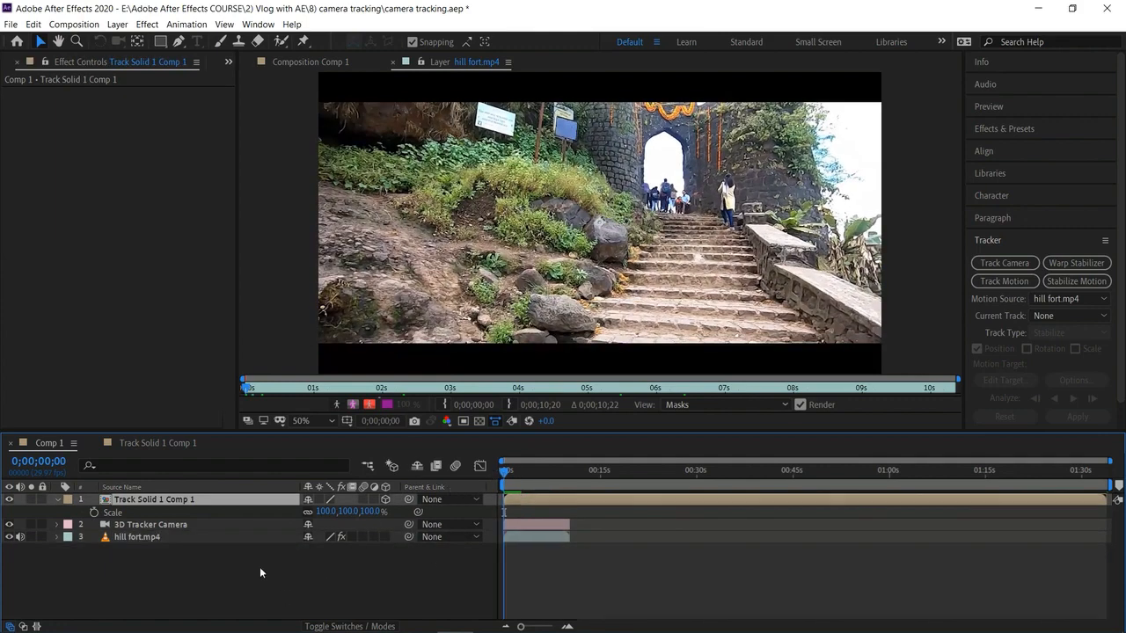
left_click(392, 63)
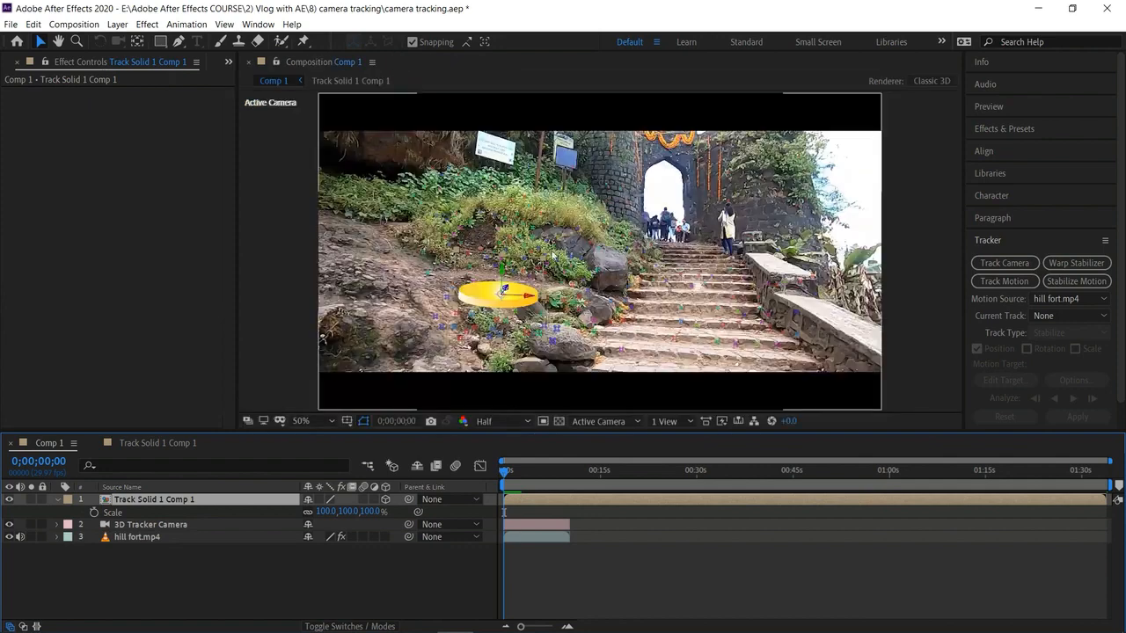
left_click(359, 577)
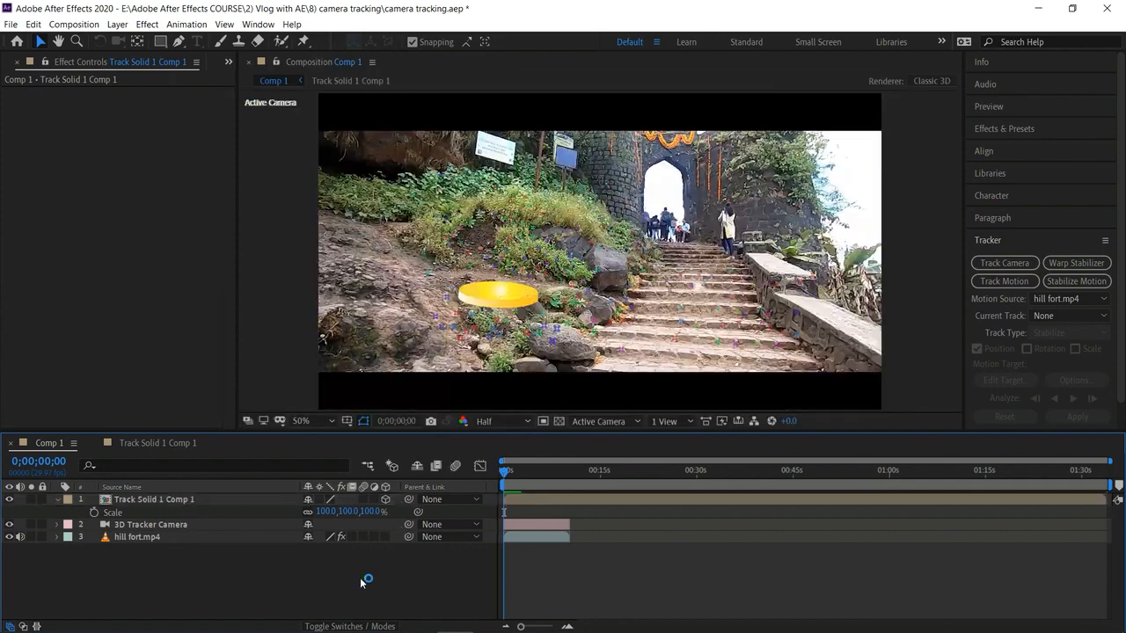
Activate the 3D Camera Tracker effect on hill fort.mp4, toggling Render Track Points off and back on
left_click(191, 537)
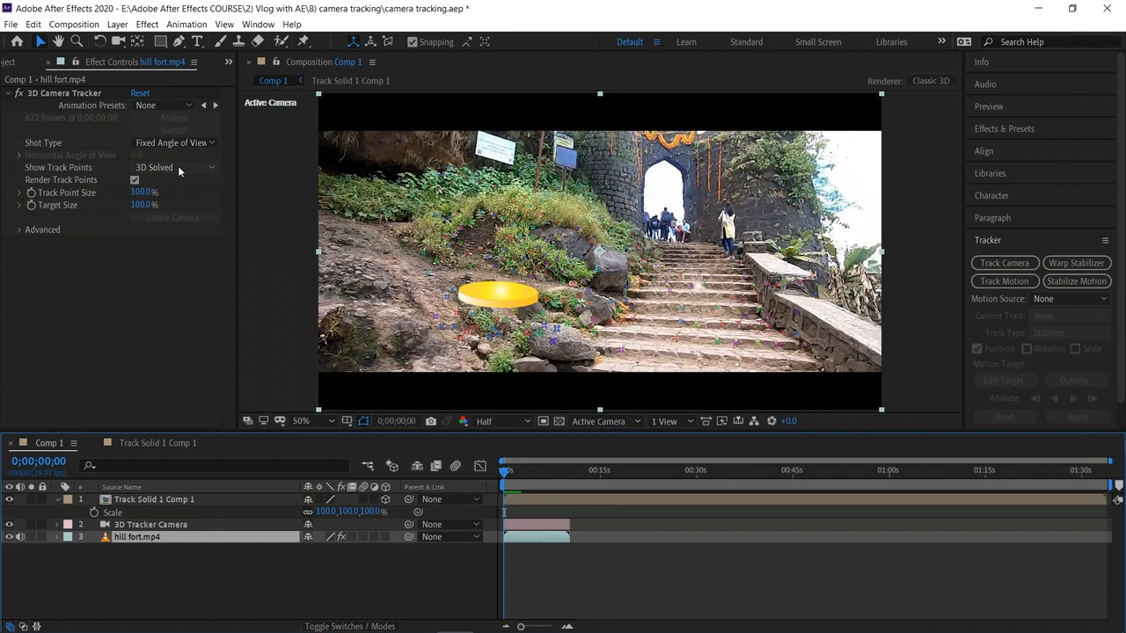
left_click(134, 180)
left_click(135, 180)
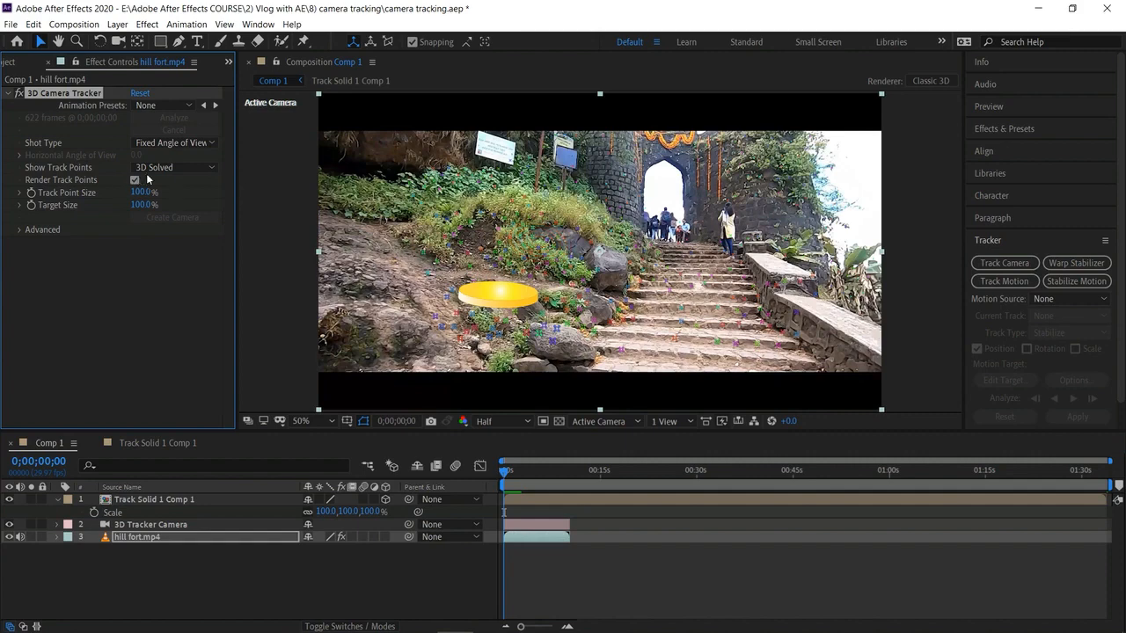
left_click(918, 341)
left_click_drag(504, 474, 501, 483)
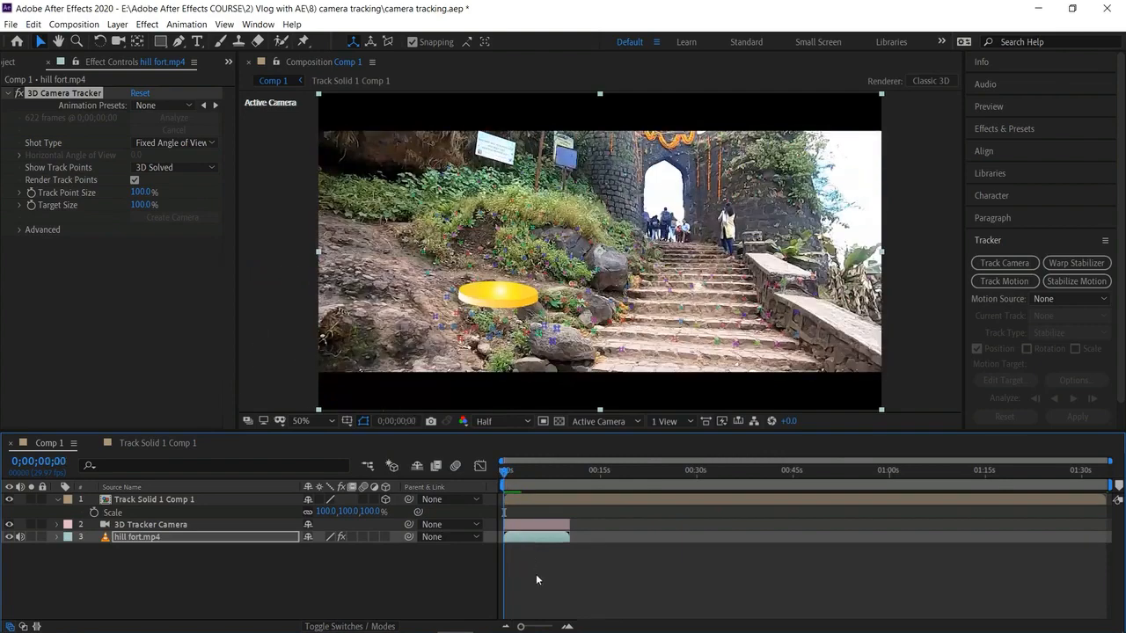
left_click(567, 627)
left_click(568, 627)
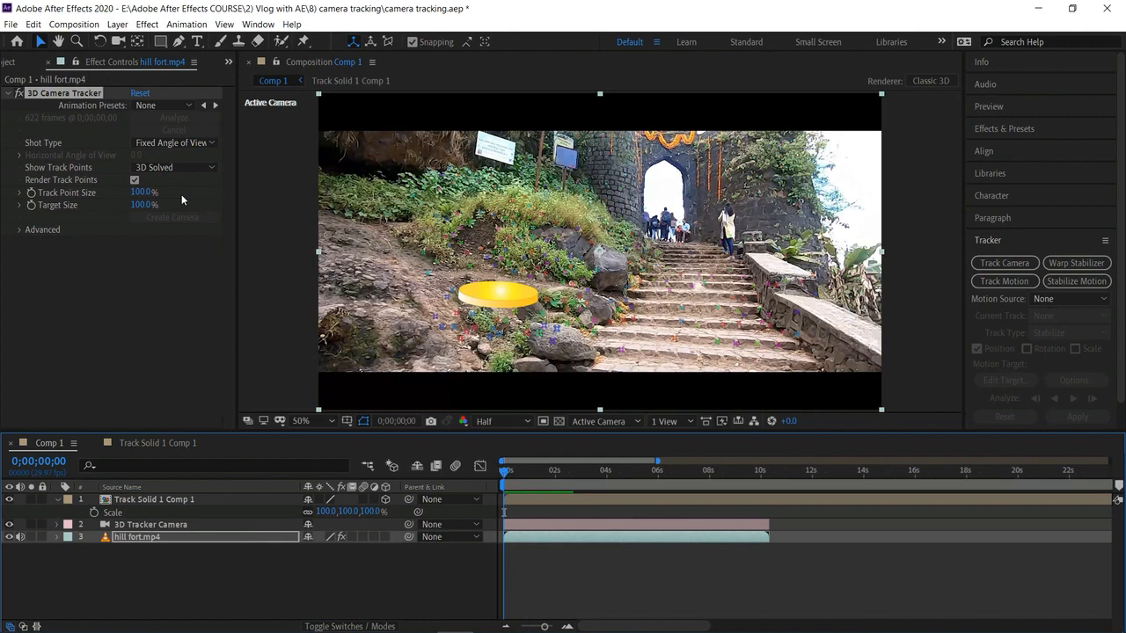
left_click(135, 180)
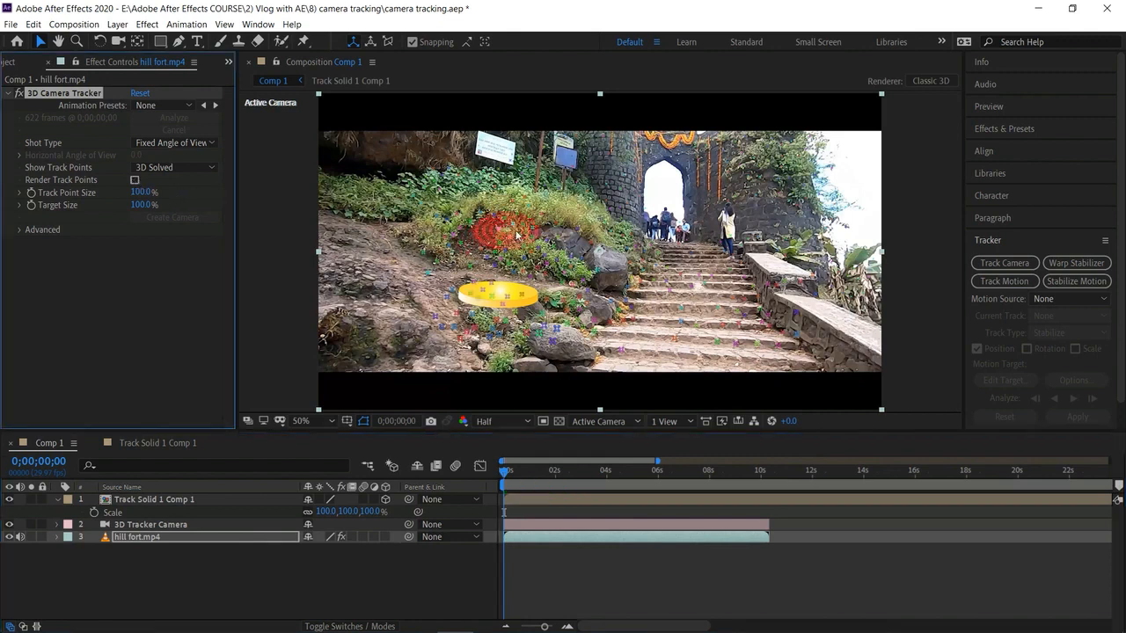
left_click(135, 181)
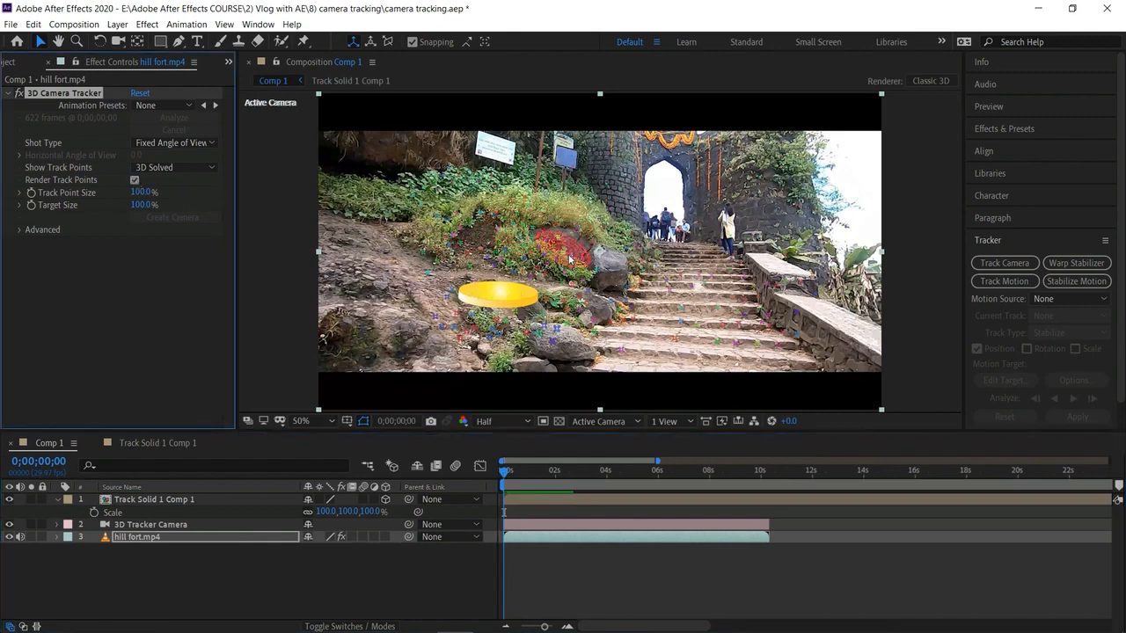
At 0;00;06;01, create a text layer from the track points on the stone wall beside the archway
left_click_drag(519, 471, 659, 542)
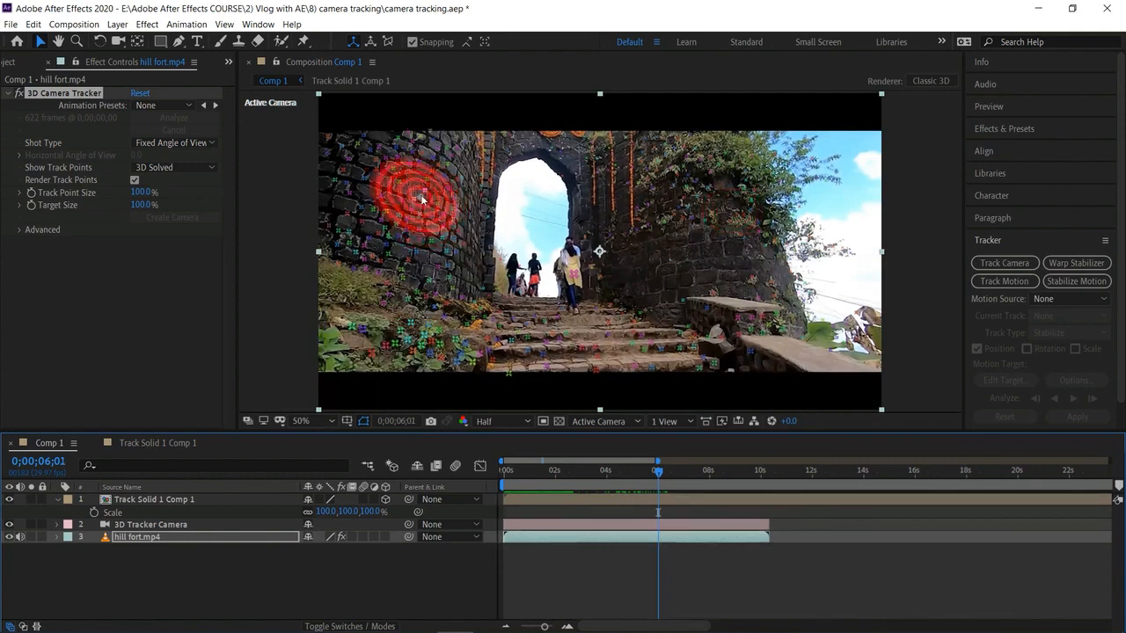
left_click(428, 206)
right_click(429, 204)
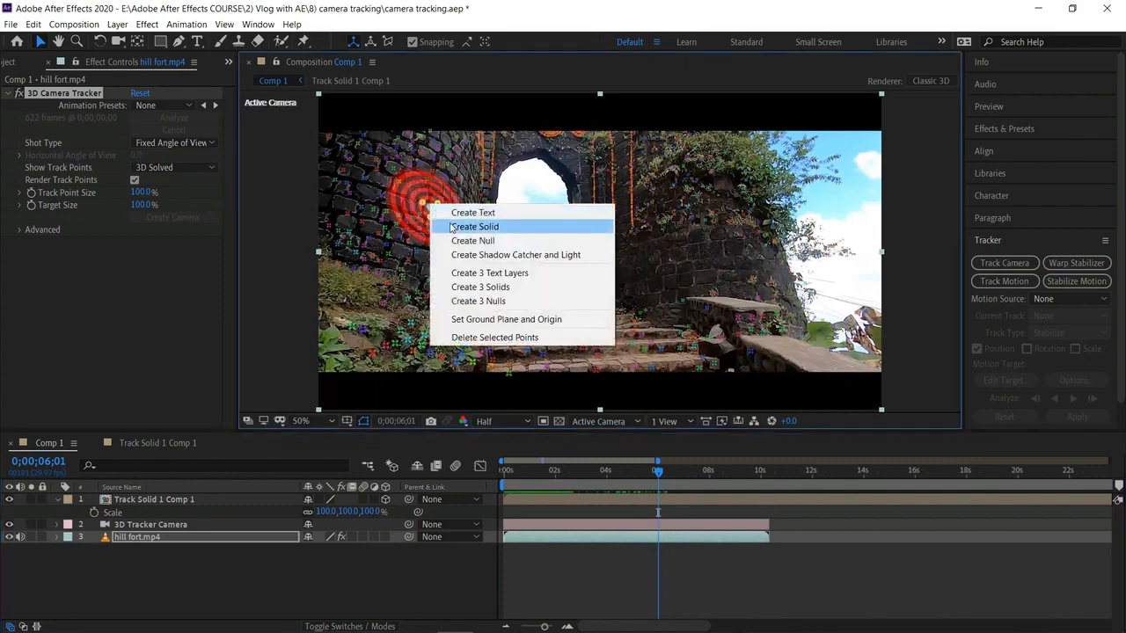
left_click(450, 216)
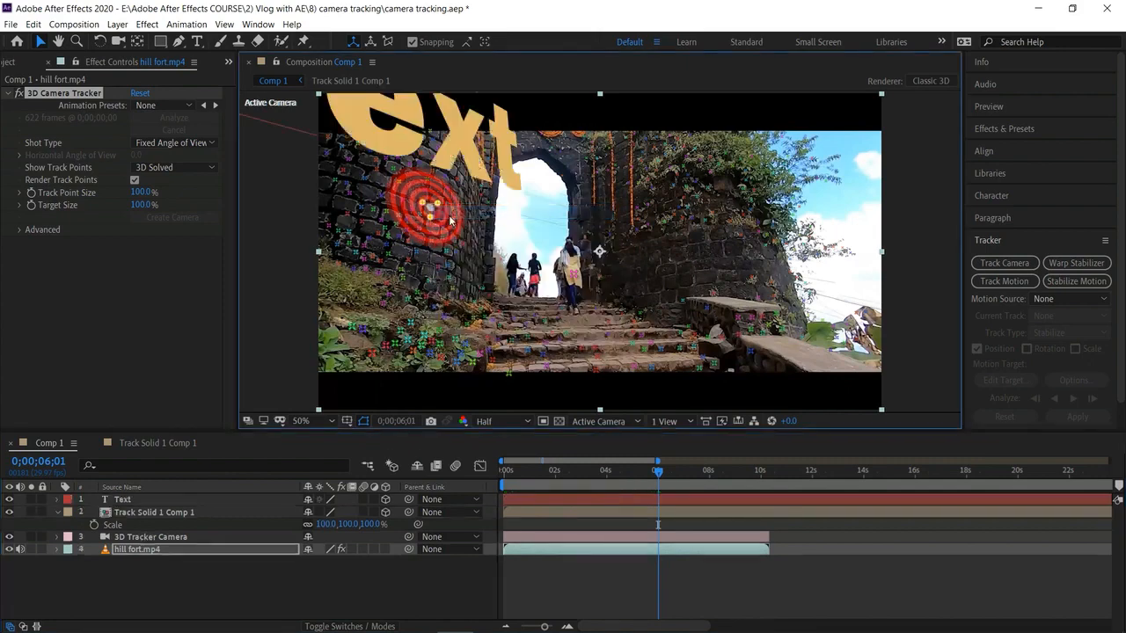
Scale the tracked Text layer down to about 4433% by 5212% so it fits on the stone wall beside the archway
double_click(372, 127)
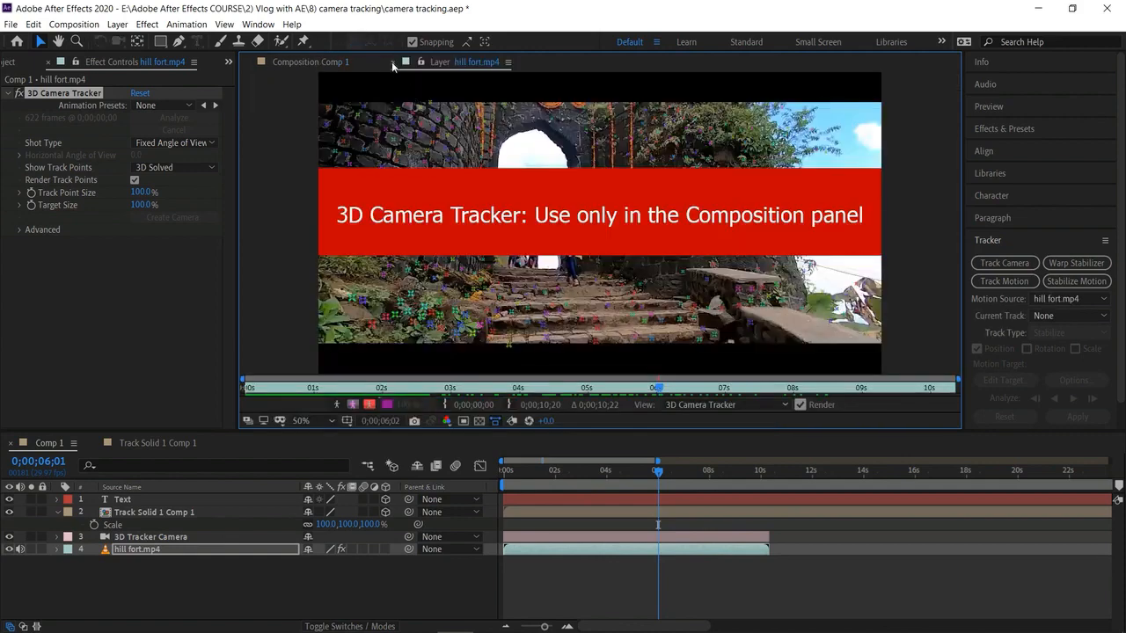
left_click(392, 62)
left_click(166, 502)
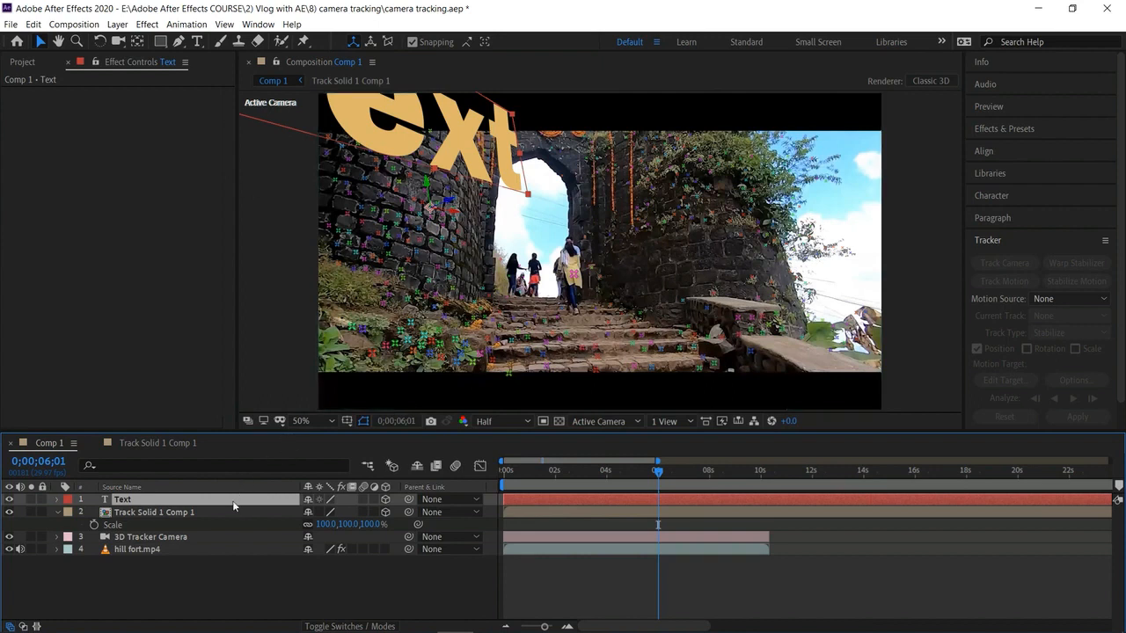
key("s")
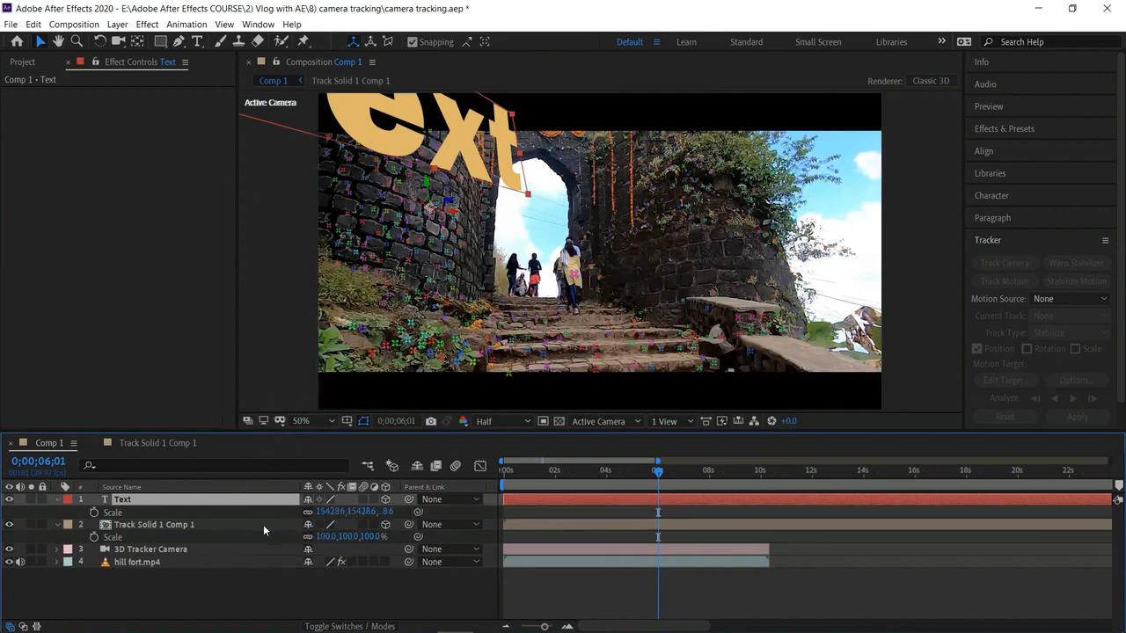
left_click_drag(364, 514, 165, 516)
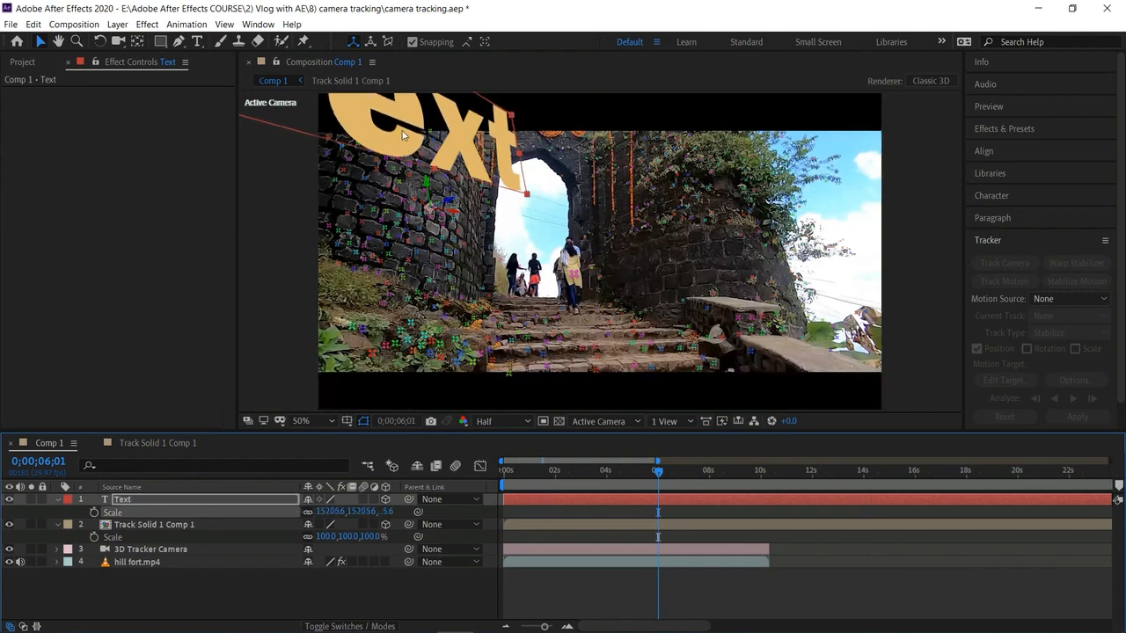
left_click_drag(527, 194, 469, 205)
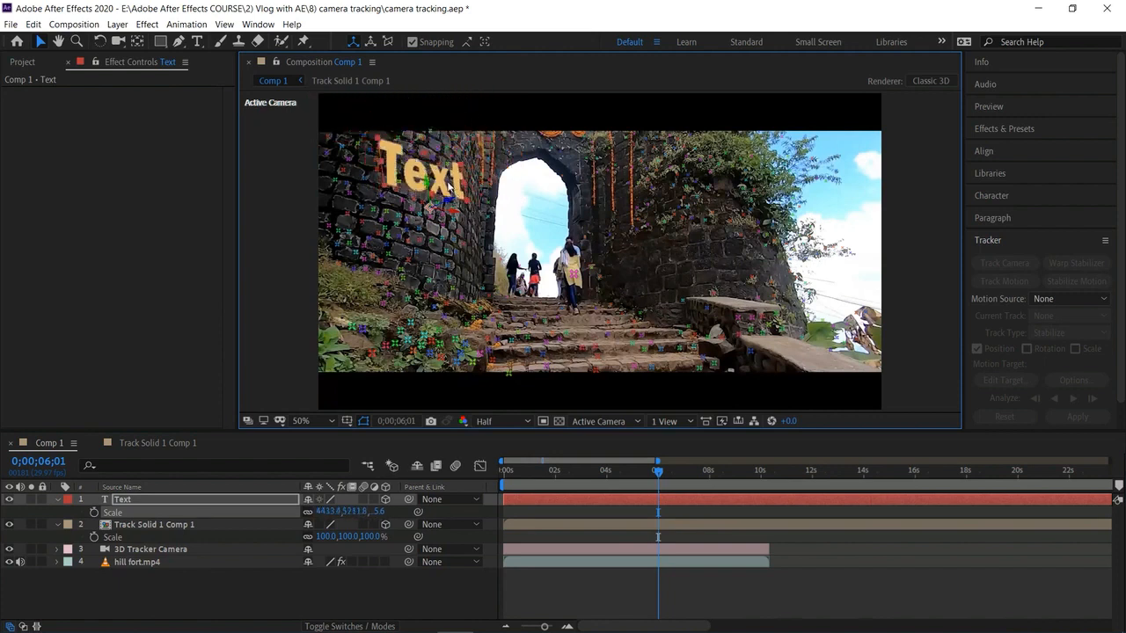
Replace the wording of the tracked Text layer on the stone wall with "Level 2"
double_click(445, 180)
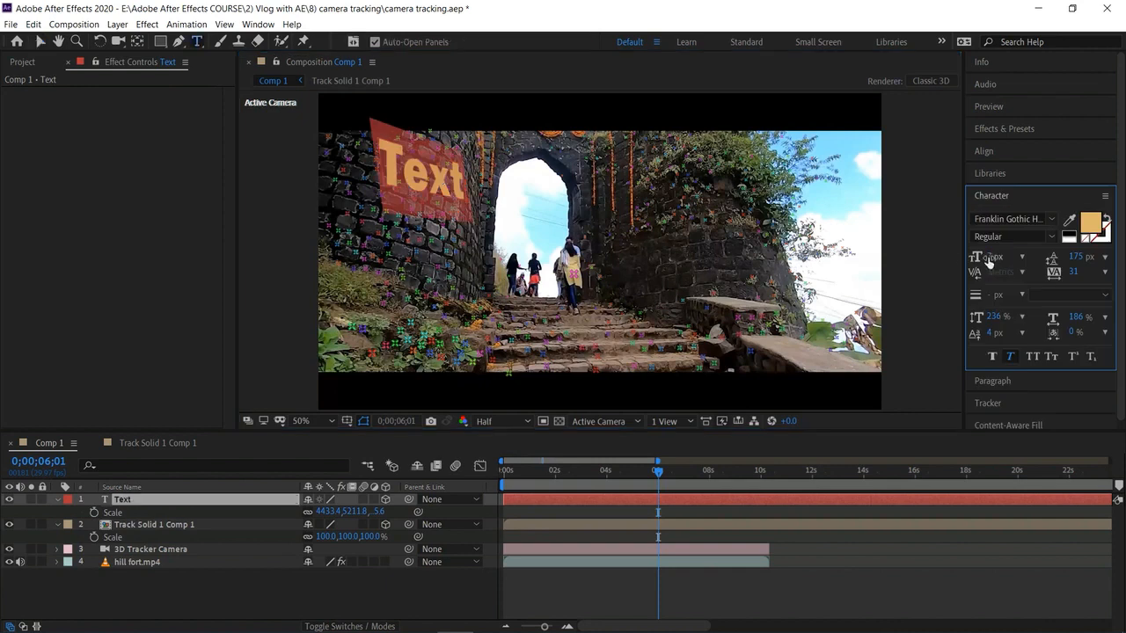
type("Le")
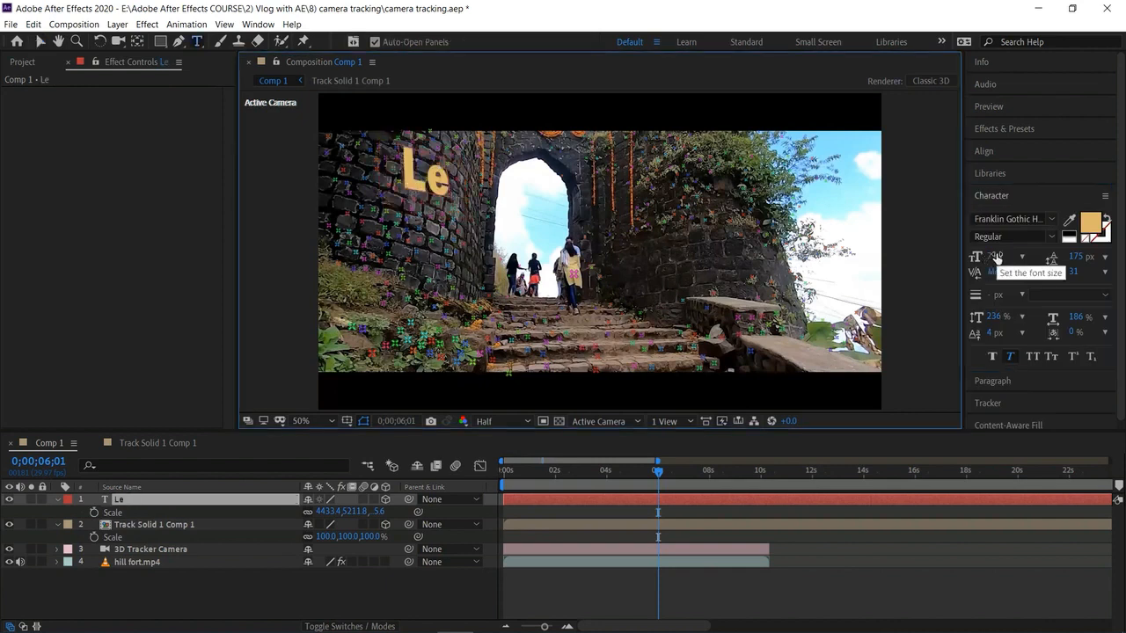
type("vel")
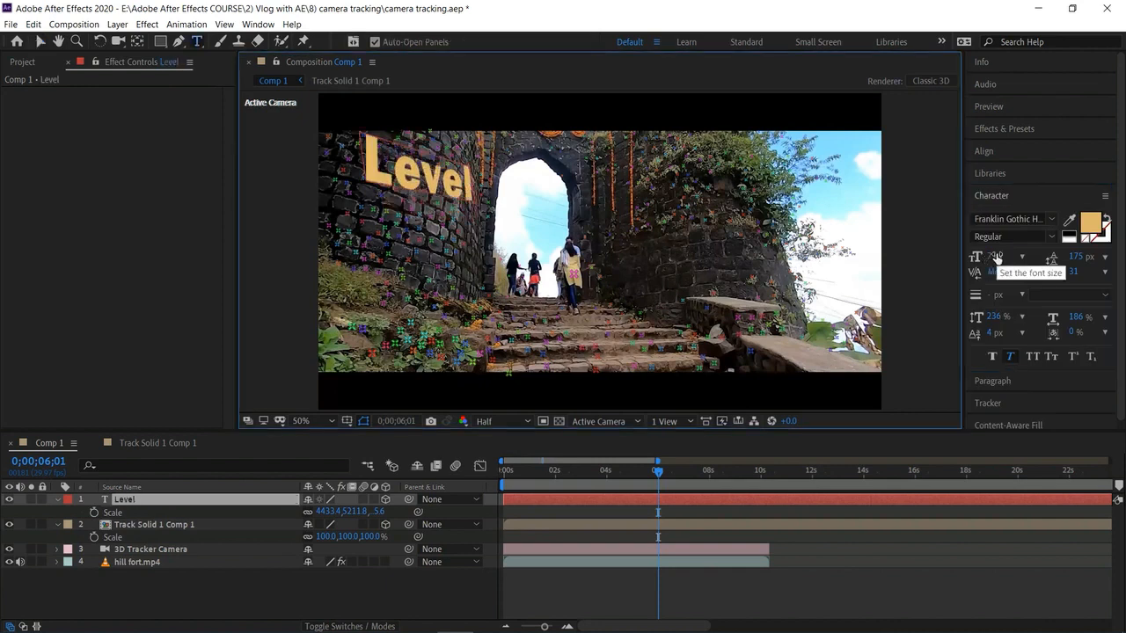
key("Left")
key("Left")
key("Left")
key("Left")
key("Left")
key("Left")
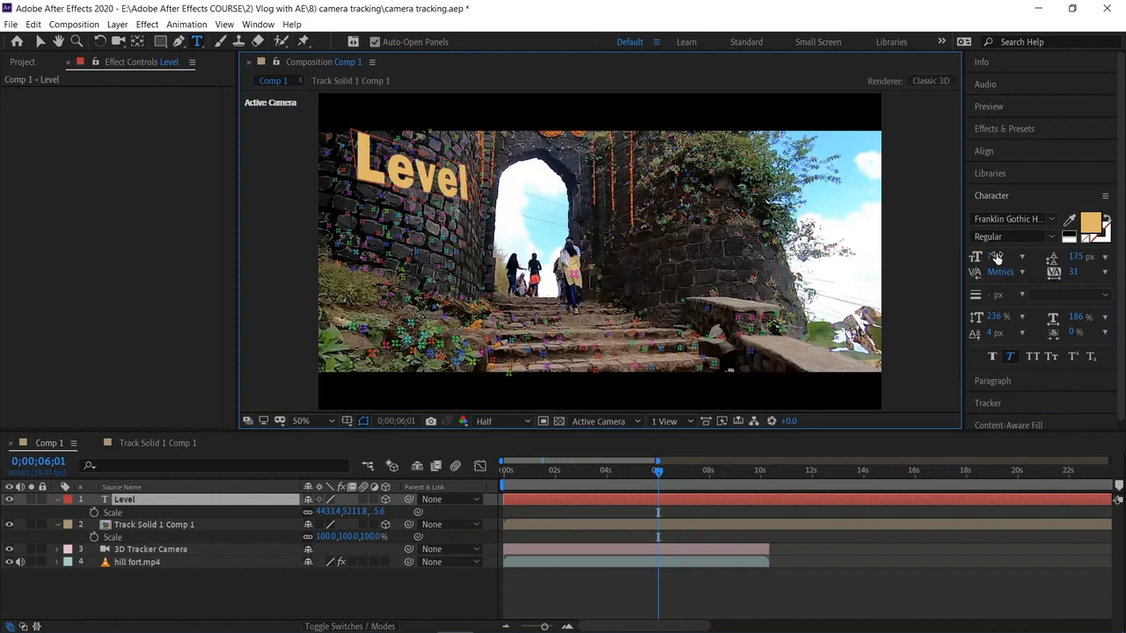
type("2")
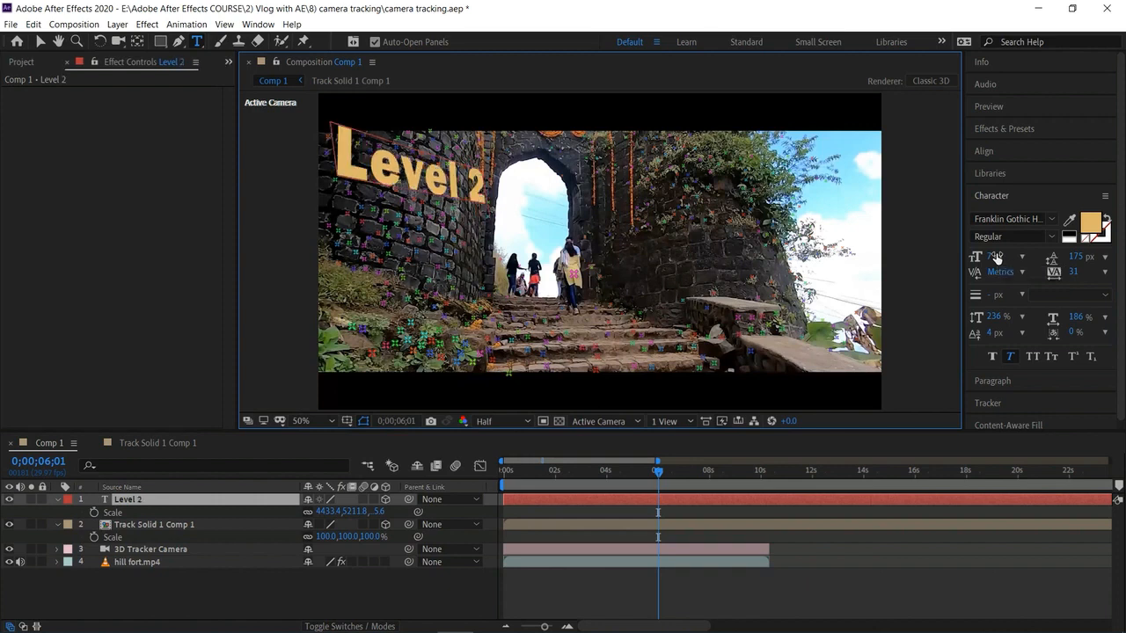
Apply Small Caps to the whole Level 2 text
double_click(426, 181)
triple_click(425, 180)
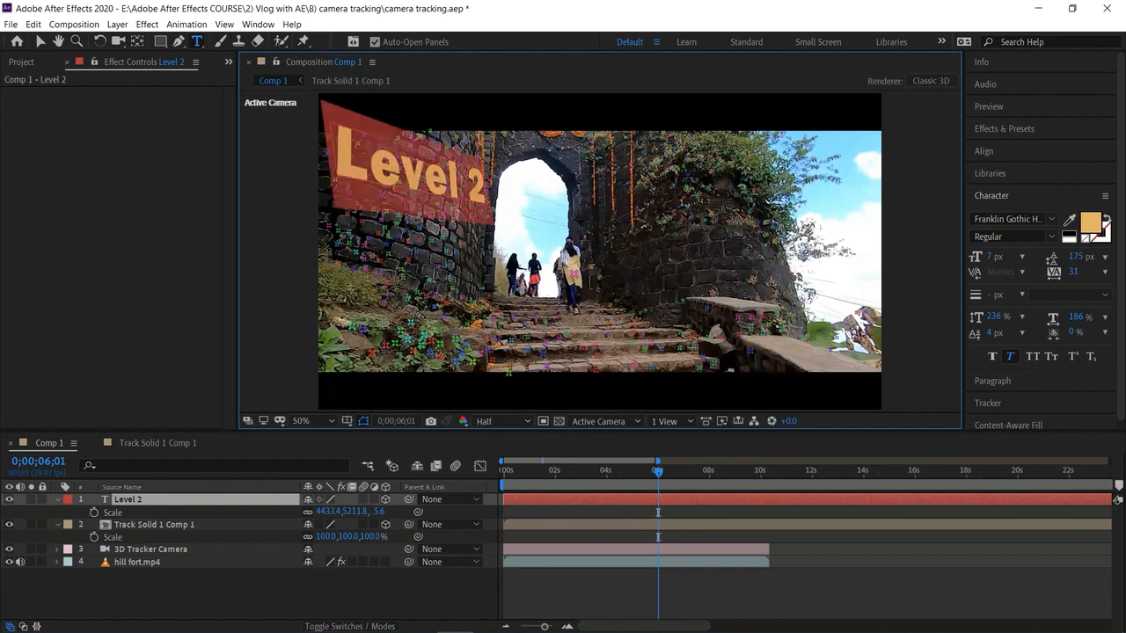
left_click(1051, 356)
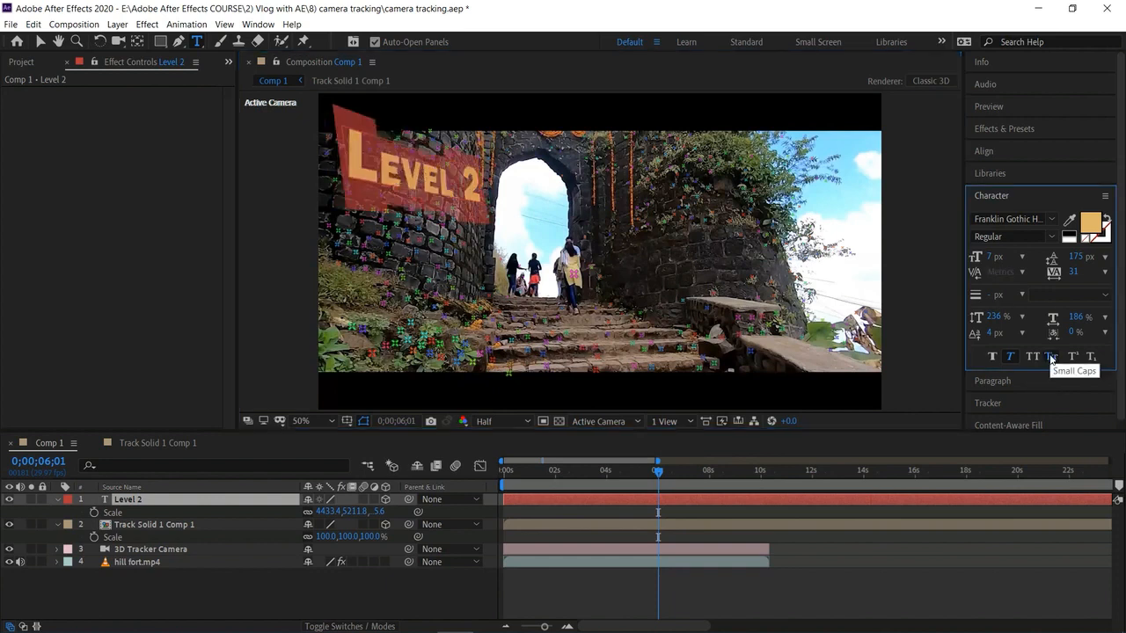
Try several fill hues on the Level 2 text and settle on bright green, hex 38EE6C
left_click(1090, 227)
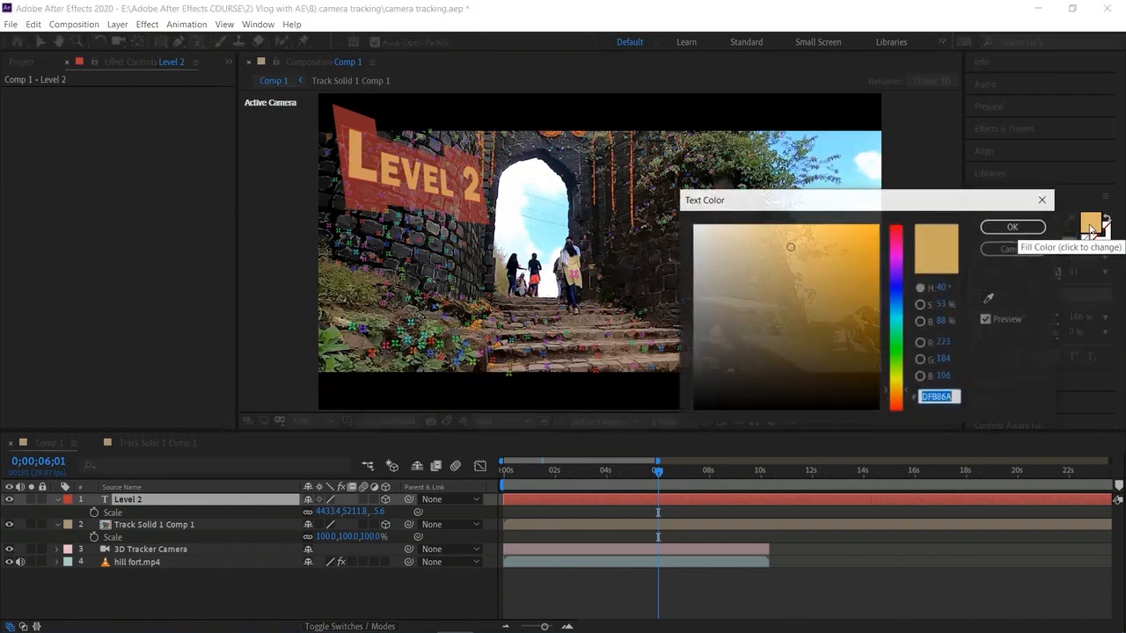
left_click(897, 410)
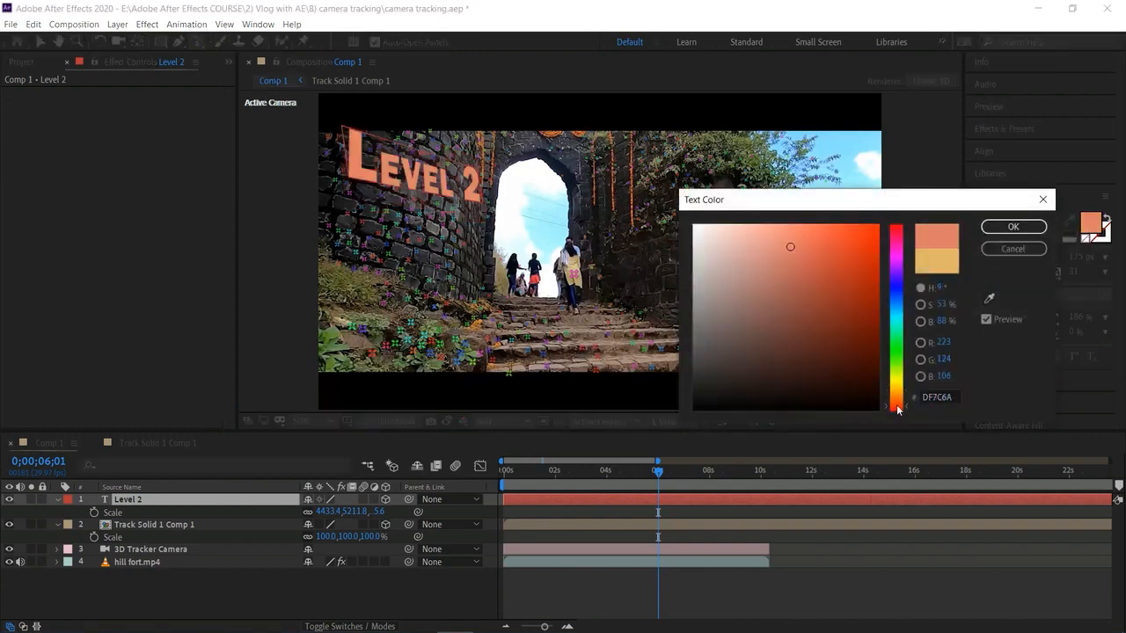
left_click(846, 233)
left_click_drag(846, 233, 869, 242)
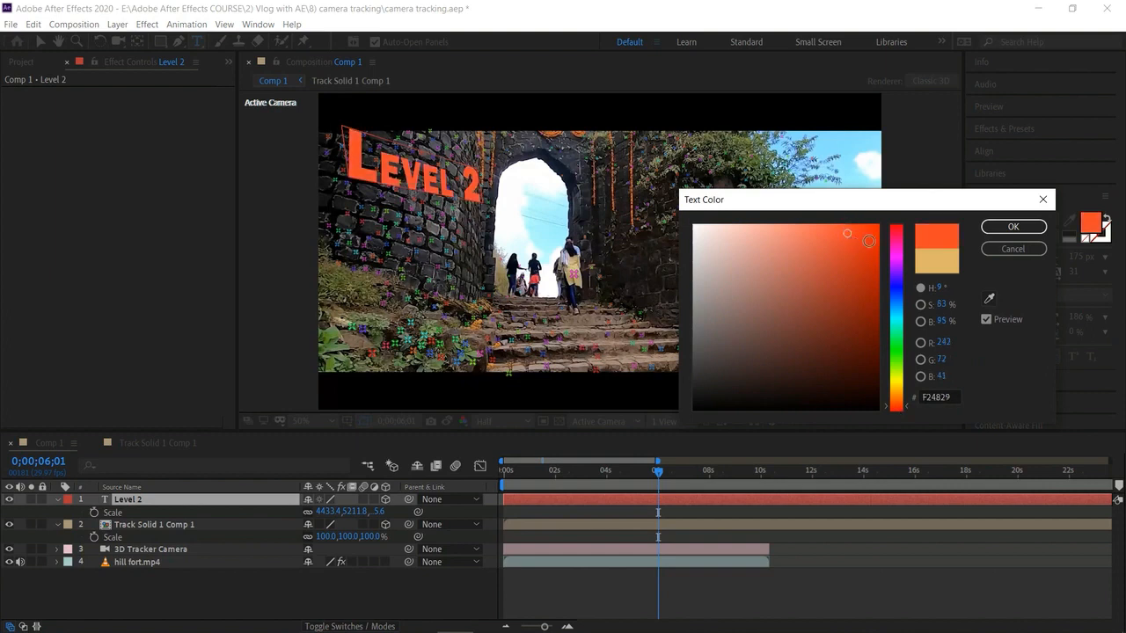
left_click(898, 291)
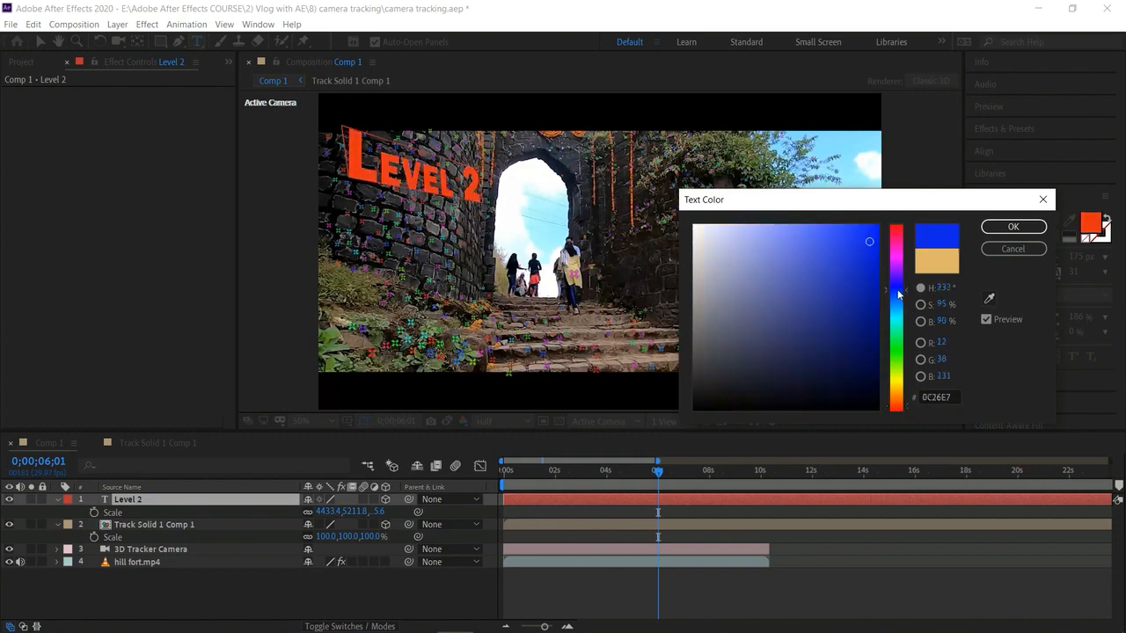
left_click(897, 309)
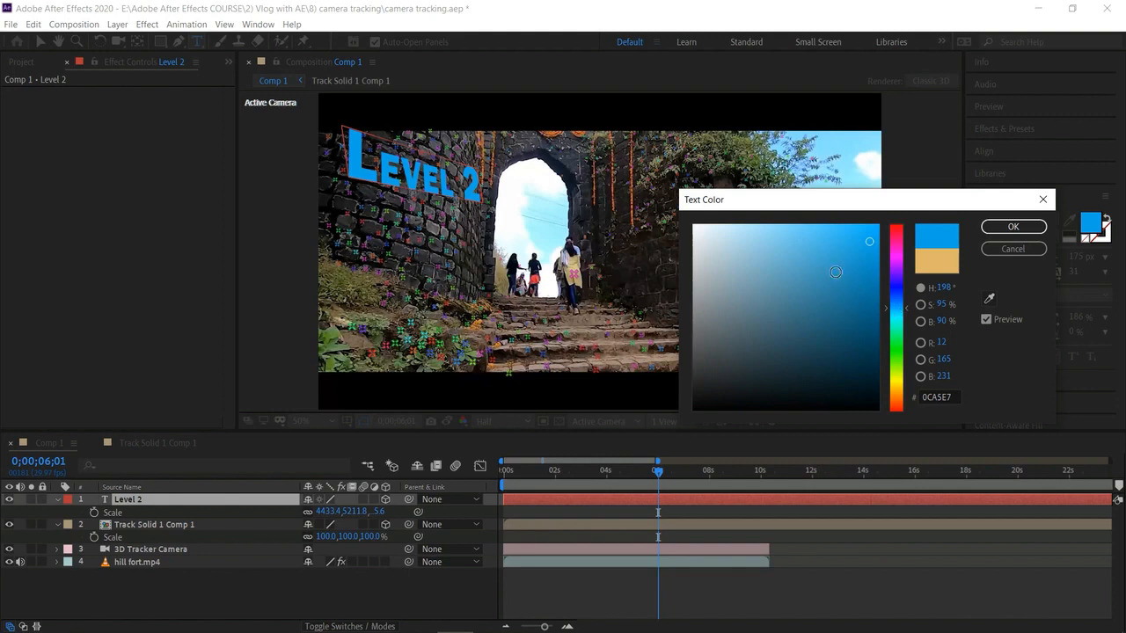
left_click(777, 236)
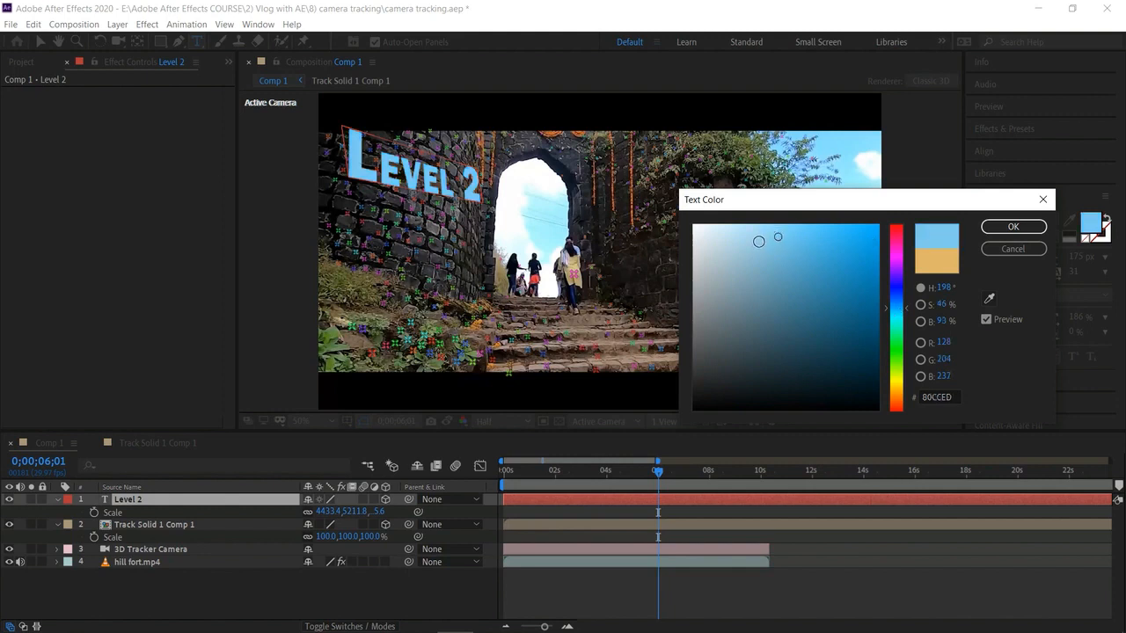
left_click(896, 262)
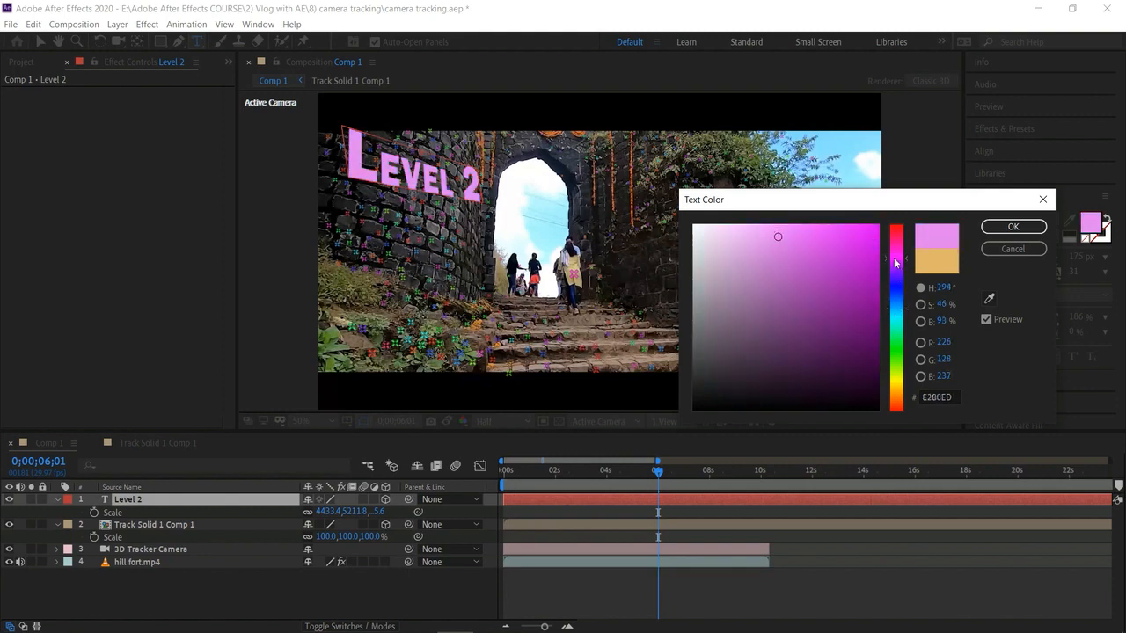
left_click(903, 380)
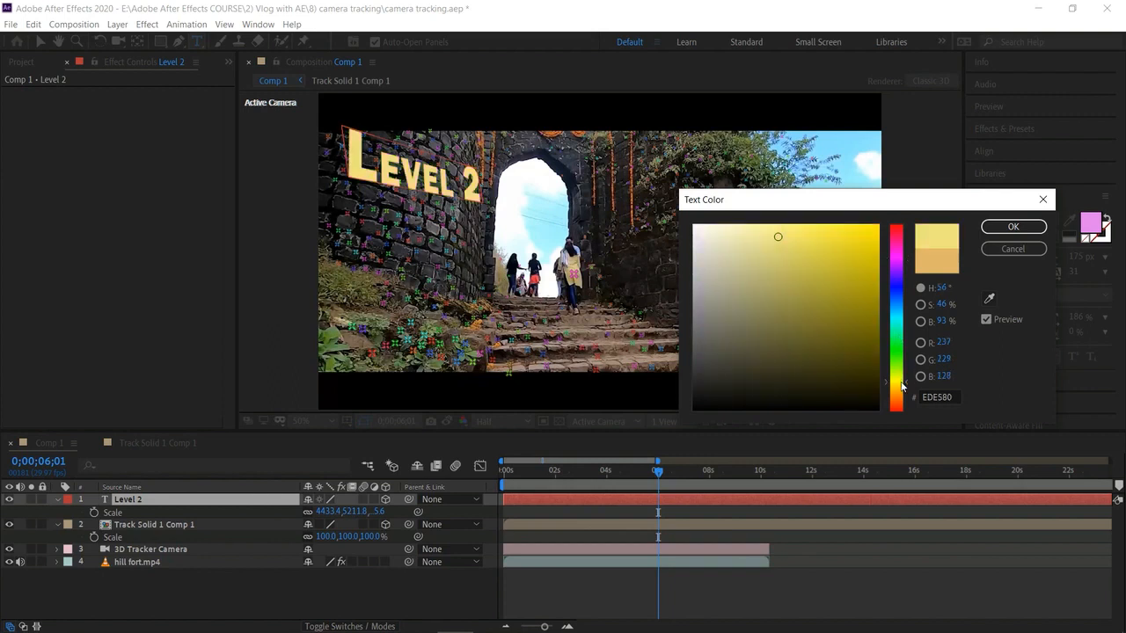
left_click(736, 241)
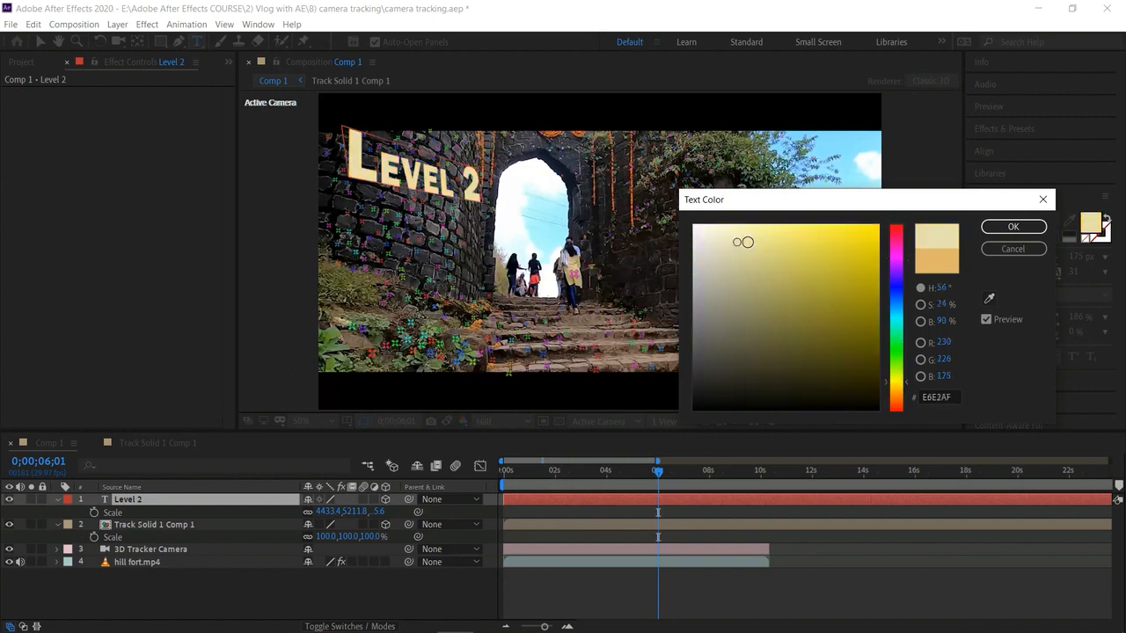
left_click(896, 344)
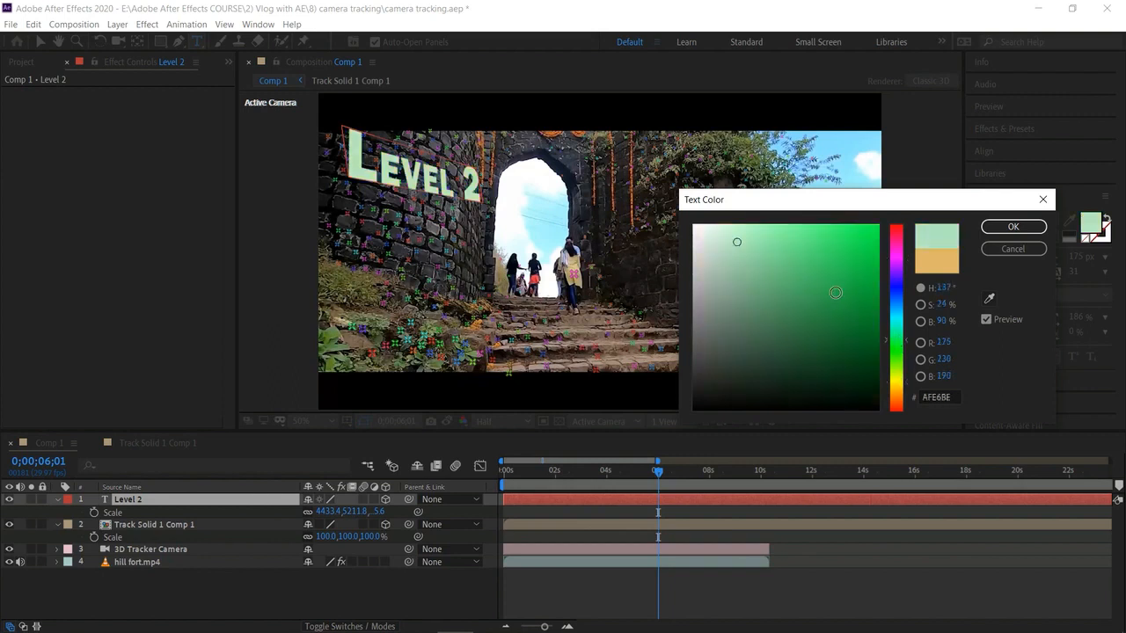
left_click(720, 235)
left_click(799, 237)
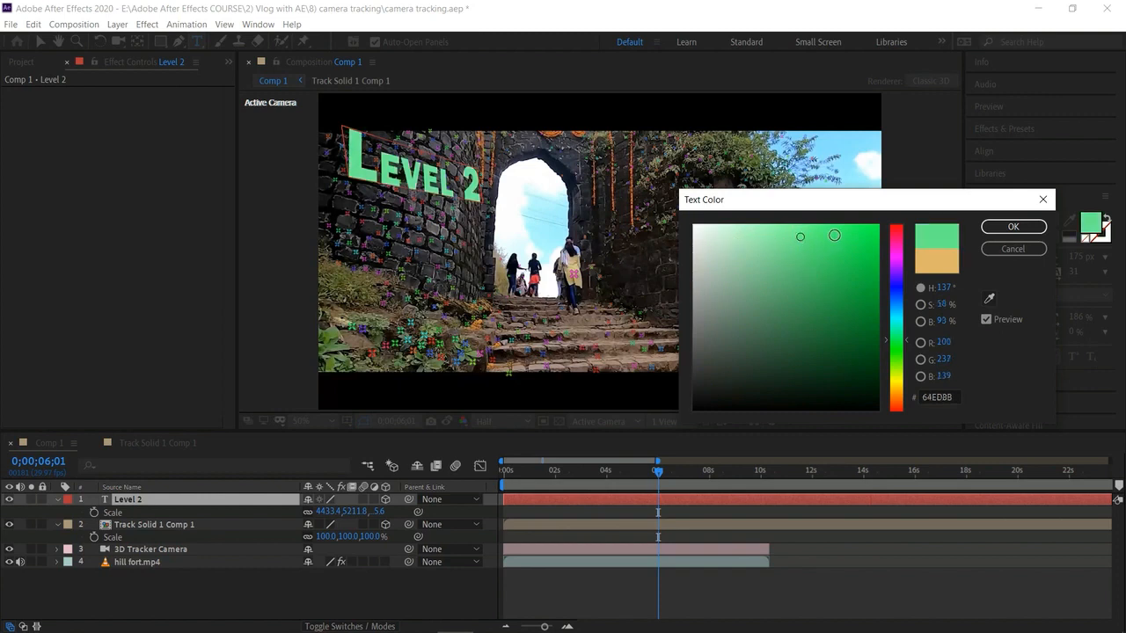
left_click(833, 234)
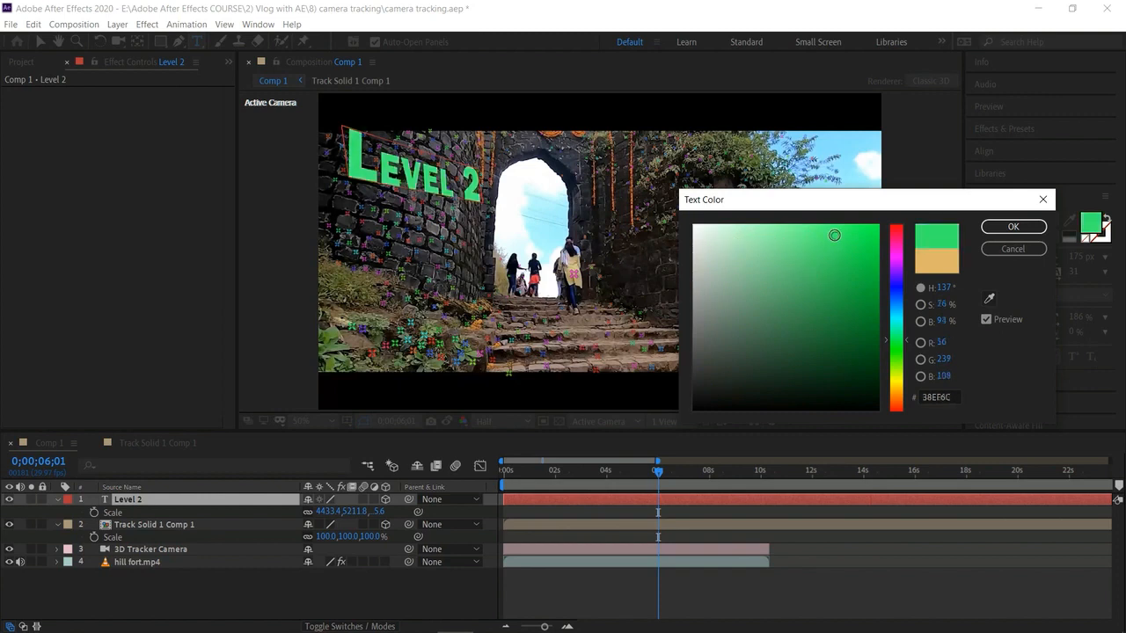
left_click(1006, 230)
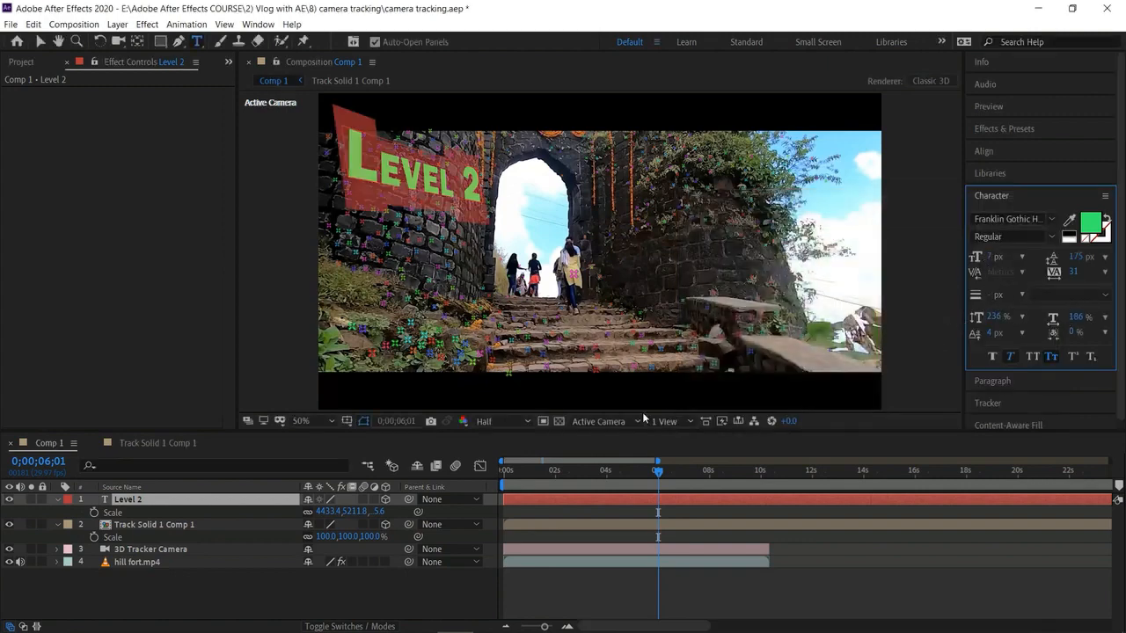
Scrub Comp 1 back to 0;00;00;27 and forward to 0;00;05;09 to check how the Level 2 text follows the wall
left_click_drag(658, 475, 528, 515)
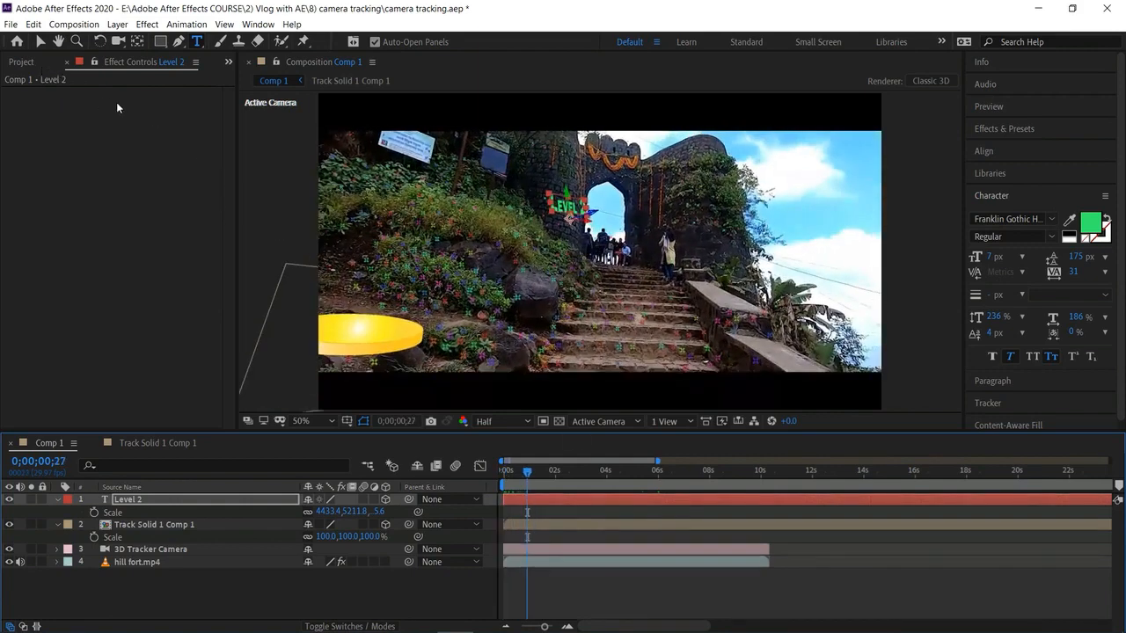
key("Return")
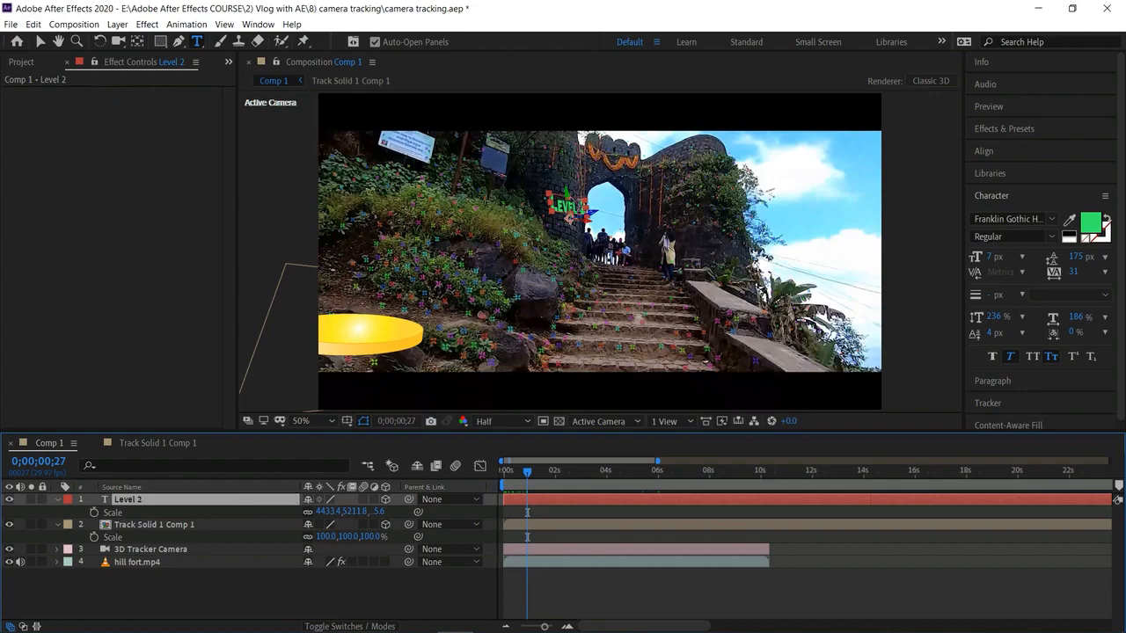
left_click_drag(527, 473, 639, 533)
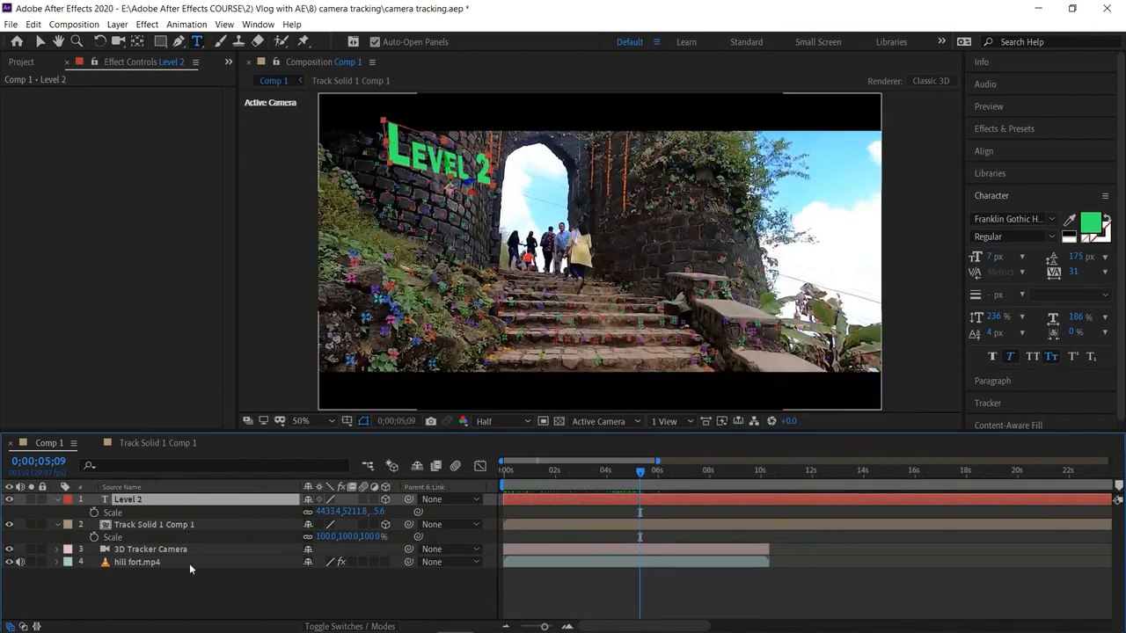
Using the 3D Camera Tracker on hill fort.mp4, create a solid from track points on the stone wall to the right of the archway
left_click(140, 562)
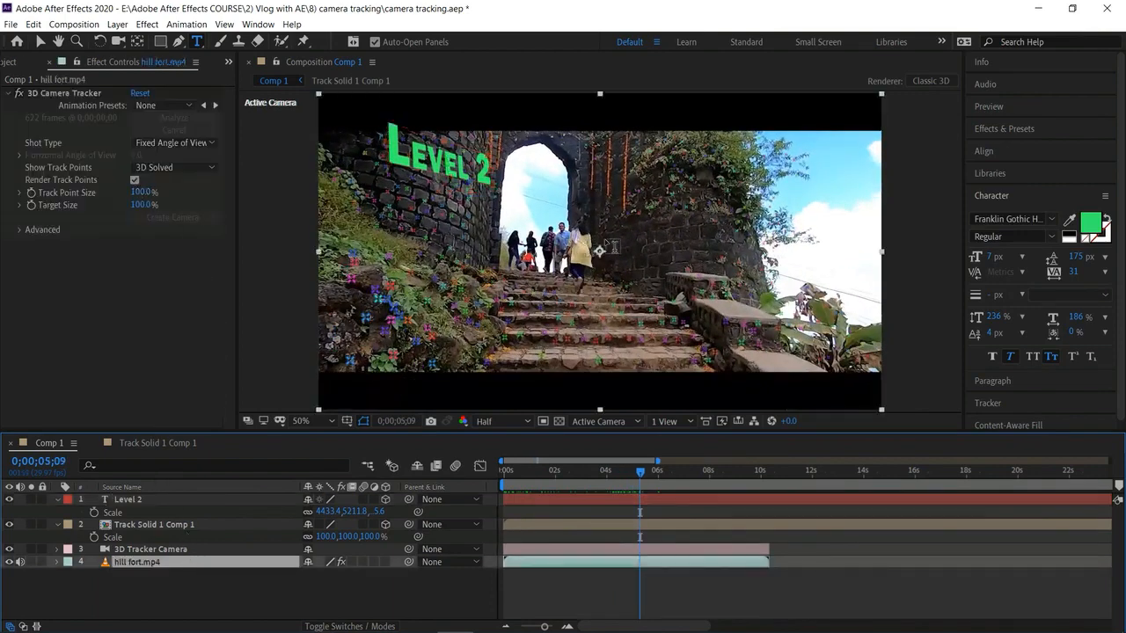
left_click(39, 41)
left_click(641, 219)
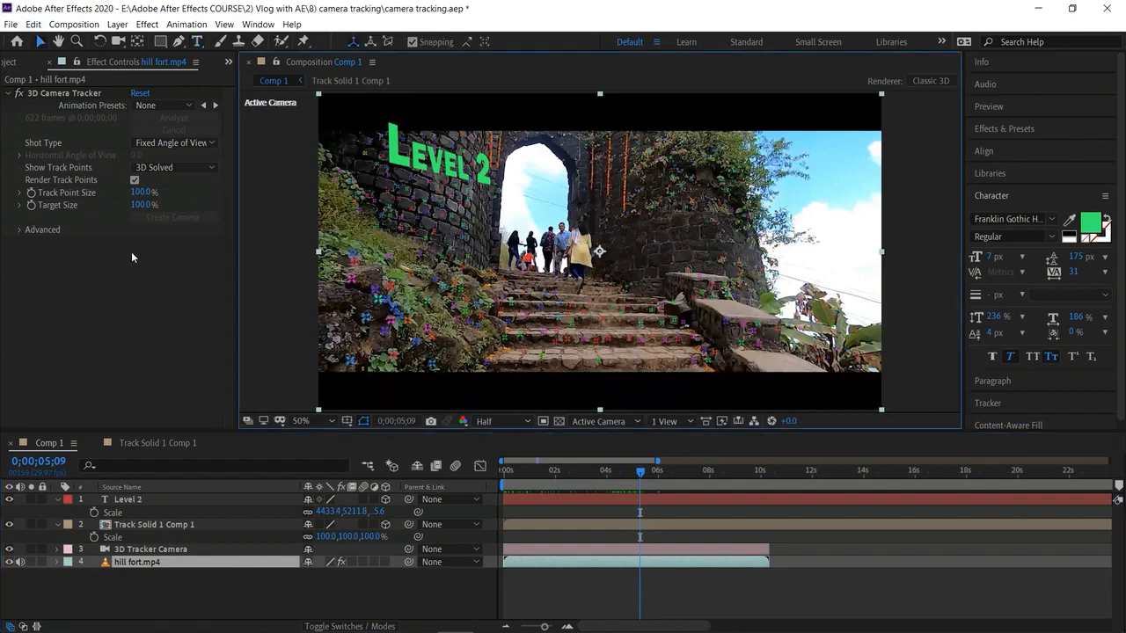
left_click(142, 181)
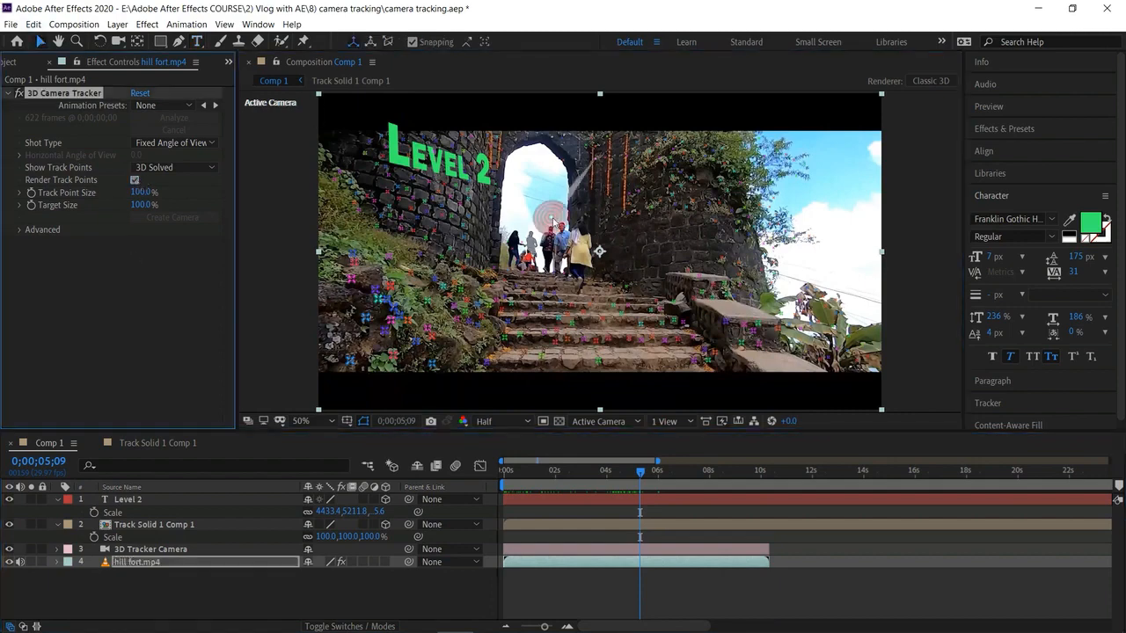
left_click(666, 217)
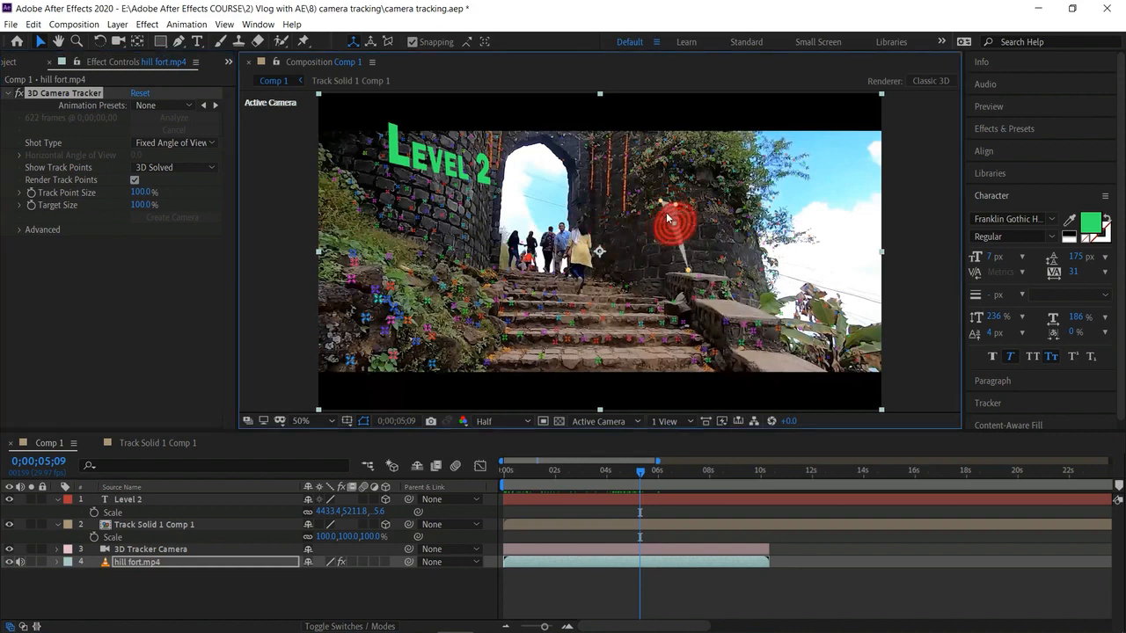
right_click(674, 229)
left_click(688, 249)
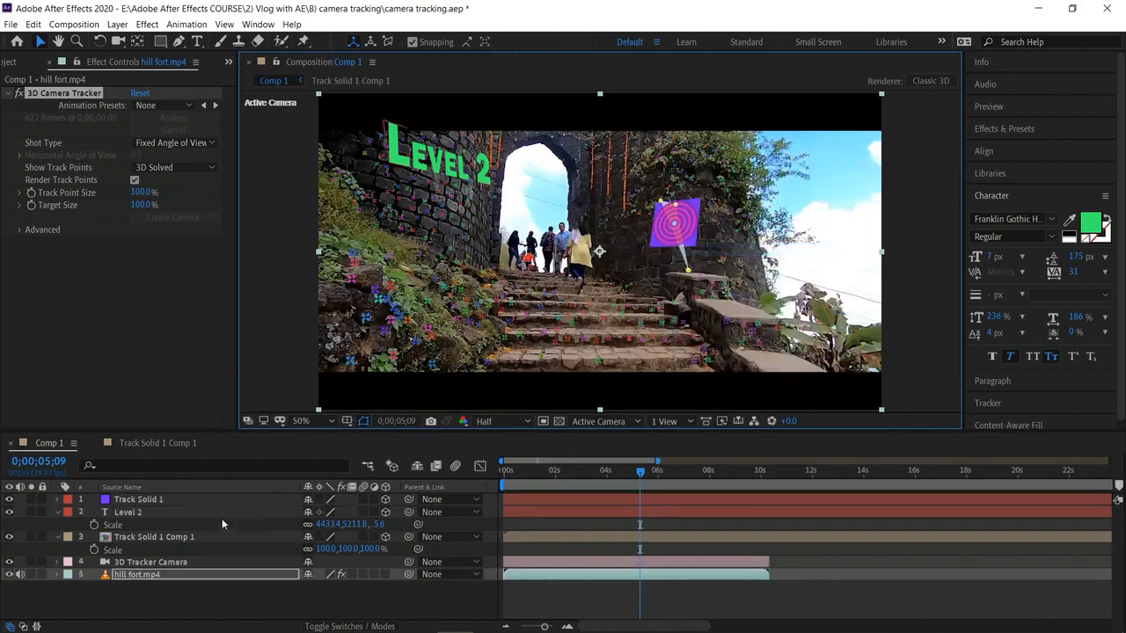
Pre-compose Track Solid 1 as Track Solid 1 Comp 2, leaving all attributes in Comp 1, and open the new composition
right_click(194, 500)
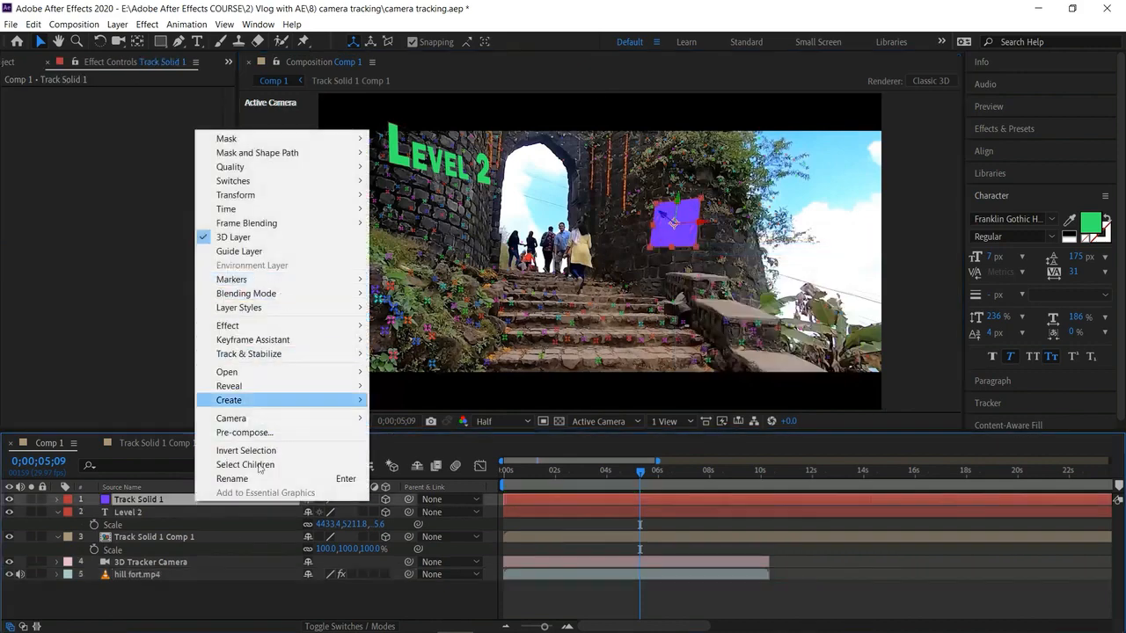
left_click(245, 432)
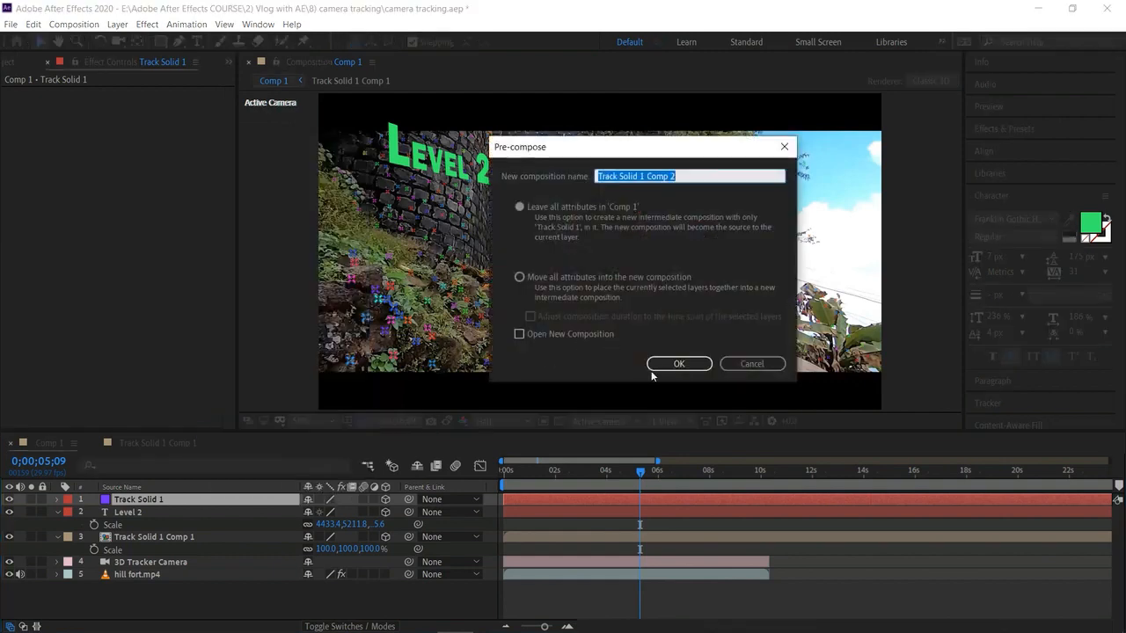
left_click(657, 364)
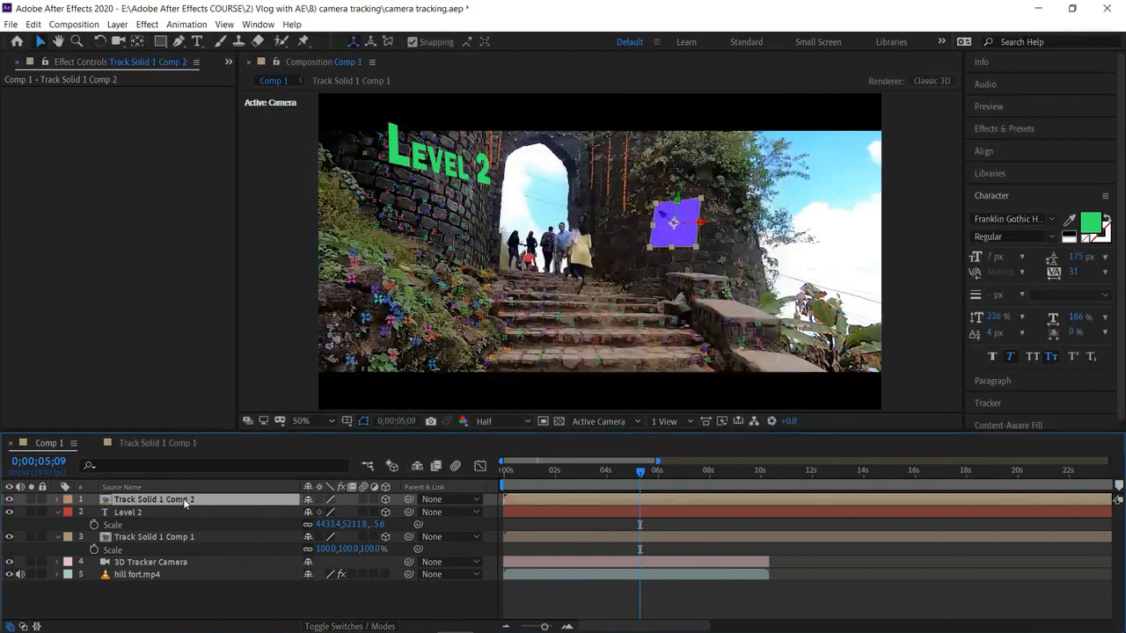
double_click(184, 501)
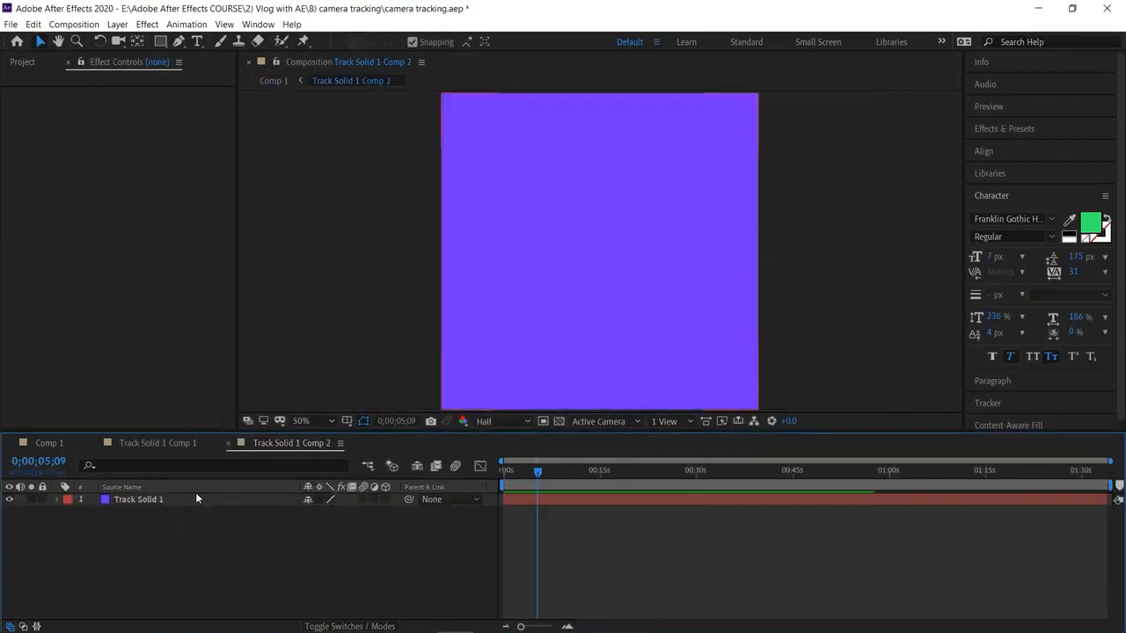
Add Coin set 2.png to Track Solid 1 Comp 2 beneath the Track Solid 1 layer, and select that solid
left_click(68, 63)
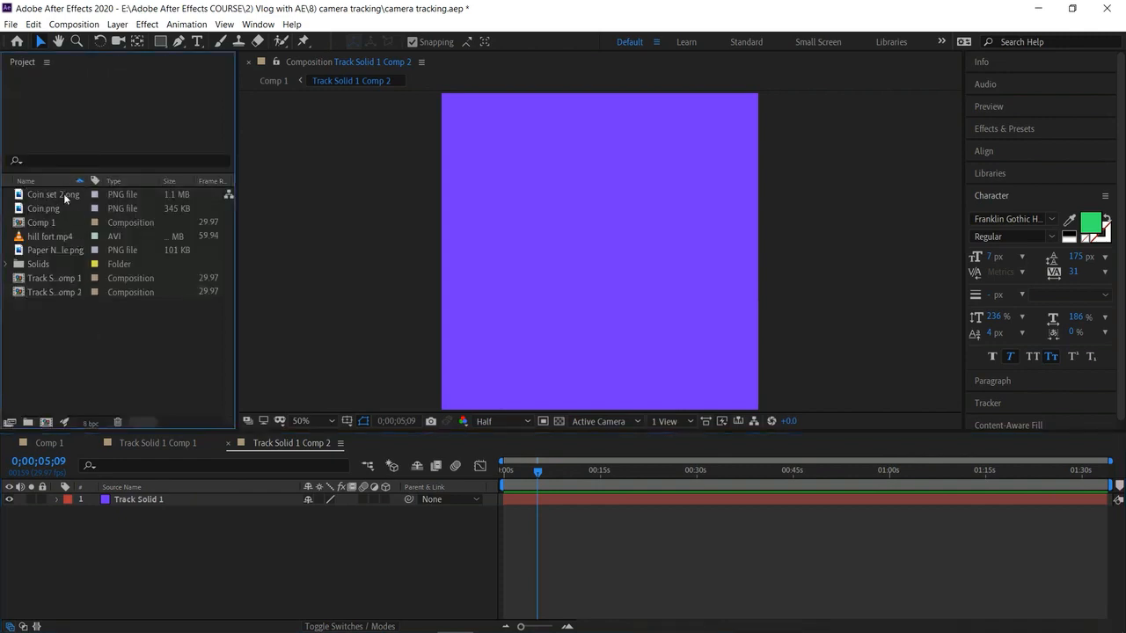
left_click(62, 208)
left_click(60, 193)
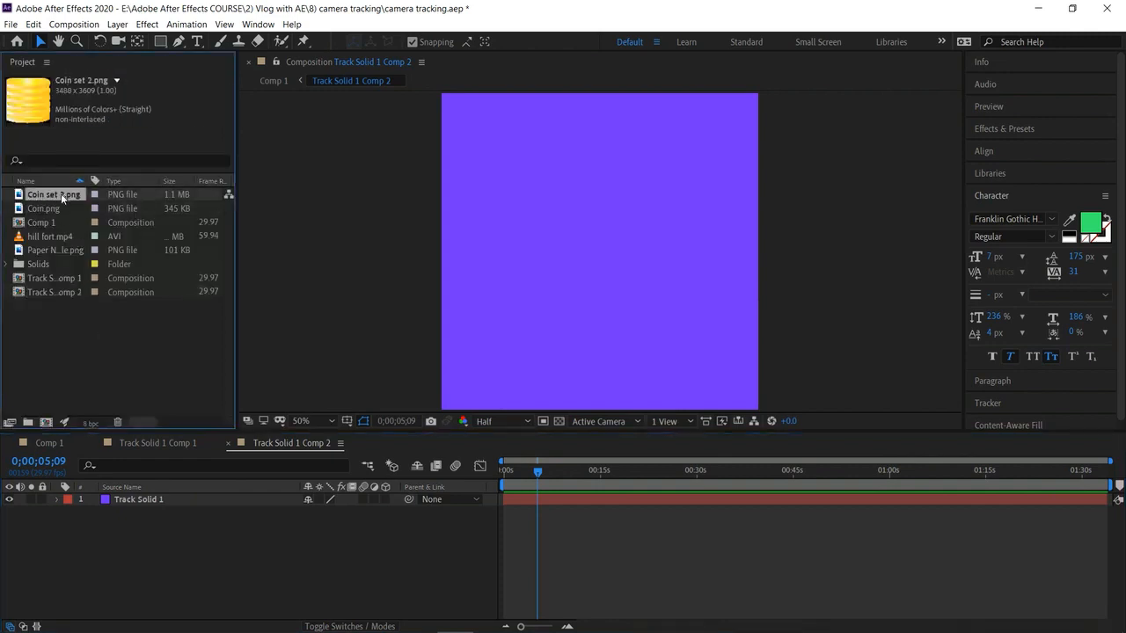
left_click_drag(74, 264, 142, 519)
left_click(151, 500)
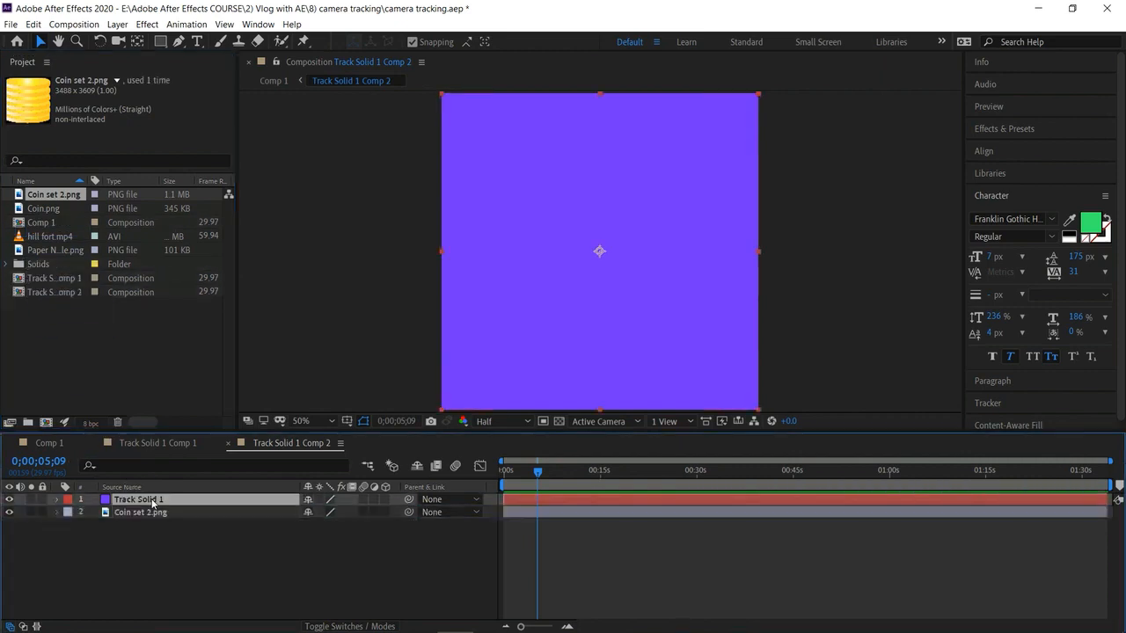
Delete Track Solid 1, shrink Coin set 2.png to fit inside Track Solid 1 Comp 2 with a small margin, and return to Comp 1
key("Delete")
left_click(320, 421)
left_click(321, 244)
left_click(536, 189)
left_click_drag(536, 189, 585, 238)
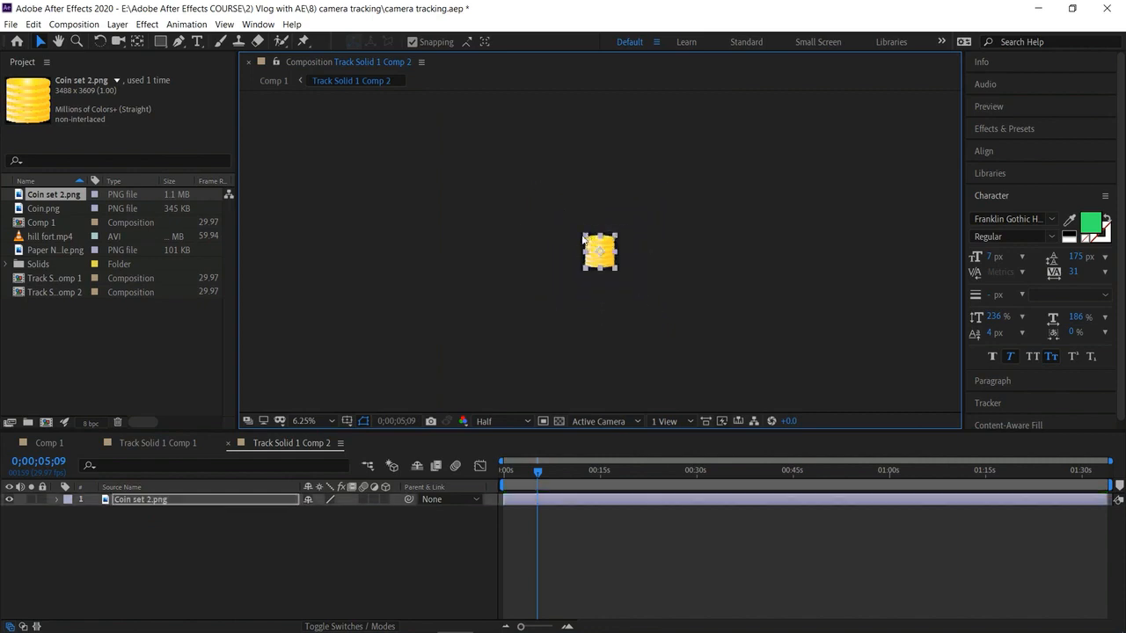
left_click(319, 420)
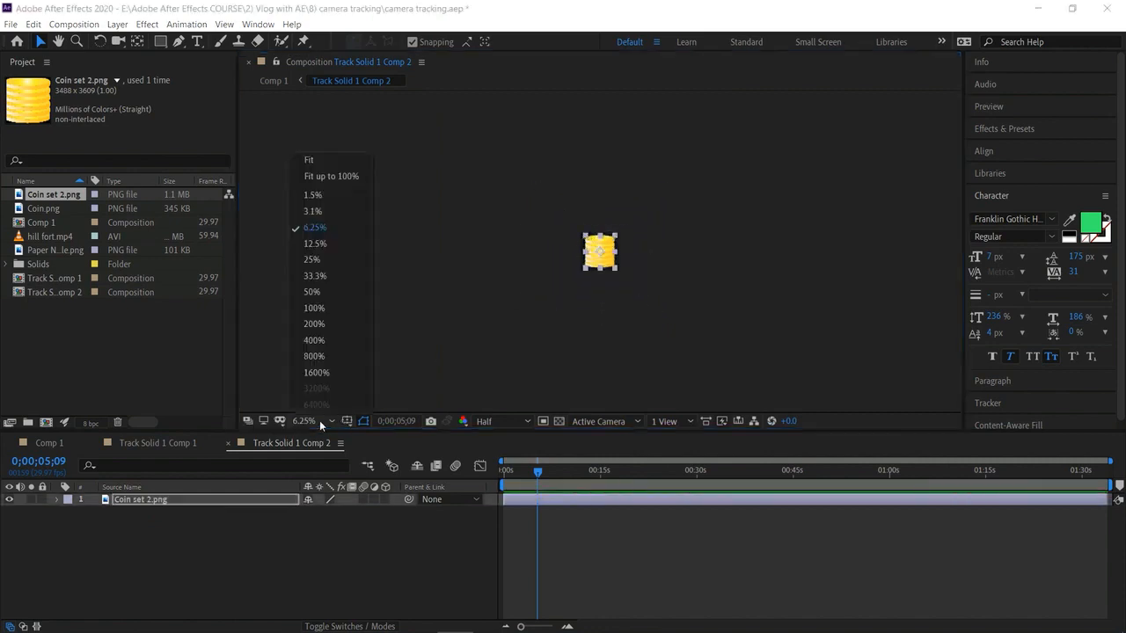
left_click(318, 294)
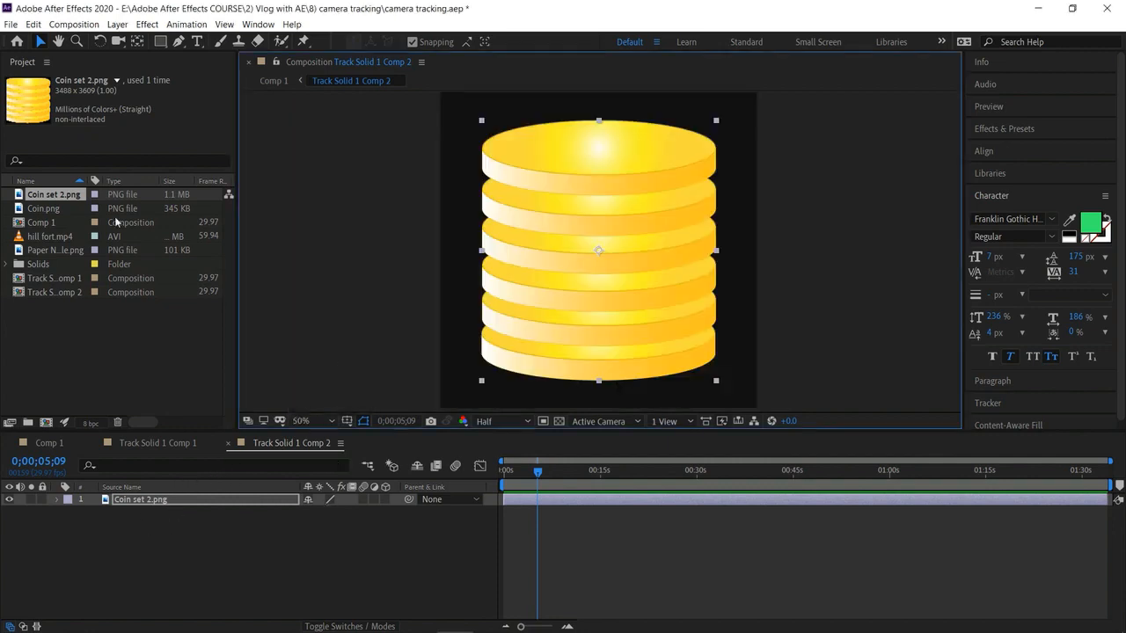
left_click(230, 444)
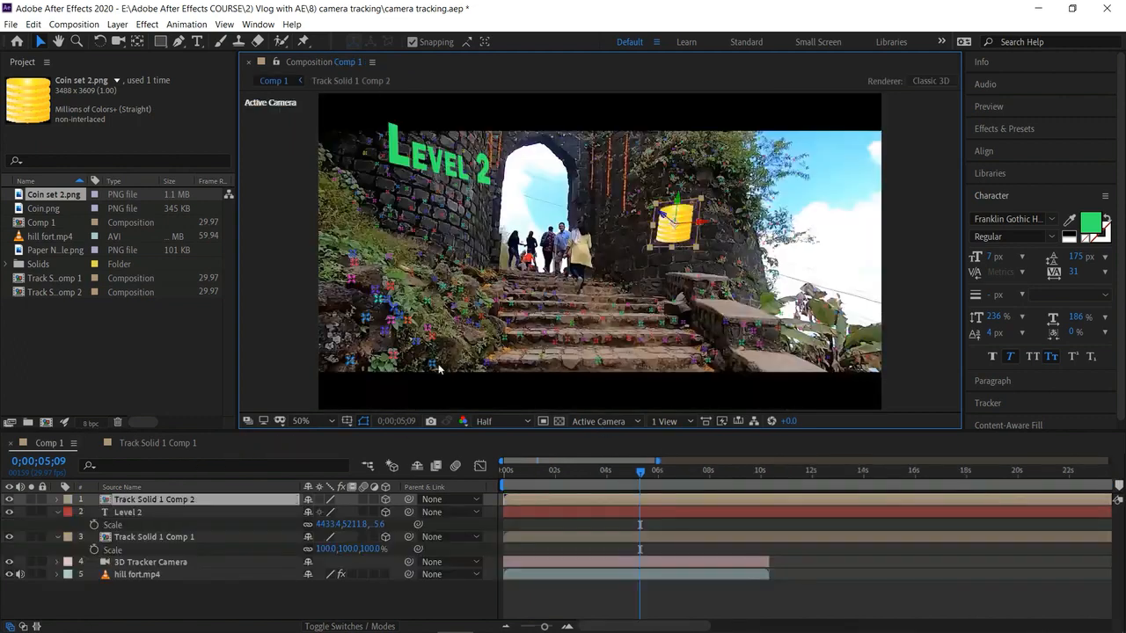
Set Track Solid 1 Comp 2's rotation to X +6°, Y -23° and Z -4°, and scale it to 168%
left_click(204, 502)
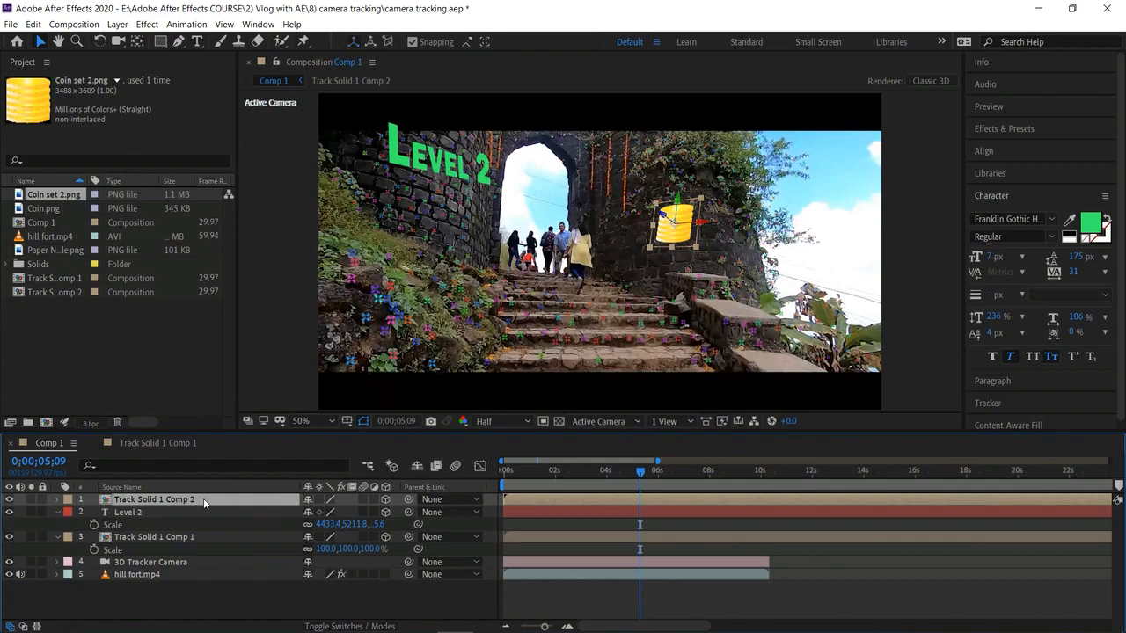
key("r")
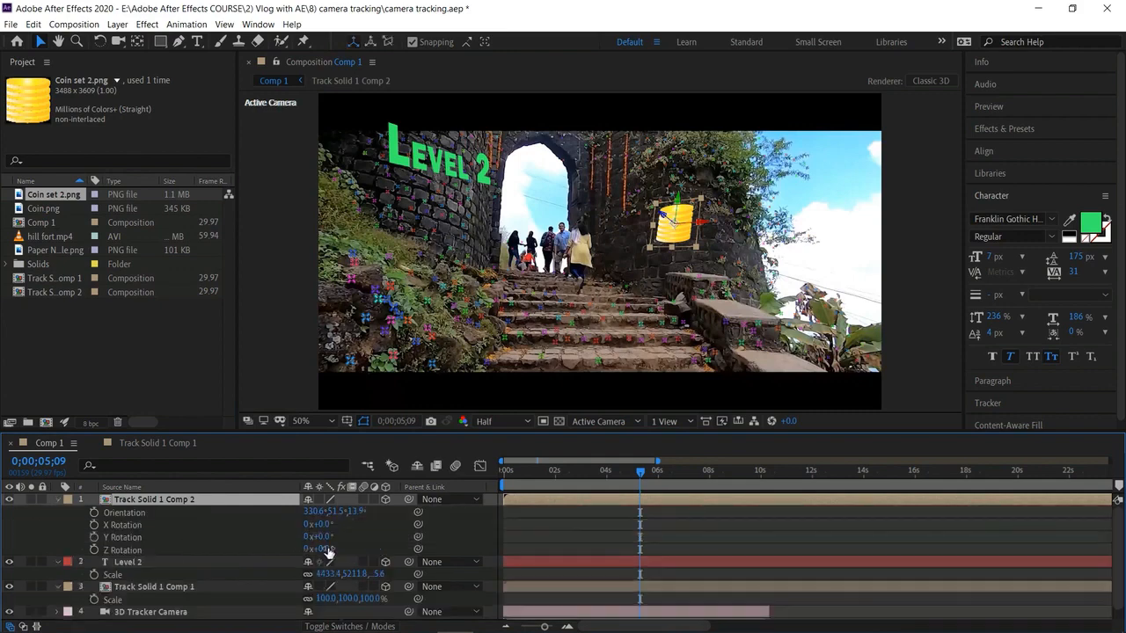
left_click_drag(324, 549, 332, 525)
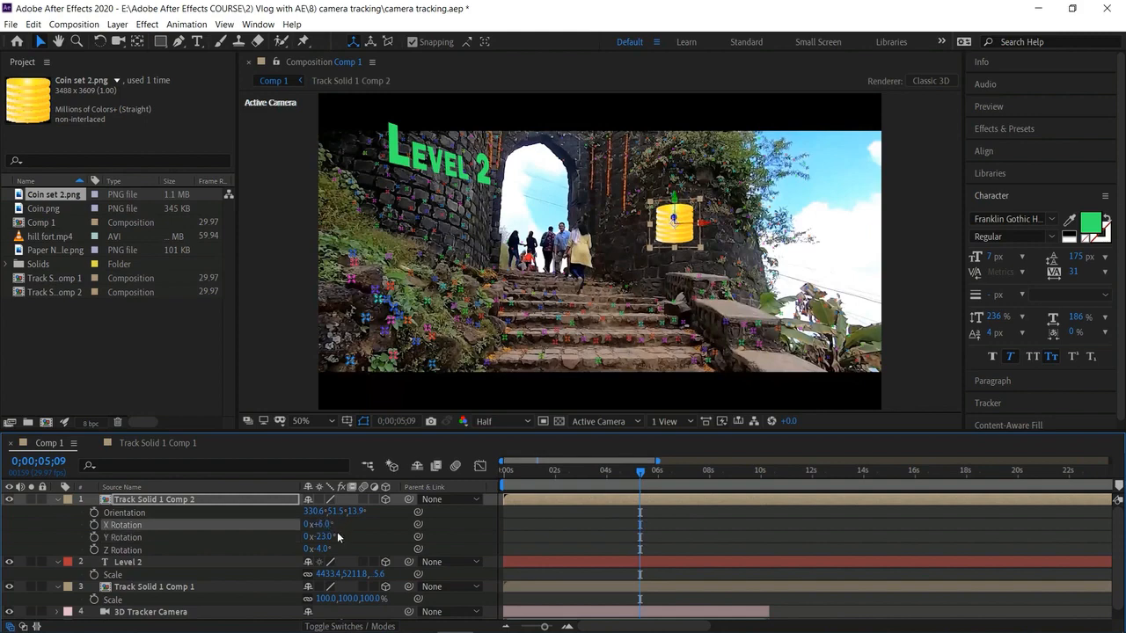
left_click(247, 498)
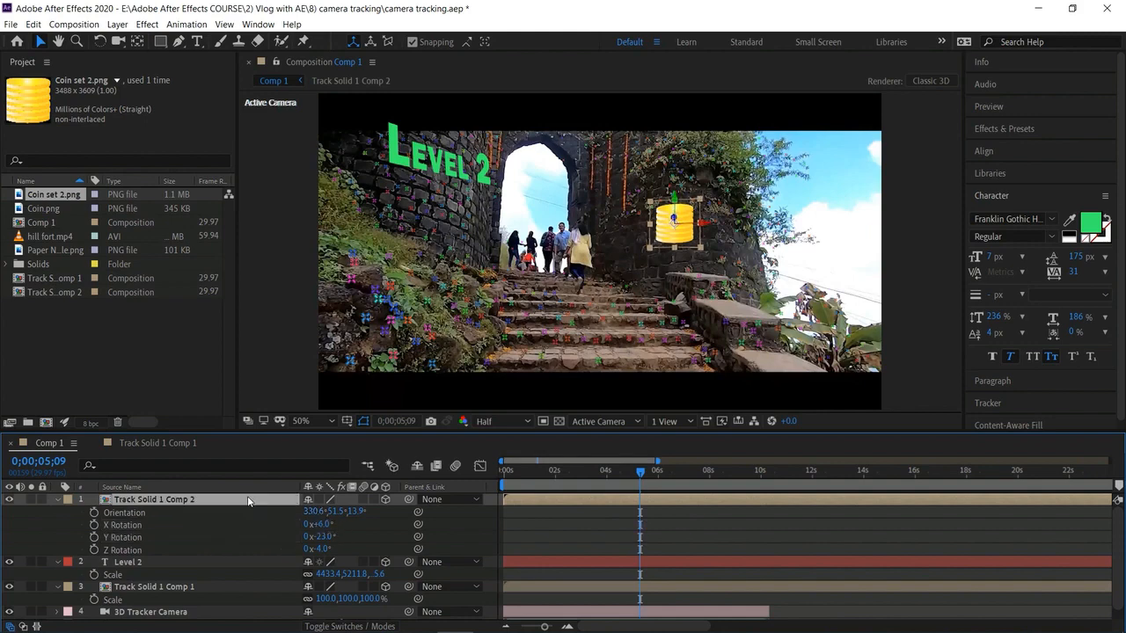
key("s")
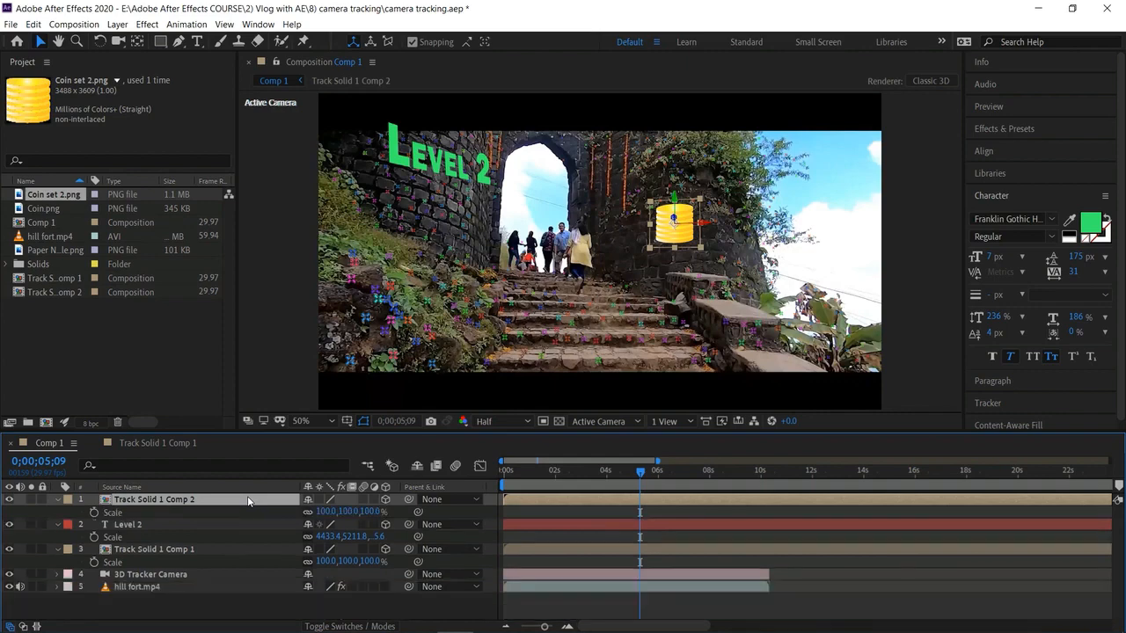
left_click_drag(347, 512, 419, 536)
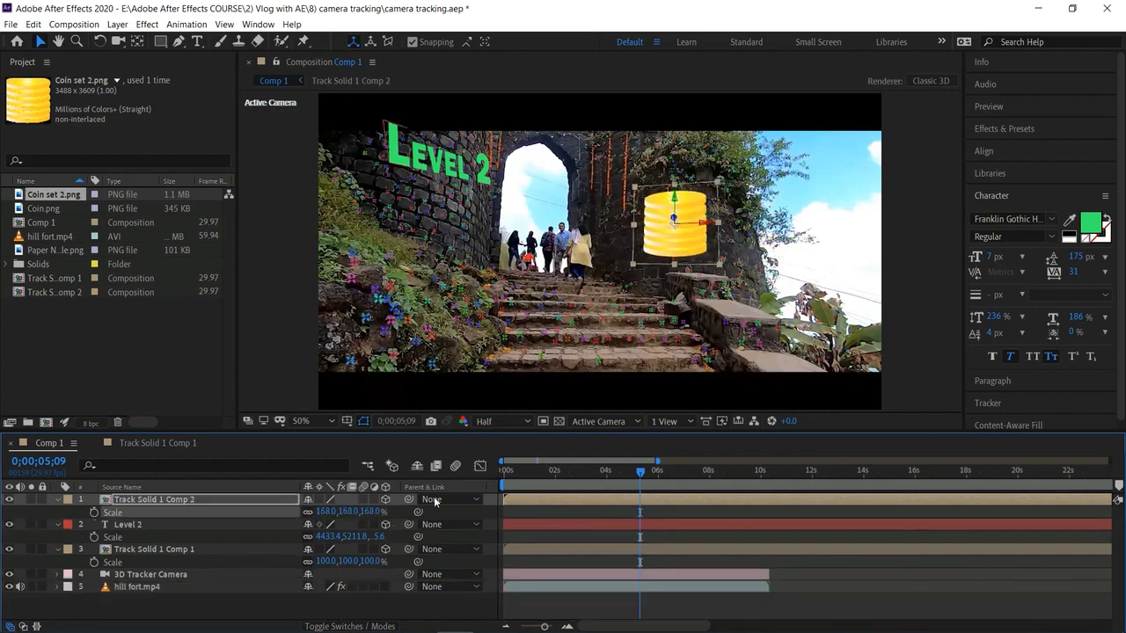
Preview Comp 1 from the start, and at 0;00;00;28 move the coin stack slightly lower and further right on the wall beside the archway
left_click(638, 471)
left_click_drag(526, 475, 503, 472)
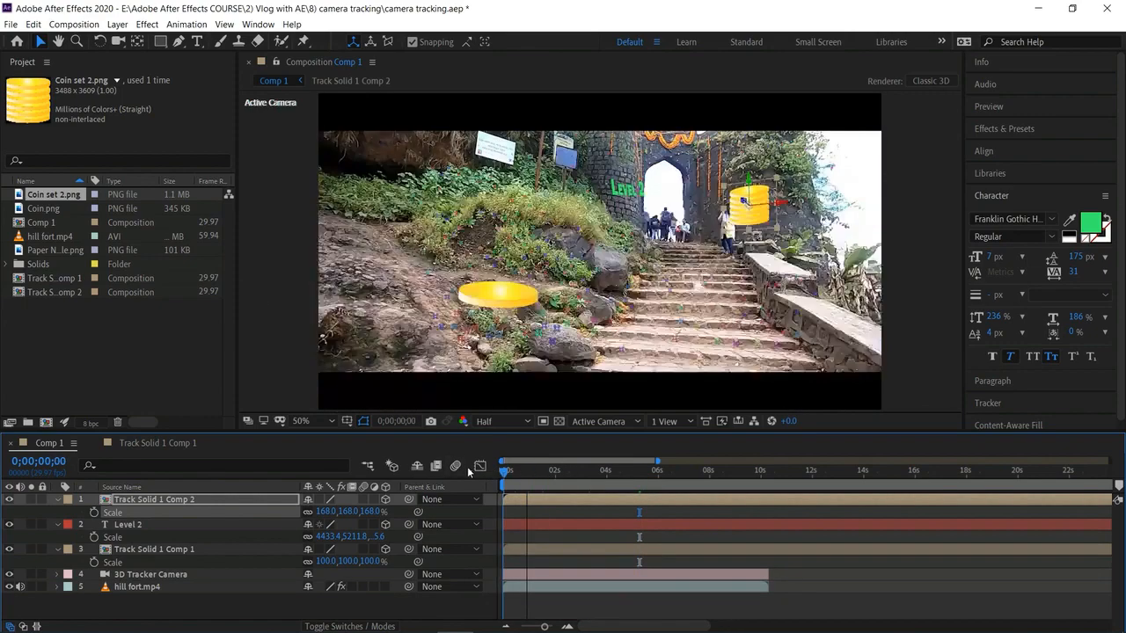
key("space")
key("space")
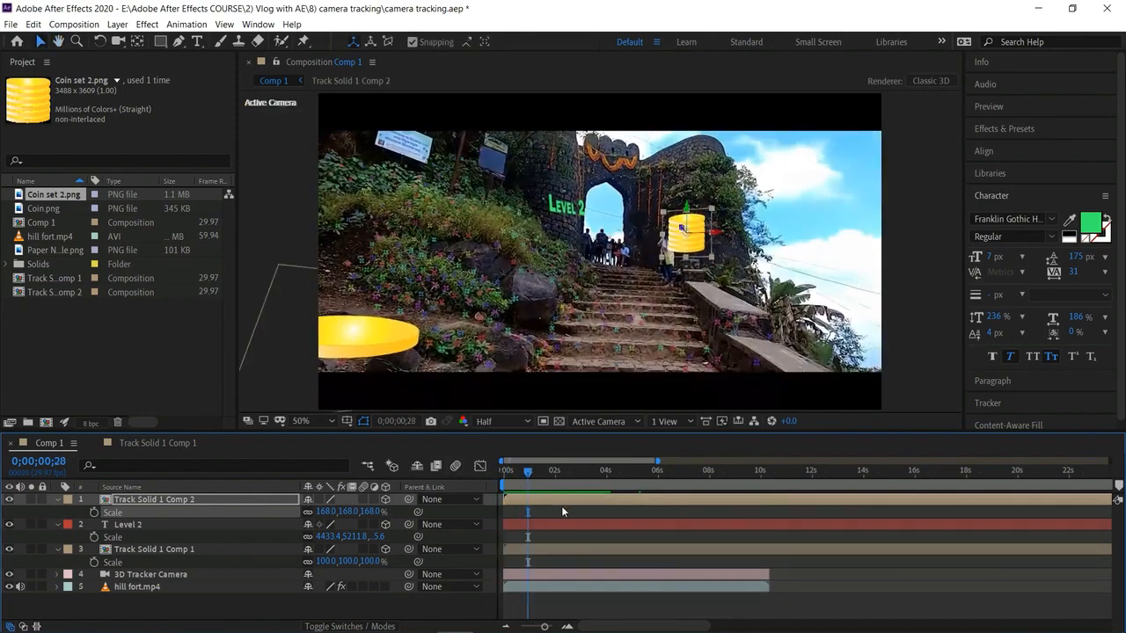
left_click_drag(683, 228, 686, 270)
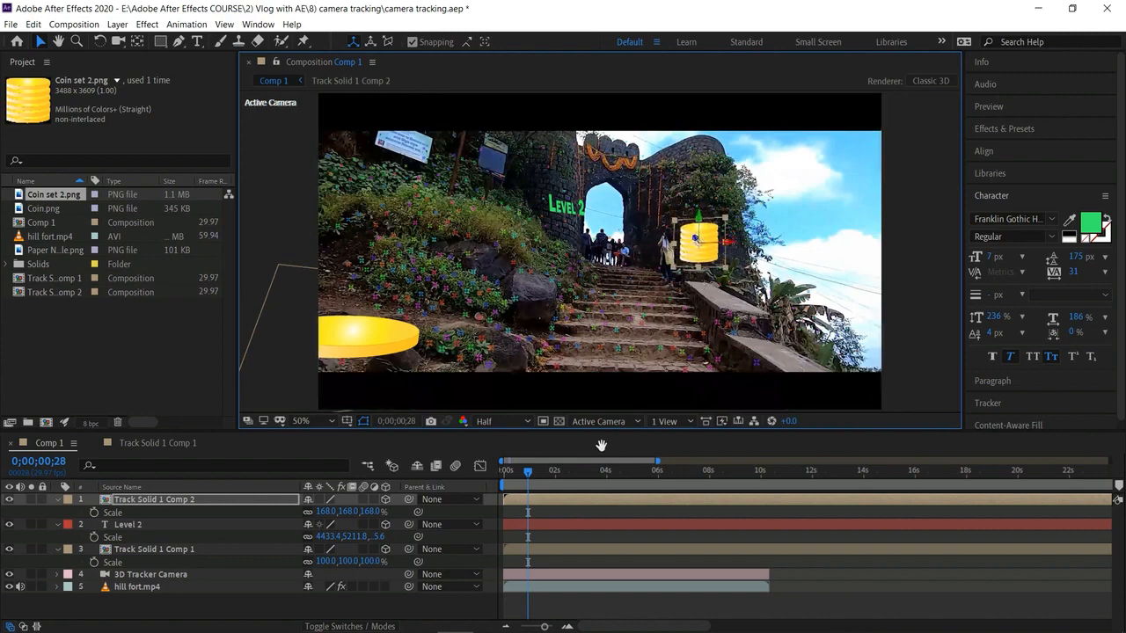
Play Comp 1 to check how the coin stack follows the wall, and return to 0;00;00;28
key("space")
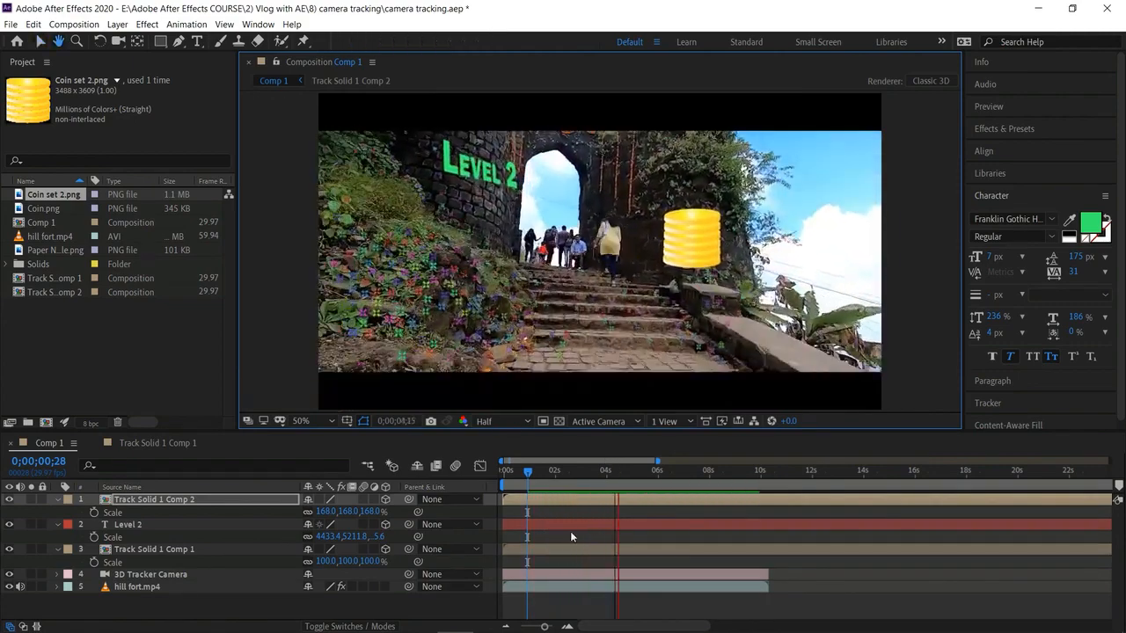
key("space")
left_click_drag(621, 472, 529, 508)
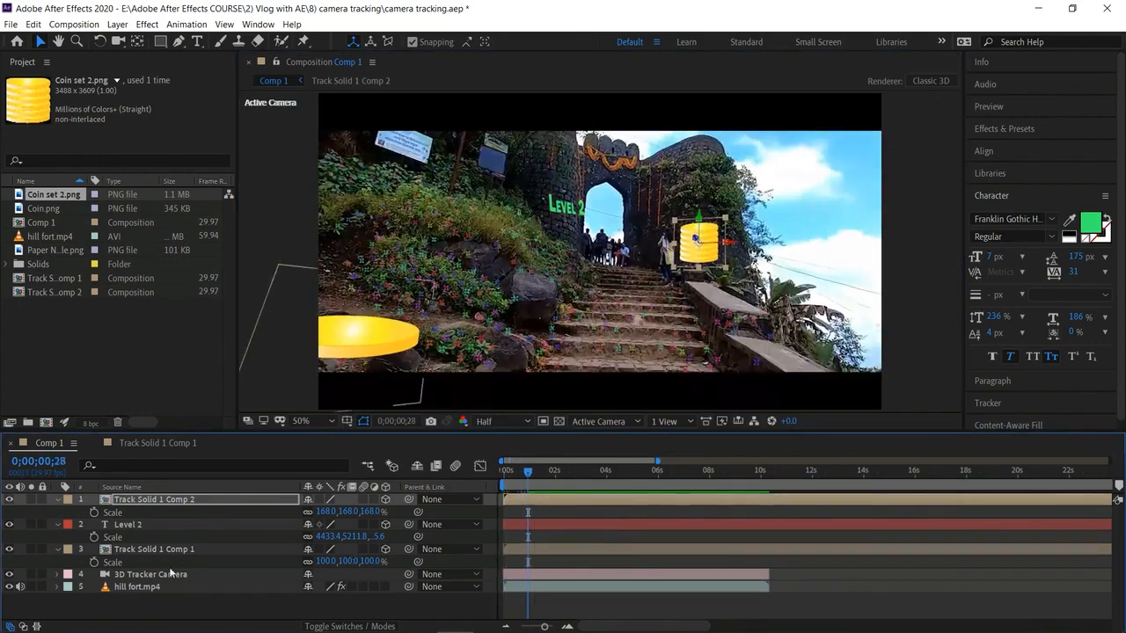
Collapse the coin layer's properties and enlarge the Level 2 text to a scale of about 5841.1, 10843.2
left_click(58, 499)
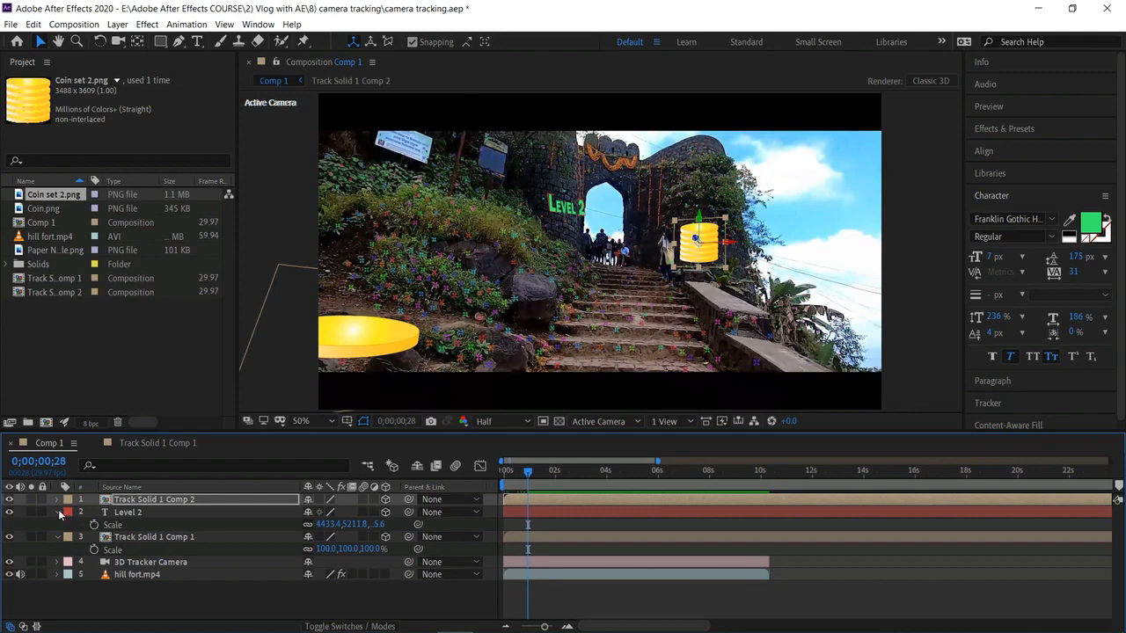
left_click(125, 513)
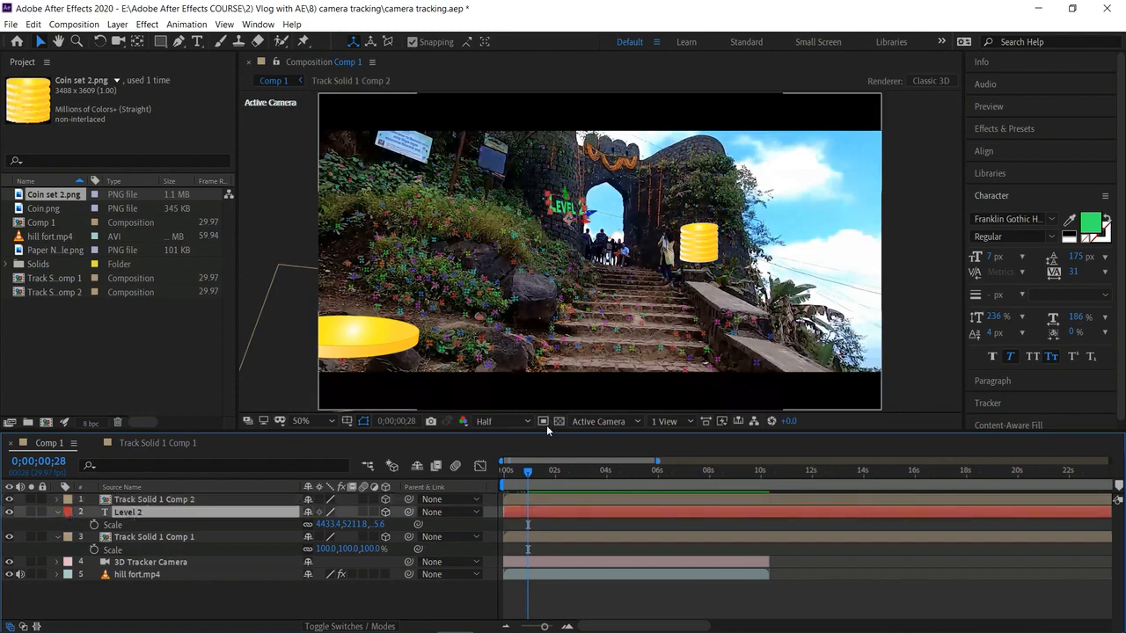
left_click_drag(552, 204, 536, 169)
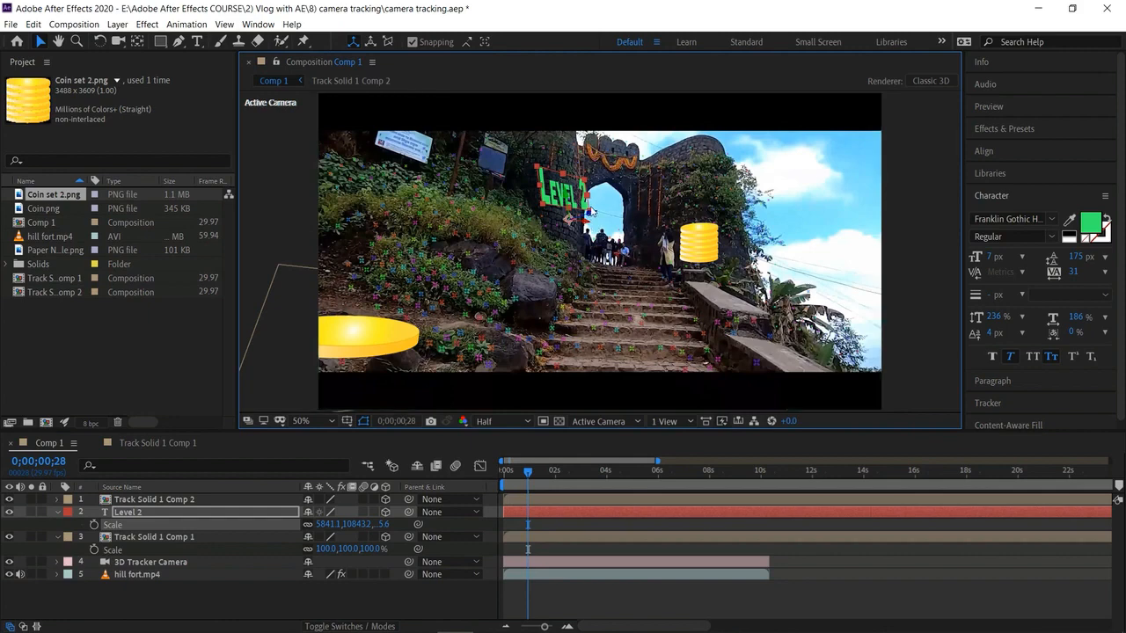
Move the Level 2 text above the coin stack on the wall right of the archway and rotate it to X -3°, Y +79°, Z +9°
left_click(190, 511)
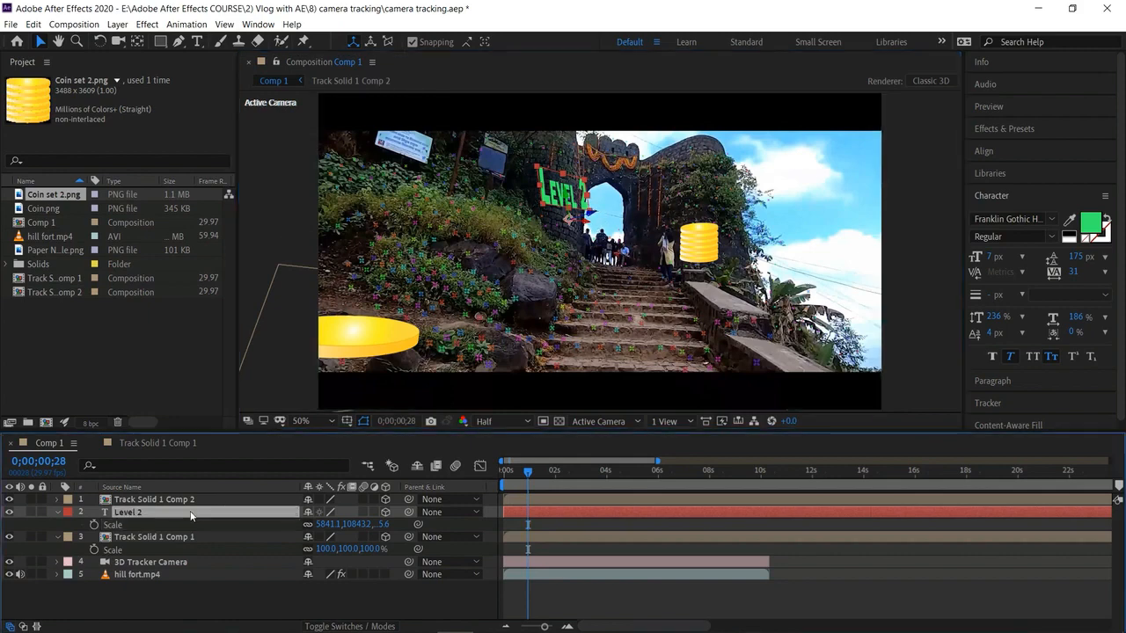
key("r")
left_click_drag(326, 550, 349, 551)
left_click_drag(385, 587, 384, 585)
left_click_drag(323, 562, 341, 571)
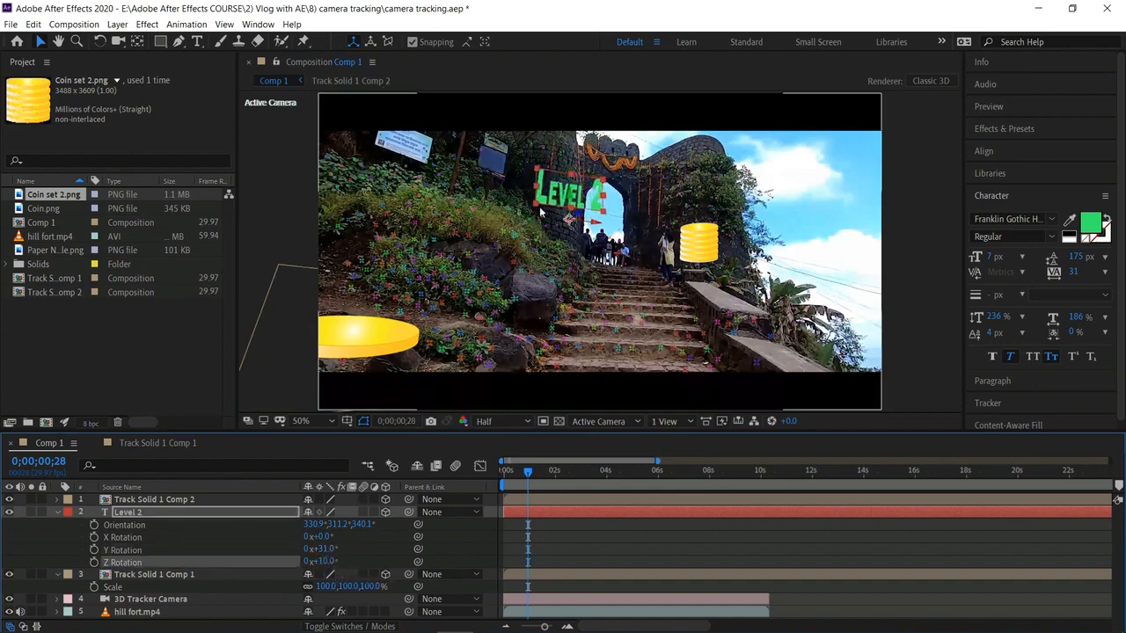
left_click_drag(570, 218, 707, 214)
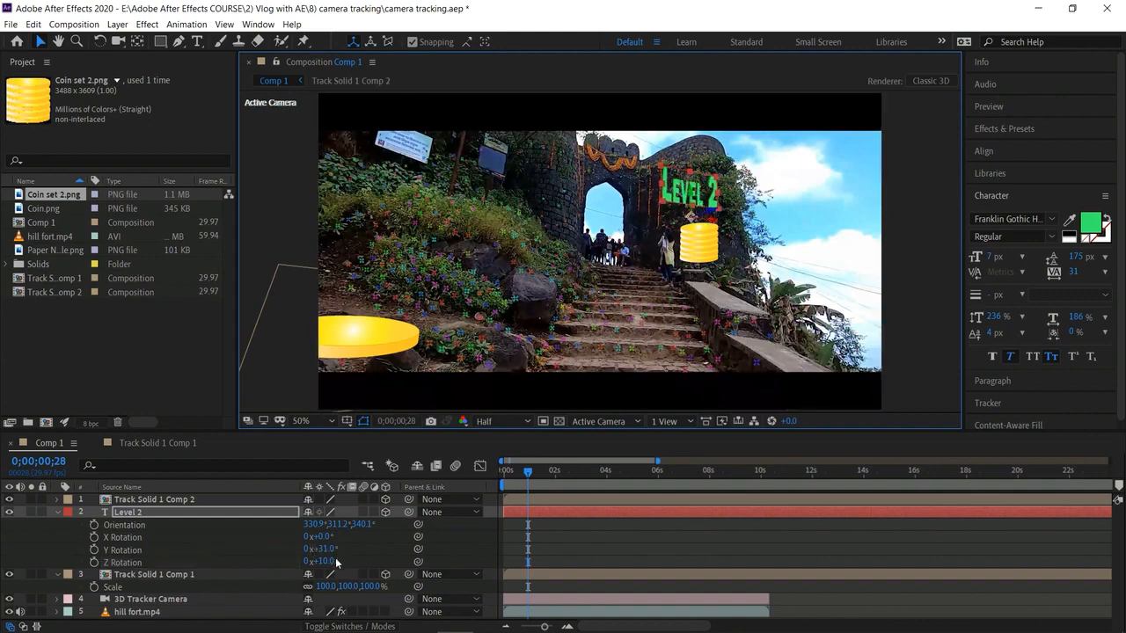
left_click_drag(335, 561, 390, 575)
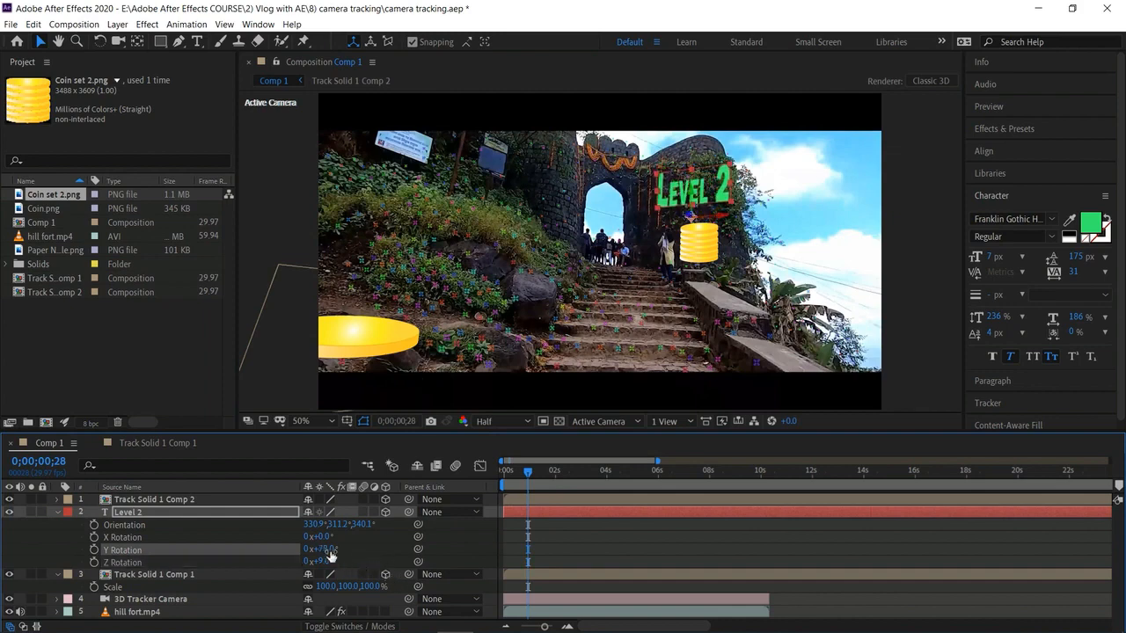
left_click_drag(323, 536, 321, 539)
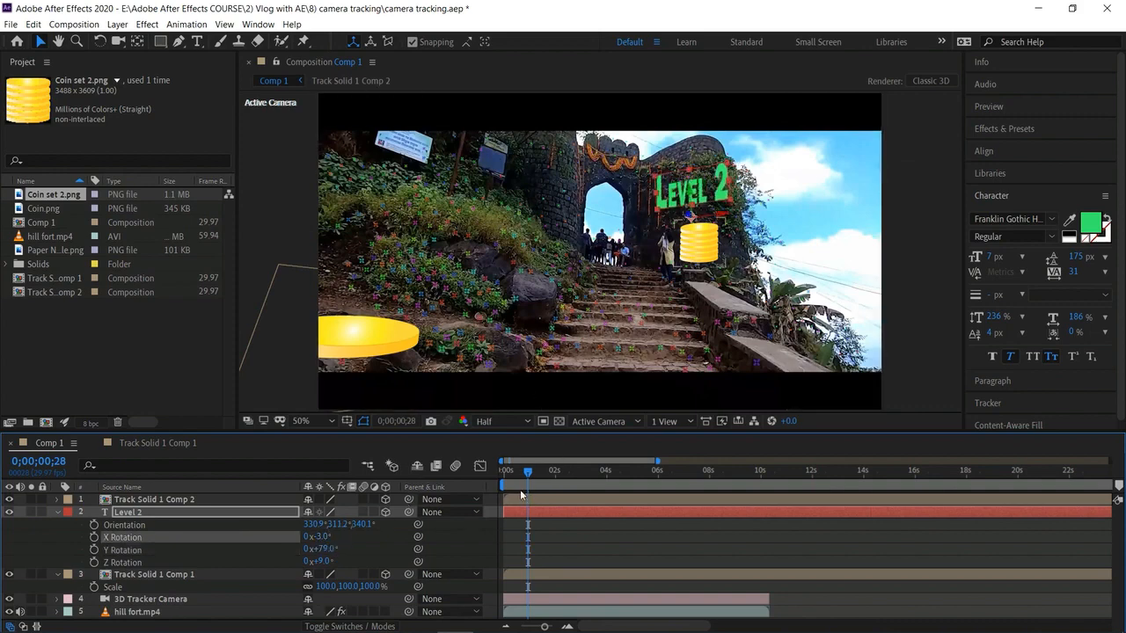
Preview Comp 1 from the start, lower the Level 2 text slightly towards the coins at 0;00;04;08, and scrub back to 0;00;01;07
left_click_drag(527, 472, 489, 467)
key("space")
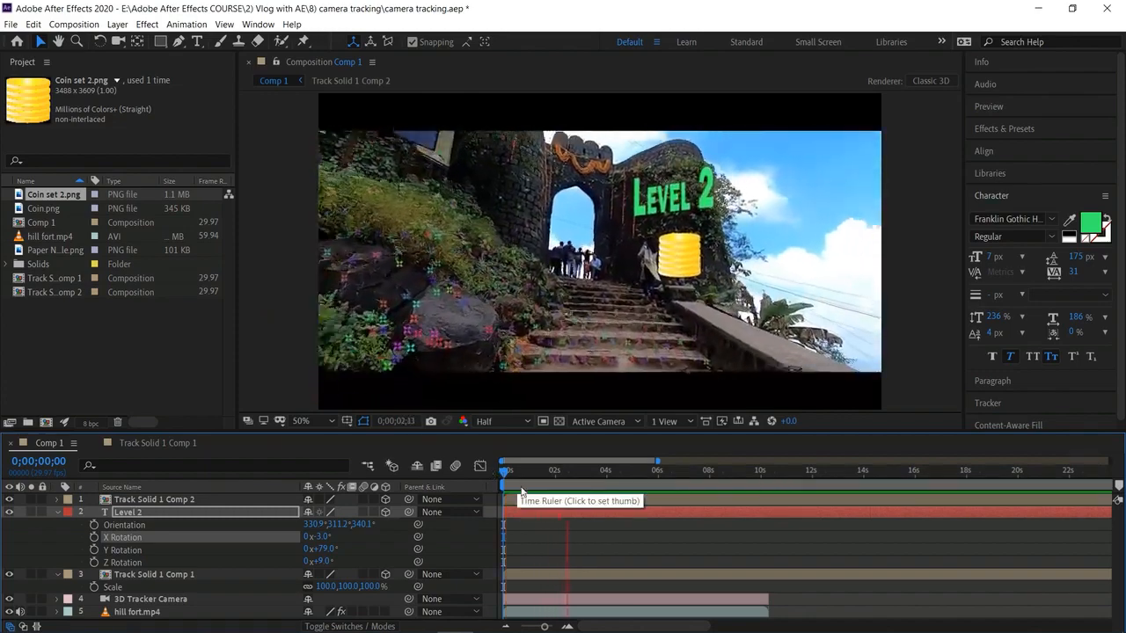
key("space")
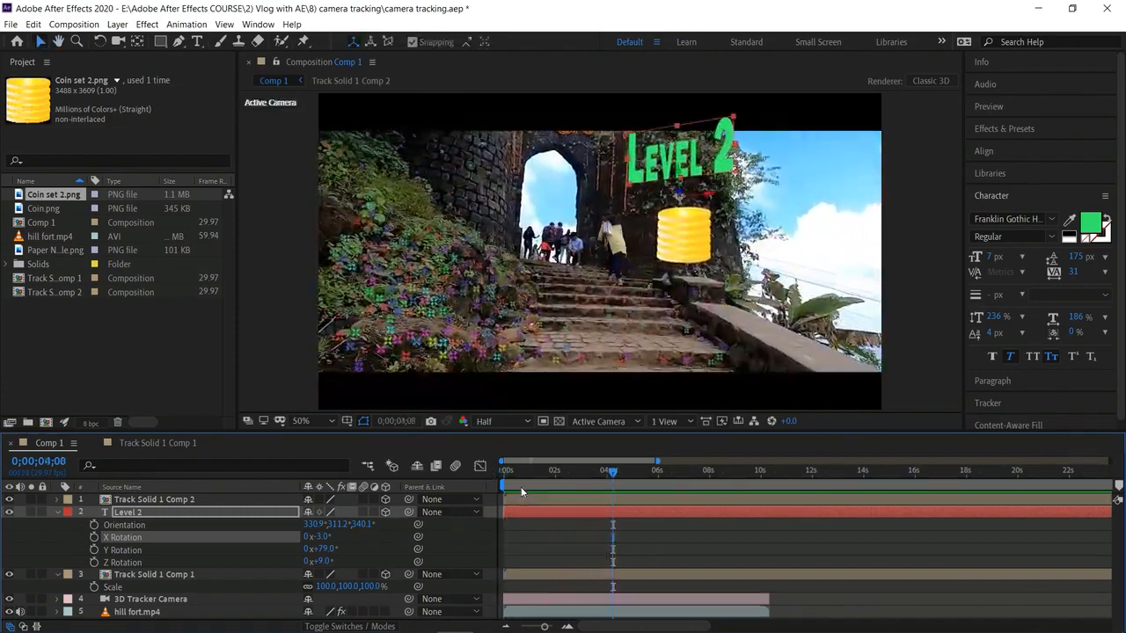
left_click_drag(681, 165, 676, 177)
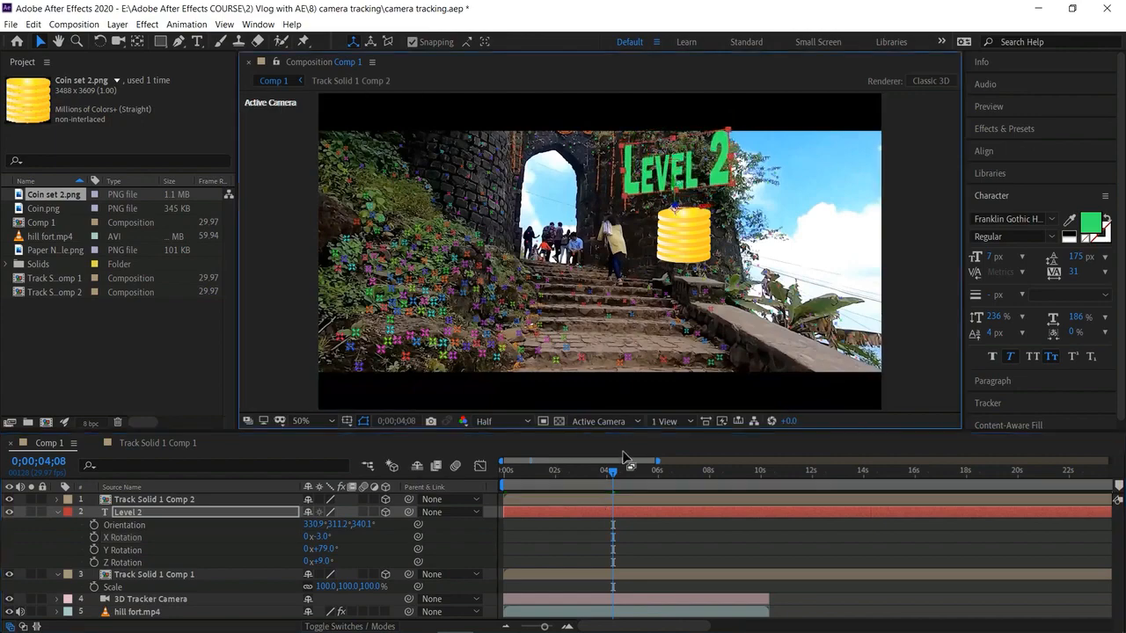
left_click_drag(613, 474, 535, 514)
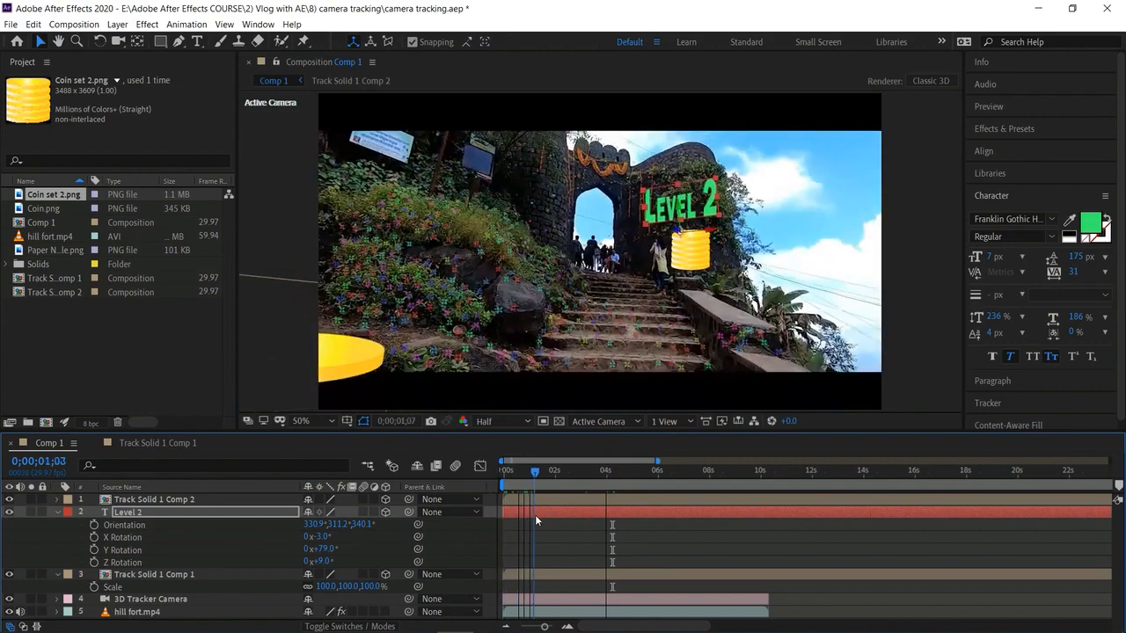
Apply the Rotate Hue animation preset from the Fill and Stroke text presets to the Level 2 layer
left_click(1022, 130)
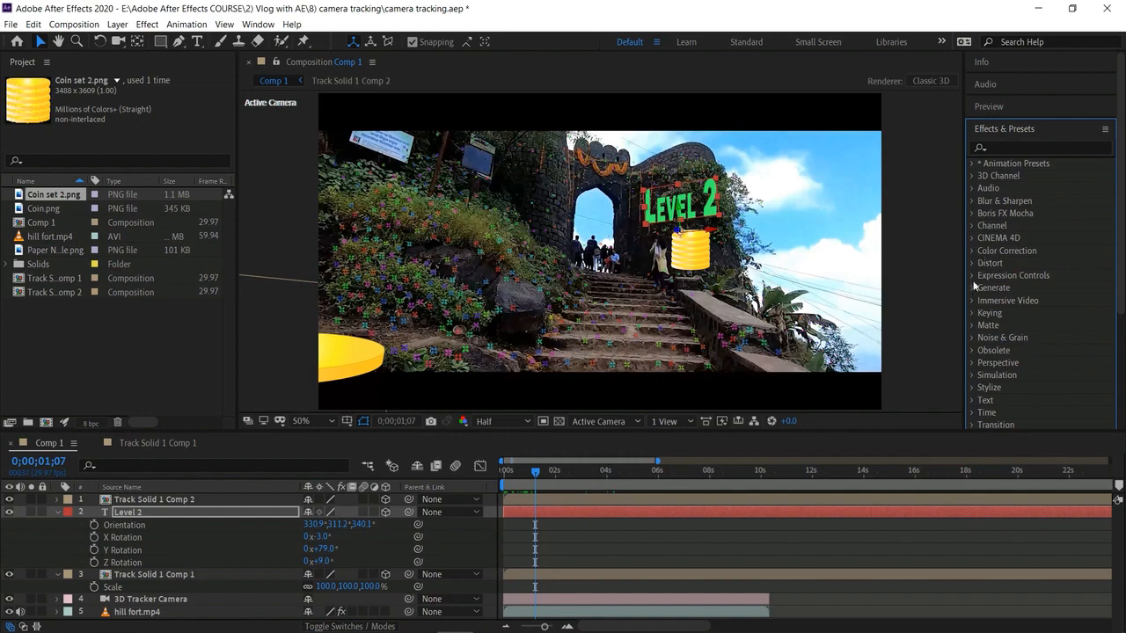
left_click(971, 165)
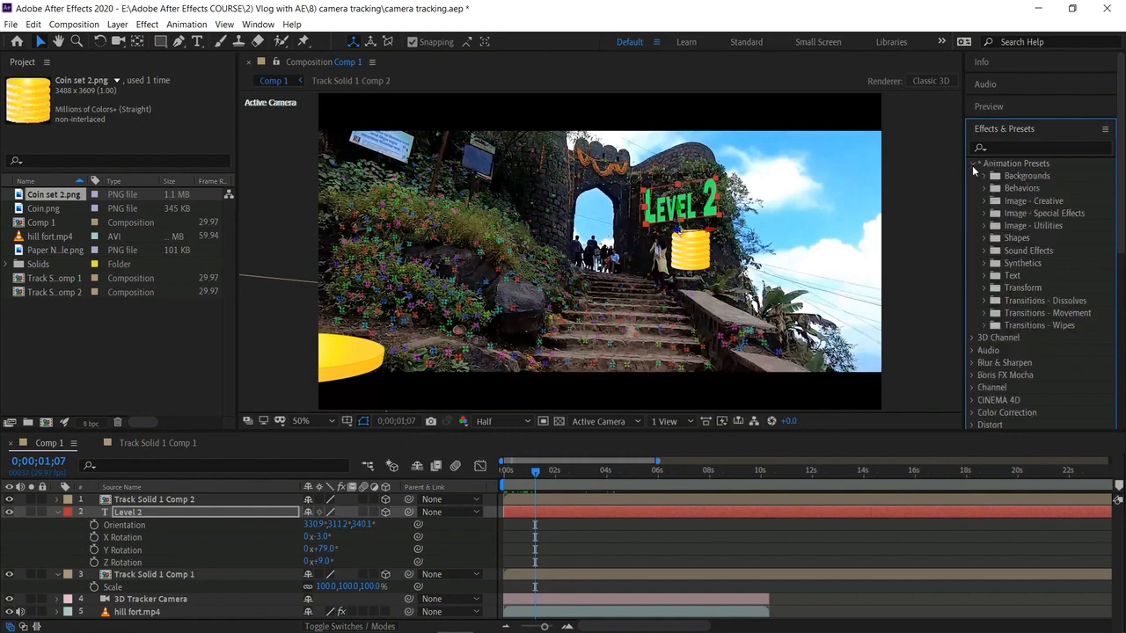
left_click(984, 276)
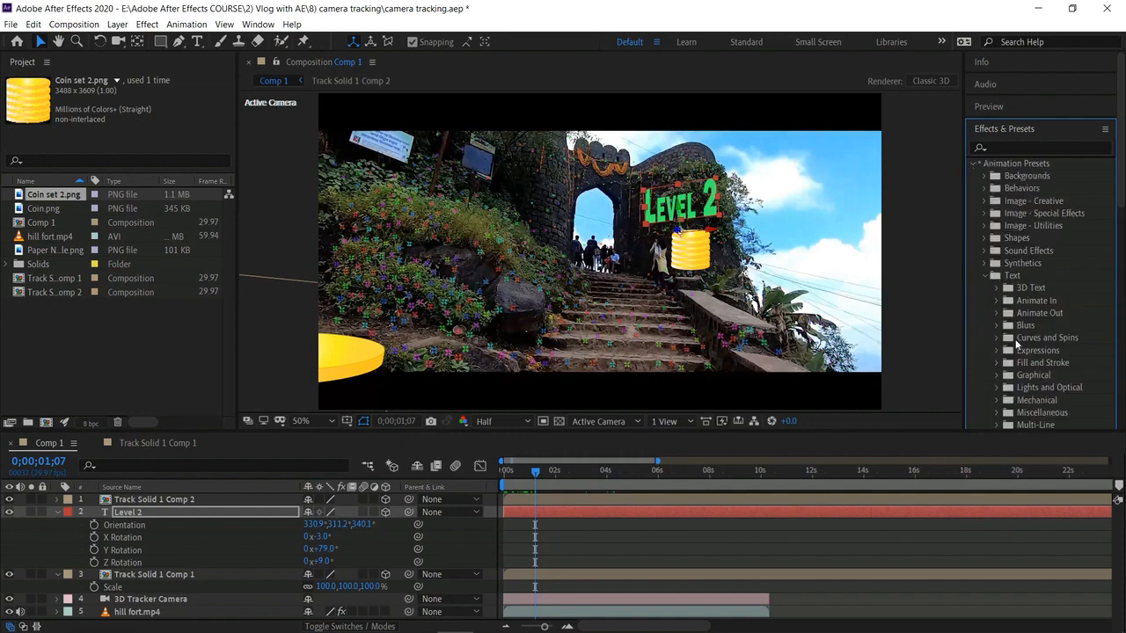
left_click(997, 363)
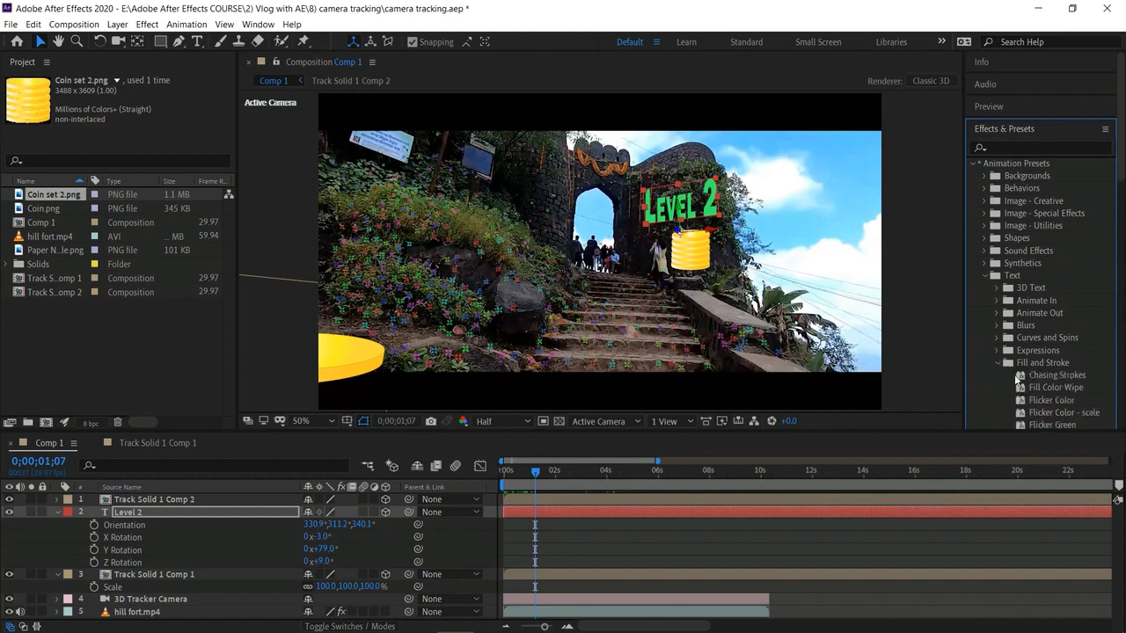
scroll(1046, 387, "down", 3)
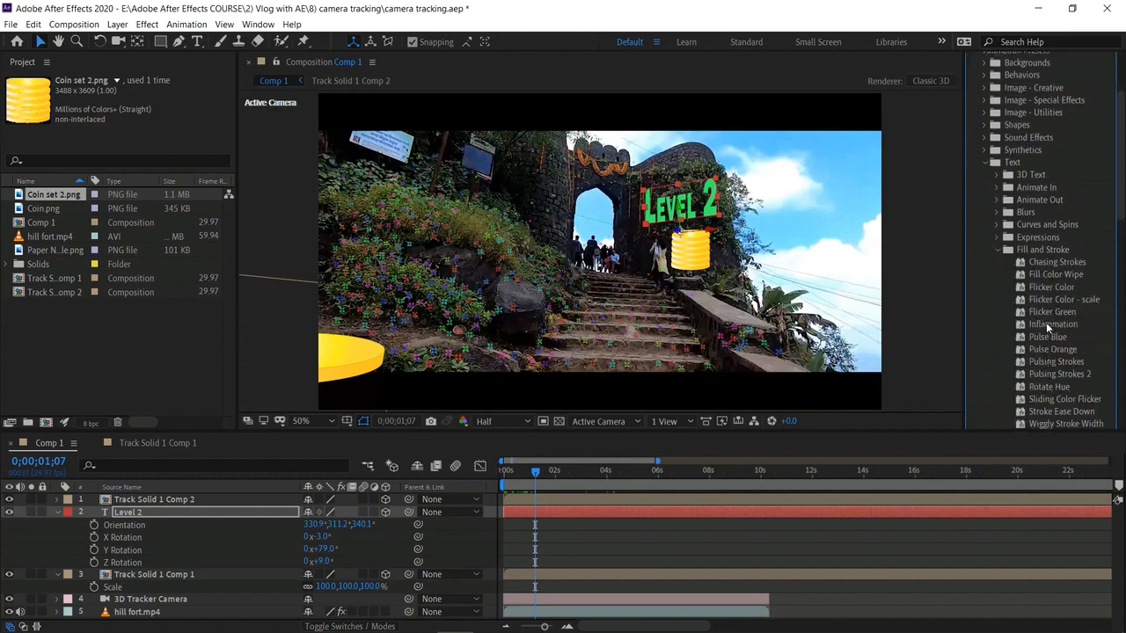
scroll(1047, 327, "down", 2)
left_click_drag(1046, 309, 241, 514)
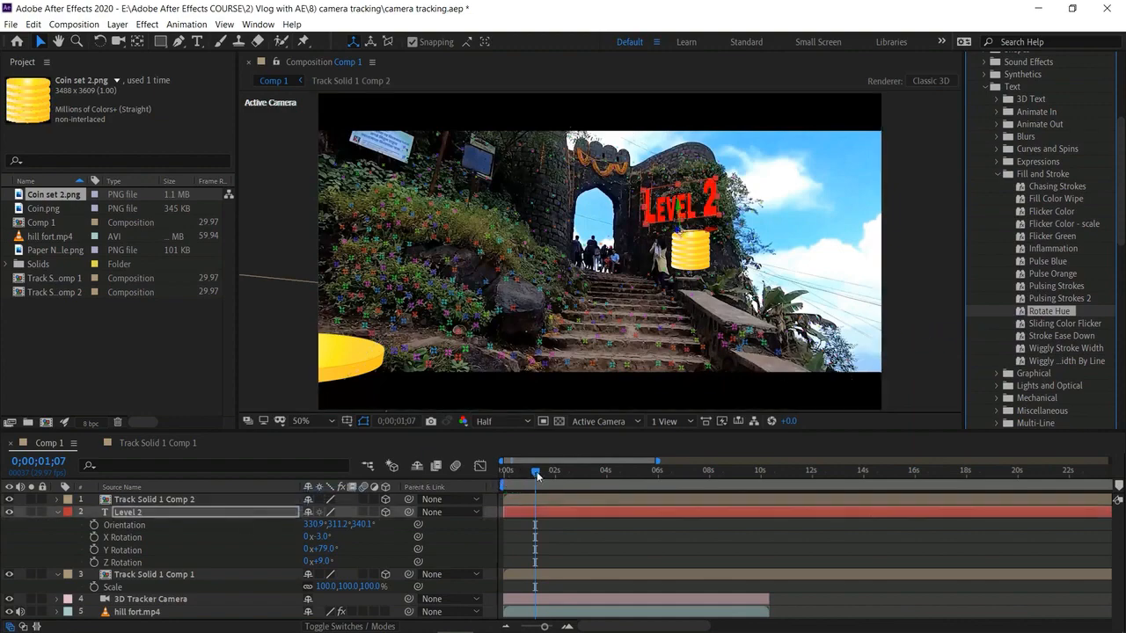
Play Comp 1 from the start to 0;00;05;14 to check the colour animation of the Level 2 text
left_click_drag(537, 475, 432, 476)
key("space")
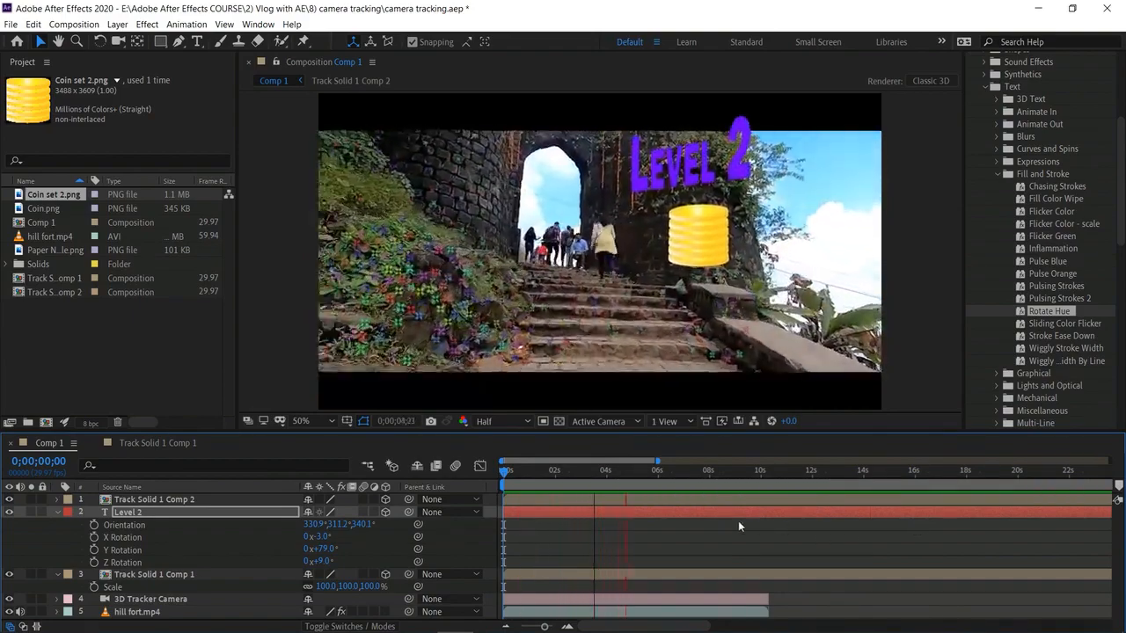
key("space")
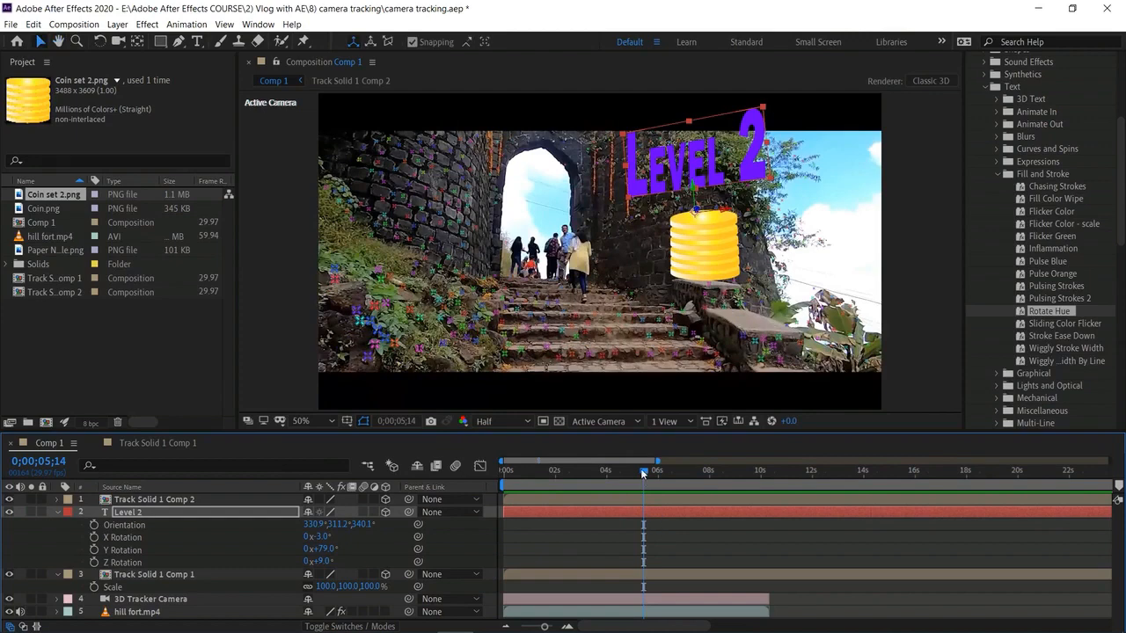
Save the project and preview Comp 1 from the start to 0;00;05;26 with the Level 2 layer's properties collapsed
left_click_drag(640, 468, 425, 475)
key("ctrl+s")
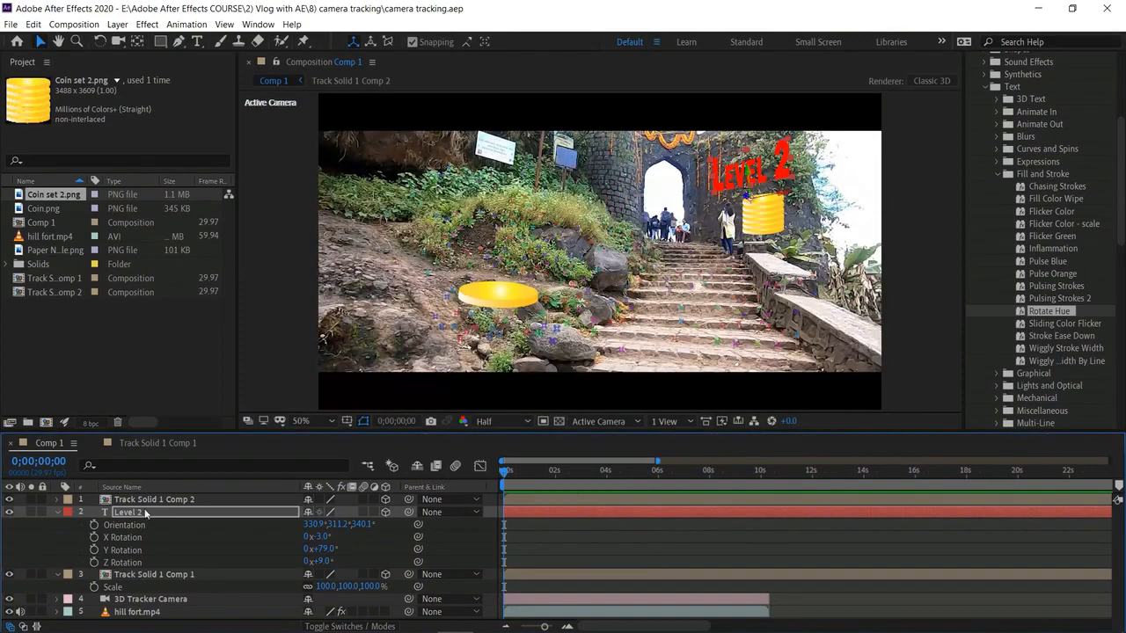
left_click(59, 513)
key("space")
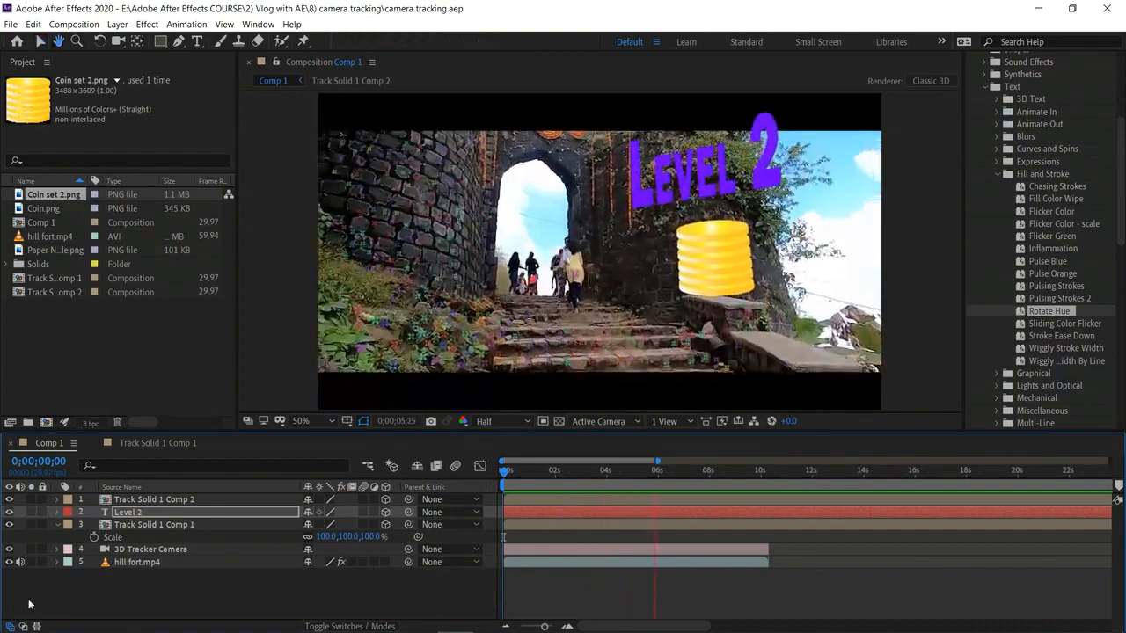
key("space")
Open the 3D Camera Tracker settings of the hill fort.mp4 layer and turn off Render Track Points
double_click(121, 561)
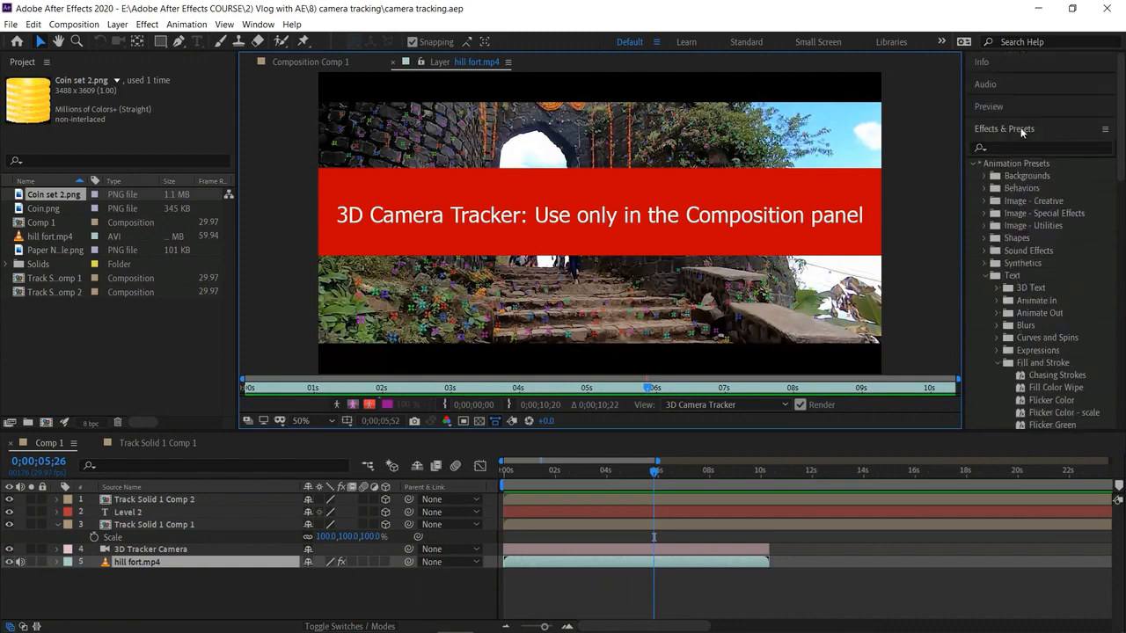
left_click(1021, 130)
left_click(1015, 242)
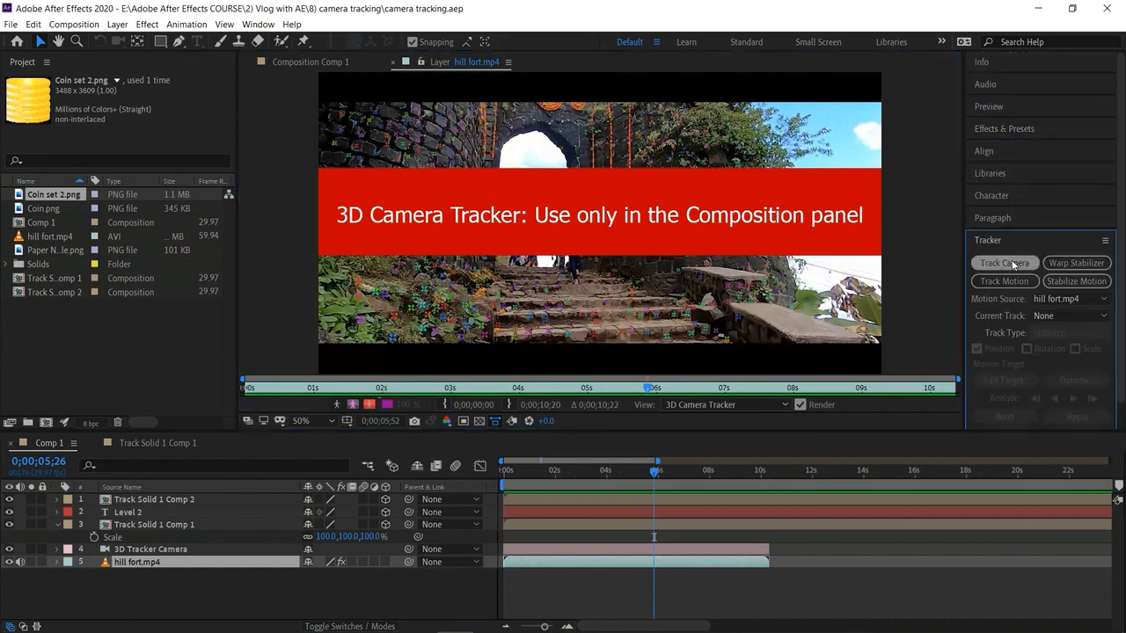
left_click(1011, 263)
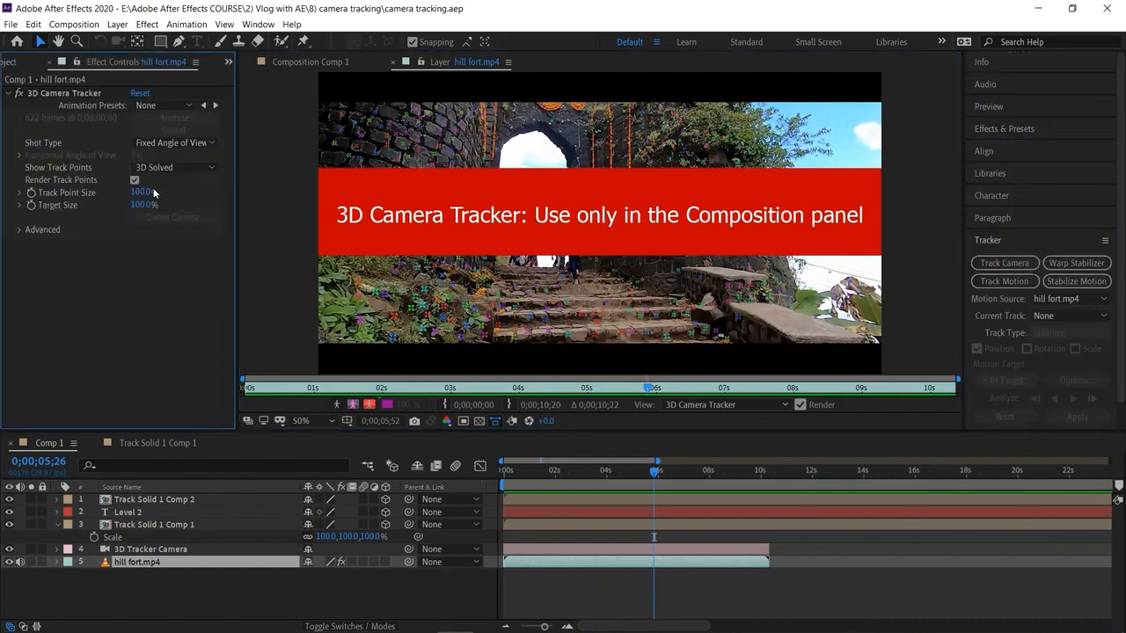
left_click(134, 179)
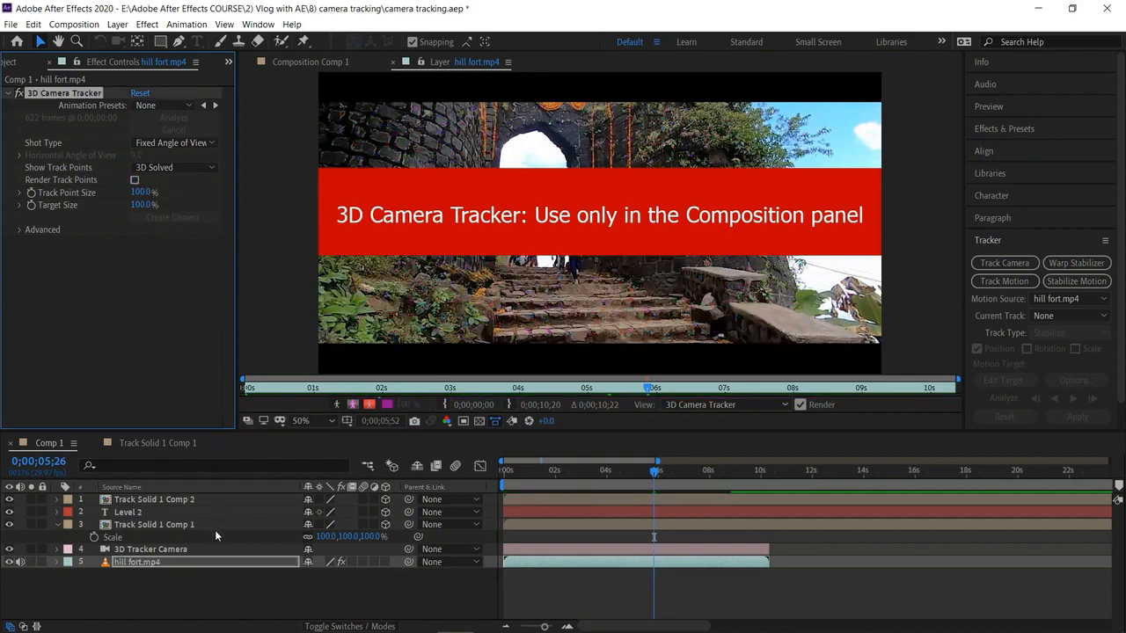
Return to the Comp 1 composition view, preview the tracked footage from near the start, and park the playhead at 0;00;07;05
left_click(393, 63)
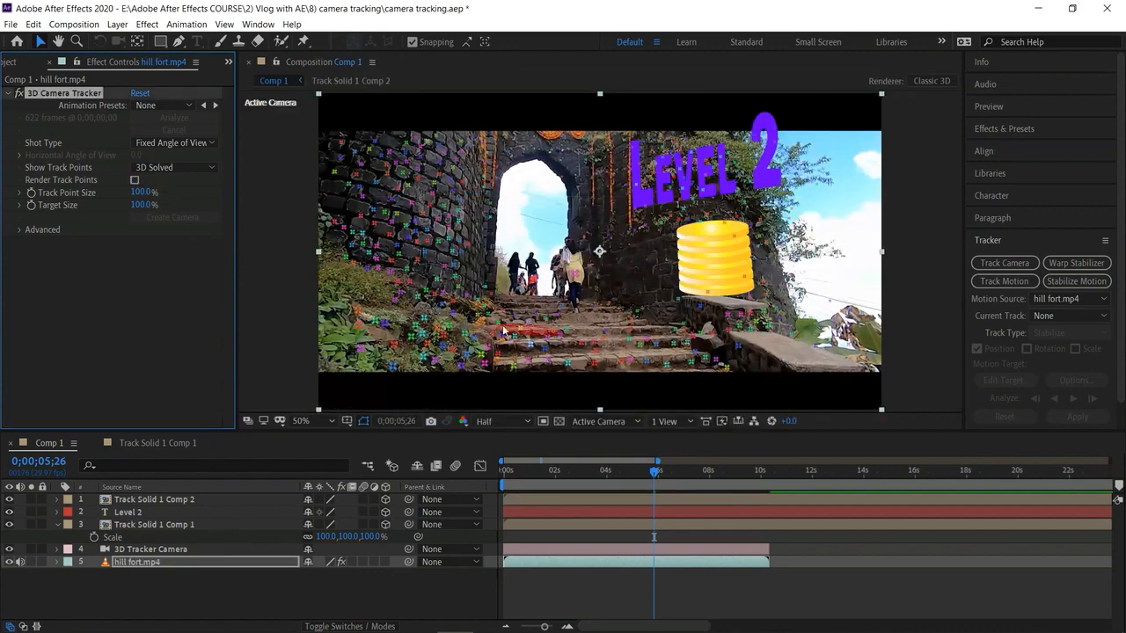
left_click_drag(653, 471, 510, 492)
key("space")
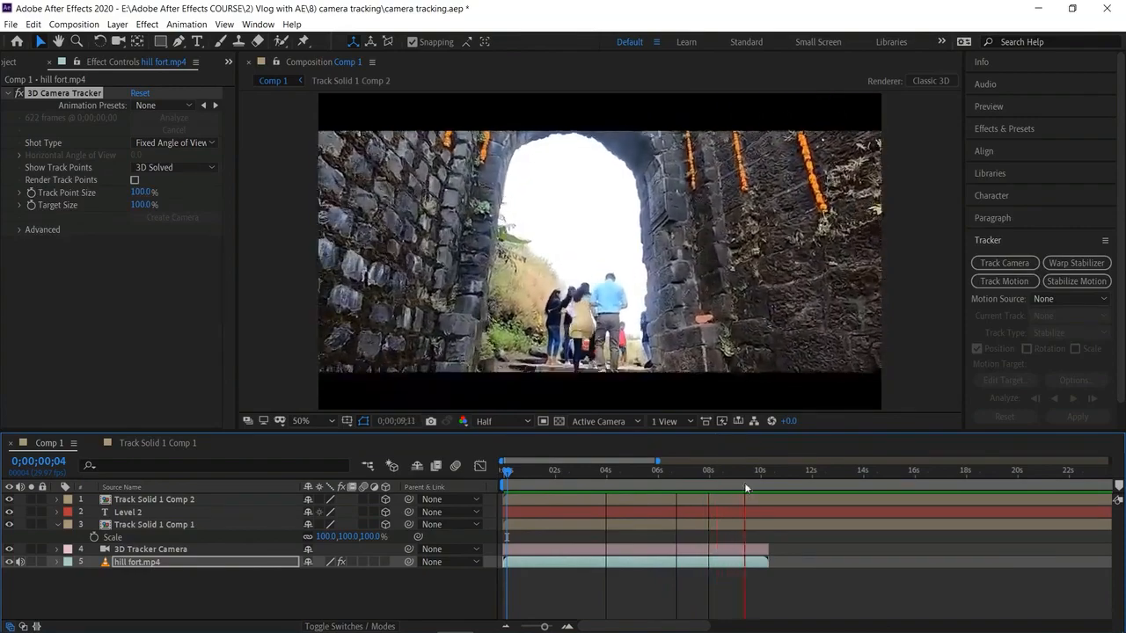
left_click(750, 472)
left_click_drag(750, 472, 688, 481)
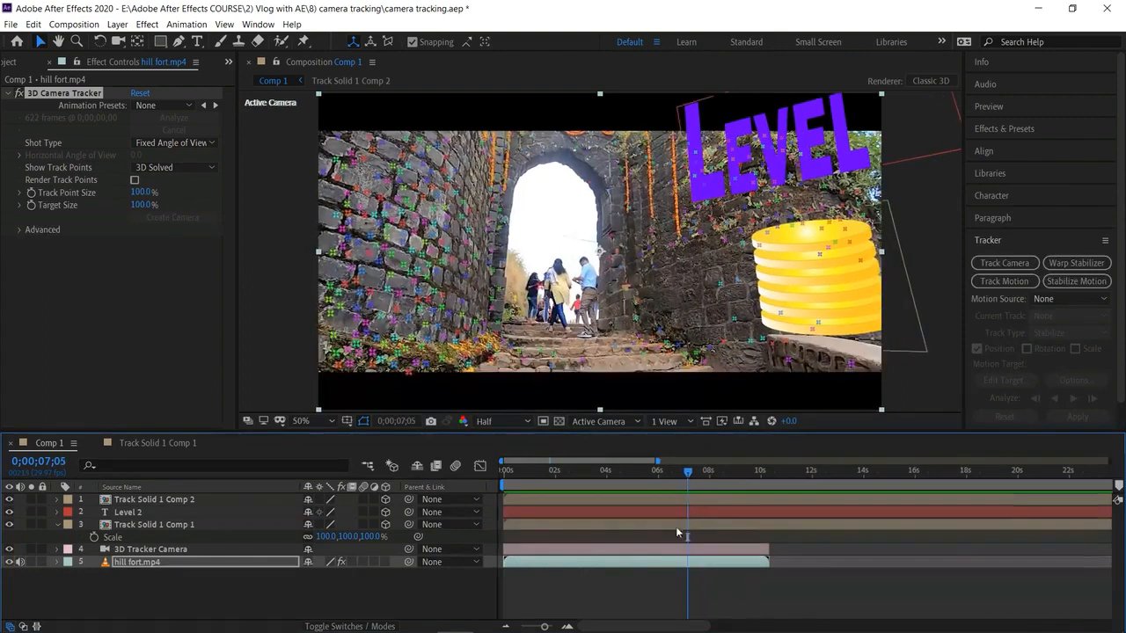
Add an opacity keyframe of 100% to the Level 2 text layer at 0;00;07;02
left_click(146, 513)
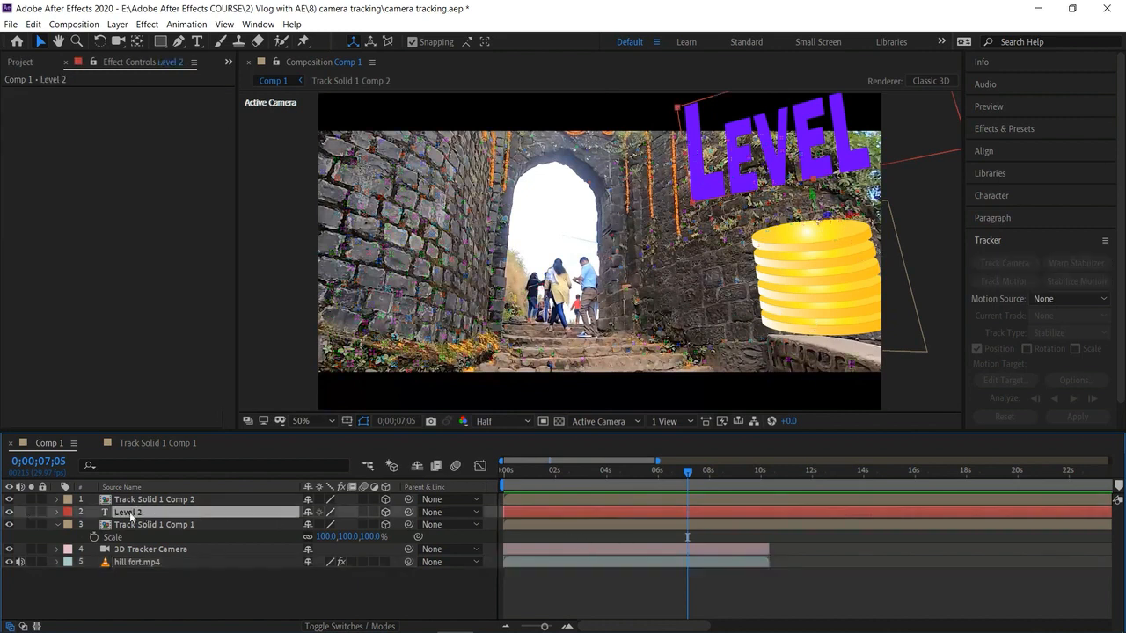
key("End")
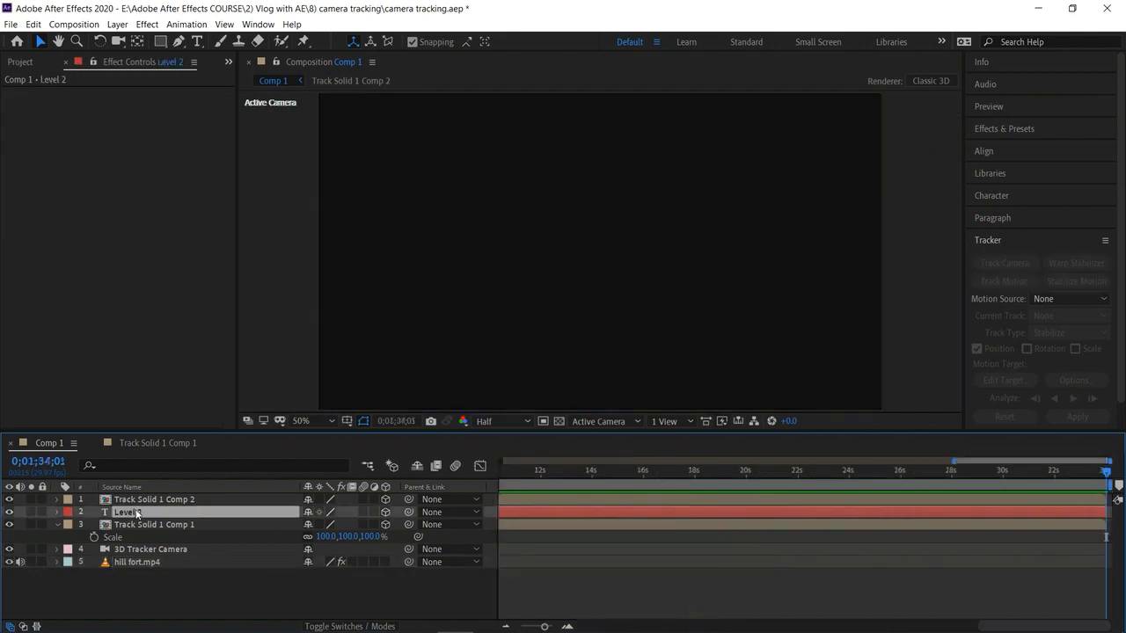
left_click(506, 626)
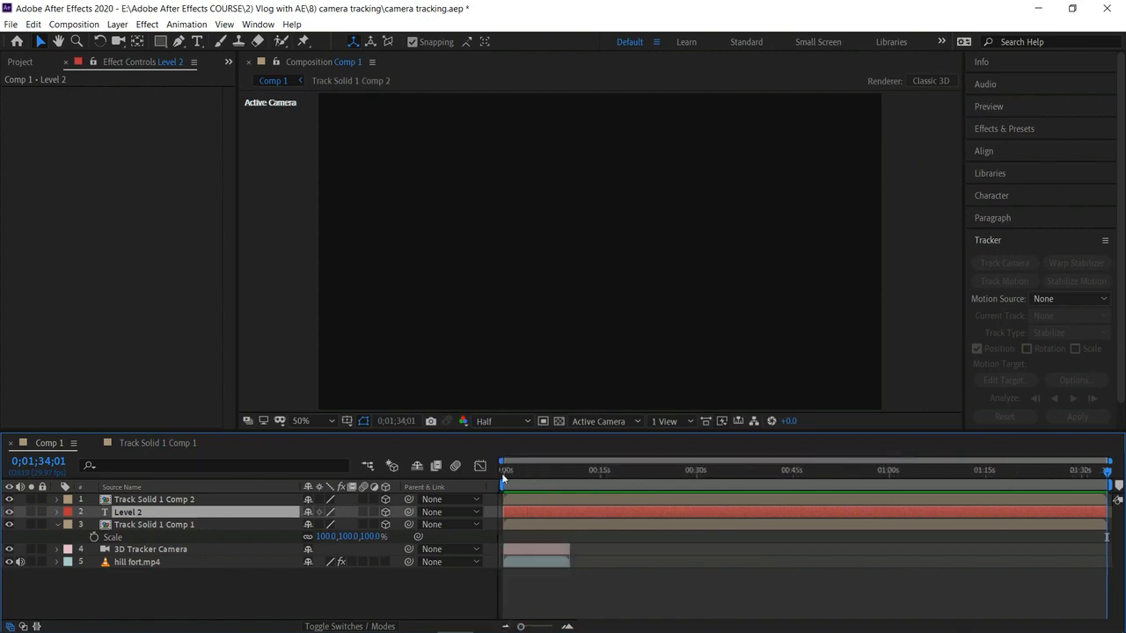
left_click(525, 526)
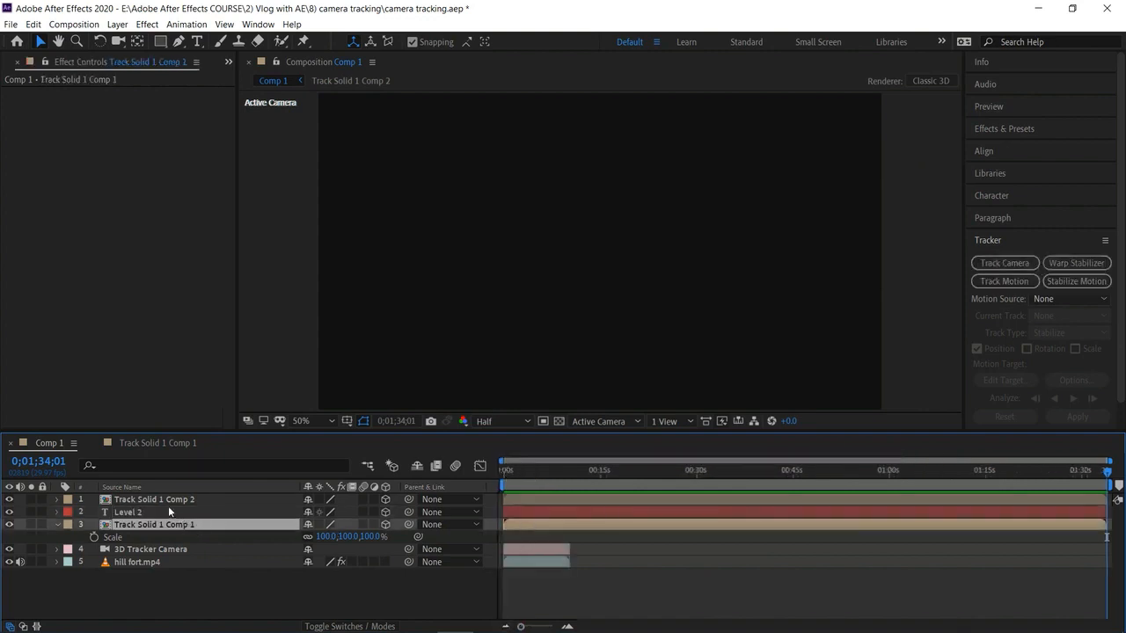
left_click(168, 508)
left_click(53, 511)
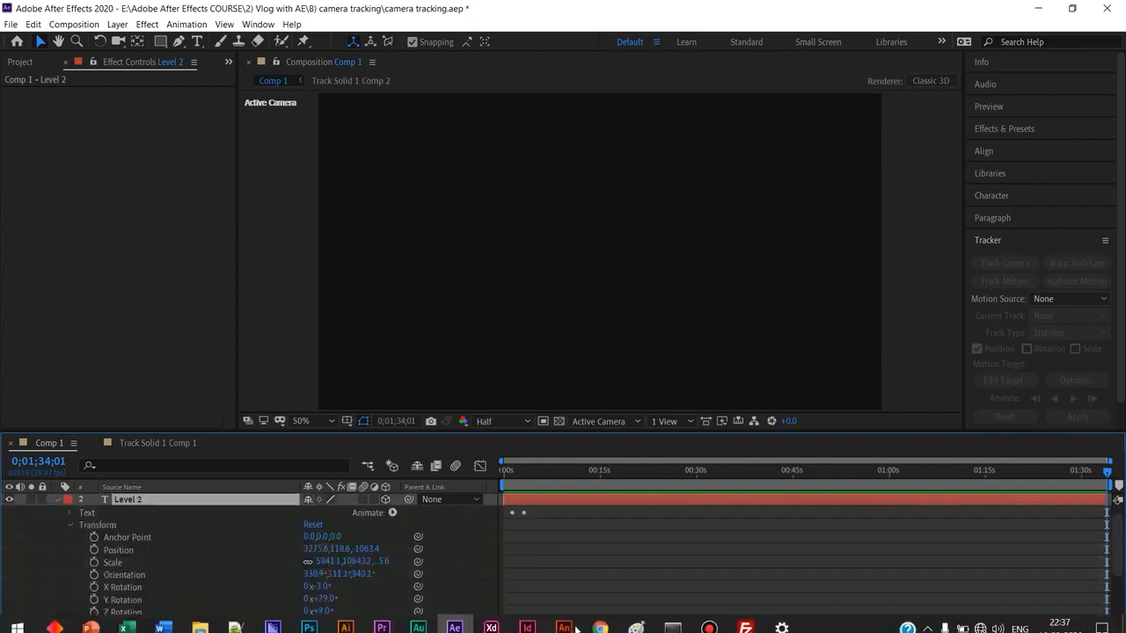
left_click(568, 627)
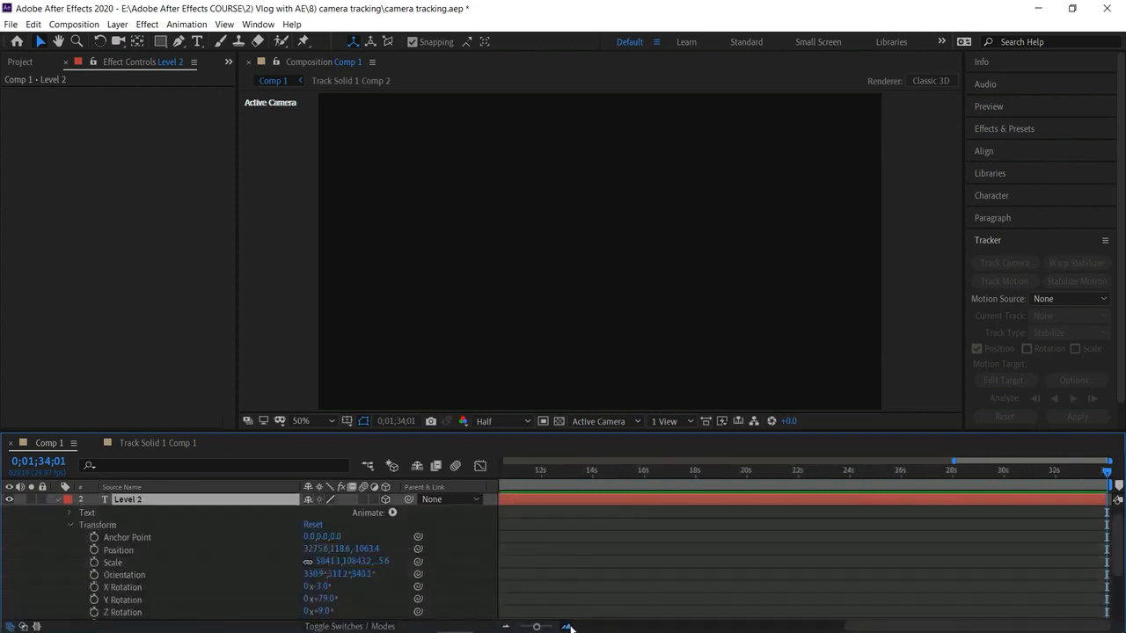
left_click_drag(1106, 475, 254, 495)
left_click_drag(492, 518, 866, 573)
scroll(114, 567, "down", 3)
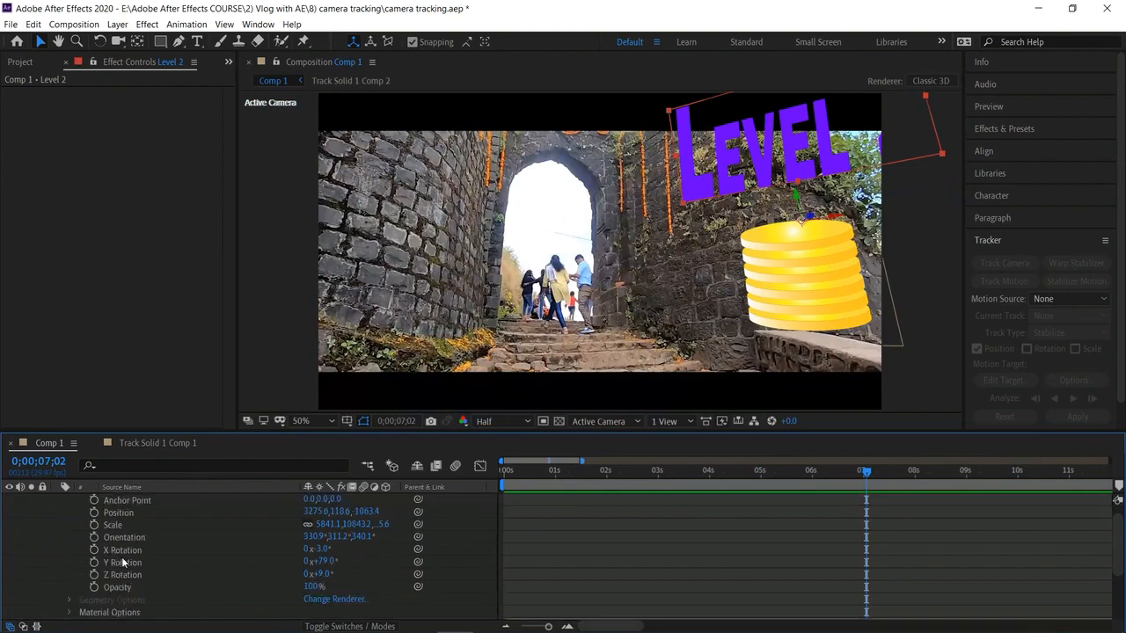
left_click(95, 539)
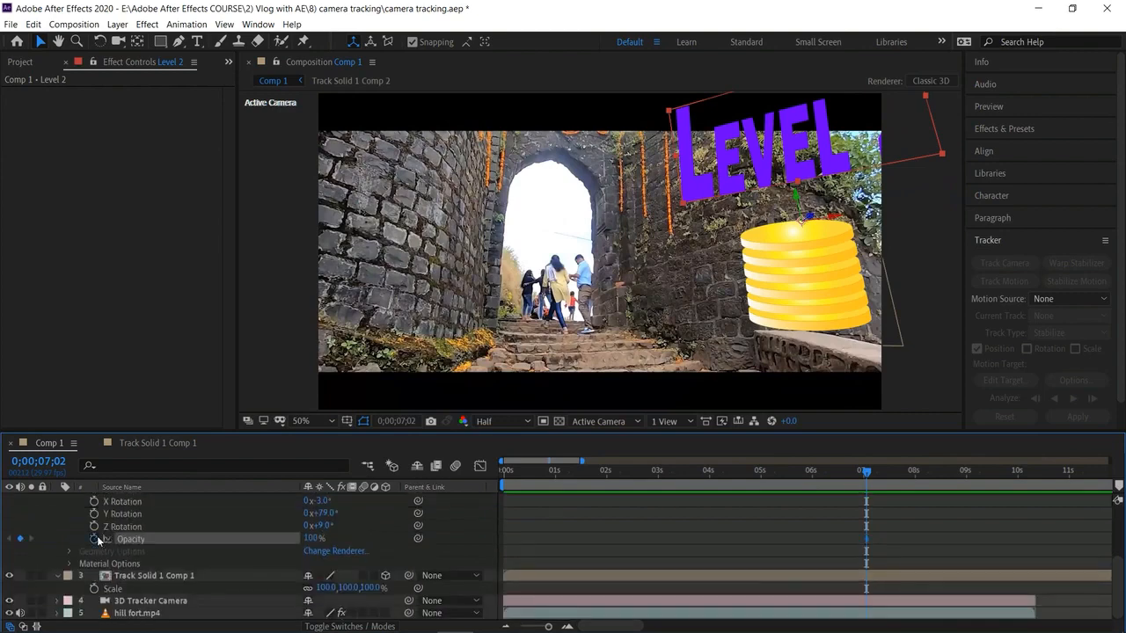
Fade out the Level 2 text by setting its opacity to 0% at 0;00;08;01
left_click_drag(866, 473, 915, 495)
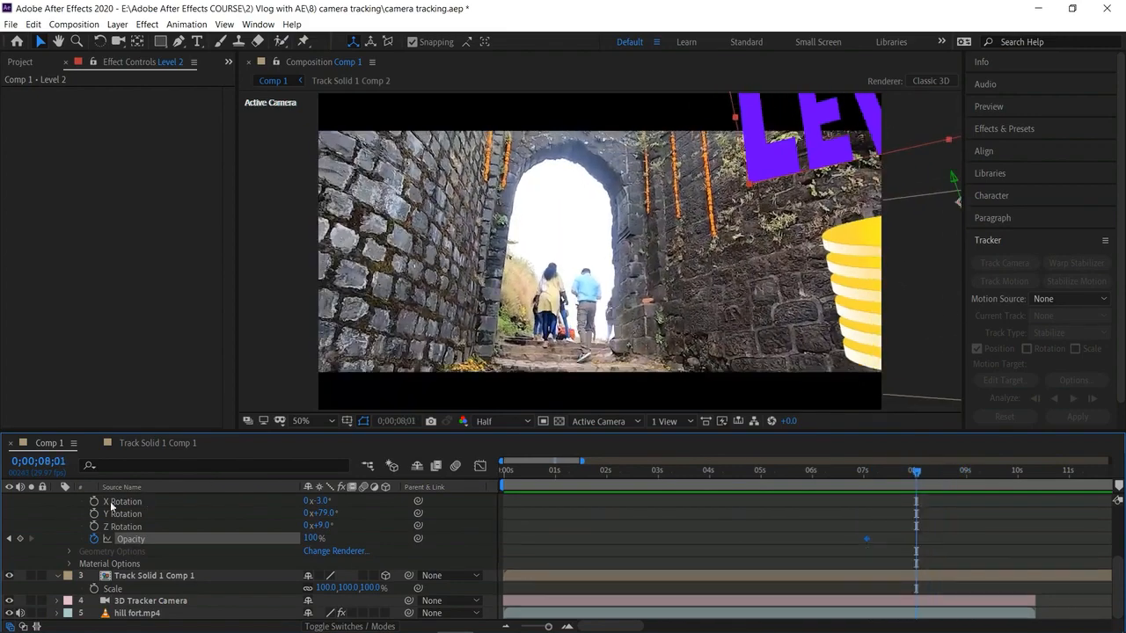
left_click(311, 538)
type("0")
key("Return")
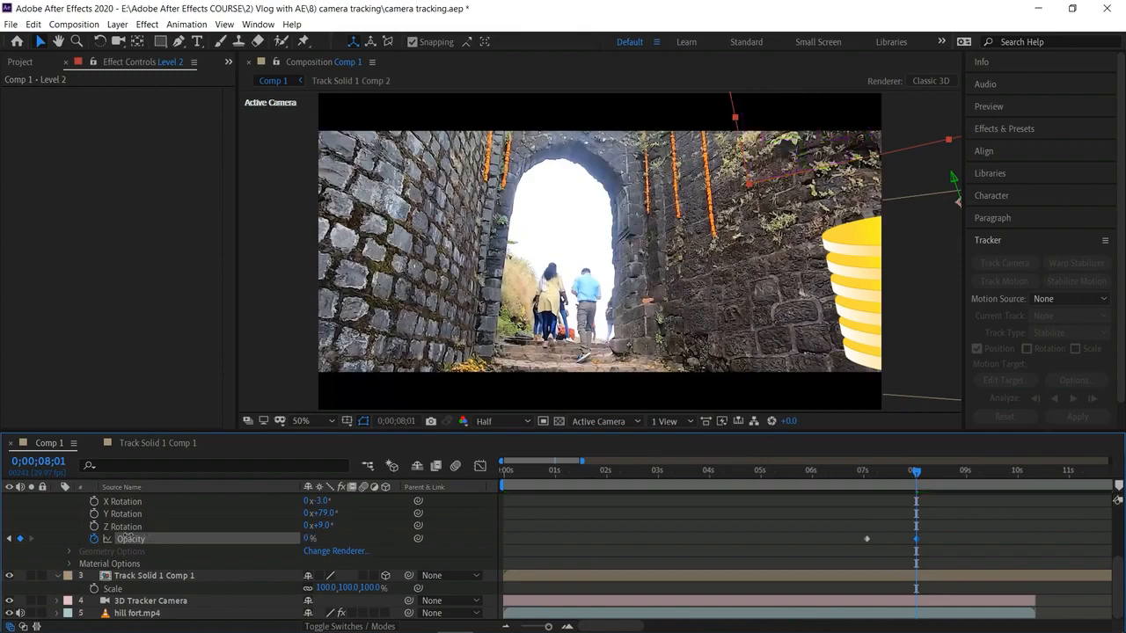
Preview the Level 2 text's fade-out from 0;00;04;05
left_click_drag(914, 472, 717, 472)
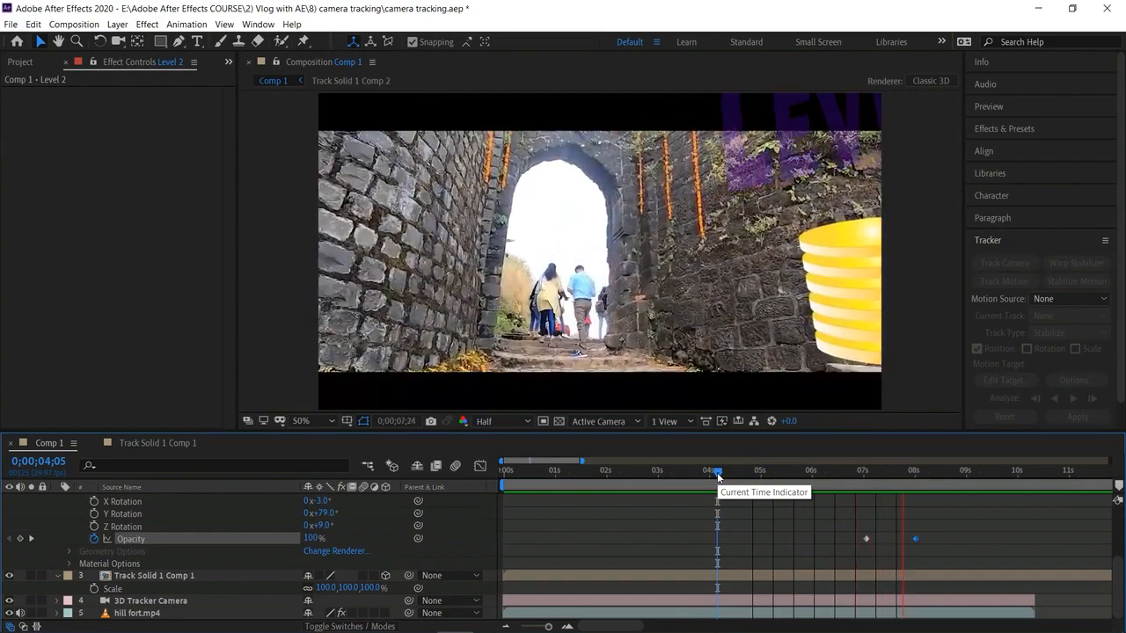
key("space")
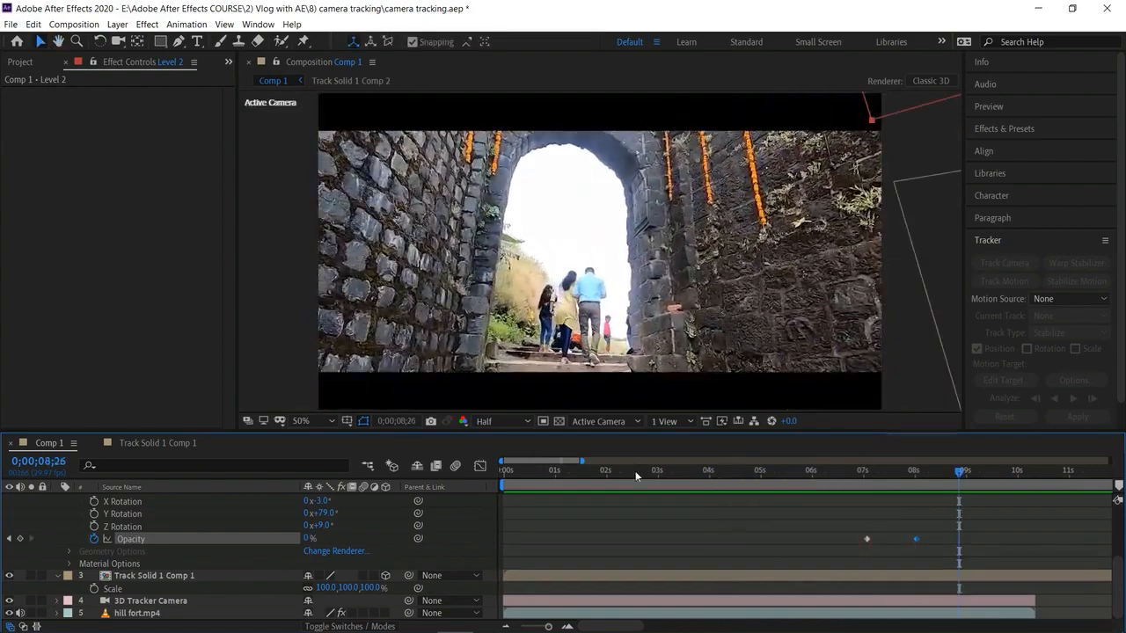
scroll(142, 513, "up", 2)
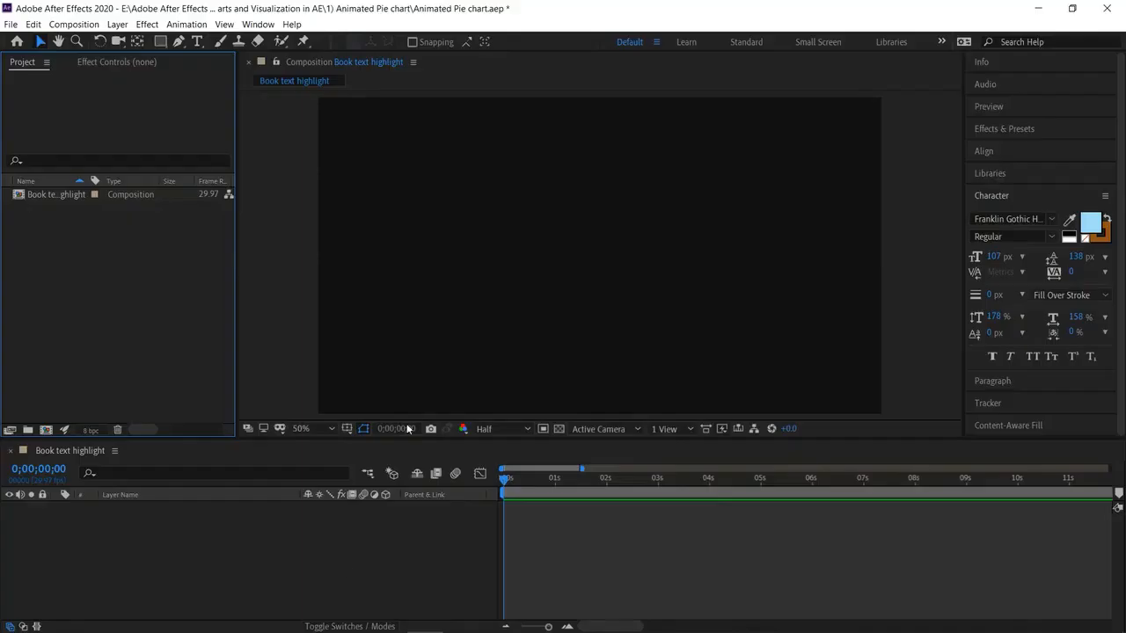
In the Animated Pie chart project, draw a circle with the Ellipse tool in the middle of the empty composition
left_click(275, 336)
left_click(236, 533)
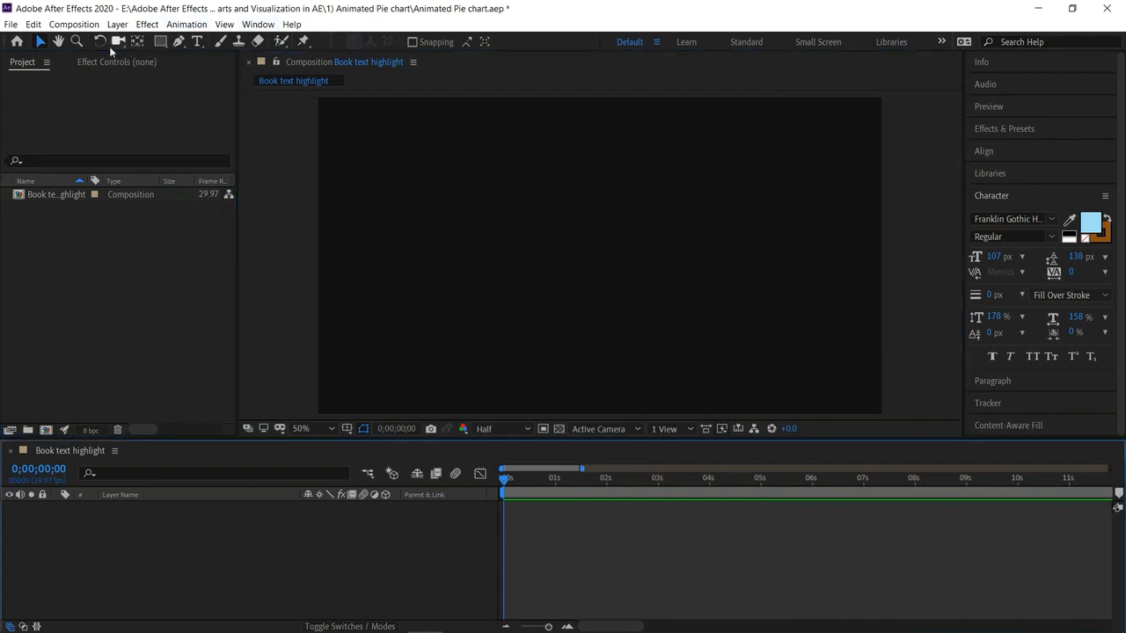
left_click_drag(159, 43, 193, 73)
mouse_move(500, 185)
left_mouse_down()
mouse_move(611, 326)
mouse_move(701, 367)
mouse_move(694, 390)
left_mouse_up()
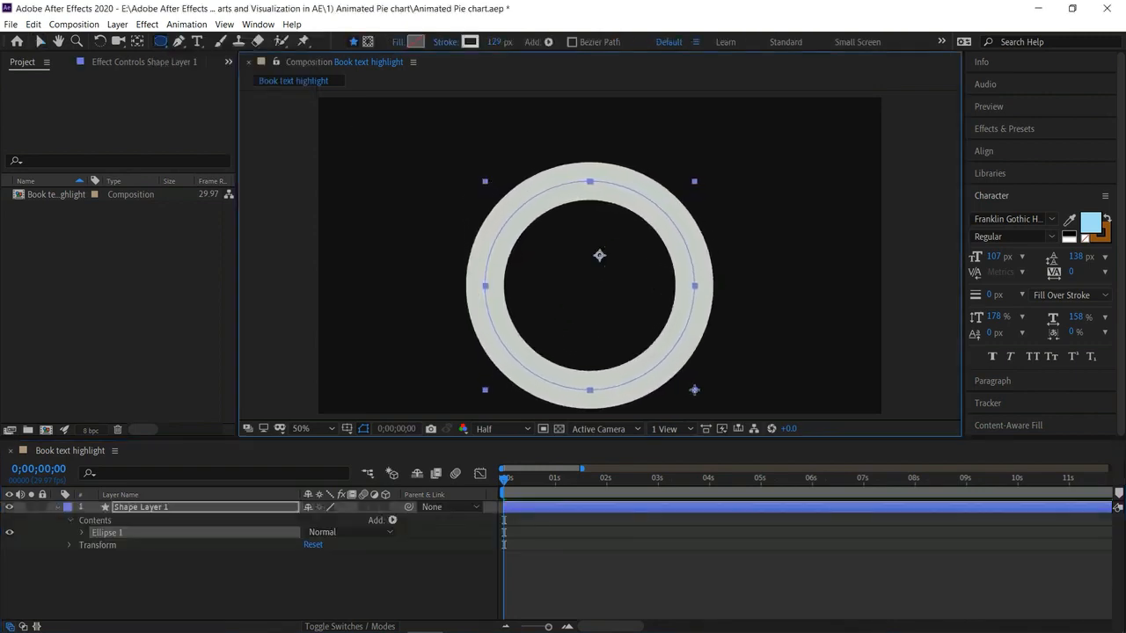
Move the circle up, enlarge it to nearly fill the composition's height, and set its stroke width to 117 px
left_click(39, 42)
left_click_drag(538, 194, 540, 164)
left_click_drag(695, 361, 715, 375)
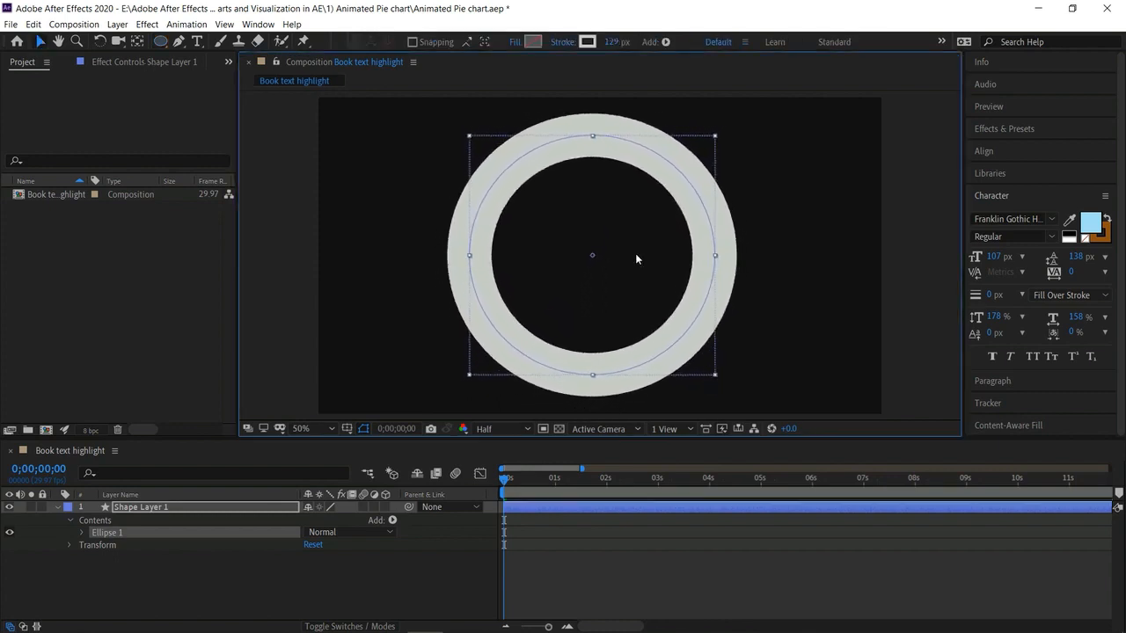
left_click_drag(614, 41, 597, 39)
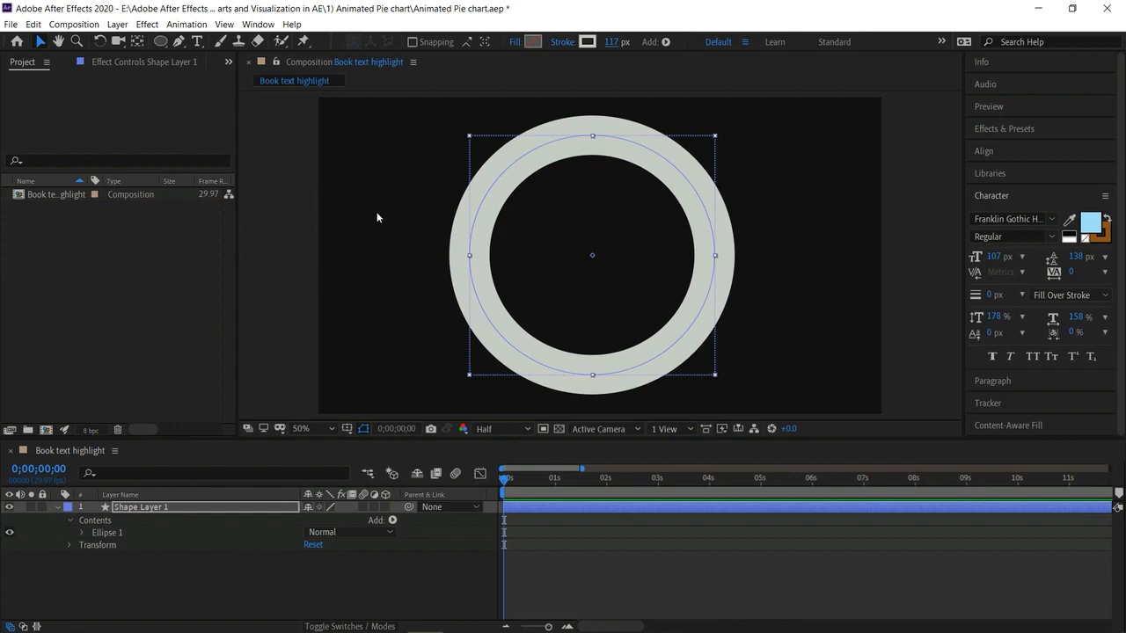
left_click(468, 235)
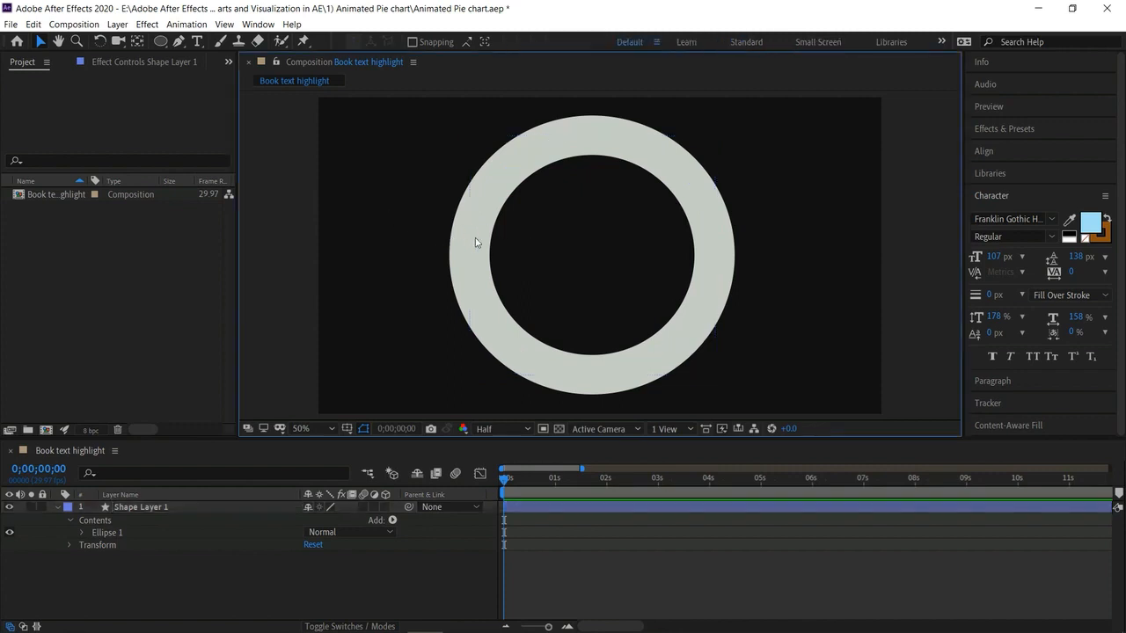
left_click(472, 239)
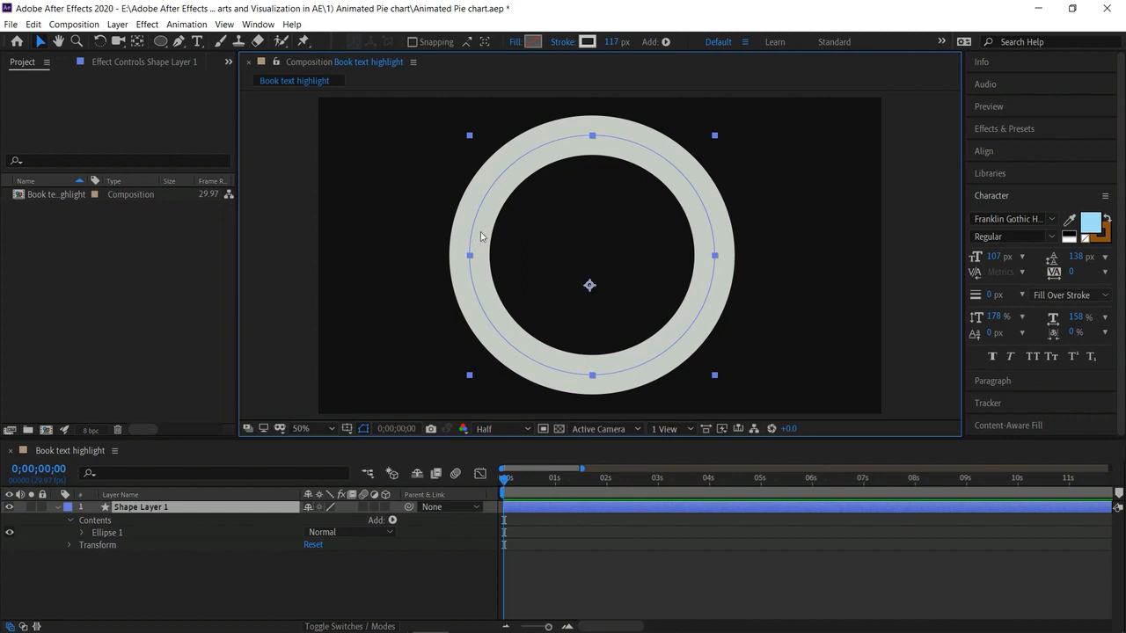
Rename the circle's shape layer as "white ring" and collapse its properties
right_click(170, 508)
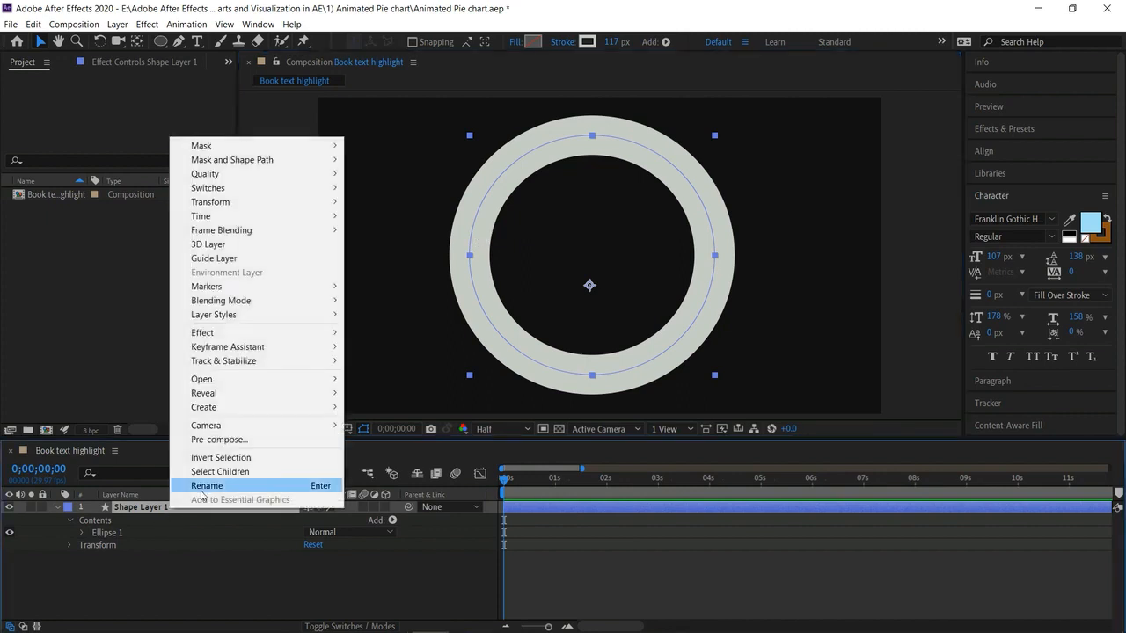
left_click(200, 489)
type("white ring")
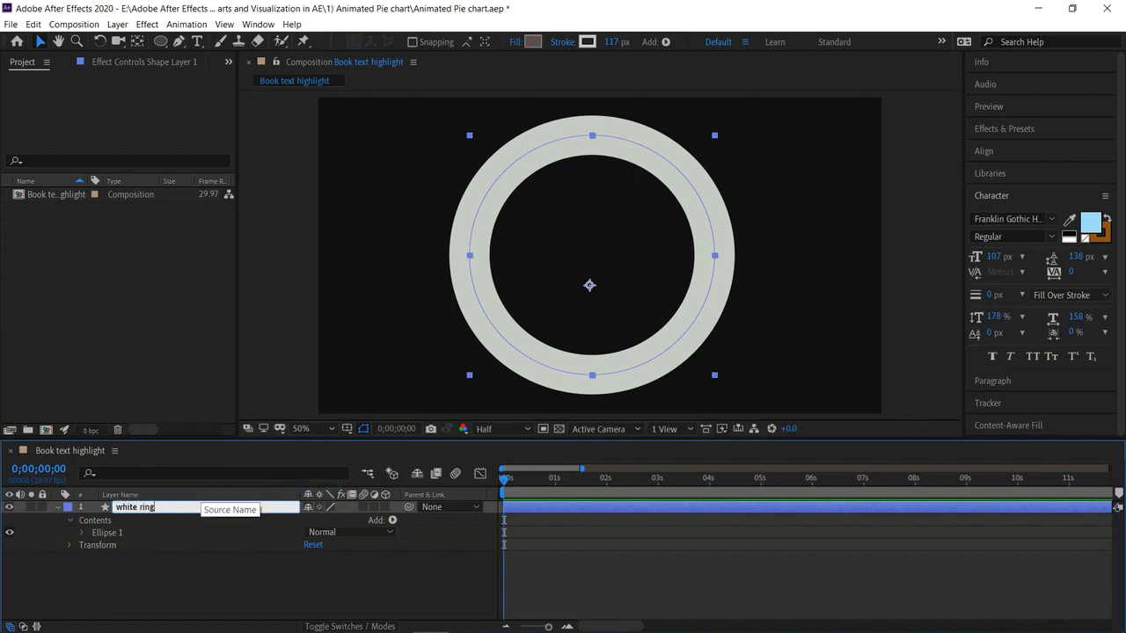
key("Return")
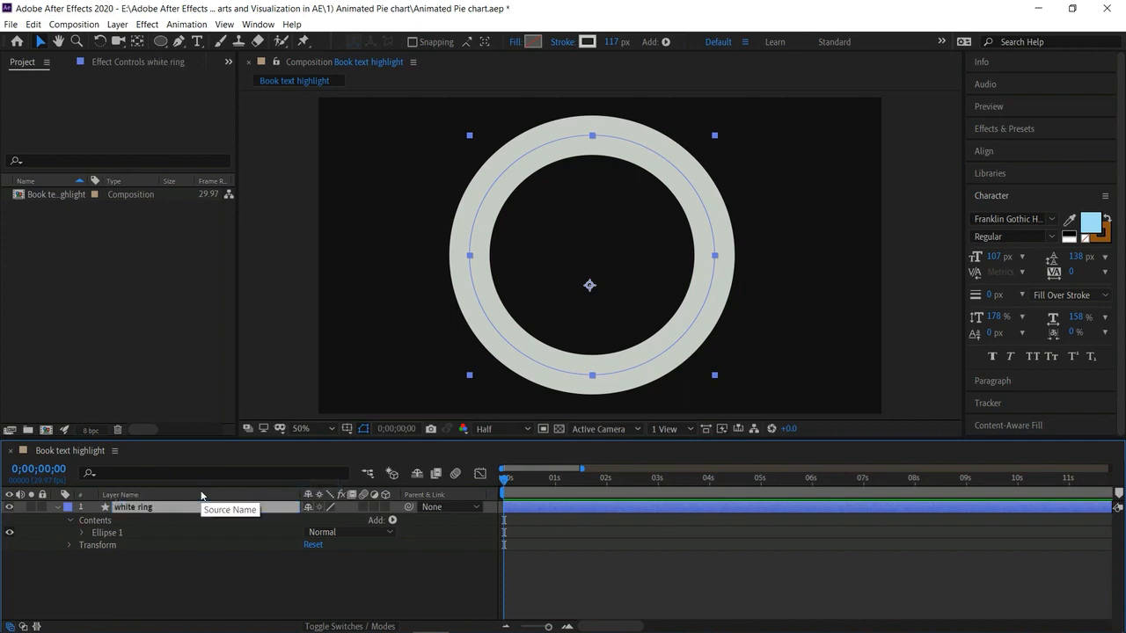
left_click(57, 508)
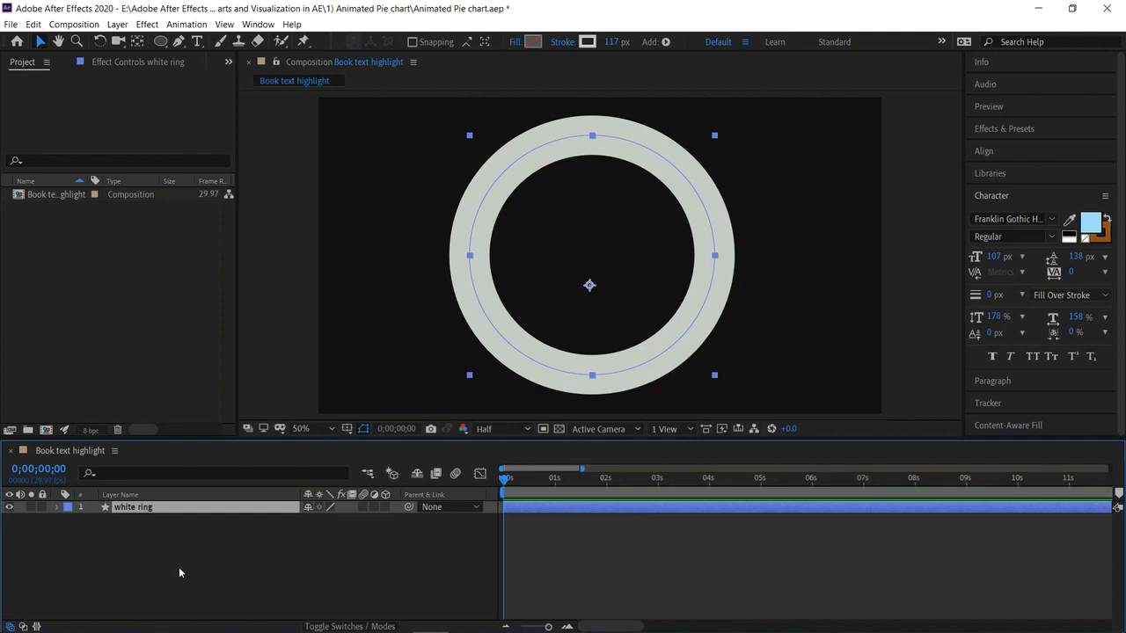
left_click(178, 570)
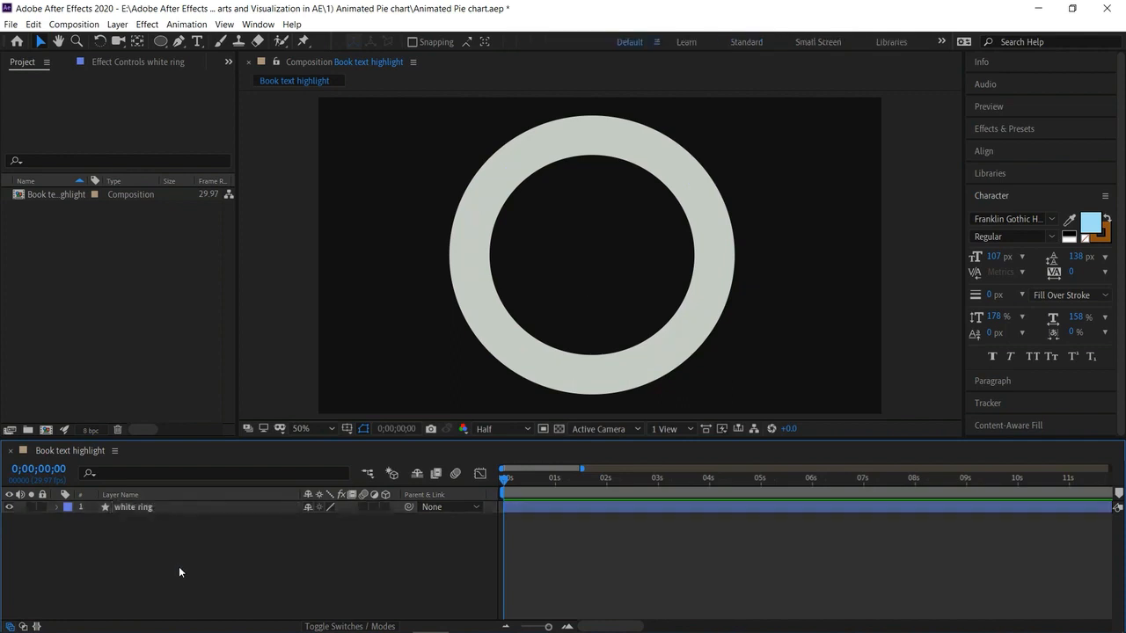
Duplicate the white ring layer
left_click(204, 507)
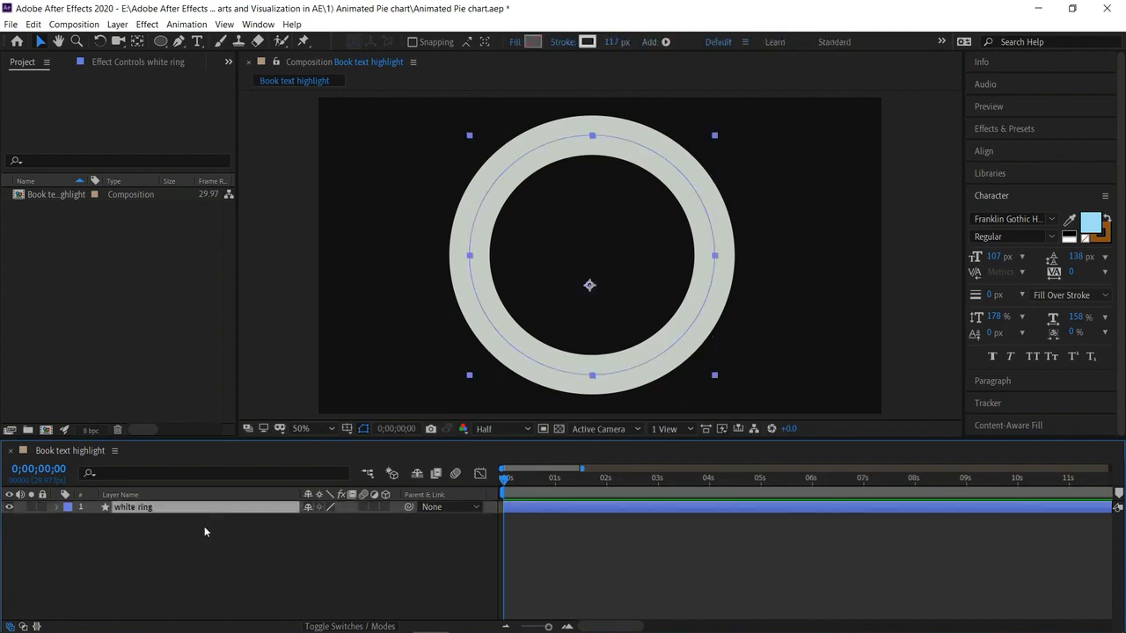
left_click(204, 531)
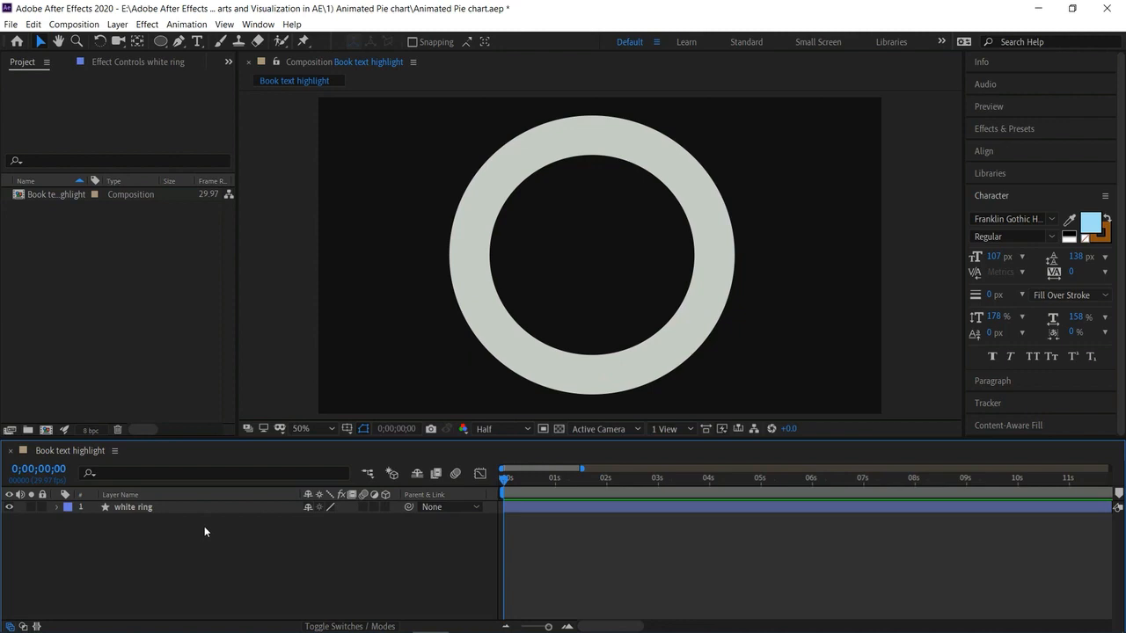
key("ctrl+a")
key("ctrl+d")
right_click(205, 511)
left_click(165, 544)
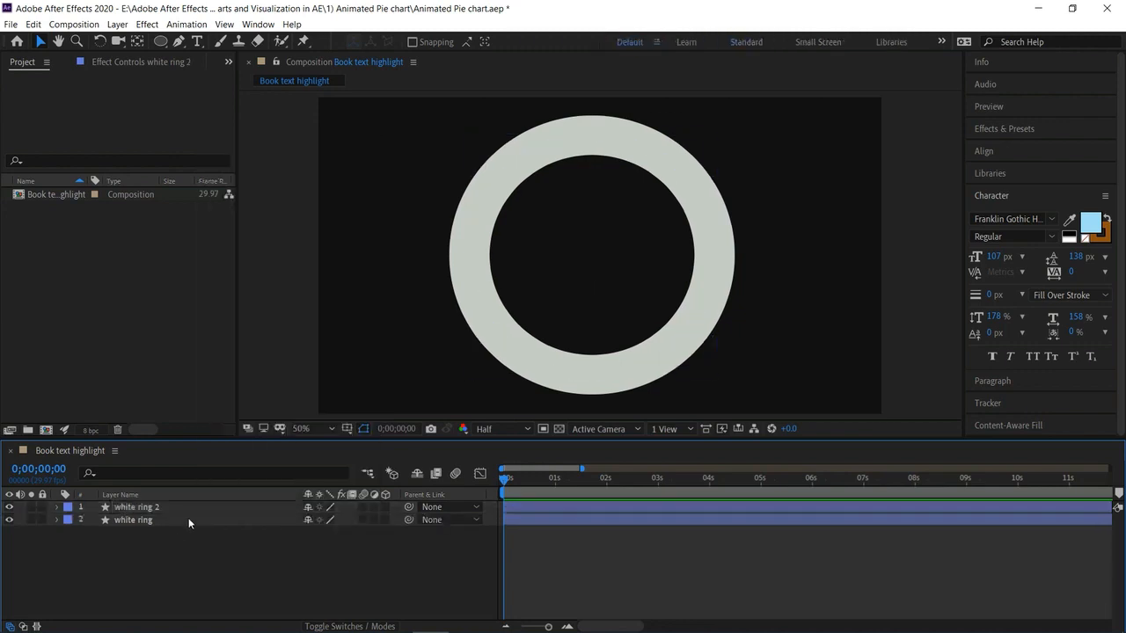
Change the stroke color of the duplicate layer, white ring 2, to green 79DB6F
left_click(195, 510)
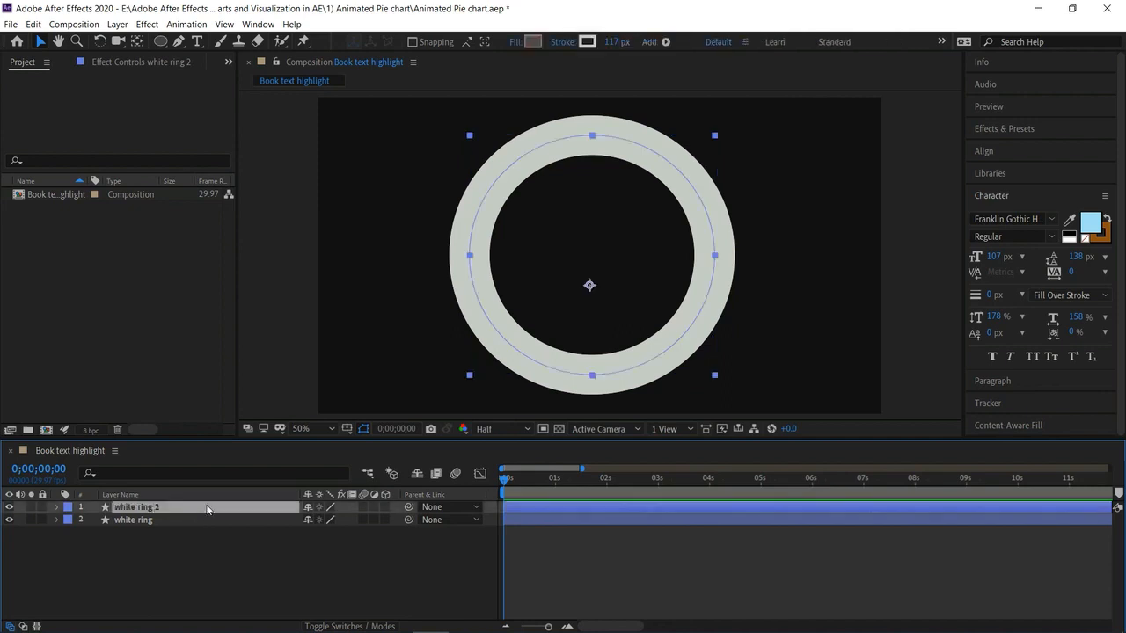
left_click(585, 42)
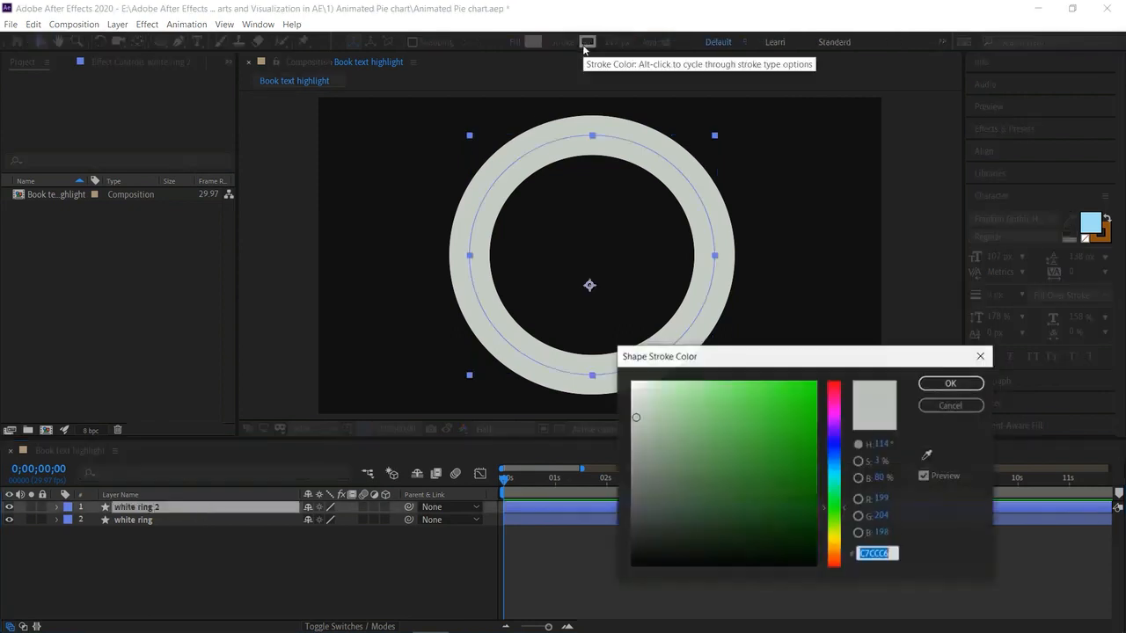
left_click(722, 405)
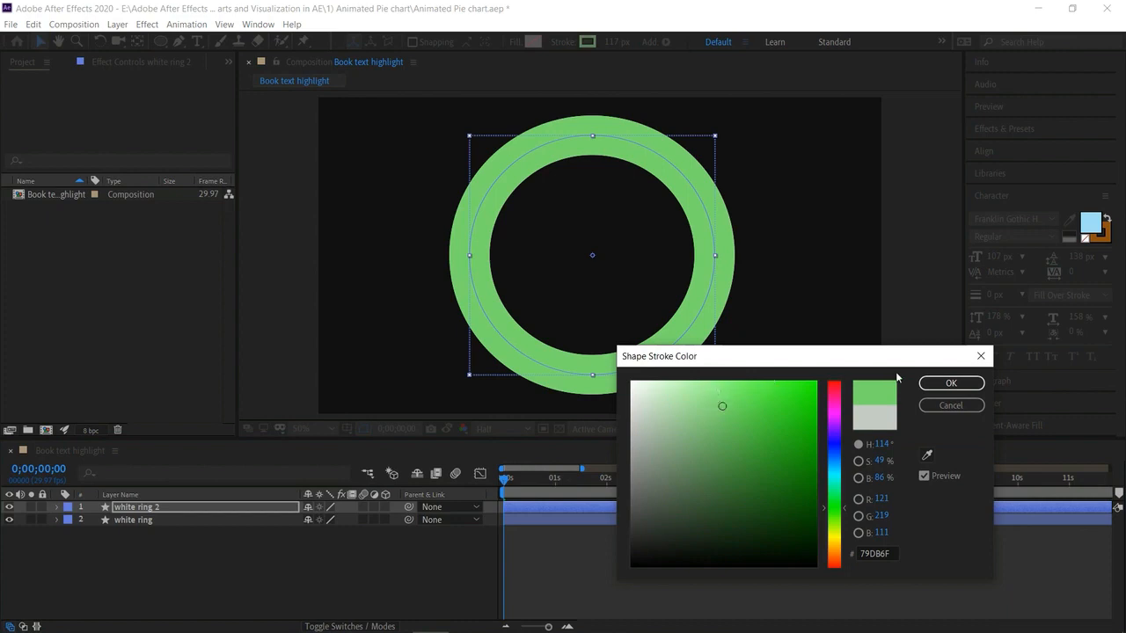
left_click(960, 387)
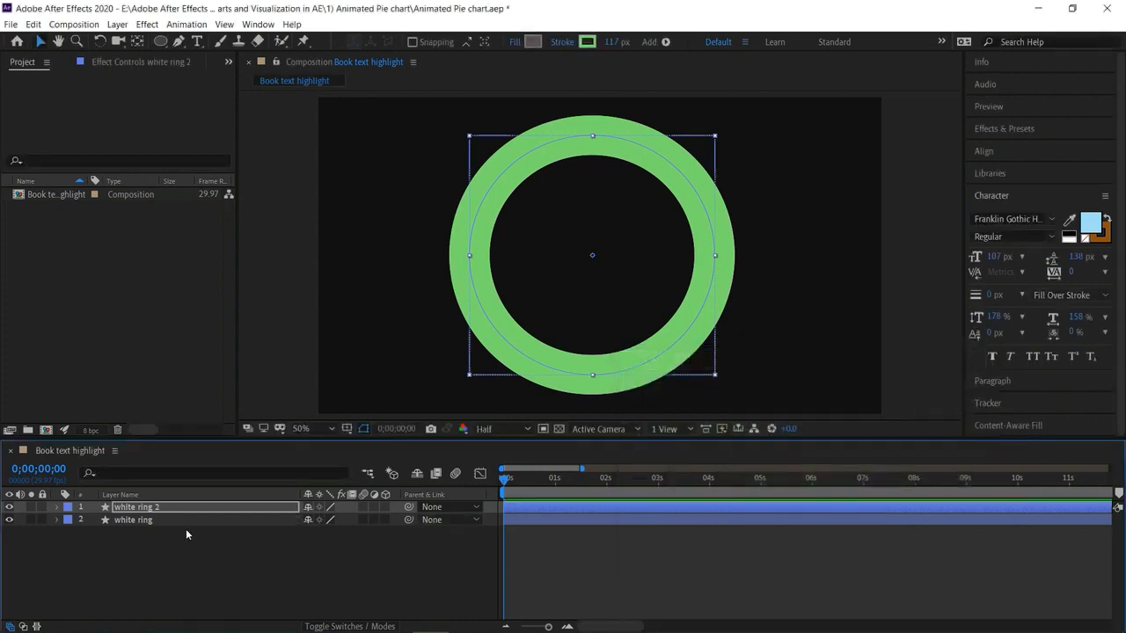
Rename the duplicated shape layer white ring 2 as "green ring"
left_click(56, 520)
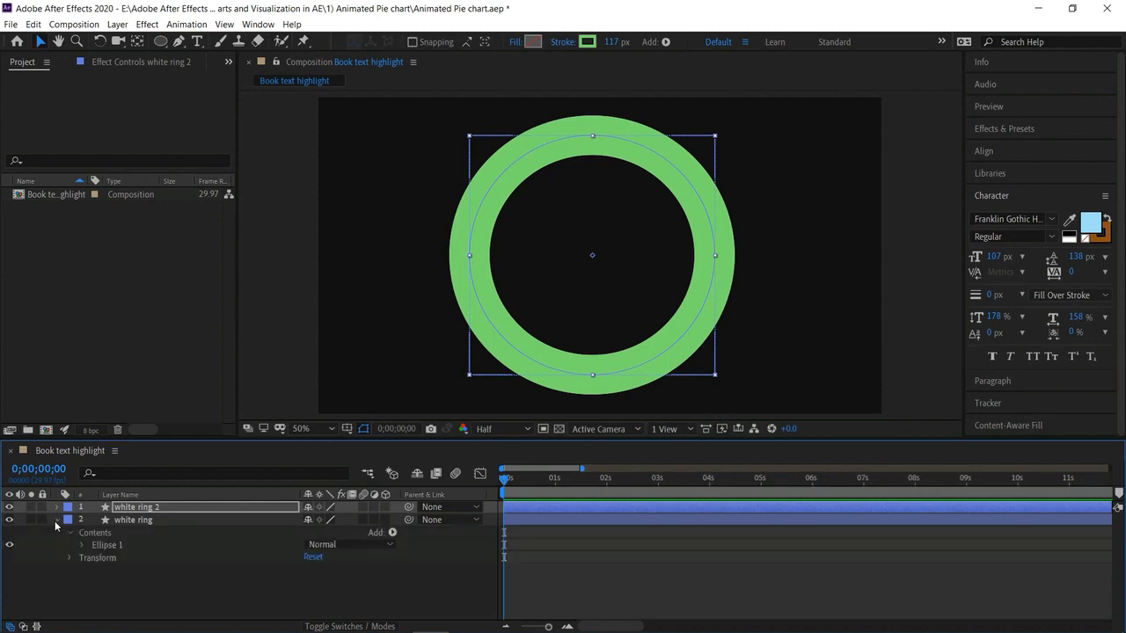
left_click(56, 520)
right_click(140, 508)
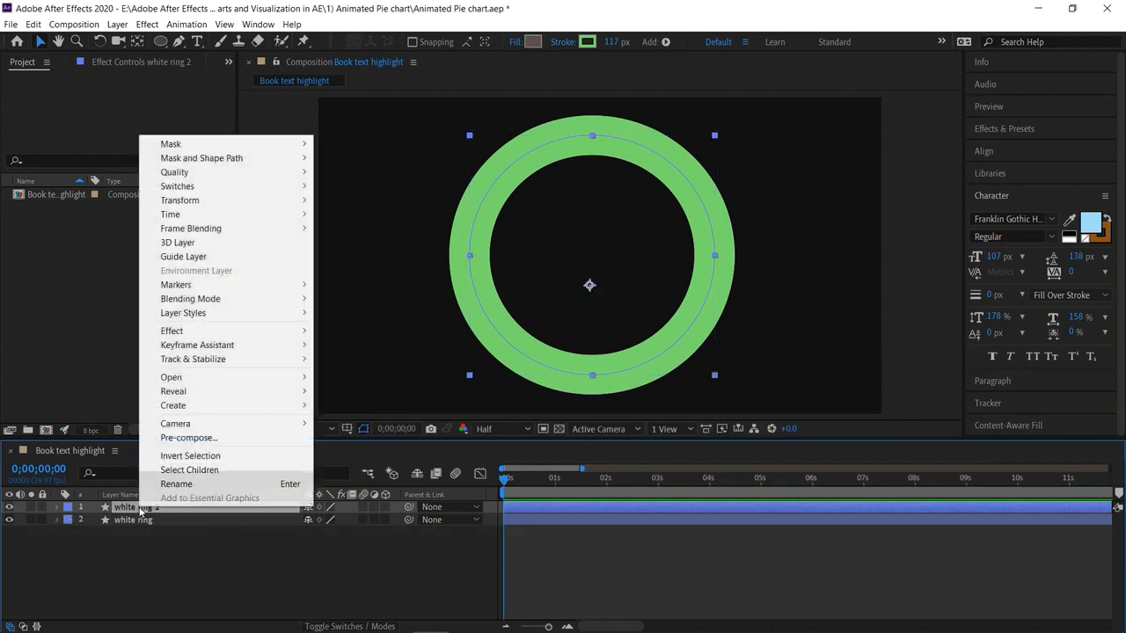
left_click(167, 482)
type("gr")
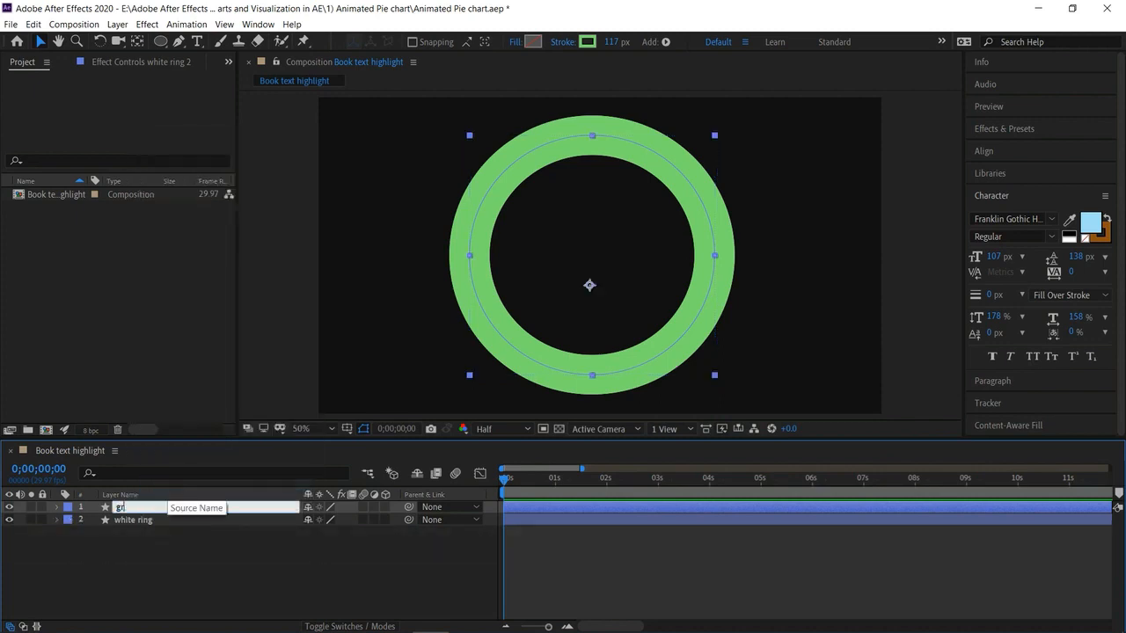
type("een ring")
key("Return")
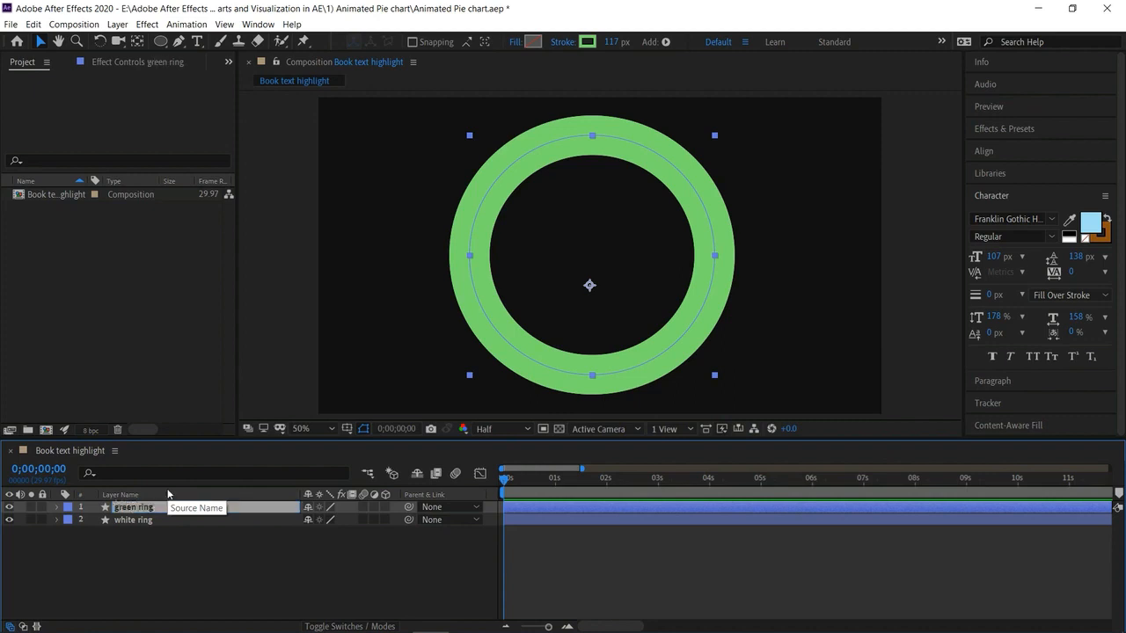
Add Trim Paths to the white ring layer and expand its properties
left_click(58, 521)
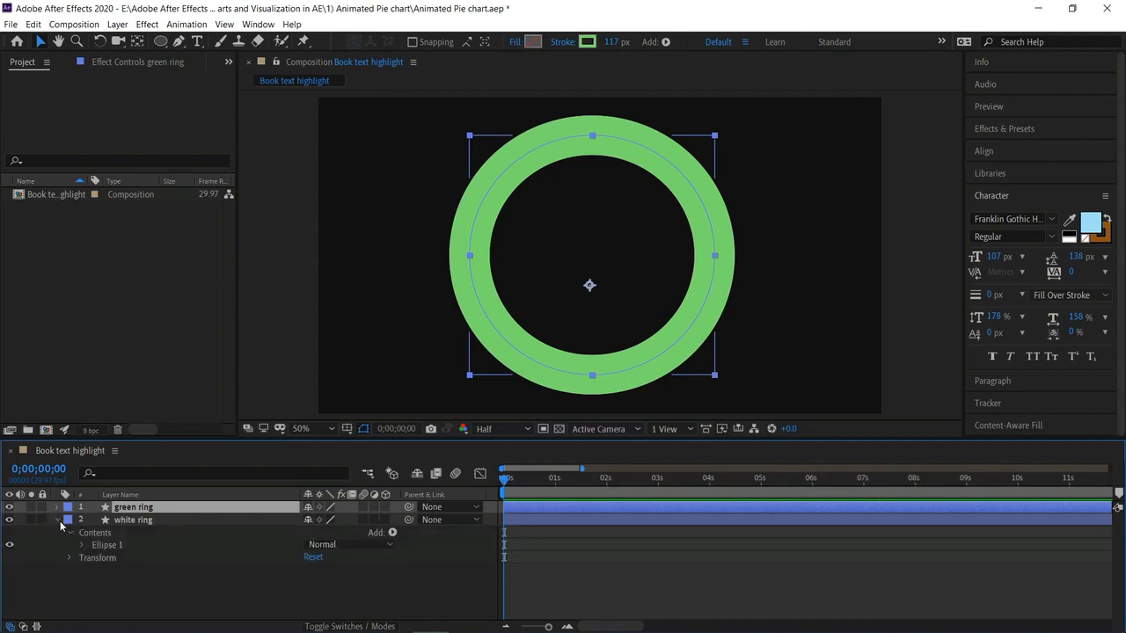
left_click(392, 533)
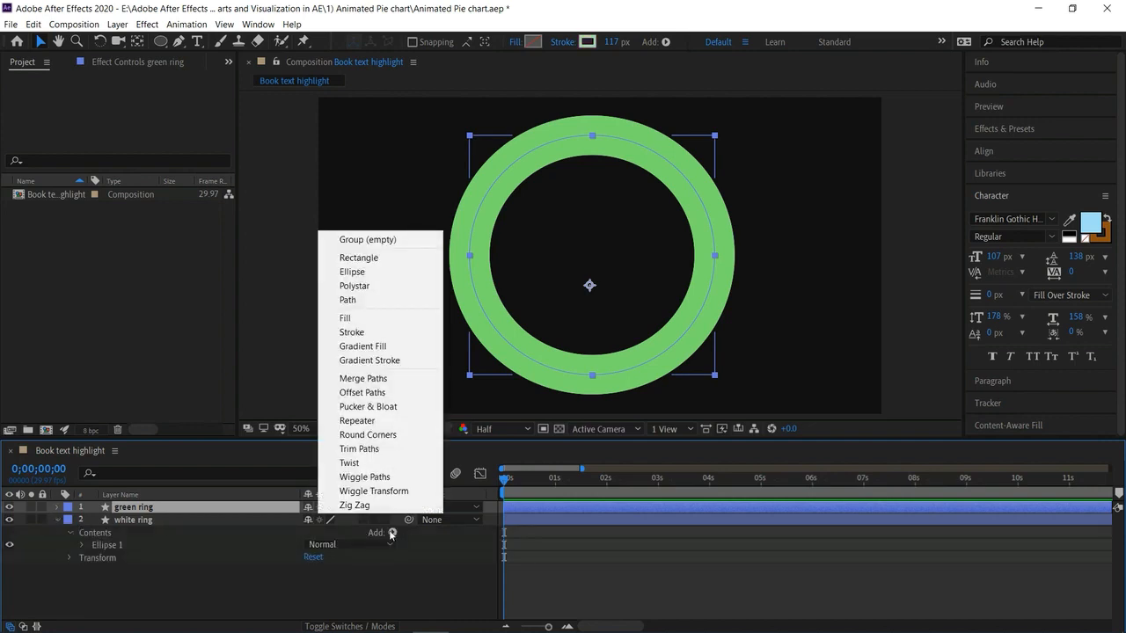
left_click(393, 451)
left_click(83, 558)
Set a Trim Paths End keyframe of 0% on the white ring at 0;00;00;15
left_click_drag(505, 481, 530, 492)
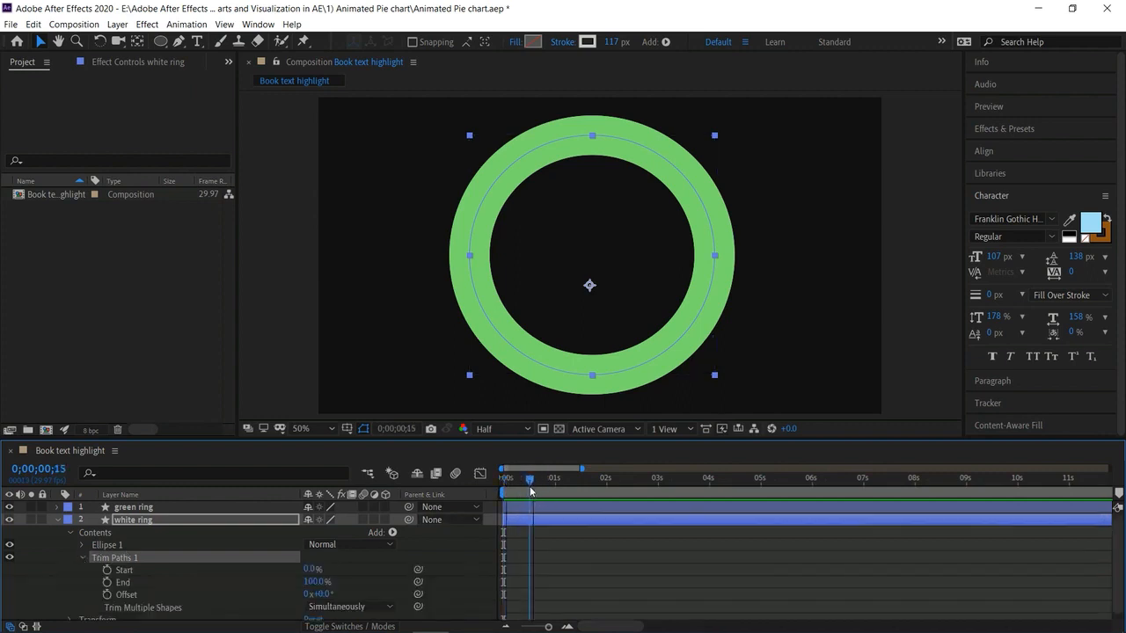
left_click(316, 582)
type("0")
key("Return")
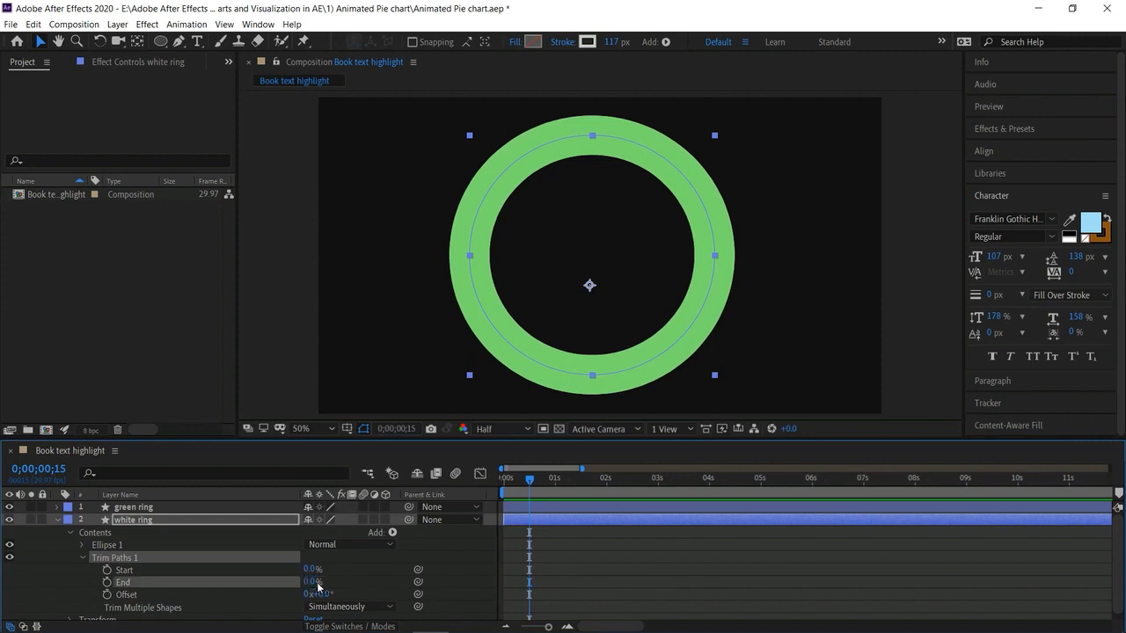
left_click(106, 583)
Set the white ring's Trim Paths End to 100% at 0;00;01;17
left_click_drag(532, 480, 586, 503)
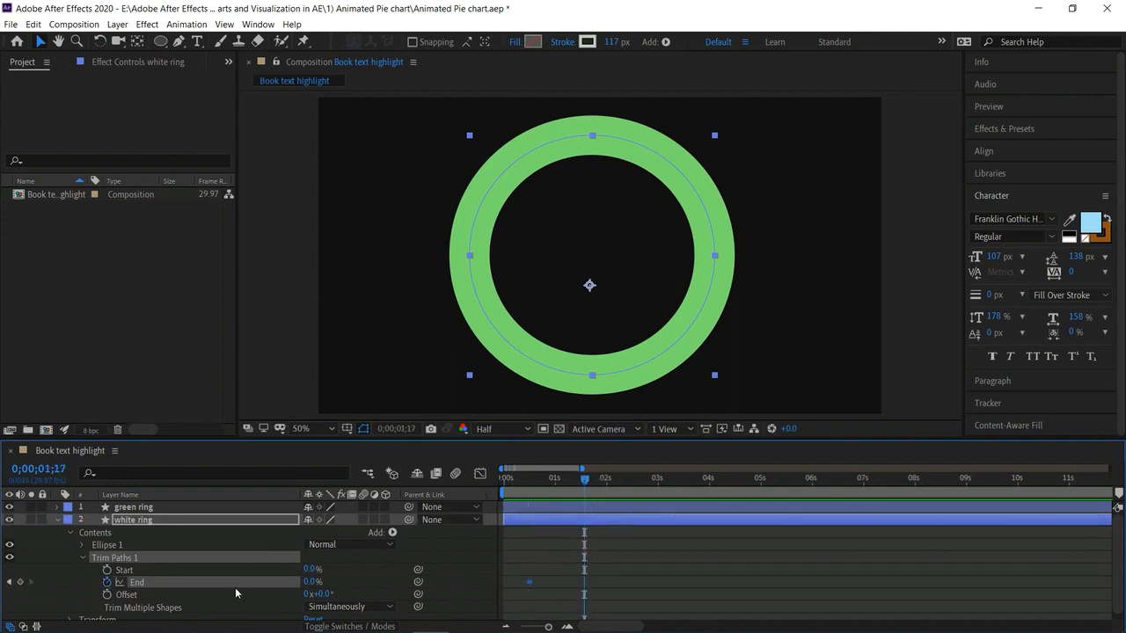
left_click(309, 582)
type("100")
key("Return")
Hide the green ring layer and preview the white ring's drawing animation from the start
left_click_drag(586, 480, 432, 509)
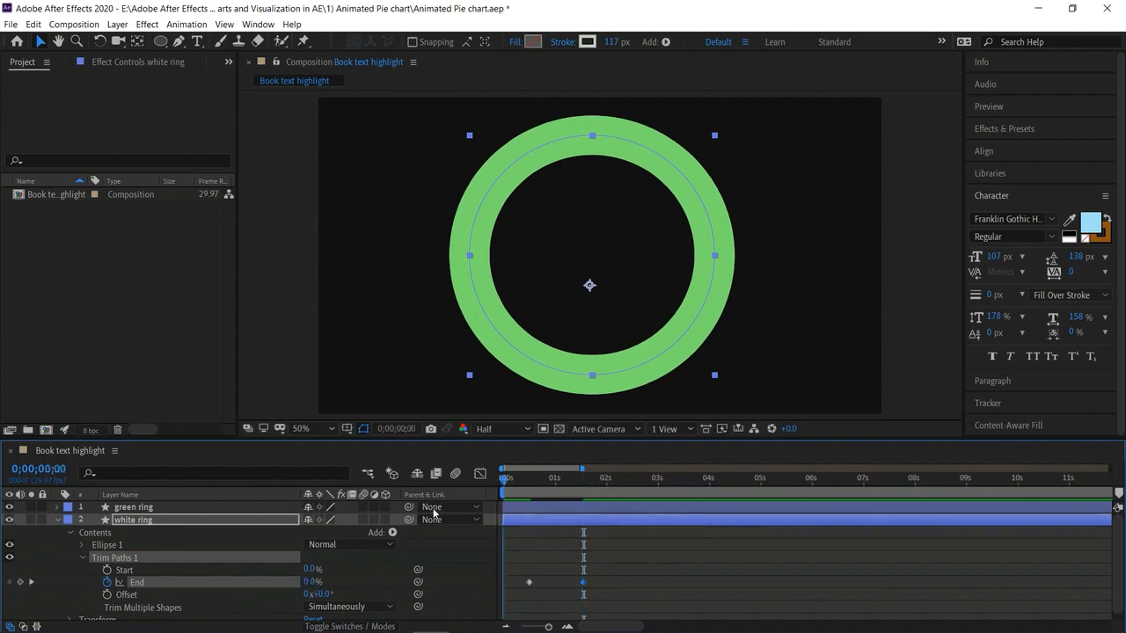
key("space")
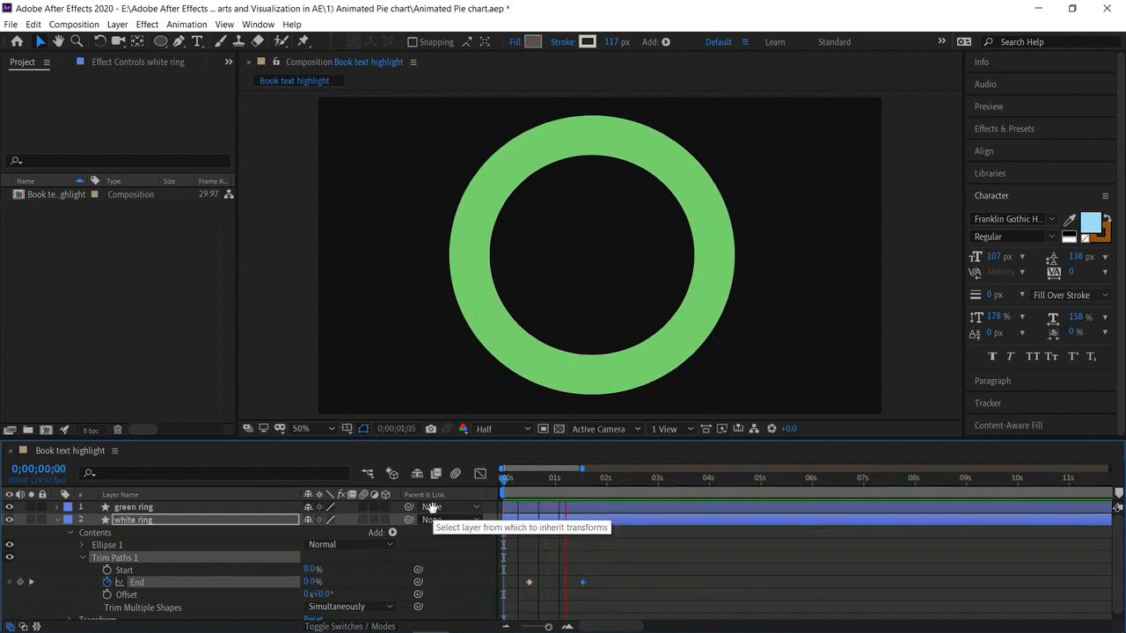
key("space")
left_click(10, 506)
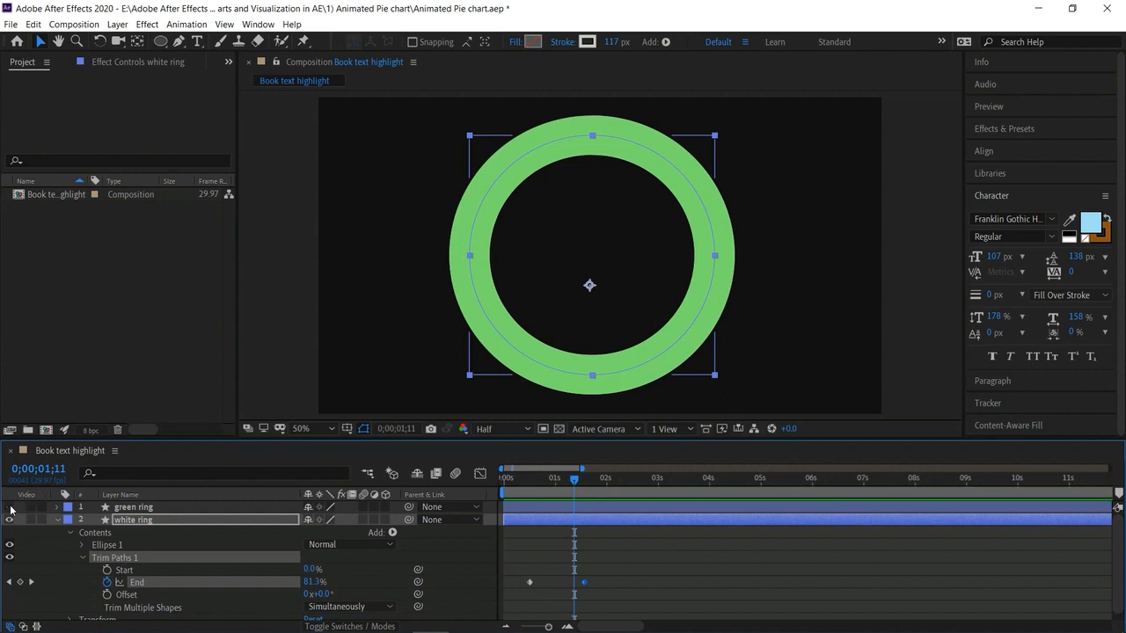
left_click_drag(574, 482, 428, 513)
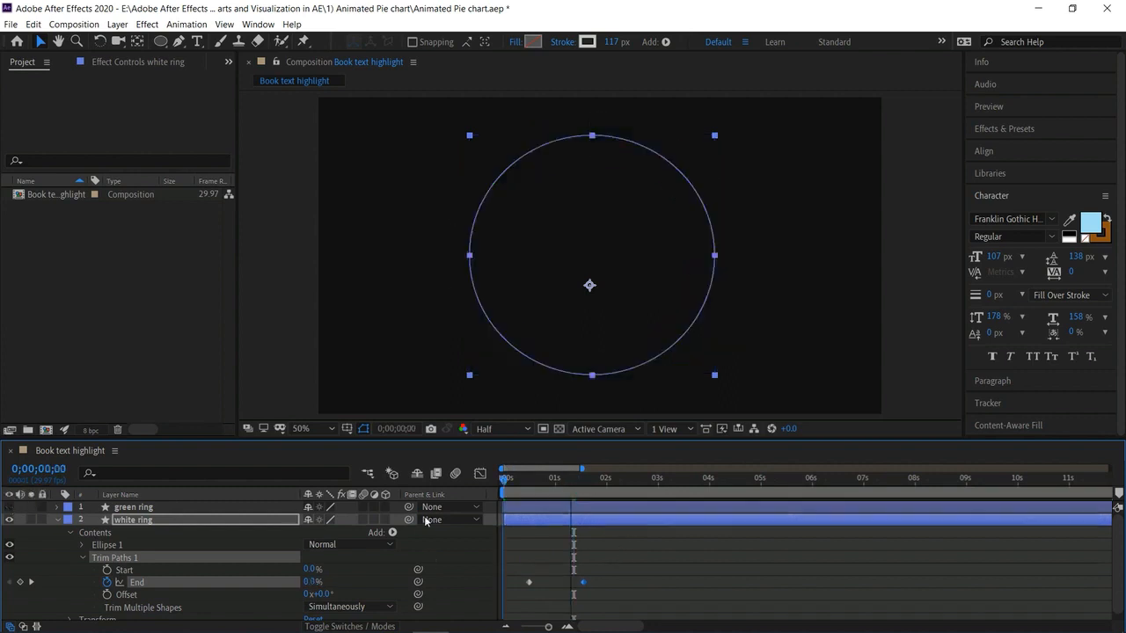
key("space")
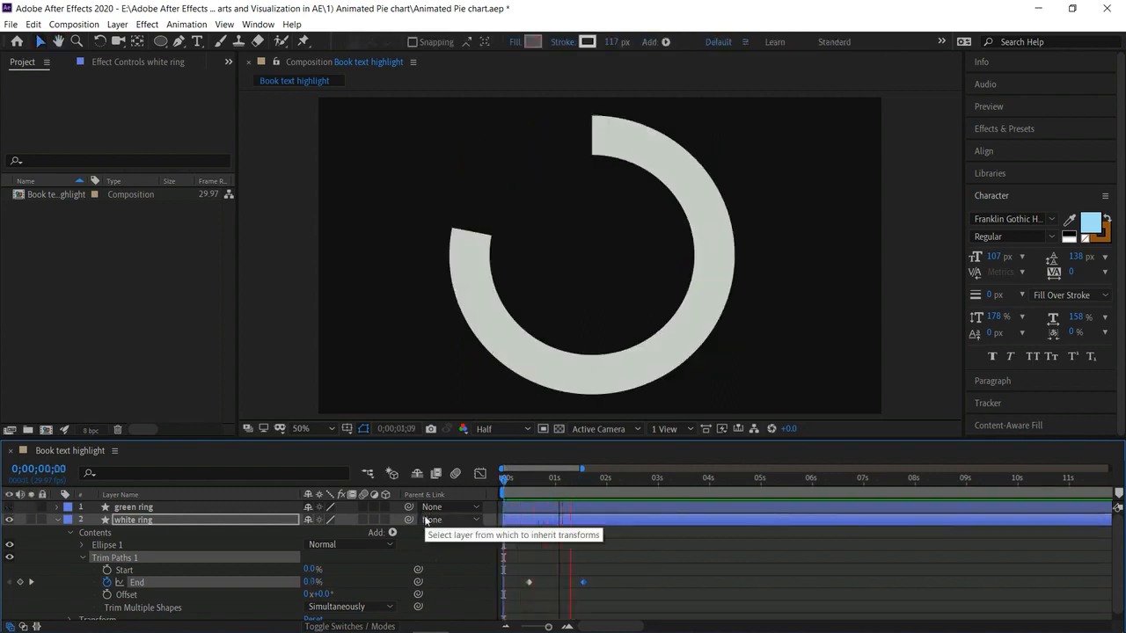
key("space")
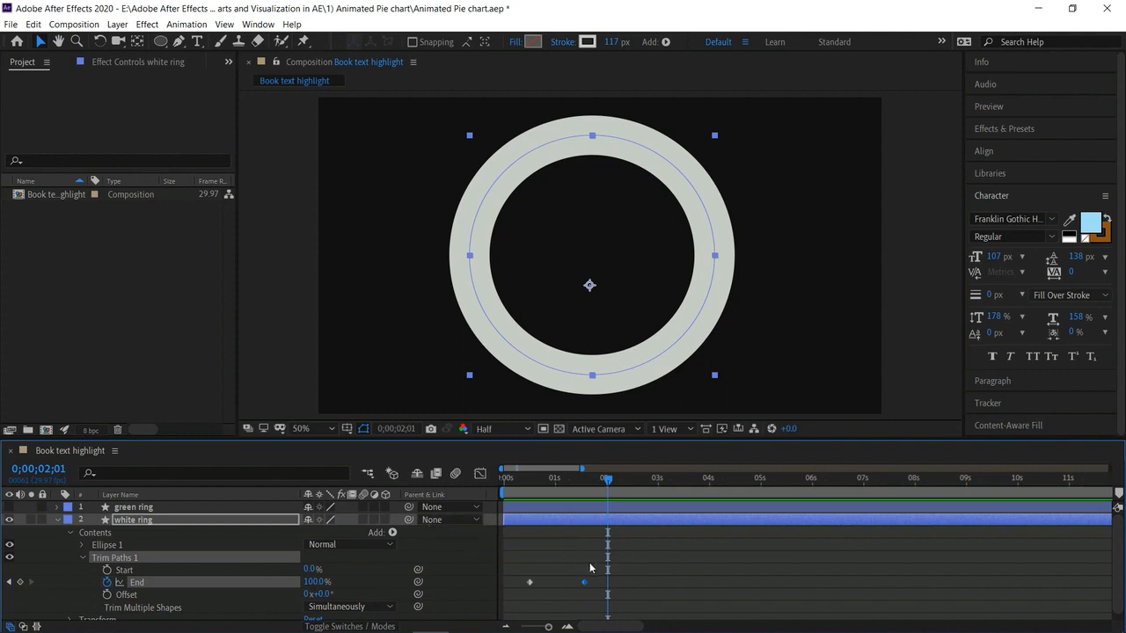
Move the white ring's second End keyframe to about two seconds and preview the slower animation
left_click_drag(585, 582, 606, 582)
left_click_drag(605, 480, 422, 514)
key("space")
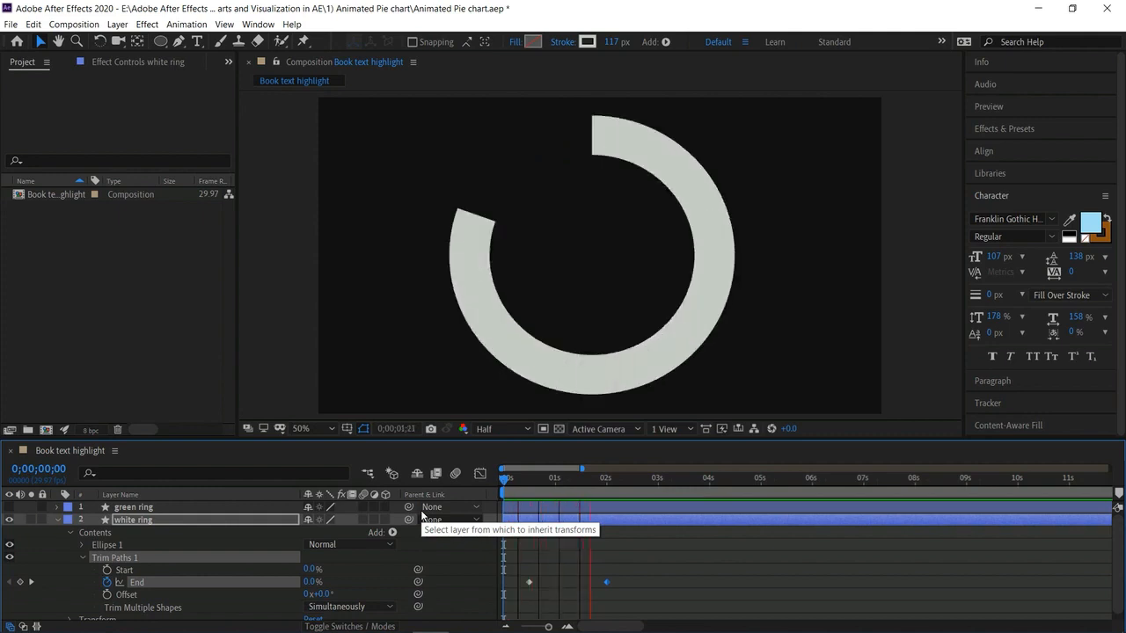
key("space")
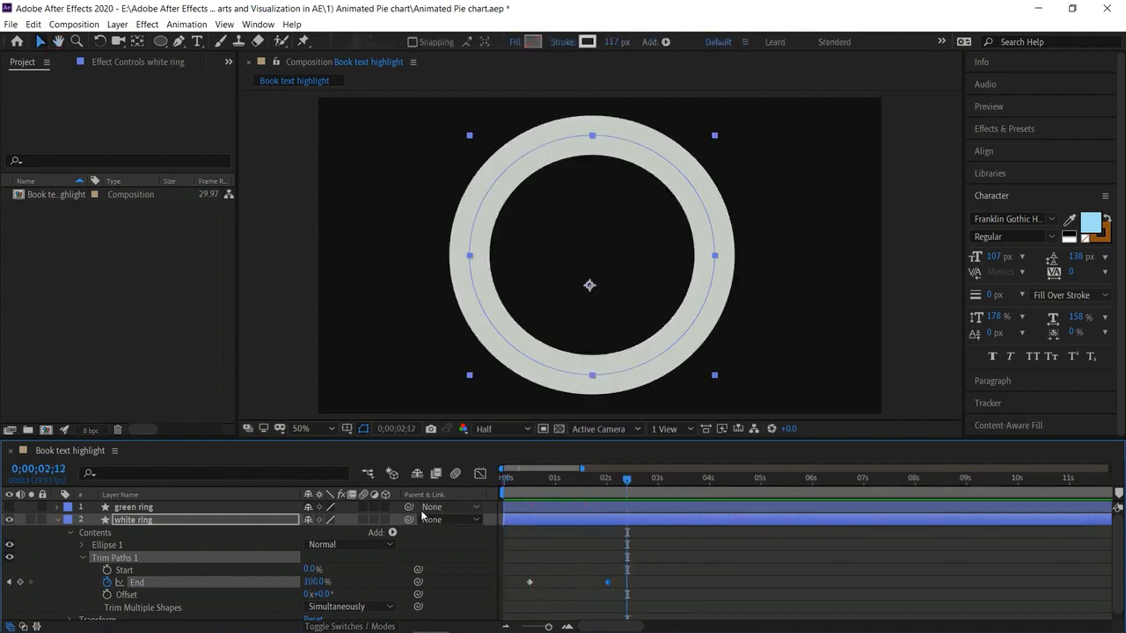
Collapse the white ring's properties and trim the green ring layer's in point to 0;00;02;15
left_click(57, 520)
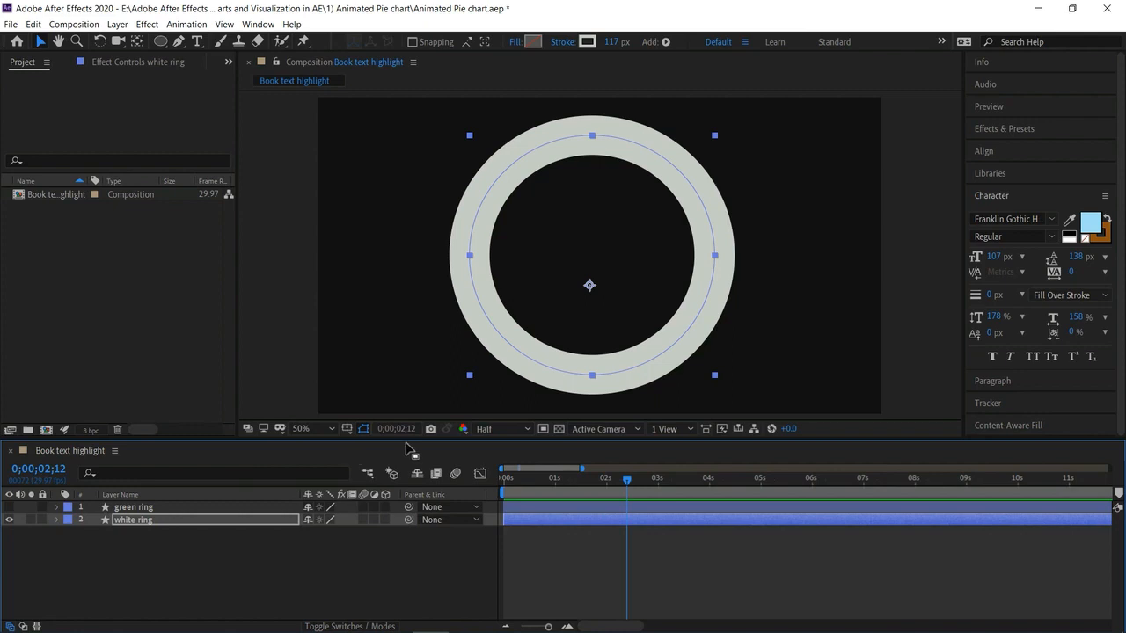
mouse_move(626, 481)
left_mouse_down()
mouse_move(606, 482)
mouse_move(631, 482)
left_mouse_up()
left_click(577, 505)
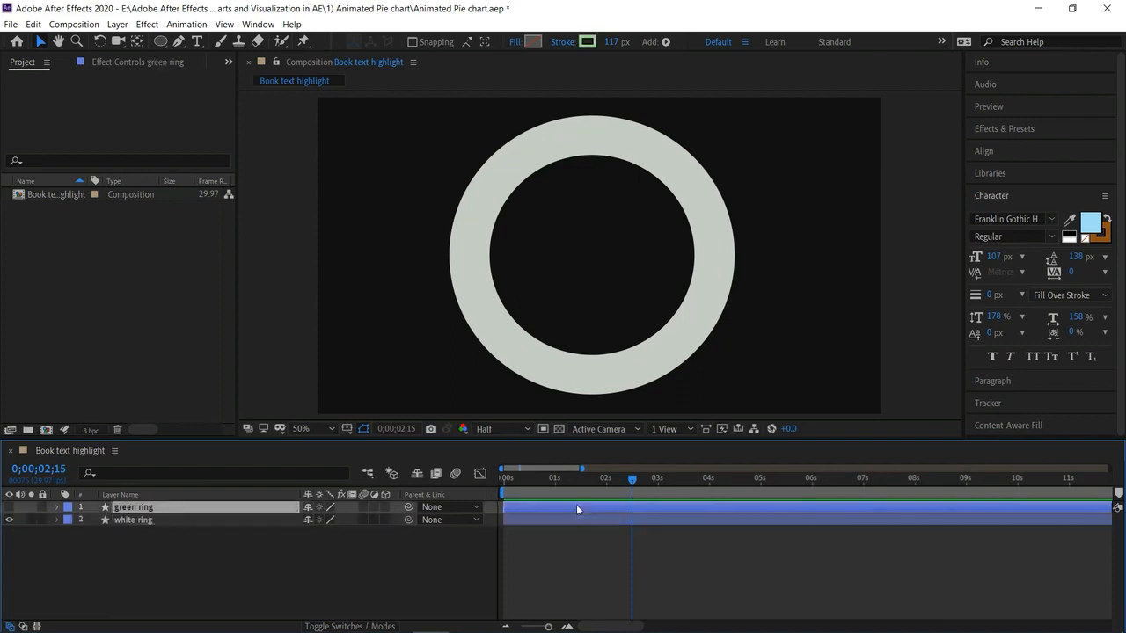
key("alt+bracketleft")
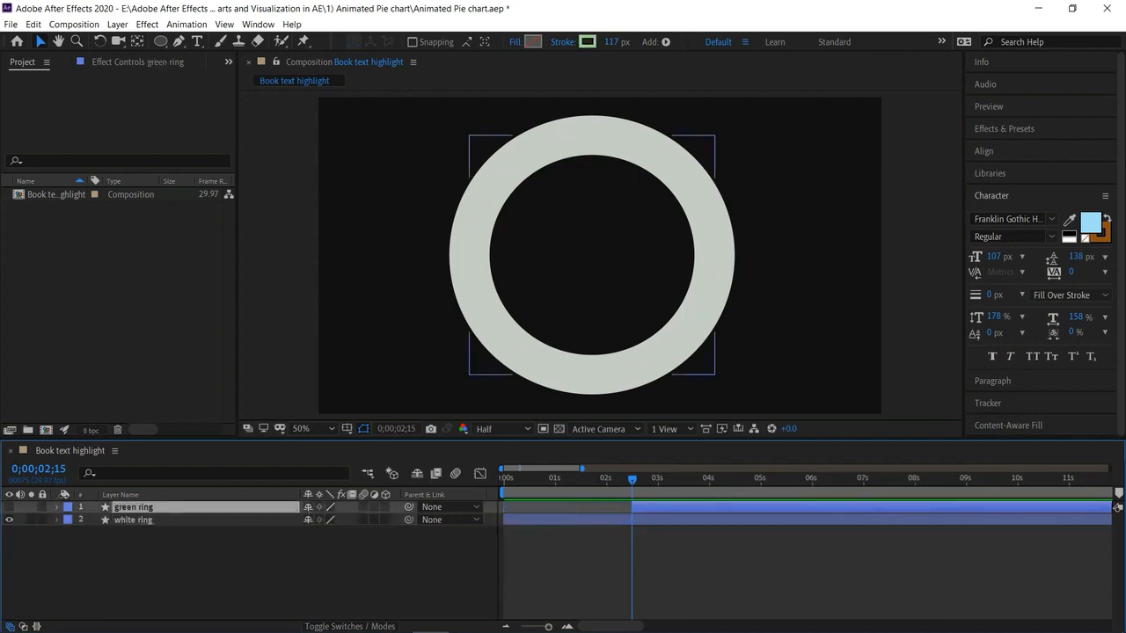
Make the green ring layer visible and add Trim Paths to it, with its properties expanded
left_click(56, 507)
left_click(10, 508)
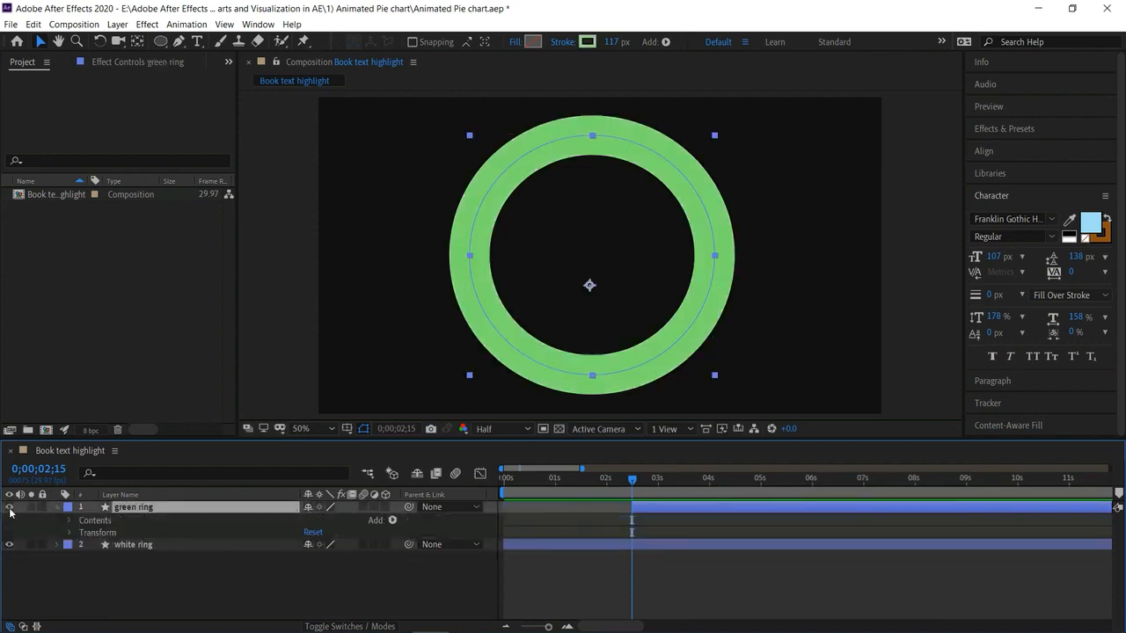
left_click(393, 520)
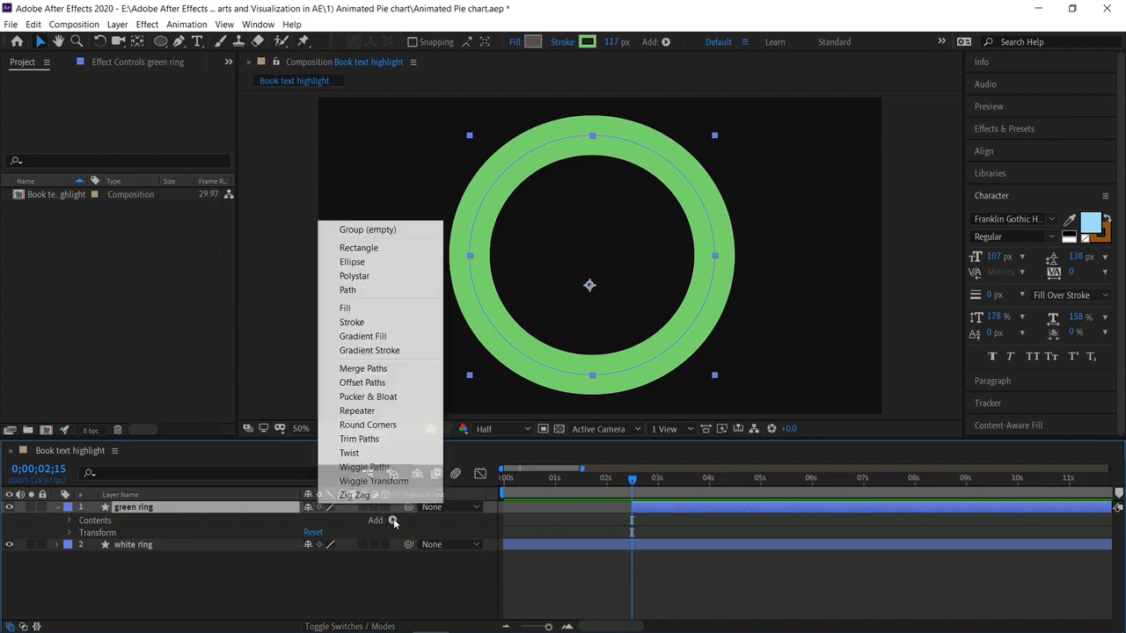
left_click(382, 438)
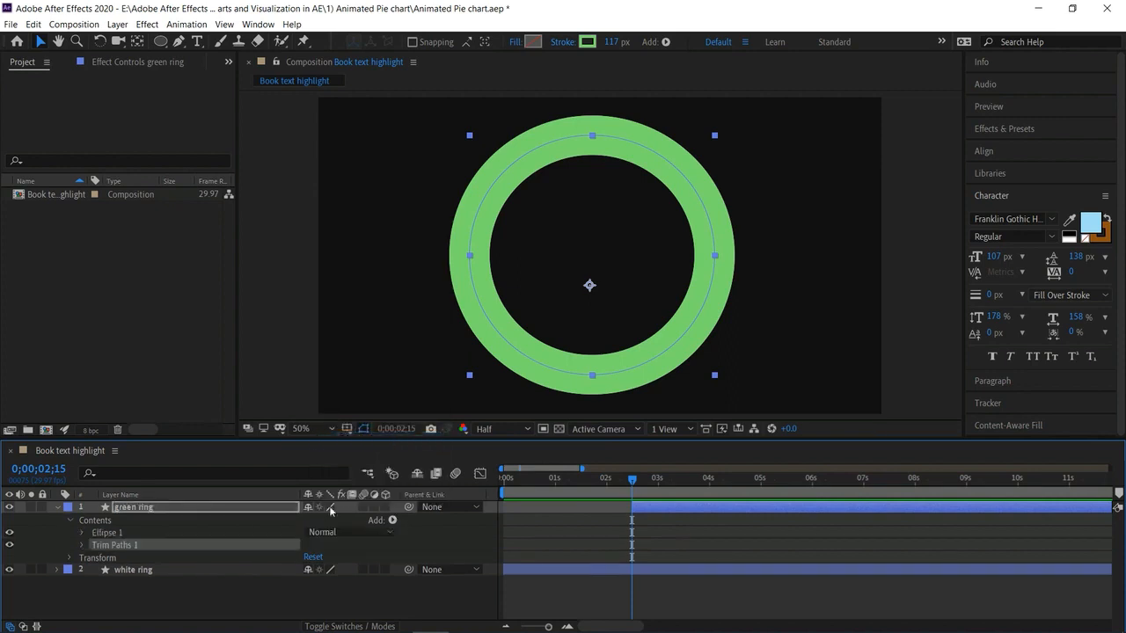
left_click(82, 545)
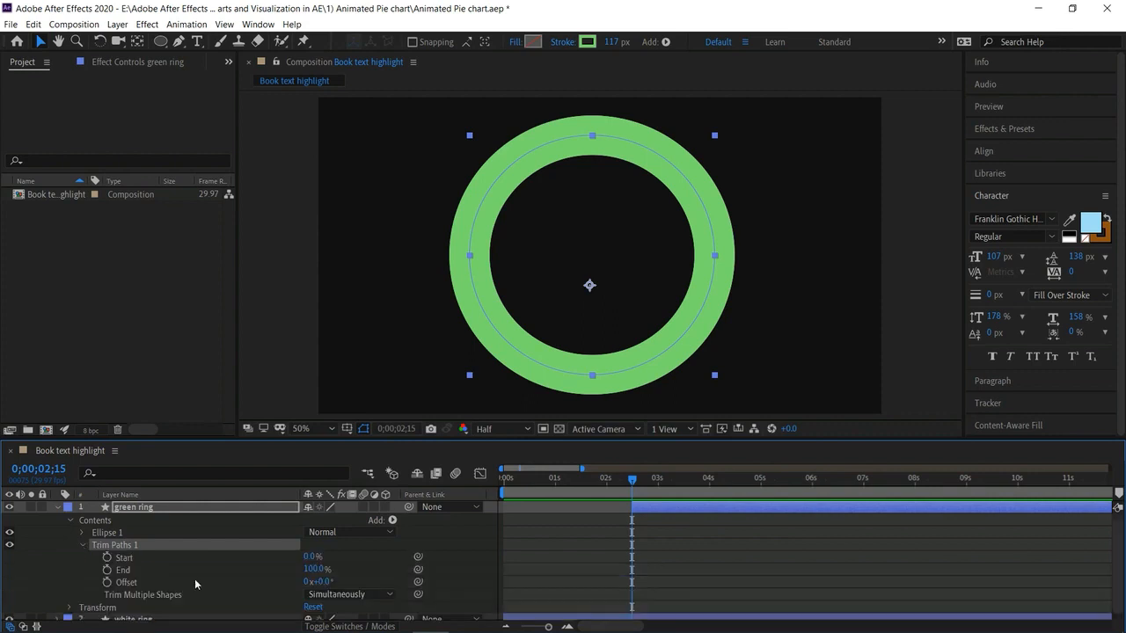
Set a Trim Paths End keyframe of 0% on the green ring at 0;00;02;15
left_click(316, 570)
type("0")
key("Return")
left_click(107, 569)
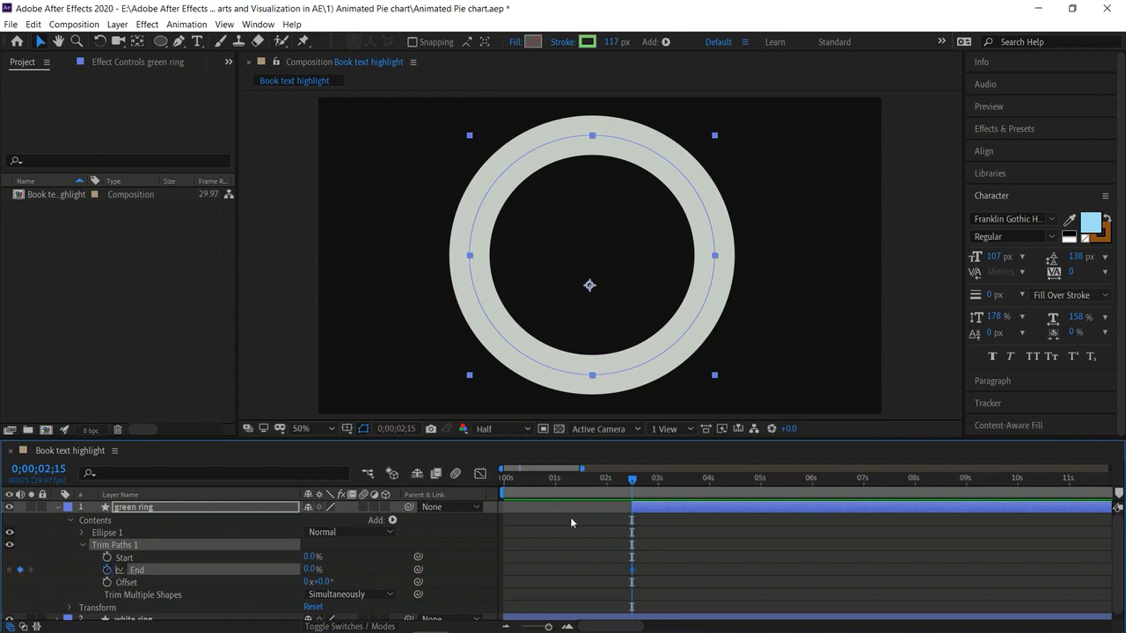
Set the green ring's Trim Paths End to 100% at 0;00;04;00
left_click_drag(637, 486, 708, 484)
left_click(21, 569)
left_click(311, 570)
type("100")
key("Return")
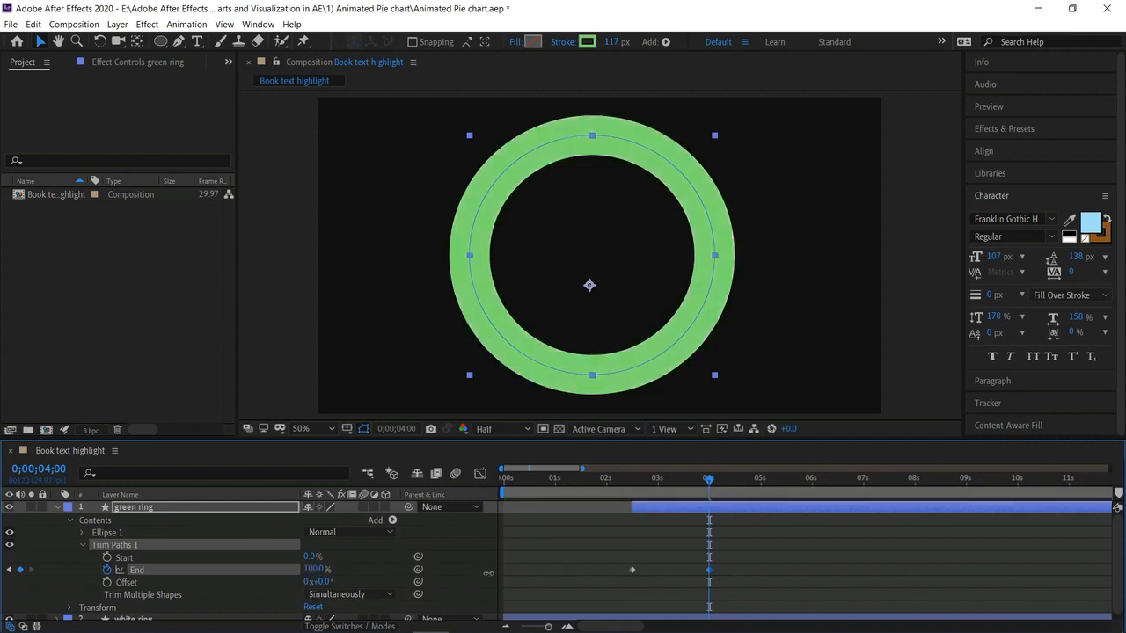
Preview both rings from the start, and stop on a frame where the green ring is partly drawn
key("Home")
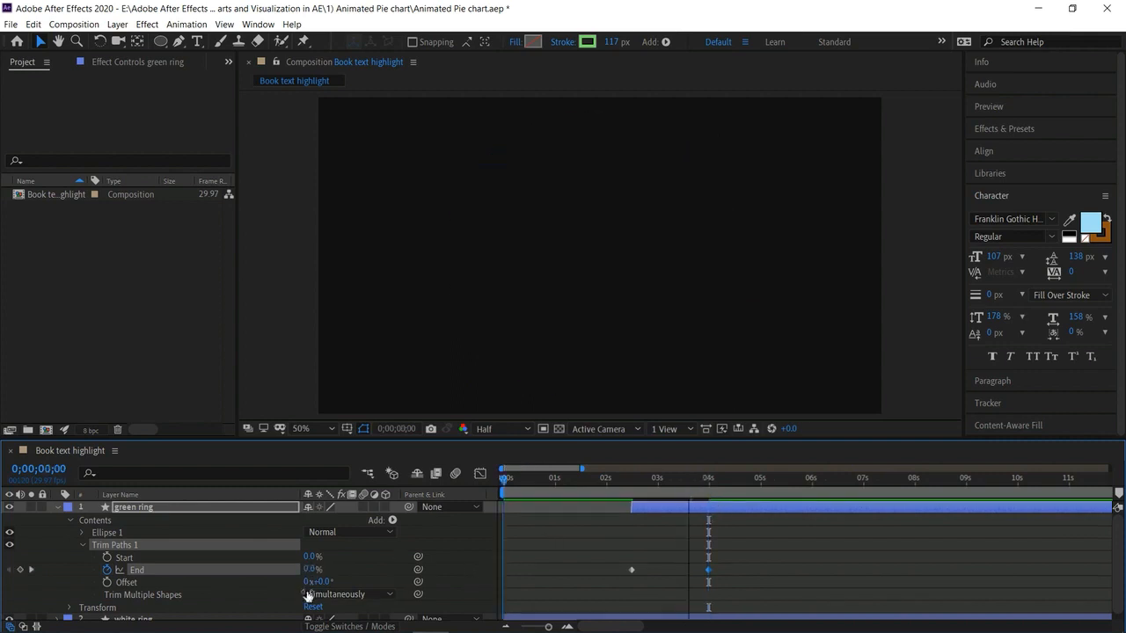
key("space")
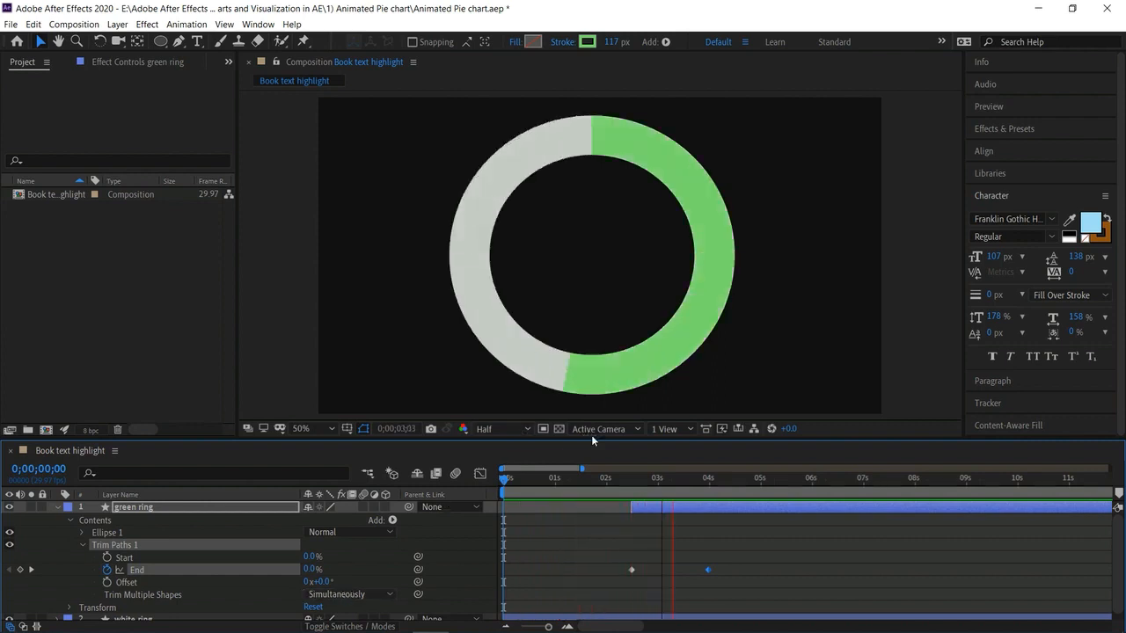
left_click(717, 493)
left_click_drag(718, 492, 685, 492)
Change the green ring's stroke color to the darker green 54BB49
left_click(659, 147)
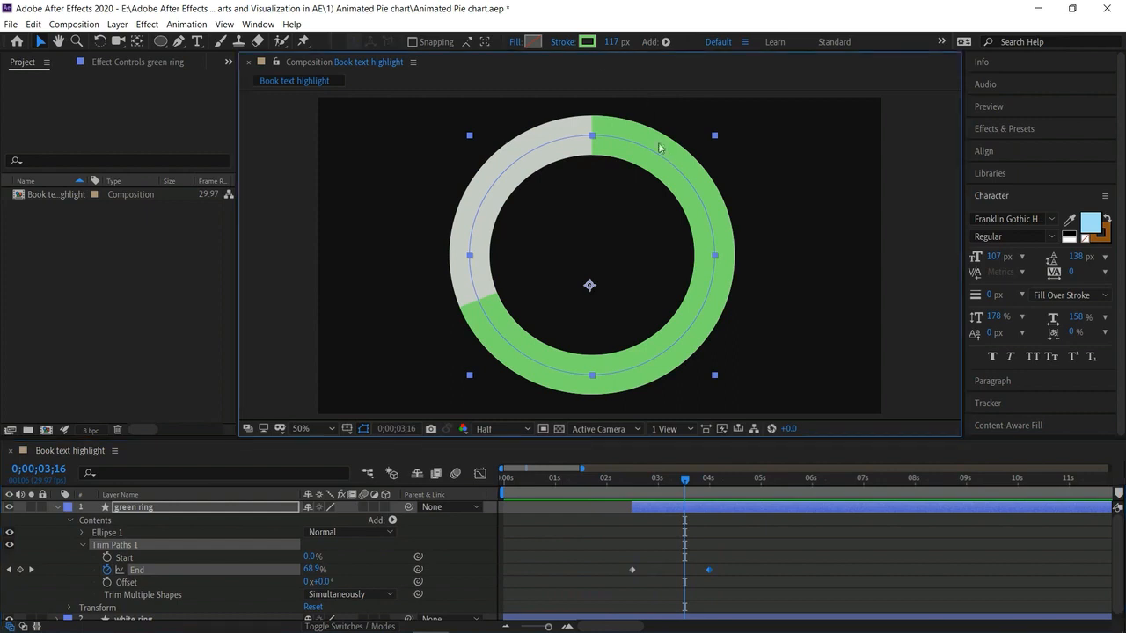
left_click(587, 41)
left_click(743, 430)
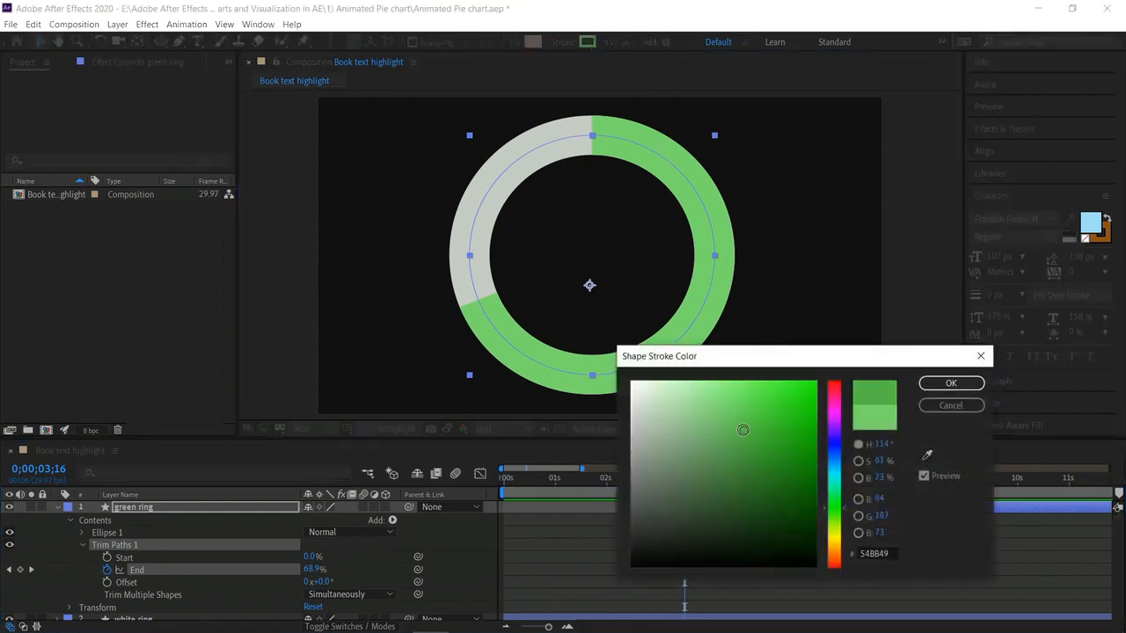
left_click(951, 383)
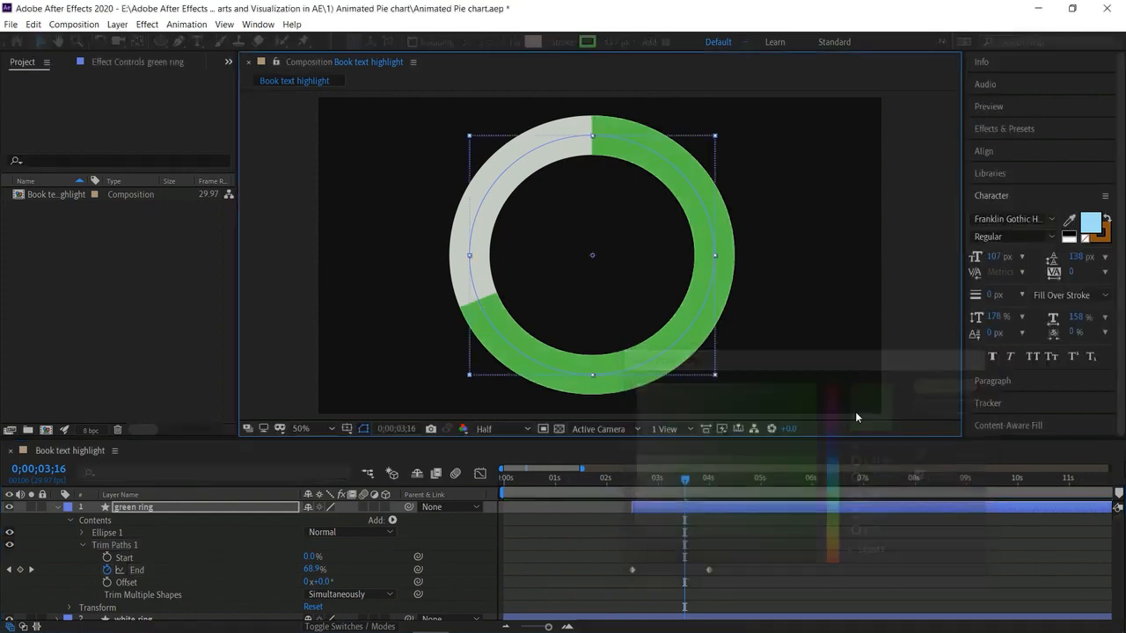
Play the ring animation from the start to check the new green color
left_click(455, 455)
key("Home")
key("space")
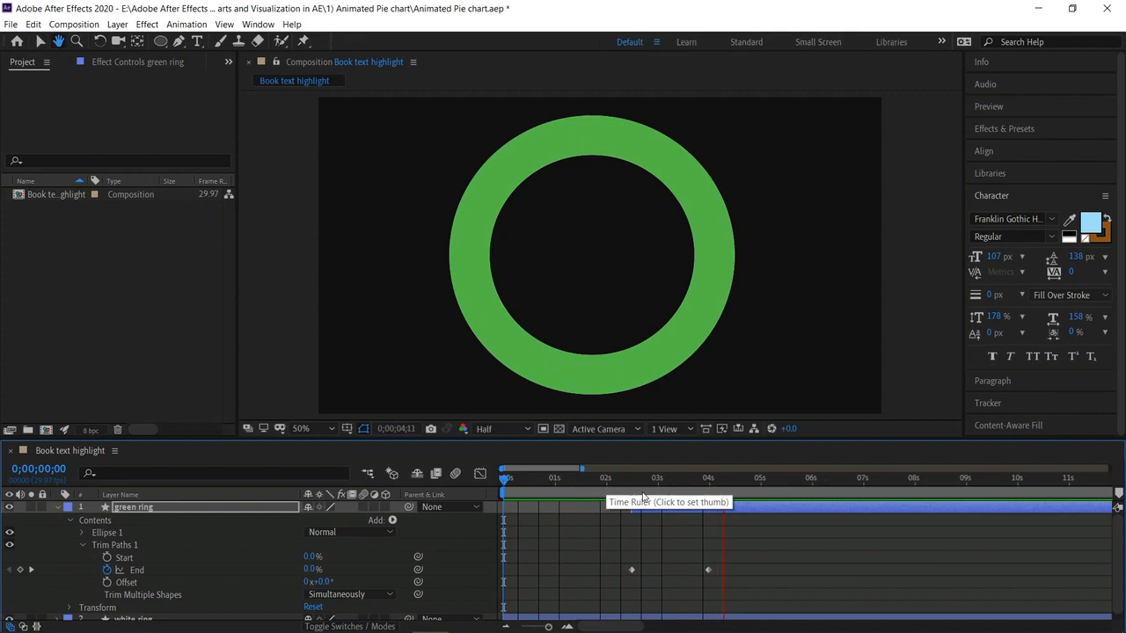
key("space")
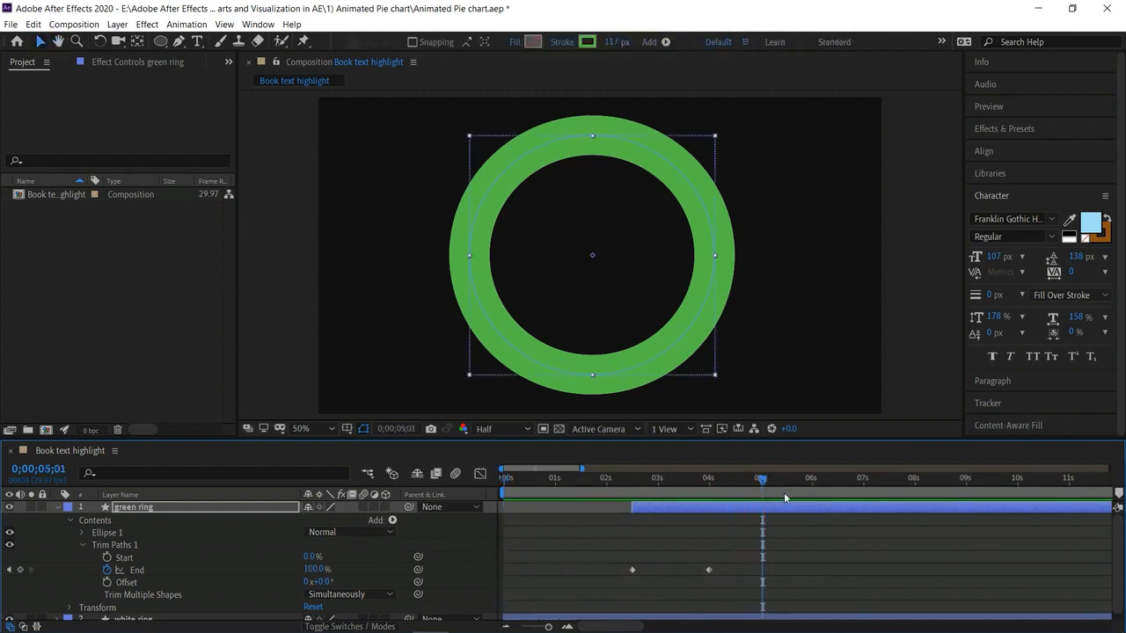
Set the green ring's Trim Paths End keyframe at 0;00;04;00 to 80% and collapse the layer
left_click_drag(745, 472, 709, 477)
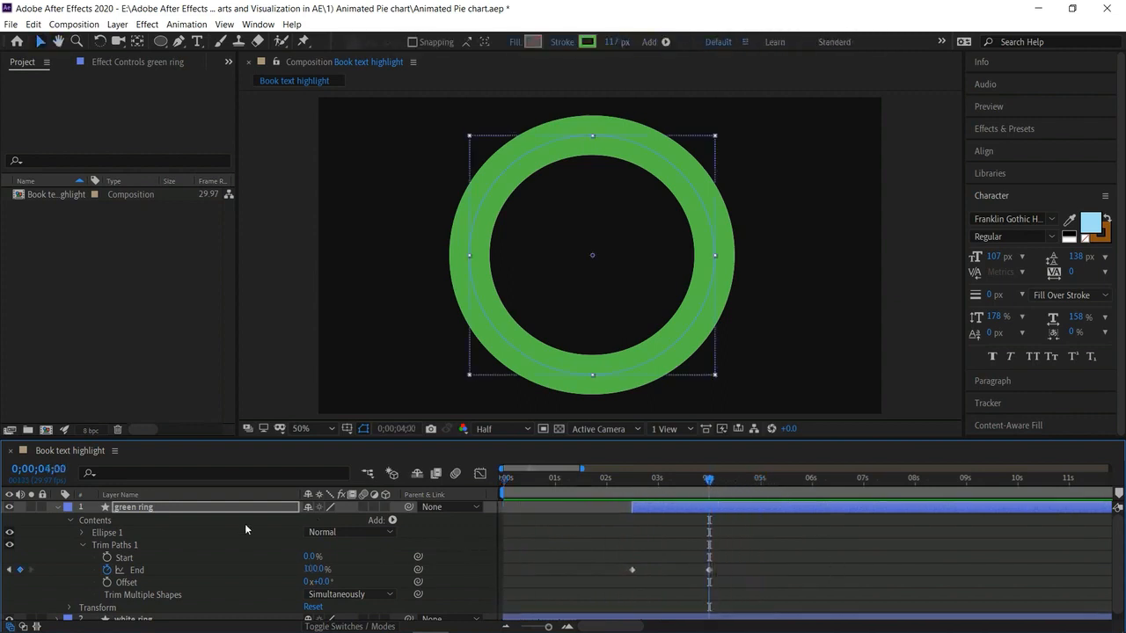
left_click(711, 570)
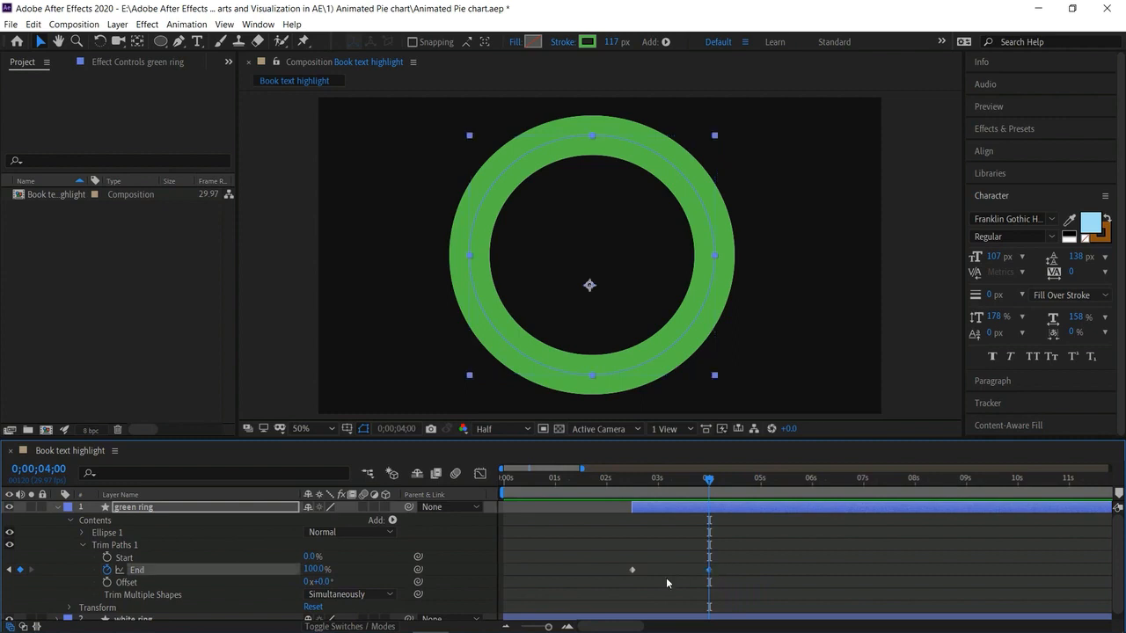
left_click(314, 568)
type("80")
key("Return")
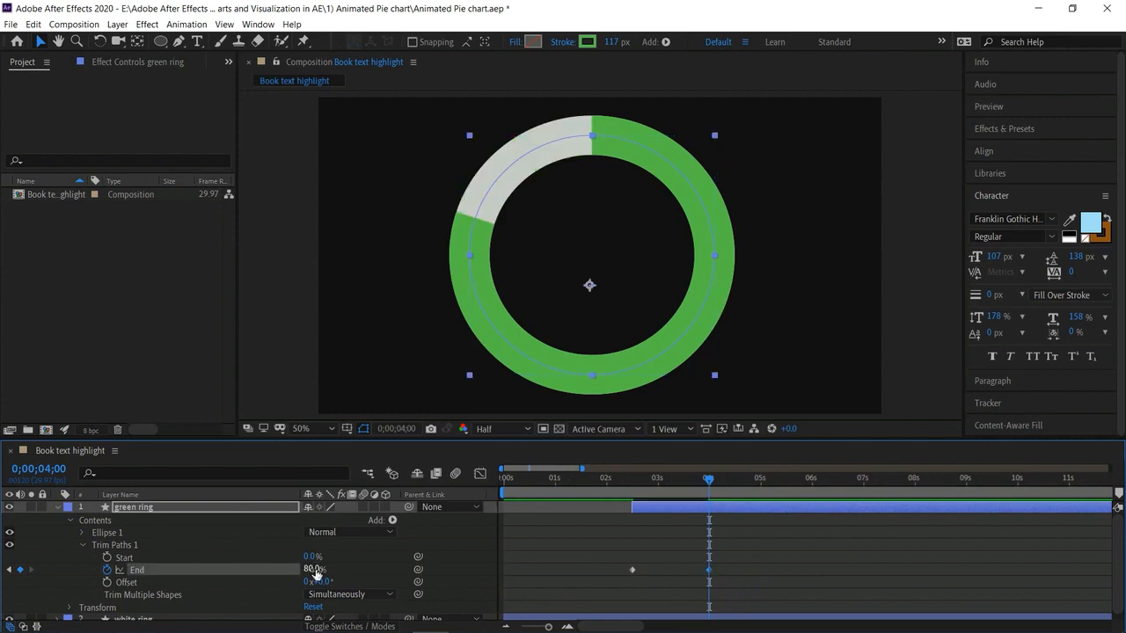
left_click(57, 508)
left_click(159, 568)
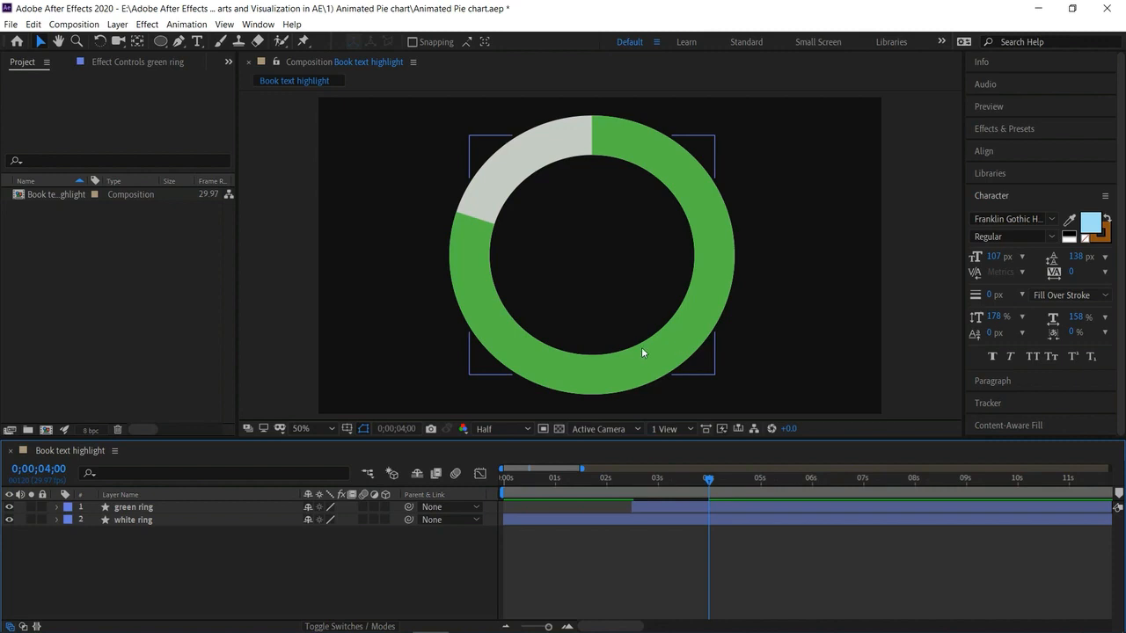
Add a text layer reading 0 inside the ring and set its font size to 150 px
left_click(198, 41)
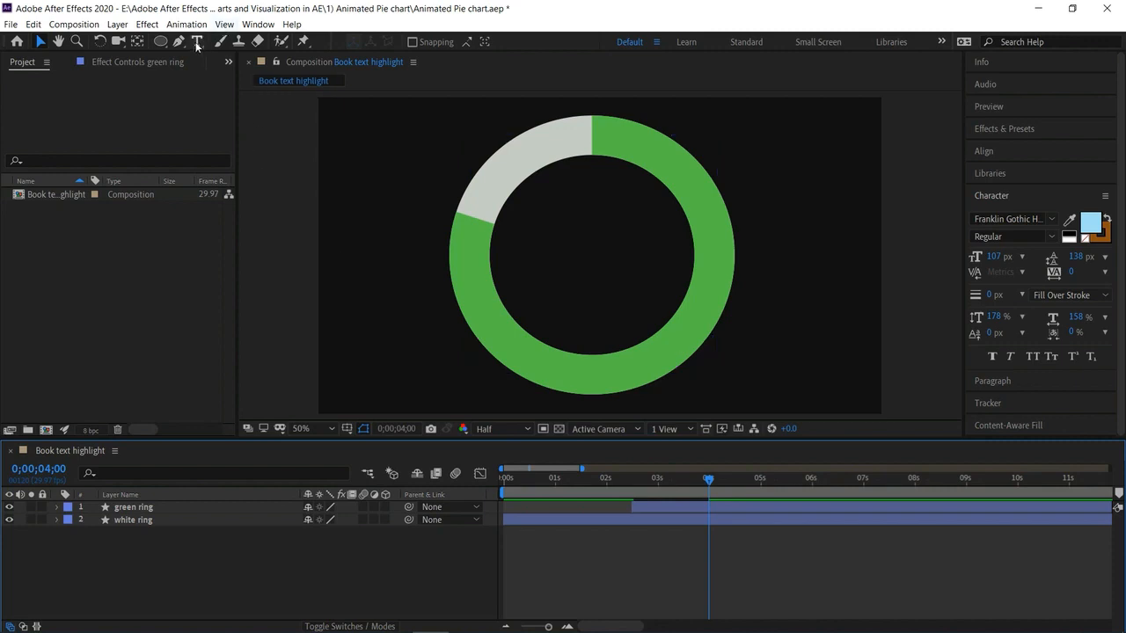
left_click(567, 249)
type("0")
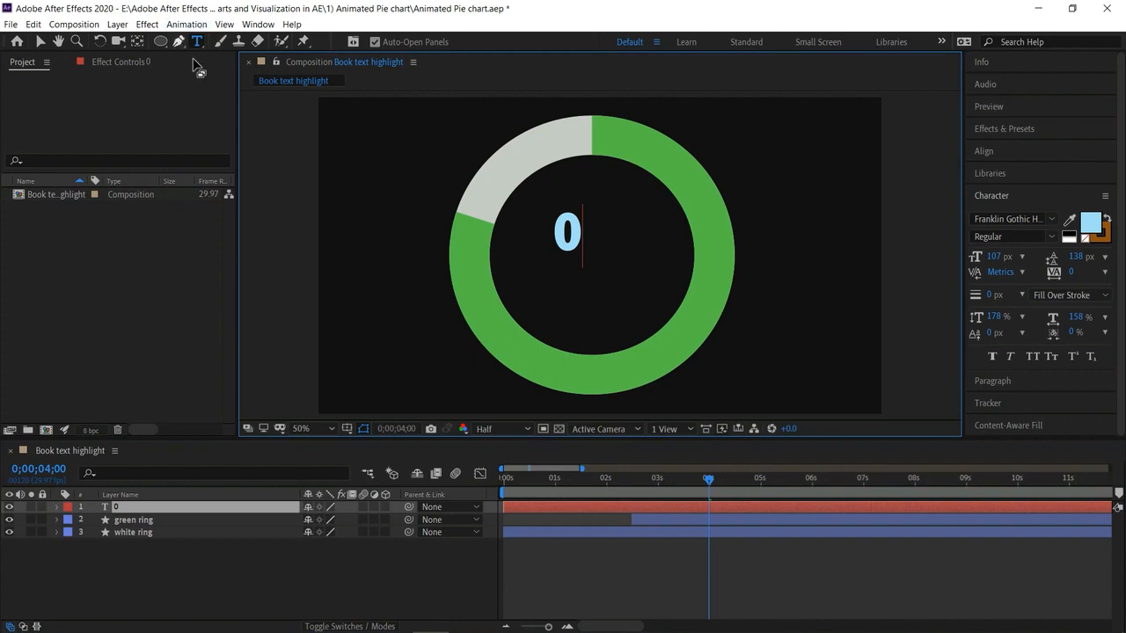
double_click(579, 240)
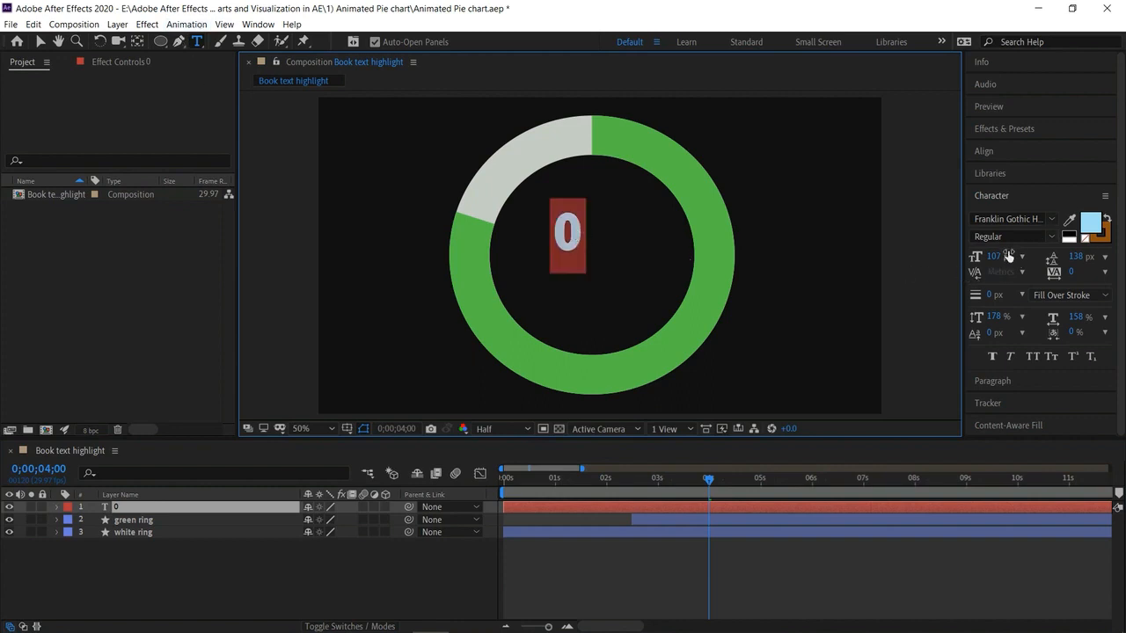
left_click_drag(993, 256, 1039, 259)
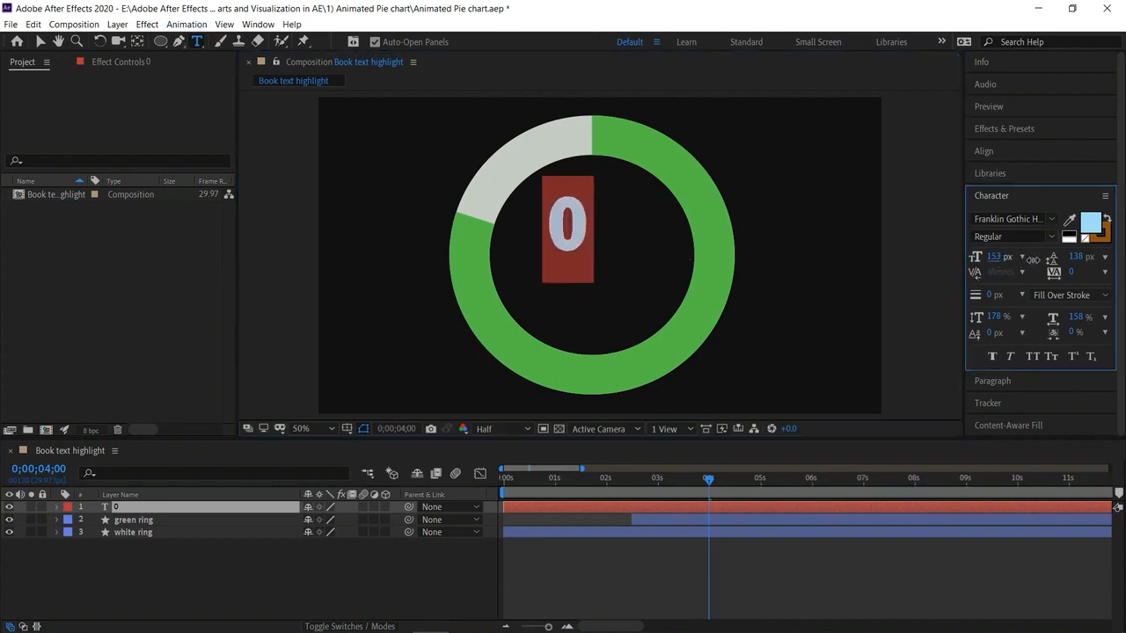
Change the fill color of the 0 text to the light green 74D58E
left_click(1087, 232)
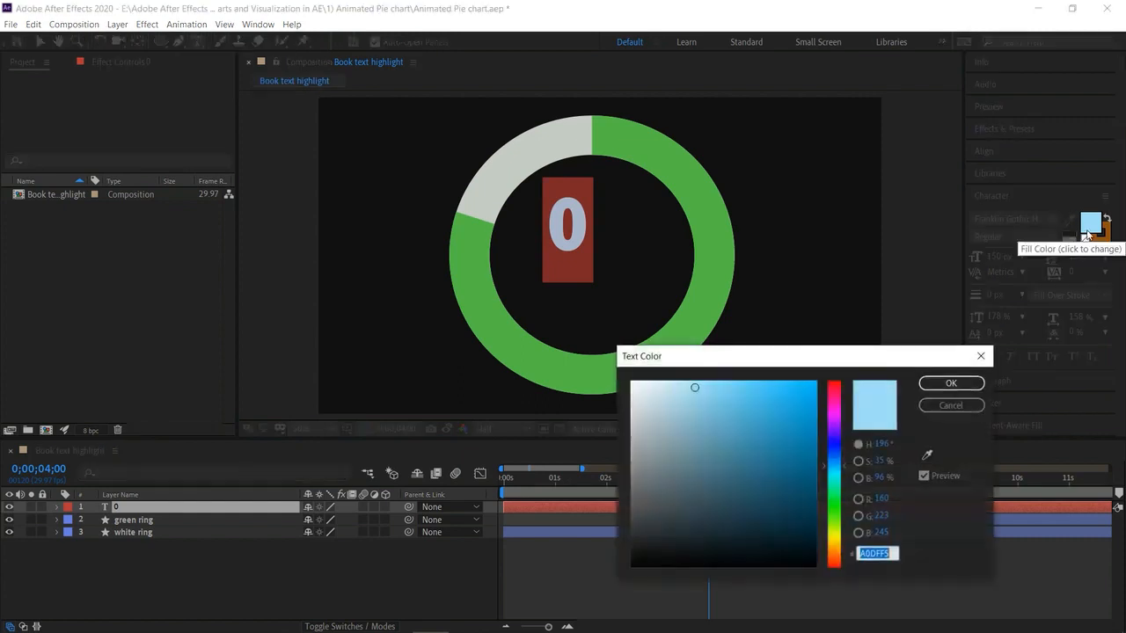
left_click(714, 413)
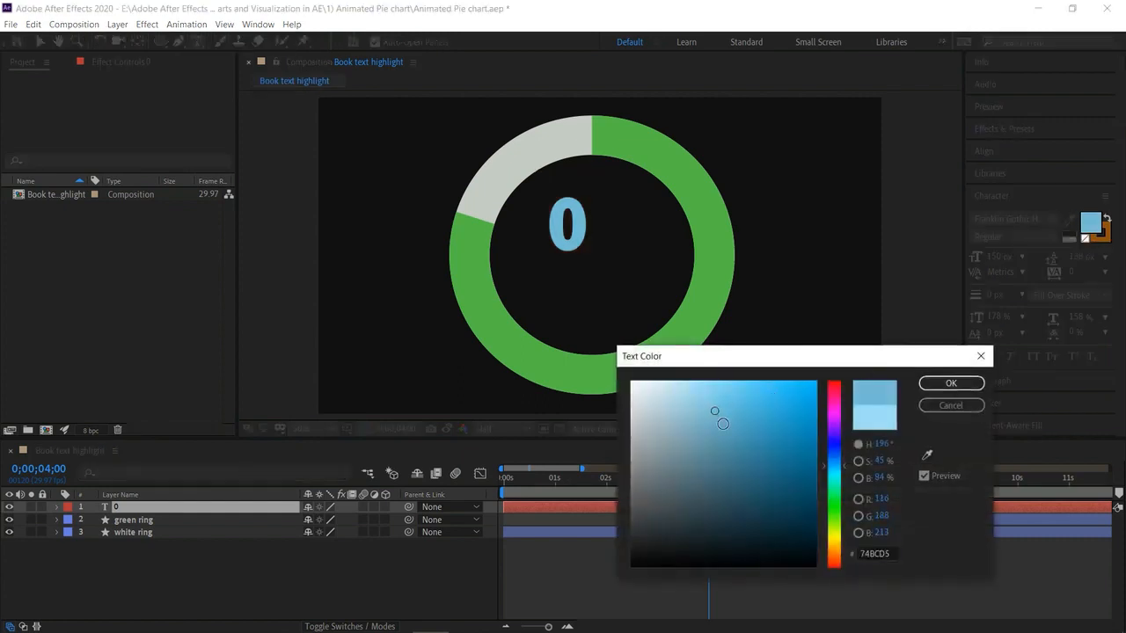
left_click(837, 499)
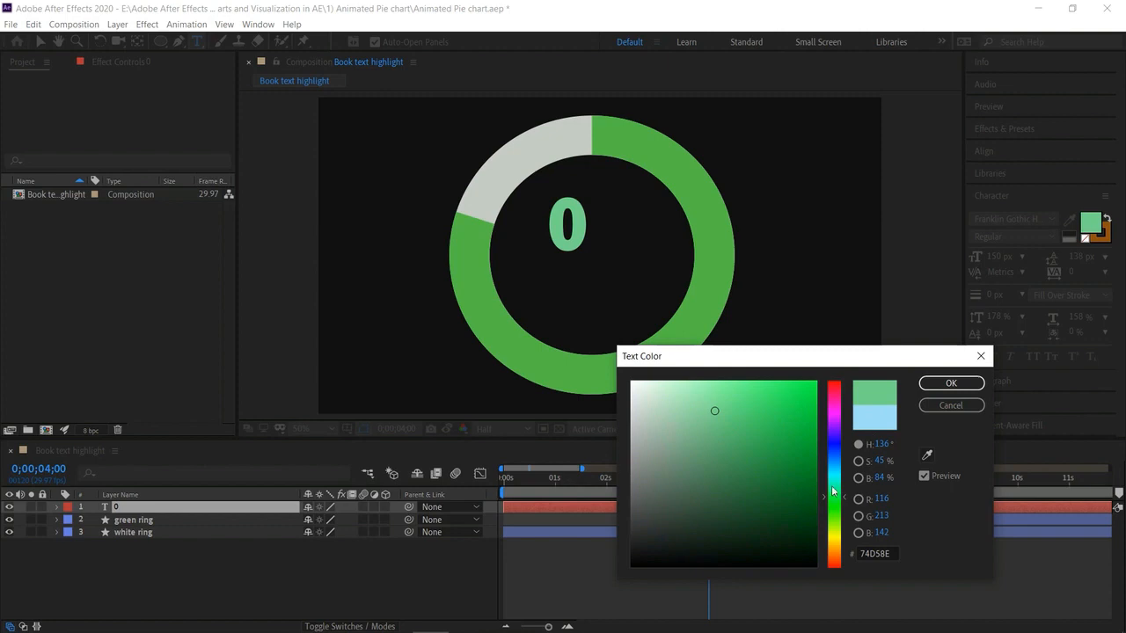
left_click(942, 387)
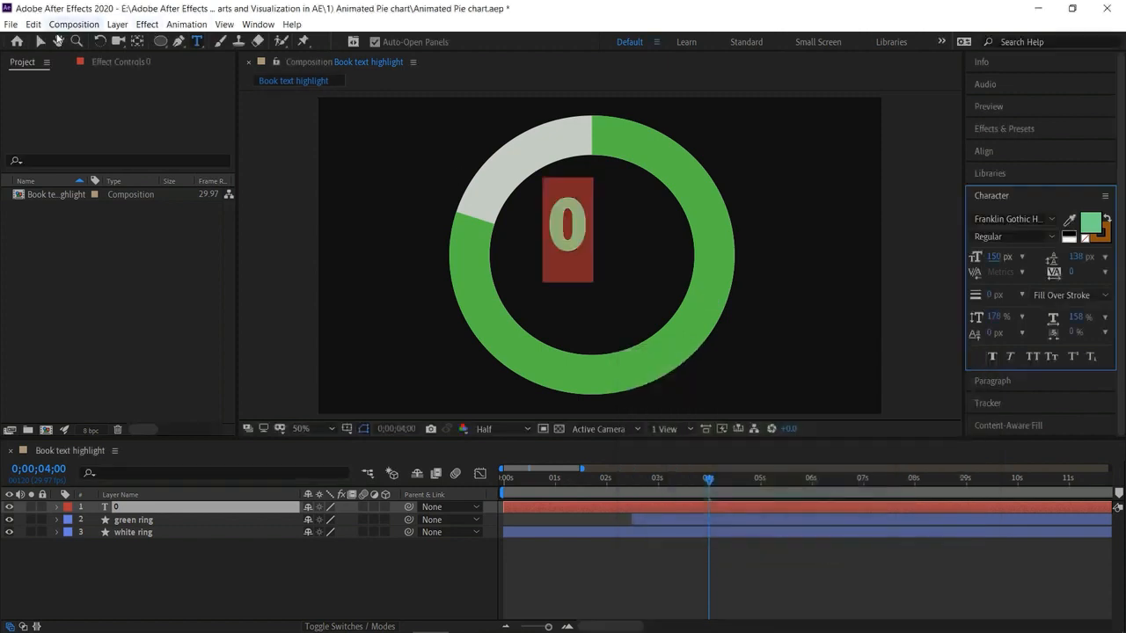
Center the 0 text's anchor point on the digit and position the text horizontally centered, slightly above the ring's middle
left_click_drag(578, 245, 604, 252)
left_click(137, 42)
left_click_drag(593, 258, 594, 235)
left_click(40, 41)
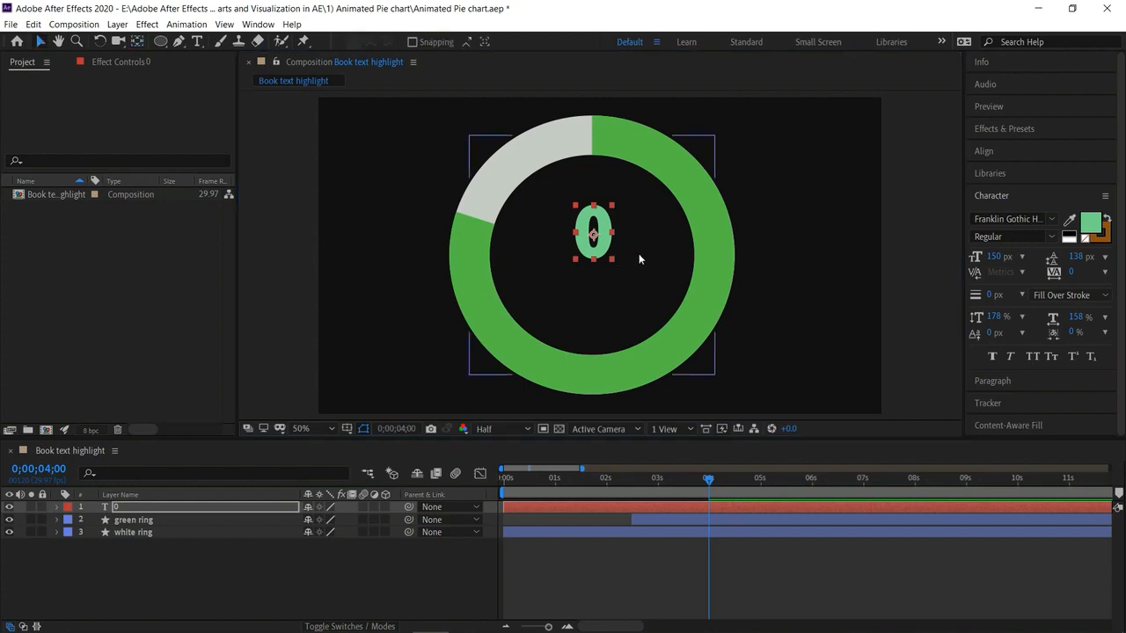
left_click_drag(603, 241, 598, 245)
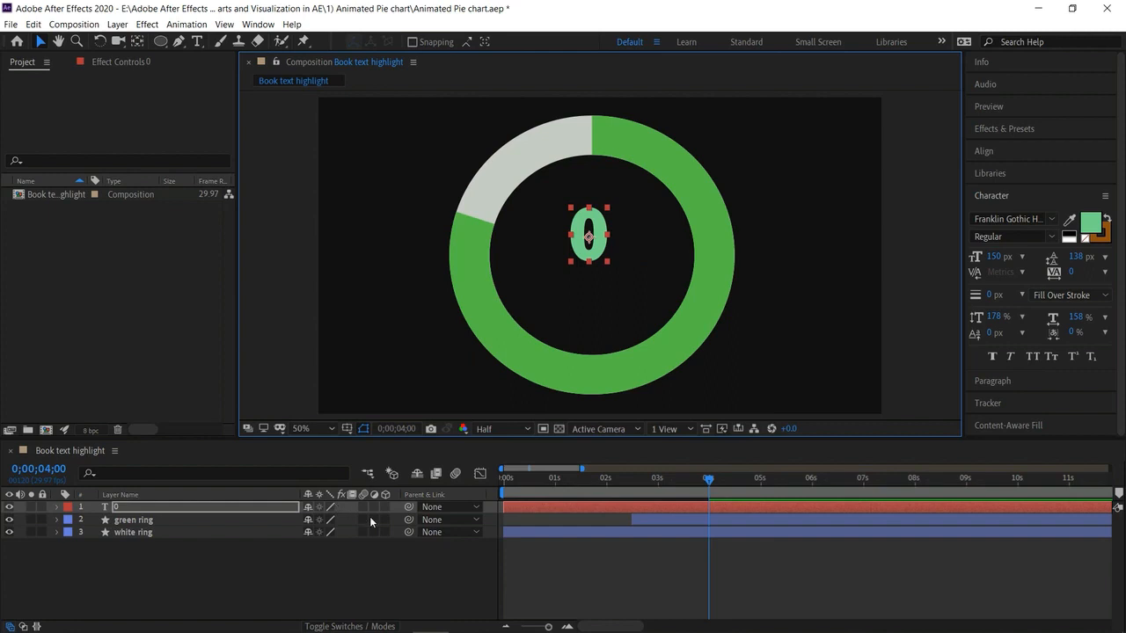
Trim the start of the 0 text layer to 0;00;02;15, where the green ring layer begins
left_click(401, 562)
left_click_drag(710, 480, 631, 481)
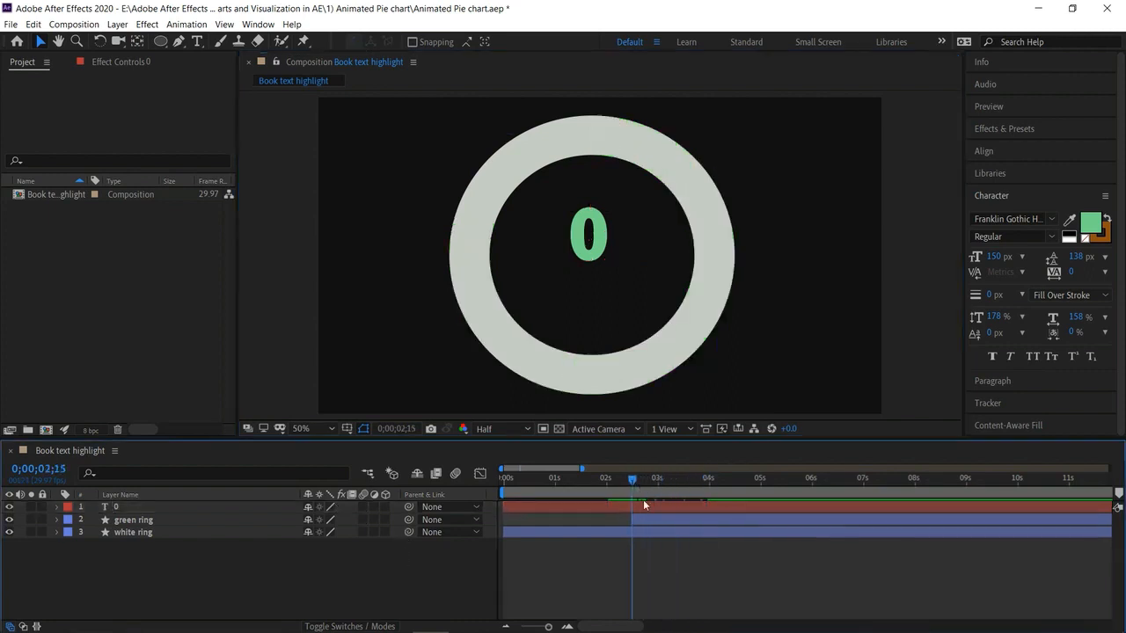
left_click(643, 508)
key("alt+bracketleft")
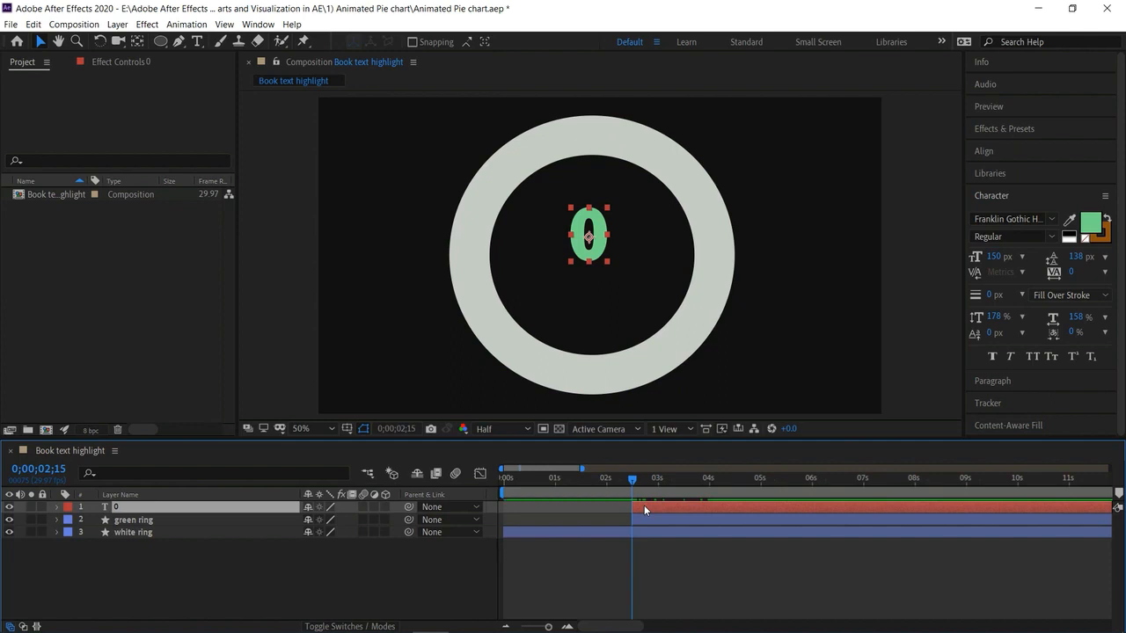
Add an expression to the text layer's Source Text and begin it with Math.round(thisComp.layer())
left_click(57, 505)
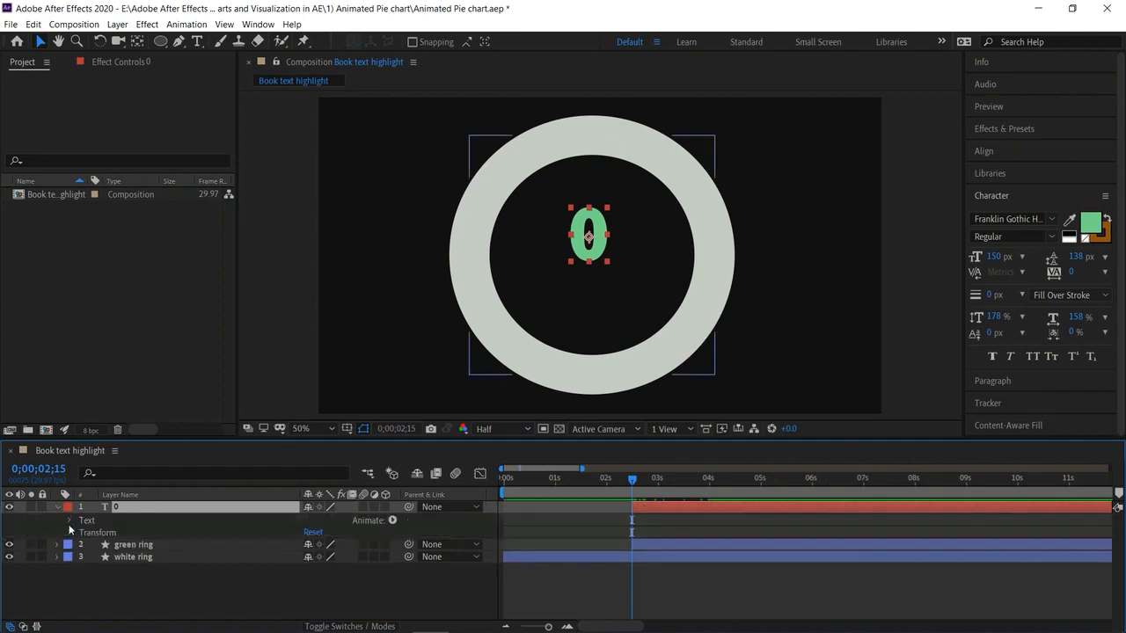
left_click(71, 522)
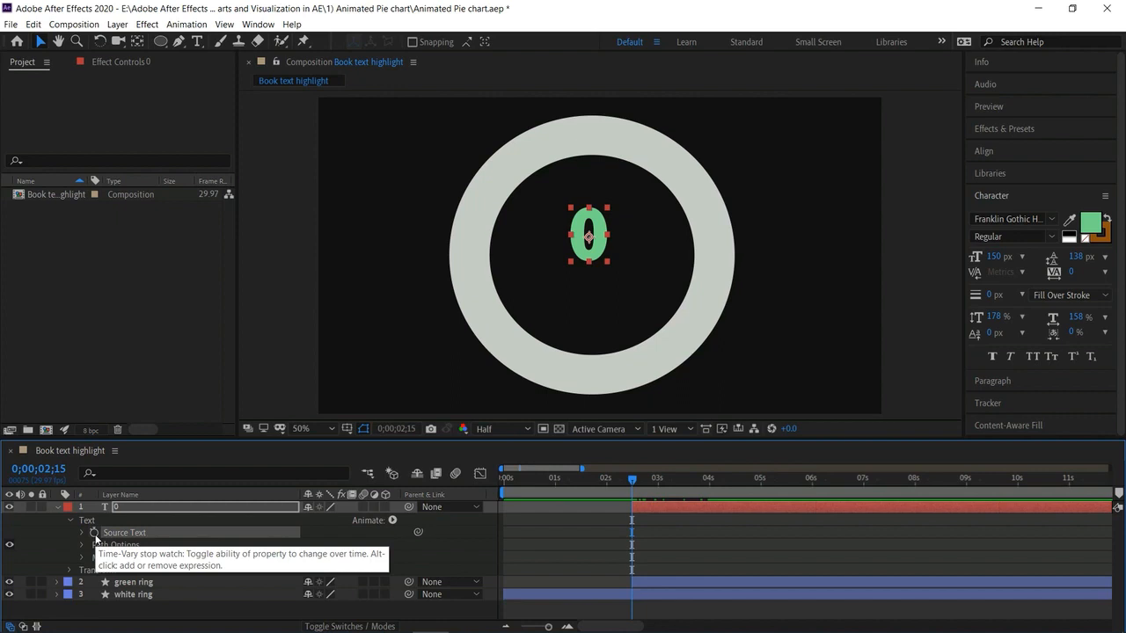
left_click(94, 533, "alt")
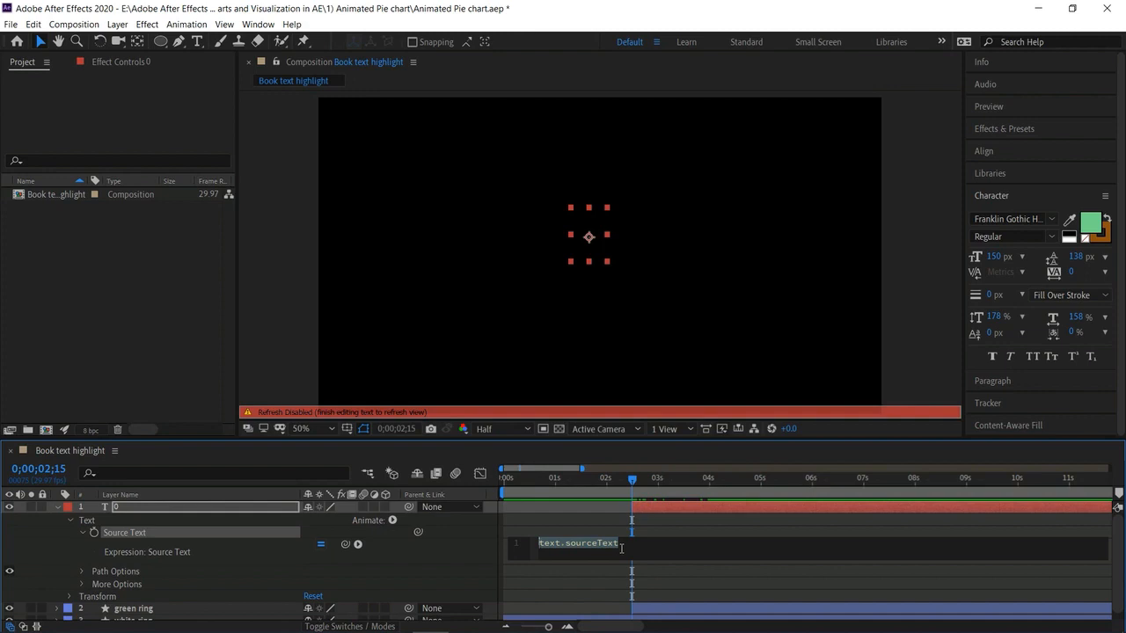
type("Math")
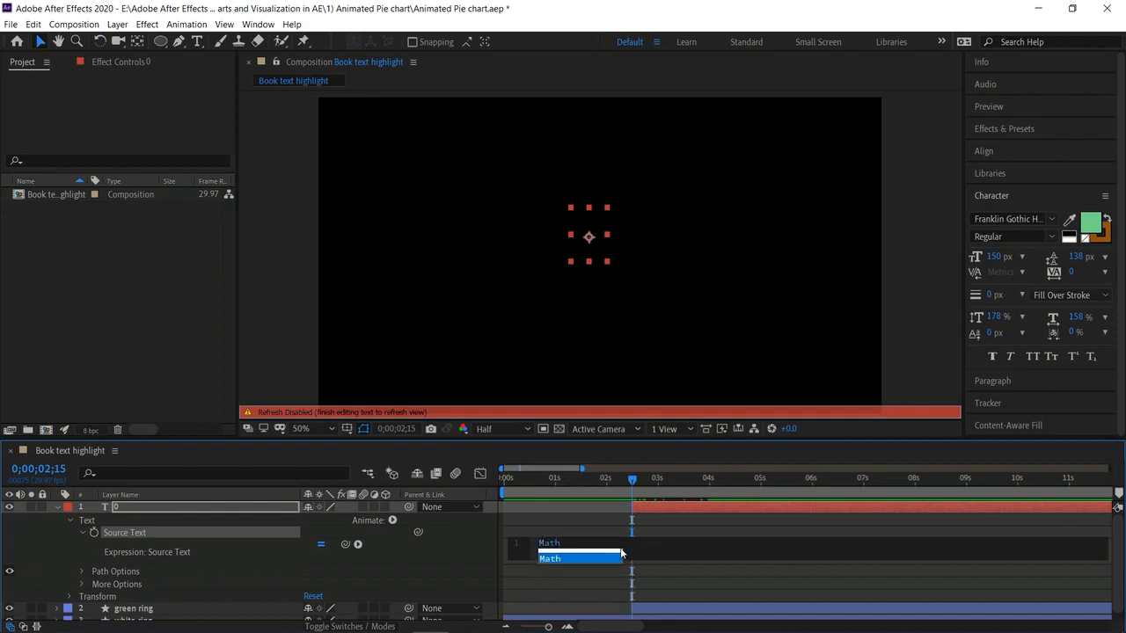
type(".rou")
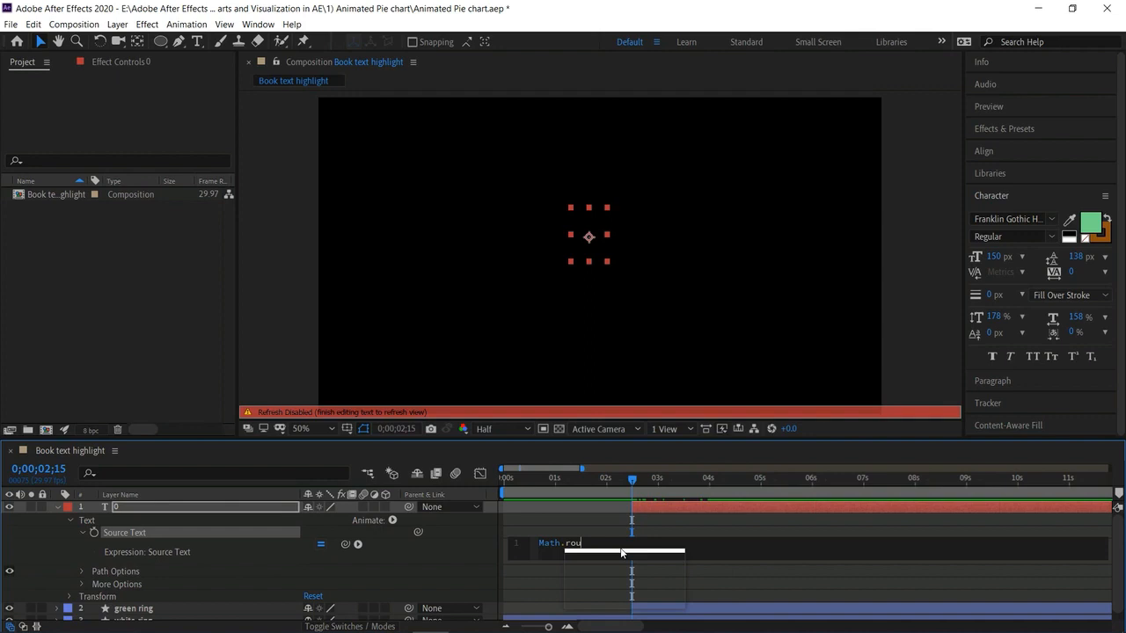
key("Return")
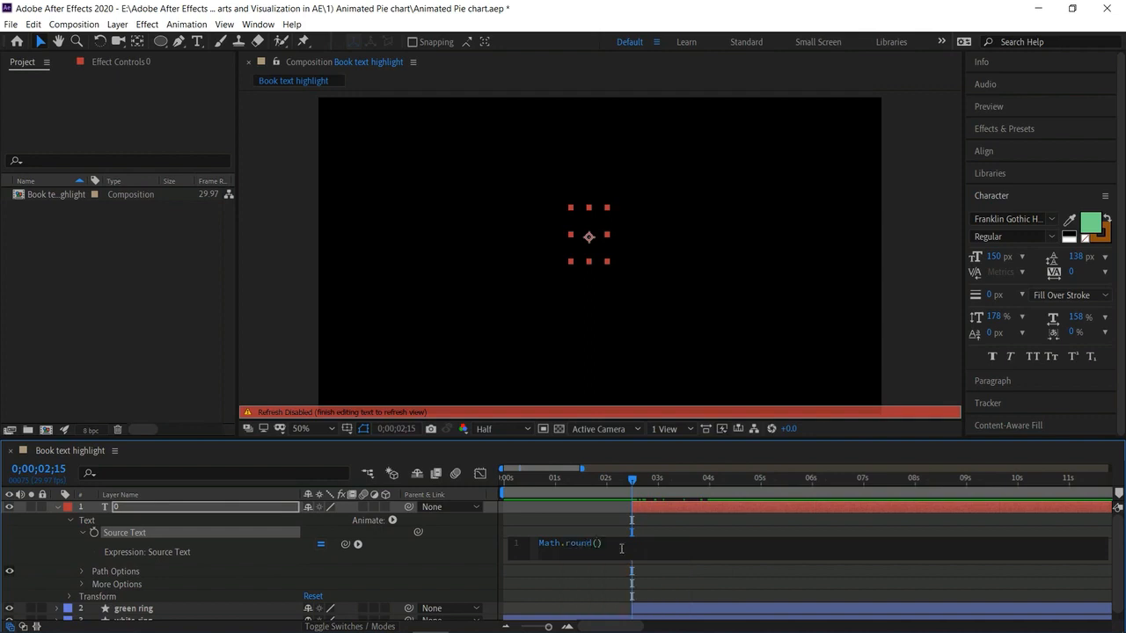
type("thi")
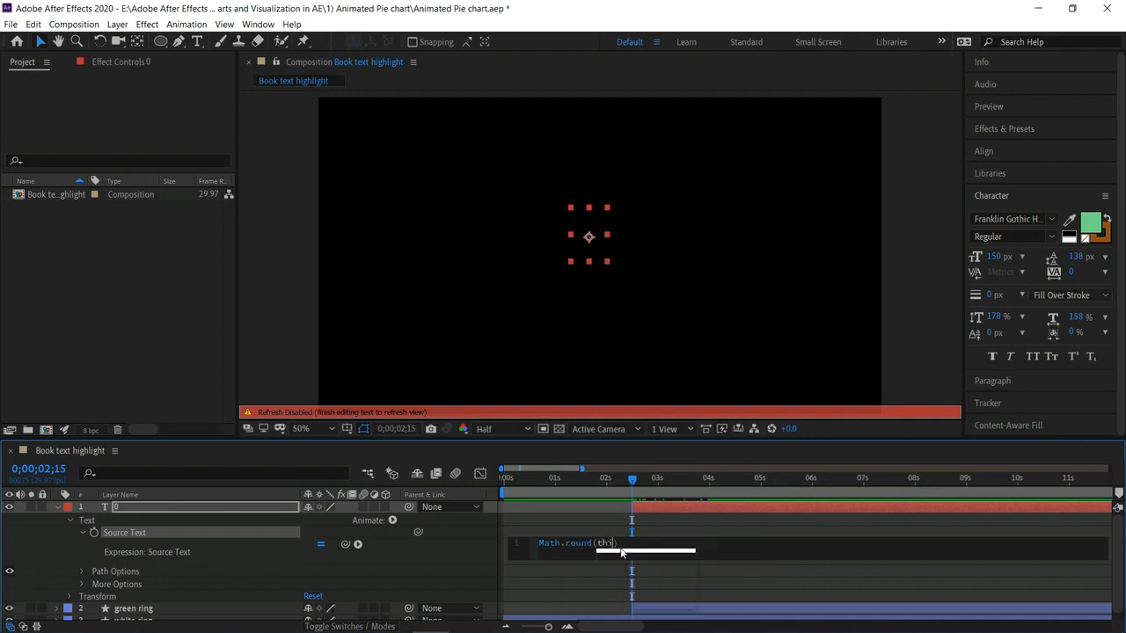
key("Down")
key("Return")
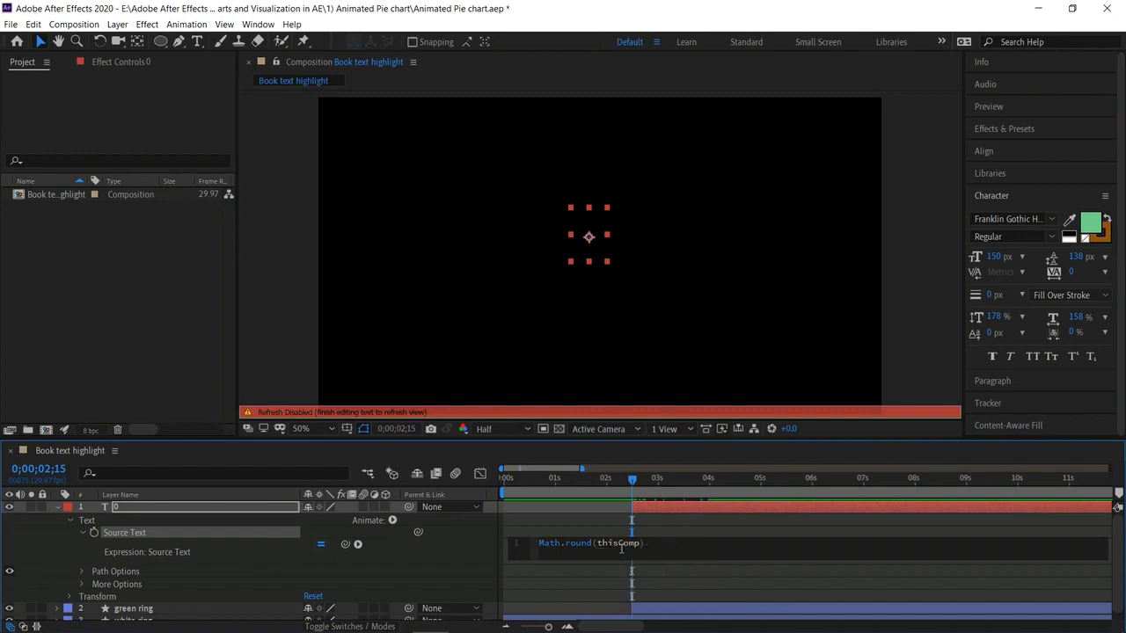
type(".layer(")
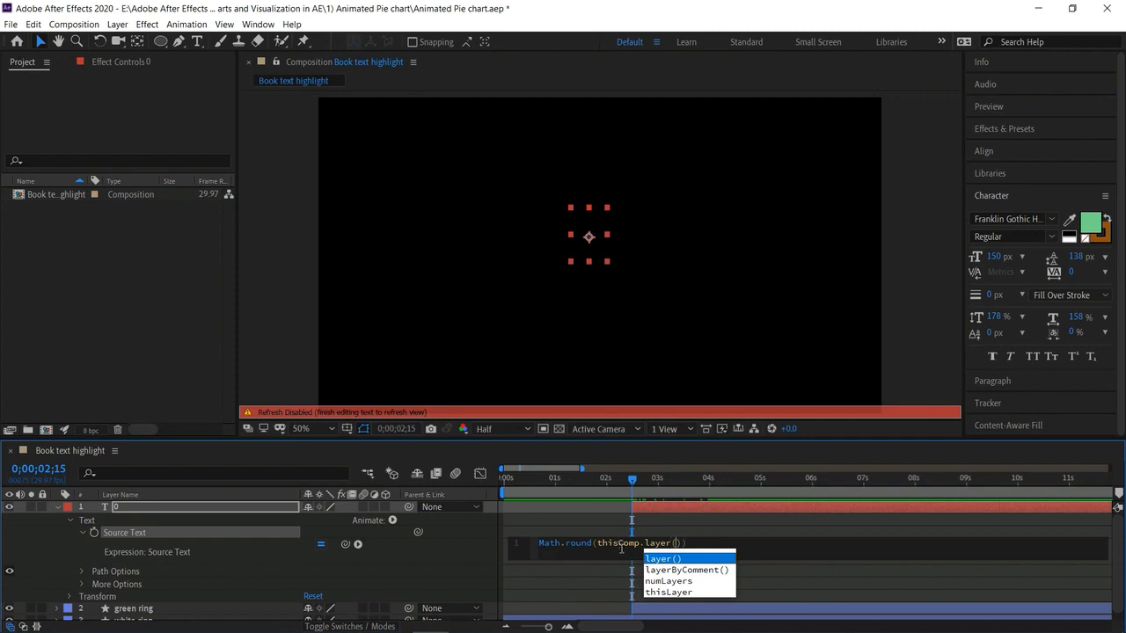
key("Return")
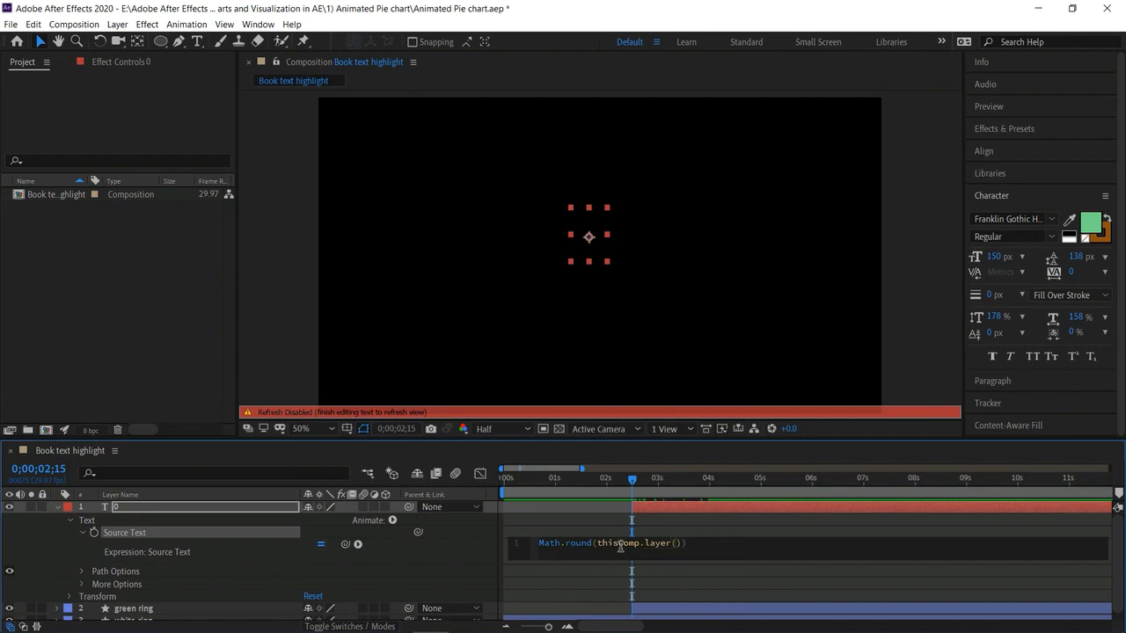
Complete and apply the Source Text expression as Math.round(thisComp.layer("green ring").content("Trim Paths 1").end), checking it against the green ring's Trim Paths properties
type("\"g")
key("Return")
type(".cont")
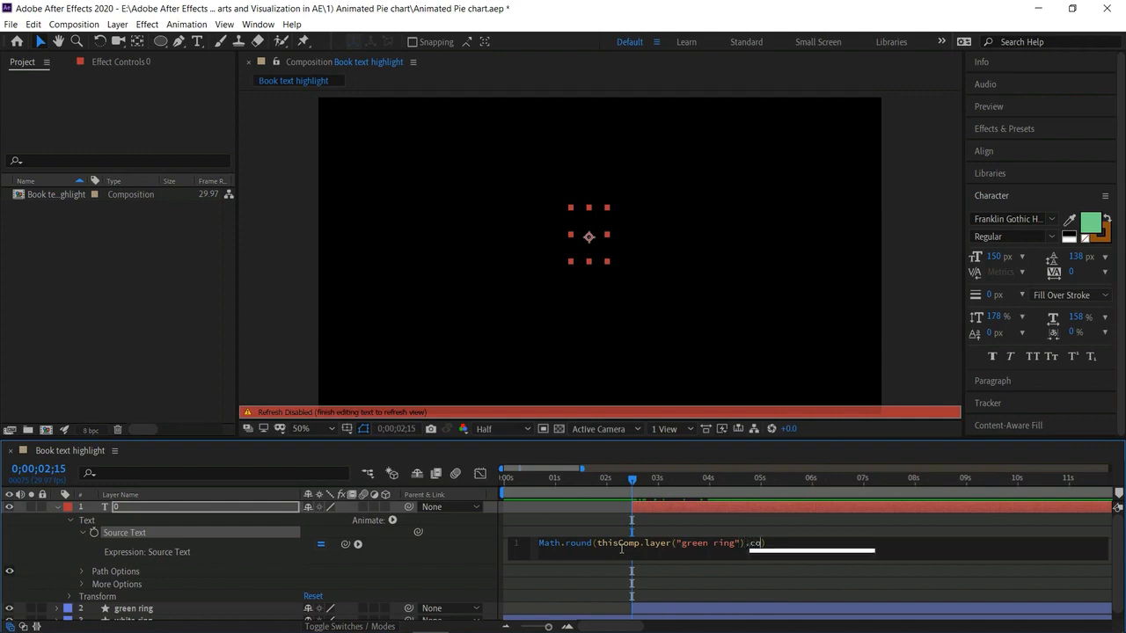
key("Return")
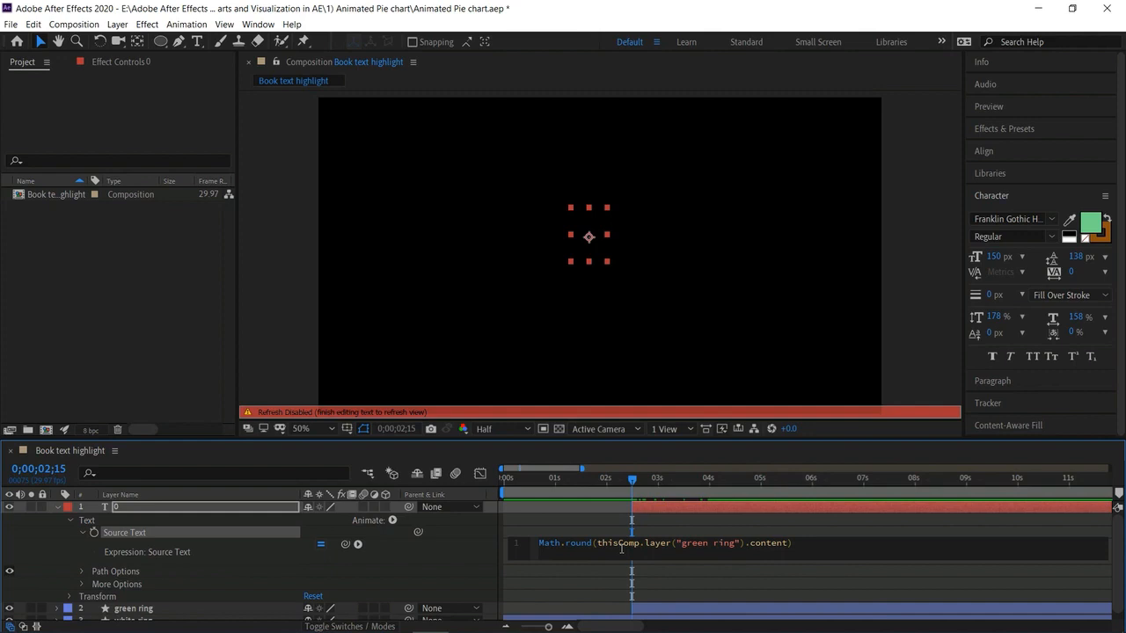
type("\"Trim Paths")
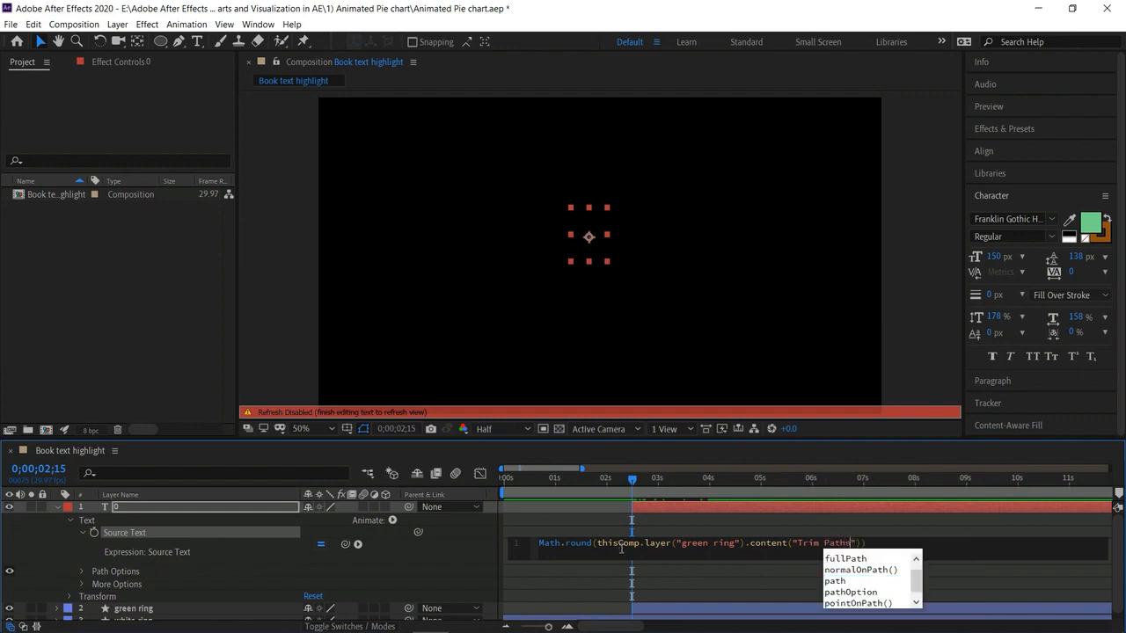
key("Escape")
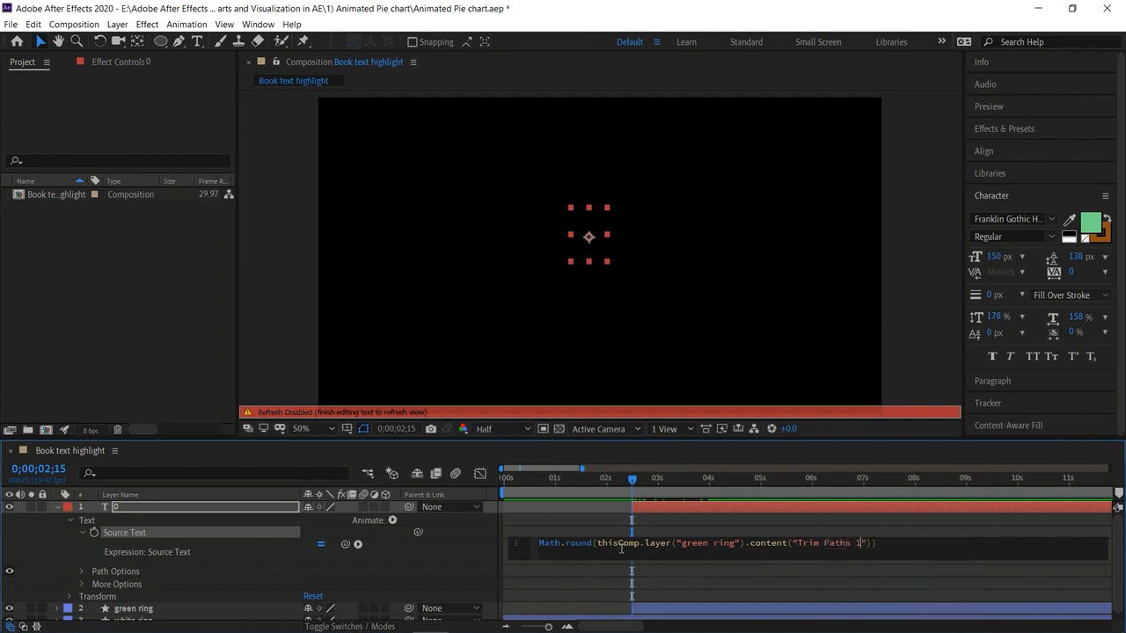
type("1\").end")
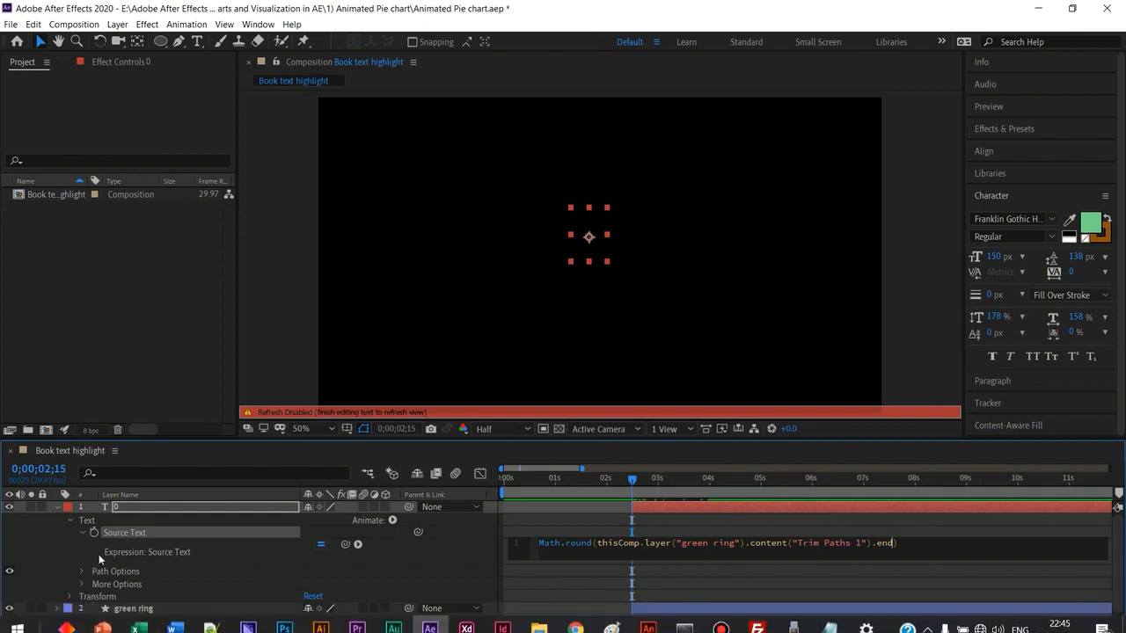
scroll(82, 574, "down", 1)
left_click(56, 601)
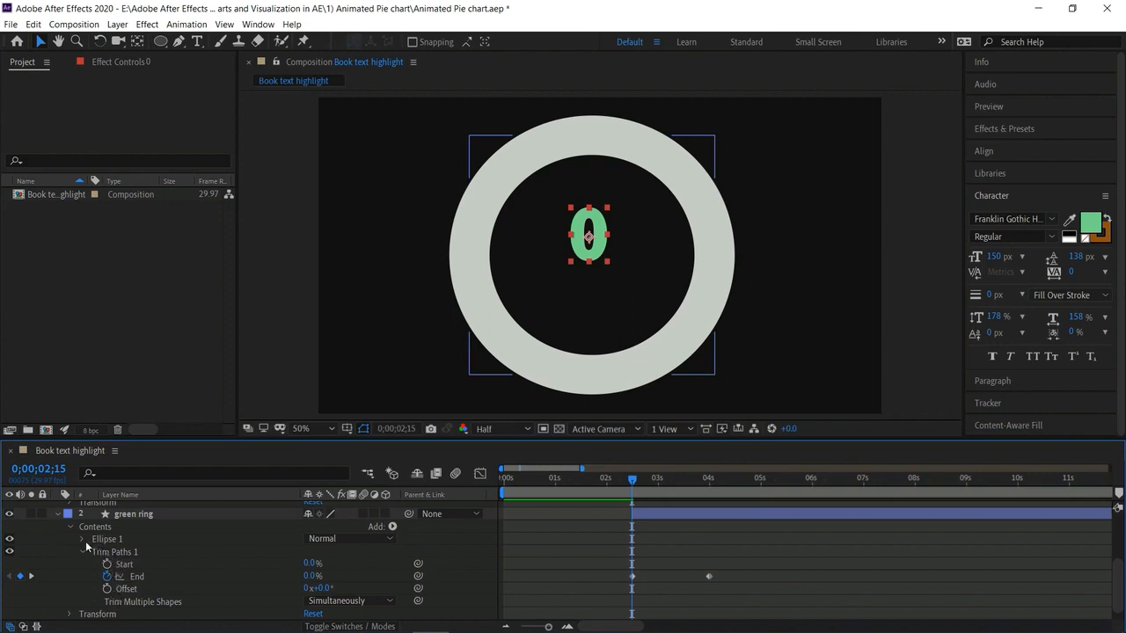
scroll(85, 541, "up", 5)
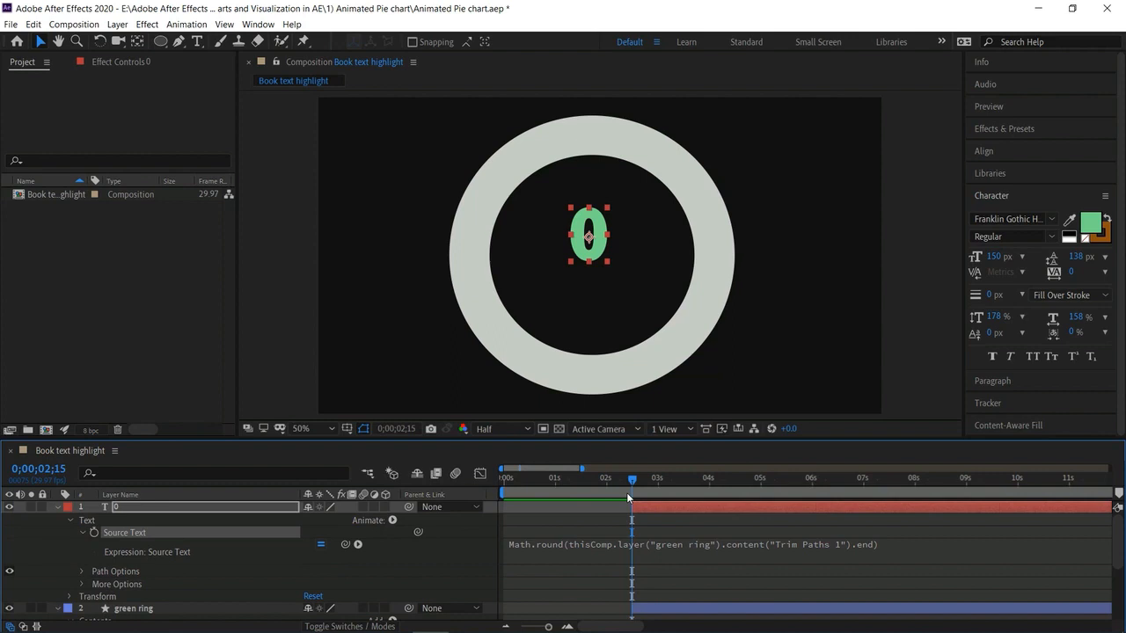
Preview the animation from the start to check that the number counts along with the green ring
left_click_drag(632, 480, 473, 477)
key("space")
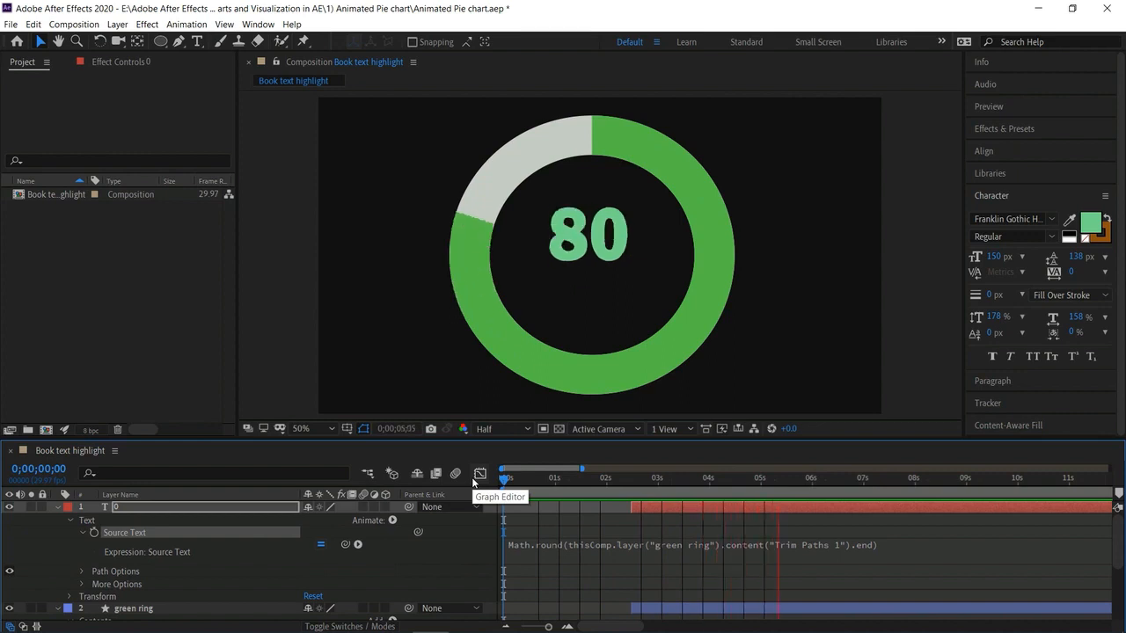
key("space")
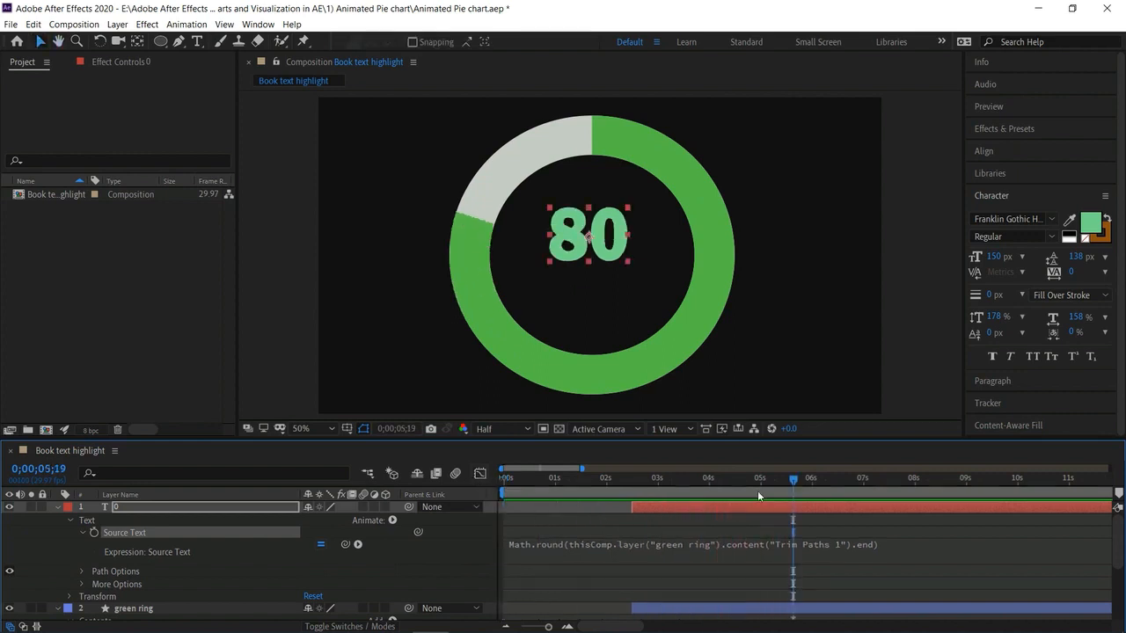
Replay the counting ring animation from the beginning
key("space")
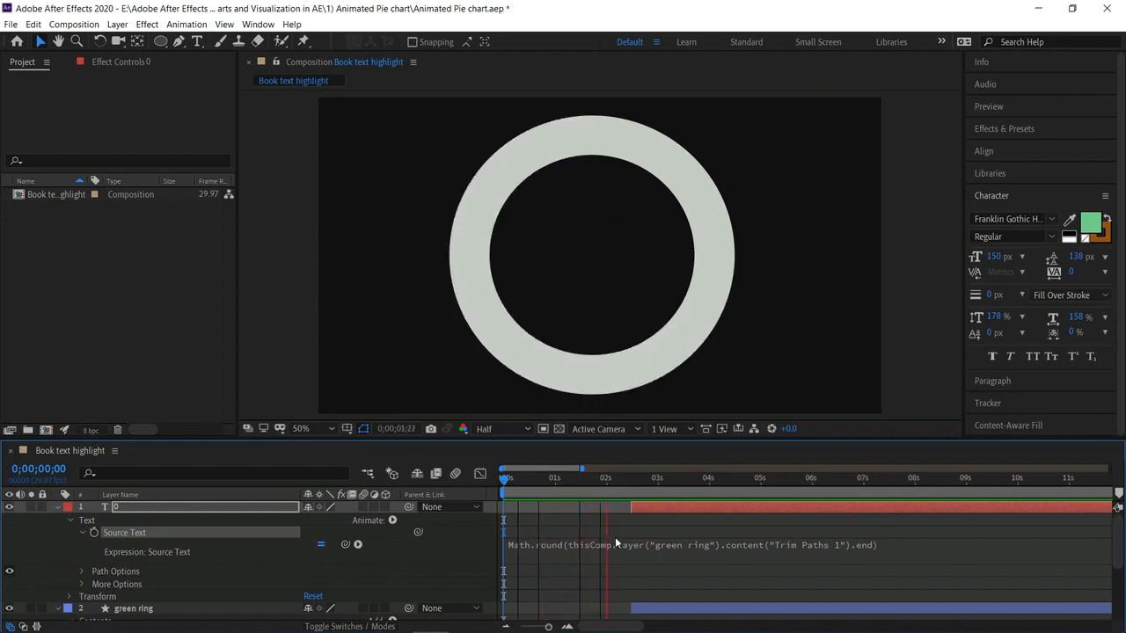
key("space")
Move the playhead to 0;00;02;15 and collapse the properties of the 0 text and green ring layers
left_click_drag(736, 482, 632, 490)
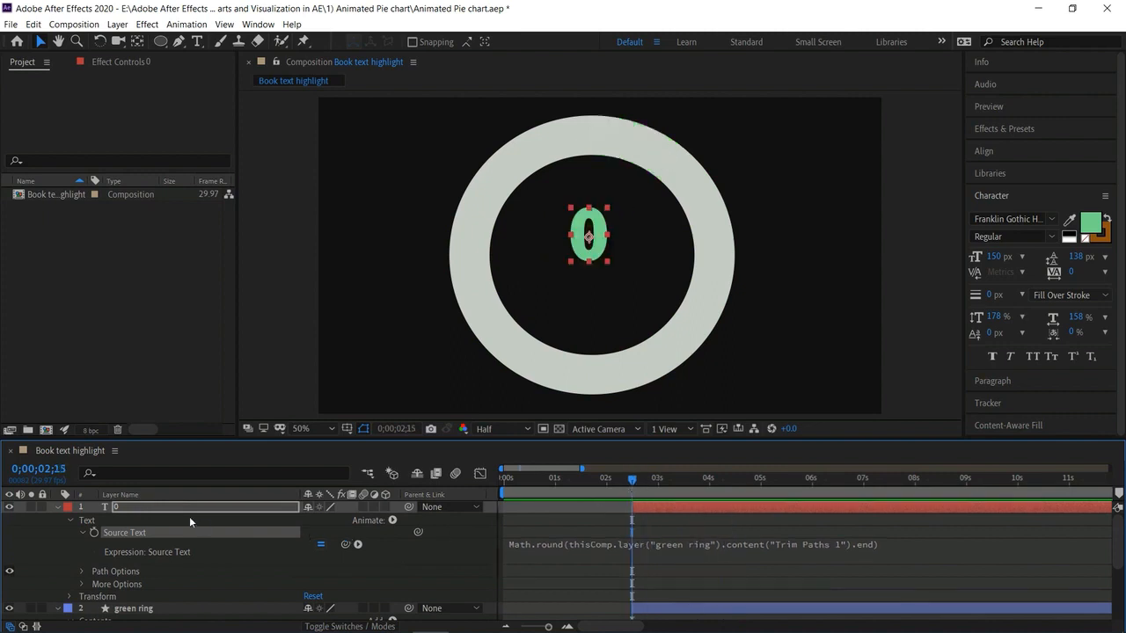
left_click(58, 507)
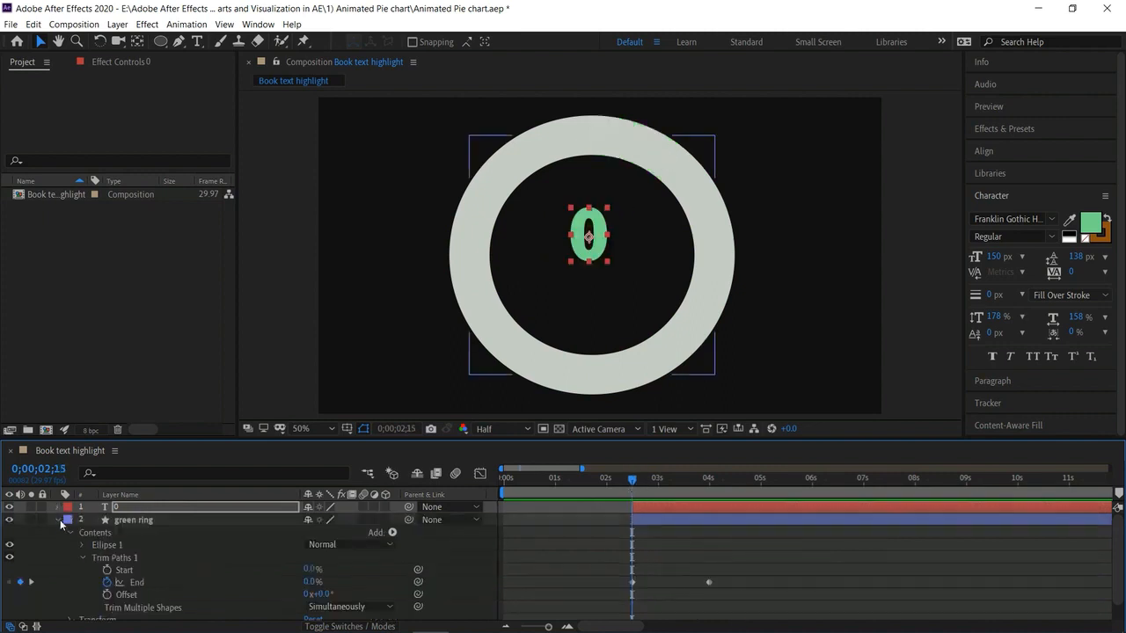
left_click(58, 520)
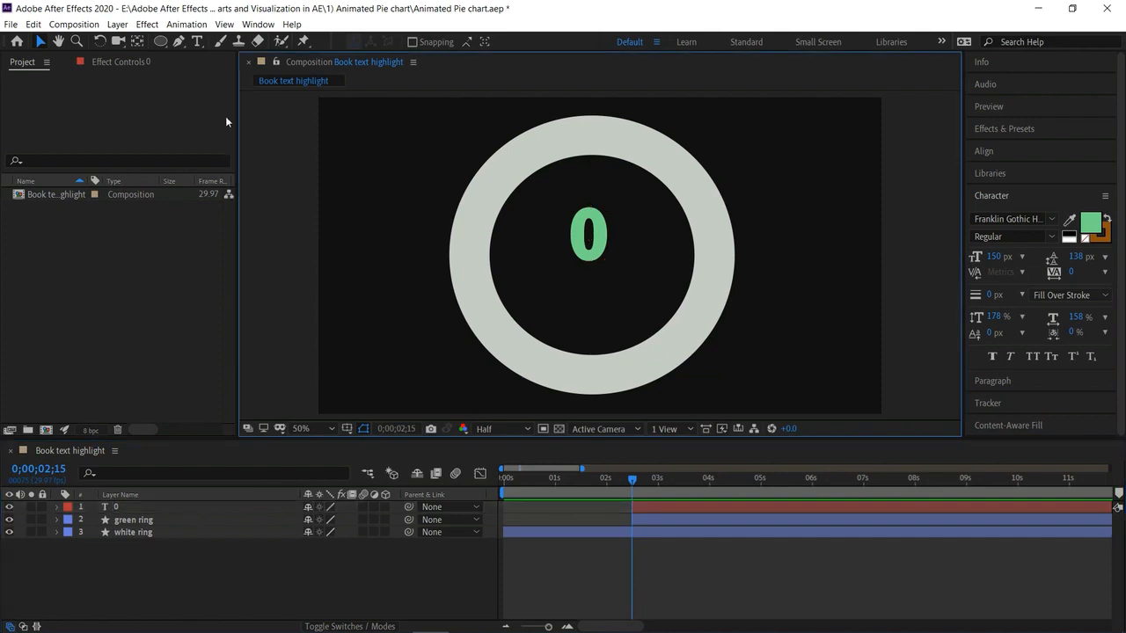
Add a new text layer reading "percent" below the number and set its font size to 75 px
left_click(197, 42)
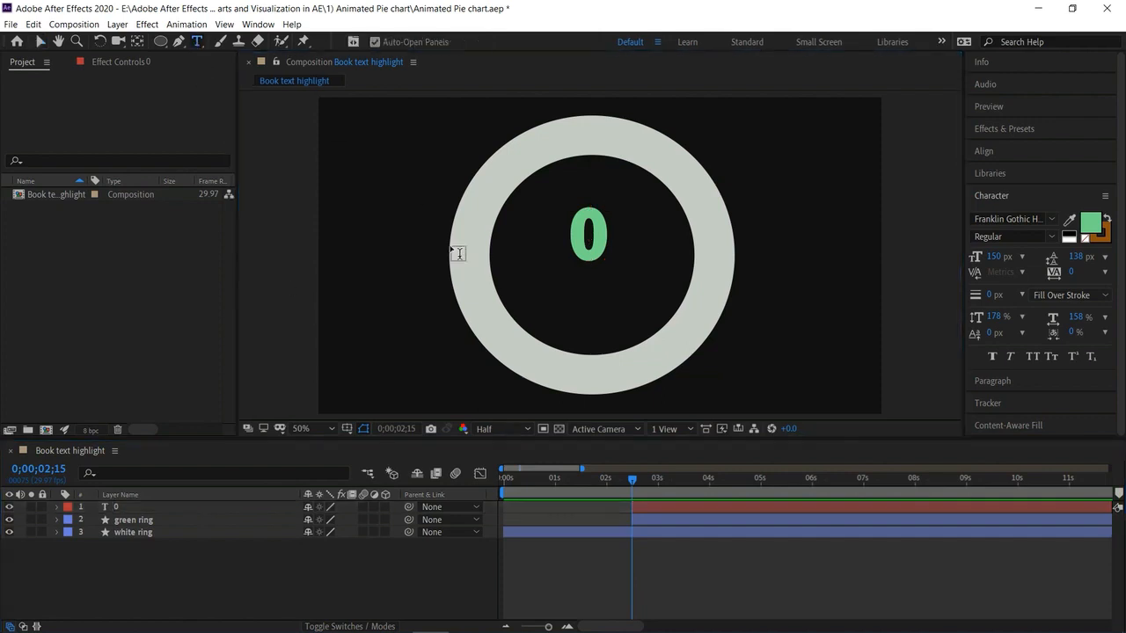
left_click(554, 292)
type("percent")
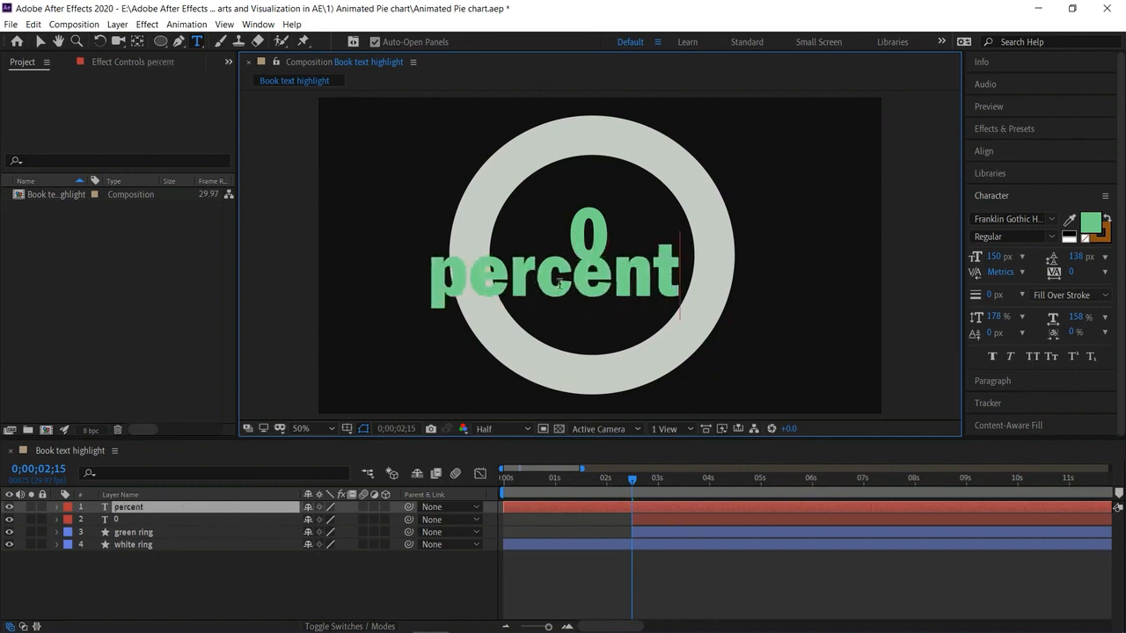
key("ctrl+a")
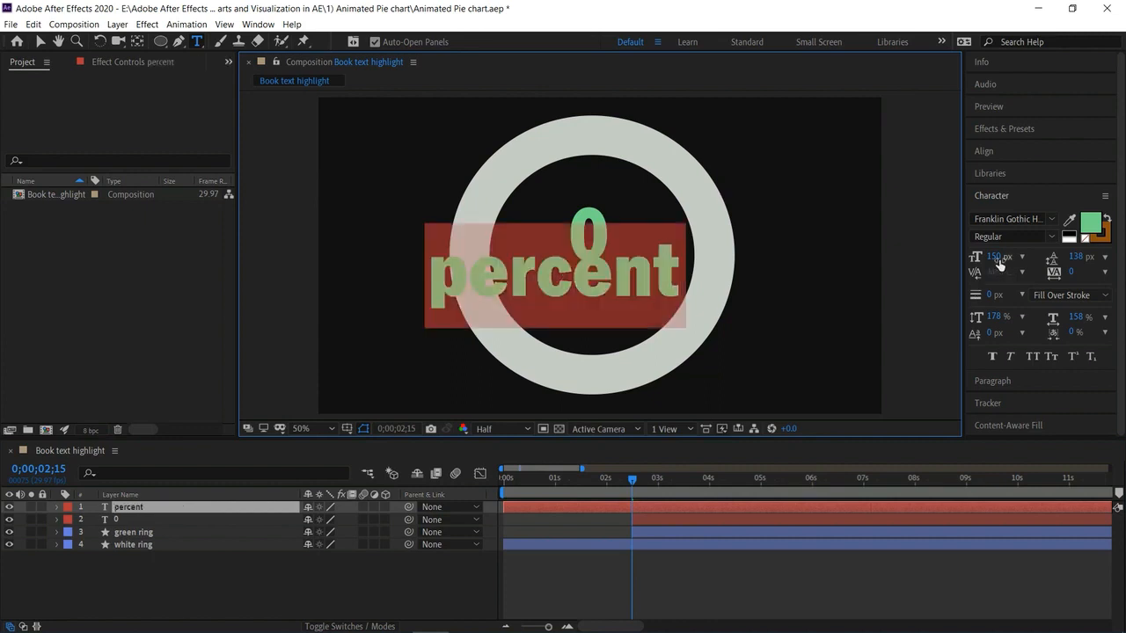
left_click_drag(999, 264, 945, 266)
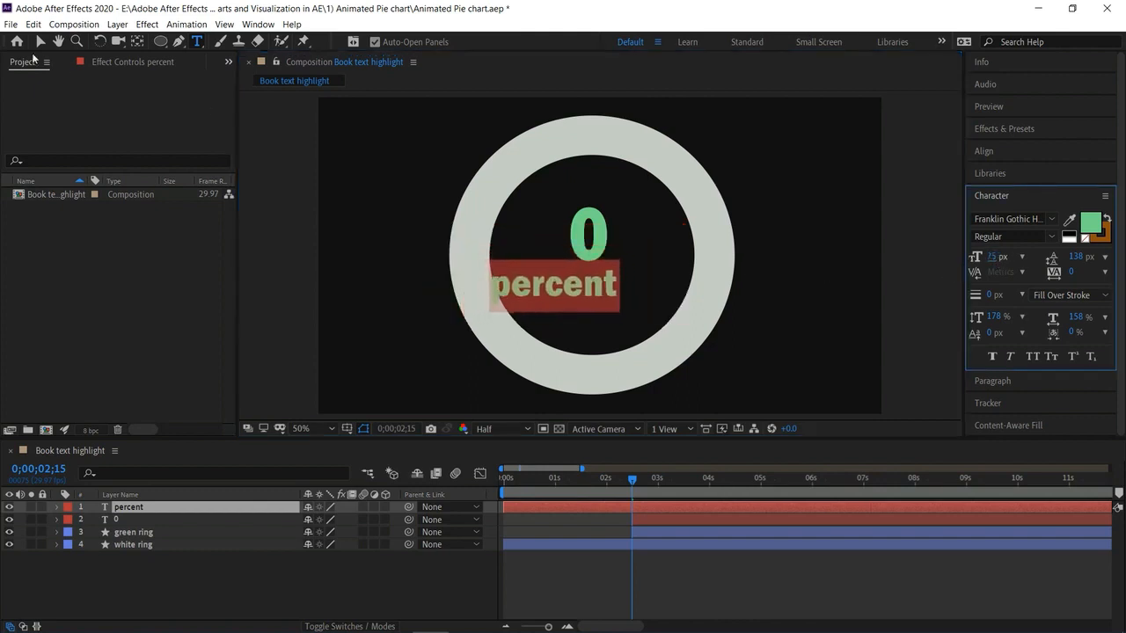
Center the "percent" text beneath the number inside the ring and set its fill color to 23AA46
left_click(40, 43)
left_click_drag(531, 292, 570, 302)
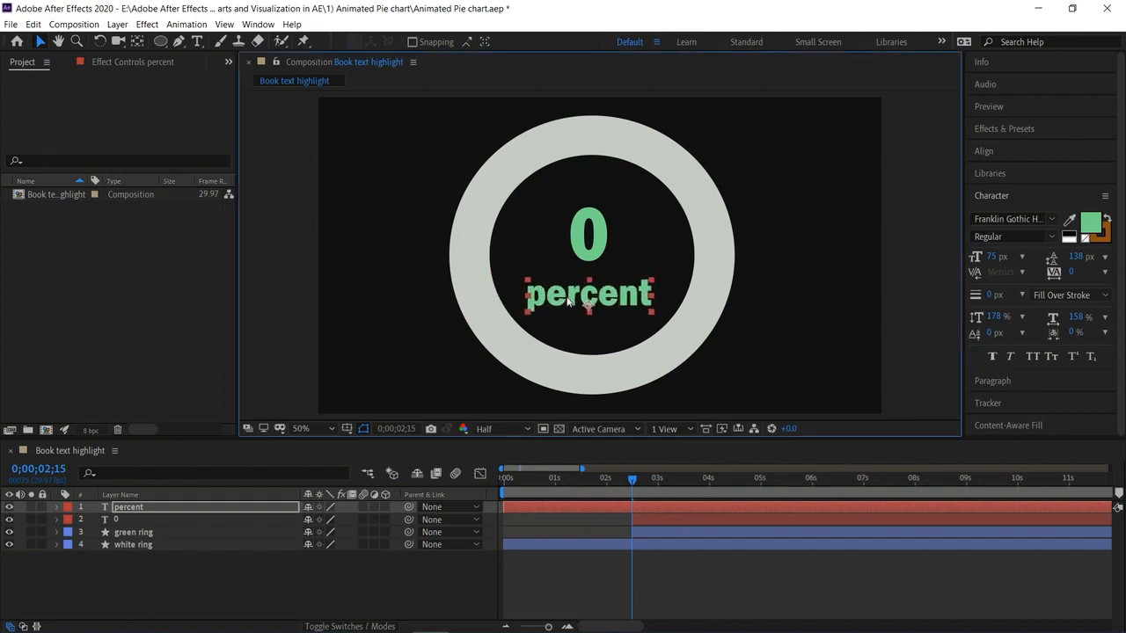
left_click(1098, 230)
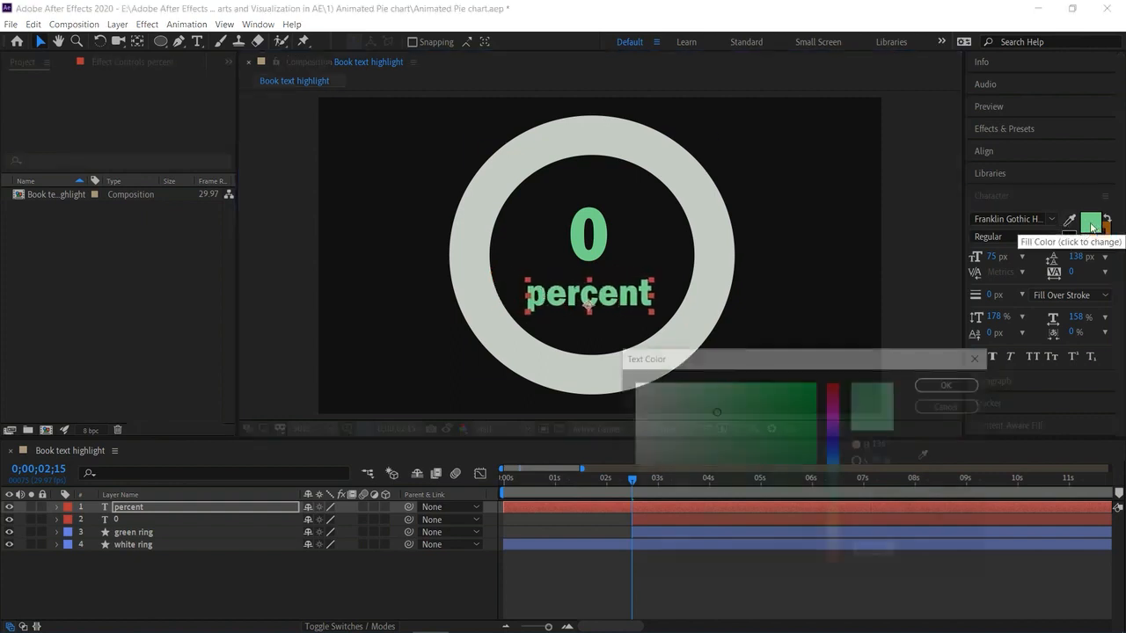
left_click(777, 443)
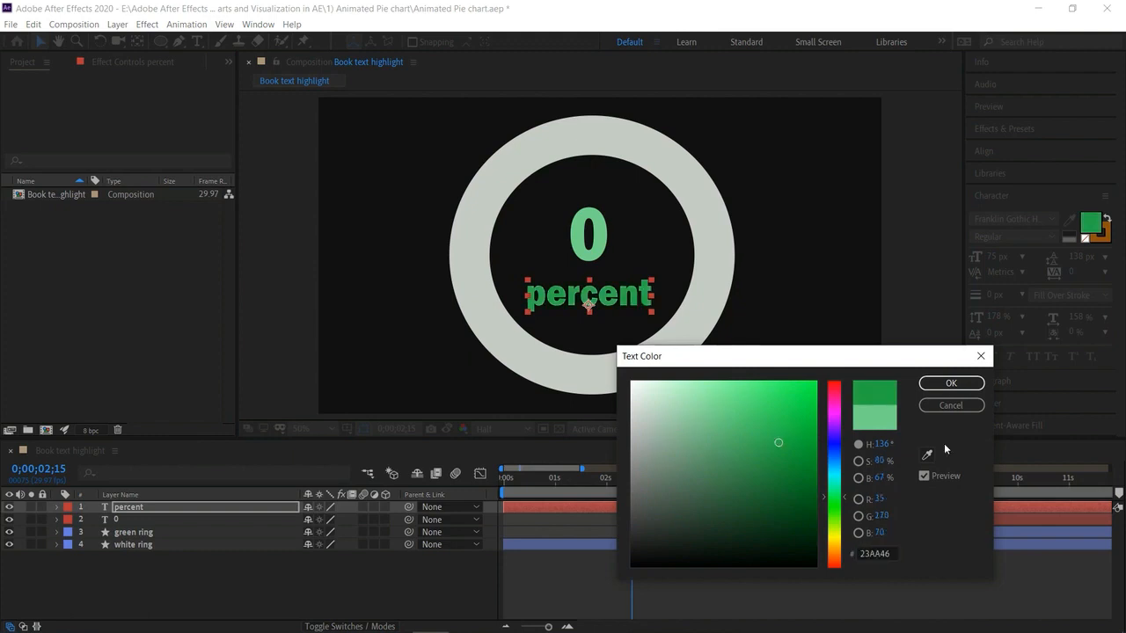
left_click(950, 384)
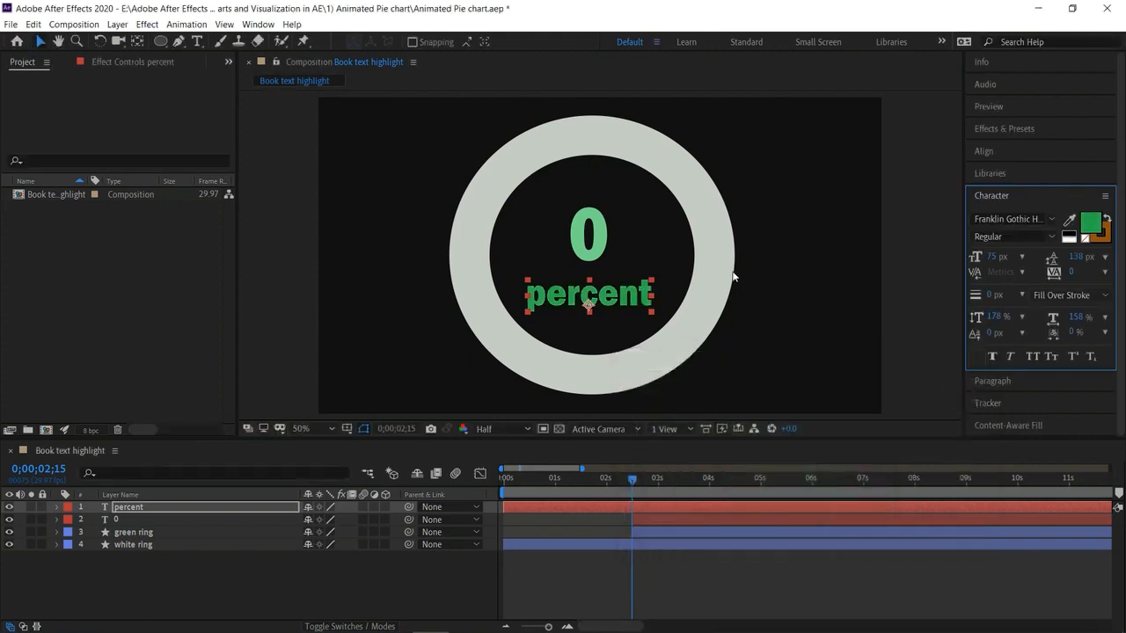
Trim the start of the percent layer to 0;00;02;15 and preview the animation from the start
left_click(680, 506)
key("alt+bracketleft")
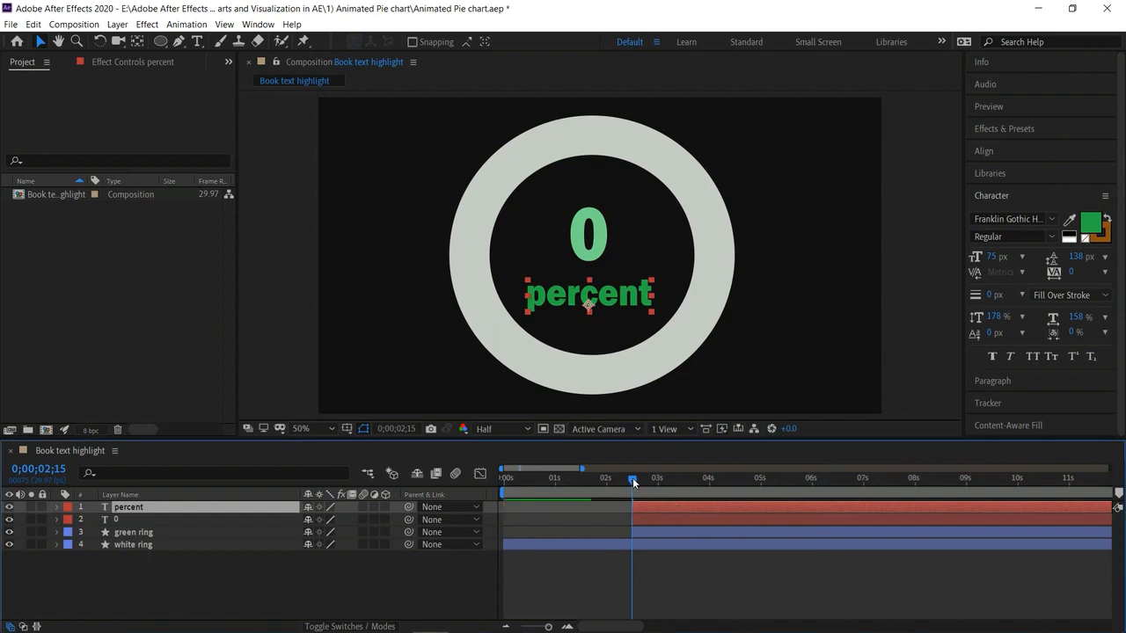
key("Home")
key("space")
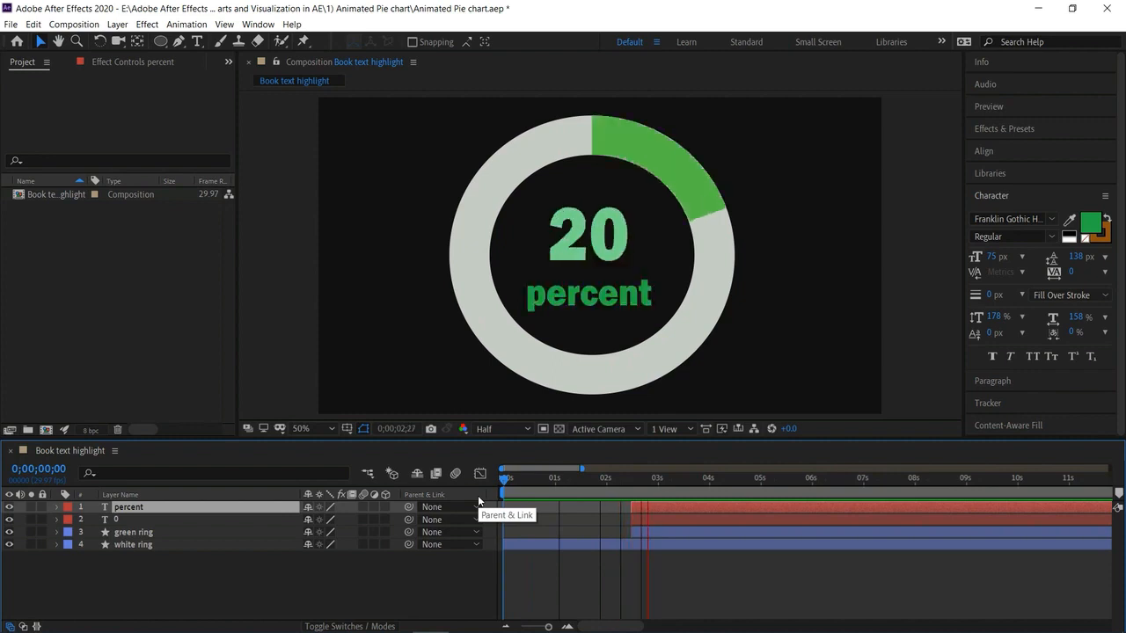
key("space")
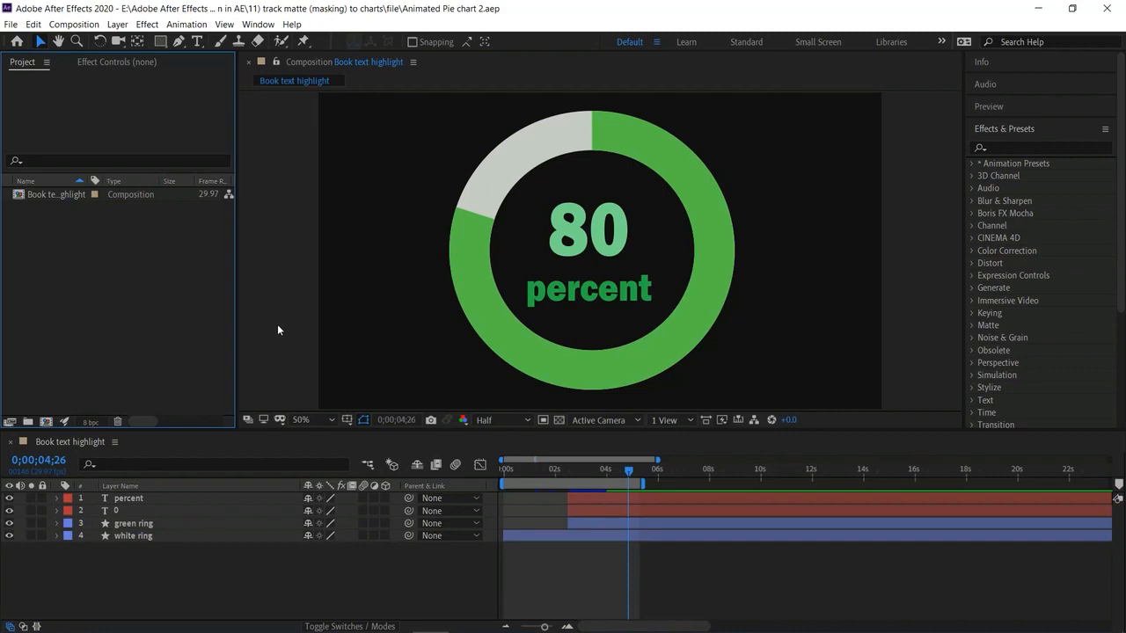
Preview the ring chart animation in the Animated Pie chart 2 project from the start
left_click(278, 324)
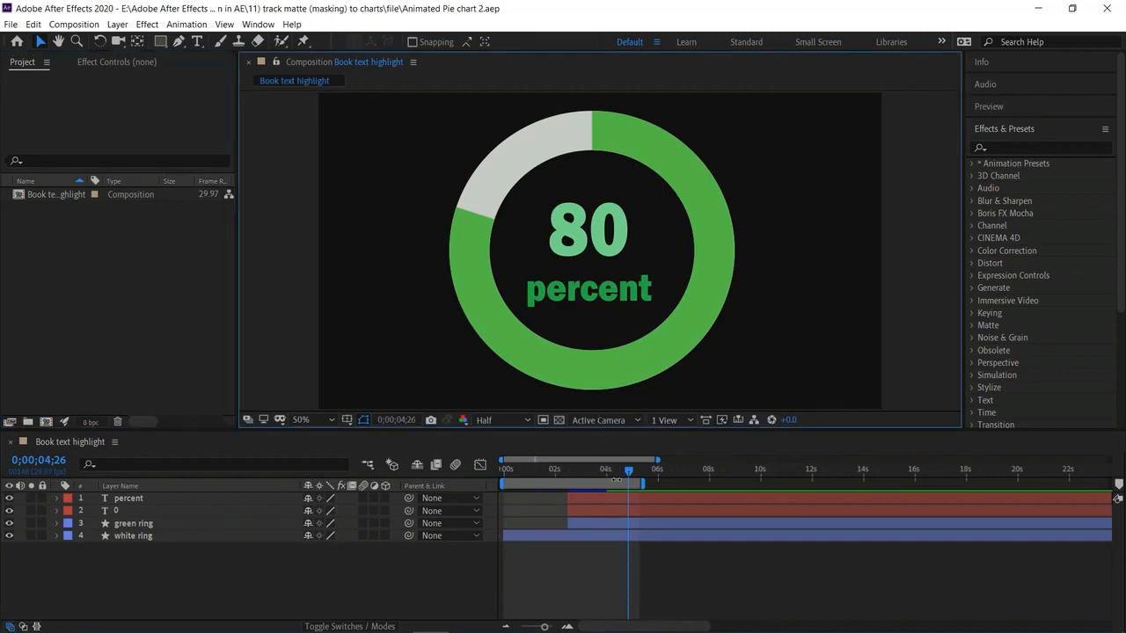
left_click_drag(634, 479, 403, 468)
key("space")
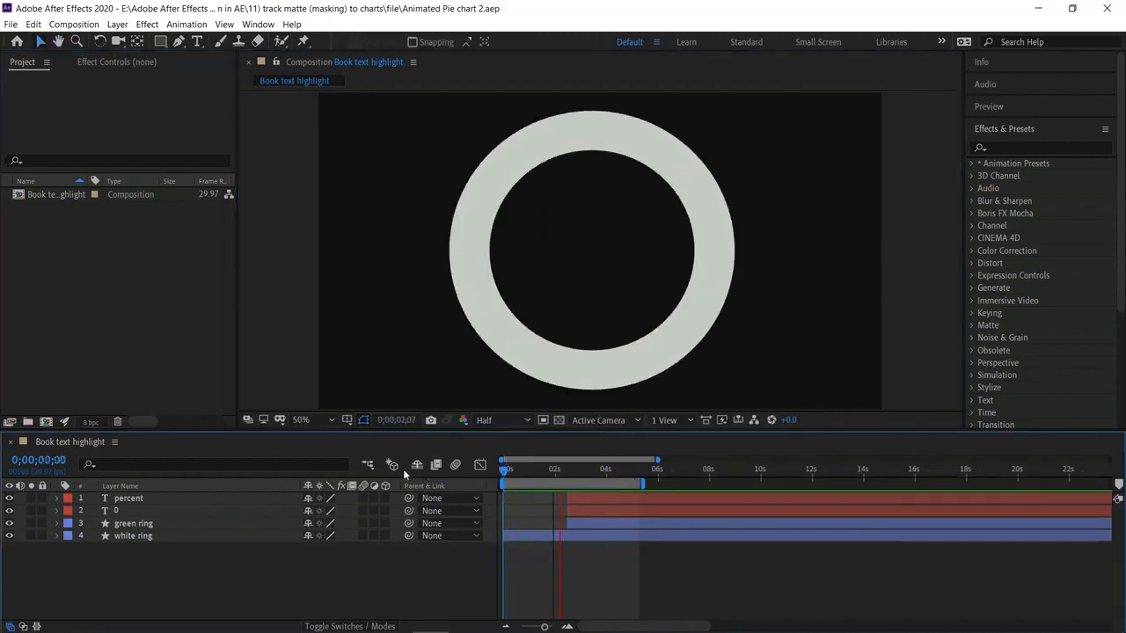
key("space")
Import the images IMG_20190414_171309 and IMG_20190721_095336 into the project as footage
double_click(141, 324)
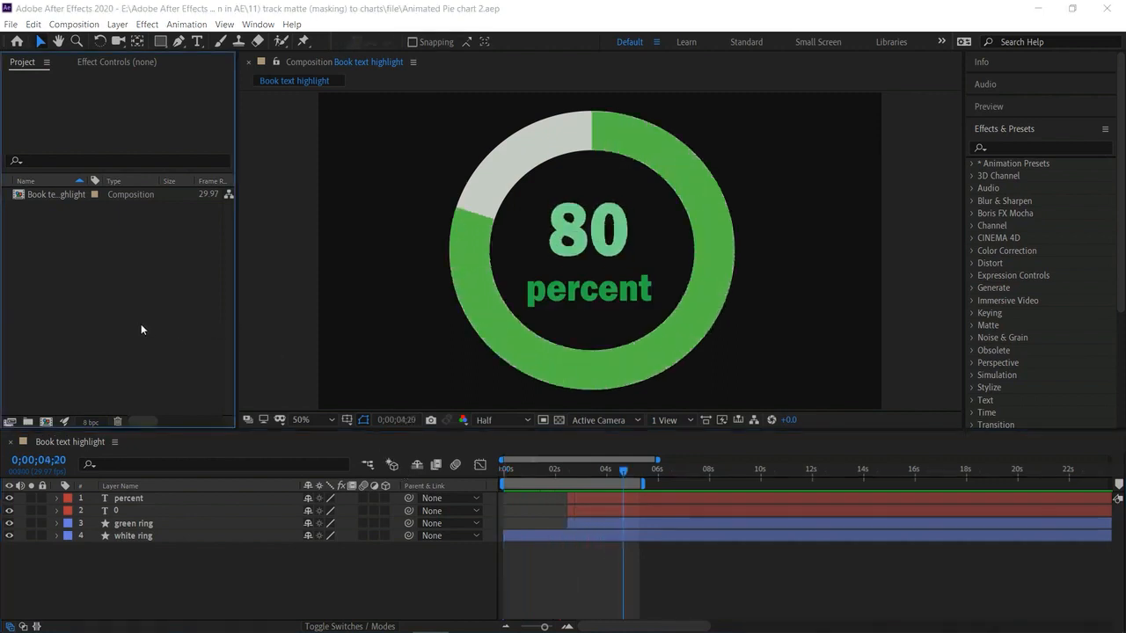
left_click(577, 186)
left_click(659, 187, "ctrl")
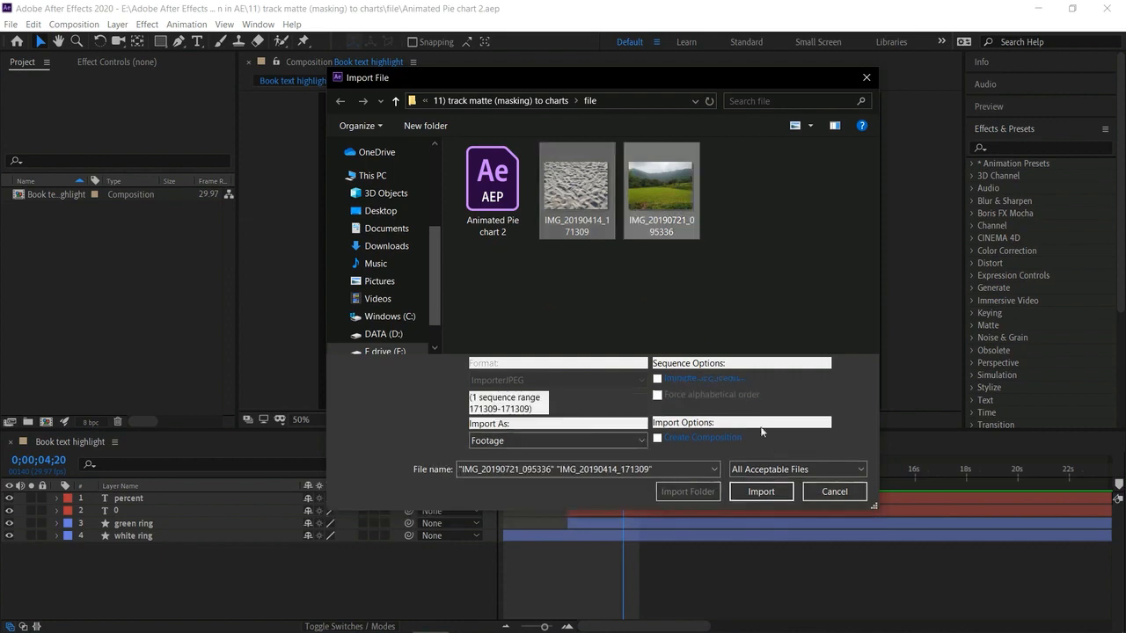
left_click(762, 491)
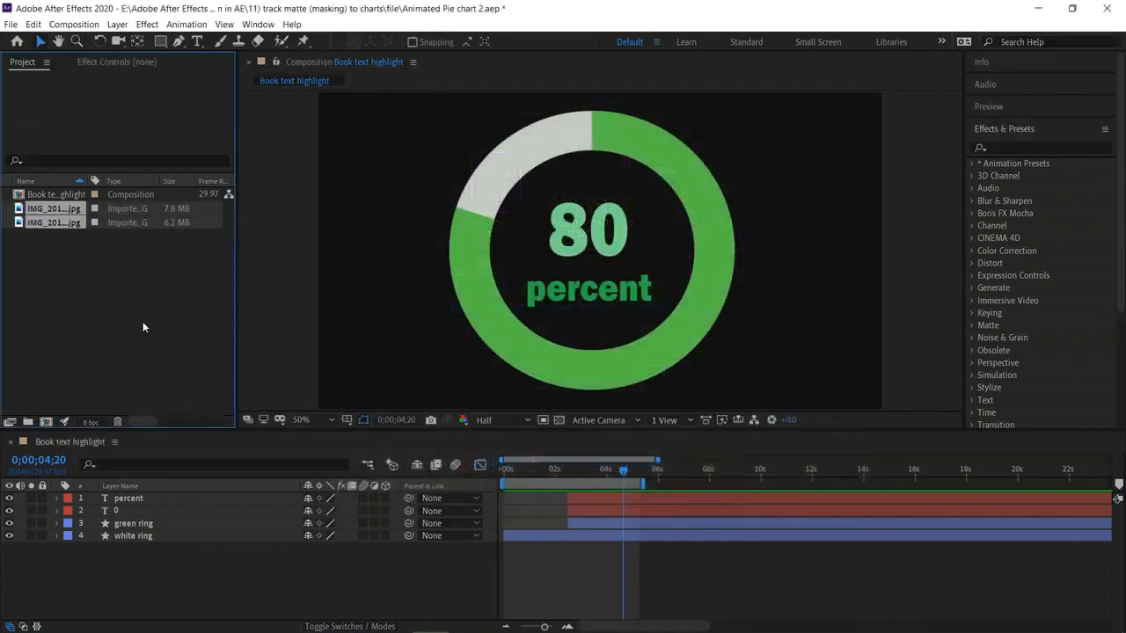
Place the sand image IMG_20190414_171309.jpg beneath the white ring layer and scale it down to slightly narrower than the composition
left_click(63, 209)
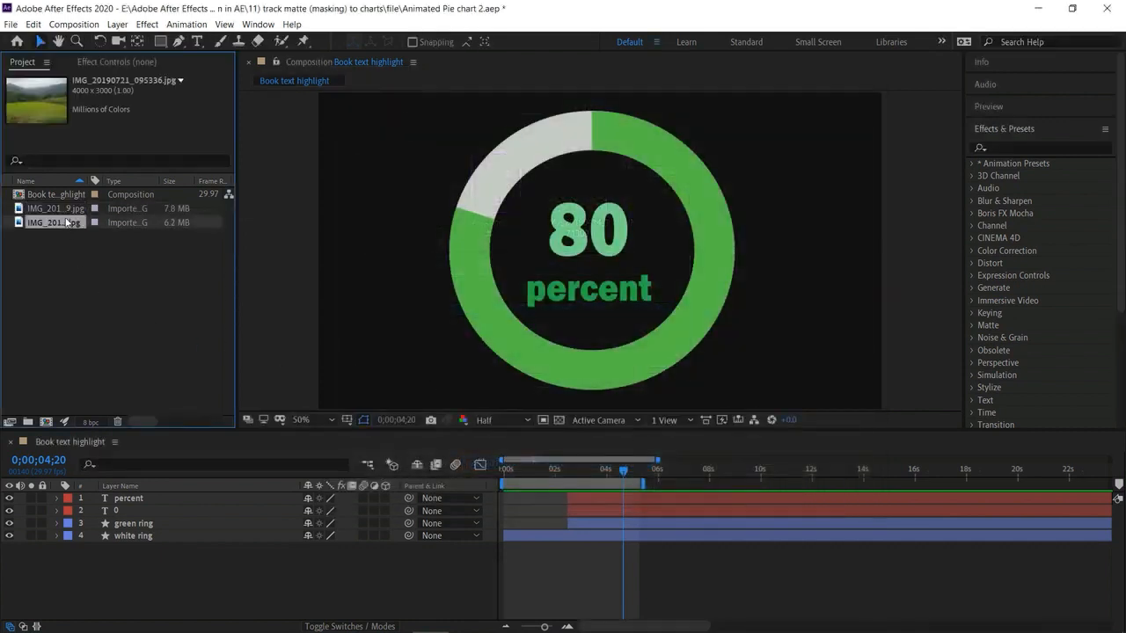
left_click_drag(67, 209, 146, 558)
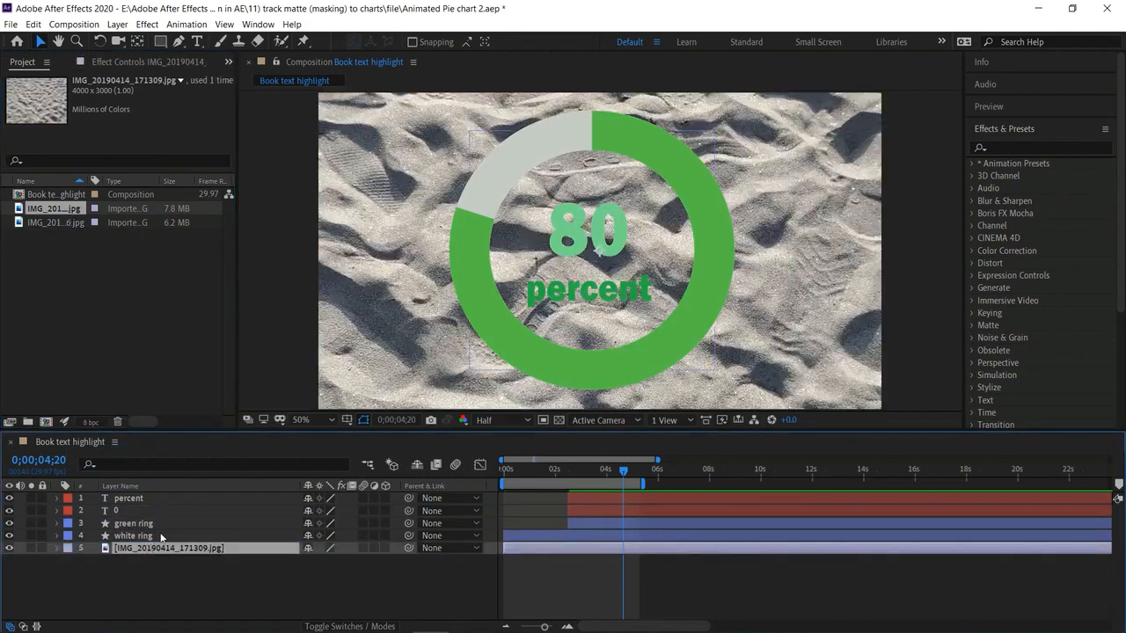
left_click(161, 536)
scroll(539, 188, "down", 4)
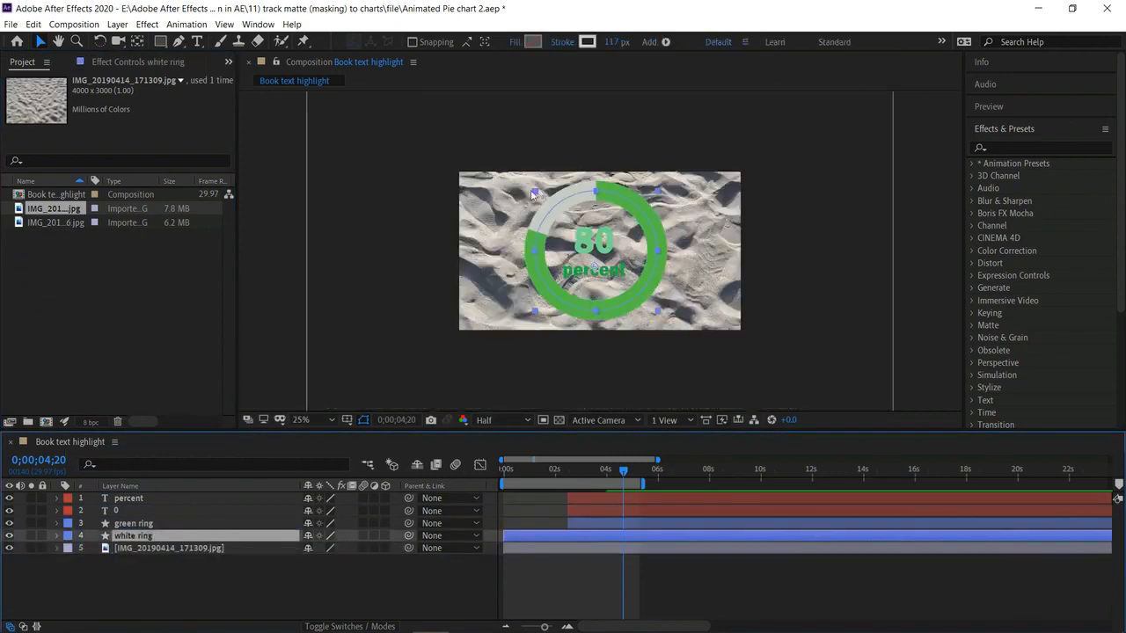
left_click(476, 172)
left_click_drag(455, 142, 525, 197)
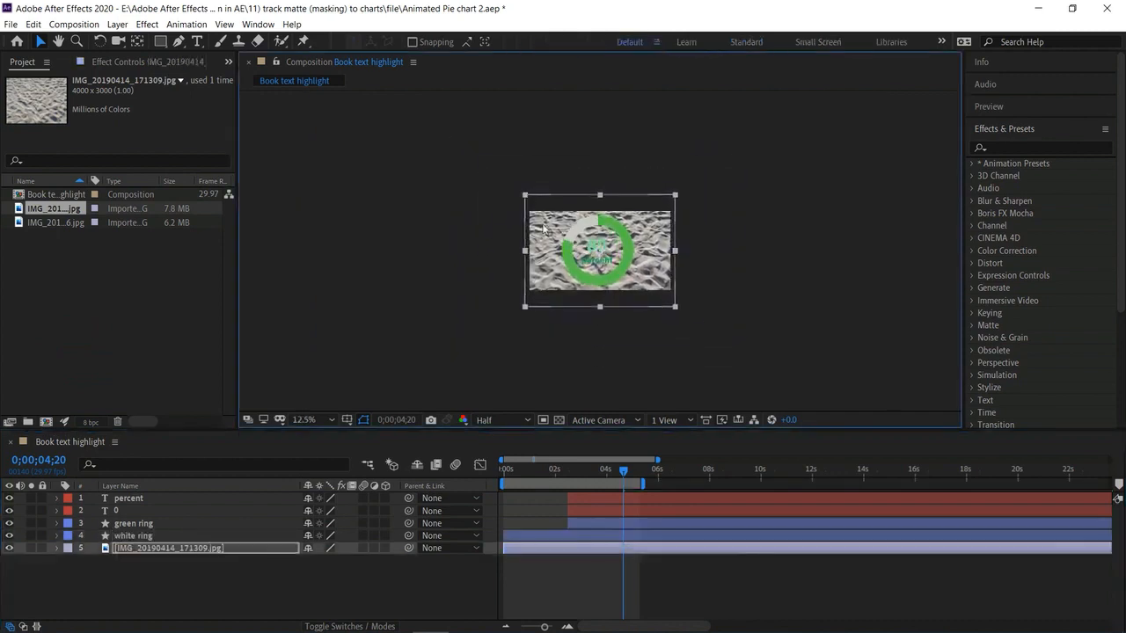
scroll(564, 239, "up", 4)
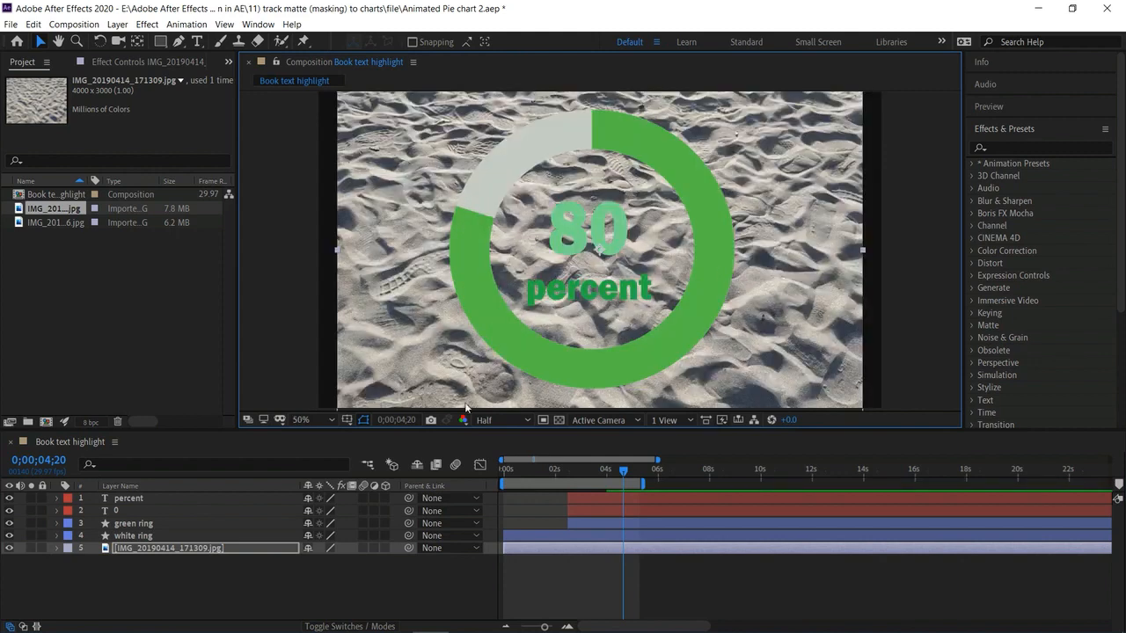
Reveal the track matte options and set the sand image layer to Alpha Matte "white ring"
left_click(238, 573)
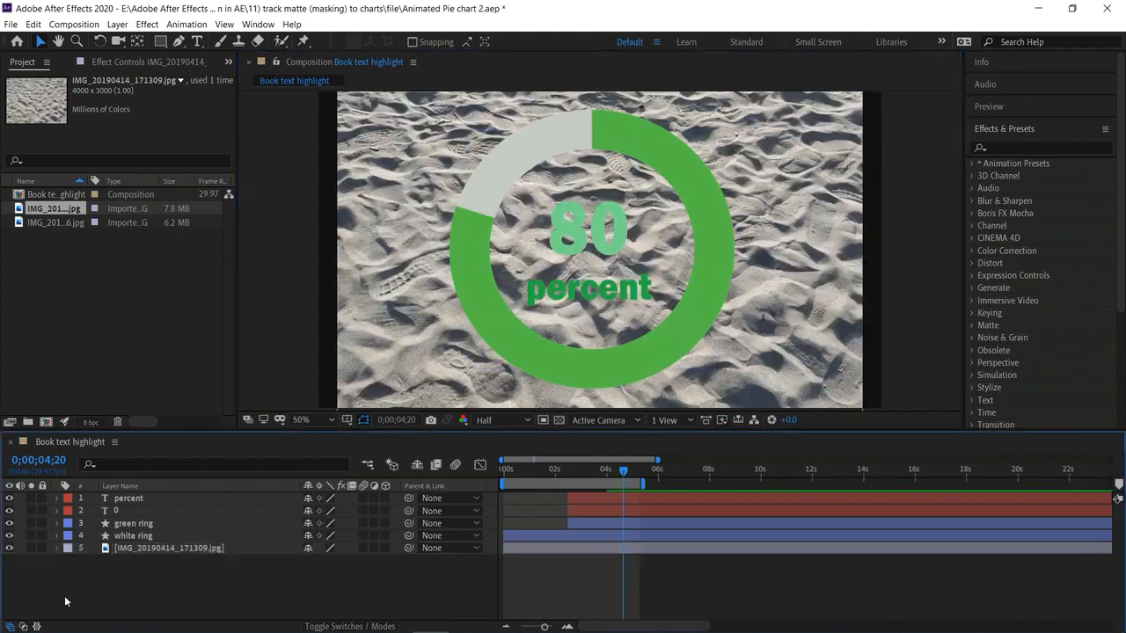
left_click(22, 627)
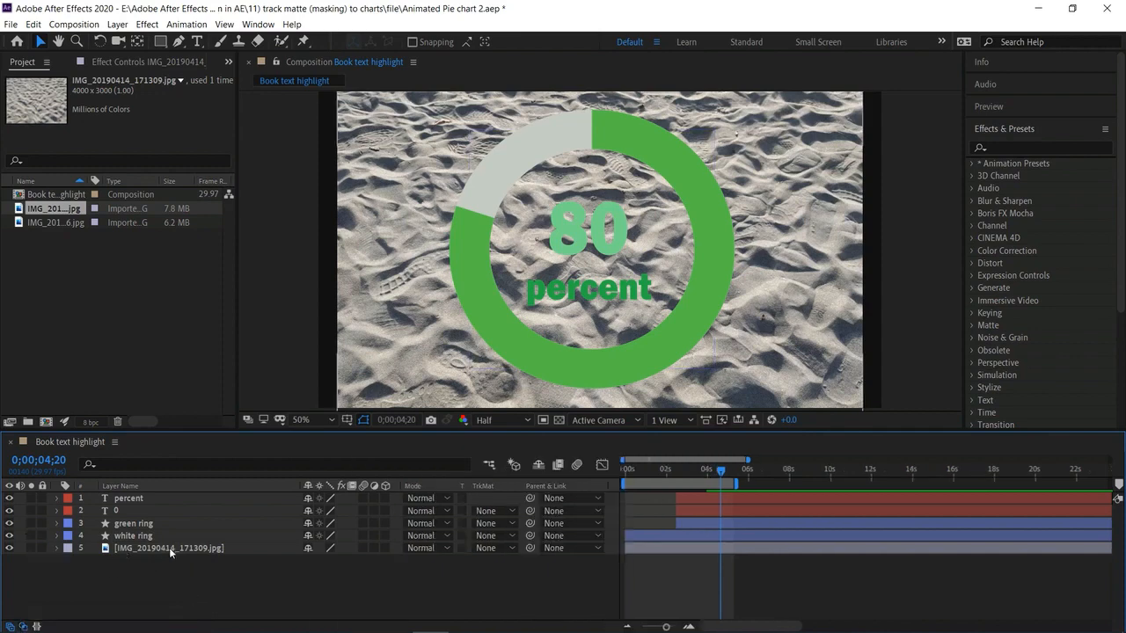
left_click(497, 548)
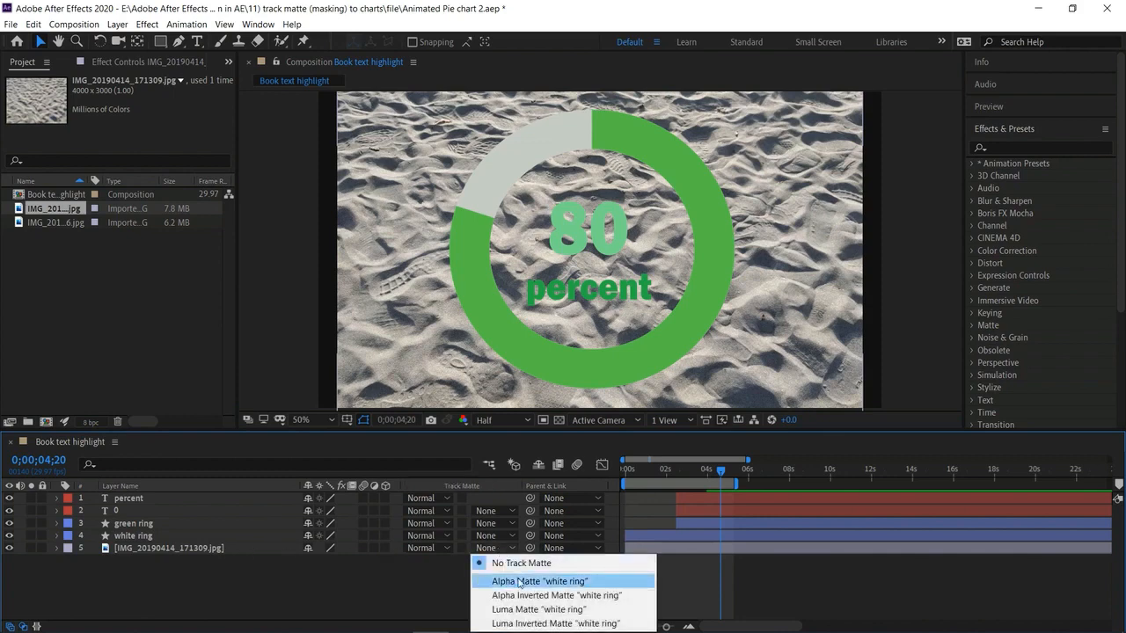
left_click(519, 582)
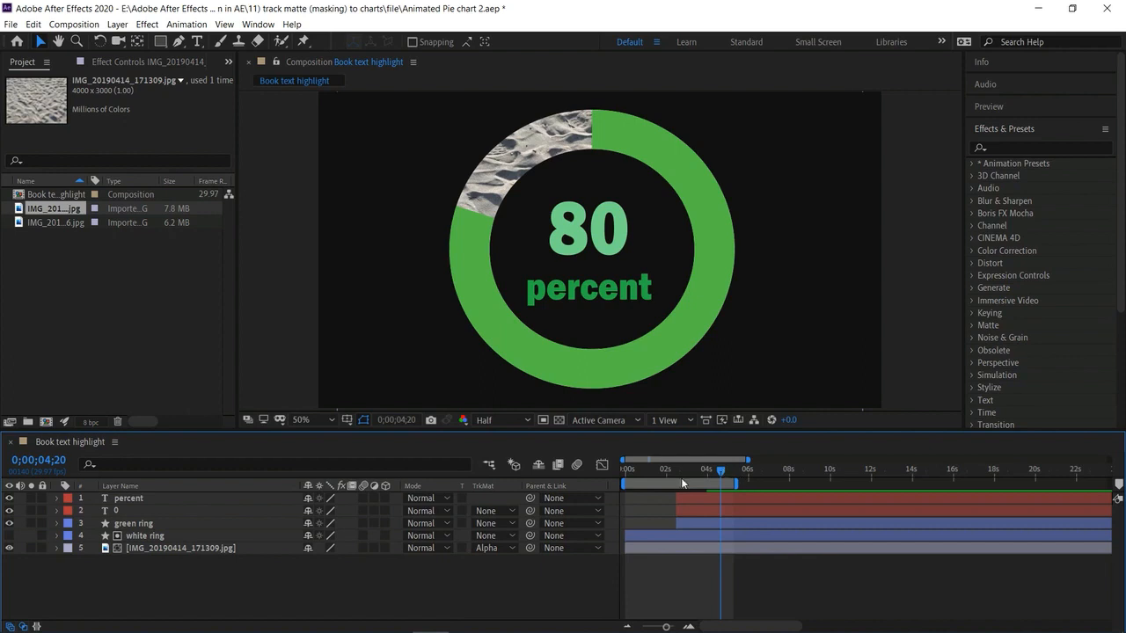
Preview the animation from the start to check the sand texture in the ring as the green ring fills
left_click_drag(721, 472, 625, 472)
key("space")
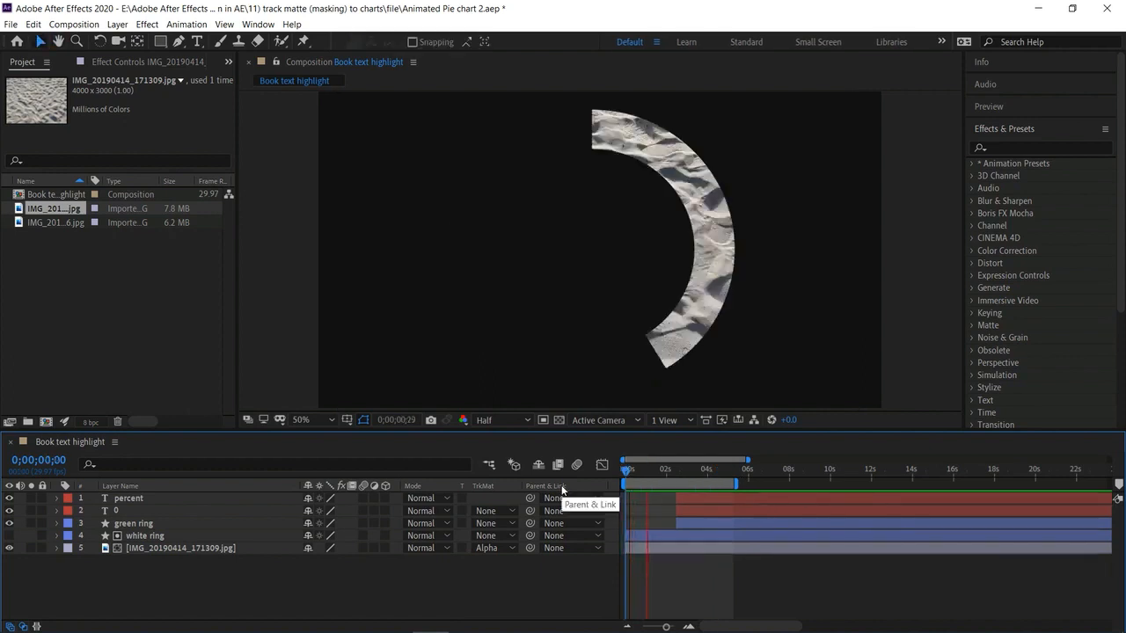
key("space")
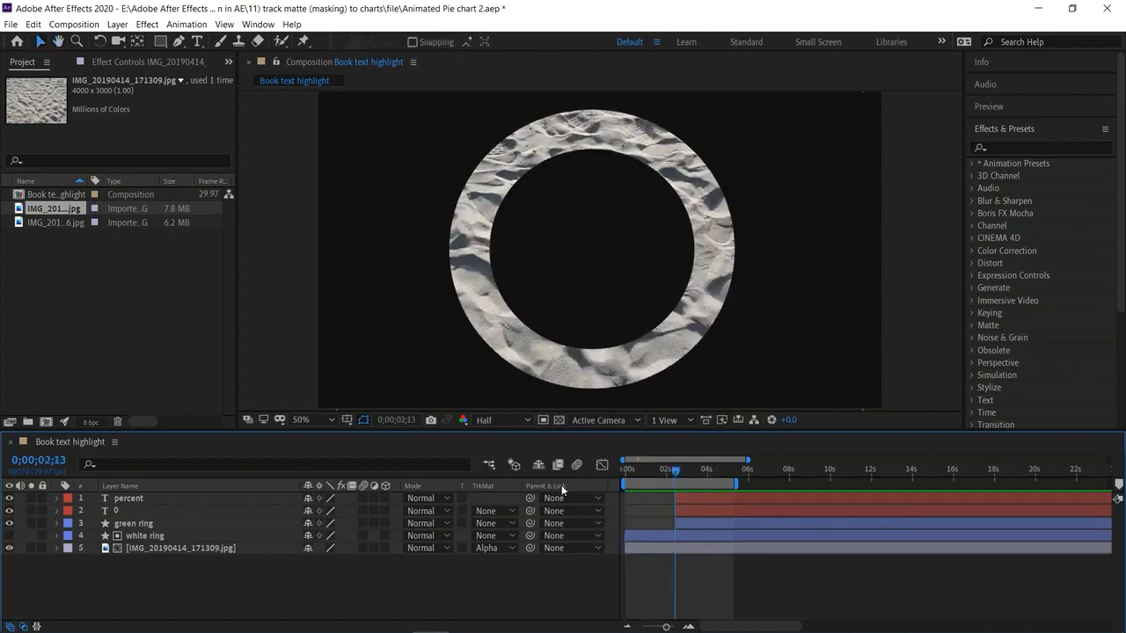
key("space")
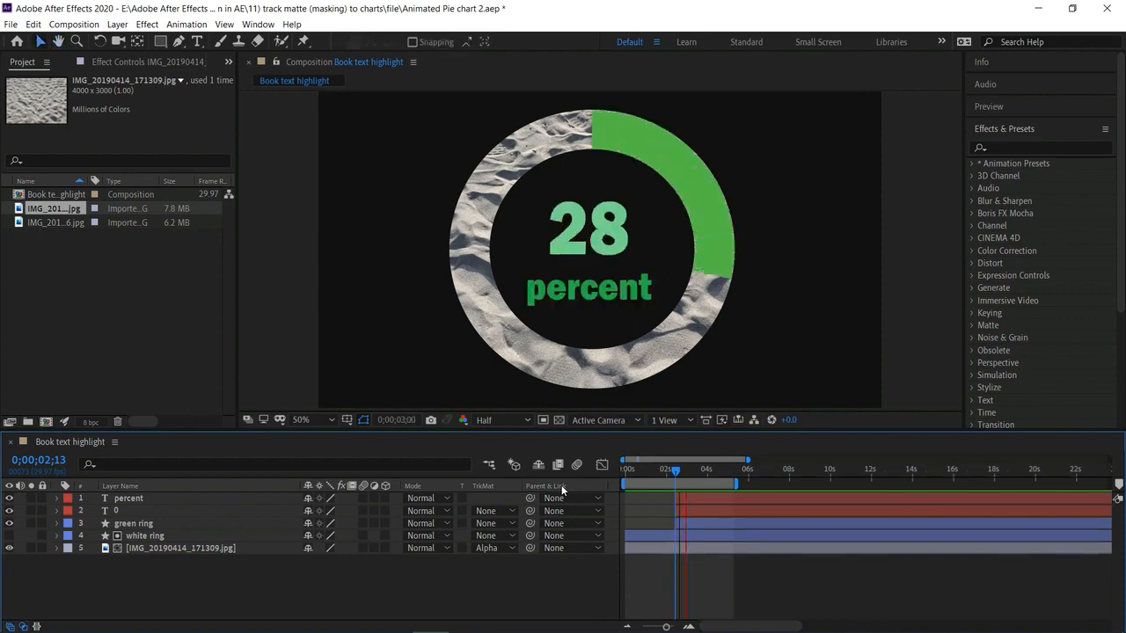
key("space")
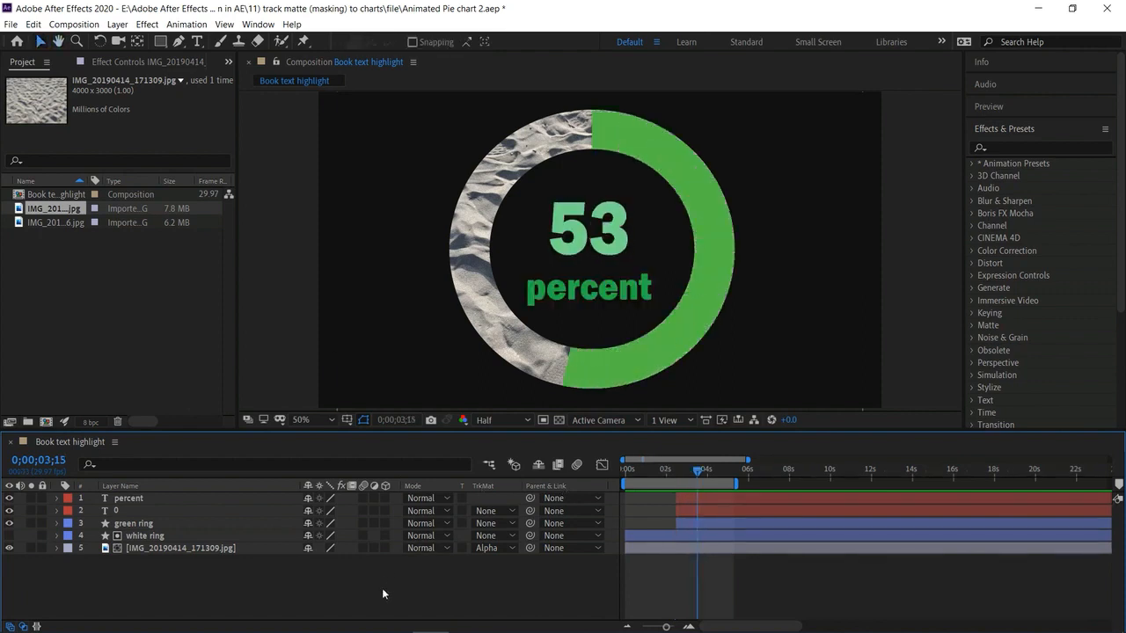
Place the field image IMG_20190721_095336.jpg directly beneath the green ring layer and shift it upward so grass lies behind the whole ring
left_click_drag(60, 224, 169, 538)
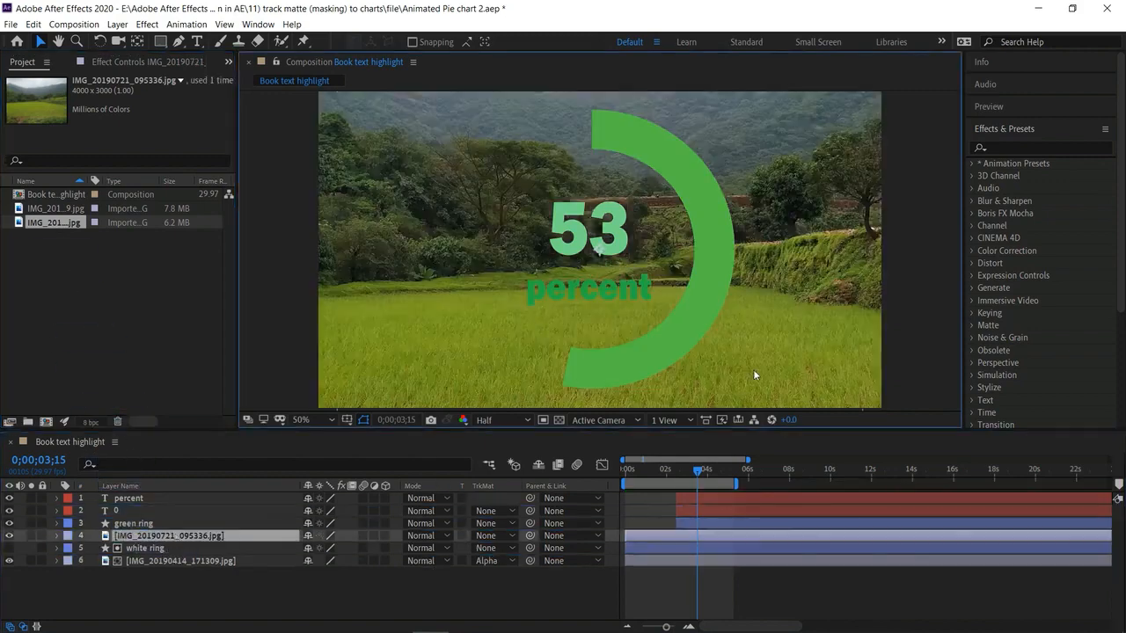
left_click_drag(754, 358, 779, 199)
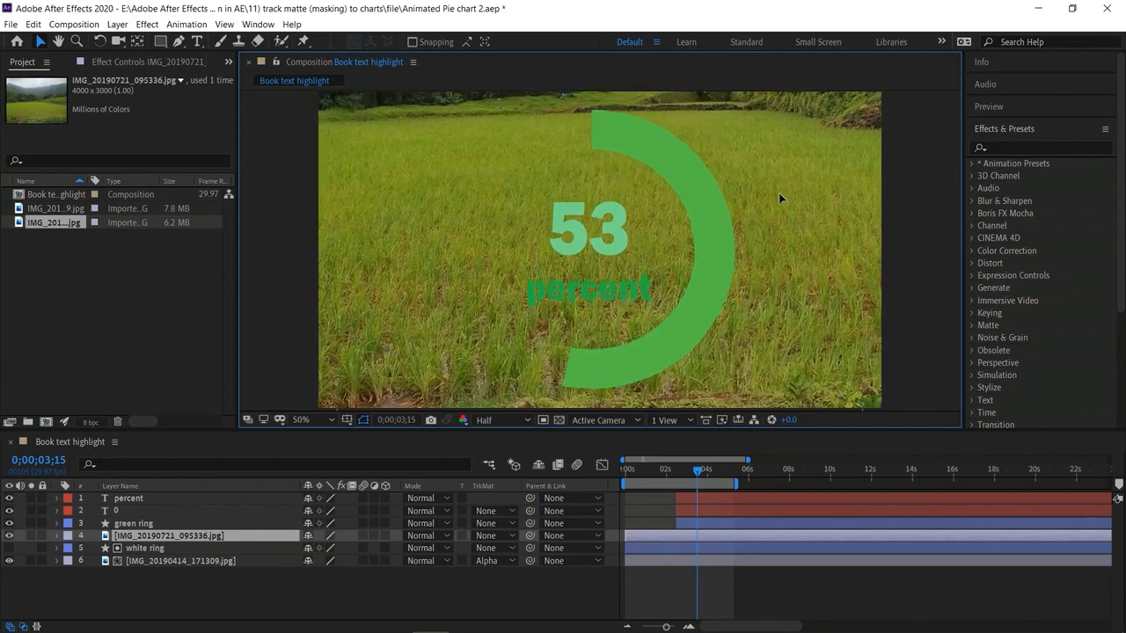
Set the field image layer IMG_20190721_095336.jpg to Alpha Matte "green ring"
key("Return")
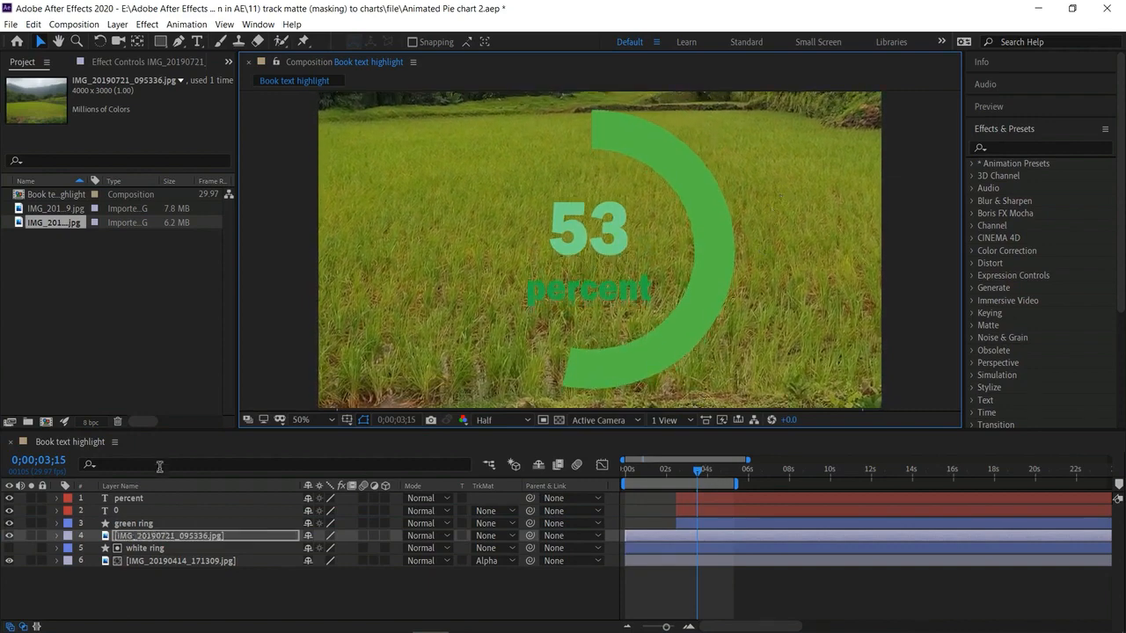
left_click(490, 535)
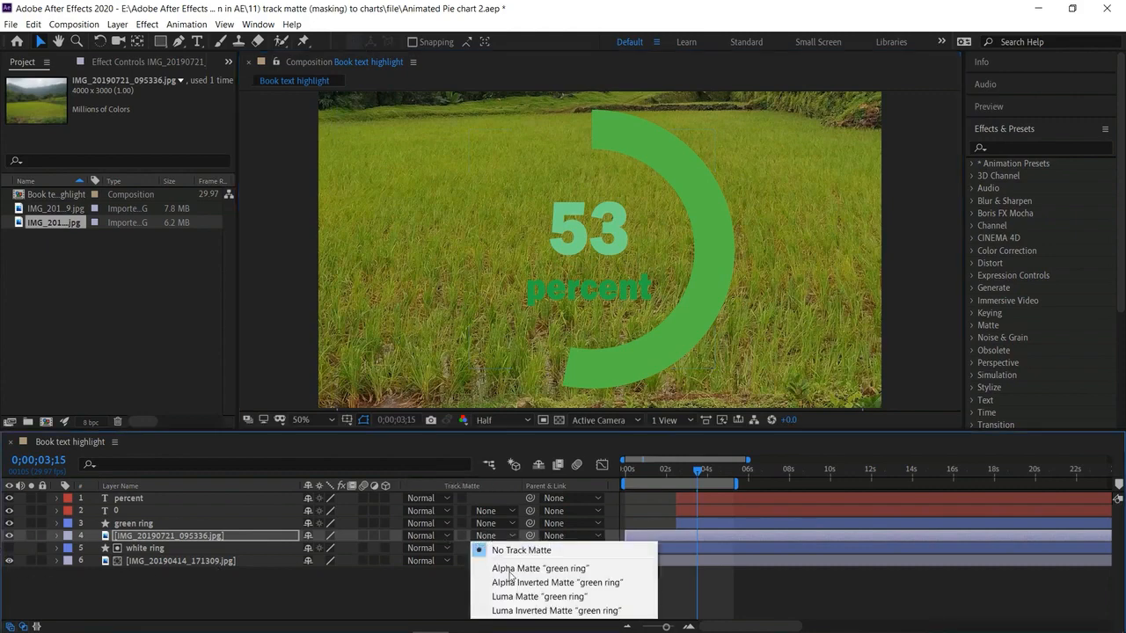
left_click(510, 568)
Preview the animation from the start to check the grass texture filling the ring over the sand
left_click_drag(679, 475, 576, 480)
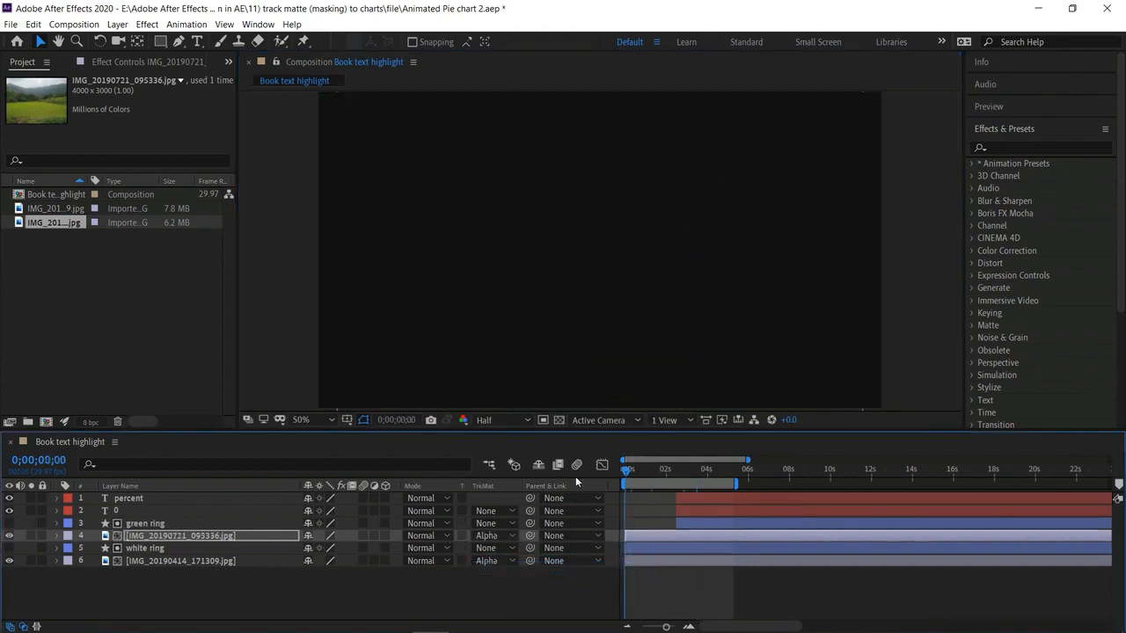
key("space")
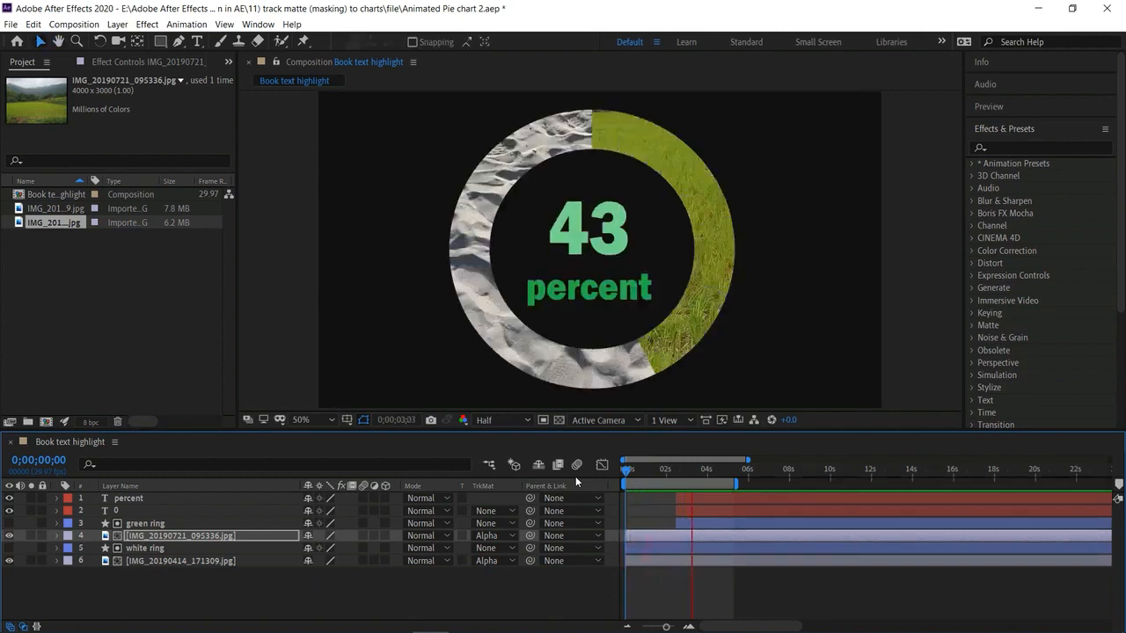
key("space")
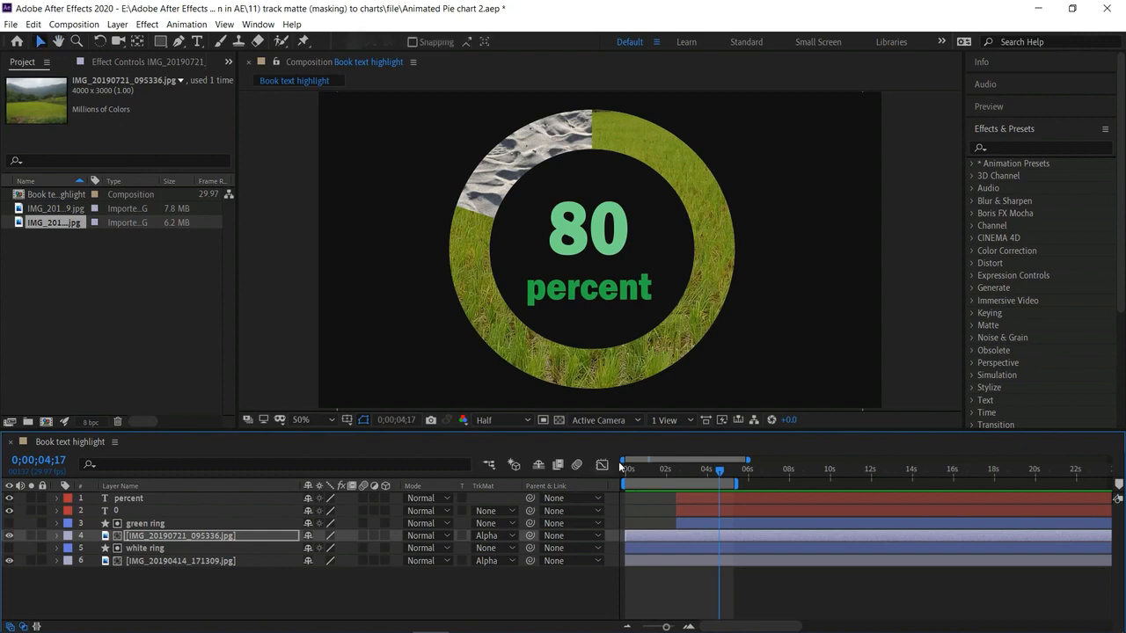
left_click_drag(721, 472, 711, 509)
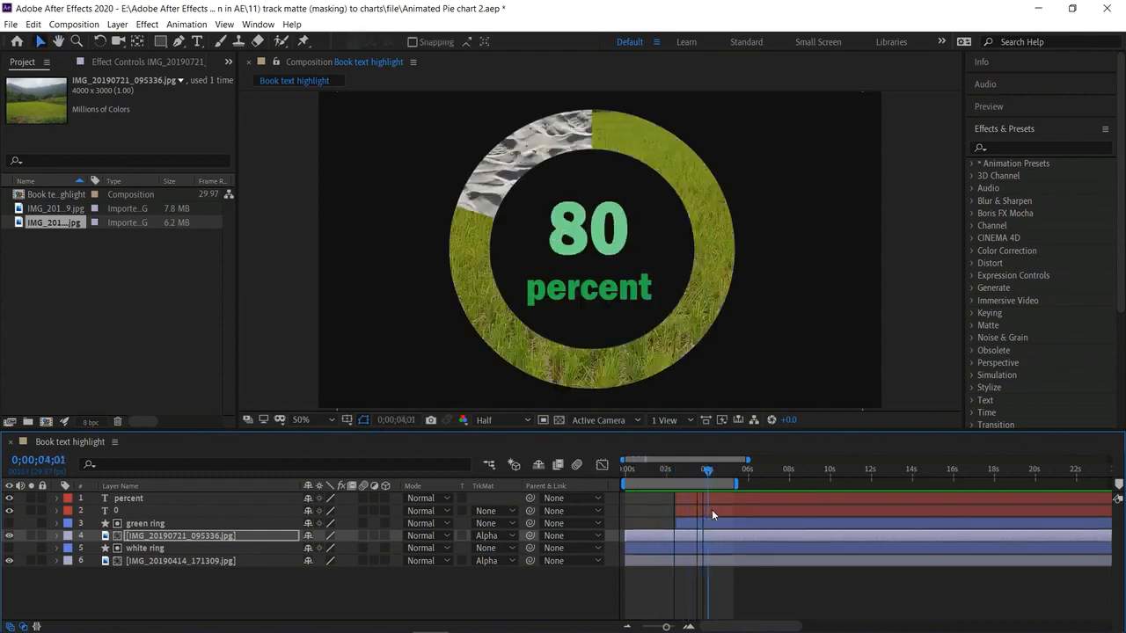
Set the white ring's stroke width to 180 px and preview the wider sand ring from the start
left_click(186, 547)
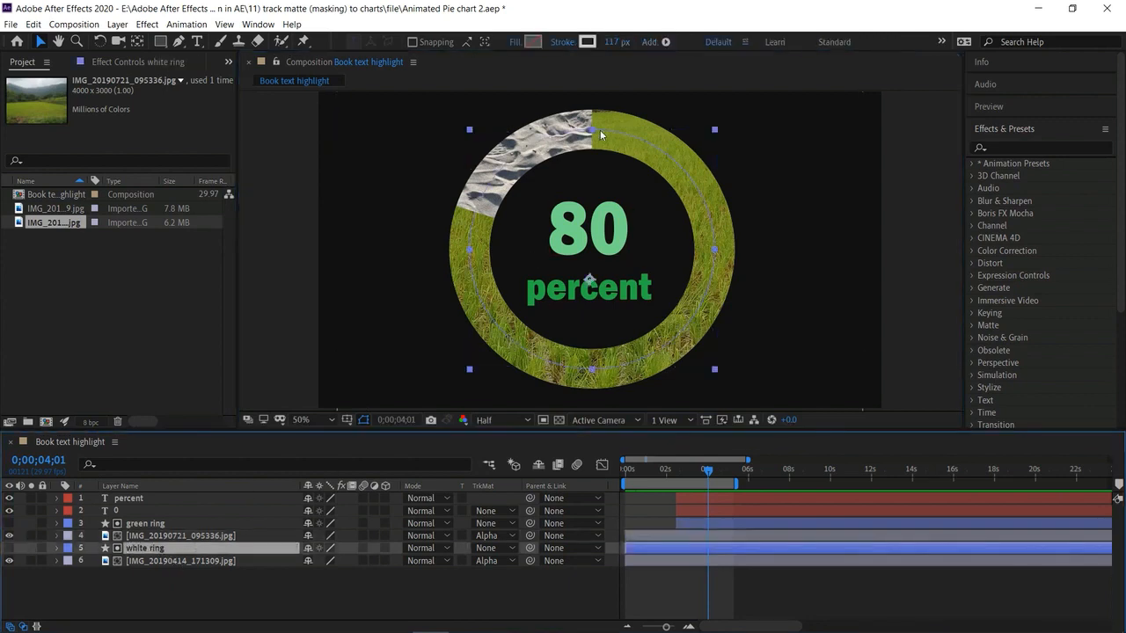
left_click(608, 43)
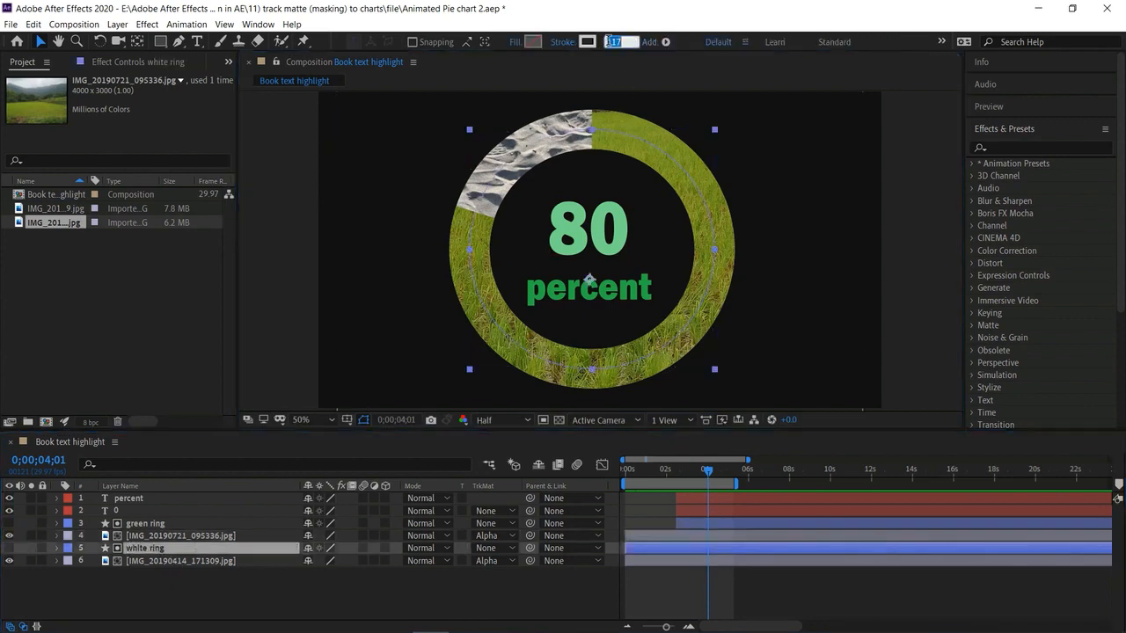
type("180")
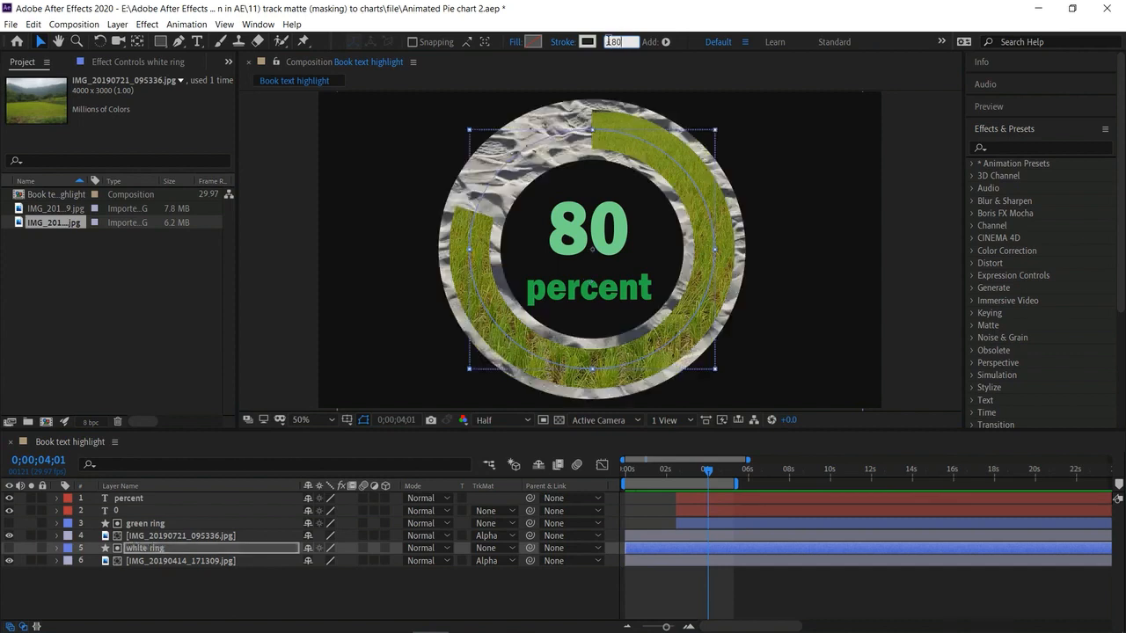
key("Return")
left_click(834, 375)
left_click_drag(711, 467, 607, 464)
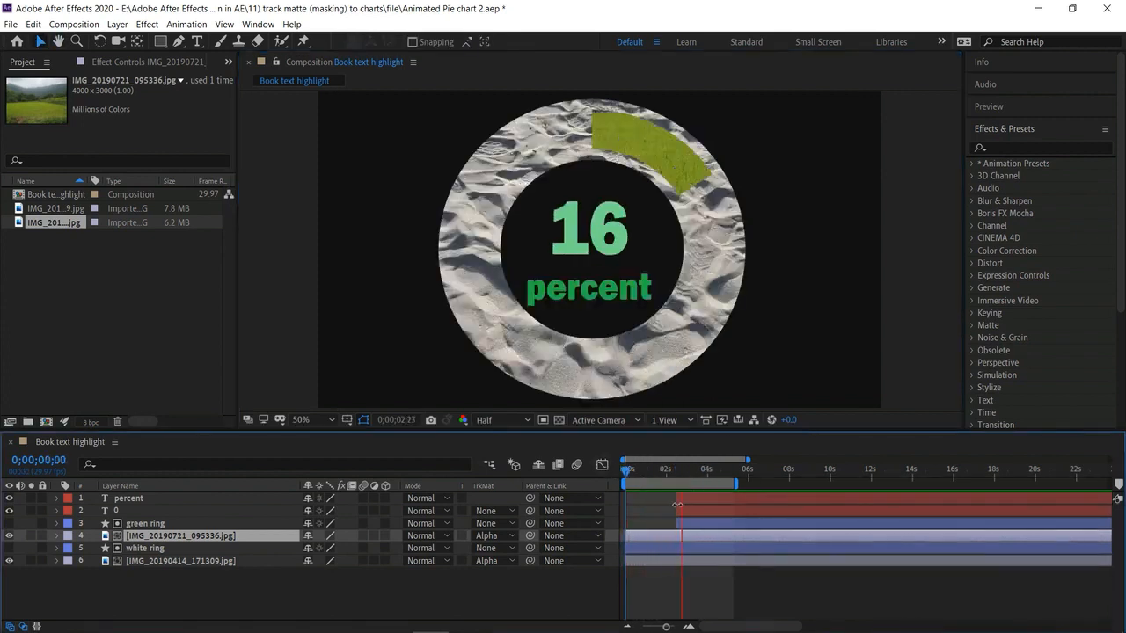
key("space")
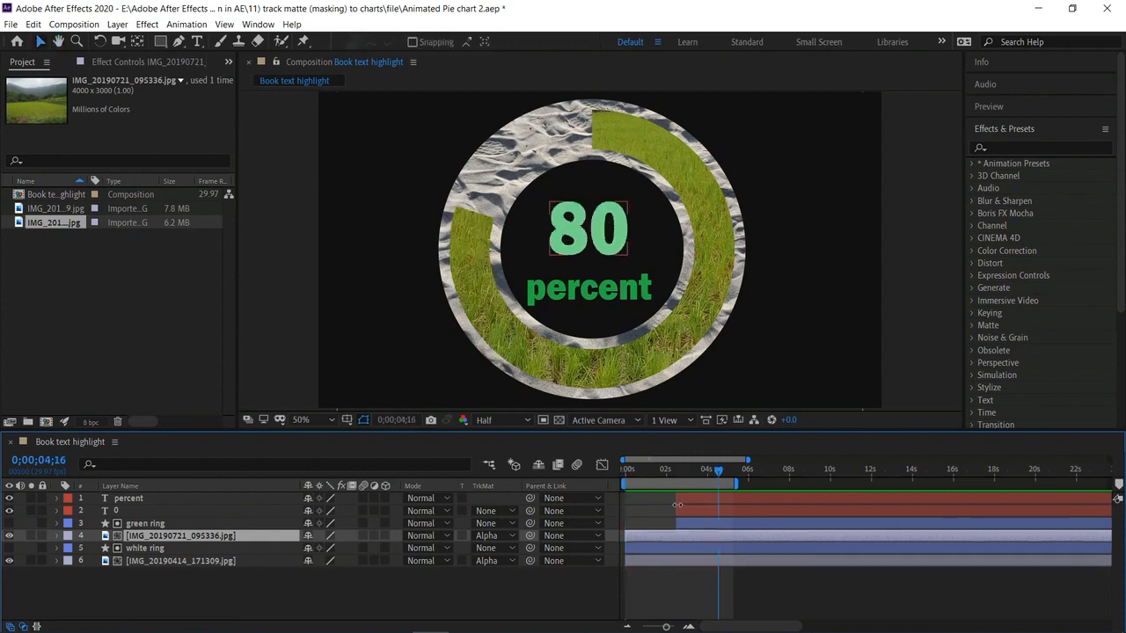
Set the green ring's stroke width to 200 px so the grass ring is slightly wider than the sand ring
left_click(148, 524)
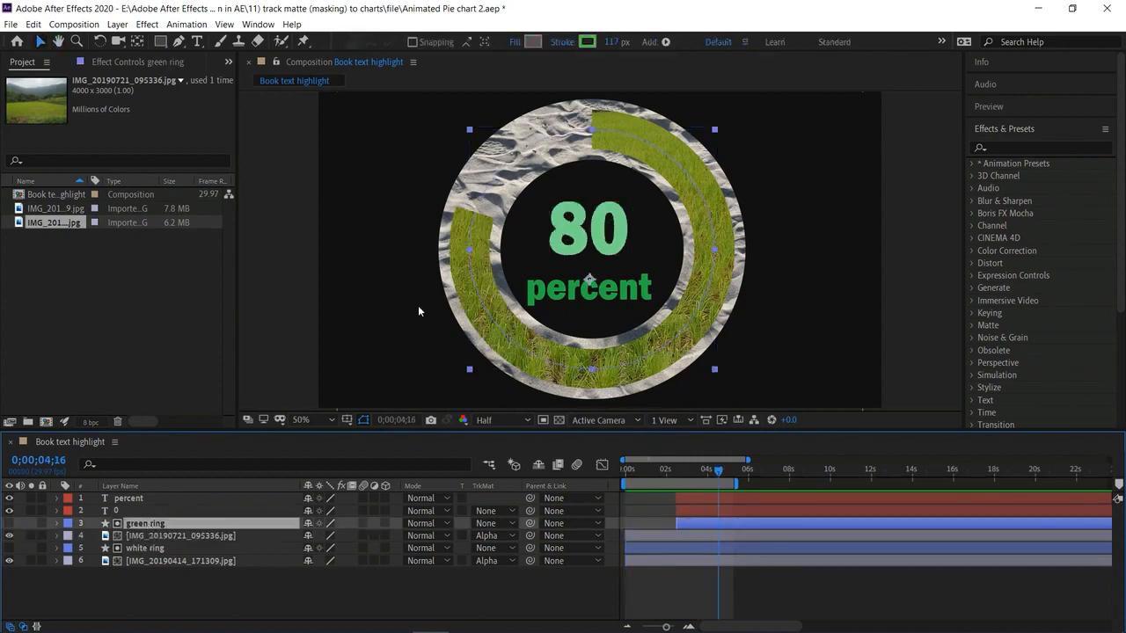
left_click(613, 42)
type("300")
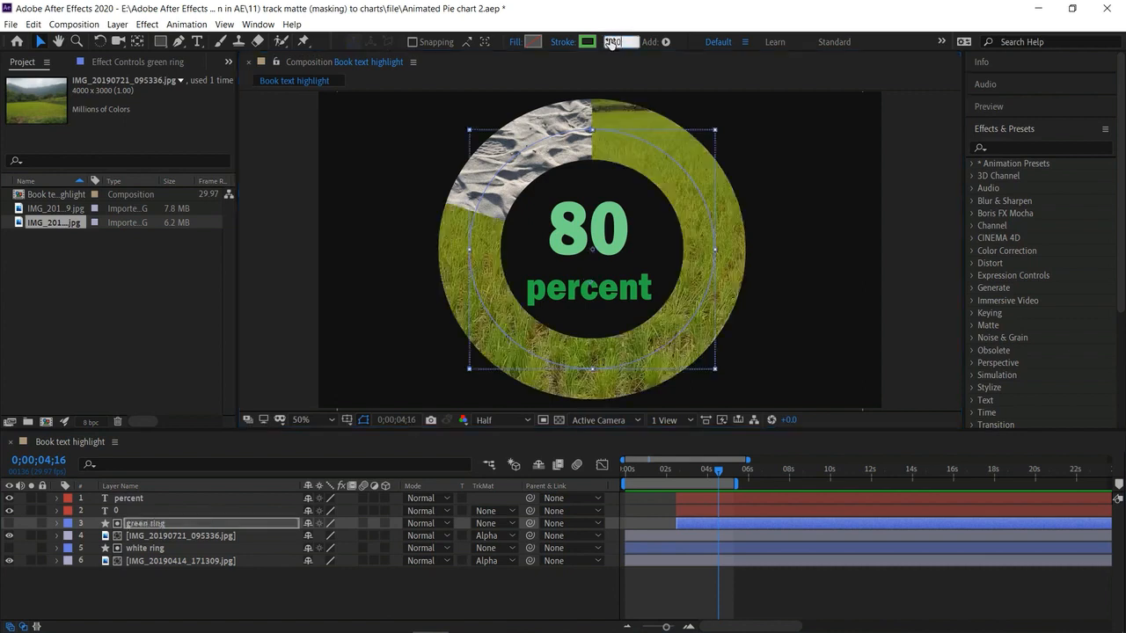
key("Return")
left_click(615, 42)
type("200")
key("Return")
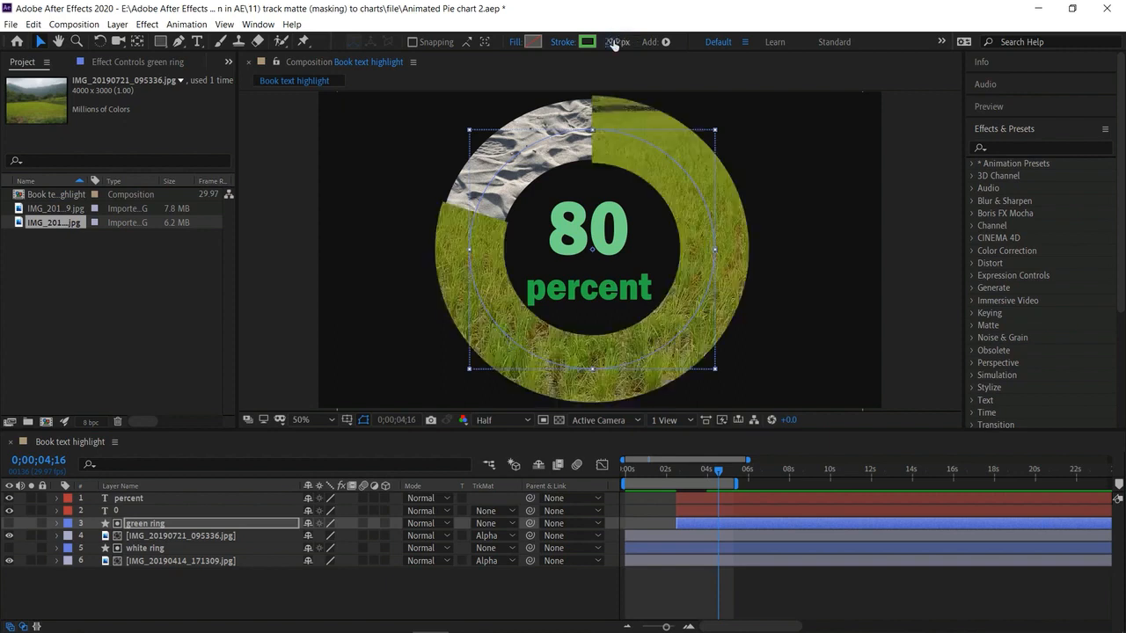
Preview the animation from the start to check the widened grass ring growing over the sand ring
key("Home")
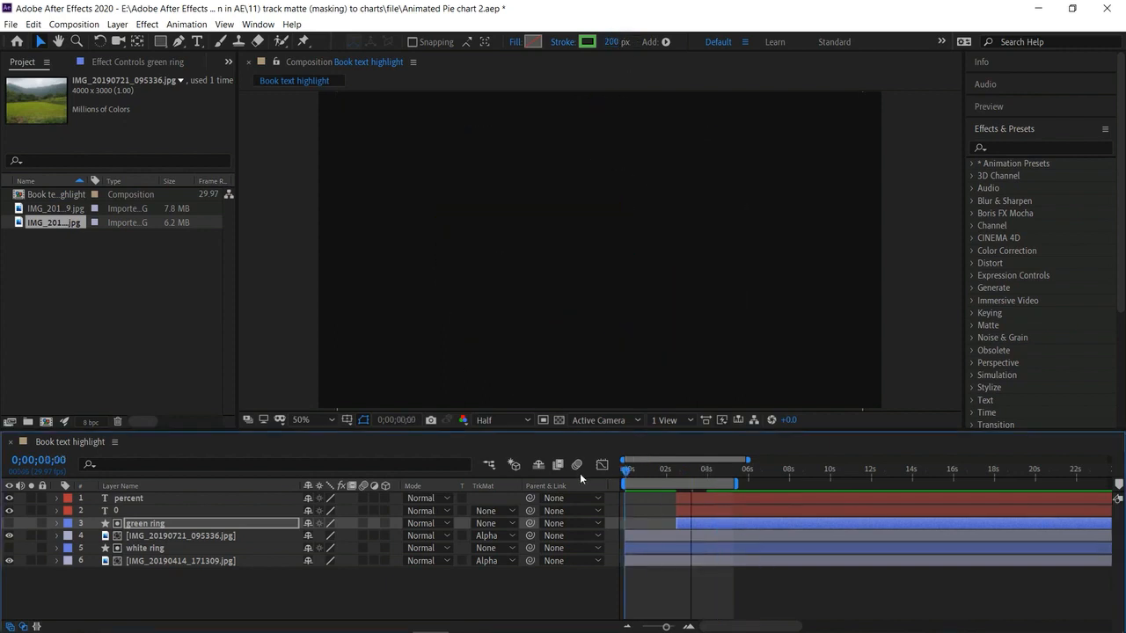
key("space")
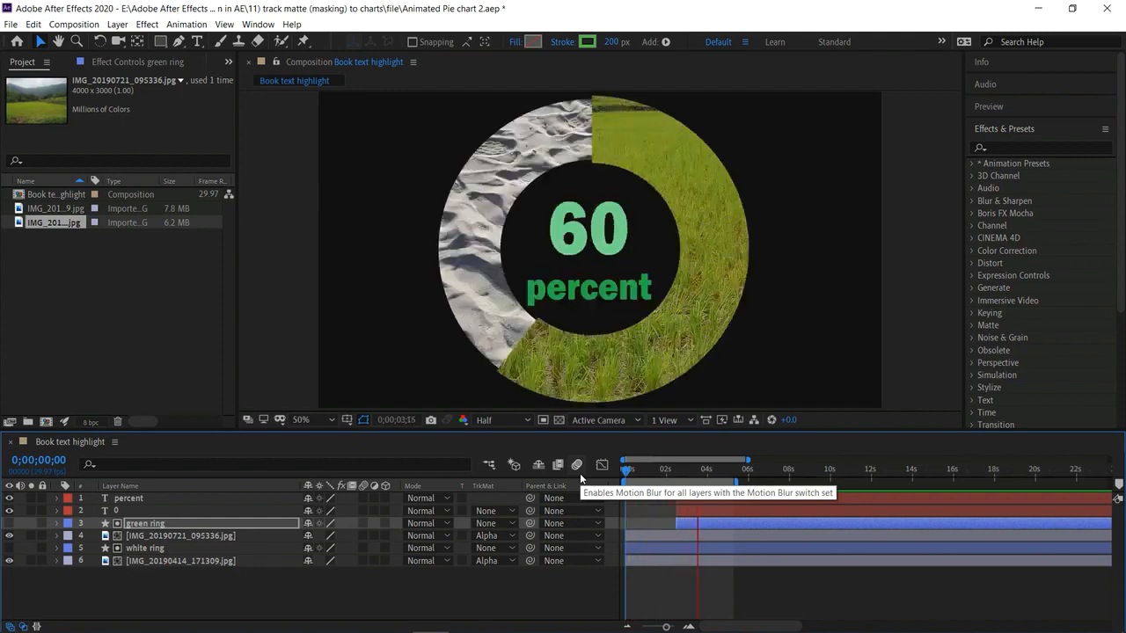
key("space")
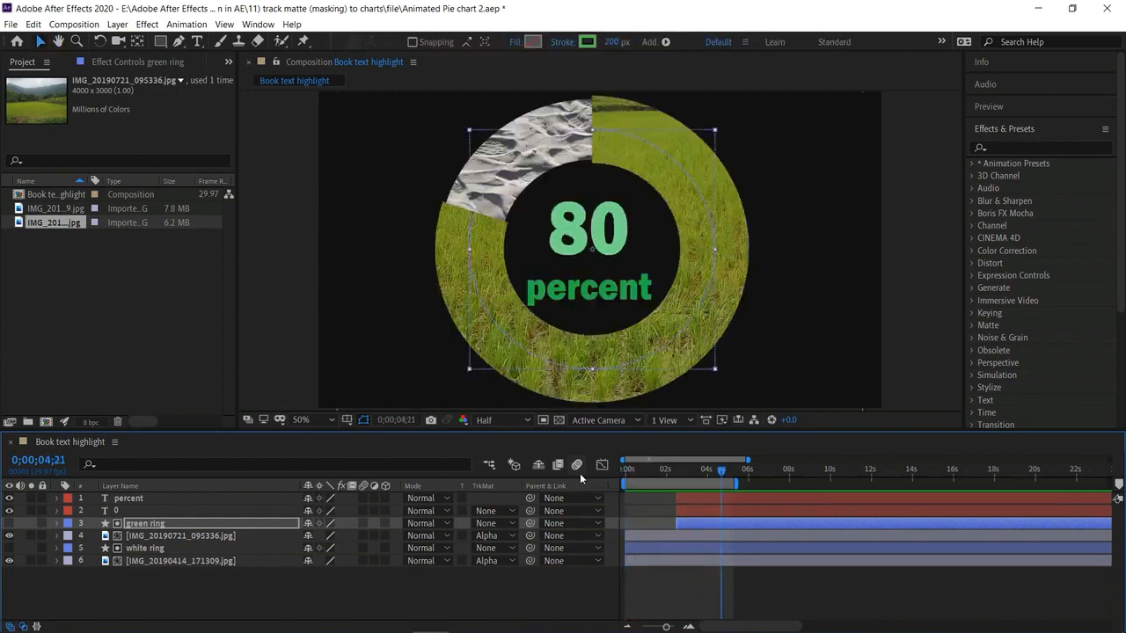
left_click(791, 337)
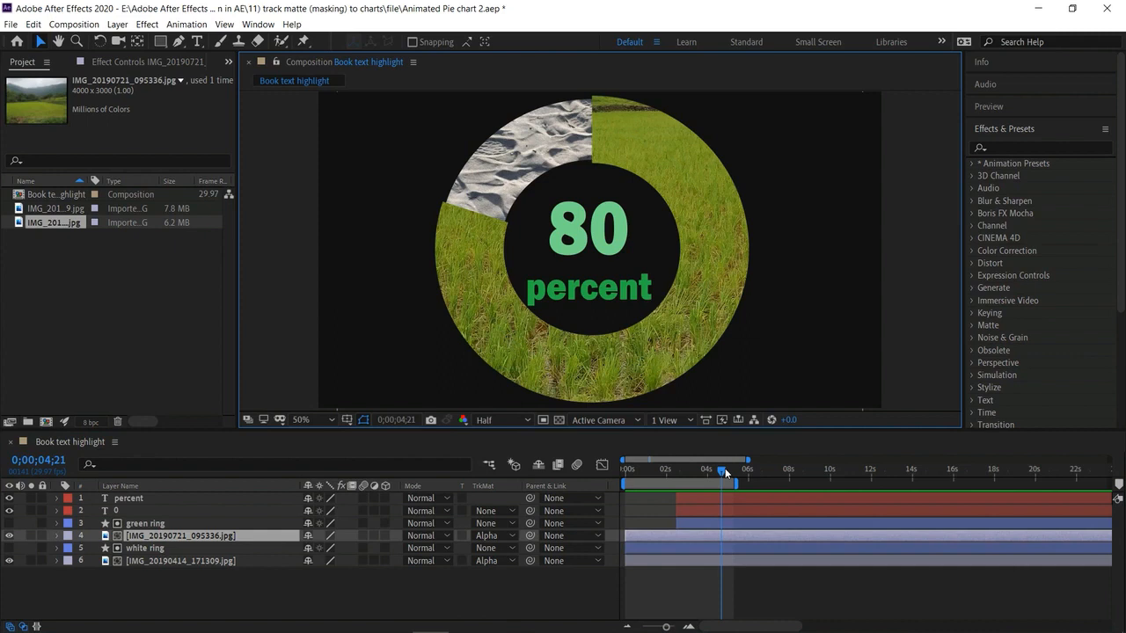
left_click_drag(725, 467, 619, 473)
key("space")
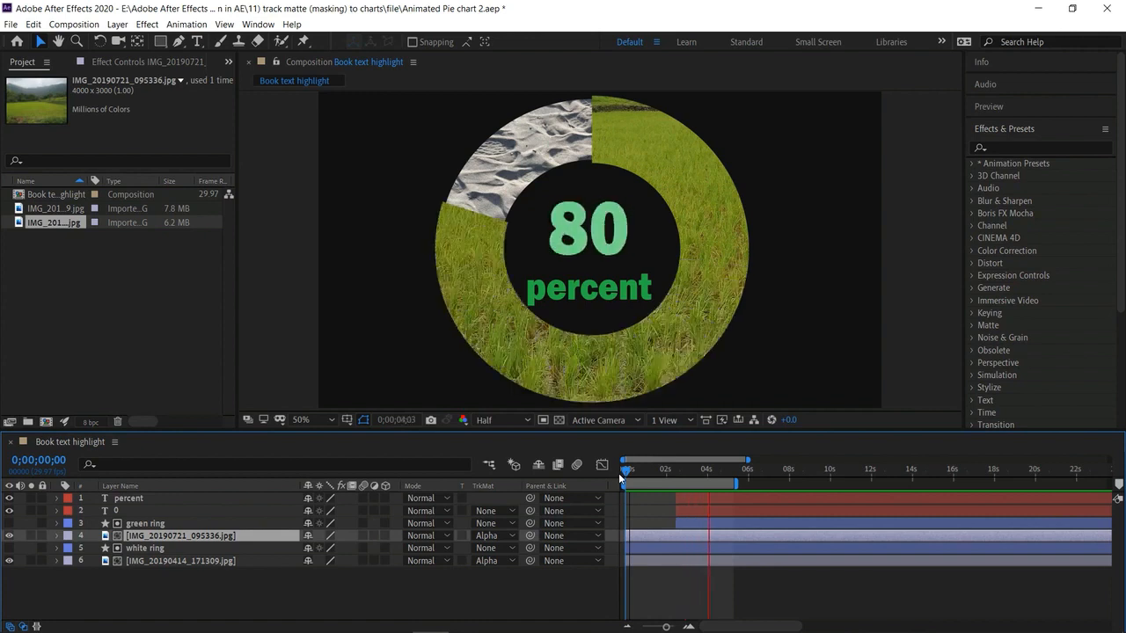
key("space")
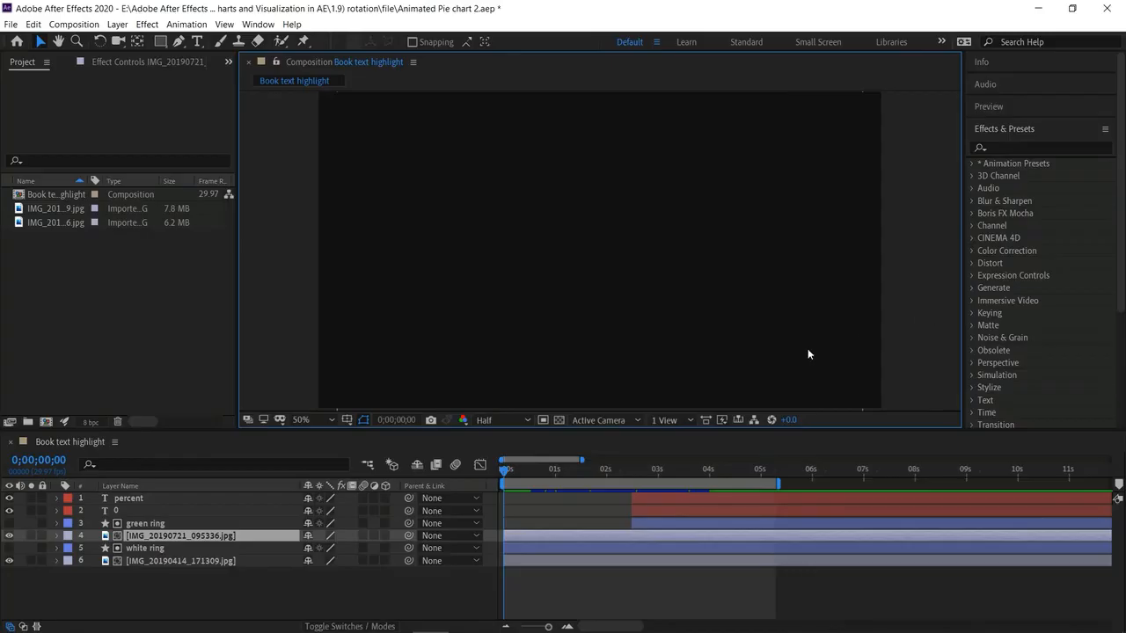
Play the textured chart animation, inspect the filled ring near its end, and return to the first frame
key("space")
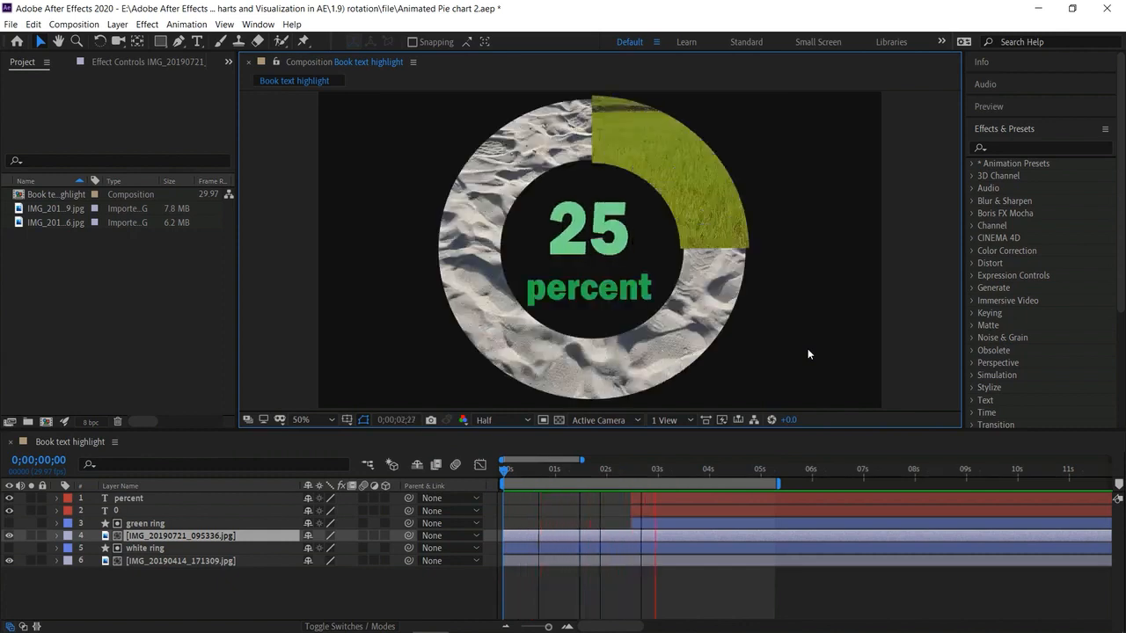
left_click(727, 472)
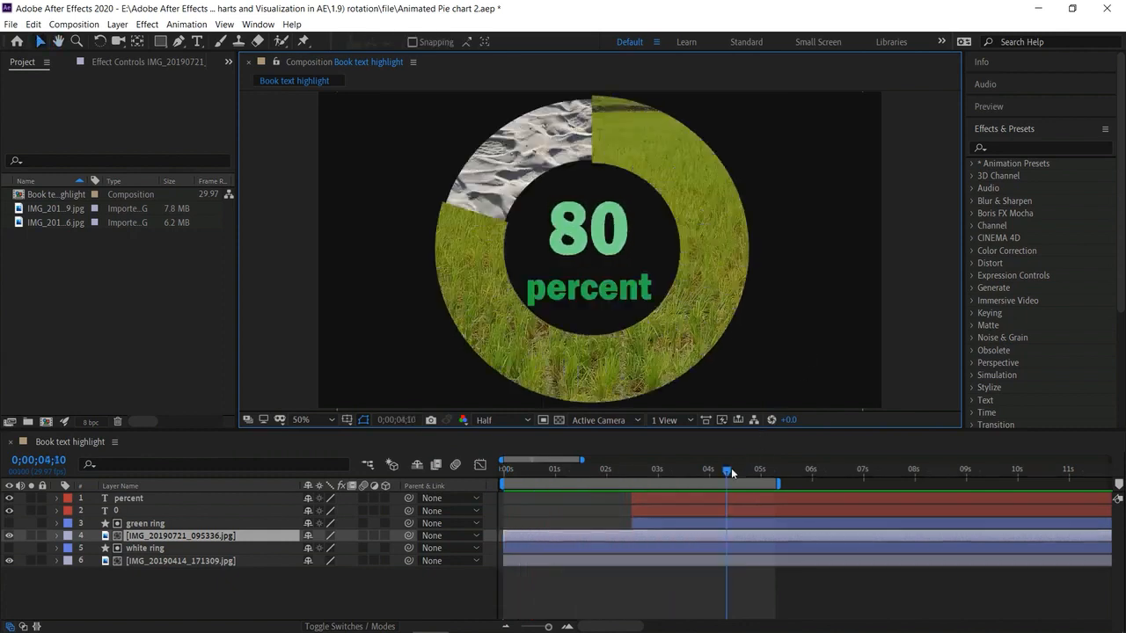
left_click_drag(678, 474, 501, 488)
Pre-compose all six layers into a new composition named chart1, moving all attributes into it
left_click(336, 590)
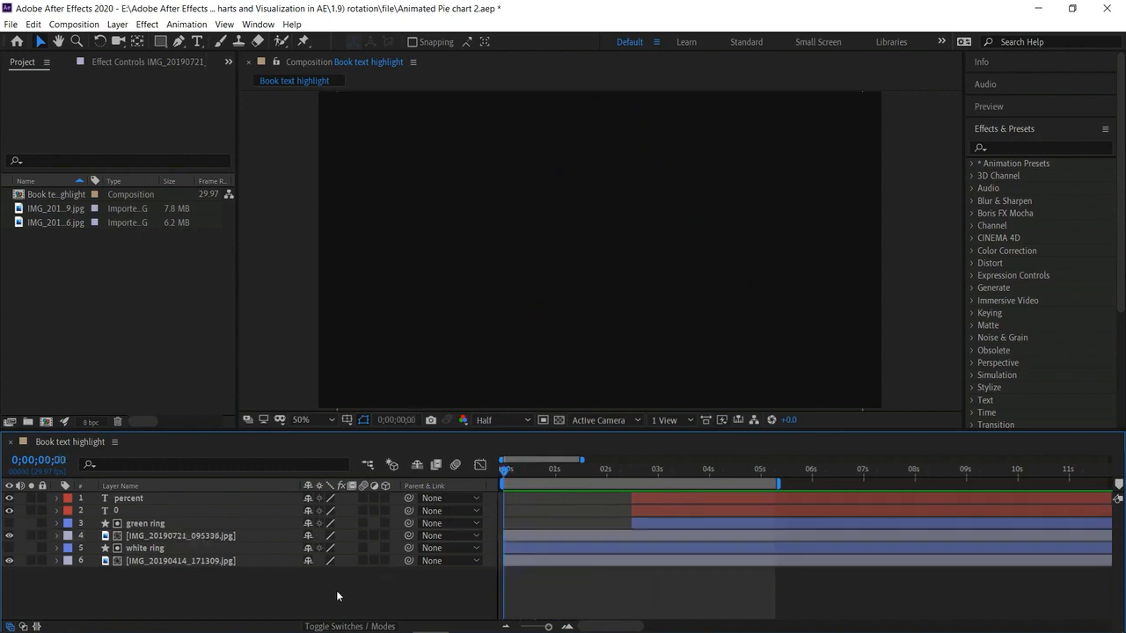
left_click_drag(279, 595, 218, 450)
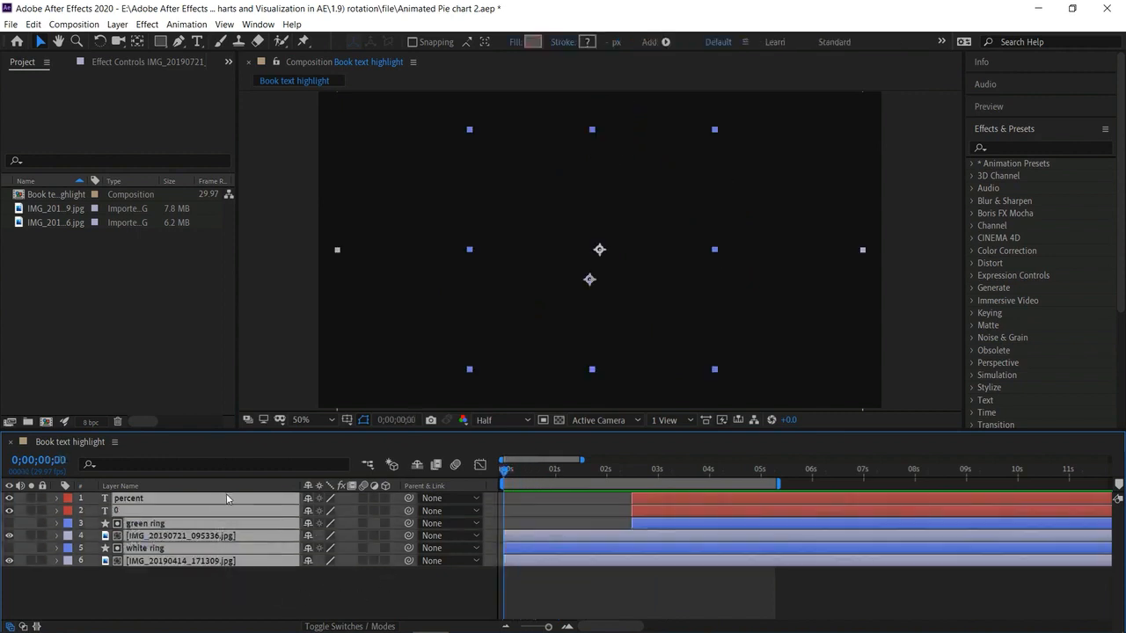
right_click(228, 498)
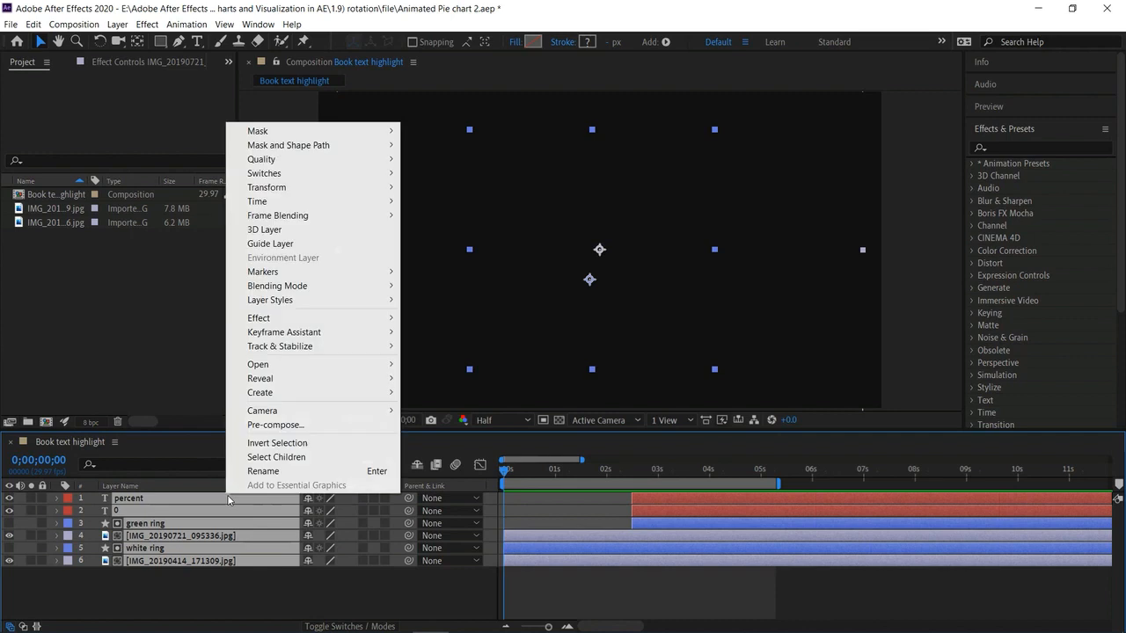
left_click(288, 426)
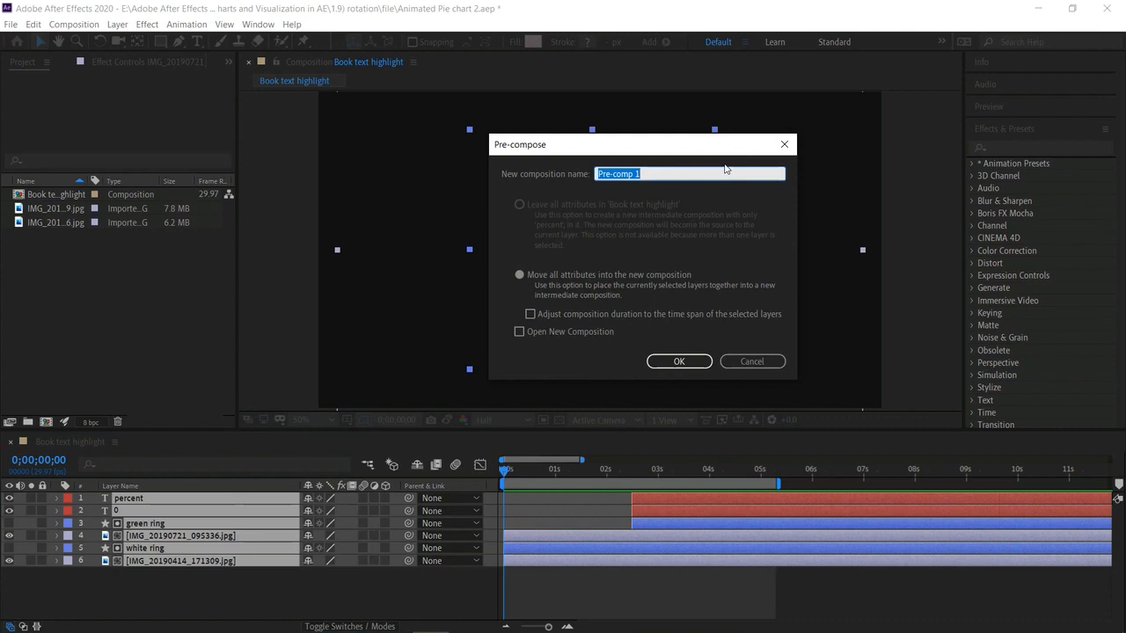
type("chart1")
left_click(677, 361)
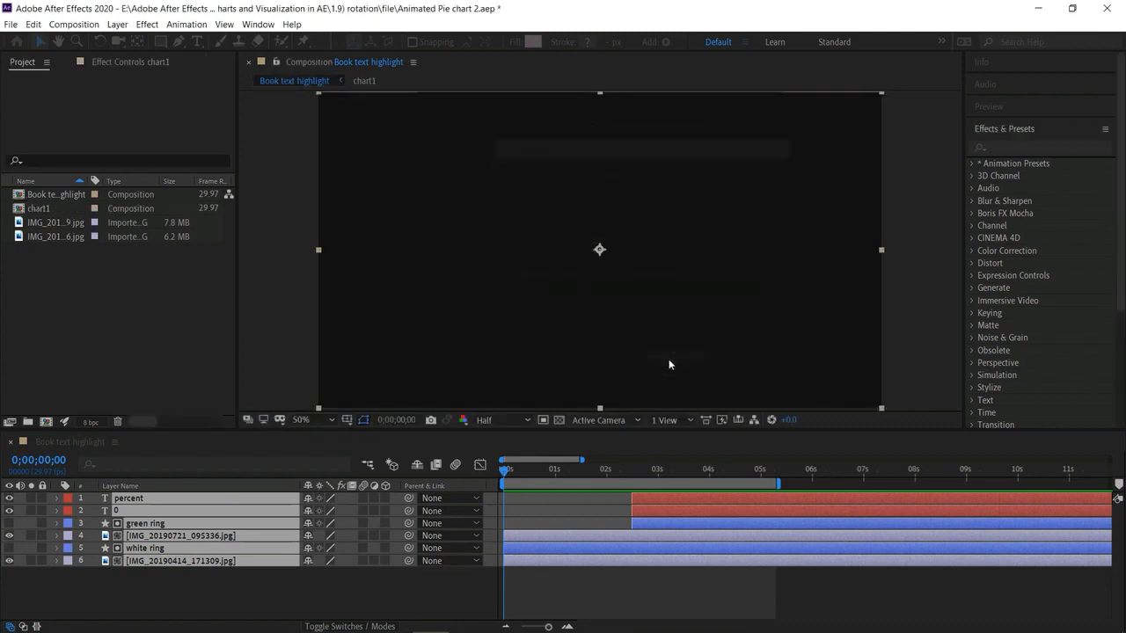
Preview the chart1 precomp, open it to inspect its layers, and return to the Book text highlight composition
key("space")
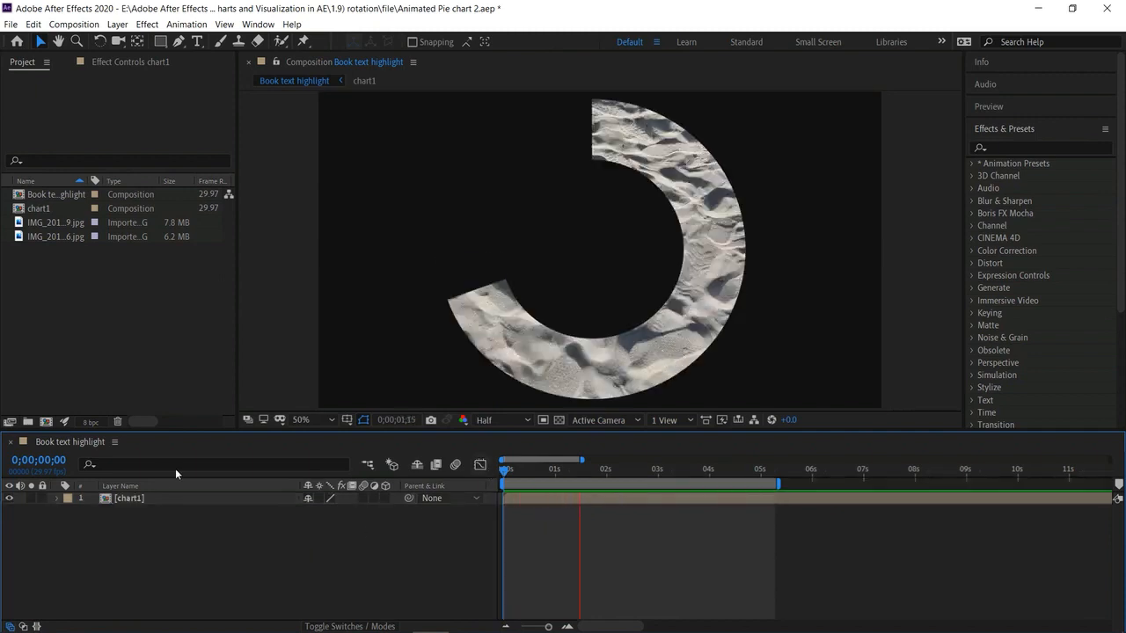
double_click(155, 495)
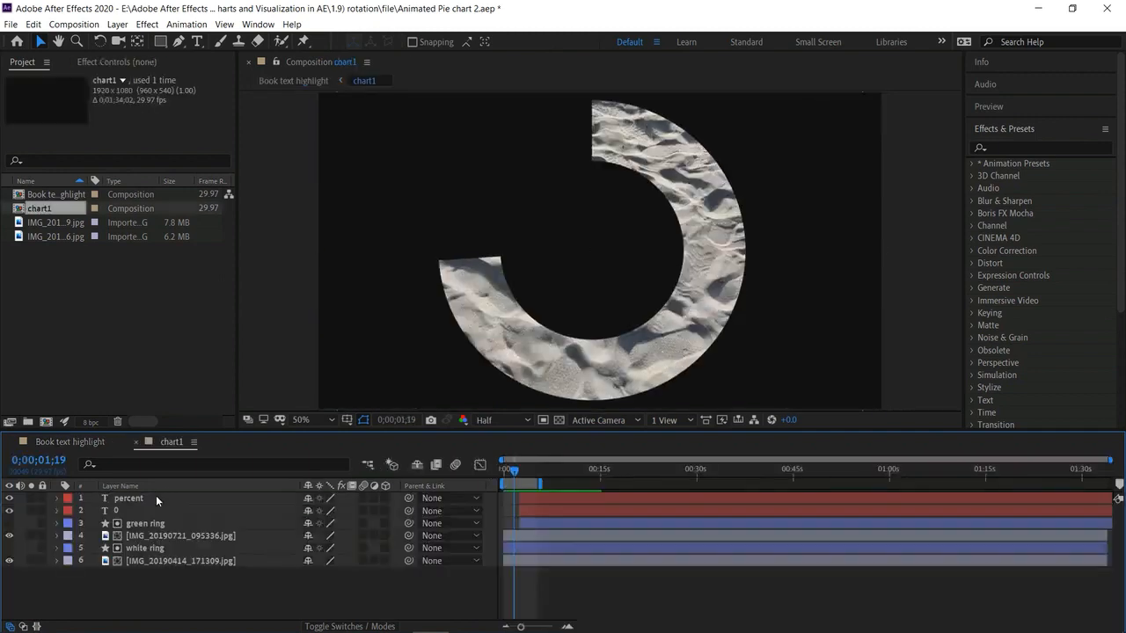
left_click(137, 441)
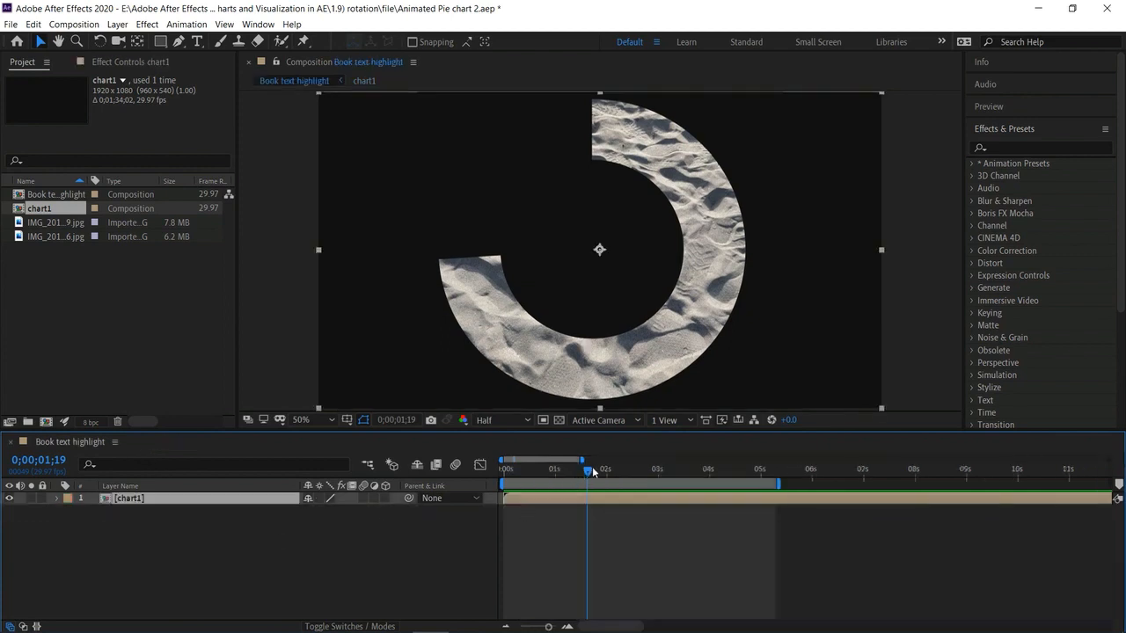
Start animating the chart1 layer's Scale with a 0% keyframe at 0;00;00;13
left_click_drag(593, 473, 525, 522)
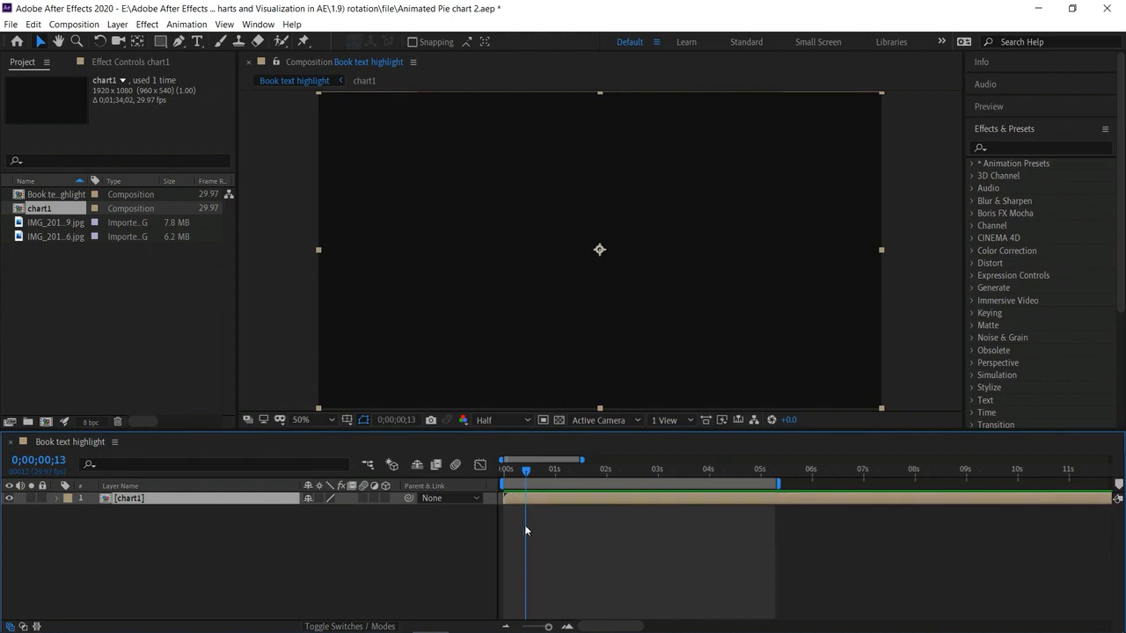
left_click(54, 499)
left_click(69, 512)
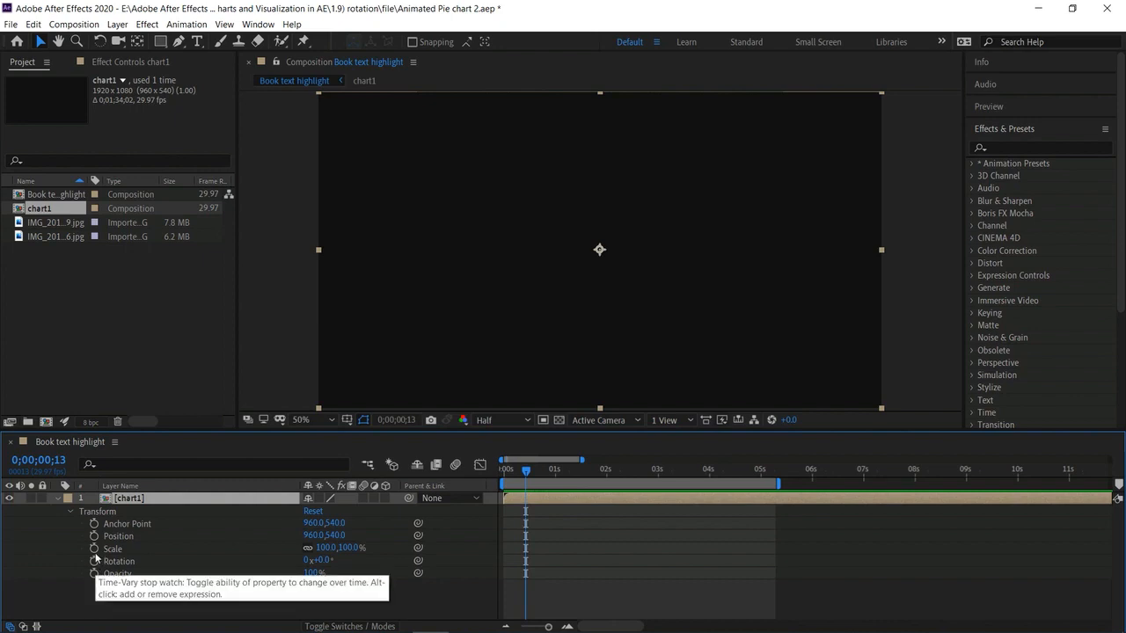
left_click(95, 549)
left_click(328, 548)
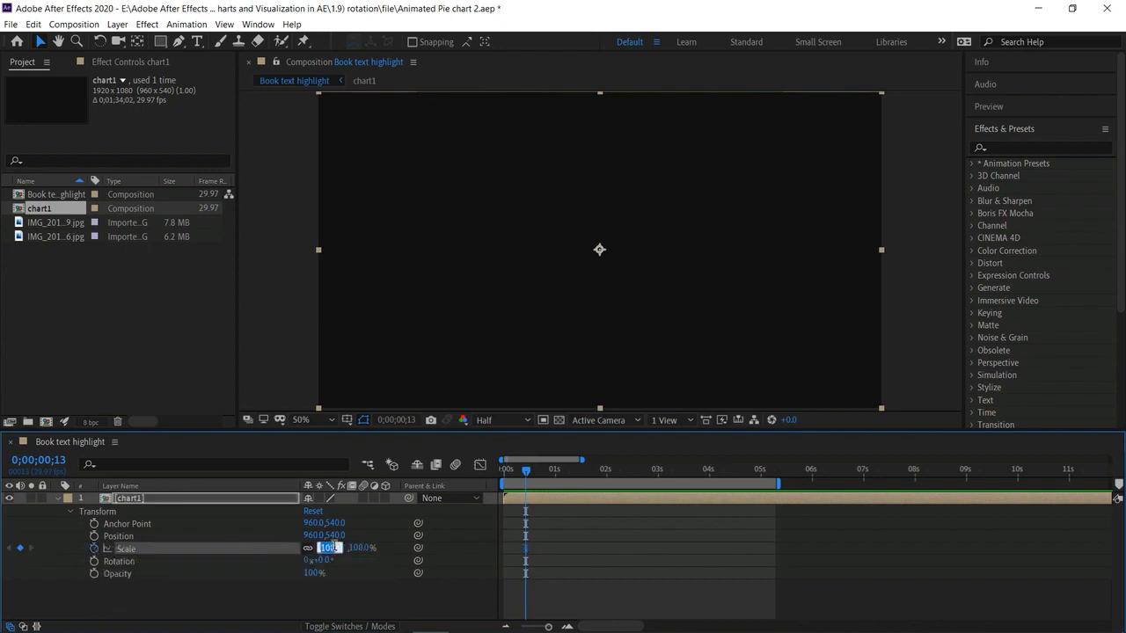
type("0")
key("Return")
Add a 100% Scale keyframe for the chart1 layer at 0;00;02;00 and preview the scale-up
left_click_drag(528, 469, 611, 494)
left_click(321, 547)
type("100")
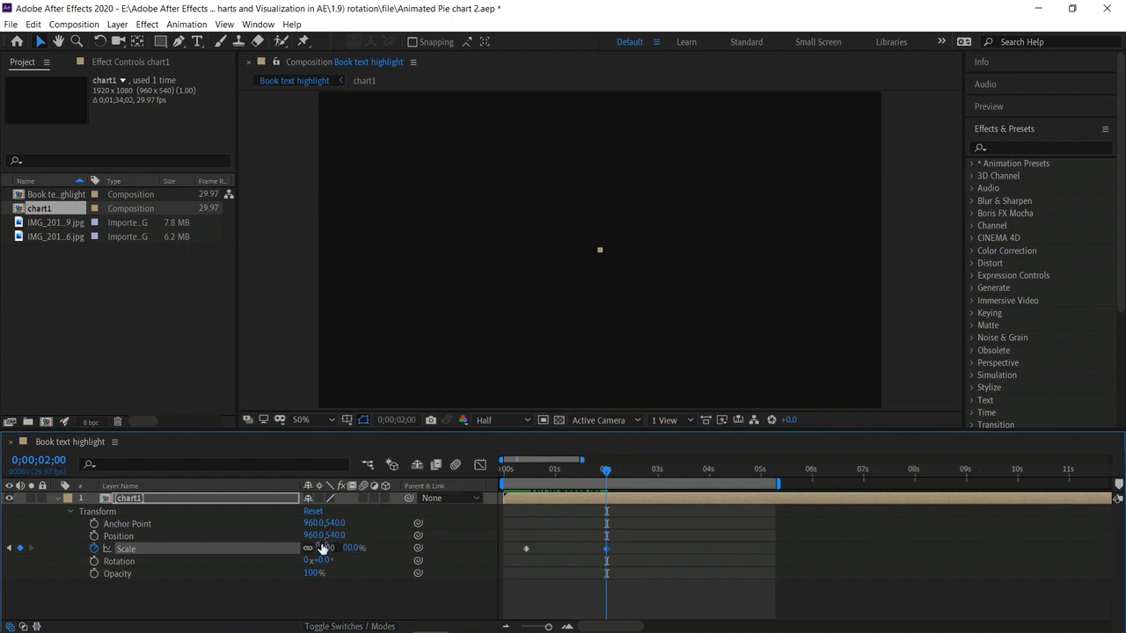
key("Return")
left_click_drag(603, 474, 524, 475)
key("space")
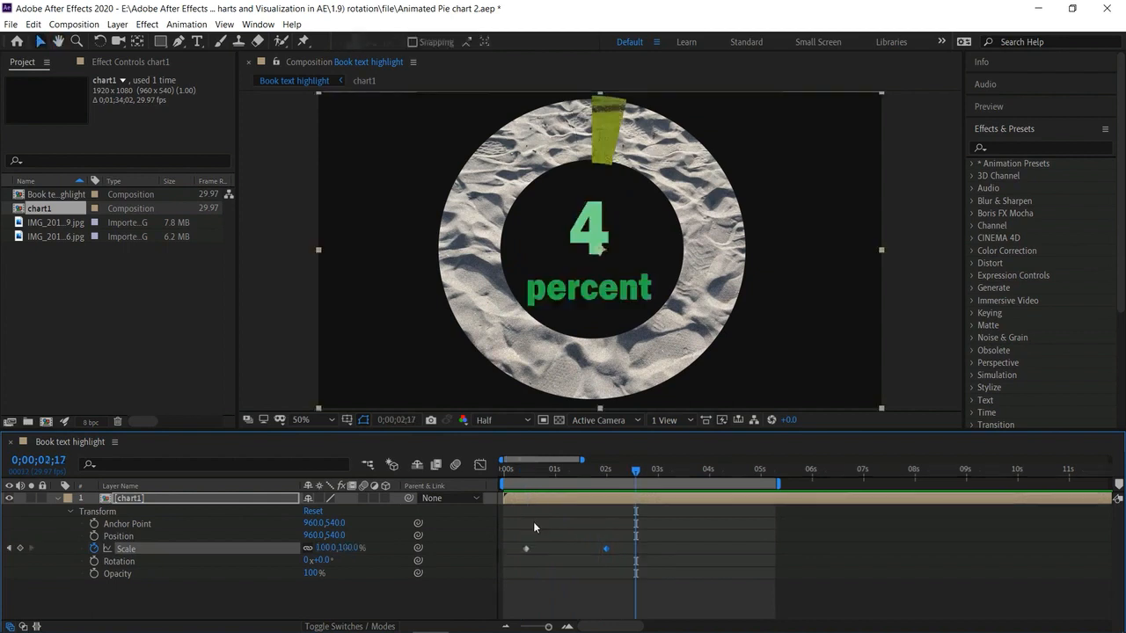
Move the chart1 layer's 100% Scale keyframe to the 3-second mark and preview the slower scale-up from the start
left_click_drag(634, 473, 657, 510)
left_click_drag(606, 549, 657, 560)
key("Home")
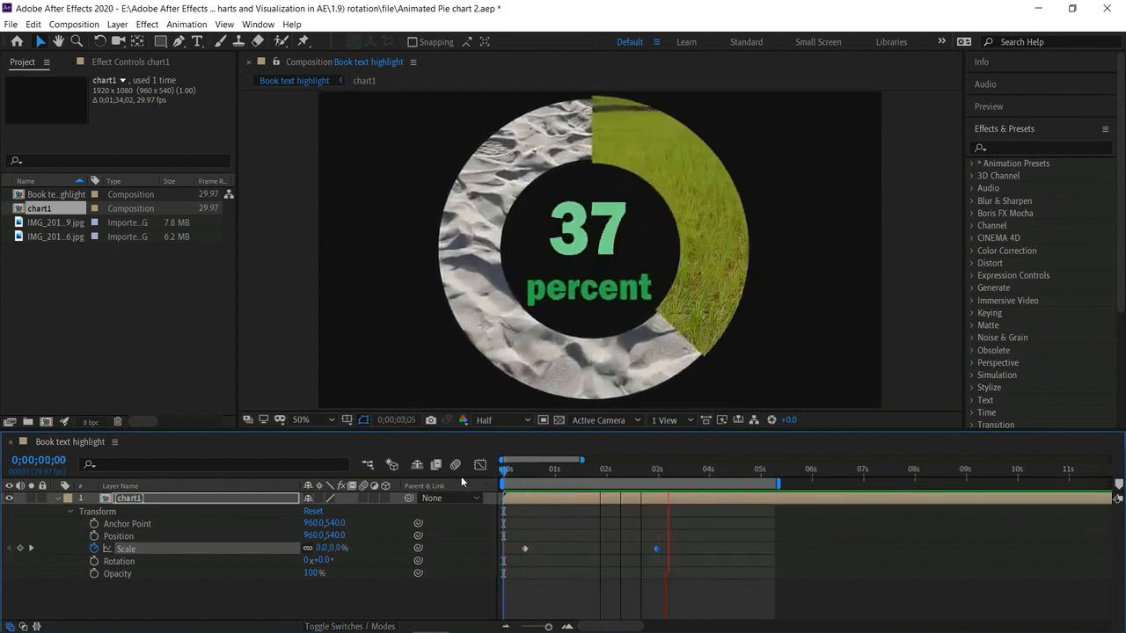
key("space")
Add an 80% Scale keyframe for the chart1 layer at 0;00;04;03 and preview the scale animation
left_click_drag(688, 471, 712, 498)
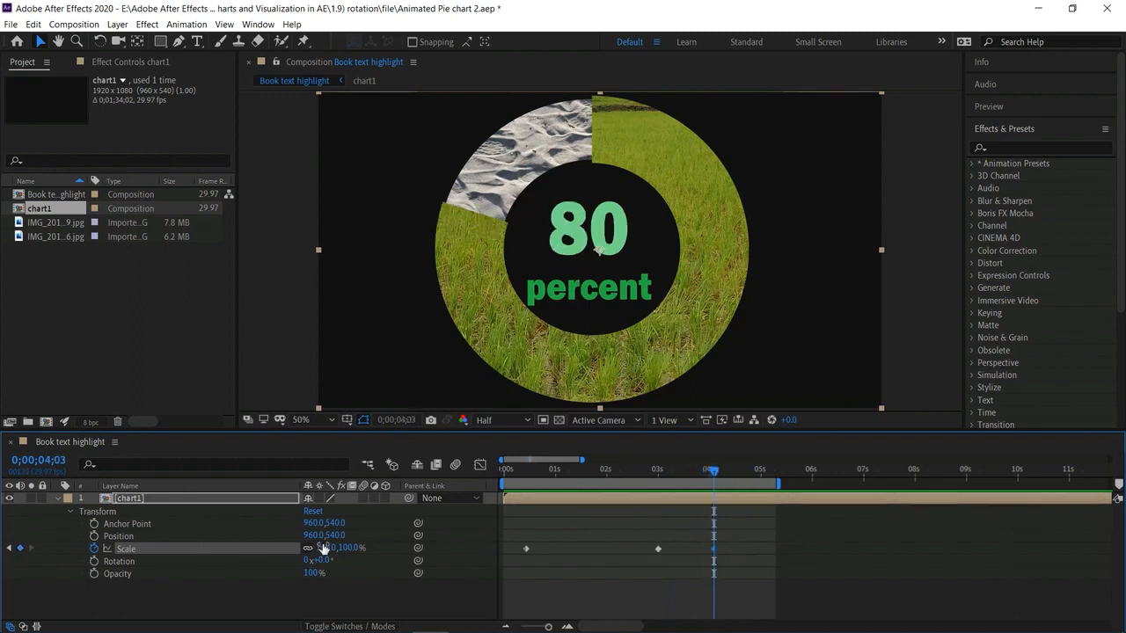
left_click(325, 547)
type("80")
key("Return")
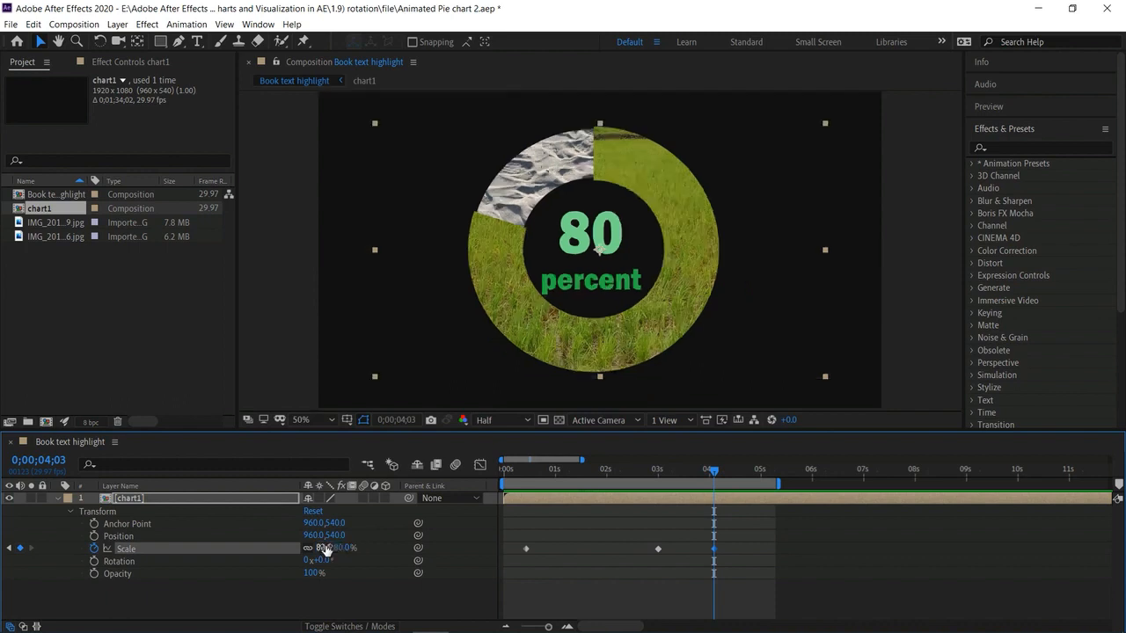
key("Home")
key("space")
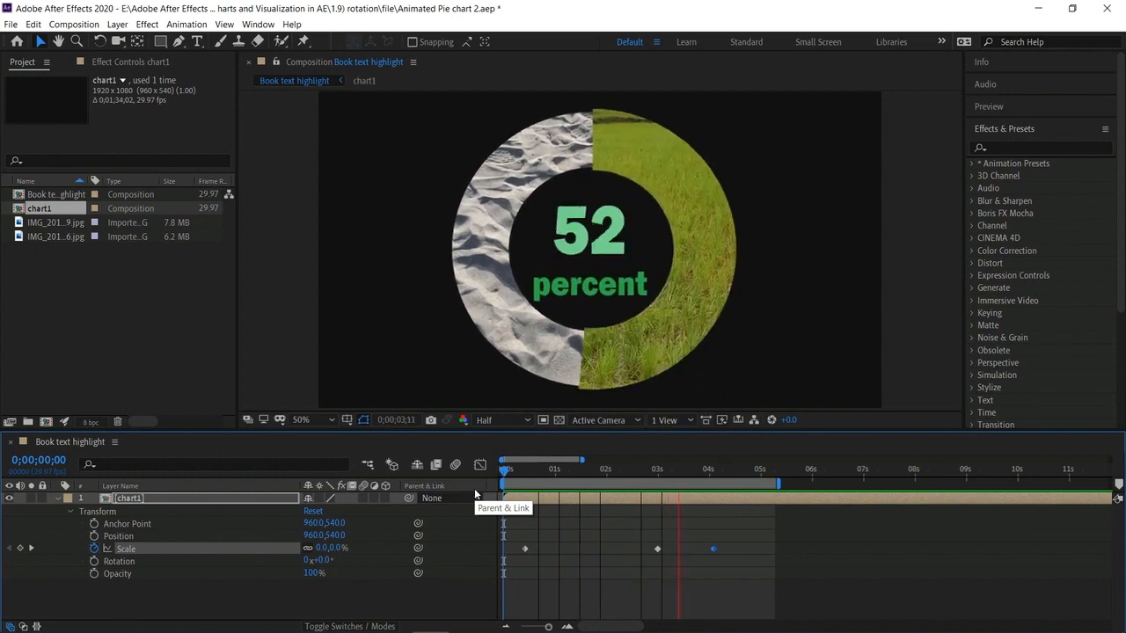
key("space")
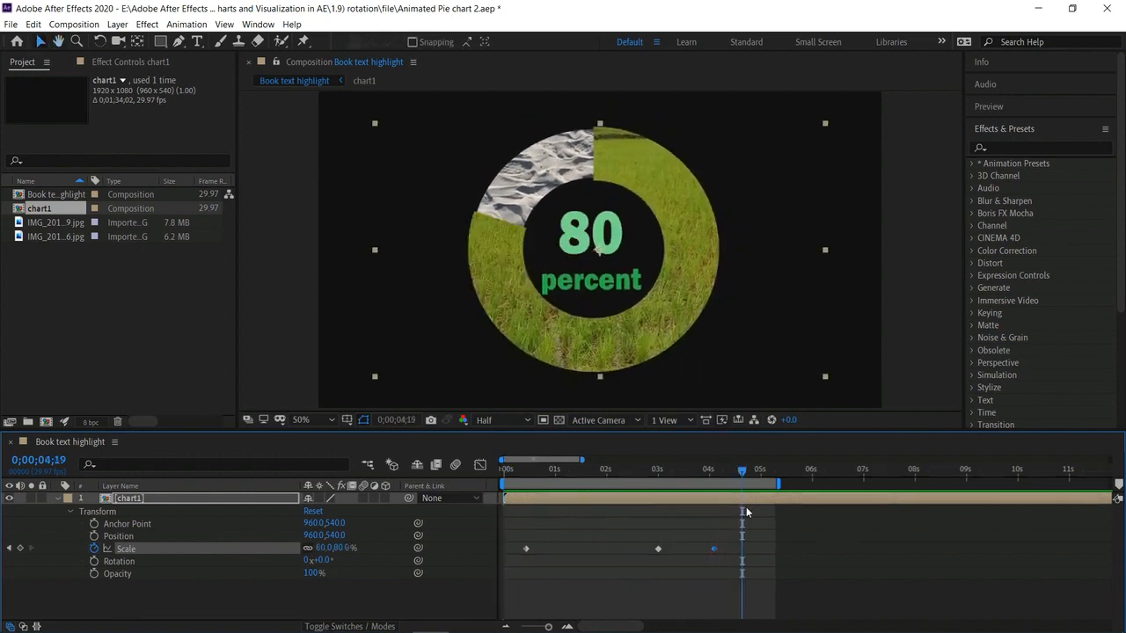
Go to the first Scale keyframe at 0;00;00;13 and make chart1 a 3D layer
left_click_drag(742, 473, 525, 499)
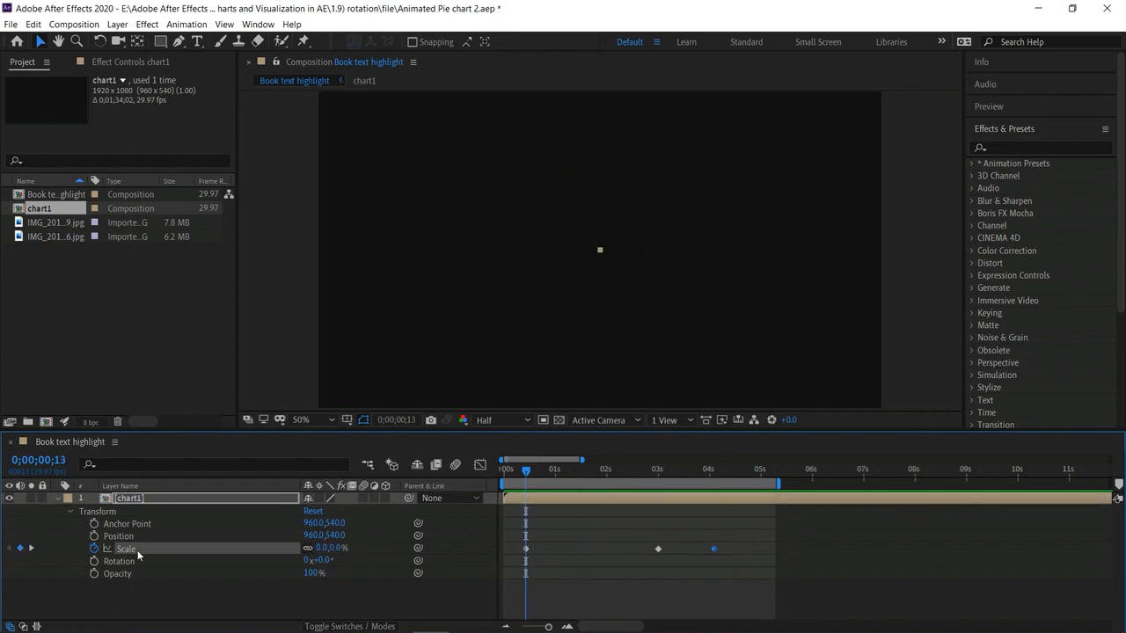
left_click(385, 498)
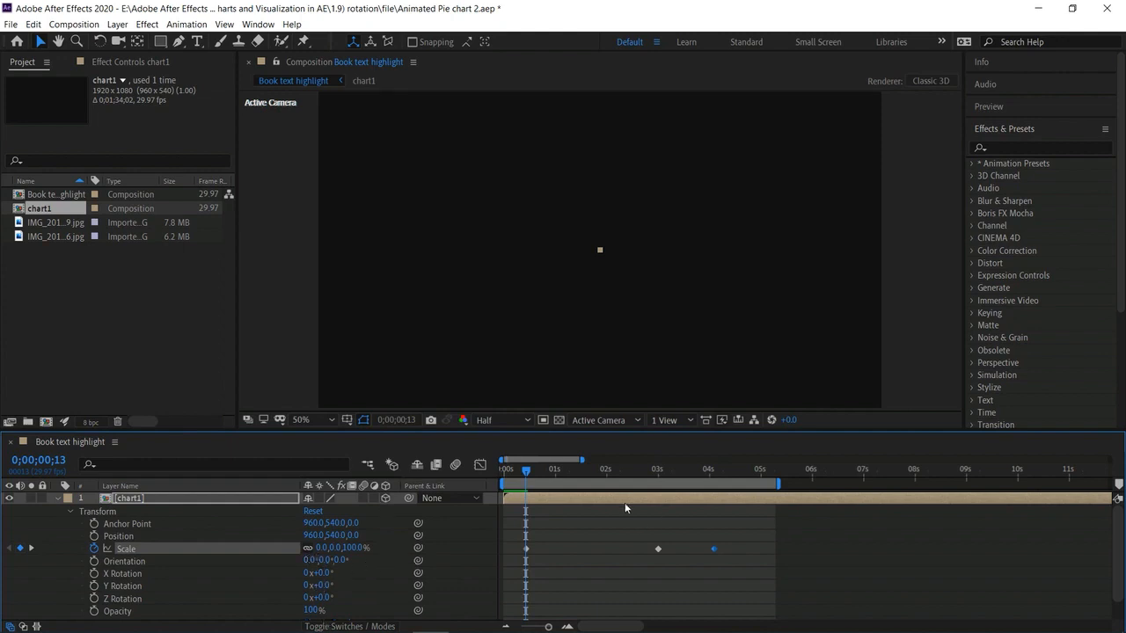
Try tilting the chart1 layer to Y Rotation -39° and Z Rotation -27° at 0;00;02;06, and undo both rotations
left_click_drag(526, 470, 616, 469)
mouse_move(323, 585)
left_mouse_down()
mouse_move(348, 596)
mouse_move(303, 592)
left_mouse_up()
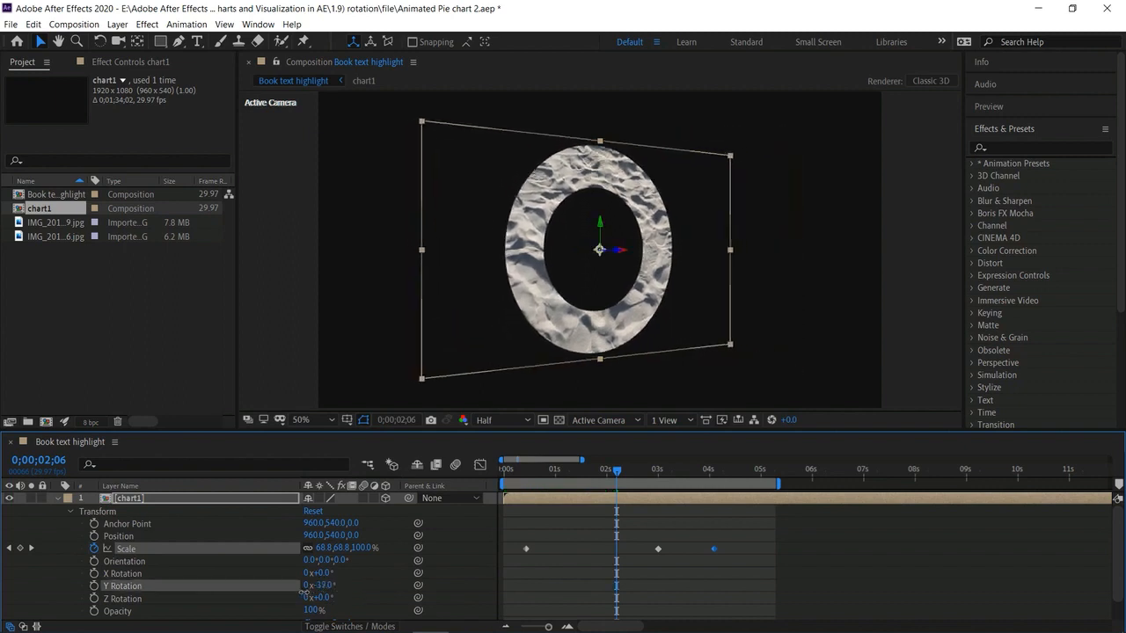
left_click(563, 527)
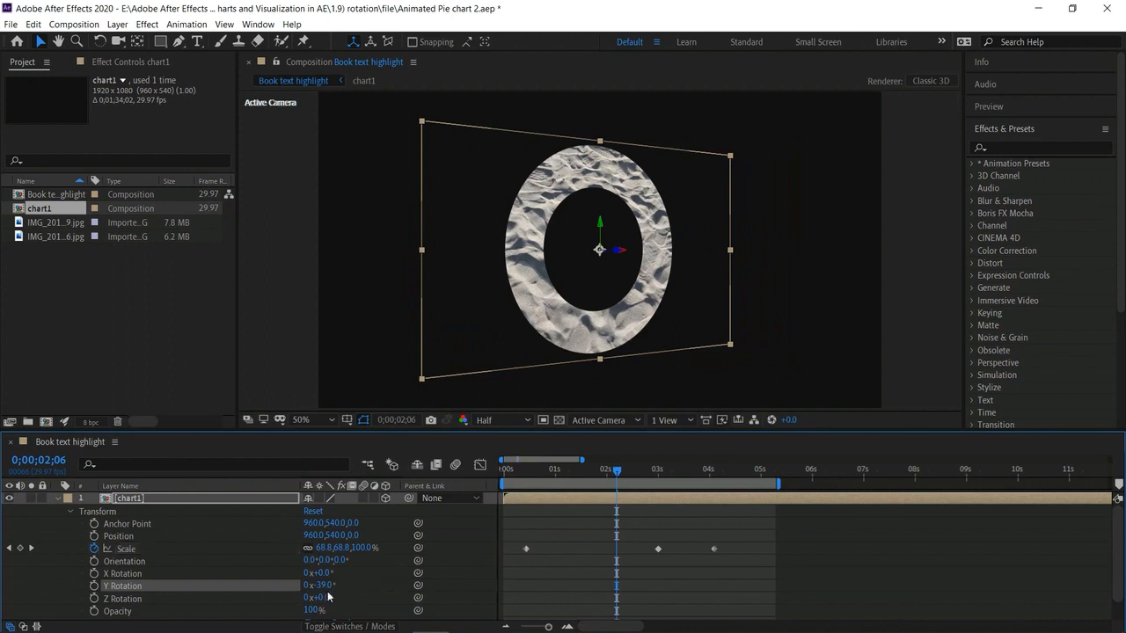
left_click_drag(322, 597, 309, 597)
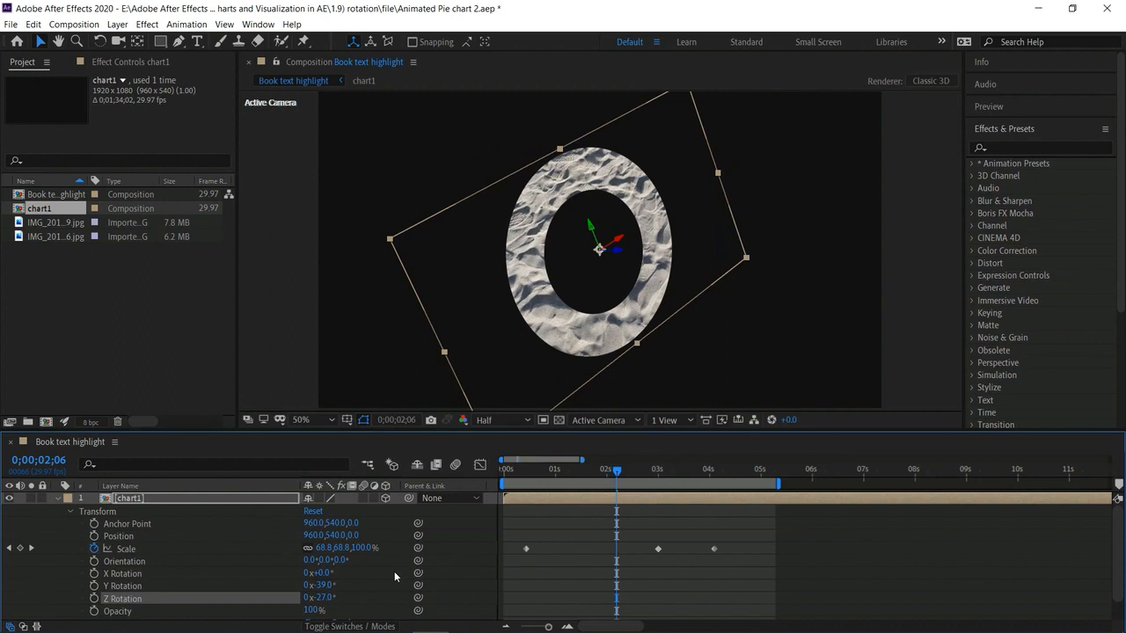
key("ctrl+z")
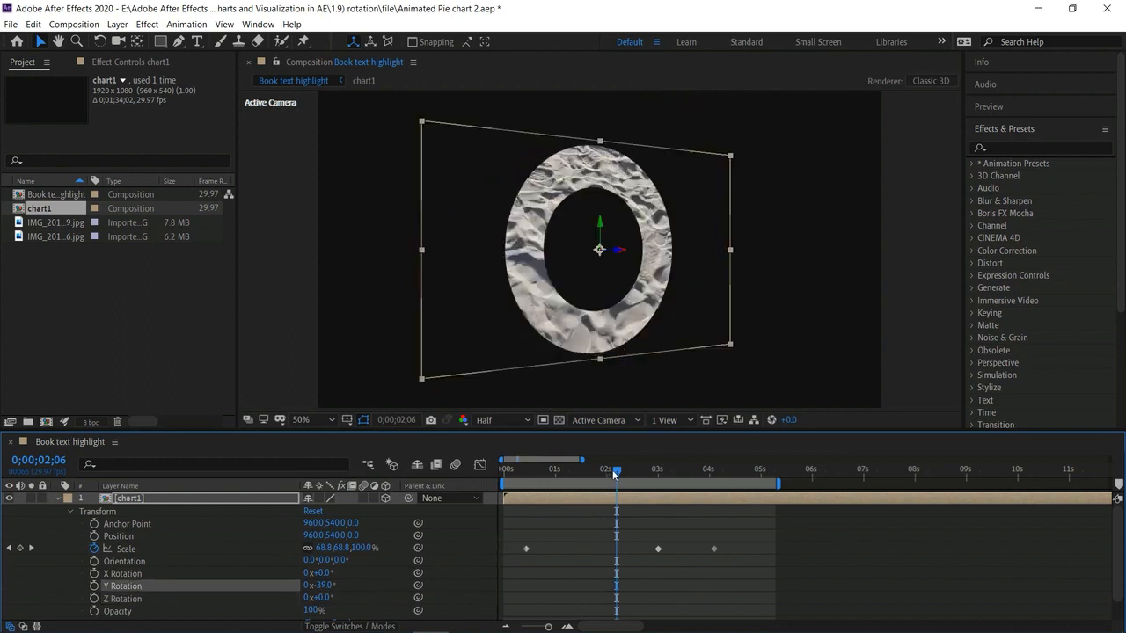
key("ctrl+z")
Start animating the chart1 layer's Y Rotation and Z Rotation with 0° keyframes at 0;00;00;13
left_click_drag(616, 472, 529, 472)
key("j")
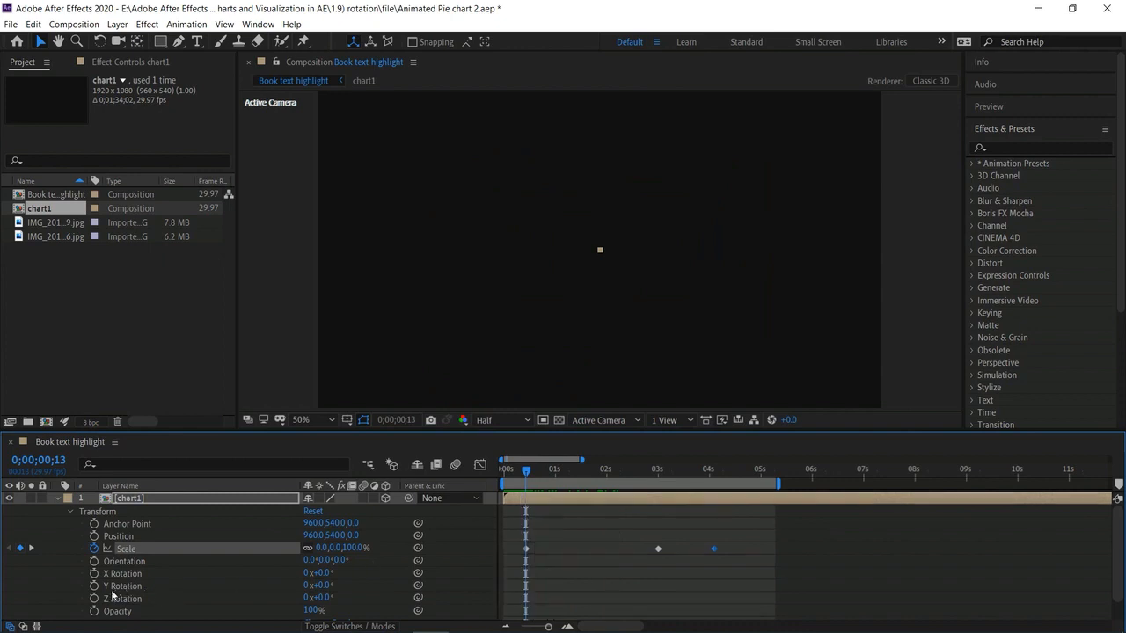
left_click(93, 588)
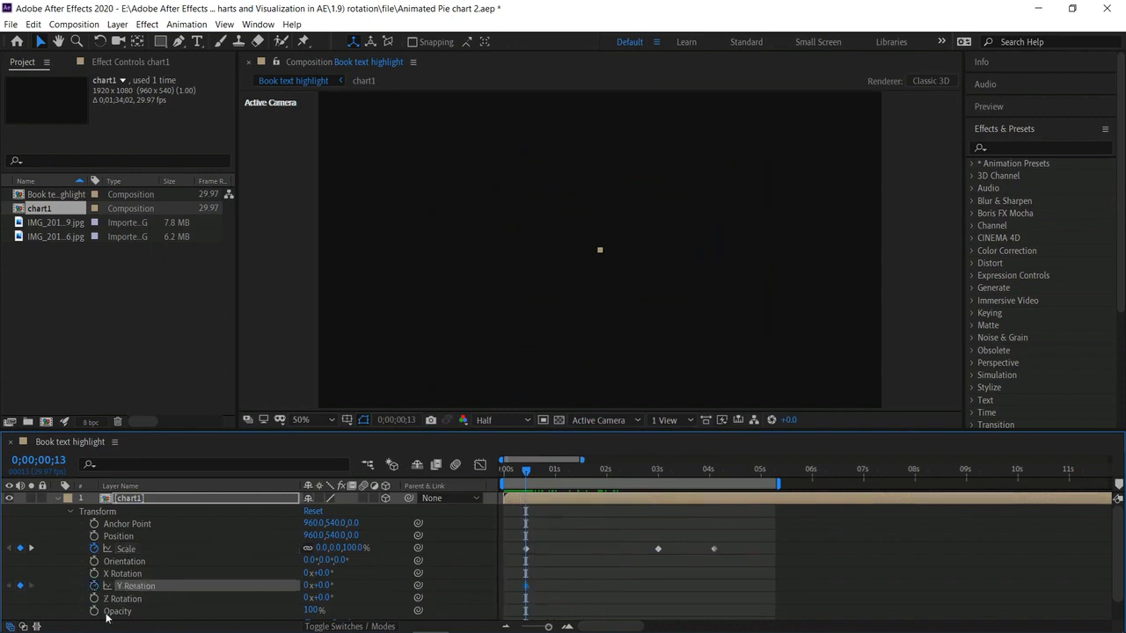
left_click(93, 599)
Add keyframes at 0;00;03;01 with Y Rotation -39° and Z Rotation +22° for chart1, and preview the tilt
left_click_drag(524, 474, 657, 542)
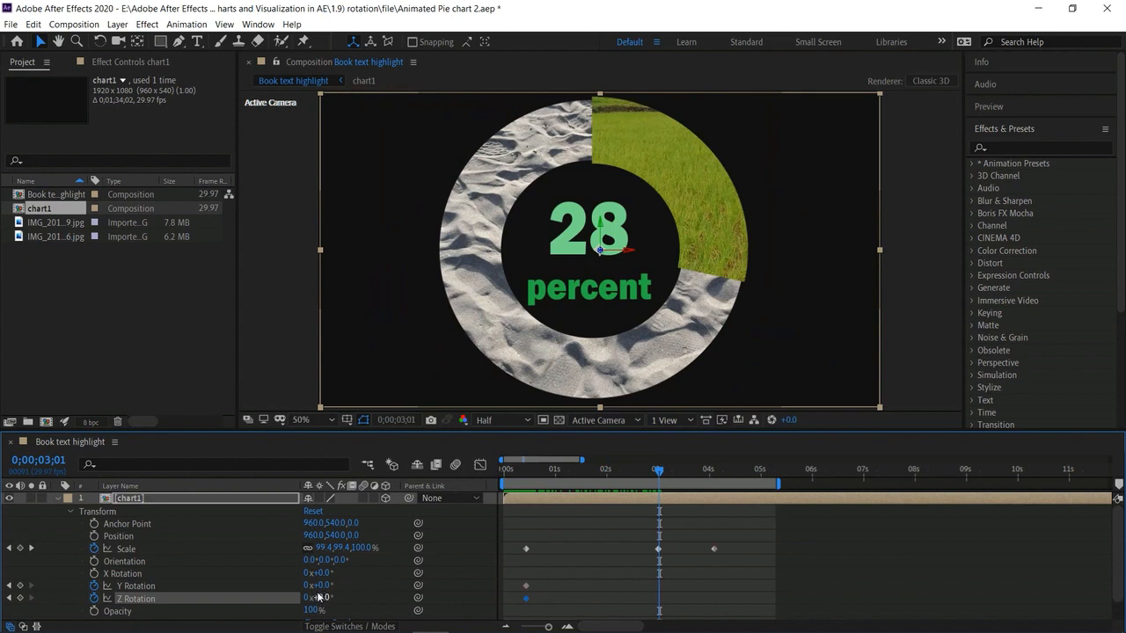
left_click(20, 585)
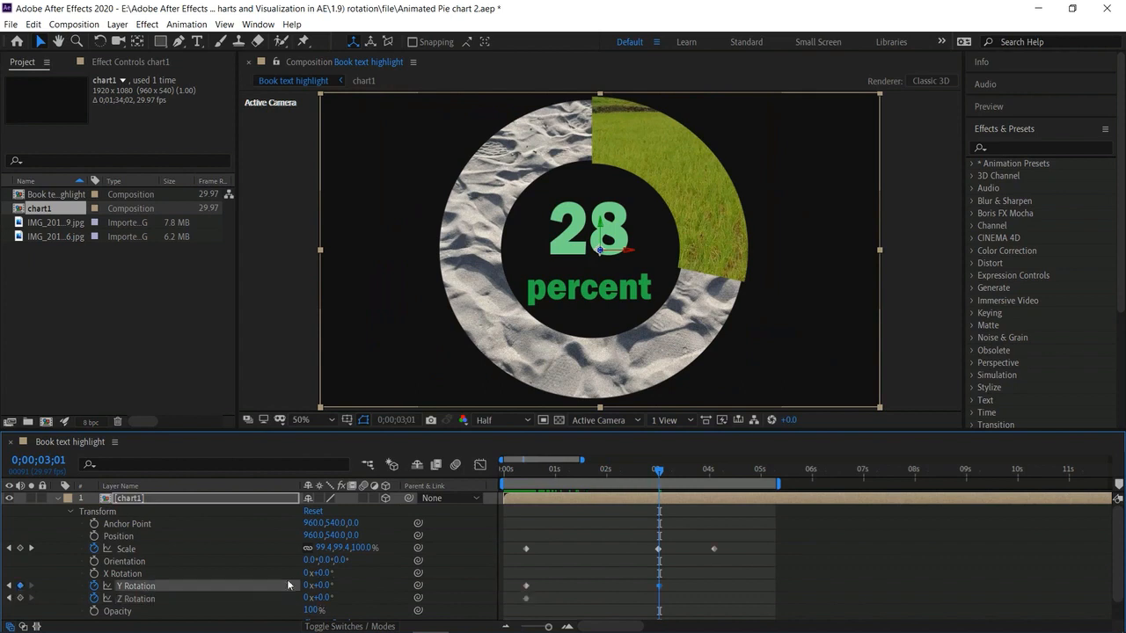
left_click_drag(326, 587, 299, 586)
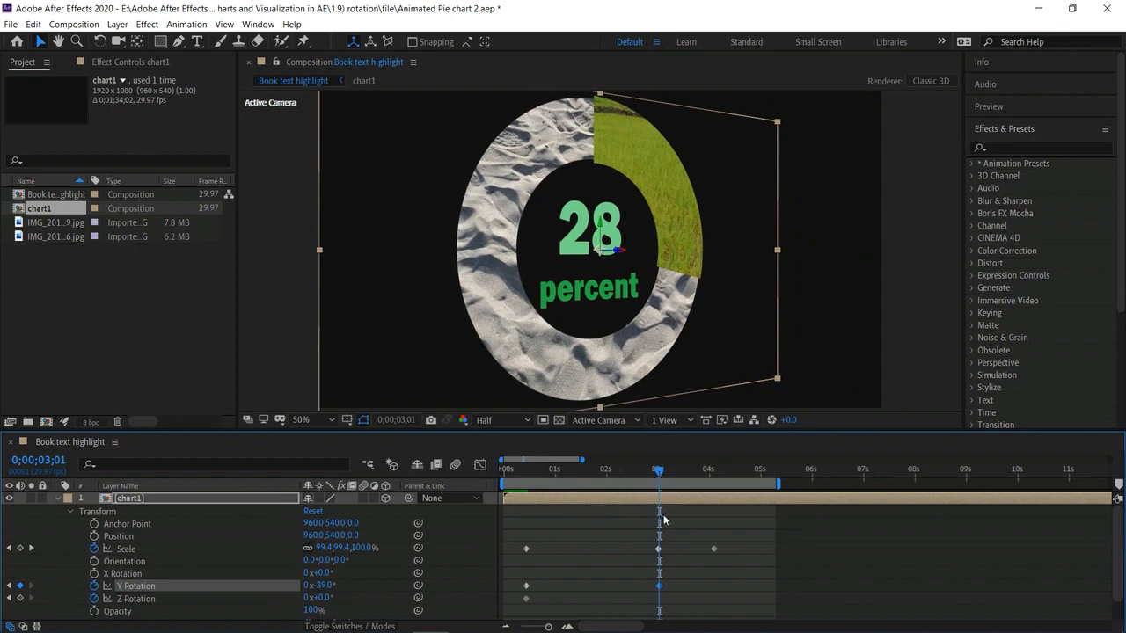
left_click(20, 598)
left_click_drag(323, 598, 341, 601)
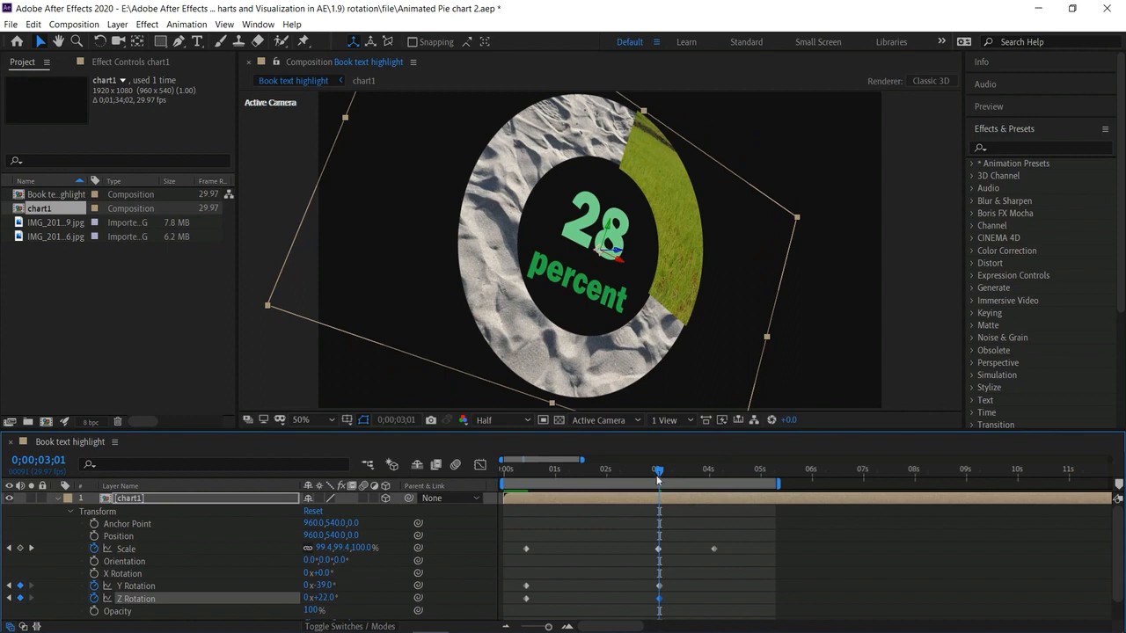
left_click_drag(655, 476, 495, 507)
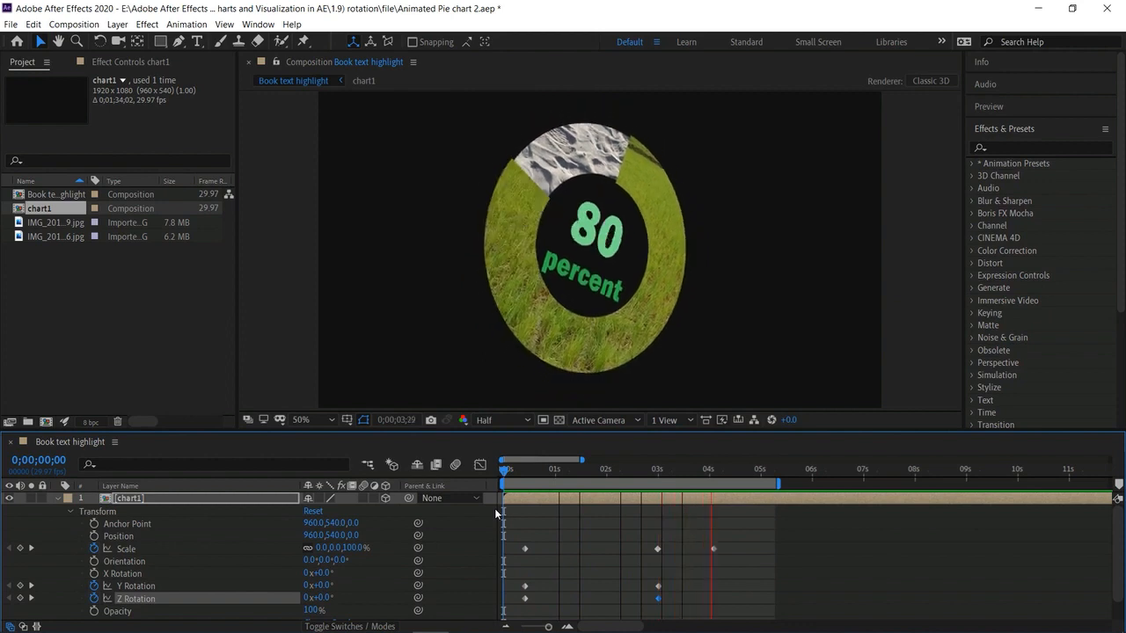
key("space")
Try Y Rotation +41° and Z Rotation -26° keyframes at 0;00;04;03 for chart1, preview the motion, and undo them
left_click_drag(719, 472, 713, 472)
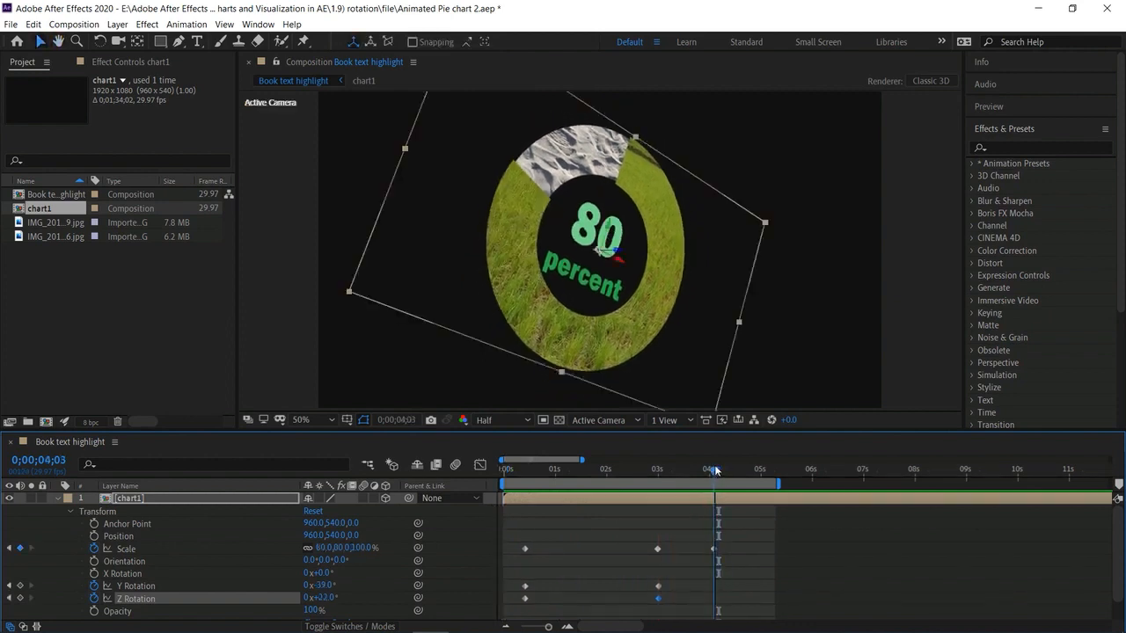
left_click(22, 586)
left_click_drag(324, 585, 401, 604)
left_click_drag(323, 598, 292, 604)
left_click_drag(713, 473, 424, 501)
key("space")
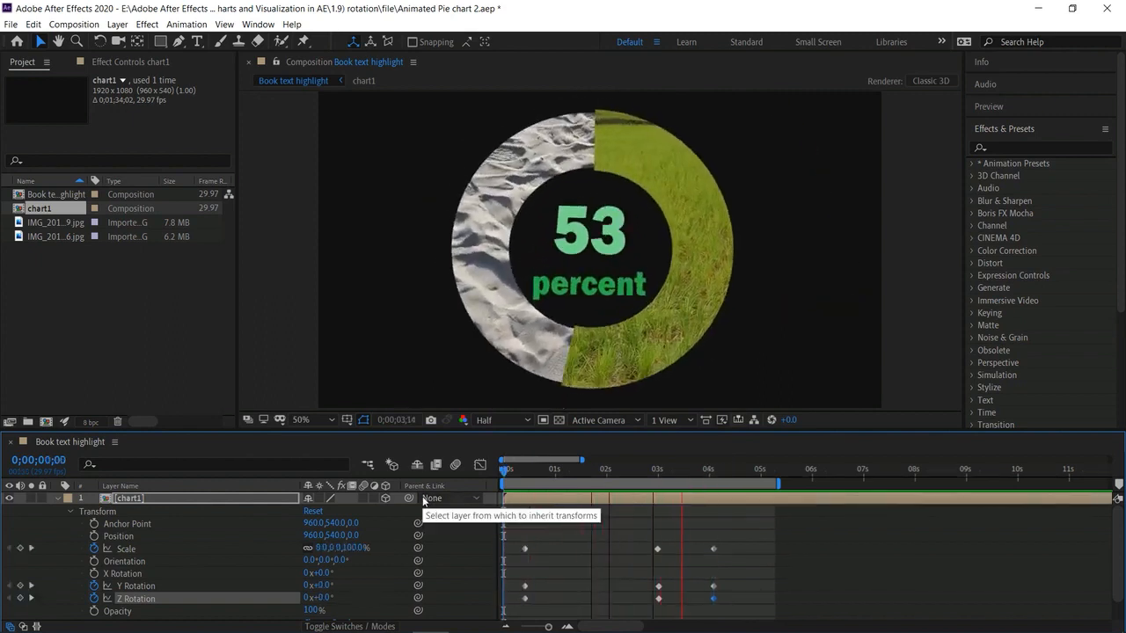
key("space")
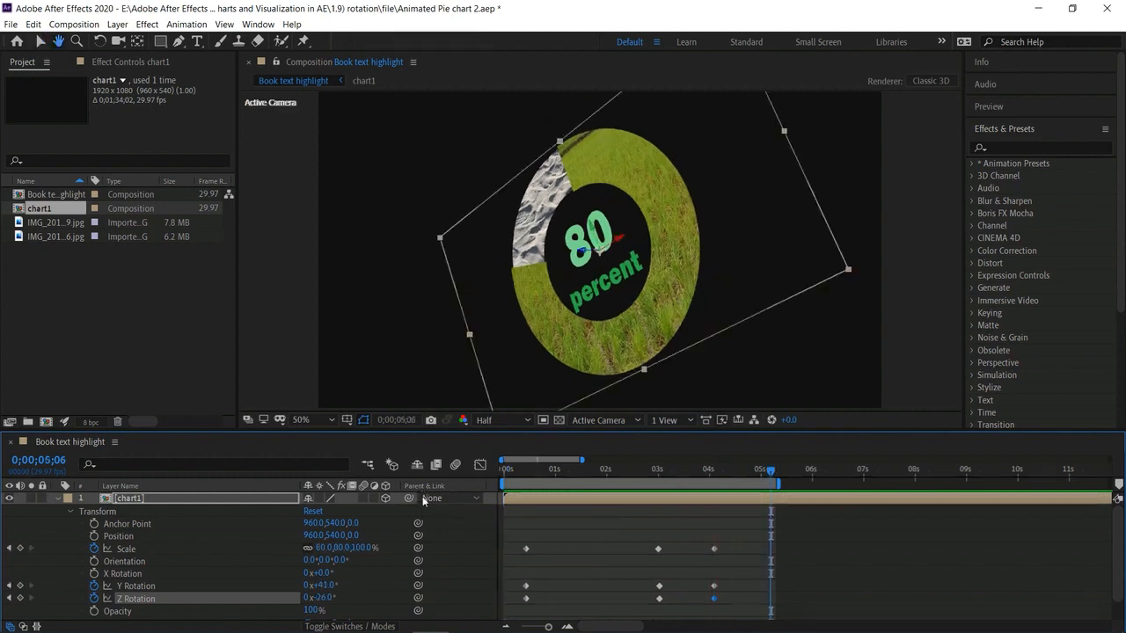
key("j")
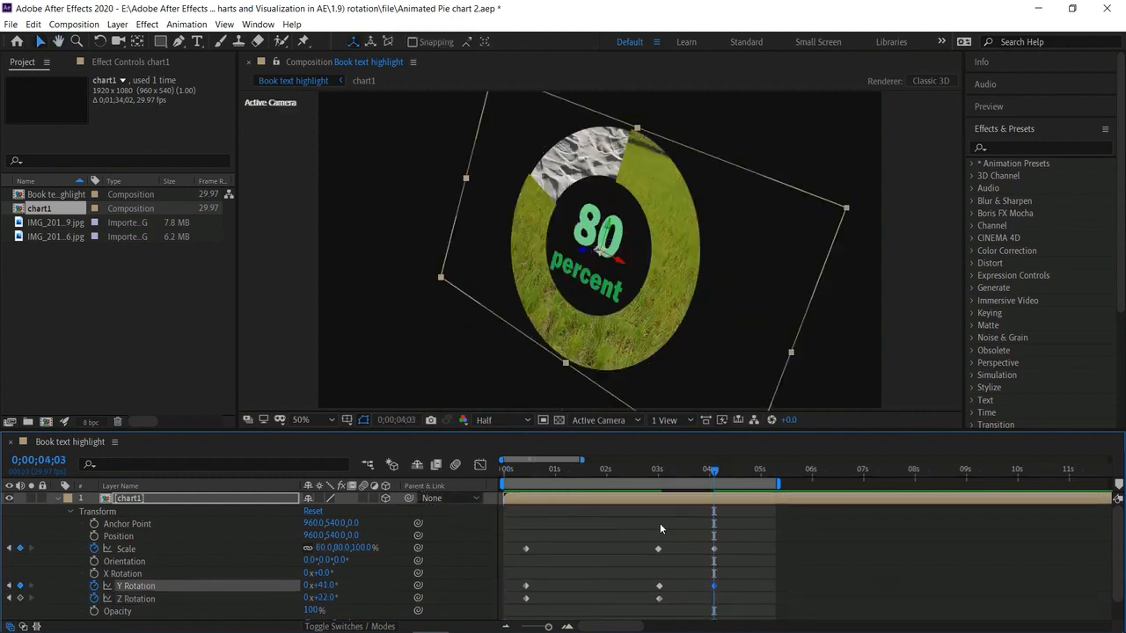
key("ctrl+z")
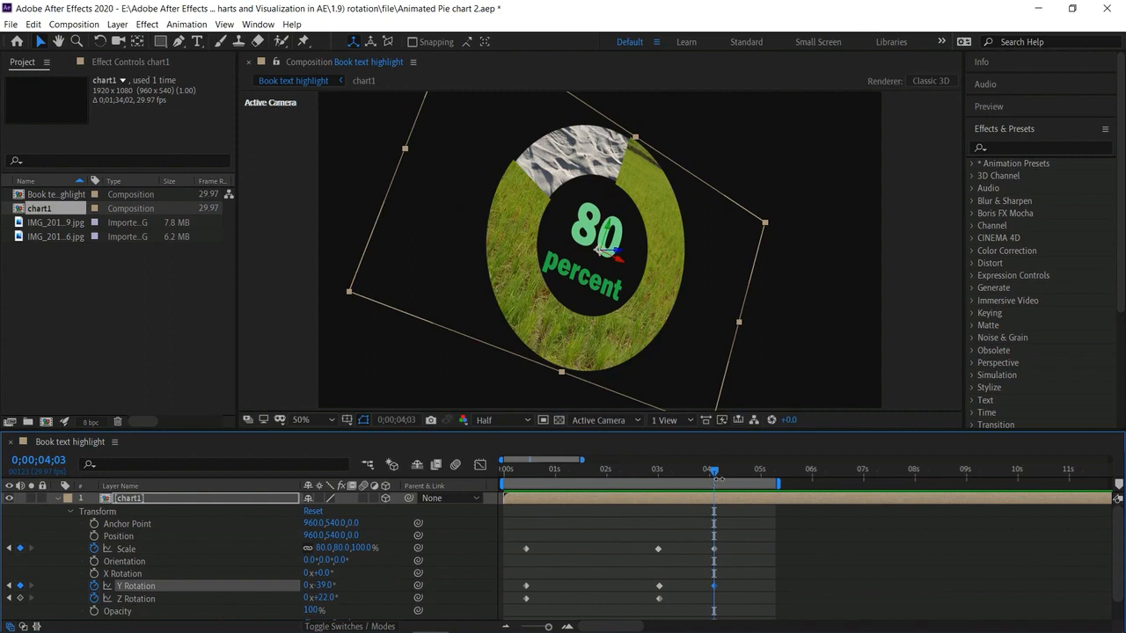
Add keyframes at 0;00;04;02 with Y Rotation -28° and Z Rotation -13° for chart1, and preview the whole animation
left_click_drag(718, 478, 658, 488)
key("space")
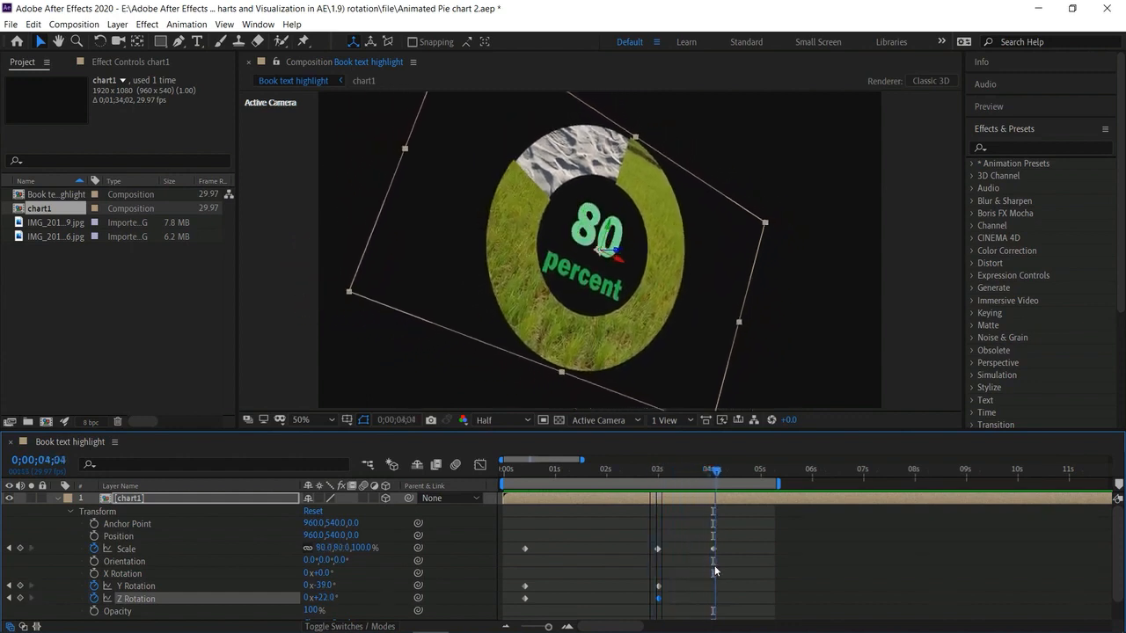
key("Page_Up")
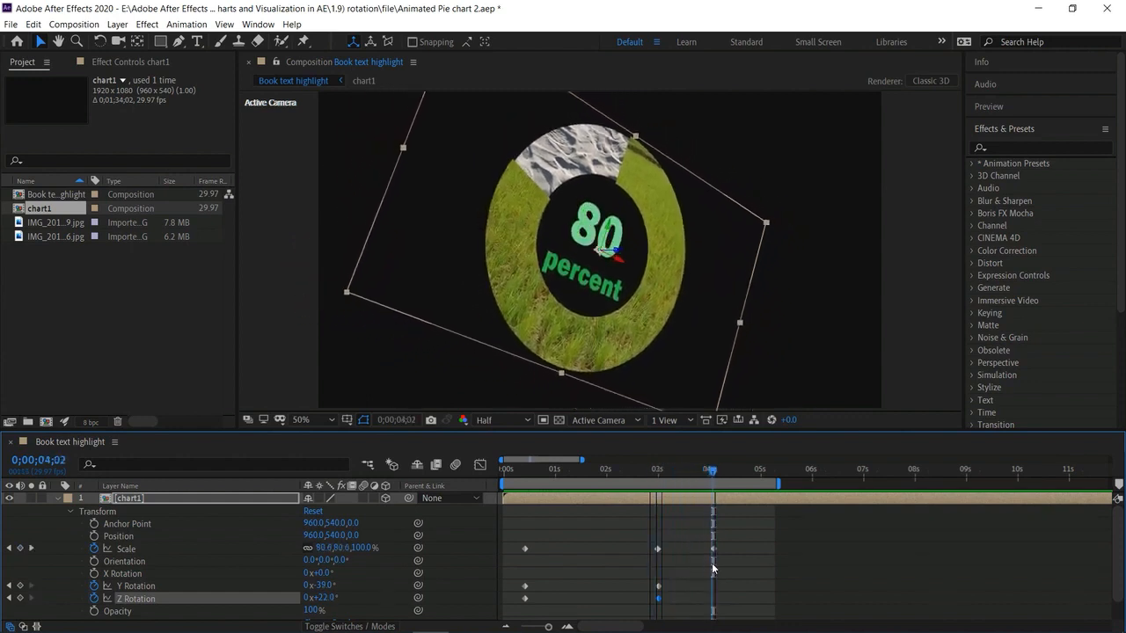
left_click(20, 585)
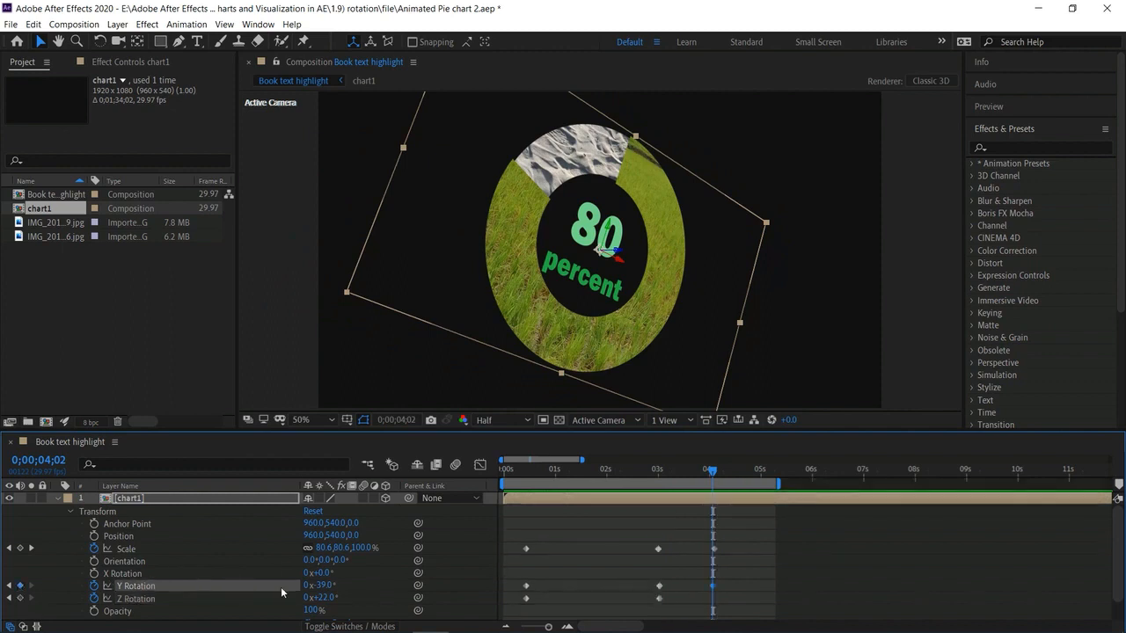
left_click_drag(324, 585, 353, 609)
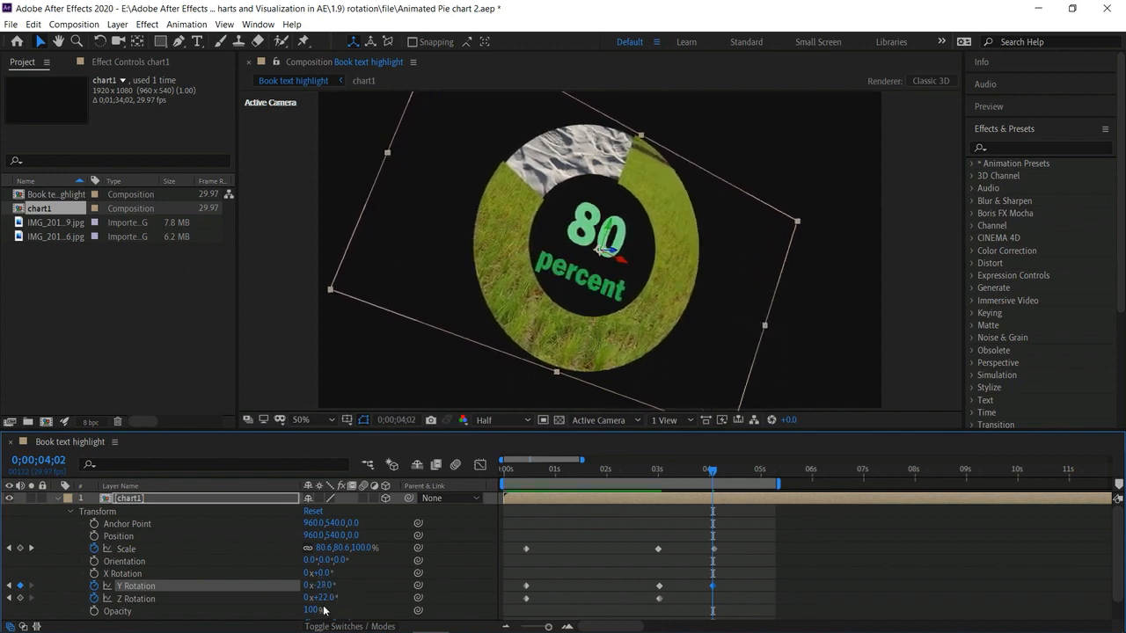
left_click(19, 598)
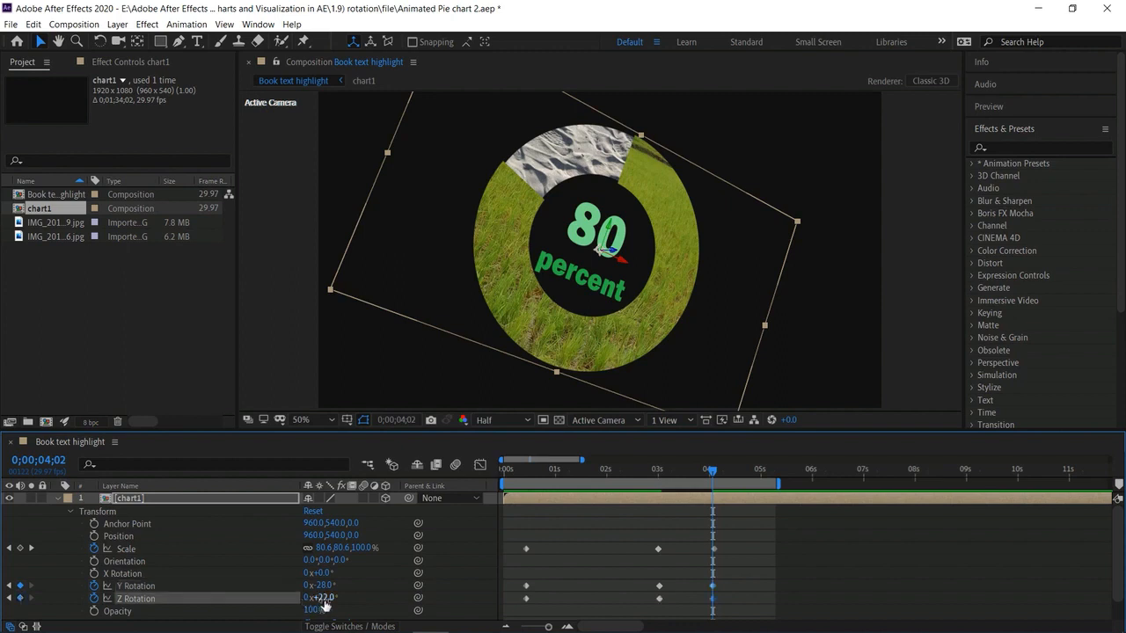
left_click_drag(318, 597, 286, 587)
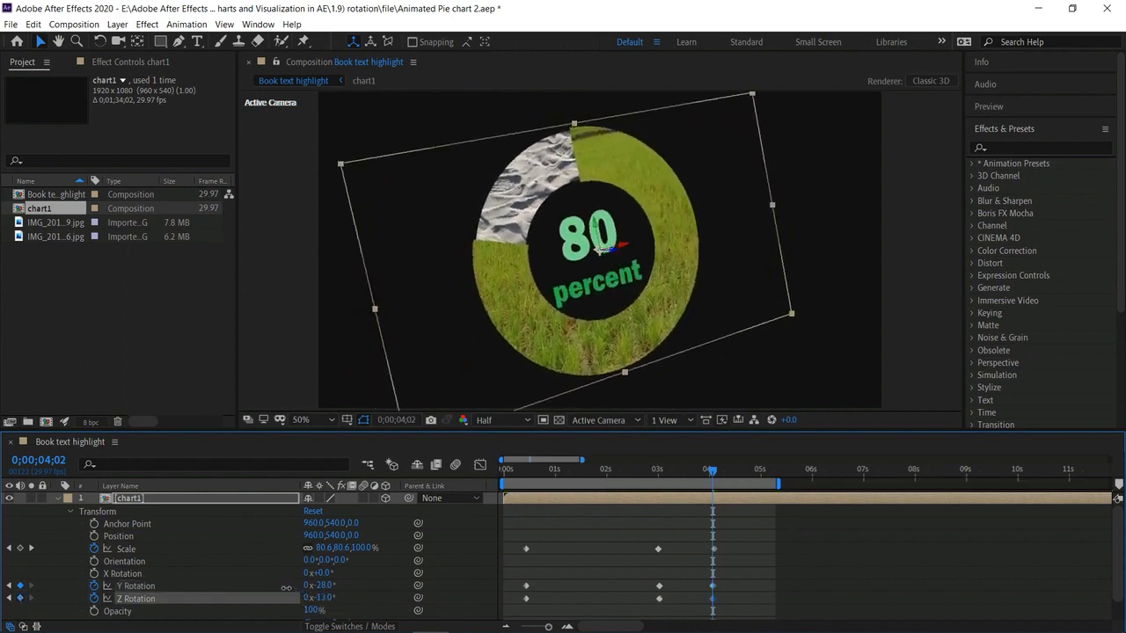
left_click(662, 474)
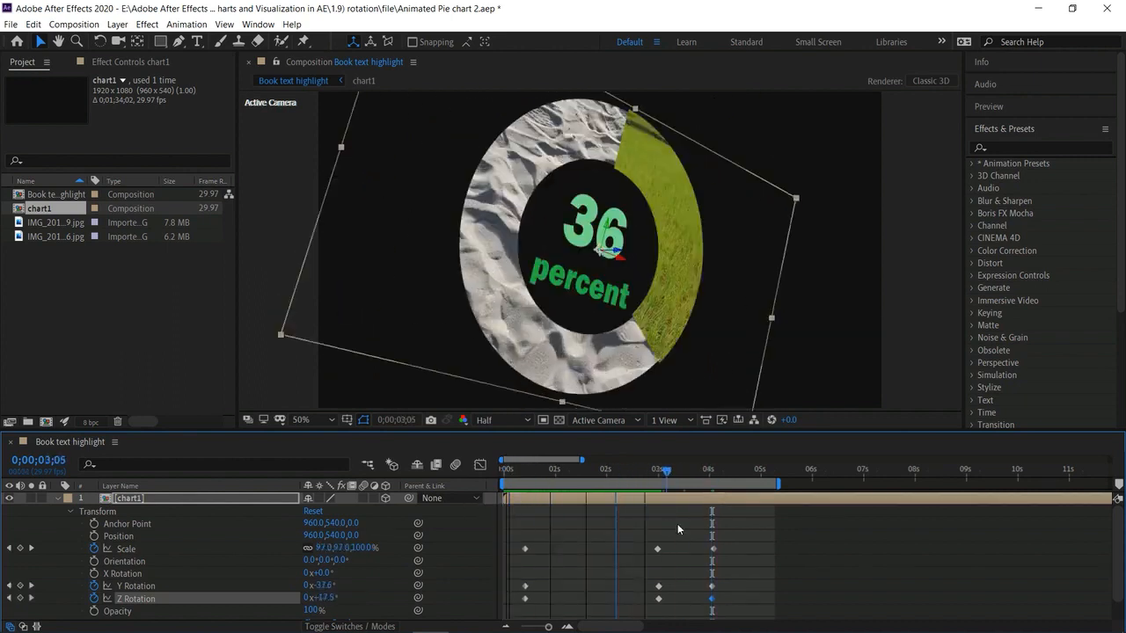
left_click_drag(677, 524, 392, 527)
key("space")
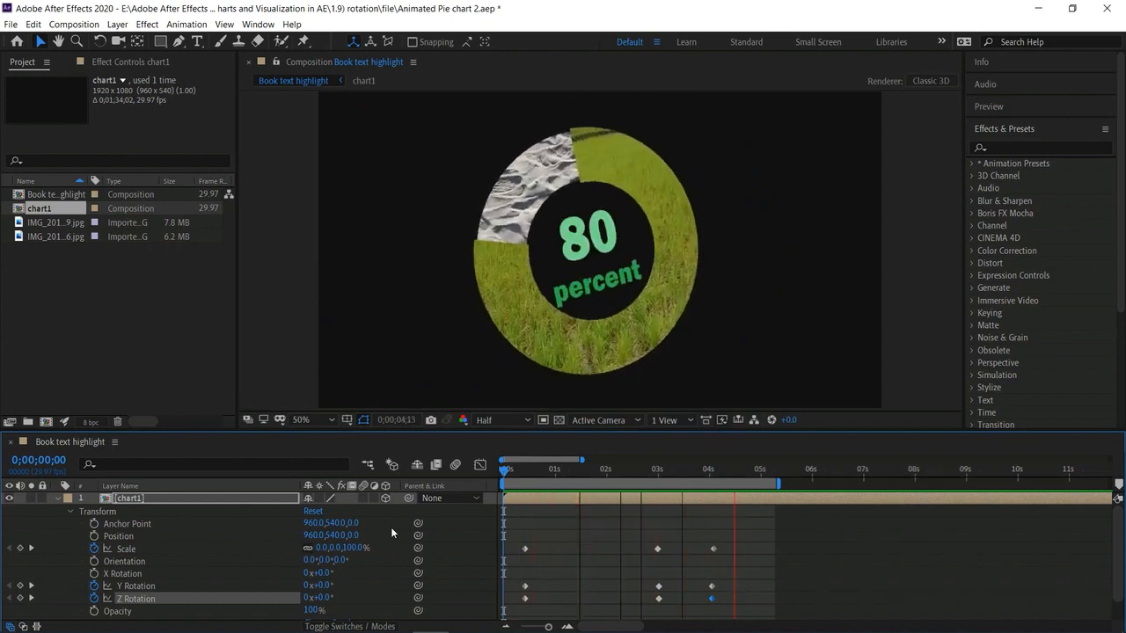
key("space")
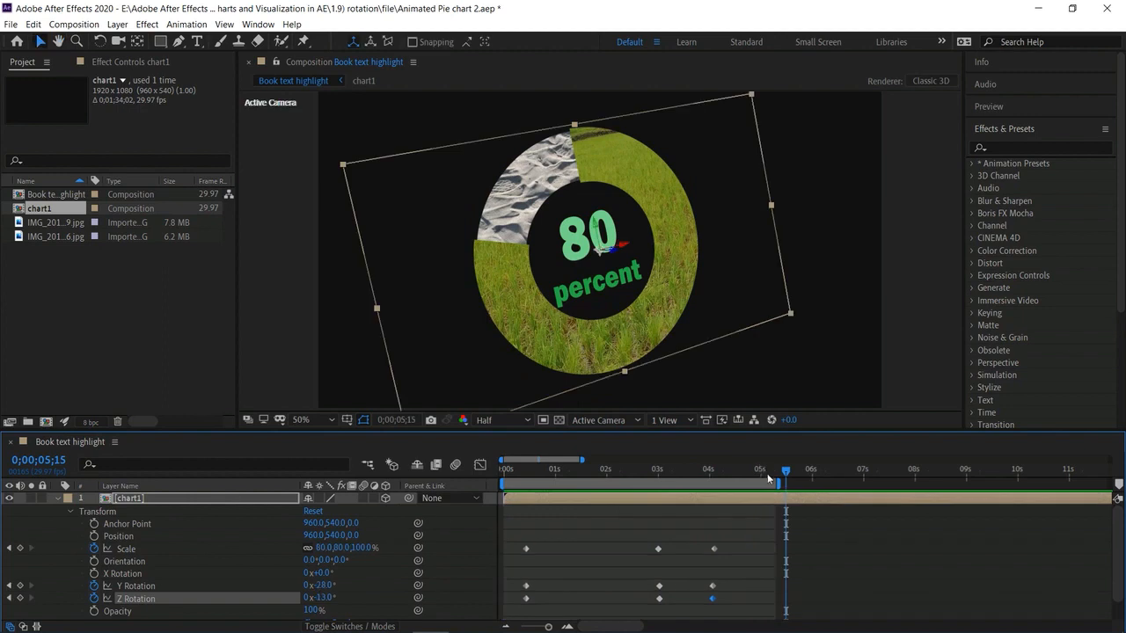
Start animating the chart1 layer's Opacity with a 100% keyframe at 0;00;04;21
left_click_drag(789, 471, 756, 473)
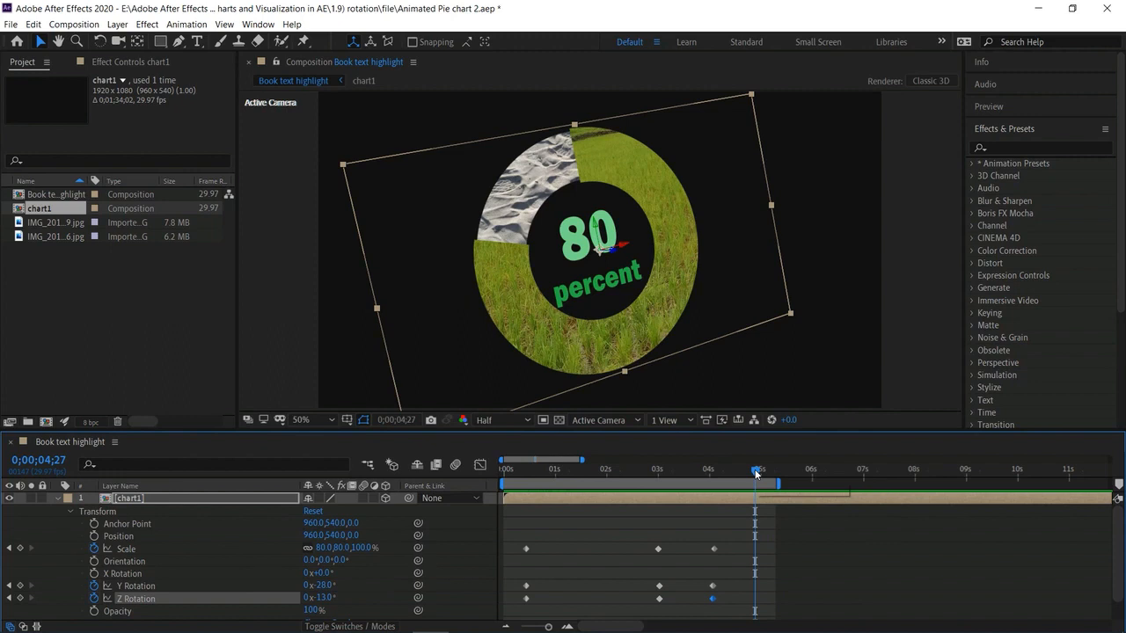
left_click_drag(728, 478, 748, 495)
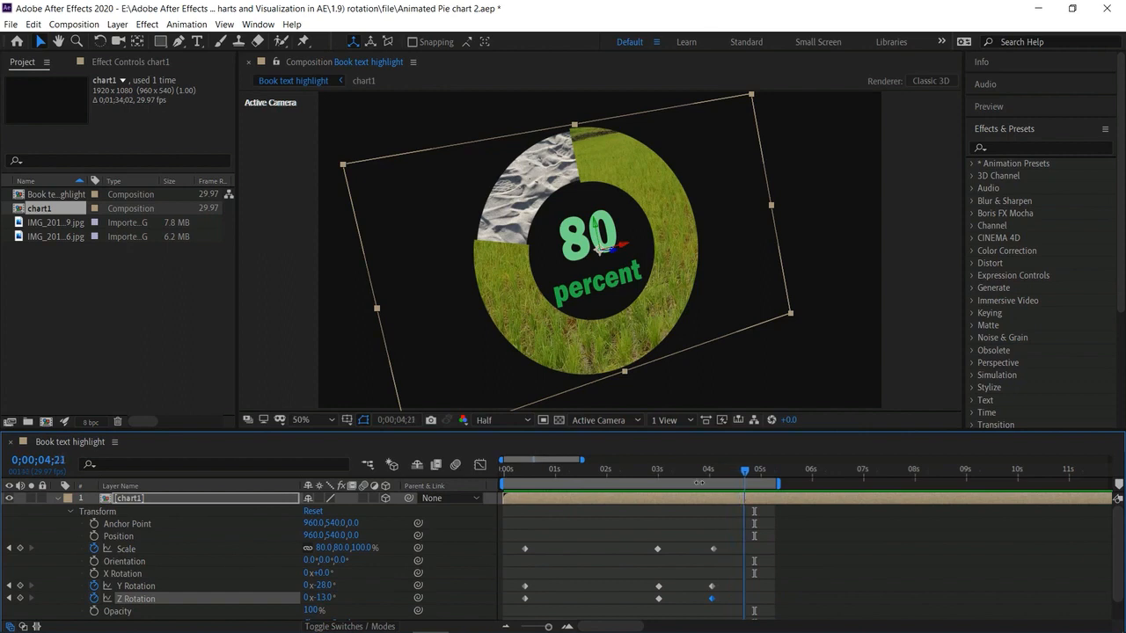
left_click(94, 610)
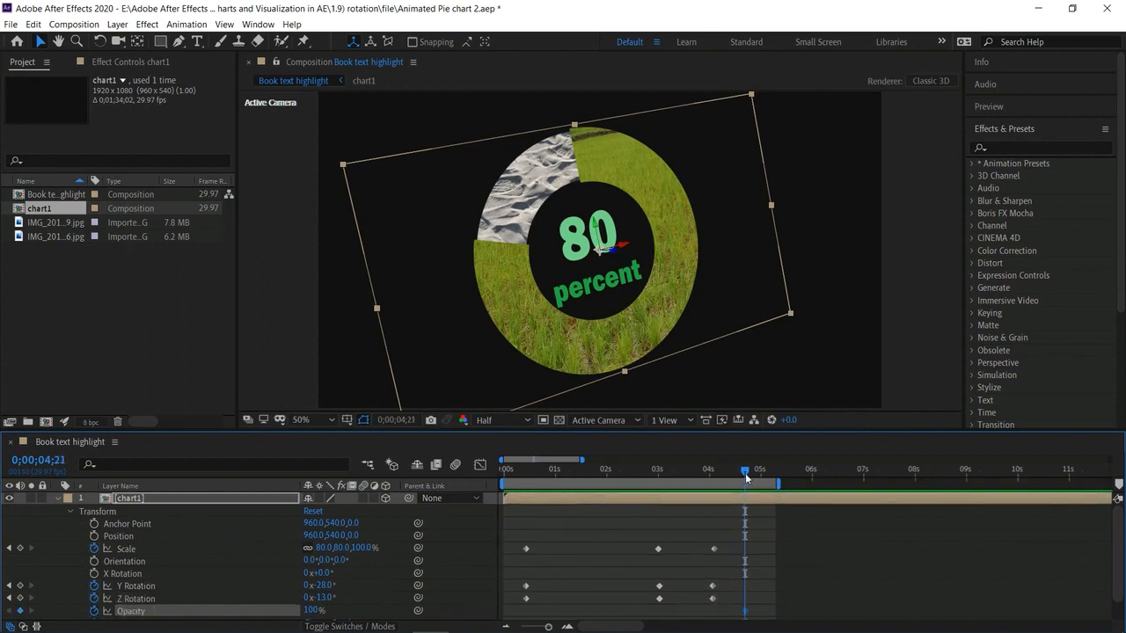
Add a 0% Opacity keyframe for chart1 at 0;00;05;00 and preview the fade-out
left_click_drag(749, 474, 763, 490)
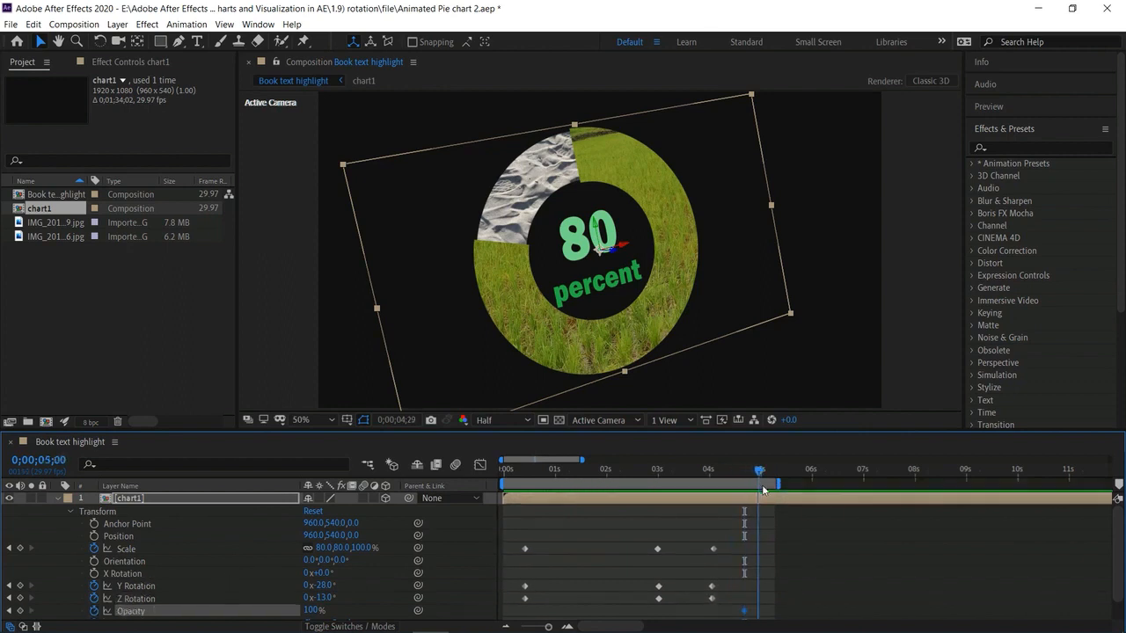
left_click(21, 610)
left_click(310, 606)
type("0")
key("Return")
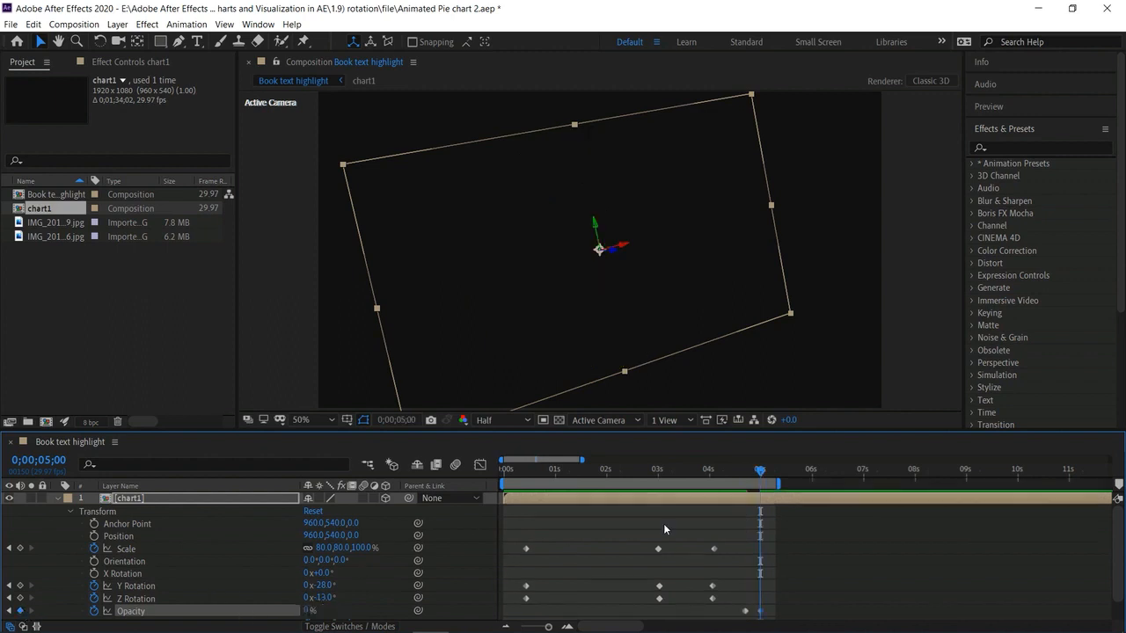
key("space")
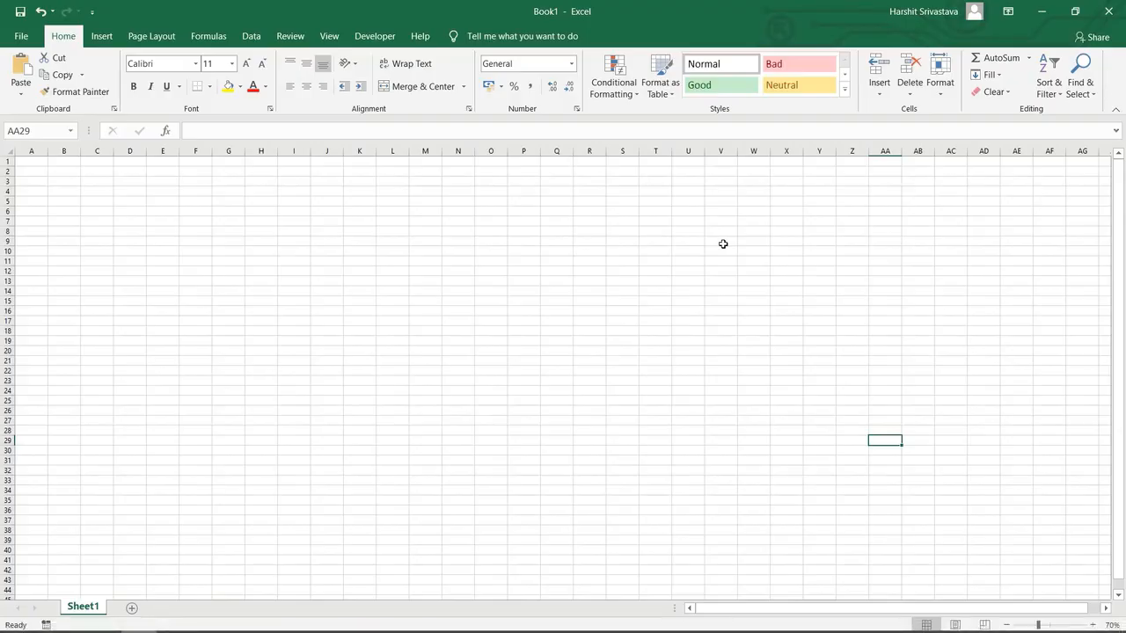
Switch to the blank Excel workbook and insert a Basic Pyramid SmartArt graphic
left_click(101, 39)
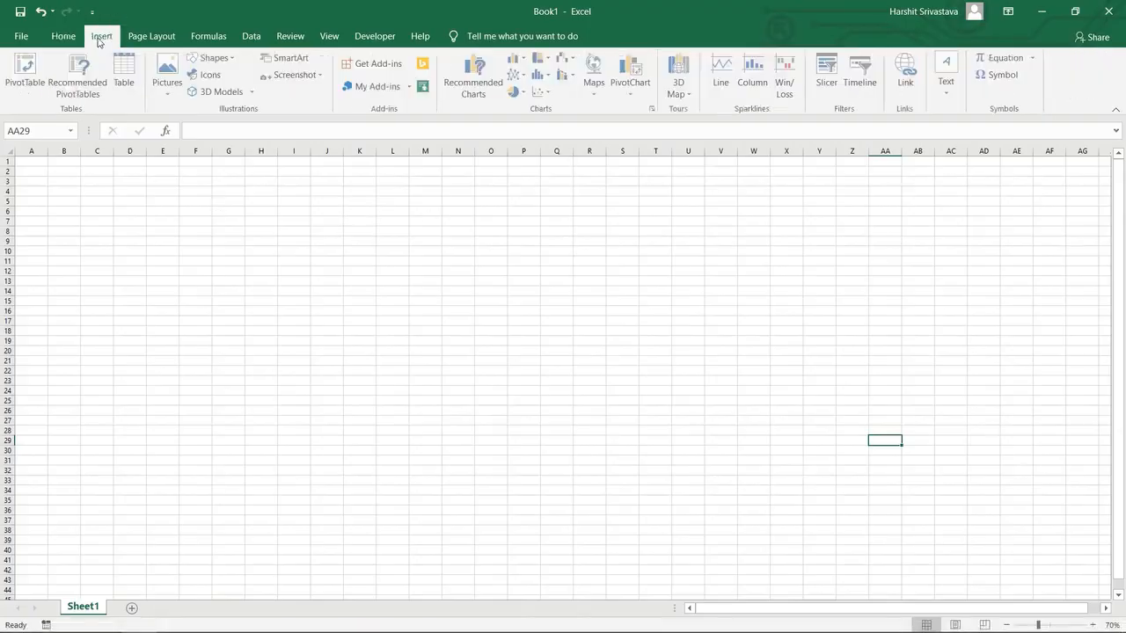
left_click(292, 59)
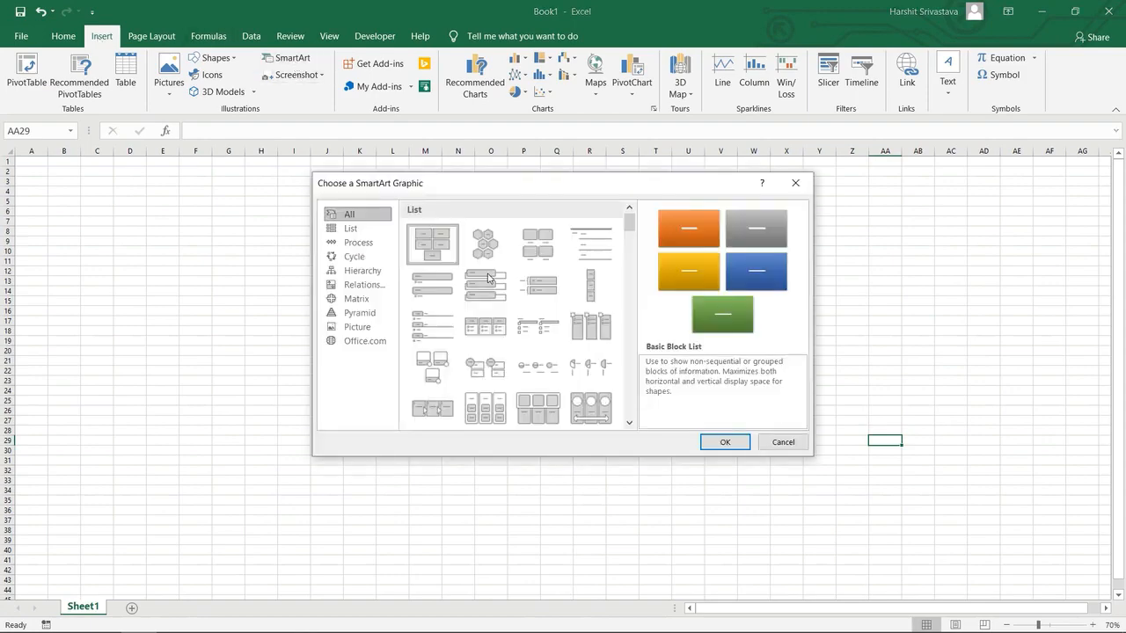
left_click(349, 340)
left_click(356, 314)
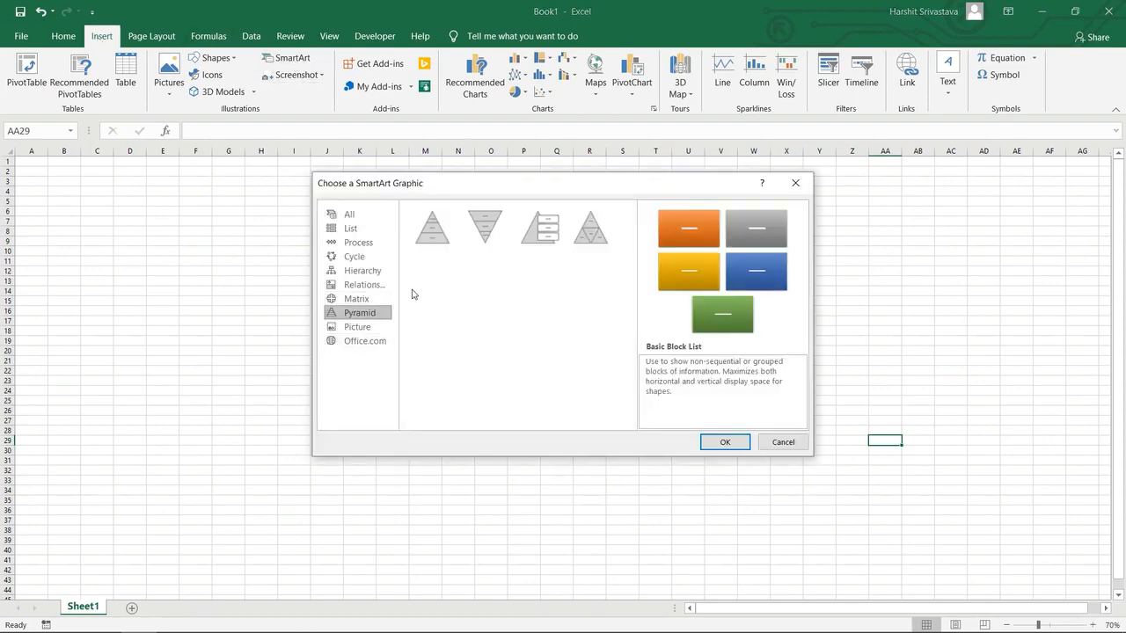
left_click(437, 236)
left_click(724, 444)
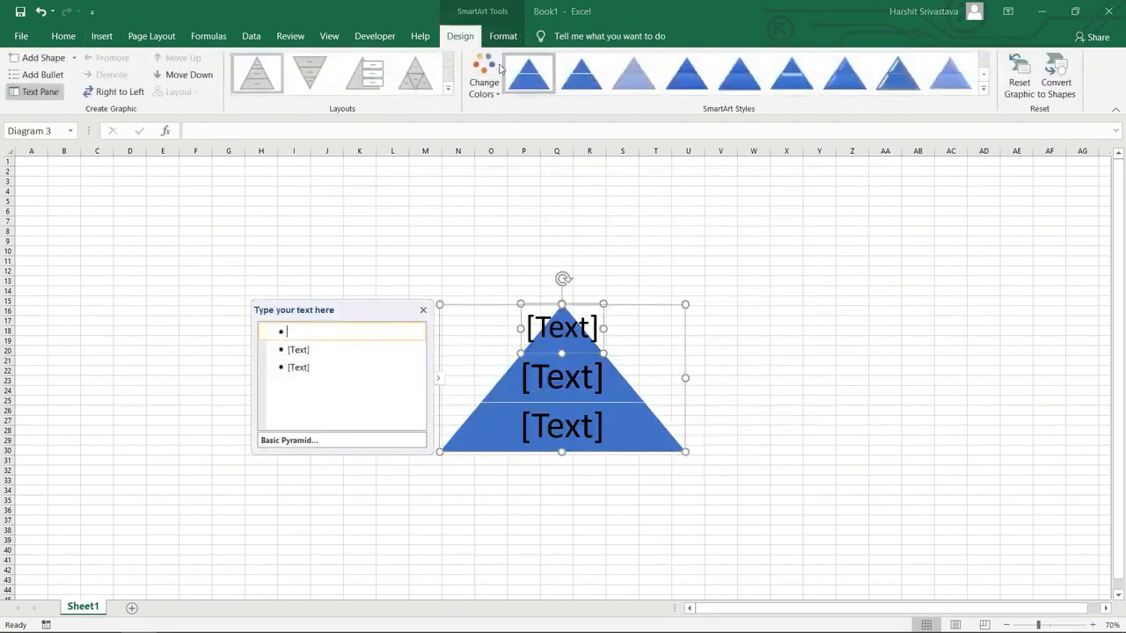
Recolour the pyramid with the orange, gray and yellow scheme and enlarge it to span about columns J to W and rows 5 to 42
left_click(498, 68)
left_click(505, 203)
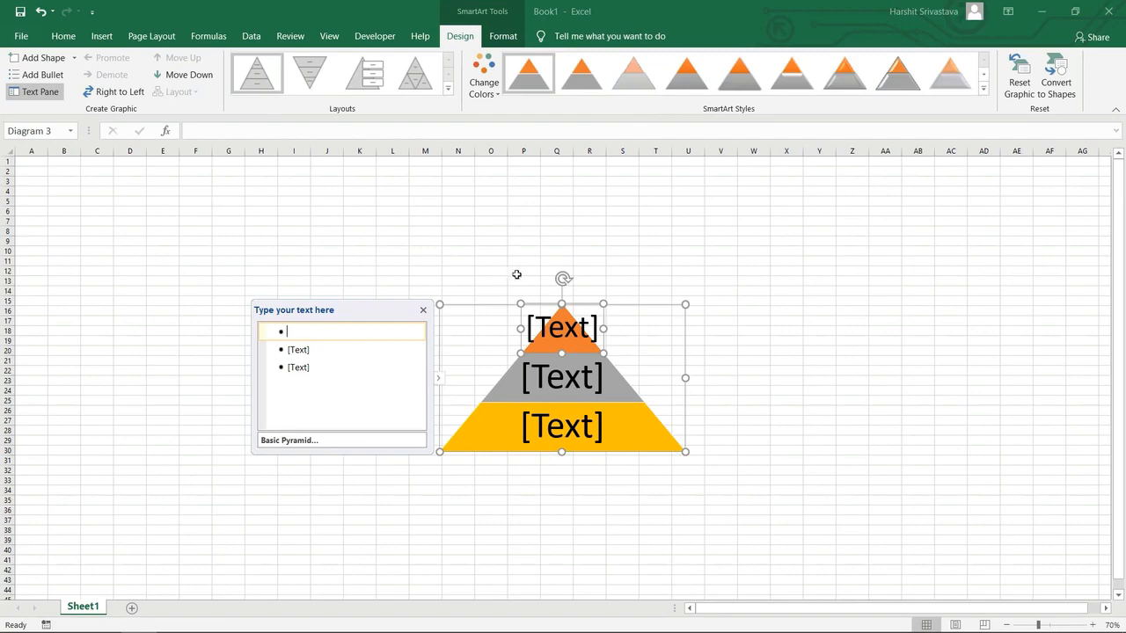
left_click_drag(440, 304, 337, 196)
left_click_drag(686, 452, 774, 574)
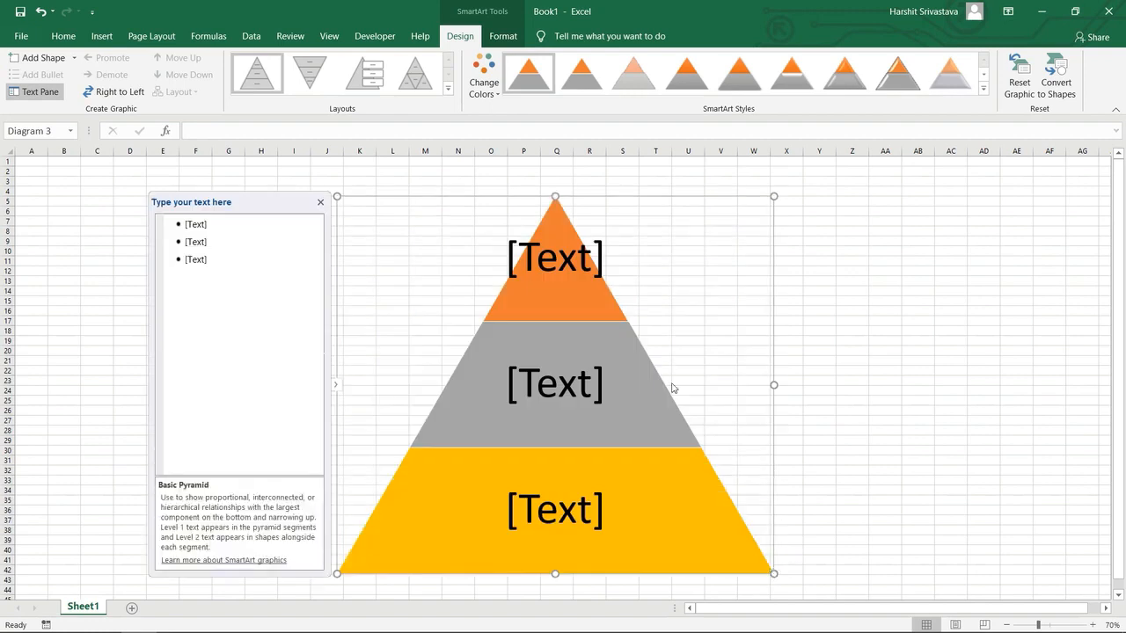
Label the pyramid's three levels Top, Avg and Low, from the tip to the base
left_click(209, 224)
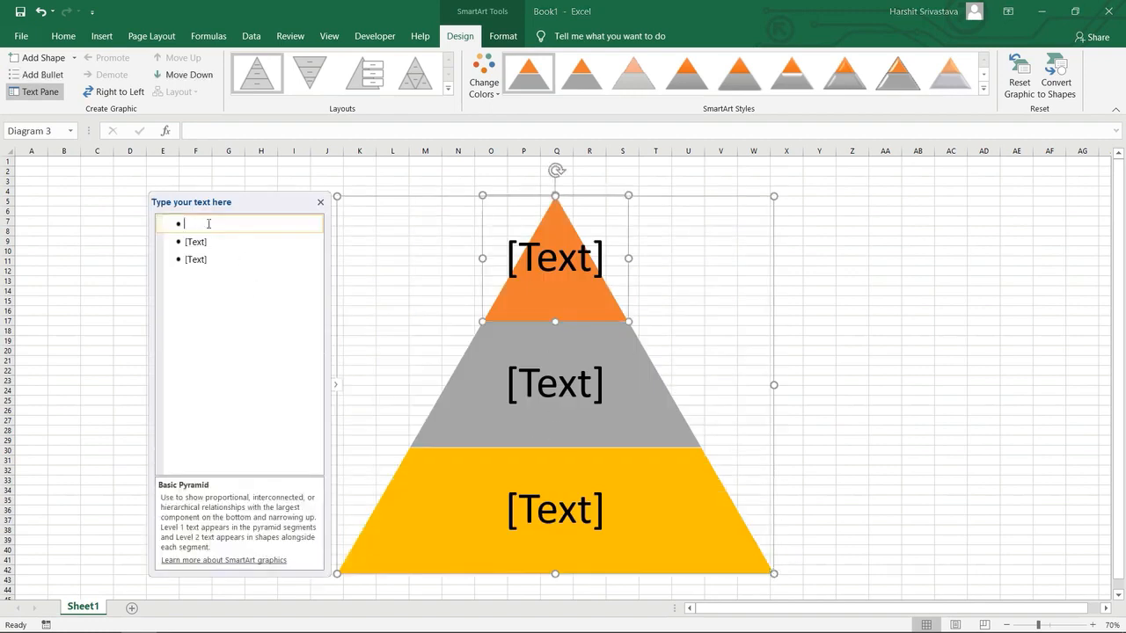
type("top")
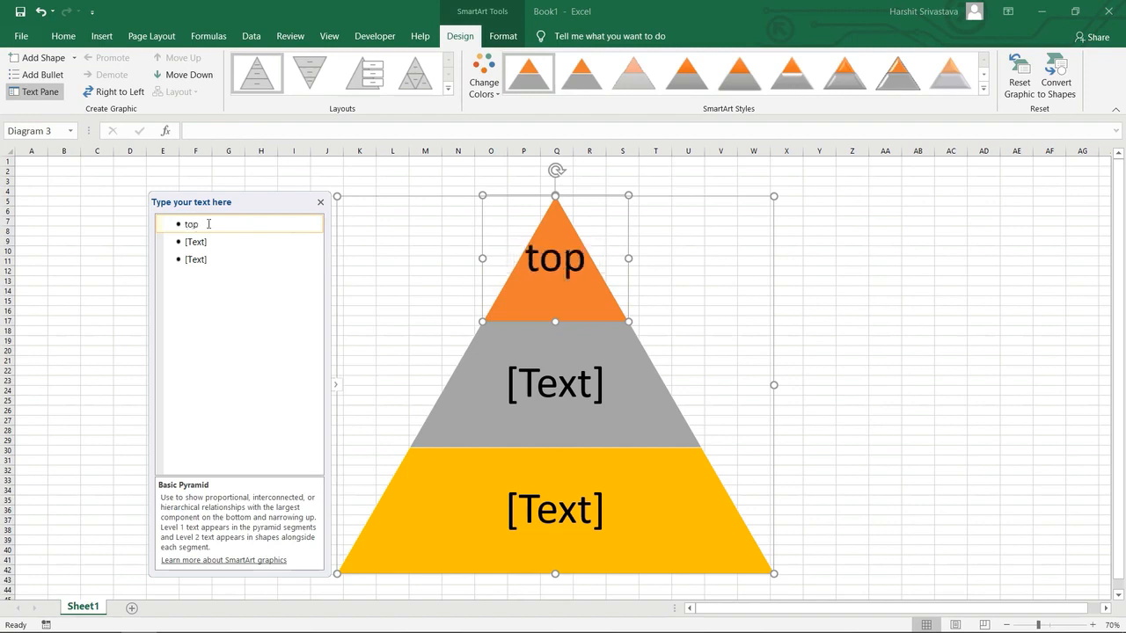
key("BackSpace")
key("BackSpace")
key("BackSpace")
type("Top")
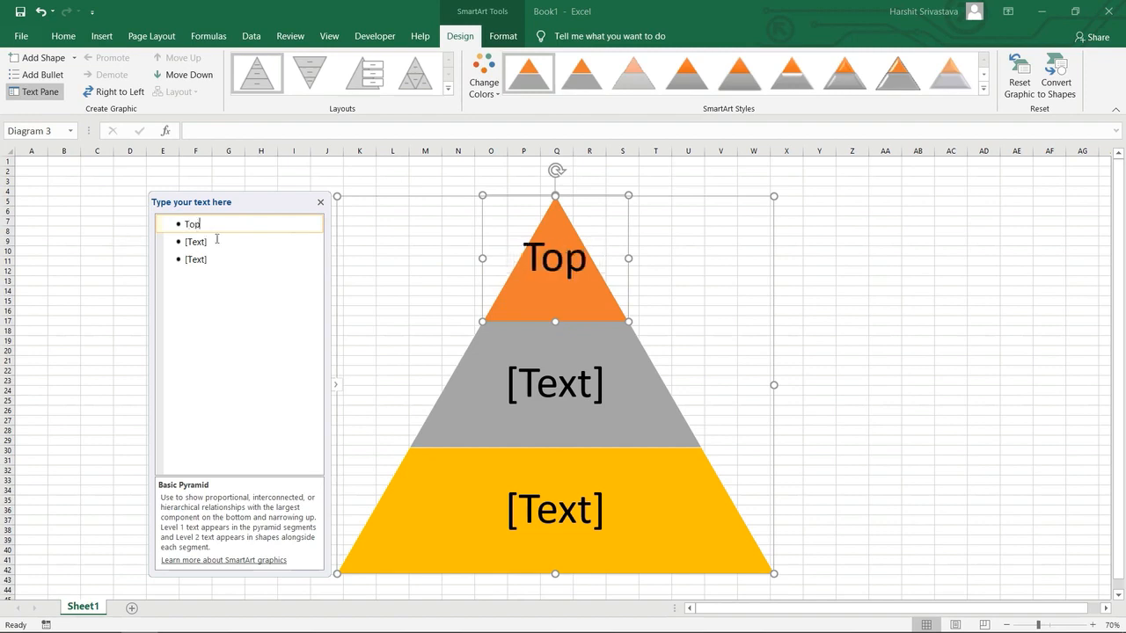
left_click(216, 240)
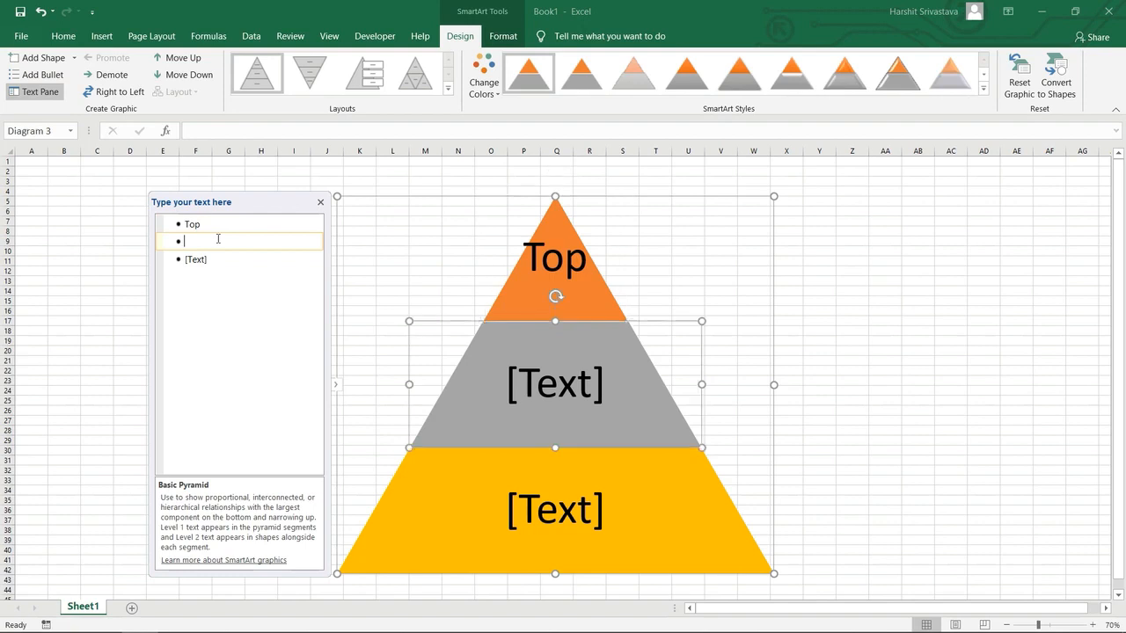
type("Avg")
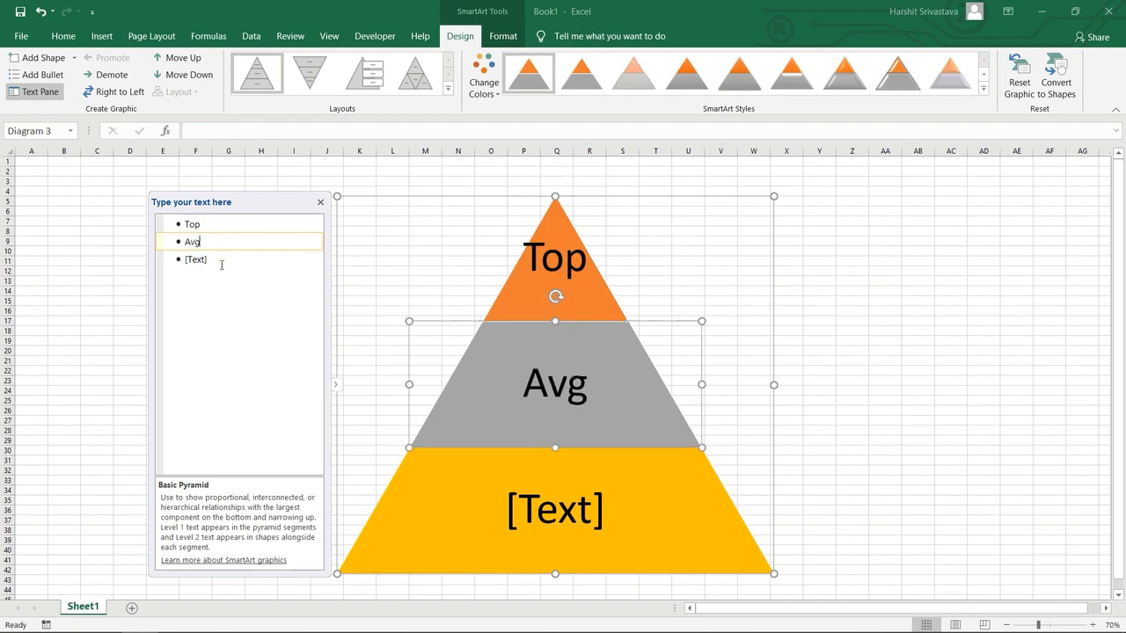
left_click(221, 264)
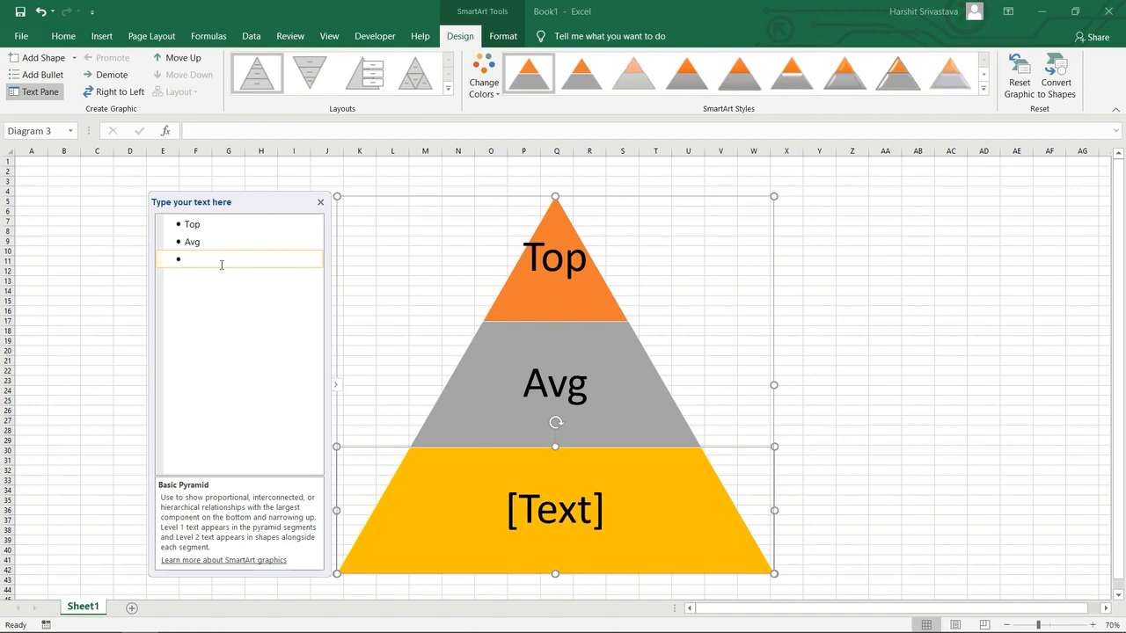
type("Low")
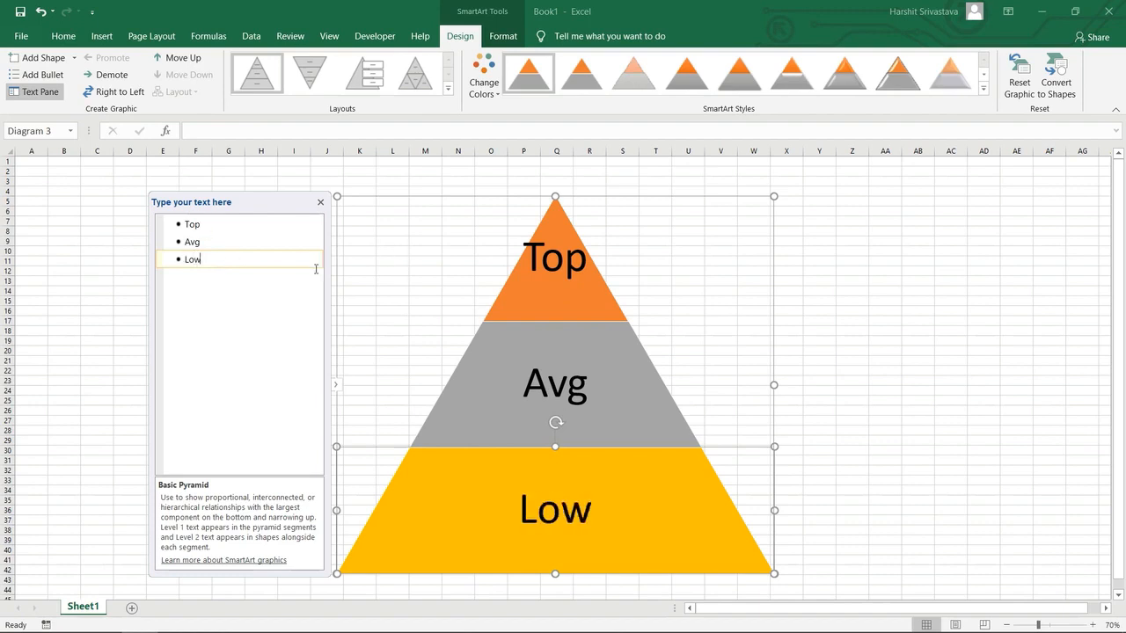
left_click(128, 255)
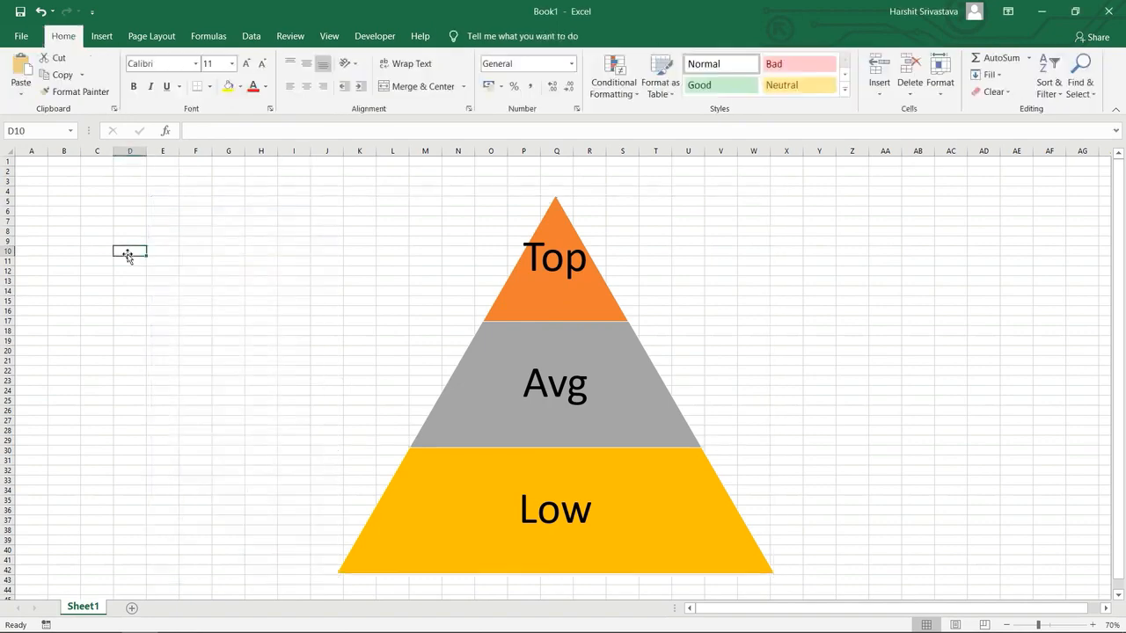
Give the Top label a pale font colour and set its size to 60
double_click(554, 257)
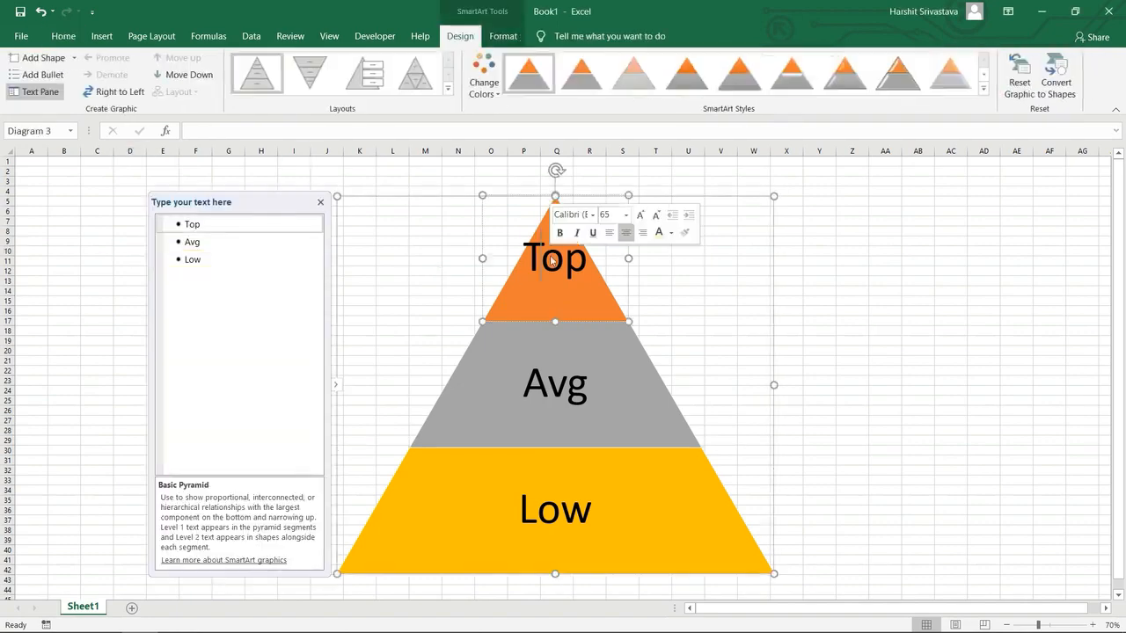
left_click(63, 36)
left_click(266, 86)
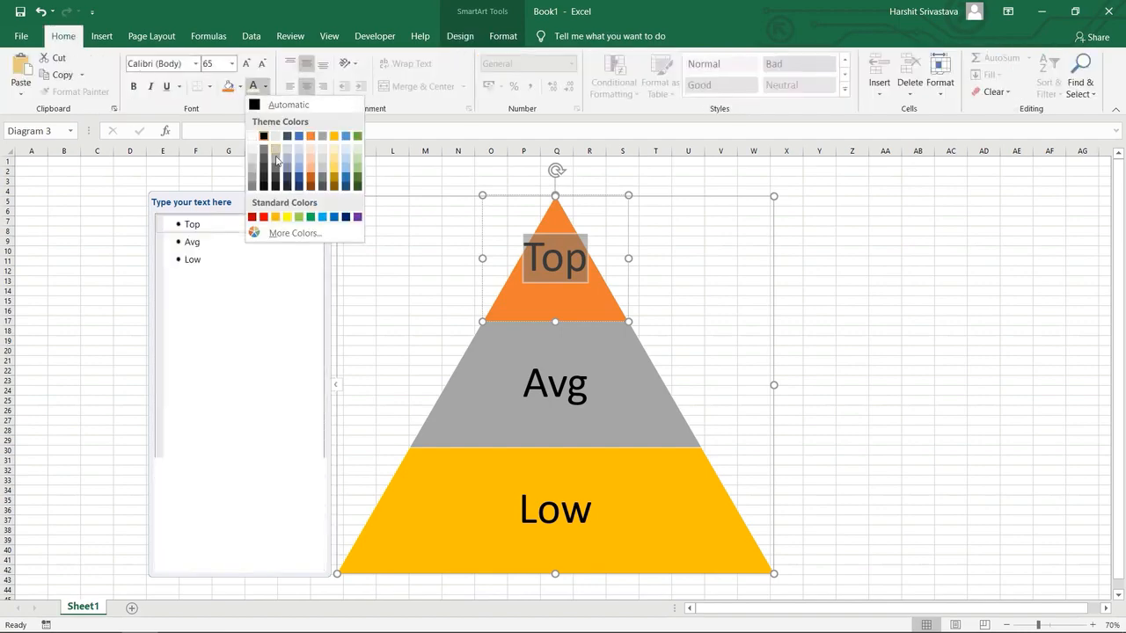
left_click(312, 154)
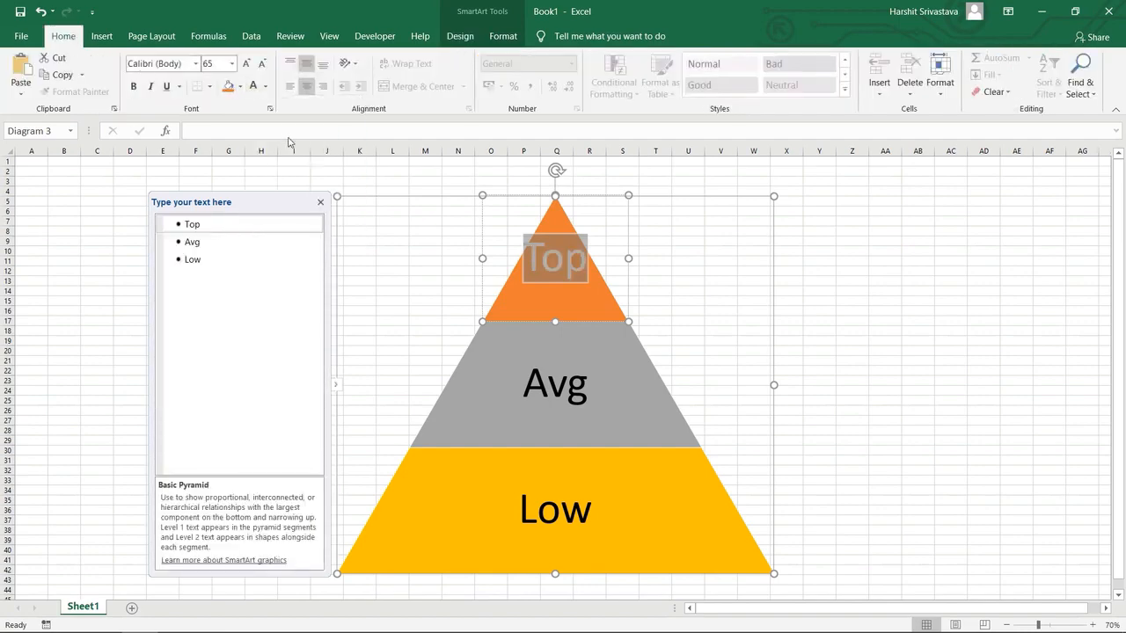
left_click(231, 64)
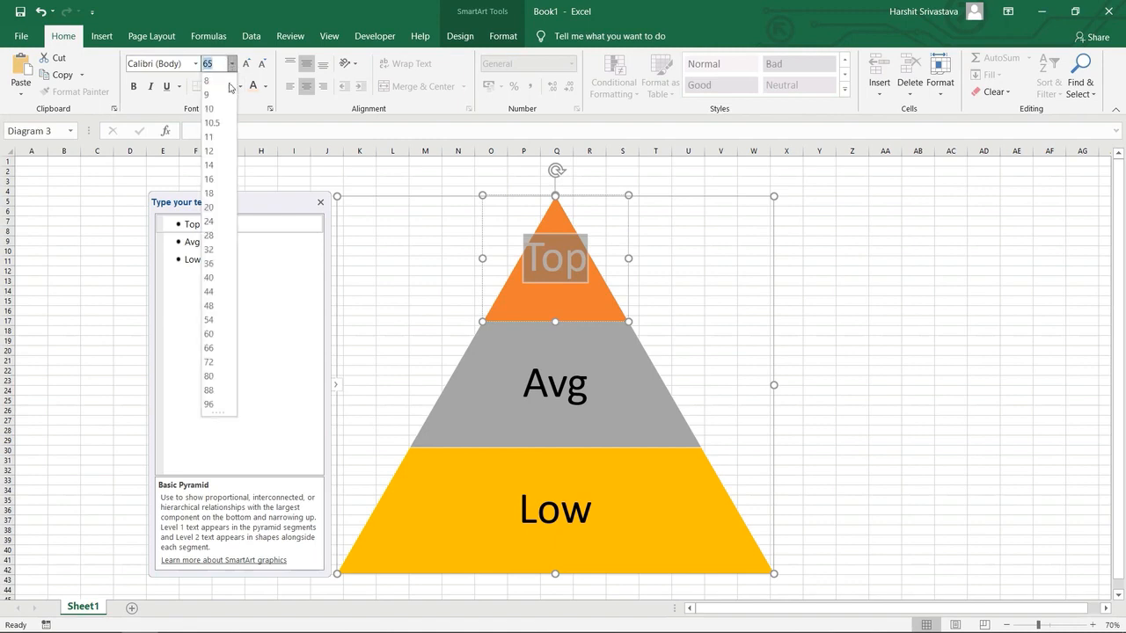
left_click(223, 331)
Give the Avg label a near-white font colour and set its size to 66
left_click(561, 390)
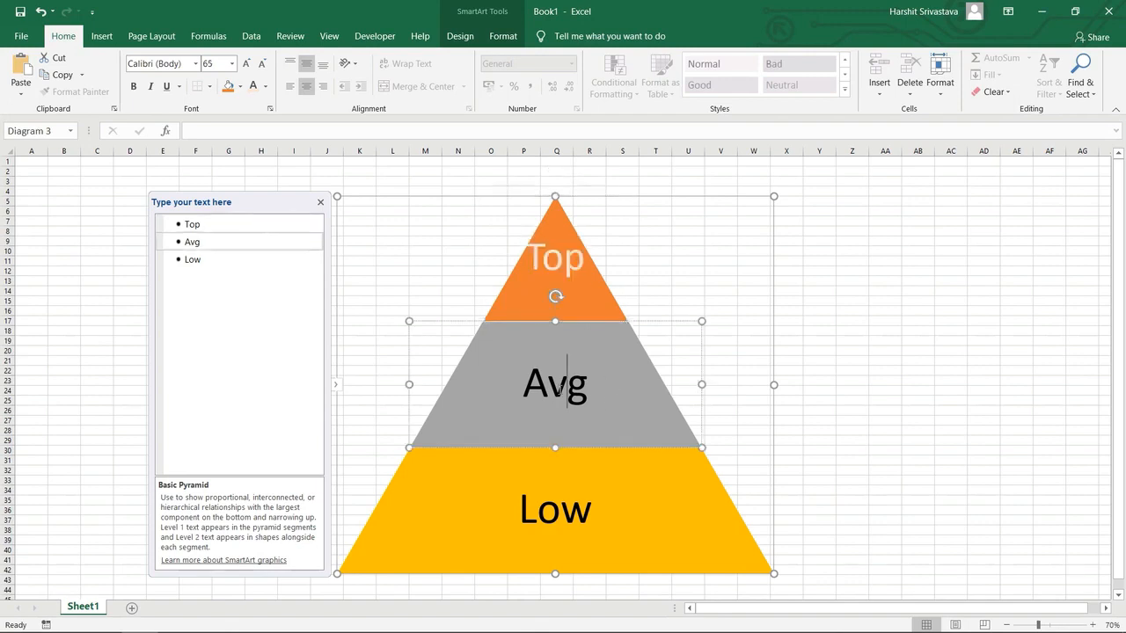
double_click(560, 391)
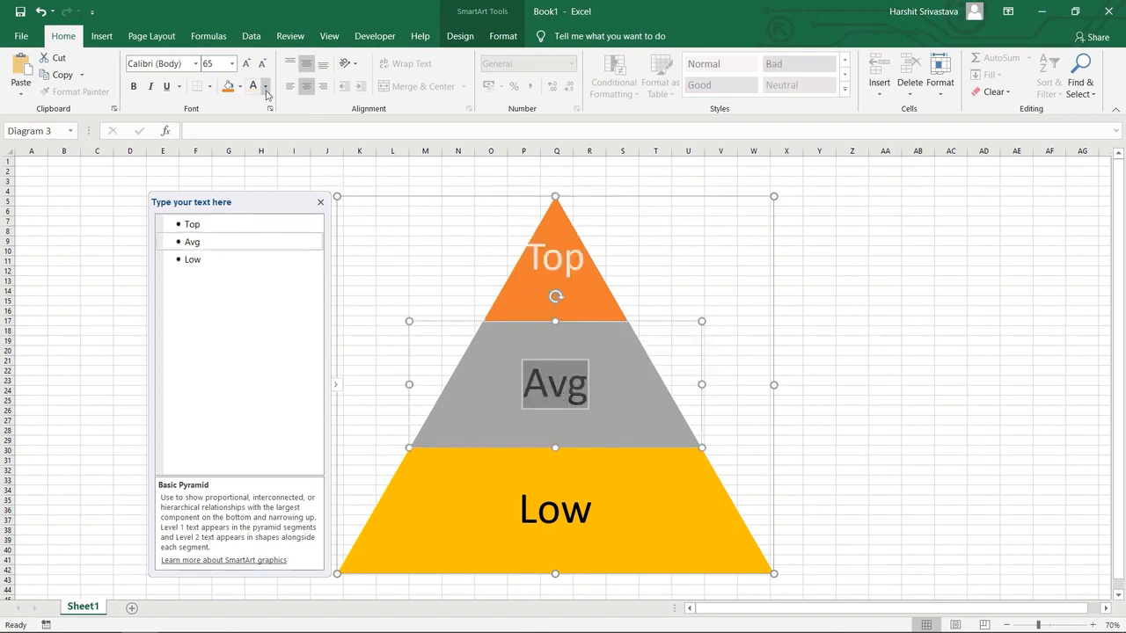
left_click(266, 87)
left_click(266, 155)
left_click(232, 63)
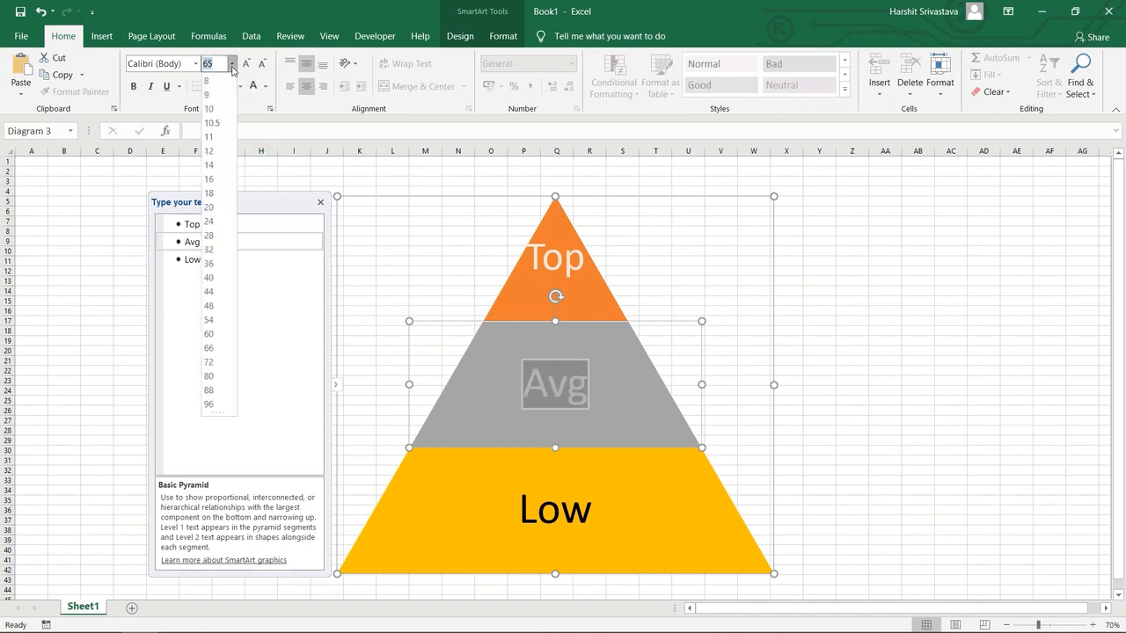
left_click(218, 352)
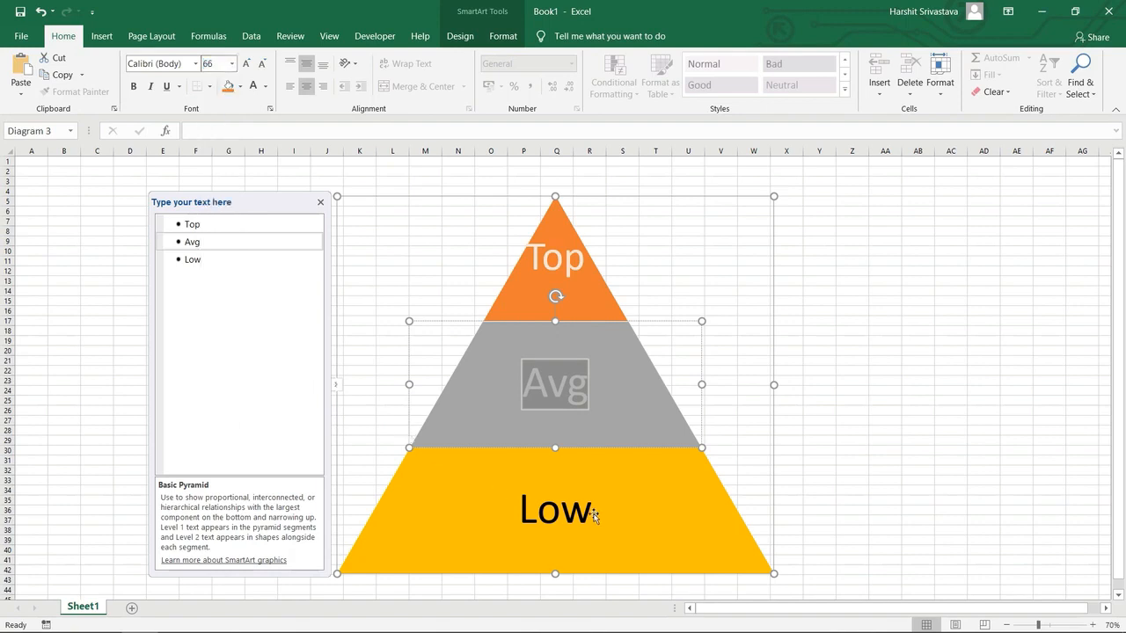
Give the Low label a pale font colour and set its size to 72
left_click(561, 529)
double_click(561, 529)
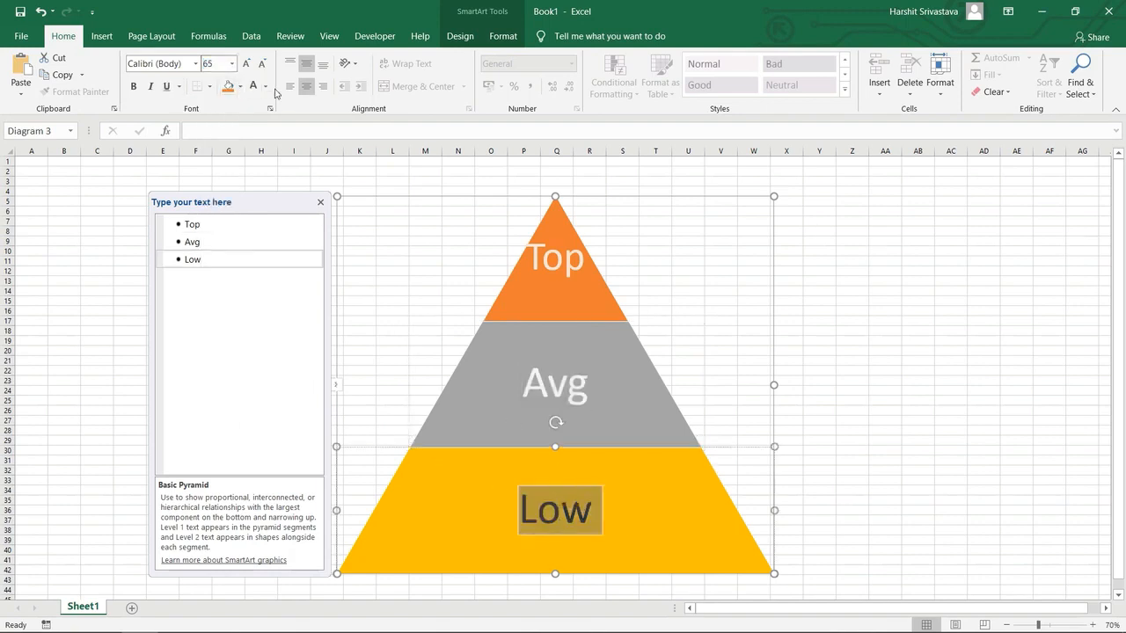
left_click(264, 86)
left_click(323, 151)
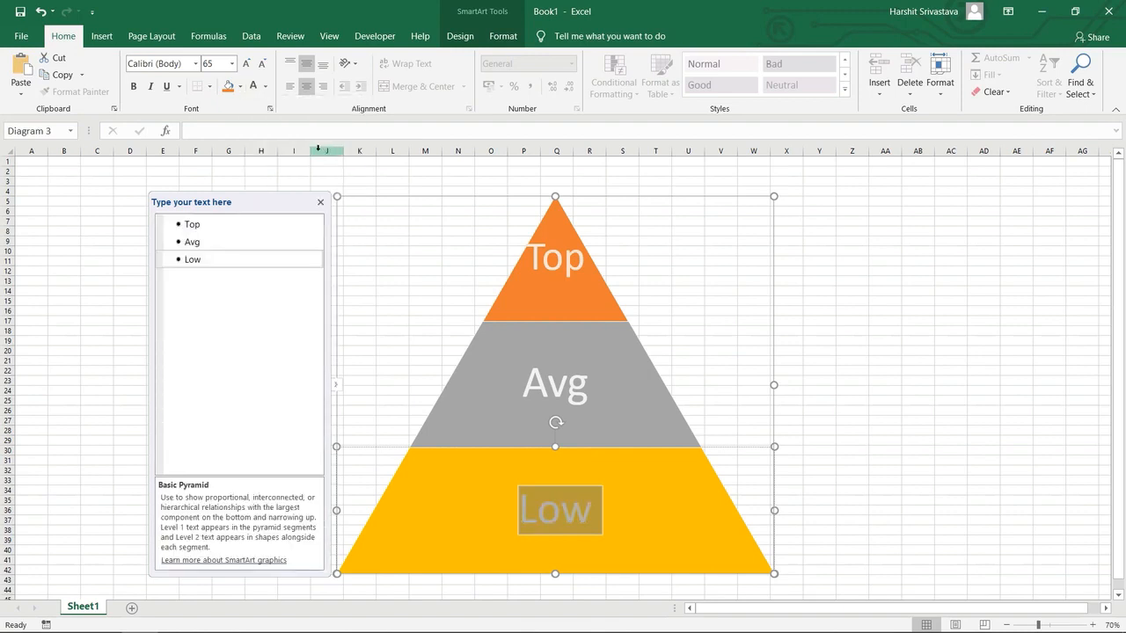
left_click(231, 68)
left_click(232, 68)
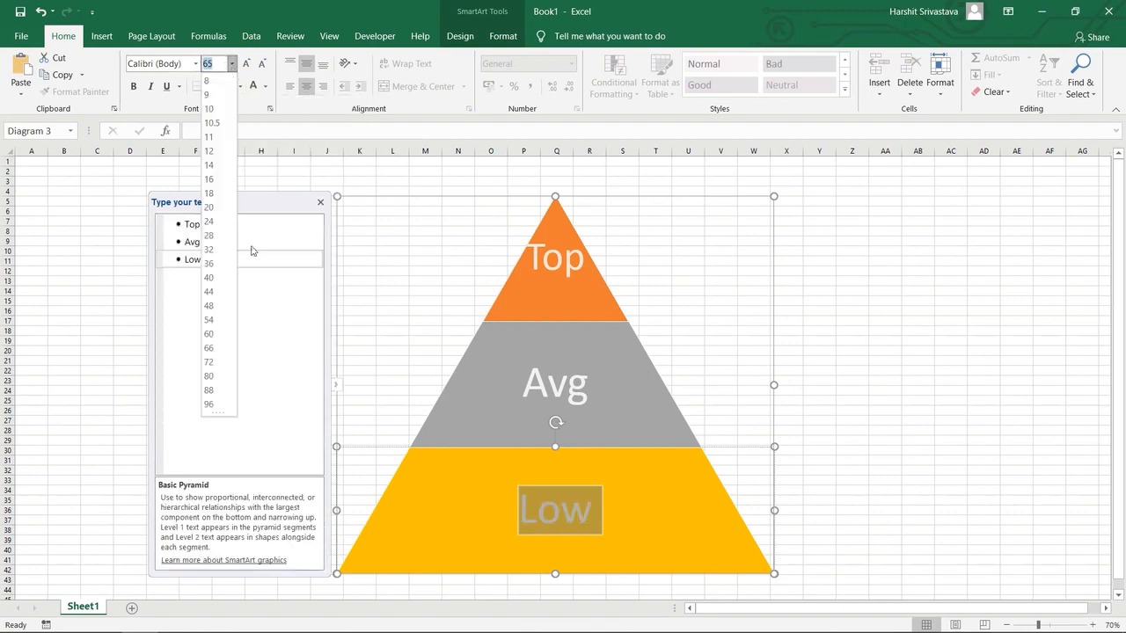
left_click(218, 362)
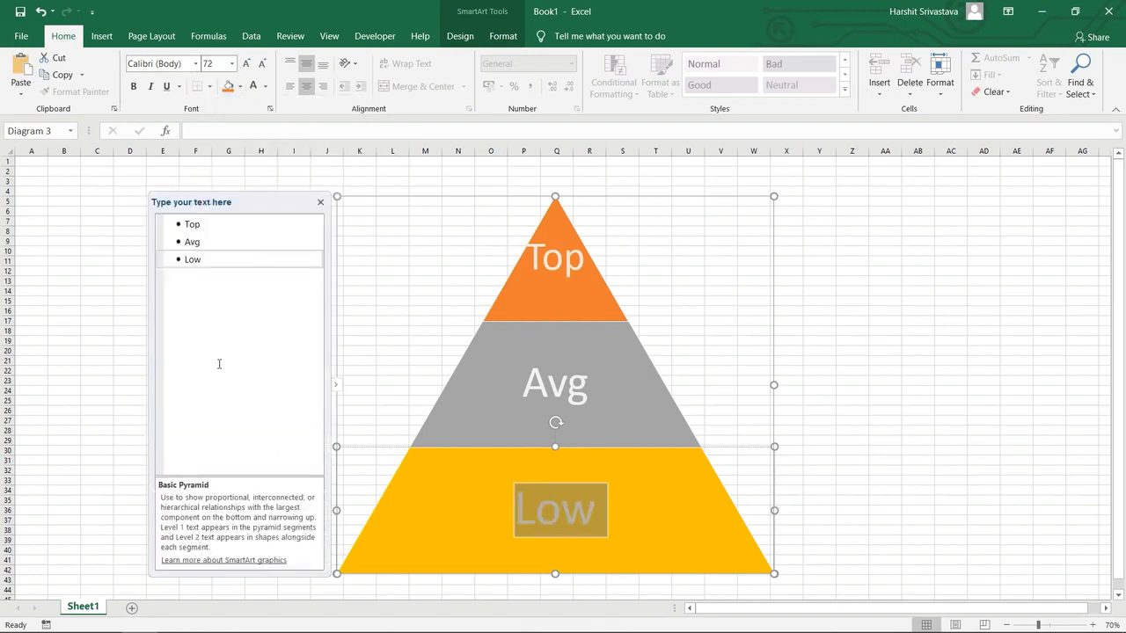
left_click(65, 228)
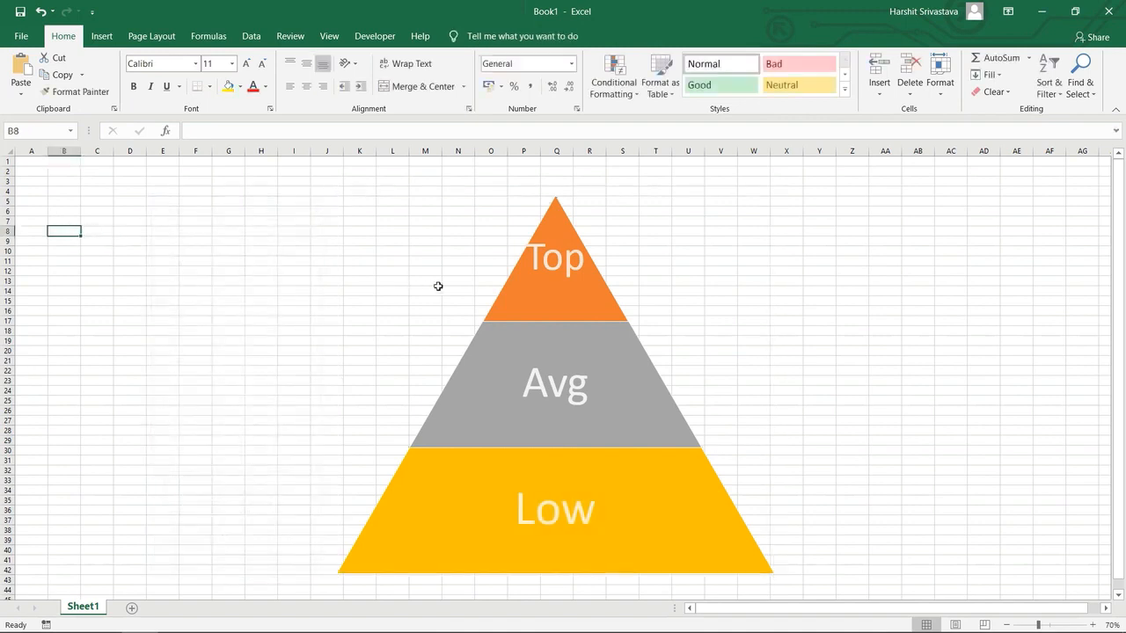
Copy the whole pyramid graphic and paste it into the pyramid.ai document in Illustrator
left_click(545, 258)
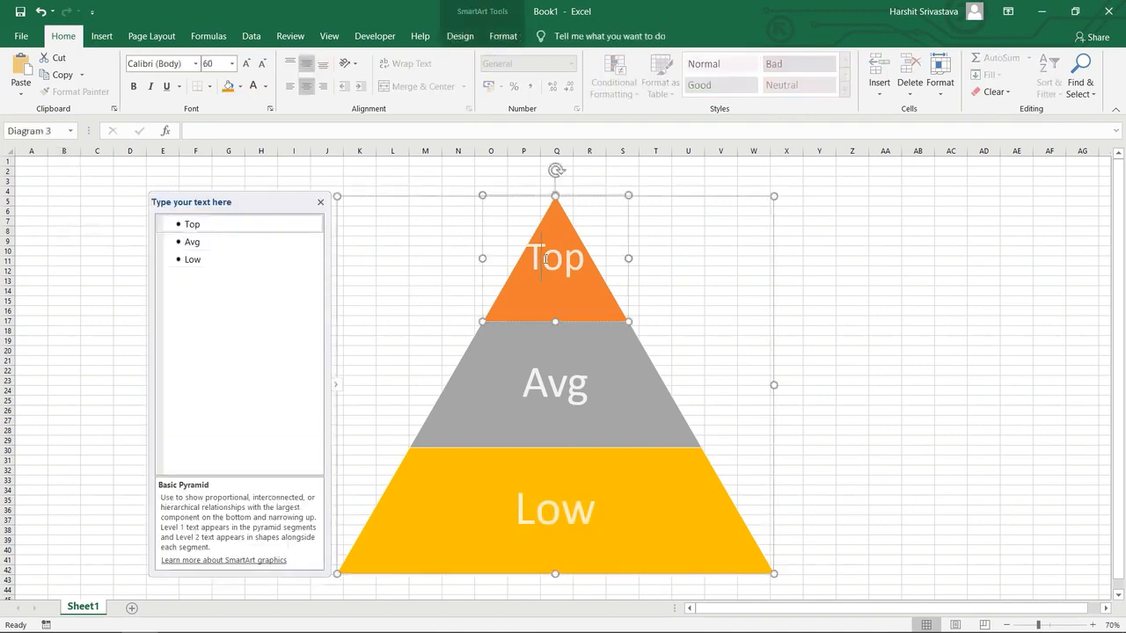
left_click(554, 195)
left_click(556, 236)
left_click(555, 194)
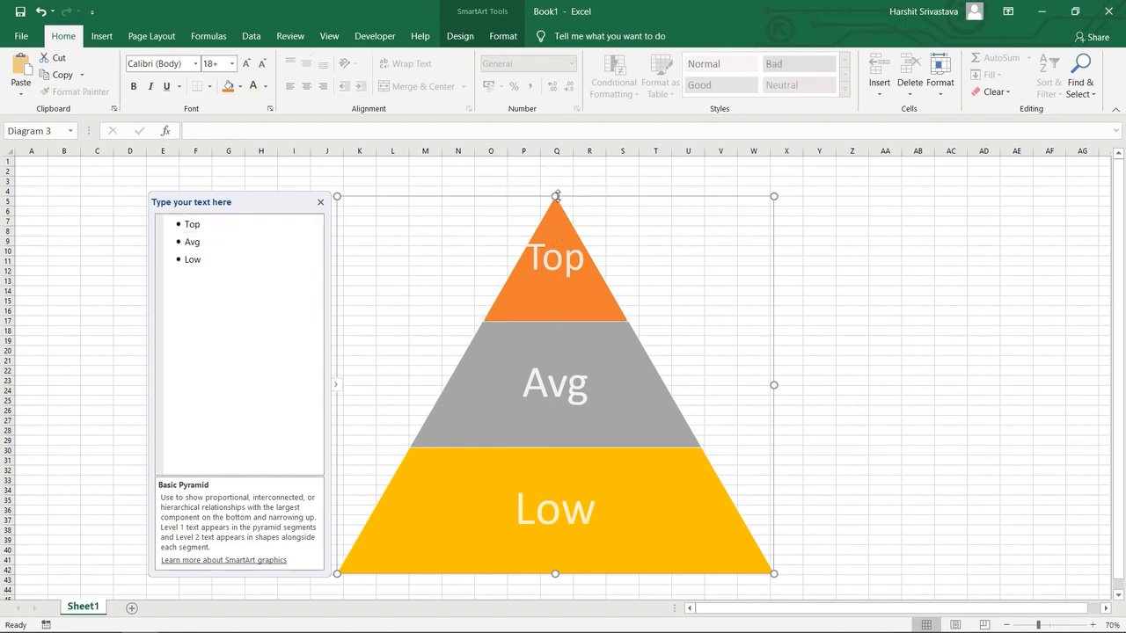
left_click_drag(554, 194, 556, 209)
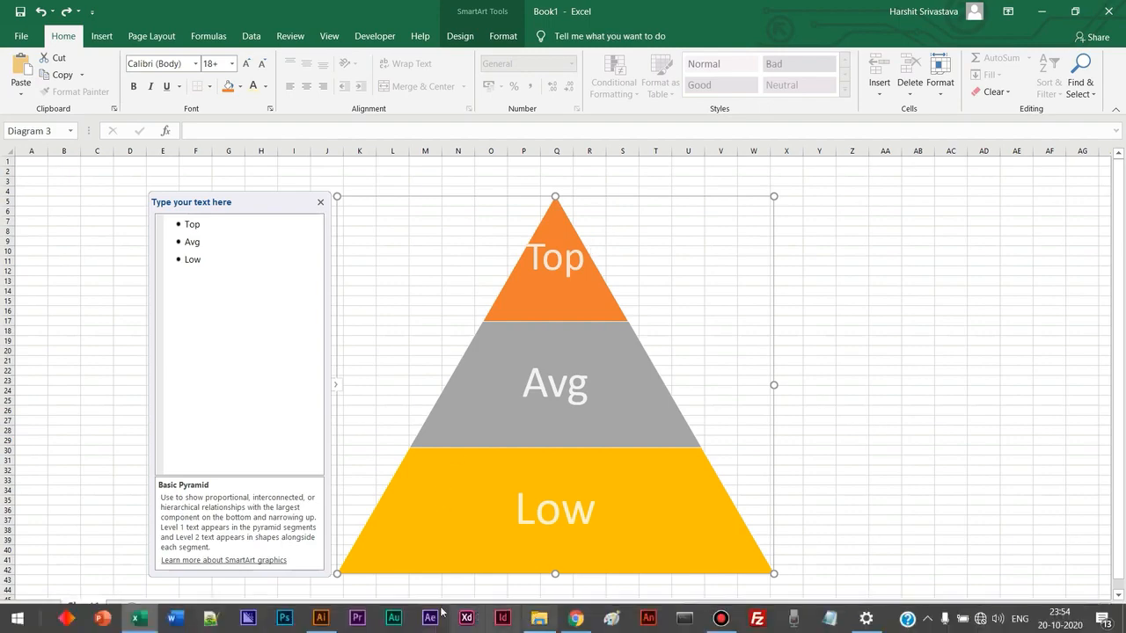
left_click(320, 618)
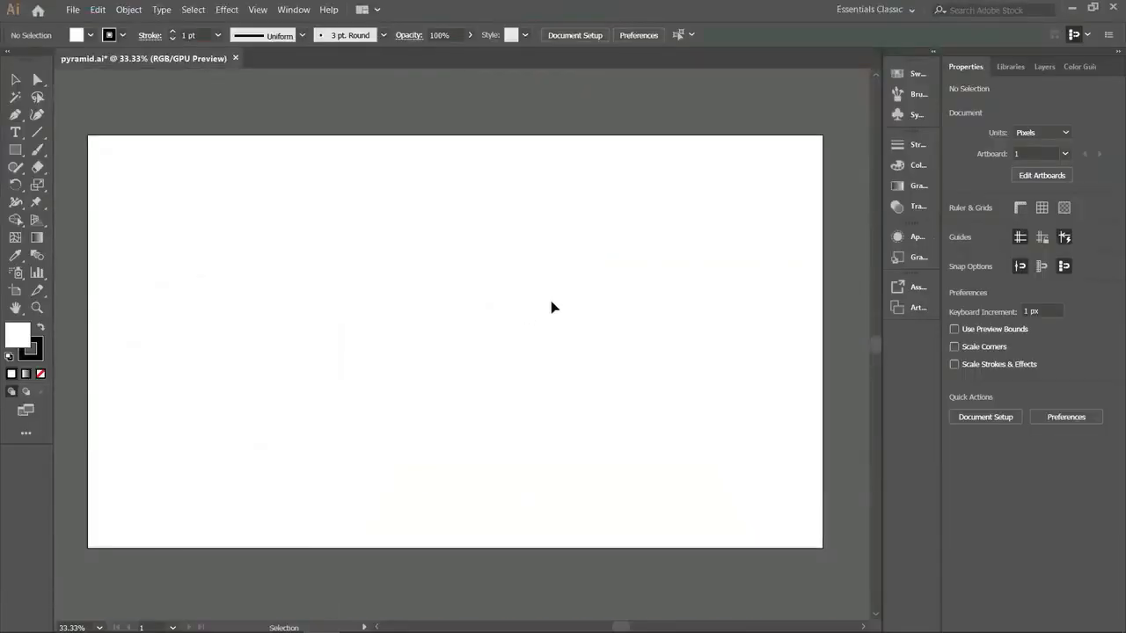
key("ctrl+v")
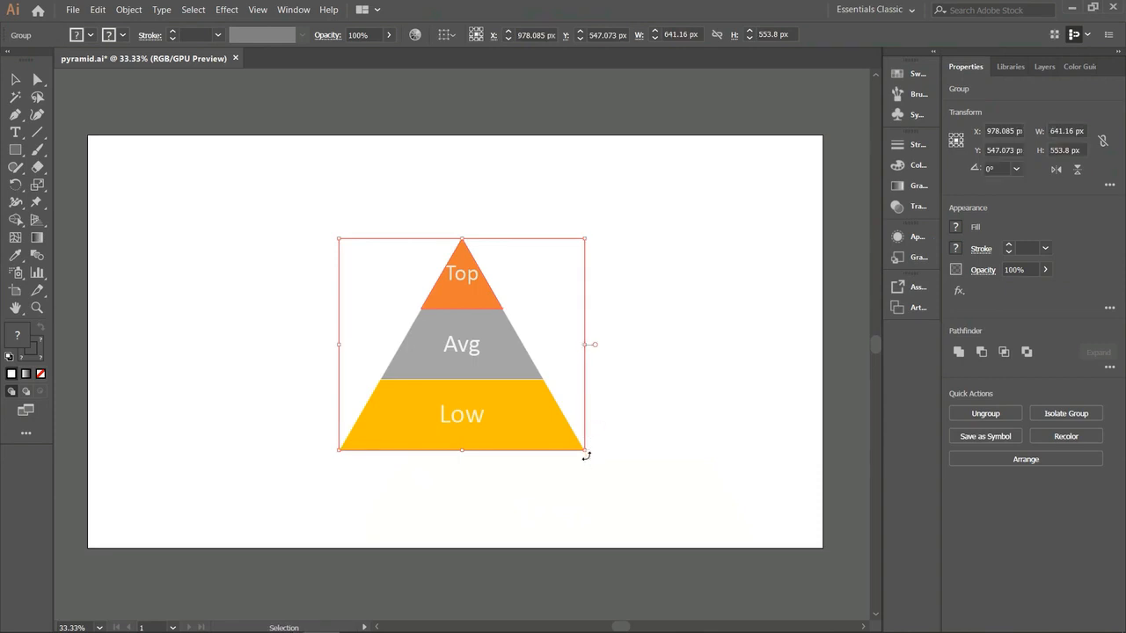
Enlarge the pasted pyramid on the artboard to about 1098 by 942 px and deselect it
left_click_drag(583, 452, 653, 531)
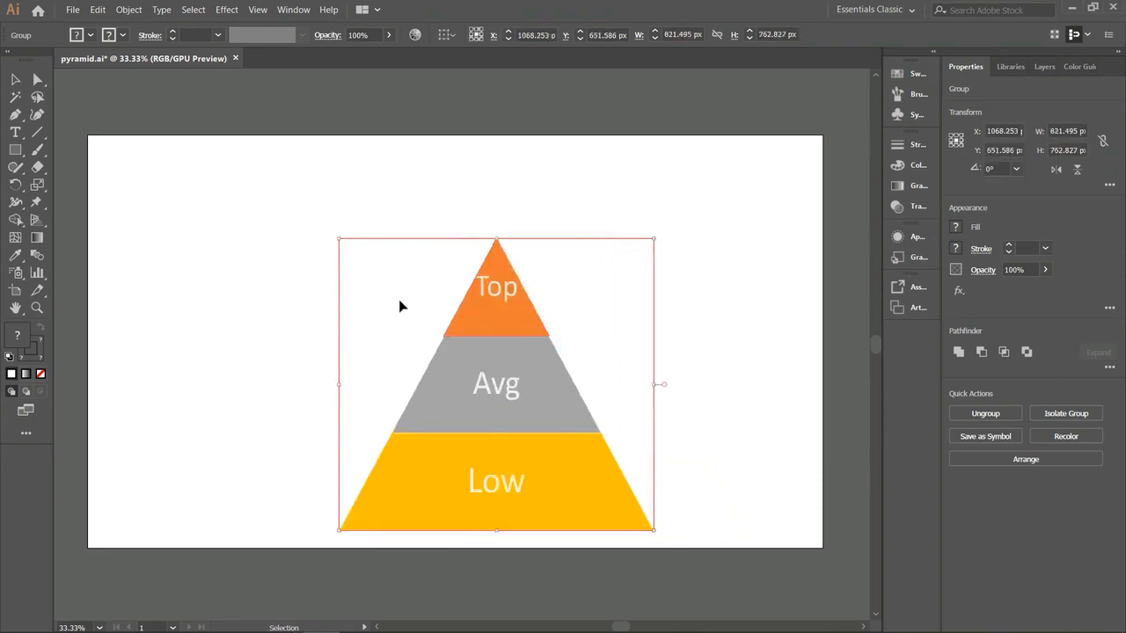
left_click_drag(338, 238, 232, 168)
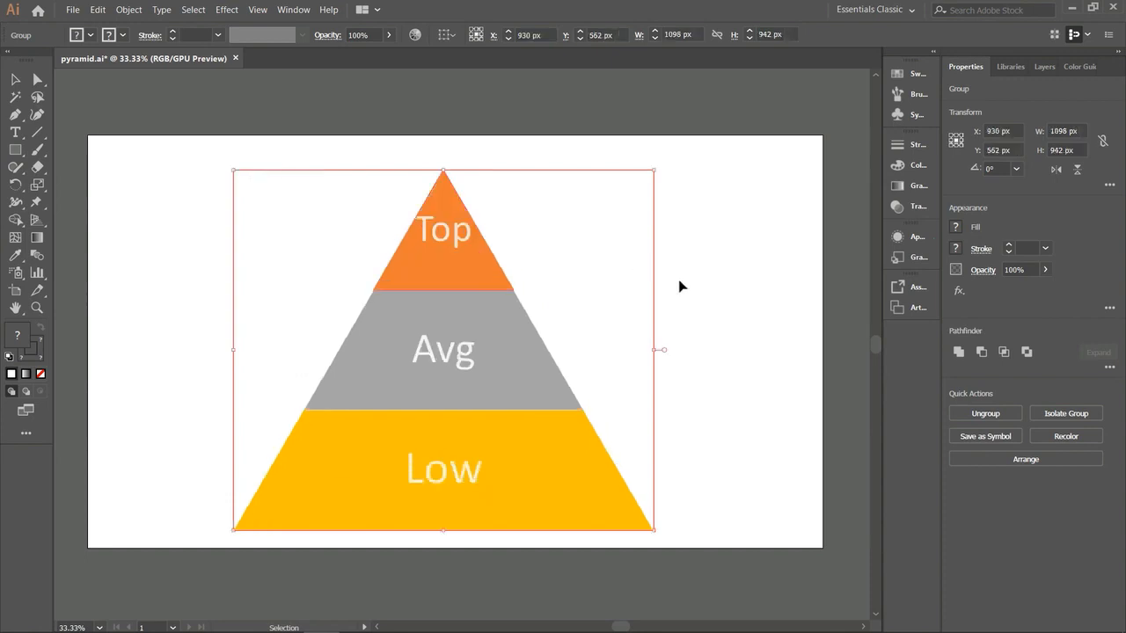
left_click(17, 82)
left_click(110, 278)
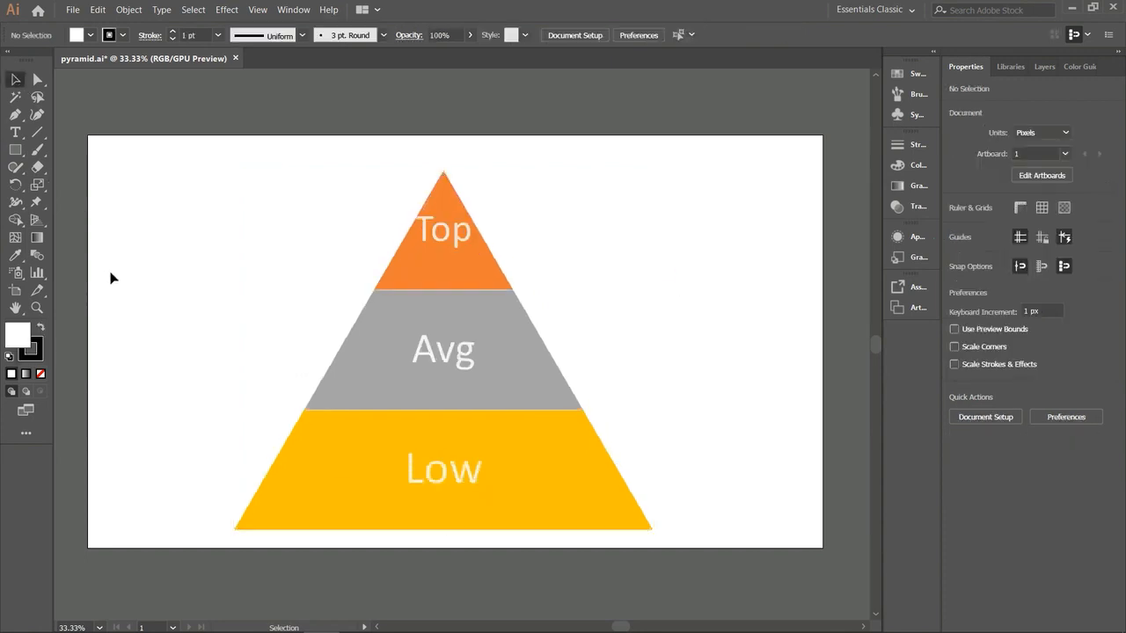
Expand Layer 2's nested groups down to the clip group that holds the yellow level's path
left_click(1038, 68)
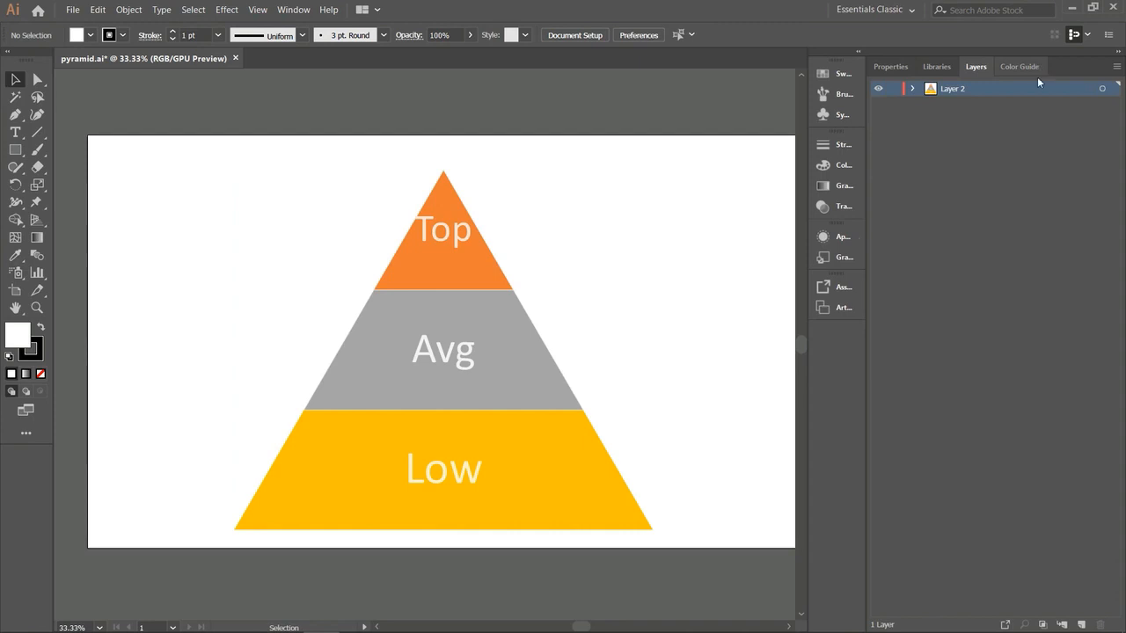
left_click(912, 89)
left_click(930, 104)
left_click(947, 120)
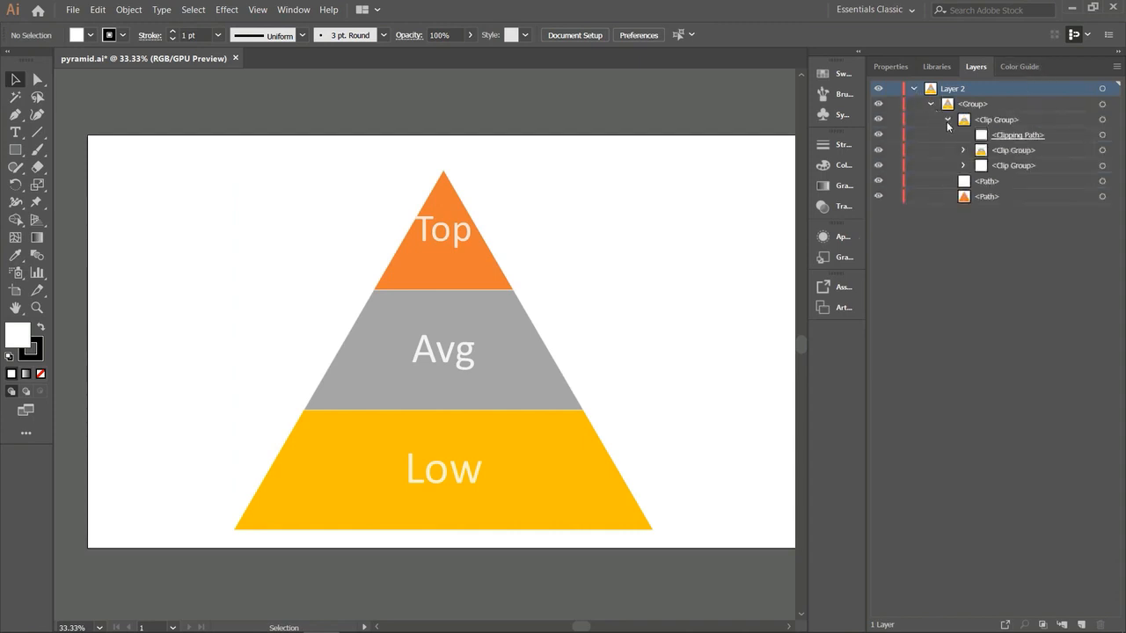
left_click(963, 151)
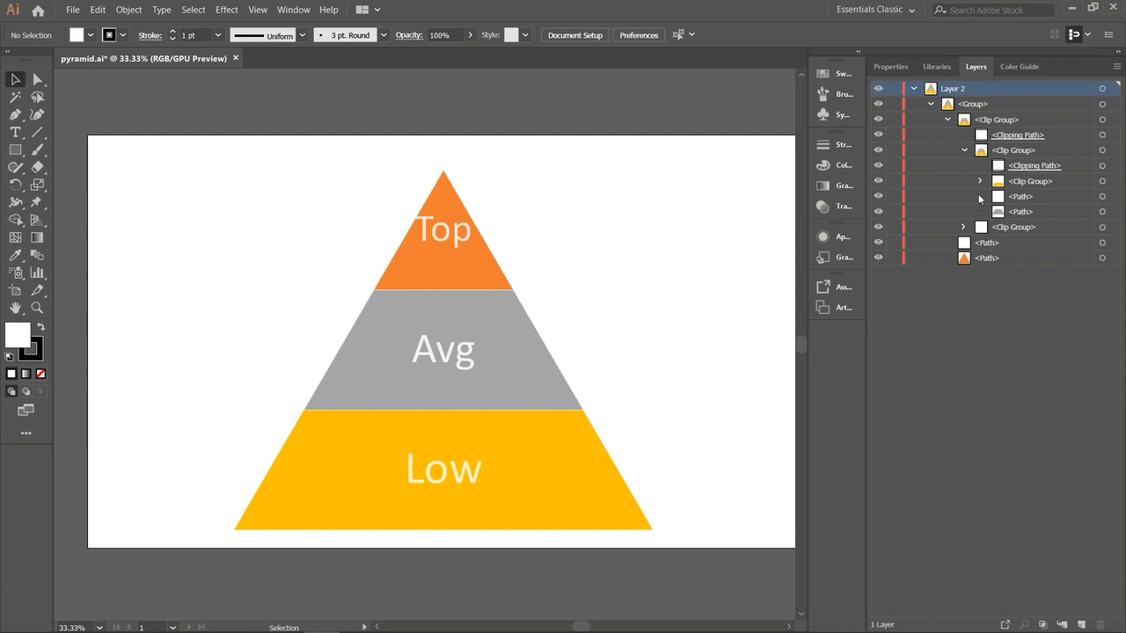
left_click(979, 181)
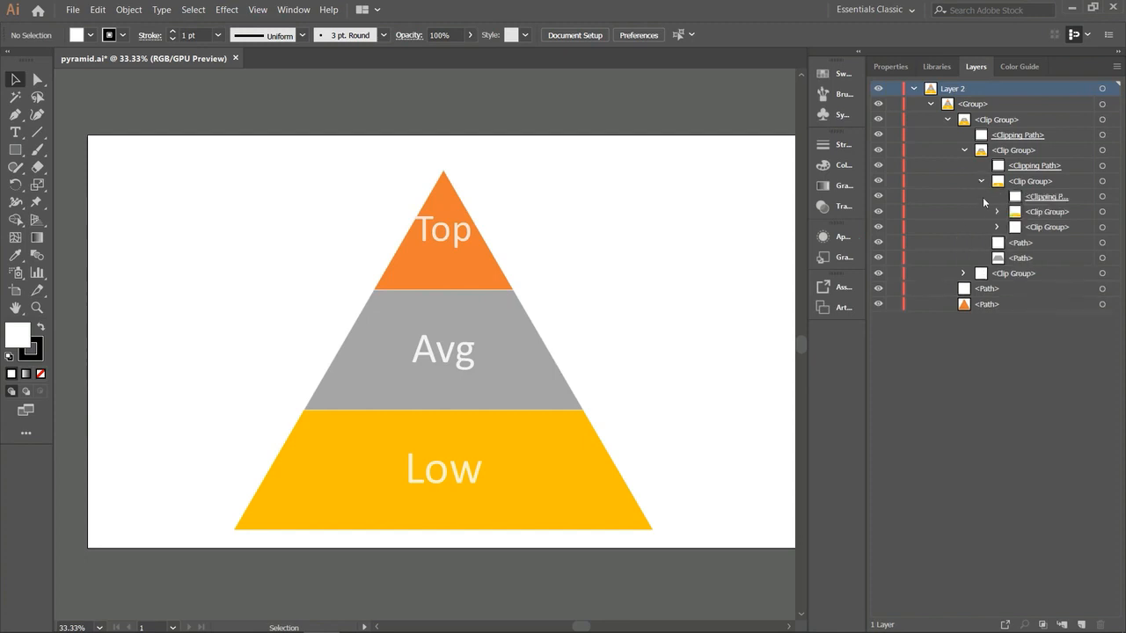
left_click(996, 212)
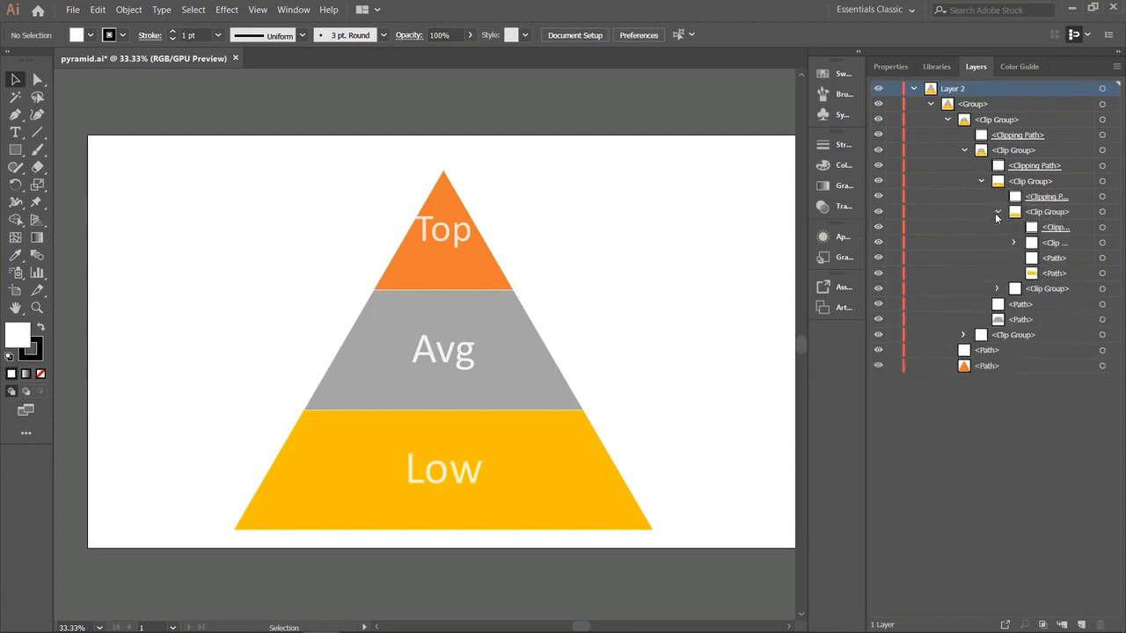
Add three new empty layers above Layer 2
left_click(1015, 461)
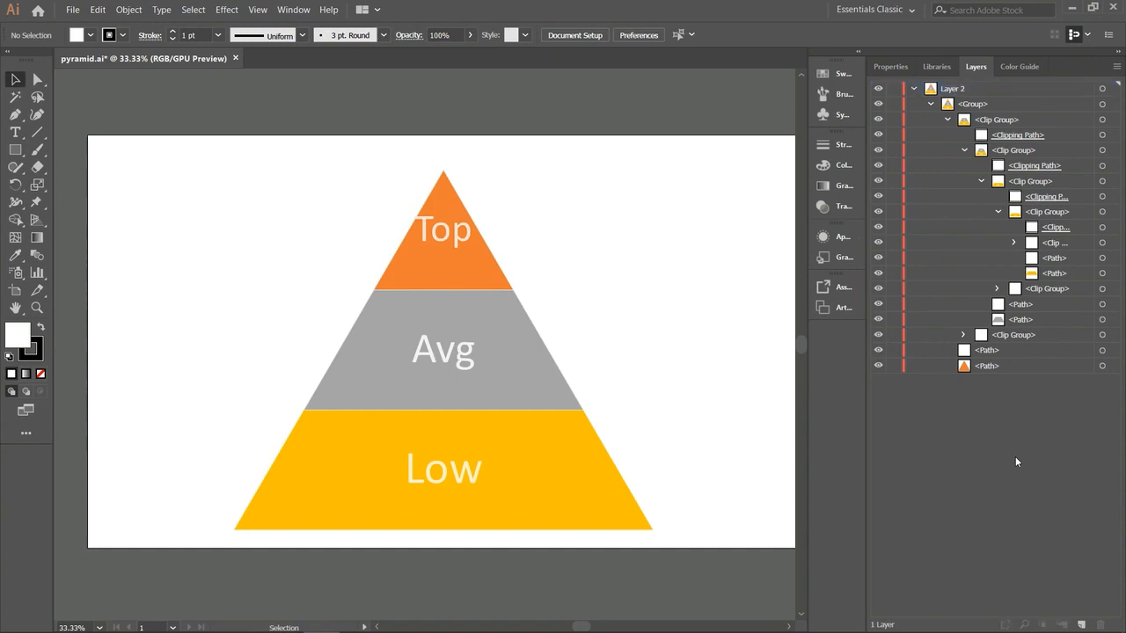
left_click(1081, 625)
left_click(1080, 624)
left_click(1081, 625)
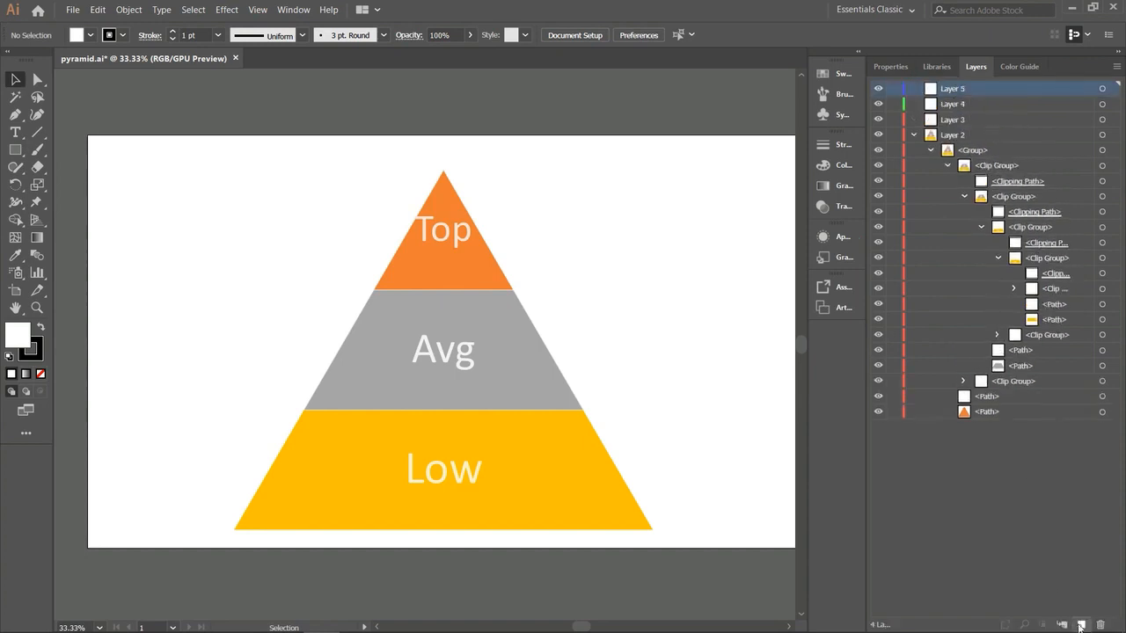
left_click(1016, 463)
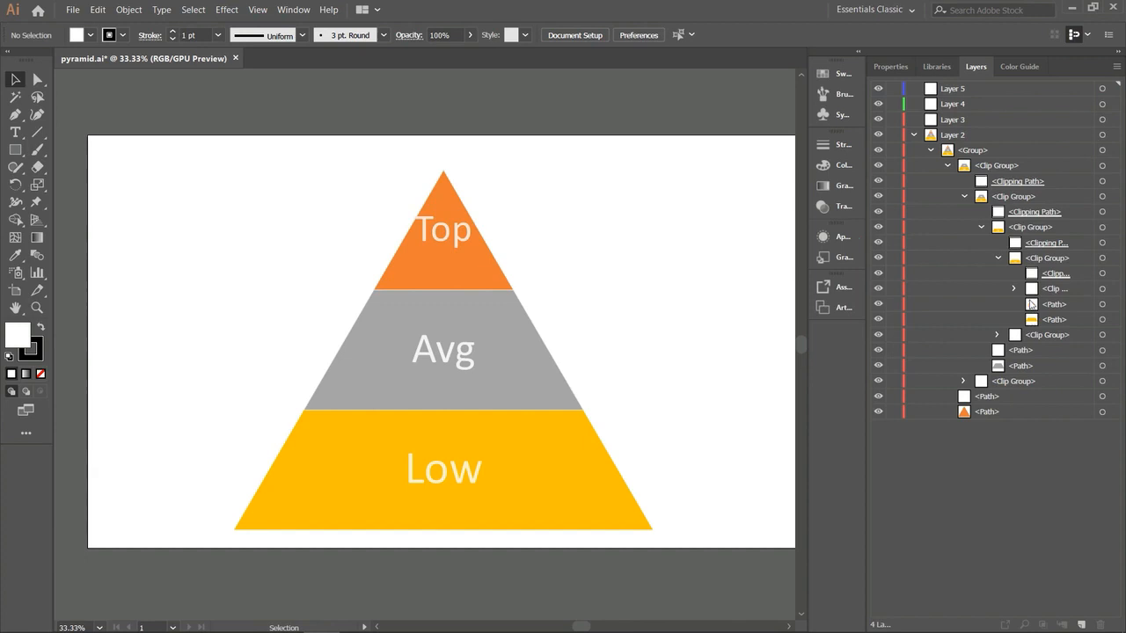
Distribute the pyramid levels over the new layers: yellow clip group to Layer 3, grey clip group to Layer 4, orange group to Layer 5
left_click_drag(1024, 262, 1005, 121)
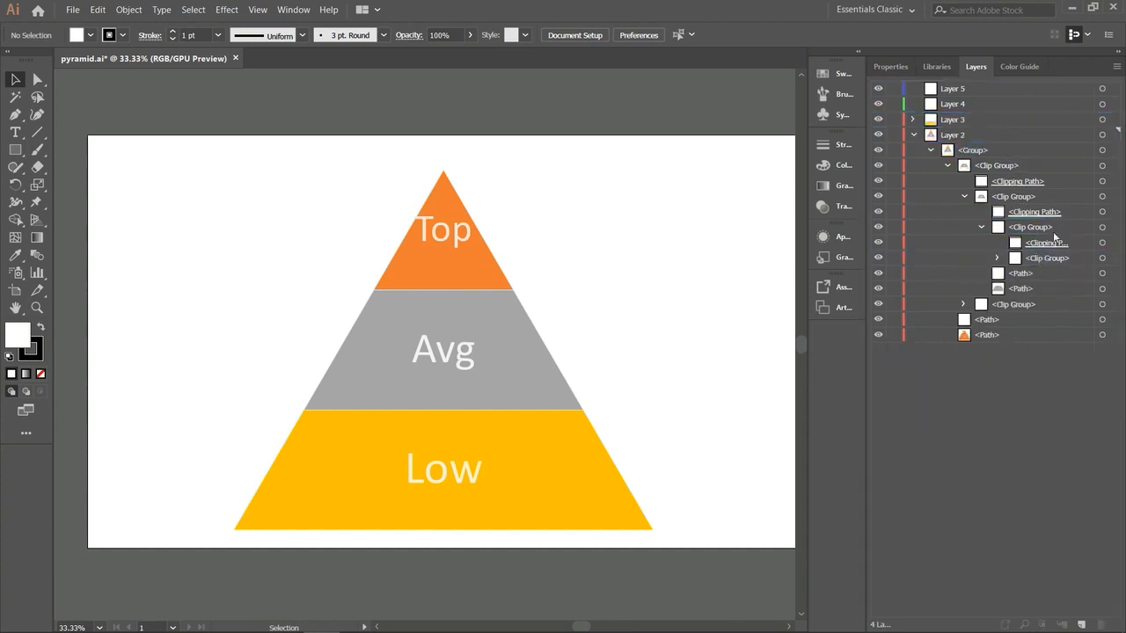
left_click(1003, 197)
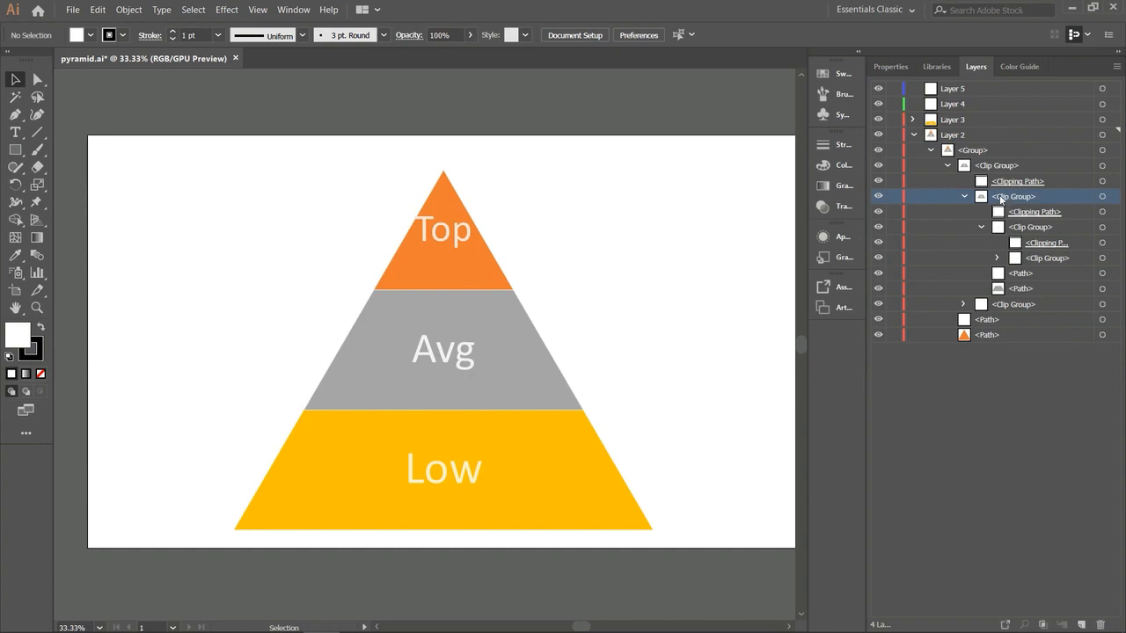
left_click(989, 167)
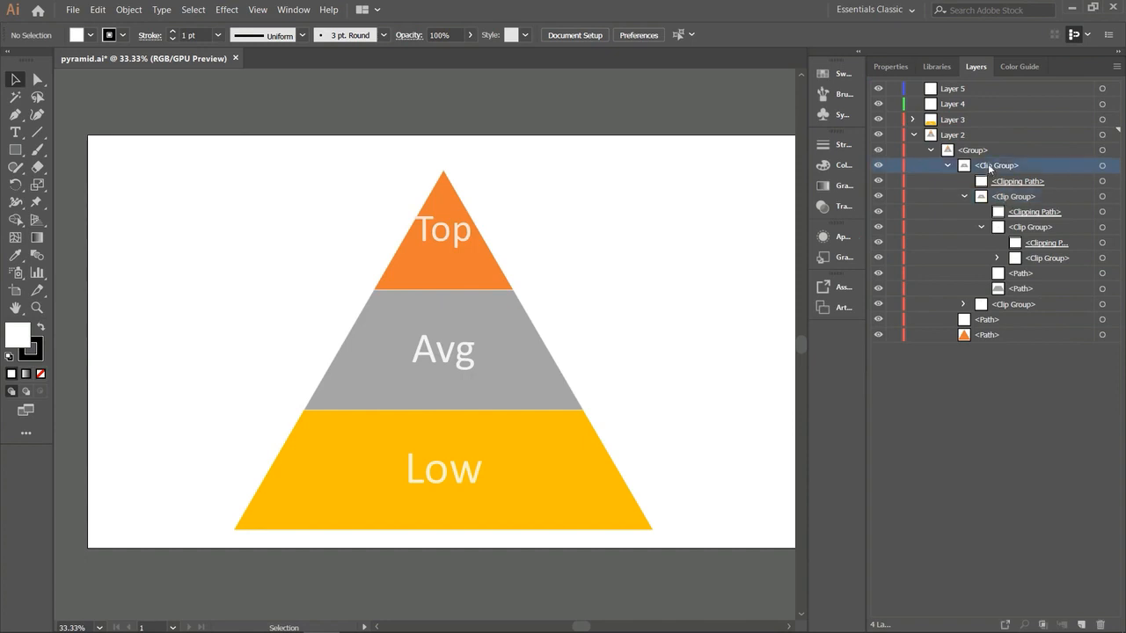
left_click_drag(989, 167, 982, 107)
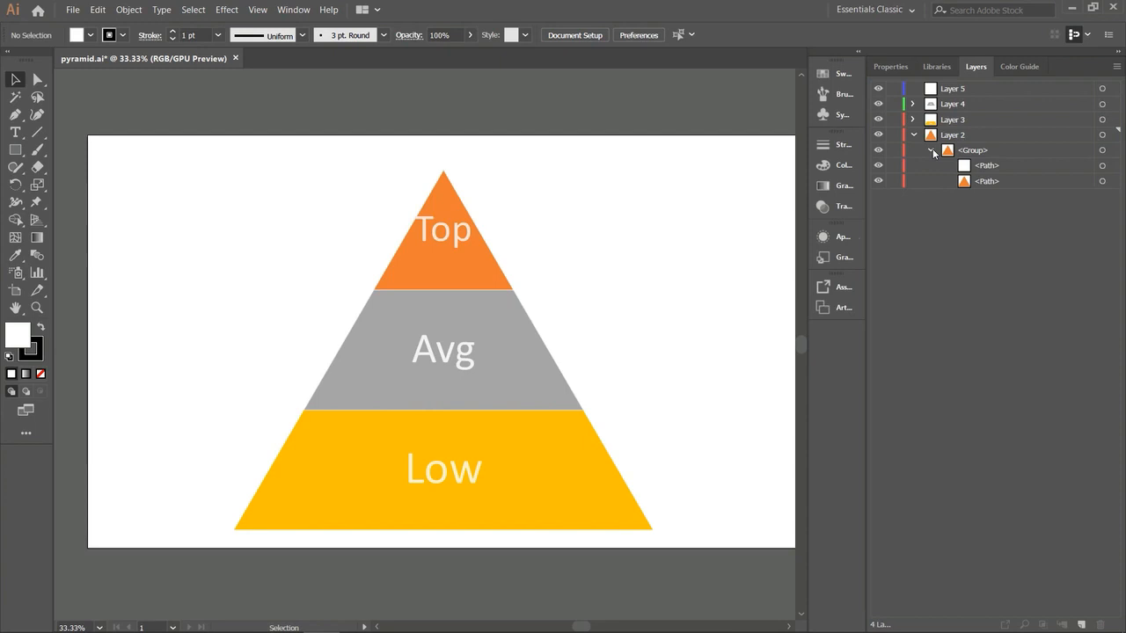
left_click(971, 150)
left_click_drag(981, 151, 970, 93)
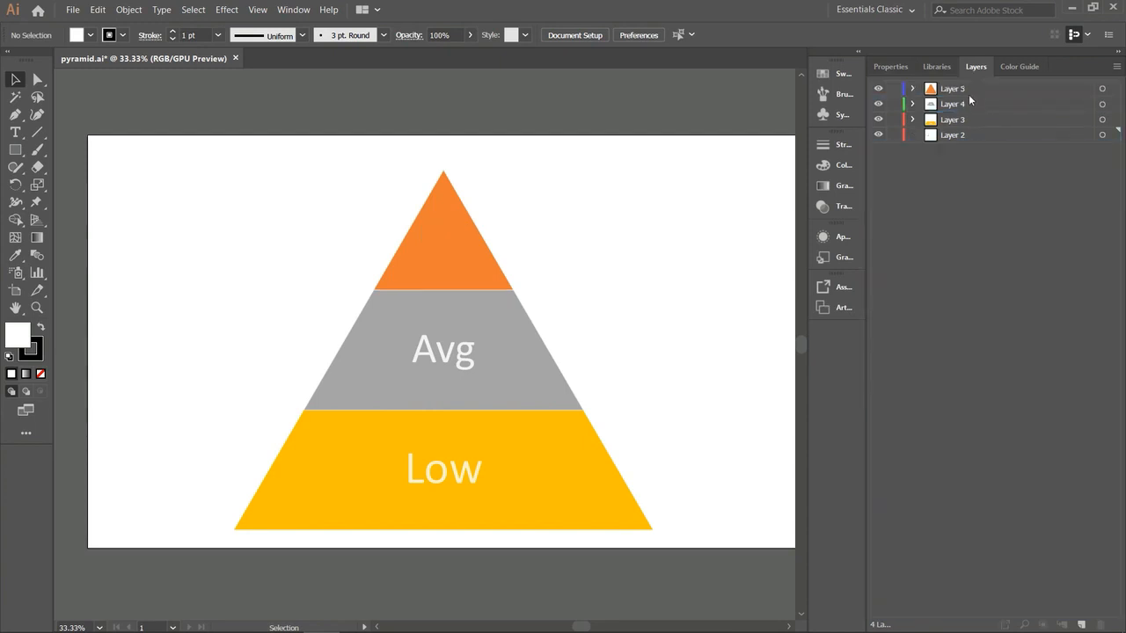
Try moving the outermost clipping path of Layer 4 into Layer 5, and undo the move
left_click(912, 104)
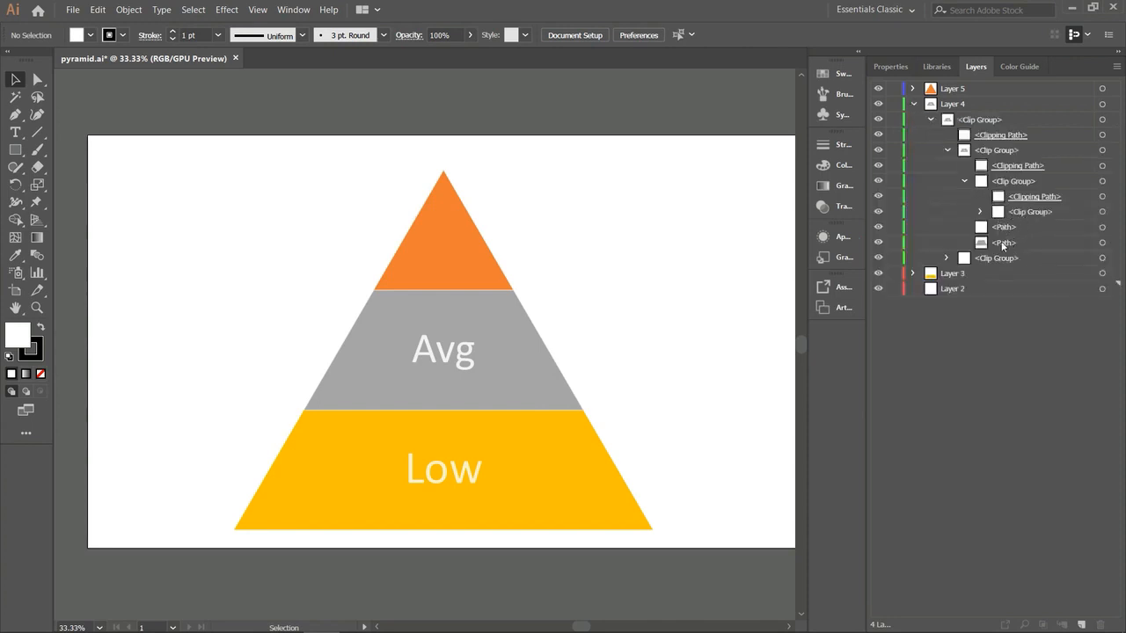
left_click(978, 143)
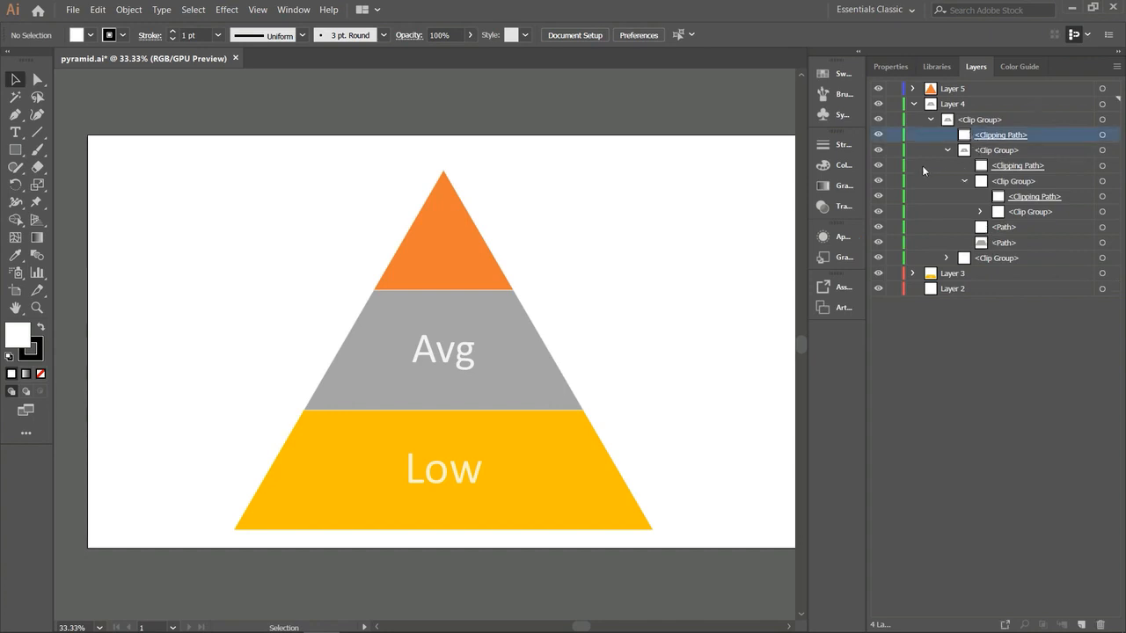
left_click(980, 212)
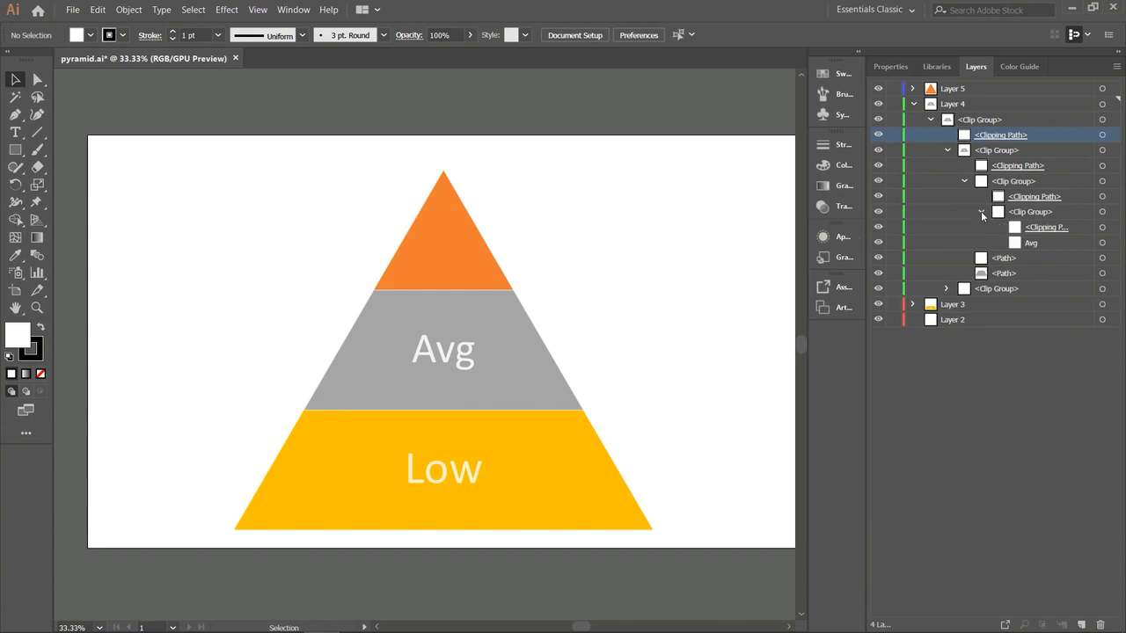
left_click(981, 212)
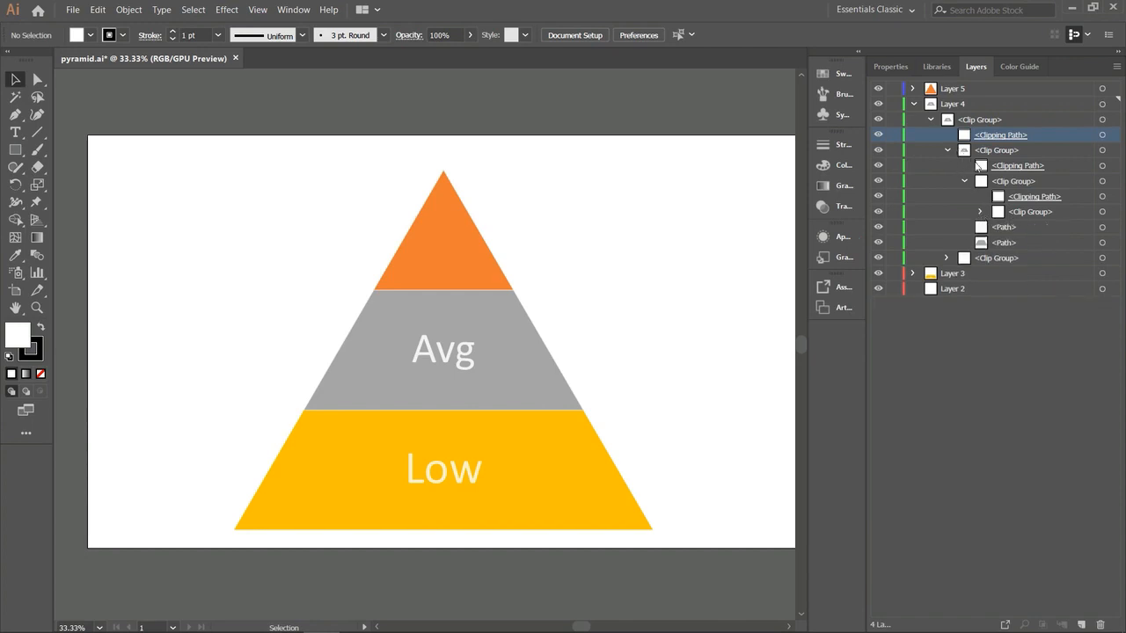
left_click_drag(996, 139, 977, 93)
left_click(911, 90)
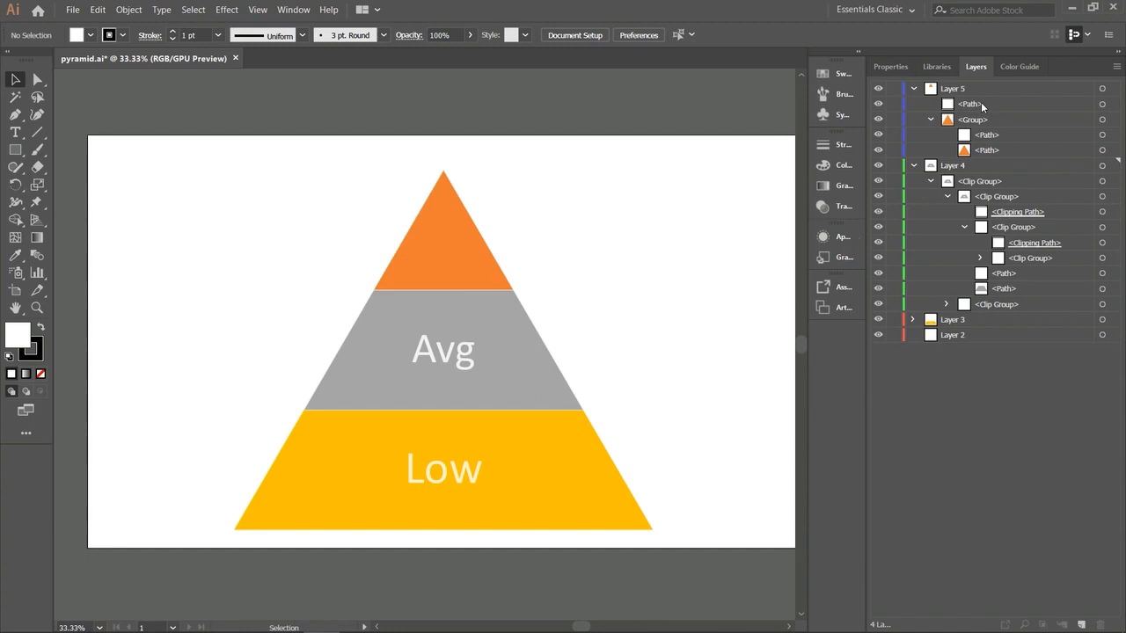
key("ctrl+z")
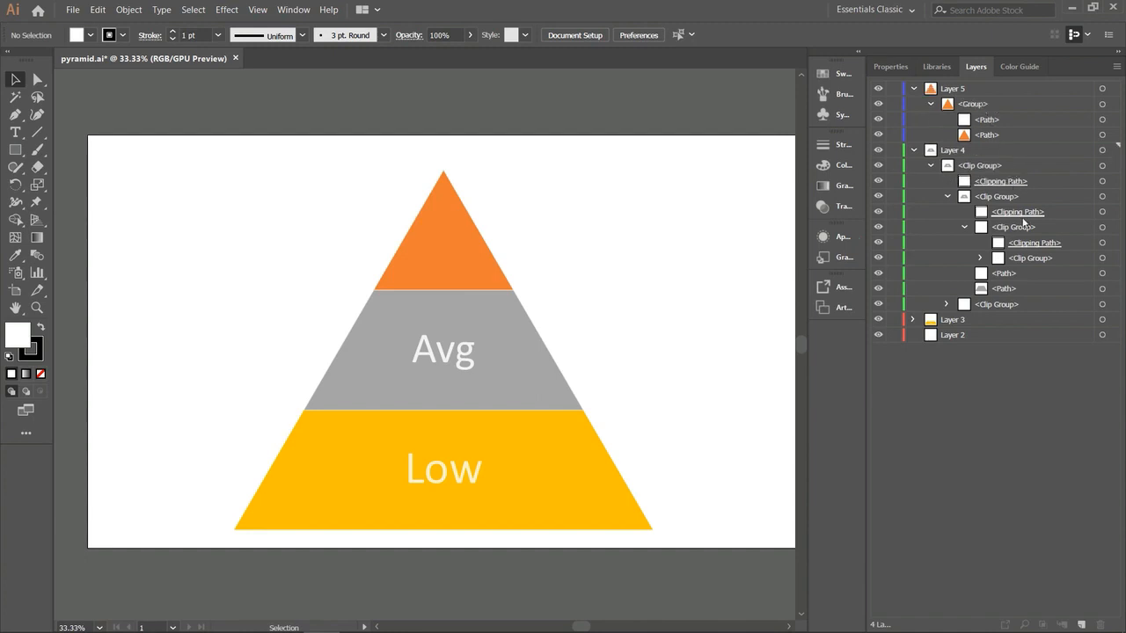
Move the clip group holding the Top label from Layer 4 into Layer 5, above the orange group, and collapse the layers
left_click(913, 320)
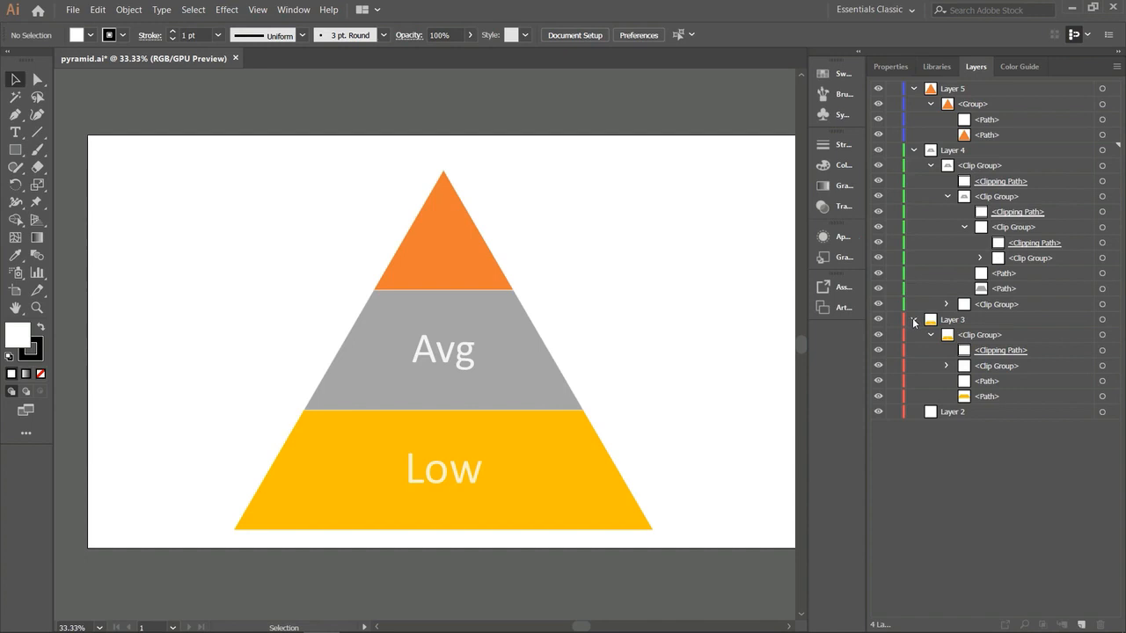
left_click(913, 320)
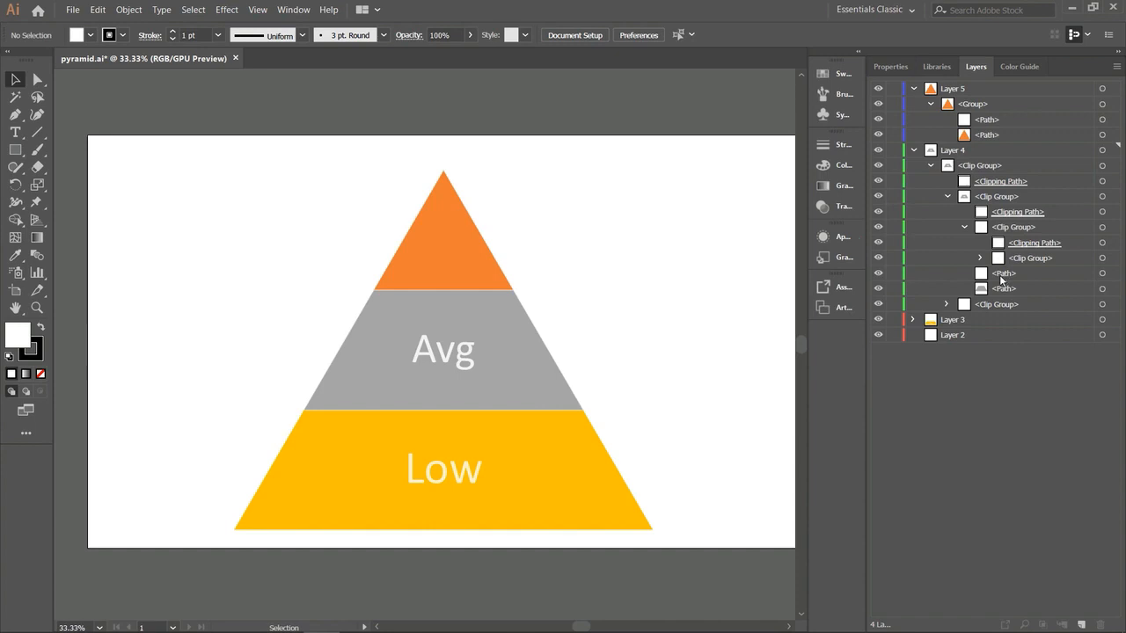
left_click(947, 305)
left_click(948, 304)
left_click_drag(990, 306, 978, 105)
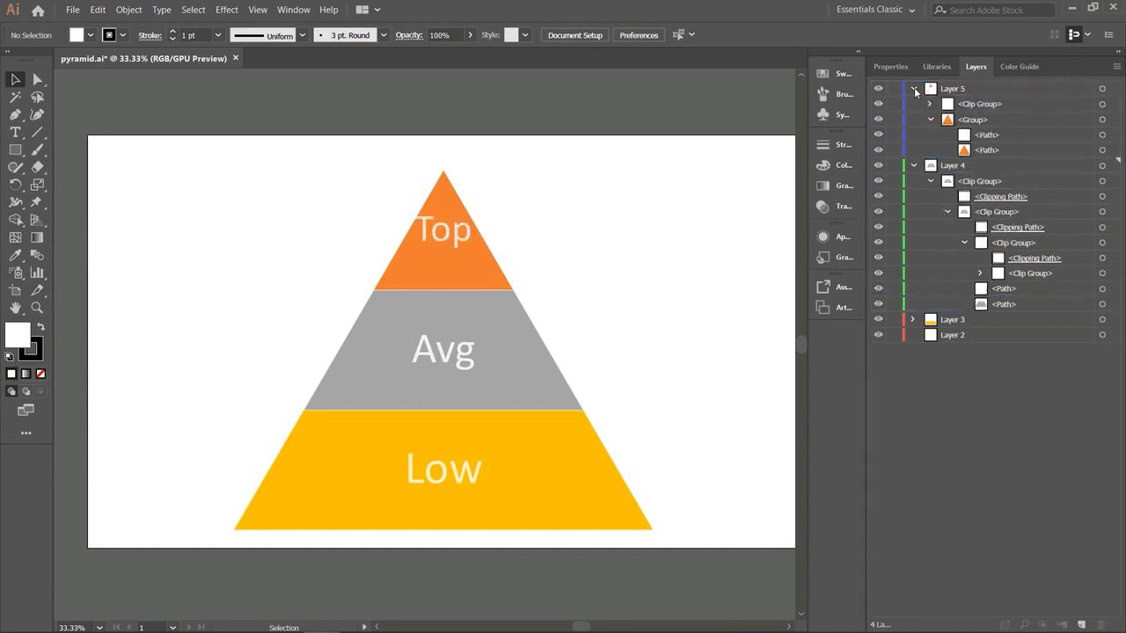
left_click(914, 89)
left_click(913, 104)
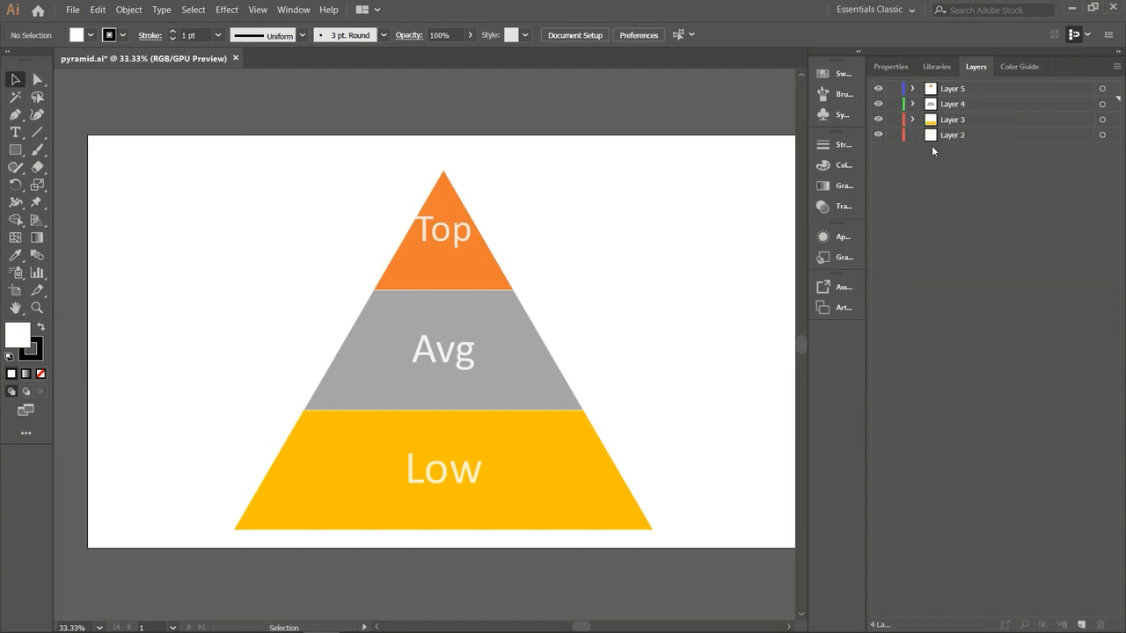
left_click(1011, 136)
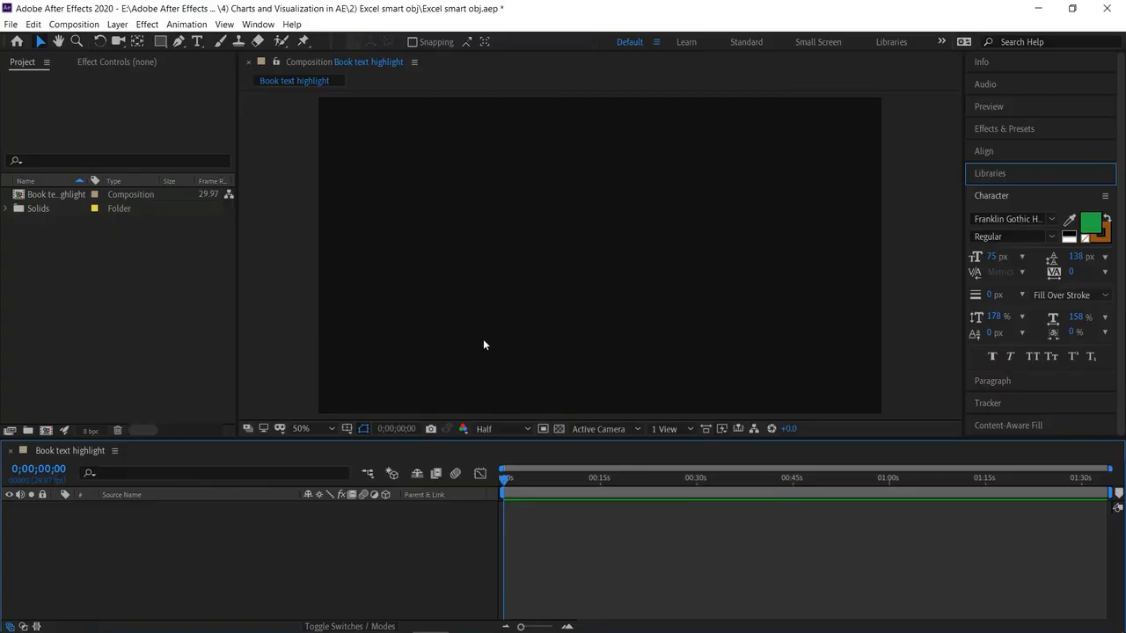
Switch to After Effects and add a 1920 × 1080 px pale cyan solid to the Book text highlight composition
right_click(256, 528)
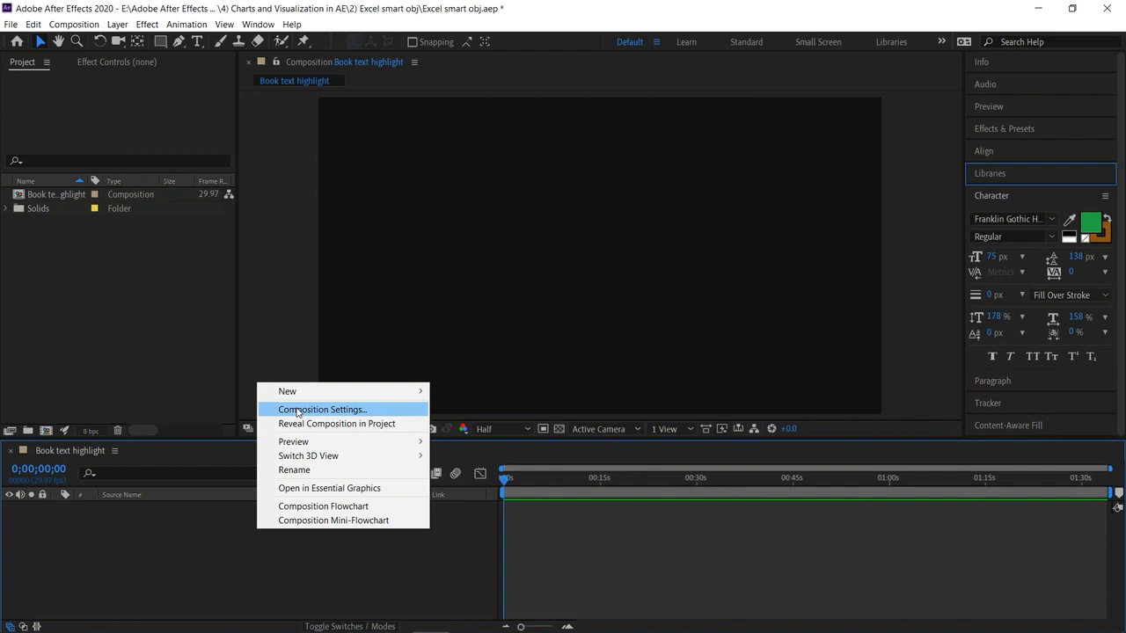
mouse_move(304, 392)
left_click(500, 424)
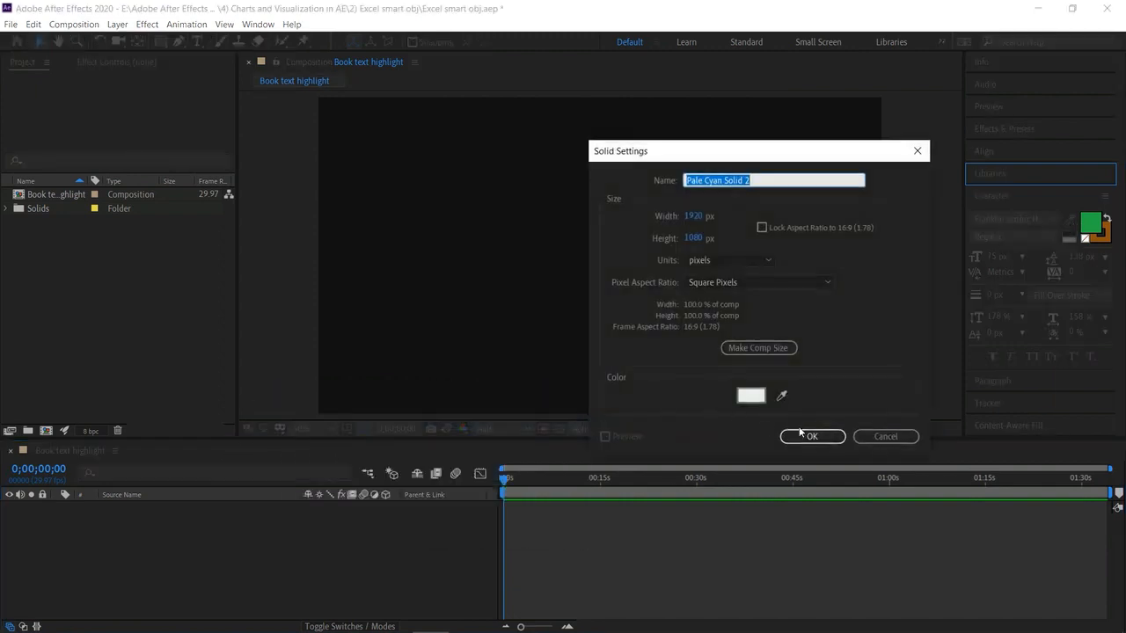
left_click(809, 437)
left_click(303, 566)
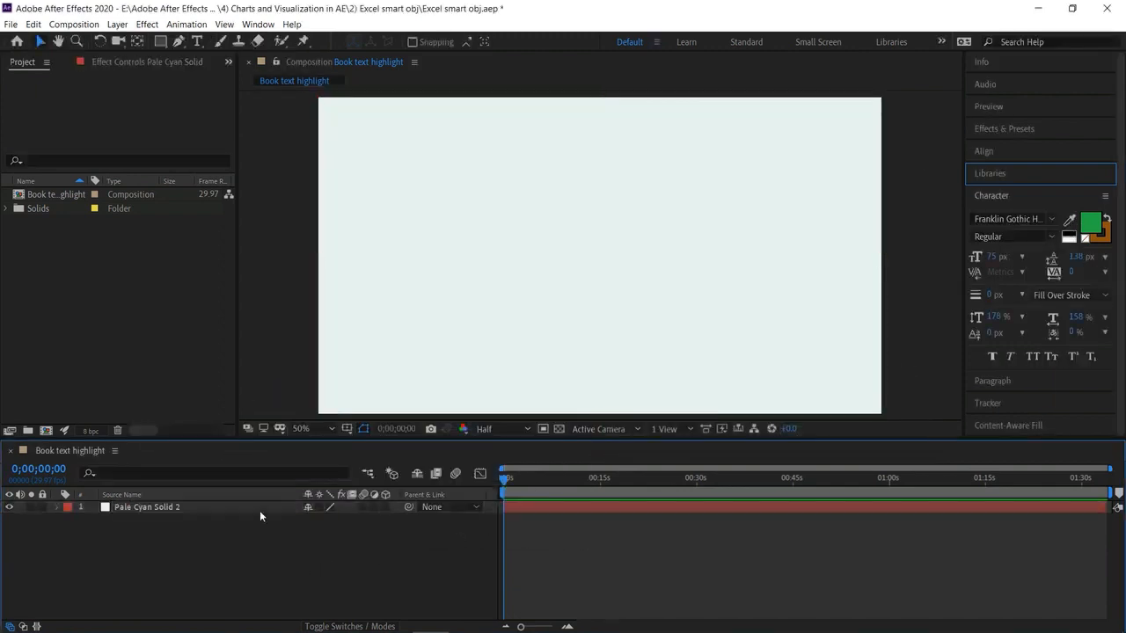
double_click(116, 266)
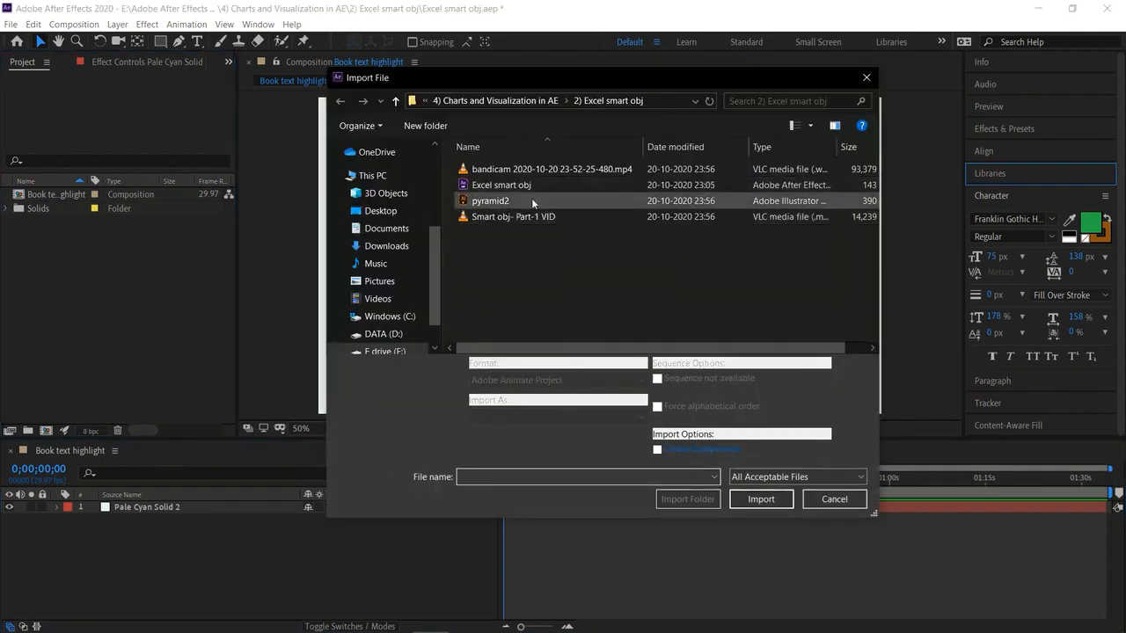
double_click(531, 199)
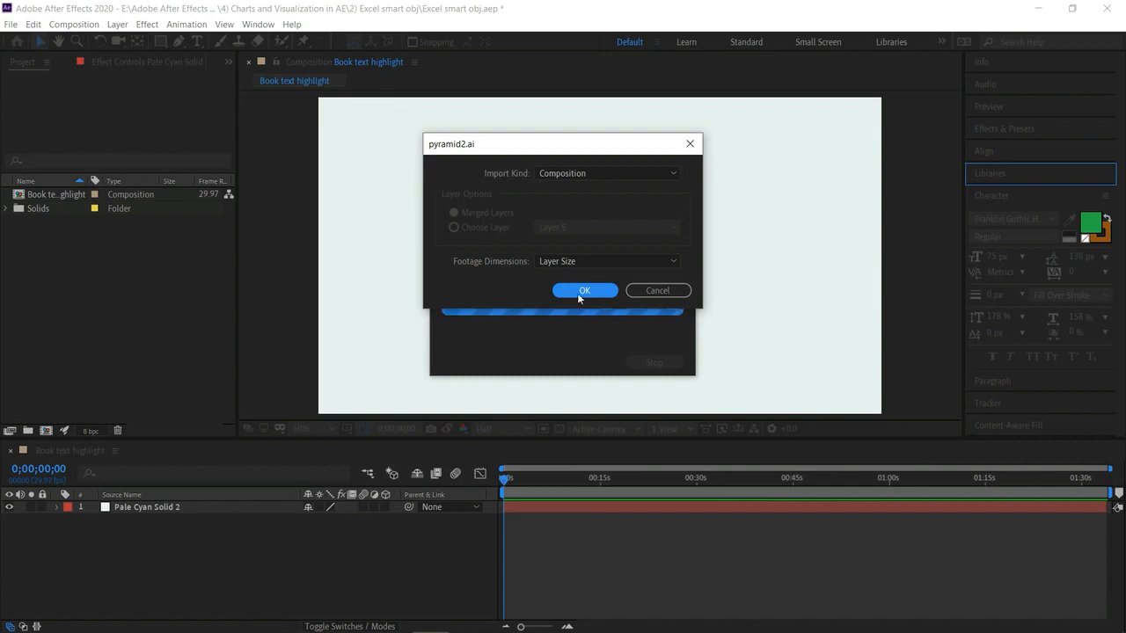
left_click(603, 261)
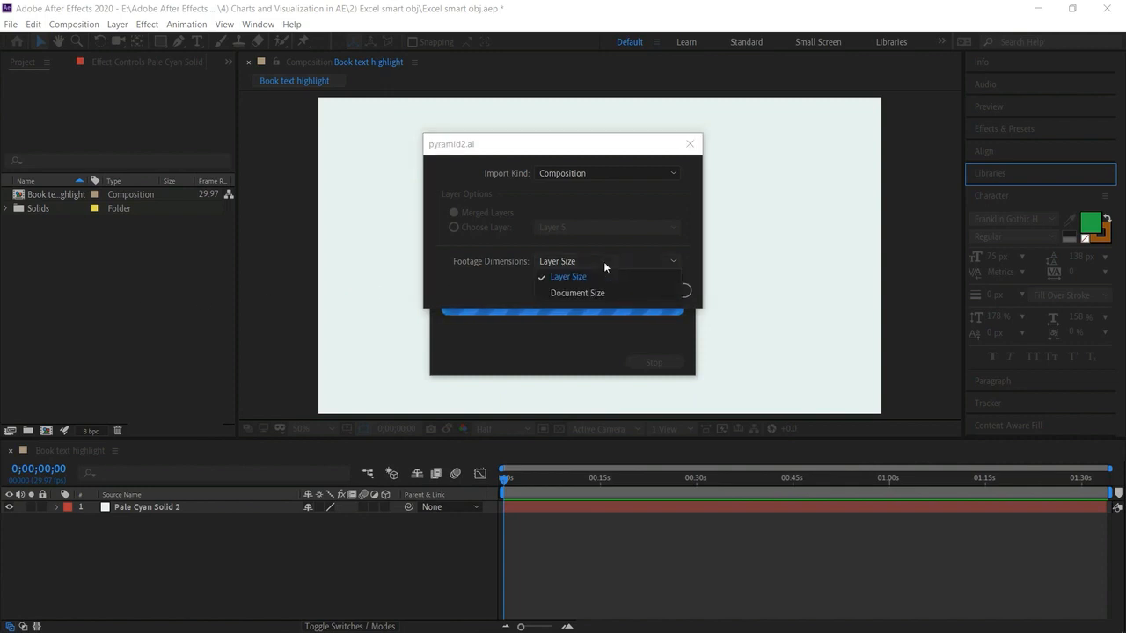
left_click(604, 261)
left_click(670, 290)
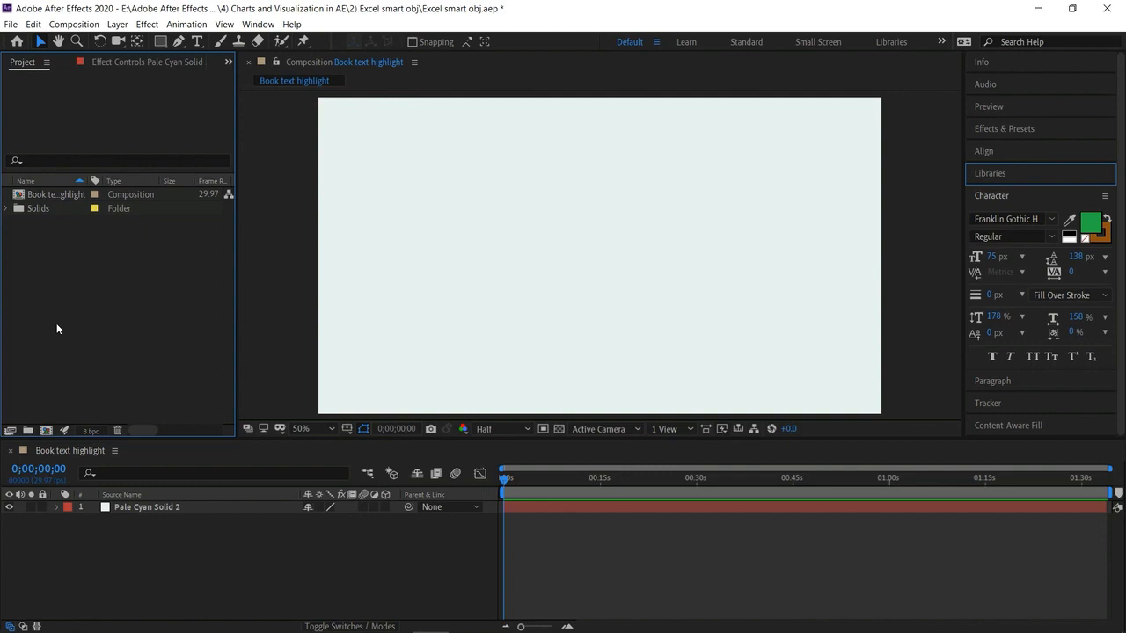
Import pyramid2 as Composition - Retain Layer Sizes and place it above the pale cyan solid in Book text highlight
double_click(104, 309)
left_click(492, 206)
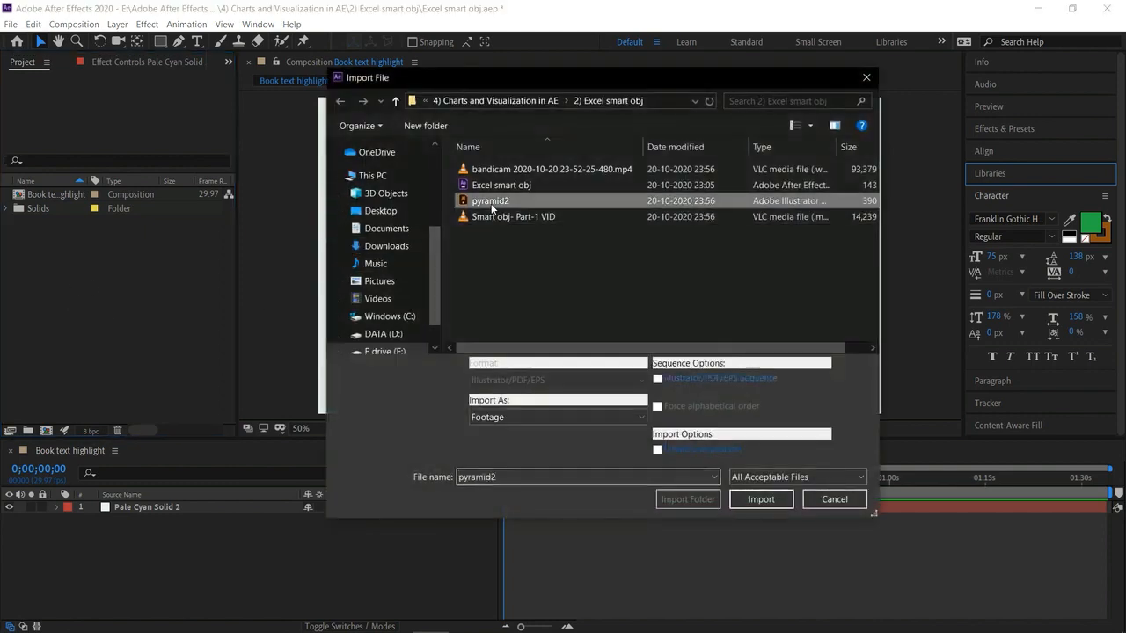
left_click(592, 417)
left_click(588, 444)
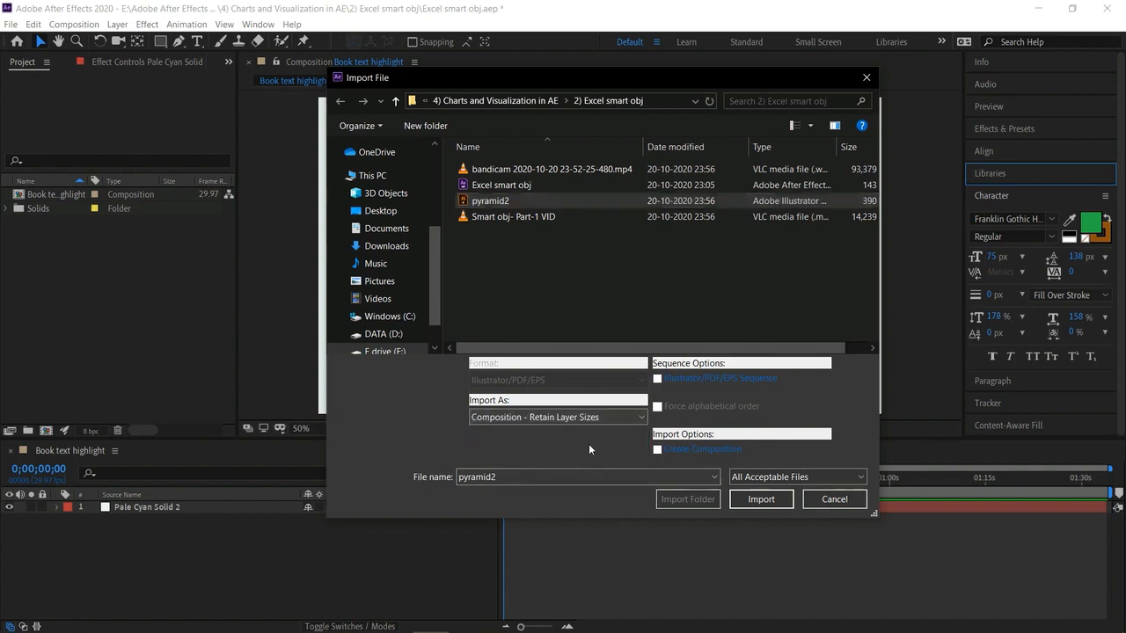
left_click(761, 498)
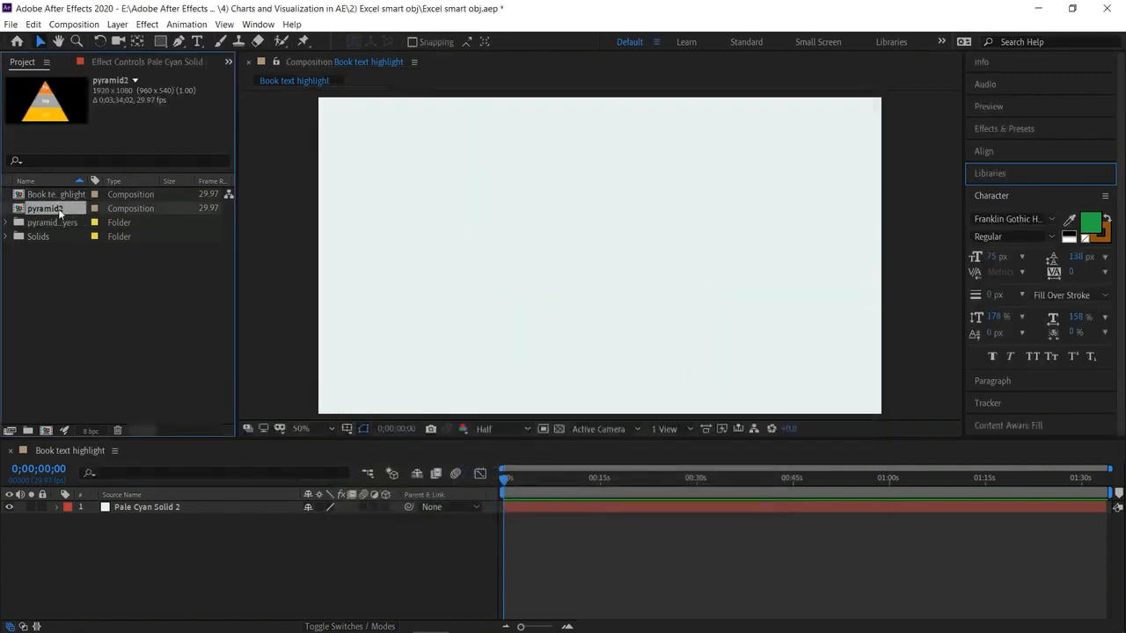
left_click_drag(60, 211, 165, 510)
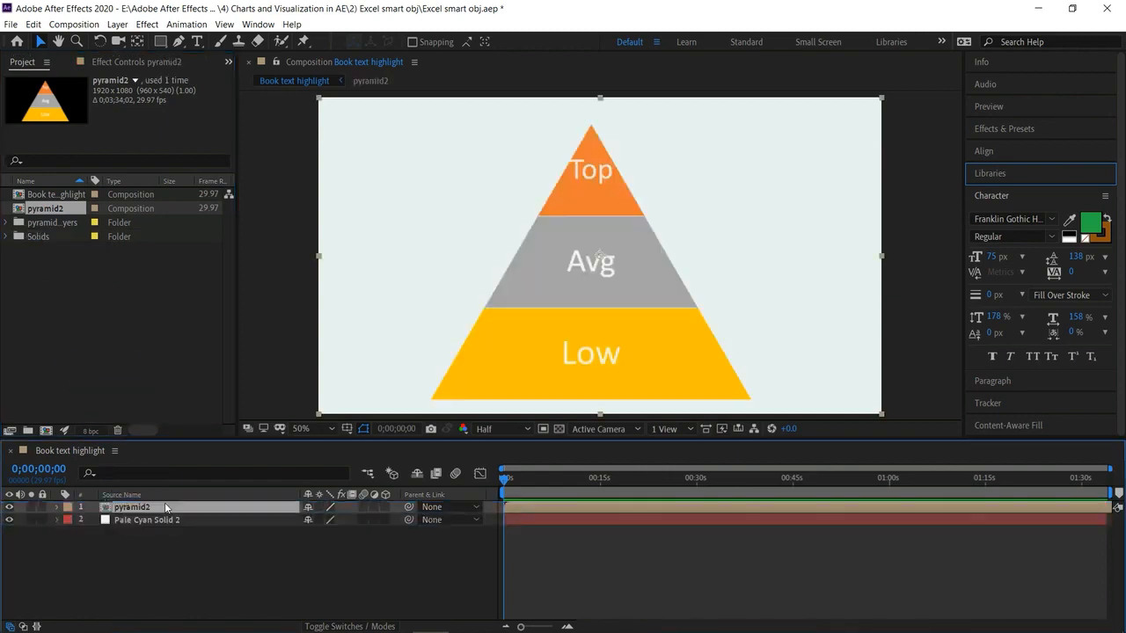
Open the pyramid2 composition and move the anchor points of Layers 3, 4 and 5 to the middle of their bottom edges
double_click(134, 508)
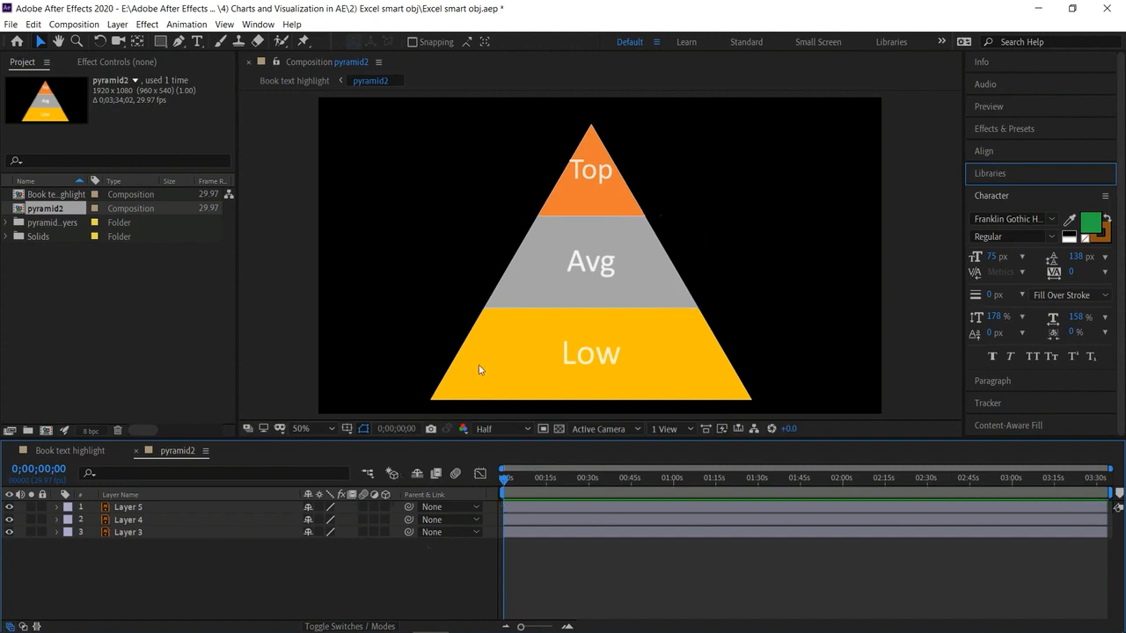
left_click(531, 363)
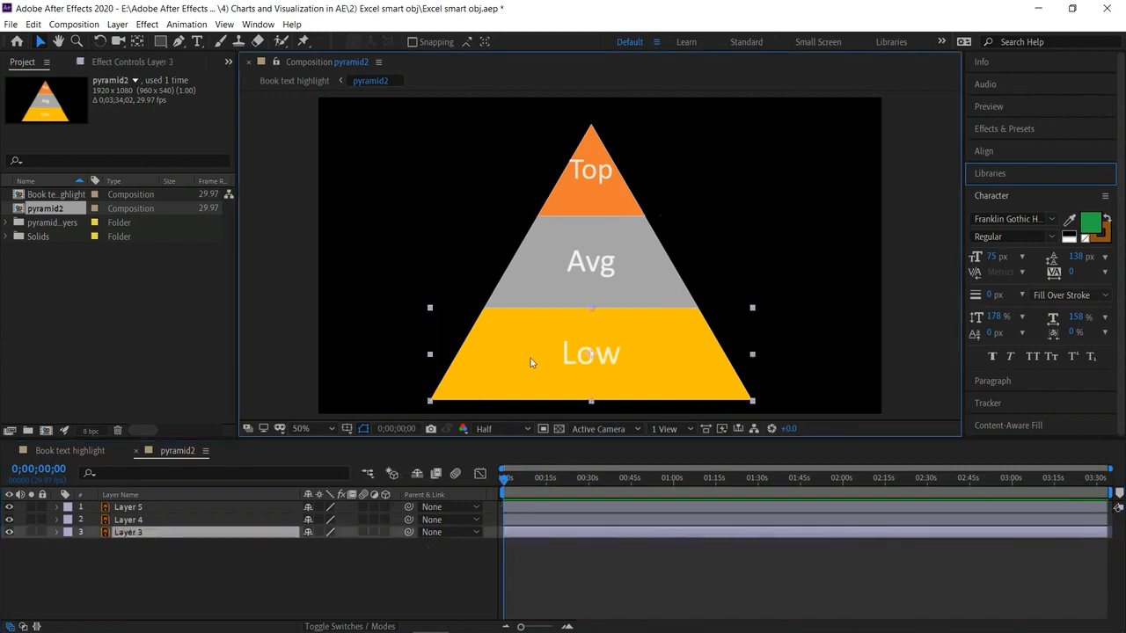
left_click(136, 41)
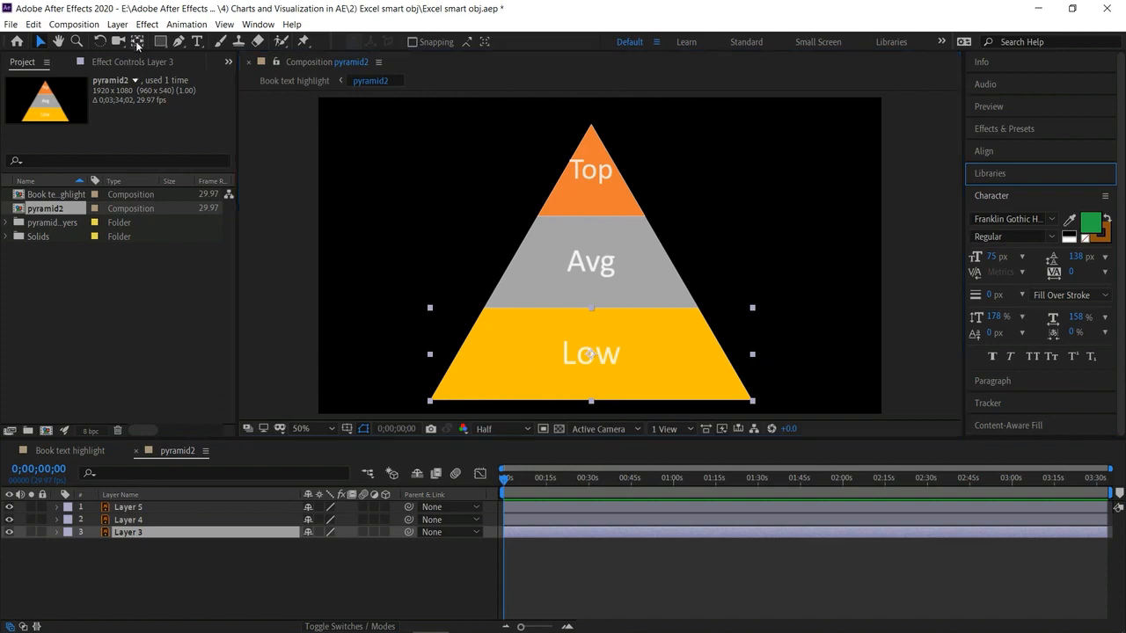
left_click_drag(590, 356, 593, 402)
left_click(605, 288)
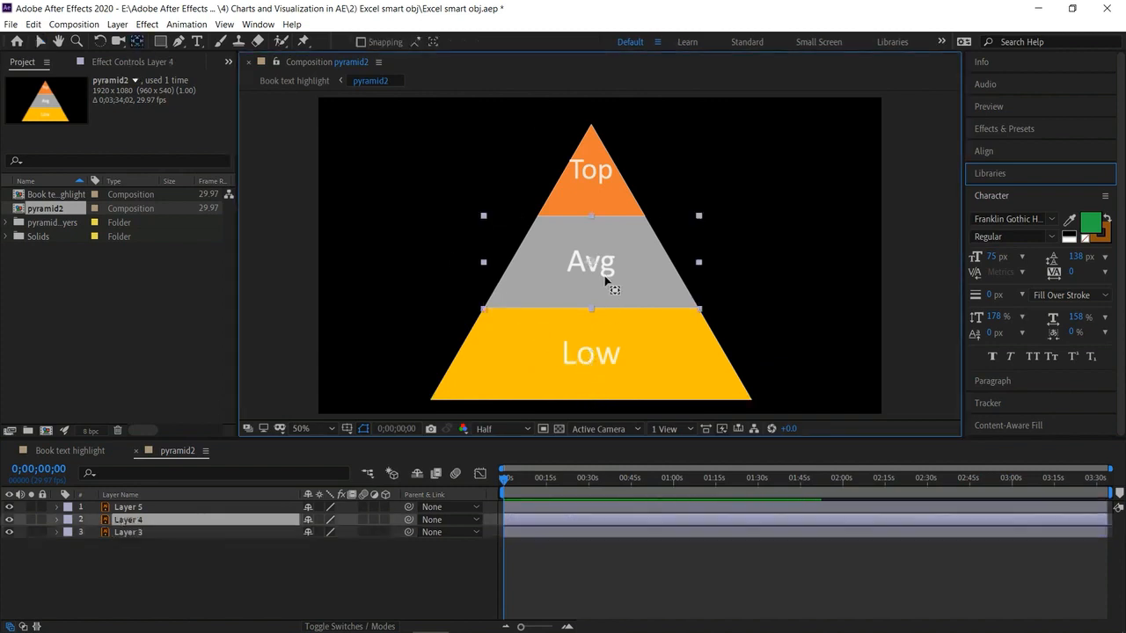
left_click_drag(591, 262, 594, 310)
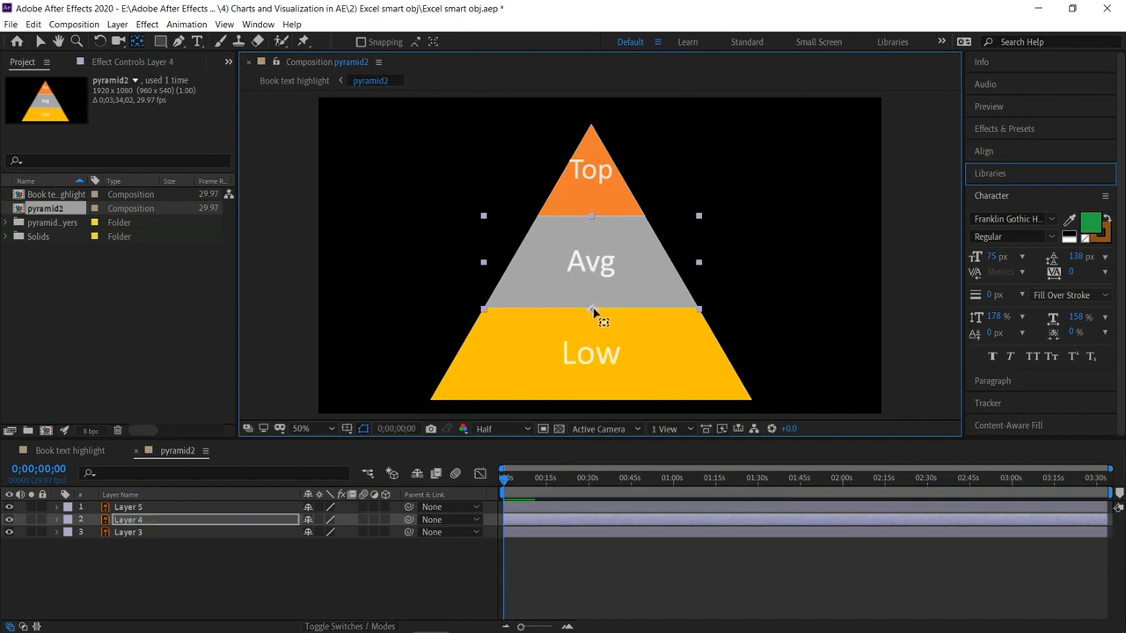
left_click(594, 186)
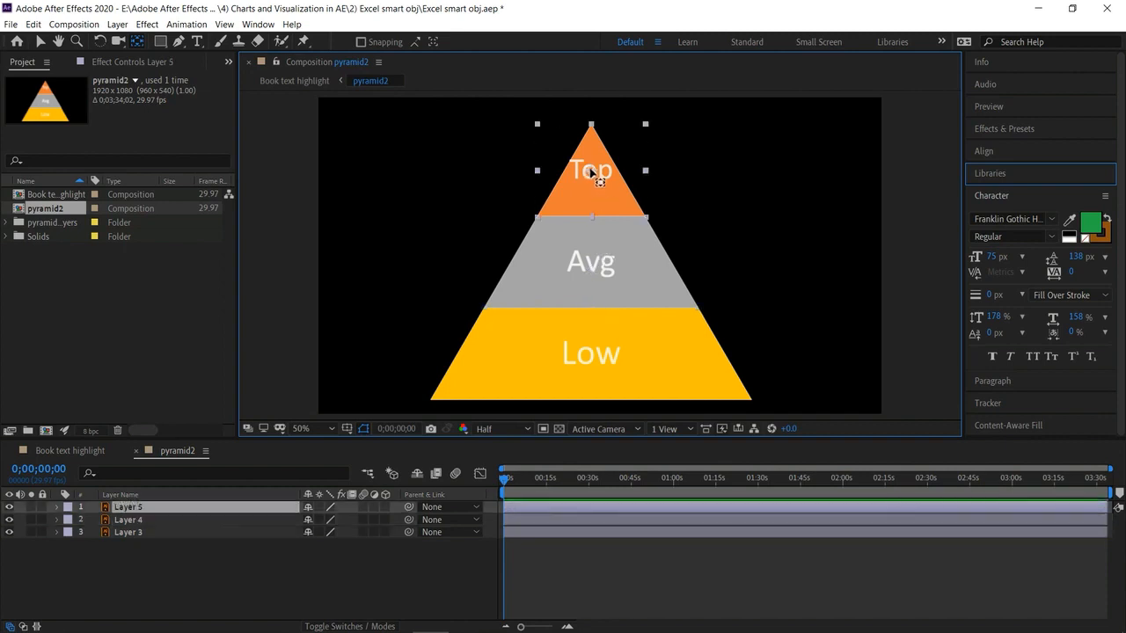
left_click_drag(589, 173, 593, 218)
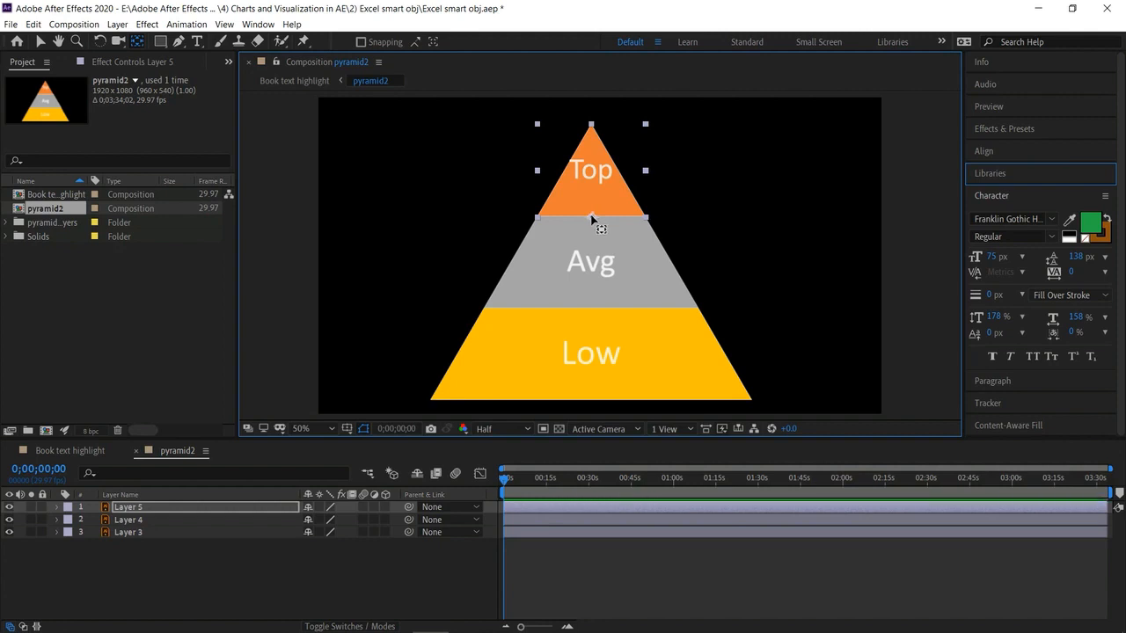
Trim the start of Layer 3, the Low level, to 0;00;00;15
left_click(567, 627)
left_click(567, 627)
left_click(567, 627)
left_click_drag(504, 479, 527, 492)
left_click(532, 520)
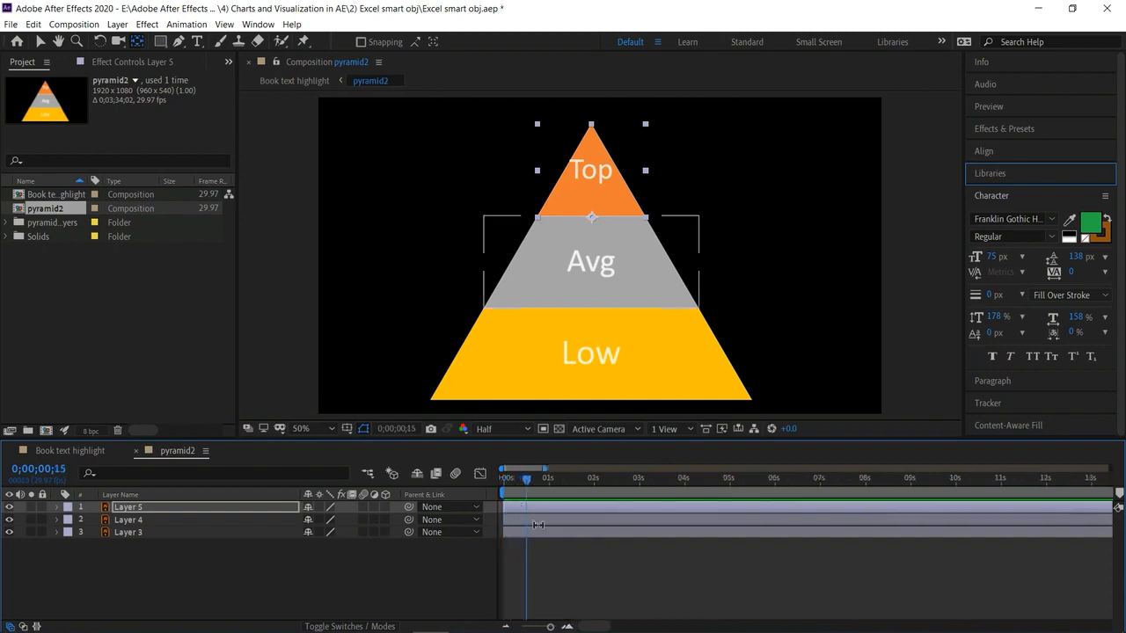
left_click(538, 532)
left_click(40, 41)
key("alt+bracketleft")
Trim the start of Layer 4 to 0;00;01;14 and the start of Layer 5 to about 0;00;02;14
left_click_drag(531, 486, 569, 485)
left_click(584, 519)
key("alt+bracketleft")
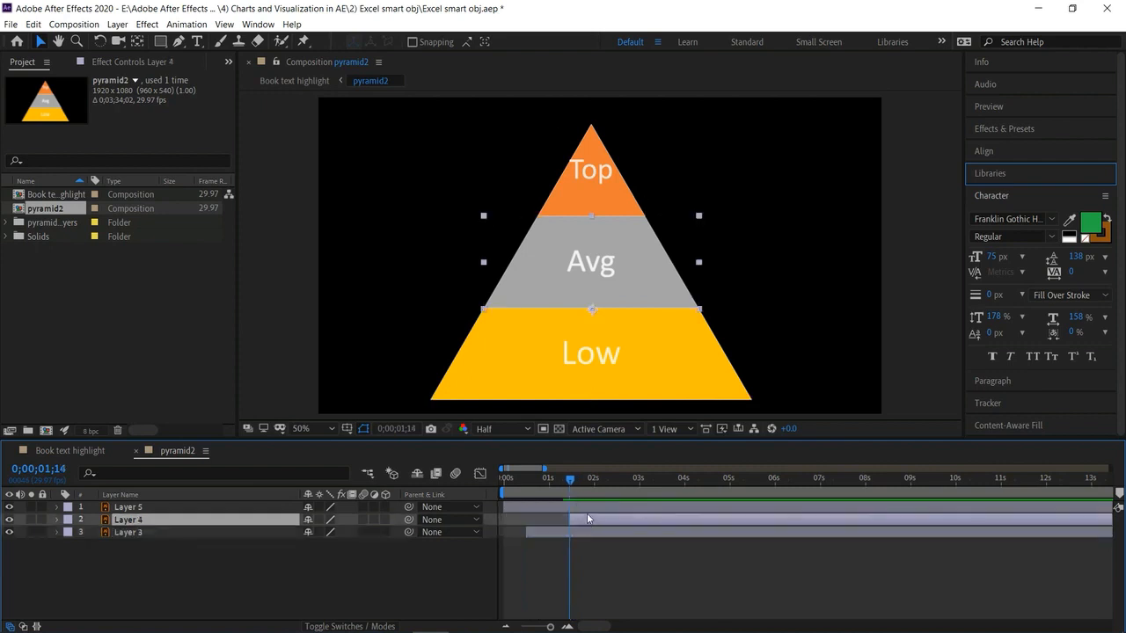
left_click(587, 509)
left_click_drag(572, 483, 525, 496)
key("alt+bracketleft")
Keyframe Layer 3's scale at 0;00;00;15 with the vertical scale set to 0% and the horizontal scale kept at 100%
left_click(116, 530)
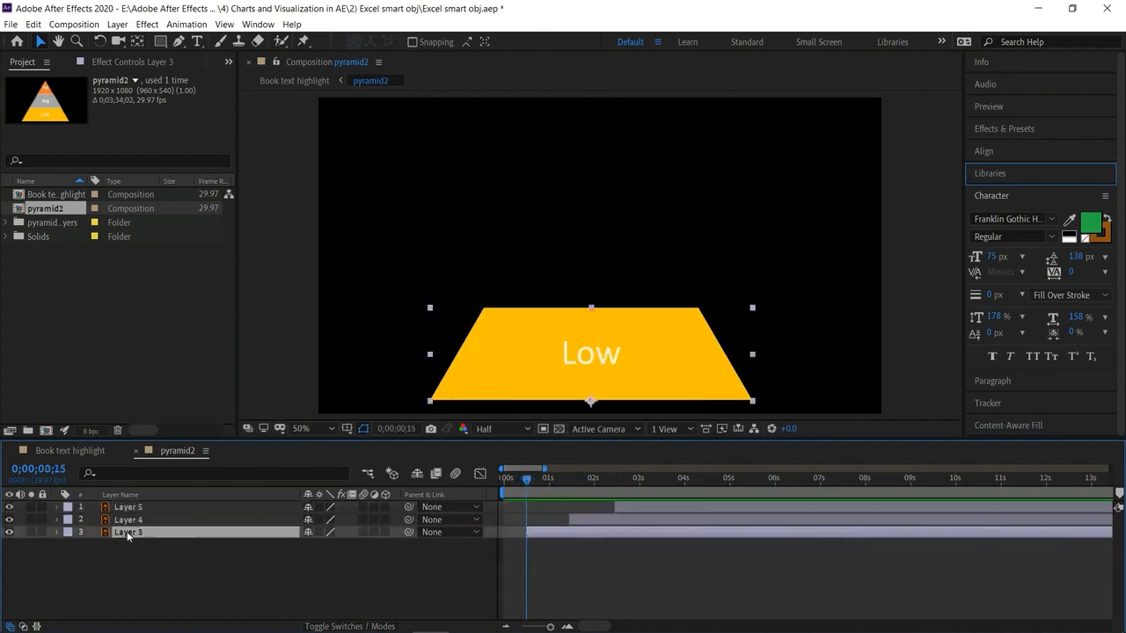
key("s")
left_click(94, 544)
left_click(350, 545)
type("00")
key("Return")
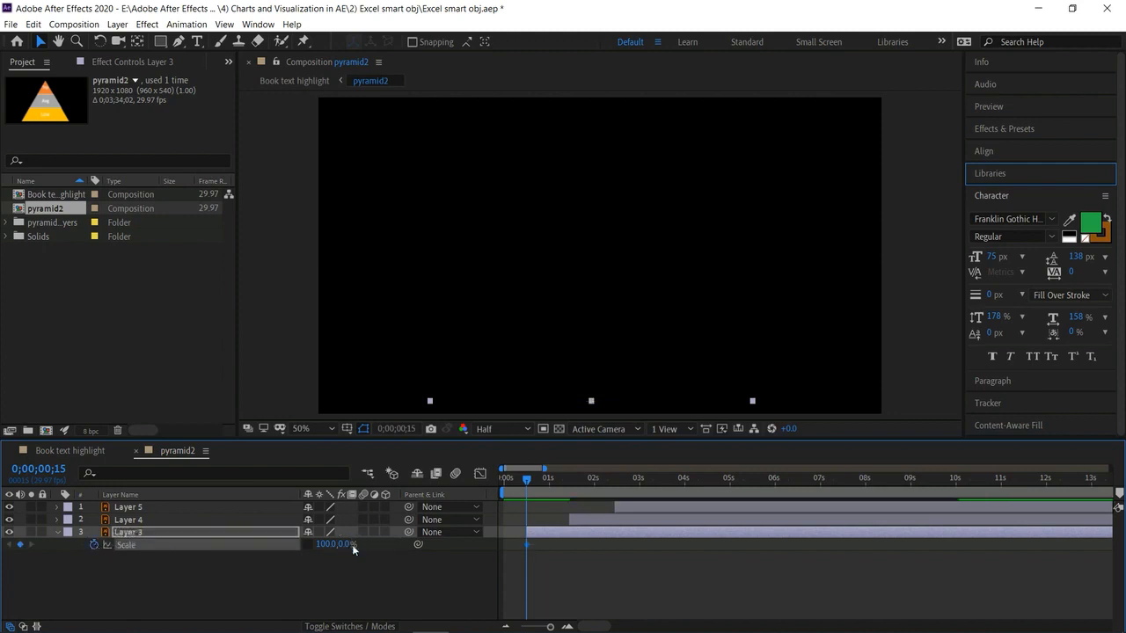
Add a scale keyframe to Layer 3 at 0;00;01;12 with the vertical scale set to 100%, and preview the growth
left_click_drag(533, 483, 569, 493)
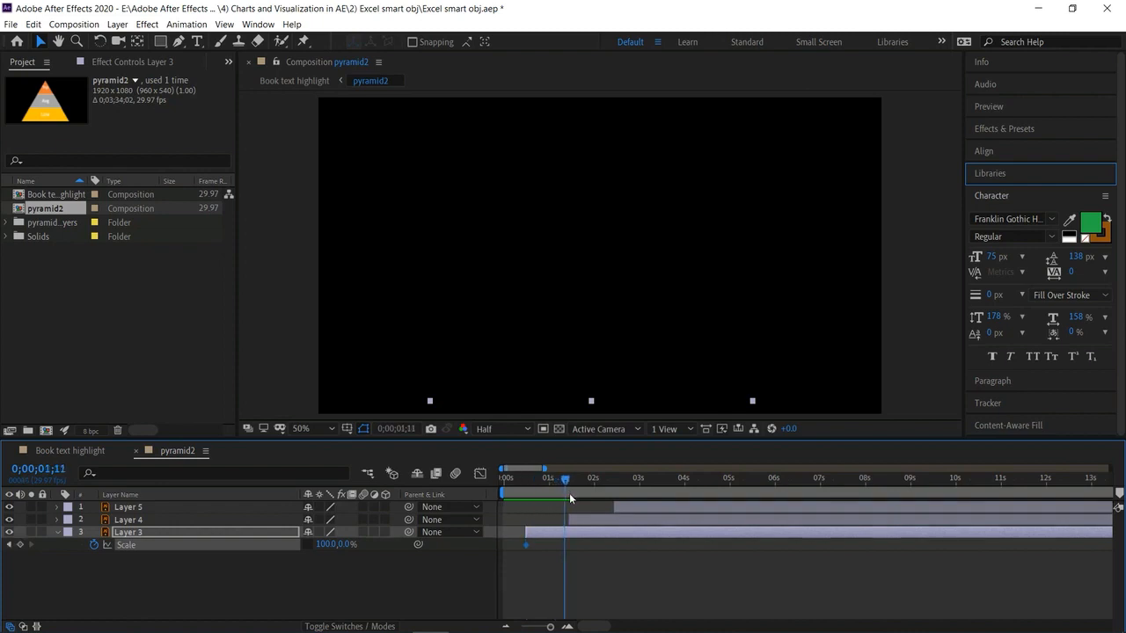
left_click(20, 545)
left_click(344, 544)
type("10")
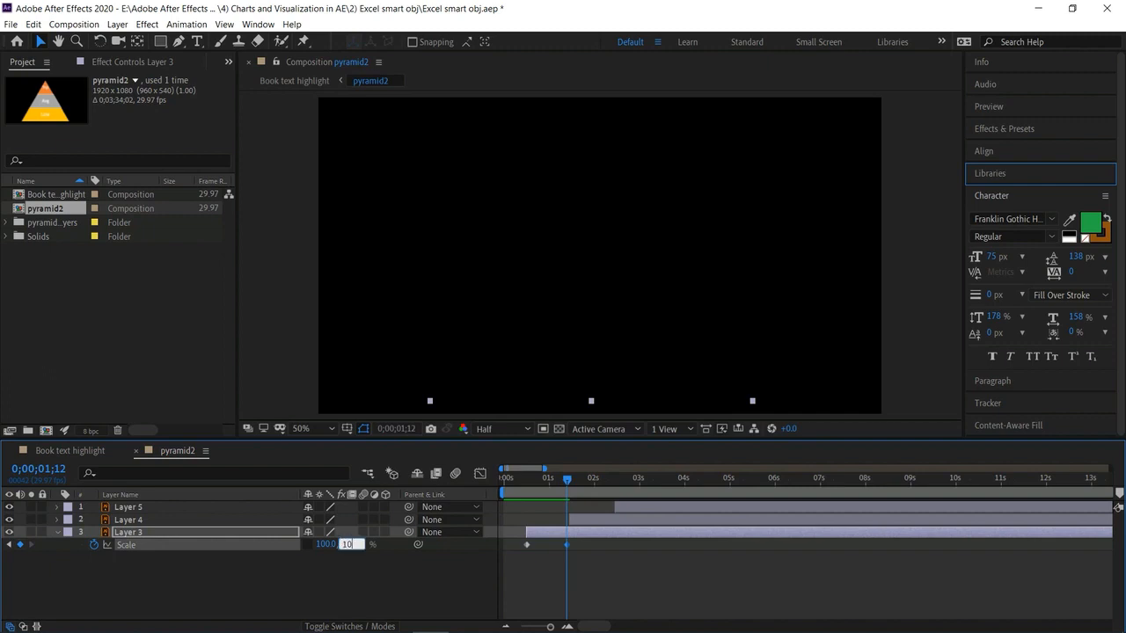
type("0")
key("Return")
key("Page_Up")
key("Page_Up")
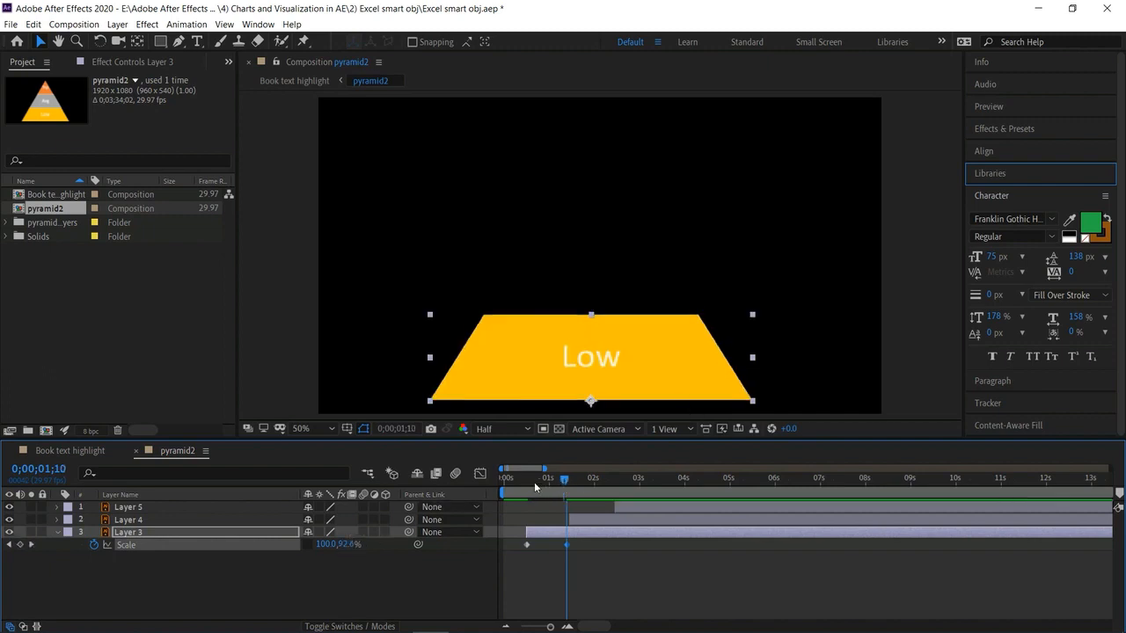
key("space")
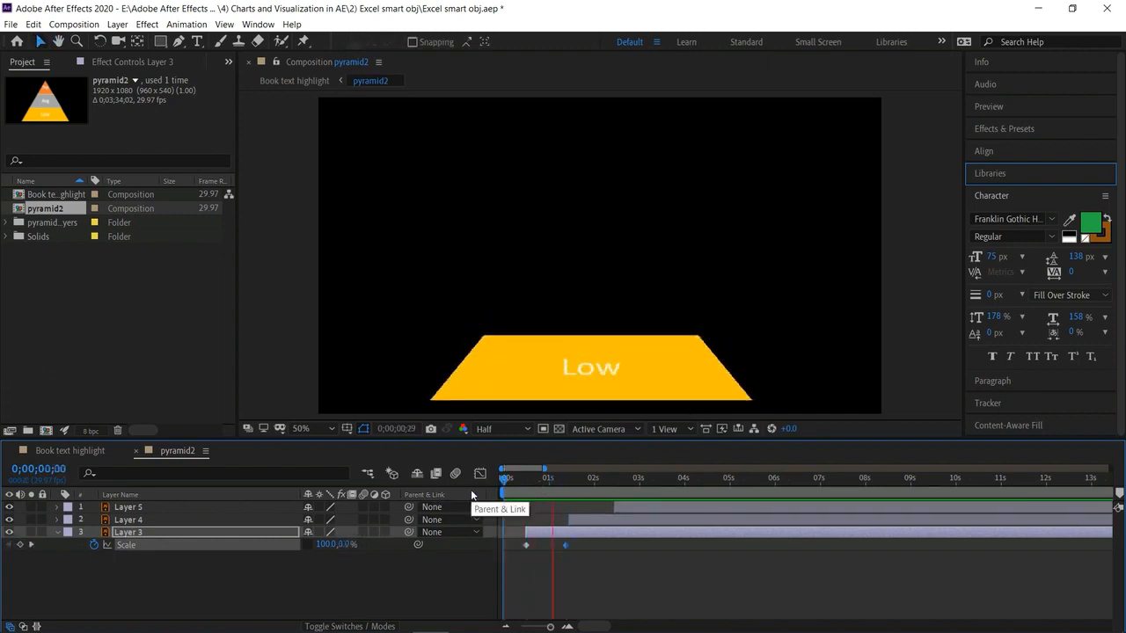
key("space")
Apply Easy Ease to both scale keyframes of Layer 3 and preview the eased growth
left_click_drag(594, 483, 570, 486)
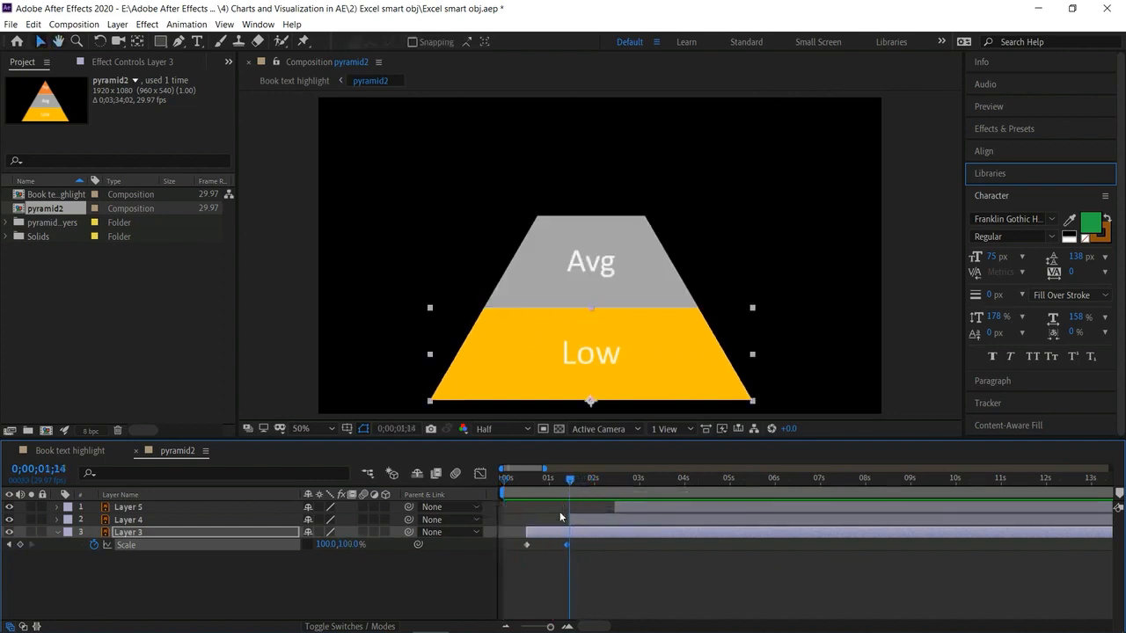
left_click(545, 564)
left_click_drag(512, 540, 571, 559)
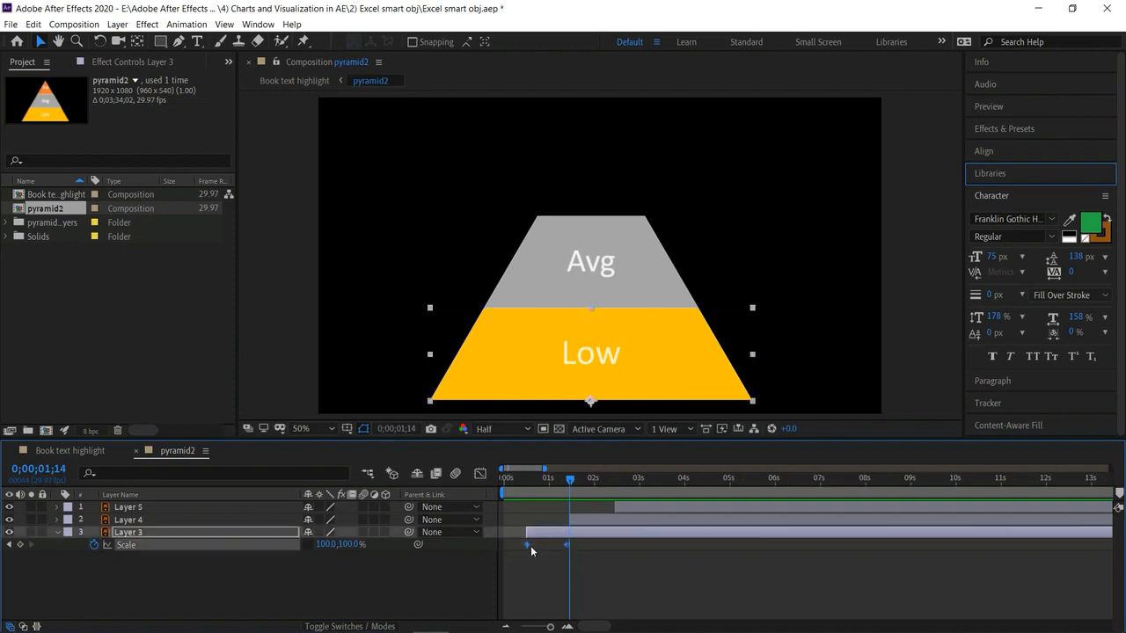
right_click(528, 545)
left_click(624, 581)
left_click_drag(510, 538, 577, 558)
right_click(528, 542)
mouse_move(616, 533)
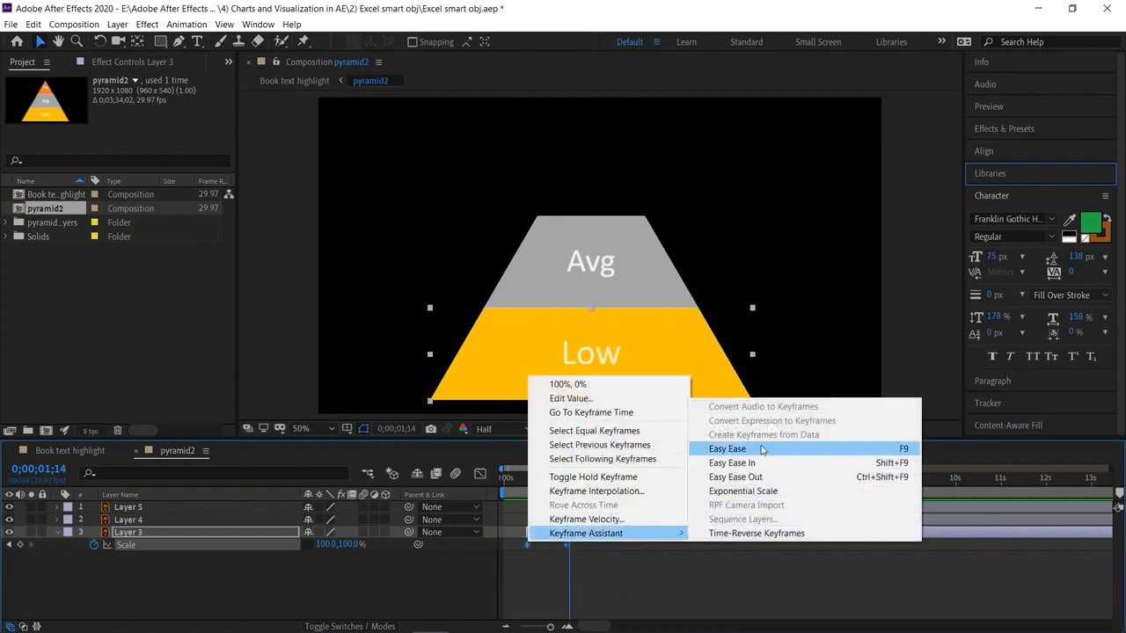
left_click(763, 446)
left_click_drag(546, 486, 489, 482)
key("space")
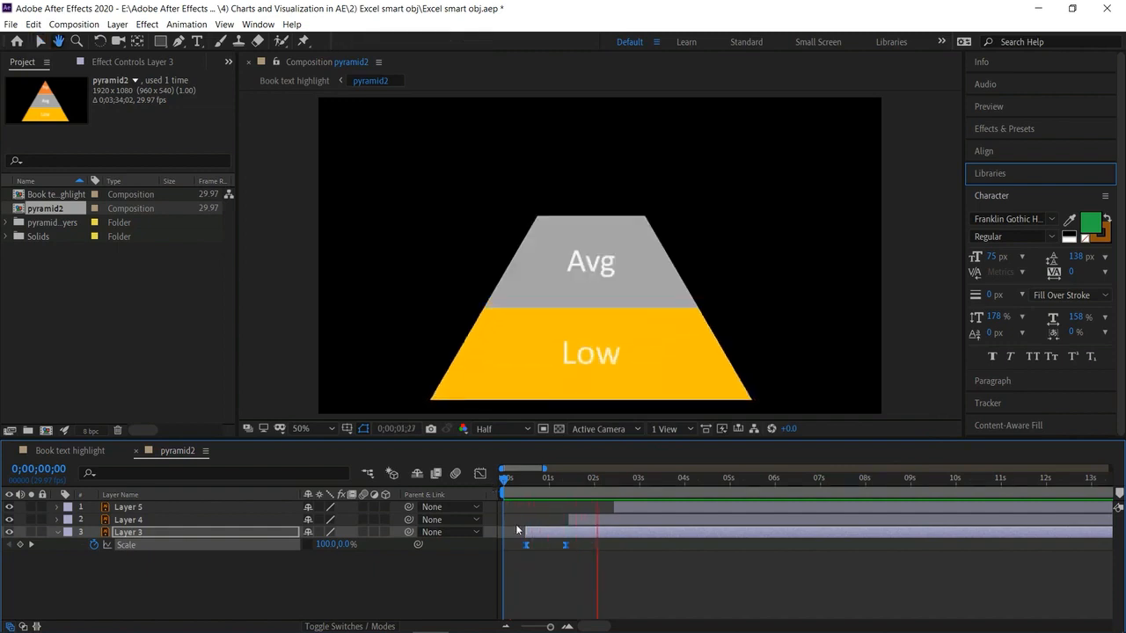
key("space")
Copy Layer 3's scale keyframes onto Layer 4 at 0;00;01;14 and onto Layer 5 at 0;00;02;14
left_click(583, 573)
left_click_drag(517, 542, 579, 555)
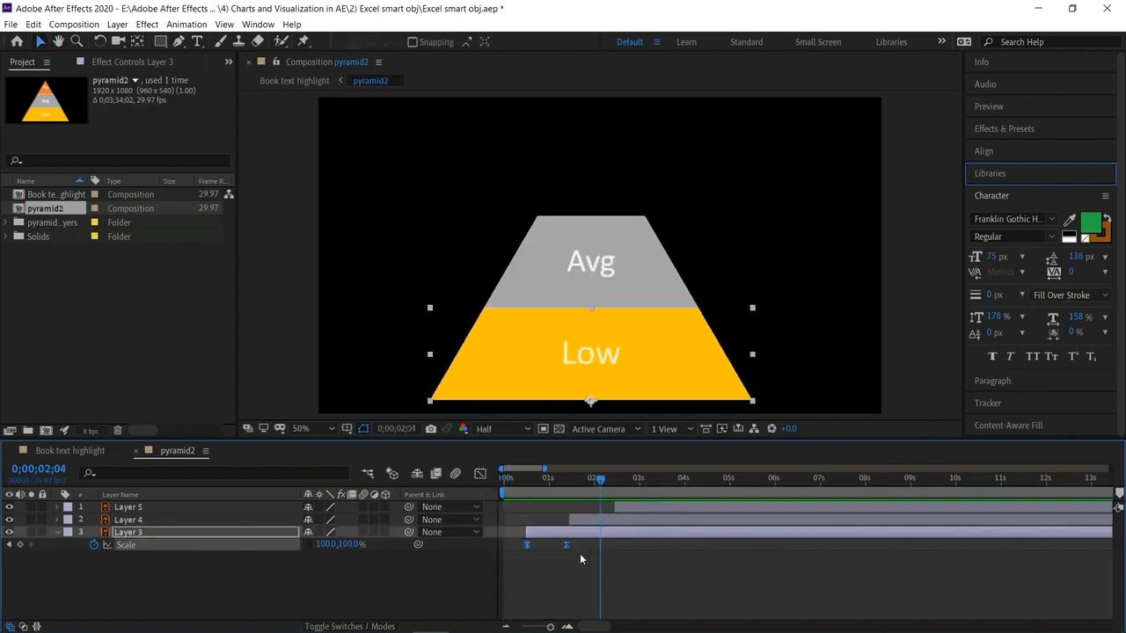
key("Delete")
key("ctrl+z")
left_click_drag(600, 480, 567, 487)
left_click(570, 491)
left_click(580, 519)
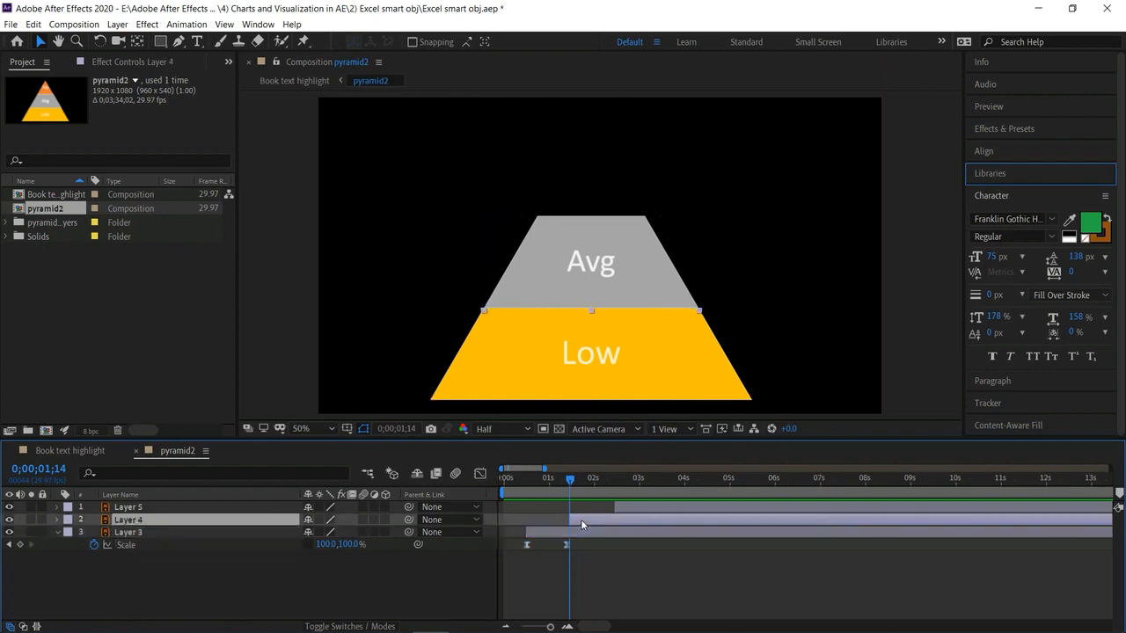
key("ctrl+v")
left_click_drag(572, 480, 616, 497)
left_click(625, 508)
key("ctrl+v")
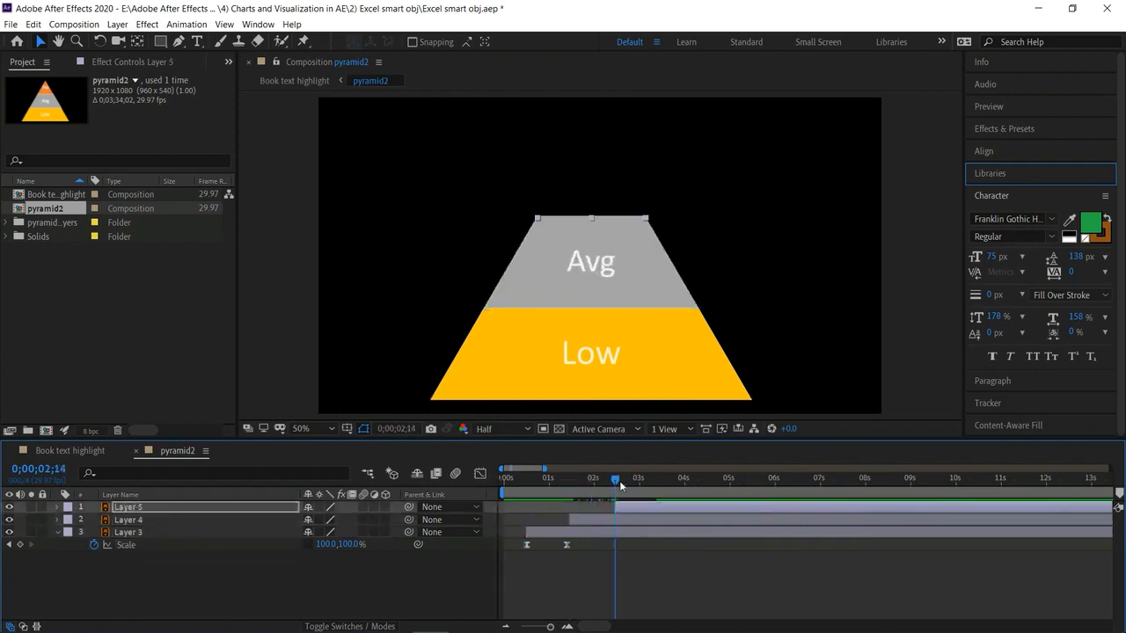
Preview the full pyramid build-up in pyramid2, close that composition, and preview it again in Book text highlight
key("Home")
key("space")
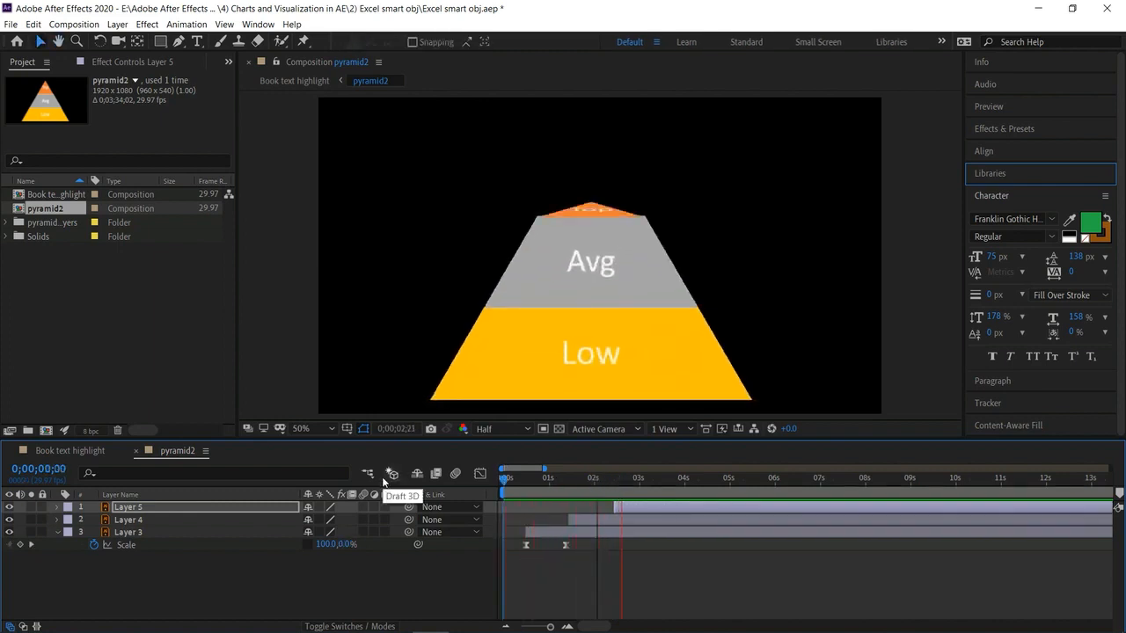
key("space")
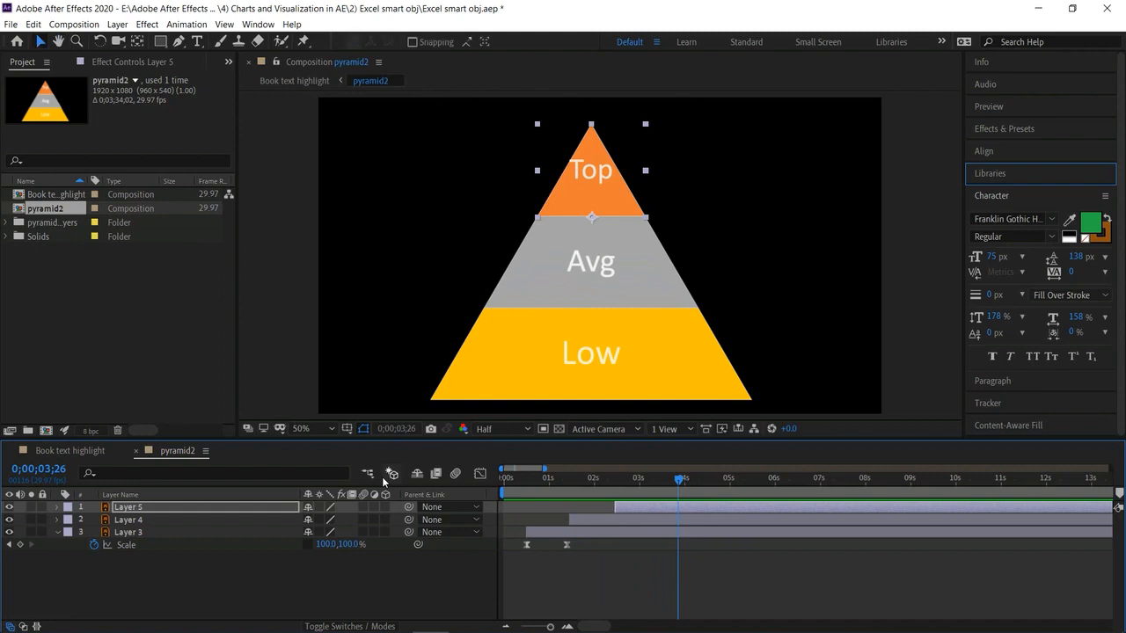
left_click(136, 451)
key("Home")
key("space")
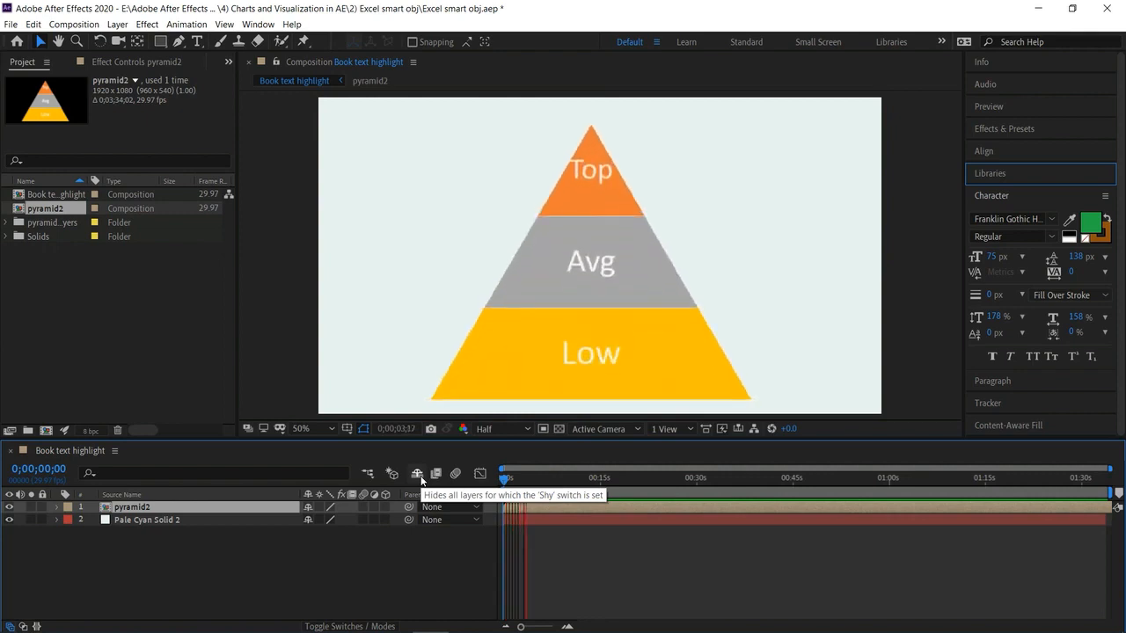
key("space")
Start another 1920 × 1080 px solid in Book text highlight and pick a slightly more saturated pale cyan-green as its color
left_click(289, 562)
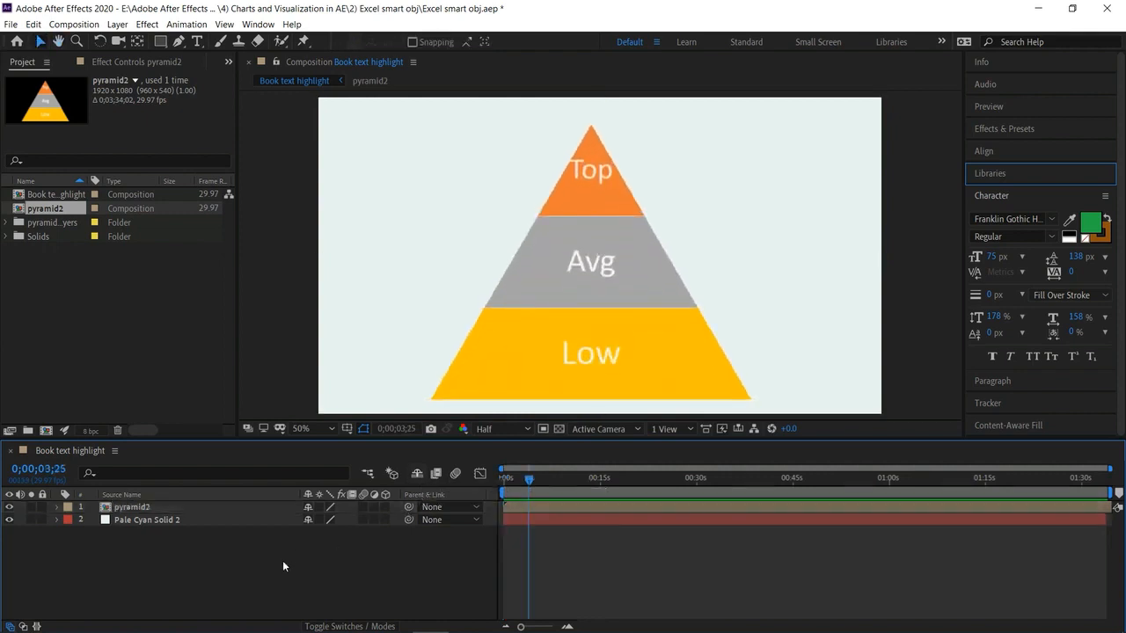
right_click(274, 569)
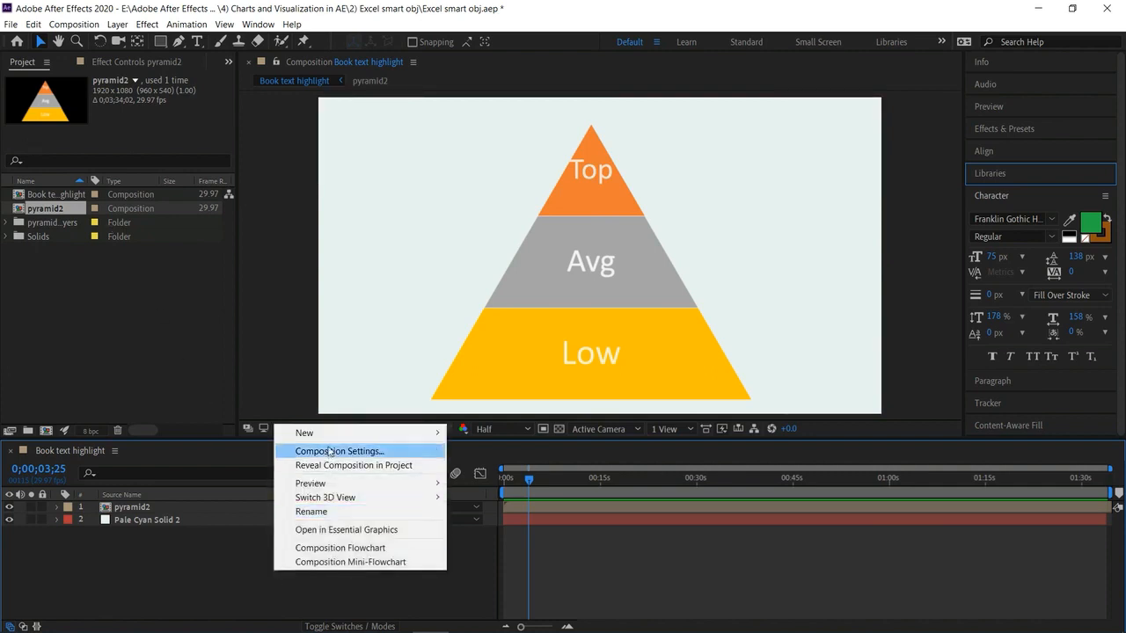
mouse_move(390, 435)
left_click(462, 463)
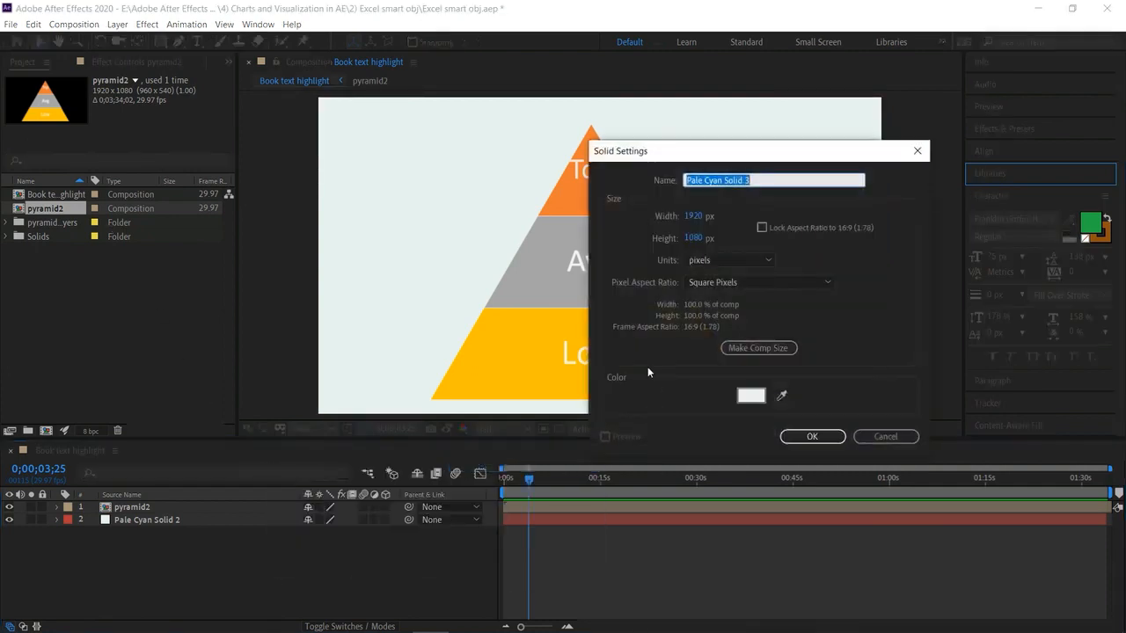
left_click(750, 397)
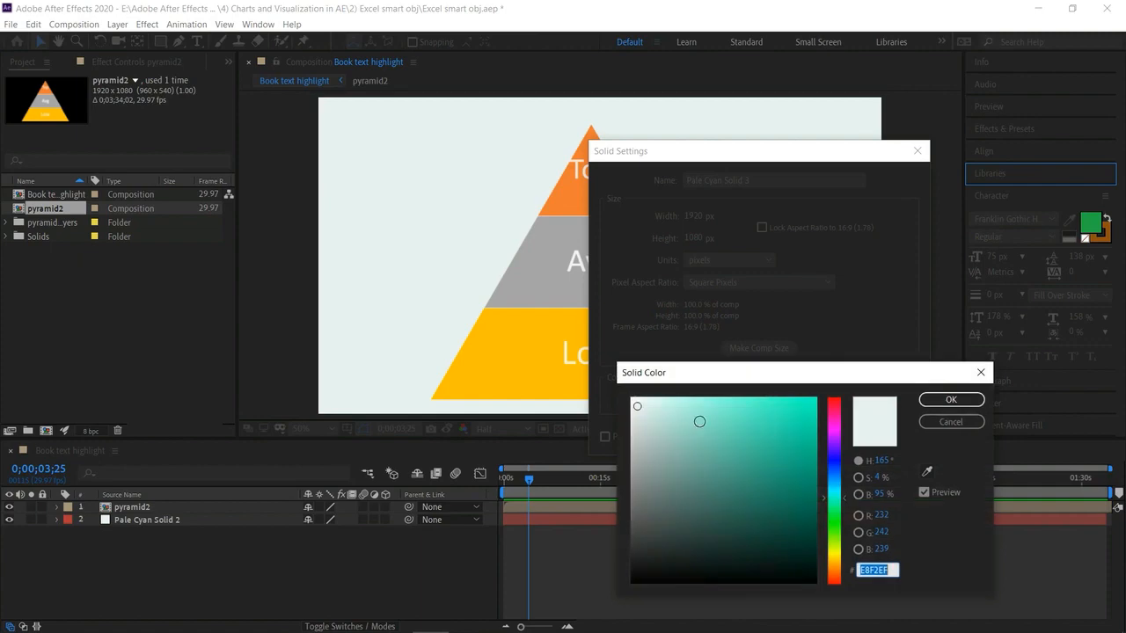
left_click(669, 402)
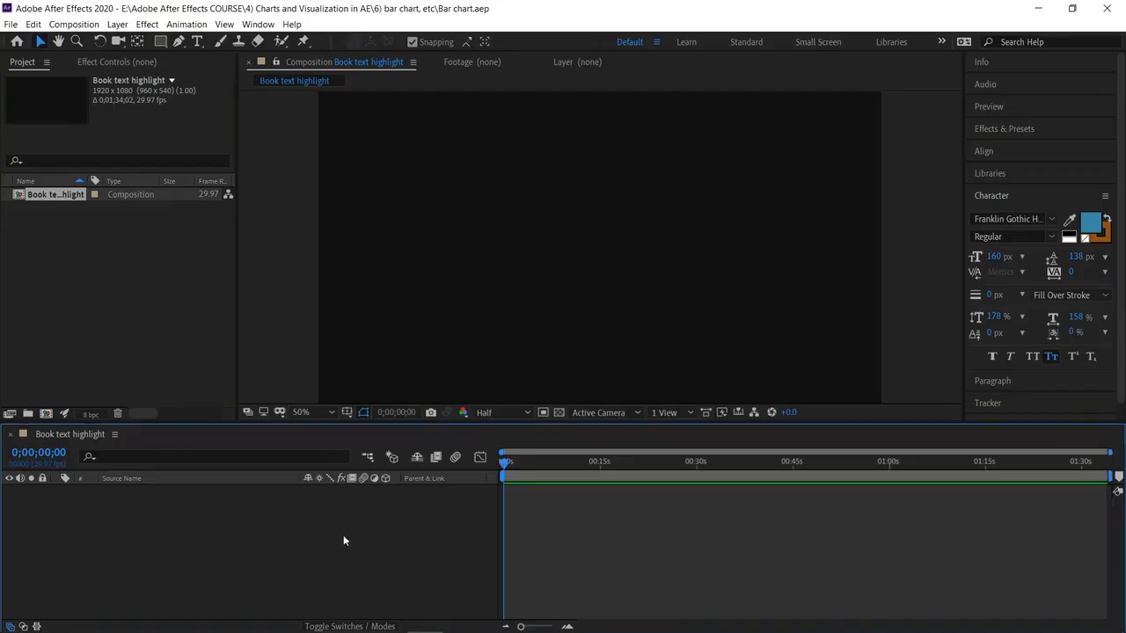
Add a full-frame 1920 × 1080 px solid in pale royal blue to the composition
right_click(343, 538)
mouse_move(379, 398)
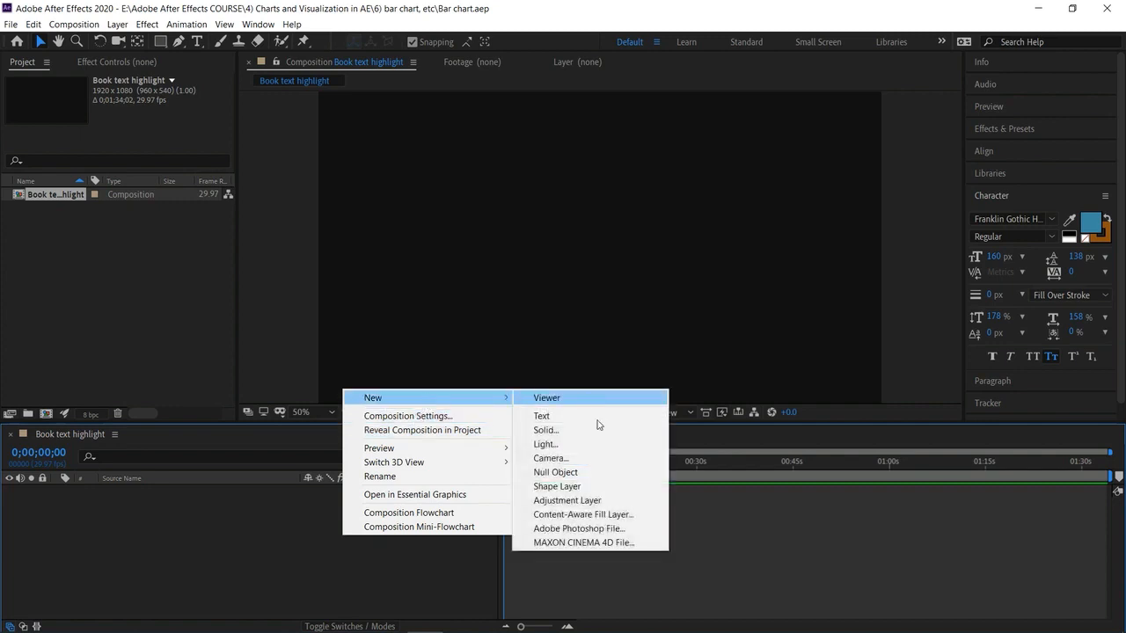
left_click(595, 428)
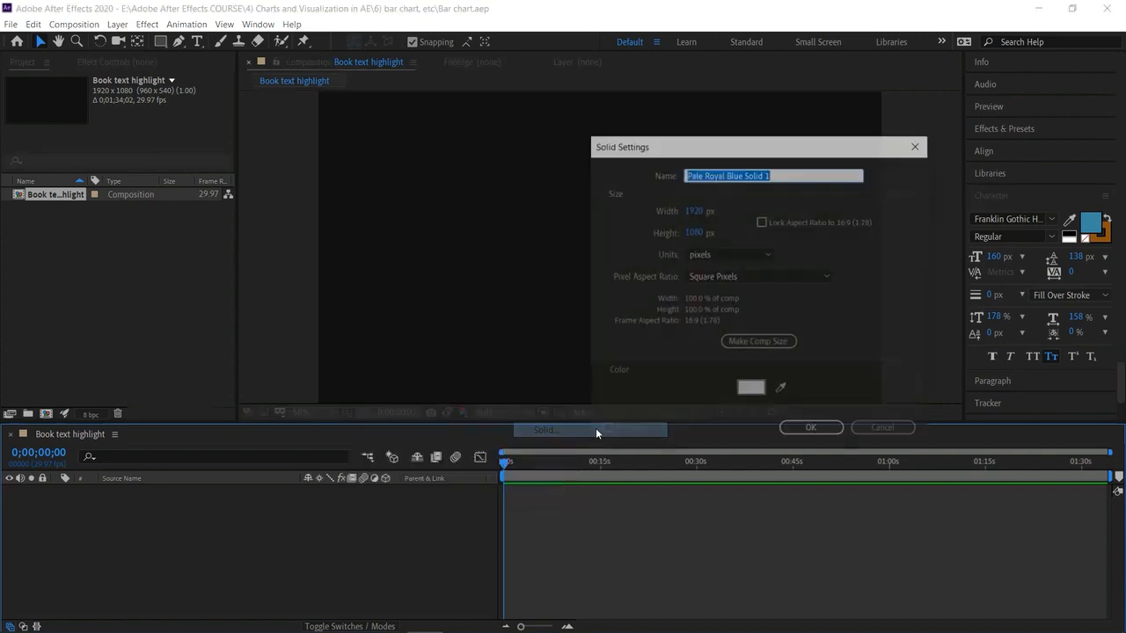
left_click(795, 432)
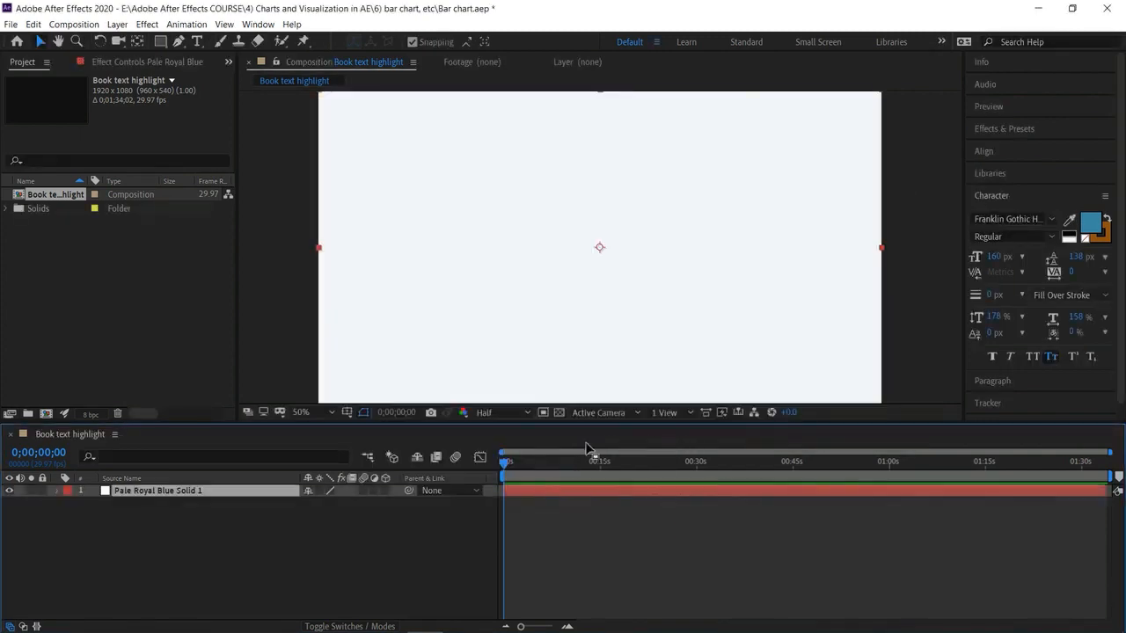
left_click(381, 566)
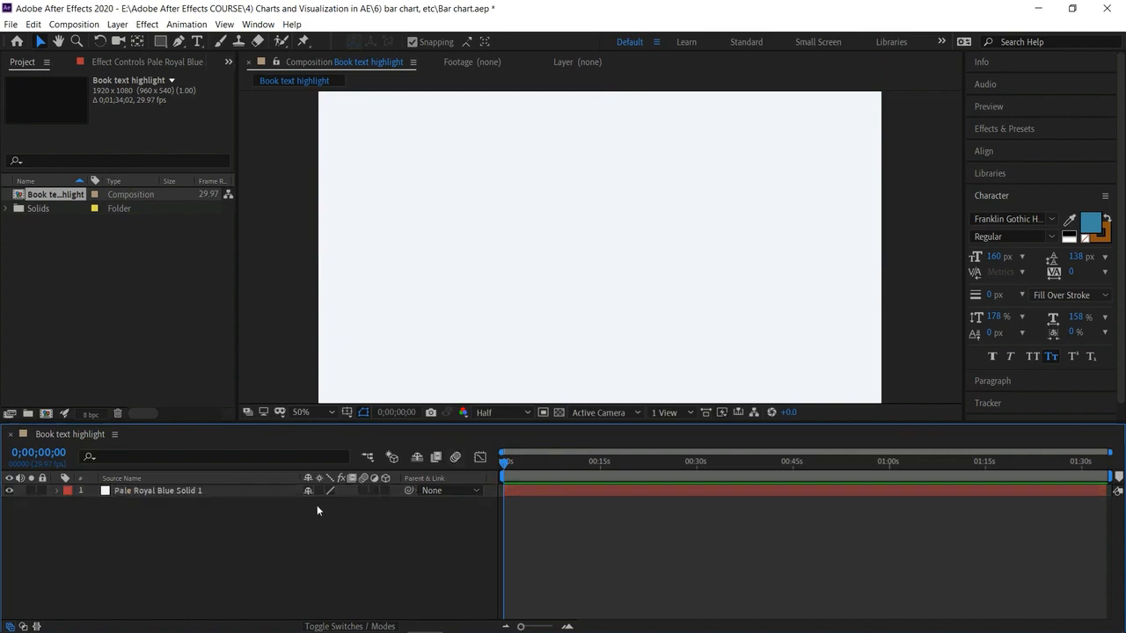
Add a 1920 × 1080 px solid in a more saturated light blue as background and delete the paler solid beneath it
right_click(273, 556)
mouse_move(384, 416)
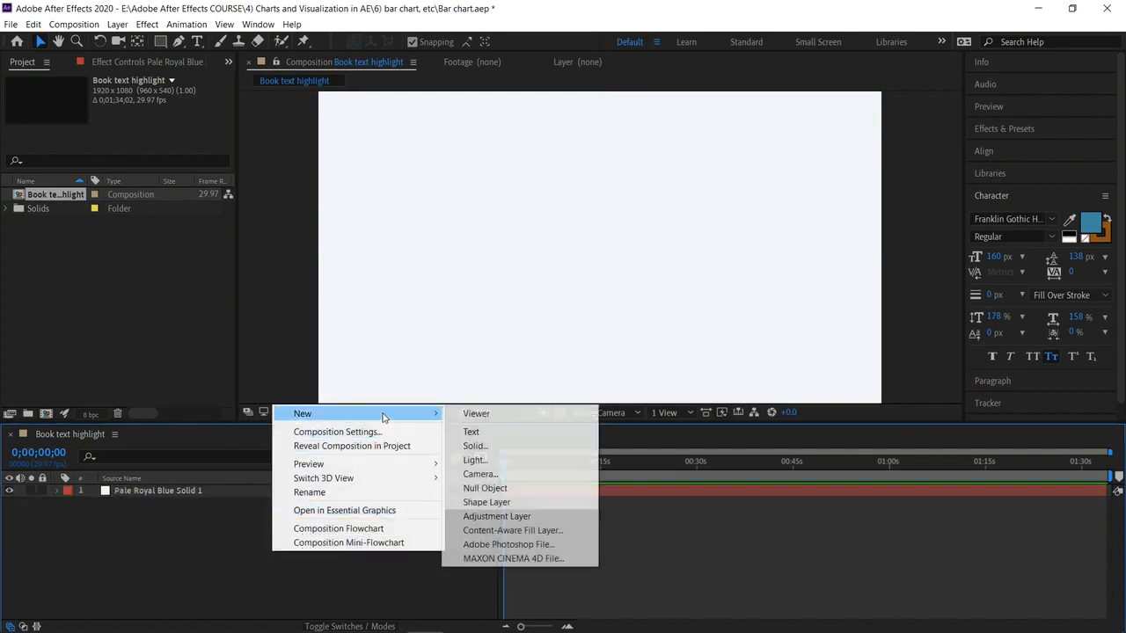
left_click(527, 445)
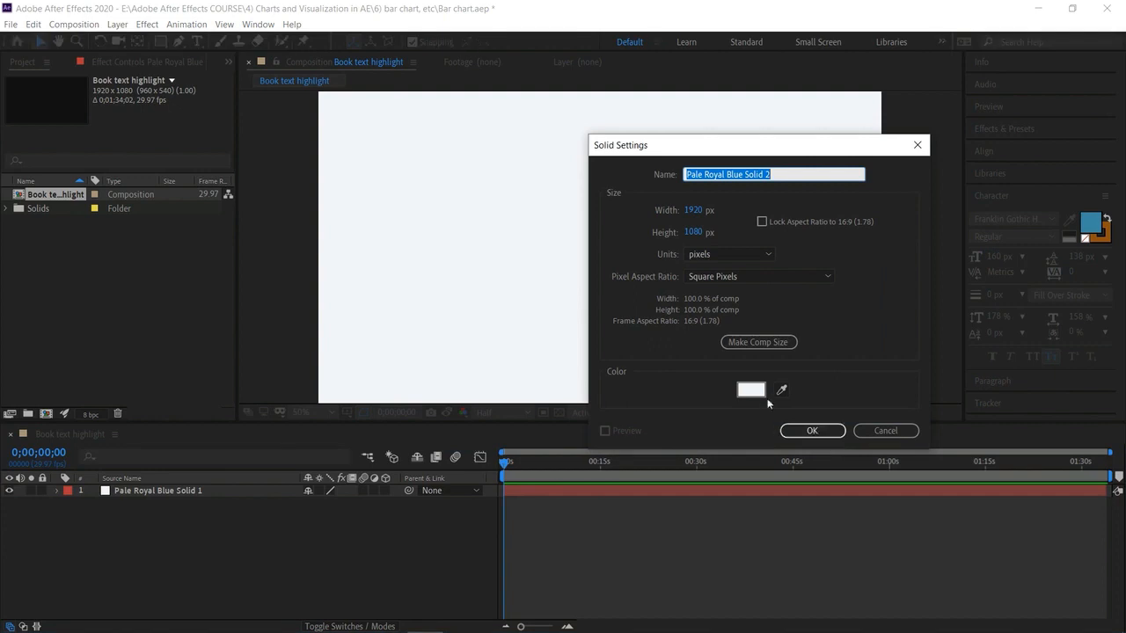
left_click(752, 391)
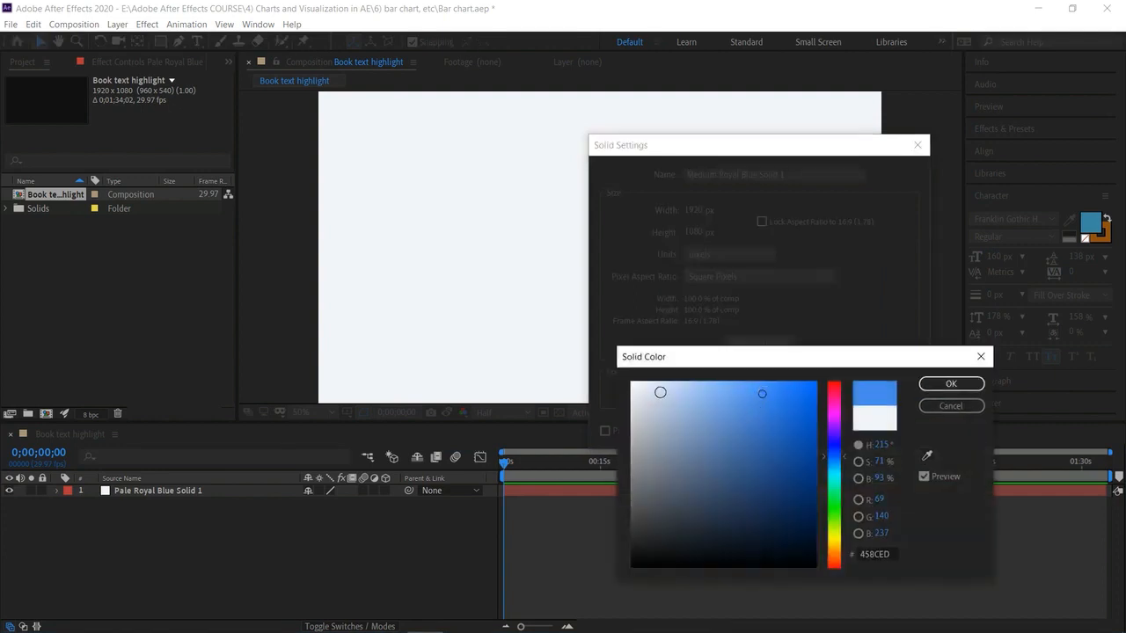
left_click(660, 392)
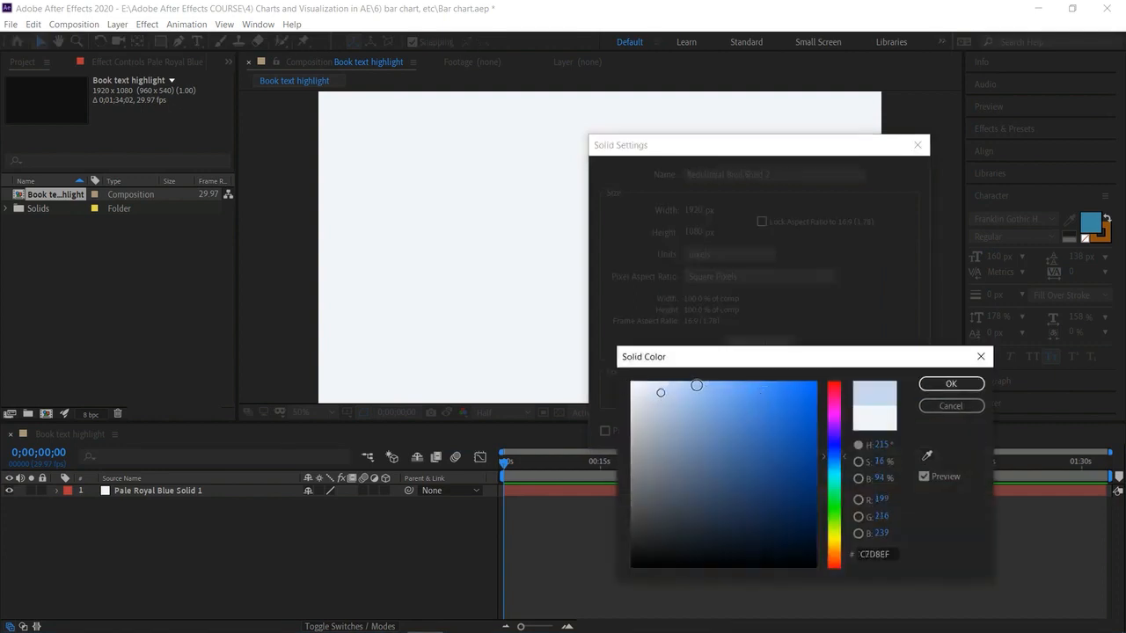
left_click(947, 383)
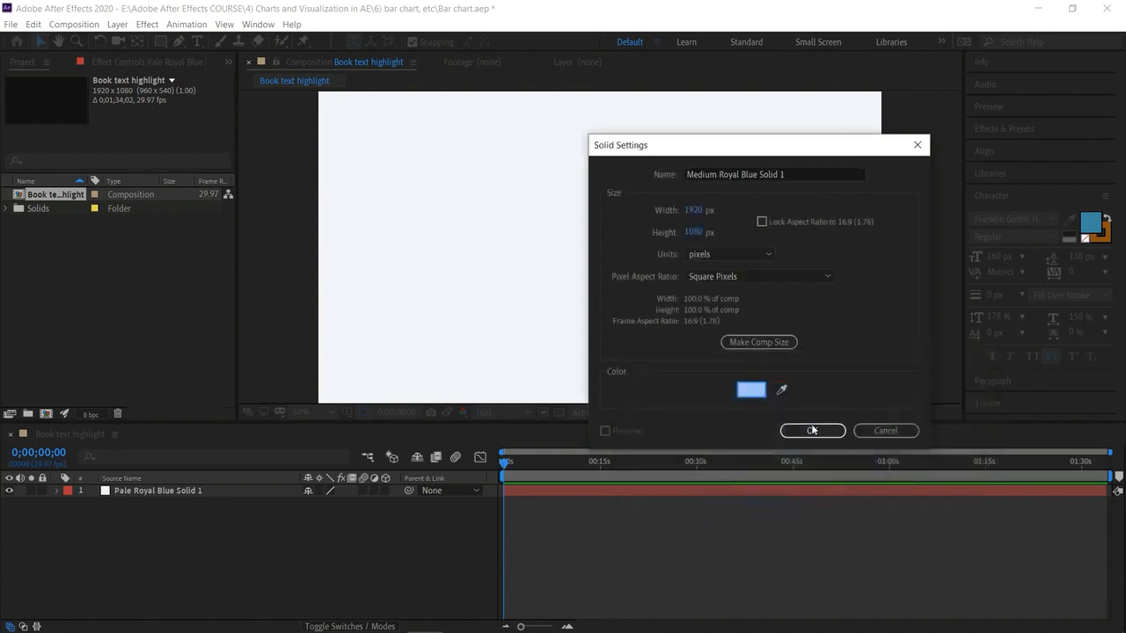
left_click(812, 430)
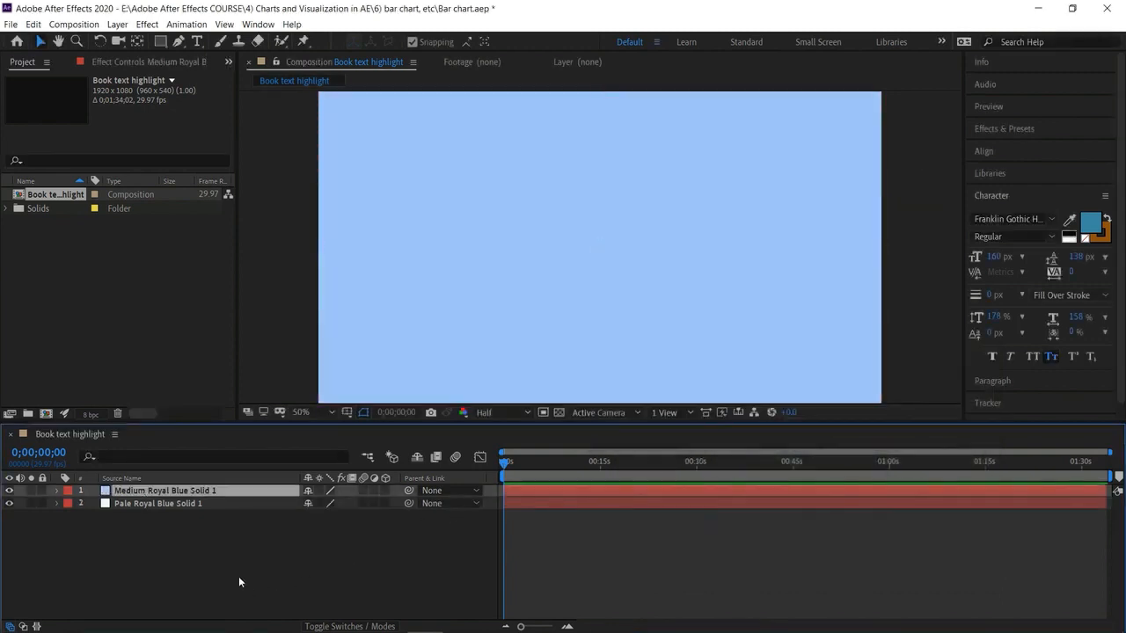
left_click(239, 582)
key("Delete")
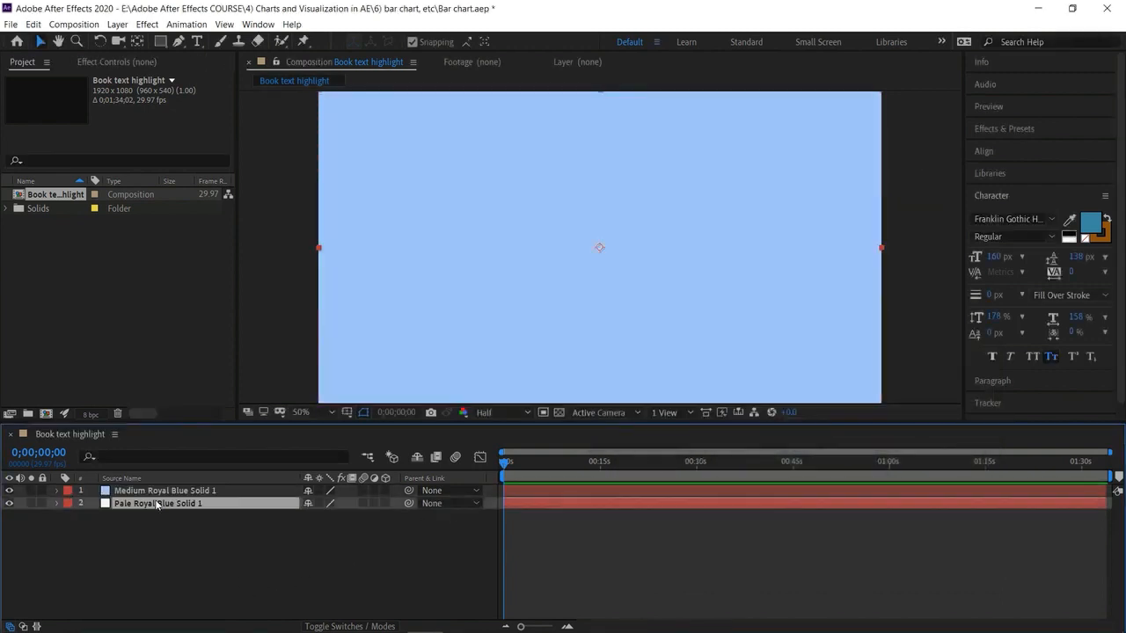
Draw an L-shaped chart axis path with the Pen tool, a vertical line at the frame's left joined to a horizontal baseline
left_click(177, 42)
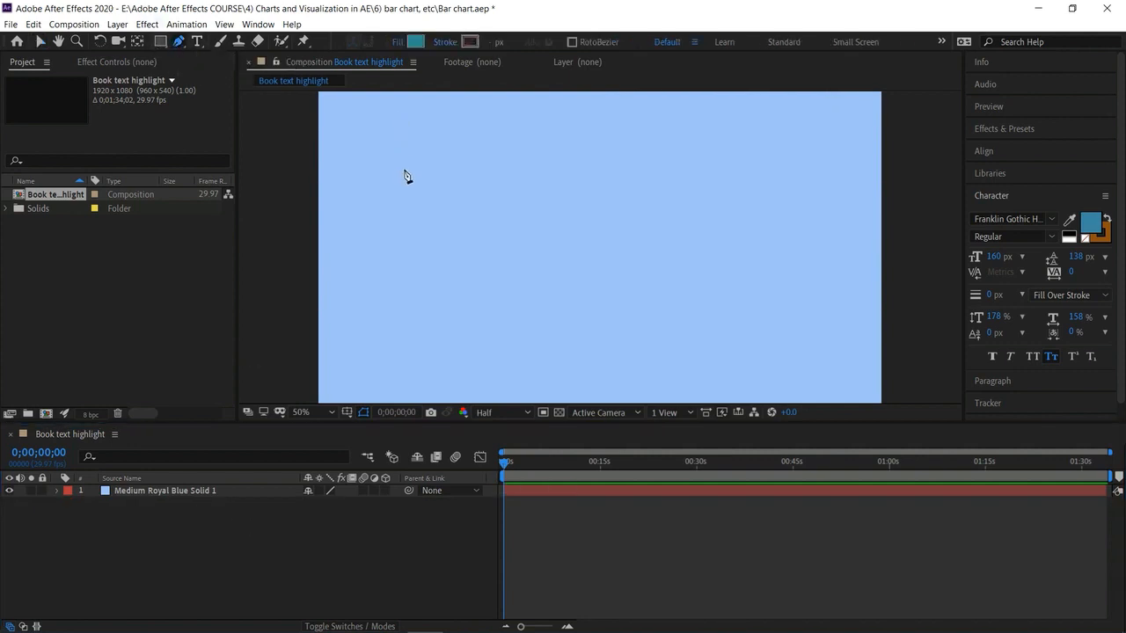
left_click(416, 126)
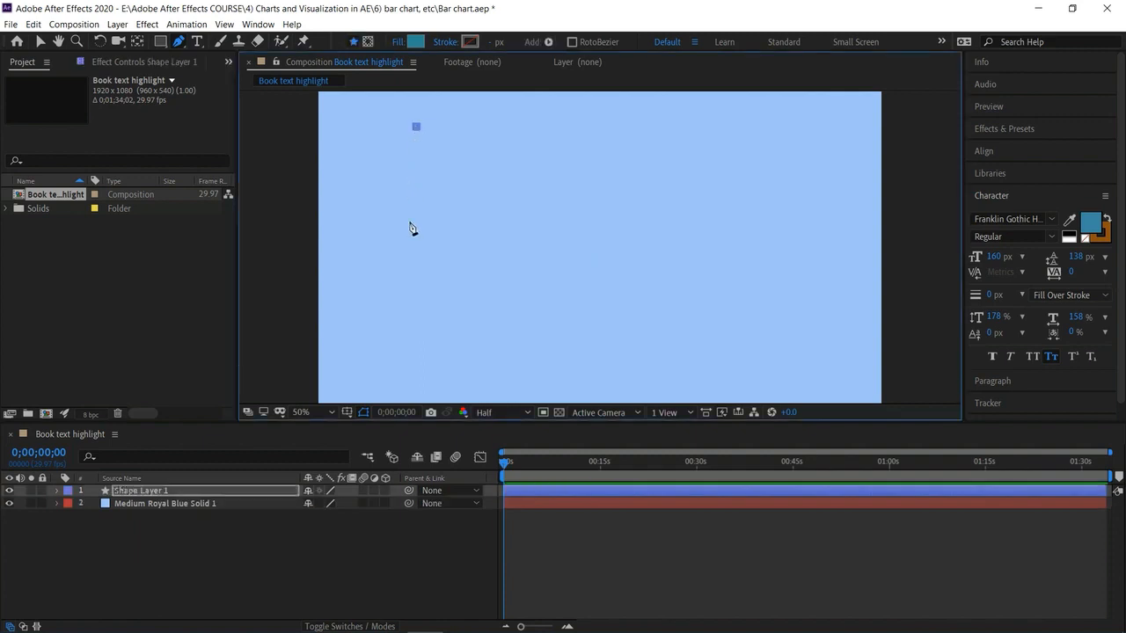
left_click(419, 343)
key("ctrl+z")
left_click(414, 346)
key("ctrl+z")
left_click(415, 350)
key("ctrl+z")
left_click(417, 352)
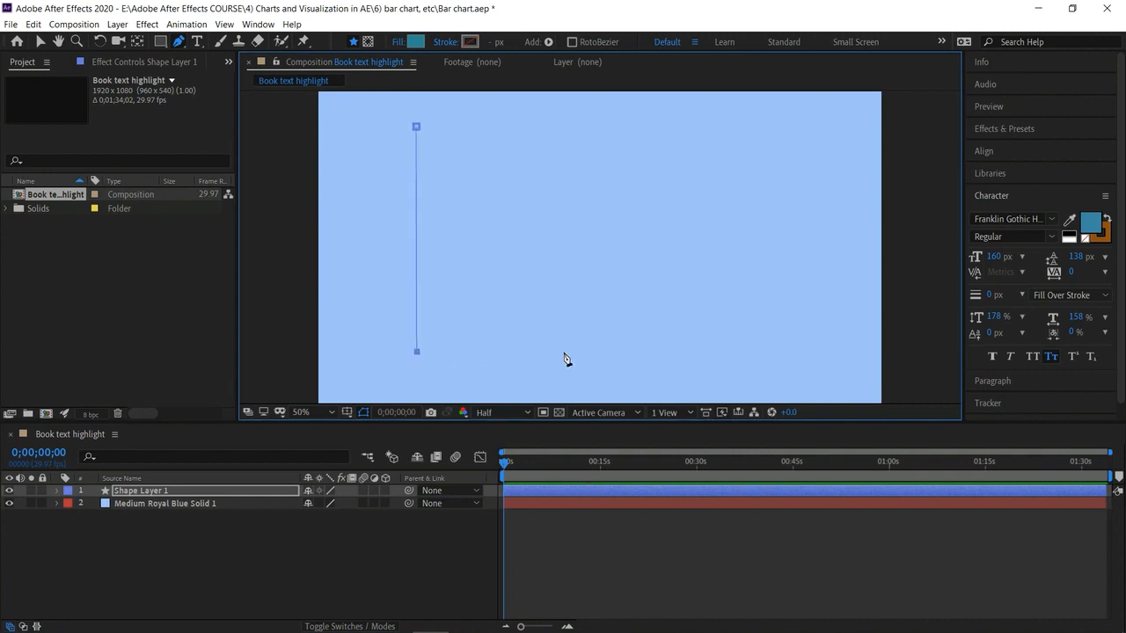
left_click(754, 350)
key("ctrl+z")
left_click(761, 352)
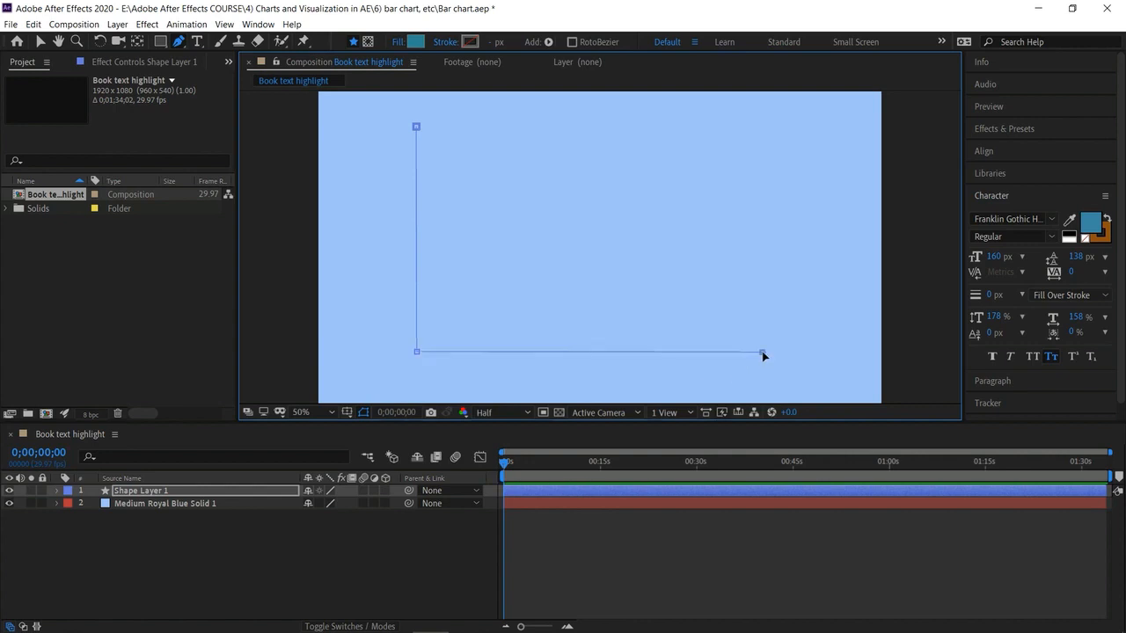
Set the axis path's fill to None and give it a solid color stroke
left_click(399, 43)
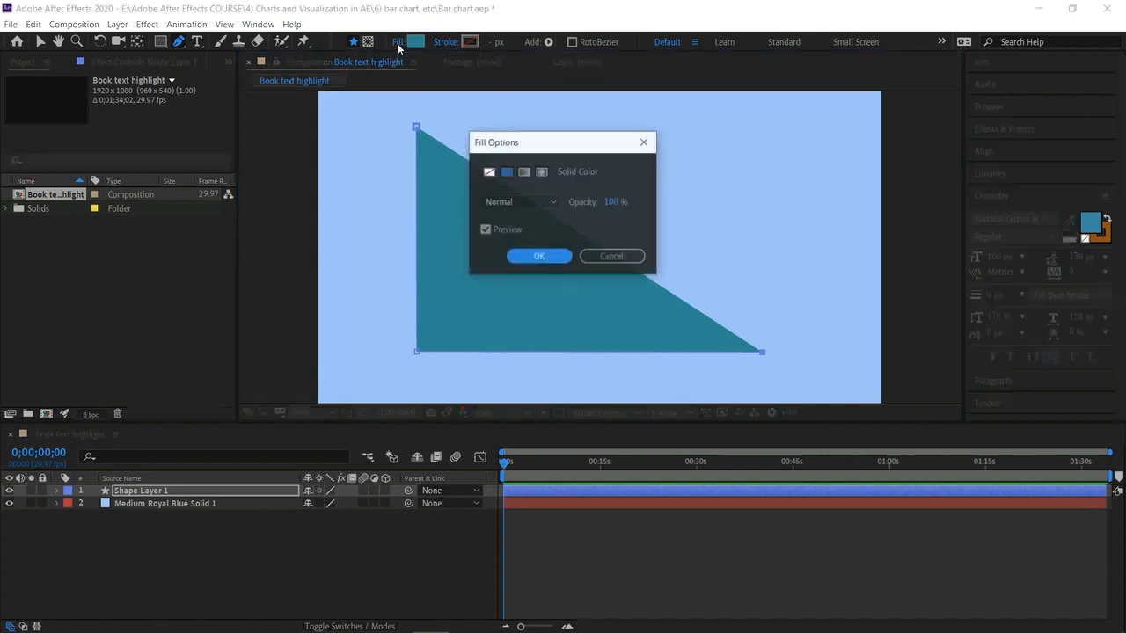
left_click(488, 172)
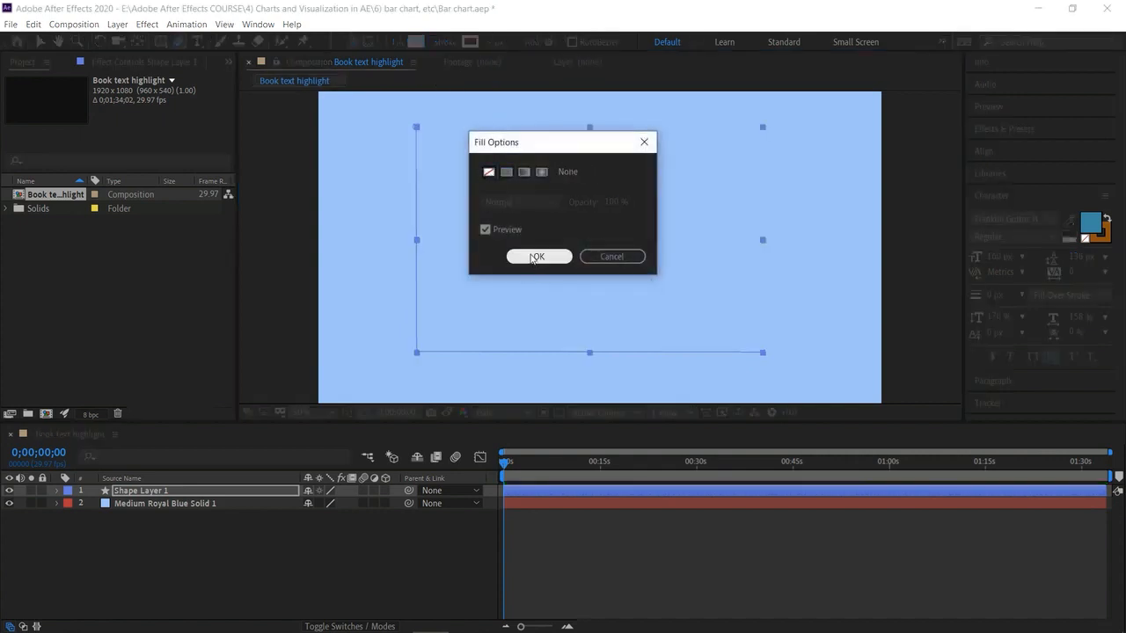
left_click(519, 255)
left_click(446, 44)
left_click(506, 172)
left_click(535, 257)
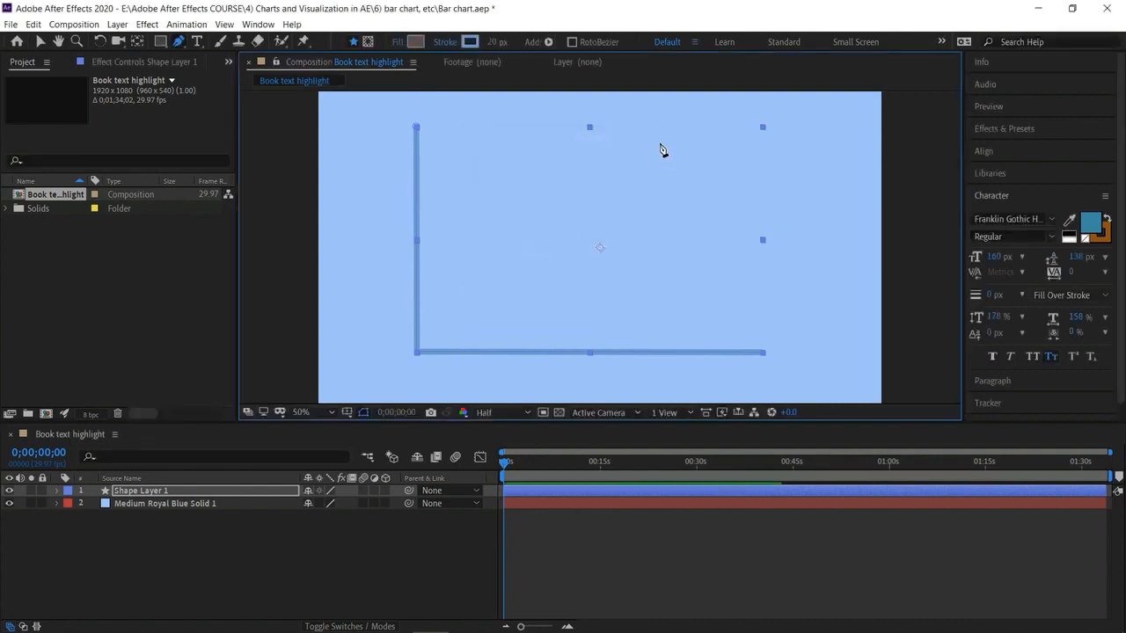
Set the axis stroke color to darker blue 4E79A9 and its width to 13 px
left_click(472, 42)
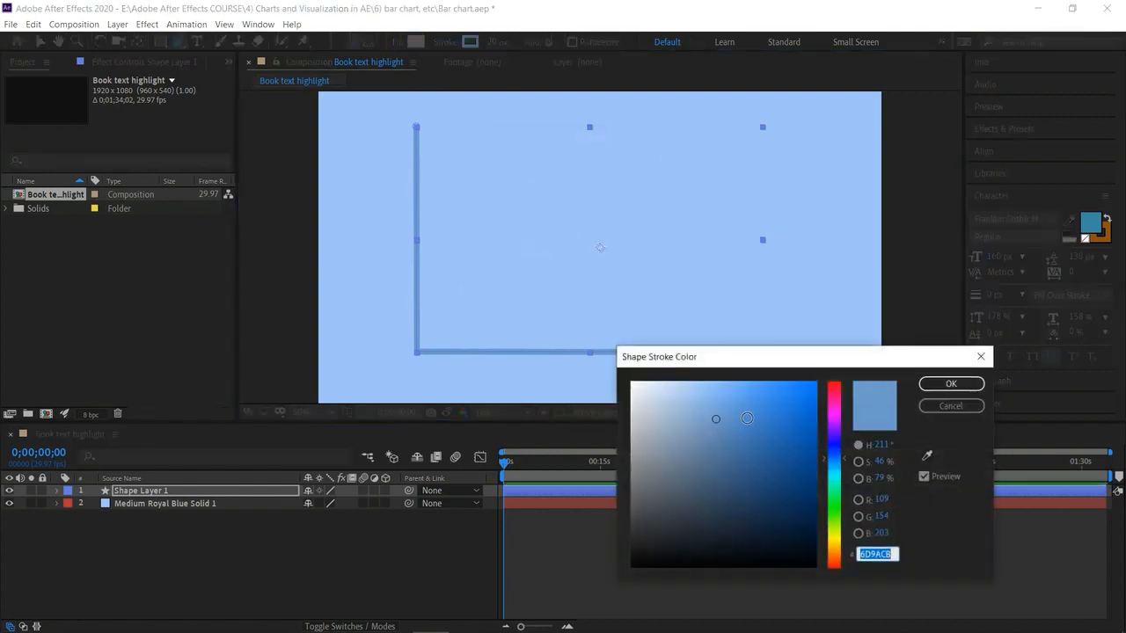
left_click(730, 443)
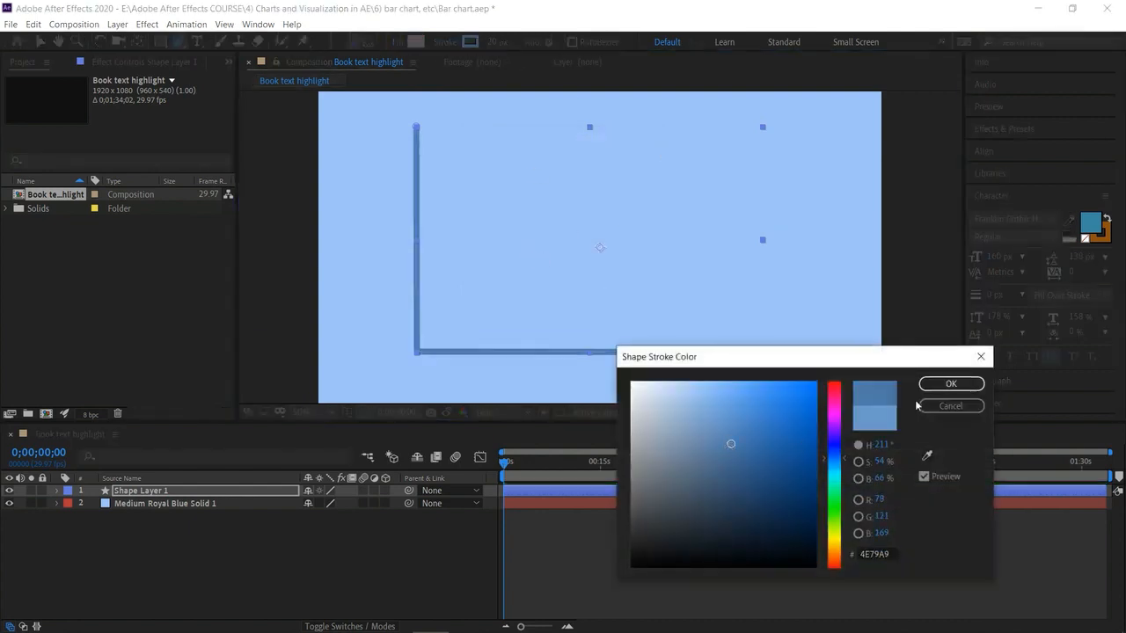
left_click(948, 383)
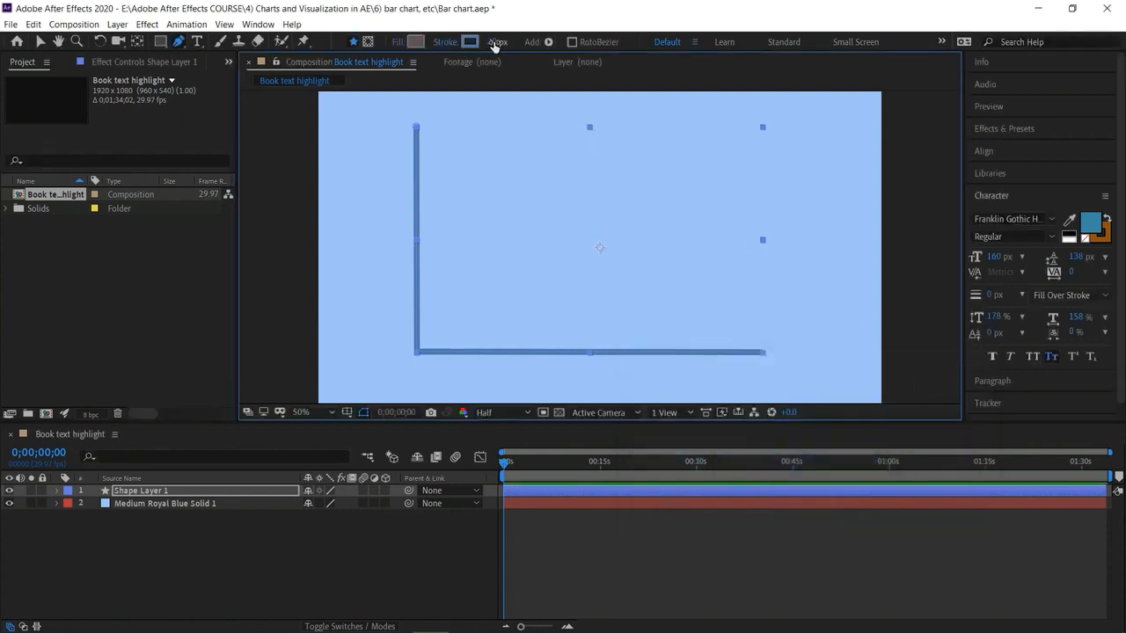
left_click_drag(485, 40, 495, 49)
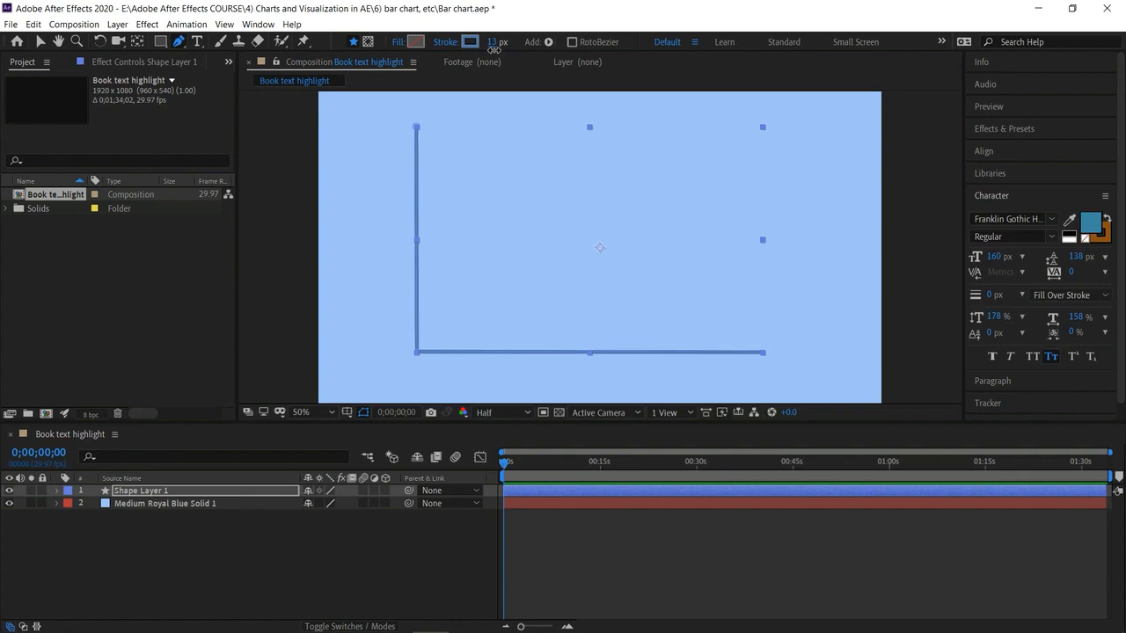
Try to set the axis stroke width to 12 px
left_click(291, 277)
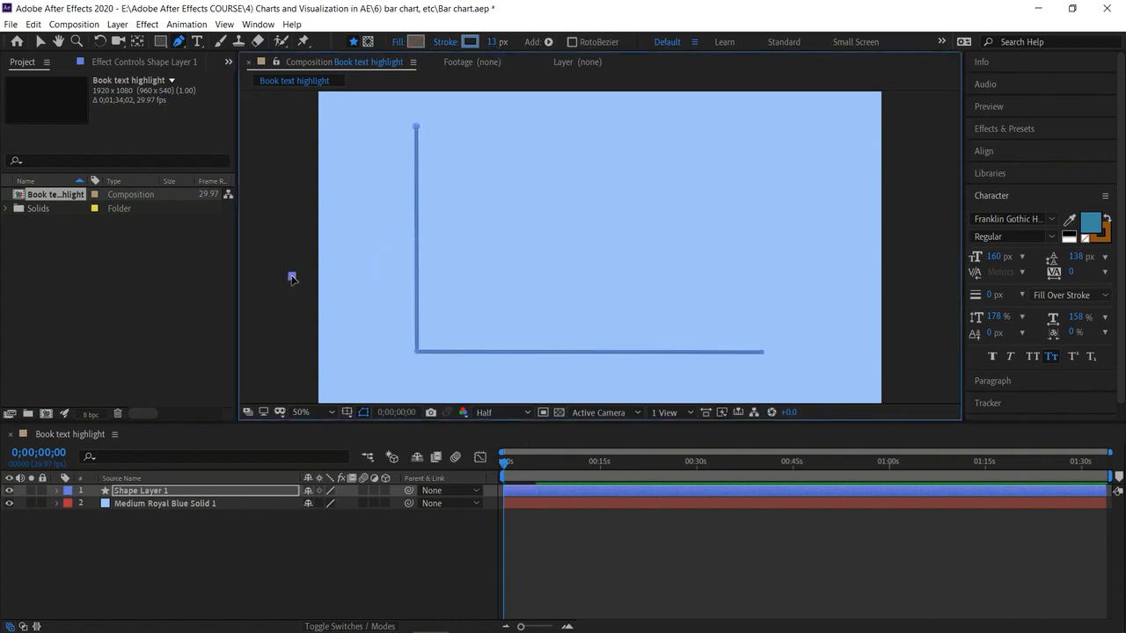
left_click_drag(492, 46, 494, 44)
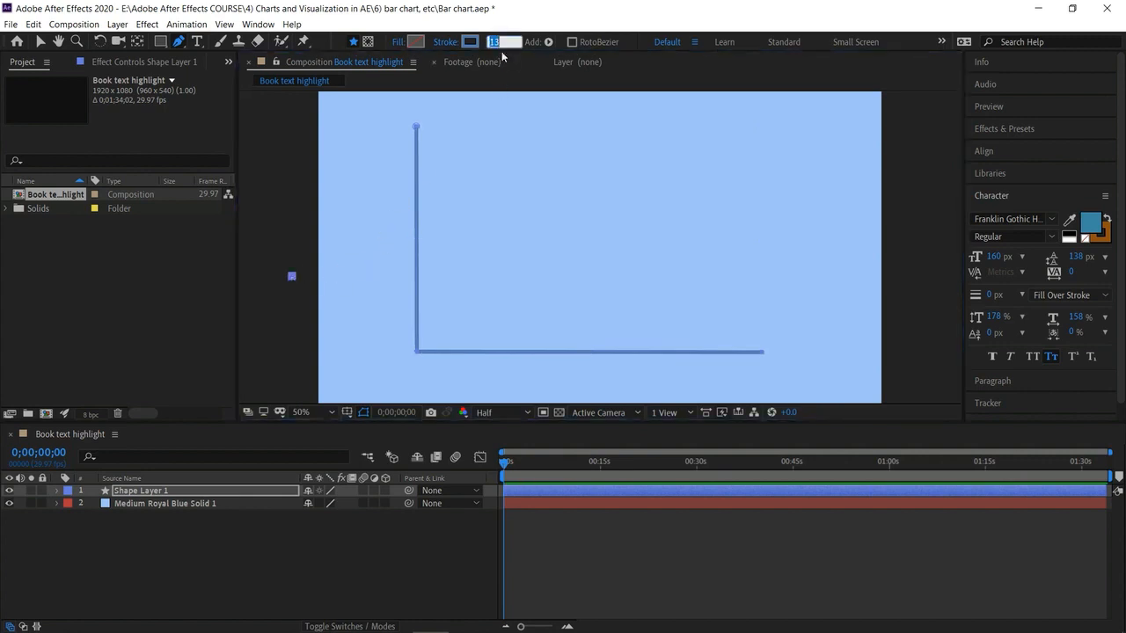
type("12")
key("Return")
left_click(263, 252)
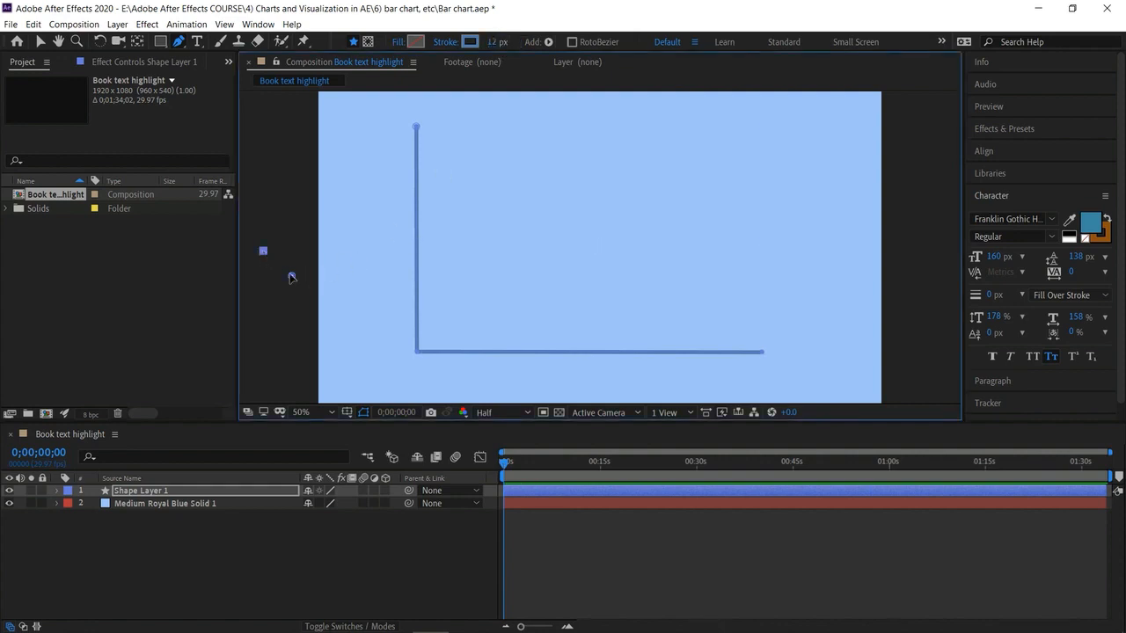
Undo the last stray pen point outside the frame and delete the remaining one with the Selection tool
key("ctrl+z")
left_click(39, 42)
left_click(291, 278)
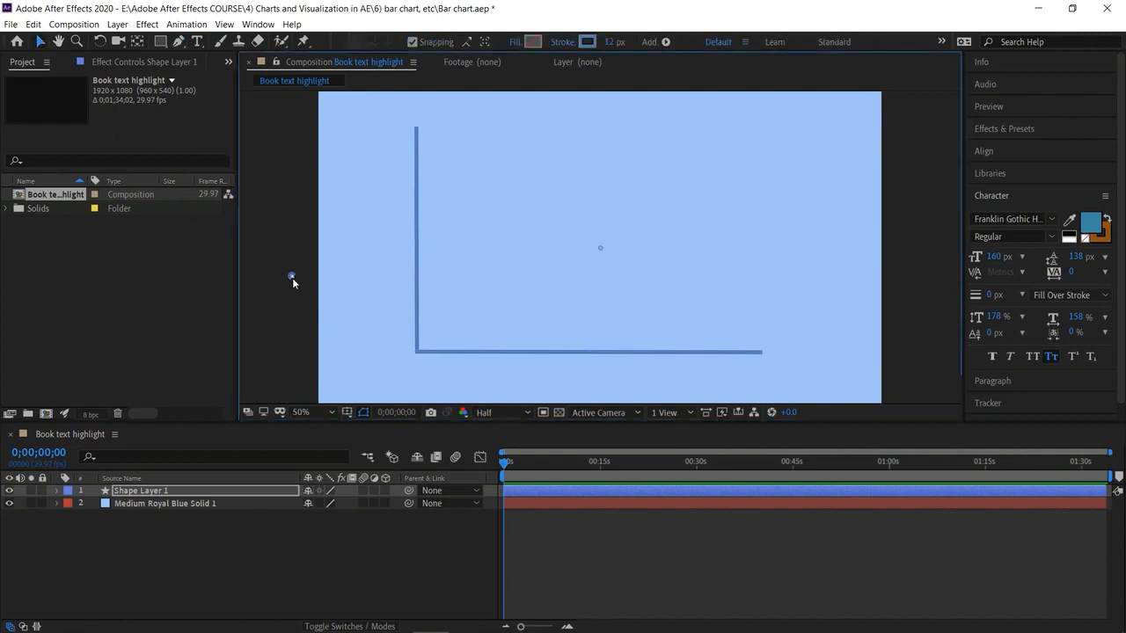
key("Delete")
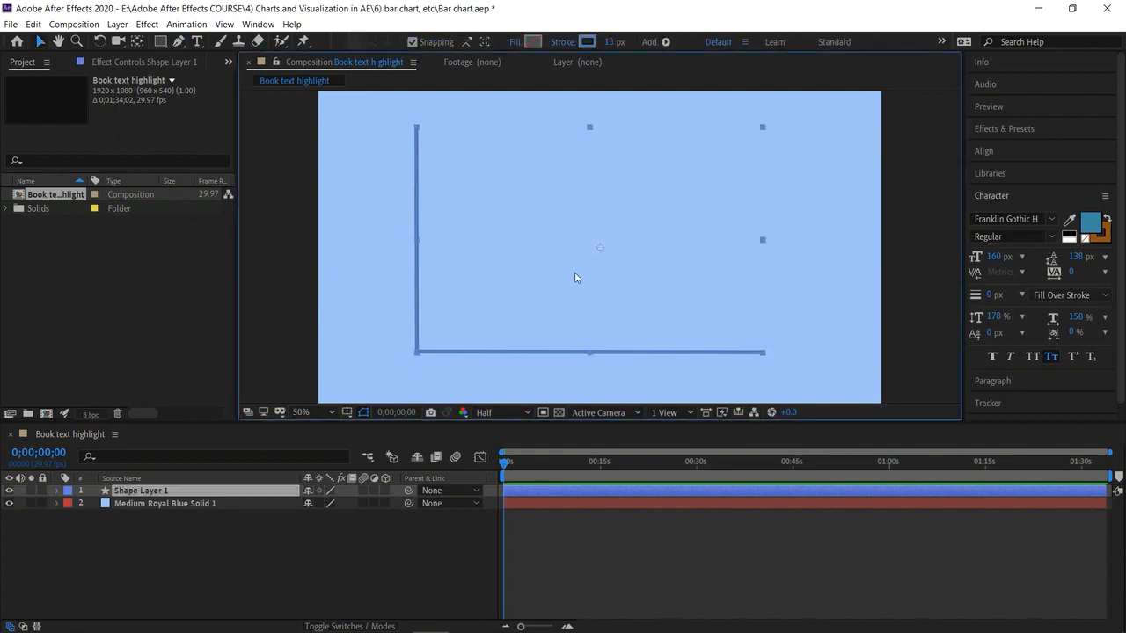
Move the L-shaped axes slightly right and down within the frame
left_click(291, 288)
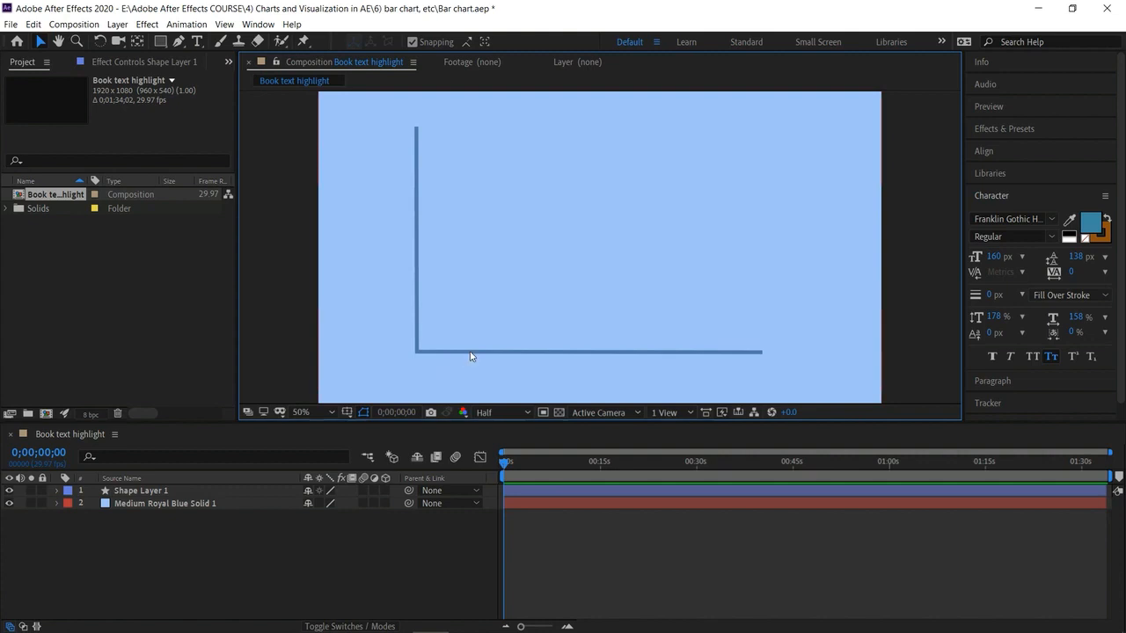
left_click_drag(471, 354, 474, 356)
left_click(272, 293)
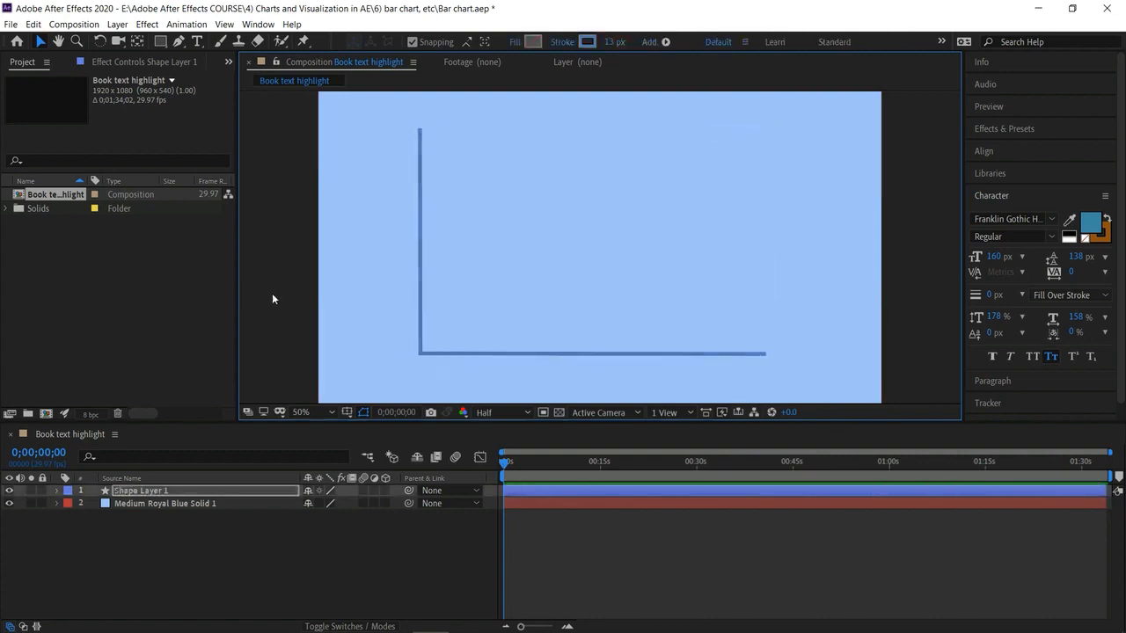
Draw a small rectangle on its own shape layer, just above the baseline near the chart's lower-left corner
left_click(162, 42)
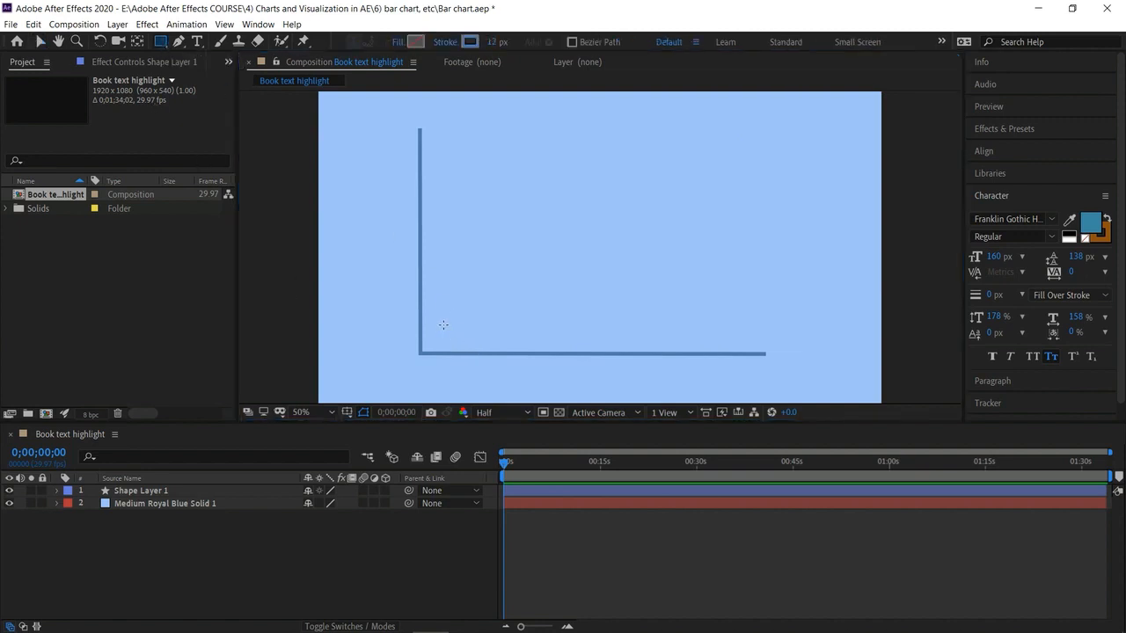
scroll(444, 328, "up", 2)
scroll(443, 325, "down", 2)
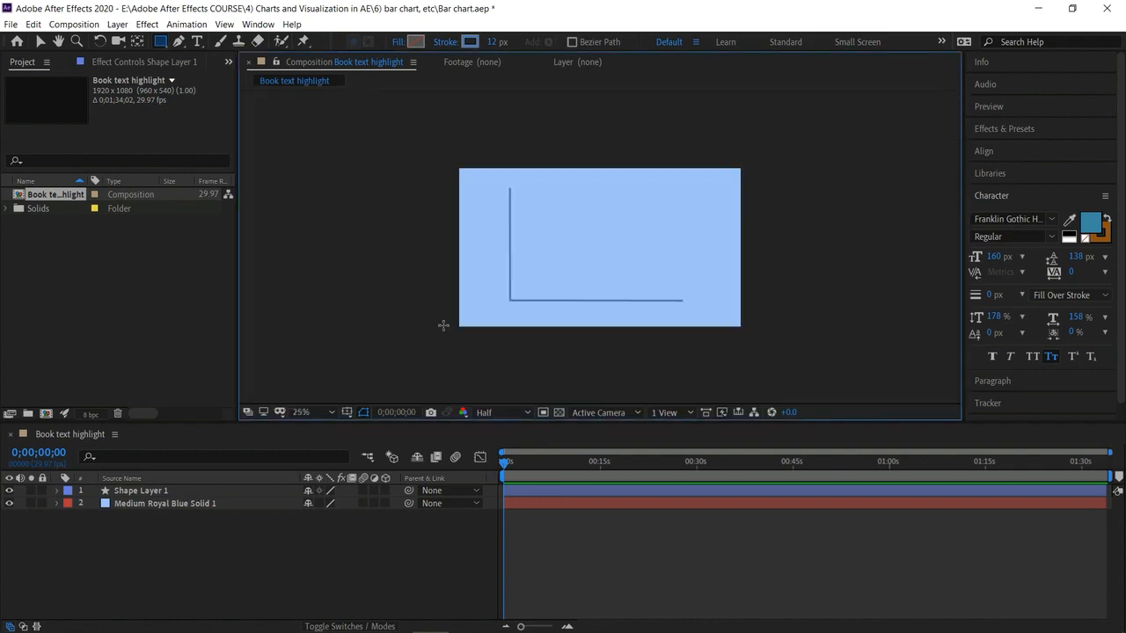
left_click_drag(448, 331, 489, 352)
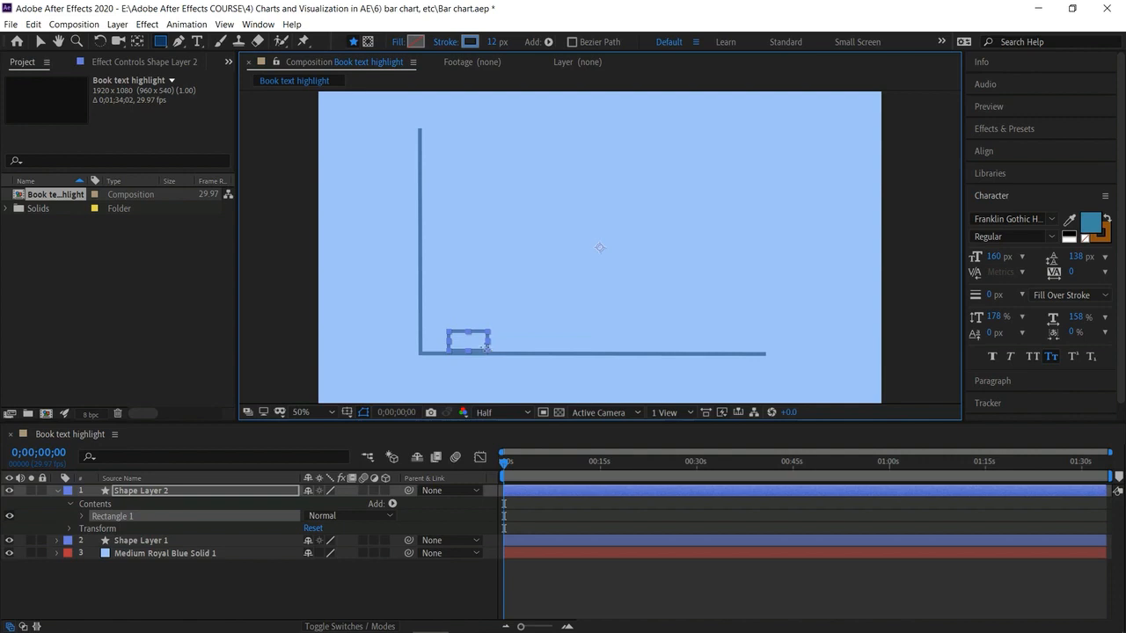
Remove the small rectangle's stroke and give it a solid color fill
left_click(445, 42)
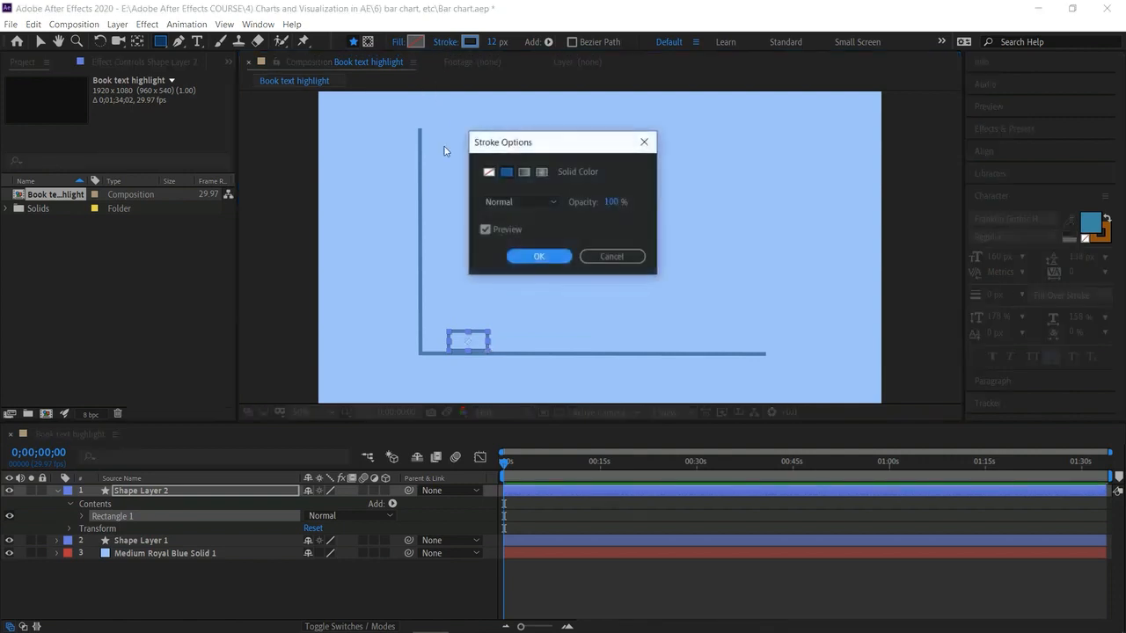
left_click(488, 173)
left_click(532, 256)
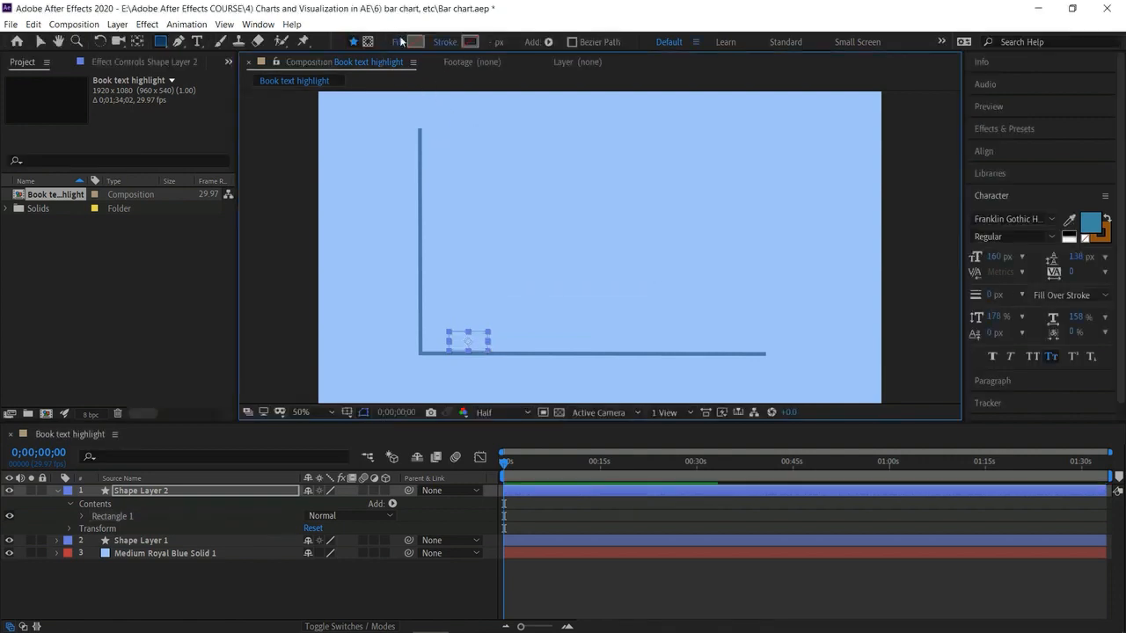
left_click(400, 42)
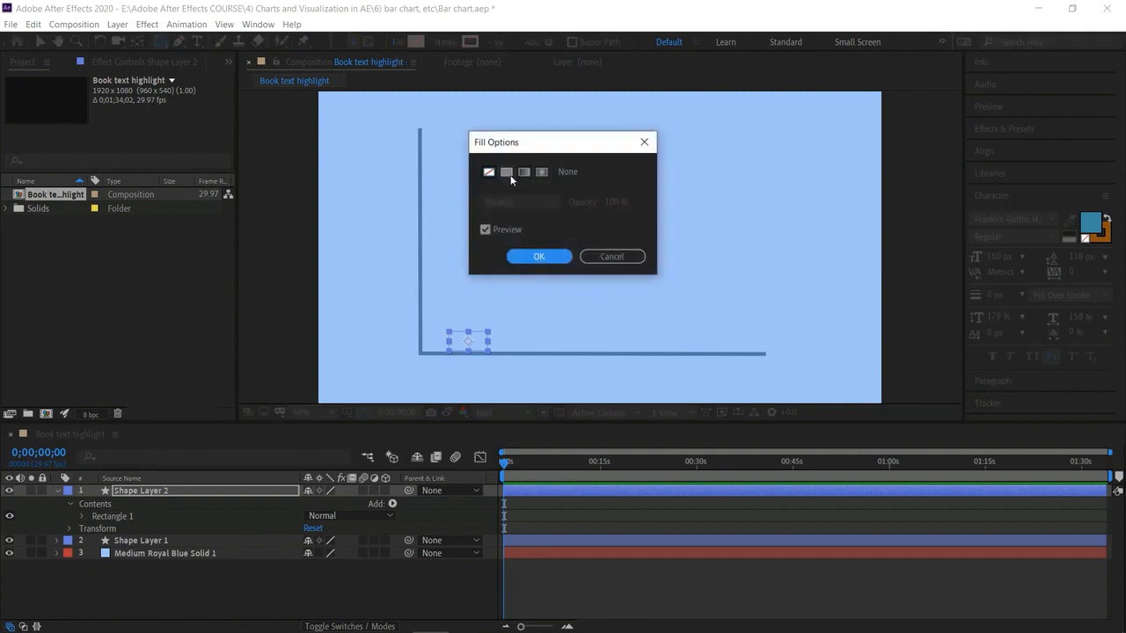
left_click(507, 172)
left_click(537, 256)
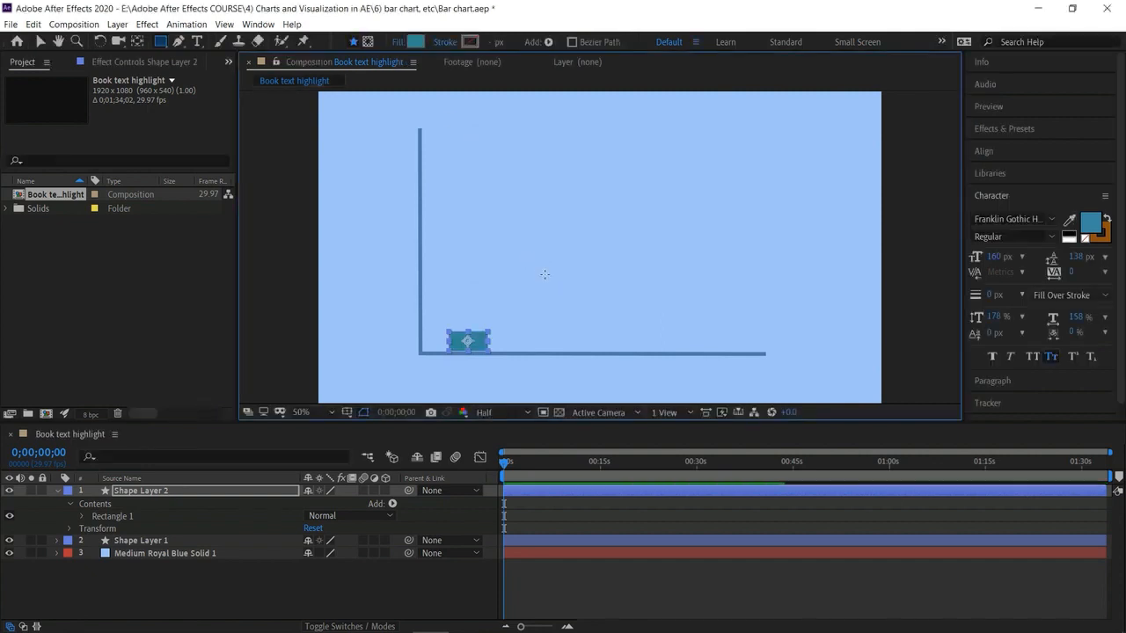
Set the rectangle's fill color to dark blue 205195
left_click(411, 43)
left_click(774, 444)
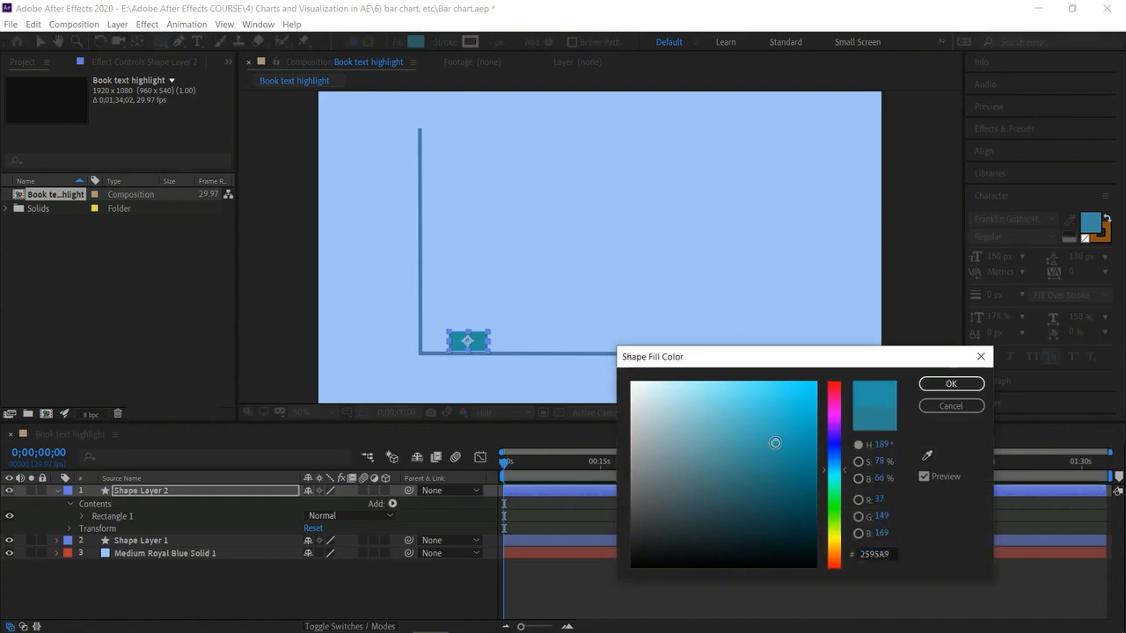
left_click(789, 460)
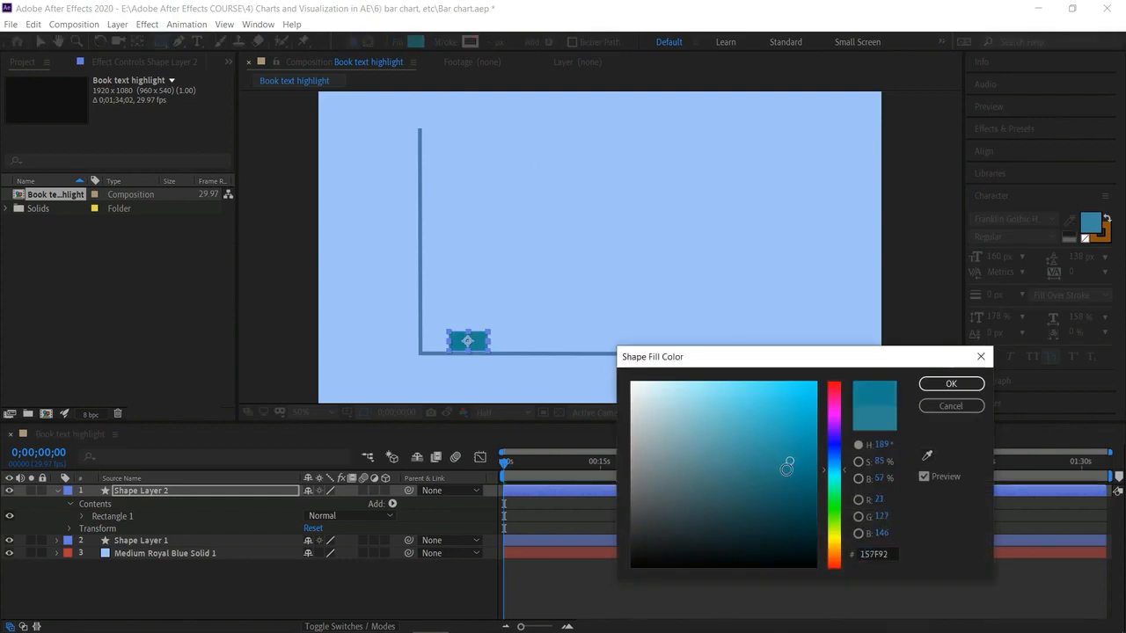
left_click(837, 479)
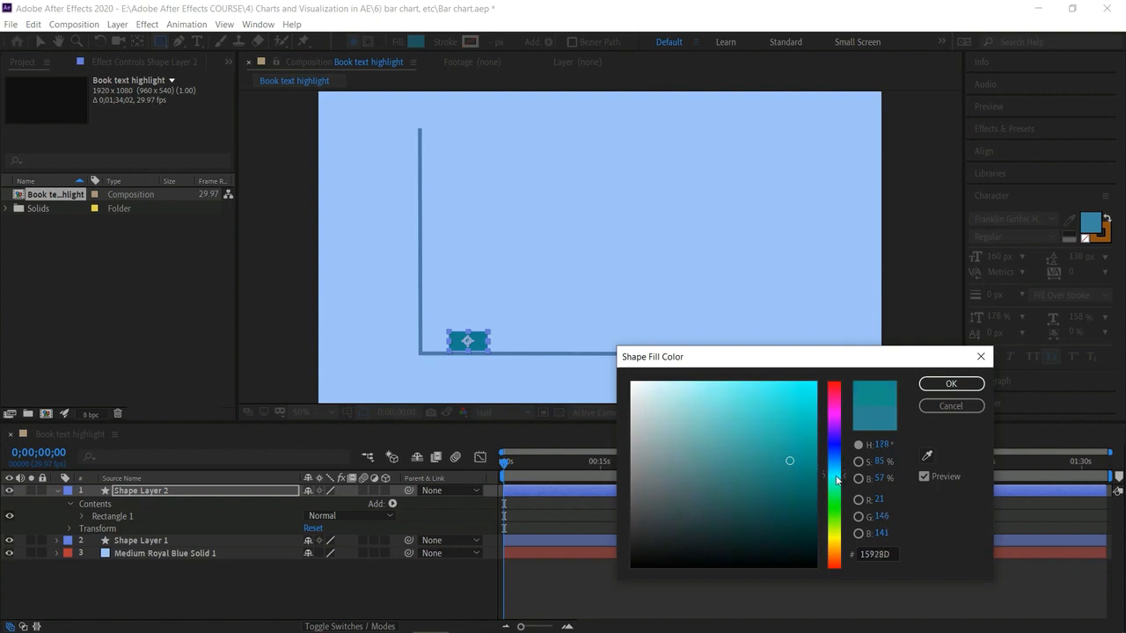
left_click_drag(835, 461, 830, 457)
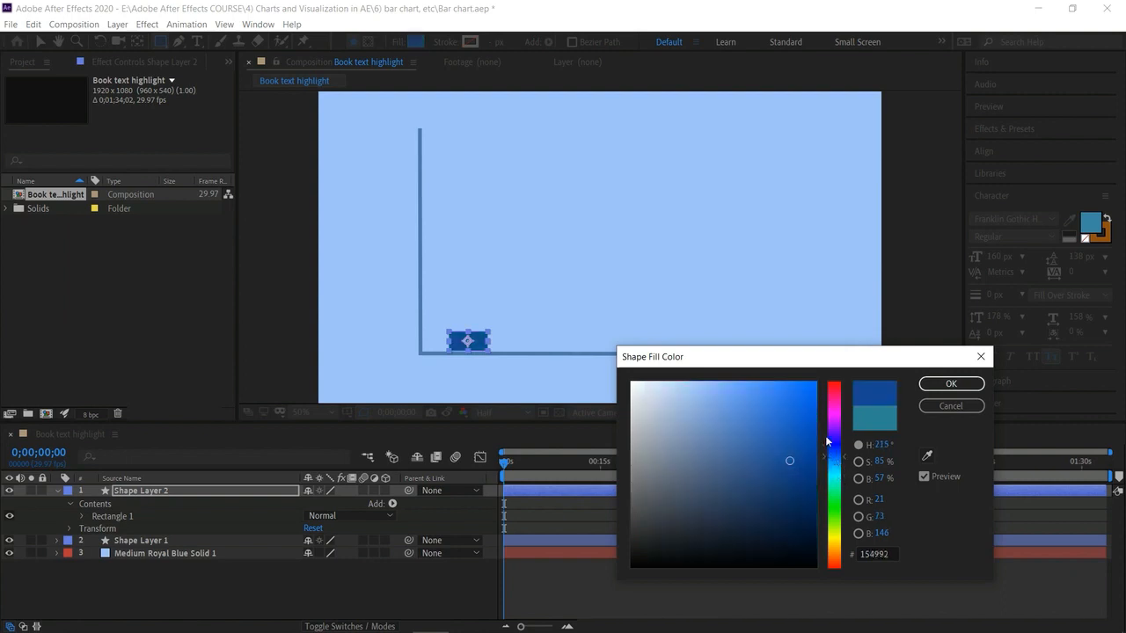
left_click(776, 458)
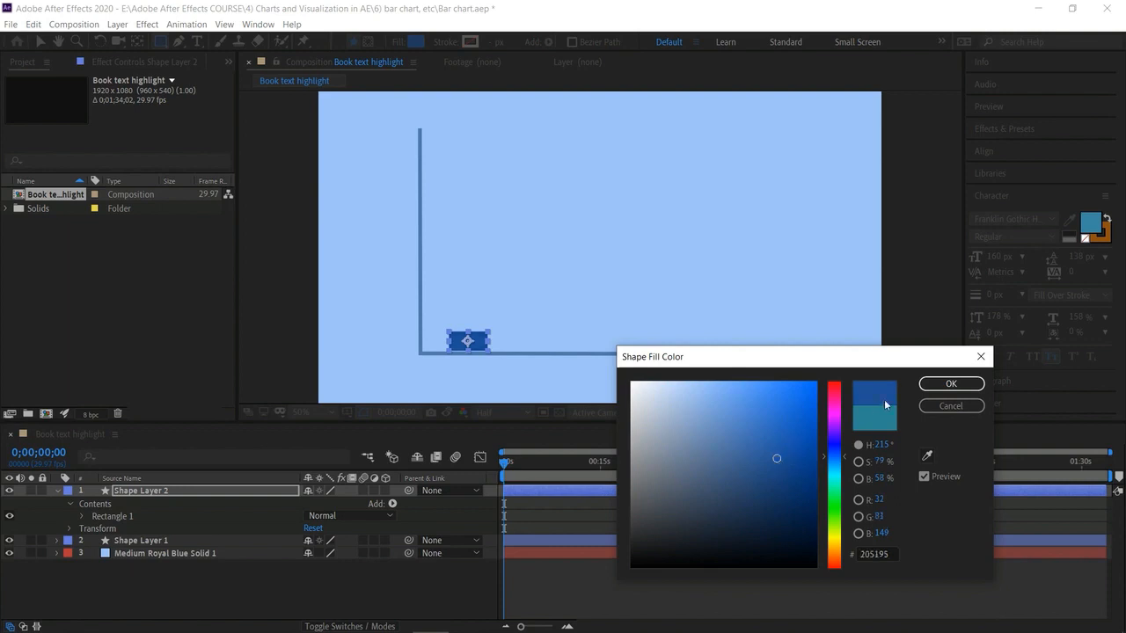
left_click(878, 550)
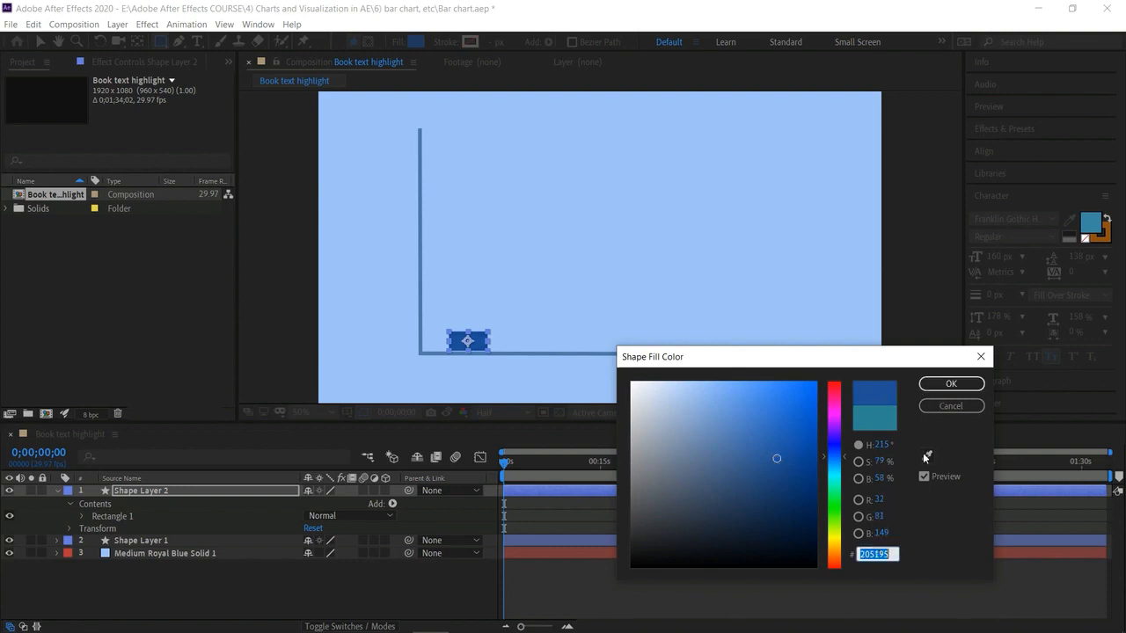
left_click(948, 385)
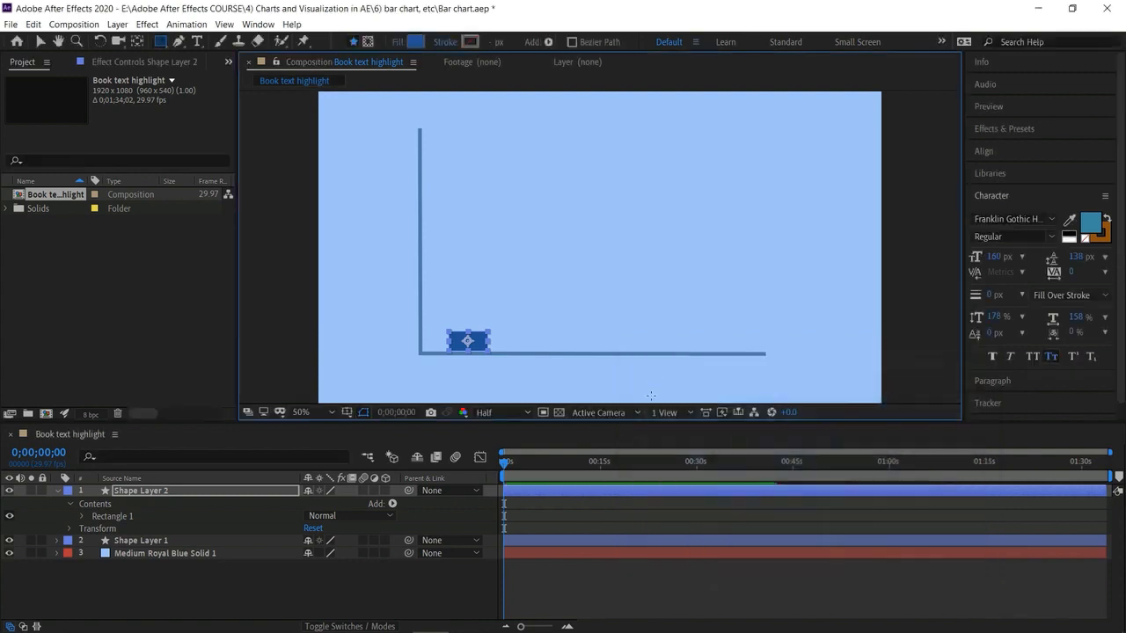
Select the rectangle's shape layer with the Selection tool, collapse it and rename it bar1
left_click(40, 41)
left_click(346, 284)
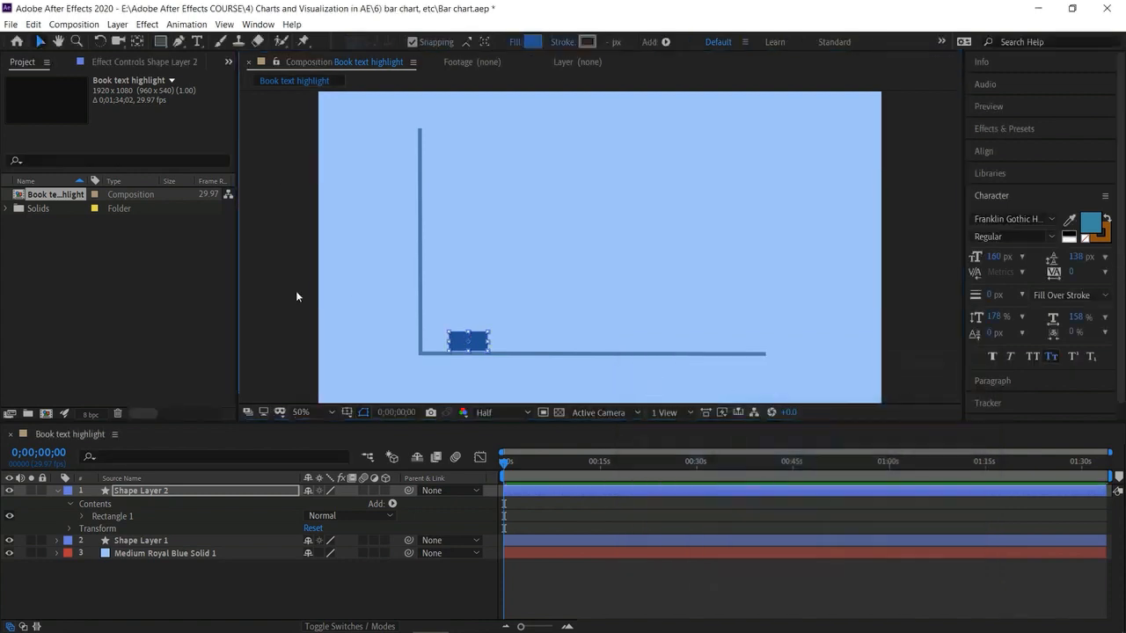
left_click(469, 341)
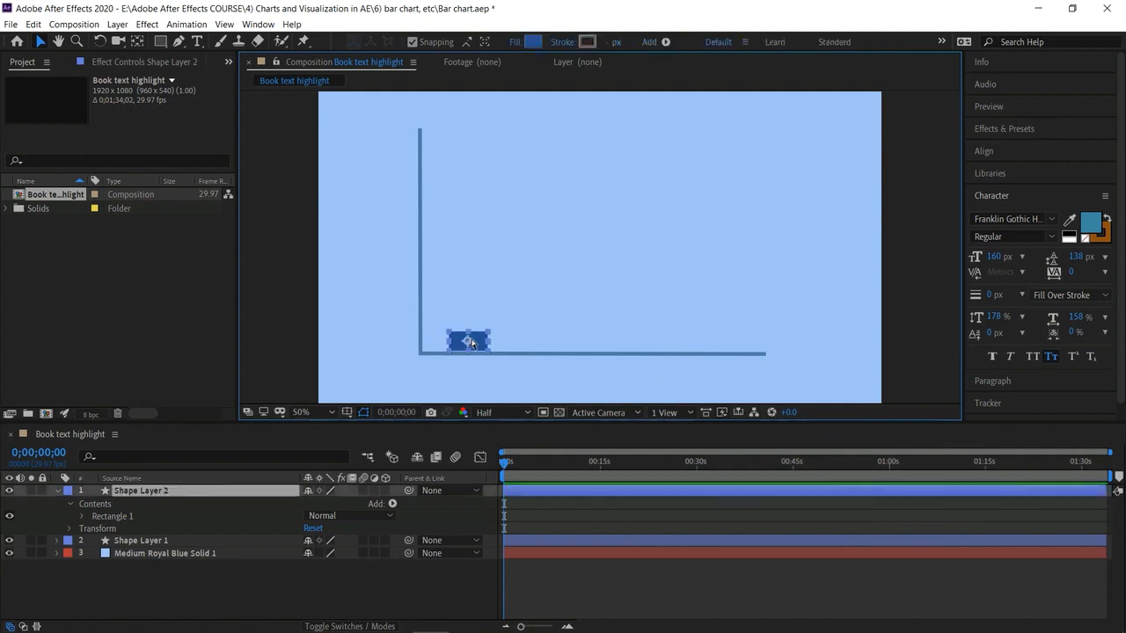
left_click(59, 491)
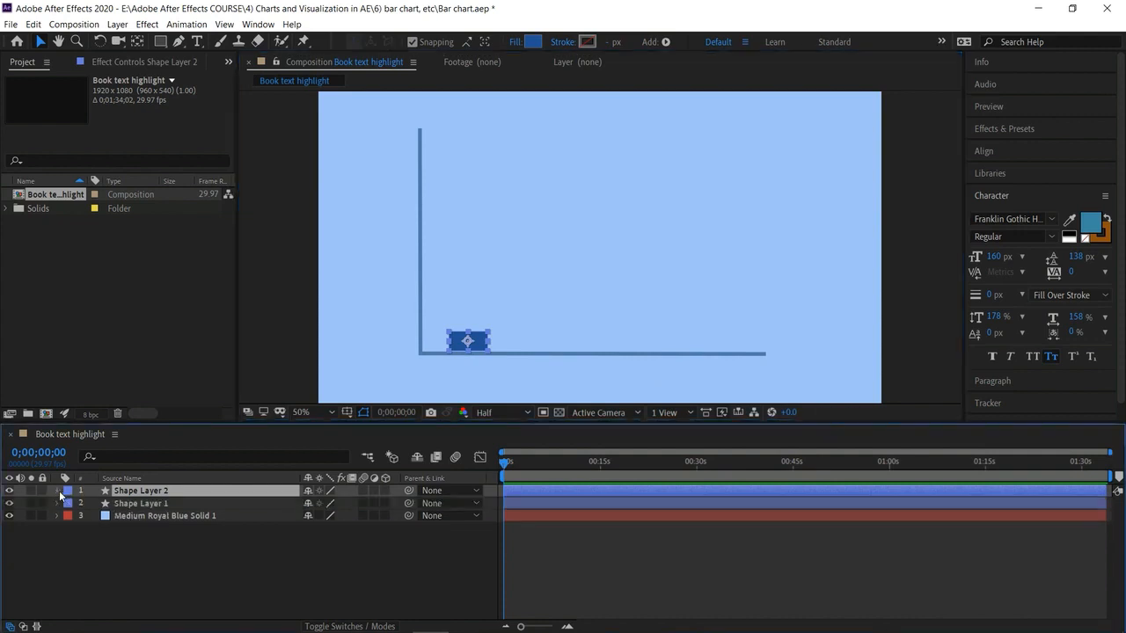
right_click(172, 493)
left_click(210, 465)
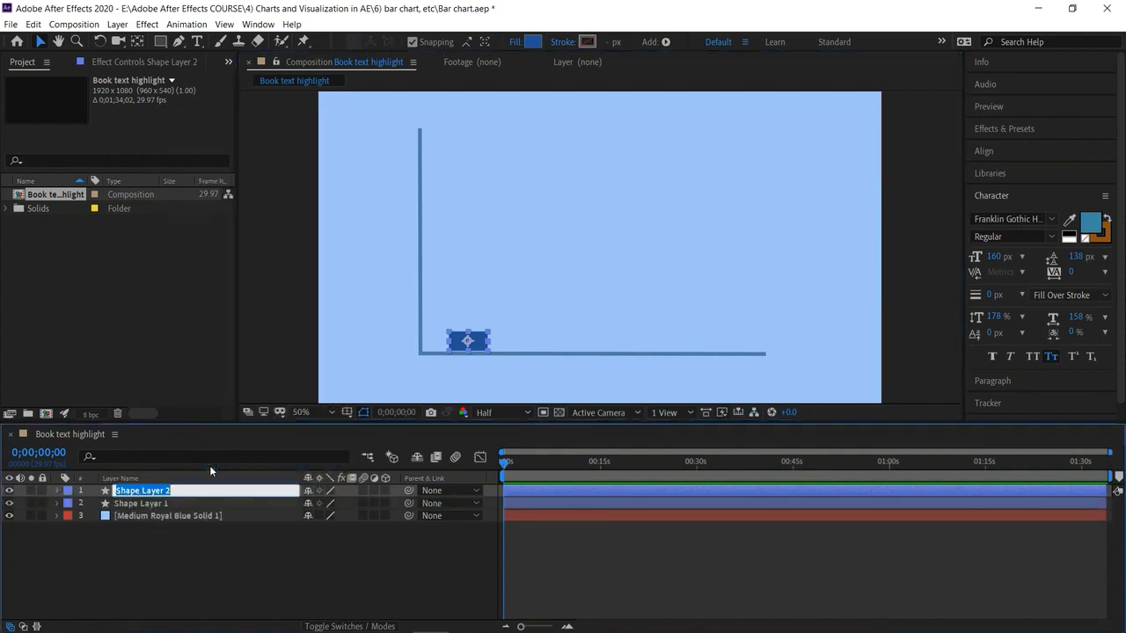
type("bar1")
key("Return")
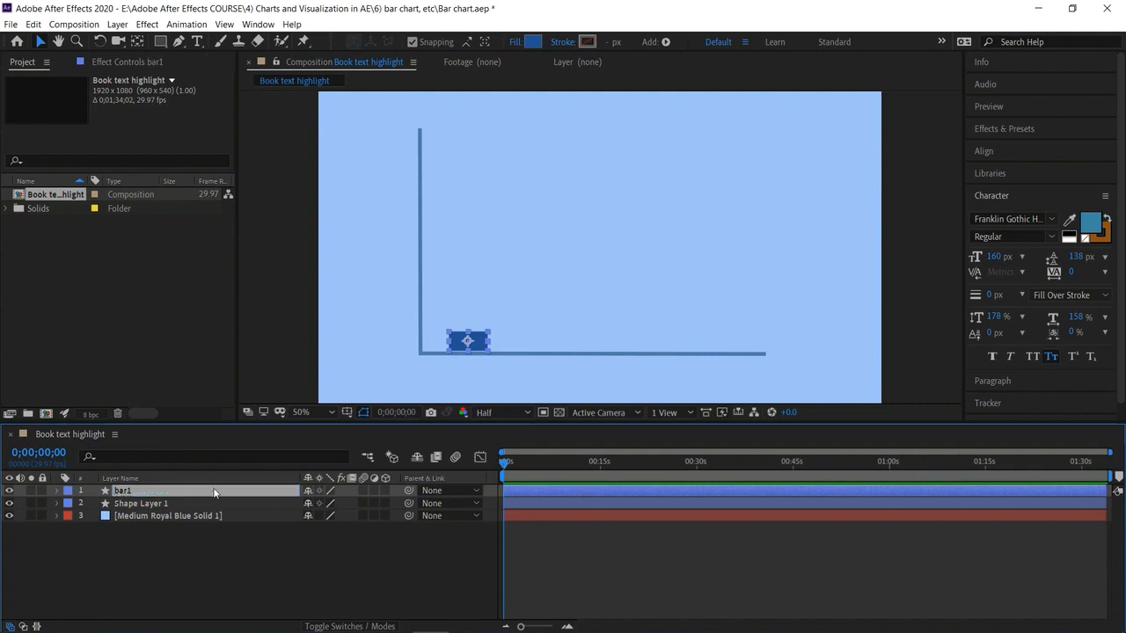
Duplicate the bar1 layer and shift the copy right along the baseline to an X position of 695
key("ctrl+d")
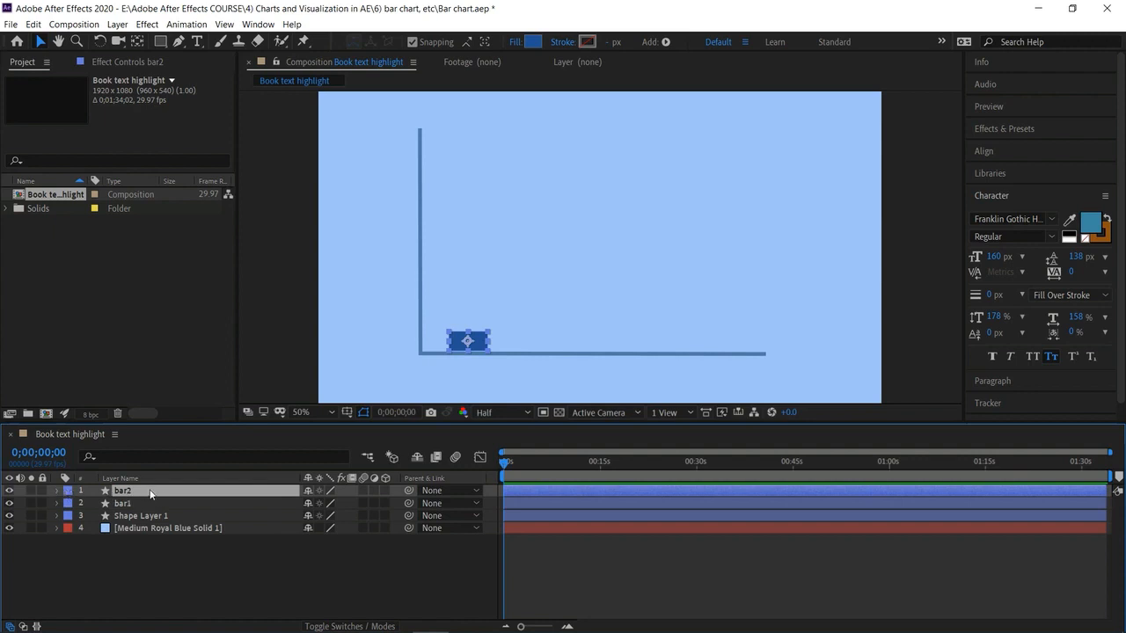
key("p")
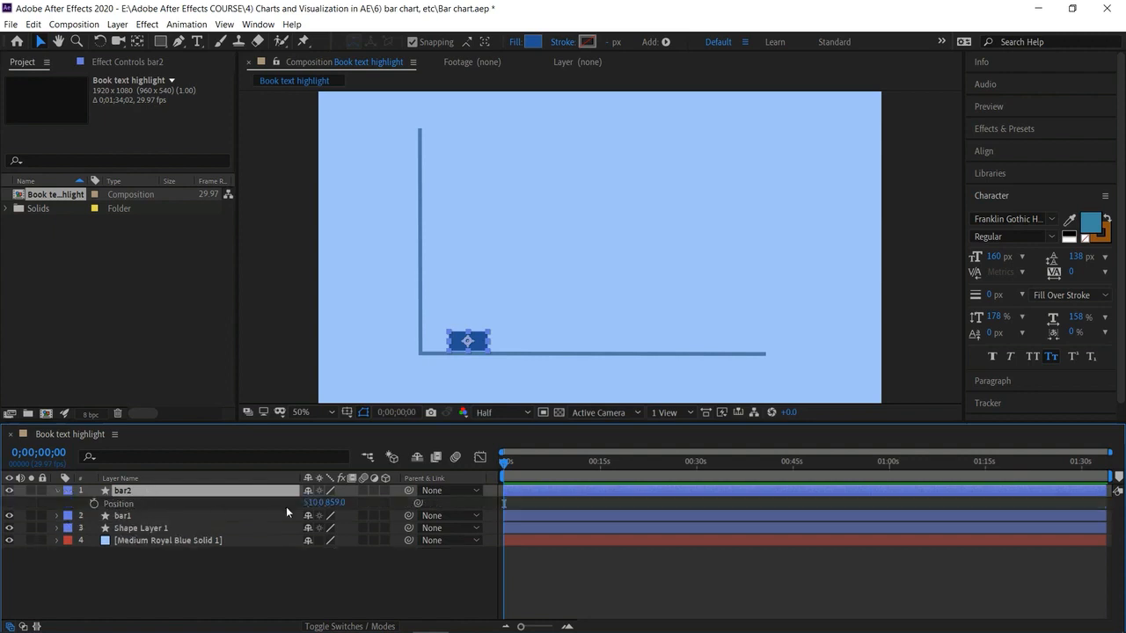
left_click_drag(319, 508, 447, 497)
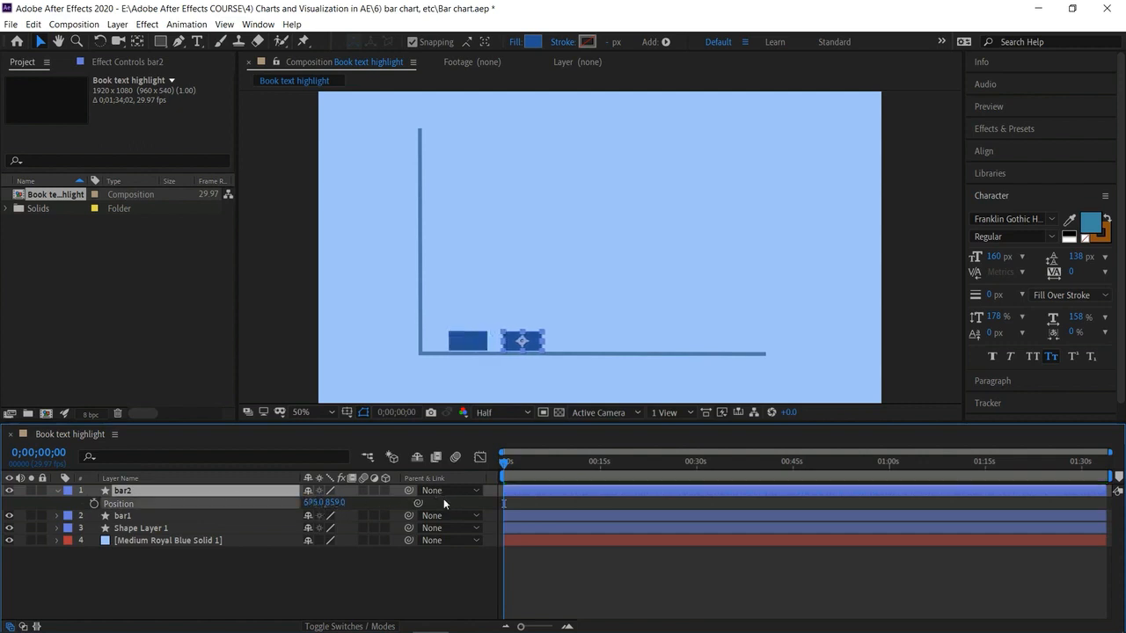
left_click(225, 580)
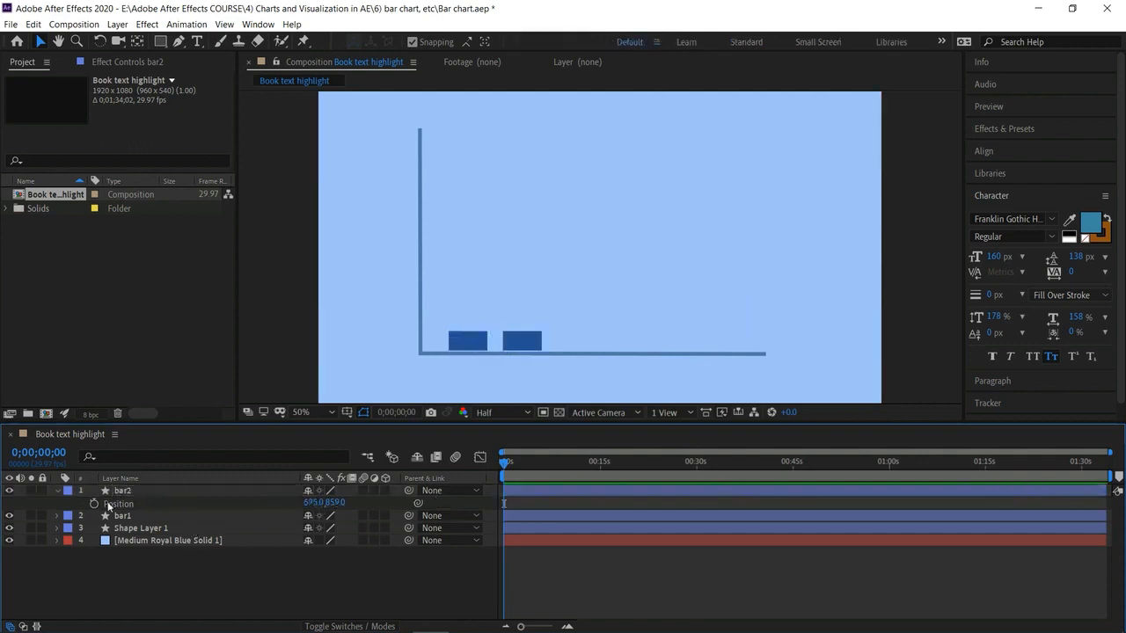
Duplicate the bar2 layer and shift the copy right to an X position of about 872
left_click(128, 517)
left_click(141, 491)
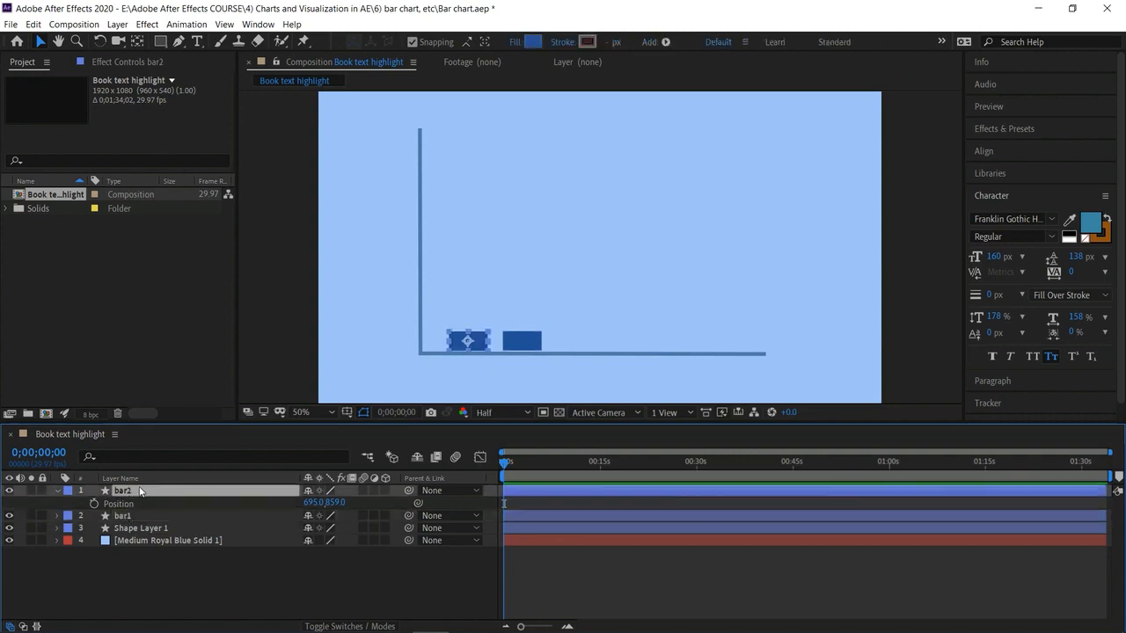
key("ctrl+d")
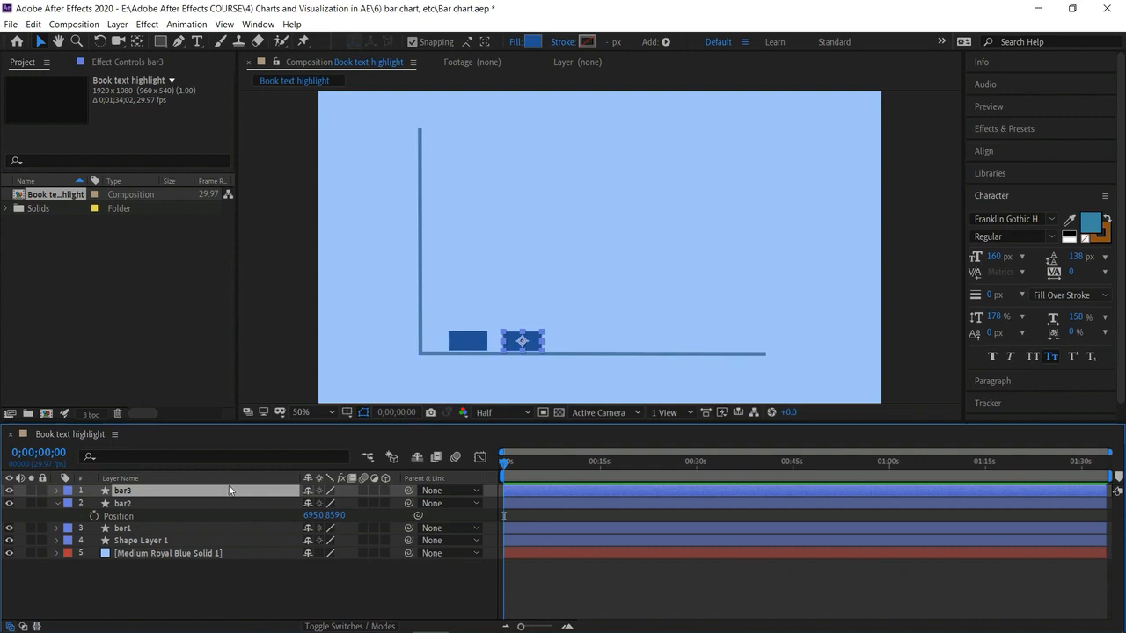
key("p")
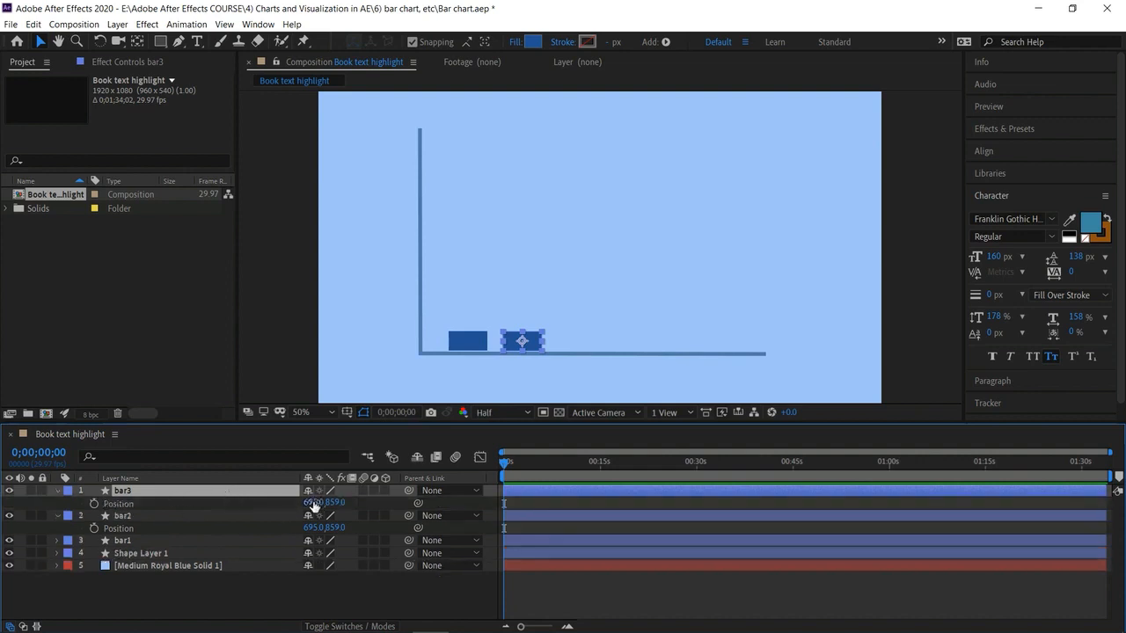
left_click_drag(313, 502, 436, 512)
left_click(217, 579)
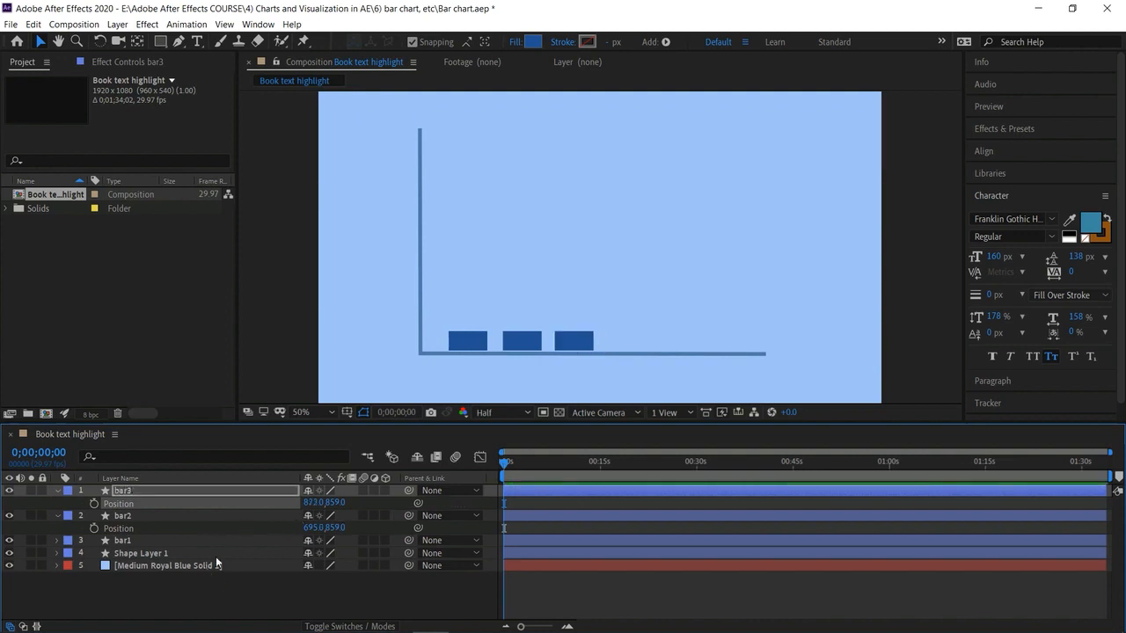
Duplicate the bar3 layer and shift the copy right to an X position of 1057
left_click(220, 490)
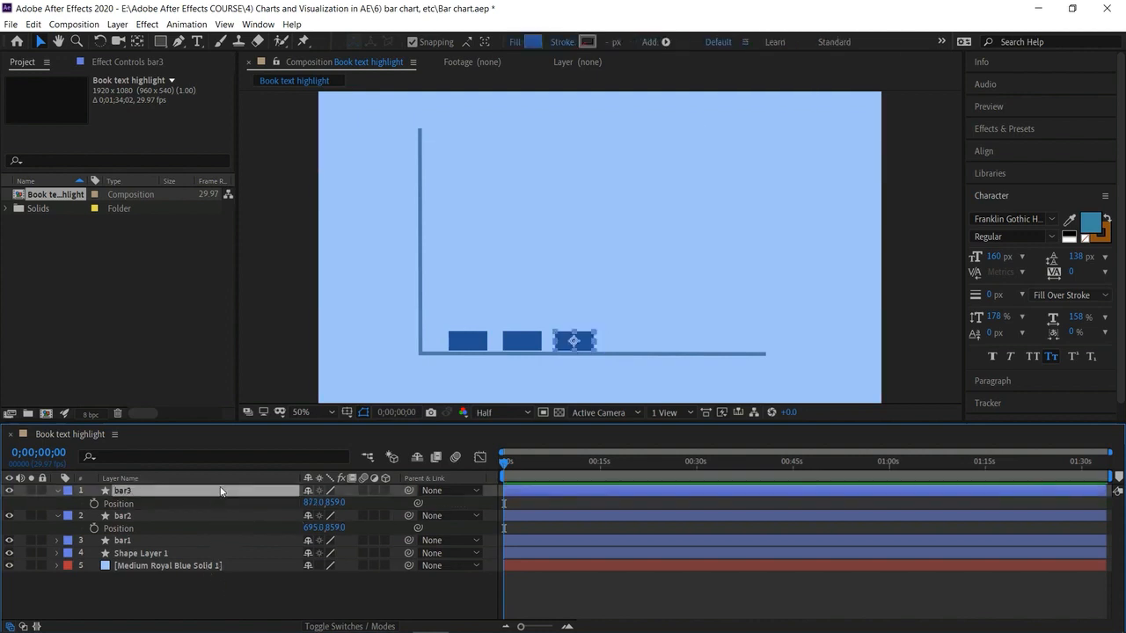
key("ctrl+d")
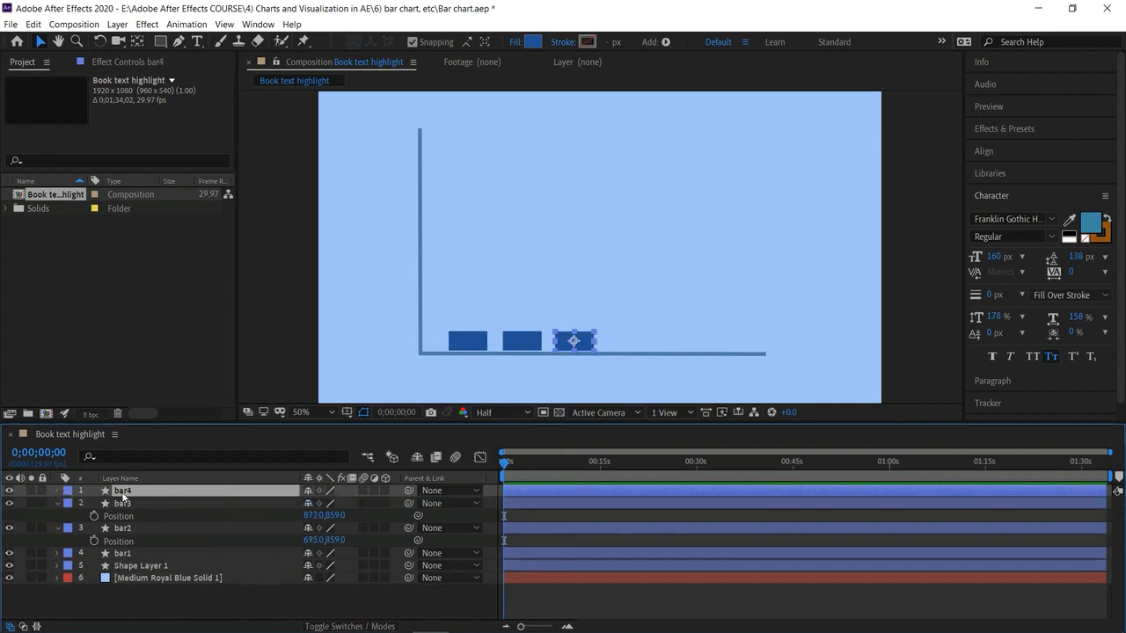
key("p")
left_click_drag(316, 504, 471, 525)
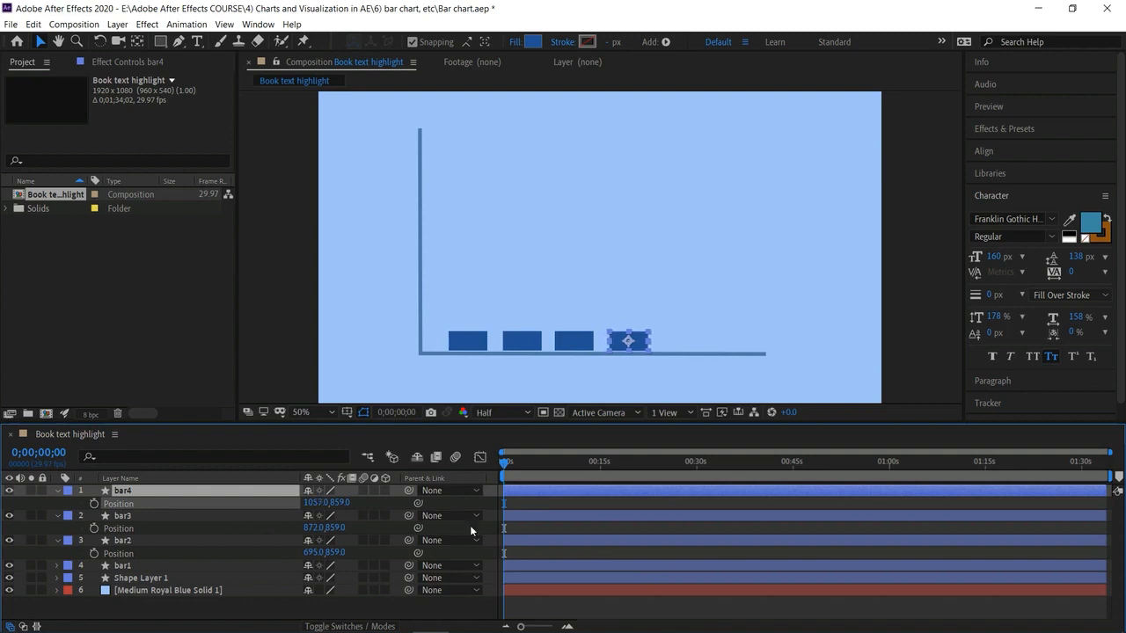
left_click(263, 615)
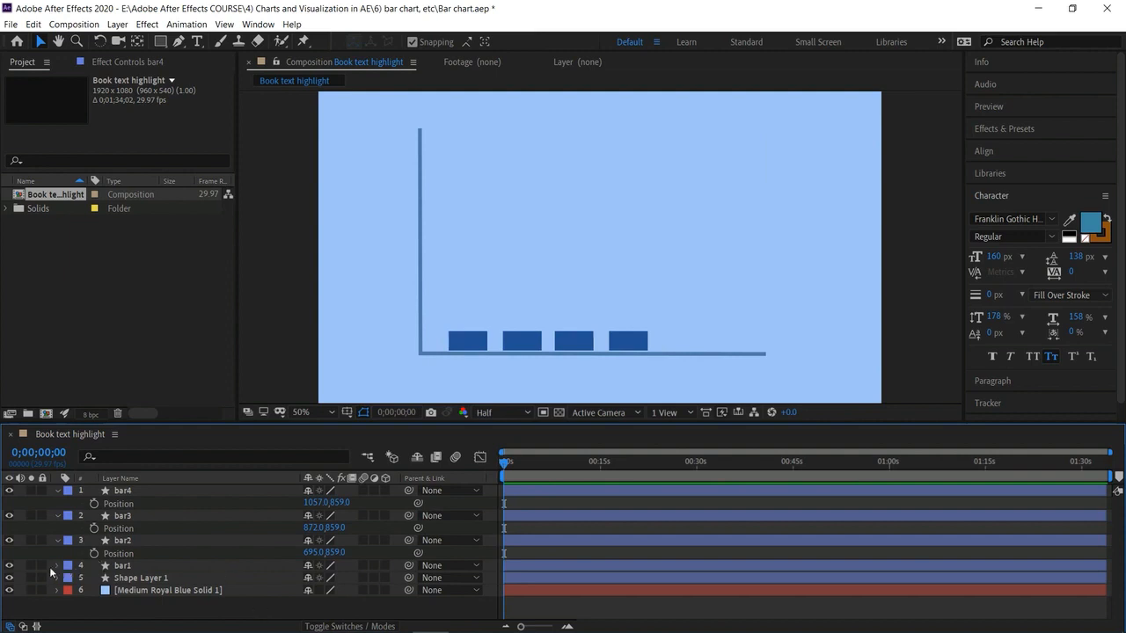
Reveal bar1's Position property and make all four bar layers start at 0;00;00;15 in the timeline
left_click(117, 567)
key("p")
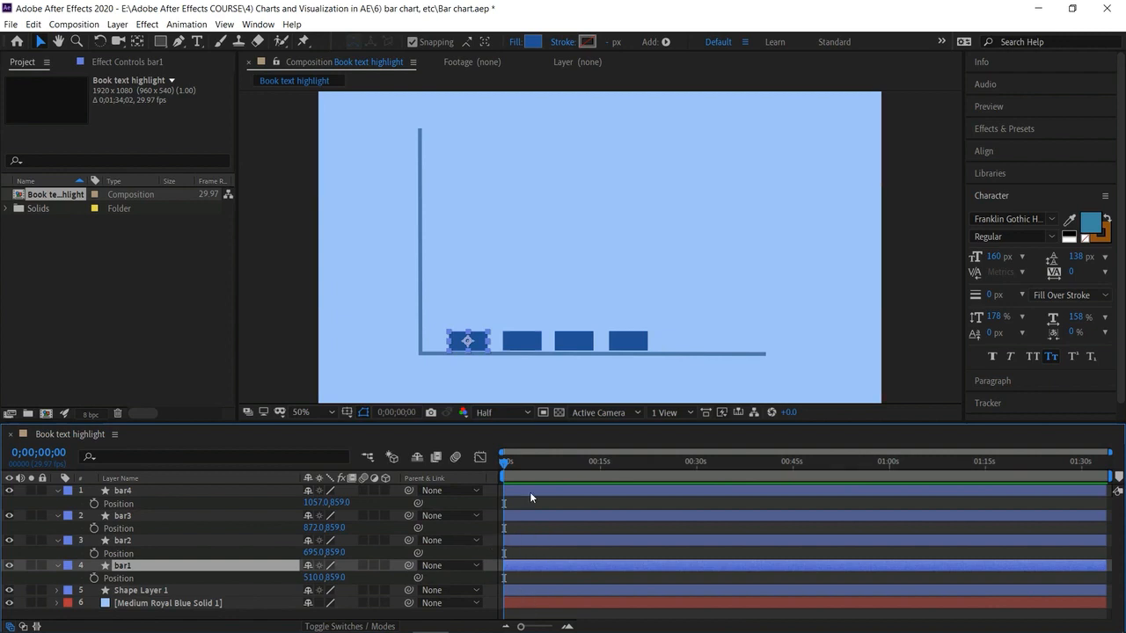
left_click(568, 627)
left_click(567, 627)
left_click(567, 627)
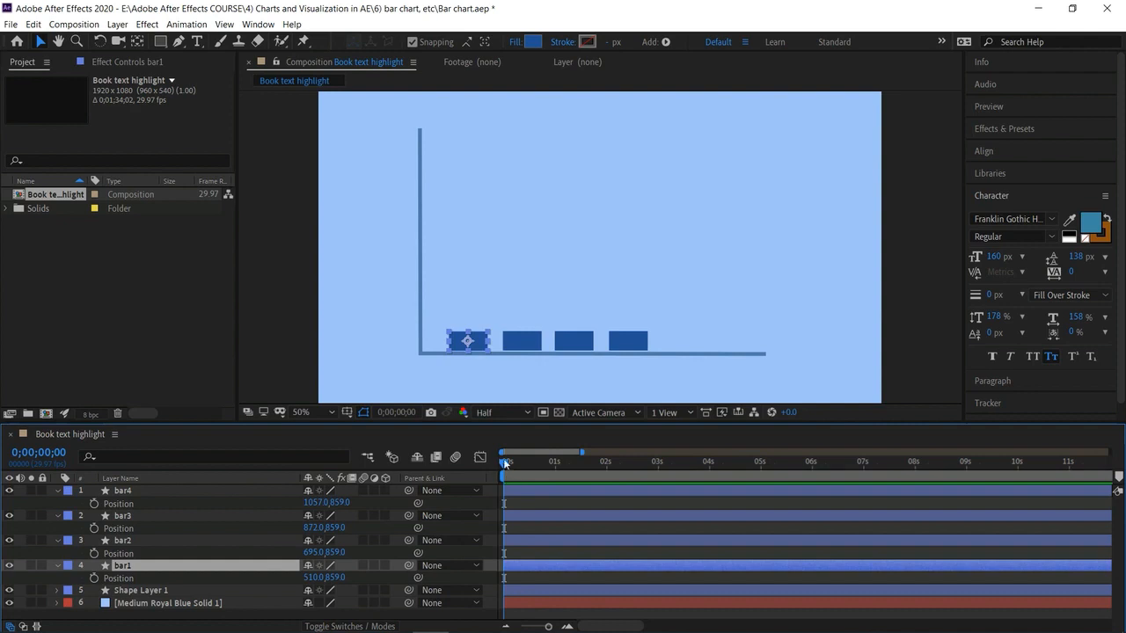
left_click(528, 464)
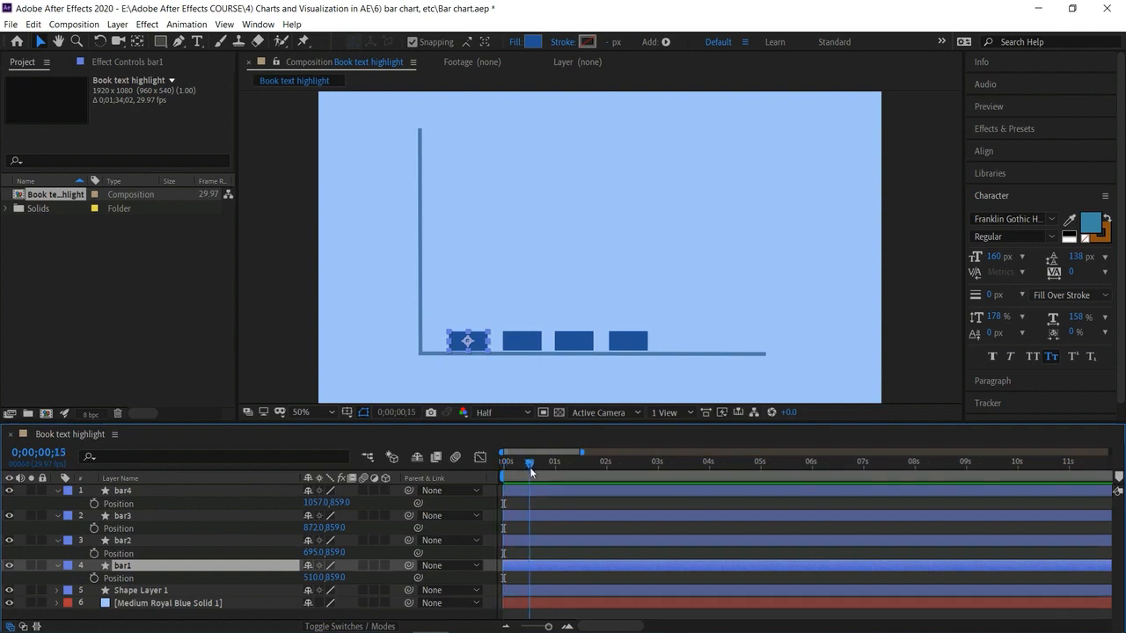
left_click(547, 540, "shift")
left_click(544, 515, "shift")
left_click(547, 489, "shift")
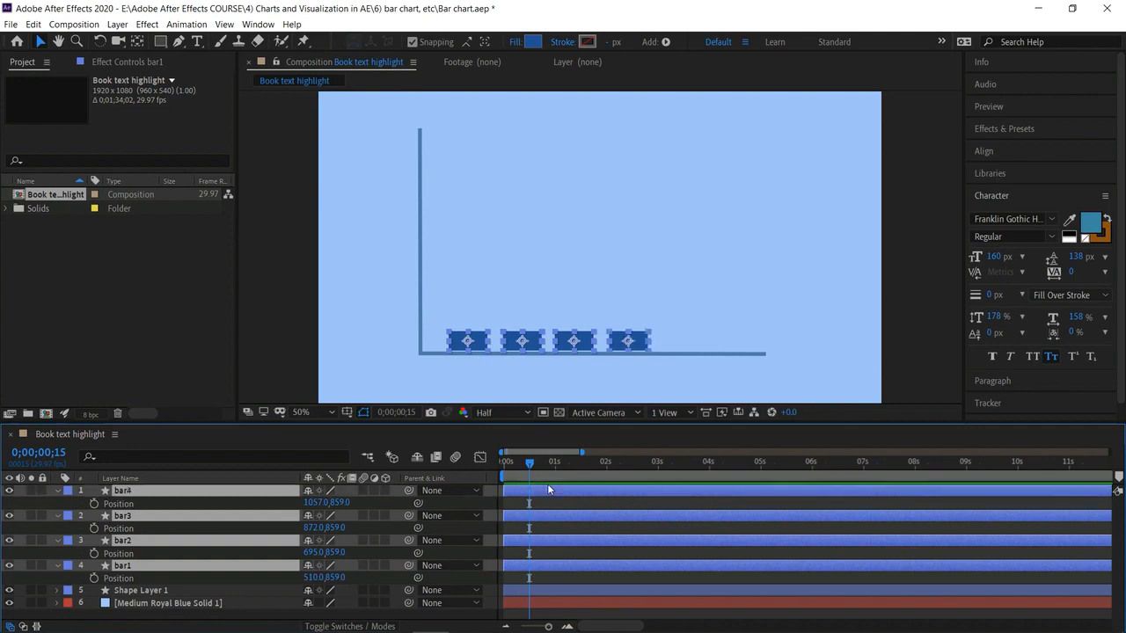
left_click(517, 525)
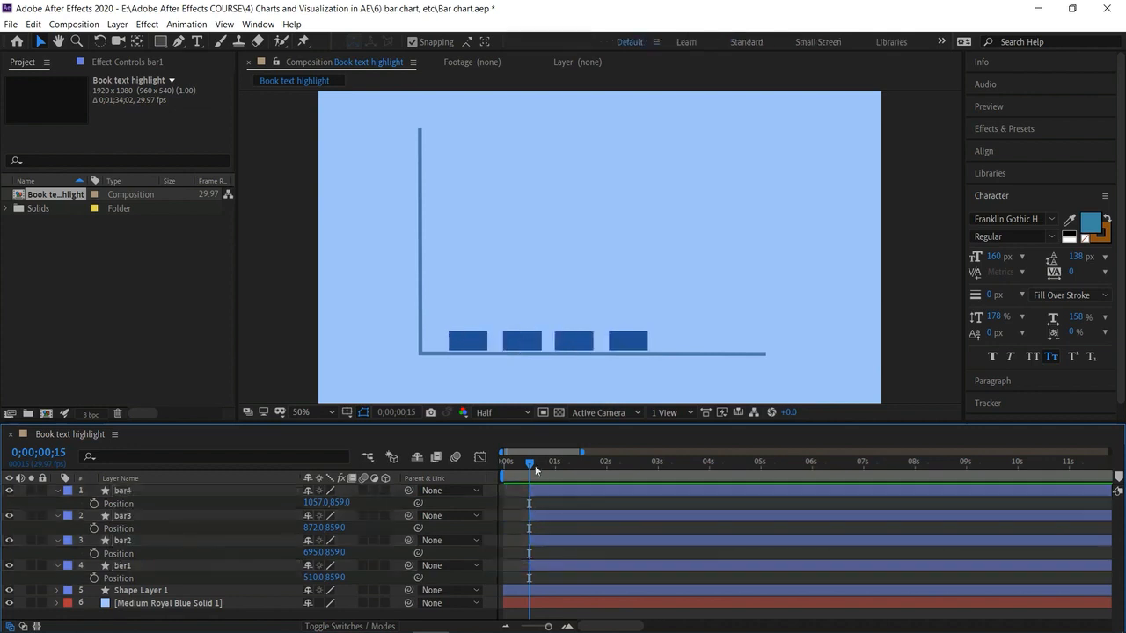
Stagger the bar2, bar3 and bar4 layers in time so each starts about one second after the previous bar
left_click(546, 565)
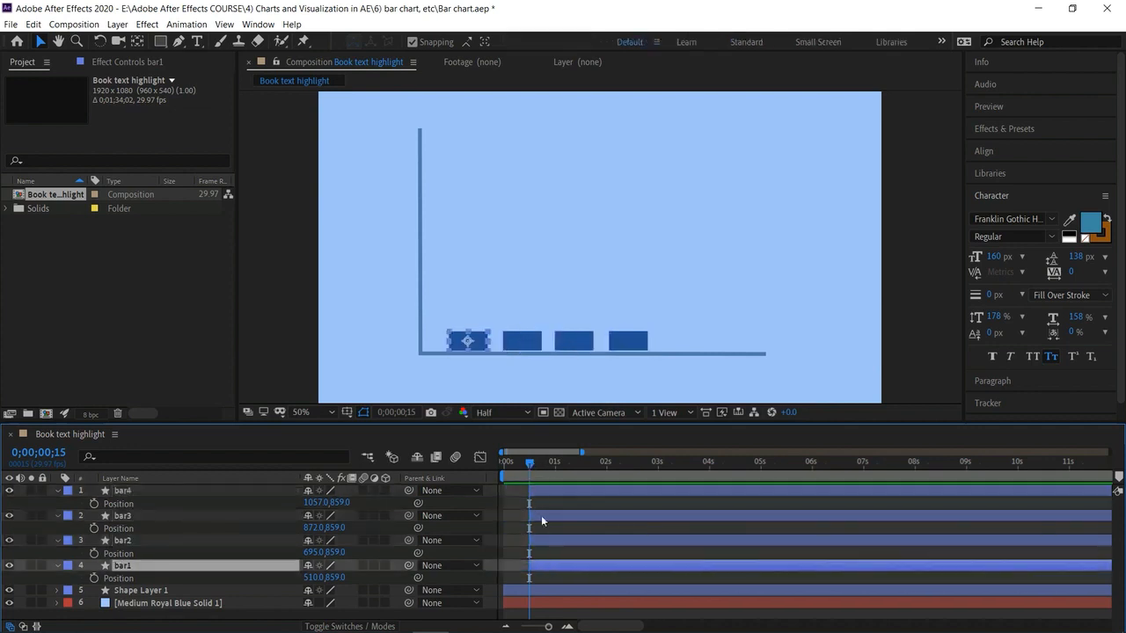
left_click_drag(564, 538, 603, 526)
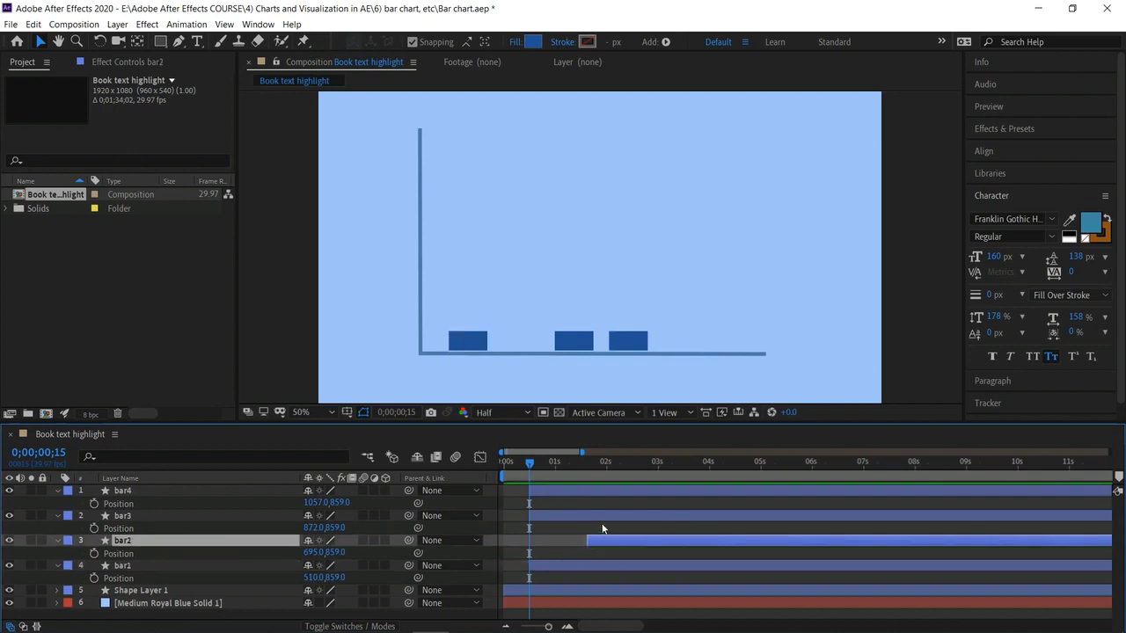
left_click_drag(590, 516, 703, 527)
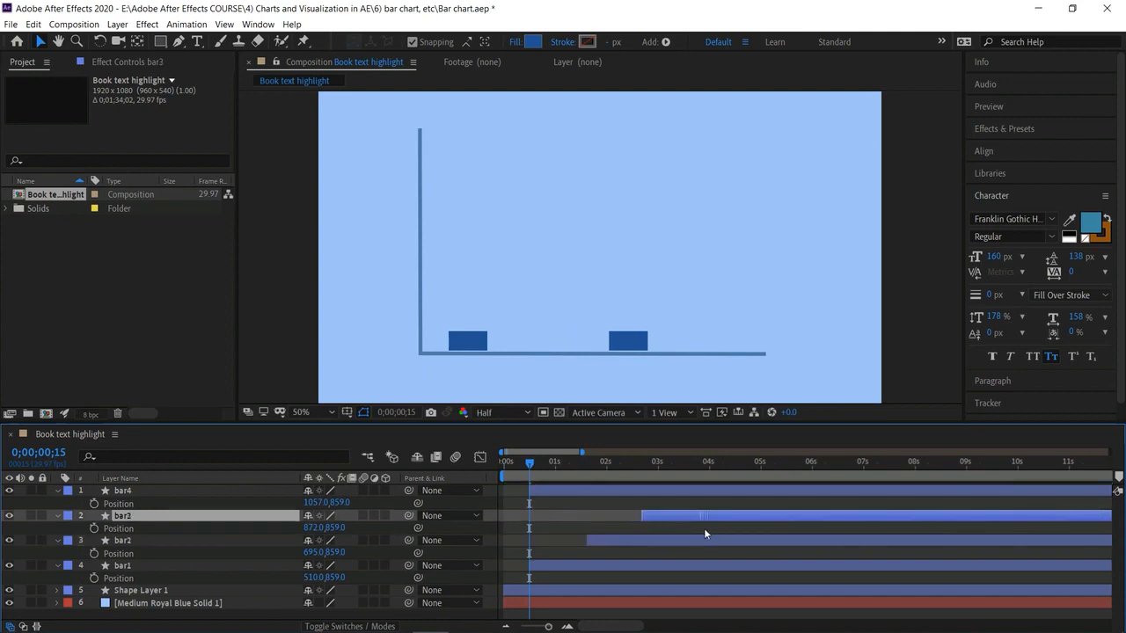
left_click_drag(734, 493, 826, 501)
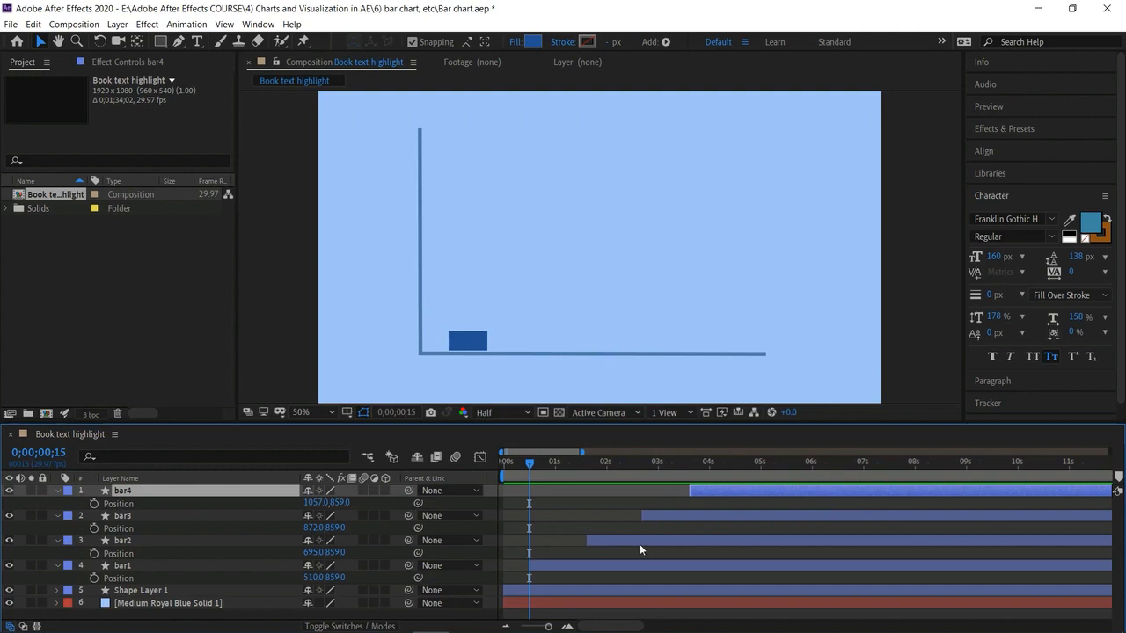
left_click_drag(639, 544, 669, 513)
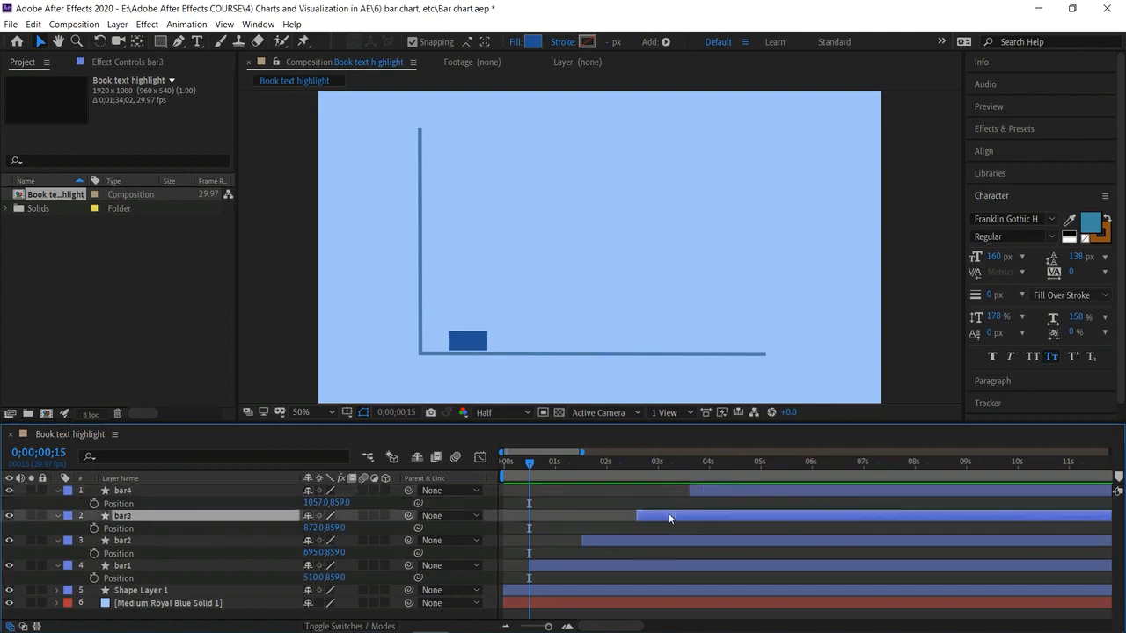
left_click(703, 490)
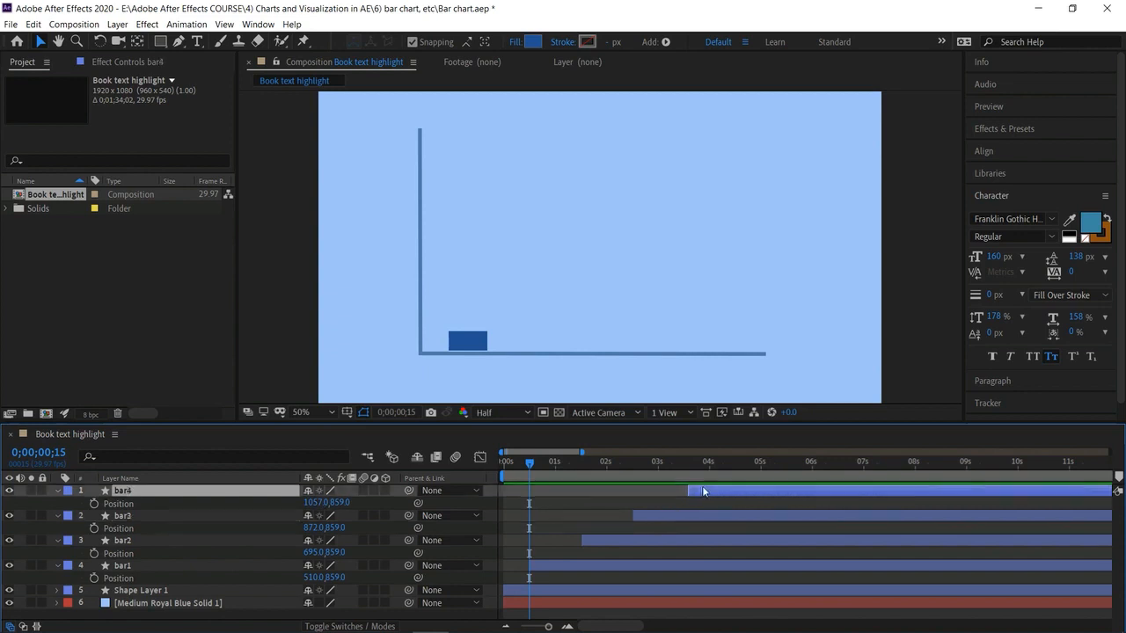
left_click(565, 563)
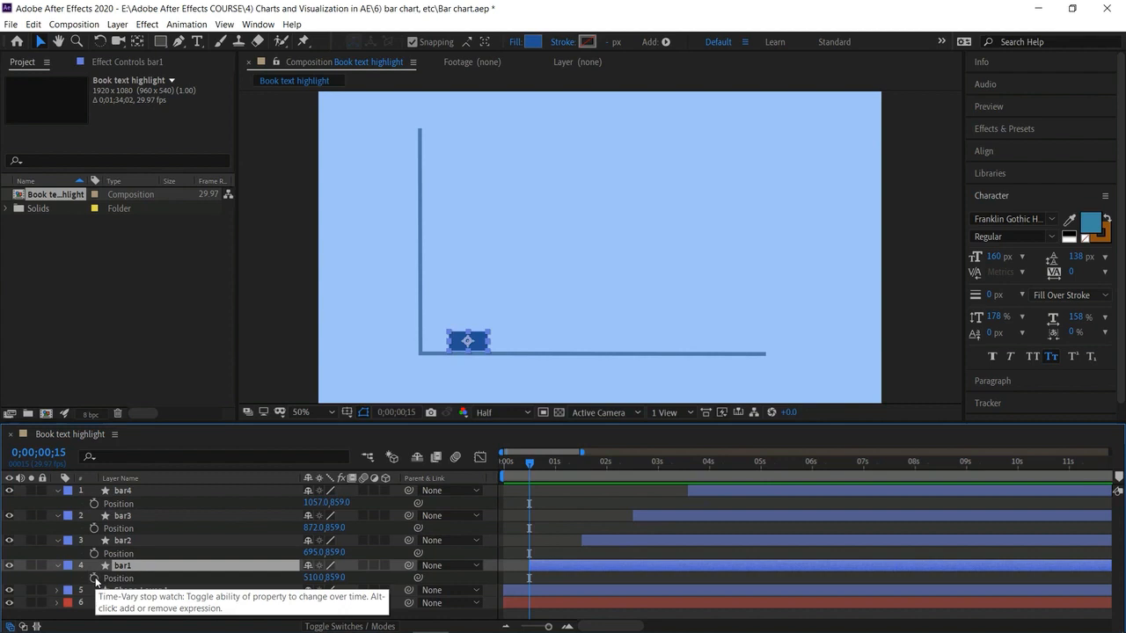
Move the anchor points of bar1, bar2, bar3 and bar4 to their bottom edges, and return the playhead to 0;00;00;15
left_click(138, 42)
left_click_drag(469, 342, 469, 353)
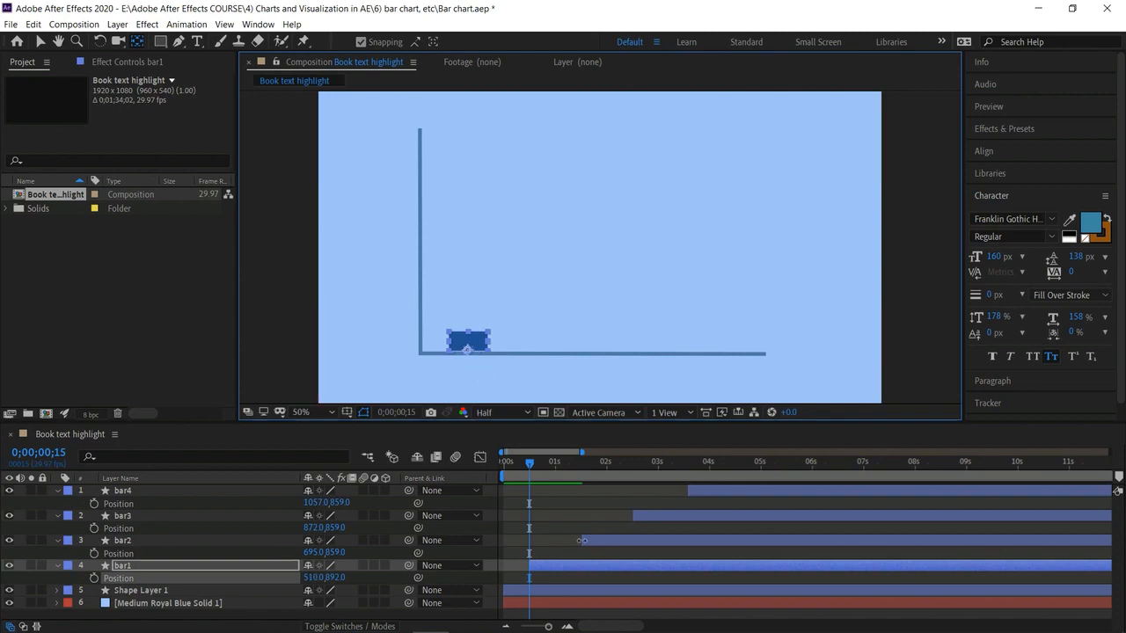
left_click(603, 539)
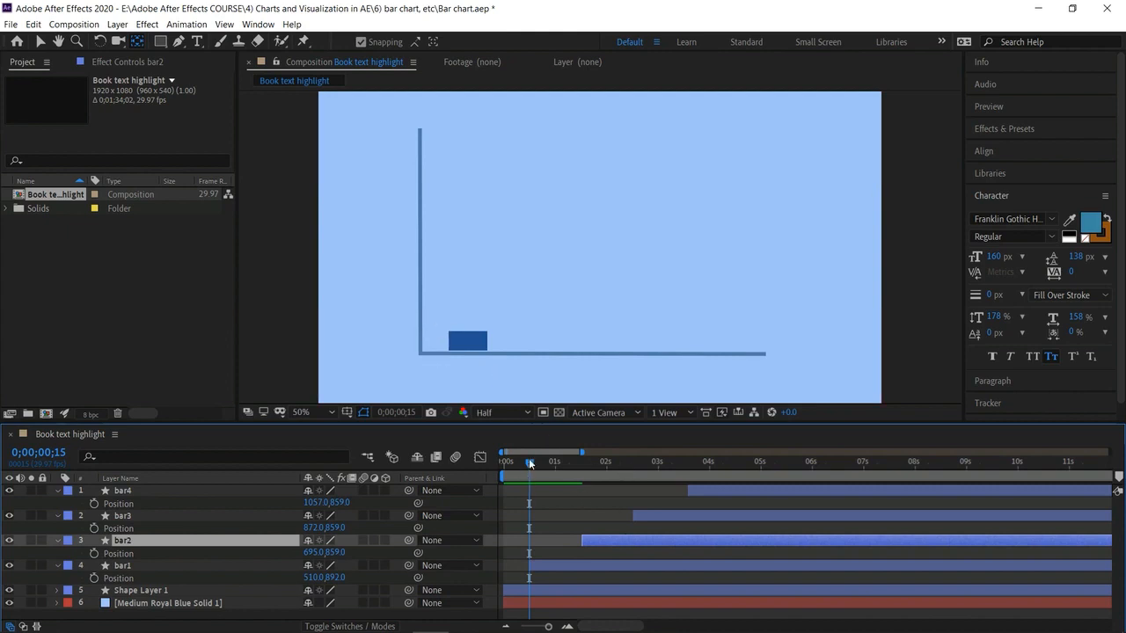
left_click_drag(564, 473, 591, 488)
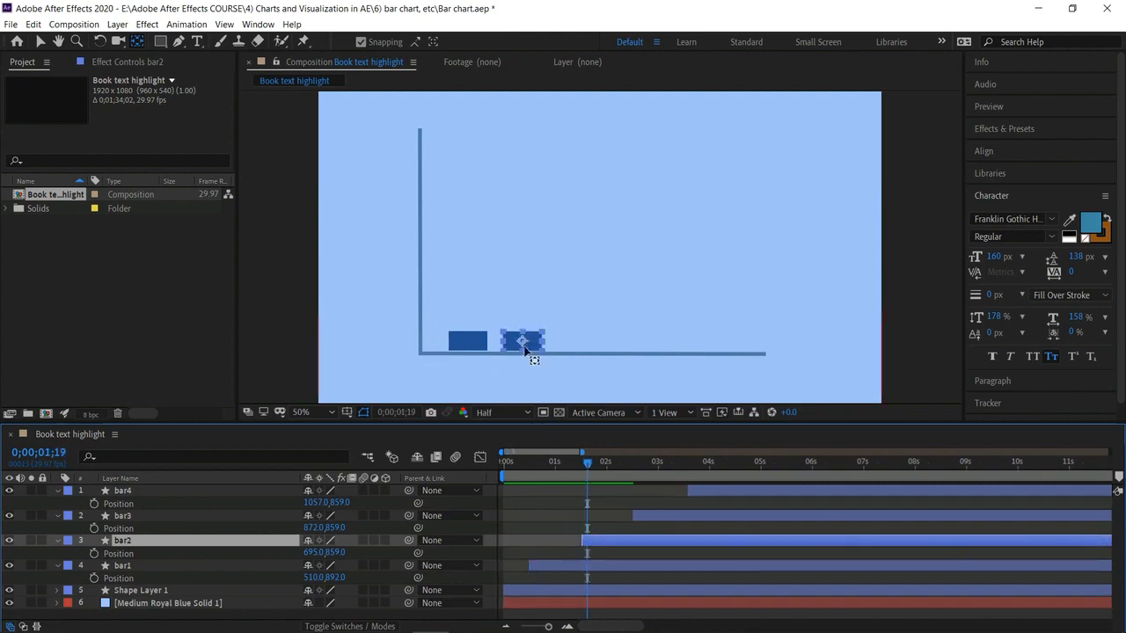
left_click_drag(525, 344, 523, 354)
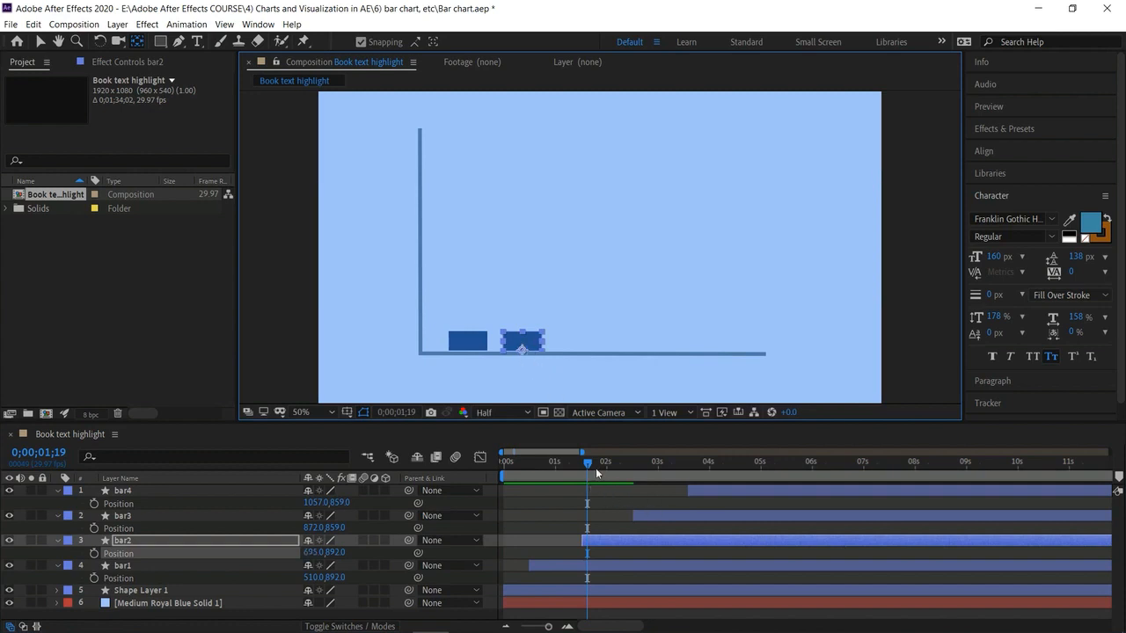
left_click_drag(588, 459, 712, 489)
left_click(576, 341)
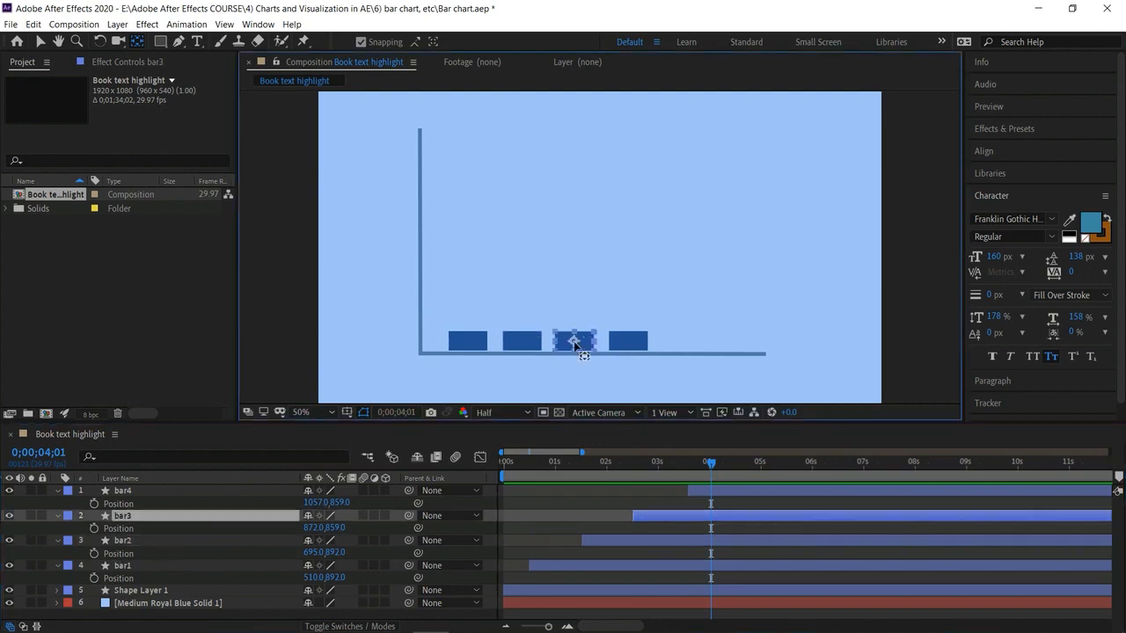
left_click(629, 342)
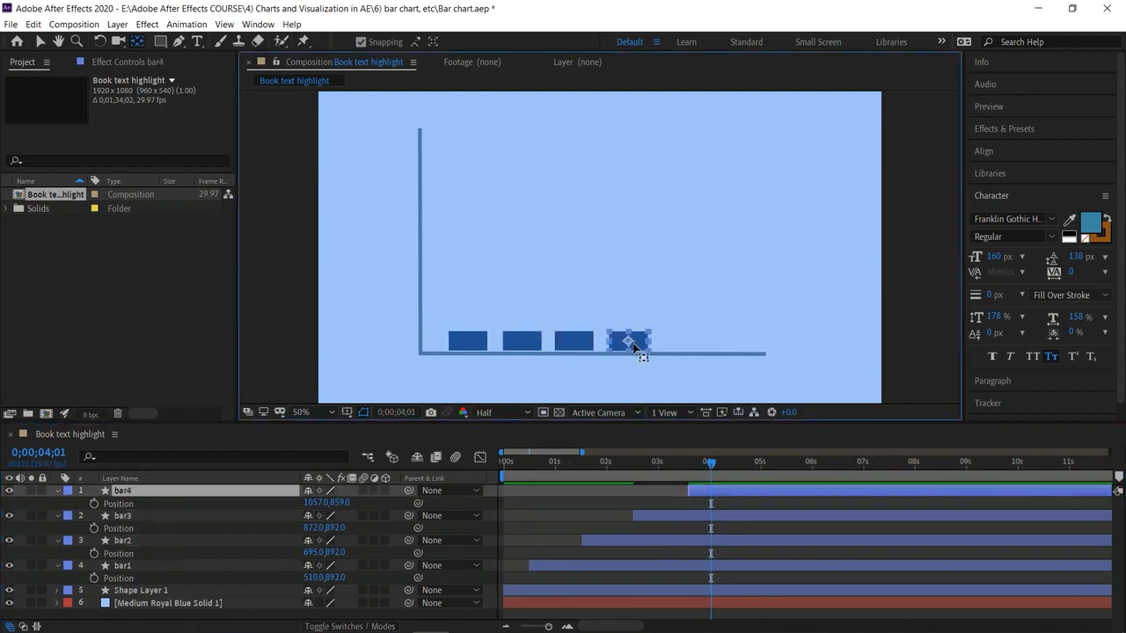
left_click_drag(629, 342, 629, 355)
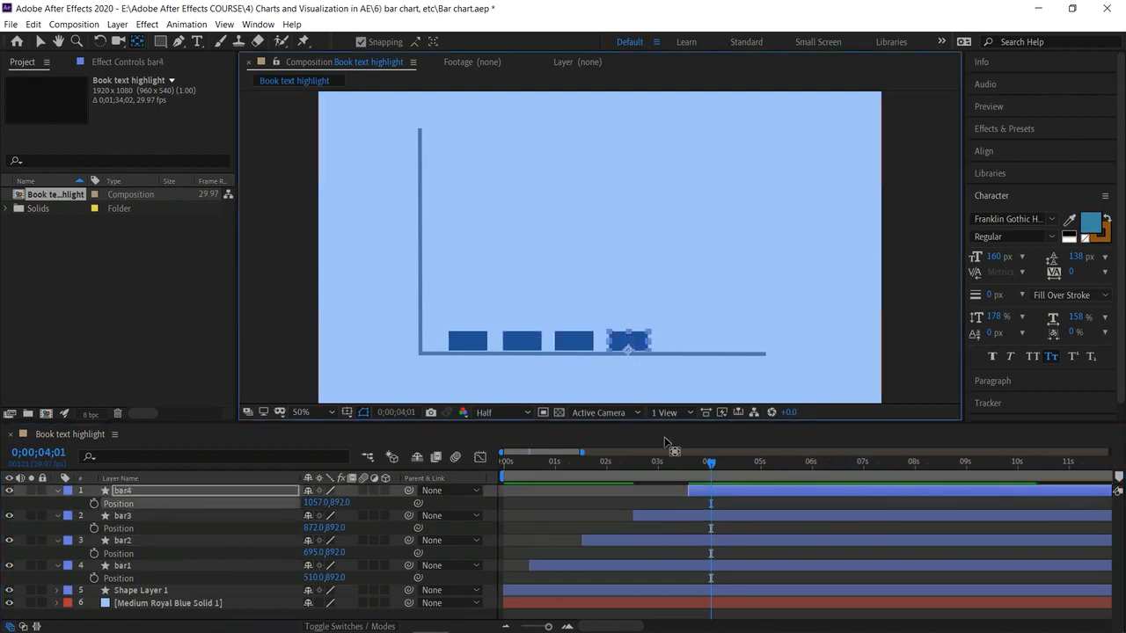
left_click_drag(670, 466, 529, 500)
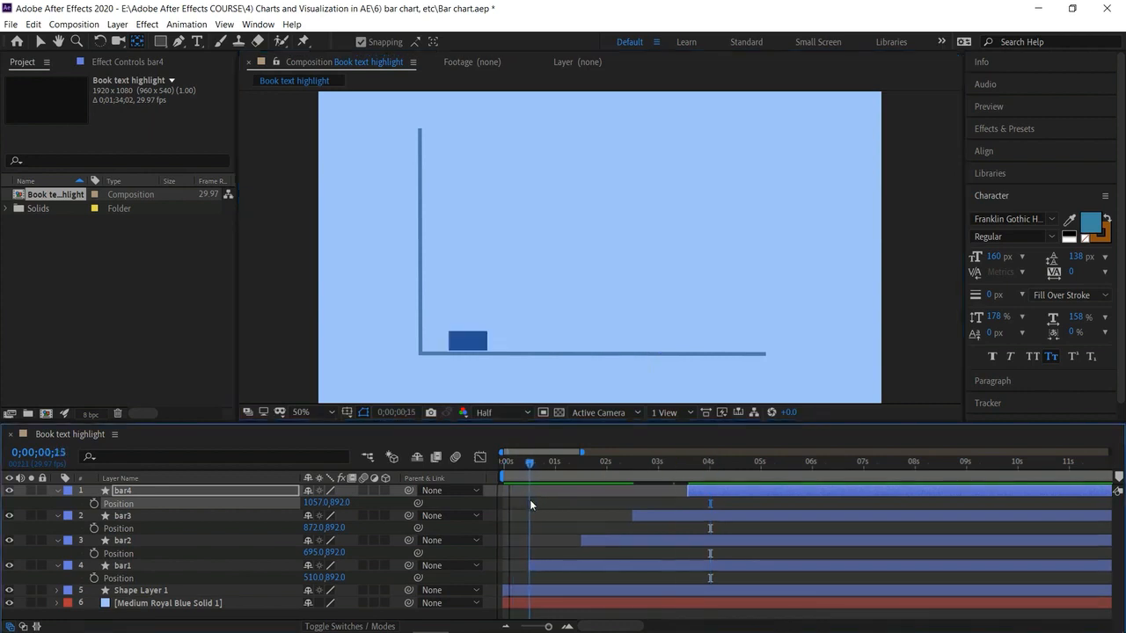
left_click(94, 577)
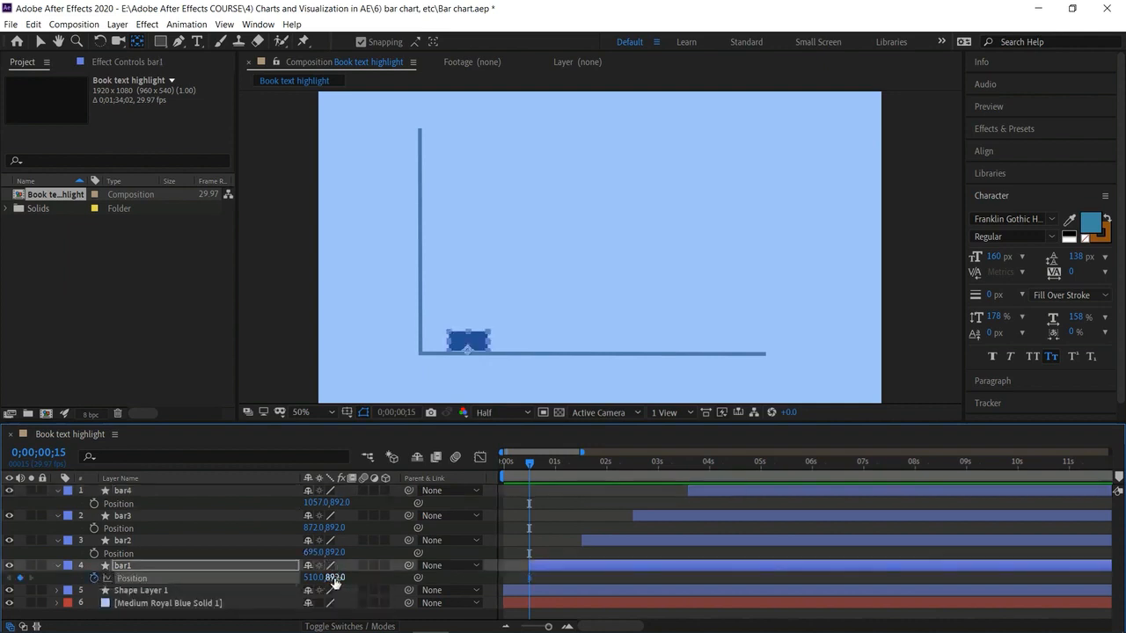
left_click_drag(334, 583, 343, 585)
key("ctrl+z")
left_click(94, 579)
Unlink bar1's scale proportions and keyframe its vertical scale at 0% at 0;00;00;15
left_click(56, 565)
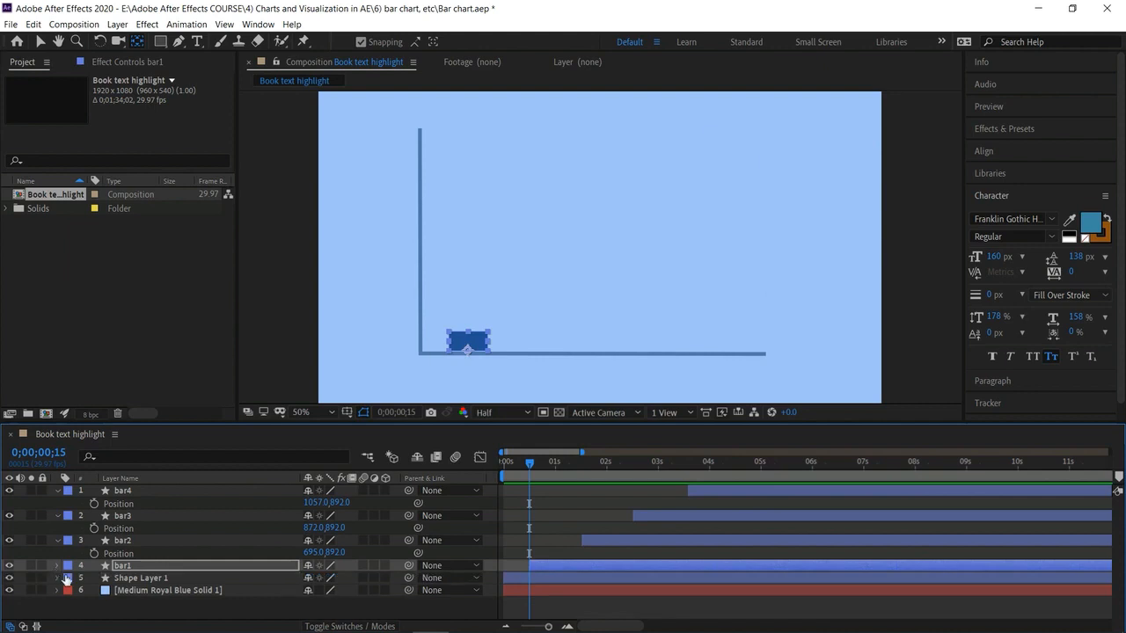
left_click(56, 566)
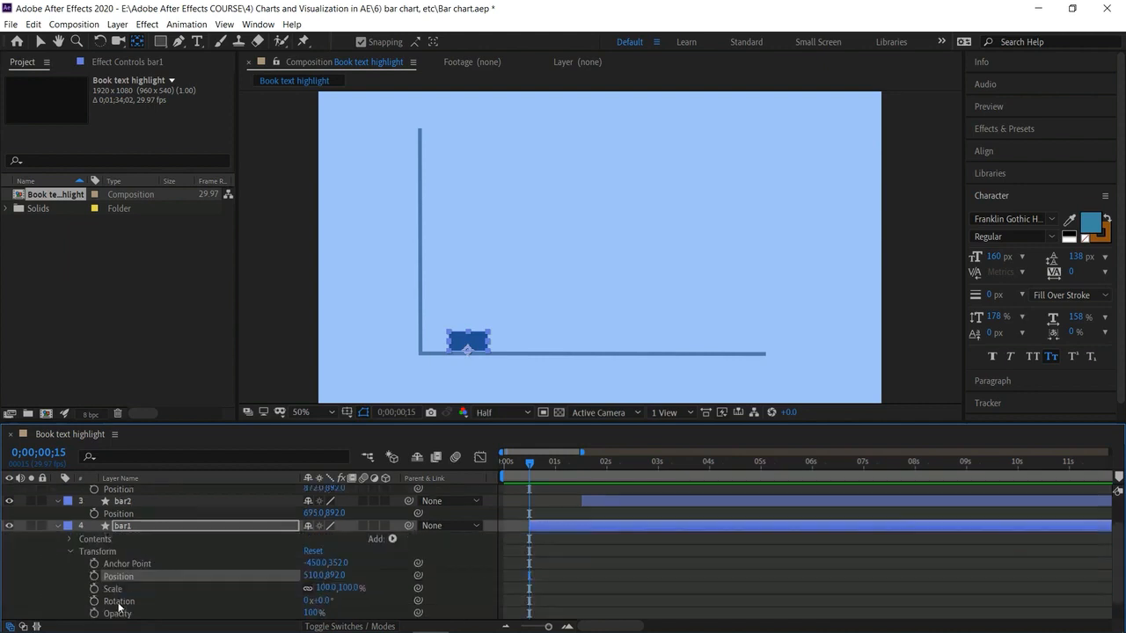
left_click(94, 589)
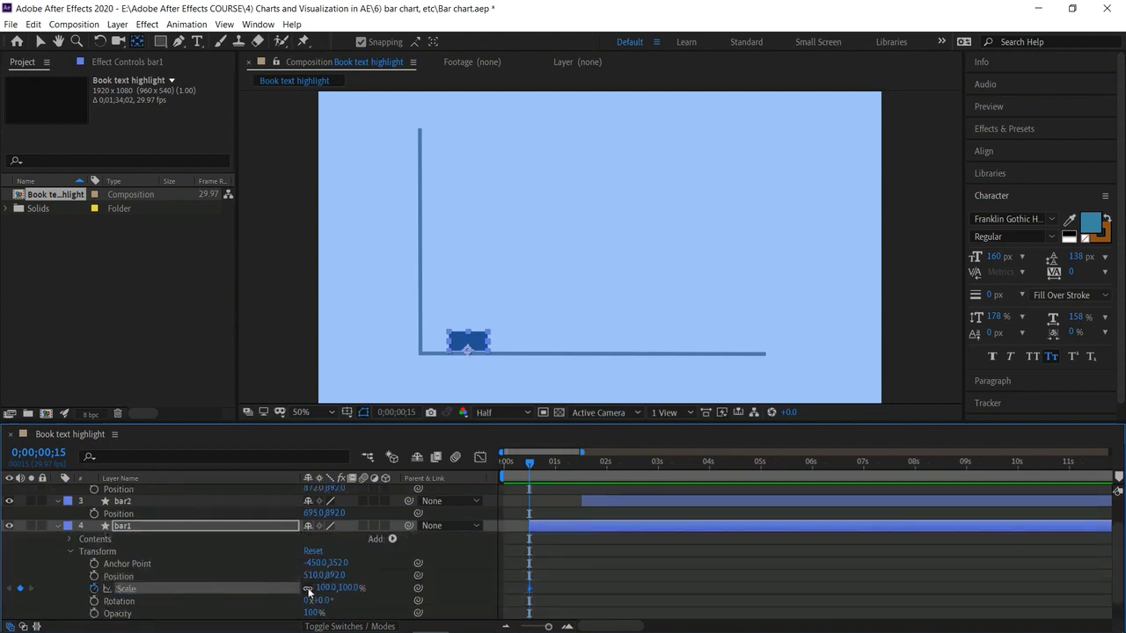
left_click_drag(349, 588, 338, 589)
left_click(343, 588)
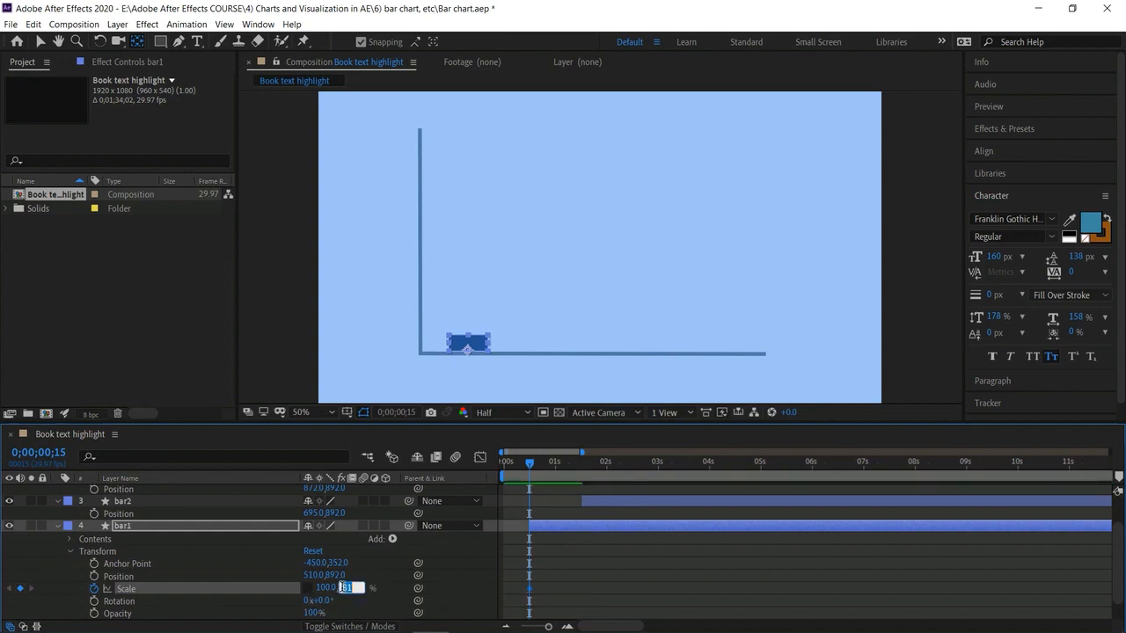
type("0")
key("Return")
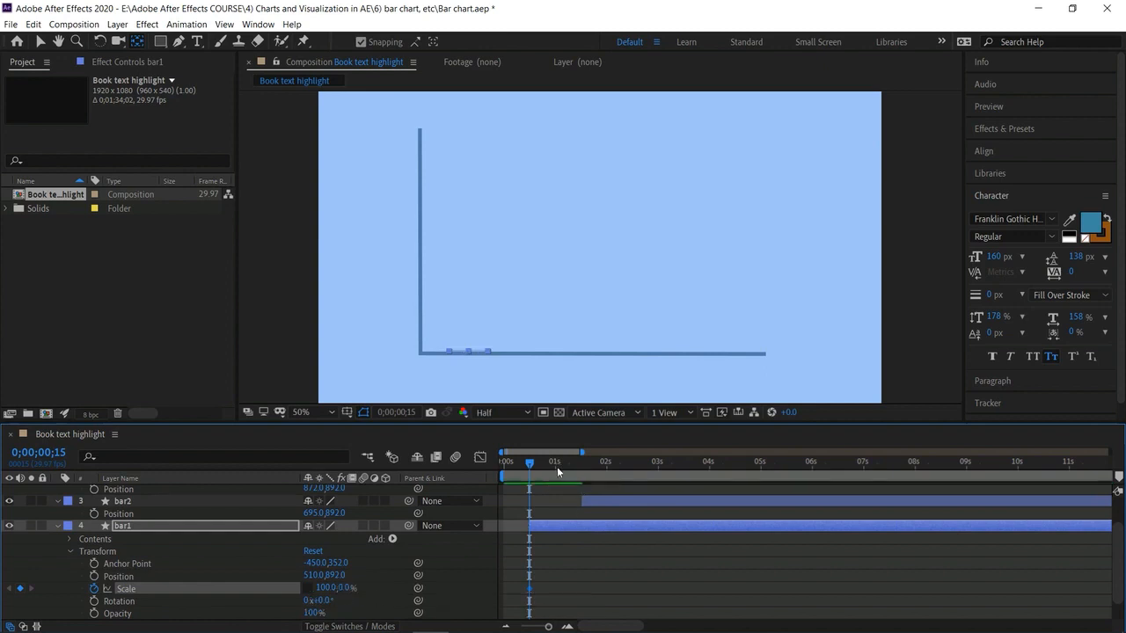
Keyframe bar1's vertical scale at 100% at 0;00;01;15, preview the growth from the start, and collapse the layer
left_click_drag(533, 459, 581, 493)
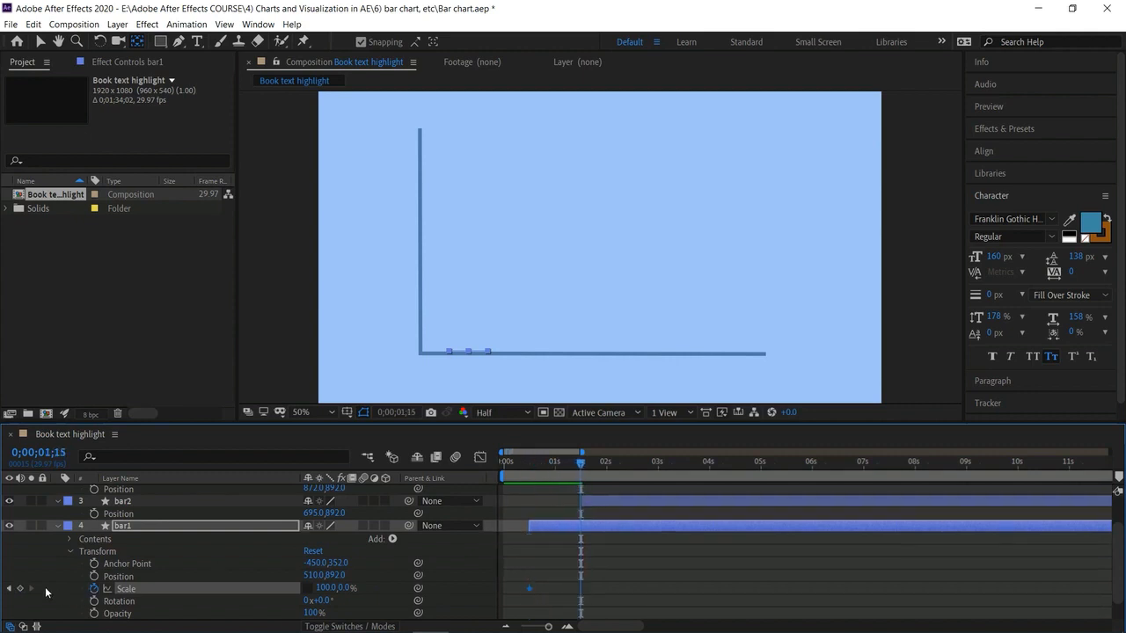
left_click(19, 589)
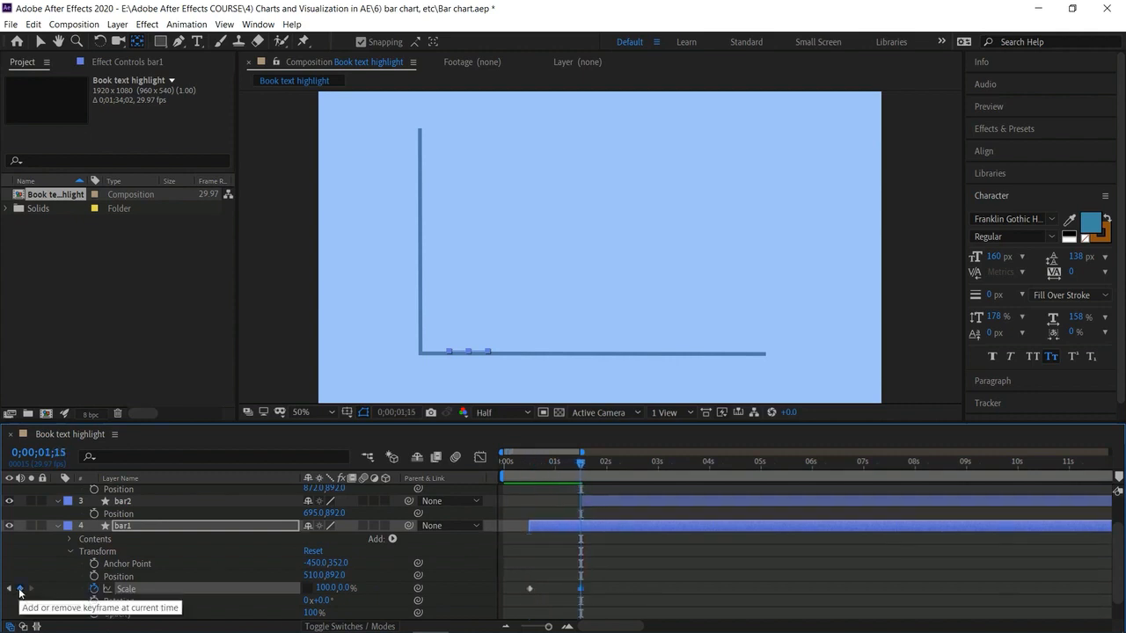
left_click(347, 587)
type("100")
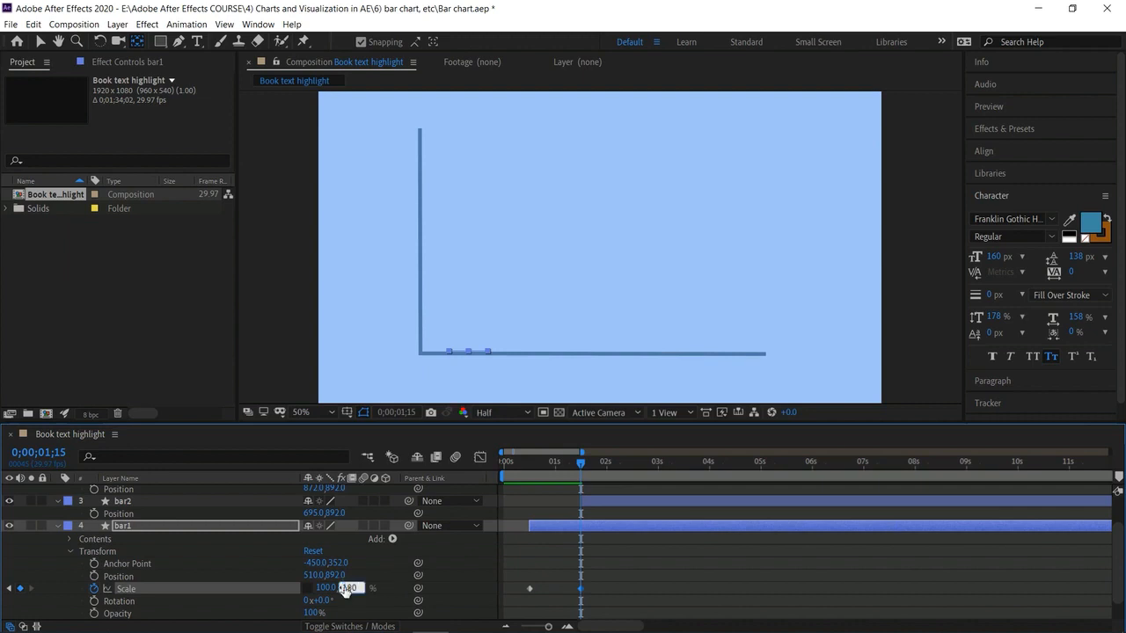
key("Return")
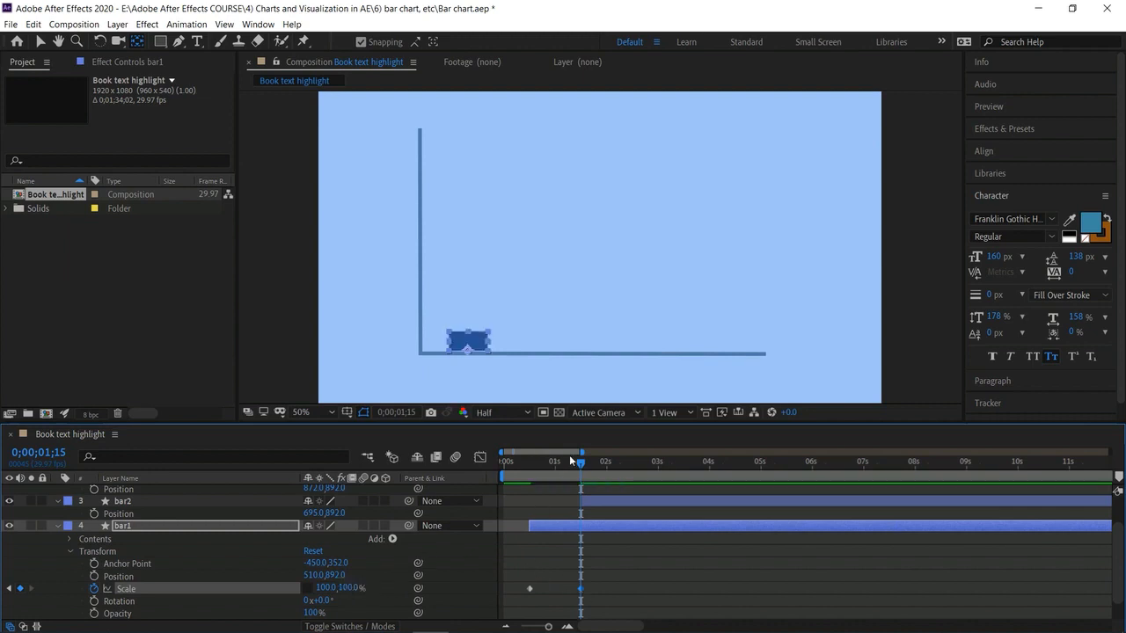
left_click_drag(565, 463, 487, 471)
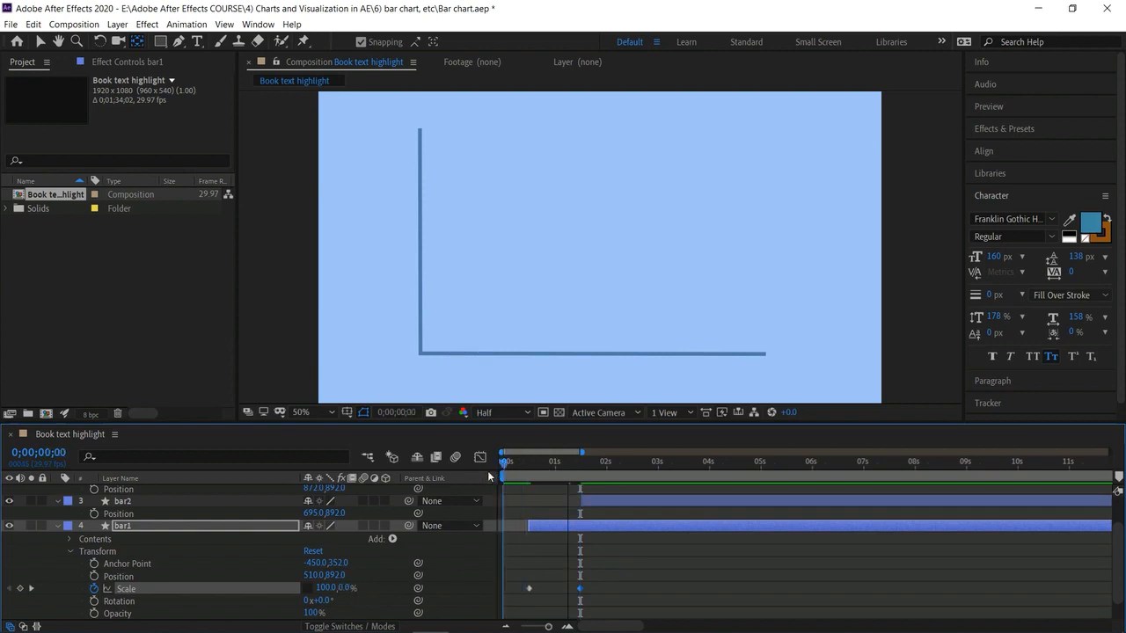
key("space")
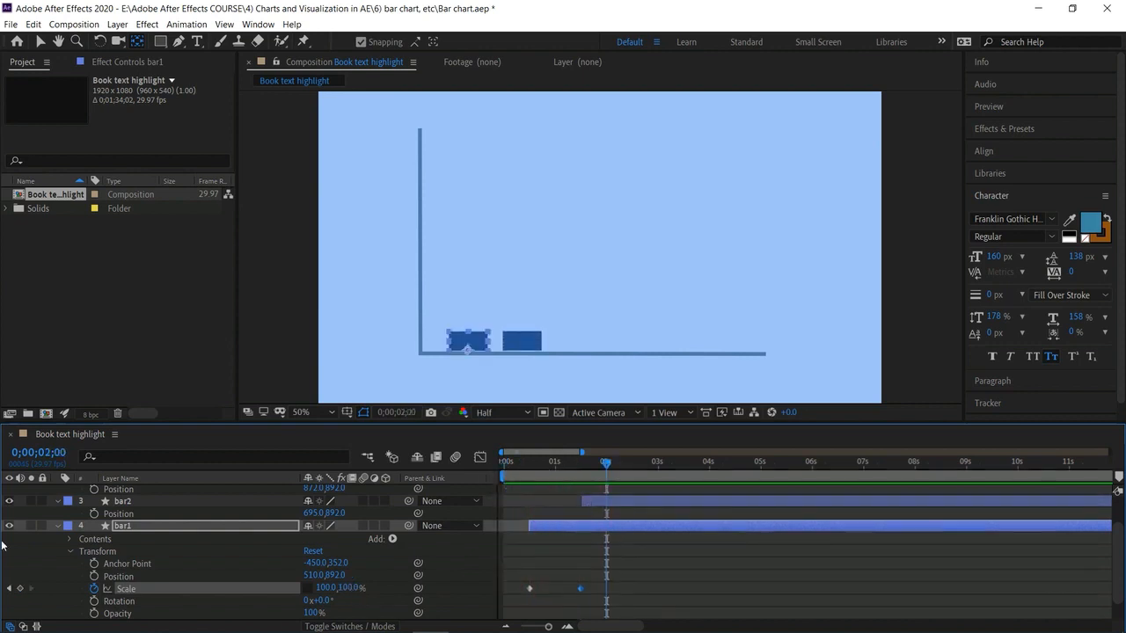
left_click(58, 526)
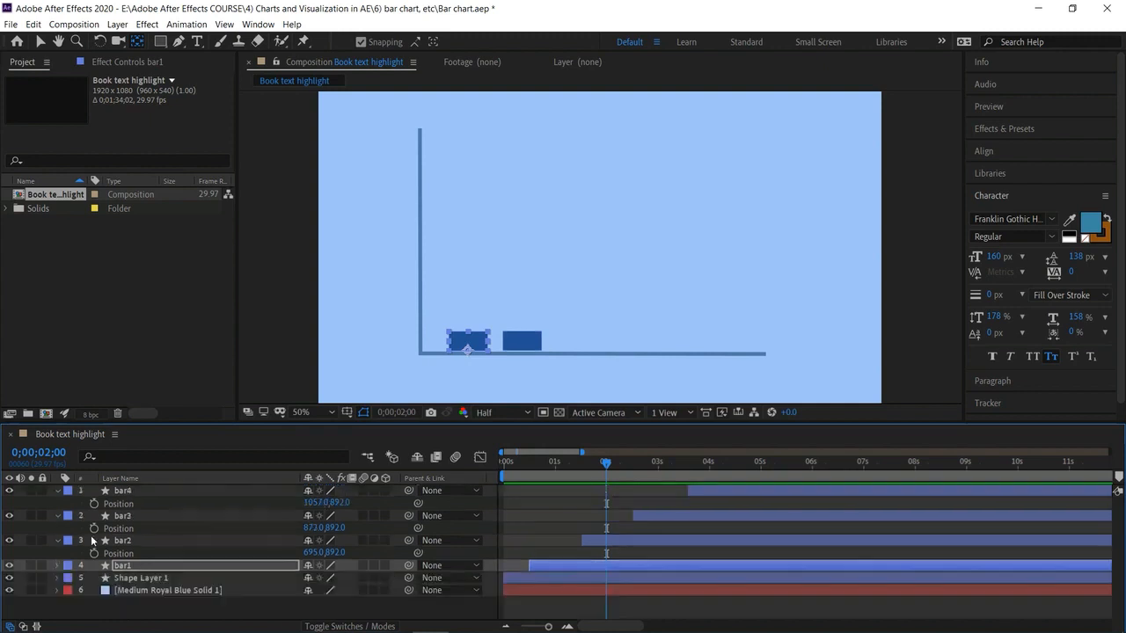
Reveal bar2's Scale property and keyframe its vertical scale alone at 0% at 0;00;01;16
left_click(241, 540)
key("s")
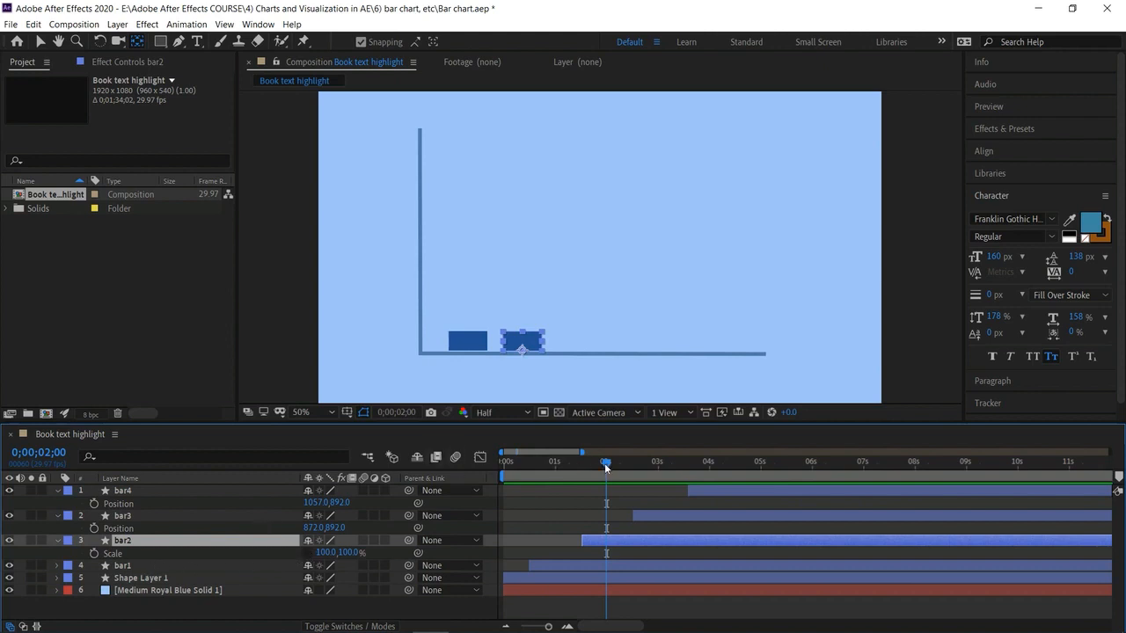
left_click_drag(588, 459, 578, 463)
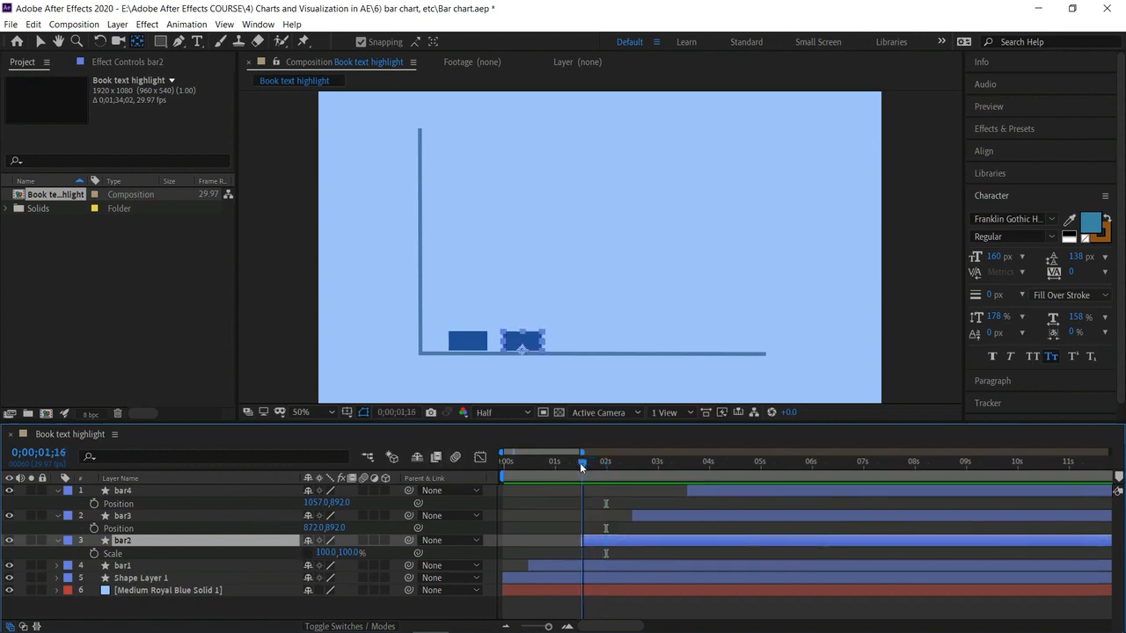
left_click(94, 552)
left_click(351, 552)
type("0")
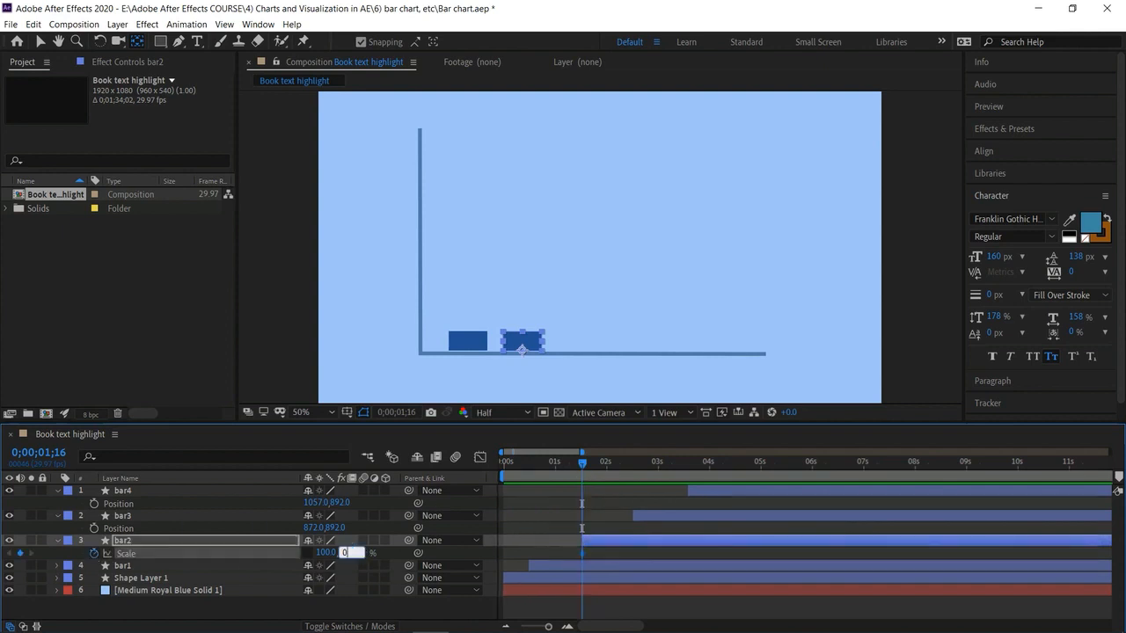
key("Return")
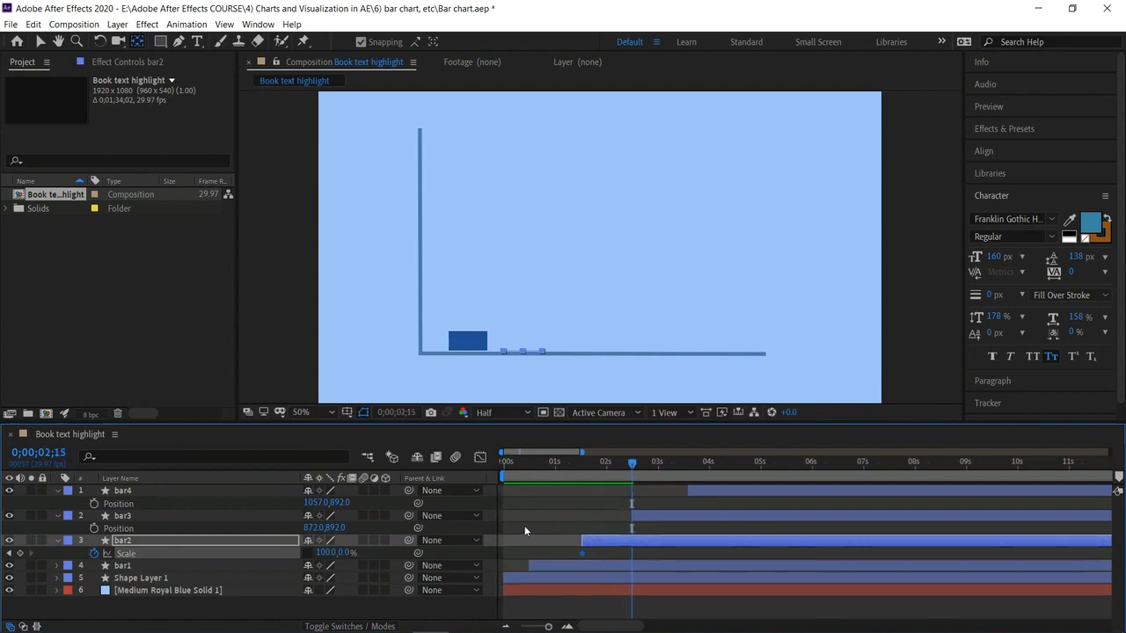
Keyframe bar2's vertical scale at 200% at 0;00;02;15 and preview the animation
left_click(20, 553)
left_click(345, 552)
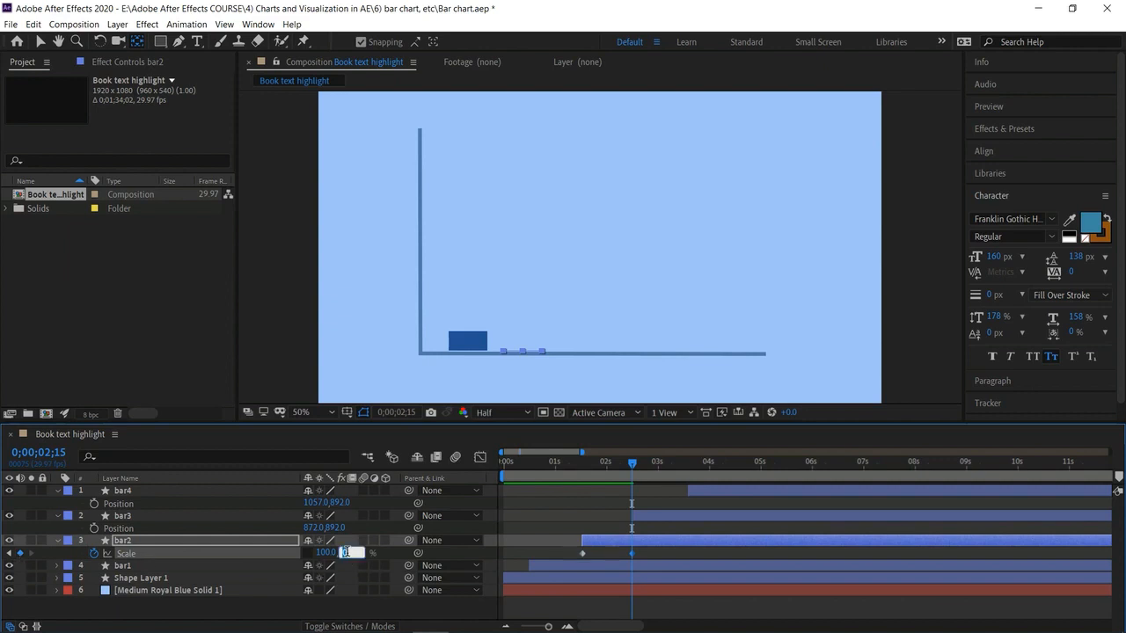
type("200")
key("Return")
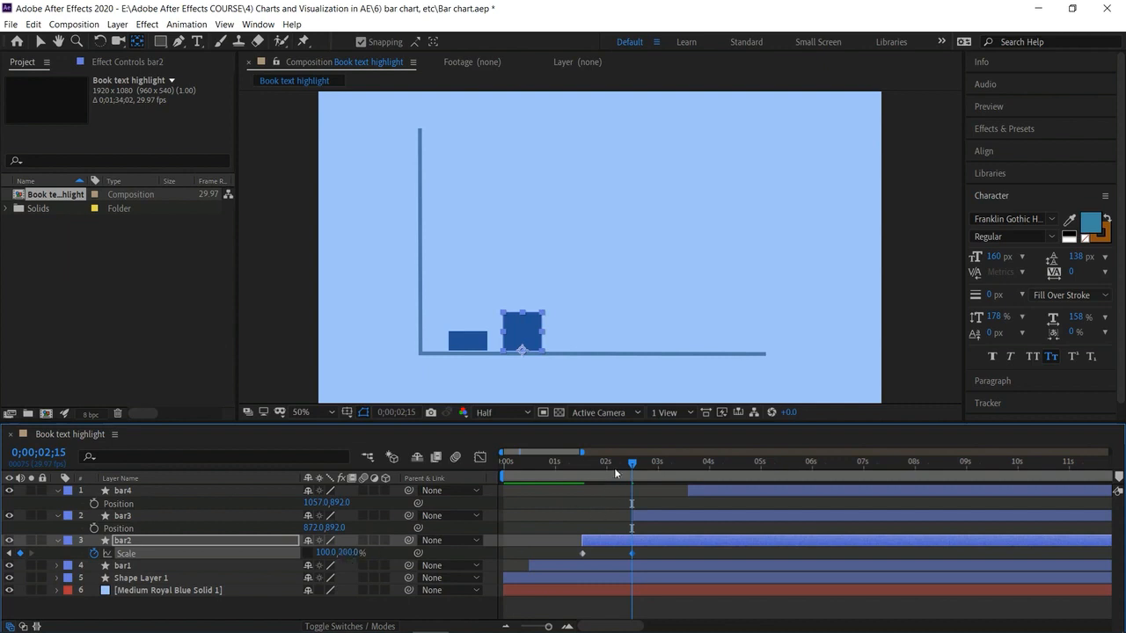
left_click_drag(630, 471, 524, 471)
key("space")
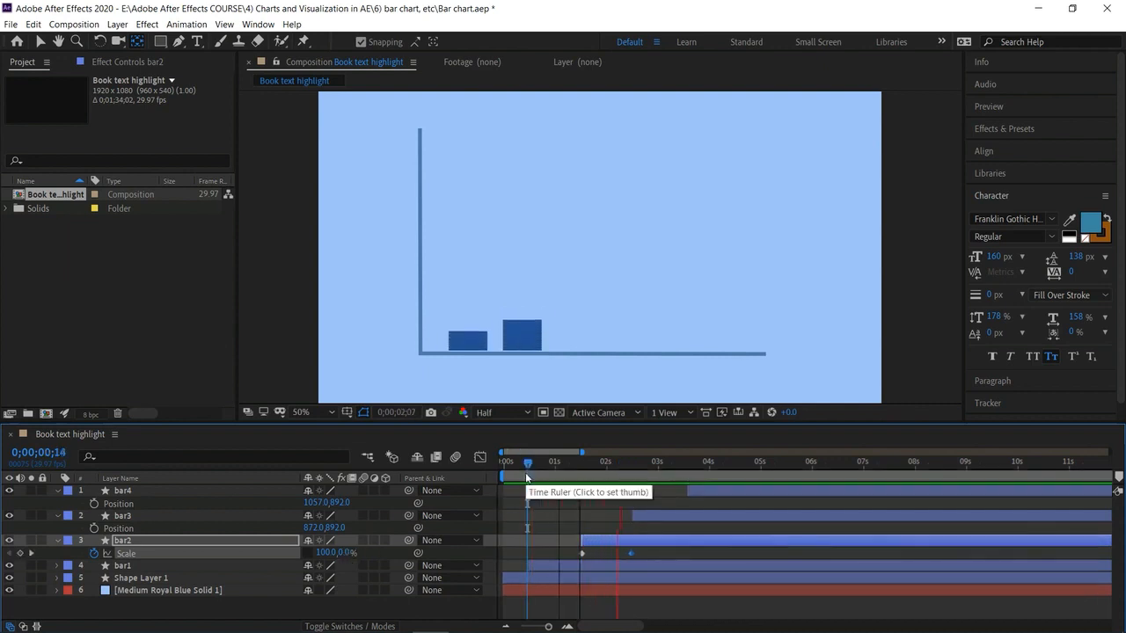
key("space")
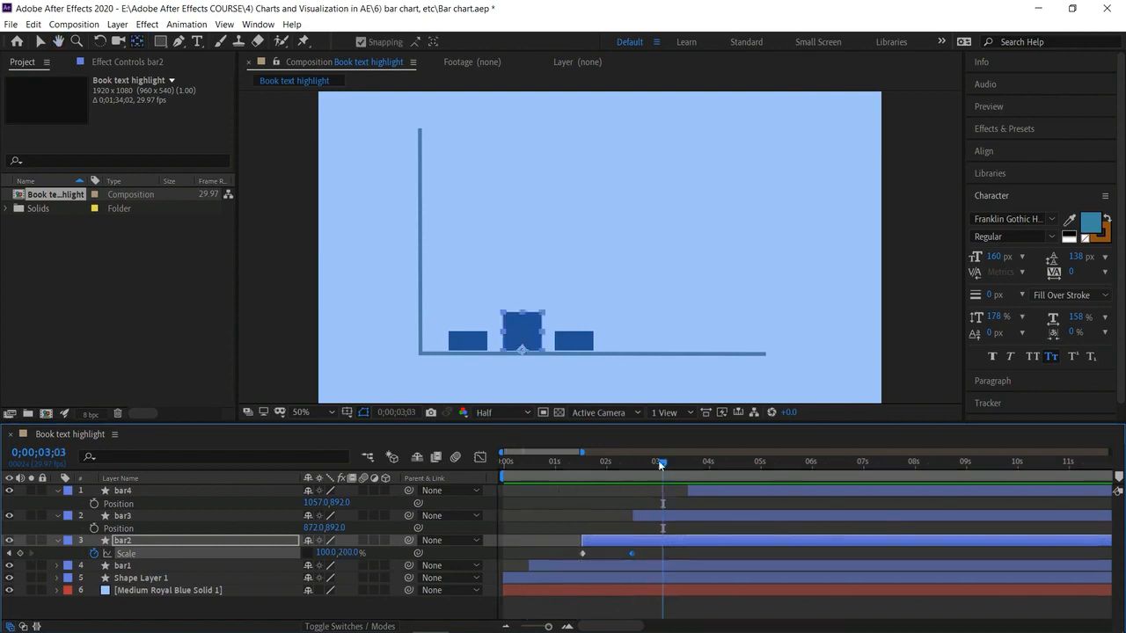
Reveal bar3's Scale property and keyframe its vertical scale alone at 0% at 0;00;02;16
left_click_drag(644, 459, 632, 459)
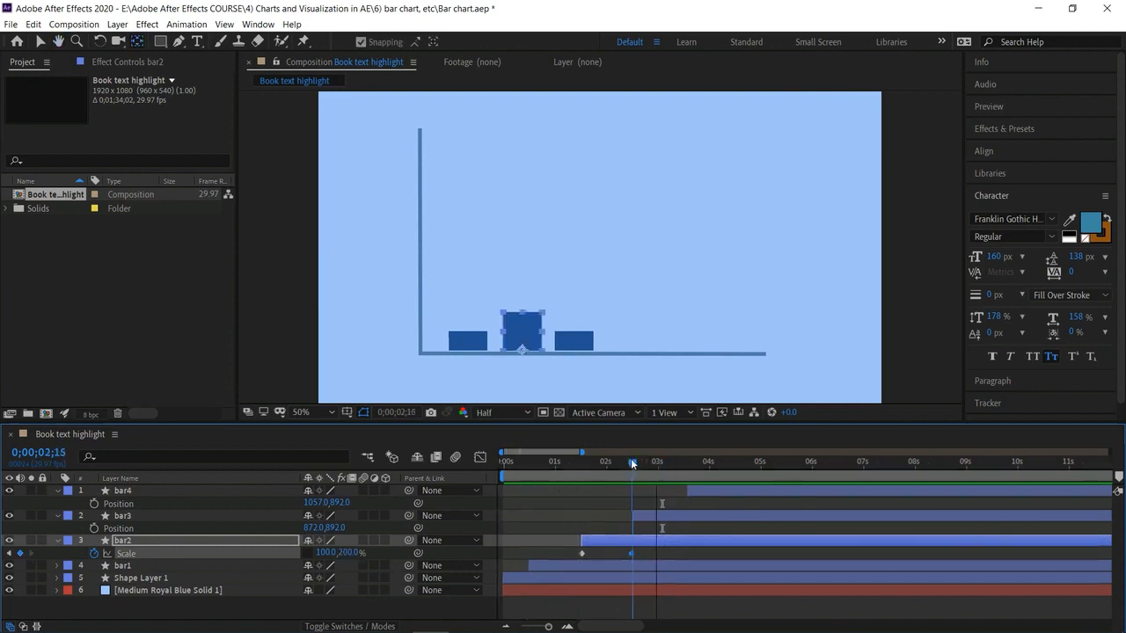
left_click(647, 514)
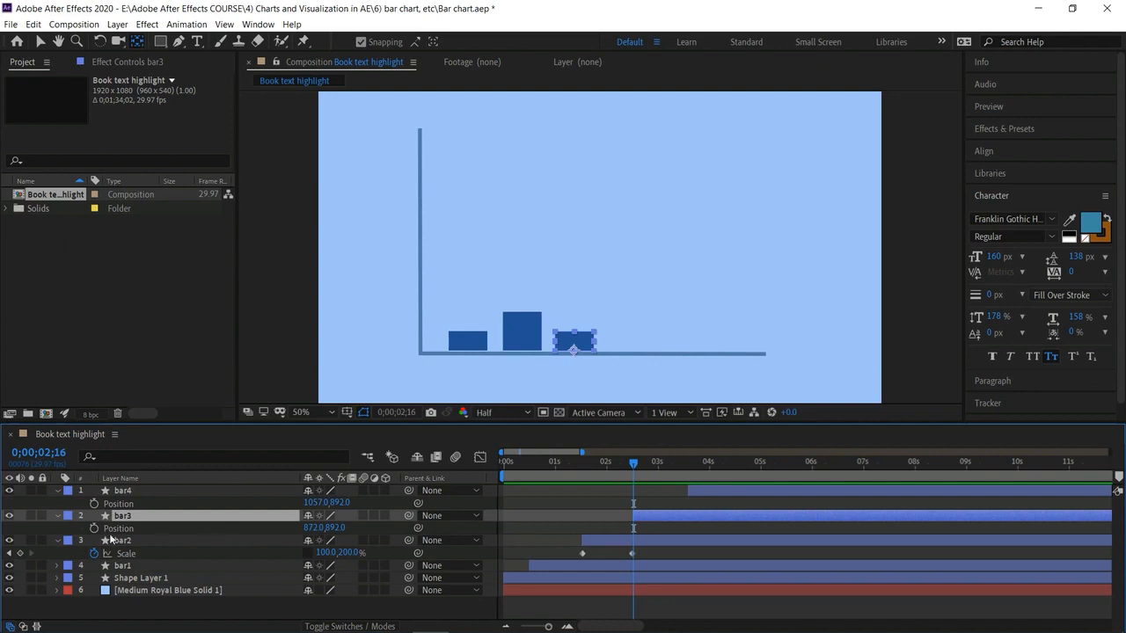
key("s")
left_click(95, 527)
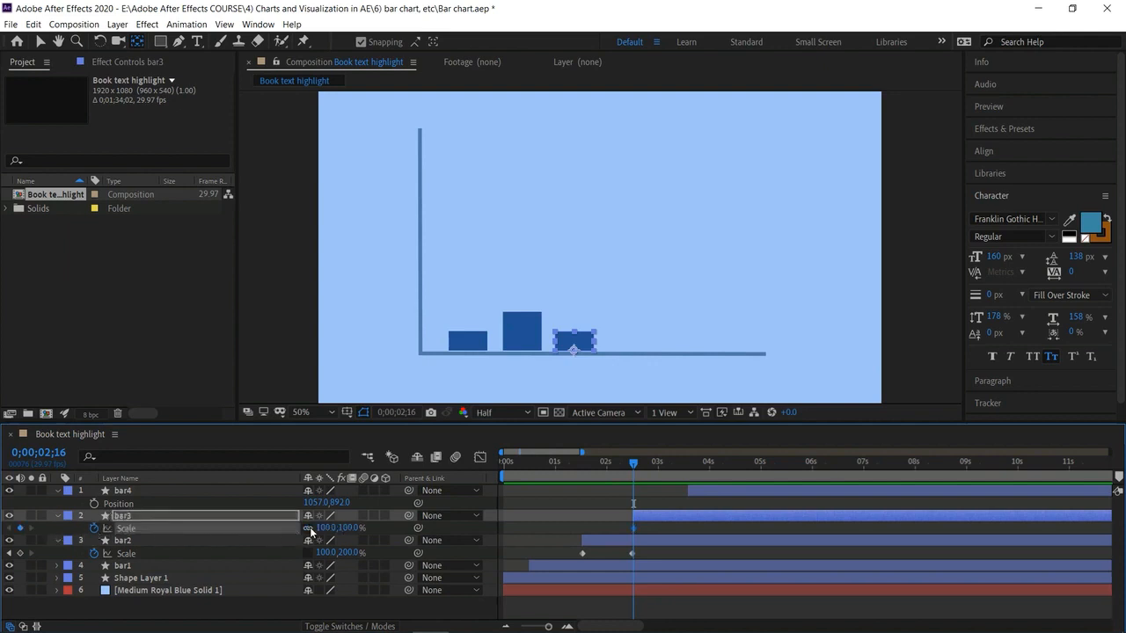
left_click(349, 527)
type("0")
key("Return")
Keyframe bar3's vertical scale at 350% at 0;00;03;16
left_click_drag(639, 466, 692, 504)
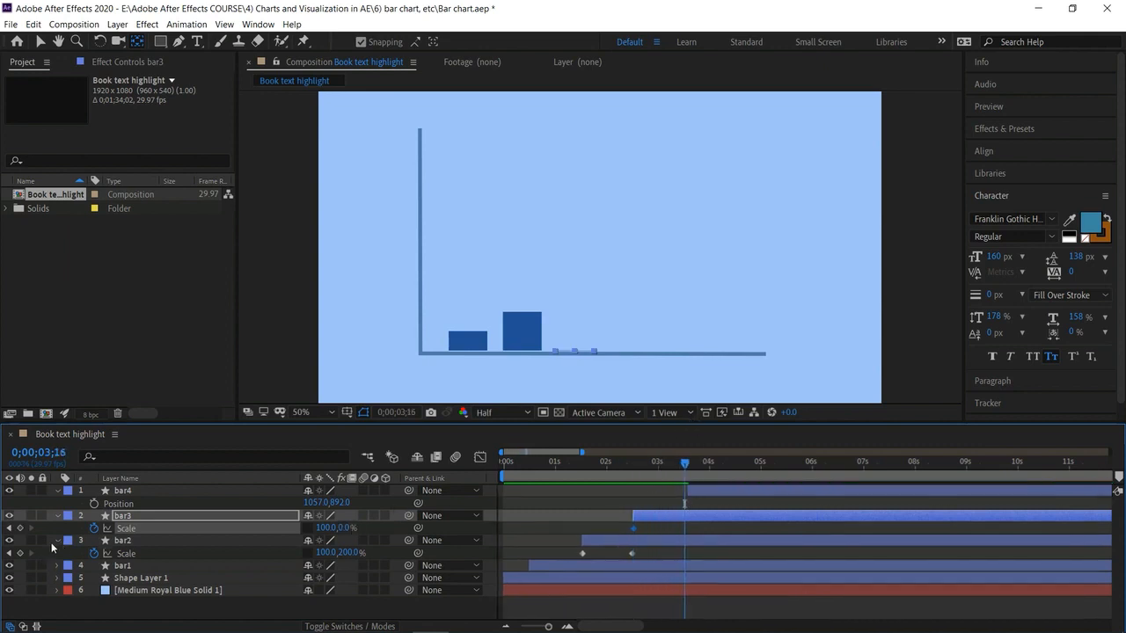
left_click(21, 528)
left_click(345, 528)
type("350")
Reveal bar4's Scale property and enable its keyframing at 0;00;03;18
mouse_move(685, 471)
left_mouse_down()
mouse_move(703, 479)
mouse_move(685, 479)
left_mouse_up()
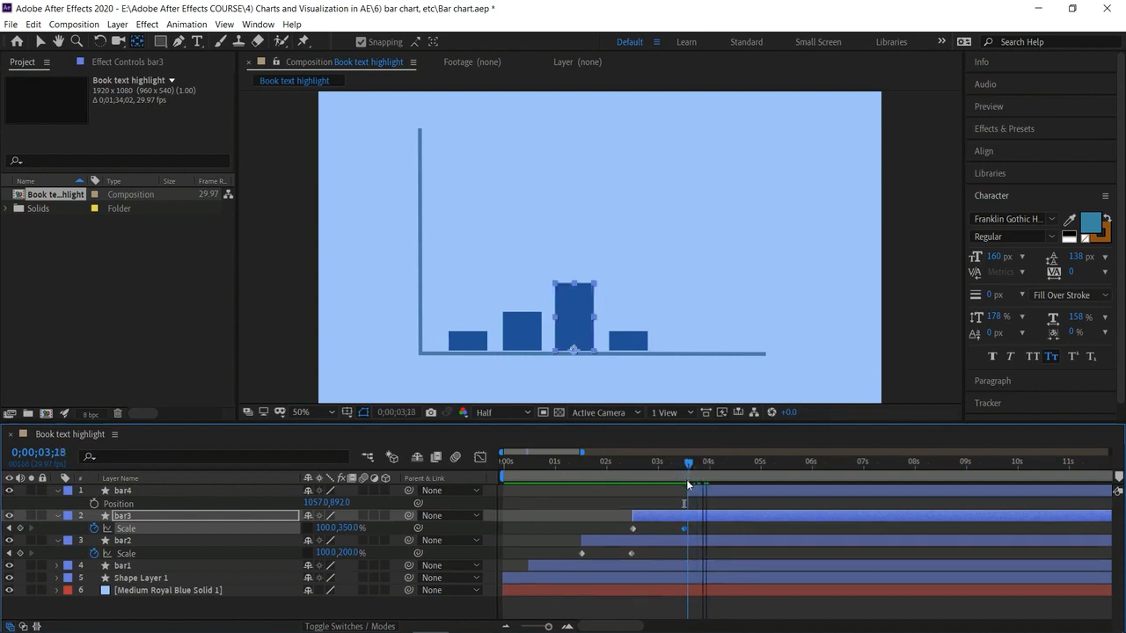
left_click(695, 490)
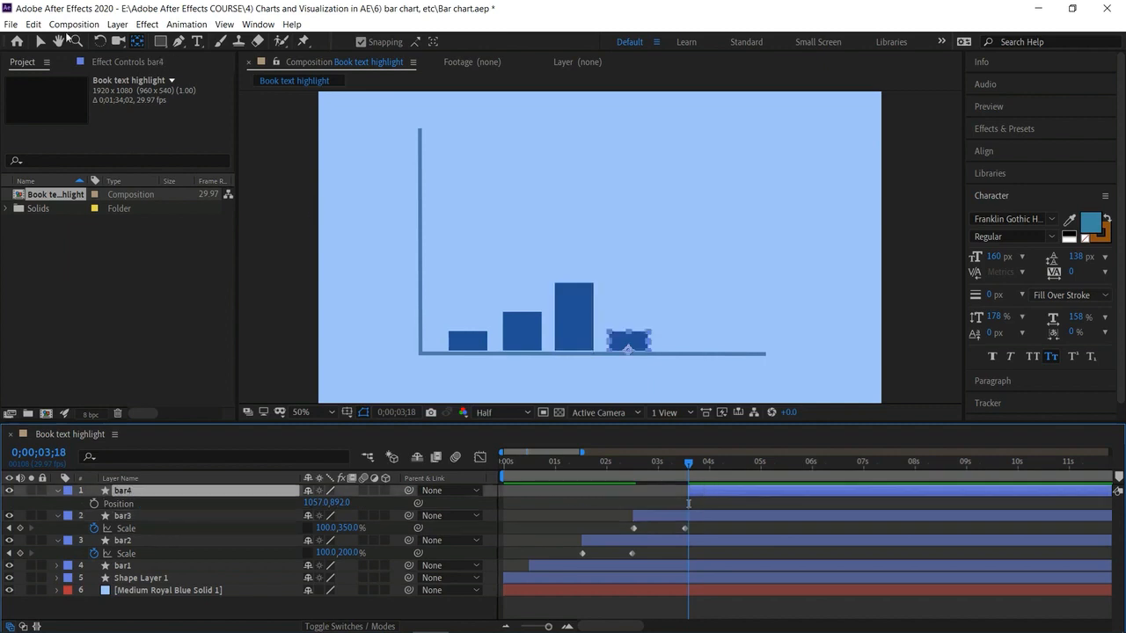
left_click(41, 41)
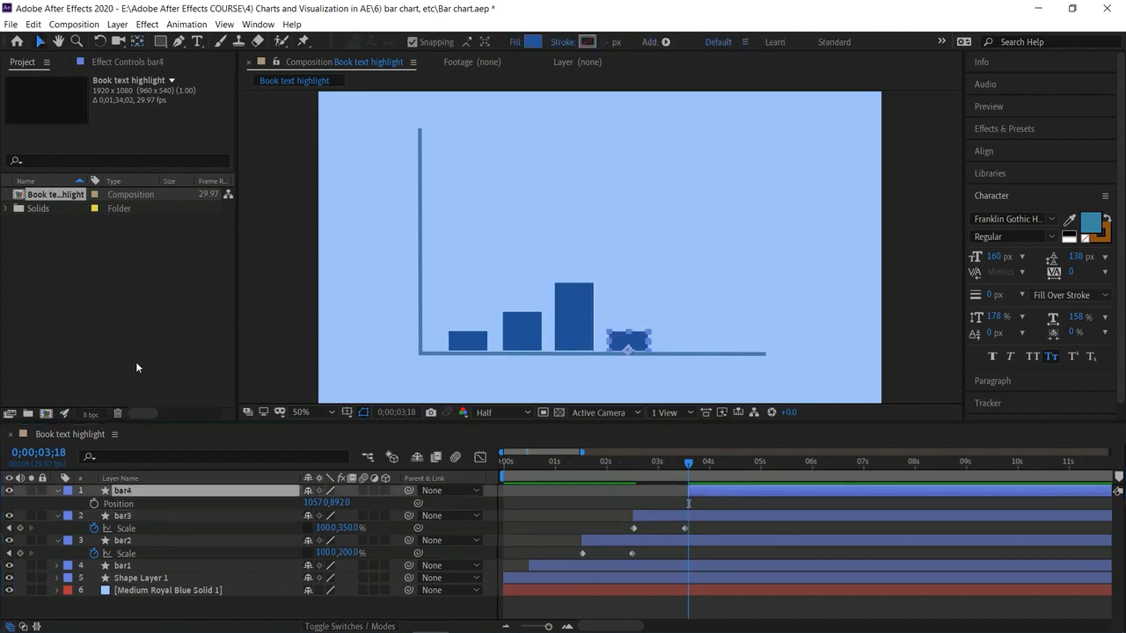
key("s")
left_click(94, 503)
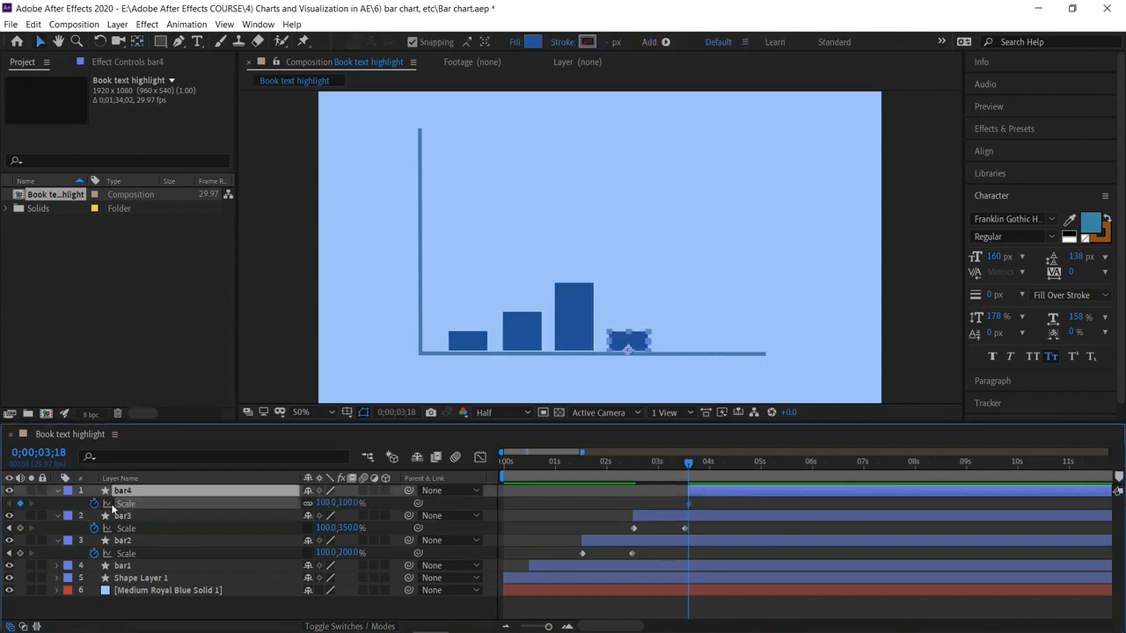
left_click(351, 502)
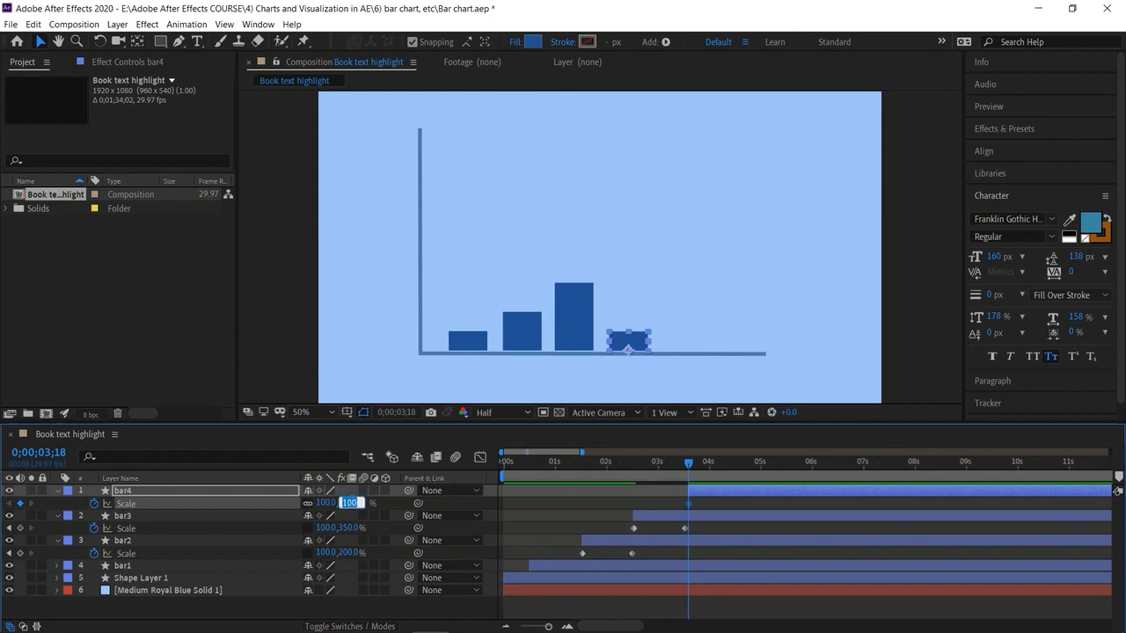
type("0")
key("Return")
left_click_drag(722, 466, 736, 470)
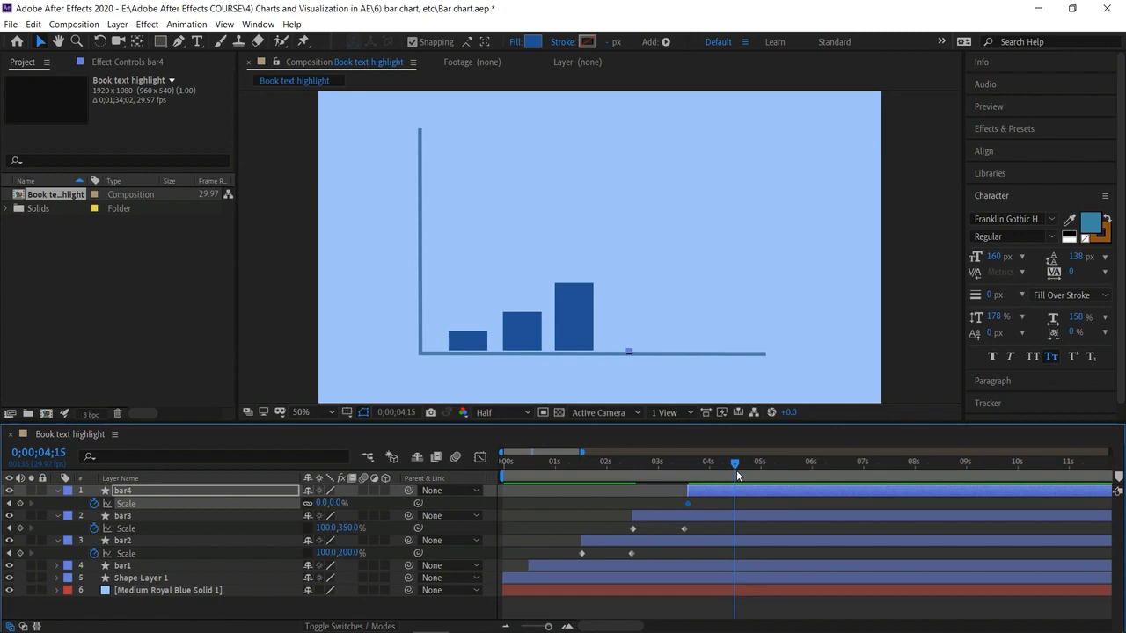
left_click(21, 503)
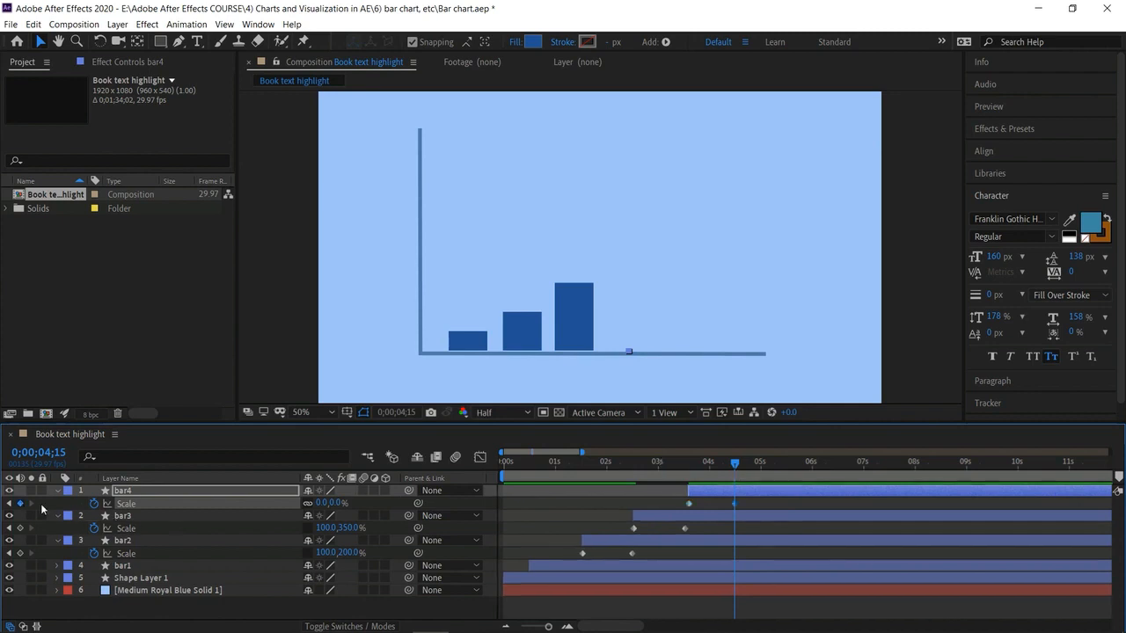
left_click(334, 503)
type("600")
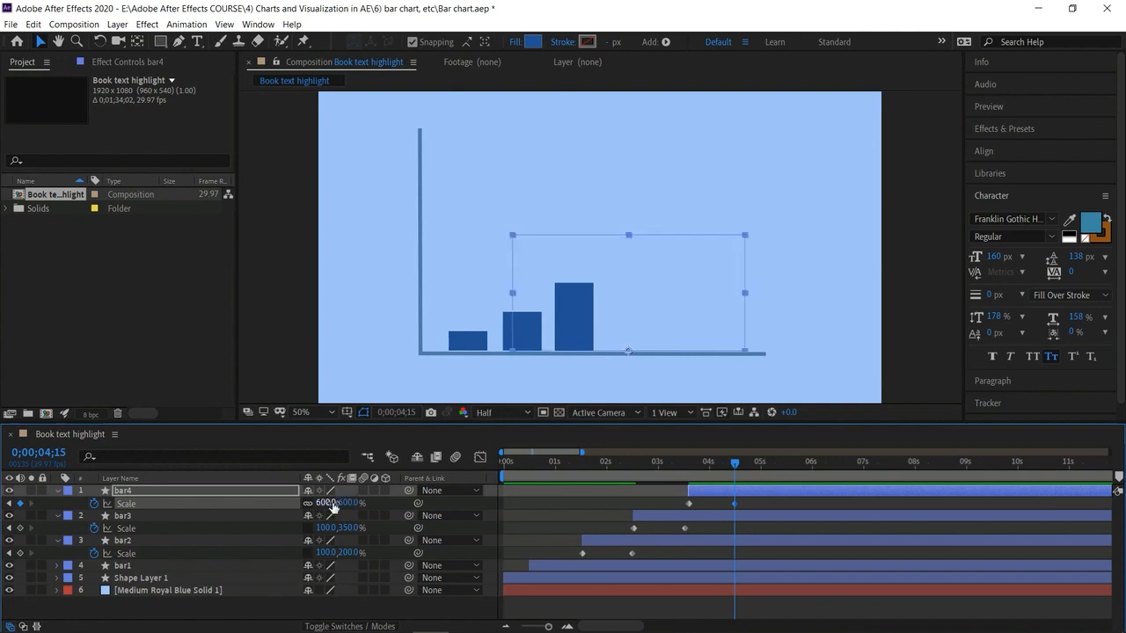
key("Return")
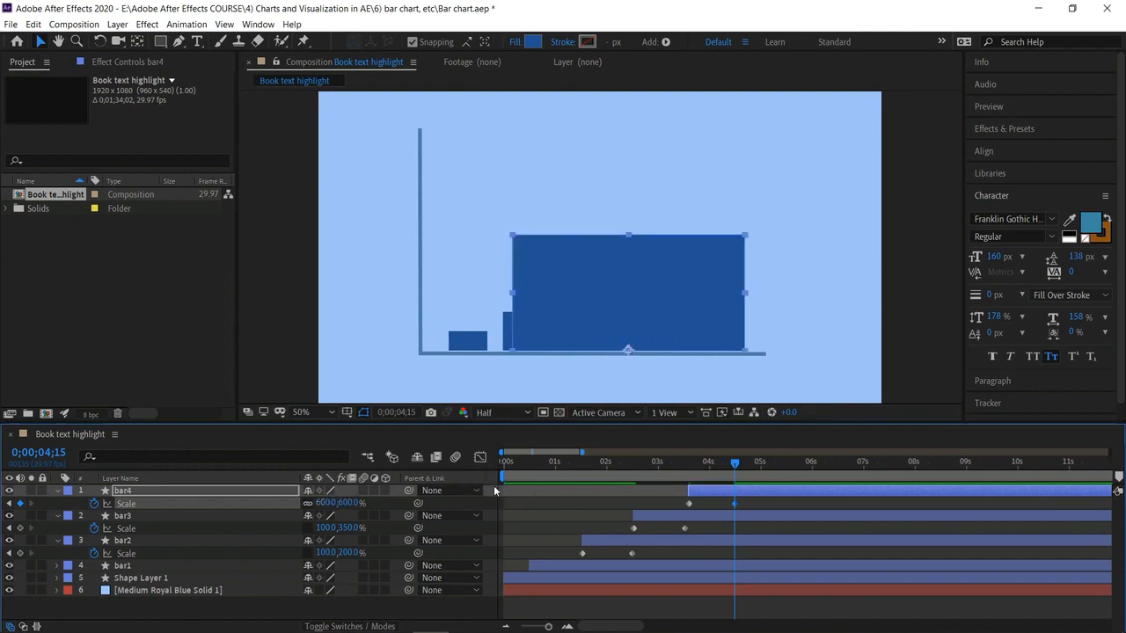
key("ctrl+z")
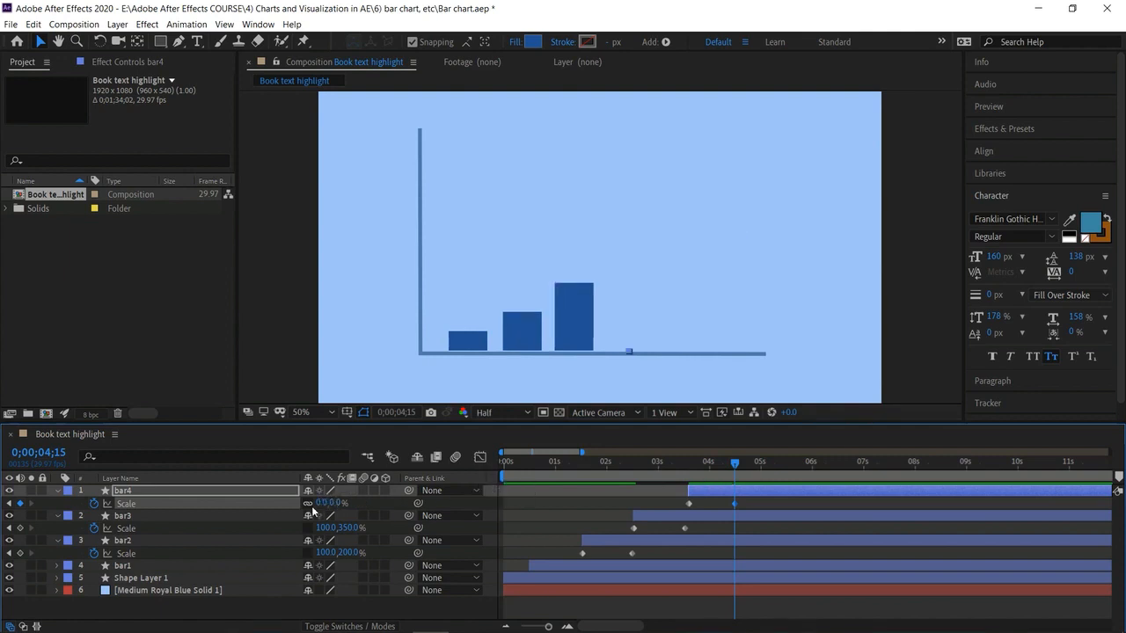
key("ctrl+z")
key("ctrl+z")
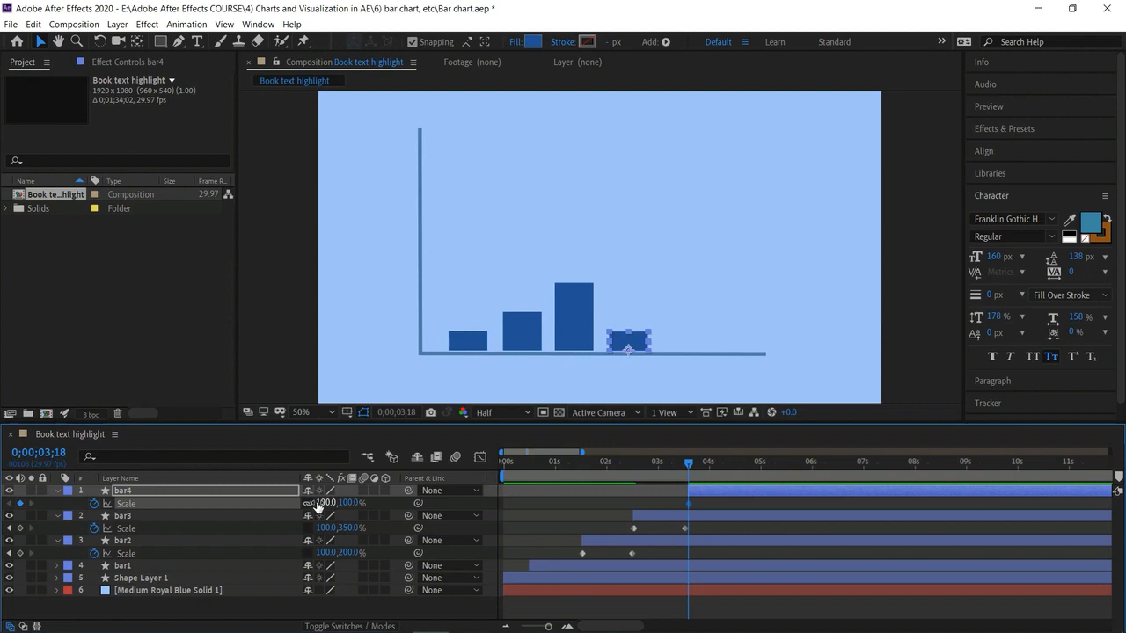
Unlink bar4's scale dimensions and set its vertical scale alone to 0% at 0;00;03;18
left_click(350, 502)
type("0")
key("Return")
Keyframe bar4's vertical scale at 600% at 0;00;04;14 and preview the whole chart animation from the start
left_click(733, 476)
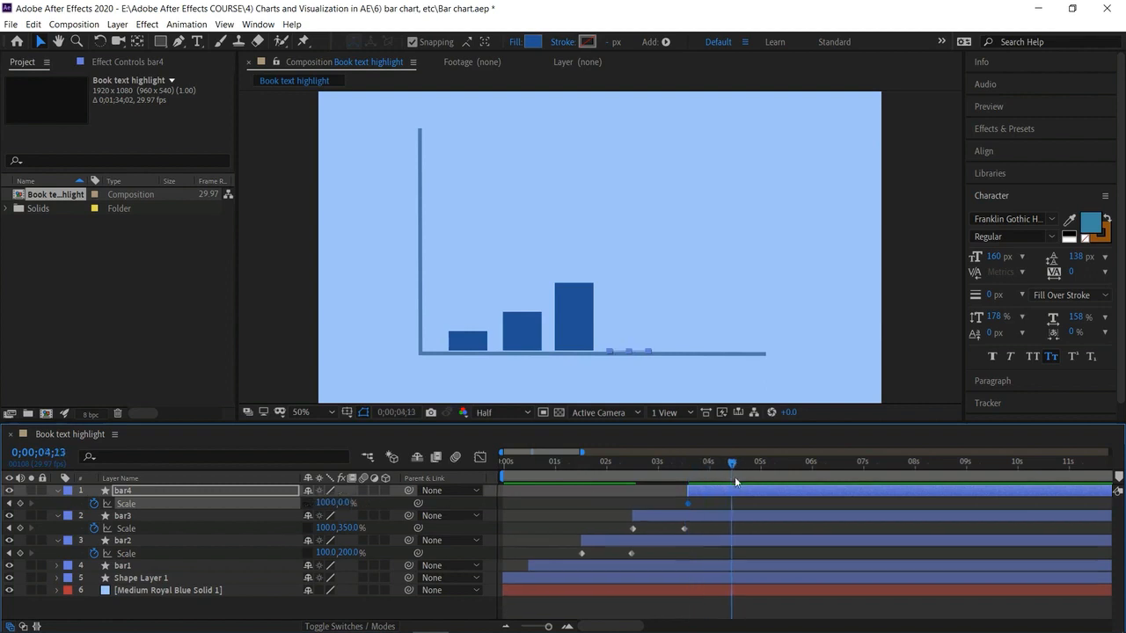
left_click(21, 503)
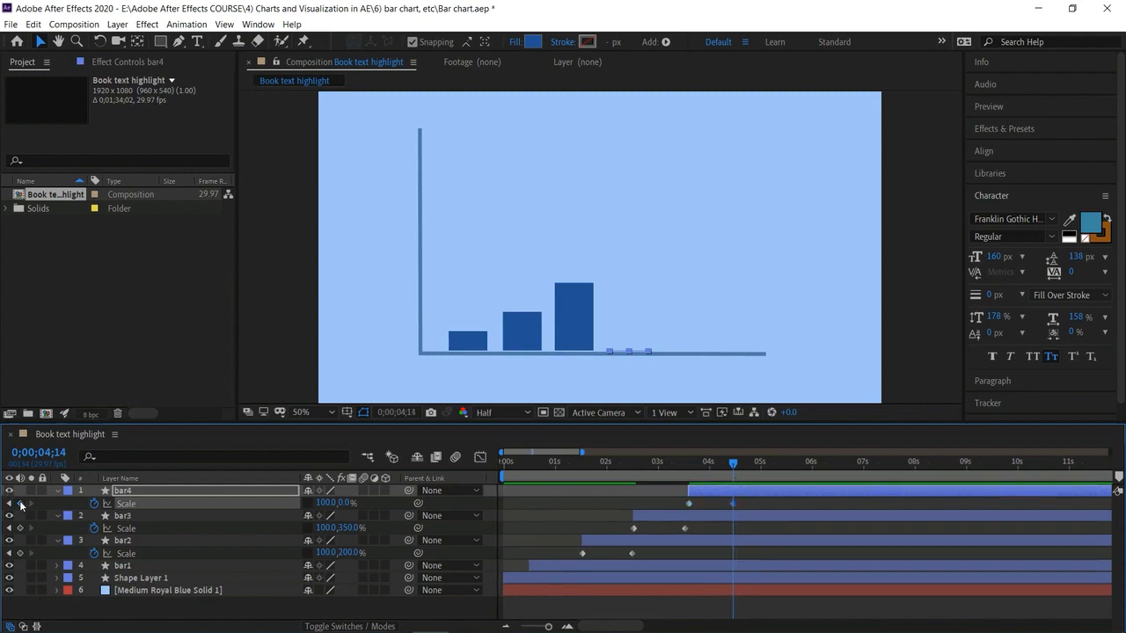
left_click(344, 502)
type("600")
key("Return")
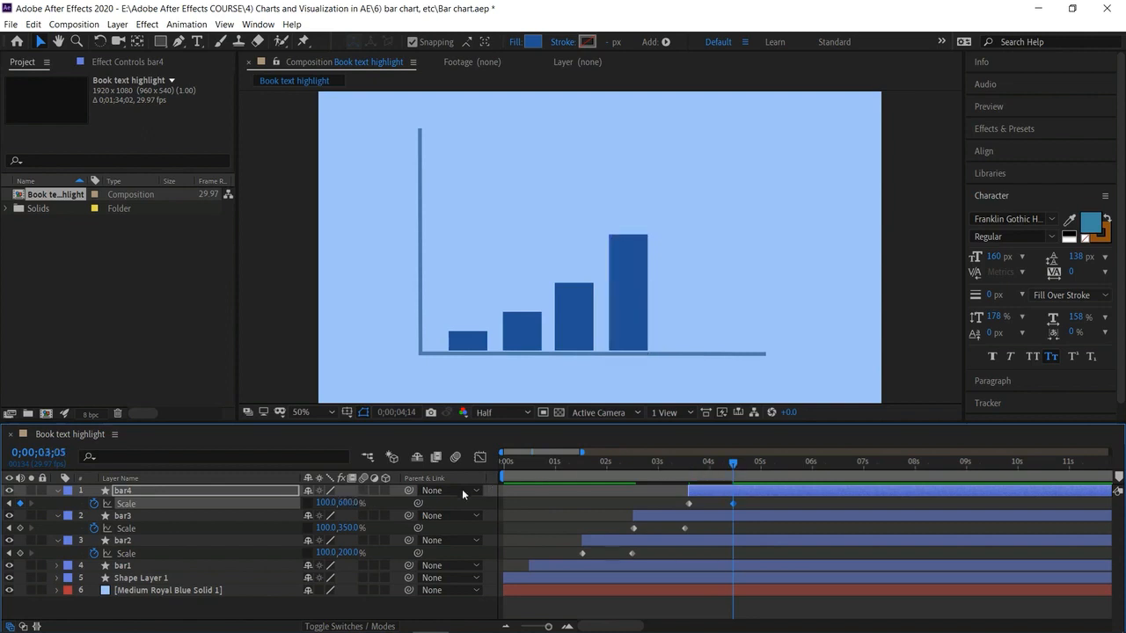
key("Home")
key("space")
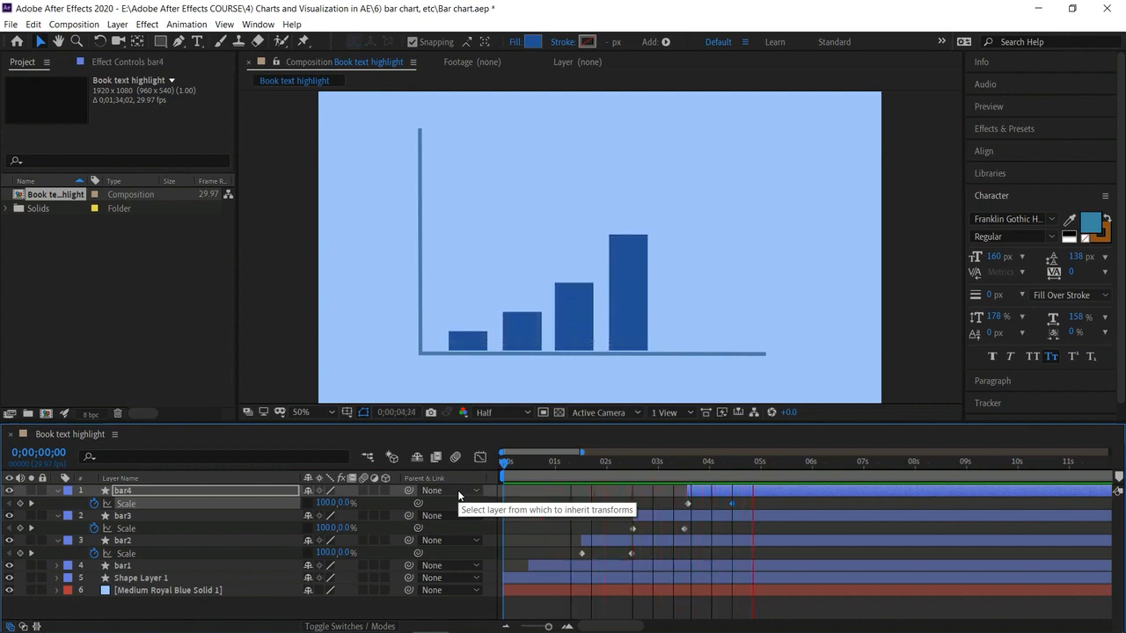
key("space")
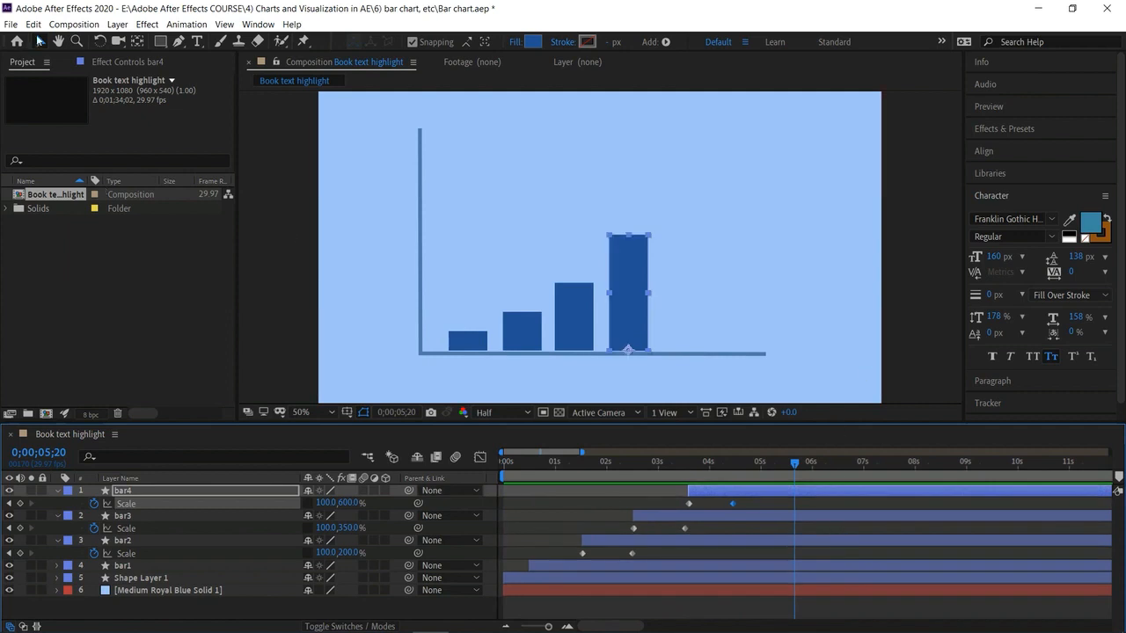
left_click(269, 248)
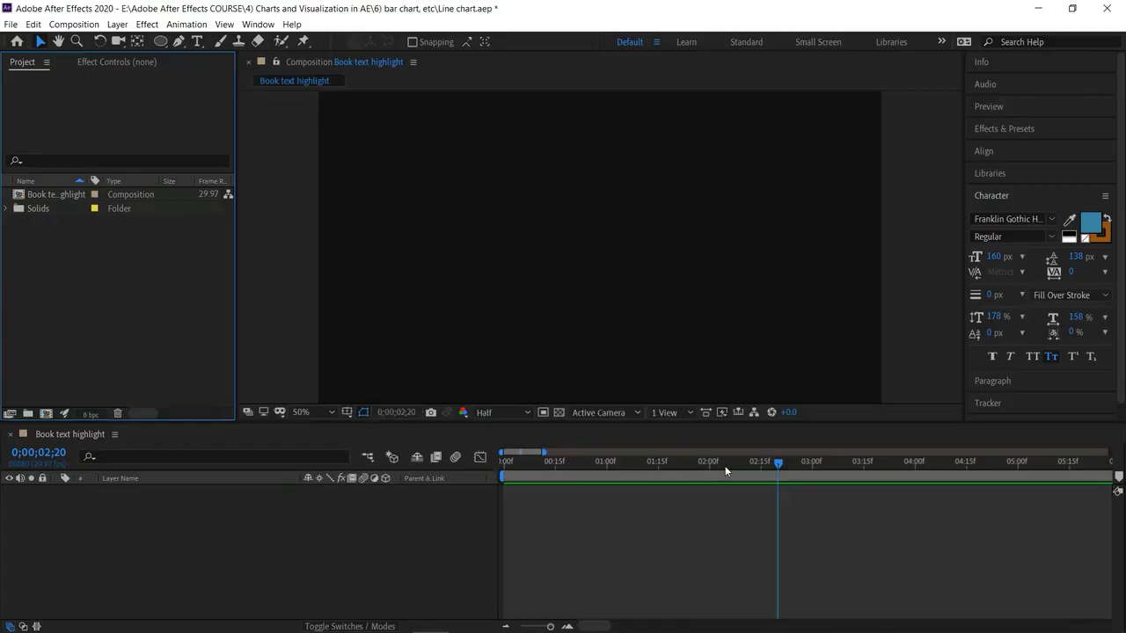
Start a new solid at the beginning of the line chart composition and open its colour picker
key("Home")
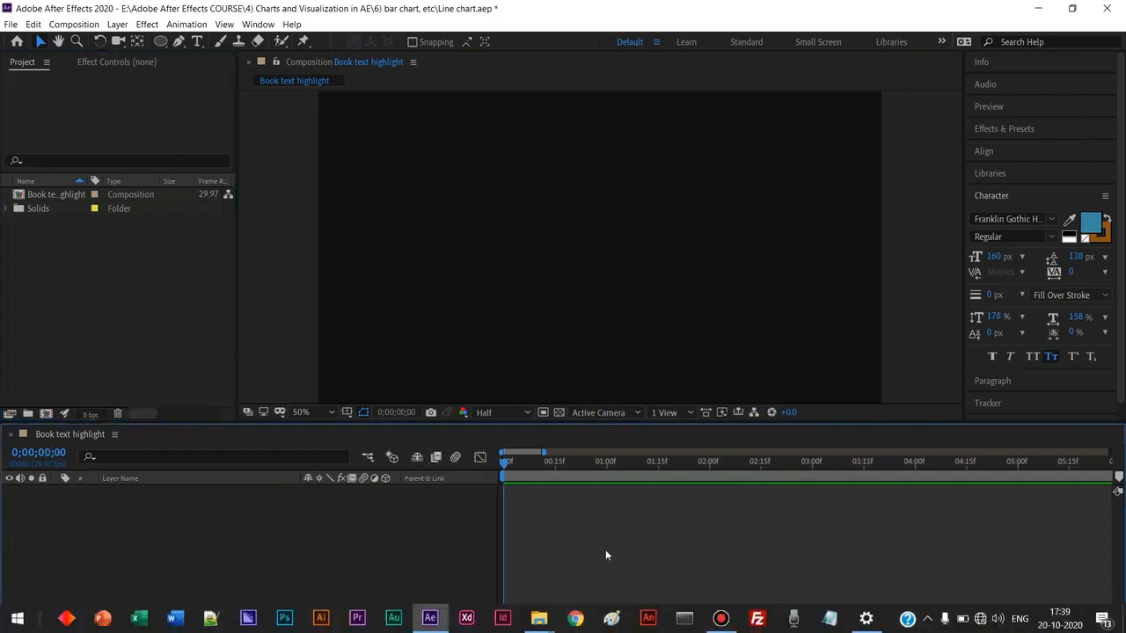
left_click(506, 626)
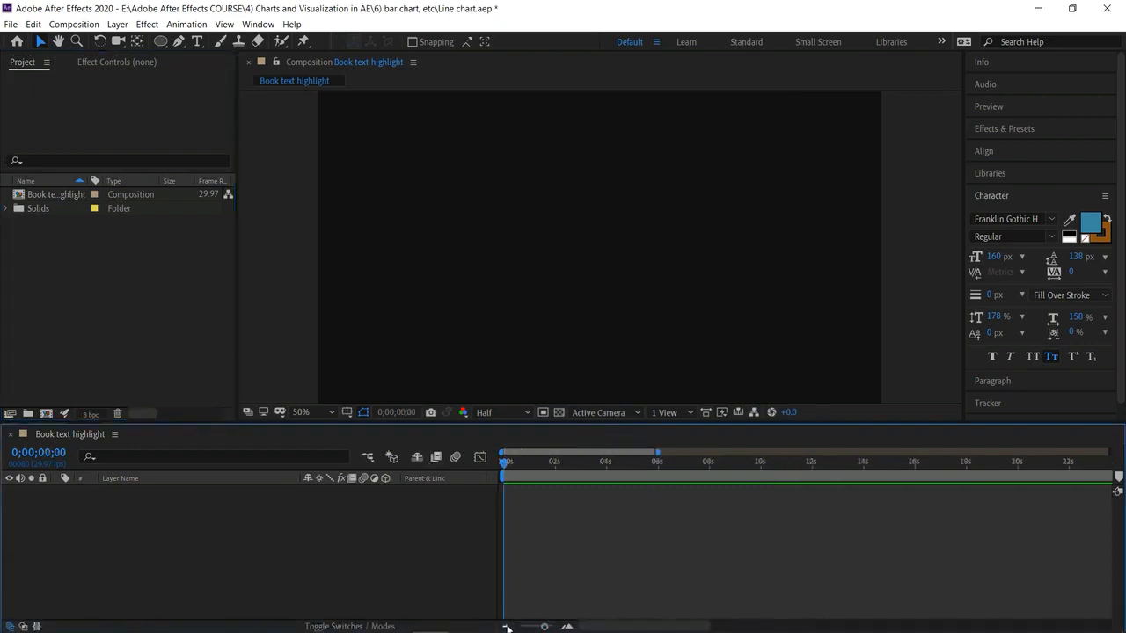
left_click(506, 626)
left_click(566, 626)
left_click(566, 627)
right_click(411, 567)
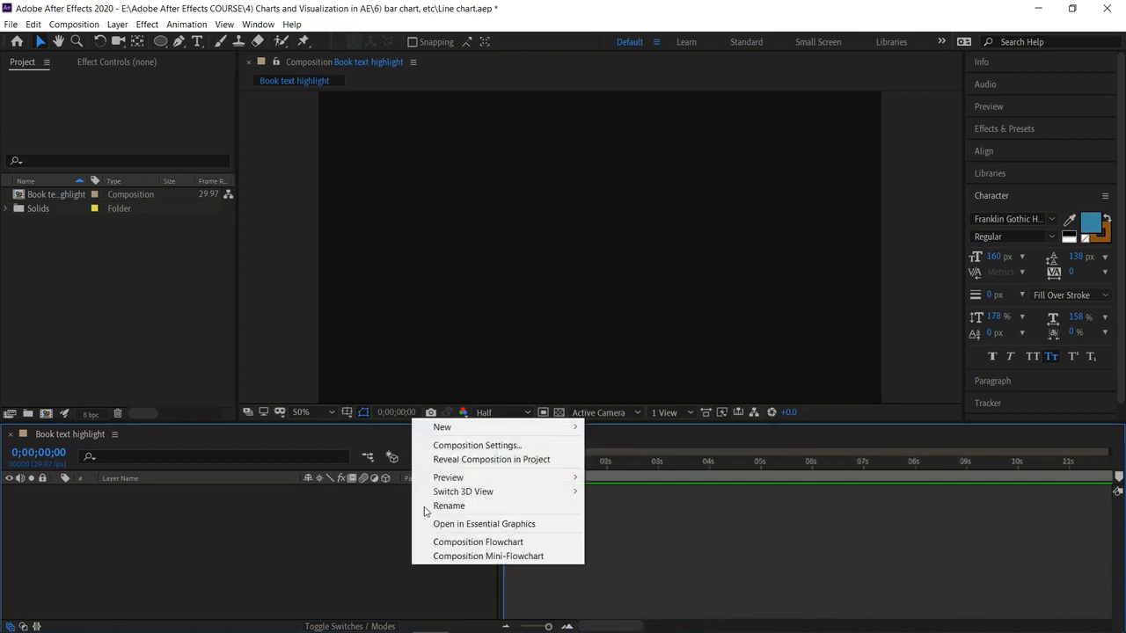
mouse_move(563, 428)
left_click(615, 463)
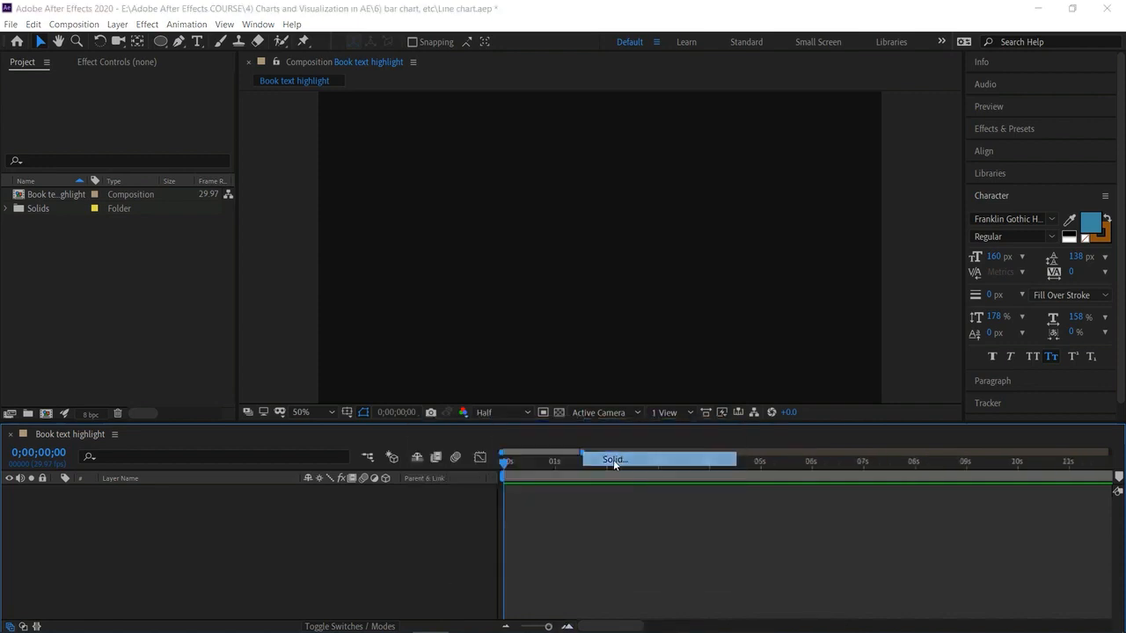
left_click(752, 391)
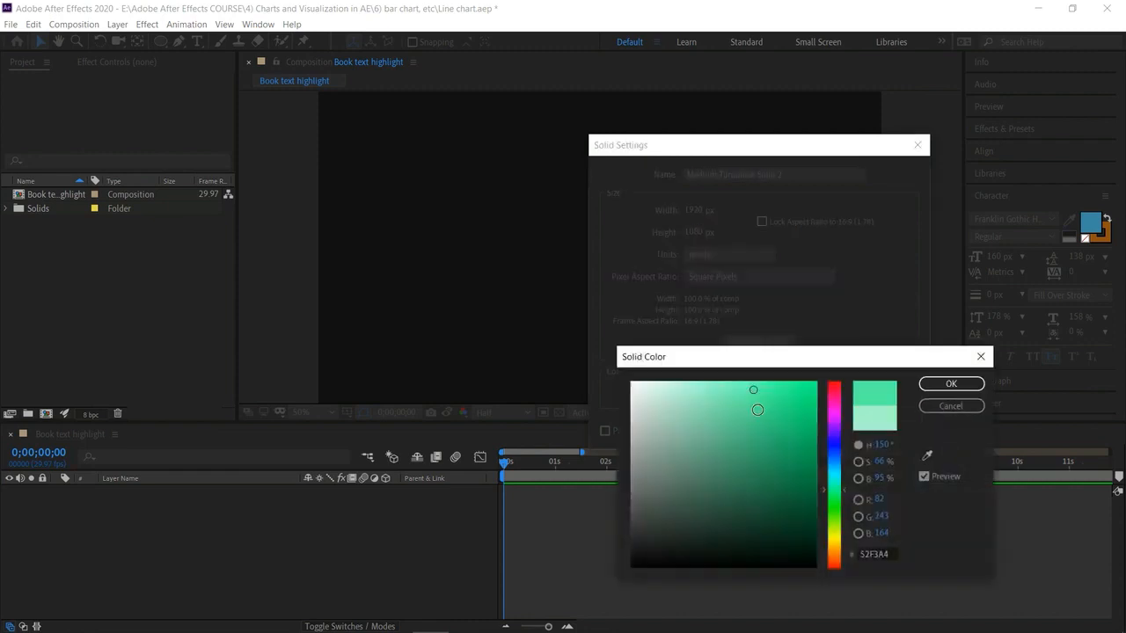
left_click(757, 390)
double_click(883, 555)
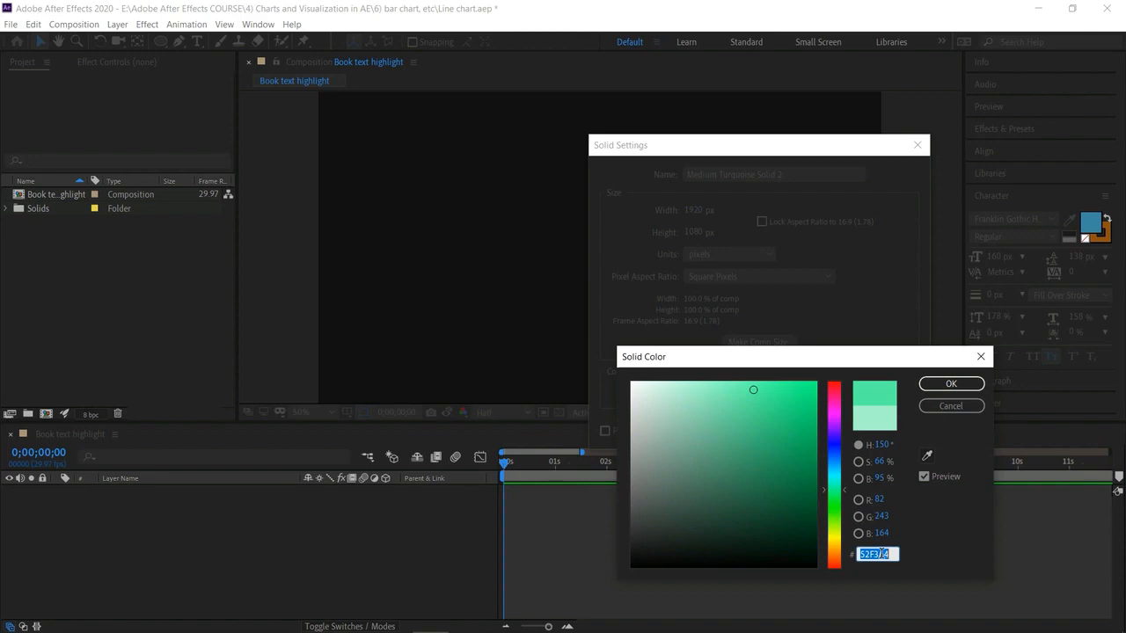
type("AEDEFEAE")
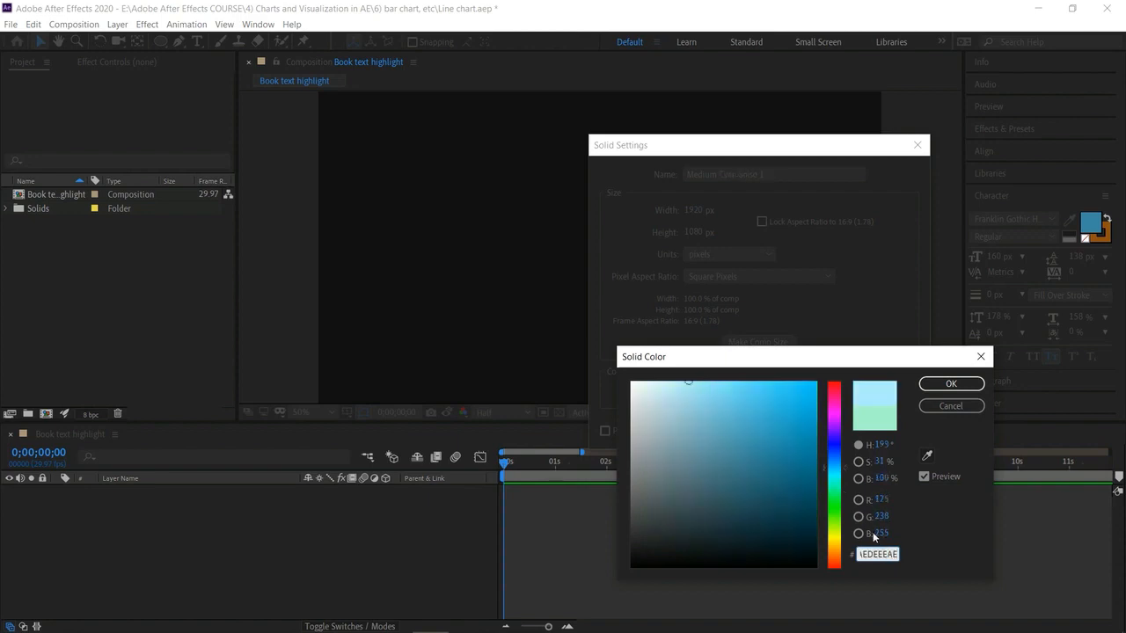
Create the background solid in colour 6DE5C7 and activate the Pen tool with no layer selected
left_click(833, 487)
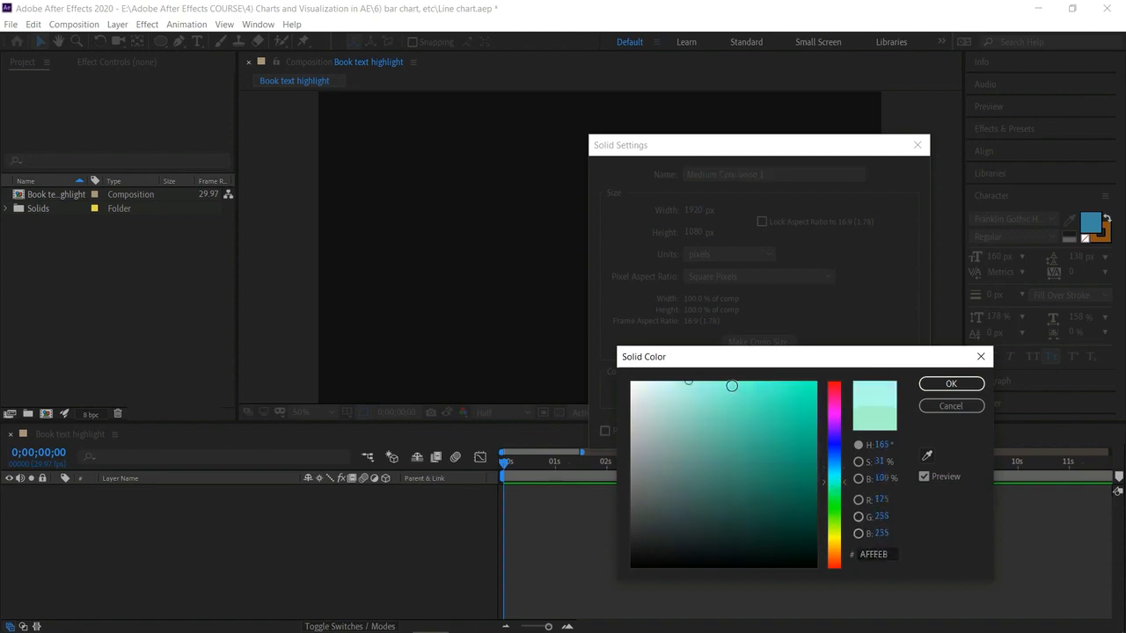
left_click(726, 380)
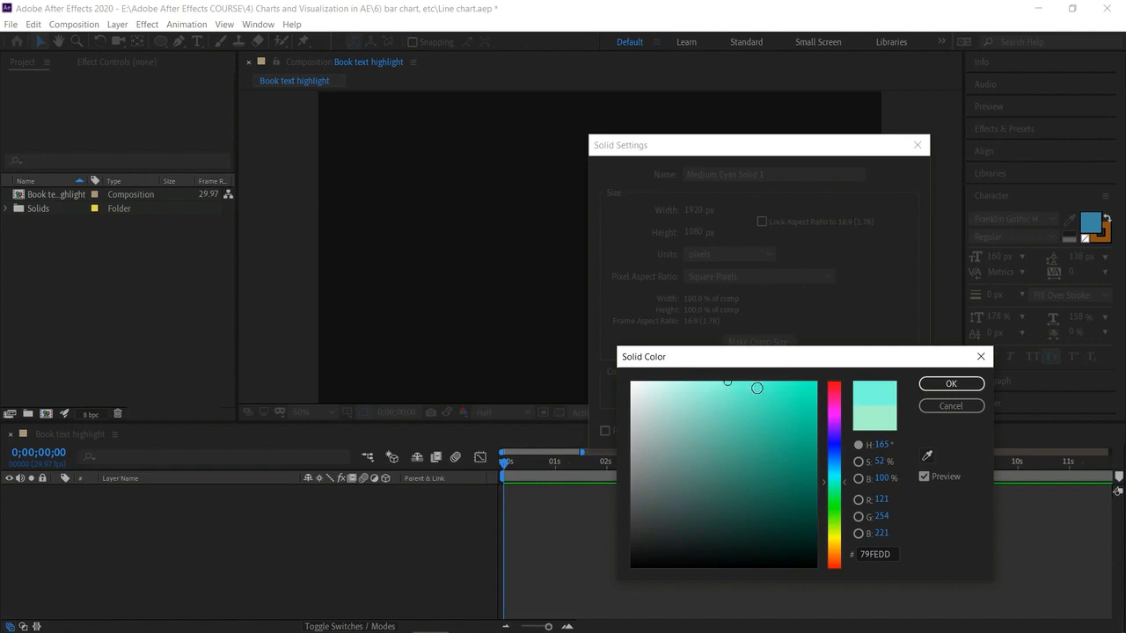
left_click(727, 399)
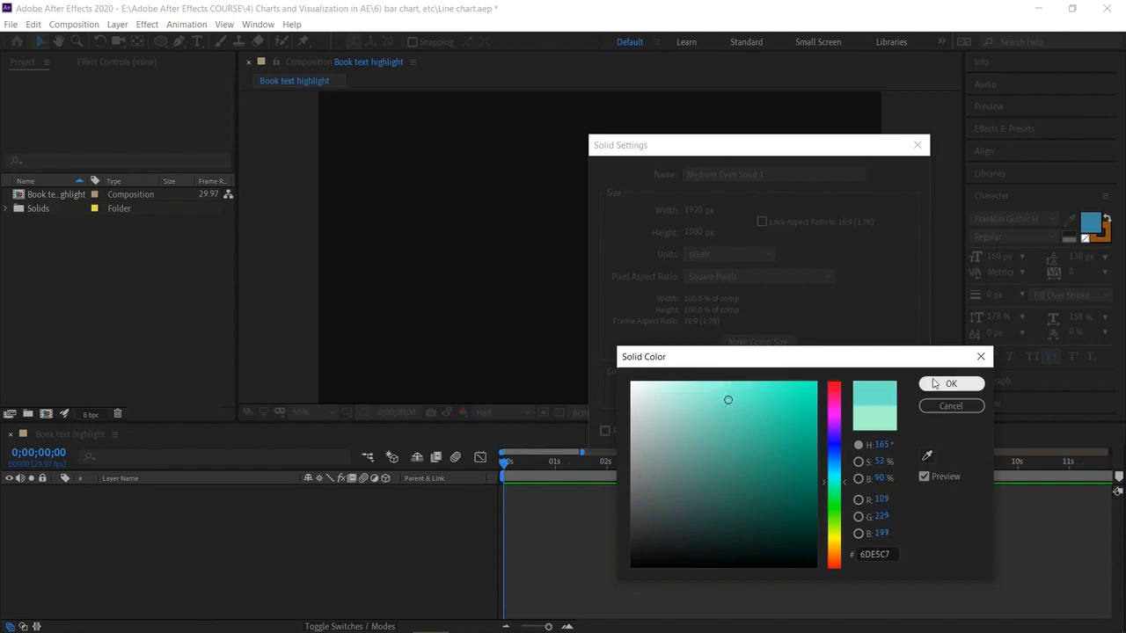
left_click(939, 384)
left_click(812, 431)
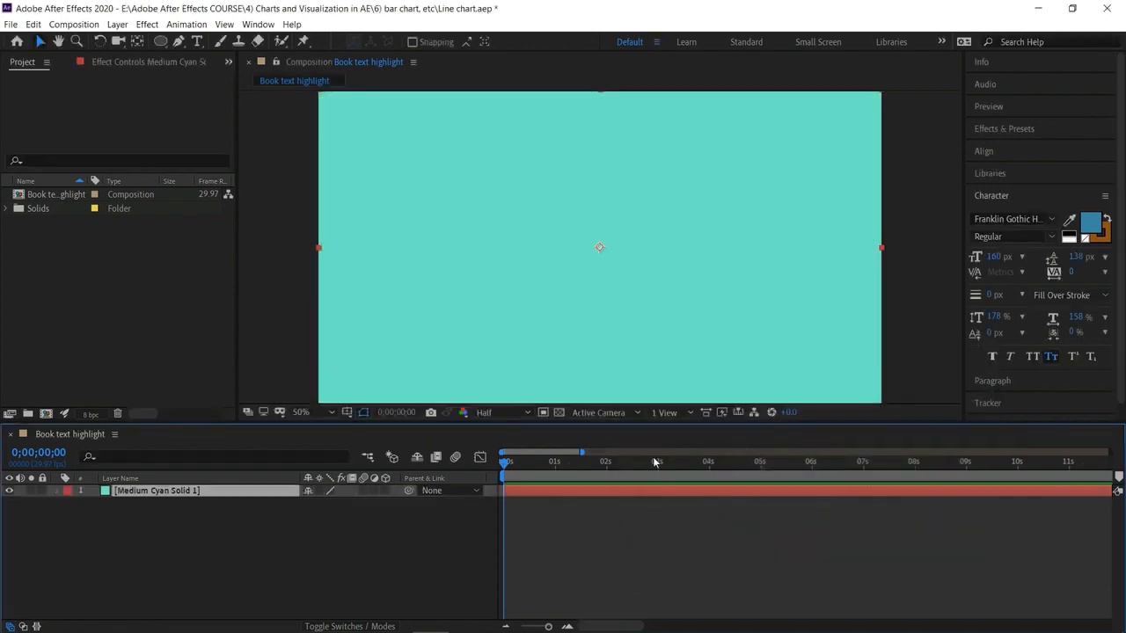
left_click(404, 556)
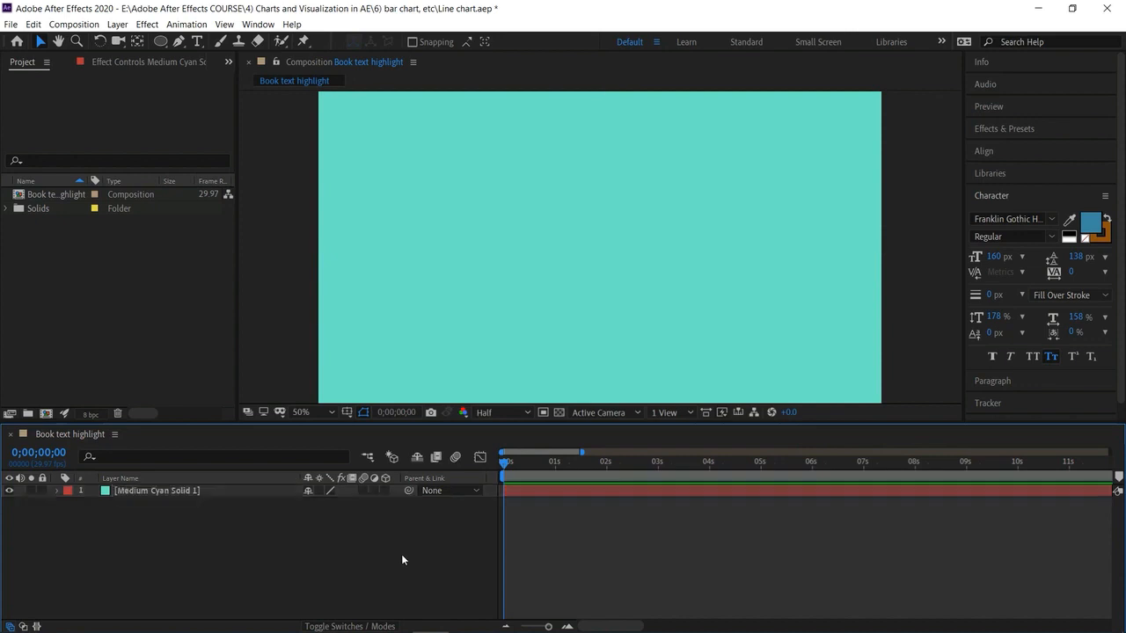
left_click(179, 41)
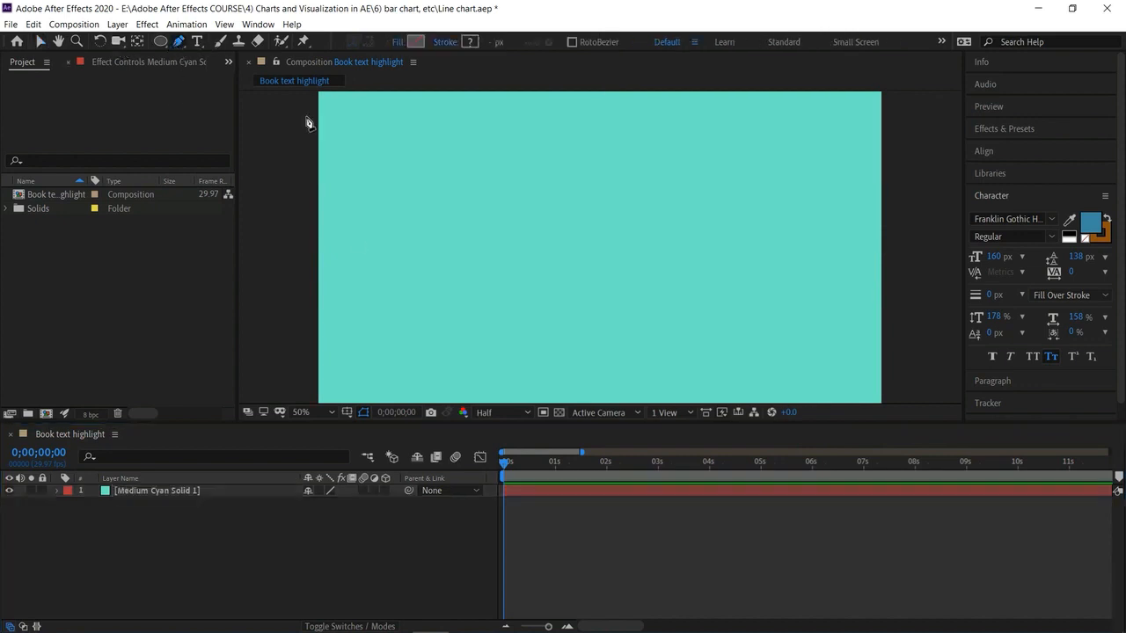
left_click(417, 117)
left_click(420, 382, "shift")
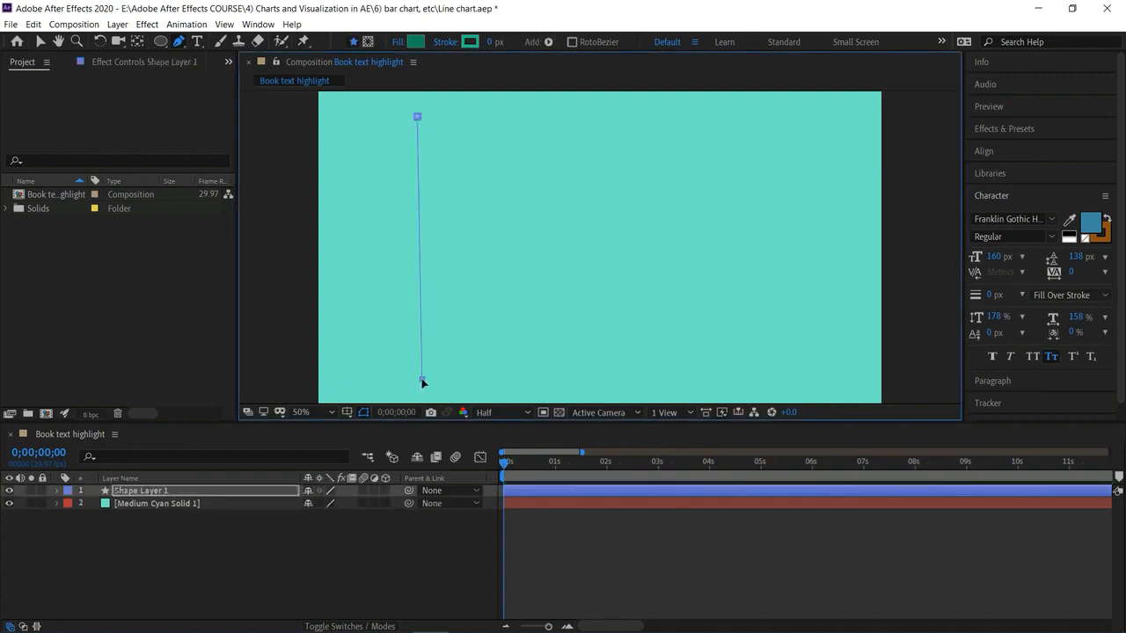
left_click(415, 377)
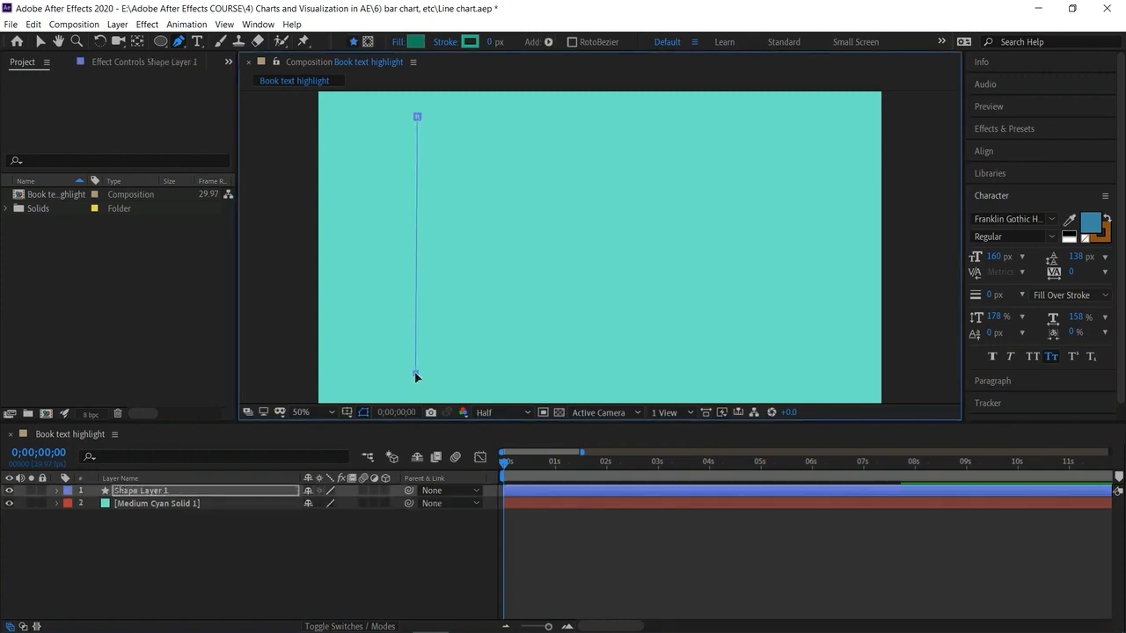
key("ctrl+z")
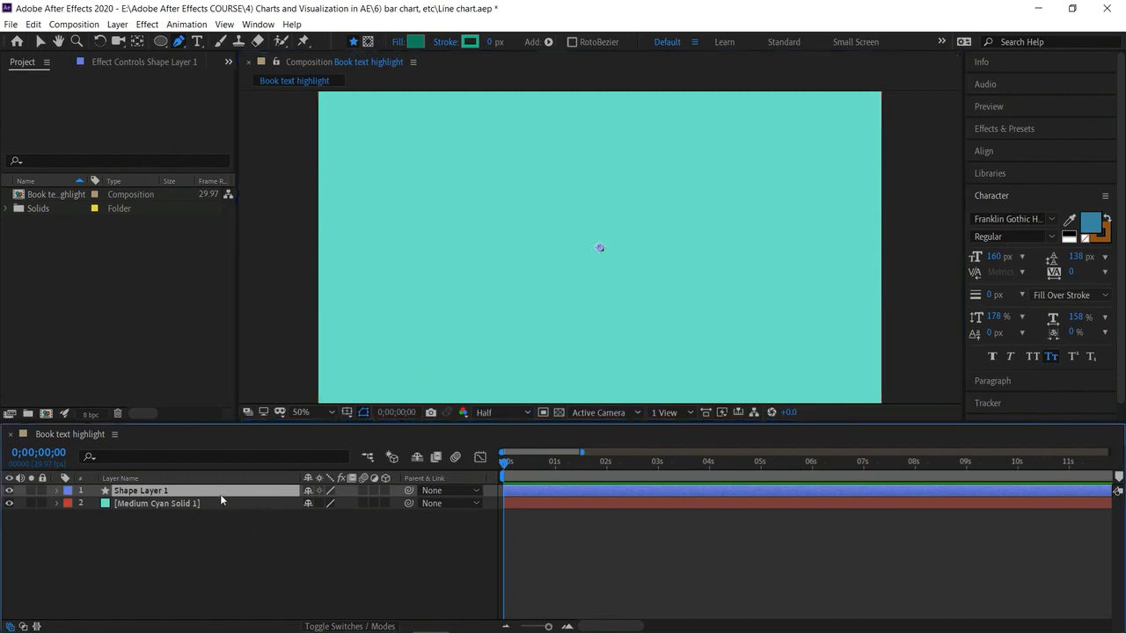
key("Delete")
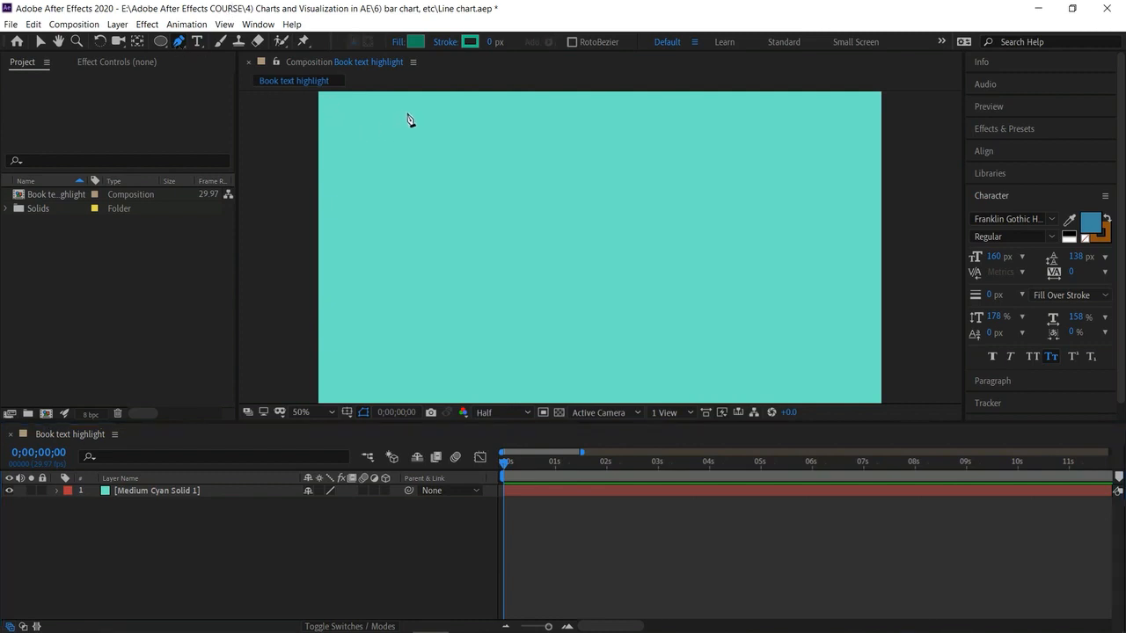
Draw the chart's two axes as one L-shaped path, running down the vertical axis and across the horizontal axis
left_click(403, 139)
left_click(403, 109)
left_click(404, 362)
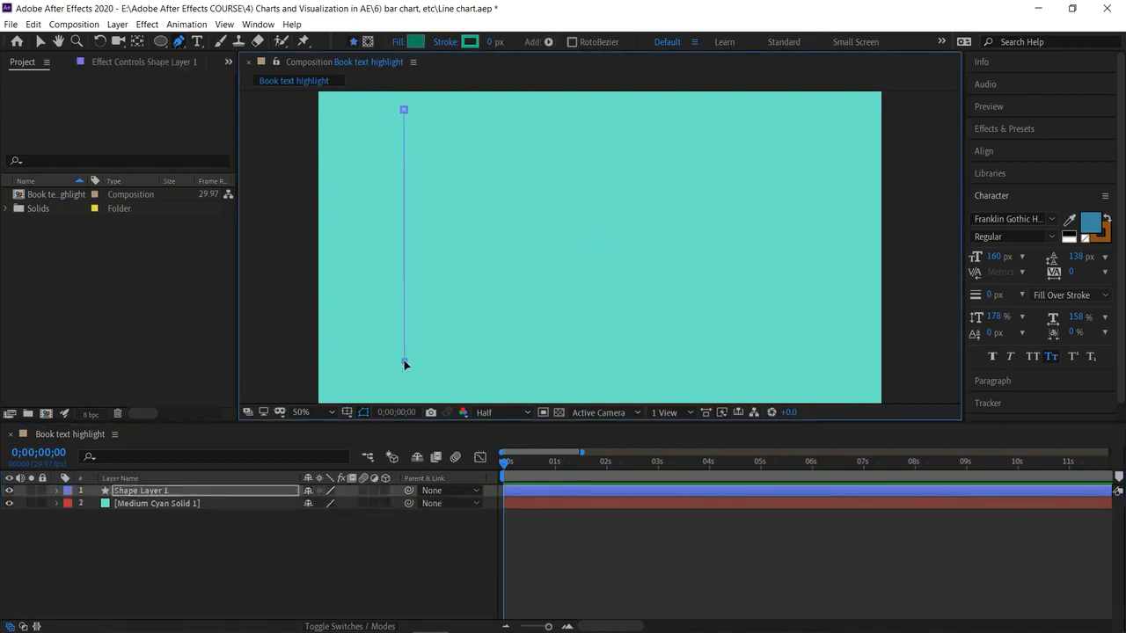
left_click(788, 366)
Set the axes' fill to none and give them a solid-colour stroke 16 px wide
left_click(398, 43)
left_click(489, 172)
left_click(539, 256)
left_click(441, 43)
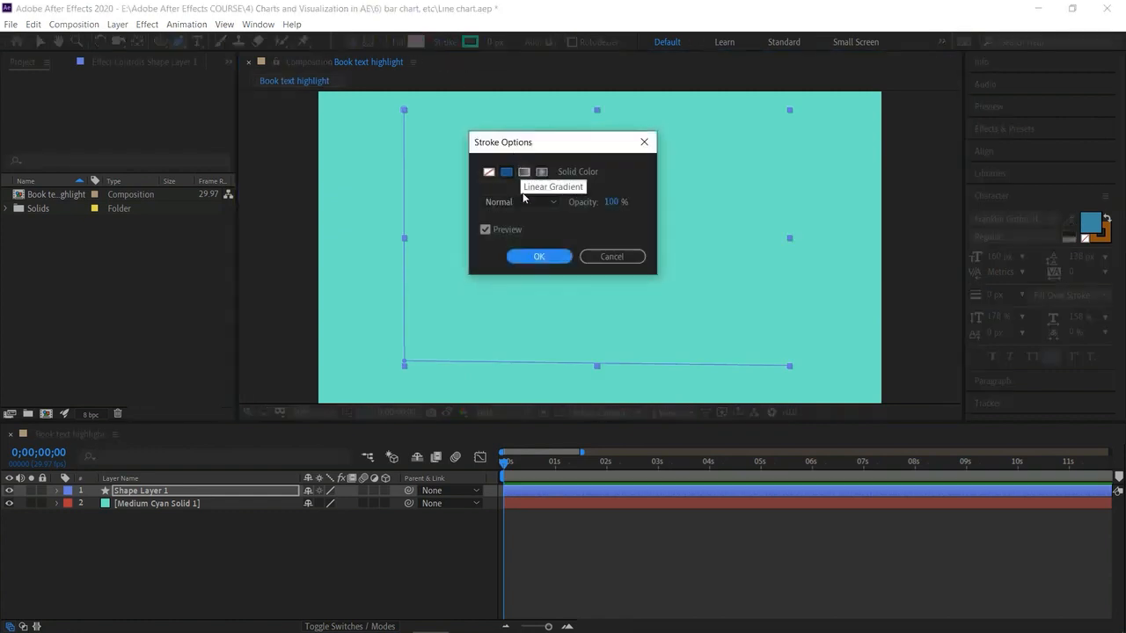
left_click(539, 255)
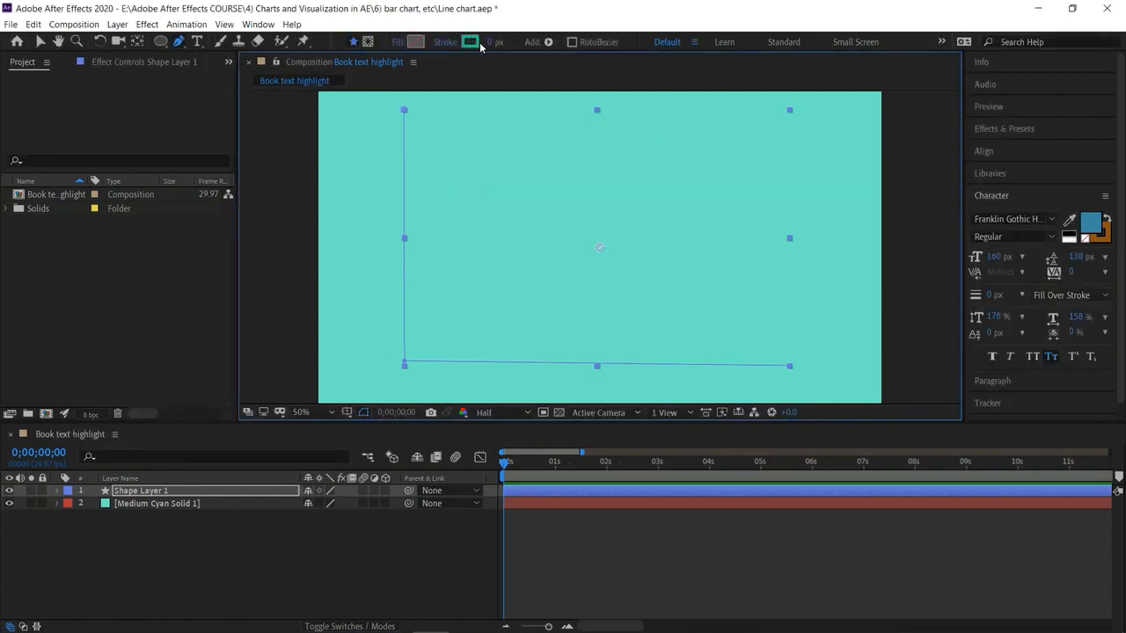
left_click_drag(490, 43, 510, 46)
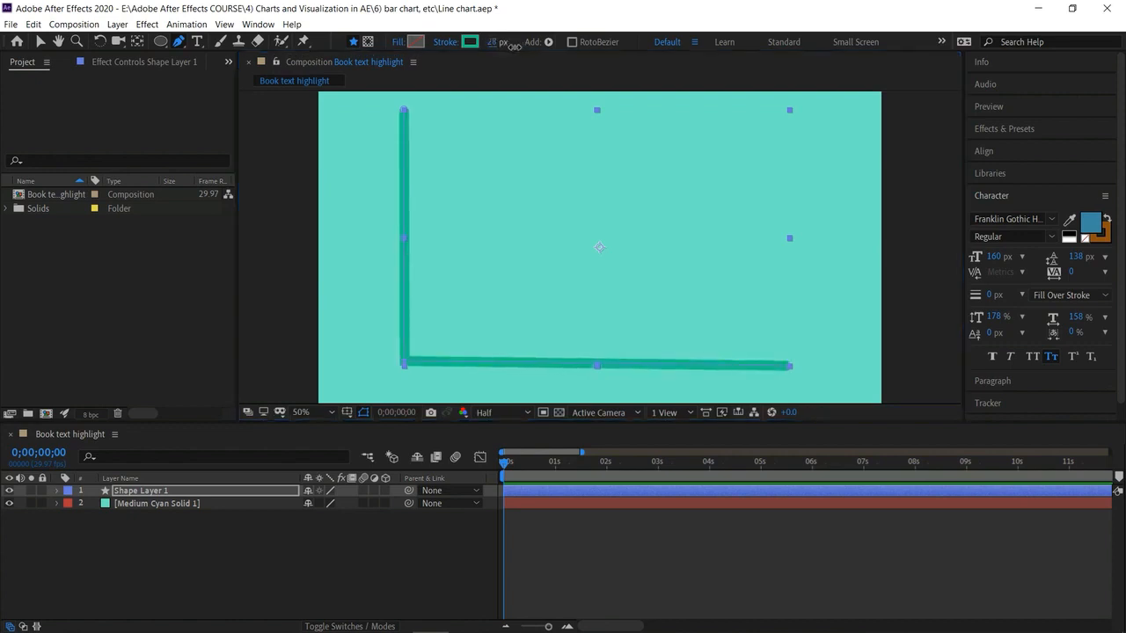
left_click_drag(508, 44, 505, 44)
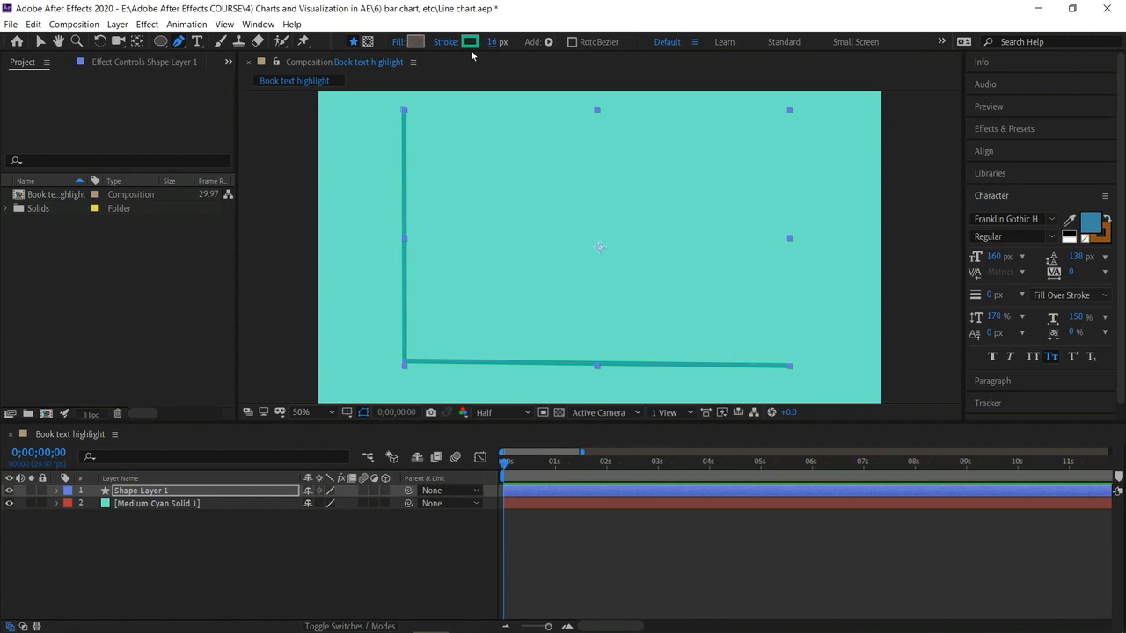
Set the axes' stroke colour to dark green 164335, switch to the Selection tool and deselect the layer
left_click(471, 43)
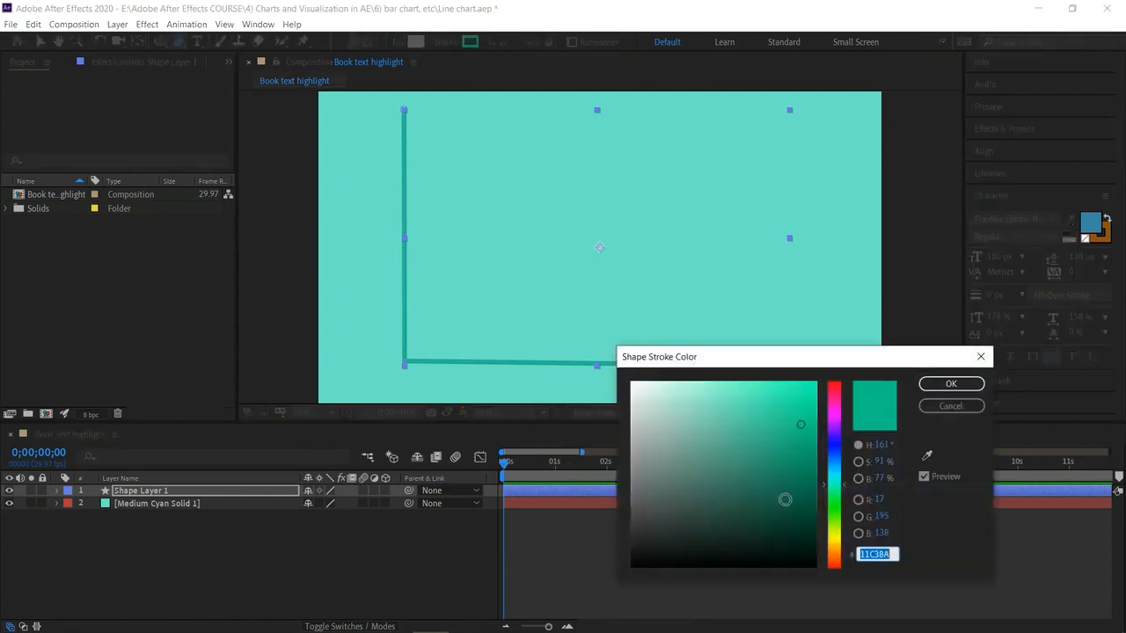
left_click(773, 530)
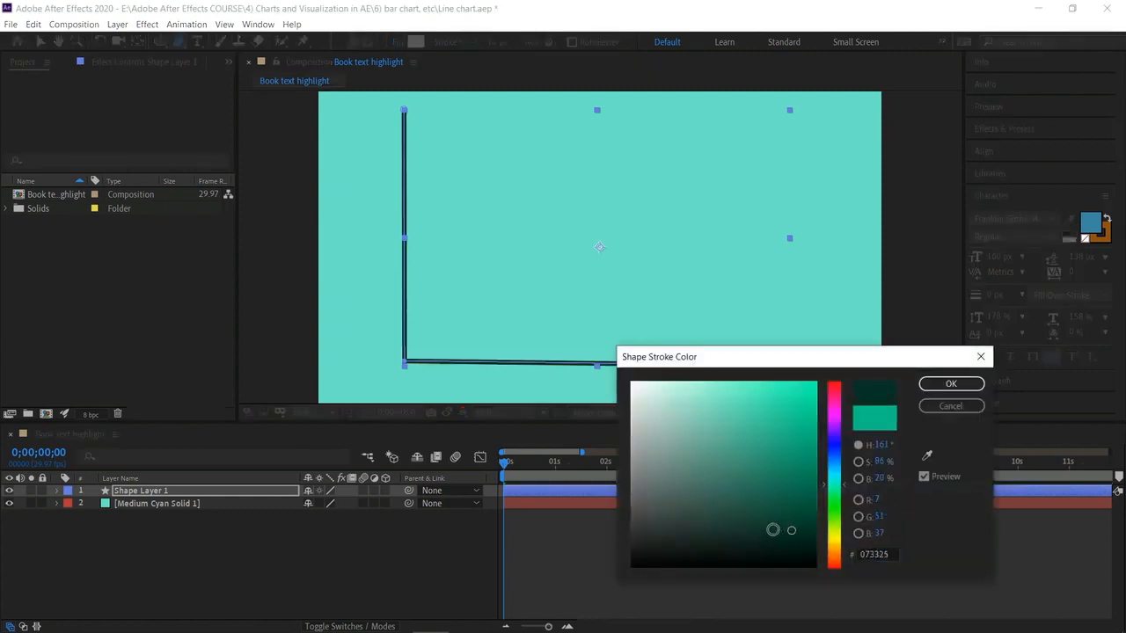
left_click(944, 385)
left_click(299, 313)
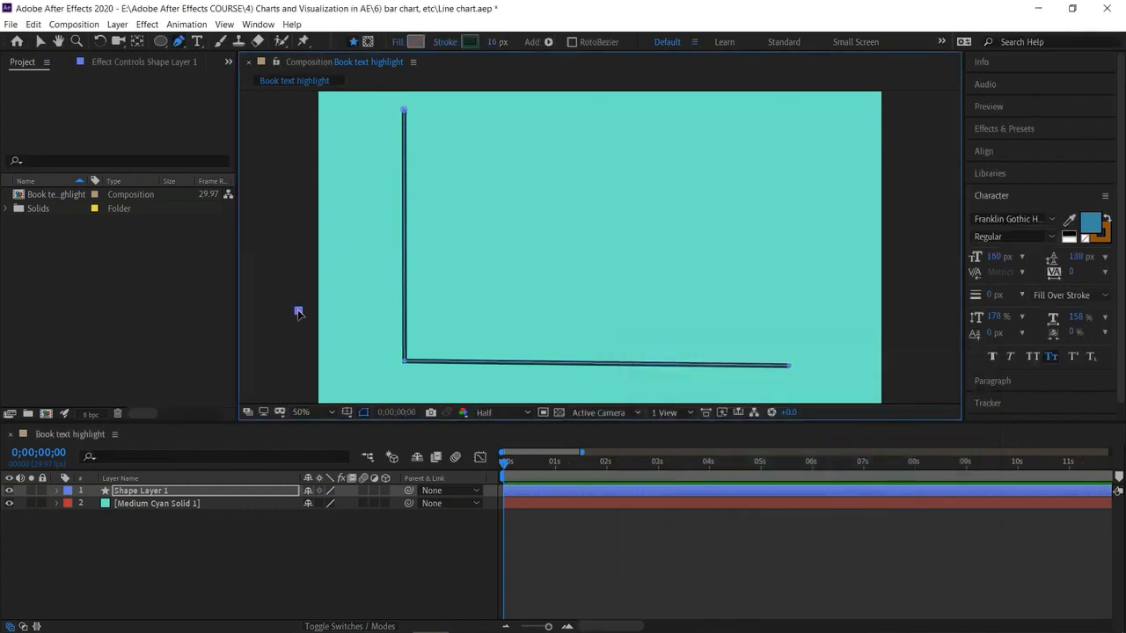
key("v")
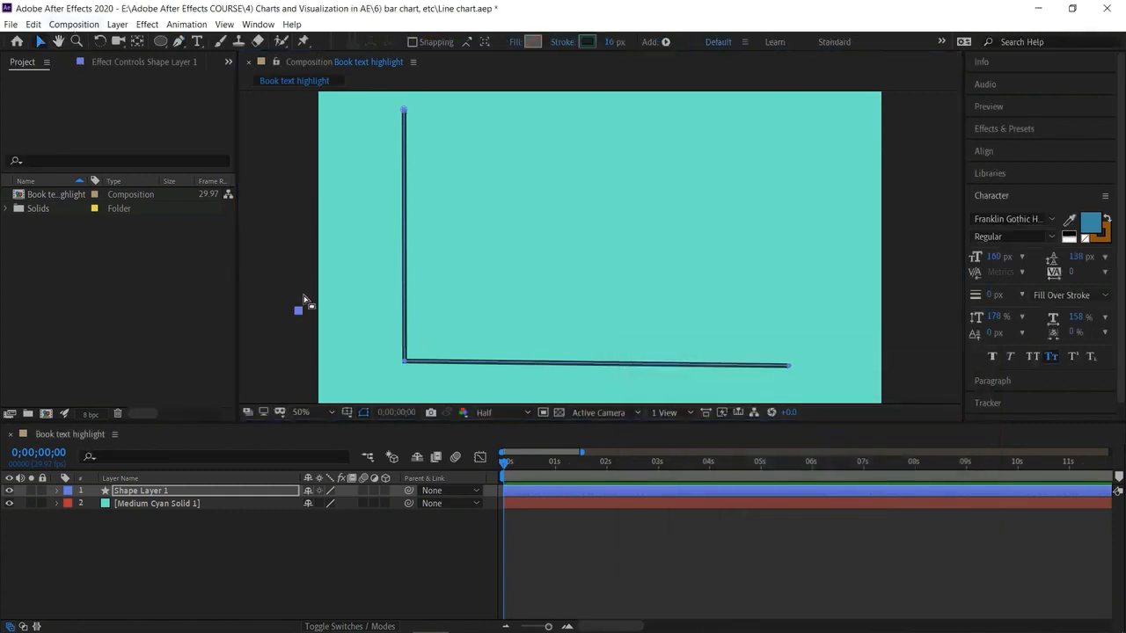
left_click(298, 314)
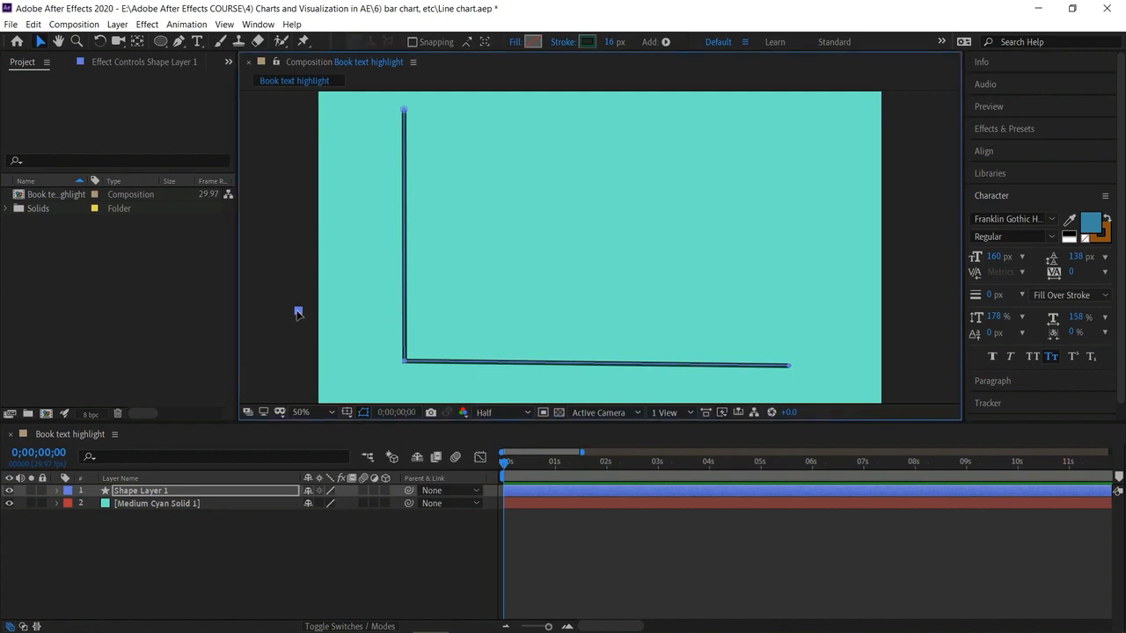
left_click(297, 310)
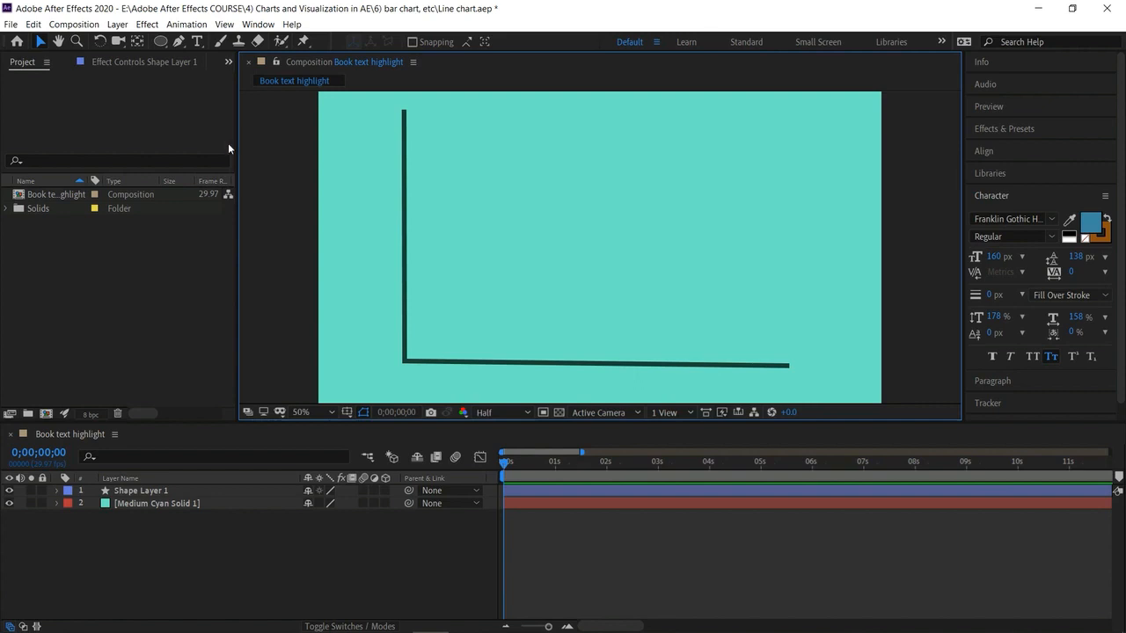
Activate the Pen tool with no layer selected and set its stroke colour to yellow F4E811
left_click(178, 42)
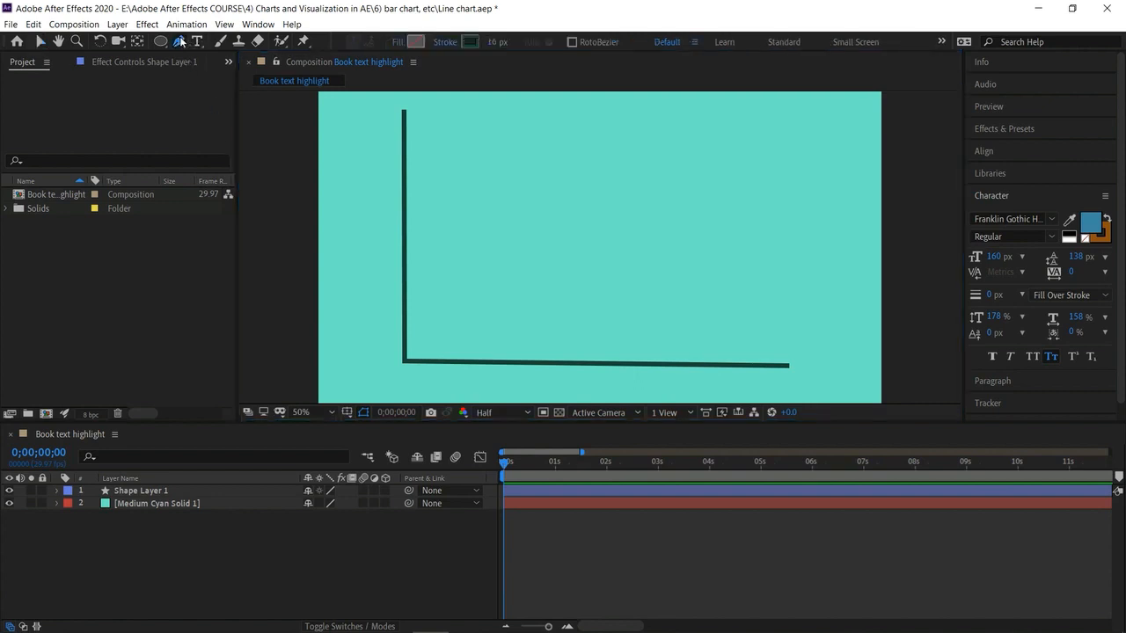
left_click(471, 42)
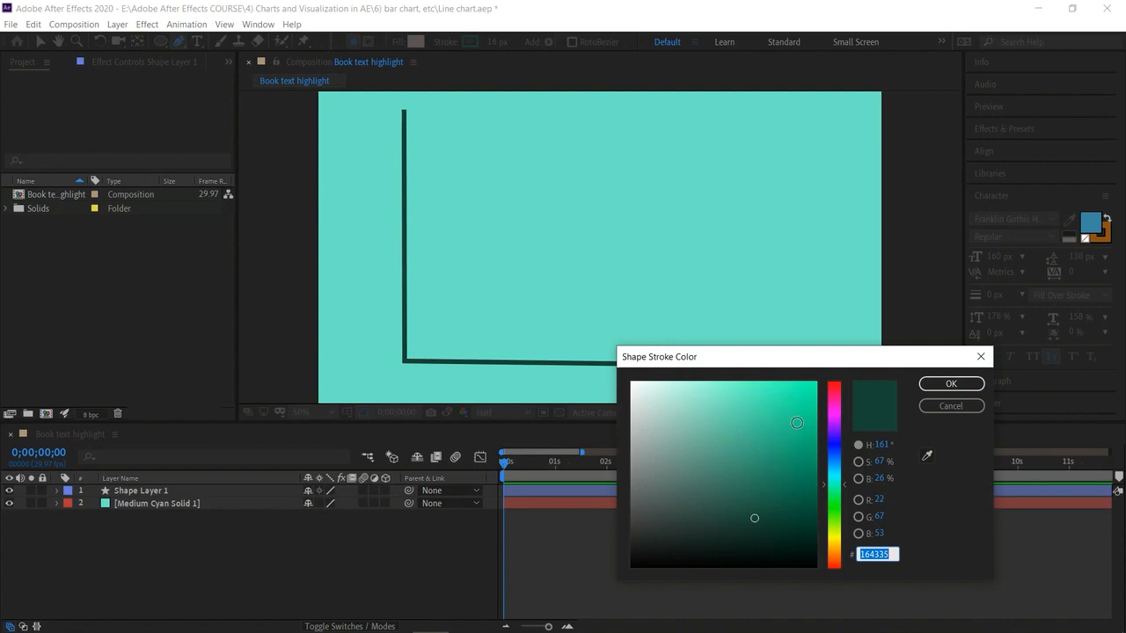
left_click(834, 479)
left_click(805, 443)
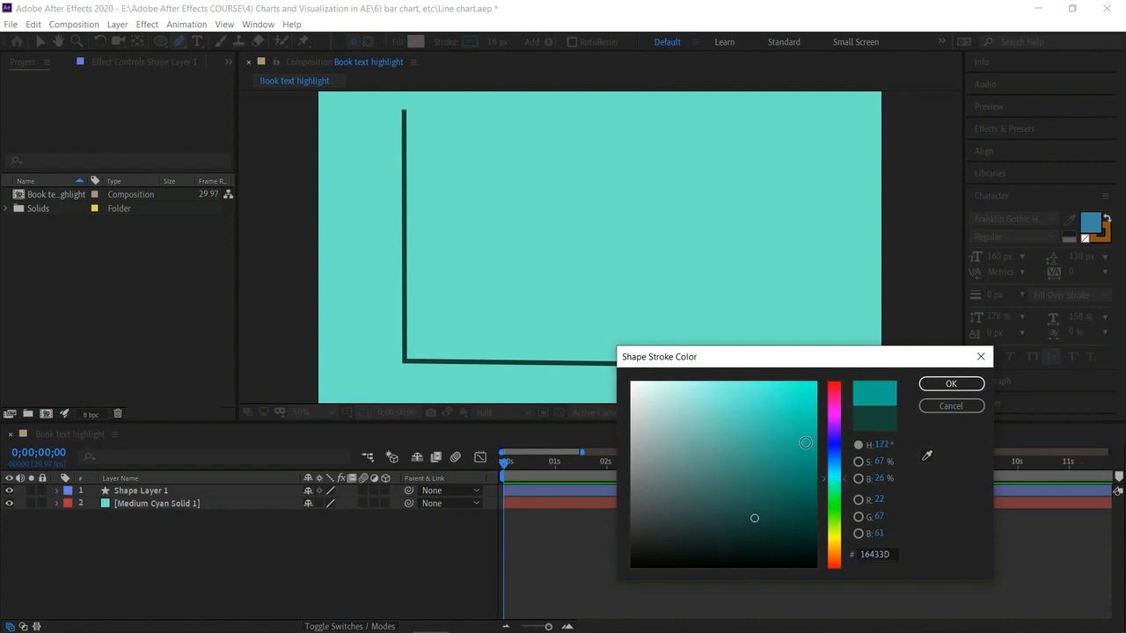
left_click(796, 487)
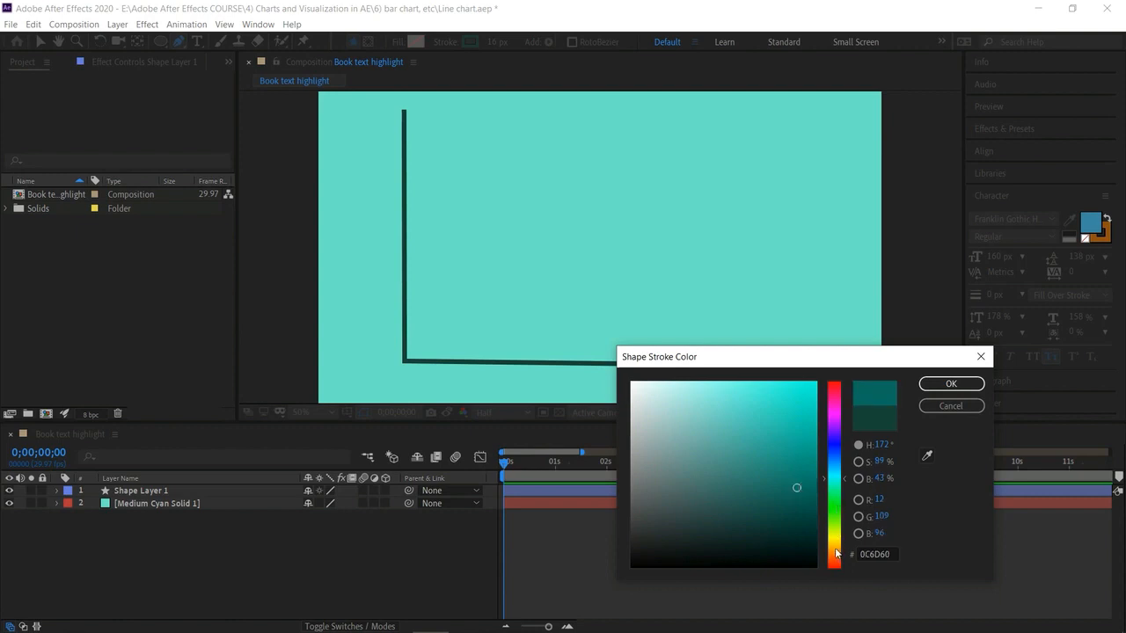
left_click_drag(836, 552, 836, 538)
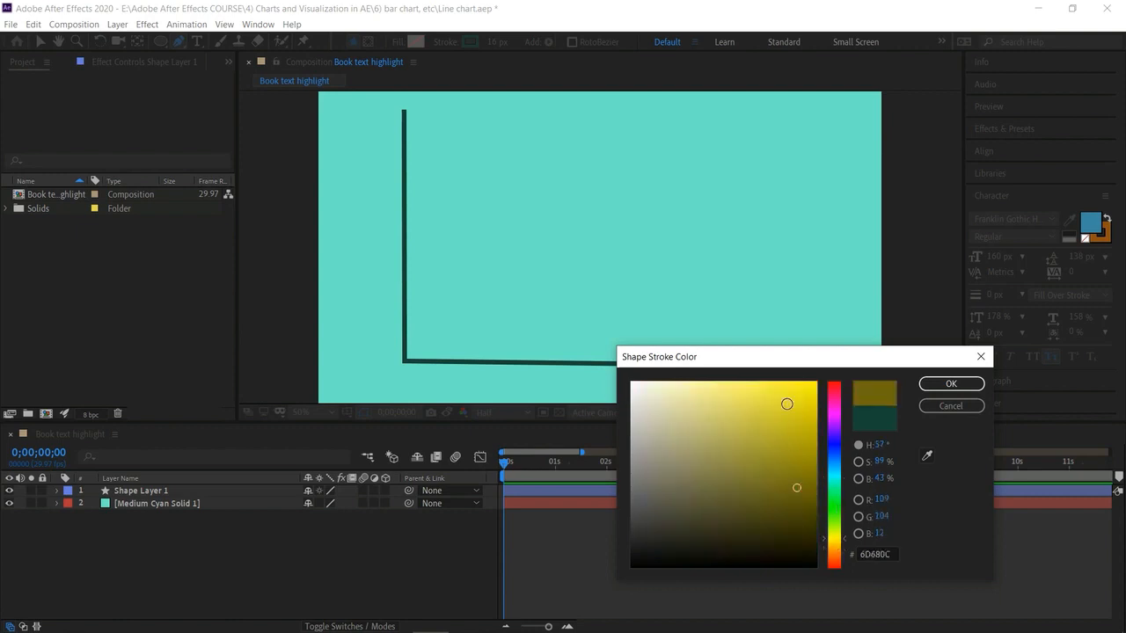
left_click_drag(795, 385, 806, 389)
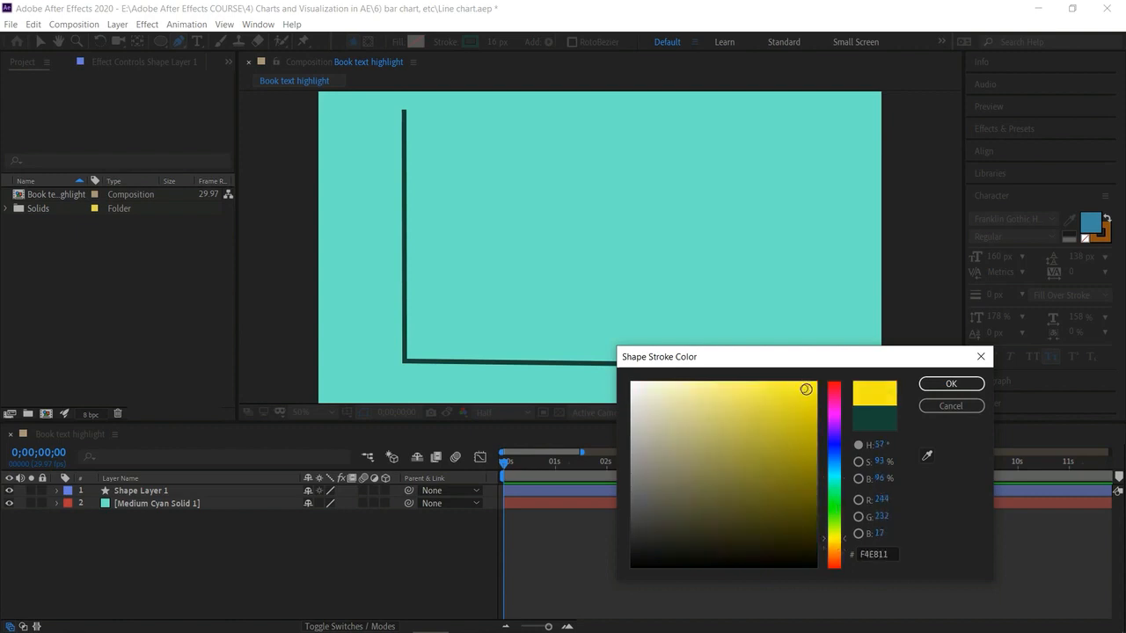
left_click(950, 384)
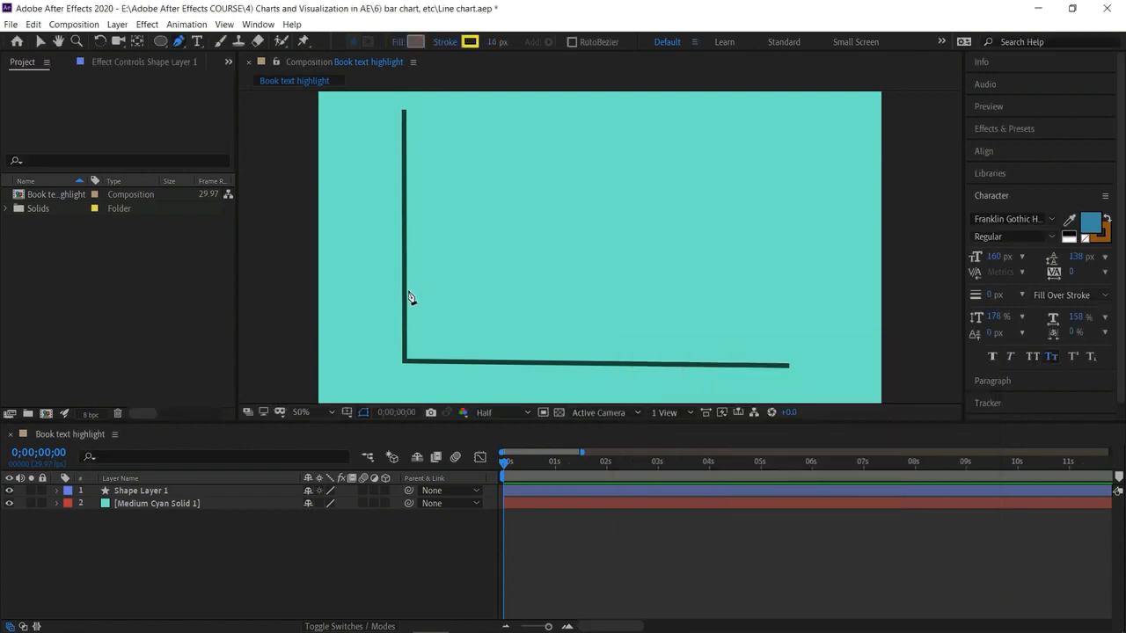
Draw a rising ten-point zigzag data line from the vertical axis towards the chart's upper right, and deselect it
left_click(408, 291)
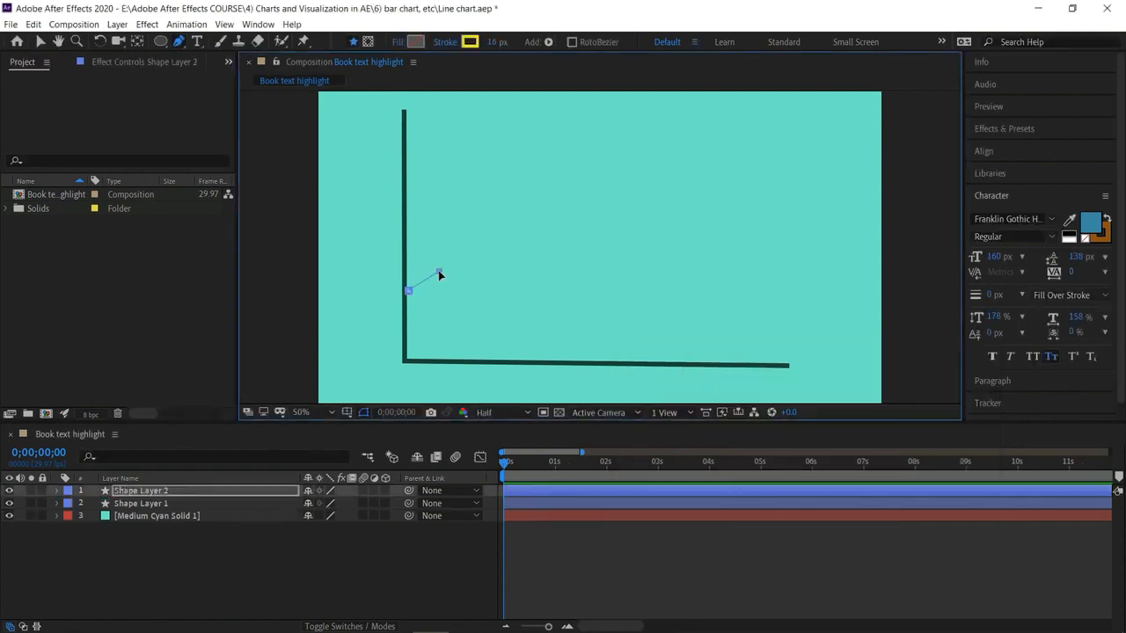
left_click(464, 290)
left_click(480, 251)
left_click(512, 265)
left_click(565, 213)
left_click(595, 236)
left_click(658, 182)
left_click(698, 203)
left_click(769, 144)
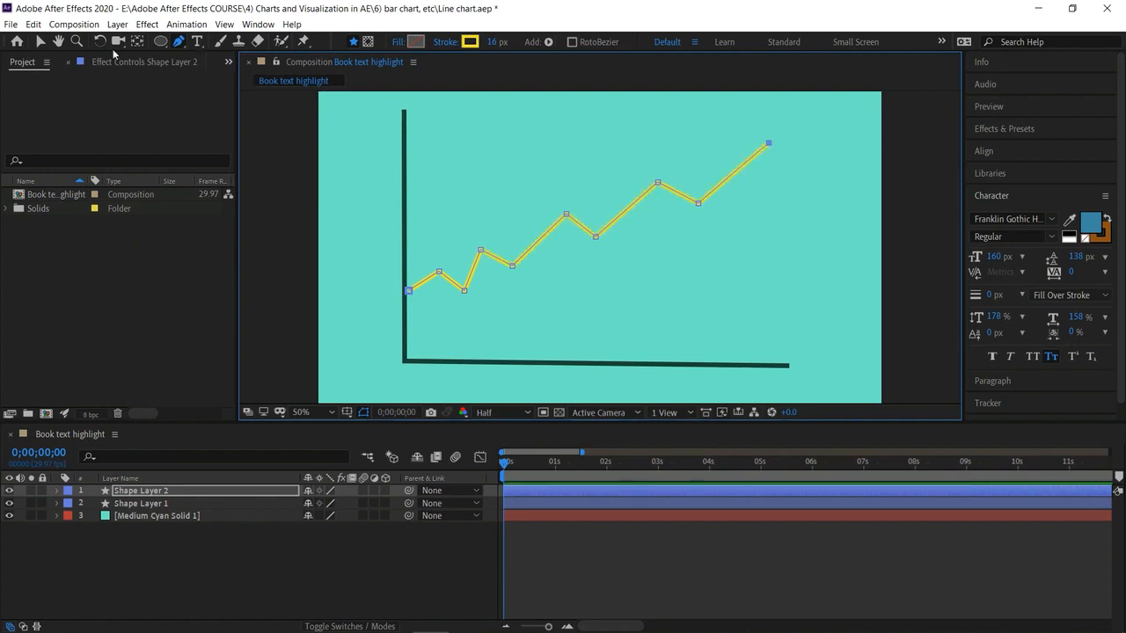
left_click(42, 41)
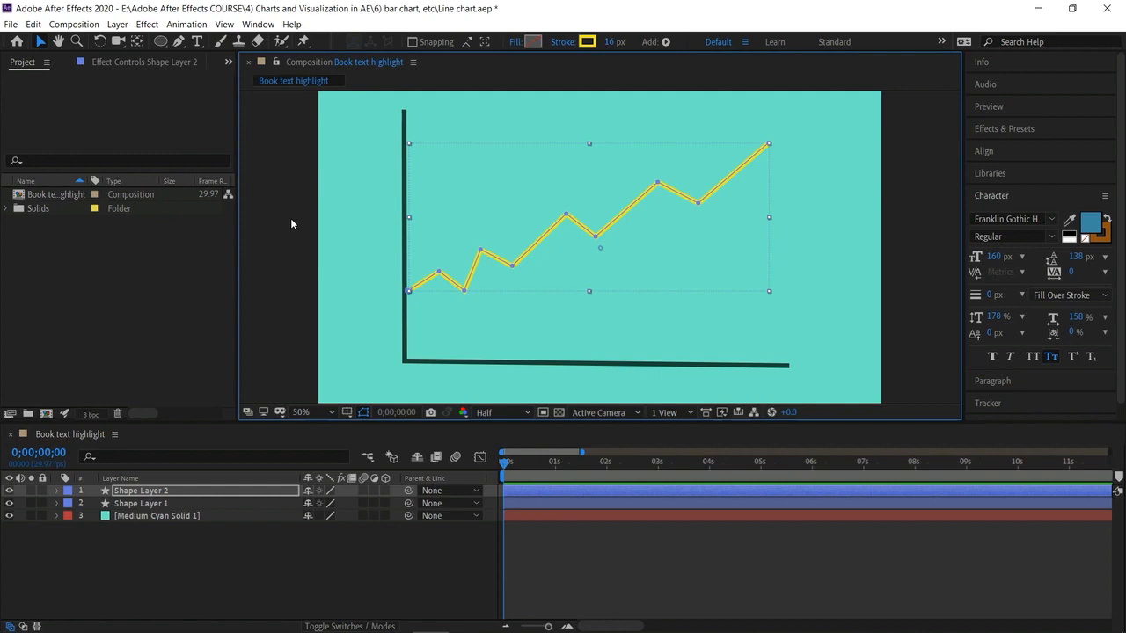
left_click(307, 245)
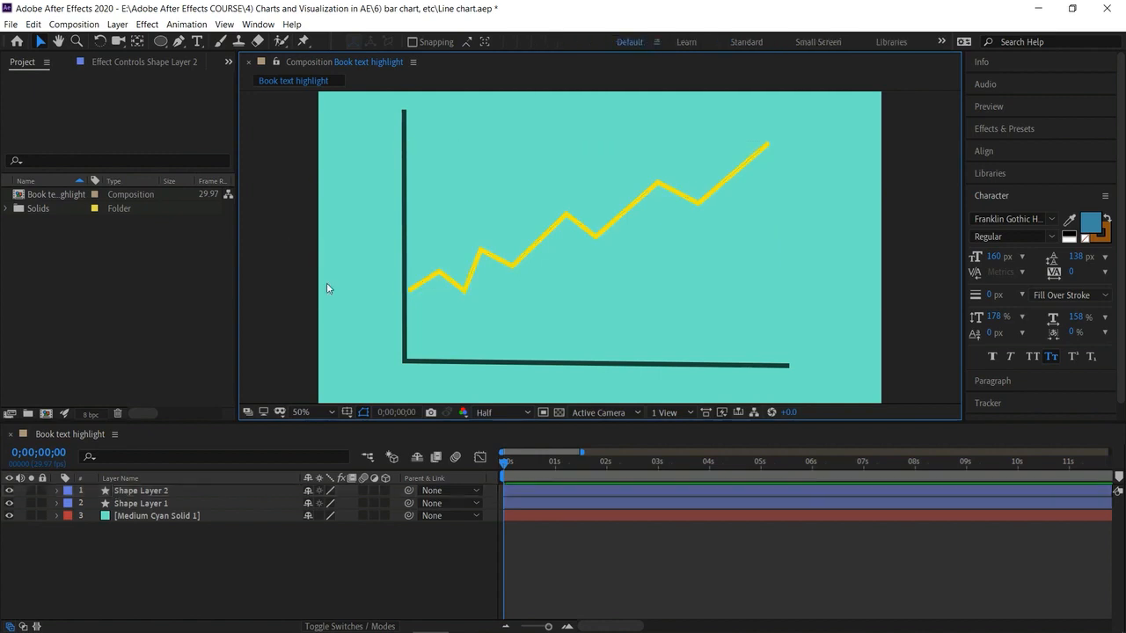
Change the zigzag data line's stroke colour to red DF0826 and deselect the line
left_click(470, 285)
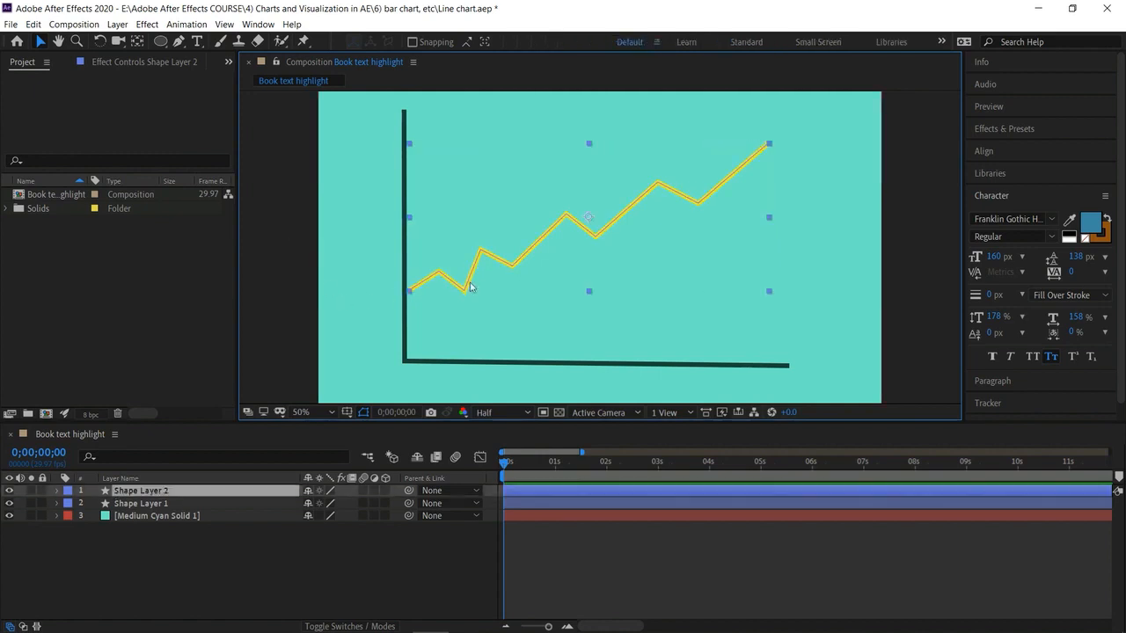
left_click(586, 41)
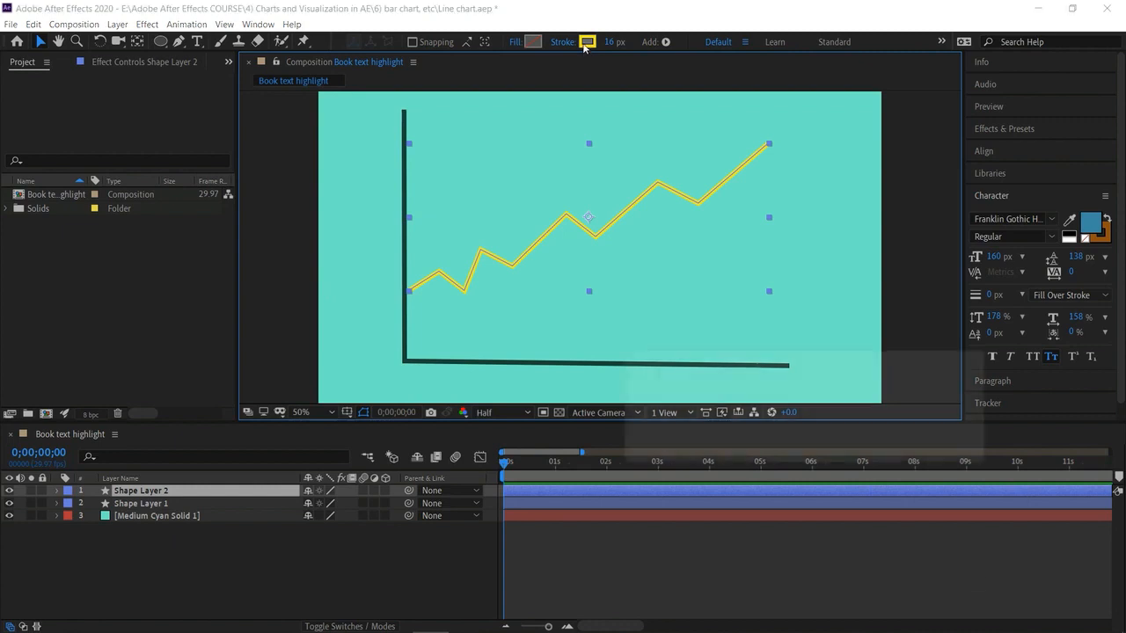
left_click(838, 554)
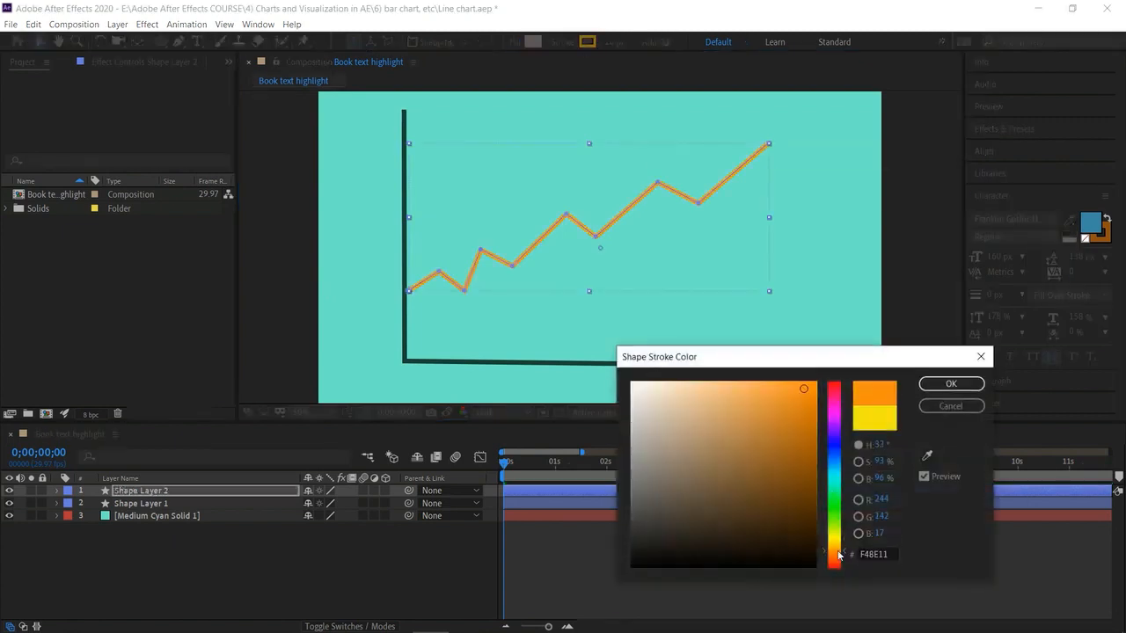
left_click(835, 564)
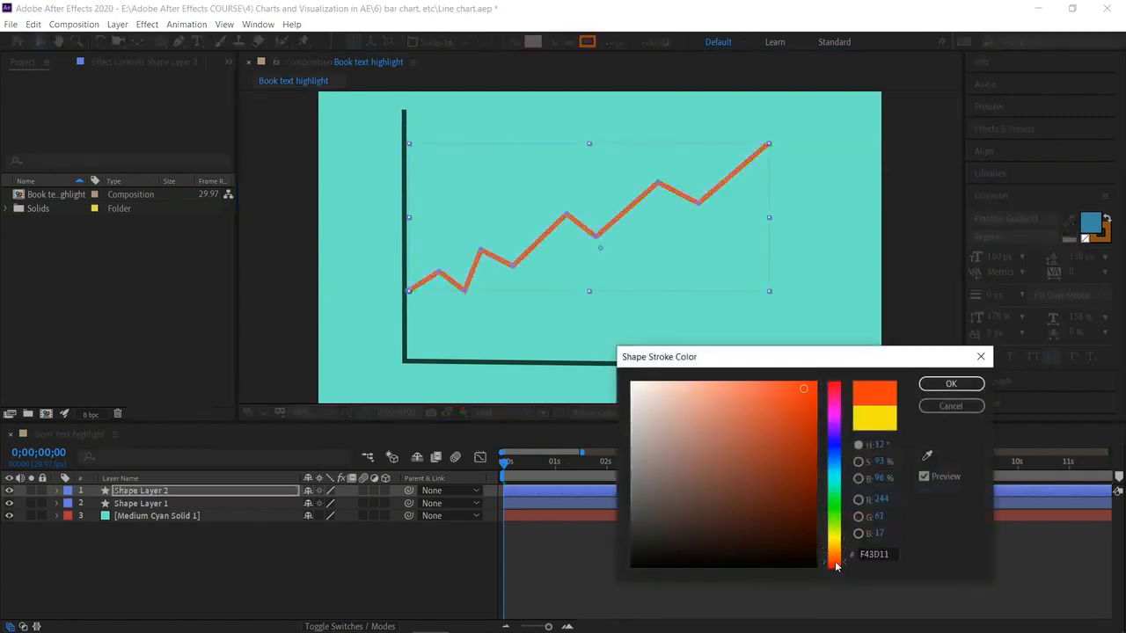
left_click(833, 390)
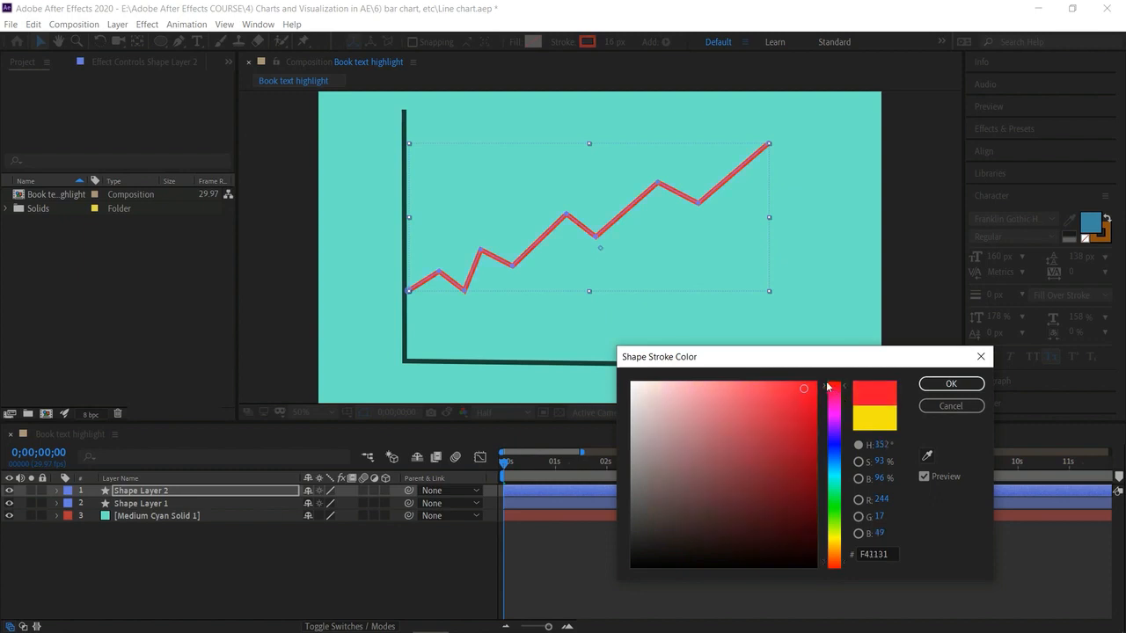
left_click(809, 403)
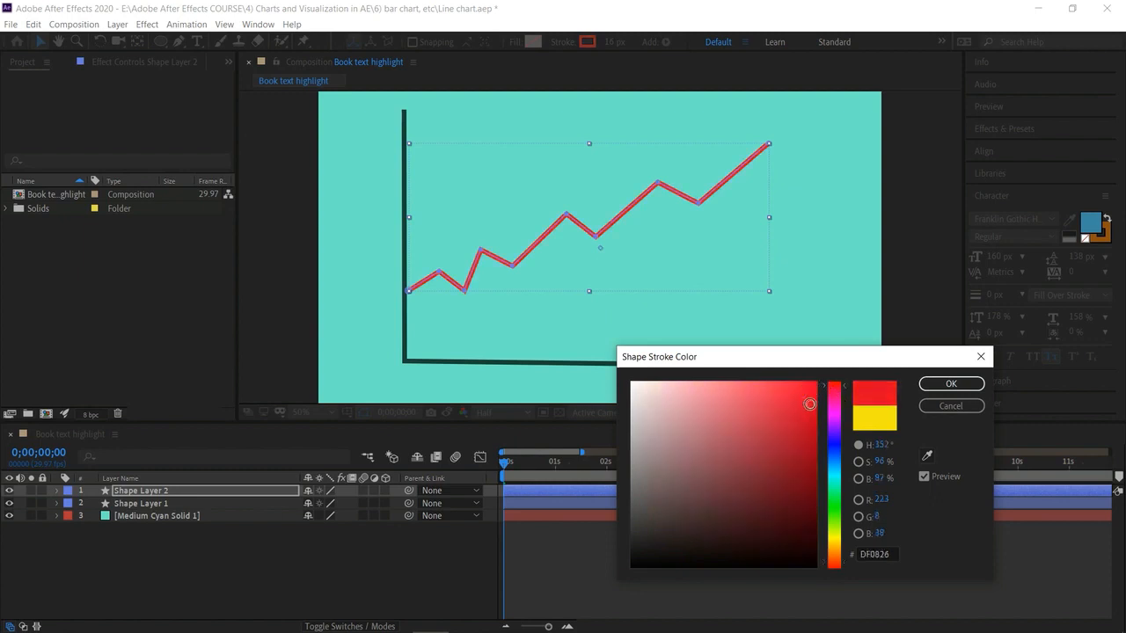
left_click(949, 384)
left_click(919, 277)
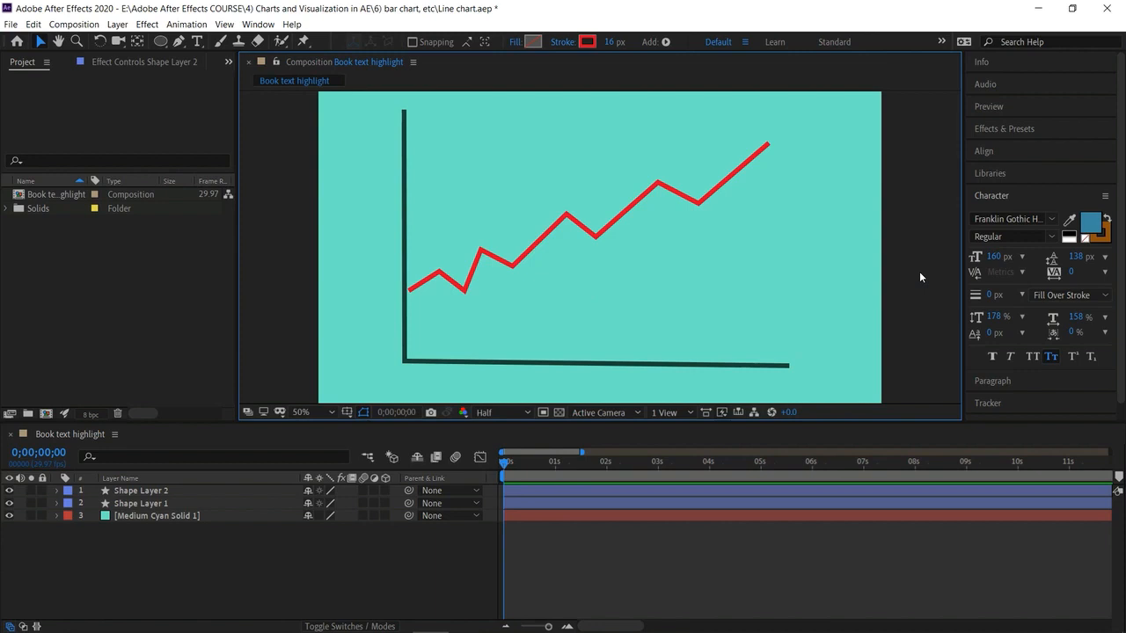
Recolour the zigzag data line's stroke to a medium green and deselect the line
left_click(840, 355)
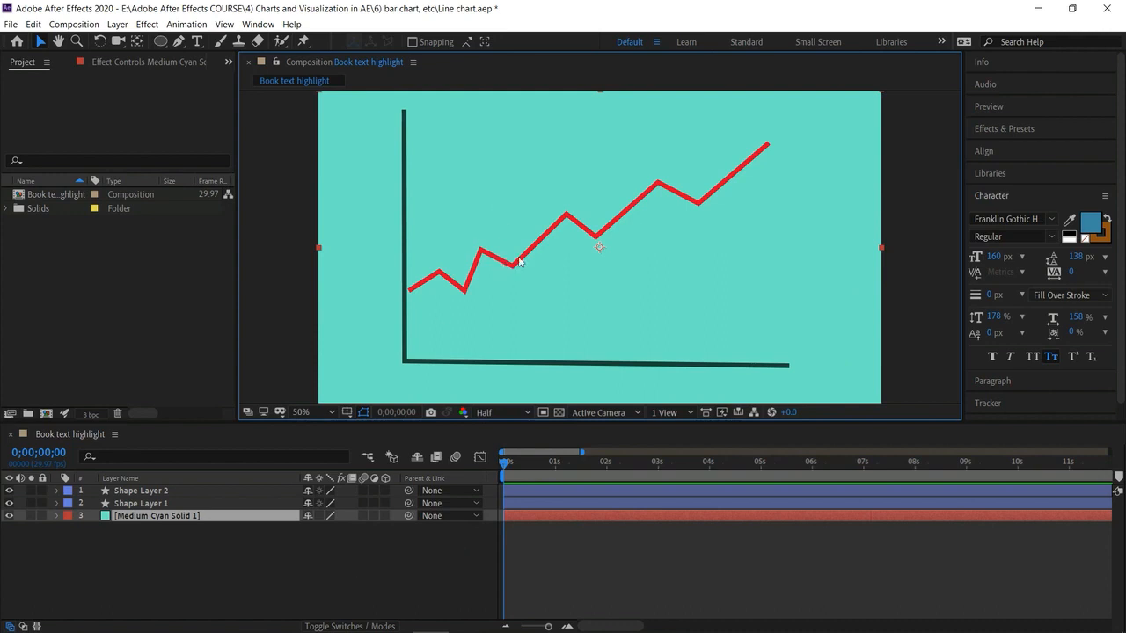
left_click(227, 490)
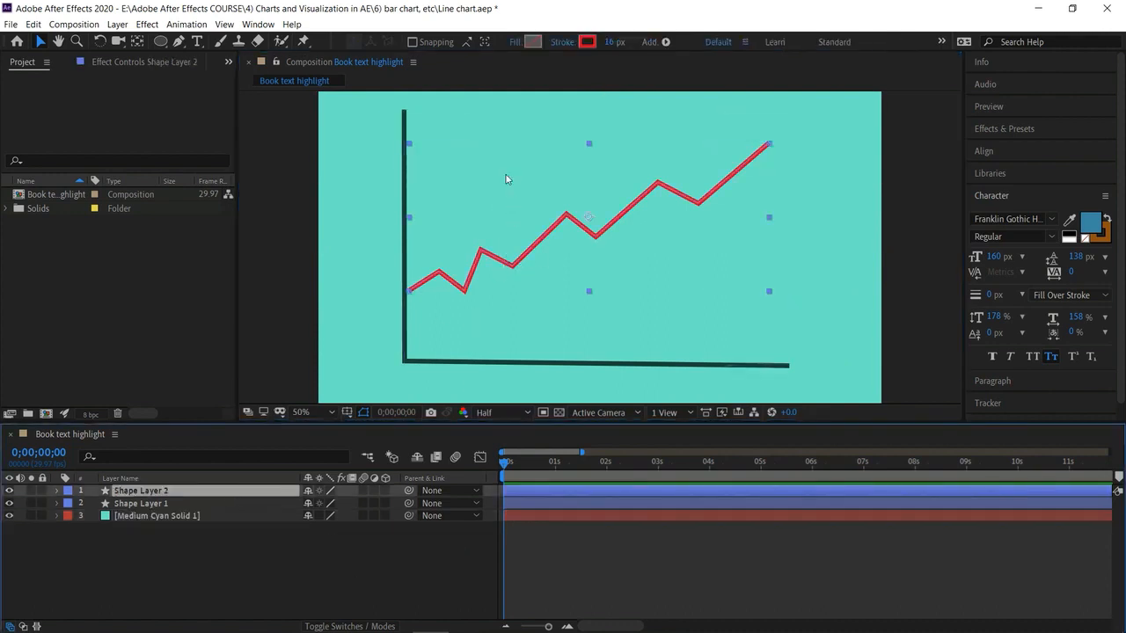
left_click(586, 41)
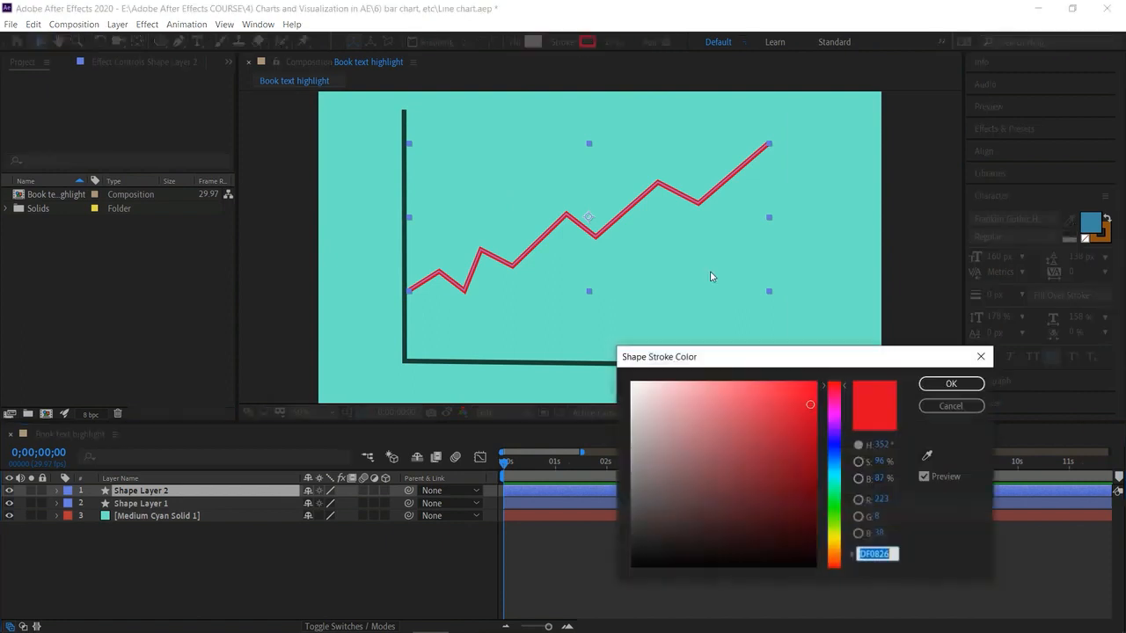
left_click(831, 513)
left_click(767, 393)
mouse_move(782, 404)
left_mouse_down()
mouse_move(806, 431)
mouse_move(806, 452)
mouse_move(791, 454)
mouse_move(801, 432)
left_mouse_up()
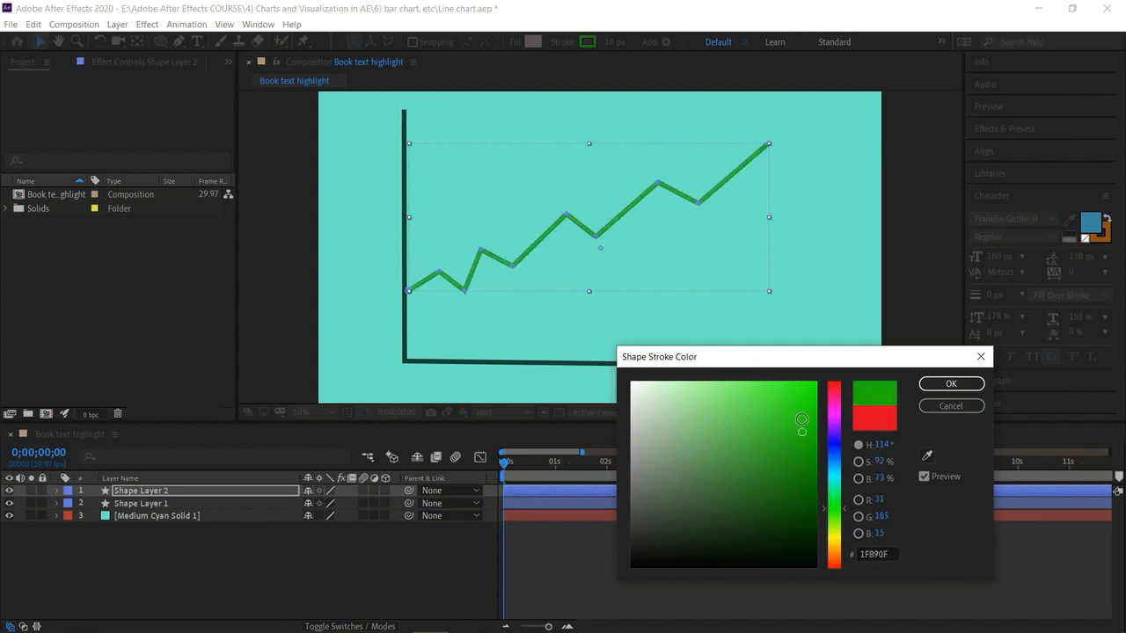
left_click(948, 383)
left_click(288, 346)
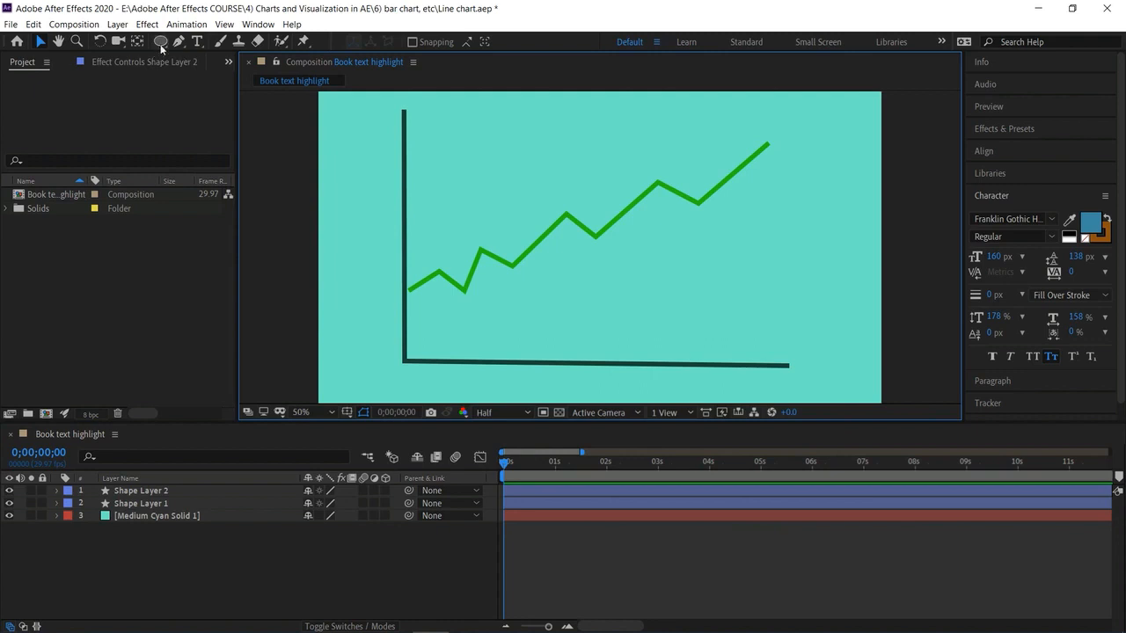
Rename the zigzag data line's shape layer to "line path"
left_click(137, 490)
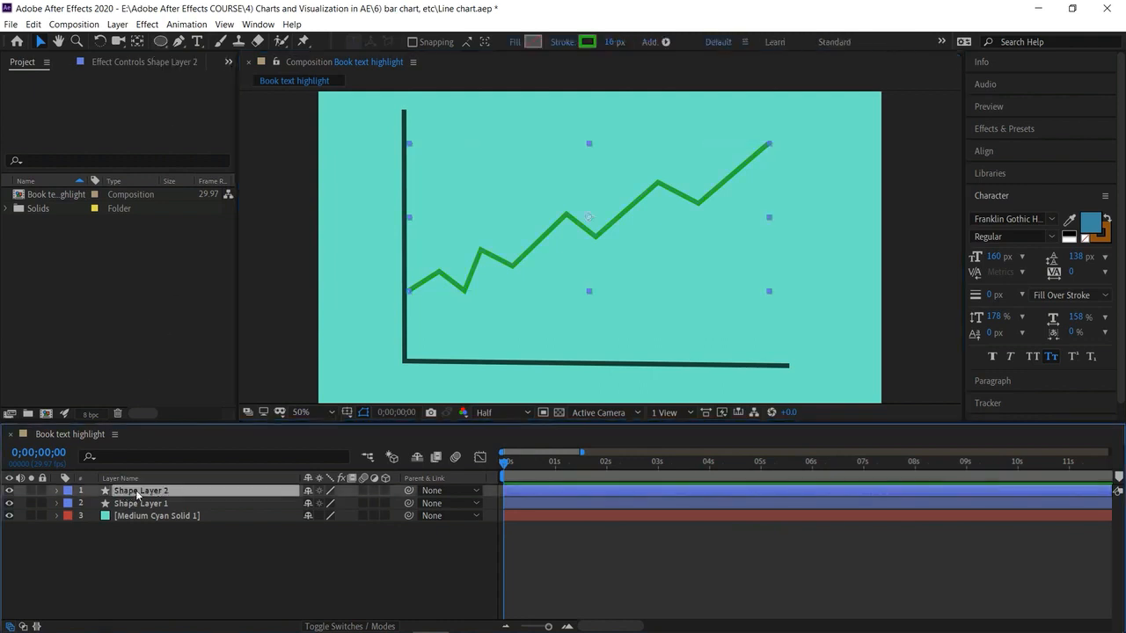
right_click(139, 494)
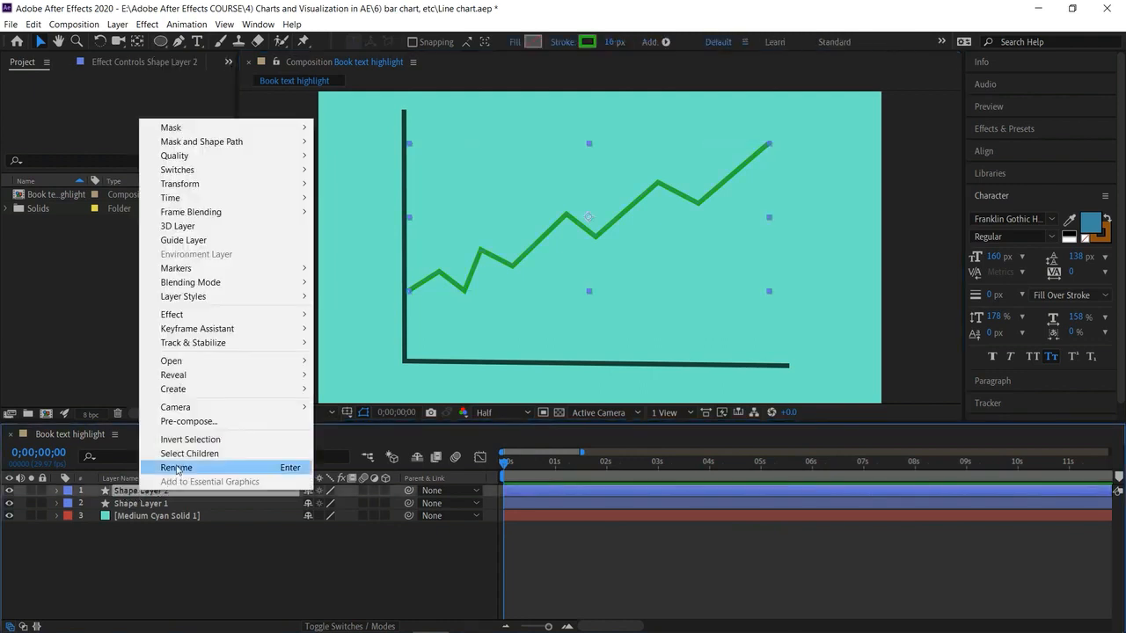
left_click(176, 464)
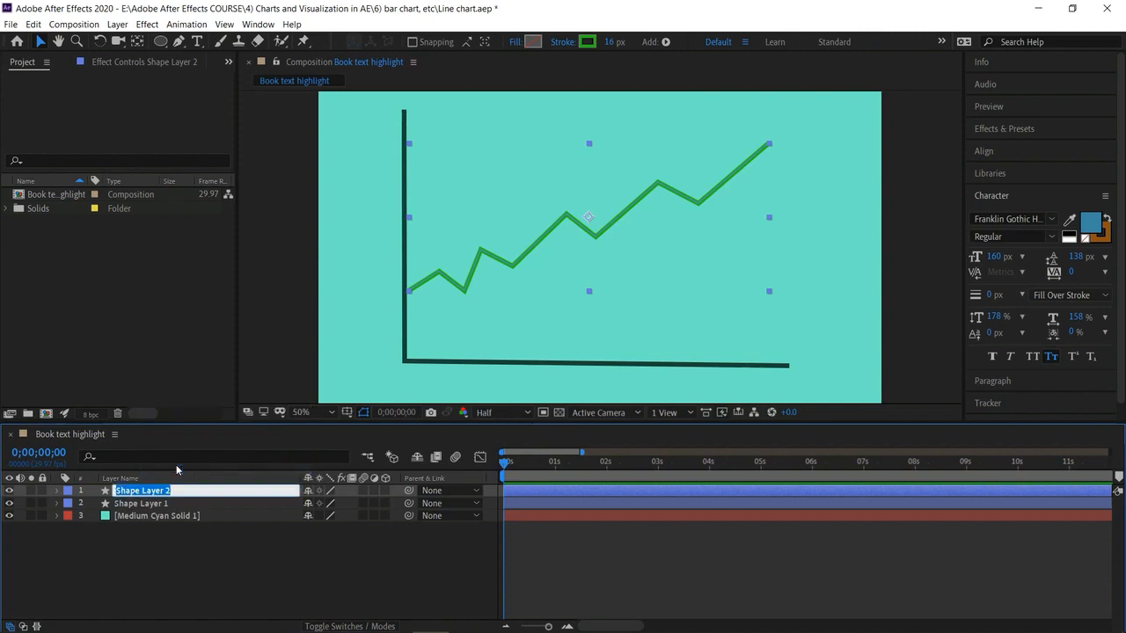
type("lin")
key("Return")
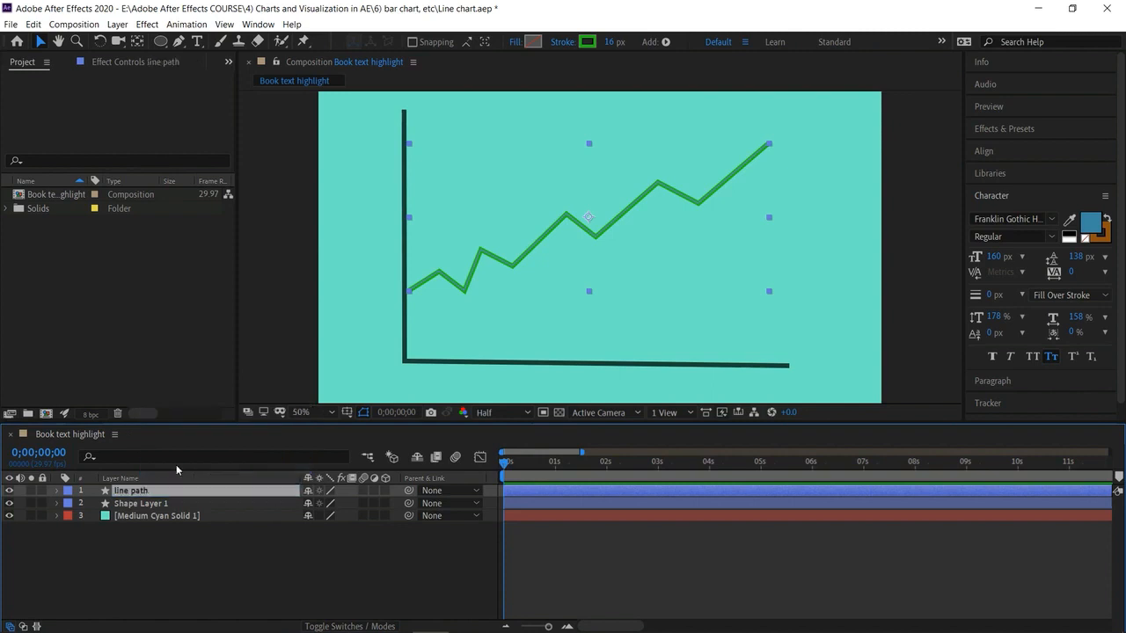
Add a Trim Paths operator to the line path layer and expand its properties
left_click(56, 490)
left_click(393, 503)
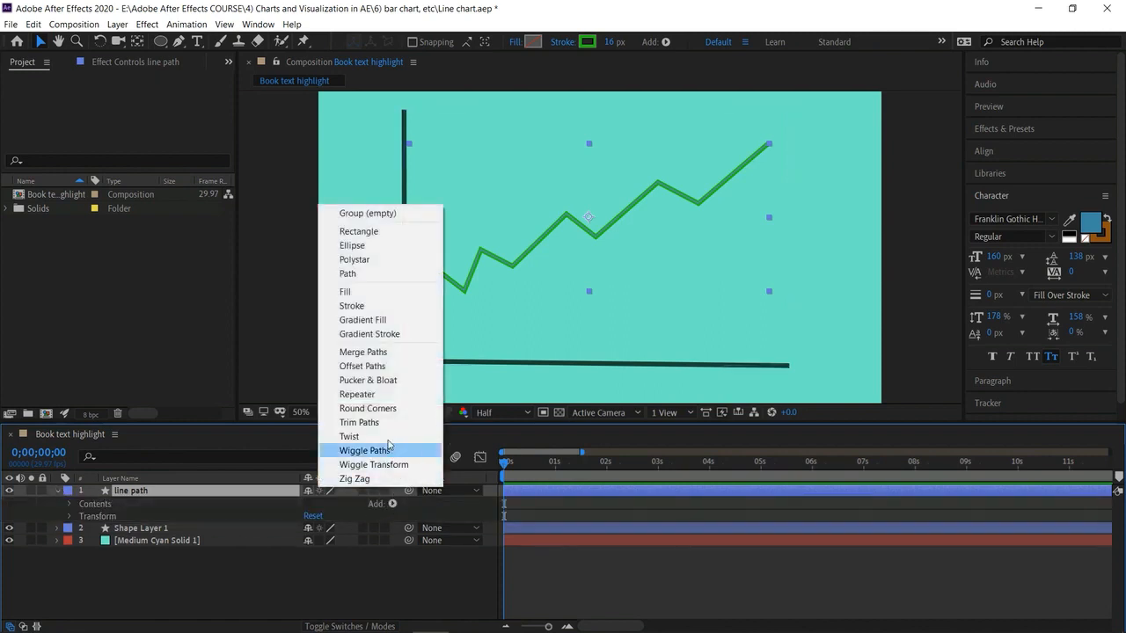
left_click(384, 422)
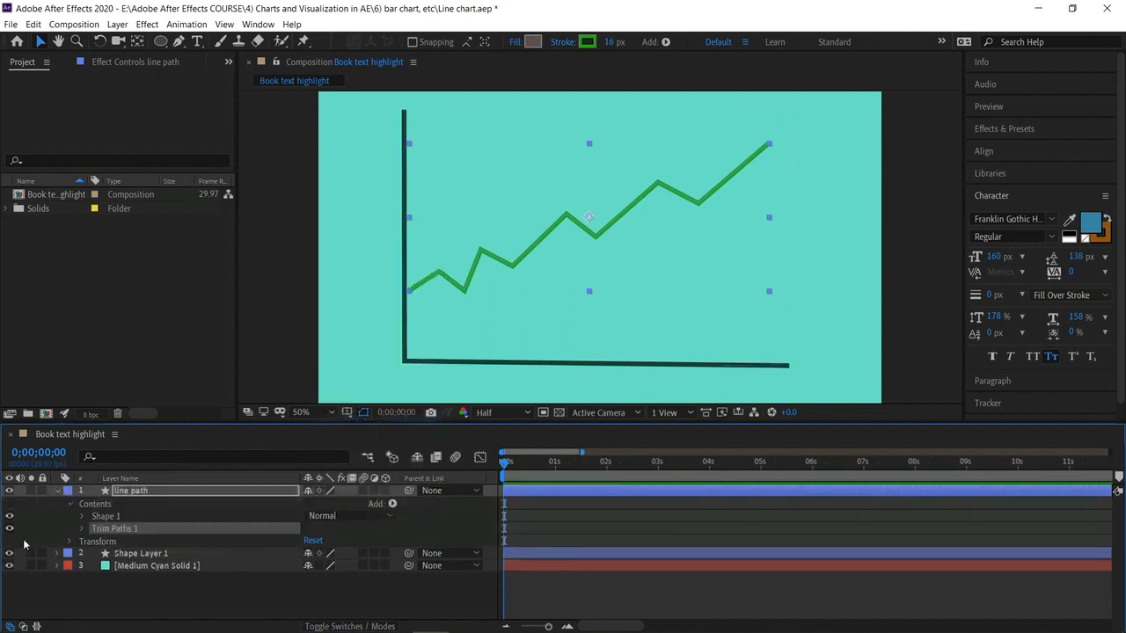
left_click(83, 528)
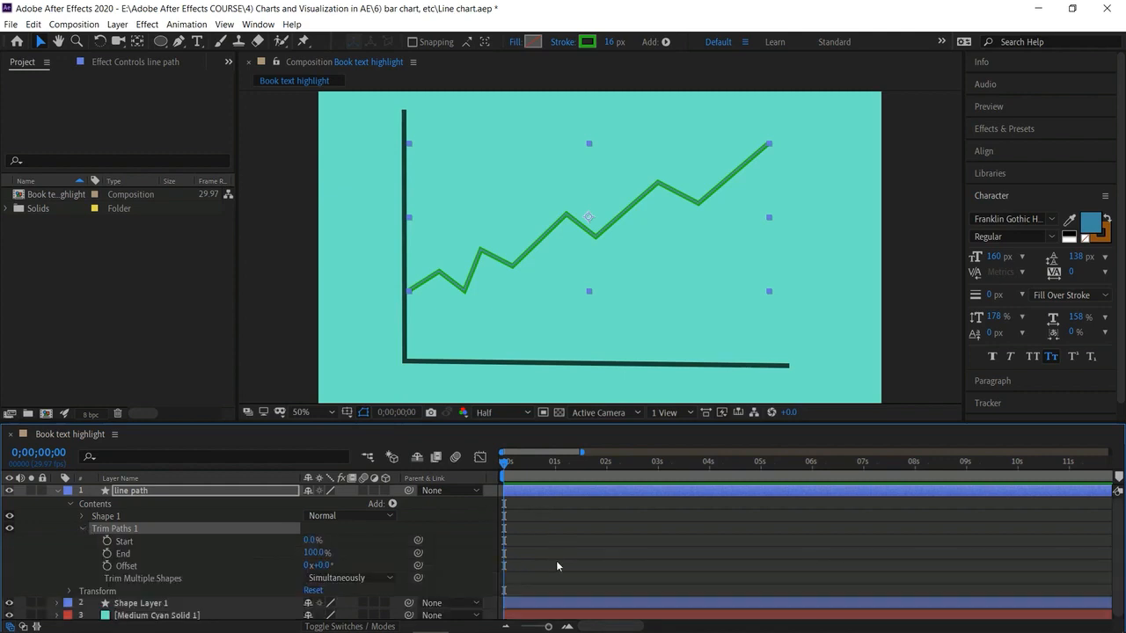
Set the Trim Paths End value to 0% and keyframe it at 0;00;00;16
left_click_drag(509, 466, 530, 464)
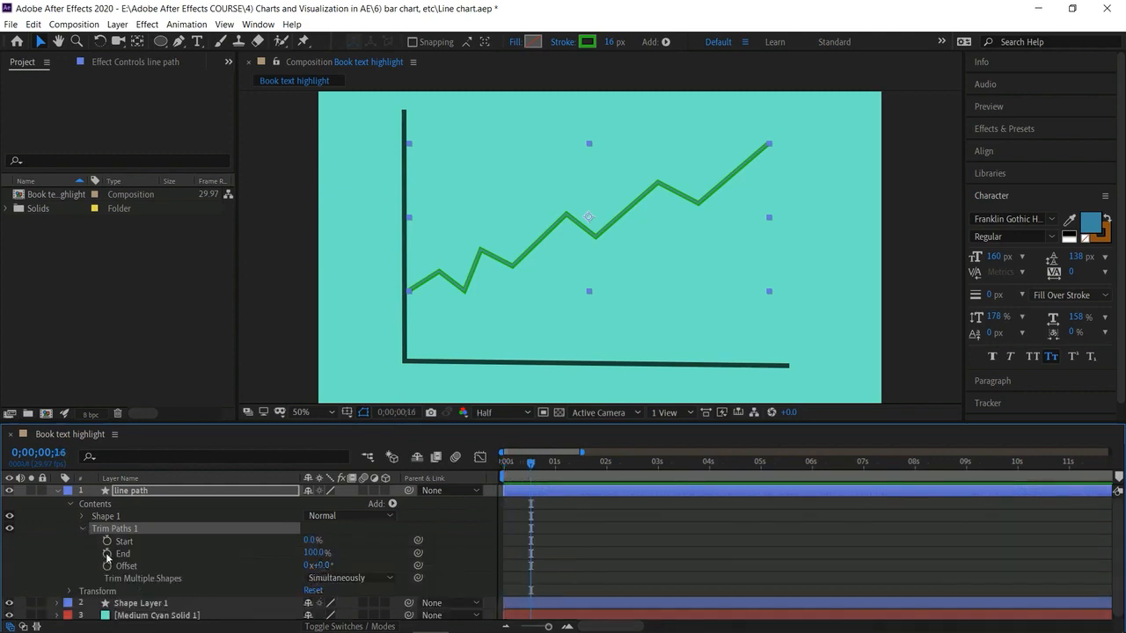
left_click(315, 553)
type("0")
key("Return")
left_click(107, 553)
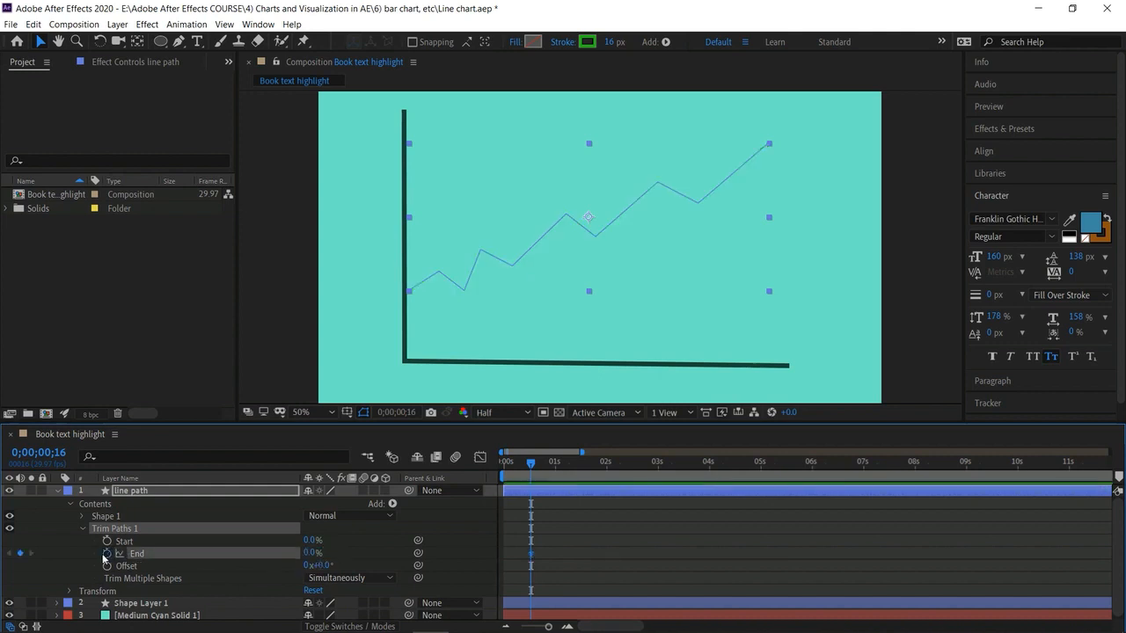
Add a Trim Paths End keyframe of 100% at 0;00;02;16
left_click_drag(600, 480, 634, 480)
left_click(20, 553)
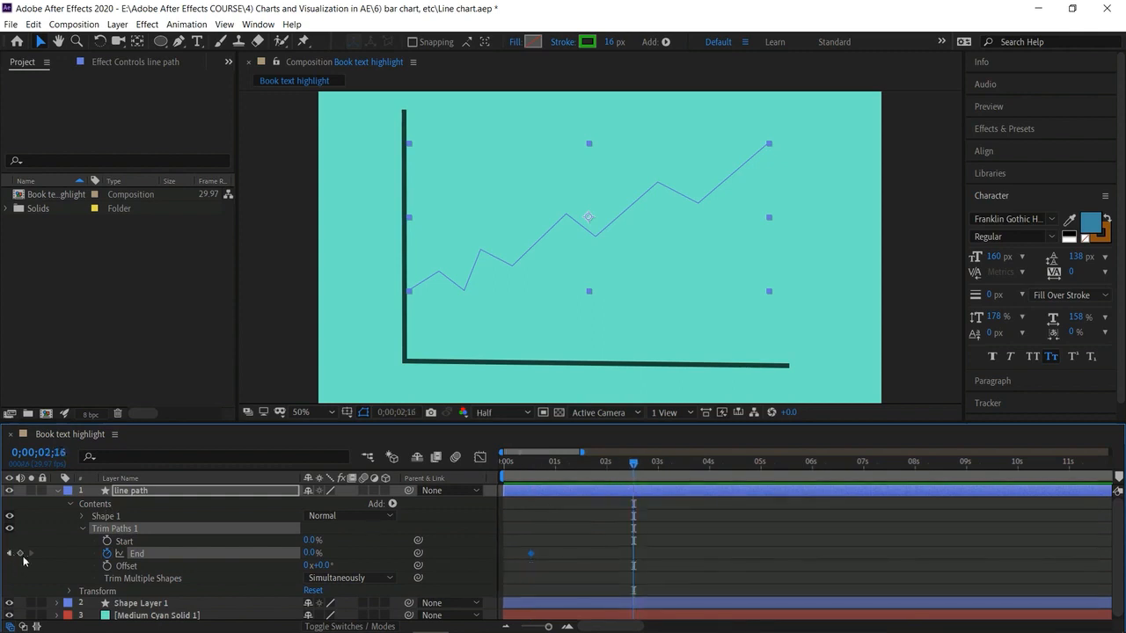
left_click_drag(312, 553, 601, 551)
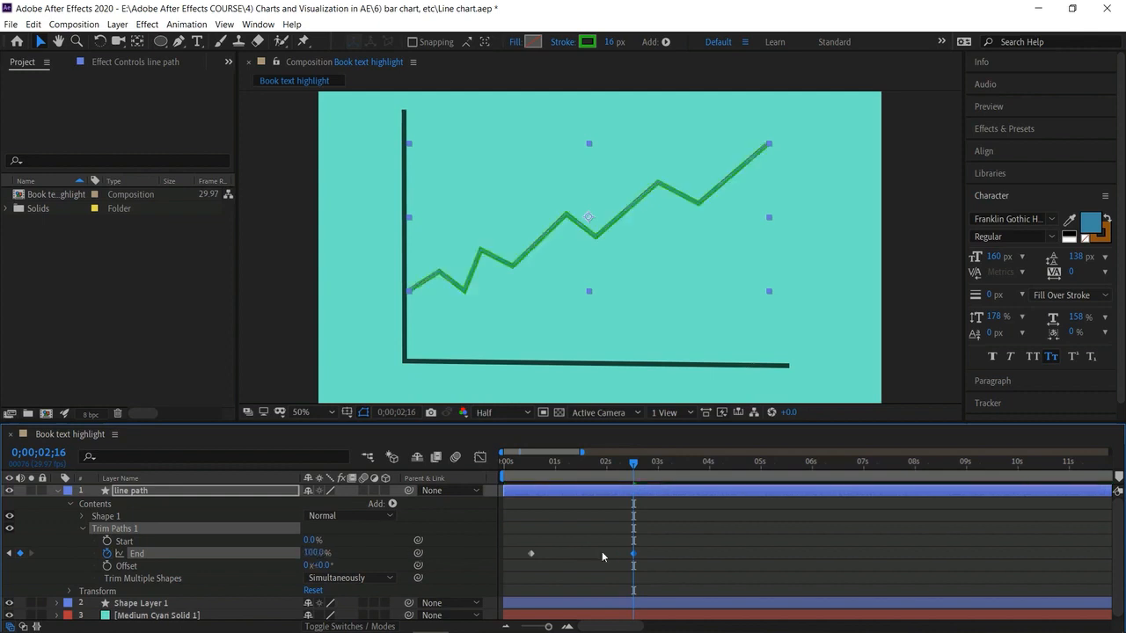
Preview the data line's drawing animation and collapse the line path layer
key("space")
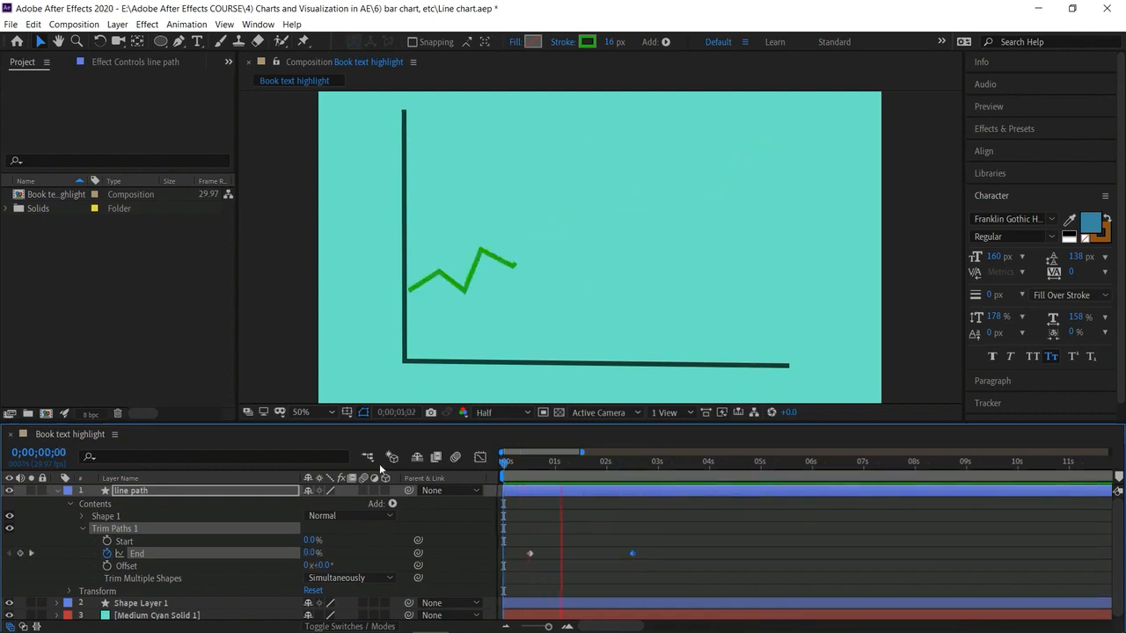
key("space")
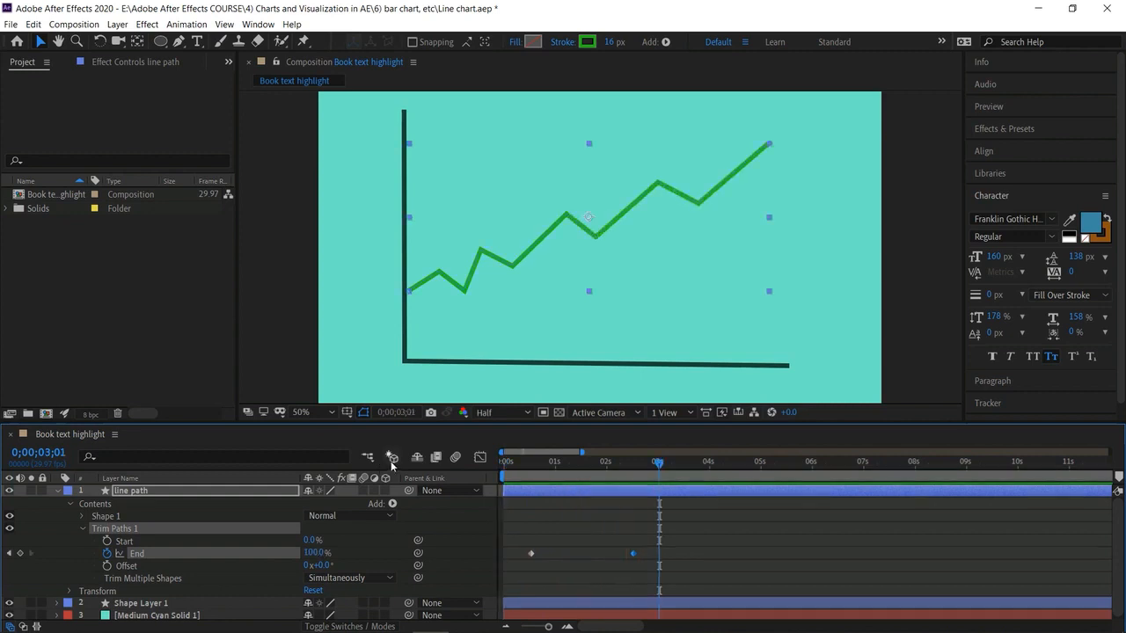
left_click(57, 491)
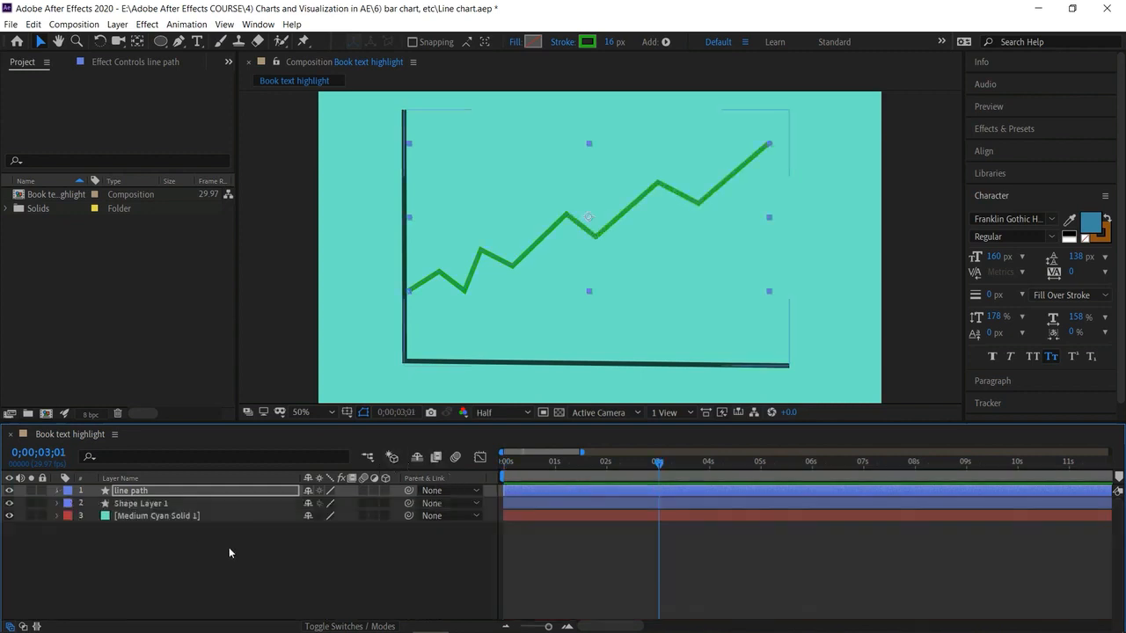
At 0;00;00;21, with no layer selected, draw a small ellipse beside the vertical axis as a new shape layer
left_click(568, 627)
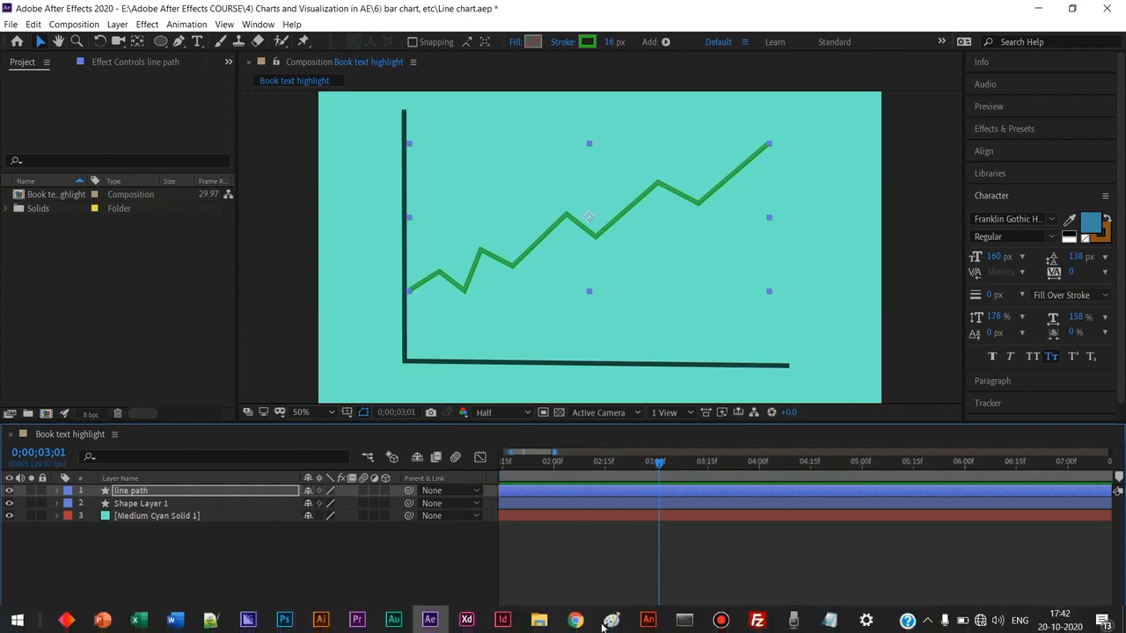
left_click_drag(606, 626, 584, 626)
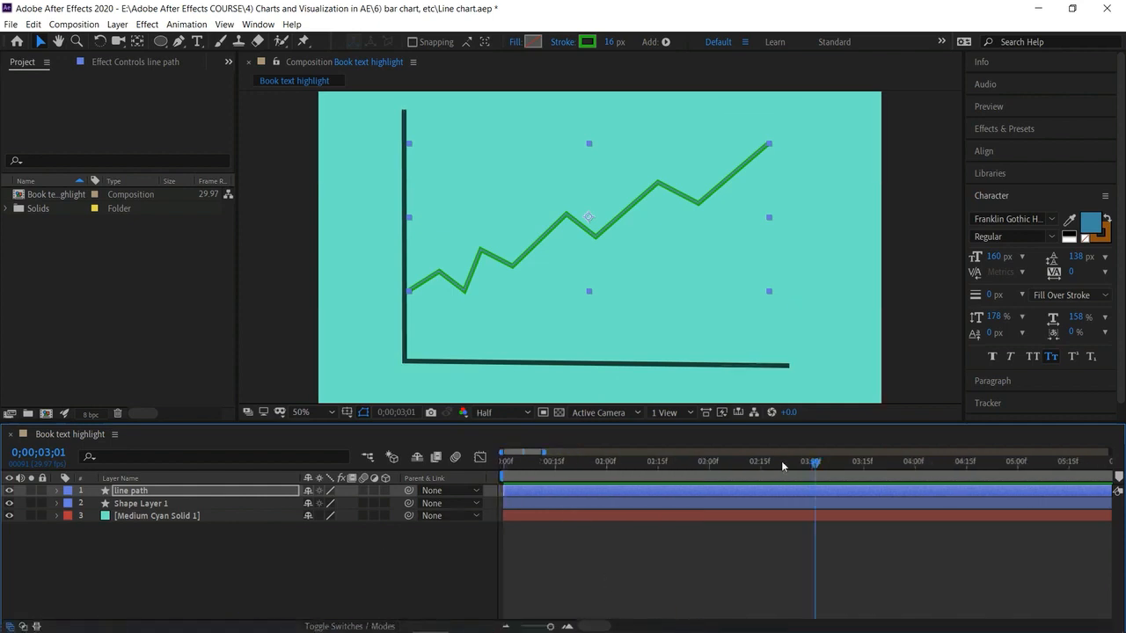
left_click_drag(813, 466, 462, 472)
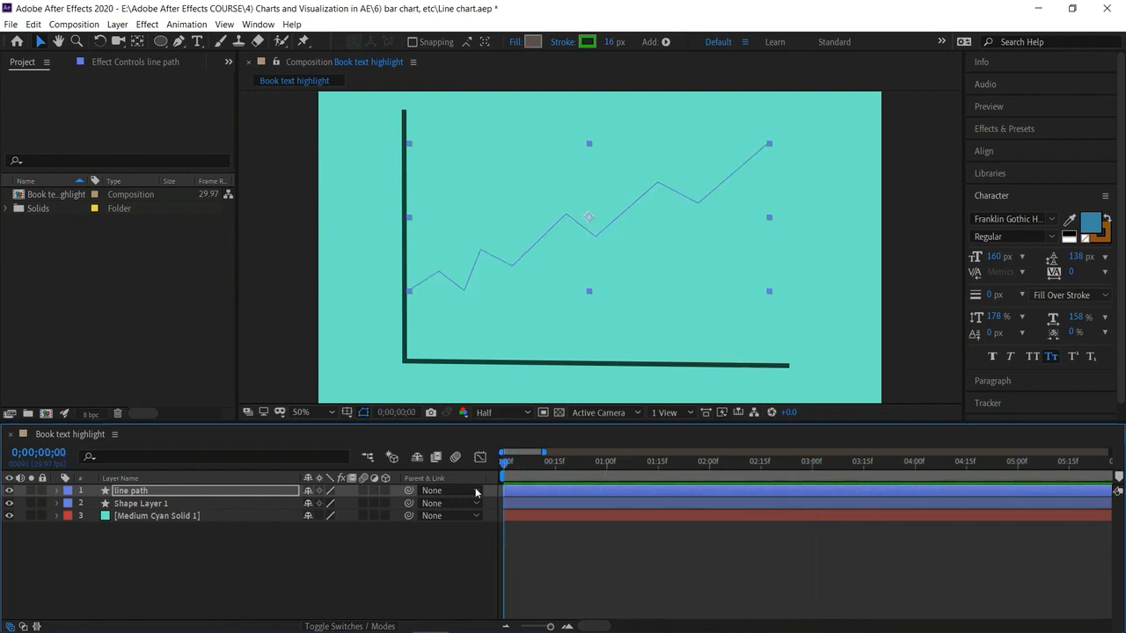
mouse_move(513, 515)
left_mouse_down()
mouse_move(575, 557)
mouse_move(566, 550)
left_mouse_up()
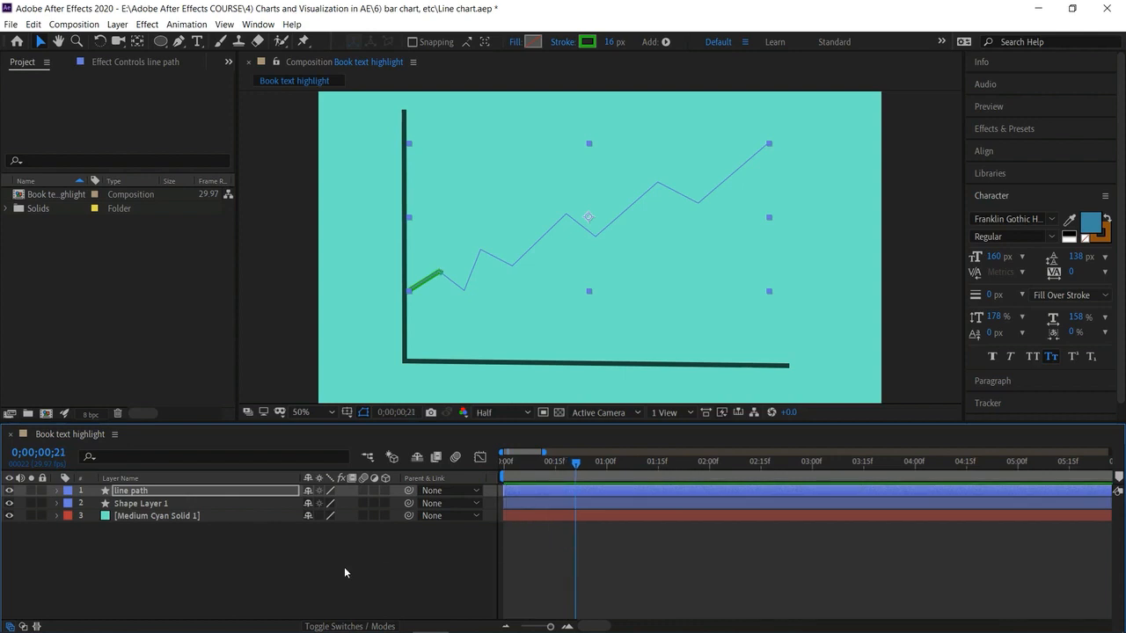
left_click(319, 570)
left_click(161, 41)
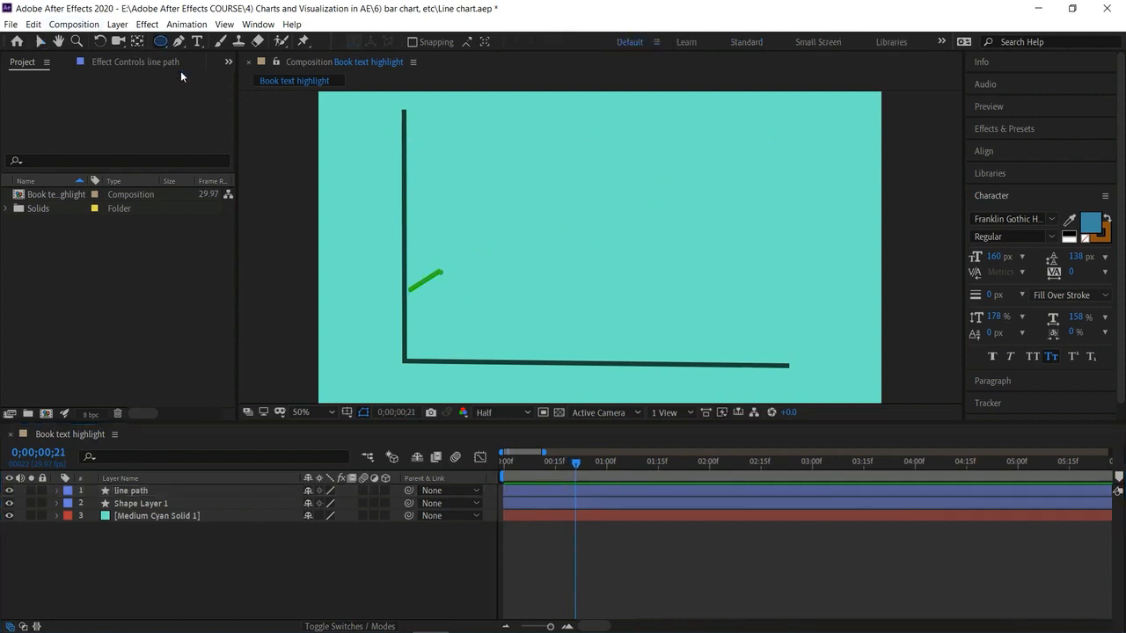
left_click_drag(340, 251, 353, 262)
Remove the small ellipse's stroke and give it a solid colour fill
left_click(446, 44)
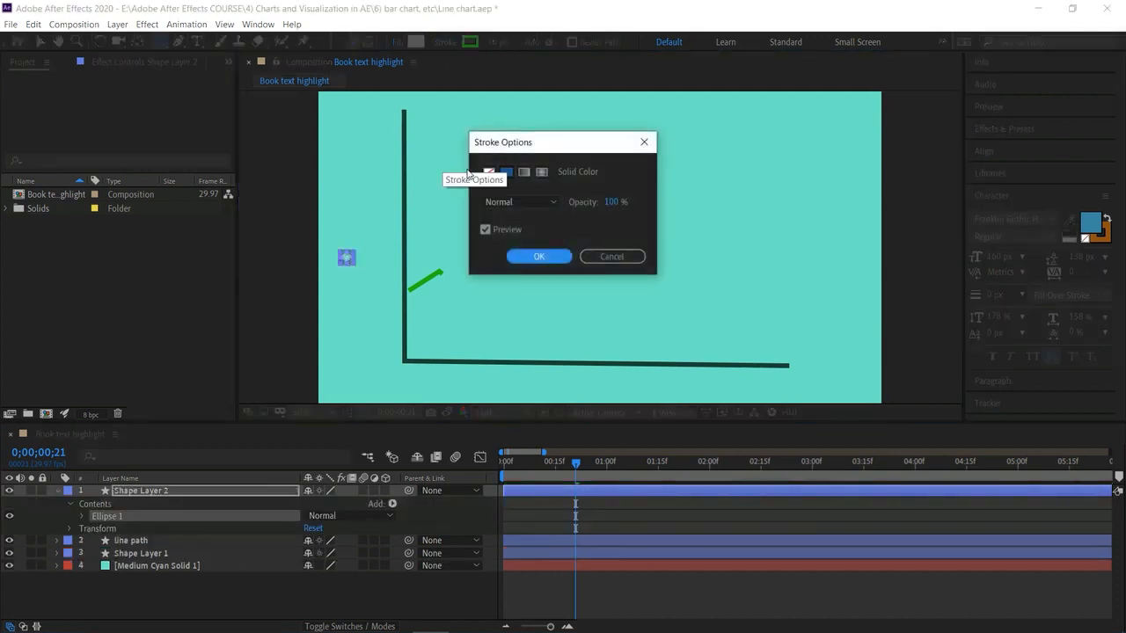
left_click(539, 256)
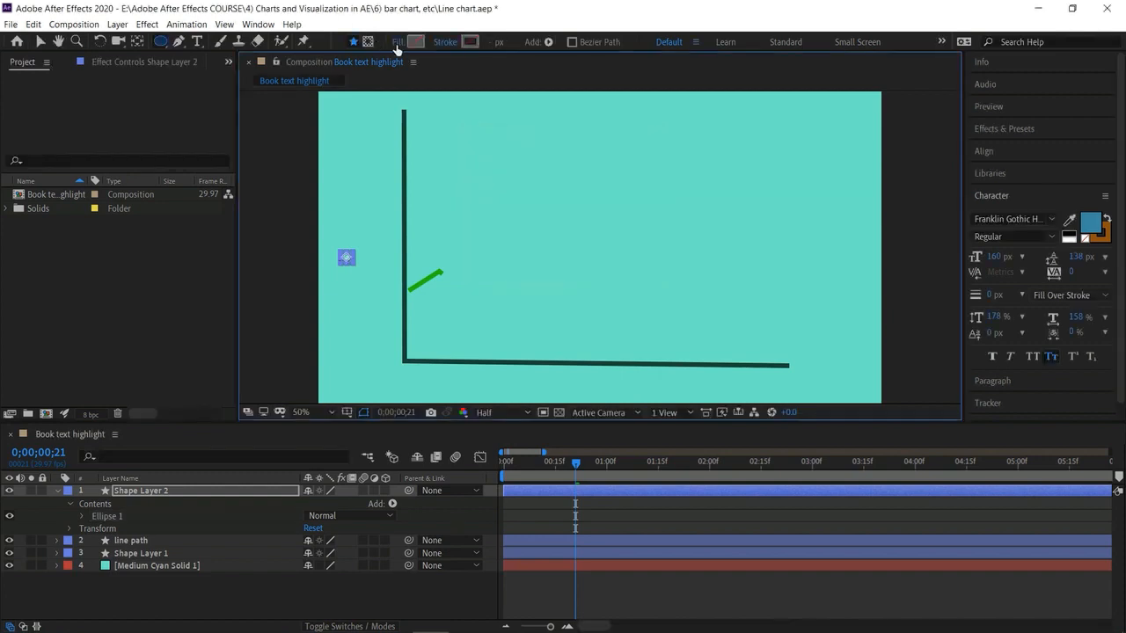
left_click(397, 42)
left_click(505, 174)
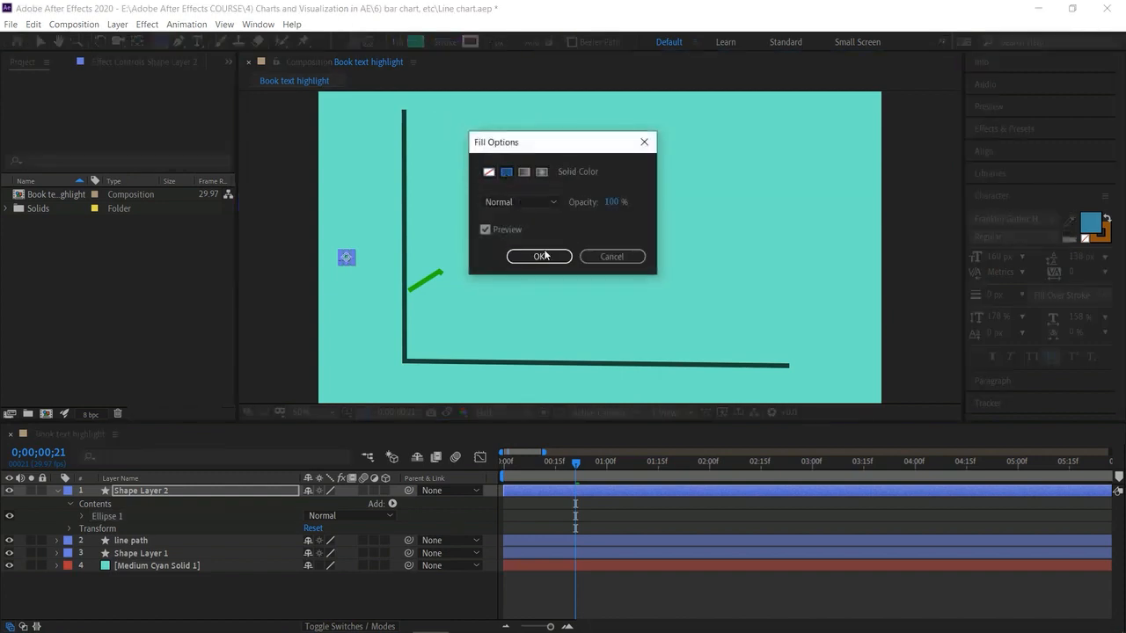
left_click(538, 256)
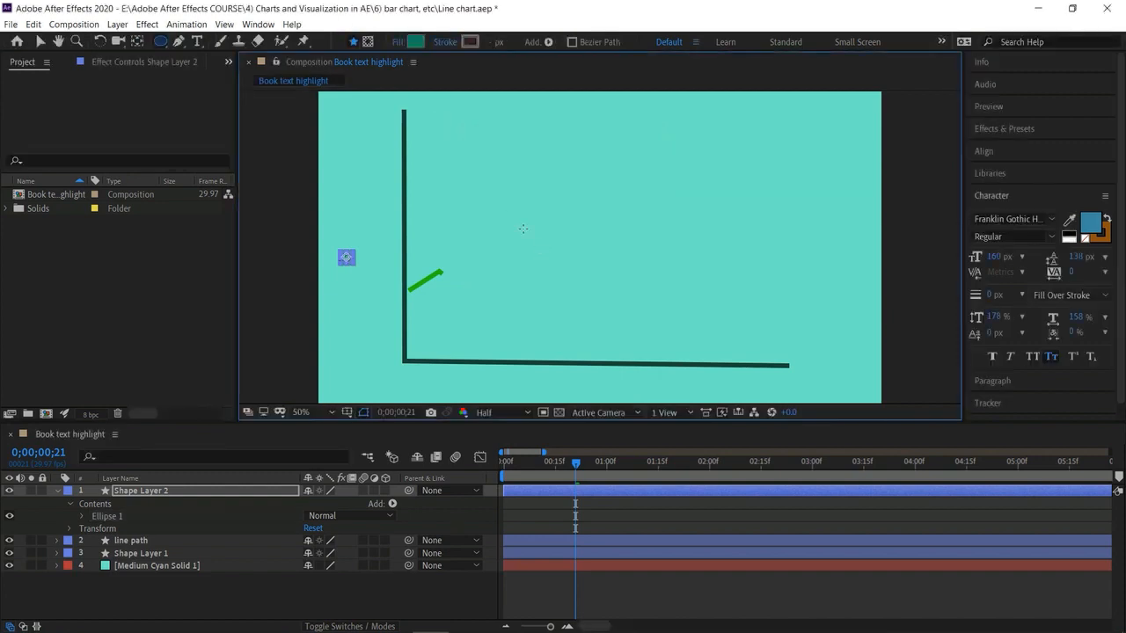
Set the small ellipse's fill colour to bright green 05FD50
left_click(414, 42)
left_click(805, 488)
left_click(834, 500)
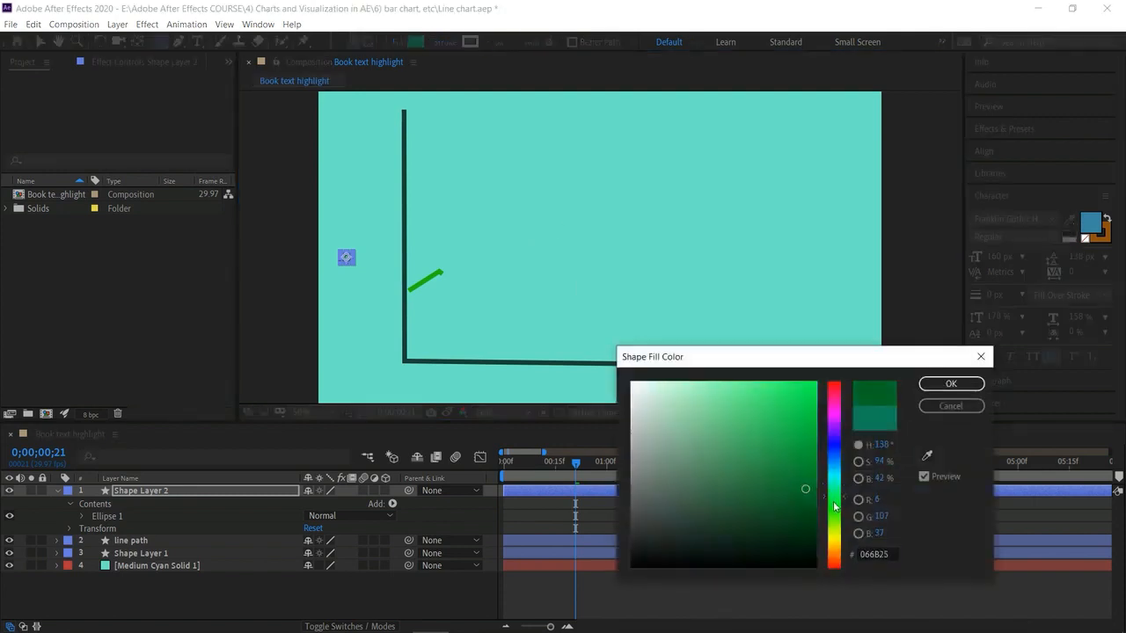
left_click(808, 470)
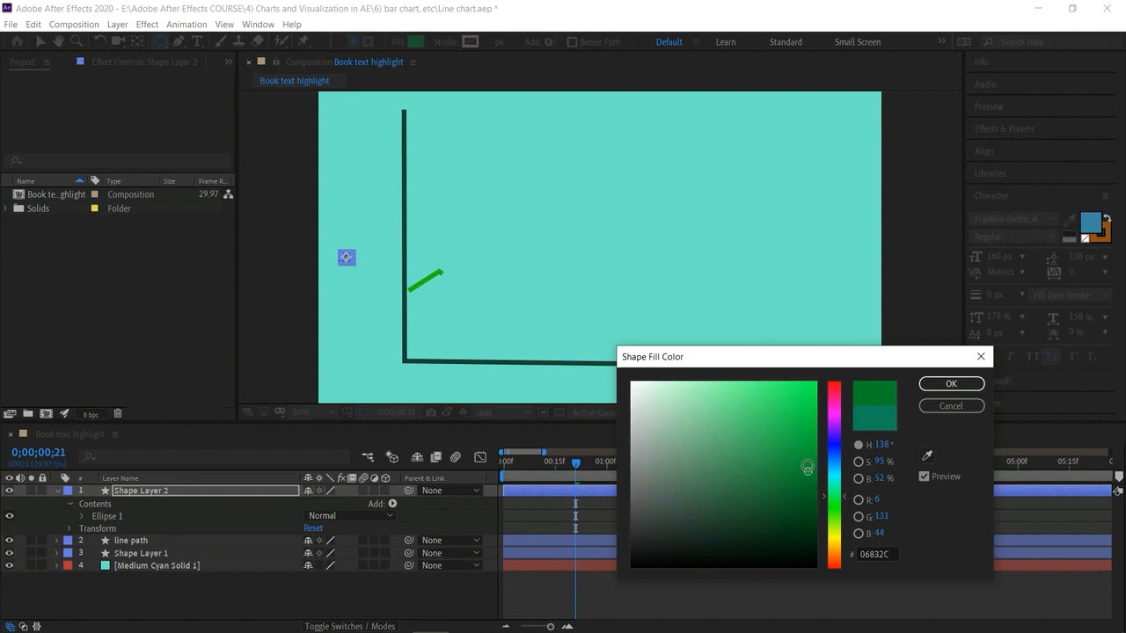
left_click(812, 382)
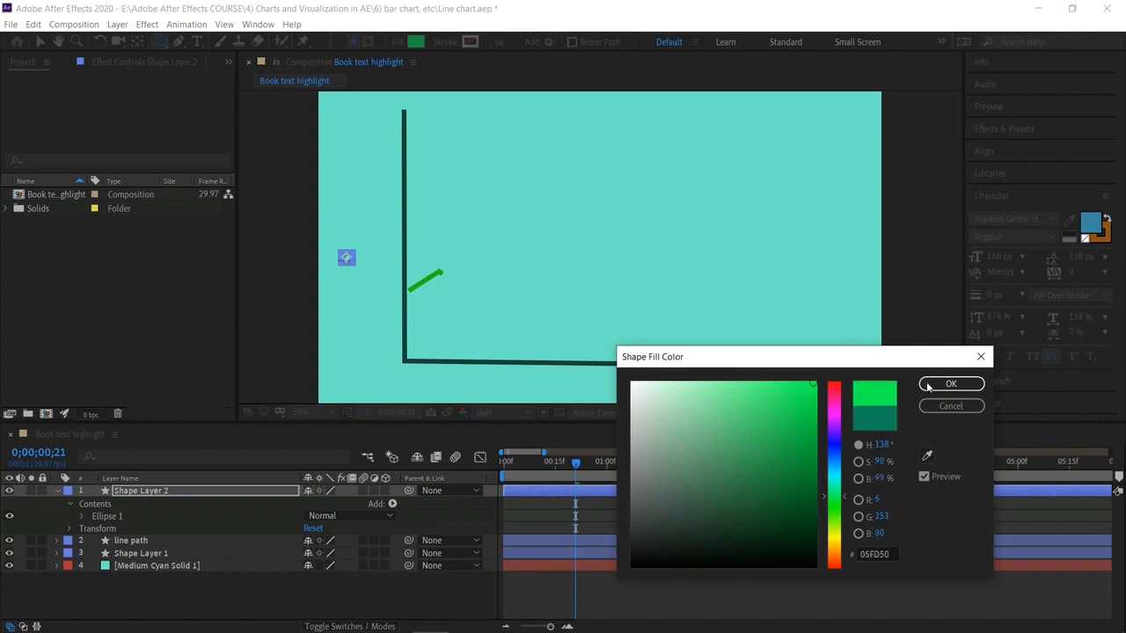
left_click(951, 384)
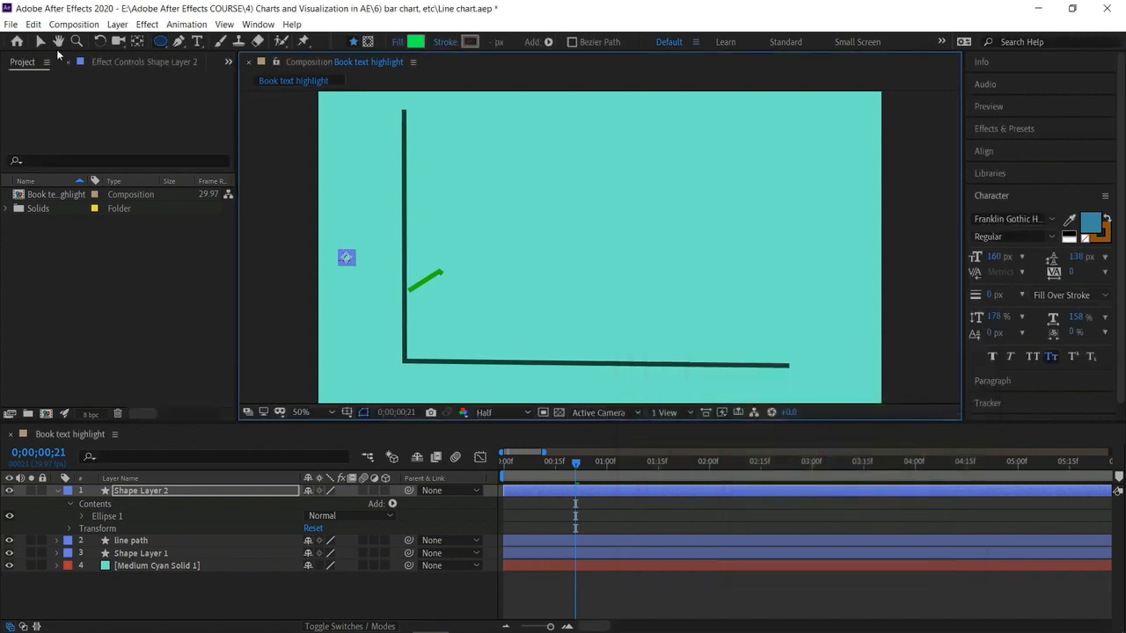
Move the green dot with the Selection tool onto the data line's first peak
left_click(40, 41)
left_click(293, 237)
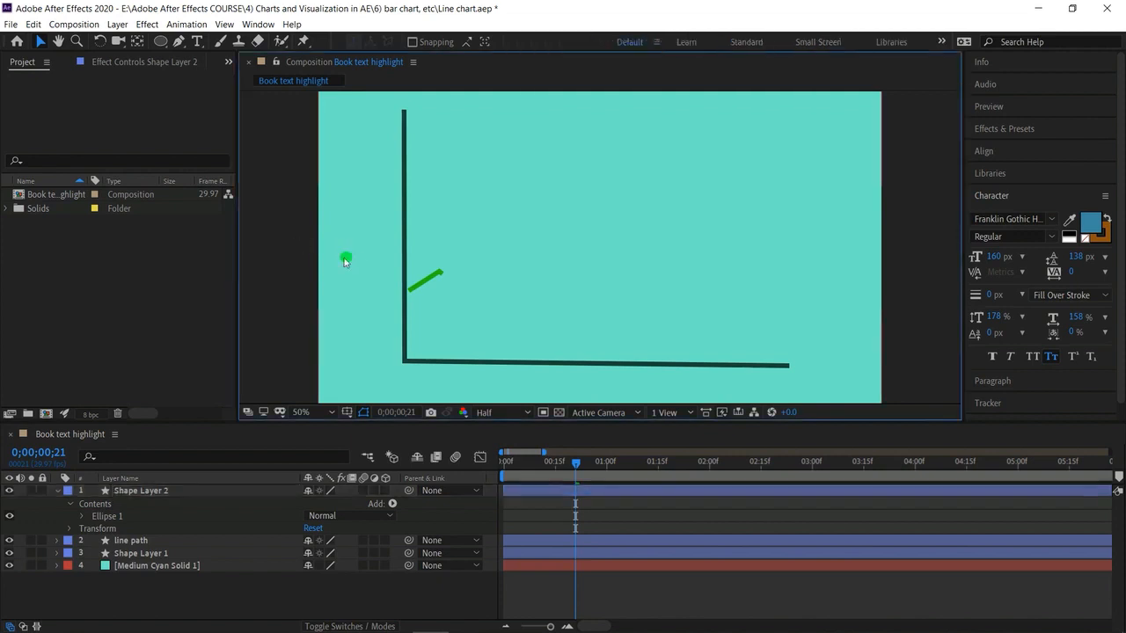
left_click_drag(345, 262, 438, 276)
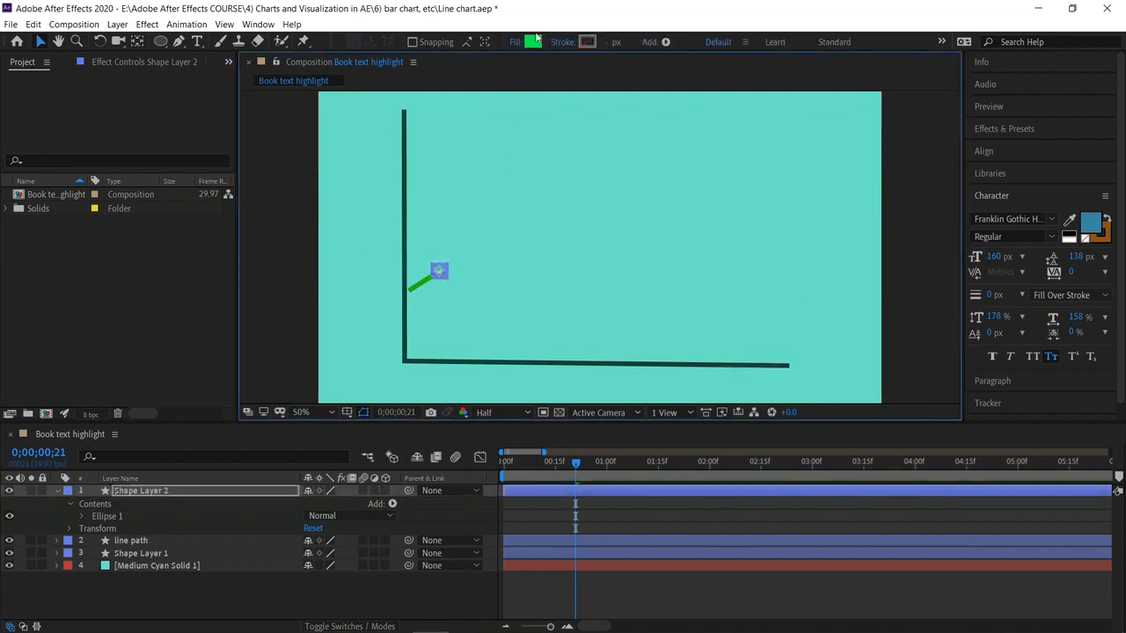
Change the dot's fill to a darker green and deselect it
left_click(533, 42)
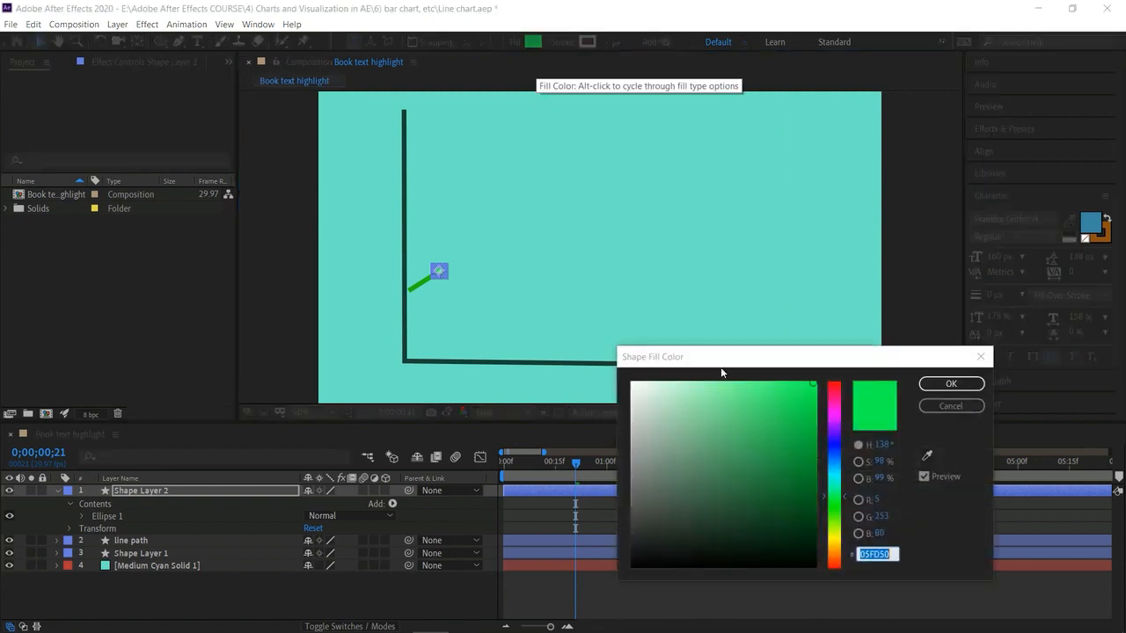
left_click(800, 458)
left_click(951, 384)
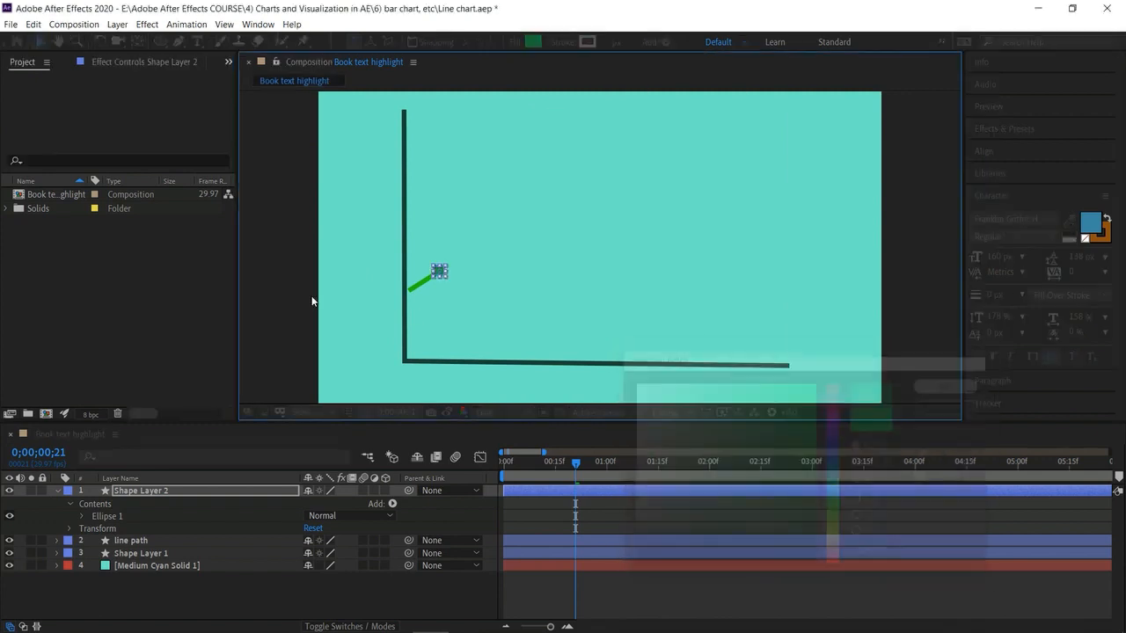
left_click(290, 298)
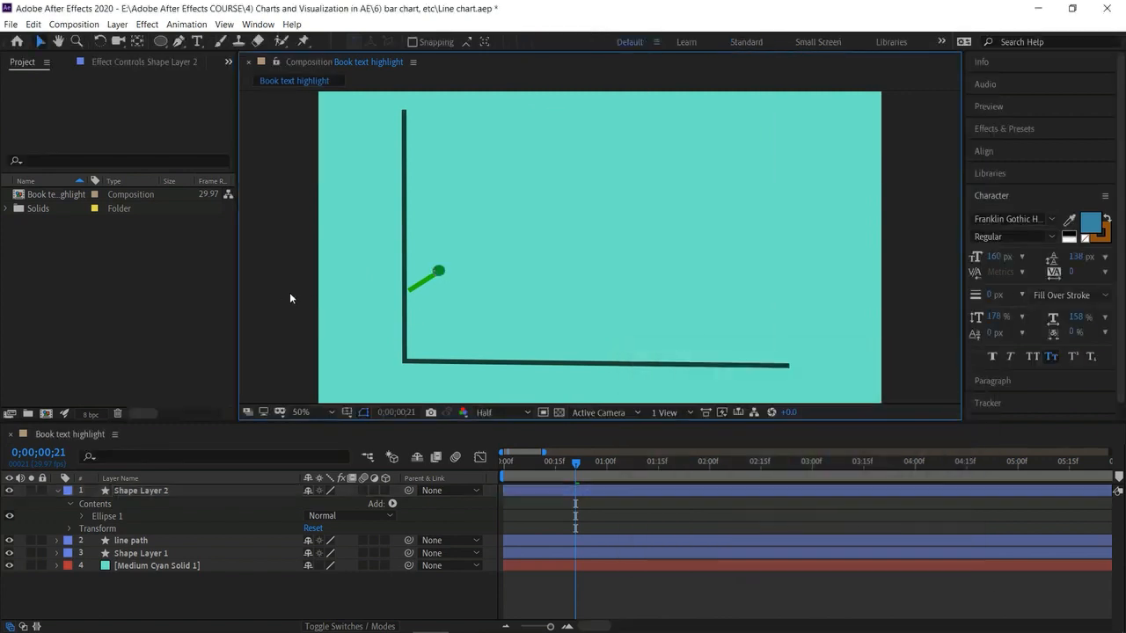
Enlarge the dot around the data line's first peak and deselect it
left_click(439, 272)
mouse_move(445, 275)
left_mouse_down()
mouse_move(450, 290)
mouse_move(438, 261)
left_mouse_up()
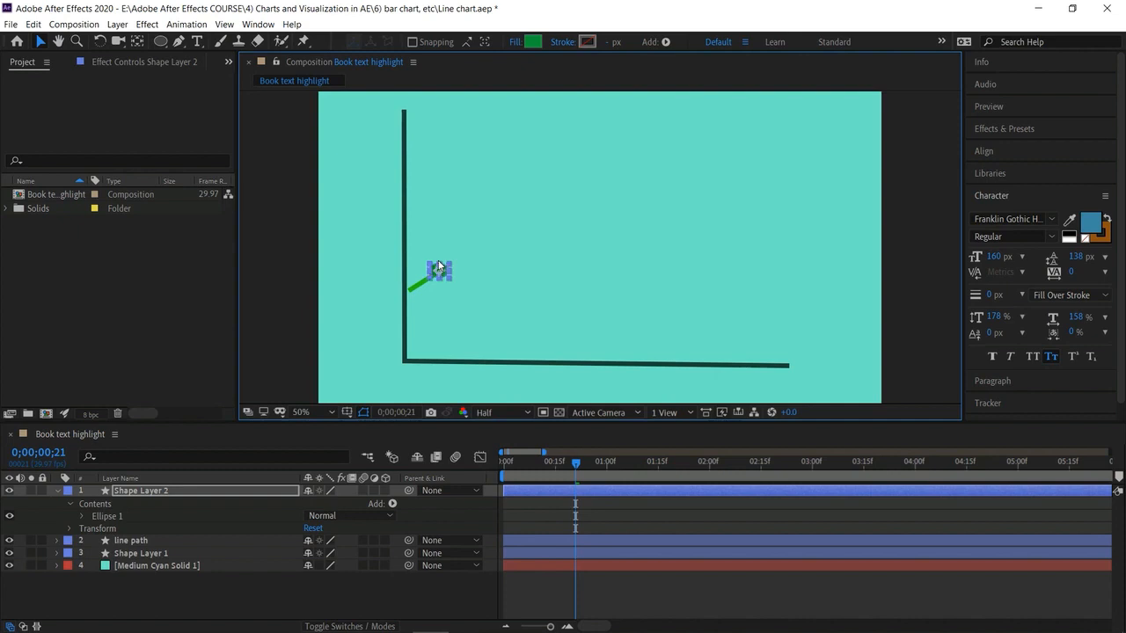
left_click(291, 277)
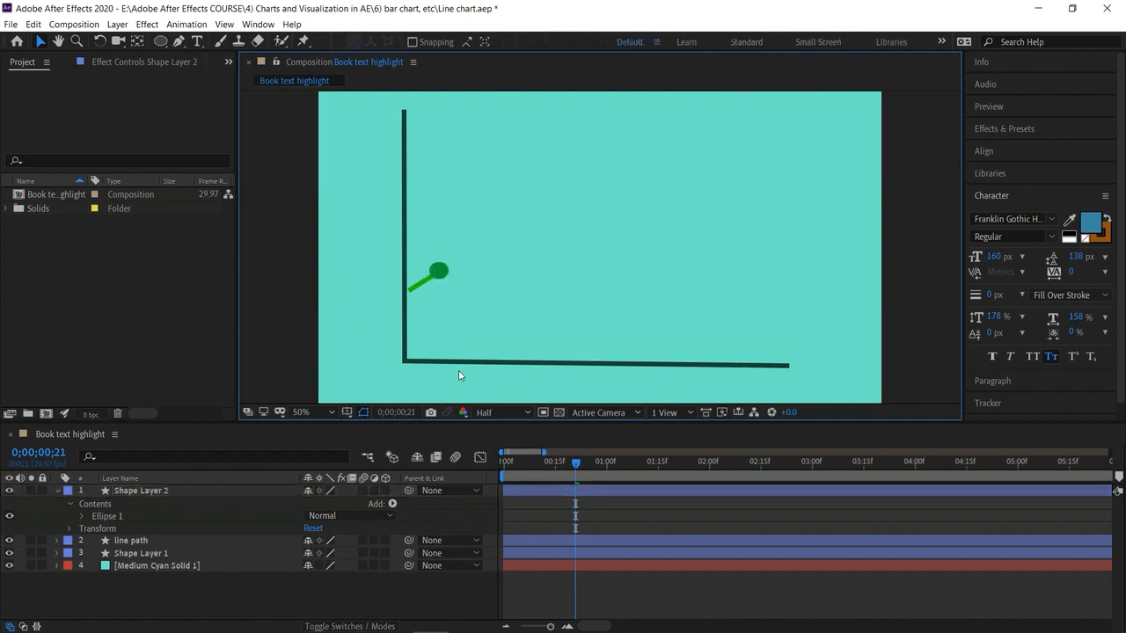
Trim the first-peak dot's layer so it starts at 0;00;00;21, when the line reaches the dot
left_click_drag(556, 460, 571, 478)
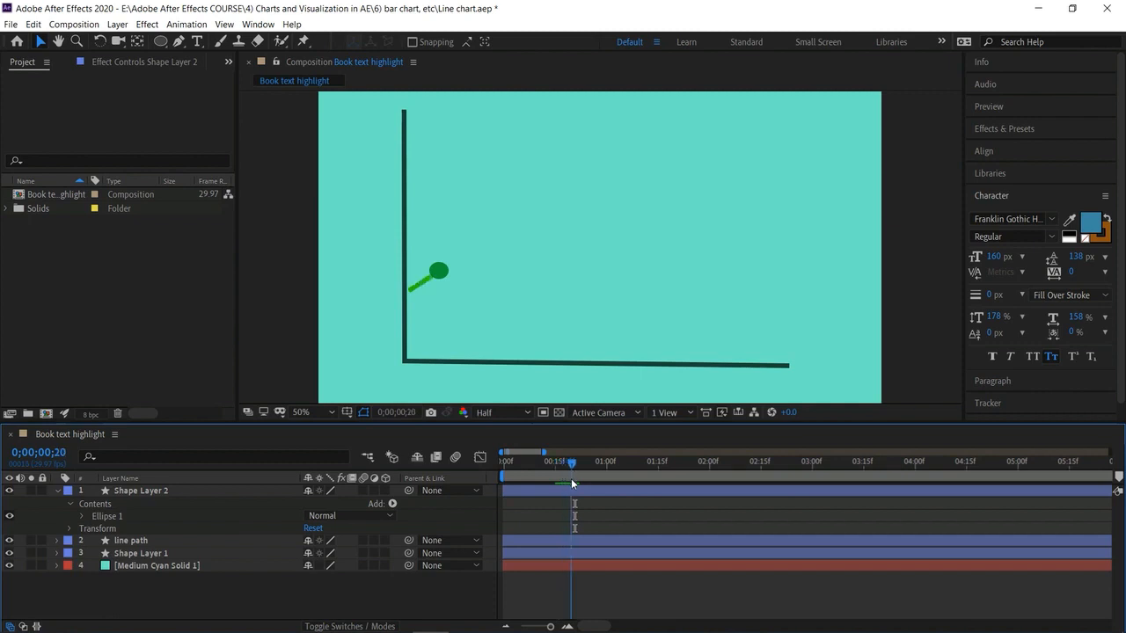
left_click_drag(569, 480, 574, 484)
left_click(580, 489)
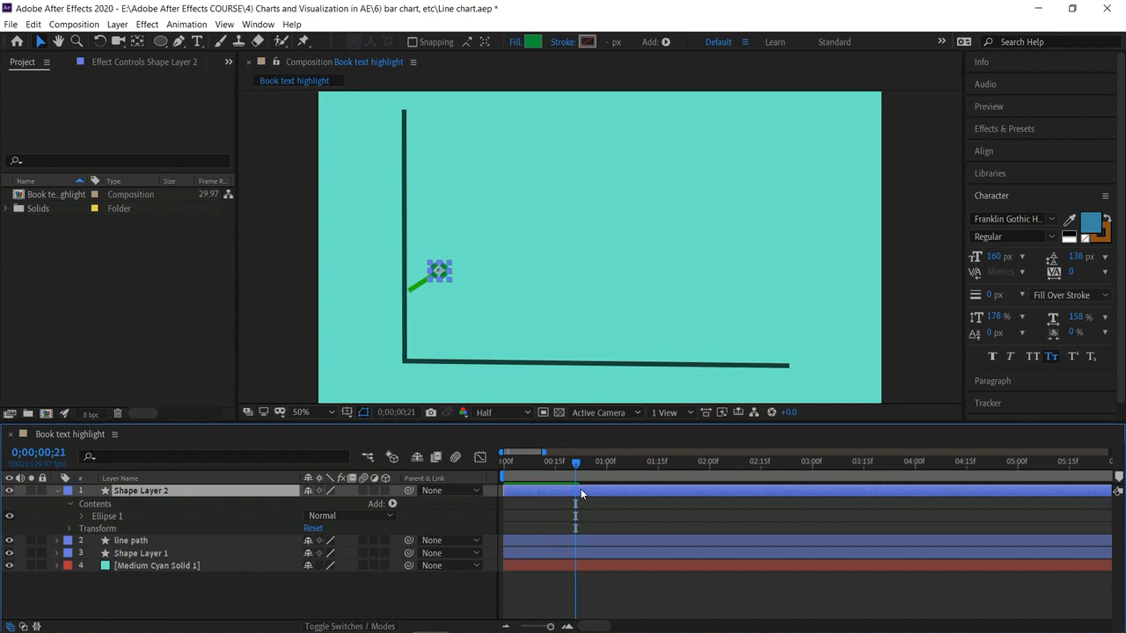
key("alt+bracketleft")
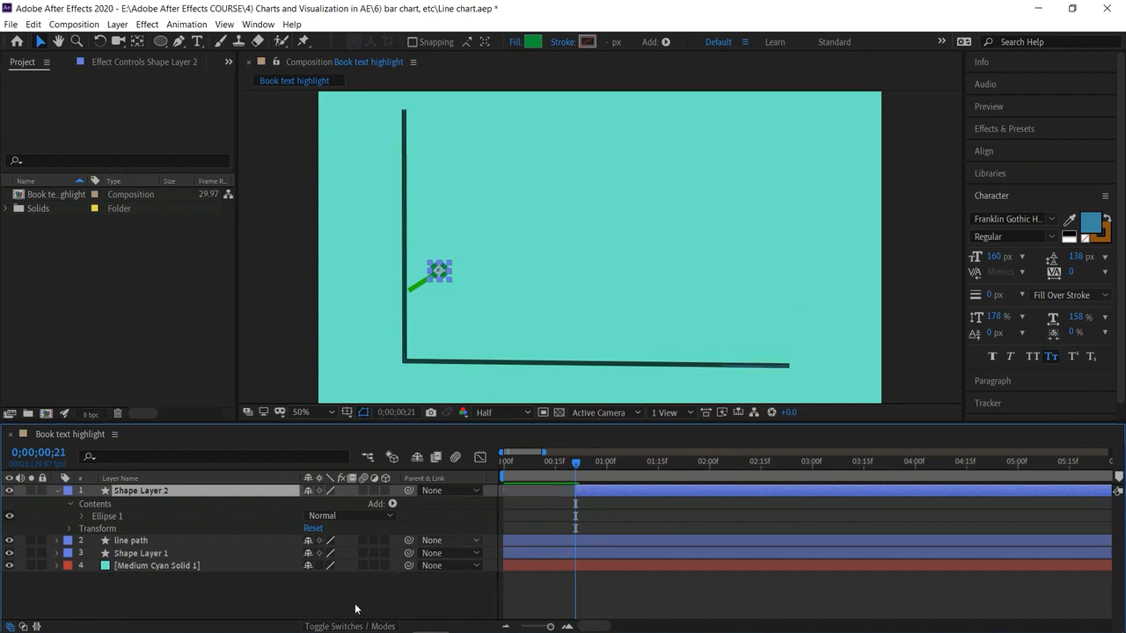
left_click(354, 603)
At 0;00;00;25, duplicate the dot onto the data line's first low point and trim the copy's layer to start at that time
left_click(439, 272)
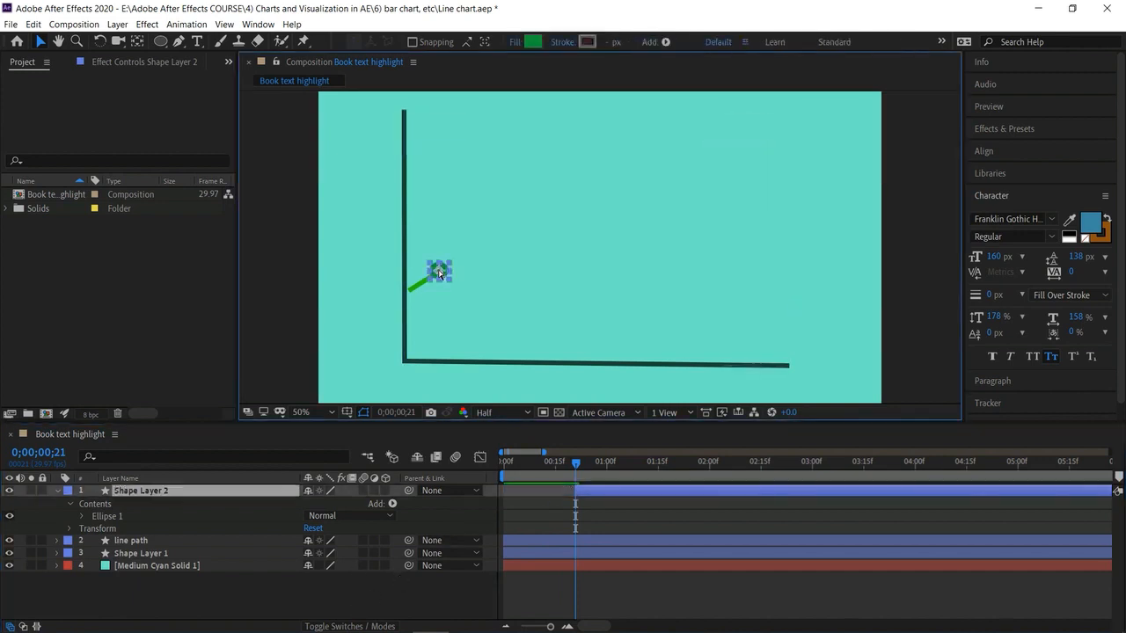
left_click(579, 463)
left_click(589, 469)
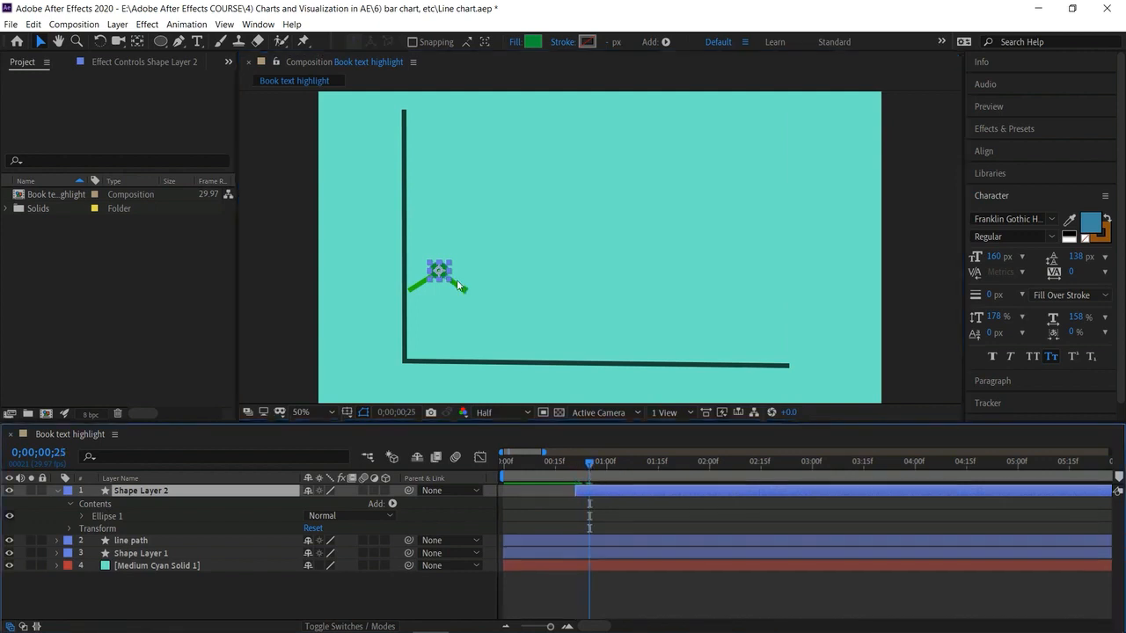
left_click(294, 305)
key("ctrl+v")
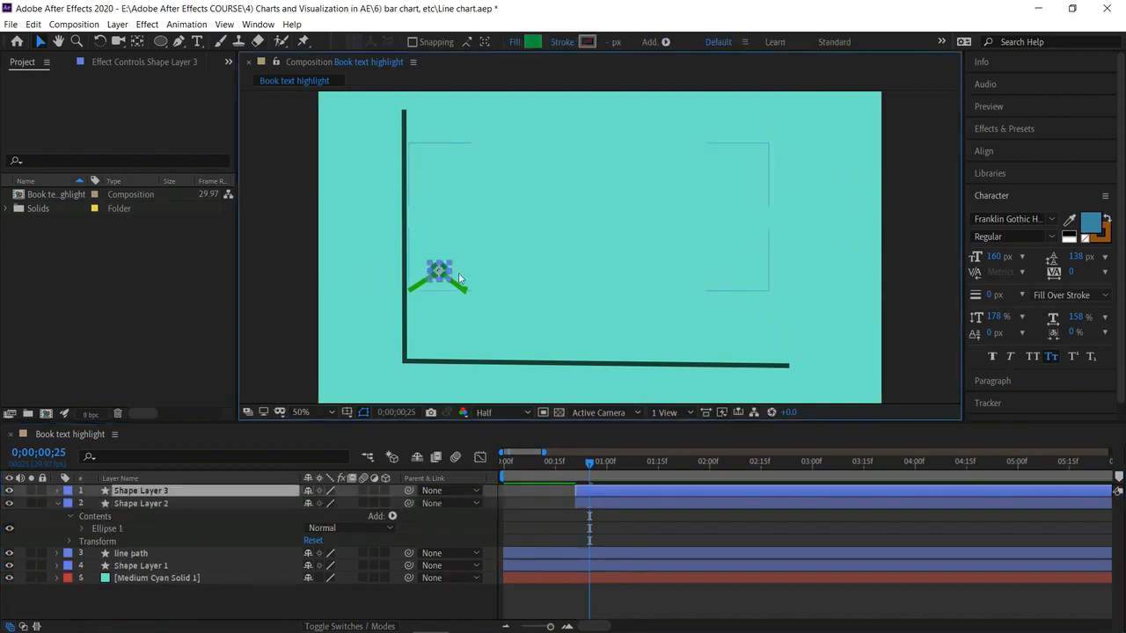
mouse_move(452, 281)
left_mouse_down()
mouse_move(465, 295)
mouse_move(440, 277)
mouse_move(468, 296)
left_mouse_up()
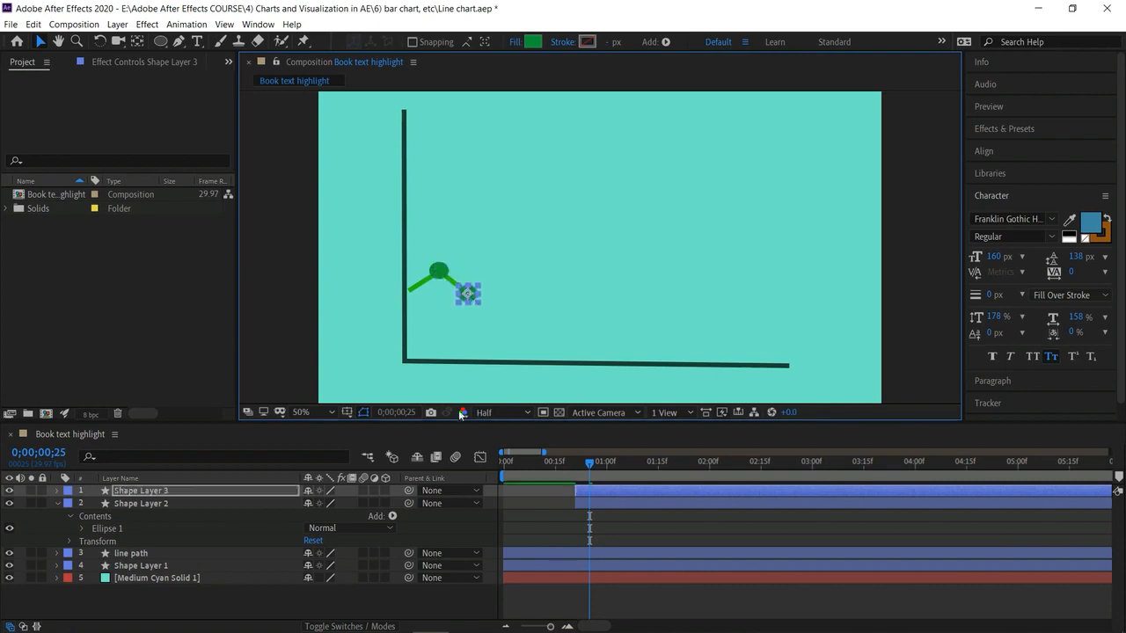
left_click(602, 490)
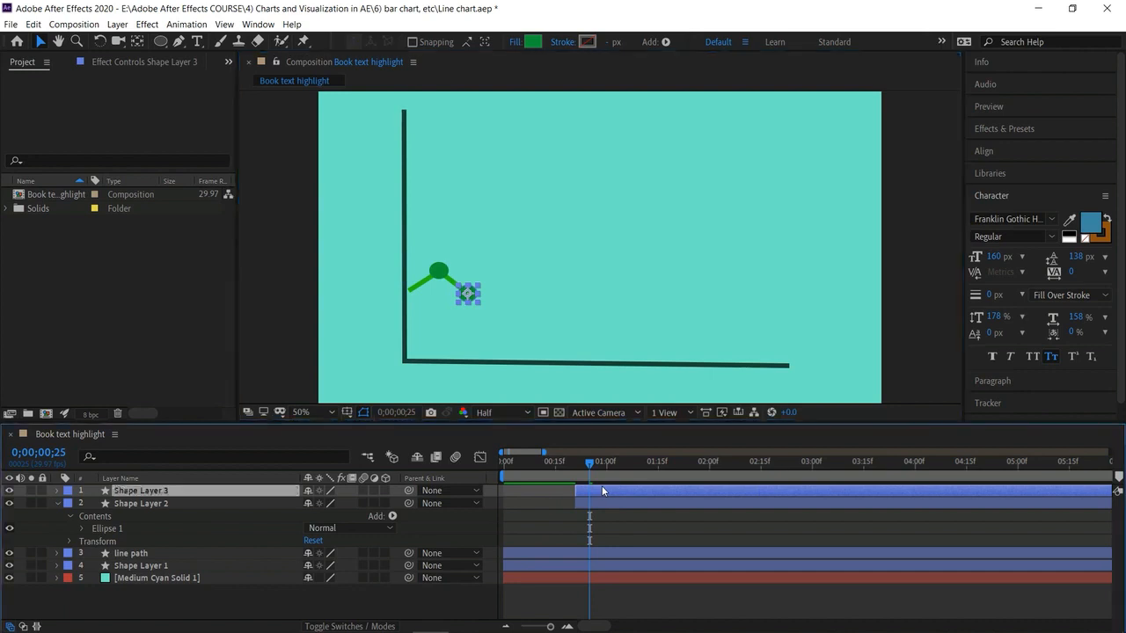
key("alt+bracketleft")
At 0;00;01;00, duplicate the dot onto the line's second peak, trim the copy's start to that time and preview the animation
left_click_drag(588, 463, 607, 477)
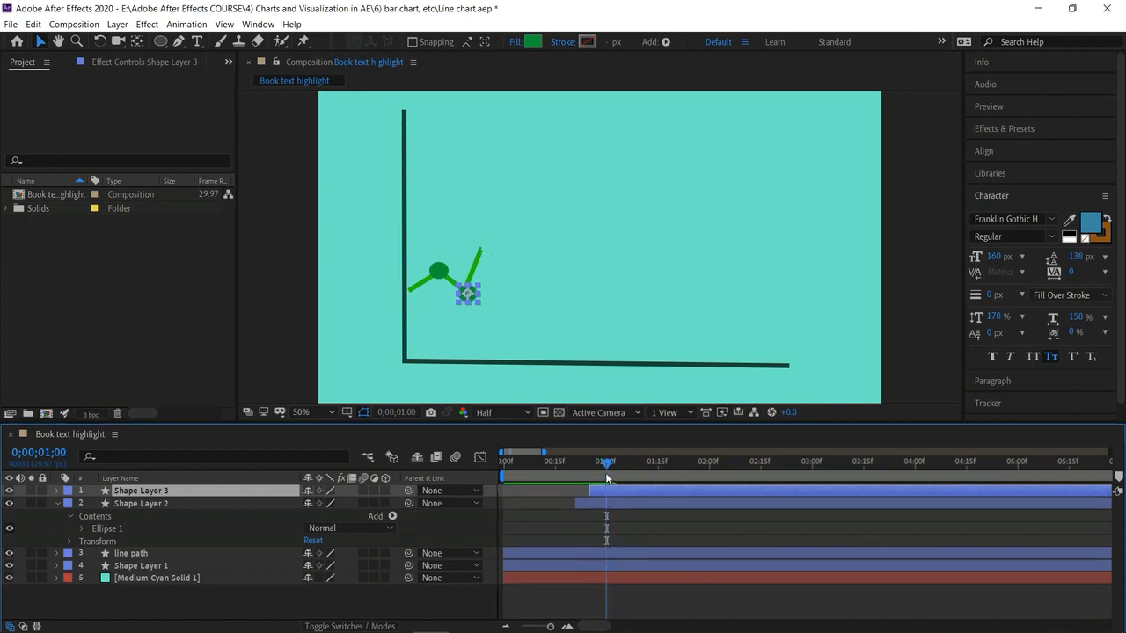
left_click(273, 320)
left_click(468, 294)
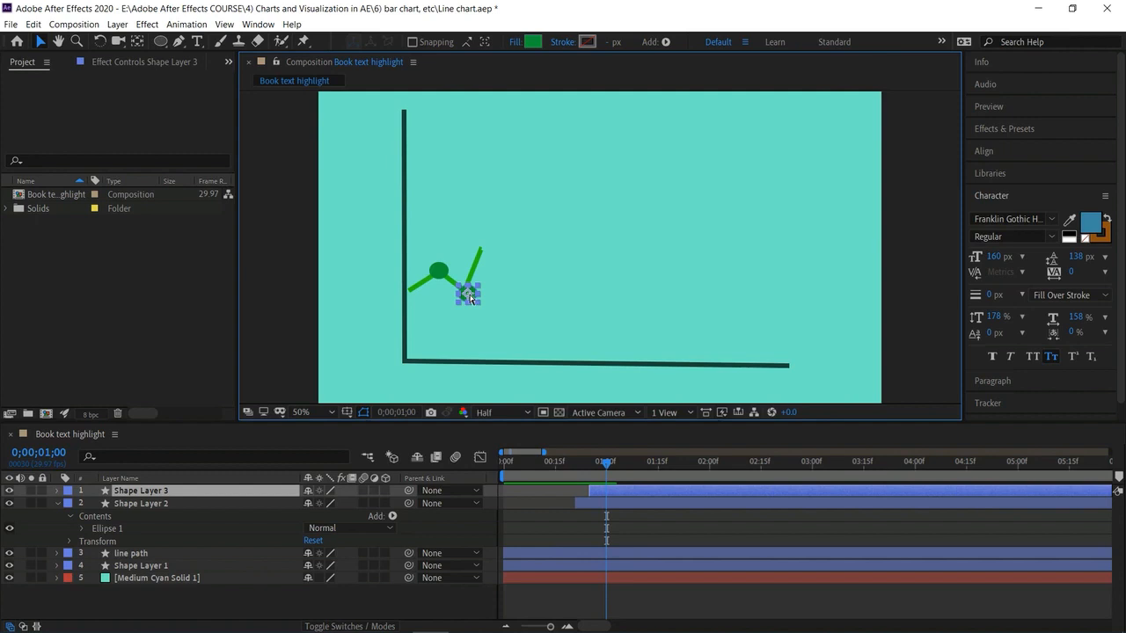
key("ctrl+d")
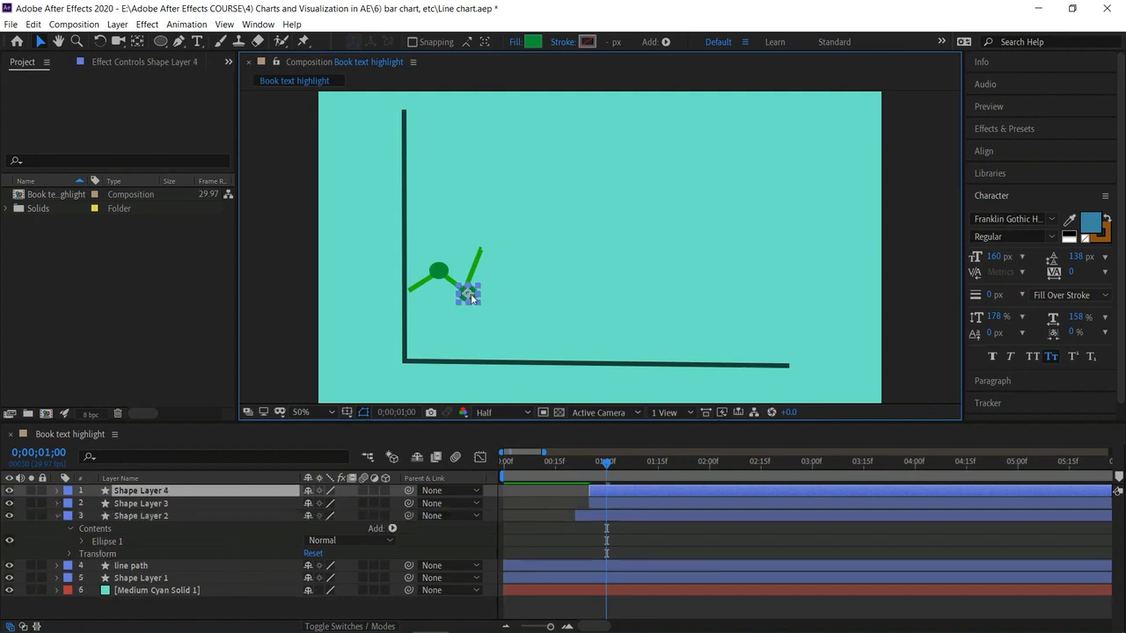
left_click_drag(470, 292, 481, 250)
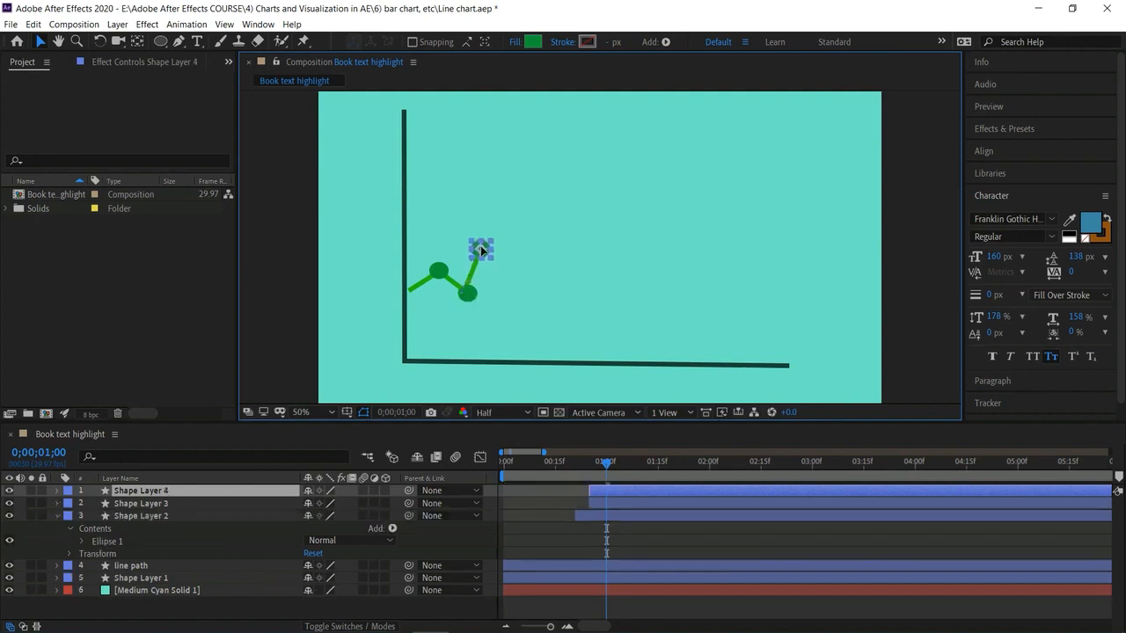
left_click(646, 491)
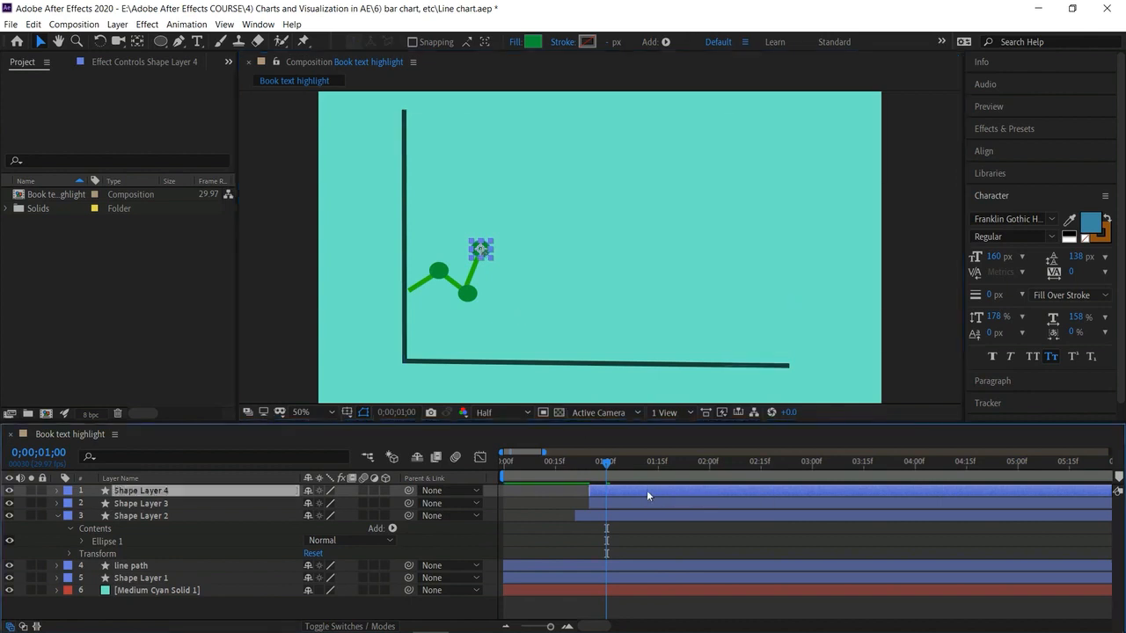
key("bracketleft")
key("space")
key("space")
At 0;00;01;05, duplicate the second-peak dot onto the line's second low point and trim the copy's layer to start at that time
left_click_drag(668, 461, 620, 454)
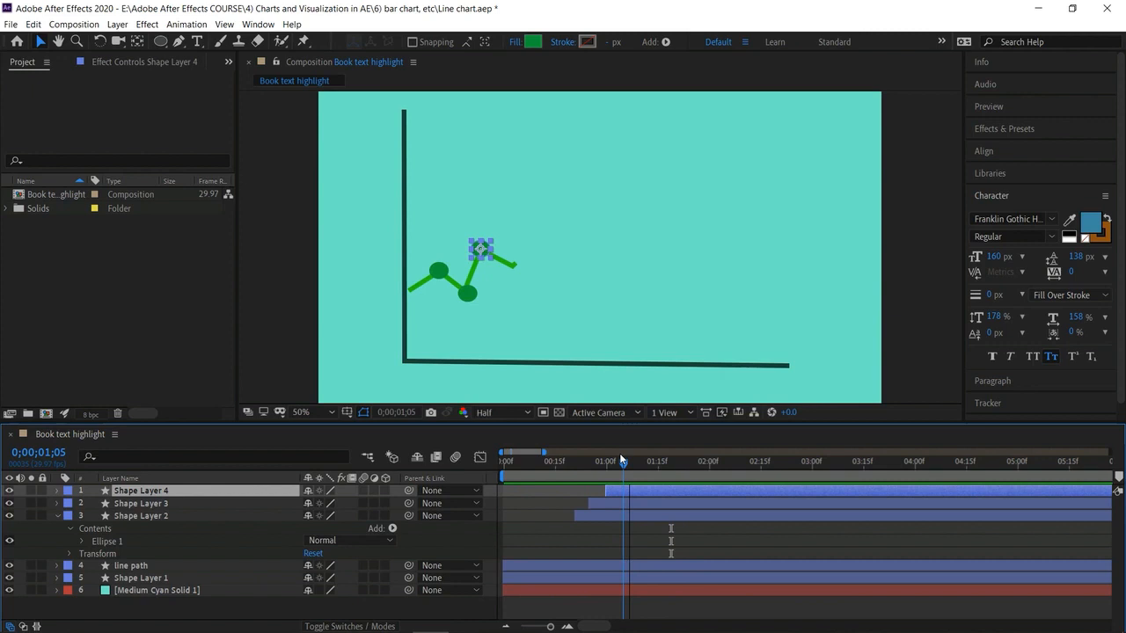
left_click(483, 254)
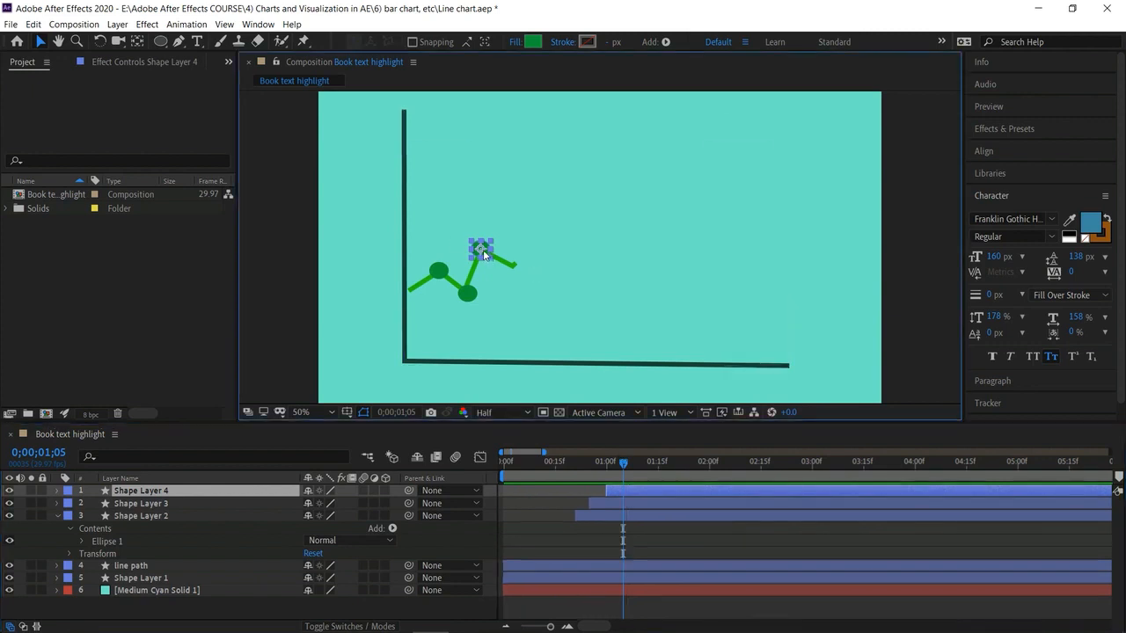
key("ctrl+d")
left_click_drag(482, 254, 519, 273)
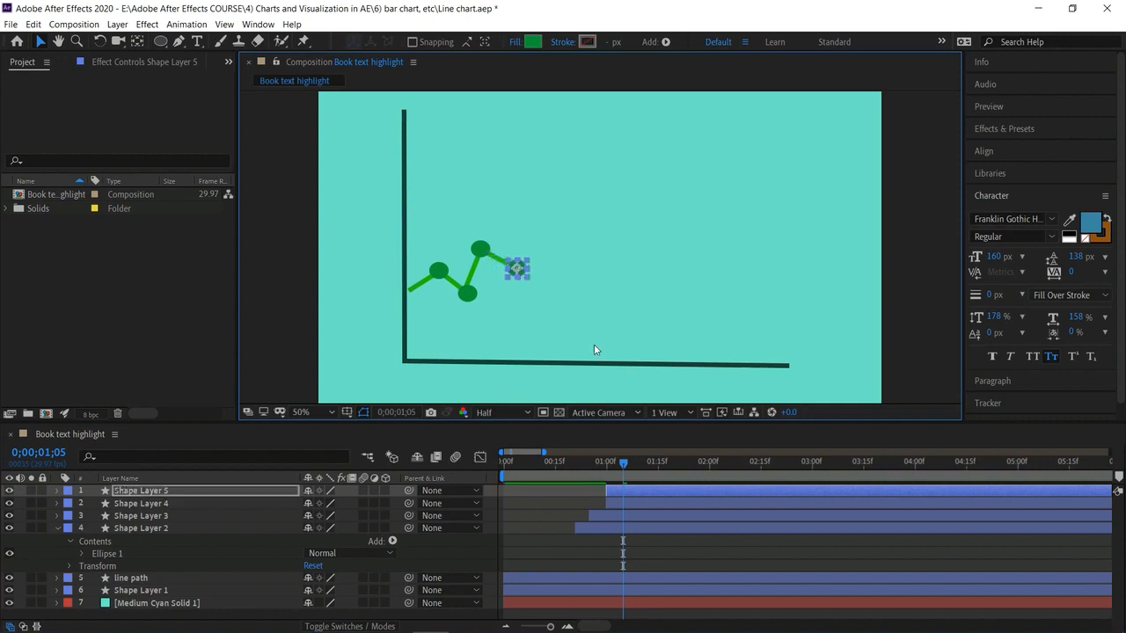
left_click(644, 492)
key("alt+[")
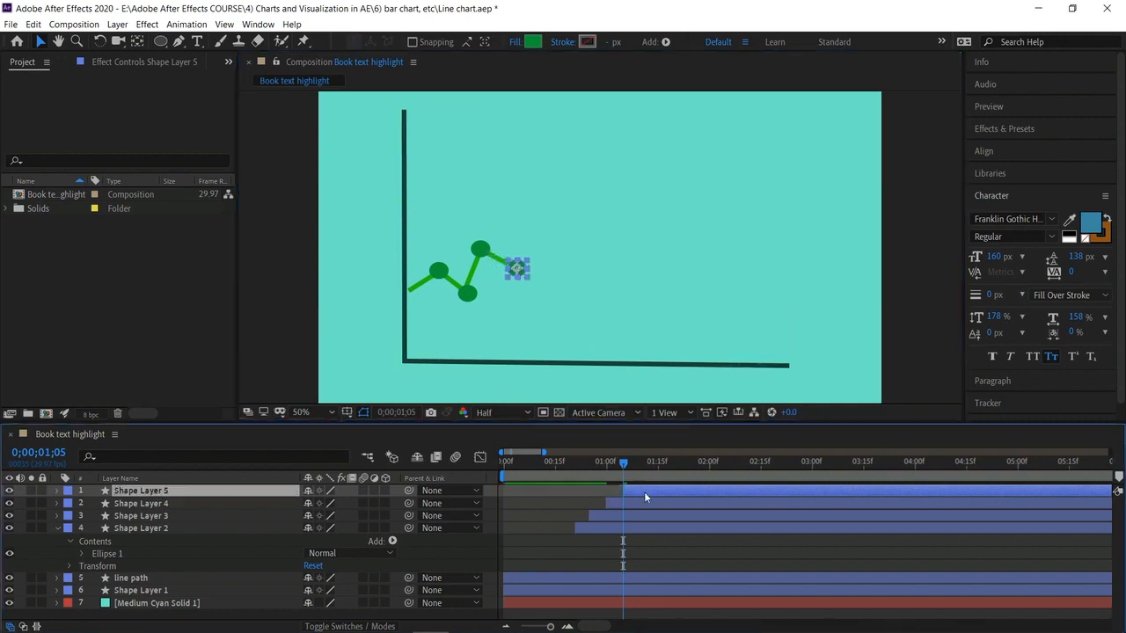
At 0;00;01;14, duplicate the latest dot onto the line's third peak and trim the copy's layer to start at that time
left_click_drag(630, 474, 664, 496)
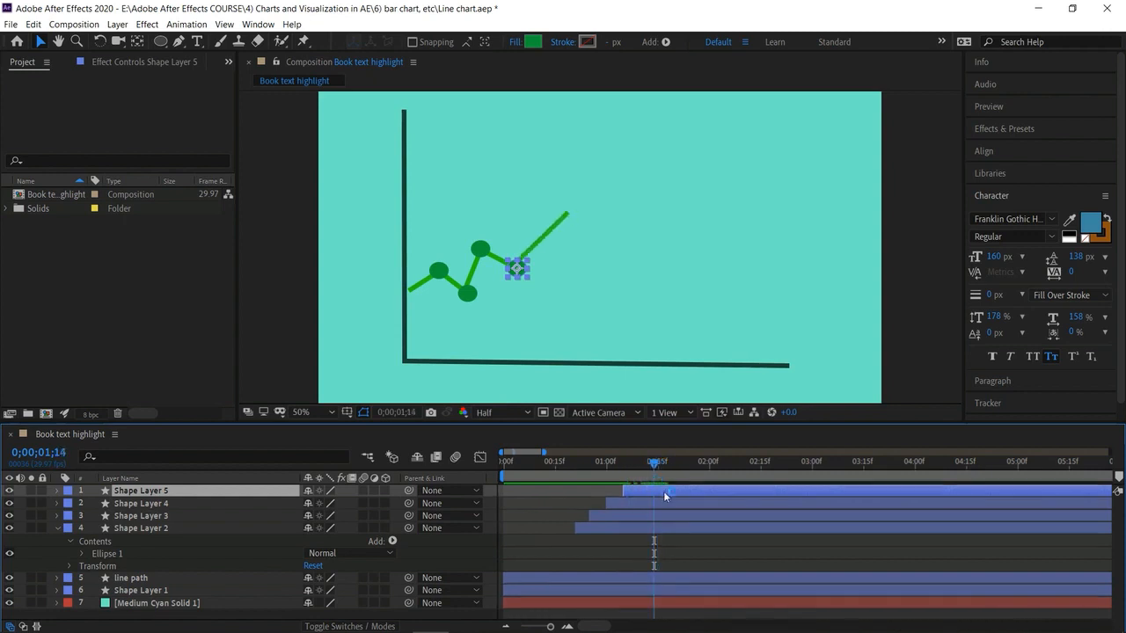
left_click(280, 299)
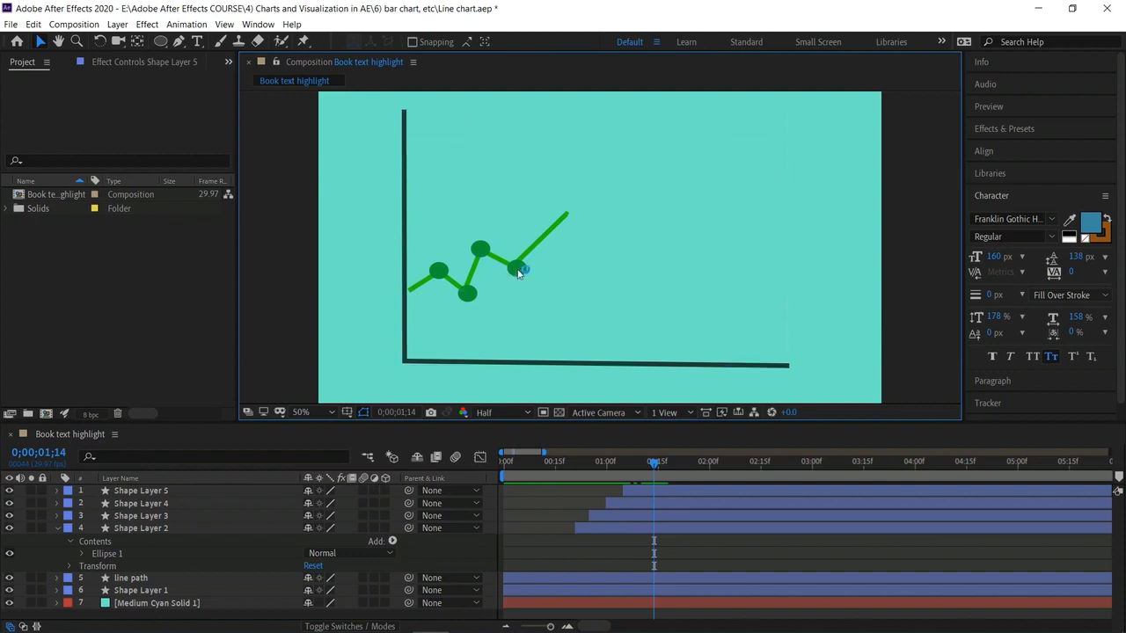
left_click(517, 272)
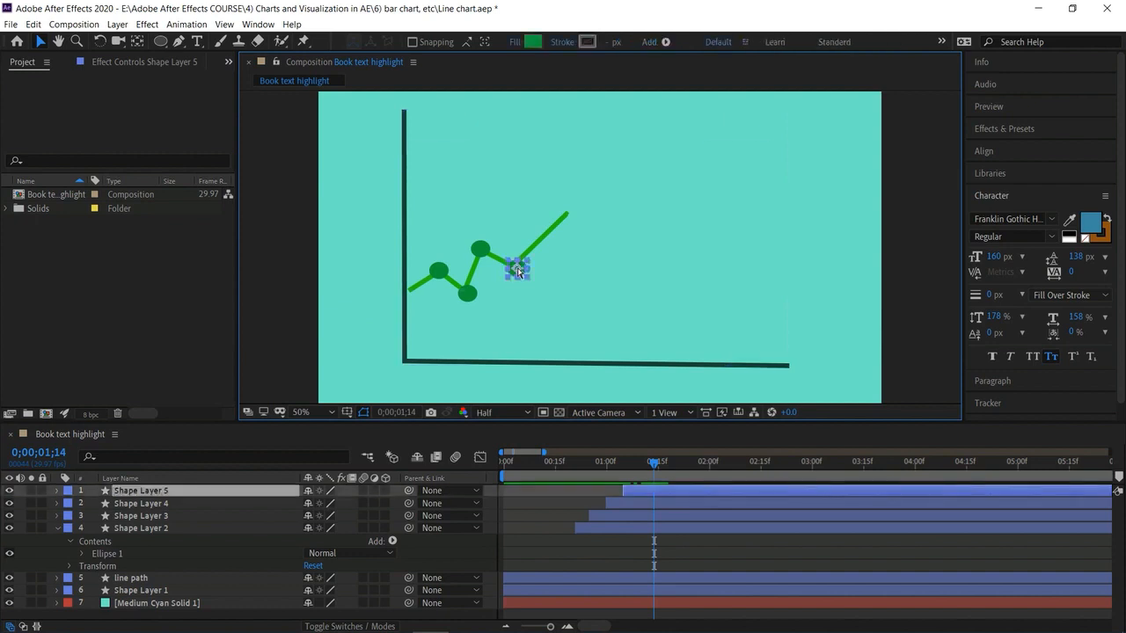
key("ctrl+d")
left_click_drag(526, 271, 555, 228)
key("ctrl+z")
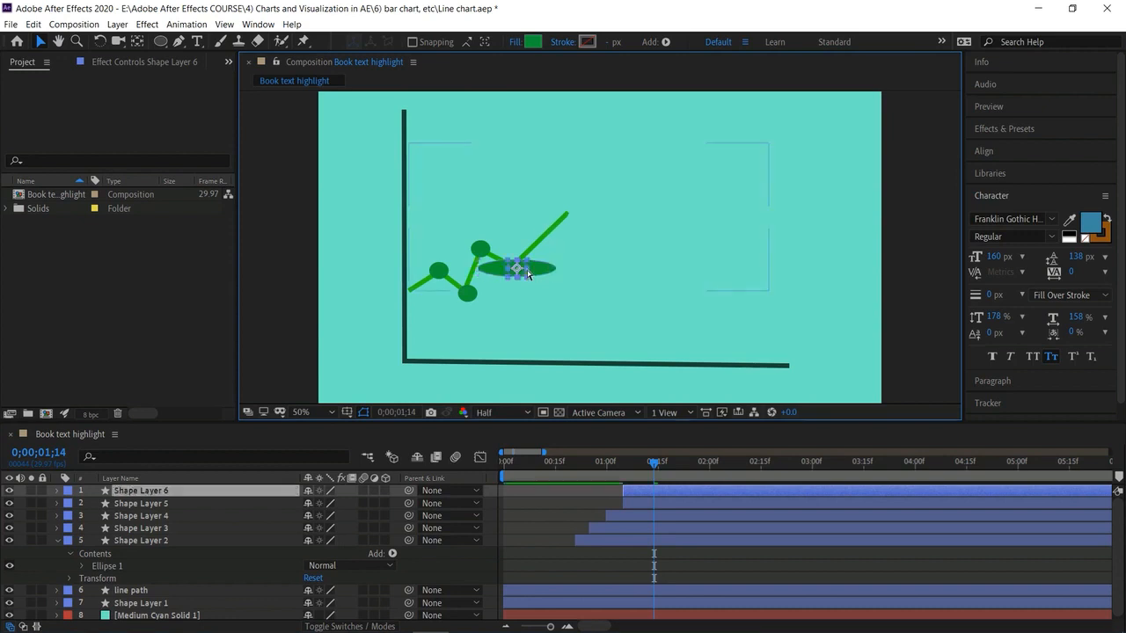
left_click_drag(520, 268, 568, 210)
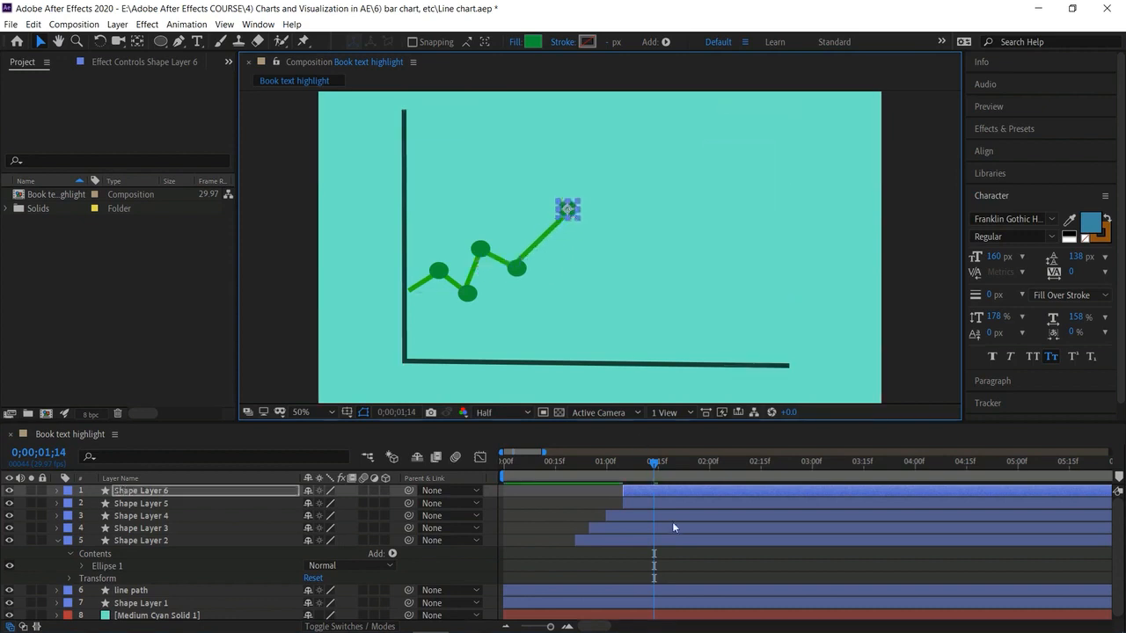
key("alt+bracketleft")
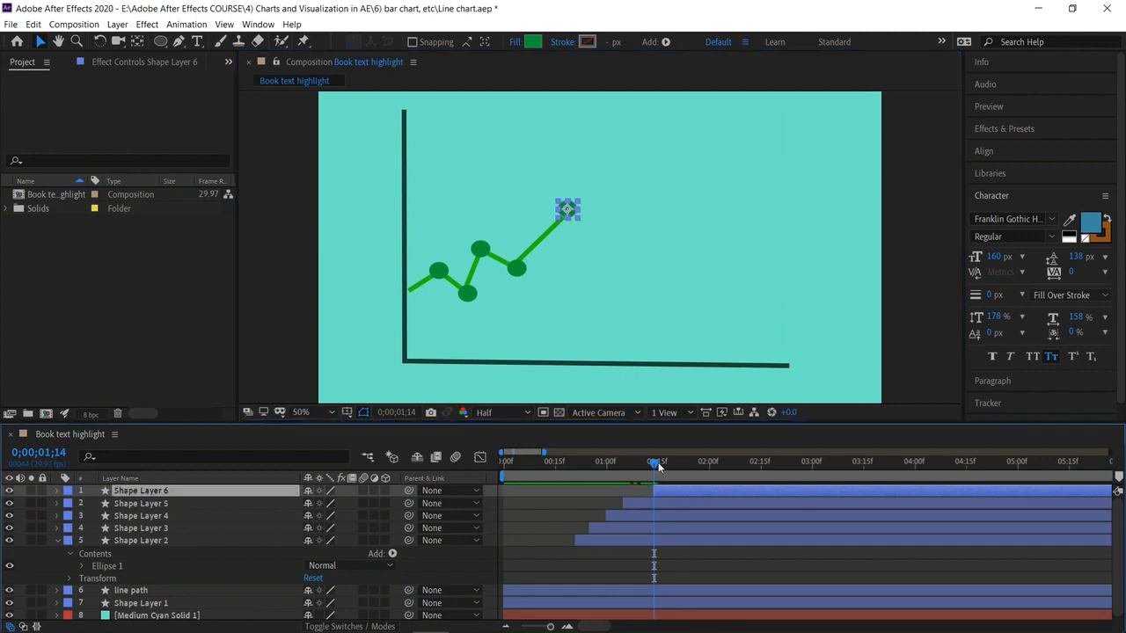
At 0;00;01;19, duplicate the third-peak dot onto the line's third low point and trim the copy's layer to start at that time
left_click_drag(654, 464, 671, 483)
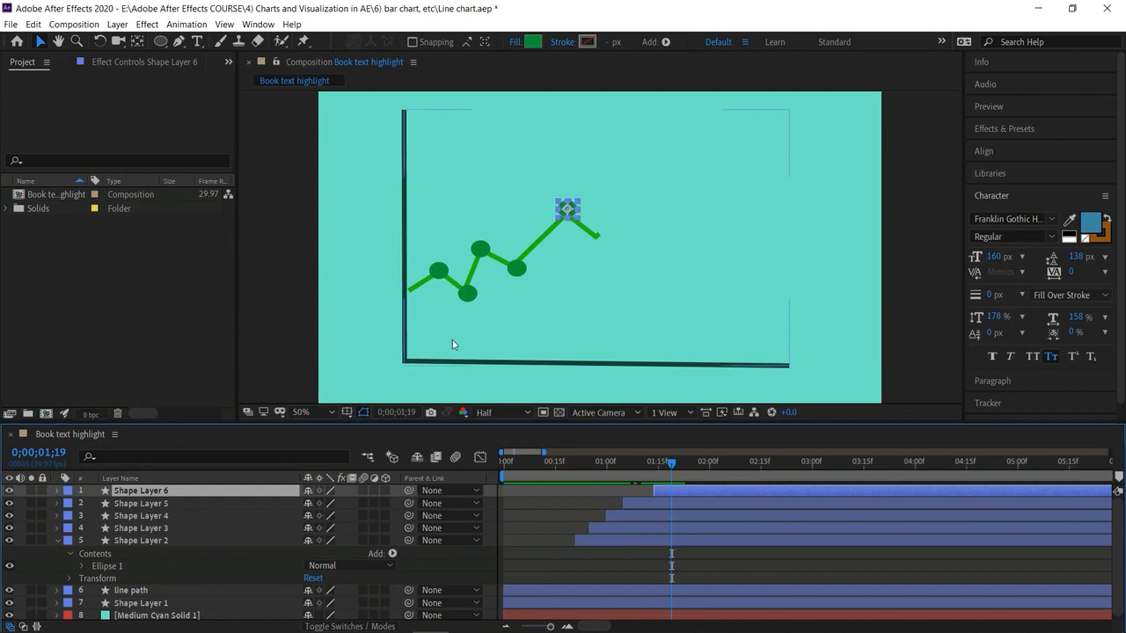
left_click(285, 308)
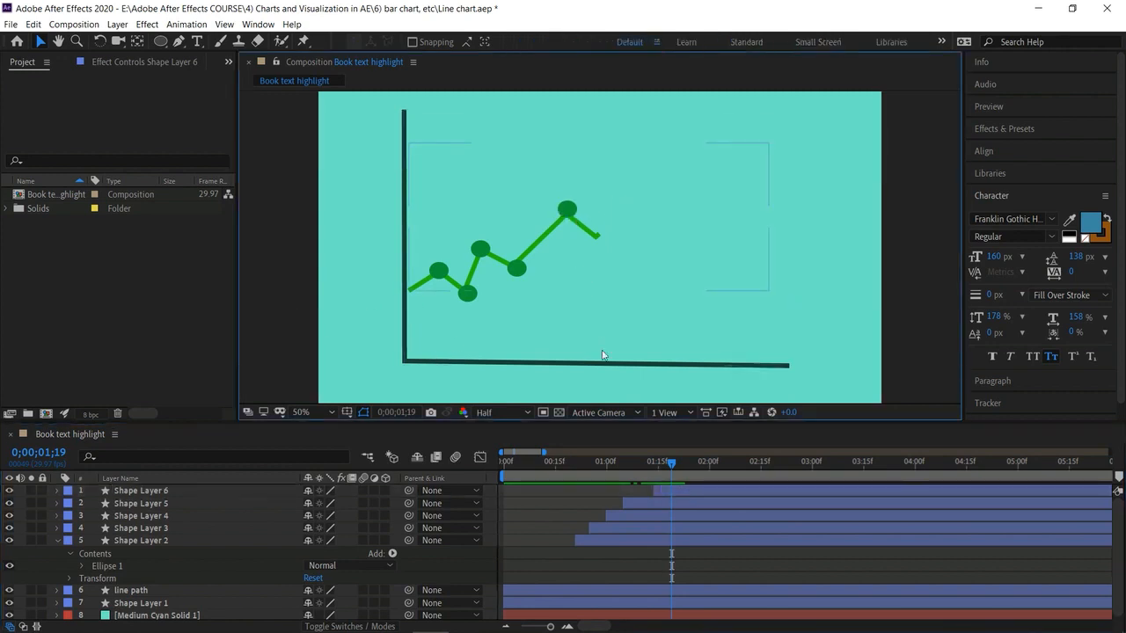
left_click(568, 209)
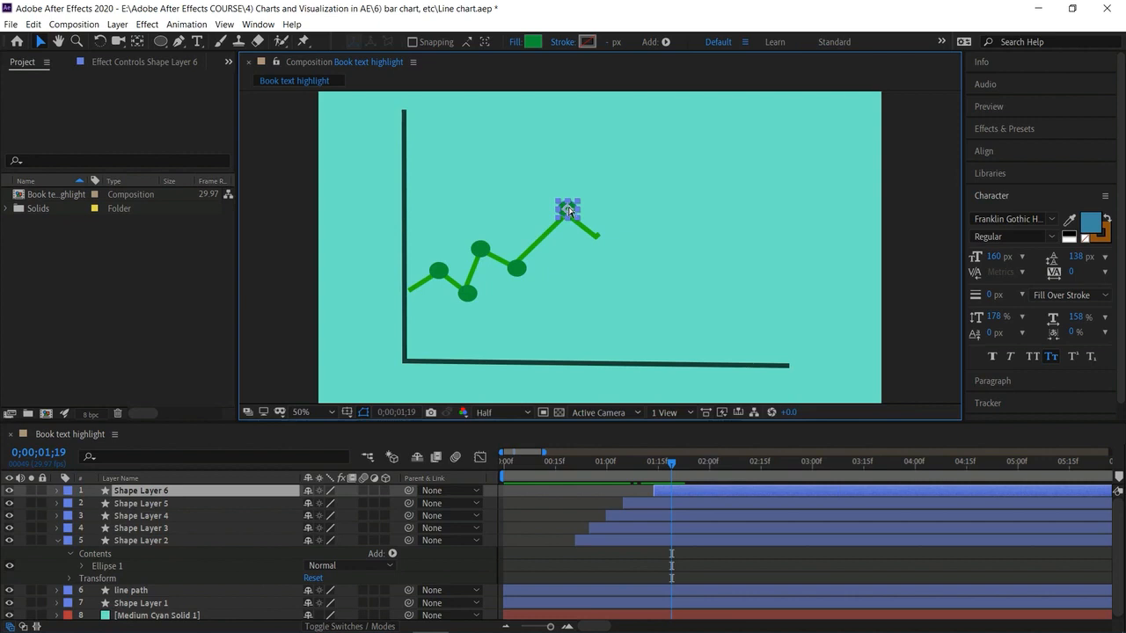
key("ctrl+d")
left_click_drag(569, 211, 601, 240)
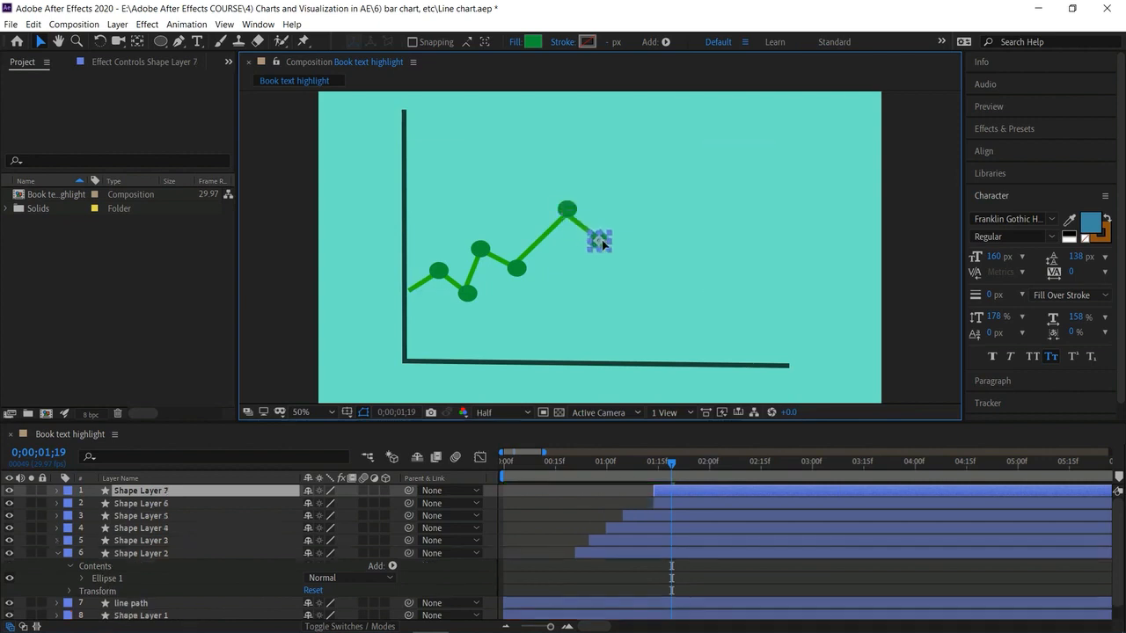
left_click(706, 489)
key("bracketleft")
At 0;00;01;29, duplicate the latest dot onto the line's fourth peak and trim the copy's layer to start at that time
left_click_drag(672, 465, 706, 487)
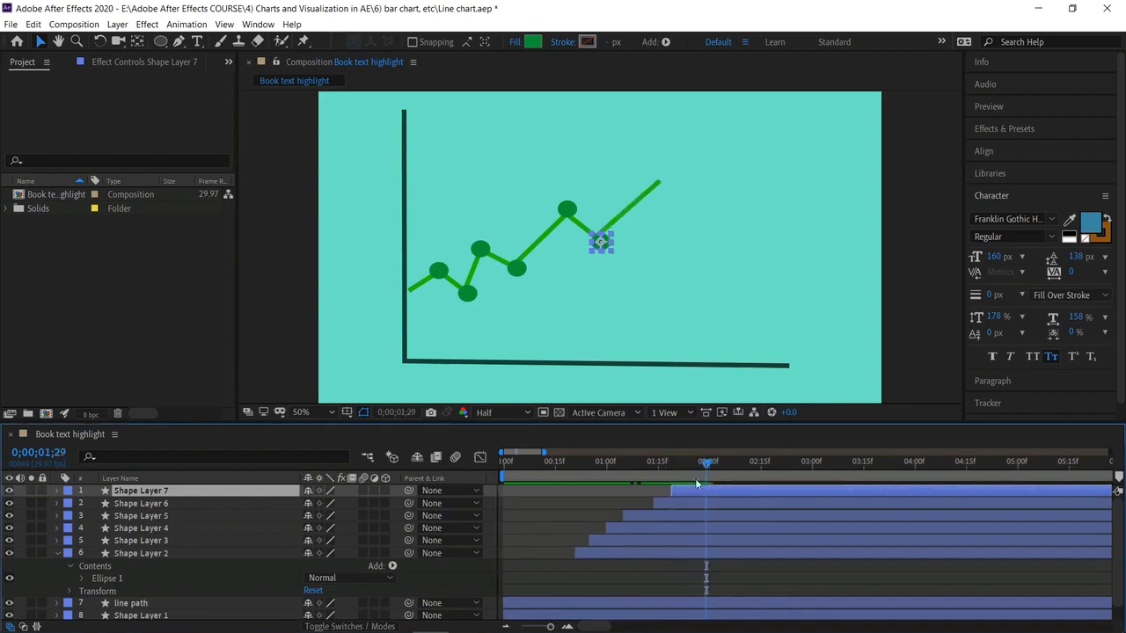
left_click(604, 246)
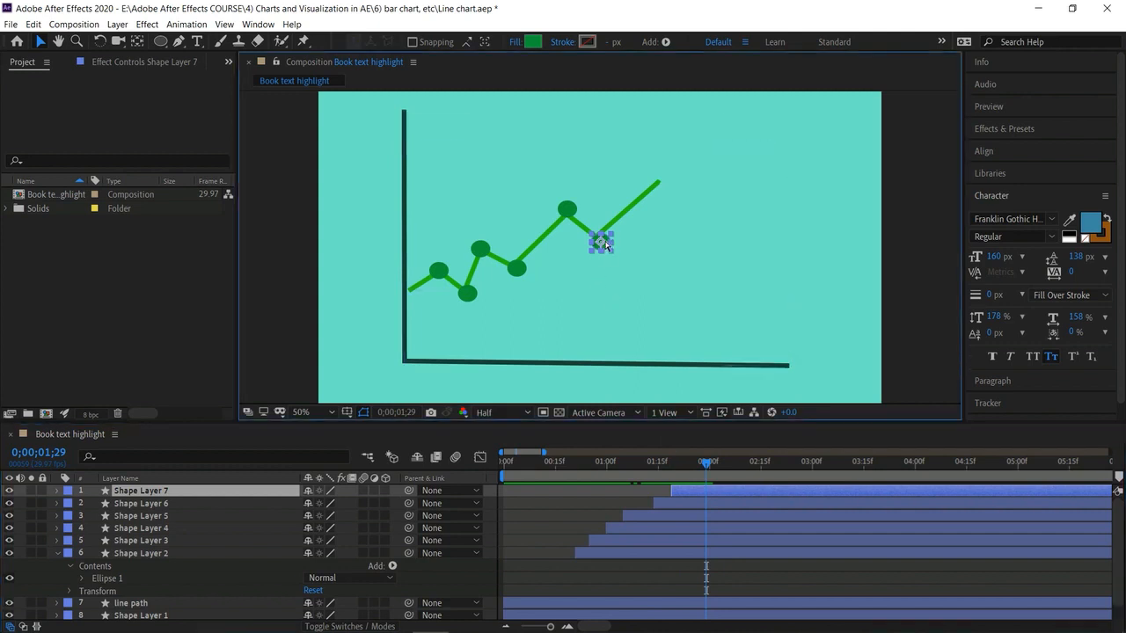
key("ctrl+d")
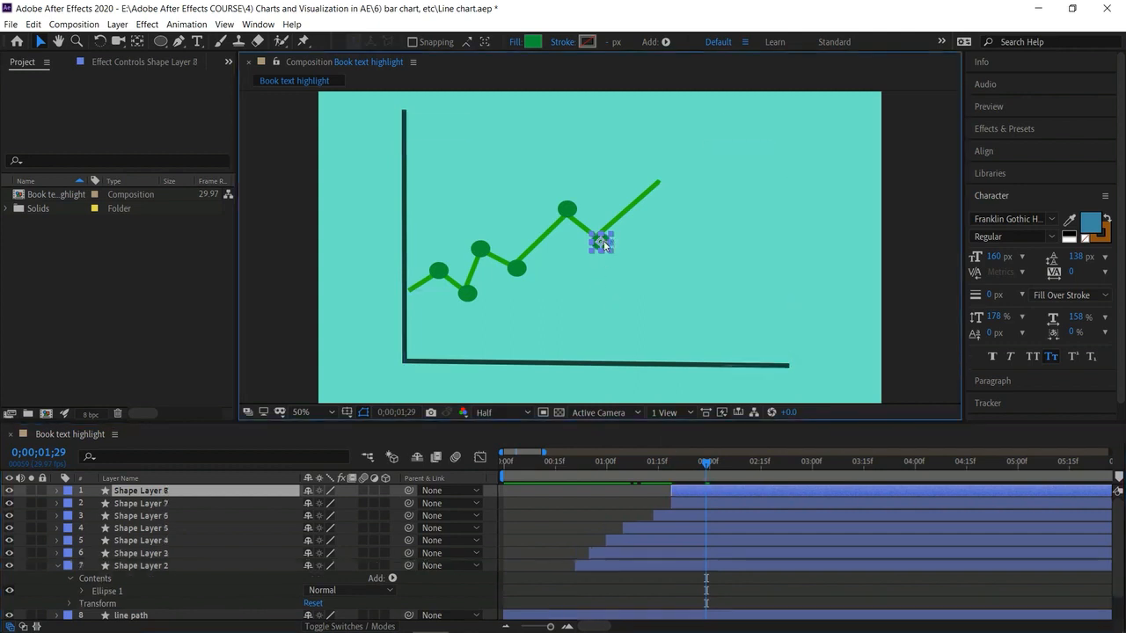
left_click_drag(605, 245, 659, 181)
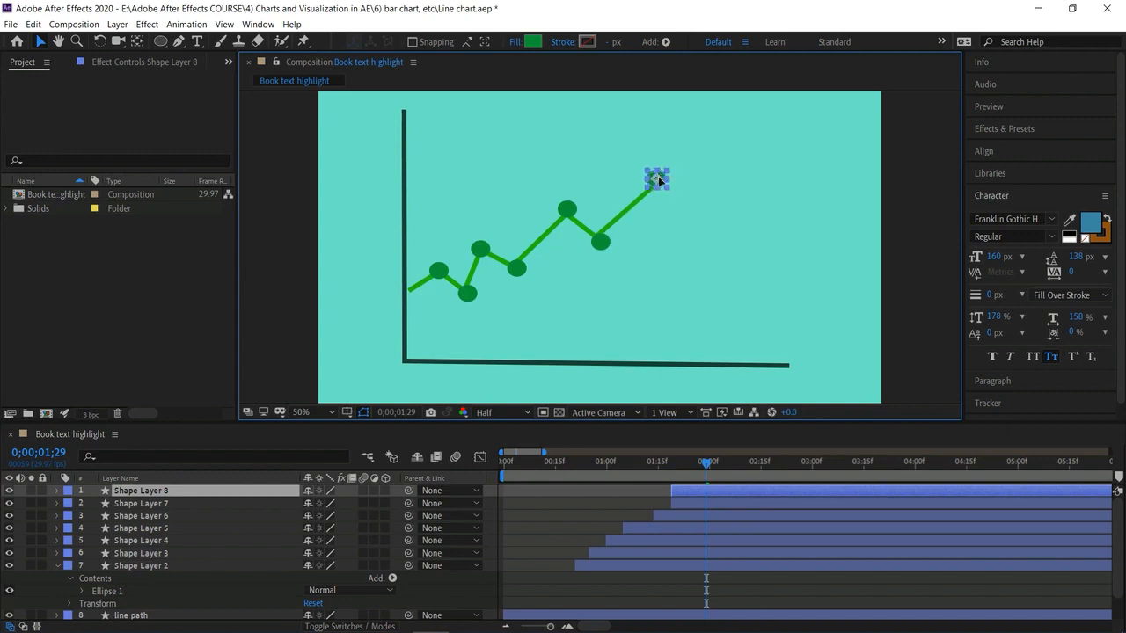
left_click(716, 492)
key("alt+[")
At 0;00;02;05, duplicate the fourth-peak dot onto the line's fourth low point and trim the copy's layer to start at that time
mouse_move(705, 463)
left_mouse_down()
mouse_move(743, 478)
mouse_move(726, 474)
left_mouse_up()
left_click(658, 181)
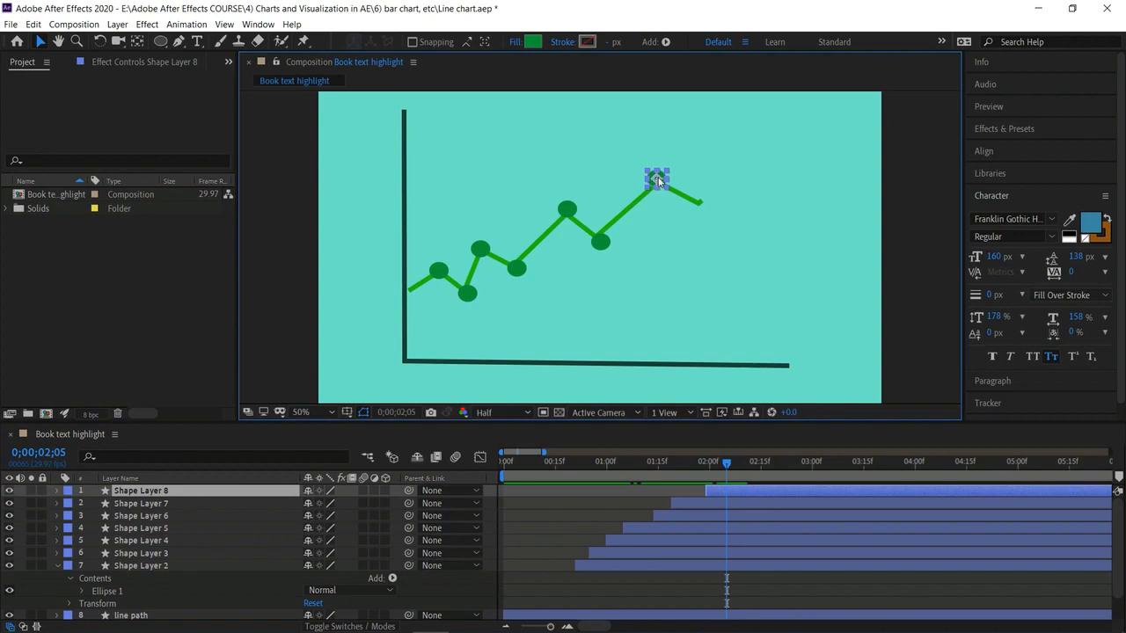
key("ctrl+d")
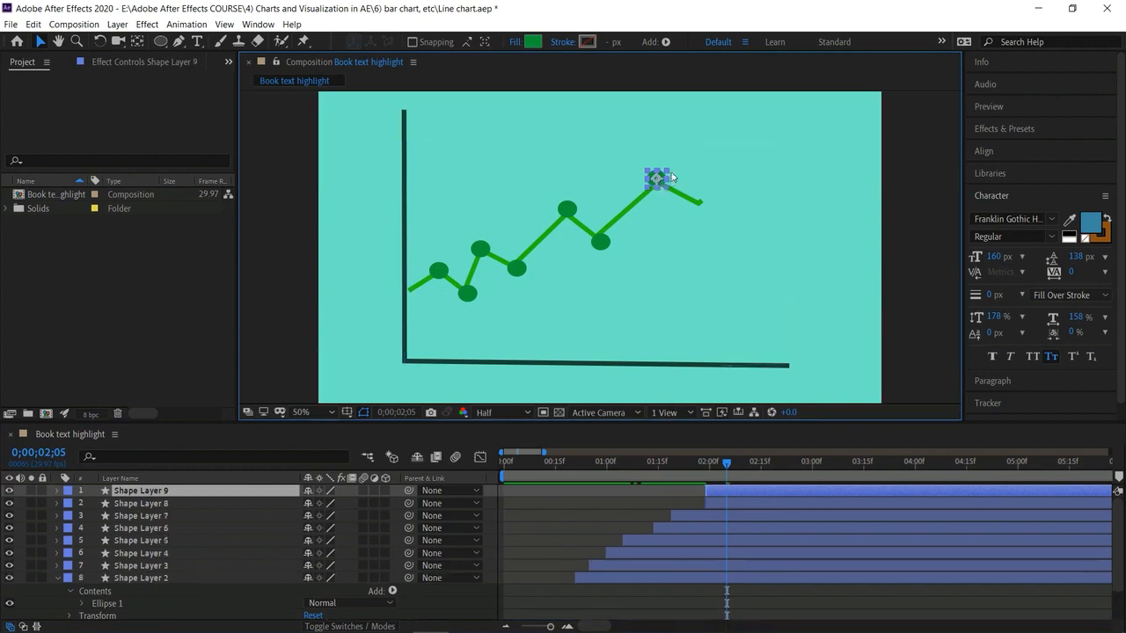
left_click_drag(658, 182, 701, 204)
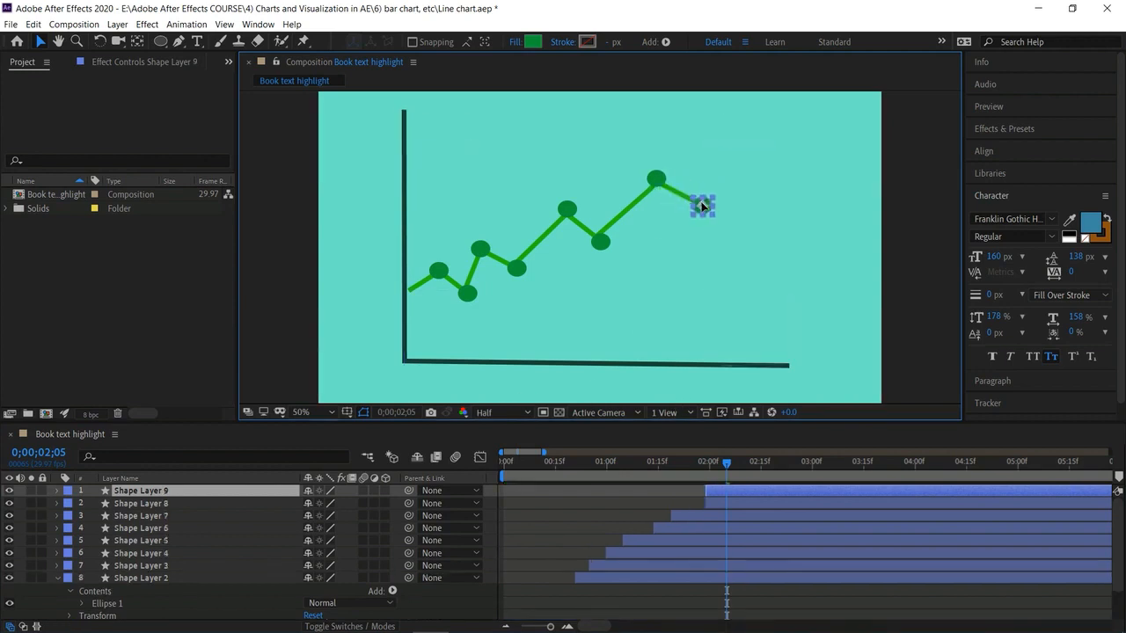
key("alt+bracketleft")
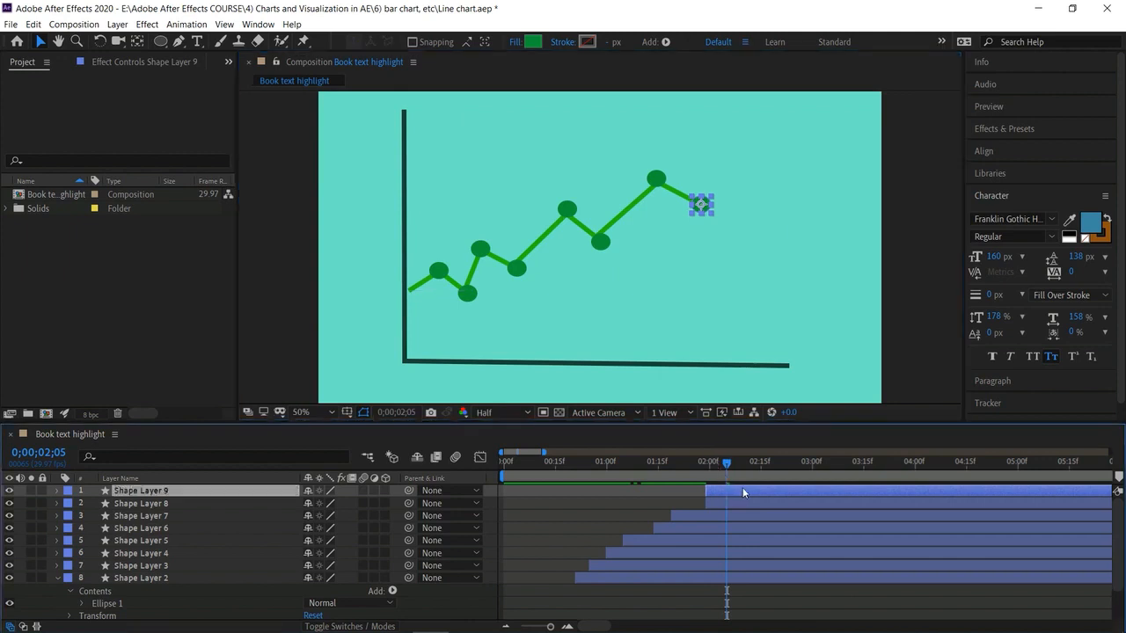
At 0;00;02;18, duplicate the fourth-low-point dot onto the line's end point and trim the copy's layer to start at that time
left_click_drag(728, 465, 770, 492)
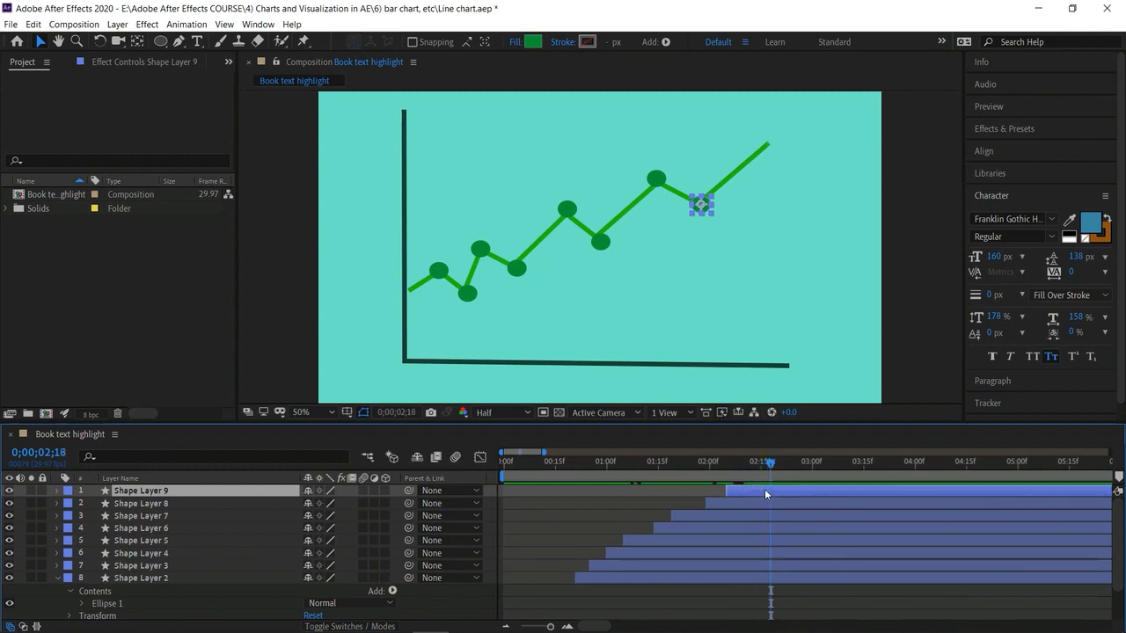
left_click(701, 206)
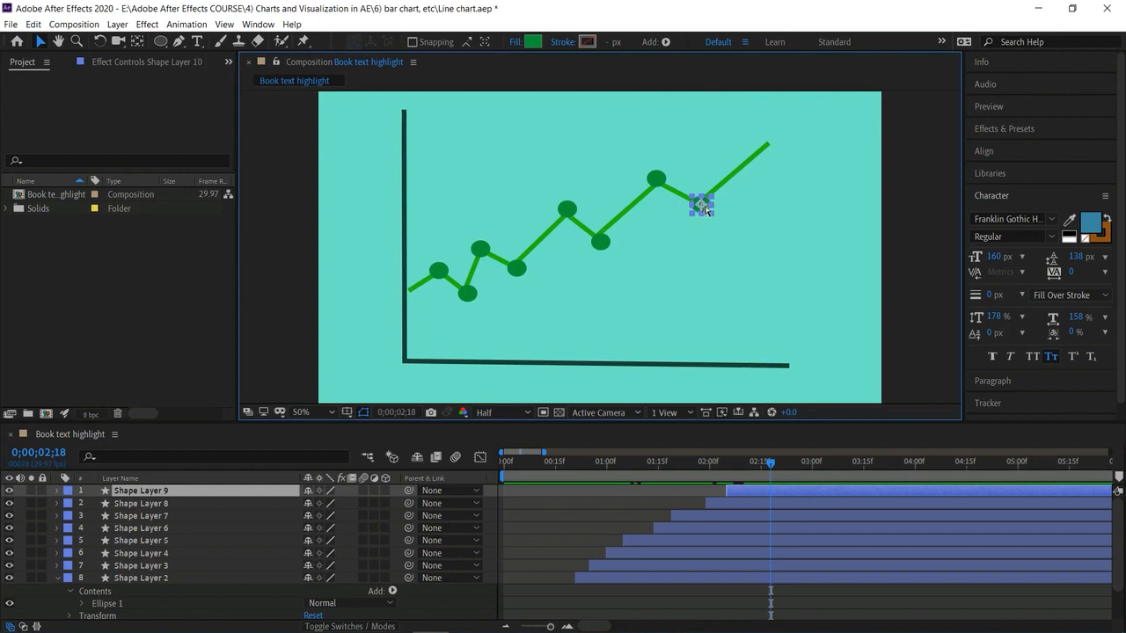
key("ctrl+d")
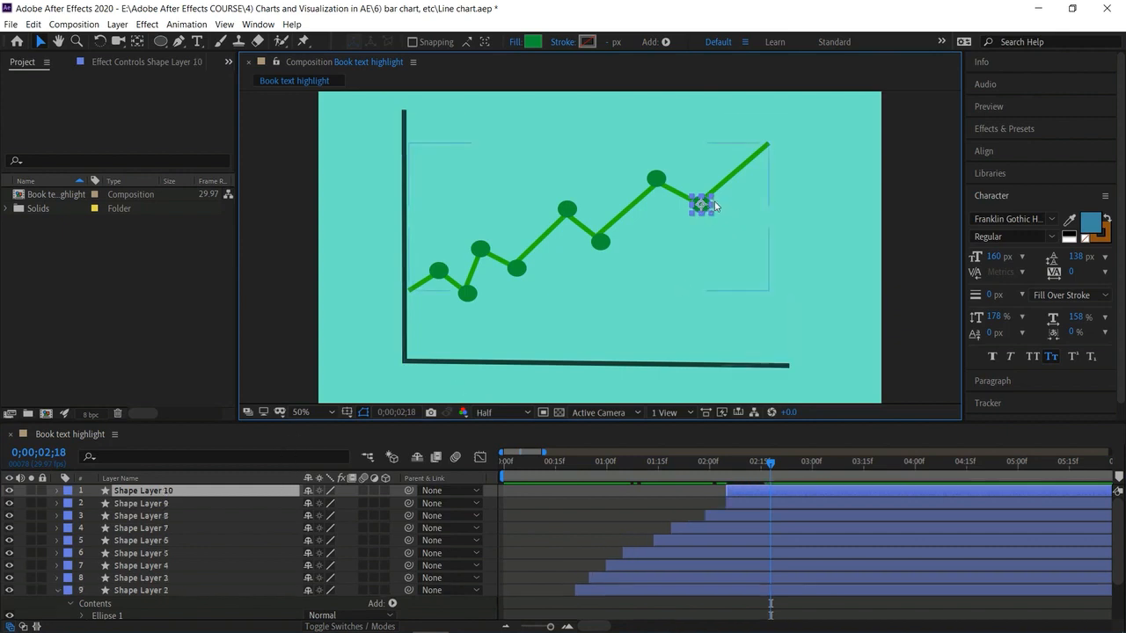
left_click_drag(700, 206, 766, 142)
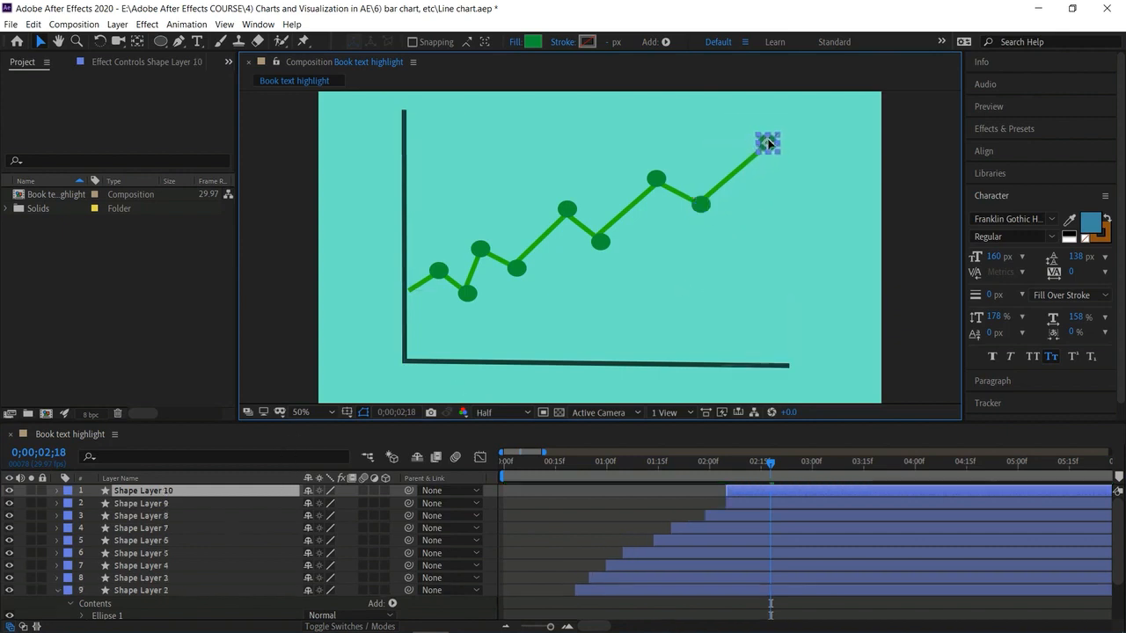
key("bracketleft")
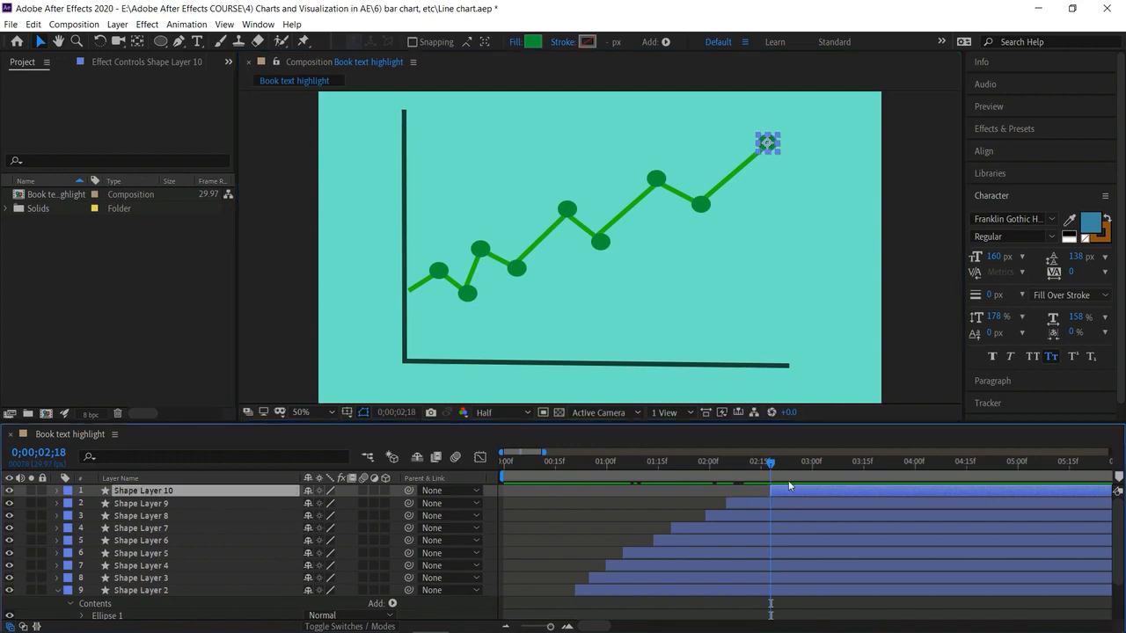
Preview the line chart animation from the beginning of the timeline and deselect the dot layer
left_click_drag(771, 463, 424, 470)
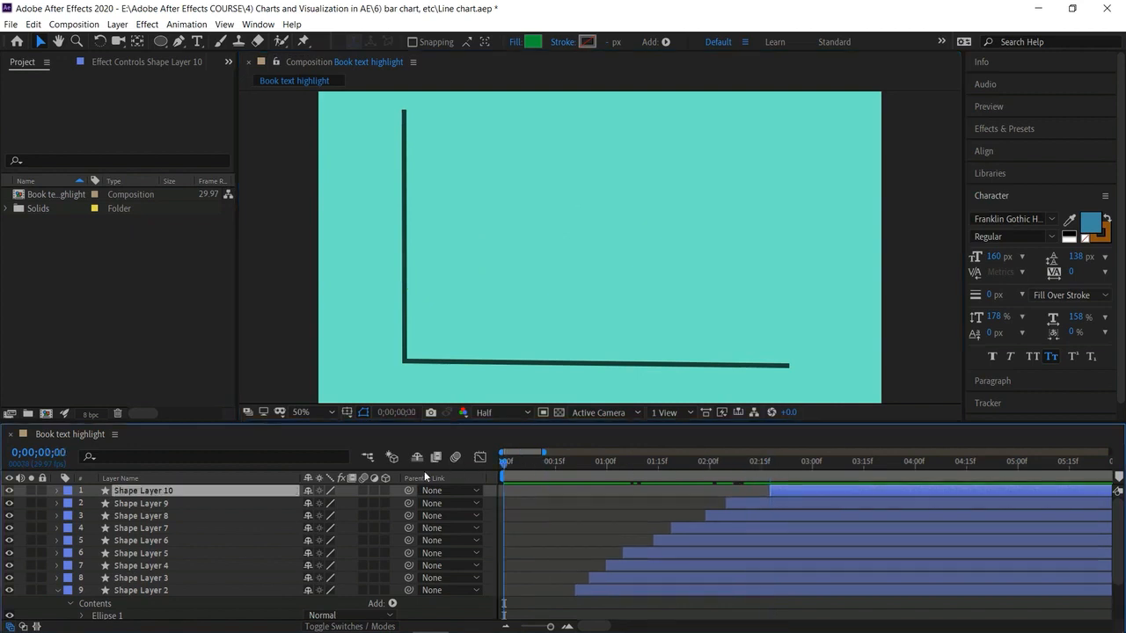
key("space")
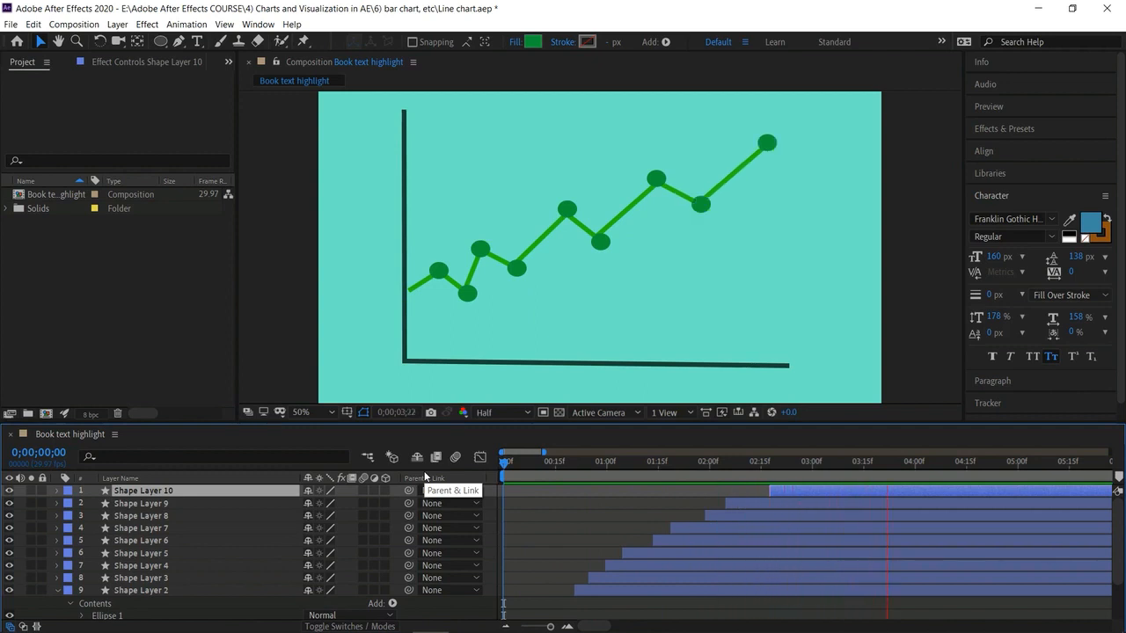
key("space")
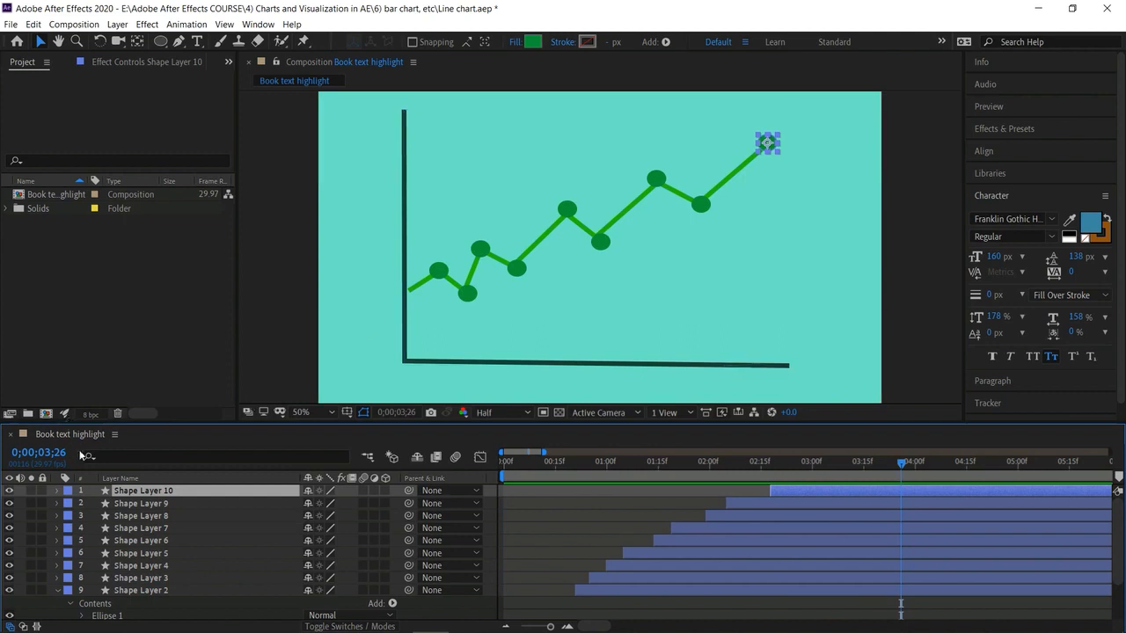
left_click(261, 278)
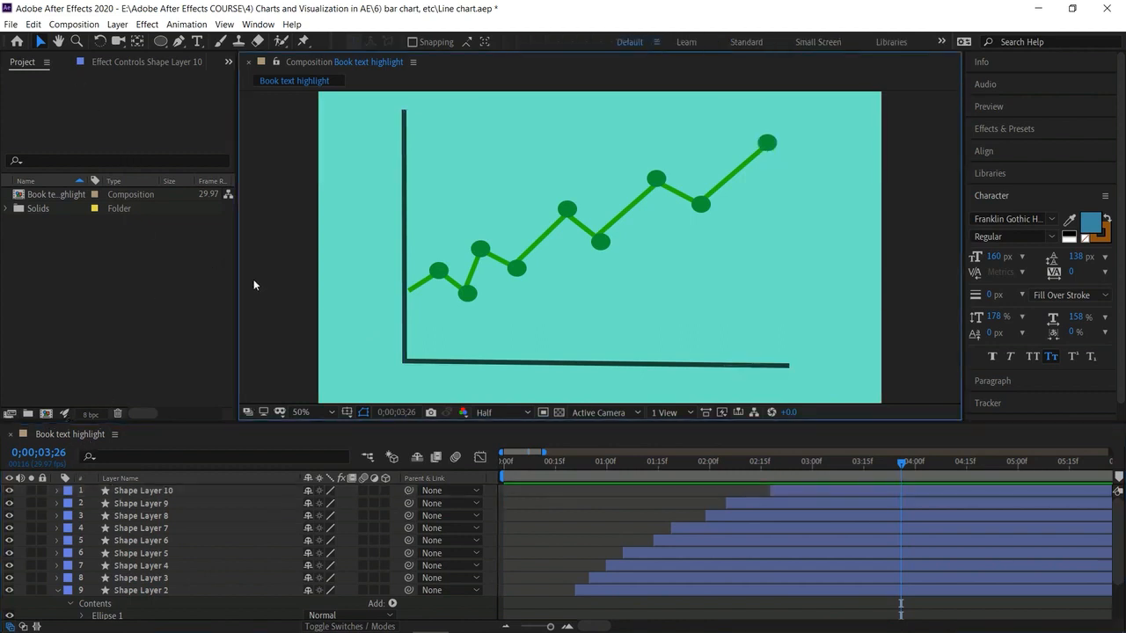
left_click(408, 116)
left_click_drag(463, 174, 468, 179)
key("ctrl+z")
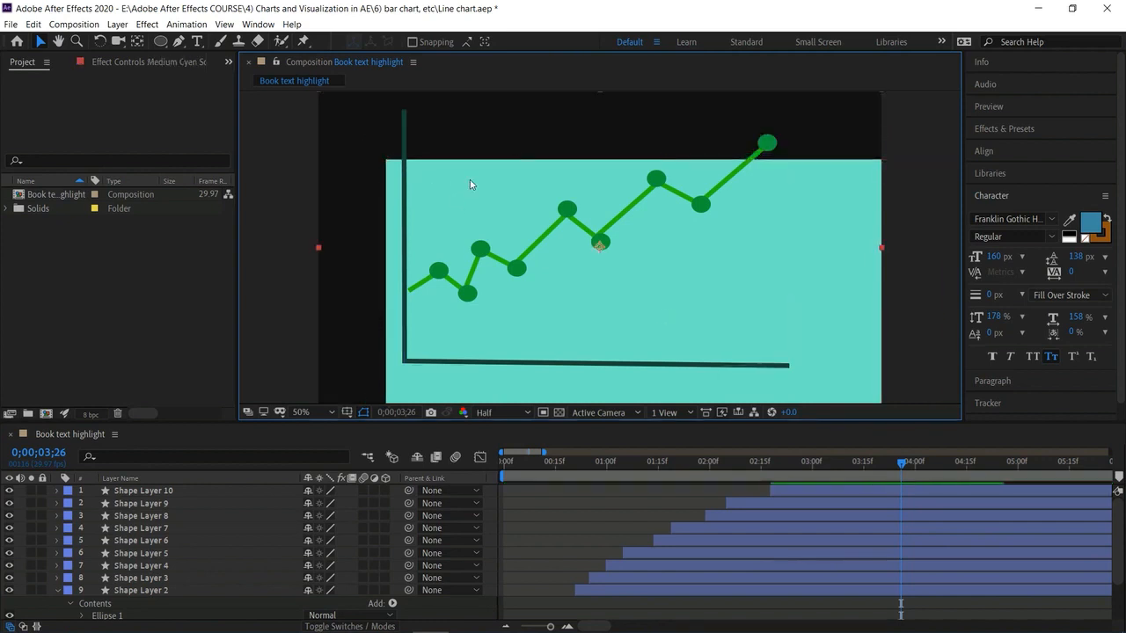
left_click(240, 94)
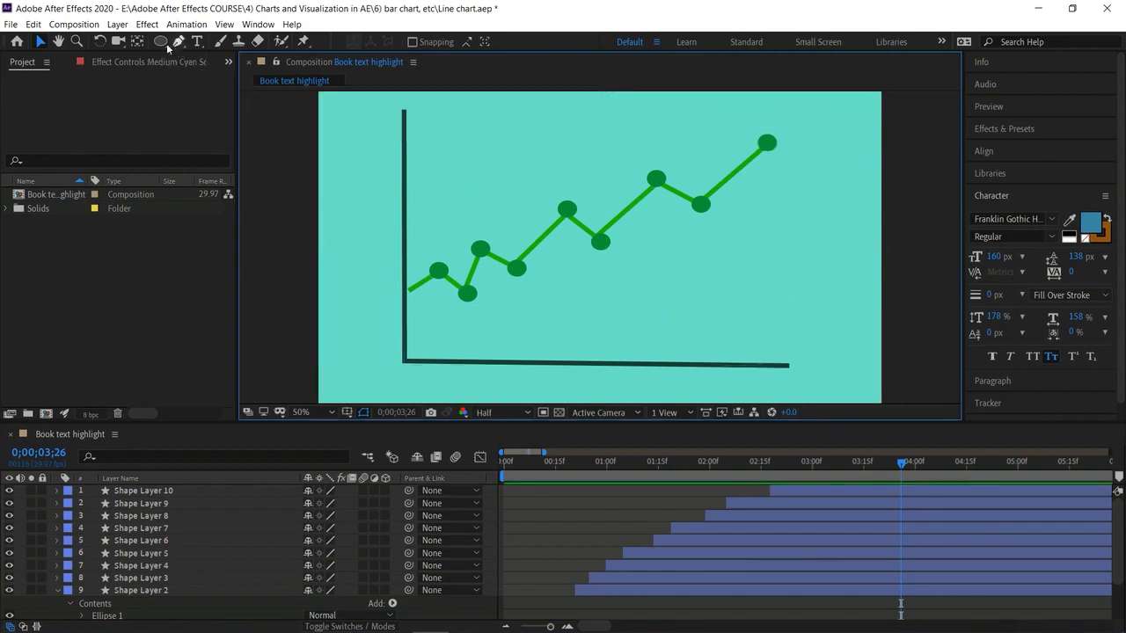
Draw a rectangle covering the chart area between the two axes and fill it with pale green D2EBDA
mouse_move(163, 44)
left_mouse_down()
mouse_move(180, 58)
mouse_move(211, 40)
left_mouse_up()
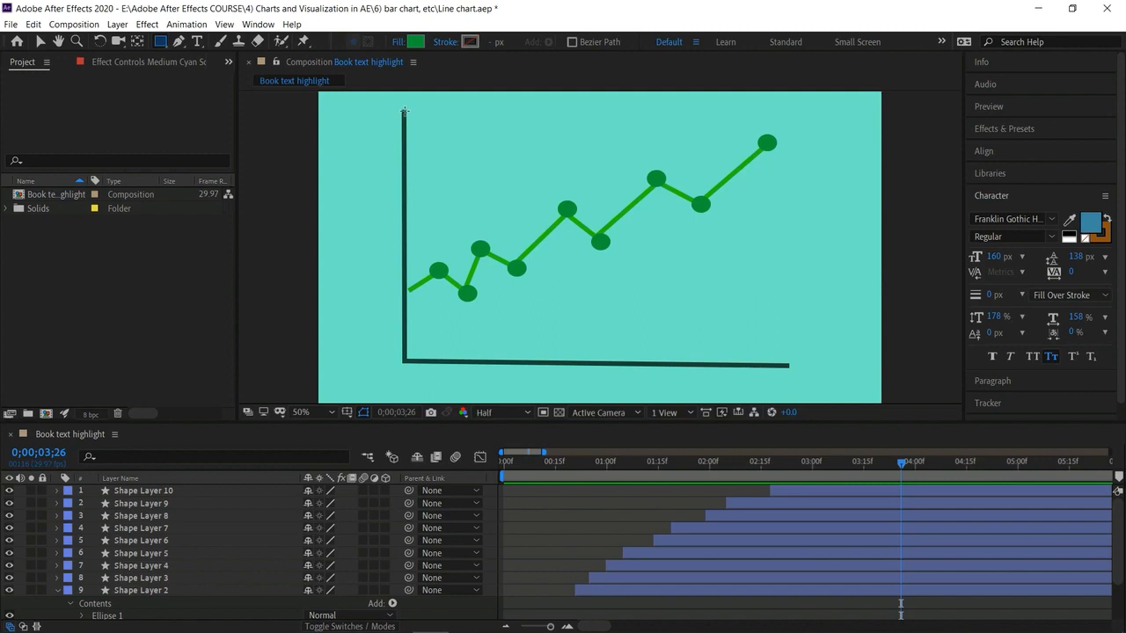
left_click_drag(408, 112, 787, 363)
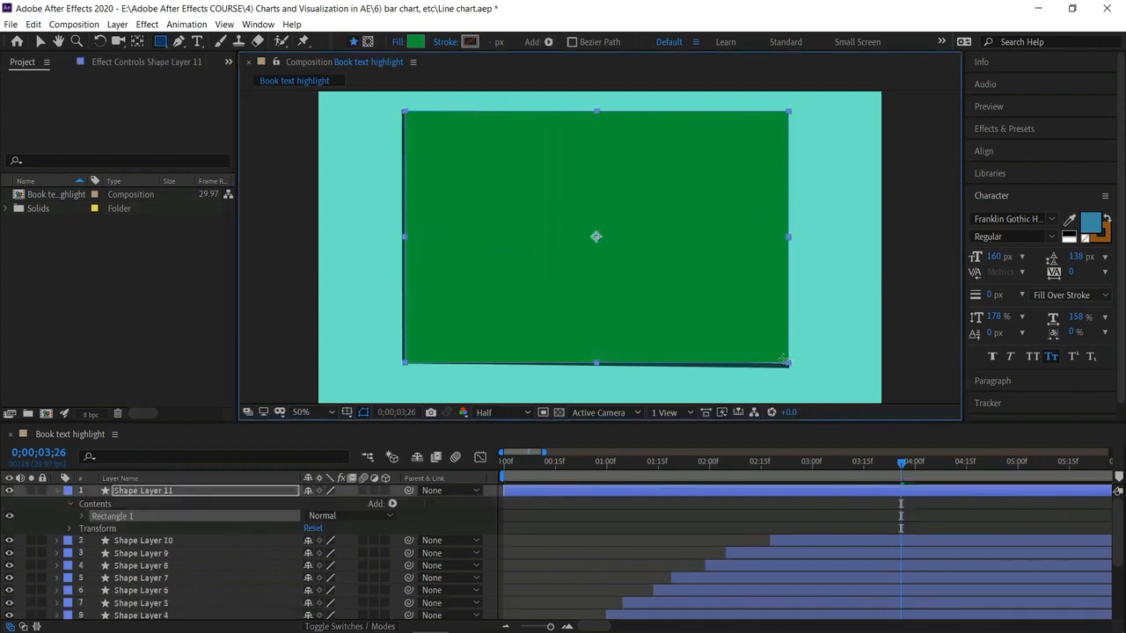
left_click(415, 41)
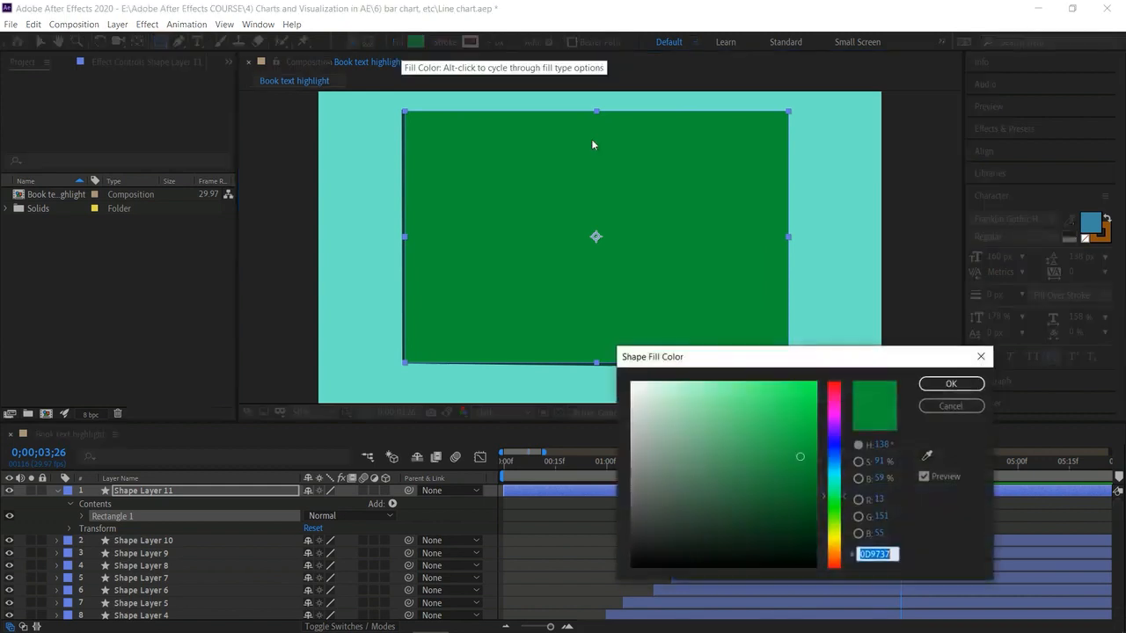
left_click(650, 395)
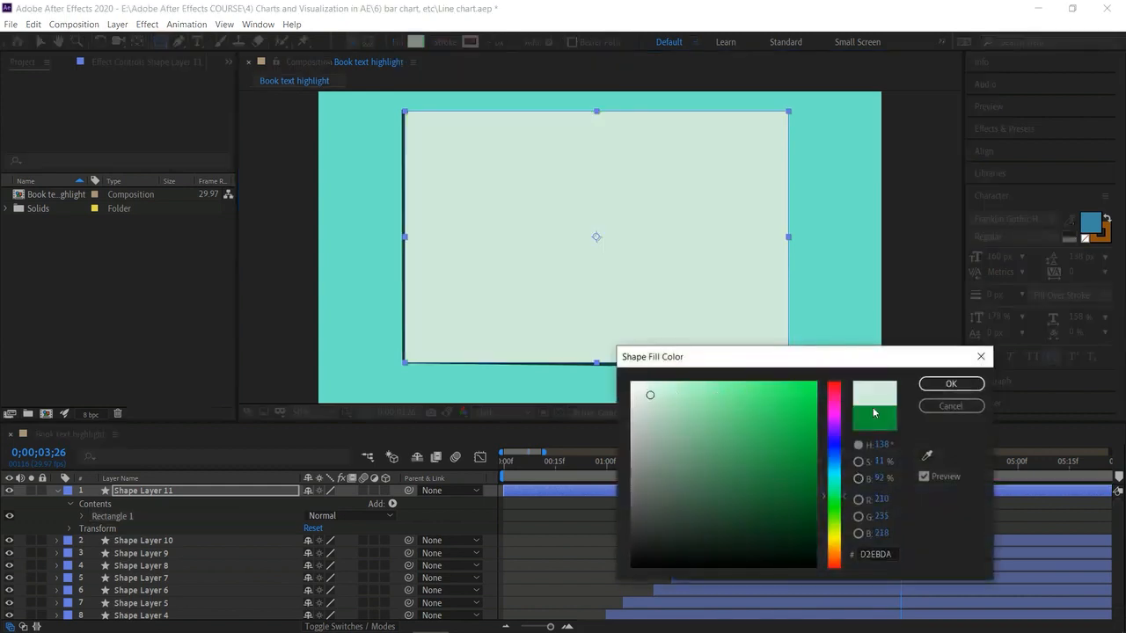
left_click(950, 383)
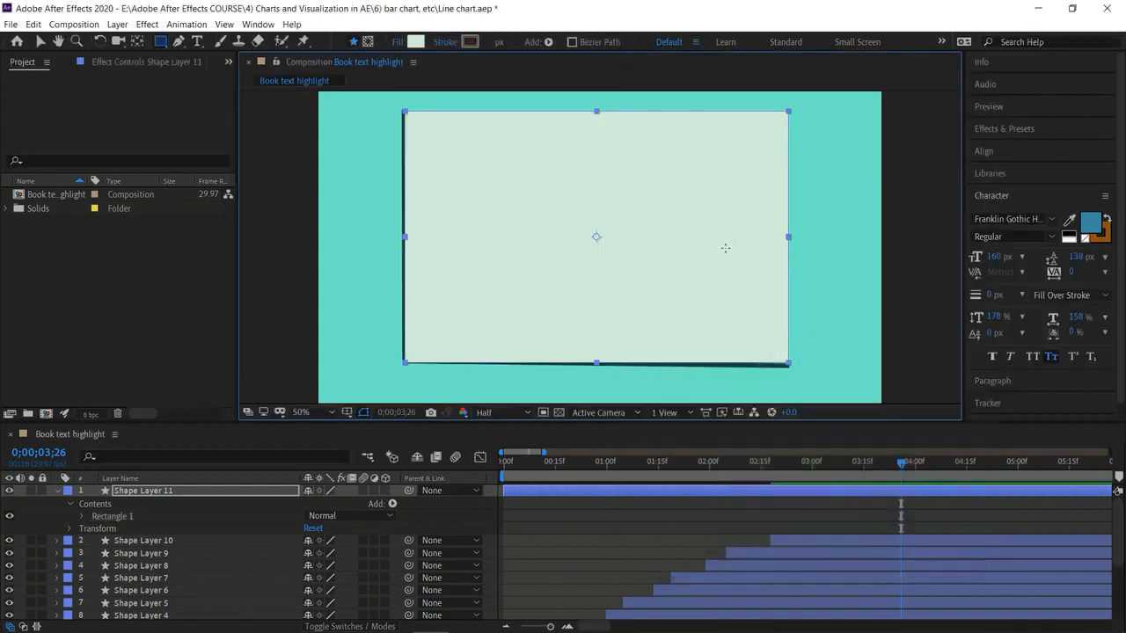
left_click(40, 42)
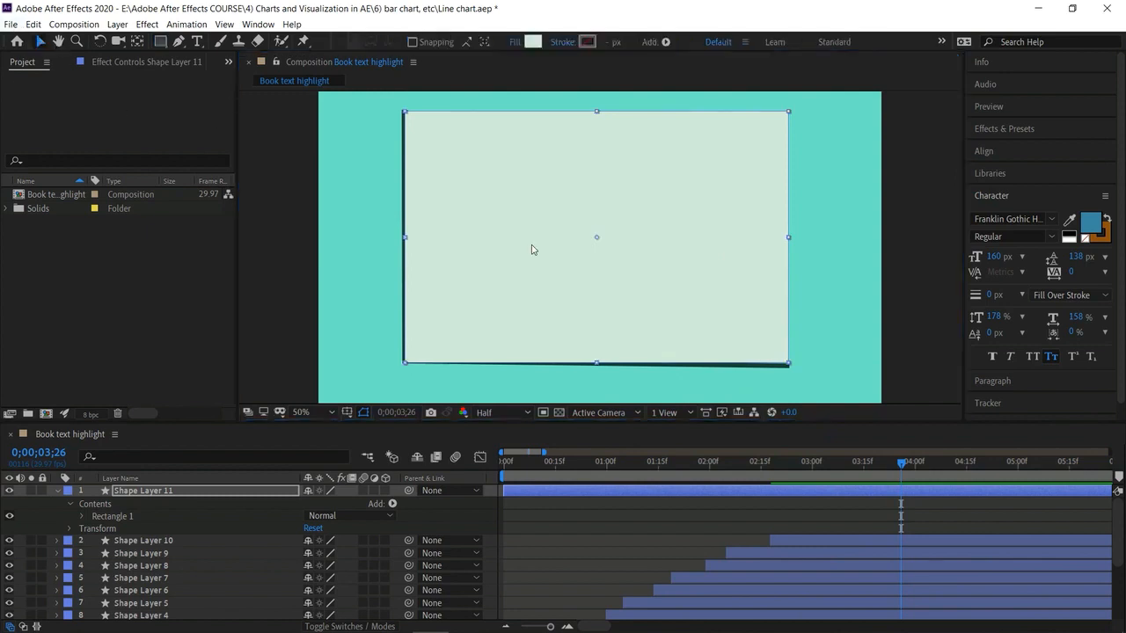
Move the pale green rectangle's layer below the line and axes layers, directly above the Medium Cyan solid
left_click(624, 277)
left_click_drag(184, 492, 173, 601)
left_click_drag(184, 557, 197, 610)
scroll(211, 558, "down", 1)
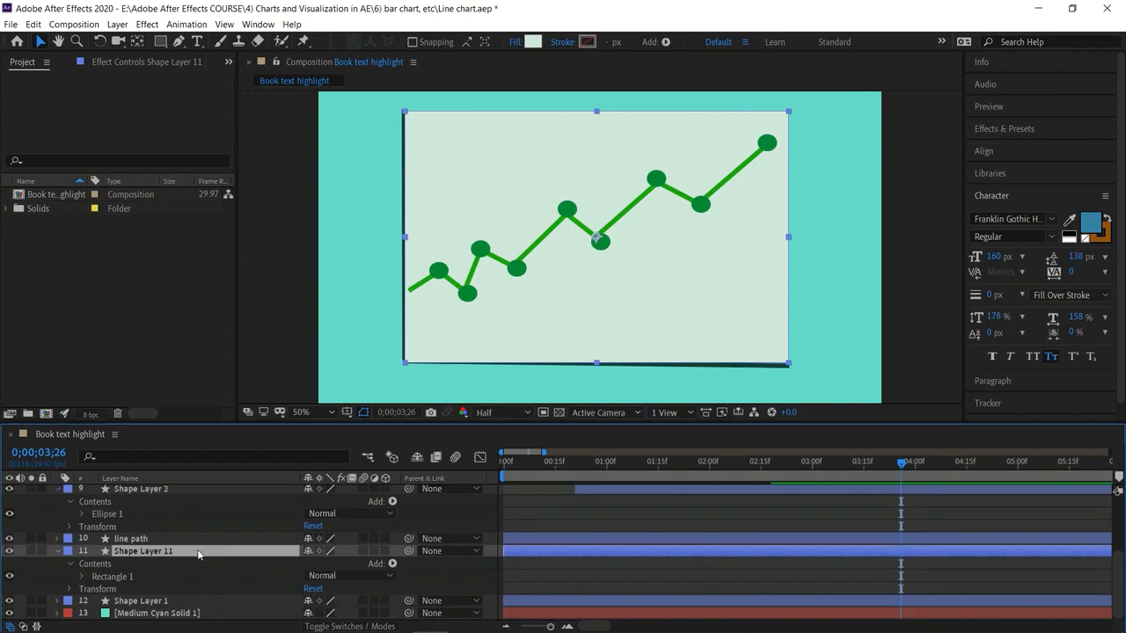
left_click_drag(192, 580, 196, 613)
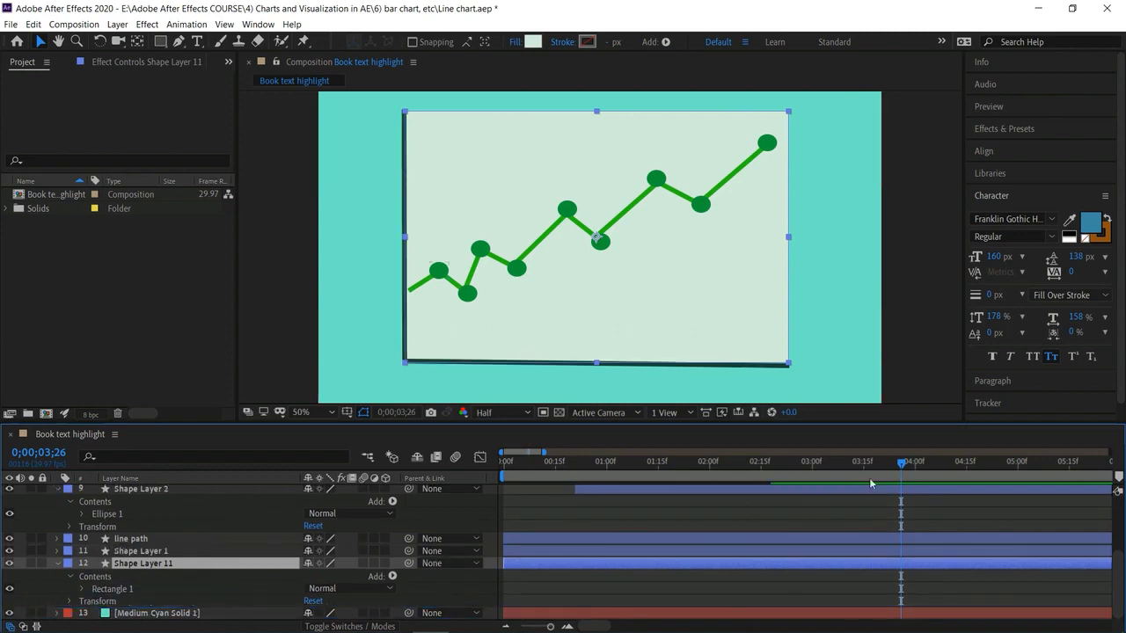
Preview the line chart animation with the pale green backdrop from the start
key("space")
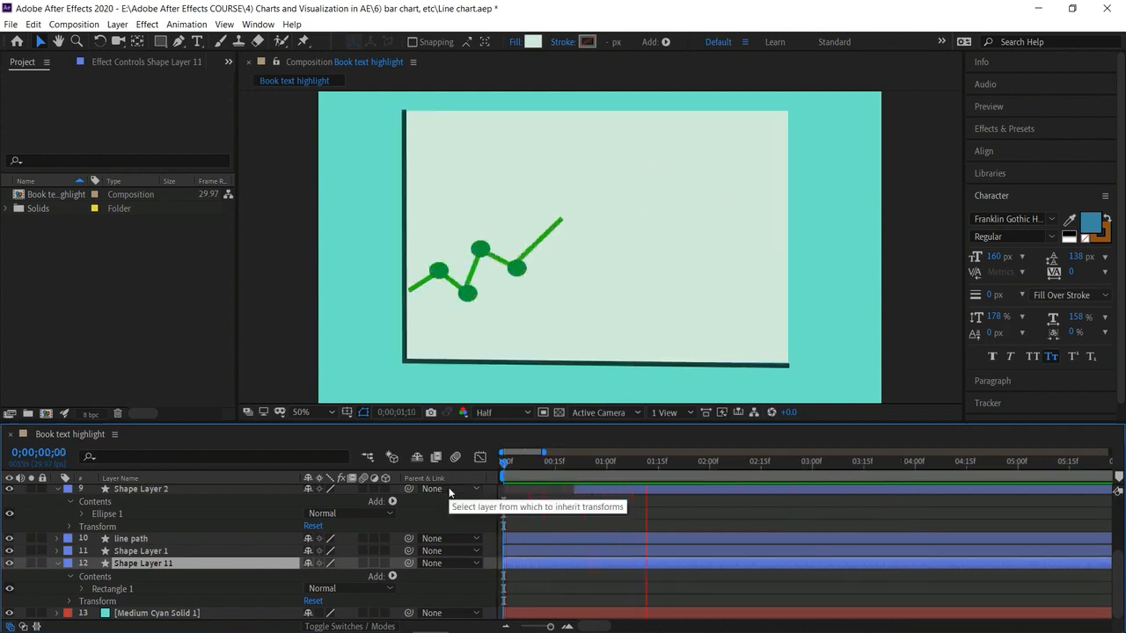
key("space")
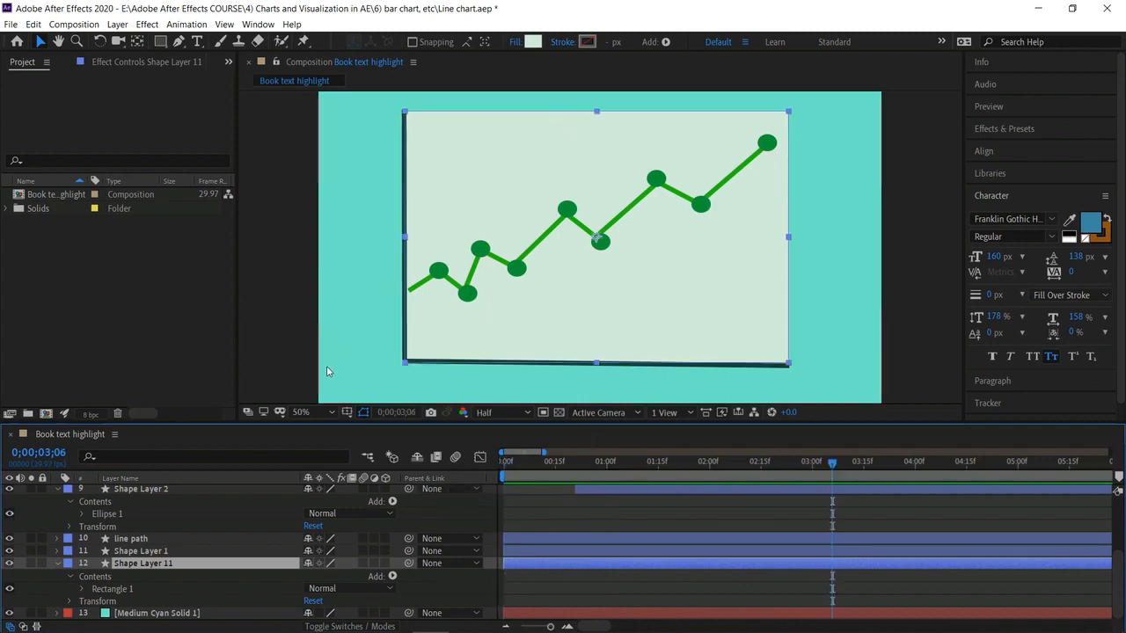
left_click(265, 319)
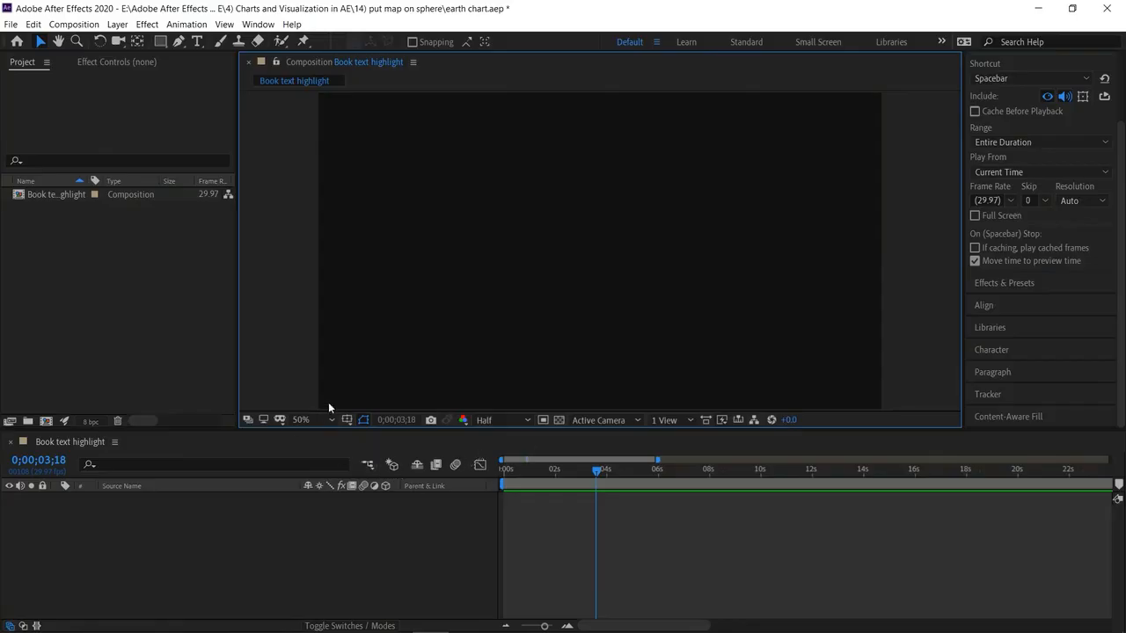
In the earth chart project, import the earth bg and Line chart files and add earth bg.ai to the Book text highlight composition
double_click(126, 320)
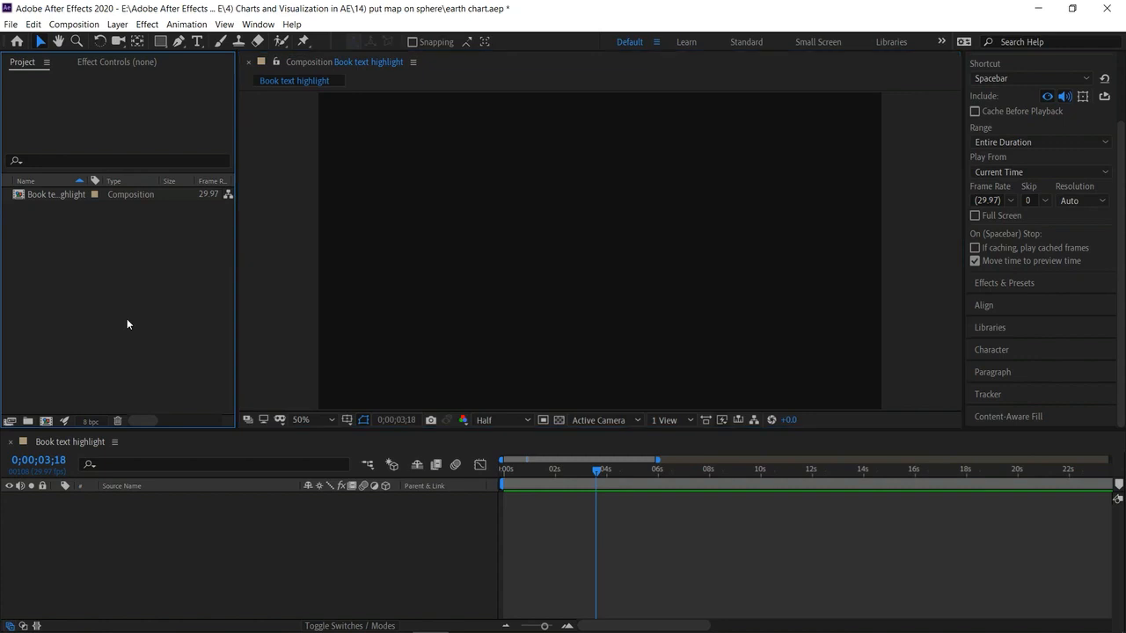
left_click(490, 168)
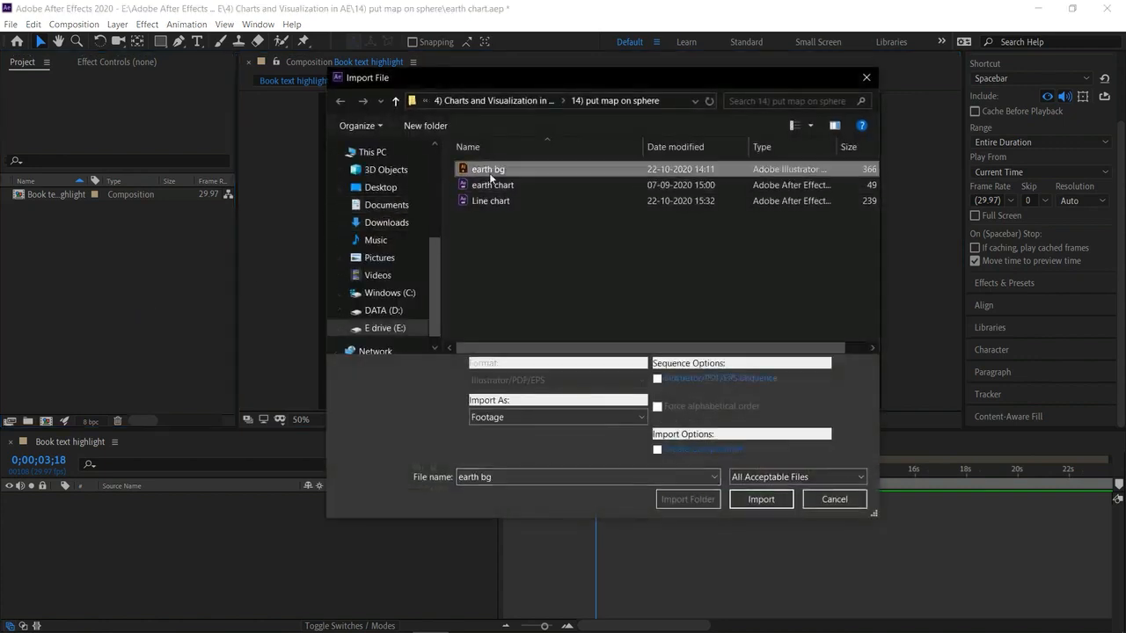
left_click(506, 200, "ctrl")
left_click(769, 500)
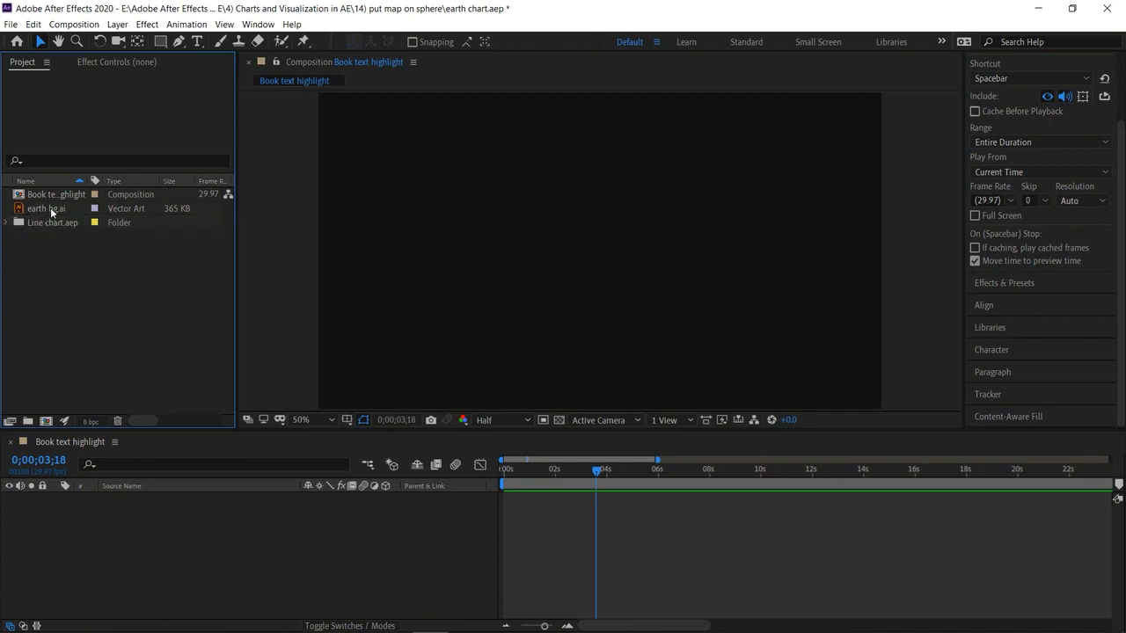
left_click_drag(45, 213, 163, 536)
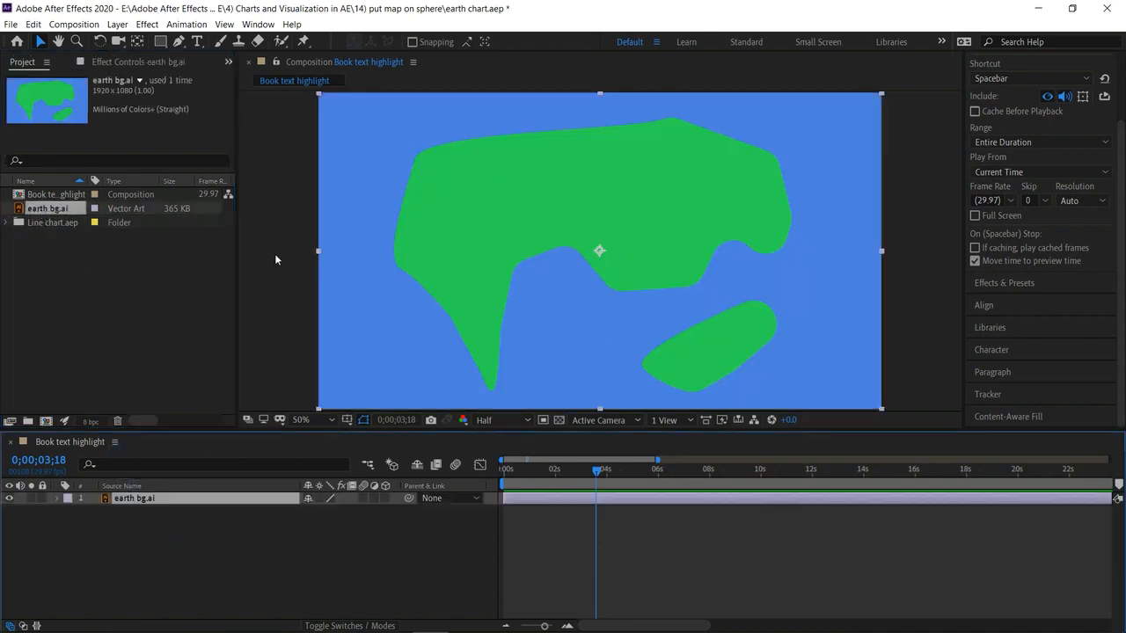
left_click(289, 279)
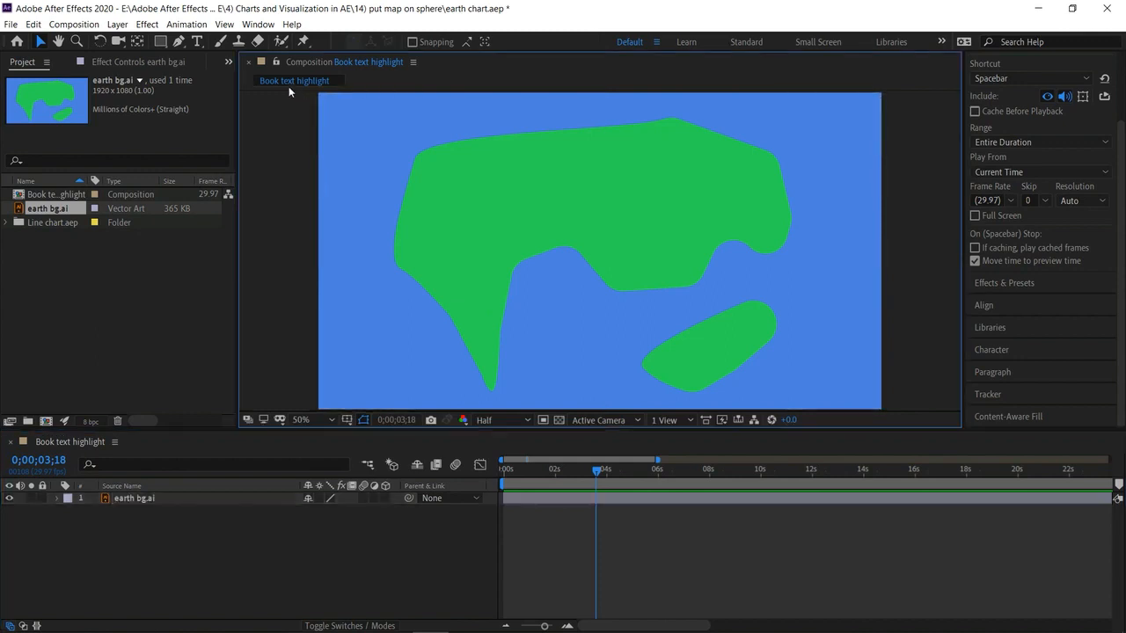
Search the effects for "spher", apply CC Sphere to the earth bg.ai layer, and set its radius to 390
left_click(259, 24)
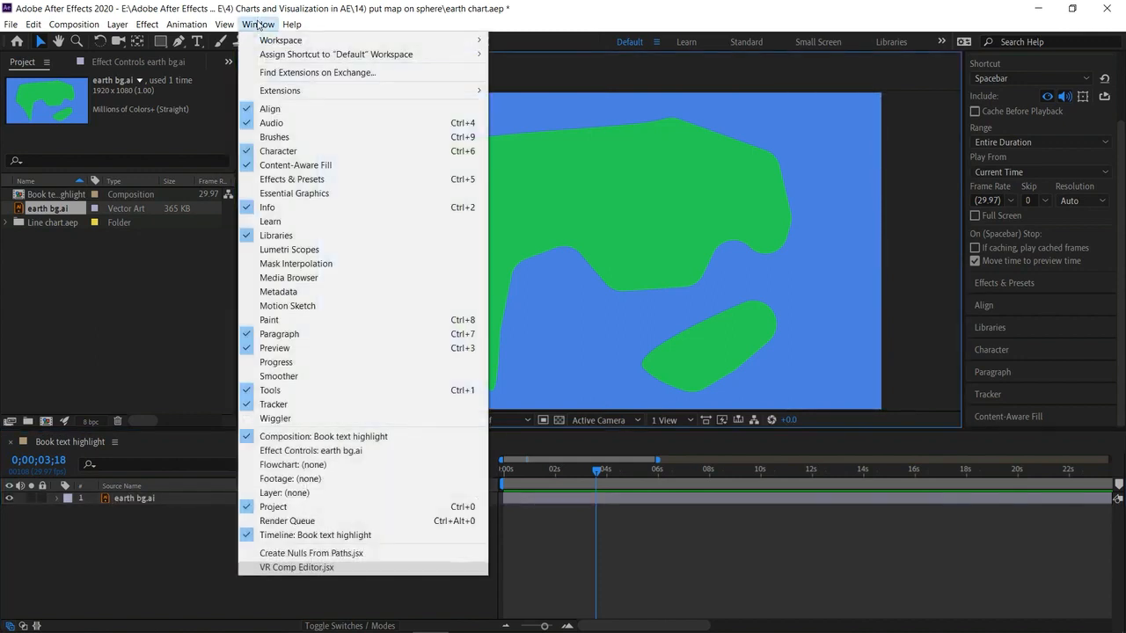
left_click(322, 181)
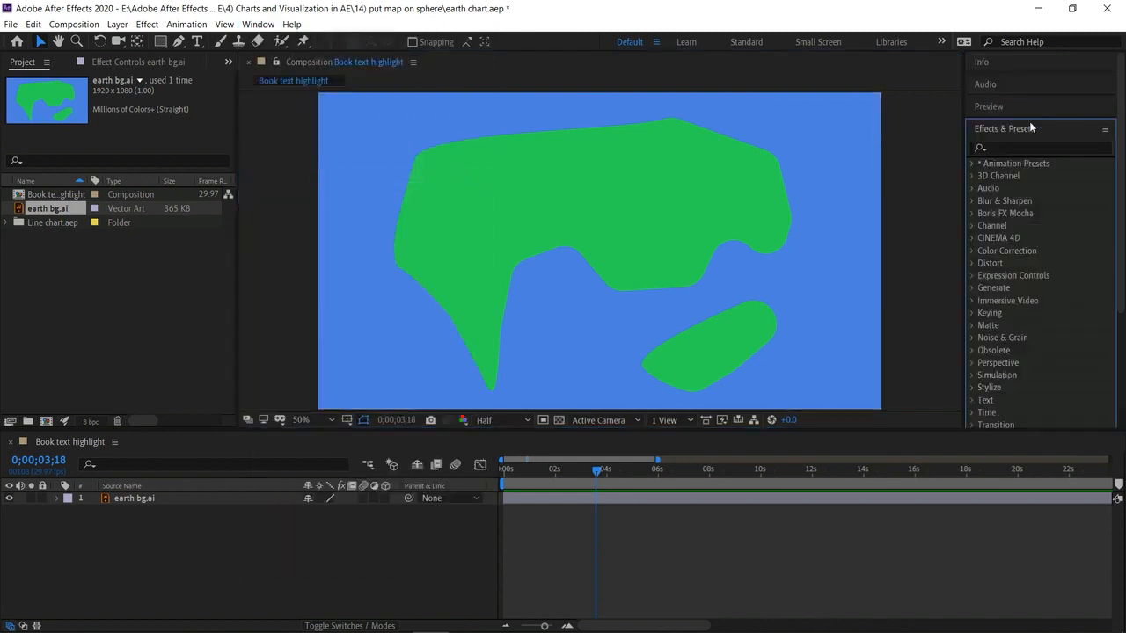
left_click(1015, 145)
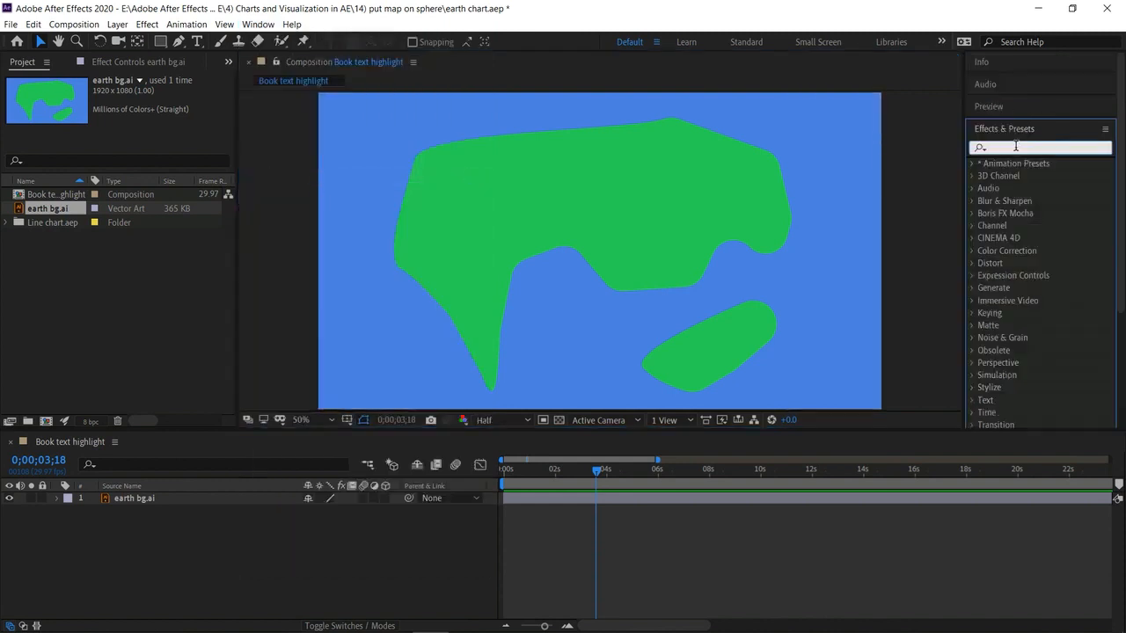
type("sp")
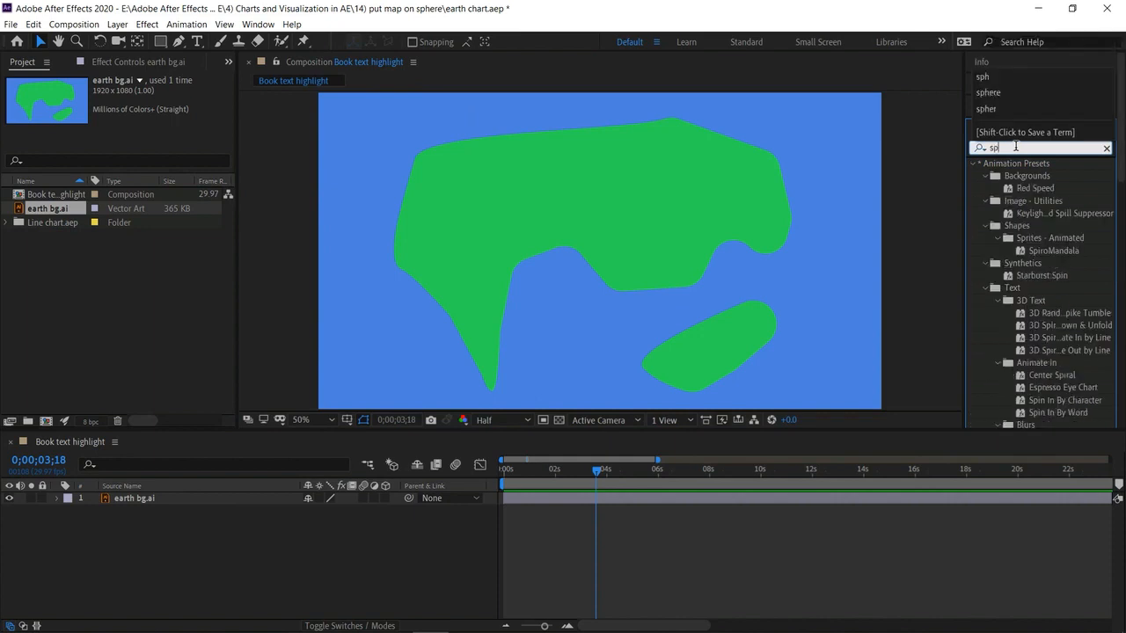
type("he")
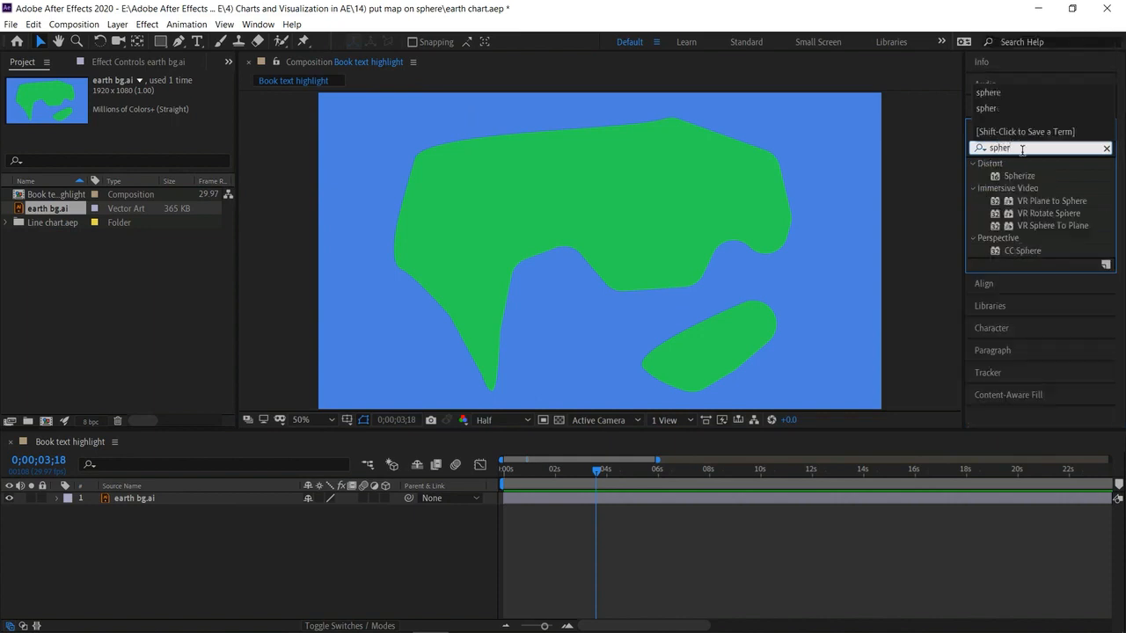
type("r")
left_click_drag(1041, 251, 726, 261)
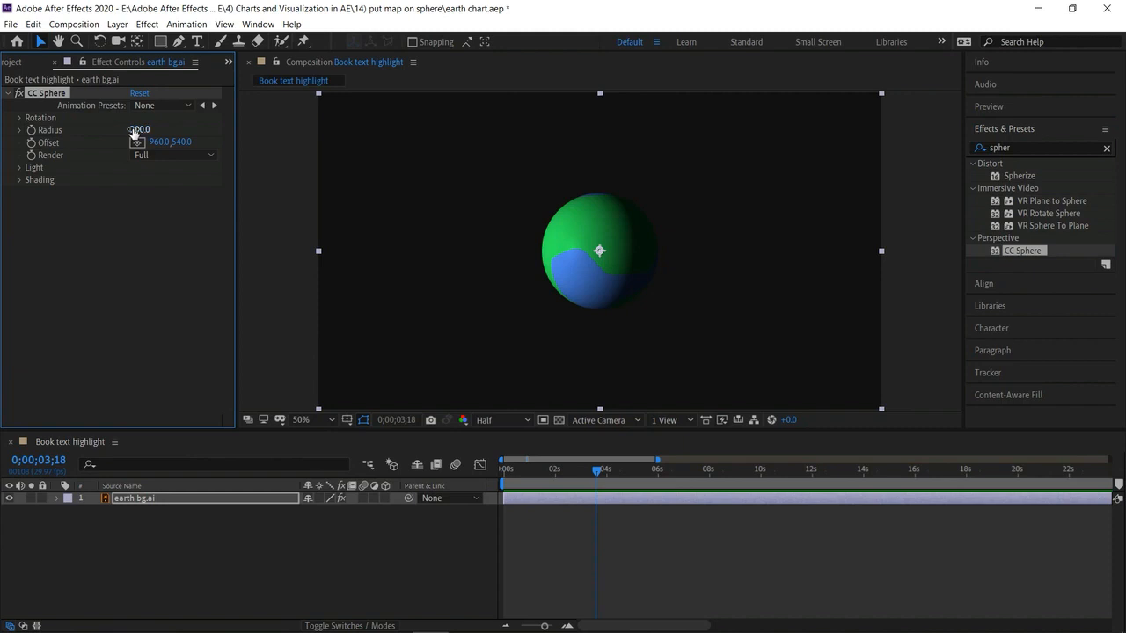
left_click_drag(139, 130, 286, 143)
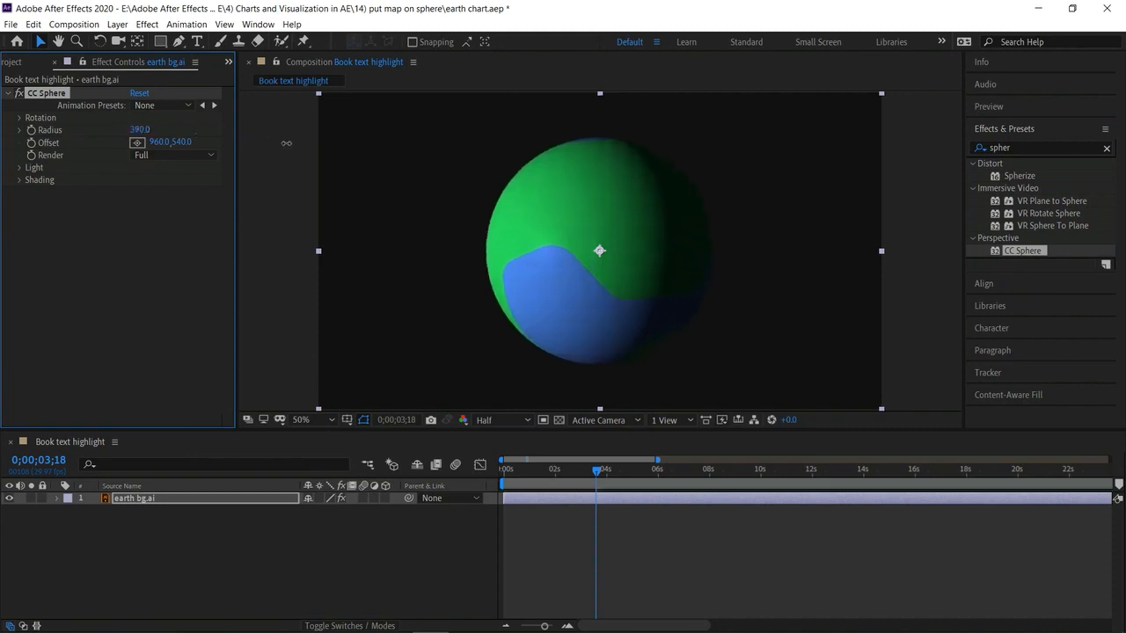
At 0;00;00;14, set the CC Sphere light height to 100 and the light intensity to 87
left_click(592, 470)
left_click_drag(543, 471, 527, 471)
left_click(567, 626)
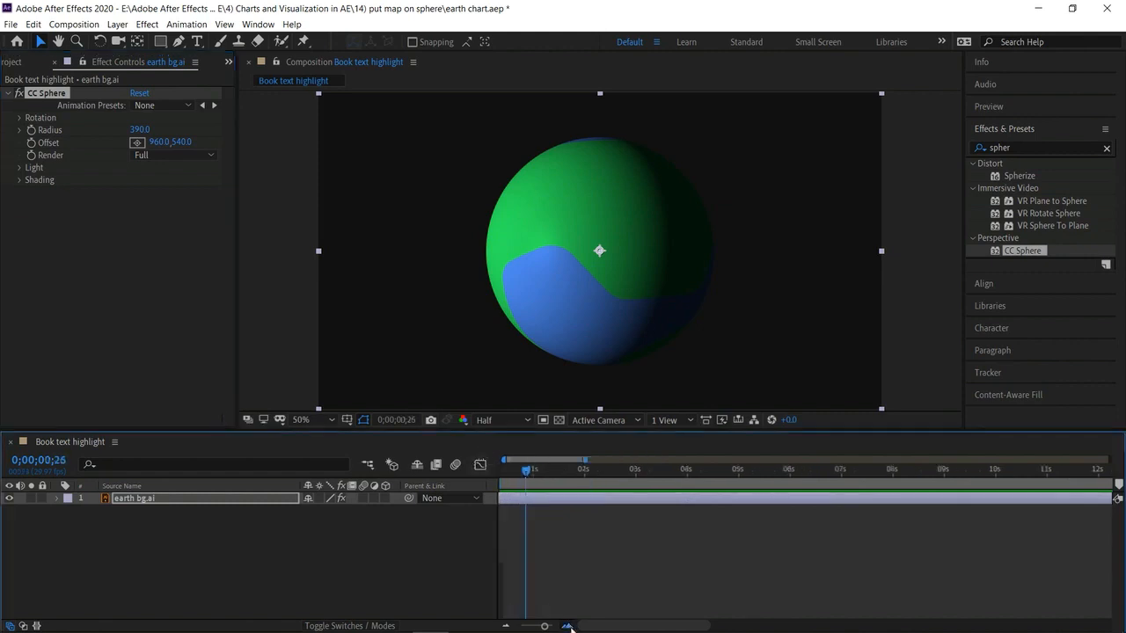
left_click_drag(594, 629, 565, 628)
mouse_move(547, 473)
left_mouse_down()
mouse_move(503, 473)
mouse_move(528, 483)
left_mouse_up()
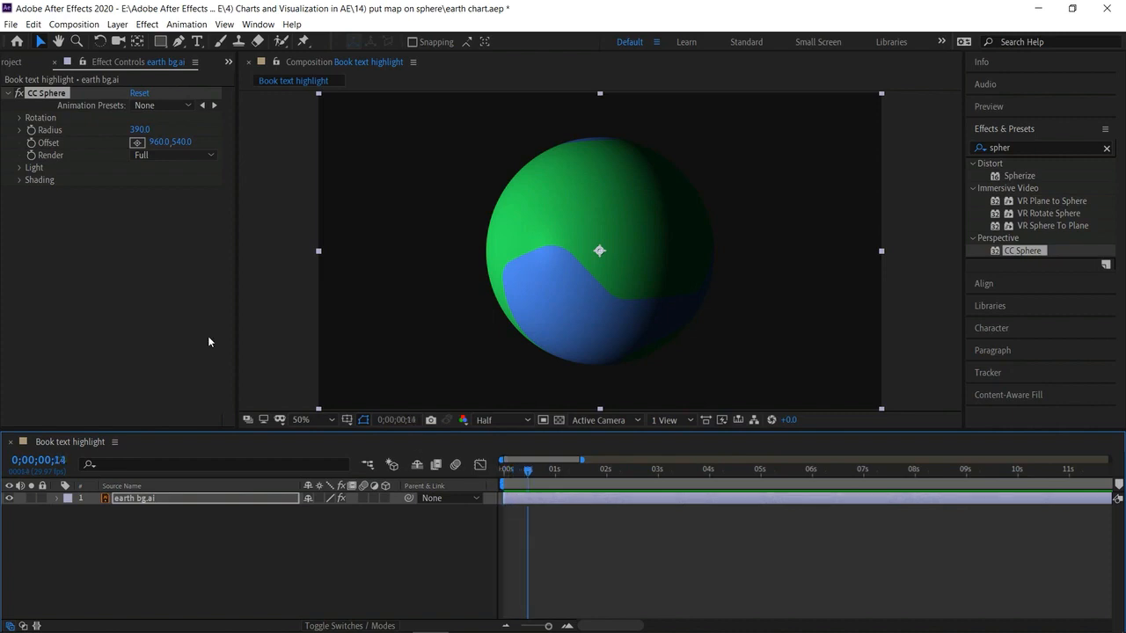
left_click(19, 168)
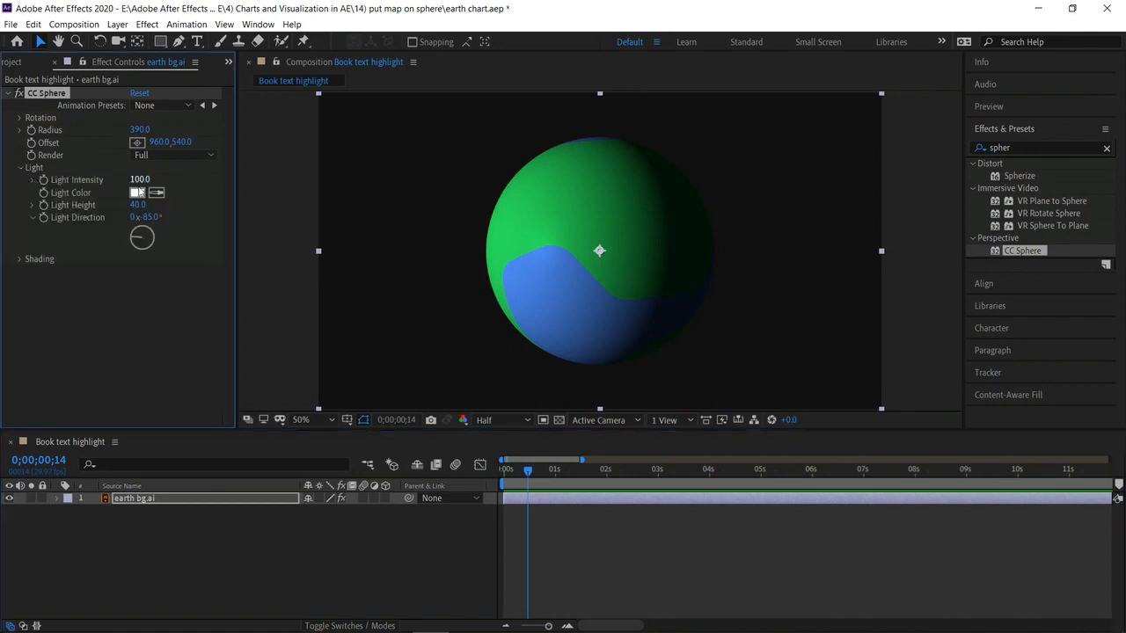
mouse_move(139, 204)
left_mouse_down()
mouse_move(279, 224)
mouse_move(84, 228)
mouse_move(242, 257)
mouse_move(181, 252)
left_mouse_up()
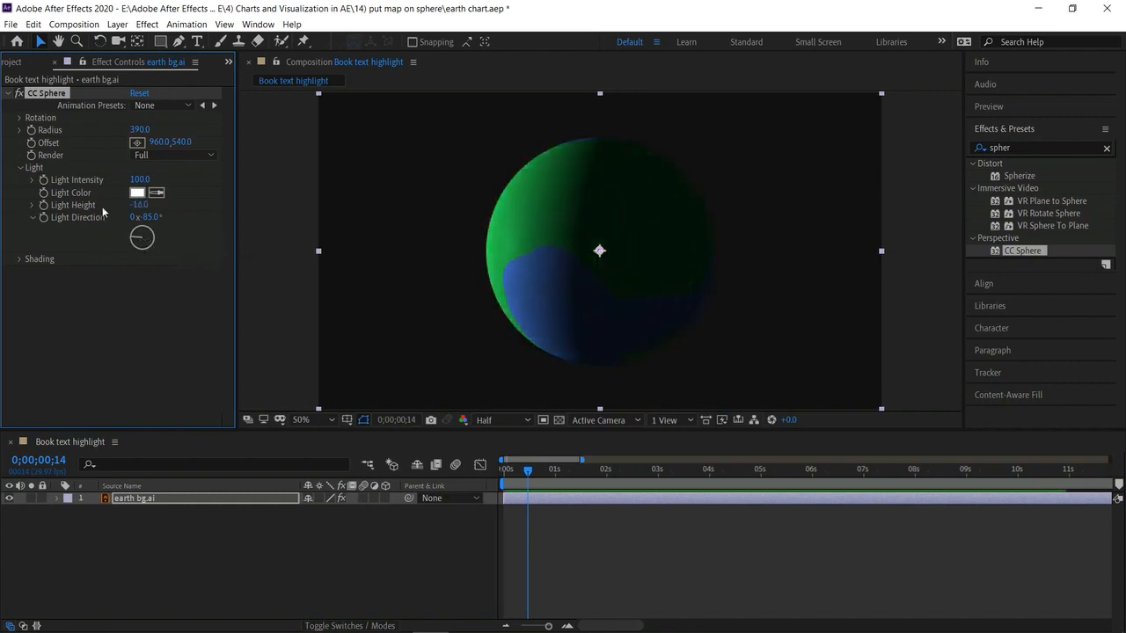
left_click_drag(142, 207, 247, 220)
mouse_move(138, 183)
left_mouse_down()
mouse_move(77, 175)
mouse_move(198, 183)
mouse_move(124, 188)
left_mouse_up()
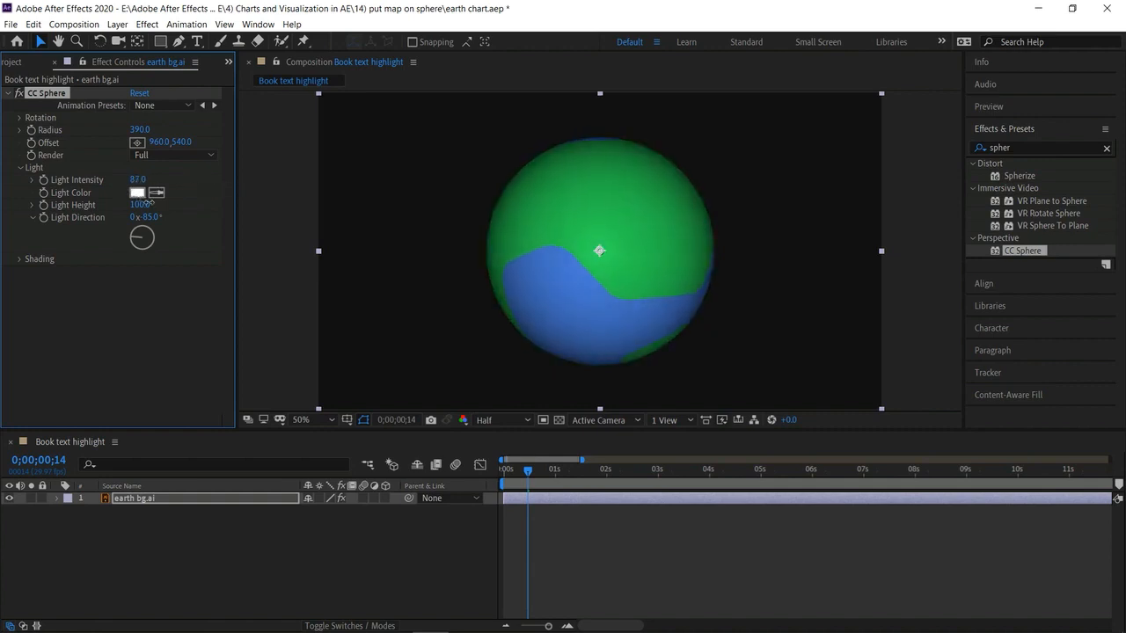
Set the sphere's Rotation Y to 1° and light direction to -328°, and keyframe its light height at -73 at 0;00;00;14
left_click(20, 118)
left_click_drag(154, 172, 224, 220)
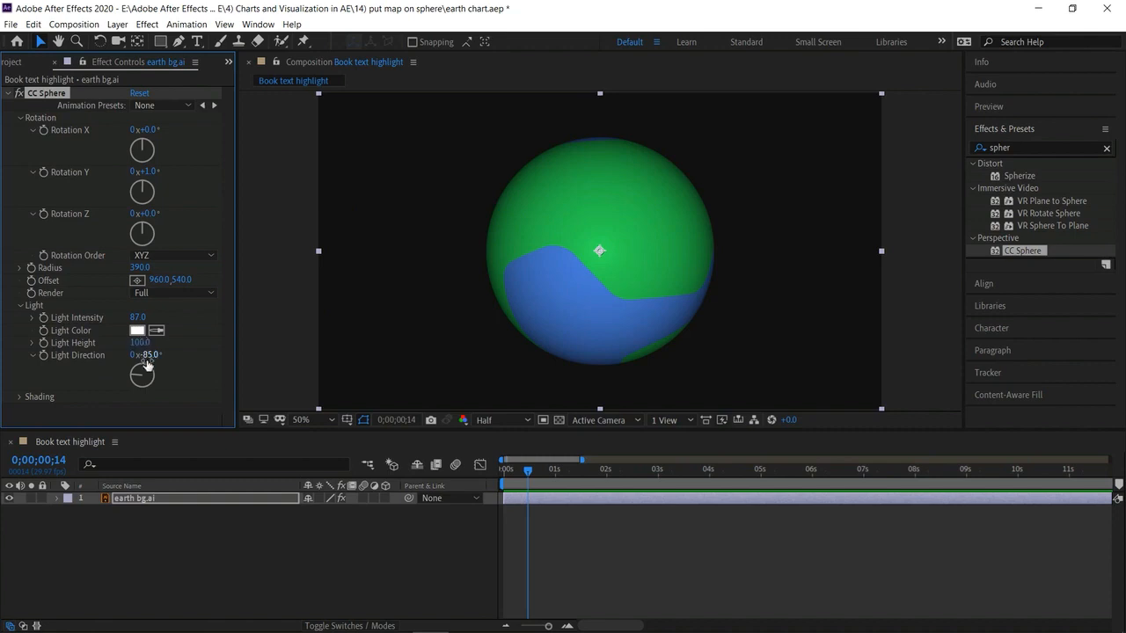
left_click_drag(145, 354, 145, 479)
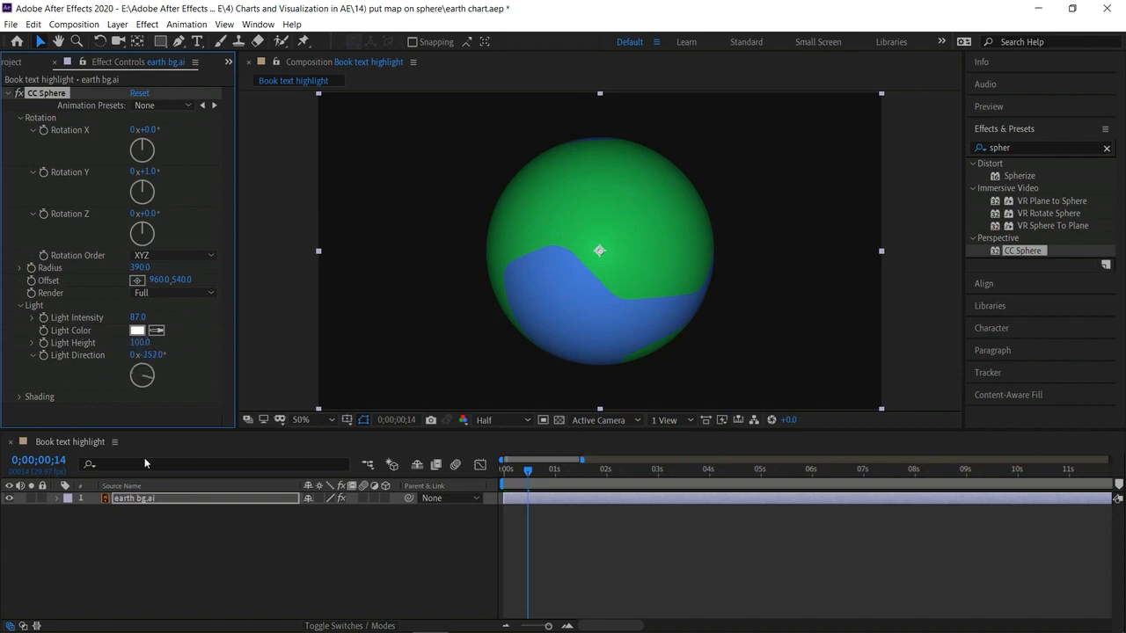
left_click_drag(139, 342, 32, 359)
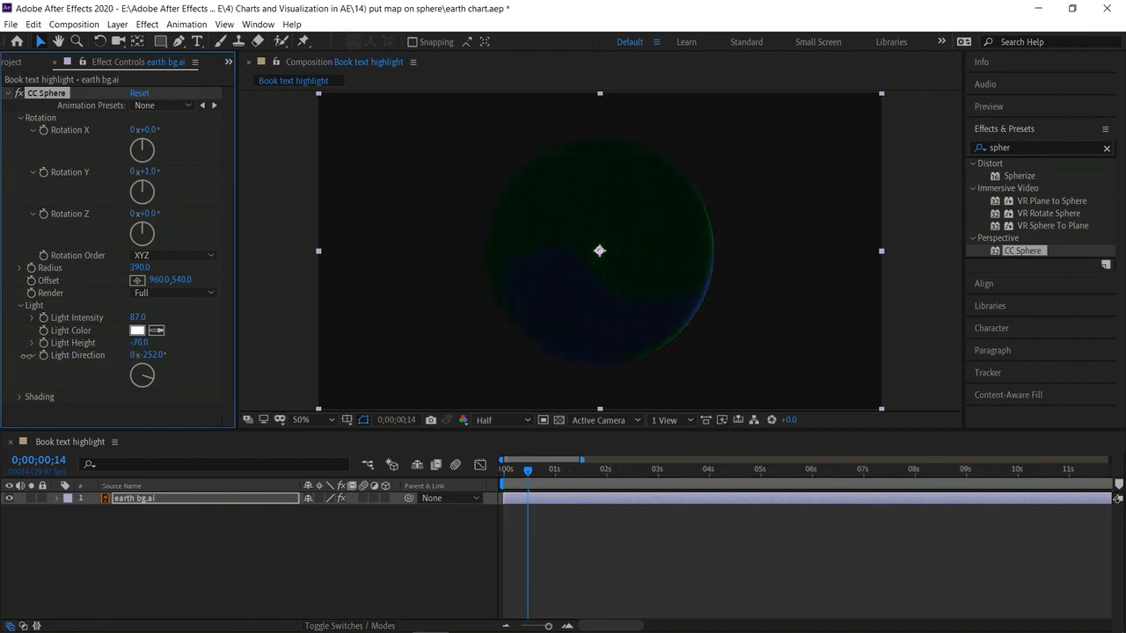
left_click_drag(145, 355, 109, 359)
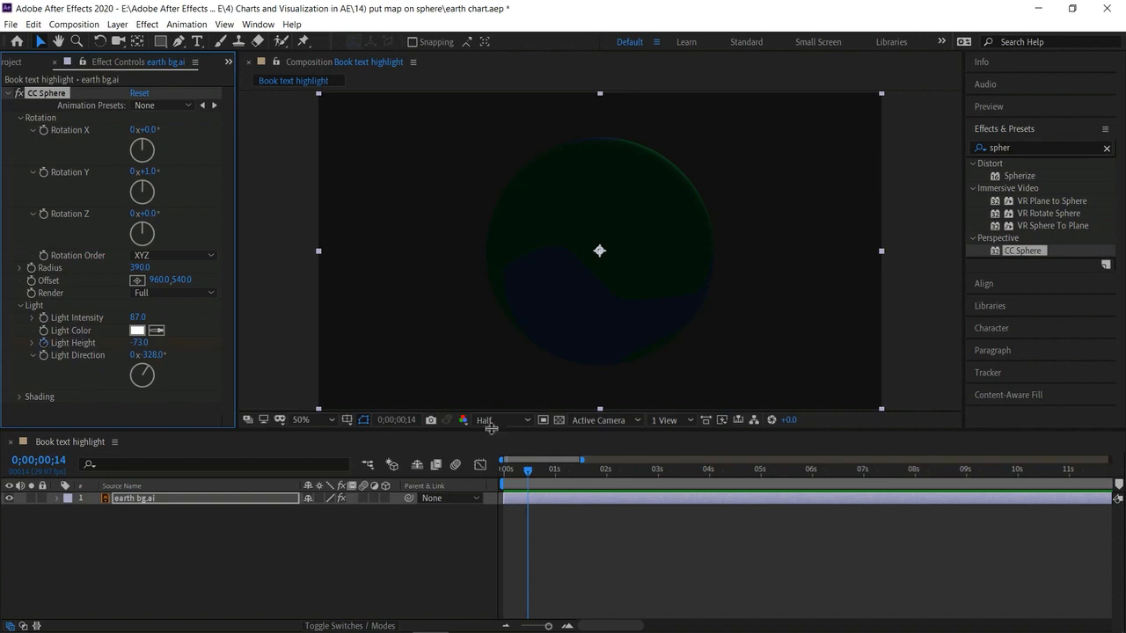
Keyframe the sphere's light height at 100 at 0;00;02;00 and preview the lighting animation from the start
left_click_drag(527, 472, 605, 511)
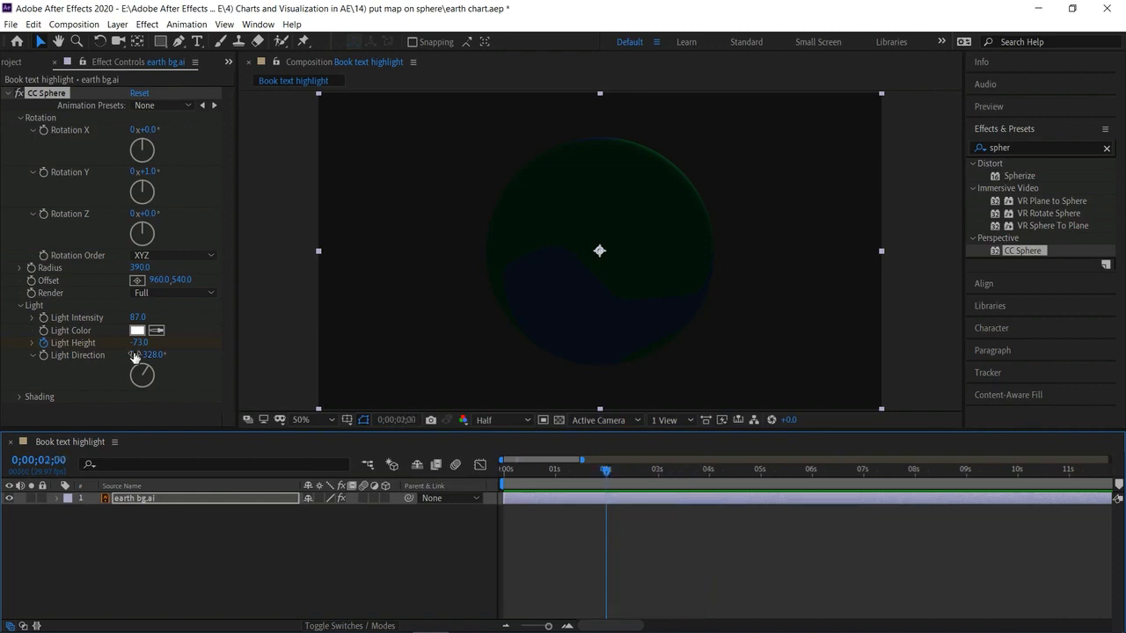
left_click_drag(139, 342, 284, 361)
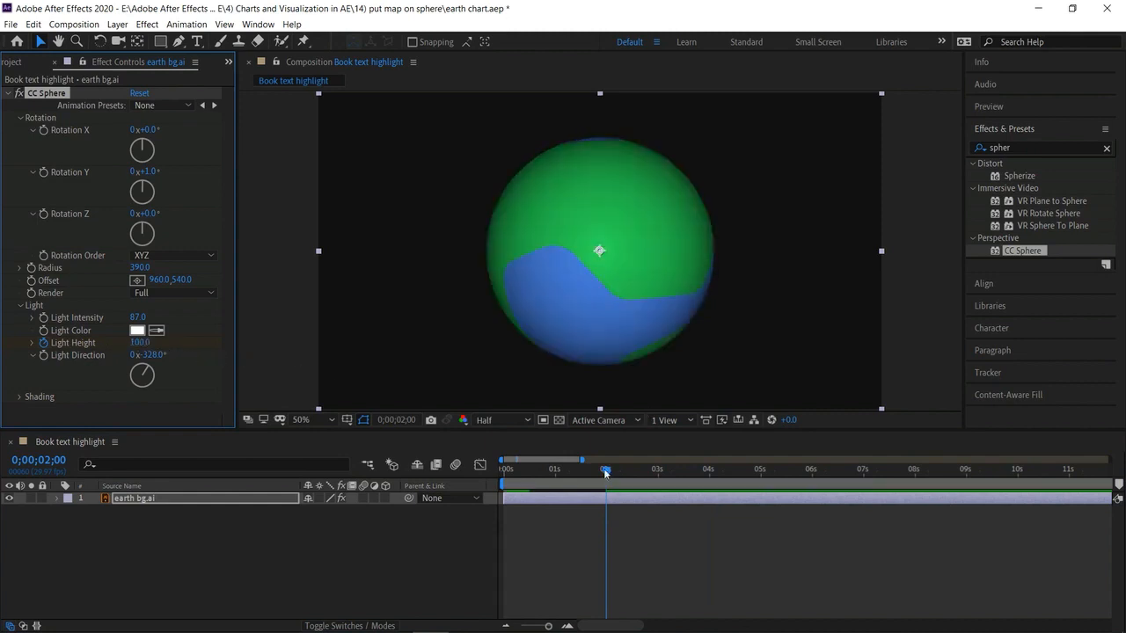
key("Home")
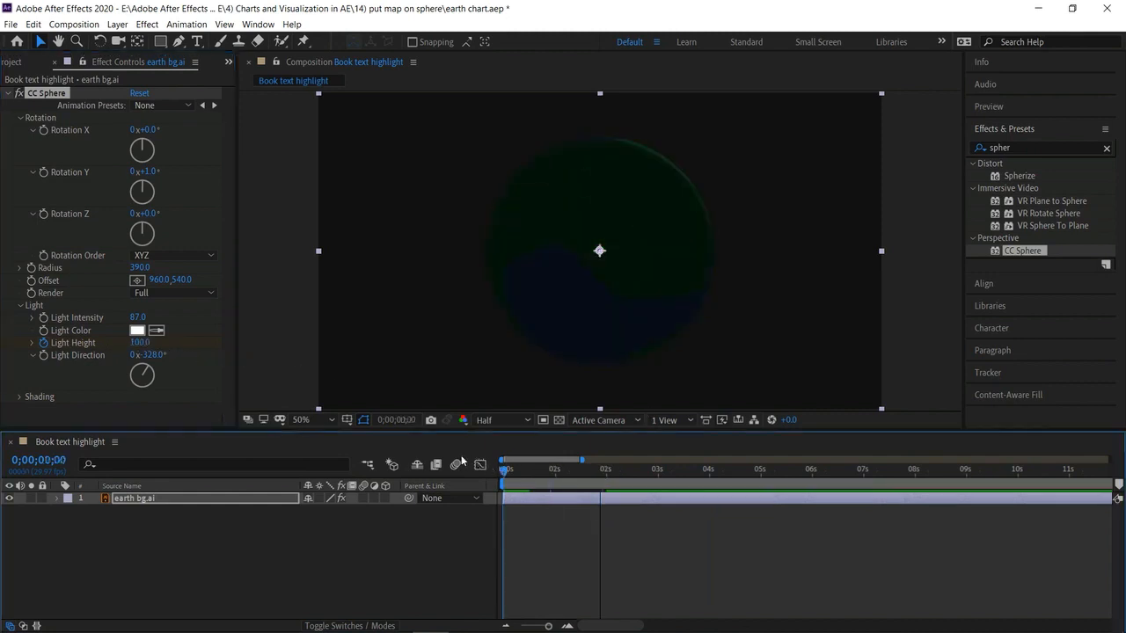
key("space")
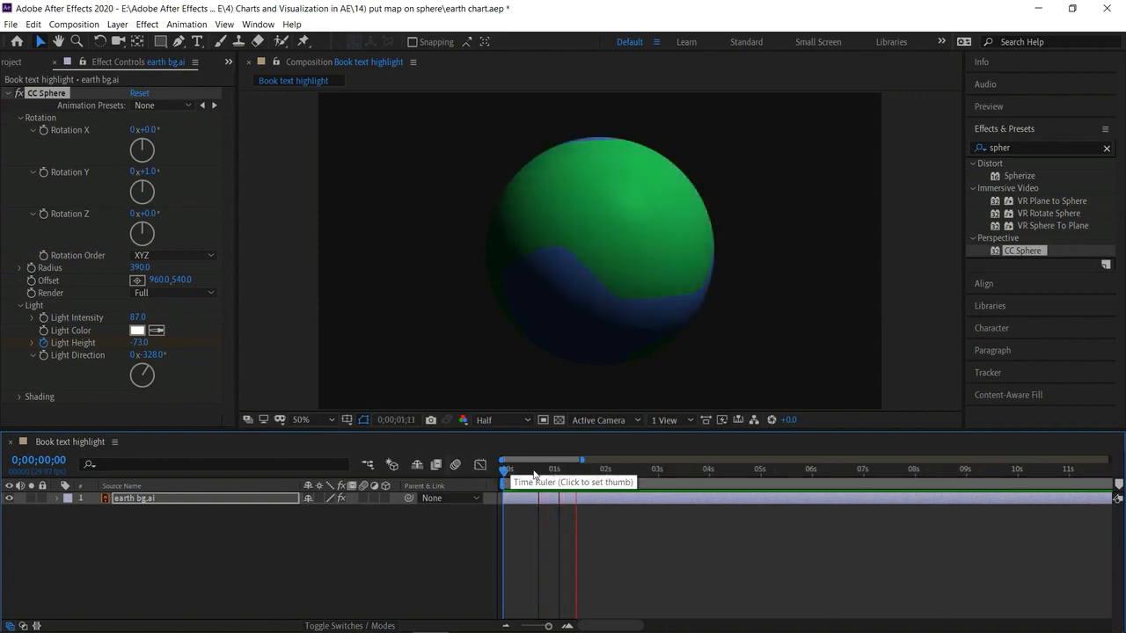
Animate the sphere's Rotation Y from 0x+1° at 0;00;02;05 to 2x+1° at 0;00;09;01
mouse_move(616, 470)
left_mouse_down()
mouse_move(604, 471)
mouse_move(615, 478)
left_mouse_up()
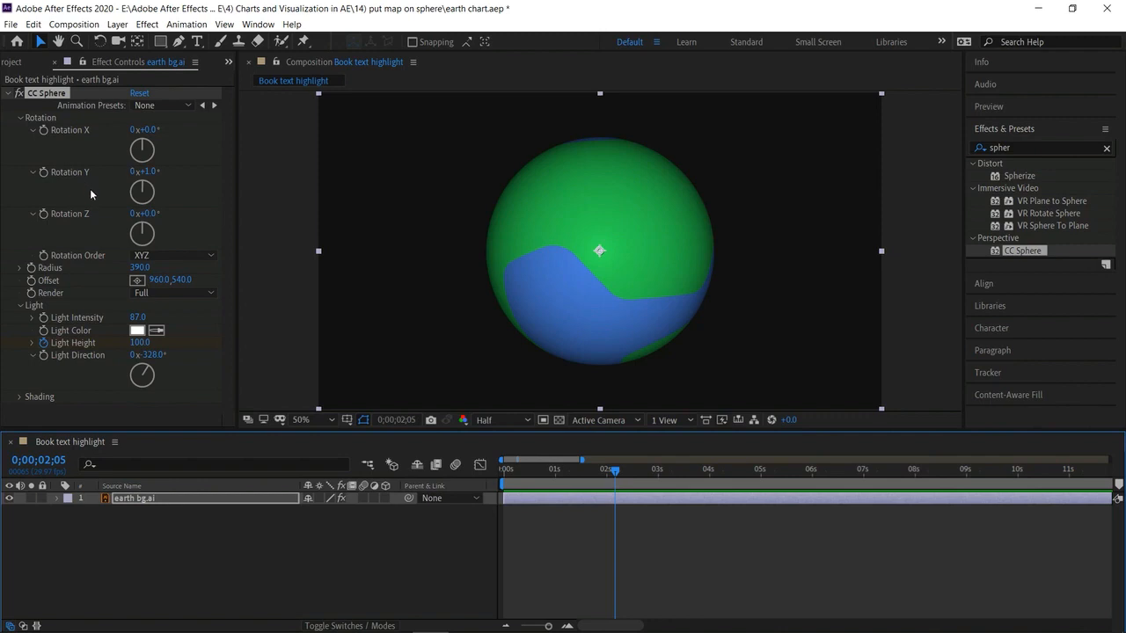
left_click(41, 173)
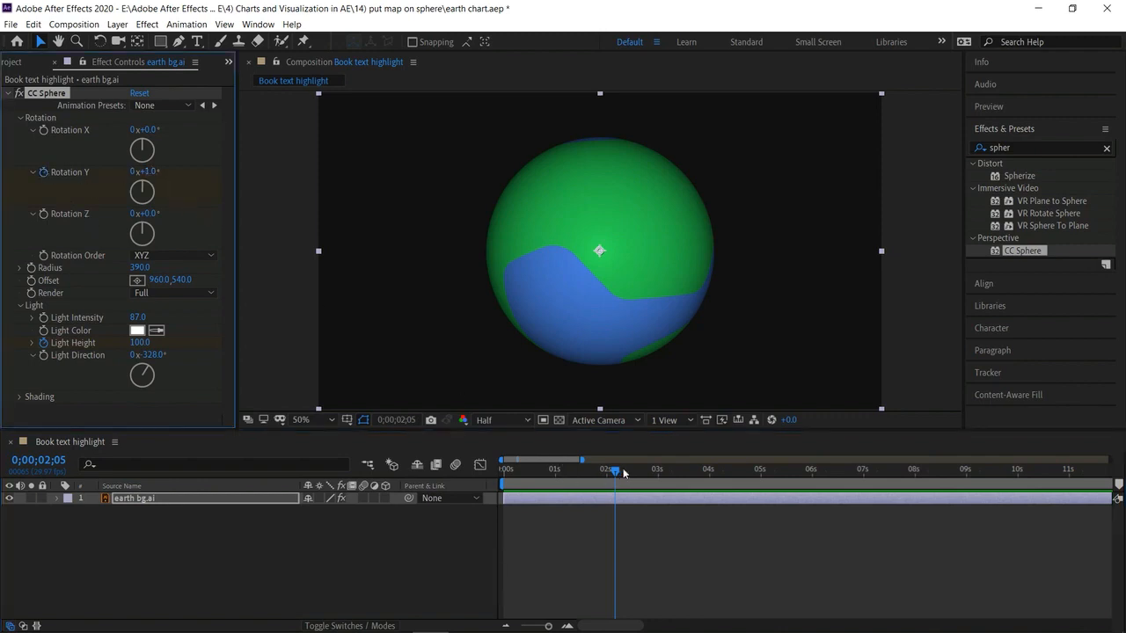
left_click_drag(621, 473, 970, 498)
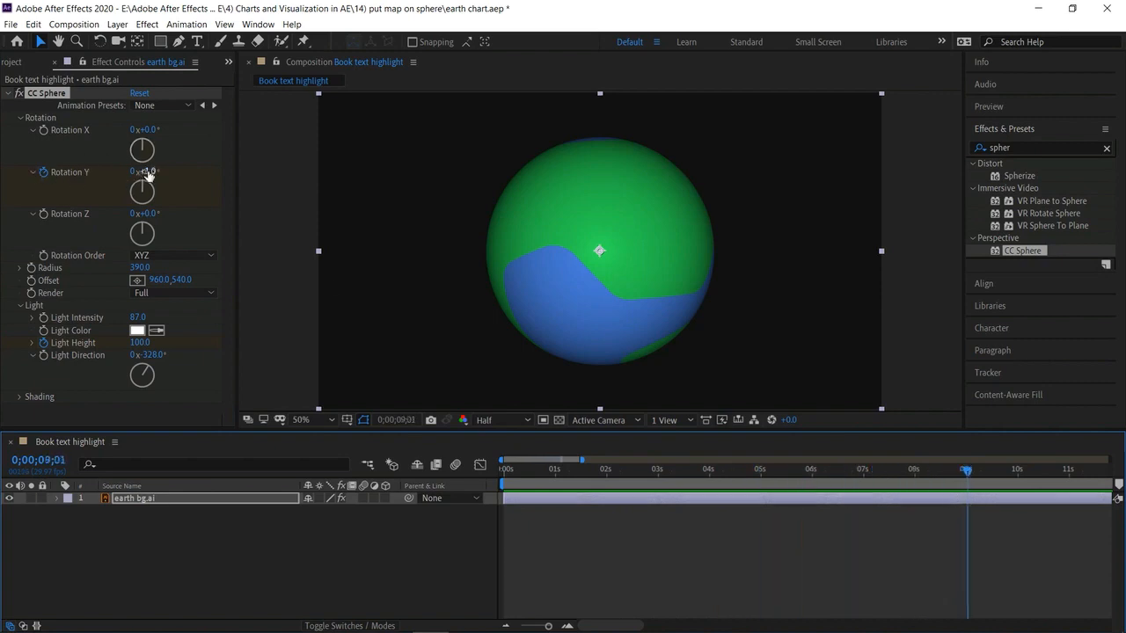
left_click_drag(148, 174, 134, 176)
left_click(132, 172)
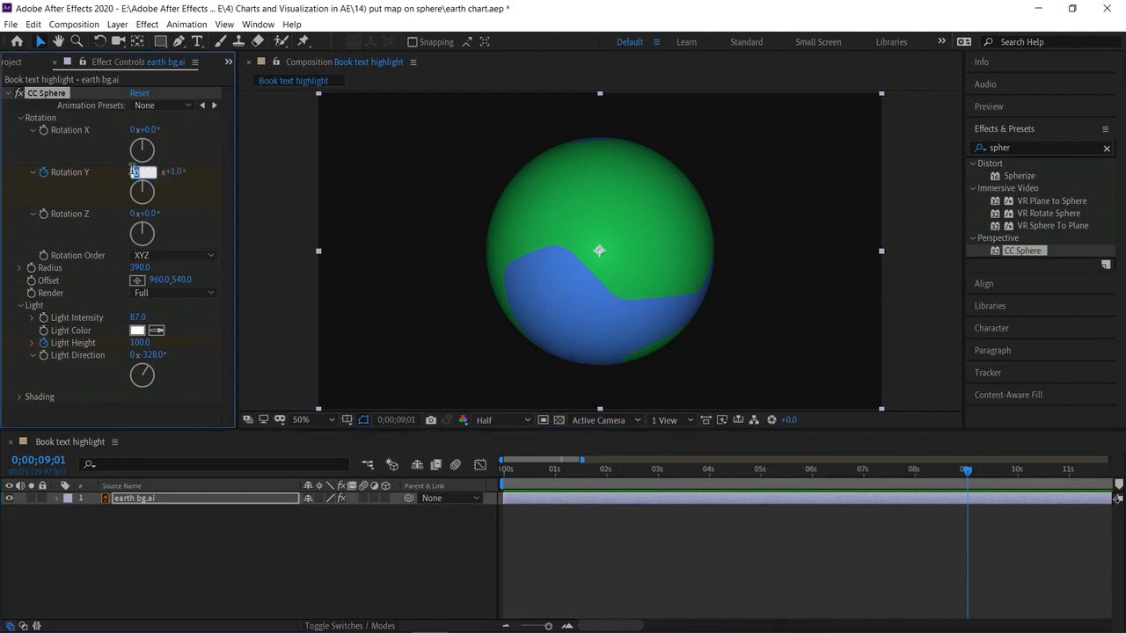
type("2")
key("Return")
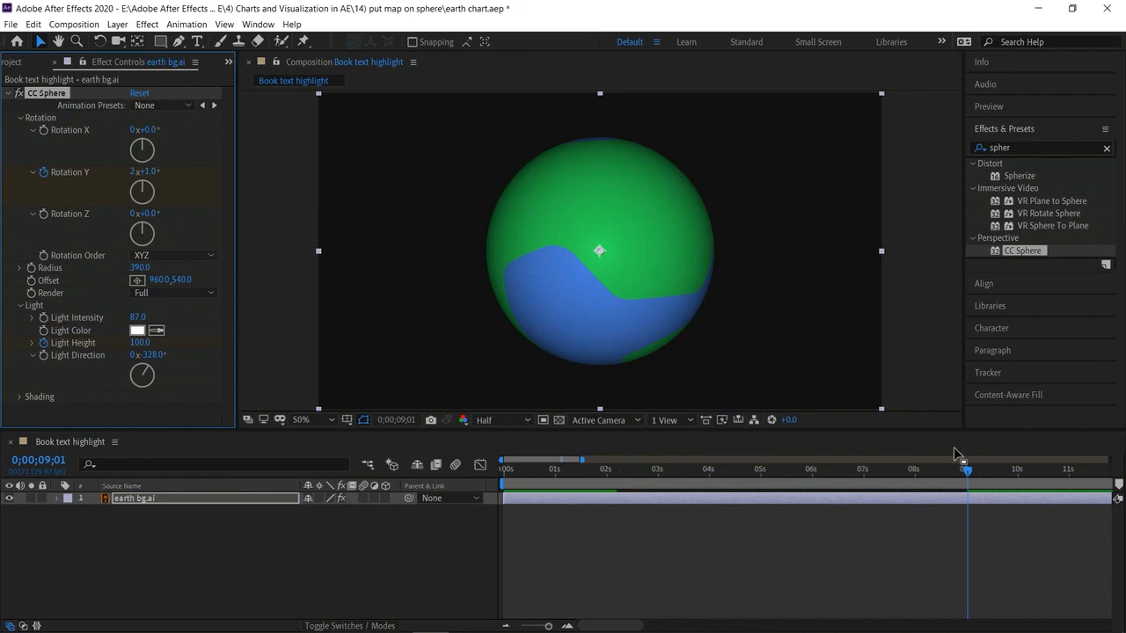
Preview the globe's rotation from the start of the timeline and return to the first frame
left_click_drag(966, 478, 364, 485)
key("space")
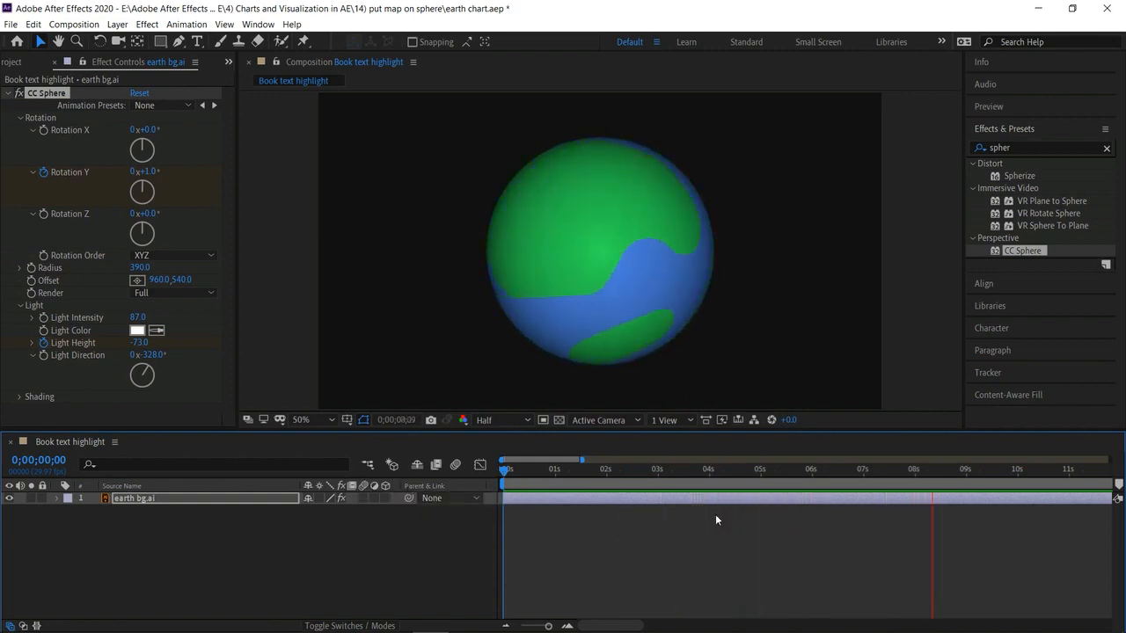
left_click(987, 493)
left_click_drag(985, 473, 464, 511)
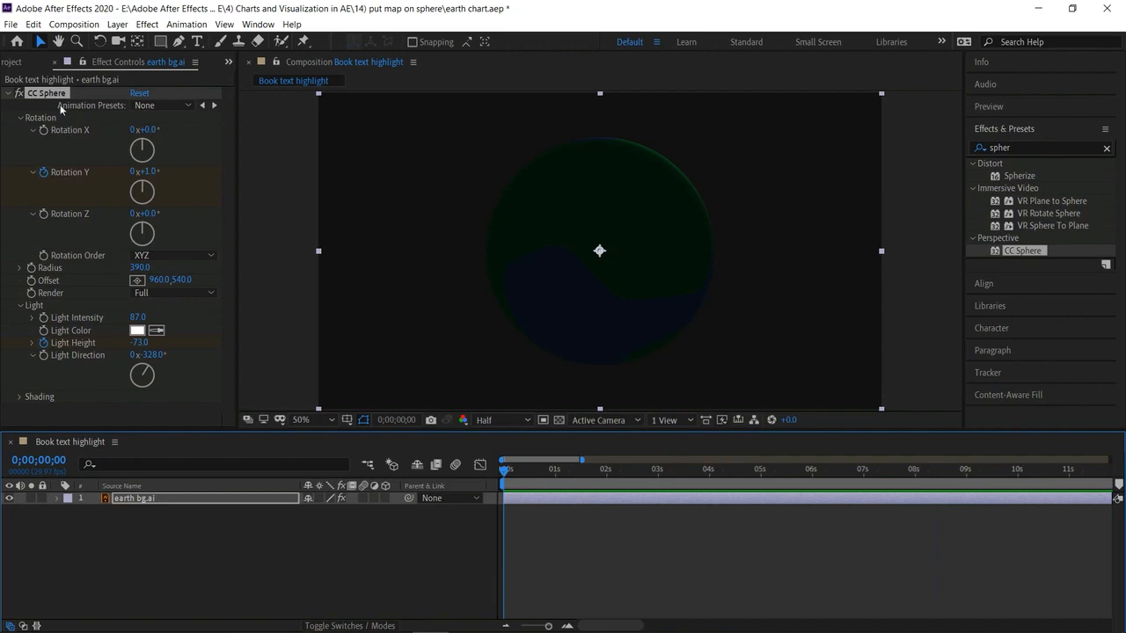
Add the contents of the Line chart.aep folder to the composition below the earth bg.ai layer
left_click(17, 63)
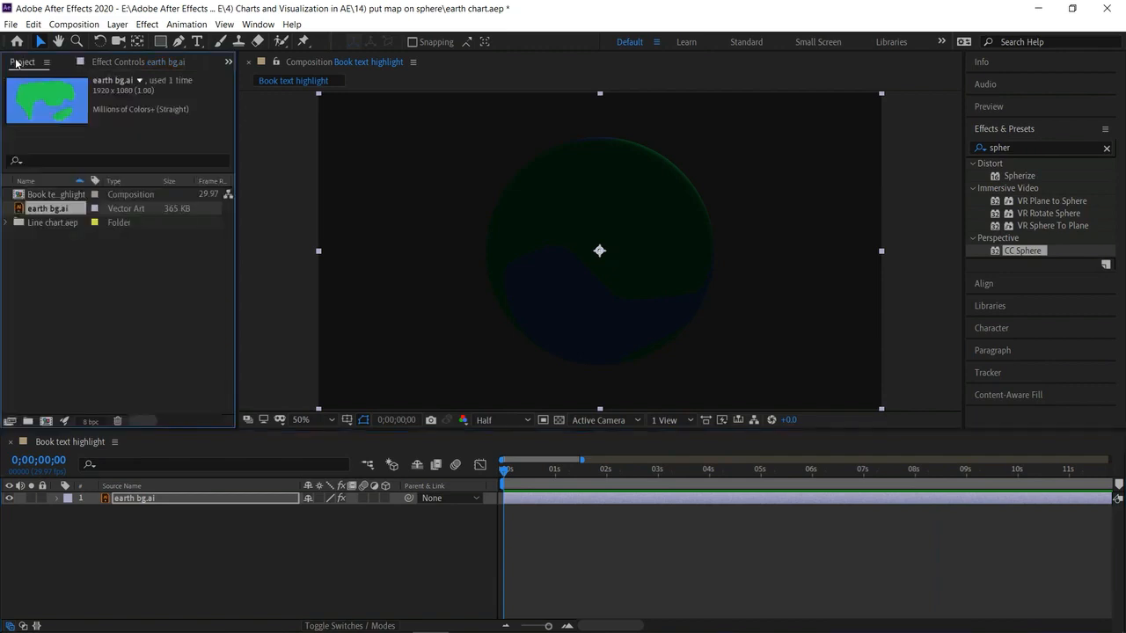
left_click(102, 305)
left_click(67, 222)
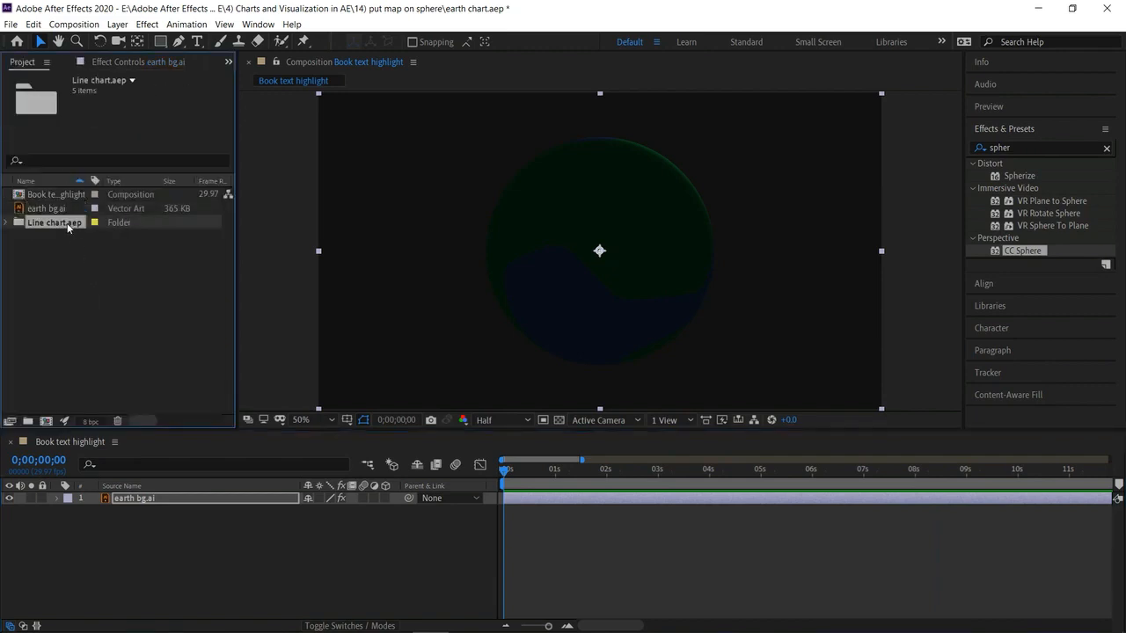
left_click_drag(67, 228, 116, 519)
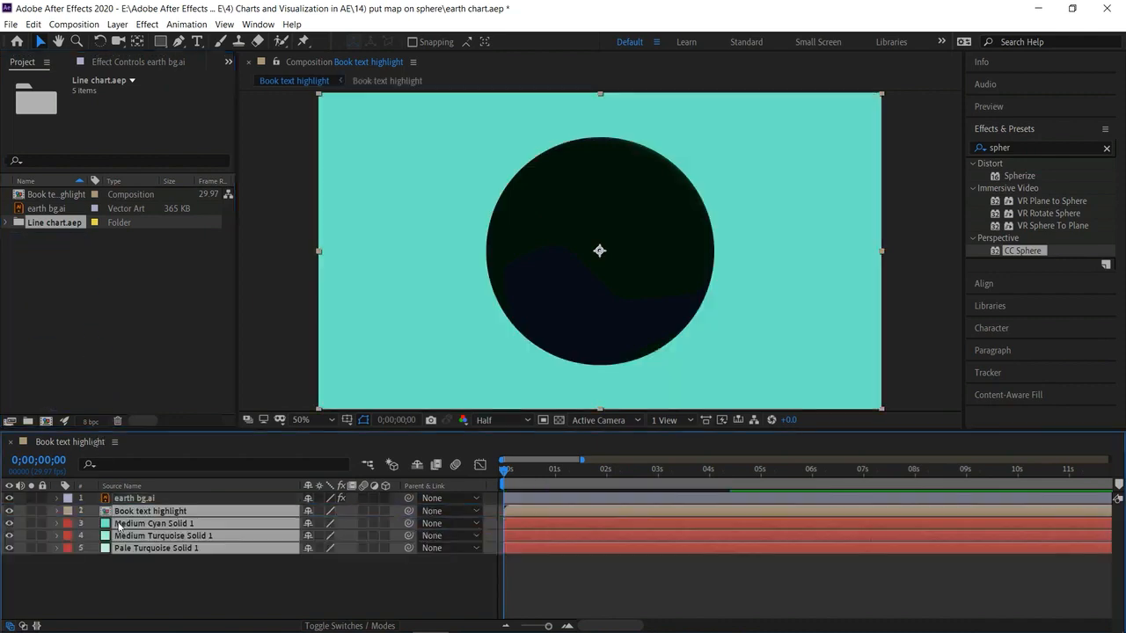
Hide the three solid layers and move the Book text highlight layer above earth bg.ai, keeping it visible
left_click(9, 524)
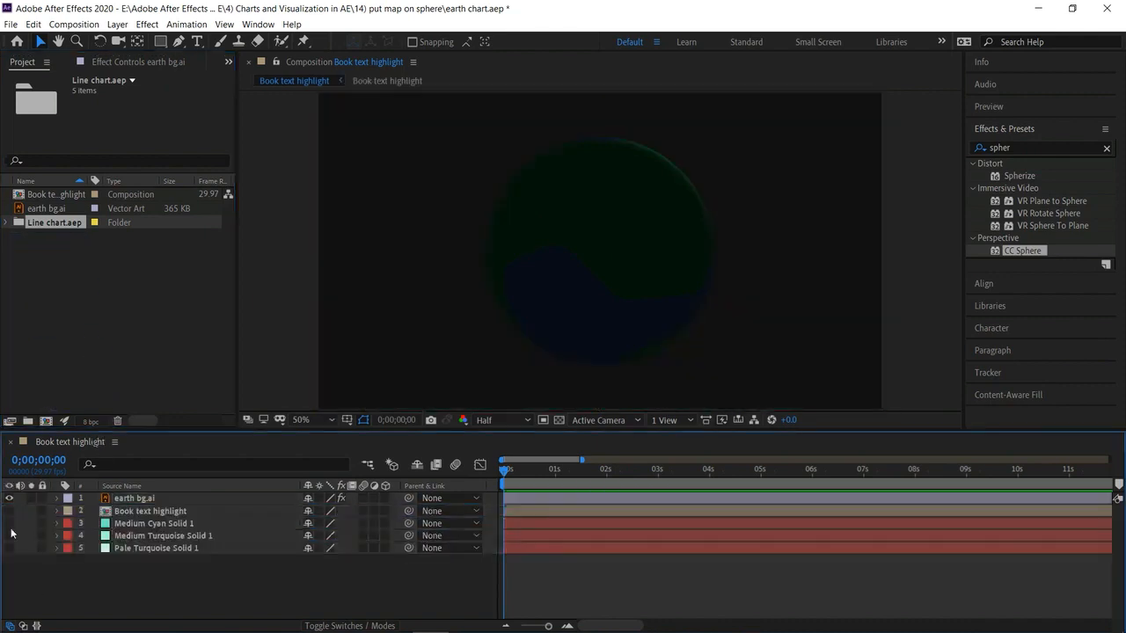
left_click(9, 510)
left_click_drag(167, 511, 167, 498)
Shift the Book text highlight chart layer to start at 0;00;01;29 and preview its timing over the globe
key("space")
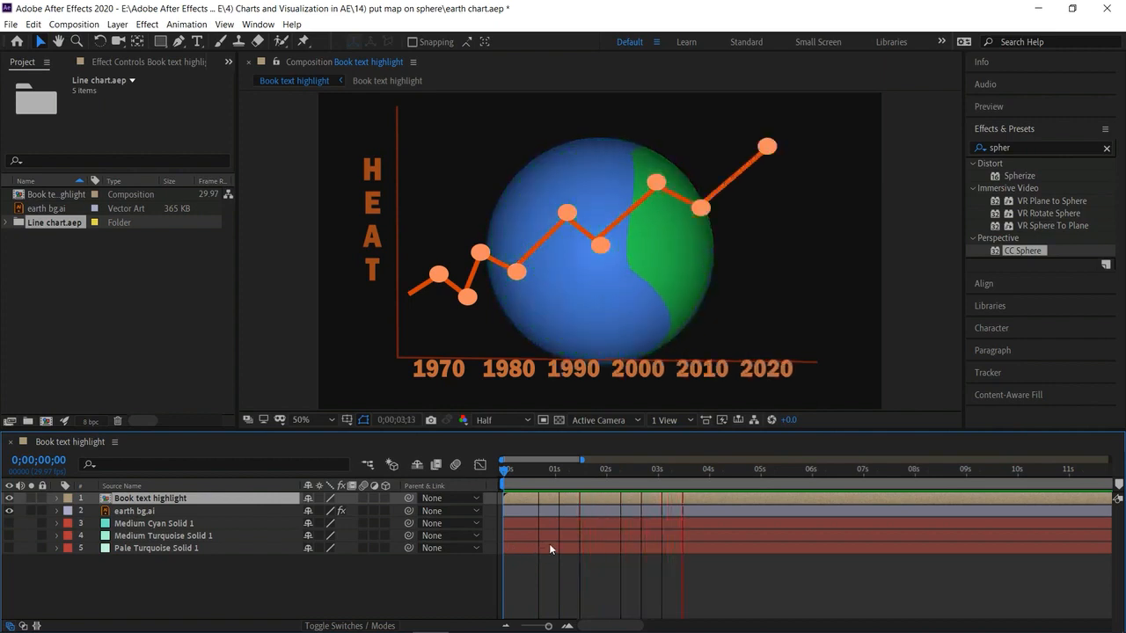
left_click(749, 490)
left_click_drag(737, 465, 603, 514)
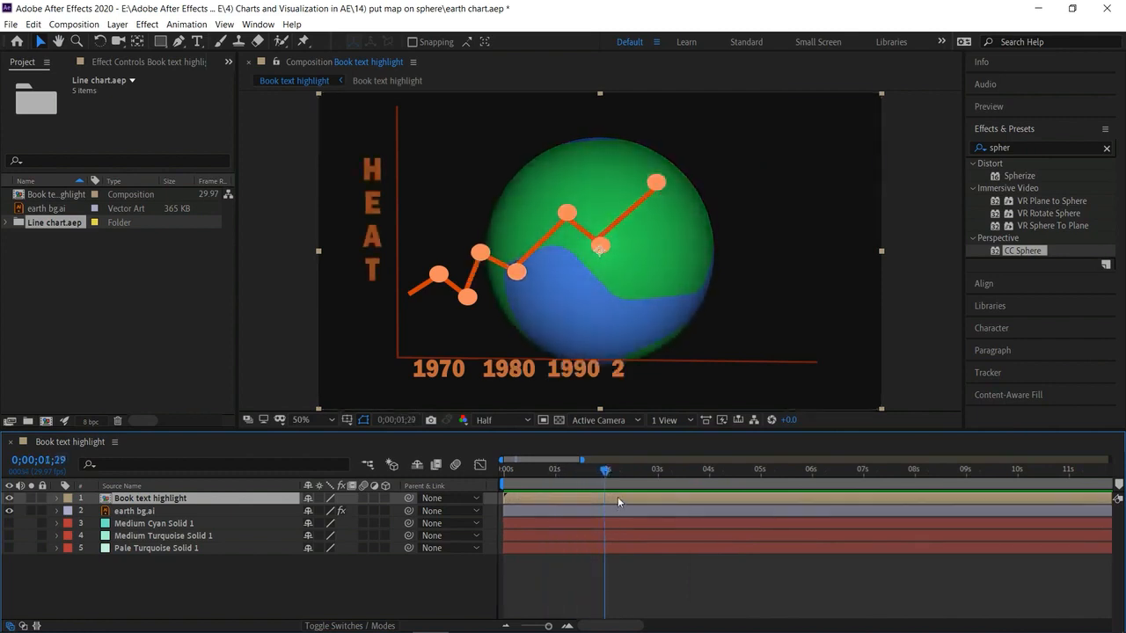
key("[")
left_click_drag(605, 471, 431, 470)
key("space")
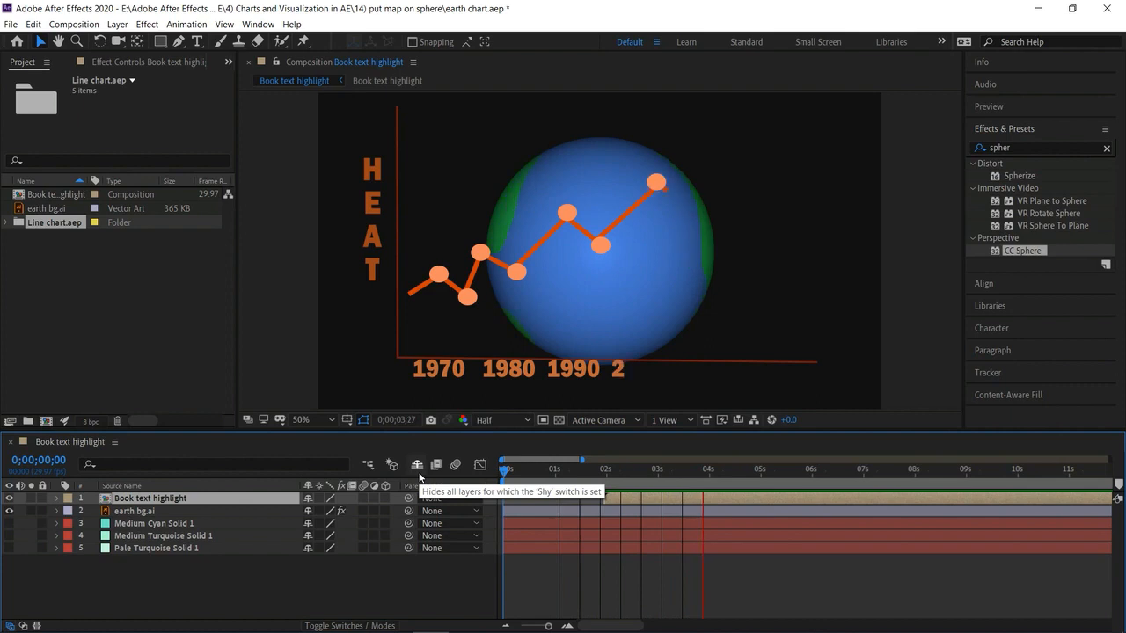
key("space")
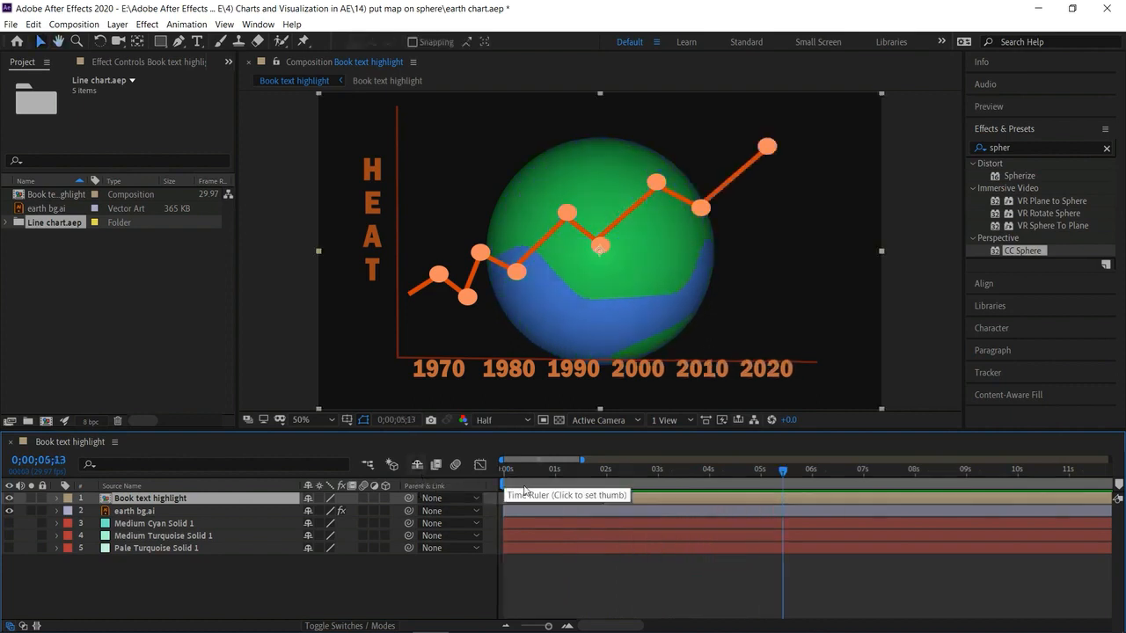
Move the line chart slightly lower over the globe and preview the full animation from the start
left_click_drag(620, 277, 621, 299)
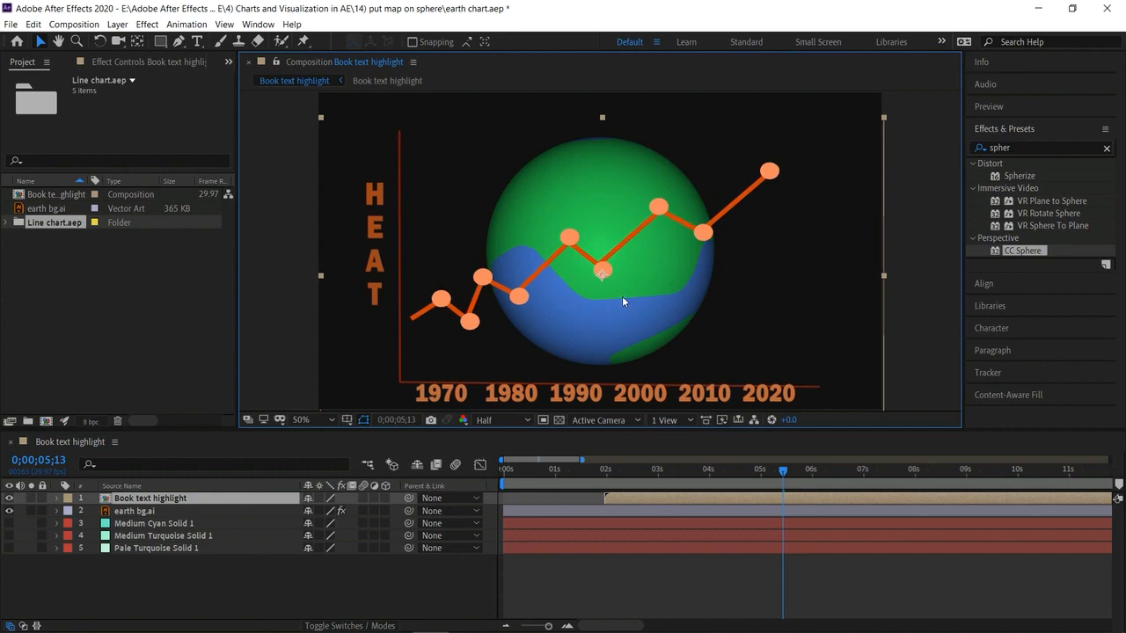
left_click_drag(787, 473, 425, 483)
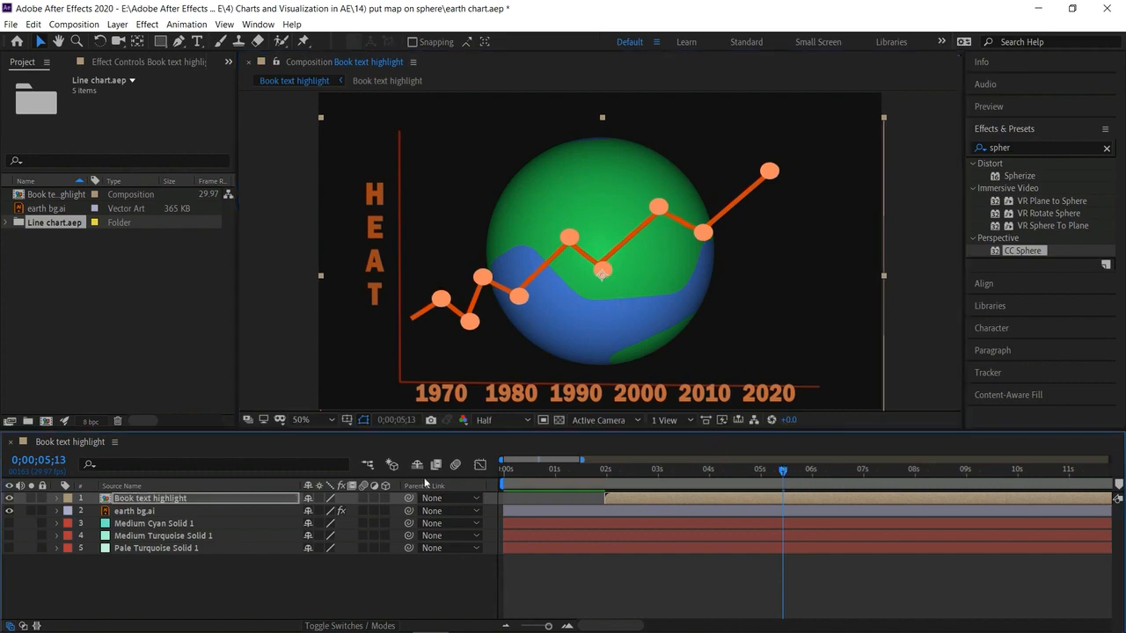
left_click_drag(783, 472, 423, 508)
key("space")
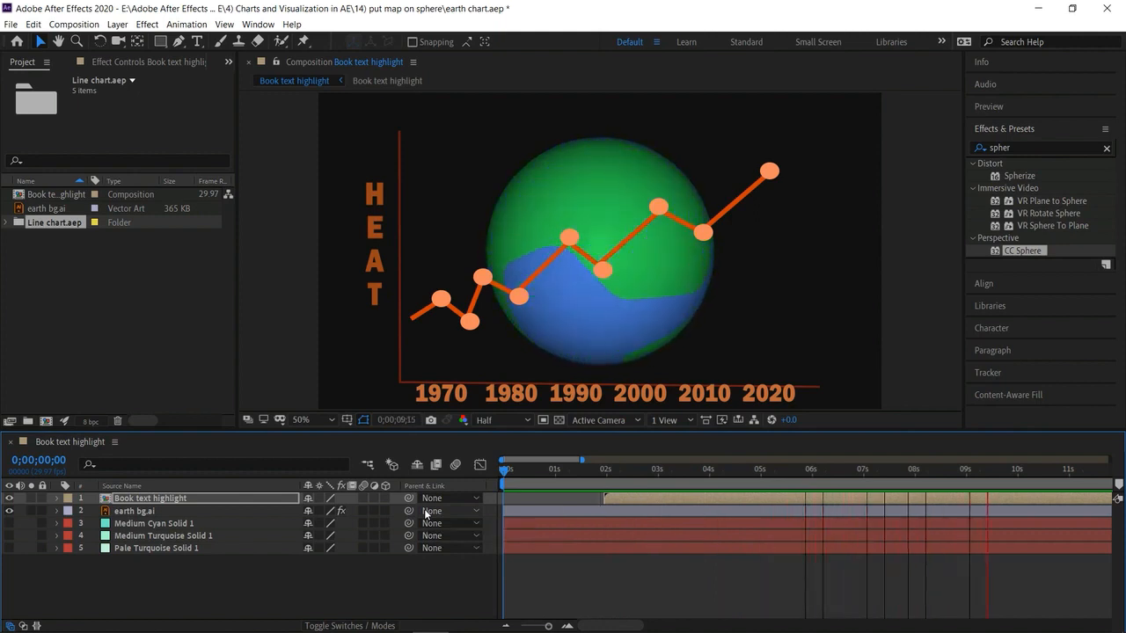
key("space")
Shorten the composition's work area to end at about 0;00;08;26
left_click_drag(1008, 479, 960, 475)
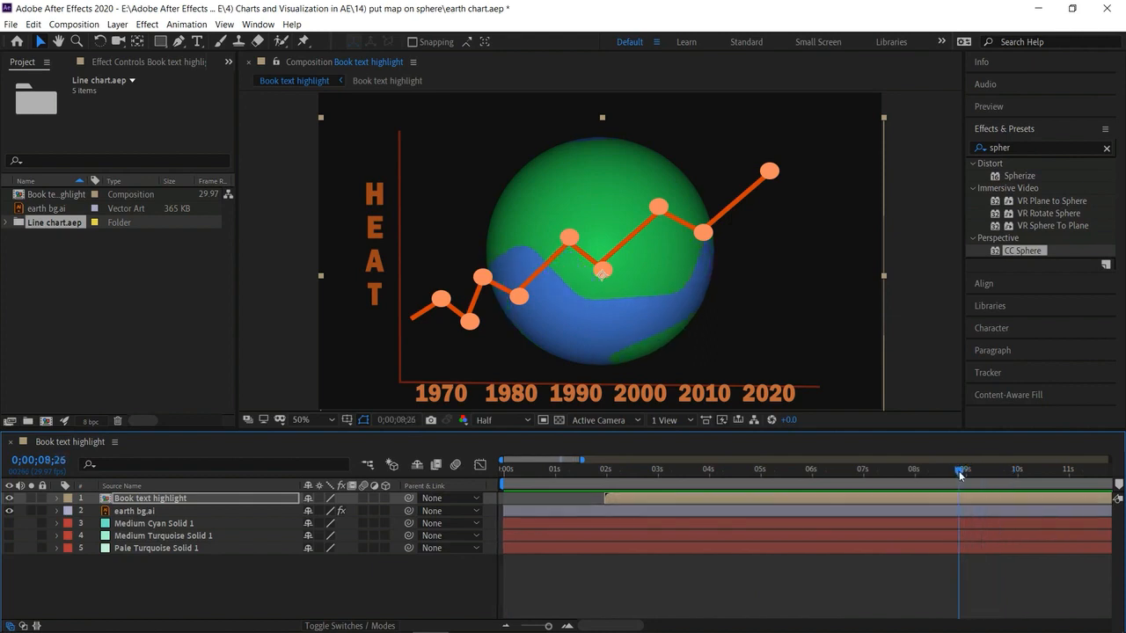
left_click(506, 626)
left_click(506, 626)
left_click(507, 626)
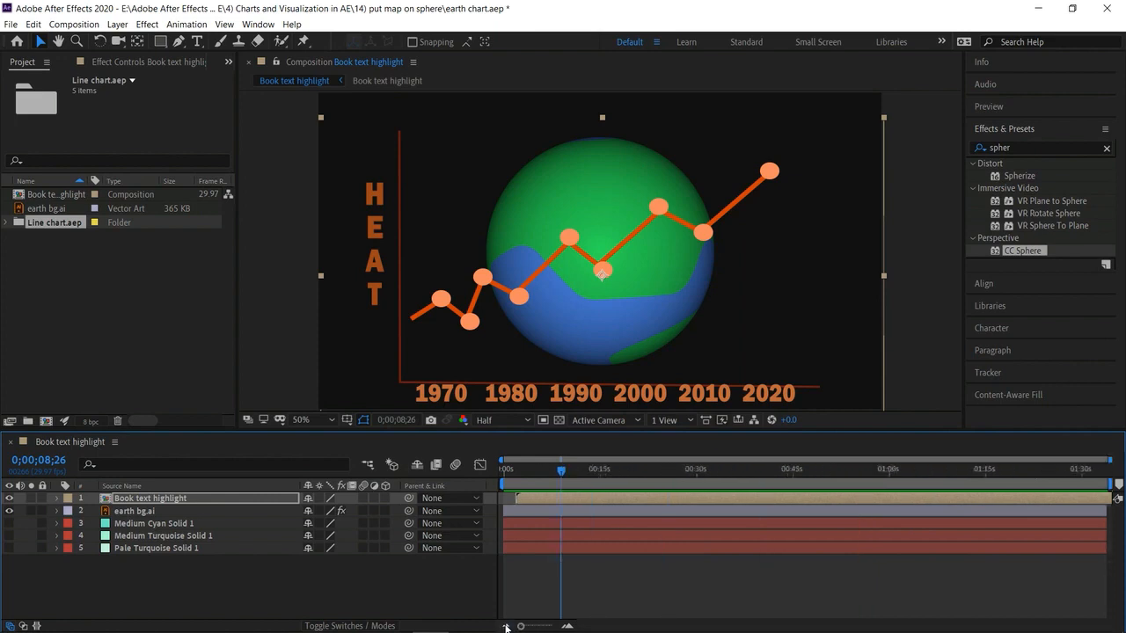
left_click_drag(1101, 482, 562, 482)
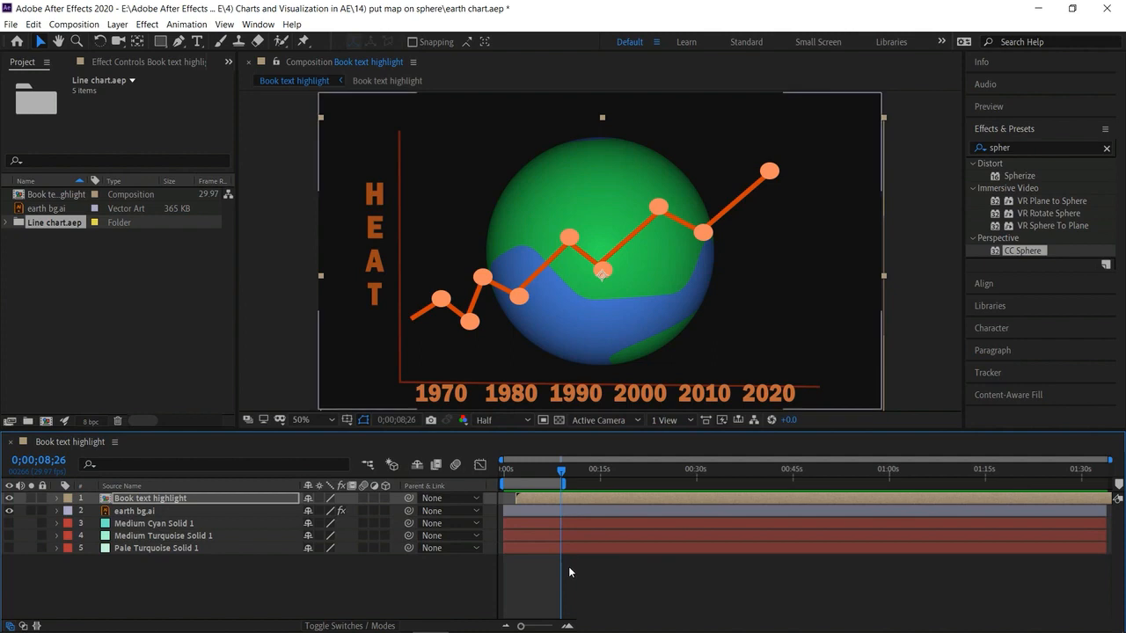
left_click(567, 626)
left_click(567, 626)
left_click(568, 626)
left_click_drag(644, 630, 551, 625)
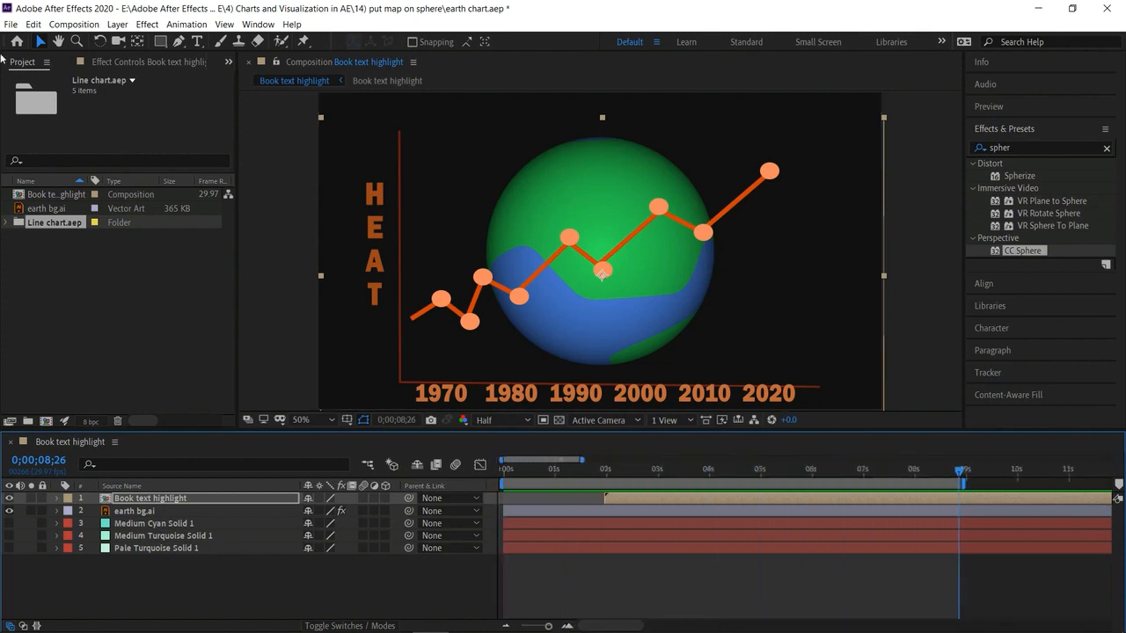
Send the Book text highlight composition to the Adobe Media Encoder queue for export
left_click(10, 24)
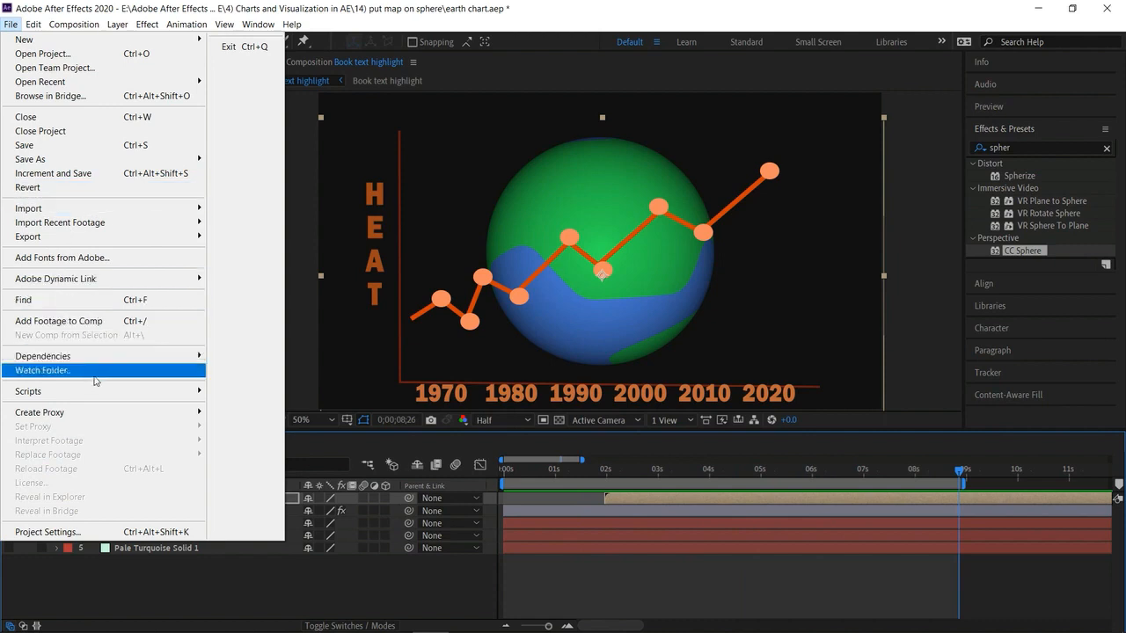
mouse_move(101, 238)
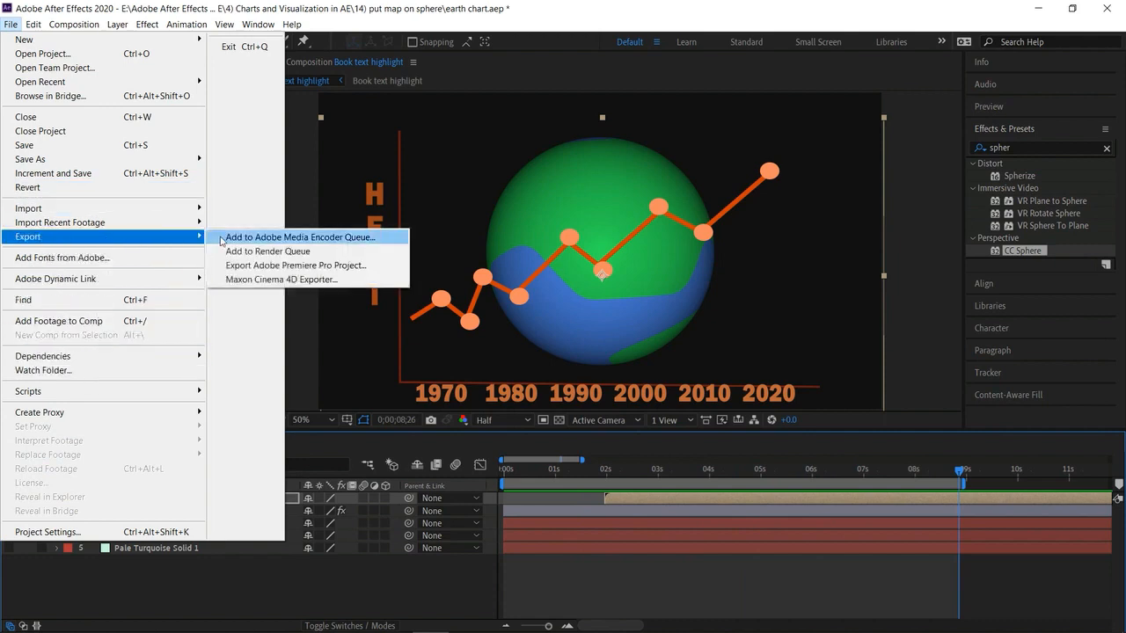
left_click(221, 238)
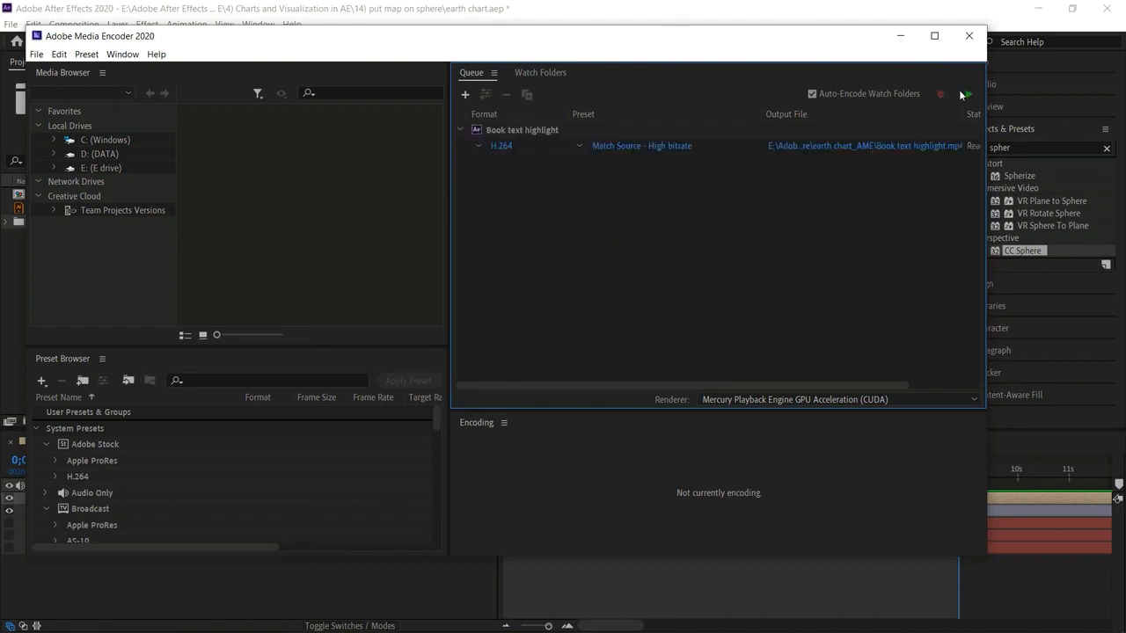
Rename the queued H.264 output file to earth chart, render the queue, and close Media Encoder
left_click(906, 147)
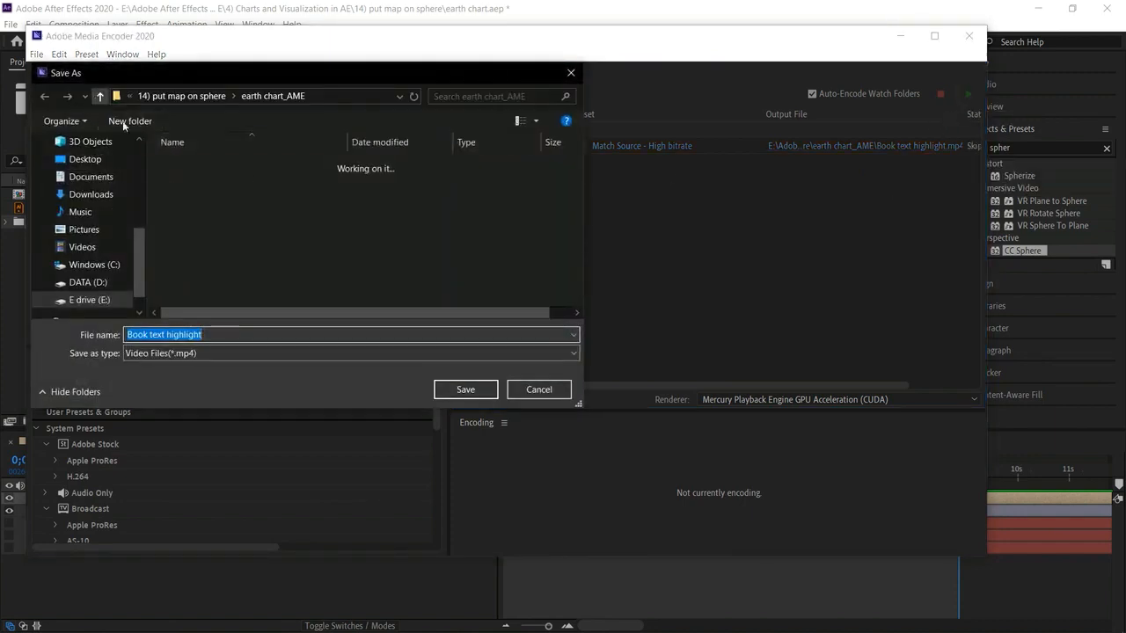
type("earth chart")
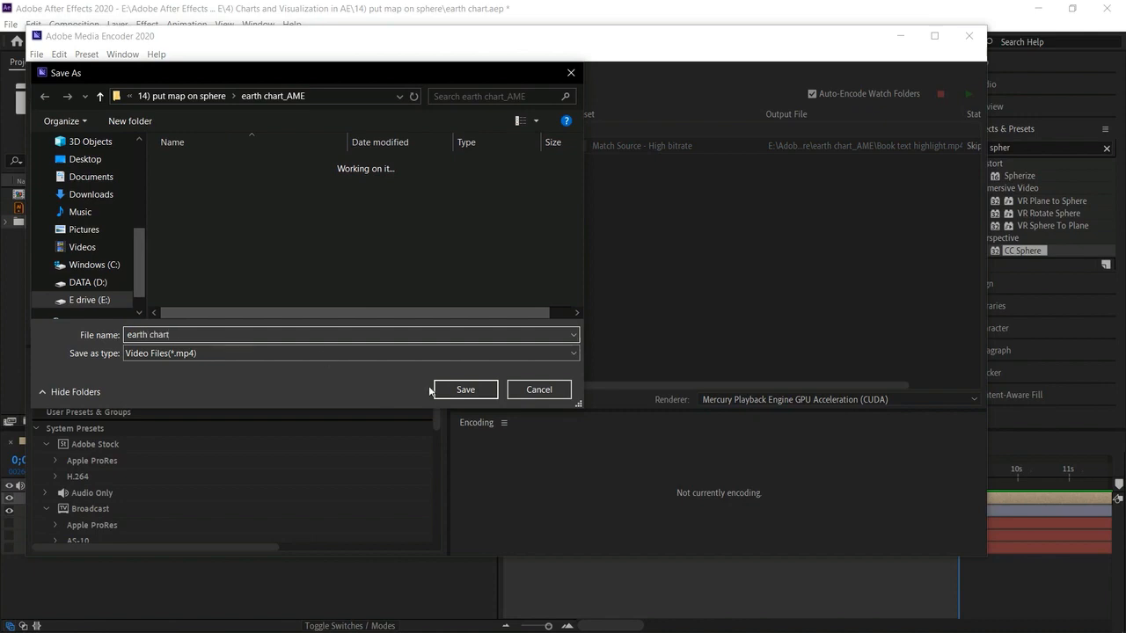
left_click(447, 393)
left_click(967, 94)
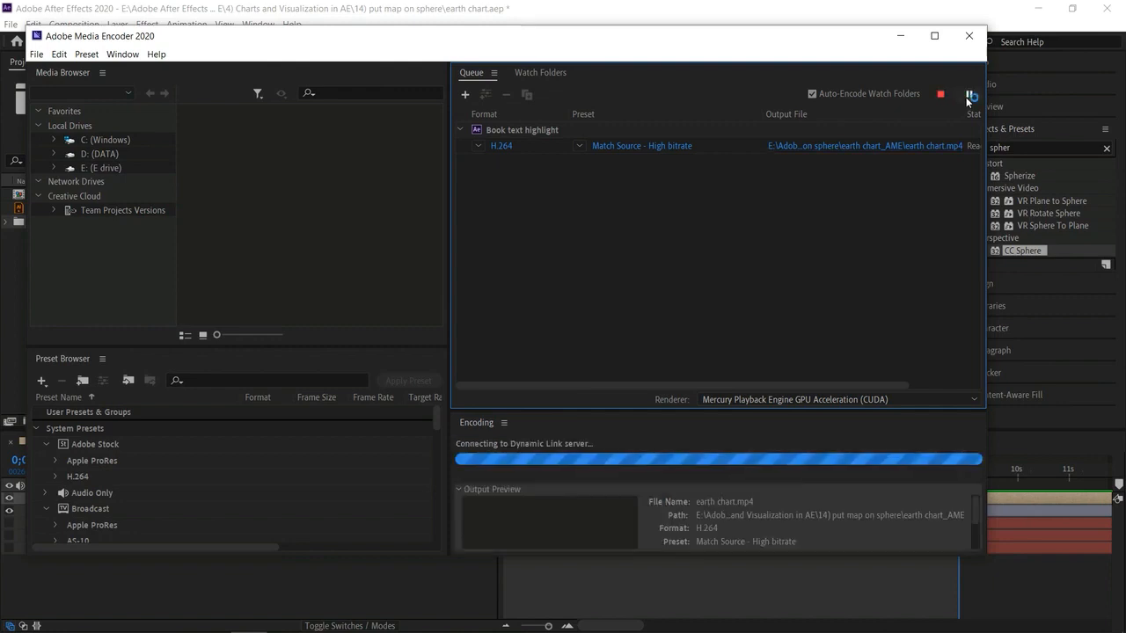
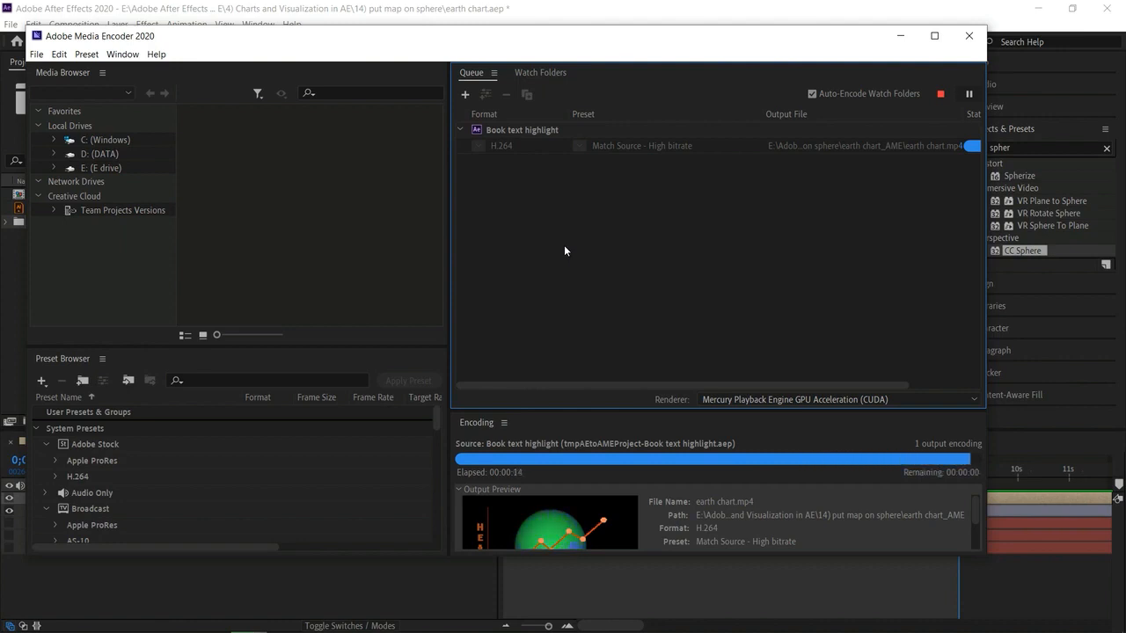
left_click(970, 36)
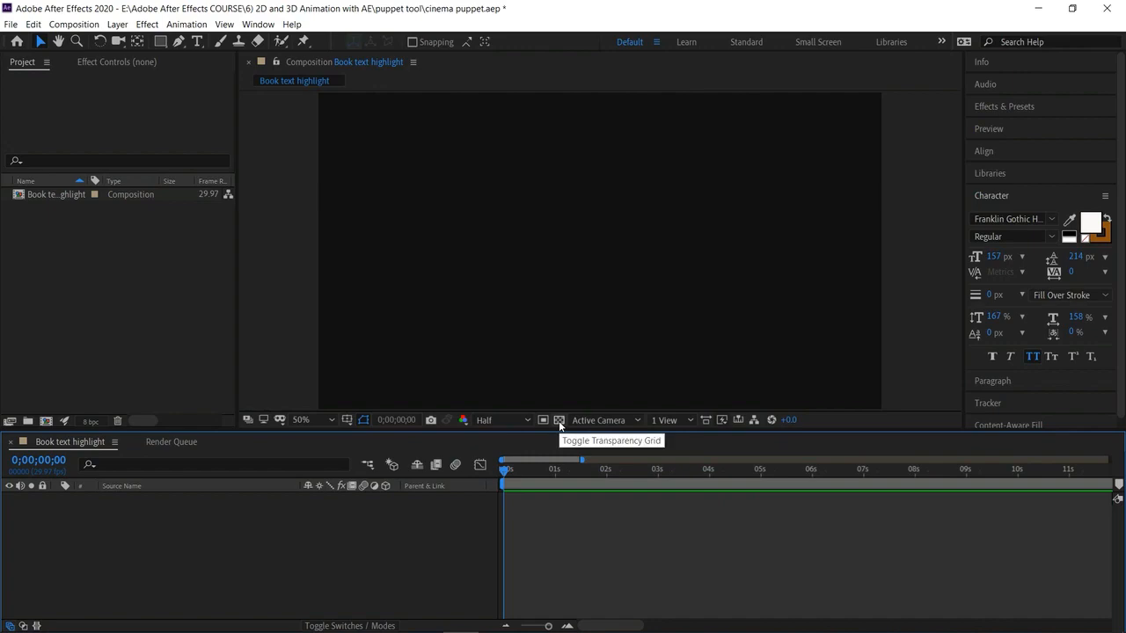
Show the transparency grid in the cinema puppet project, import Cinema1.ai and add it to the empty Book text highlight composition
left_click(560, 423)
left_click(155, 305)
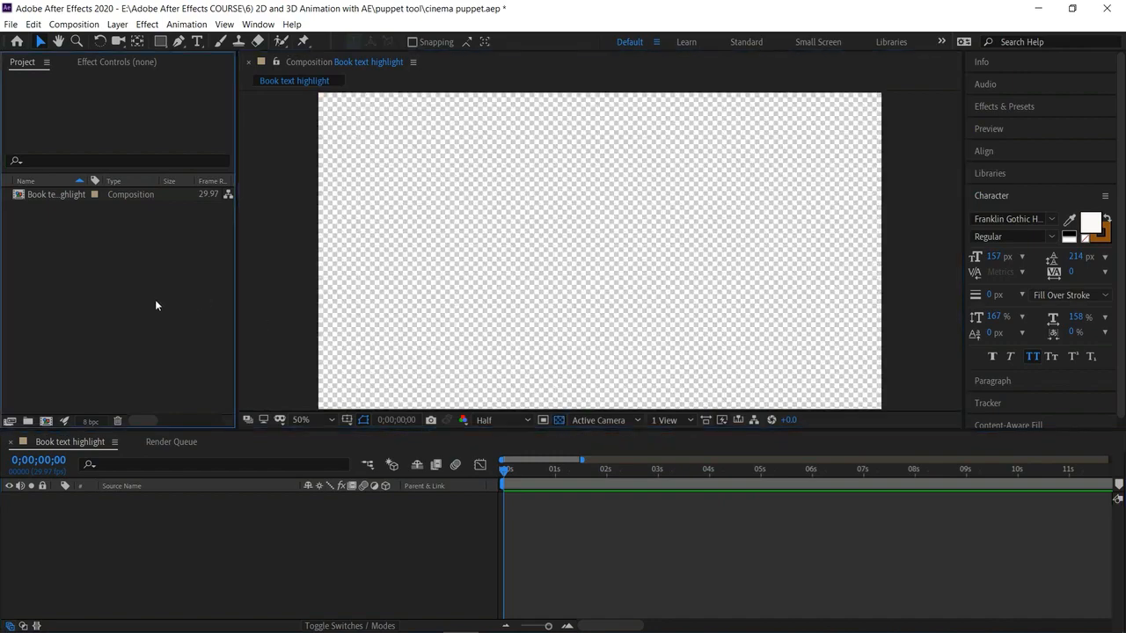
double_click(156, 304)
double_click(519, 185)
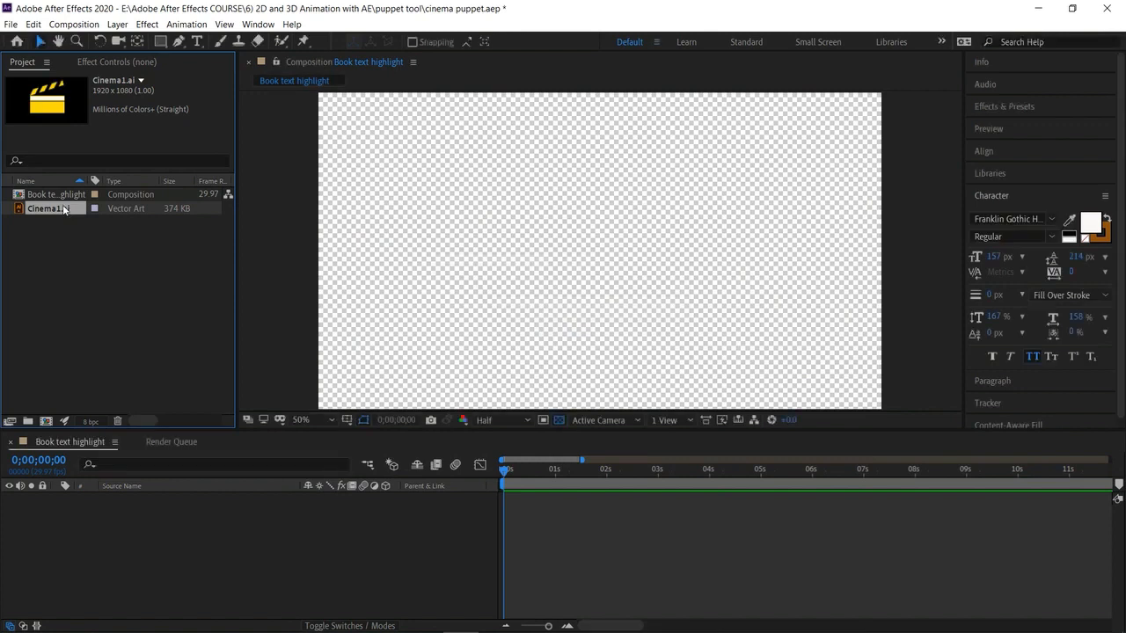
left_click_drag(67, 215, 188, 537)
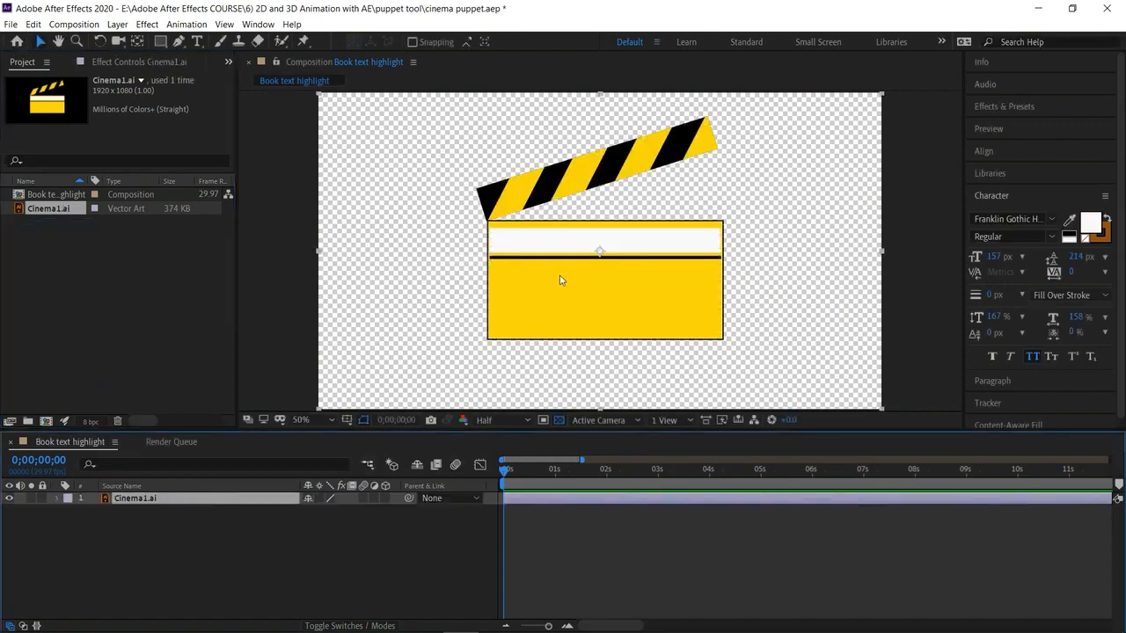
Move the Cinema1.ai clapperboard lower in the frame, keeping the transparency grid on and the layer selected
left_click_drag(559, 279, 557, 334)
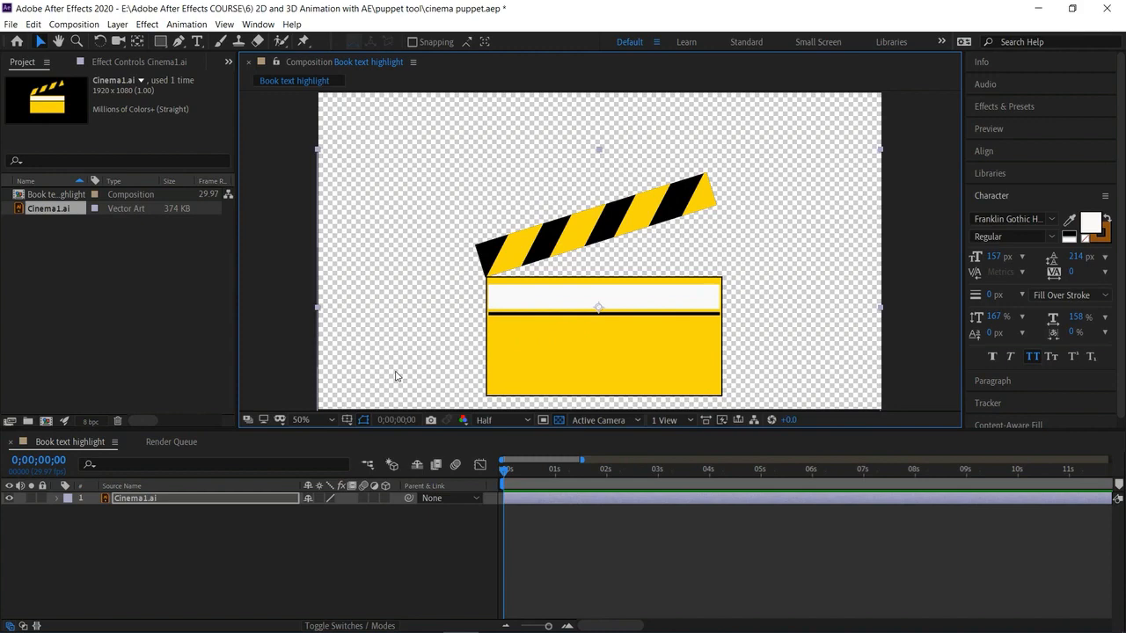
left_click(558, 419)
left_click(558, 419)
left_click(319, 542)
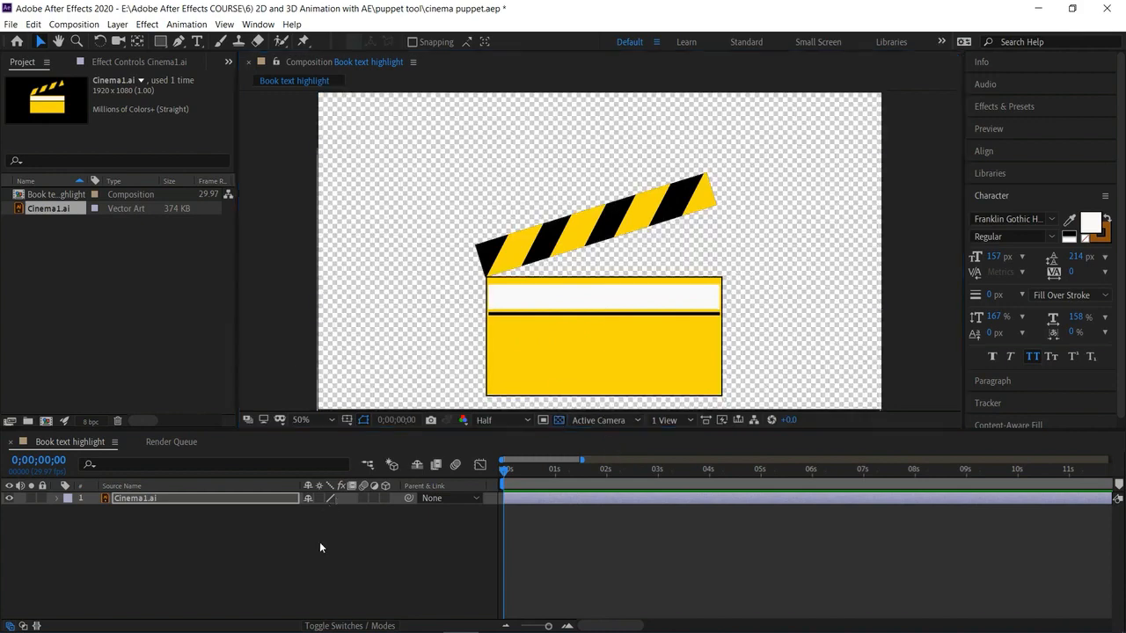
left_click(595, 336)
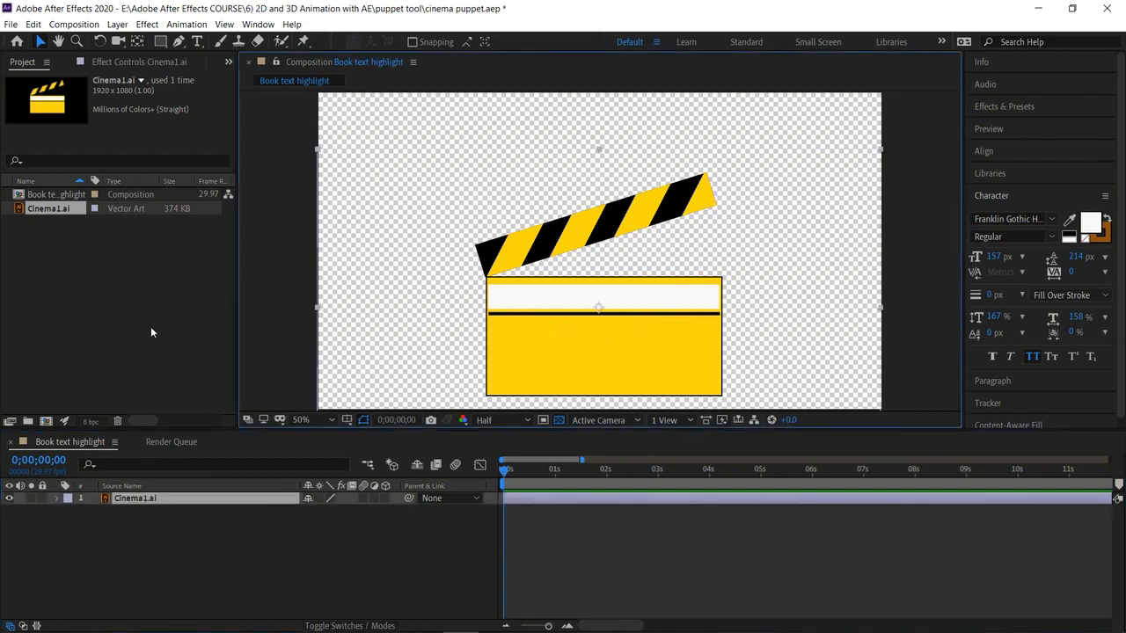
Place Puppet Position pins at the hinge: one on the striped bar's left end, one on the board's upper-left corner
left_click(304, 43)
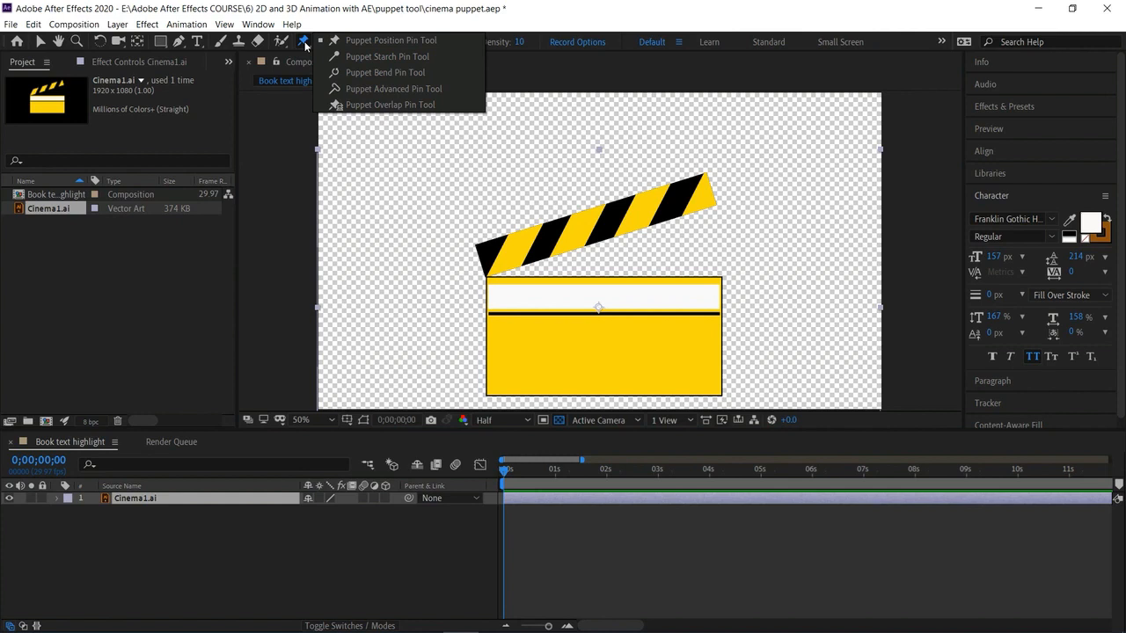
left_click(334, 41)
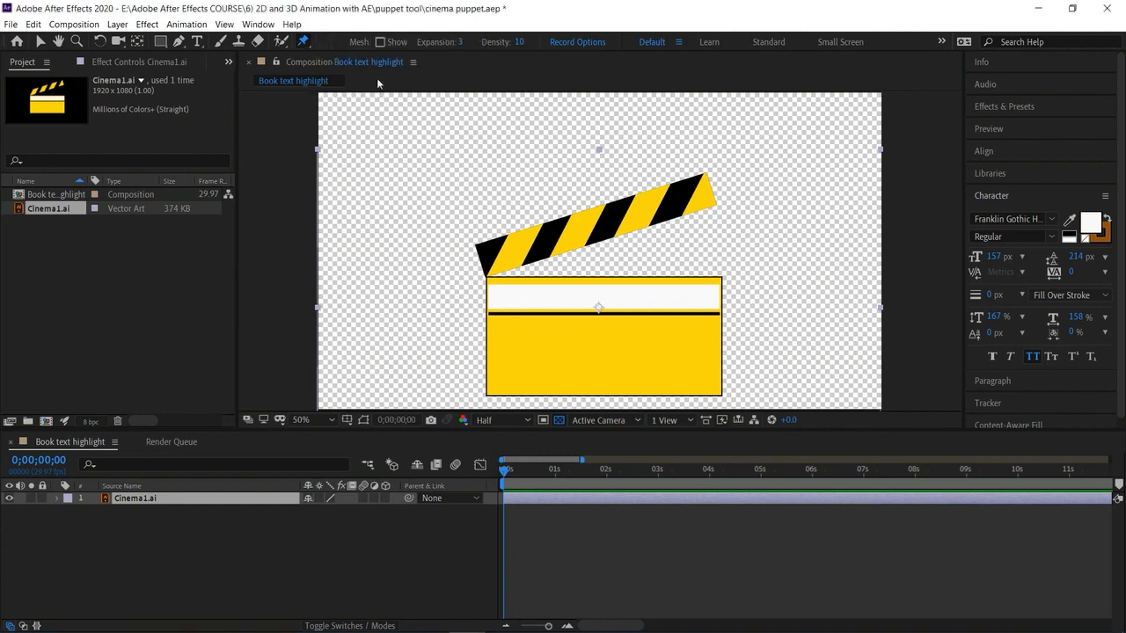
left_click(484, 260)
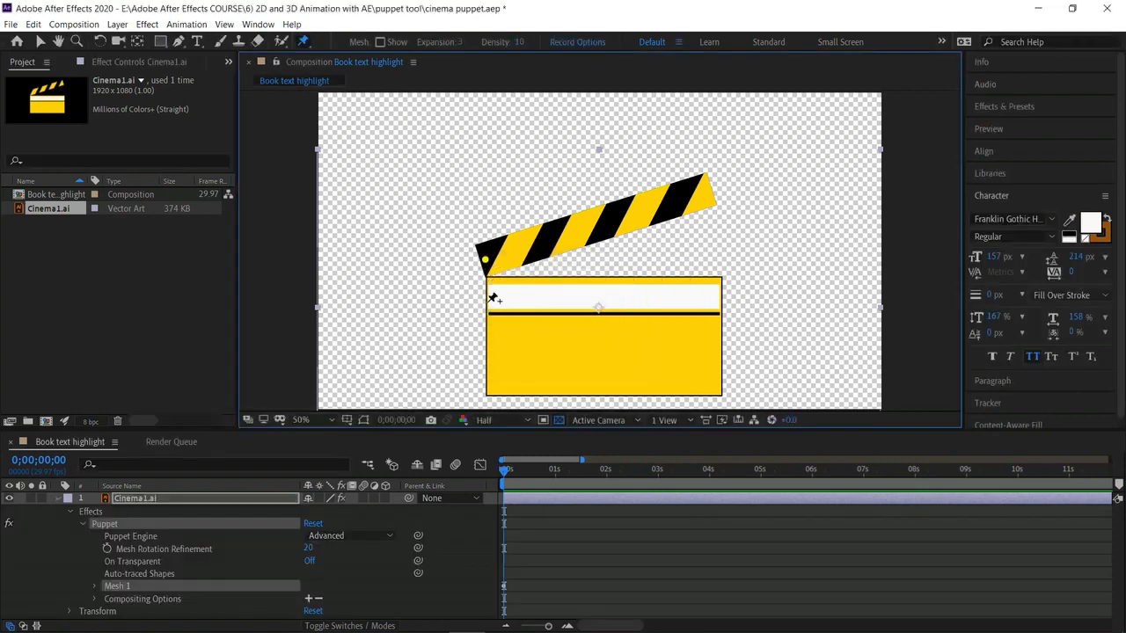
left_click(491, 284)
Try rotating the striped bar with a Puppet Bend pin at its middle, and undo the rotation and the pin
left_click(302, 42)
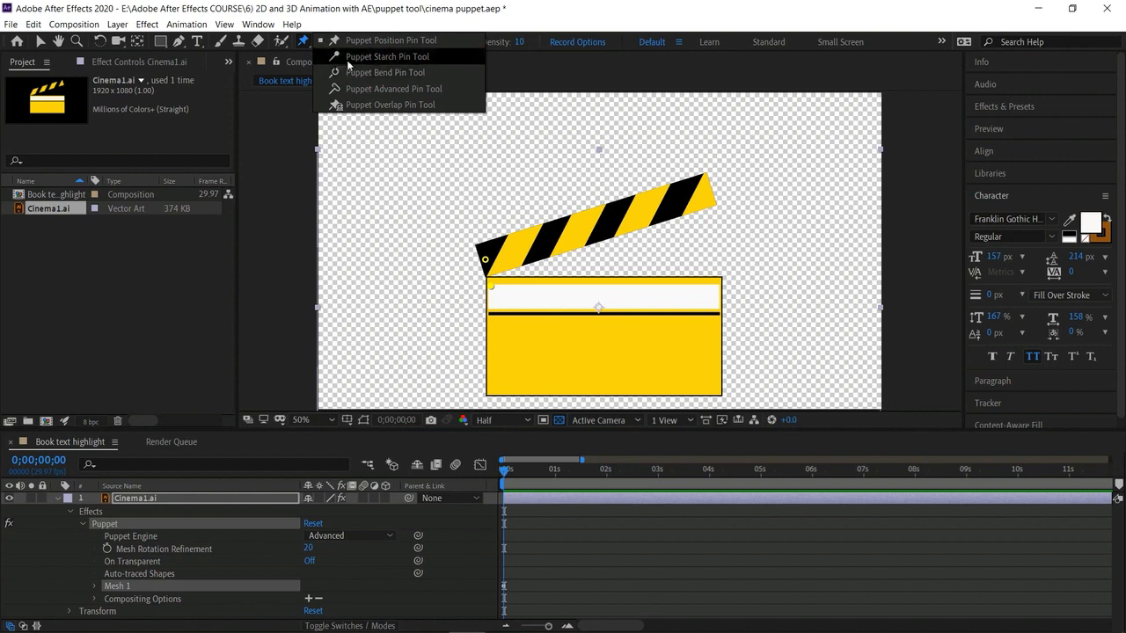
left_click(348, 74)
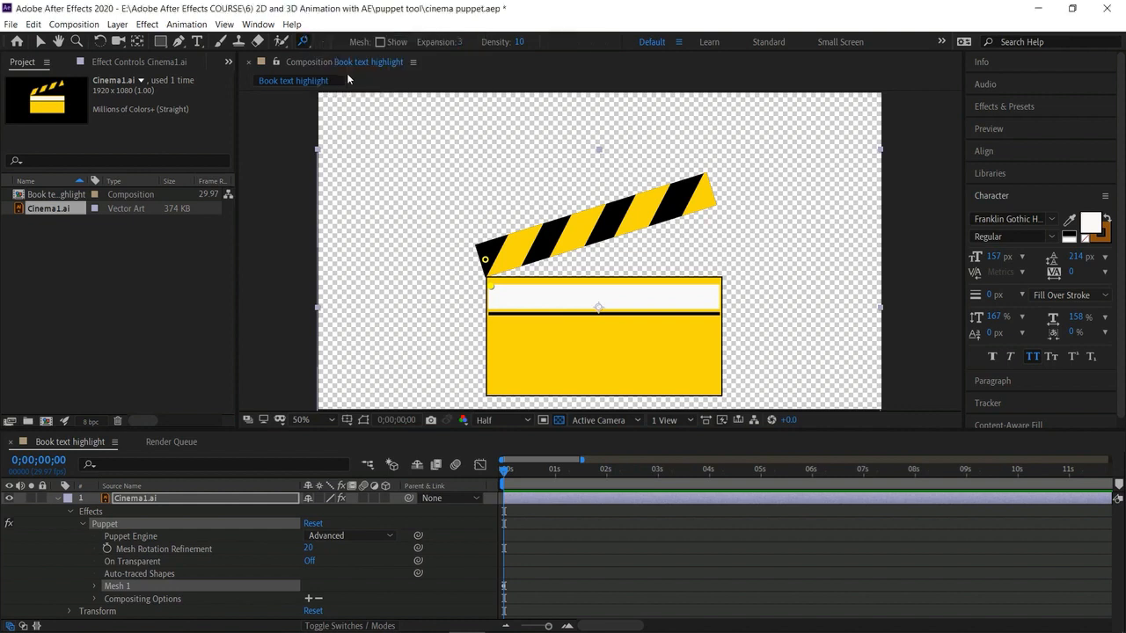
left_click(602, 227)
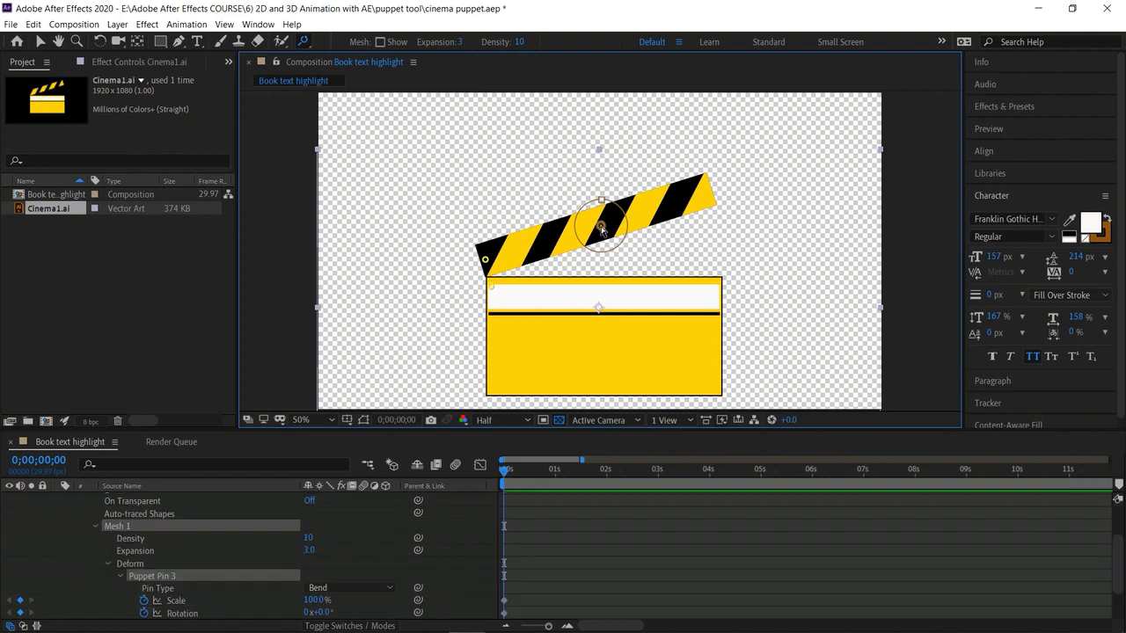
left_click(620, 211)
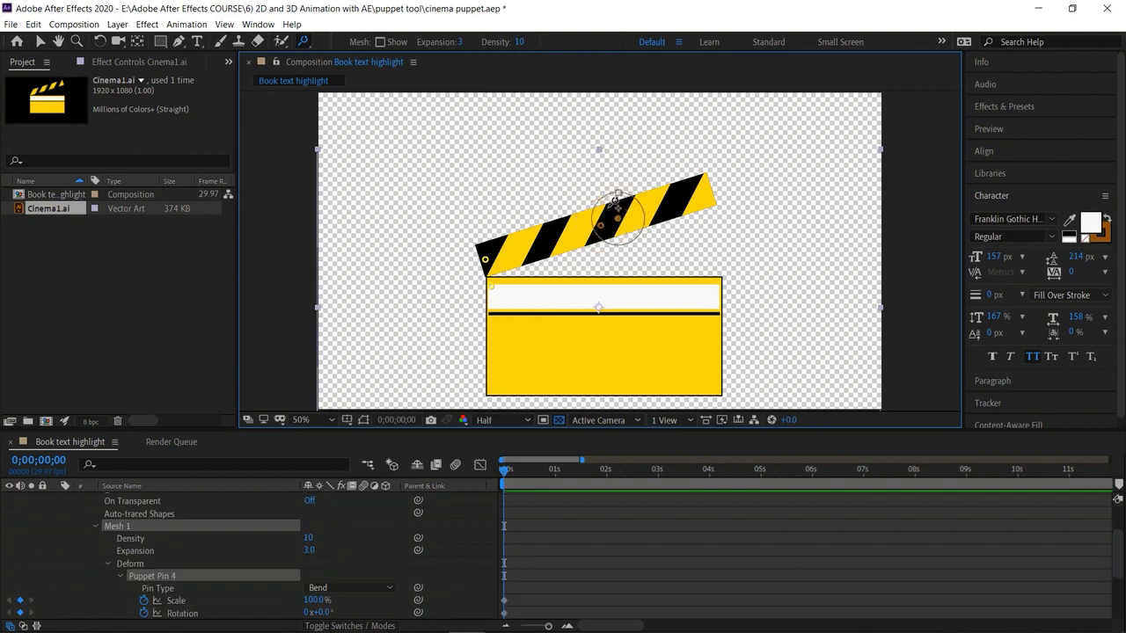
key("ctrl+z")
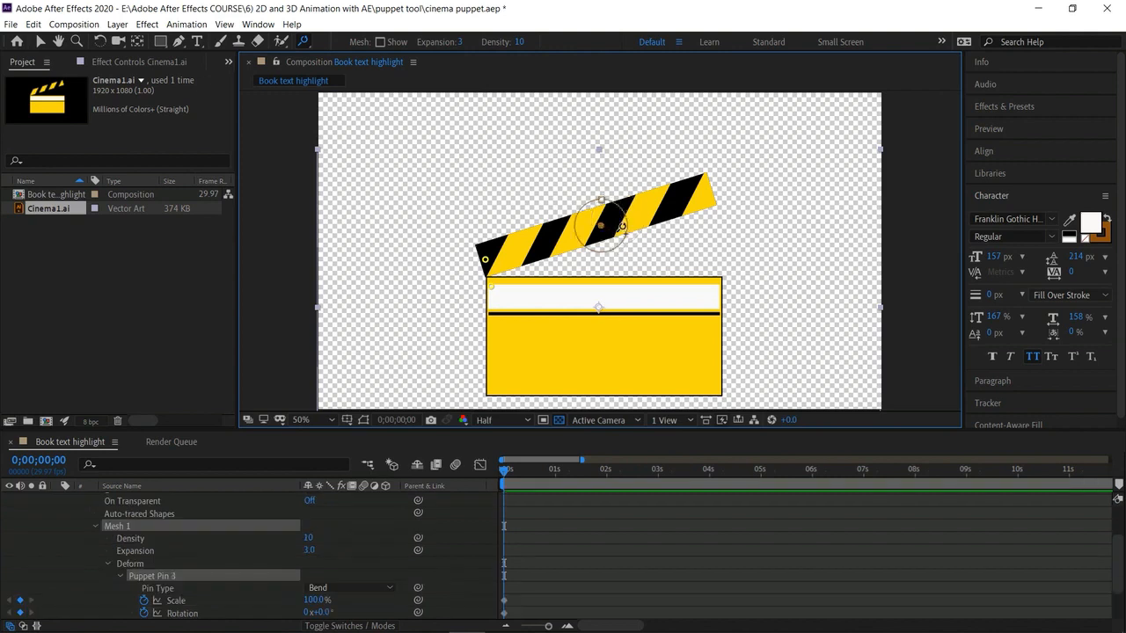
mouse_move(628, 223)
left_mouse_down()
mouse_move(612, 207)
mouse_move(617, 231)
mouse_move(613, 208)
left_mouse_up()
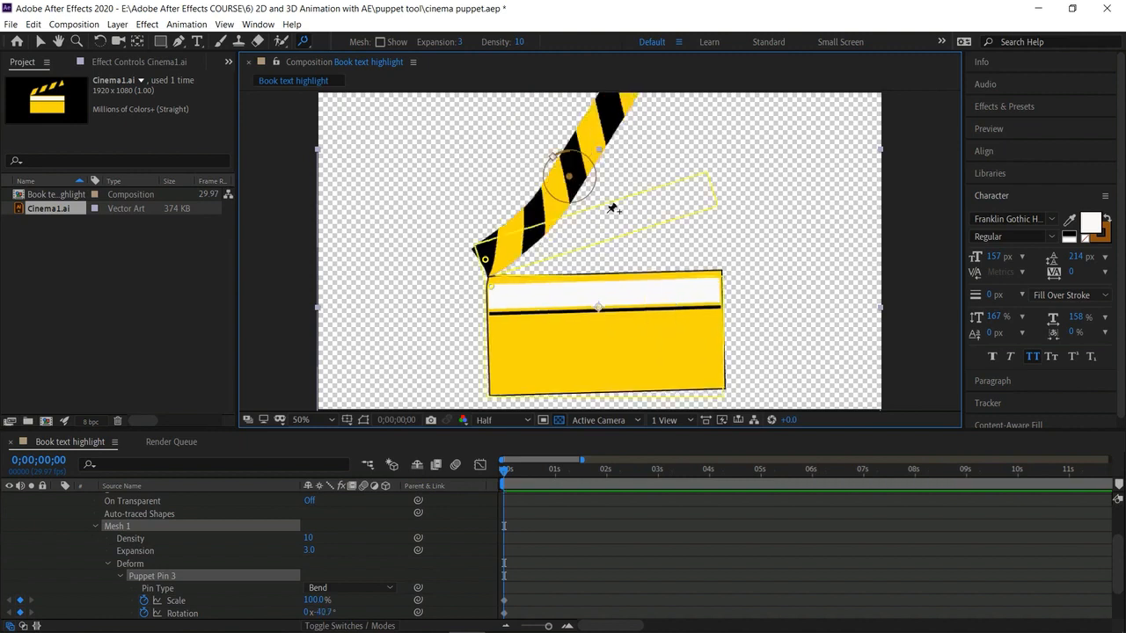
key("ctrl+z")
key("ctrl+z")
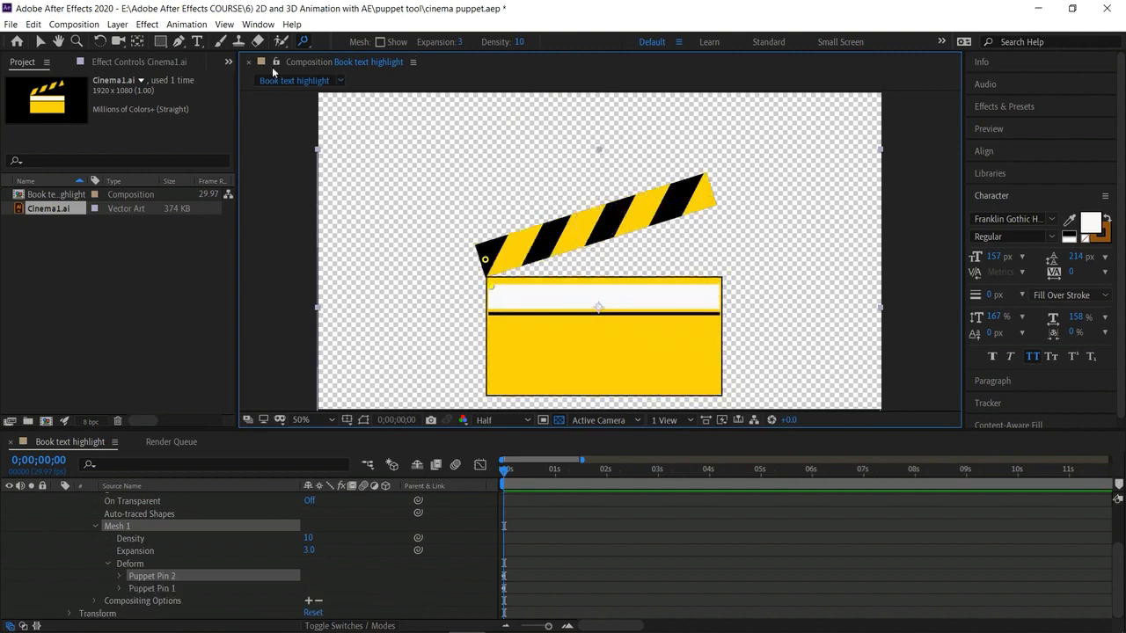
Try Puppet Starch pins near both ends of the striped bar and at the board's upper-right corner
left_click(303, 44)
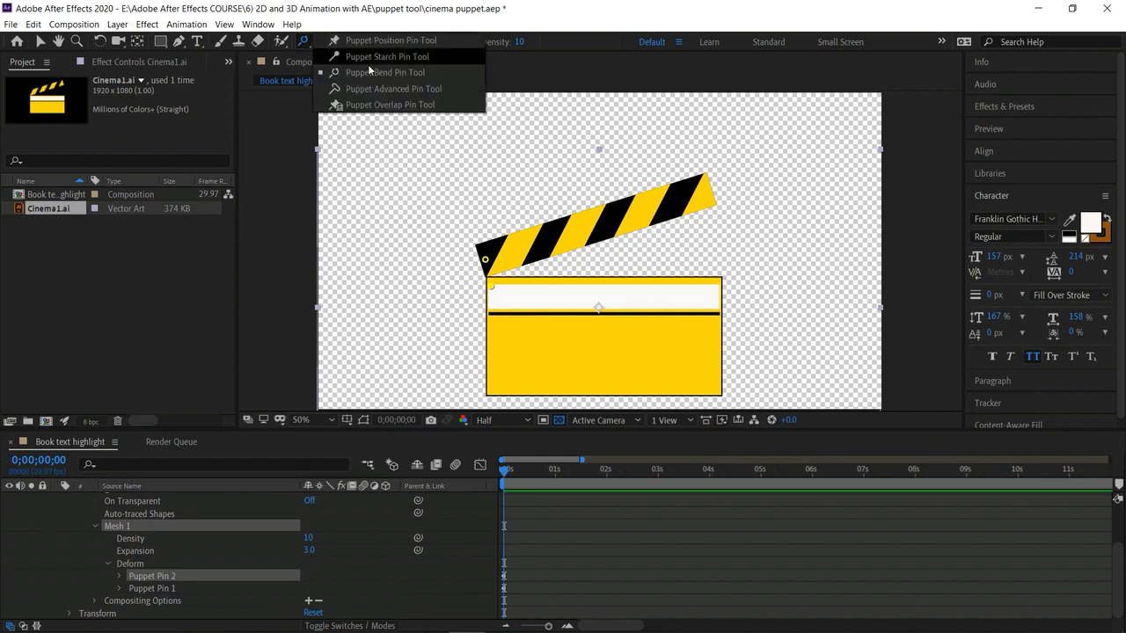
left_click(387, 41)
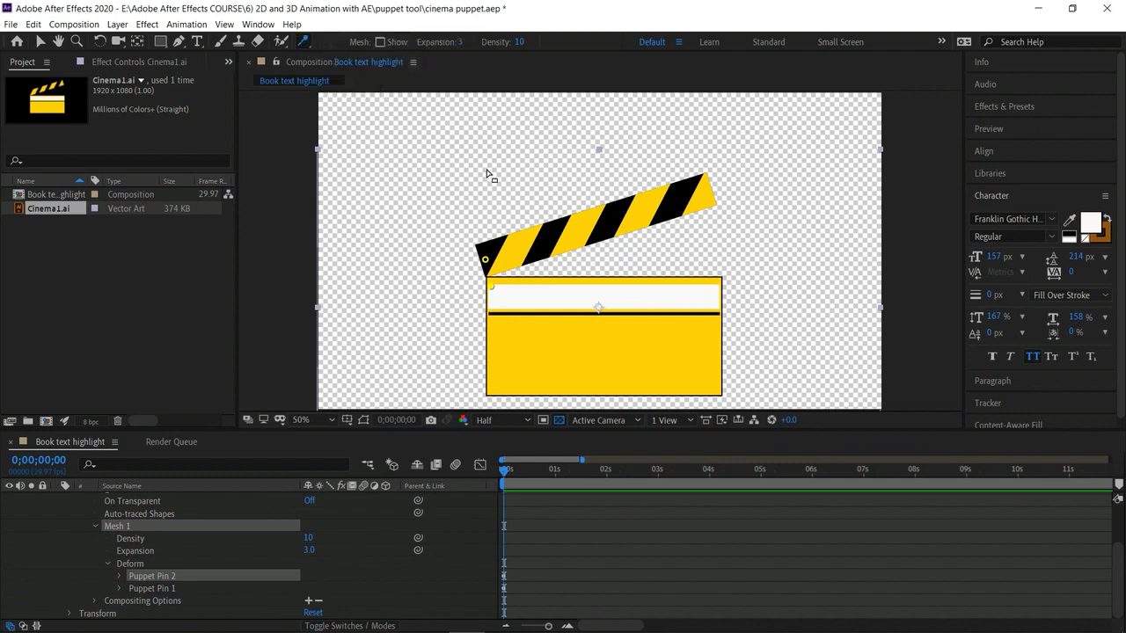
left_click(508, 252)
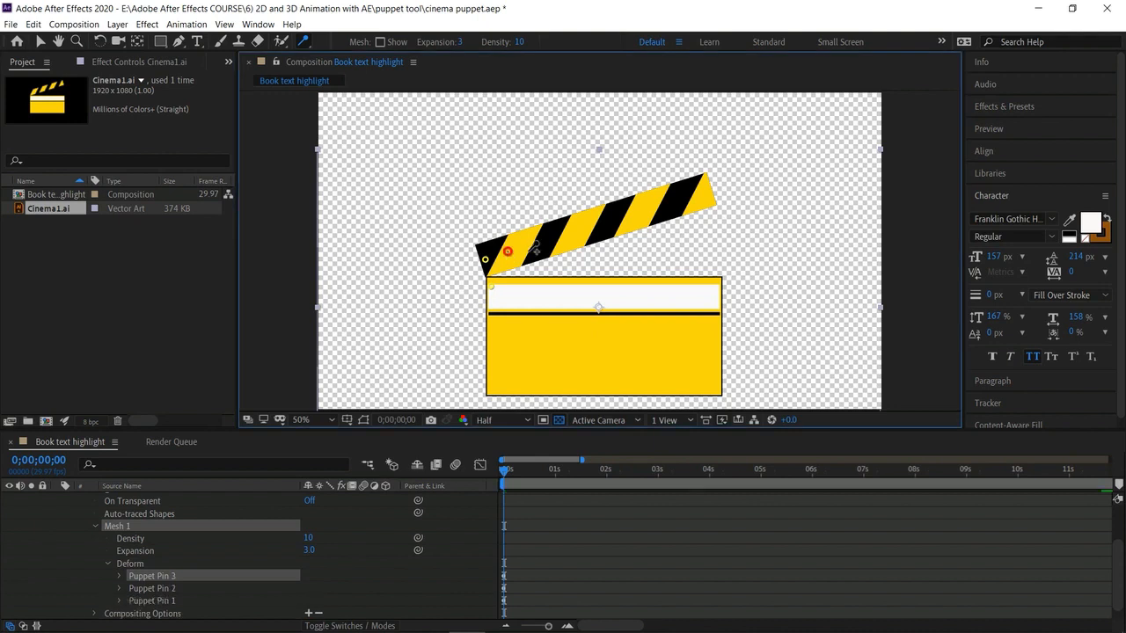
left_click(693, 194)
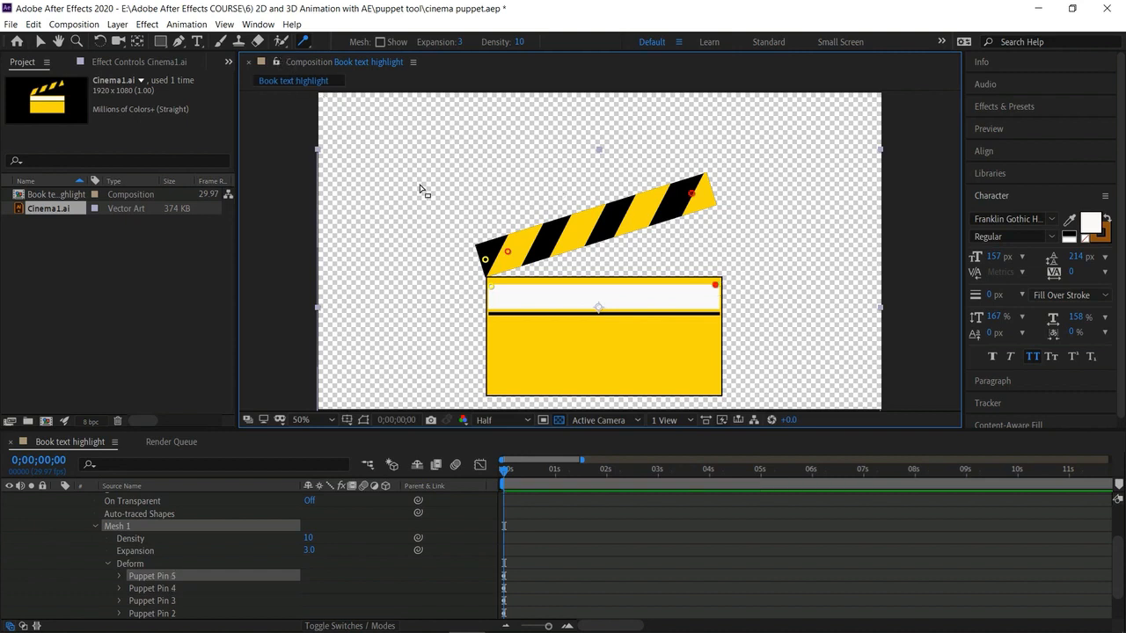
Try bending the striped bar with a Bend pin at its middle, and delete every pin except the two hinge pins
left_click(305, 44)
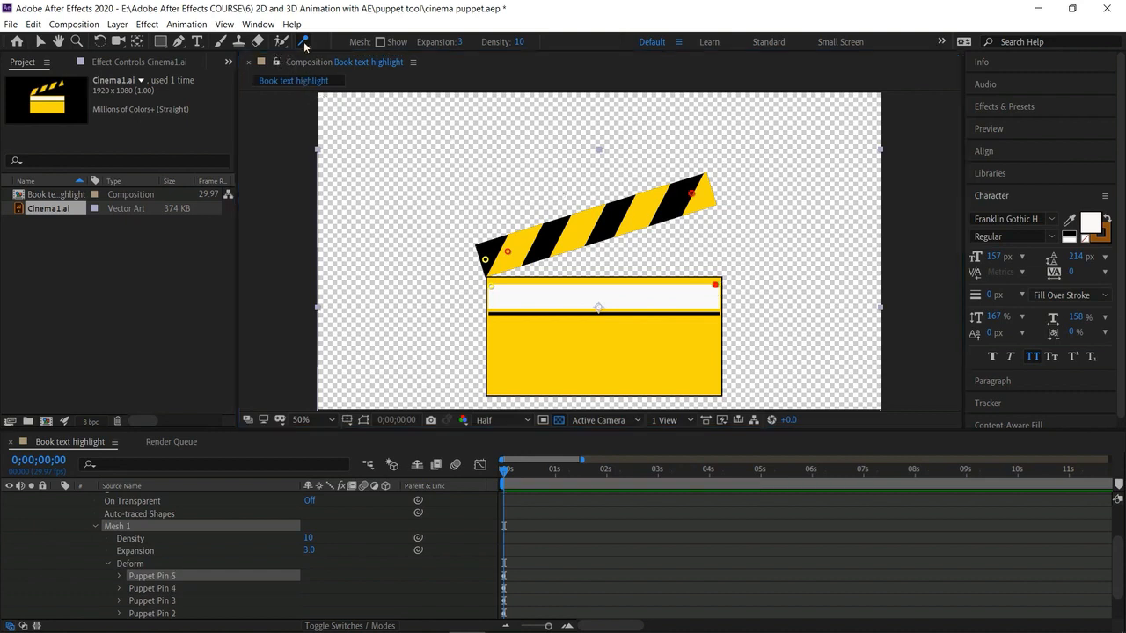
left_click(346, 73)
left_click(594, 220)
left_click_drag(621, 237, 606, 214)
key("Delete")
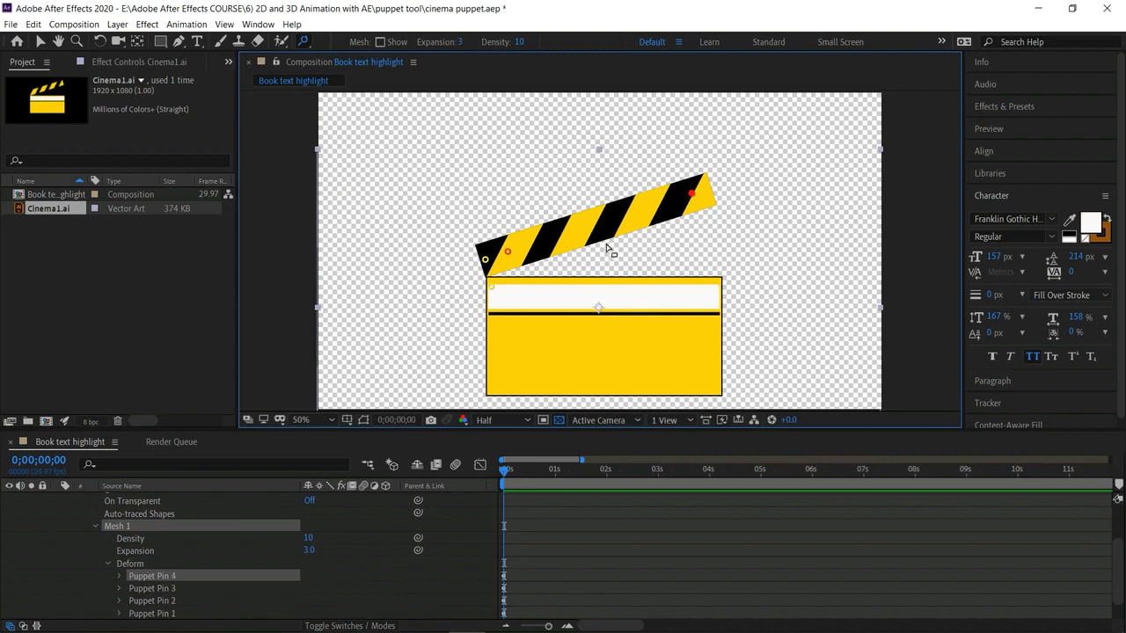
key("Delete")
key("Delete")
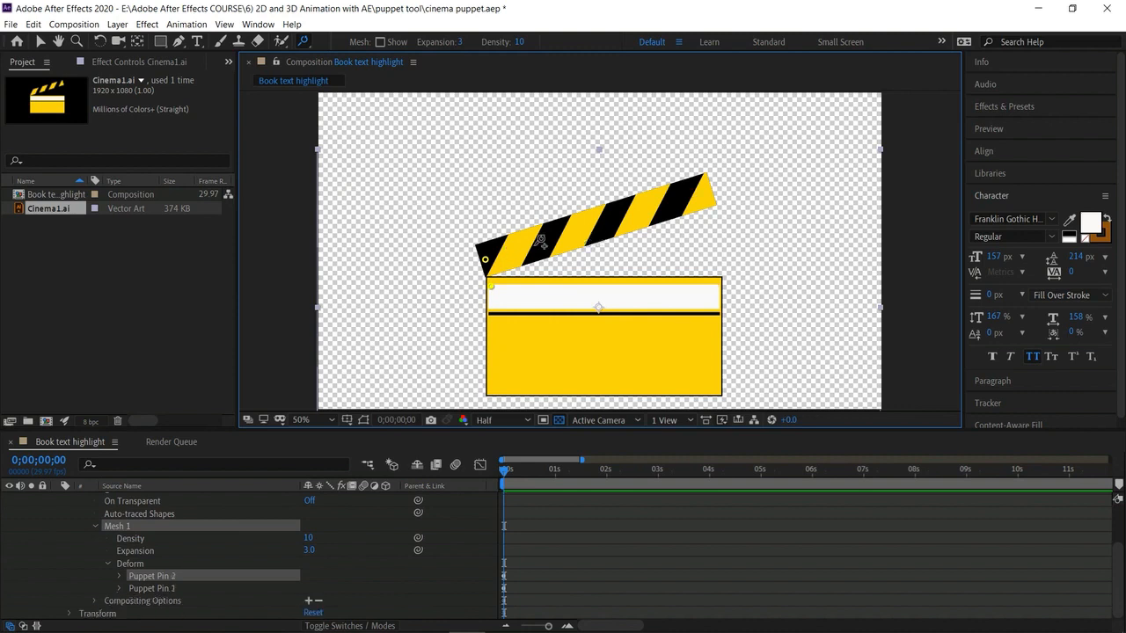
Place Puppet Starch pins on the striped bar's right end and on the board's upper-right, lower-right and lower-left corners
left_click(304, 42)
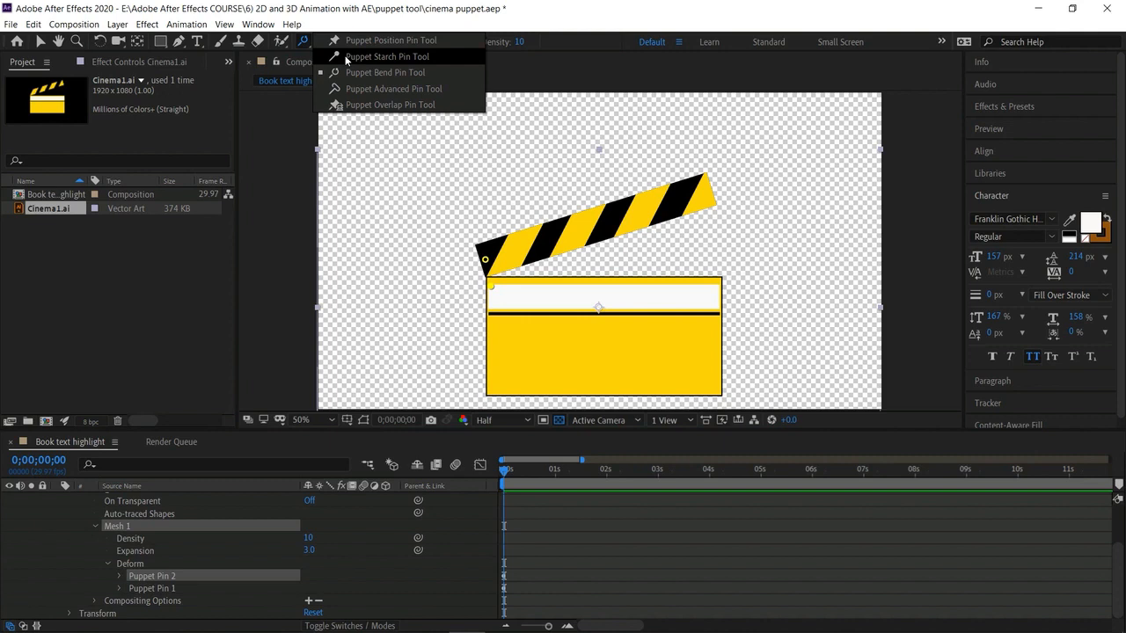
left_click(346, 57)
left_click(709, 184)
left_click(717, 284)
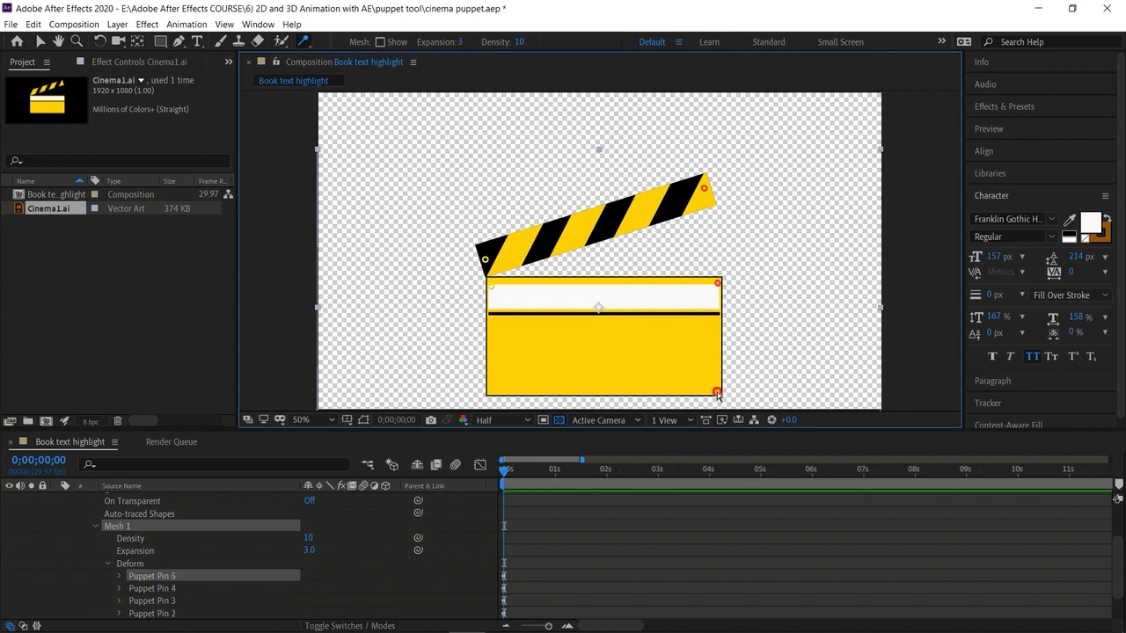
left_click(492, 390)
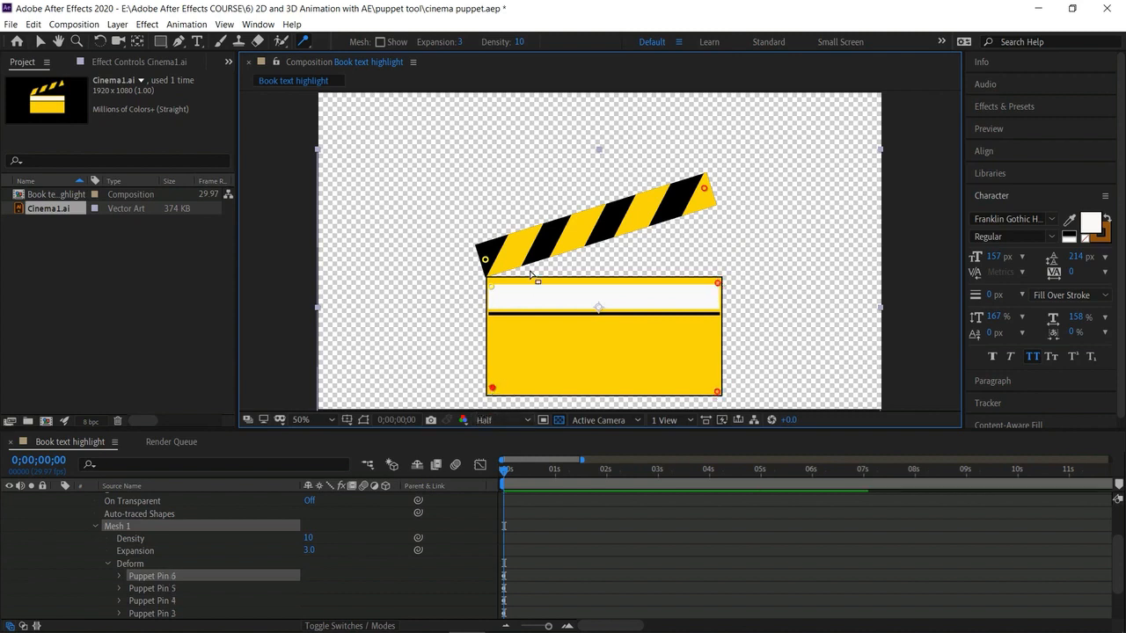
left_click(303, 42)
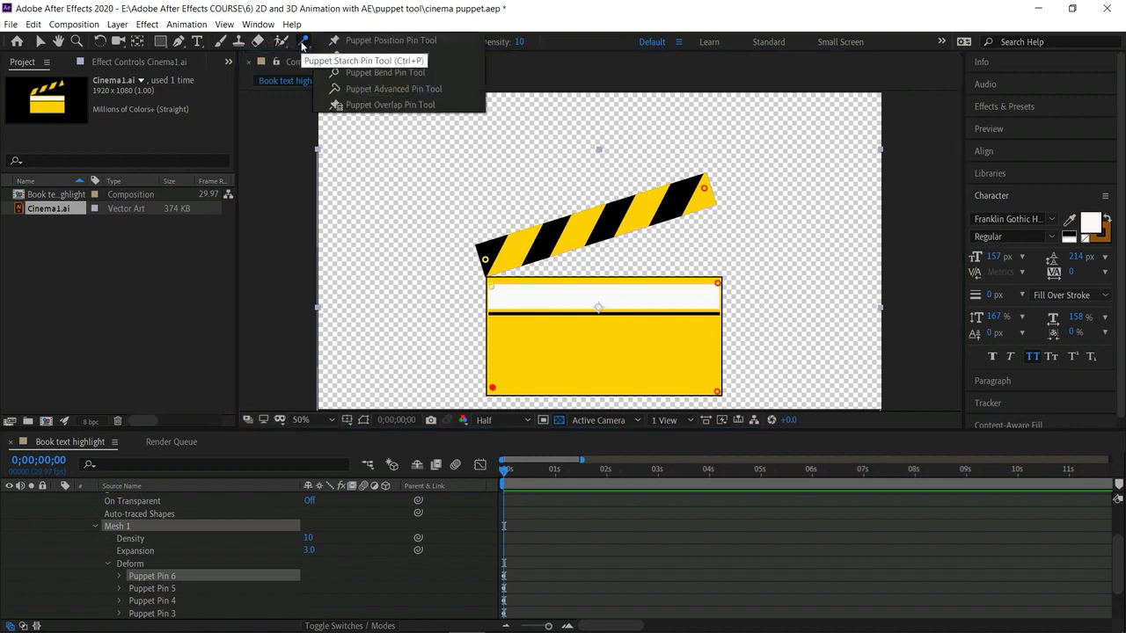
Place a Puppet Bend pin at the middle of the striped bar and bring its Scale and Rotation properties into view
left_click(361, 76)
left_click(596, 226)
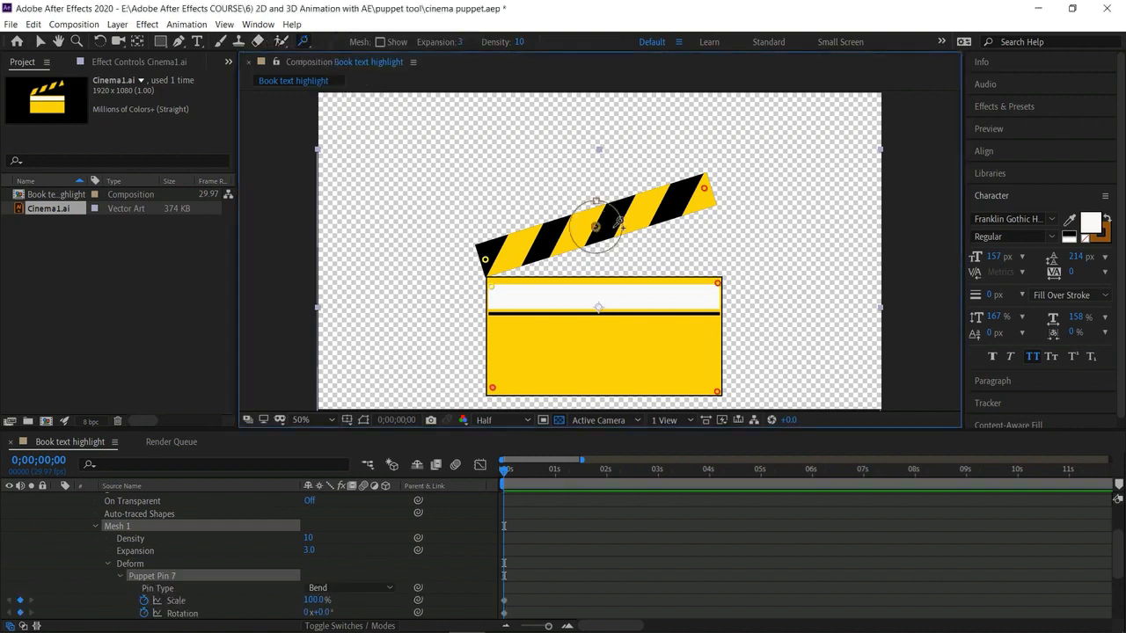
mouse_move(624, 244)
left_mouse_down()
mouse_move(603, 215)
mouse_move(622, 251)
left_mouse_up()
key("ctrl+z")
scroll(150, 564, "down", 4)
scroll(179, 542, "up", 2)
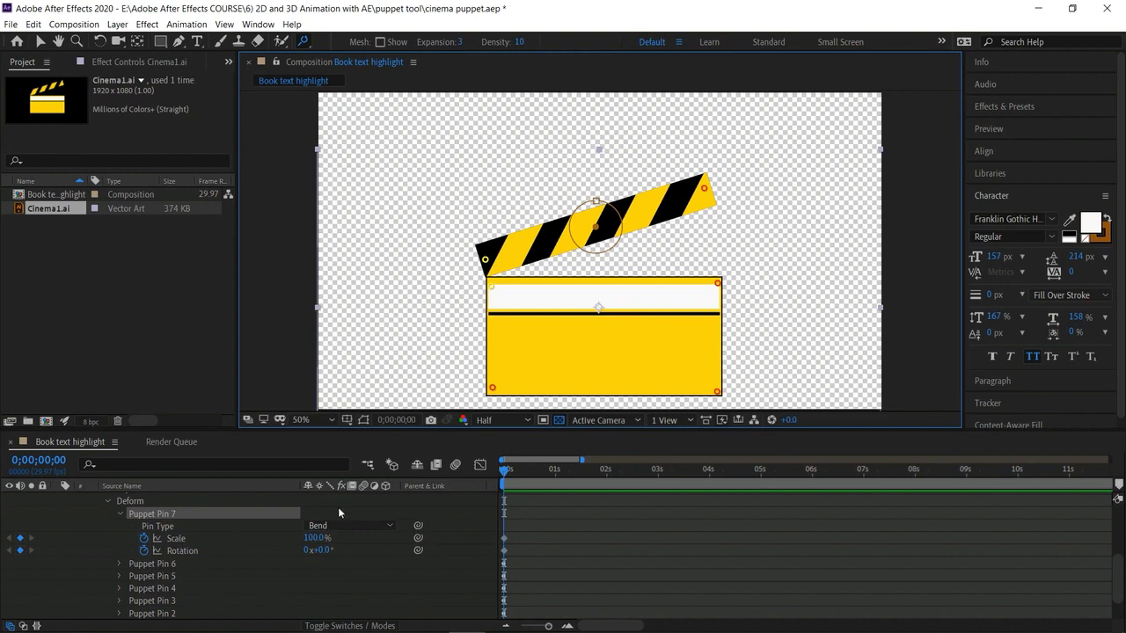
Try rotating the striped bar's Bend pin and lowering its Scale to a negative value, and undo the Scale change
left_click_drag(624, 225, 622, 251)
key("ctrl+z")
key("ctrl+z")
left_click(602, 158)
left_click(594, 220)
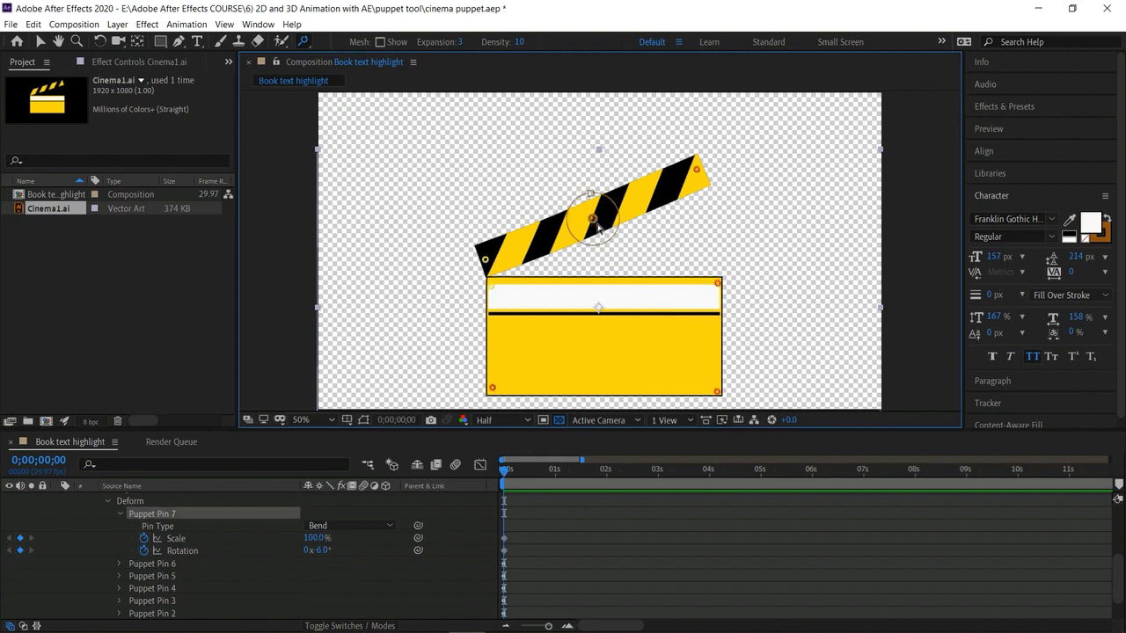
left_click_drag(600, 261, 595, 264)
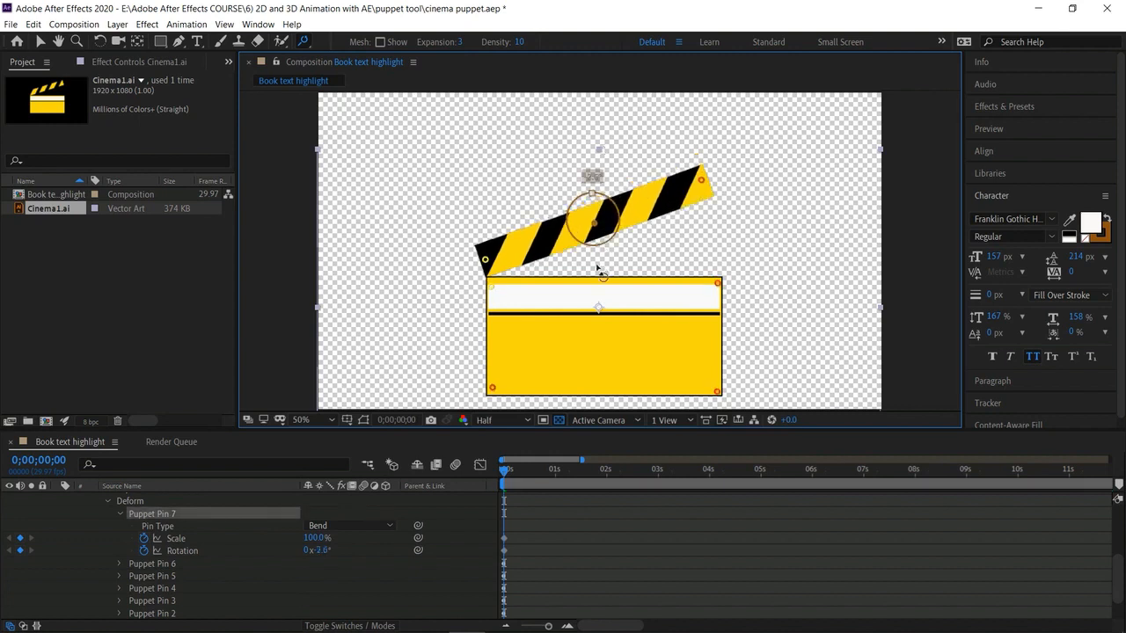
left_click_drag(325, 538, 233, 577)
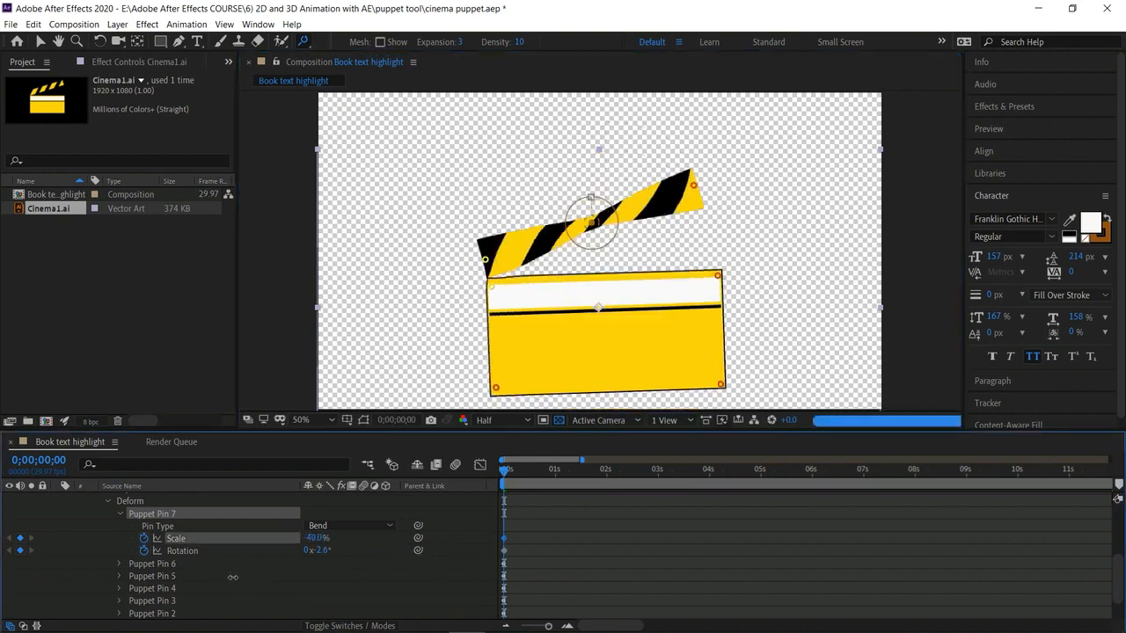
key("ctrl+z")
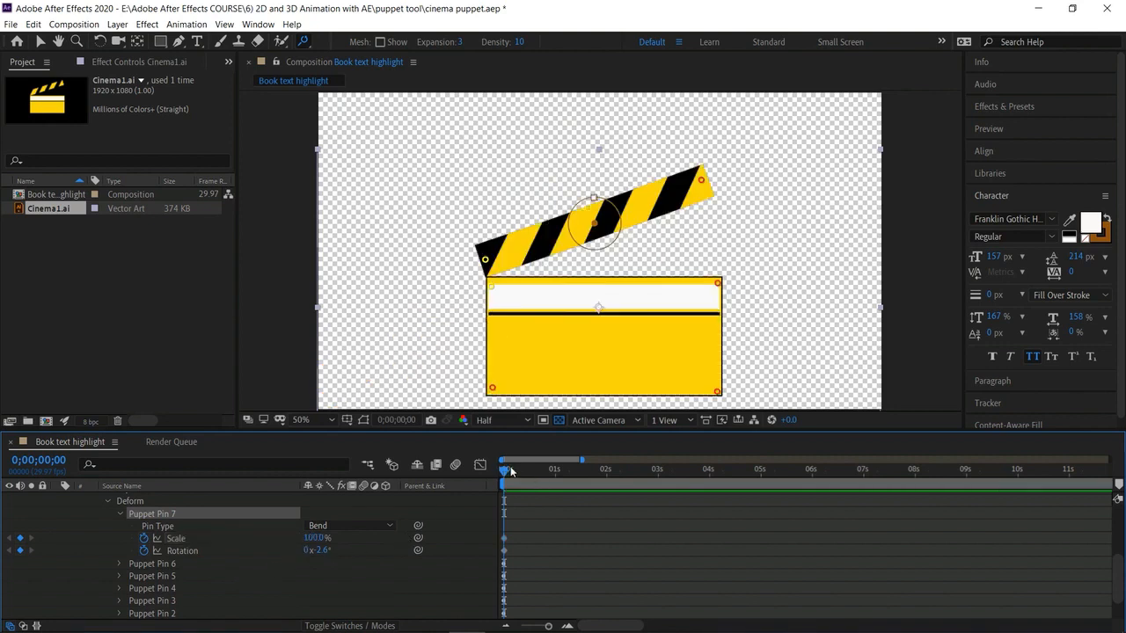
Rotate the Bend pin to 16.9° at 0 seconds to lower the bar, and add Scale and Rotation keyframes at 0;00;00;15
left_click_drag(510, 472, 497, 476)
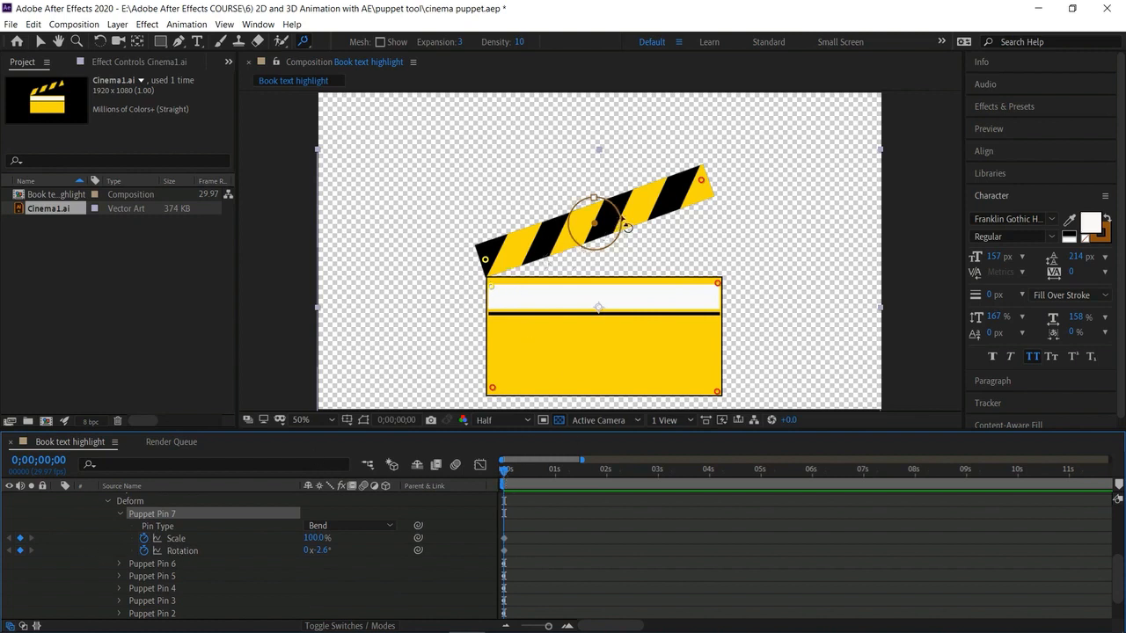
left_click_drag(624, 226, 615, 226)
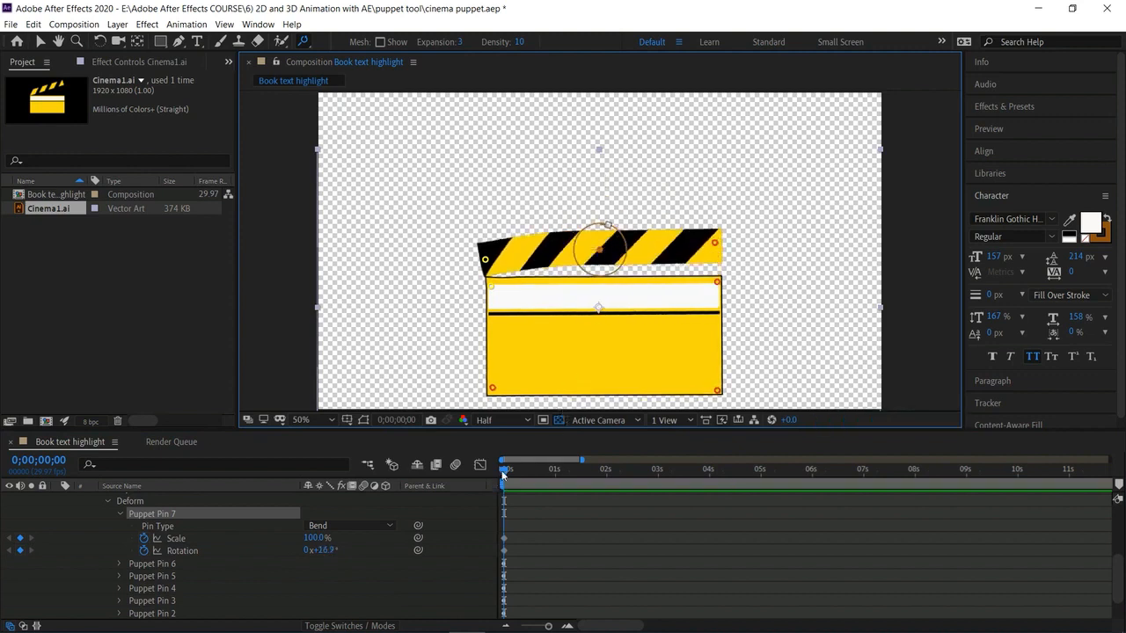
left_click_drag(508, 478, 528, 490)
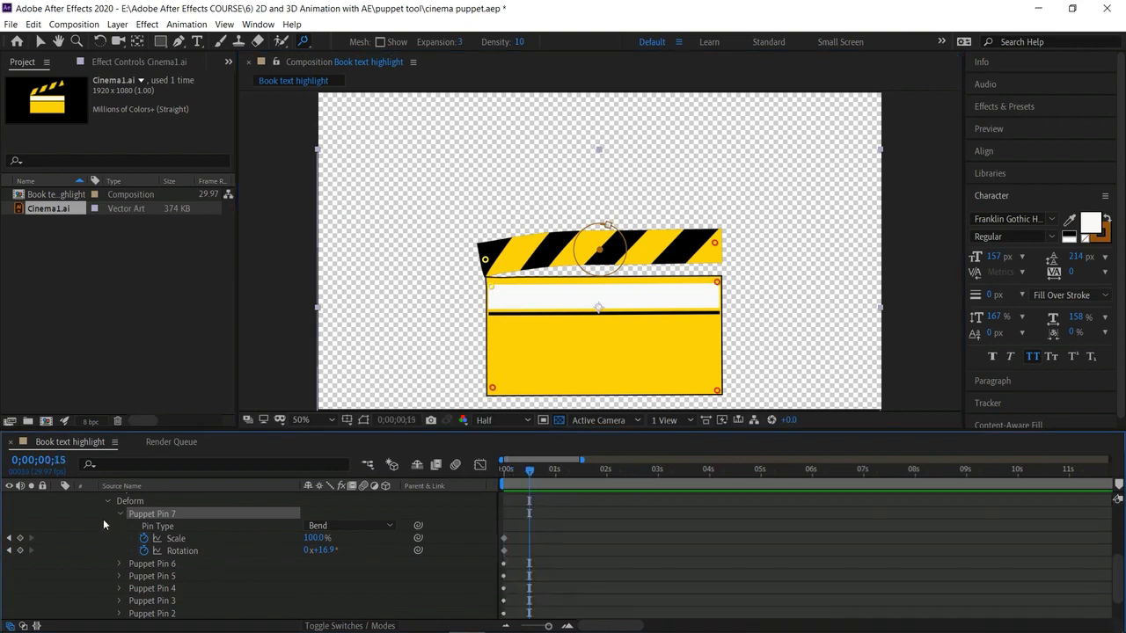
left_click(21, 537)
left_click(20, 550)
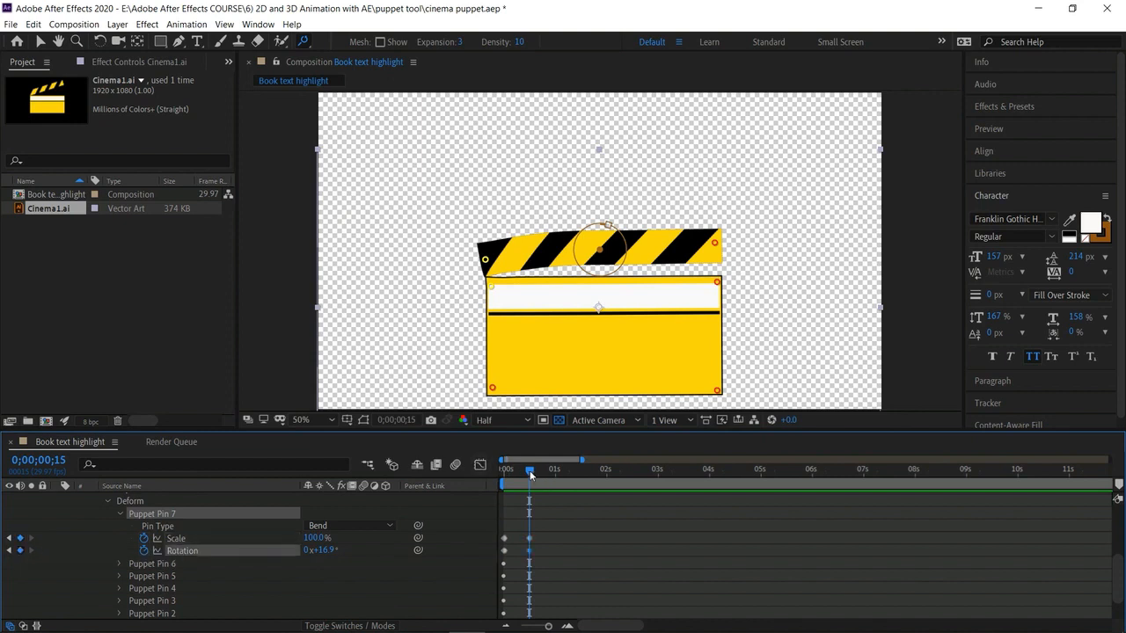
Add Scale and Rotation keyframes for the Bend pin at 0;00;01;18 and swing the bar open to about -49.4°
left_click_drag(543, 483, 585, 506)
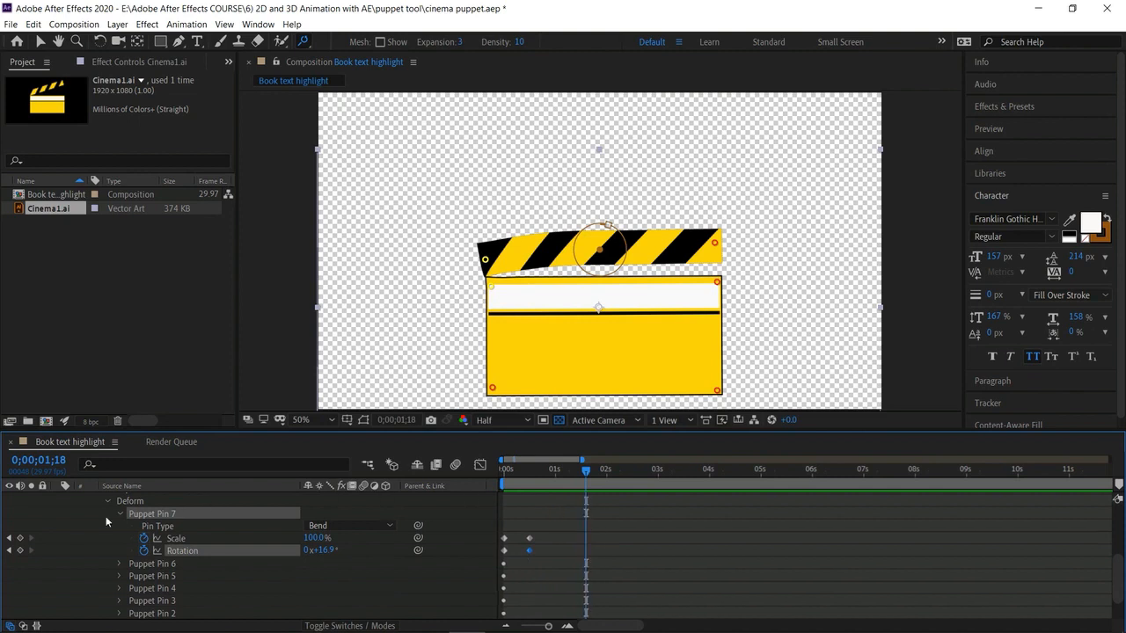
left_click(21, 537)
left_click(20, 550)
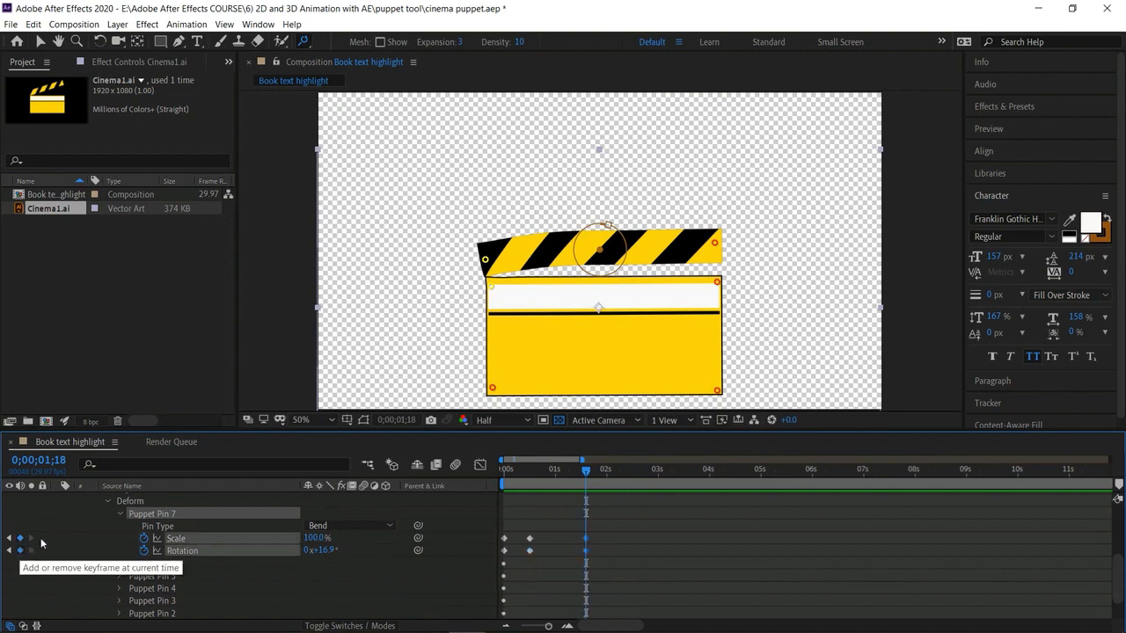
left_click_drag(631, 269, 628, 235)
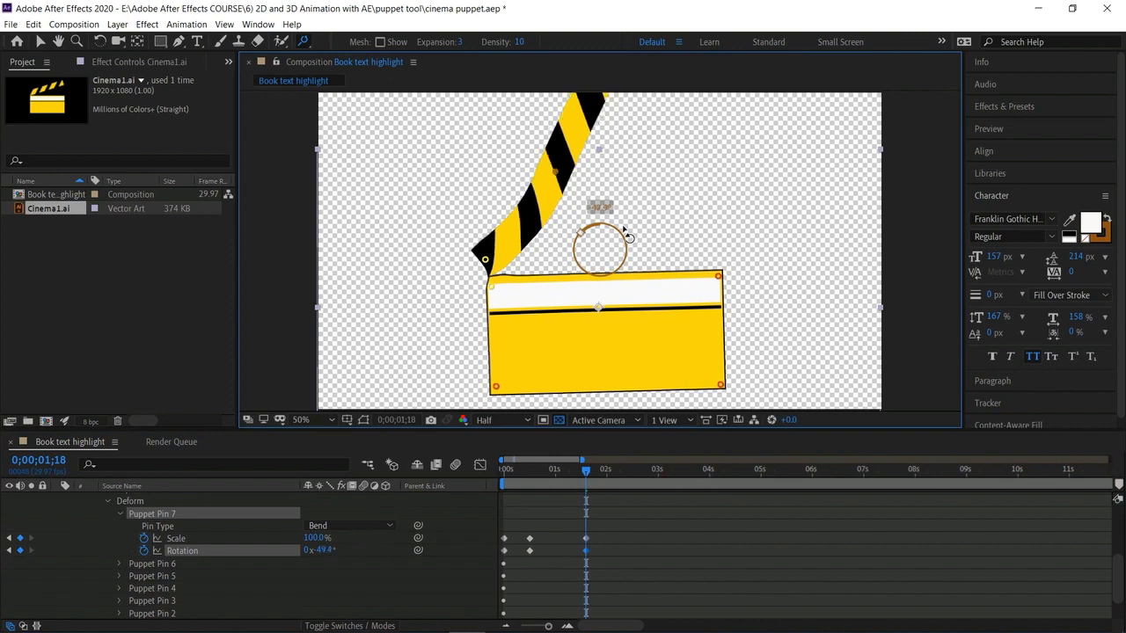
Add Scale and Rotation keyframes at 0;00;02;17 and rotate the Bend pin to about 19.2° to close the bar
left_click_drag(587, 475, 633, 503)
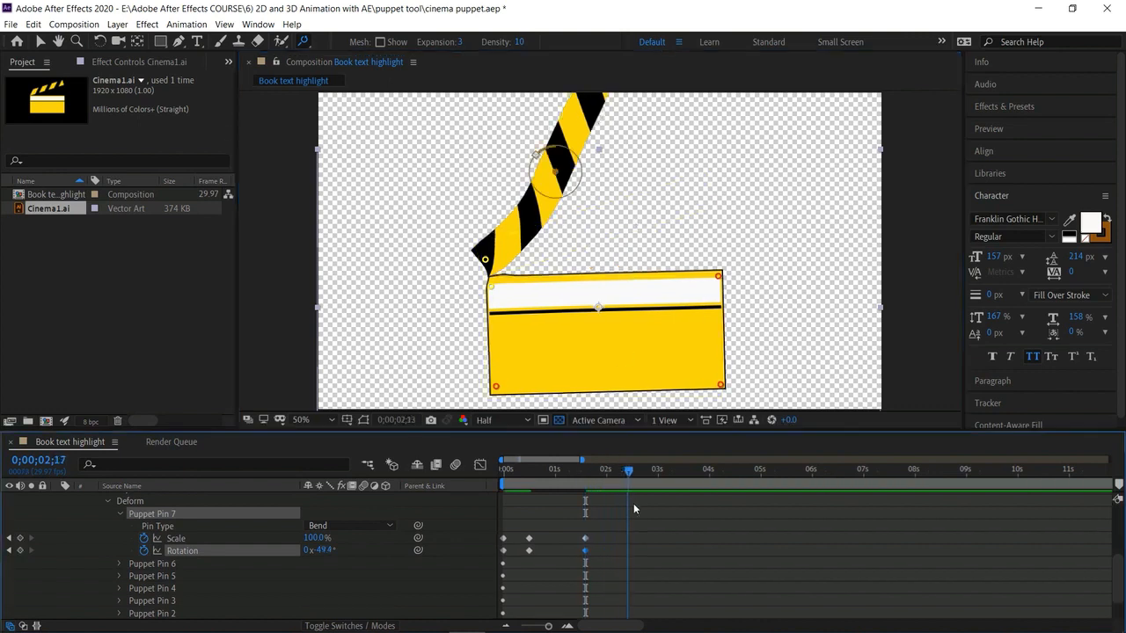
left_click(20, 538)
left_click(20, 551)
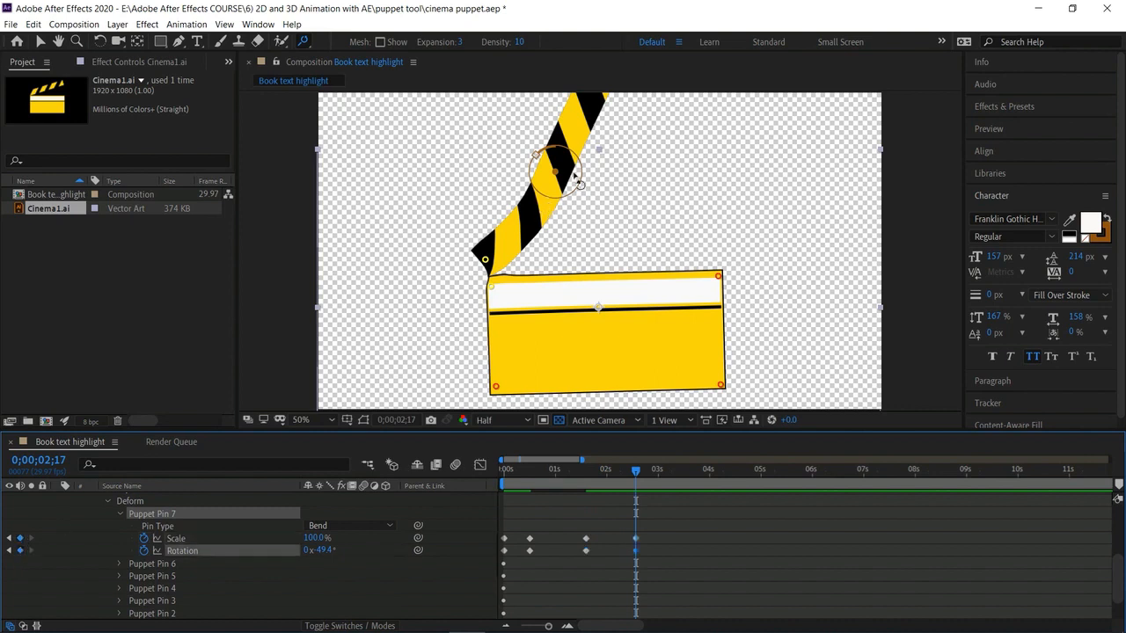
left_click_drag(587, 181, 617, 323)
Play back the clapperboard animation from the beginning
key("Home")
key("space")
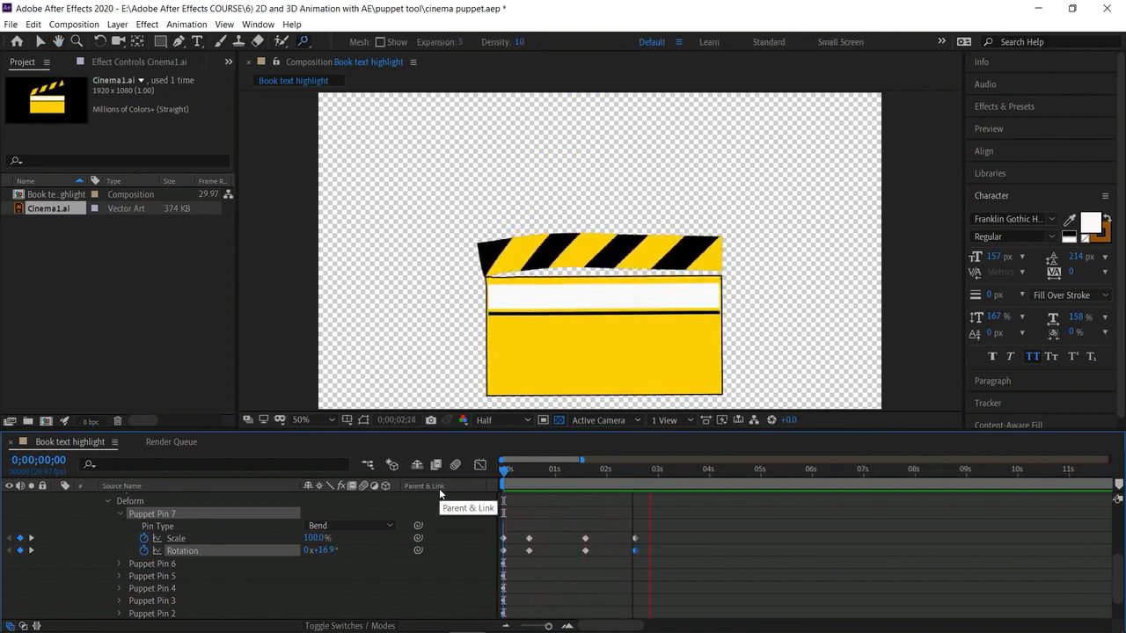
key("space")
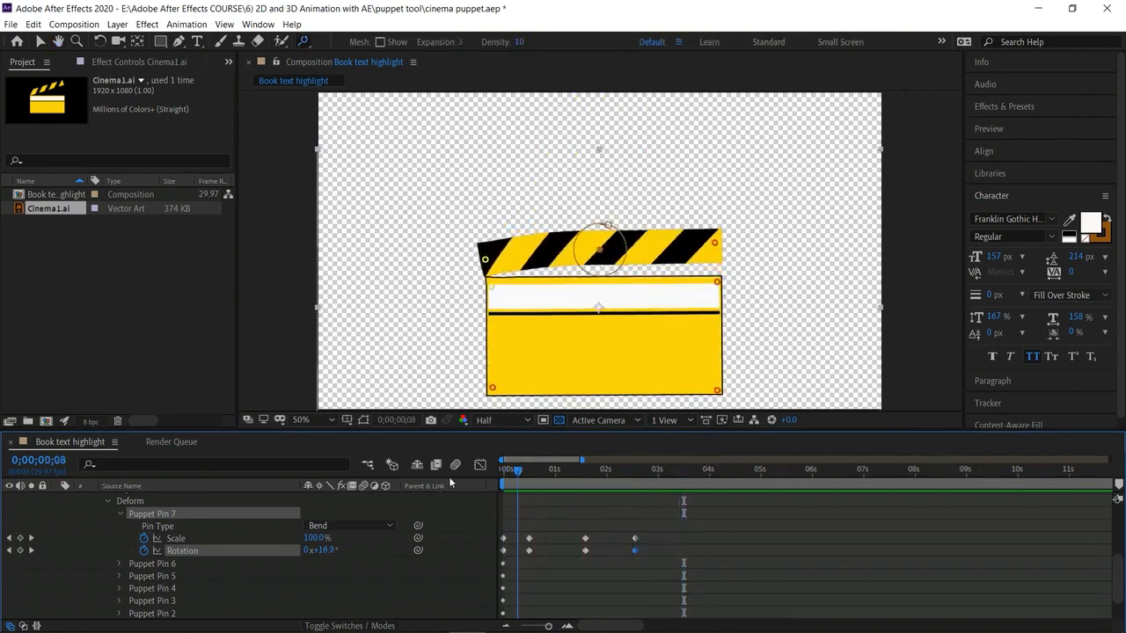
key("space")
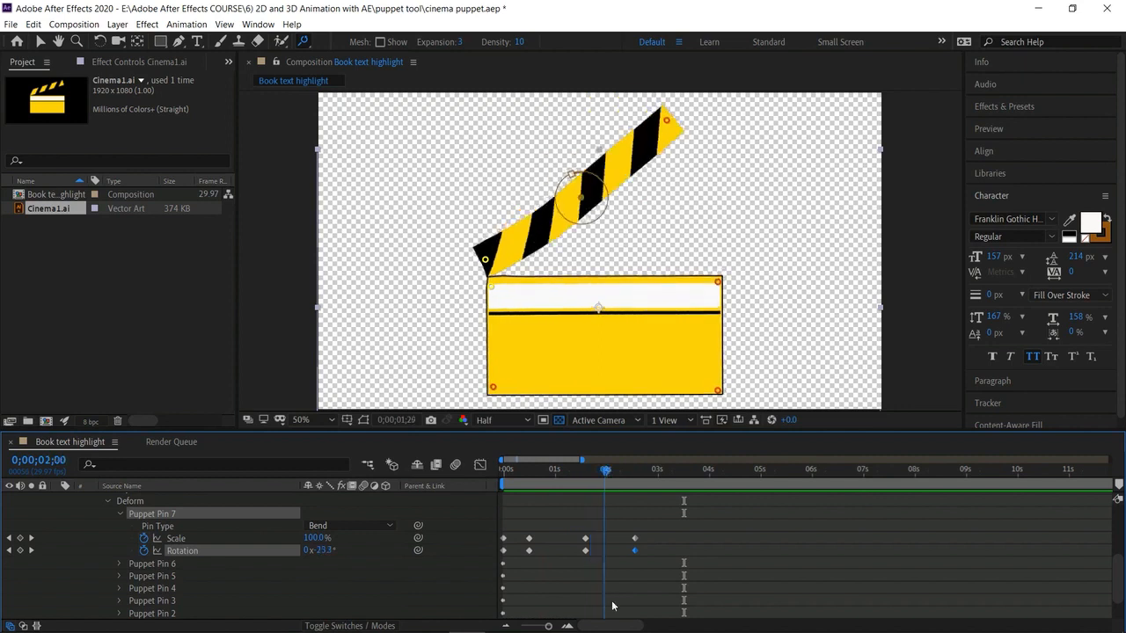
Move the last pair of Scale and Rotation keyframes earlier, to just after two seconds, and preview the faster closing
left_click_drag(608, 613, 599, 601)
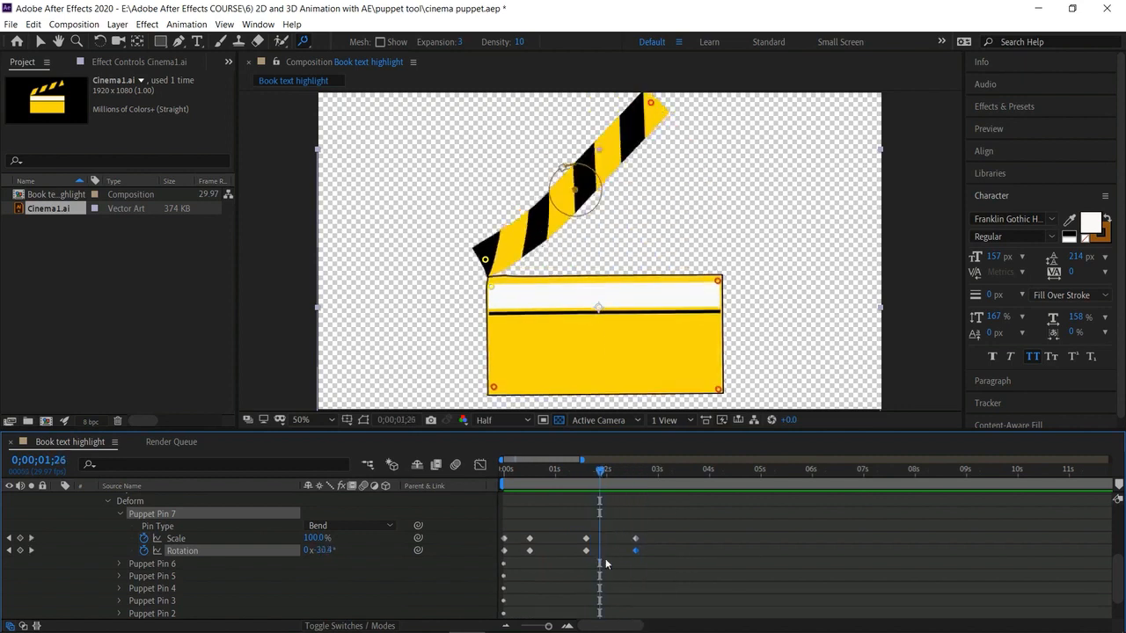
left_click_drag(644, 526, 612, 539)
left_click_drag(601, 472, 444, 474)
key("space")
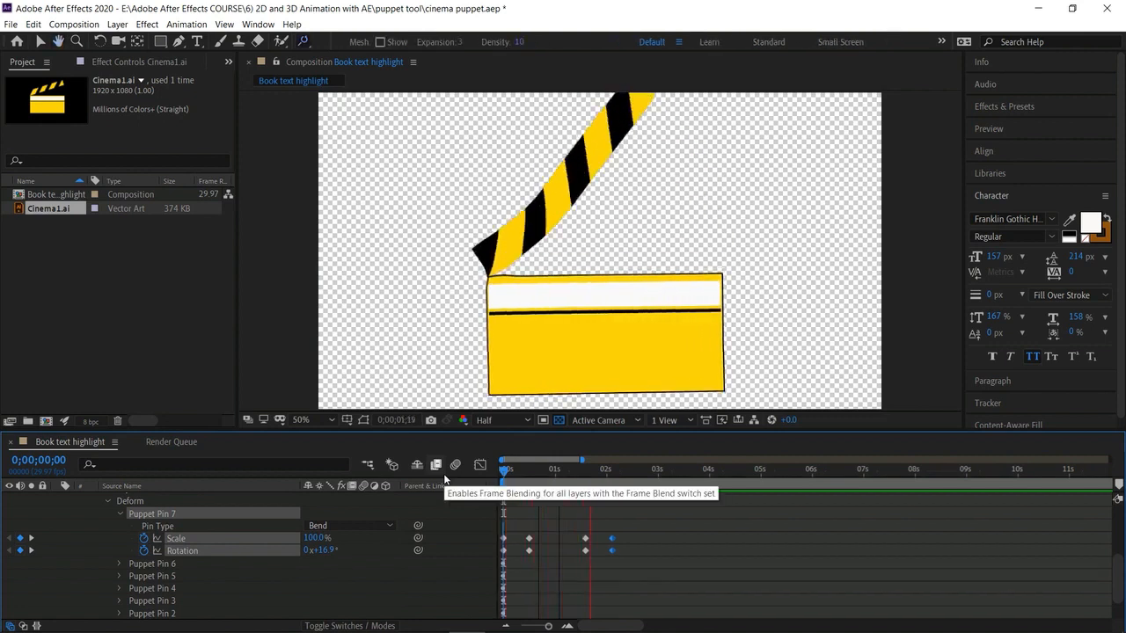
left_click(651, 470)
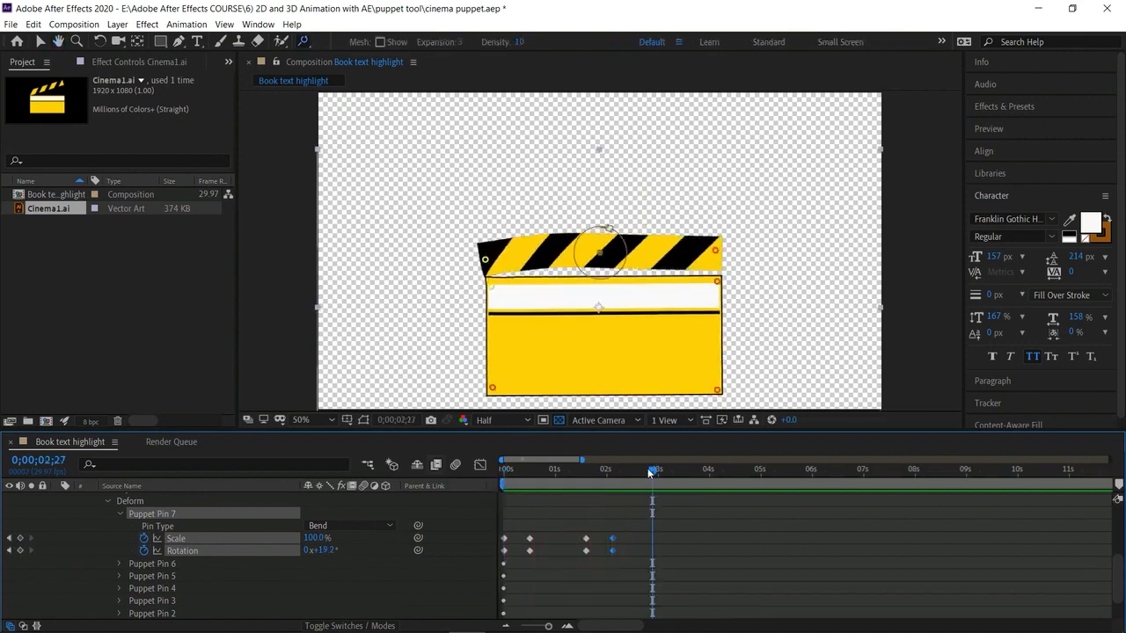
Reshape the Rotation speed curve between the last two keyframes so the closing accelerates towards its end, and preview it
left_click_drag(574, 529, 603, 560)
left_click(584, 553)
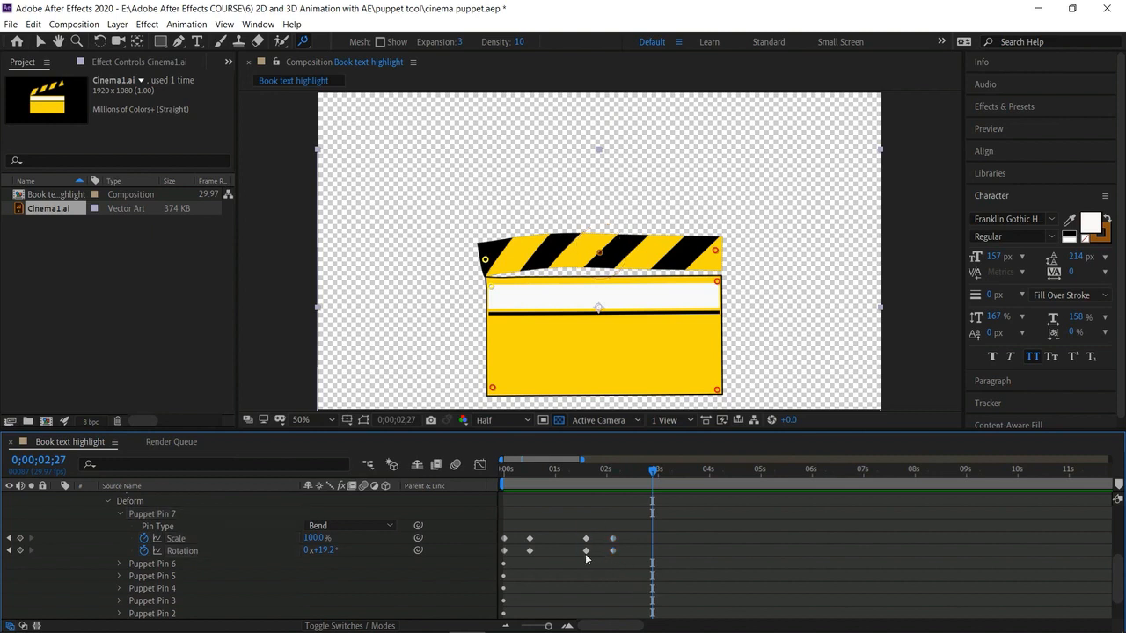
left_click_drag(581, 544, 618, 564)
left_click(481, 466)
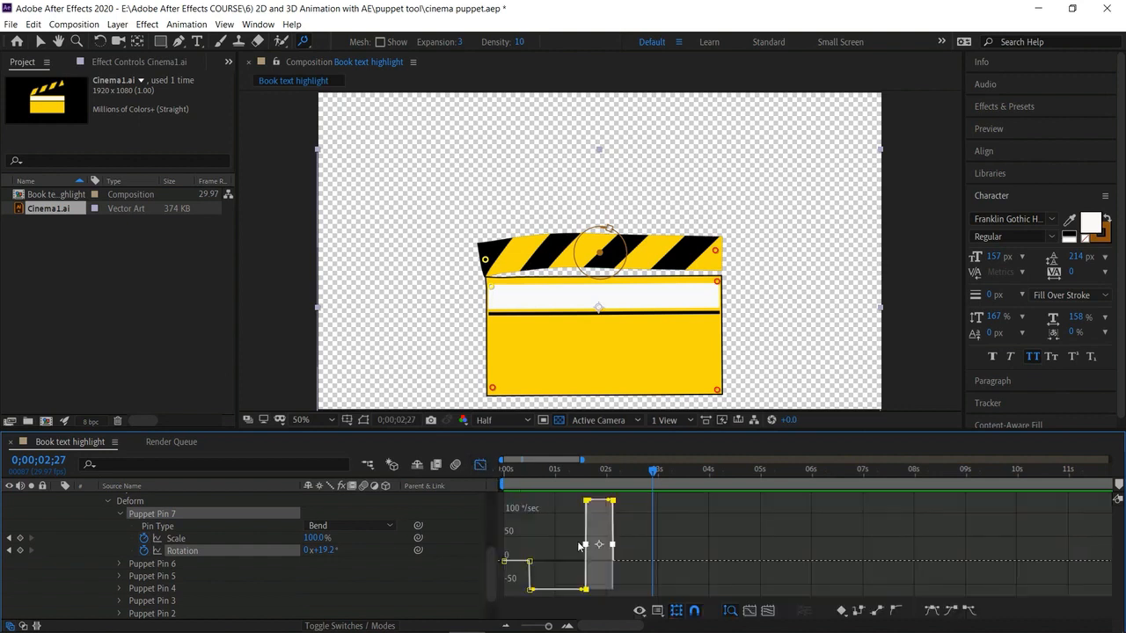
left_click_drag(591, 503, 603, 511)
key("space")
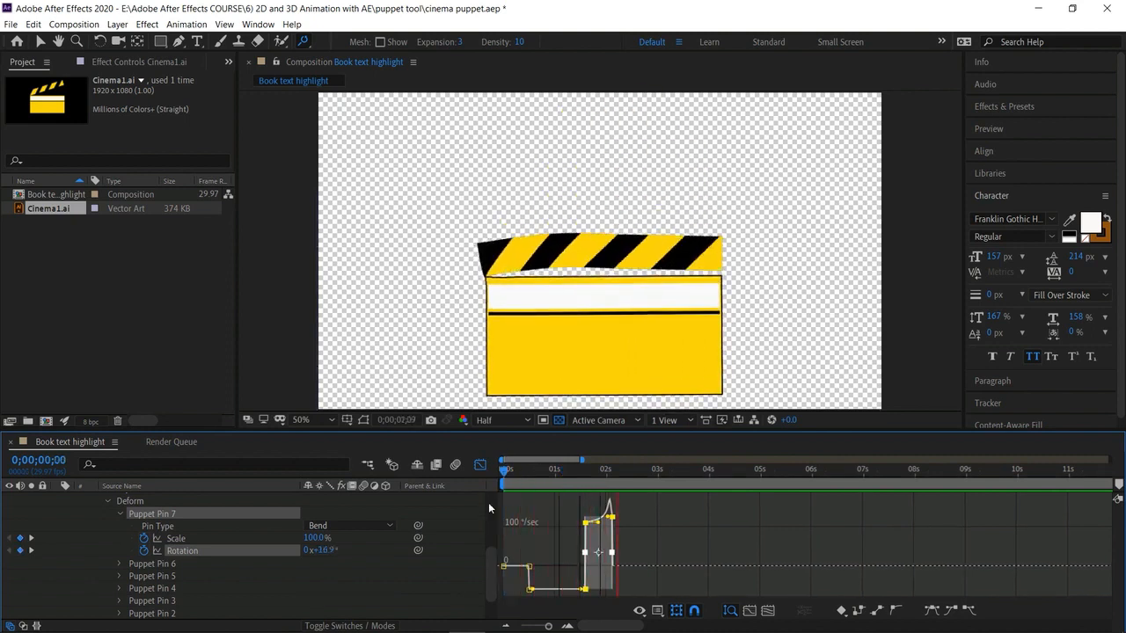
left_click(647, 472)
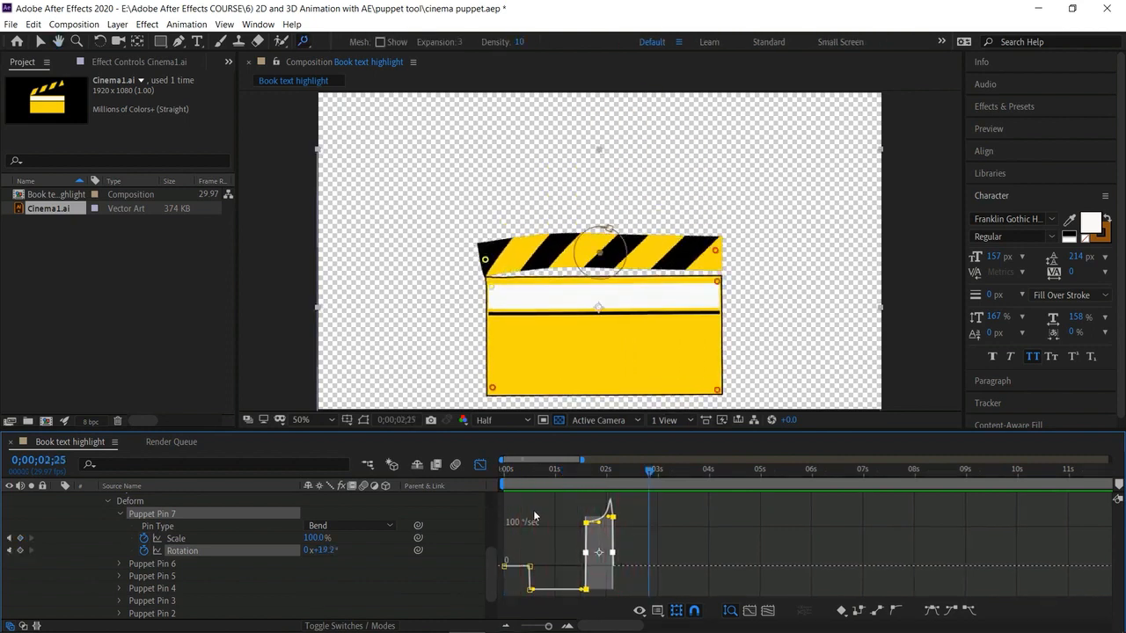
left_click(480, 466)
Collapse the Cinema1.ai layer, create a 1920 × 1080 solid in deep blue 2148B0, and place it beneath the clapperboard
left_click_drag(648, 482, 615, 554)
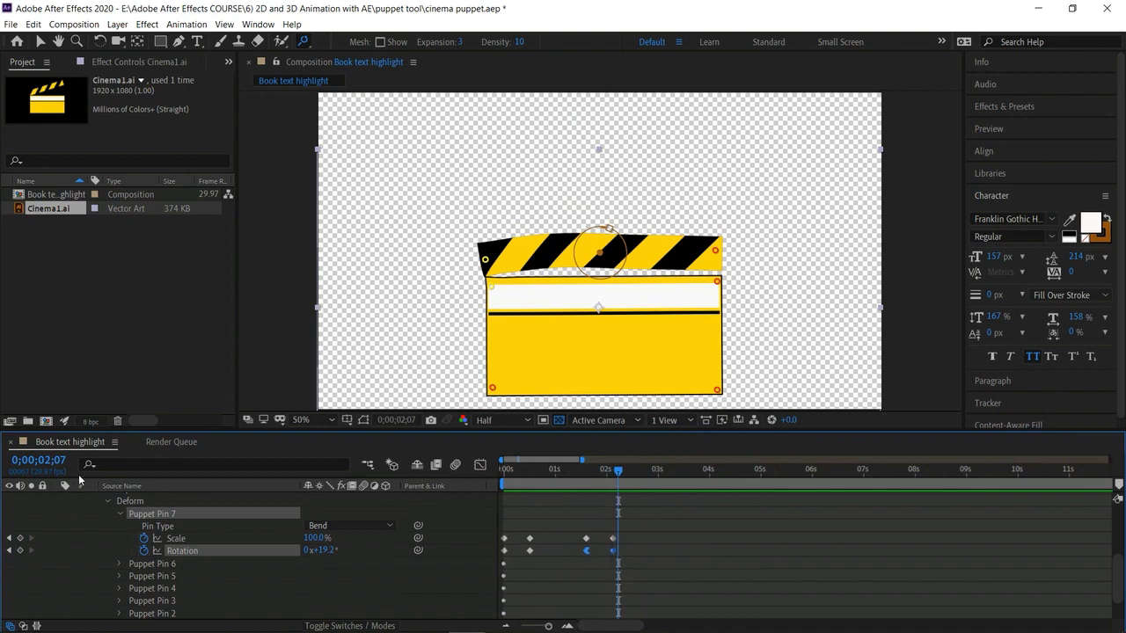
scroll(74, 511, "up", 5)
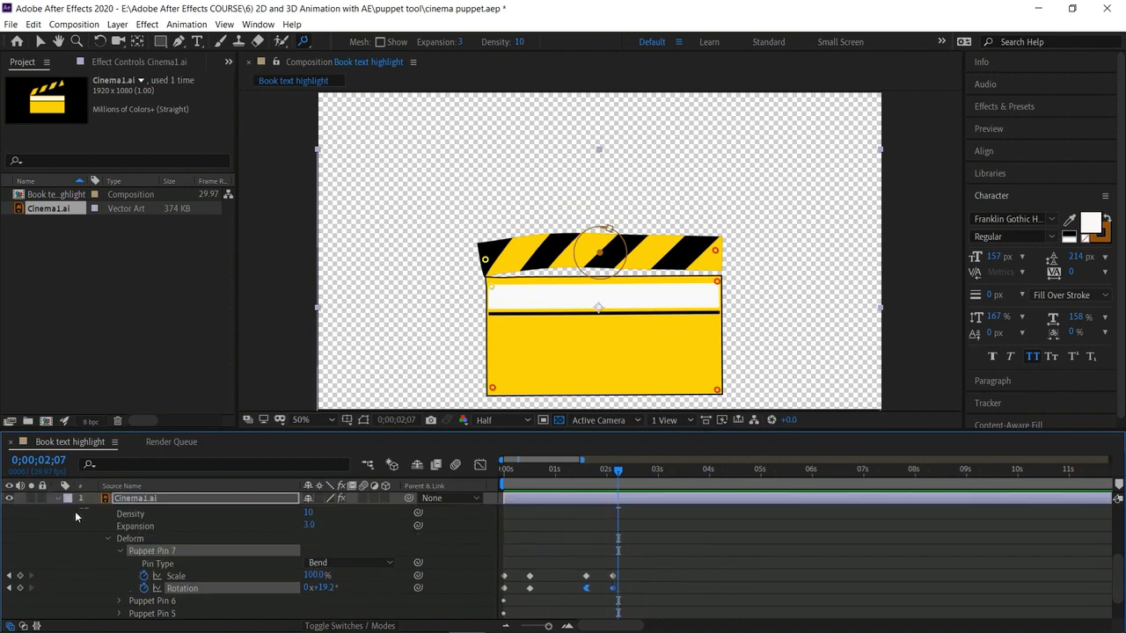
left_click(58, 497)
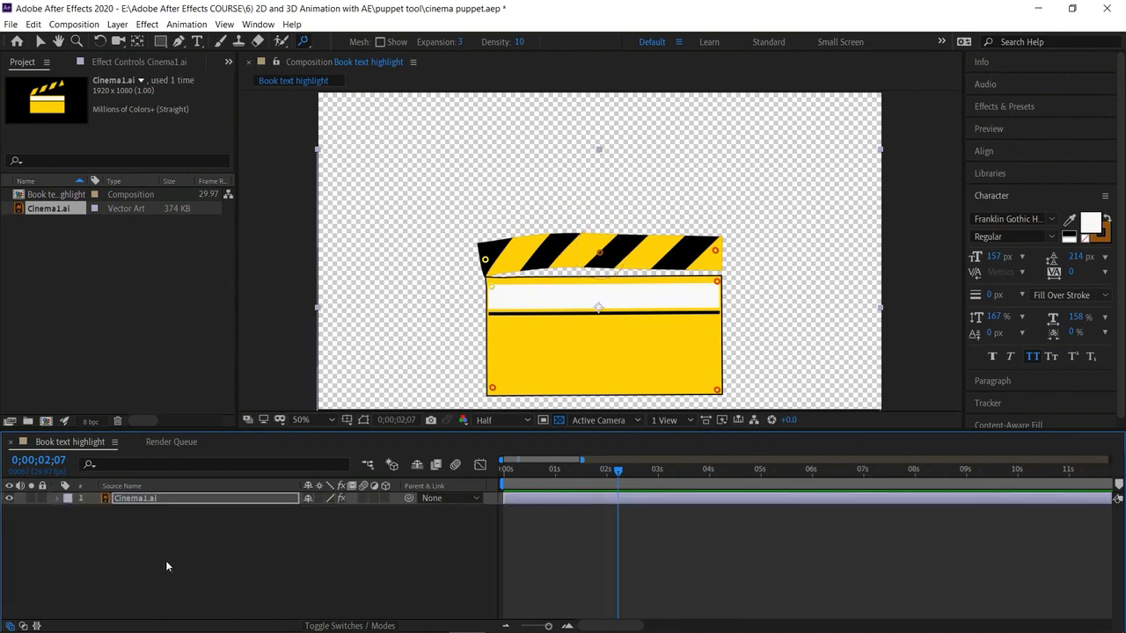
right_click(165, 560)
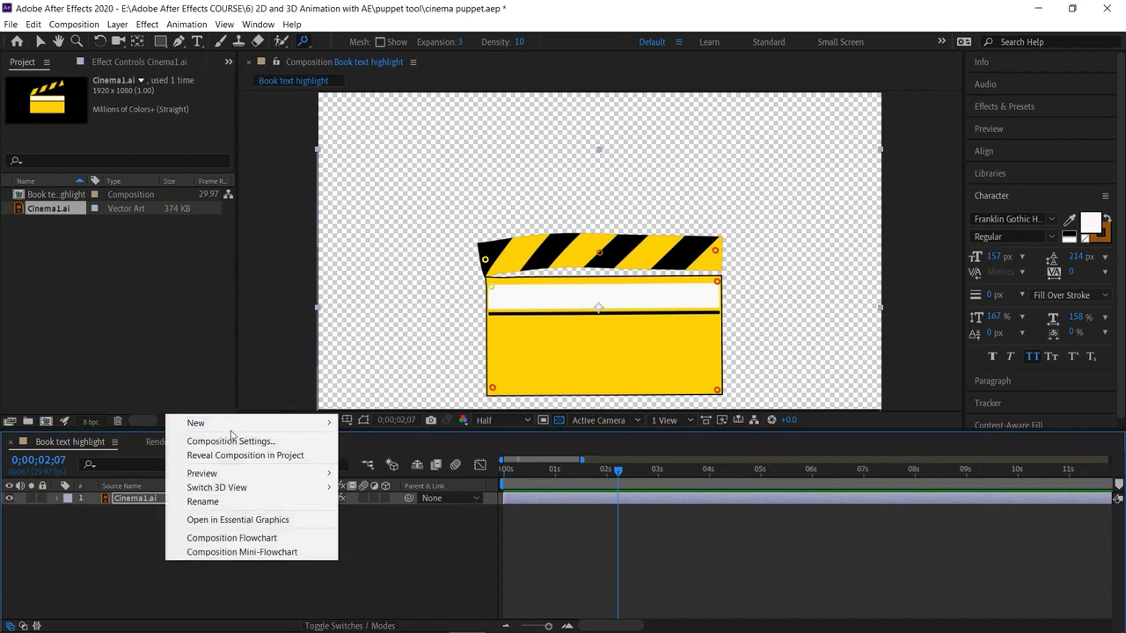
mouse_move(231, 427)
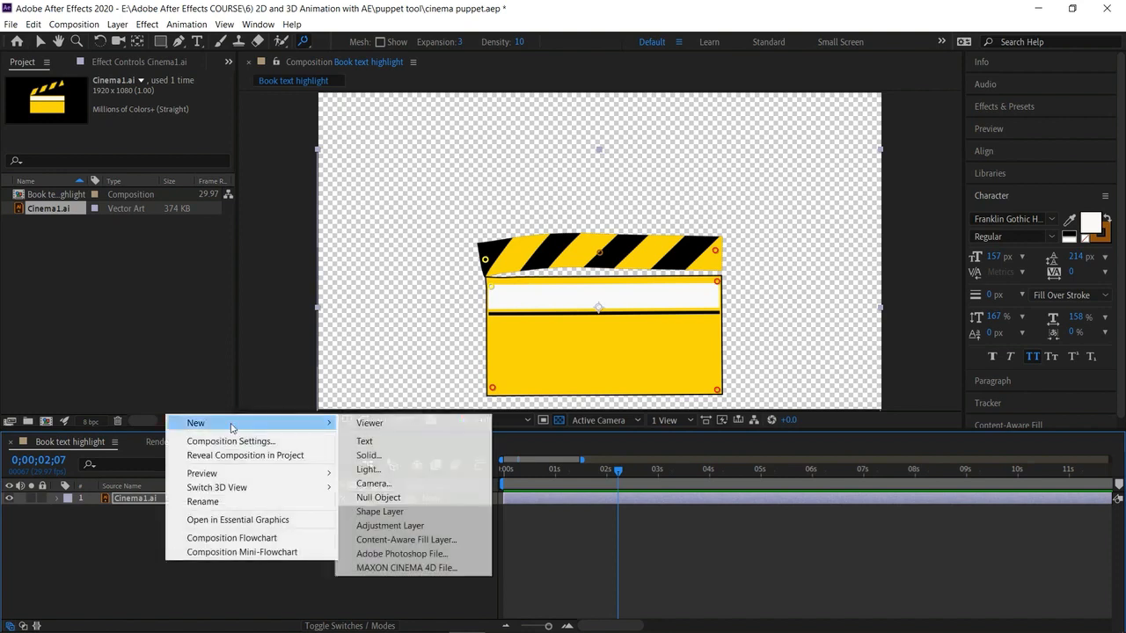
left_click(374, 455)
left_click(752, 408)
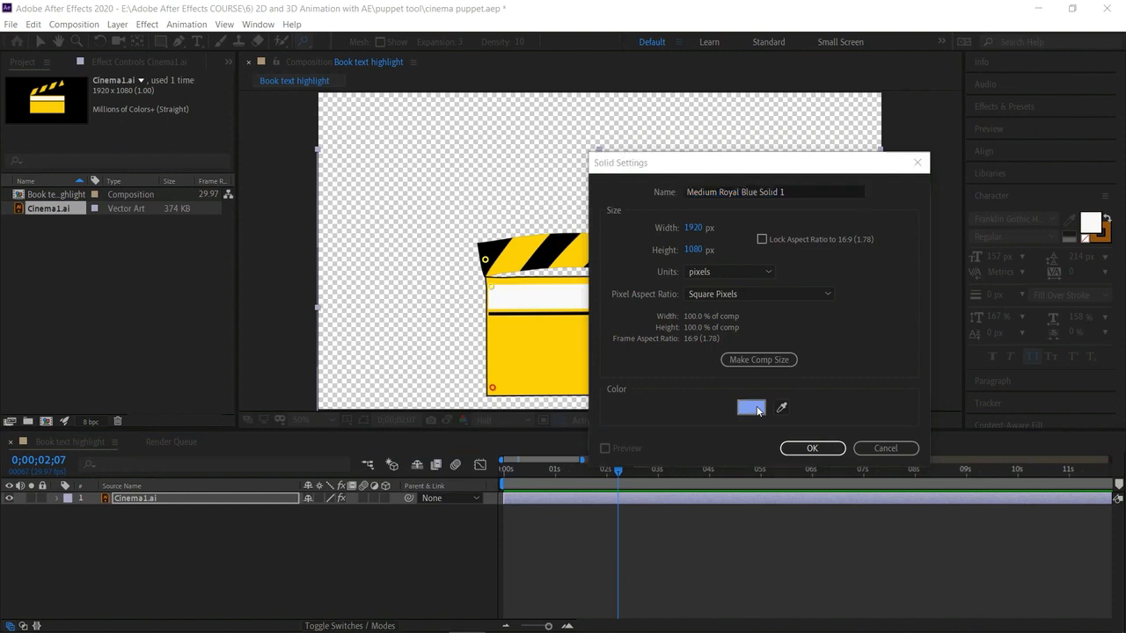
left_click(846, 347)
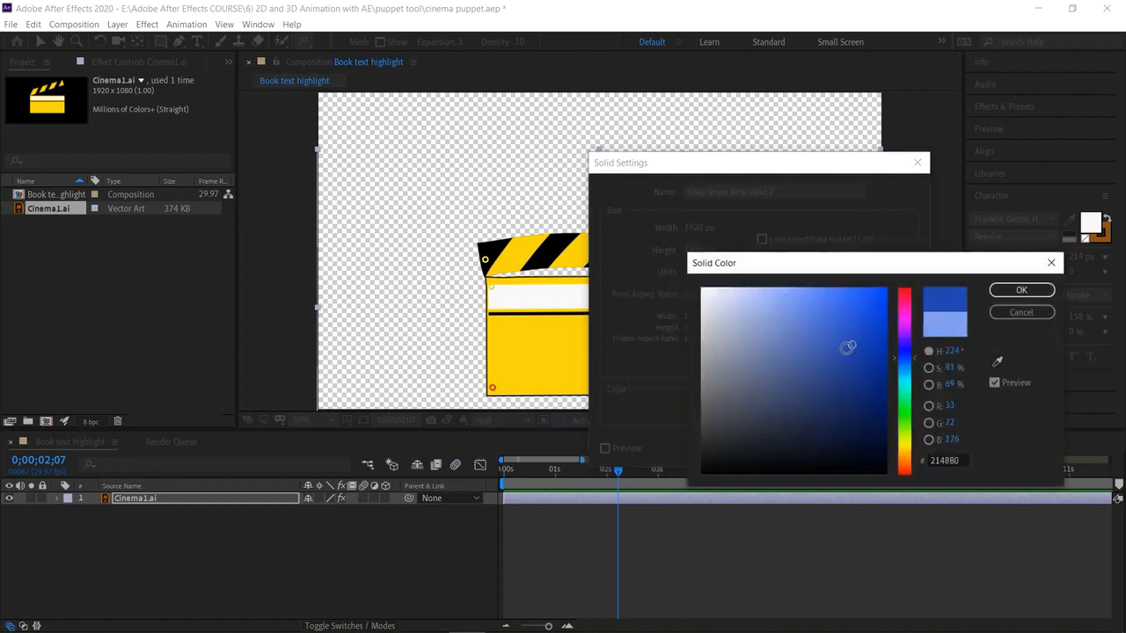
left_click(1018, 293)
left_click(805, 446)
left_click_drag(209, 498, 208, 522)
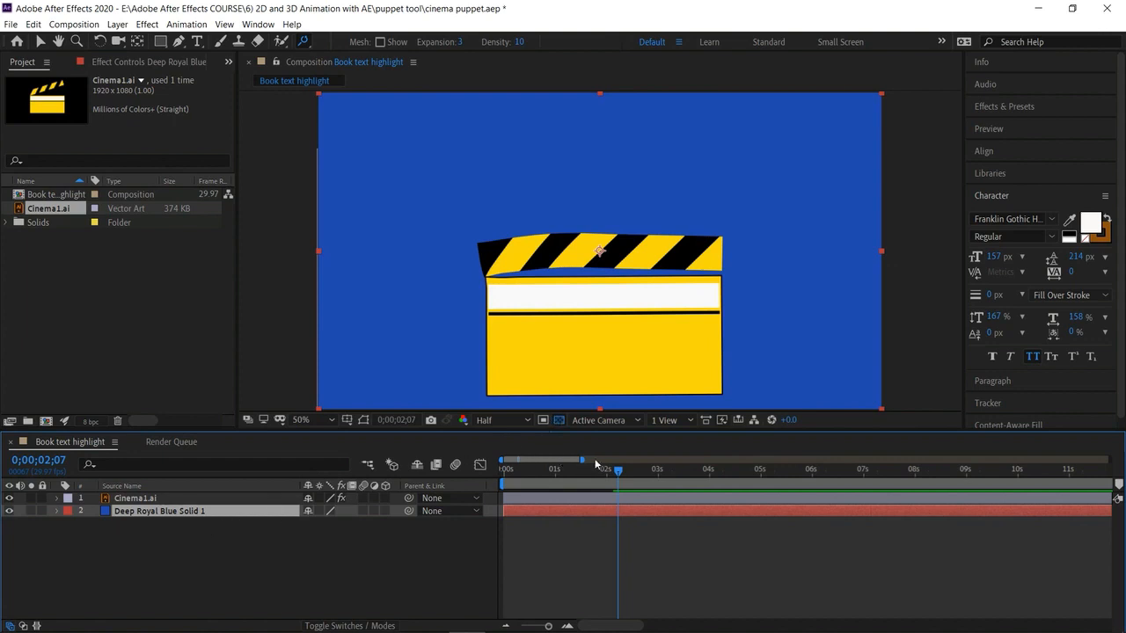
Play the clapperboard animation from the start against the blue background
left_click_drag(617, 472, 471, 471)
key("space")
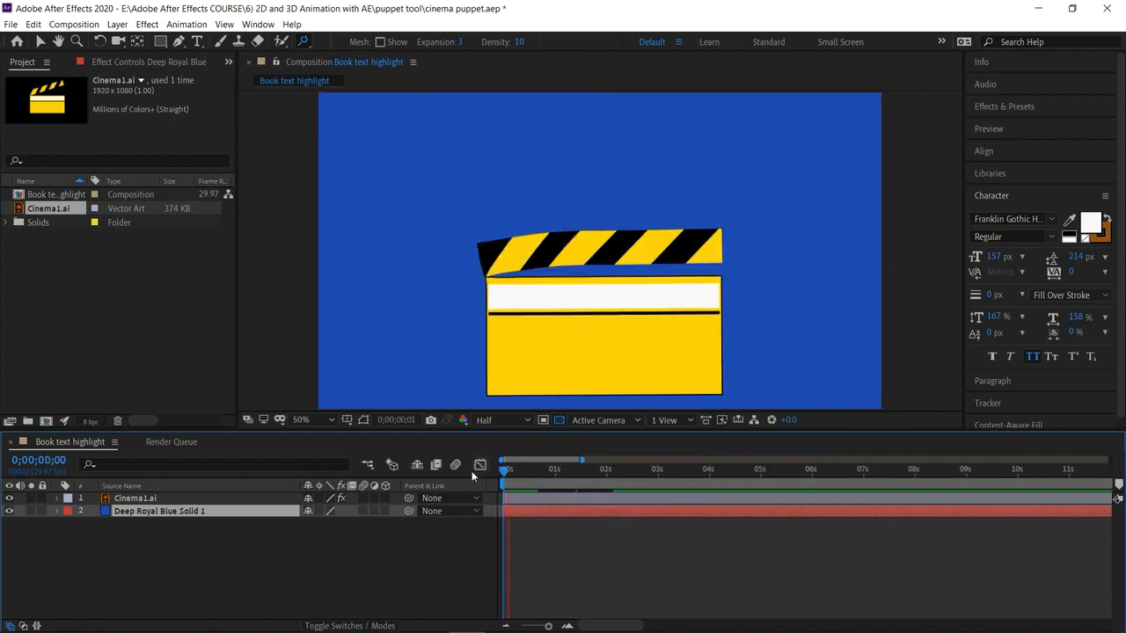
key("space")
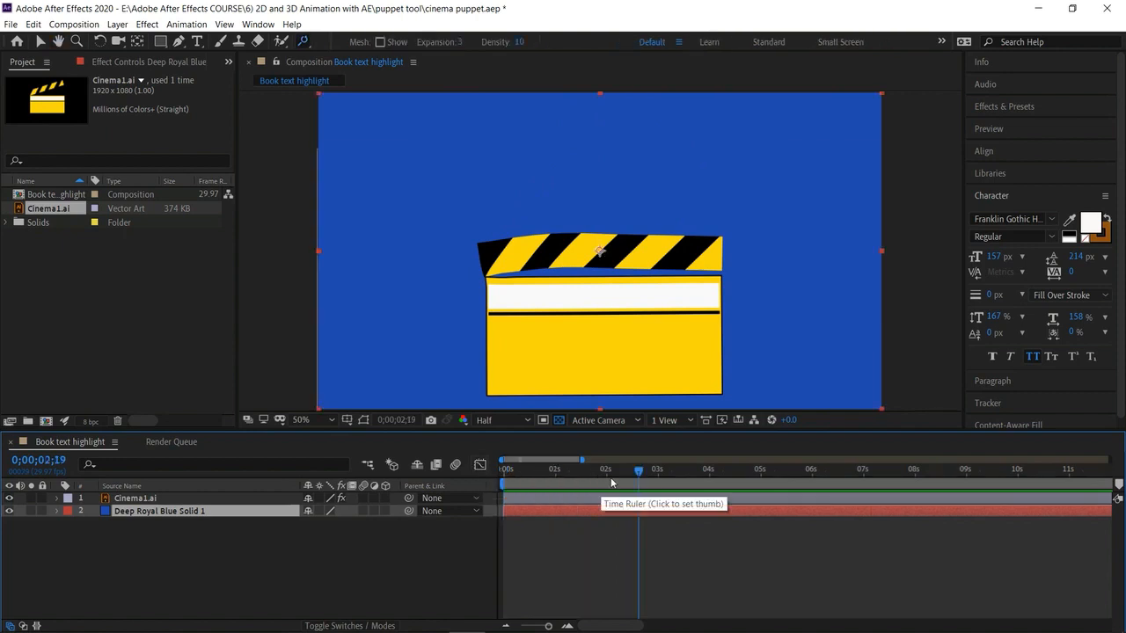
Add an Opacity keyframe of 0% to the Cinema1.ai layer at the start of the composition
left_click(505, 478)
left_click(504, 481)
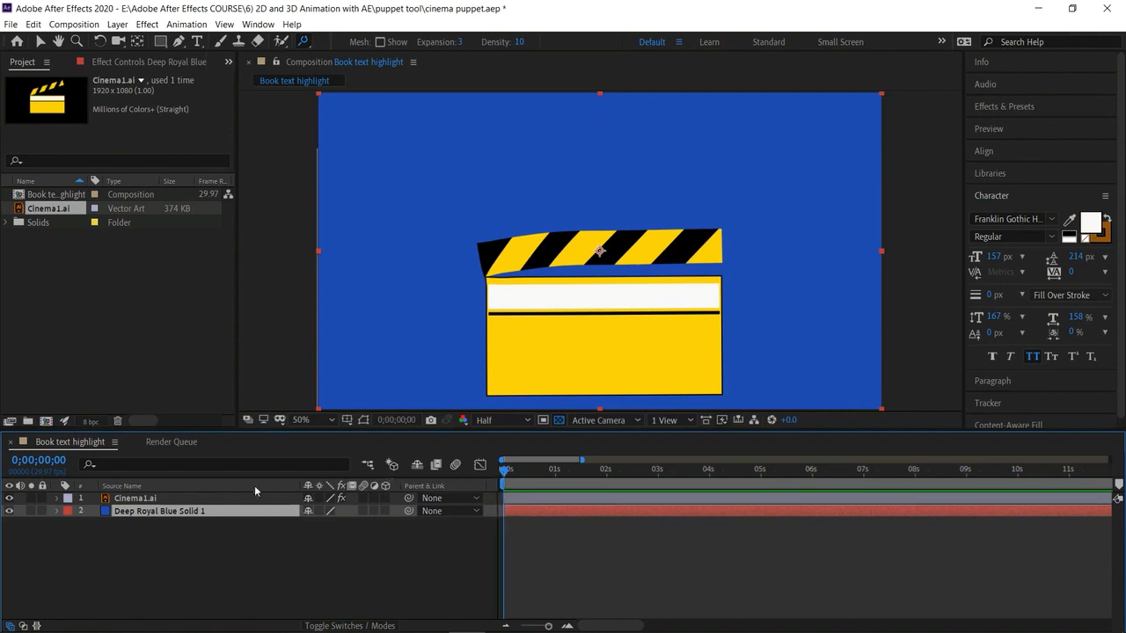
left_click(235, 499)
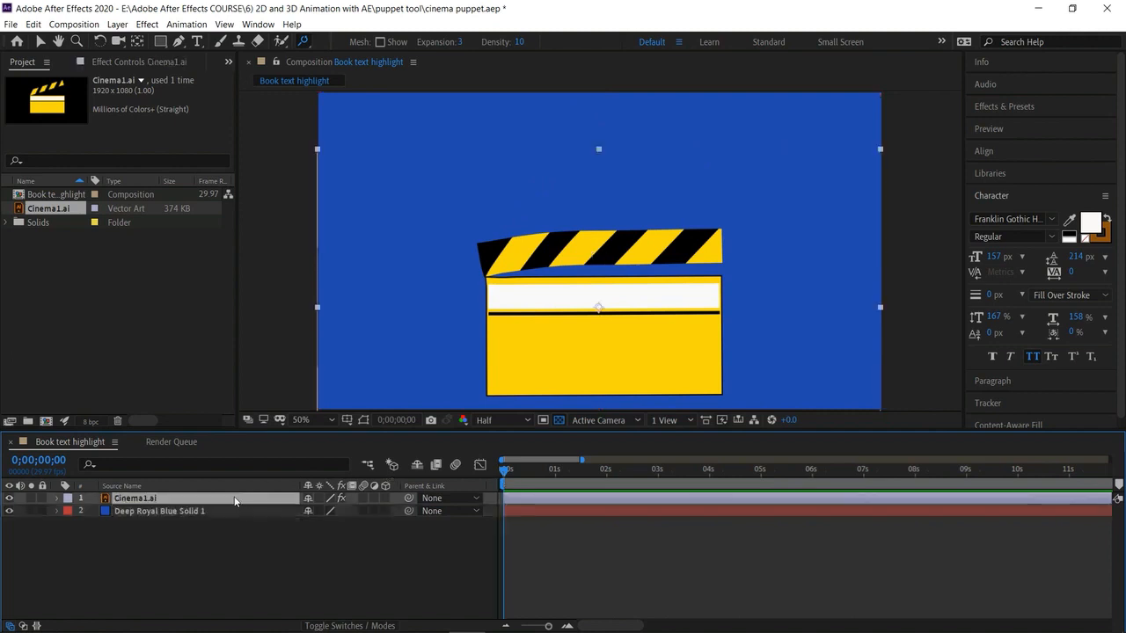
key("t")
left_click(94, 511)
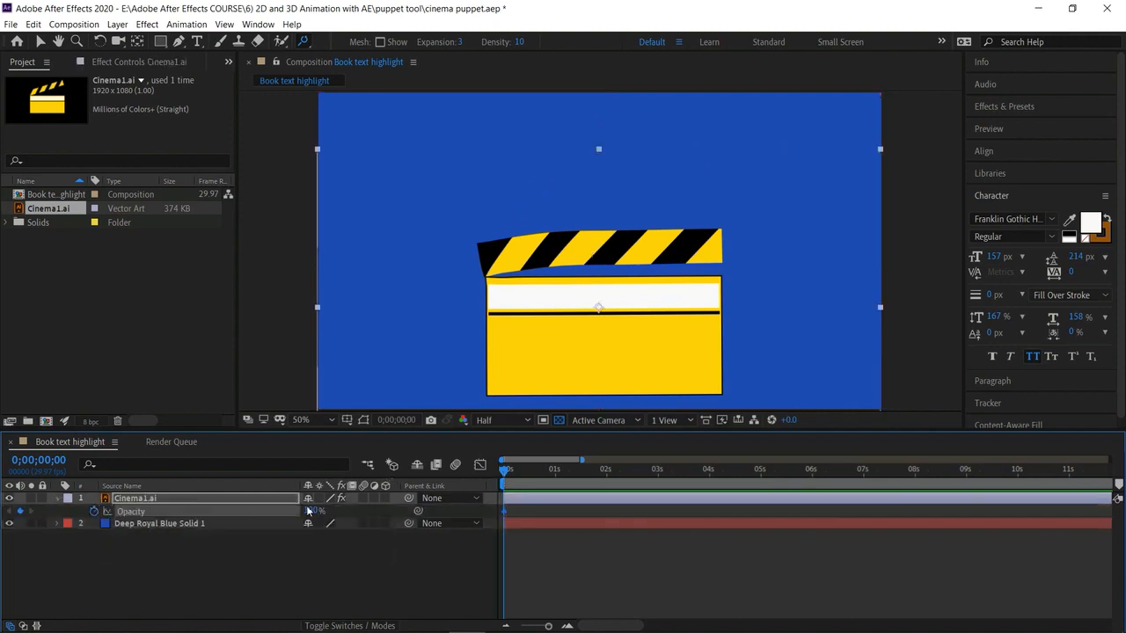
left_click(312, 511)
type("0")
key("Return")
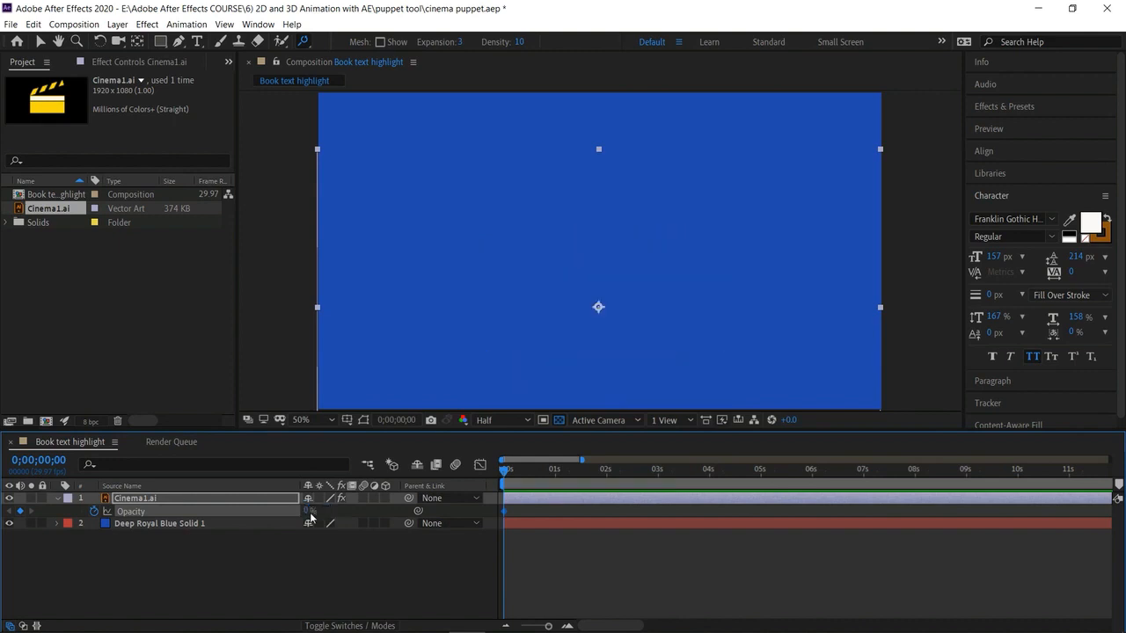
Add a 100% Opacity keyframe at 0;00;00;09 on the Cinema1.ai layer and preview the fade-in from the start
left_click_drag(505, 470, 520, 482)
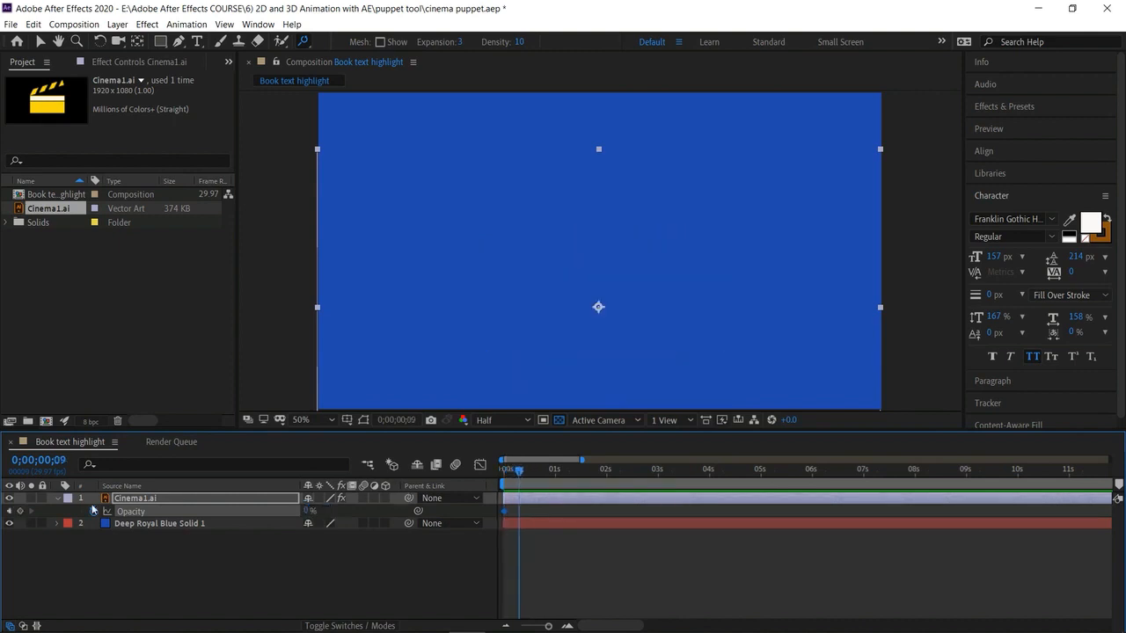
left_click(21, 511)
left_click(307, 511)
type("100")
key("Return")
left_click_drag(513, 475, 467, 473)
key("space")
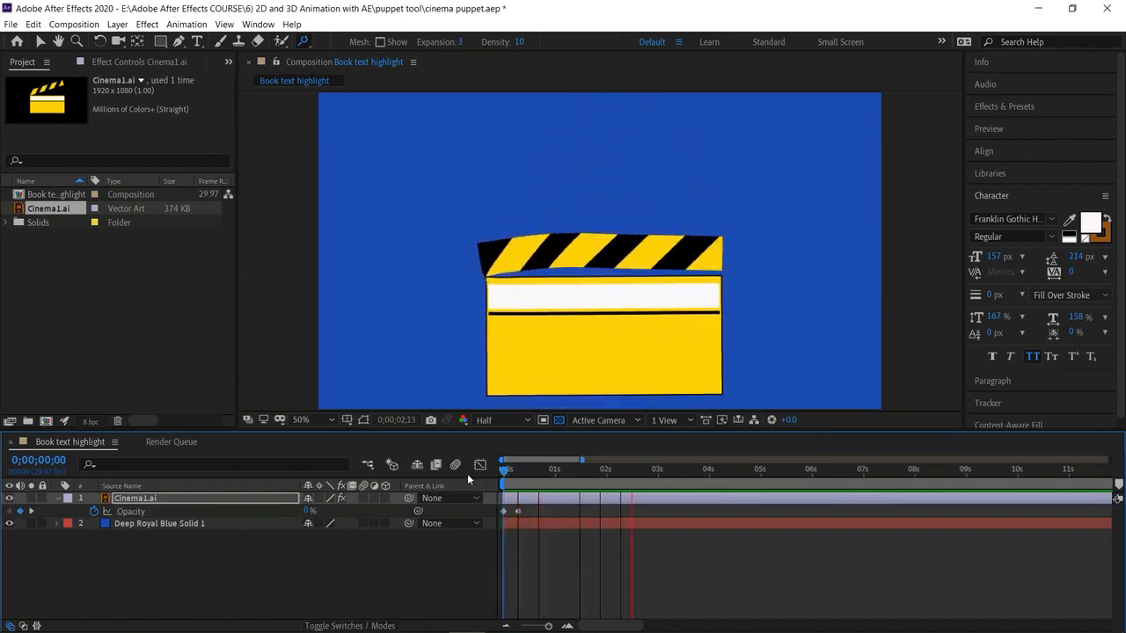
Add an Opacity keyframe holding 100% on the Cinema1.ai layer at 0;00;03;01
left_click(668, 469)
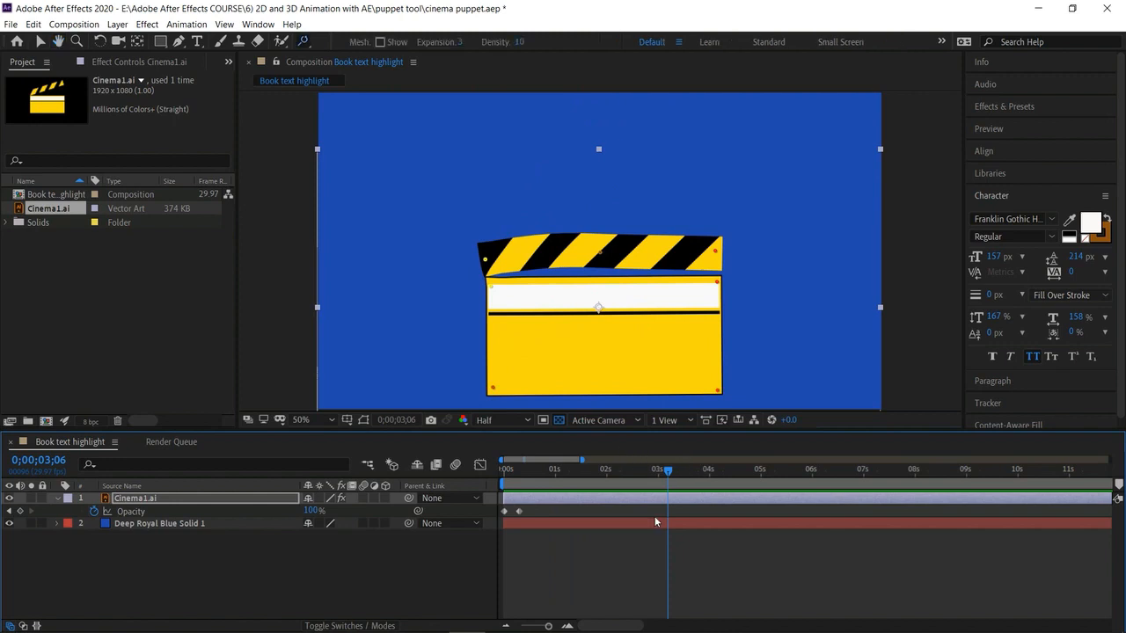
left_click_drag(633, 479, 658, 473)
left_click(20, 511)
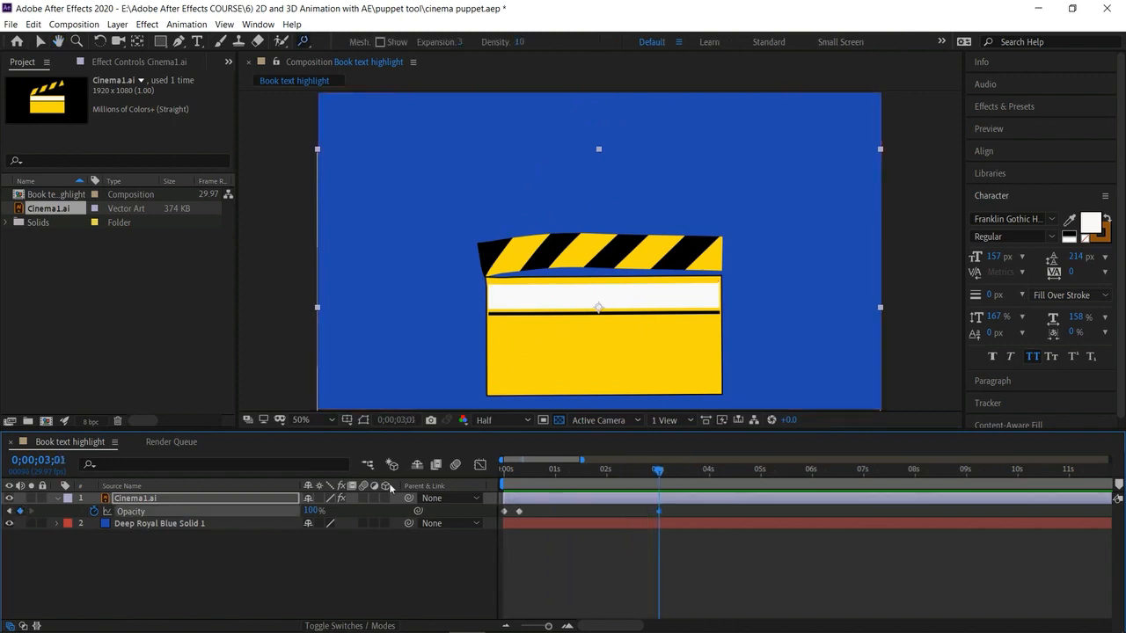
Add a 0% Opacity keyframe at 0;00;03;11 so the clapperboard fades out
left_click(677, 479)
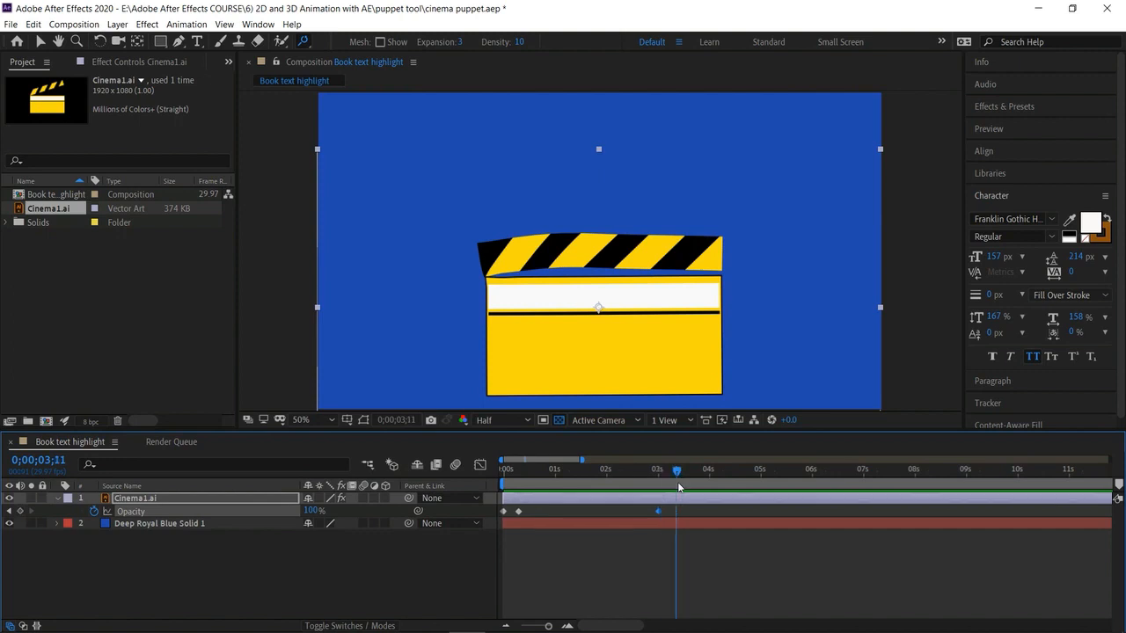
left_click(20, 511)
left_click(314, 511)
type("0")
key("Return")
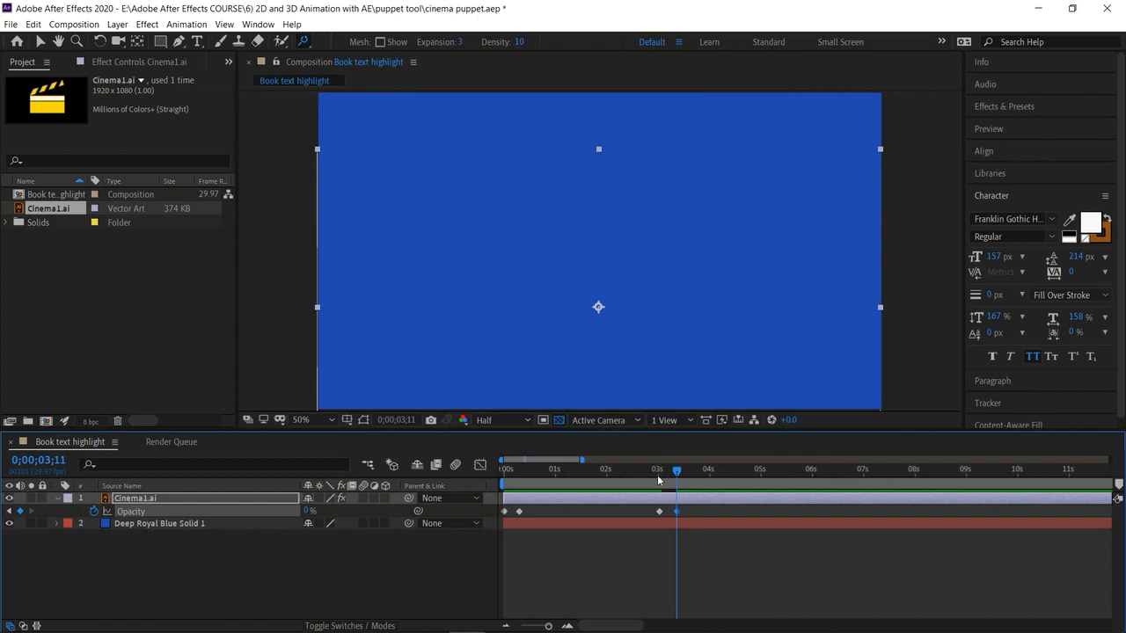
Preview the animation with its fade-in and fade-out, save the project, and replay it from the start
key("space")
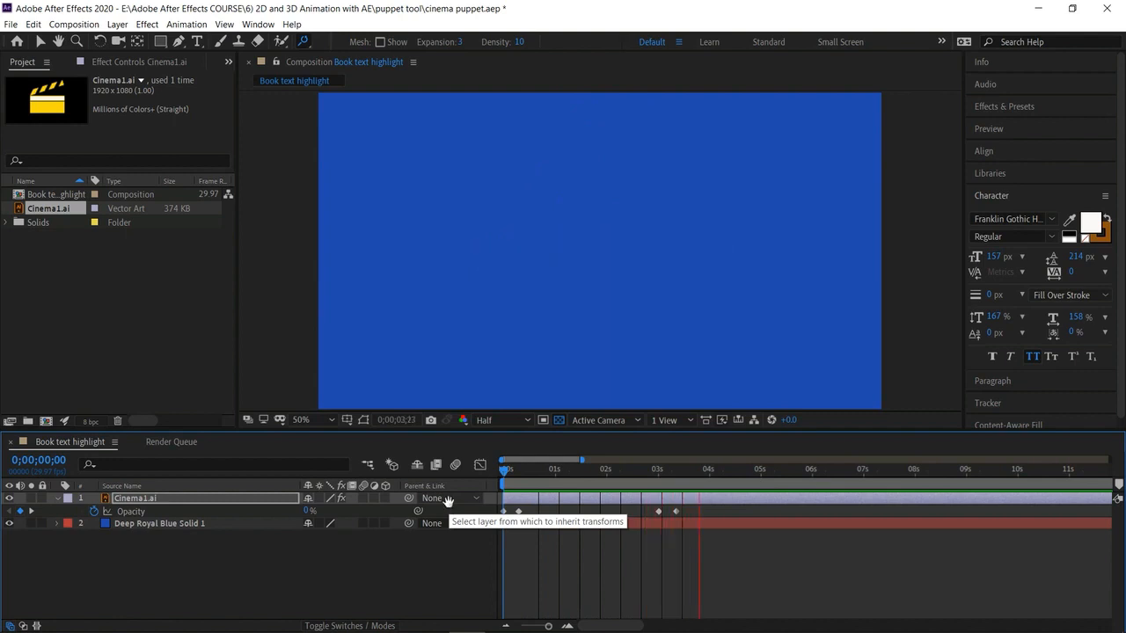
key("space")
key("ctrl+p")
left_click_drag(707, 471, 494, 496)
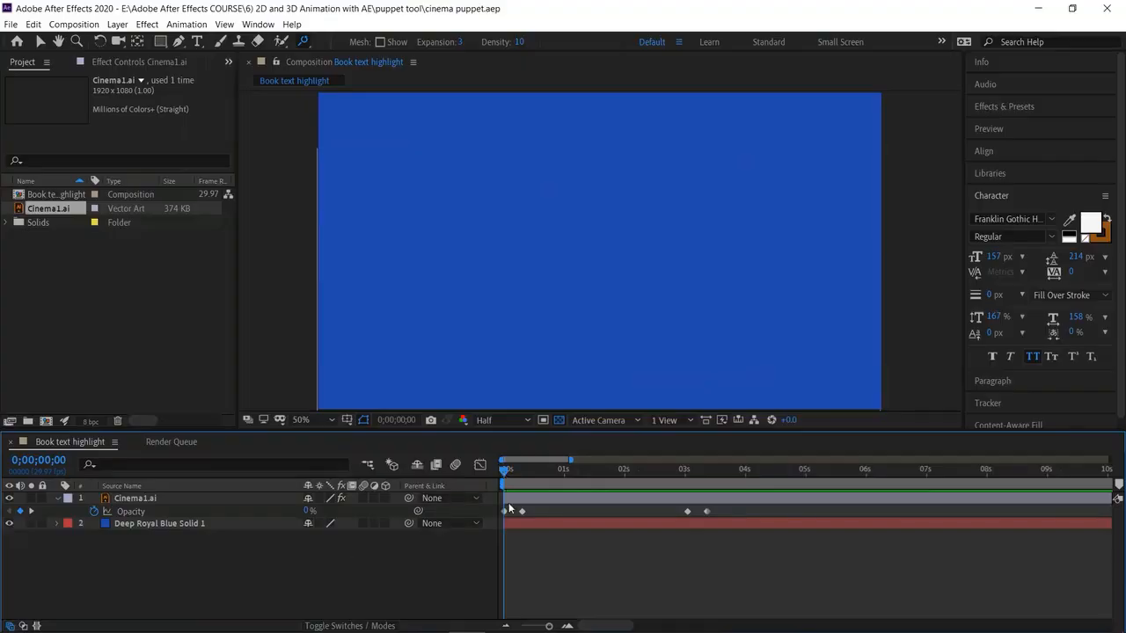
key("space")
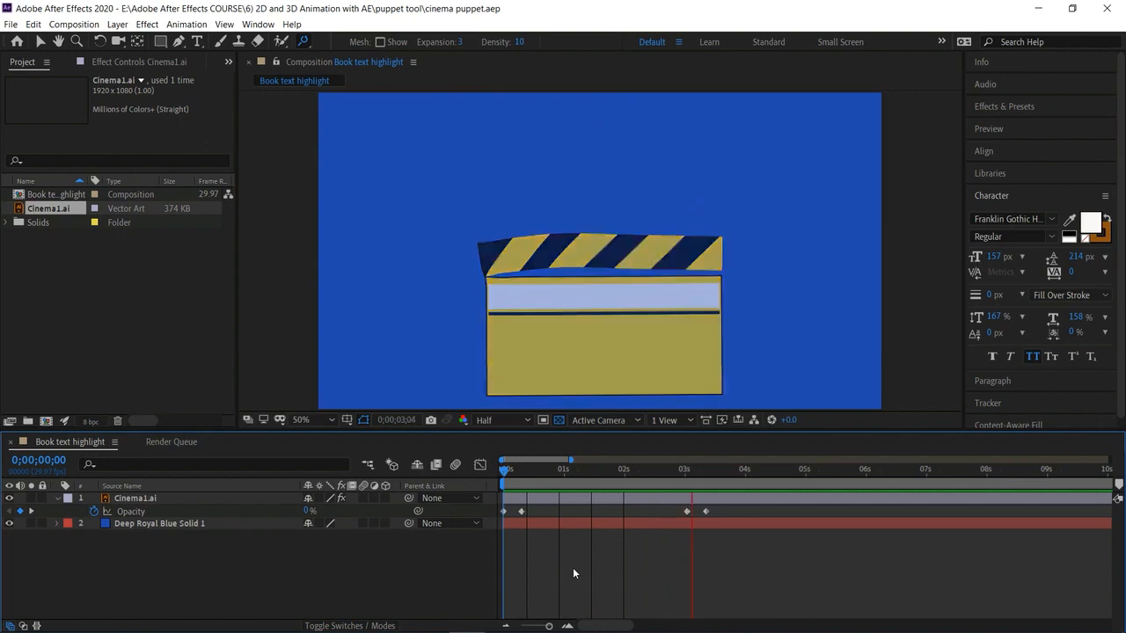
At 0;00;01;21, add a Point light with 97% intensity, no falloff and cast shadows at 87% darkness and 40 px diffusion
left_click_drag(719, 472, 606, 475)
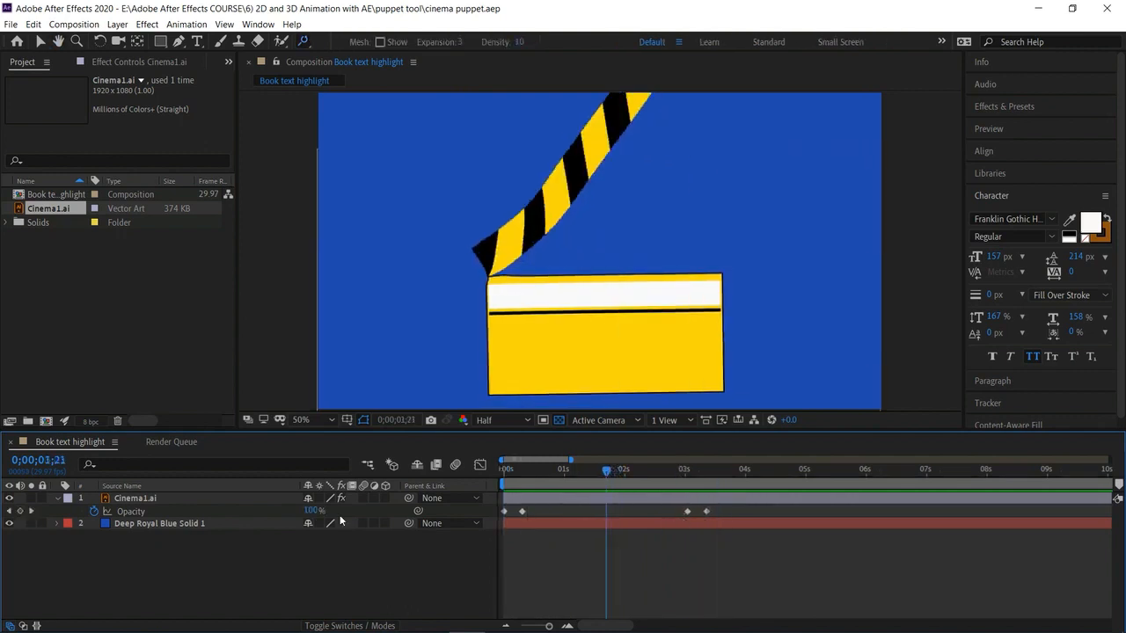
right_click(324, 577)
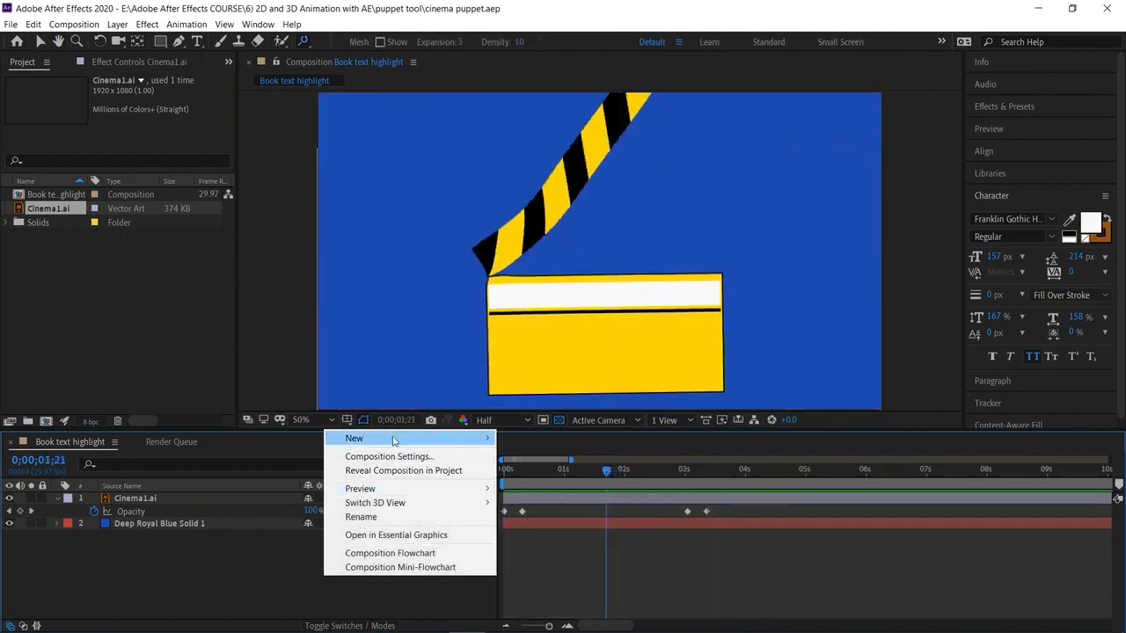
mouse_move(396, 439)
left_click(549, 485)
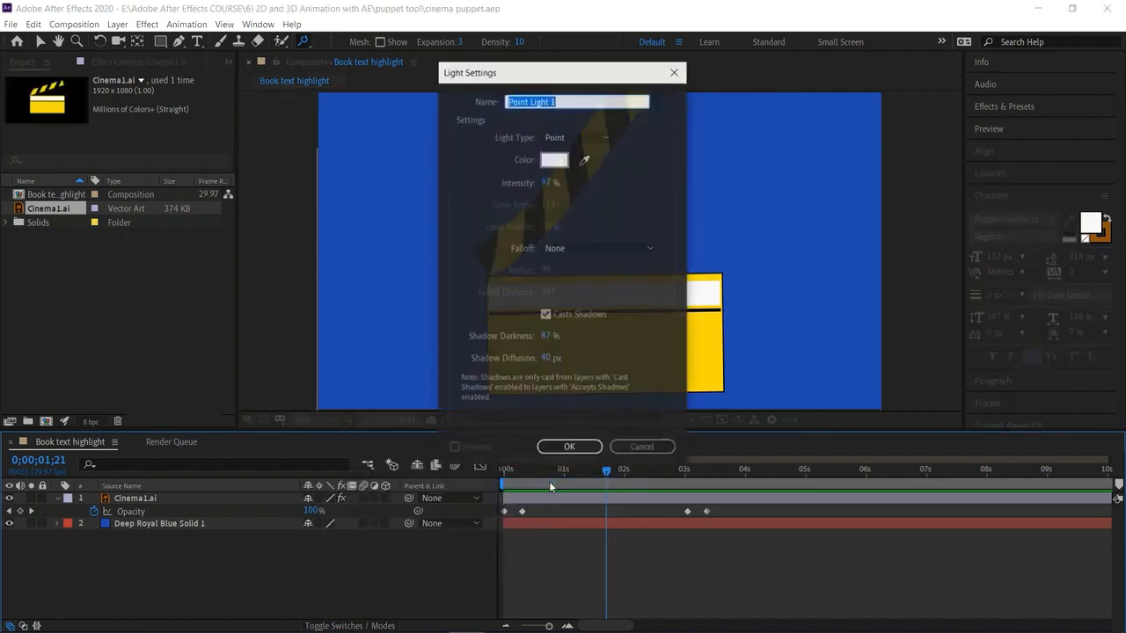
left_click(581, 137)
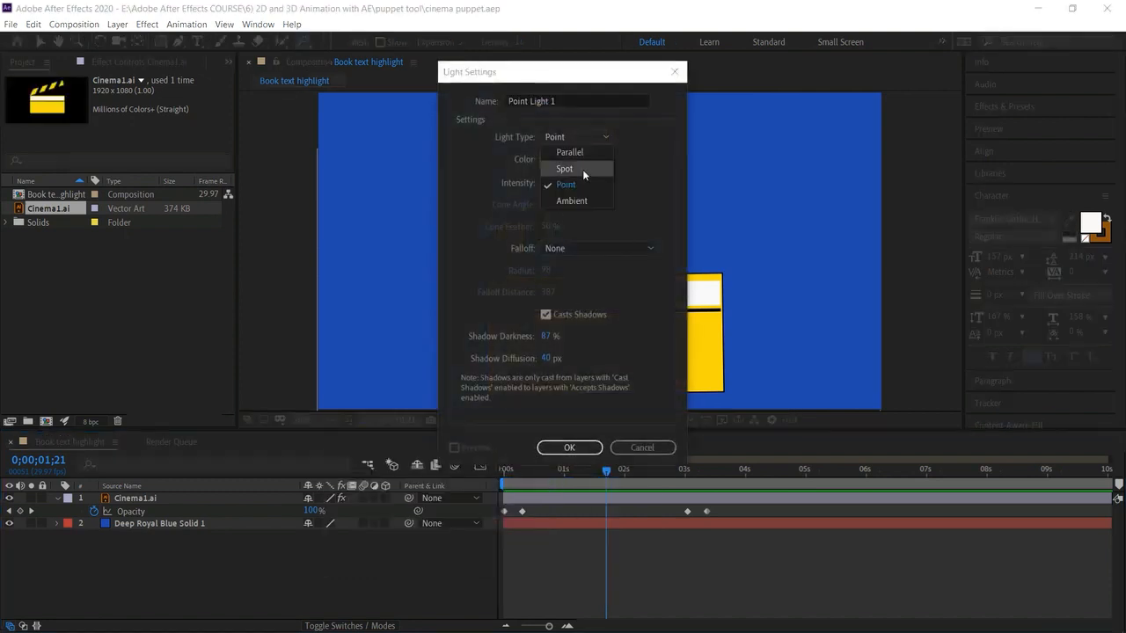
left_click(636, 172)
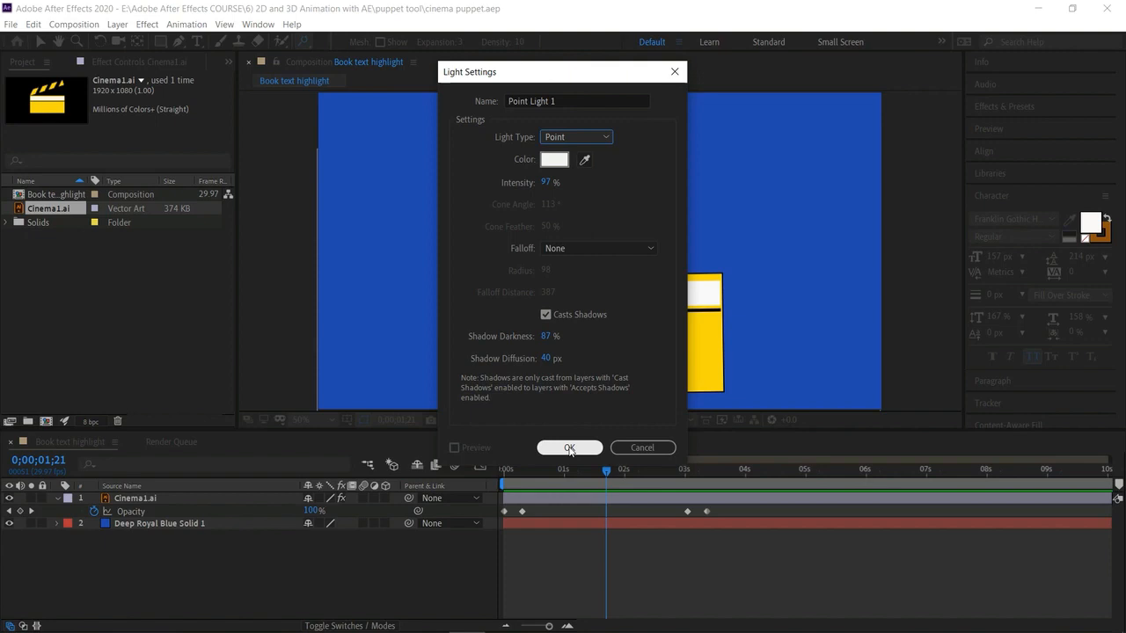
left_click(615, 244)
left_click(616, 244)
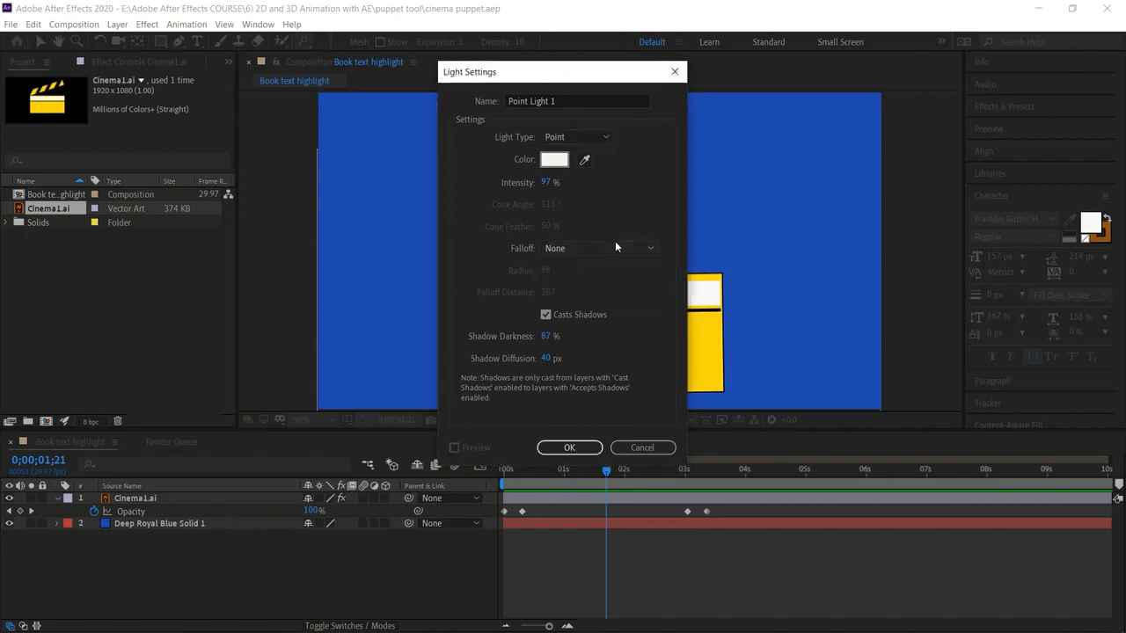
left_click(569, 447)
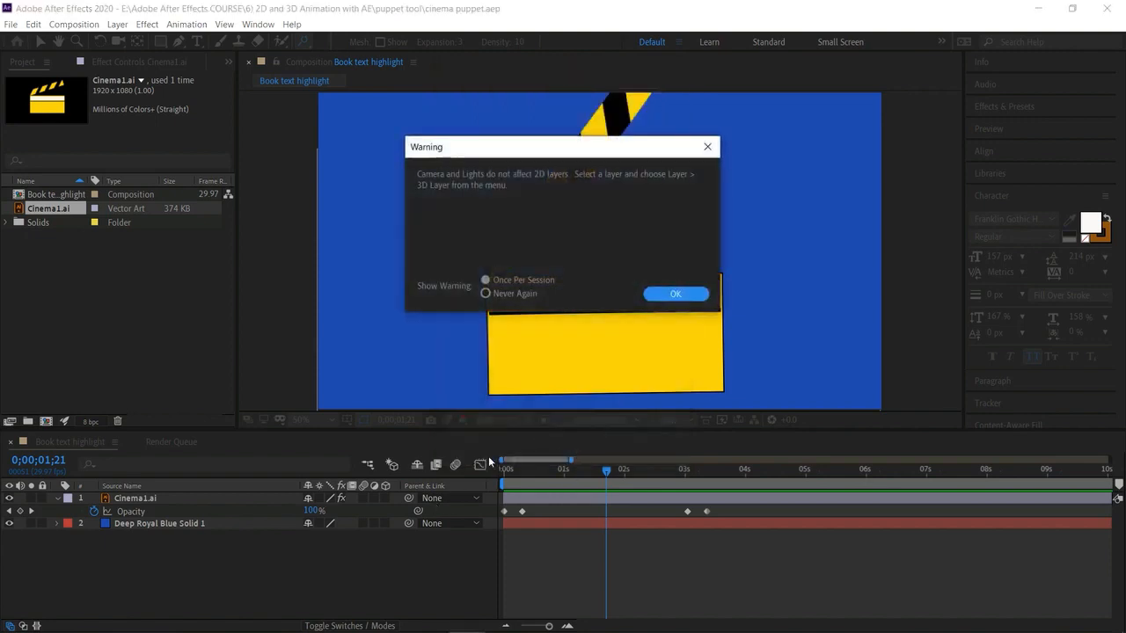
left_click(679, 292)
left_click(401, 576)
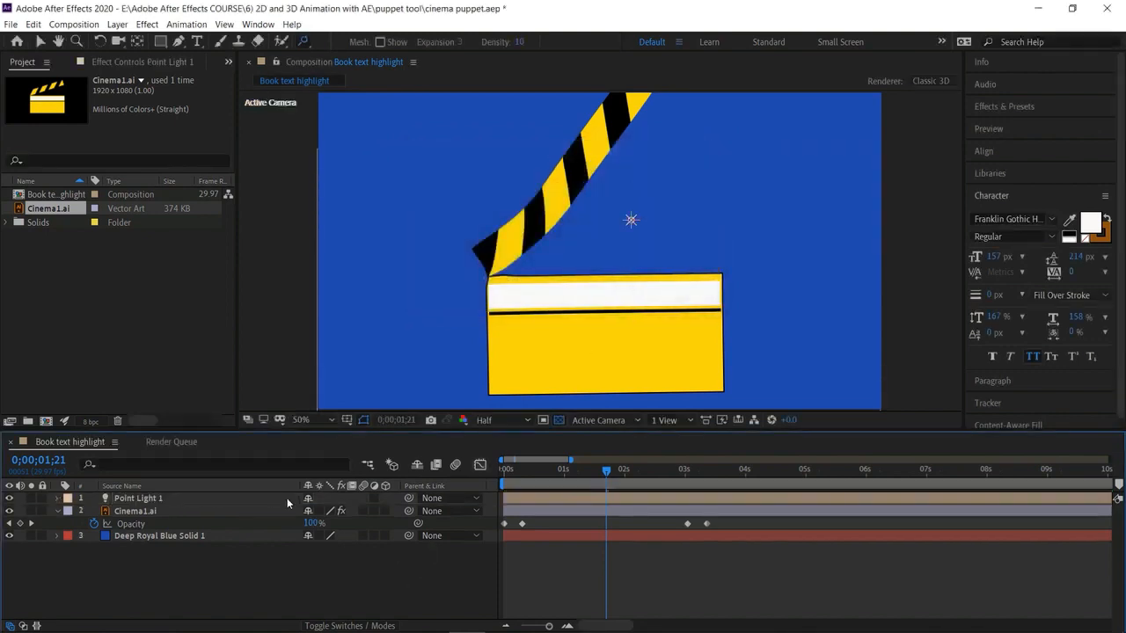
Make the Cinema1.ai and Deep Royal Blue Solid 1 layers 3D and collapse the clapperboard's properties
left_click(386, 511)
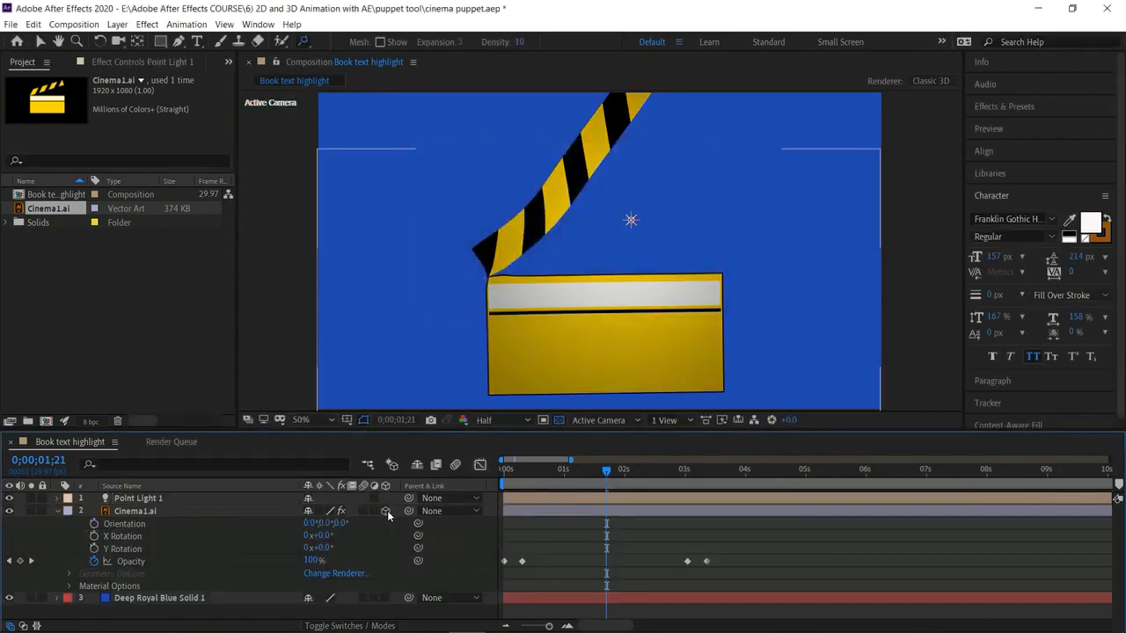
left_click(386, 598)
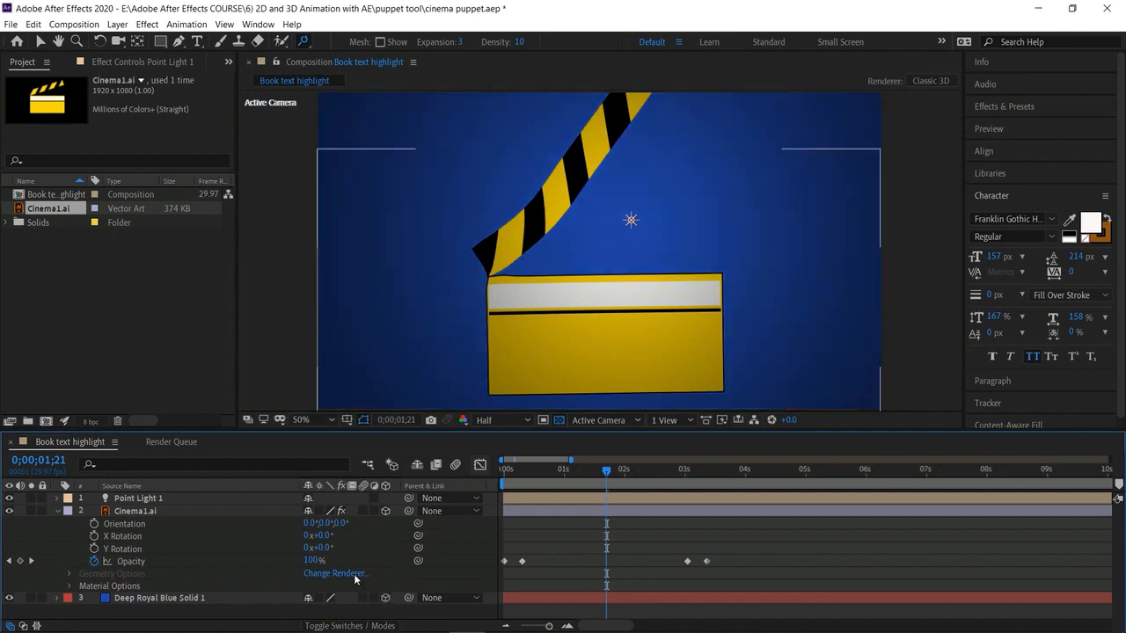
left_click(56, 511)
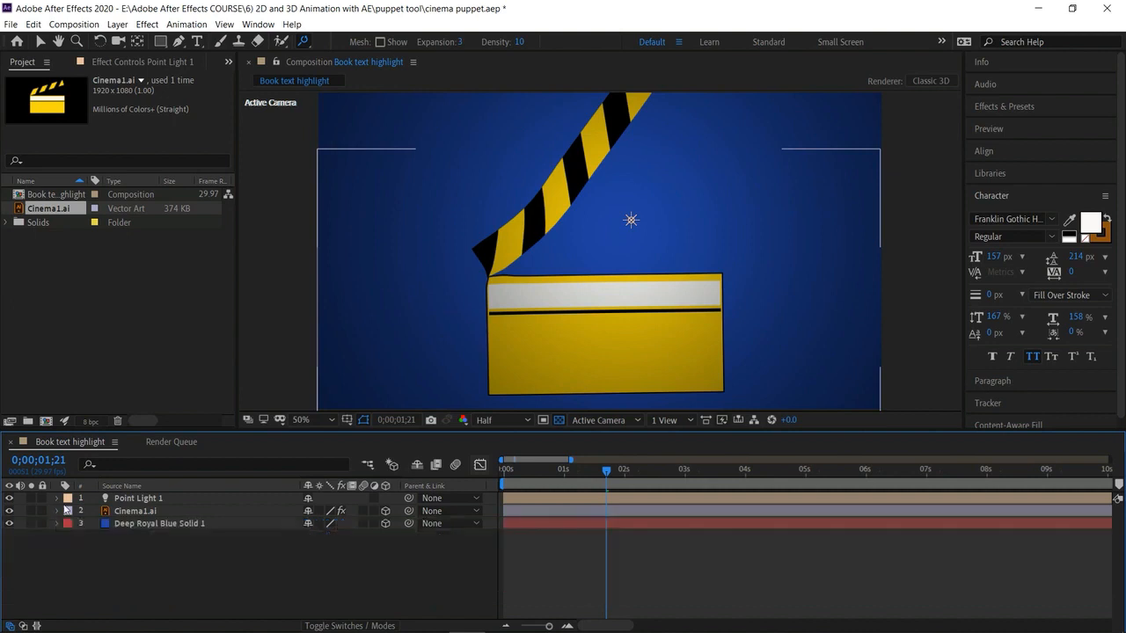
Expand Point Light 1's light options, try the light color A29852, and undo the color change
left_click(57, 499)
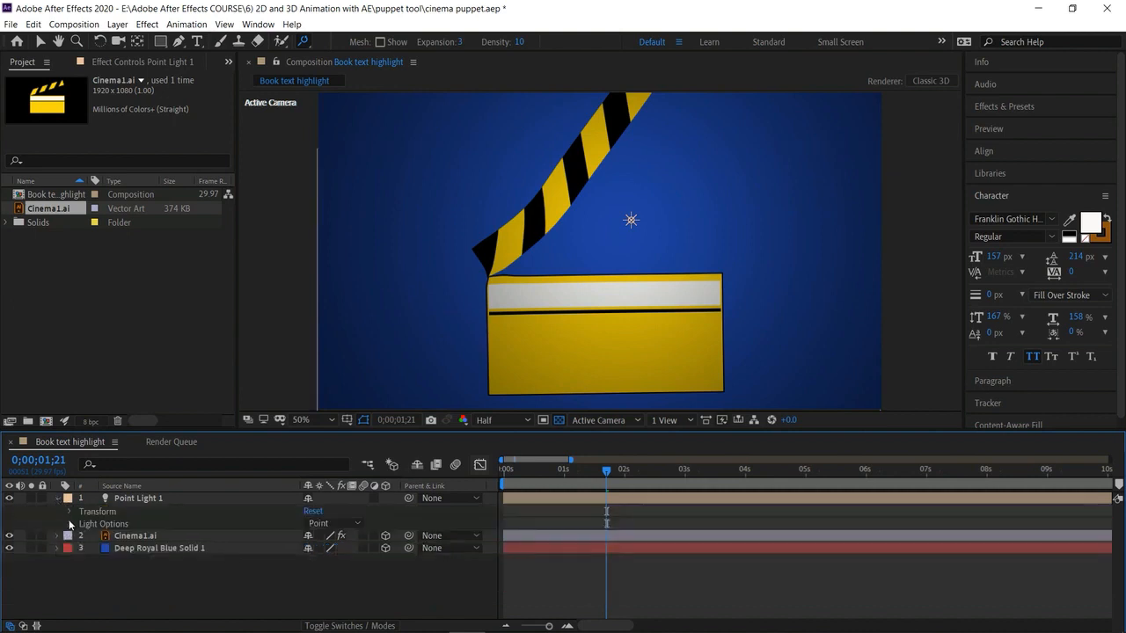
left_click(70, 523)
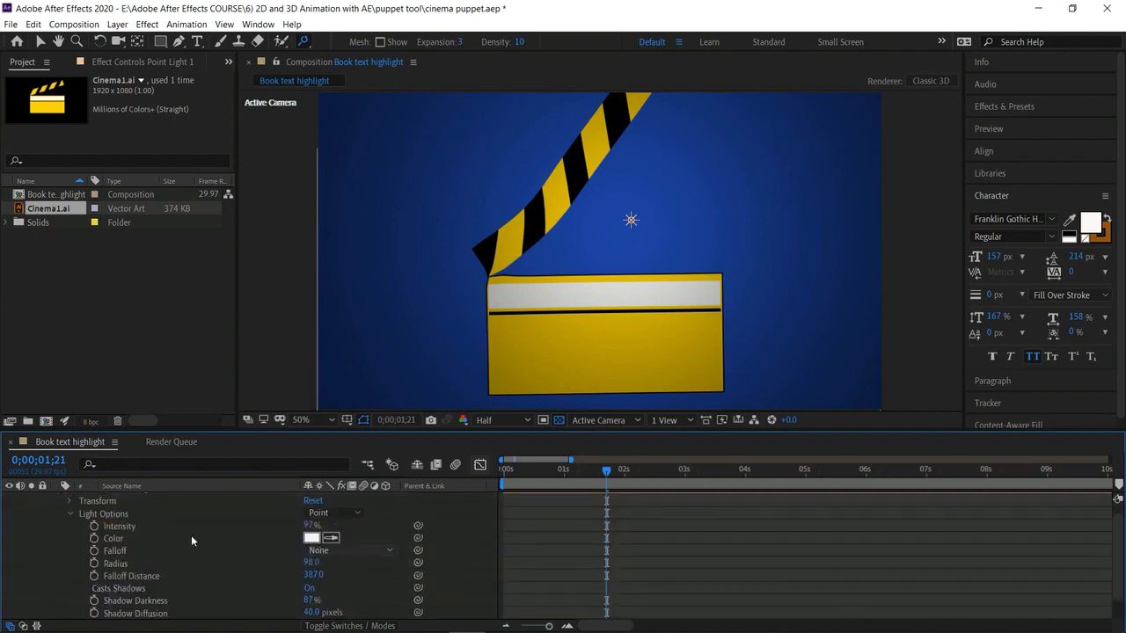
left_click(313, 539)
left_click(791, 355)
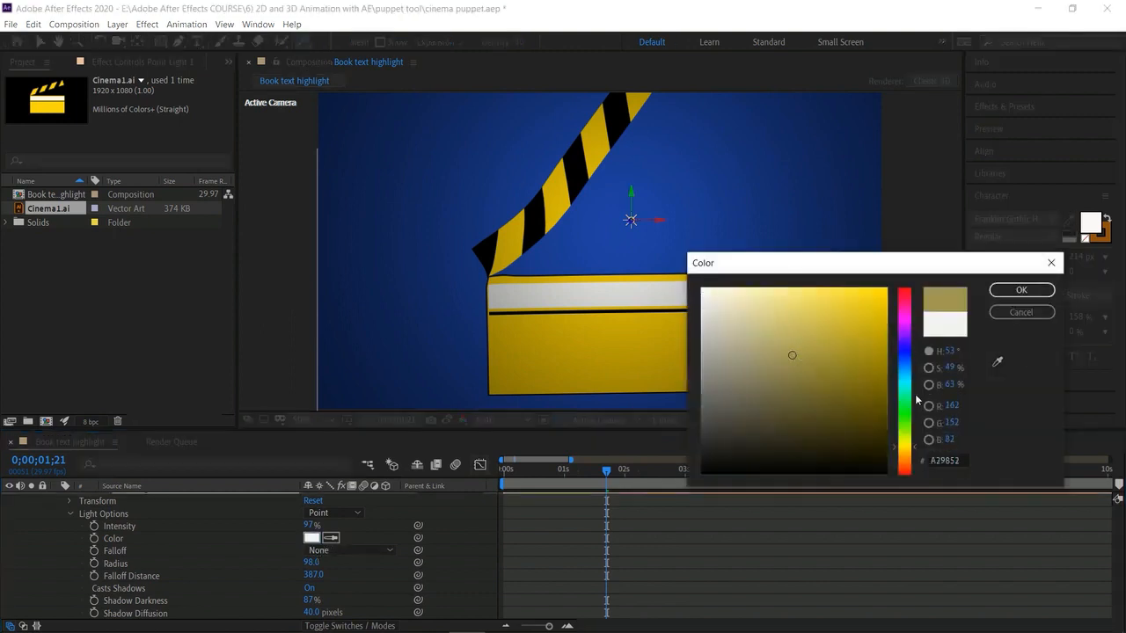
left_click(1016, 291)
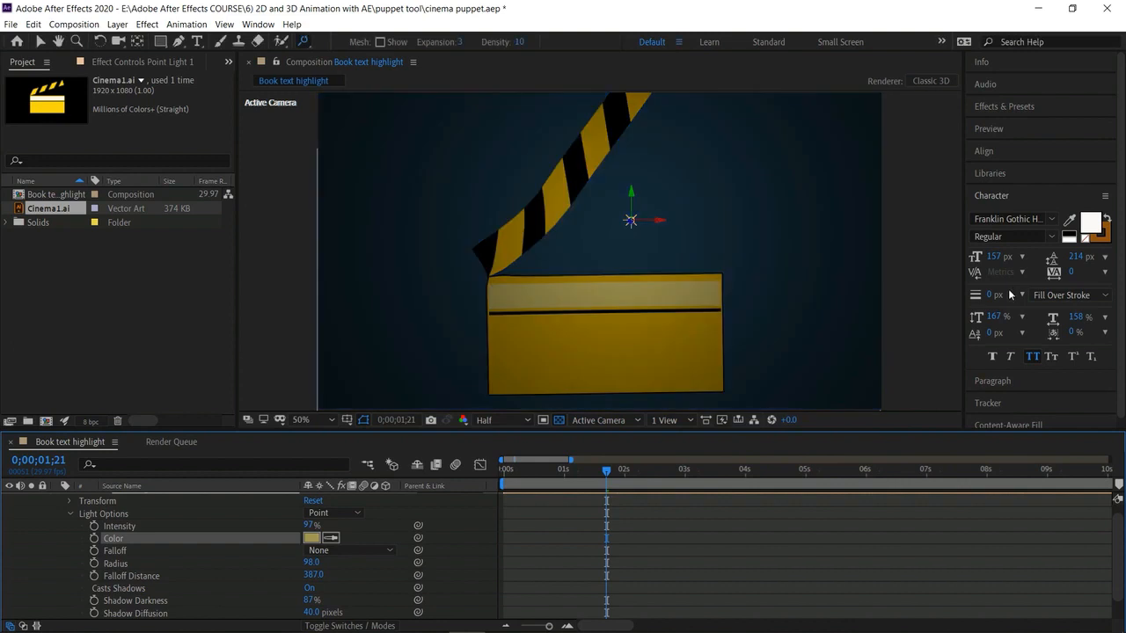
key("ctrl+z")
Try raising Point Light 1's intensity above 100% and undo the change
left_click(322, 521)
type("75")
key("Return")
left_click_drag(309, 525, 332, 535)
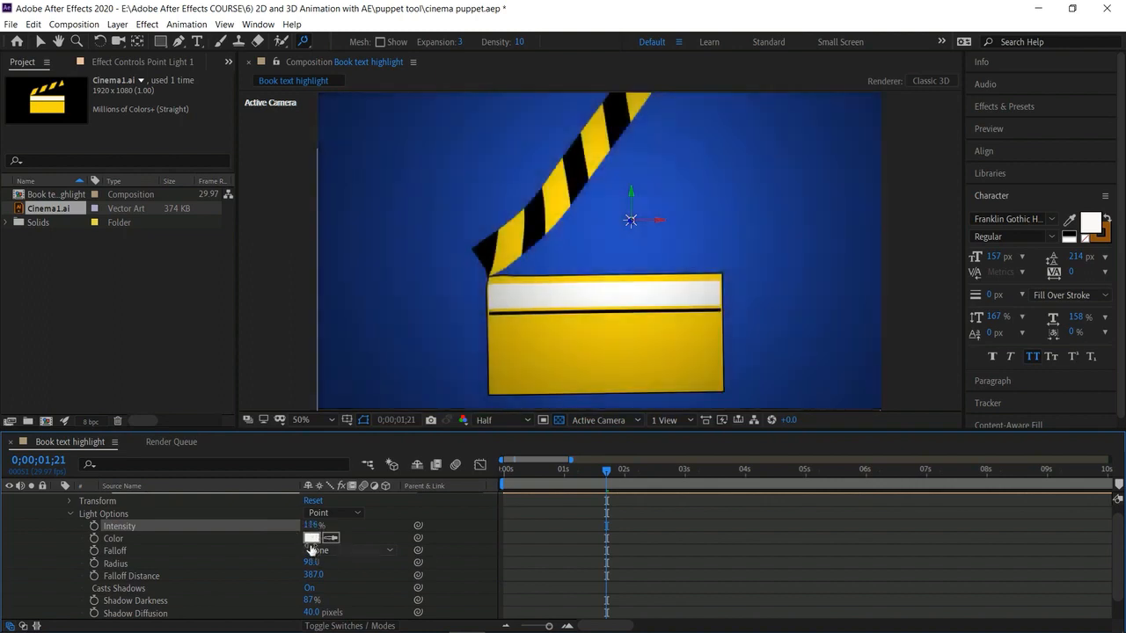
key("ctrl+z")
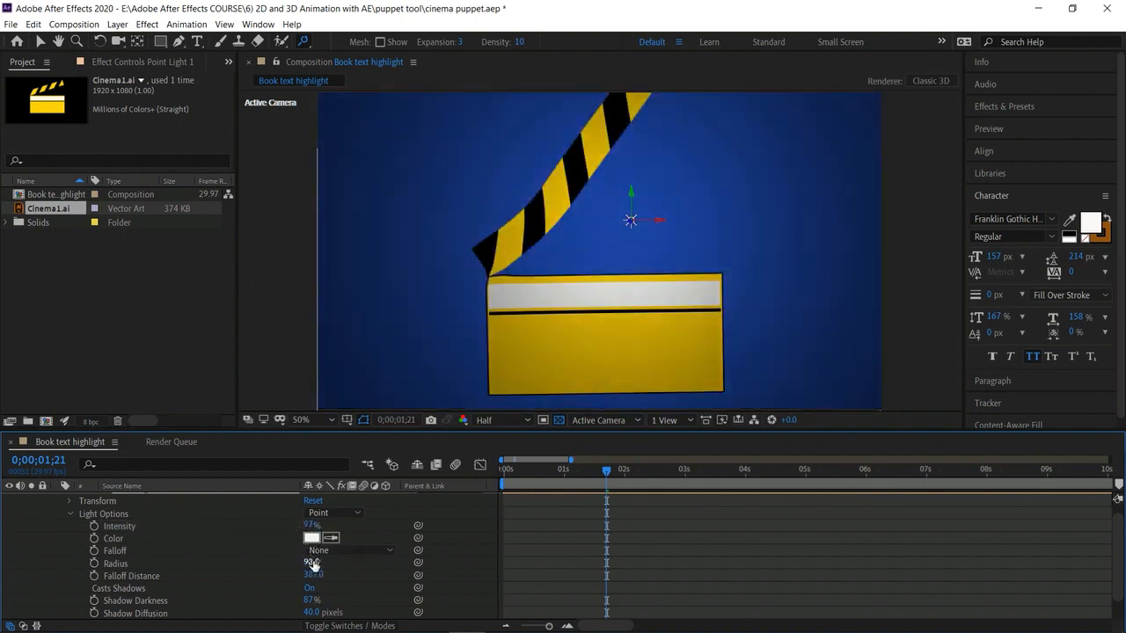
Try different Radius and Falloff Distance values on Point Light 1, undoing each change
left_click_drag(313, 563, 356, 568)
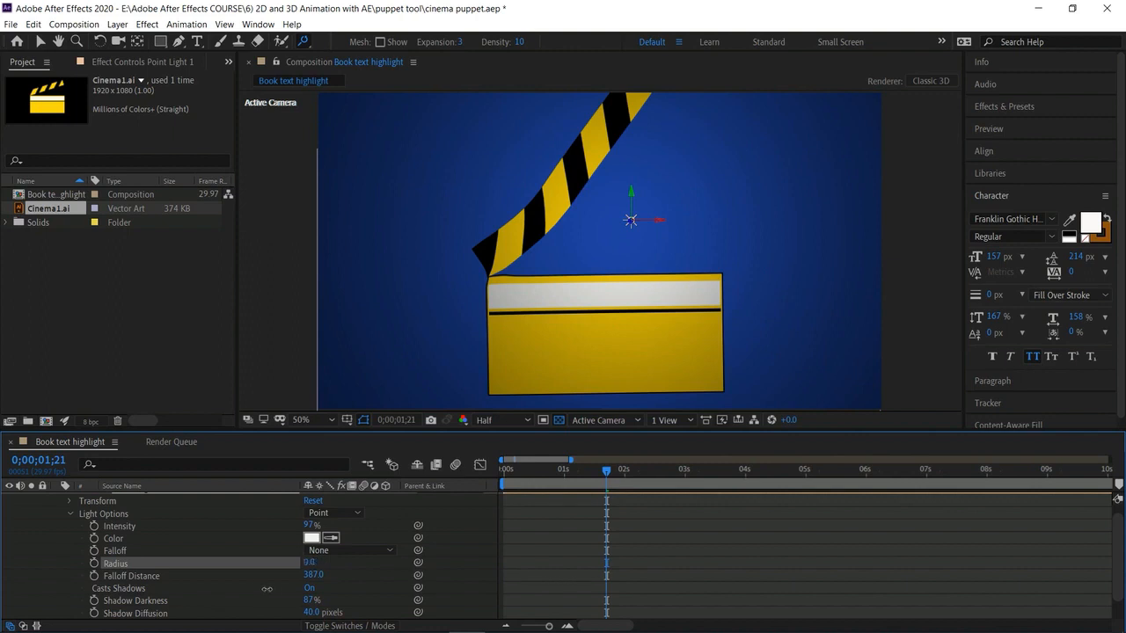
key("ctrl+z")
left_click_drag(313, 574, 490, 585)
key("ctrl+z")
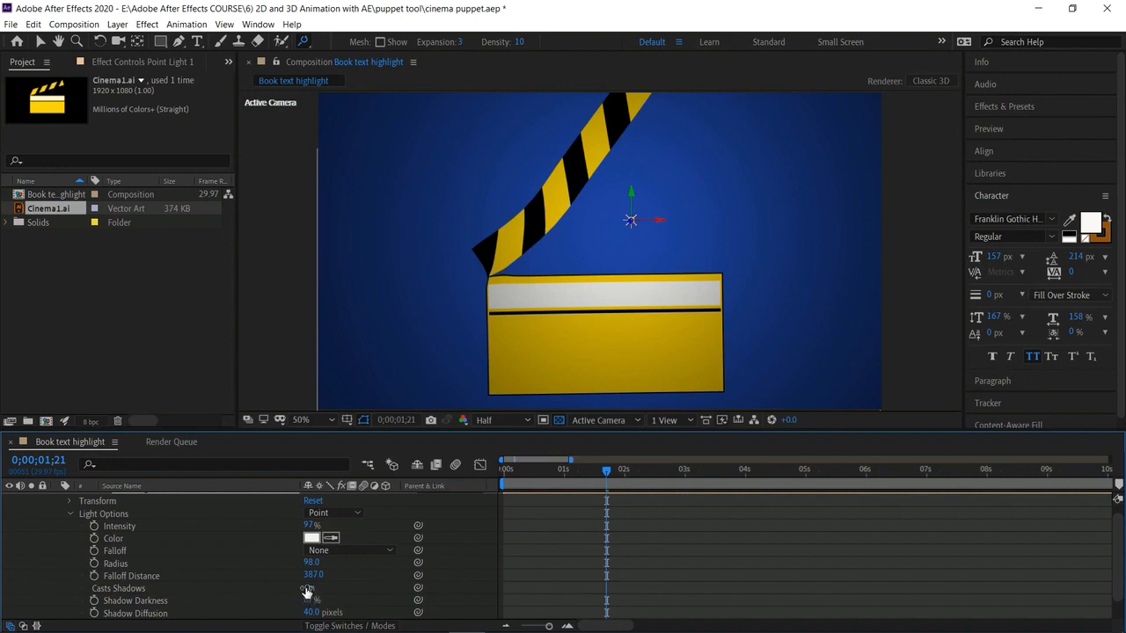
Switch Point Light 1's Casts Shadows option off and back on
left_click(306, 589)
left_click(308, 589)
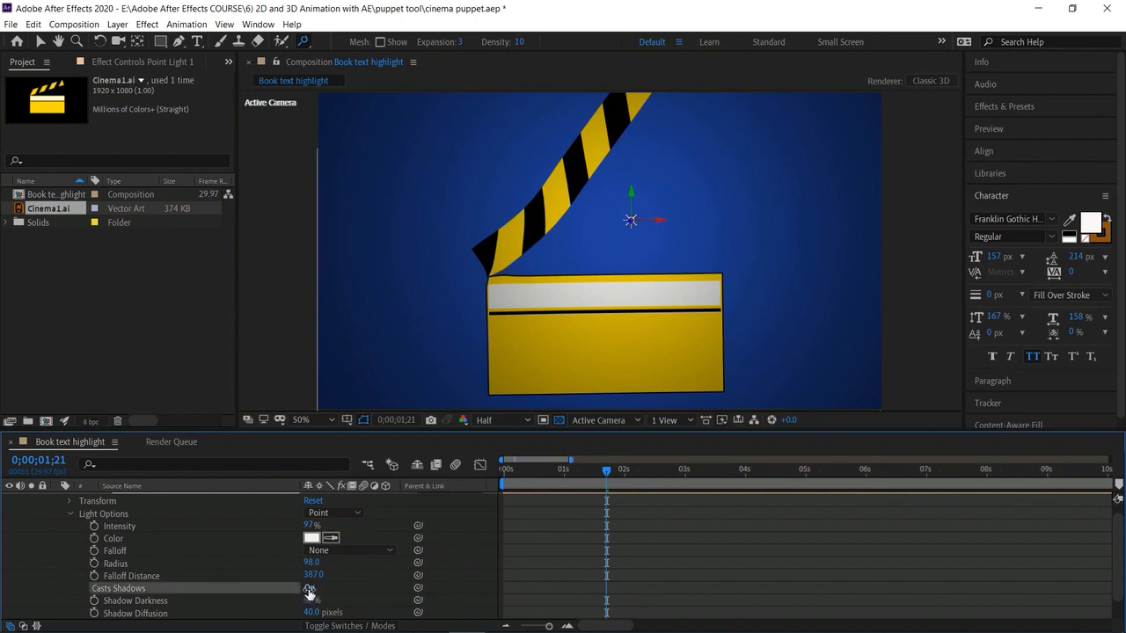
scroll(344, 602, "down", 2)
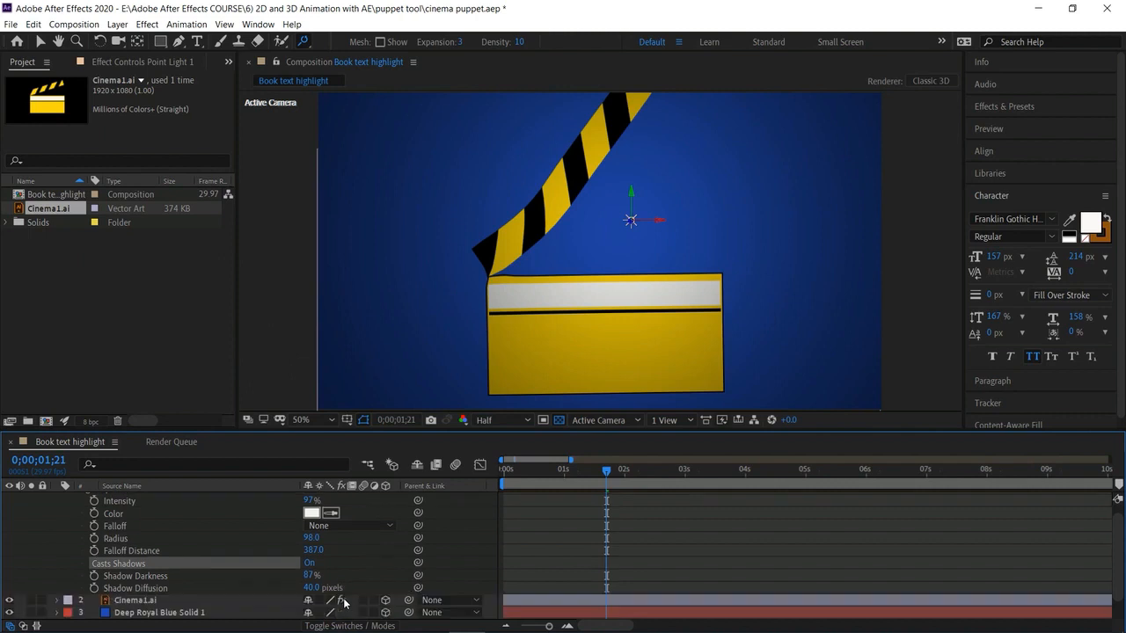
scroll(343, 602, "up", 2)
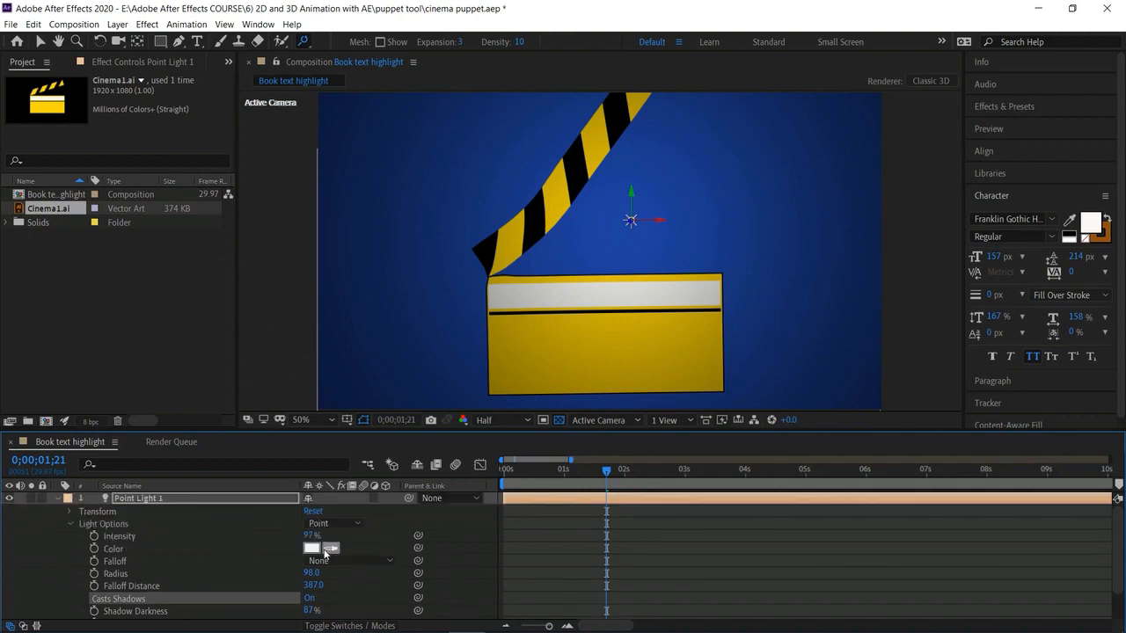
Expand Point Light 1's Transform properties, try shifting its position, and undo the move
left_click(71, 513)
left_click_drag(312, 524, 14, 581)
key("ctrl+z")
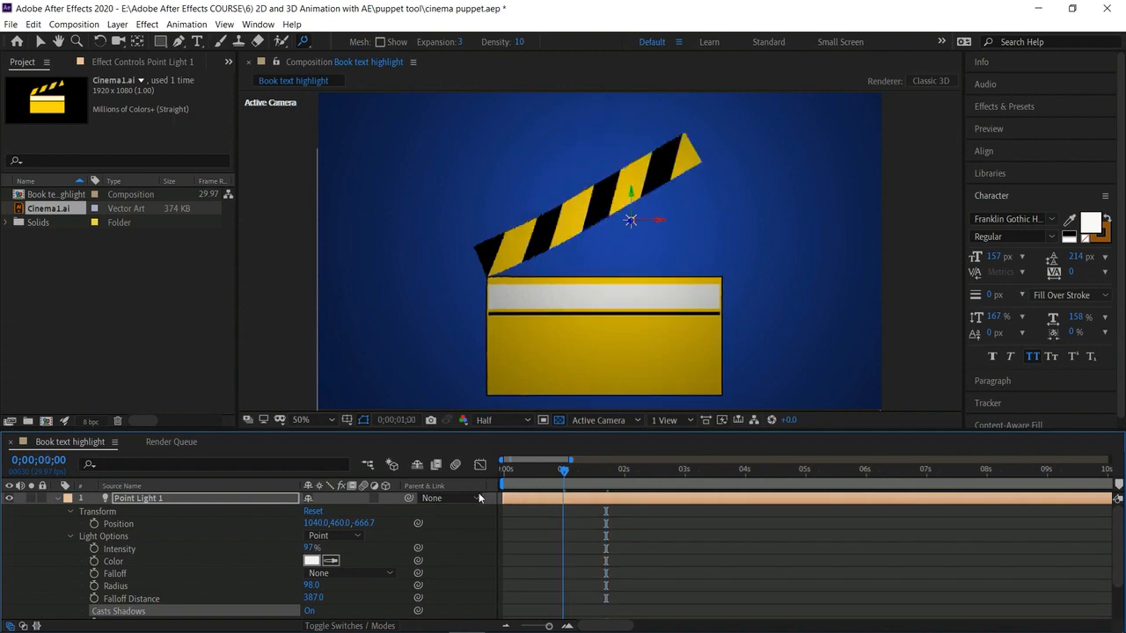
Add an Intensity keyframe of 26% to Point Light 1 at the start of the composition
key("Home")
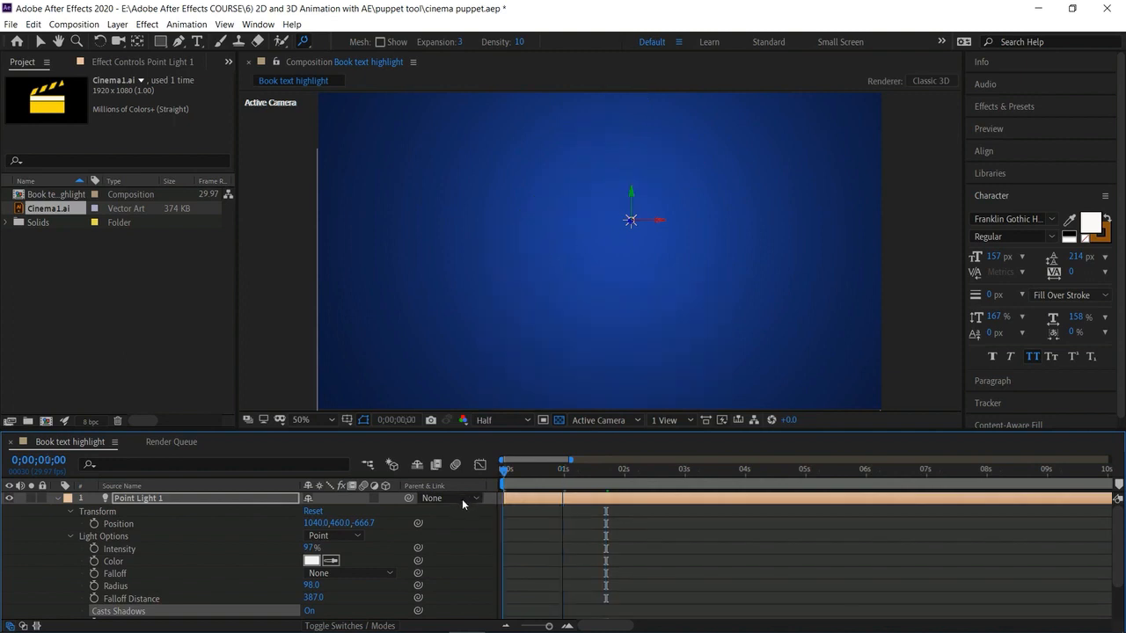
left_click(94, 548)
left_click_drag(308, 548, 273, 556)
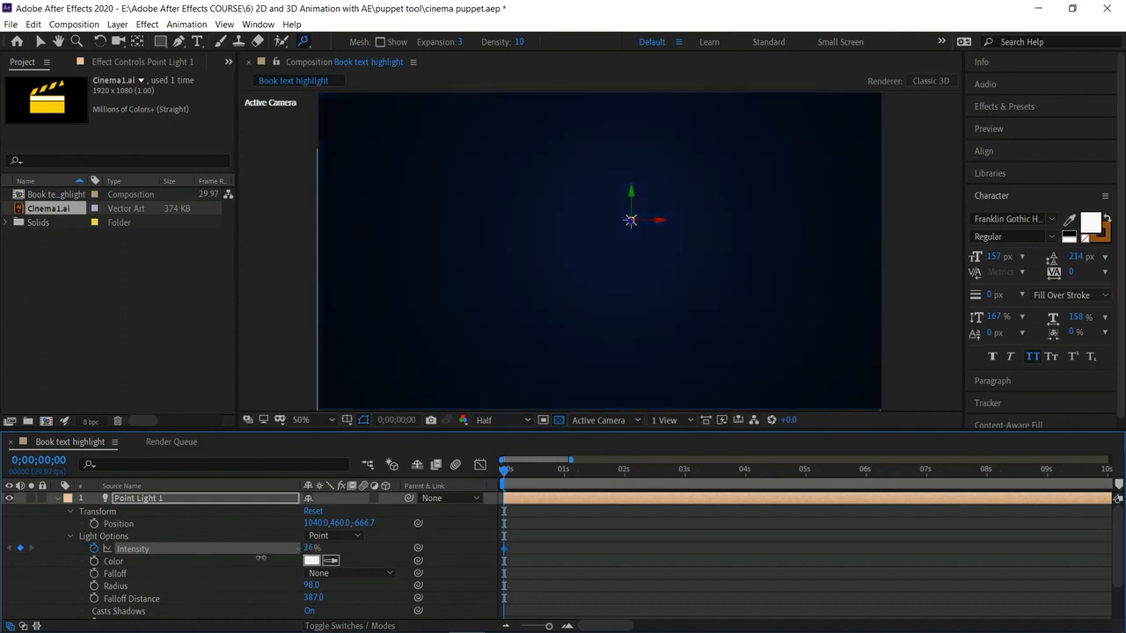
Add an Intensity keyframe of 150% to Point Light 1 at 0;00;01;00
left_click_drag(528, 471, 566, 508)
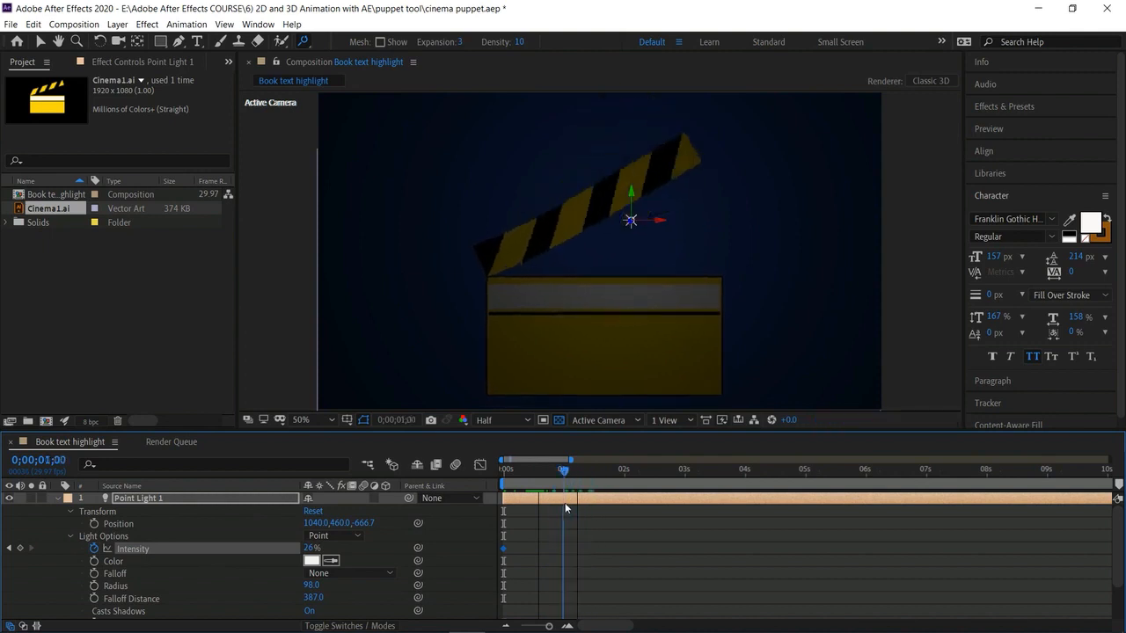
left_click(20, 548)
left_click_drag(310, 549, 422, 559)
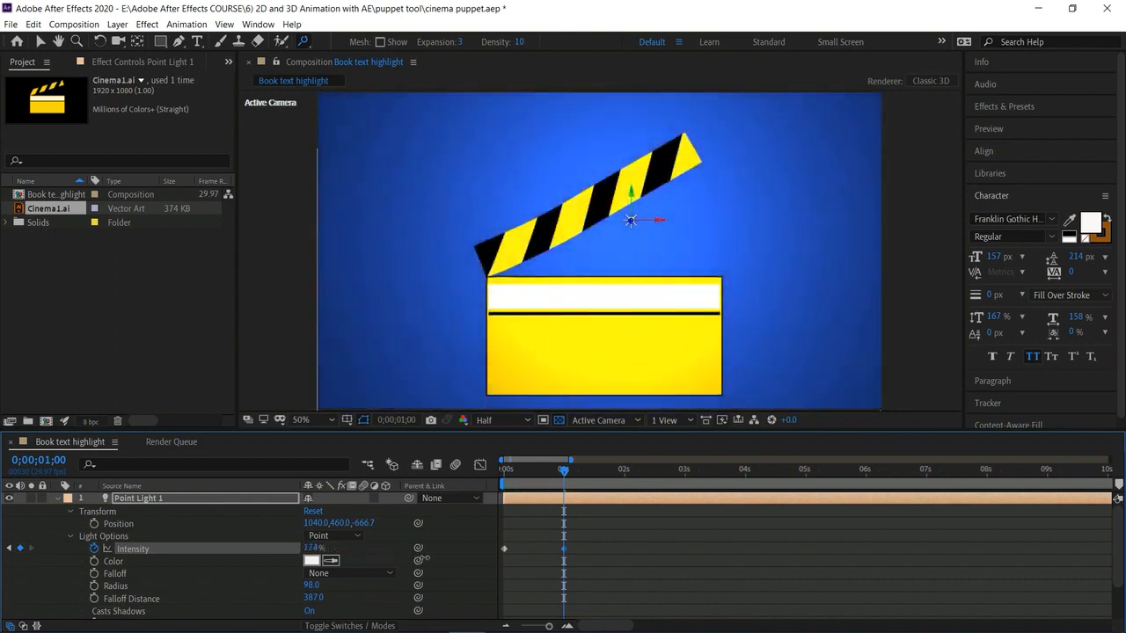
left_click_drag(444, 558, 408, 556)
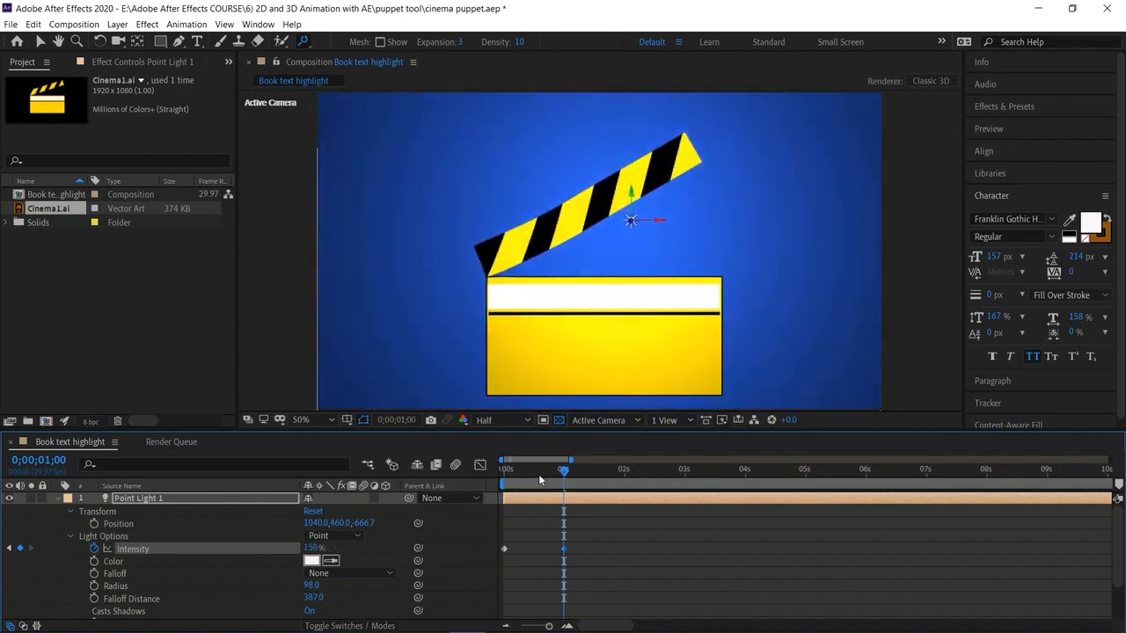
Try an 83% Intensity keyframe on Point Light 1 at 0;00;02;01, preview it, and remove the keyframe
left_click_drag(570, 477, 625, 475)
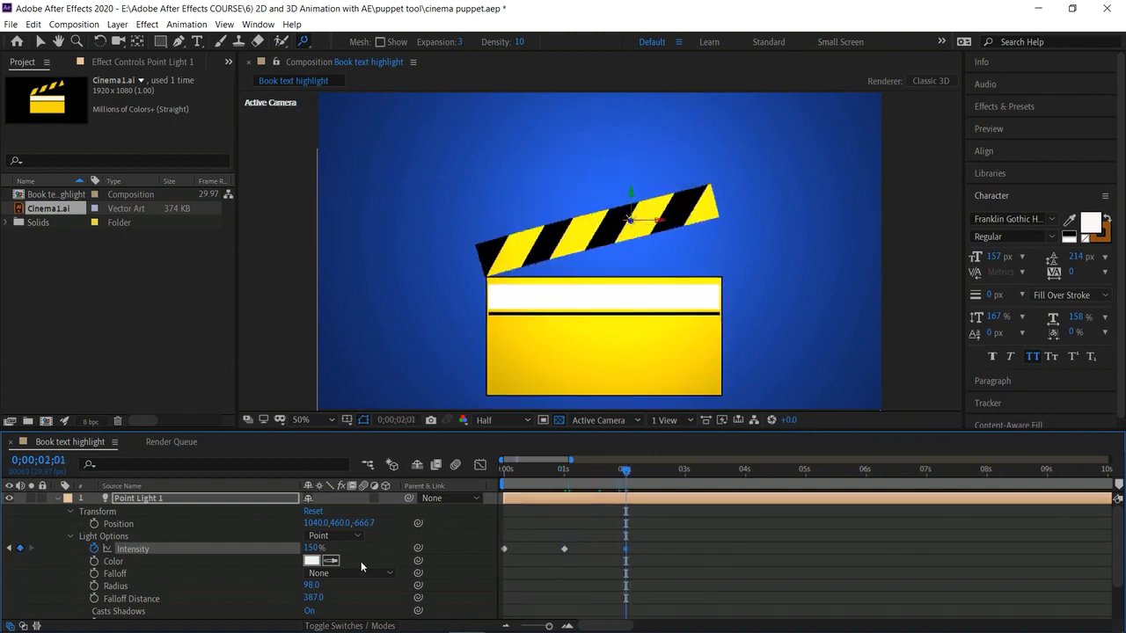
left_click_drag(309, 547, 275, 554)
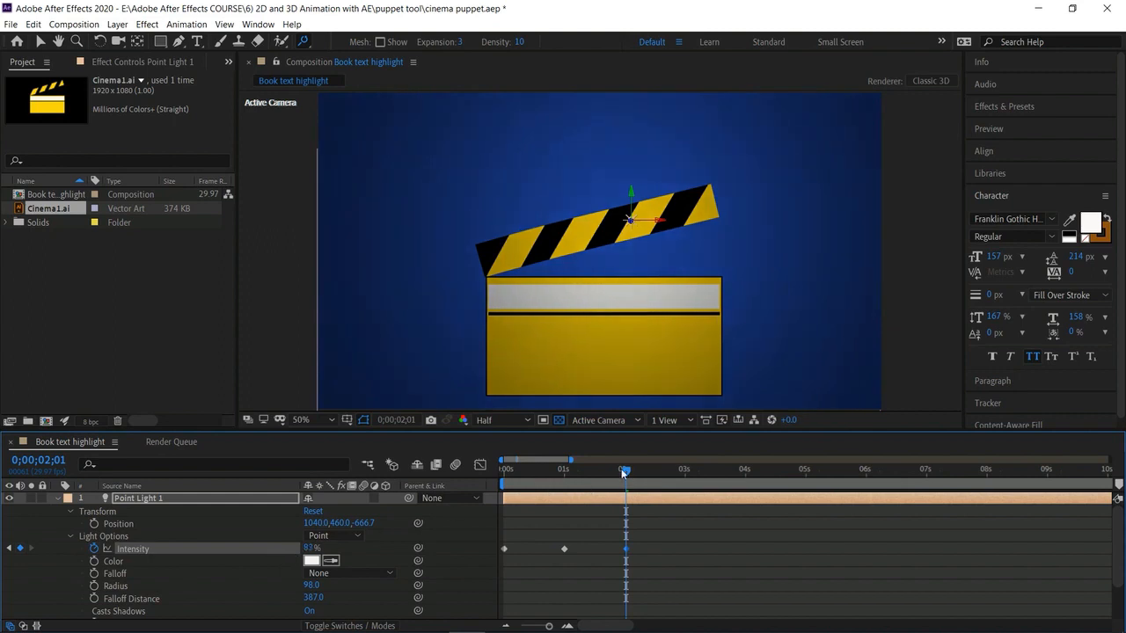
key("space")
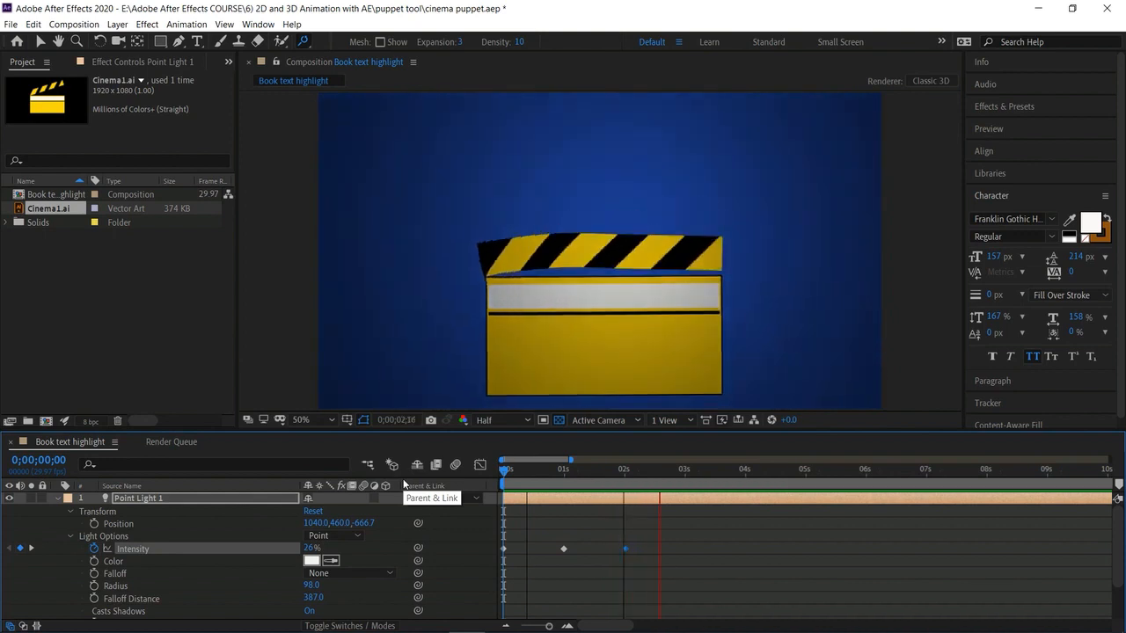
key("space")
key("j")
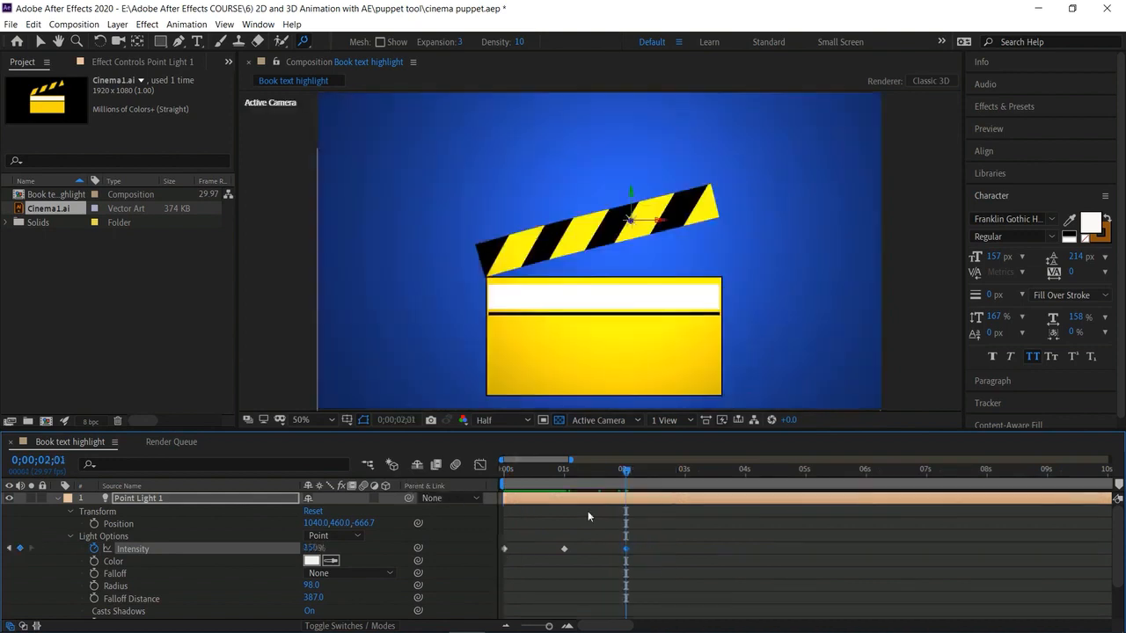
key("Delete")
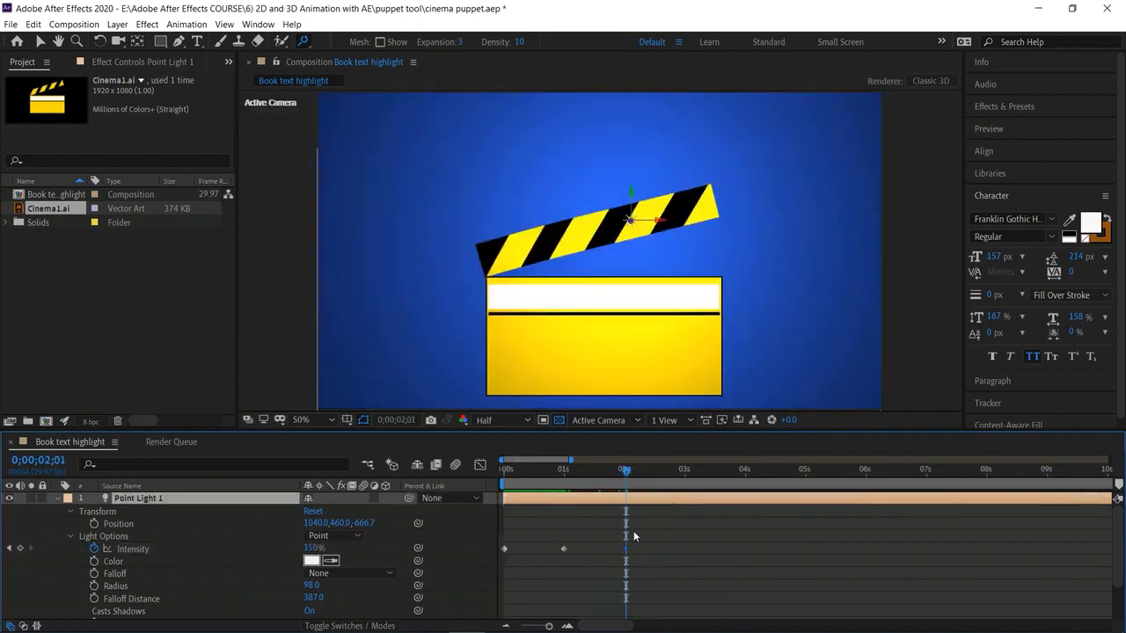
Hold Point Light 1's Intensity at 150% with keyframes at 0;00;02;01 and 0;00;02;11
left_click(20, 550)
left_click_drag(314, 550, 303, 549)
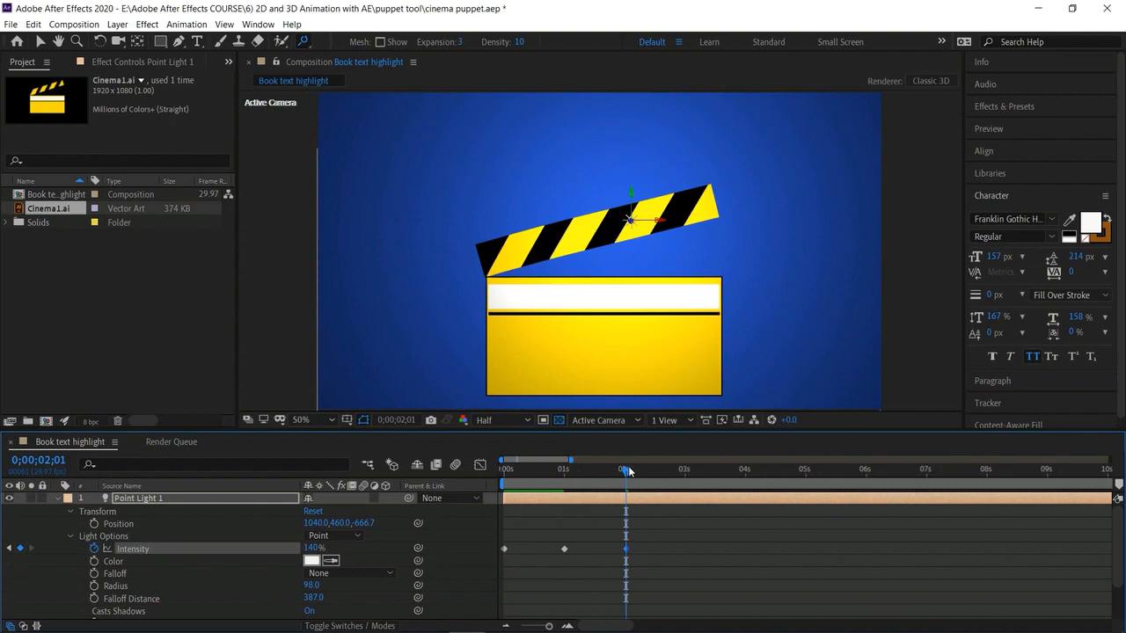
left_click(681, 486)
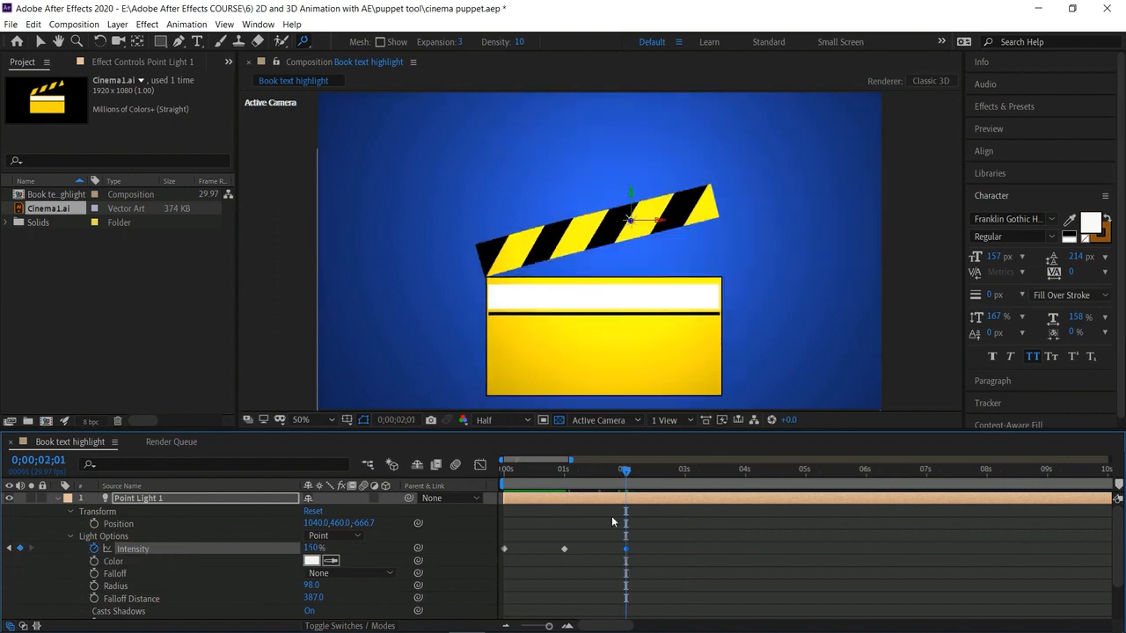
left_click_drag(624, 473, 644, 525)
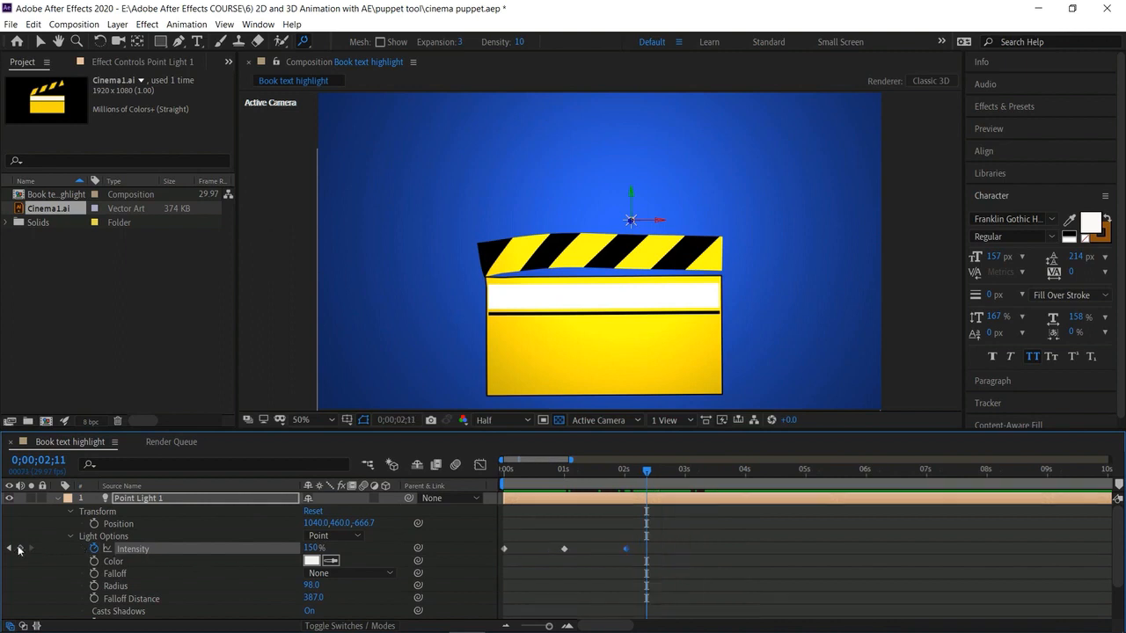
Add an Intensity keyframe of 39% at 0;00;03;20 and preview the light's fade
left_click_drag(646, 475, 692, 467)
left_click(724, 470)
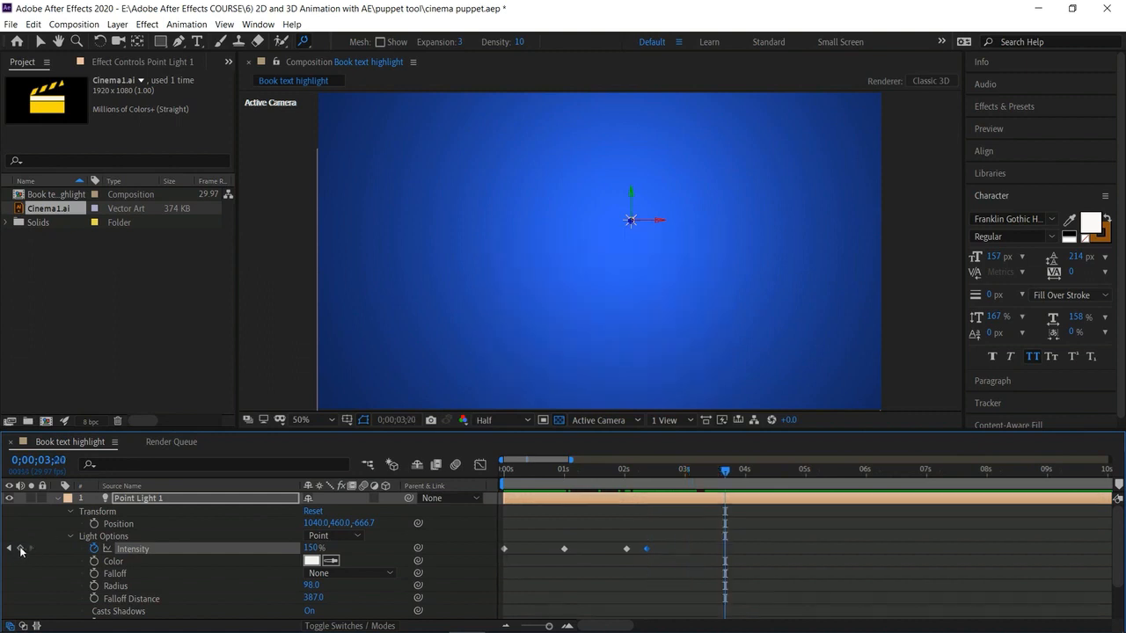
left_click_drag(311, 549, 253, 558)
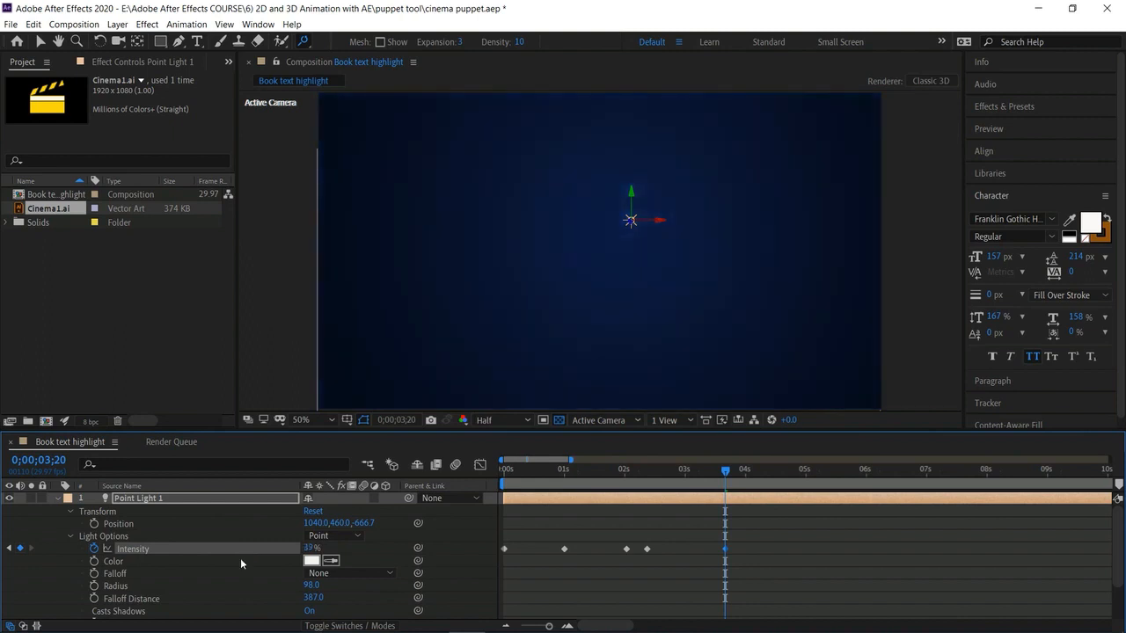
key("space")
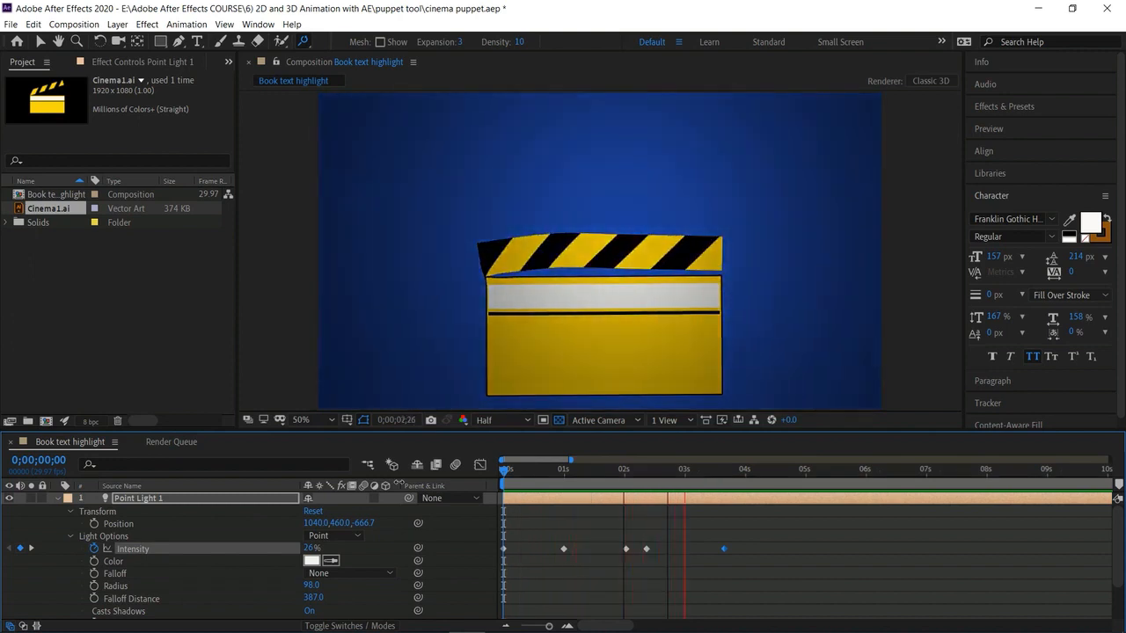
key("space")
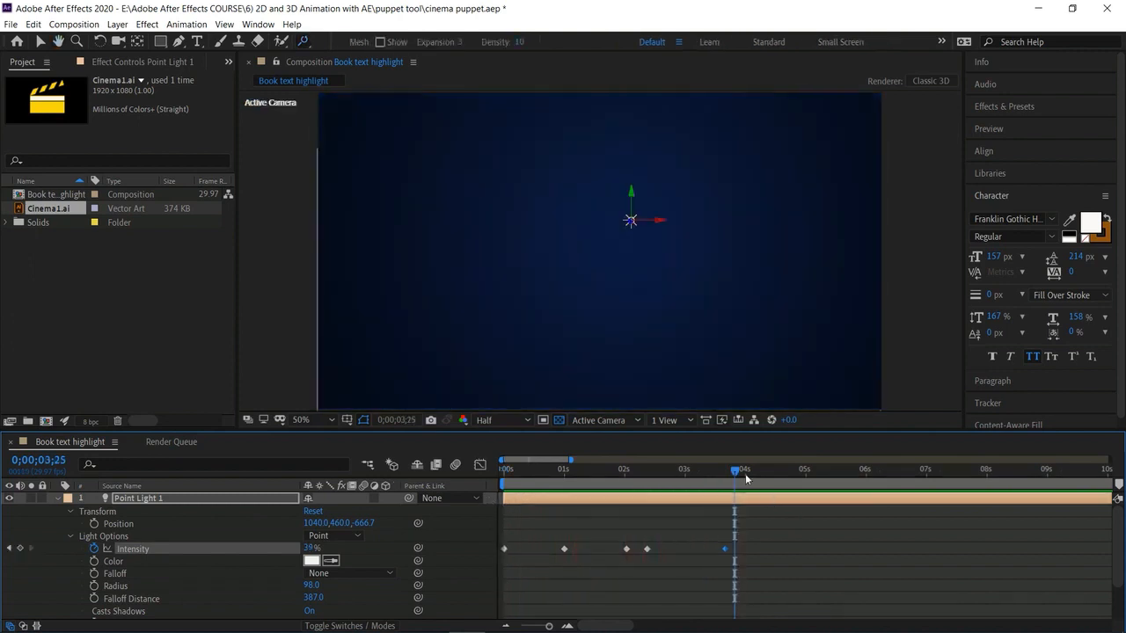
Add a Position keyframe to Point Light 1 at 0;00;01;00 with its X value set to 623
left_click_drag(559, 485, 563, 536)
left_click(94, 524)
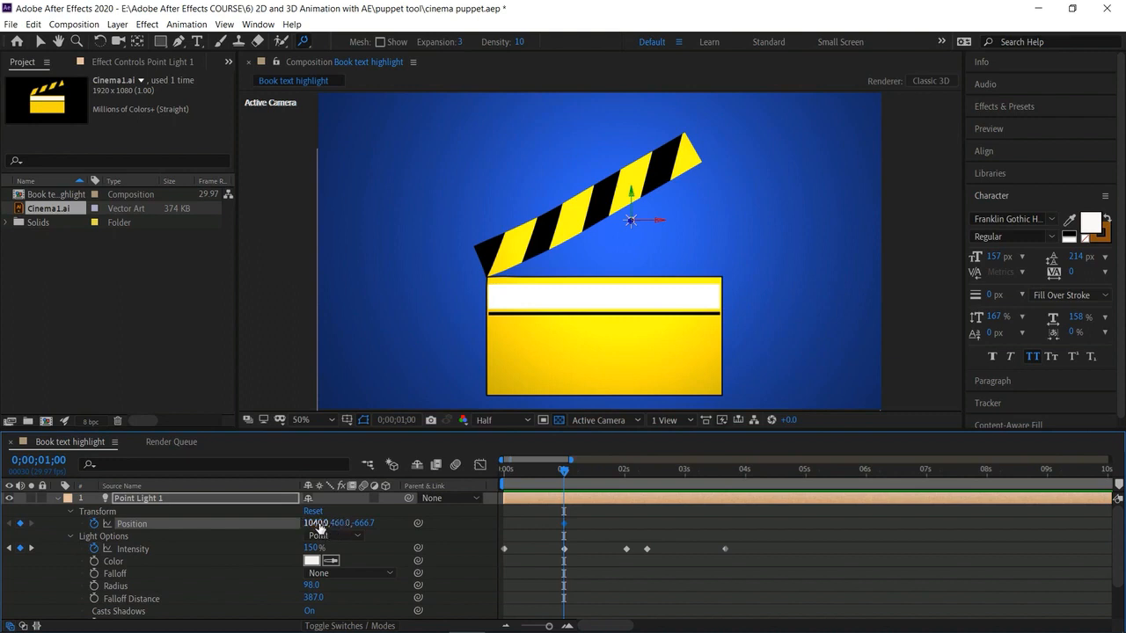
left_click_drag(318, 525, 3, 517)
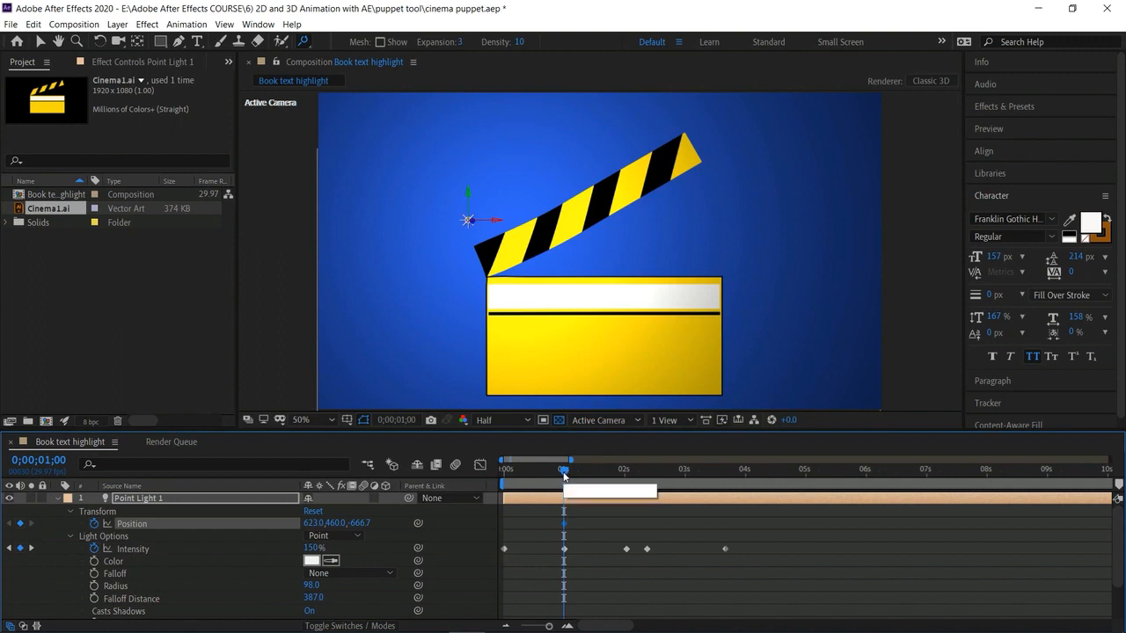
Preview the animation and set Point Light 1's X position to 964 at 0;00;01;25
left_click_drag(563, 475, 487, 489)
key("space")
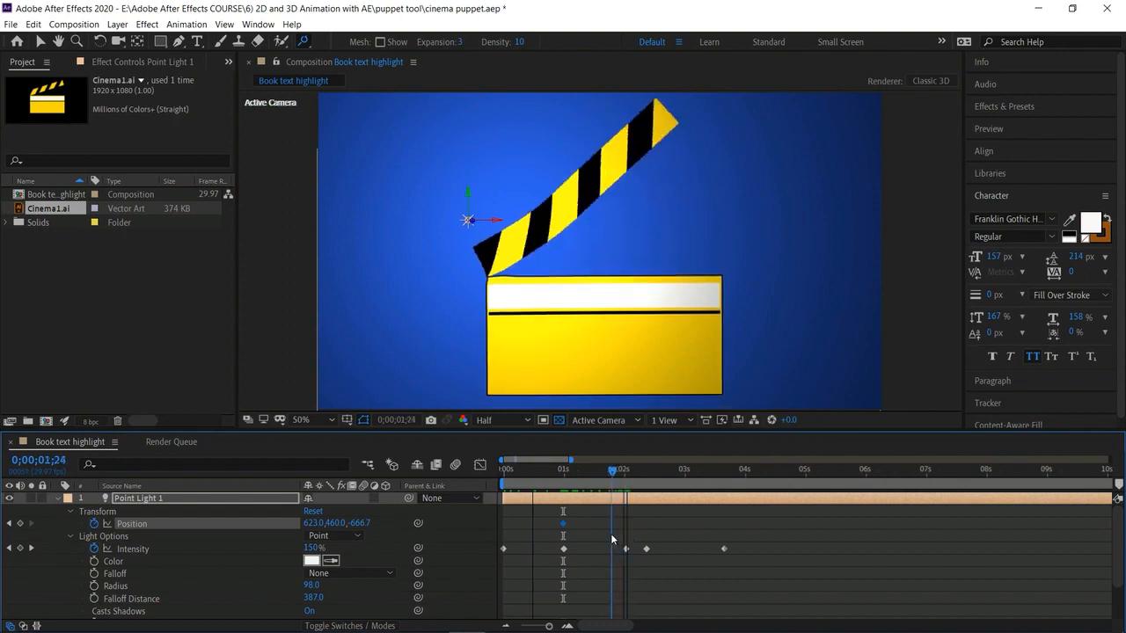
key("space")
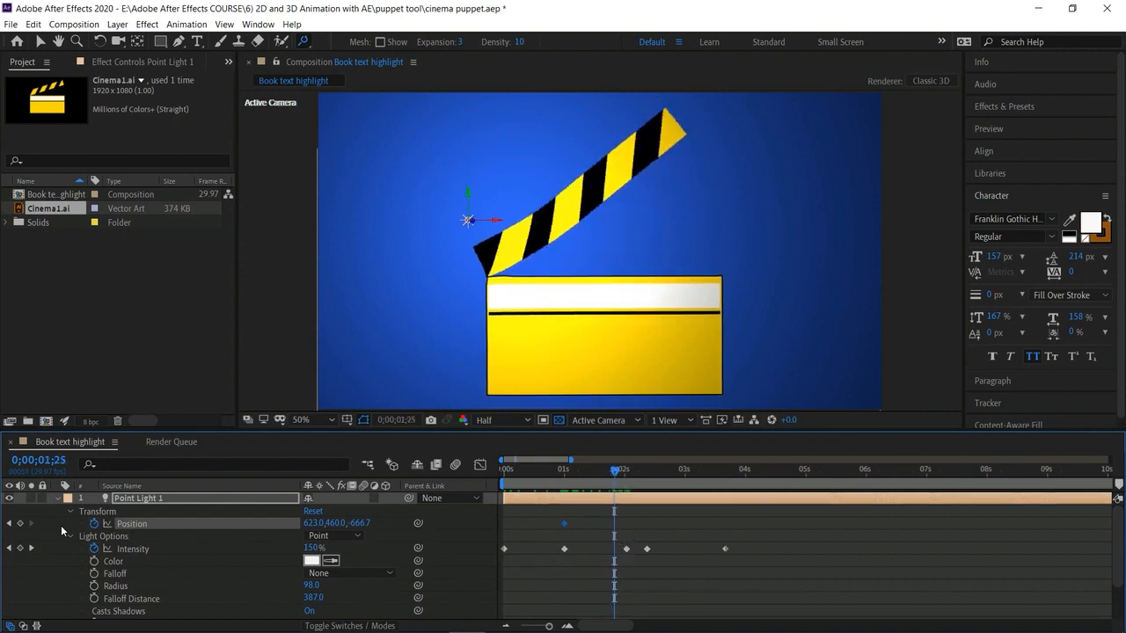
left_click_drag(314, 523, 578, 534)
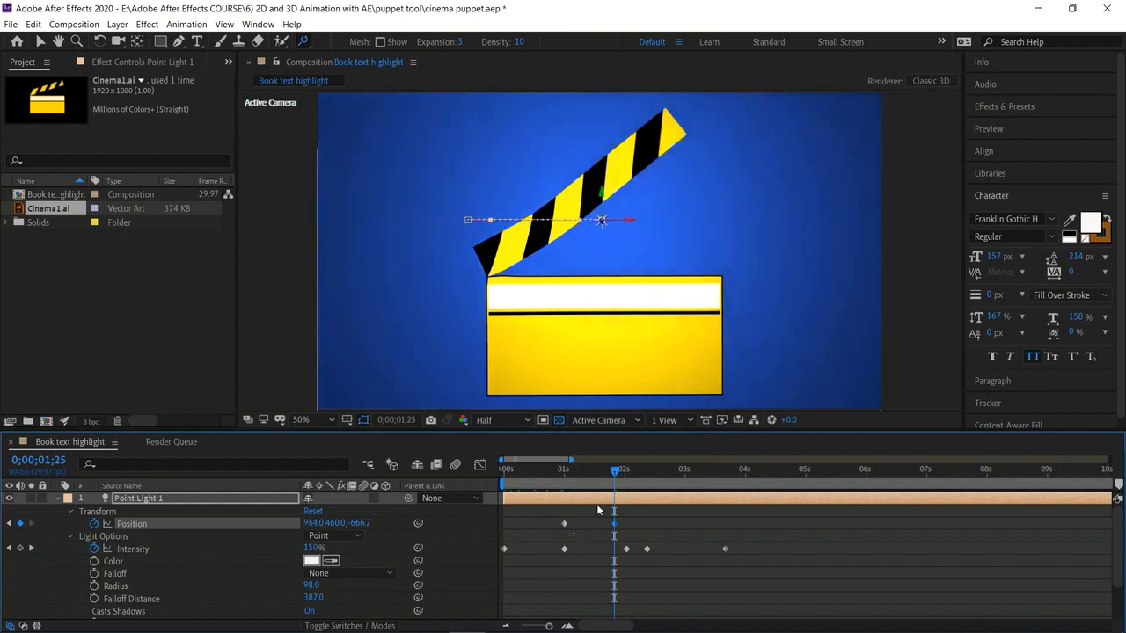
Set Point Light 1's X position to 1435 at 0;00;02;13 and preview the moving light
left_click_drag(613, 468, 651, 473)
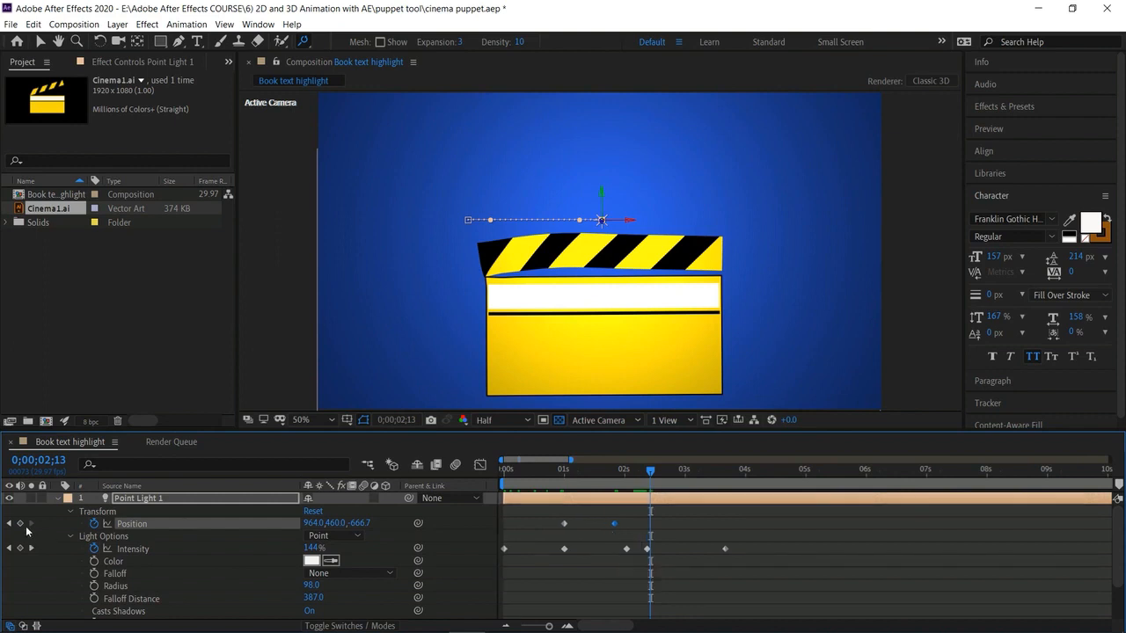
left_click_drag(313, 524, 676, 538)
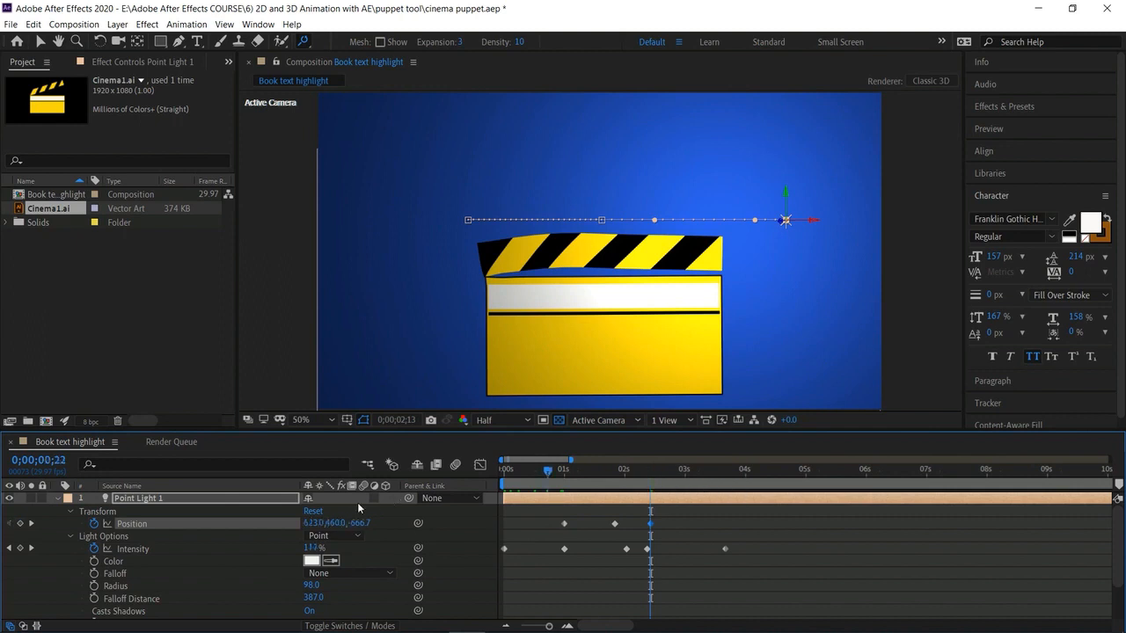
key("Home")
key("space")
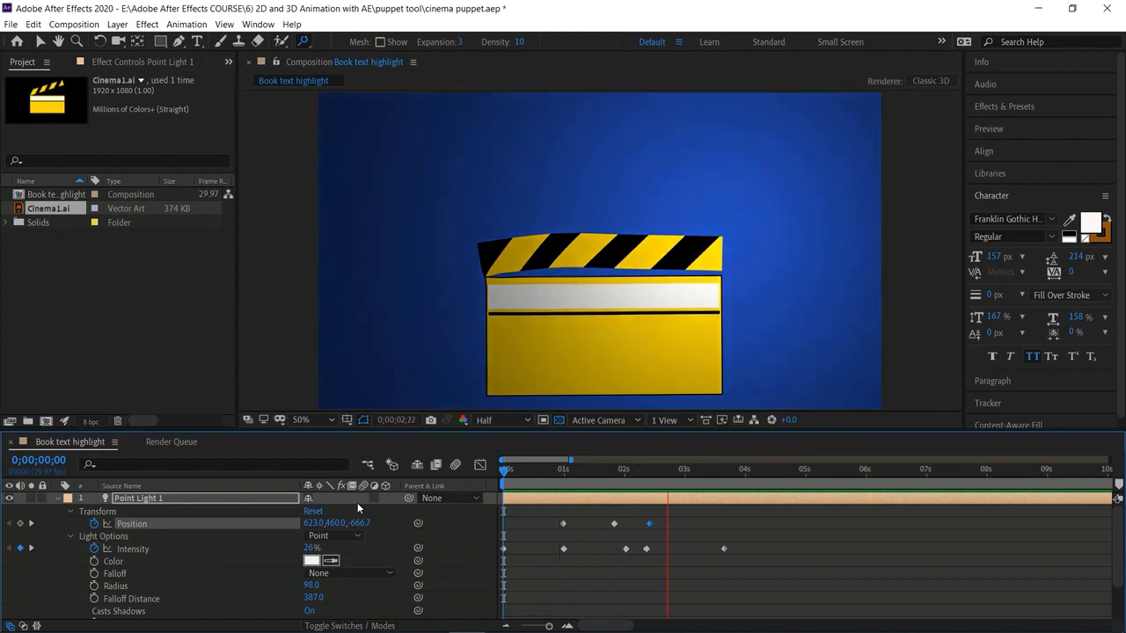
key("space")
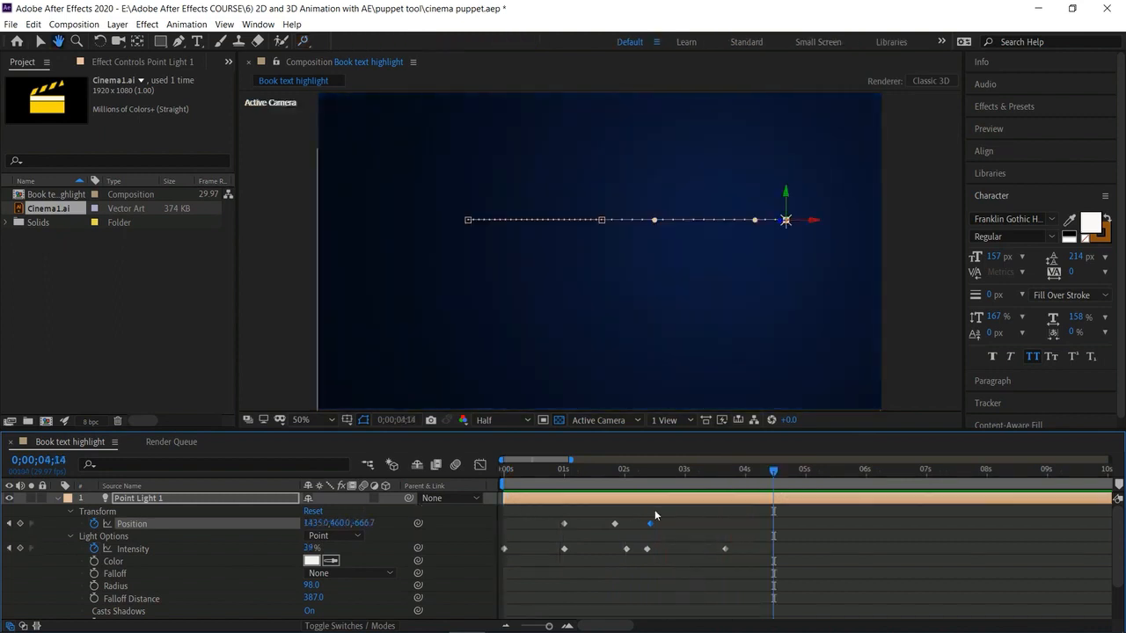
key("Home")
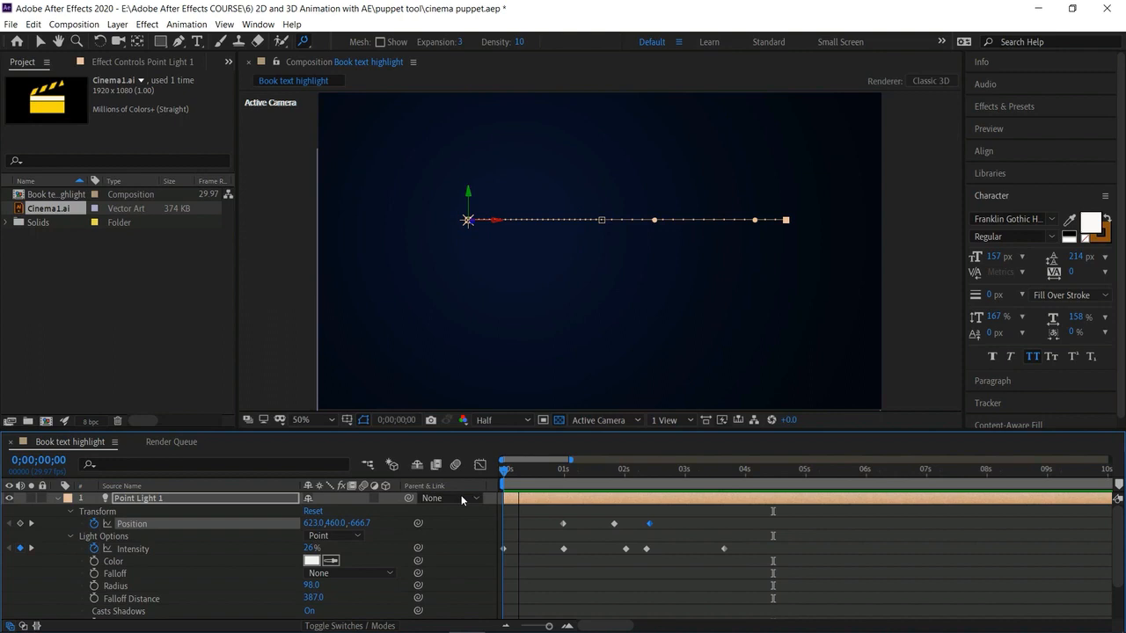
key("space")
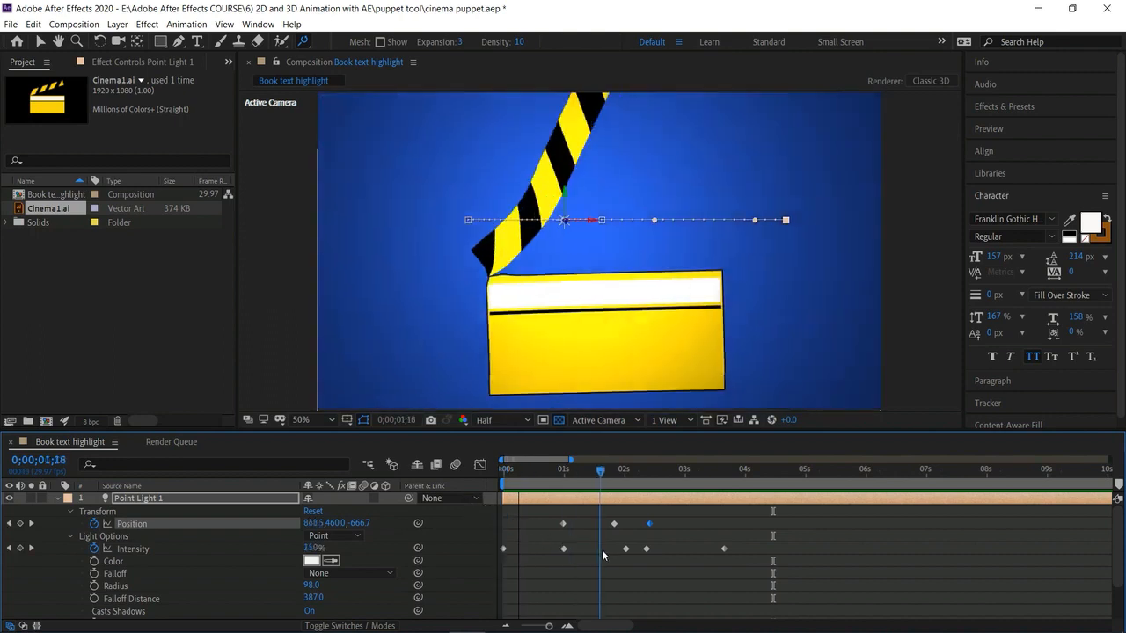
Try turning on keyframing for Point Light 1's Falloff and Radius, test a Radius of about 459, and undo it
left_click(94, 573)
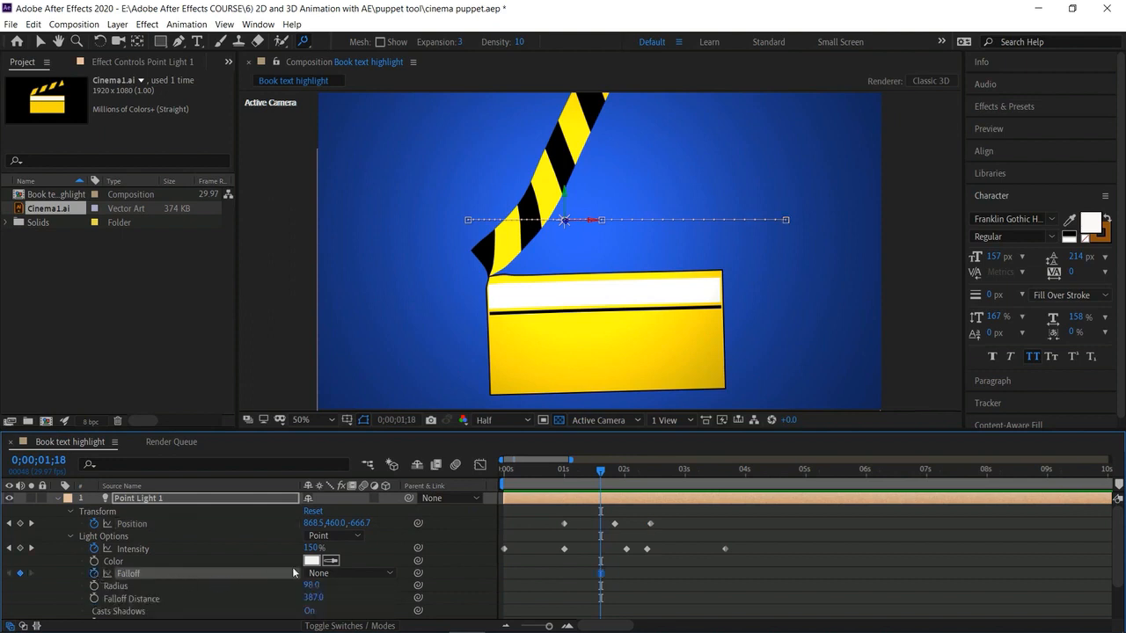
left_click(93, 574)
left_click(94, 587)
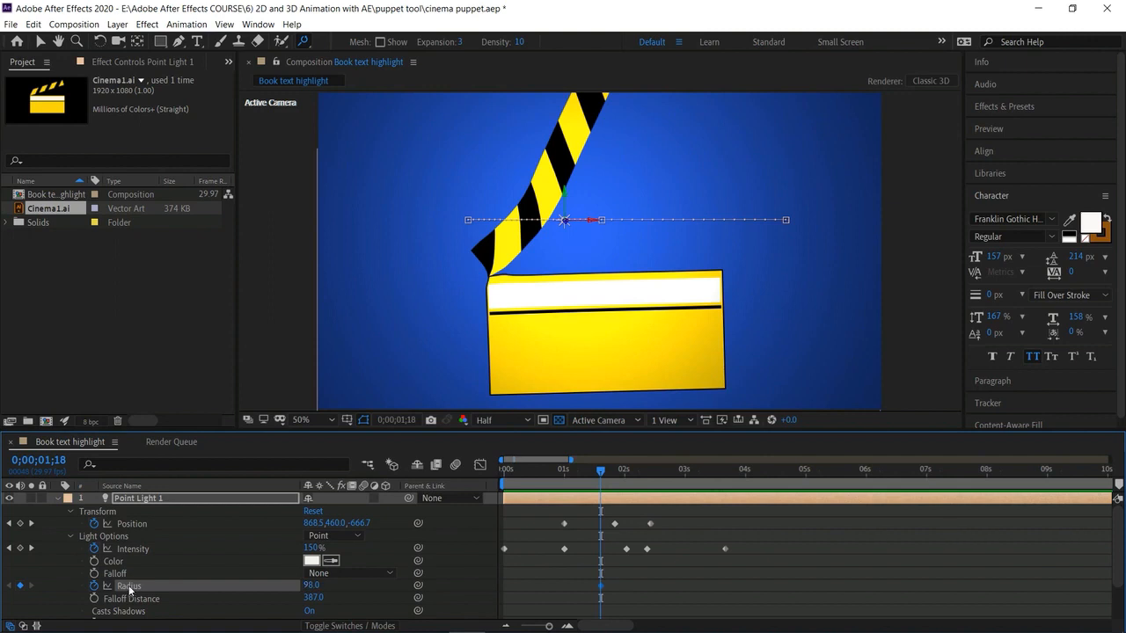
left_click(91, 587)
left_click_drag(311, 589, 100, 590)
left_click_drag(363, 592, 562, 587)
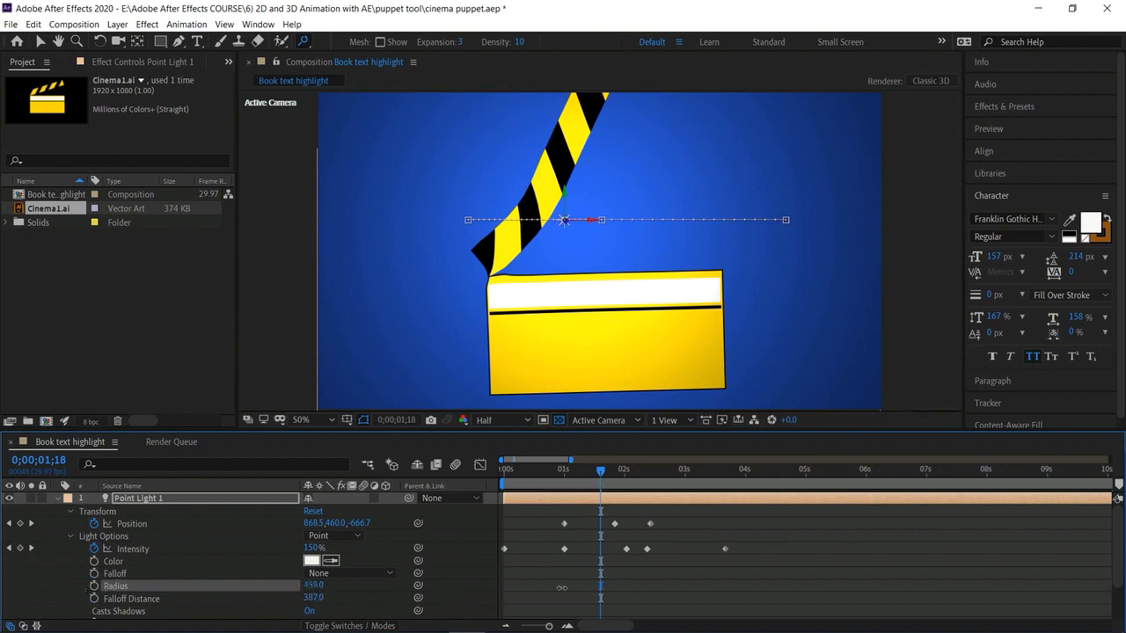
key("ctrl+z")
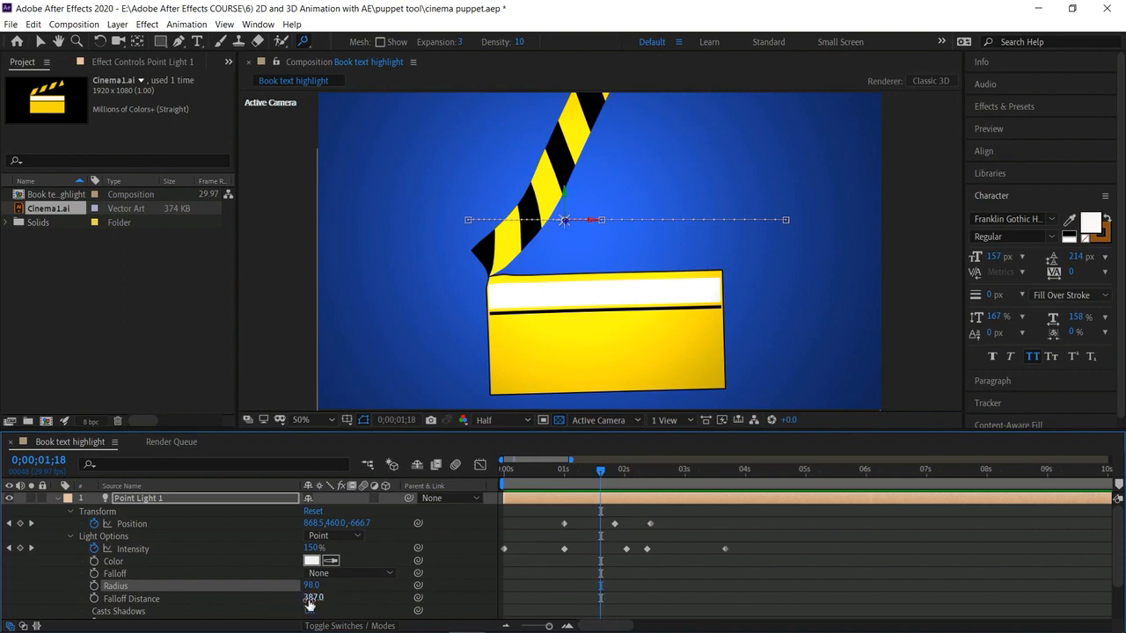
Try a larger Falloff Distance on Point Light 1 and undo the change
scroll(124, 606, "down", 1)
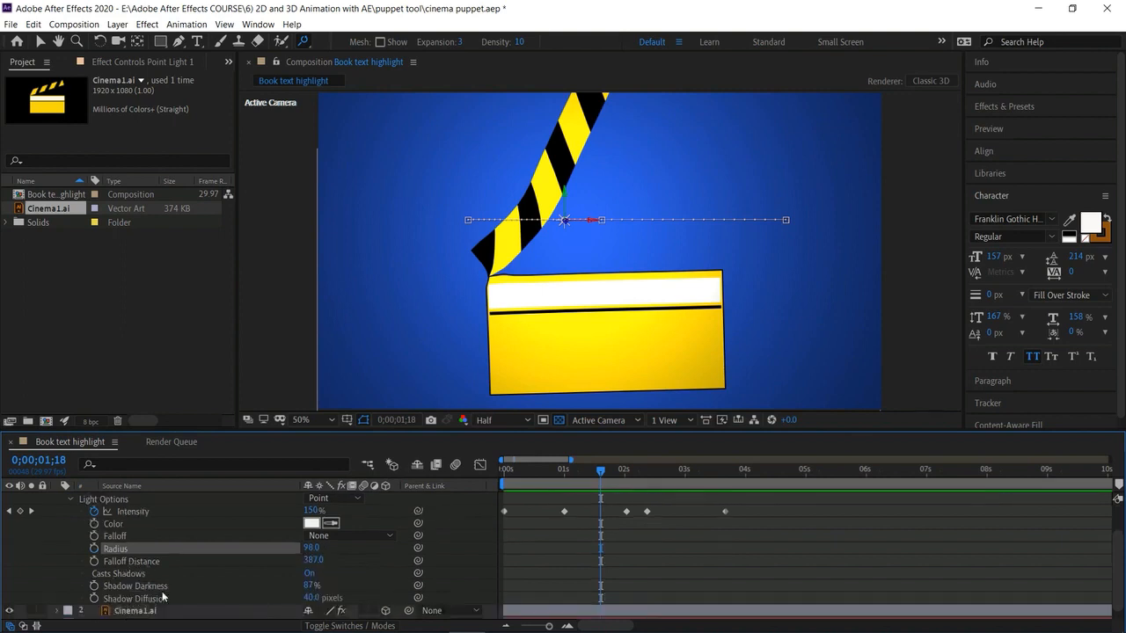
left_click_drag(315, 561, 418, 572)
key("ctrl+z")
scroll(191, 567, "down", 1)
scroll(191, 565, "up", 3)
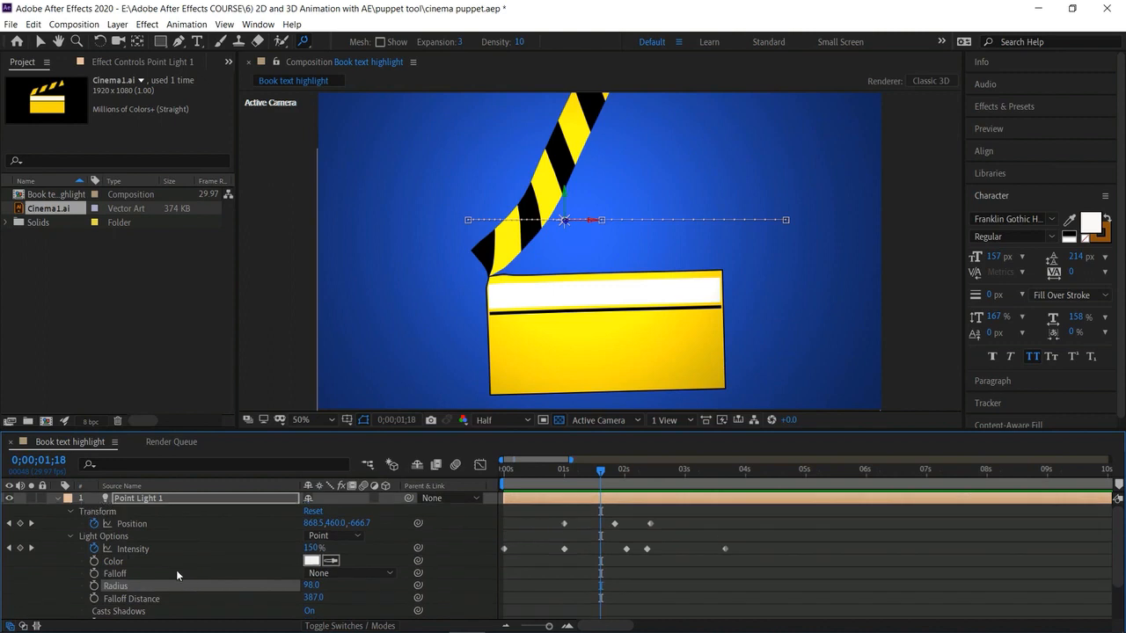
Collapse Point Light 1's light options and preview the finished light animation from the start
left_click(70, 536)
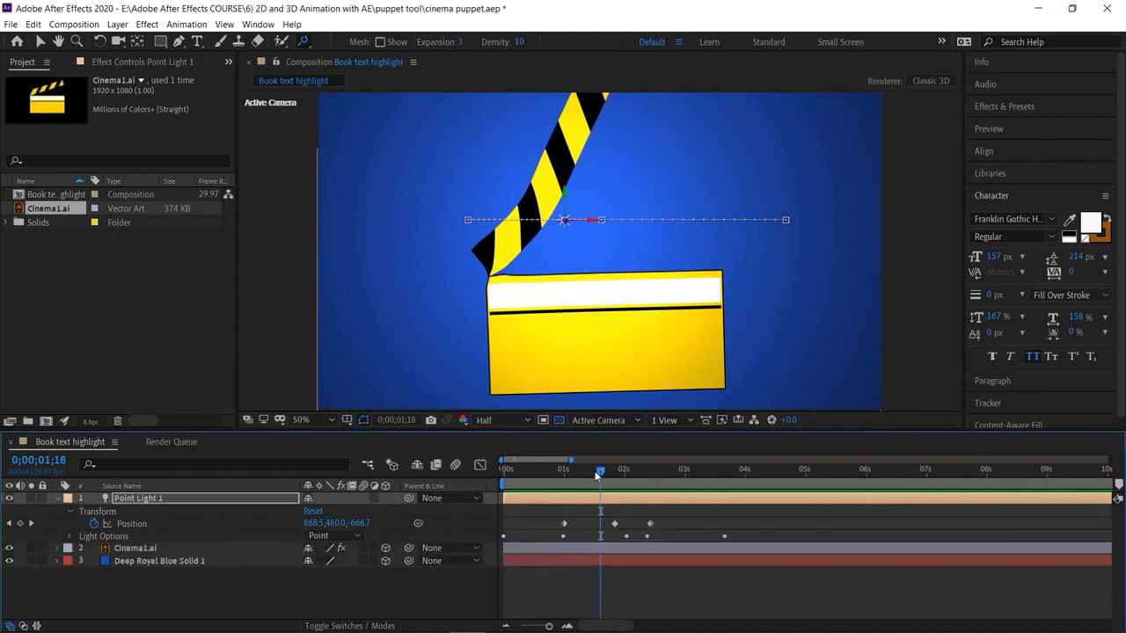
key("space")
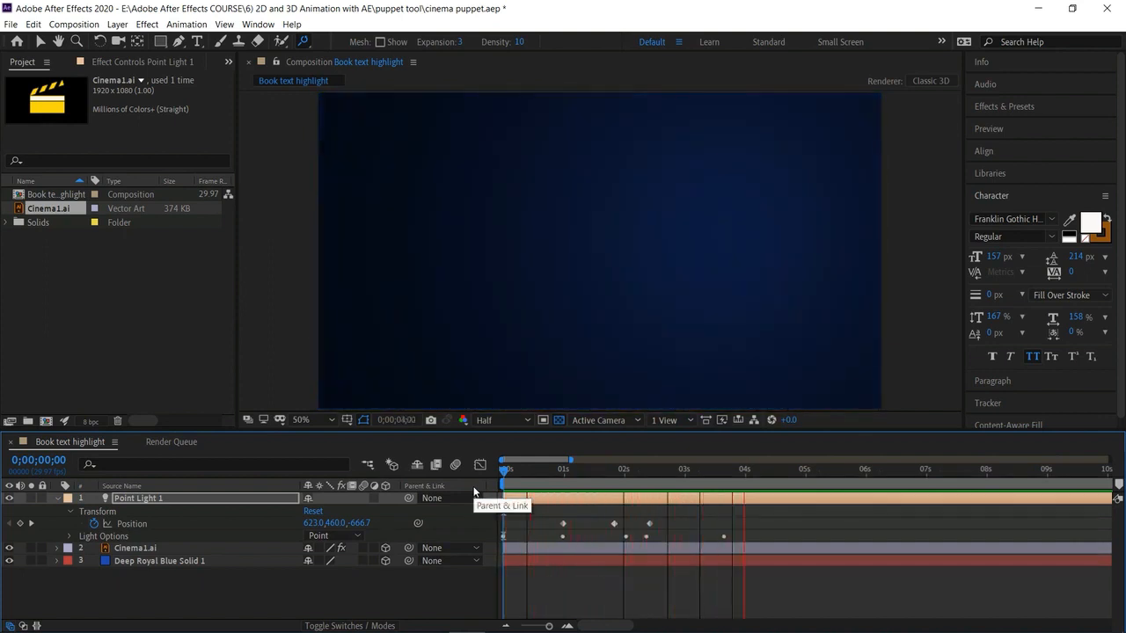
key("space")
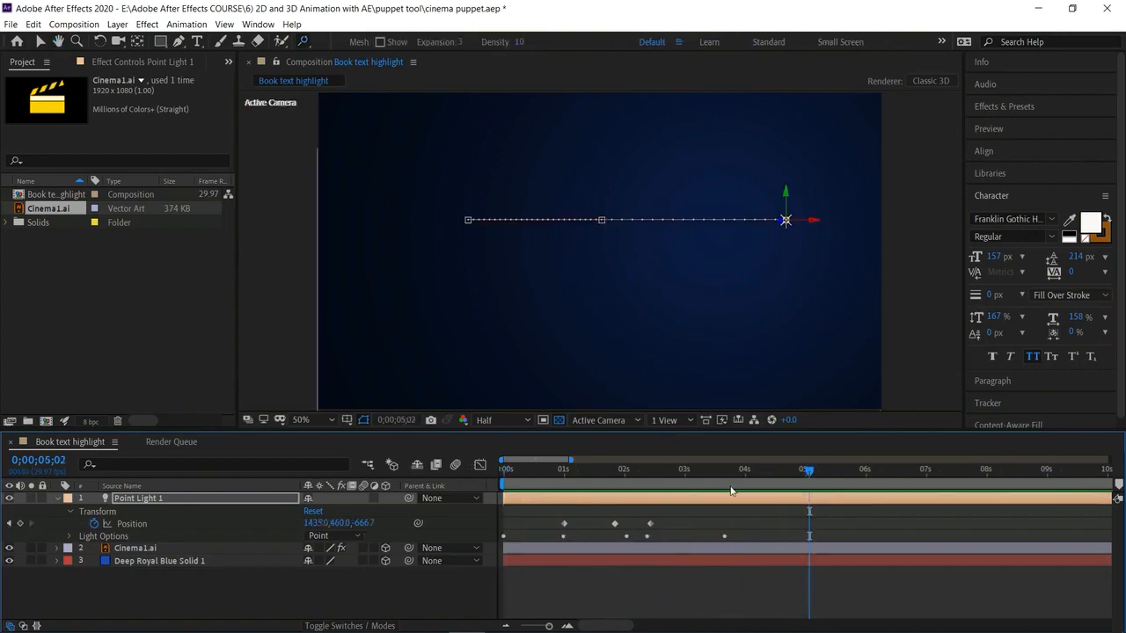